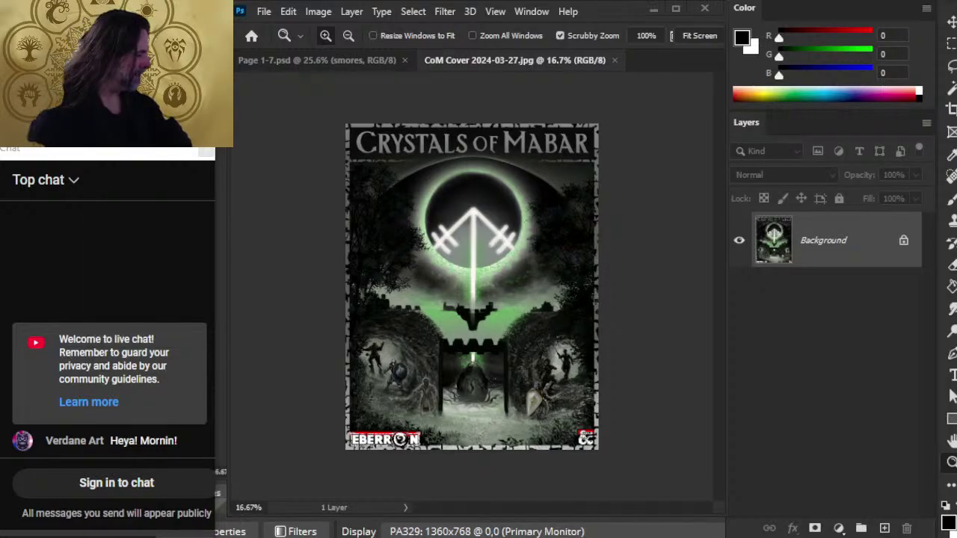
- Switch to the Chrome window showing the artist's X profile page
key("alt+Tab")
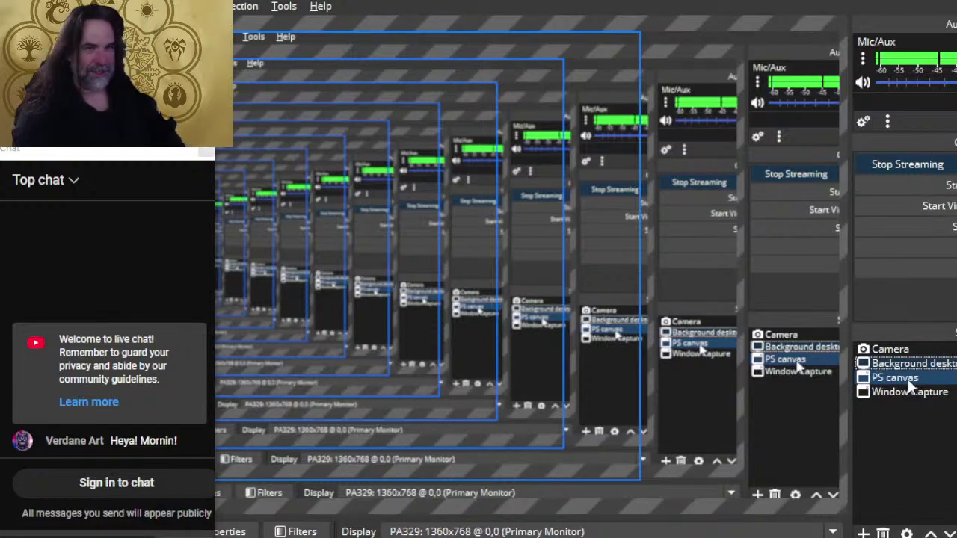
key("alt+Tab")
key("alt+Tab")
key("alt+Tab")
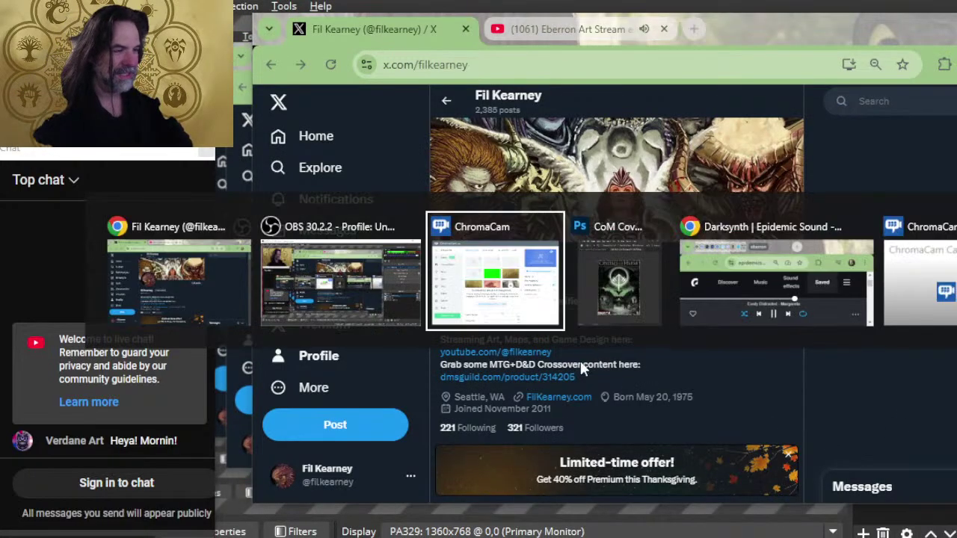
key("alt+Tab")
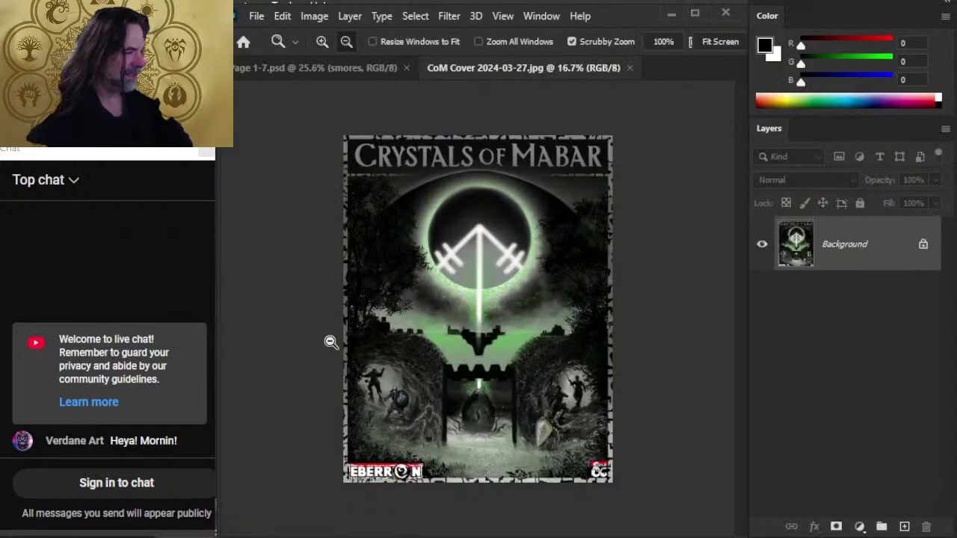
left_click(417, 269)
key("alt+Tab")
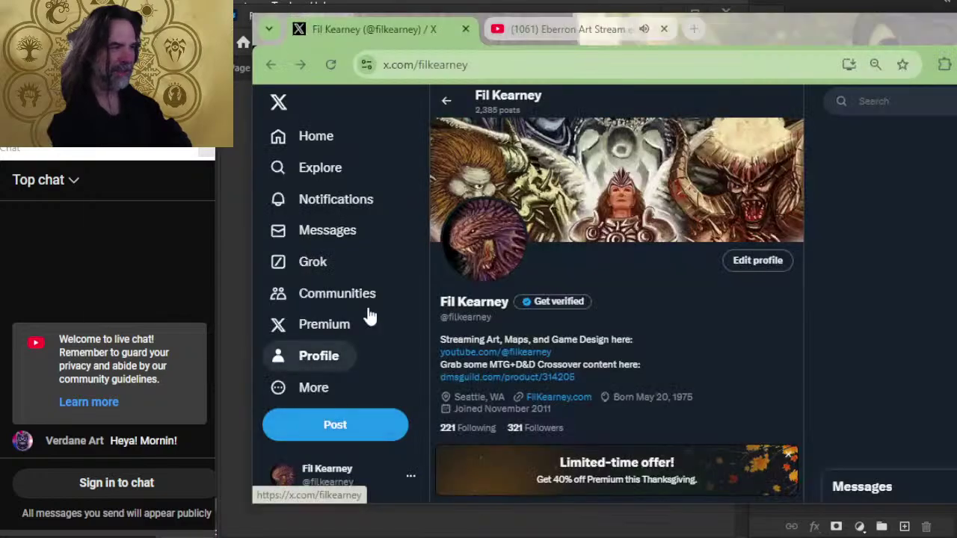
key("alt+Tab")
key("alt+Tab")
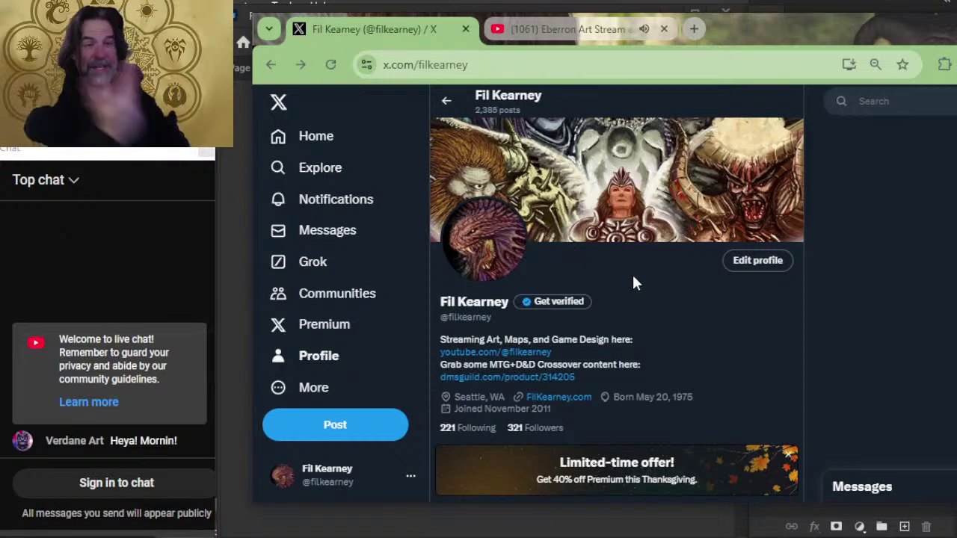
- Look through the profile's recent posts, down to the one about the Polygon article on Subclasses Revivified
scroll(591, 295, "down", 6)
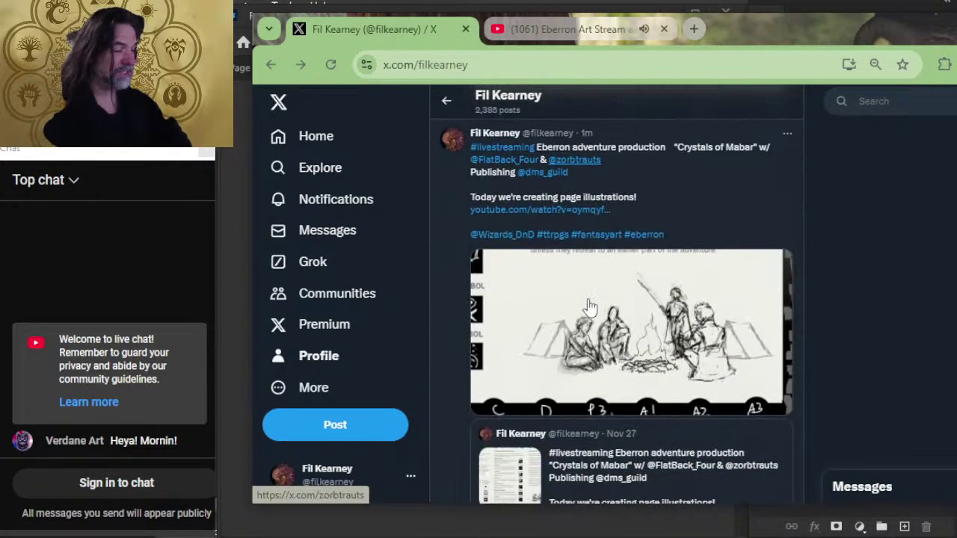
scroll(590, 307, "down", 10)
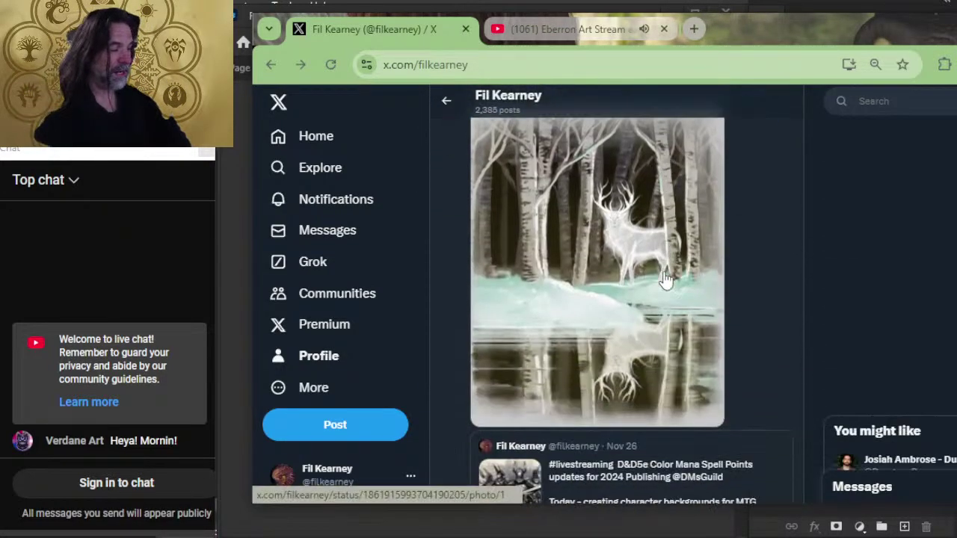
scroll(666, 277, "down", 10)
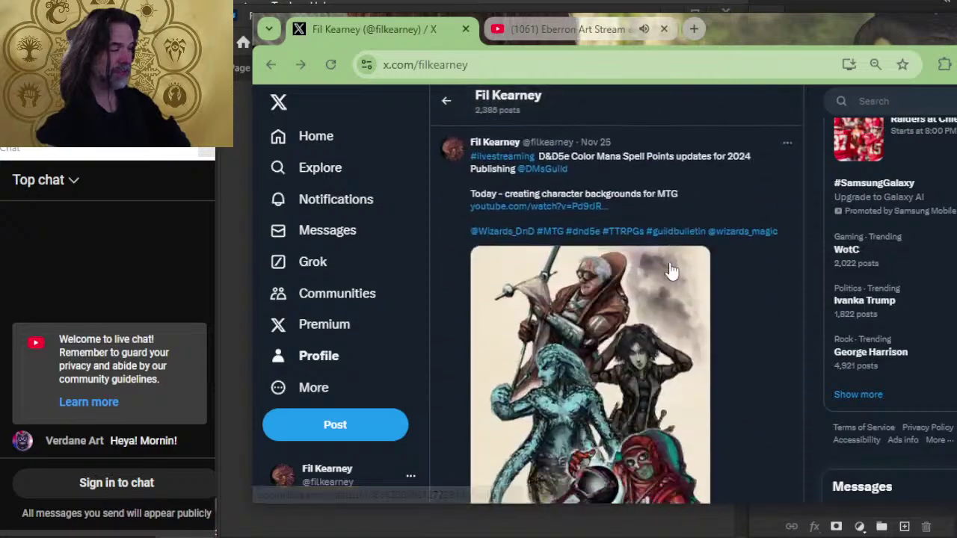
scroll(670, 271, "down", 10)
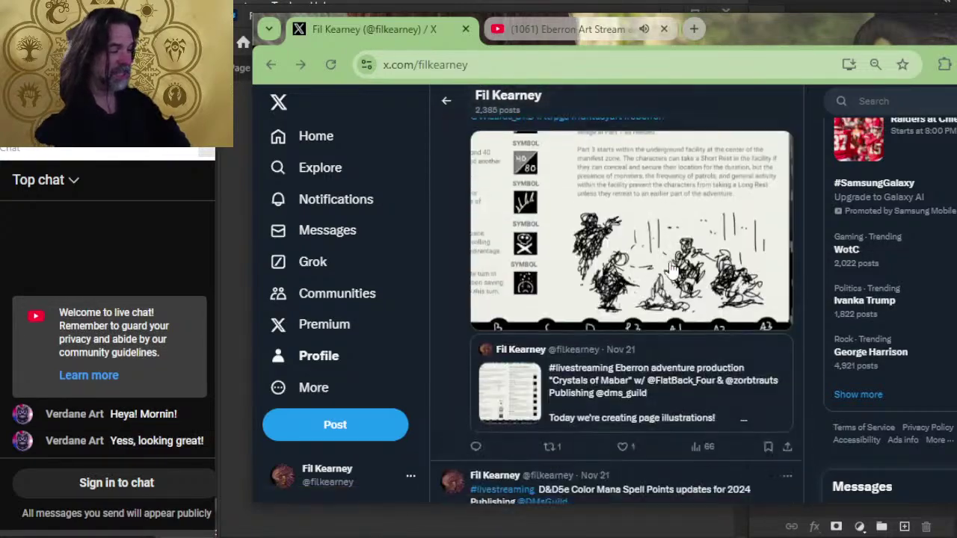
scroll(670, 270, "down", 10)
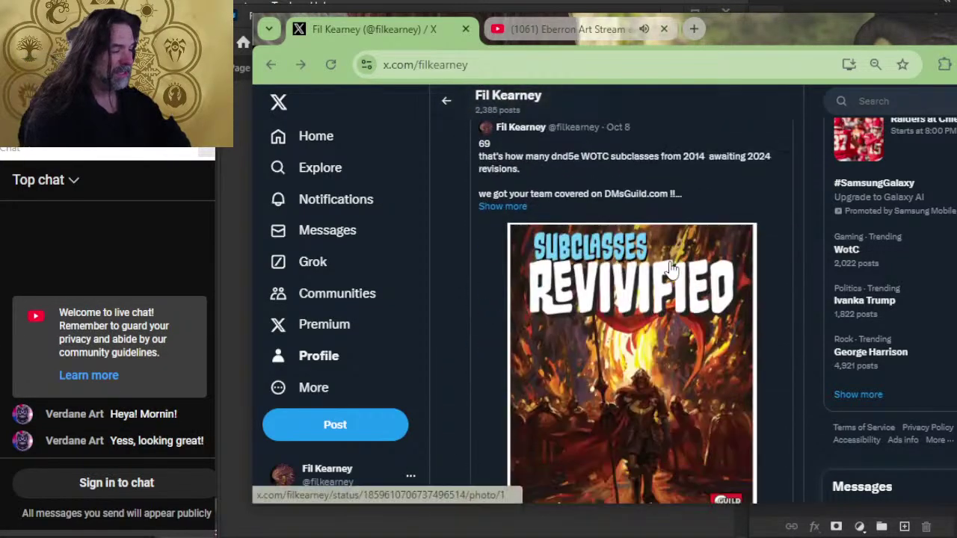
scroll(643, 285, "up", 2)
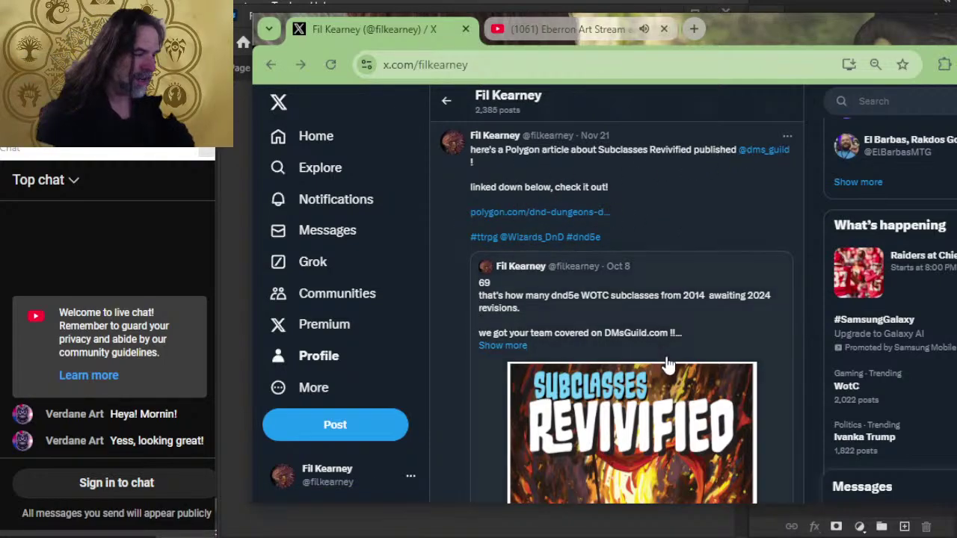
scroll(617, 274, "down", 5)
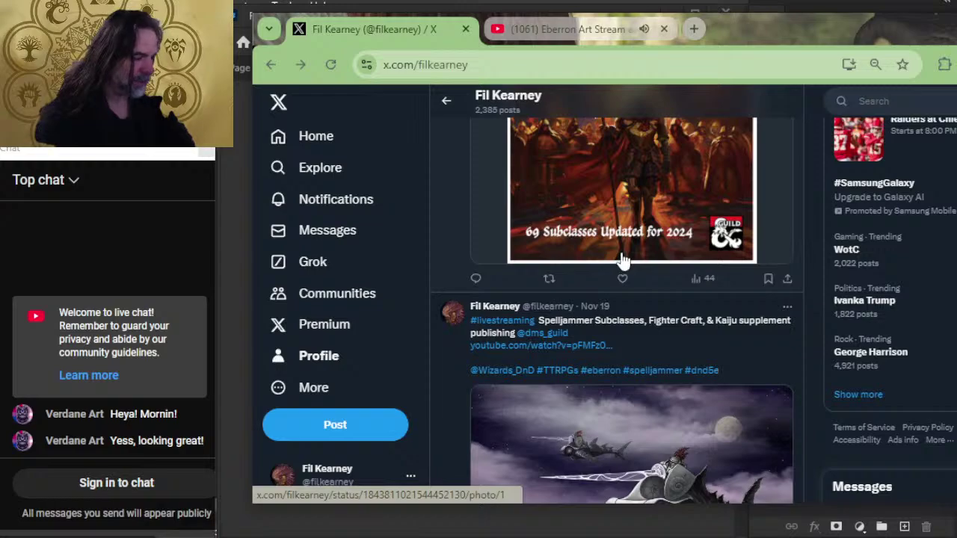
scroll(622, 259, "up", 5)
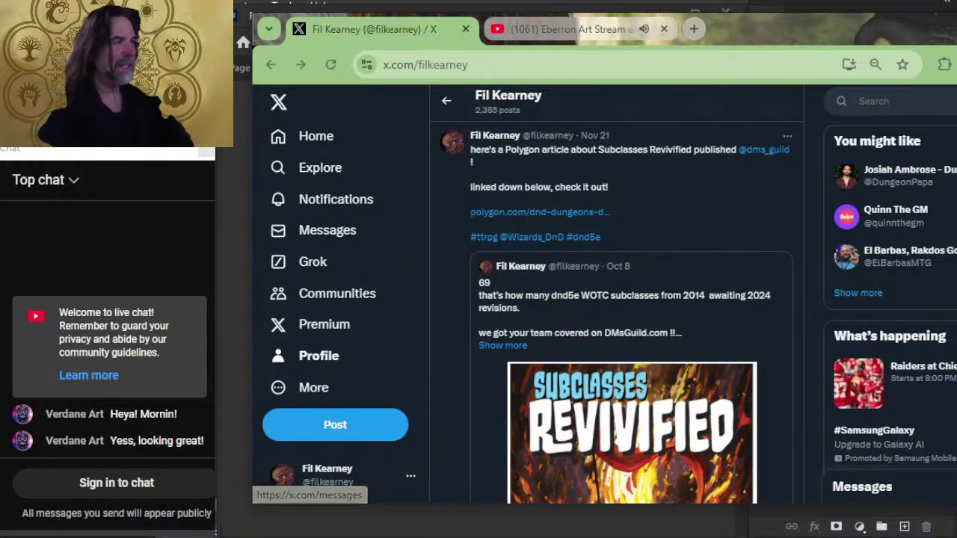
- Expand the description of the YouTube stream "Eberron Art Stream ep 362 - page art 26" and open its Subclasses Revivified link
left_click(536, 28)
scroll(463, 396, "down", 4)
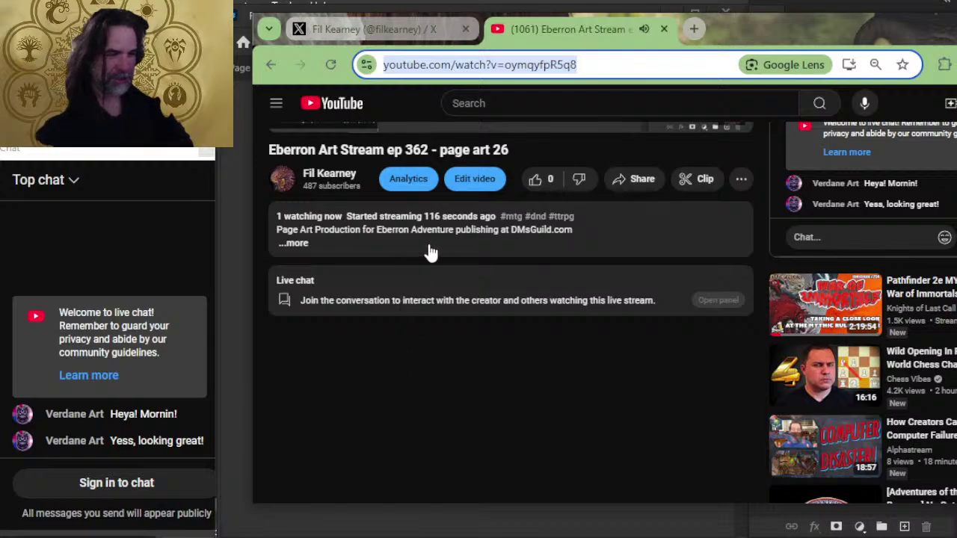
left_click(299, 243)
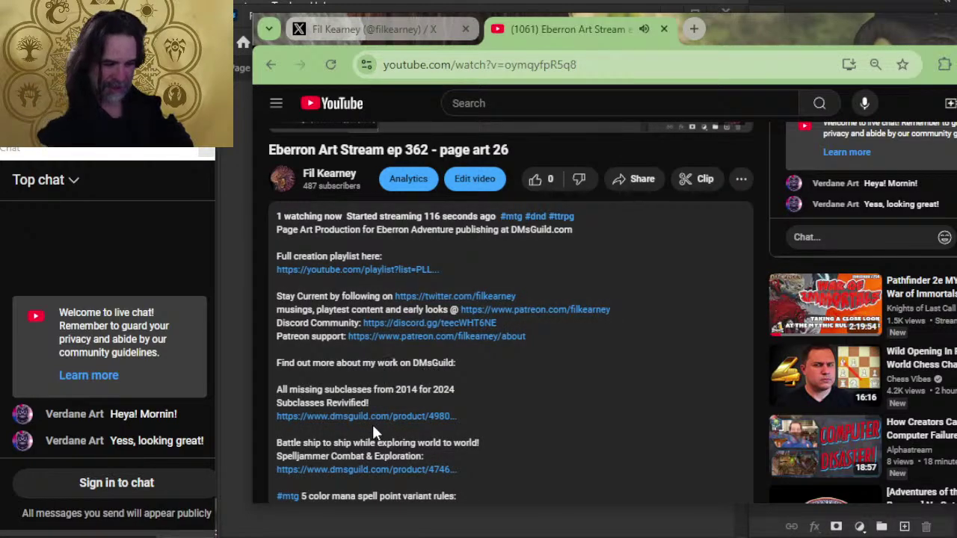
scroll(404, 374, "down", 2)
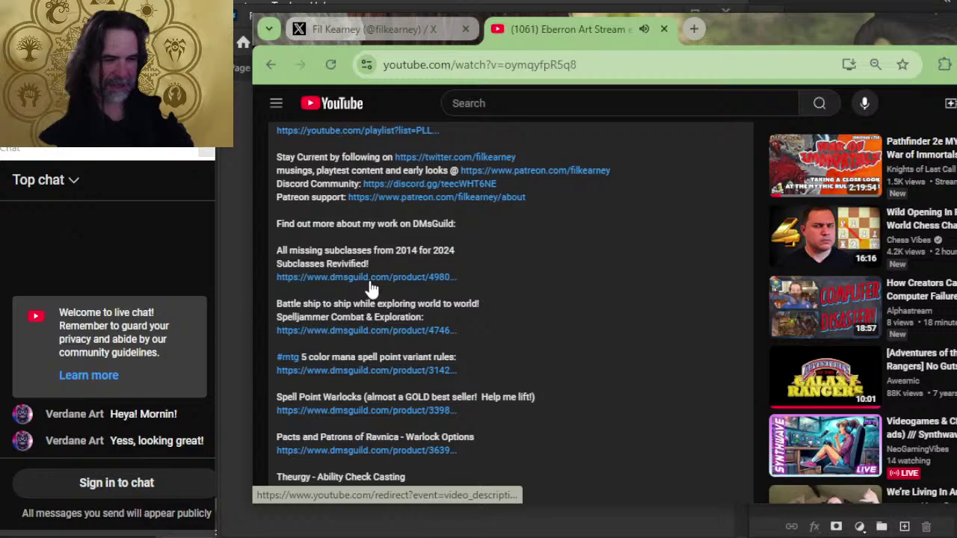
left_click(368, 283)
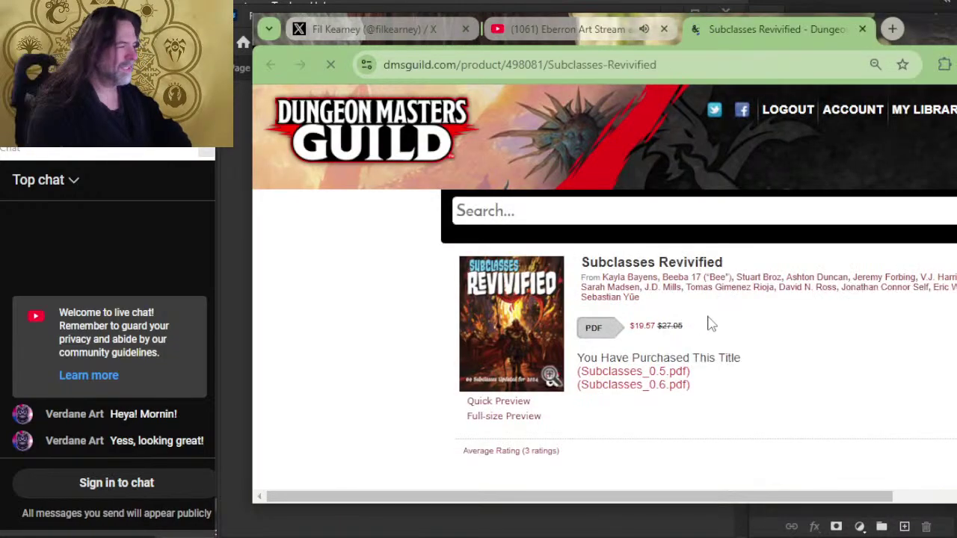
- Look over the Subclasses Revivified product page, including its price, contributors and rating
scroll(859, 299, "down", 2)
scroll(859, 299, "right", 2)
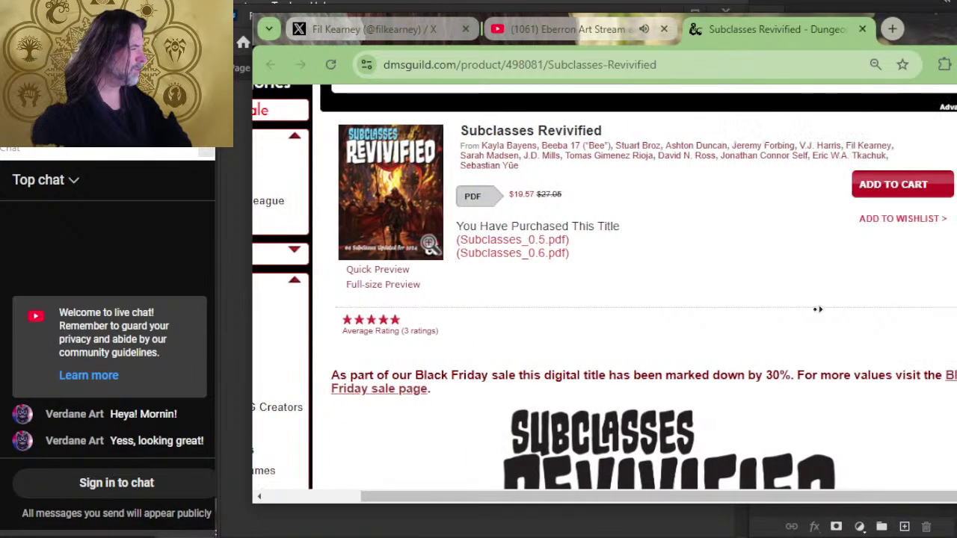
scroll(889, 157, "up", 2)
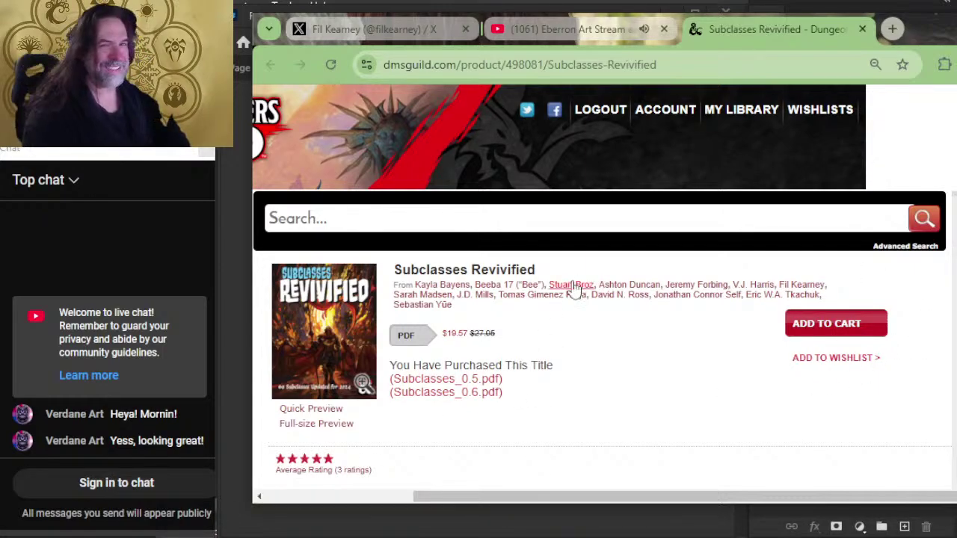
- Return to the YouTube stream page and like the video
left_click(545, 45)
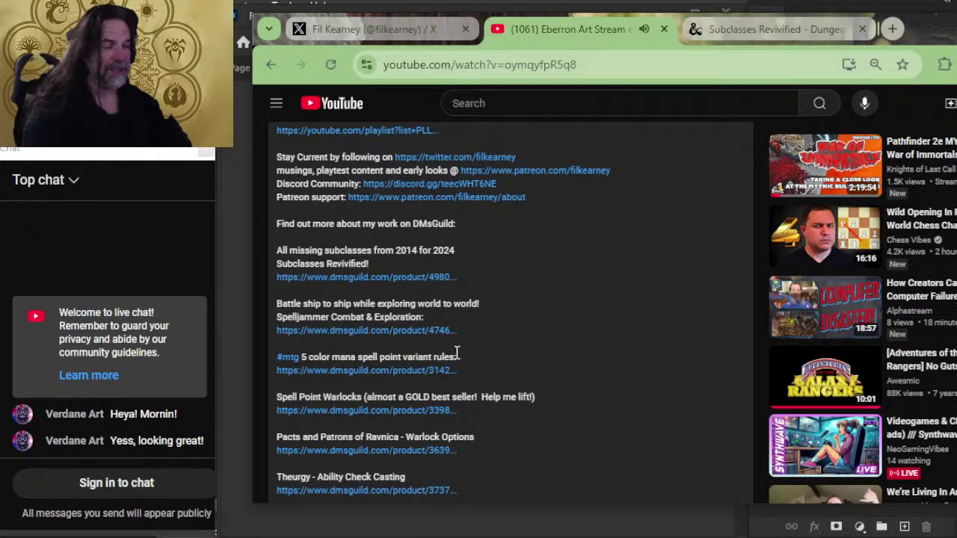
scroll(456, 351, "up", 7)
scroll(584, 298, "down", 3)
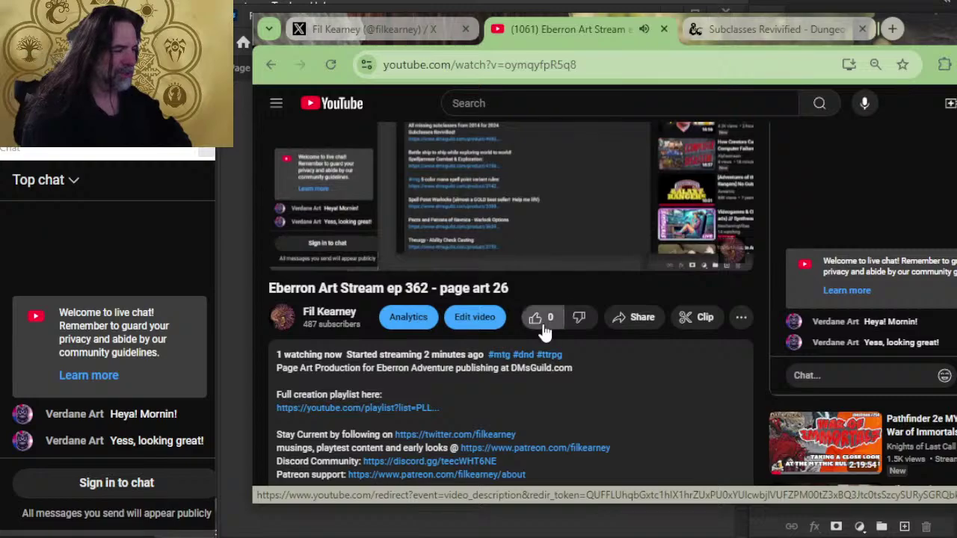
left_click(535, 317)
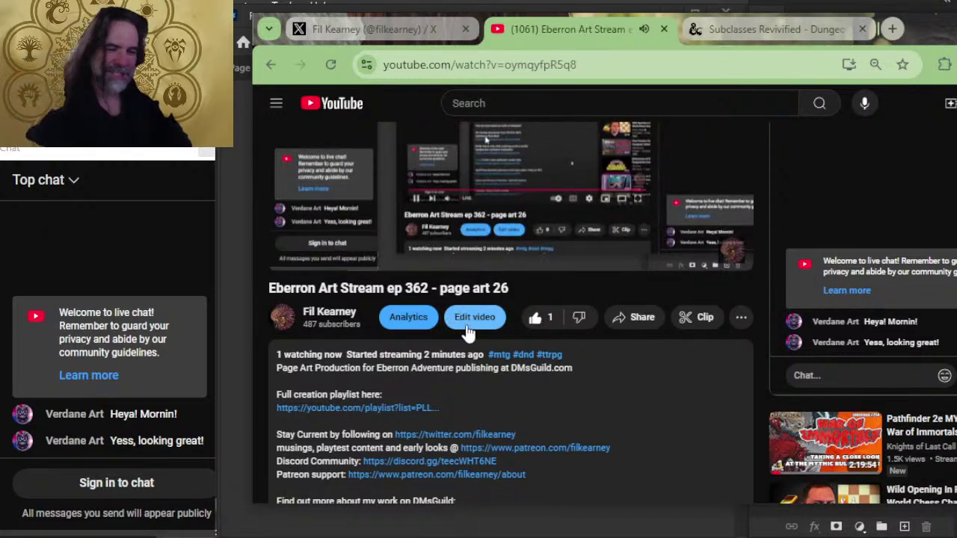
- Review the community, Patreon and DMsGuild product links in the stream's description
scroll(613, 438, "down", 6)
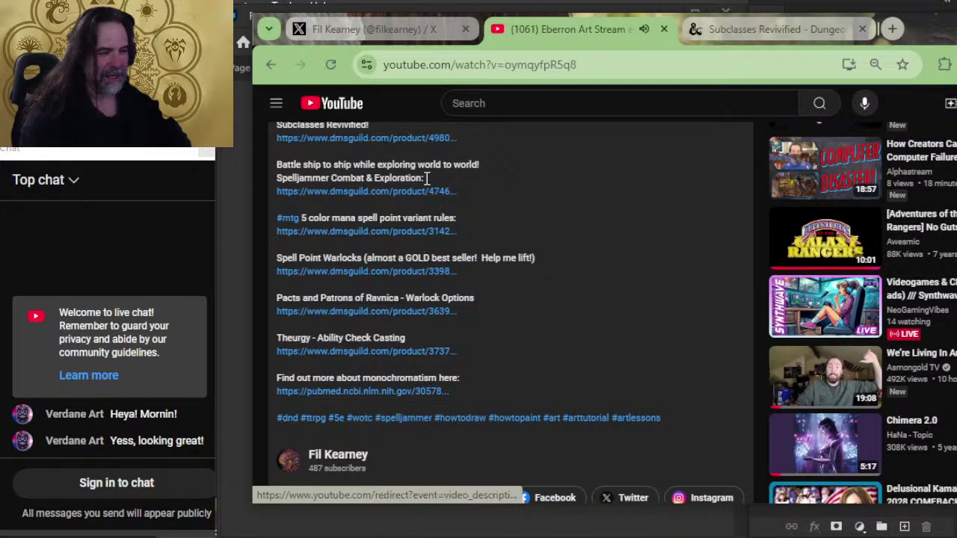
scroll(422, 337, "up", 2)
scroll(410, 331, "up", 1)
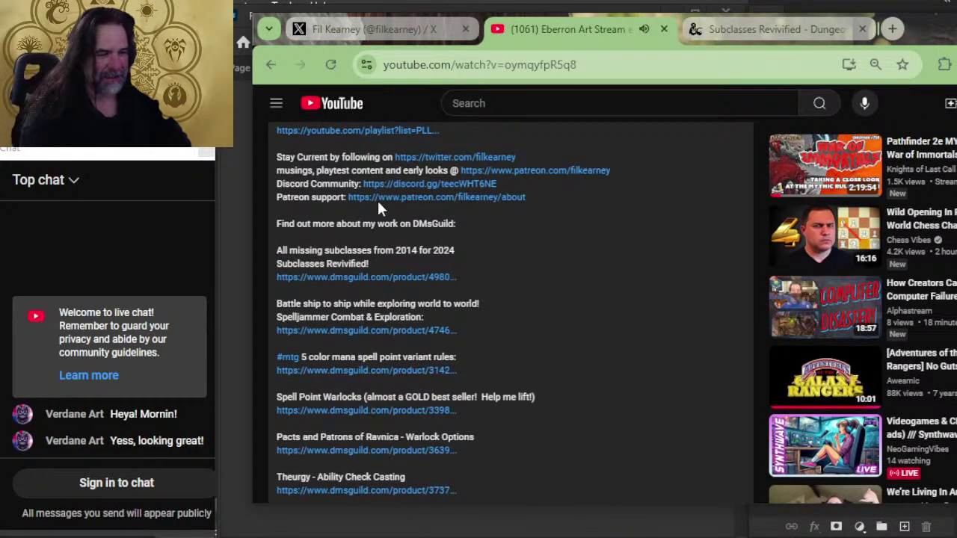
scroll(417, 212, "up", 3)
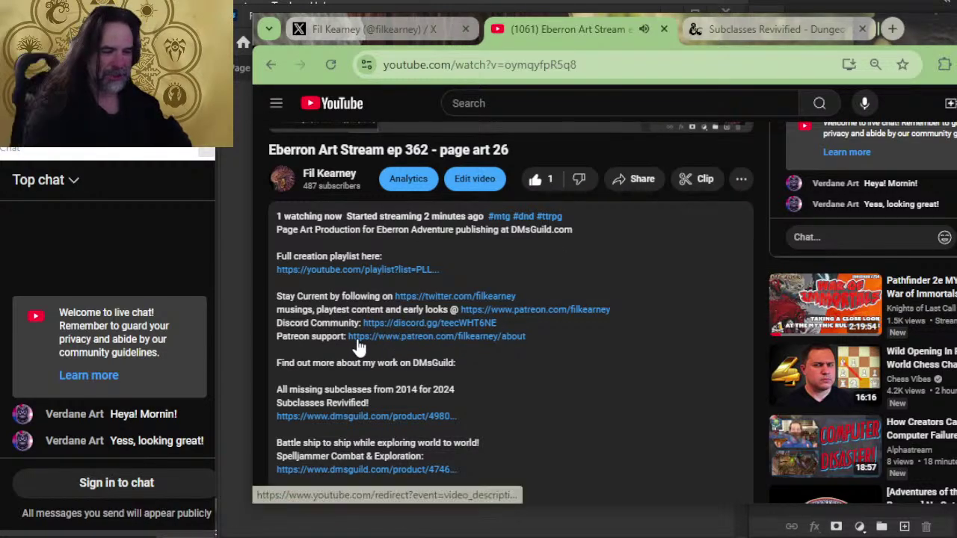
- Close the X profile and Subclasses Revivified pages, keeping the YouTube stream open
left_click(421, 34)
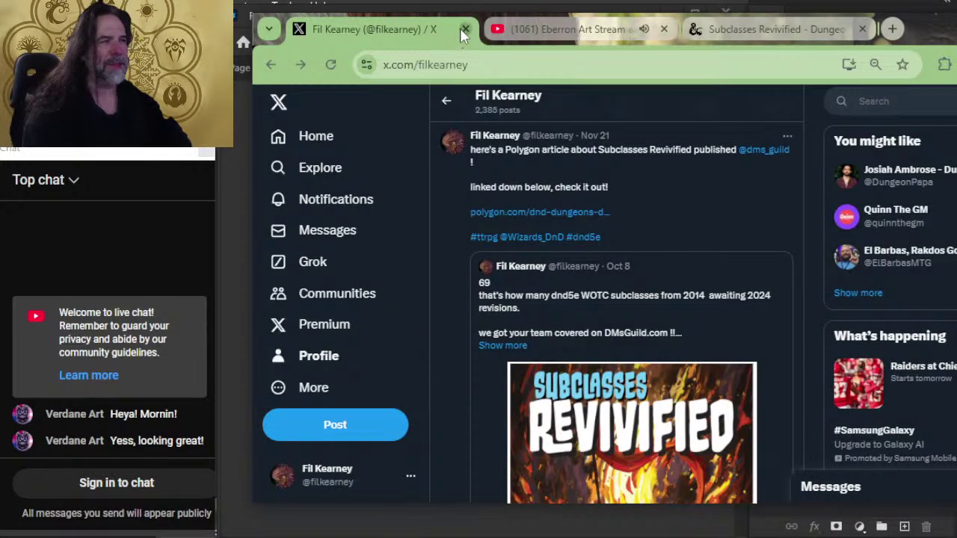
left_click(463, 30)
left_click(663, 27)
- Switch to Photoshop and close the CoM Cover 2024-03-27.jpg document
key("alt+Tab")
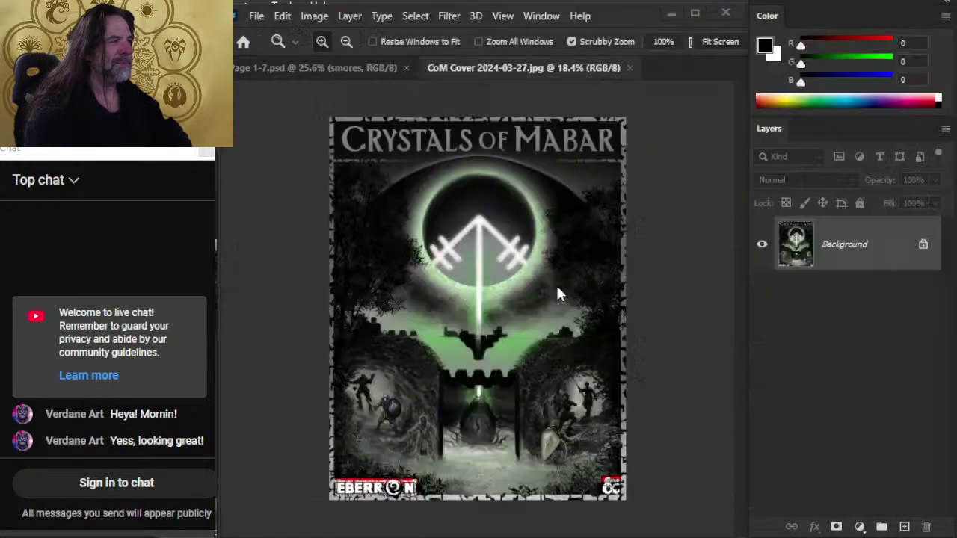
key("alt+Tab")
key("alt+Tab")
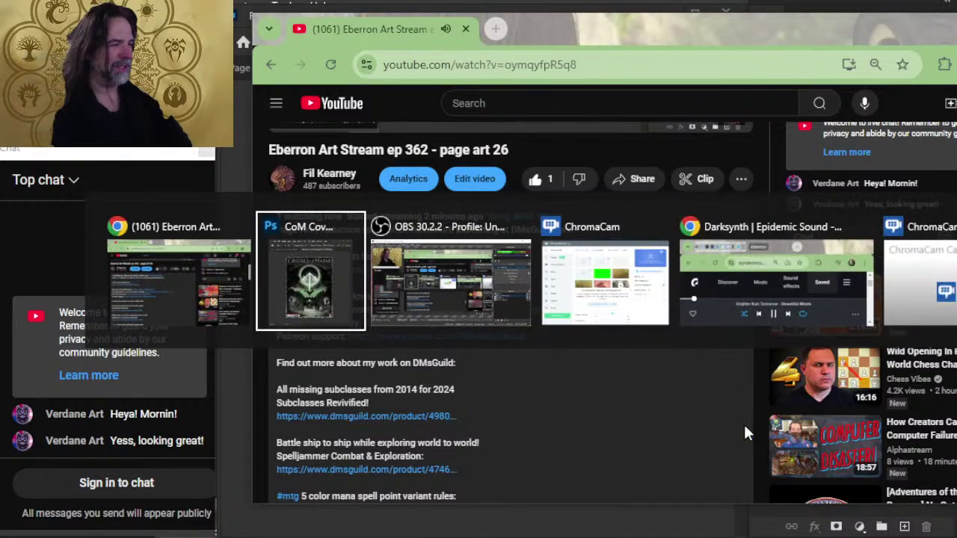
left_click(629, 67)
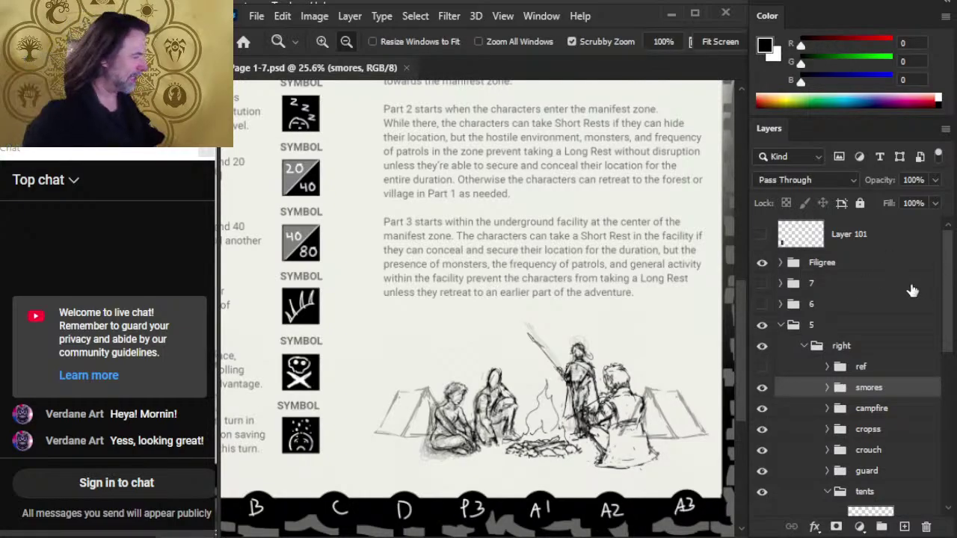
- Collapse the tents group and add a new empty layer directly above the trash\ group in the right group
scroll(953, 322, "down", 2)
scroll(952, 322, "down", 4)
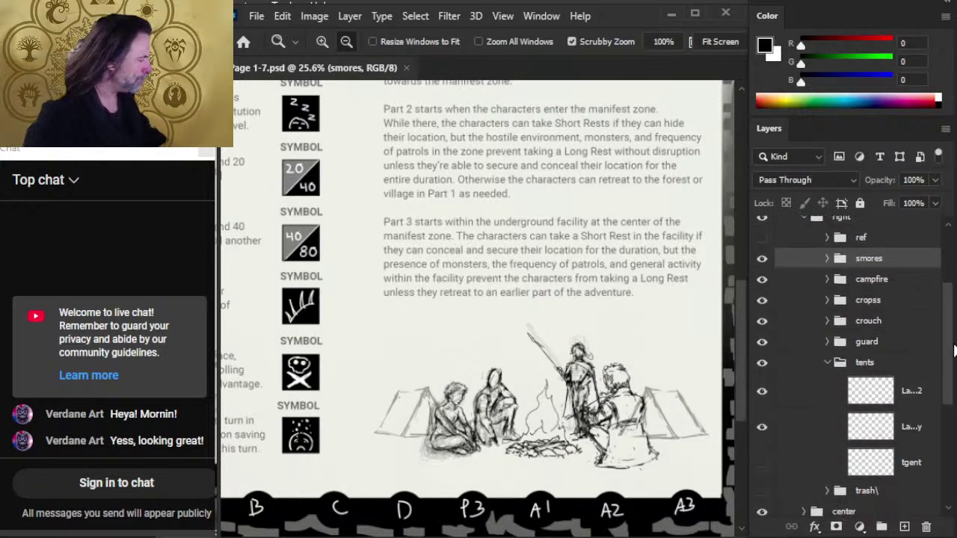
left_click(828, 361)
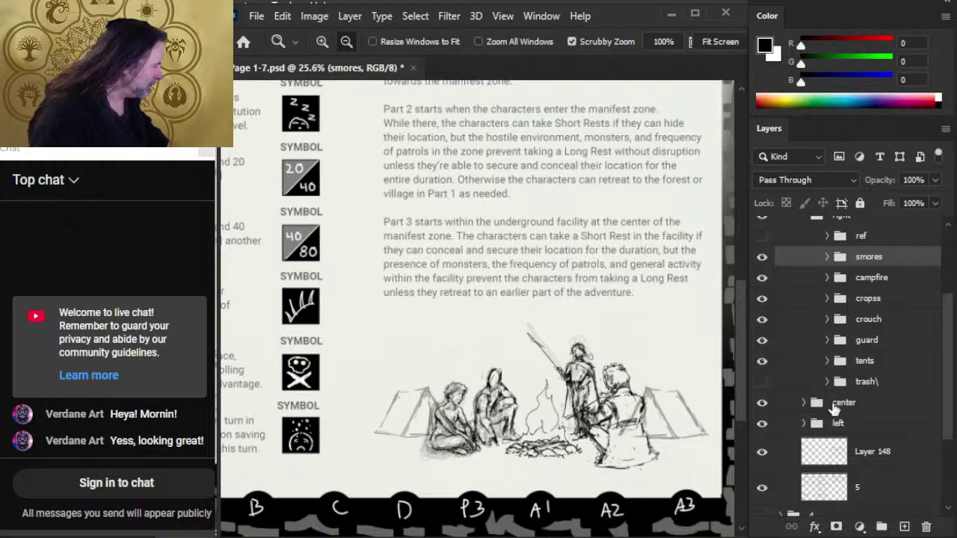
left_click(867, 385)
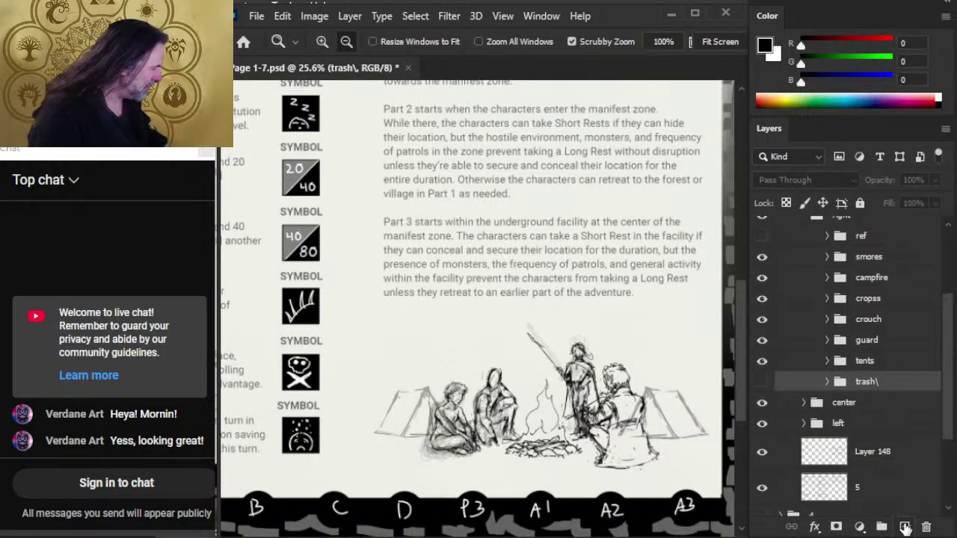
left_click(905, 527)
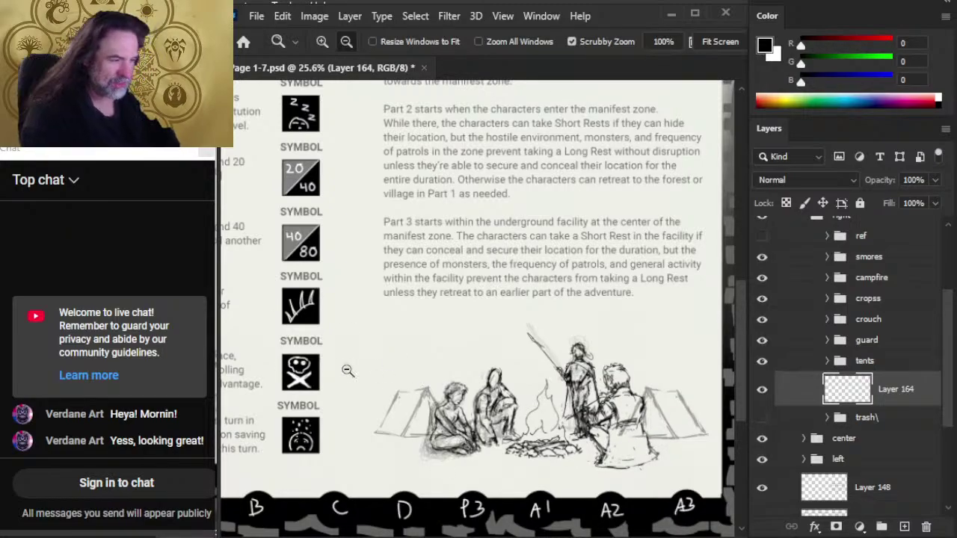
mouse_move(508, 352)
left_mouse_down()
mouse_move(415, 352)
mouse_move(479, 358)
left_mouse_up()
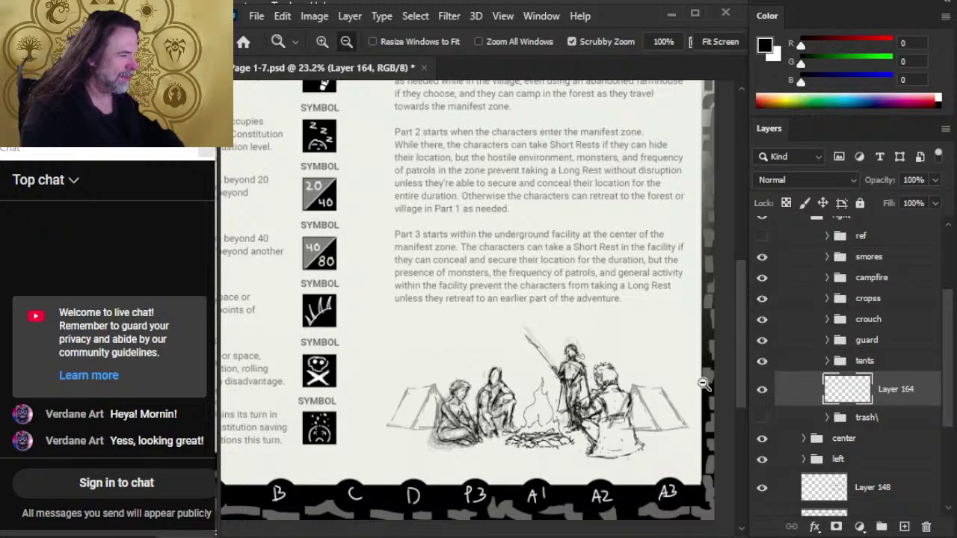
left_click_drag(695, 308, 599, 273)
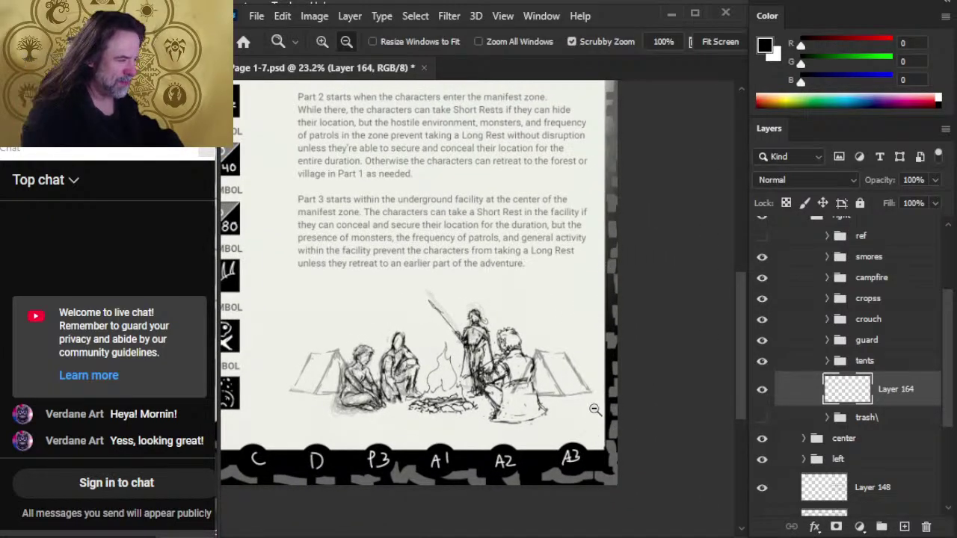
scroll(403, 359, "left", 4)
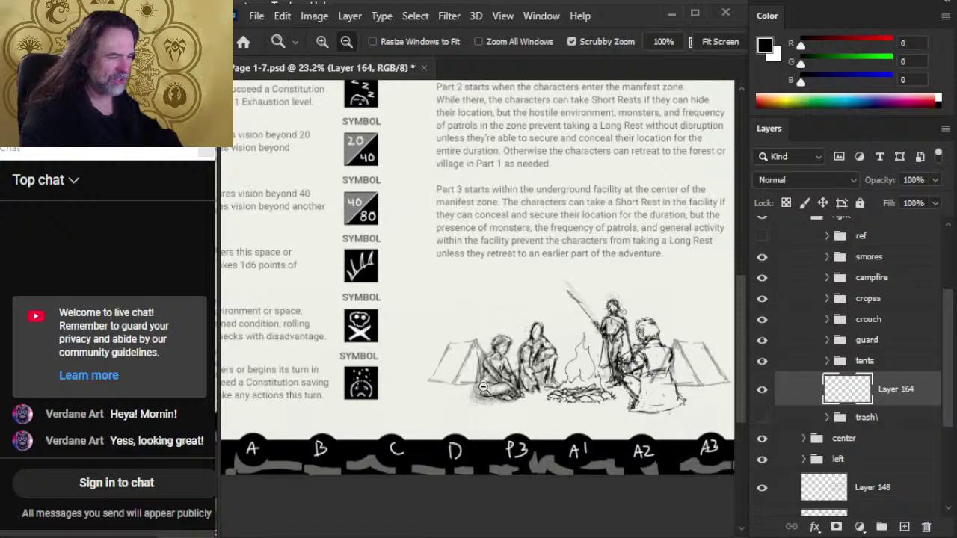
left_click_drag(516, 321, 428, 295)
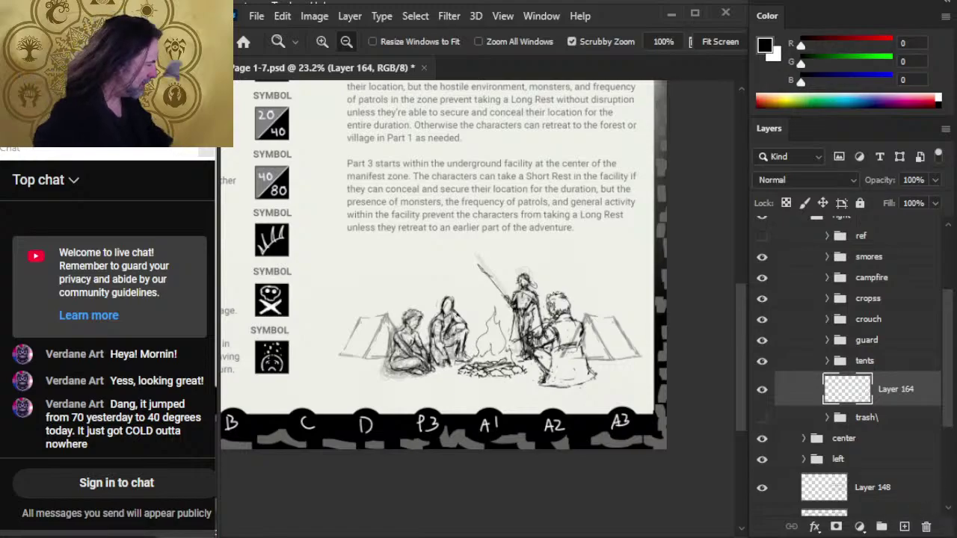
key("b")
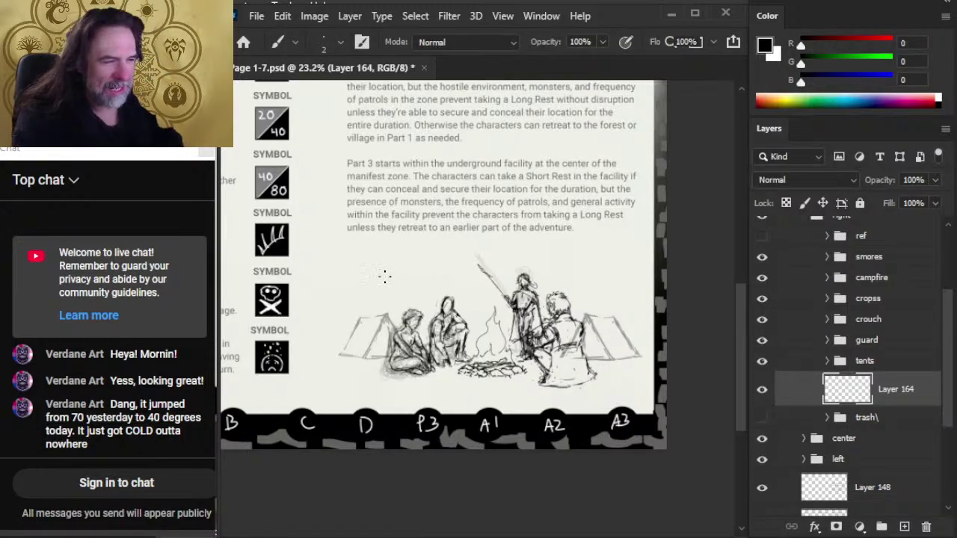
left_click_drag(375, 267, 373, 356)
left_click_drag(410, 264, 410, 400)
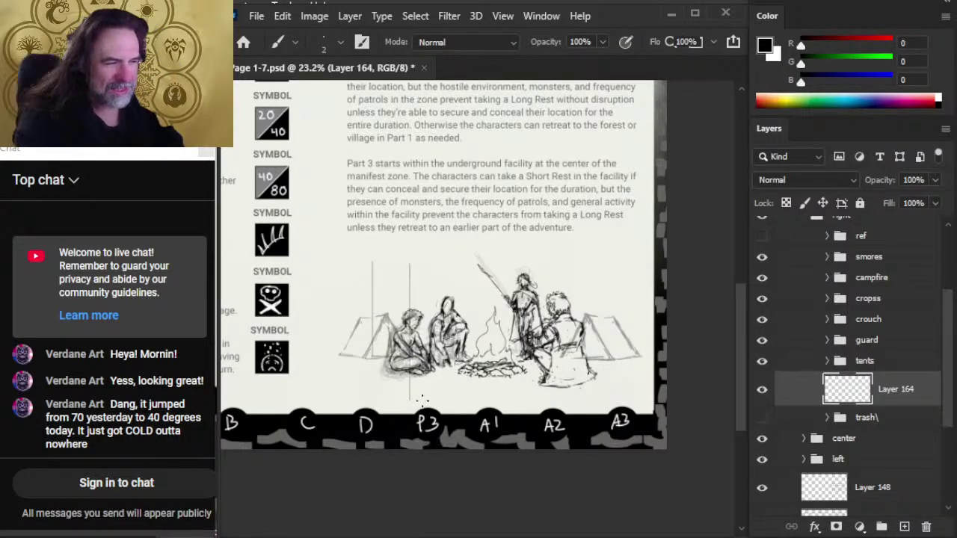
key("ctrl+z")
key("ctrl+z")
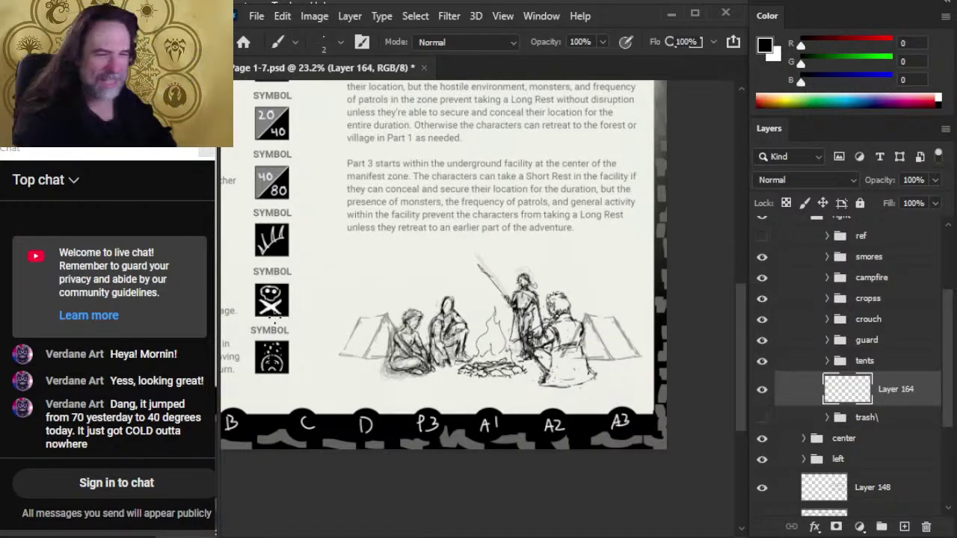
- Brush a straight vertical line beside the left tent and a wavy foliage outline from its top across to the guard's spear
key("shift")
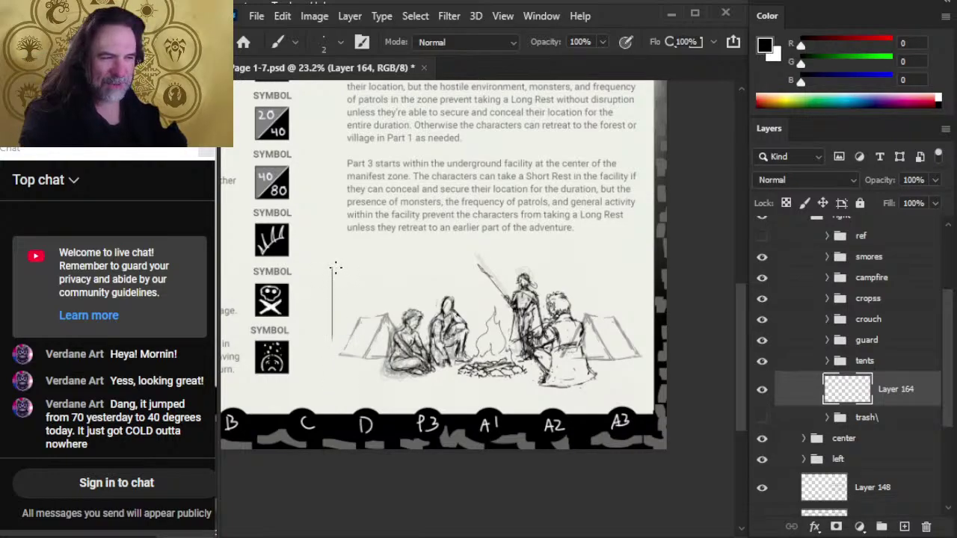
key("e")
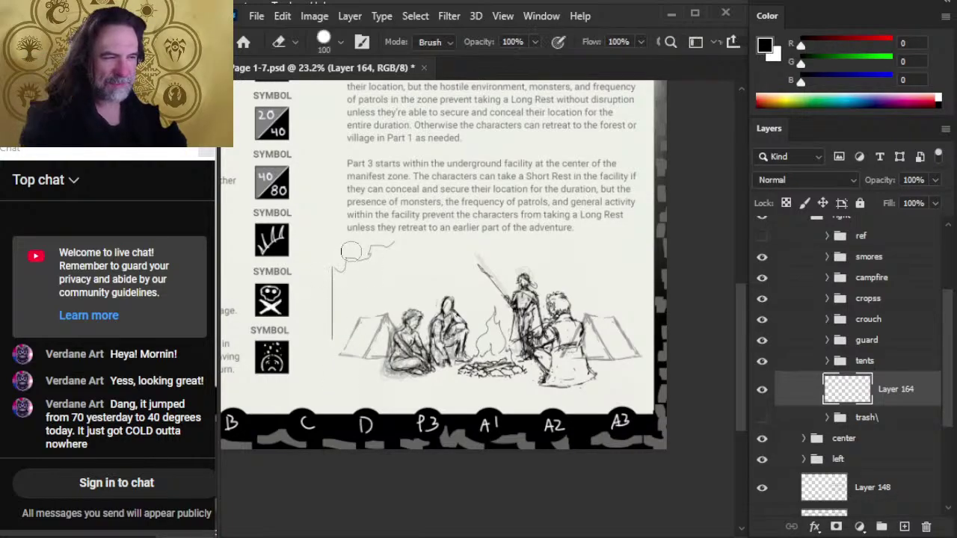
mouse_move(377, 248)
left_mouse_down()
mouse_move(349, 253)
mouse_move(340, 269)
left_mouse_up()
key("b")
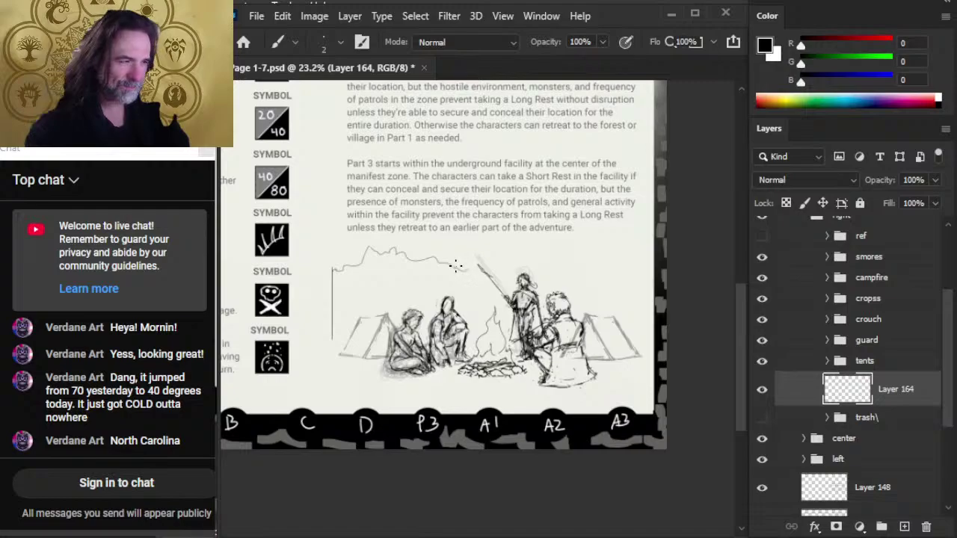
left_click_drag(487, 260, 499, 254)
- Open gaps in the foliage outline and draw two pairs of straight vertical trunk lines above the left tent and seated figures
key("e")
key("b")
mouse_move(426, 258)
left_mouse_down()
mouse_move(415, 265)
mouse_move(415, 307)
left_mouse_up()
left_click_drag(428, 260, 427, 310)
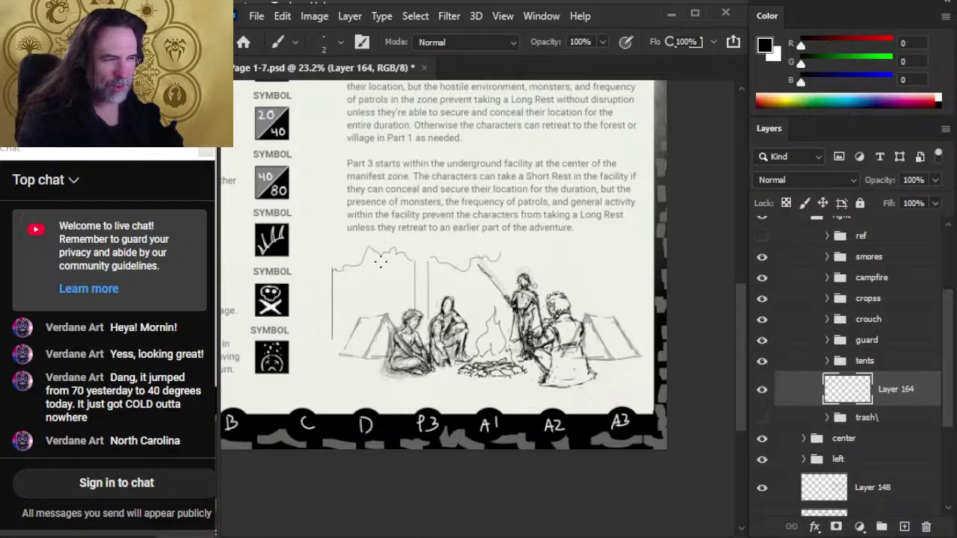
left_click_drag(376, 259, 376, 314)
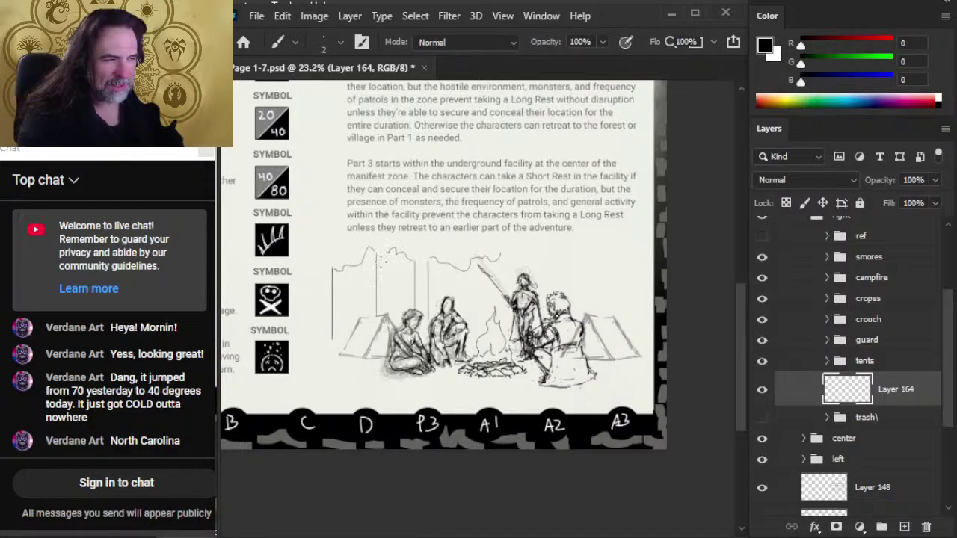
left_click_drag(380, 257, 381, 322)
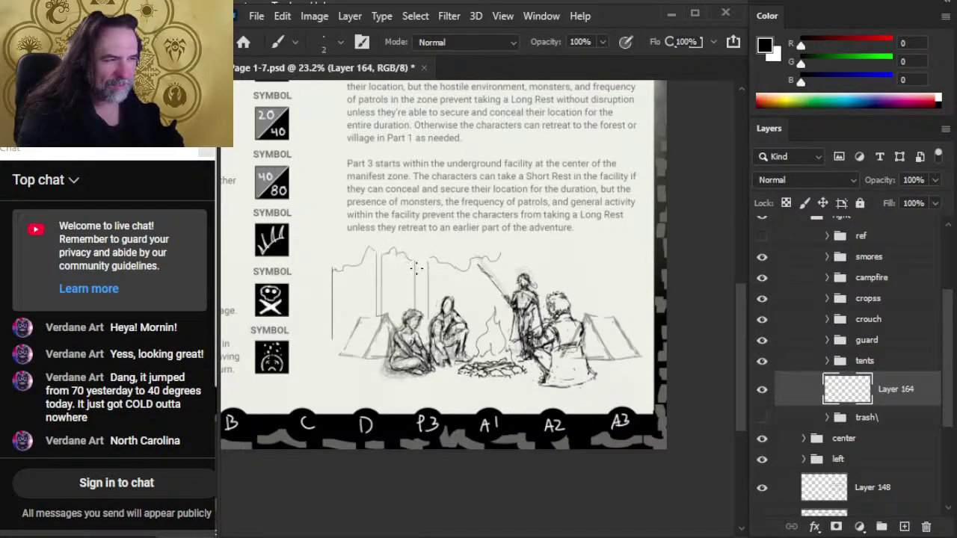
- Erase the foliage outline's end near the spear and redraw the bumpy foliage between the two trunks
key("e")
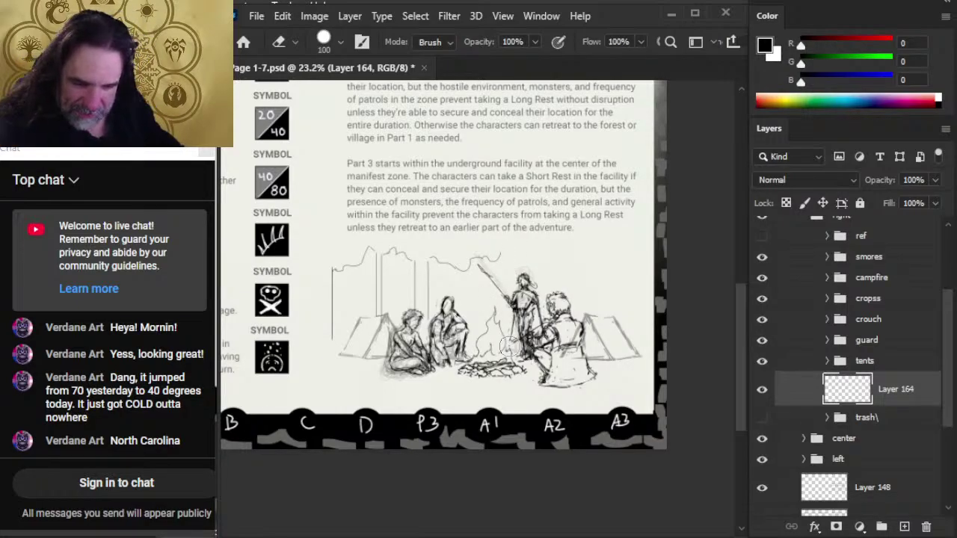
mouse_move(501, 258)
left_mouse_down()
mouse_move(530, 281)
mouse_move(464, 288)
mouse_move(471, 265)
left_mouse_up()
key("b")
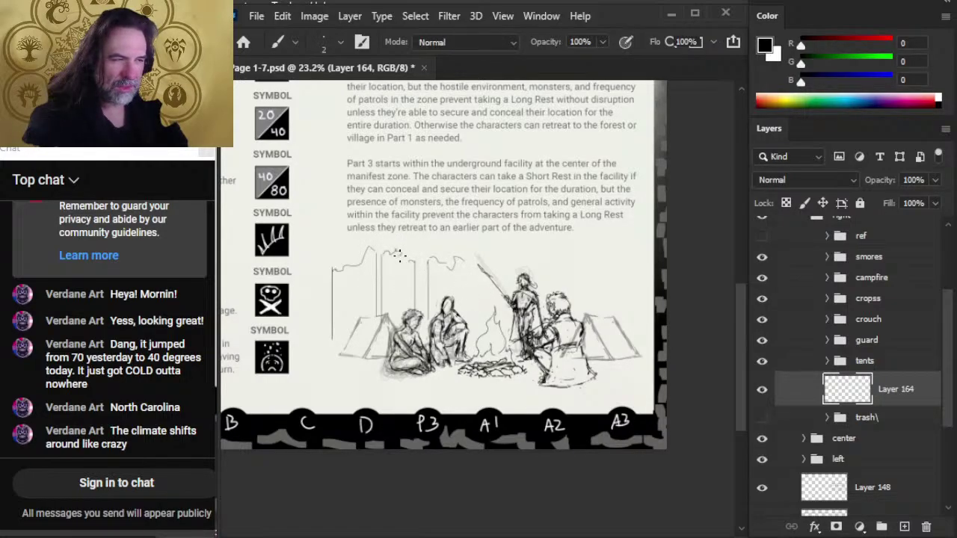
key("e")
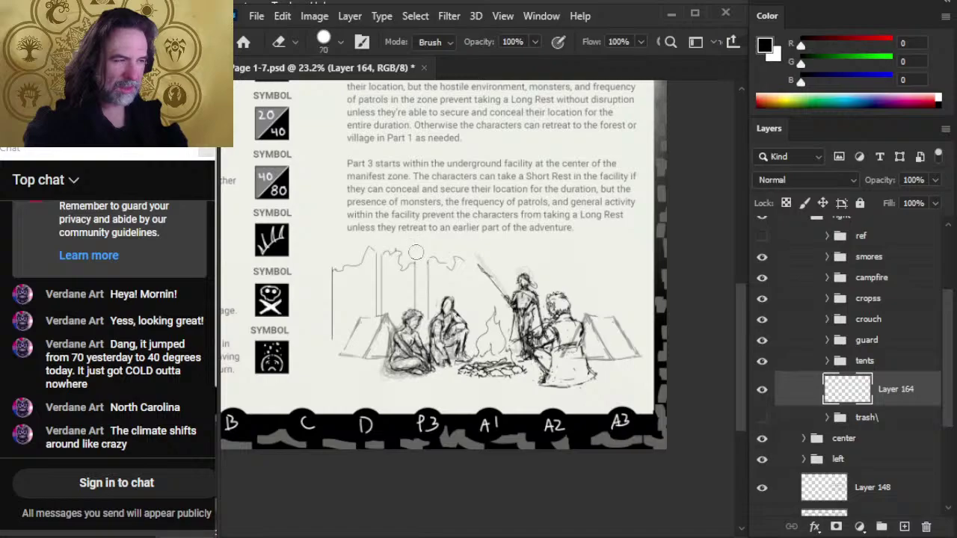
key("b")
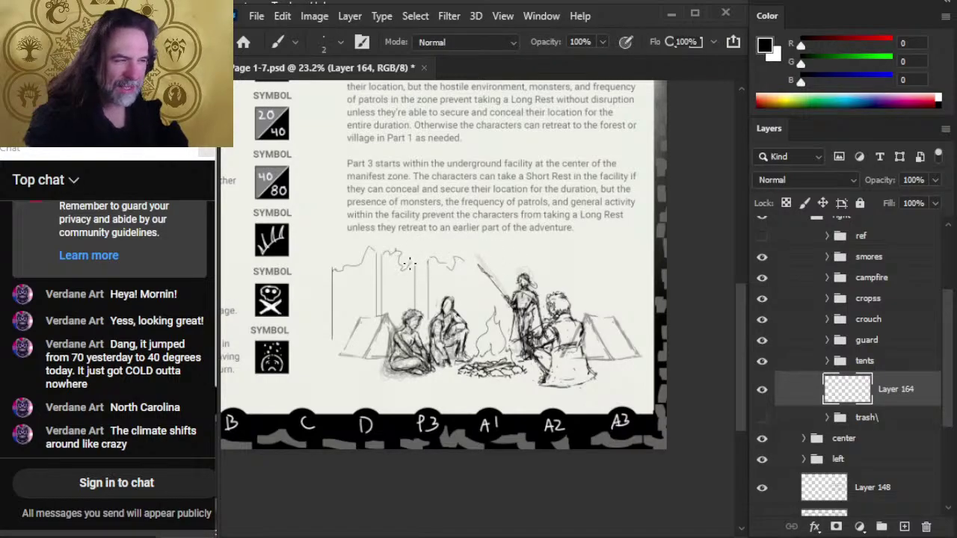
- Draw a vertical trunk line between spear and guard, undo the extra line beside it, and continue the foliage outline toward the trunk
left_click_drag(506, 253, 508, 353)
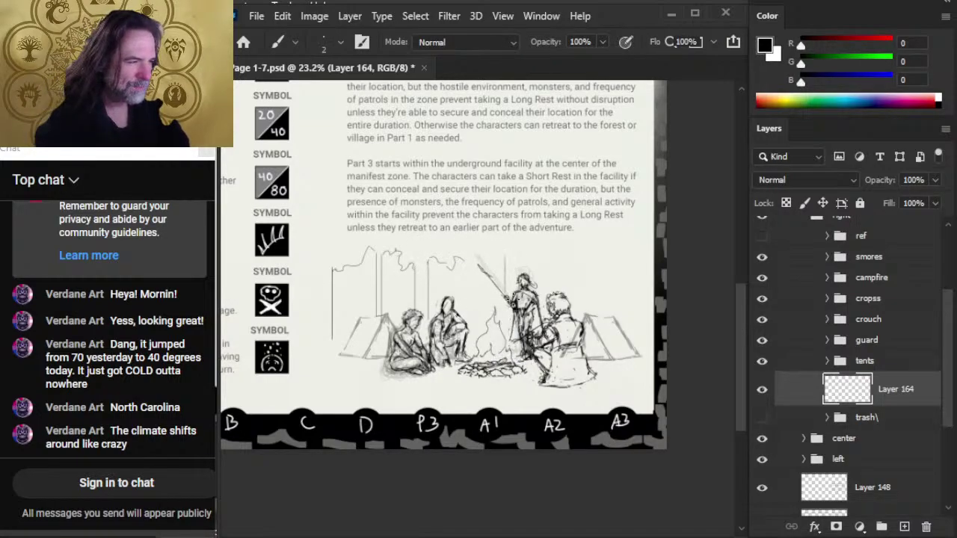
left_click_drag(521, 259, 521, 317)
key("ctrl+z")
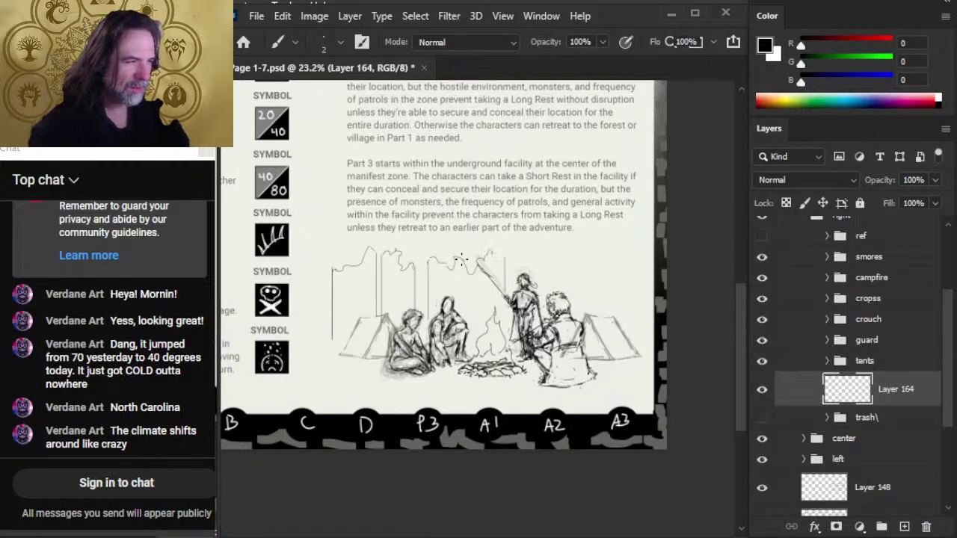
- Hide the smores, campfire, cropss, crouch and guard groups, keeping the tents group visible
left_click_drag(761, 362, 763, 279)
left_click(762, 361)
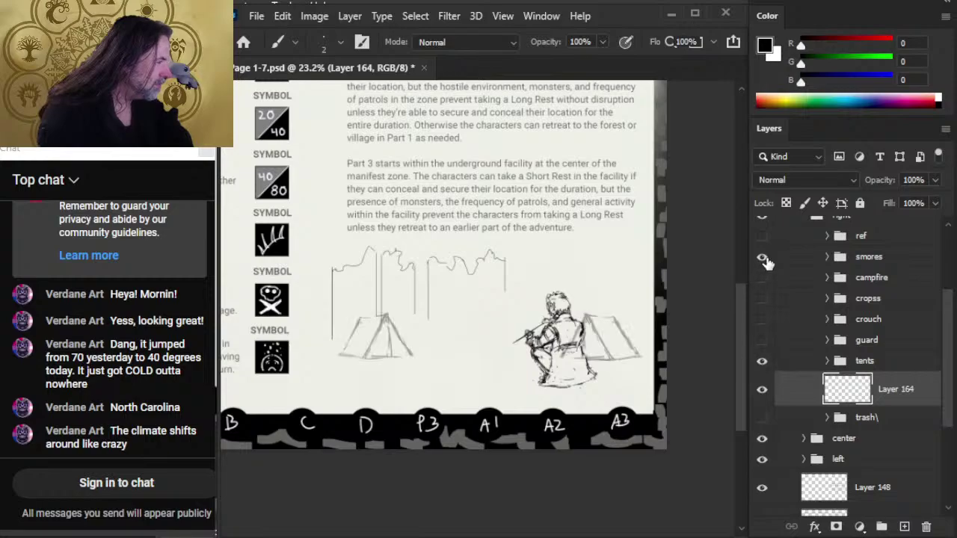
left_click(762, 257)
- Extend the wavy foliage outline above the right tent to the page's right edge
key("e")
mouse_move(476, 260)
left_mouse_down()
mouse_move(457, 262)
mouse_move(580, 260)
left_mouse_up()
key("b")
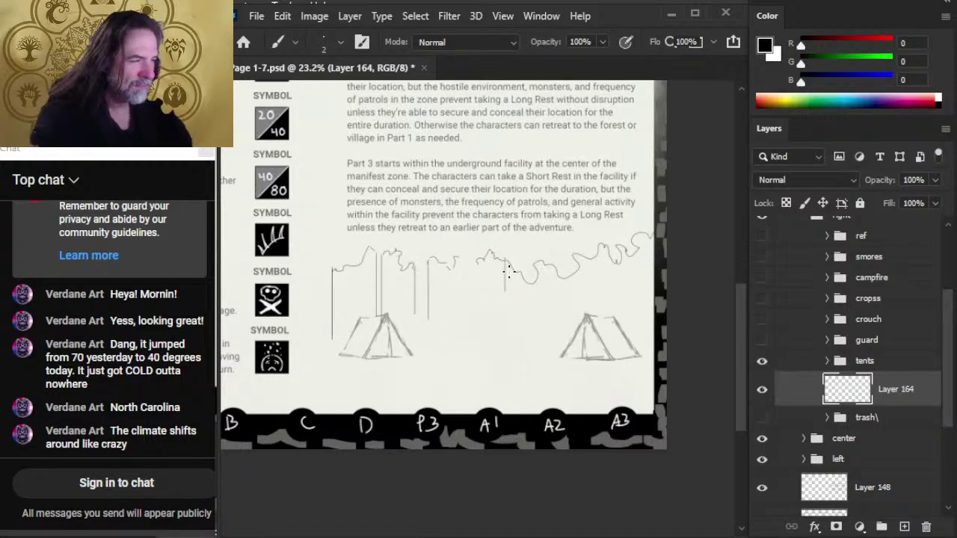
- Erase the foliage crossing the central trunk and draw the trunk's second straight vertical line
key("e")
mouse_move(513, 269)
left_mouse_down()
mouse_move(512, 258)
mouse_move(515, 321)
left_mouse_up()
key("b")
- Lengthen the central trunk's left line downward with the Smudge tool at size 35 and 100% strength
key("r")
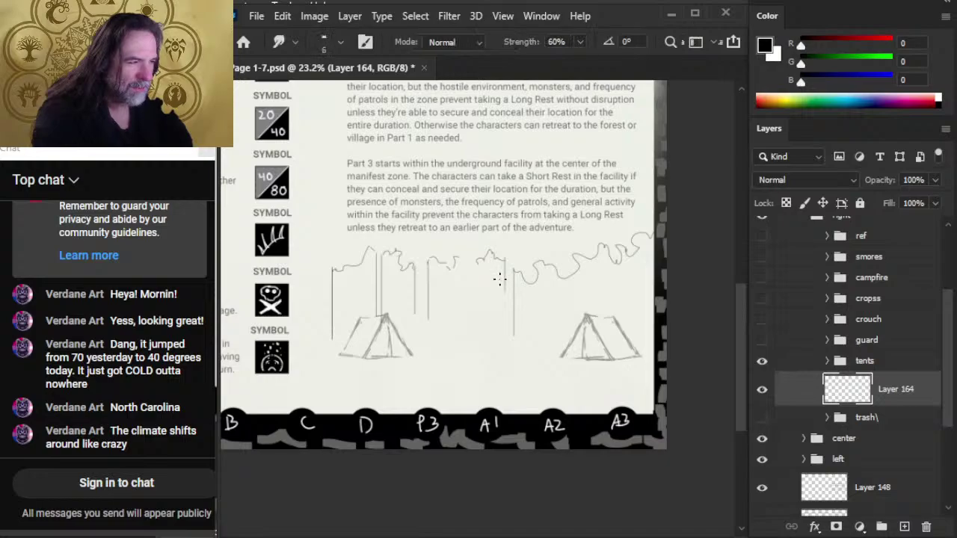
key("]")
key("]")
key("]")
key("]")
key("]")
key("]")
key("]")
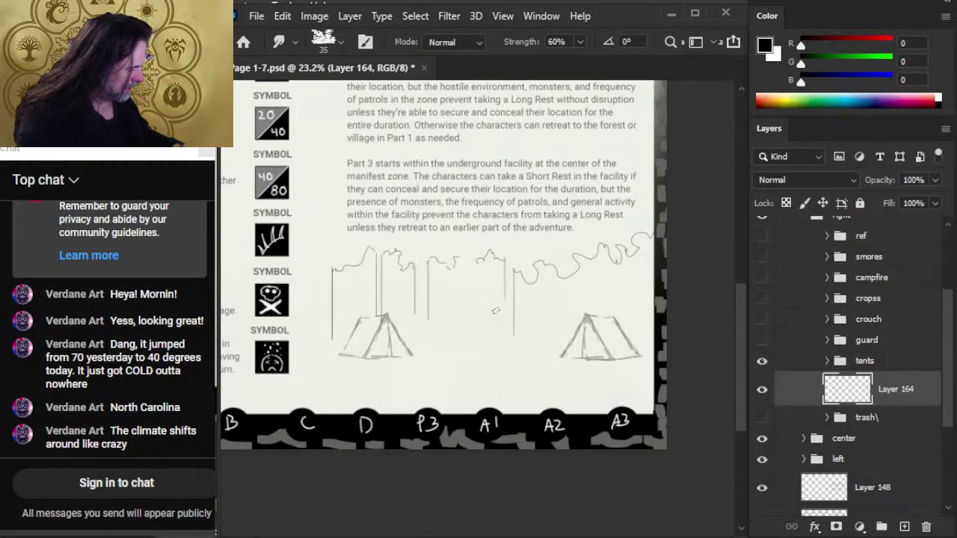
key("0")
key("shift")
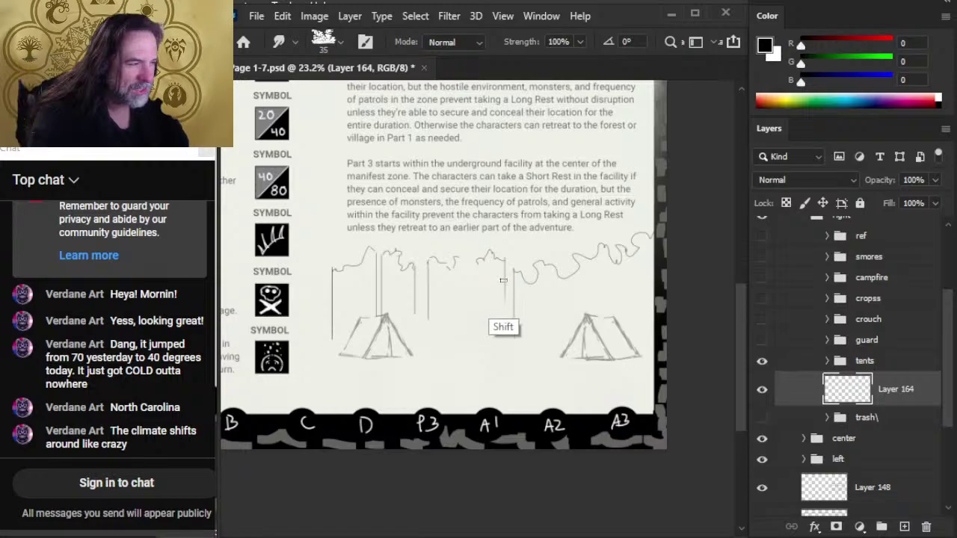
left_click_drag(504, 281, 504, 348)
- Clear a gap in the foliage just left of the right tent and draw a pair of vertical trunk lines there
key("e")
left_click_drag(567, 272, 560, 320)
key("b")
left_click_drag(571, 275, 571, 334)
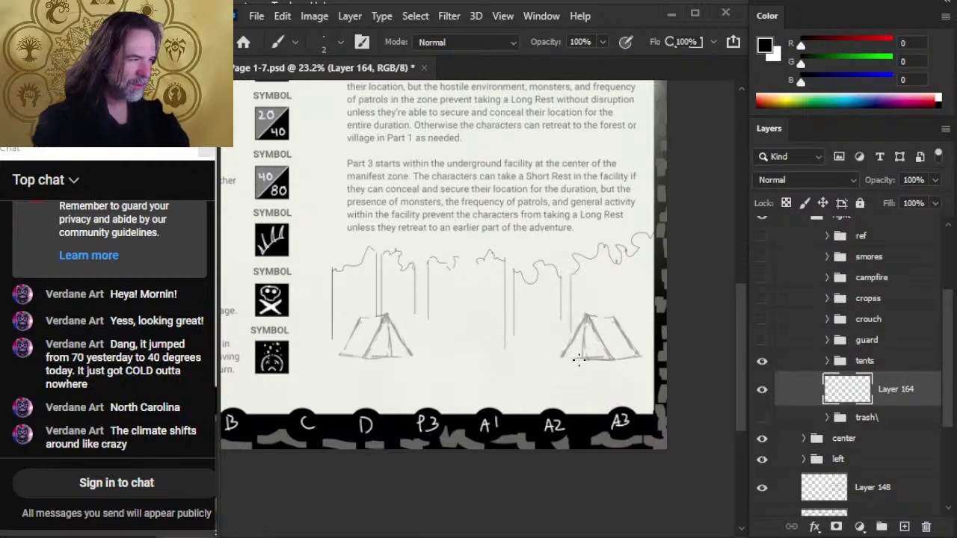
- Clear a gap in the foliage above the right tent, add a pair of vertical trunk lines and tidy the adjoining outline
key("e")
mouse_move(611, 257)
left_mouse_down()
mouse_move(602, 247)
mouse_move(611, 243)
mouse_move(596, 296)
mouse_move(606, 323)
left_mouse_up()
key("b")
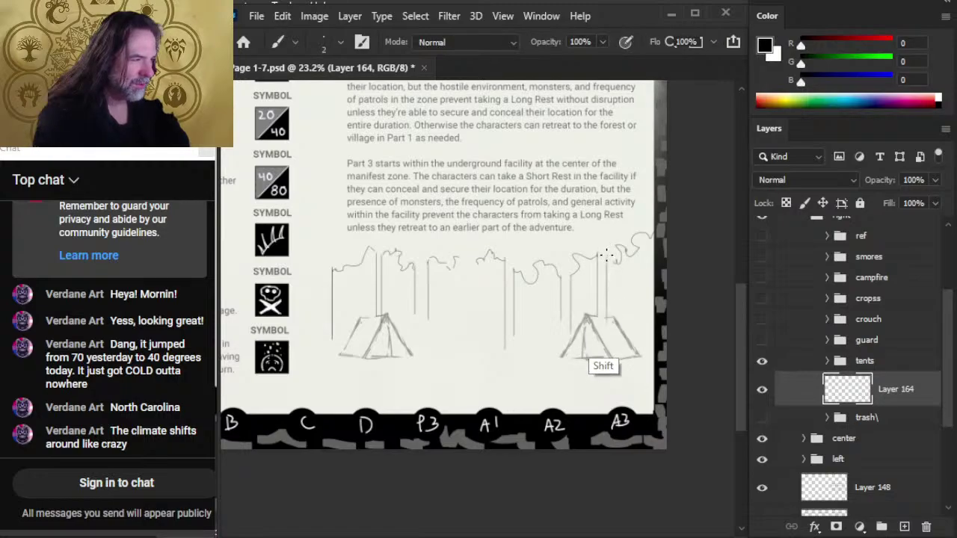
key("e")
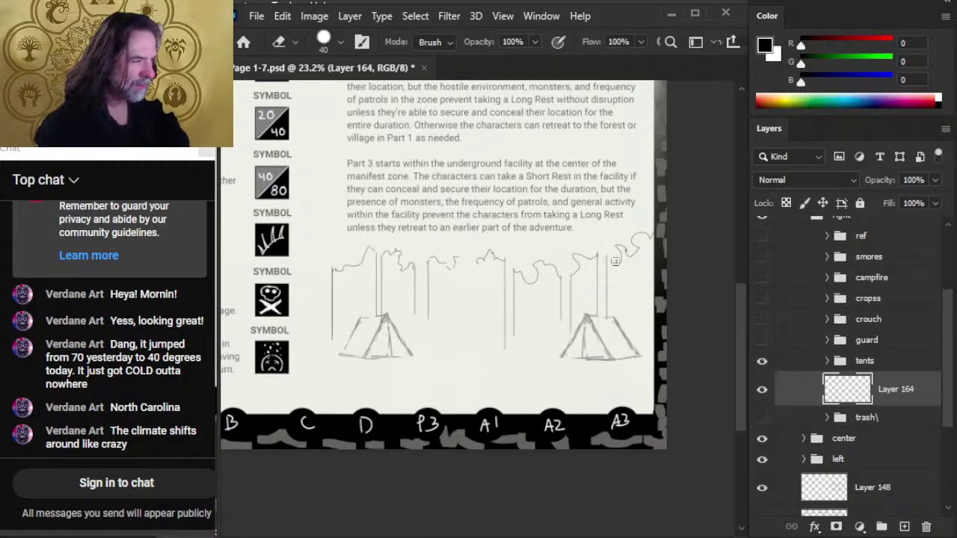
key("b")
- Draw a narrow trunk near the page's right edge with two vertical lines and clean up the foliage around its top
key("e")
mouse_move(630, 253)
left_mouse_down()
mouse_move(641, 234)
mouse_move(630, 310)
left_mouse_up()
key("b")
left_click(636, 238)
left_click(634, 326, "shift")
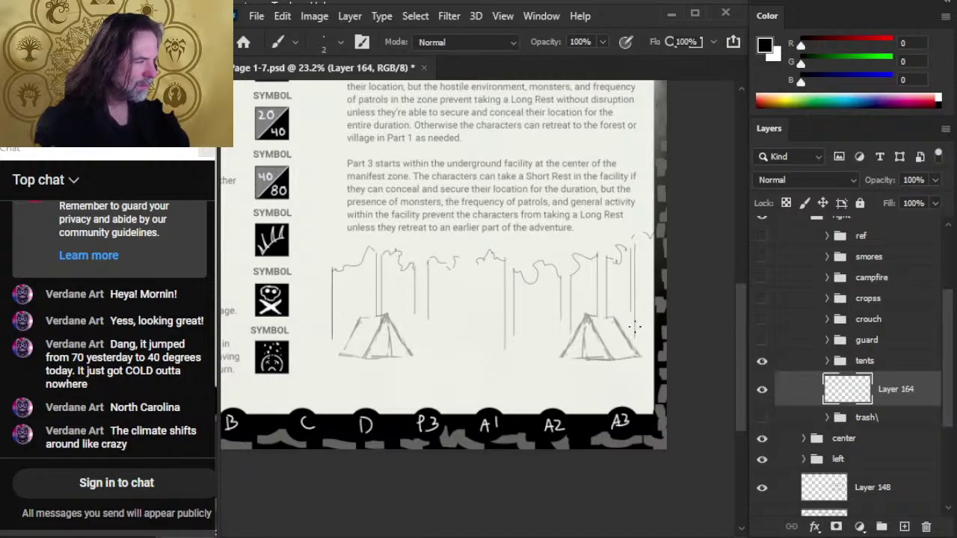
key("e")
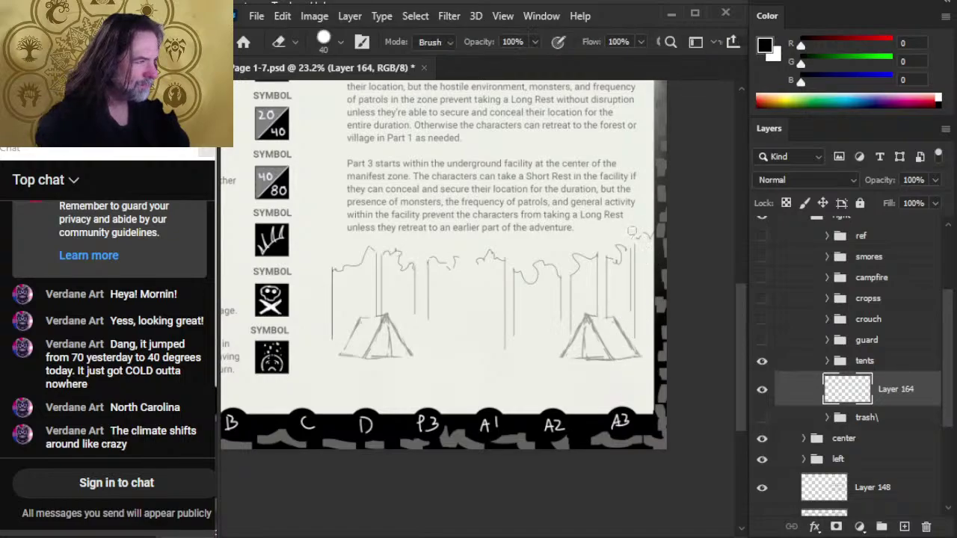
left_click_drag(637, 235, 634, 242)
key("b")
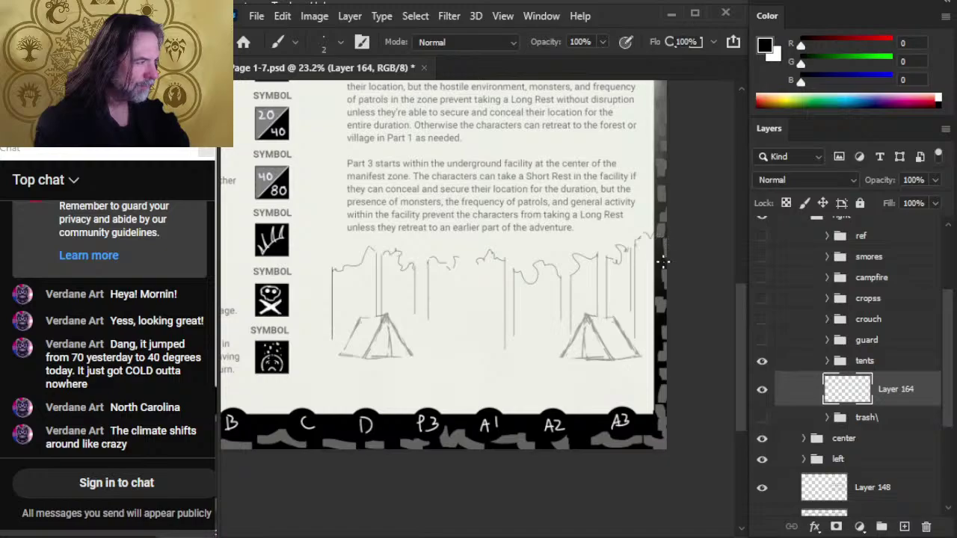
- Erase and redraw the foliage outline between the central trunk and the next trunk to its right with smaller bumps
key("e")
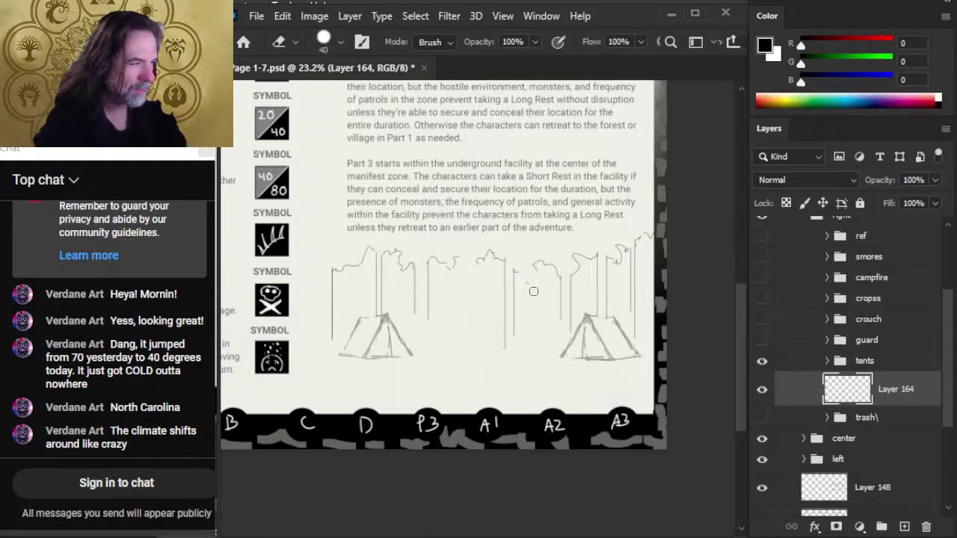
key("b")
left_click_drag(527, 275, 558, 273)
key("e")
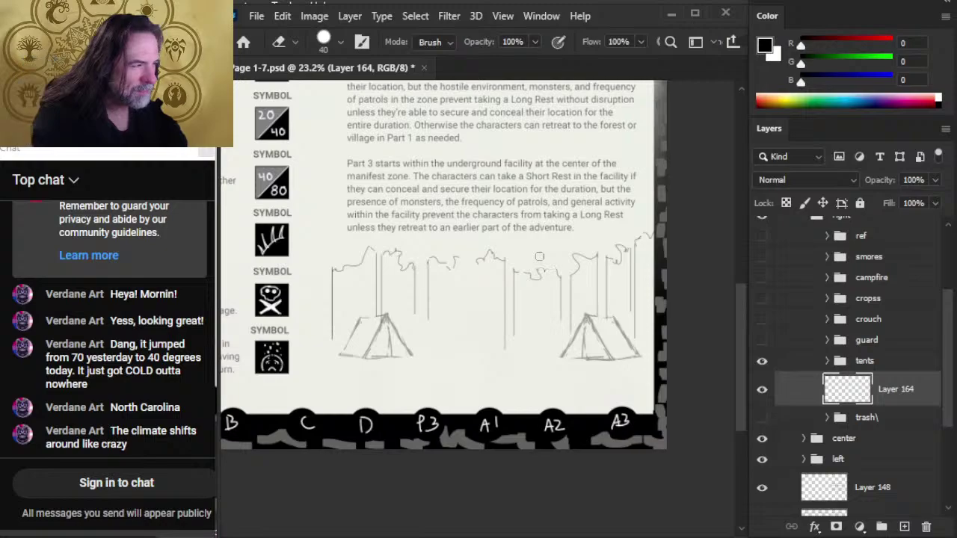
key("b")
key("e")
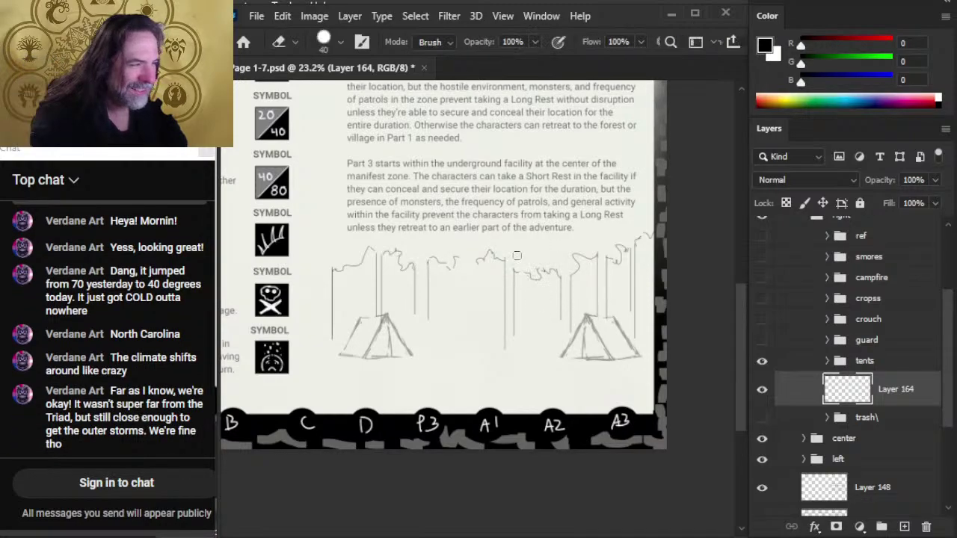
key("b")
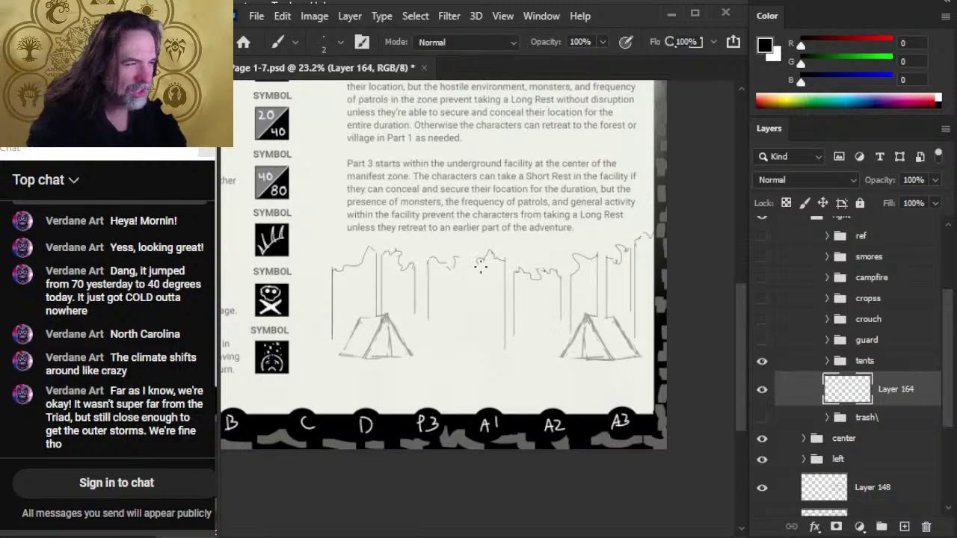
- Connect the foliage outline between the two middle trunks and erase part of its bump near the central trunk
key("e")
key("b")
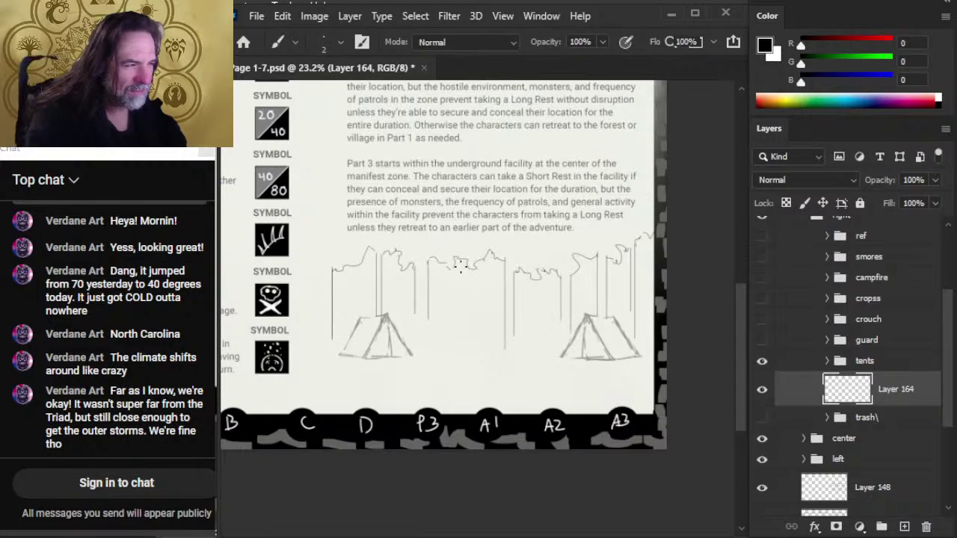
key("e")
left_click(488, 254)
- Clean up and redraw the corner where the foliage meets the trunk line just right of the left tent
key("ctrl+space")
left_click_drag(423, 278, 490, 281)
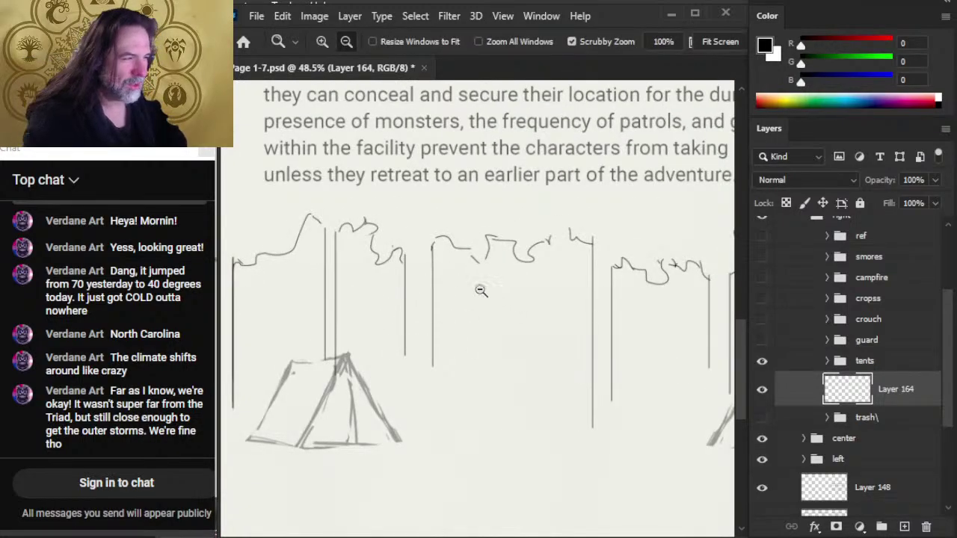
key("e")
mouse_move(412, 273)
left_mouse_down()
mouse_move(404, 254)
mouse_move(398, 263)
left_mouse_up()
key("b")
key("e")
key("b")
key("e")
key("b")
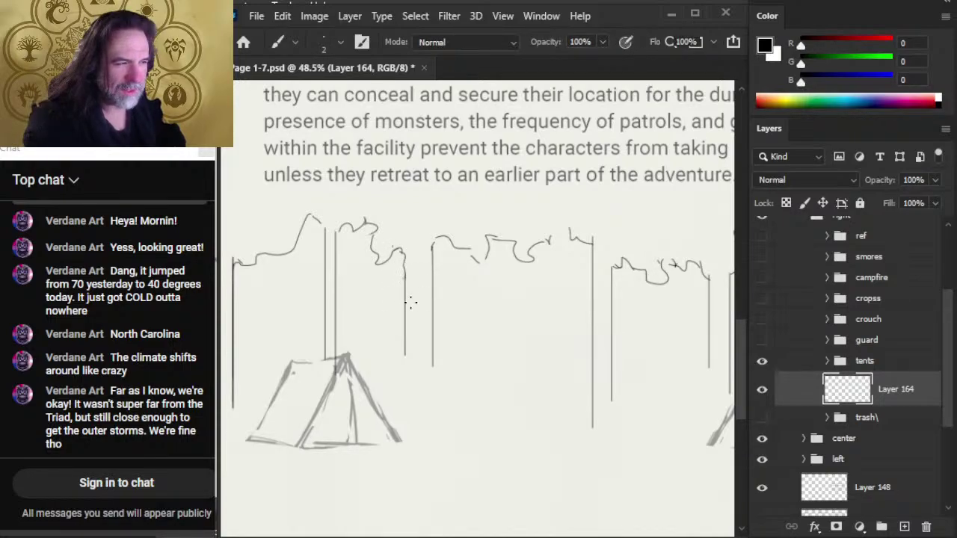
- Reduce the eraser size to 15 and draw a short branch stub on the trunk line just right of the left tent
key("e")
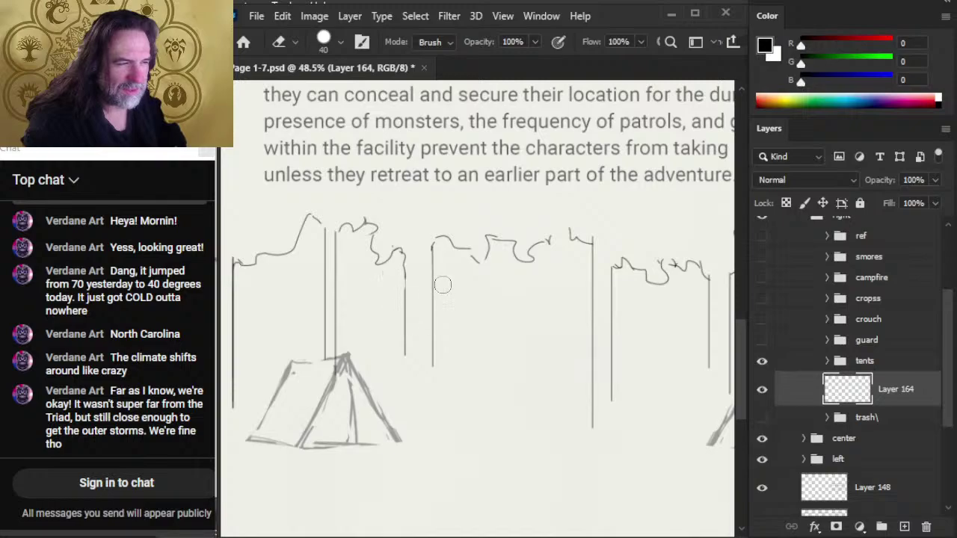
key("b")
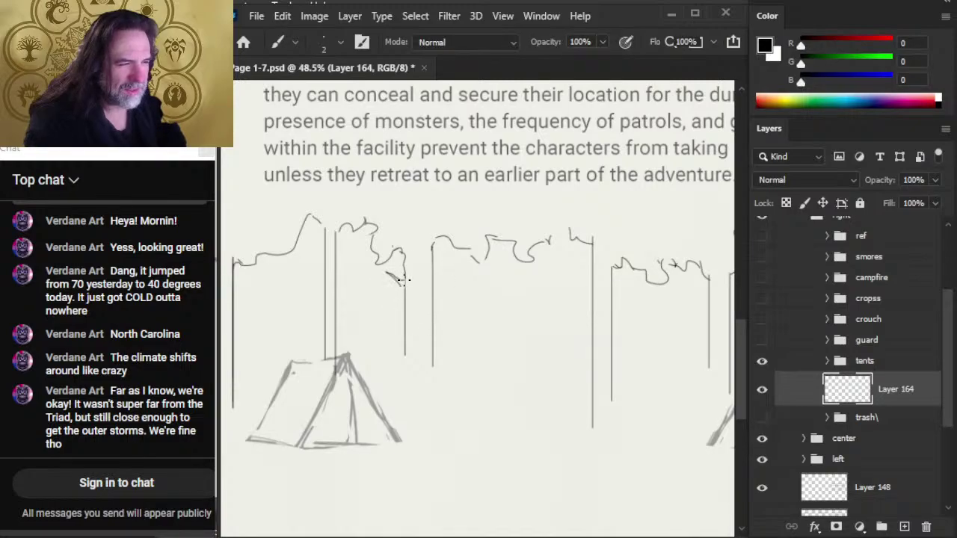
key("e")
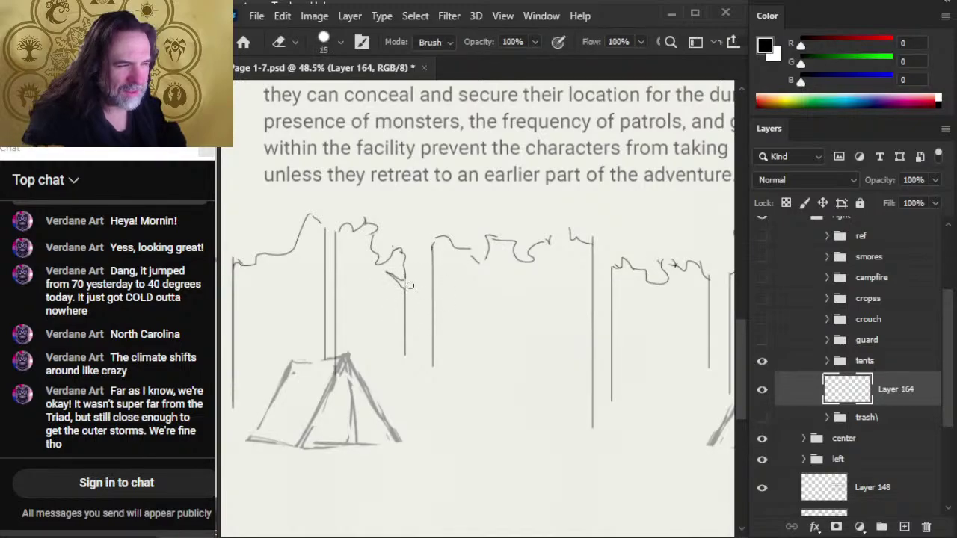
key("b")
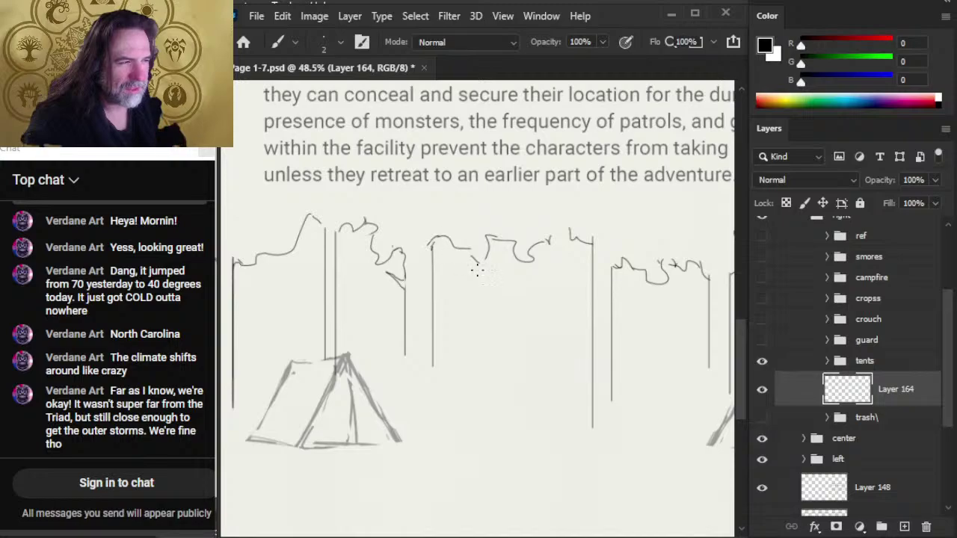
- Erase and redraw the left corner of the middle foliage span, where it meets its trunk line, with small bumps
key("e")
key("b")
key("e")
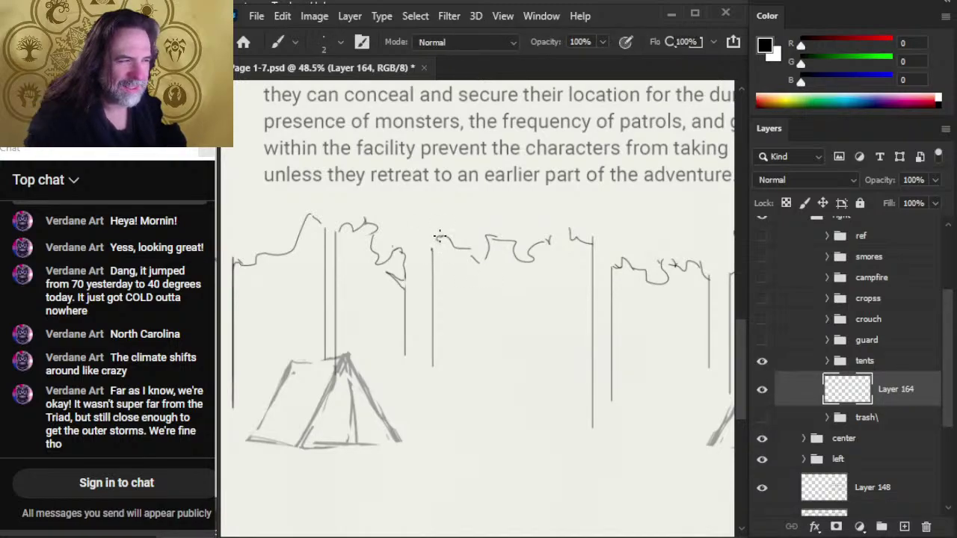
key("e")
mouse_move(440, 236)
left_mouse_down()
mouse_move(432, 247)
mouse_move(442, 235)
left_mouse_up()
key("b")
key("e")
key("b")
- Erase and redraw the foliage outline between the narrow trunk above the left tent and the branch stub with smaller bumps
key("e")
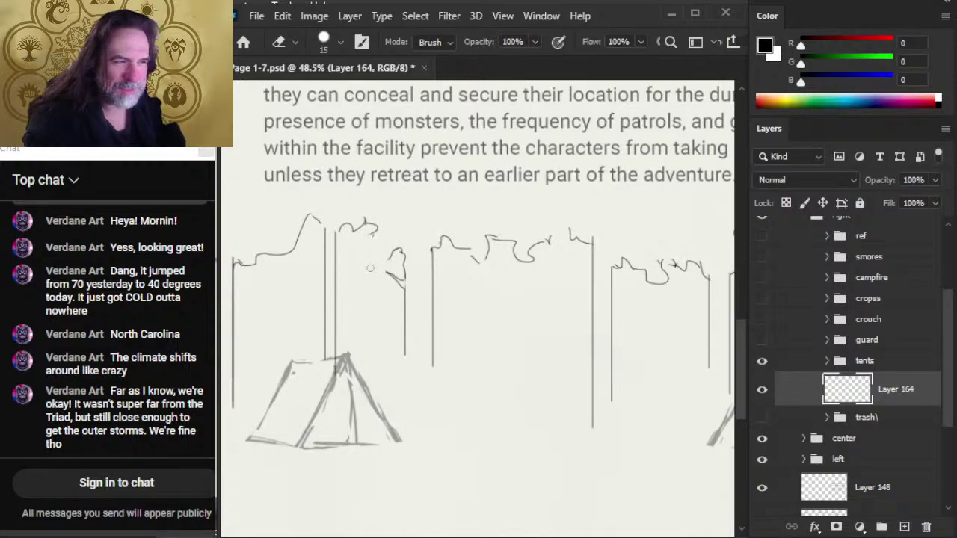
key("b")
left_click_drag(371, 228, 376, 238)
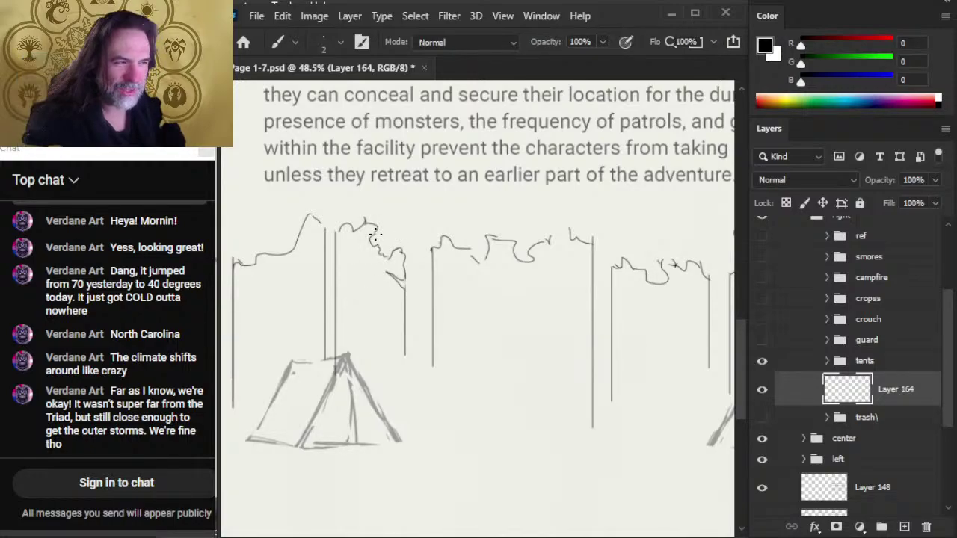
key("e")
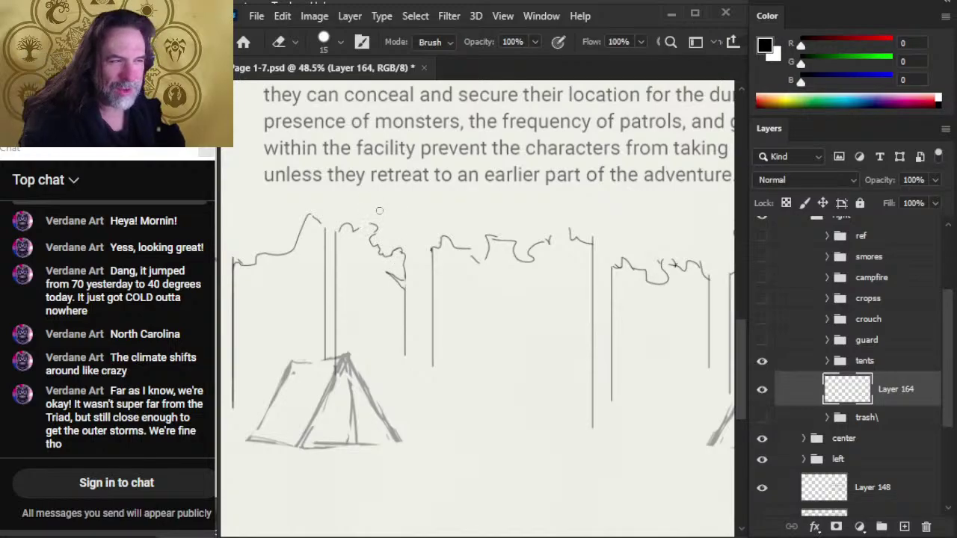
key("ctrl+z")
key("b")
left_click_drag(369, 222, 339, 233)
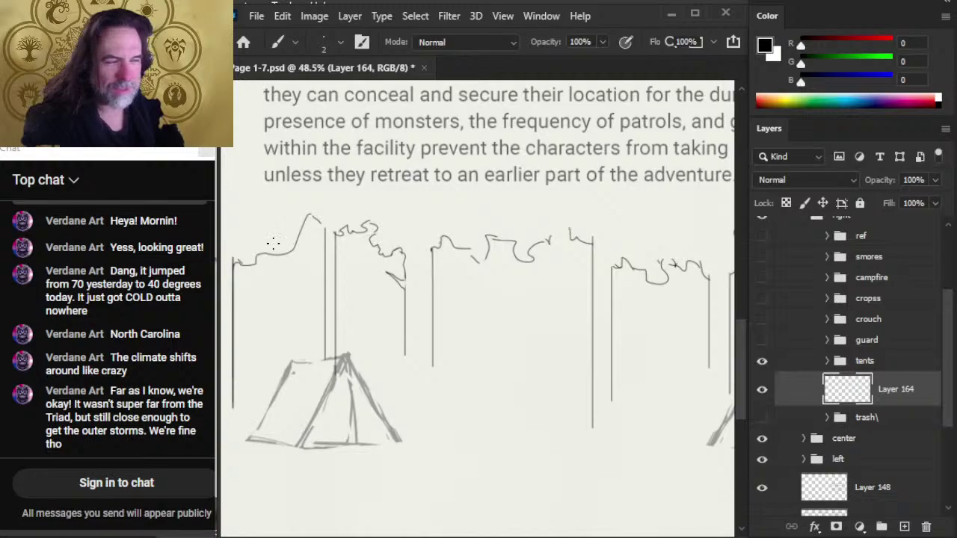
- Replace the smooth rise left of the narrow trunk above the tent with a bumpy foliage edge
left_click_drag(273, 243, 343, 308)
key("e")
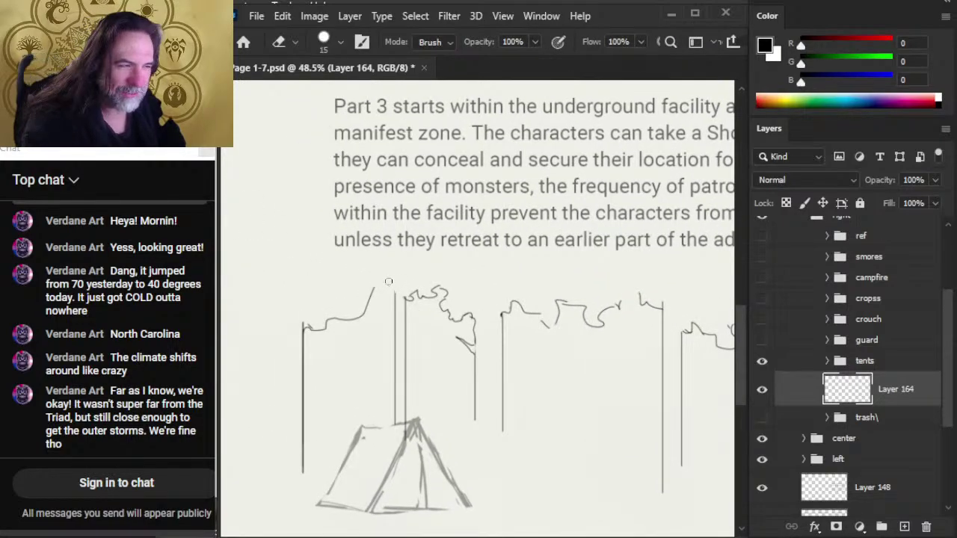
key("b")
left_click_drag(393, 291, 348, 320)
key("e")
key("b")
key("e")
key("b")
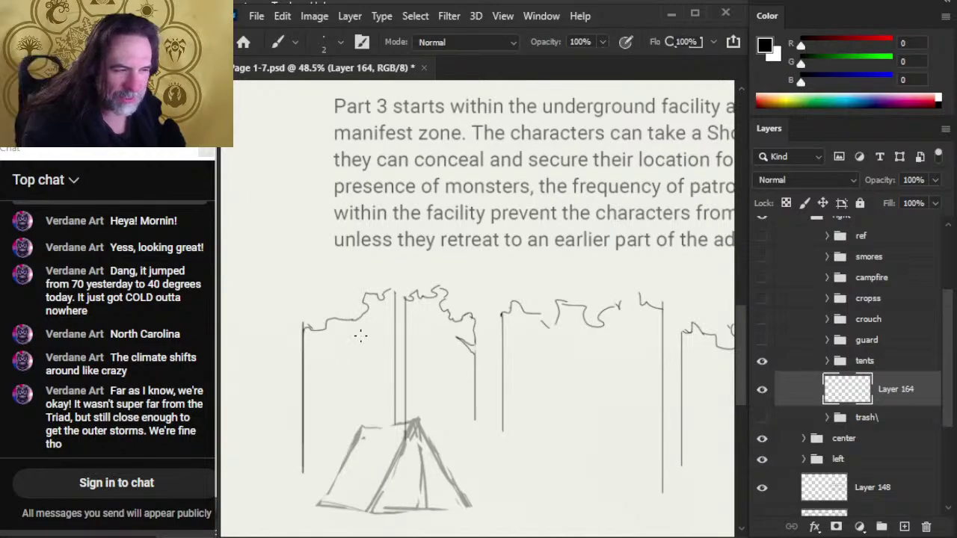
- Refine the foliage peak where it meets the left line of the narrow trunk above the tent with a small bump
key("e")
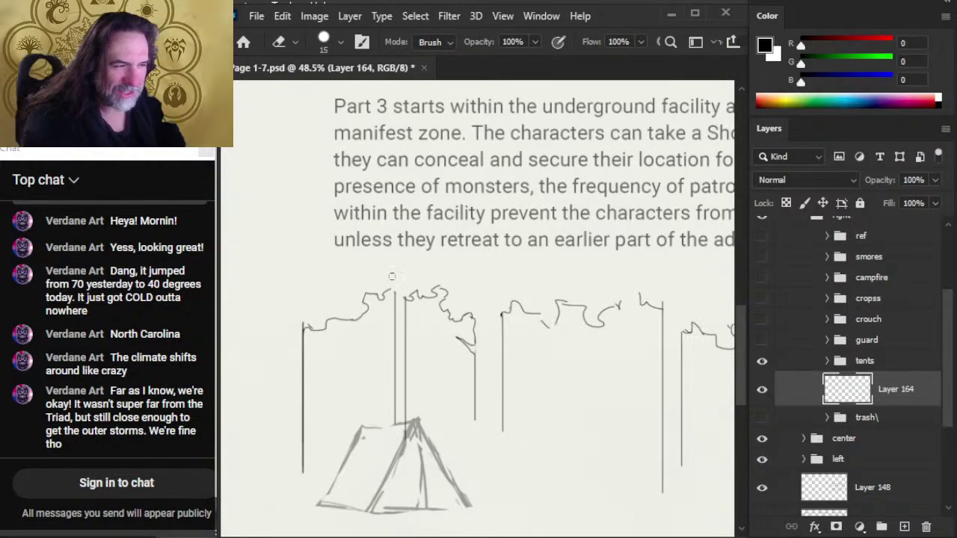
key("b")
key("e")
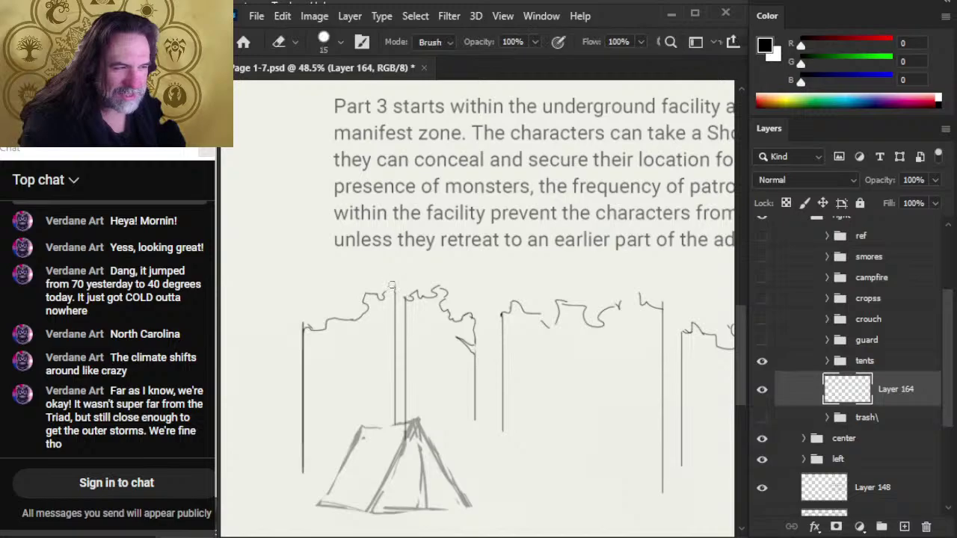
key("b")
left_click_drag(396, 290, 382, 297)
key("e")
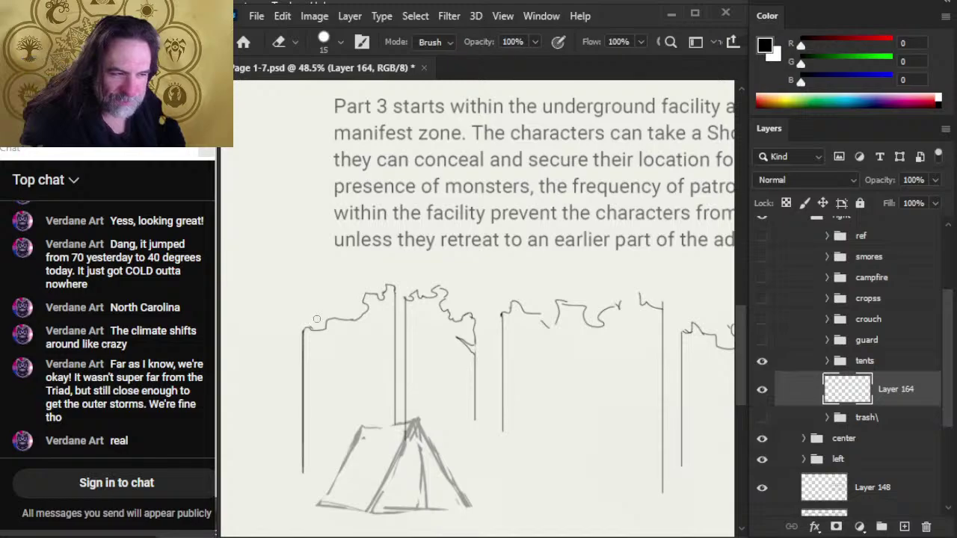
- Erase and redraw the foliage corner so it joins the top of the leftmost trunk line cleanly
key("b")
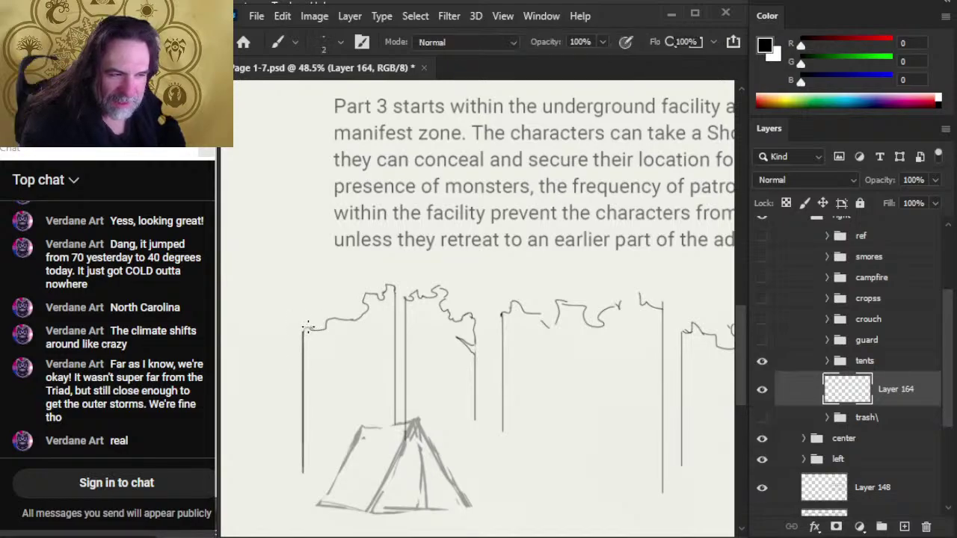
key("e")
key("b")
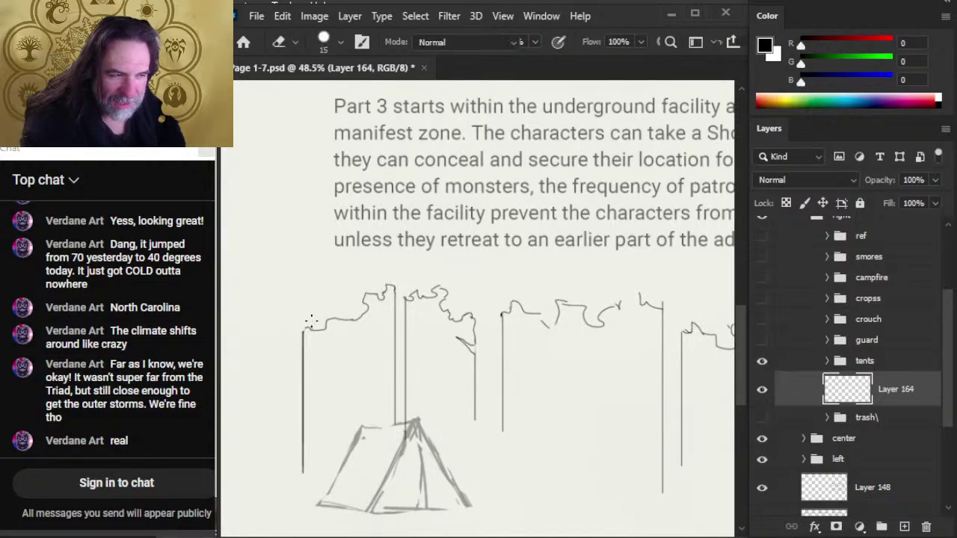
key("e")
key("b")
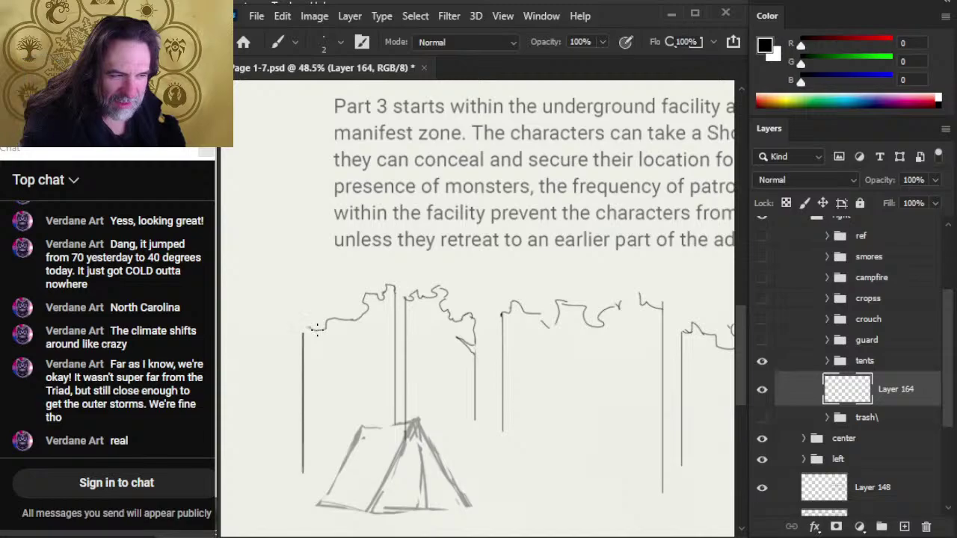
left_click_drag(326, 321, 303, 330)
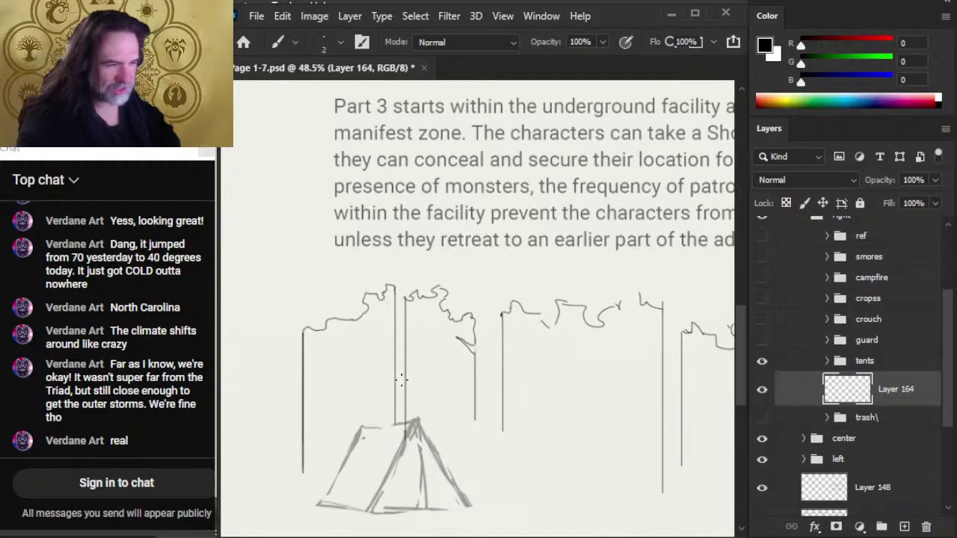
- Touch up the first bump of the middle foliage span beside its left trunk line
scroll(527, 364, "right", 2)
key("e")
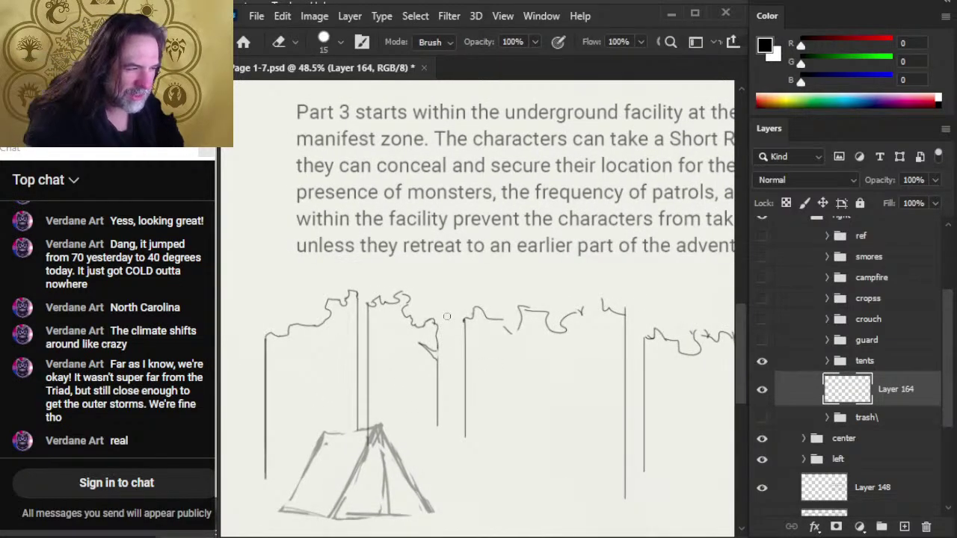
key("b")
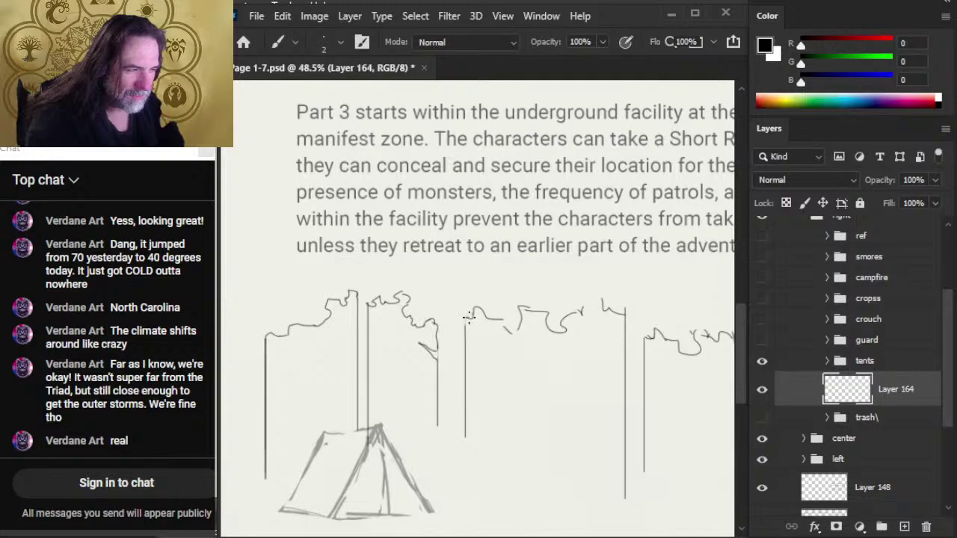
key("e")
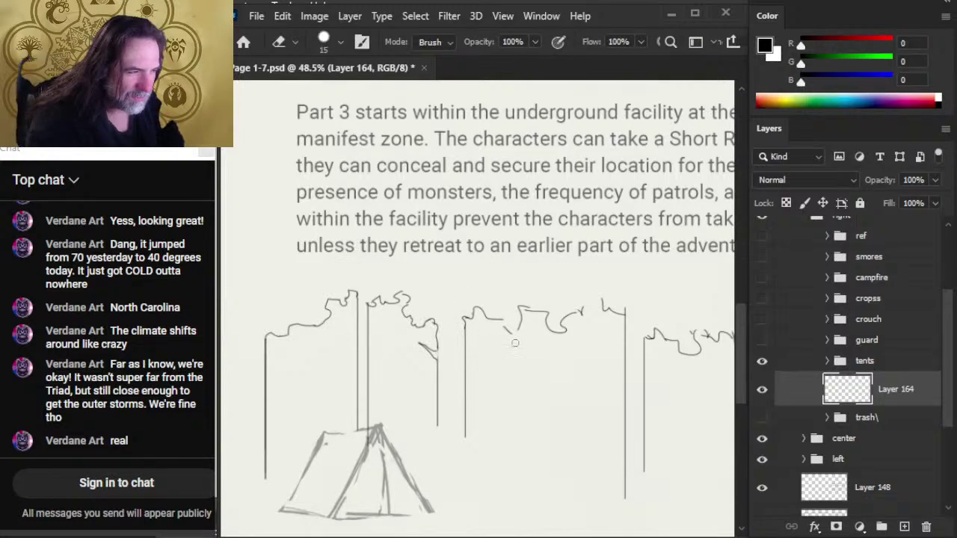
- Erase the loose dip in the left half of the middle foliage span and redraw it with small connected bumps
key("b")
key("e")
mouse_move(504, 328)
left_mouse_down()
mouse_move(474, 306)
mouse_move(499, 316)
left_mouse_up()
key("b")
key("e")
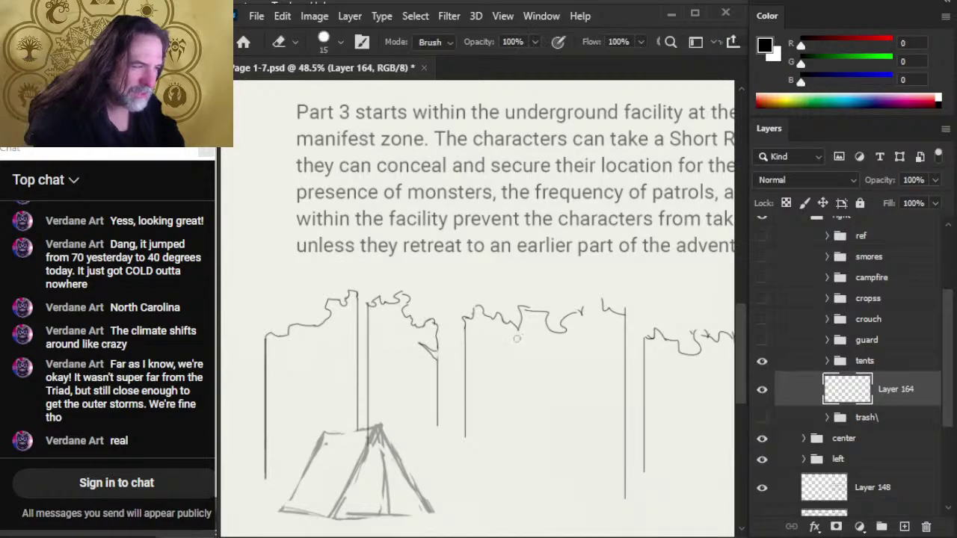
key("b")
mouse_move(508, 323)
left_mouse_down()
mouse_move(541, 308)
mouse_move(560, 332)
mouse_move(583, 307)
mouse_move(578, 316)
mouse_move(612, 310)
mouse_move(534, 311)
mouse_move(530, 321)
left_mouse_up()
- Rework the rest of the middle foliage span with smaller bumps, joining it into one line up to the right trunk
key("e")
key("b")
key("e")
key("b")
key("e")
key("b")
key("e")
key("b")
key("e")
key("b")
key("e")
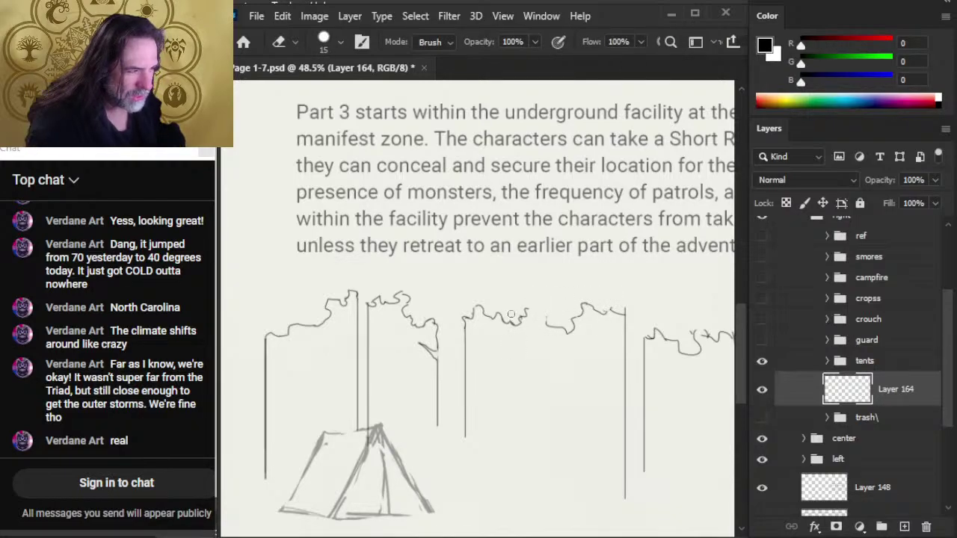
key("b")
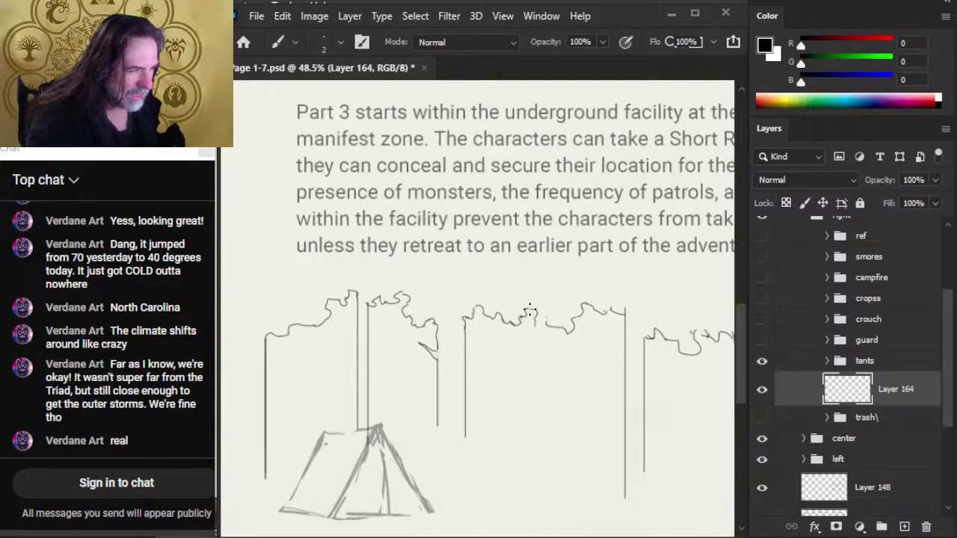
mouse_move(533, 323)
left_mouse_down()
mouse_move(553, 330)
mouse_move(557, 320)
left_mouse_up()
- Reduce the eraser size to 9 and redraw the low point of the middle foliage span
key("e")
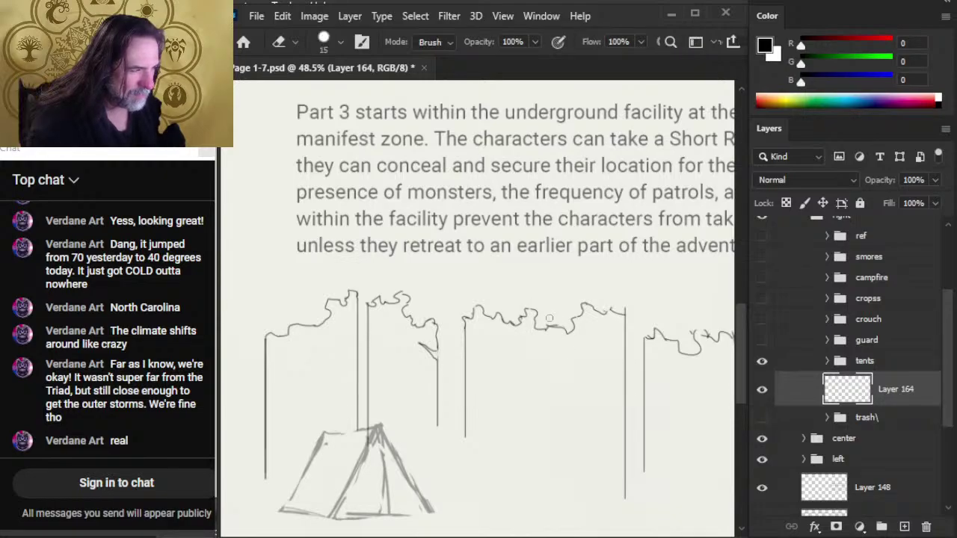
key("bracketleft")
key("bracketleft")
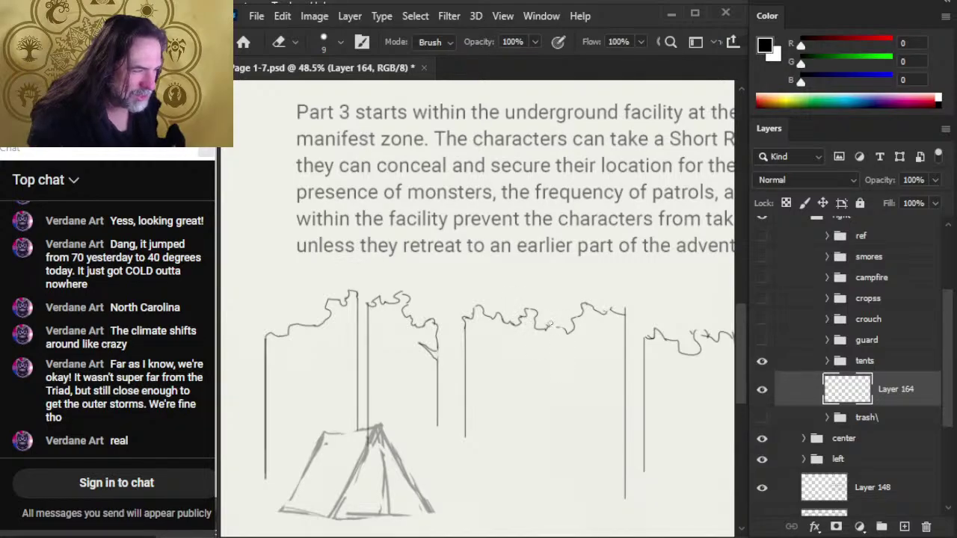
left_click_drag(549, 324, 549, 325)
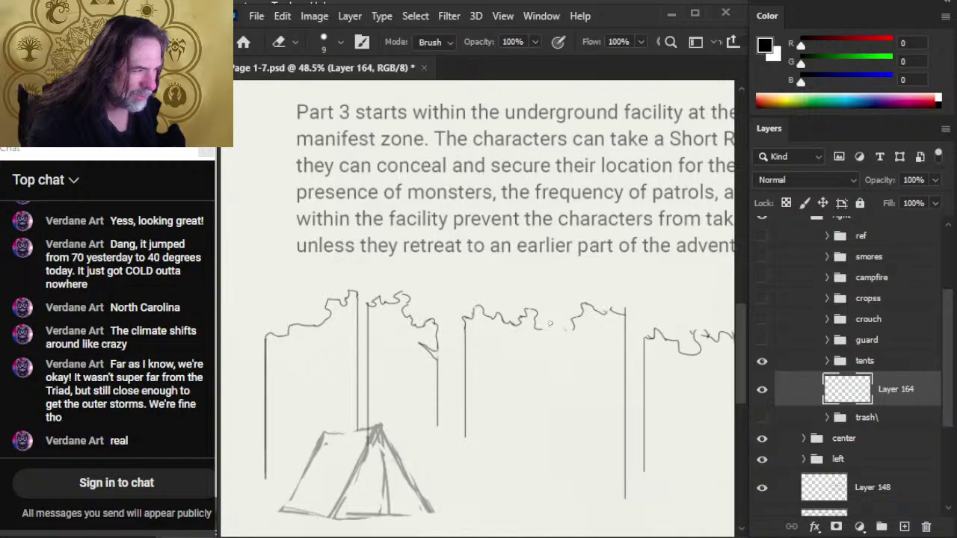
key("b")
left_click_drag(552, 323, 575, 352)
- Undo the last change, then erase and redraw the middle span's low section to connect with the peak near its right trunk
key("e")
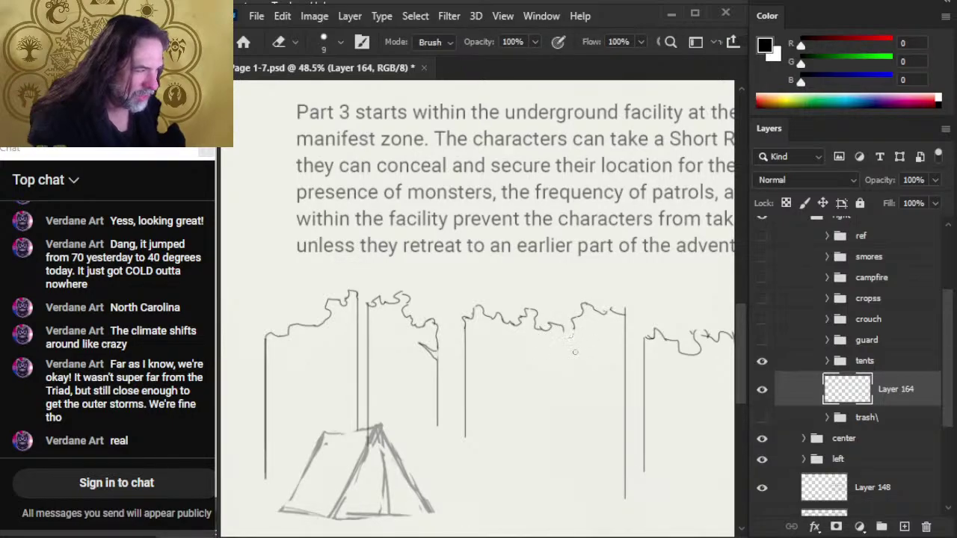
key("ctrl+z")
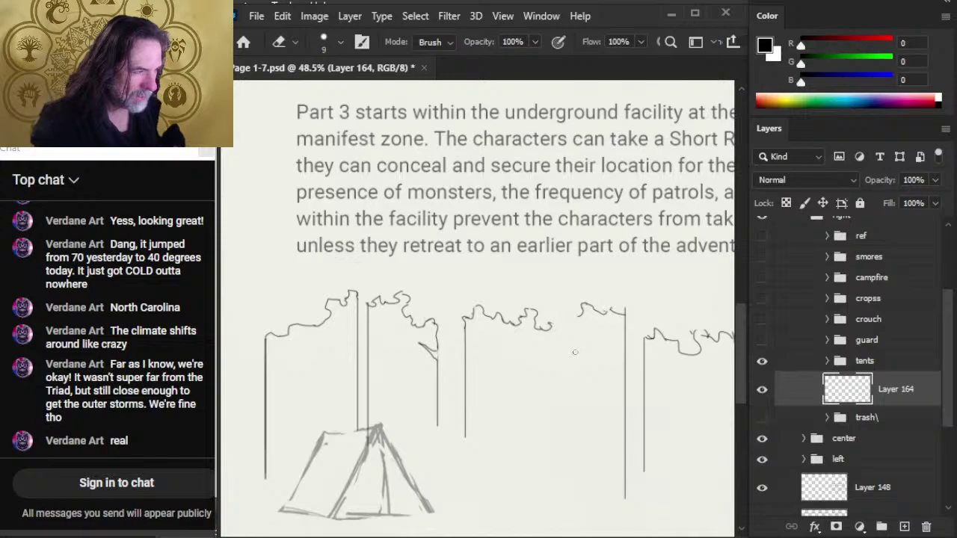
key("b")
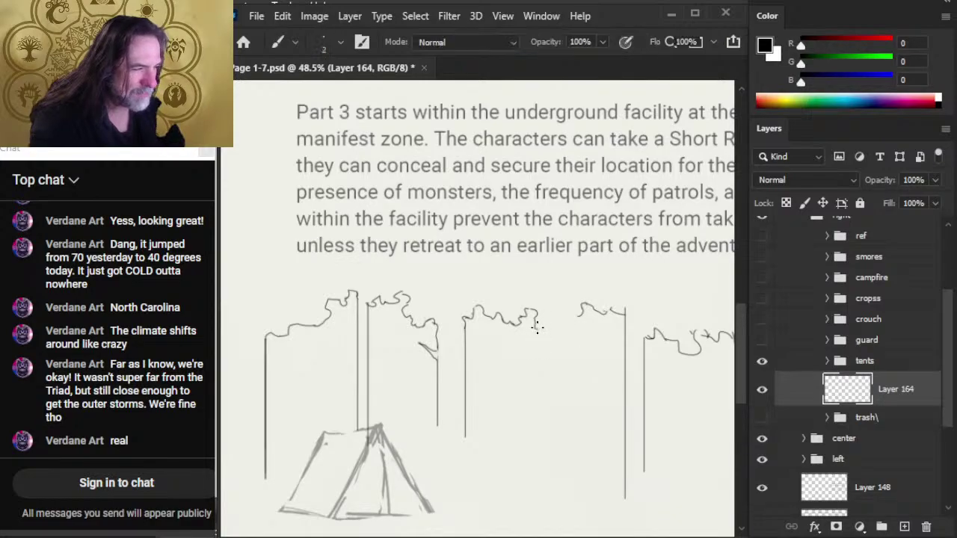
key("e")
mouse_move(536, 325)
left_mouse_down()
mouse_move(538, 333)
mouse_move(562, 329)
mouse_move(576, 314)
left_mouse_up()
key("b")
key("e")
key("b")
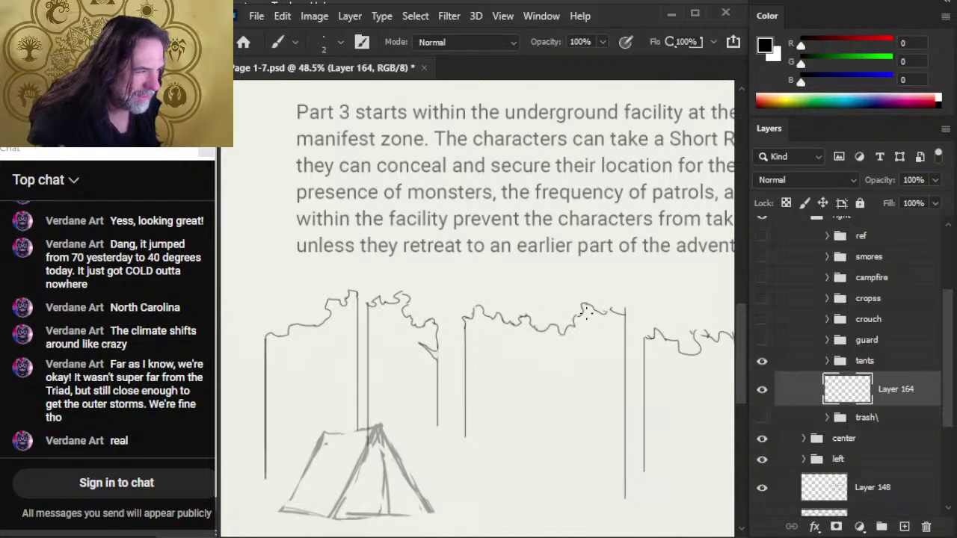
- Smooth the transition from the middle span's lowest dip up to its right peak by erasing and redrawing the line
key("e")
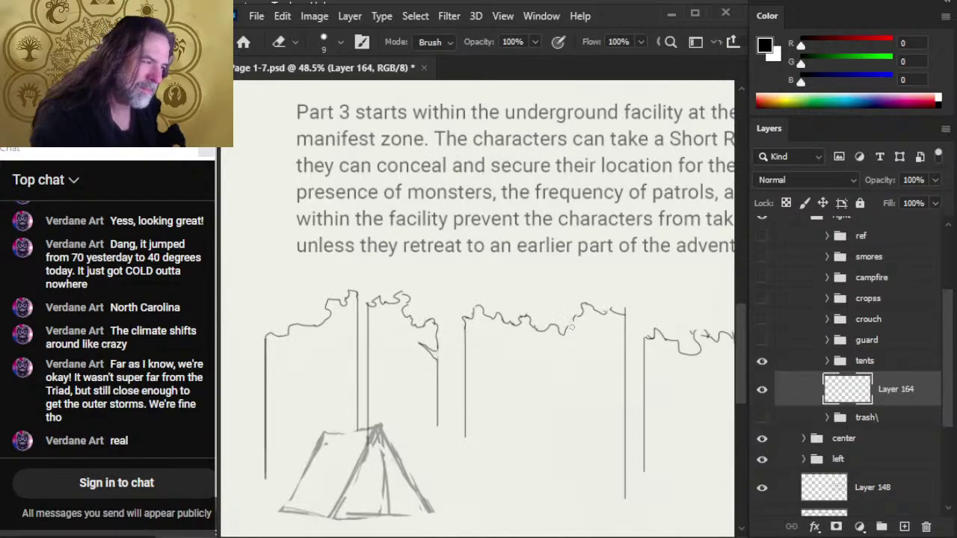
key("b")
key("e")
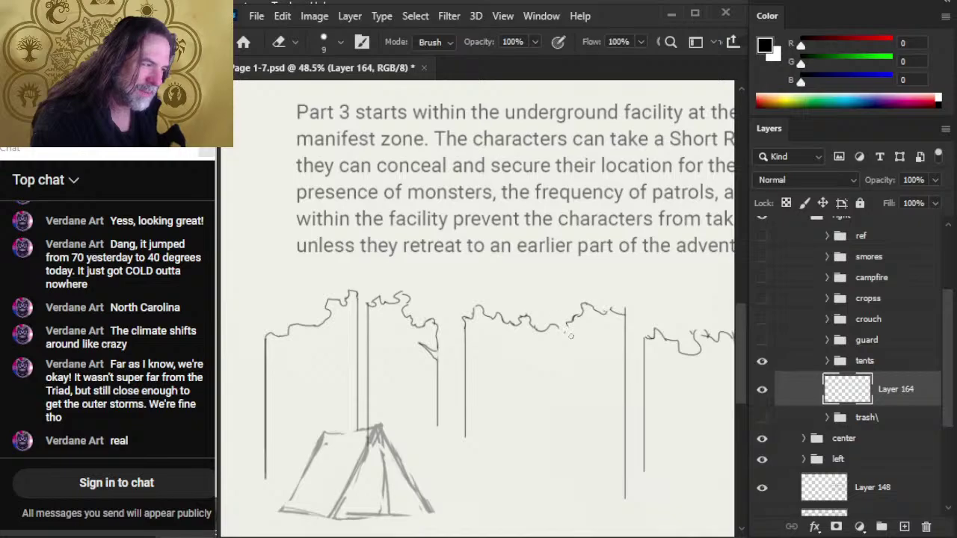
key("b")
left_click_drag(566, 324, 556, 332)
key("e")
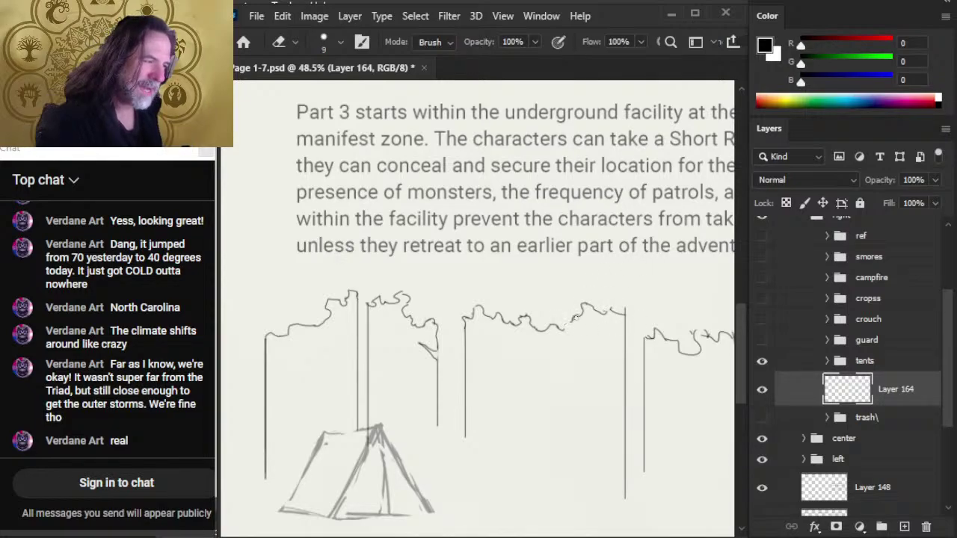
key("b")
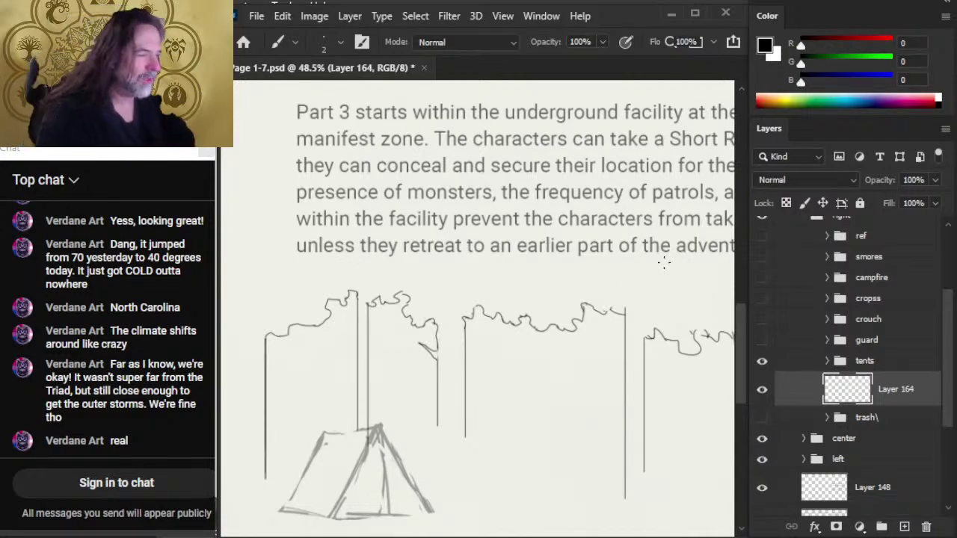
- Erase the right peak of the middle foliage span and redraw it as rounded bumps descending to its right trunk
key("e")
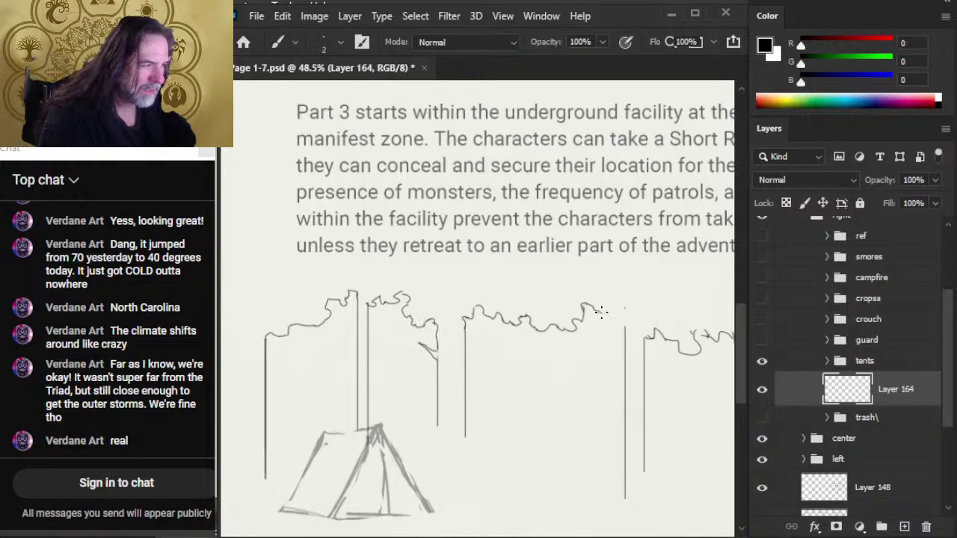
mouse_move(588, 310)
left_mouse_down()
mouse_move(600, 306)
mouse_move(580, 302)
left_mouse_up()
key("b")
key("e")
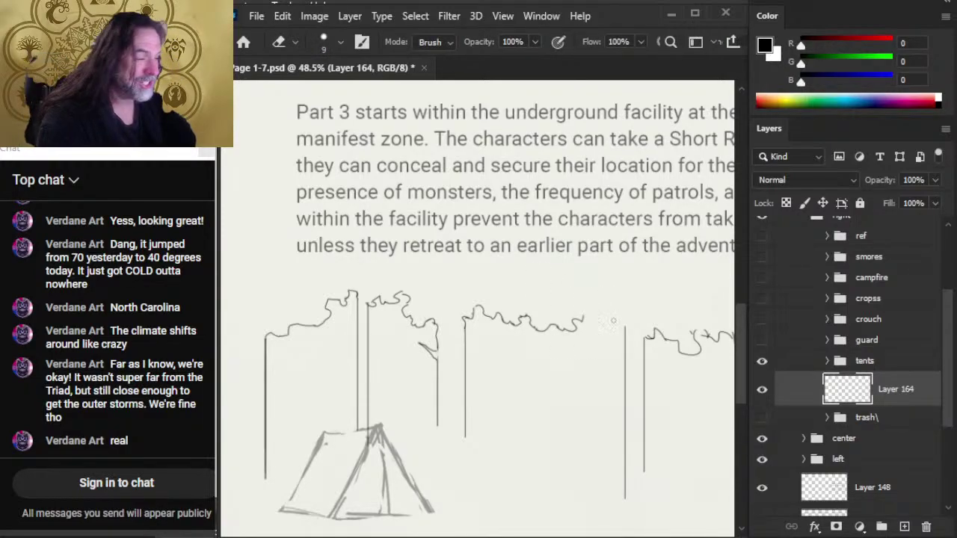
key("b")
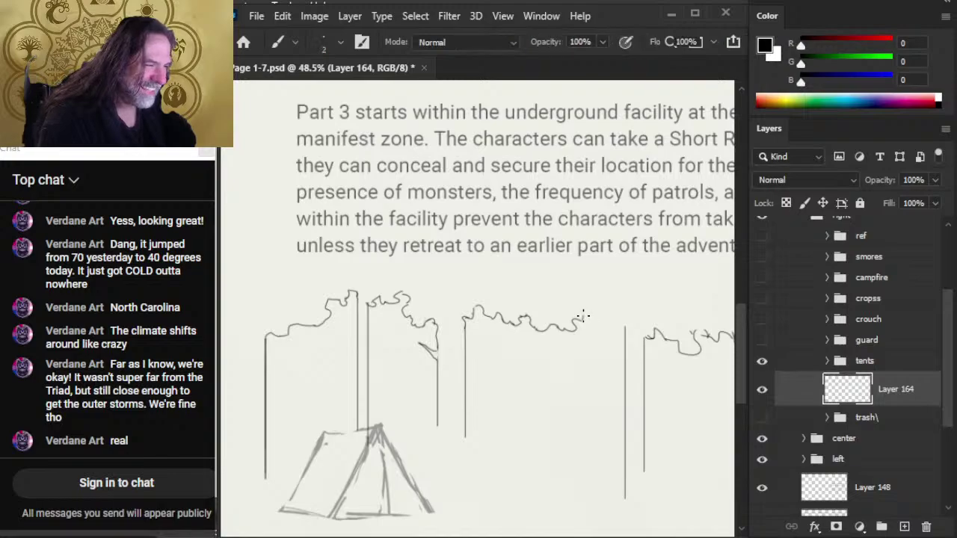
mouse_move(582, 315)
left_mouse_down()
mouse_move(598, 308)
mouse_move(625, 337)
left_mouse_up()
- Clean up the junction where the middle span's foliage curves down into the top of its right trunk
key("e")
key("b")
key("e")
key("b")
key("b")
key("e")
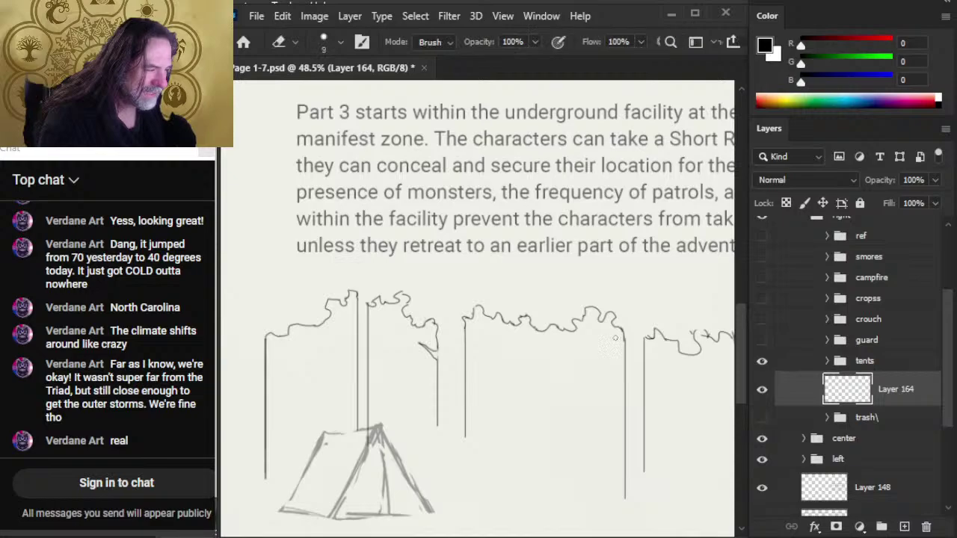
key("b")
key("e")
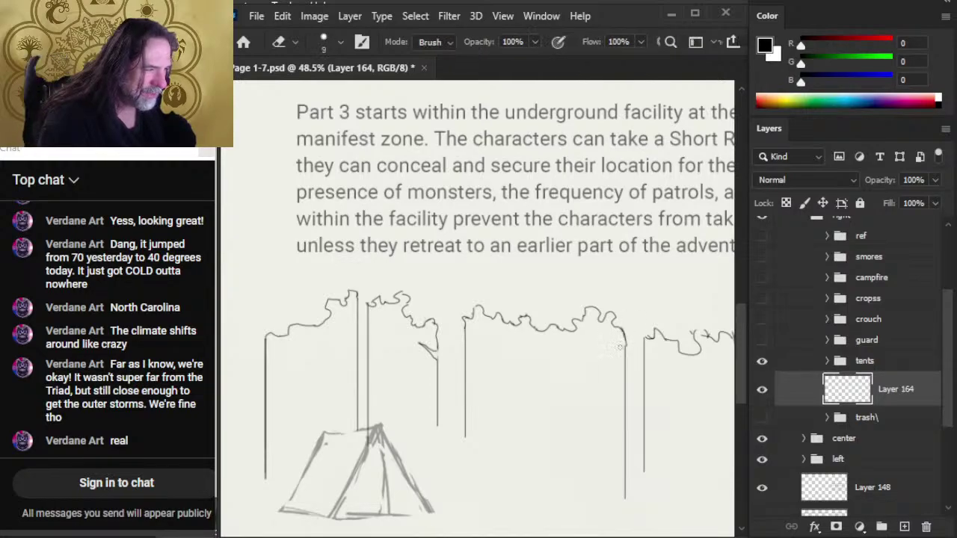
key("b")
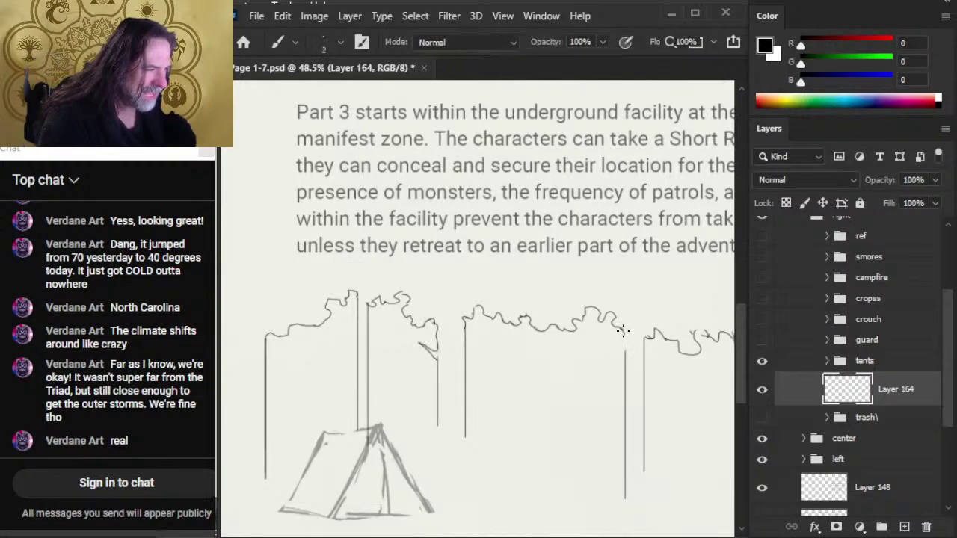
key("e")
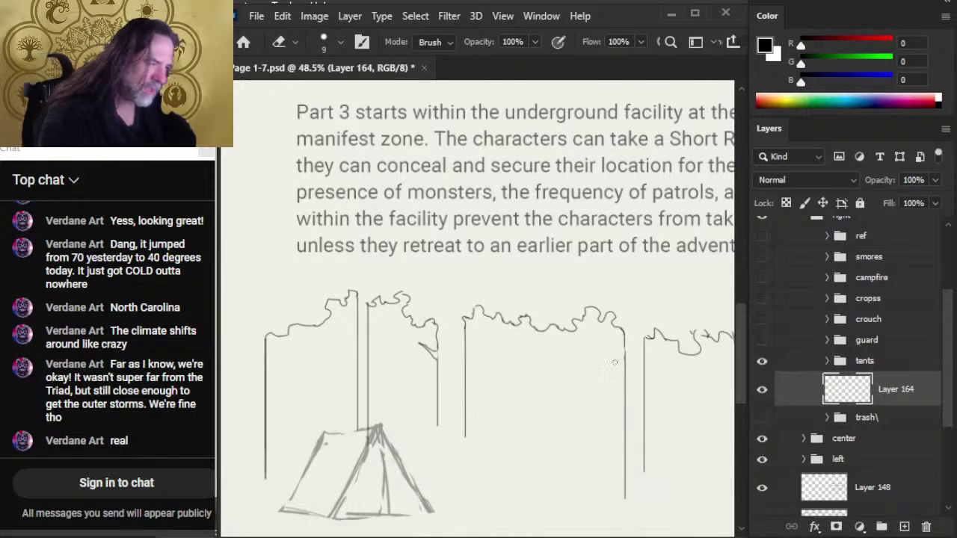
- Erase the upper end of the middle span's right trunk and draw a two-line branch reaching up into the foliage
mouse_move(497, 361)
left_mouse_down()
mouse_move(406, 306)
mouse_move(394, 309)
left_mouse_up()
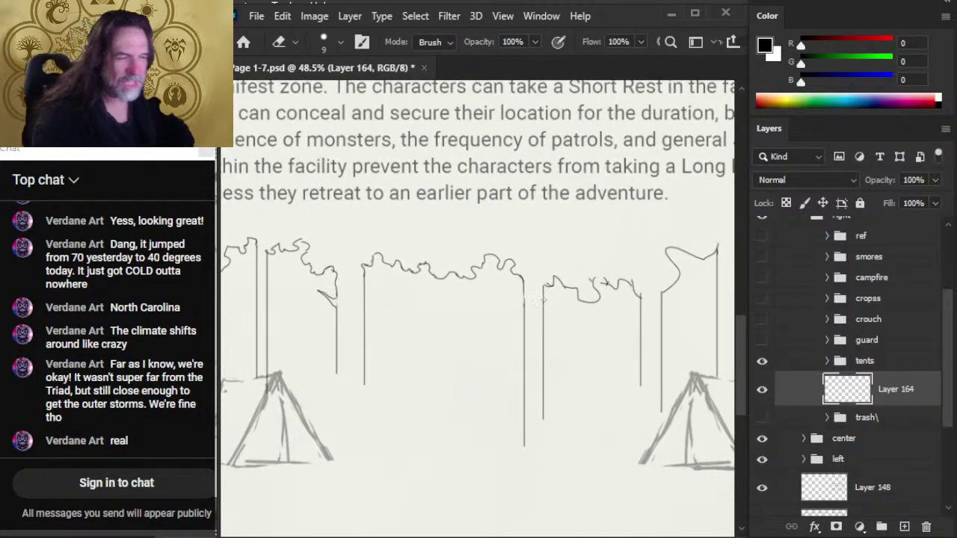
mouse_move(526, 315)
left_mouse_down()
mouse_move(524, 293)
mouse_move(475, 283)
mouse_move(490, 281)
mouse_move(524, 326)
mouse_move(524, 302)
mouse_move(523, 329)
left_mouse_up()
key("b")
key("e")
key("b")
key("e")
key("b")
key("e")
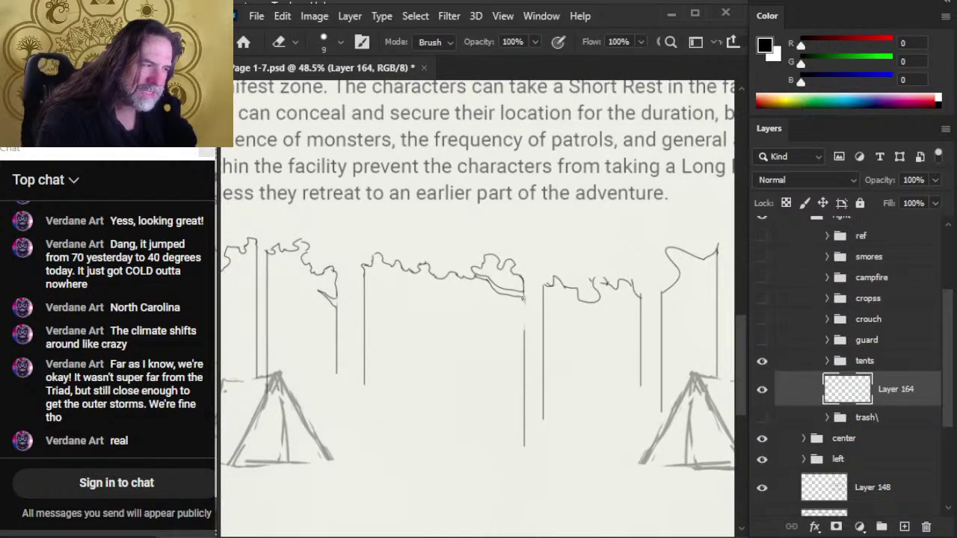
key("b")
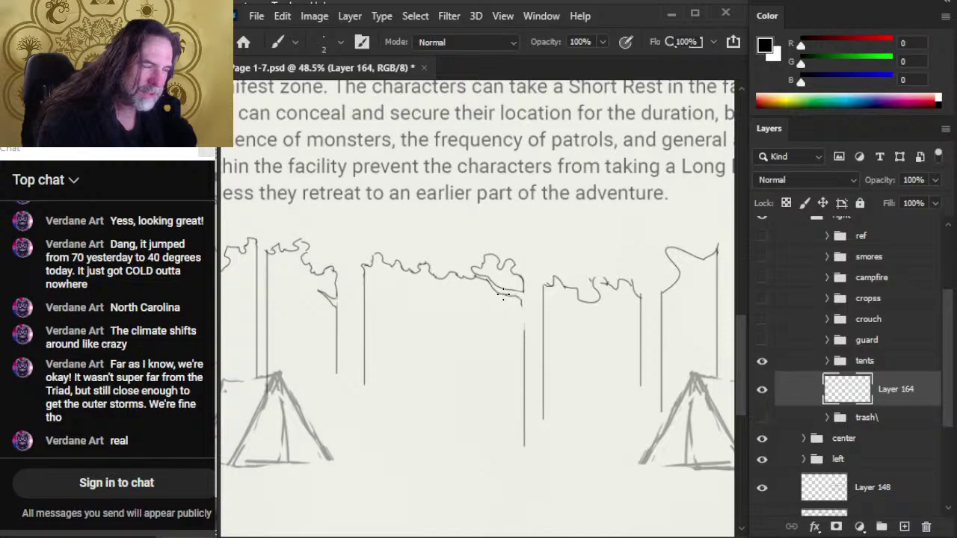
- Join the new branch to its trunk with a curved corner and erase the leftover trunk line above the branch
key("e")
mouse_move(526, 332)
left_mouse_down()
mouse_move(528, 323)
mouse_move(527, 339)
left_mouse_up()
key("b")
key("e")
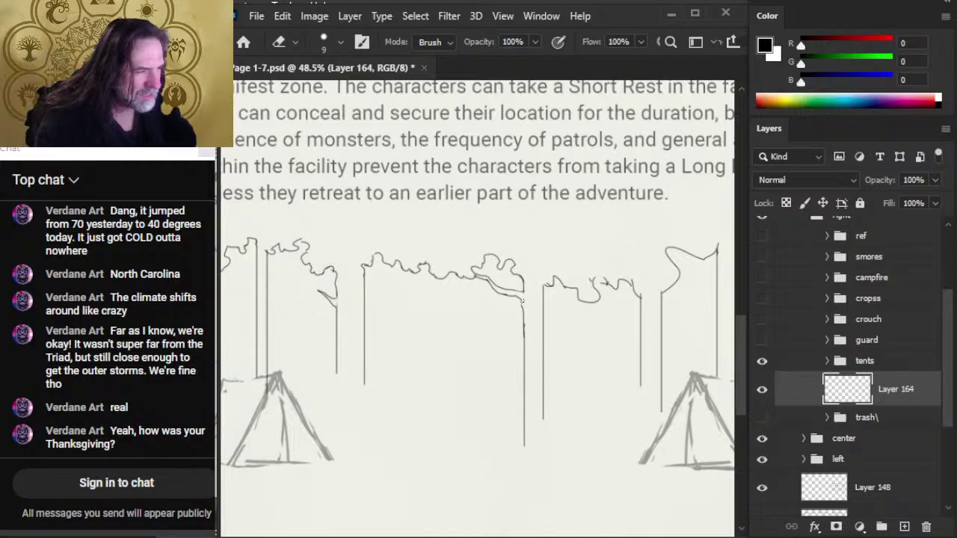
left_click_drag(541, 281, 543, 302)
key("b")
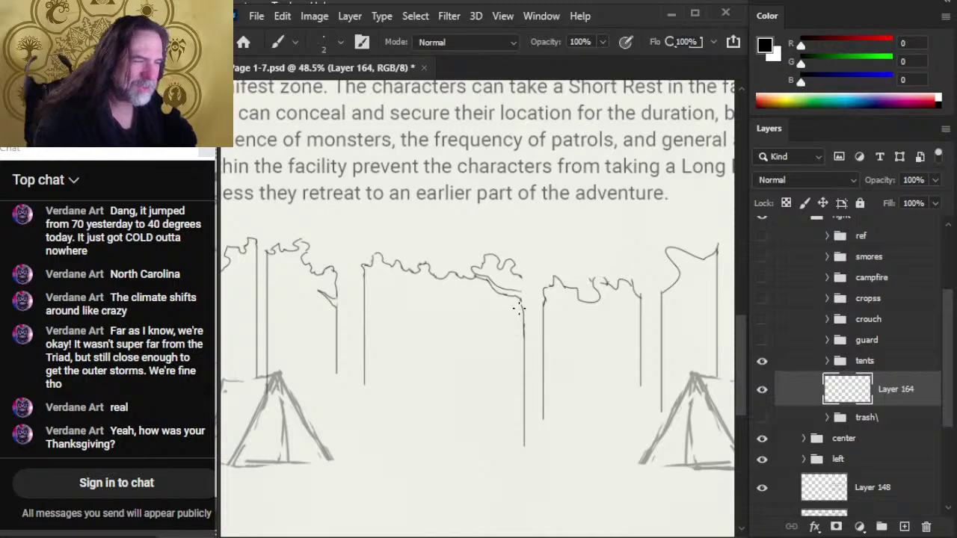
key("e")
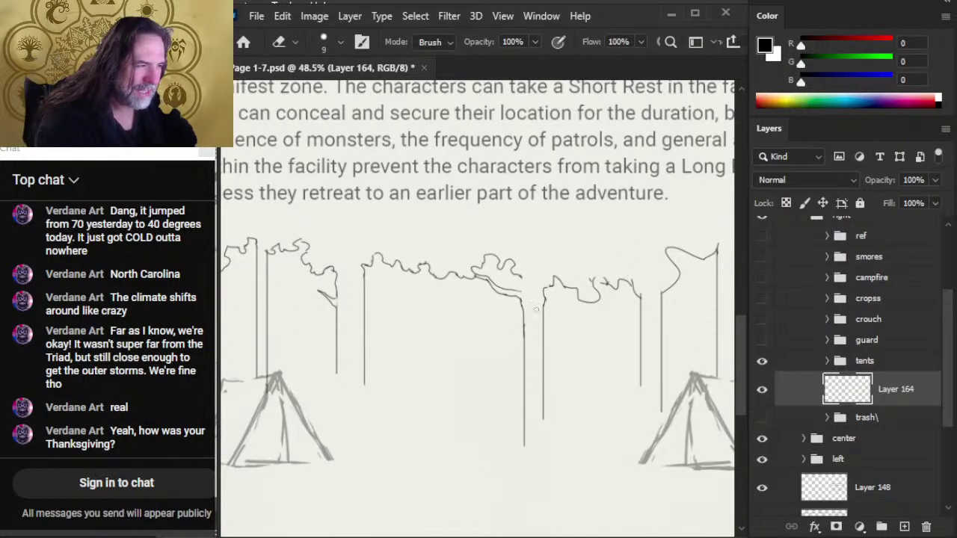
- Redraw the foliage edge above that branch and add a mirrored branch to the left trunk of the neighbouring foliage span
key("b")
mouse_move(519, 278)
left_mouse_down()
mouse_move(523, 334)
mouse_move(489, 357)
mouse_move(451, 333)
mouse_move(542, 302)
mouse_move(551, 285)
mouse_move(544, 288)
mouse_move(573, 290)
mouse_move(571, 307)
mouse_move(543, 301)
mouse_move(571, 285)
mouse_move(557, 306)
mouse_move(546, 295)
mouse_move(567, 300)
mouse_move(550, 304)
mouse_move(567, 284)
mouse_move(545, 303)
left_mouse_up()
key("e")
key("b")
key("e")
key("b")
key("e")
key("b")
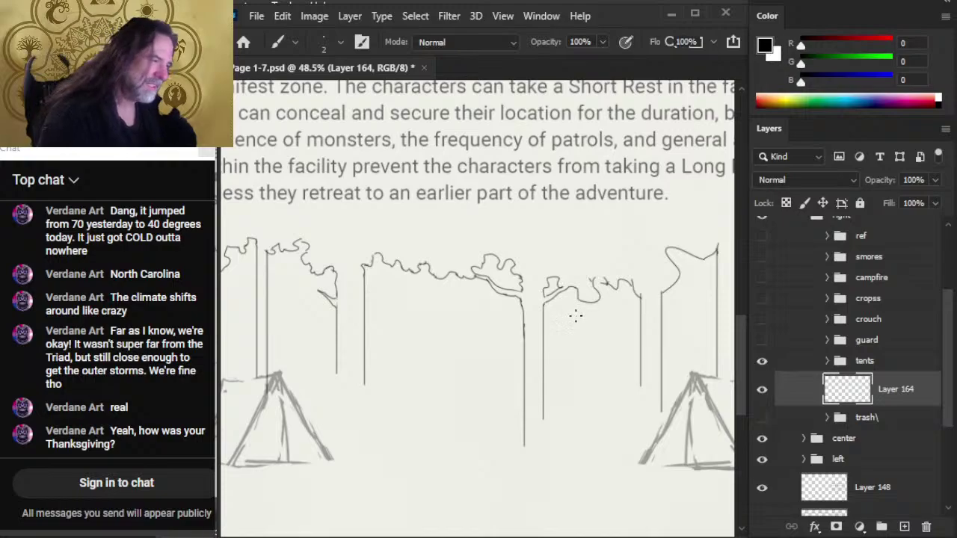
- Erase the deep dip and crossing strokes in the foliage span beyond the gap and redraw the outline with smaller bumps
key("e")
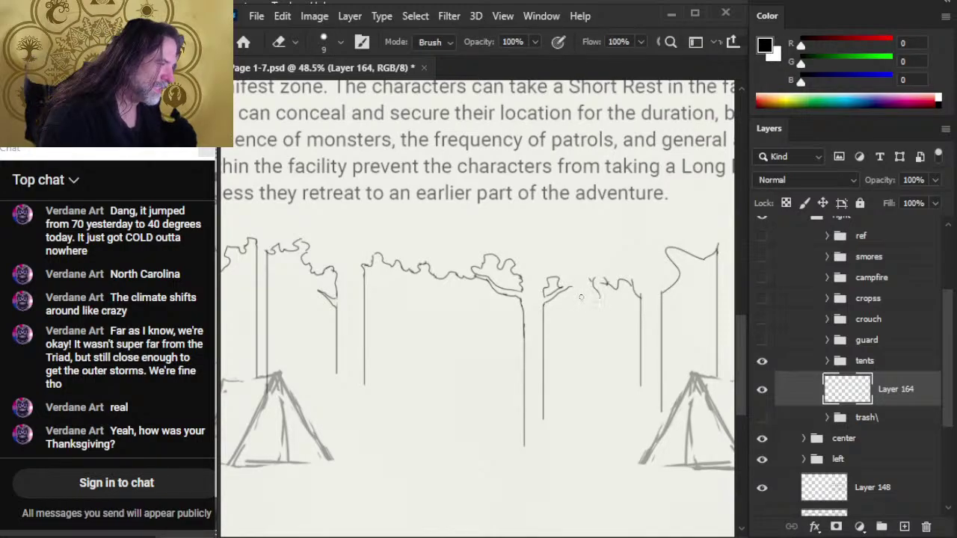
key("b")
mouse_move(570, 288)
left_mouse_down()
mouse_move(586, 302)
mouse_move(608, 284)
left_mouse_up()
key("e")
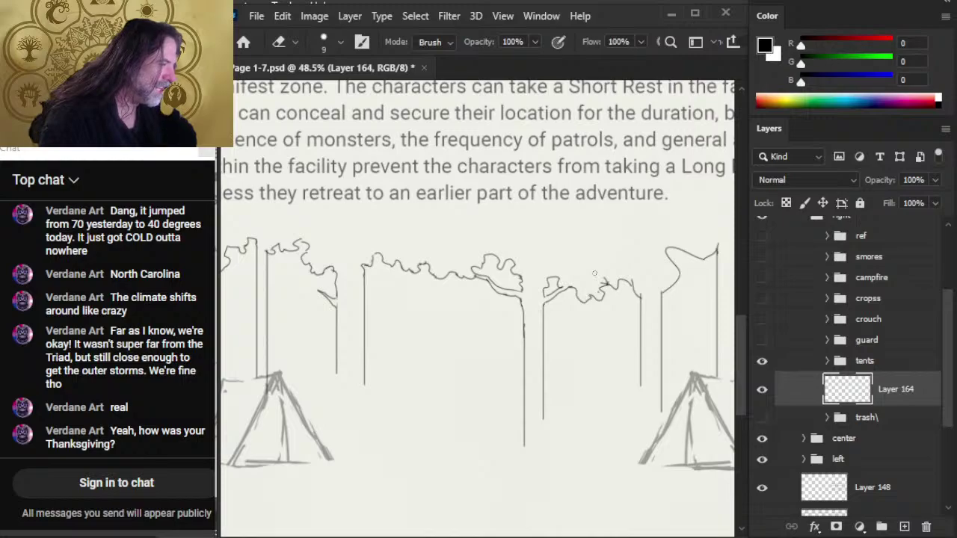
left_click_drag(601, 282, 613, 286)
key("b")
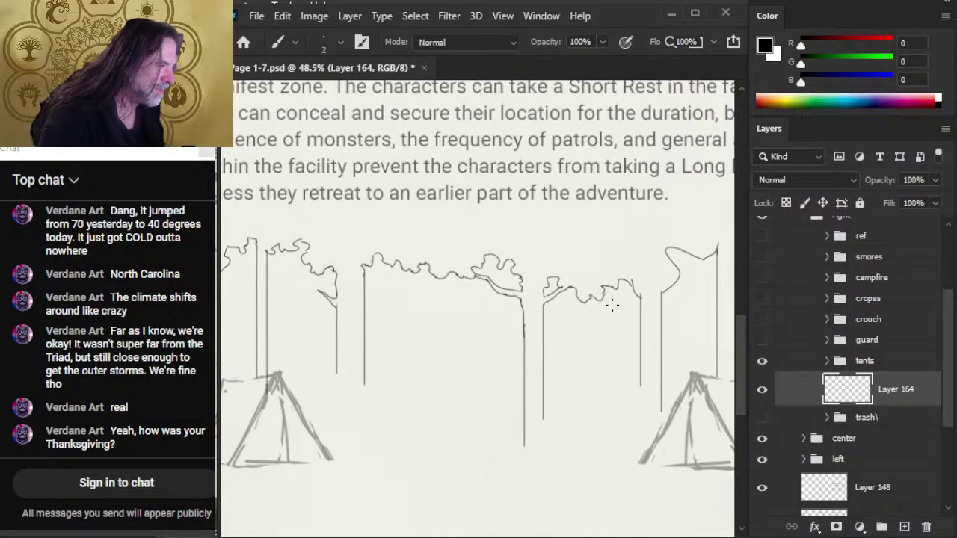
key("e")
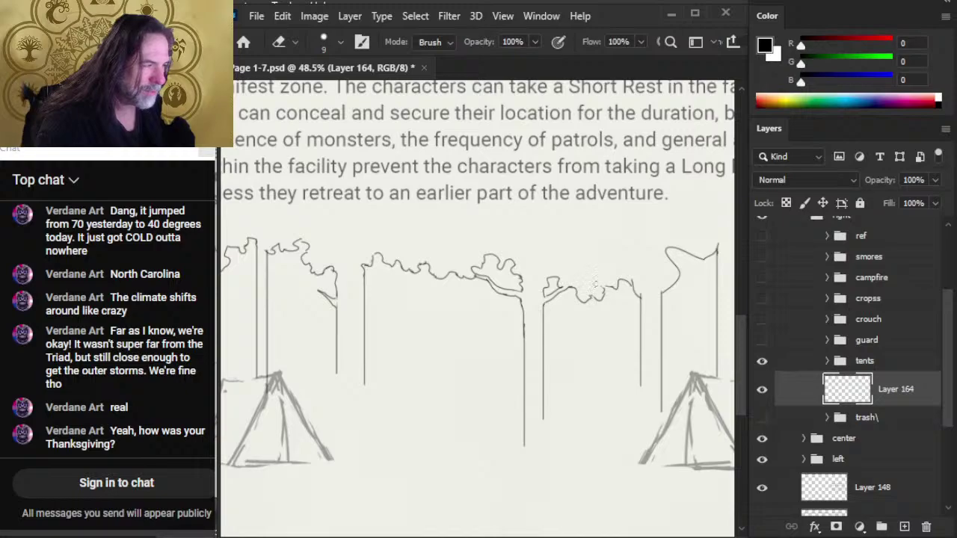
- Smooth that span's low bumps and redraw the line linking them up to the peak near its right trunk
key("b")
key("e")
left_click_drag(595, 298, 589, 293)
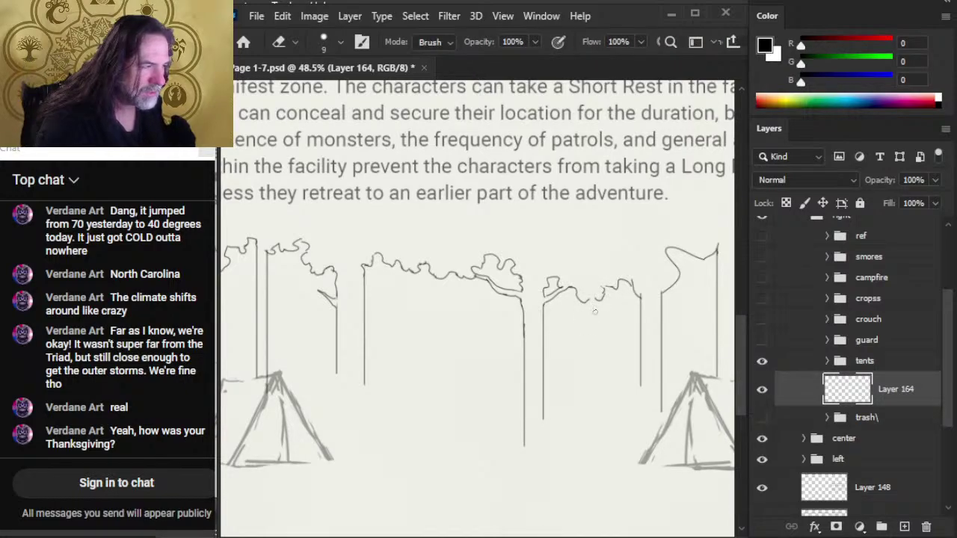
key("b")
key("e")
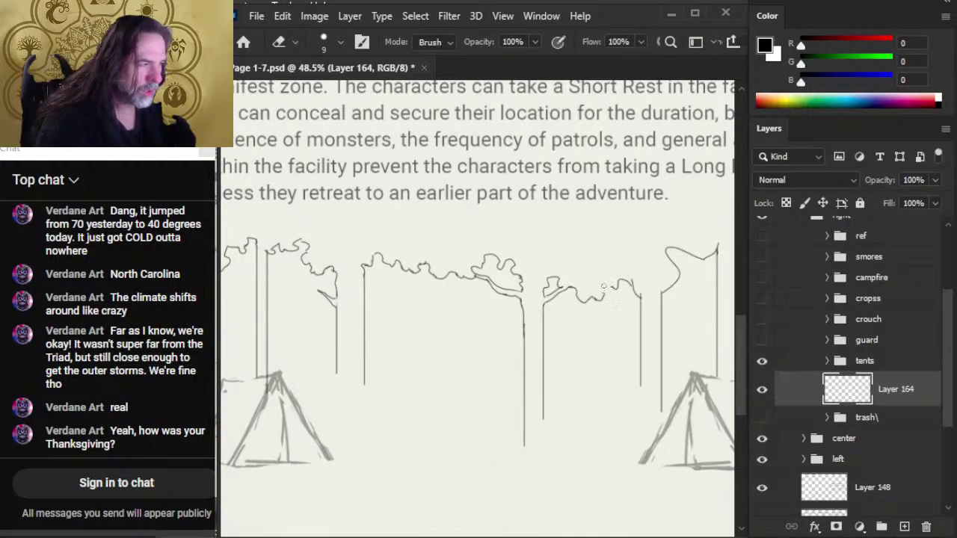
key("b")
left_click_drag(604, 299, 619, 289)
key("e")
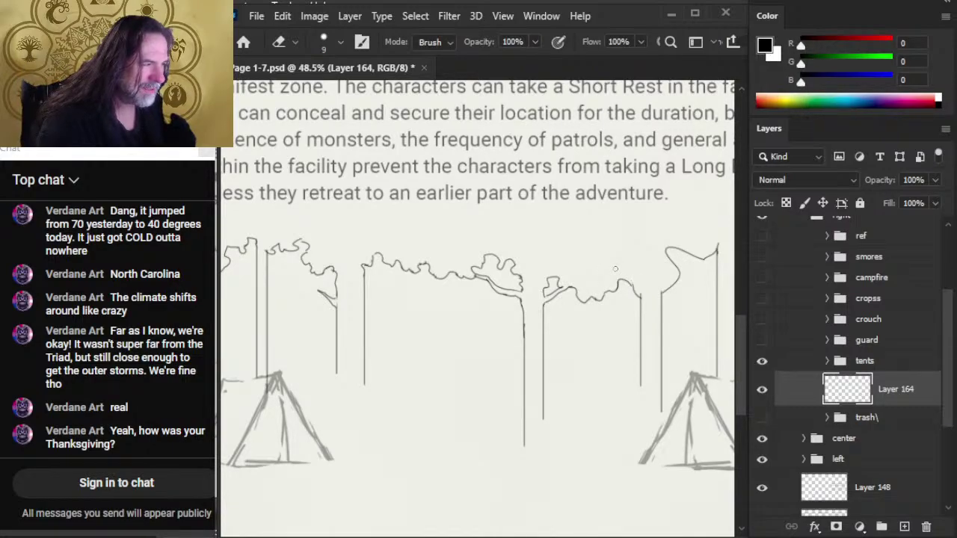
- Erase the outline beside that span's right trunk and draw a branch angling from the trunk up into the foliage peak
mouse_move(636, 294)
left_mouse_down()
mouse_move(640, 301)
mouse_move(629, 298)
mouse_move(640, 308)
mouse_move(625, 290)
mouse_move(641, 308)
mouse_move(636, 296)
left_mouse_up()
key("b")
key("e")
key("b")
key("e")
key("b")
key("e")
key("b")
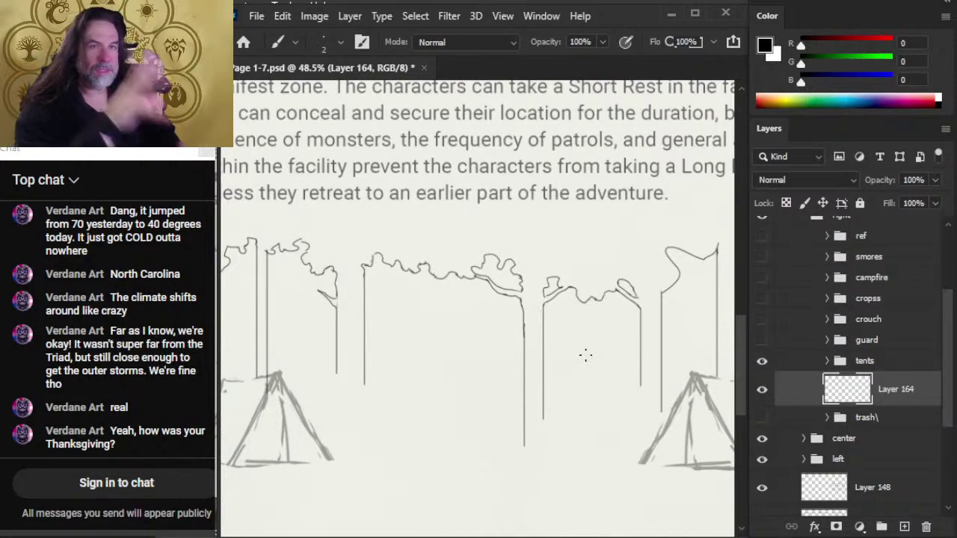
- Reduce the eraser size to 8 and draw a forked branch growing from the left trunk of the far-right span
key("e")
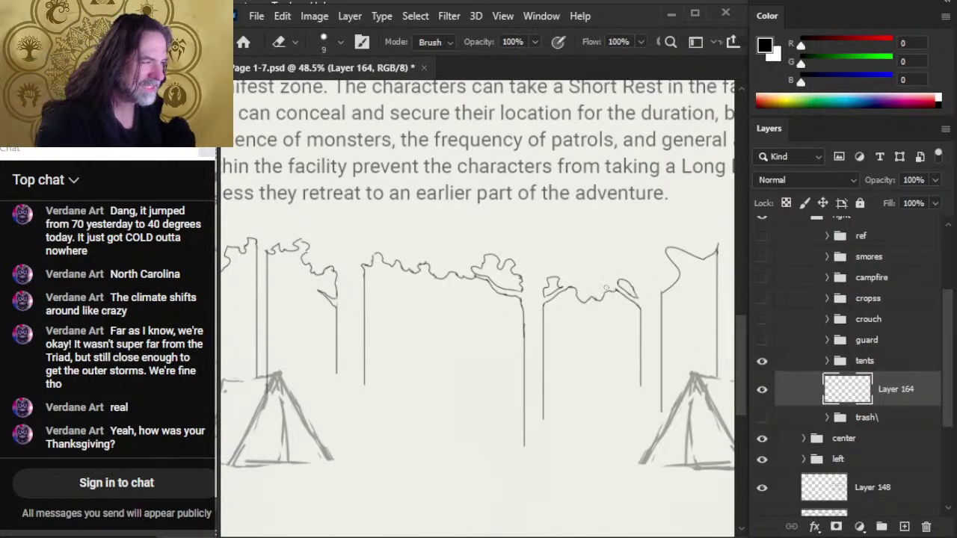
key("bracketleft")
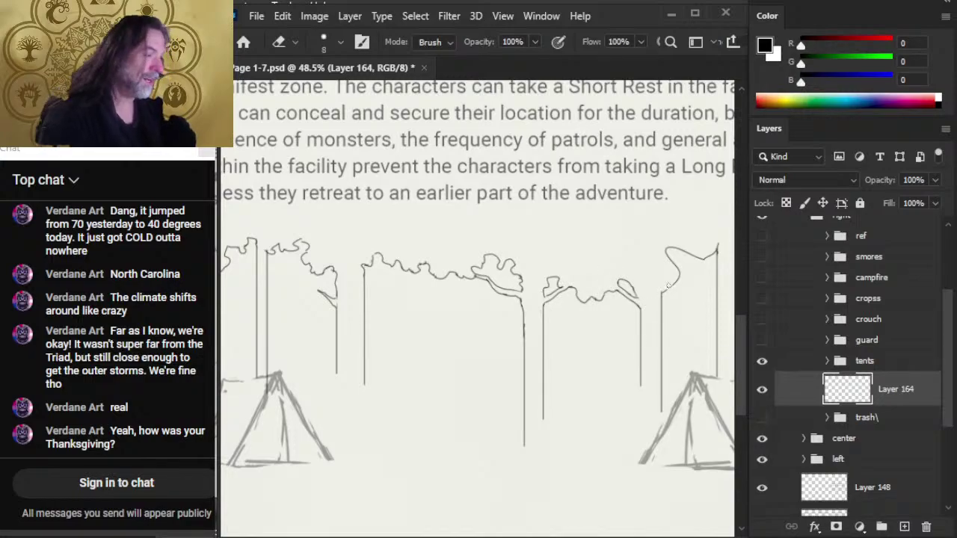
mouse_move(668, 286)
left_mouse_down()
mouse_move(672, 323)
mouse_move(660, 321)
mouse_move(674, 288)
left_mouse_up()
key("b")
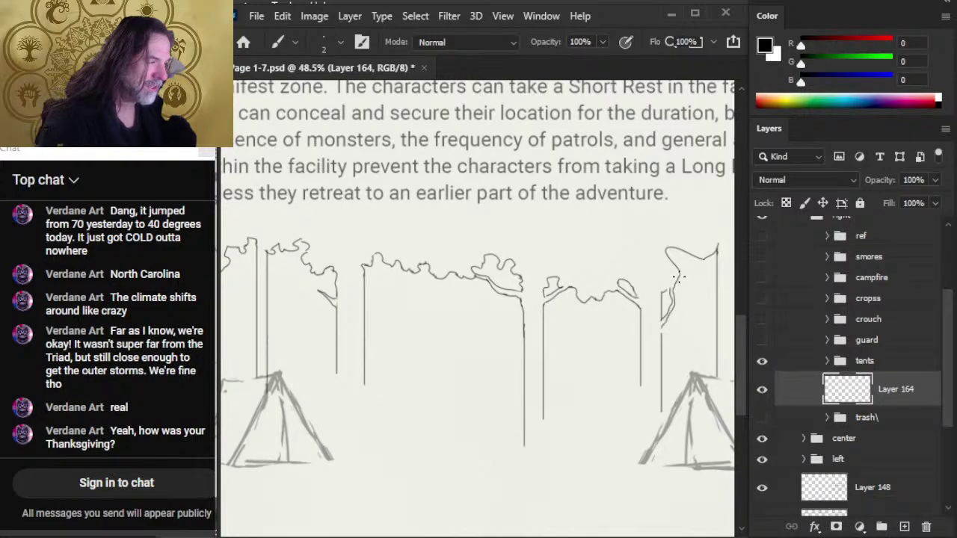
key("e")
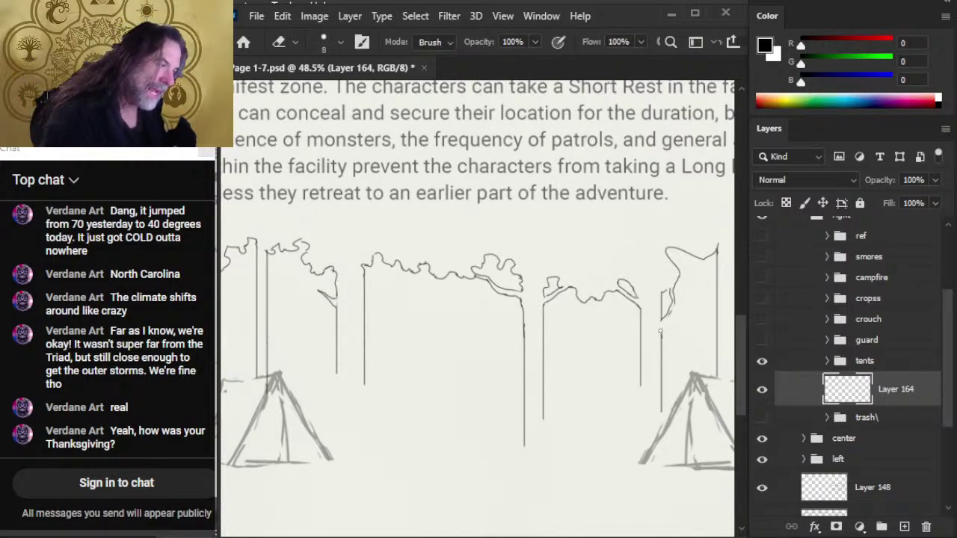
key("b")
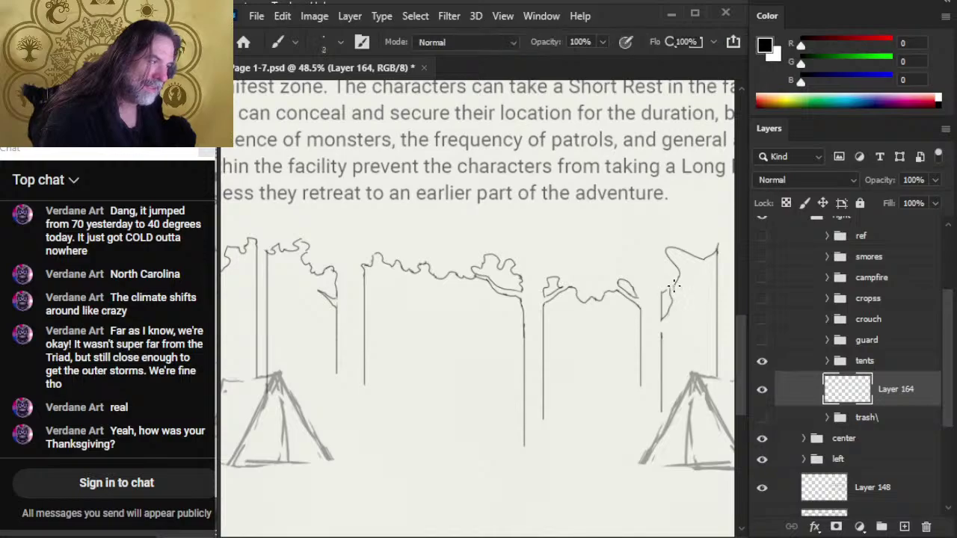
left_click_drag(675, 308, 663, 338)
key("e")
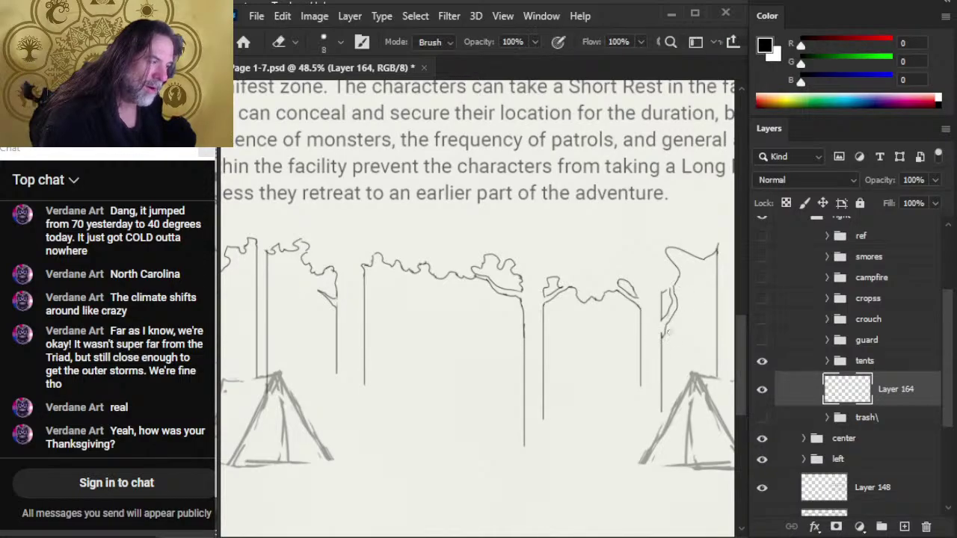
key("b")
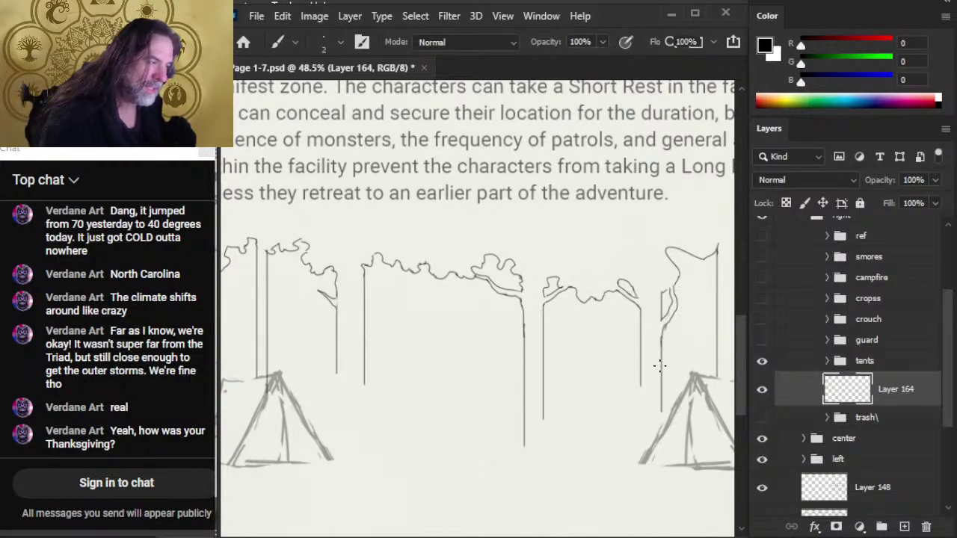
- Replace the curved outline beside the forked branch with small foliage bumps and erase the old line leading up to the span's right trunk
key("e")
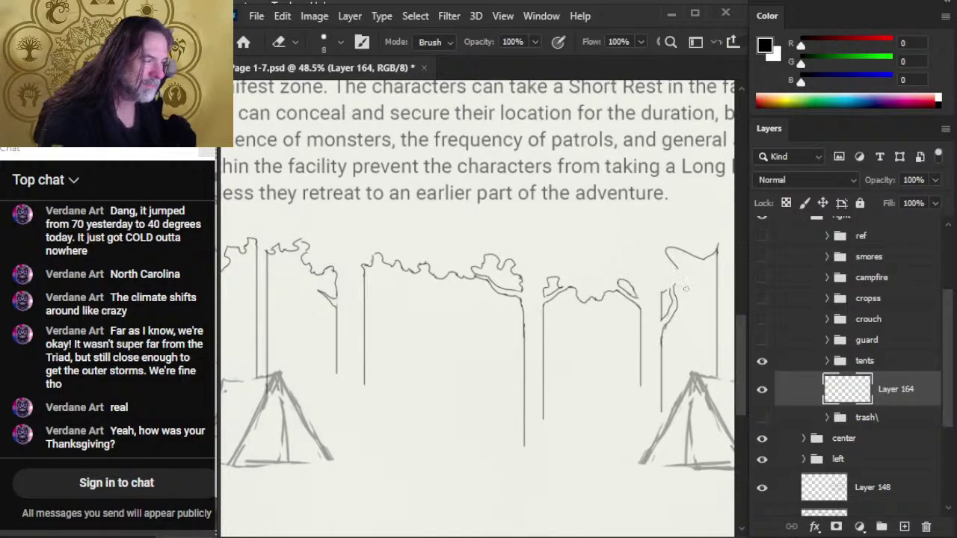
key("b")
mouse_move(672, 289)
left_mouse_down()
mouse_move(699, 255)
mouse_move(673, 240)
left_mouse_up()
key("e")
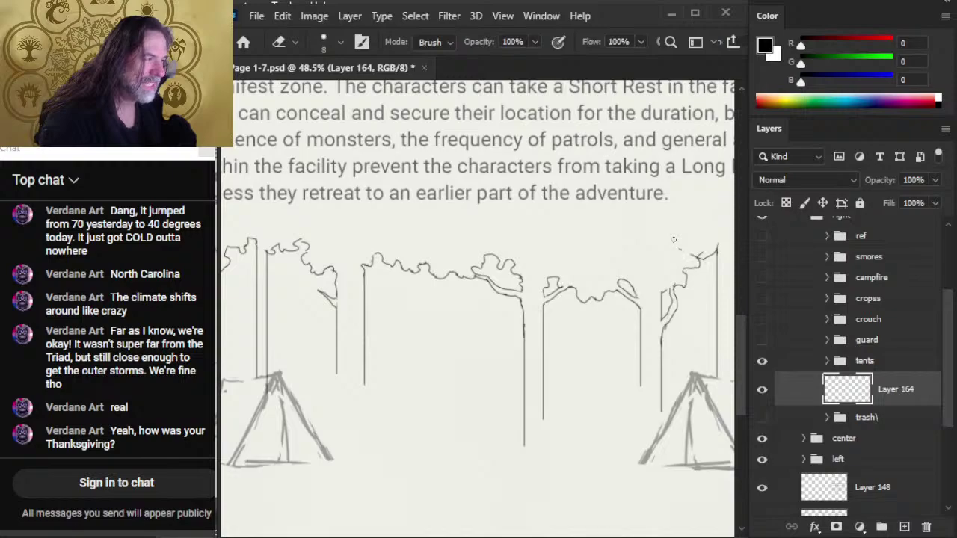
left_click_drag(703, 259, 687, 269)
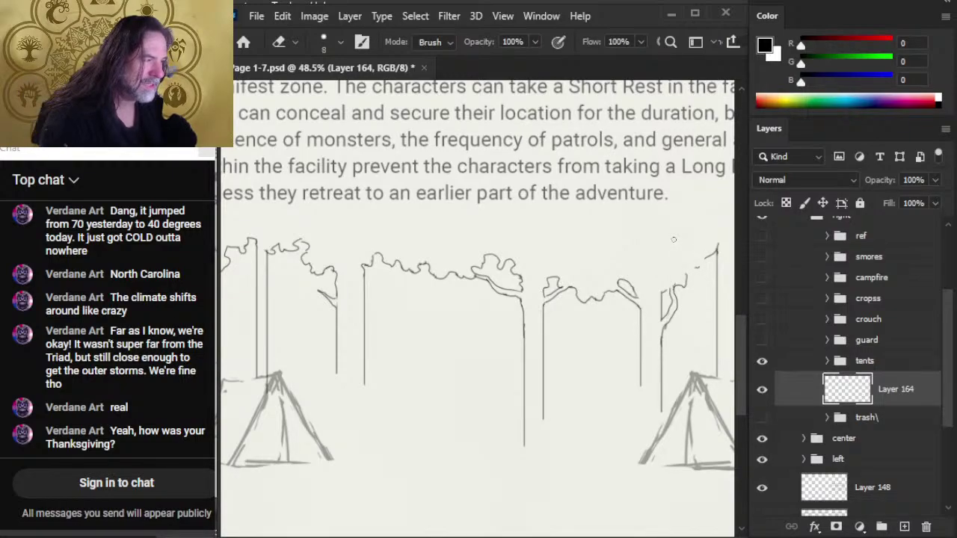
key("b")
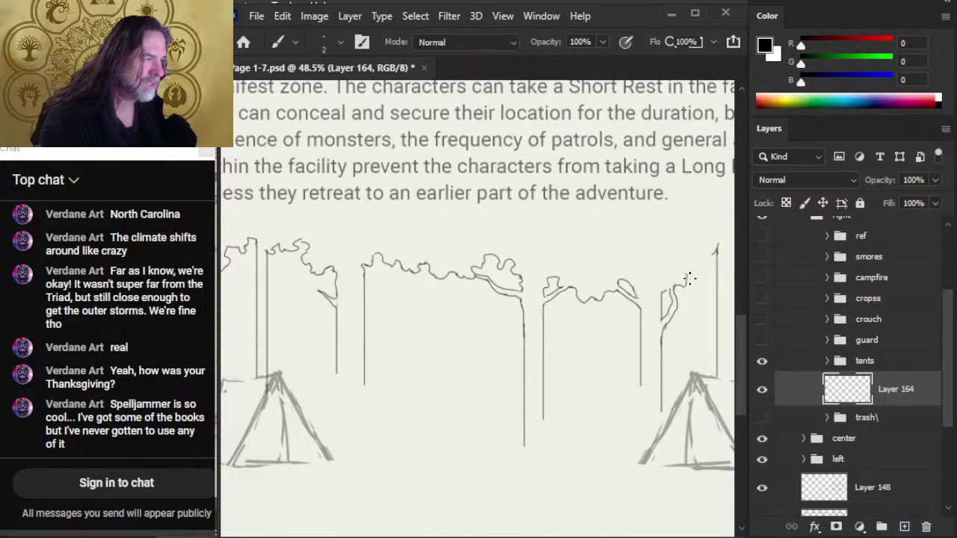
- Redraw that span's outline as small rising bumps linking the forked branch to the top of its right trunk
key("e")
mouse_move(679, 284)
left_mouse_down()
mouse_move(688, 289)
mouse_move(704, 261)
left_mouse_up()
key("b")
key("e")
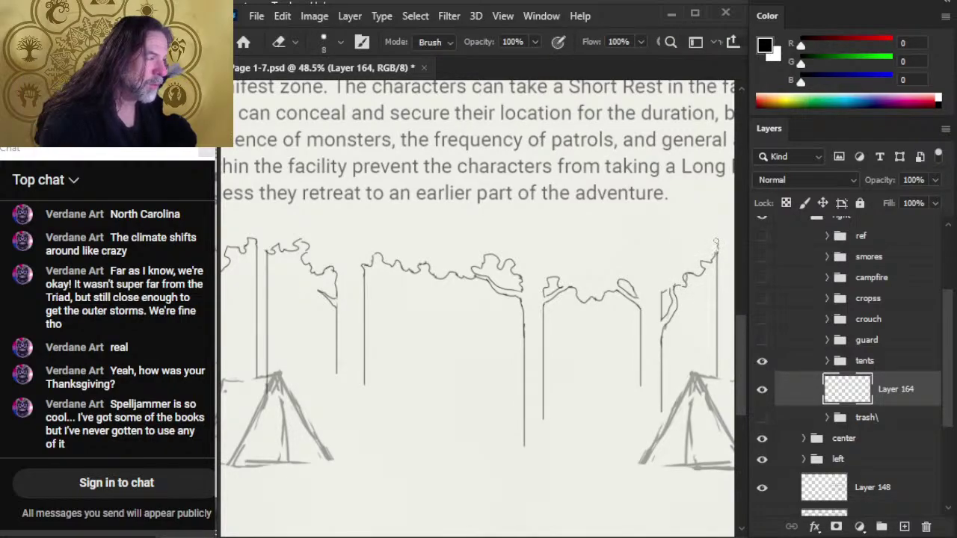
key("ctrl+z")
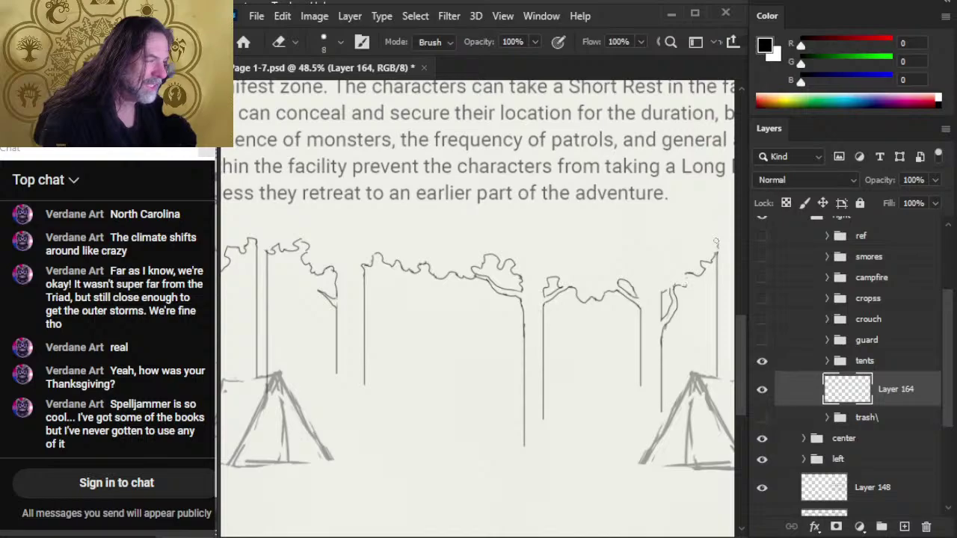
key("b")
left_click_drag(684, 289, 698, 273)
key("e")
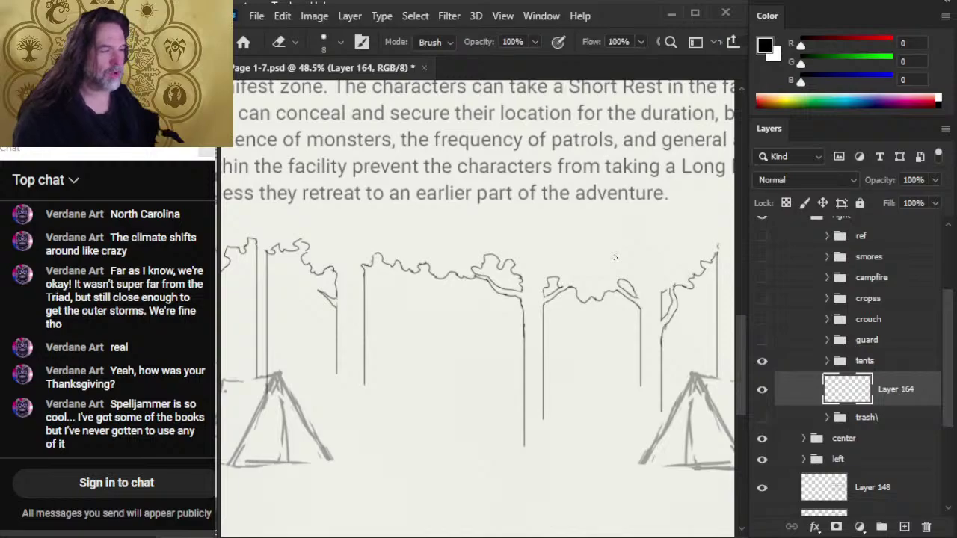
- Erase most of the curled foliage outline in the next span, between the two trunks behind the tent's right half
left_click_drag(641, 279, 543, 266)
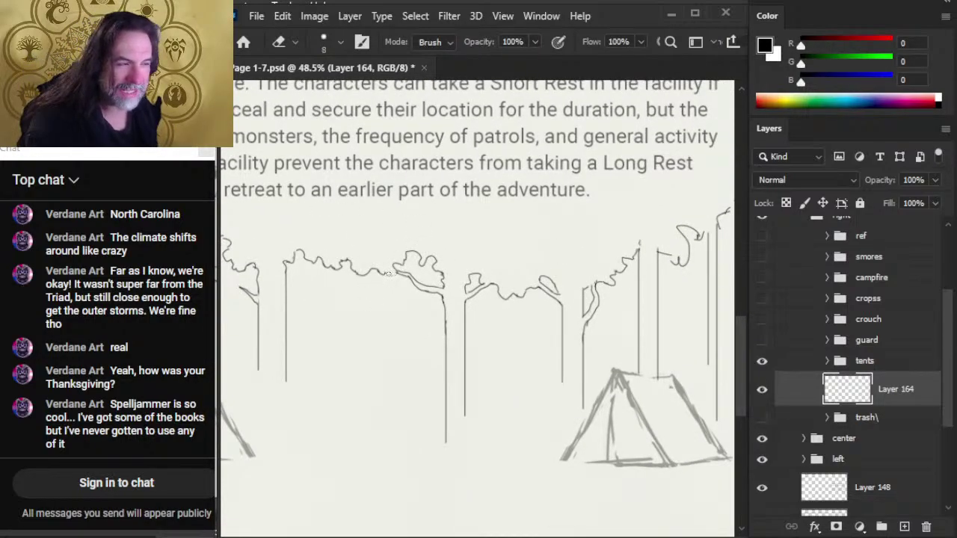
key("b")
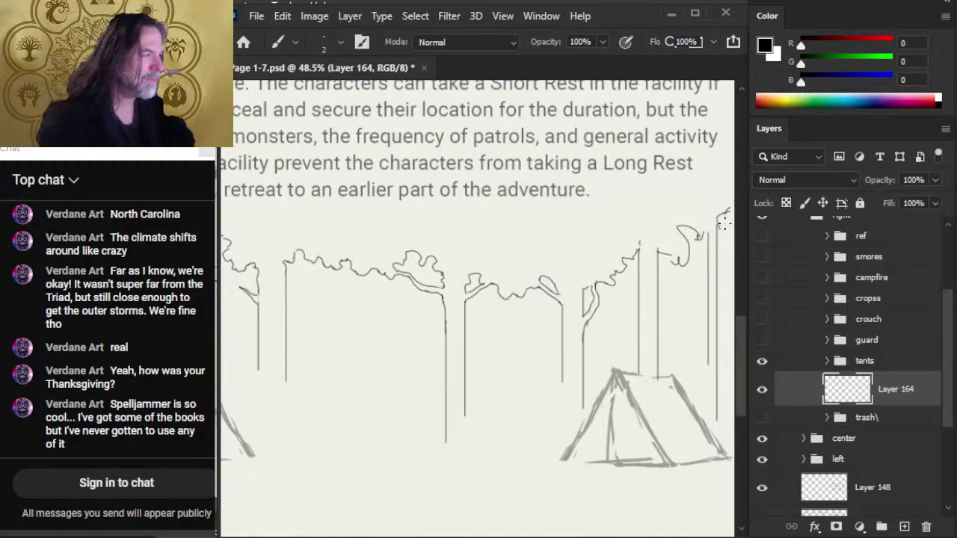
mouse_move(701, 248)
left_mouse_down()
mouse_move(634, 251)
mouse_move(612, 276)
mouse_move(588, 278)
left_mouse_up()
key("e")
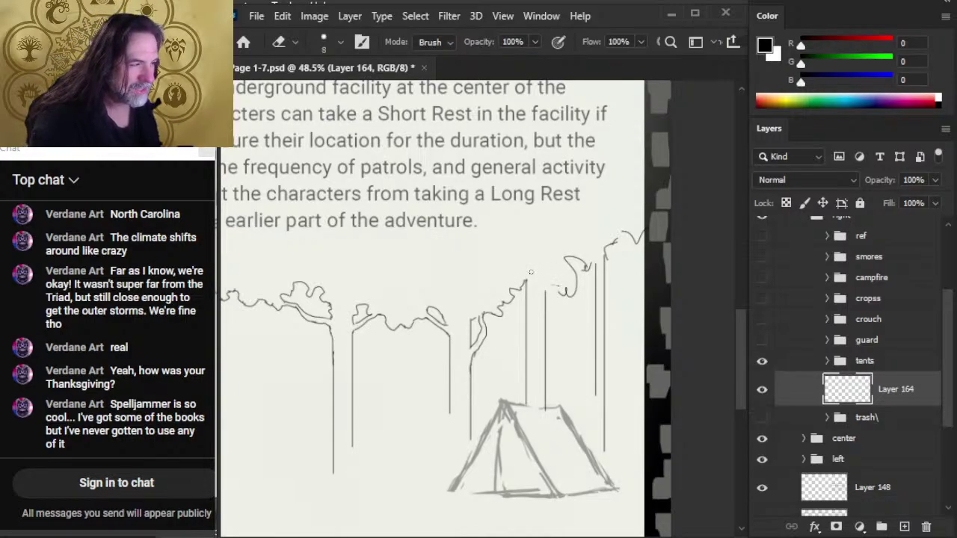
key("ctrl+z")
key("ctrl+z")
key("ctrl+z")
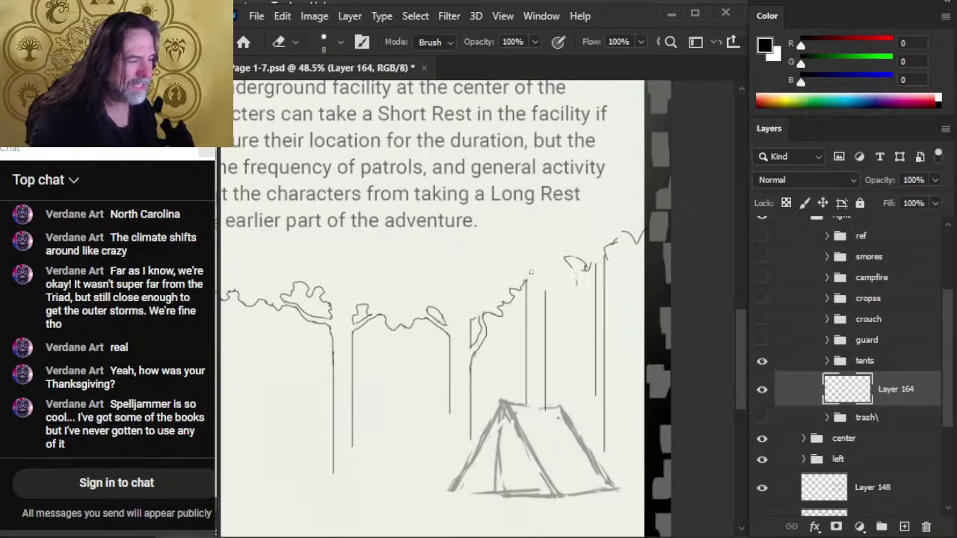
- Draw small foliage bumps rising from that span's left trunk to the top of its right trunk
key("b")
left_click_drag(543, 296, 582, 268)
key("e")
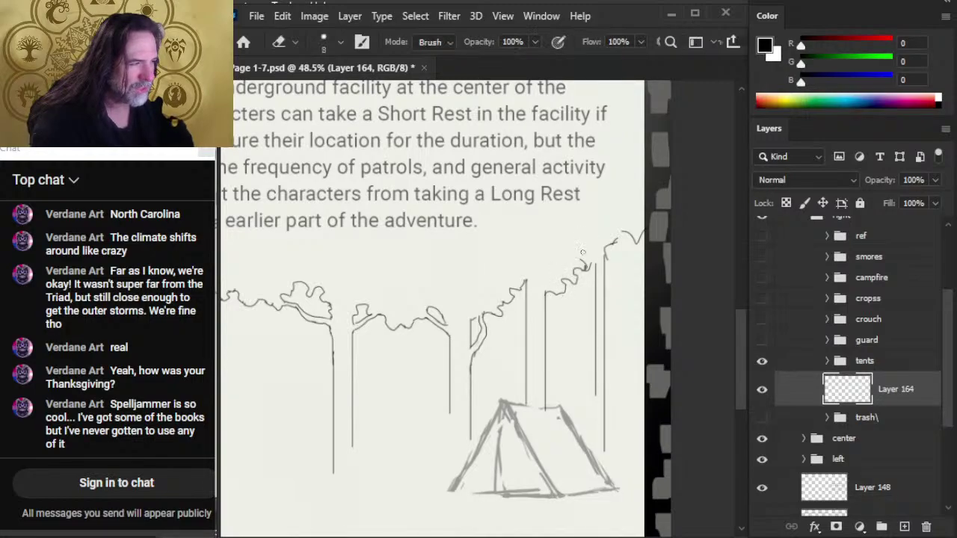
key("b")
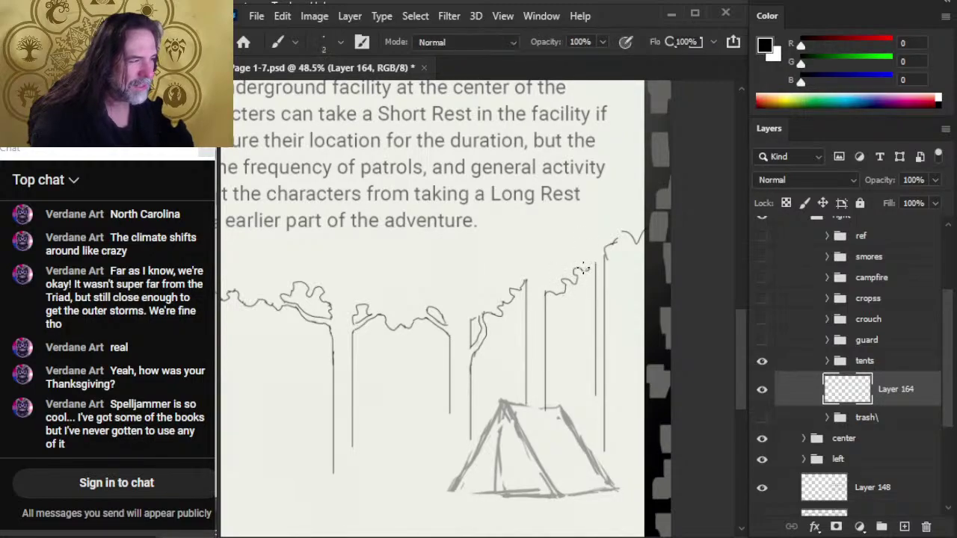
left_click_drag(583, 269, 597, 259)
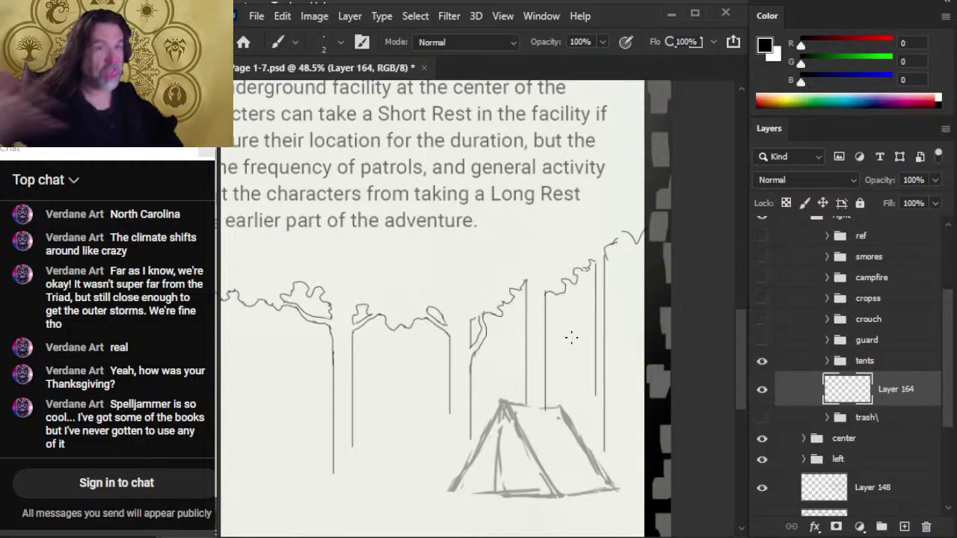
- Erase the tall outline and top of the last trunk, and rework the foliage line lower at the page's right edge
key("e")
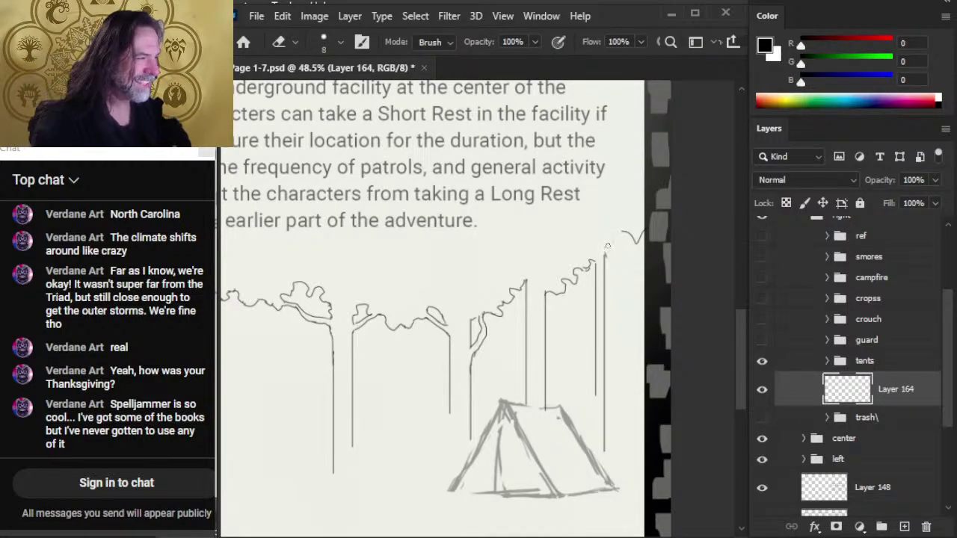
mouse_move(607, 246)
left_mouse_down()
mouse_move(604, 257)
mouse_move(627, 256)
mouse_move(626, 230)
mouse_move(601, 264)
left_mouse_up()
key("b")
key("e")
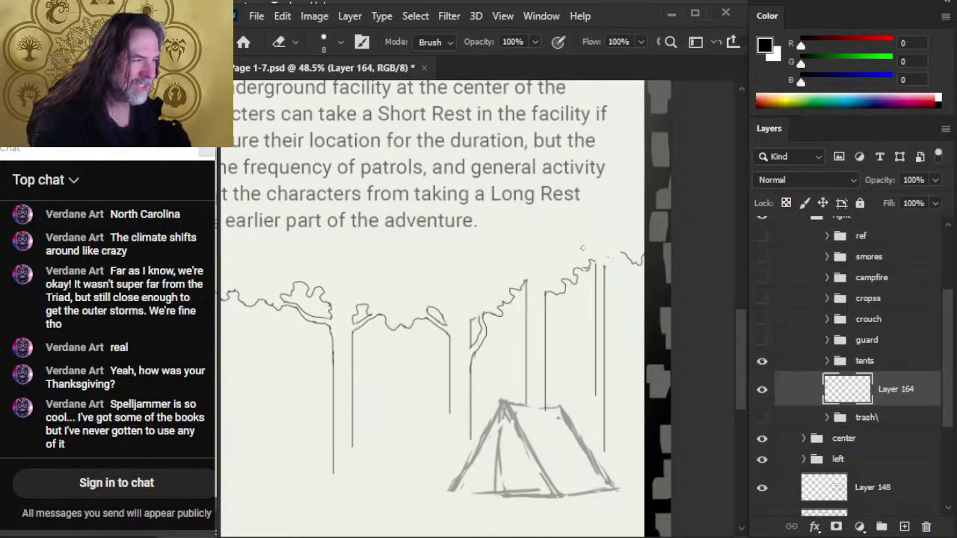
key("b")
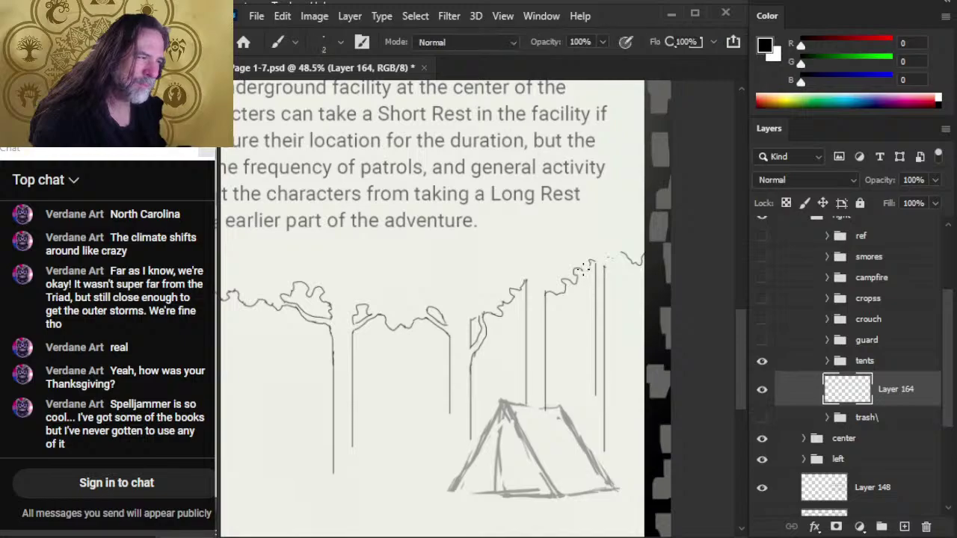
- Touch up the bump beside the span's right trunk and draw foliage bumps from the last trunk to the page's edge
left_click_drag(582, 273, 592, 261)
key("e")
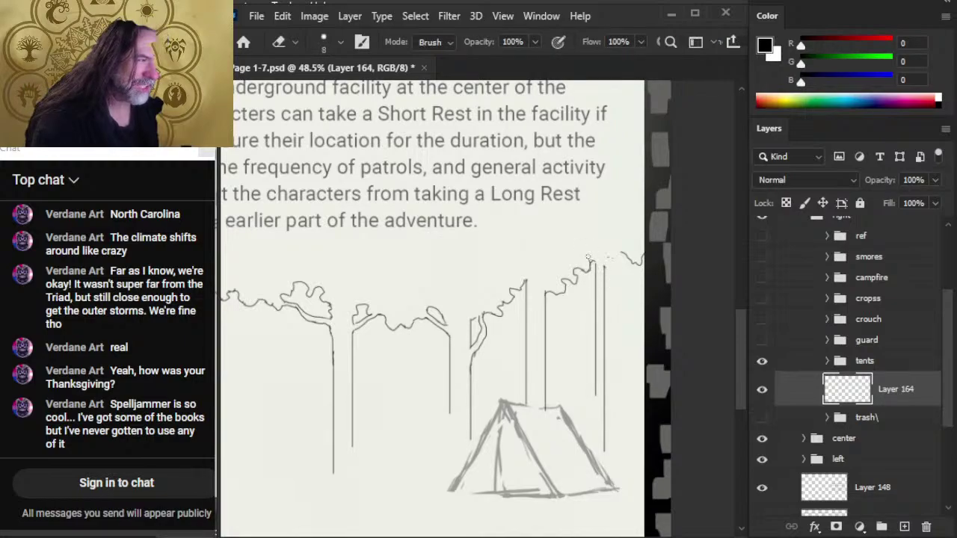
key("b")
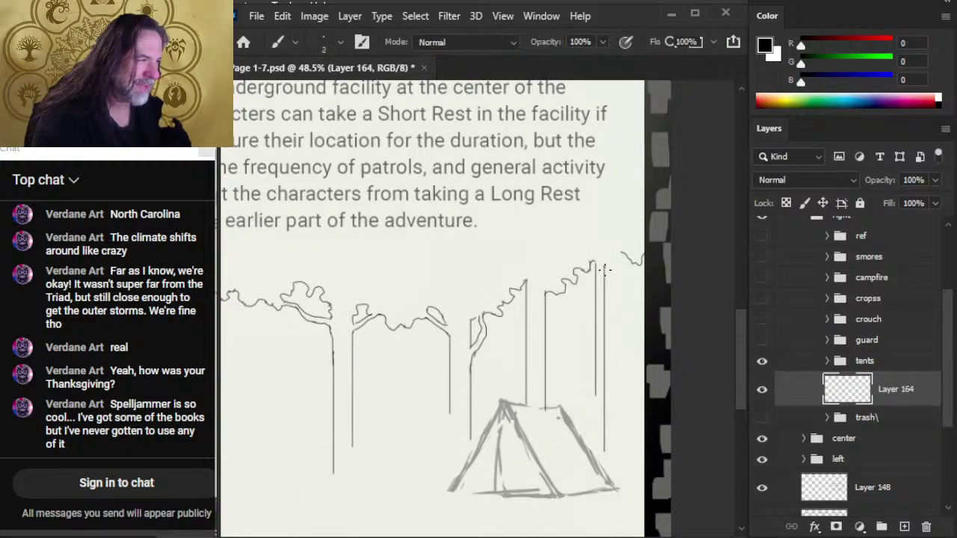
left_click_drag(598, 266, 631, 259)
key("e")
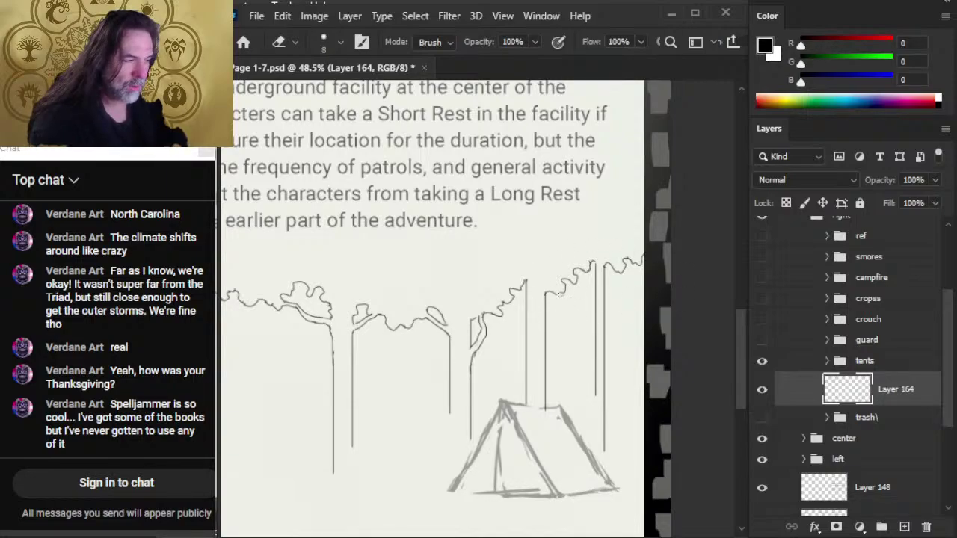
- Erase a notch in the left trunk of the span above the tent and draw the inner curve of a branch fork
mouse_move(546, 321)
left_mouse_down()
mouse_move(545, 331)
mouse_move(564, 295)
left_mouse_up()
key("b")
key("e")
key("b")
key("e")
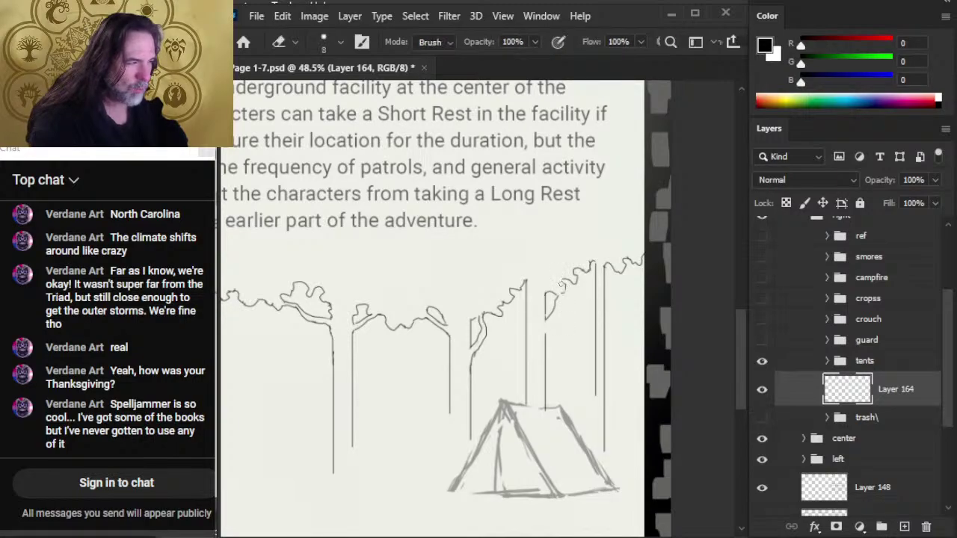
- Clear the foliage line beside the fork and draw the branch's outer edge from the trunk up into the foliage
key("b")
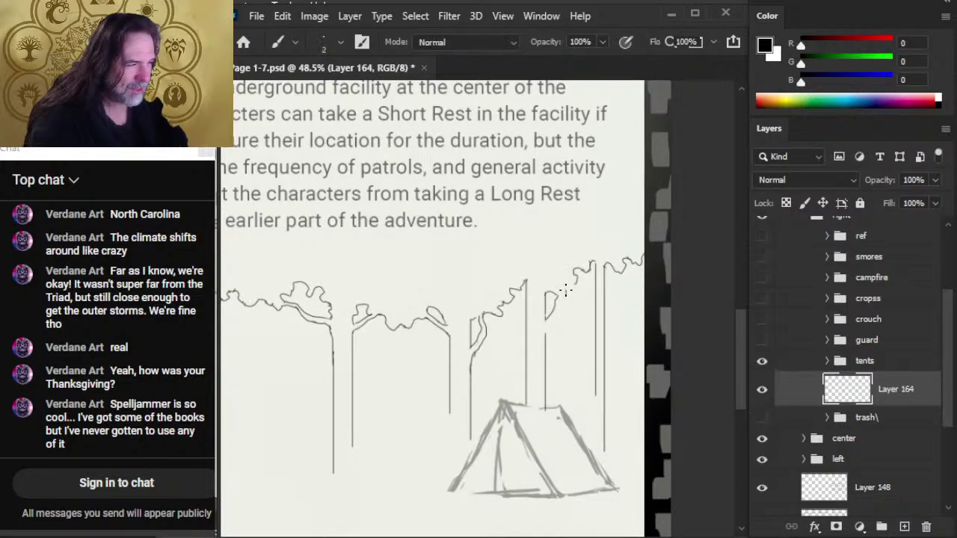
left_click_drag(556, 304, 565, 293)
key("e")
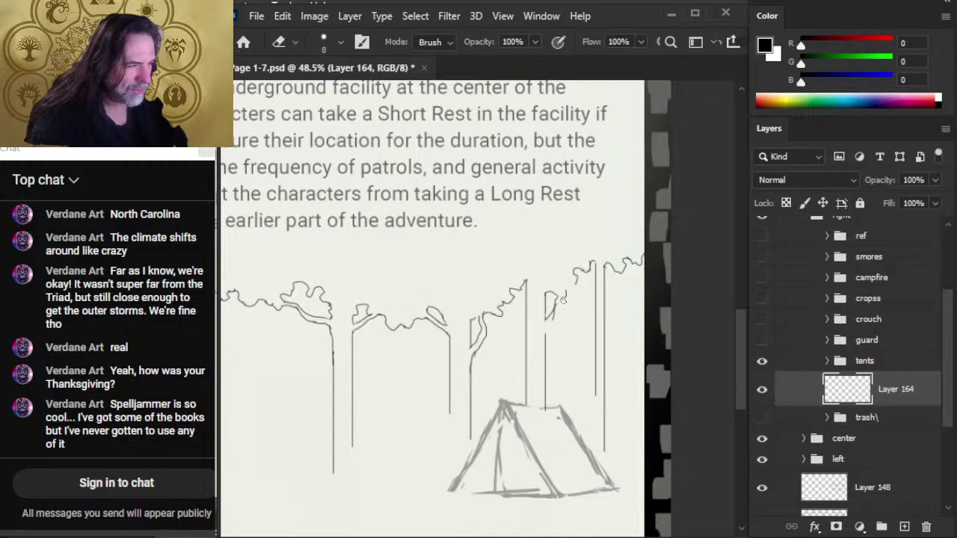
key("b")
mouse_move(562, 296)
left_mouse_down()
mouse_move(548, 326)
mouse_move(551, 385)
left_mouse_up()
key("e")
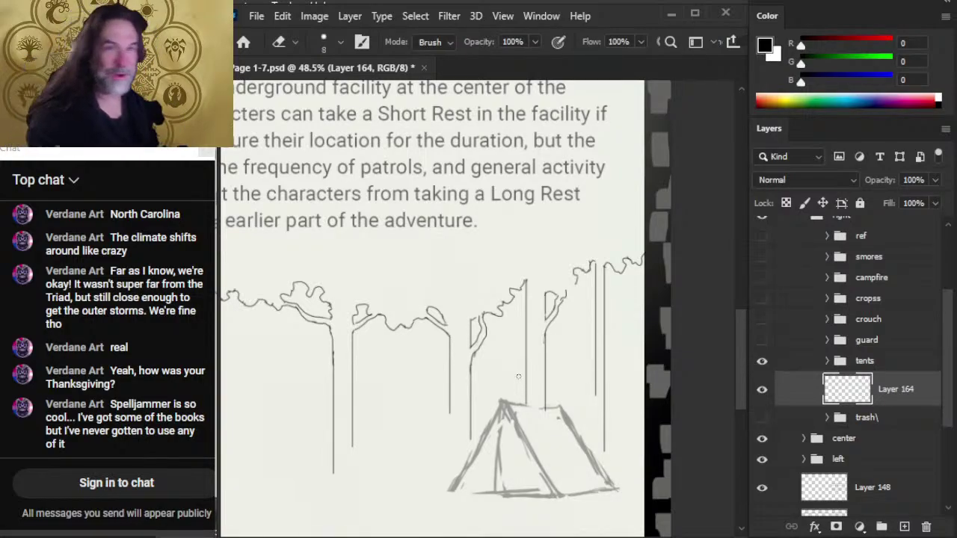
- Draw small bumps linking the new branch's tip to the foliage outline rising toward the right trunk
key("b")
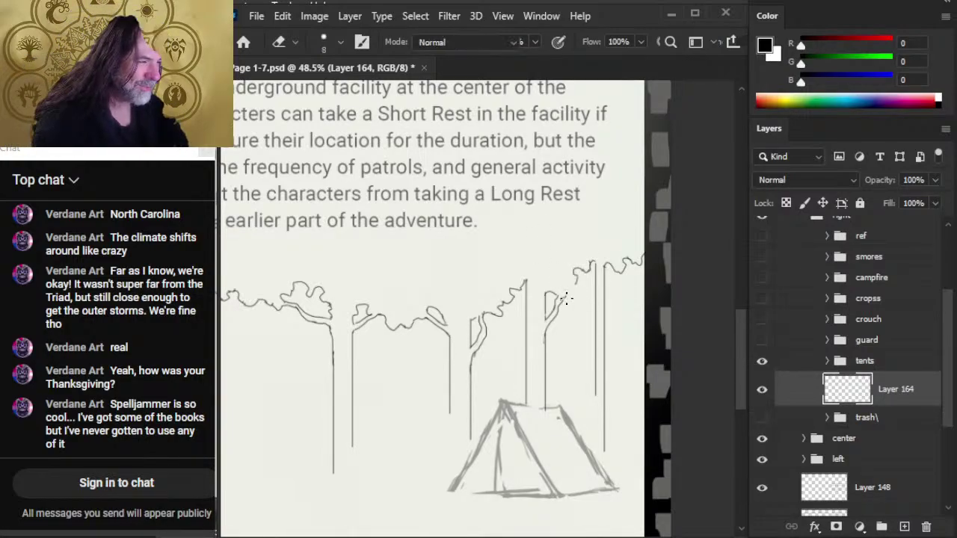
left_click_drag(564, 296, 589, 275)
key("e")
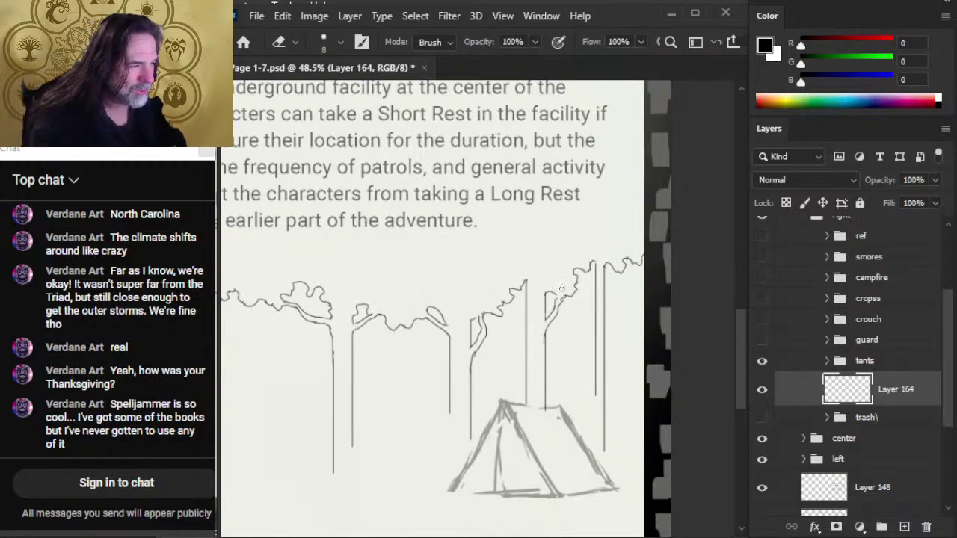
- Refine the forked branch by alternately erasing and redrawing the loop at the trunk top and the branch's edges
key("b")
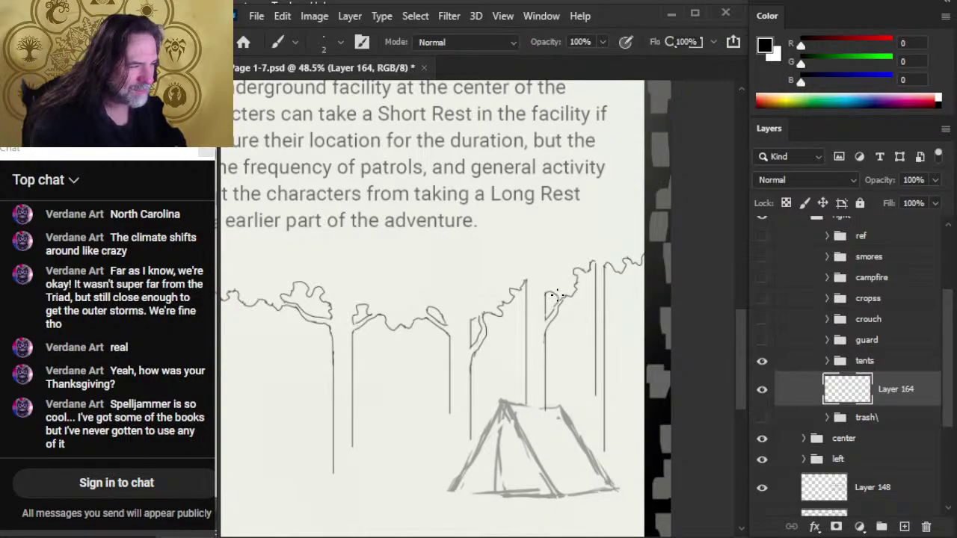
key("e")
key("b")
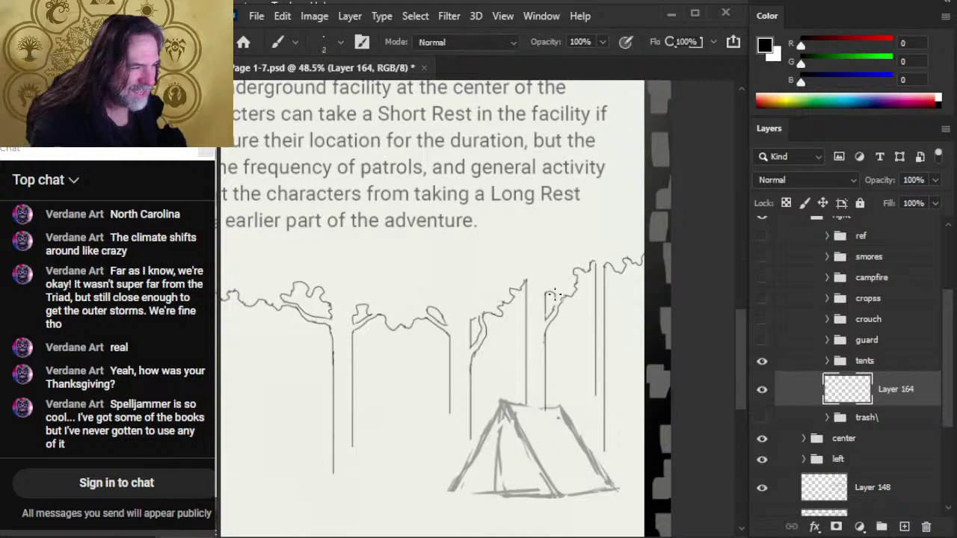
key("e")
key("b")
key("e")
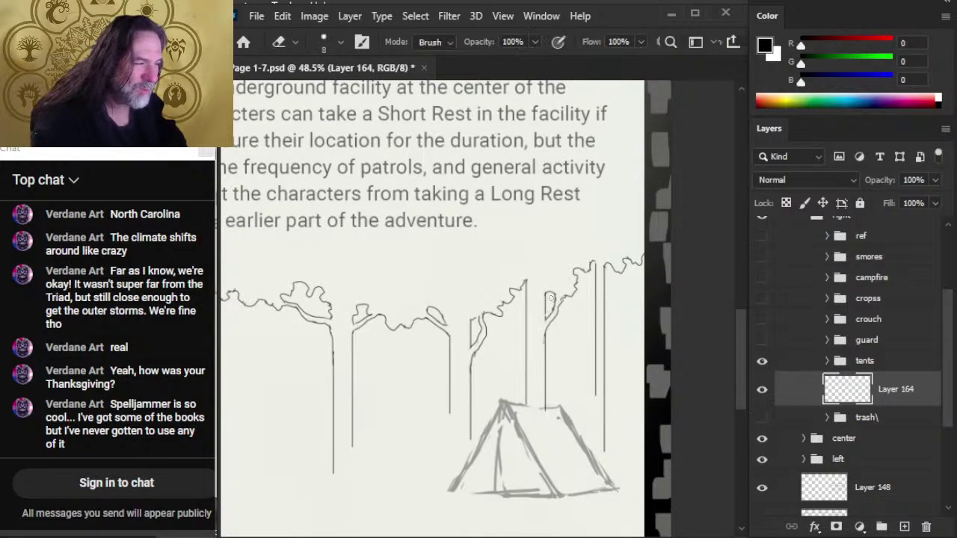
key("b")
key("e")
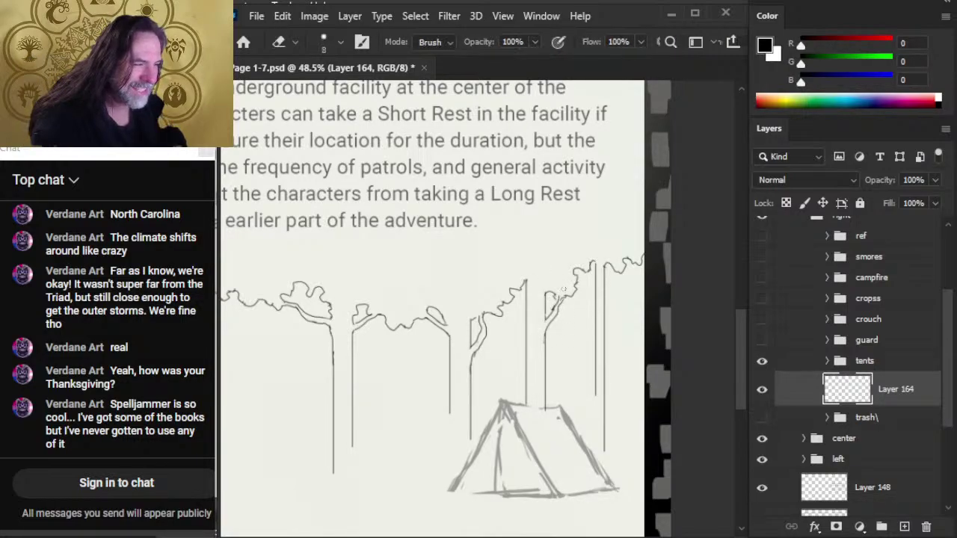
key("b")
key("e")
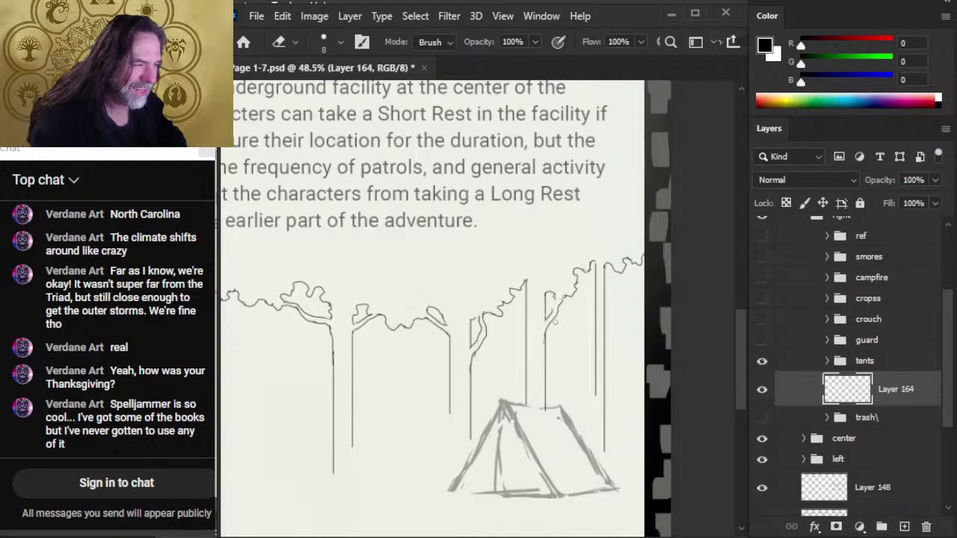
key("b")
key("e")
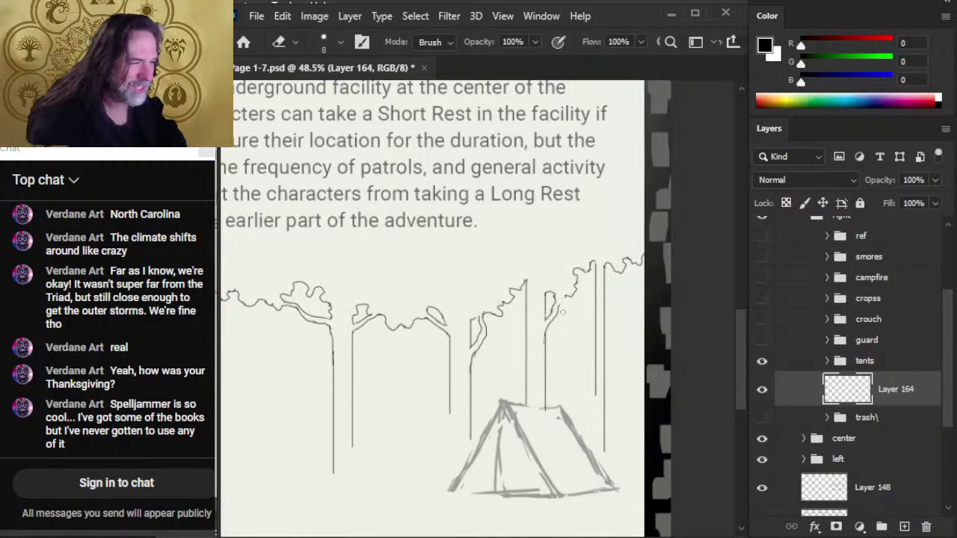
key("b")
key("e")
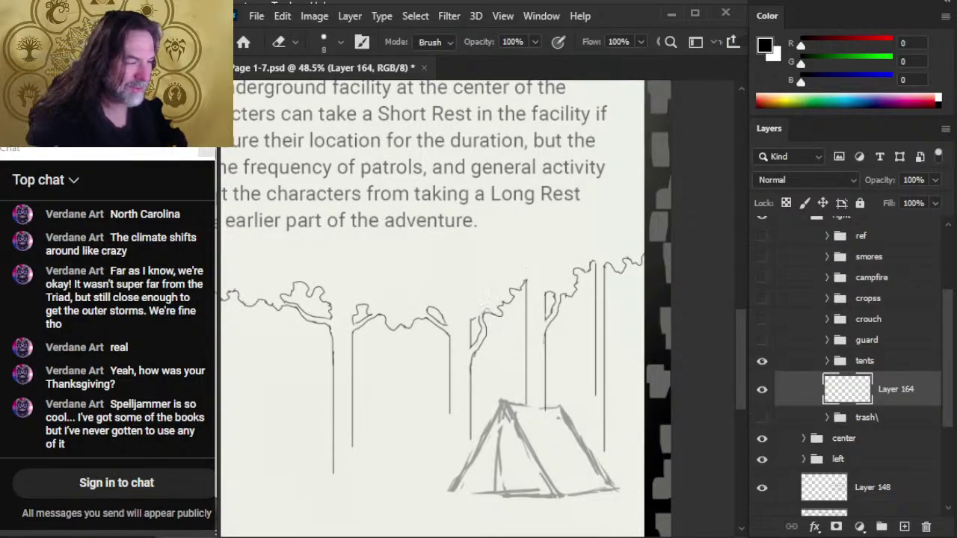
- Open the right trunk line of the span above the right-hand tent and draw both edges of a branch reaching toward the left fork
key("b")
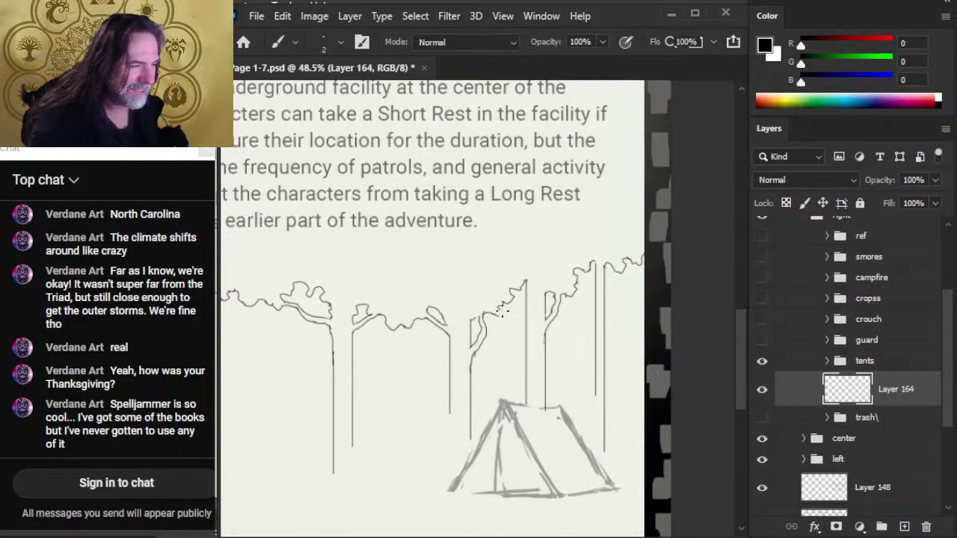
key("e")
key("b")
left_click_drag(510, 317, 524, 337)
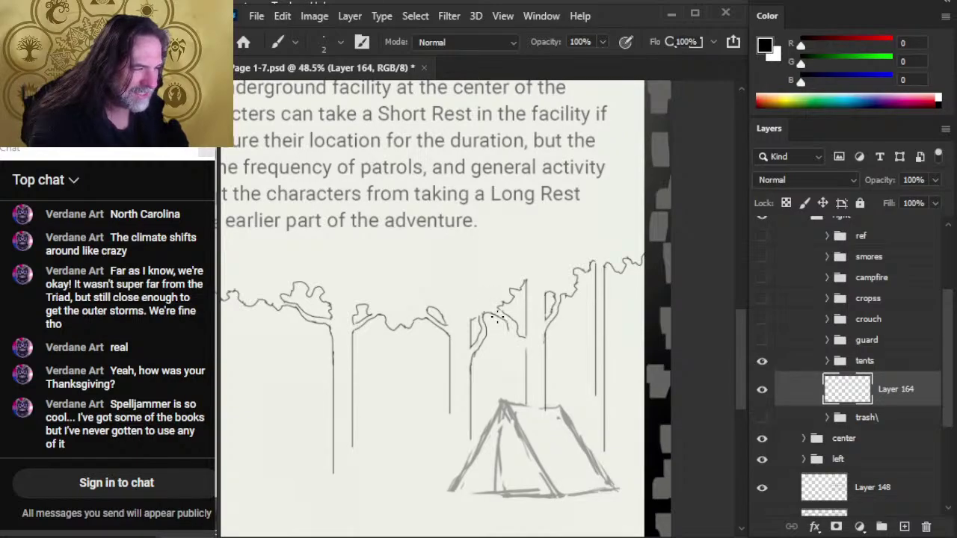
key("e")
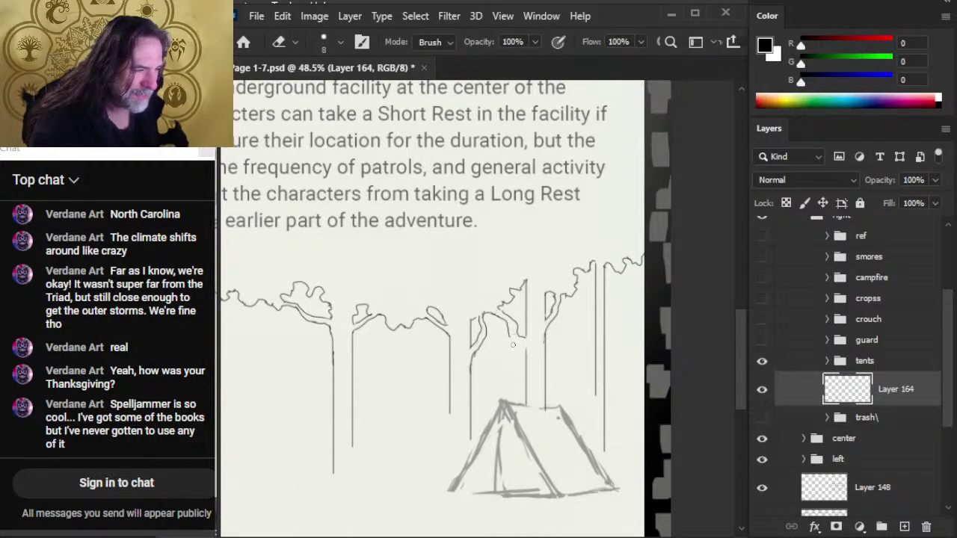
key("b")
left_click_drag(521, 346, 527, 355)
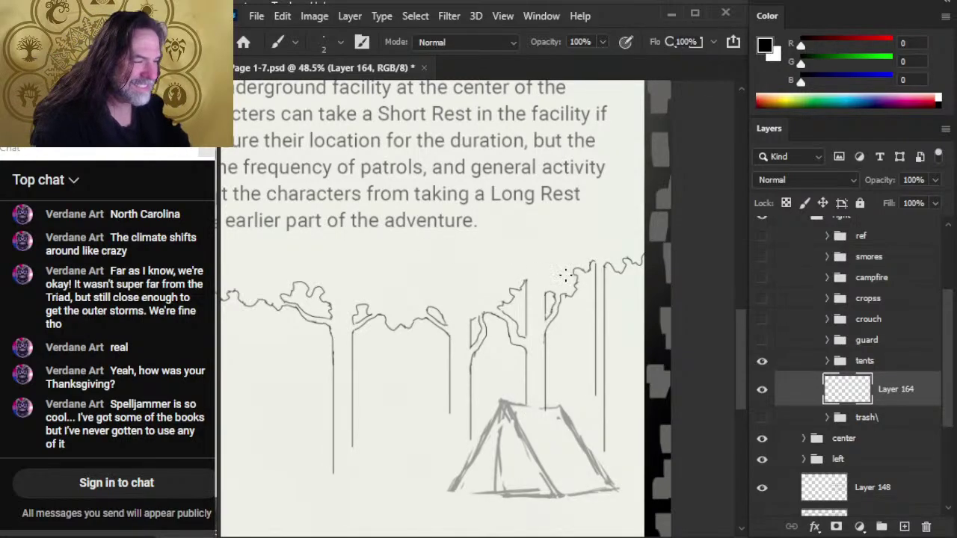
- Erase the new branch's slanted upper edge, redraw it steeper, and add a small leaf shape between the two branches
key("e")
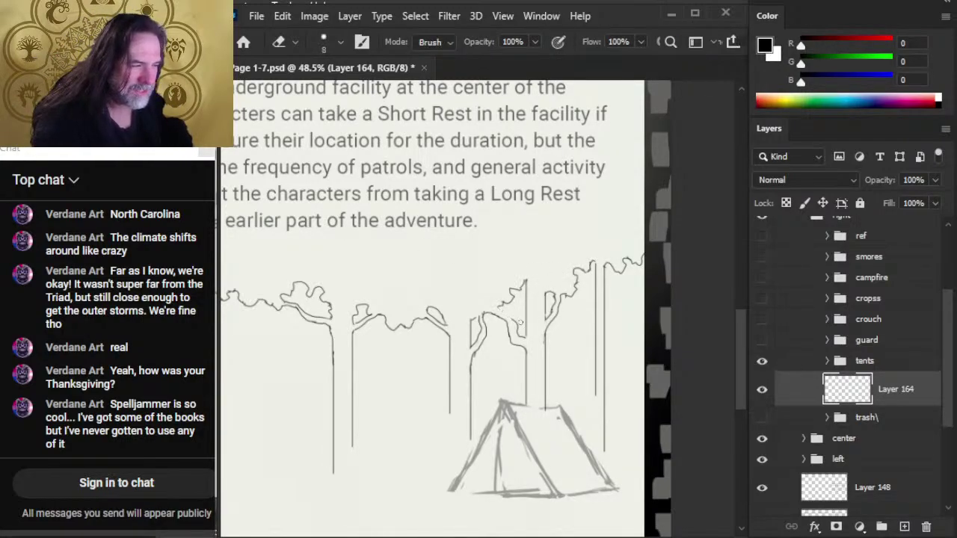
key("b")
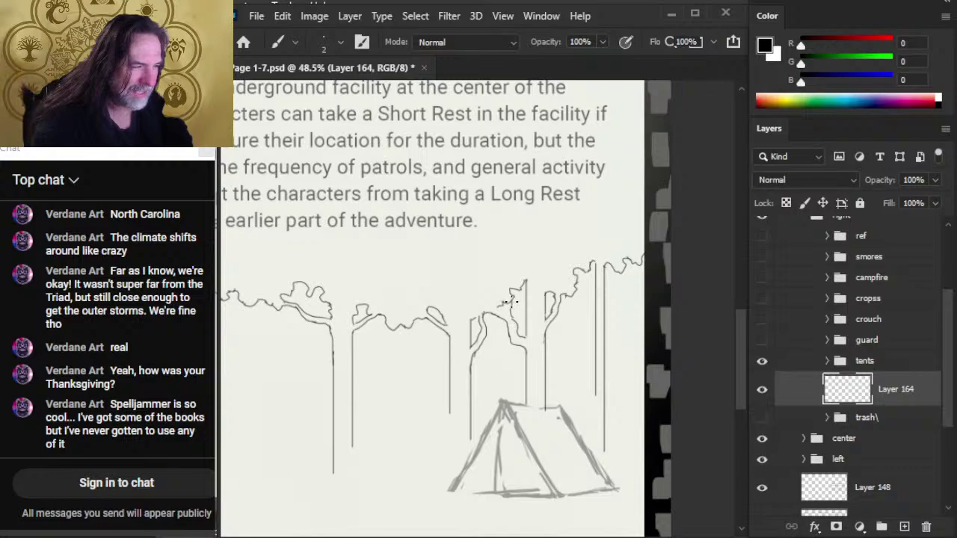
key("e")
key("b")
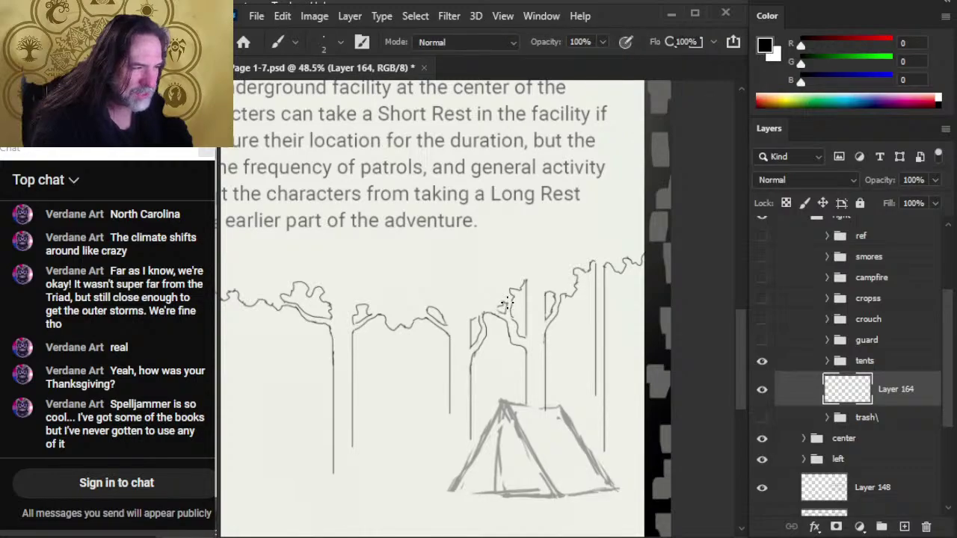
key("e")
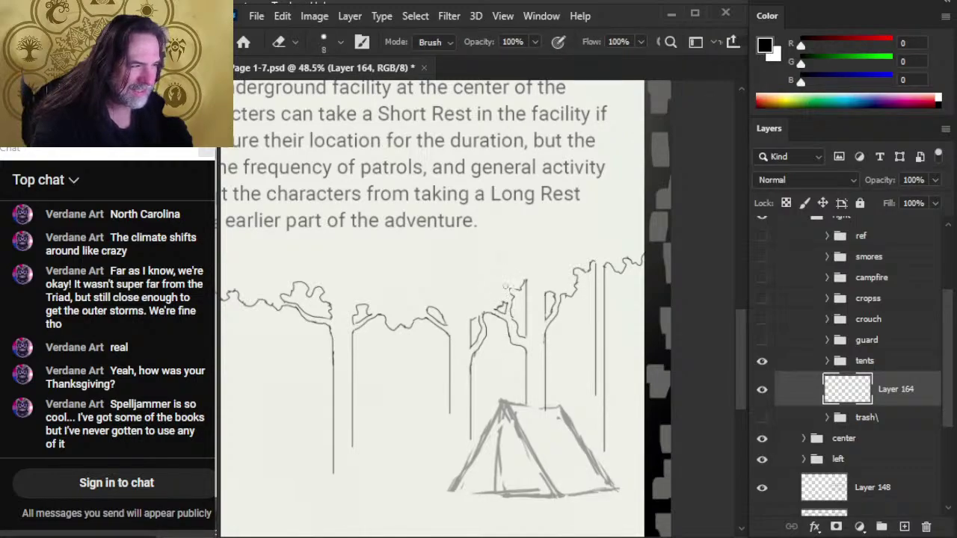
- Rework the foliage bumps at the new branch's tip, alternately erasing and redrawing the outline beside the trunk top
key("b")
key("e")
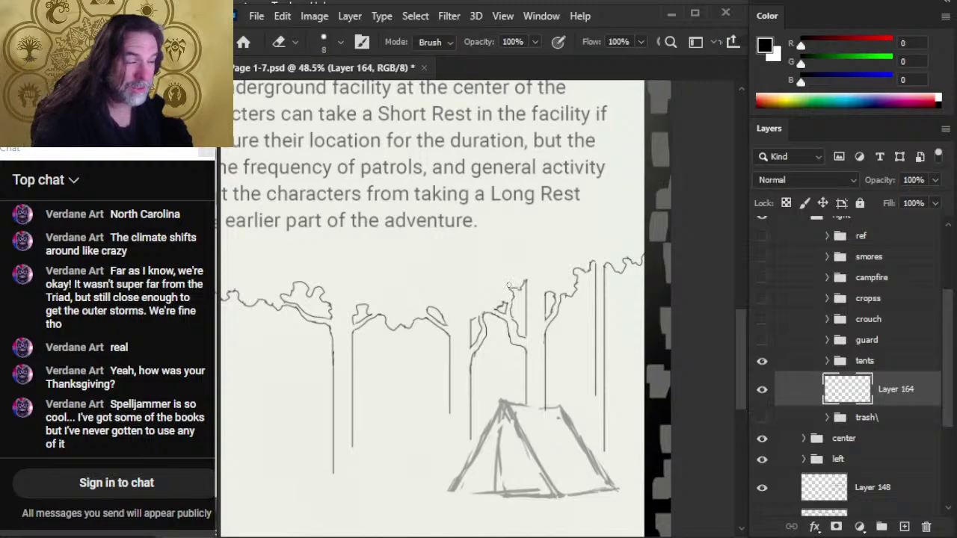
key("b")
key("e")
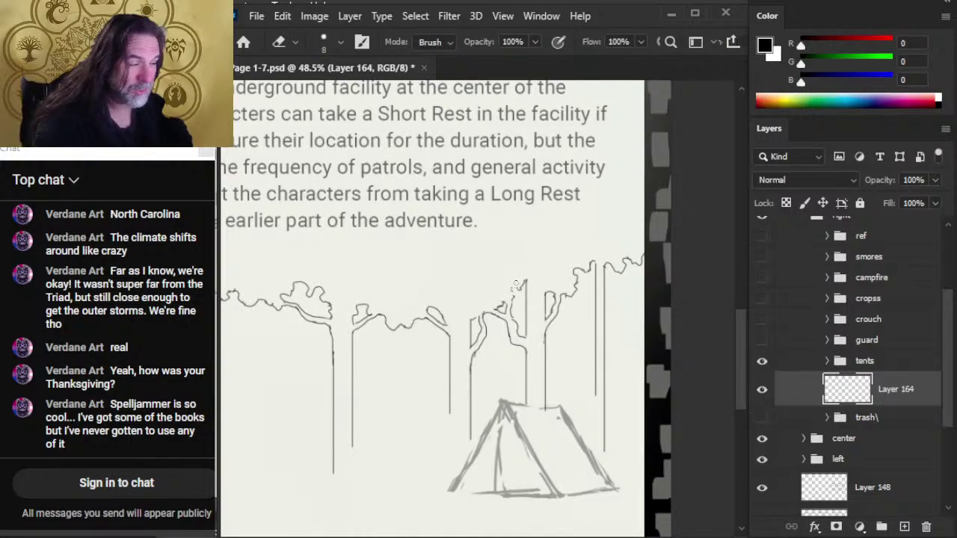
key("b")
mouse_move(513, 300)
left_mouse_down()
mouse_move(511, 309)
mouse_move(506, 299)
mouse_move(495, 307)
left_mouse_up()
key("e")
key("b")
key("e")
key("b")
key("e")
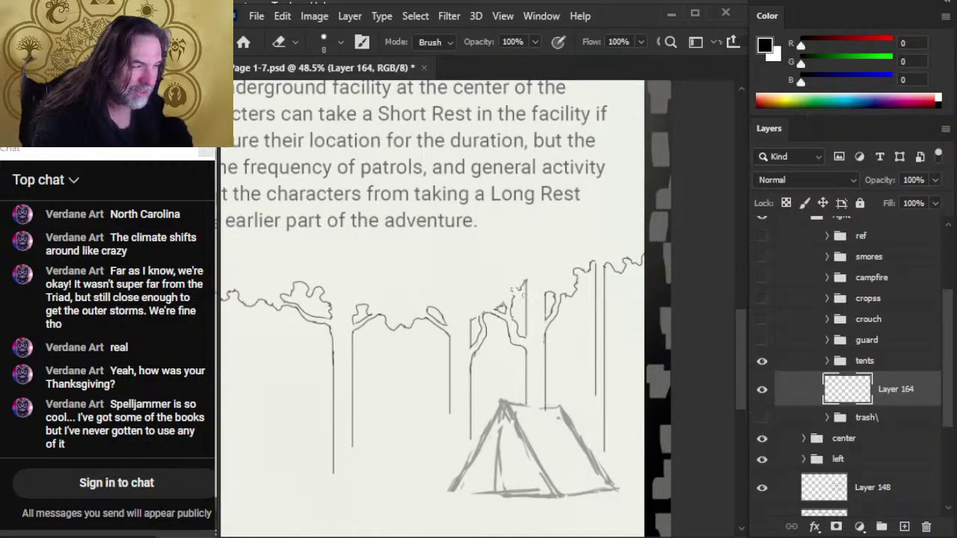
- Redraw the small jagged foliage bumps from the branch's upper edge up to the top of the right trunk
key("b")
mouse_move(512, 301)
left_mouse_down()
mouse_move(513, 287)
mouse_move(521, 293)
mouse_move(515, 304)
left_mouse_up()
key("e")
key("b")
key("e")
key("b")
key("e")
key("b")
key("e")
key("b")
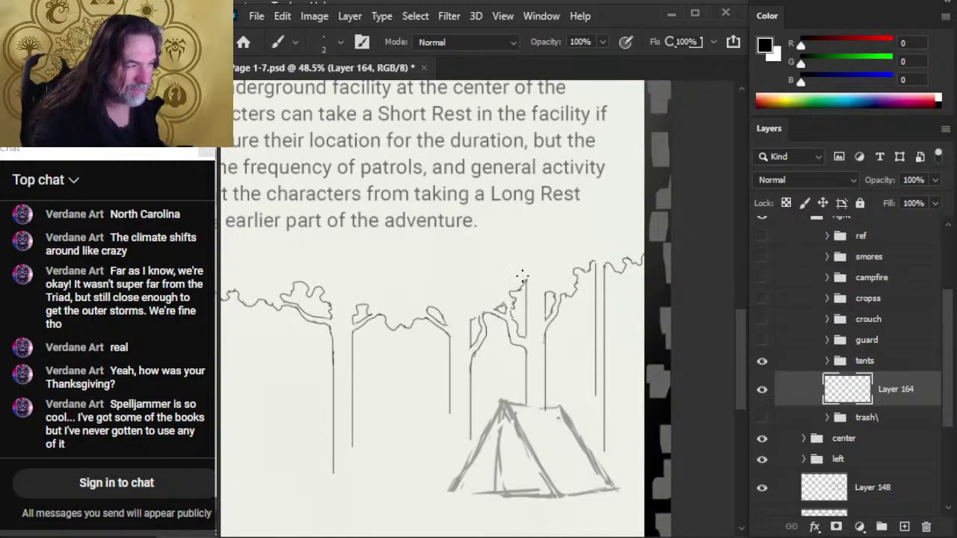
key("e")
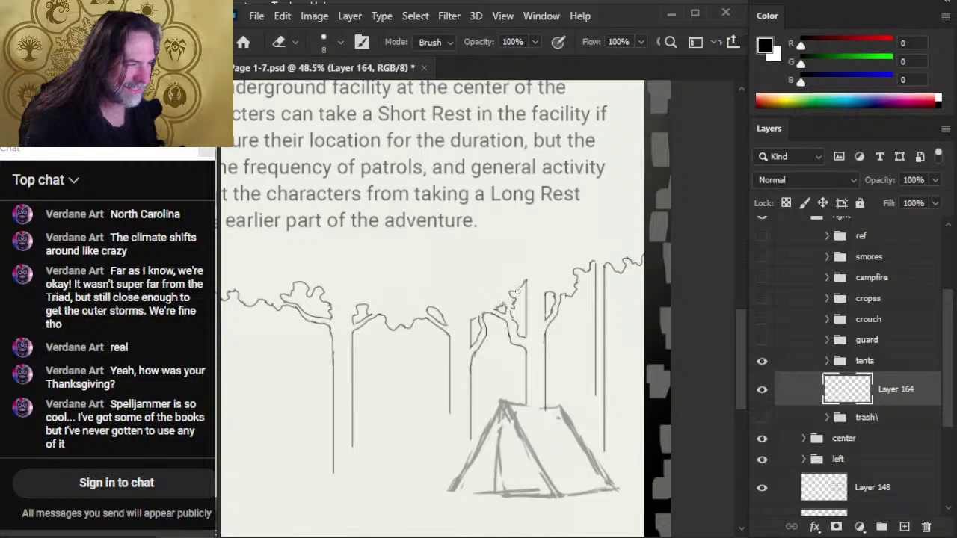
key("b")
left_click_drag(522, 285, 516, 293)
key("e")
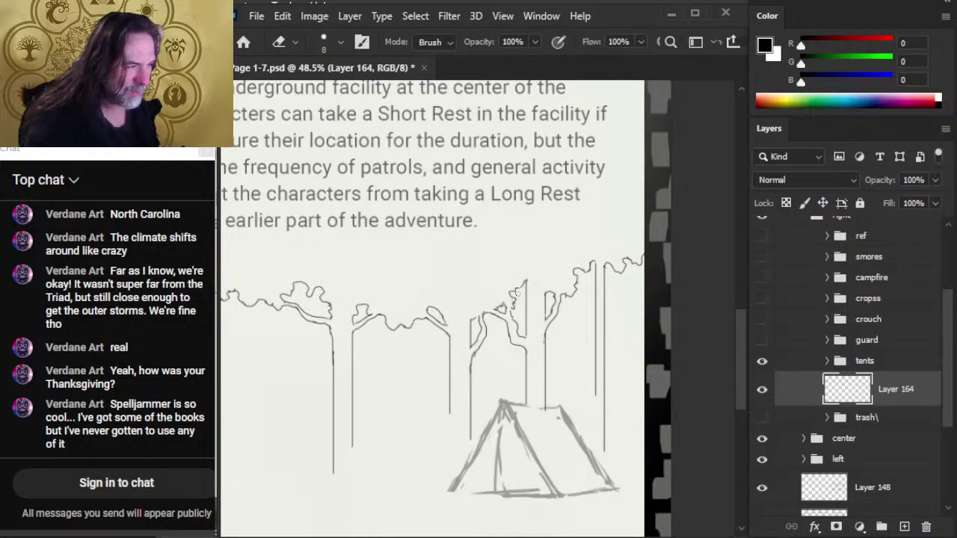
- Draw the upper and lower edges of a short branch on the first trunk to the right of the left-hand tent
key("z")
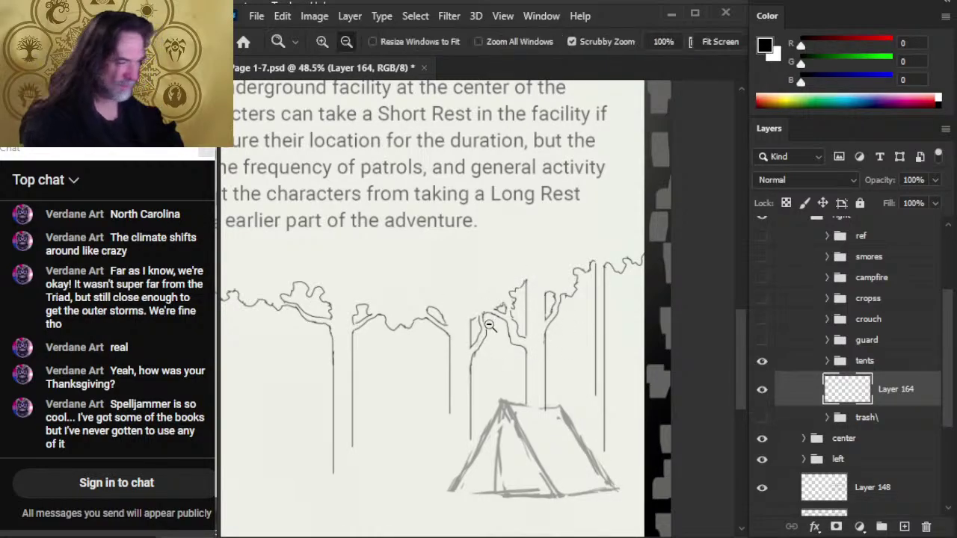
left_click_drag(489, 325, 389, 340)
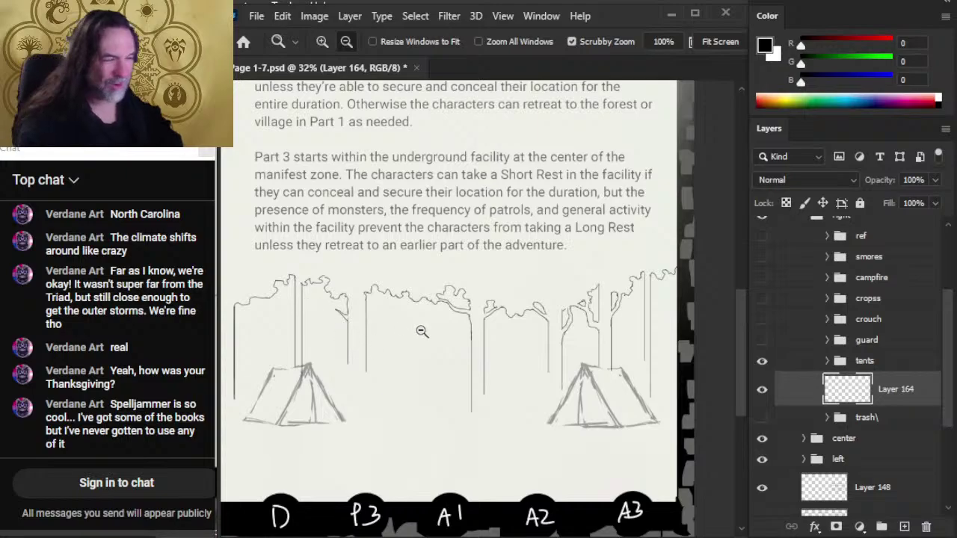
key("e")
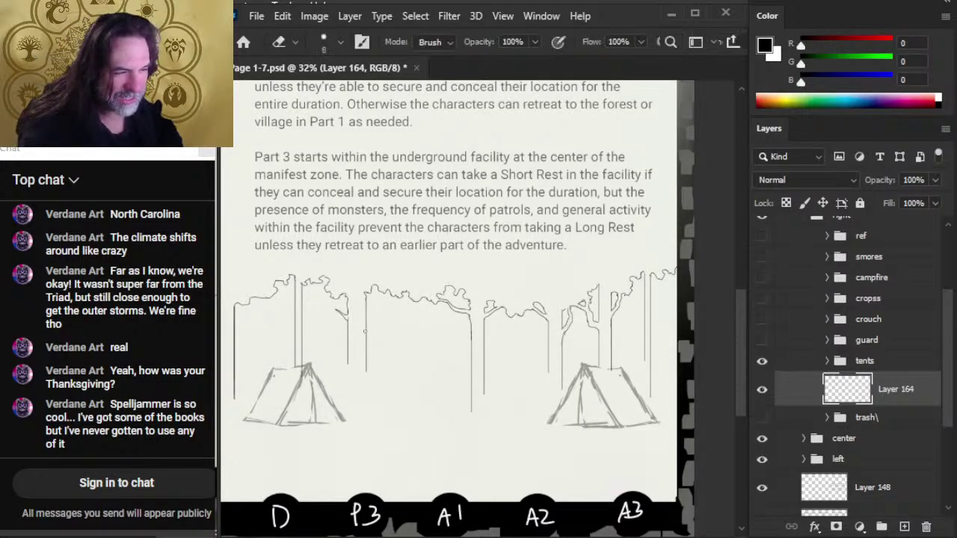
key("b")
mouse_move(366, 329)
left_mouse_down()
mouse_move(383, 316)
mouse_move(378, 323)
left_mouse_up()
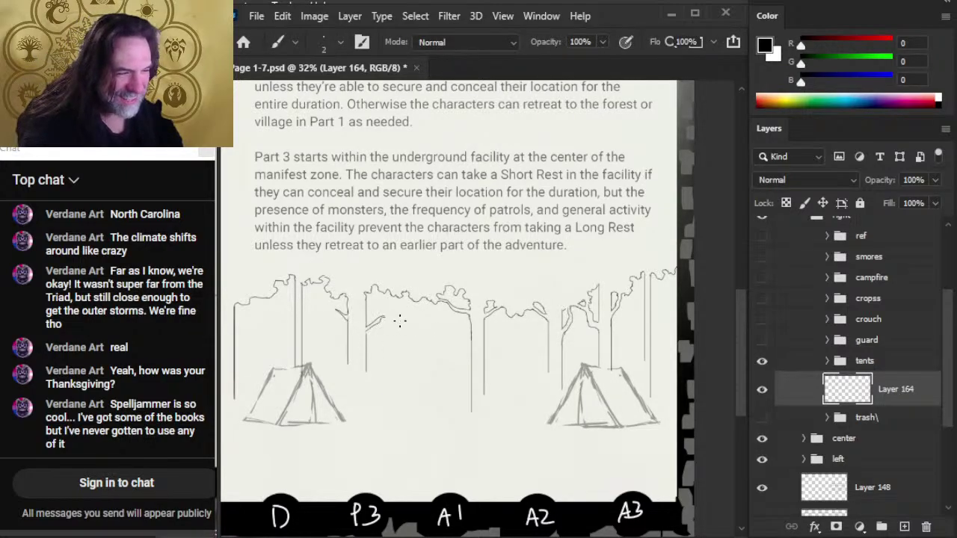
key("e")
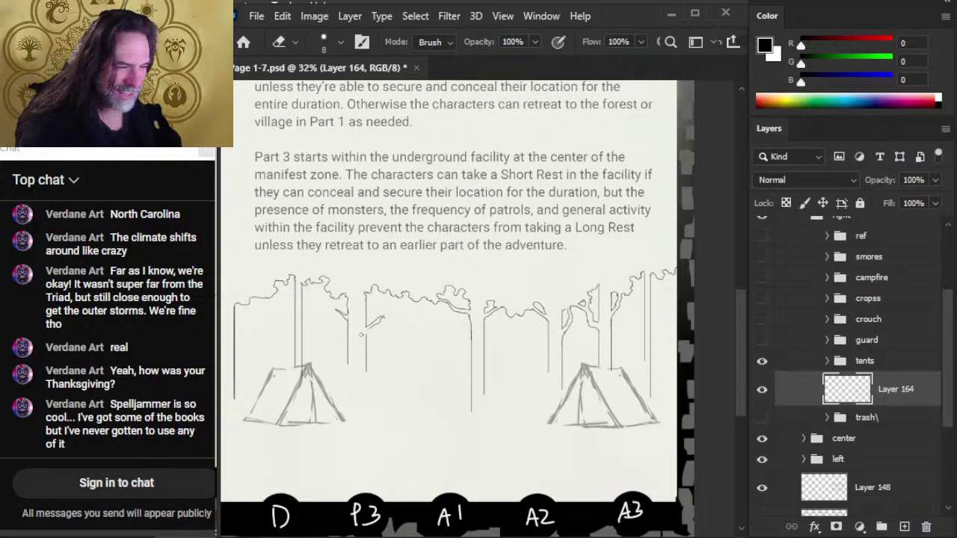
key("b")
left_click_drag(384, 318, 364, 341)
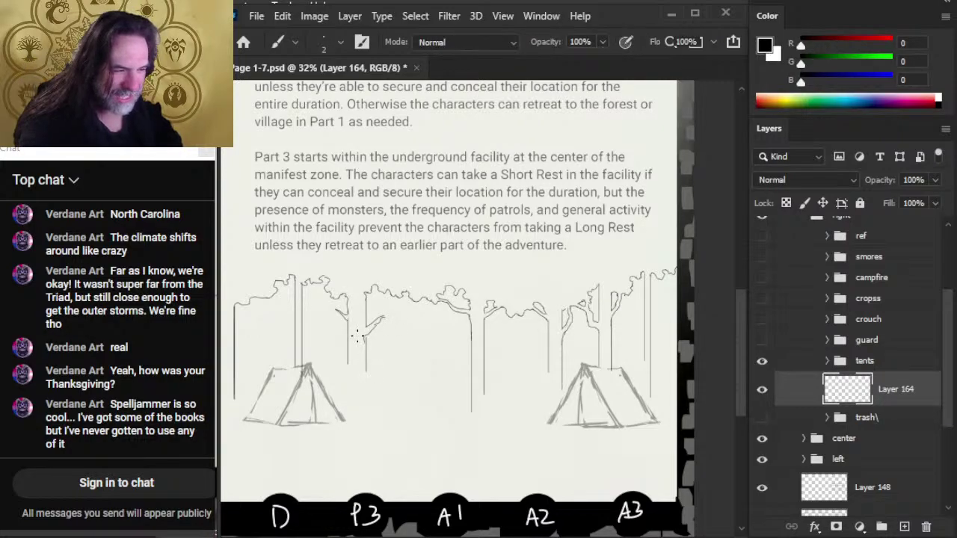
- Extend the short branch diagonally up to the foliage line and add a small side twig where it leaves the trunk
key("e")
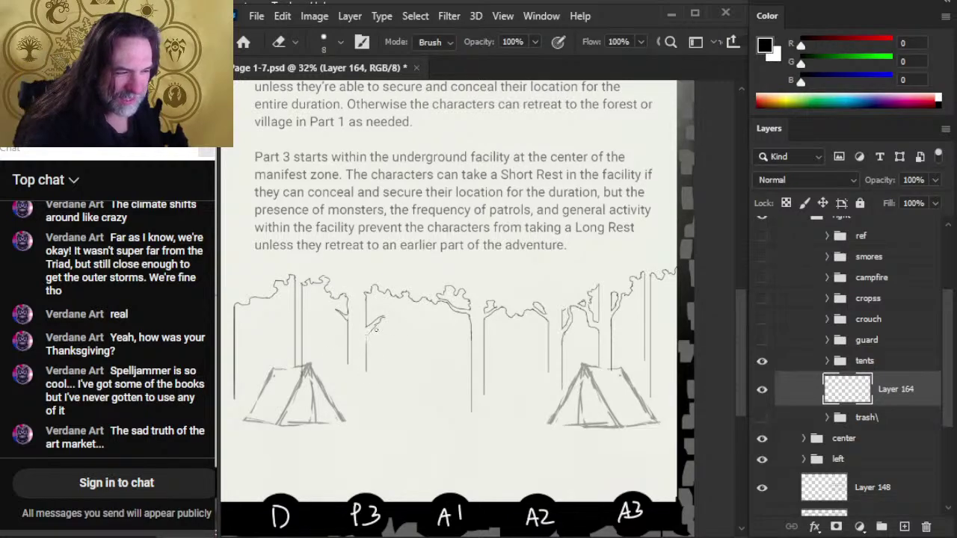
key("b")
mouse_move(377, 326)
left_mouse_down()
mouse_move(366, 338)
mouse_move(383, 335)
mouse_move(376, 331)
mouse_move(385, 313)
left_mouse_up()
key("e")
key("b")
key("e")
key("b")
key("e")
key("b")
key("e")
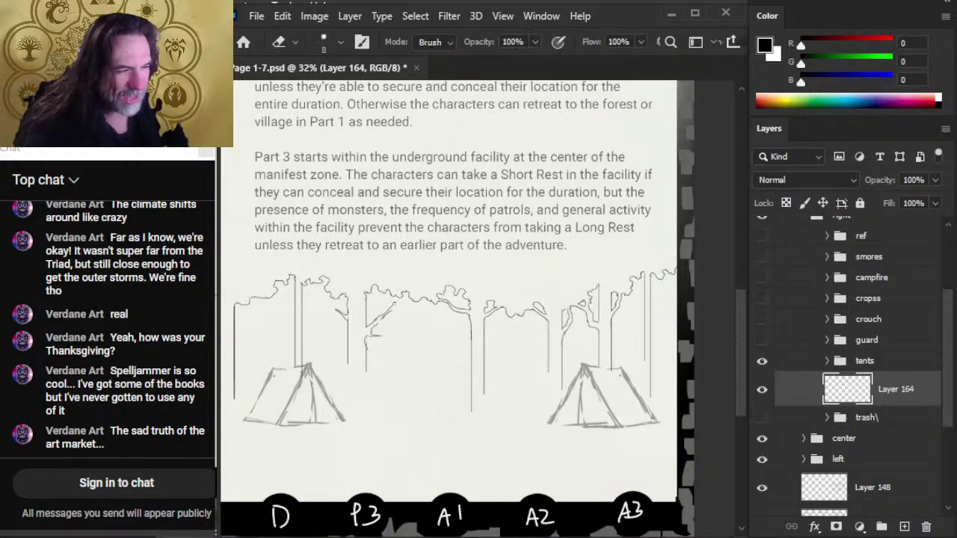
- Join the branch's tip to the foliage bumps above it and clean up the overlapping lines at its upper end
key("b")
left_click_drag(389, 308, 398, 296)
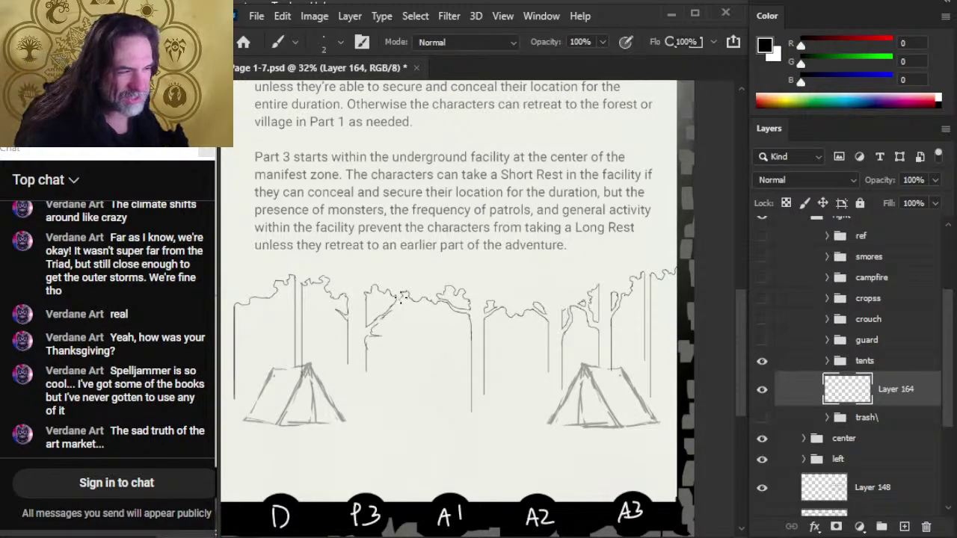
key("e")
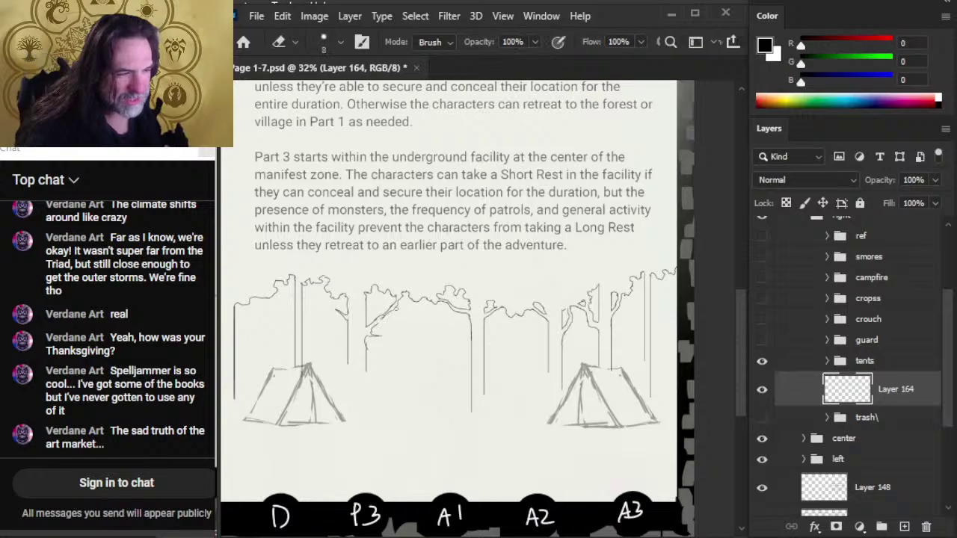
key("b")
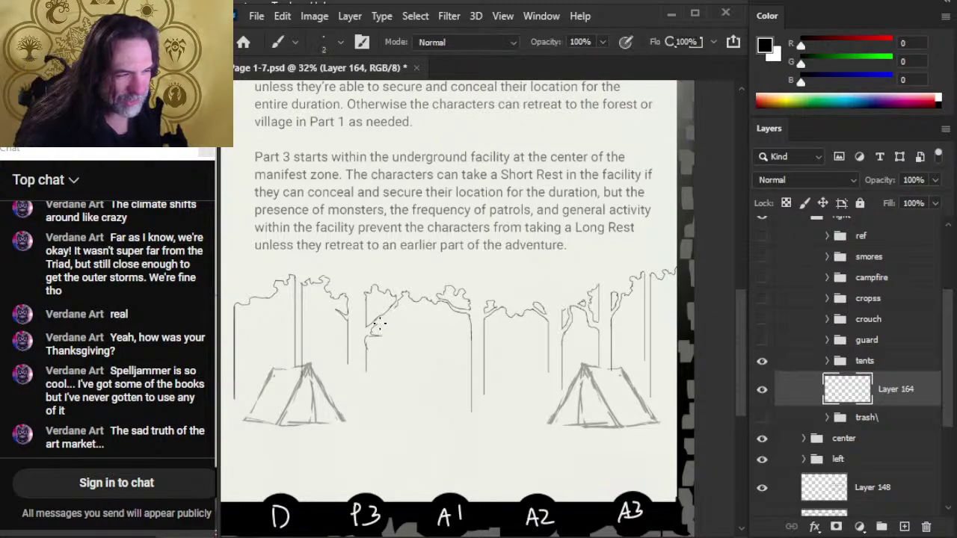
key("e")
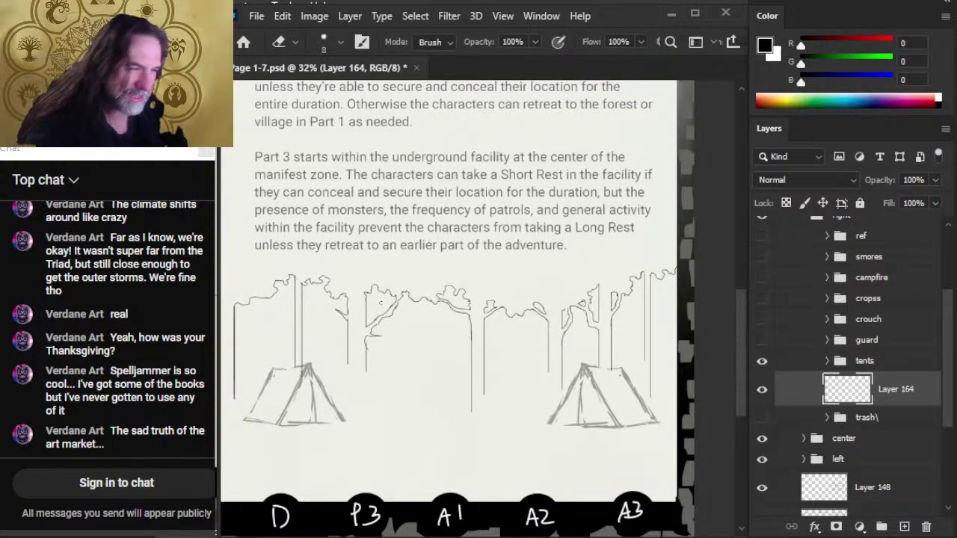
key("b")
key("e")
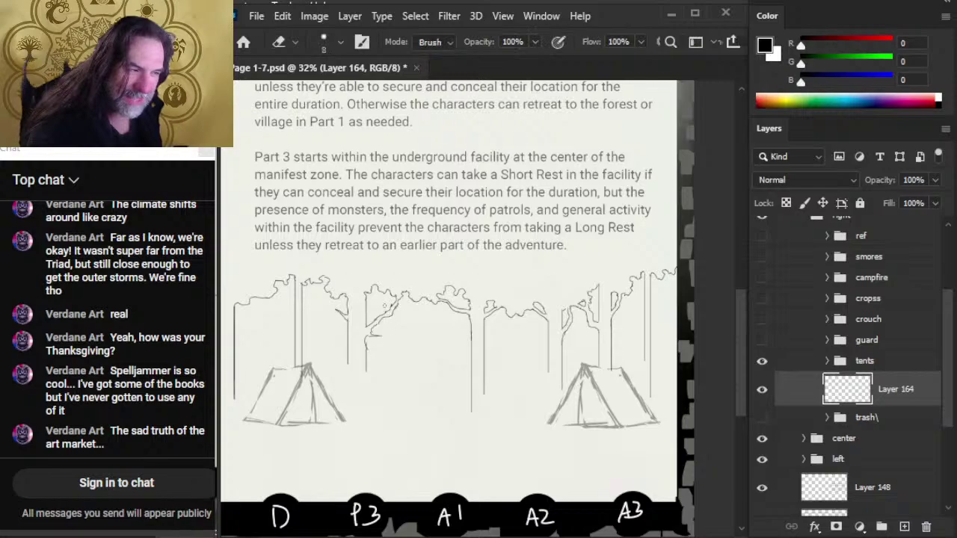
- Refine the diagonal branch's edges and its forked tip below the foliage by alternately erasing and redrawing them
key("b")
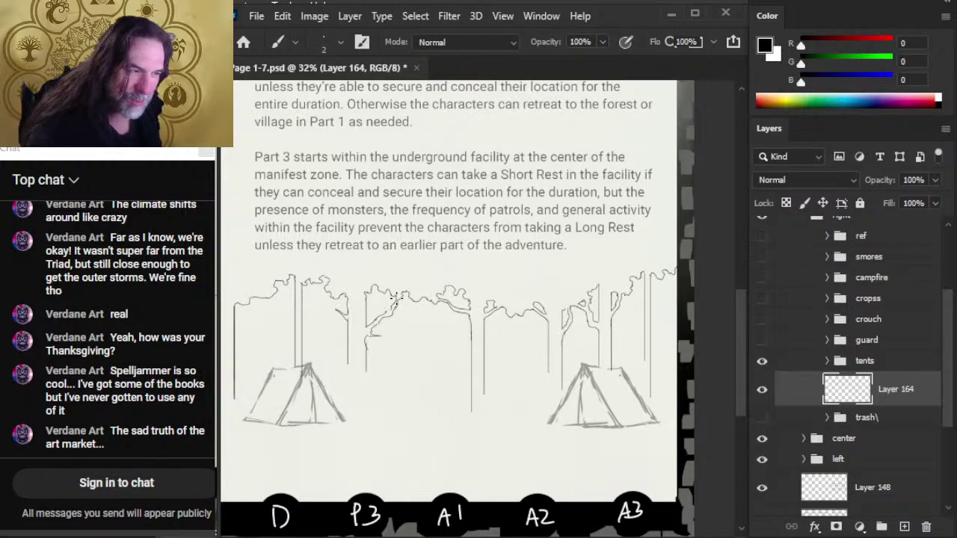
key("e")
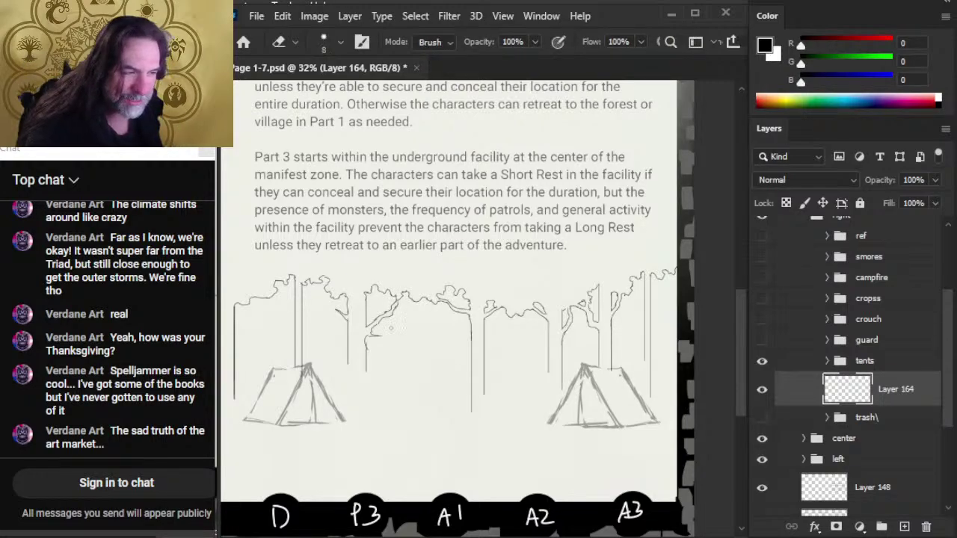
key("b")
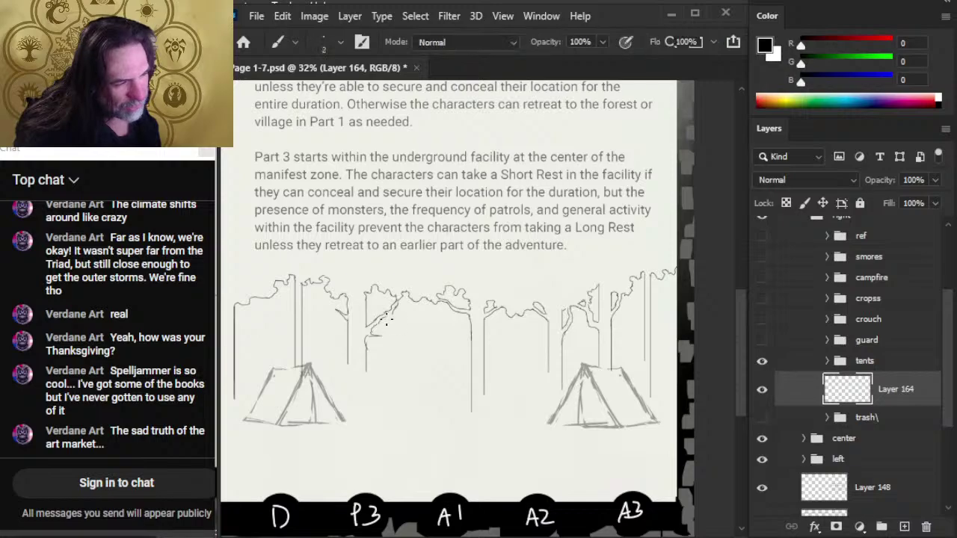
key("e")
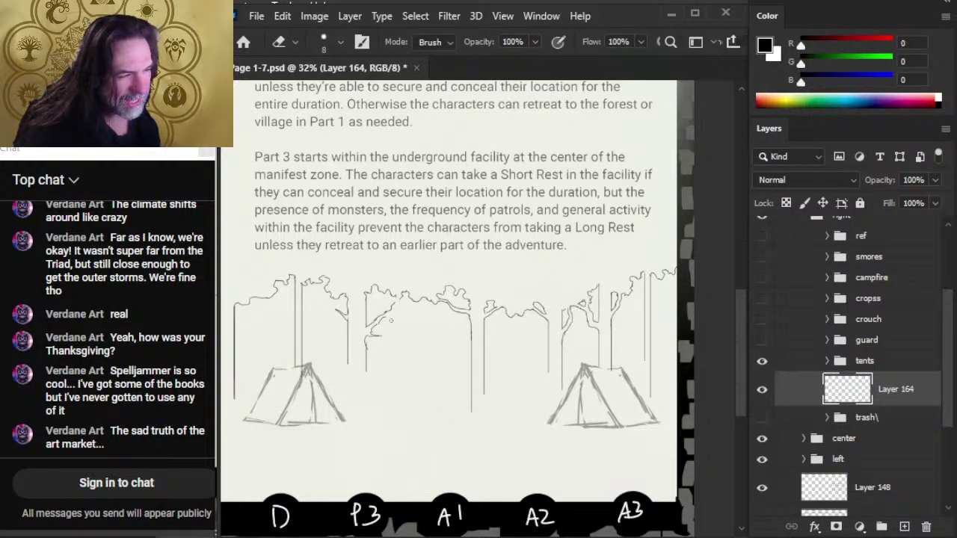
key("b")
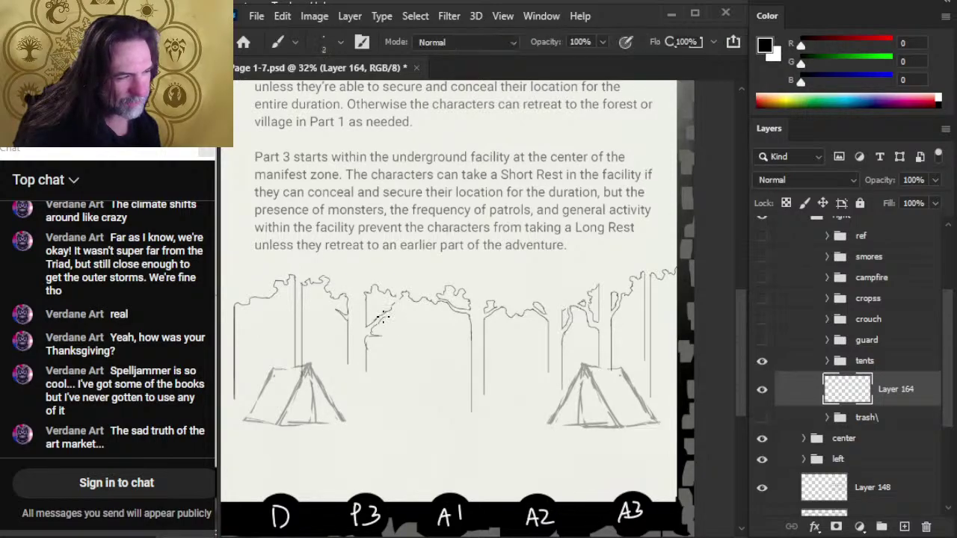
key("e")
key("b")
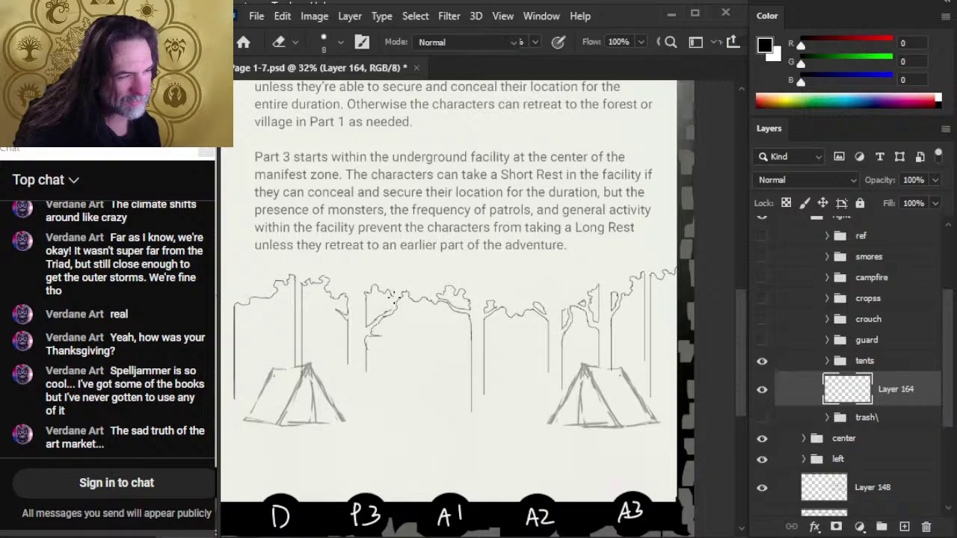
key("e")
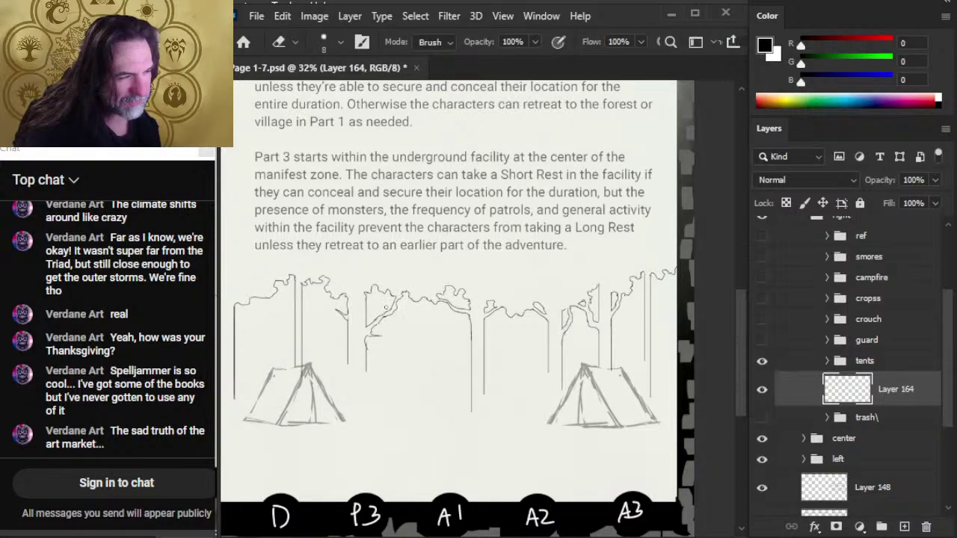
key("b")
key("e")
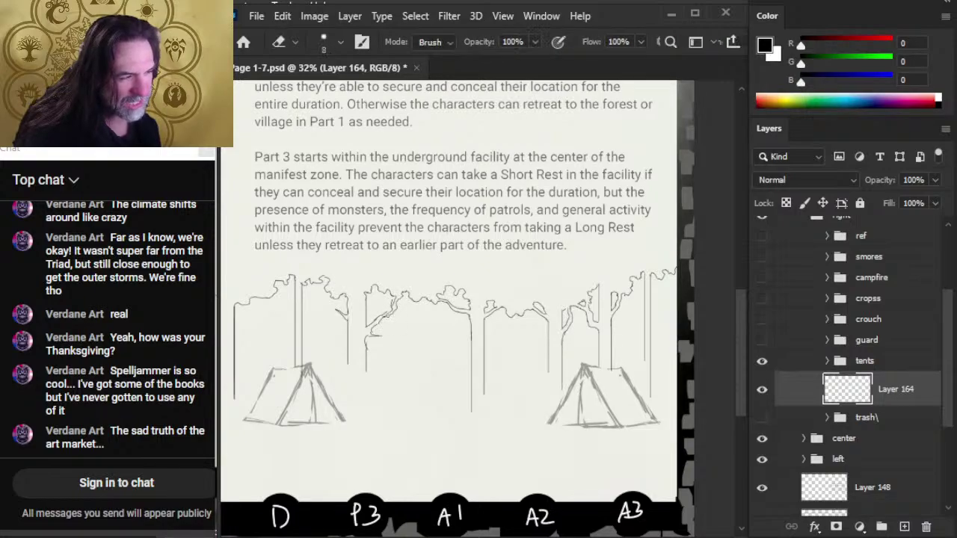
- Touch up the edges of the diagonal branch and the foliage outline just above it by alternately erasing and redrawing short lines
key("b")
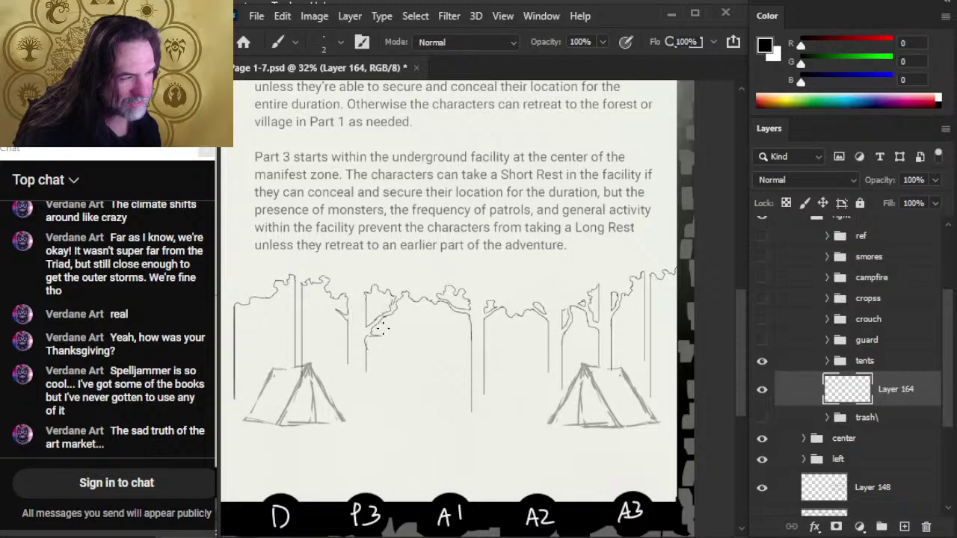
key("e")
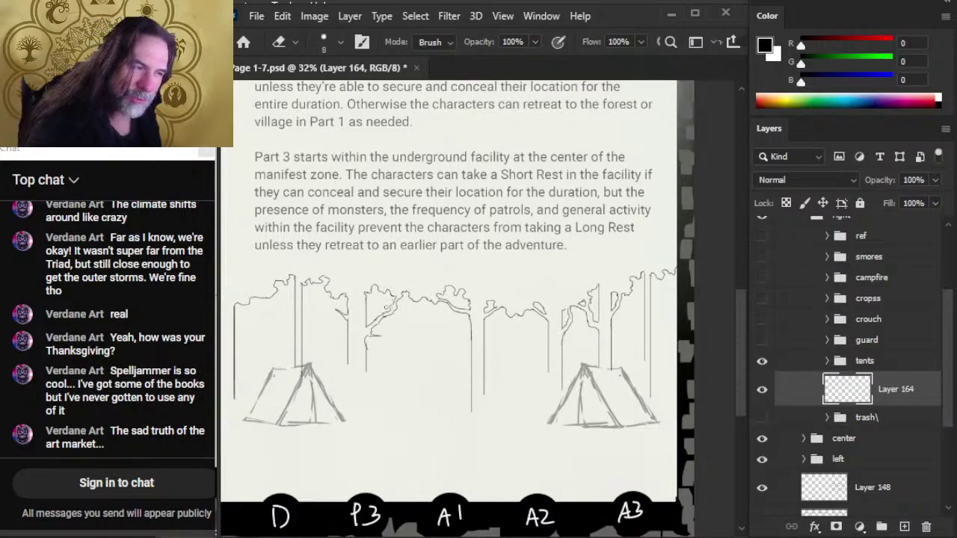
key("b")
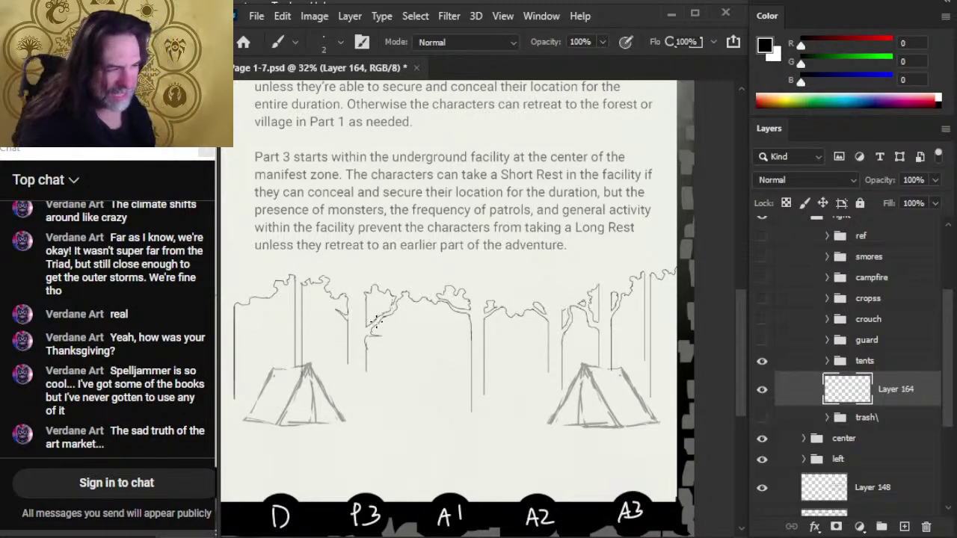
key("e")
key("b")
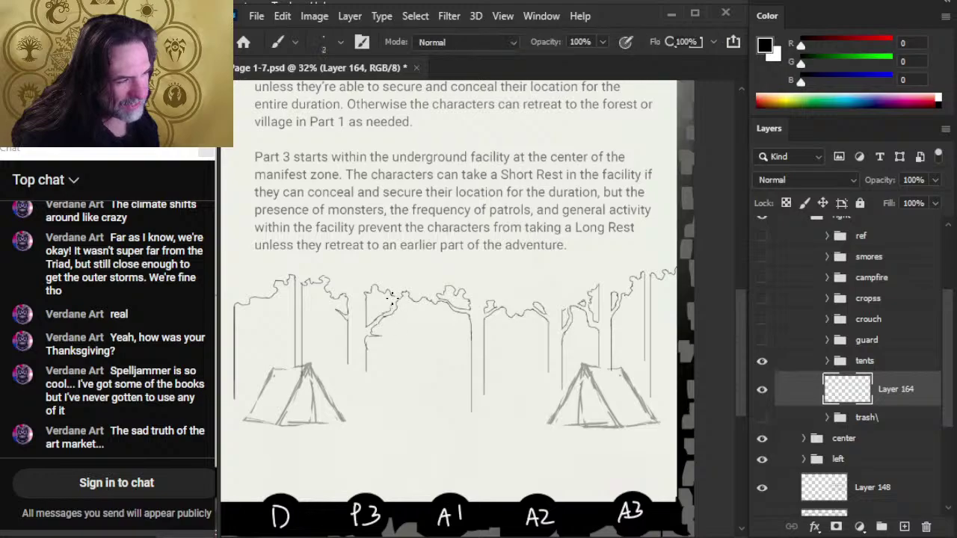
key("e")
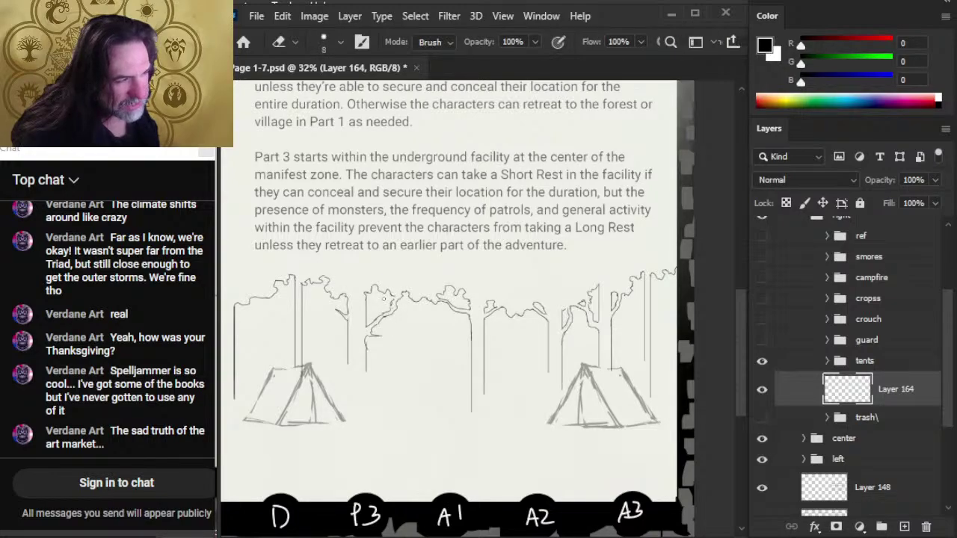
key("b")
key("e")
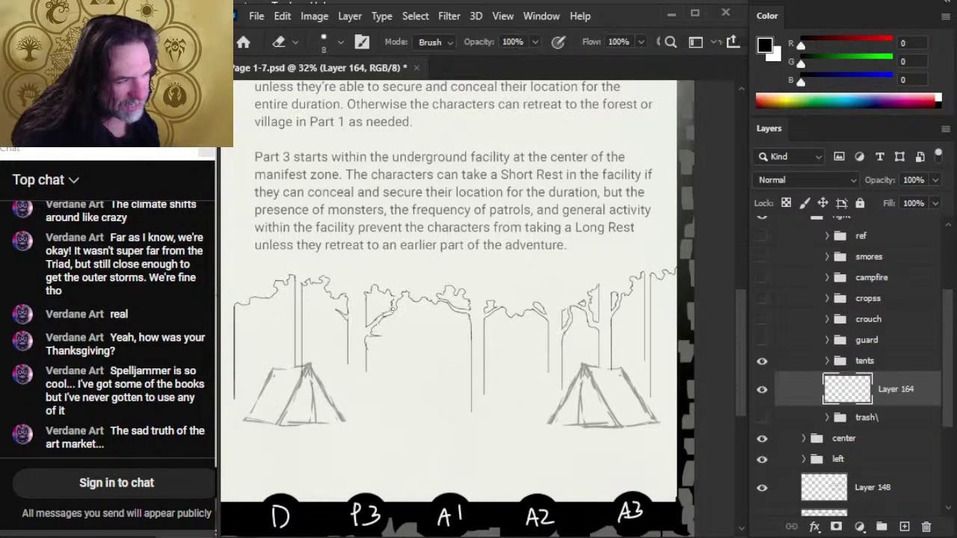
key("b")
key("e")
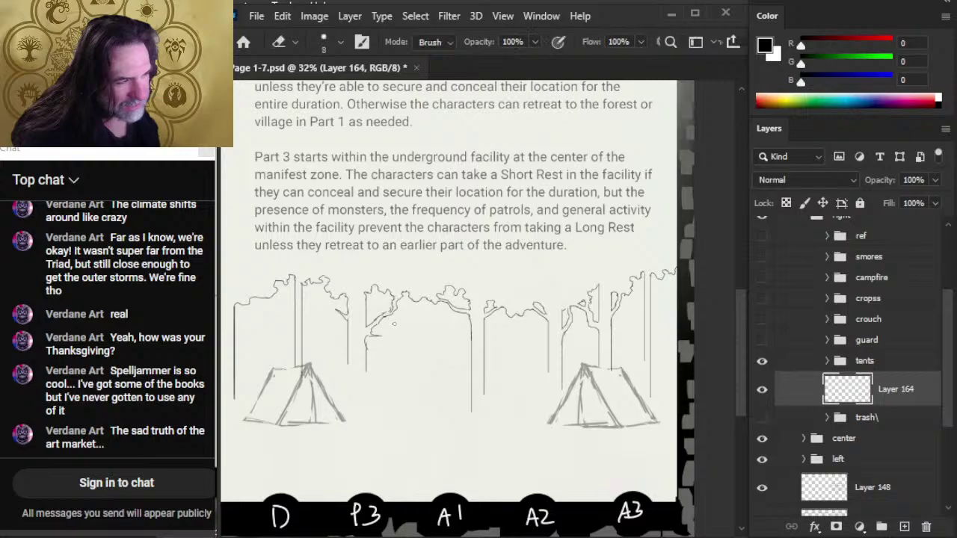
key("b")
key("e")
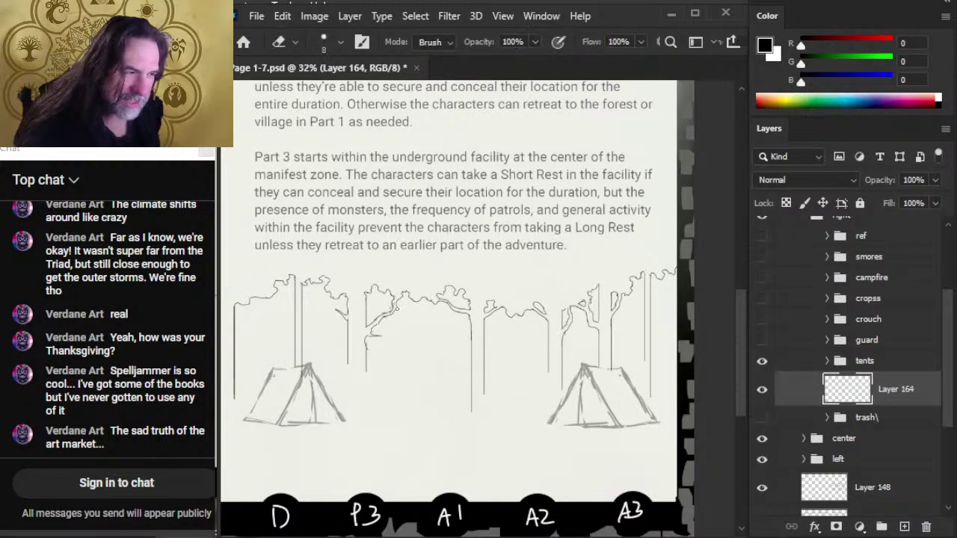
- Rework the diagonal branch's upper end where it forks into the foliage, redrawing its lines and trimming the overlaps
key("b")
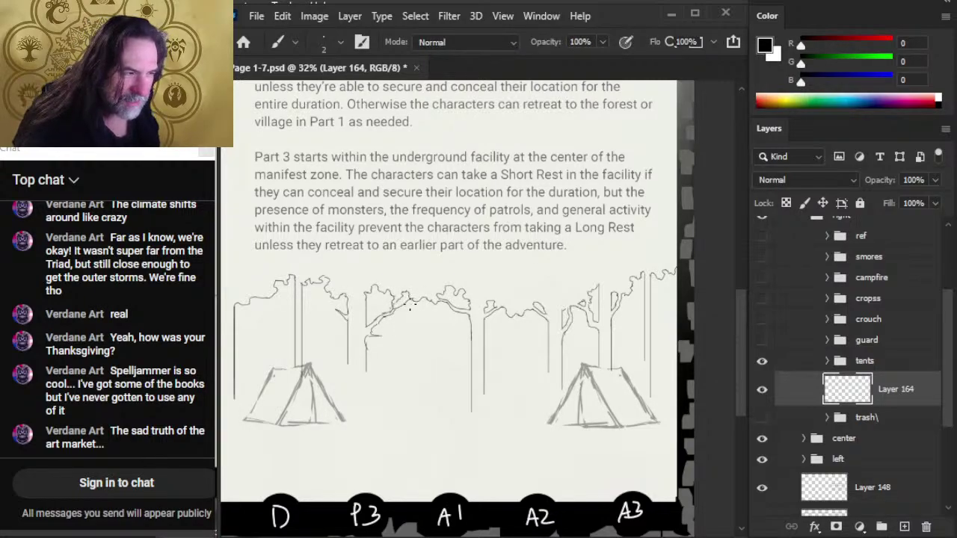
key("e")
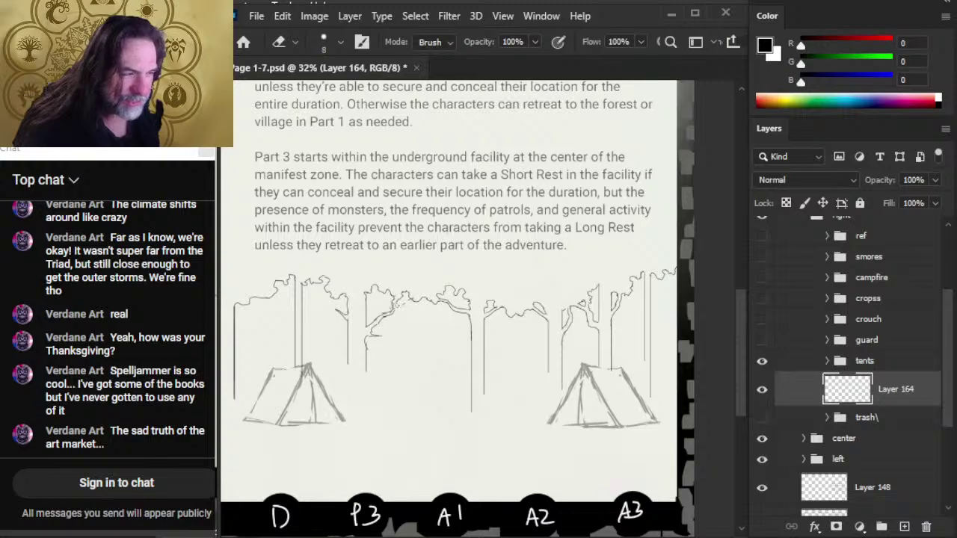
key("b")
key("e")
key("b")
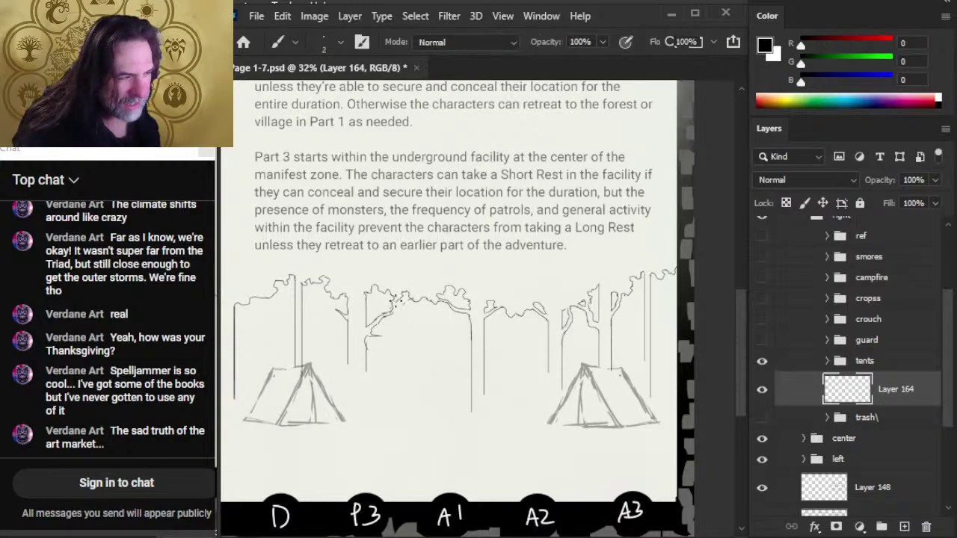
key("e")
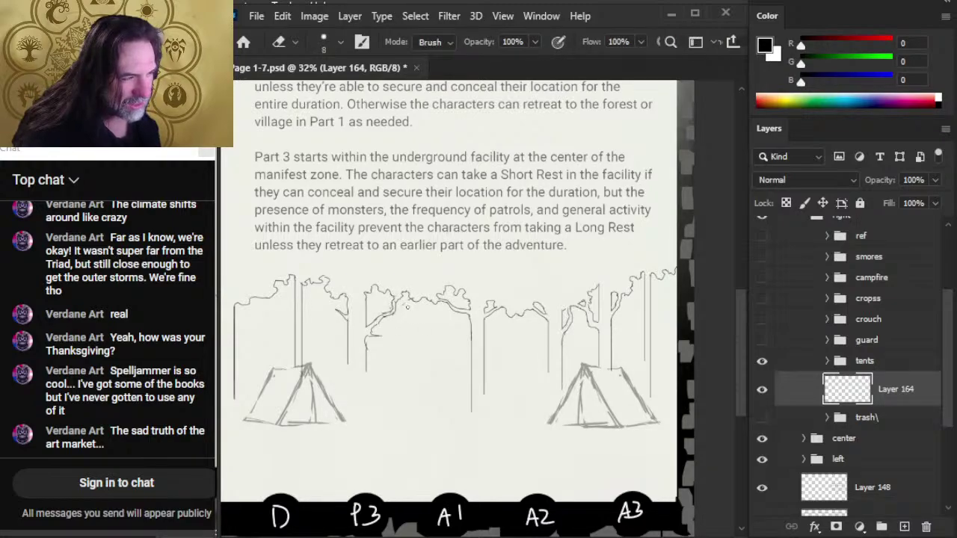
- Redraw and tidy the bumpy foliage line between the diagonal branch and the next tree's branch
key("b")
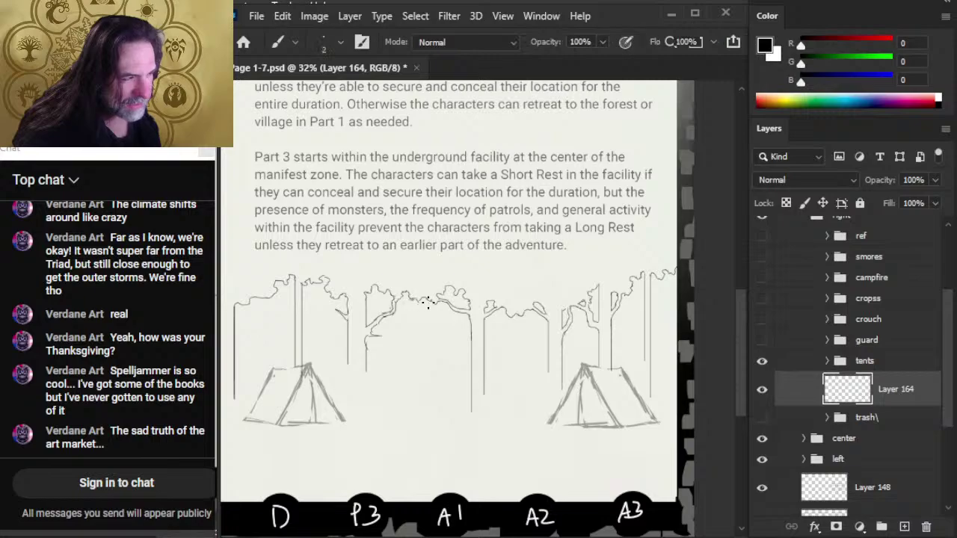
key("e")
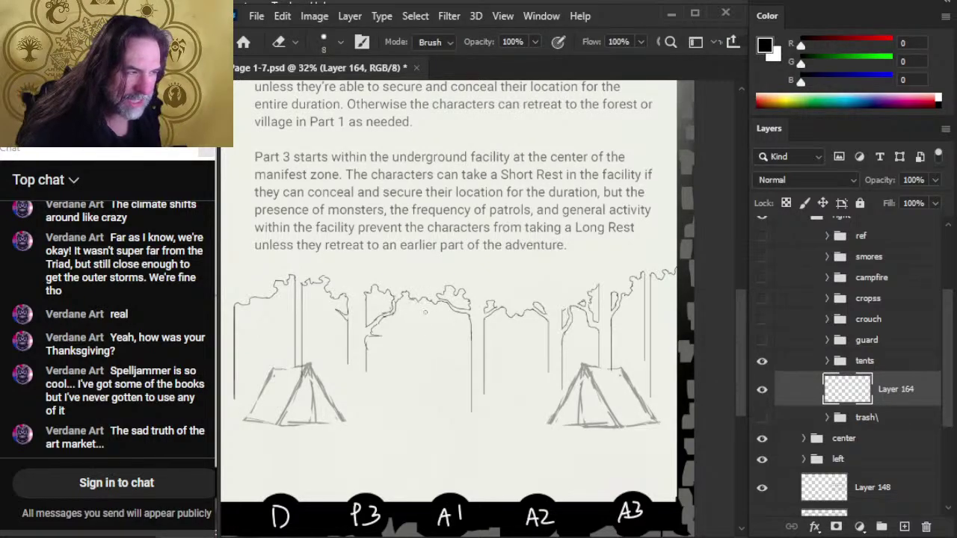
key("b")
key("e")
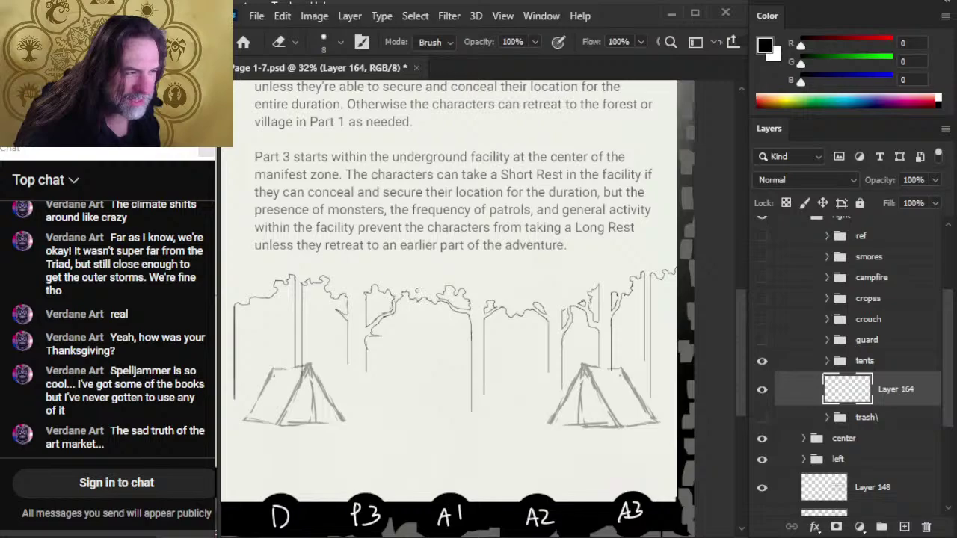
key("b")
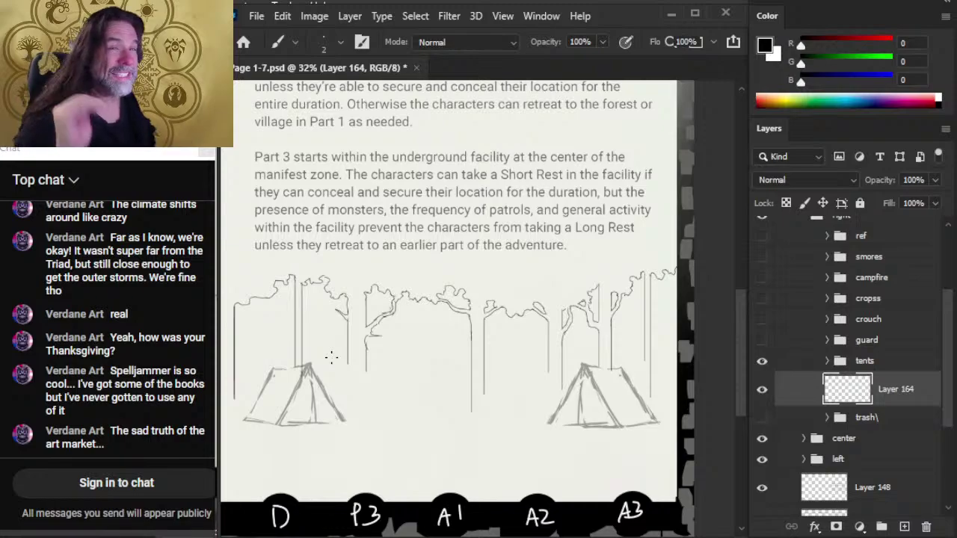
- Redraw the trunk edge straight down below the diagonal branch and erase the small side twig
key("e")
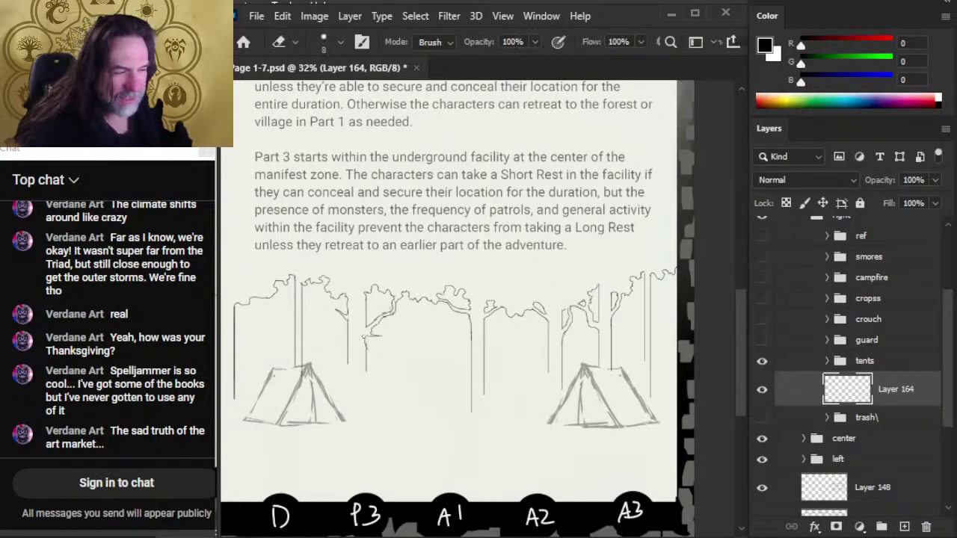
left_click_drag(365, 336, 366, 381)
key("b")
key("e")
key("b")
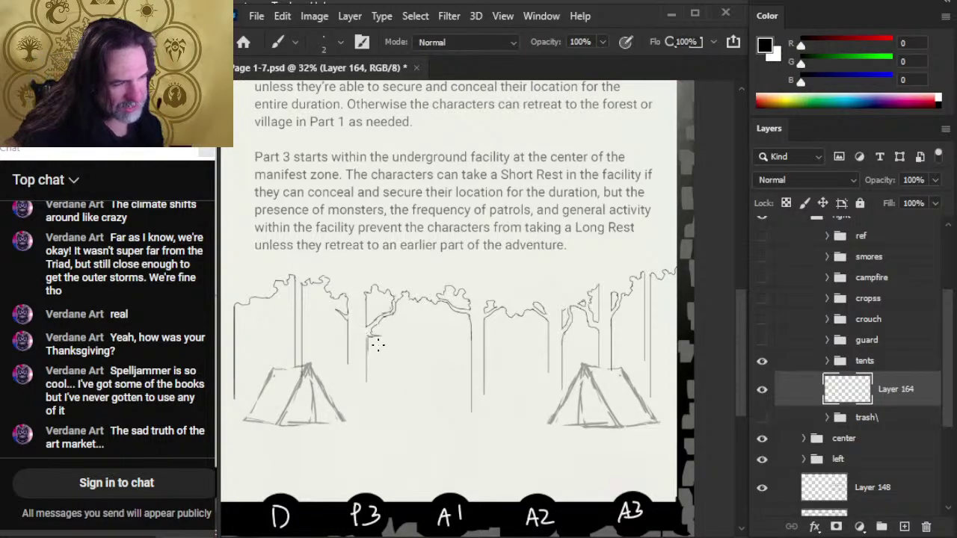
key("e")
left_click_drag(381, 335, 383, 333)
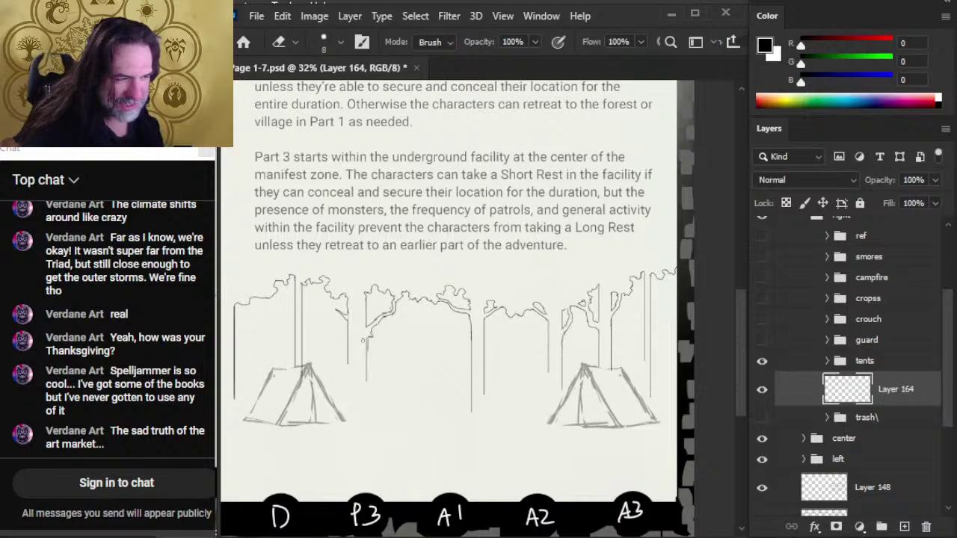
- Strengthen that trunk edge with a longer vertical line from the branch base downward and trim the stray marks beside it
key("b")
left_click_drag(367, 338, 367, 391)
key("e")
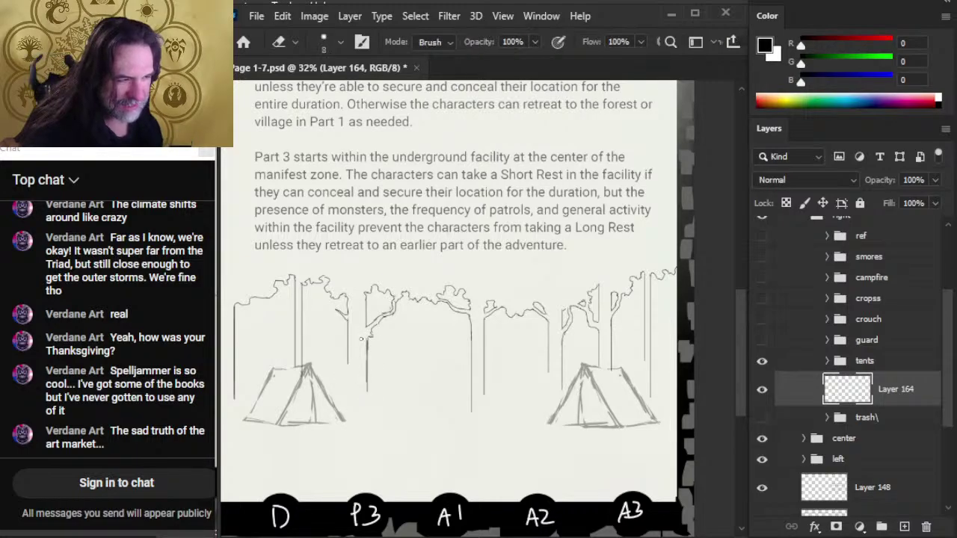
left_click_drag(366, 357, 365, 338)
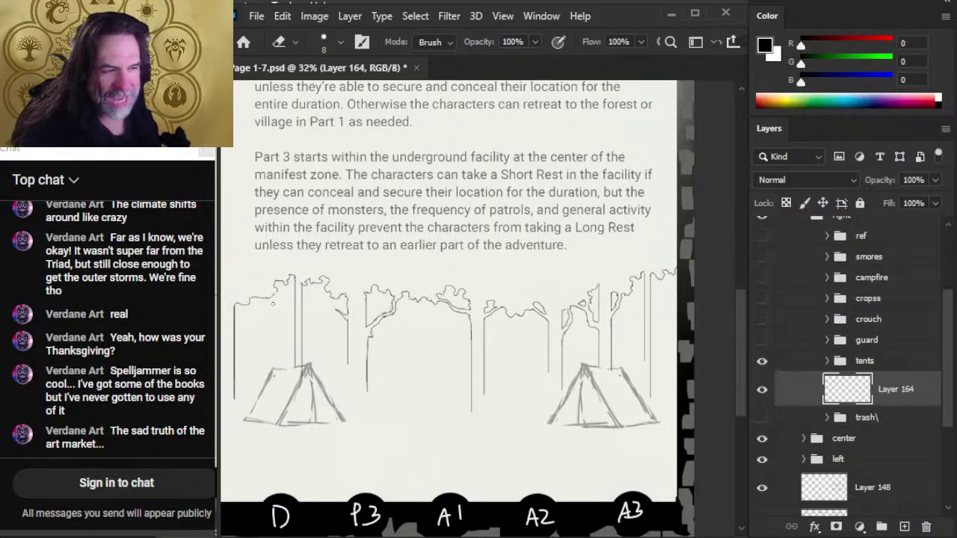
- Draw a branch from the left side of the trunk behind the left-hand tent up to the foliage and clean its edges
key("b")
mouse_move(271, 296)
left_mouse_down()
mouse_move(294, 328)
mouse_move(275, 291)
left_mouse_up()
key("e")
key("b")
key("e")
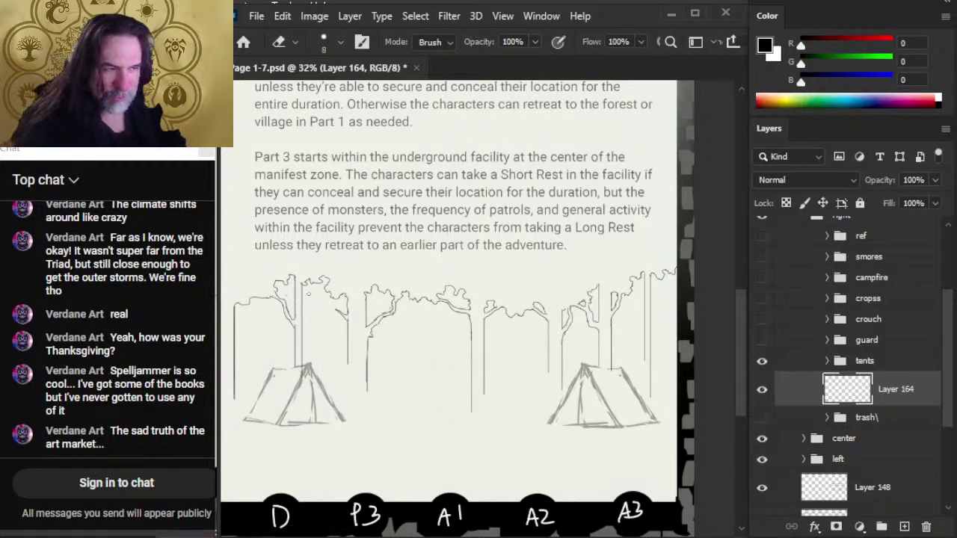
- Draw a branch rising from the same trunk's right side to the foliage and clean up its upper and lower edges
key("b")
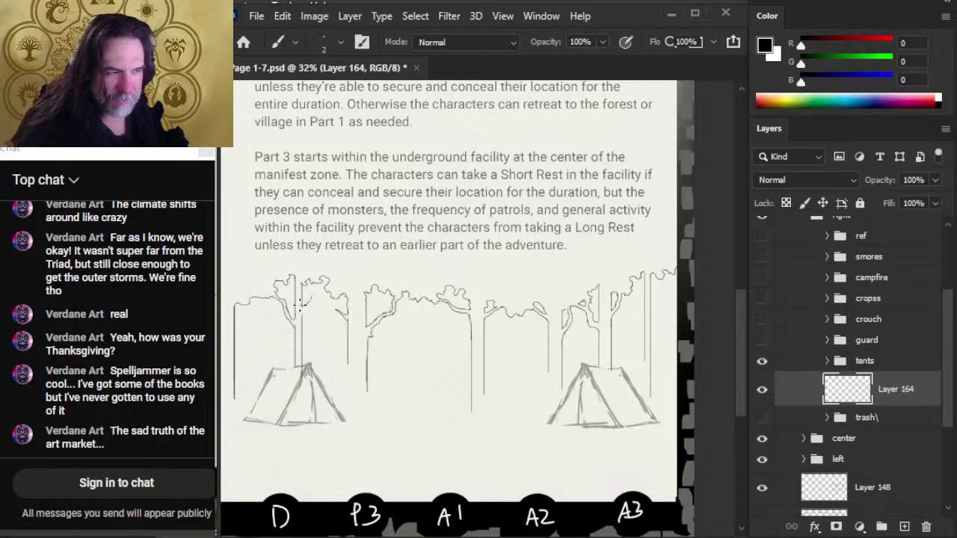
left_click_drag(326, 290, 309, 308)
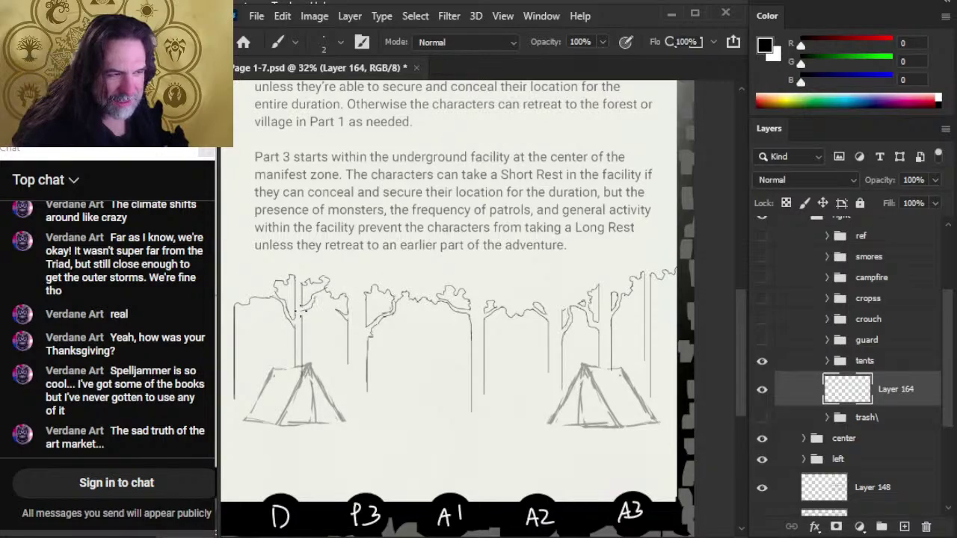
key("e")
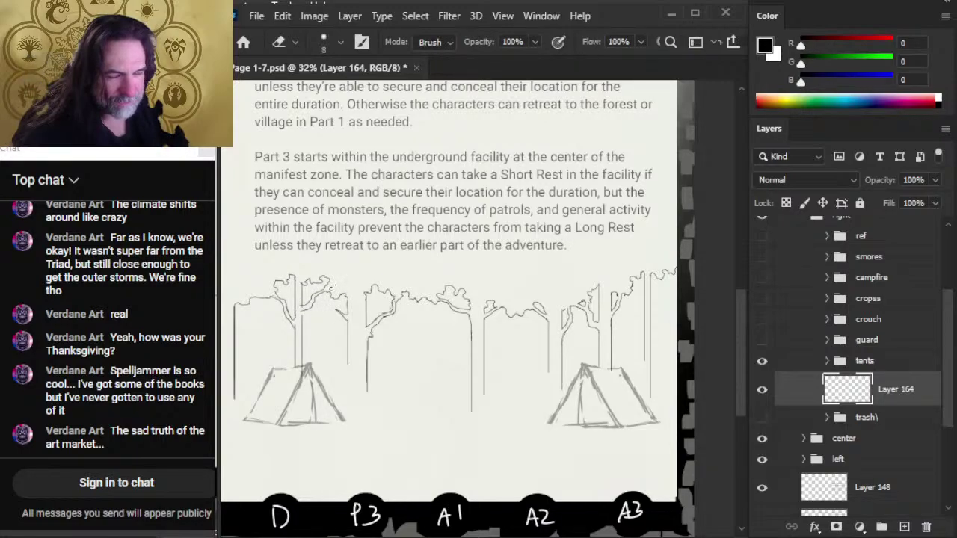
key("b")
key("e")
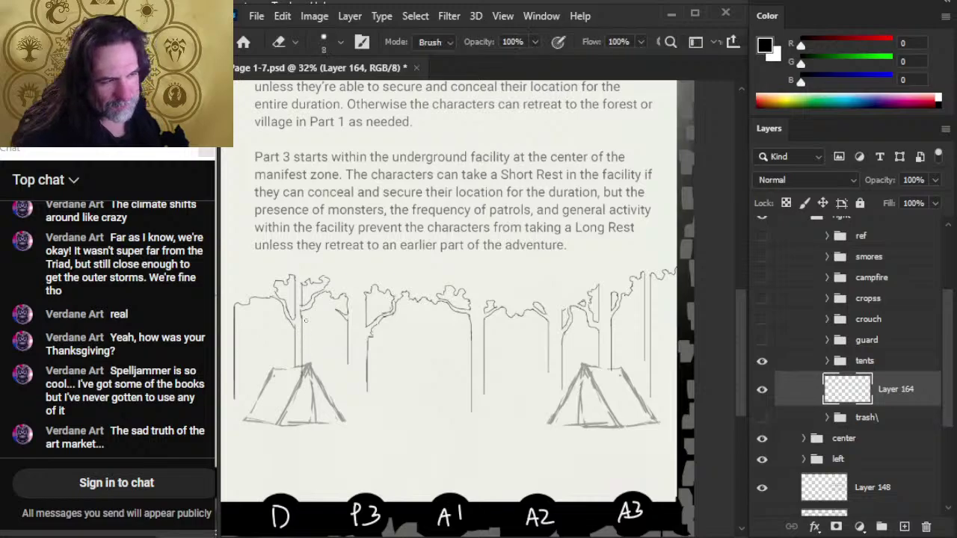
key("b")
key("e")
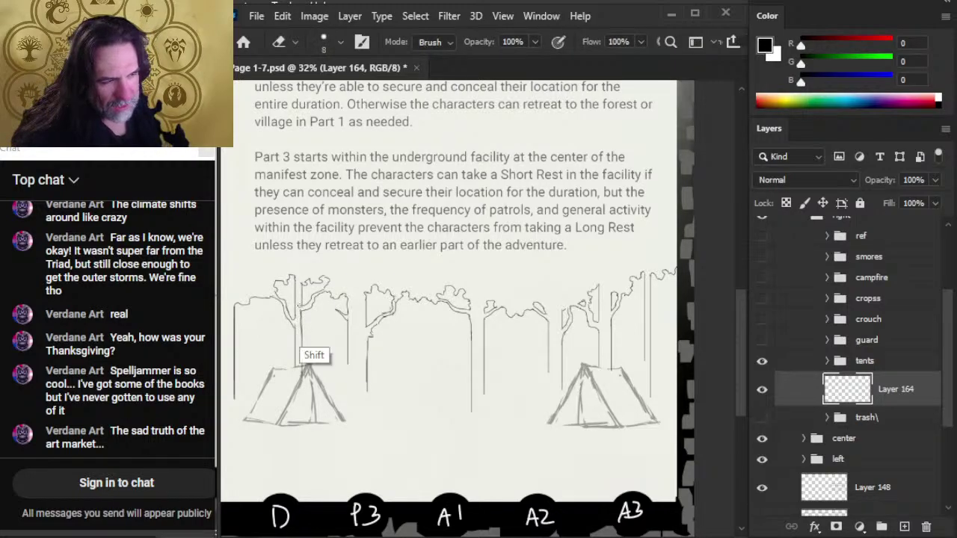
- Erase the trunk line crossing the right branch's base and blend the branch's lower edge into the trunk
key("b")
key("e")
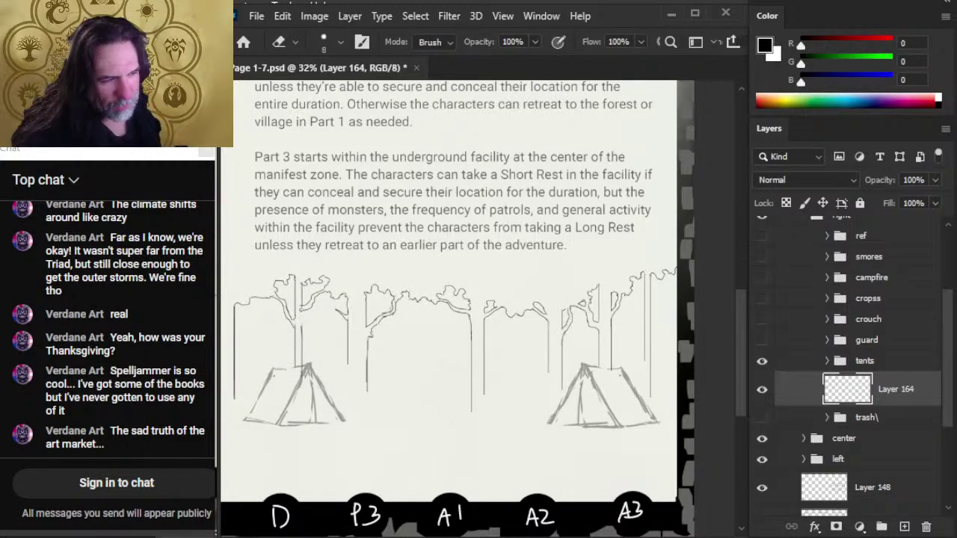
key("b")
key("e")
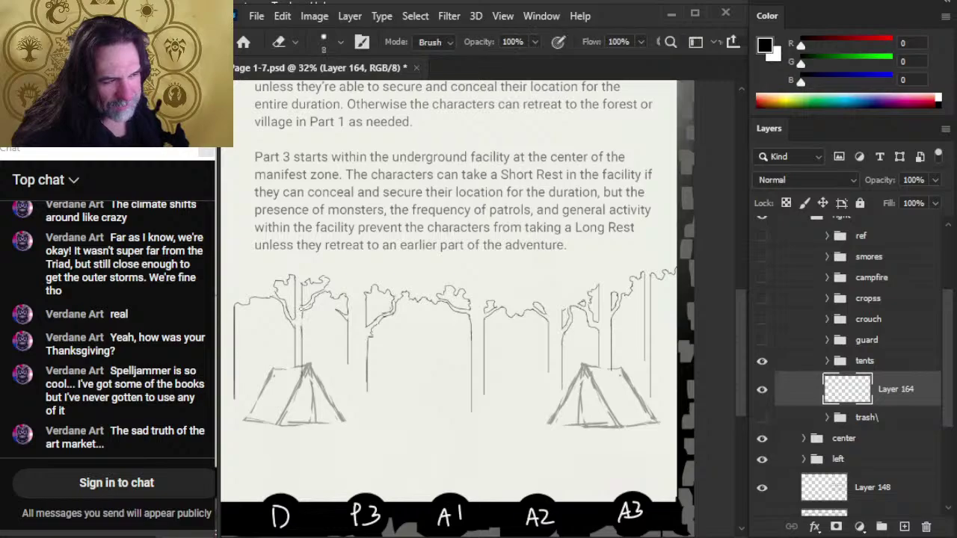
key("b")
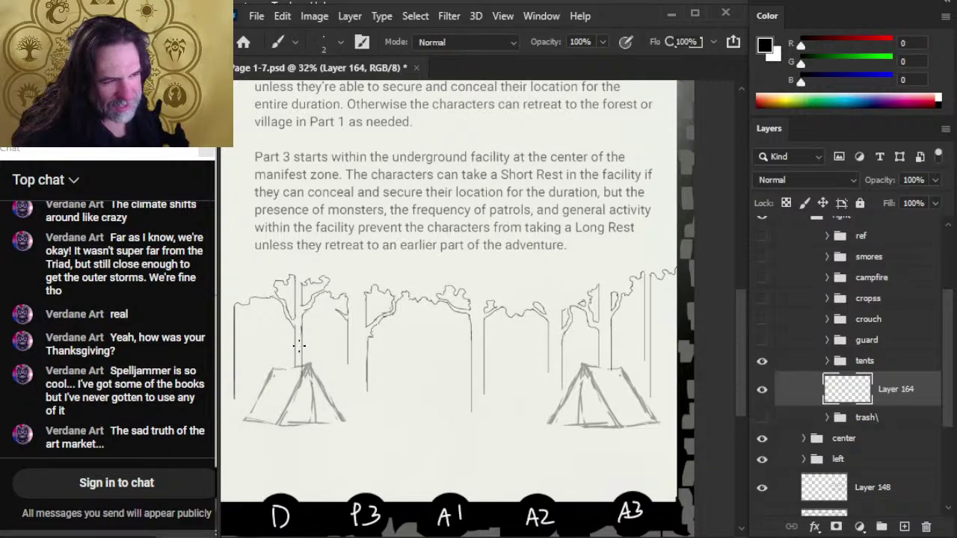
key("e")
key("b")
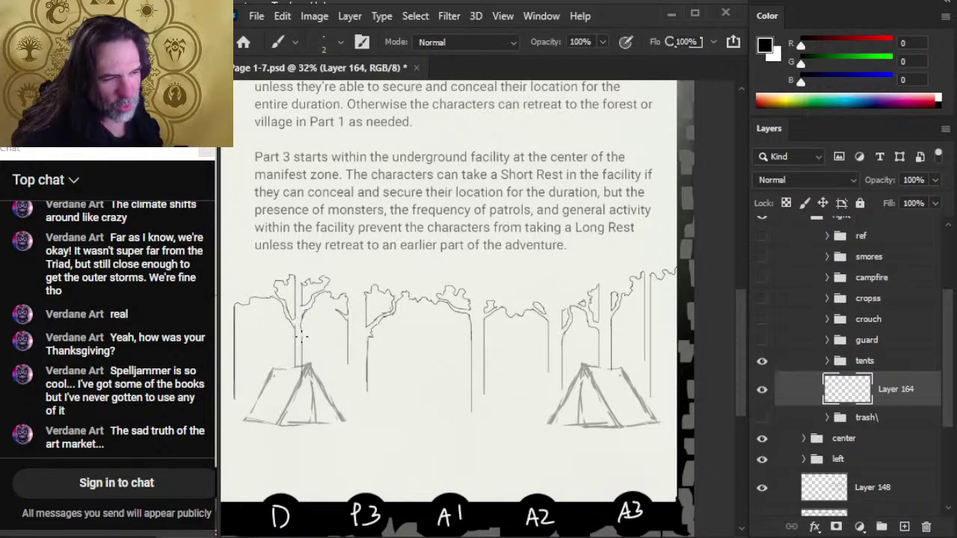
key("e")
key("b")
- Redraw the trunk's right edge straight down from the branch to the left-hand tent's peak and erase the surplus lines
left_click_drag(301, 335, 302, 343)
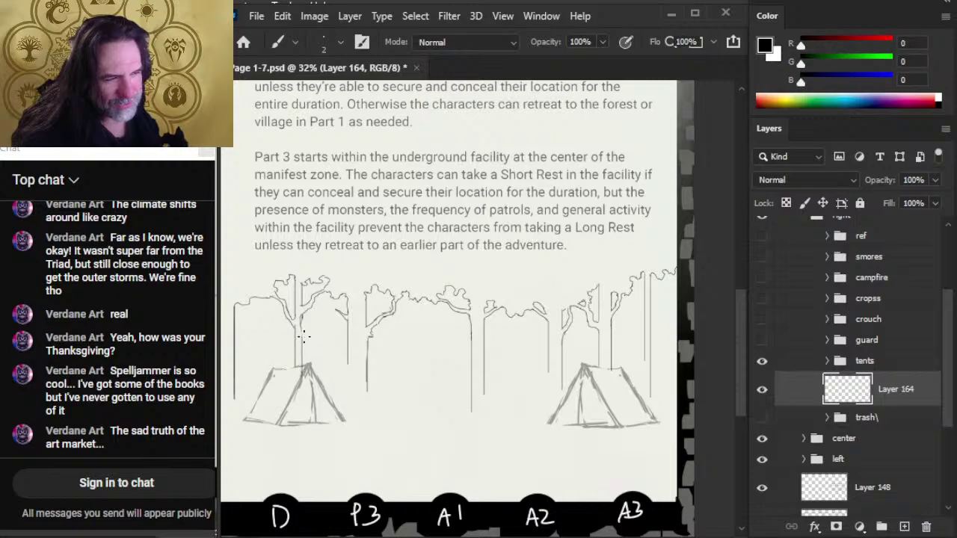
key("e")
key("b")
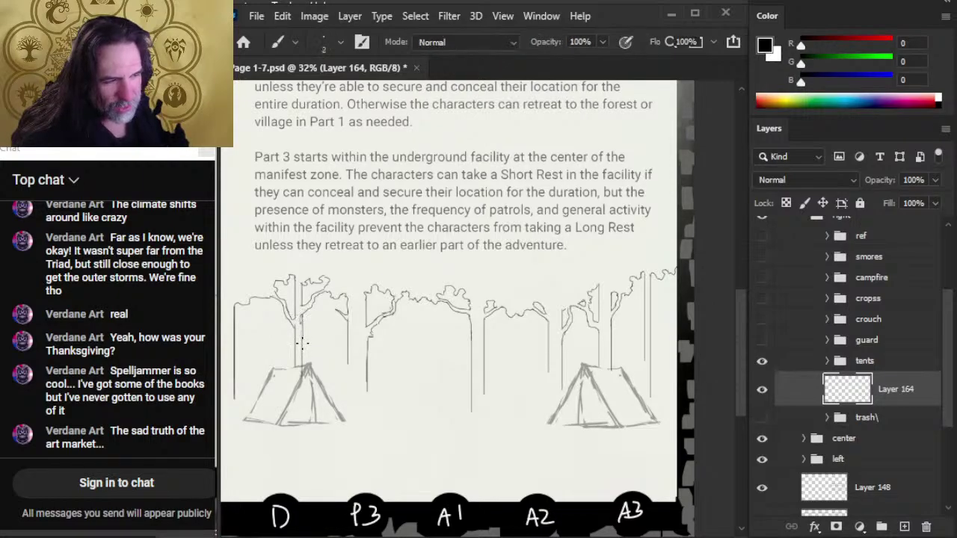
key("e")
key("b")
key("e")
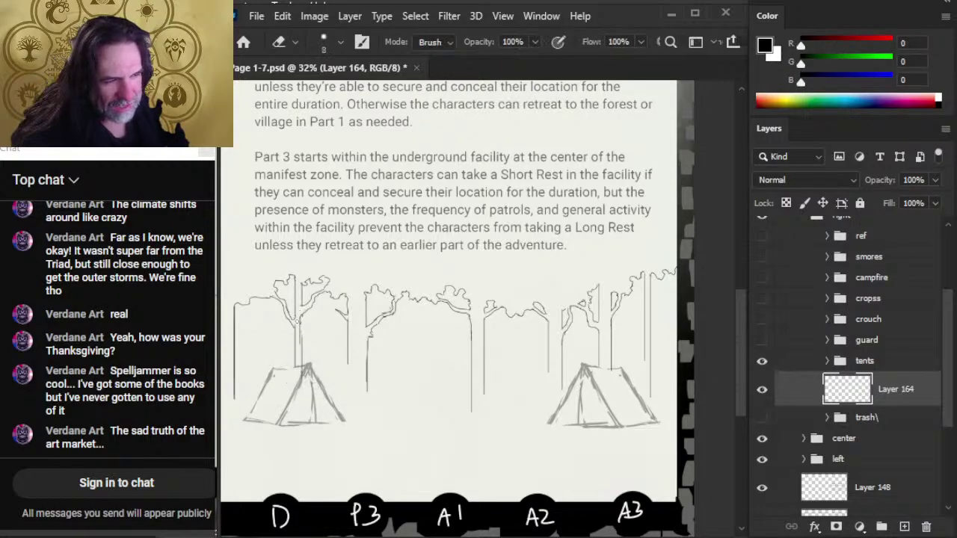
key("b")
left_click_drag(302, 326, 303, 373)
key("e")
key("b")
key("e")
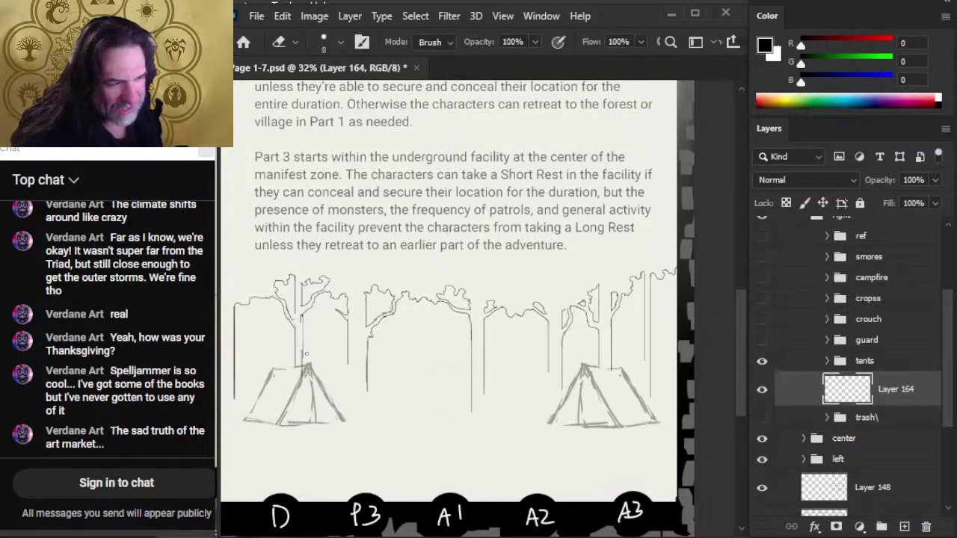
- Strengthen the right edge of the trunk above the left-hand tent's peak and clean up its join with the branch
key("b")
key("e")
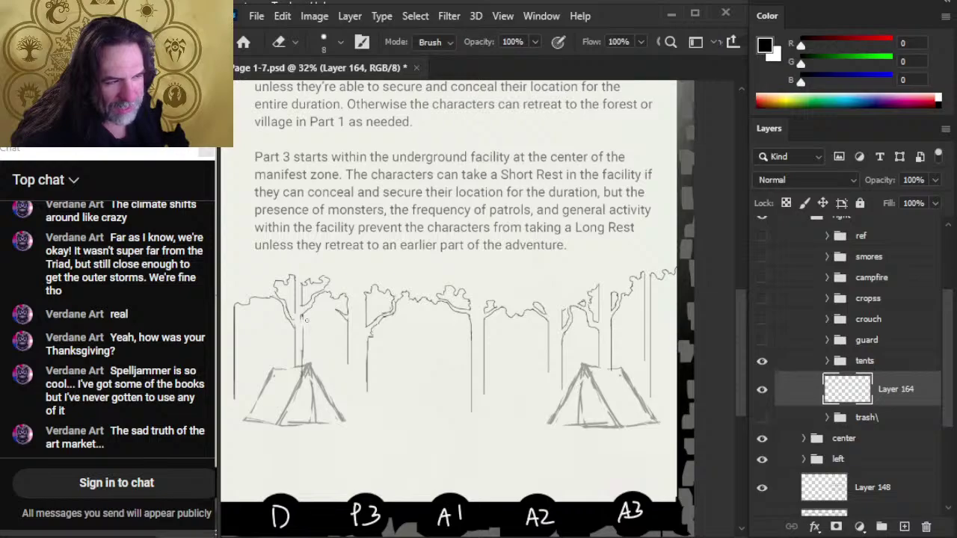
key("b")
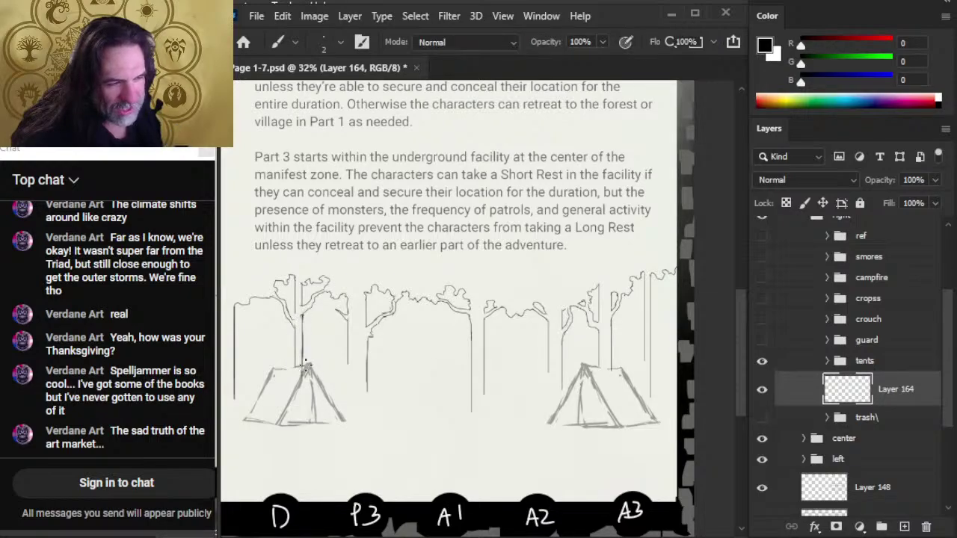
key("e")
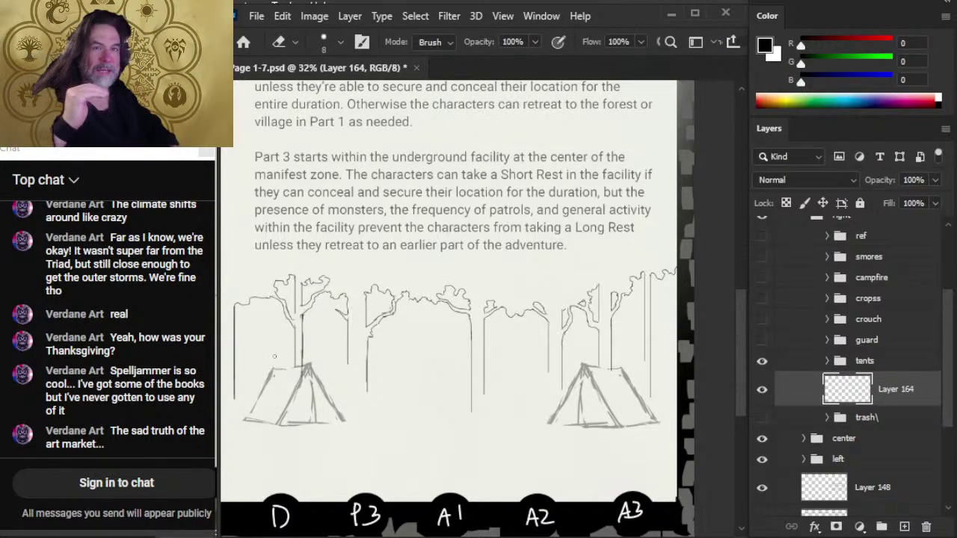
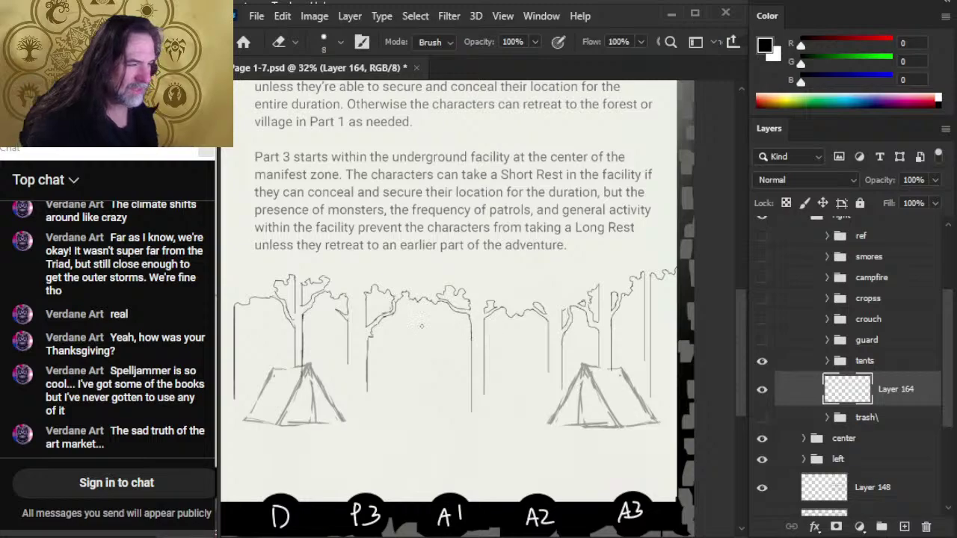
- Reshape the bumpy foliage outline against the left side of the trunk behind the right-hand tent, erasing the stray marks
key("b")
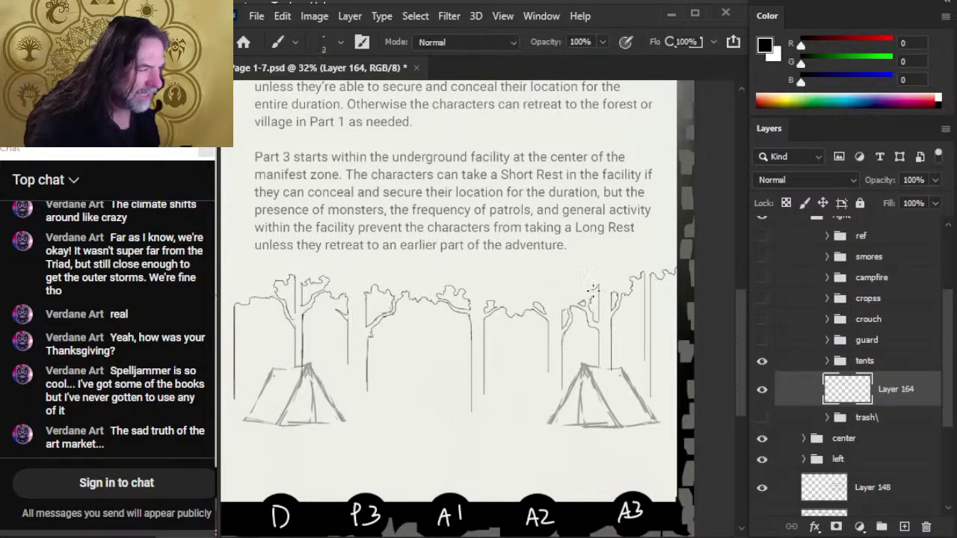
key("e")
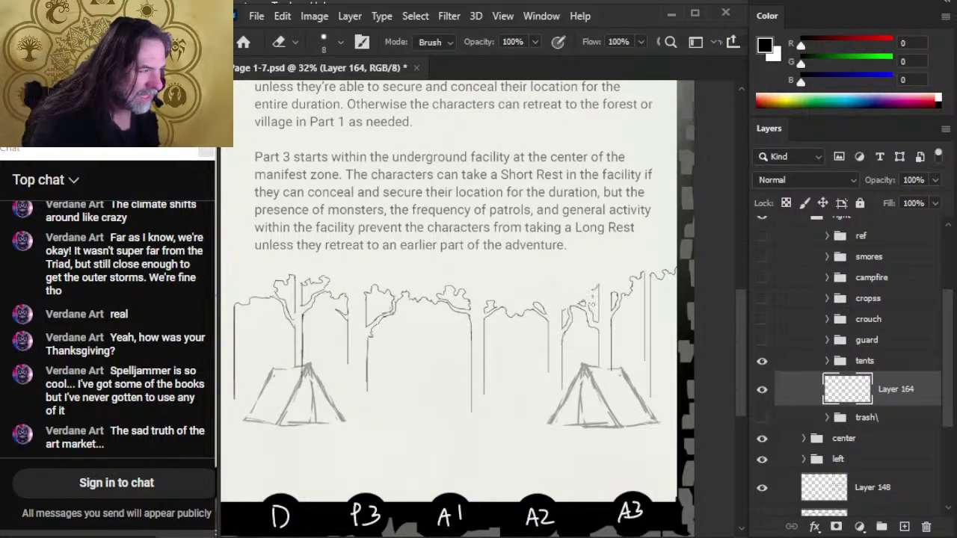
key("b")
key("e")
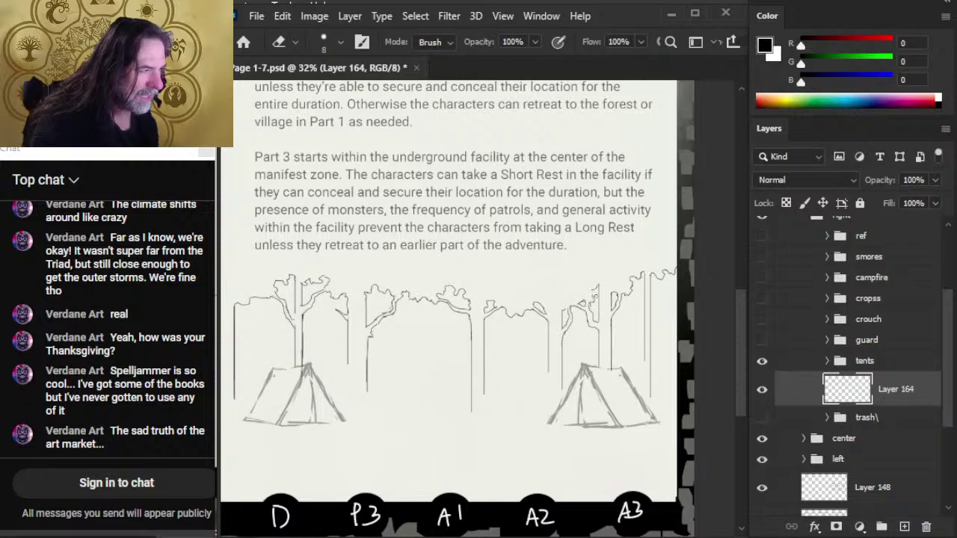
key("b")
left_click_drag(591, 290, 597, 302)
key("e")
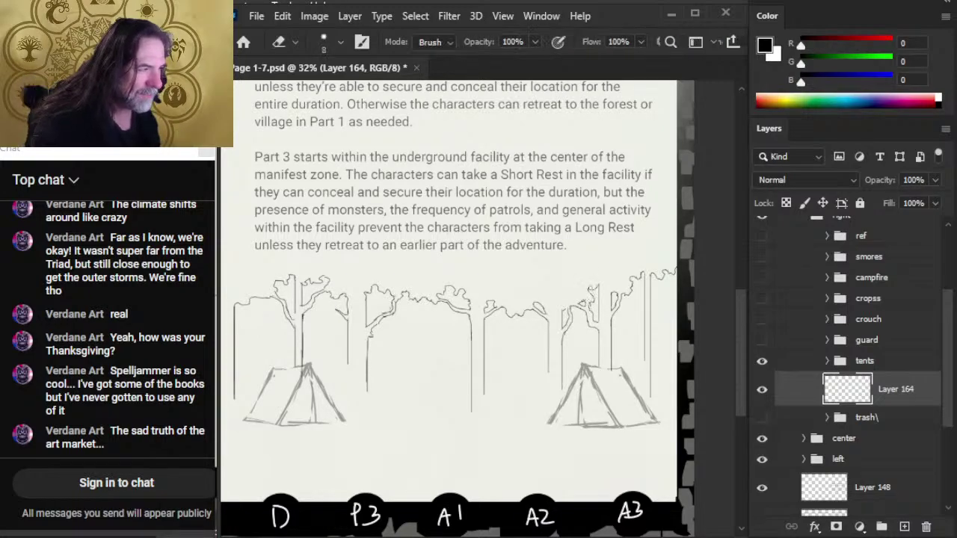
key("b")
key("e")
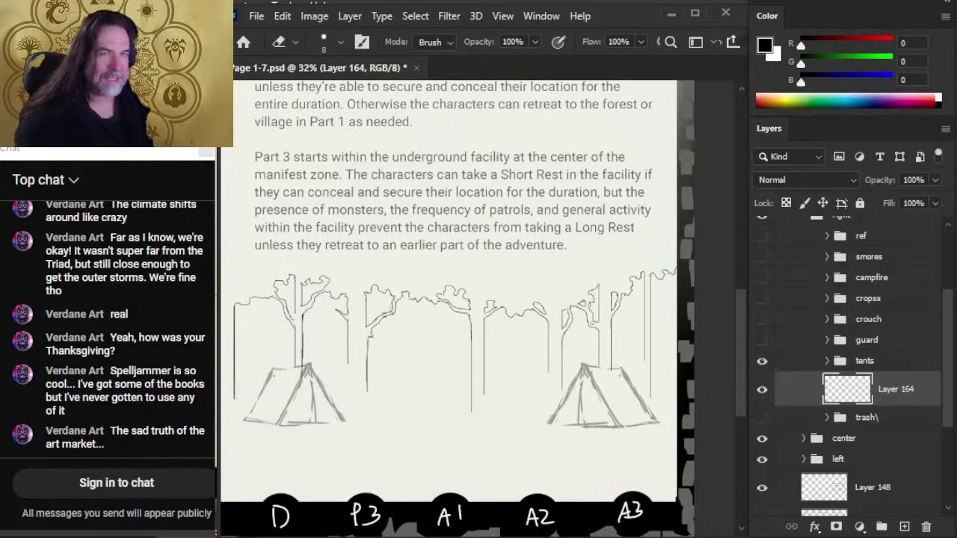
- Refine the lower edge of the branch on the central arch's left trunk, using an eraser size of 6
key("ctrl+space")
left_click_drag(375, 338, 408, 327)
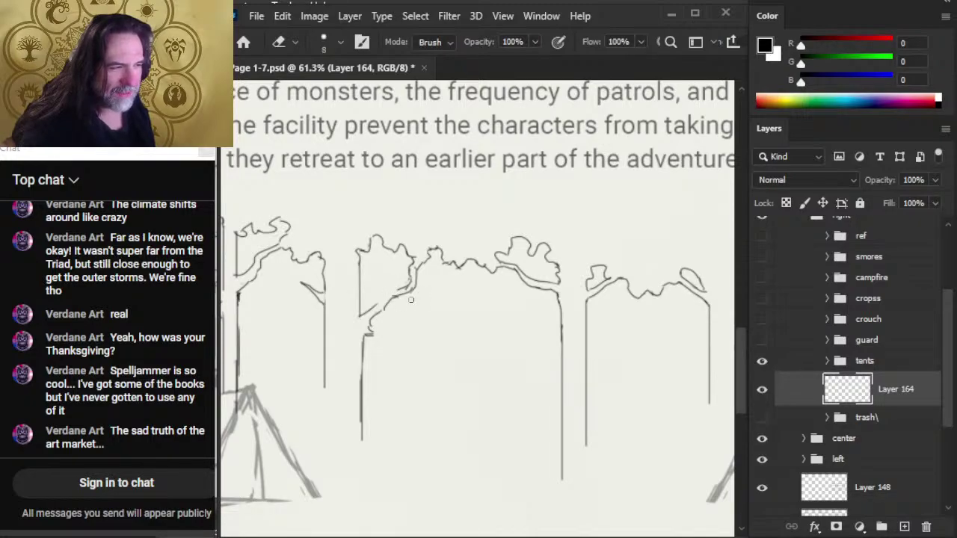
key("bracketleft")
key("bracketleft")
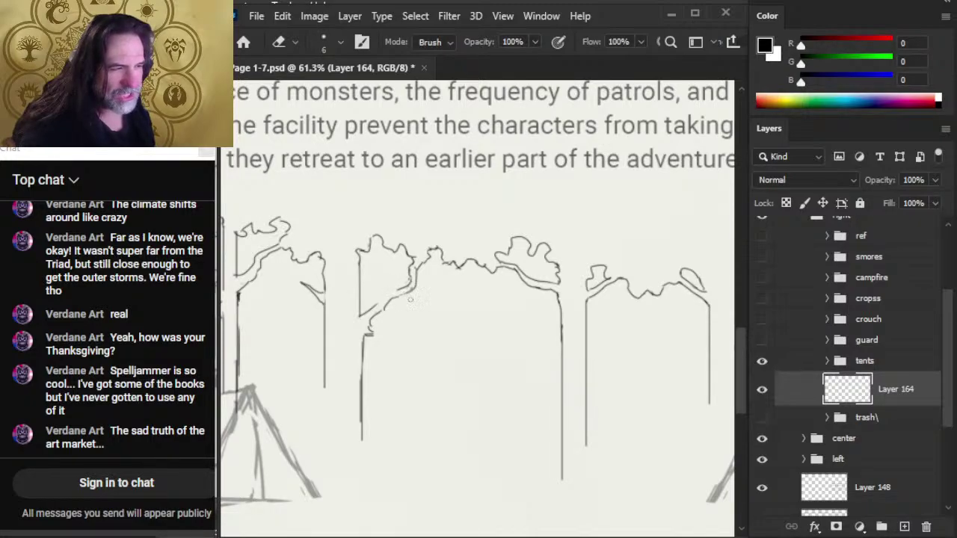
key("b")
left_click_drag(411, 292, 388, 304)
key("e")
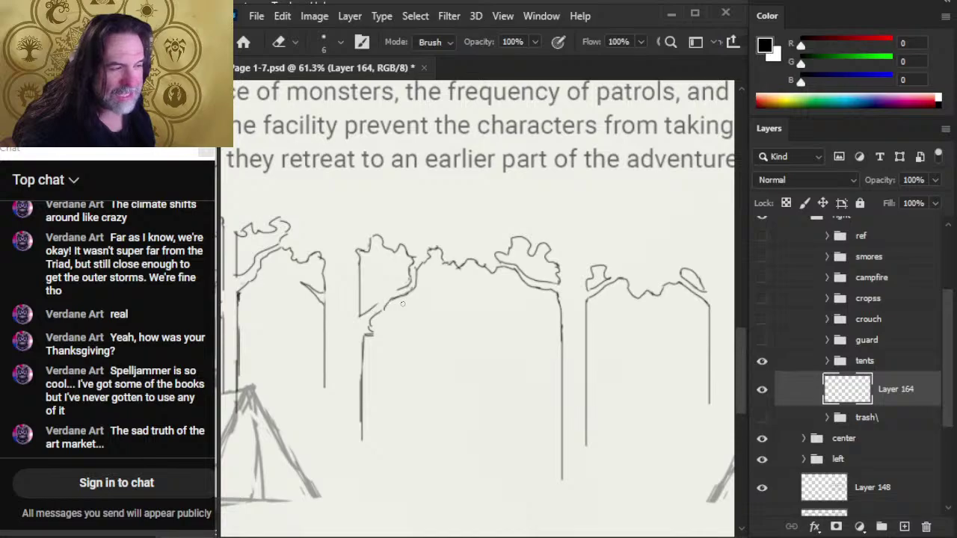
- Add pointed broken twigs below that branch and above the trunk's shoulder, and thin the trunk's edge line beneath them
key("b")
mouse_move(389, 307)
left_mouse_down()
mouse_move(366, 336)
mouse_move(389, 345)
mouse_move(381, 340)
left_mouse_up()
key("e")
key("b")
key("e")
key("b")
left_click_drag(381, 340, 368, 329)
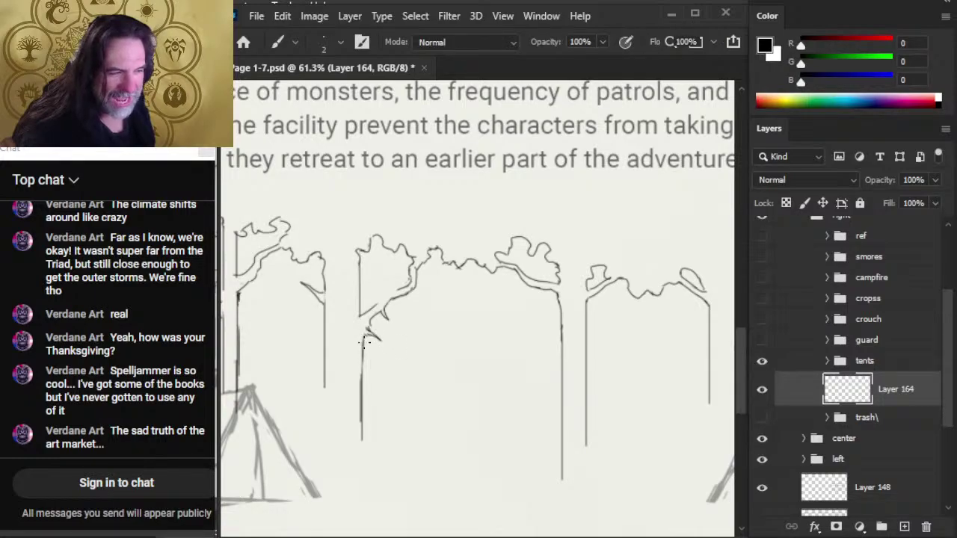
key("e")
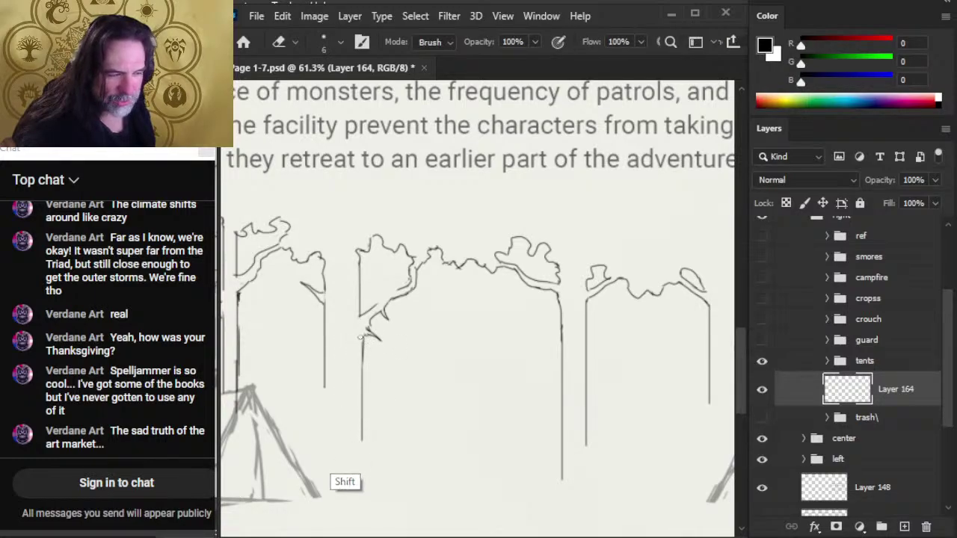
- Draw an upright limb from the branch into the foliage of the central arch's left tree and erase the excess lines
key("b")
mouse_move(372, 305)
left_mouse_down()
mouse_move(393, 269)
mouse_move(399, 292)
left_mouse_up()
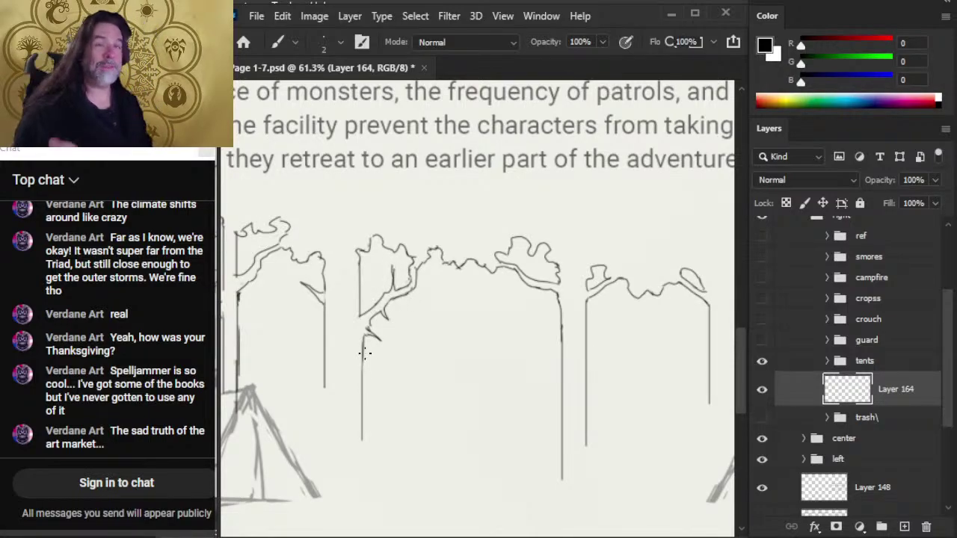
key("e")
left_click_drag(398, 275, 387, 258)
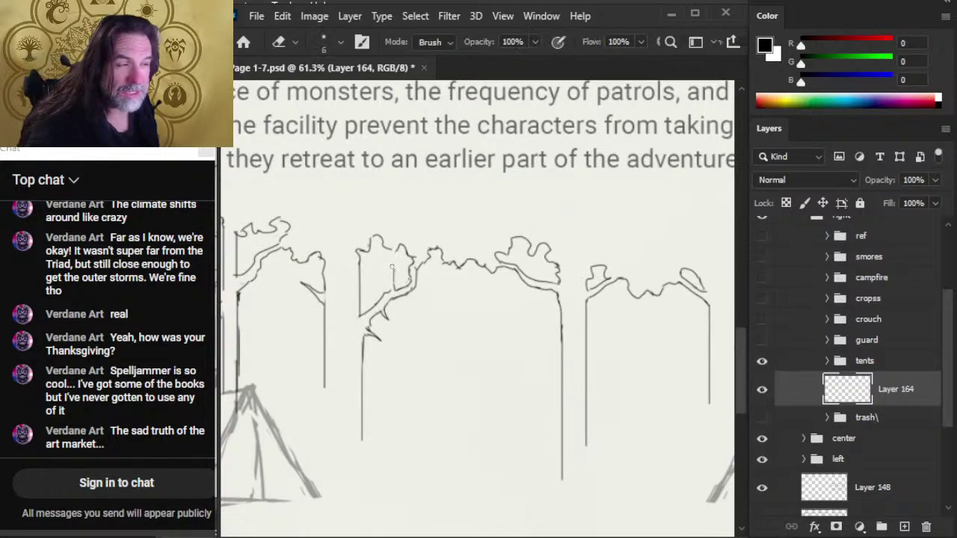
- Fork the upright limb with a twig reaching left to the foliage, and shape separate leaf clumps around the fork
key("b")
mouse_move(389, 269)
left_mouse_down()
mouse_move(387, 296)
mouse_move(396, 266)
mouse_move(368, 251)
mouse_move(385, 263)
left_mouse_up()
key("e")
key("b")
key("e")
key("b")
key("e")
key("b")
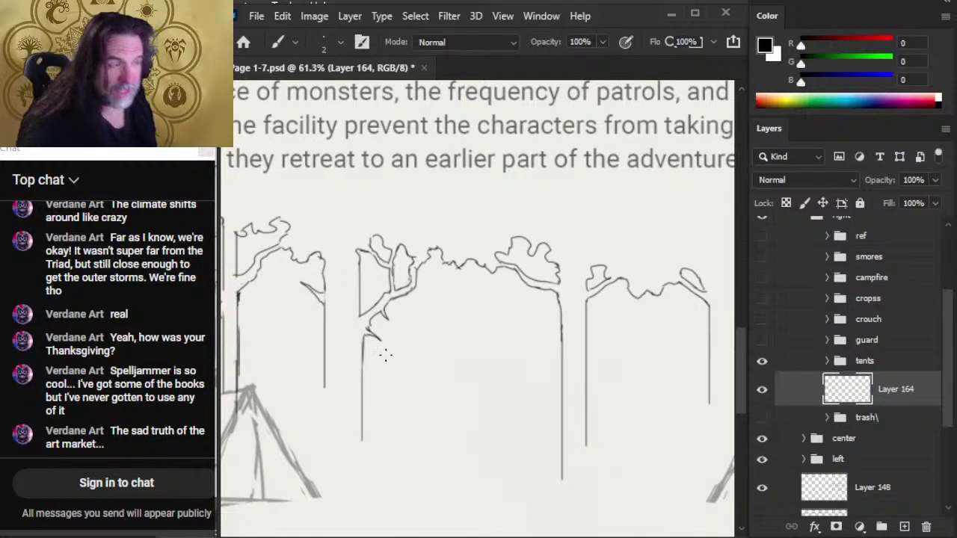
- Redraw the right edge of the trunk behind the left-hand tent as one thin line ending at the tent, erasing the overlap inside it
key("z")
left_click_drag(437, 311, 352, 327)
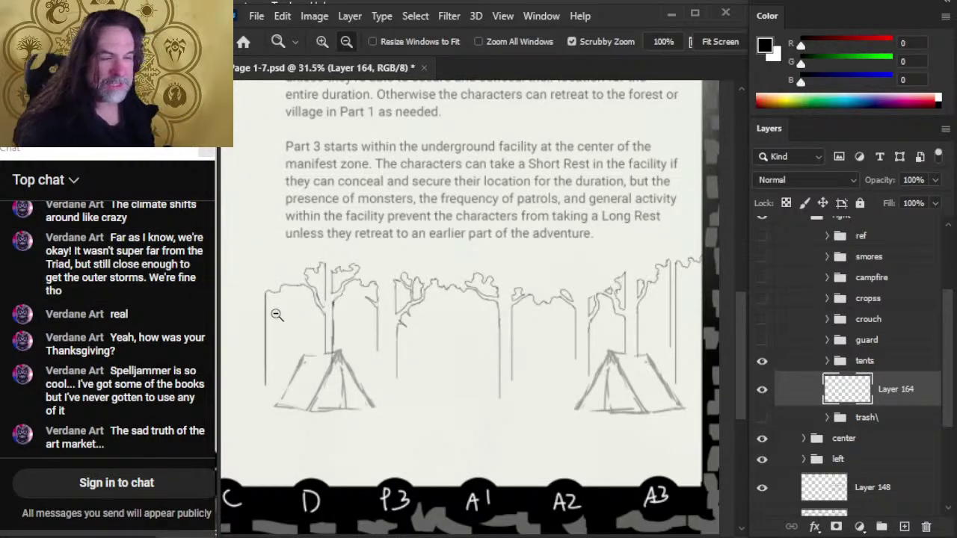
left_click_drag(277, 316, 322, 333)
key("e")
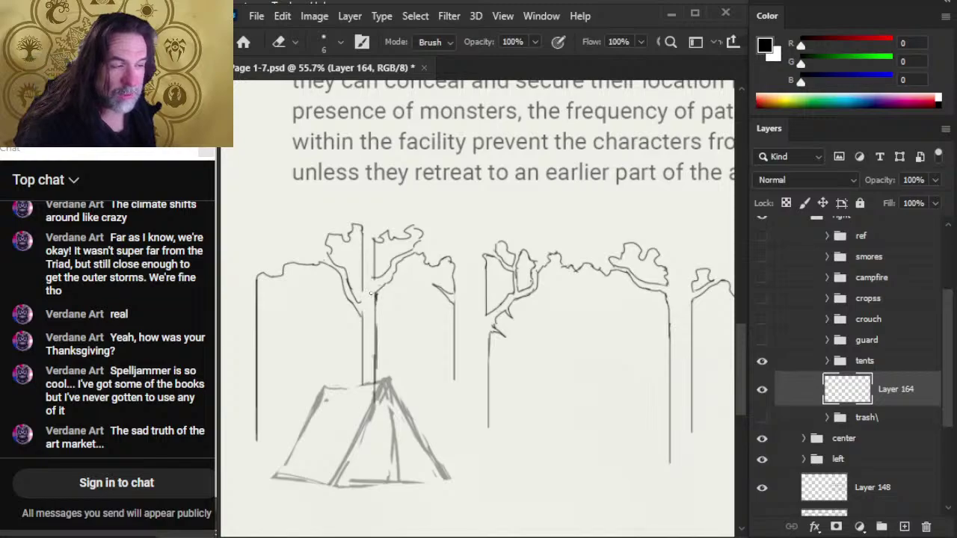
key("b")
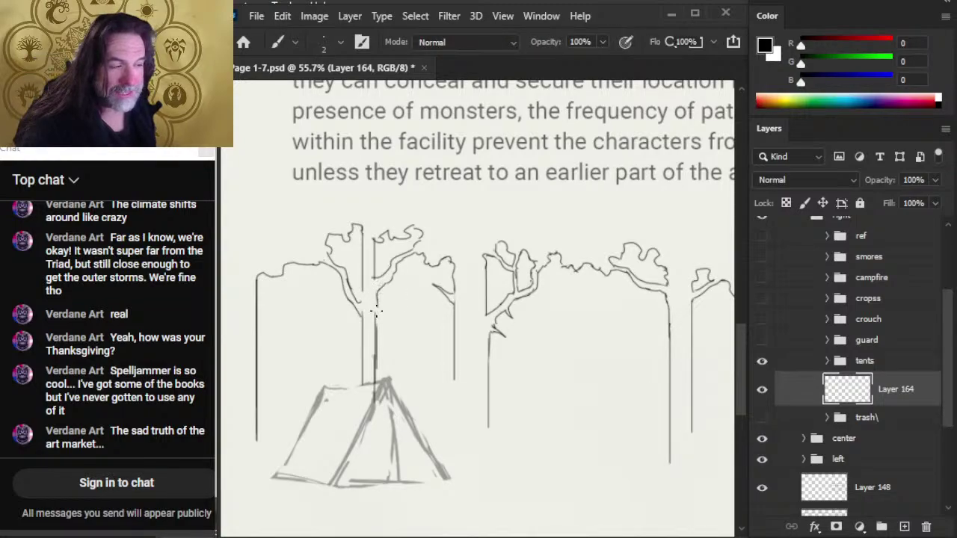
left_click_drag(376, 298, 374, 391)
key("e")
key("b")
key("e")
key("b")
key("e")
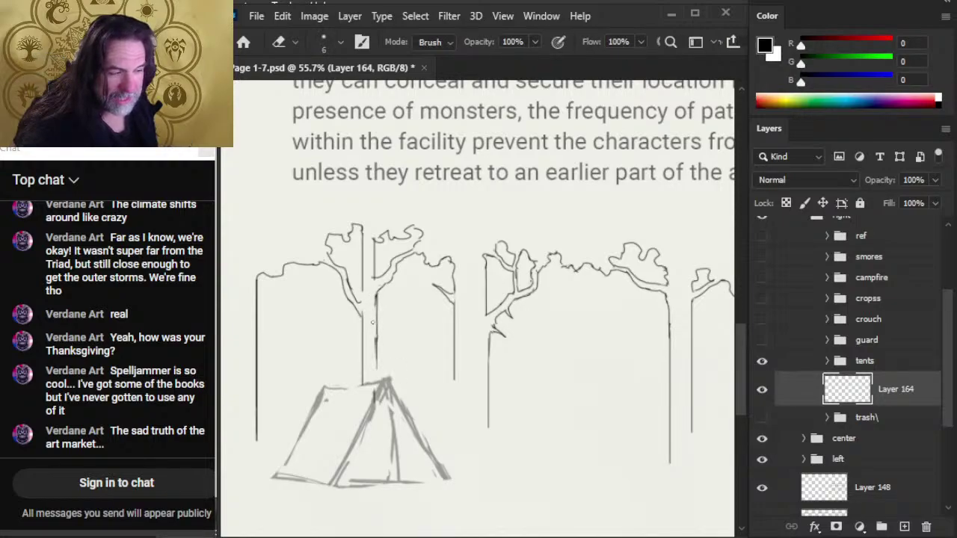
left_click_drag(373, 322, 377, 375)
key("b")
- Replace the trunk's straight left edge at the left branch's base with a line curving from the branch into the trunk
key("e")
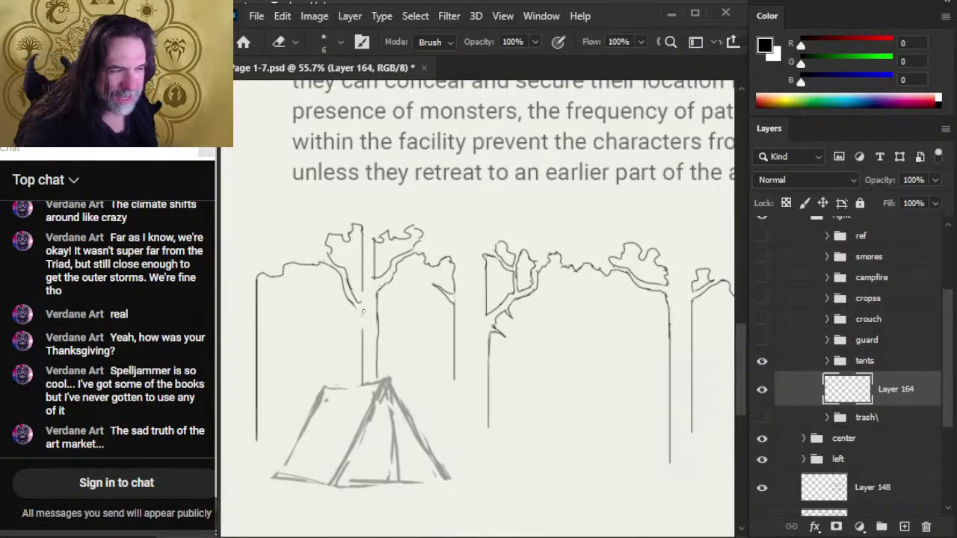
key("b")
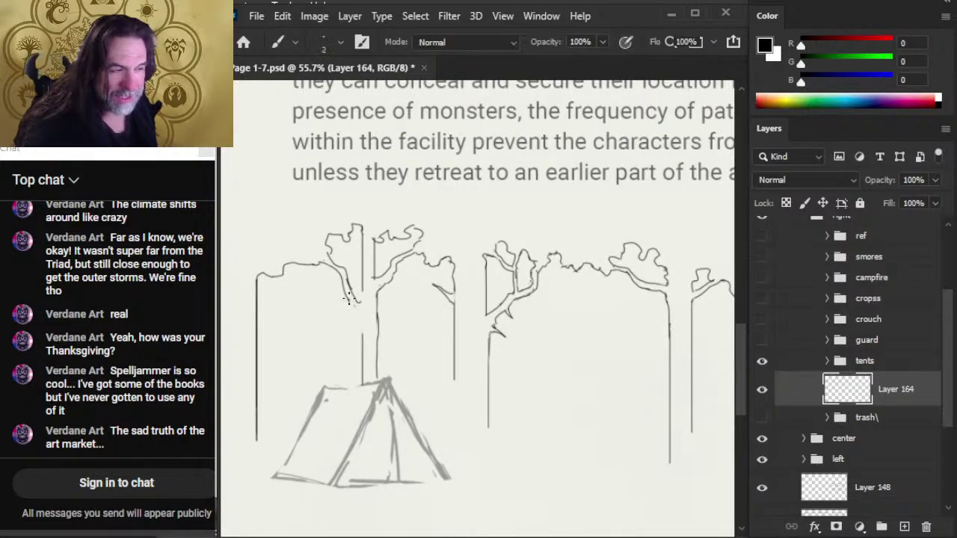
left_click_drag(350, 304, 363, 338)
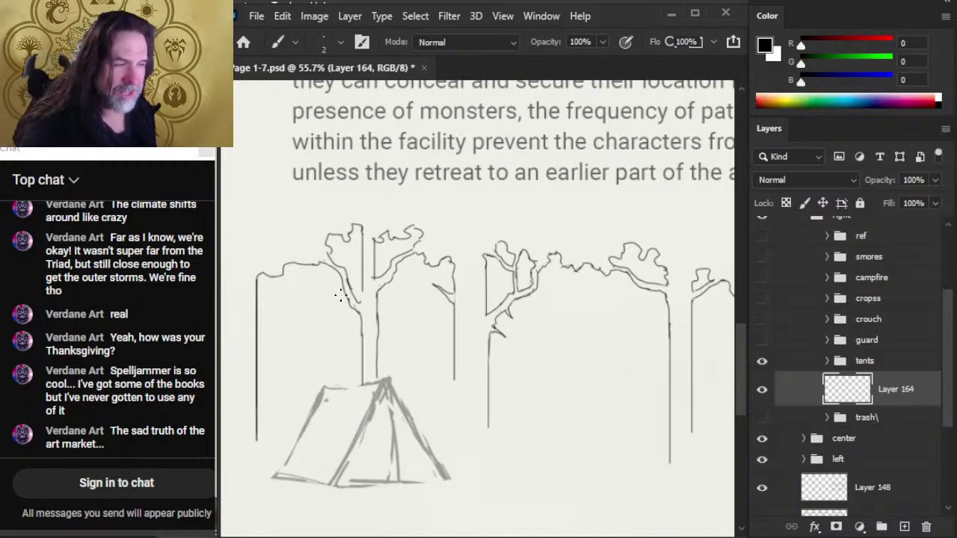
key("e")
left_click_drag(363, 306, 349, 281)
key("b")
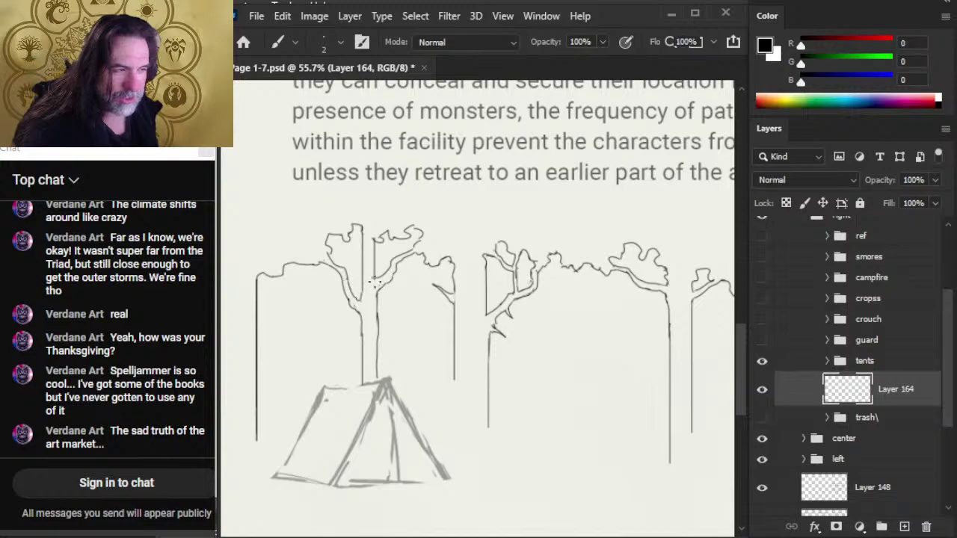
- Clean up the fork of the trunk and refine the right branch's lower edge where it leaves the trunk
key("e")
key("b")
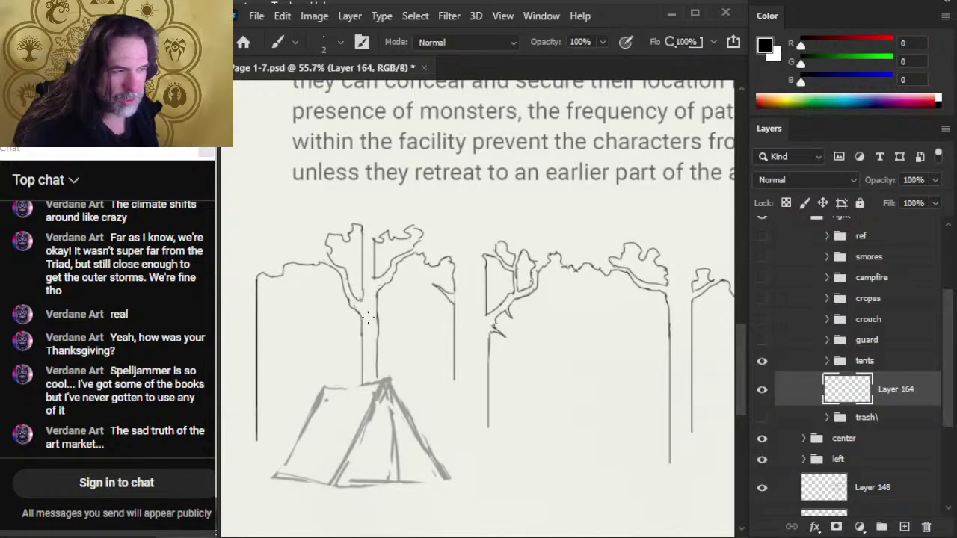
key("e")
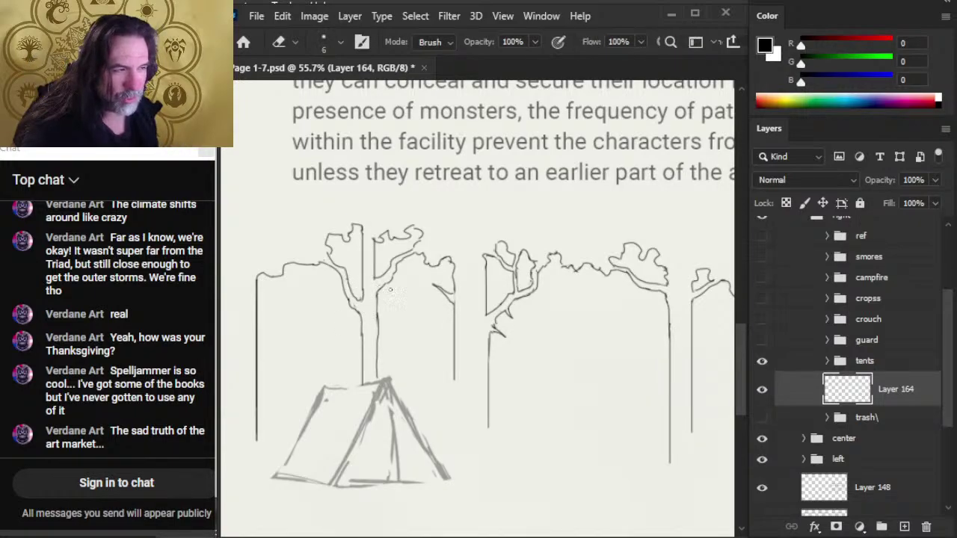
key("b")
key("e")
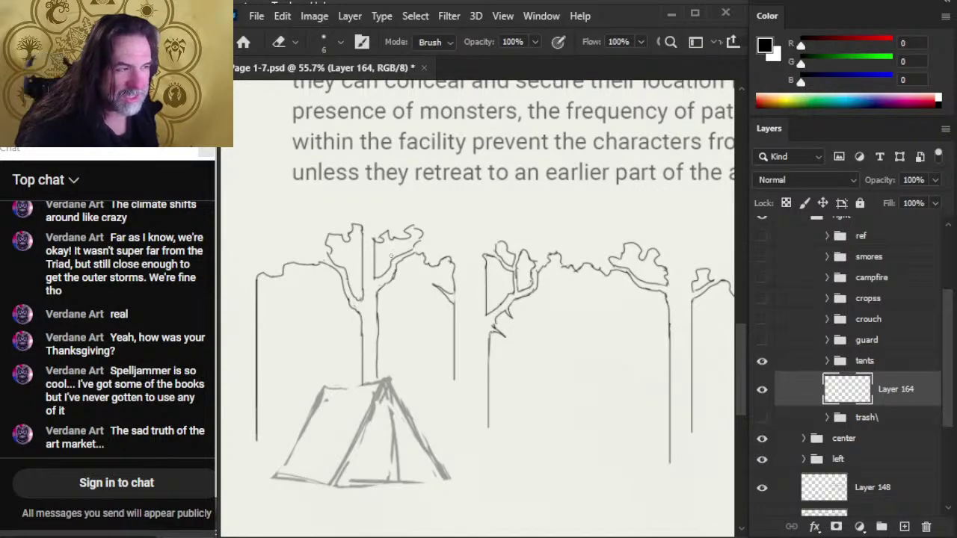
- Fork the right branch with an upward twig that splits the foliage above it into two clumps
key("b")
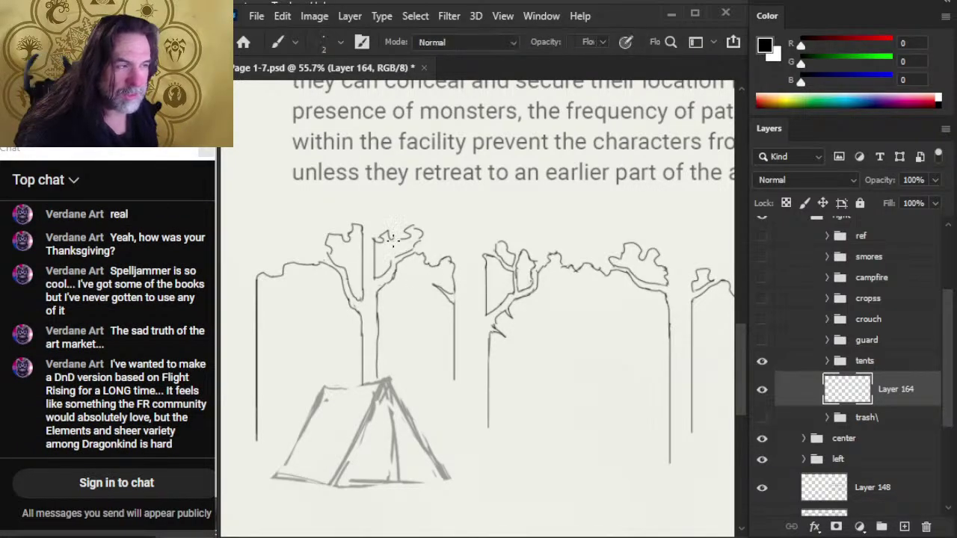
key("e")
key("b")
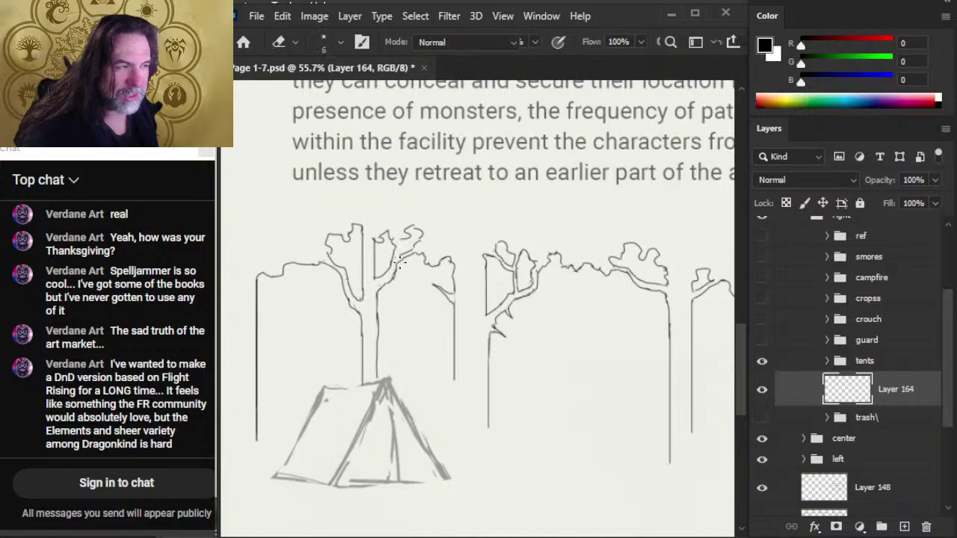
key("e")
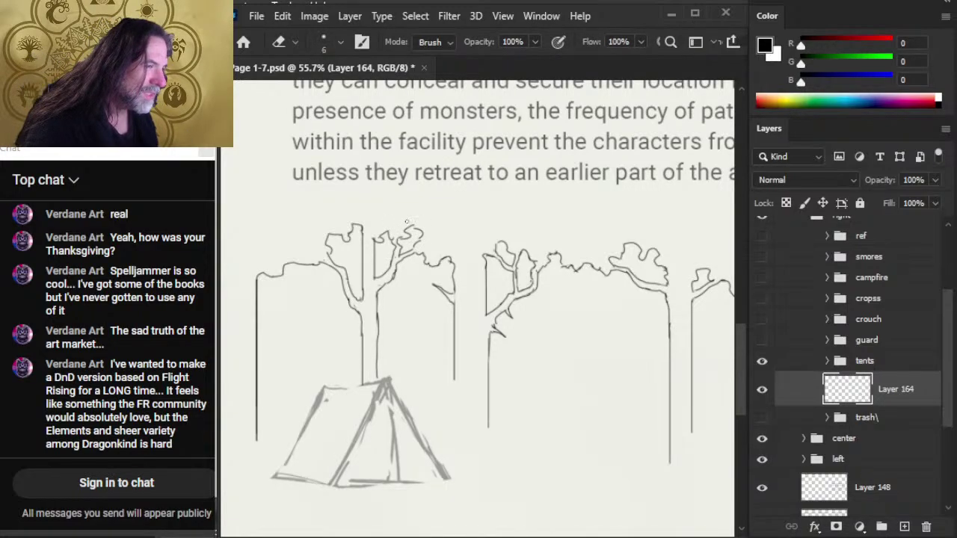
- Reshape the foliage clump at the right branch's tip into a closed bumpy outline ending at the branch
key("b")
key("e")
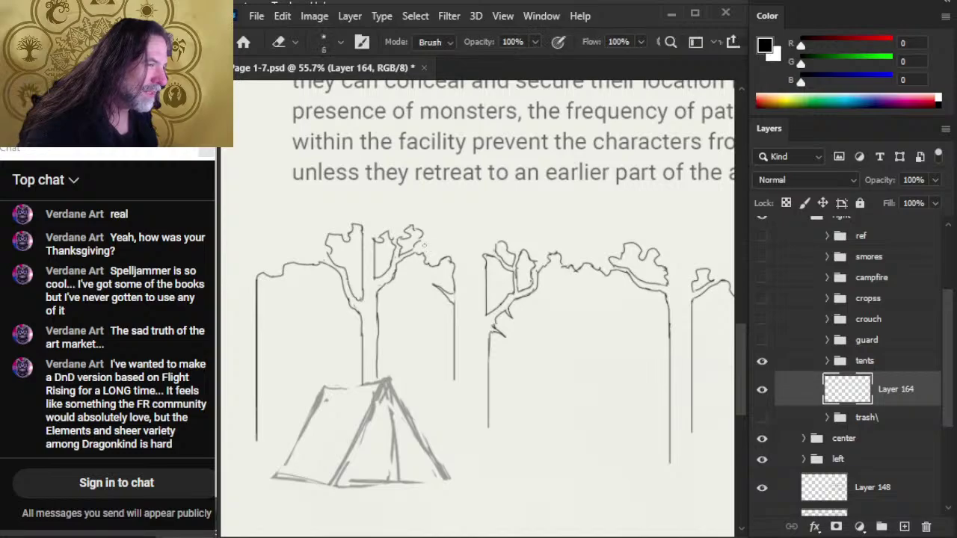
left_click_drag(421, 243, 423, 250)
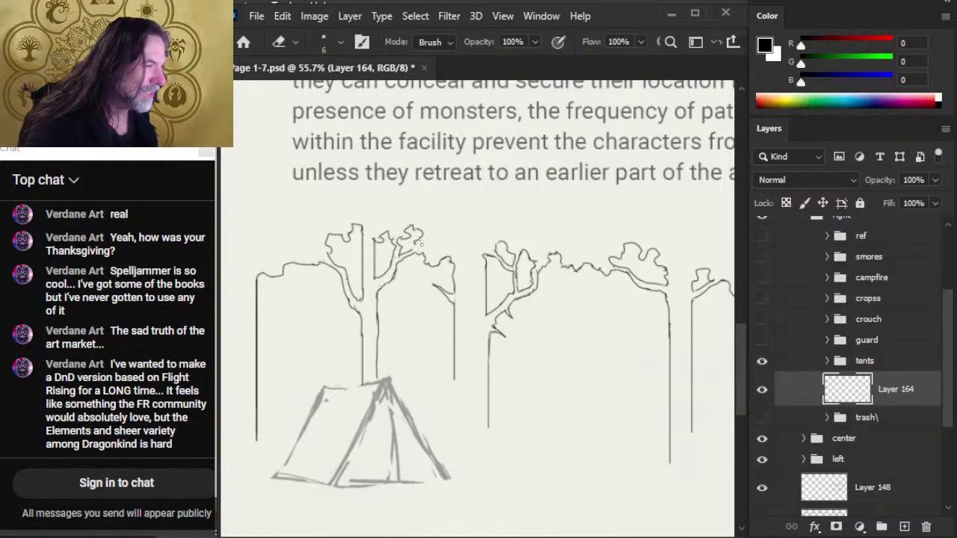
key("b")
left_click_drag(411, 249, 420, 242)
- Add a small leafy bump at the left branch's tip on the tree behind the left tent
key("e")
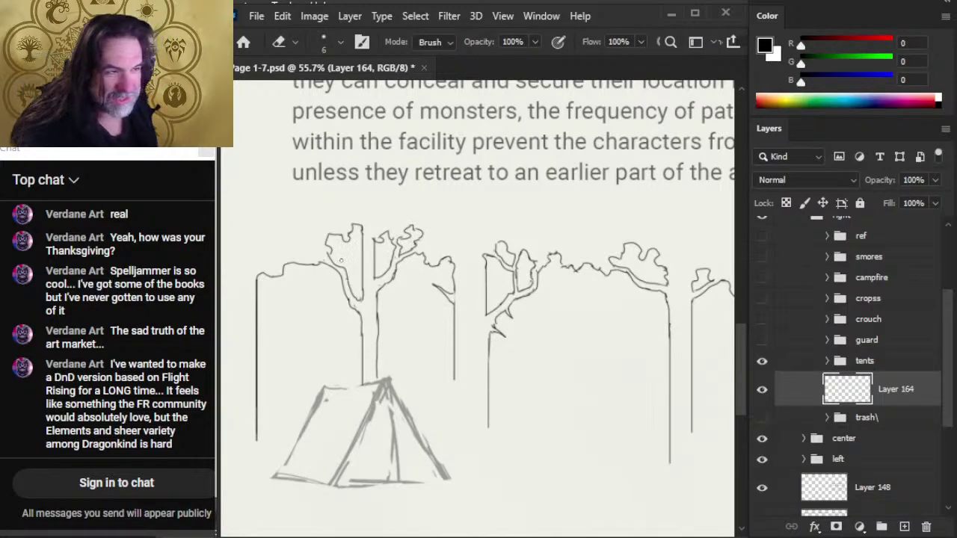
key("b")
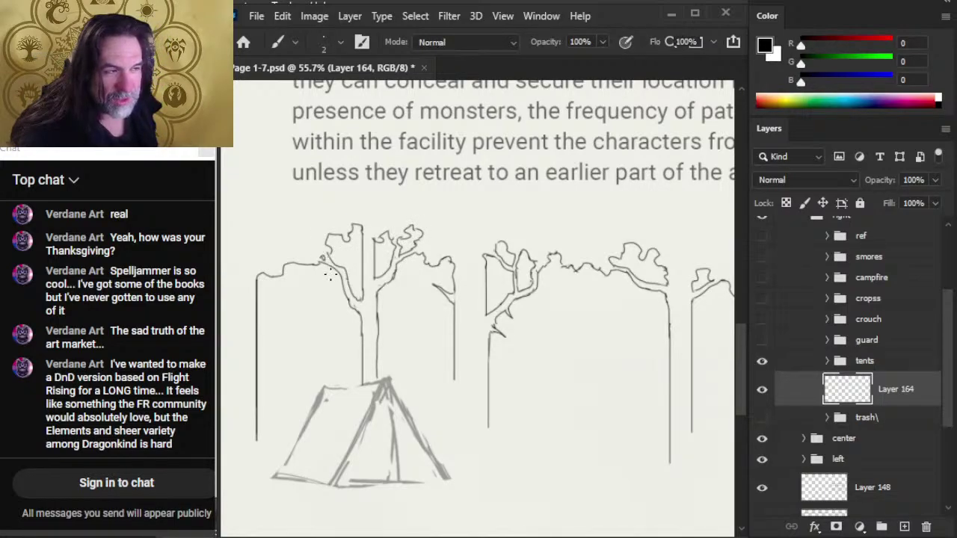
key("e")
key("b")
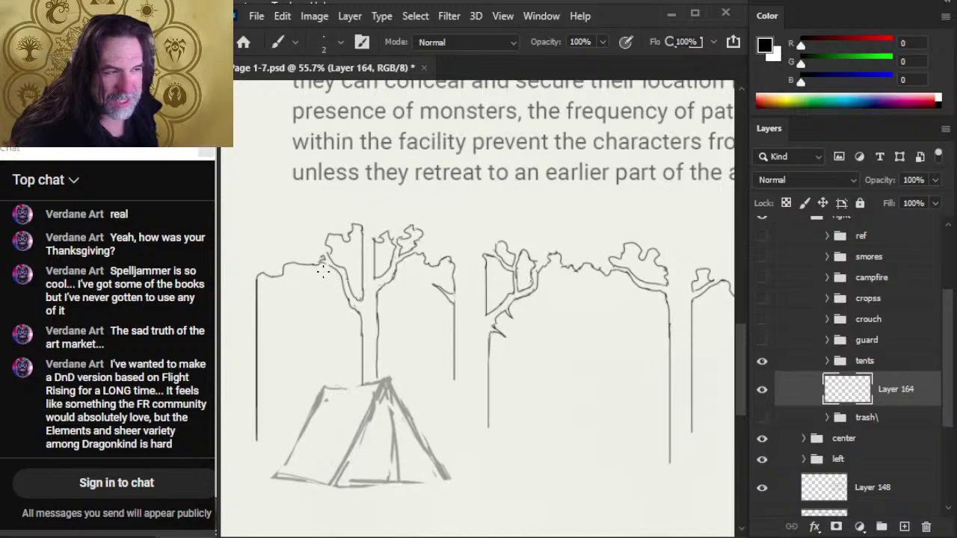
key("e")
key("b")
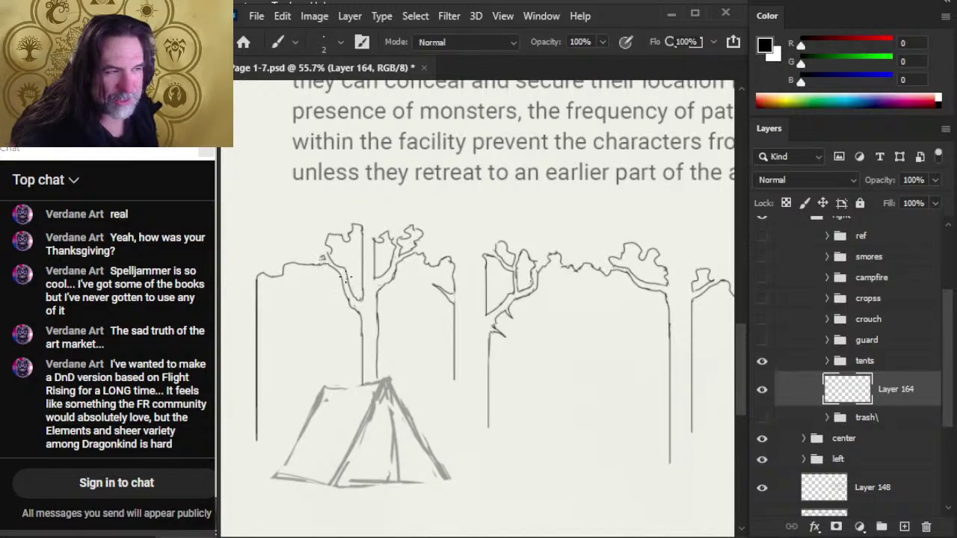
- Replace the smooth canopy line between the far-left trunk and the forked tree's left branch with bumpy foliage
key("e")
key("b")
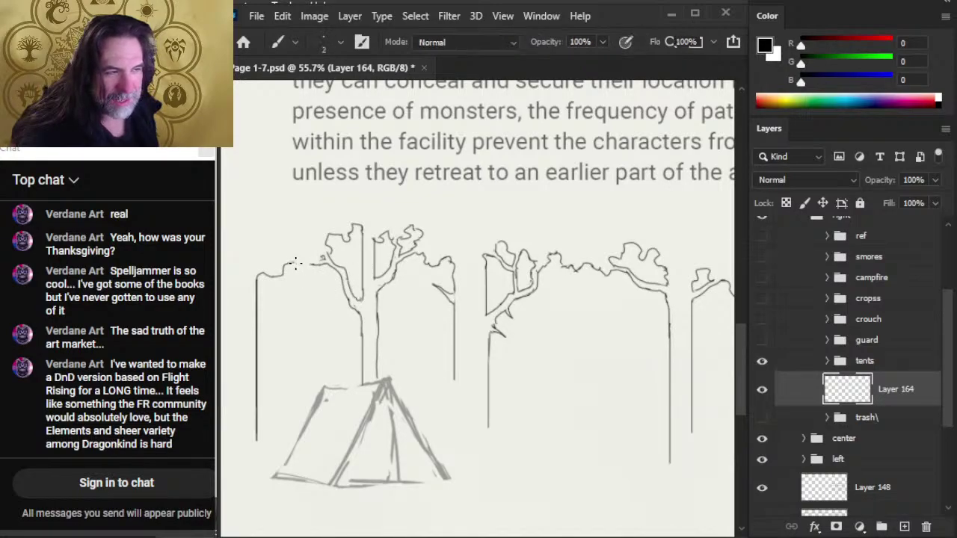
left_click_drag(294, 264, 325, 263)
key("e")
key("b")
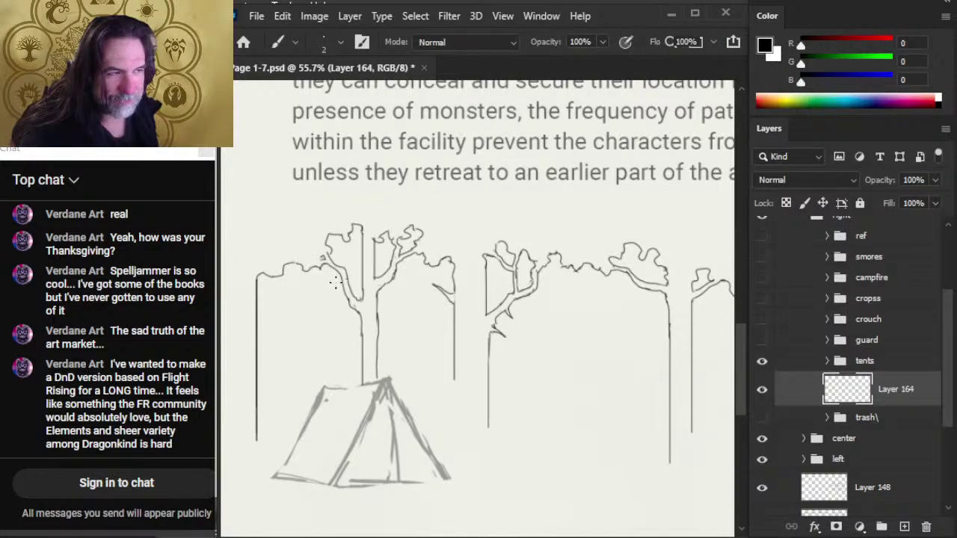
key("e")
key("b")
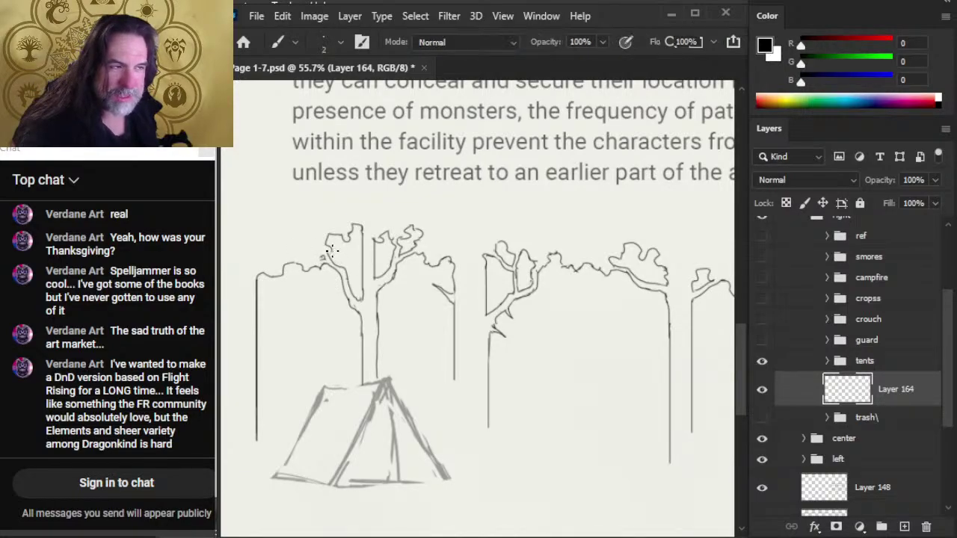
key("e")
mouse_move(270, 273)
left_mouse_down()
mouse_move(295, 257)
mouse_move(317, 260)
left_mouse_up()
key("b")
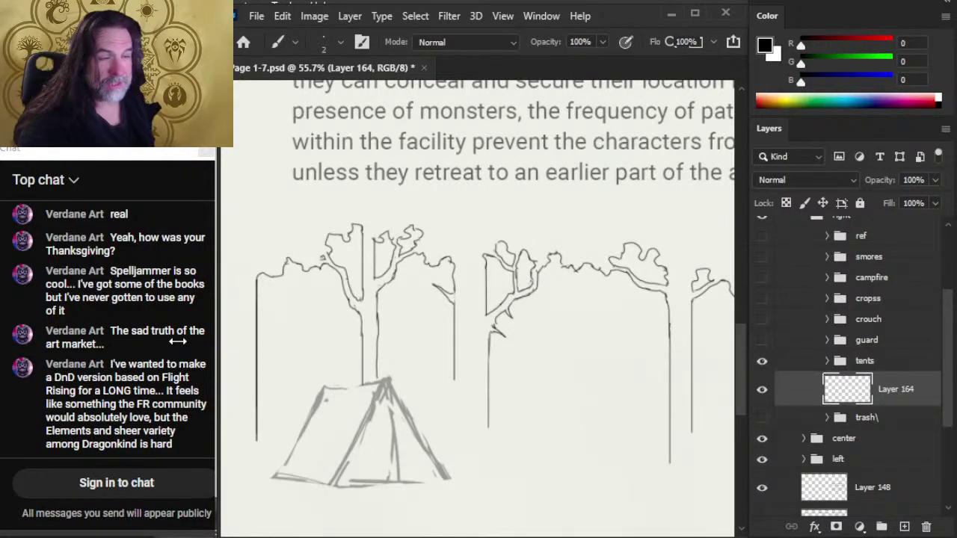
- Extend the left-reaching branch of the trunk right of the left tent and split its foliage into a separate closed clump
key("e")
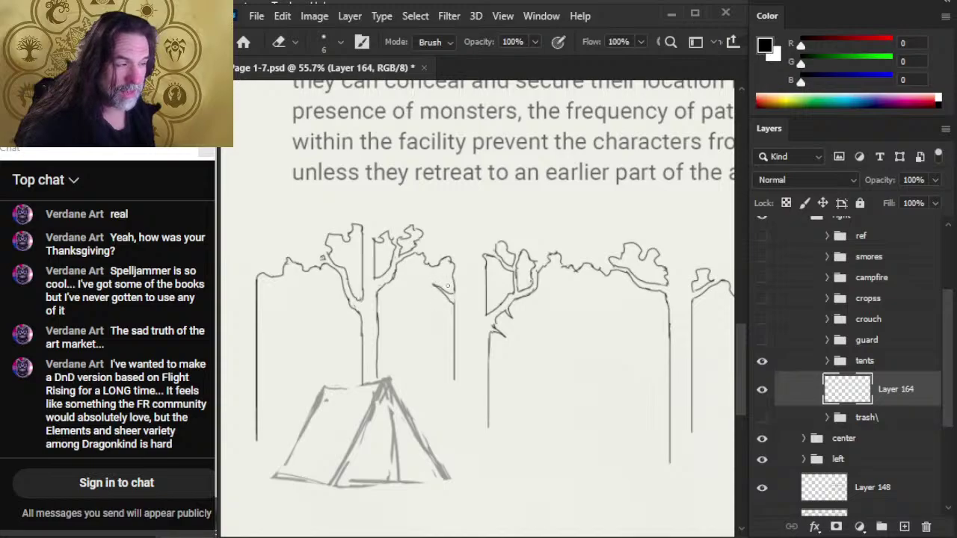
mouse_move(445, 290)
left_mouse_down()
mouse_move(425, 264)
mouse_move(439, 277)
mouse_move(436, 263)
mouse_move(443, 300)
mouse_move(429, 266)
mouse_move(436, 294)
mouse_move(433, 269)
mouse_move(448, 301)
mouse_move(417, 277)
left_mouse_up()
key("b")
key("e")
key("b")
key("e")
key("b")
key("e")
key("b")
key("e")
key("b")
key("e")
key("b")
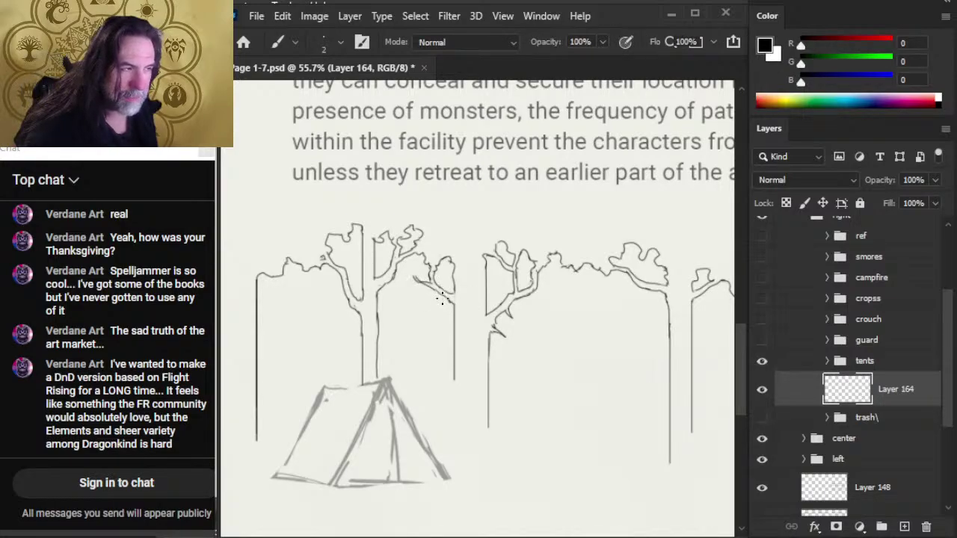
key("e")
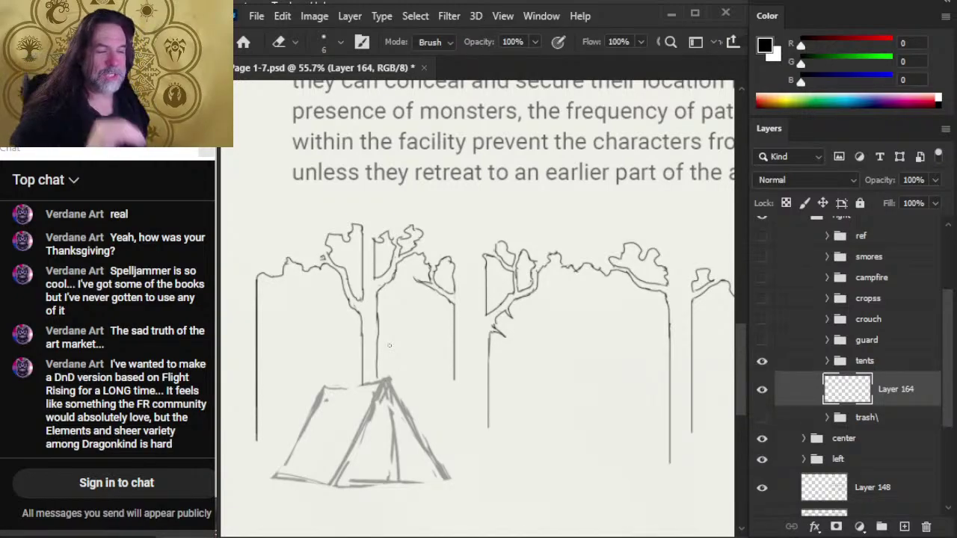
key("alt+Tab")
key("alt+Tab")
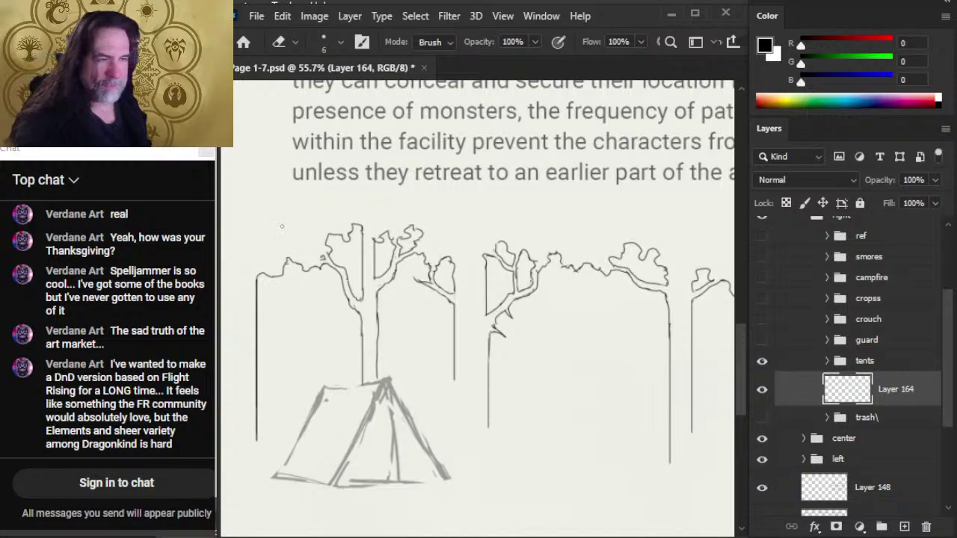
- Replace the flat canopy beside the far-left trunk with a closed foliage clump and a slanting branch joining the bumpy foliage
key("b")
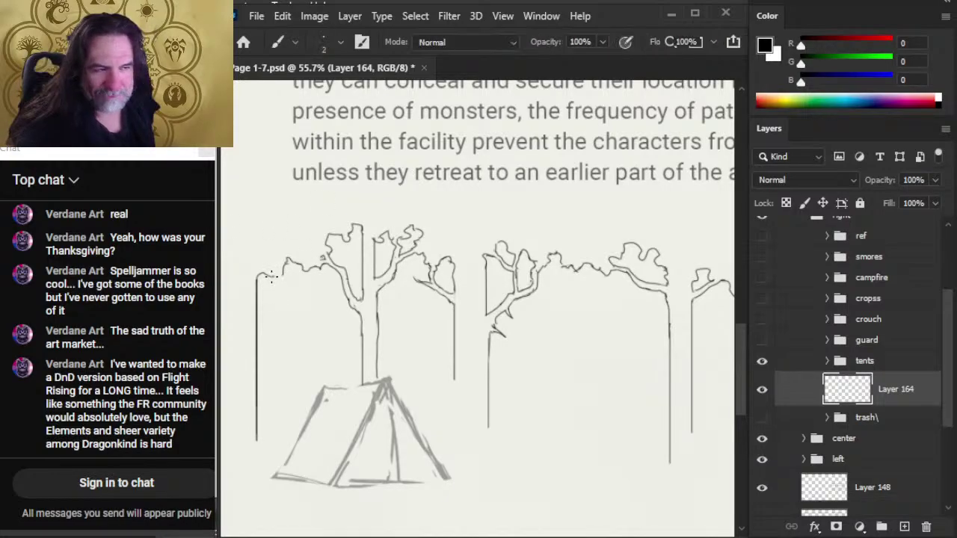
mouse_move(273, 276)
left_mouse_down()
mouse_move(256, 320)
mouse_move(264, 302)
left_mouse_up()
key("e")
key("b")
key("e")
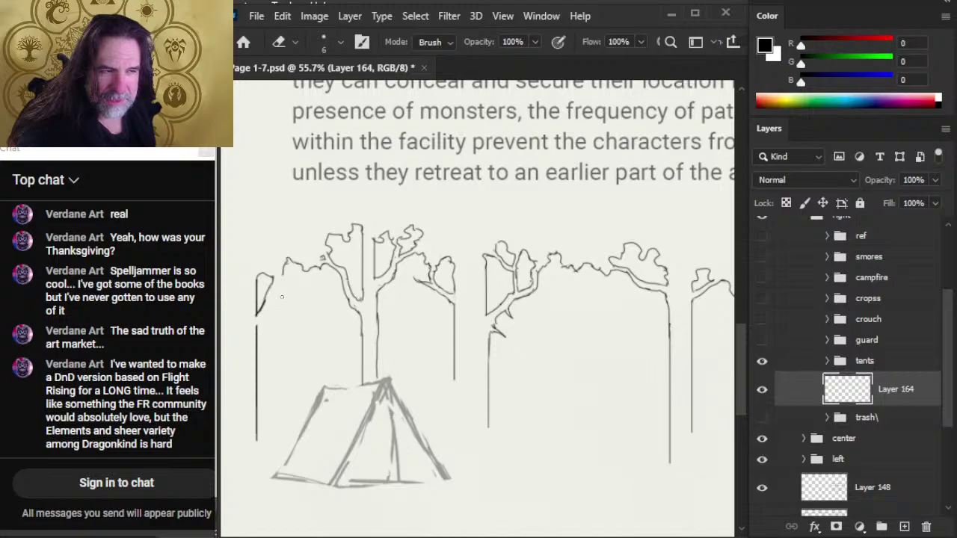
key("b")
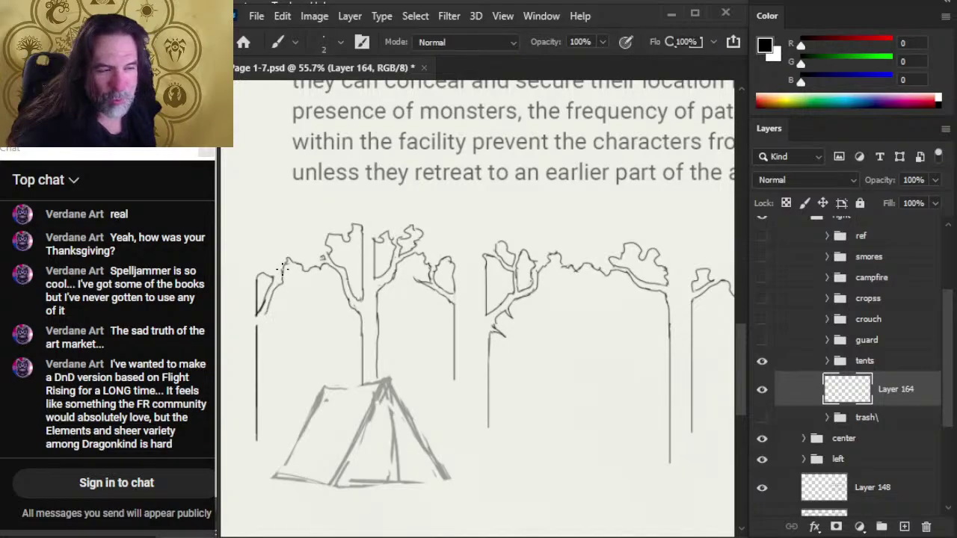
left_click_drag(266, 312, 255, 343)
key("e")
key("b")
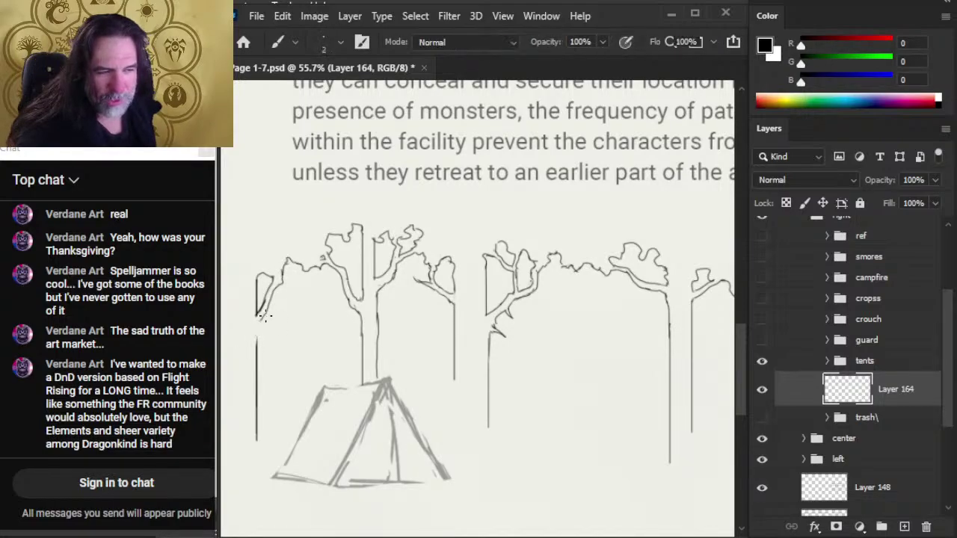
- Clean up the far-left trunk's straight edge below the branch and join the branch to it with a curved line
key("e")
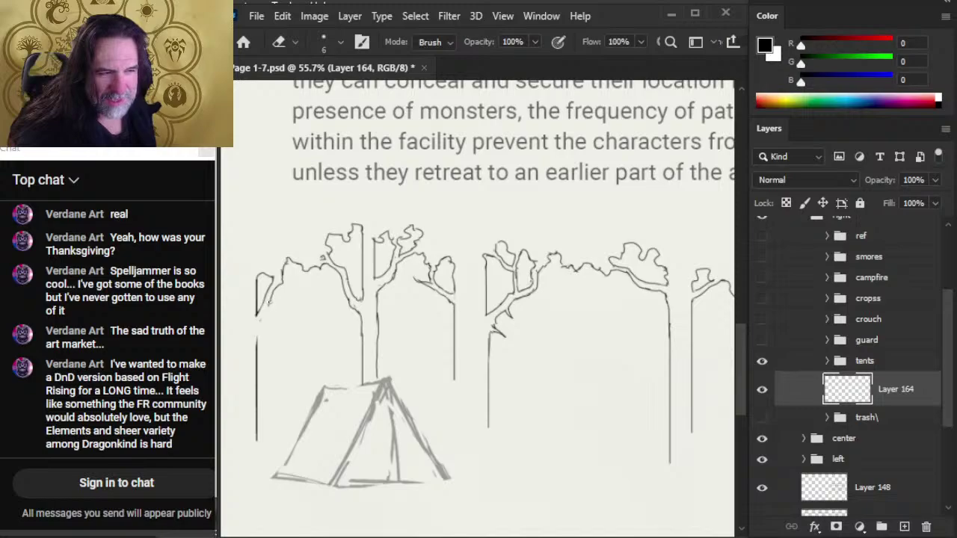
key("b")
key("e")
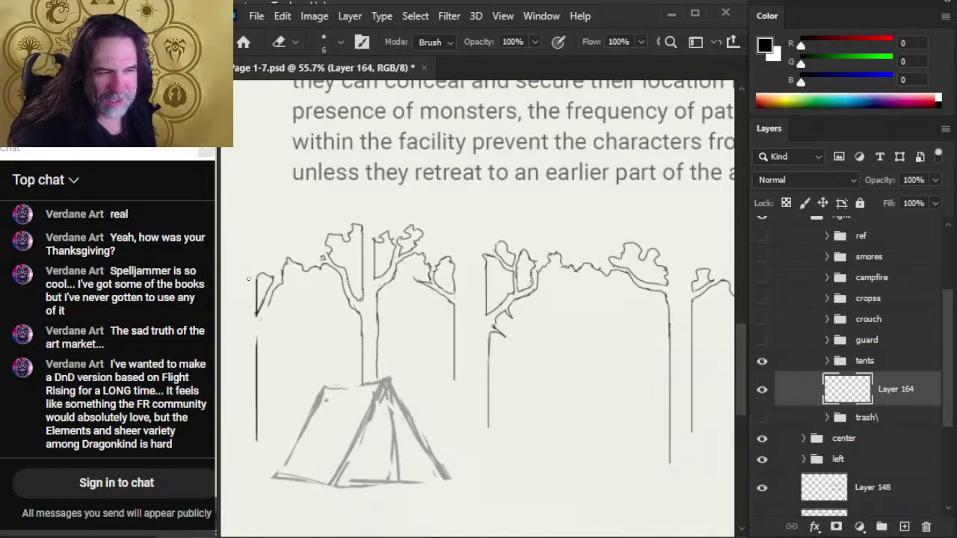
mouse_move(256, 293)
left_mouse_down()
mouse_move(268, 313)
mouse_move(272, 303)
mouse_move(258, 349)
left_mouse_up()
key("b")
key("e")
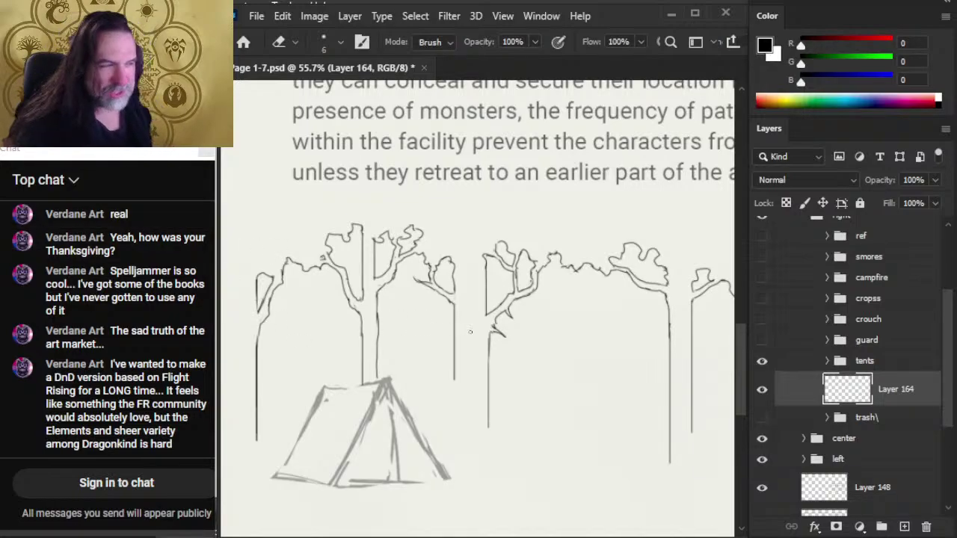
- Trim the lower ends of the tree trunk lines that run down behind the right tent
left_click_drag(470, 332, 436, 314)
left_click_drag(562, 365, 367, 294)
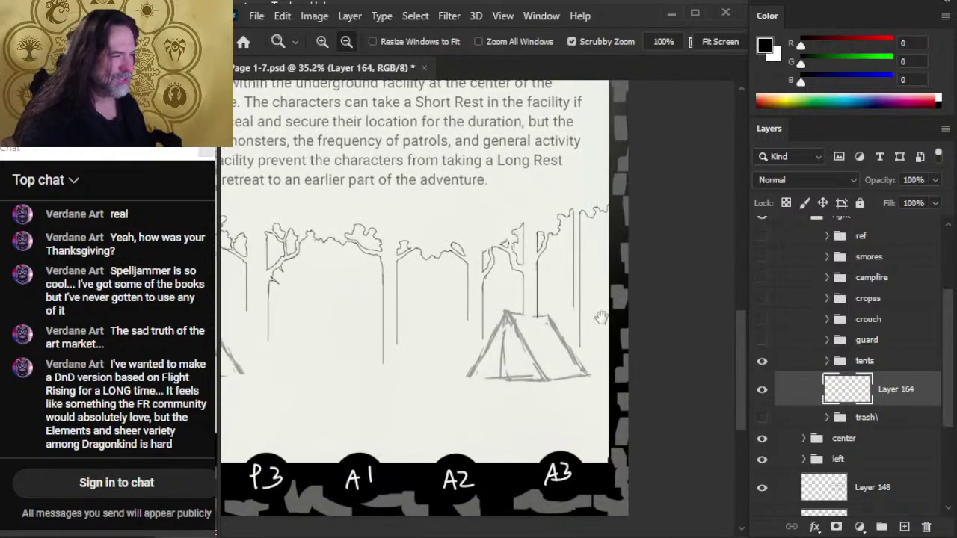
scroll(579, 265, "up", 3)
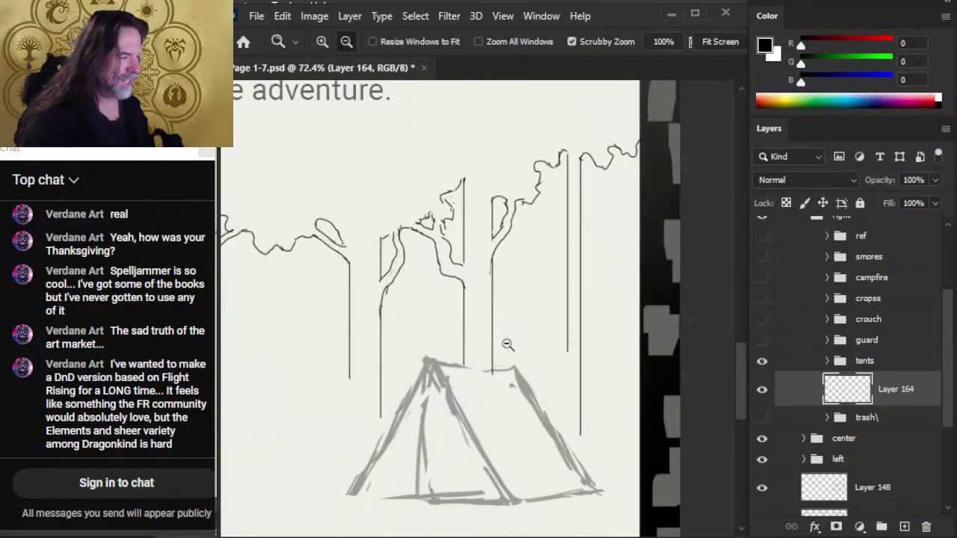
key("e")
left_click_drag(567, 351, 566, 326)
key("b")
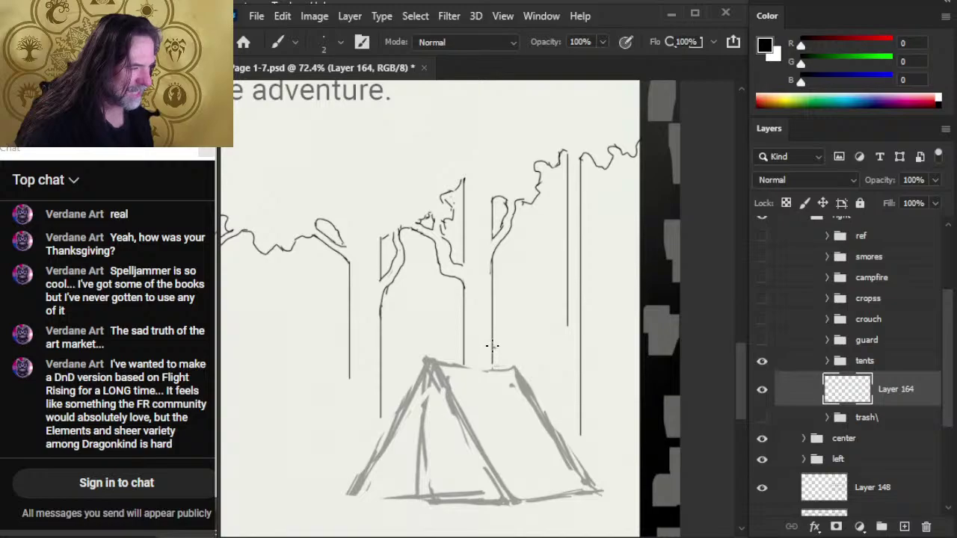
- Open the rightmost trunk's edge near its top and draw a branch rising from it into the foliage
key("e")
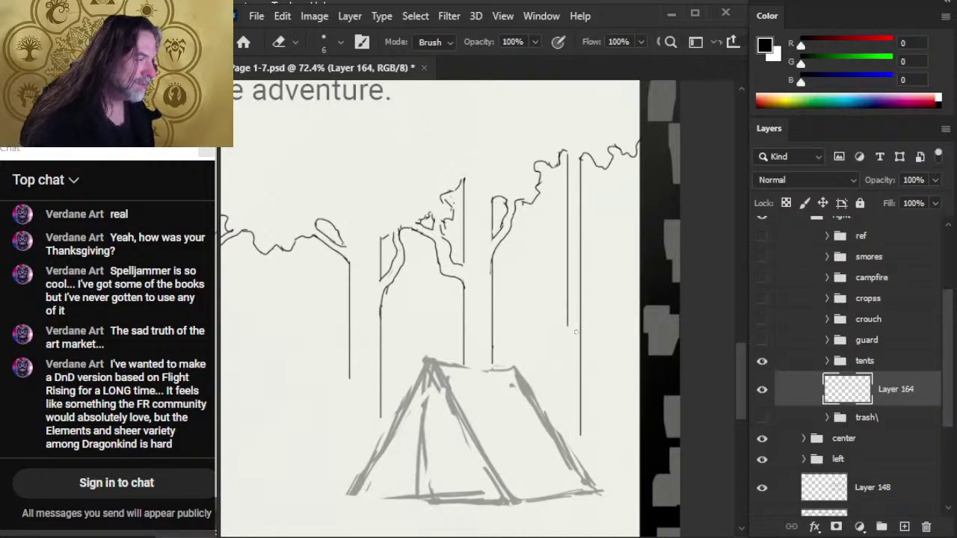
left_click_drag(581, 182, 581, 204)
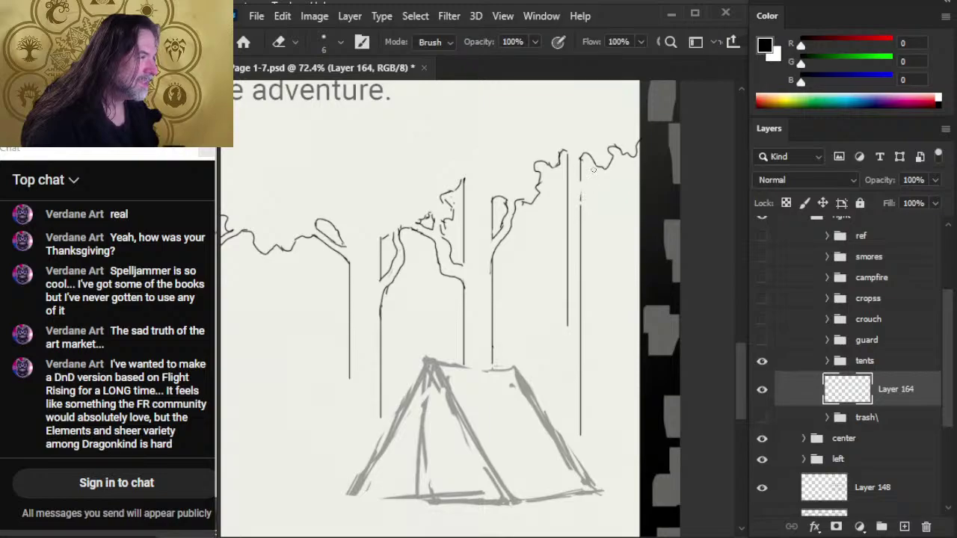
key("b")
mouse_move(596, 166)
left_mouse_down()
mouse_move(581, 206)
mouse_move(577, 180)
mouse_move(579, 205)
left_mouse_up()
key("e")
key("b")
key("e")
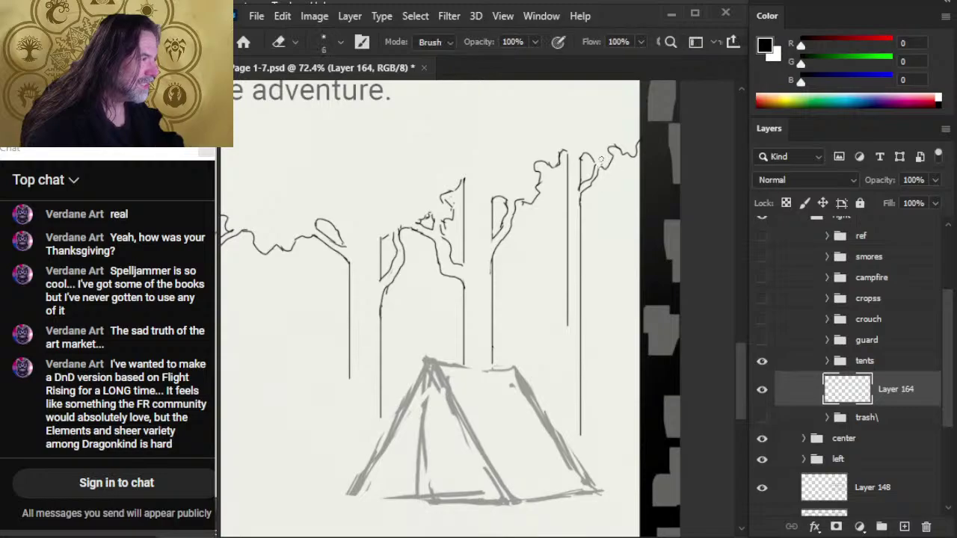
- Refine the rightmost tree's branch where it leaves the trunk, cleaning up the fork and its lower edge
key("b")
mouse_move(589, 183)
left_mouse_down()
mouse_move(581, 198)
mouse_move(588, 185)
left_mouse_up()
key("e")
left_click(579, 191)
key("b")
key("e")
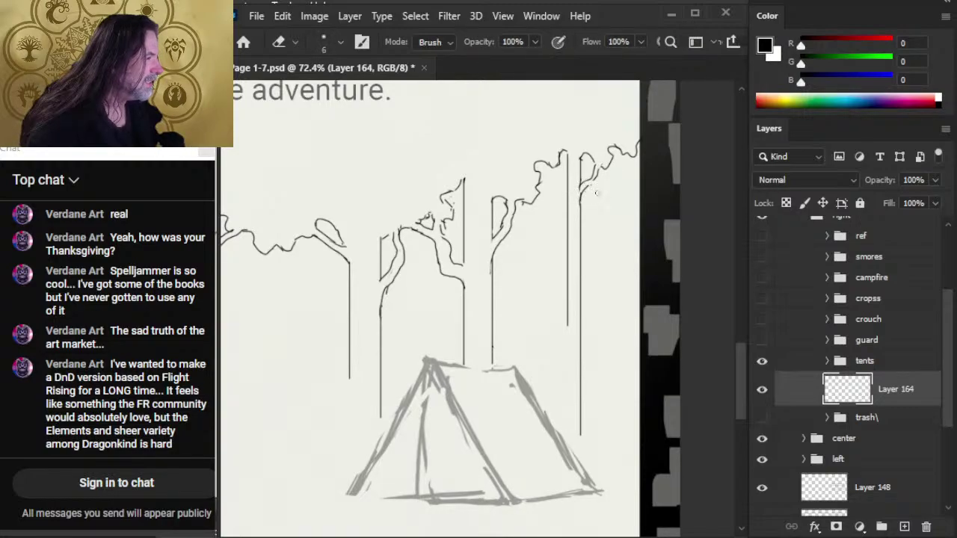
key("b")
key("e")
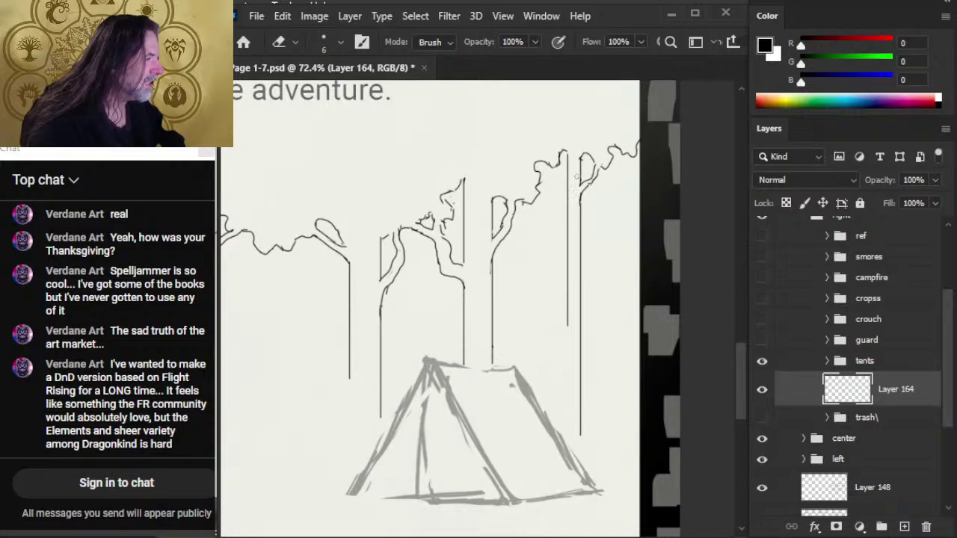
- Touch up the foliage outline where it meets the top of the rightmost tree's left trunk line
key("b")
left_click_drag(561, 155, 567, 150)
key("e")
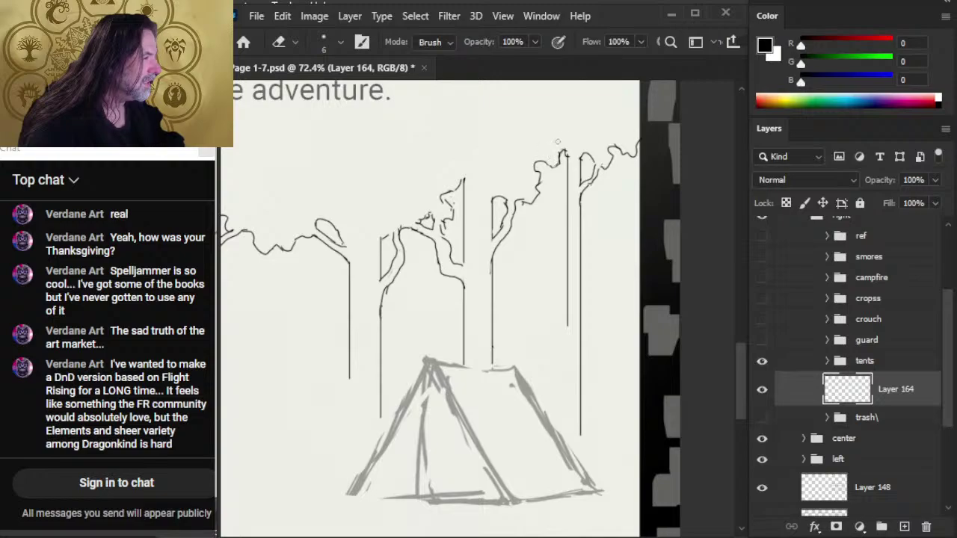
key("b")
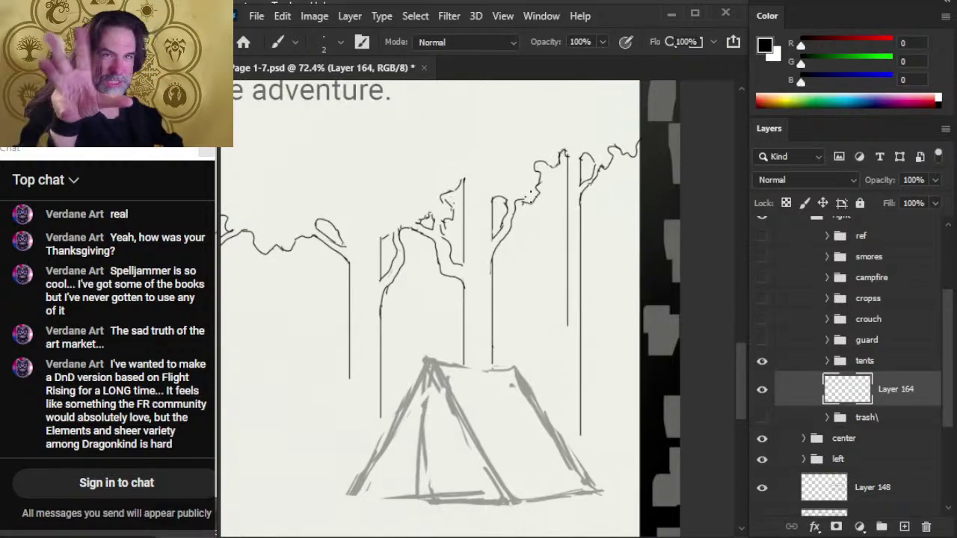
- Rework the rightmost branch's edges and close the small foliage clump between it and the trunk with a bumpy outline
key("e")
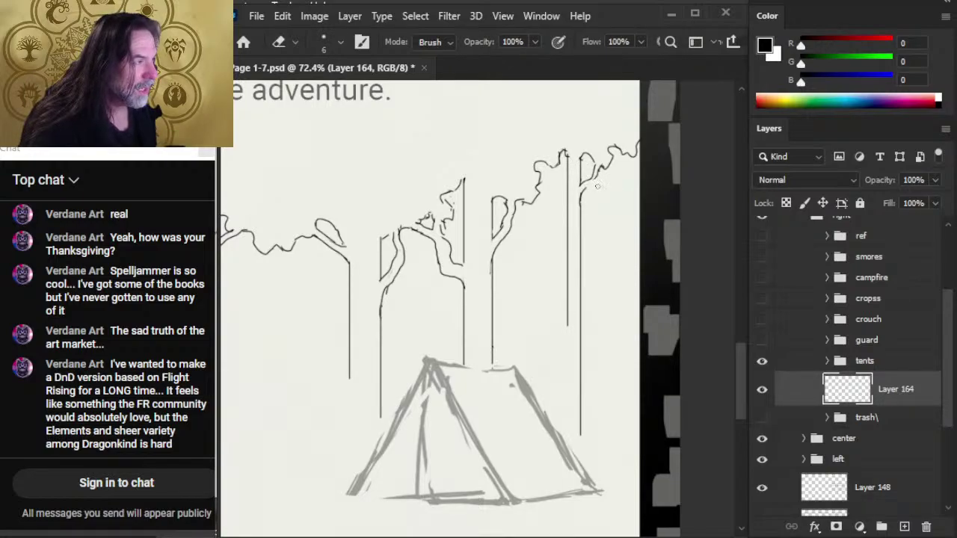
key("b")
key("e")
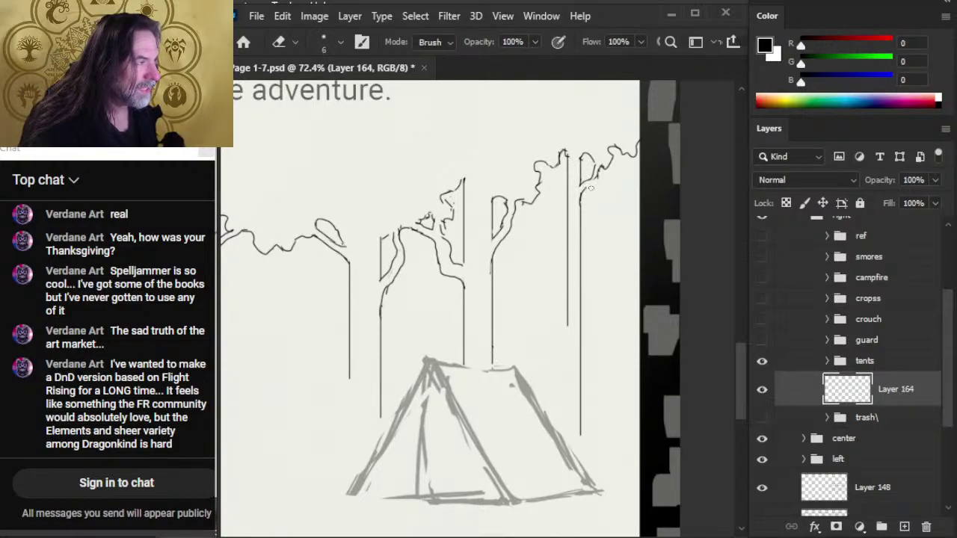
key("b")
key("e")
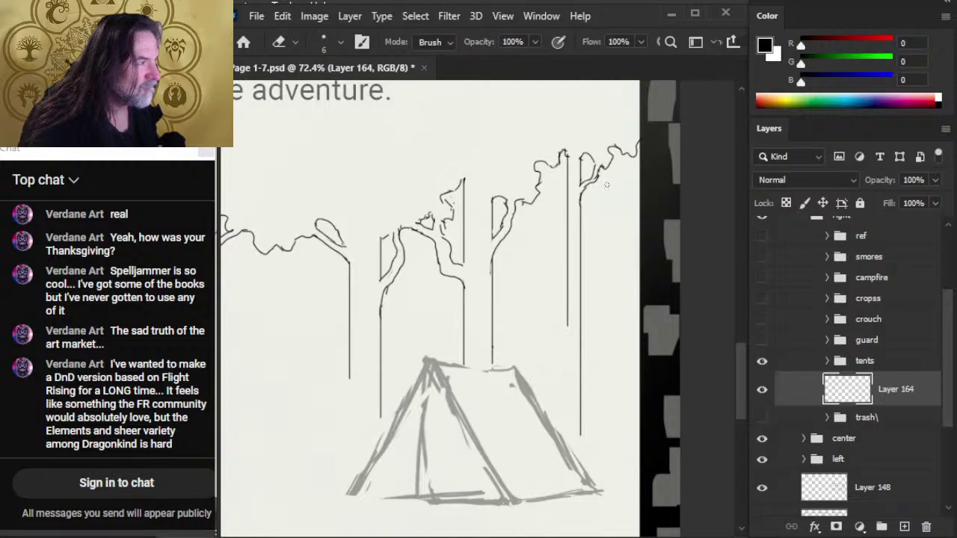
key("b")
key("e")
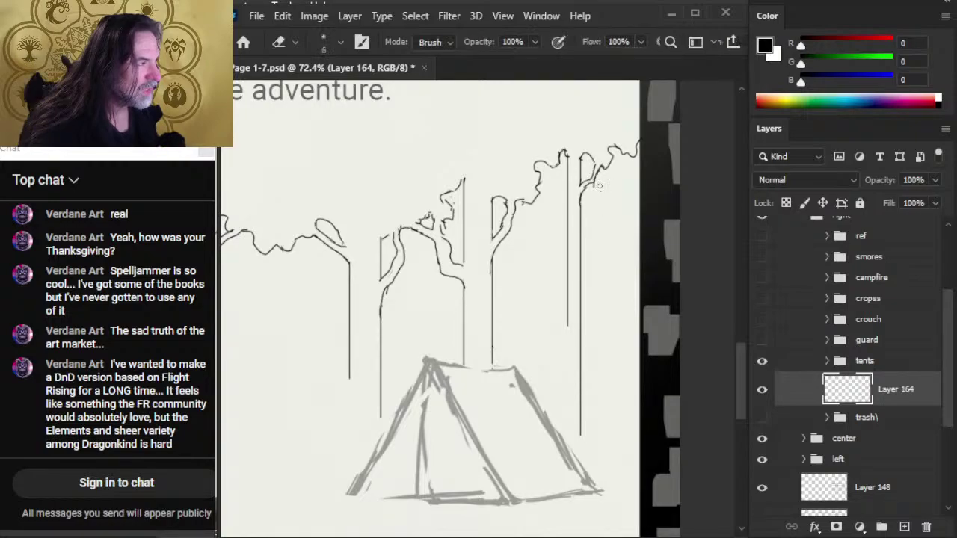
key("b")
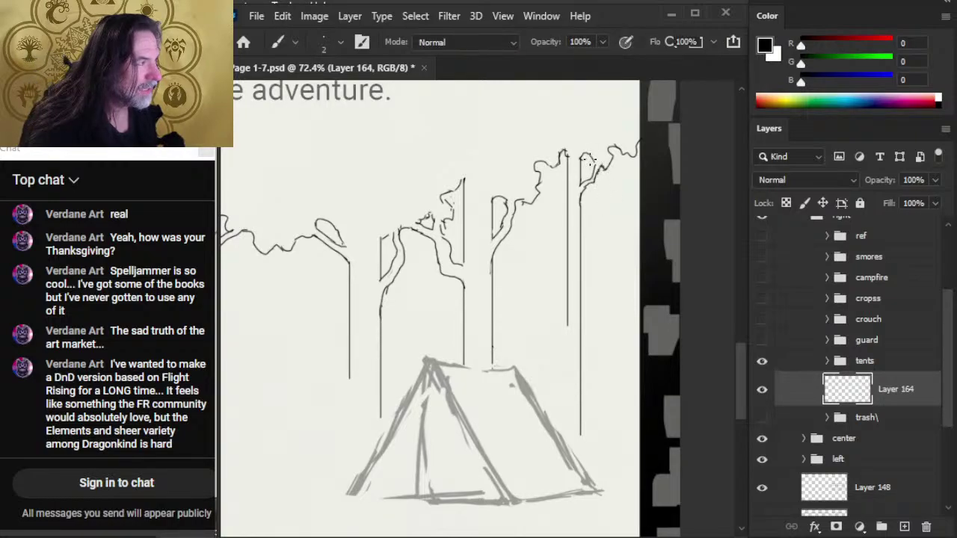
key("e")
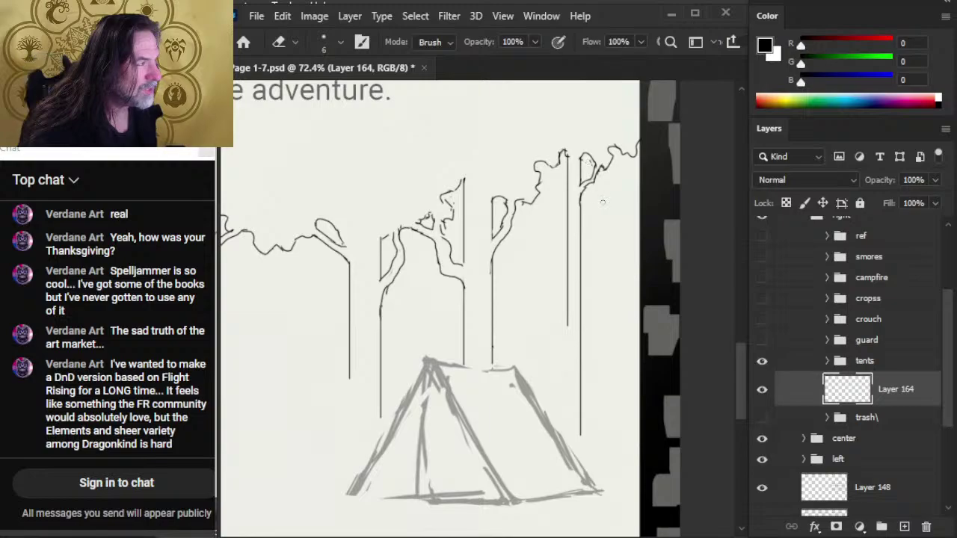
- Add a new layer above the tree line art and draw a bumpy bush outline between the two leftmost trunks, behind the tent
key("z")
left_click_drag(603, 204, 546, 209)
left_click_drag(457, 316, 406, 300)
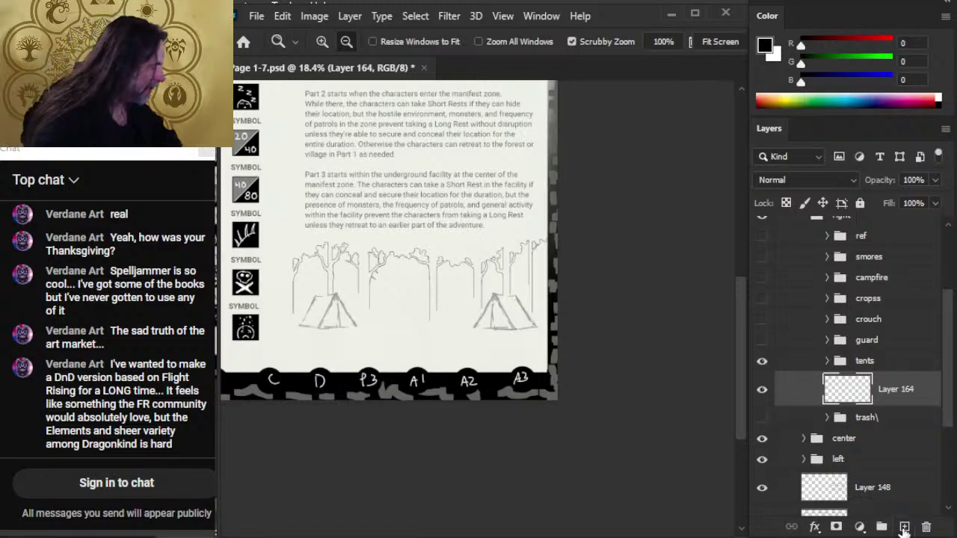
left_click(904, 528)
left_click(301, 300)
key("b")
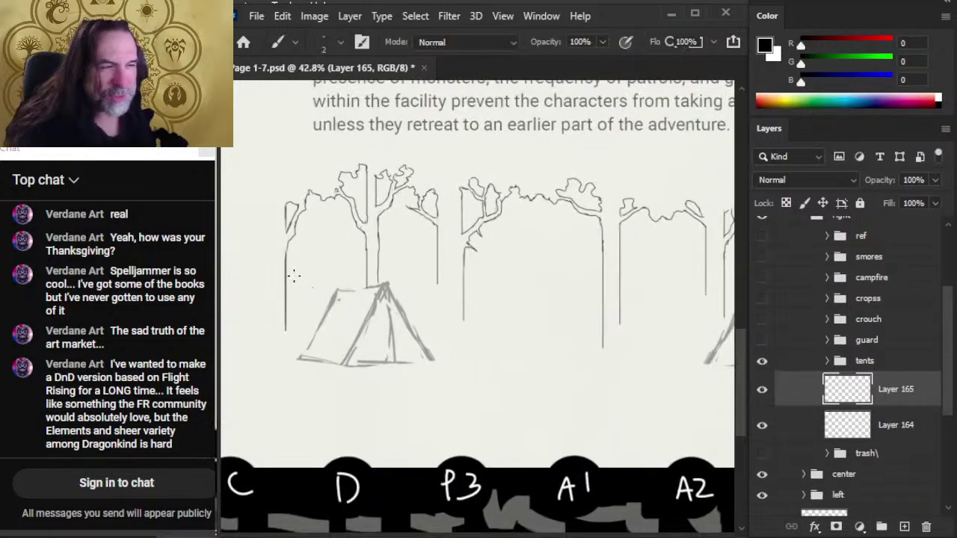
mouse_move(289, 283)
left_mouse_down()
mouse_move(307, 261)
mouse_move(333, 264)
mouse_move(340, 277)
mouse_move(369, 274)
left_mouse_up()
key("e")
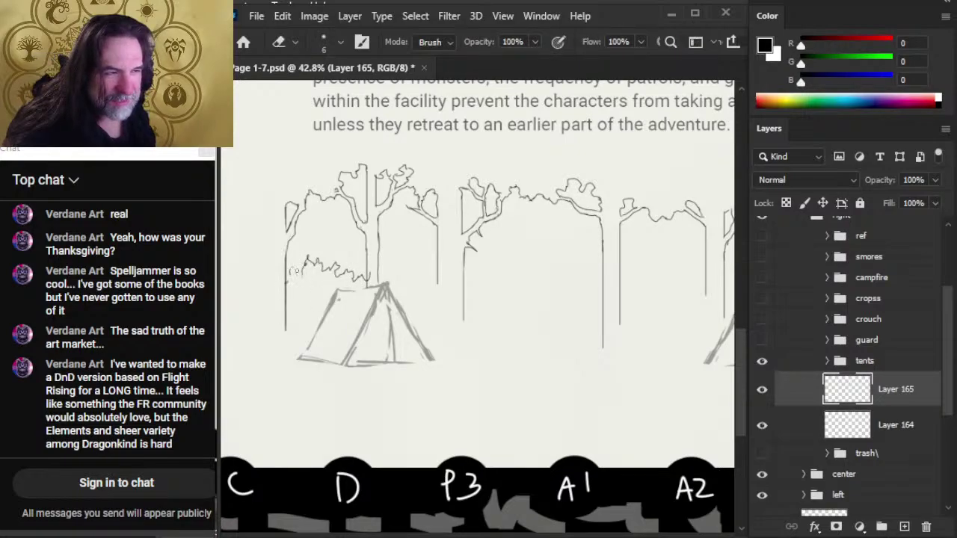
- Extend the bush outline past the leftmost trunk and clean up its end with the eraser
key("b")
left_click_drag(299, 271, 272, 273)
key("e")
key("b")
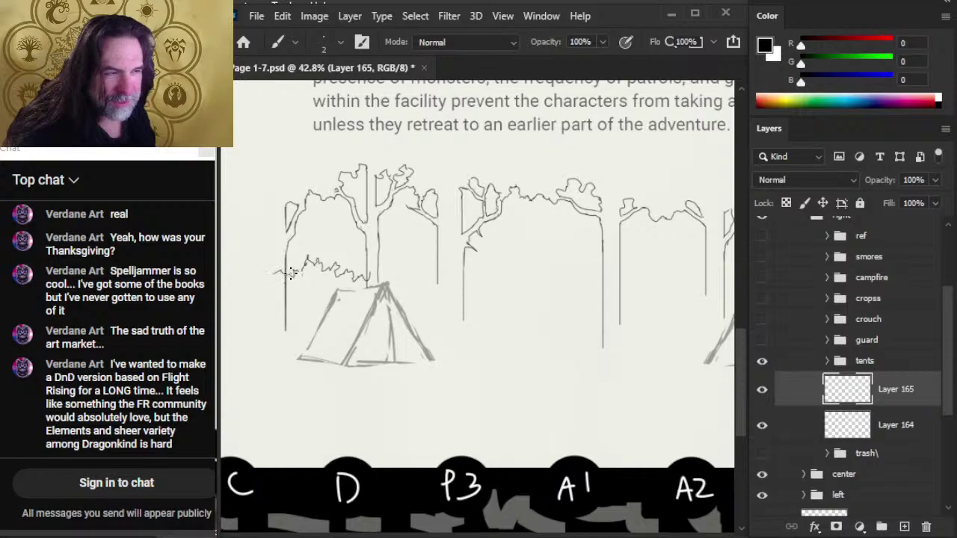
key("e")
key("b")
- Continue the bush outline from behind the tent's peak to the third trunk line and tidy it with the eraser
mouse_move(373, 277)
left_mouse_down()
mouse_move(417, 258)
mouse_move(437, 279)
left_mouse_up()
key("e")
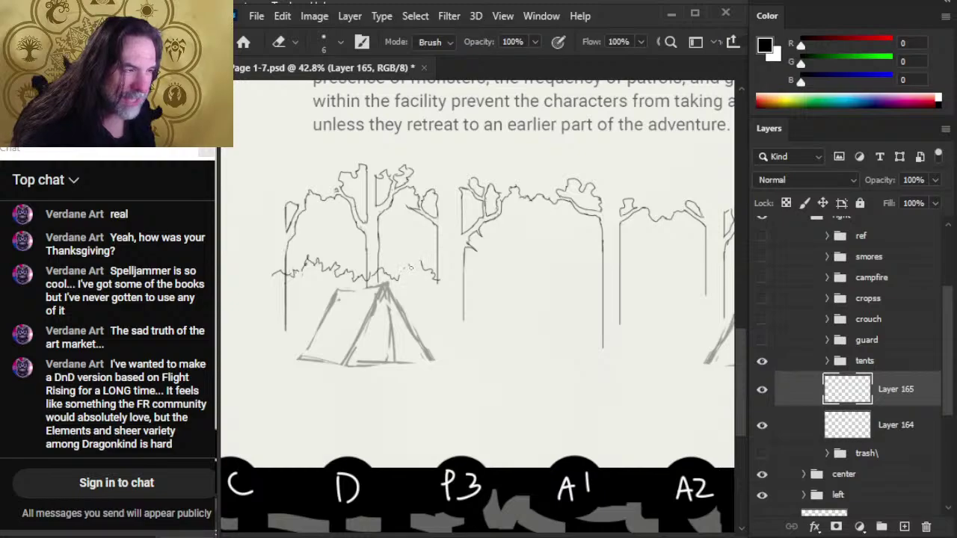
key("b")
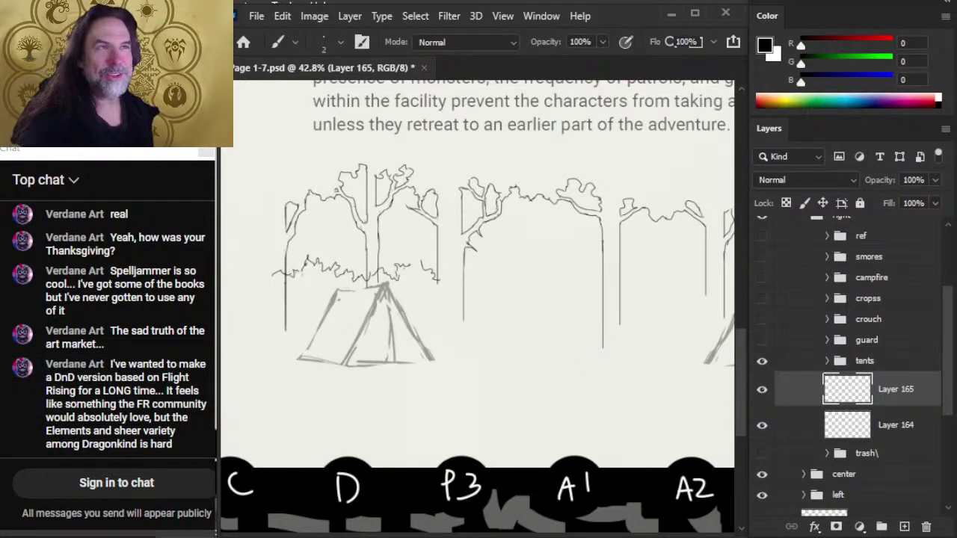
- Open Act 1 Region 2 Optional 1 - Up a Tree.psd from the Crystals of Mabar folder's ART > ACT 1 > ACT 1 Region 2 subfolder
left_click(252, 24)
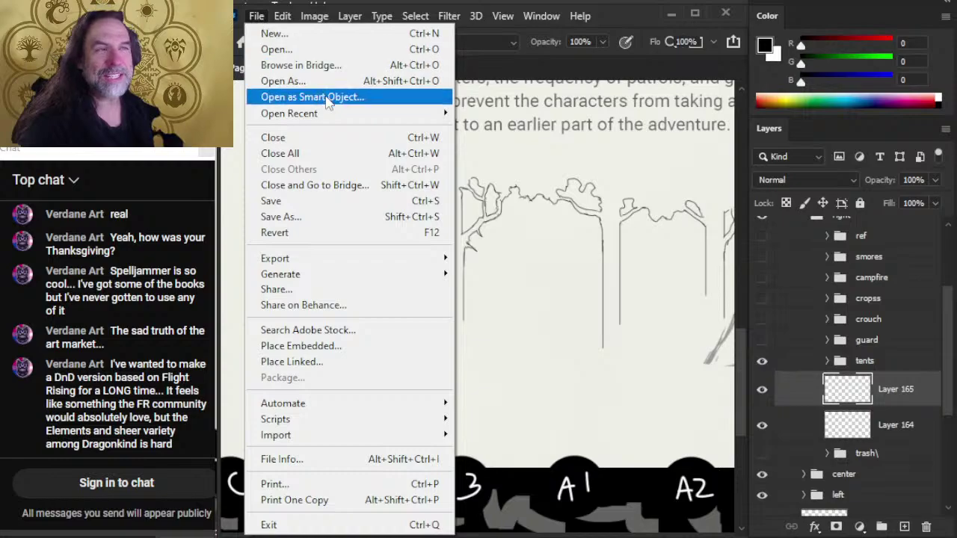
left_click(323, 49)
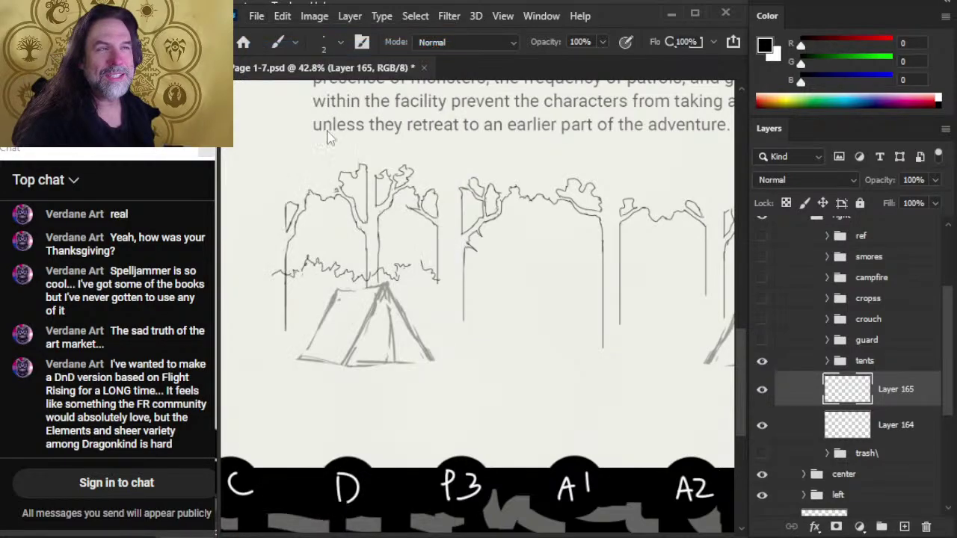
scroll(302, 156, "up", 2)
scroll(303, 155, "up", 6)
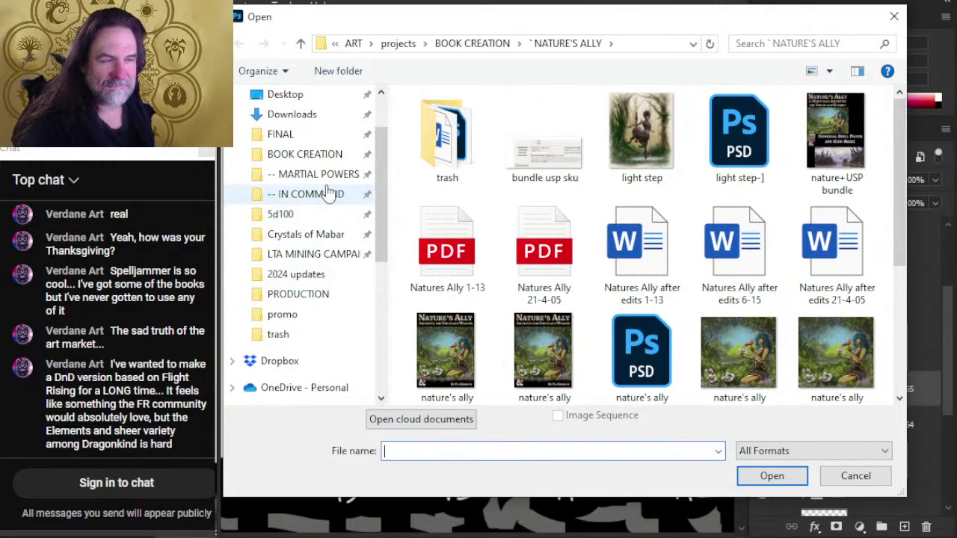
left_click(338, 235)
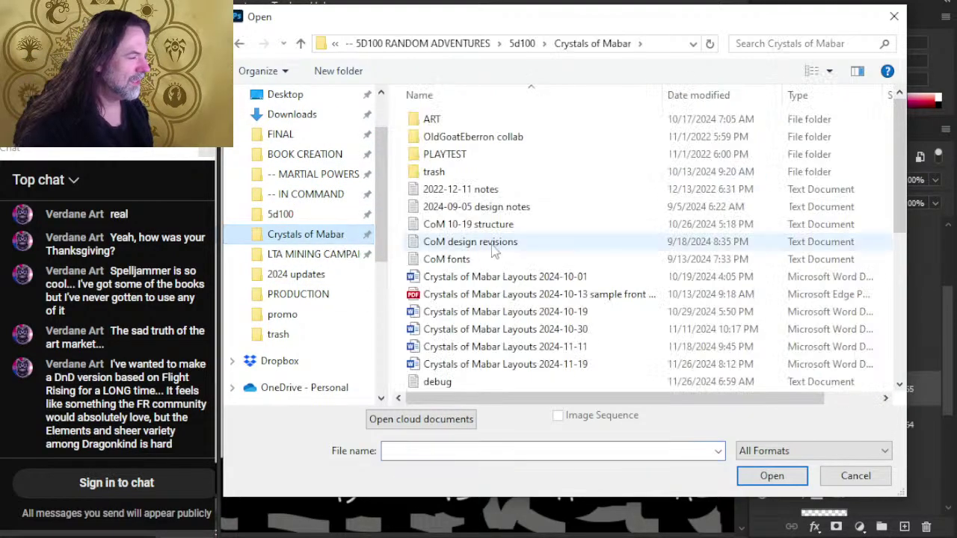
double_click(414, 119)
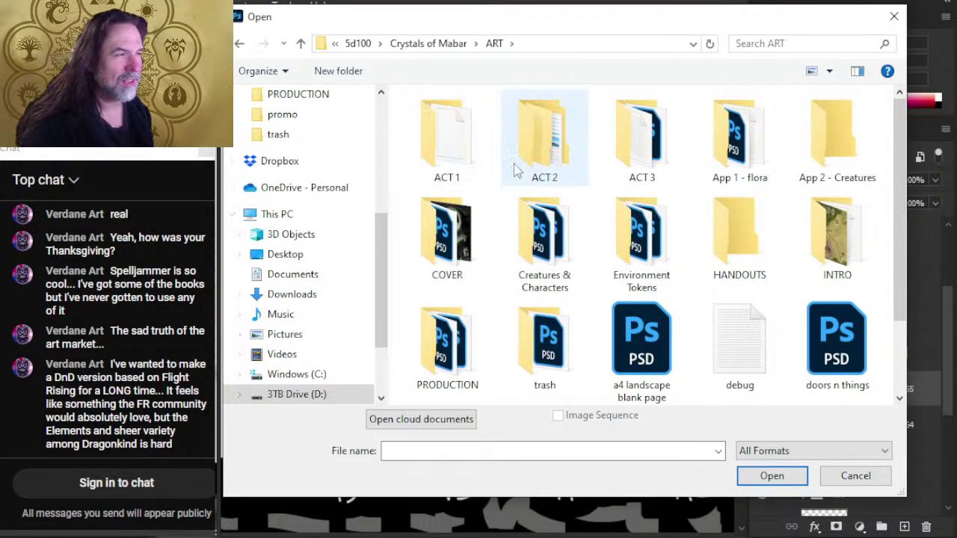
double_click(465, 145)
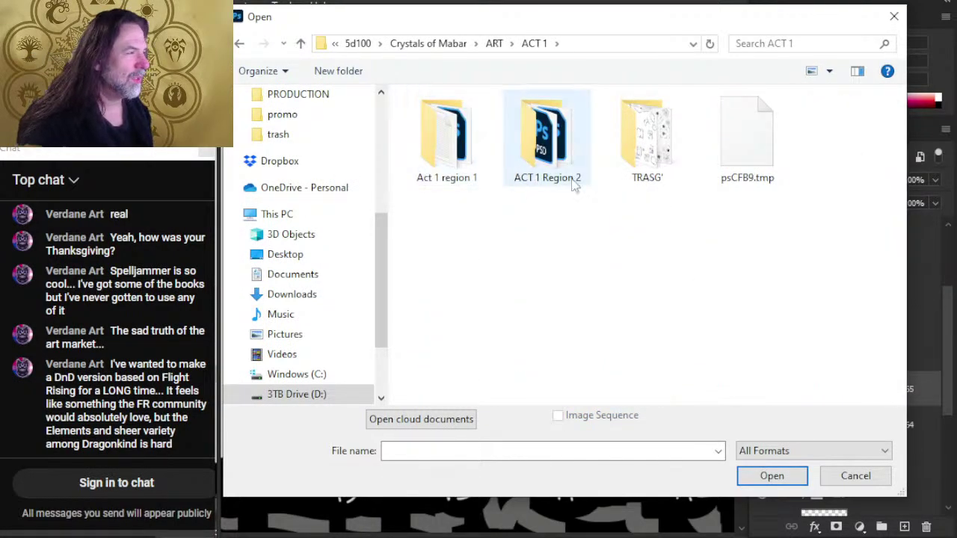
double_click(552, 150)
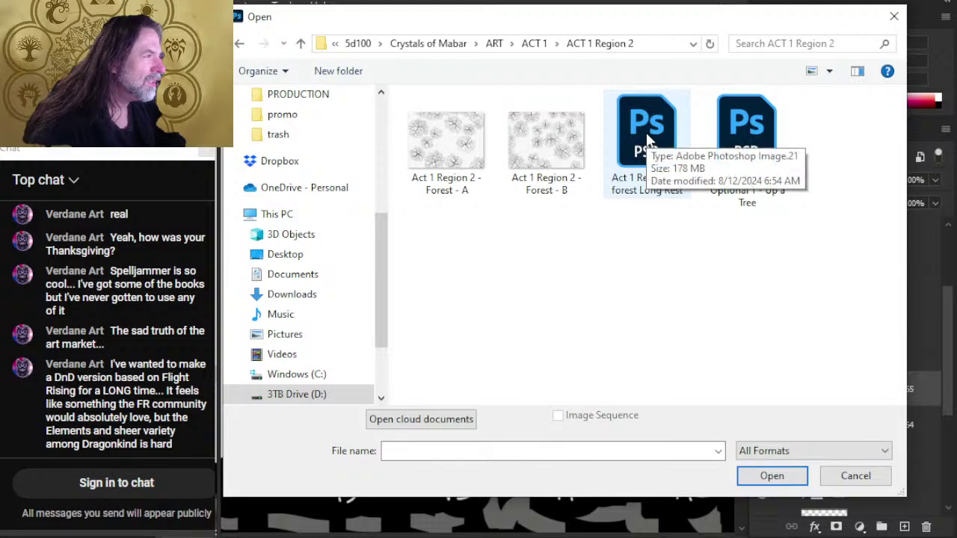
double_click(765, 127)
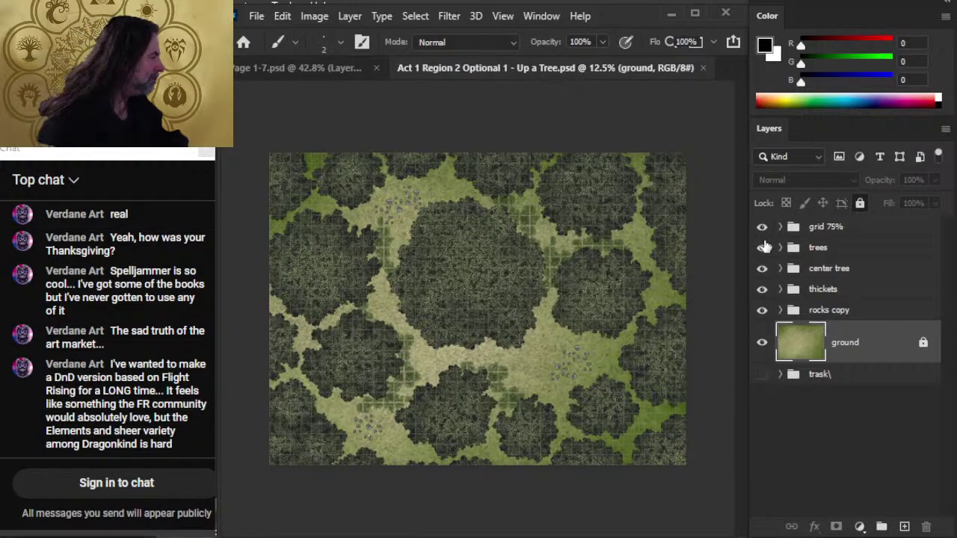
- Hide the trees, center tree, thickets and rocks copy groups to inspect the map's ground layer alone
left_click_drag(761, 247, 761, 293)
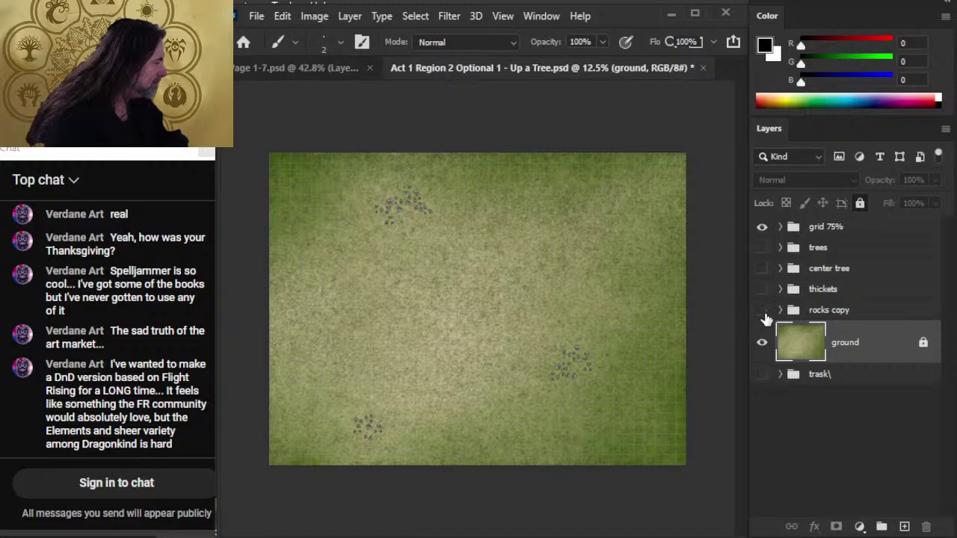
left_click(762, 344)
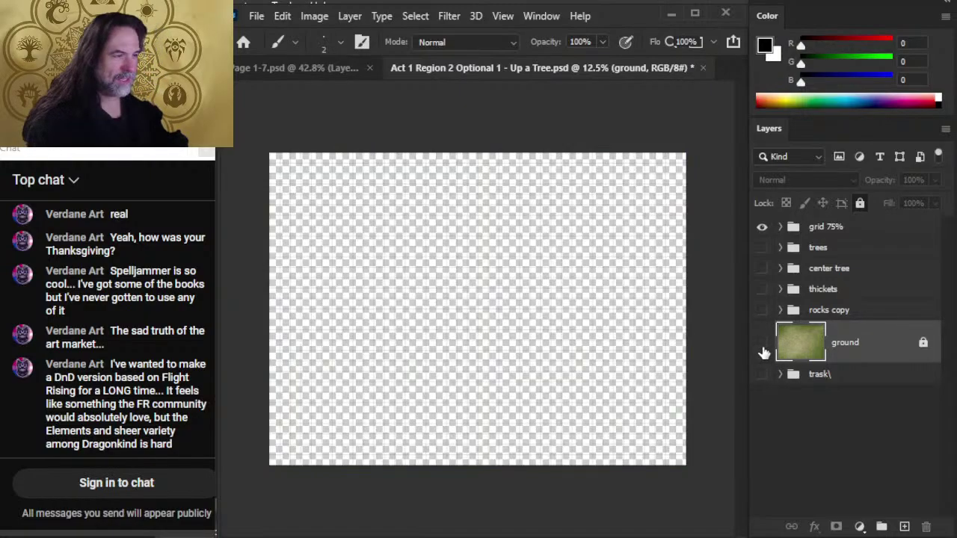
left_click(762, 344)
key("alt+space")
left_click_drag(404, 314, 414, 288)
left_click_drag(480, 319, 487, 320)
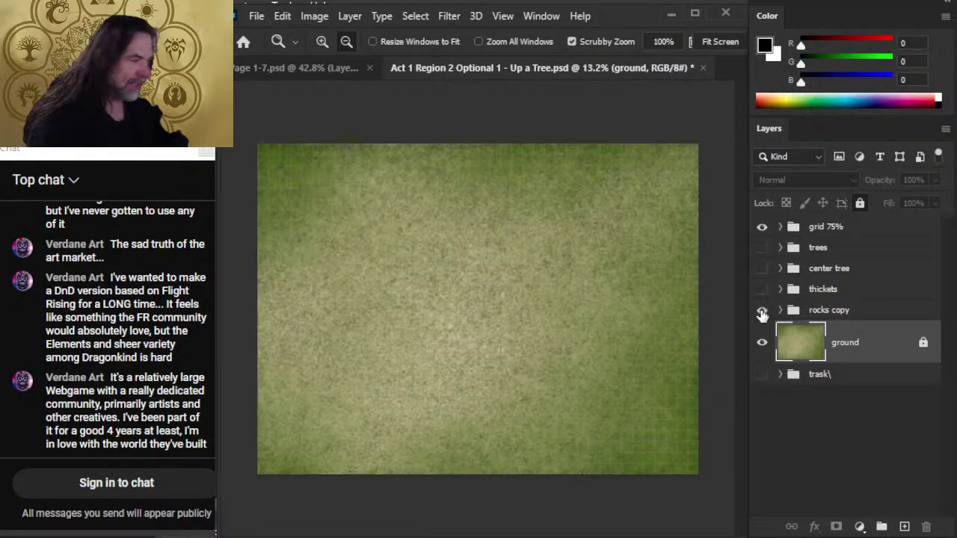
- Show the rocks copy group and examine the lower-right rock cluster up close, with the ground and rocks switched off and on
left_click(762, 310)
left_click_drag(603, 391, 662, 406)
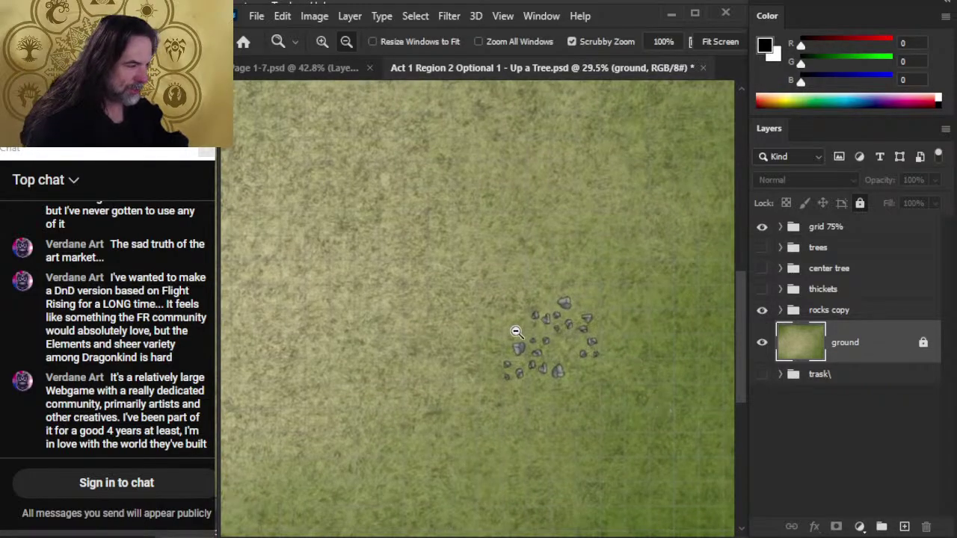
left_click_drag(517, 332, 466, 306)
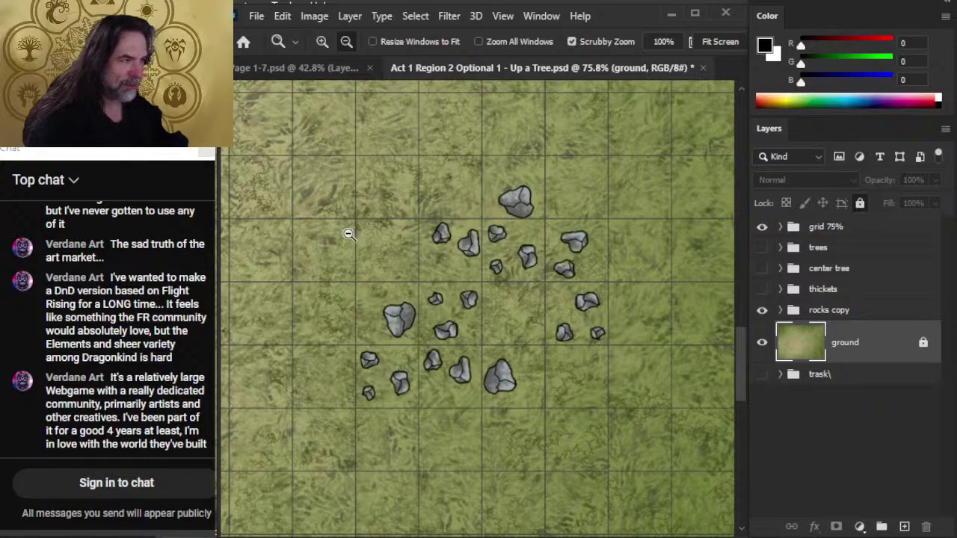
left_click(762, 343)
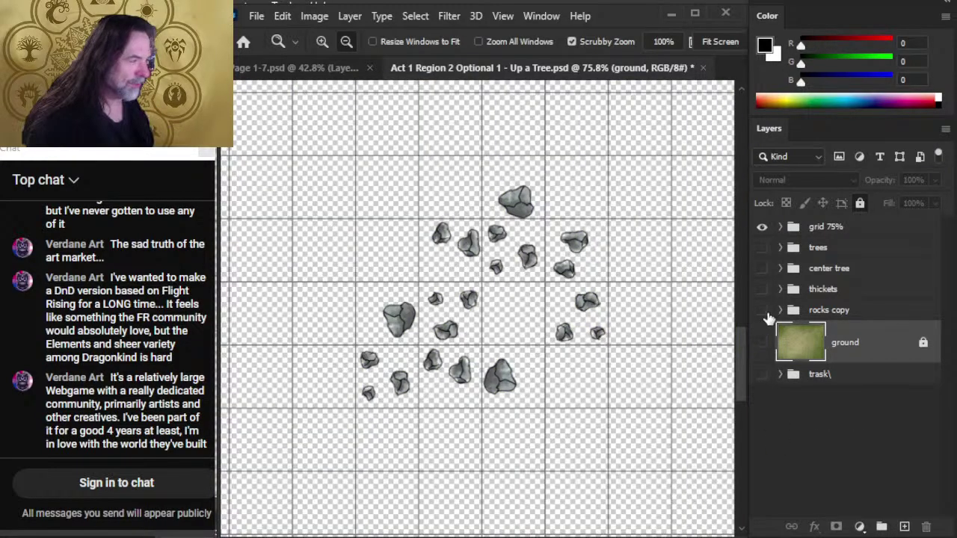
left_click(763, 311)
left_click(762, 343)
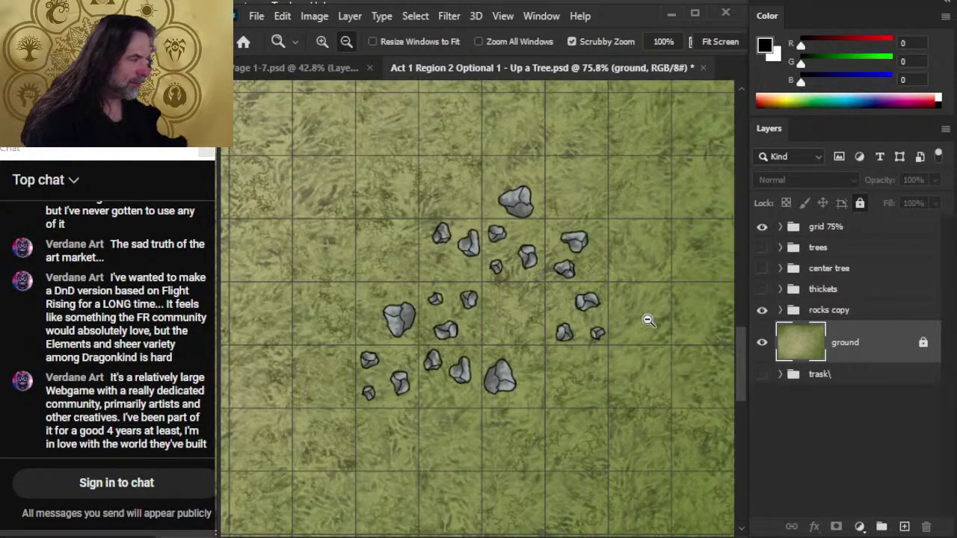
left_click(762, 311)
left_click(763, 311)
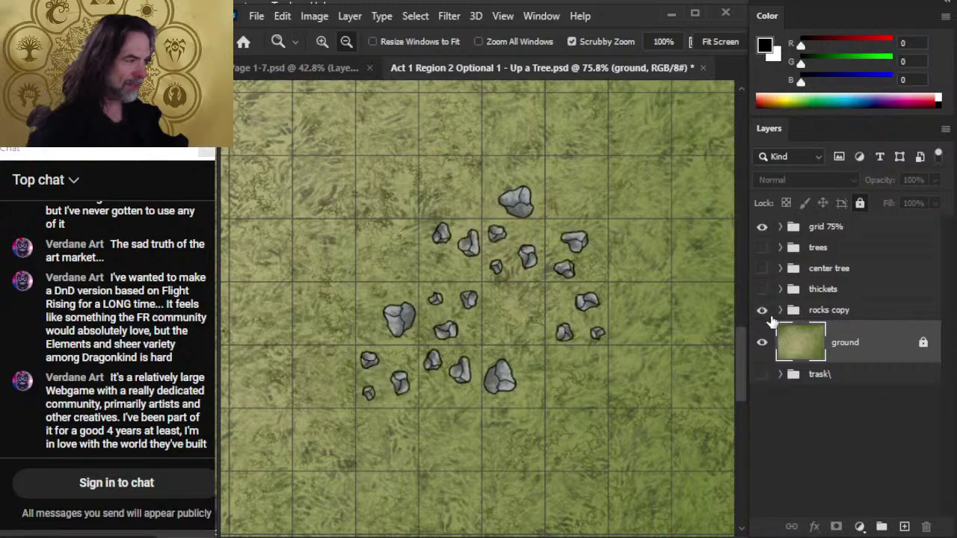
- Expand the rocks copy group, check which rocks the lower right group holds by toggling its visibility, and expand it
left_click(780, 310)
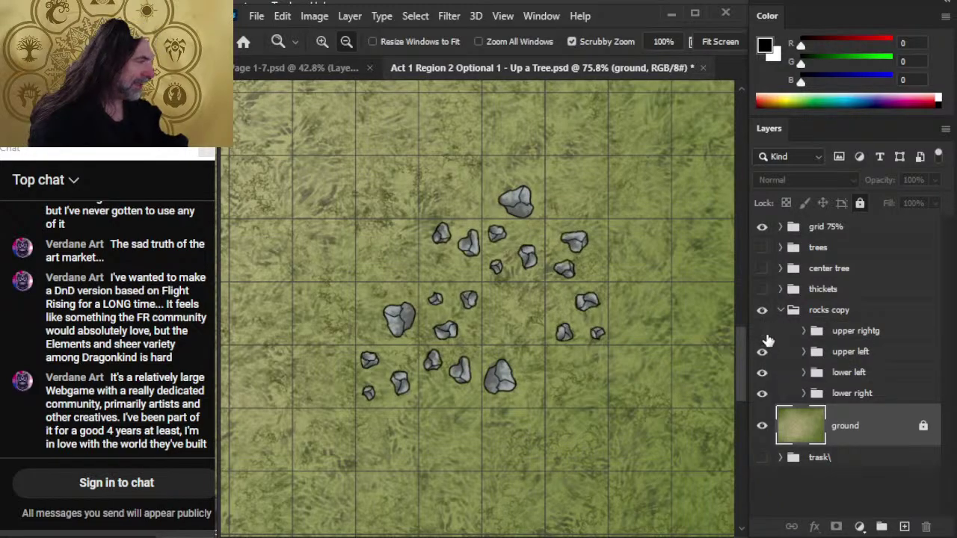
left_click(761, 395)
left_click(762, 395)
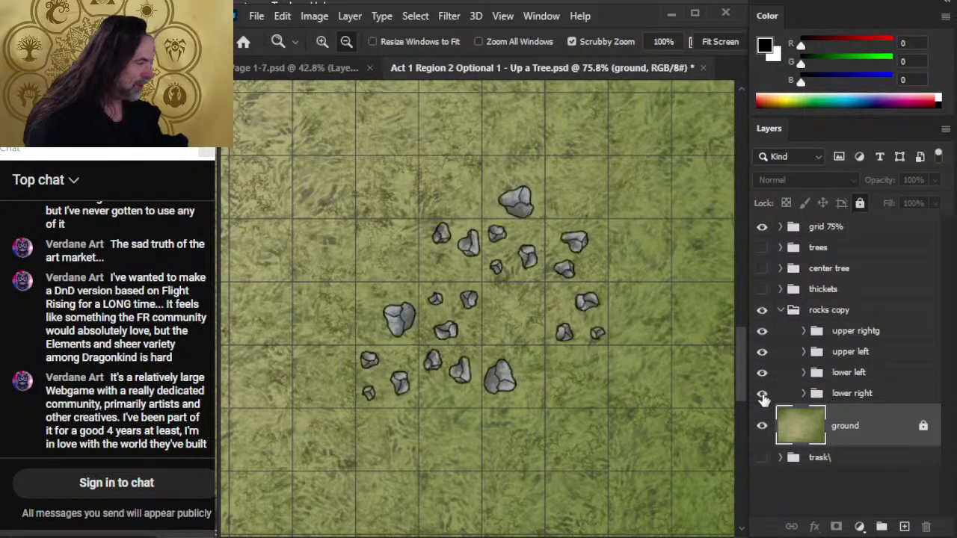
left_click(762, 395)
left_click(762, 395)
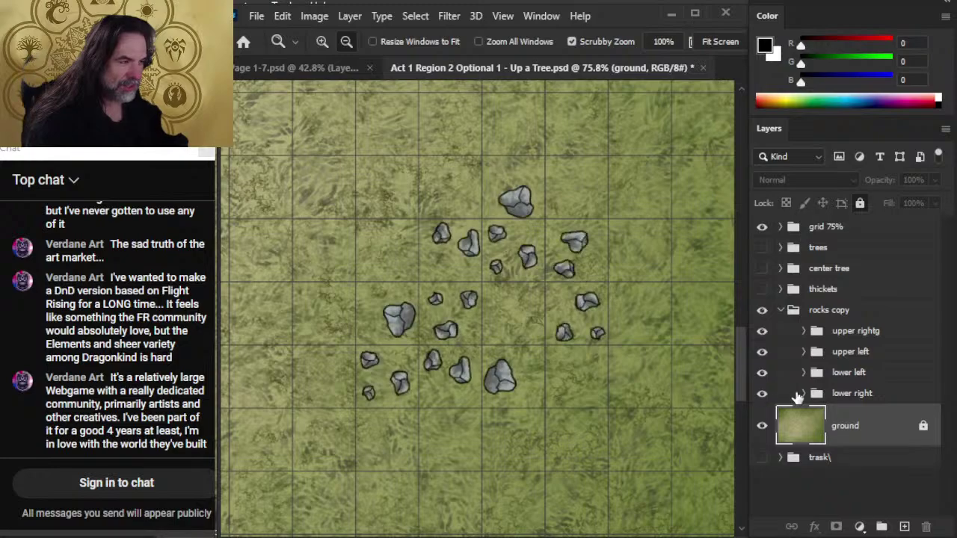
left_click(804, 394)
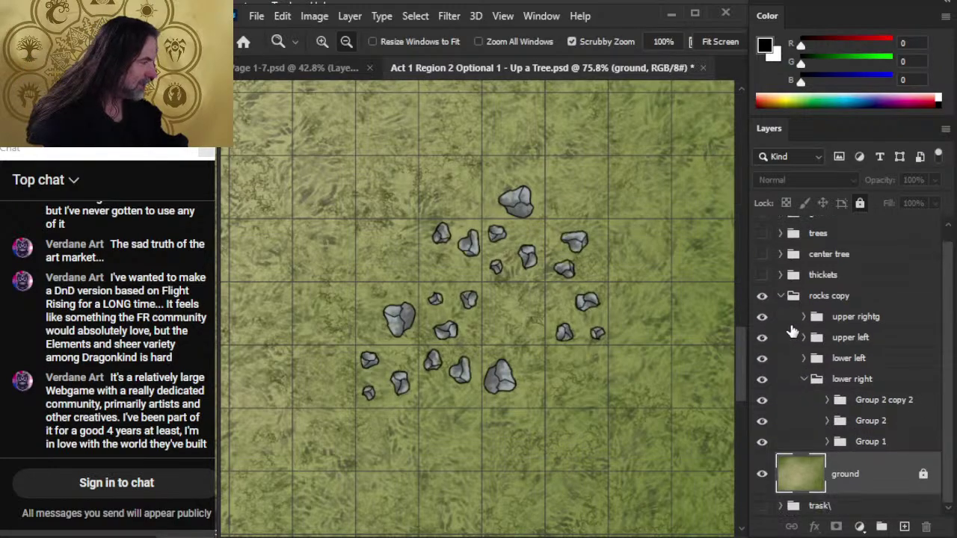
- Toggle the visibility of Group 2 copy 2, Group 2 and Group 1 to see which rocks each contains
left_click(760, 407)
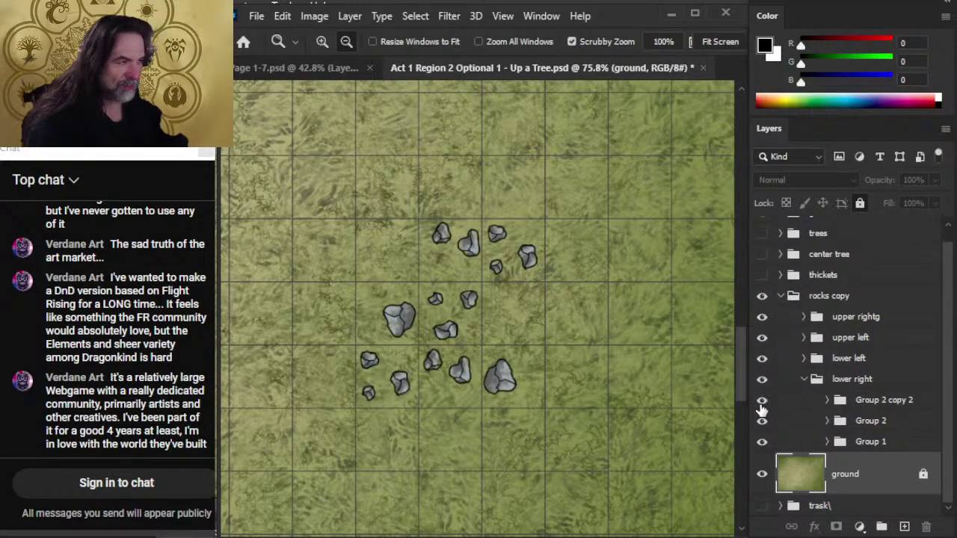
left_click(761, 406)
left_click(762, 421)
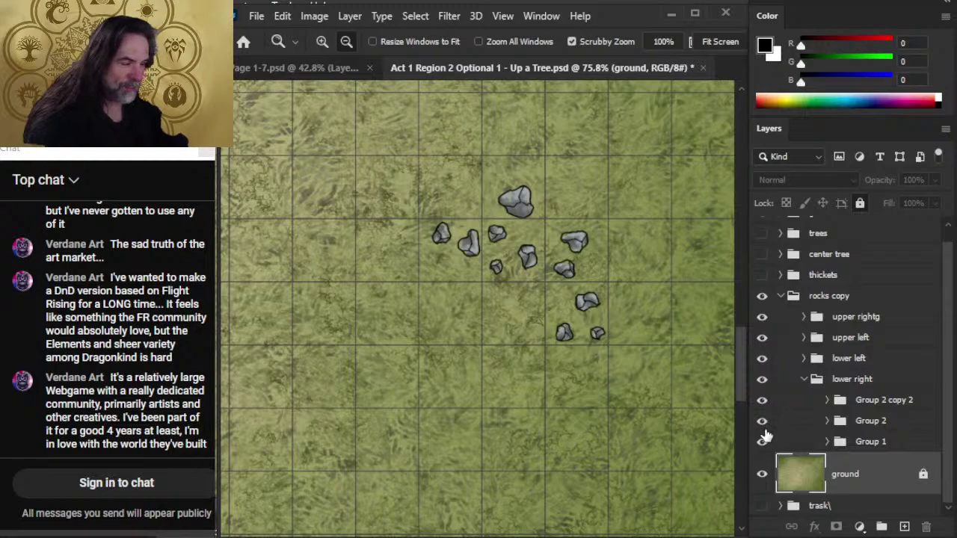
left_click(763, 440)
left_click(761, 443)
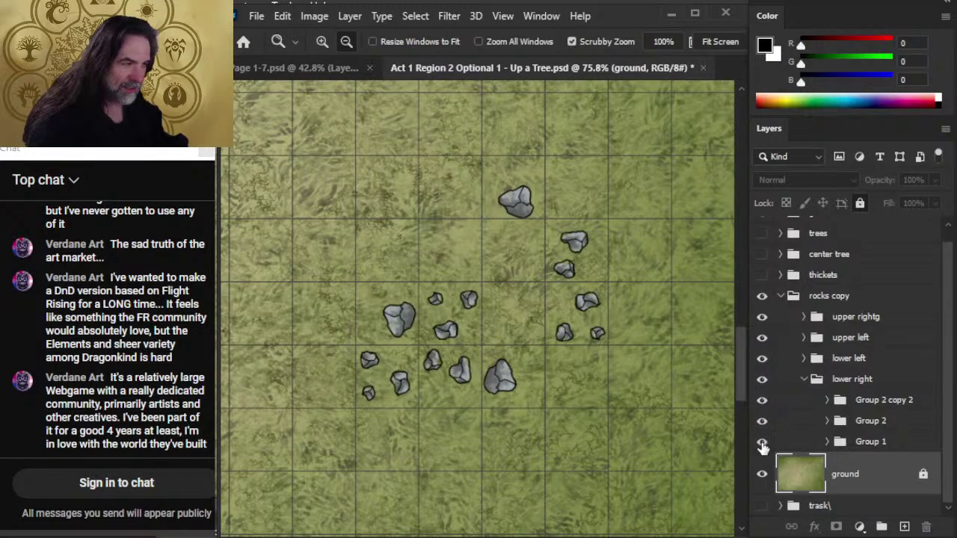
left_click(762, 443)
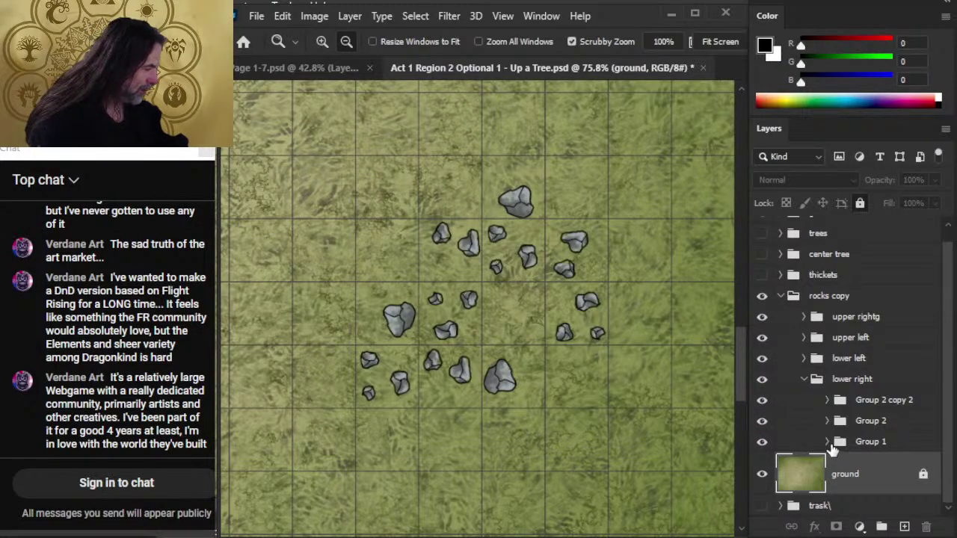
- Expand Group 1 and toggle its sparse layer and the layer below it to see which rocks each holds
left_click(827, 442)
scroll(808, 393, "down", 3)
left_click(761, 389)
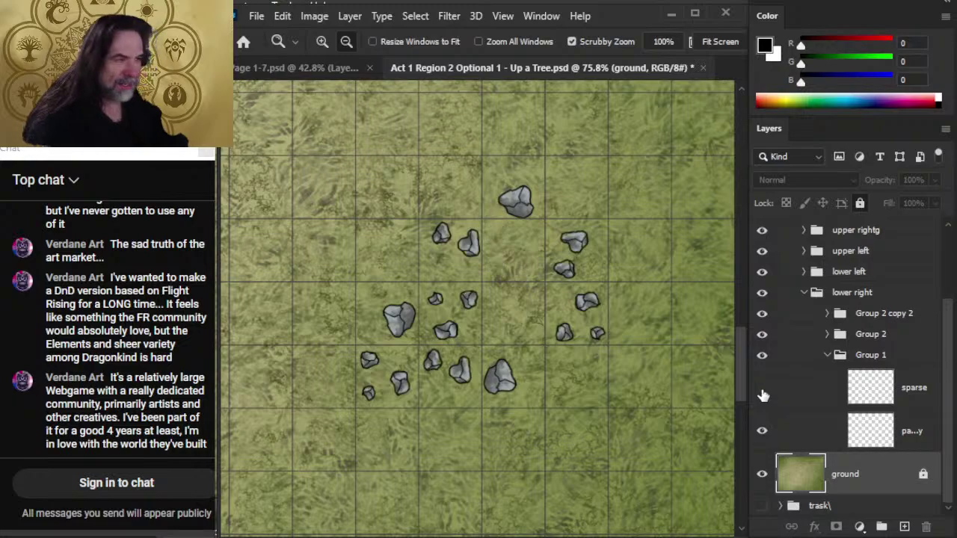
left_click(762, 389)
left_click(763, 431)
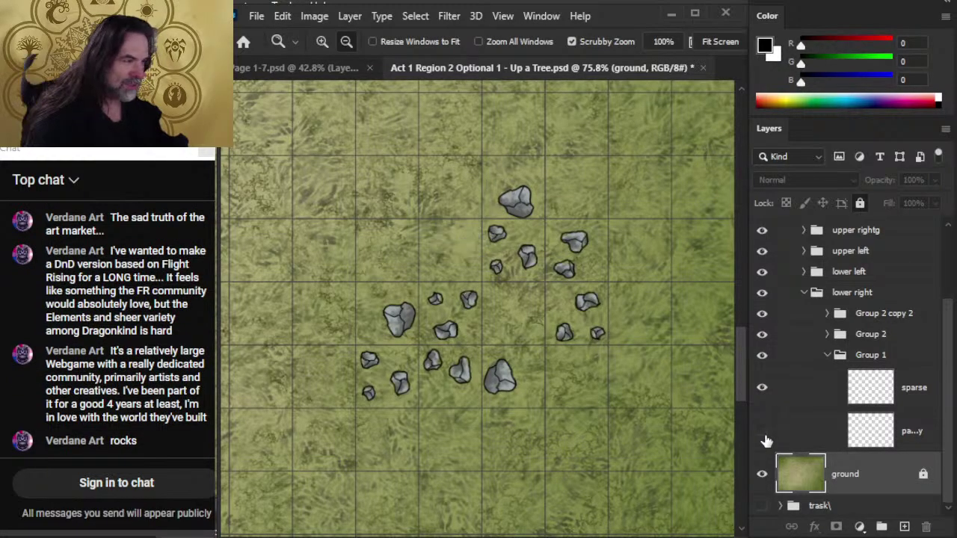
left_click(763, 437)
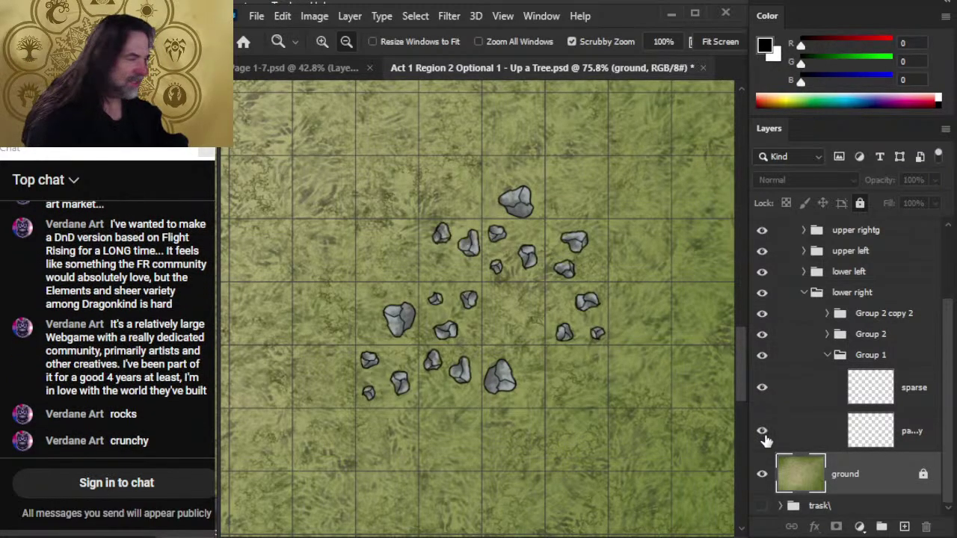
- Recheck the rocks in Group 2 and Group 2 copy 2 by toggling their visibility, and expand Group 2 copy 2
left_click(764, 338)
left_click(763, 336)
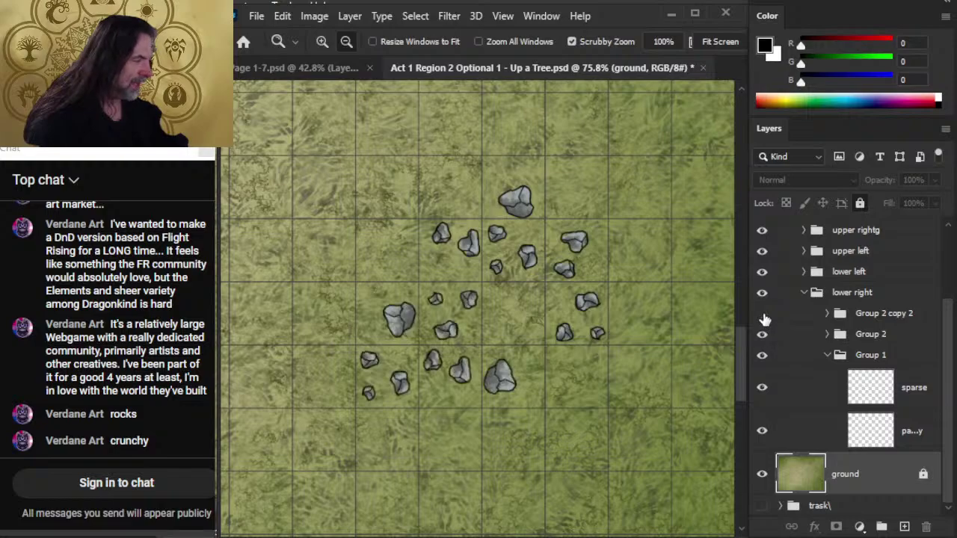
left_click(762, 313)
left_click(761, 314)
left_click(827, 314)
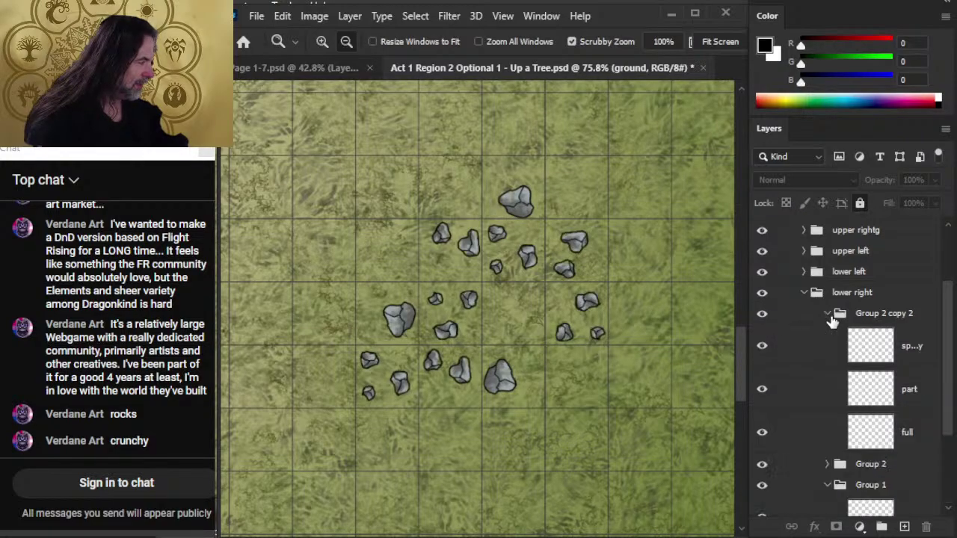
- Toggle the part layer of Group 2 copy 2 and the lowest layer of Group 1 to check which rocks each holds
left_click(761, 389)
left_click(762, 388)
scroll(797, 393, "down", 4)
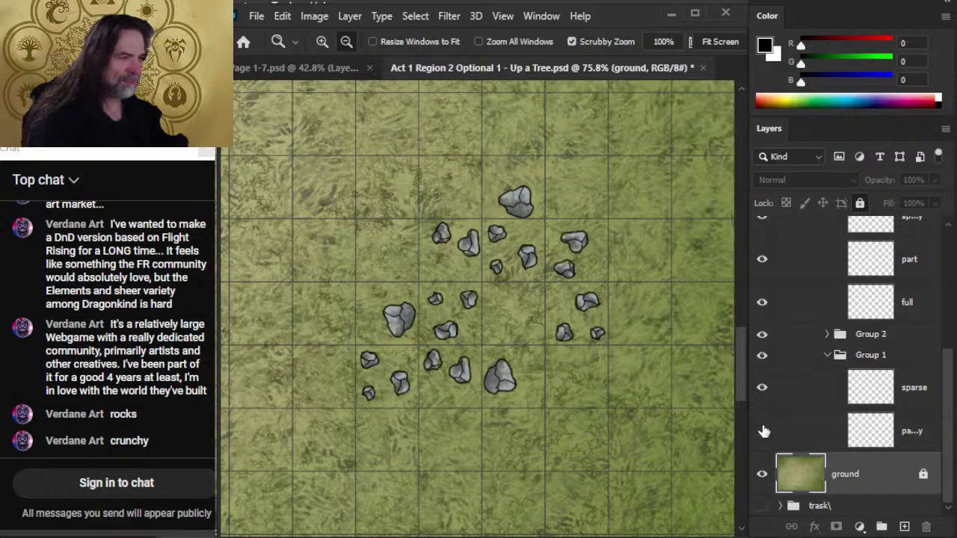
left_click(762, 431)
left_click(762, 432)
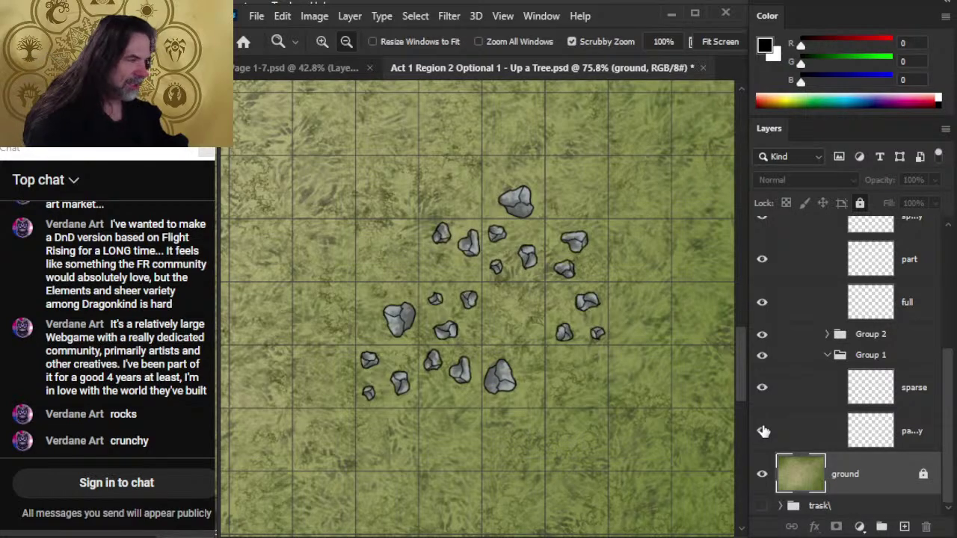
left_click(762, 259)
left_click(762, 259)
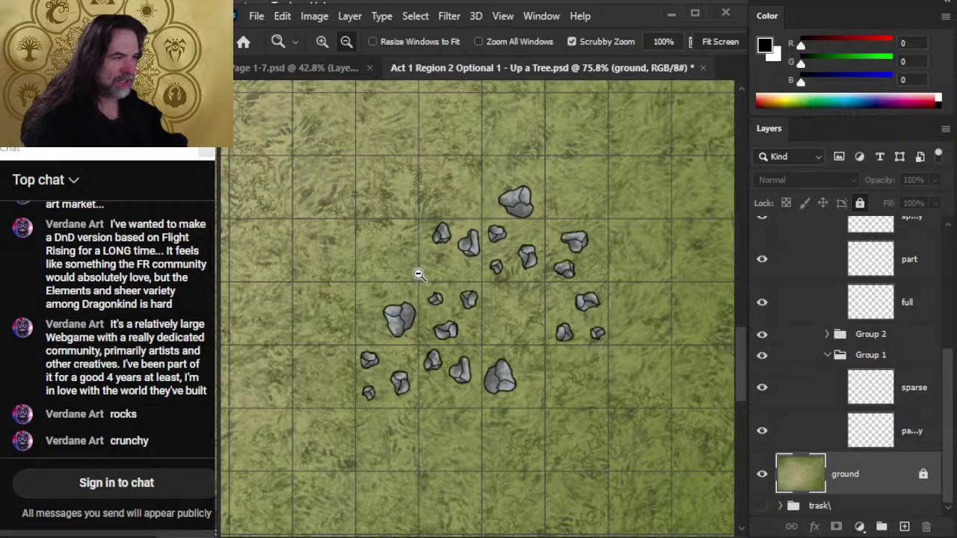
- Recheck the rocks on Group 1's sparse layer and the layer below it by toggling each one's visibility
left_click(762, 388)
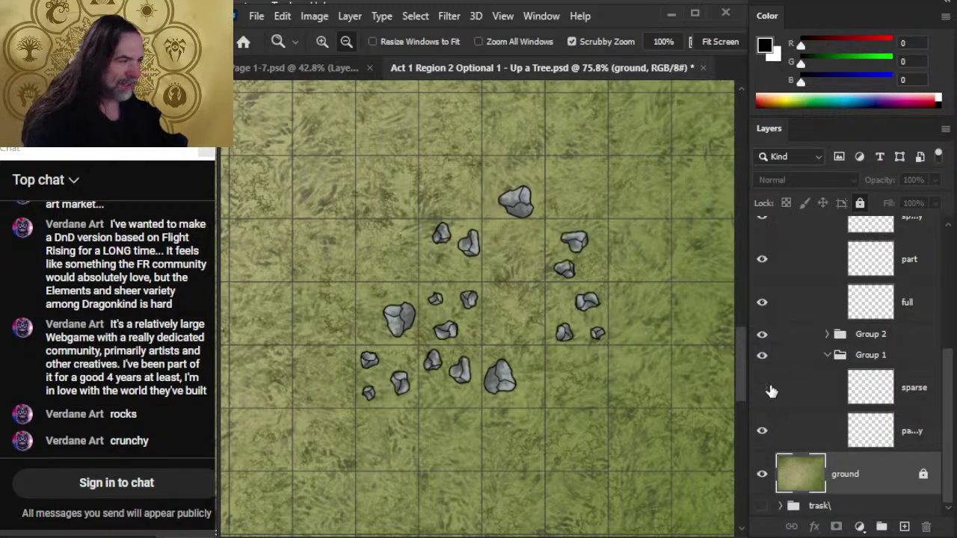
left_click(762, 387)
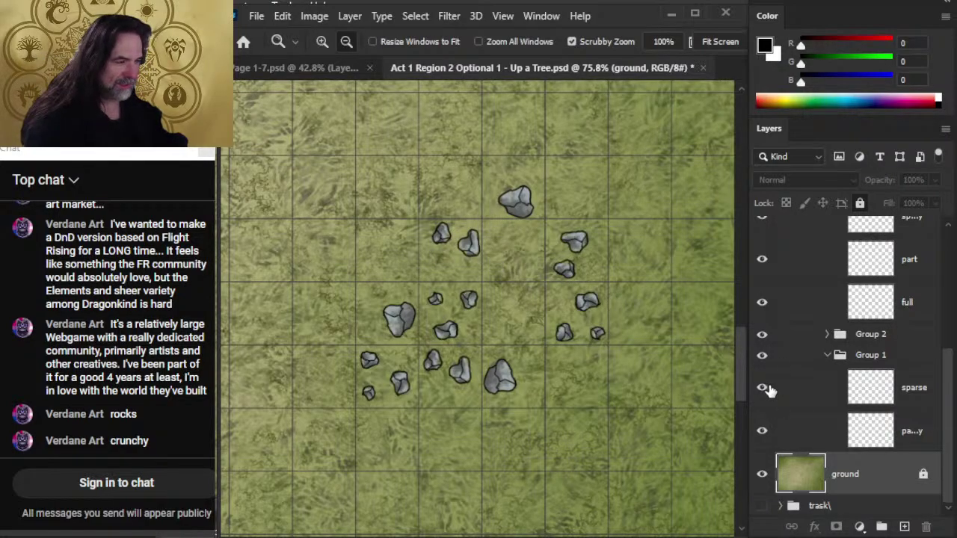
left_click(762, 388)
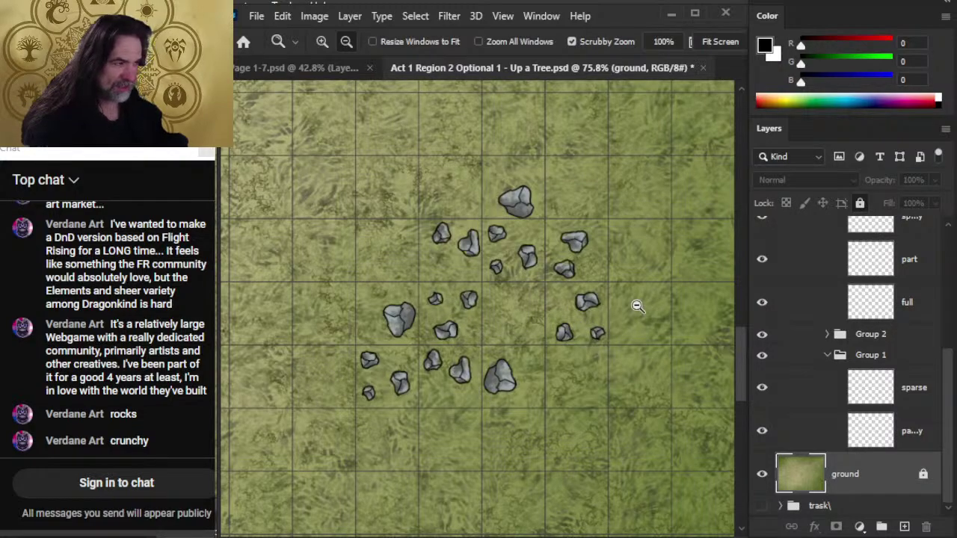
scroll(557, 359, "down", 3)
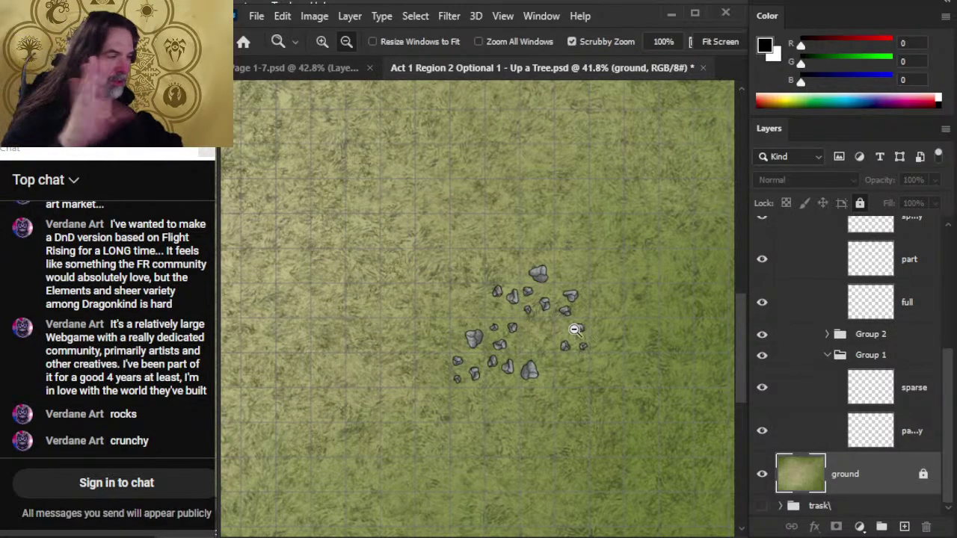
left_click(761, 388)
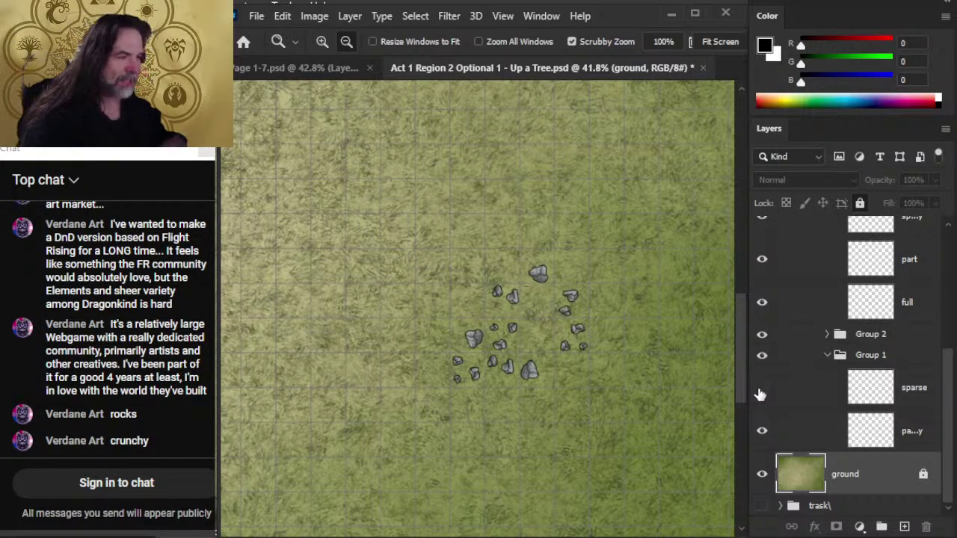
left_click(761, 388)
left_click(762, 430)
left_click(763, 431)
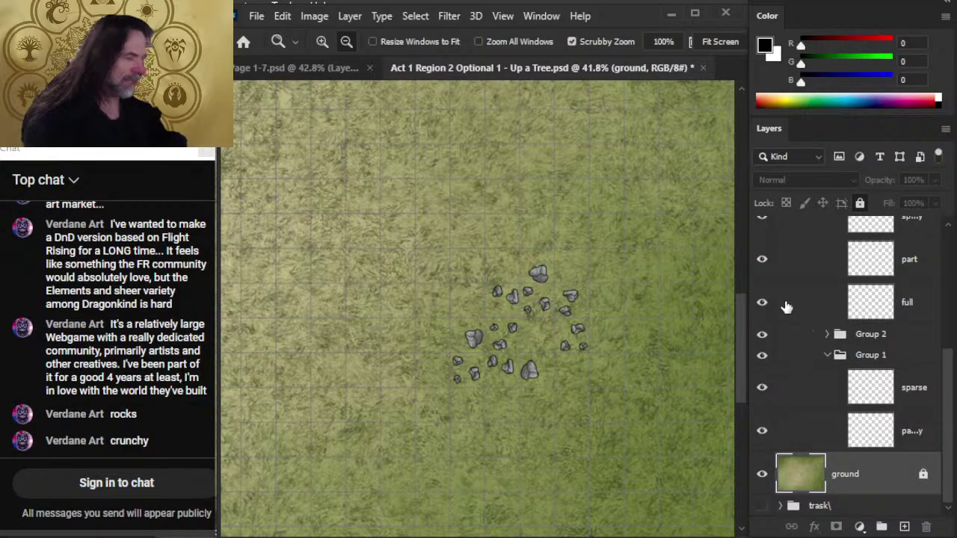
- Inspect the rock cluster in another area of the map, and collapse Group 1 in the lower right group
left_click_drag(603, 262, 678, 290)
left_click_drag(595, 320, 457, 251)
left_click_drag(377, 186, 511, 239)
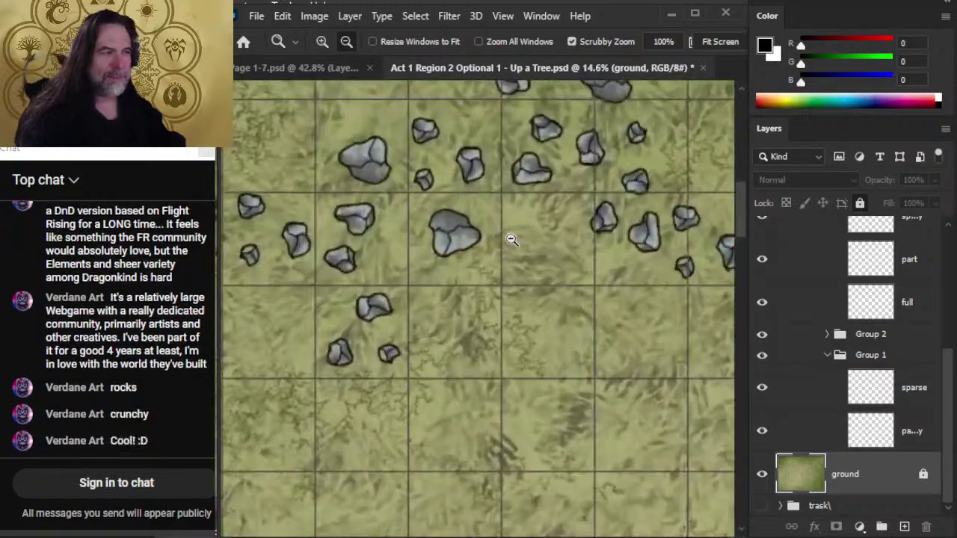
left_click(551, 258, "alt")
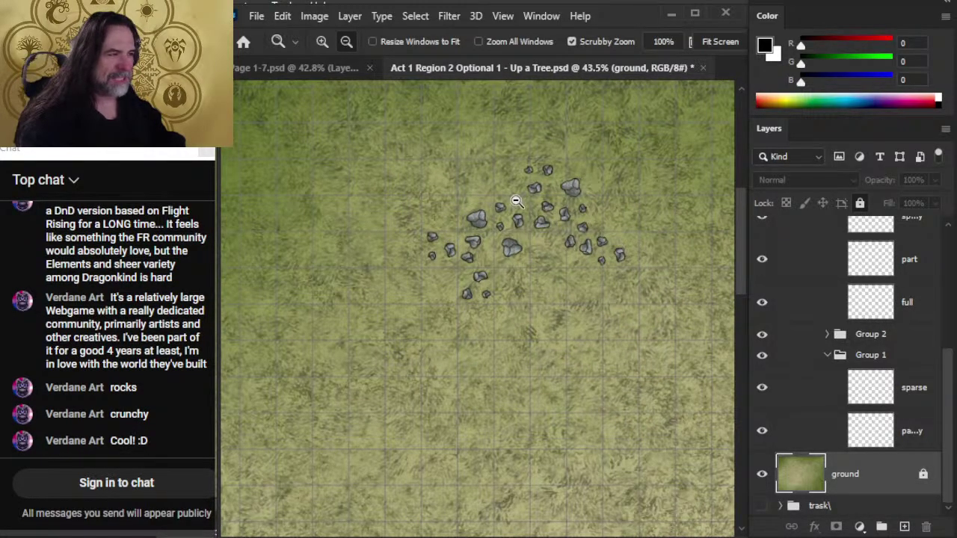
left_click(831, 355)
left_click(828, 356)
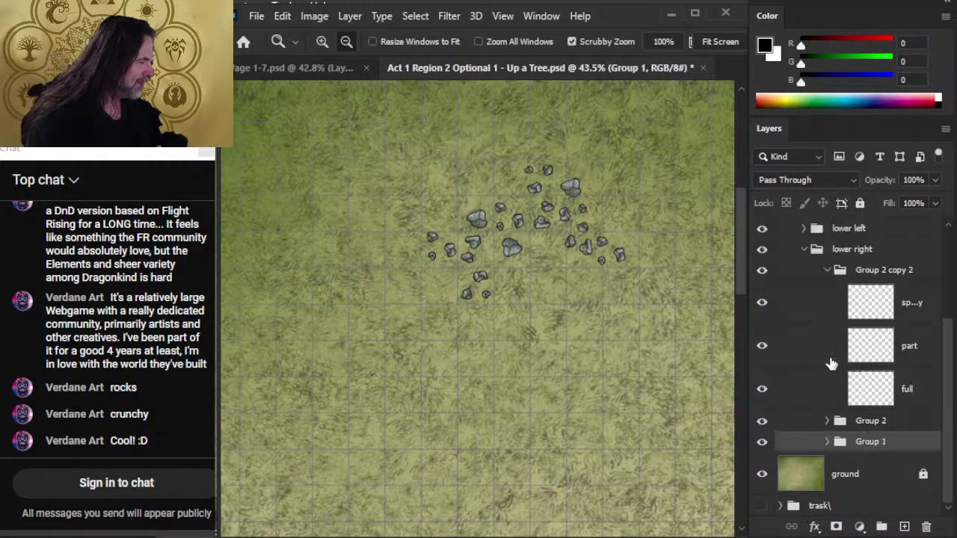
- Collapse the Group 2 copy 2, lower right and rocks copy layer groups, and make the thickets group visible
scroll(832, 359, "up", 1)
left_click(826, 314)
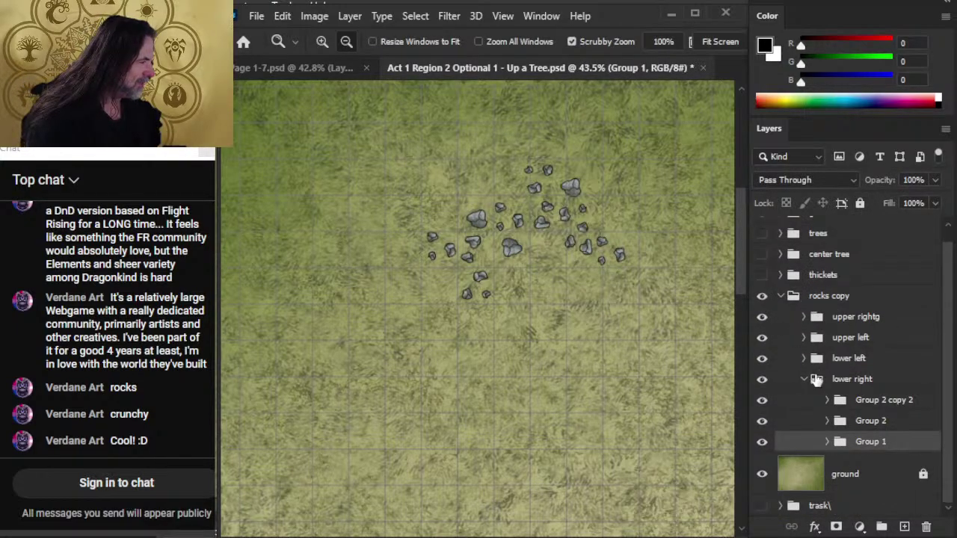
left_click(804, 380)
left_click(780, 313)
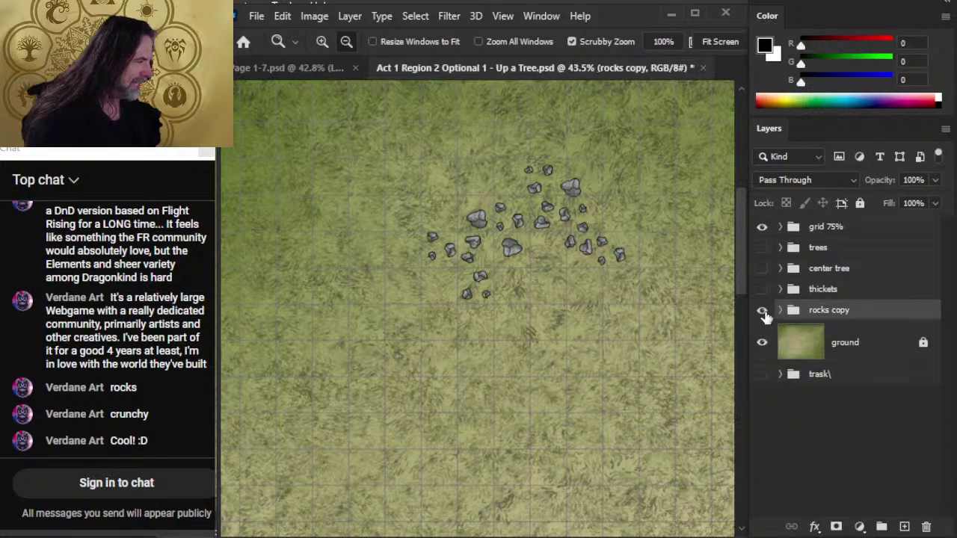
left_click(762, 290)
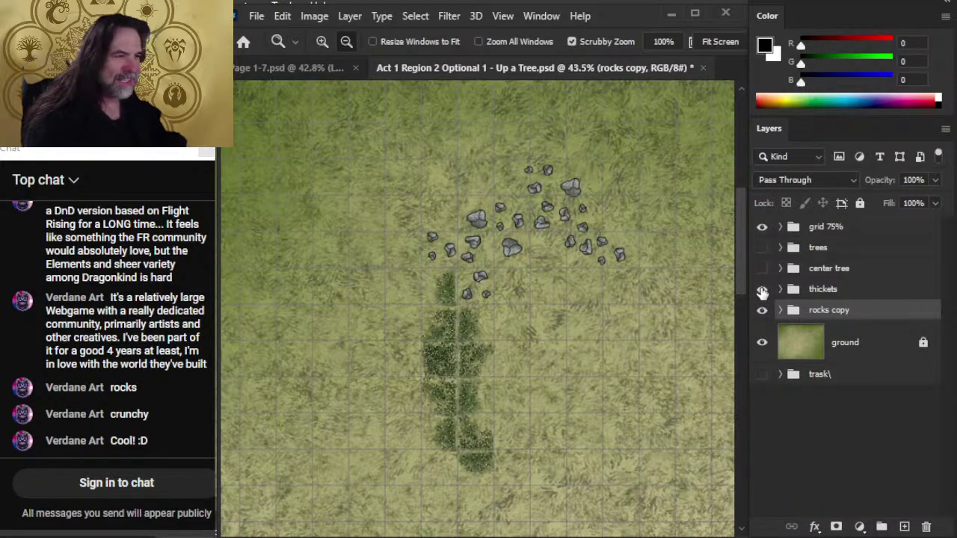
- Examine the thickets and rock clusters across the map, both close up and in full view
scroll(483, 370, "up", 4)
scroll(509, 405, "down", 2)
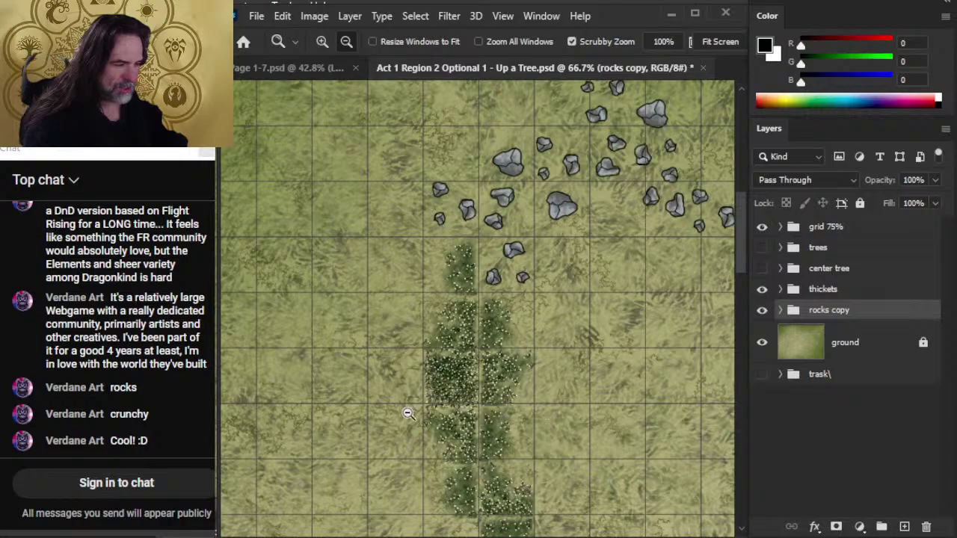
left_click_drag(551, 436, 496, 408)
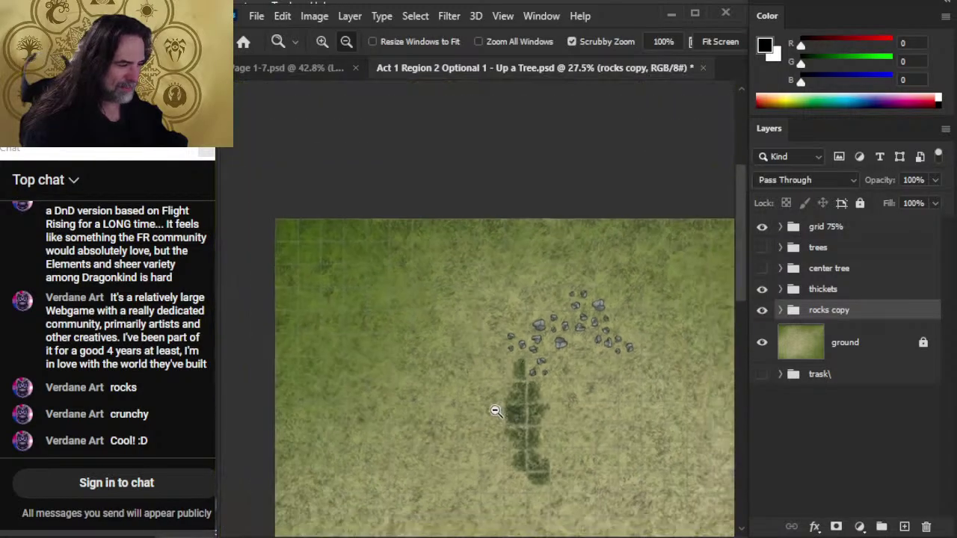
left_click_drag(546, 463, 440, 162)
left_click_drag(361, 331, 454, 317)
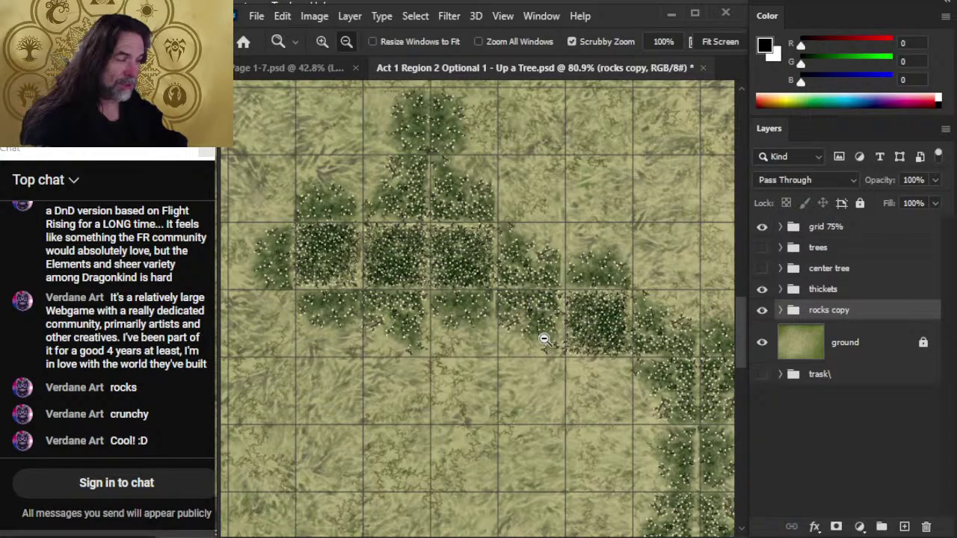
left_click_drag(542, 338, 464, 254)
left_click_drag(321, 247, 399, 248)
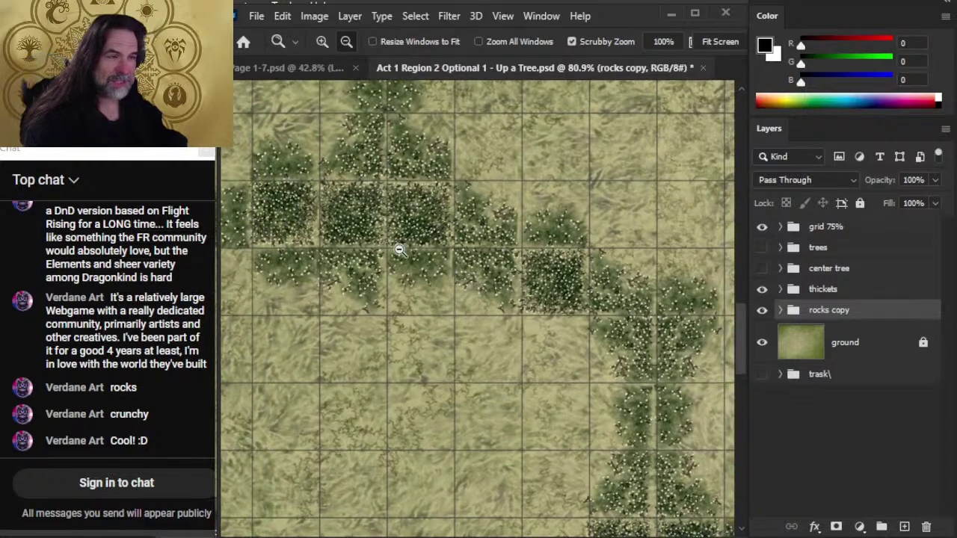
left_click_drag(625, 350, 514, 230)
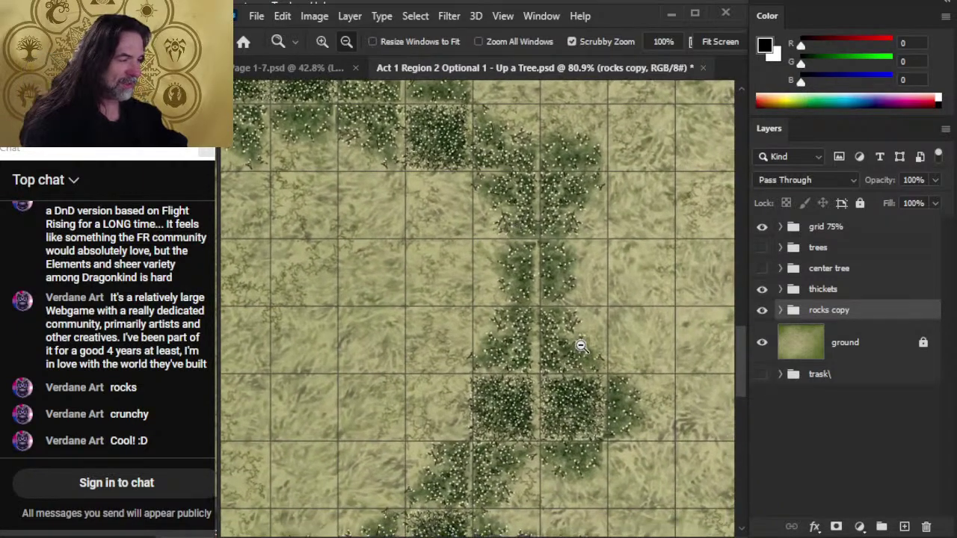
left_click_drag(580, 346, 459, 278)
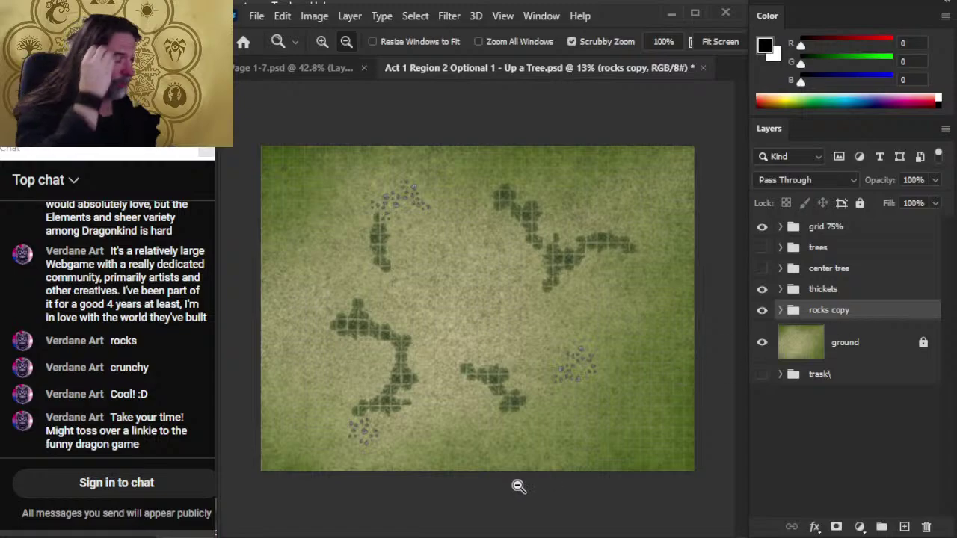
left_click_drag(397, 382, 459, 381)
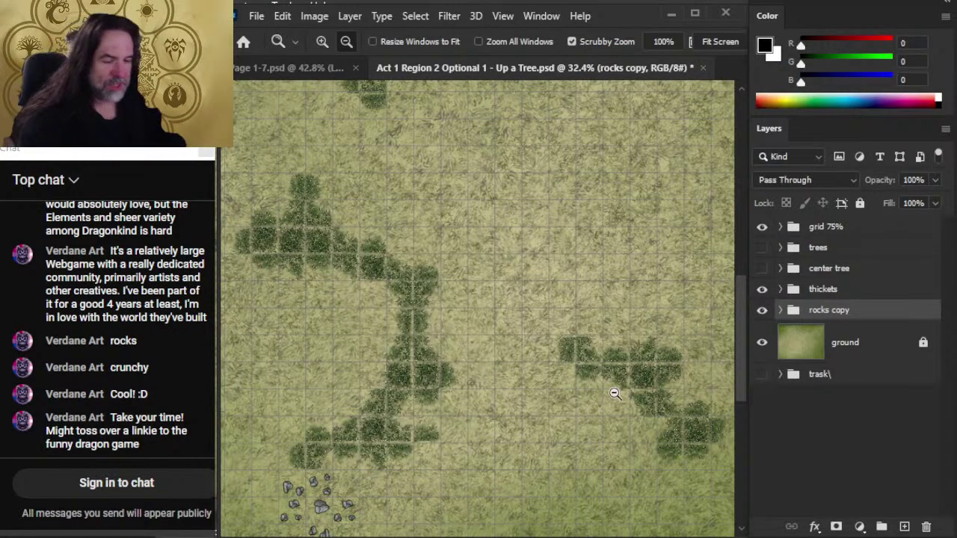
scroll(613, 396, "down", 5)
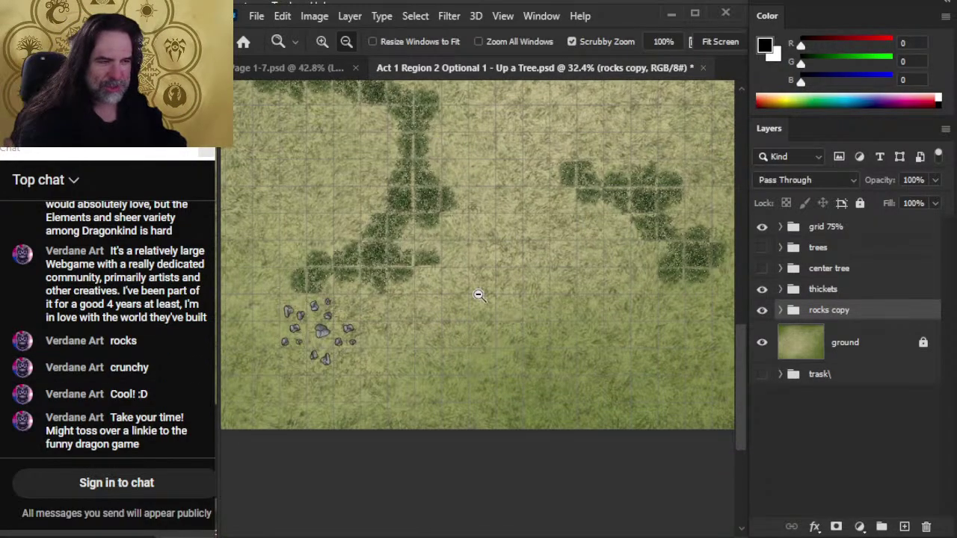
left_click_drag(461, 176, 534, 284)
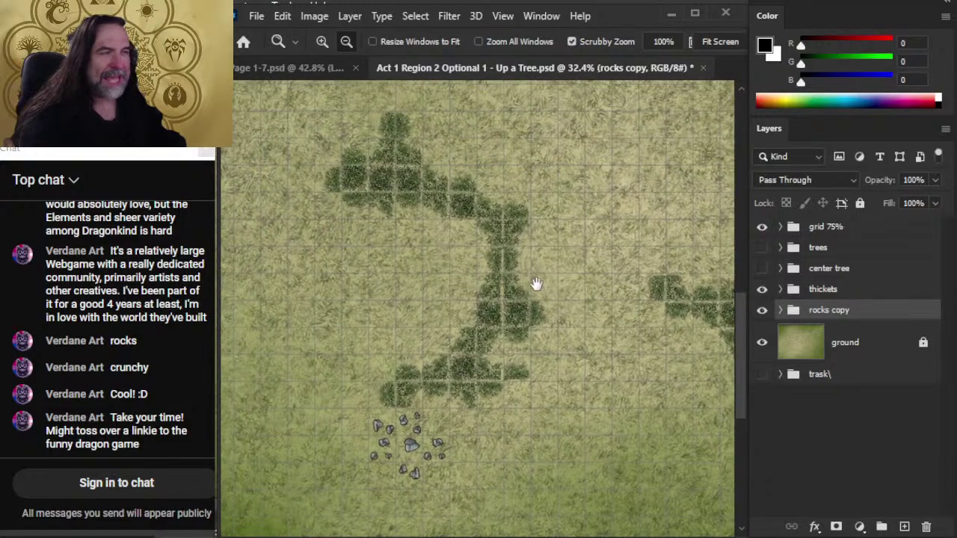
left_click_drag(551, 160, 501, 400)
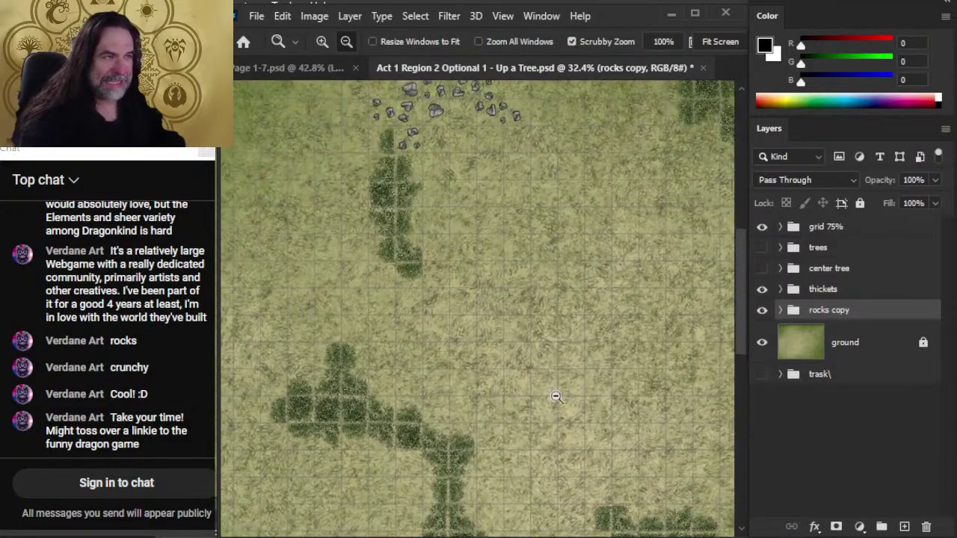
- Show the center tree and trees groups, with the center tree's color subgroup hidden
left_click(761, 269)
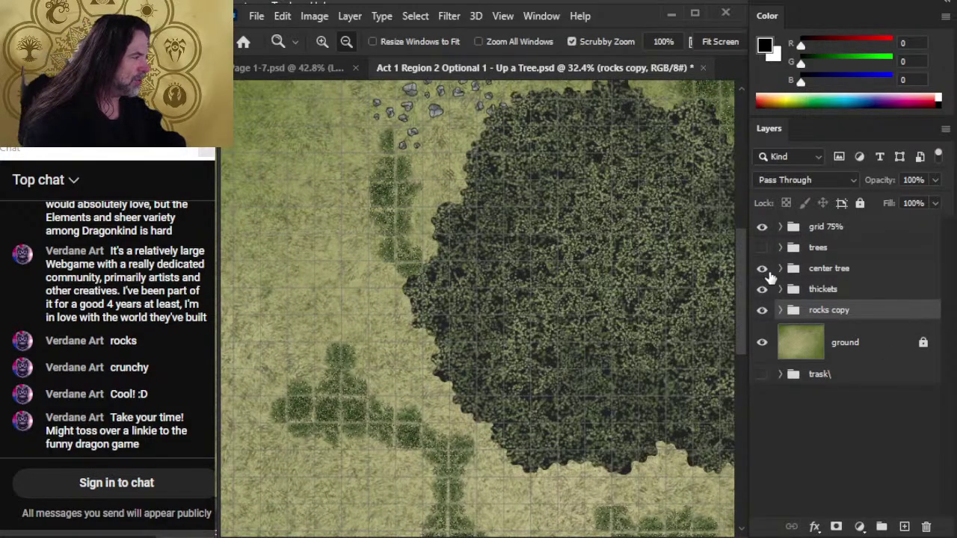
left_click(781, 270)
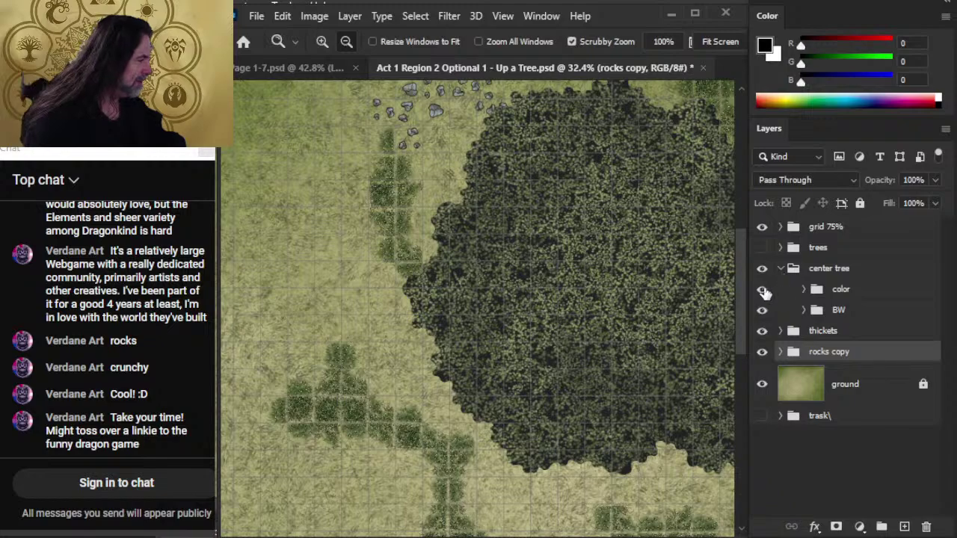
left_click(763, 291)
left_click_drag(655, 350, 401, 310)
scroll(461, 289, "up", 2)
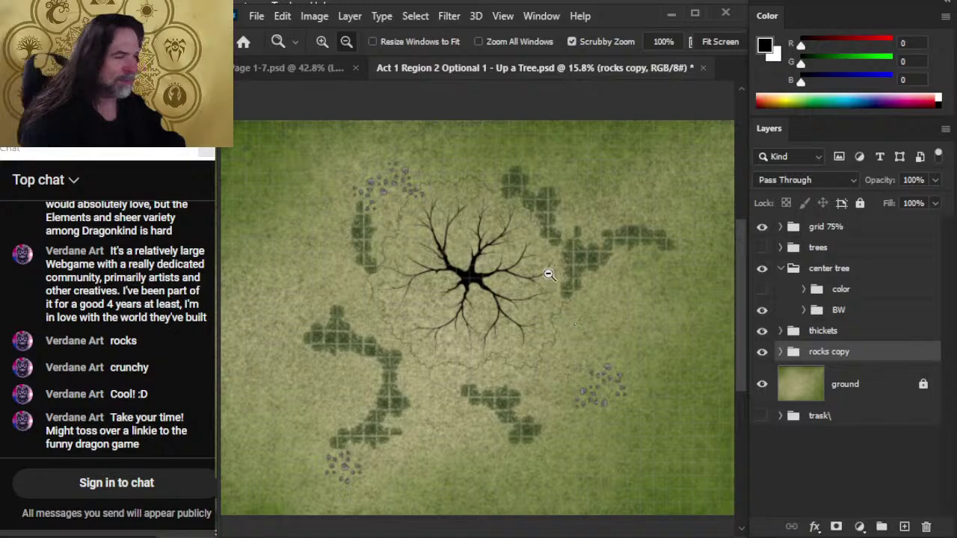
left_click(761, 247)
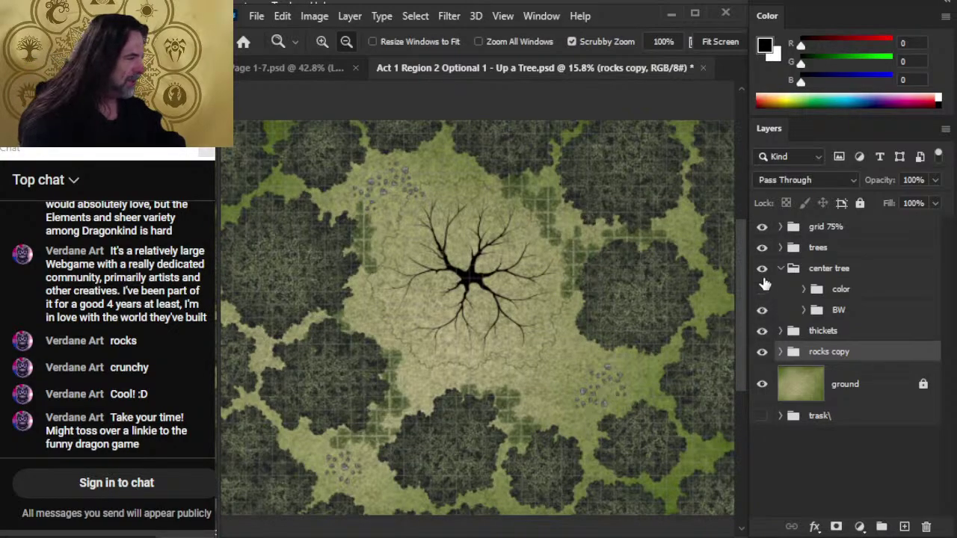
- Inspect the contents of the trees group, checking which trees its upper left subgroup covers
left_click(780, 248)
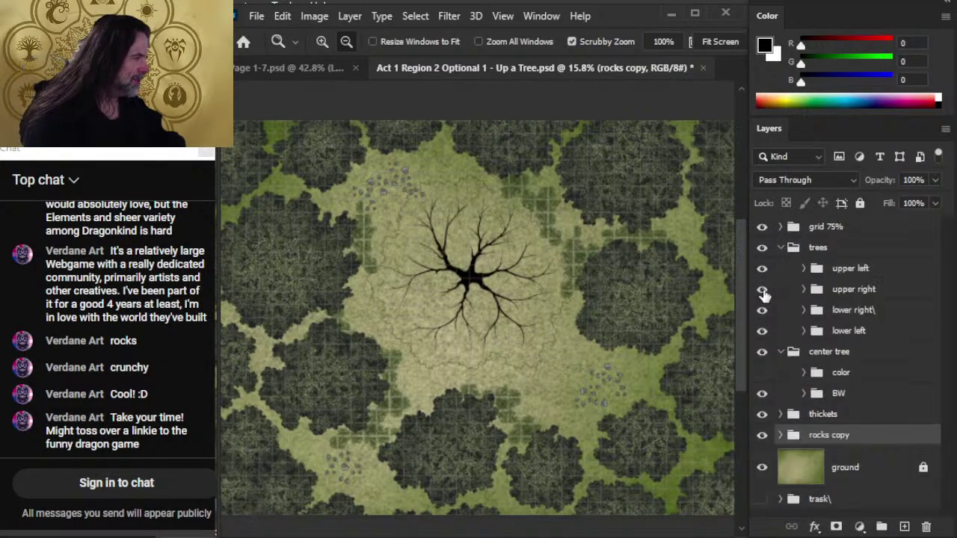
left_click(762, 268)
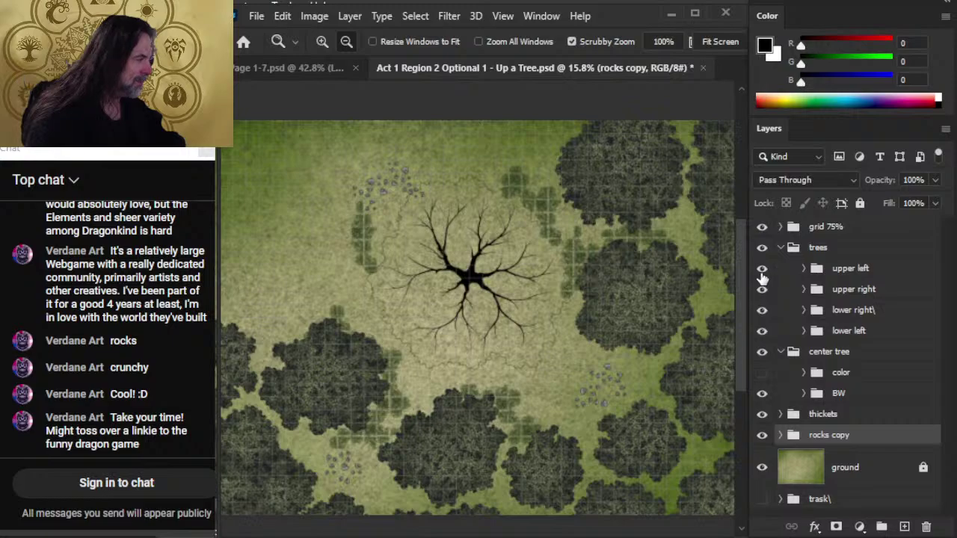
left_click(762, 269)
left_click(804, 269)
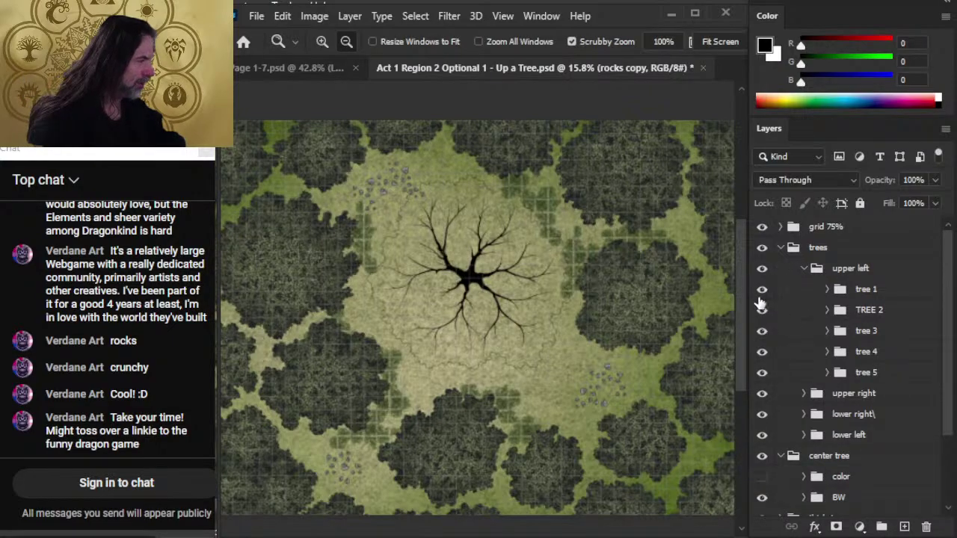
left_click(760, 294)
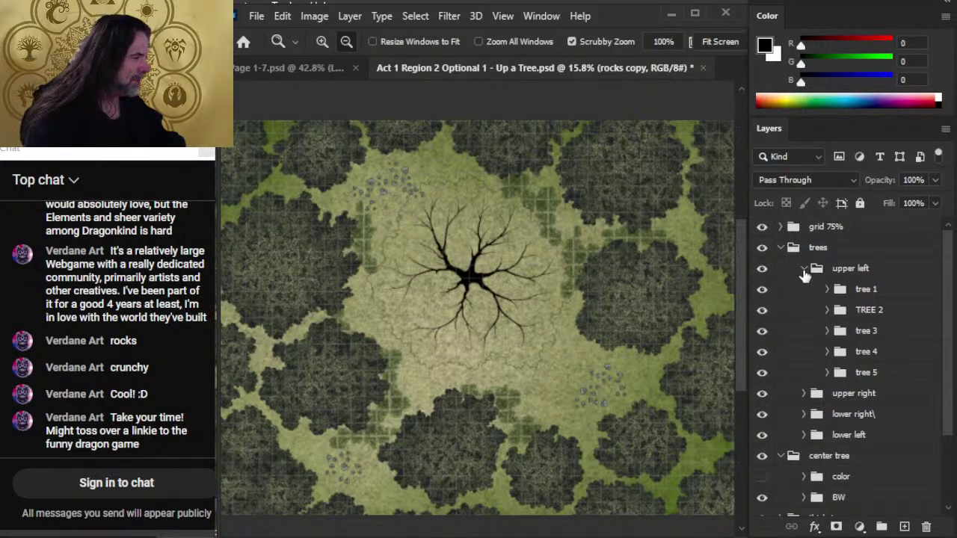
left_click(803, 268)
left_click(780, 248)
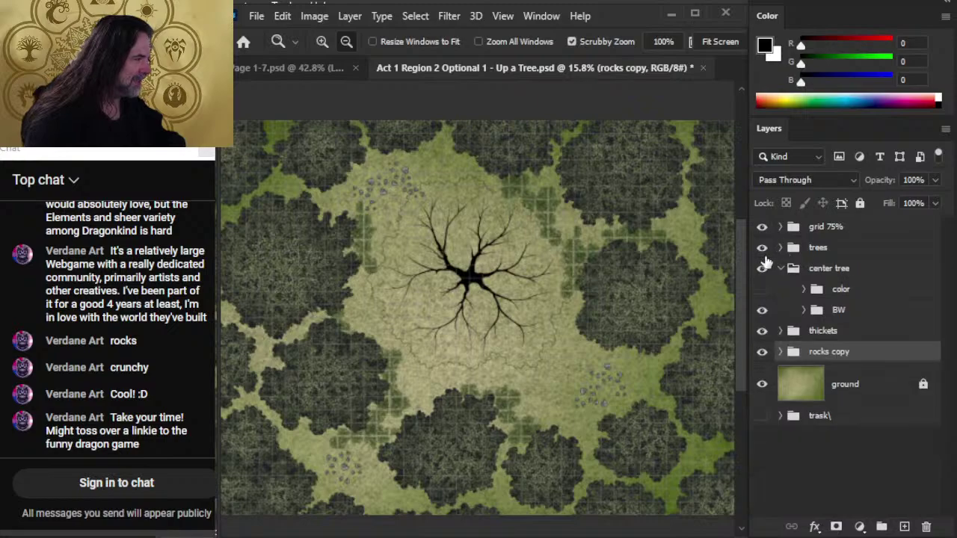
left_click(762, 248)
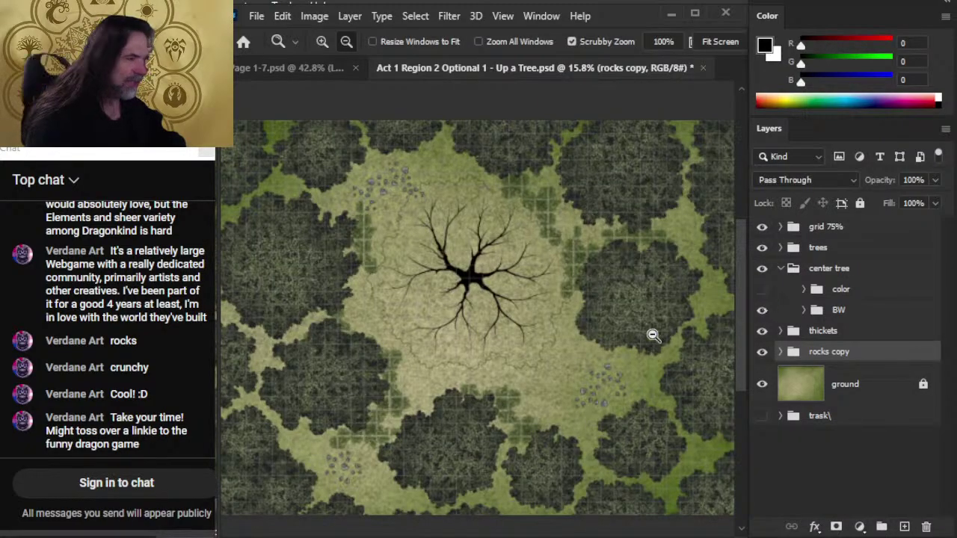
- Compare the center tree with and without its color subgroup, leaving the color subgroup visible
mouse_move(473, 285)
left_mouse_down()
mouse_move(517, 293)
mouse_move(489, 289)
left_mouse_up()
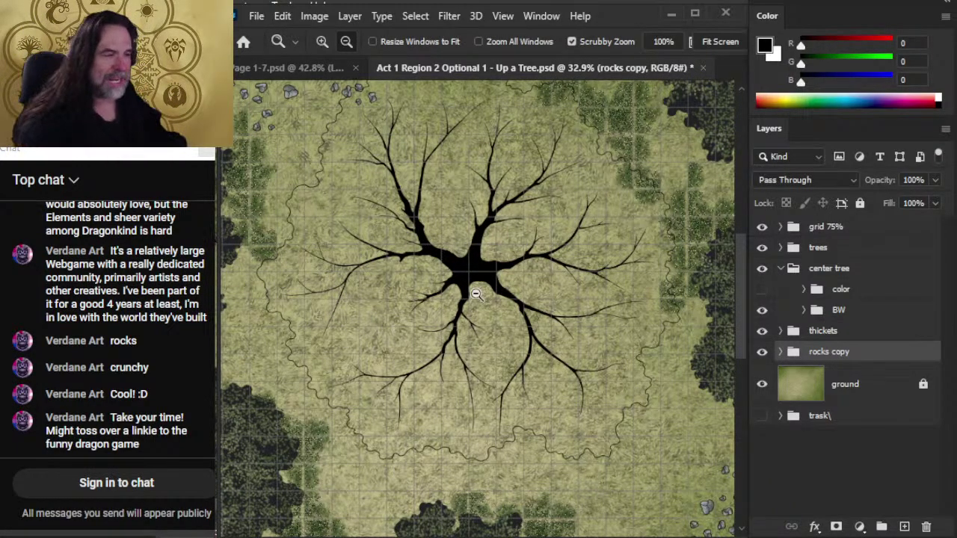
left_click(762, 289)
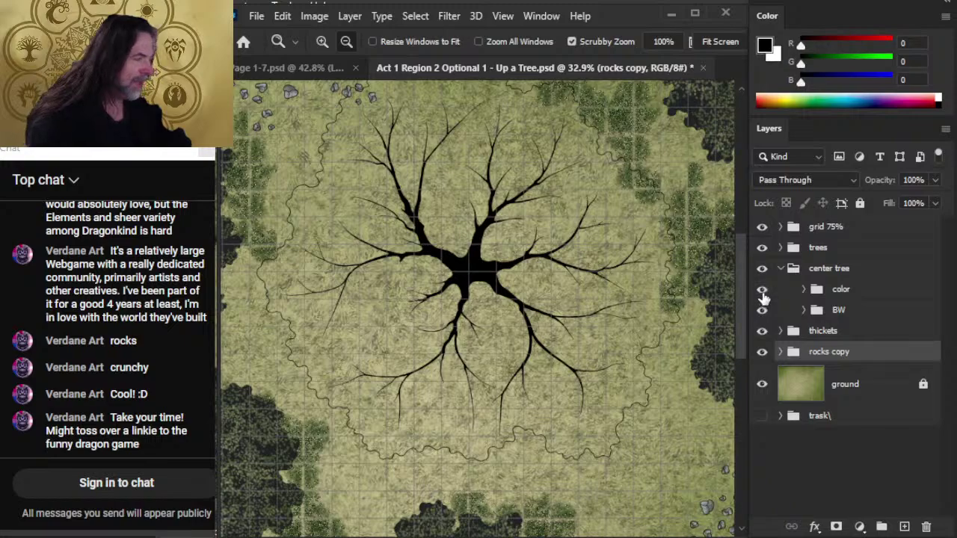
left_click(452, 366, "alt")
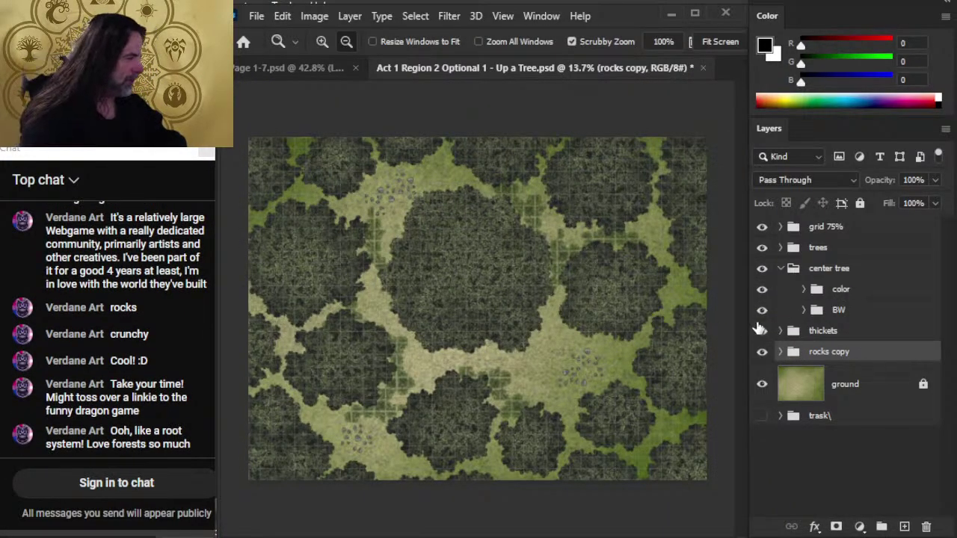
left_click(761, 290)
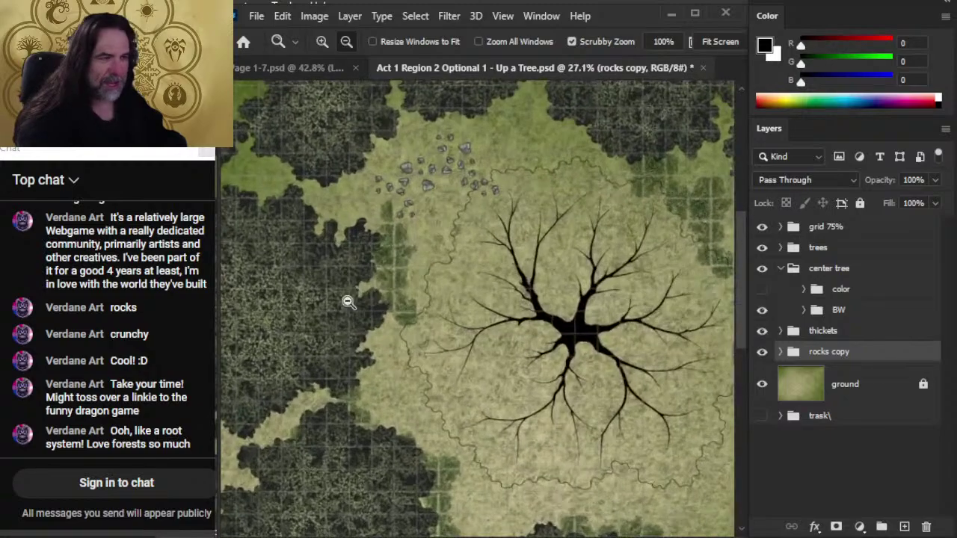
left_click(358, 217)
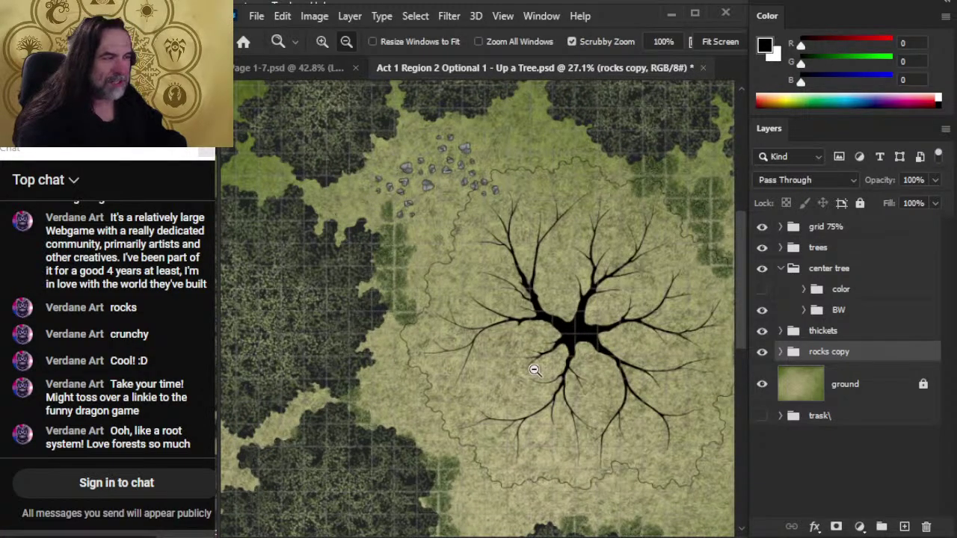
left_click(762, 288)
left_click_drag(601, 372, 507, 338)
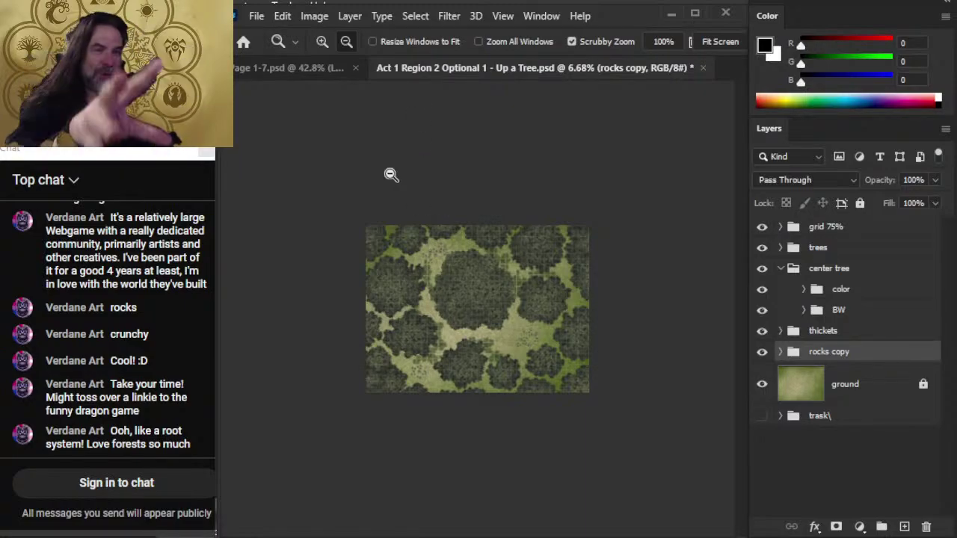
left_click_drag(483, 274, 566, 299)
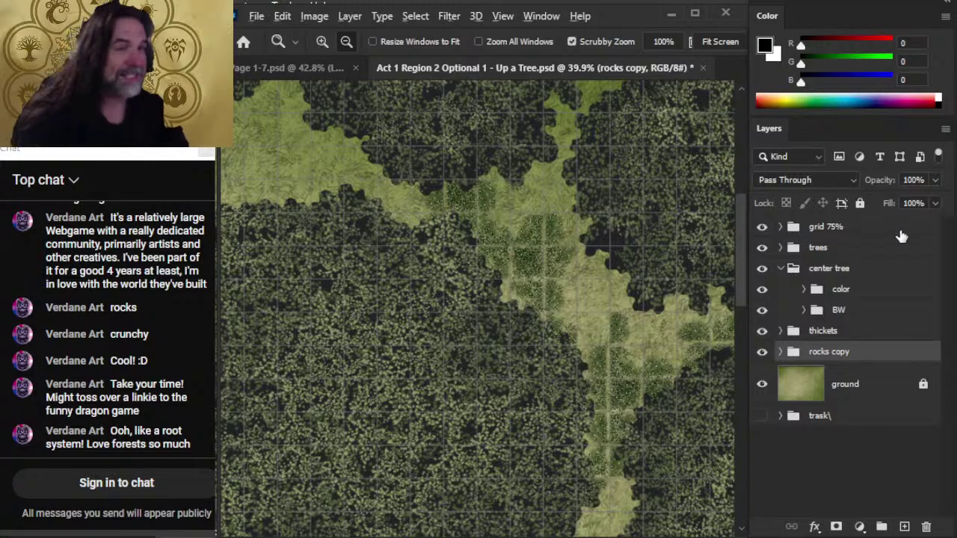
- Switch to the Chrome window with the YouTube live stream page and look through the video description's links
key("alt+Tab")
key("alt+Tab")
key("Tab")
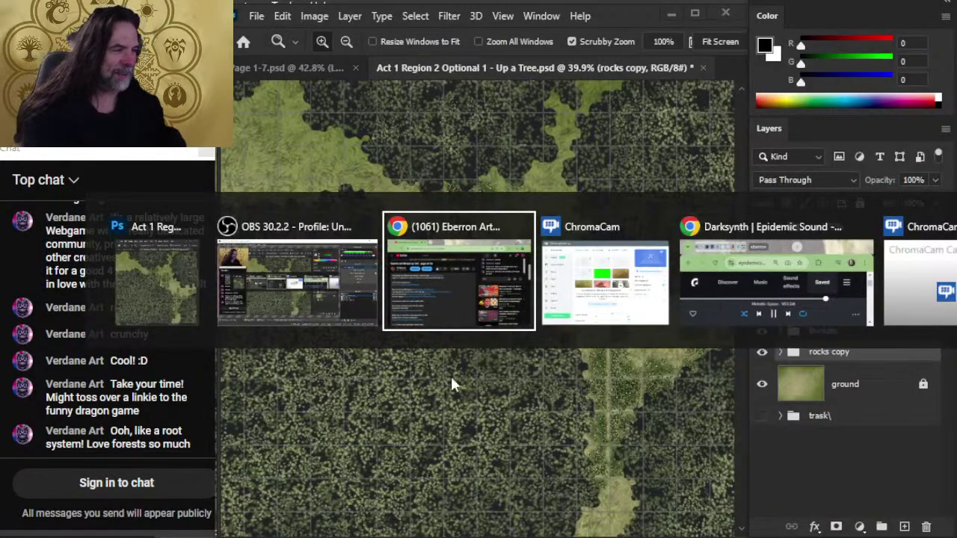
scroll(446, 299, "up", 4)
scroll(480, 378, "down", 4)
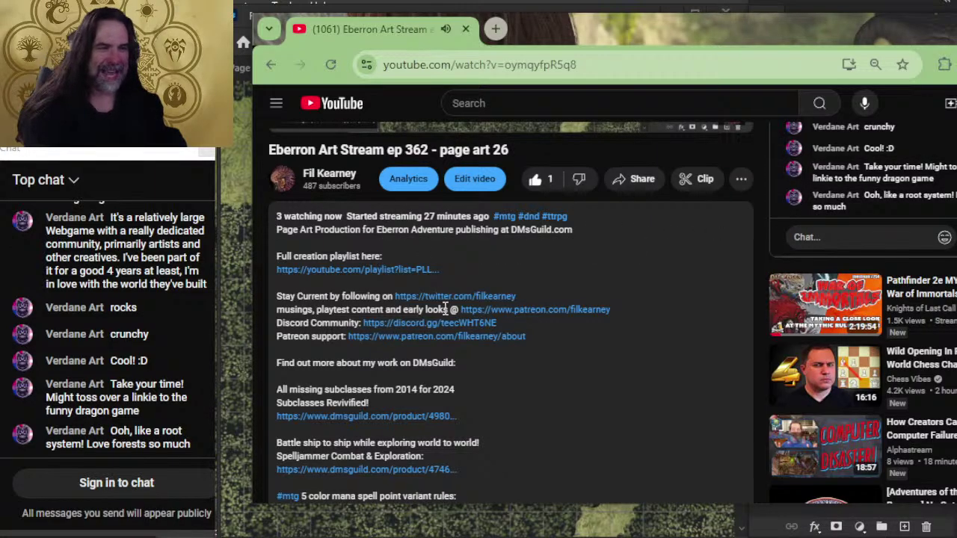
scroll(444, 306, "up", 2)
key("alt+Tab")
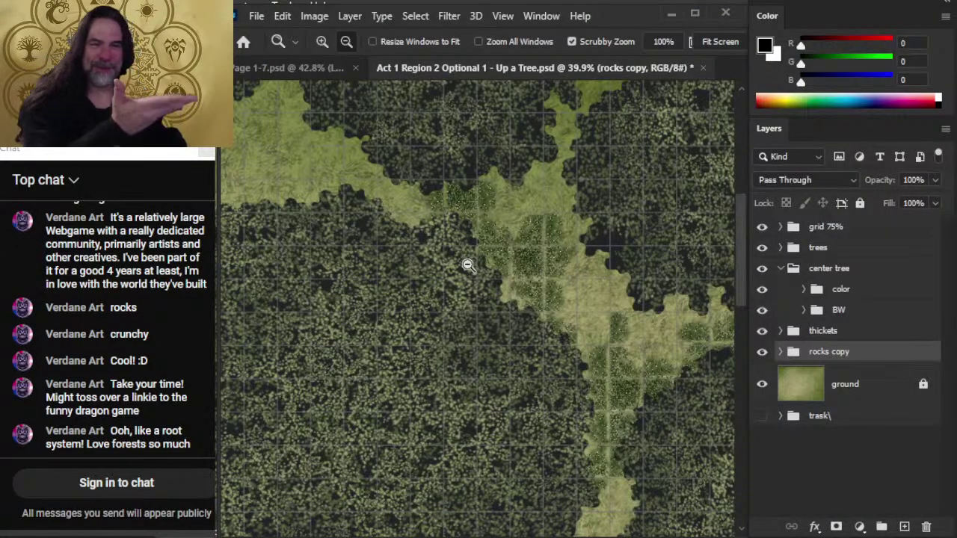
key("alt+Tab")
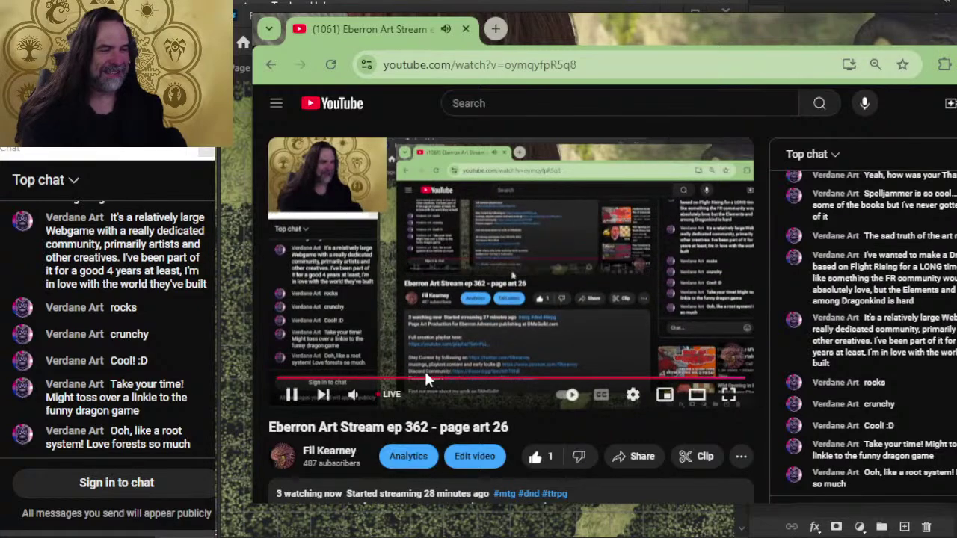
scroll(352, 318, "down", 2)
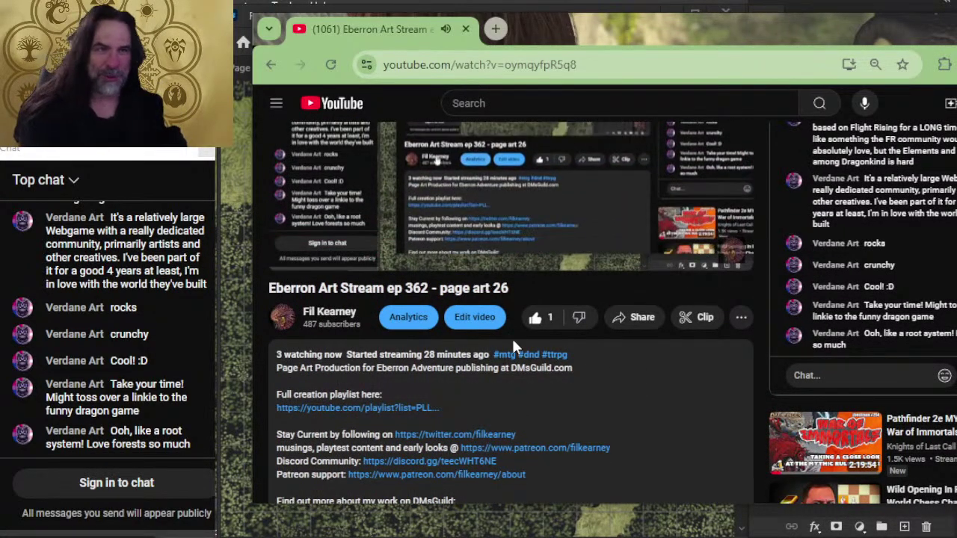
- Switch back to Photoshop and close the Up a Tree map document without saving its changes
key("alt+Tab")
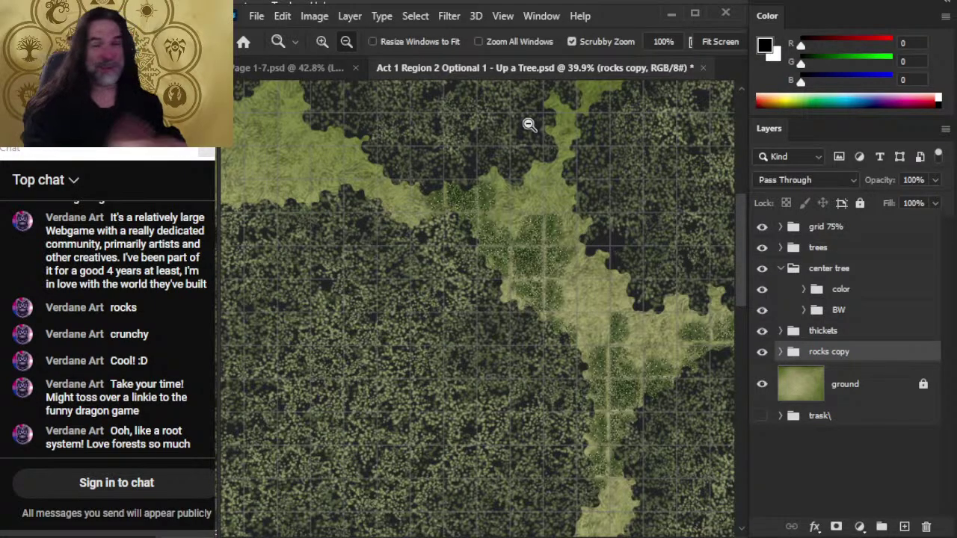
left_click_drag(573, 278, 506, 280)
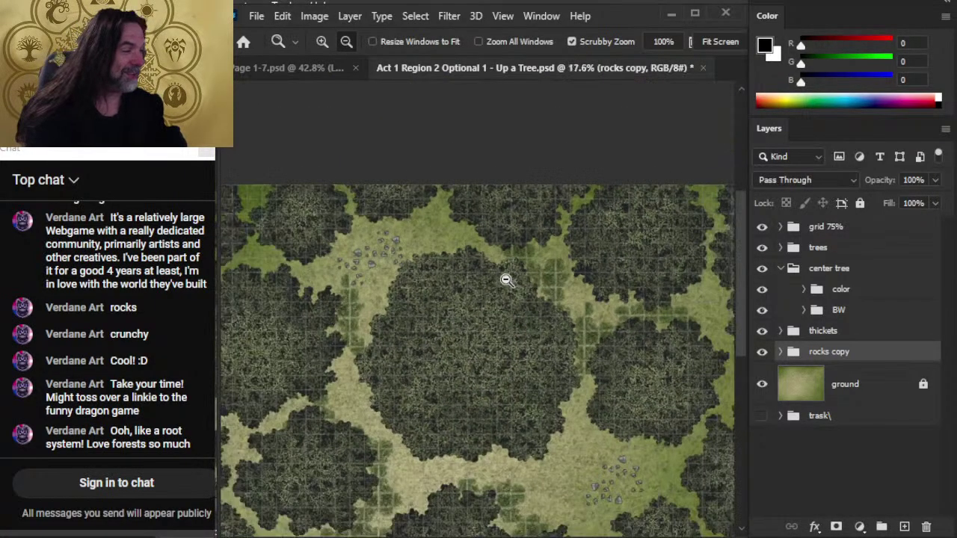
left_click_drag(611, 303, 558, 297)
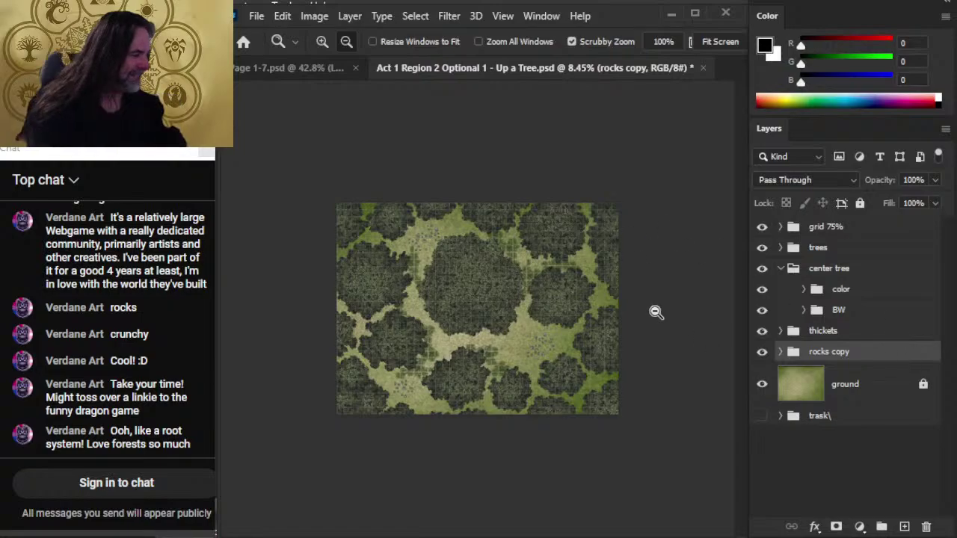
left_click(703, 68)
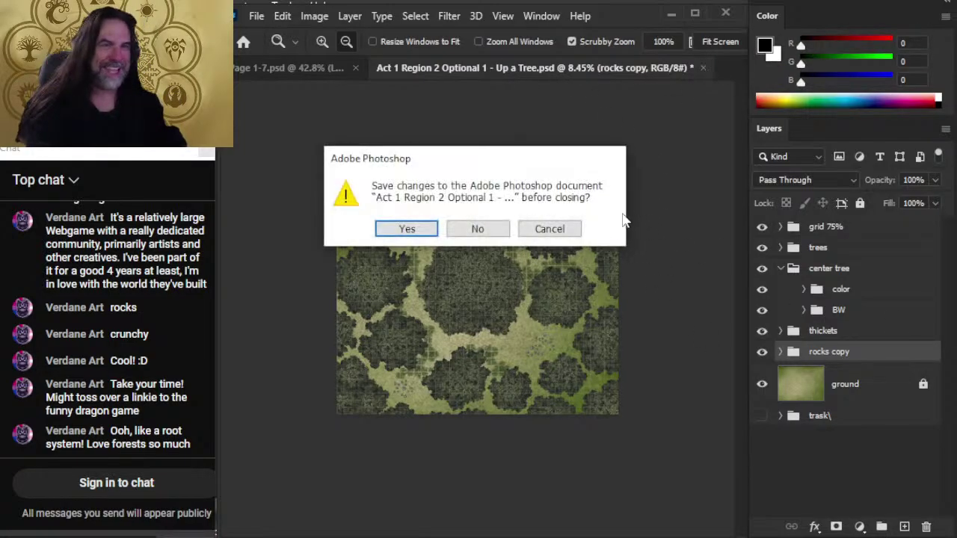
left_click(502, 234)
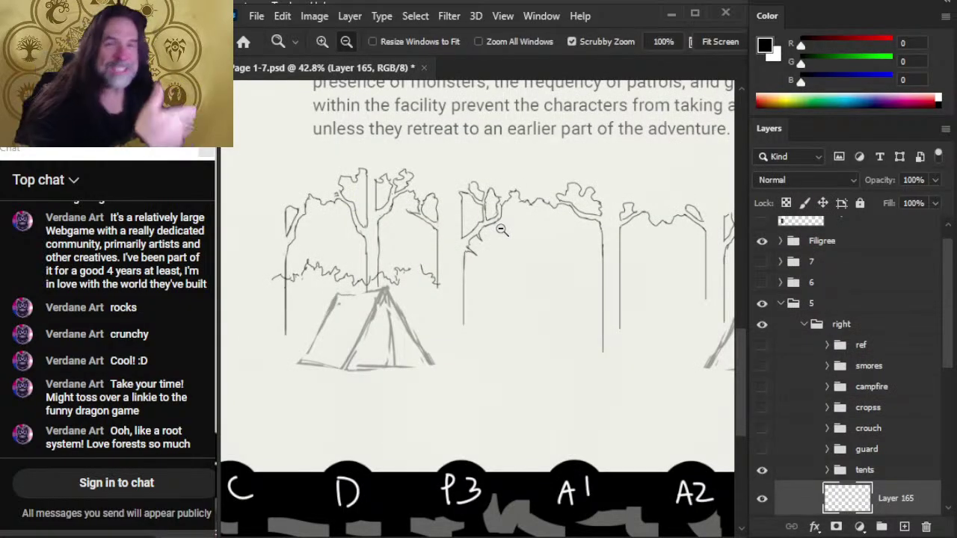
- Draw the background bush outline on Layer 165 from above the left tent across the middle tree trunks
left_click_drag(490, 357, 444, 336)
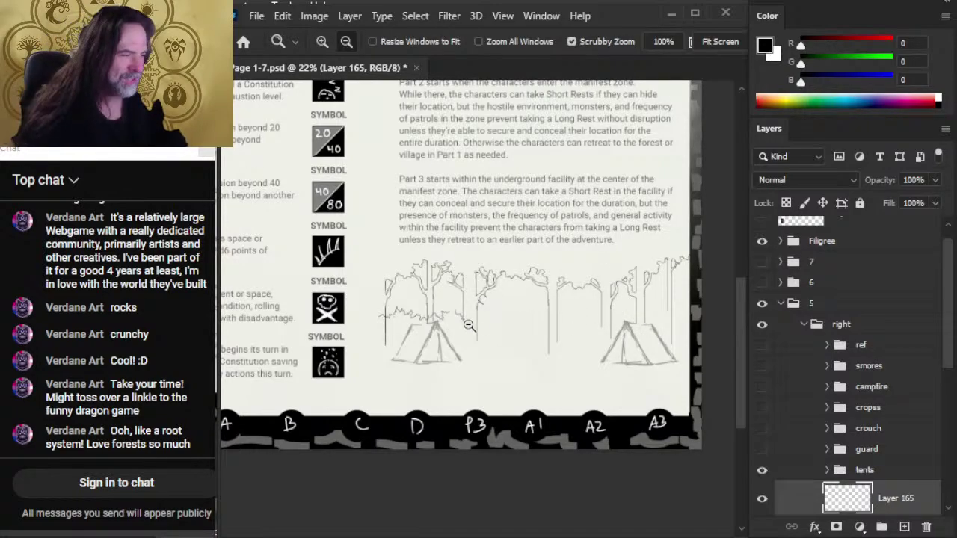
left_click_drag(472, 324, 528, 325)
key("b")
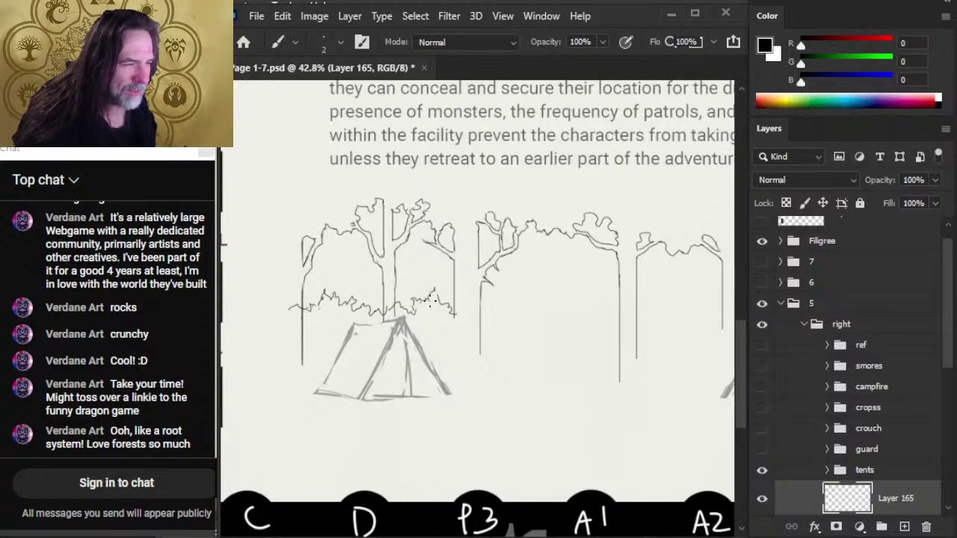
key("e")
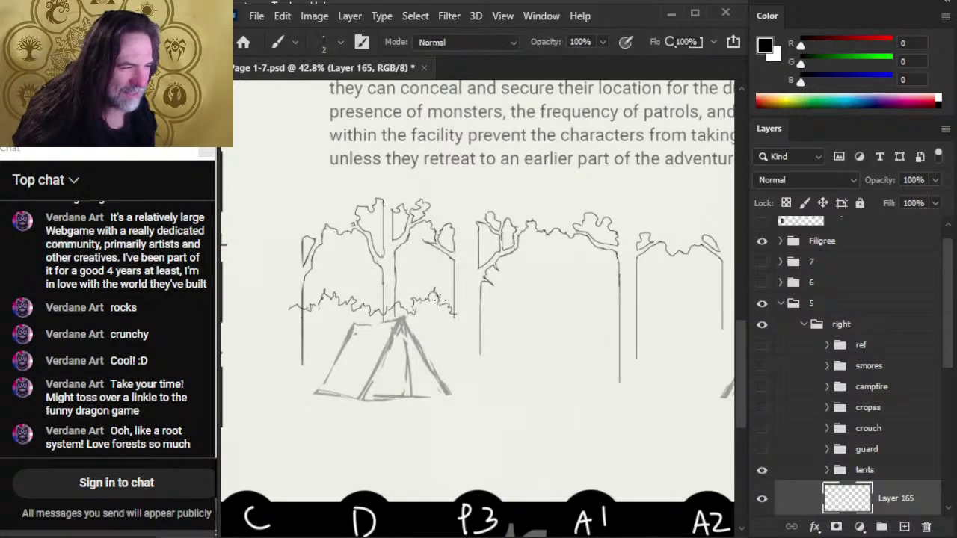
key("b")
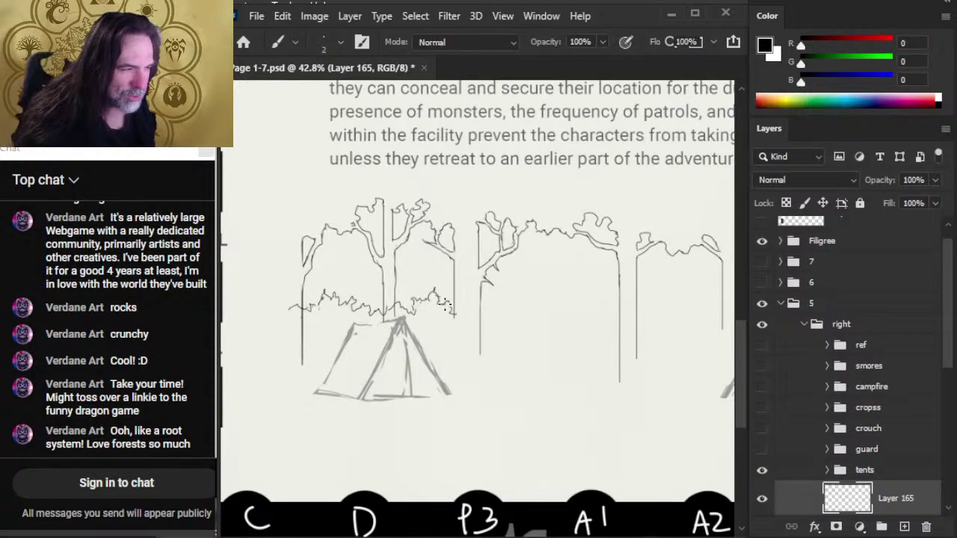
mouse_move(474, 317)
left_mouse_down()
mouse_move(514, 288)
mouse_move(546, 313)
mouse_move(567, 301)
left_mouse_up()
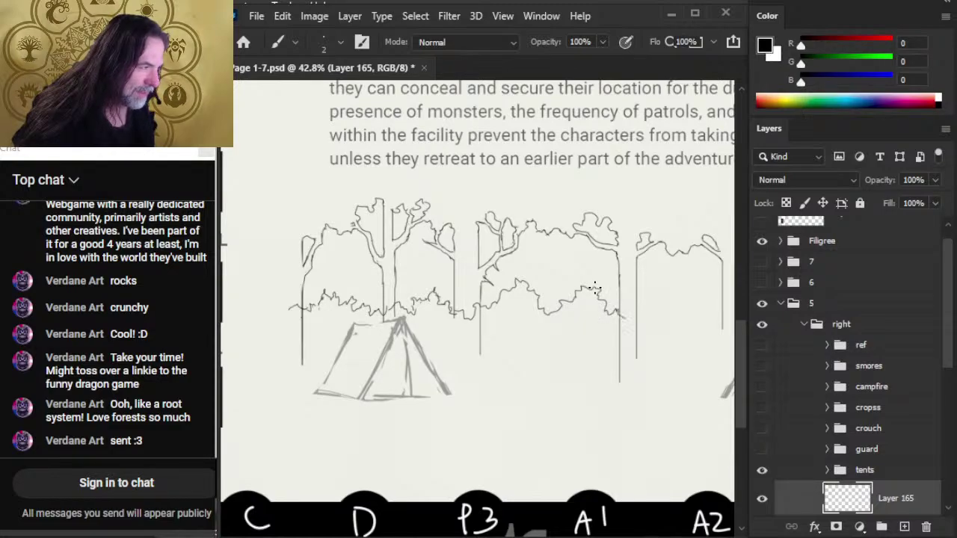
left_click_drag(636, 322, 678, 297)
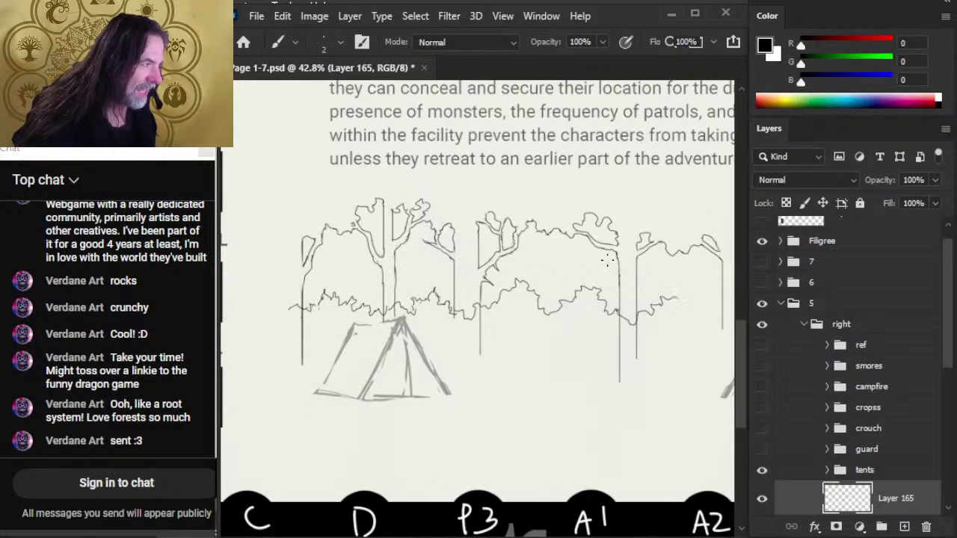
- Extend the bush outline behind the right tent to the page's right edge and set its layer opacity to 45%
left_click_drag(566, 244, 416, 215)
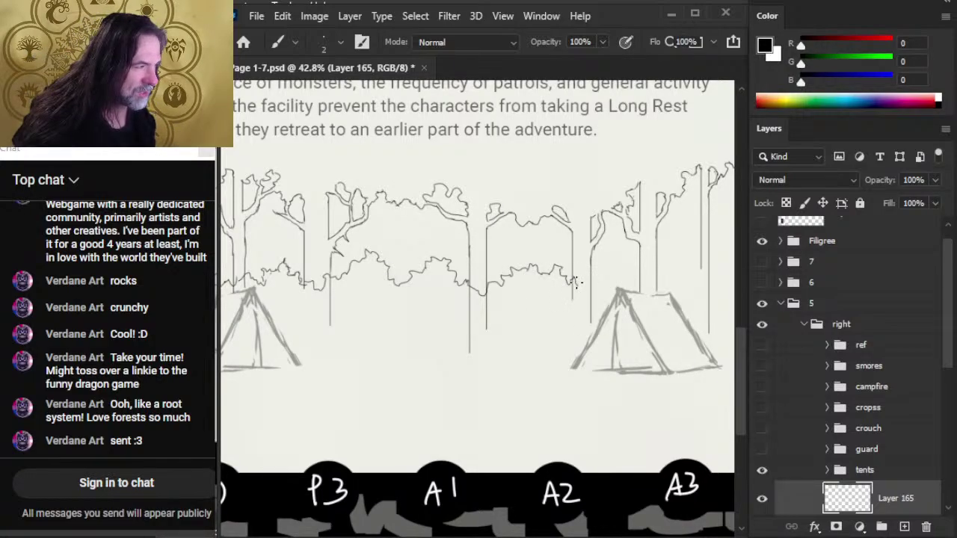
mouse_move(602, 292)
left_mouse_down()
mouse_move(655, 269)
mouse_move(709, 276)
mouse_move(573, 314)
left_mouse_up()
left_click_drag(595, 284, 618, 291)
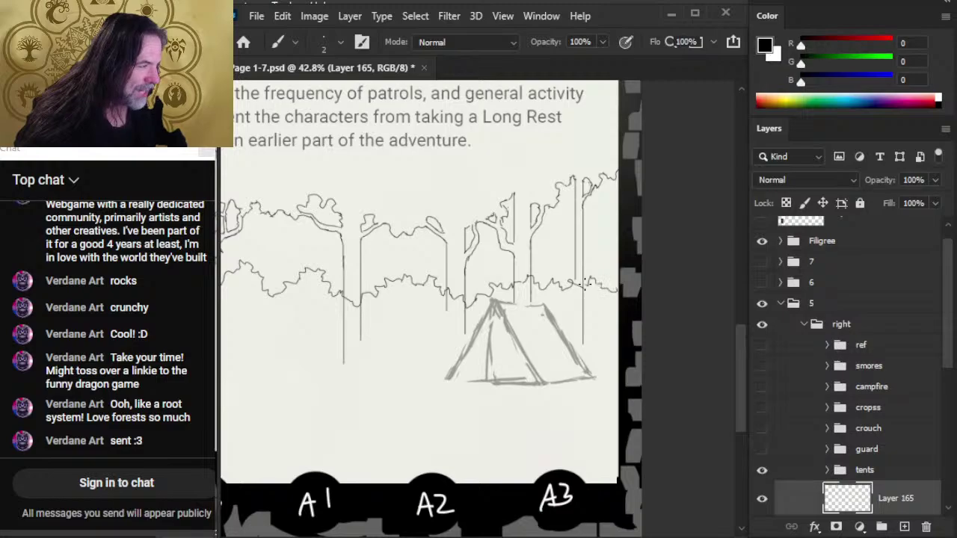
key("e")
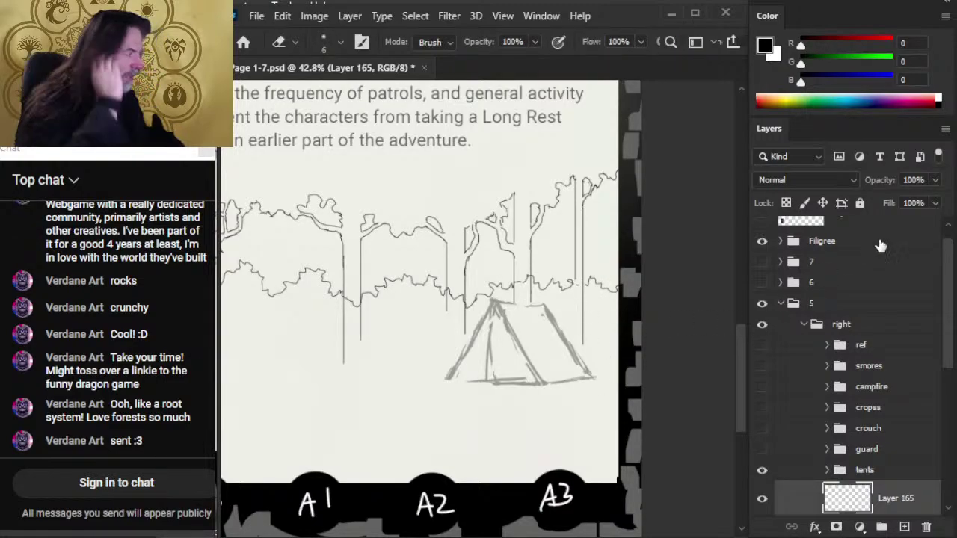
left_click_drag(934, 179, 911, 219)
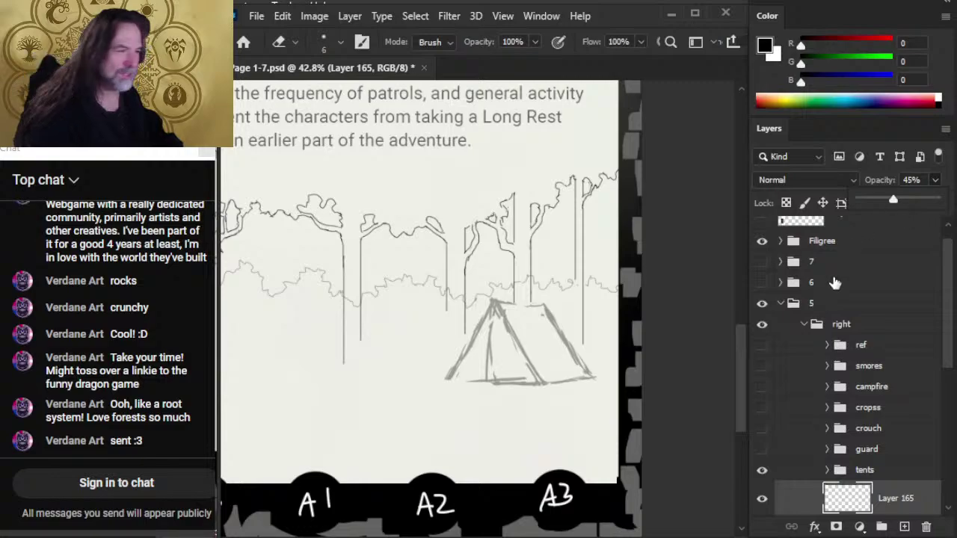
- Try out a higher foliage line beside the rightmost trunk on a new layer, and delete that layer
left_click(904, 527)
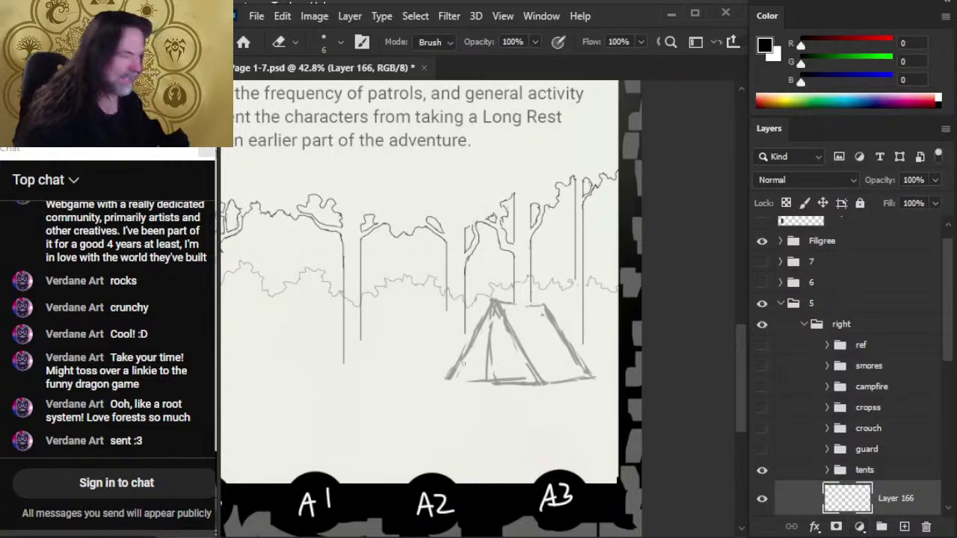
left_click_drag(950, 350, 955, 404)
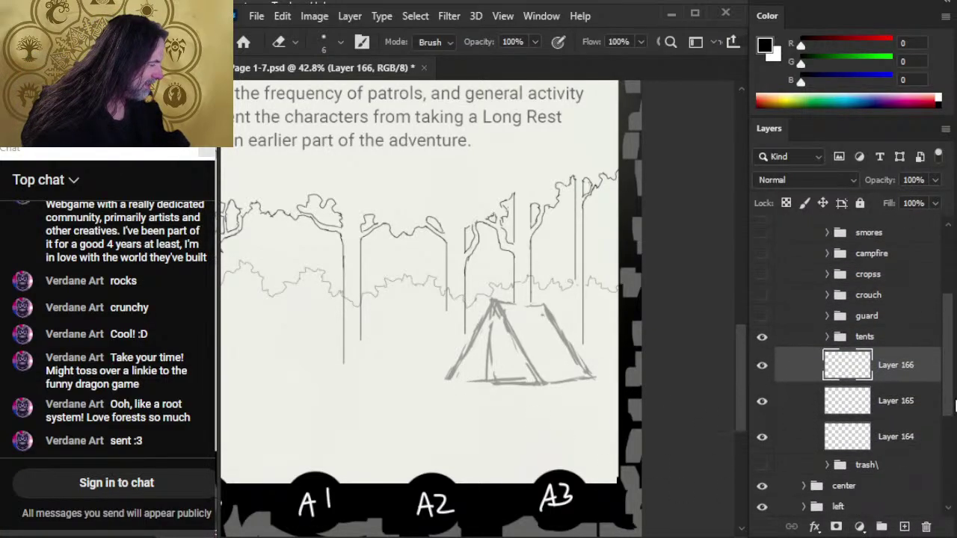
scroll(935, 389, "up", 2)
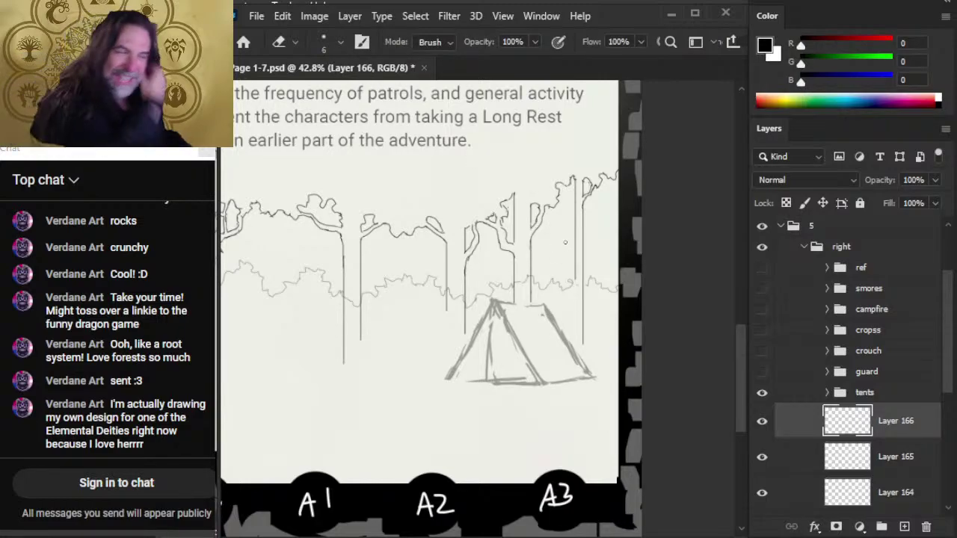
key("z")
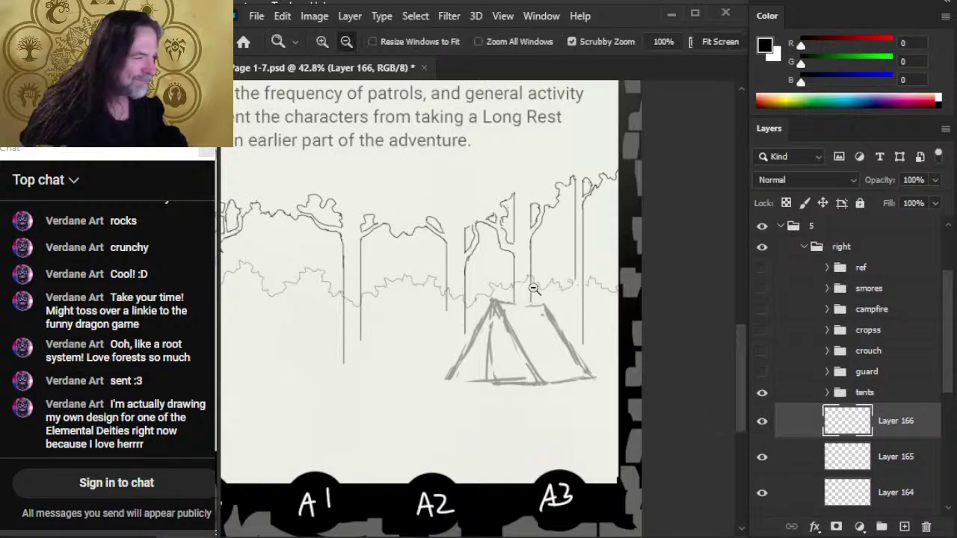
left_click_drag(532, 288, 578, 298)
left_click_drag(573, 295, 423, 301)
key("b")
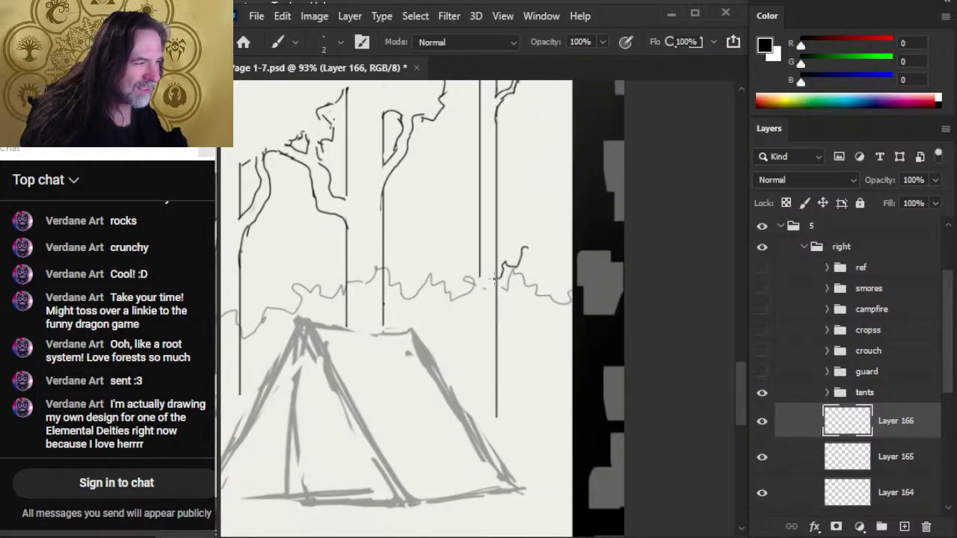
key("e")
left_click_drag(521, 249, 527, 259)
key("b")
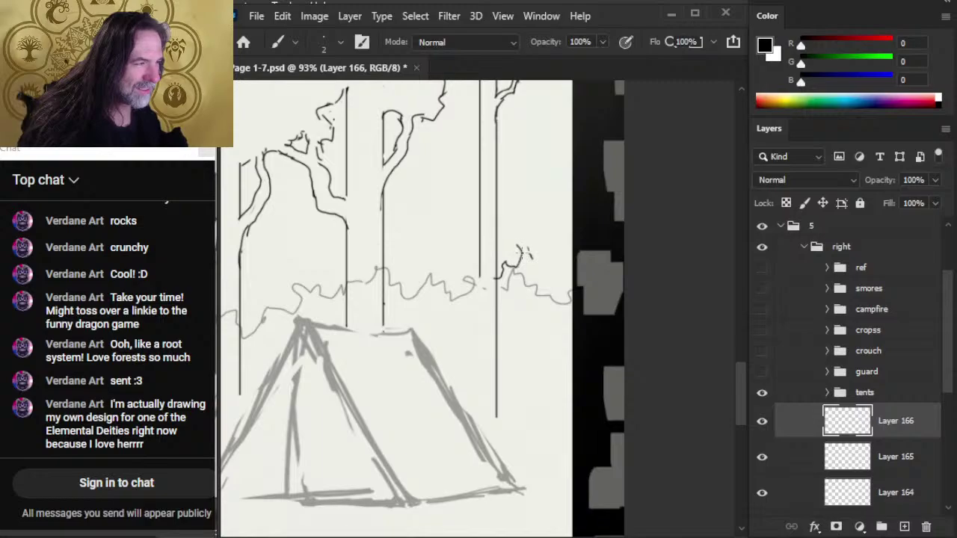
key("e")
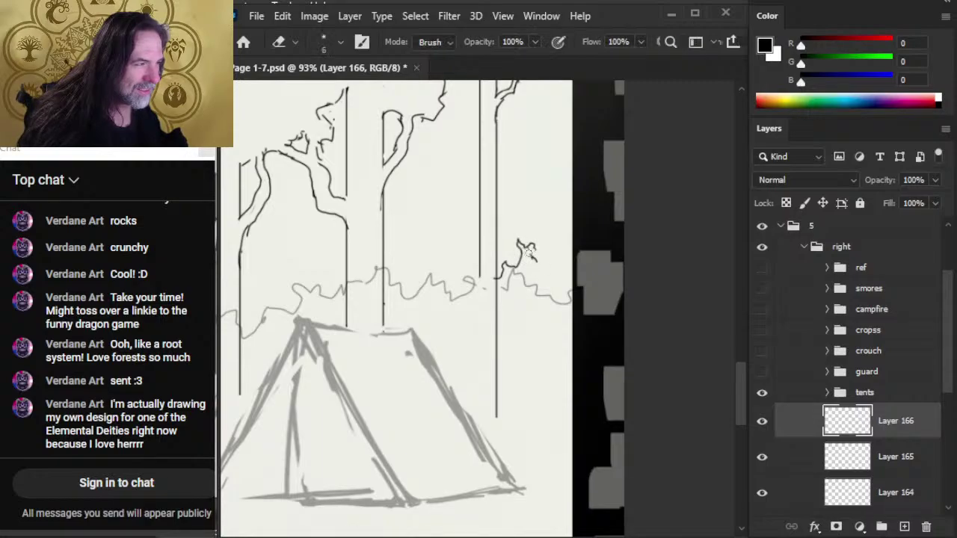
key("b")
key("e")
mouse_move(530, 256)
left_mouse_down()
mouse_move(543, 262)
mouse_move(534, 260)
left_mouse_up()
key("b")
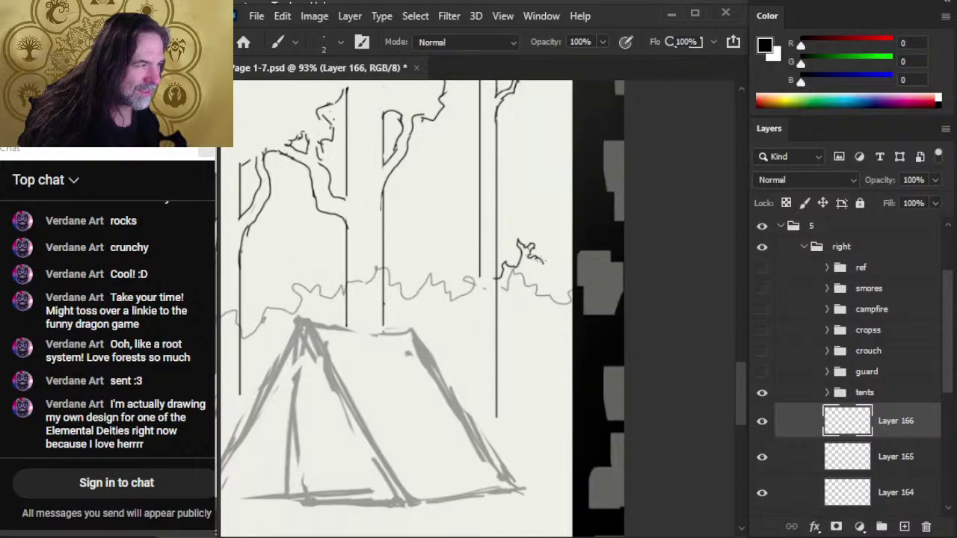
key("e")
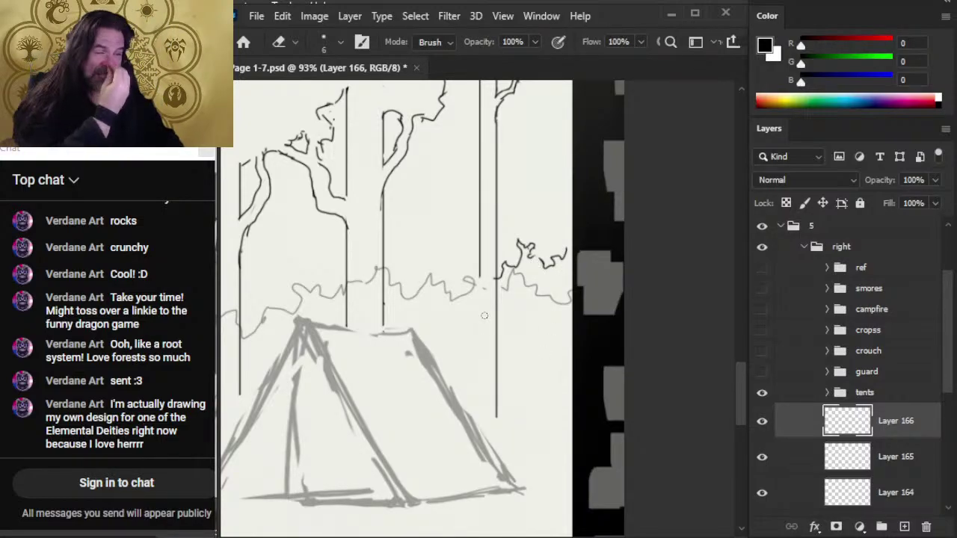
key("b")
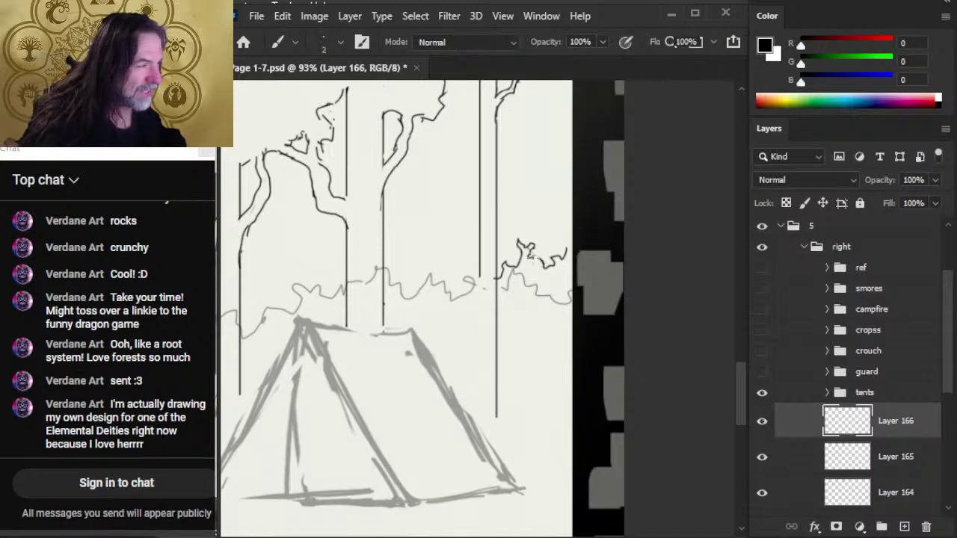
key("Delete")
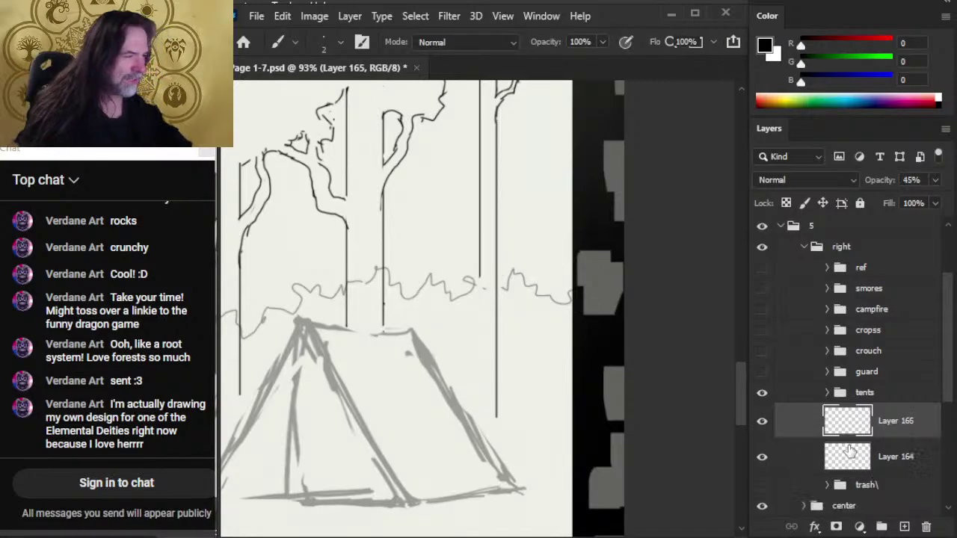
- Check the bush outline layer by toggling its visibility, and hide the tree line layer, Layer 164
left_click(762, 422)
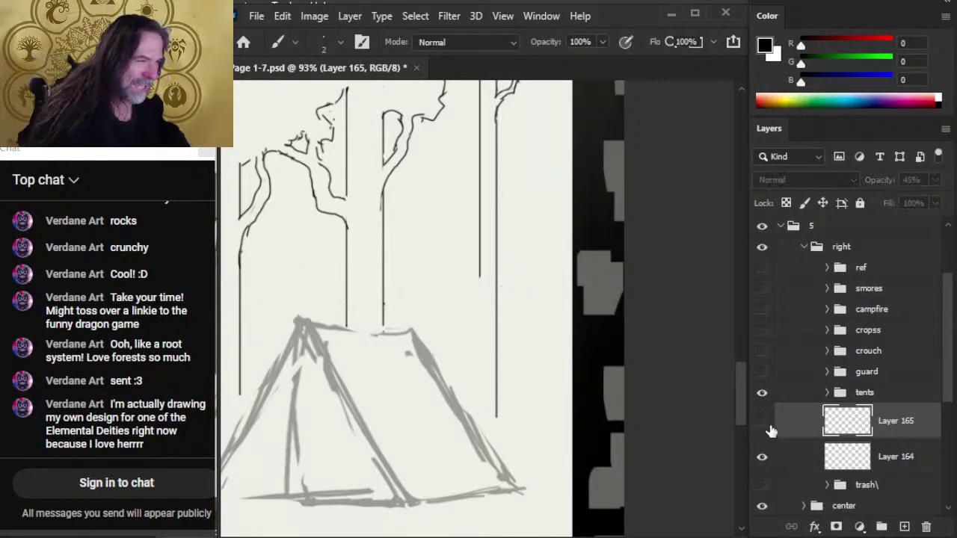
left_click(761, 422)
left_click(762, 456)
- Erase the stray marks in the bush outline behind the right tent and redraw it to close the gaps
key("e")
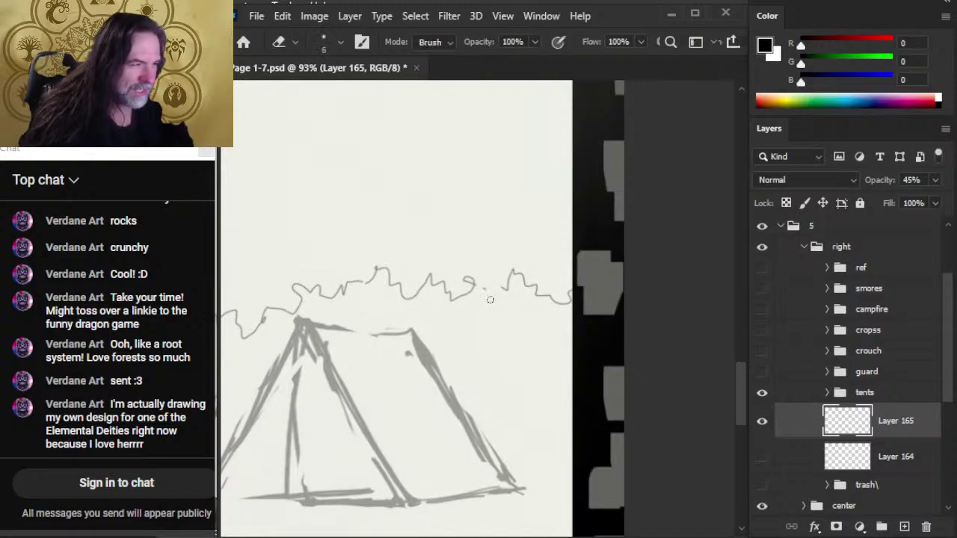
key("b")
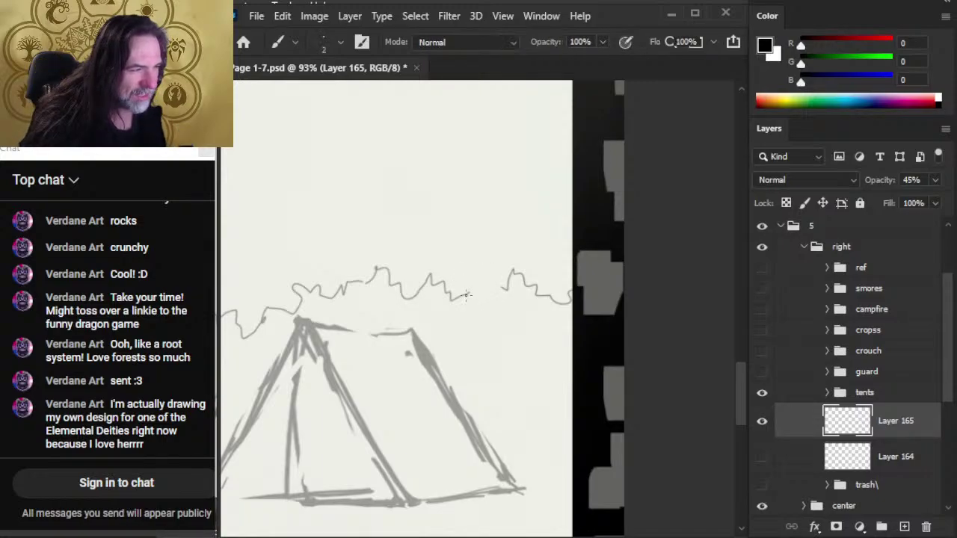
key("e")
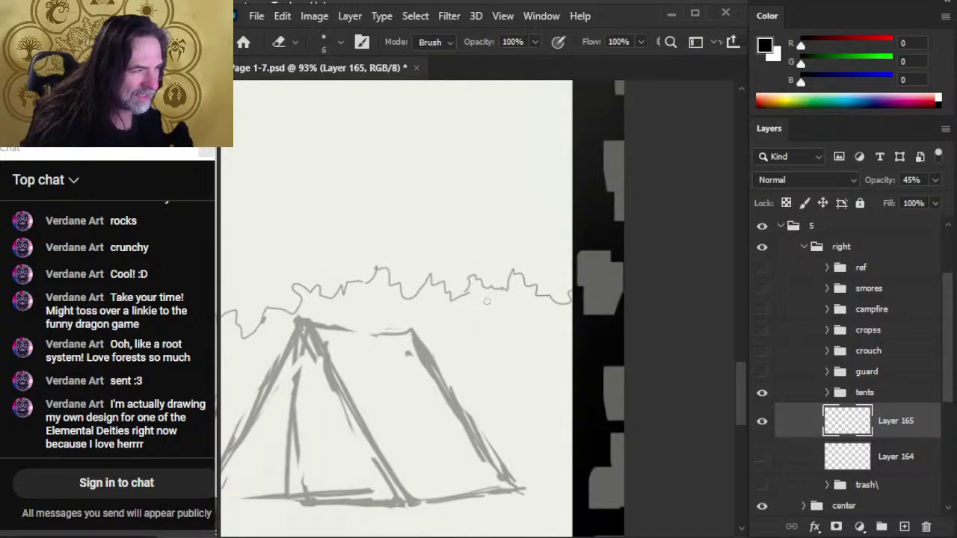
key("b")
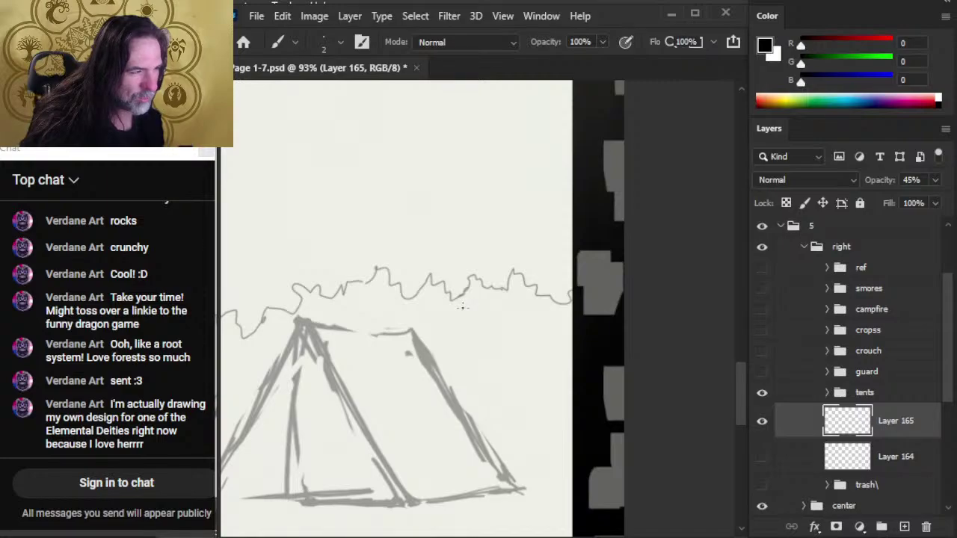
key("e")
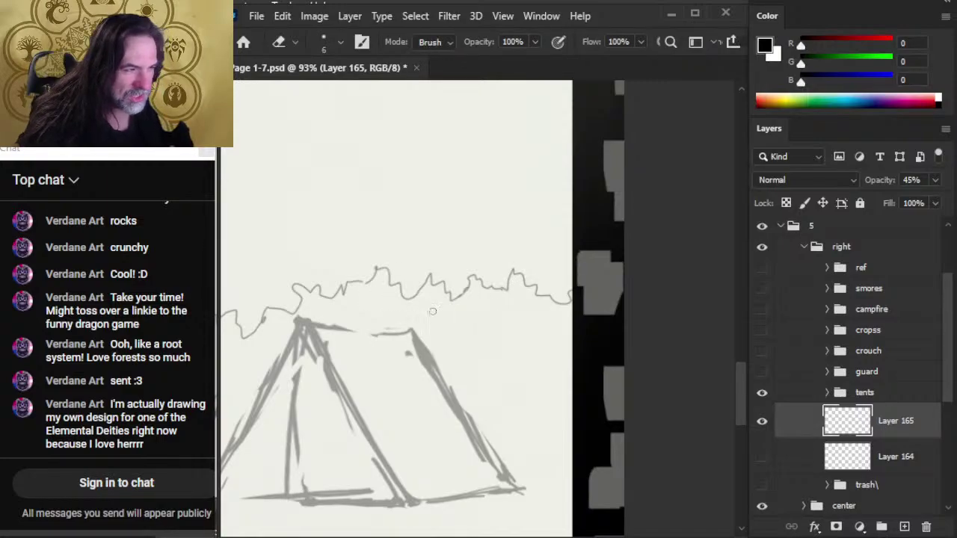
key("b")
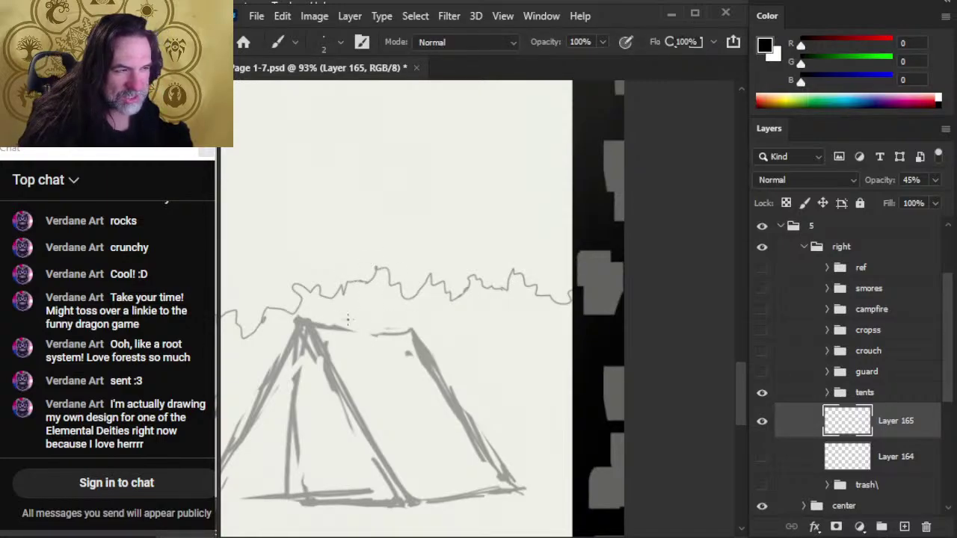
- Clean up the bush outline around the right tent's peak, redrawing it as one joined line
mouse_move(359, 317)
left_mouse_down()
mouse_move(469, 357)
mouse_move(457, 323)
left_mouse_up()
key("e")
key("b")
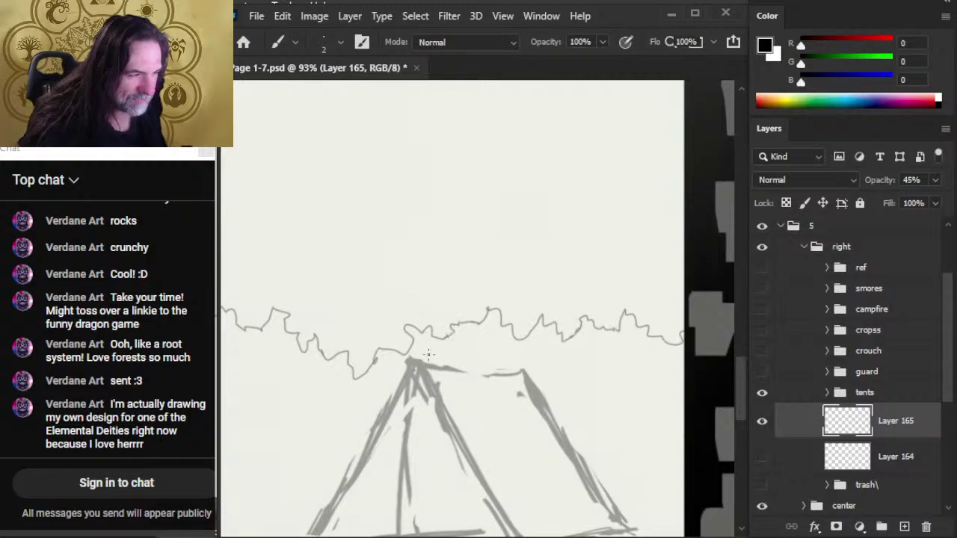
key("e")
key("b")
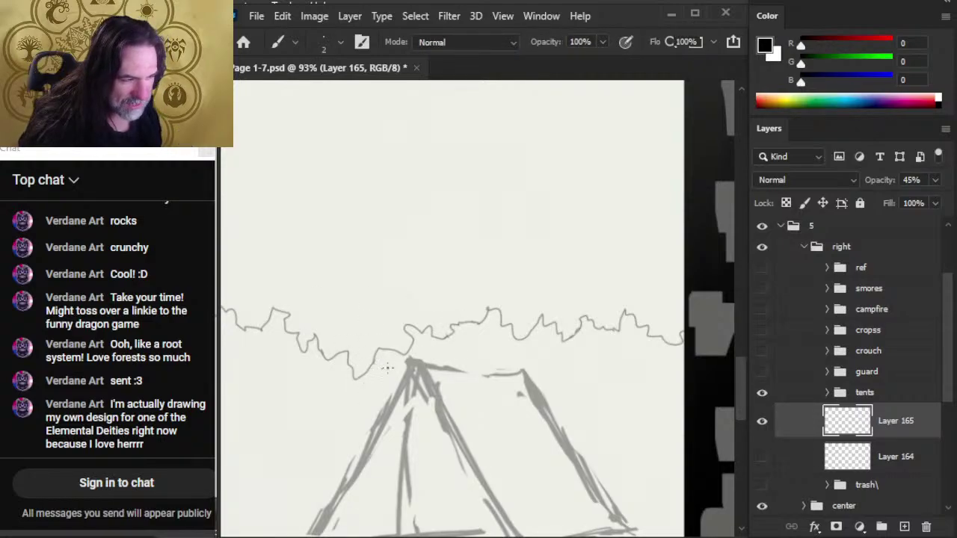
- Touch up the bush outline just beside the right tent's peak, erasing stray bits and redrawing the line
key("e")
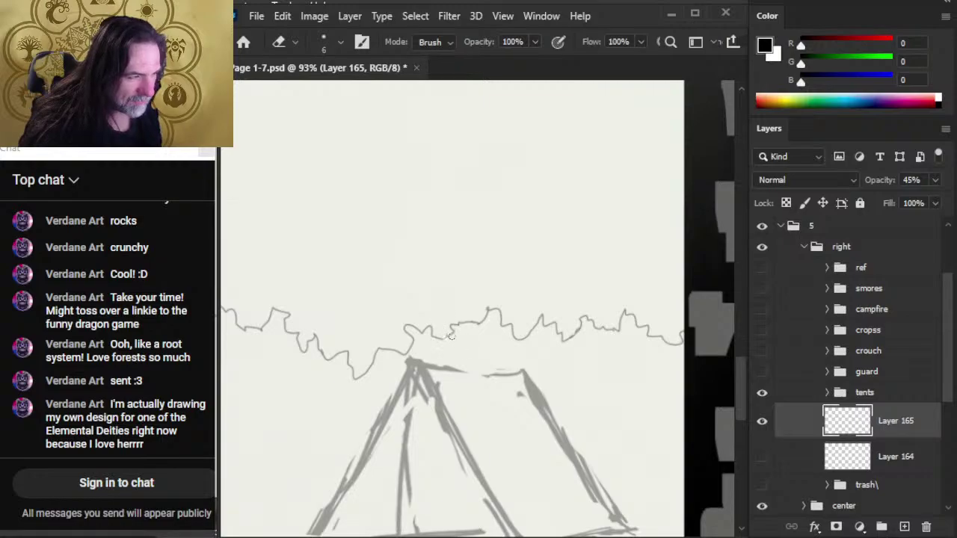
key("b")
key("e")
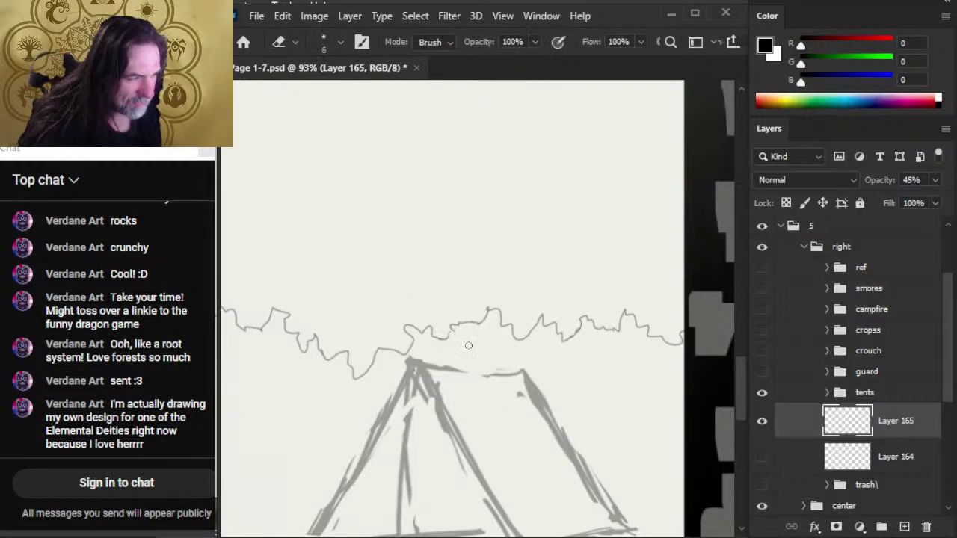
key("b")
- Erase the jagged stretch of bush outline leading down to the dip before the right tent and redraw it
left_click_drag(371, 356, 588, 363)
left_click_drag(396, 361, 601, 409)
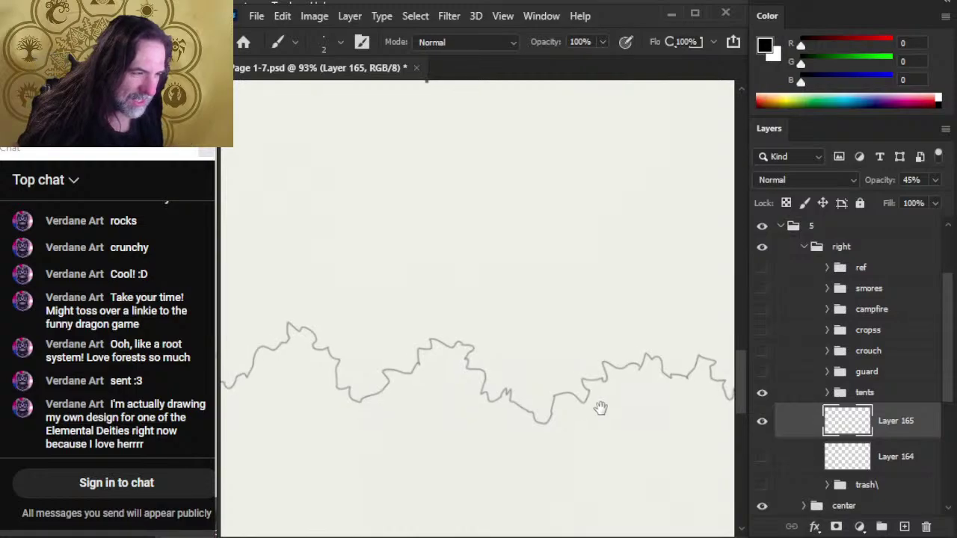
key("e")
left_click_drag(500, 390, 481, 388)
key("b")
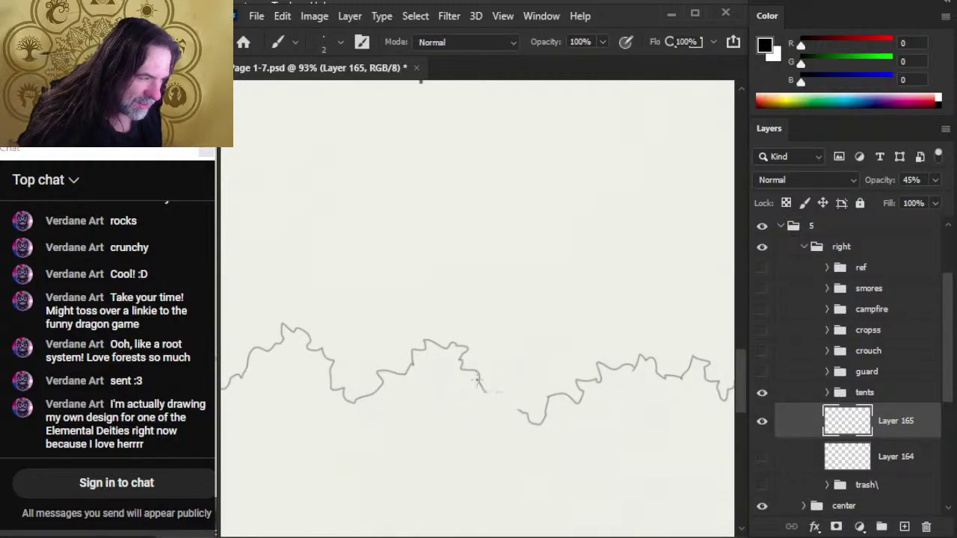
- Rework the bush outline to the right of the left tent, closing the gap and erasing the rough, pointed bump
mouse_move(415, 396)
left_mouse_down()
mouse_move(636, 378)
mouse_move(510, 382)
mouse_move(481, 369)
left_mouse_up()
key("e")
key("b")
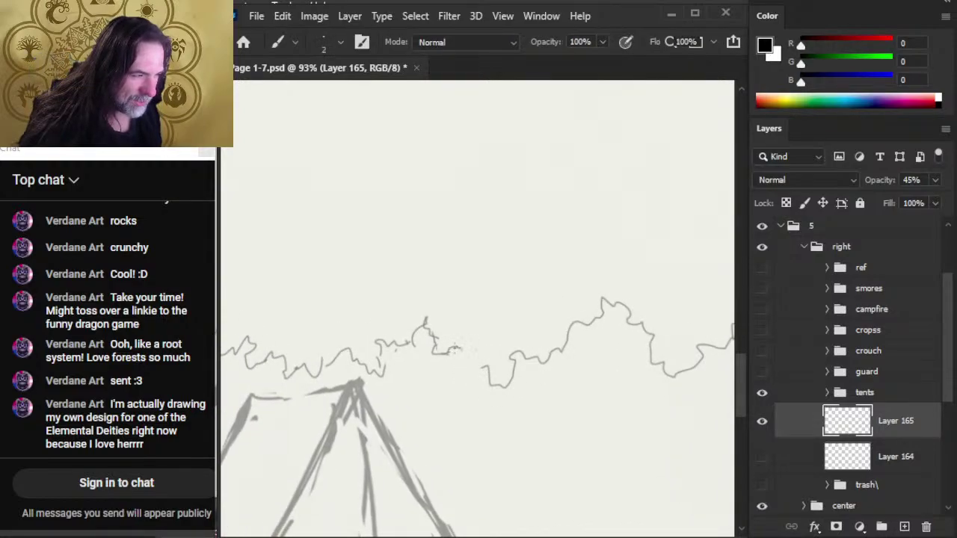
key("e")
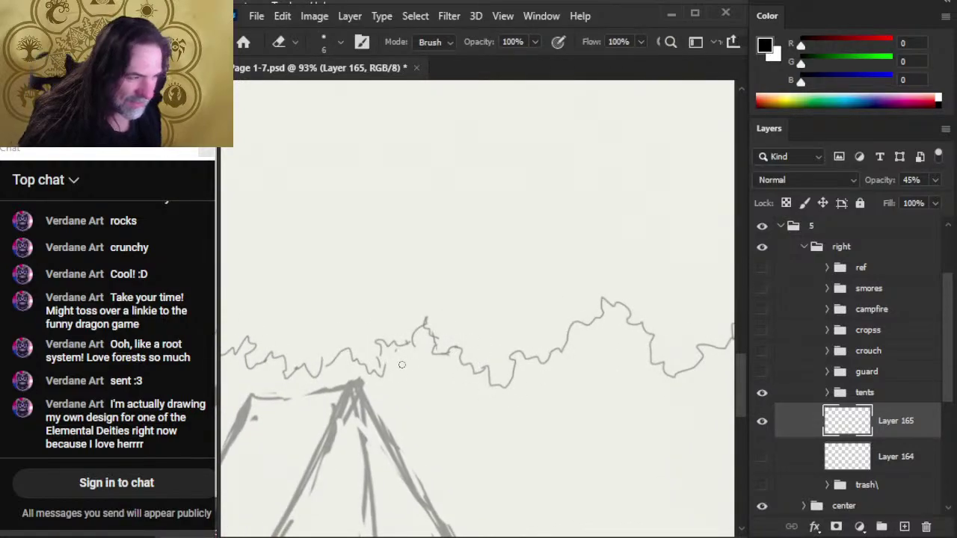
left_click_drag(402, 348, 416, 346)
key("b")
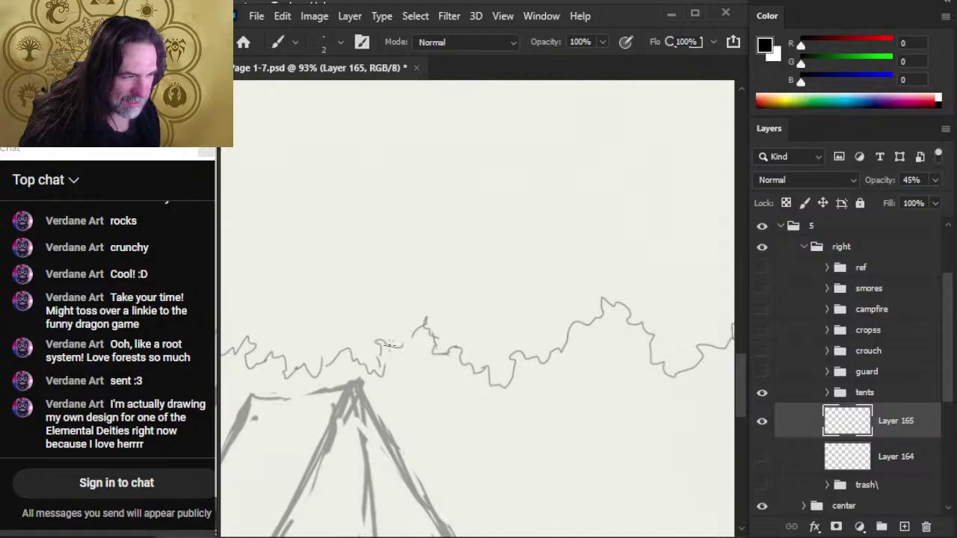
- Erase the doubled bush outline at the left tent's peak and redraw it as one joined line
key("e")
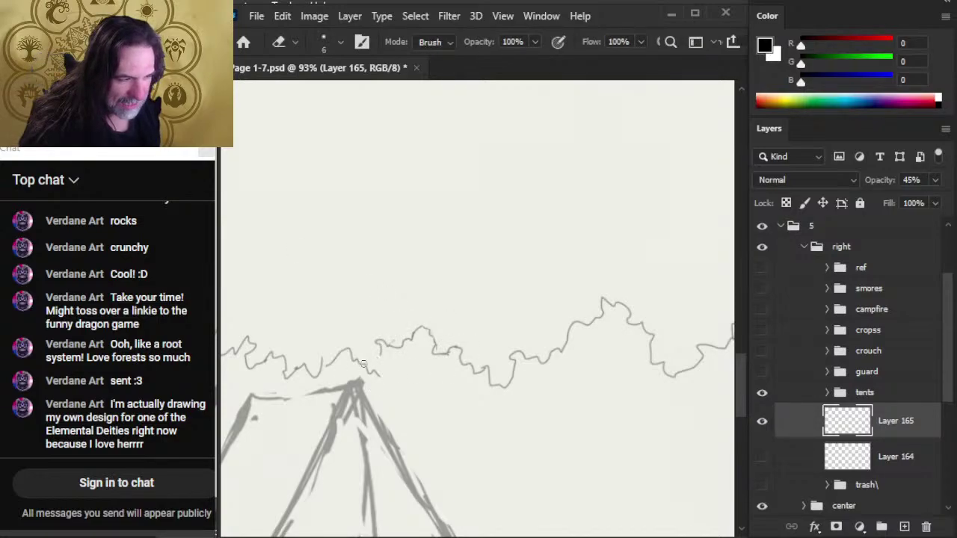
left_click_drag(382, 359, 468, 365)
key("b")
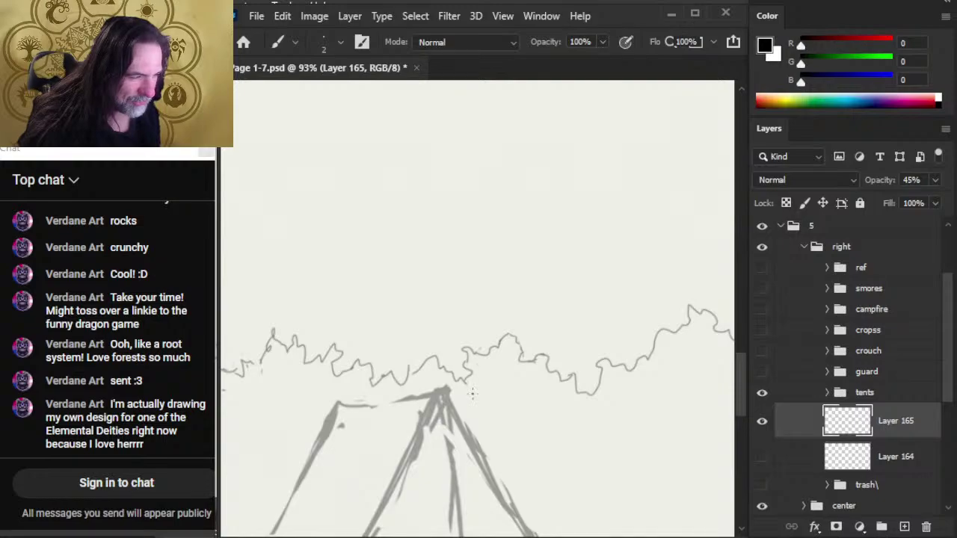
key("e")
key("b")
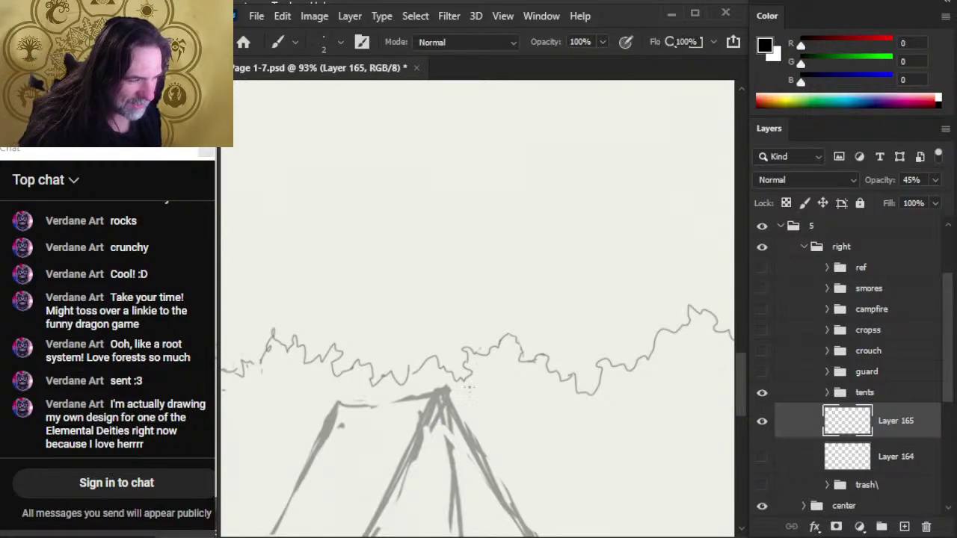
key("e")
- Clean up the bush outline above and to the left of the left tent, erasing stray marks and joining breaks
mouse_move(415, 363)
left_mouse_down()
mouse_move(421, 369)
mouse_move(408, 376)
mouse_move(429, 359)
mouse_move(513, 363)
left_mouse_up()
key("b")
key("e")
left_click_drag(348, 357, 439, 362)
key("b")
key("e")
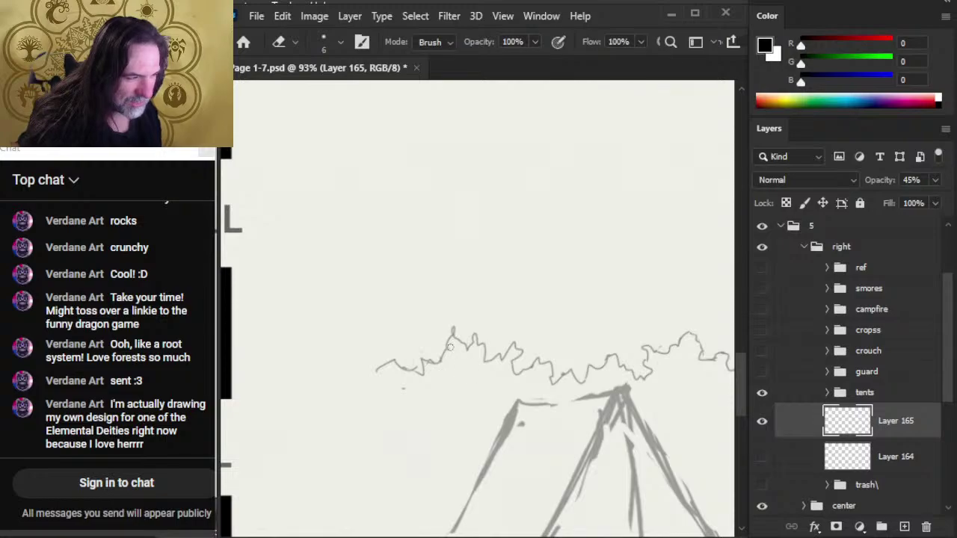
key("b")
key("e")
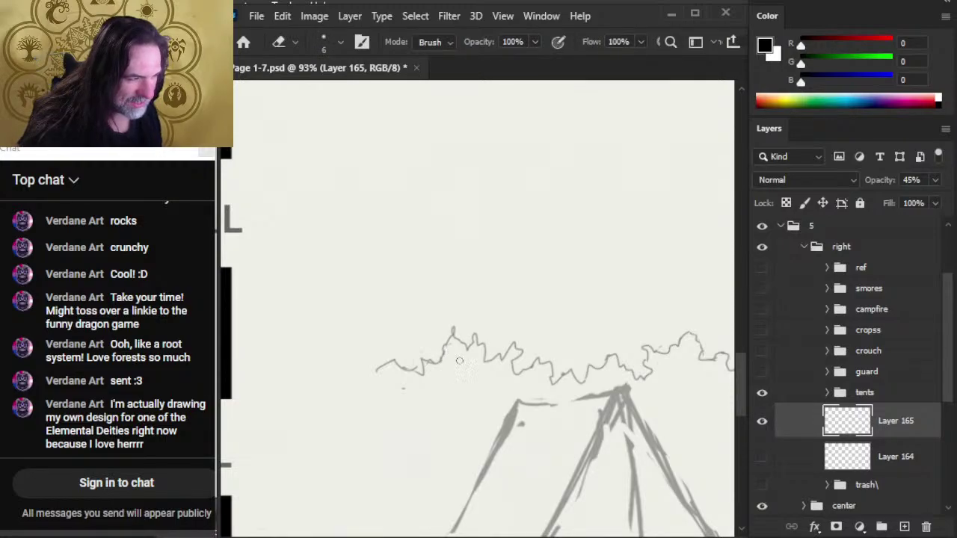
- Erase the small dip near the bush outline's left end and redraw it with a more irregular contour
left_click_drag(411, 363, 402, 368)
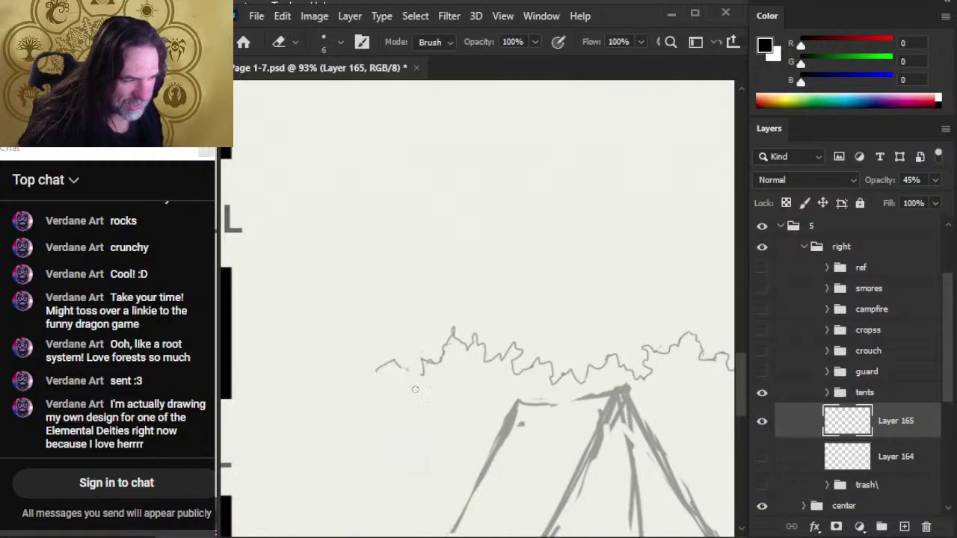
key("b")
key("e")
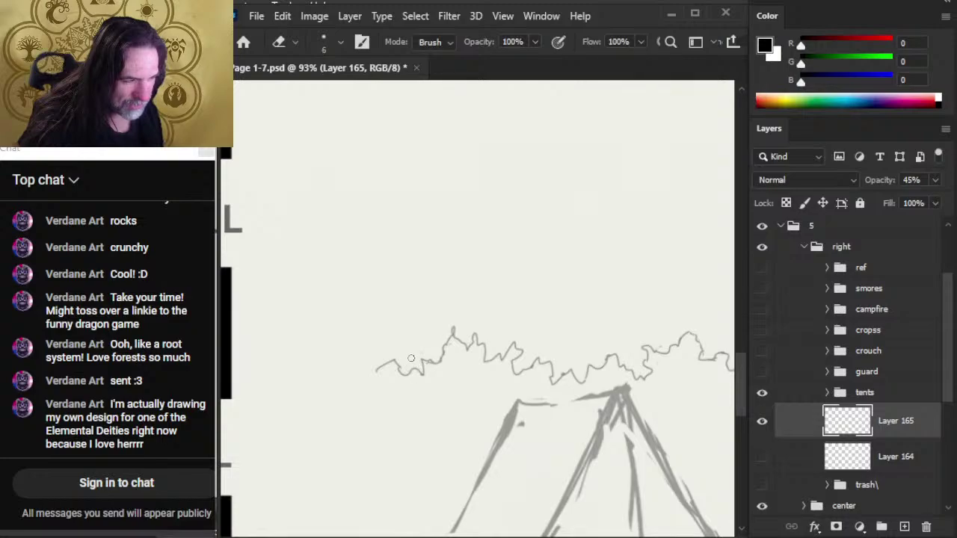
key("b")
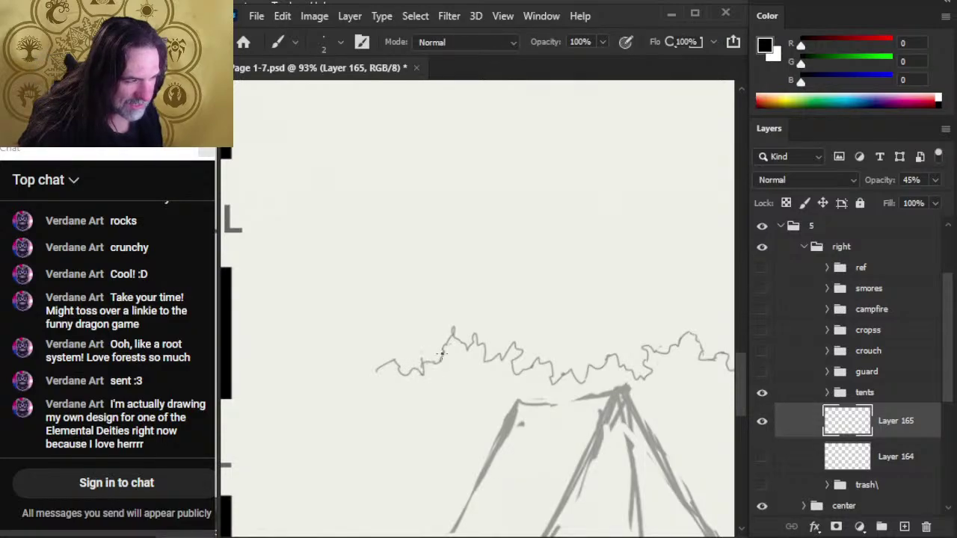
key("e")
- Extend the bush outline toward the symbol column and draw a straight vertical edge down from its left end
key("z")
left_click_drag(565, 369, 448, 359)
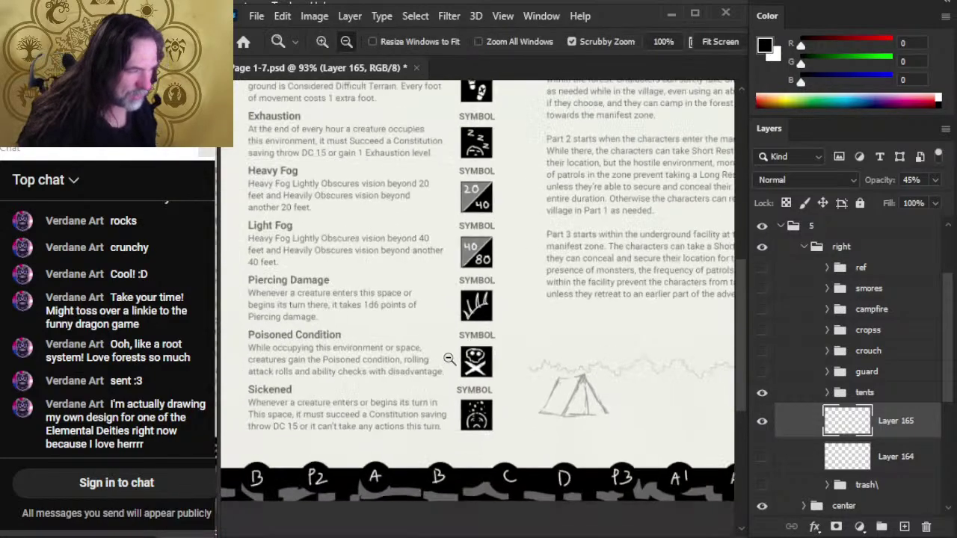
left_click_drag(573, 375, 637, 409)
key("b")
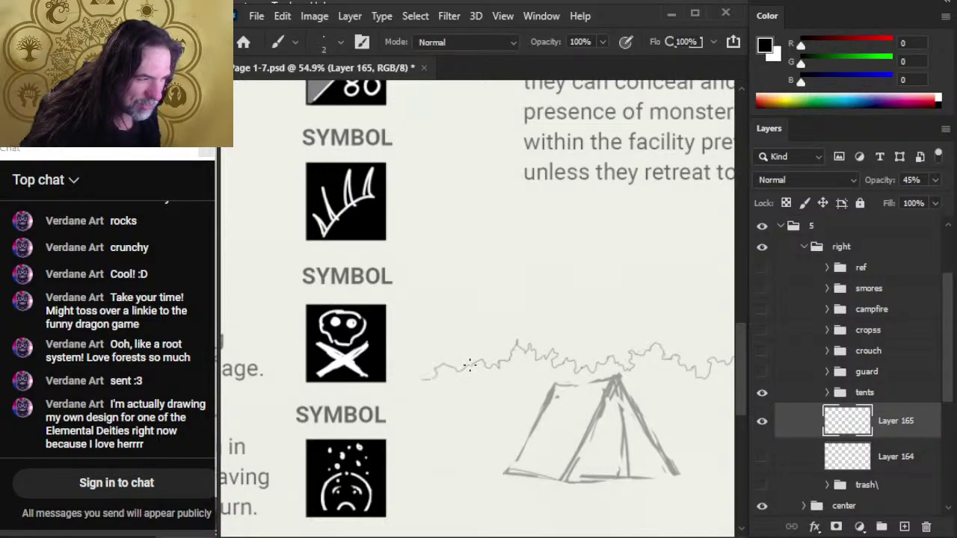
mouse_move(405, 413)
left_mouse_down()
mouse_move(516, 332)
mouse_move(483, 301)
mouse_move(469, 493)
left_mouse_up()
left_click_drag(552, 495, 475, 343)
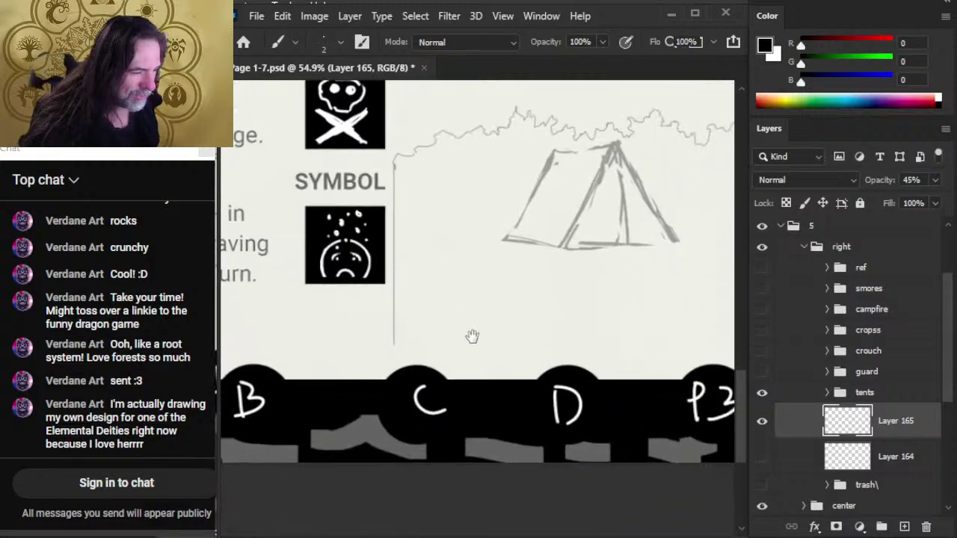
- Erase the lower part of the bush shape's vertical left edge to shorten it toward the tent's base level
key("e")
left_click_drag(397, 344, 396, 271)
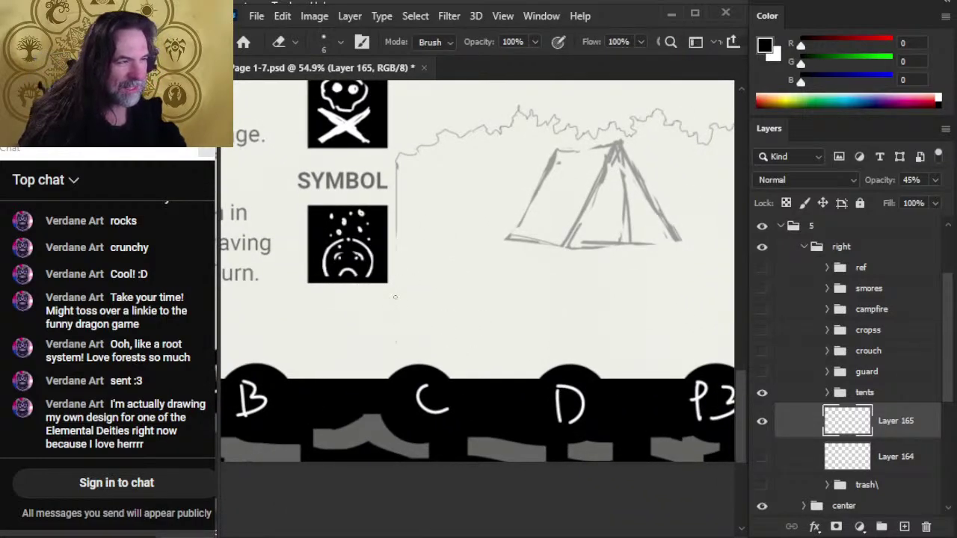
key("b")
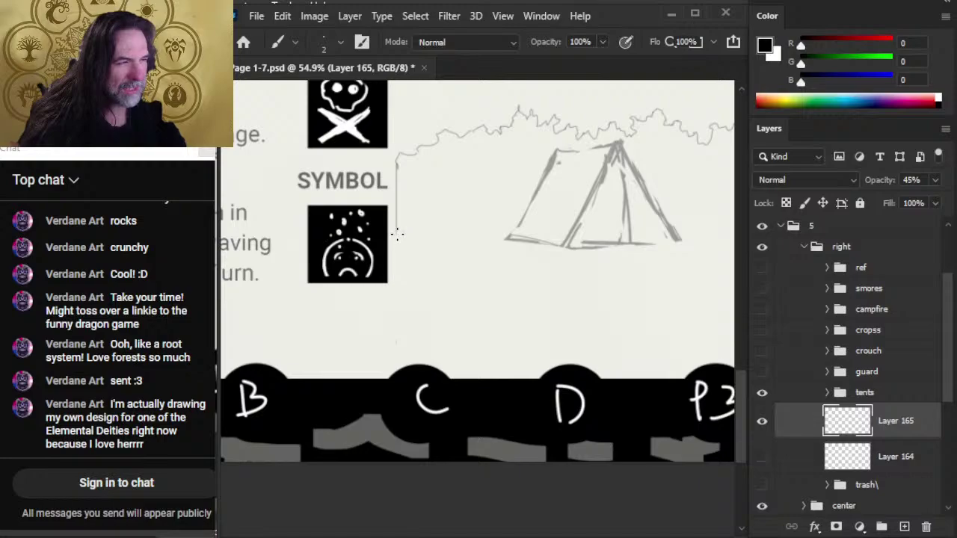
- Draw a straight horizontal ground line from the vertical edge to the left tent's base and tidy the corner
key("r")
mouse_move(397, 206)
left_mouse_down()
mouse_move(398, 243)
mouse_move(643, 246)
left_mouse_up()
key("b")
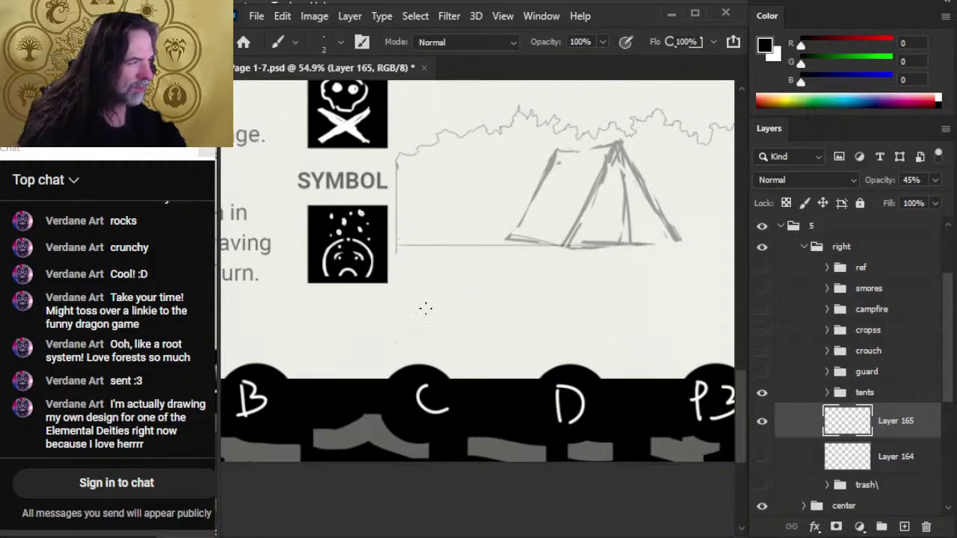
key("e")
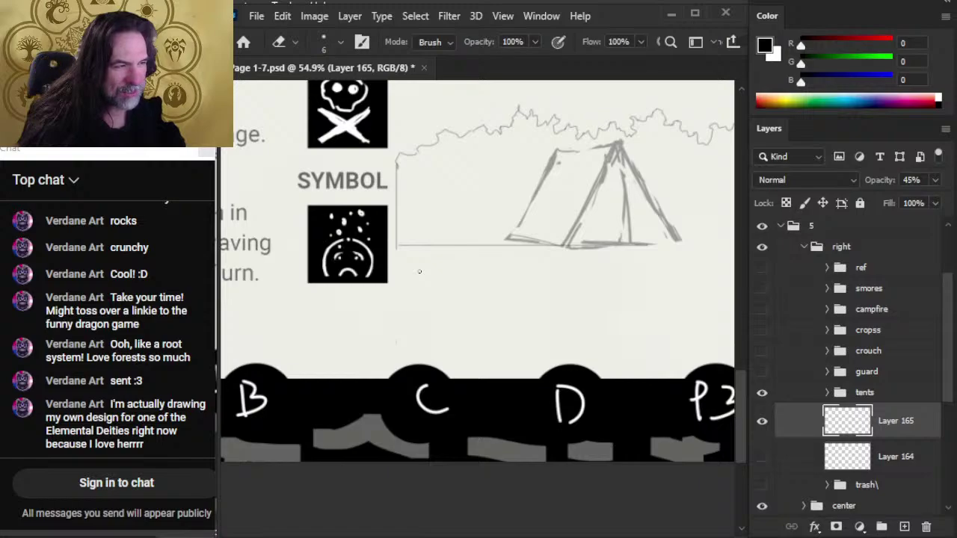
key("b")
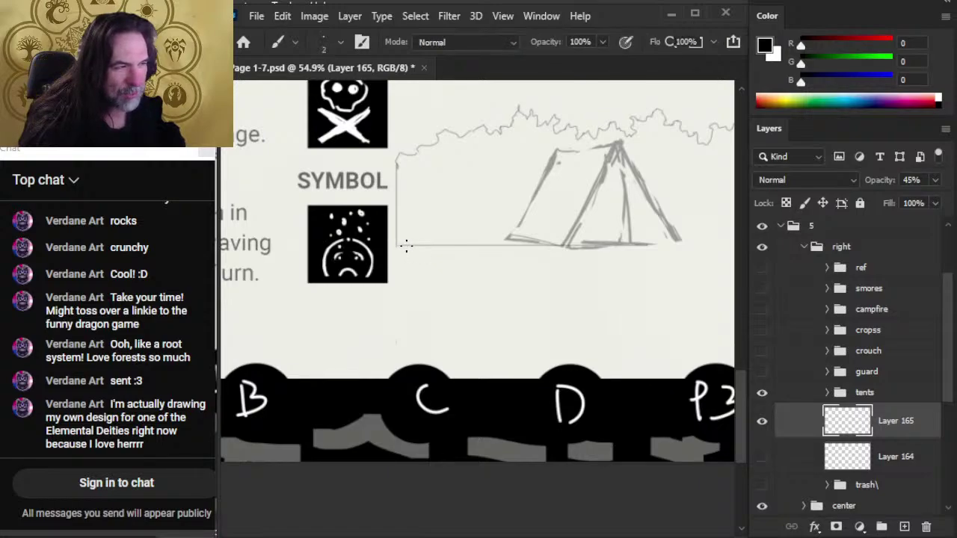
key("e")
key("space")
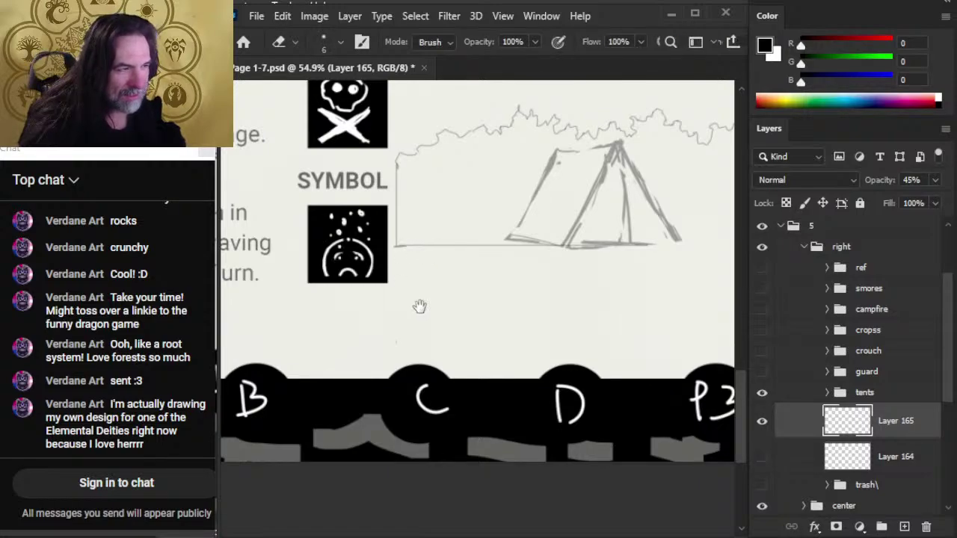
- Extend the straight ground line under both tents to the right page edge and close the bush outline there
left_click_drag(540, 292, 356, 330)
key("r")
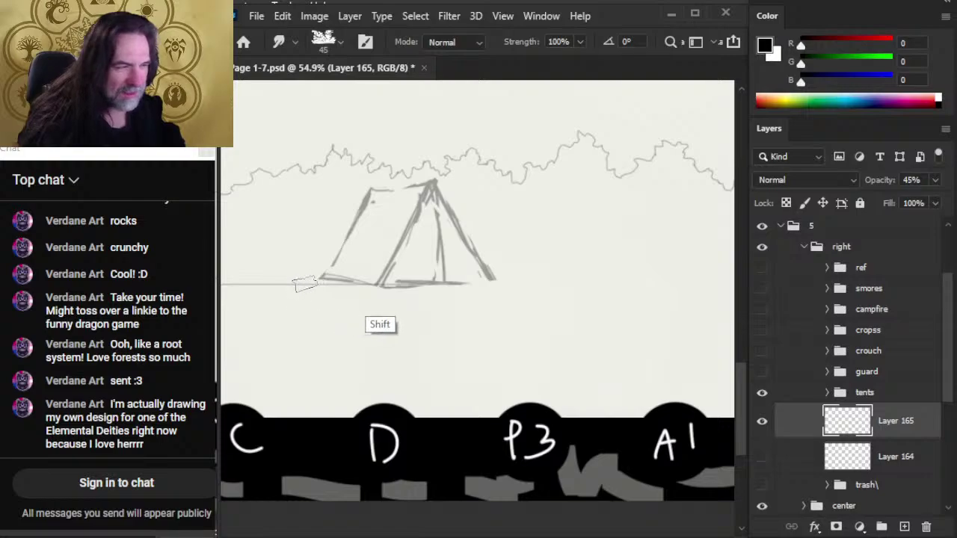
scroll(676, 326, "right", 10)
key("e")
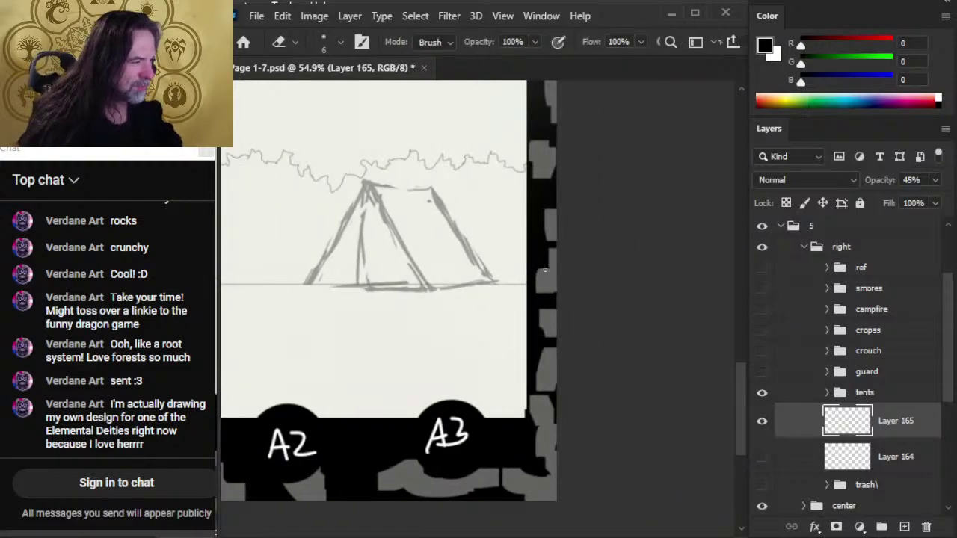
scroll(507, 199, "right", 1)
scroll(474, 296, "up", 3)
key("b")
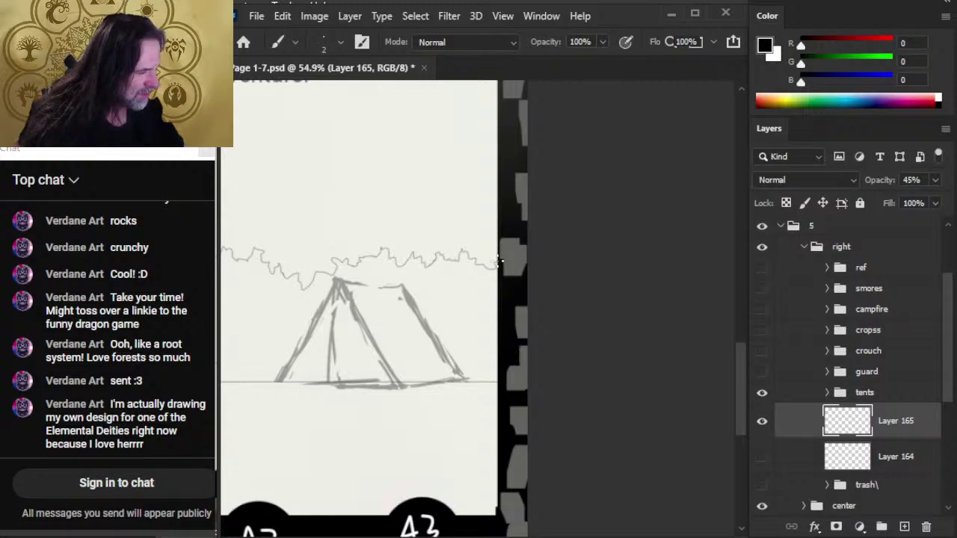
key("e")
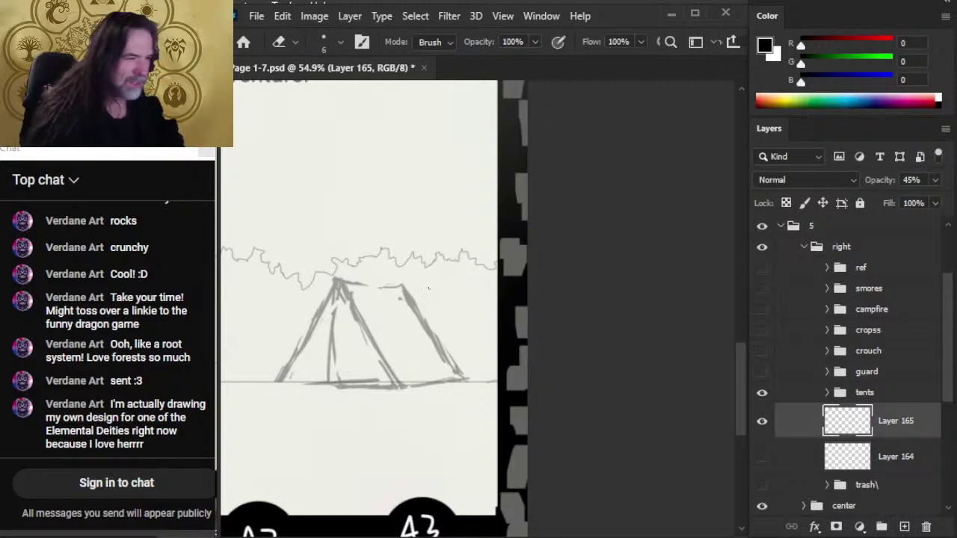
- Select the area enclosed by the bush outline with the Magic Wand and check the selection across the page
key("w")
left_click(448, 322)
scroll(433, 324, "up", 10)
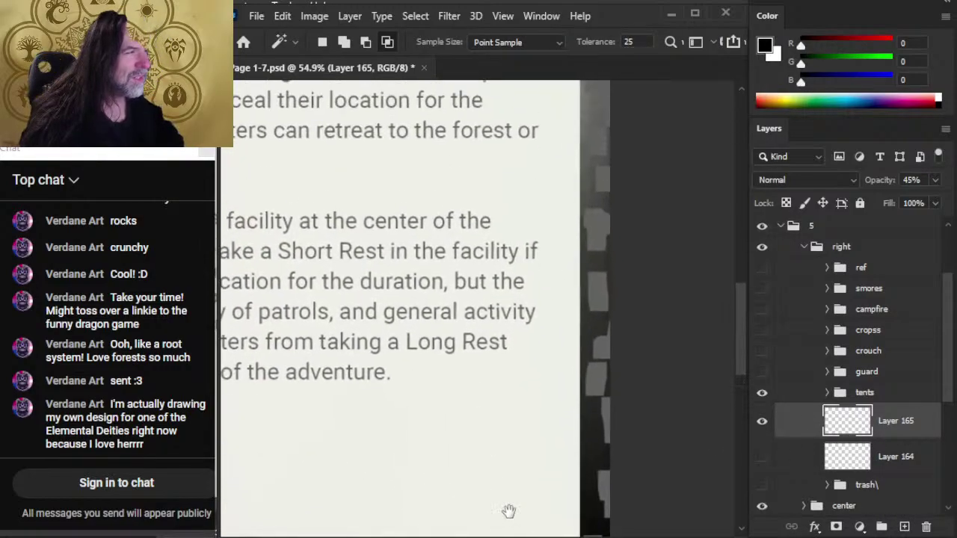
mouse_move(499, 443)
left_mouse_down()
mouse_move(498, 354)
mouse_move(534, 139)
left_mouse_up()
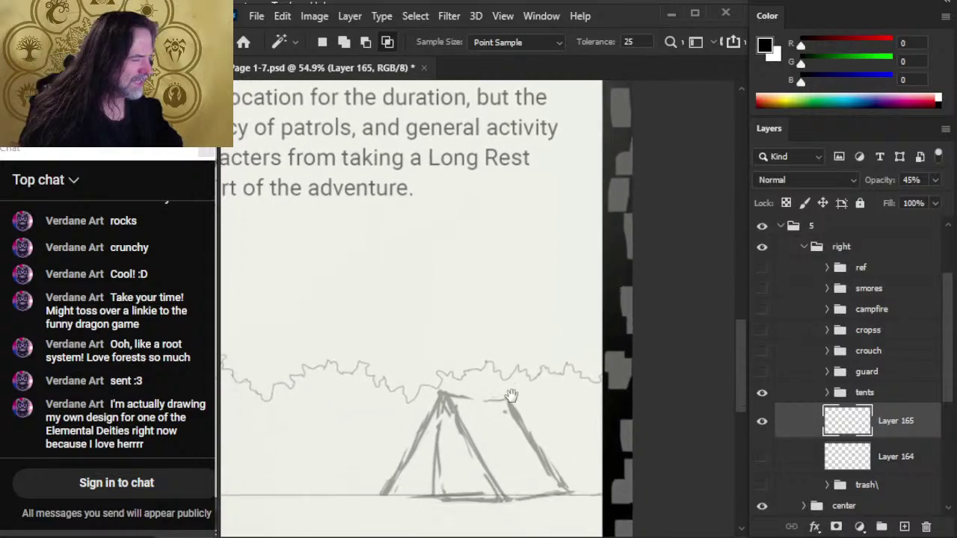
left_click_drag(430, 418, 660, 444)
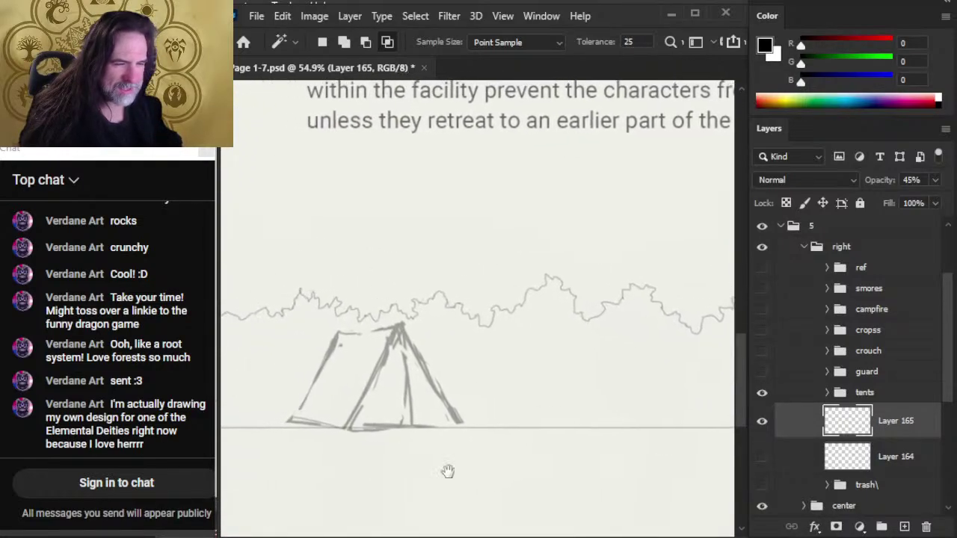
left_click_drag(446, 470, 593, 432)
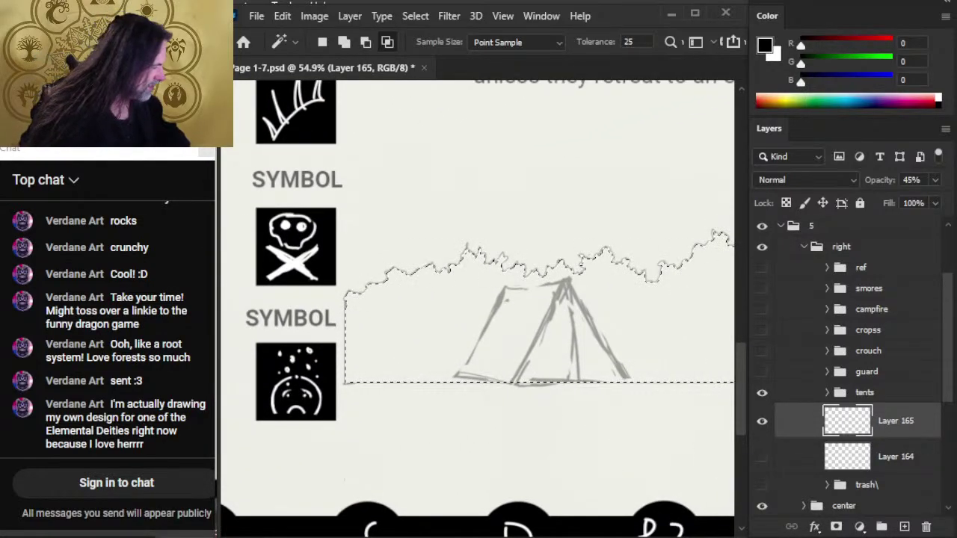
- Add a new layer and fill the selected bush area with black
left_click(904, 527)
key("g")
left_click(633, 377)
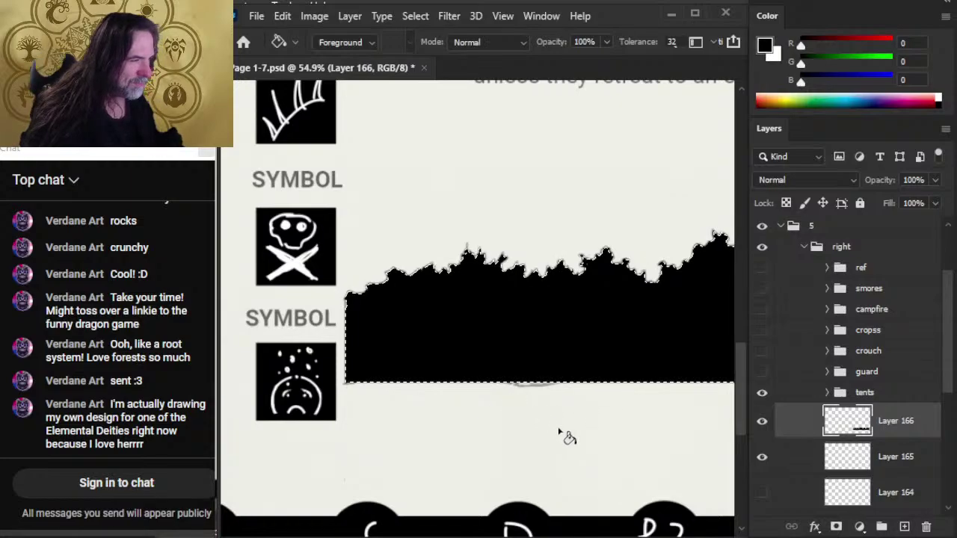
- Hide the bush outline layer, Layer 165, clear the selection, and view the whole black silhouette
left_click(763, 458)
key("ctrl+d")
key("l")
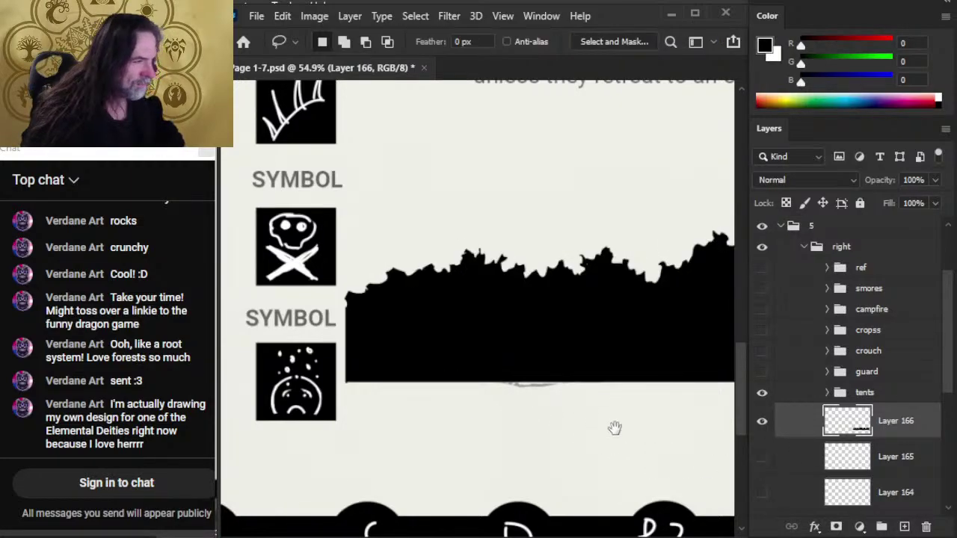
left_click_drag(615, 426, 487, 407)
key("alt+space")
left_click_drag(586, 410, 455, 353)
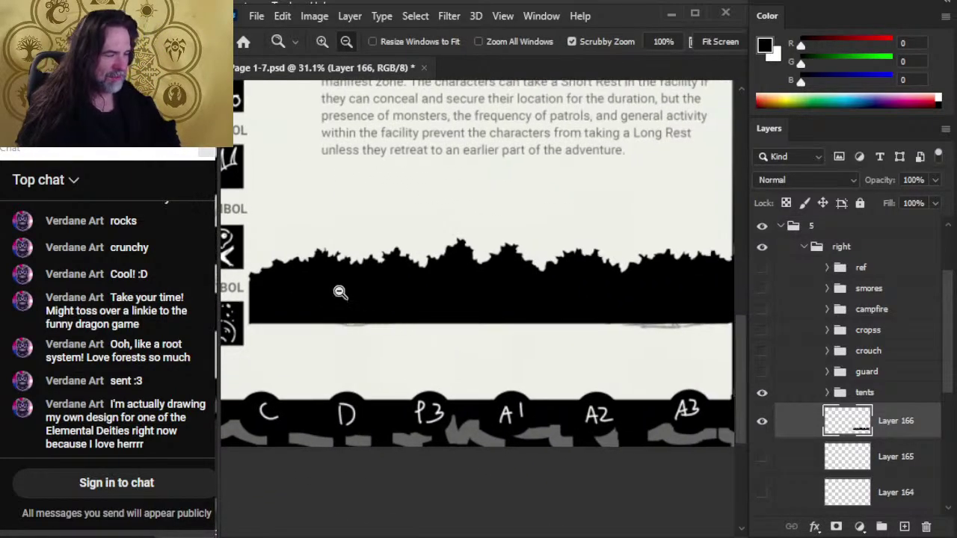
- Delete the bush outline layer, Layer 165, and switch visibility from the black silhouette, Layer 166, to the tree outlines on Layer 164
left_click_drag(533, 356, 436, 348)
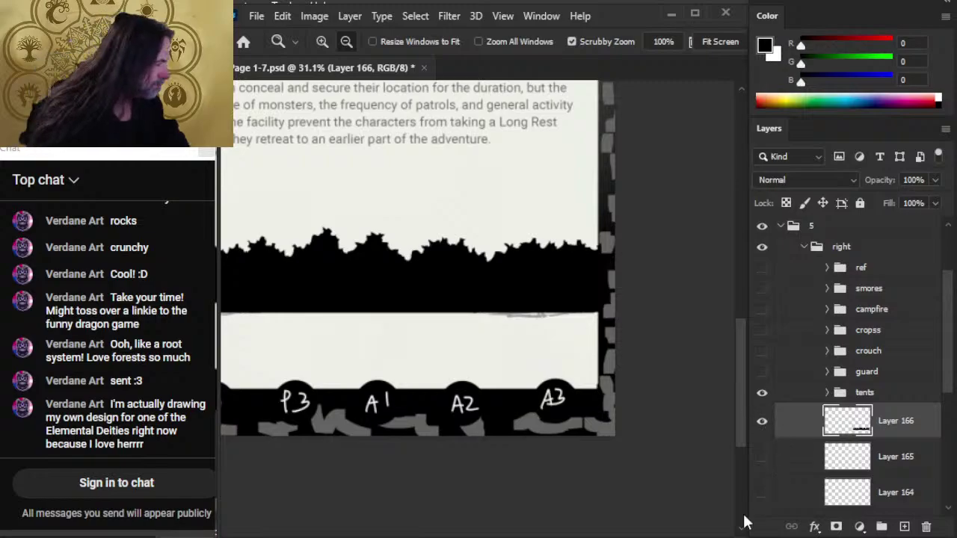
left_click(762, 457)
left_click(764, 456)
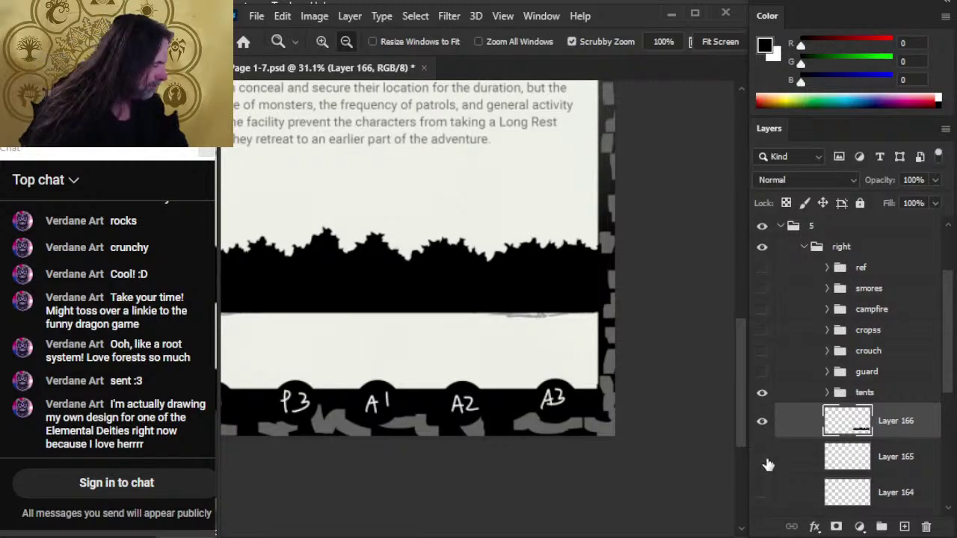
left_click(763, 491)
left_click(796, 464)
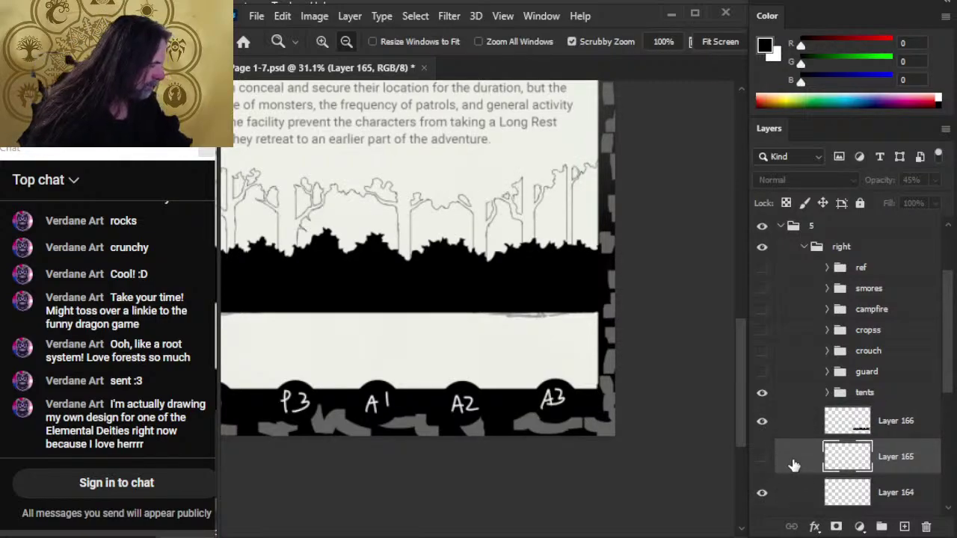
key("Delete")
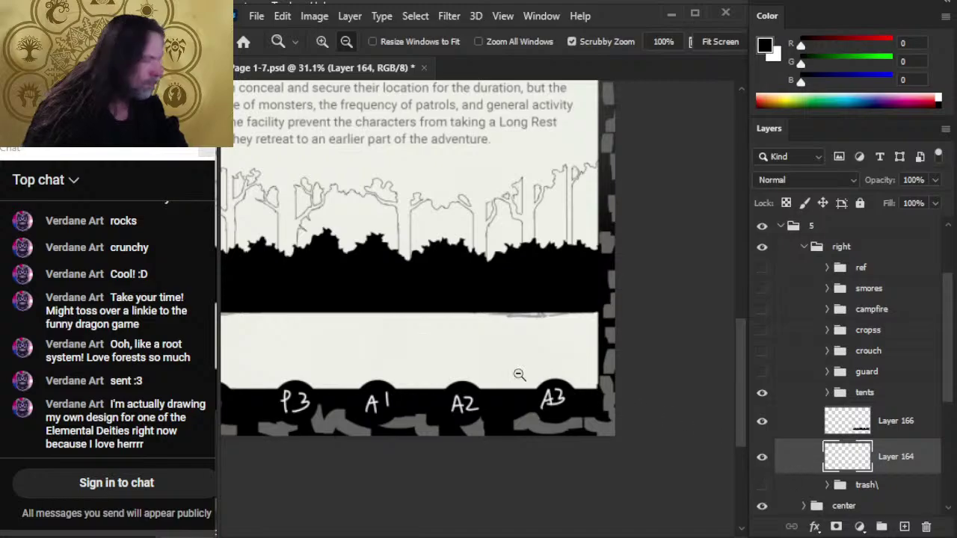
scroll(527, 360, "down", 1)
left_click(762, 421)
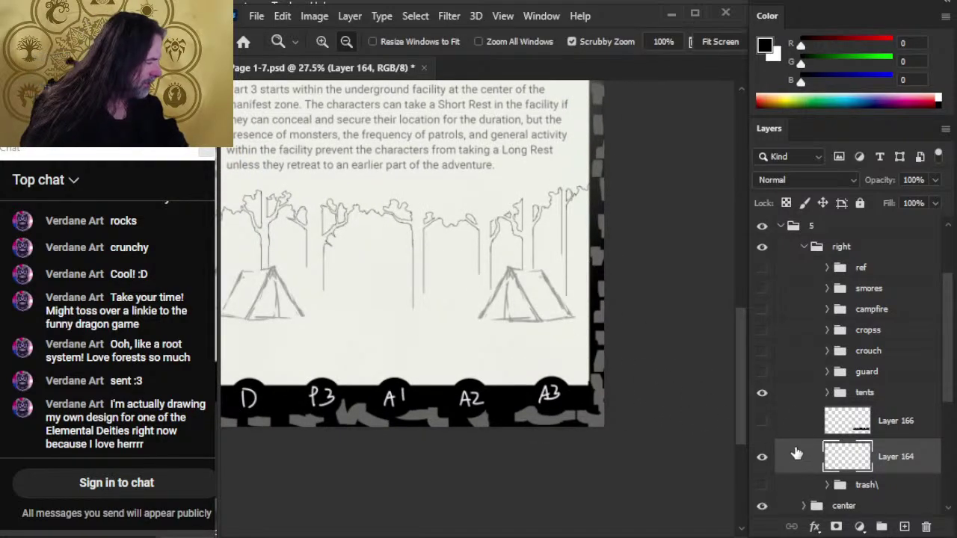
- Erase and redraw the leaf outline beside the leftmost tree's branch on Layer 164 with small, uneven bumps
left_click_drag(569, 187, 678, 233)
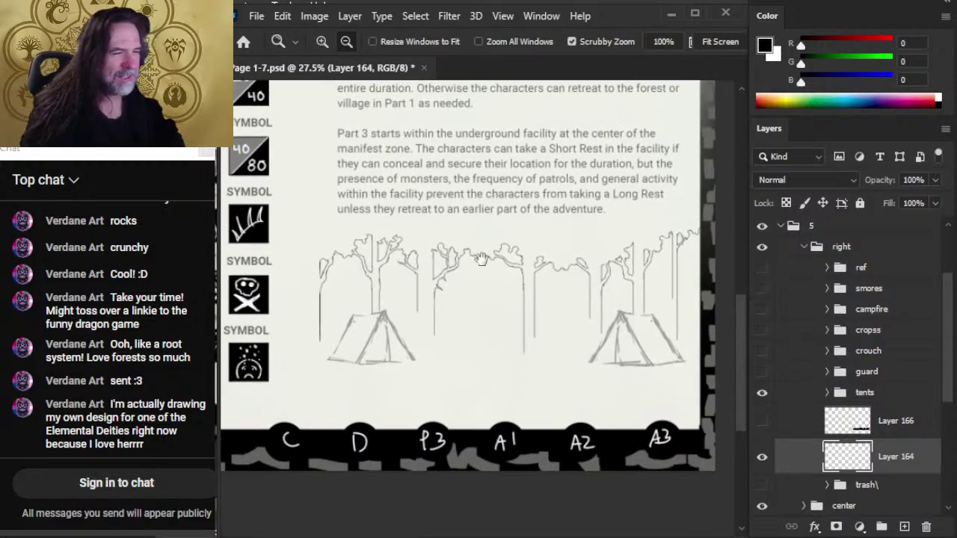
left_click_drag(308, 279, 429, 314)
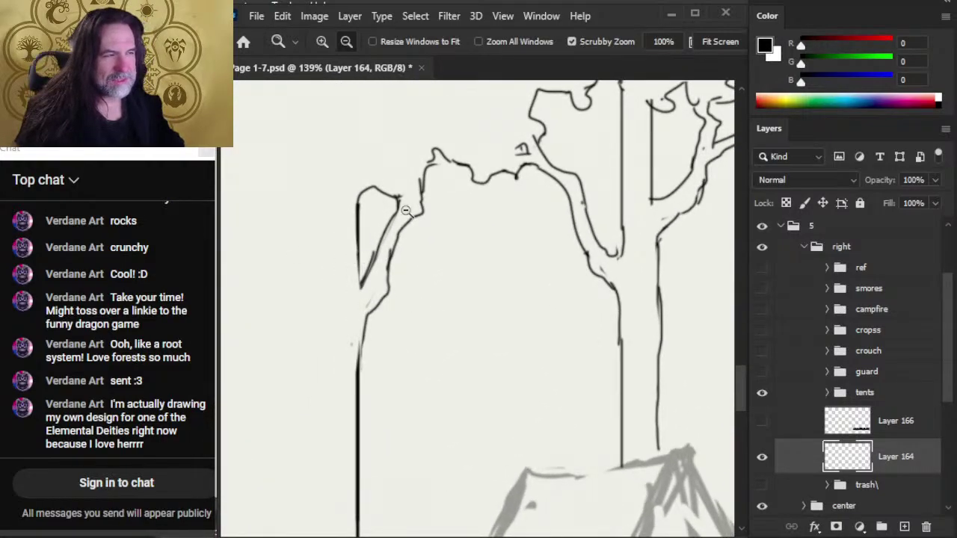
key("e")
mouse_move(422, 195)
left_mouse_down()
mouse_move(428, 147)
mouse_move(455, 163)
left_mouse_up()
key("b")
key("e")
key("b")
key("e")
key("b")
key("e")
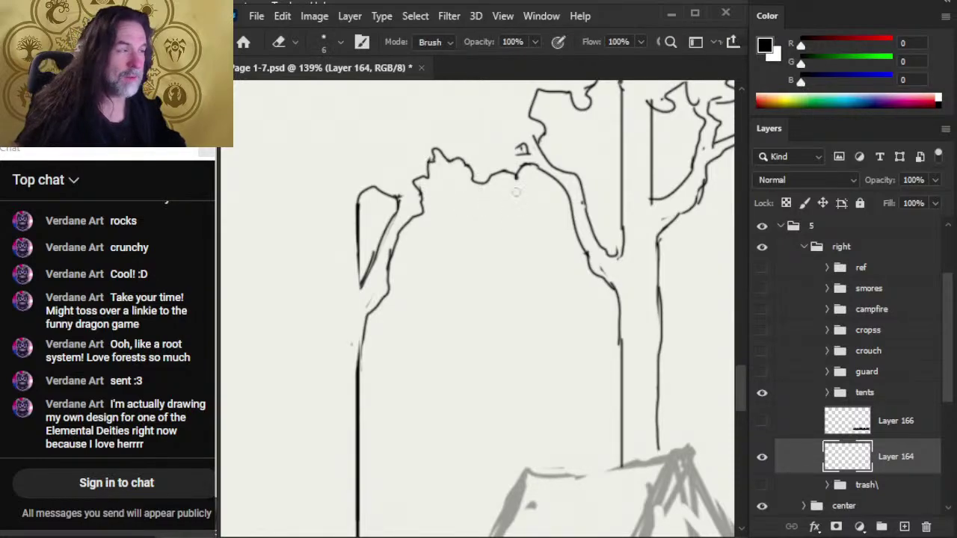
- Clean up the canopy line between the first two trees and reshape the small leaf above the second tree's left branch
left_click_drag(513, 183, 525, 177)
left_click(524, 152)
key("b")
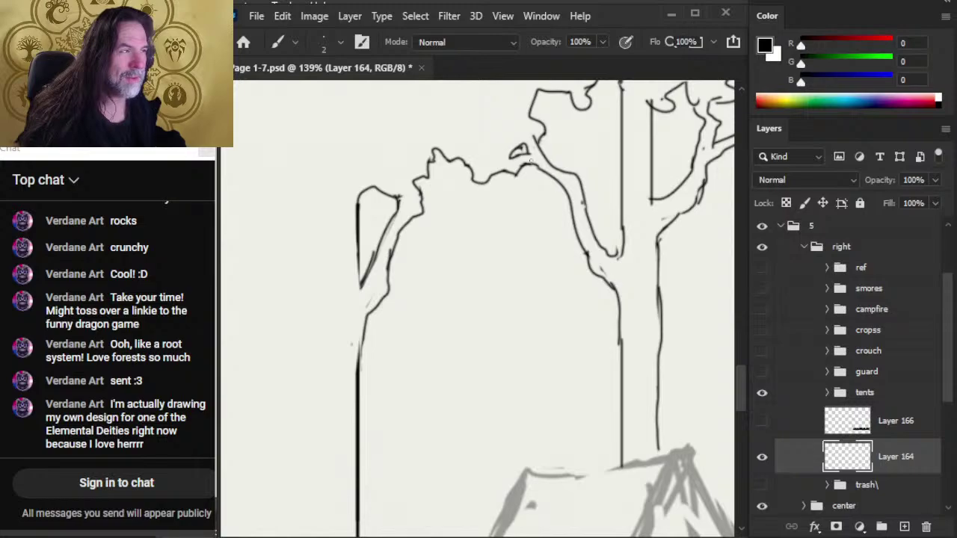
key("e")
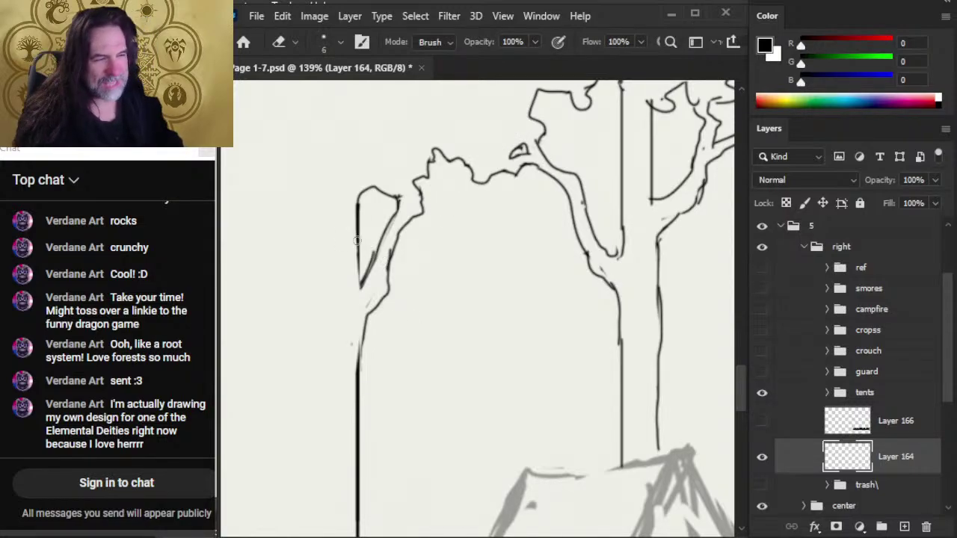
- Redraw the leftmost tree's fork, sharpening the lower tip of the branch opening and joining the branch underside to the trunk
key("b")
left_click_drag(357, 262, 360, 285)
key("e")
left_click(364, 282)
key("b")
key("e")
left_click(362, 287)
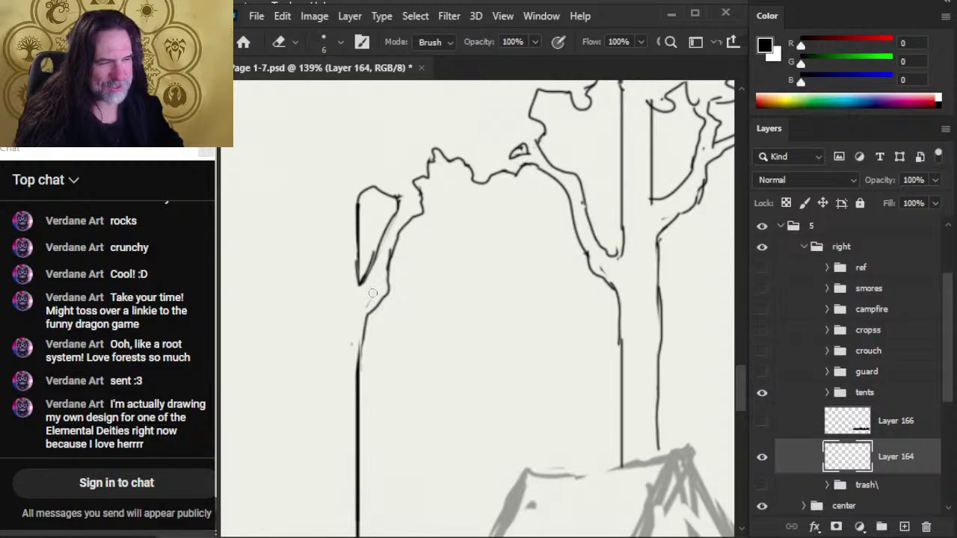
key("b")
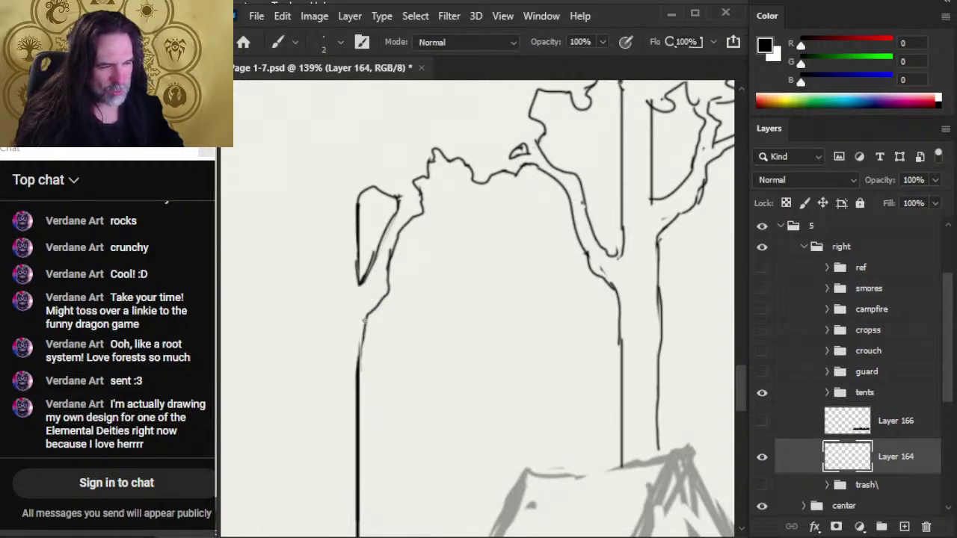
left_click_drag(365, 319, 356, 370)
key("e")
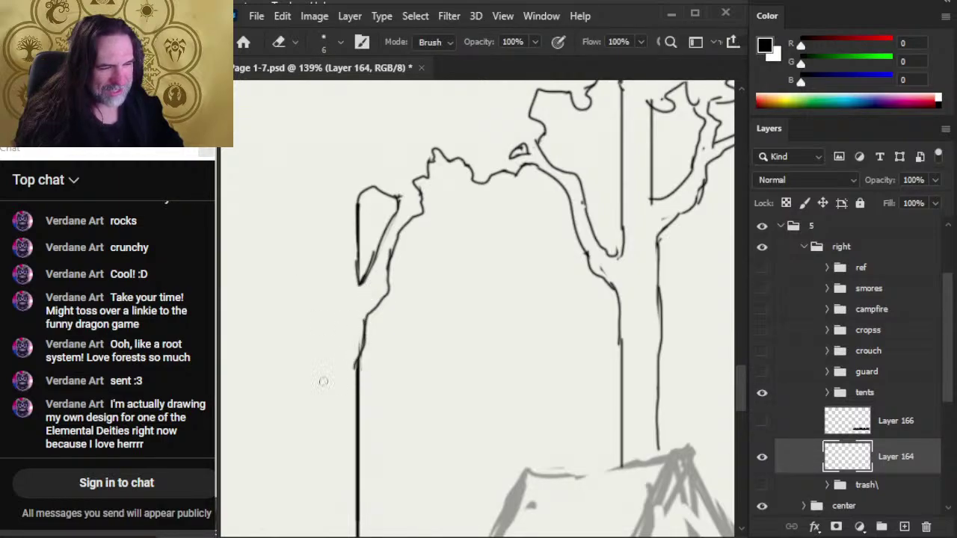
- Close the bottom of the second tree's left fork and redraw the right branch's underside with rough, bark-like bumps
left_click_drag(582, 326, 432, 395)
key("b")
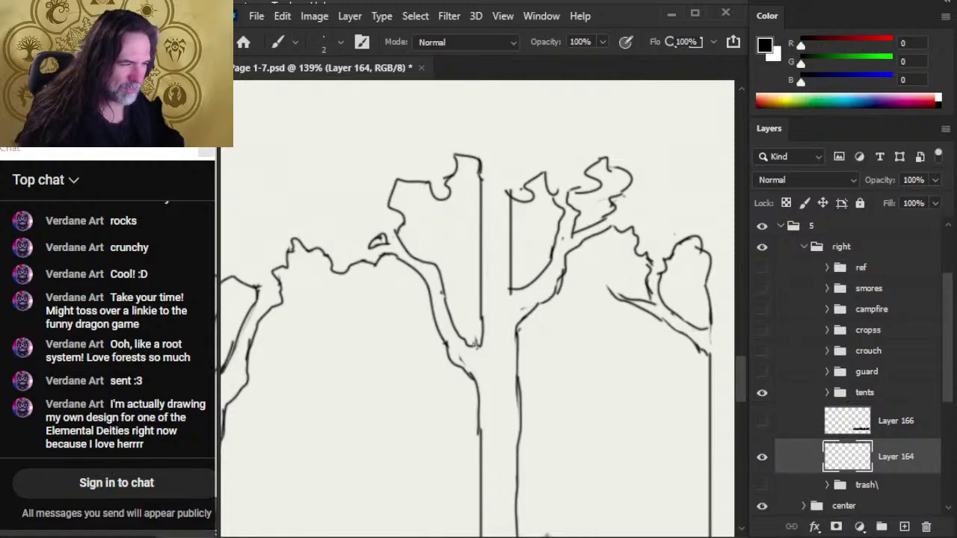
key("e")
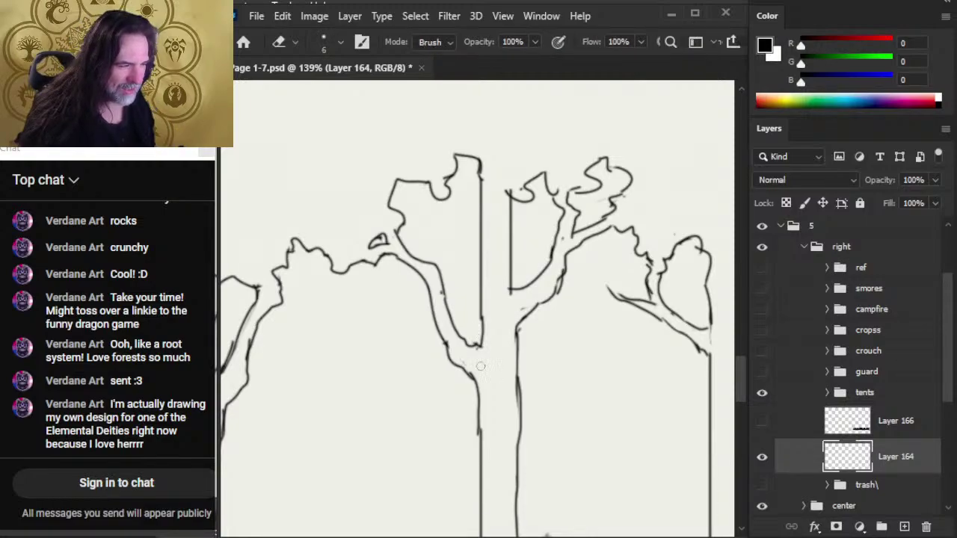
left_click_drag(557, 294, 561, 282)
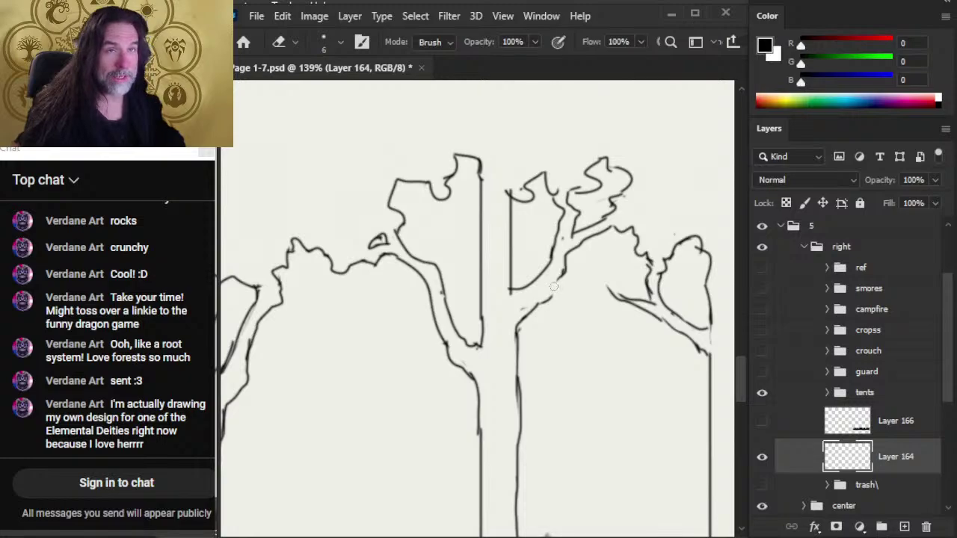
key("b")
left_click_drag(557, 278, 557, 298)
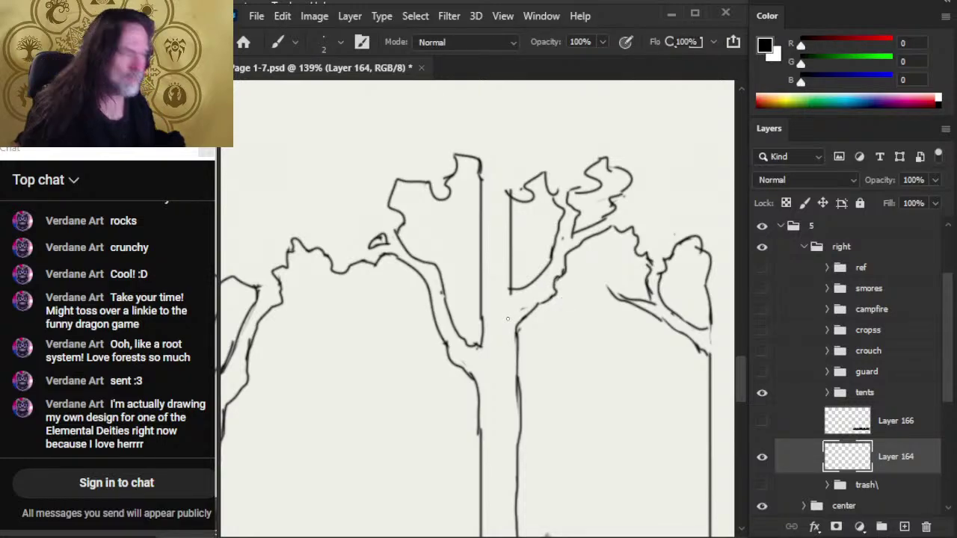
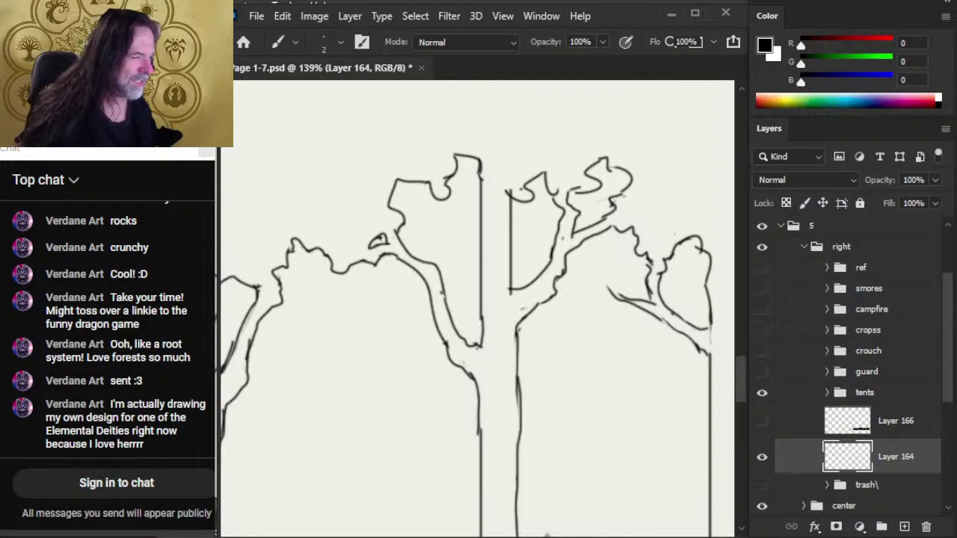
- Erase and redraw the lines of the low branch on the third tree's left side
key("e")
left_click(617, 292)
key("b")
mouse_move(609, 287)
left_mouse_down()
mouse_move(619, 302)
mouse_move(647, 285)
mouse_move(650, 304)
mouse_move(661, 304)
mouse_move(638, 310)
mouse_move(663, 328)
mouse_move(656, 311)
mouse_move(674, 330)
left_mouse_up()
key("e")
key("b")
key("e")
key("b")
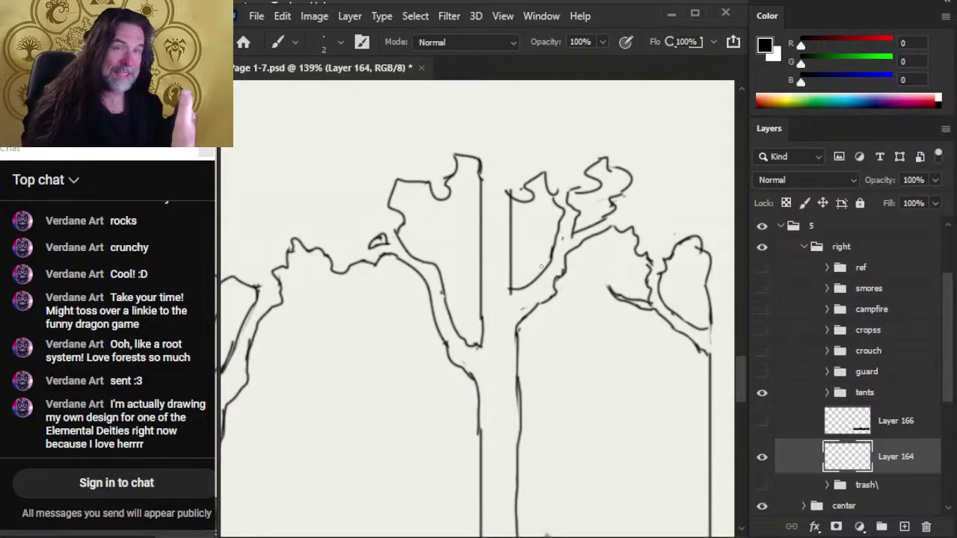
- Roughen the second tree's right branch by redrawing its inner edge and the underside where it meets the trunk
left_click_drag(671, 325, 567, 306)
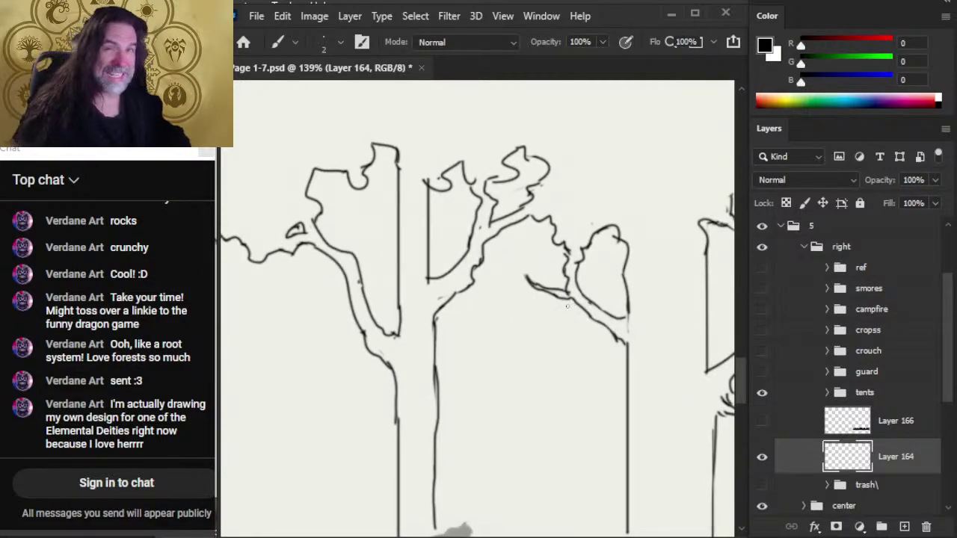
key("e")
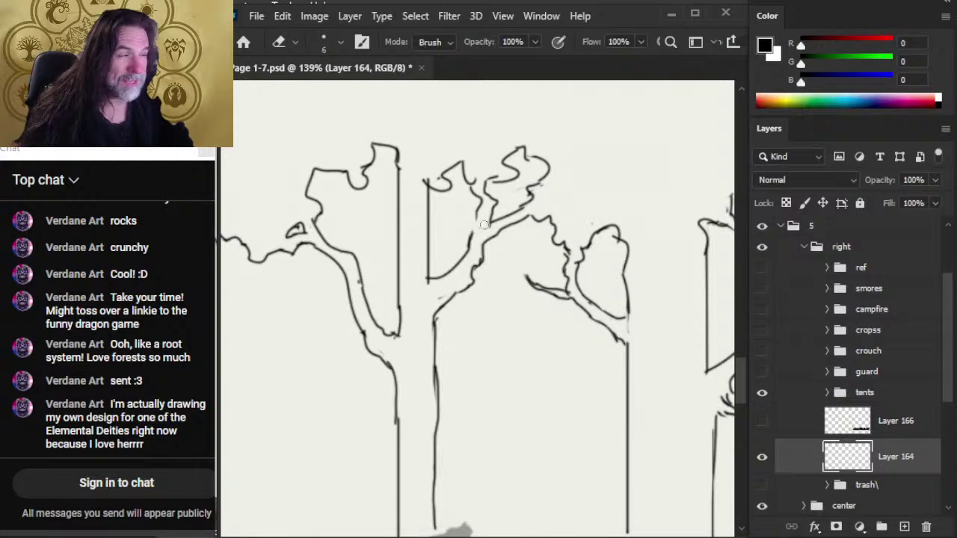
key("b")
left_click_drag(484, 225, 469, 249)
key("e")
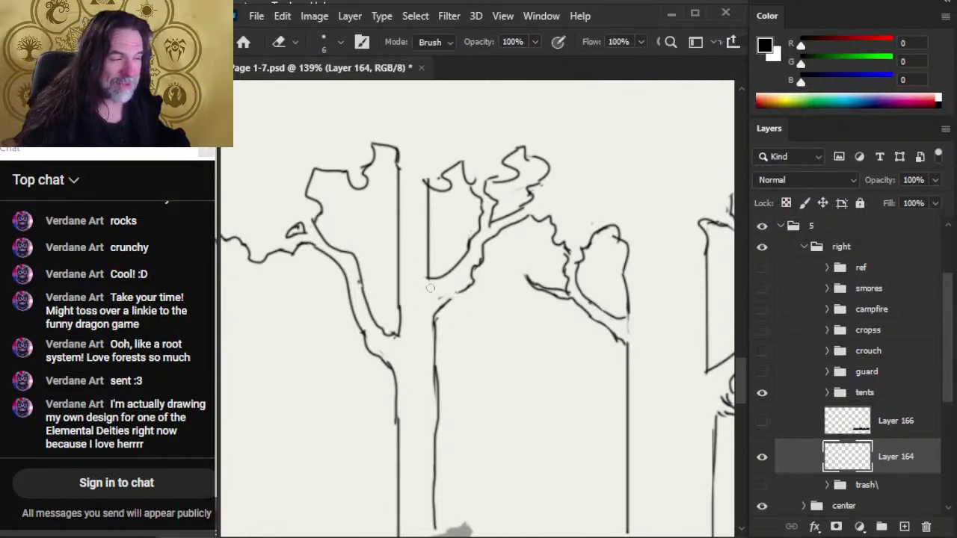
left_click(450, 301)
key("b")
mouse_move(445, 305)
left_mouse_down()
mouse_move(472, 310)
mouse_move(460, 291)
left_mouse_up()
key("e")
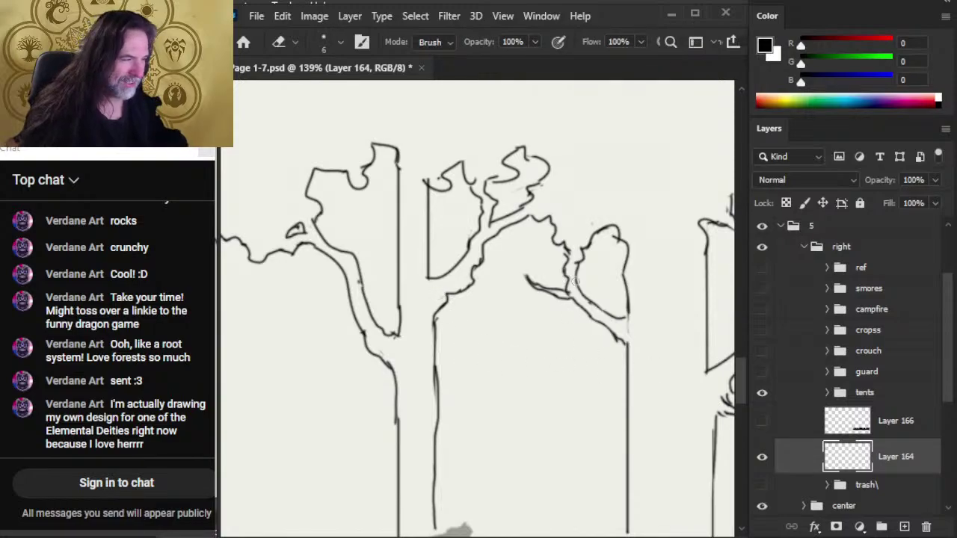
- Thin the tip of the third tree's low left branch and add a small forked twig pointing downward
key("b")
key("e")
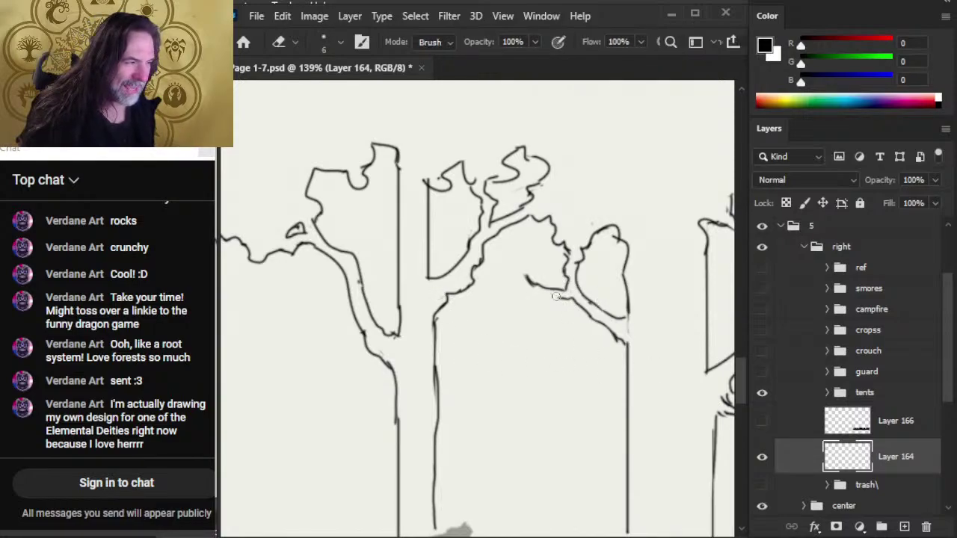
key("b")
left_click_drag(528, 283, 599, 320)
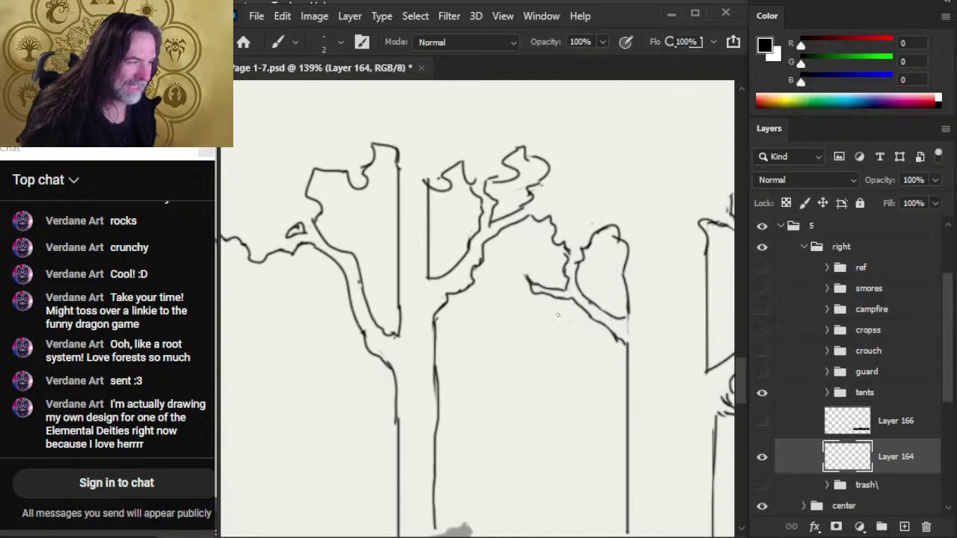
key("e")
mouse_move(543, 295)
left_mouse_down()
mouse_move(531, 292)
mouse_move(524, 314)
mouse_move(543, 294)
left_mouse_up()
key("b")
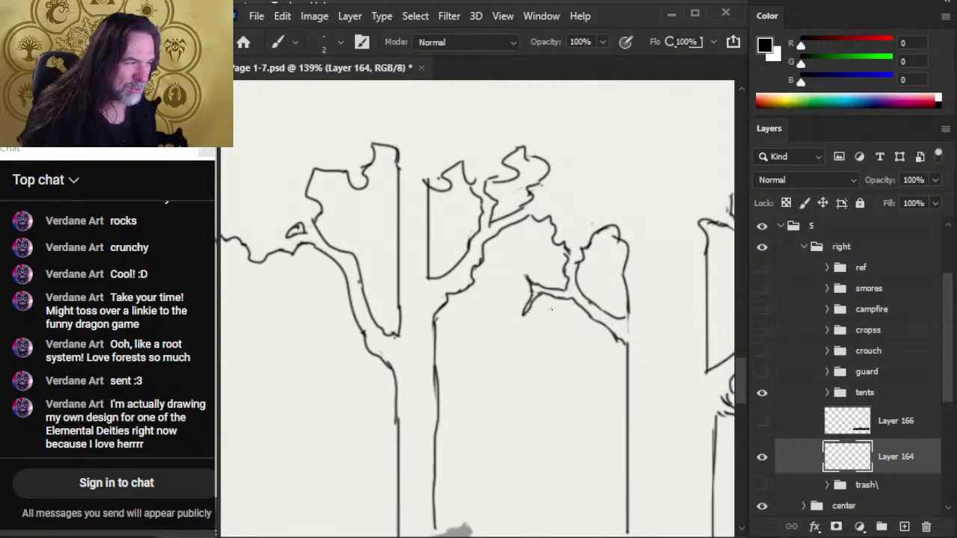
- Rework the outline at the top of the leftmost opening in the third tree's right-hand branches
left_click_drag(604, 346, 474, 342)
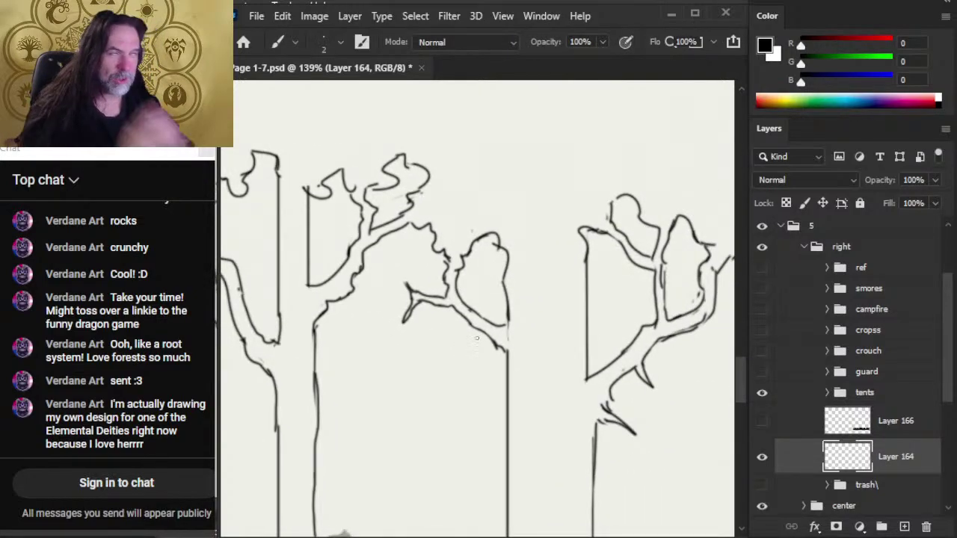
key("e")
mouse_move(603, 233)
left_mouse_down()
mouse_move(588, 230)
mouse_move(621, 245)
mouse_move(603, 216)
mouse_move(618, 197)
mouse_move(625, 246)
left_mouse_up()
key("b")
key("e")
key("b")
key("e")
key("space")
left_click_drag(629, 308, 554, 339)
- Redraw both edges of the upright limb in the third tree's right-hand branches with an irregular, bumpy contour
left_click_drag(583, 302, 588, 341)
key("b")
key("e")
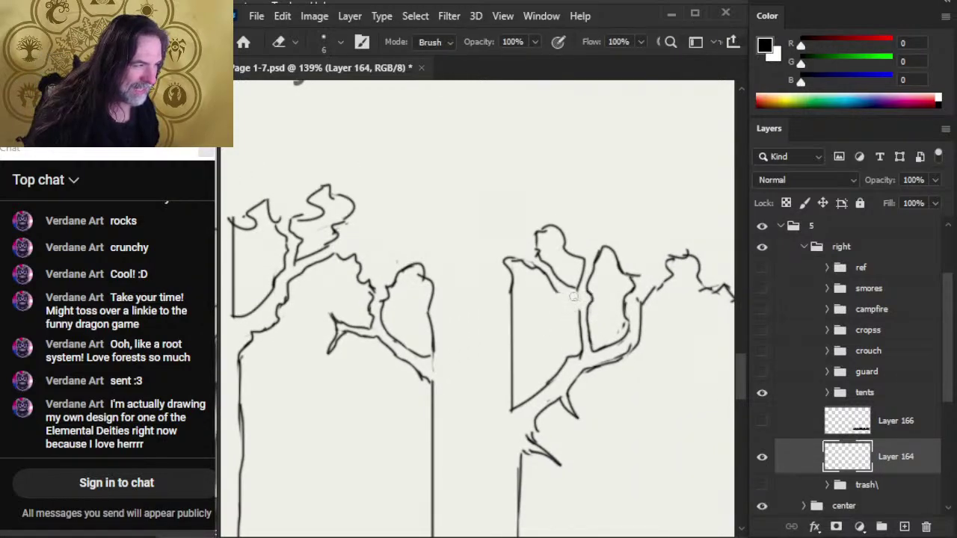
key("b")
mouse_move(554, 293)
left_mouse_down()
mouse_move(579, 330)
mouse_move(581, 306)
mouse_move(570, 324)
mouse_move(578, 322)
mouse_move(580, 339)
mouse_move(573, 311)
mouse_move(589, 354)
left_mouse_up()
key("e")
key("b")
key("e")
- Redraw the third tree's outer right branch, roughening its inner edge, its underside and the bend toward the canopy
mouse_move(589, 302)
left_mouse_down()
mouse_move(600, 317)
mouse_move(589, 295)
mouse_move(590, 343)
mouse_move(621, 362)
mouse_move(634, 354)
left_mouse_up()
key("b")
key("e")
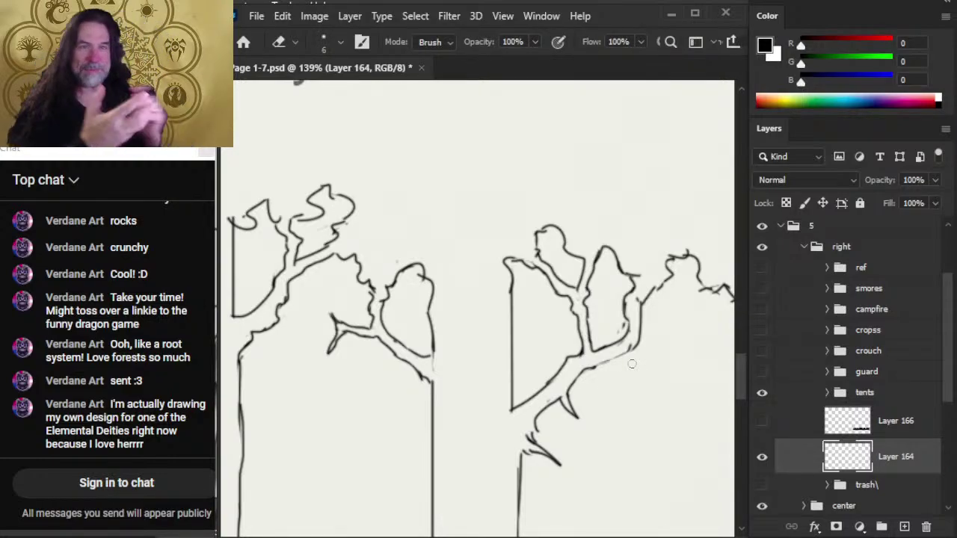
key("b")
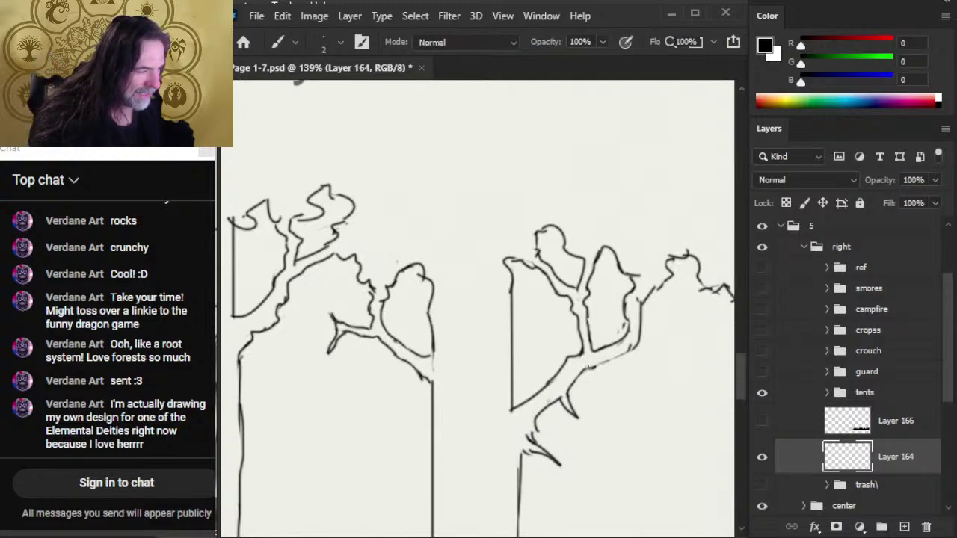
left_click_drag(588, 367, 635, 344)
key("e")
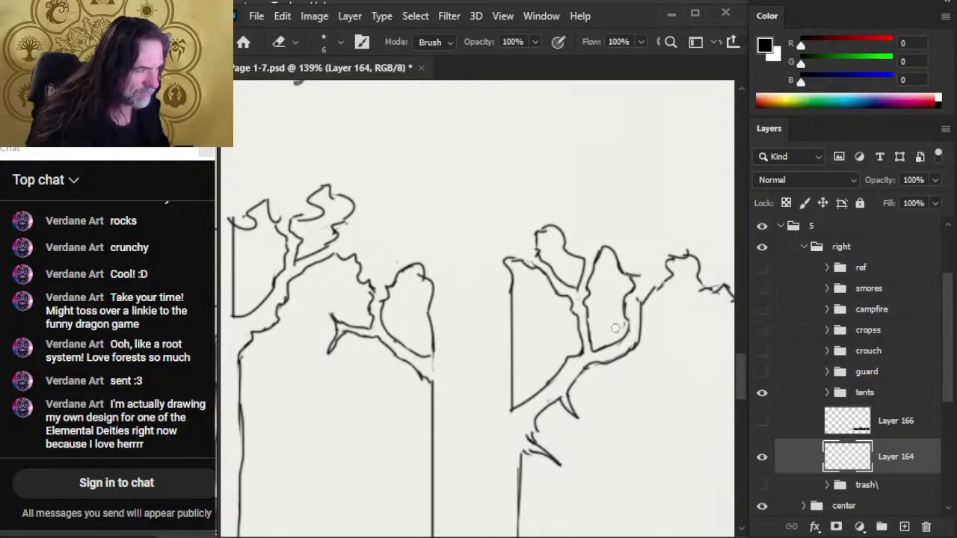
left_click_drag(643, 315, 638, 299)
key("b")
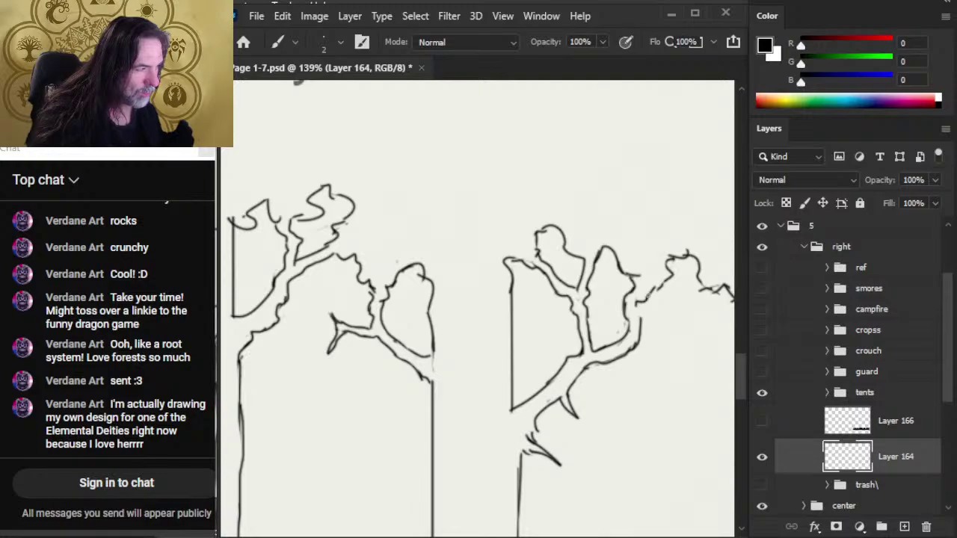
- Redraw the lower edge of the leftmost opening in the third tree's right-hand branches with an irregular, bumpy contour
key("e")
mouse_move(573, 356)
left_mouse_down()
mouse_move(580, 318)
mouse_move(584, 351)
mouse_move(580, 319)
mouse_move(577, 356)
left_mouse_up()
key("b")
key("e")
key("b")
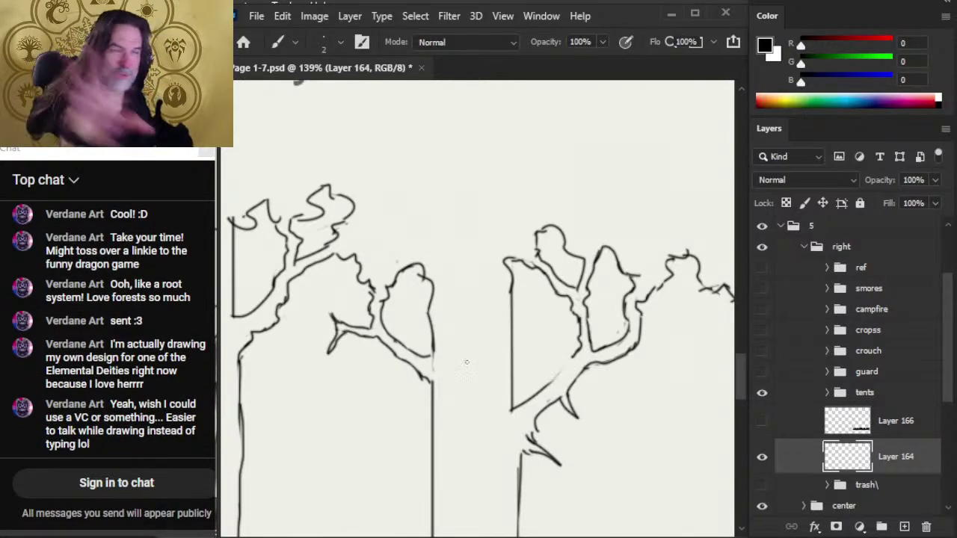
left_click_drag(569, 357, 548, 387)
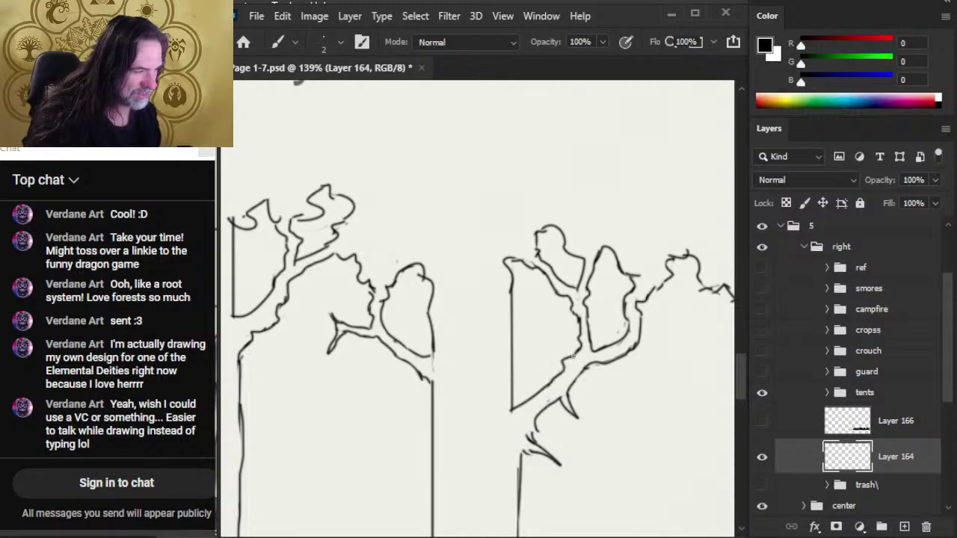
- Reshape the third tree's right limb below the tall opening, redrawing the opening's bottom edge and the limb's underside
key("e")
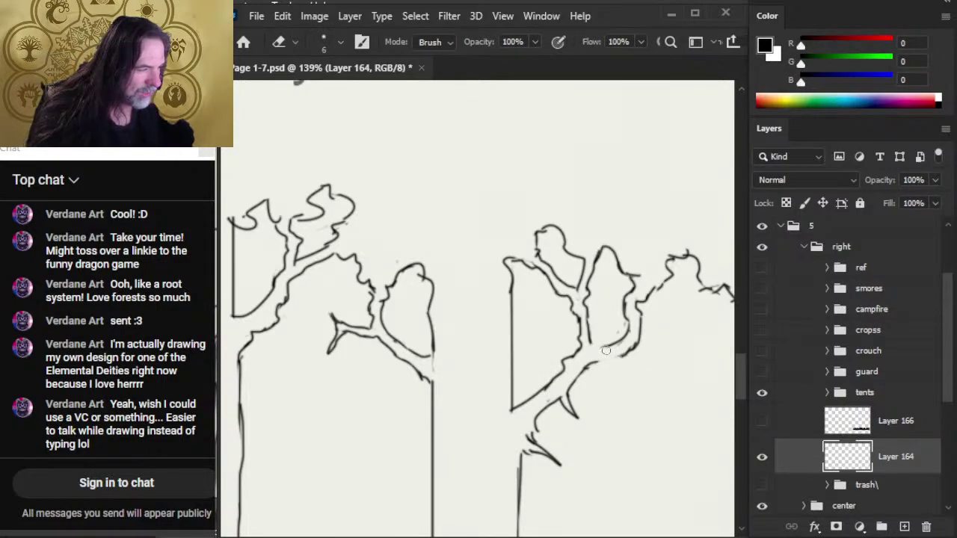
key("b")
mouse_move(590, 348)
left_mouse_down()
mouse_move(607, 344)
mouse_move(615, 359)
mouse_move(628, 349)
left_mouse_up()
key("e")
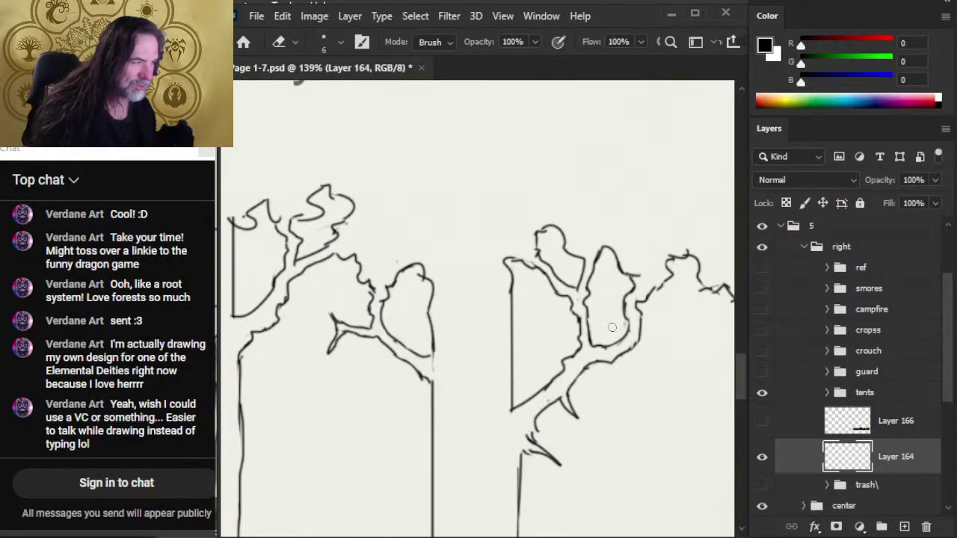
key("b")
left_click_drag(639, 311, 640, 323)
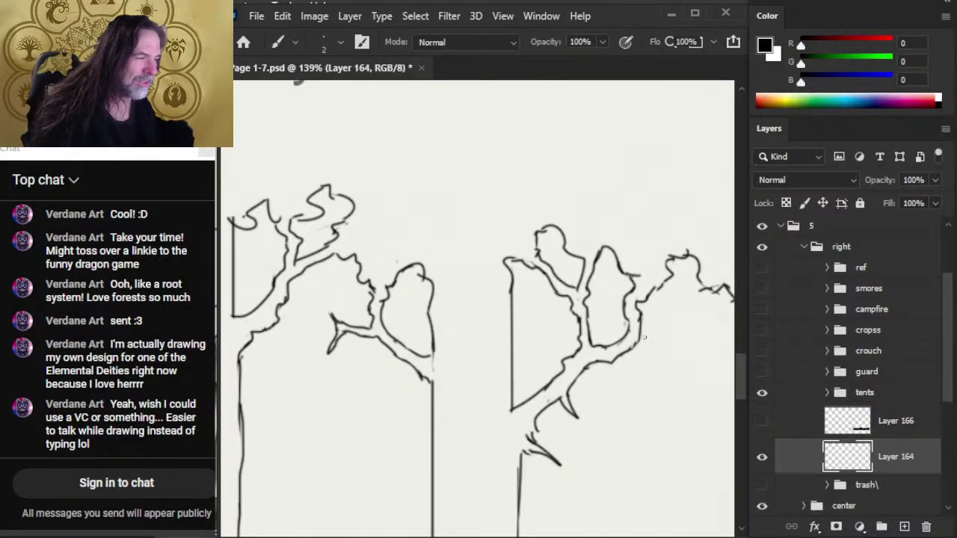
- Clean up and roughen the canopy outline where it rises from the third tree's outer right branch
key("e")
mouse_move(651, 290)
left_mouse_down()
mouse_move(673, 274)
mouse_move(609, 316)
left_mouse_up()
key("b")
key("e")
key("b")
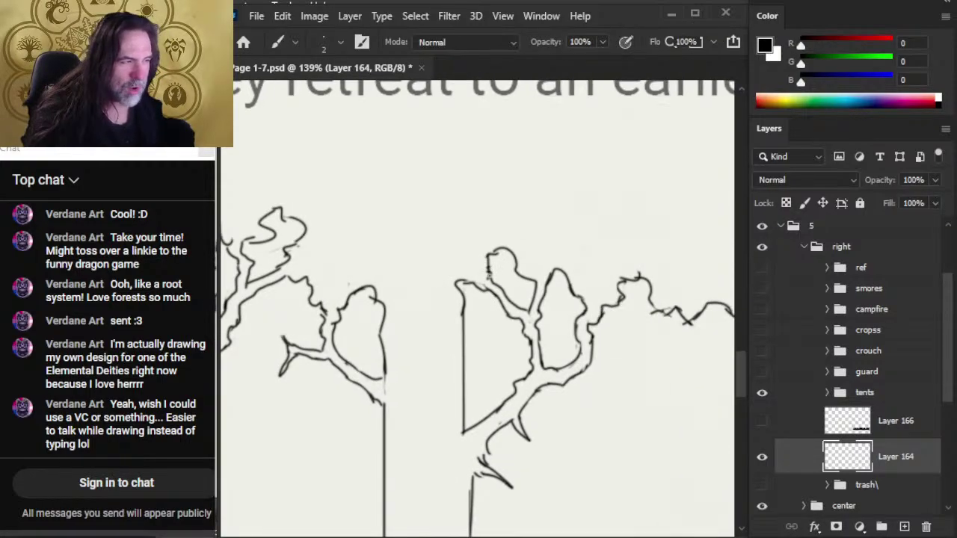
- Roughen the left side and top of the third tree's small upper opening and add a tiny closed gap beside it
key("e")
mouse_move(481, 278)
left_mouse_down()
mouse_move(481, 300)
mouse_move(490, 290)
left_mouse_up()
key("b")
key("e")
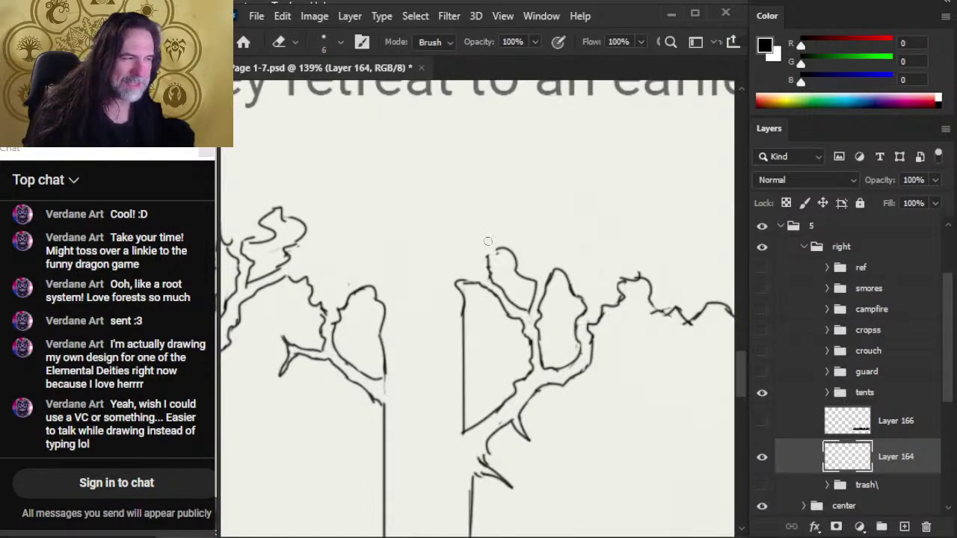
key("b")
key("e")
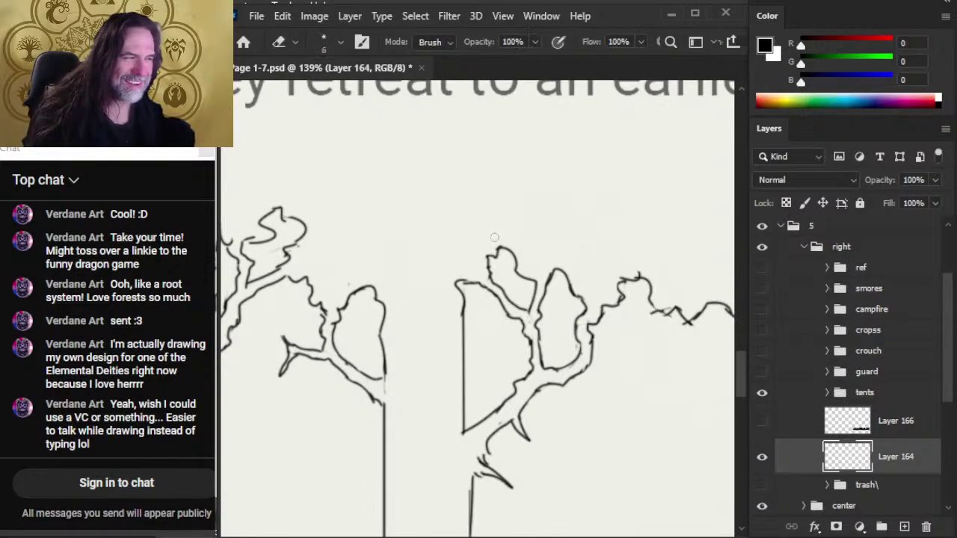
key("b")
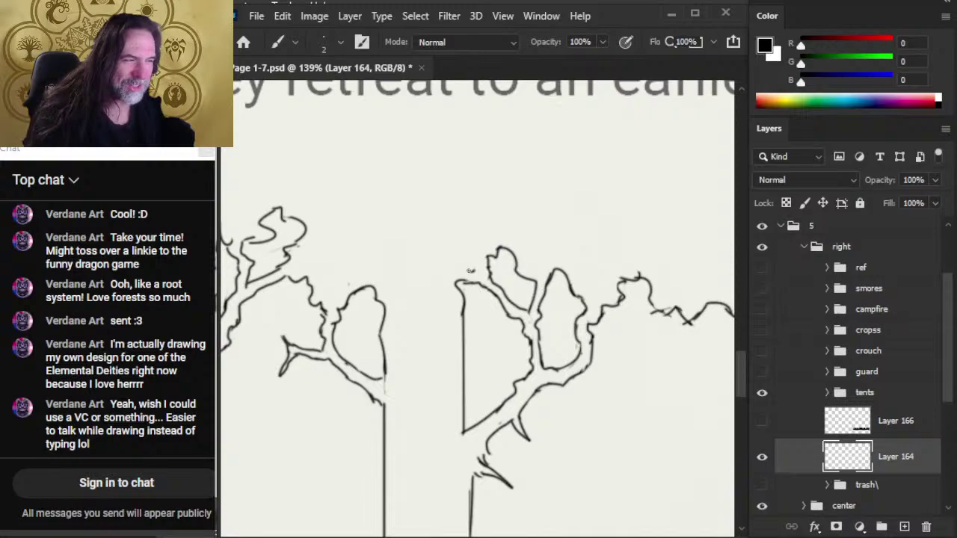
left_click_drag(470, 266, 468, 271)
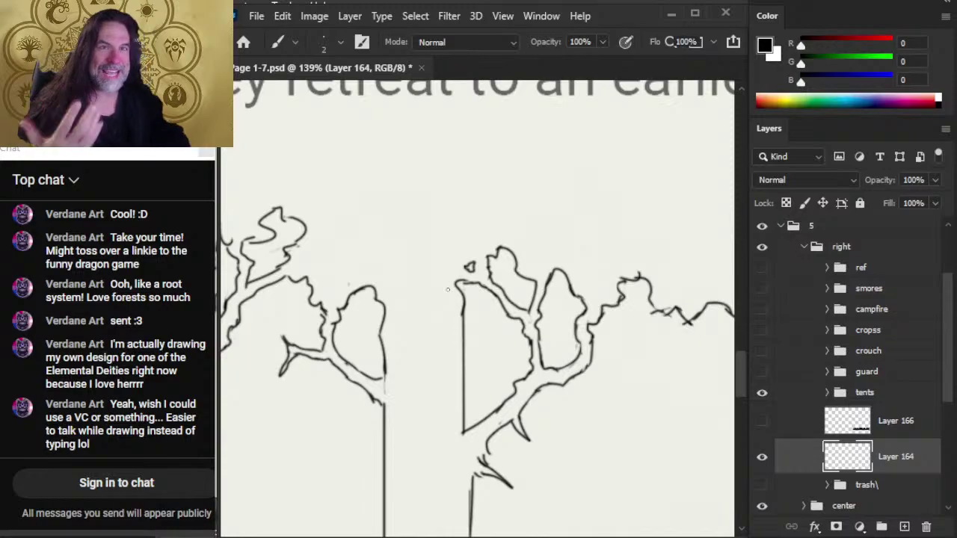
- Rework the rounded top of the tall opening in the third tree's right-hand branches into an uneven, notched contour
key("e")
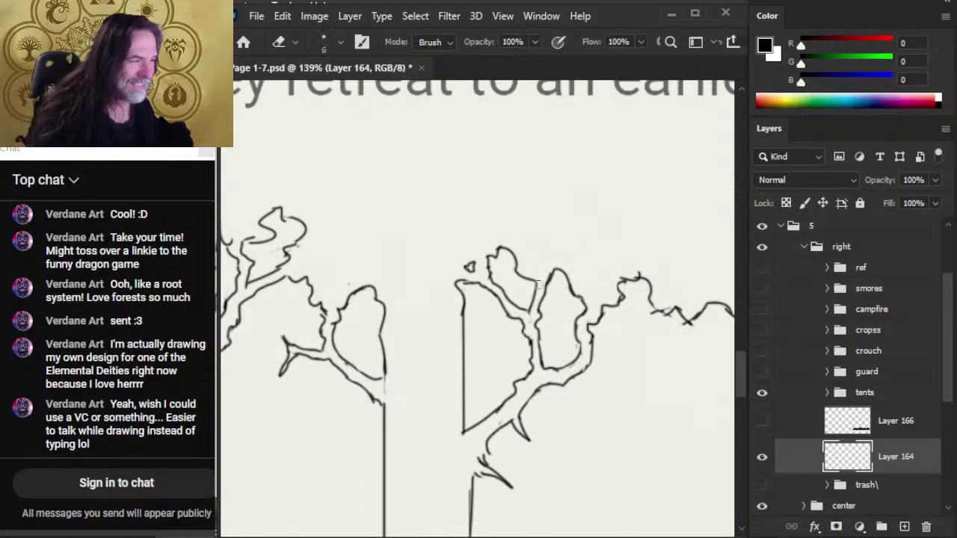
left_click_drag(543, 285, 555, 269)
key("b")
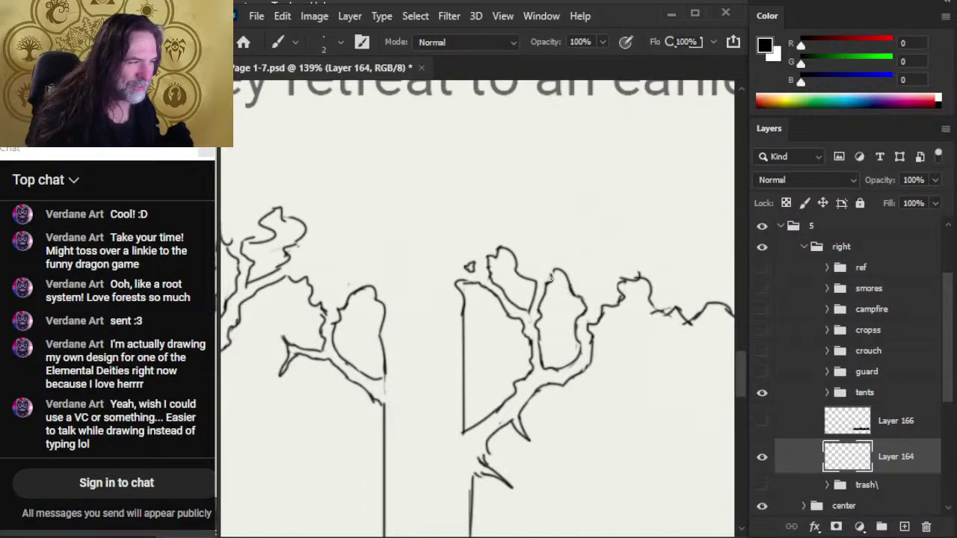
key("e")
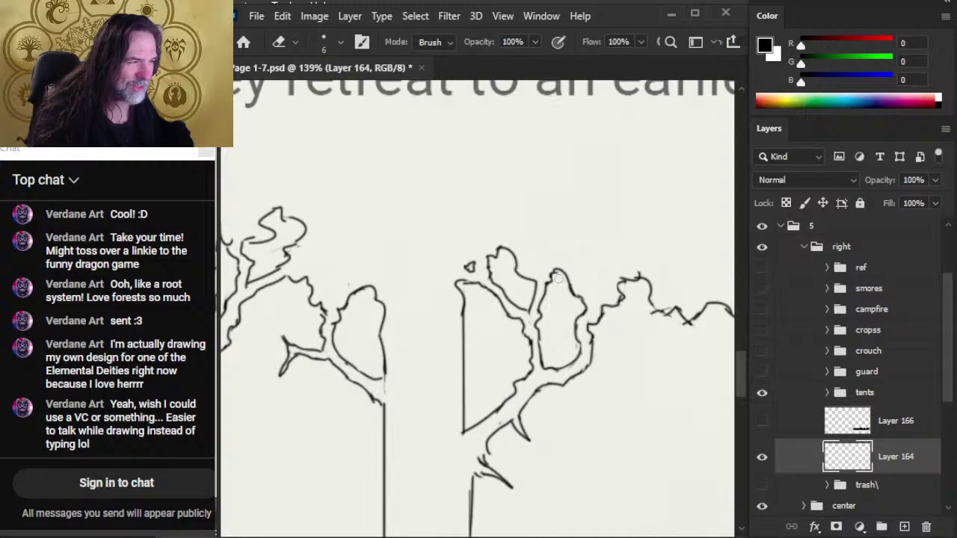
left_click_drag(555, 274, 572, 297)
- Redraw the canopy outline just past the third tree's outer branch, replacing the crossed lines with small leafy bumps
left_click_drag(612, 338, 537, 355)
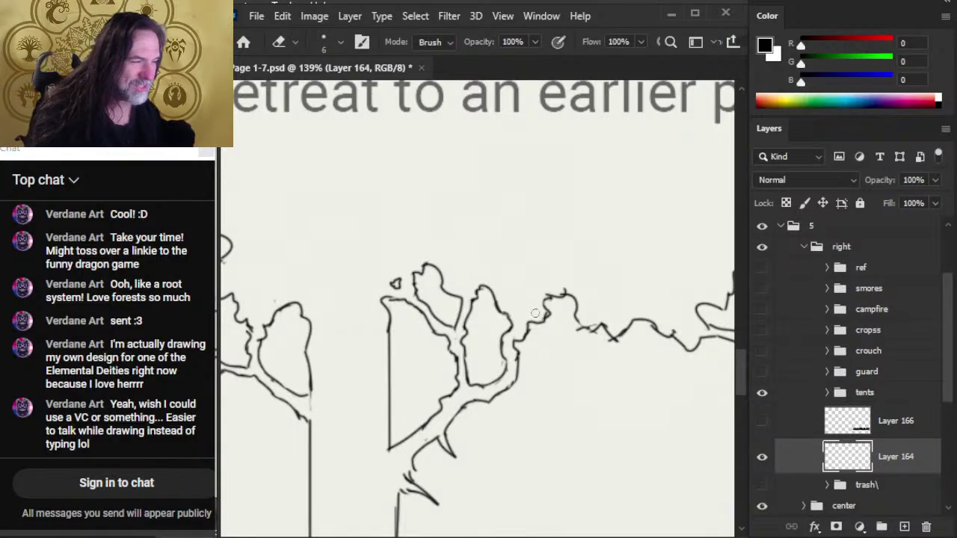
mouse_move(536, 314)
left_mouse_down()
mouse_move(564, 291)
mouse_move(599, 329)
mouse_move(577, 323)
mouse_move(612, 340)
mouse_move(511, 352)
left_mouse_up()
key("b")
key("e")
key("b")
key("e")
key("b")
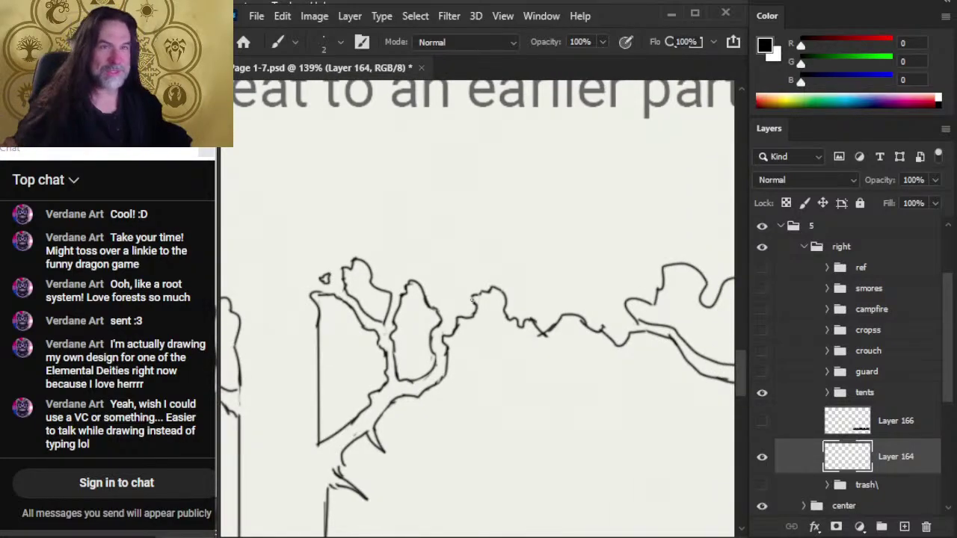
- Continue the small leafy bumps along the canopy outline up to the fourth tree's left branch
key("e")
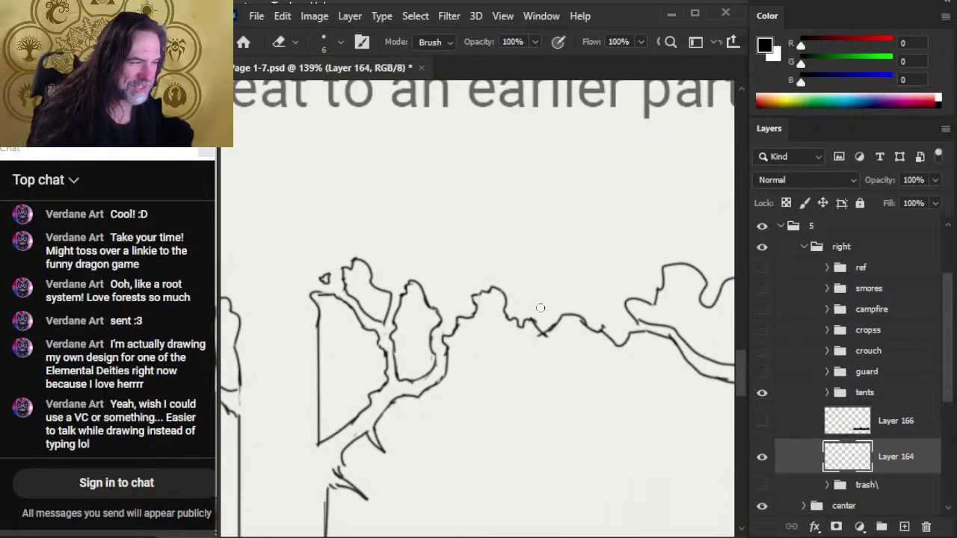
mouse_move(540, 327)
left_mouse_down()
mouse_move(550, 338)
mouse_move(557, 317)
mouse_move(568, 319)
mouse_move(563, 314)
mouse_move(612, 336)
left_mouse_up()
key("b")
key("e")
key("b")
key("e")
key("b")
- Roughen the left edge of the large opening above the fourth tree's left branch
left_click_drag(637, 374, 563, 368)
key("e")
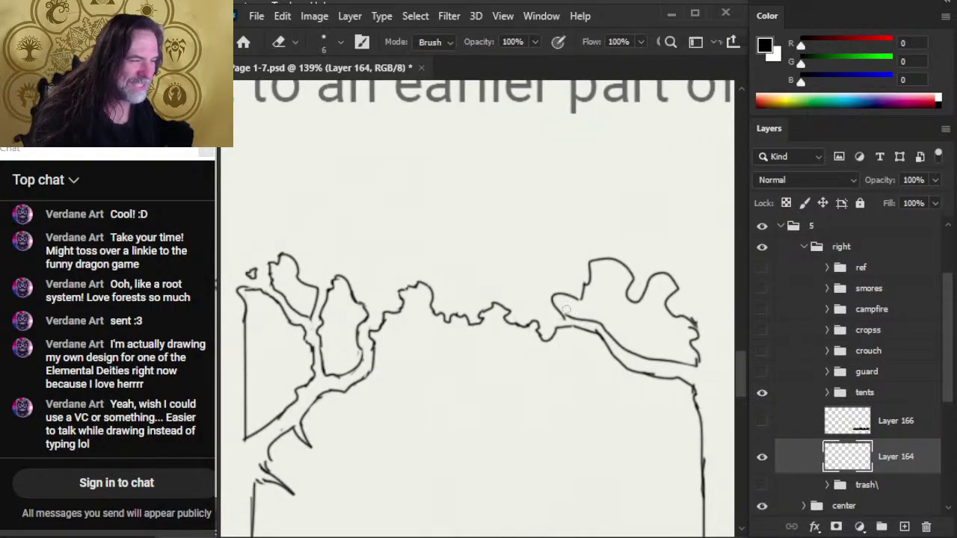
key("b")
key("e")
left_click_drag(558, 314, 610, 356)
key("b")
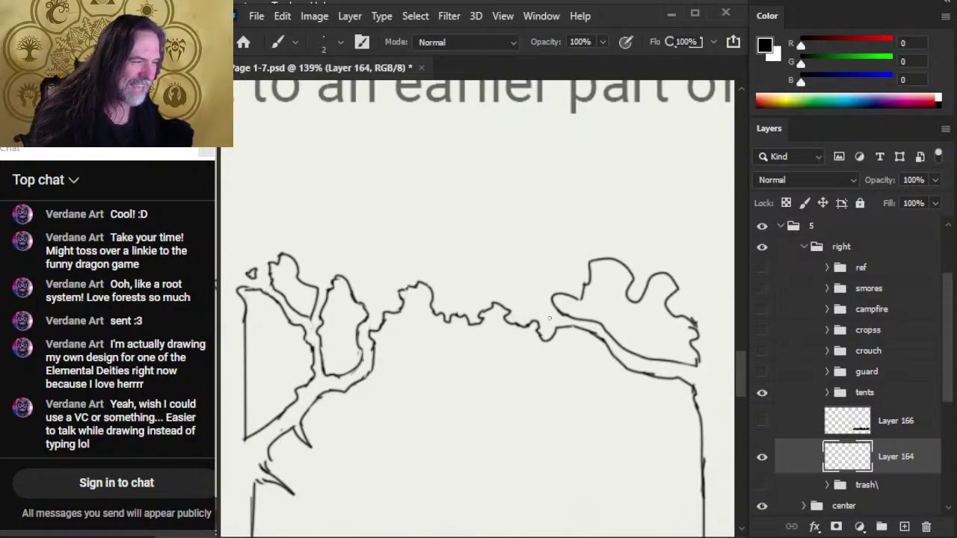
key("e")
mouse_move(588, 299)
left_mouse_down()
mouse_move(573, 300)
mouse_move(585, 286)
left_mouse_up()
key("b")
- Draw a twig across the tip of the fourth tree's large opening, splitting off a small oval gap above the branch
key("e")
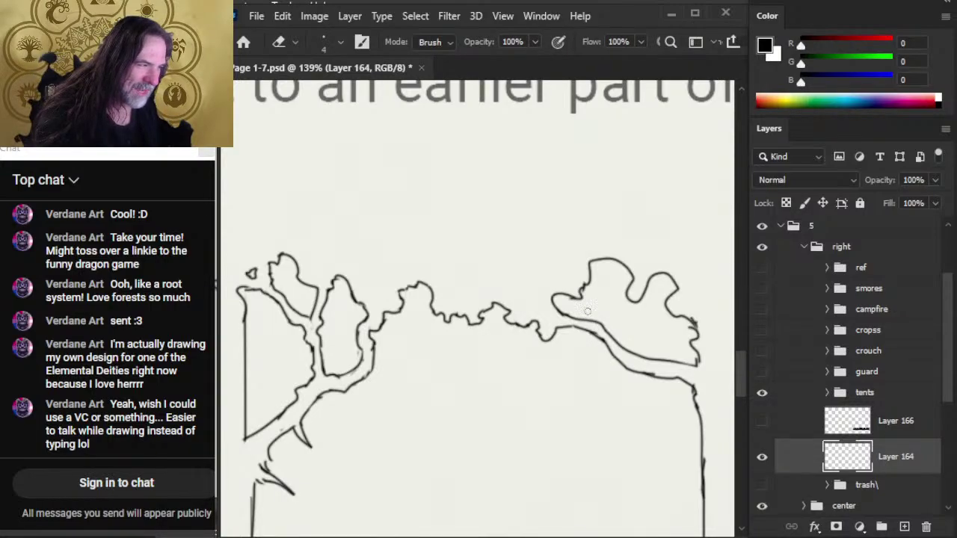
key("b")
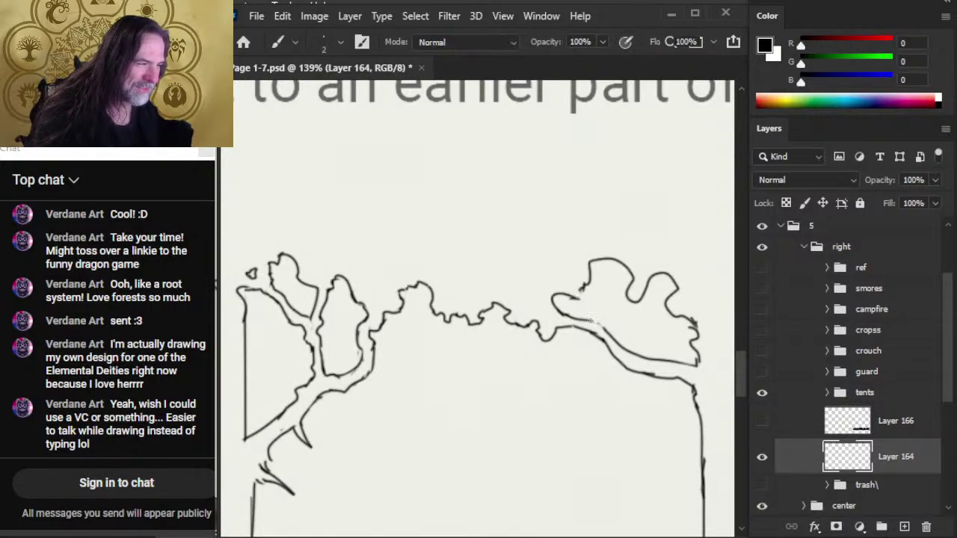
mouse_move(594, 320)
left_mouse_down()
mouse_move(578, 304)
mouse_move(583, 291)
left_mouse_up()
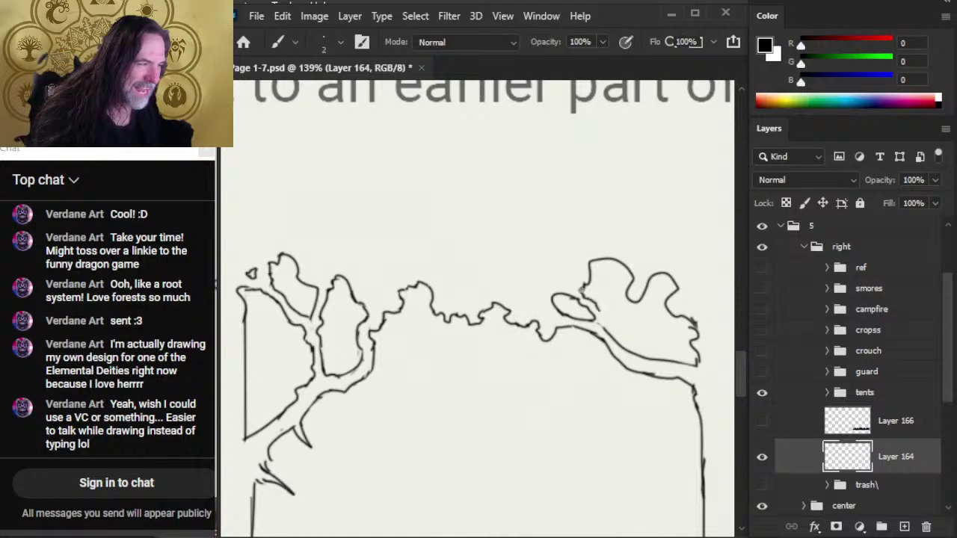
key("e")
left_click_drag(611, 336, 619, 350)
key("b")
key("e")
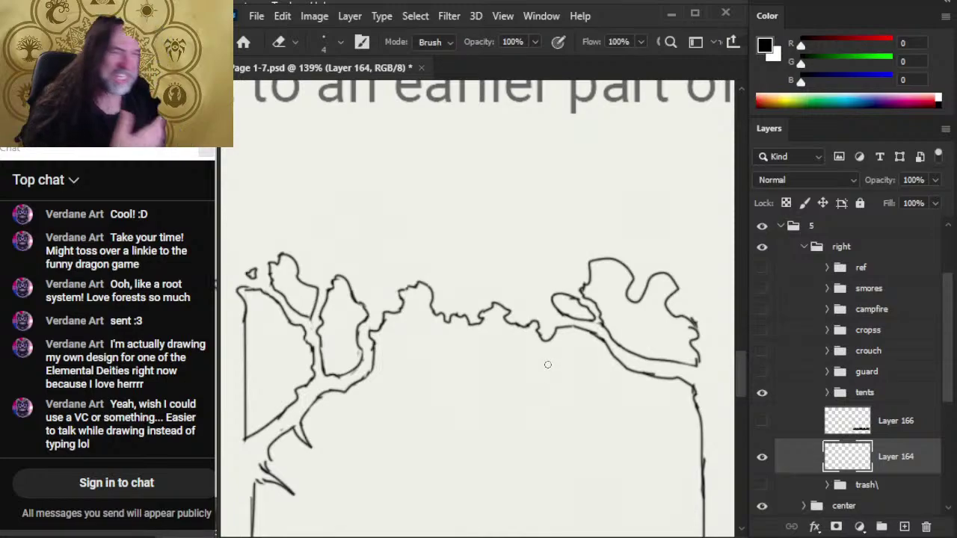
key("b")
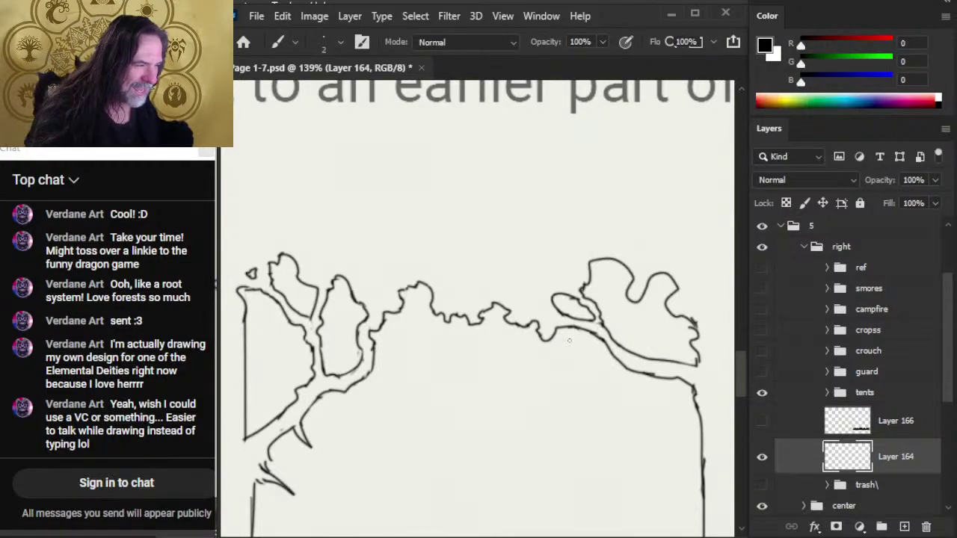
- Refine the twig beside the fourth tree's small oval gap and make the neighbouring edges of both openings more irregular
key("e")
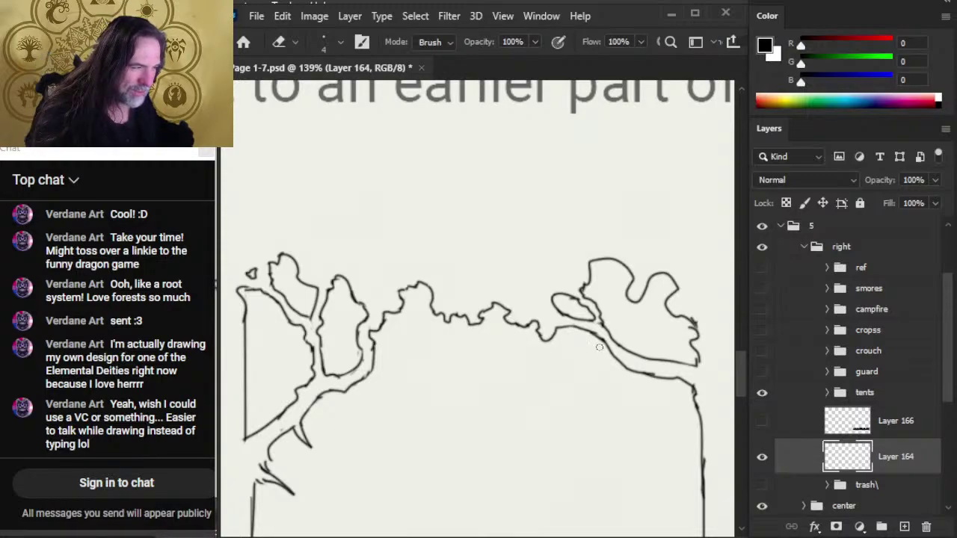
key("b")
left_click_drag(598, 306, 606, 334)
key("e")
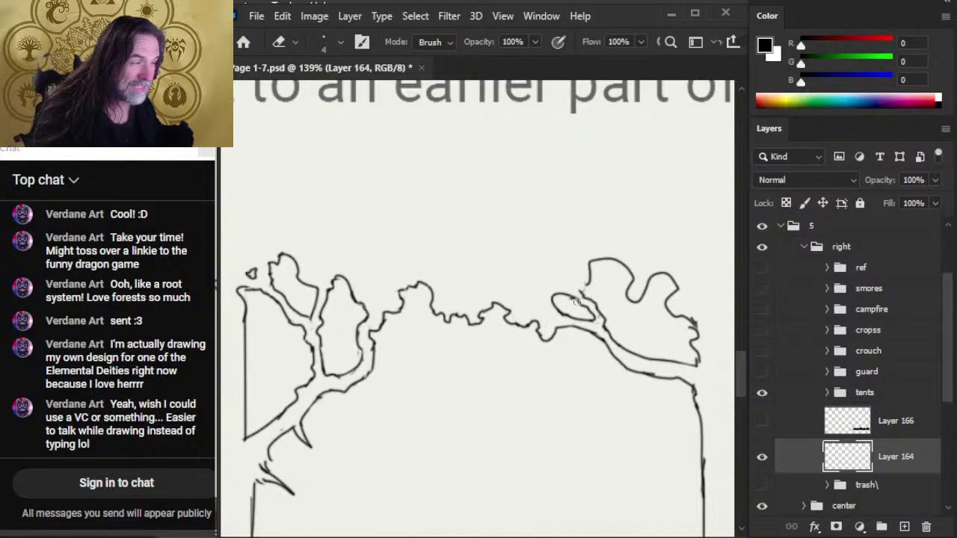
key("b")
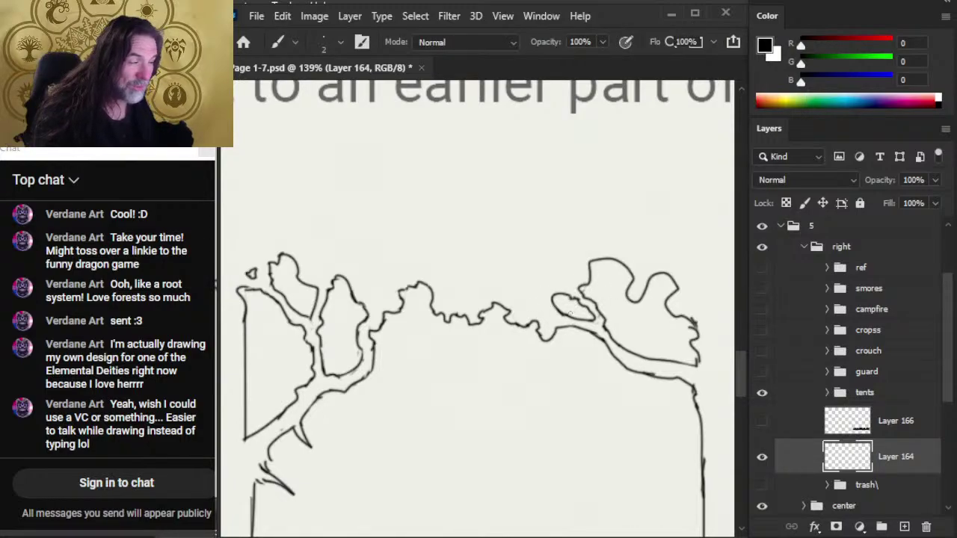
left_click_drag(569, 313, 516, 332)
key("e")
key("b")
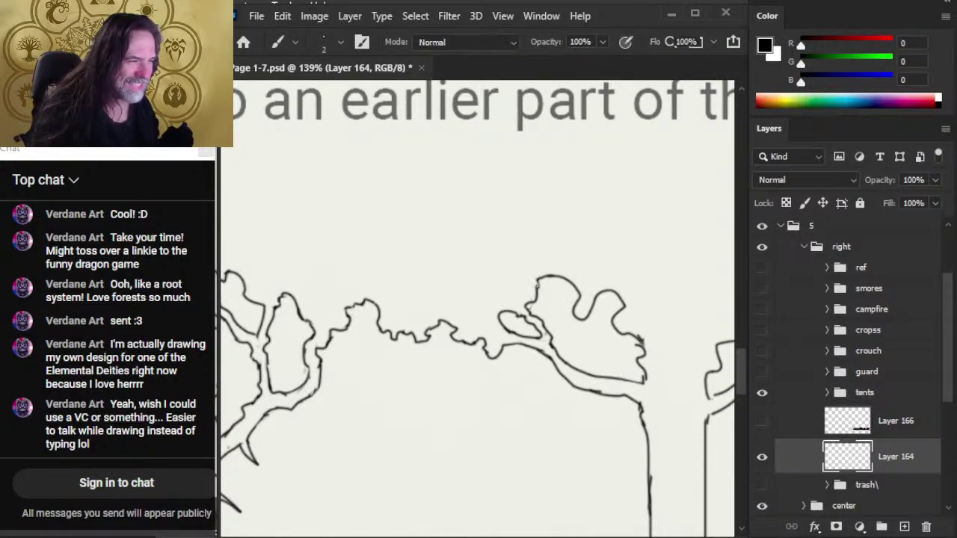
key("e")
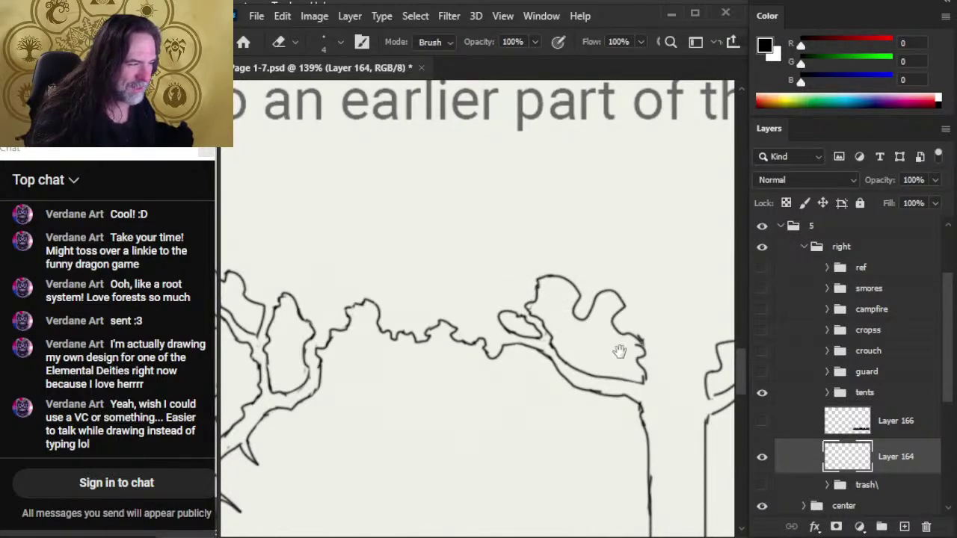
- Redraw the dip between the two top lobes of the fourth tree's large opening as a shallower, irregular notch
left_click_drag(620, 351, 575, 332)
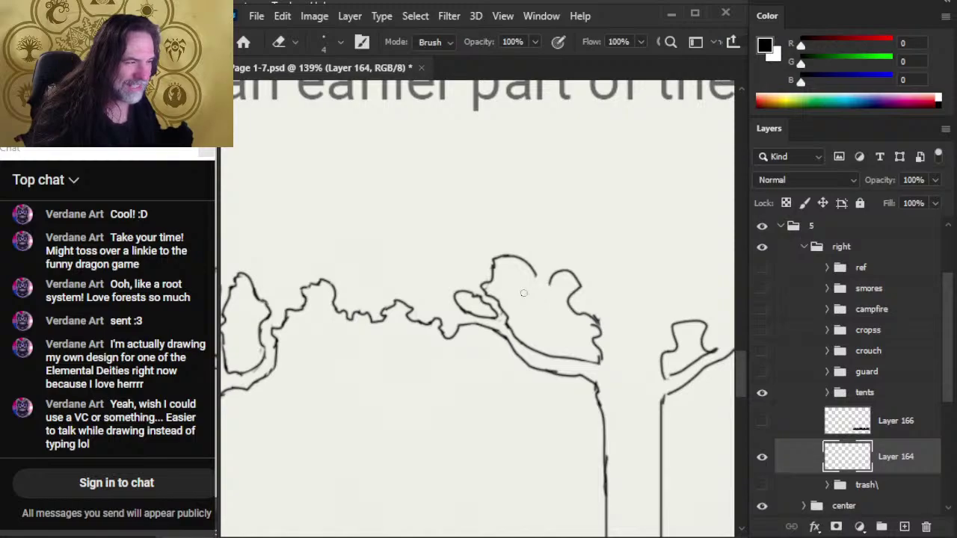
key("b")
left_click_drag(548, 285, 554, 272)
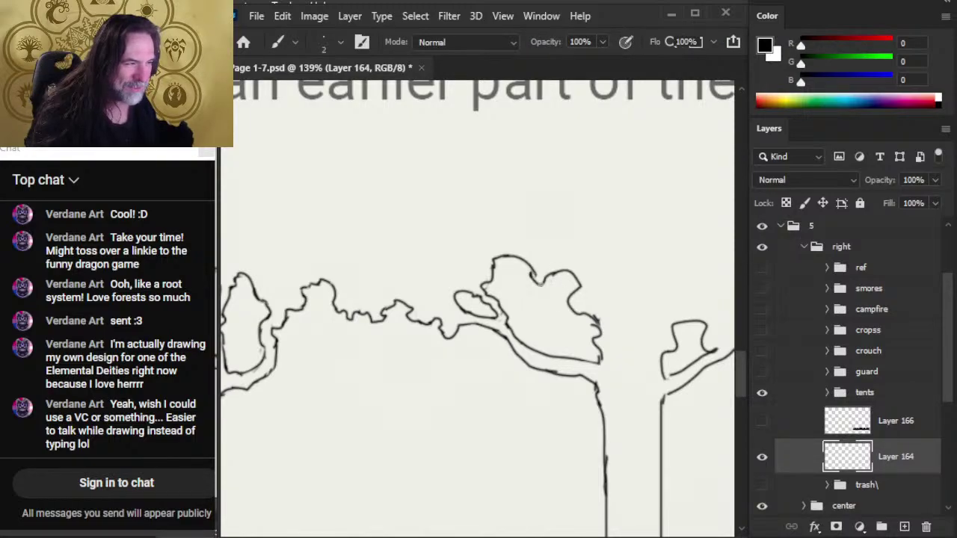
key("e")
key("b")
key("e")
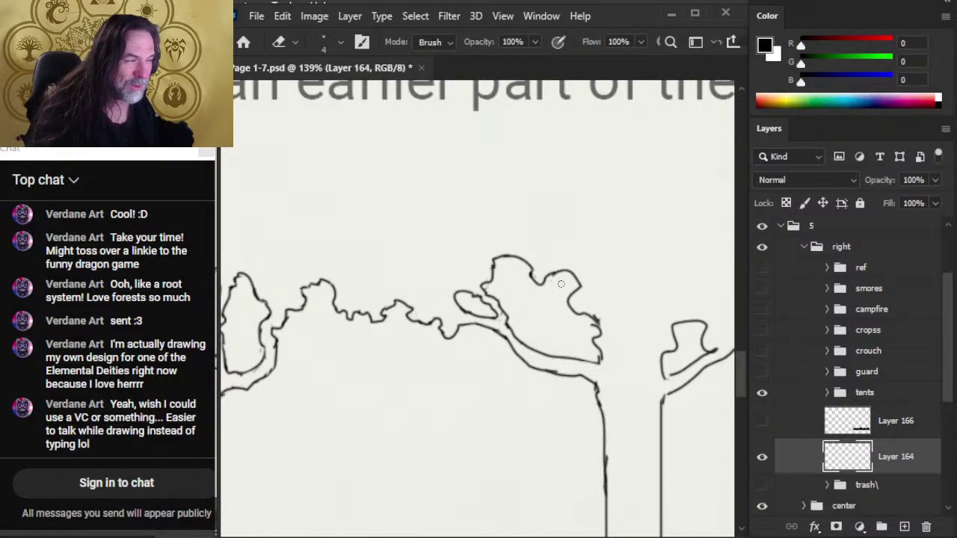
- Extend the right corner of the fourth tree's large opening outward into a jagged, leafy point
mouse_move(590, 317)
left_mouse_down()
mouse_move(598, 329)
mouse_move(591, 320)
mouse_move(608, 317)
left_mouse_up()
key("b")
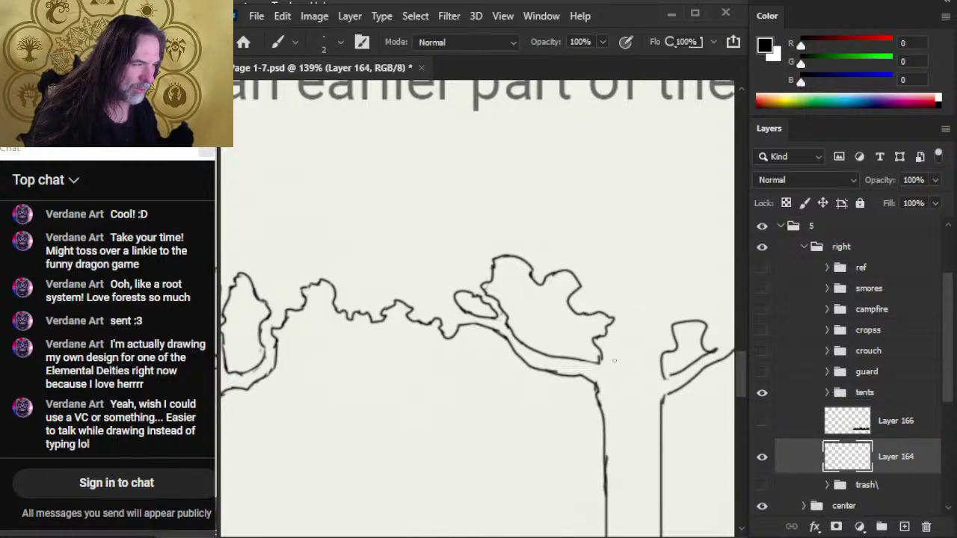
left_click_drag(634, 353, 600, 350)
- Redraw the underside of the fourth tree's left branch as a thinner, bumpy line down to the trunk joint
key("e")
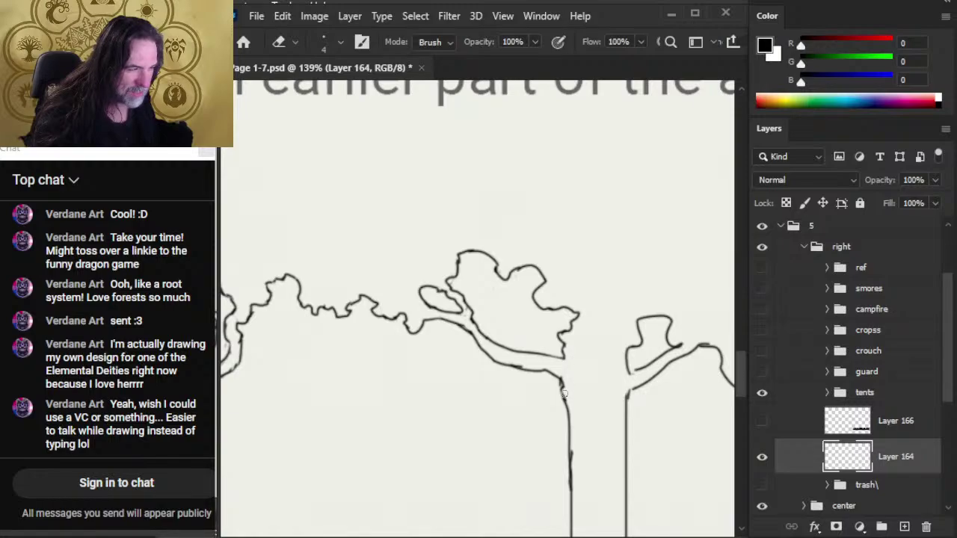
key("b")
left_click_drag(554, 379, 562, 382)
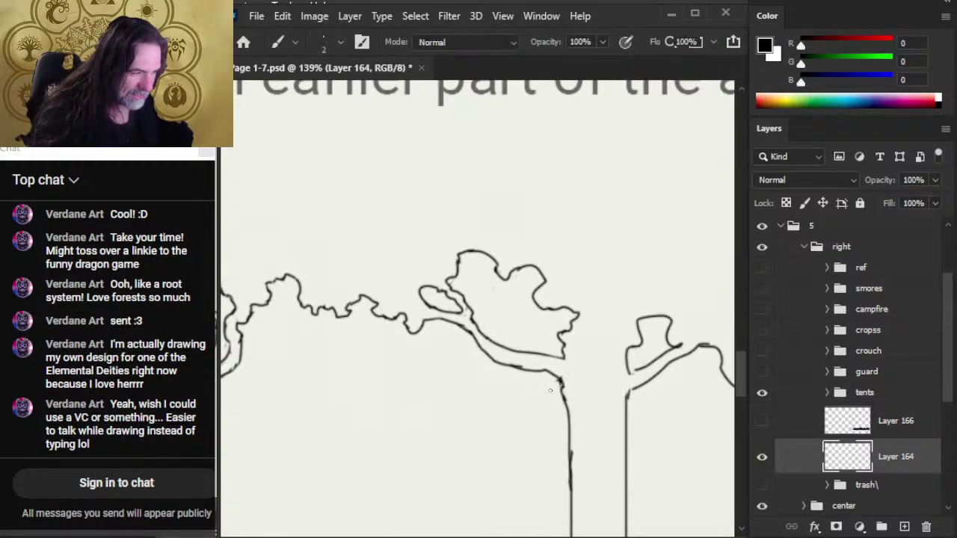
key("e")
left_click_drag(498, 362, 545, 370)
key("b")
key("e")
key("b")
key("e")
key("b")
key("e")
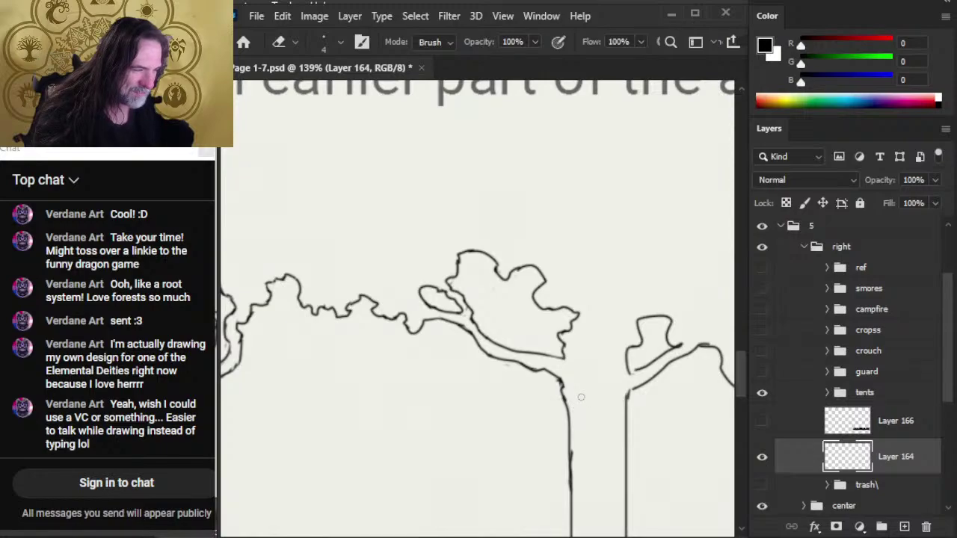
- Close the lower trunk-side corner of the small leaf opening above the fourth tree's right branch
mouse_move(615, 413)
left_mouse_down()
mouse_move(536, 403)
mouse_move(546, 398)
left_mouse_up()
mouse_move(576, 351)
left_mouse_down()
mouse_move(560, 368)
mouse_move(583, 348)
left_mouse_up()
key("b")
key("e")
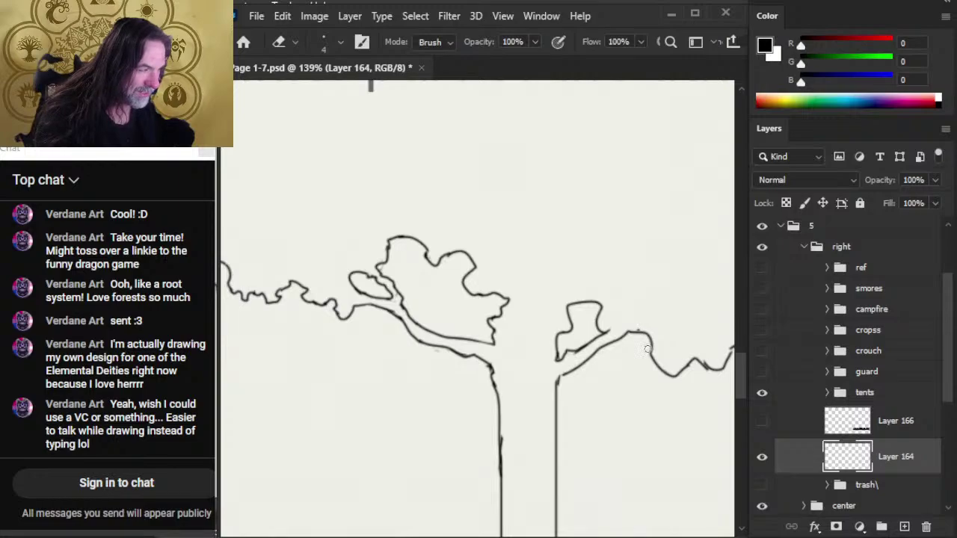
- Join the underside of the fourth tree's right branch to its trunk with a clean, slightly rounded corner
mouse_move(569, 382)
left_mouse_down()
mouse_move(562, 378)
mouse_move(555, 400)
left_mouse_up()
key("b")
key("e")
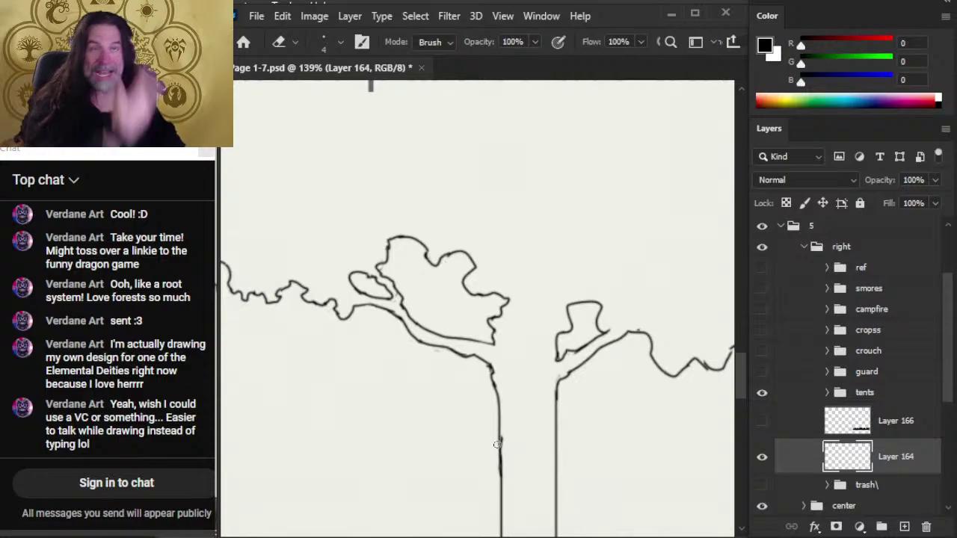
left_click_drag(551, 410, 524, 322)
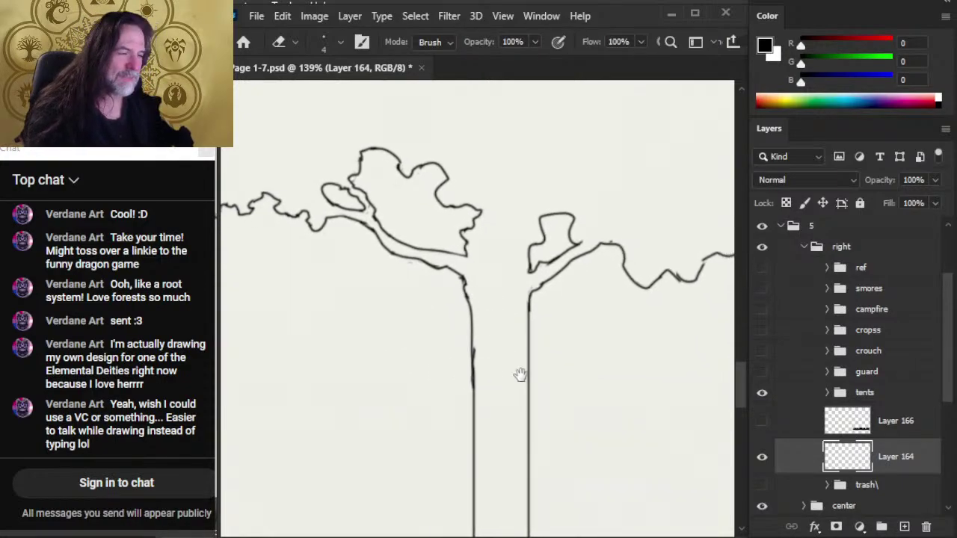
mouse_move(519, 374)
left_mouse_down()
mouse_move(515, 294)
mouse_move(433, 328)
left_mouse_up()
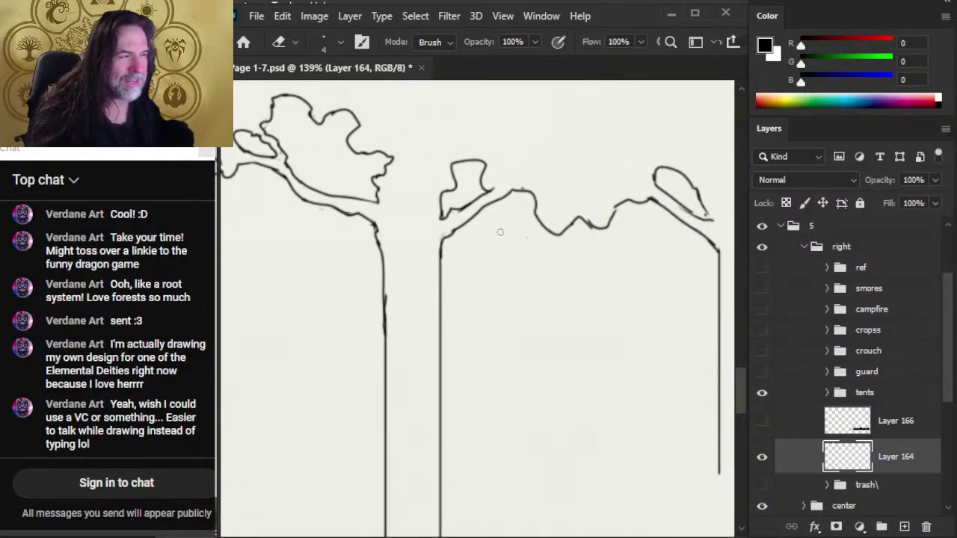
key("b")
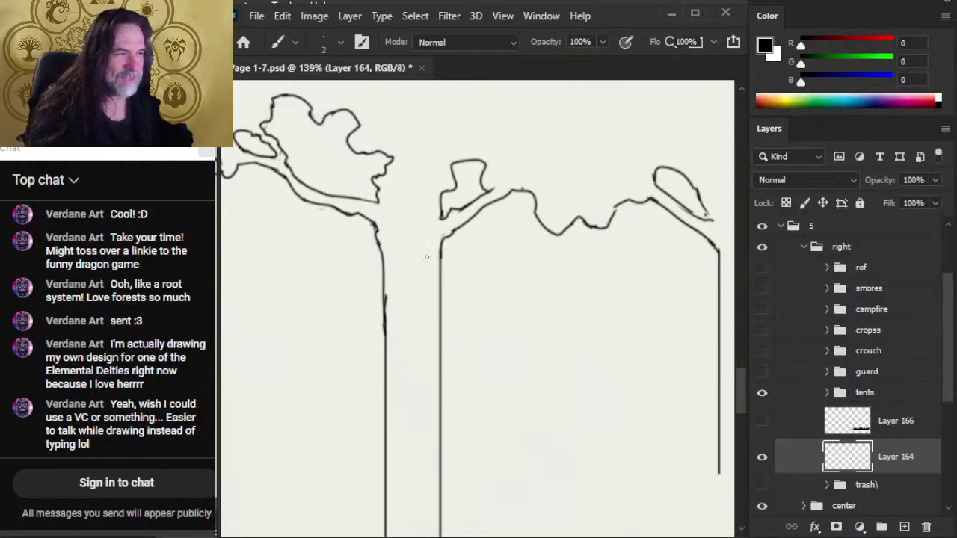
key("e")
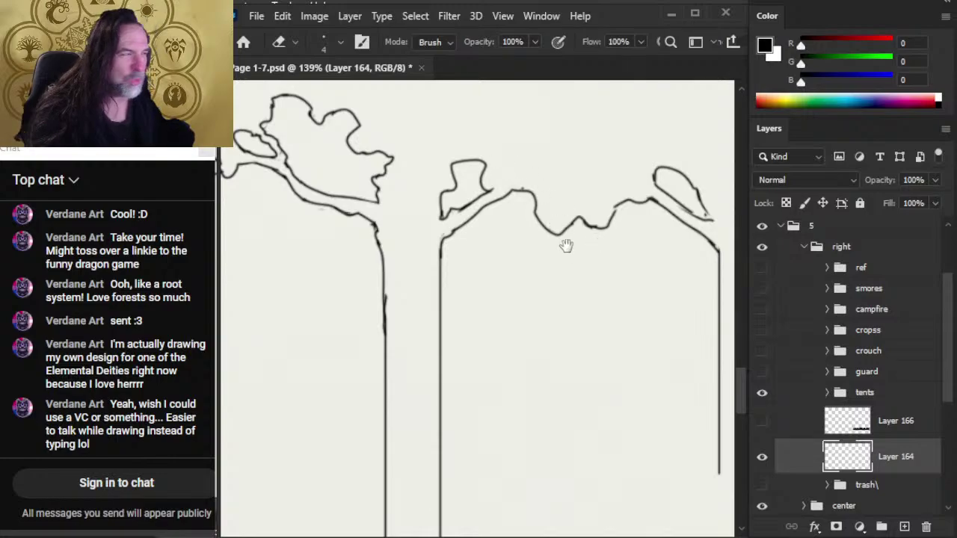
- Clean up and close the lower corner of the fifth tree's left leaf opening beside the trunk
left_click_drag(676, 220, 523, 233)
key("b")
key("e")
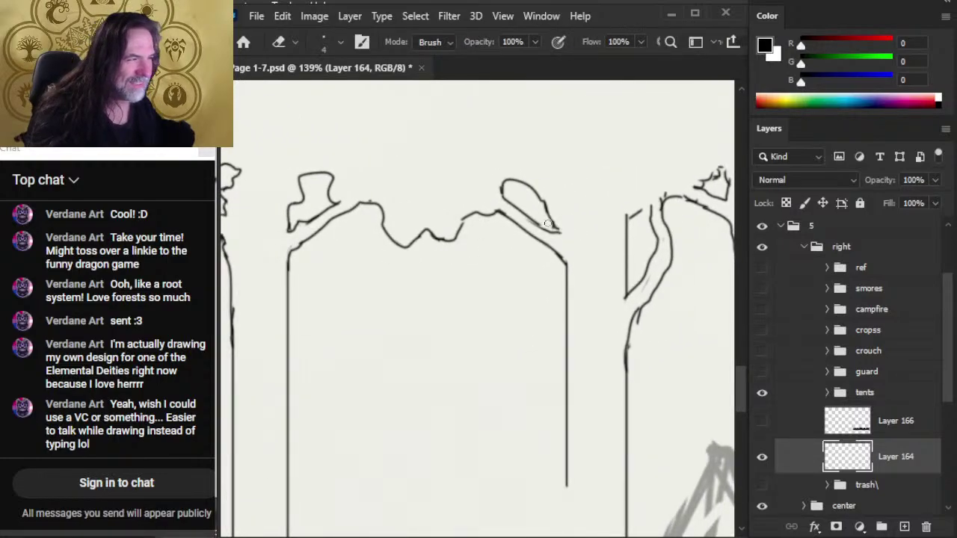
key("b")
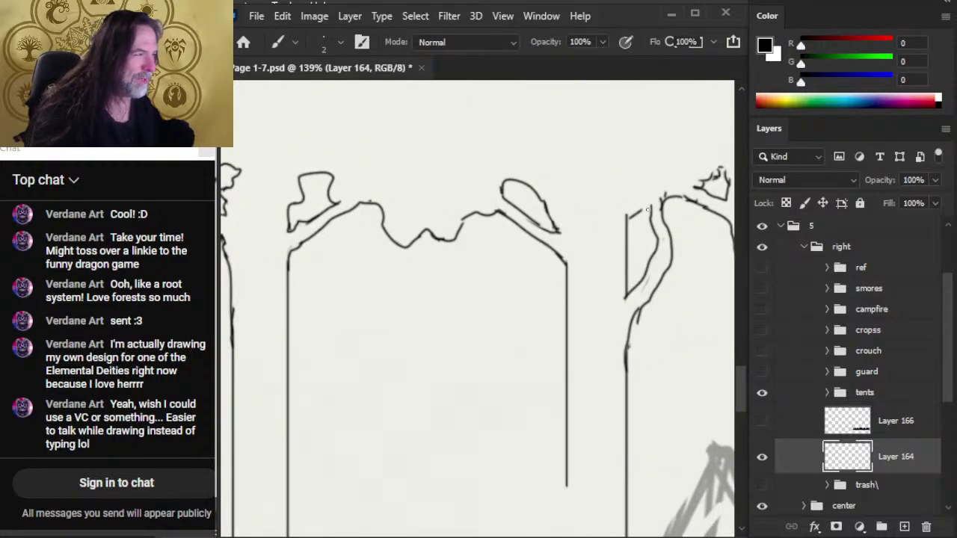
- Close the top of the fifth tree's right opening with a short peak and erase the stray mark beside the branch
key("e")
left_click_drag(632, 206, 626, 210)
key("b")
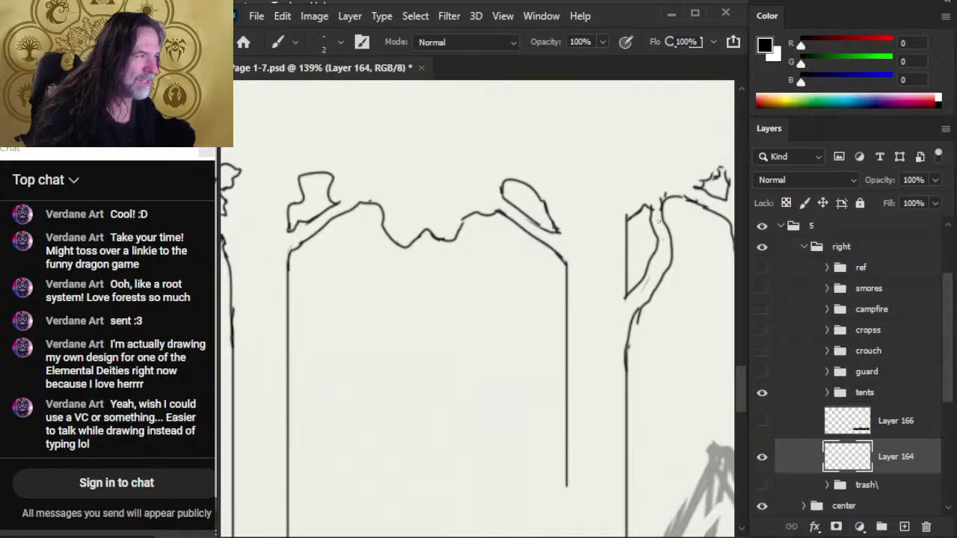
key("e")
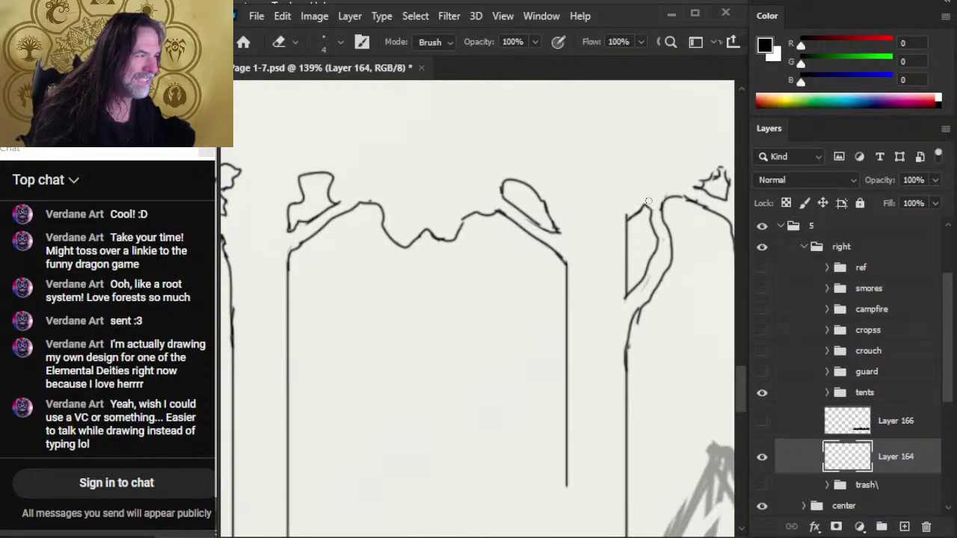
key("b")
- Smooth the underside of the fifth tree's right branch where it curves down into the trunk
left_click_drag(675, 267, 528, 316)
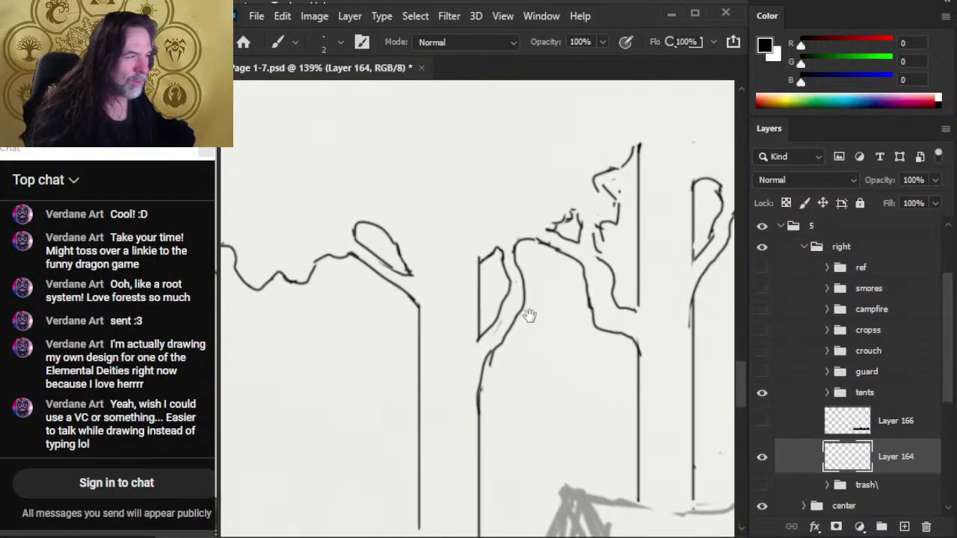
key("e")
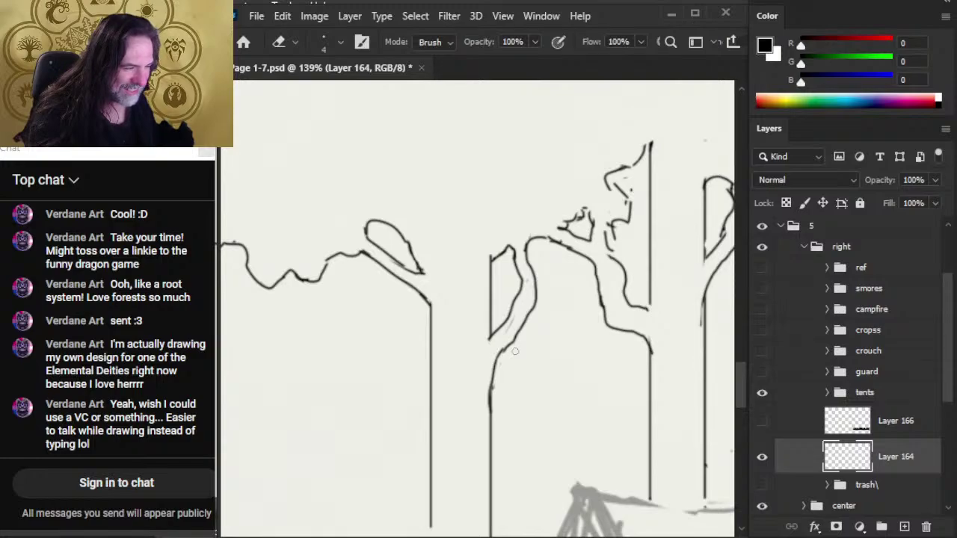
key("b")
left_click_drag(512, 345, 498, 361)
key("e")
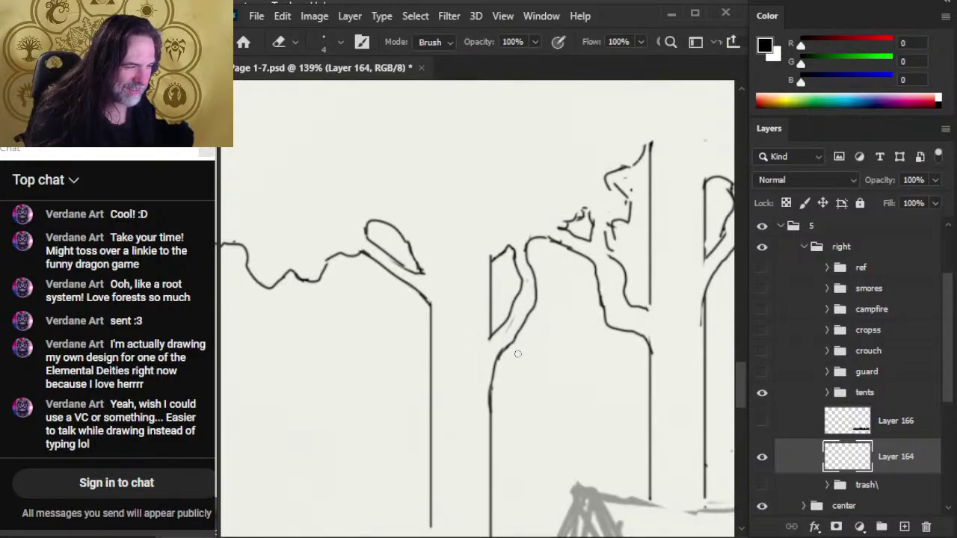
- Close the bottom corner of the sixth tree's left opening where the branch line meets the trunk edge
left_click_drag(577, 364, 504, 359)
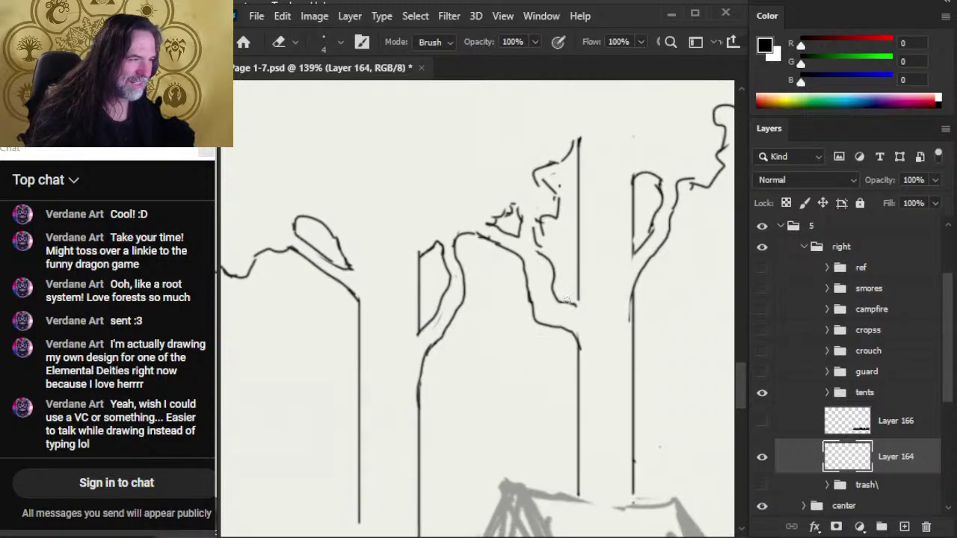
key("b")
left_click_drag(575, 306, 578, 295)
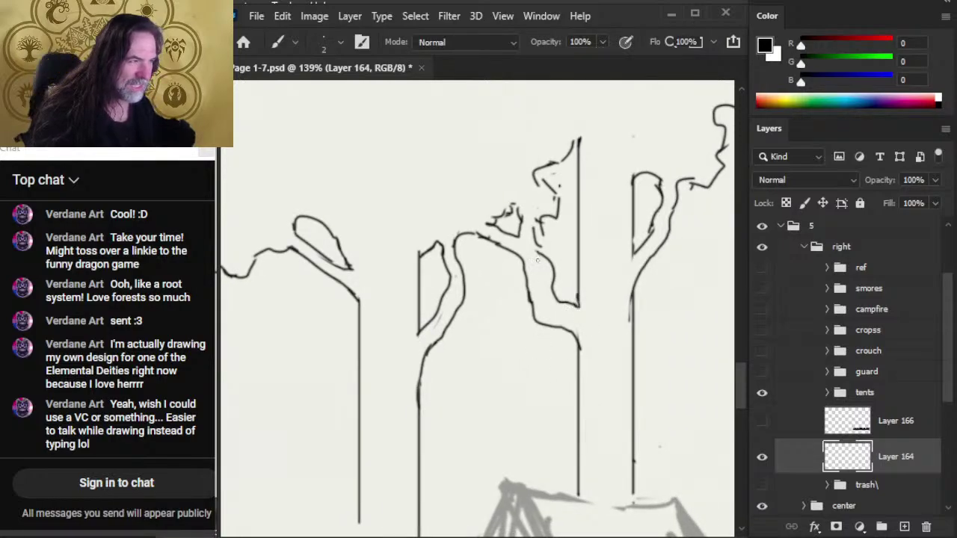
- Redraw the broken outer edge of the sixth tree's left opening as one continuous, jagged leafy contour
key("e")
left_click_drag(538, 220, 548, 232)
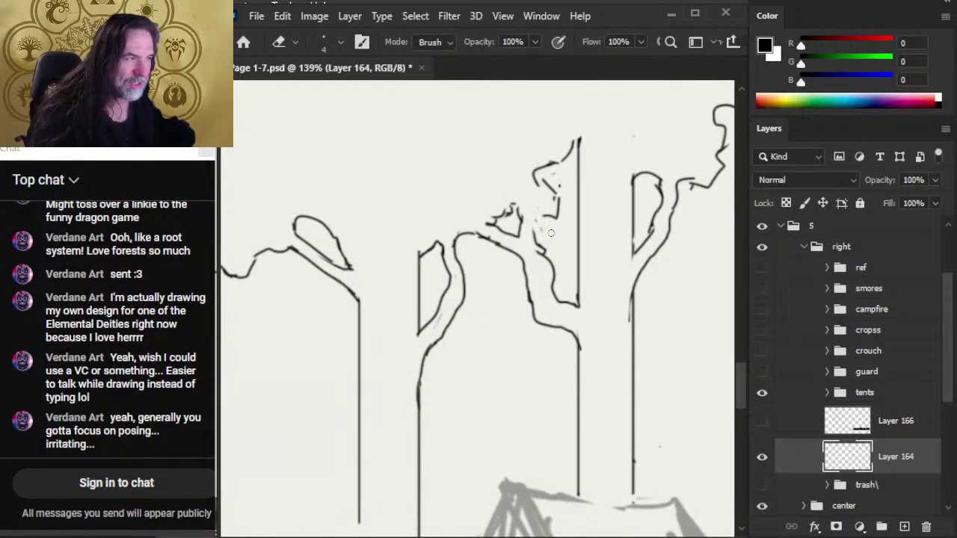
key("b")
key("e")
left_click(556, 196)
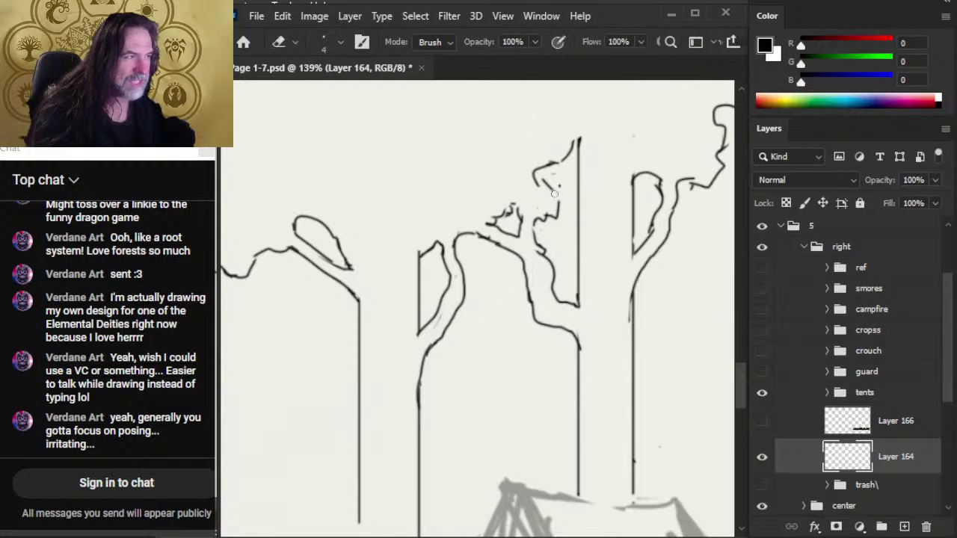
mouse_move(556, 197)
left_mouse_down()
mouse_move(559, 187)
mouse_move(537, 180)
mouse_move(546, 187)
left_mouse_up()
key("b")
key("e")
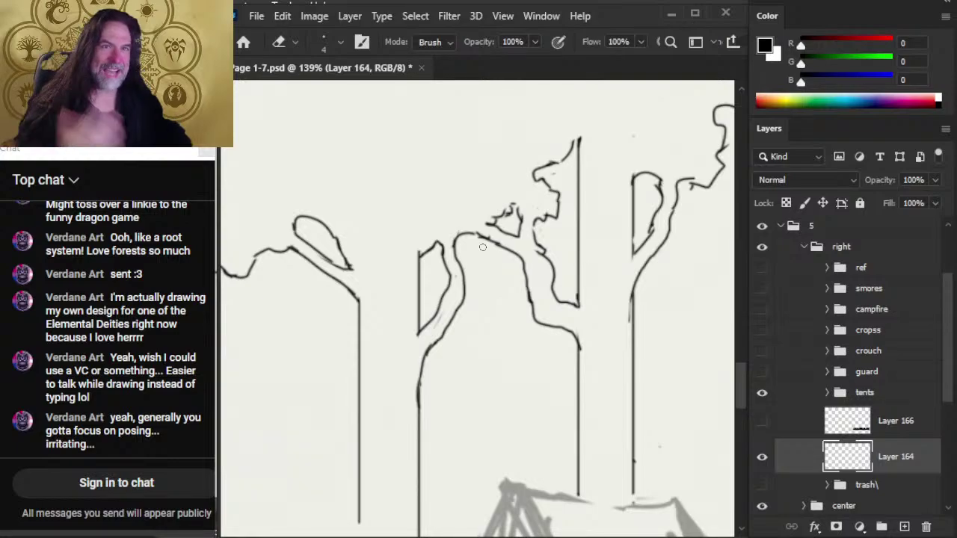
- Sharpen the top corner of the sixth tree's left opening and redraw its sloping upper edge with irregular leafy bumps
key("b")
left_click_drag(571, 148, 580, 138)
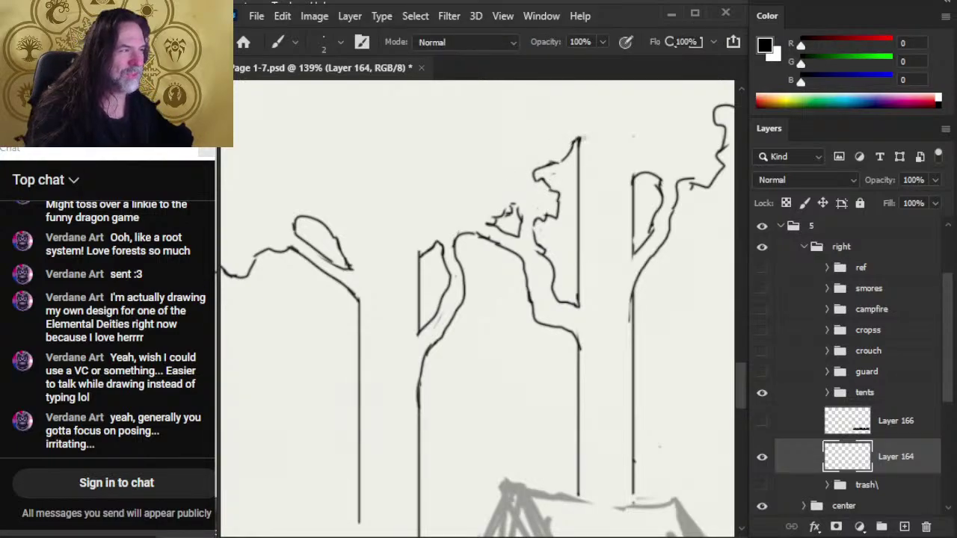
key("e")
key("b")
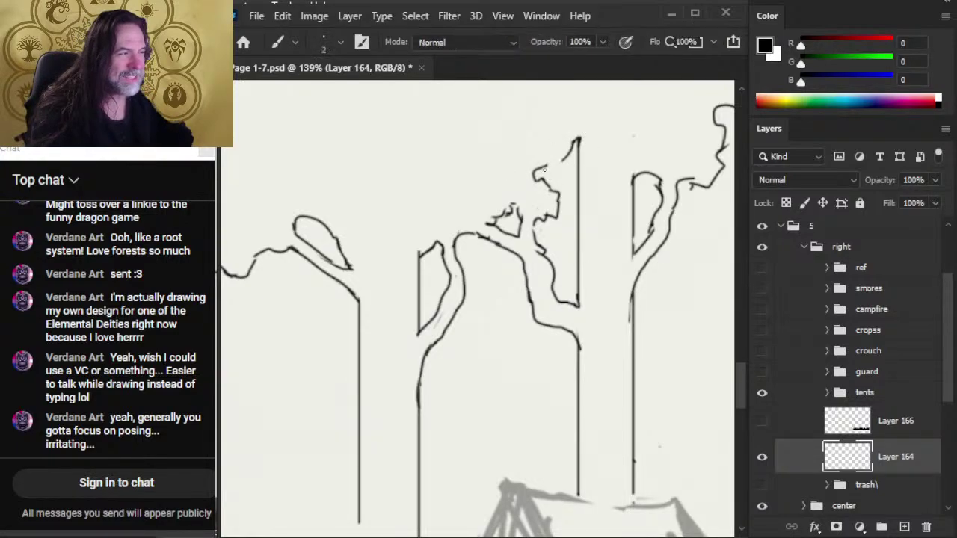
left_click_drag(573, 153, 540, 169)
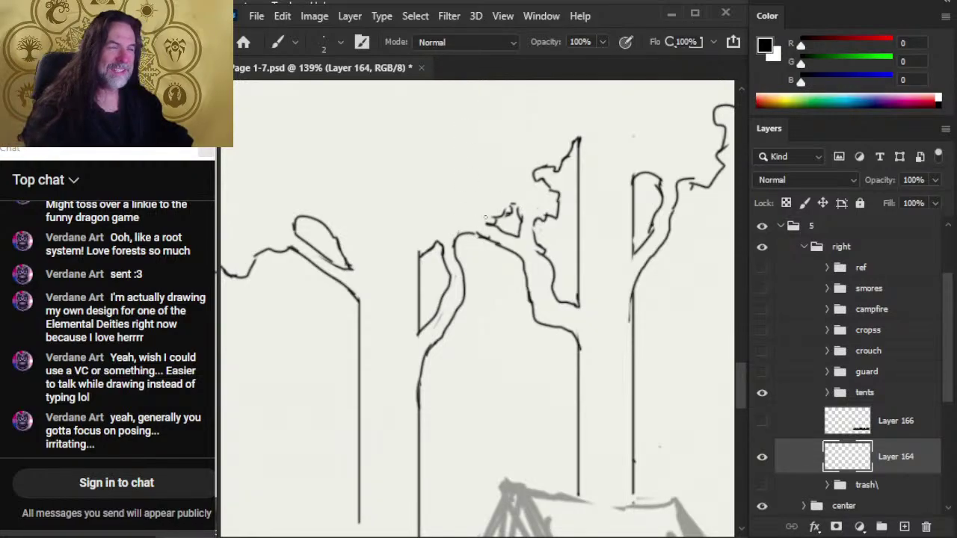
- Redraw the branch-side edge of the sixth tree's right opening and close its lower point at the trunk
left_click_drag(567, 261, 454, 245)
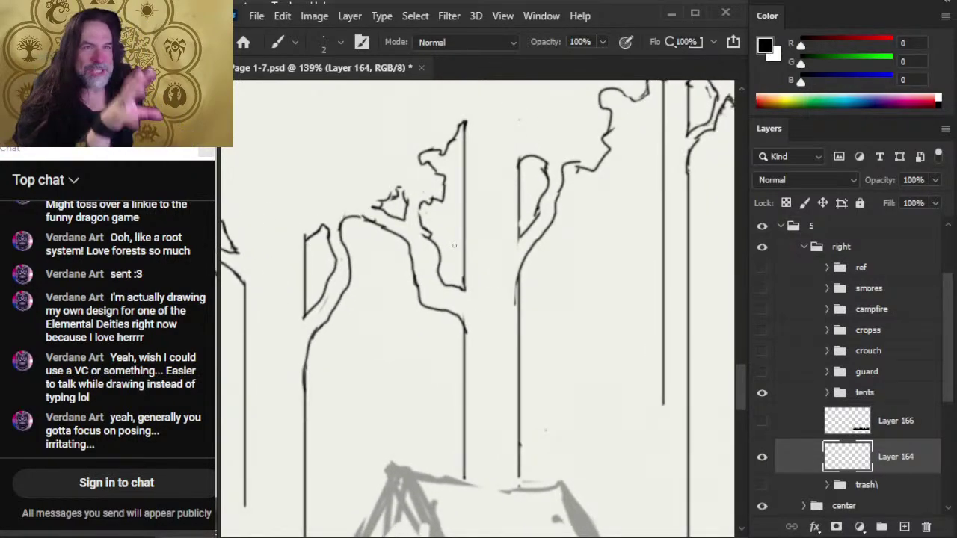
key("e")
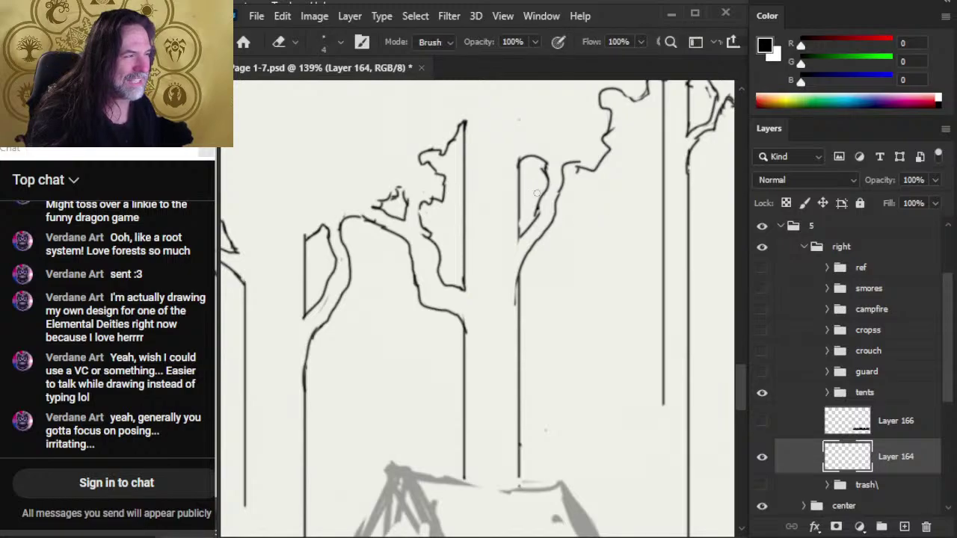
mouse_move(537, 192)
left_mouse_down()
mouse_move(538, 217)
mouse_move(544, 202)
mouse_move(519, 243)
left_mouse_up()
key("b")
key("e")
key("b")
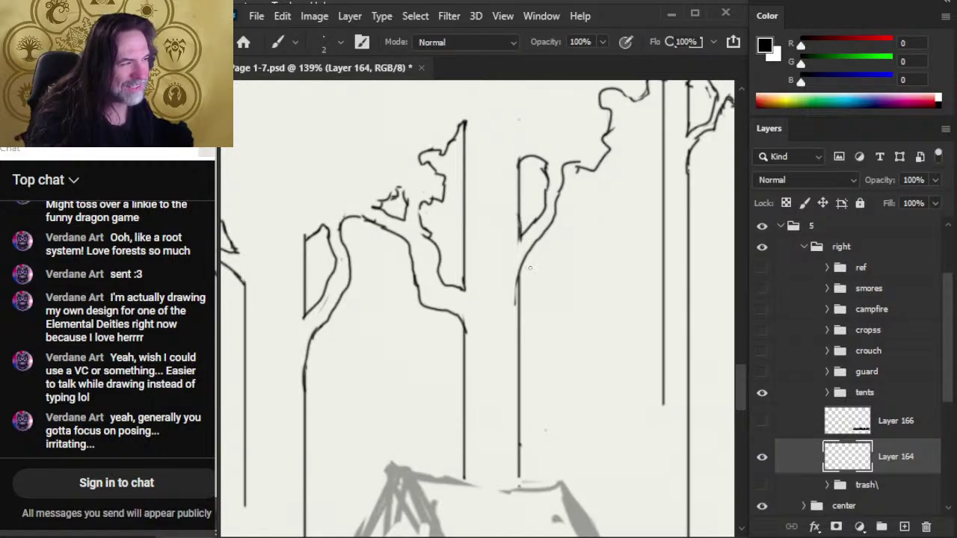
- Redraw the bend where the sixth tree's right branch meets the canopy as an irregular, bumpy line
key("e")
mouse_move(581, 162)
left_mouse_down()
mouse_move(579, 173)
mouse_move(587, 169)
mouse_move(564, 169)
mouse_move(552, 202)
left_mouse_up()
key("b")
key("e")
key("b")
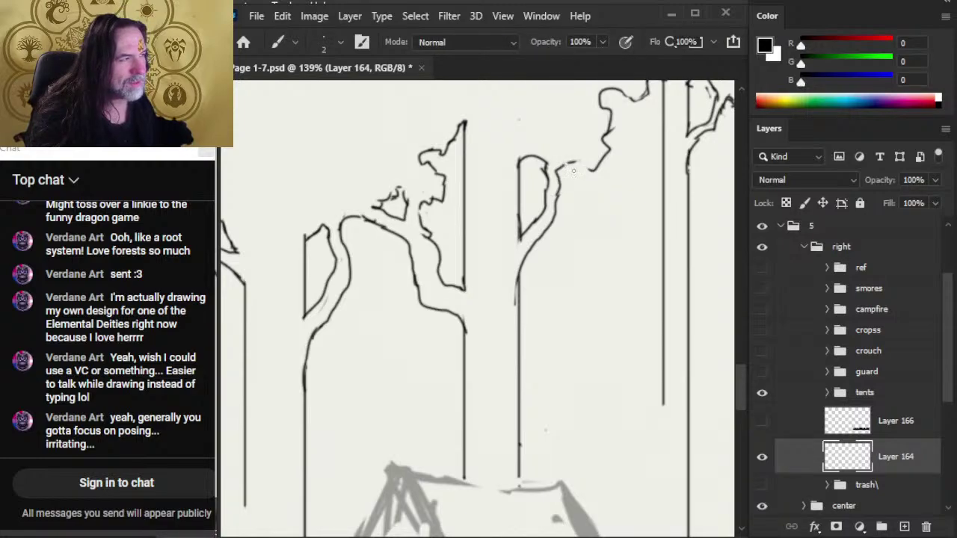
left_click_drag(573, 163, 591, 171)
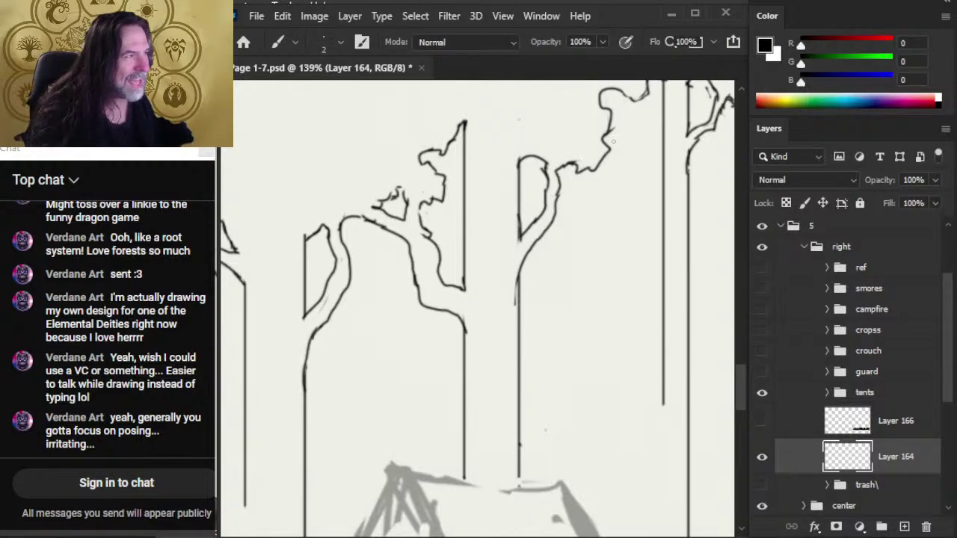
- Erase stray line ends at the sixth tree's branch joints and round the left branch's underside into the trunk
key("e")
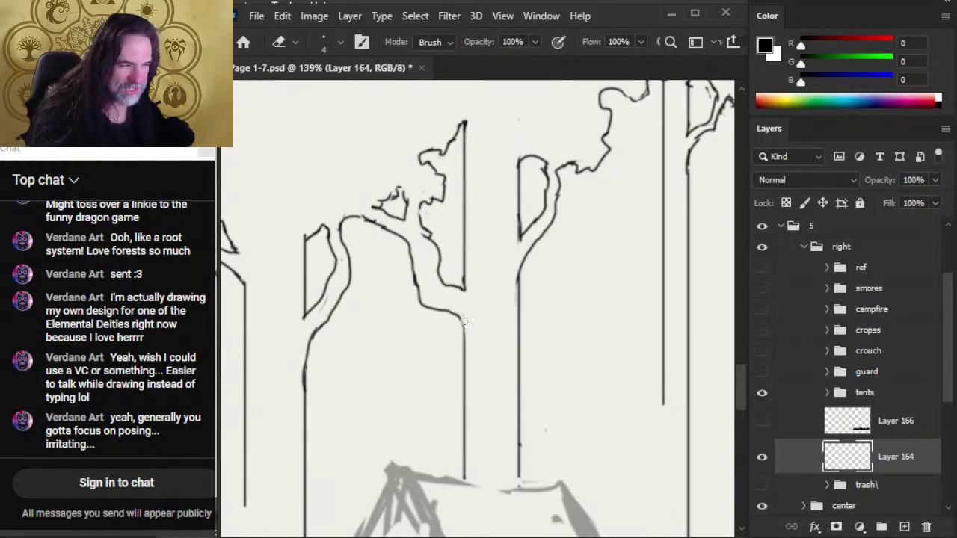
key("b")
left_click_drag(460, 318, 464, 338)
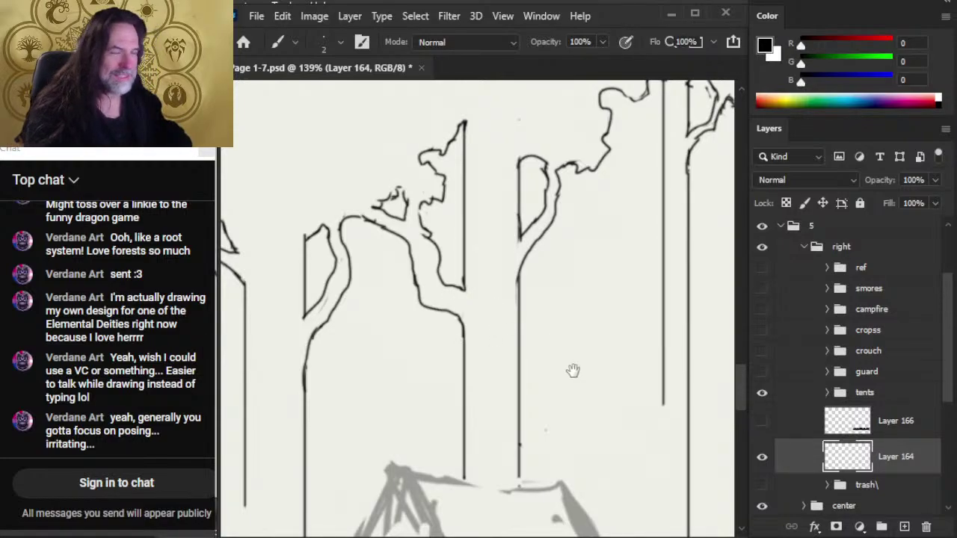
left_click_drag(531, 378, 510, 248)
mouse_move(442, 342)
left_mouse_down()
mouse_move(448, 394)
mouse_move(470, 410)
mouse_move(495, 352)
left_mouse_up()
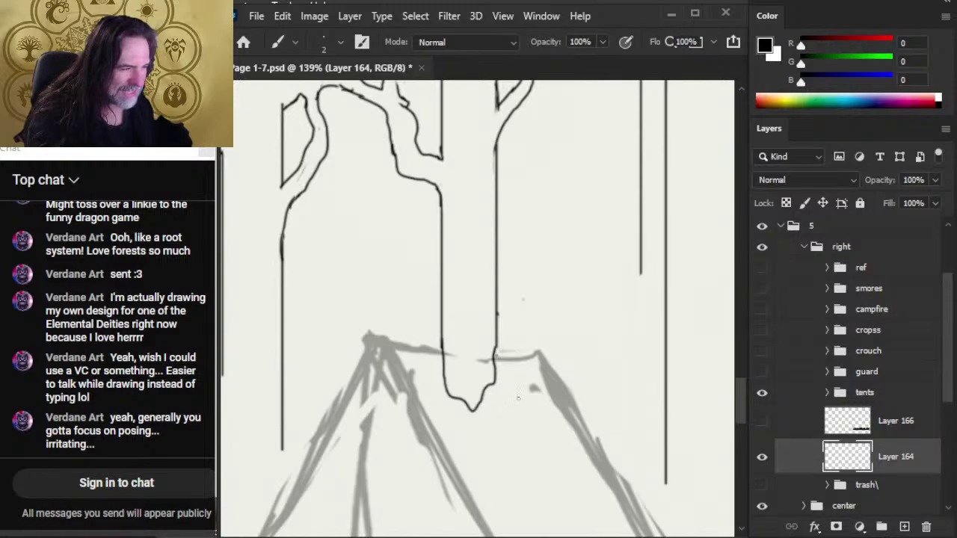
key("ctrl+z")
- Smudge both edges of the sixth tree's trunk straight down so they extend well below the tent's ridge
key("r")
left_click_drag(441, 299, 442, 465)
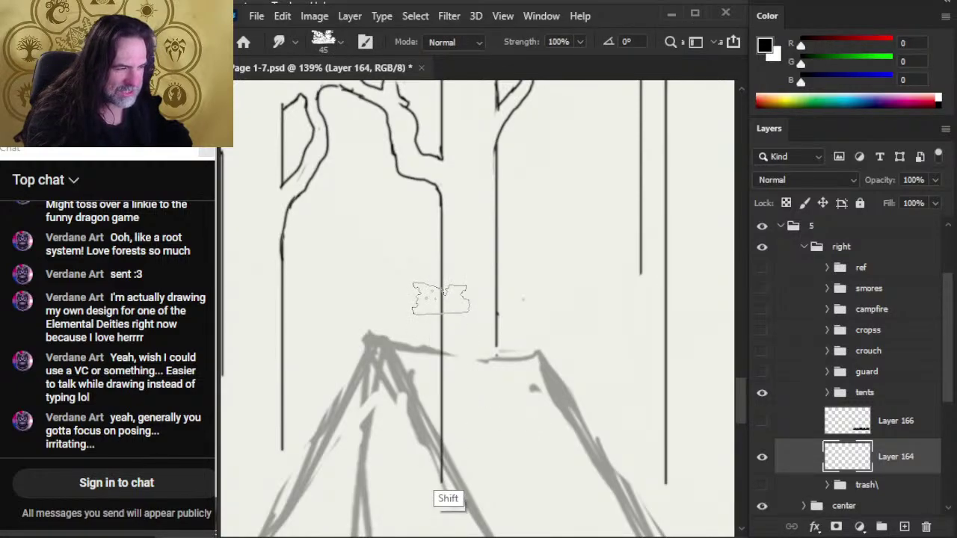
left_click_drag(507, 268, 508, 471)
- Smudge both edges of the fifth tree's trunk straight down to extend them beside the tent
left_click_drag(400, 468, 539, 345)
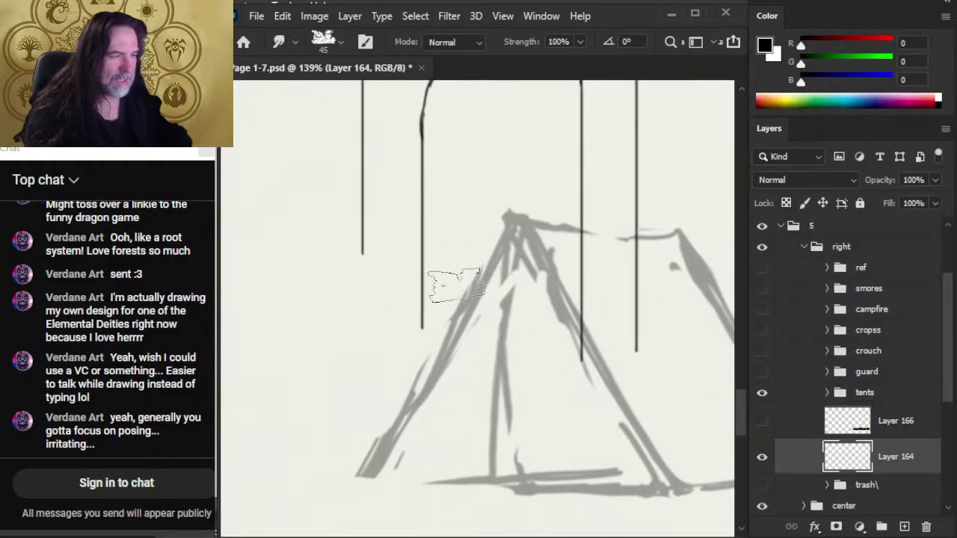
left_click_drag(422, 193, 423, 326)
left_click_drag(356, 157, 359, 338)
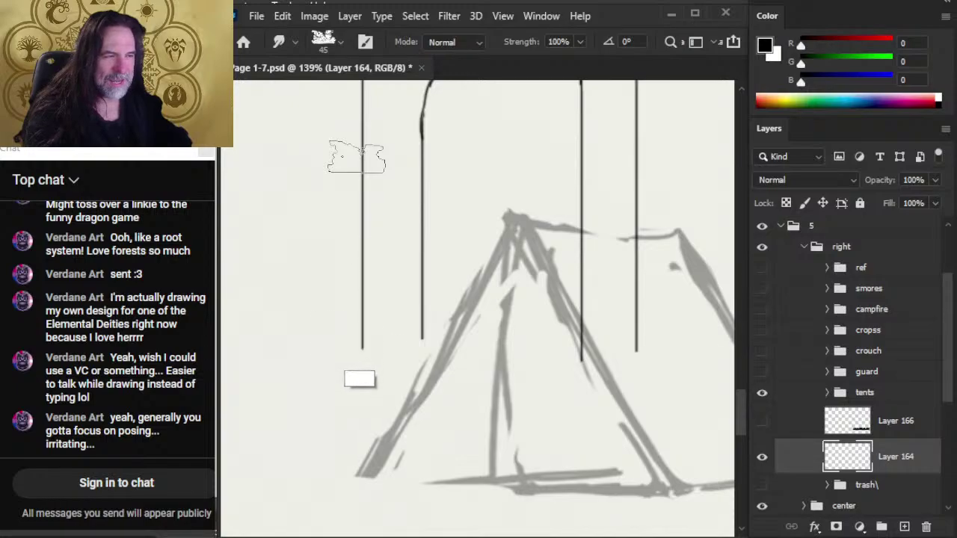
- Smudge the left edge of the seventh tree's trunk straight down to the level of its right edge
left_click_drag(655, 389, 327, 348)
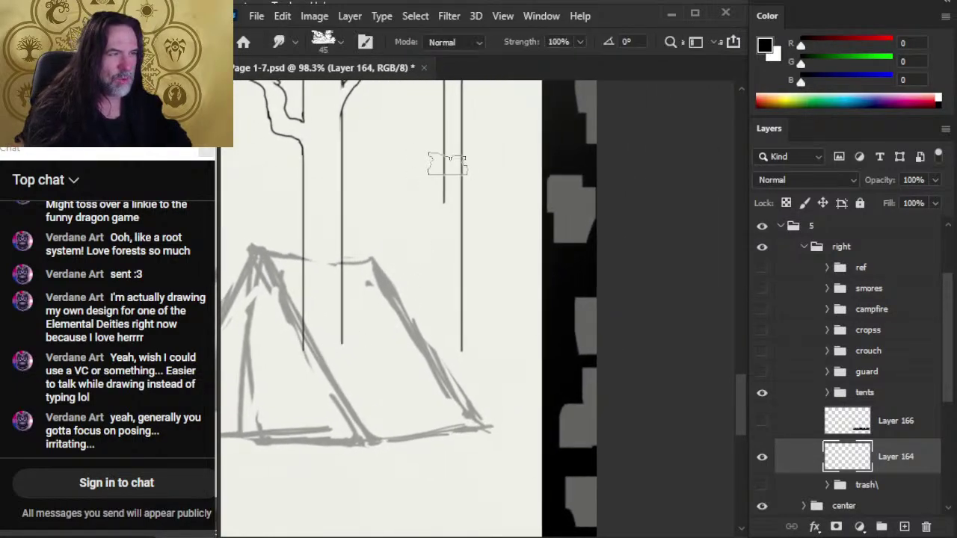
left_click(445, 349, "shift")
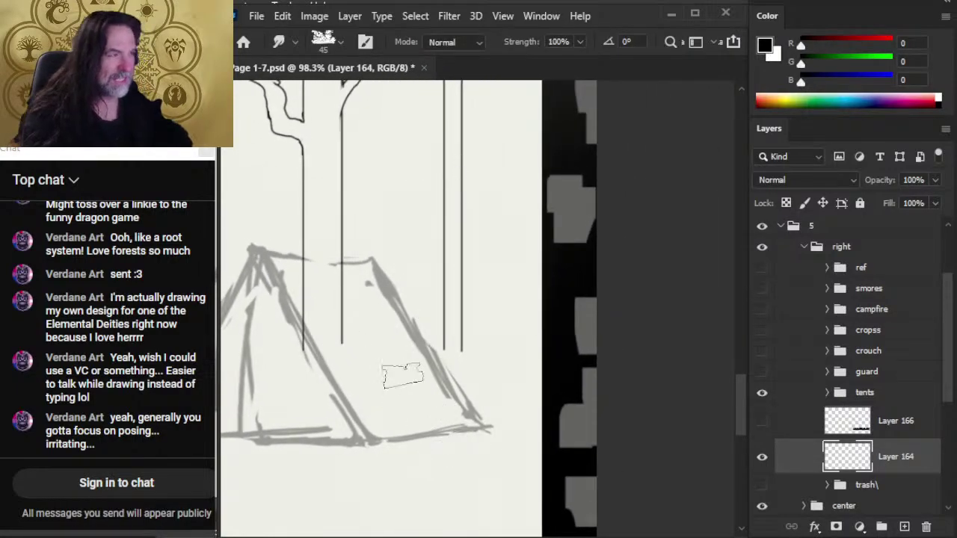
left_click_drag(329, 370, 628, 340)
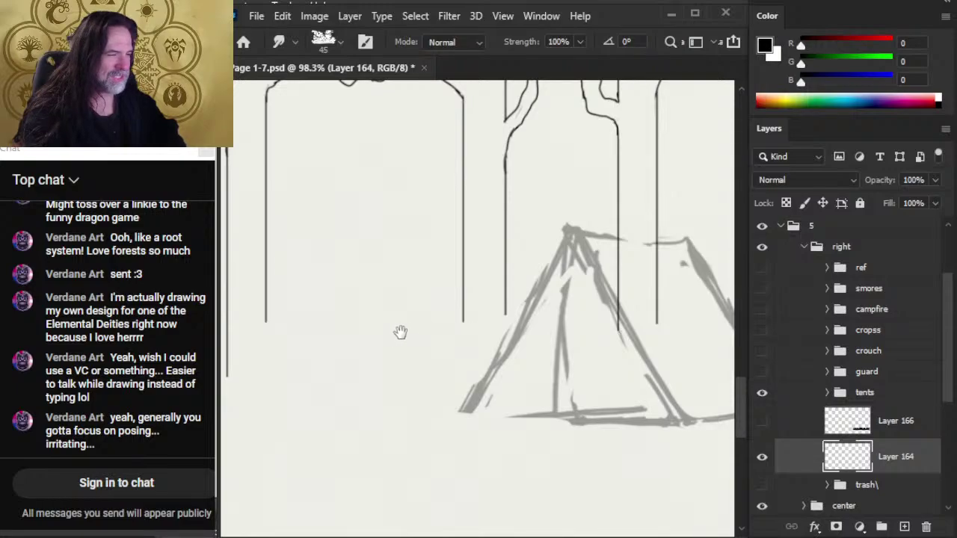
- Smudge the fourth tree's right trunk edge and both of the third tree's trunk edges straight down to lengthen them
left_click_drag(340, 371, 498, 415)
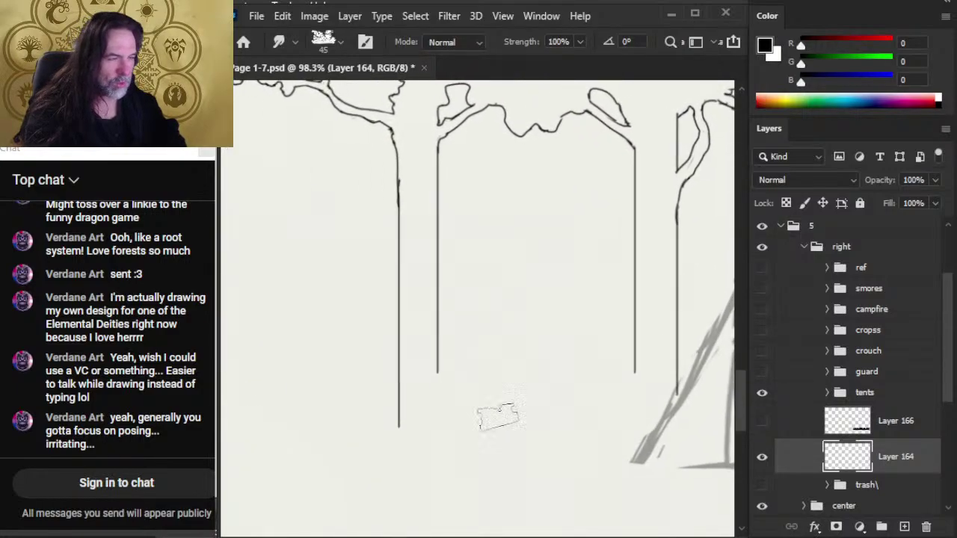
left_click(438, 456, "shift")
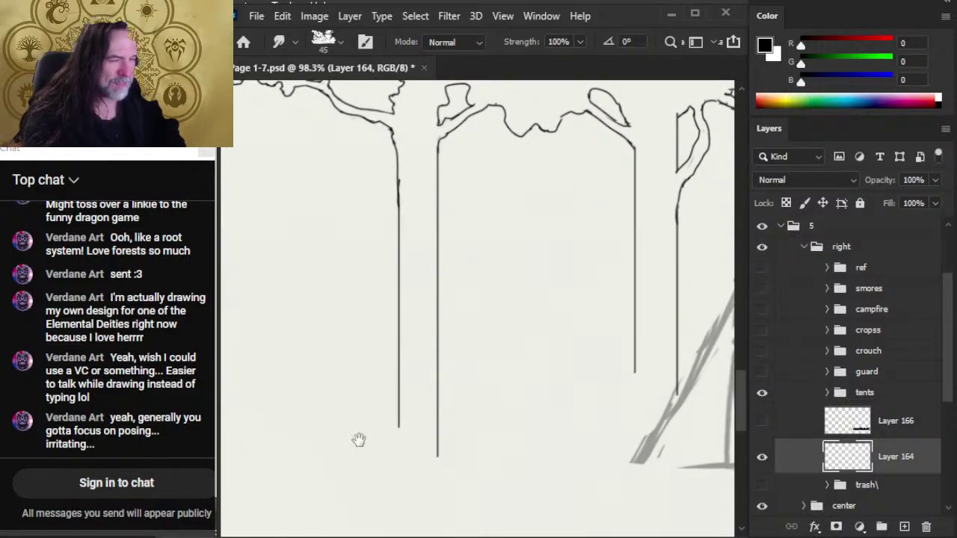
mouse_move(359, 440)
left_mouse_down()
mouse_move(622, 441)
mouse_move(638, 452)
left_mouse_up()
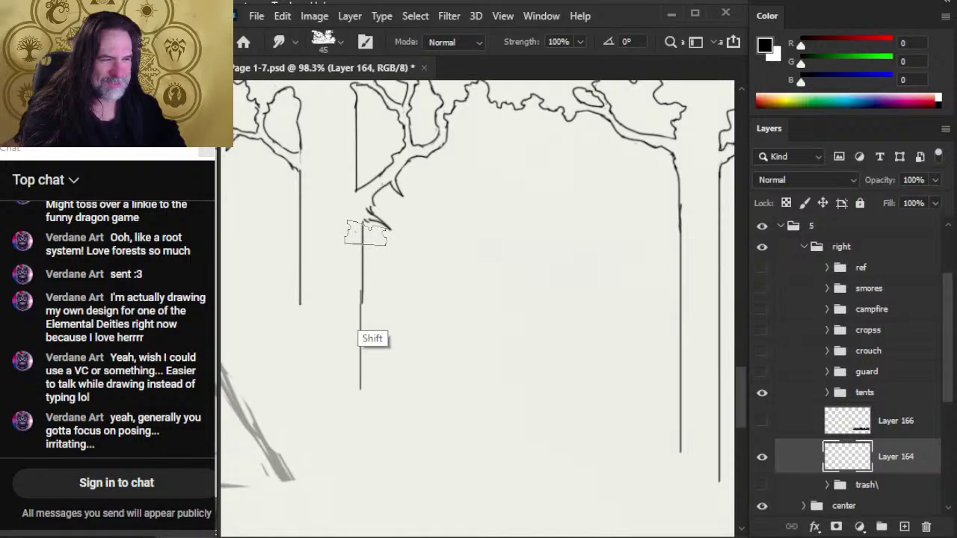
left_click(361, 471, "shift")
left_click(299, 274)
key("e")
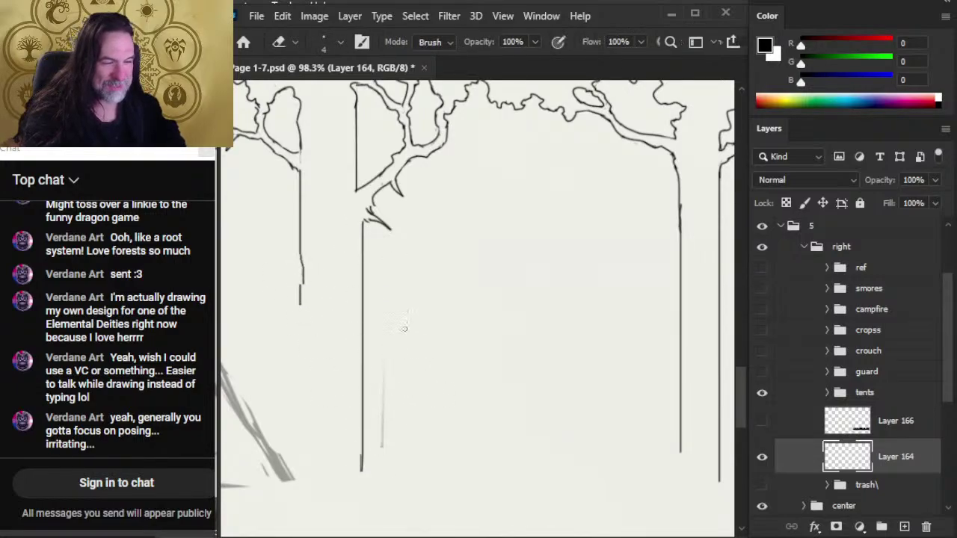
key("ctrl+z")
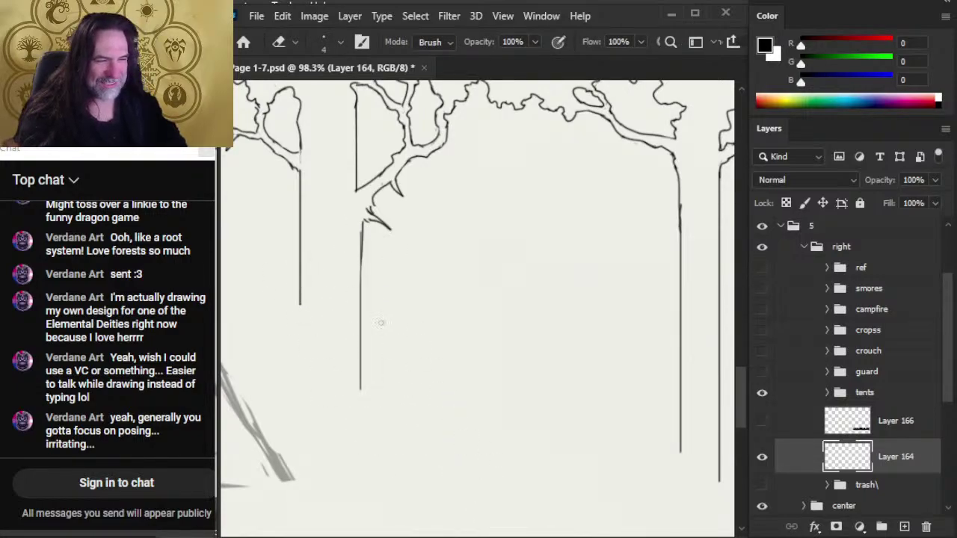
left_click_drag(380, 322, 448, 307)
key("r")
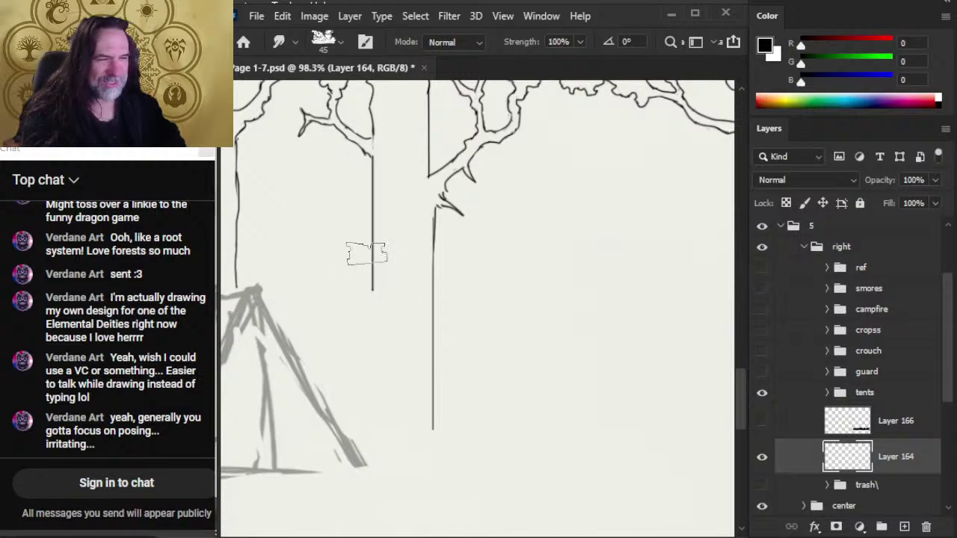
left_click_drag(367, 254, 367, 430)
- Smudge the second tree's trunk edges straight down across the tent and lengthen the first tree's trunk edge
left_click_drag(305, 362, 499, 363)
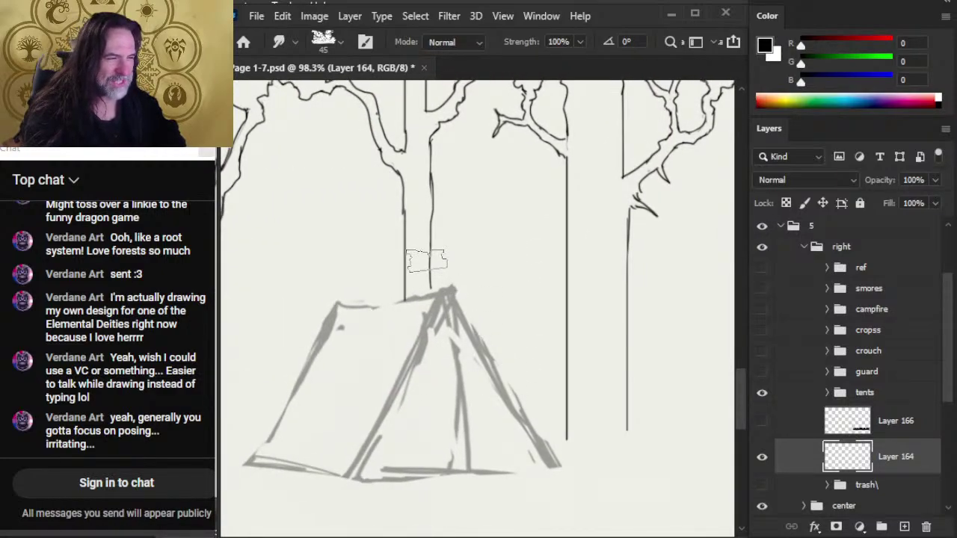
left_click_drag(418, 248, 417, 405)
left_click_drag(332, 409, 554, 427)
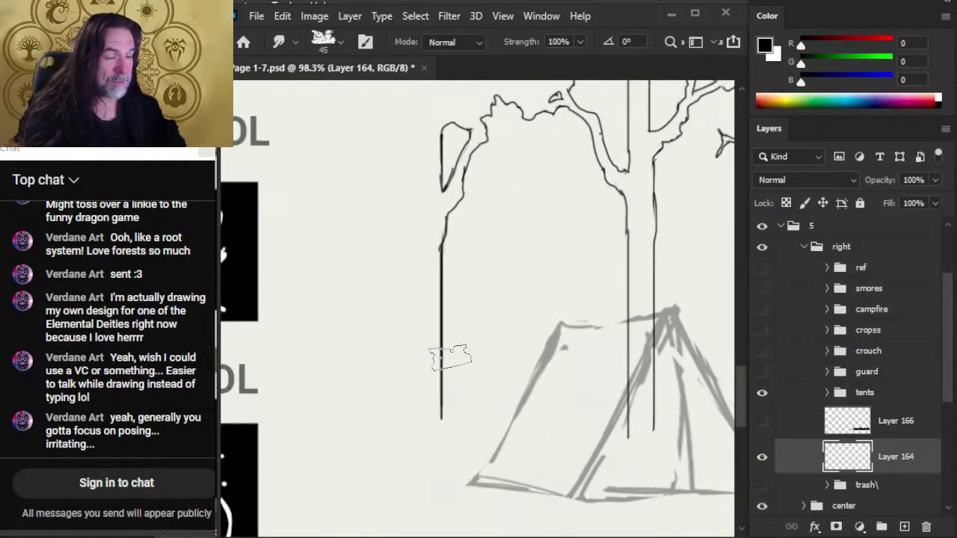
left_click(441, 449, "shift")
key("e")
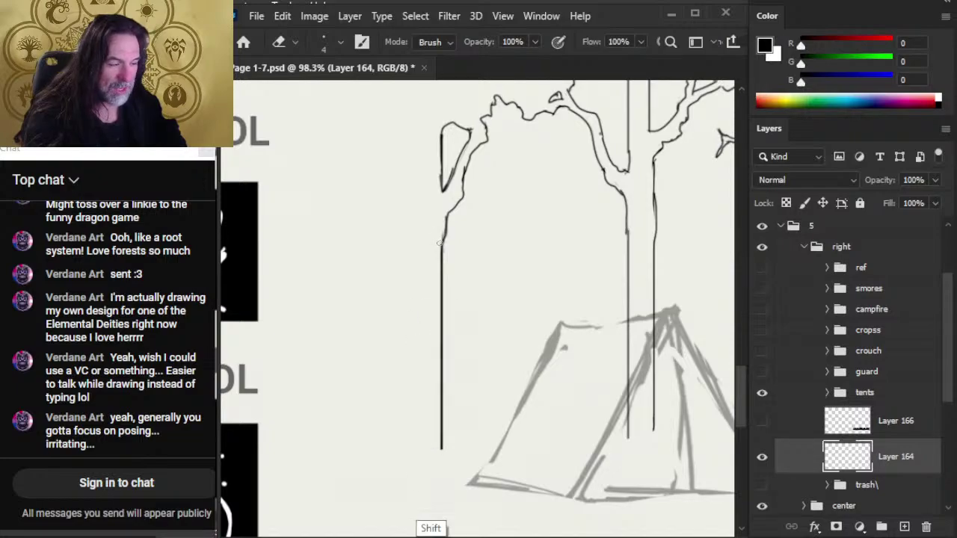
- Smudge both edges of the second tree's trunk straight down past the tent's base and erase stray specks at their ends
key("alt+space")
left_click_drag(585, 444, 522, 470)
left_click_drag(587, 464, 391, 388)
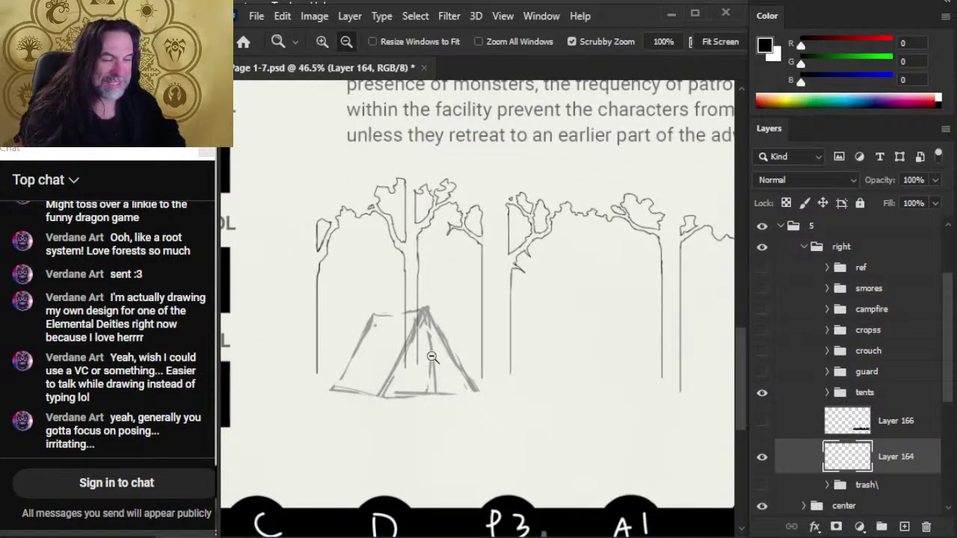
left_click_drag(408, 334, 414, 431)
key("ctrl+z")
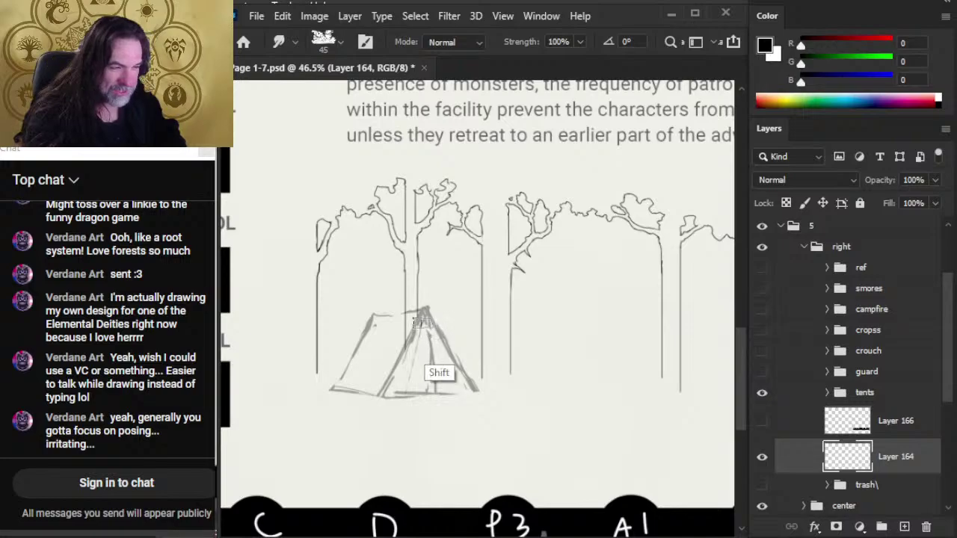
left_click_drag(421, 324, 435, 397)
key("ctrl+z")
left_click_drag(410, 311, 412, 438)
key("e")
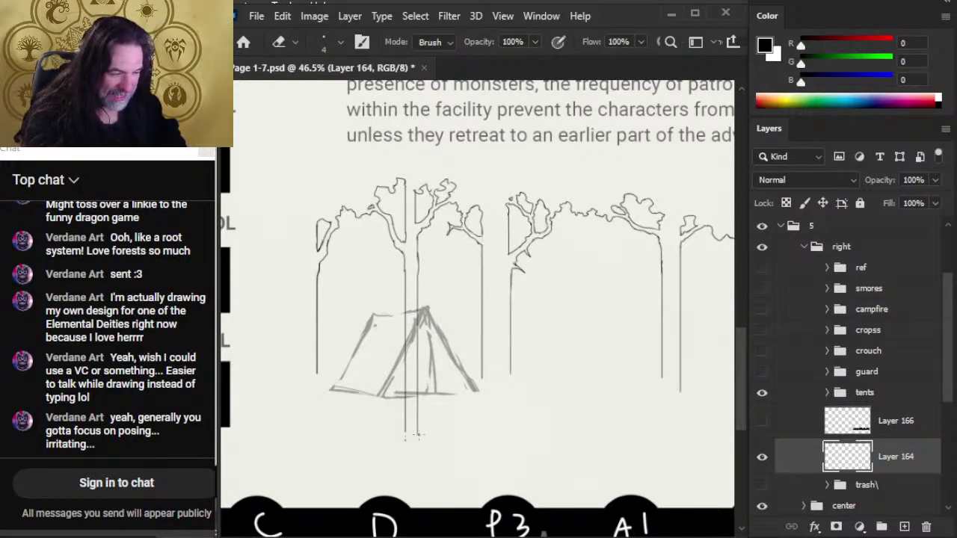
- Smudge the first tree's trunk edge and both edges of the third tree's trunk down below the level of the tent's base
key("b")
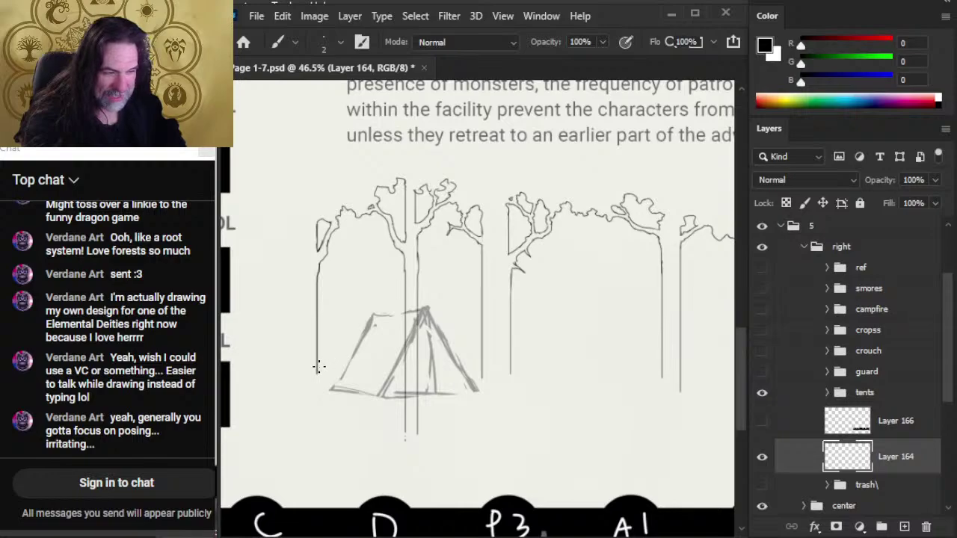
key("r")
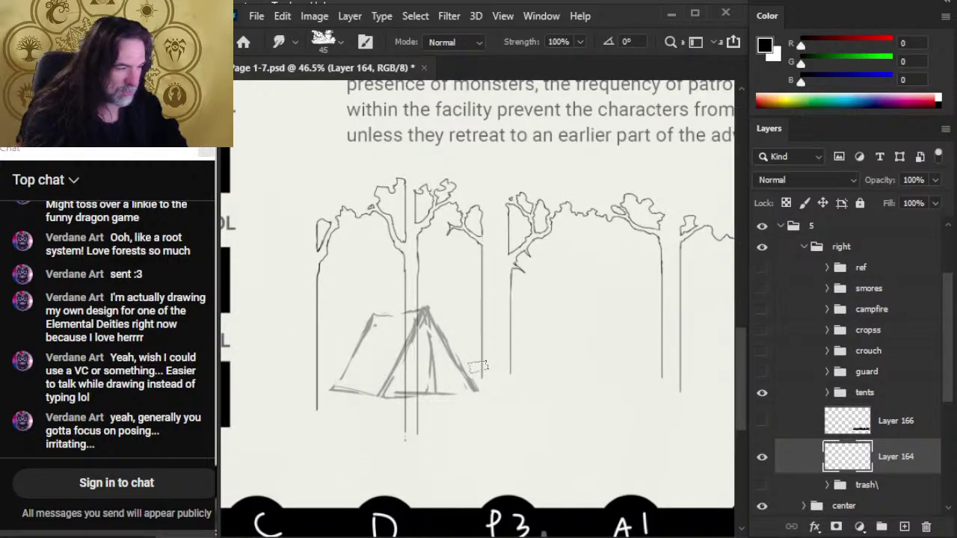
left_click_drag(483, 331, 482, 407)
left_click_drag(511, 323, 510, 423)
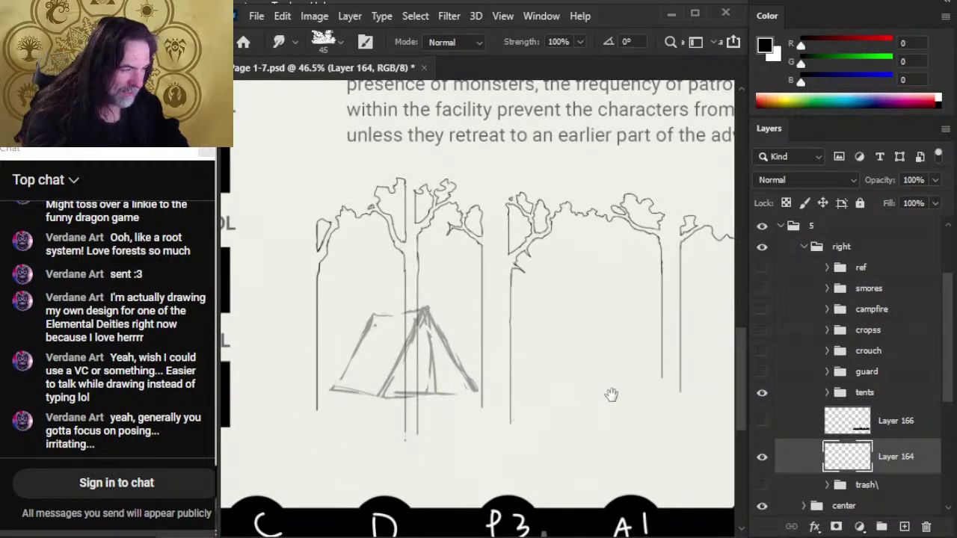
- Smudge the fourth tree's right trunk edge and both of the fifth tree's trunk edges down below the second tent's base level
left_click_drag(611, 395, 443, 374)
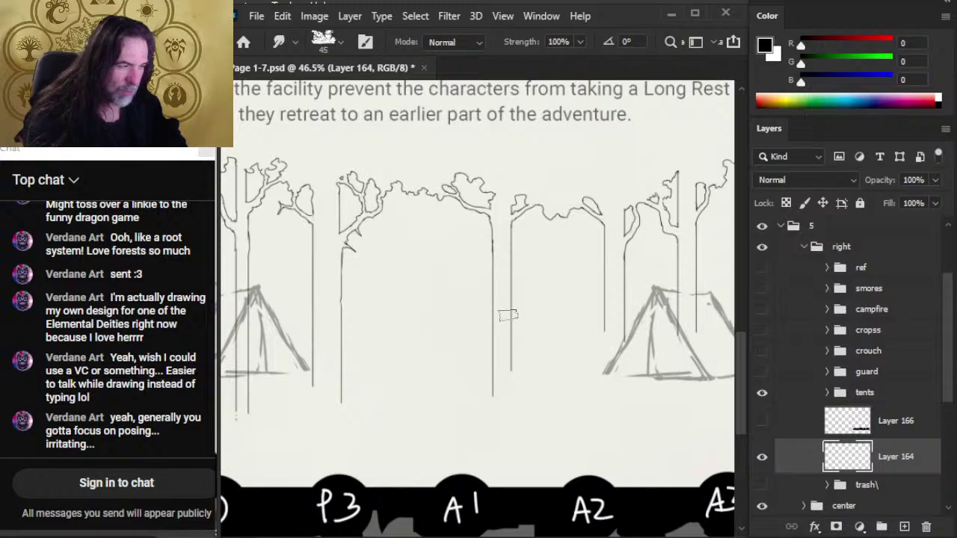
left_click_drag(508, 315, 513, 393)
left_click_drag(606, 307, 604, 372)
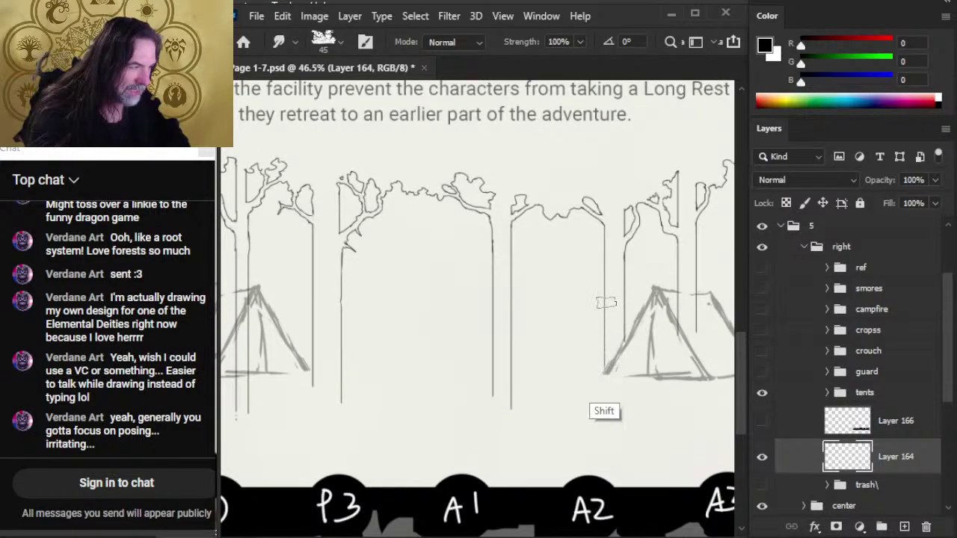
left_click_drag(625, 329, 625, 400)
- Smudge both trunk edges of the sixth and seventh trees straight down past the base of the second tent
left_click_drag(674, 375, 521, 364)
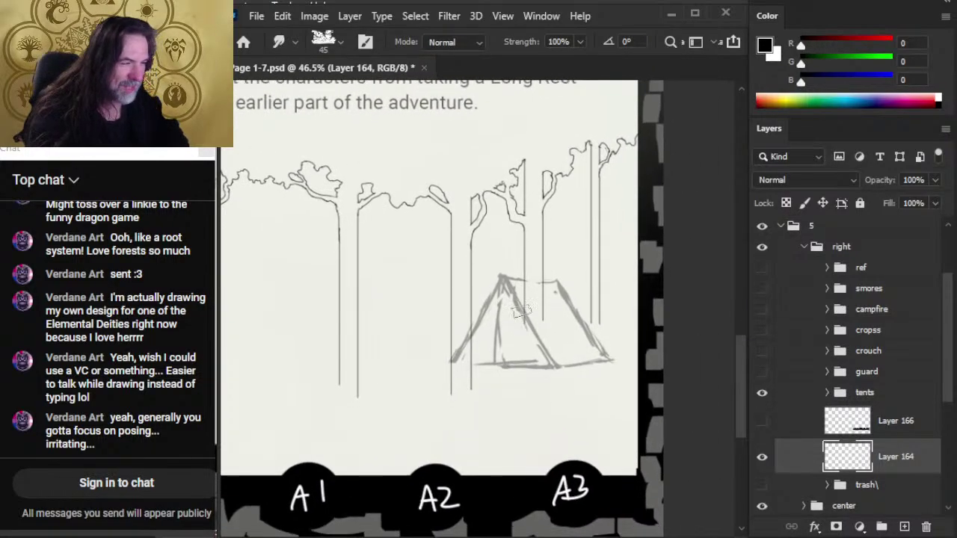
mouse_move(523, 291)
left_mouse_down()
mouse_move(525, 379)
mouse_move(545, 335)
mouse_move(545, 380)
left_mouse_up()
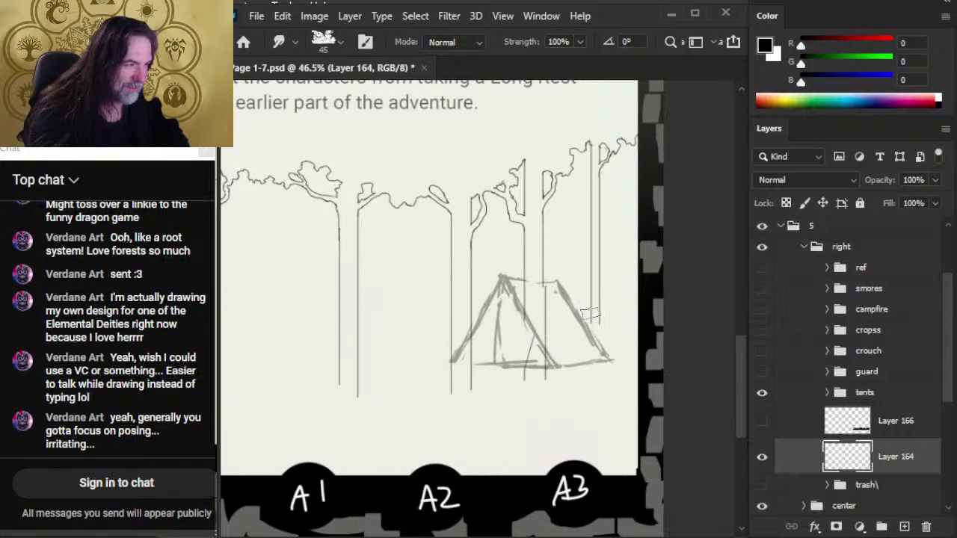
key("ctrl+z")
left_click_drag(537, 293, 546, 378)
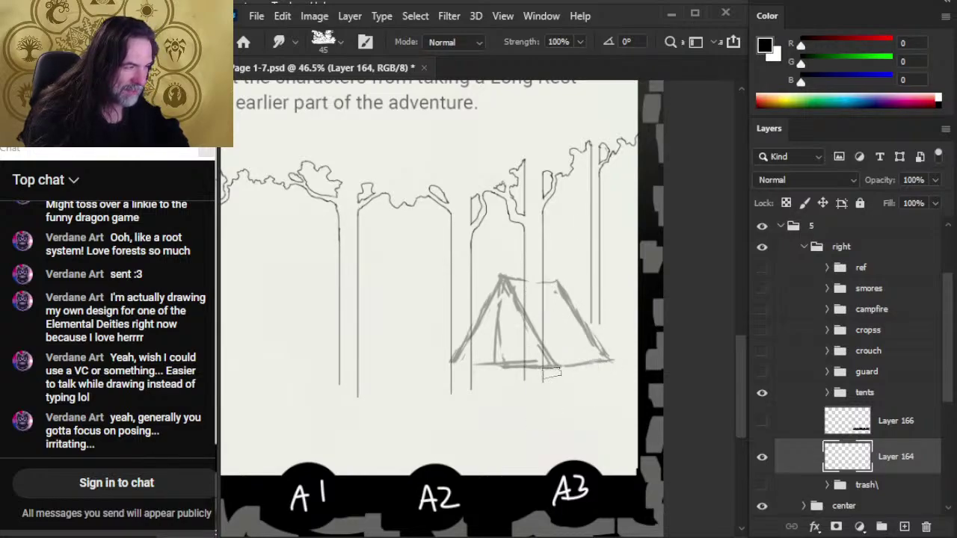
left_click_drag(595, 290, 596, 374)
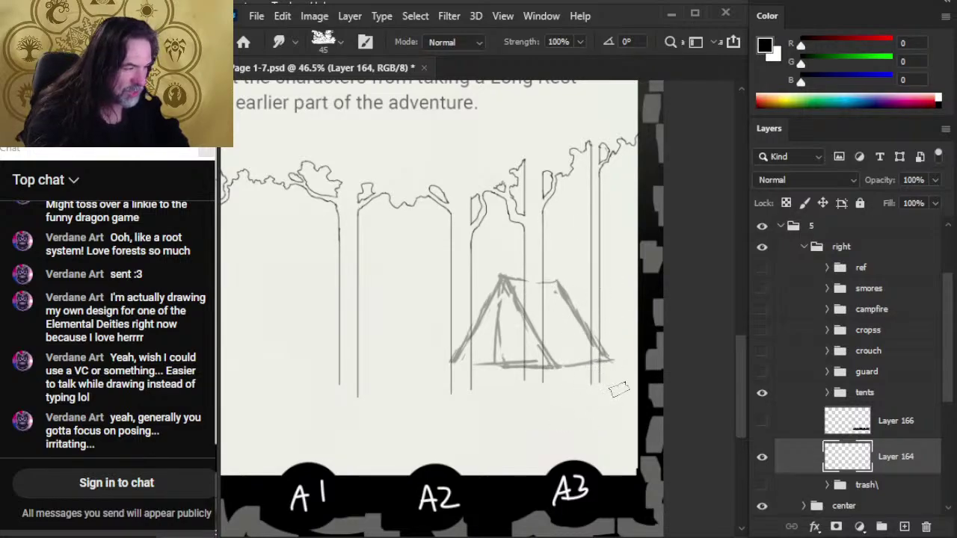
- Hide the Filigree layer group and continue the leafy canopy outline upward along the page's right margin
key("b")
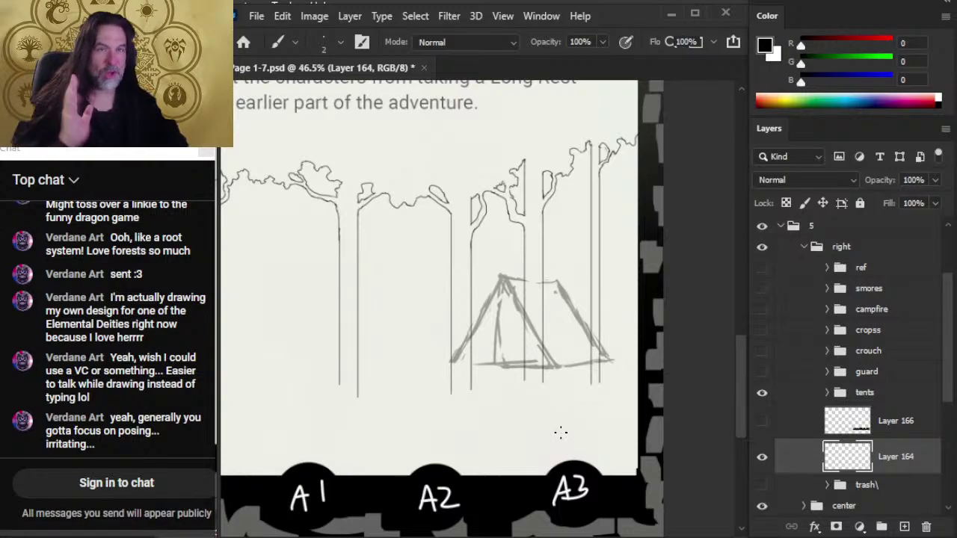
left_click_drag(606, 286, 564, 392)
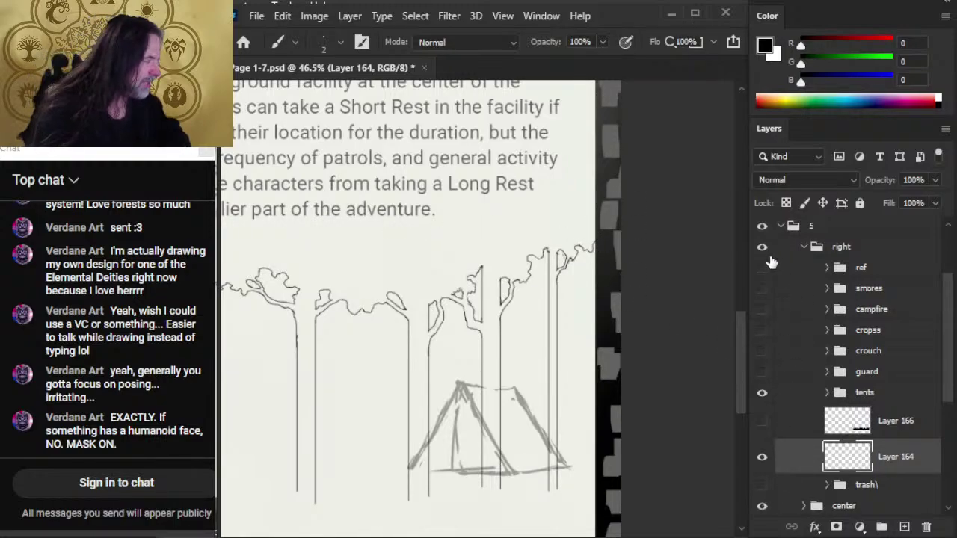
left_click_drag(948, 331, 940, 269)
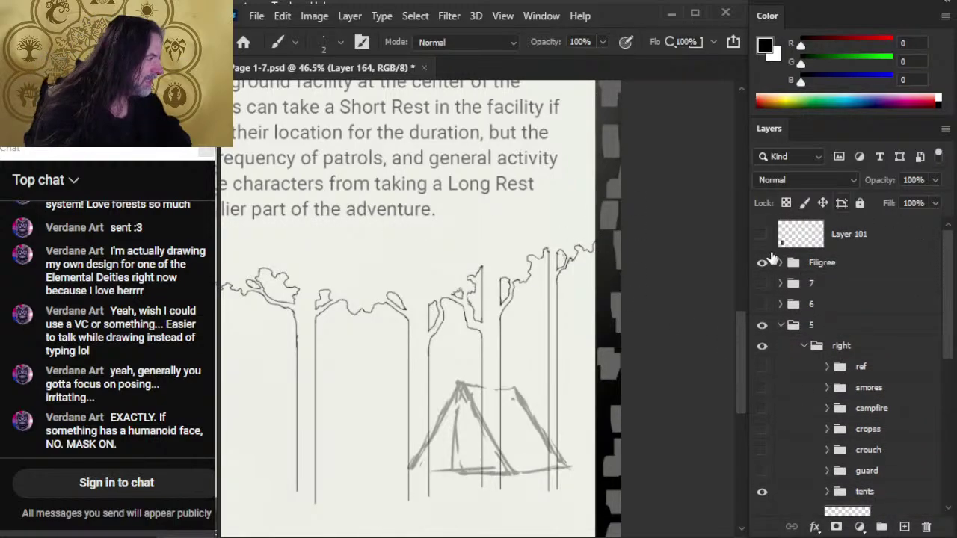
left_click(761, 262)
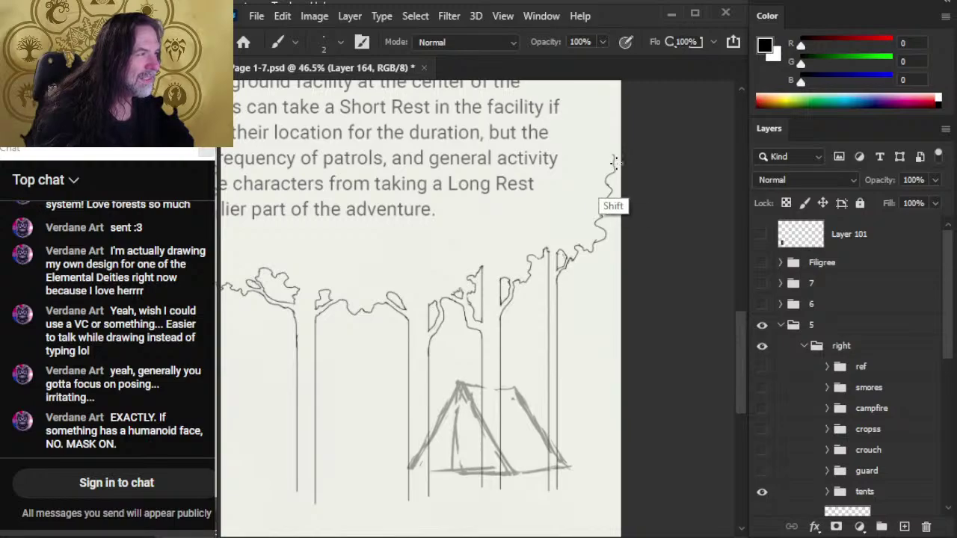
- Draw a straight horizontal line from the upper end of the foliage across to the symbol column, with a left boundary line running down from it
left_click_drag(615, 164, 236, 164)
scroll(613, 162, "left", 6)
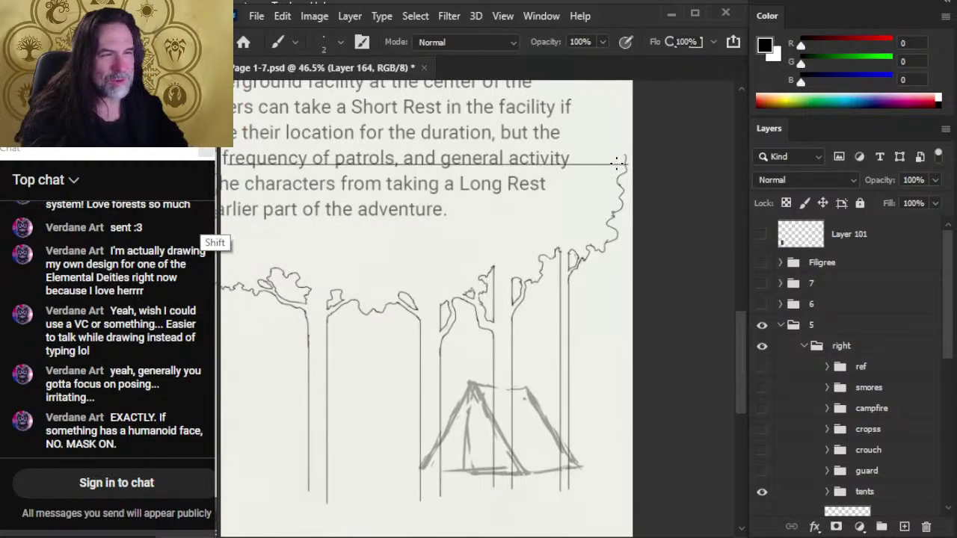
scroll(616, 162, "left", 4)
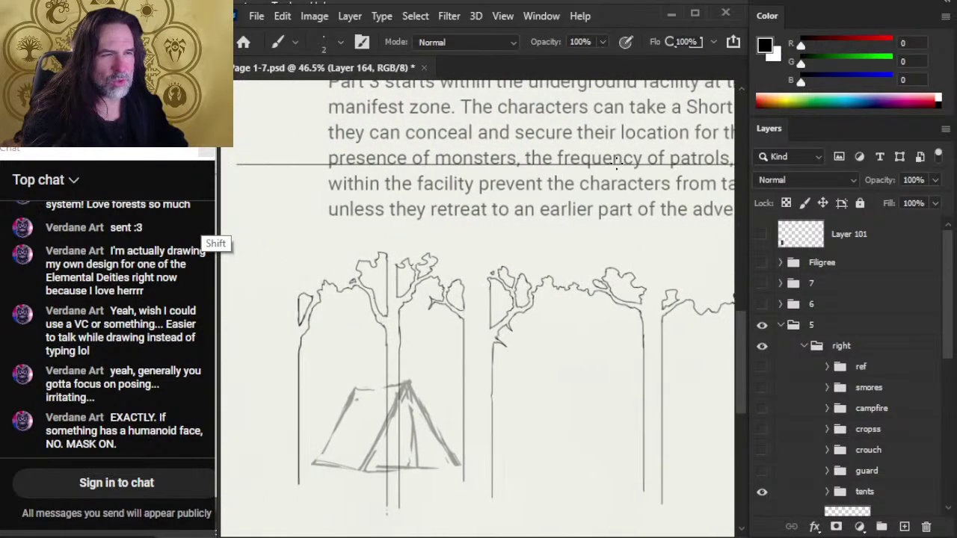
left_click_drag(354, 258, 467, 294)
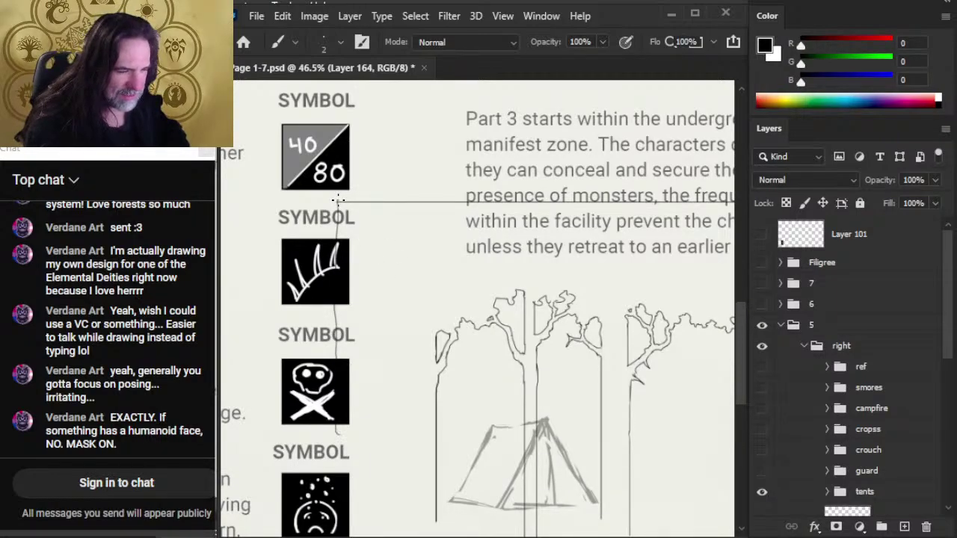
left_click_drag(394, 500, 401, 329)
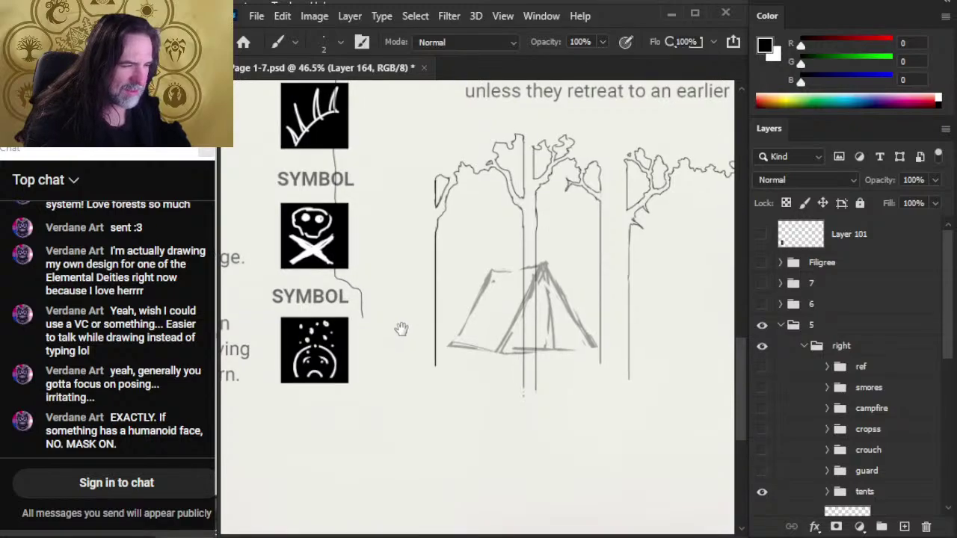
- Erase the curved lower end of the left boundary line and smudge the line straight down to the lowest symbol
key("e")
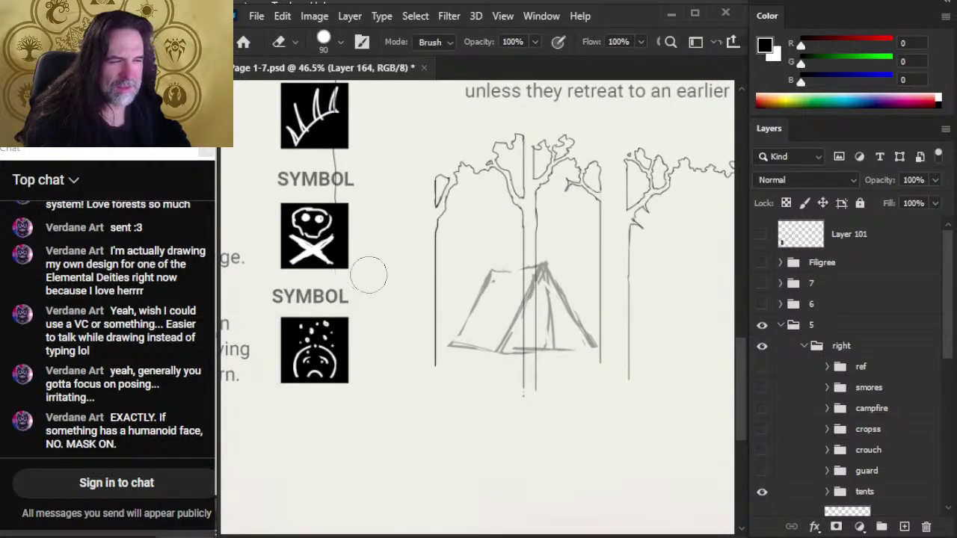
key("r")
left_click_drag(335, 190, 335, 336)
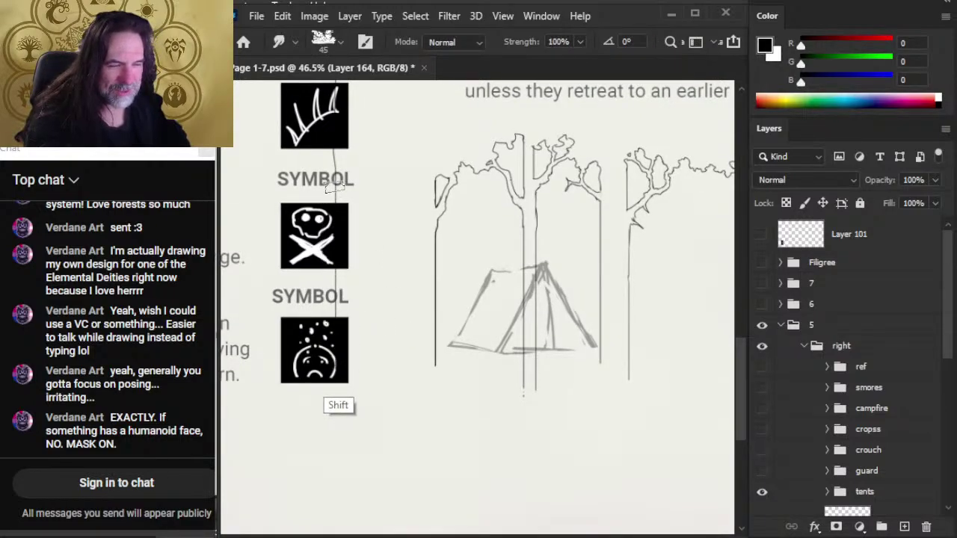
key("b")
key("r")
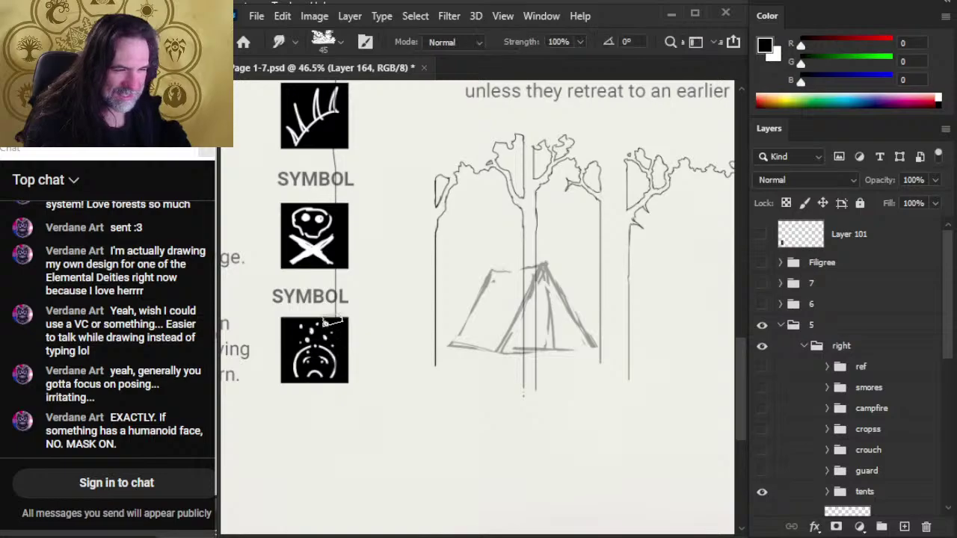
- Draw a straight horizontal base line from the left boundary across the trunks' lower ends and erase its end beyond the seventh tree
key("b")
mouse_move(336, 360)
left_mouse_down()
mouse_move(748, 380)
mouse_move(736, 382)
left_mouse_up()
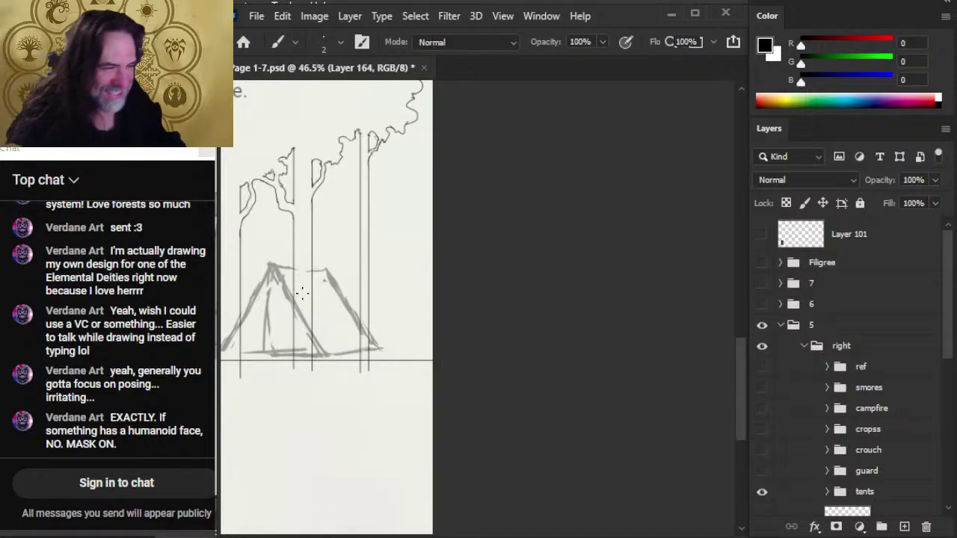
key("e")
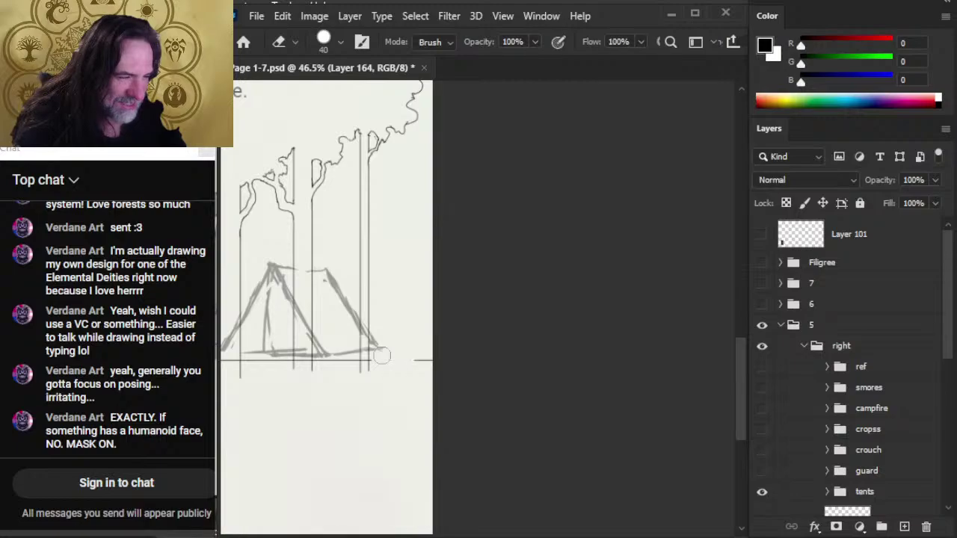
left_click_drag(409, 284, 451, 458)
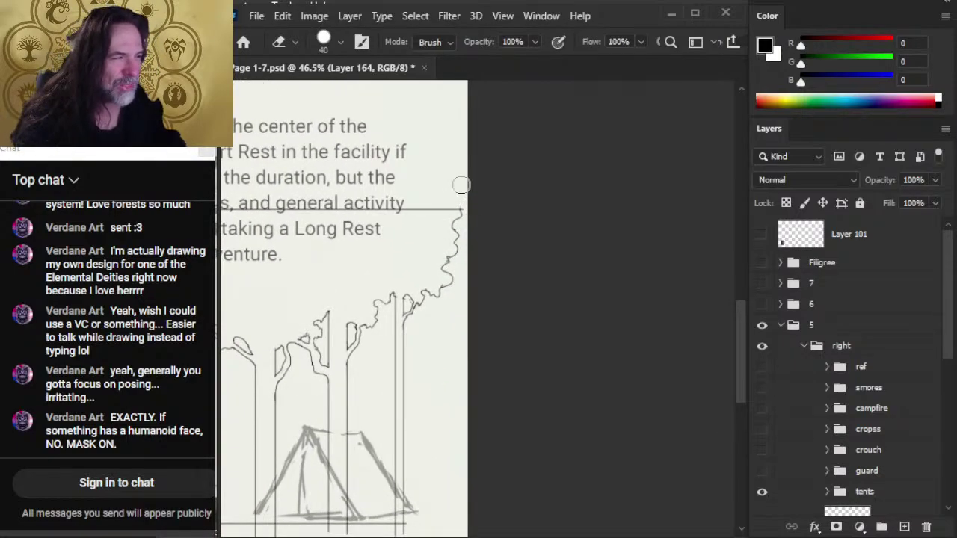
- Erase the ends of the tree trunk lines that extend below the horizontal base line, working across the whole row of trees
left_click_drag(288, 316, 589, 370)
left_click_drag(374, 389, 653, 400)
left_click_drag(401, 366, 446, 170)
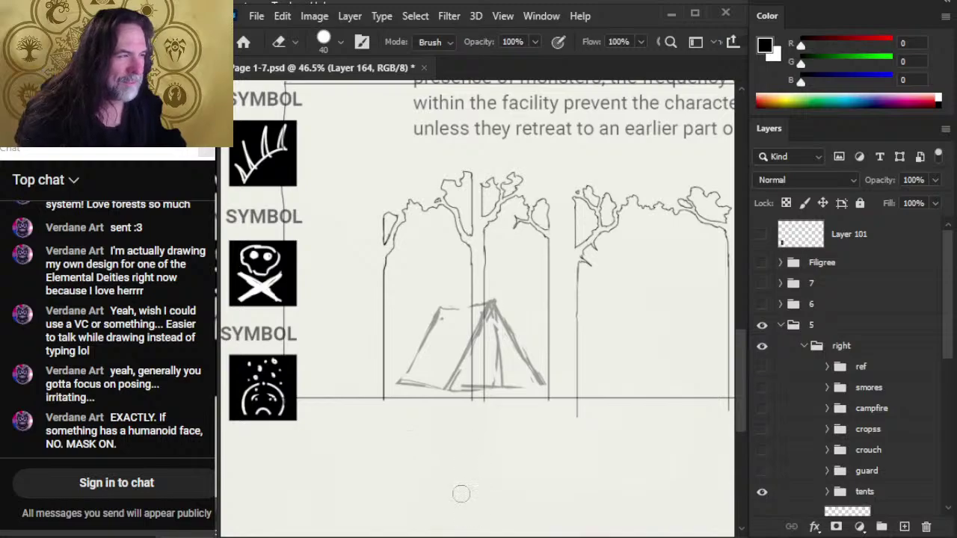
left_click_drag(553, 470, 486, 457)
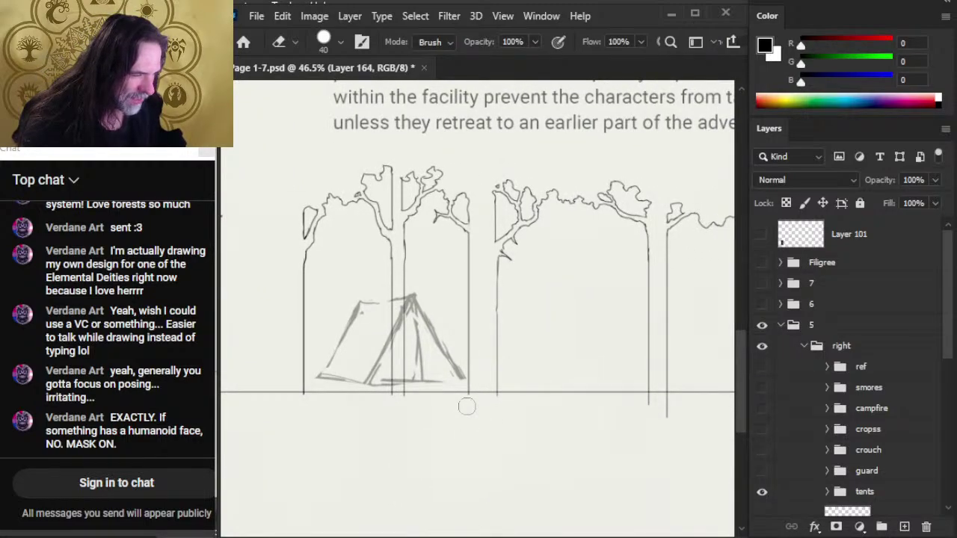
scroll(555, 444, "right", 3)
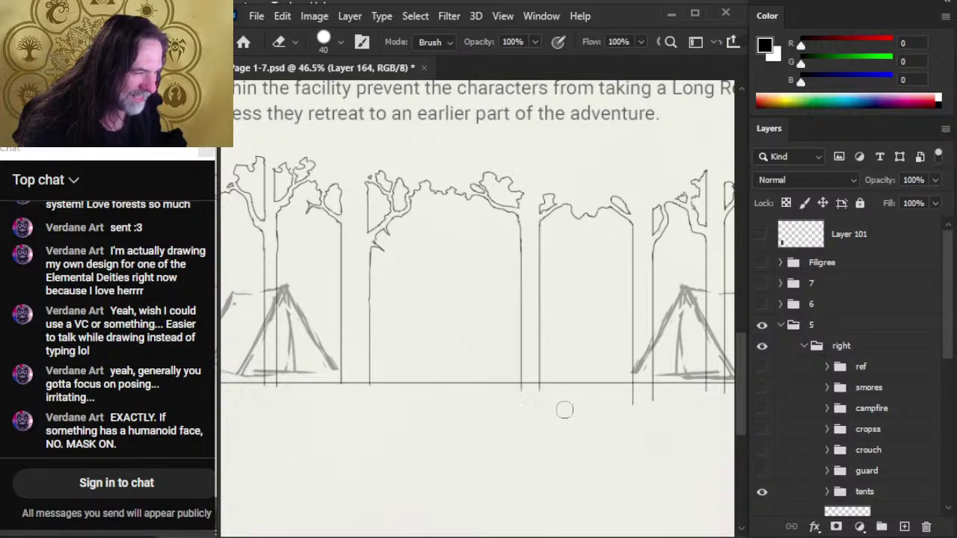
scroll(565, 410, "right", 3)
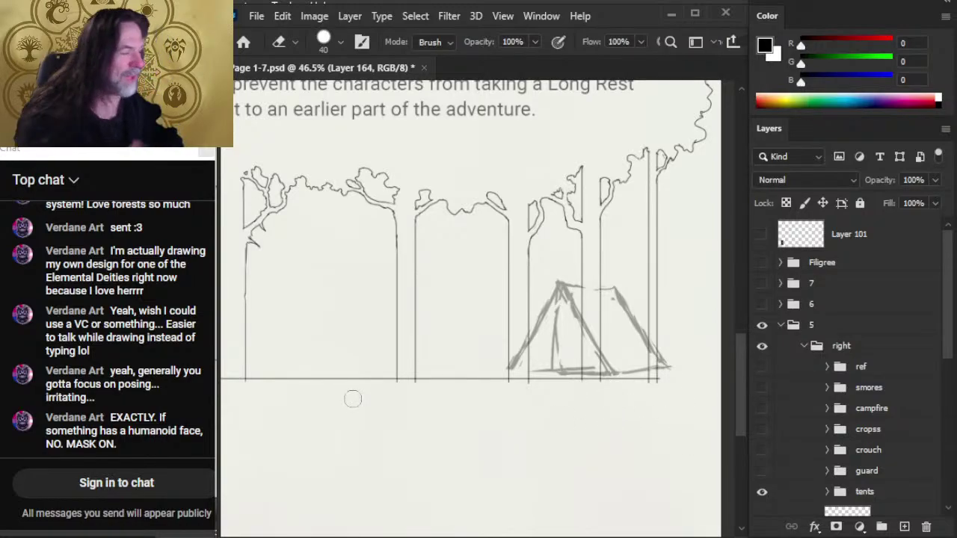
- Switch to the streaming software, select the background display source, and return to Photoshop
key("alt+Tab")
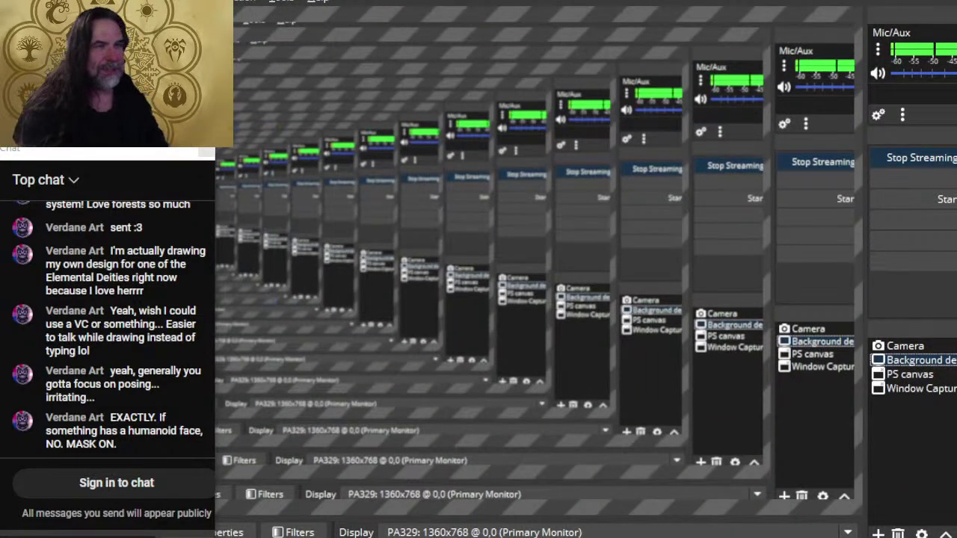
key("alt+Tab")
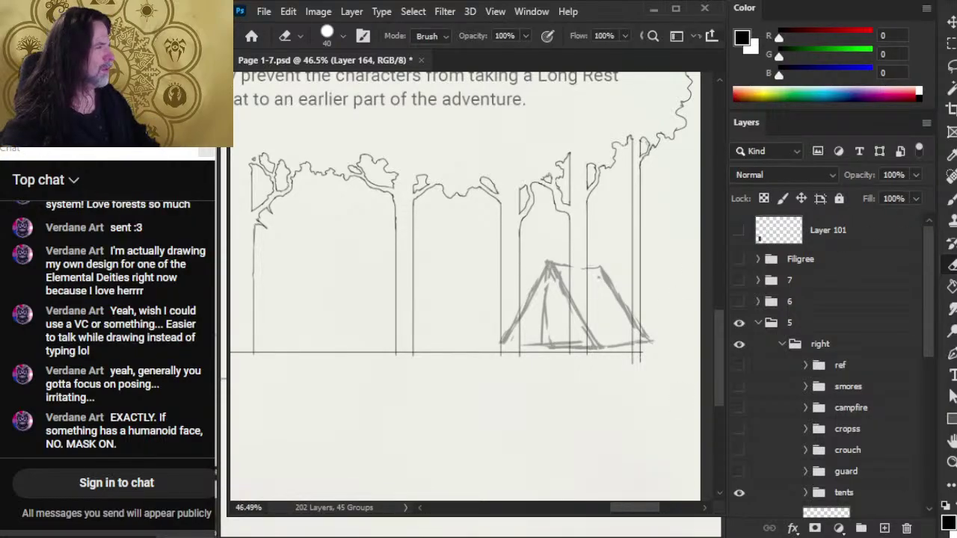
key("alt+Tab")
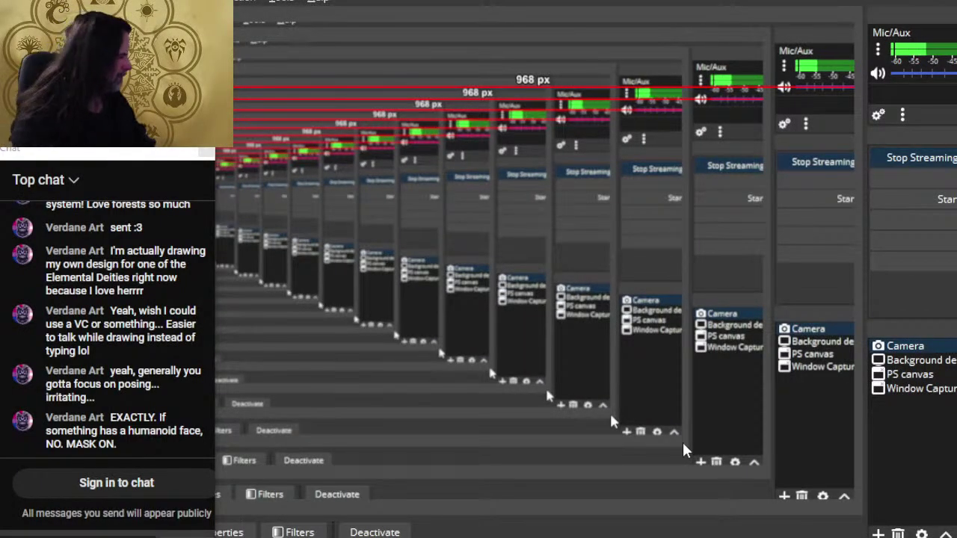
left_click(919, 360)
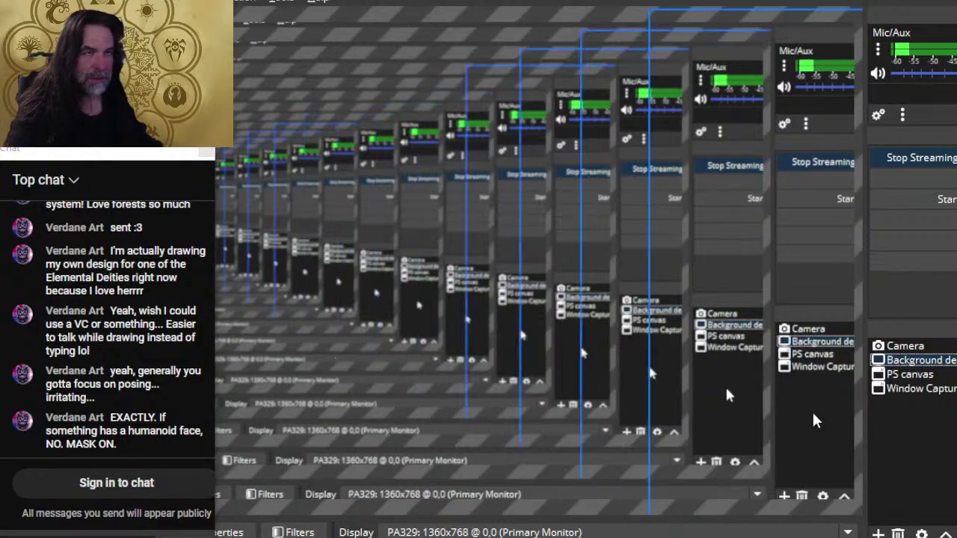
key("alt+Tab")
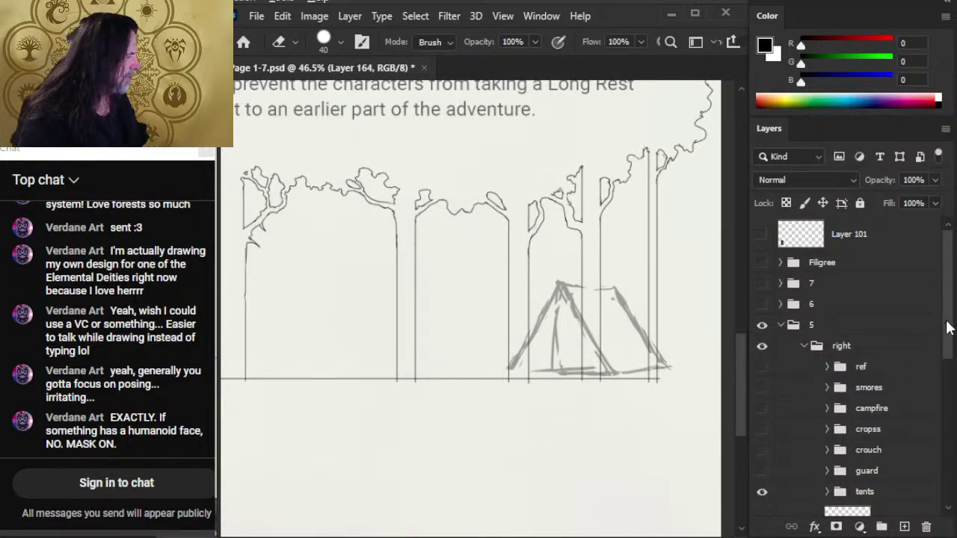
- Select the enclosed canopy-and-trunks area of the outline on Layer 164 with the Magic Wand and fill it black on a new layer
left_click_drag(947, 328, 921, 447)
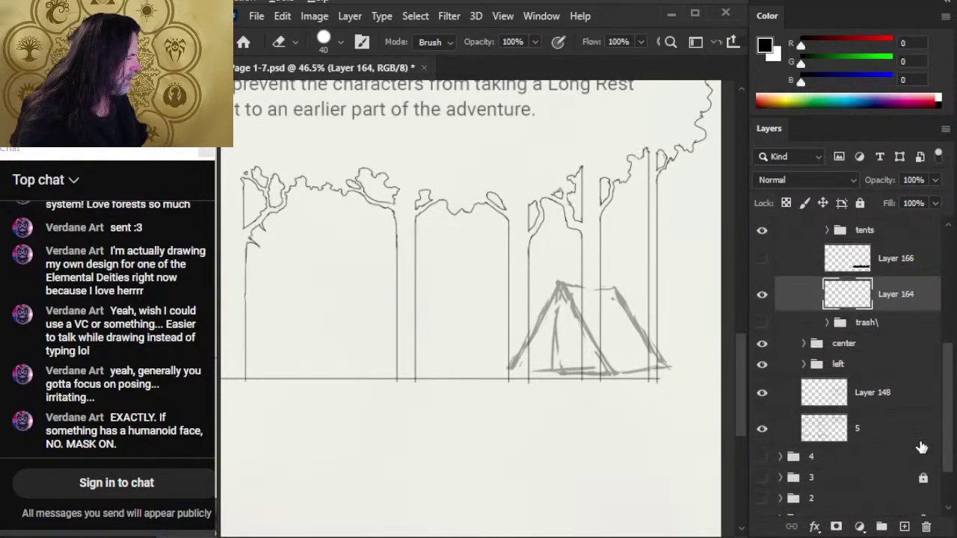
key("w")
left_click(545, 164)
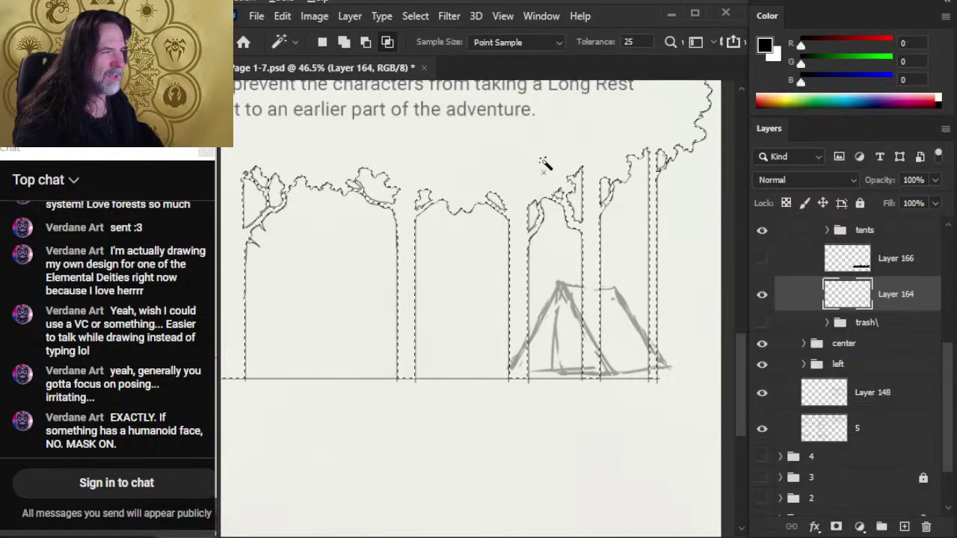
left_click_drag(602, 256, 455, 331)
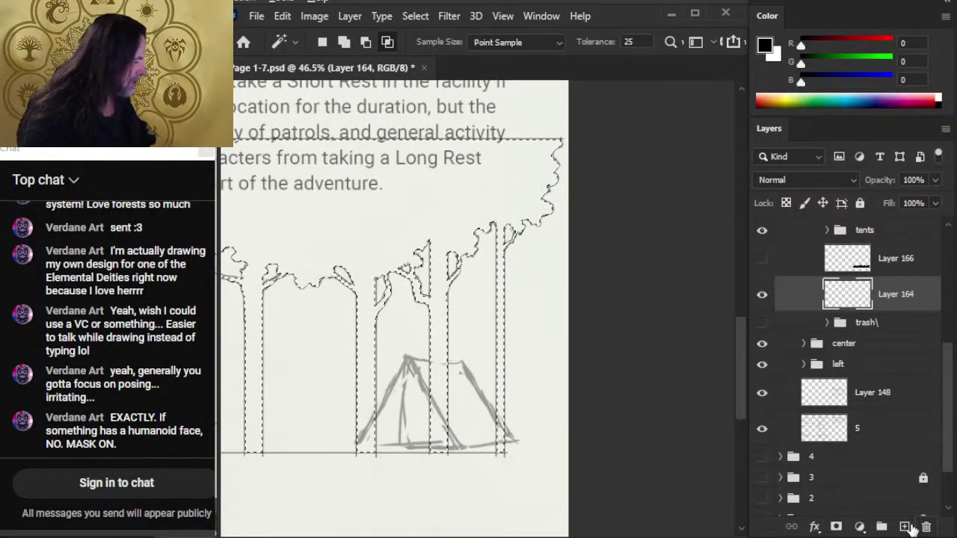
left_click(904, 527)
key("g")
left_click(449, 220)
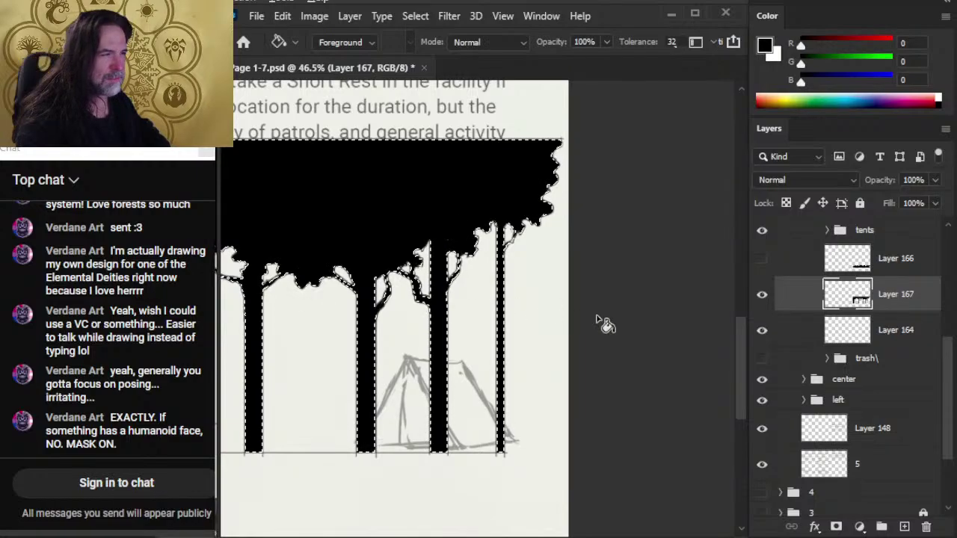
- Deselect the filled tree area and hide the outline on Layer 164
key("l")
key("ctrl+d")
left_click(760, 334)
key("z")
left_click_drag(675, 376, 613, 376)
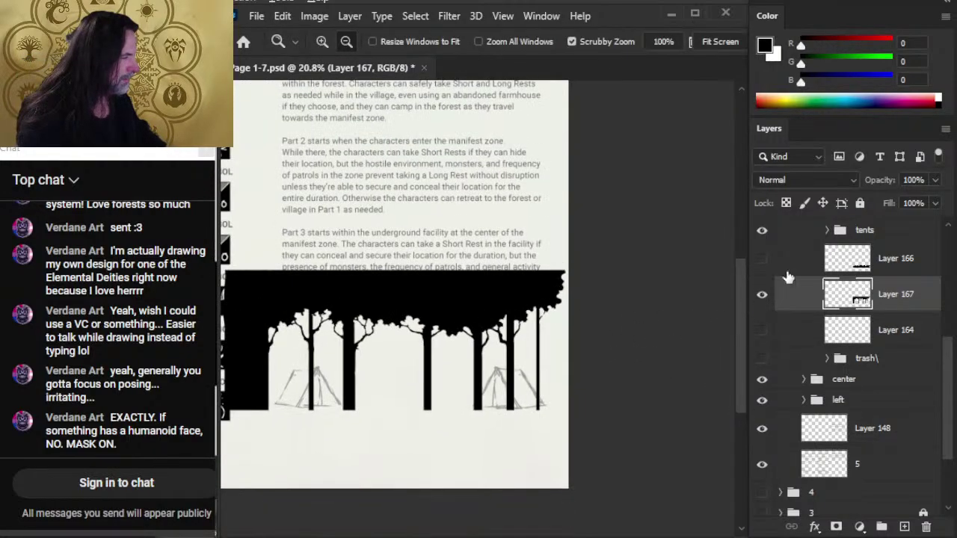
left_click_drag(471, 348, 574, 333)
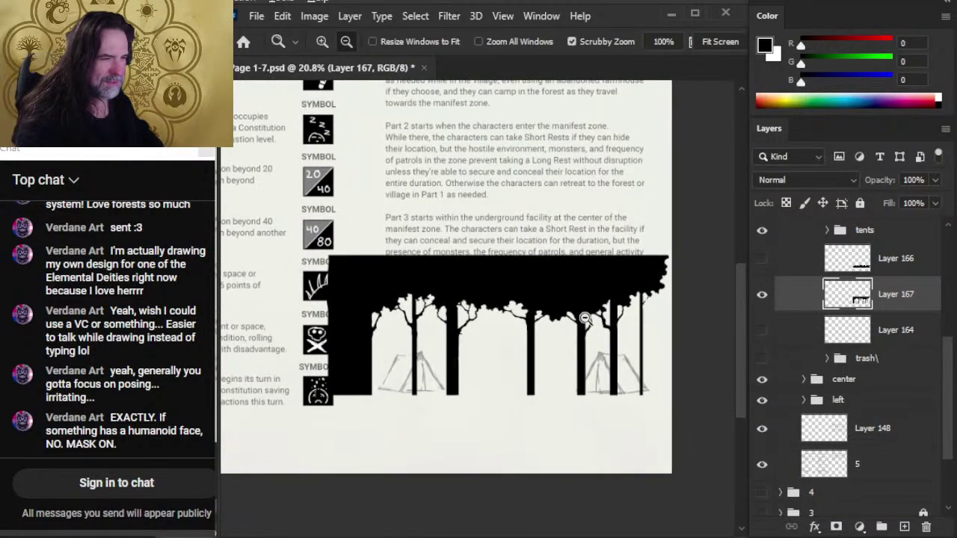
- Show the bush silhouette on Layer 166 and inspect how it combines with the black trees
left_click(762, 261)
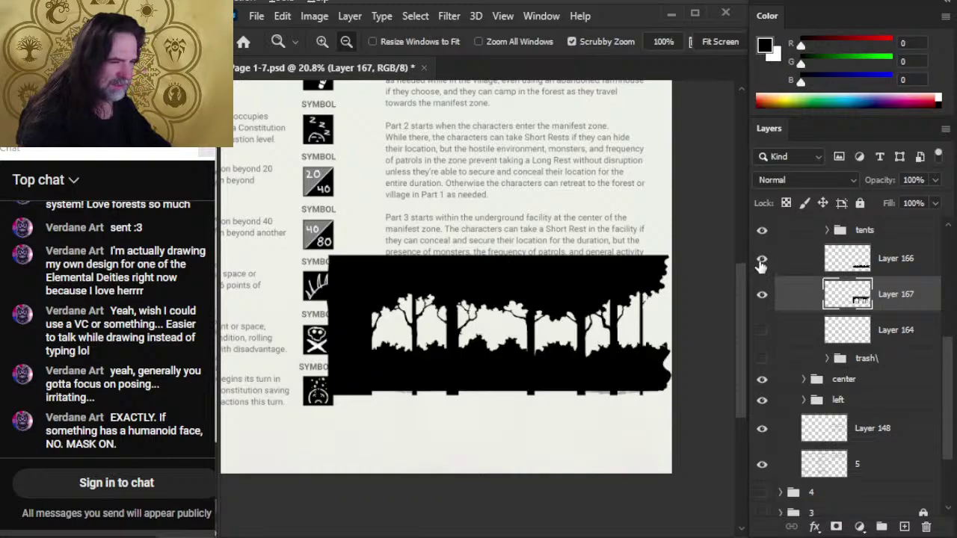
scroll(430, 370, "up", 4)
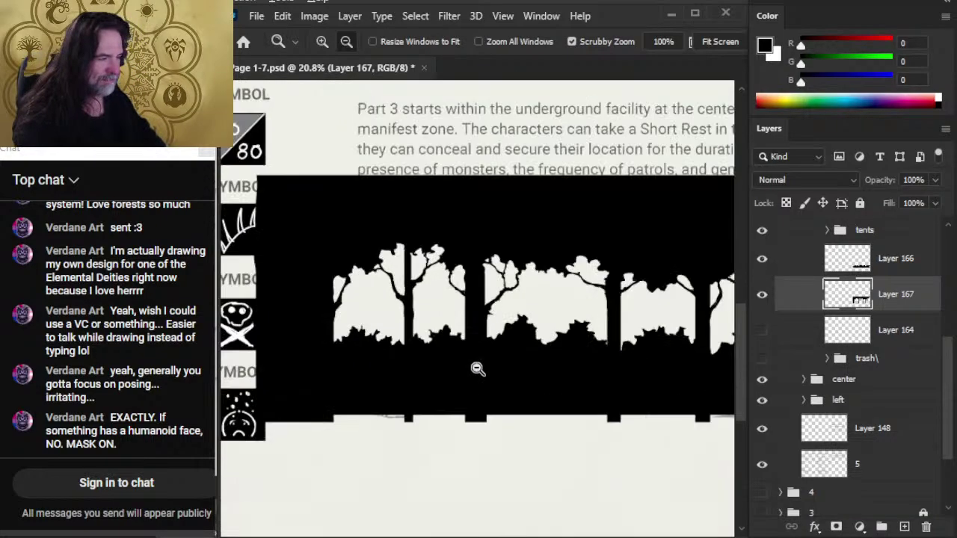
left_click_drag(566, 402, 384, 349)
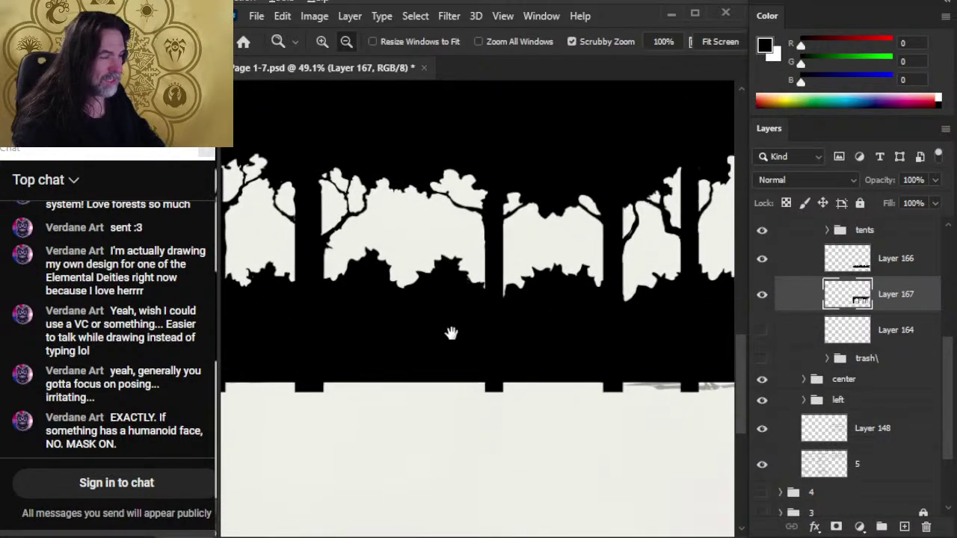
left_click_drag(571, 303, 424, 329)
scroll(424, 329, "down", 4)
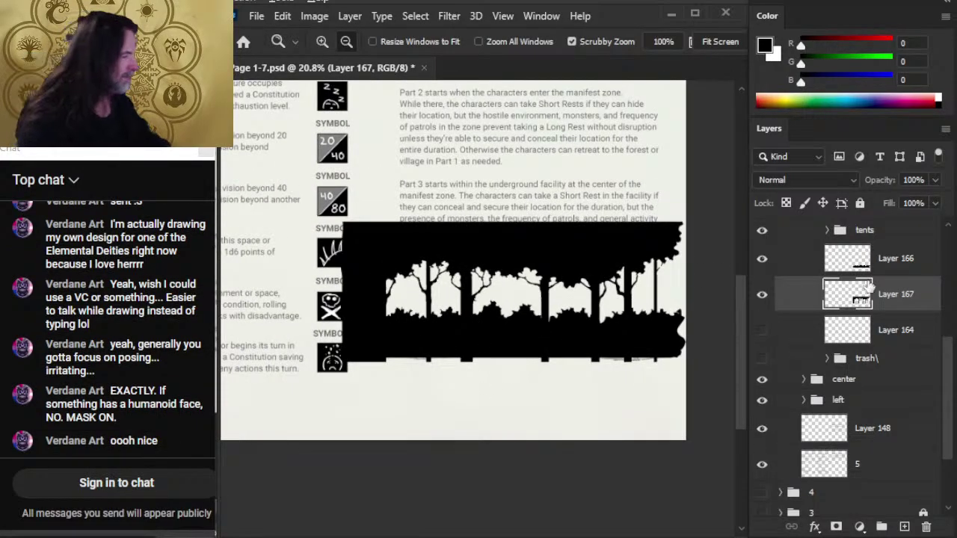
- Delete the hidden outline layer, Layer 164
left_click(889, 236)
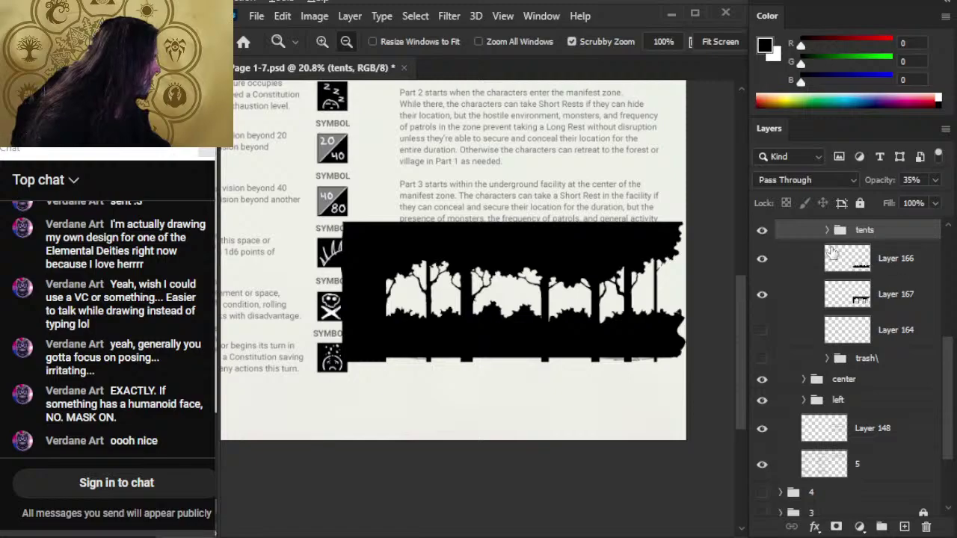
left_click(897, 263)
left_click(903, 337, "shift")
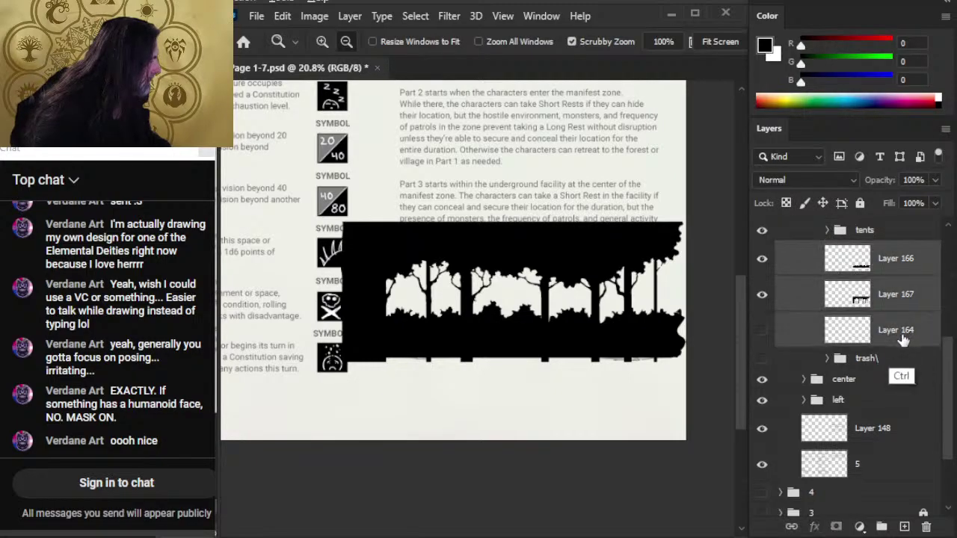
left_click(875, 332)
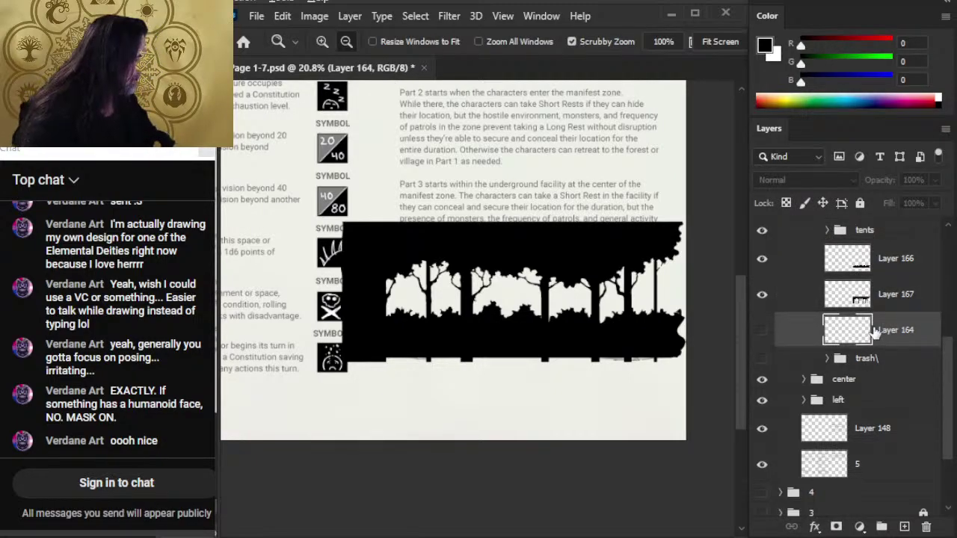
key("Delete")
- Group Layer 166 and Layer 167 under the name "forest" and set the group's opacity to 38%
left_click(902, 416)
left_click(905, 438, "ctrl")
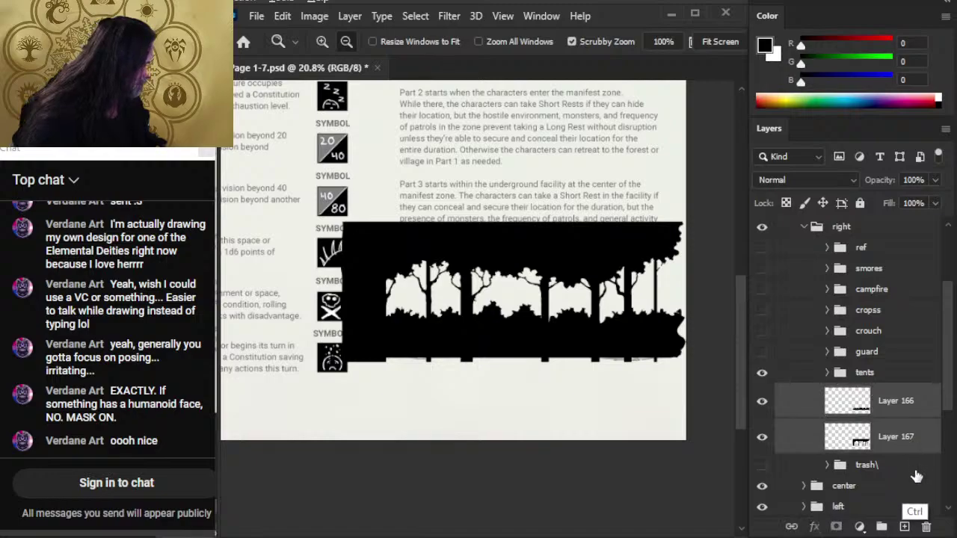
key("ctrl+g")
double_click(869, 393)
type("f")
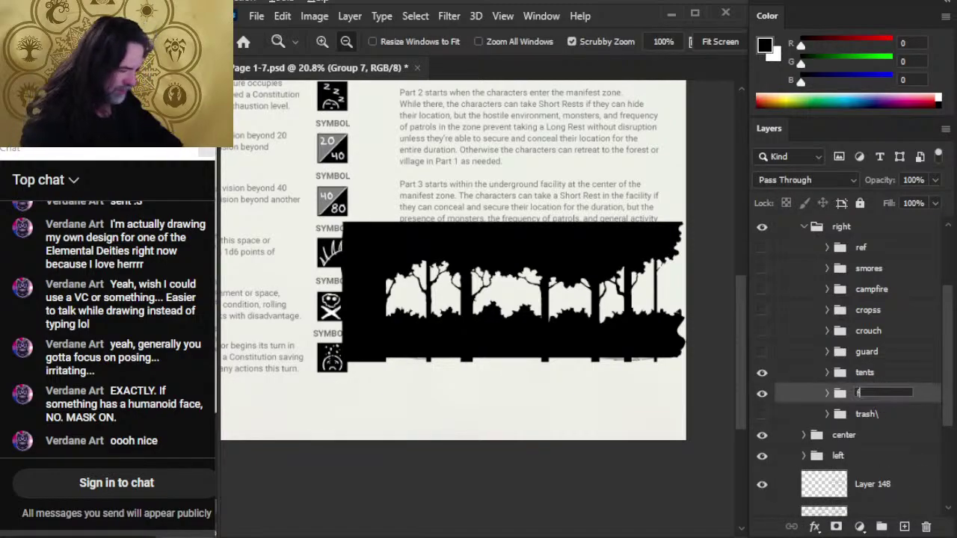
type("orest")
key("Return")
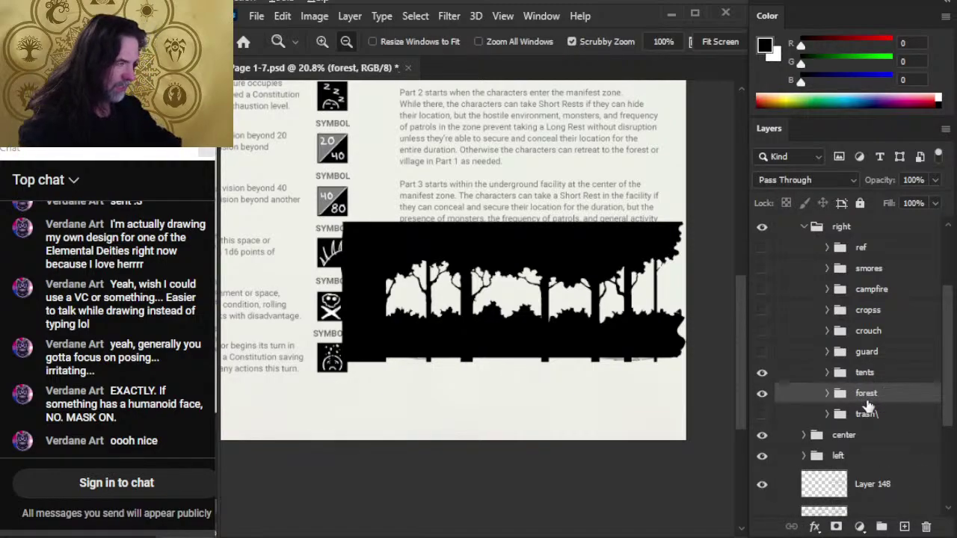
left_click(935, 203)
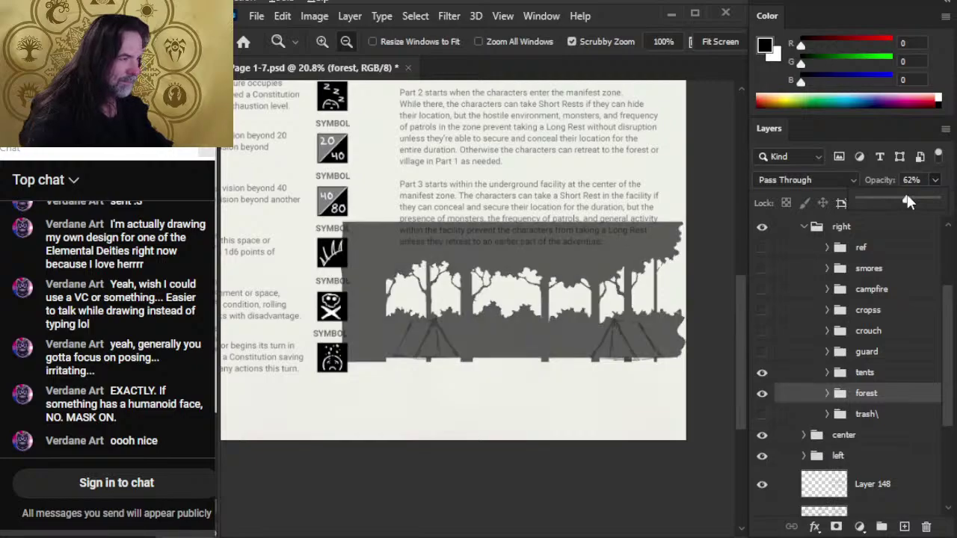
left_click_drag(899, 202, 889, 201)
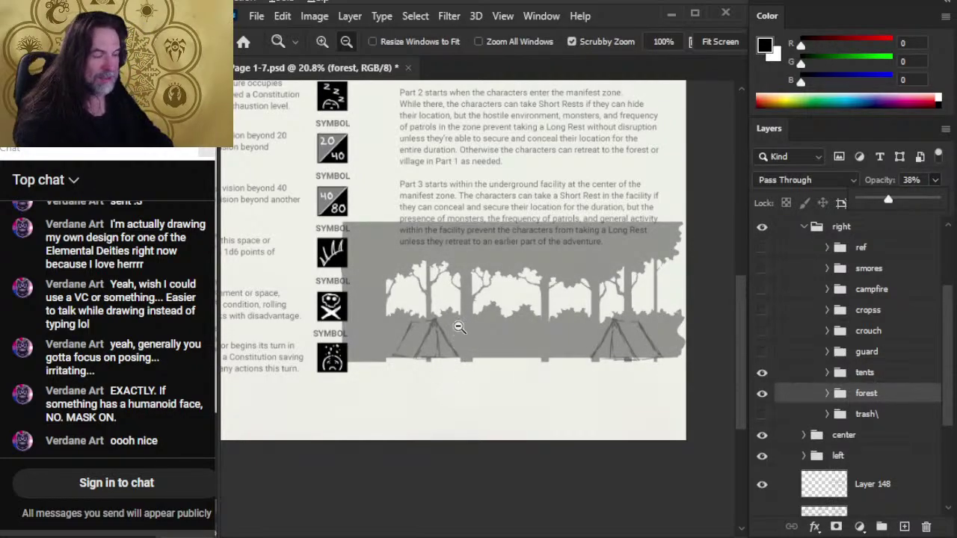
- Show the ref, smores, campfire, cropss, crouch and guard groups and review the full campsite scene against the forest
left_click_drag(761, 346, 777, 283)
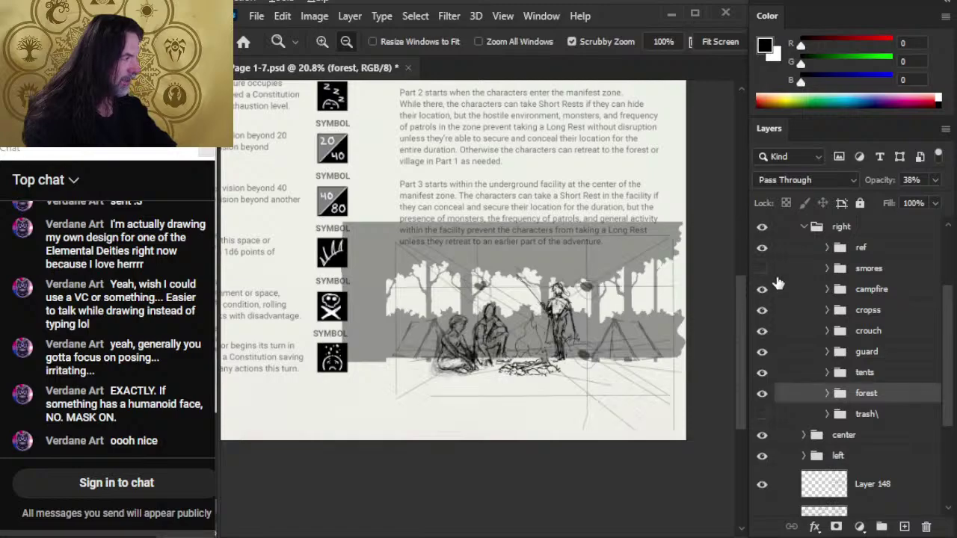
left_click(761, 270)
left_click_drag(530, 353, 590, 362)
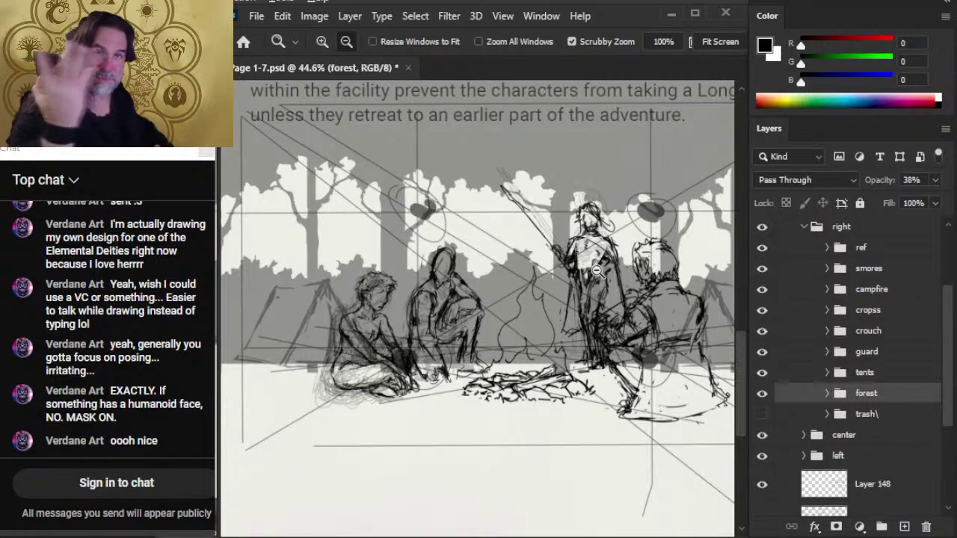
left_click_drag(585, 332, 498, 327)
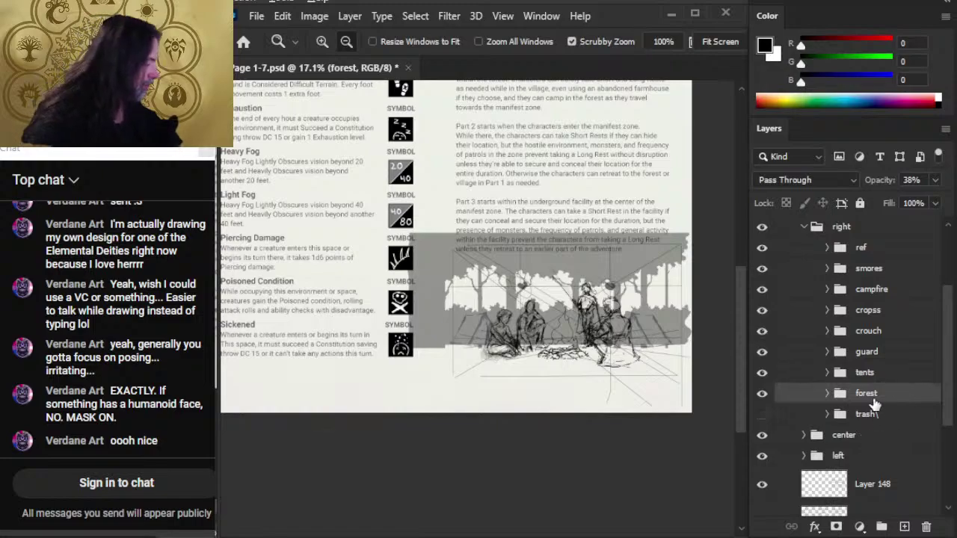
- Erase the solid grey fill left of the leftmost tree trunk on Layer 167 inside the forest group
left_click(828, 393)
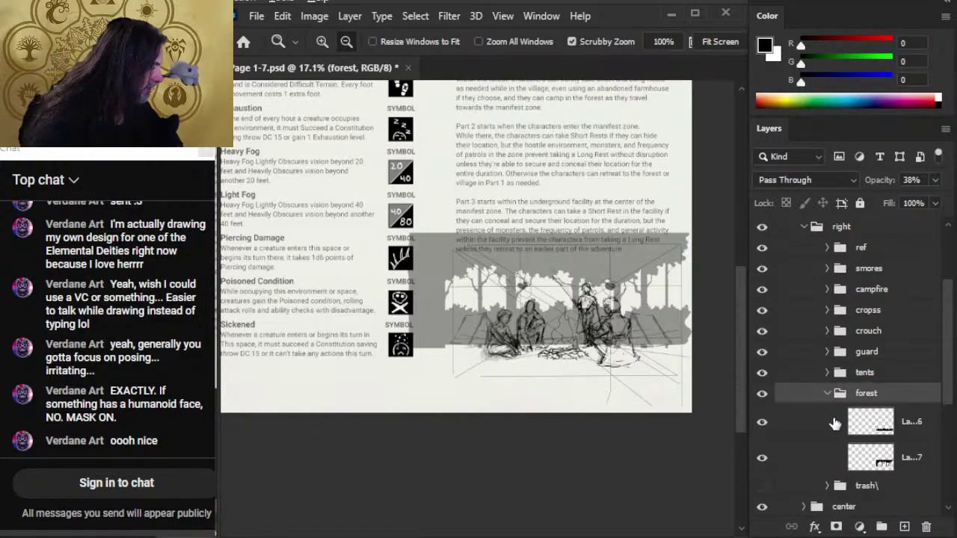
left_click(914, 459)
key("e")
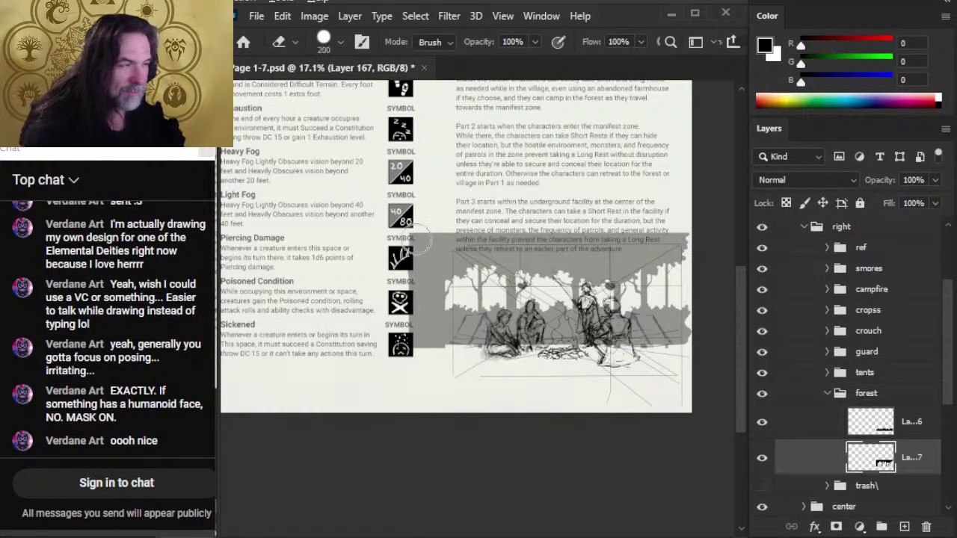
left_click_drag(423, 226, 423, 350)
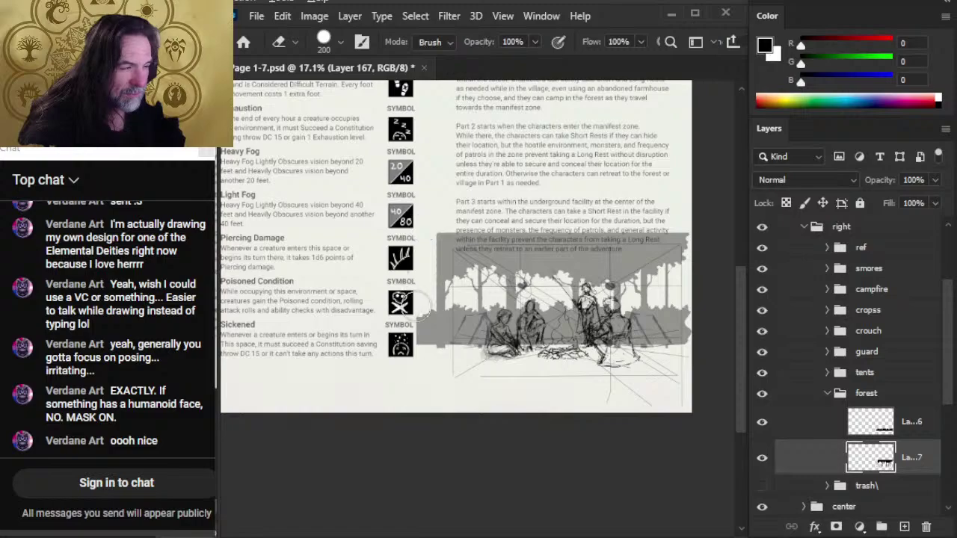
key("ctrl+z")
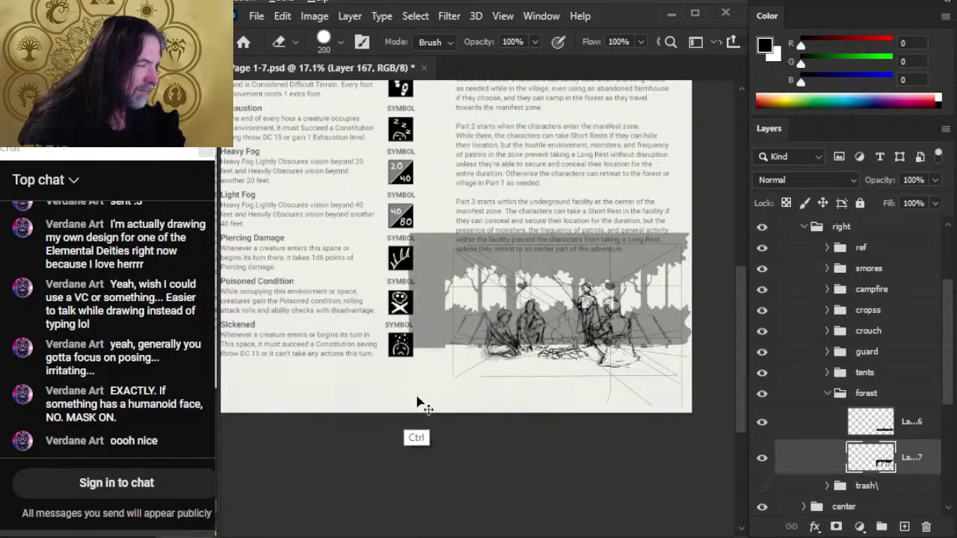
mouse_move(405, 284)
left_mouse_down()
mouse_move(414, 281)
mouse_move(431, 369)
left_mouse_up()
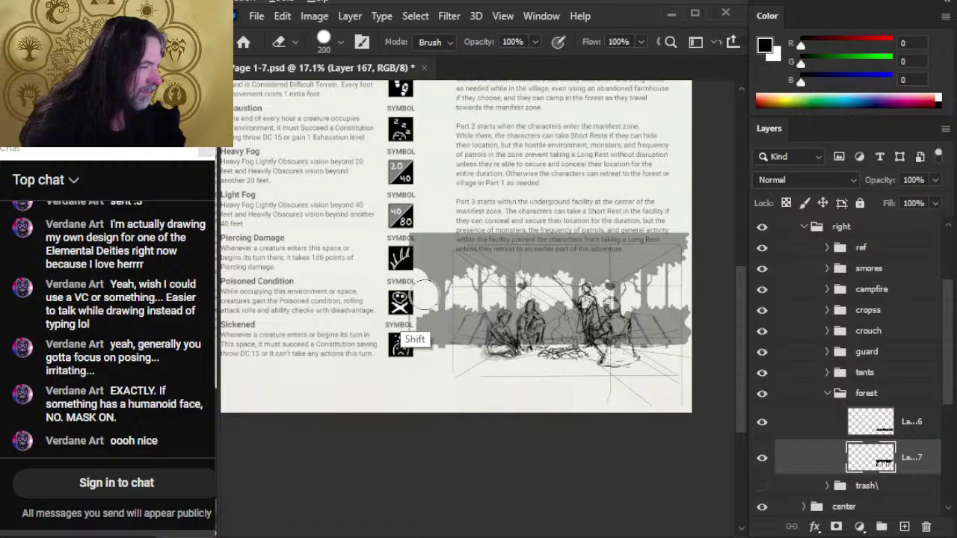
key("ctrl+z")
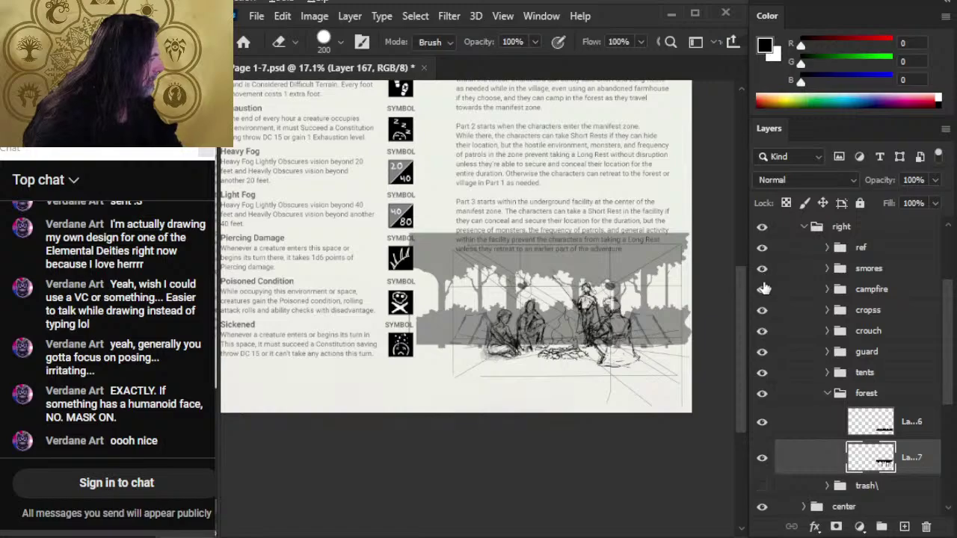
- Toggle the smores, campfire and cropss groups off and on to check each figure against the forest
left_click_drag(763, 288, 762, 268)
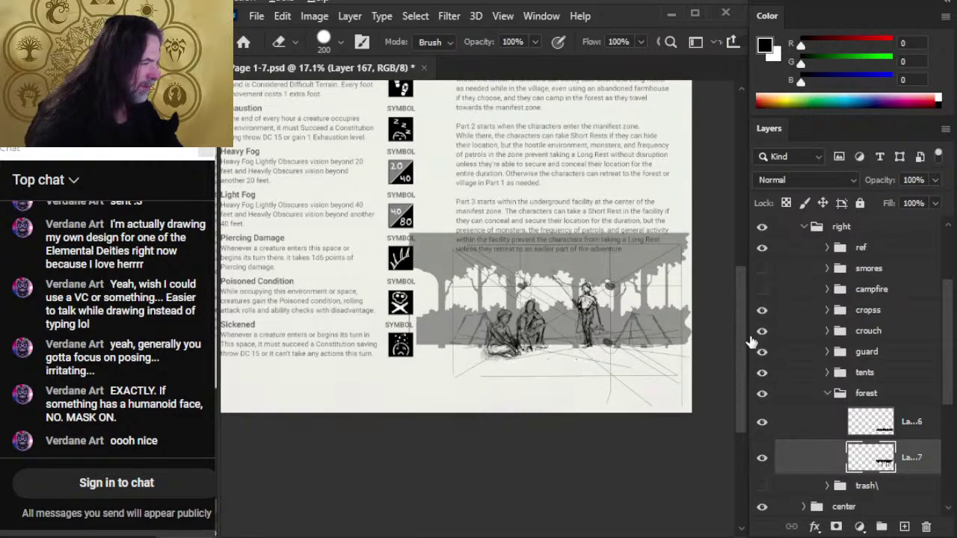
left_click(762, 310)
left_click(762, 310)
left_click(762, 293)
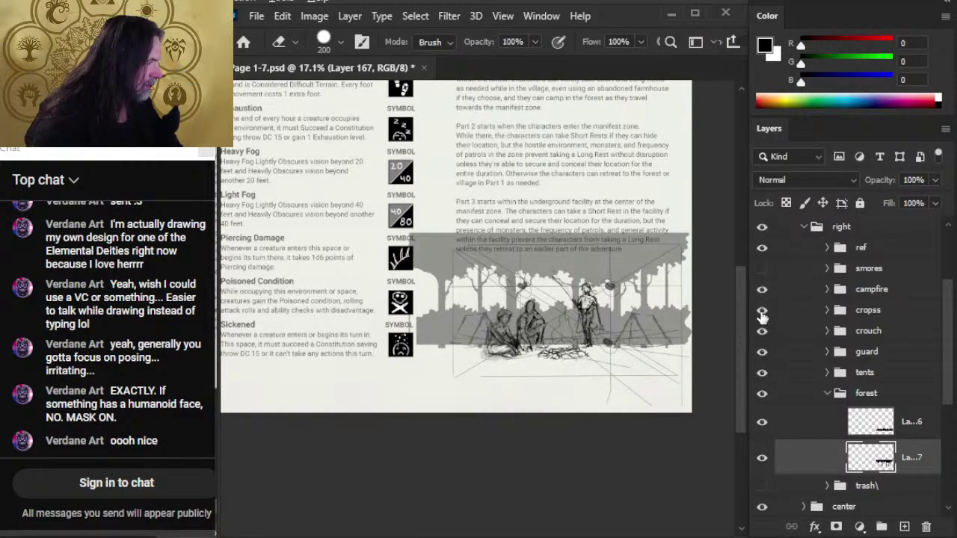
left_click(762, 268)
- Hide the ref group's perspective guides and show the Filigree border around the page
key("z")
left_click_drag(538, 313, 581, 324)
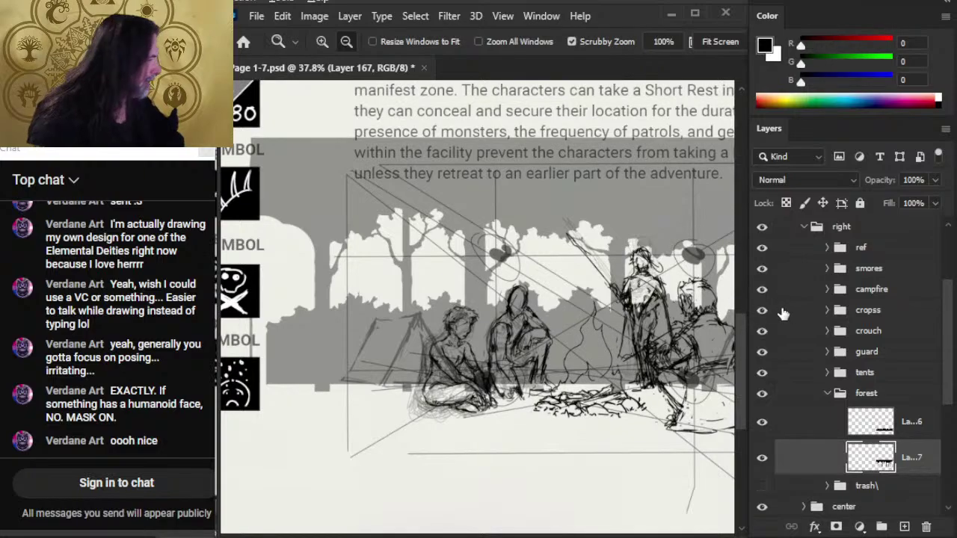
left_click(762, 247)
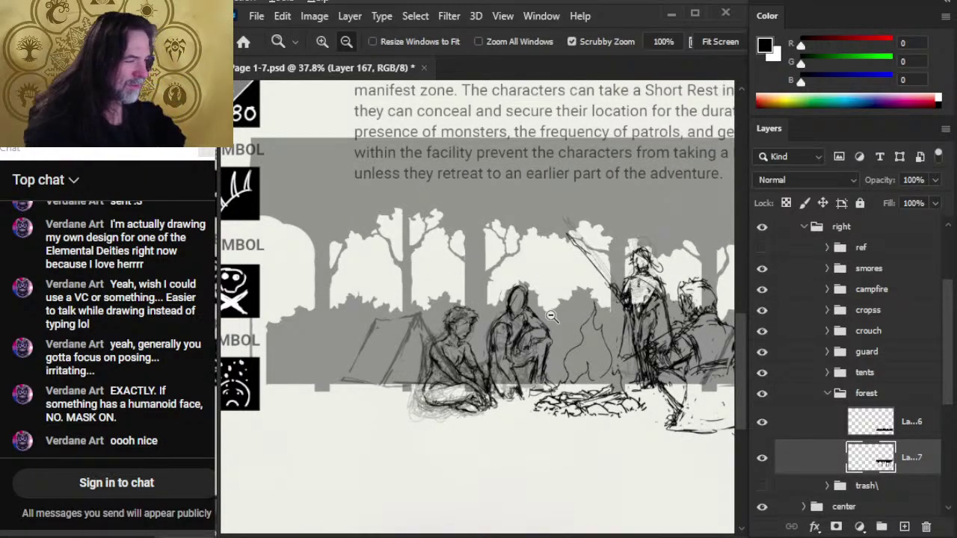
left_click_drag(588, 330, 517, 314)
left_click_drag(585, 364, 571, 389)
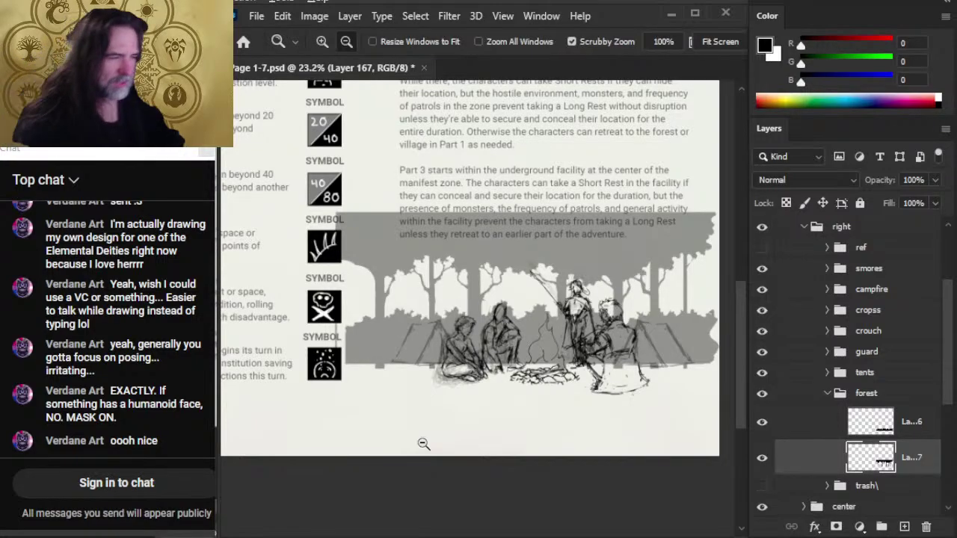
scroll(542, 343, "up", 2)
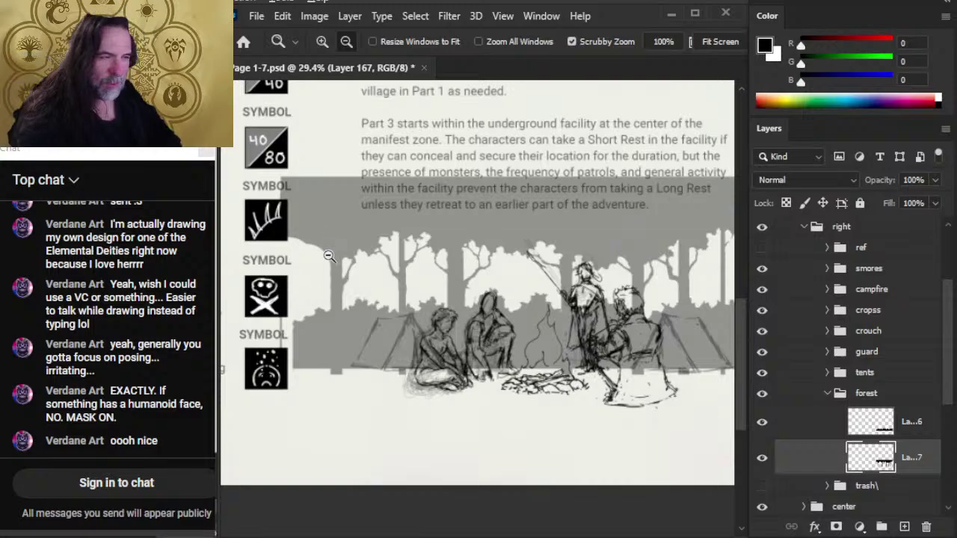
scroll(542, 322, "down", 3)
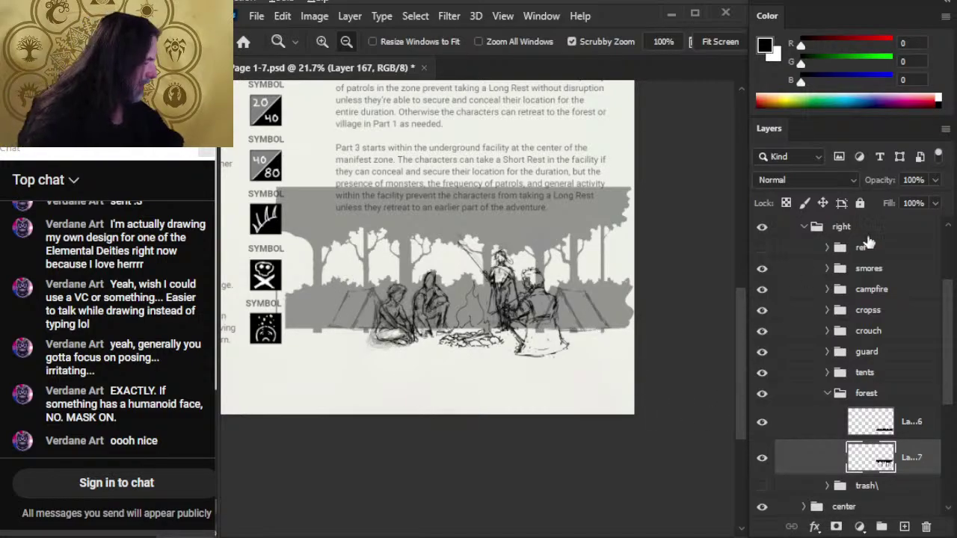
scroll(948, 317, "up", 3)
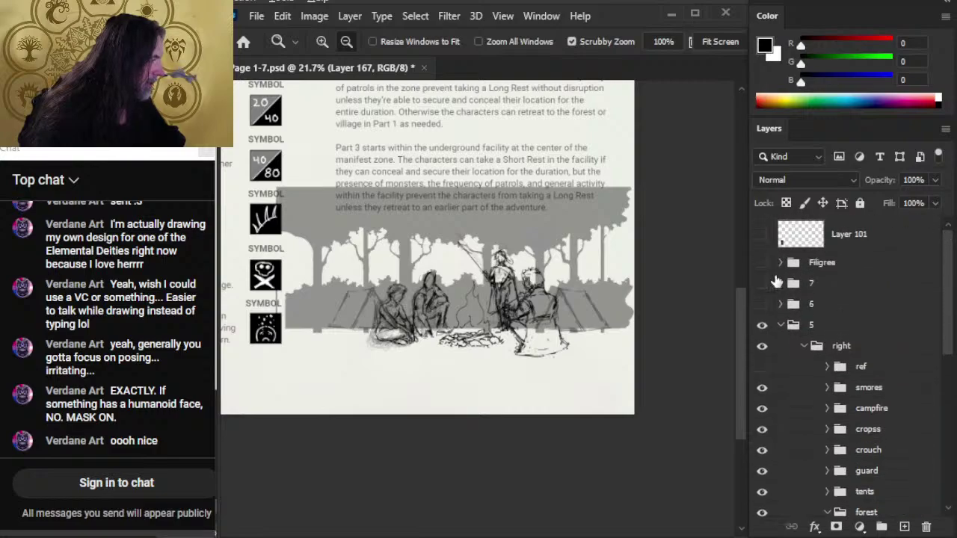
left_click(762, 263)
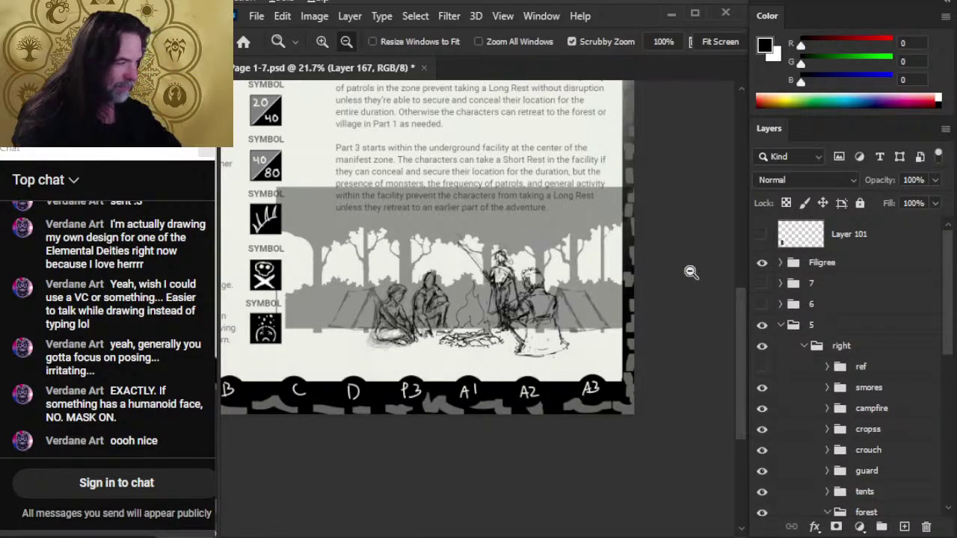
- Select the groups from smores through tents and nudge the campsite figures slightly down the page
left_click(897, 367)
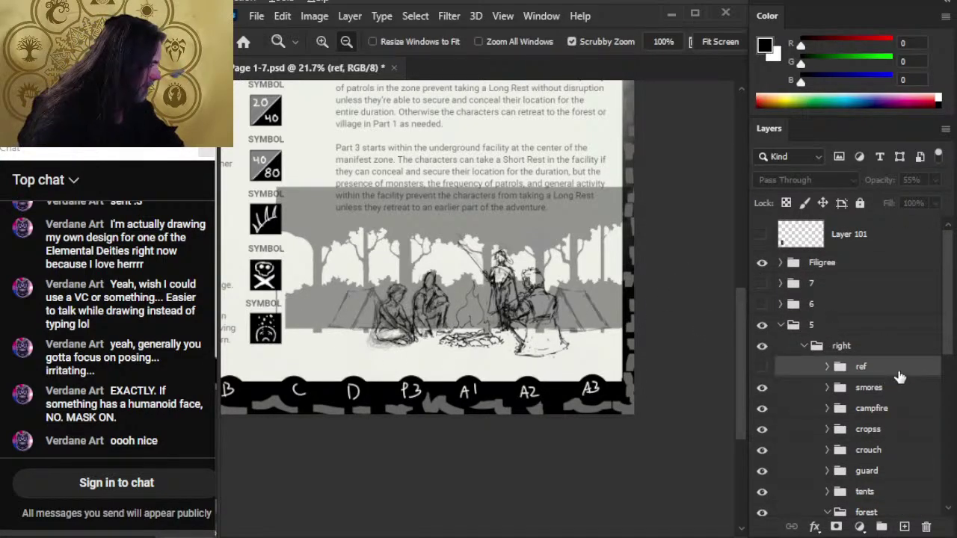
scroll(915, 342, "down", 3)
left_click(927, 336)
scroll(946, 352, "down", 2)
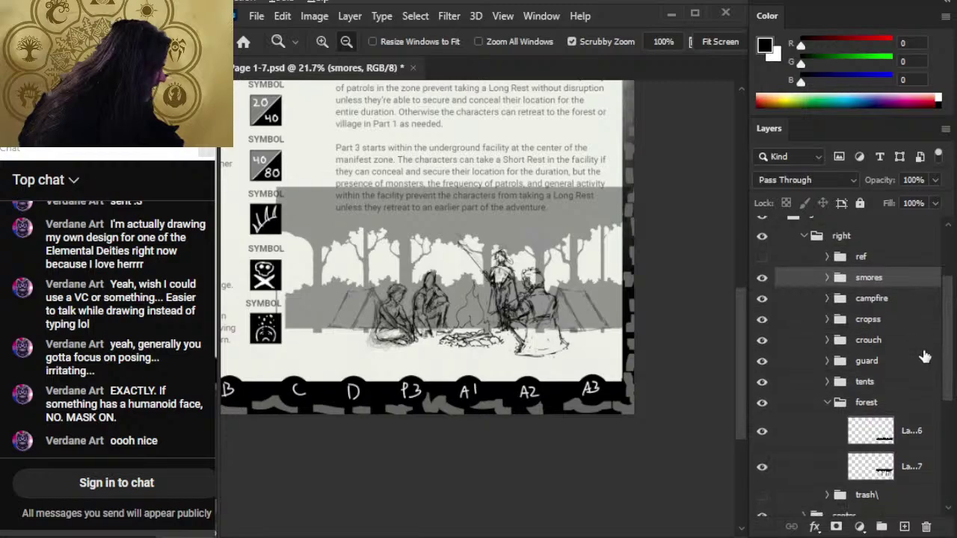
left_click(888, 389, "shift")
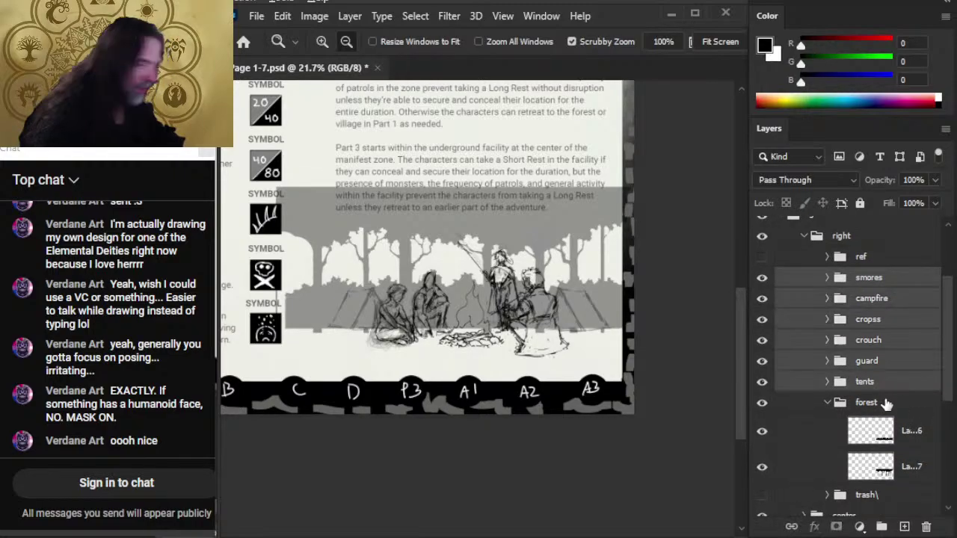
key("v")
key("Down")
key("Down")
key("Down")
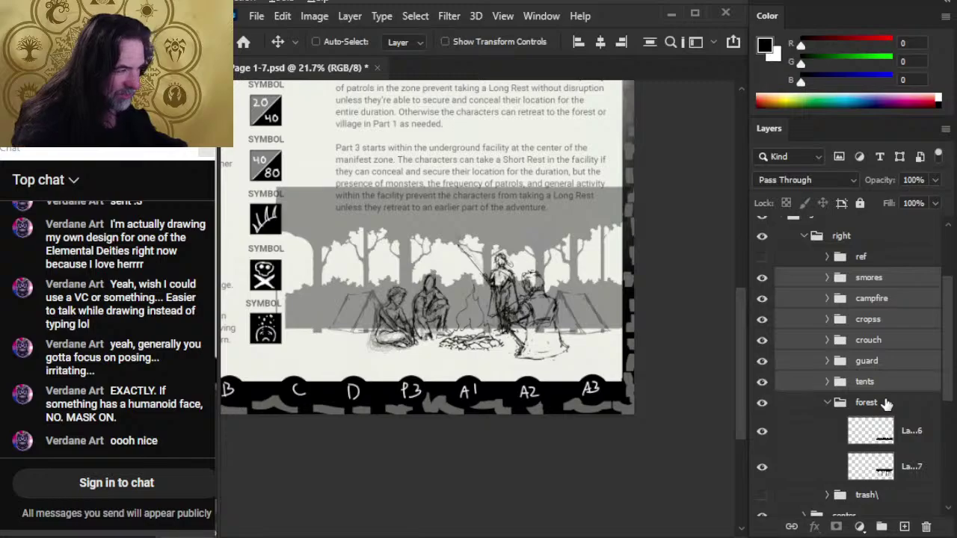
key("Down")
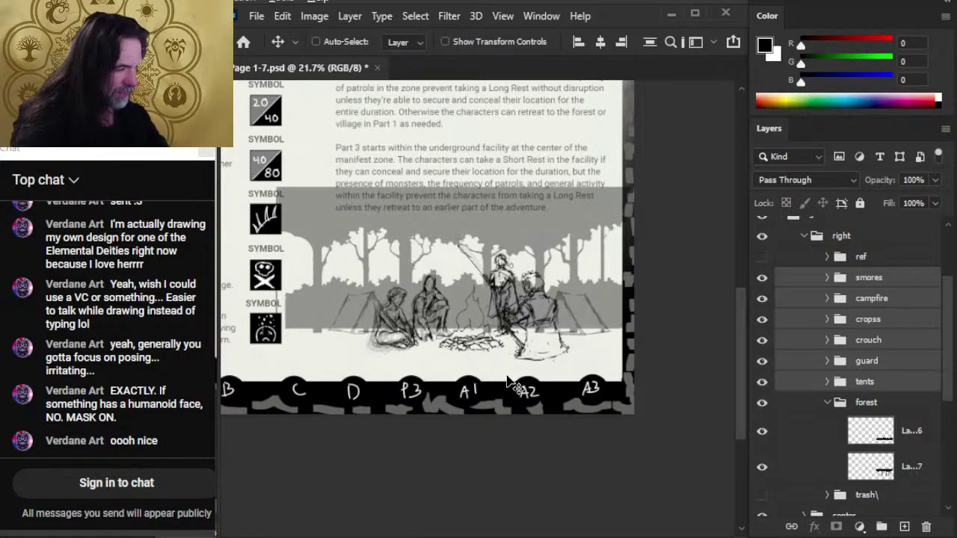
key("Down")
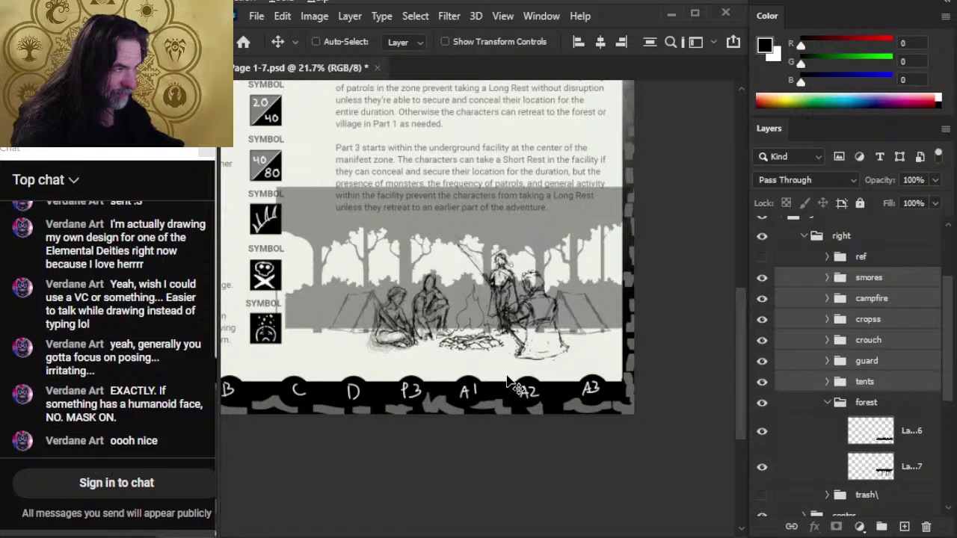
- Flip the forest group horizontally behind the campfire figures
key("z")
left_click_drag(456, 241, 536, 284)
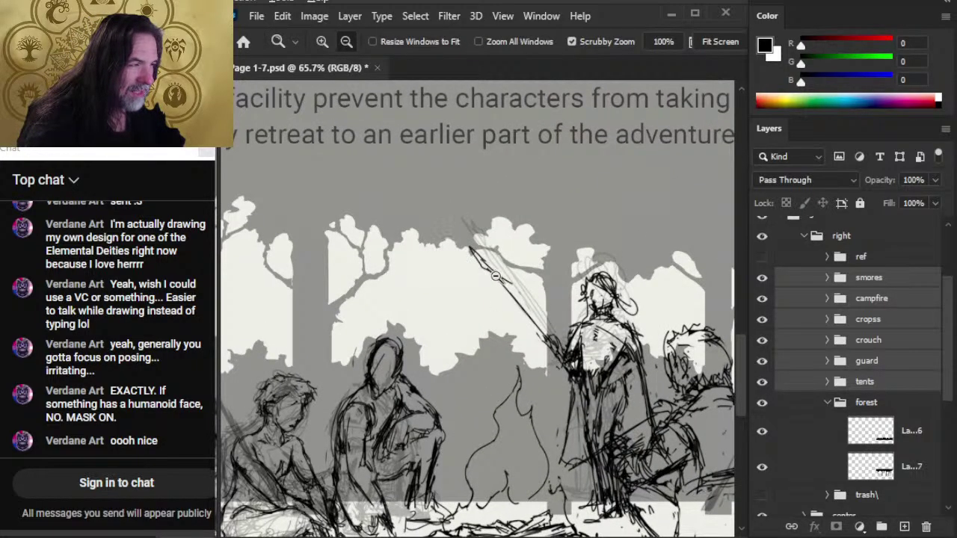
left_click(557, 371, "alt")
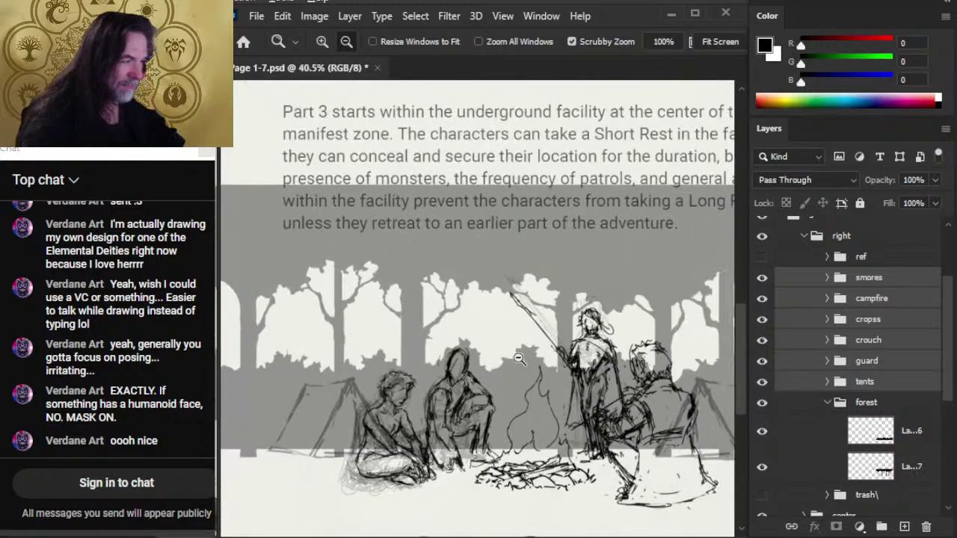
left_click(533, 393, "alt")
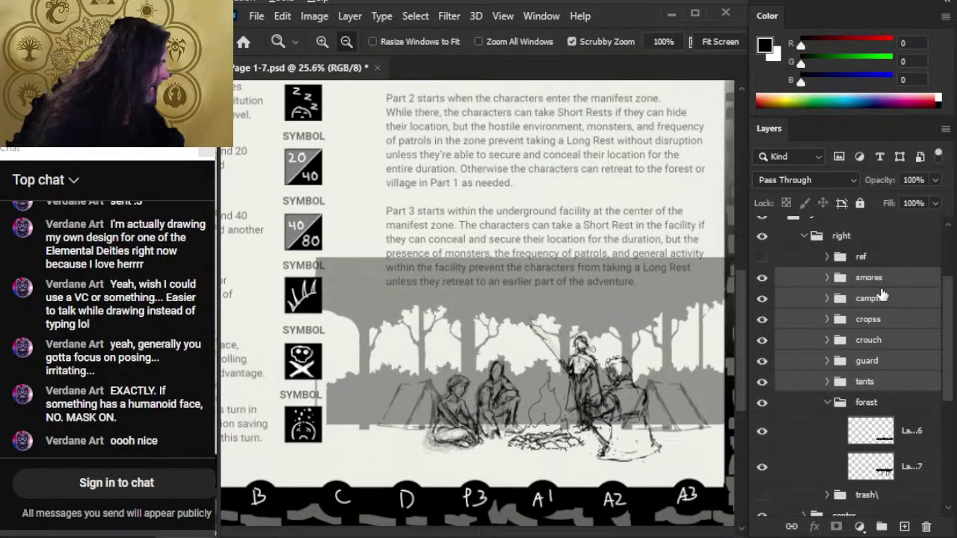
left_click(866, 402)
mouse_move(501, 331)
left_mouse_down()
mouse_move(435, 302)
mouse_move(467, 307)
left_mouse_up()
key("l")
right_click(515, 303)
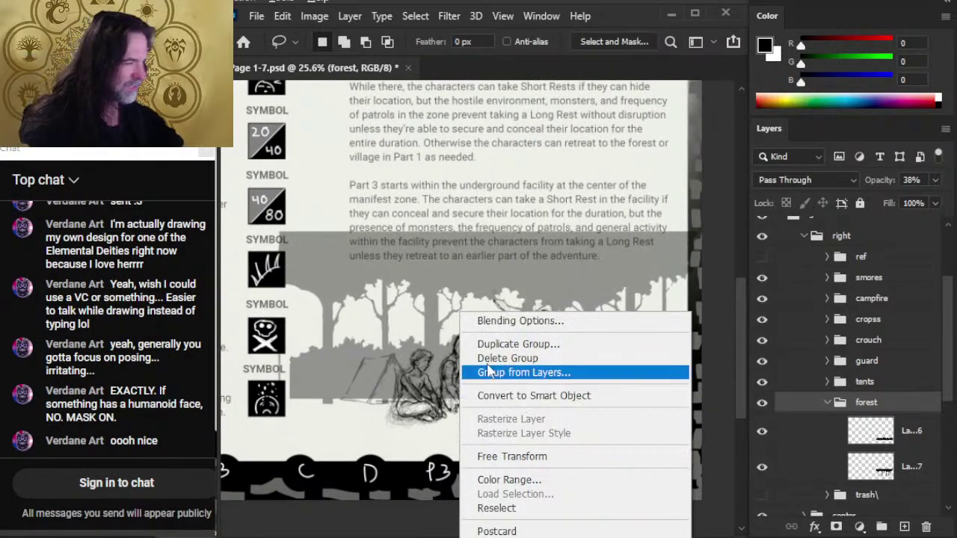
left_click(495, 456)
right_click(450, 329)
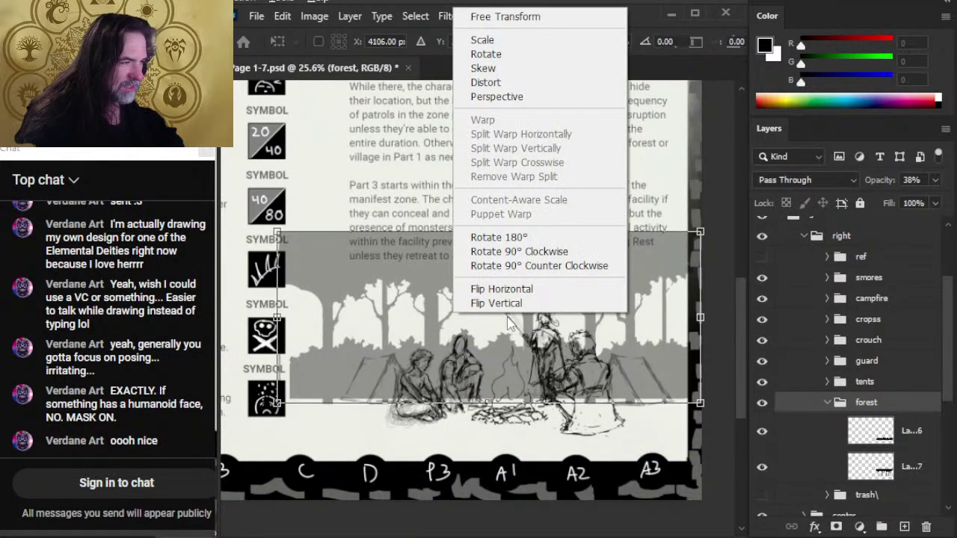
left_click(527, 287)
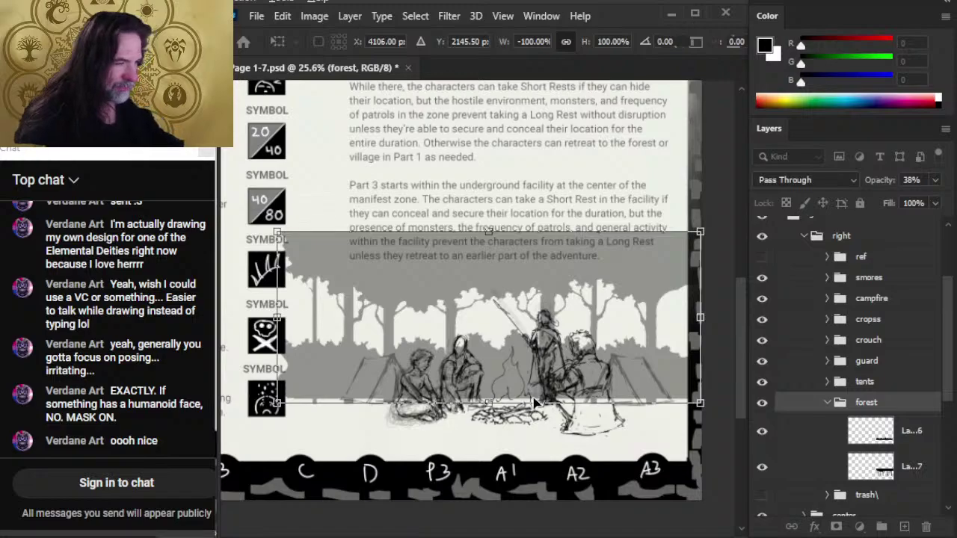
key("Return")
- Nudge the flipped forest group a short distance to the right behind the figures
key("z")
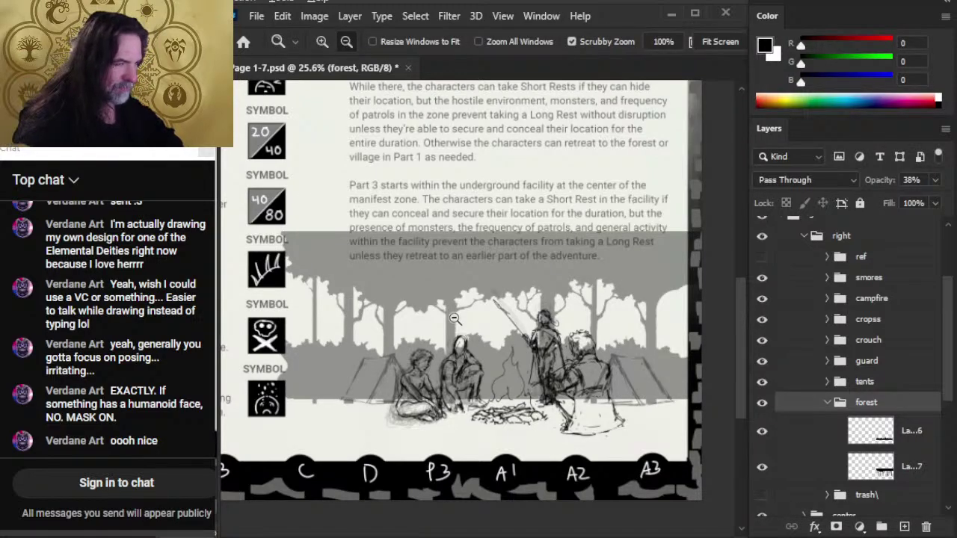
key("v")
key("shift+Right")
key("shift+Right")
key("shift+Right")
key("shift+Right")
key("shift+Right")
key("shift+Right")
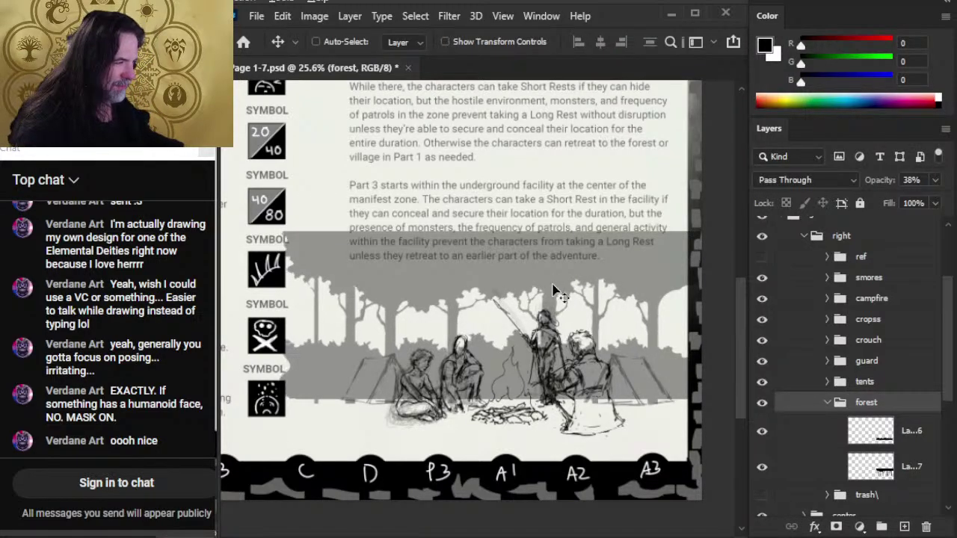
key("shift+Right")
key("shift+Right")
key("shift+Right")
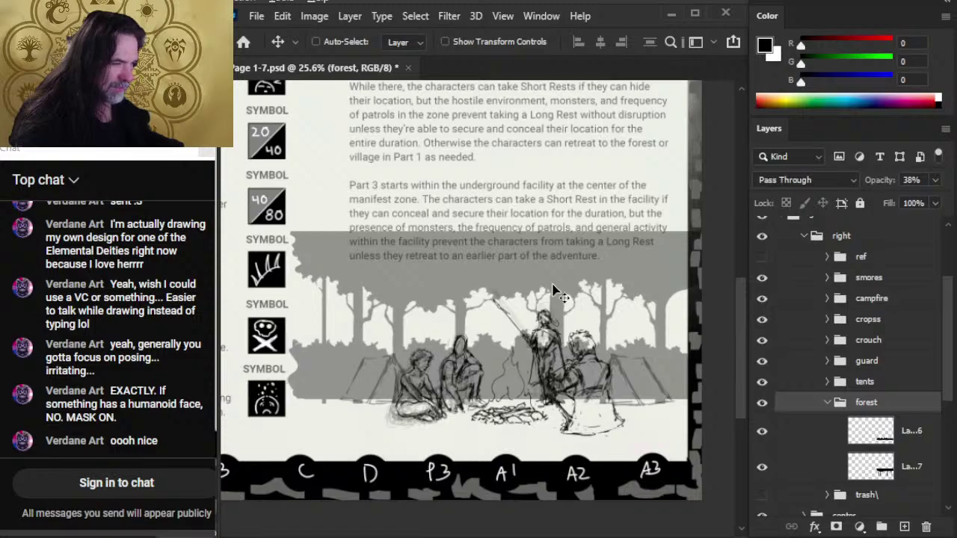
- Try the forest group in a lower position, and undo the moves back to the flipped version
left_click_drag(326, 240, 266, 269)
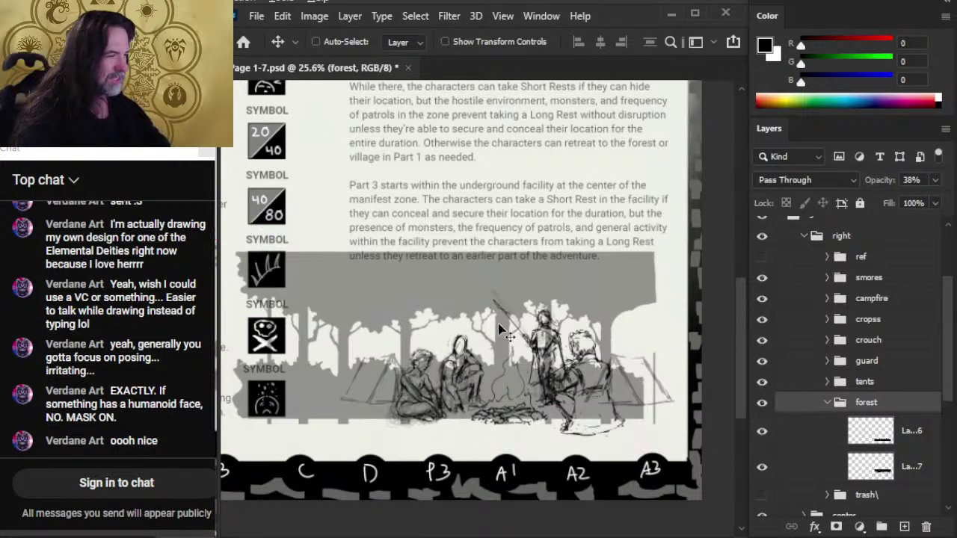
mouse_move(499, 331)
left_mouse_down()
mouse_move(545, 259)
mouse_move(476, 247)
mouse_move(573, 270)
mouse_move(542, 415)
mouse_move(553, 404)
left_mouse_up()
key("ctrl+z")
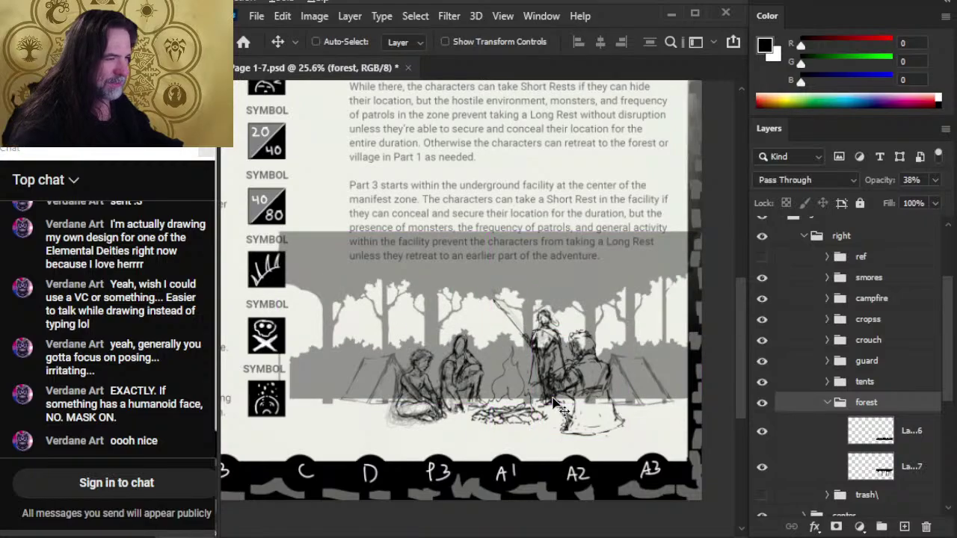
key("ctrl+shift+z")
- Shift the flipped forest group right until its left edge clears the column of symbol icons
key("shift+Right")
key("shift+Right")
key("shift+Right")
key("shift+Right")
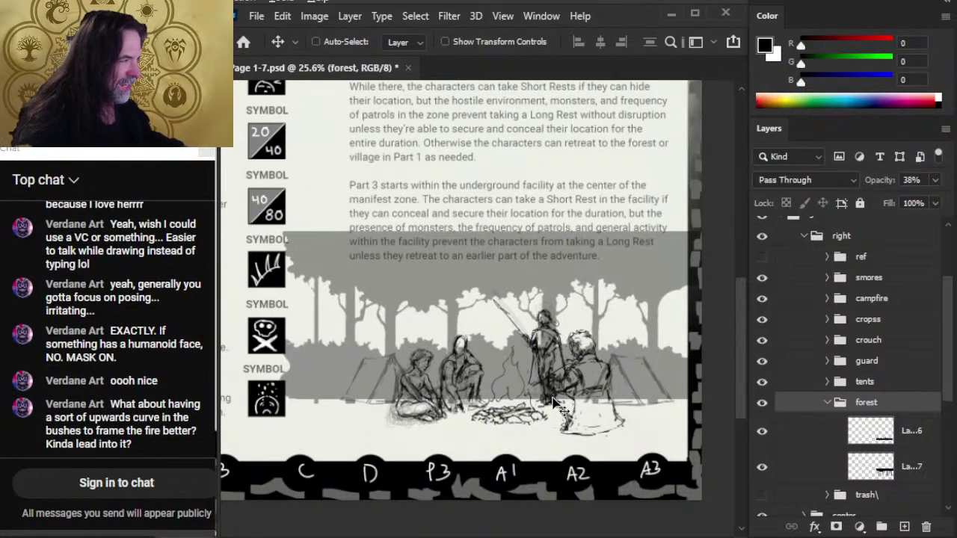
key("Right")
key("Right")
key("Right")
key("Right")
key("Right")
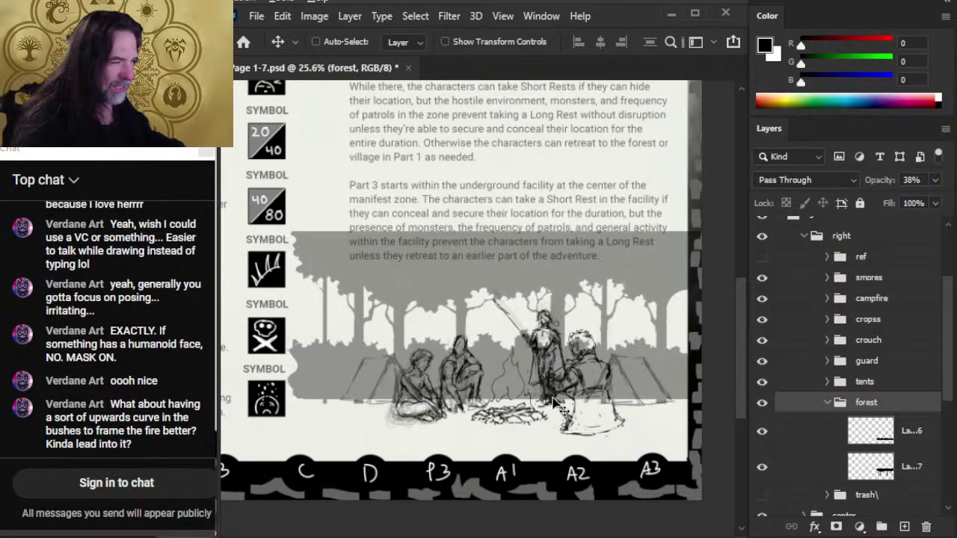
key("Right")
key("Right")
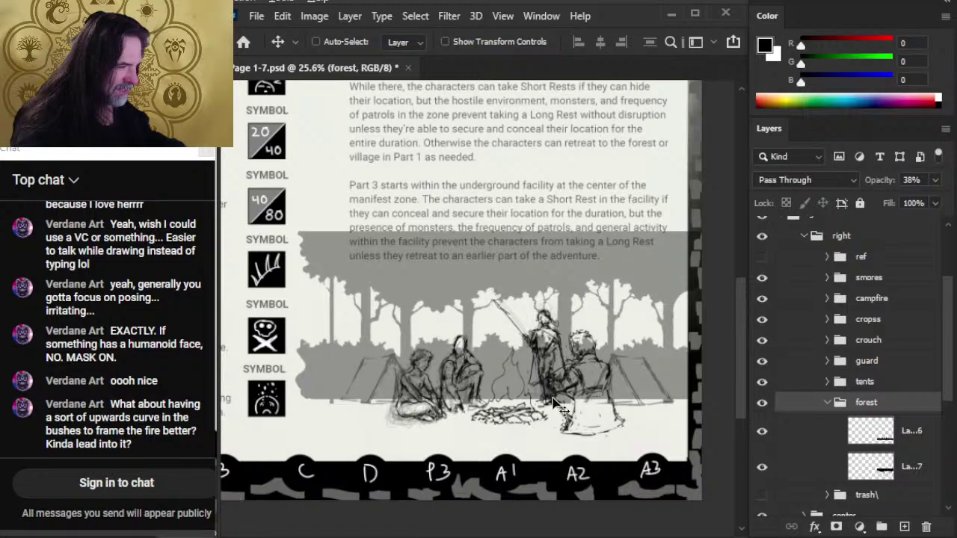
- Undo the forest group's recent moves so that its left edge sits back against the column of symbol icons
key("Right")
key("Right")
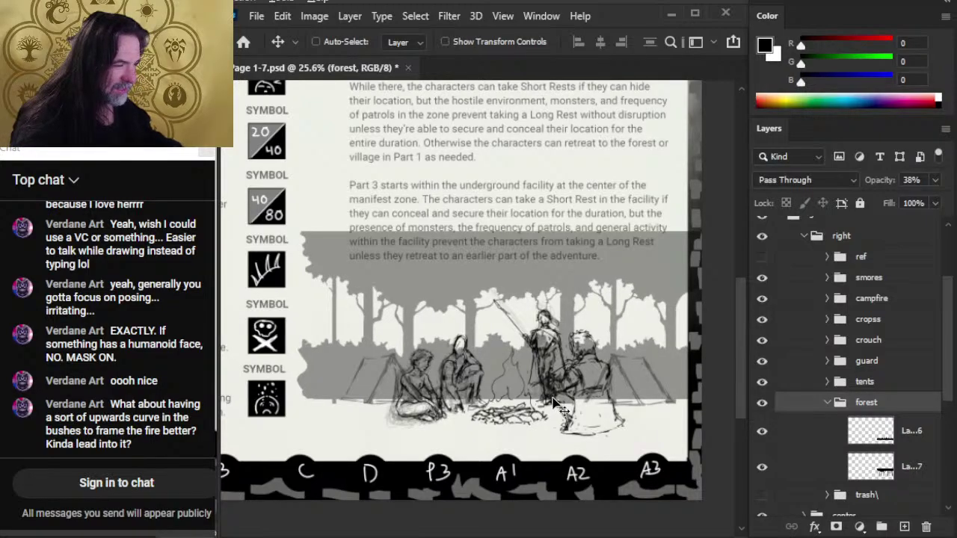
left_click_drag(321, 237, 296, 273)
key("ctrl+z")
key("ctrl+z")
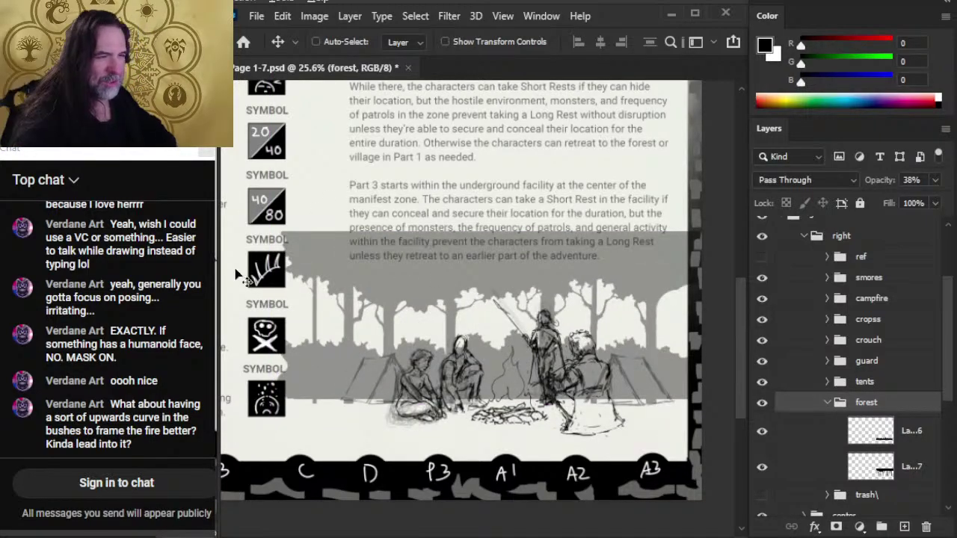
- Scale the groups from smores down to tents together to 101.86% and shift them left in front of the forest
left_click_drag(513, 356, 520, 280)
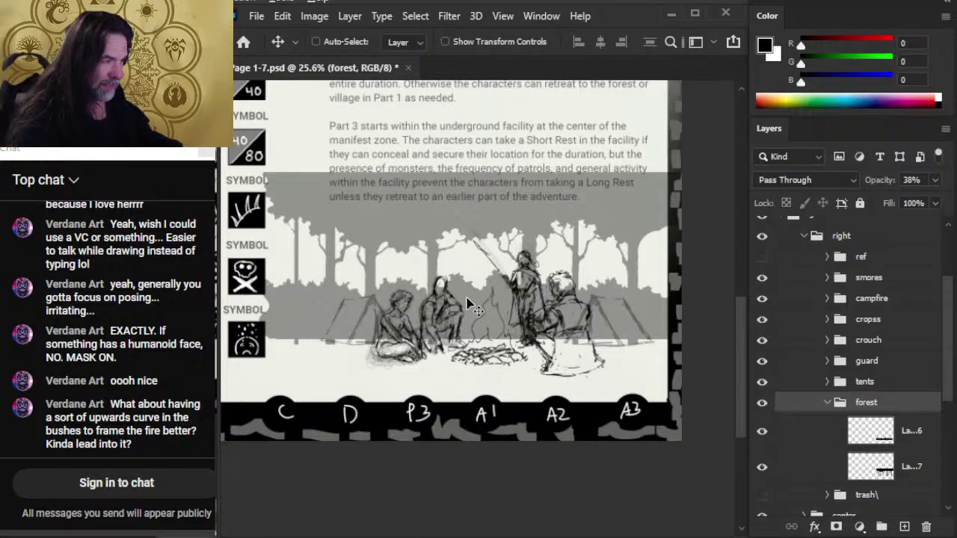
key("z")
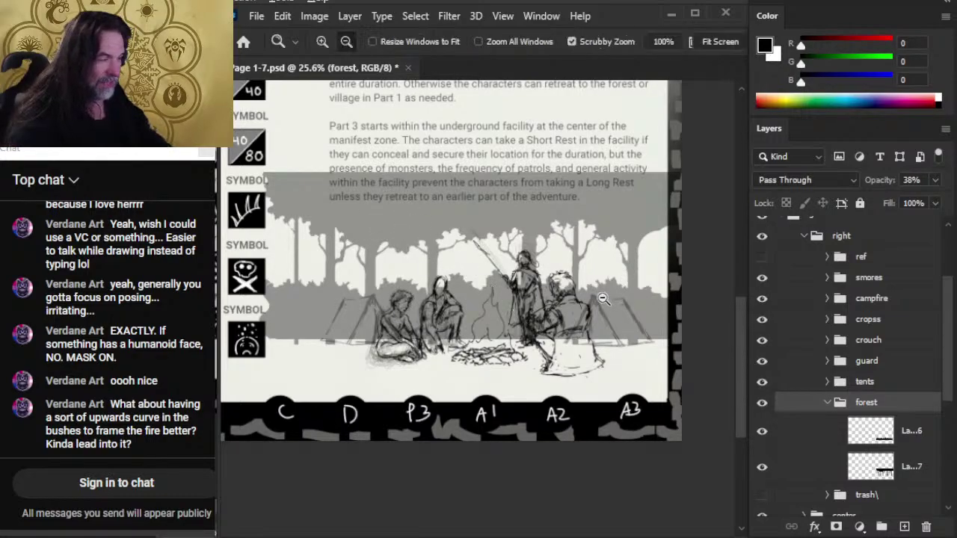
left_click(603, 298, "alt")
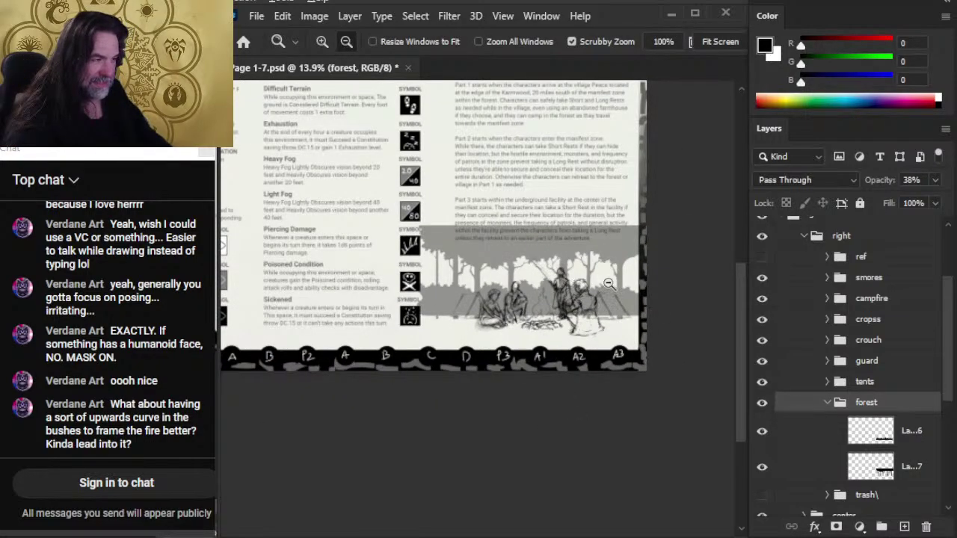
left_click_drag(579, 281, 632, 342)
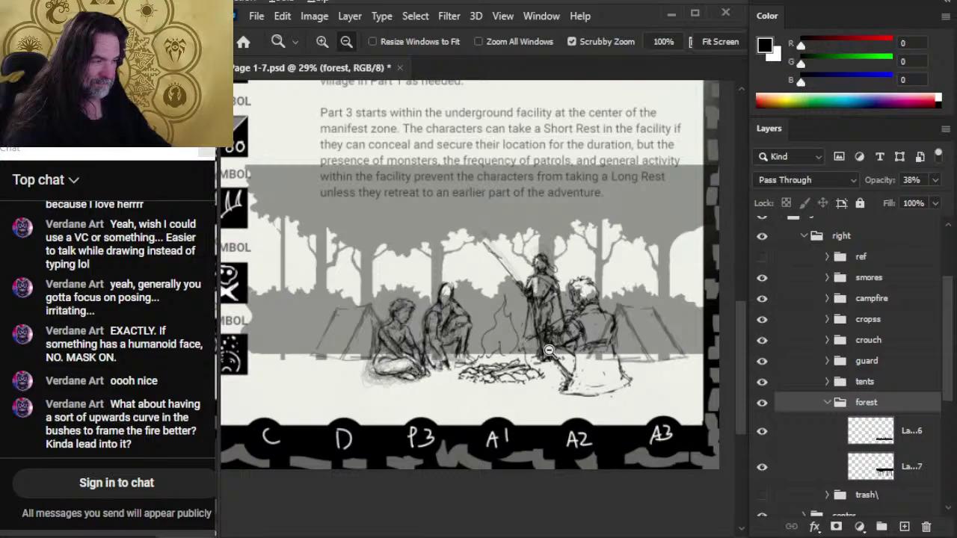
scroll(604, 371, "down", 2)
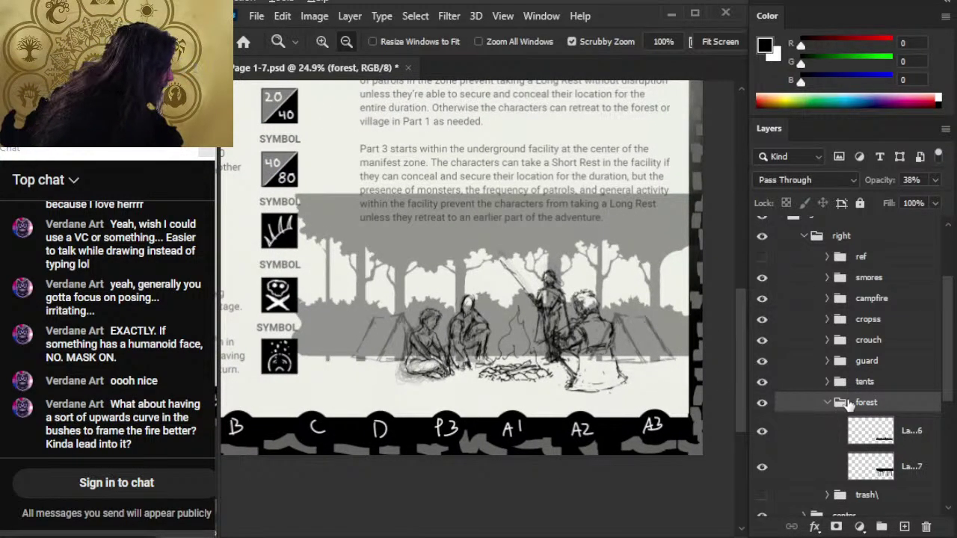
left_click(876, 383)
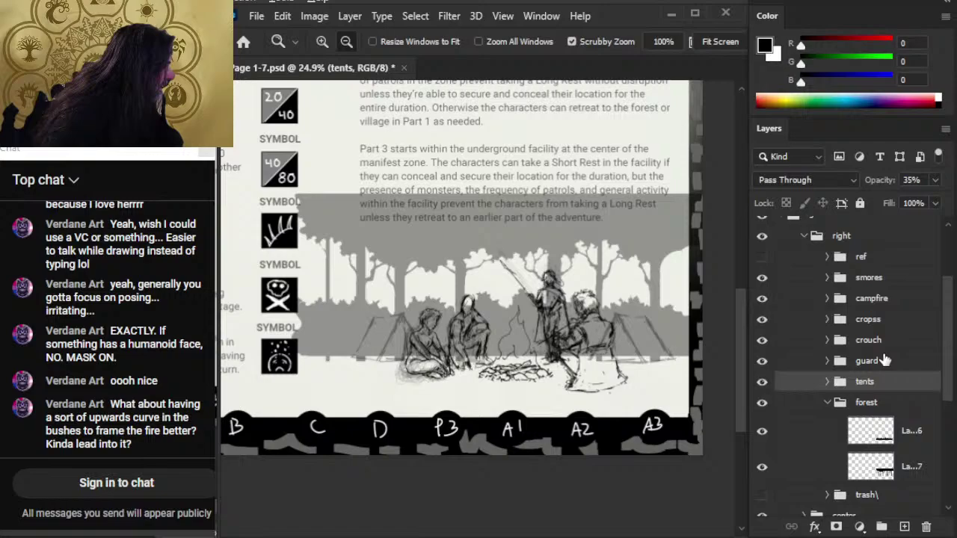
left_click(896, 278, "shift")
key("l")
right_click(491, 283)
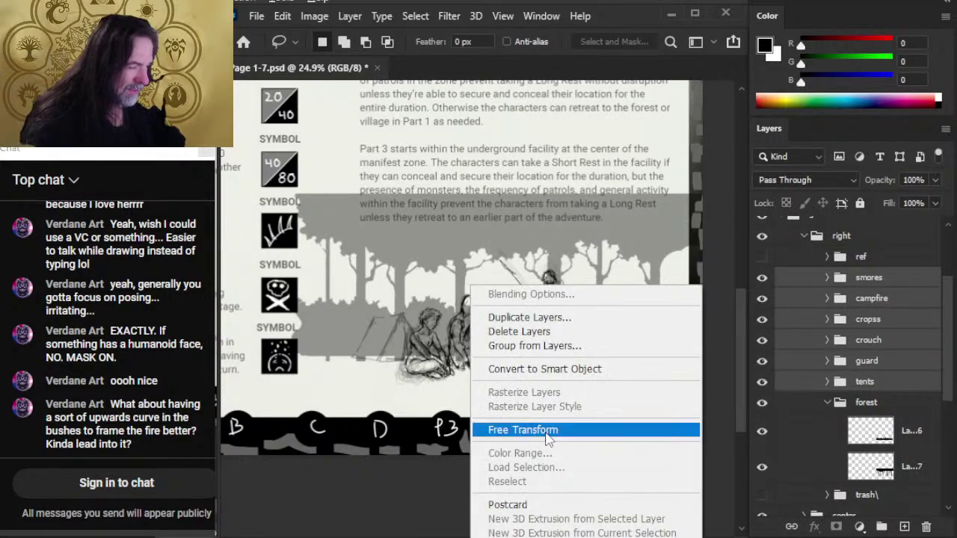
left_click(545, 431)
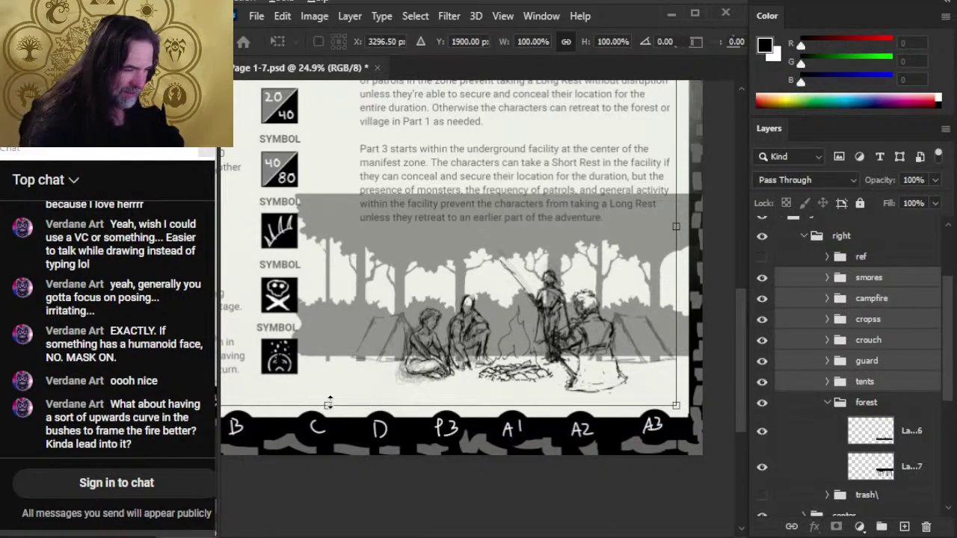
left_click_drag(329, 403, 329, 411)
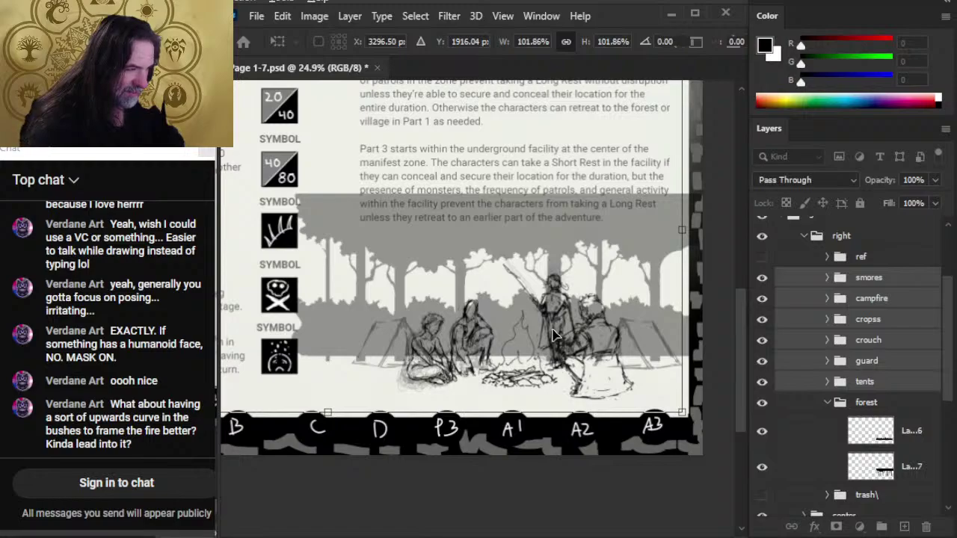
left_click_drag(552, 330, 546, 315)
mouse_move(576, 349)
left_mouse_down()
mouse_move(560, 346)
mouse_move(580, 372)
mouse_move(569, 368)
left_mouse_up()
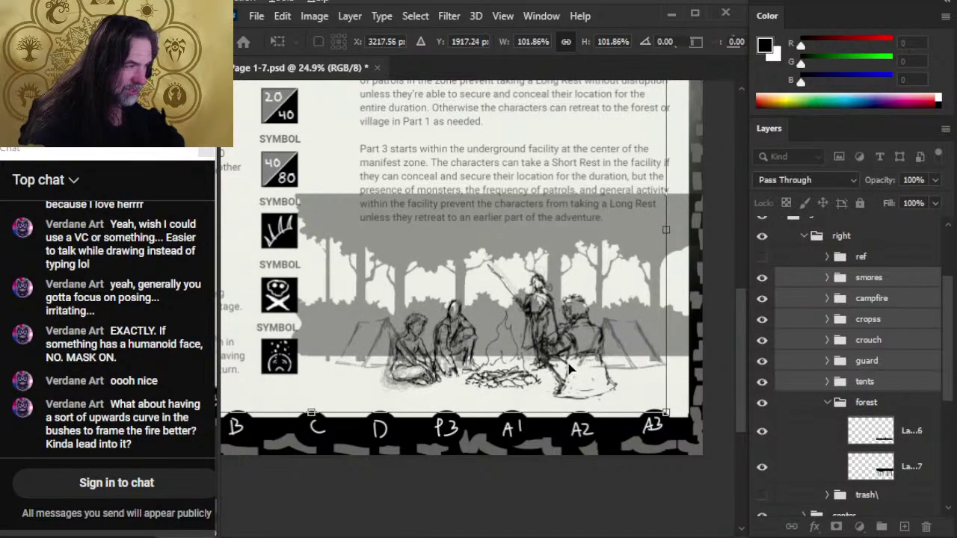
key("Return")
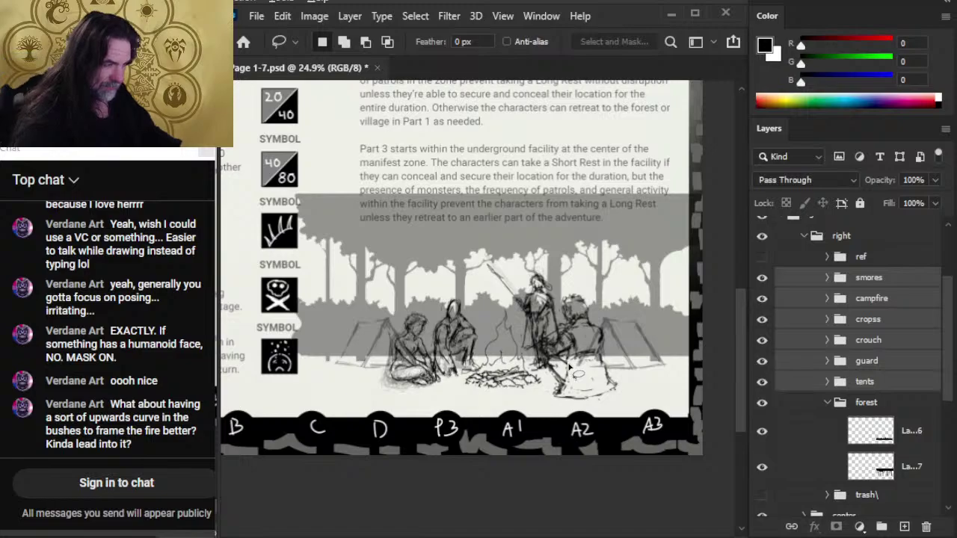
- Move the whole right group in small steps to the right until the forest clears the column of symbol icons
key("z")
left_click_drag(547, 291, 502, 284)
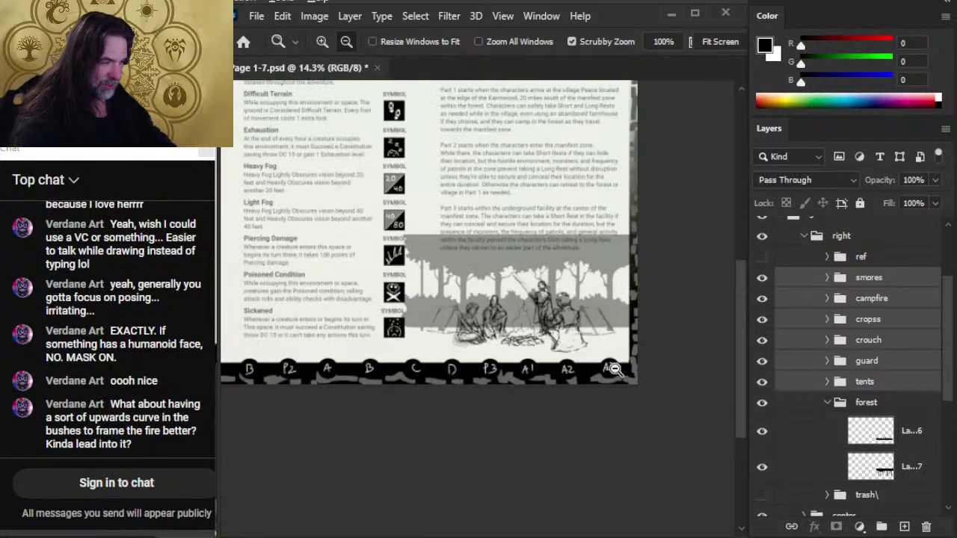
left_click(507, 333)
left_click_drag(534, 303, 578, 375)
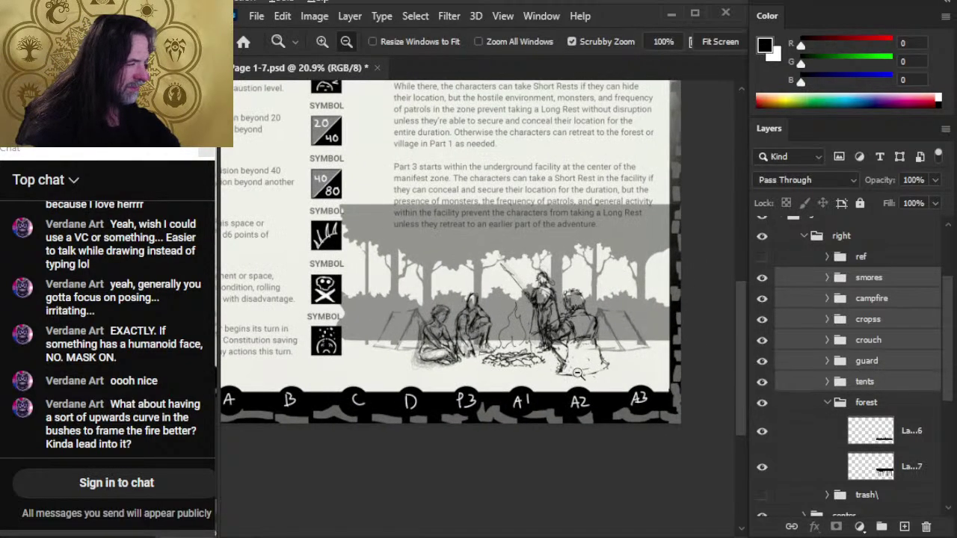
left_click(874, 238)
key("v")
key("shift+Right")
key("shift+Right")
key("shift+Right")
key("shift+Right")
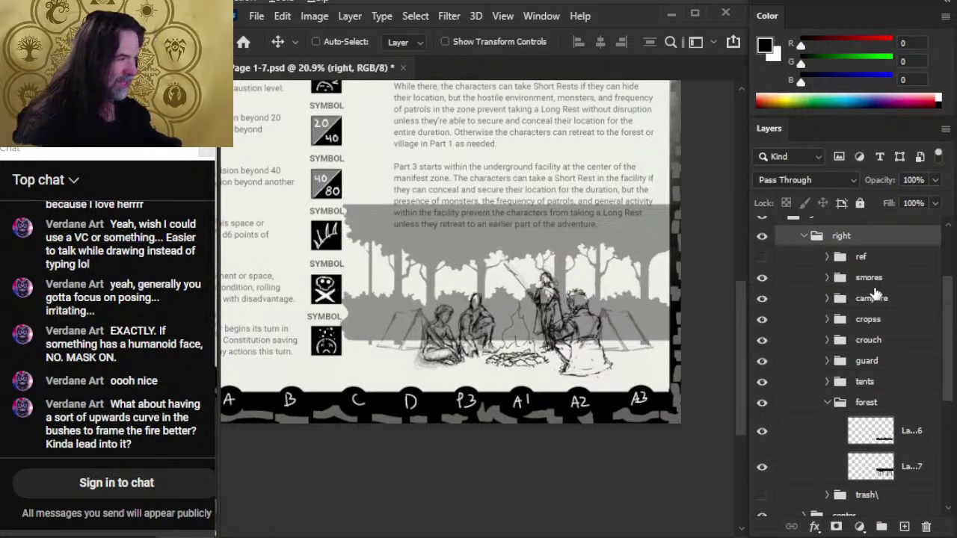
key("shift+Right")
key("shift+Right")
key("shift+Right")
key("shift+Right")
key("shift+Right")
key("shift+Right")
key("shift+Right")
key("shift+Right")
key("shift+Right")
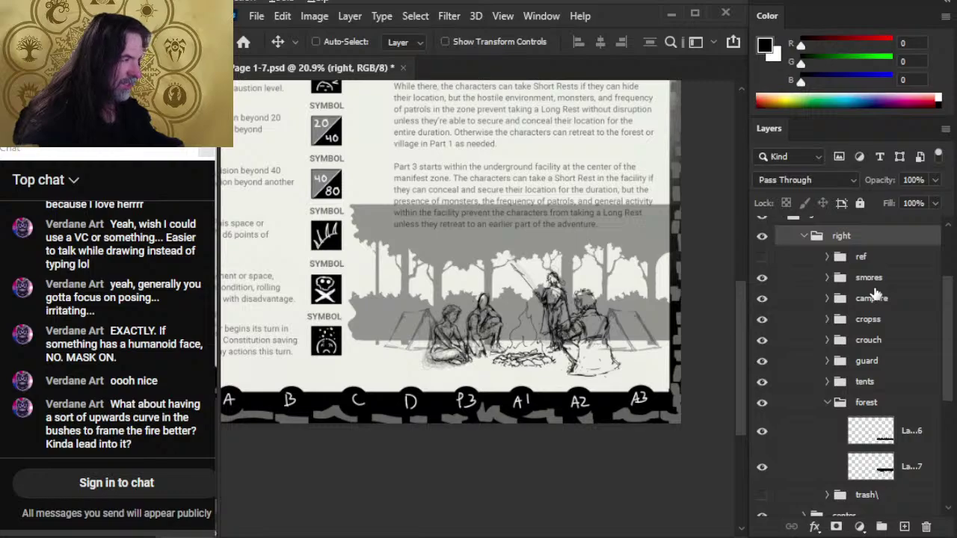
key("shift+Right")
key("shift+Right")
key("shift+Right")
key("shift+Right")
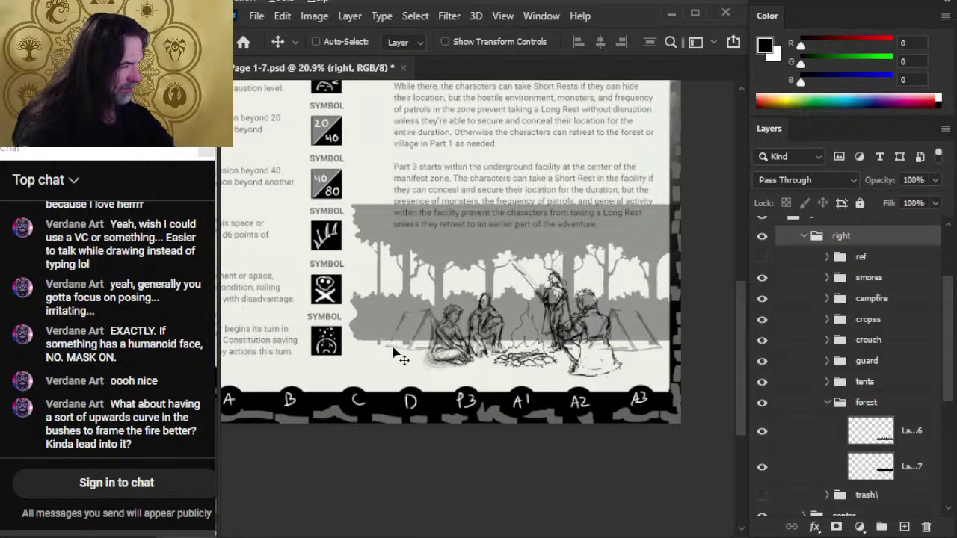
- Add a layer mask to the right group and hide the forest's ragged left edge with a straight black brush stroke at size 175
key("b")
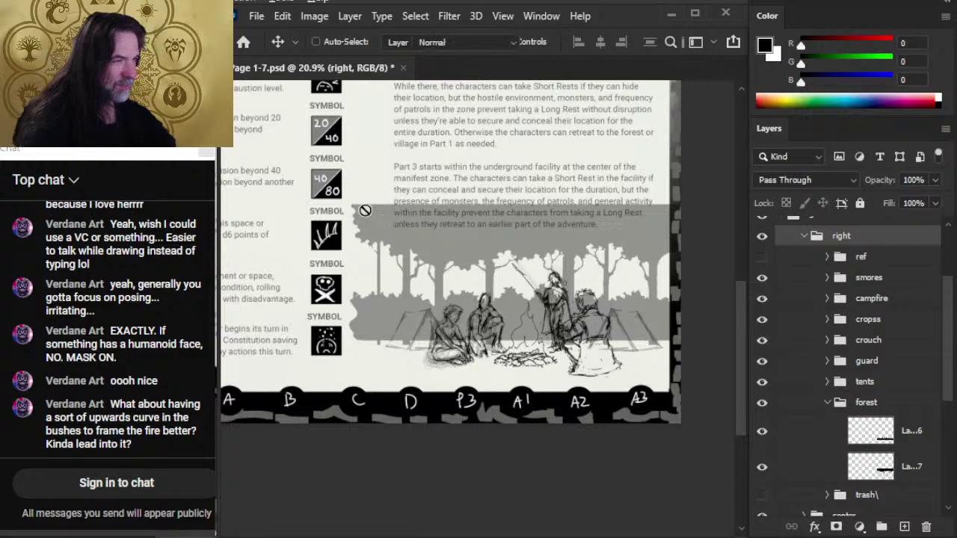
left_click(837, 527)
key("bracketright")
key("bracketright")
key("bracketright")
key("bracketright")
key("bracketright")
key("bracketright")
key("bracketright")
key("bracketright")
key("bracketright")
key("bracketright")
key("bracketright")
key("bracketright")
key("bracketright")
key("bracketright")
key("bracketright")
key("bracketright")
key("bracketright")
key("bracketright")
key("bracketright")
key("bracketright")
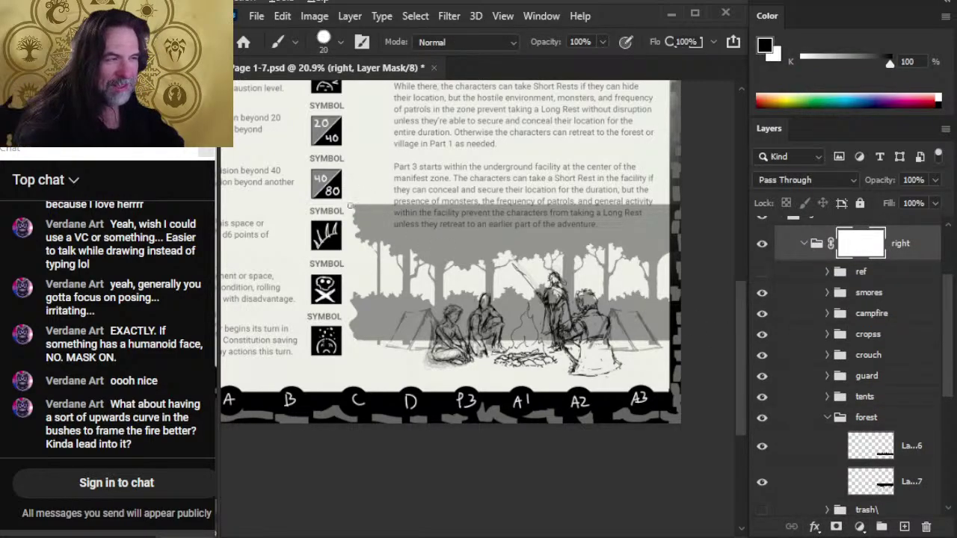
left_click_drag(358, 193, 351, 381)
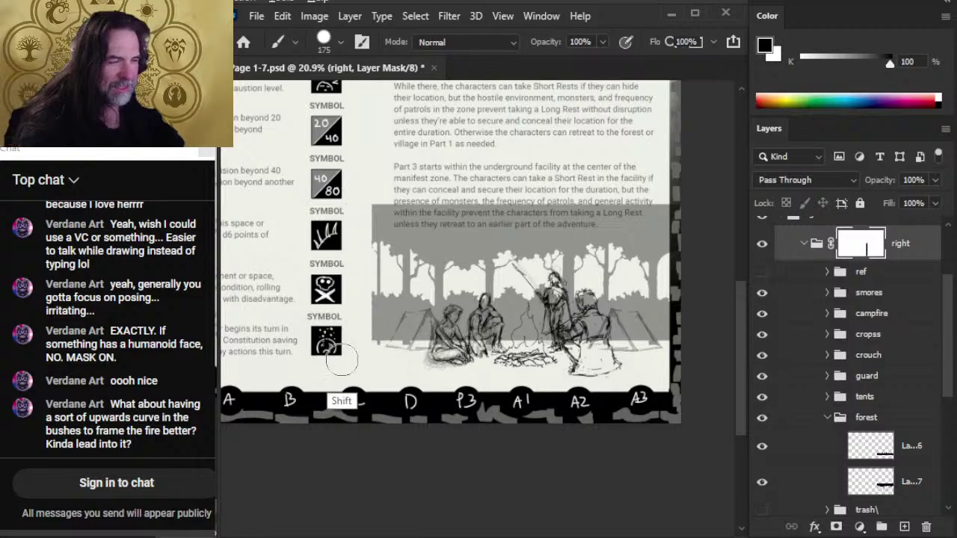
- Mask out straight strips along the forest's top, right and left edges so the scene clears the text and page border
left_click_drag(368, 213, 461, 214)
left_click_drag(369, 216, 673, 218)
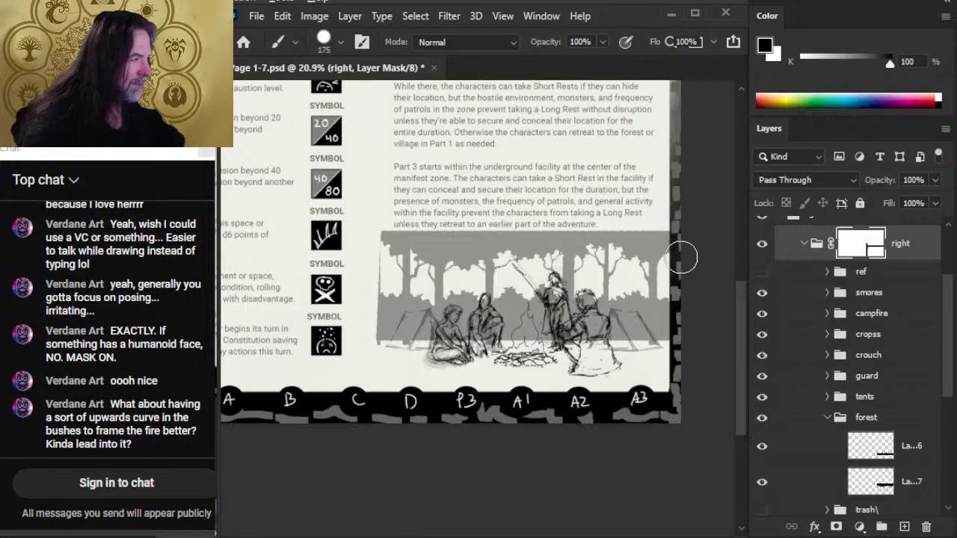
left_click_drag(679, 234, 653, 496)
left_click_drag(370, 221, 346, 461)
key("ctrl+z")
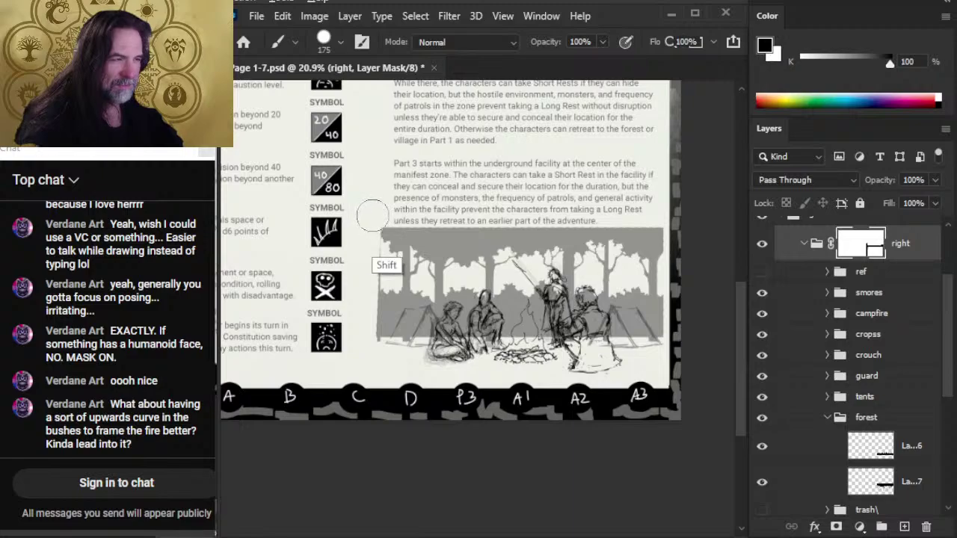
left_click_drag(371, 215, 364, 500)
- Roughen the mask's hard edges around the forest with the Smudge tool's mountain texture brush at size 70 and 30% strength
key("r")
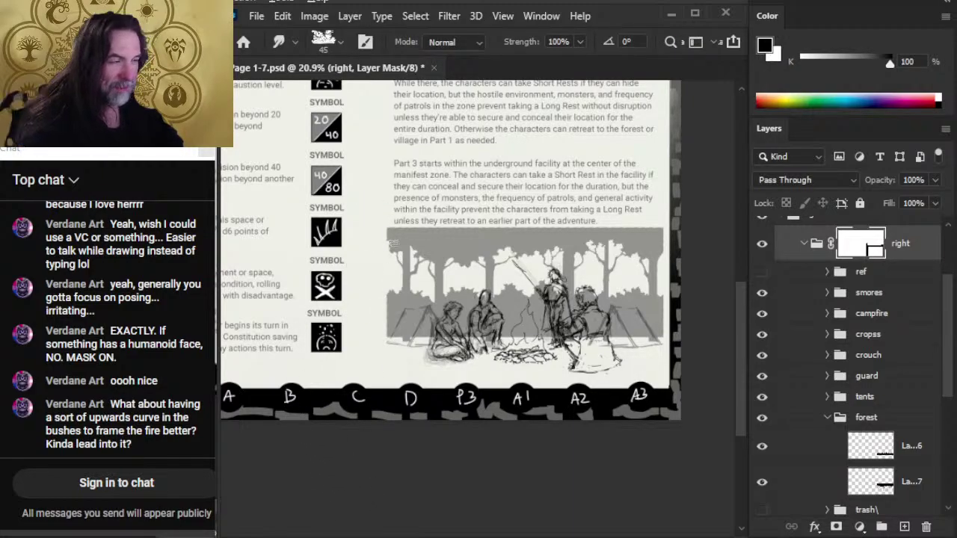
key("bracketright")
key("bracketright")
key("bracketright")
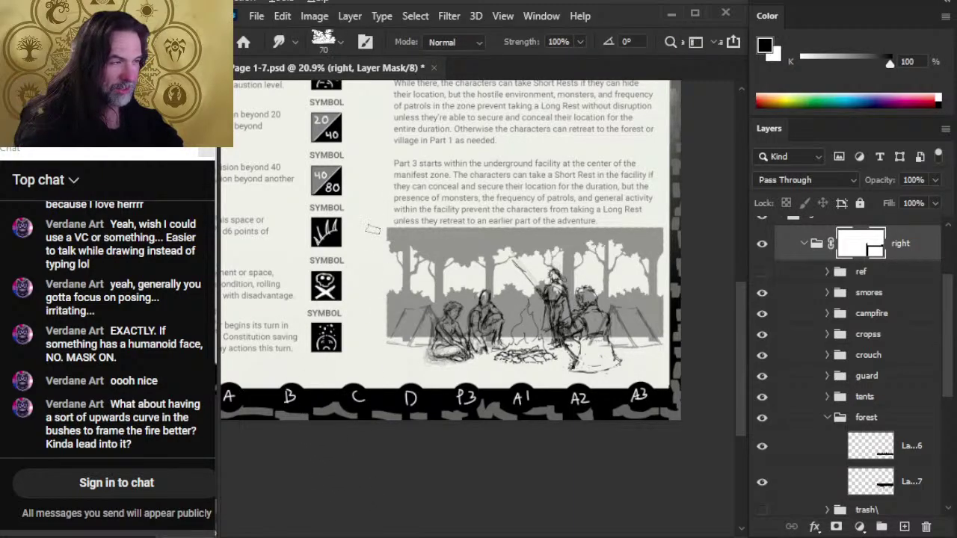
key("2")
key("3")
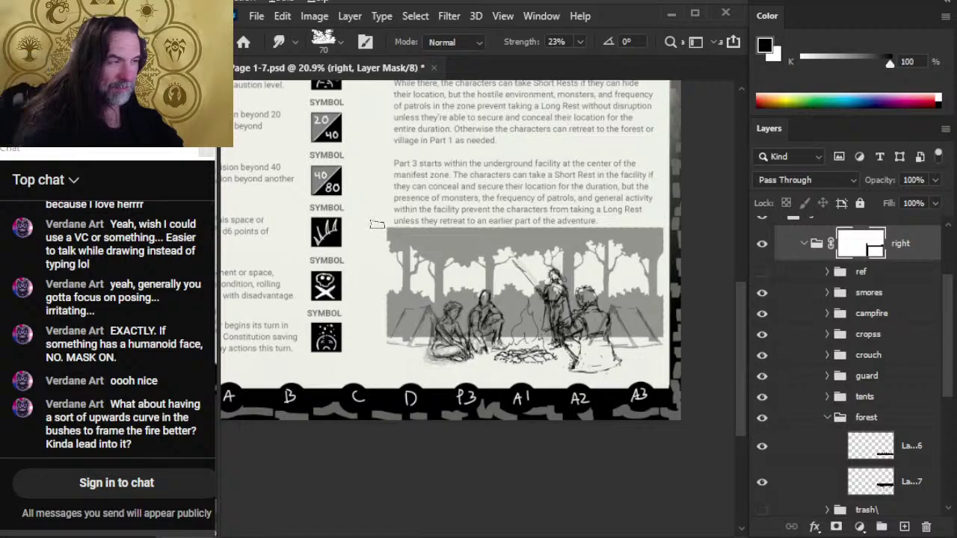
key("6")
key("0")
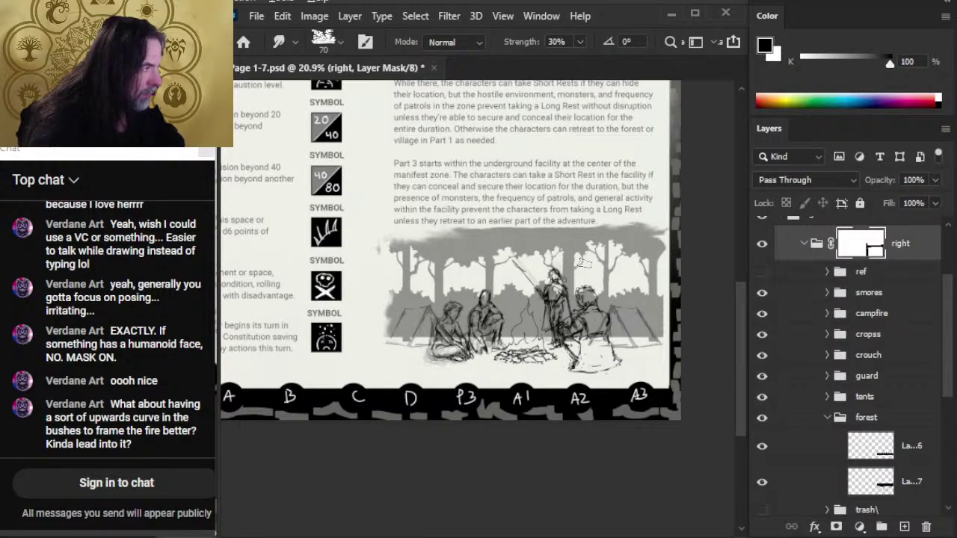
- Soften the mask's top and left edges further by smudging with the cloud-shaped brush at 34% strength
right_click(586, 260)
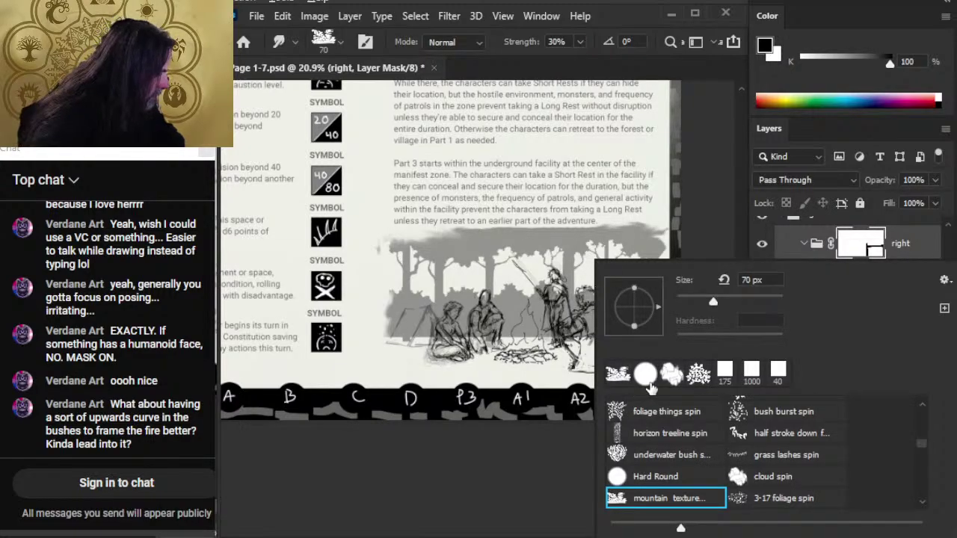
left_click(665, 377)
left_click(529, 467)
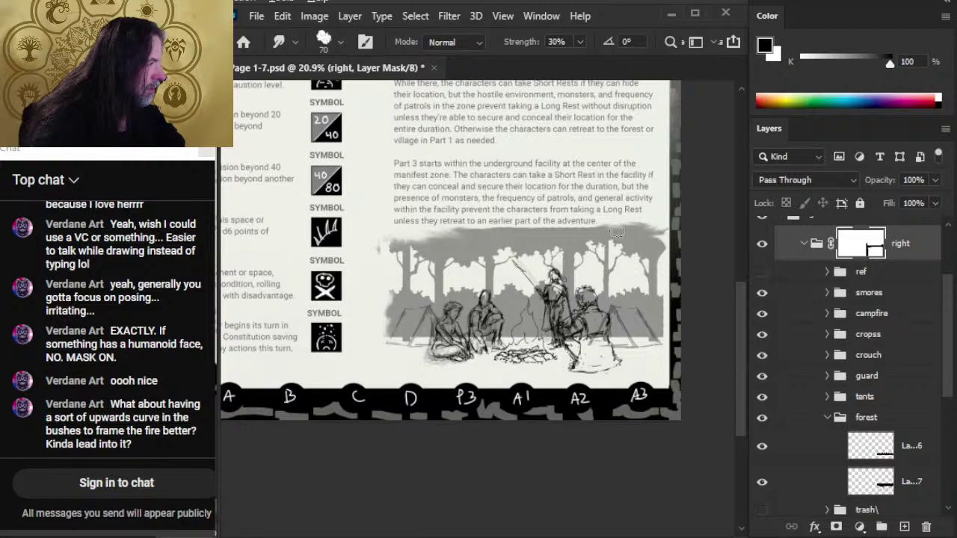
key("3")
key("4")
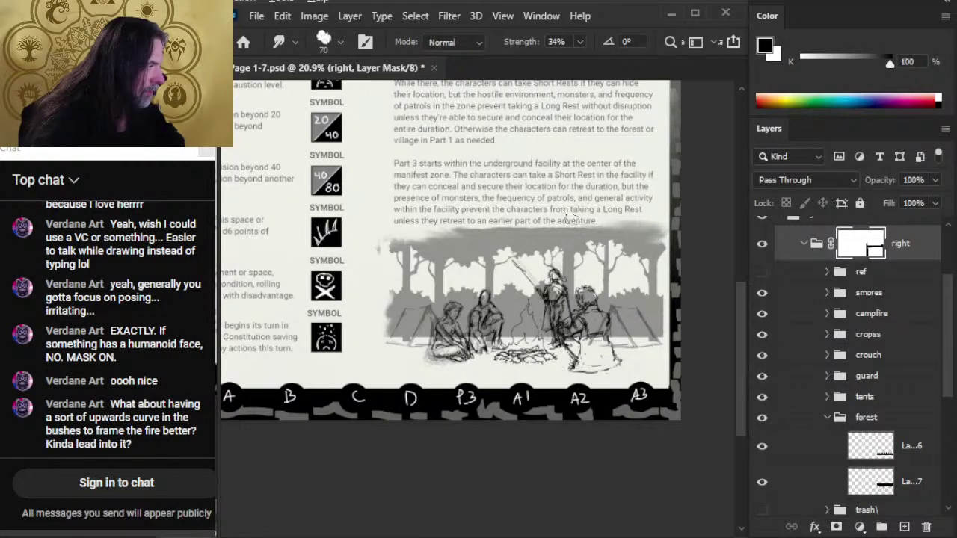
key("shift")
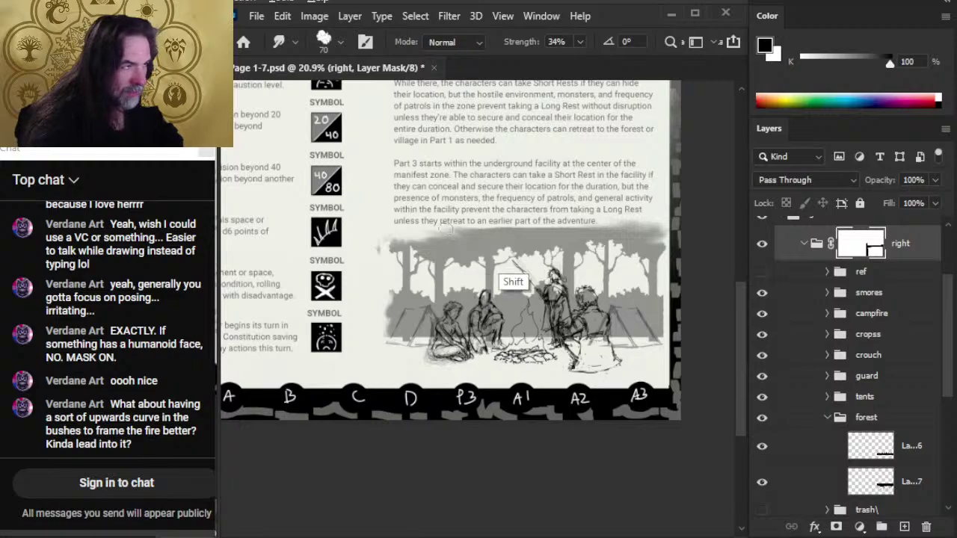
key("ctrl+shift+z")
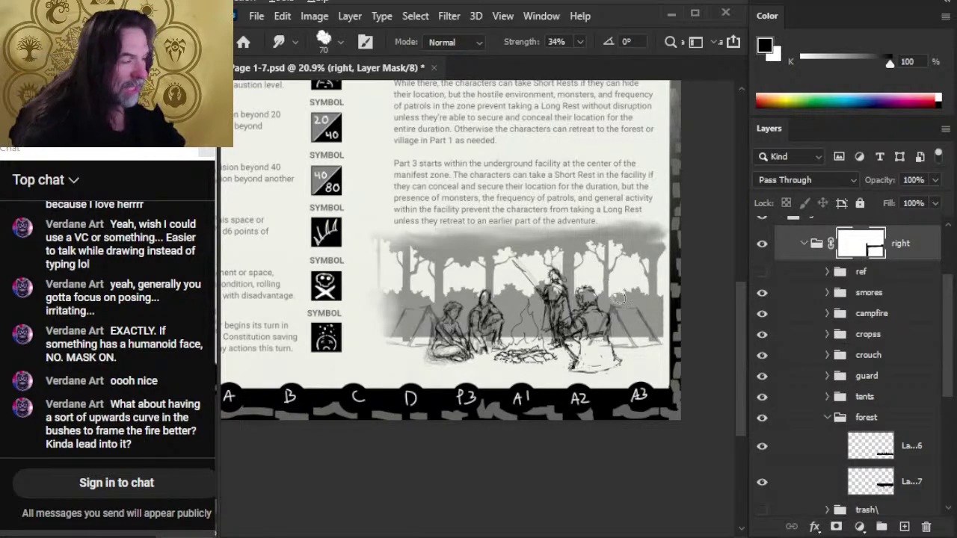
key("z")
left_click_drag(537, 291, 566, 327)
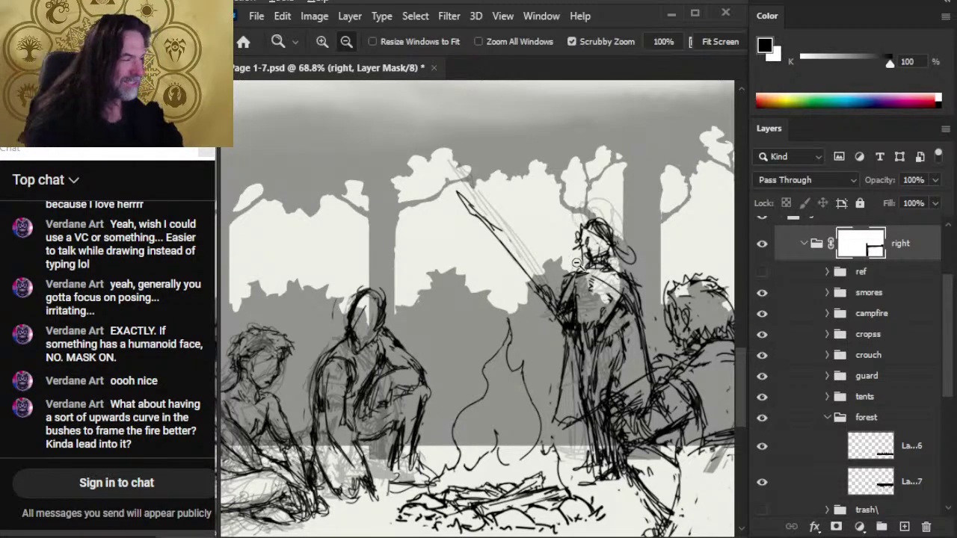
left_click_drag(588, 274, 468, 255)
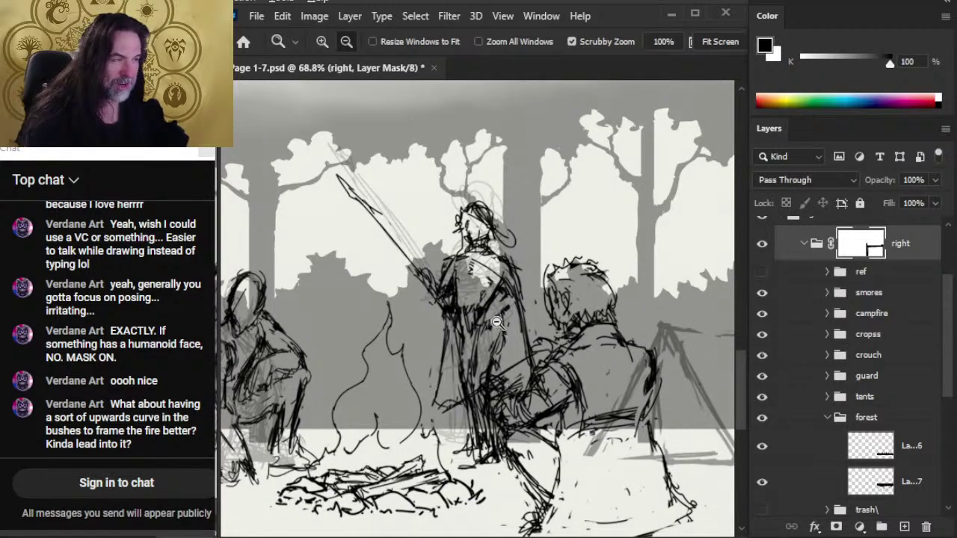
left_click_drag(499, 289, 491, 305)
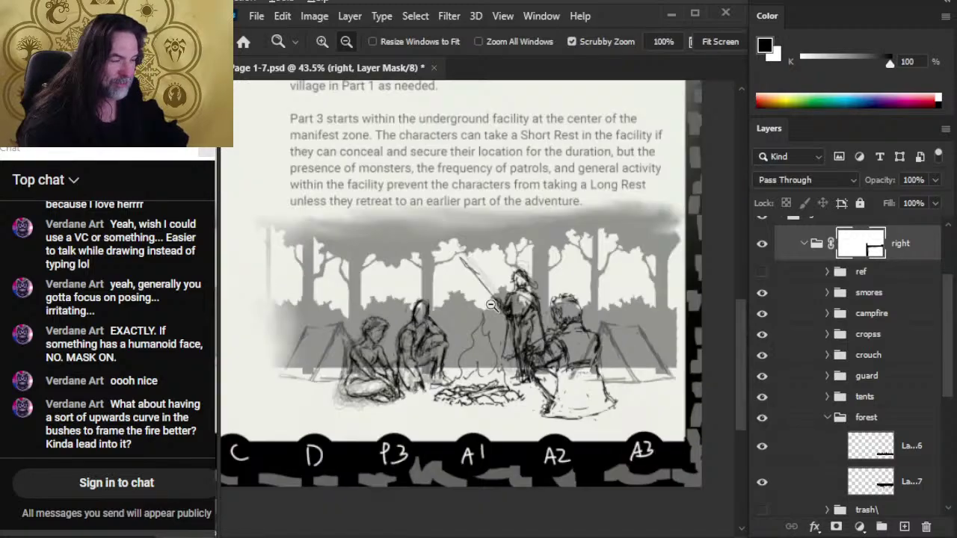
left_click(490, 305, "alt")
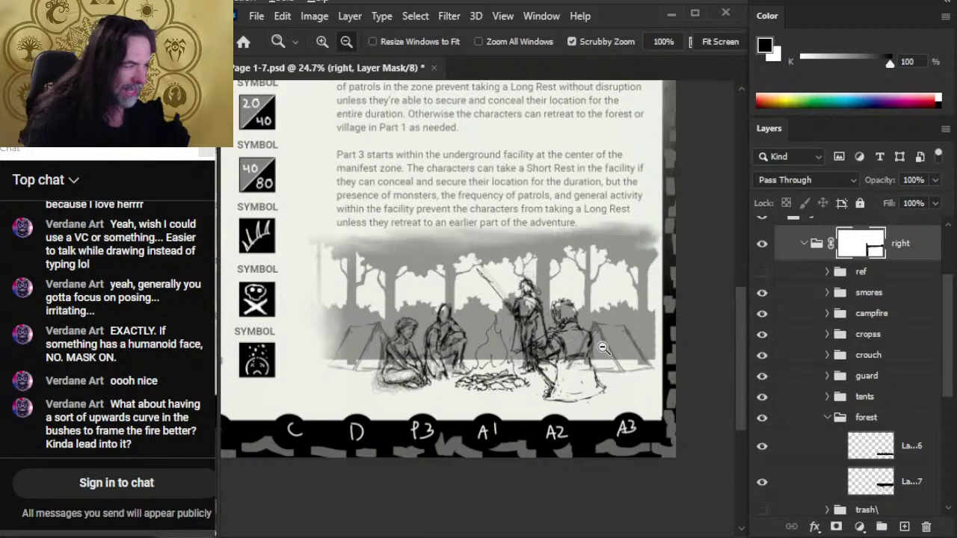
left_click_drag(585, 346, 590, 358)
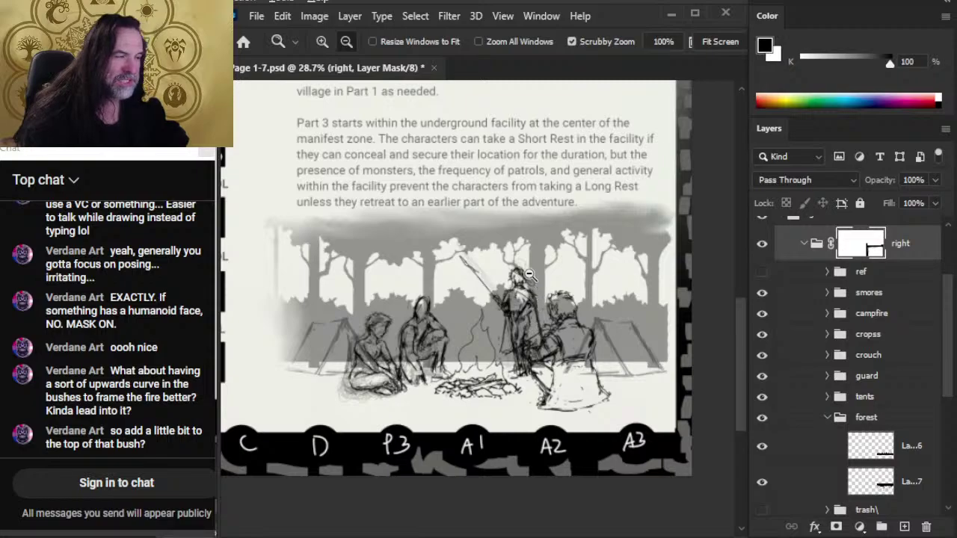
left_click(529, 255)
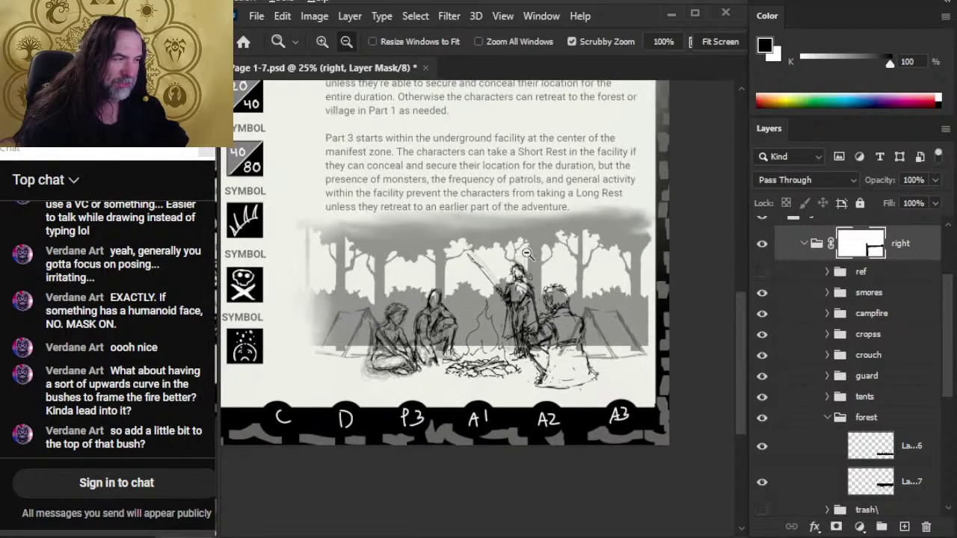
left_click_drag(548, 267, 602, 268)
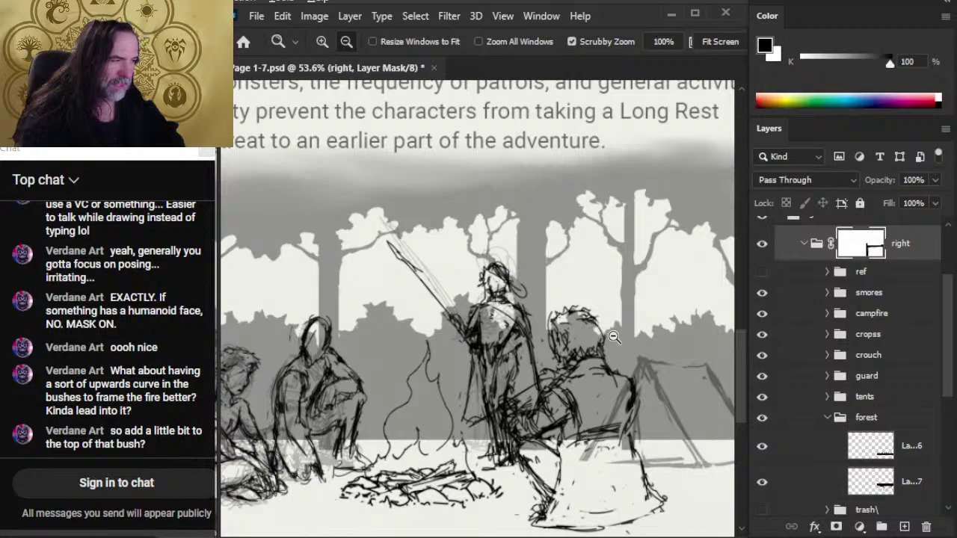
left_click(598, 378, "alt")
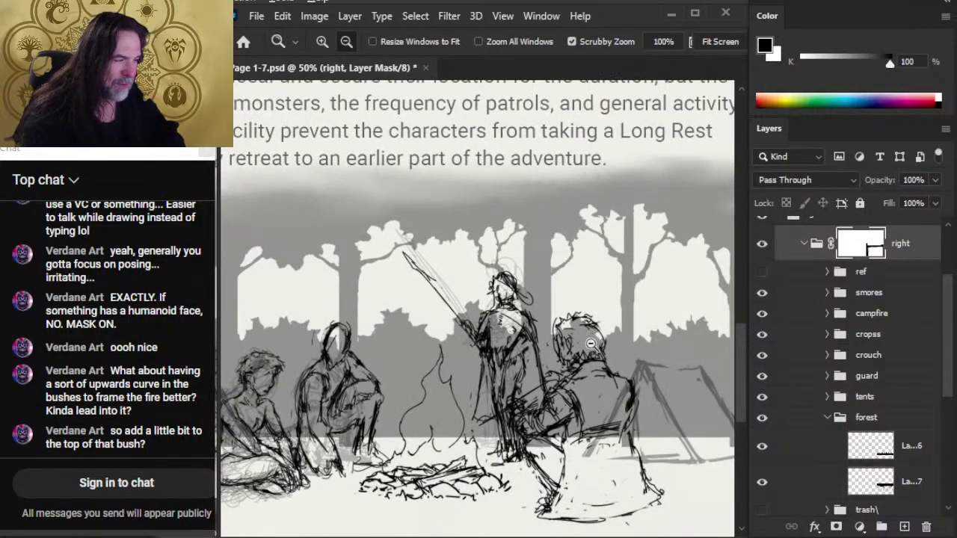
- Select the smores group and start a Free Transform on the figure seated in front of the tent by the campfire
left_click_drag(510, 369, 616, 308)
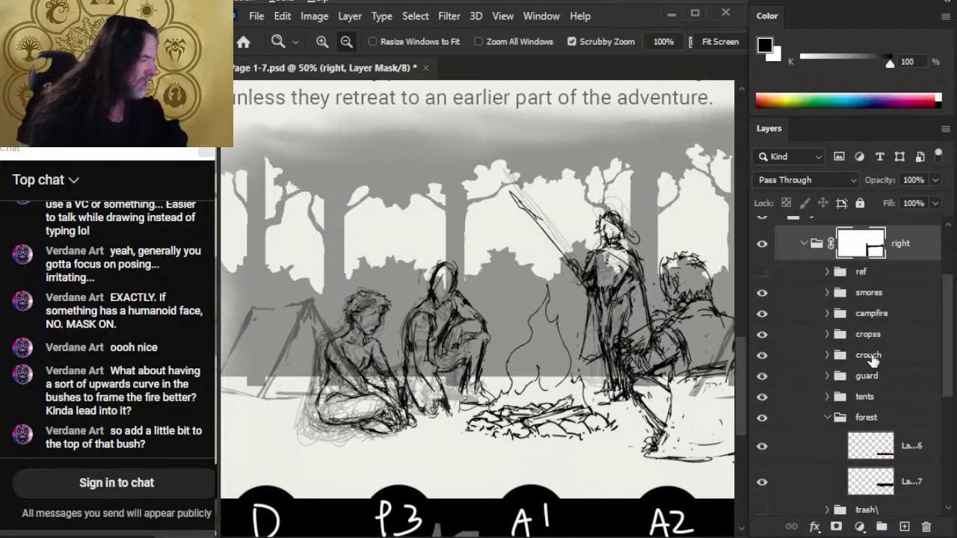
left_click(900, 336)
key("alt+]")
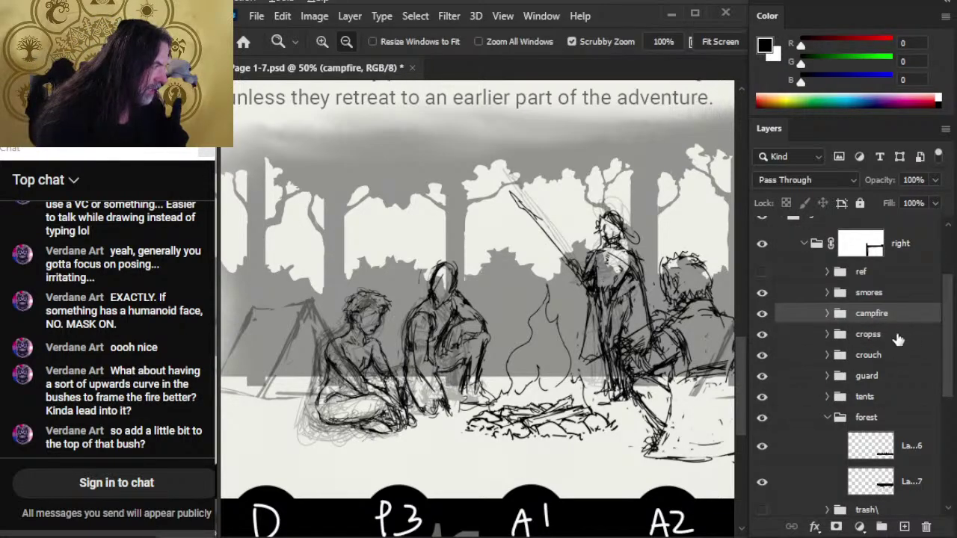
left_click(901, 342)
left_click(904, 298)
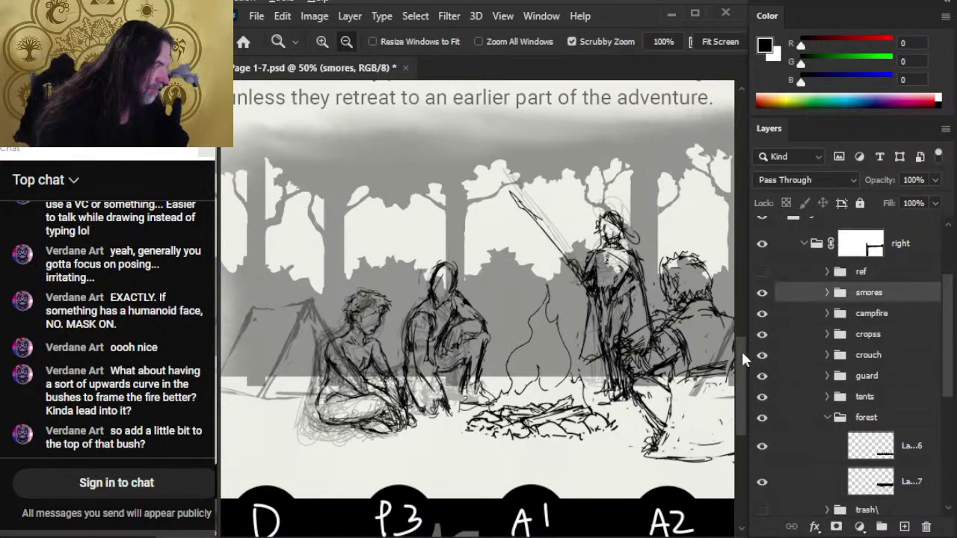
left_click_drag(714, 352, 588, 320)
key("v")
right_click(527, 296)
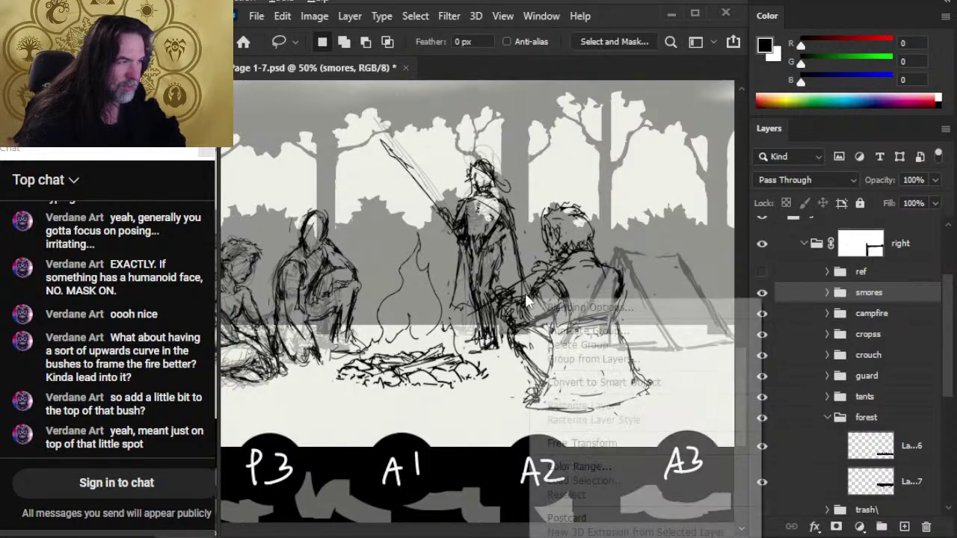
left_click(577, 445)
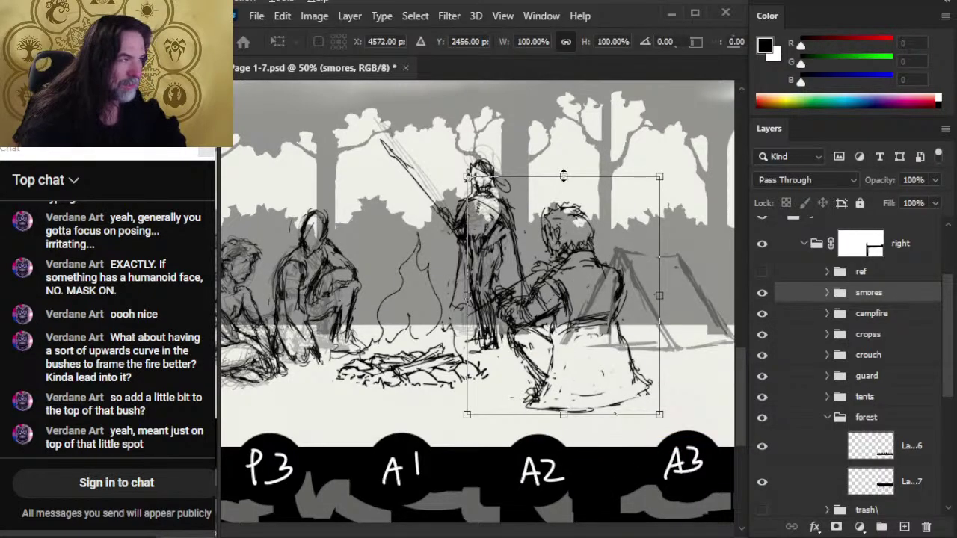
- Reduce the height of the smores figure slightly from its upper edge and apply the transform
left_click_drag(563, 175, 563, 187)
key("Return")
key("l")
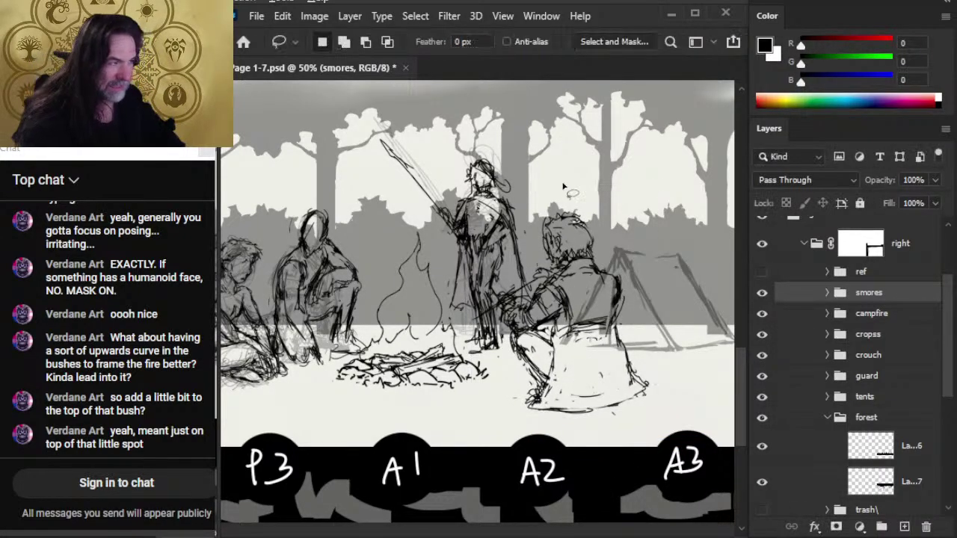
- Nudge the seated smores figure slightly left, closer to the campfire and the standing guard
left_click_drag(299, 281, 394, 266)
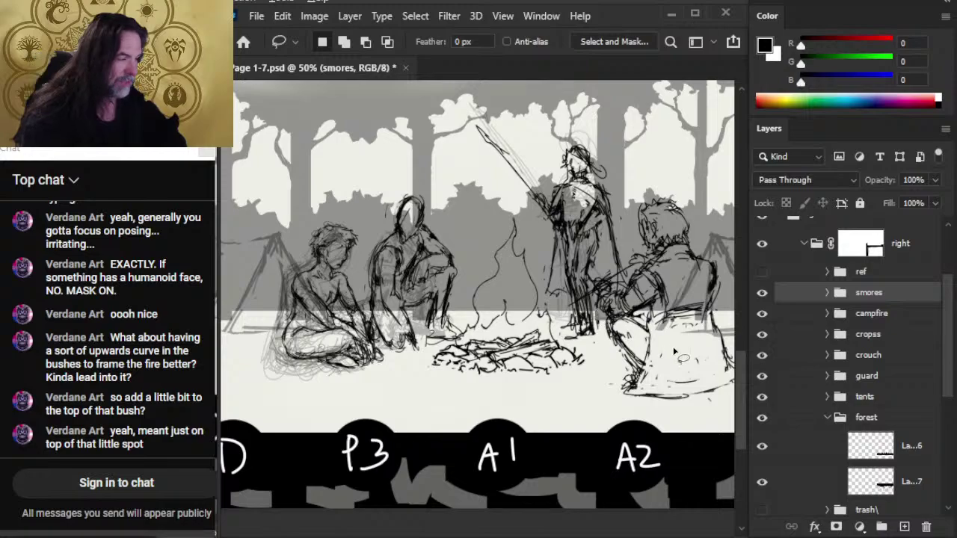
left_click_drag(679, 361, 582, 353)
left_click_drag(647, 365, 639, 372)
mouse_move(592, 323)
left_mouse_down()
mouse_move(596, 307)
mouse_move(587, 316)
left_mouse_up()
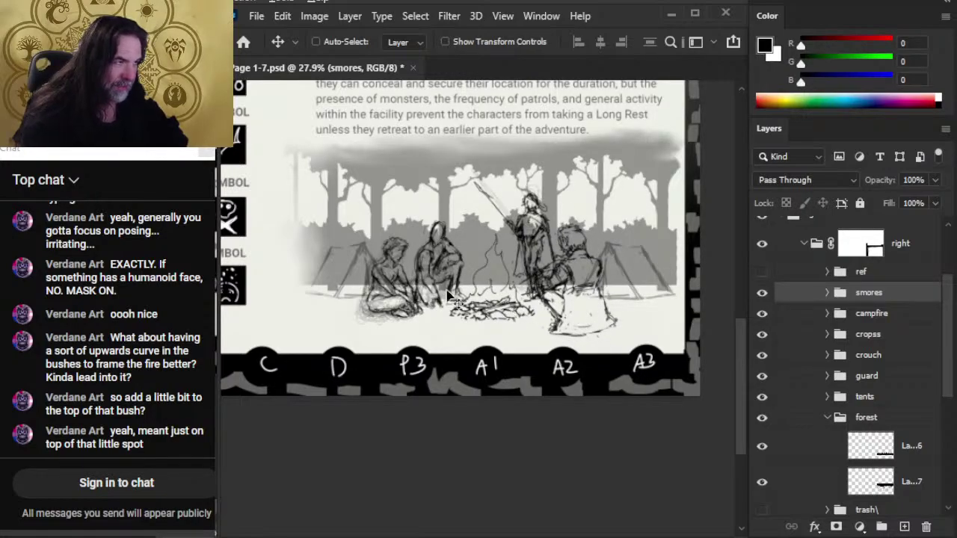
left_click_drag(629, 306, 620, 307)
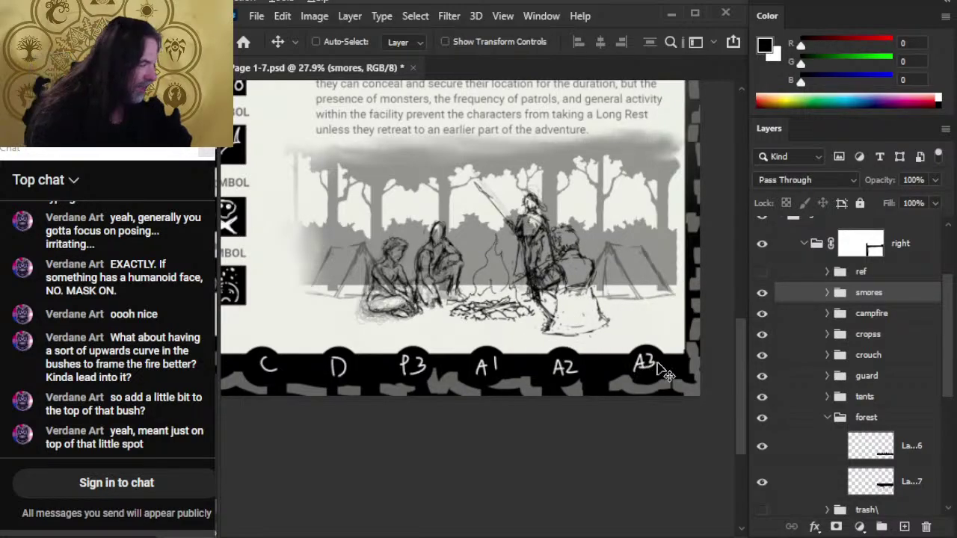
- Erase the flared lower outline of the seated figure on the visible sketch layer inside the smores group
left_click(827, 292)
key("z")
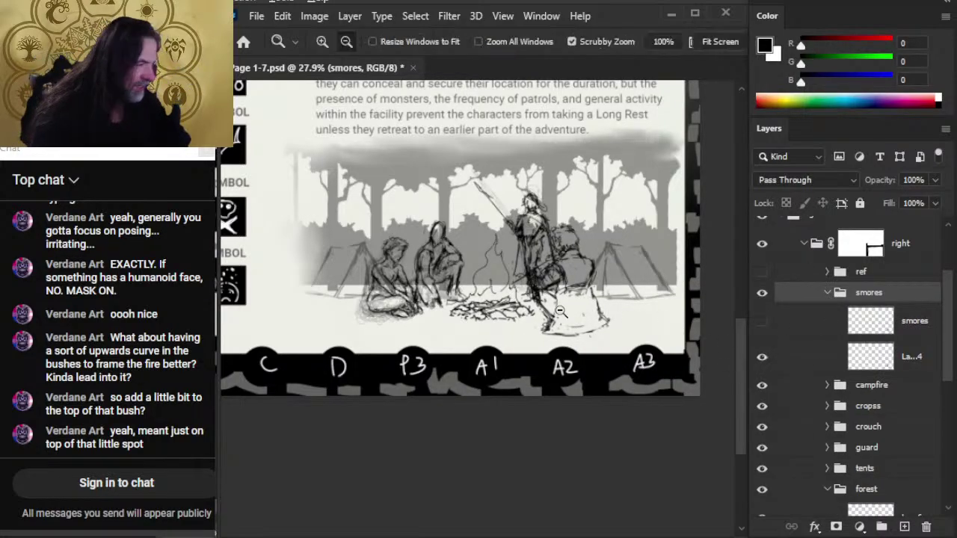
left_click_drag(562, 315, 620, 315)
key("e")
key("Return")
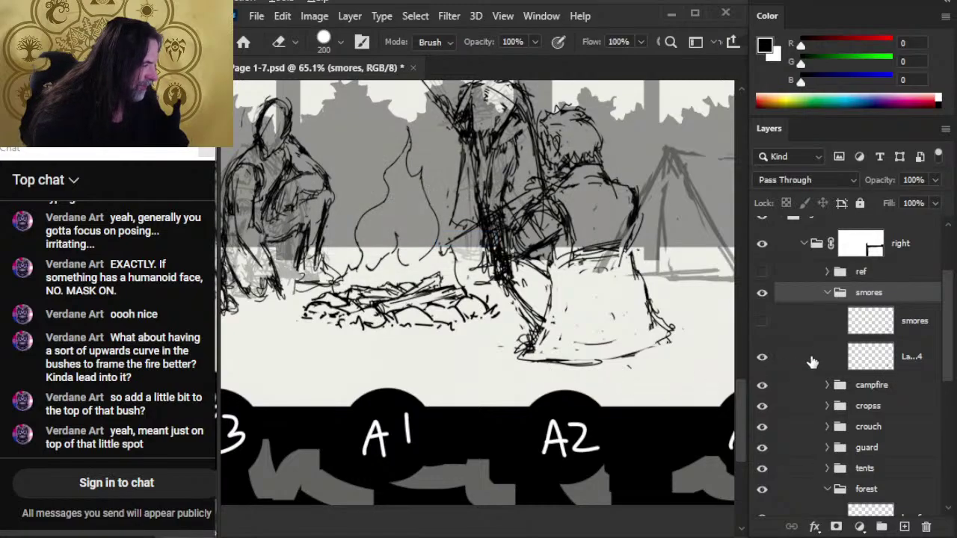
left_click(811, 357)
key("bracketleft")
key("bracketleft")
key("bracketleft")
key("bracketleft")
key("bracketleft")
mouse_move(505, 369)
left_mouse_down()
mouse_move(615, 379)
mouse_move(665, 348)
mouse_move(642, 362)
mouse_move(677, 325)
mouse_move(672, 301)
left_mouse_up()
- Sketch a rounded lower outline for the seated figure's hips and seat with a 2 px brush
key("b")
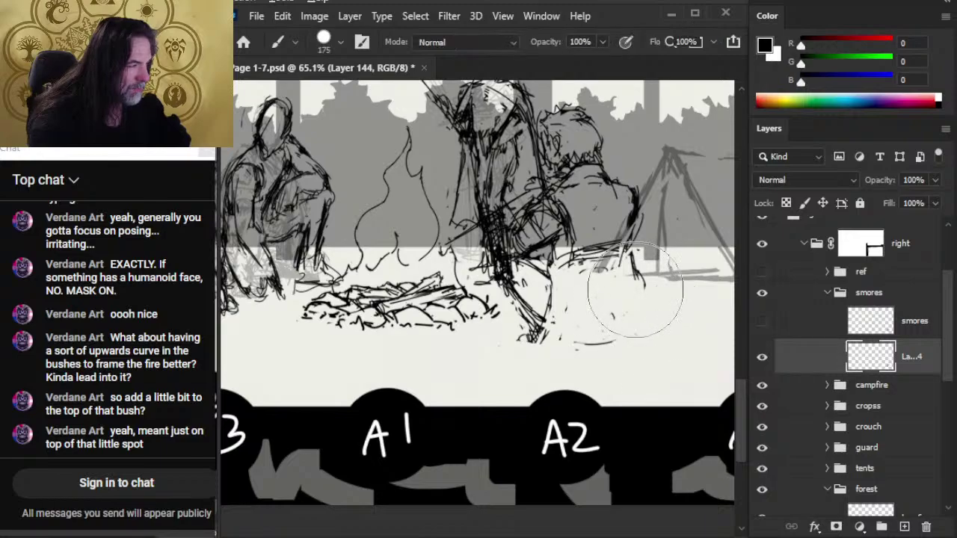
key("bracketleft")
key("bracketleft")
key("bracketleft")
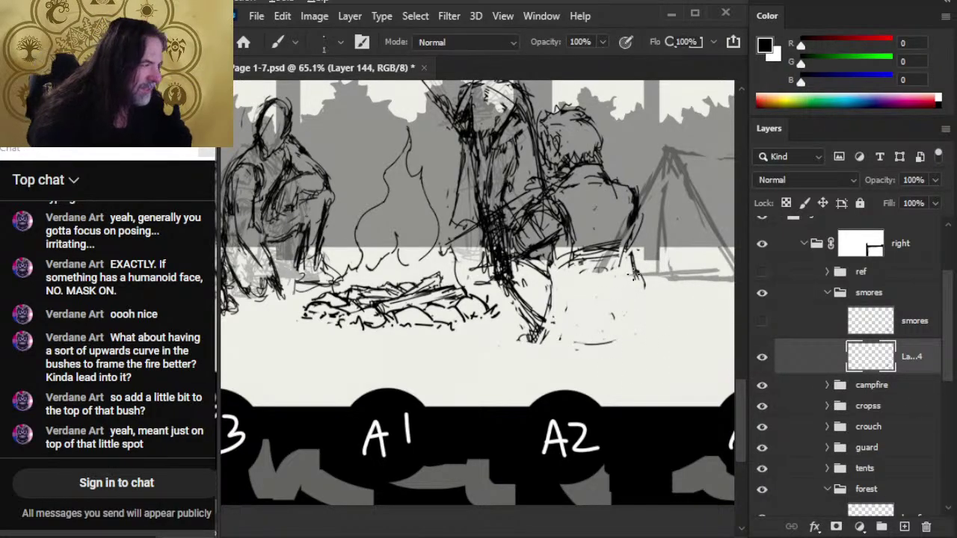
mouse_move(634, 271)
left_mouse_down()
mouse_move(632, 305)
mouse_move(584, 343)
left_mouse_up()
key("bracketleft")
left_click_drag(618, 337, 636, 320)
mouse_move(522, 313)
left_mouse_down()
mouse_move(568, 334)
mouse_move(495, 279)
mouse_move(502, 290)
mouse_move(486, 265)
left_mouse_up()
mouse_move(516, 294)
left_mouse_down()
mouse_move(561, 336)
mouse_move(553, 334)
mouse_move(577, 341)
mouse_move(616, 343)
mouse_move(632, 313)
mouse_move(607, 332)
left_mouse_up()
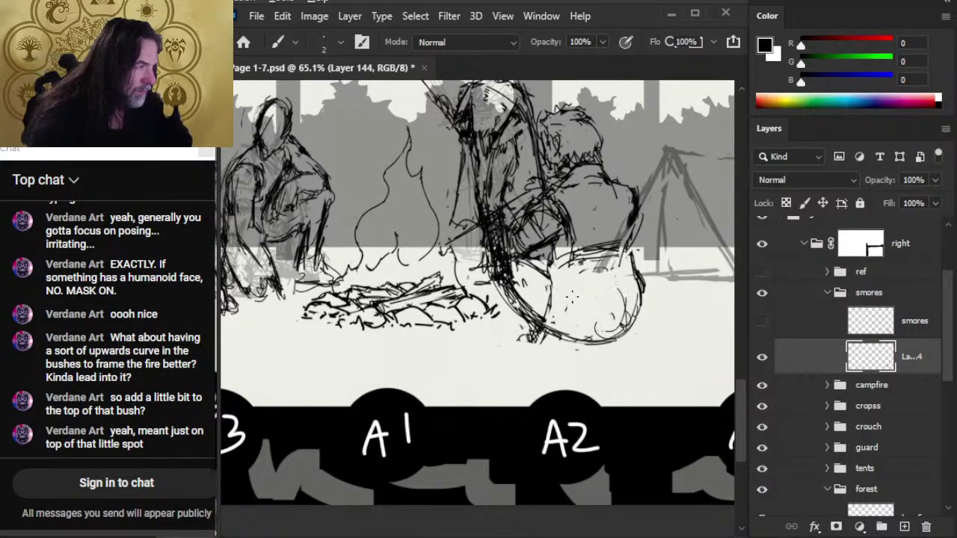
- Erase stray lines at the seated figure's near leg and sketch new lines from knee to foot
key("e")
mouse_move(540, 323)
left_mouse_down()
mouse_move(559, 299)
mouse_move(530, 265)
mouse_move(572, 293)
left_mouse_up()
key("b")
mouse_move(553, 247)
left_mouse_down()
mouse_move(555, 287)
mouse_move(568, 288)
mouse_move(549, 302)
mouse_move(555, 343)
left_mouse_up()
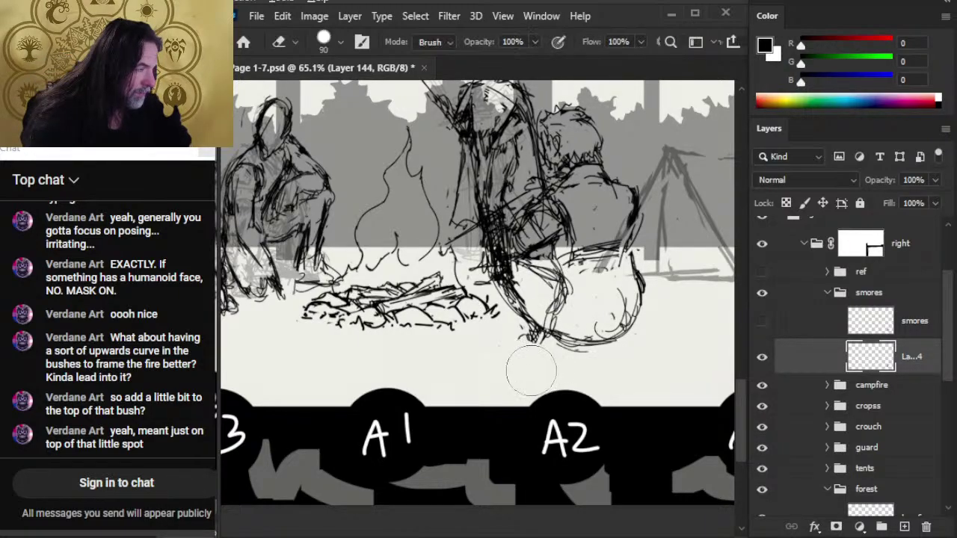
- Rework the seated figure's lower leg, adding a foot and firming up the bottom and back outline
mouse_move(517, 310)
left_mouse_down()
mouse_move(506, 324)
mouse_move(537, 333)
mouse_move(497, 321)
mouse_move(598, 349)
mouse_move(625, 336)
mouse_move(636, 303)
mouse_move(614, 300)
mouse_move(623, 342)
mouse_move(646, 348)
mouse_move(621, 336)
mouse_move(604, 344)
mouse_move(645, 299)
left_mouse_up()
key("e")
key("b")
key("e")
key("b")
mouse_move(609, 348)
left_mouse_down()
mouse_move(644, 299)
mouse_move(635, 216)
left_mouse_up()
key("e")
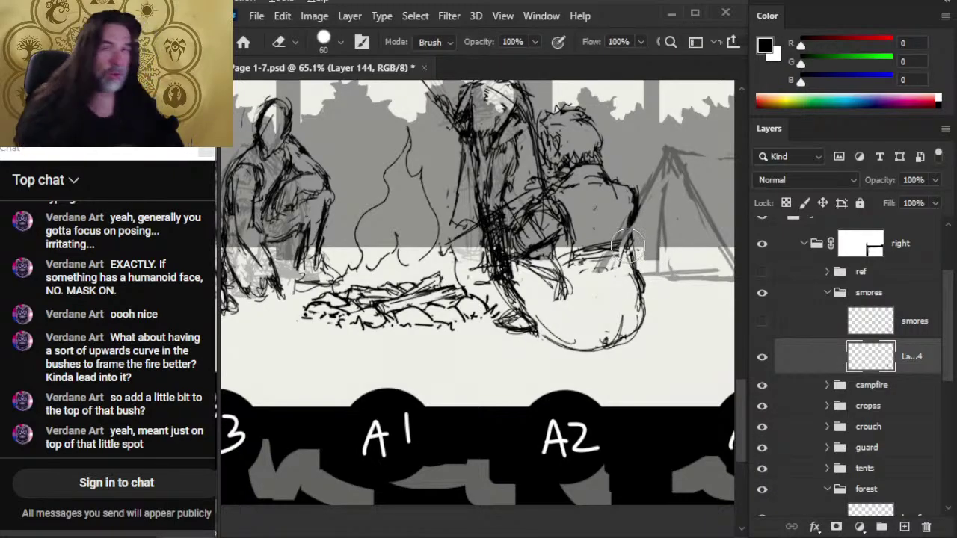
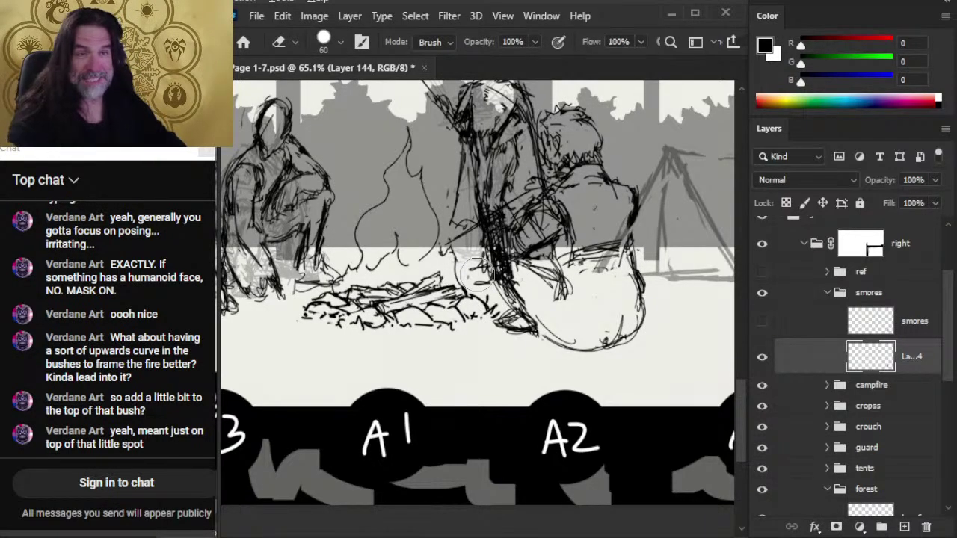
- Erase the bottom curve between the seated figure's foot and seat and redraw it with fresh strokes
left_click_drag(552, 330, 446, 312)
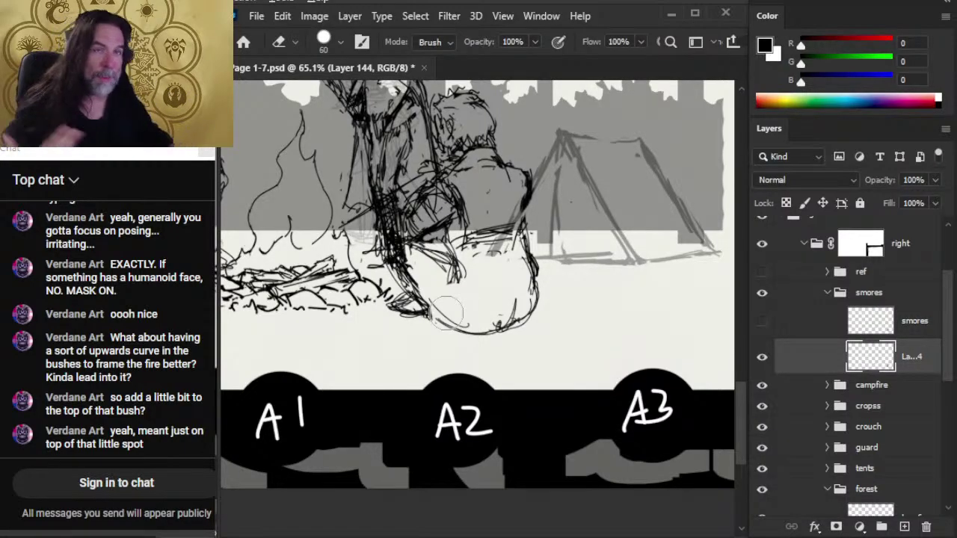
mouse_move(451, 347)
left_mouse_down()
mouse_move(448, 327)
mouse_move(465, 356)
left_mouse_up()
key("b")
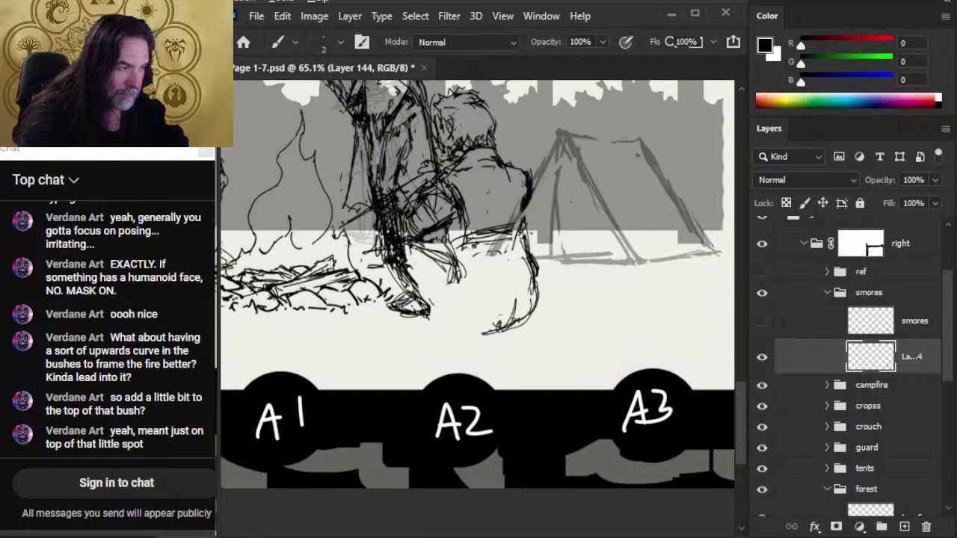
mouse_move(418, 293)
left_mouse_down()
mouse_move(432, 314)
mouse_move(495, 331)
mouse_move(426, 288)
mouse_move(478, 325)
left_mouse_up()
- Clean up the stray lines between the campfire and the seated figure's knee and touch up the knee
key("e")
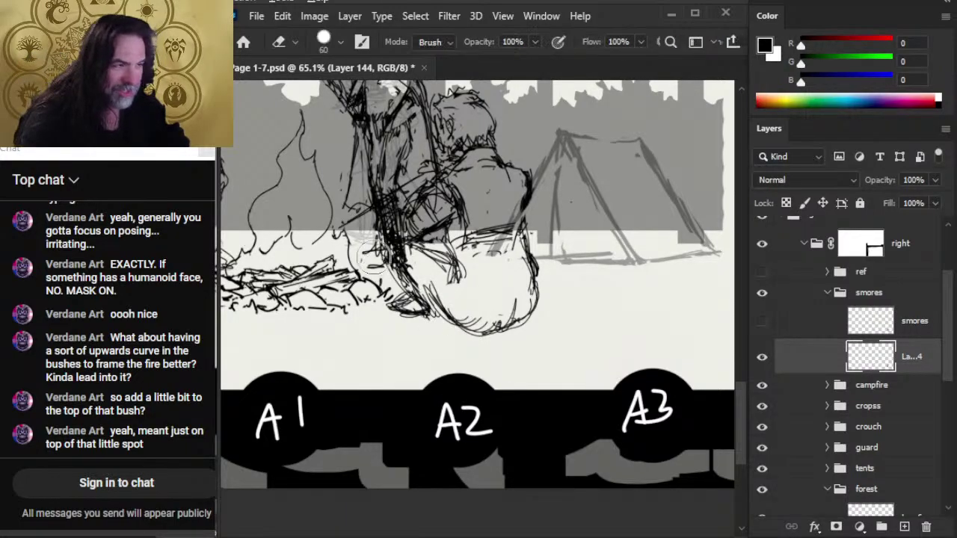
mouse_move(374, 251)
left_mouse_down()
mouse_move(373, 273)
mouse_move(380, 255)
mouse_move(385, 276)
left_mouse_up()
key("b")
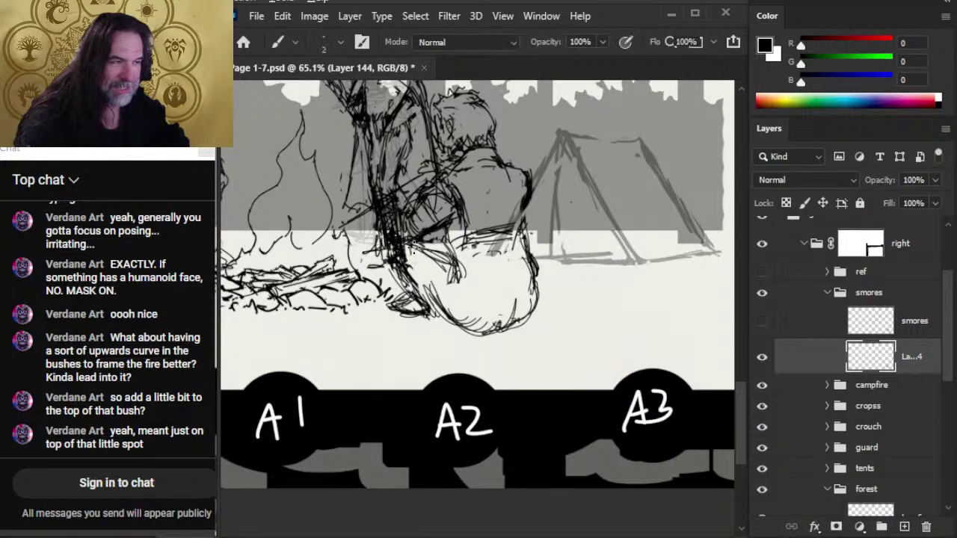
mouse_move(407, 243)
left_mouse_down()
mouse_move(449, 265)
mouse_move(419, 269)
mouse_move(452, 271)
mouse_move(393, 250)
left_mouse_up()
key("e")
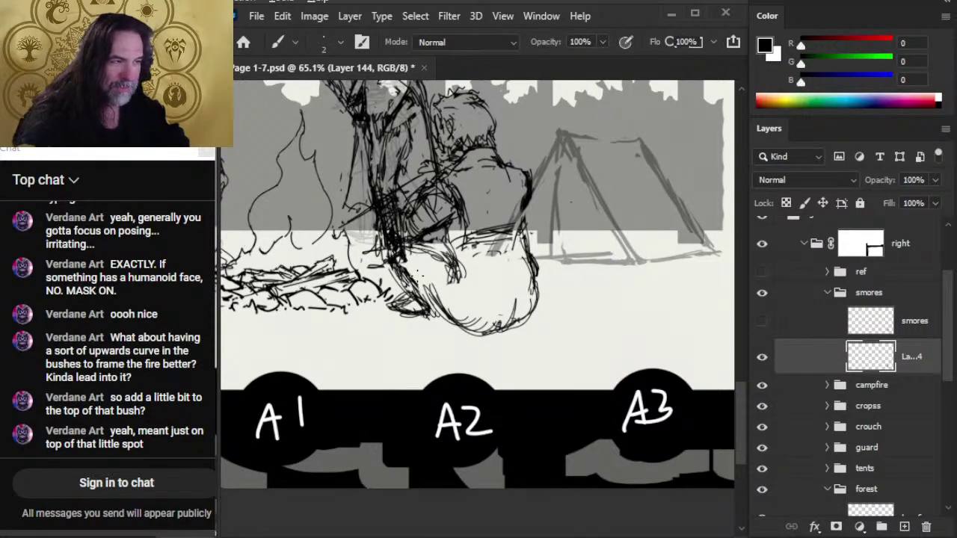
- Erase part of the seated figure's shin with a smaller eraser and redraw the shin down to the foot
key("e")
key("bracketleft")
mouse_move(422, 280)
left_mouse_down()
mouse_move(402, 260)
mouse_move(417, 279)
mouse_move(404, 284)
mouse_move(446, 305)
left_mouse_up()
key("bracketleft")
key("bracketleft")
key("b")
left_click_drag(396, 278, 442, 312)
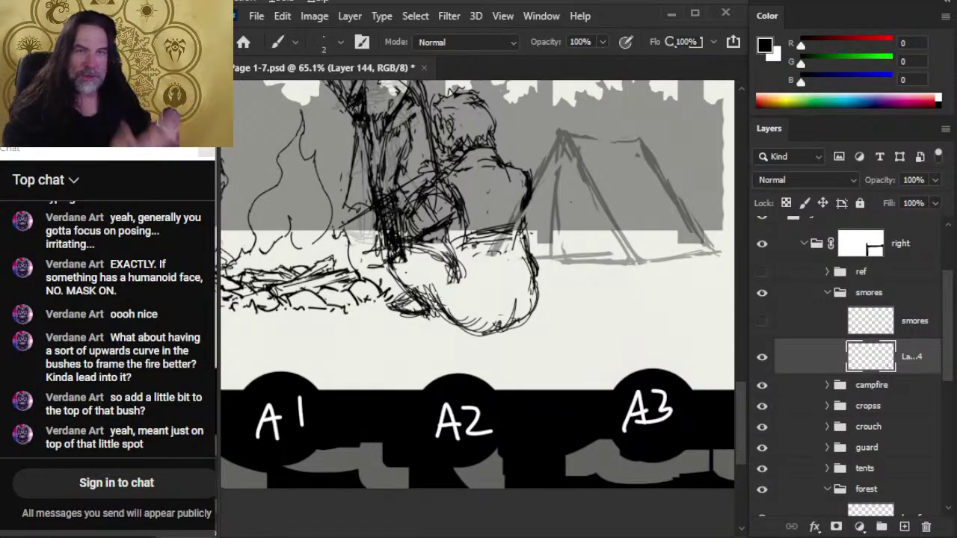
- Erase the seated figure's bottom edge and redraw it as a shallower curve
key("e")
mouse_move(479, 332)
left_mouse_down()
mouse_move(448, 336)
mouse_move(468, 321)
mouse_move(512, 318)
left_mouse_up()
key("b")
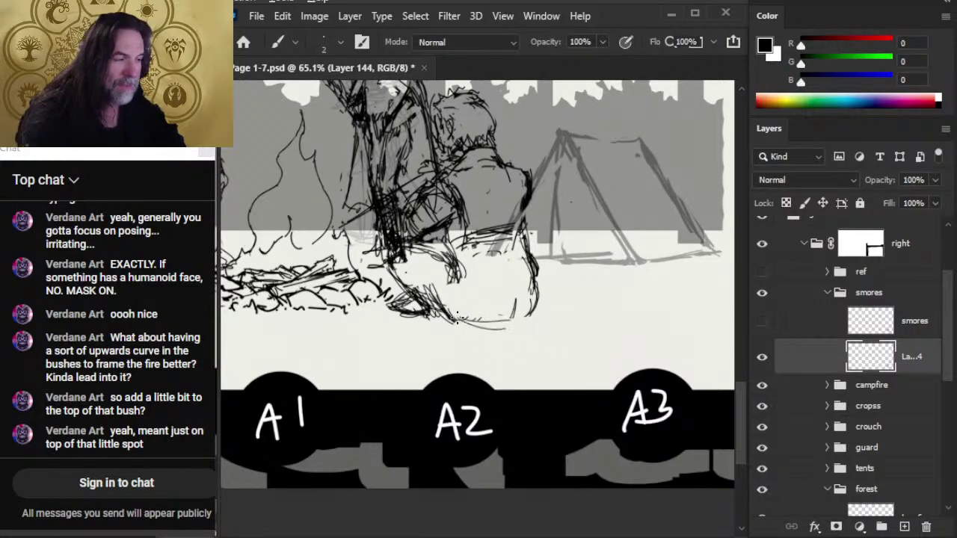
left_click_drag(450, 329, 518, 323)
- Sketch curved fold lines inside the seated figure's hips and reinforce the top of the bent thigh
mouse_move(470, 260)
left_mouse_down()
mouse_move(471, 305)
mouse_move(458, 314)
left_mouse_up()
mouse_move(435, 262)
left_mouse_down()
mouse_move(431, 288)
mouse_move(445, 266)
mouse_move(427, 254)
mouse_move(451, 273)
left_mouse_up()
key("e")
key("b")
left_click_drag(419, 247, 461, 261)
left_click_drag(411, 247, 444, 256)
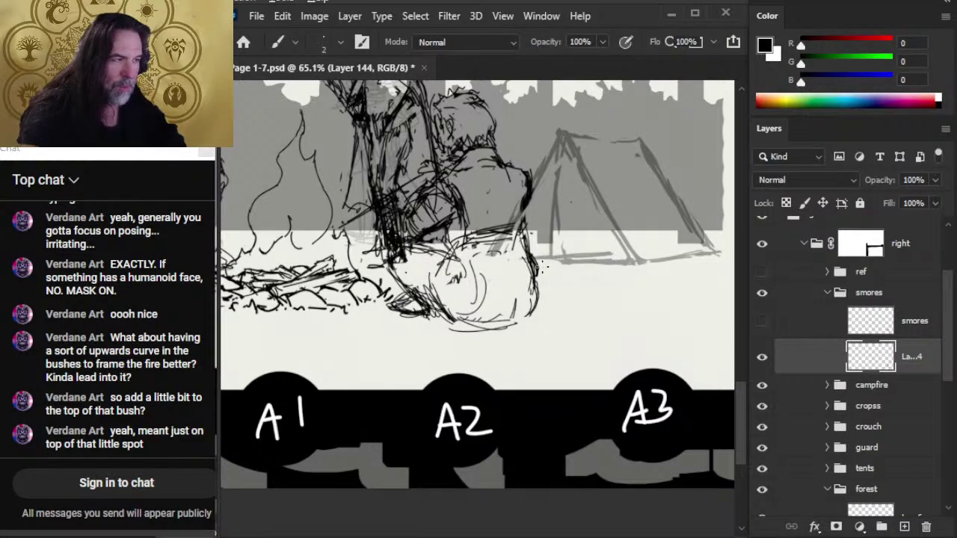
- Erase the seated figure's waistband and old back edge, and redraw the contour from mid-back to hip
key("e")
mouse_move(534, 262)
left_mouse_down()
mouse_move(525, 233)
mouse_move(532, 274)
left_mouse_up()
left_click_drag(479, 226, 525, 250)
key("b")
mouse_move(528, 192)
left_mouse_down()
mouse_move(519, 224)
mouse_move(536, 308)
left_mouse_up()
key("e")
left_click_drag(535, 245, 542, 303)
key("b")
mouse_move(521, 223)
left_mouse_down()
mouse_move(531, 273)
mouse_move(523, 236)
left_mouse_up()
- Thin the upper back outline and erase stray marks across the seated figure's back and arm
key("e")
mouse_move(525, 177)
left_mouse_down()
mouse_move(545, 198)
mouse_move(524, 205)
mouse_move(507, 164)
mouse_move(528, 176)
mouse_move(522, 235)
left_mouse_up()
key("b")
key("e")
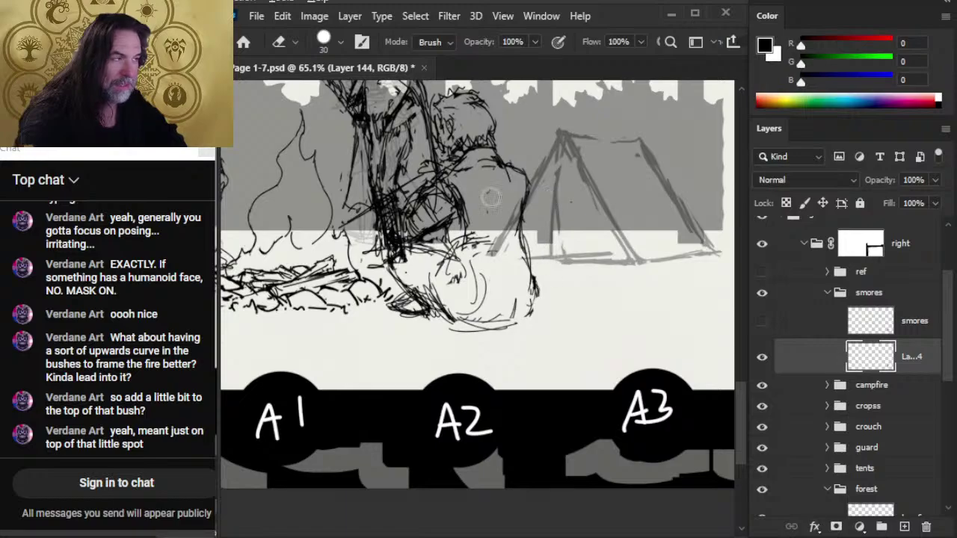
mouse_move(491, 197)
left_mouse_down()
mouse_move(468, 184)
mouse_move(428, 186)
mouse_move(441, 215)
mouse_move(459, 199)
mouse_move(447, 194)
left_mouse_up()
key("b")
key("e")
key("b")
key("e")
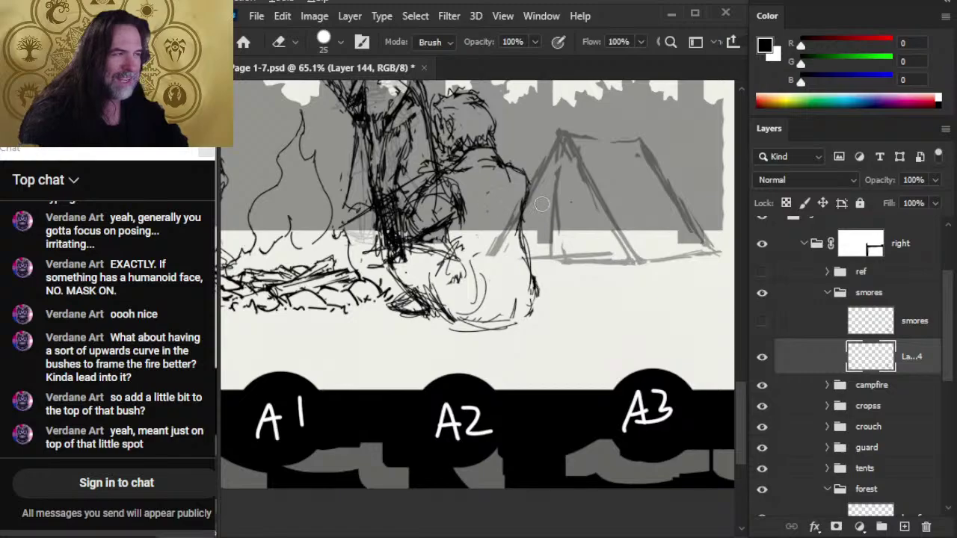
- Erase and redraw the seated figure's contour from the shoulder down the upper back
left_click_drag(531, 175, 528, 201)
key("b")
mouse_move(510, 163)
left_mouse_down()
mouse_move(528, 175)
mouse_move(523, 216)
left_mouse_up()
key("e")
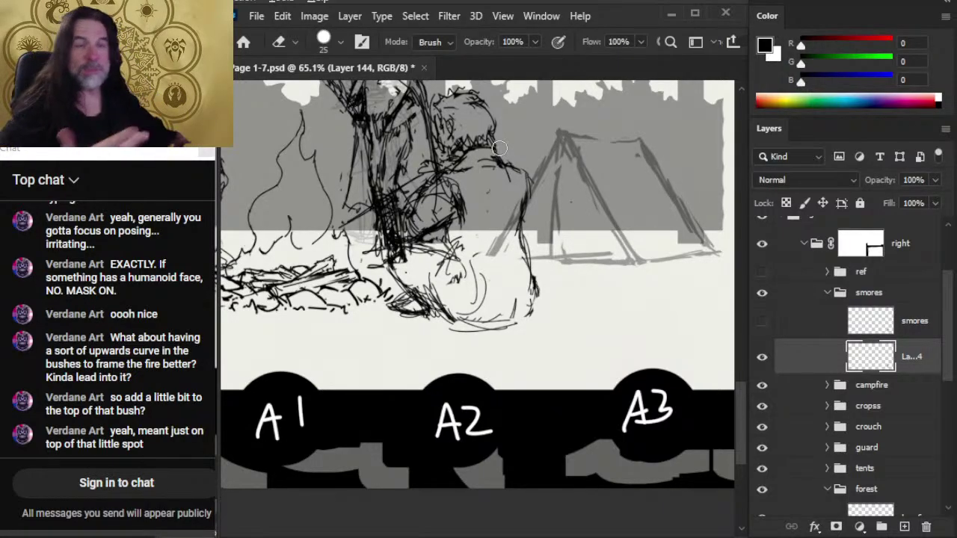
- Erase the curved folds inside the seated figure's hips and redraw the bottom edge and lower back corner
left_click_drag(480, 302, 485, 269)
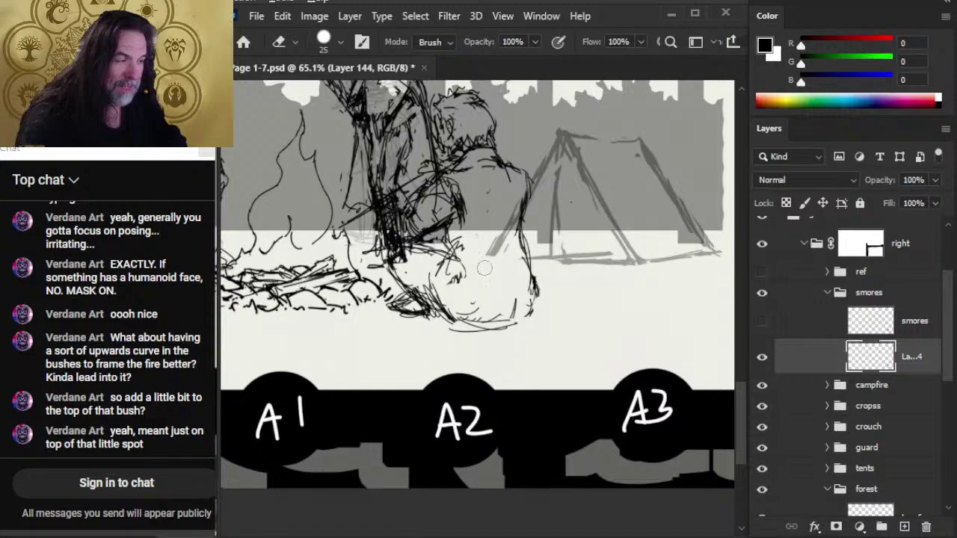
key("b")
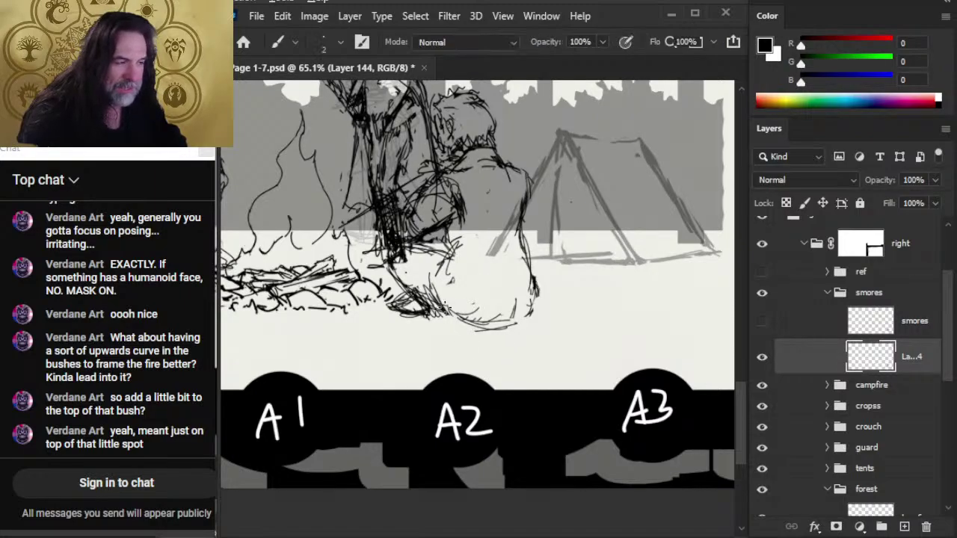
left_click_drag(441, 308, 495, 326)
key("e")
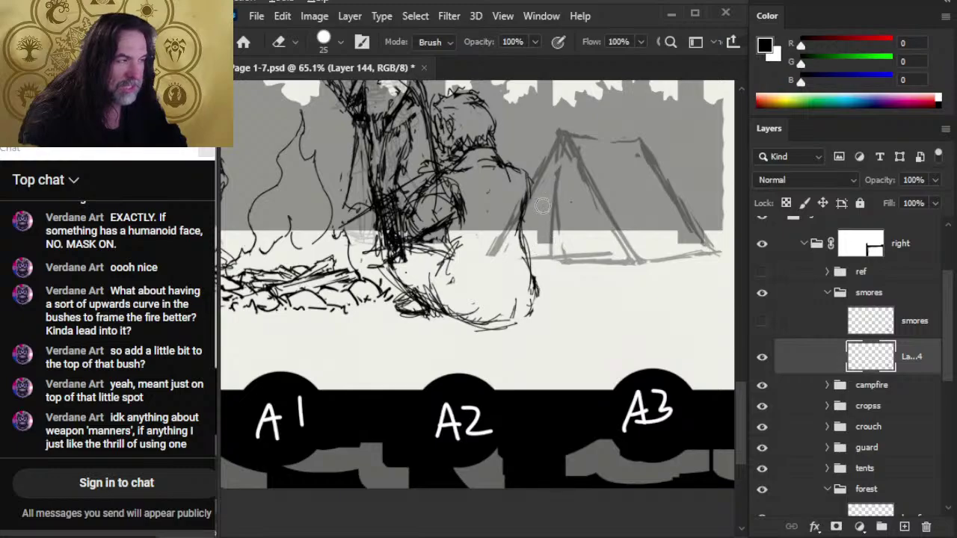
key("b")
mouse_move(534, 278)
left_mouse_down()
mouse_move(529, 318)
mouse_move(516, 324)
left_mouse_up()
key("e")
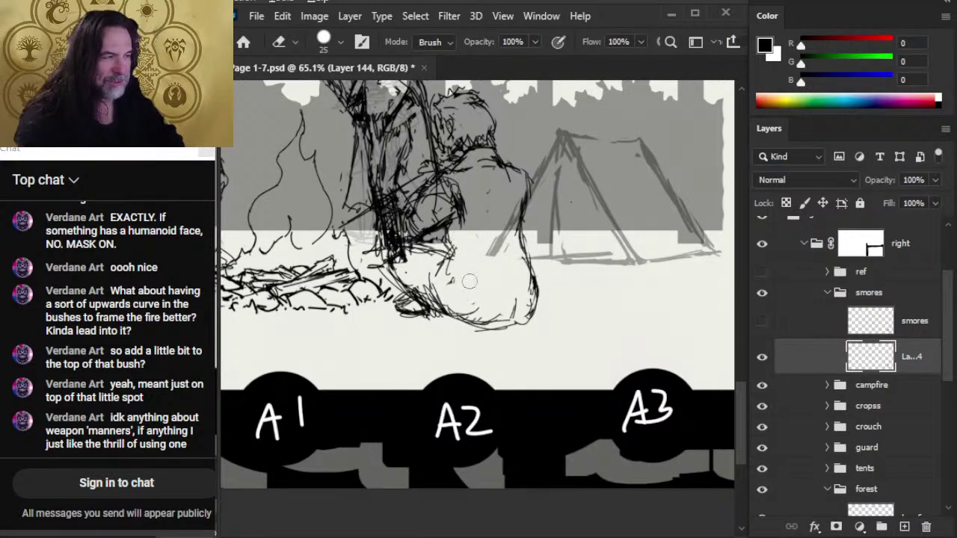
- Draw curved lines across the seated figure's hips and refine the lower back contour
key("b")
mouse_move(453, 254)
left_mouse_down()
mouse_move(480, 268)
mouse_move(470, 252)
mouse_move(500, 280)
mouse_move(525, 257)
left_mouse_up()
left_click_drag(516, 206, 524, 266)
key("e")
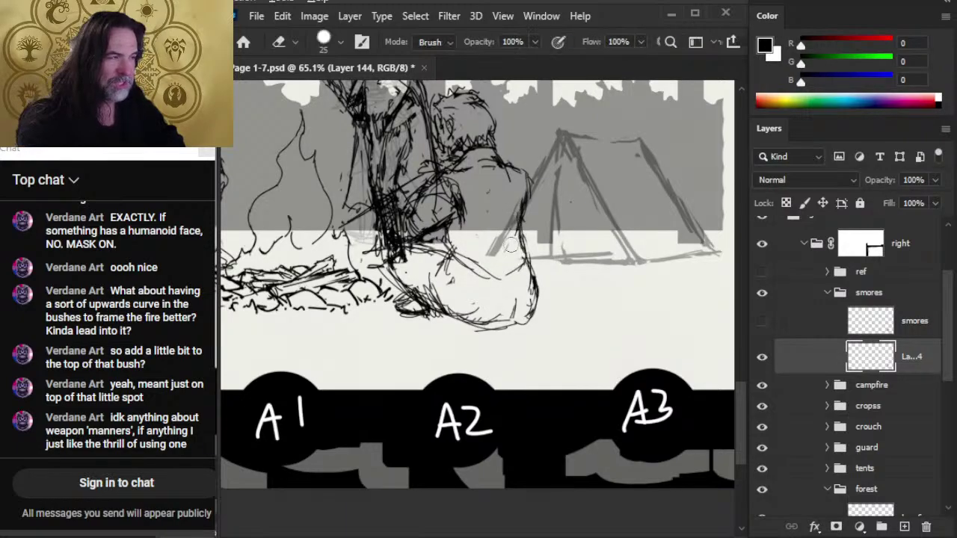
key("b")
key("e")
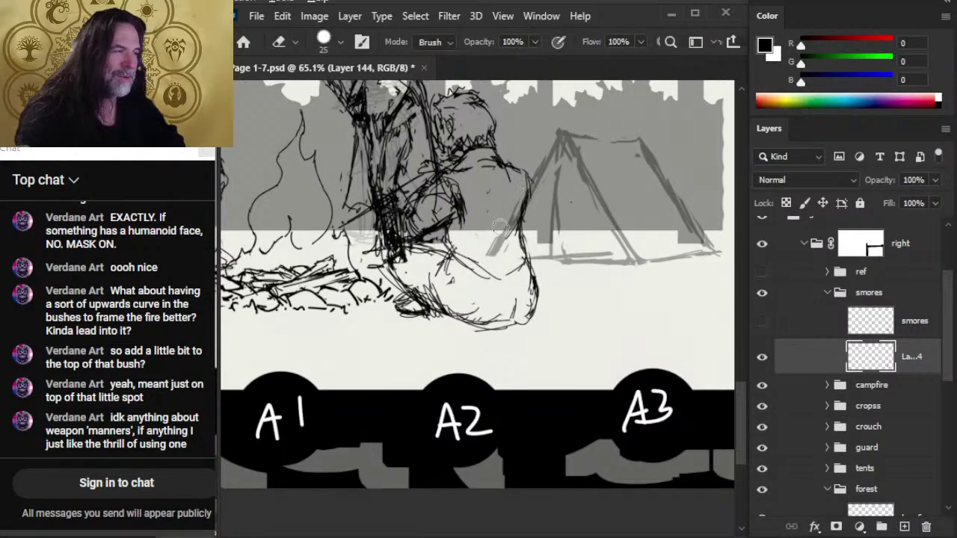
key("b")
left_click_drag(531, 194, 516, 241)
key("e")
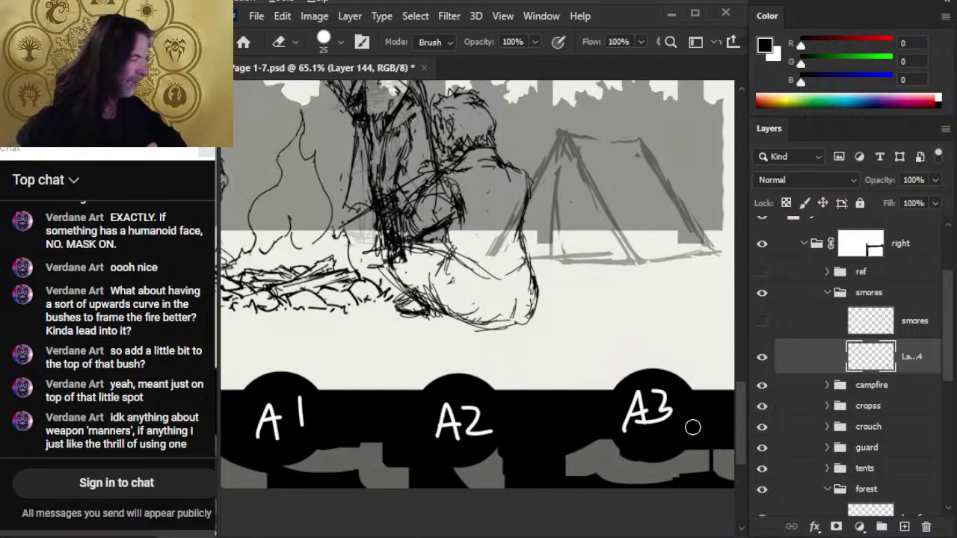
- Hide the cropss and crouch groups while leaving the campfire group visible
left_click_drag(762, 385, 763, 406)
left_click(762, 427)
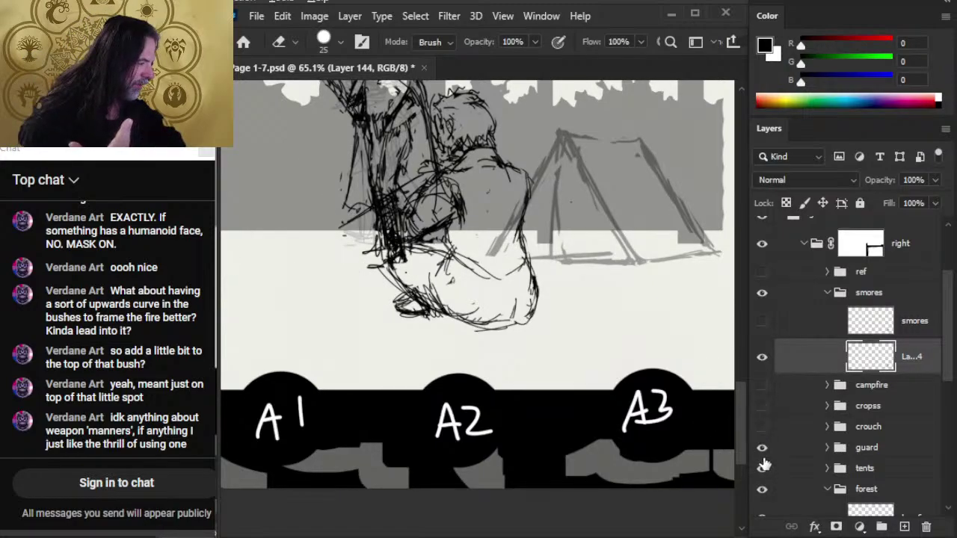
left_click(762, 406)
left_click(762, 385)
left_click(762, 405)
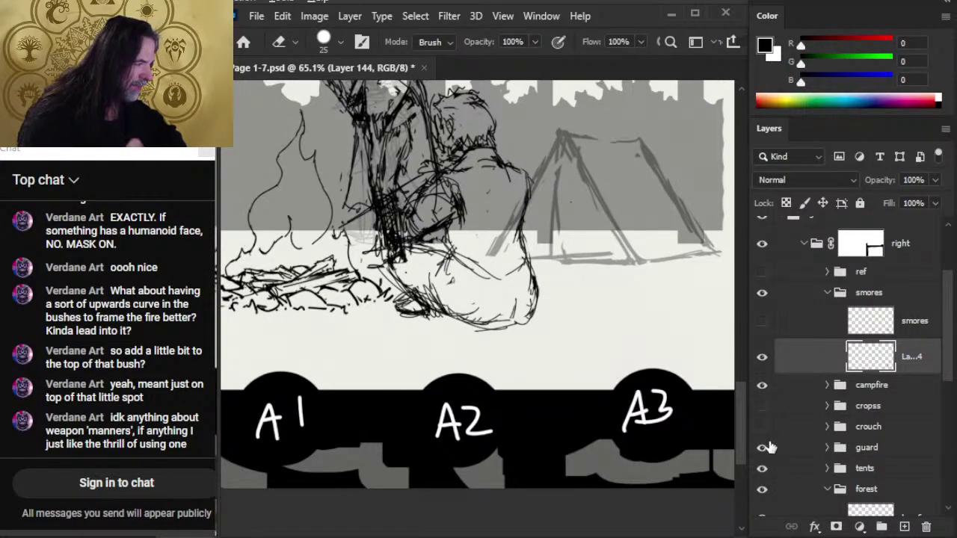
- Hide the tents group and toggle the guard group off and on to check the seated figure
left_click(762, 448)
left_click(761, 448)
left_click(762, 468)
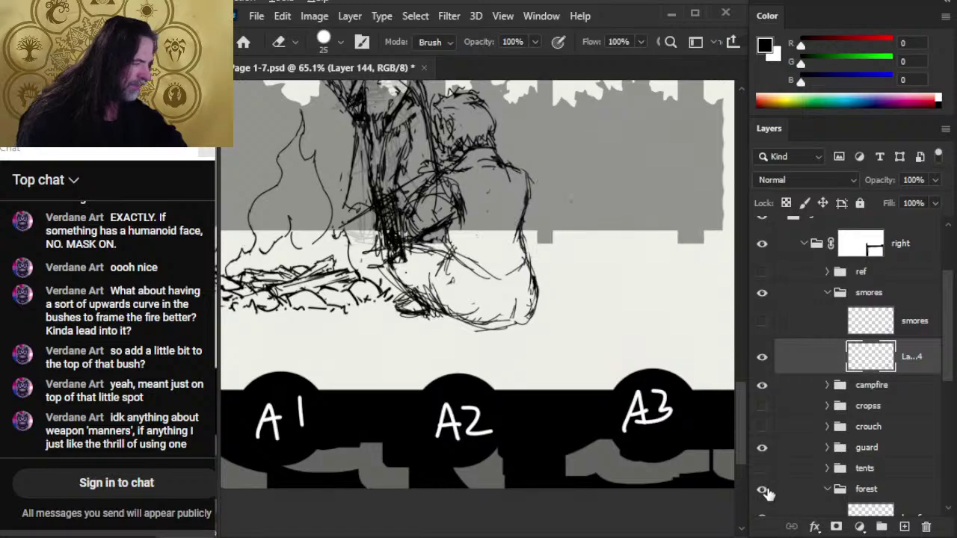
left_click(761, 447)
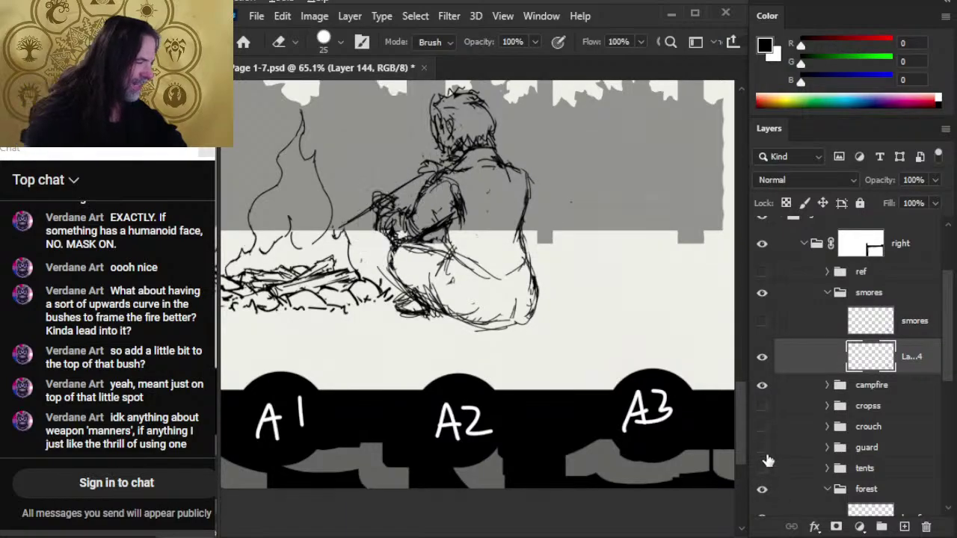
left_click(761, 447)
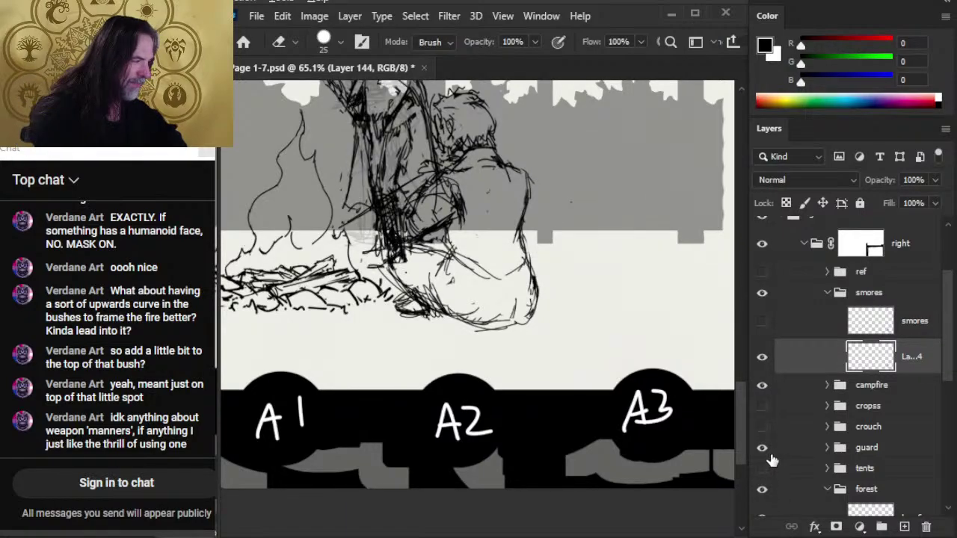
- Toggle the campfire group and the seated figure's layer off and on, and hide the guard group
left_click(762, 386)
left_click(762, 385)
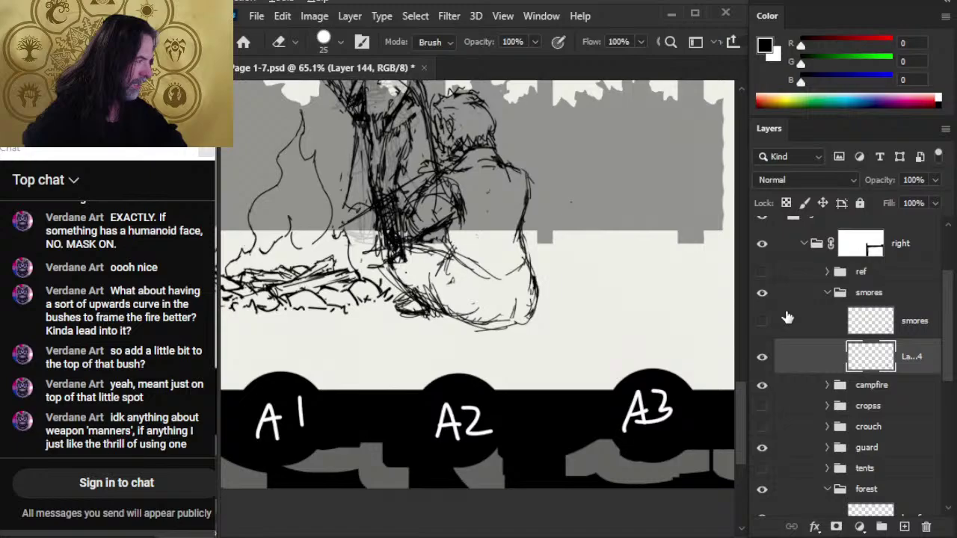
left_click(762, 359)
left_click(761, 359)
left_click(762, 449)
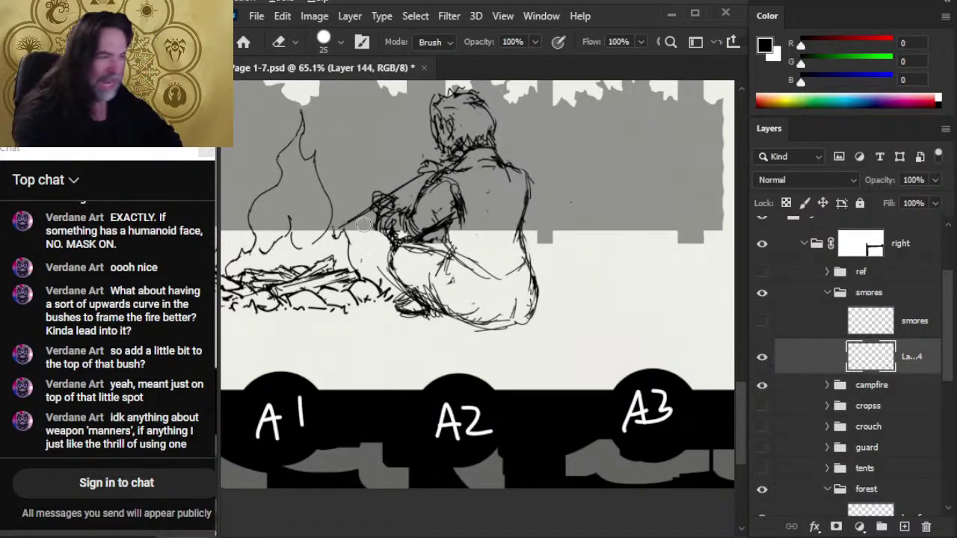
- Redraw the seated figure's forearm line between the gripping hand and the knee
key("b")
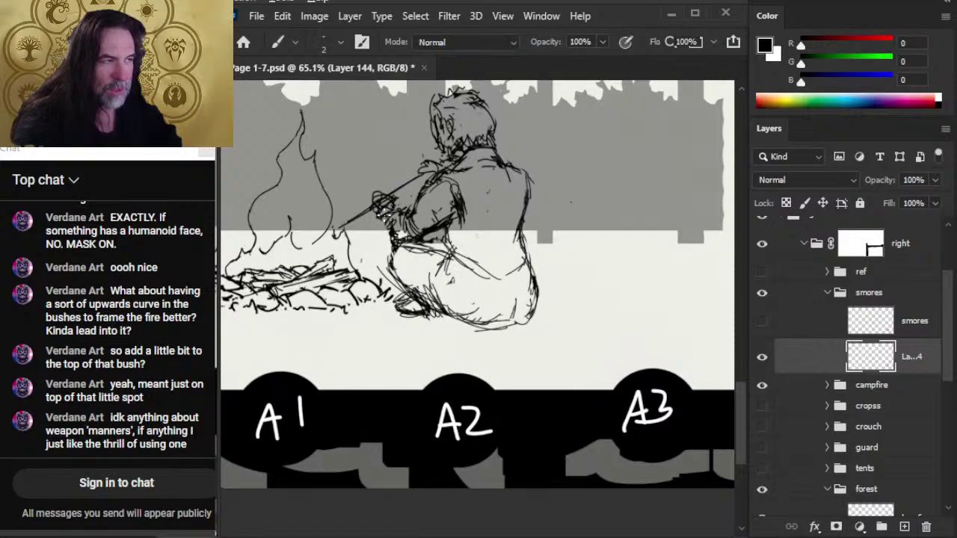
mouse_move(385, 212)
left_mouse_down()
mouse_move(385, 243)
mouse_move(399, 248)
left_mouse_up()
key("e")
key("ctrl+z")
key("b")
left_click_drag(392, 216, 404, 209)
key("e")
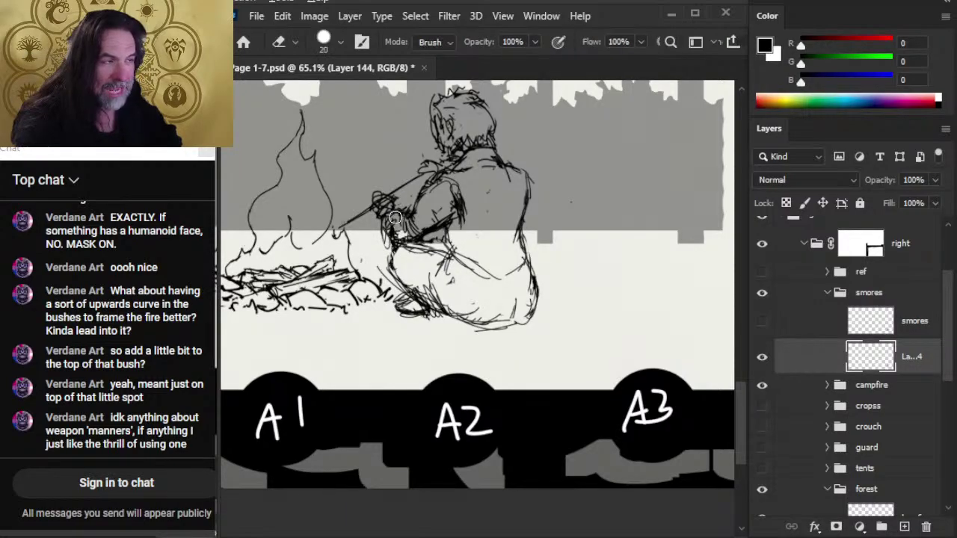
- Reduce the eraser size to 15 and rework the lines of the near upper arm and forearm
key("bracketleft")
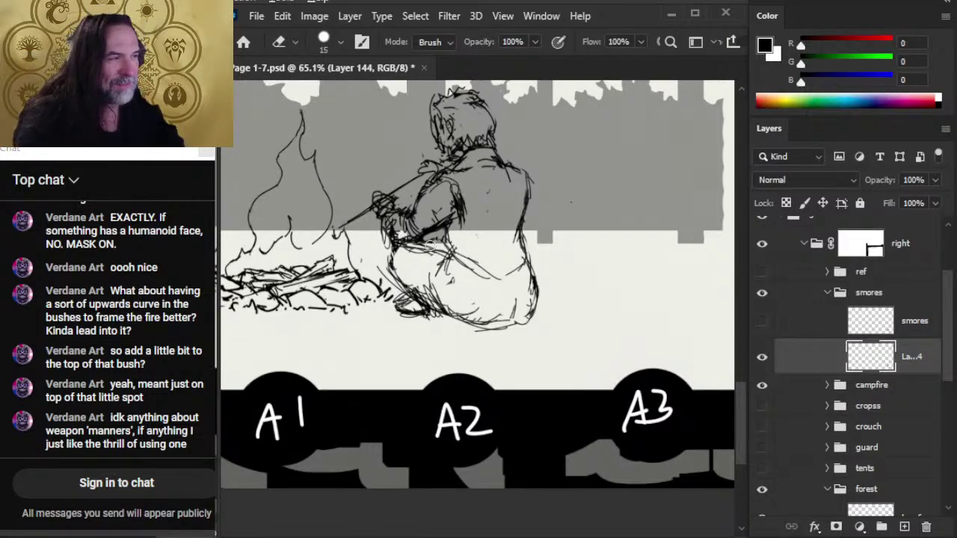
key("b")
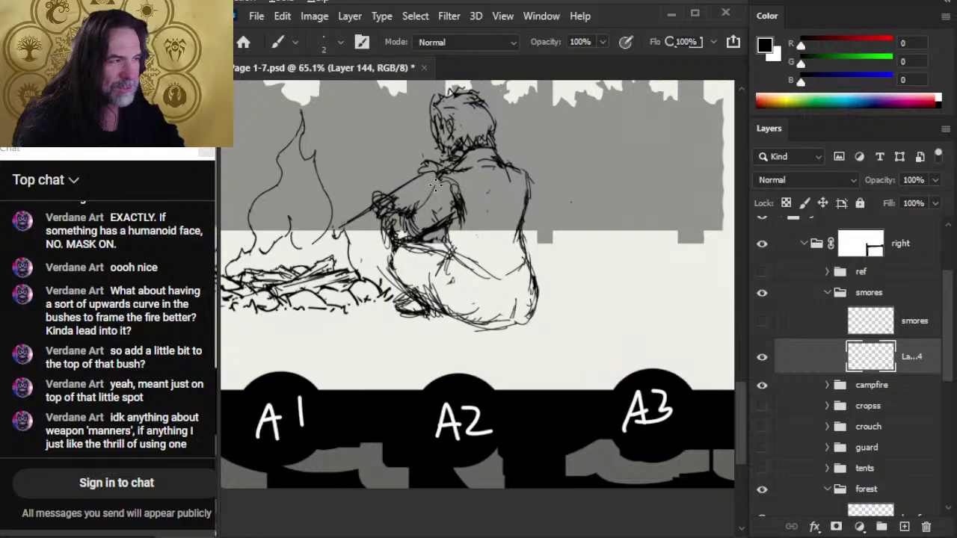
key("e")
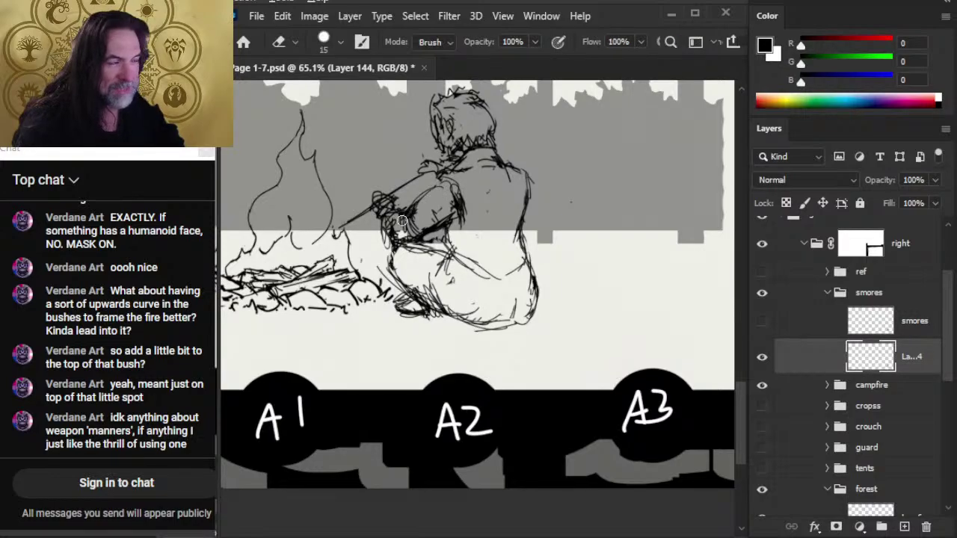
key("b")
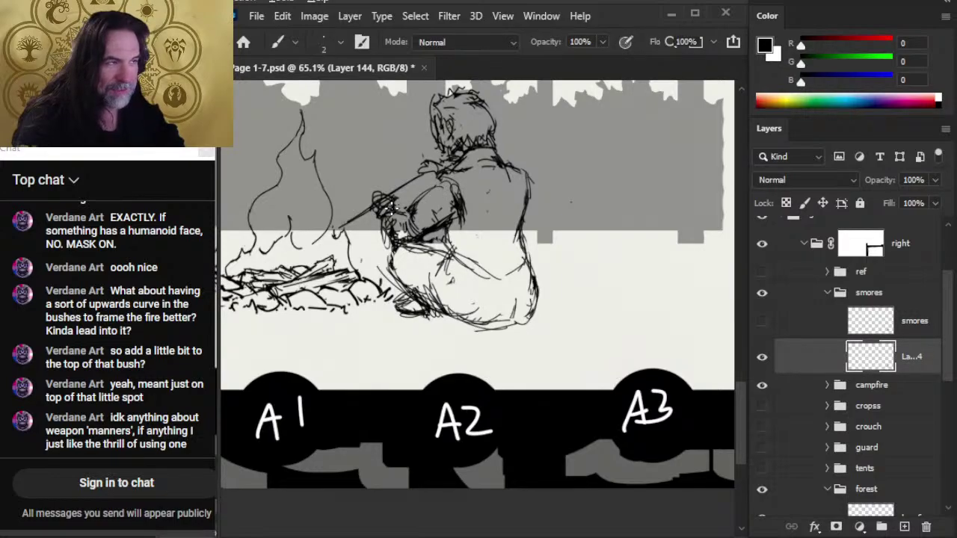
key("e")
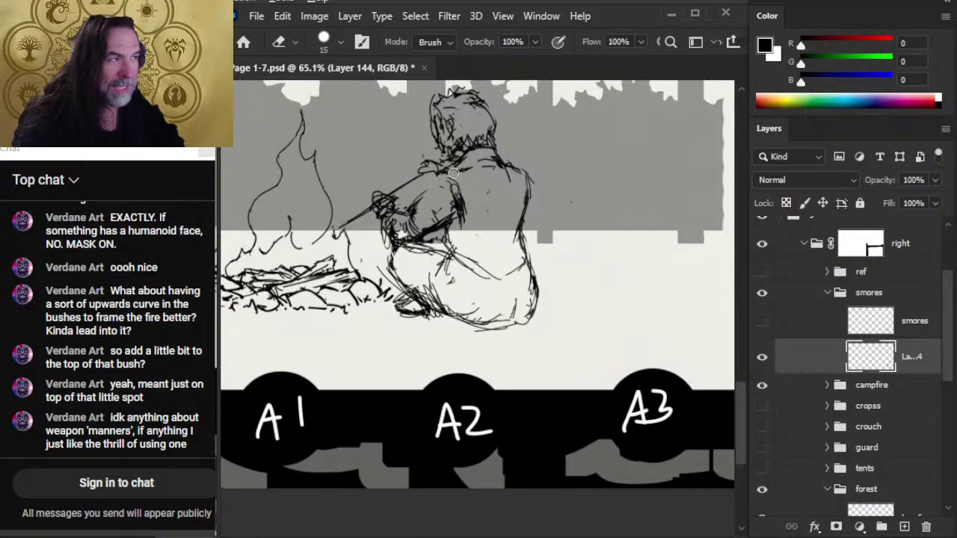
- Redraw the back of the near arm and the torso's side line from the armpit down to the hip
key("b")
mouse_move(434, 182)
left_mouse_down()
mouse_move(462, 166)
mouse_move(453, 181)
mouse_move(456, 164)
mouse_move(461, 223)
mouse_move(449, 255)
left_mouse_up()
key("e")
key("b")
key("e")
key("b")
key("e")
key("b")
key("e")
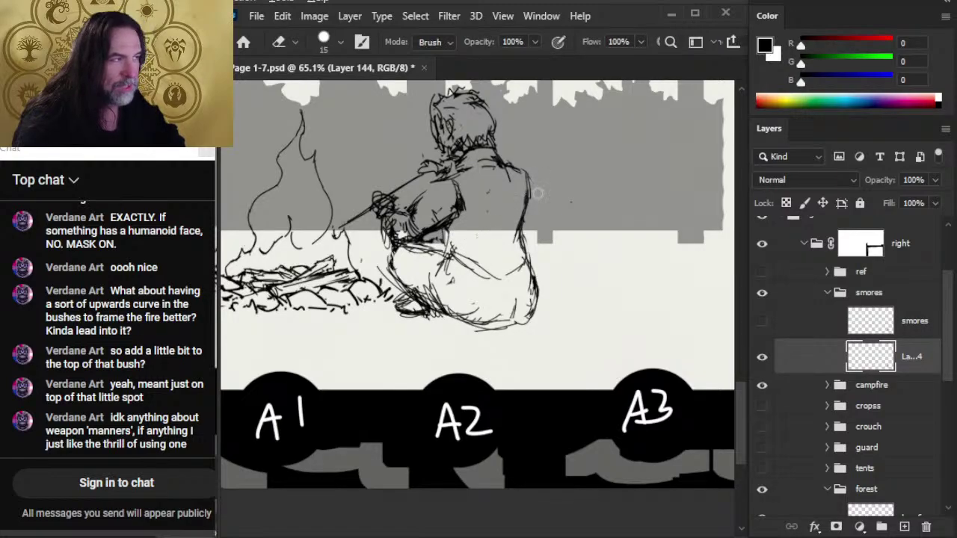
- Redraw the figure's outer back contour from the far shoulder down and clean up the stray lines around it
key("b")
mouse_move(534, 193)
left_mouse_down()
mouse_move(519, 161)
mouse_move(525, 218)
left_mouse_up()
mouse_move(513, 164)
left_mouse_down()
mouse_move(532, 177)
mouse_move(504, 164)
mouse_move(527, 205)
left_mouse_up()
key("e")
key("b")
key("e")
key("b")
key("e")
- Thin the near upper arm by erasing its rear edge and inner folds and redrawing the sleeve lines
mouse_move(460, 187)
left_mouse_down()
mouse_move(460, 217)
mouse_move(424, 194)
mouse_move(415, 210)
left_mouse_up()
key("b")
key("e")
key("b")
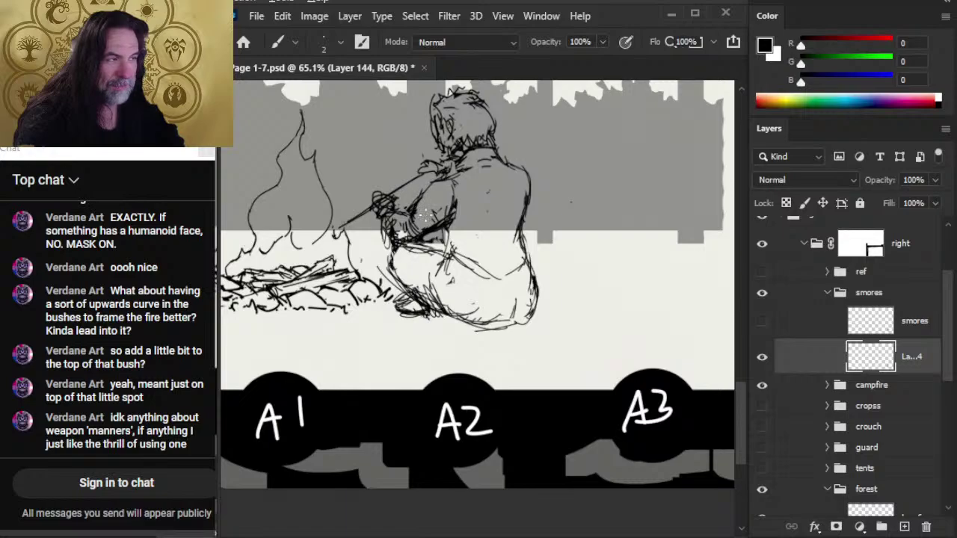
key("e")
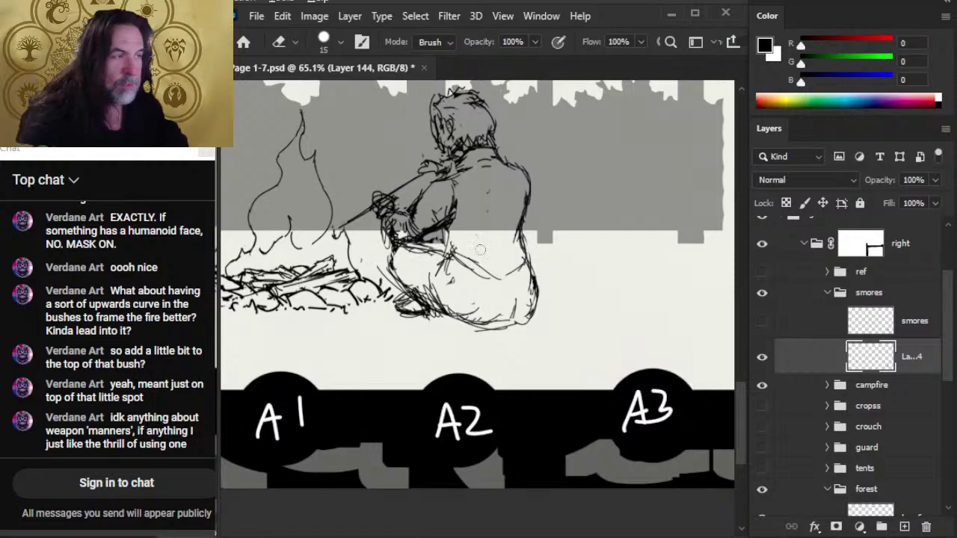
key("b")
key("e")
left_click_drag(438, 195, 429, 191)
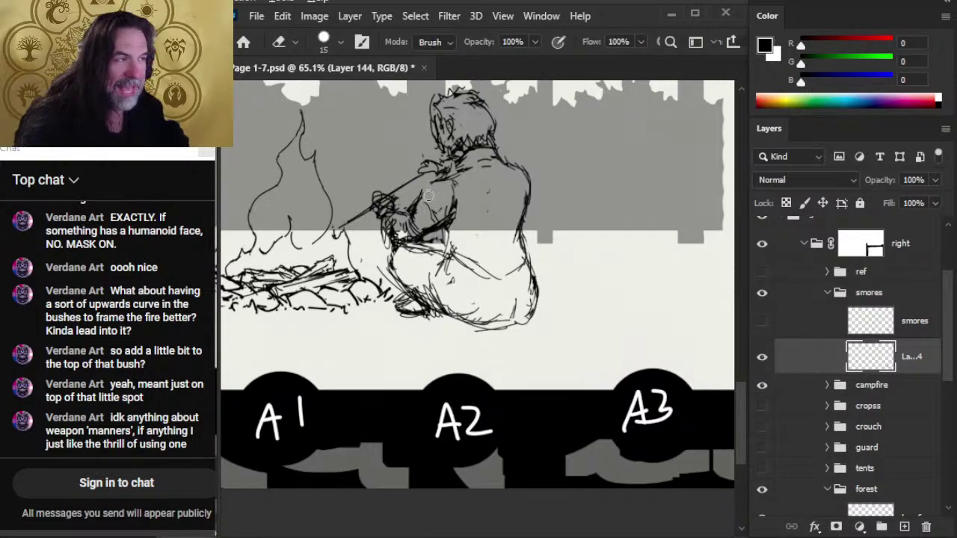
- Refine the near shoulder line where the upper arm meets the collar
key("b")
key("e")
key("b")
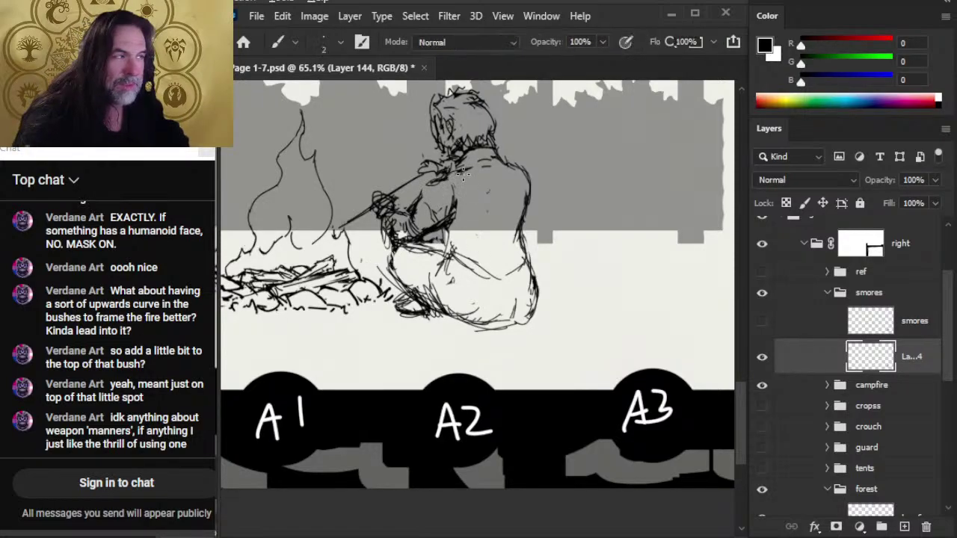
key("e")
key("b")
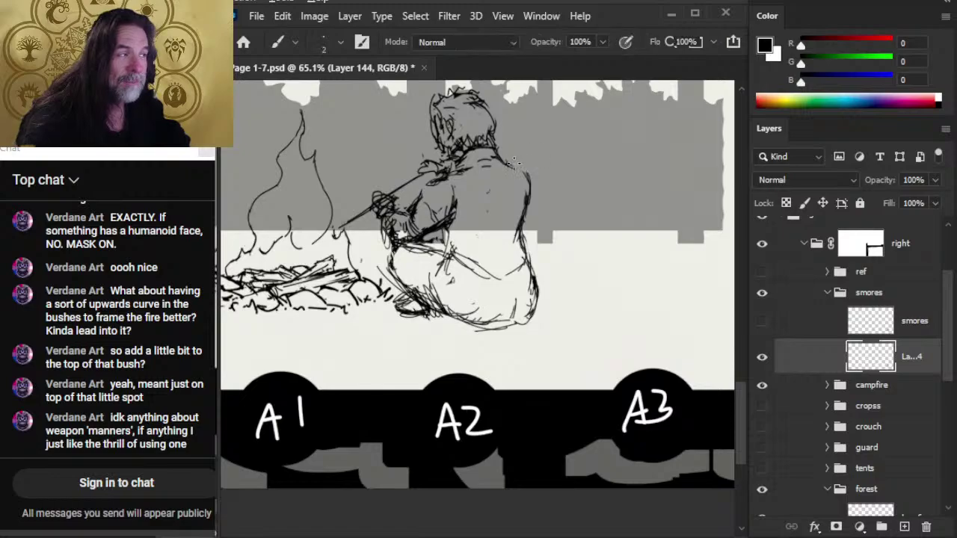
- Redraw the slope of the far shoulder and add short fold strokes below the collar
key("e")
key("b")
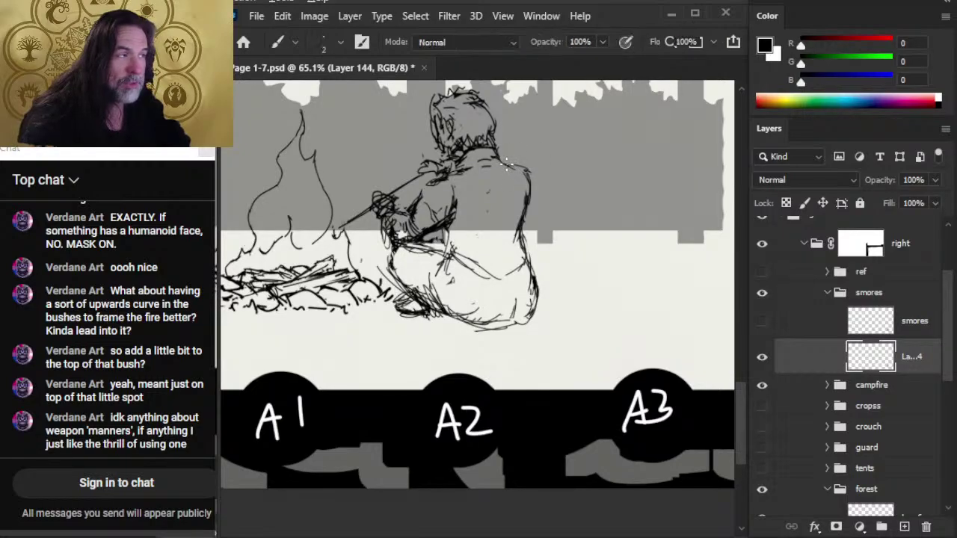
key("e")
key("b")
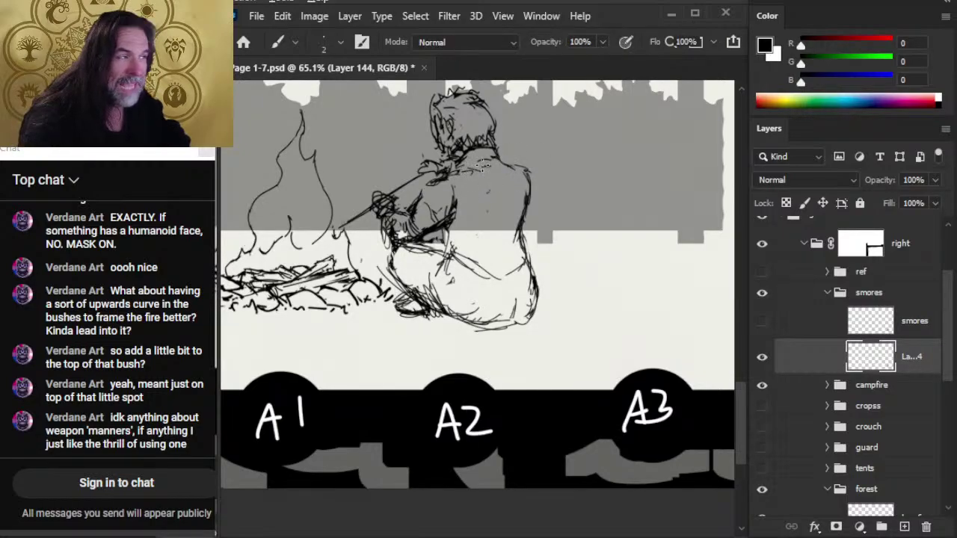
key("e")
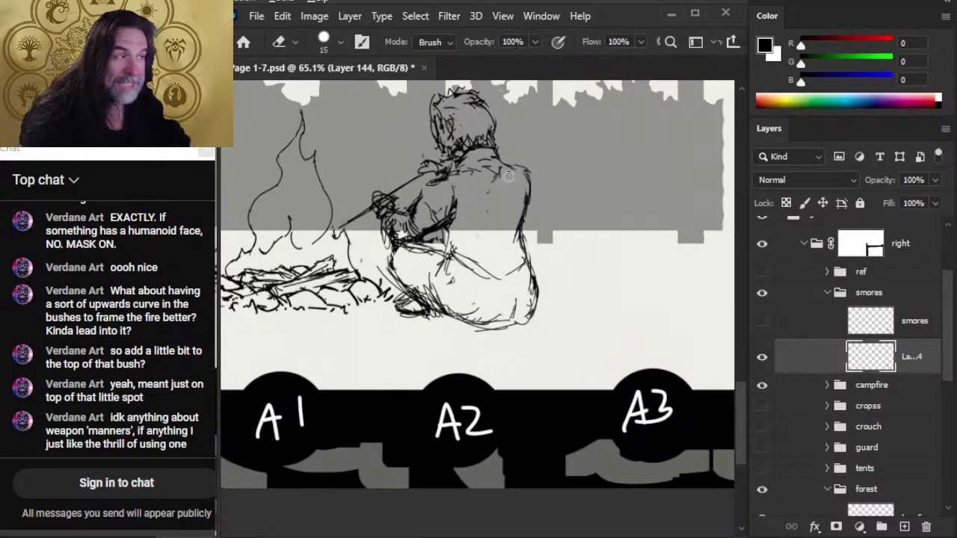
key("b")
key("e")
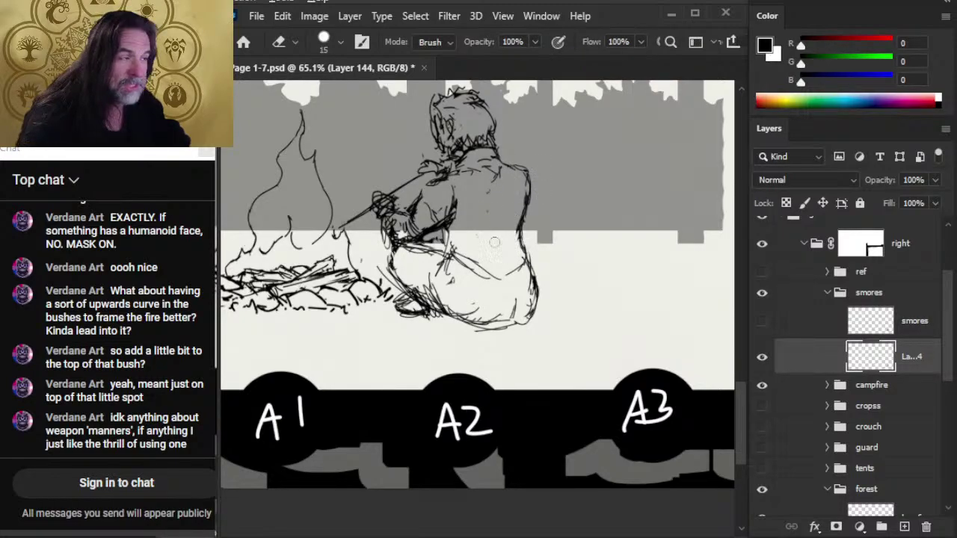
- Draw diagonal fold lines across the figure's lower back above the waist
key("b")
left_click_drag(471, 229, 500, 251)
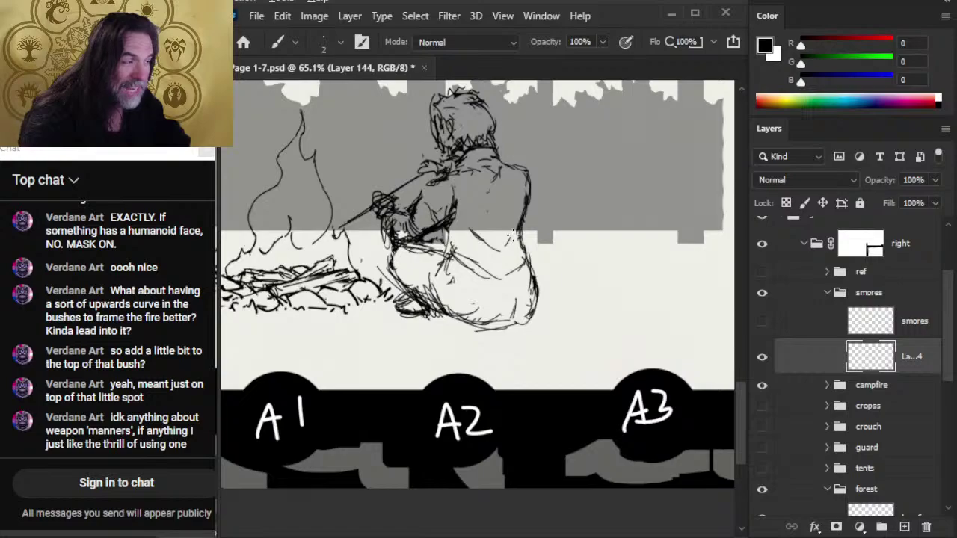
key("e")
key("b")
key("e")
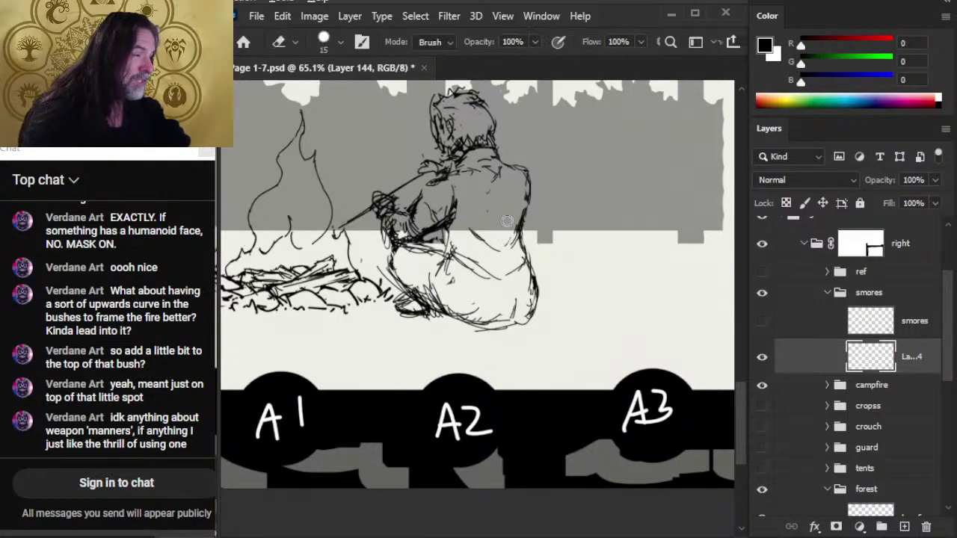
key("b")
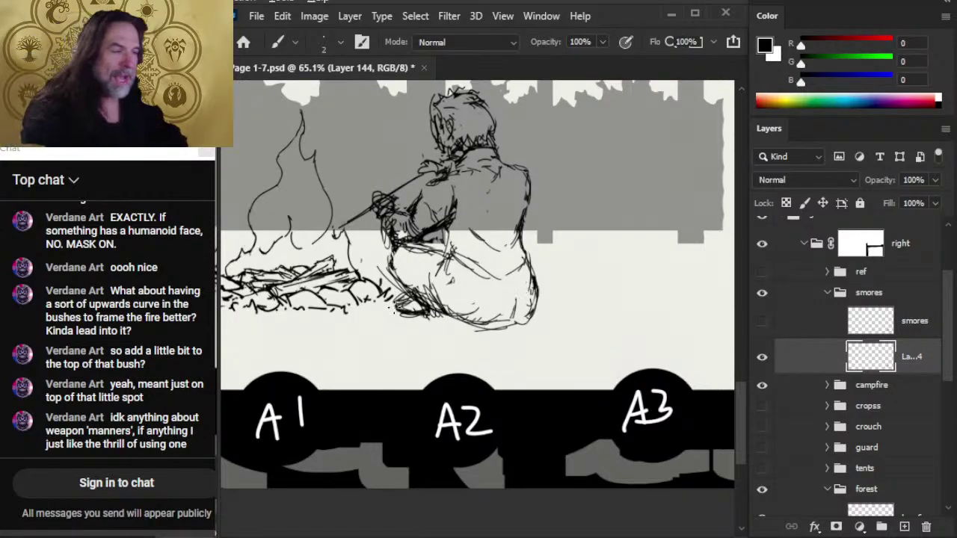
- Erase the figure's straight waistline and draw a looser curved hem across the hips
key("e")
key("b")
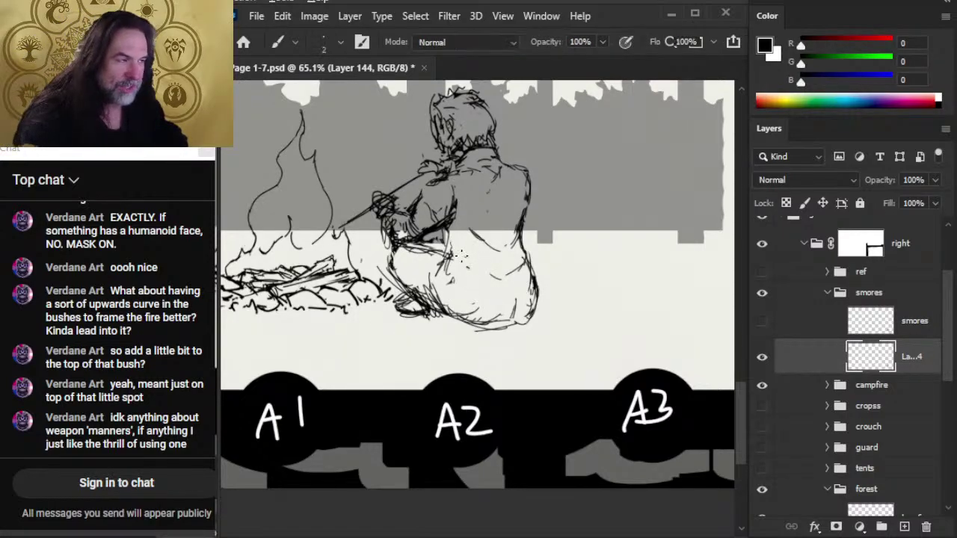
mouse_move(457, 258)
left_mouse_down()
mouse_move(469, 281)
mouse_move(524, 277)
mouse_move(529, 258)
mouse_move(534, 276)
left_mouse_up()
key("e")
key("b")
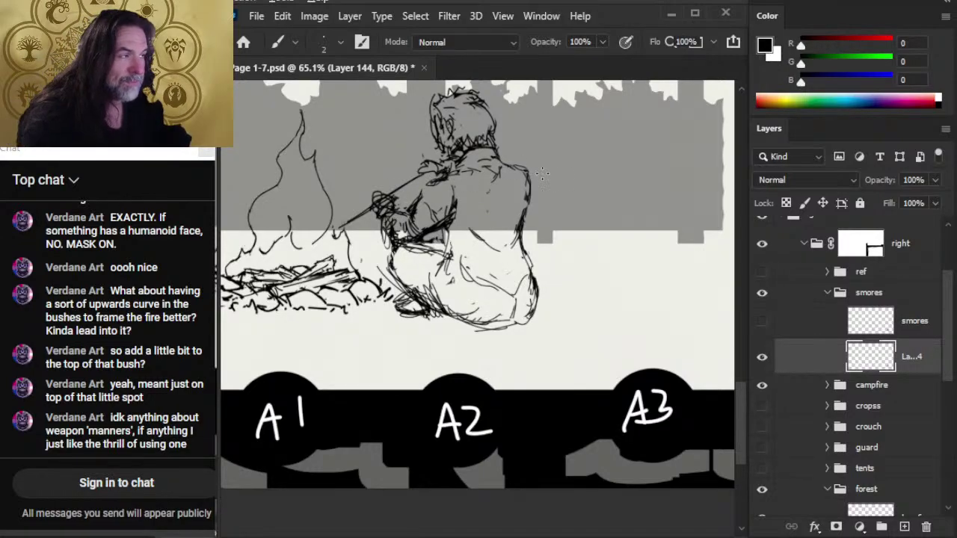
- Erase the angular far shoulder and redraw it as a rounded form joining the back contour
key("e")
mouse_move(515, 164)
left_mouse_down()
mouse_move(541, 172)
mouse_move(532, 165)
mouse_move(526, 178)
mouse_move(517, 163)
mouse_move(530, 162)
mouse_move(518, 164)
mouse_move(527, 196)
mouse_move(518, 168)
left_mouse_up()
key("b")
key("e")
key("b")
key("e")
key("b")
key("e")
key("b")
key("e")
- Erase the near upper arm's heavy edge and redraw the shoulder and sleeve with curved lines
mouse_move(454, 187)
left_mouse_down()
mouse_move(447, 196)
mouse_move(440, 177)
mouse_move(462, 199)
mouse_move(419, 187)
mouse_move(452, 181)
mouse_move(422, 185)
left_mouse_up()
key("b")
key("e")
key("b")
key("e")
key("b")
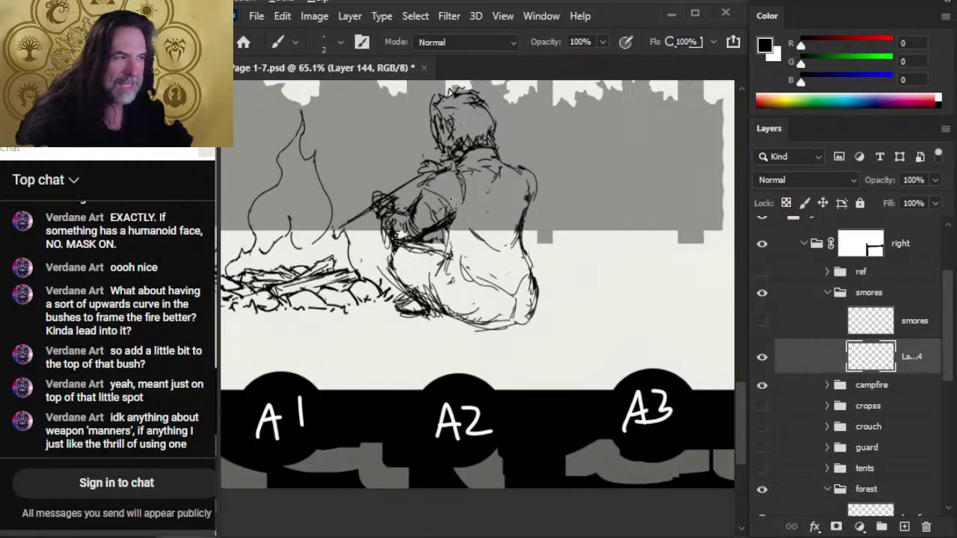
- Redraw the collar at the nape and tidy the fold strokes between the shoulders
key("e")
key("b")
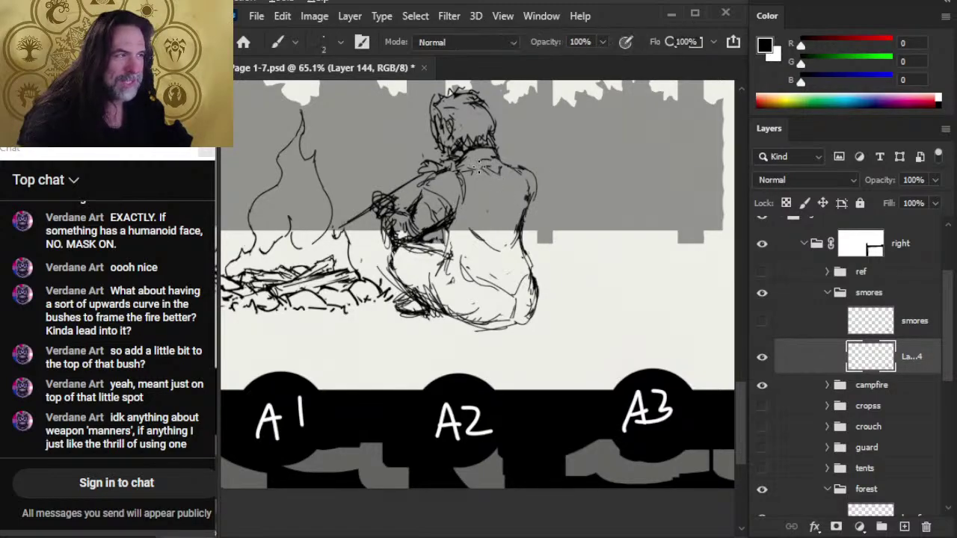
key("e")
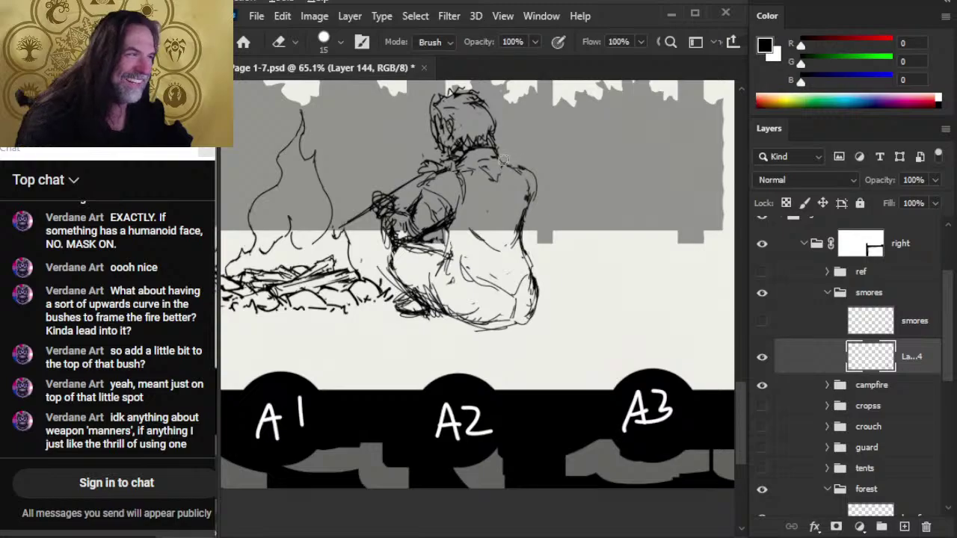
key("b")
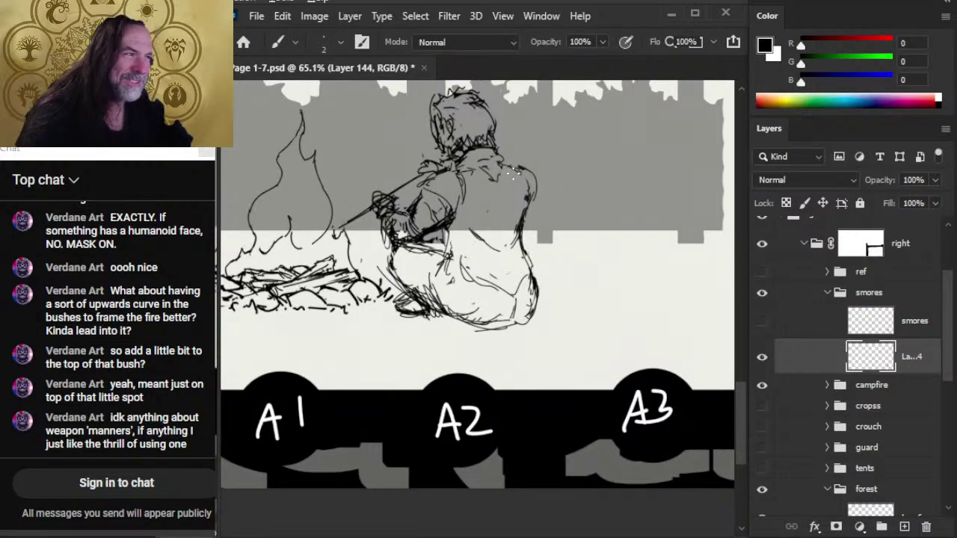
key("e")
key("b")
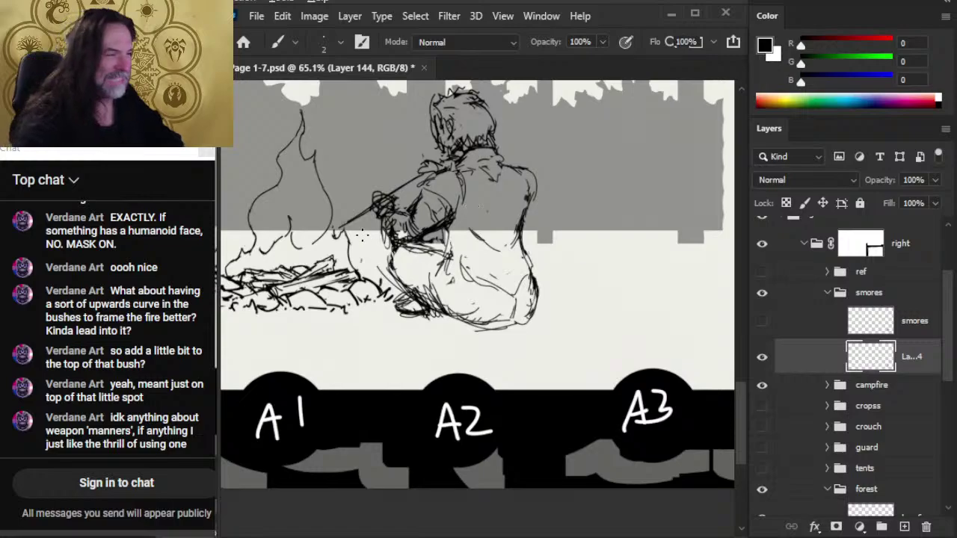
- Erase the heavy lines at the near elbow and redraw its underside with a rounded contour
key("e")
key("b")
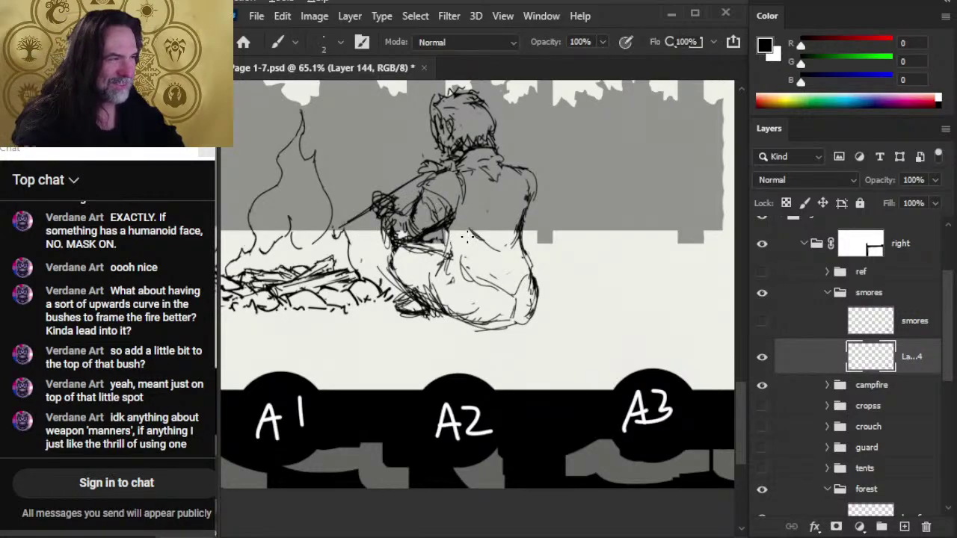
key("e")
key("b")
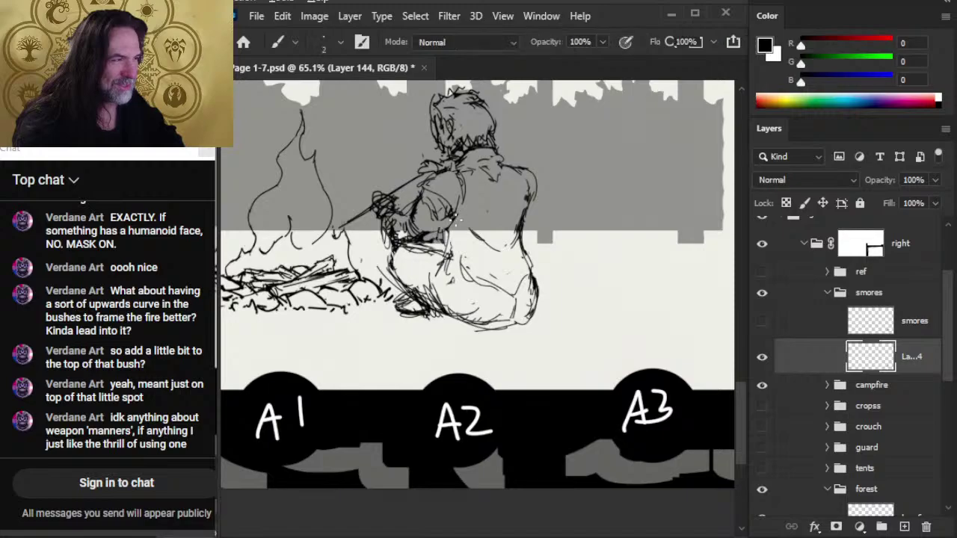
mouse_move(451, 220)
left_mouse_down()
mouse_move(437, 236)
mouse_move(443, 250)
mouse_move(402, 214)
mouse_move(416, 219)
left_mouse_up()
key("e")
key("b")
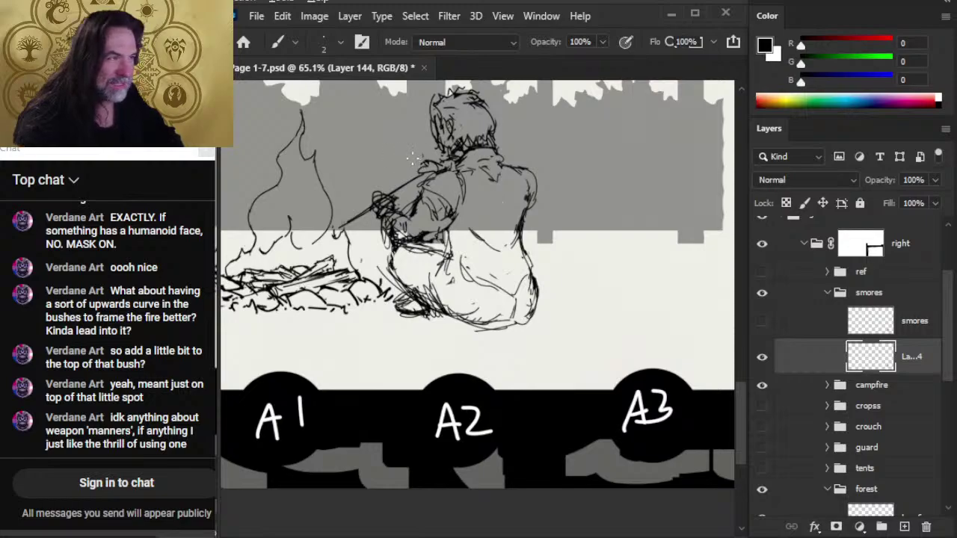
- Erase the stray strokes in front of the figure's chin and redraw the lines between the stick and the collar
key("e")
key("b")
left_click_drag(421, 153, 427, 171)
key("e")
key("b")
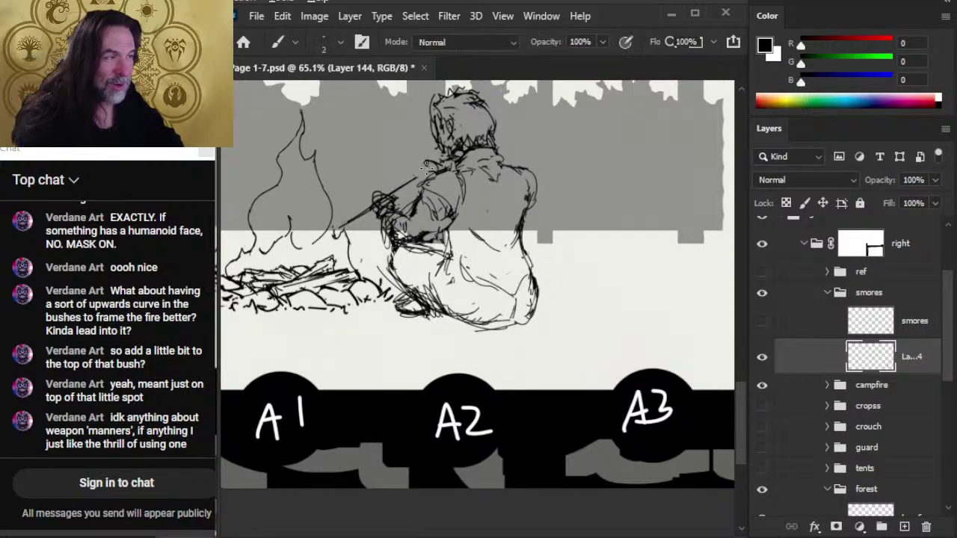
key("e")
key("b")
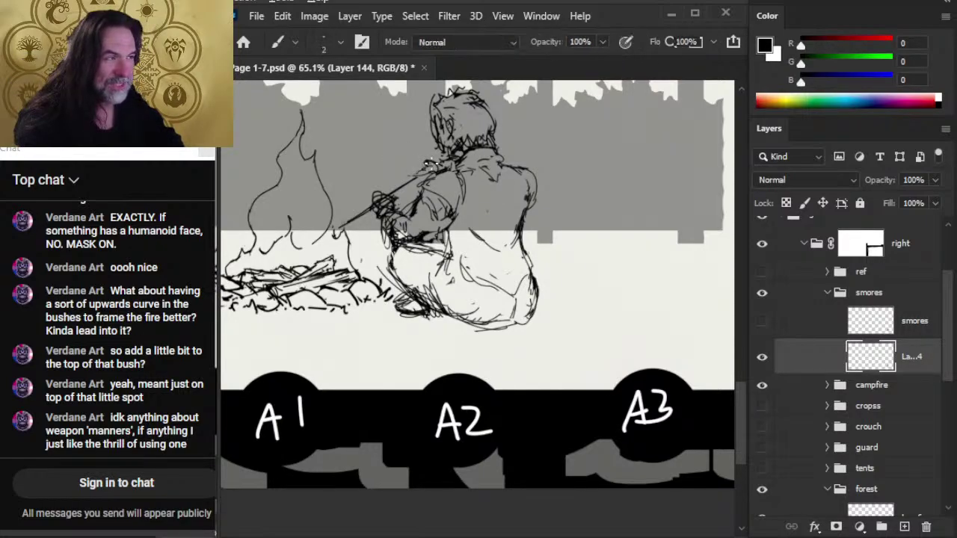
mouse_move(430, 164)
left_mouse_down()
mouse_move(417, 176)
mouse_move(447, 160)
left_mouse_up()
key("e")
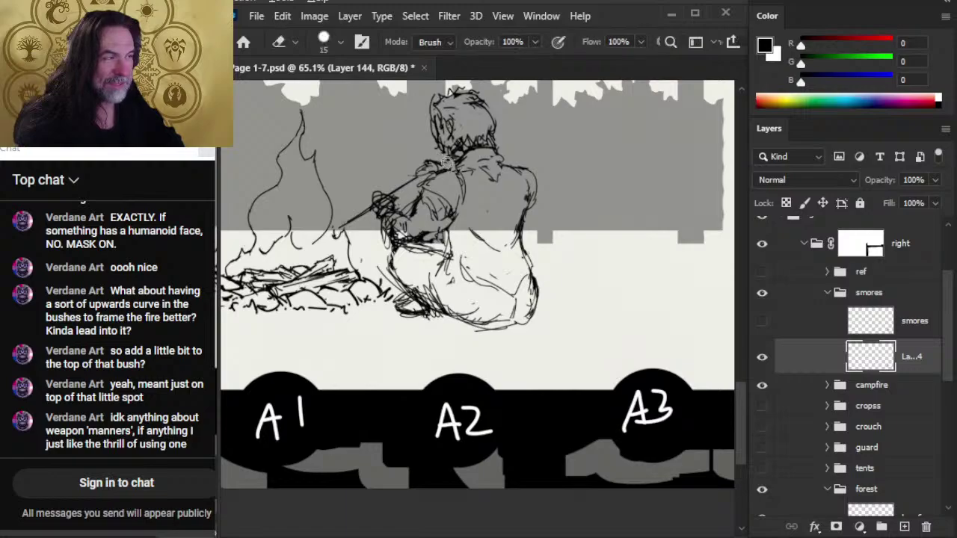
- Touch up the lines at the front of the far shoulder and thin the heavy strokes around the hand and near forearm
key("b")
key("e")
key("b")
mouse_move(433, 161)
left_mouse_down()
mouse_move(446, 169)
mouse_move(421, 172)
mouse_move(435, 170)
left_mouse_up()
key("e")
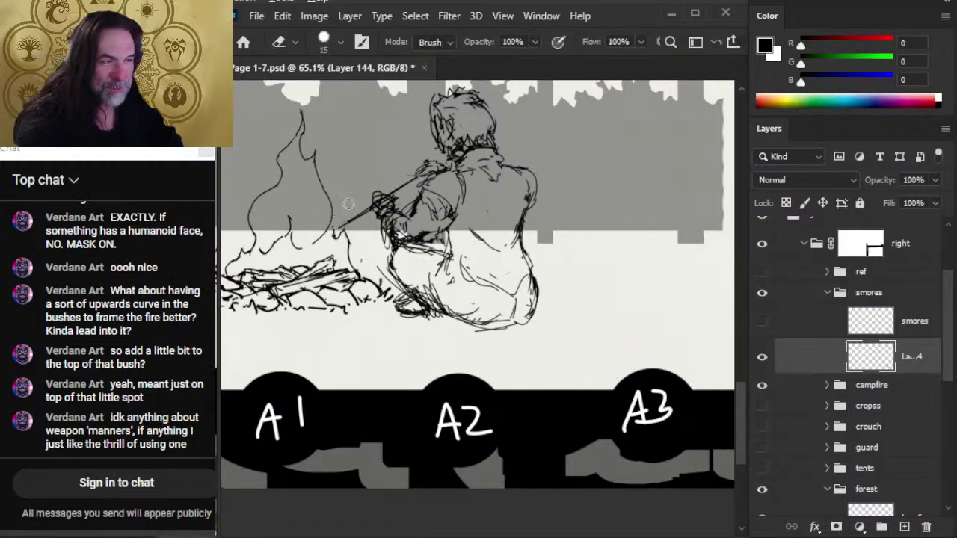
mouse_move(371, 199)
left_mouse_down()
mouse_move(381, 201)
mouse_move(376, 224)
mouse_move(375, 198)
mouse_move(388, 194)
mouse_move(414, 216)
mouse_move(419, 192)
mouse_move(410, 230)
left_mouse_up()
key("b")
key("e")
key("b")
key("e")
key("b")
key("e")
- Erase the dark strokes beneath the near forearm and elbow and redraw the forearm's lower edge with lighter lines
mouse_move(414, 236)
left_mouse_down()
mouse_move(401, 232)
mouse_move(396, 245)
mouse_move(438, 250)
mouse_move(416, 247)
mouse_move(443, 236)
mouse_move(416, 242)
mouse_move(451, 221)
mouse_move(441, 236)
mouse_move(450, 255)
mouse_move(445, 235)
left_mouse_up()
key("b")
key("e")
key("b")
key("e")
key("b")
key("e")
key("b")
key("e")
key("b")
key("e")
key("b")
key("e")
key("b")
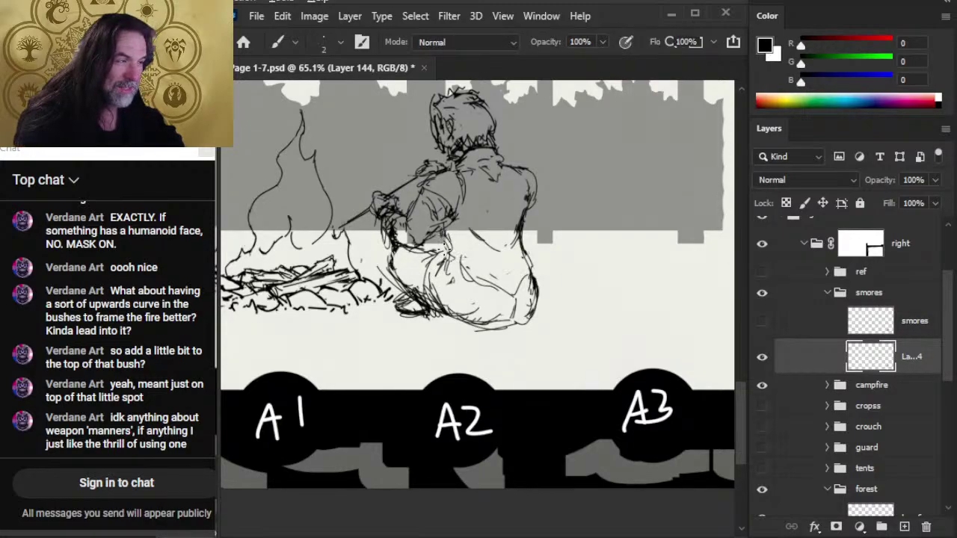
- Erase the scribbled lines under the seated figure and redraw the thigh and seat underside as one rounded curve
left_click_drag(369, 127, 433, 179)
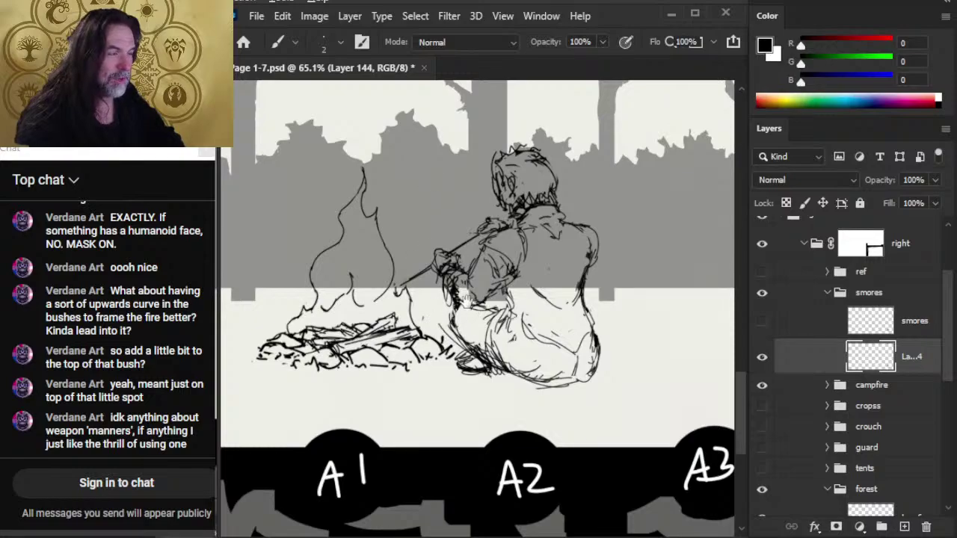
mouse_move(466, 302)
left_mouse_down()
mouse_move(452, 261)
mouse_move(429, 271)
mouse_move(422, 232)
mouse_move(438, 250)
left_mouse_up()
key("e")
key("b")
key("e")
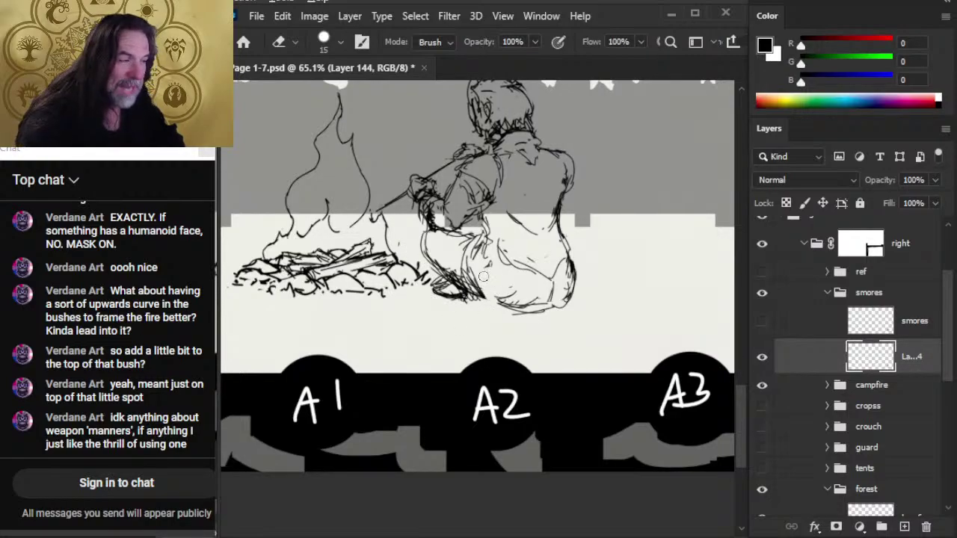
key("b")
mouse_move(492, 295)
left_mouse_down()
mouse_move(505, 306)
mouse_move(486, 299)
mouse_move(500, 314)
mouse_move(562, 306)
mouse_move(553, 308)
mouse_move(573, 295)
left_mouse_up()
key("e")
key("b")
mouse_move(506, 314)
left_mouse_down()
mouse_move(550, 299)
mouse_move(535, 299)
mouse_move(526, 305)
mouse_move(570, 300)
mouse_move(572, 271)
mouse_move(573, 281)
left_mouse_up()
key("e")
key("b")
- Redraw the outer hip contour and rework the fold lines across the top of the near thigh
left_click_drag(562, 243, 574, 268)
key("e")
mouse_move(469, 239)
left_mouse_down()
mouse_move(463, 269)
mouse_move(486, 240)
mouse_move(506, 292)
mouse_move(495, 274)
left_mouse_up()
key("b")
key("e")
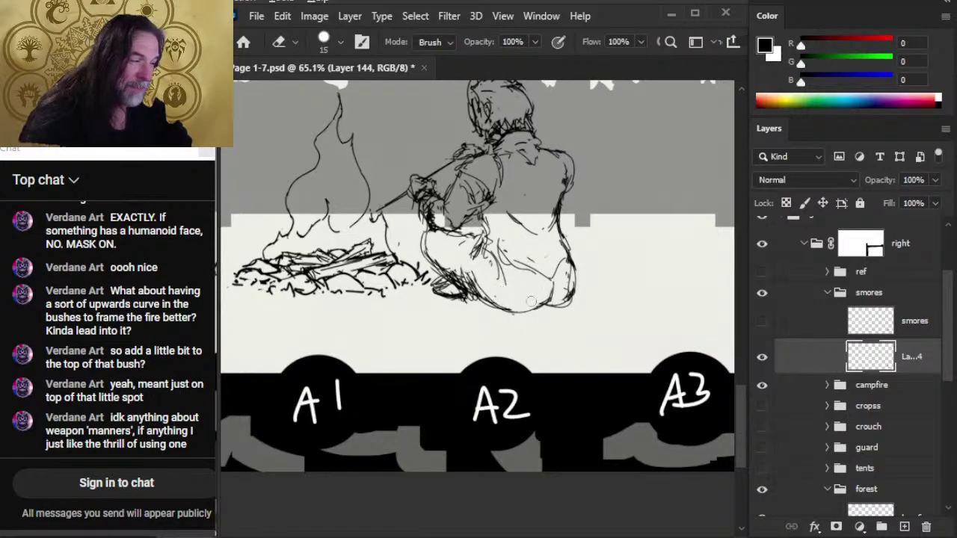
- Clean up the doubled lines at the rear of the seat and redraw the curve from hip to ground
key("b")
left_click_drag(560, 314, 571, 290)
key("e")
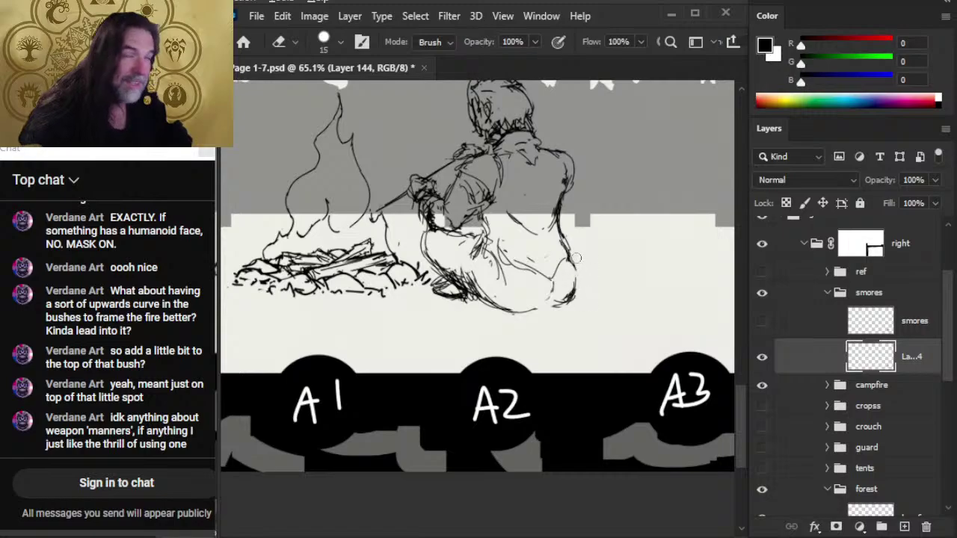
key("b")
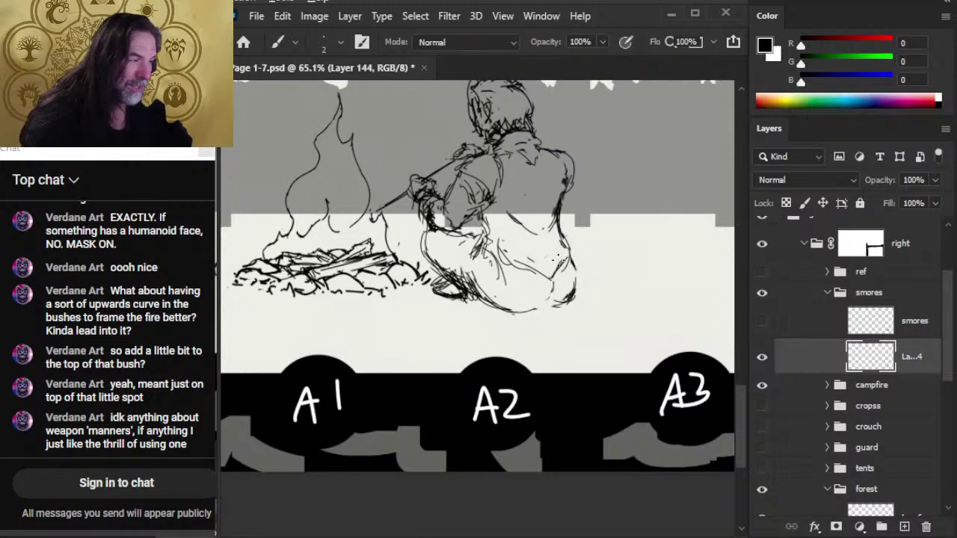
key("e")
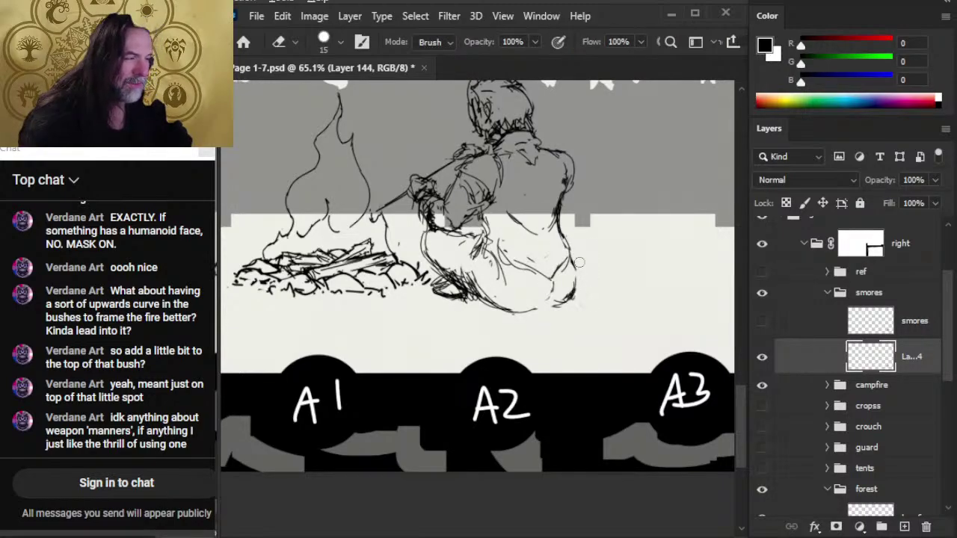
key("b")
key("e")
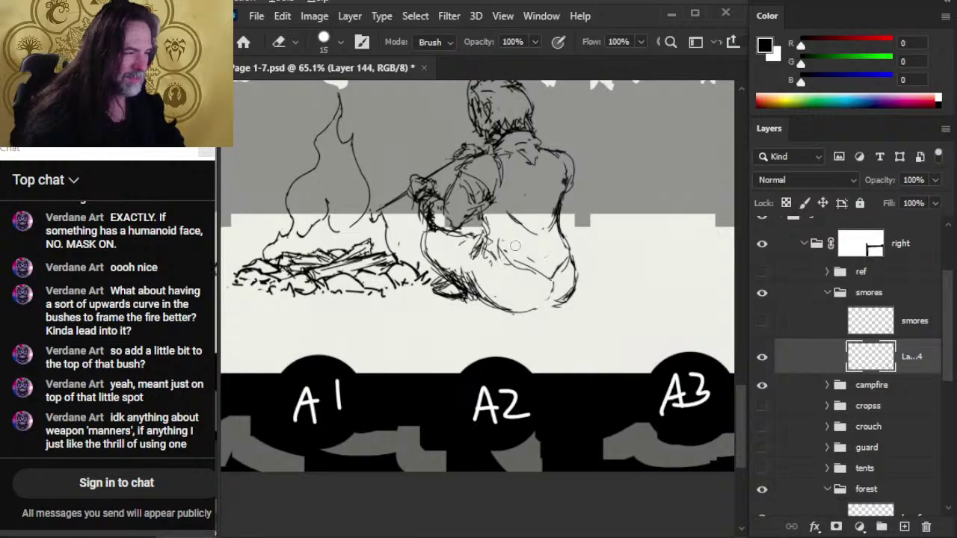
- Erase the stray strokes on the lower back and thin the back's outer contour down to the waist
key("b")
key("e")
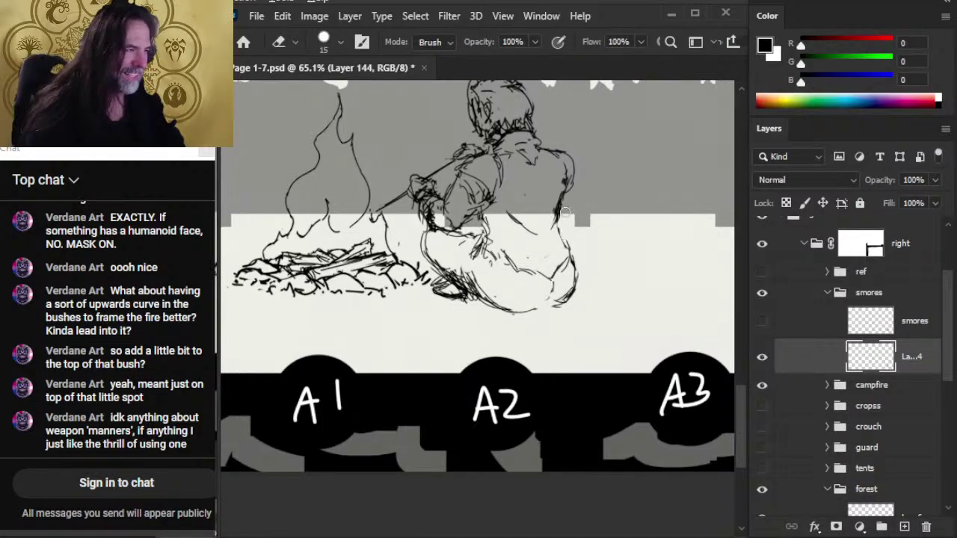
key("b")
key("e")
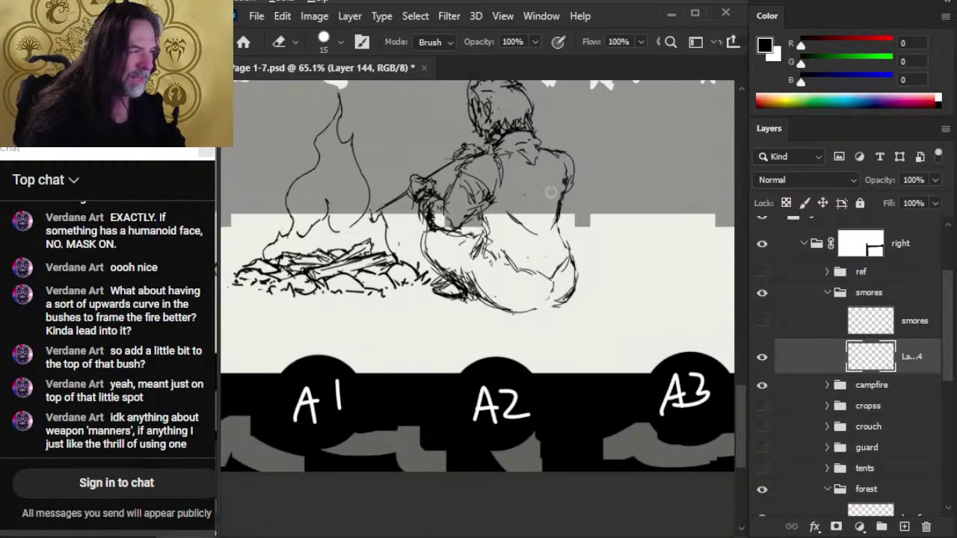
key("b")
key("e")
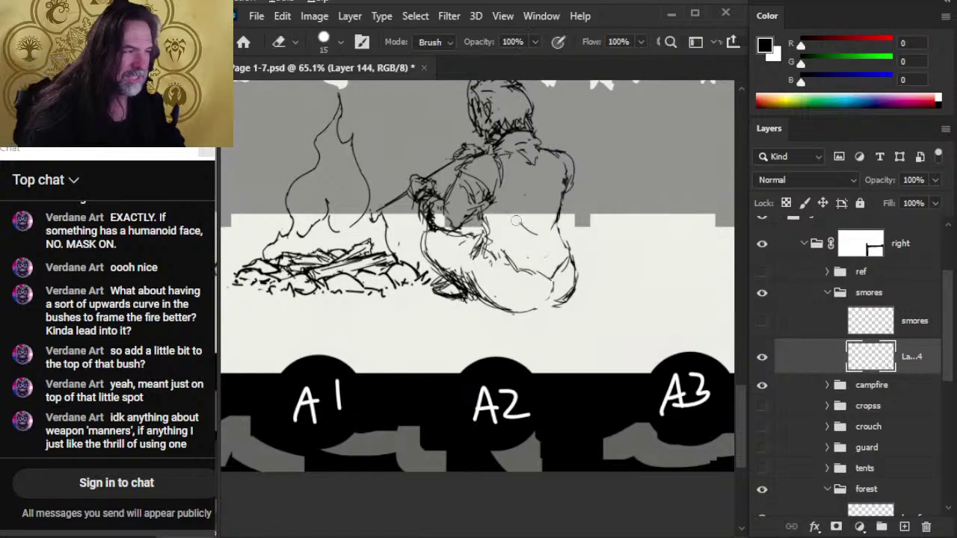
- Draw the near side of the torso from armpit to waist and replace the heavy shading on the far upper arm with a clean contour
key("b")
left_click_drag(503, 190, 523, 230)
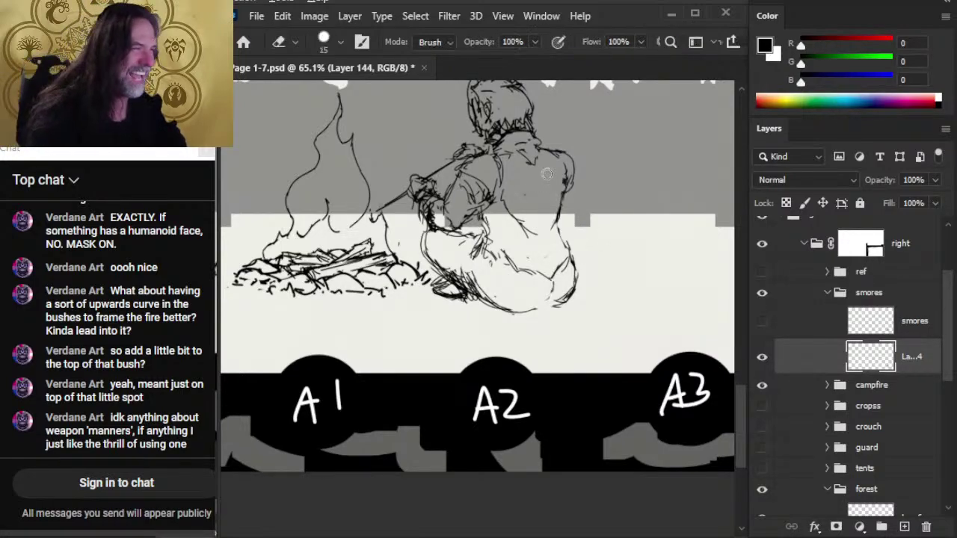
key("e")
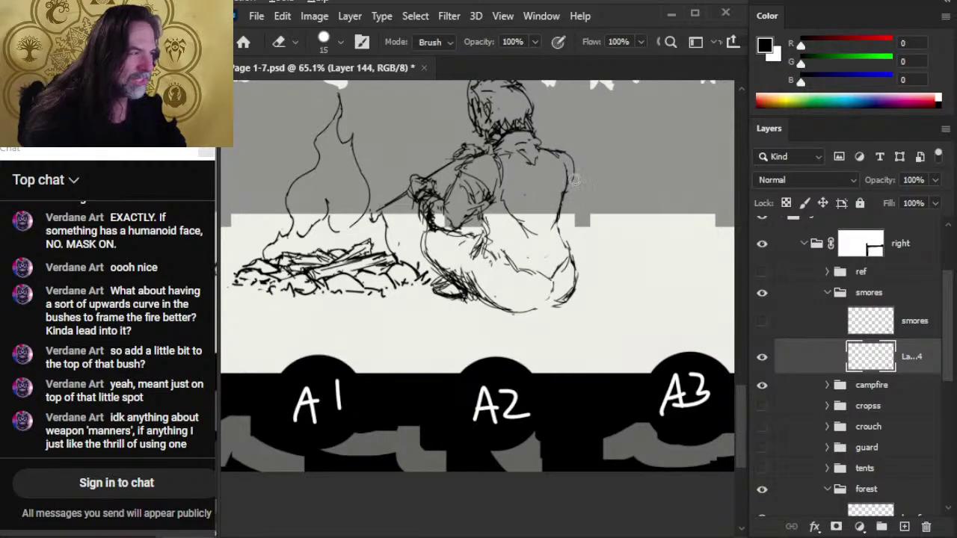
key("b")
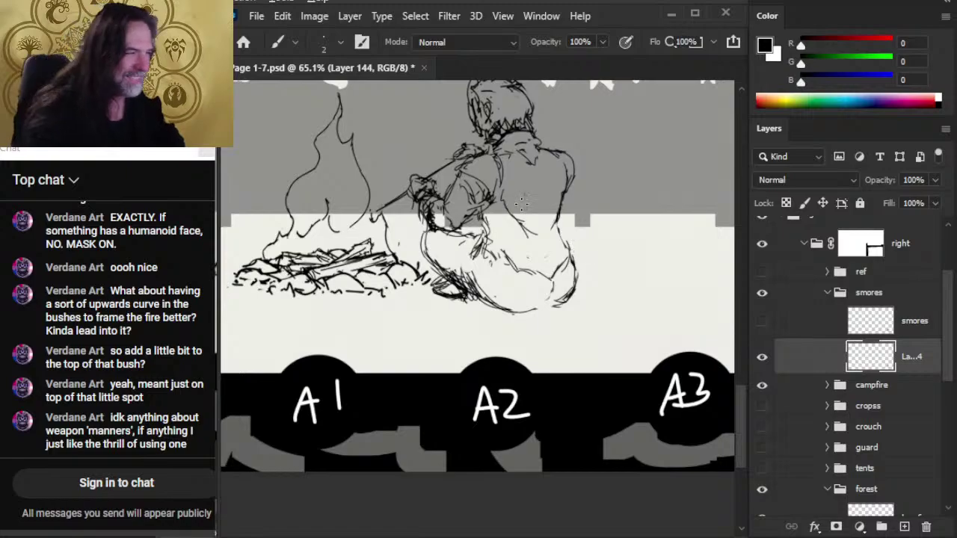
- Redraw the outer waist and hip contour and add a short shirt fold at the lower back
mouse_move(559, 224)
left_mouse_down()
mouse_move(530, 238)
mouse_move(559, 234)
mouse_move(572, 266)
mouse_move(574, 249)
left_mouse_up()
key("e")
key("b")
key("e")
key("b")
key("e")
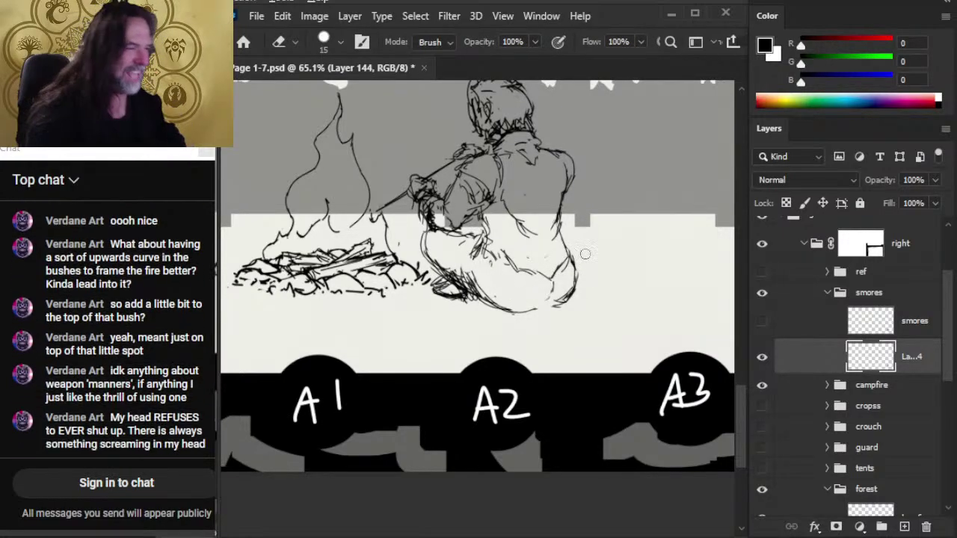
key("b")
left_click_drag(566, 242, 574, 266)
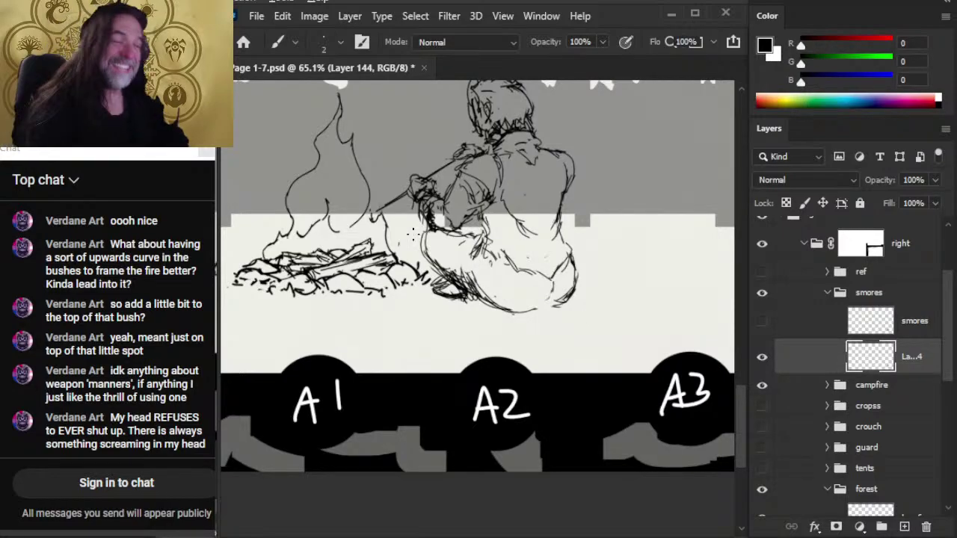
- Erase the loose lines below the waist and redraw the shirt hem from the near hip across the lower back
key("e")
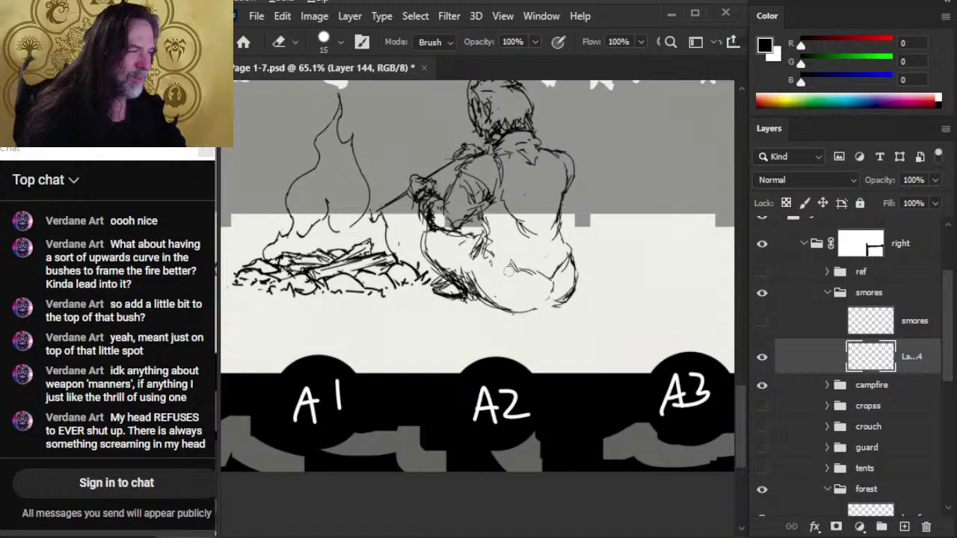
key("b")
key("e")
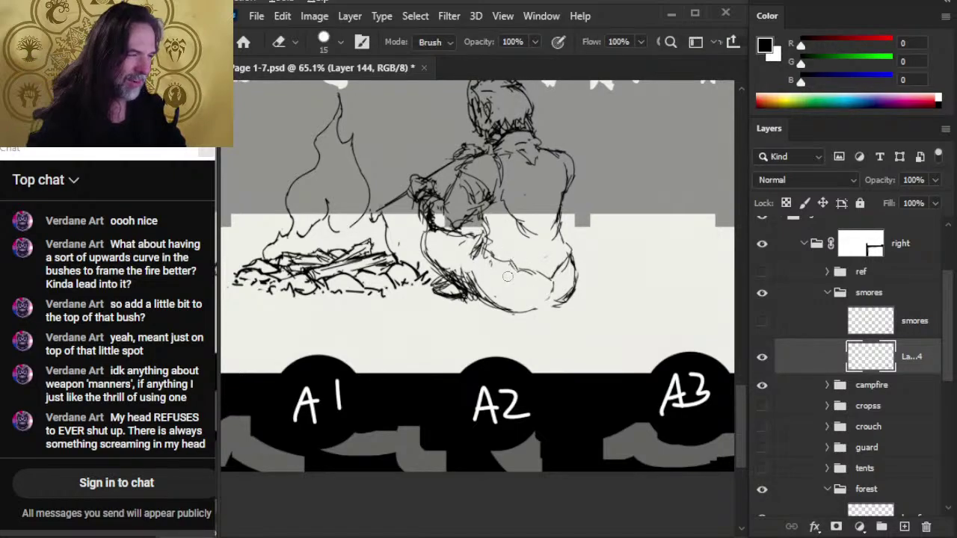
key("b")
key("e")
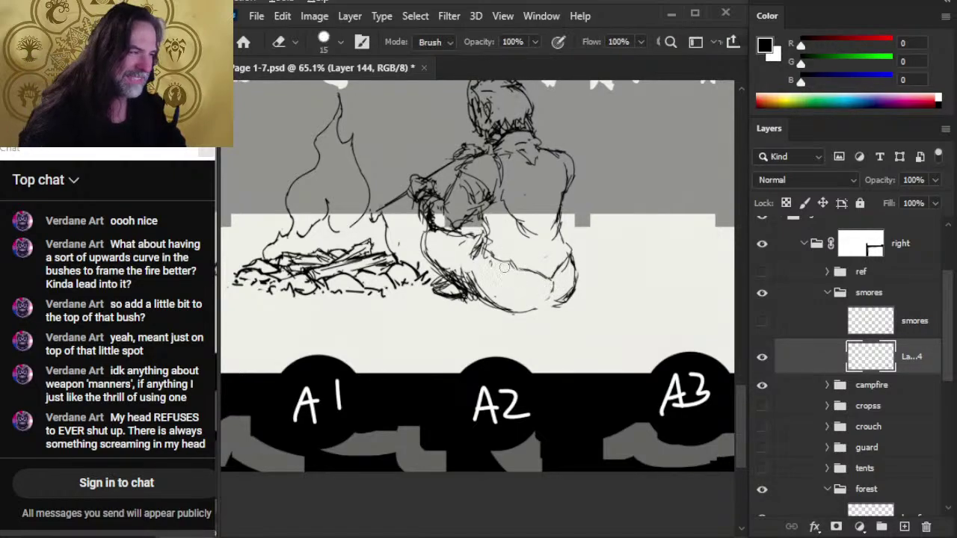
key("b")
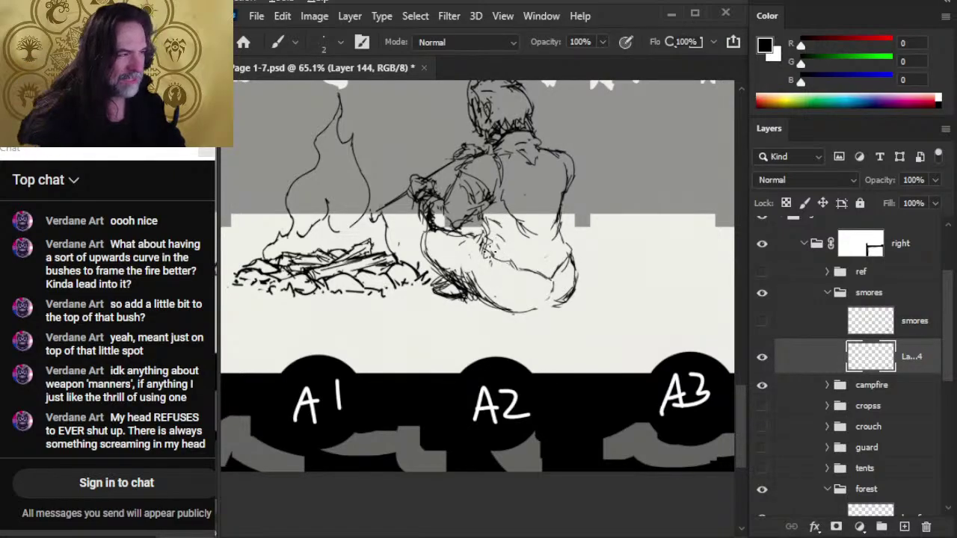
- Erase the messy strokes below the near elbow and redraw the shirt's side folds where they meet the thigh
key("e")
mouse_move(482, 232)
left_mouse_down()
mouse_move(472, 239)
mouse_move(480, 245)
mouse_move(451, 235)
mouse_move(475, 244)
left_mouse_up()
key("b")
key("e")
key("b")
key("e")
key("b")
key("e")
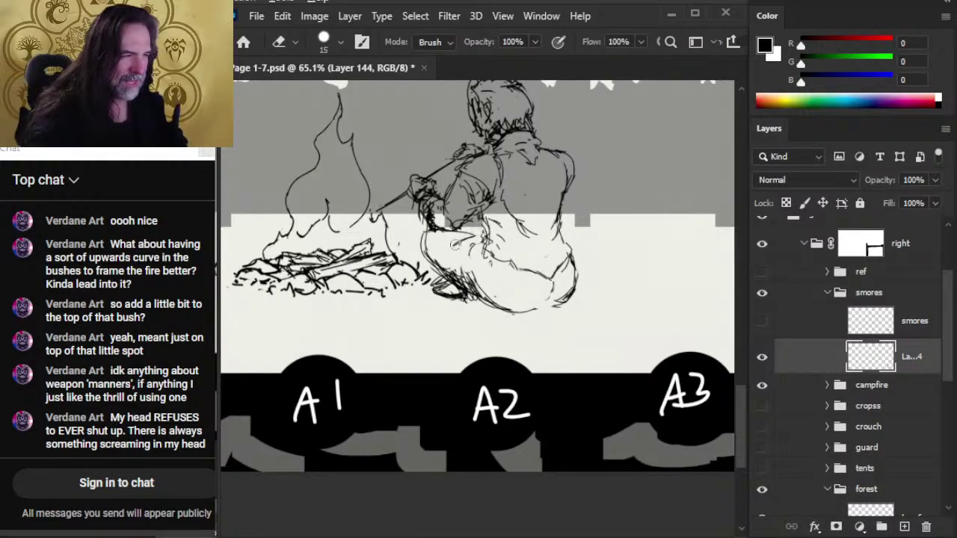
- Redraw the upper edge of the near thigh and the crease running from the hip towards the knee
key("b")
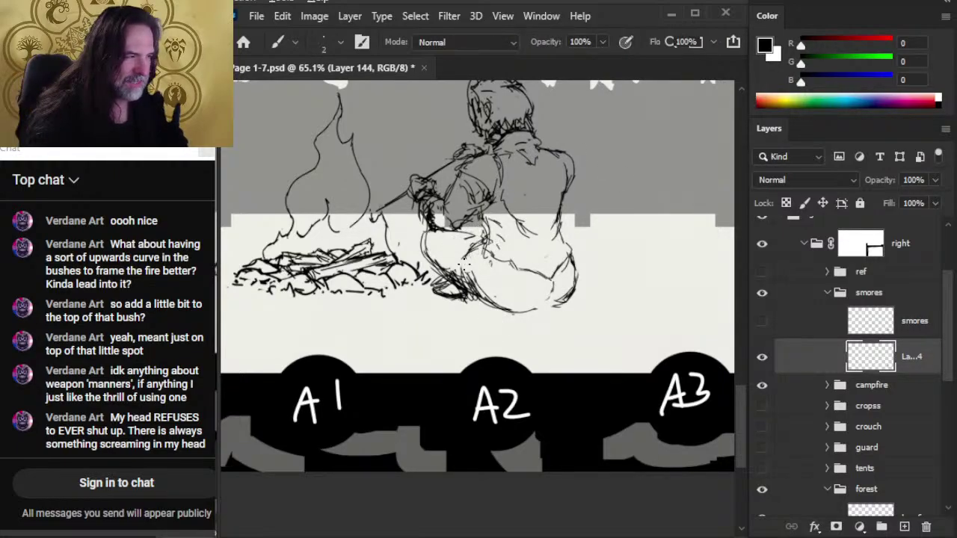
key("e")
key("b")
key("e")
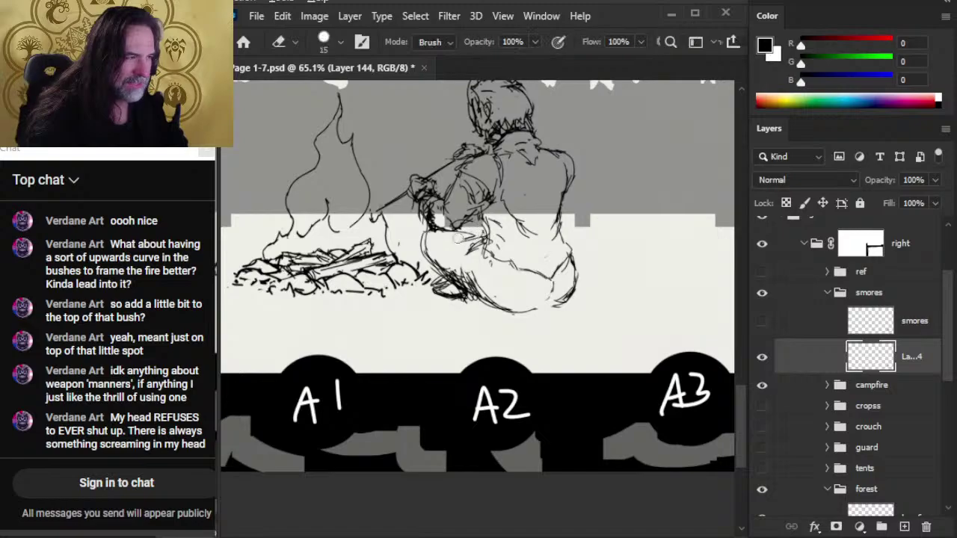
key("b")
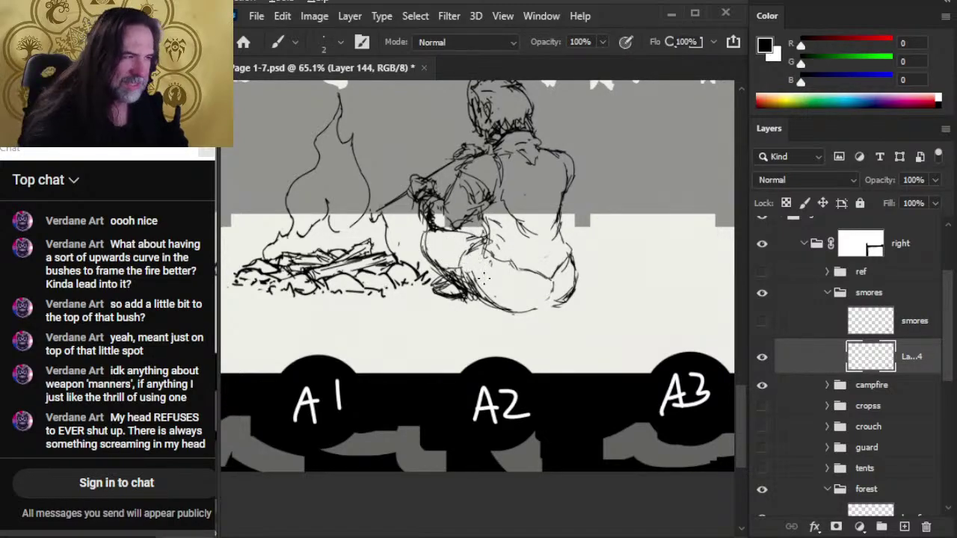
key("e")
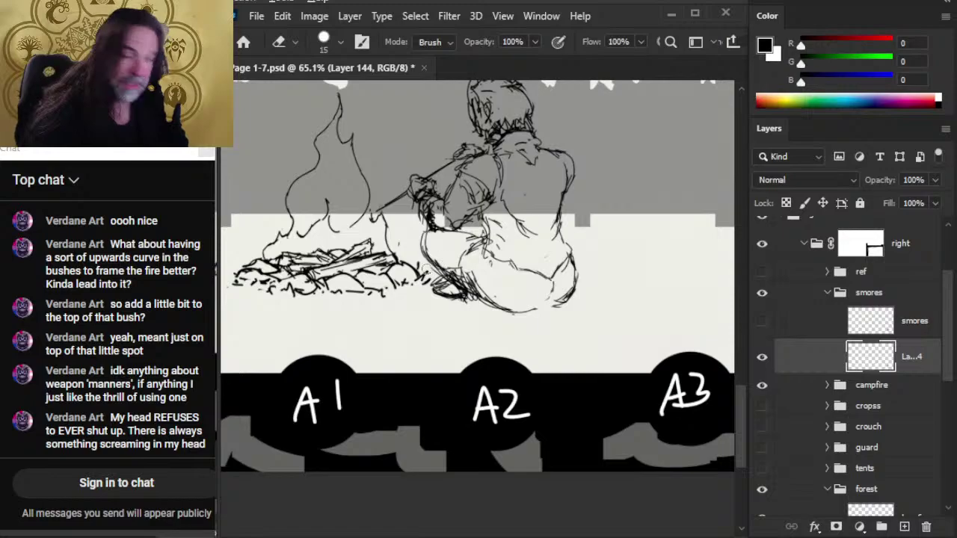
key("b")
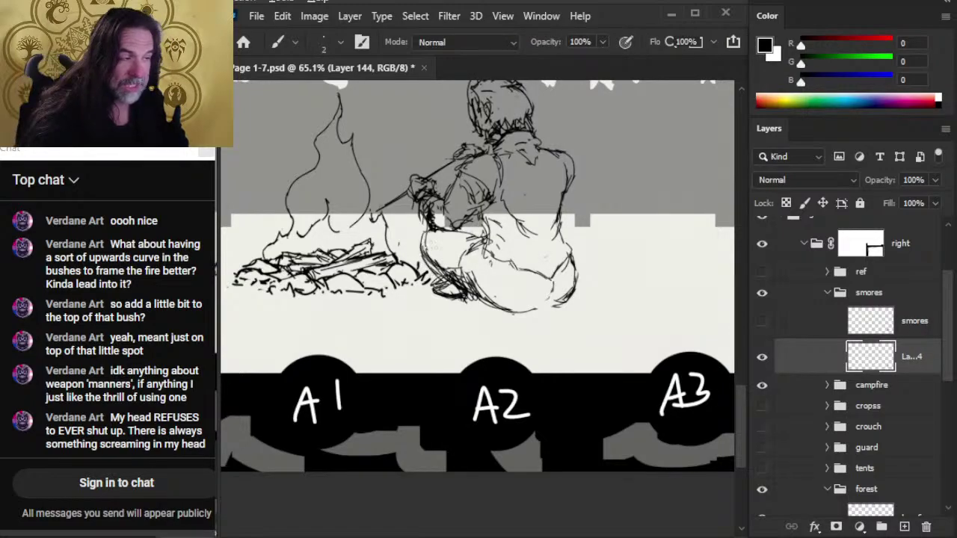
- Add lines along the shin and erase the foot's dark fill, reducing the eraser size to 9 to outline the foot
mouse_move(431, 247)
left_mouse_down()
mouse_move(420, 269)
mouse_move(435, 302)
mouse_move(472, 296)
mouse_move(437, 295)
mouse_move(439, 281)
left_mouse_up()
key("e")
key("b")
key("e")
key("b")
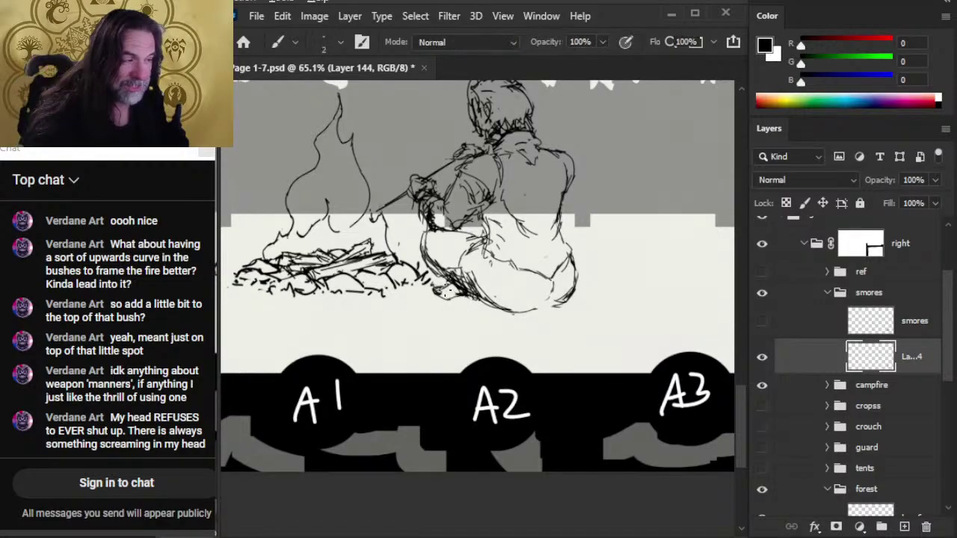
key("e")
key("bracketleft")
key("bracketleft")
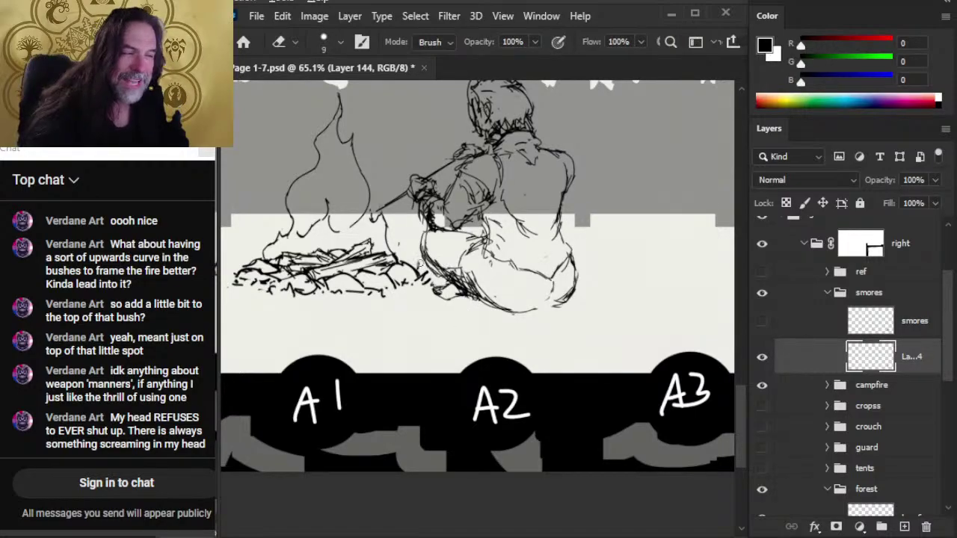
key("b")
key("e")
- Erase the excess strokes along the lower leg and seat underside and redraw their contours with thinner lines
mouse_move(452, 285)
left_mouse_down()
mouse_move(470, 299)
mouse_move(455, 268)
mouse_move(489, 281)
mouse_move(457, 256)
mouse_move(497, 317)
mouse_move(486, 282)
mouse_move(515, 307)
mouse_move(487, 295)
mouse_move(506, 317)
mouse_move(481, 309)
mouse_move(513, 321)
mouse_move(489, 316)
mouse_move(580, 306)
mouse_move(574, 312)
mouse_move(578, 299)
mouse_move(567, 284)
mouse_move(557, 309)
left_mouse_up()
key("b")
key("e")
key("b")
key("e")
key("b")
key("e")
key("b")
key("e")
key("b")
key("e")
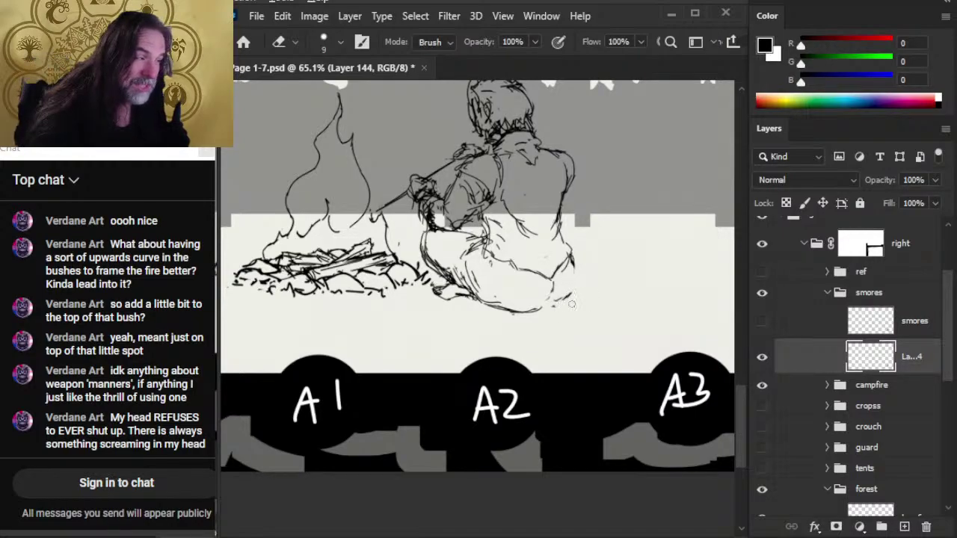
- Redraw the rounded rear edge of the seat and join it to the underside contour
key("b")
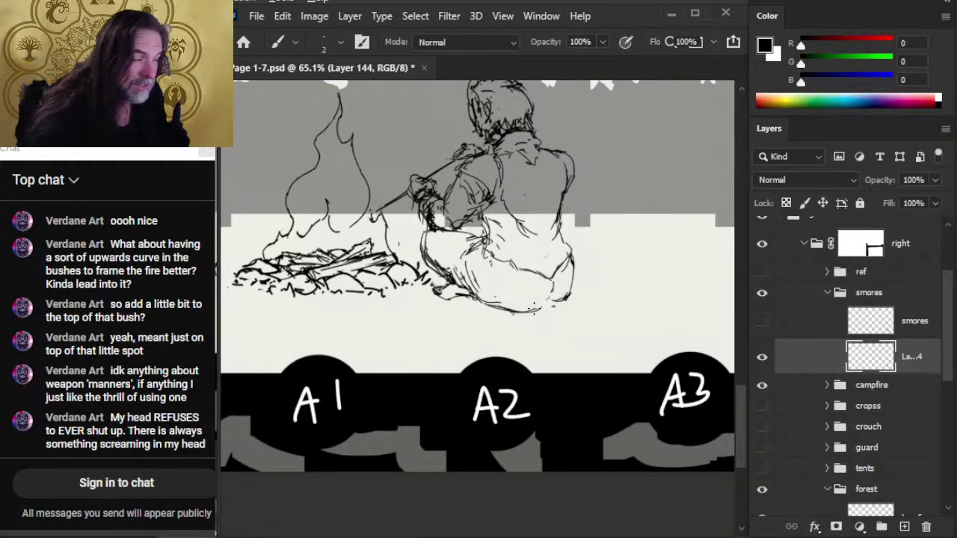
key("e")
mouse_move(566, 292)
left_mouse_down()
mouse_move(540, 301)
mouse_move(574, 284)
left_mouse_up()
key("b")
key("e")
key("b")
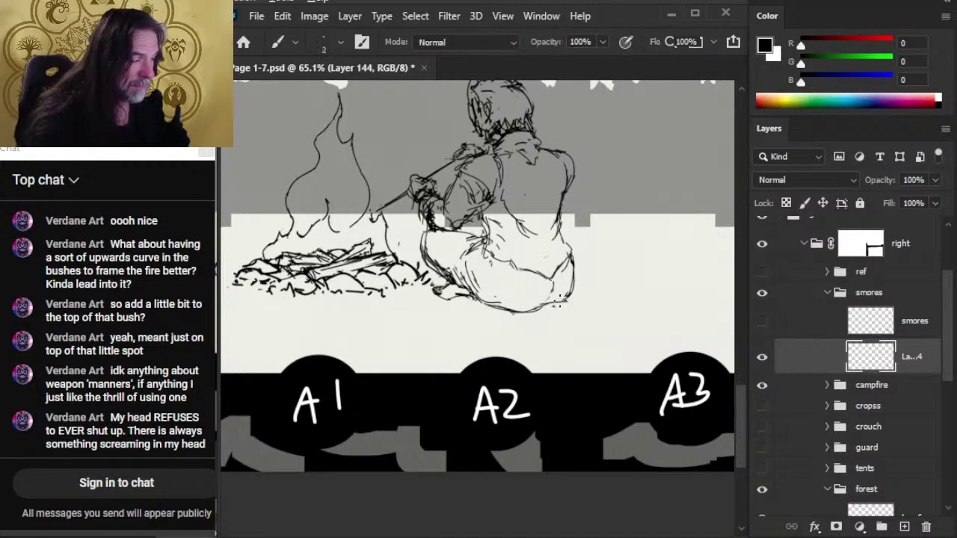
key("e")
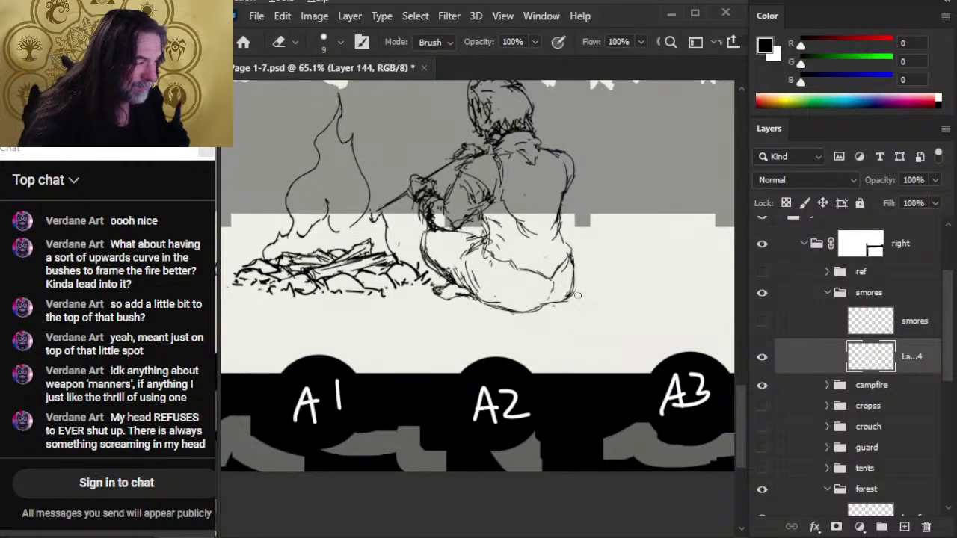
- Trim the overlapping lines at the bottom of the thigh and redraw the fold at the hip crease
mouse_move(507, 310)
left_mouse_down()
mouse_move(475, 299)
mouse_move(521, 312)
left_mouse_up()
key("b")
key("e")
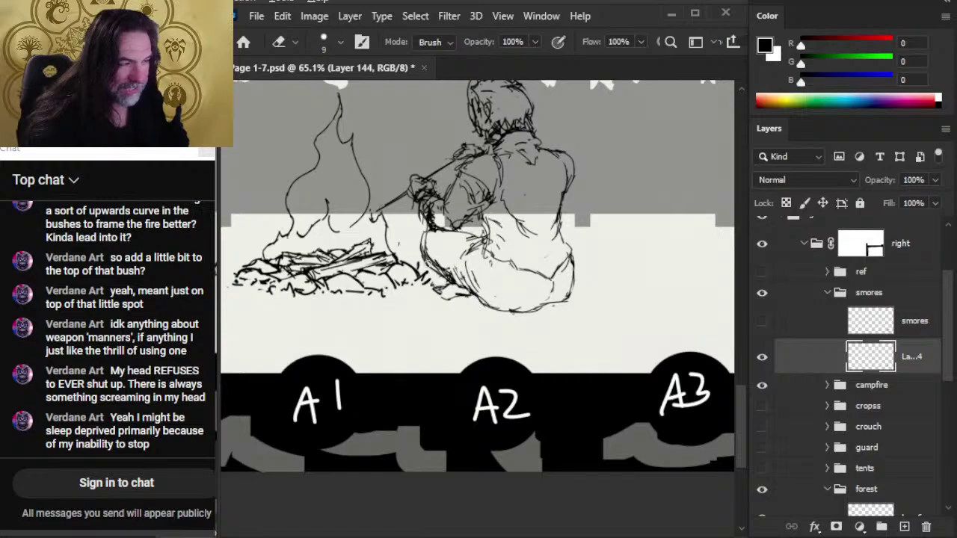
key("b")
left_click_drag(458, 238, 489, 247)
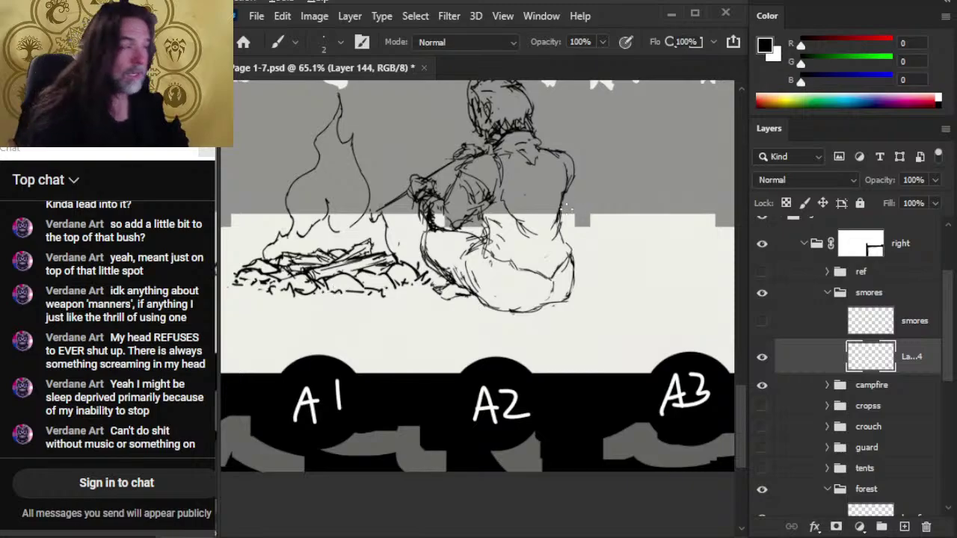
- Erase the rough outer contour of the seated figure's shoulder farthest from the fire and redraw it as a cleaner, more angular line
key("e")
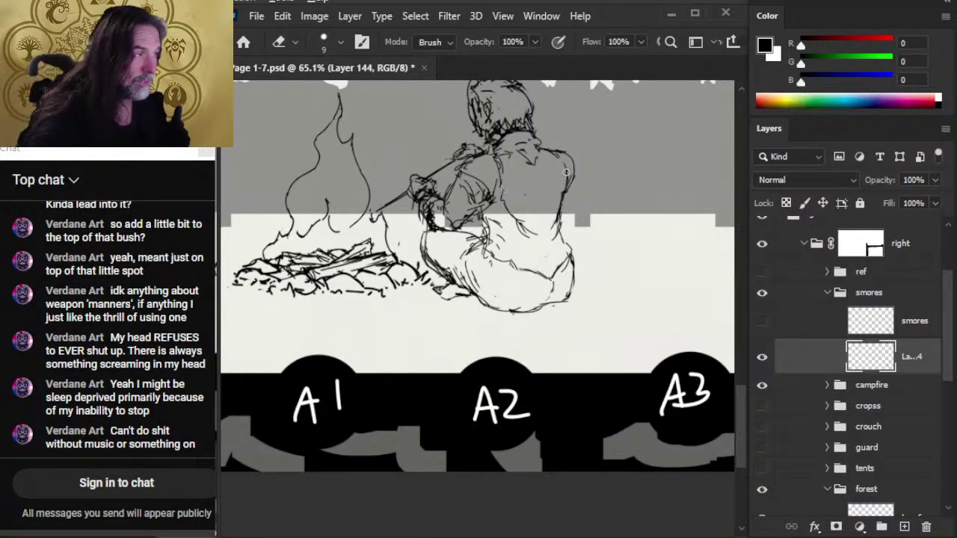
key("b")
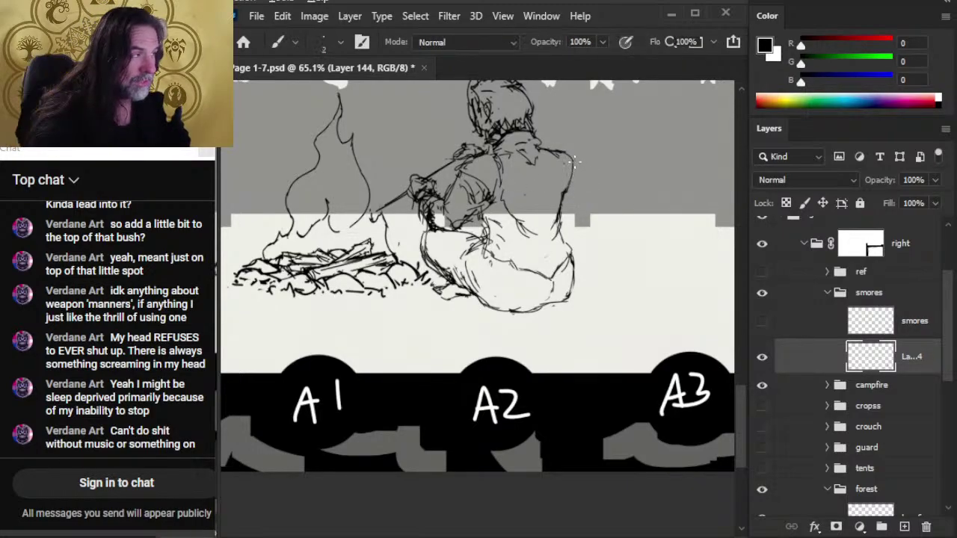
key("e")
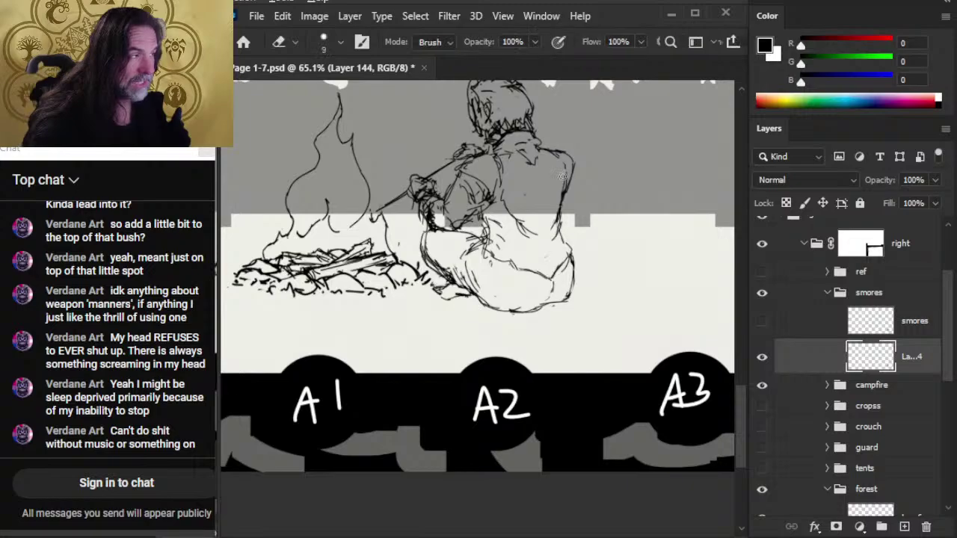
- Sketch short fabric folds across the middle of the figure's back and trim them with the eraser
key("b")
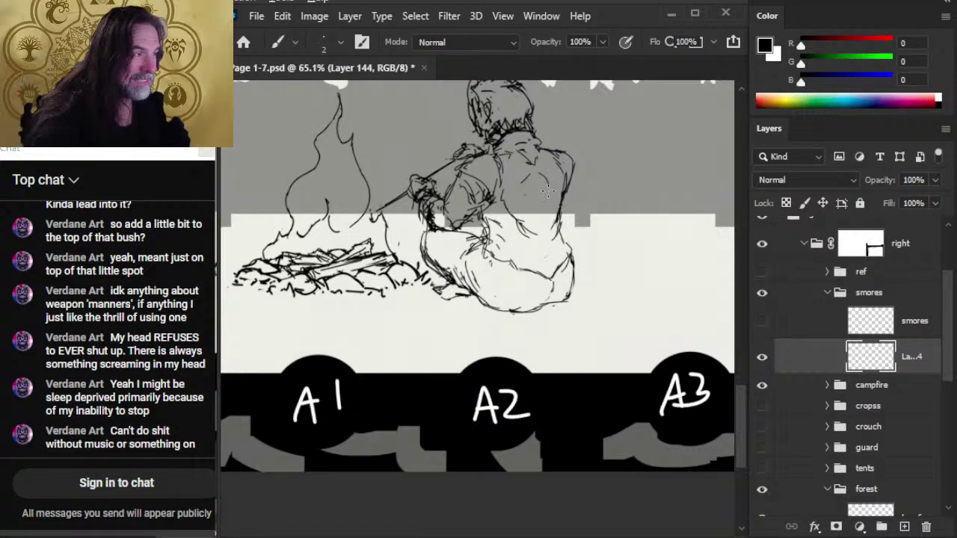
key("e")
key("b")
key("e")
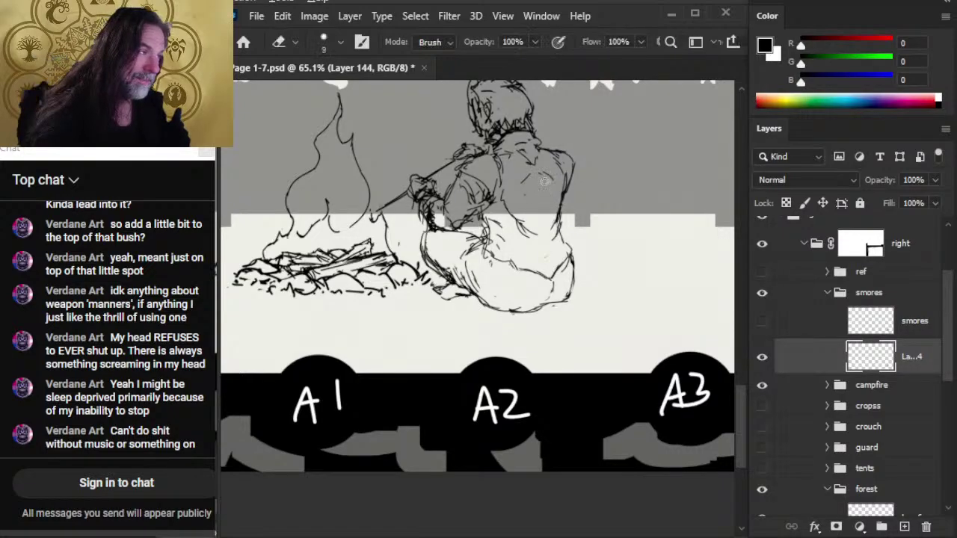
key("b")
key("e")
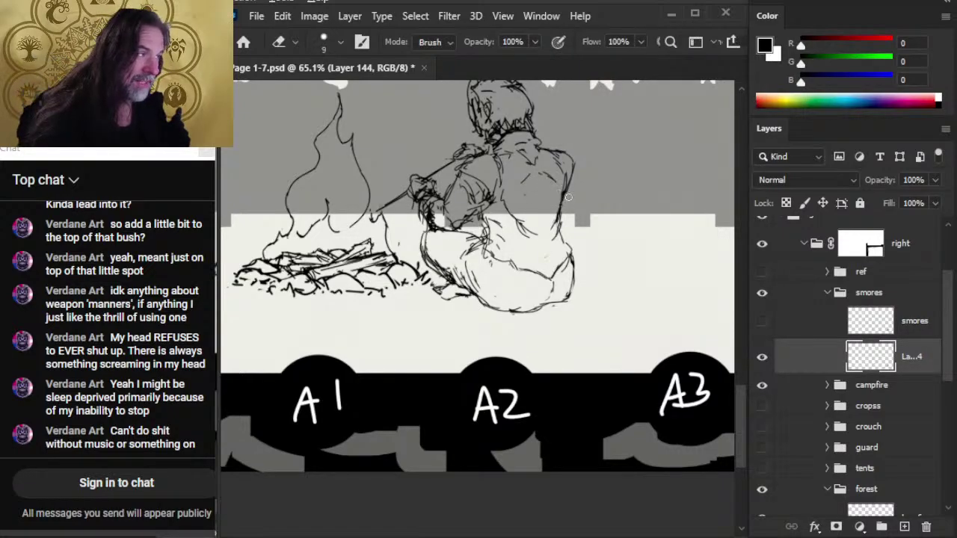
key("b")
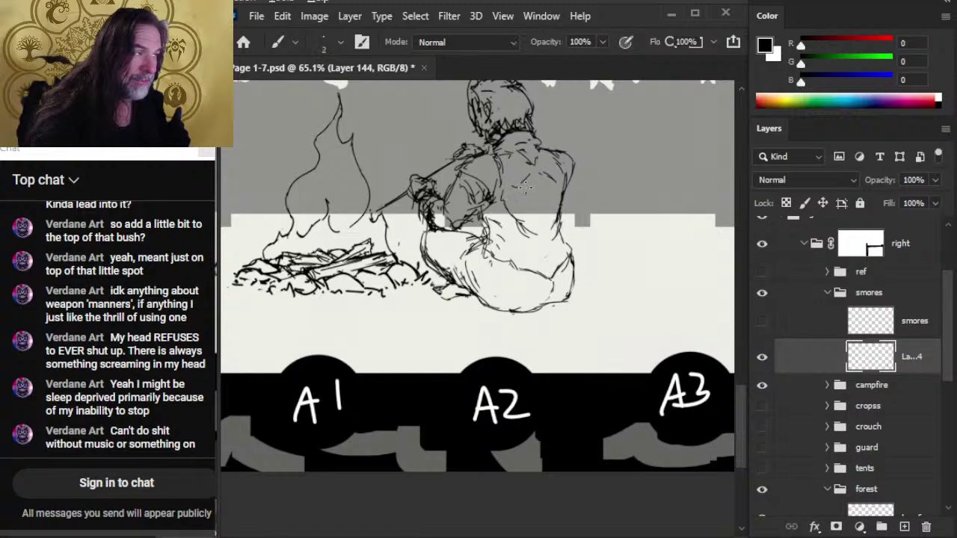
key("e")
key("b")
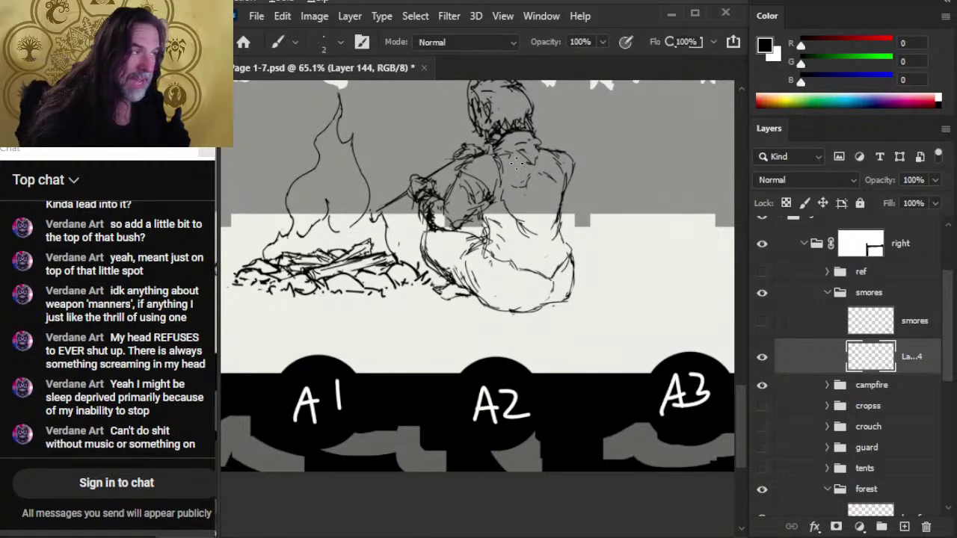
- Clean up the fold lines on the upper back and rework the collar just below the neck
key("e")
key("b")
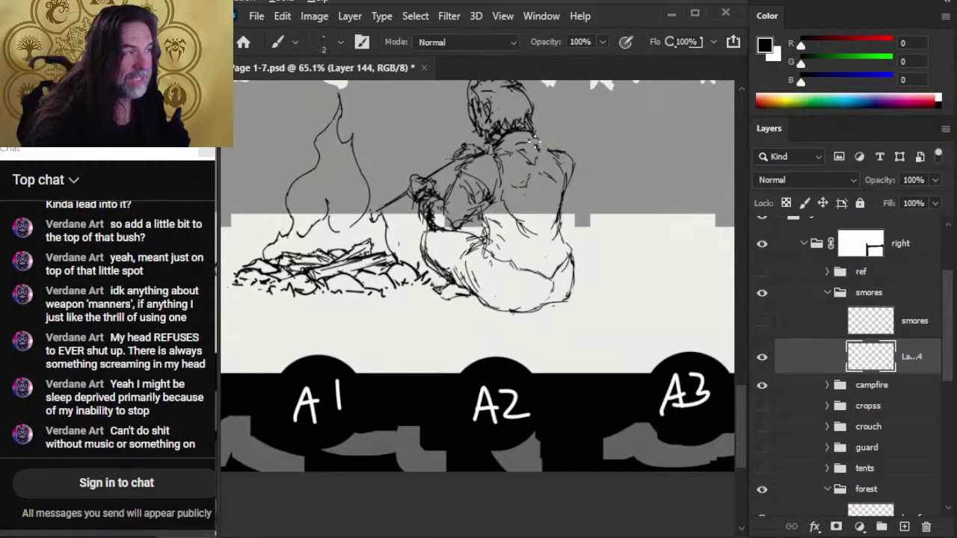
key("e")
key("b")
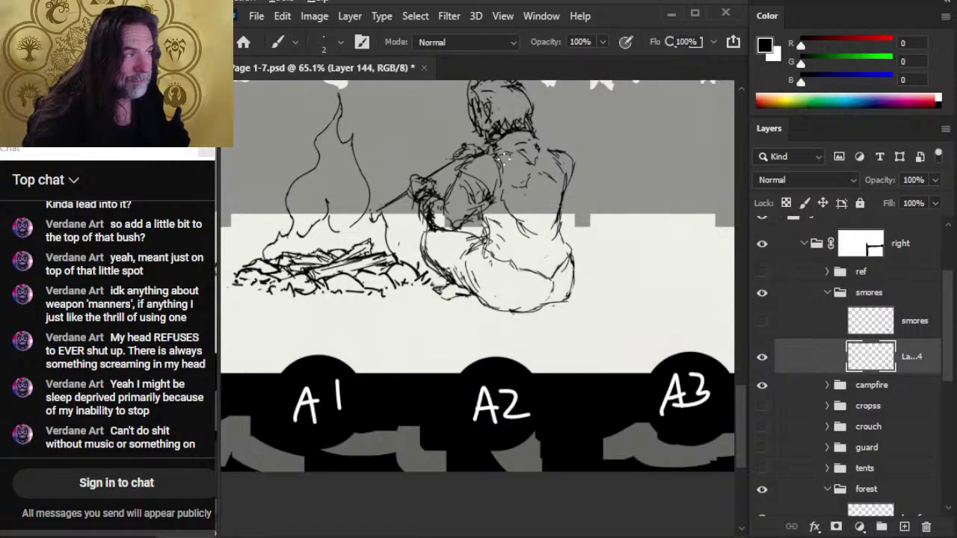
key("e")
key("b")
- Erase the stray strokes at the nape and rework the back edge of the hair up to the crown
key("e")
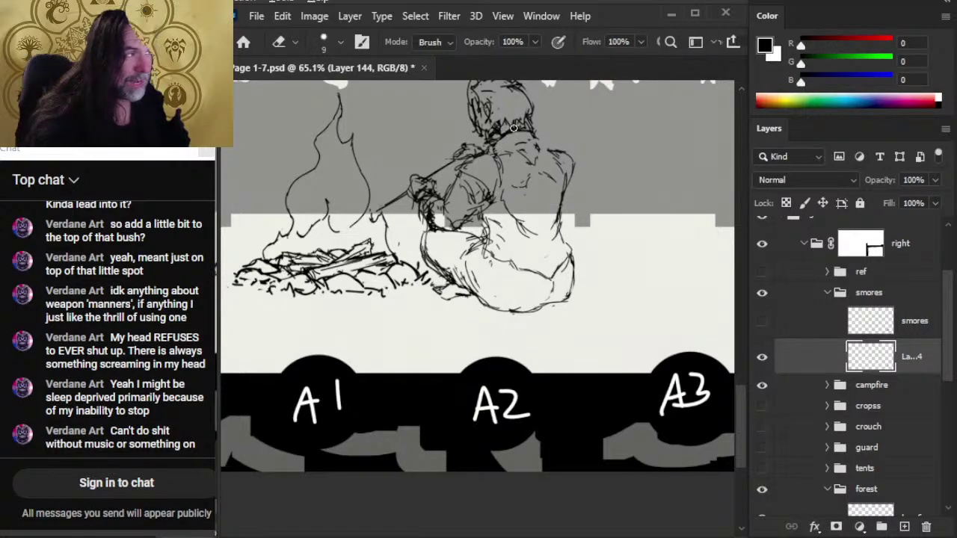
key("b")
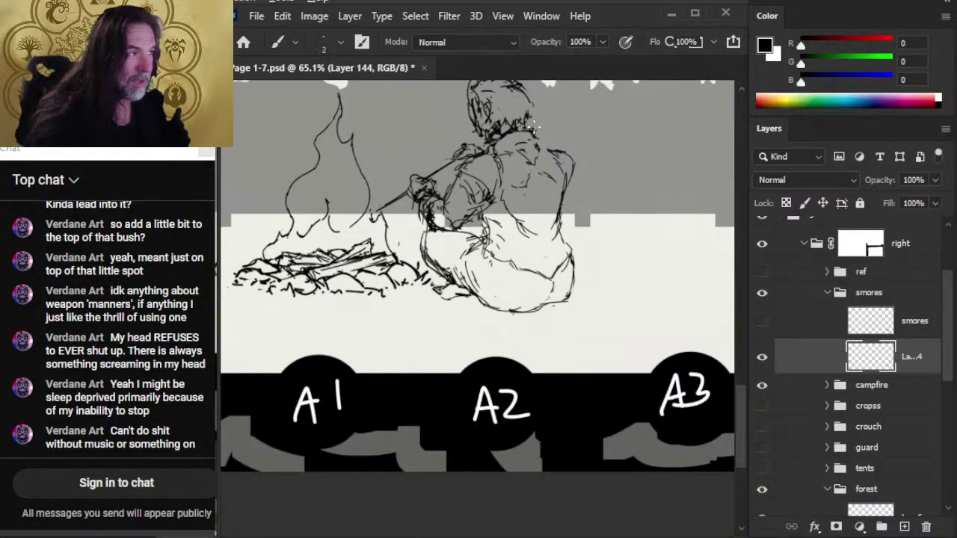
scroll(530, 122, "up", 2)
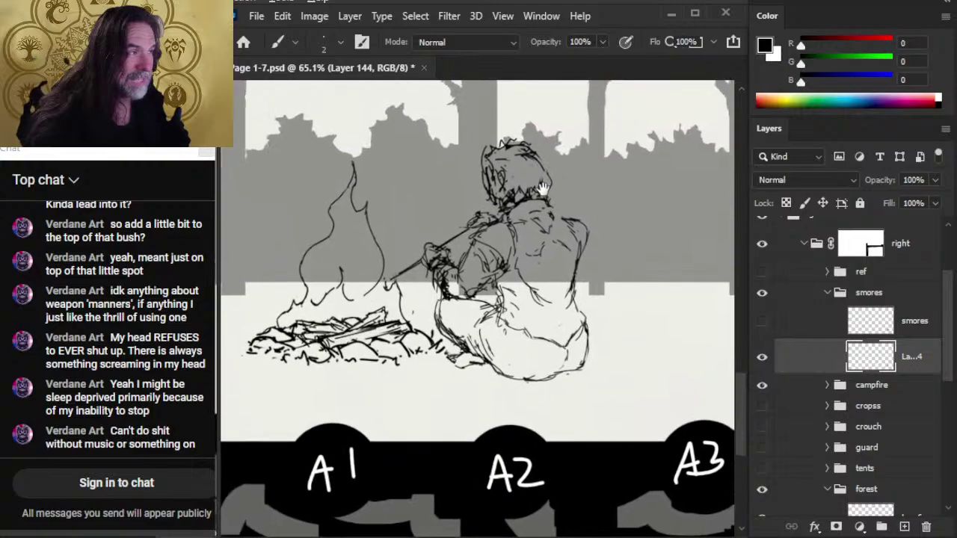
key("e")
key("b")
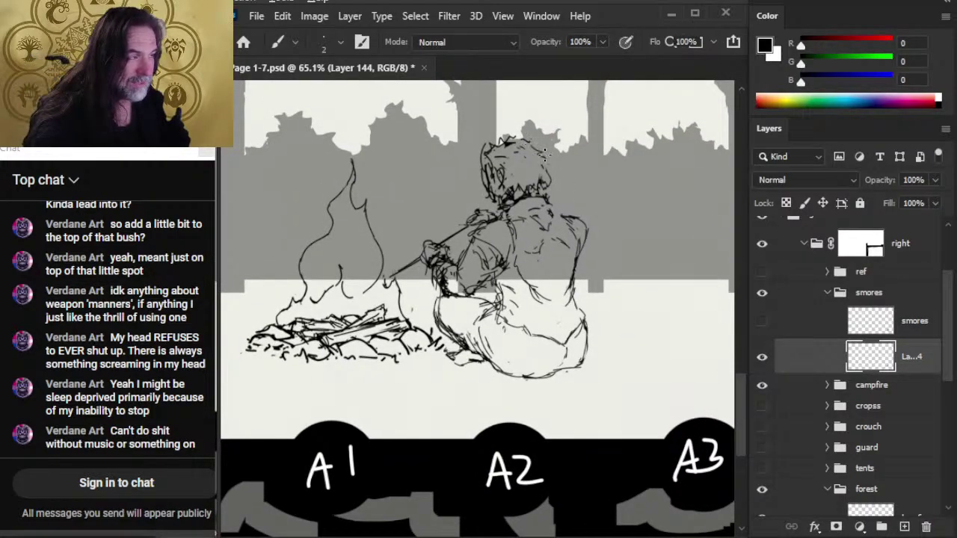
left_click_drag(544, 155, 547, 170)
- Erase the heavy scribbled strokes on the head and redraw the hair with a thinner, wavy outline
key("e")
mouse_move(487, 167)
left_mouse_down()
mouse_move(491, 148)
mouse_move(477, 181)
mouse_move(509, 154)
mouse_move(483, 160)
mouse_move(481, 175)
mouse_move(491, 212)
mouse_move(500, 216)
mouse_move(488, 192)
mouse_move(502, 213)
left_mouse_up()
key("b")
key("e")
key("b")
key("e")
key("b")
key("e")
key("b")
key("e")
key("b")
key("e")
key("b")
key("e")
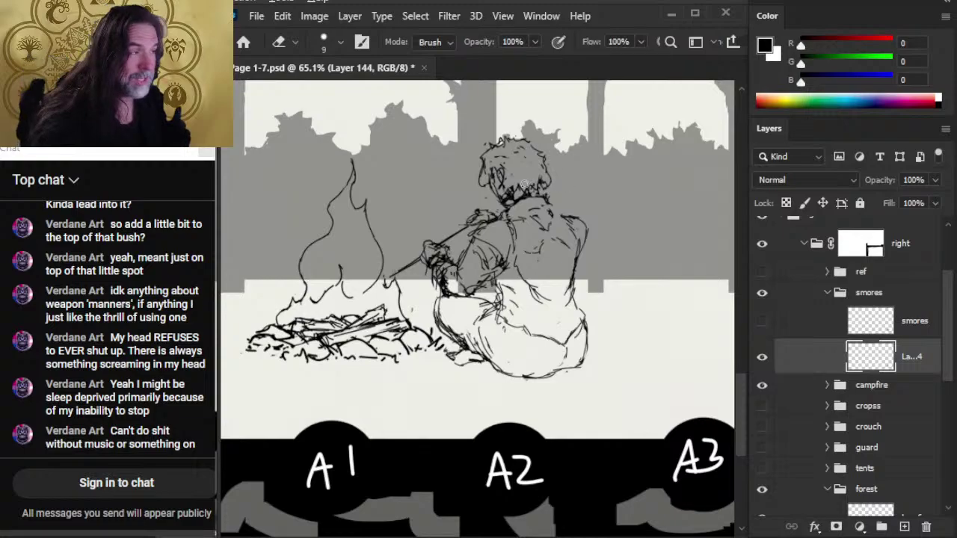
- Thin the dark strokes on the fire-facing side of the hair and redraw small locks along its lower edge
key("b")
key("e")
mouse_move(499, 166)
left_mouse_down()
mouse_move(507, 193)
mouse_move(482, 188)
left_mouse_up()
key("b")
key("e")
key("b")
- Erase the loose lines beneath the hair and redraw the curved collar around the neck
key("e")
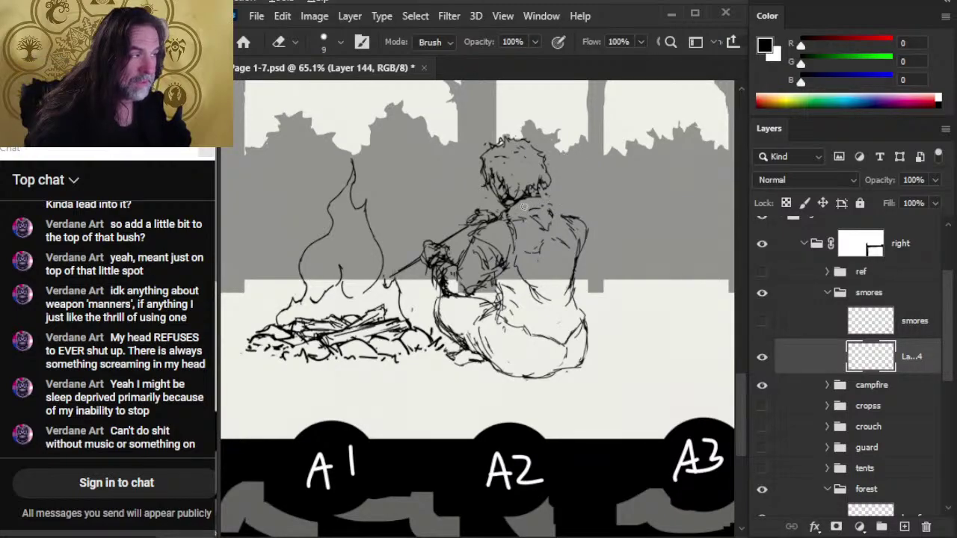
key("b")
key("e")
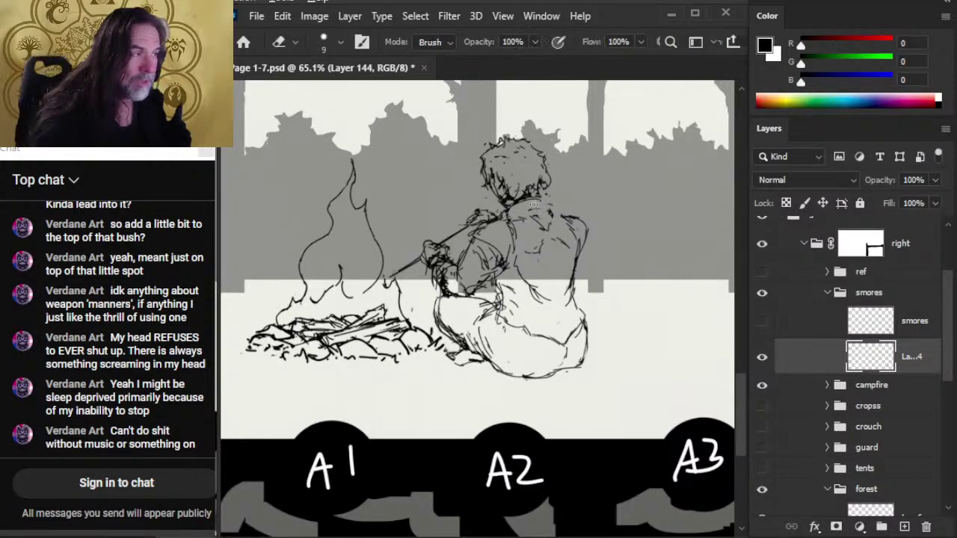
key("b")
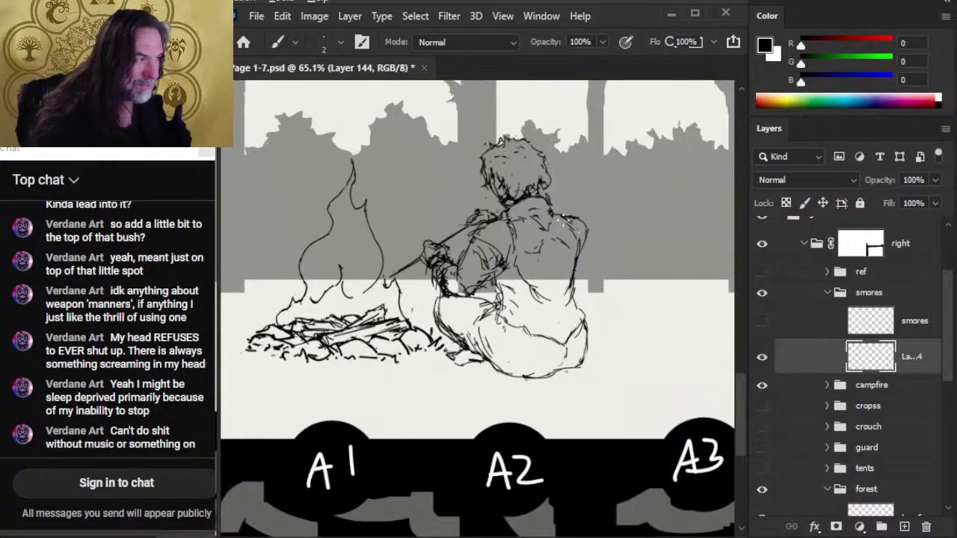
- Redraw the line from the collar over the far shoulder and tidy the contour down the upper arm
key("e")
key("b")
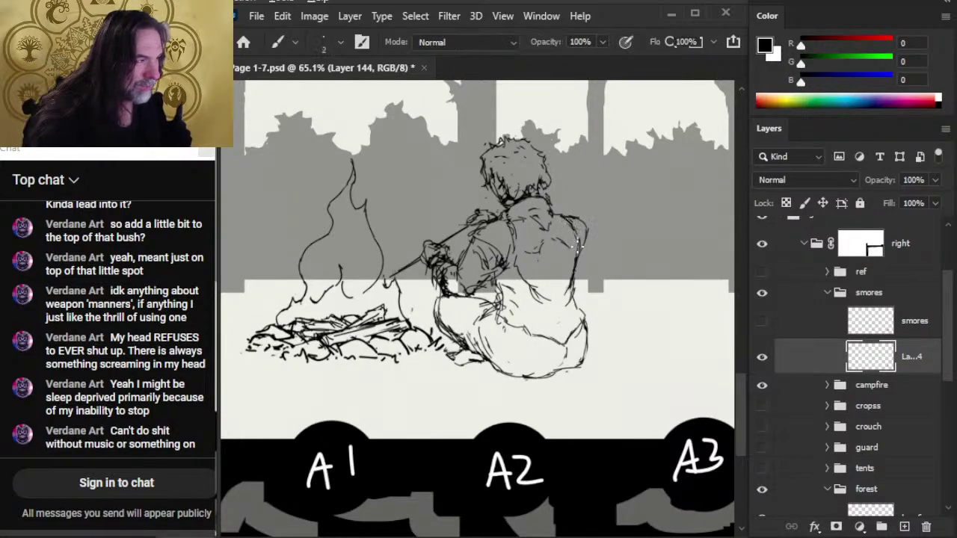
key("e")
key("b")
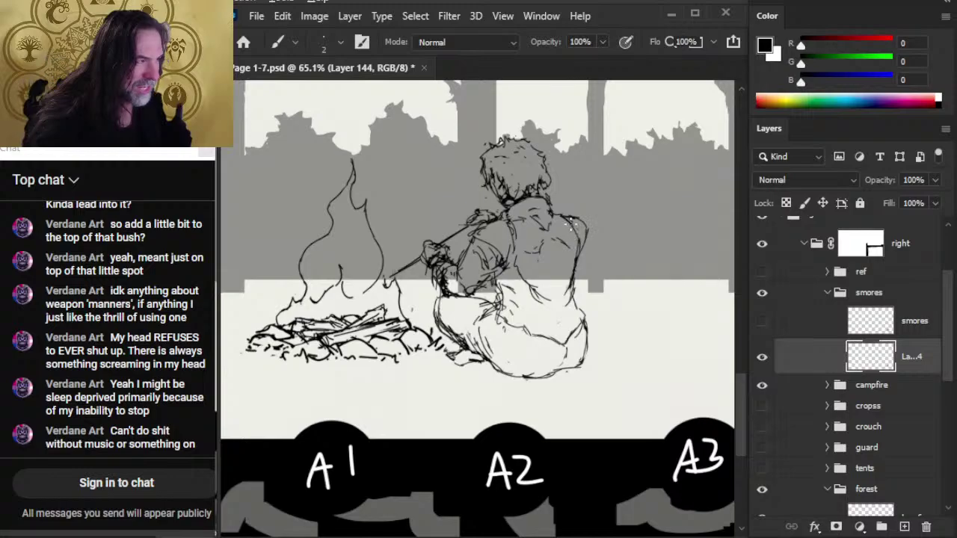
- Erase the curved collar line at the nape and sketch the bare neck with hair tufts hanging over it
key("e")
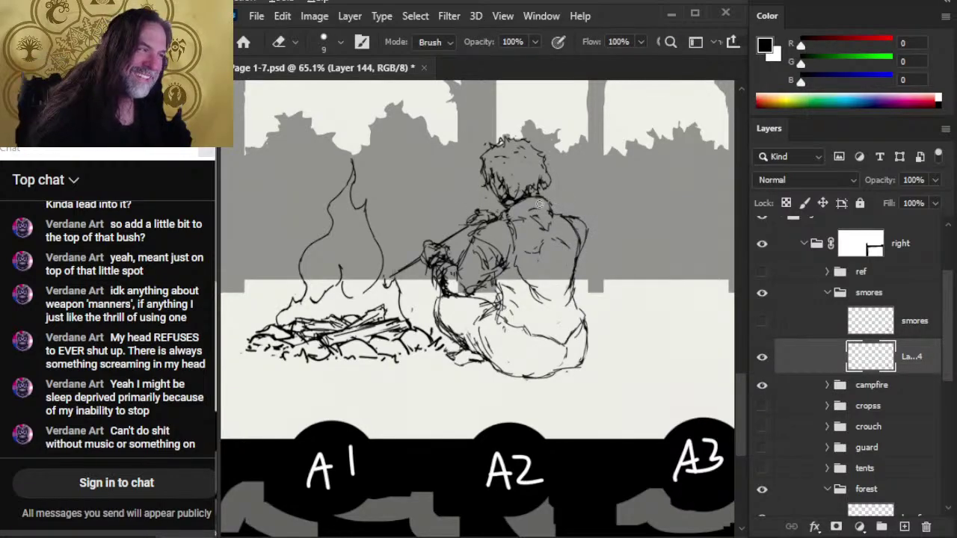
key("b")
key("e")
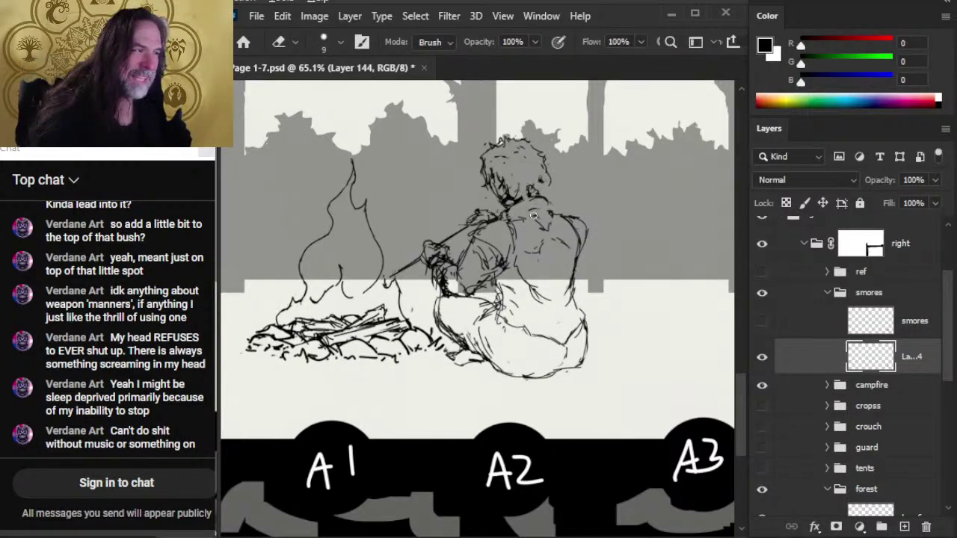
key("b")
key("e")
key("b")
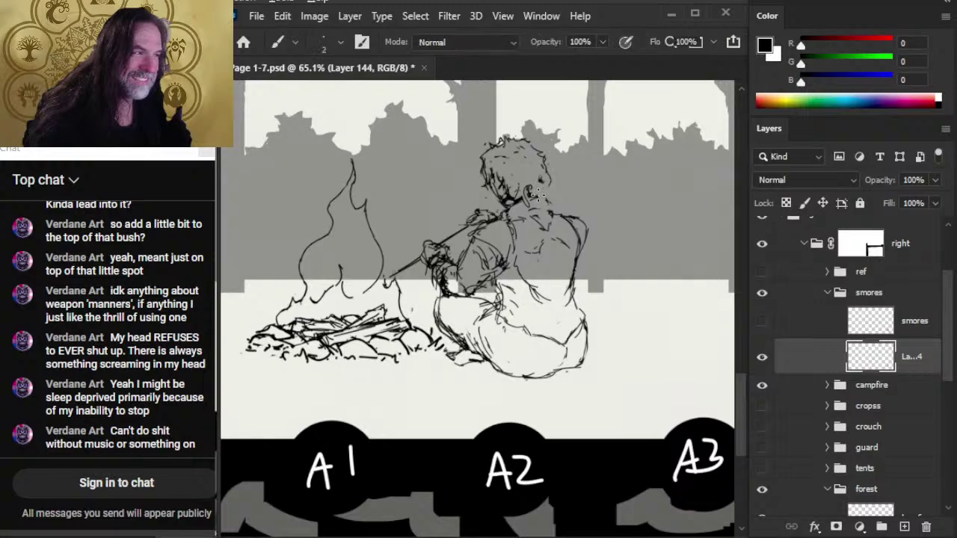
key("e")
key("b")
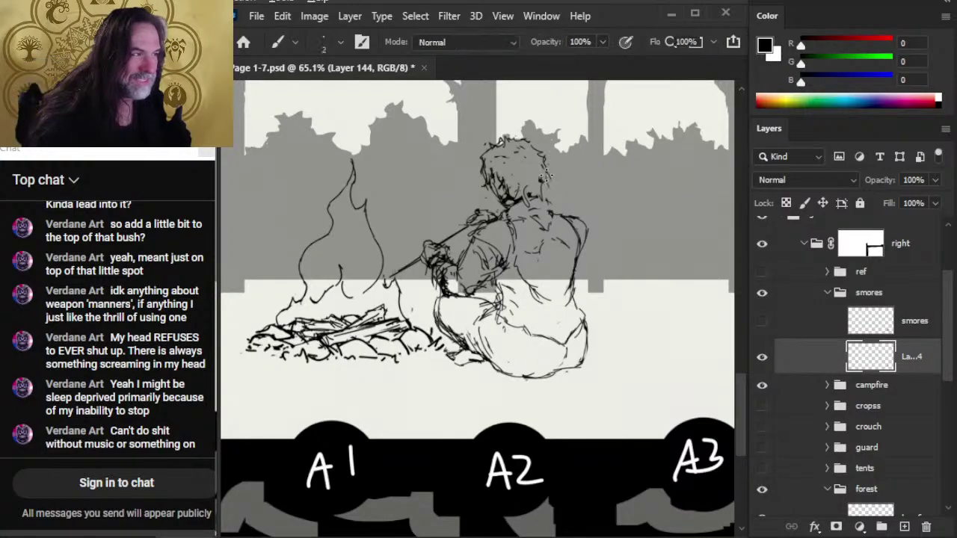
- Refine the back edge of the hair and clear the dark strokes between the lower hair and the near shoulder
key("e")
key("b")
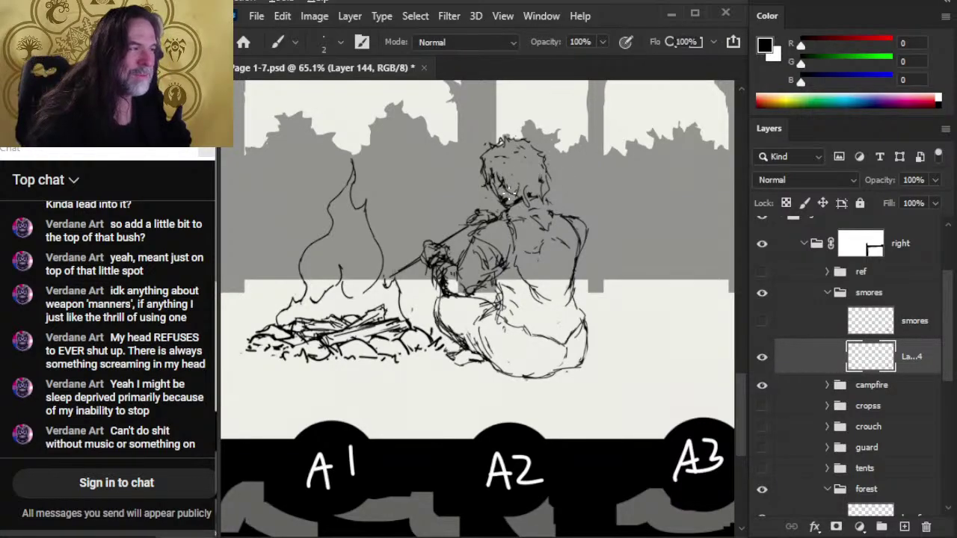
key("e")
left_click_drag(497, 205, 503, 200)
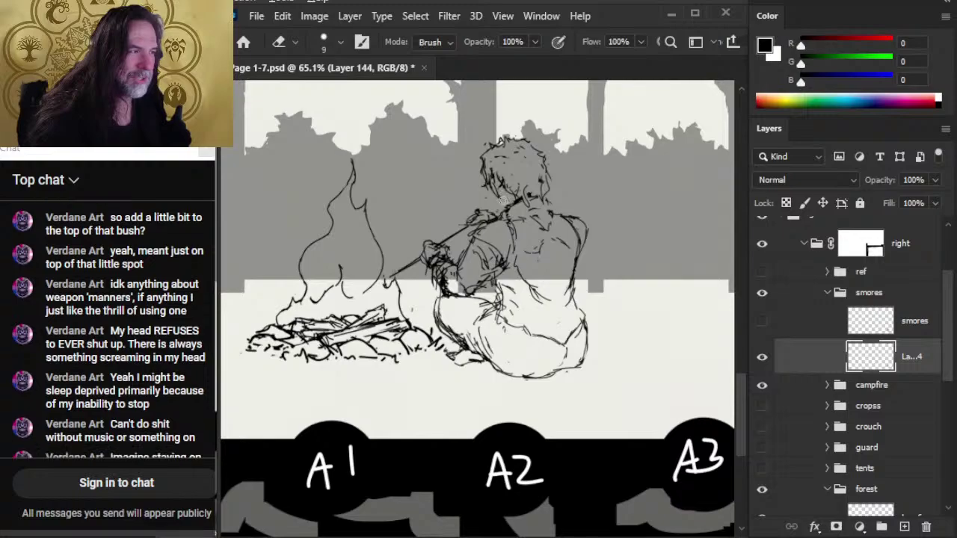
key("b")
- Erase the overlapping strokes on top of the far shoulder and redraw its slope as one rounded line
key("e")
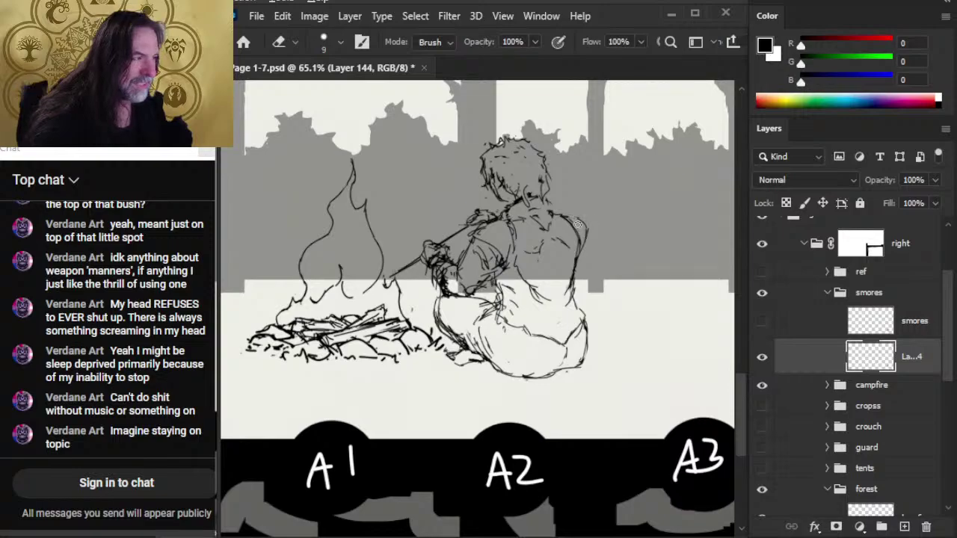
key("b")
key("e")
key("b")
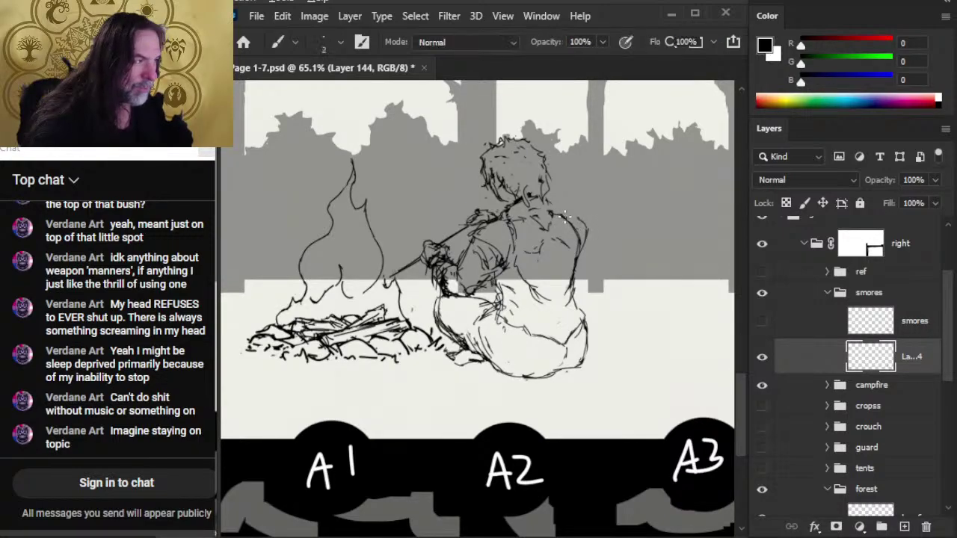
key("e")
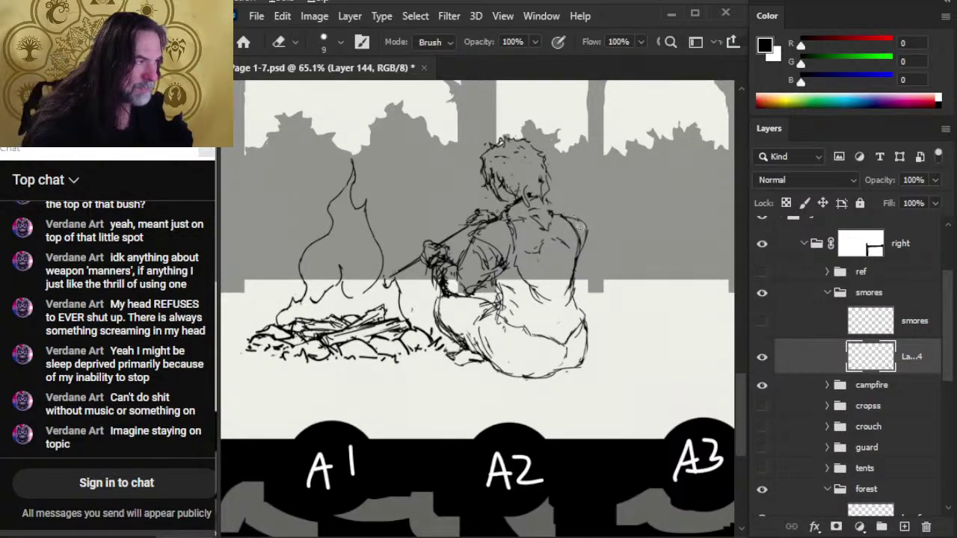
key("b")
- Trim the lines where the neck meets the far shoulder and redraw the neck edge and the locks at the nape
key("e")
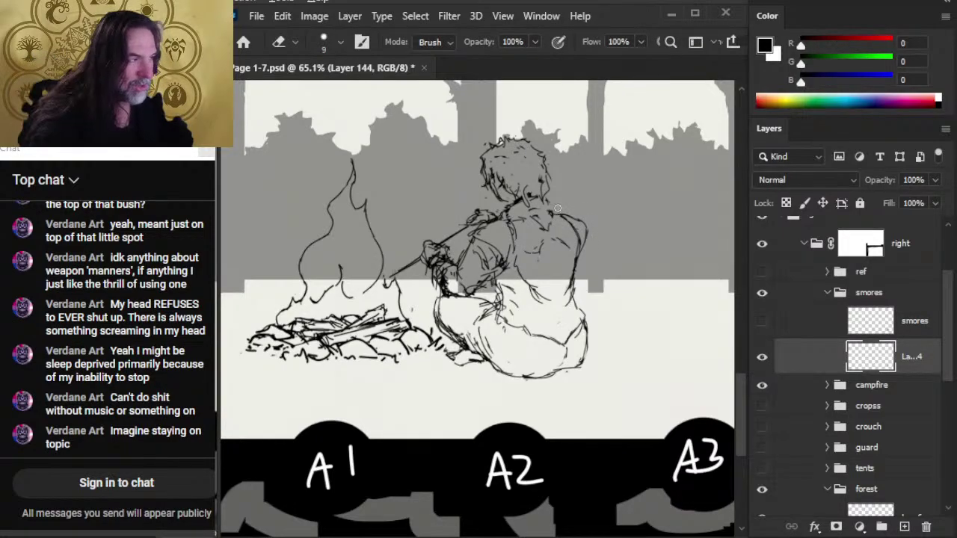
key("b")
key("e")
key("b")
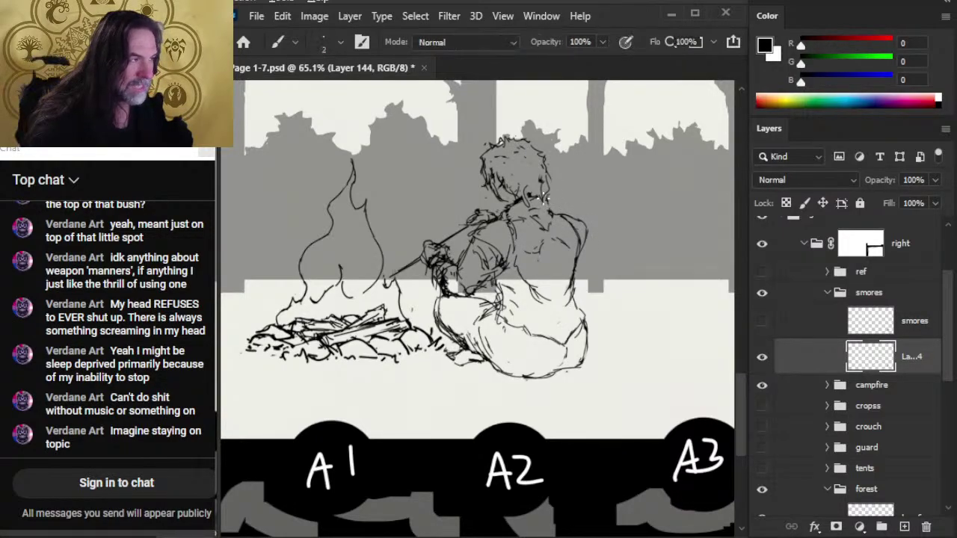
key("e")
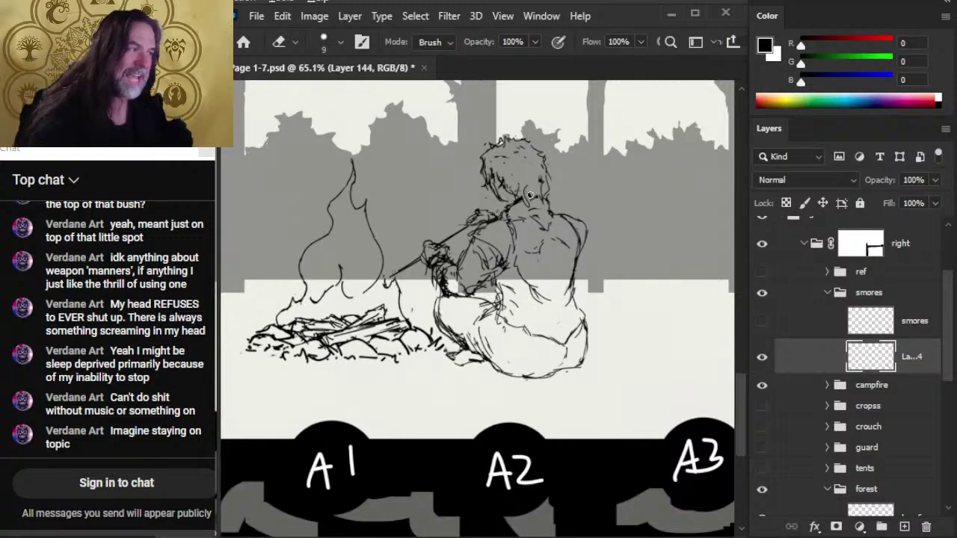
key("b")
- Lighten the dark patches inside the hair and add short strands across the head and its fire-facing edge
key("e")
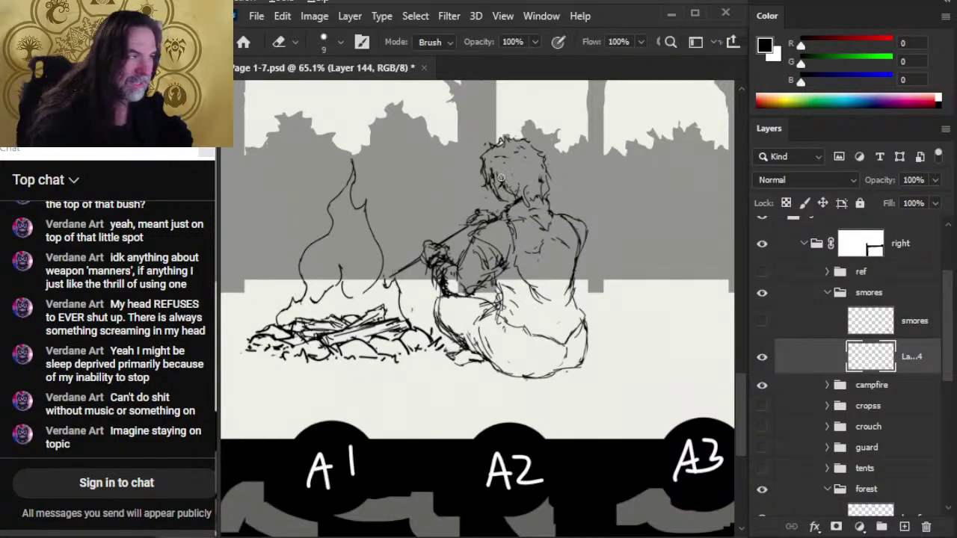
key("b")
key("e")
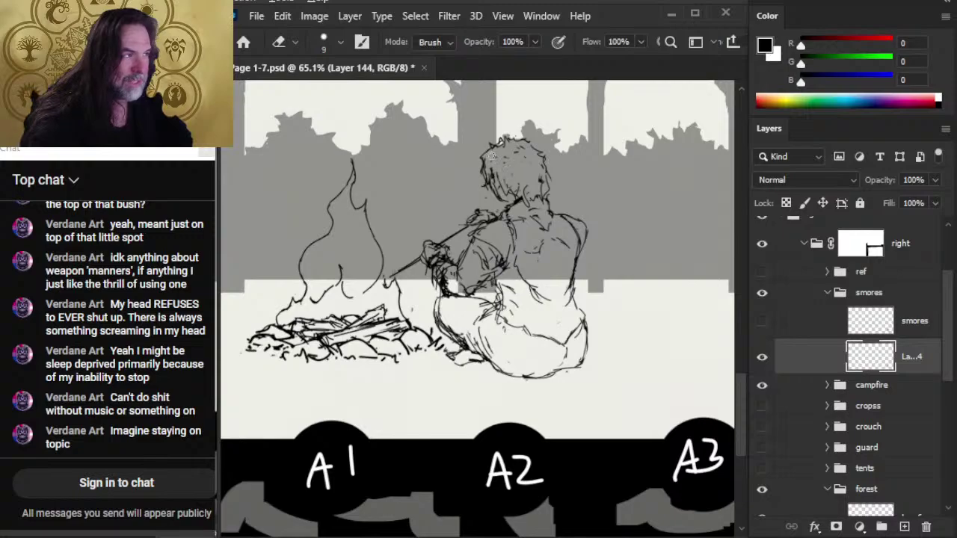
key("b")
key("e")
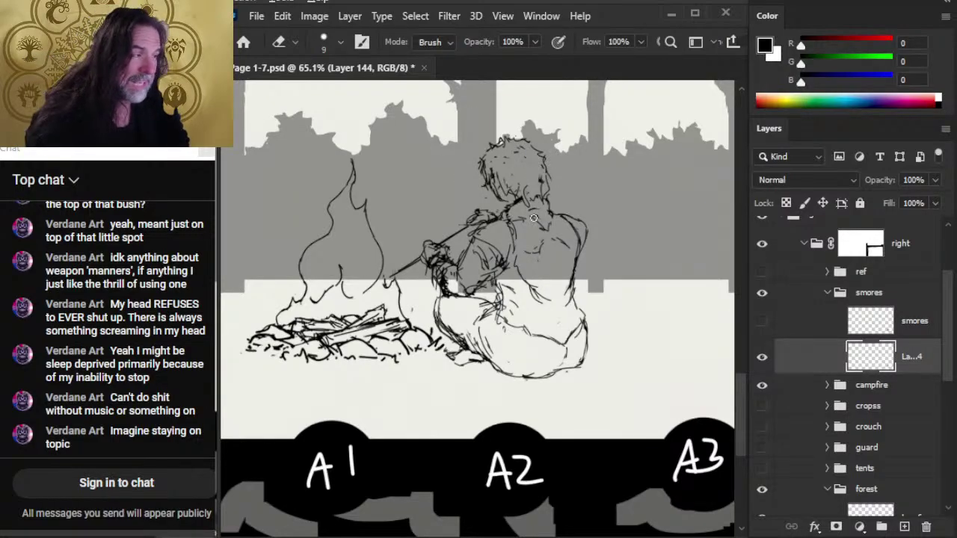
- Erase the stray strokes below the neck and redraw the collar line where it meets the fire-side shoulder
key("b")
key("e")
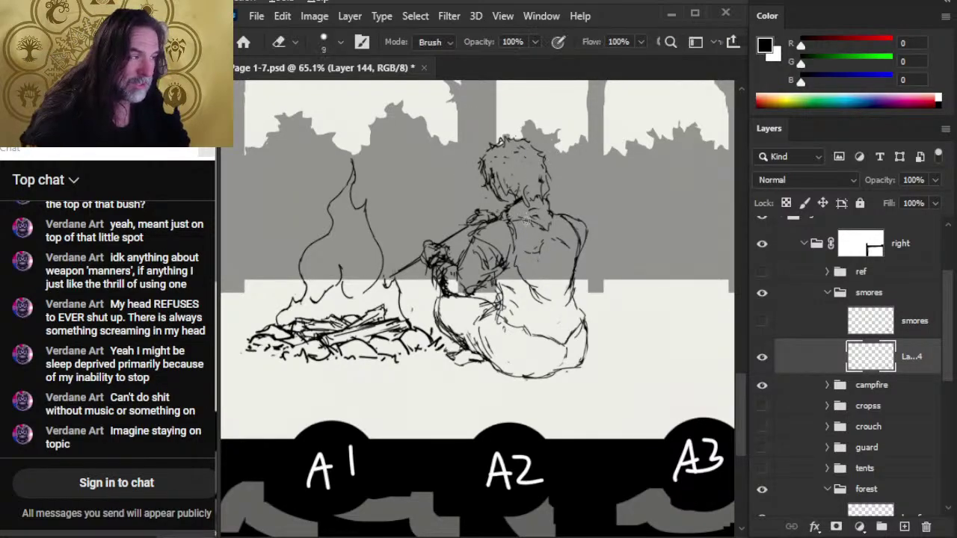
key("b")
key("e")
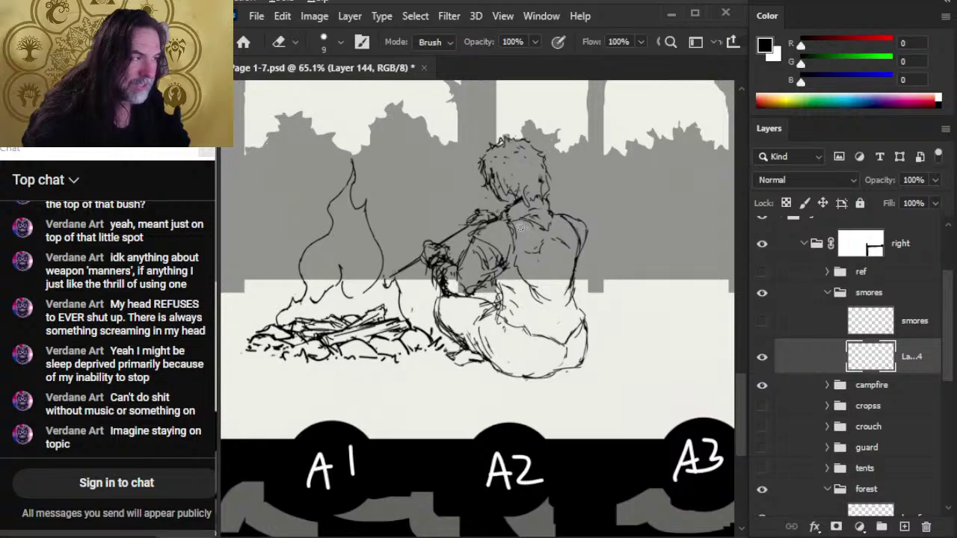
key("b")
key("e")
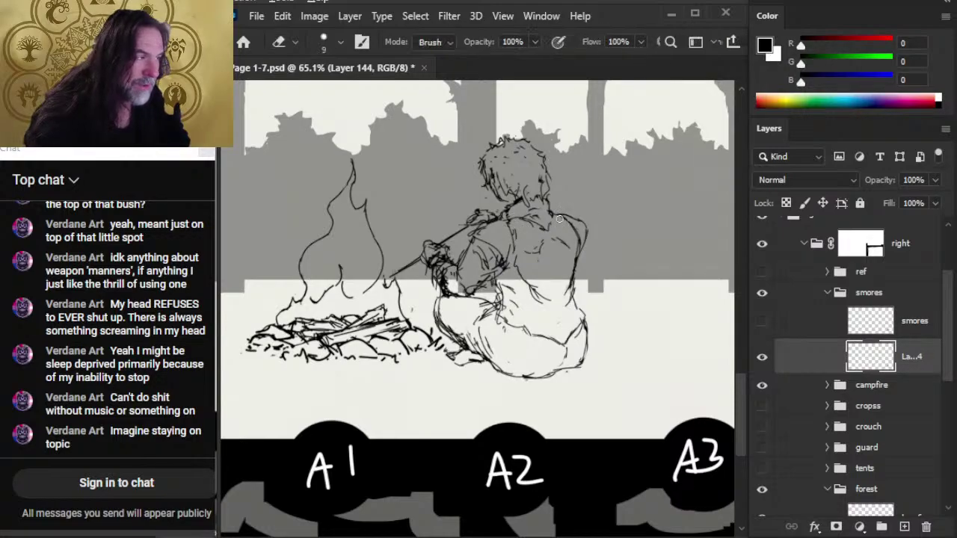
- Tidy the pointed back of the collar and rework the short strokes around the shoulder blades
key("b")
key("e")
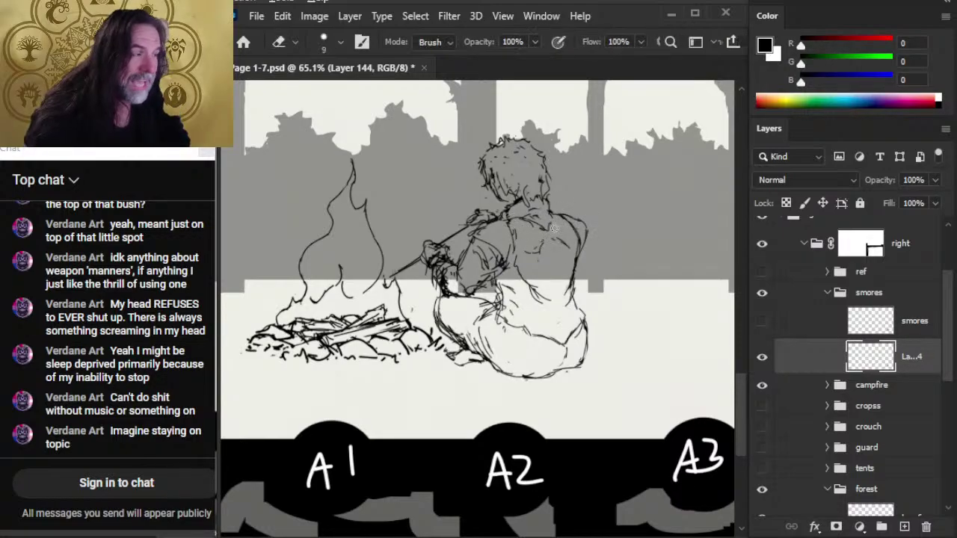
key("b")
key("e")
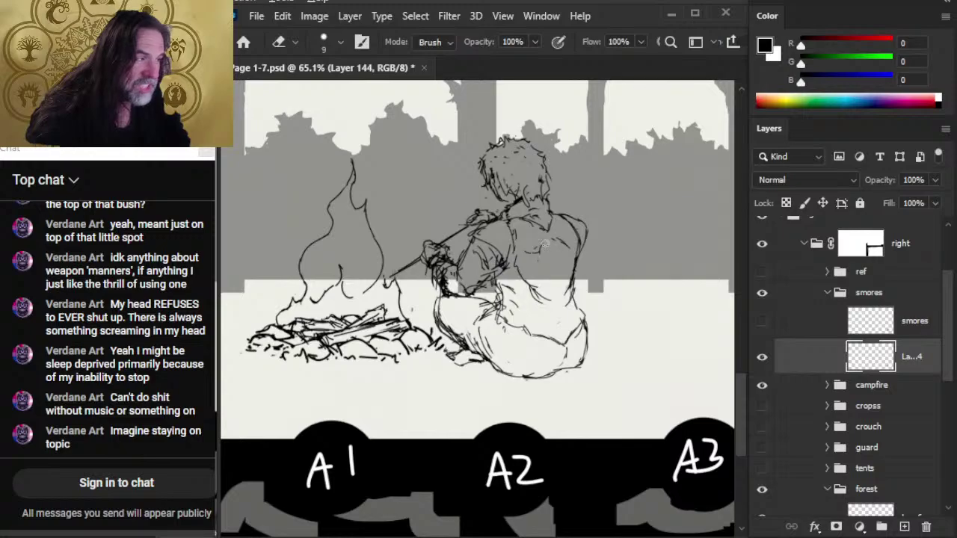
key("b")
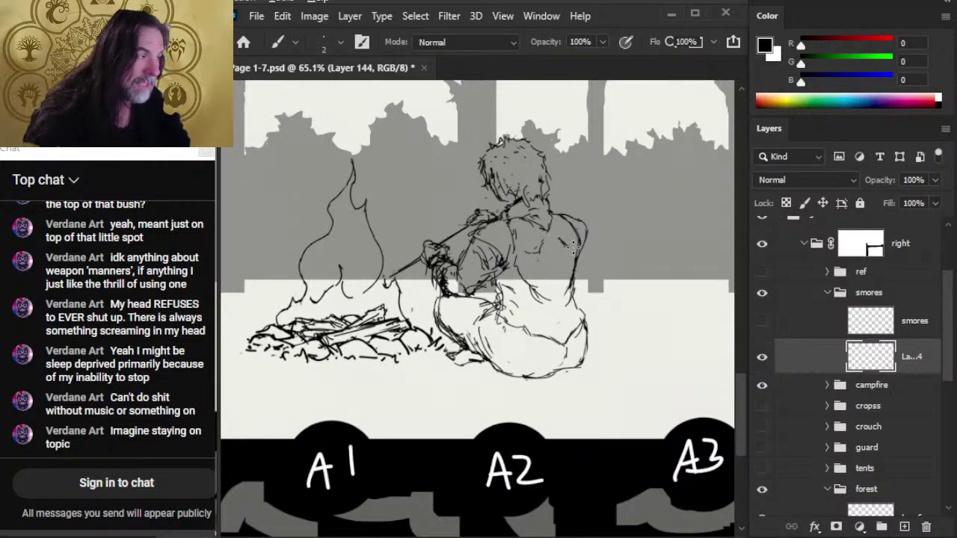
key("e")
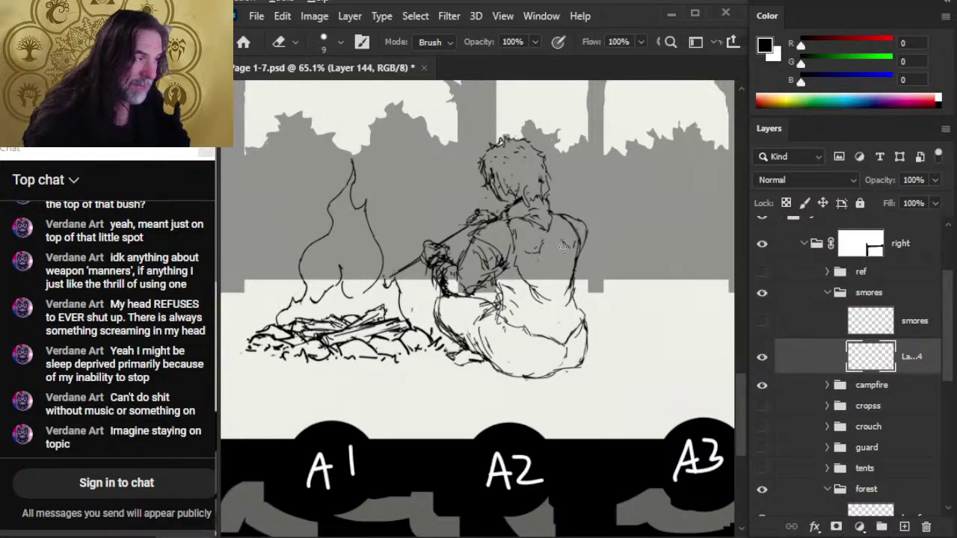
- Thin the strokes in the middle of the back and refine the line between the back and the fire-side arm
key("b")
key("e")
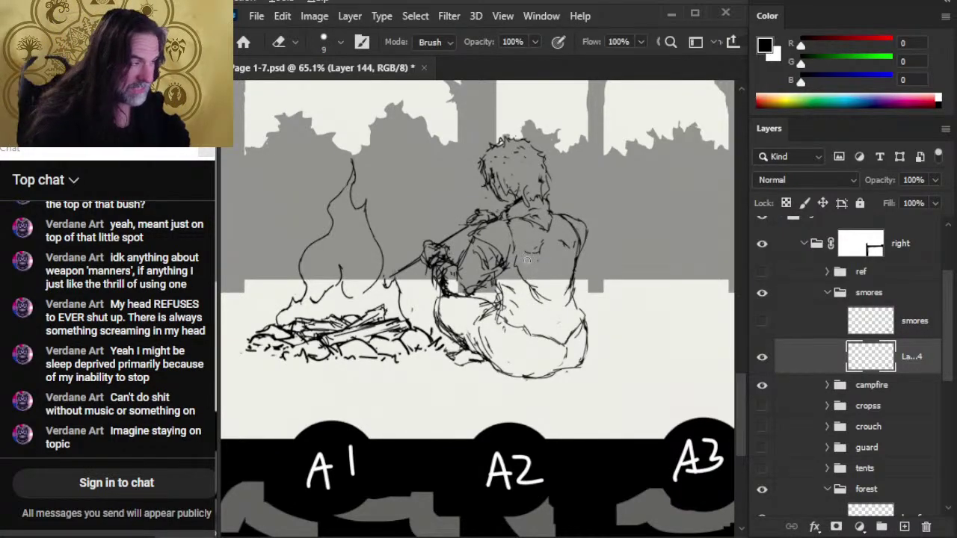
key("b")
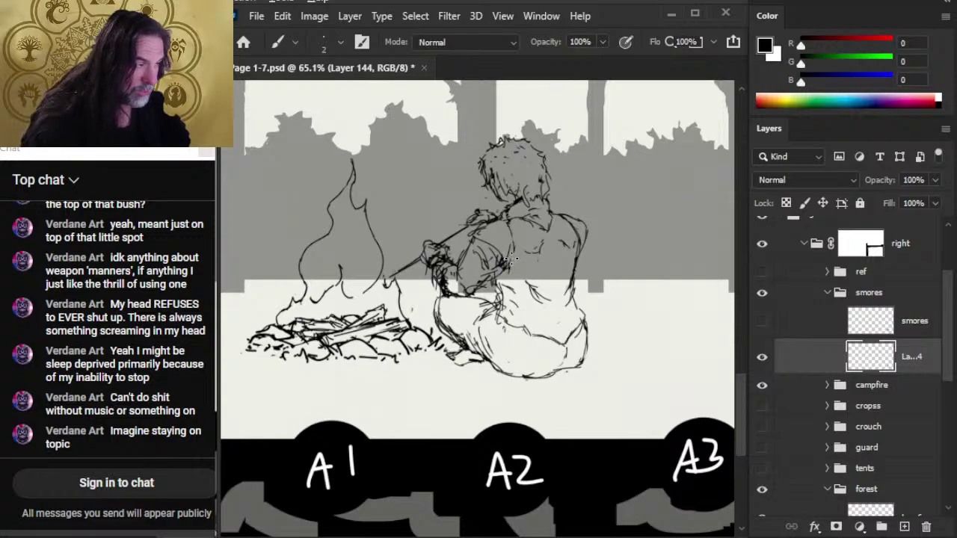
key("e")
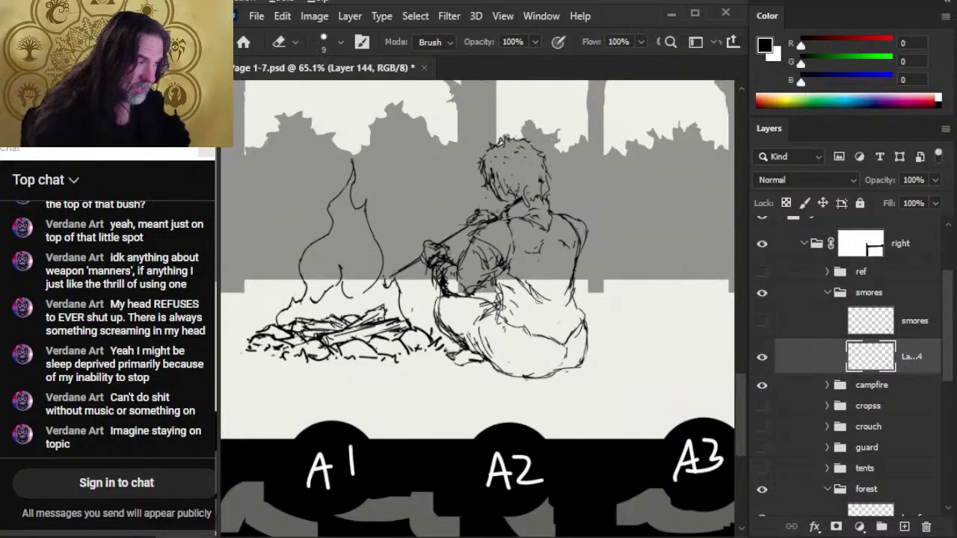
- Draw diagonal fold lines across the lower back of the shirt and clean up around them
key("b")
left_click_drag(529, 291, 550, 307)
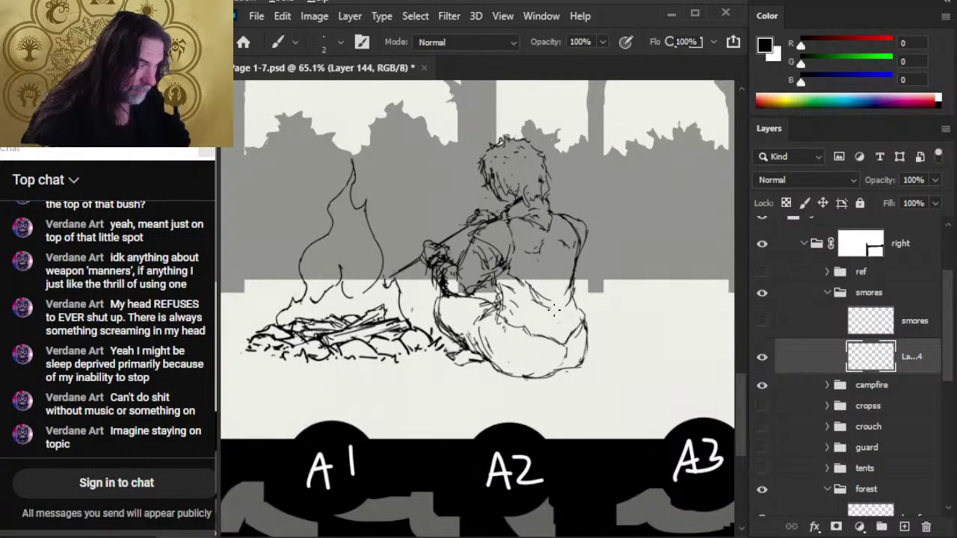
key("e")
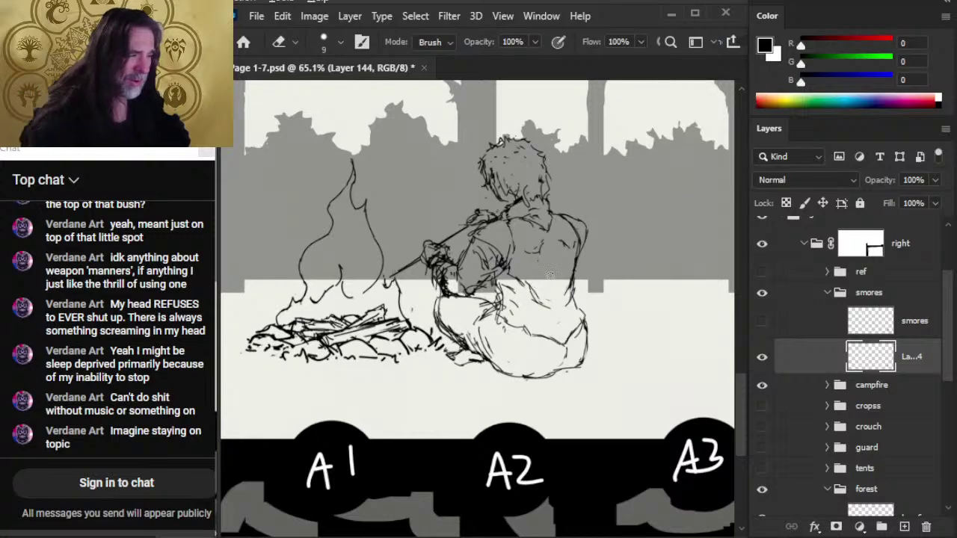
key("b")
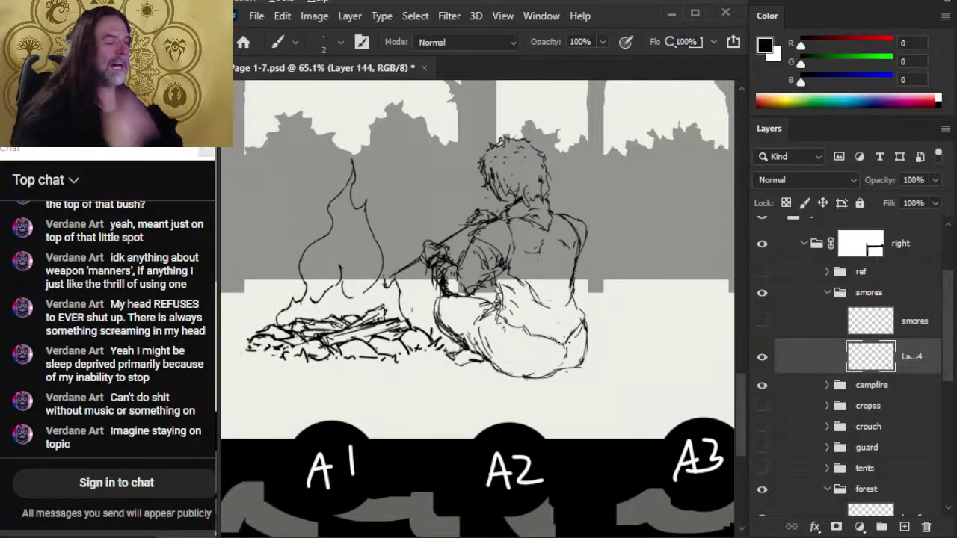
- Trim the overlapping strokes around the fire-side elbow and waist and redraw the edges where they meet
key("e")
left_click_drag(486, 287, 504, 299)
key("b")
key("e")
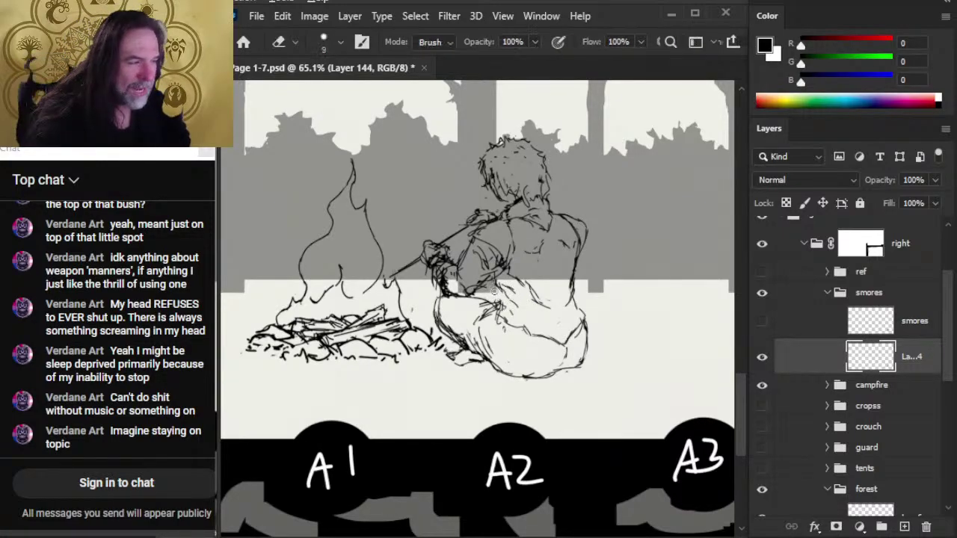
mouse_move(500, 263)
left_mouse_down()
mouse_move(502, 274)
mouse_move(507, 266)
left_mouse_up()
key("b")
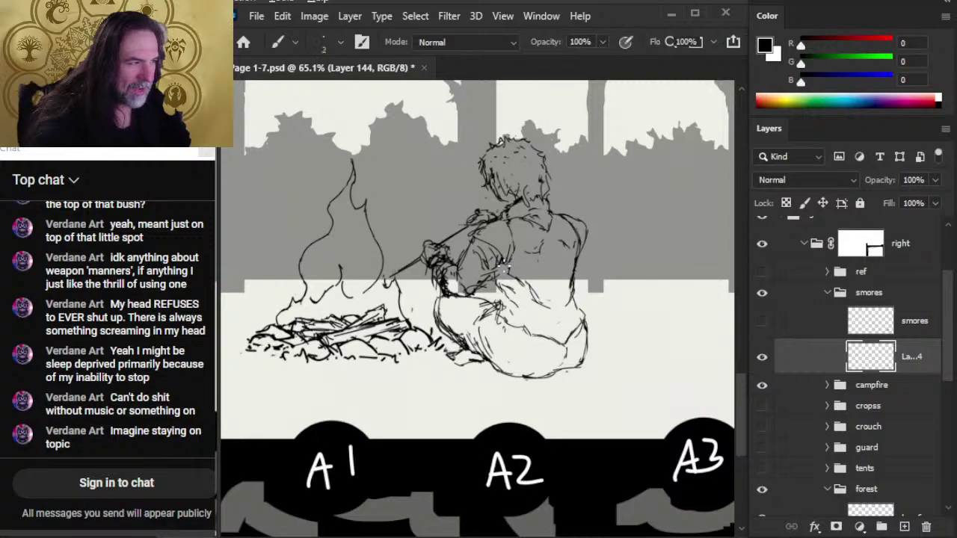
key("e")
- Erase the protruding corner of the shoulder away from the fire and redraw its outer edge
mouse_move(587, 229)
left_mouse_down()
mouse_move(590, 238)
mouse_move(582, 224)
left_mouse_up()
key("b")
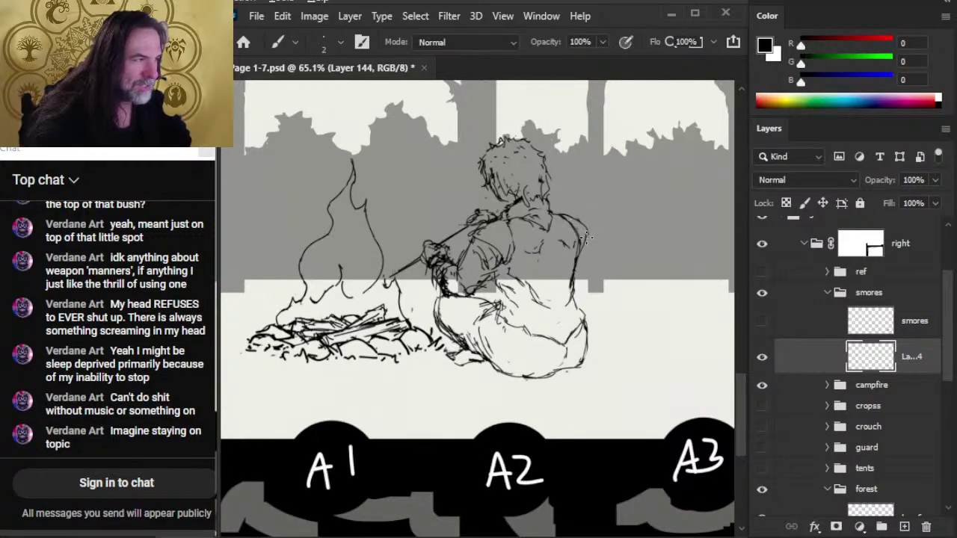
key("e")
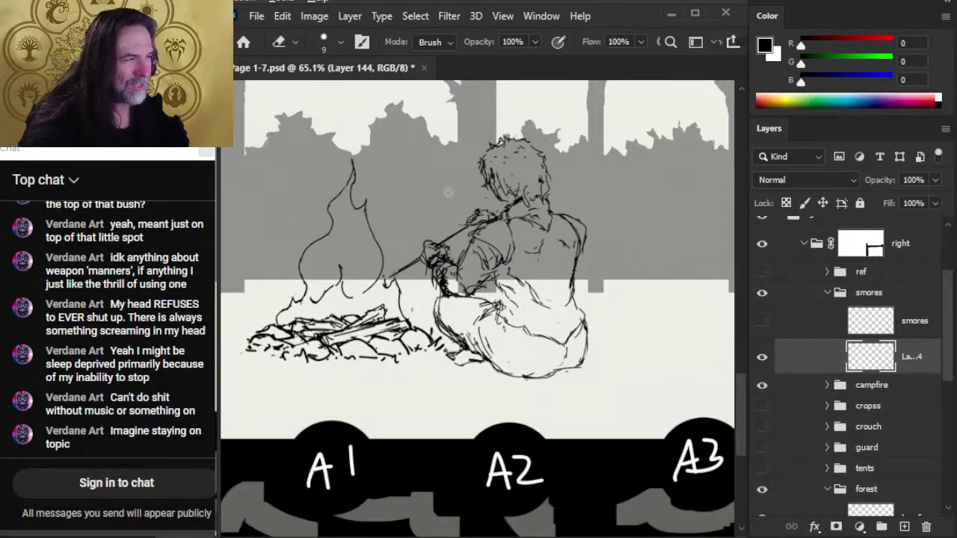
- Clean up the top of the fire-side shoulder below the stick and redraw the sleeve outline and its folds
key("b")
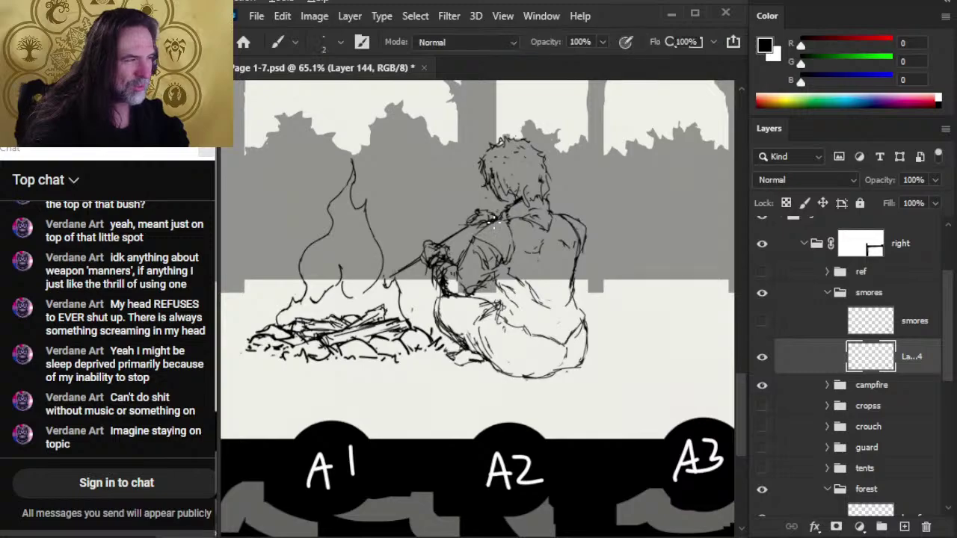
key("e")
key("b")
key("e")
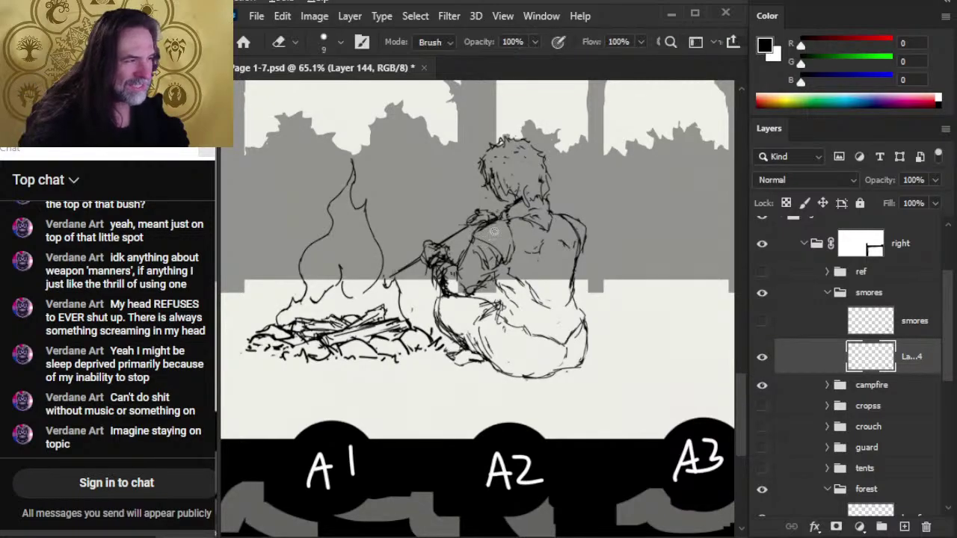
key("b")
key("e")
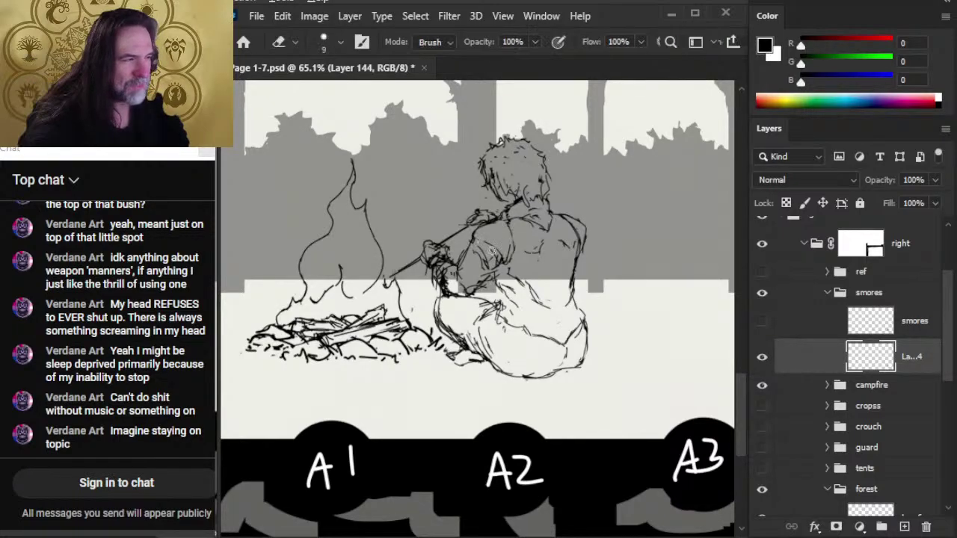
key("b")
key("e")
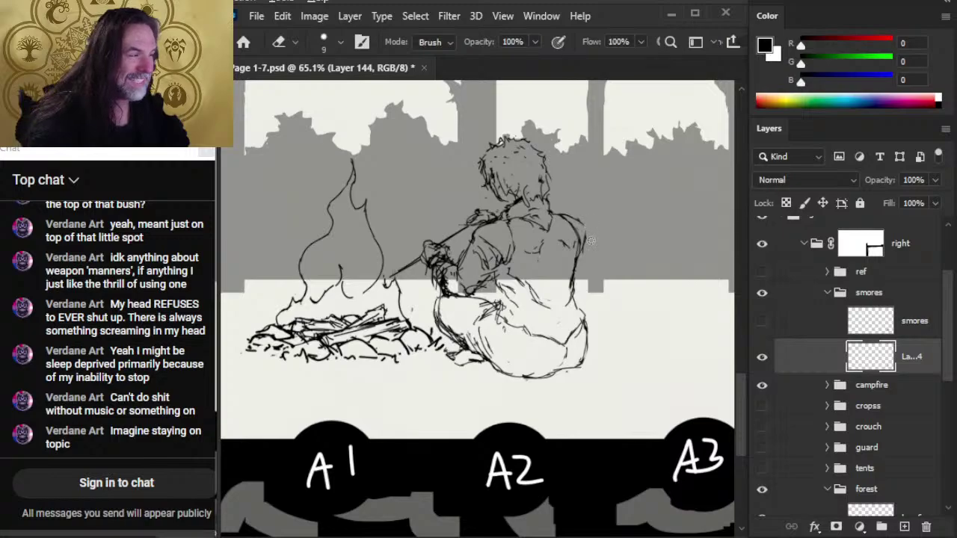
- Trim the outer contour of the shoulder away from the fire and redraw it as a rounder curve
key("b")
key("e")
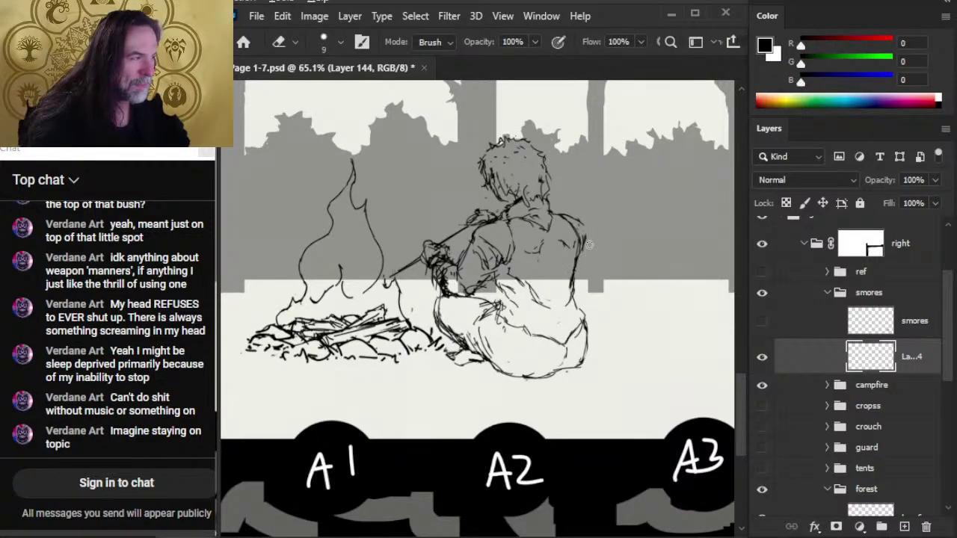
key("b")
key("e")
key("b")
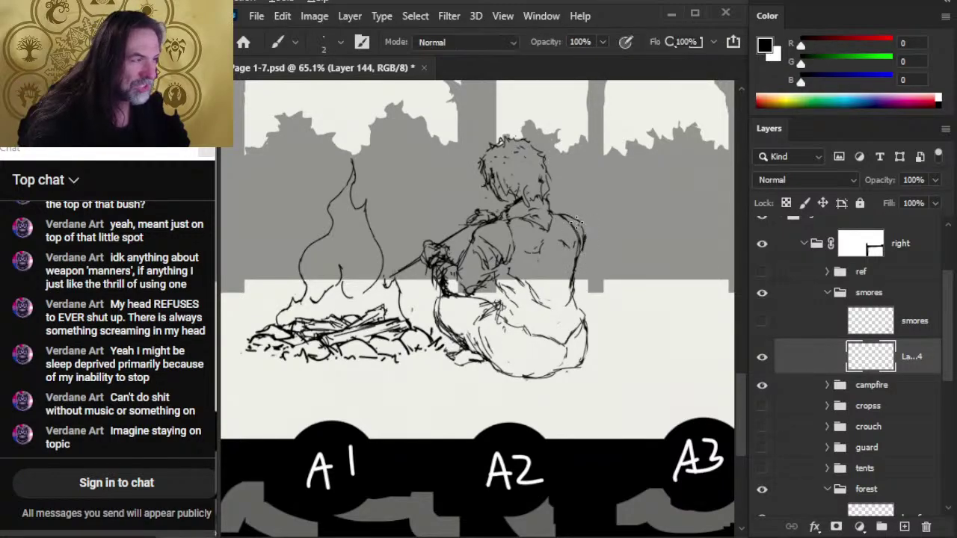
key("e")
key("b")
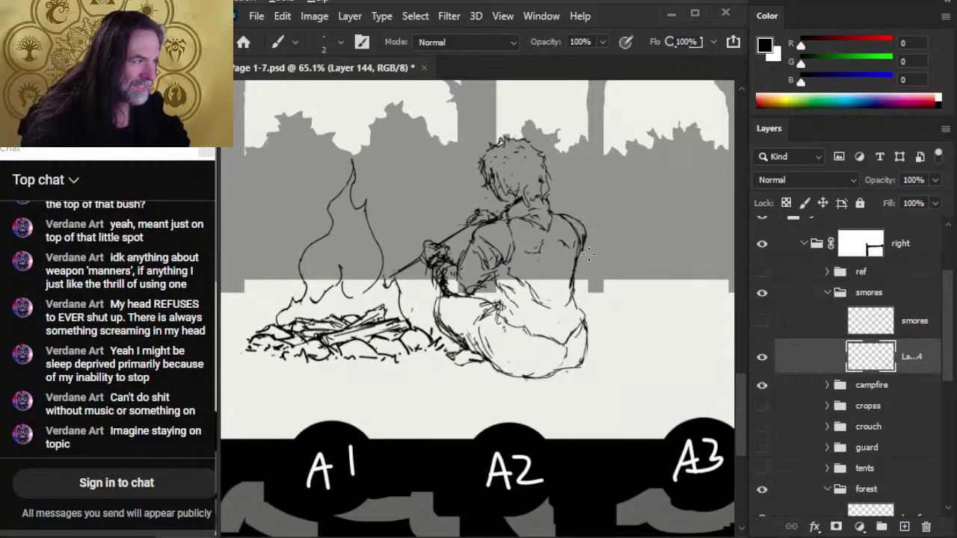
key("e")
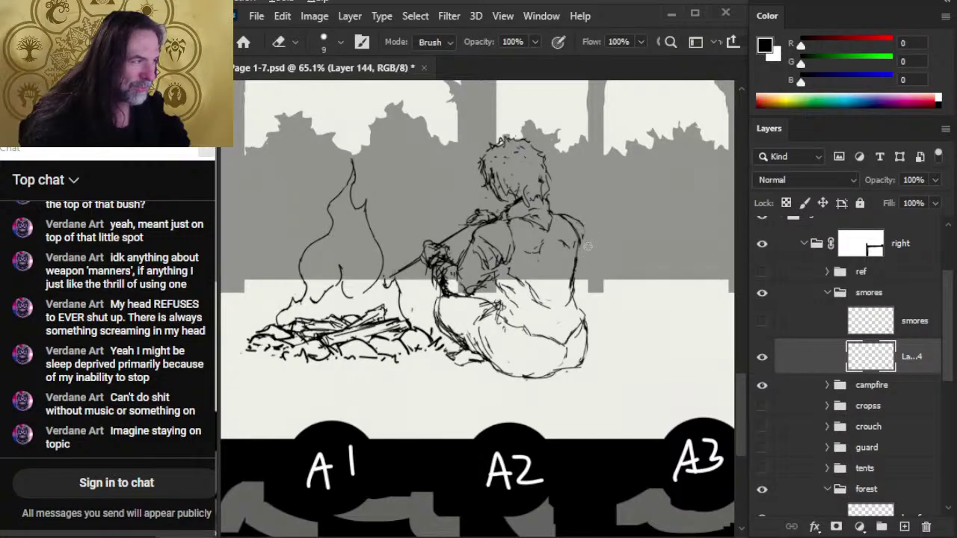
- Rework the shoulder contour away from the fire again and continue its line down the side of the back
key("b")
key("e")
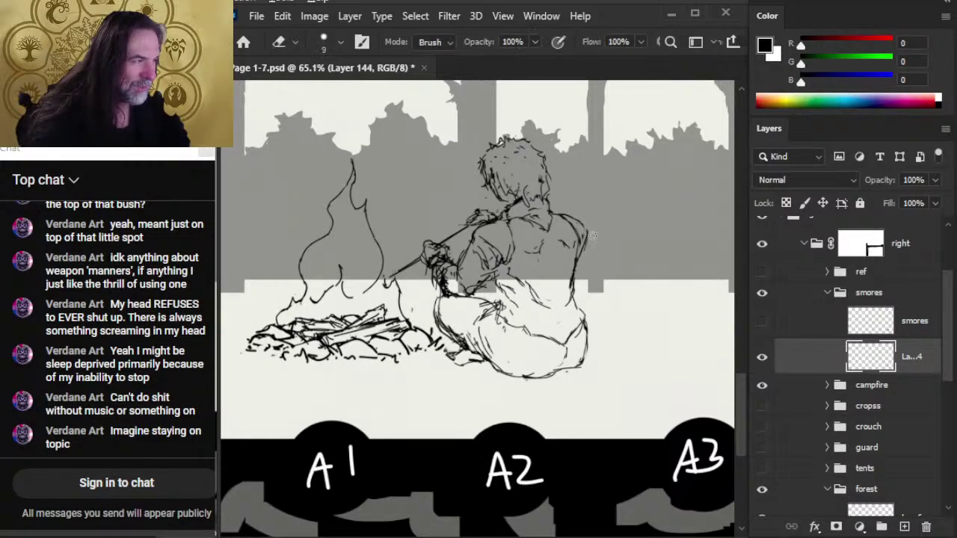
key("b")
key("e")
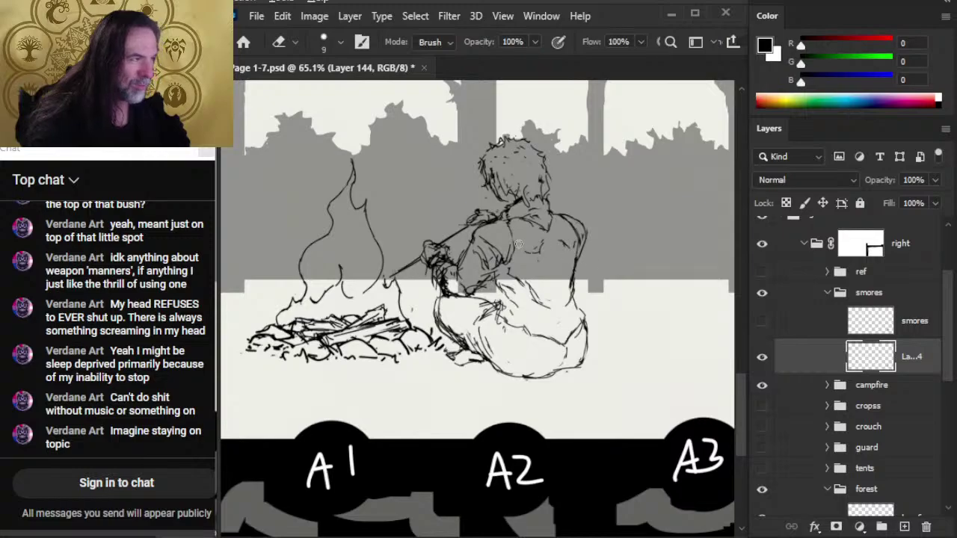
key("b")
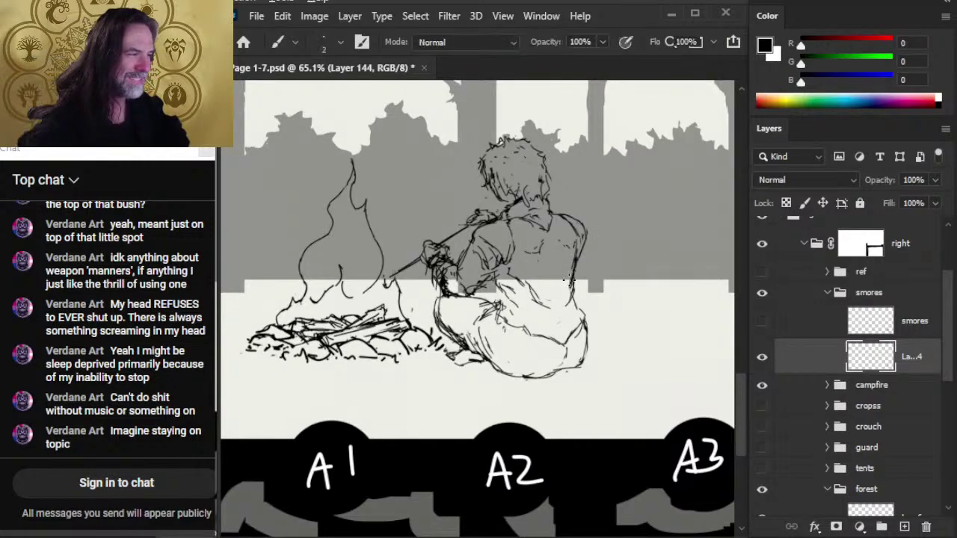
key("e")
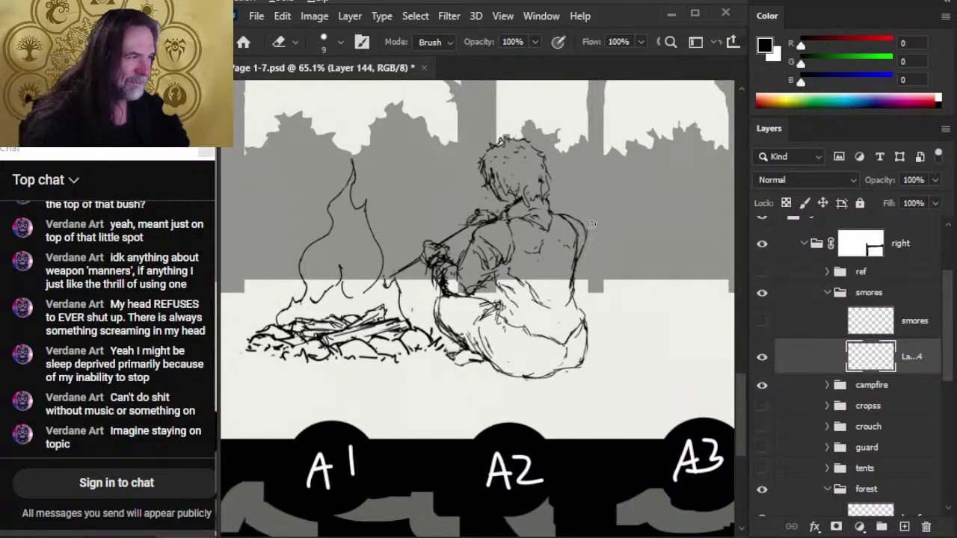
key("b")
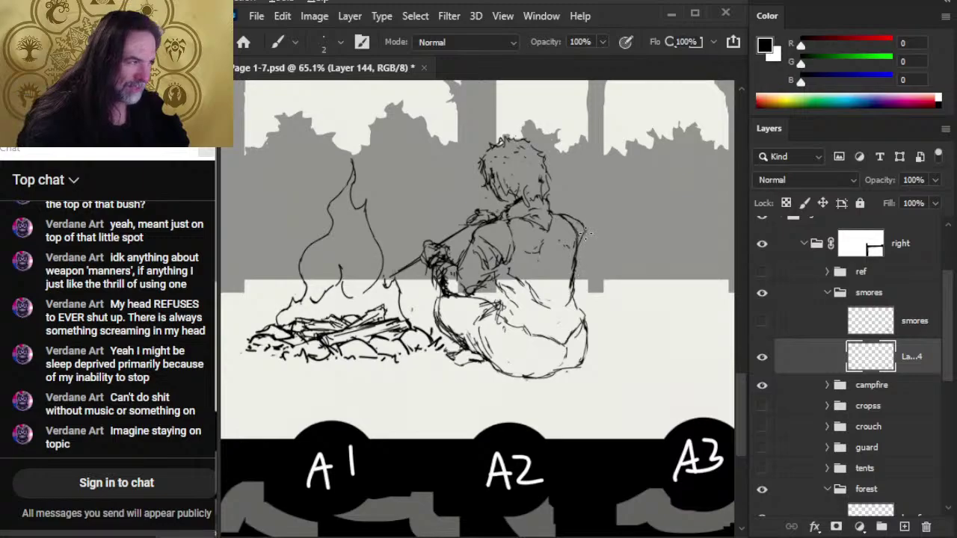
key("e")
- Lighten the marks inside the shoulder away from the fire and refine the short strokes on the upper back
key("b")
key("e")
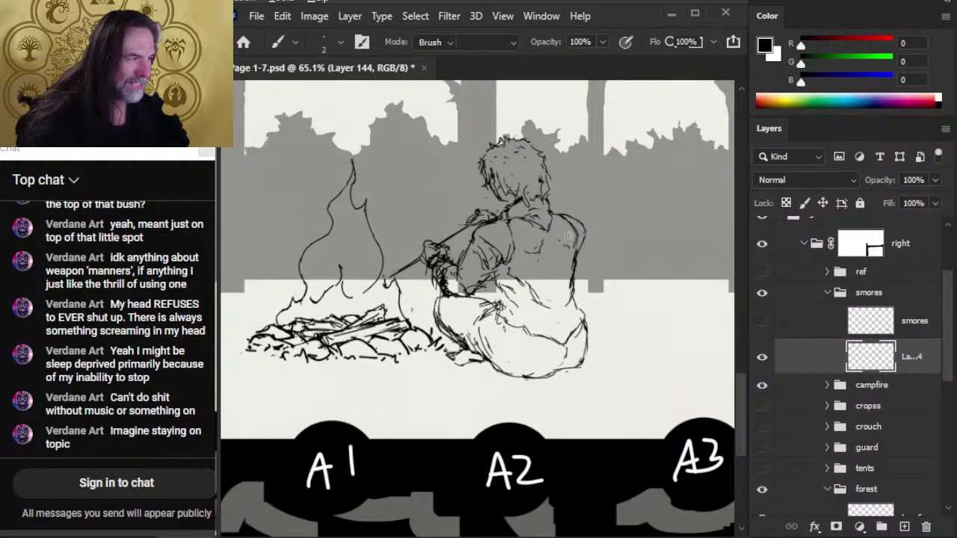
key("b")
key("e")
key("b")
key("e")
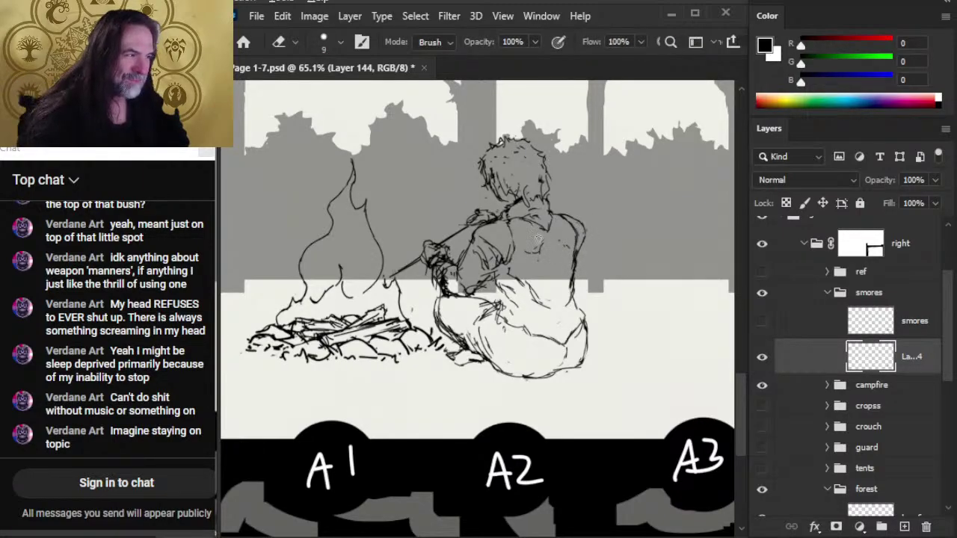
- Erase the rounded outer edge of the shoulder away from the fire and redraw it with a sharper corner
key("b")
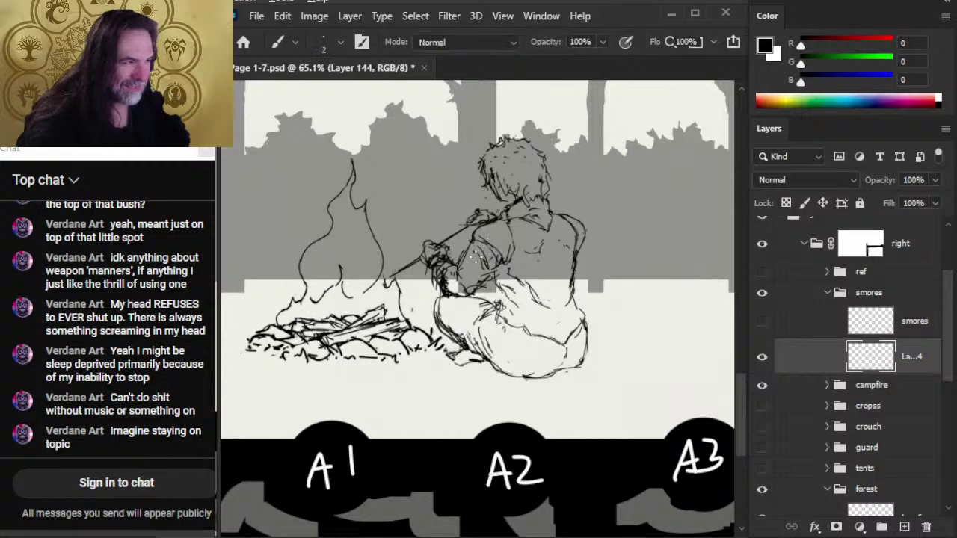
key("e")
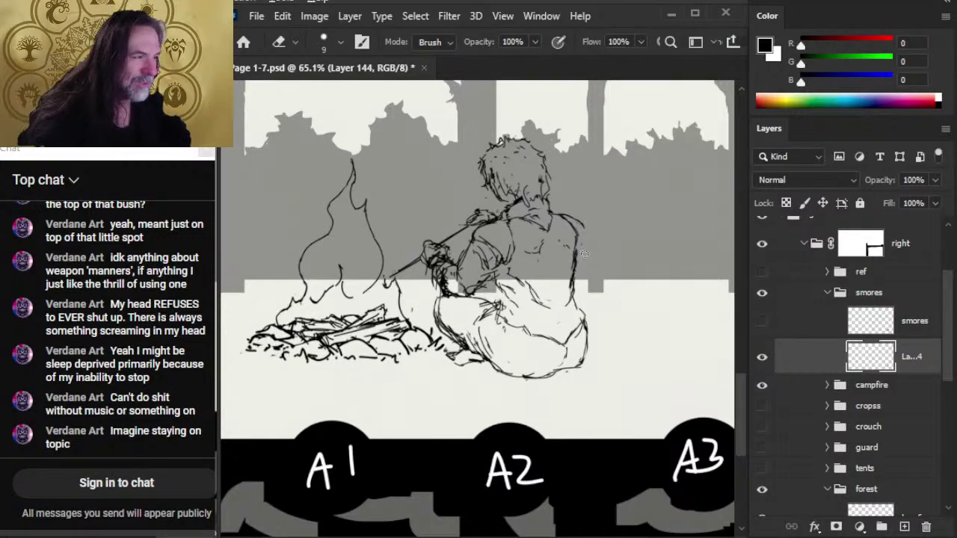
key("b")
key("e")
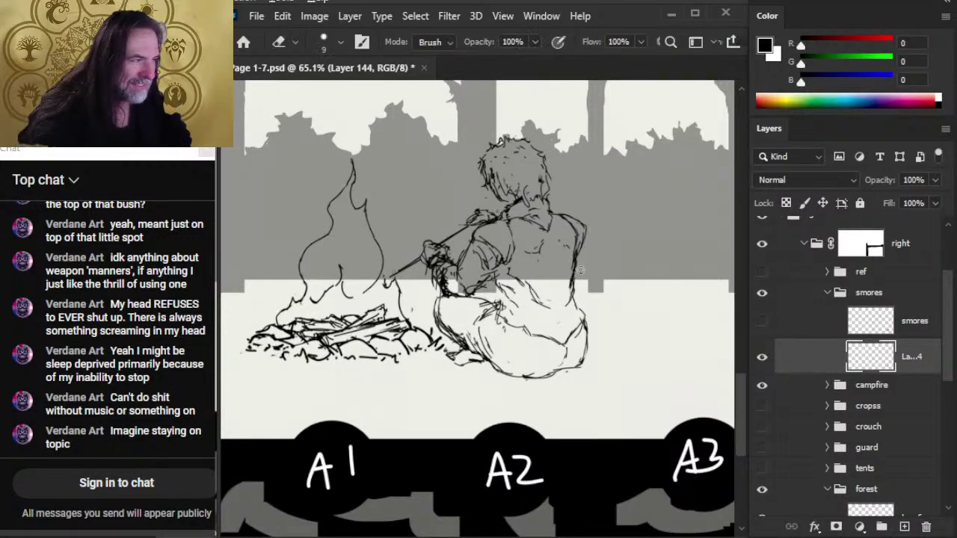
- Trim the pointed corner of the shoulder away from the fire and redraw its outer edge as a smoother curve
key("b")
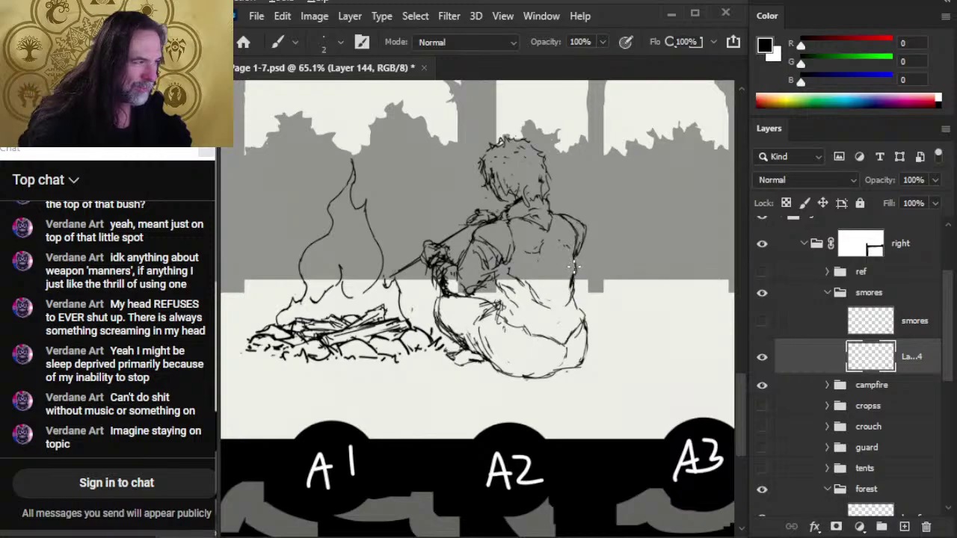
key("e")
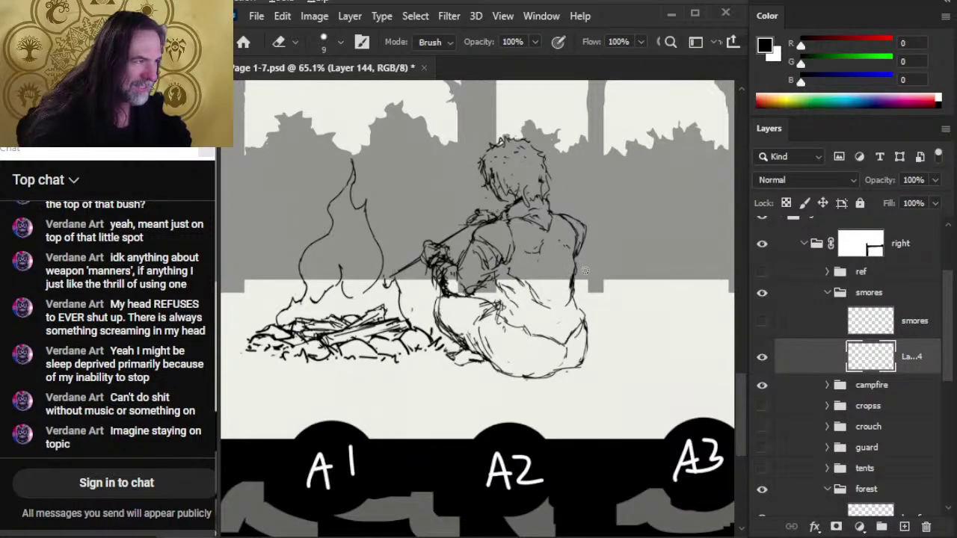
key("b")
left_click_drag(584, 218, 580, 245)
key("e")
key("b")
key("e")
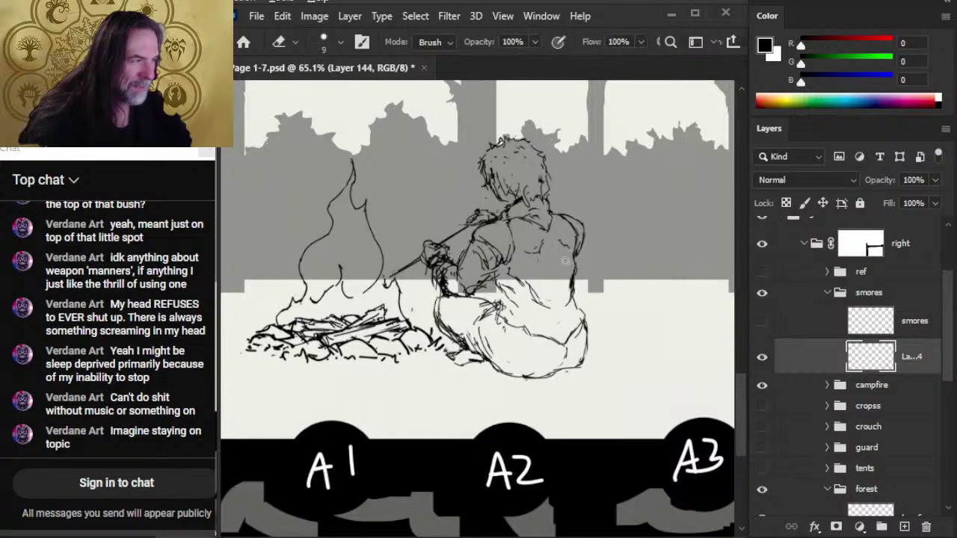
- Erase and redraw the short fold strokes across the figure's upper and middle back
key("b")
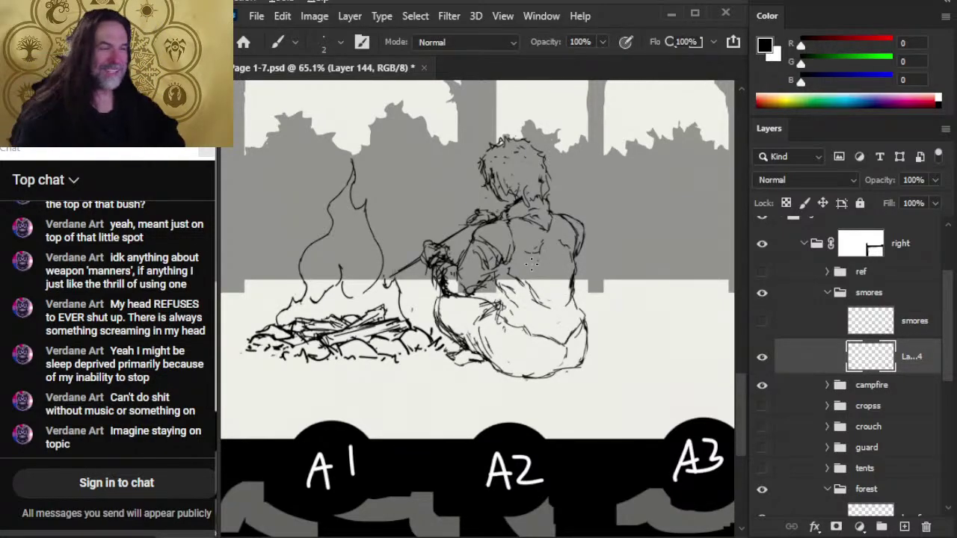
key("e")
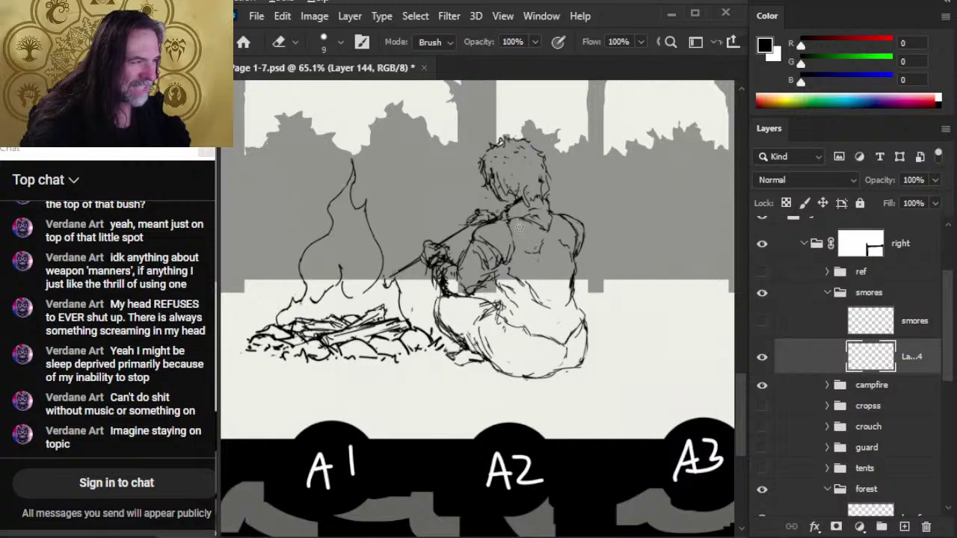
key("b")
key("e")
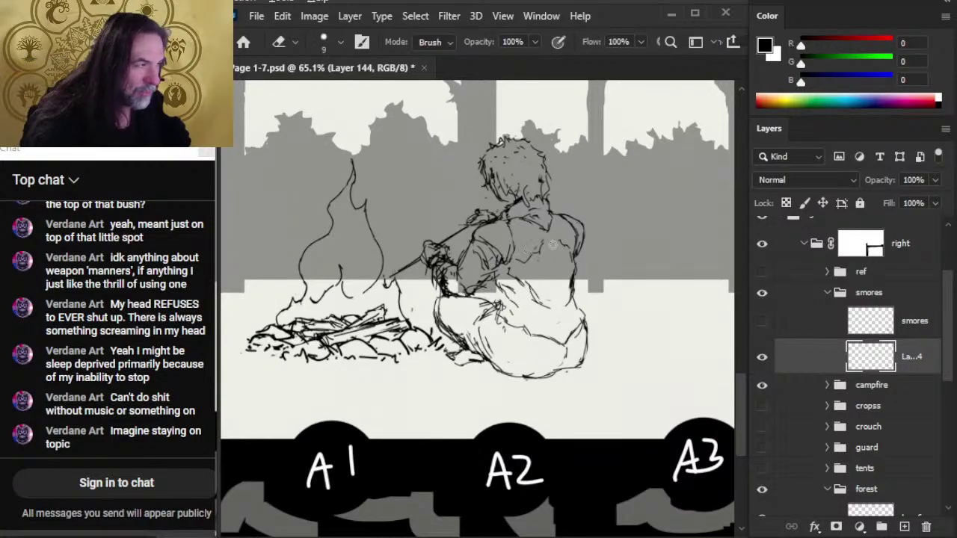
key("b")
key("e")
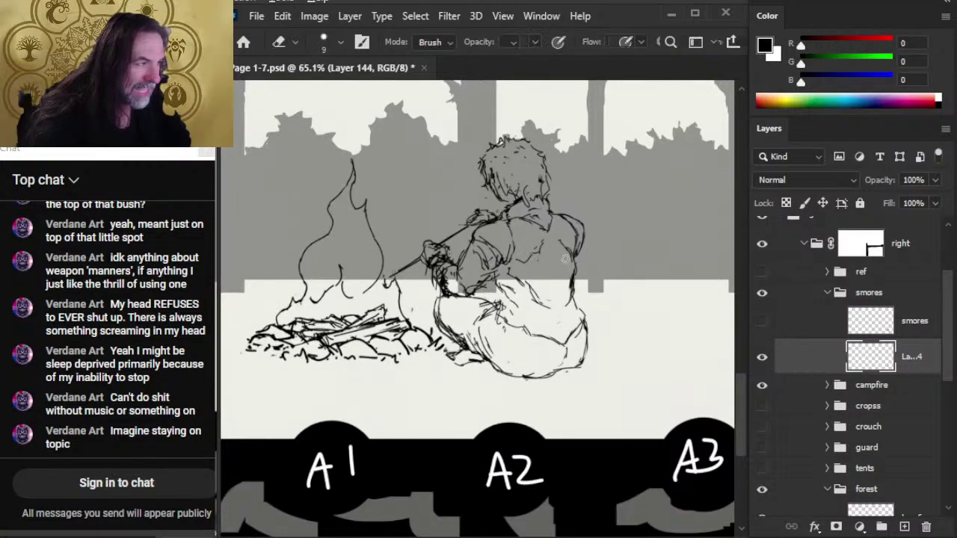
key("b")
key("e")
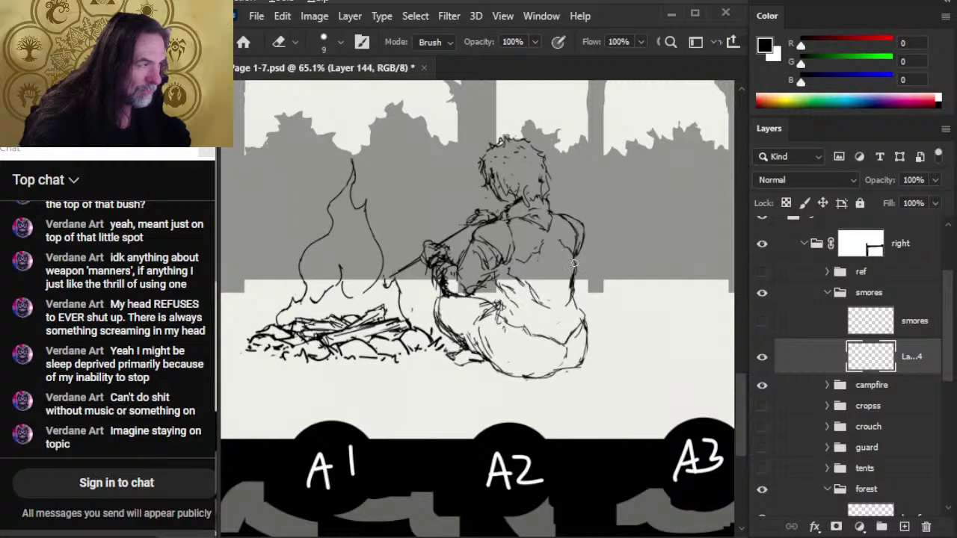
- Clean up and reinforce the contour down the side of the back away from the fire
key("b")
key("e")
key("b")
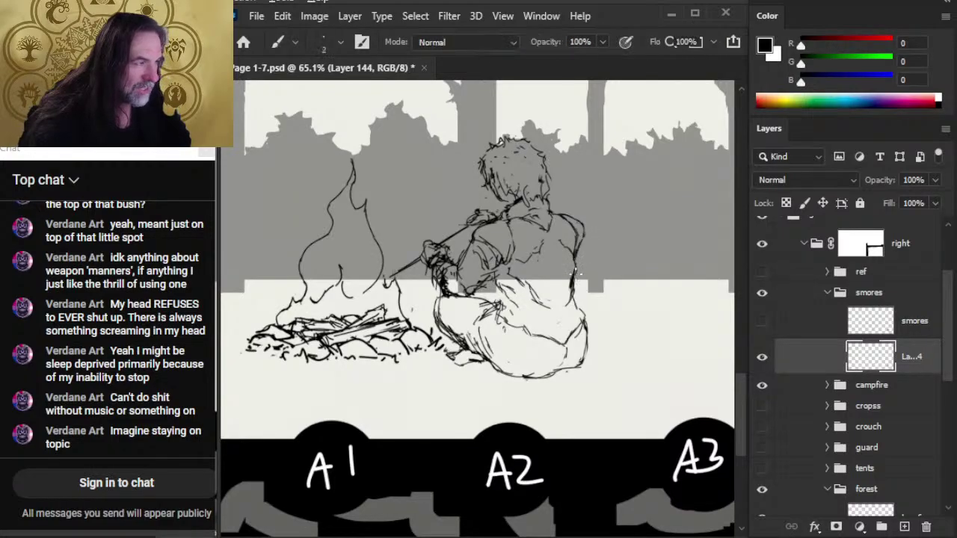
key("e")
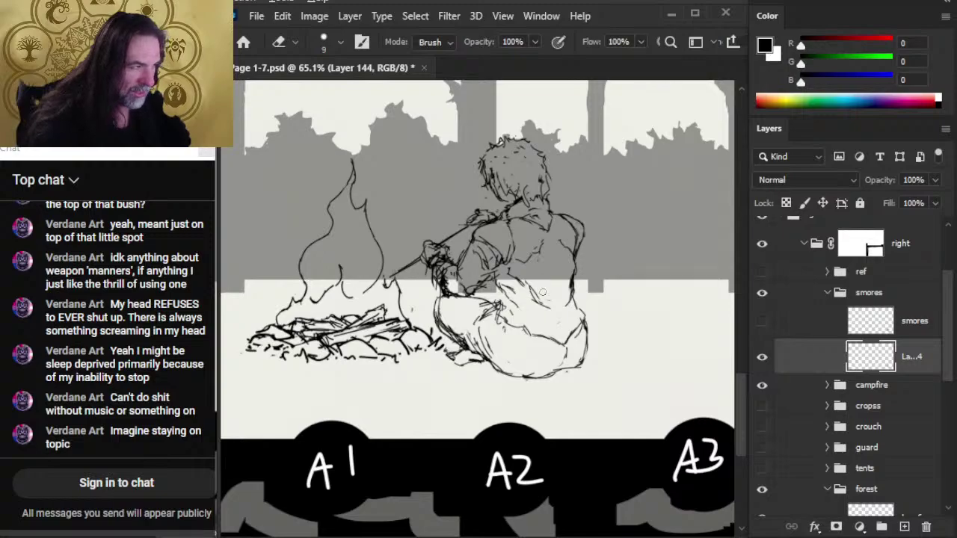
- Rework the fold lines of the lower back, adding a diagonal fold running down from the waist toward the hip
key("b")
key("e")
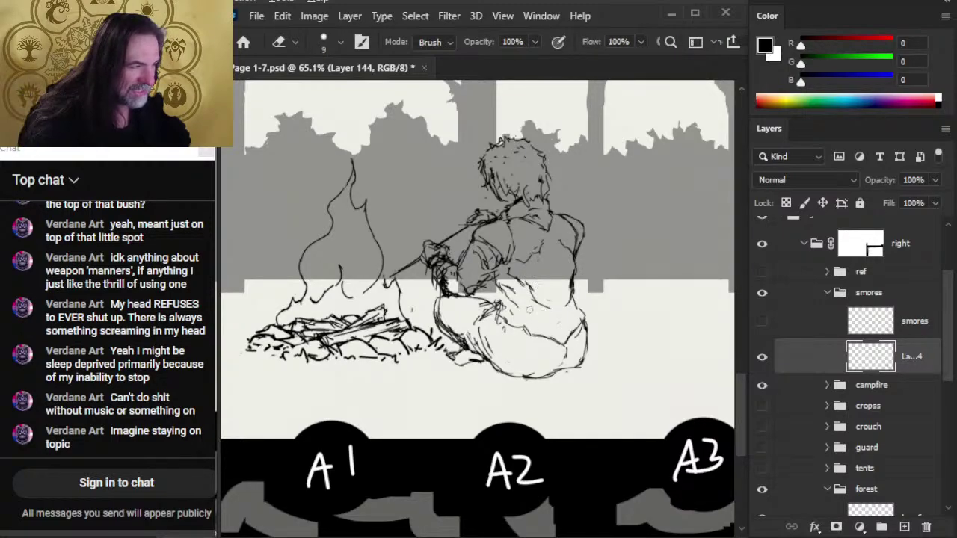
key("b")
mouse_move(506, 295)
left_mouse_down()
mouse_move(511, 325)
mouse_move(527, 320)
left_mouse_up()
key("e")
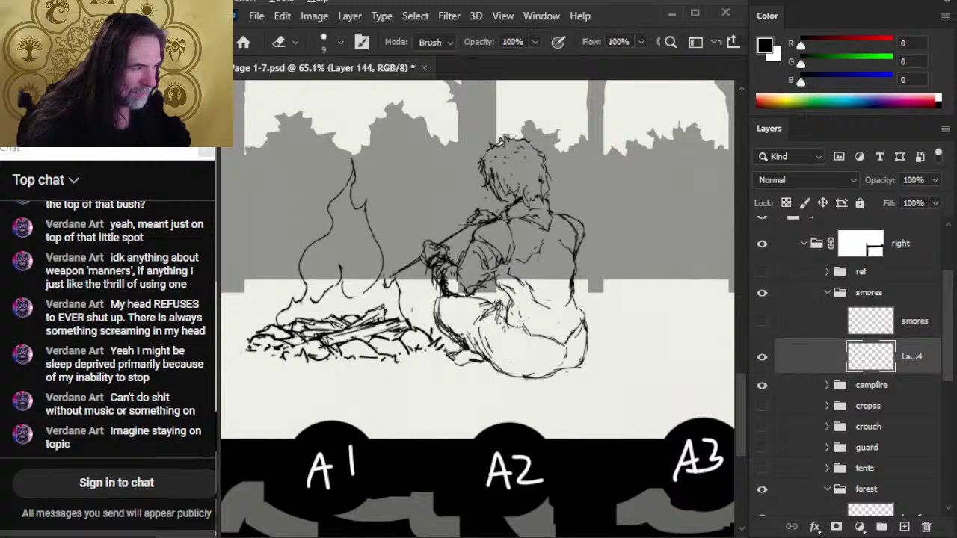
key("b")
key("e")
key("b")
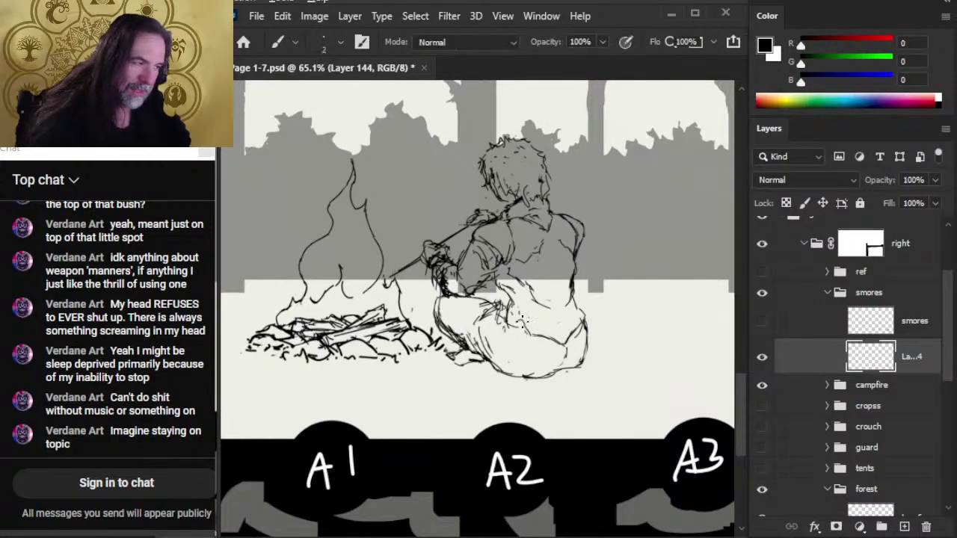
key("e")
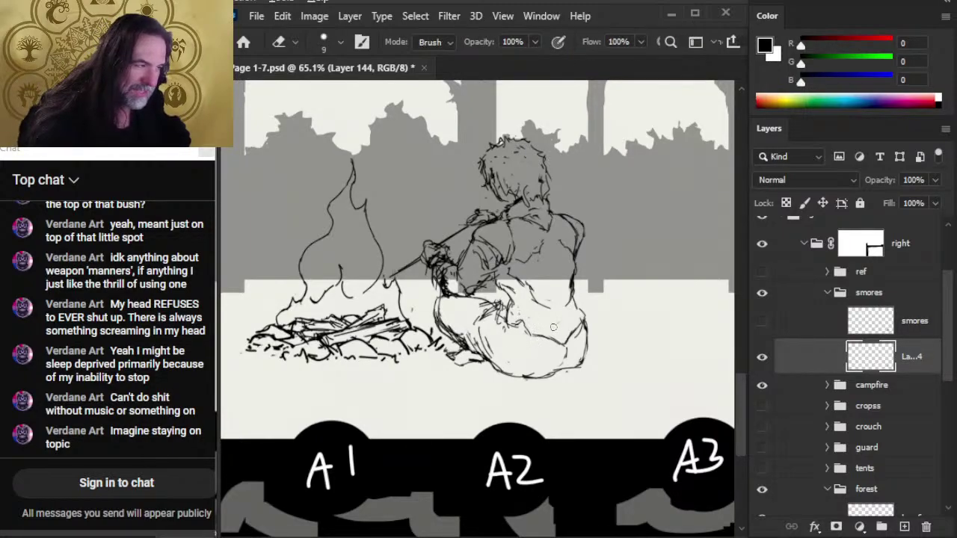
key("b")
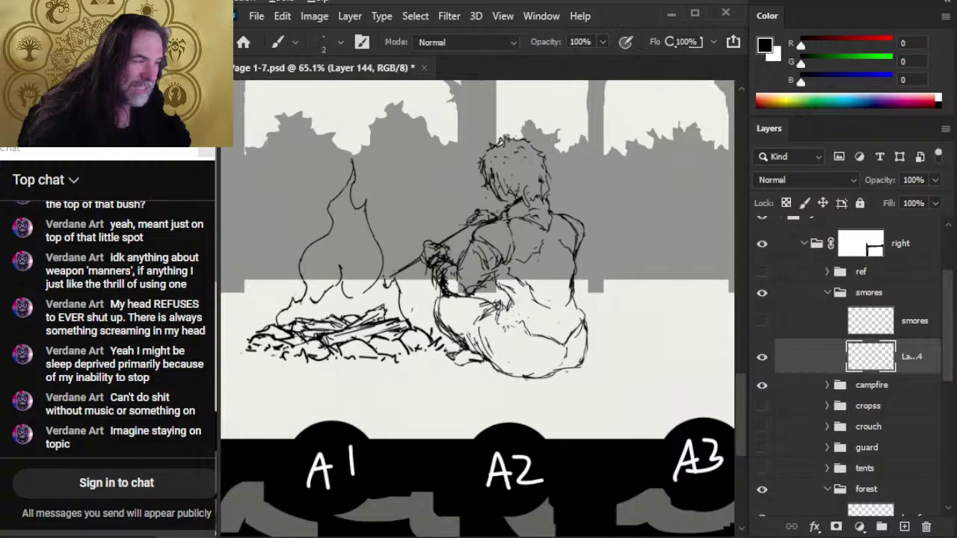
- Add short angled folds where the shirt gathers at the waist above the thigh and trim them with the eraser
left_click_drag(513, 300, 499, 315)
key("e")
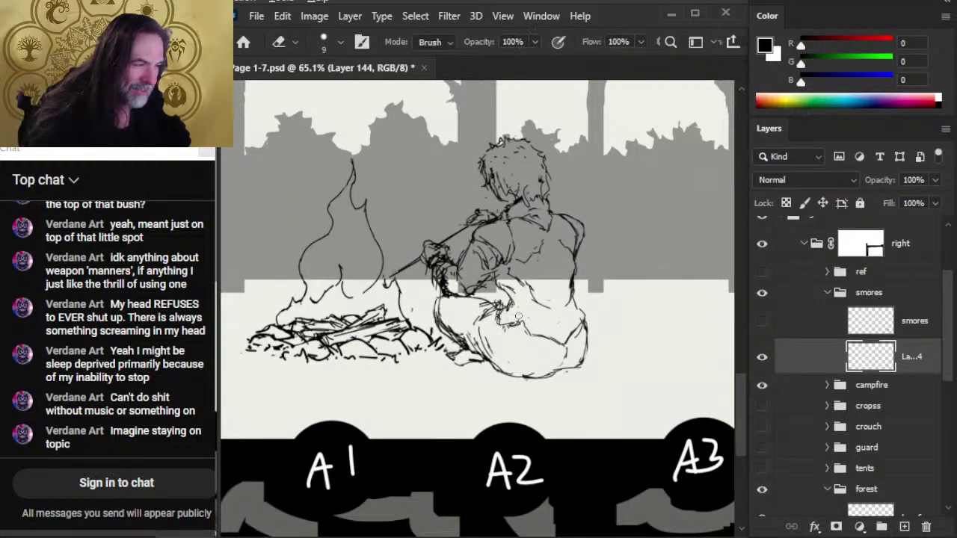
key("b")
left_click_drag(516, 314, 498, 323)
key("e")
key("b")
key("e")
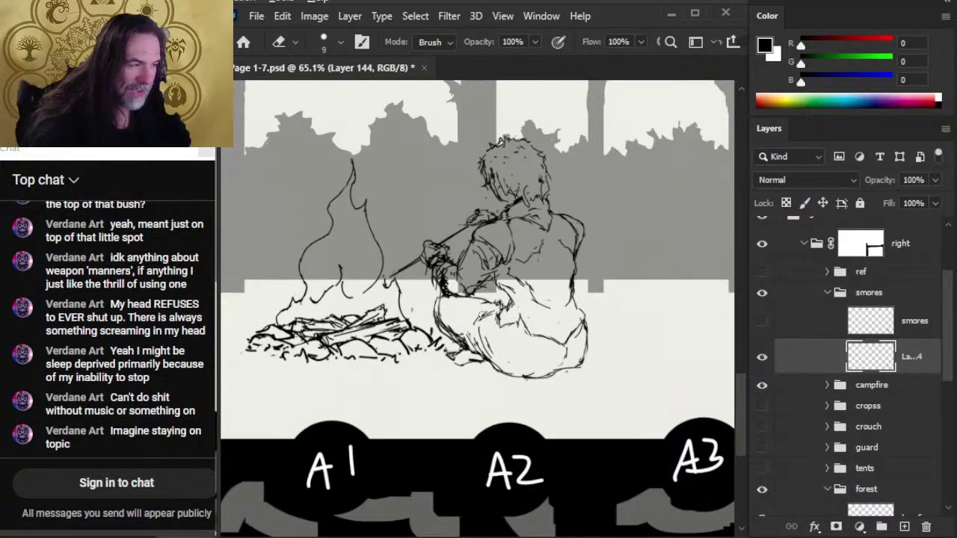
key("b")
left_click_drag(494, 297, 479, 309)
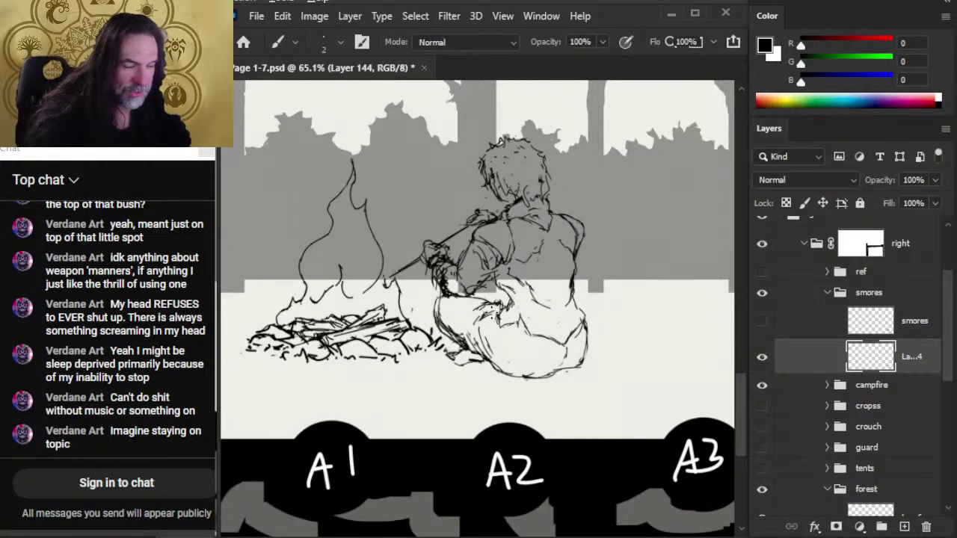
key("ctrl+z")
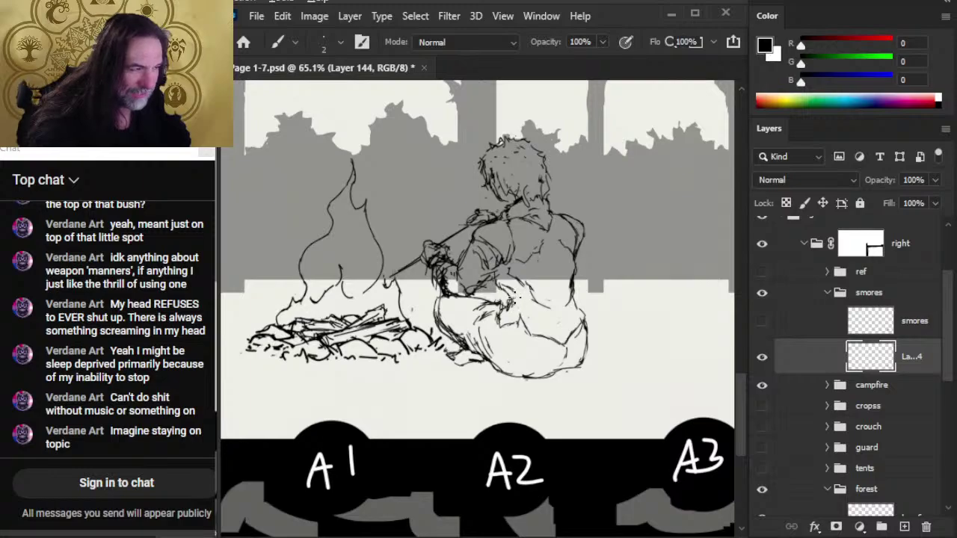
- Erase stray marks from the gathered fold between the waist and the hip
key("e")
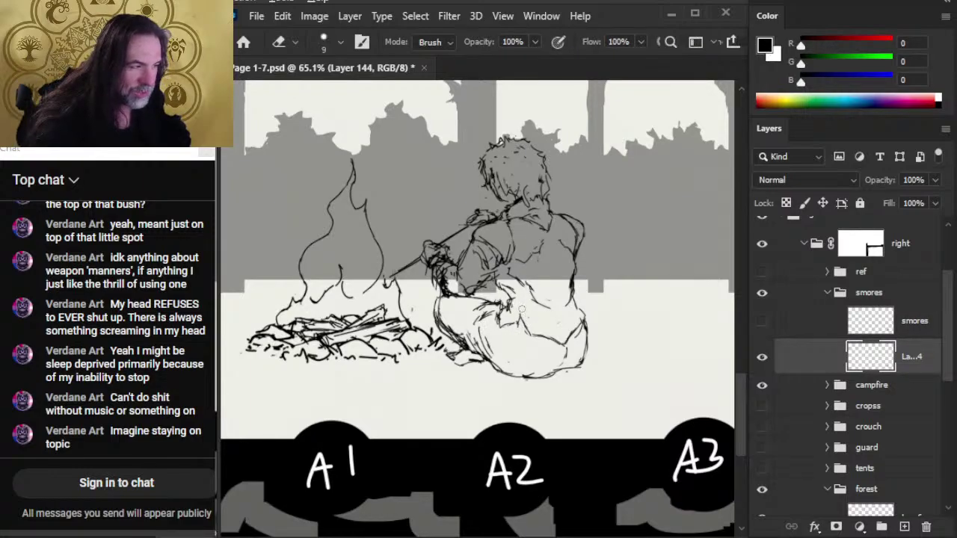
key("b")
key("e")
left_click_drag(515, 308, 513, 319)
- Draw a short line along the underside of the figure's foot
key("b")
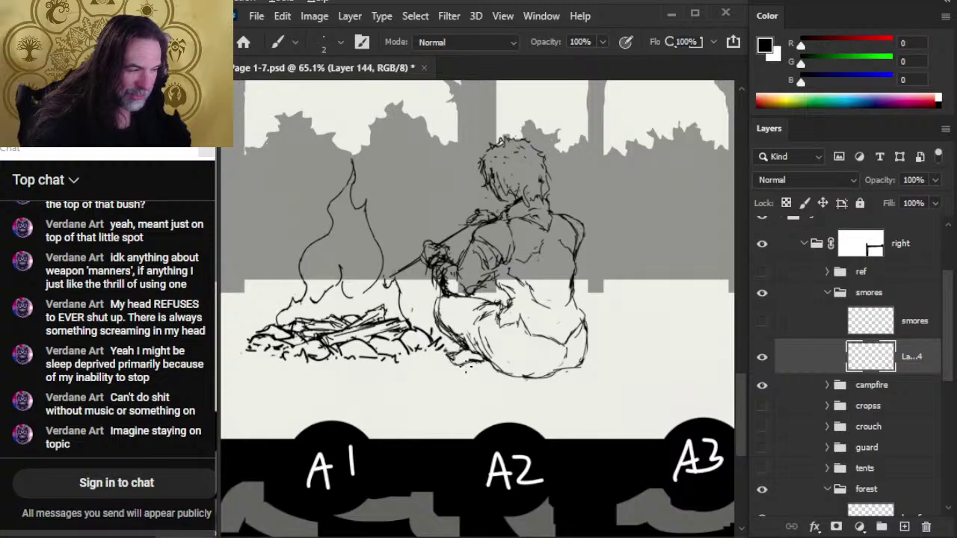
left_click_drag(466, 366, 492, 366)
key("e")
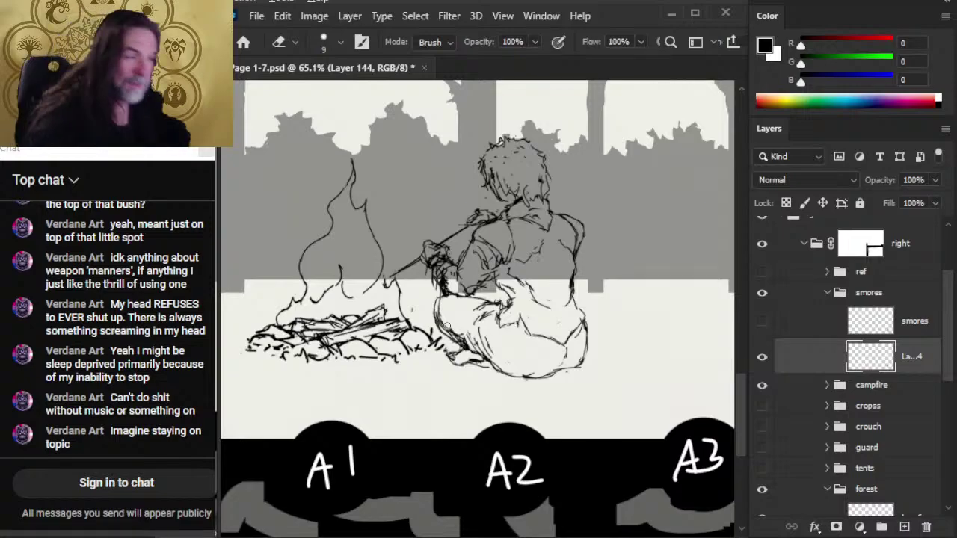
- Refine the lines around the lowered forearm, the knee and the top of the thigh
key("b")
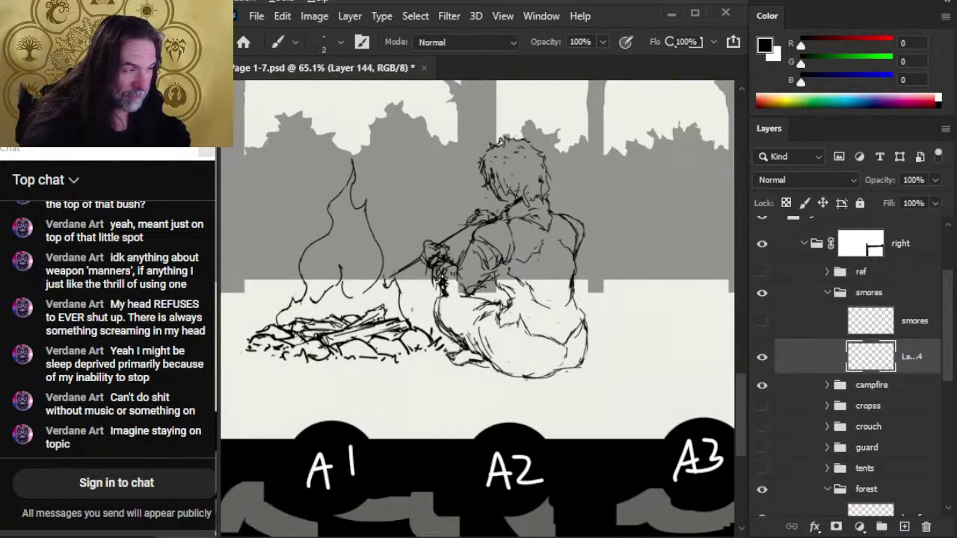
key("e")
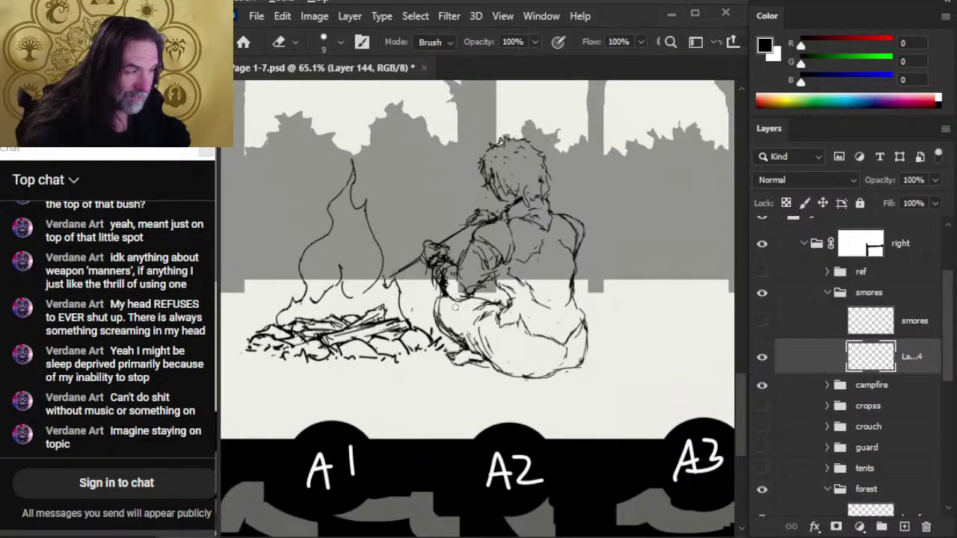
key("b")
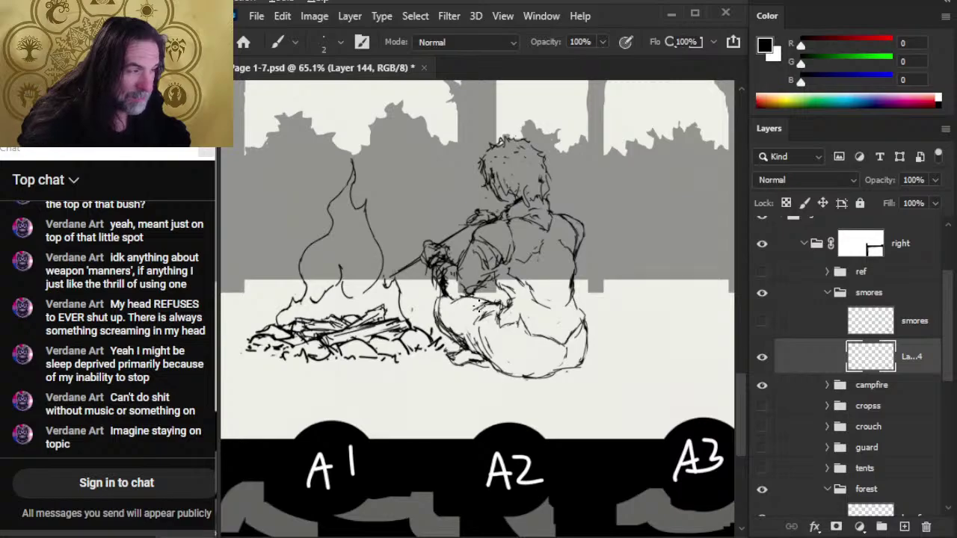
- Clean up and redraw the outlines of the two hands holding the roasting stick
key("e")
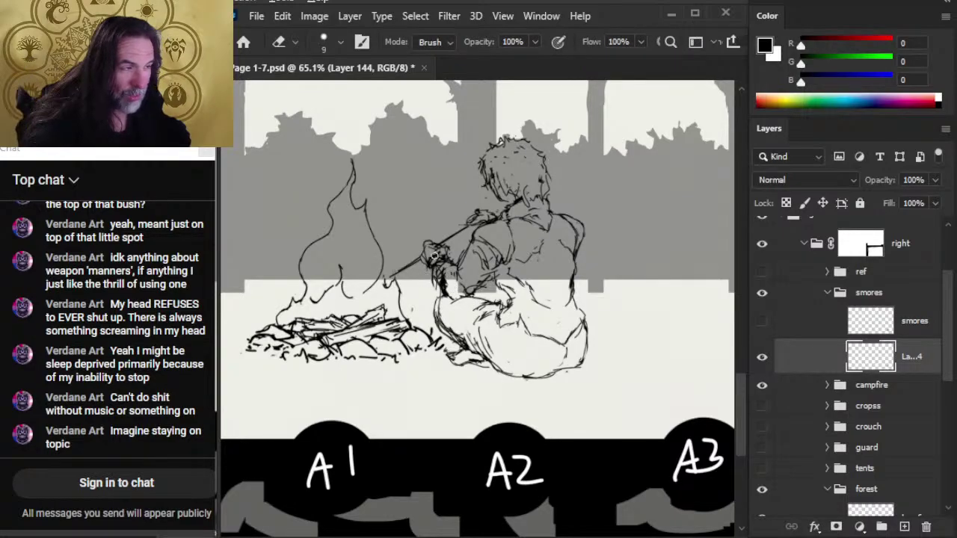
key("b")
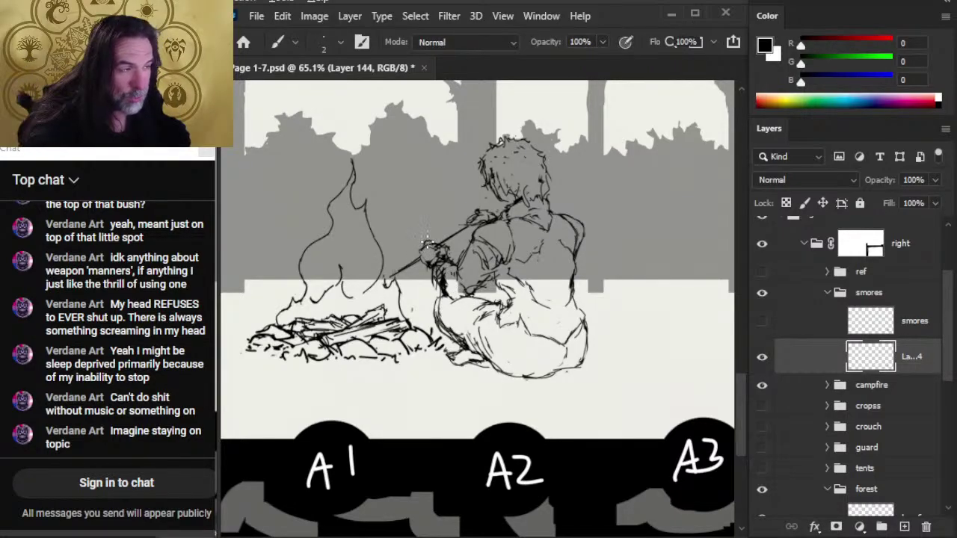
key("e")
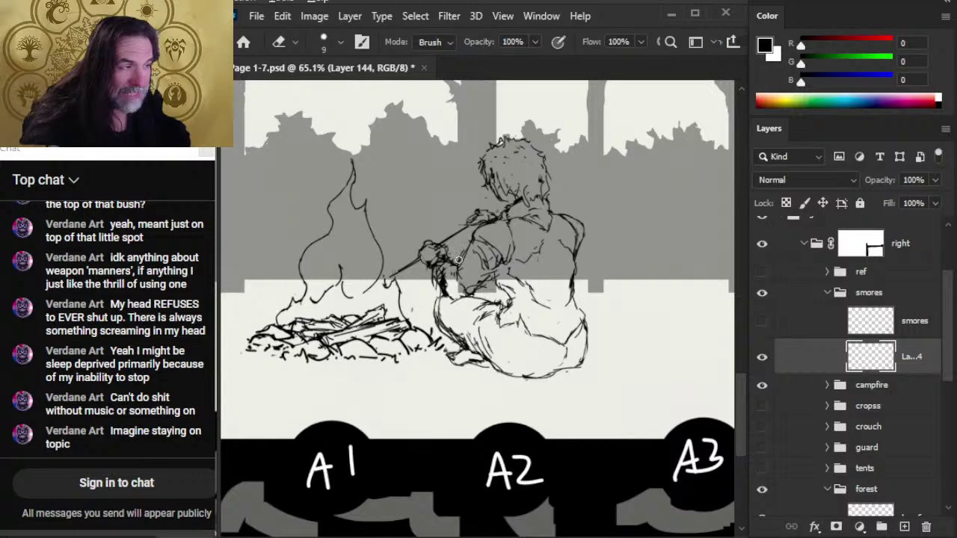
key("b")
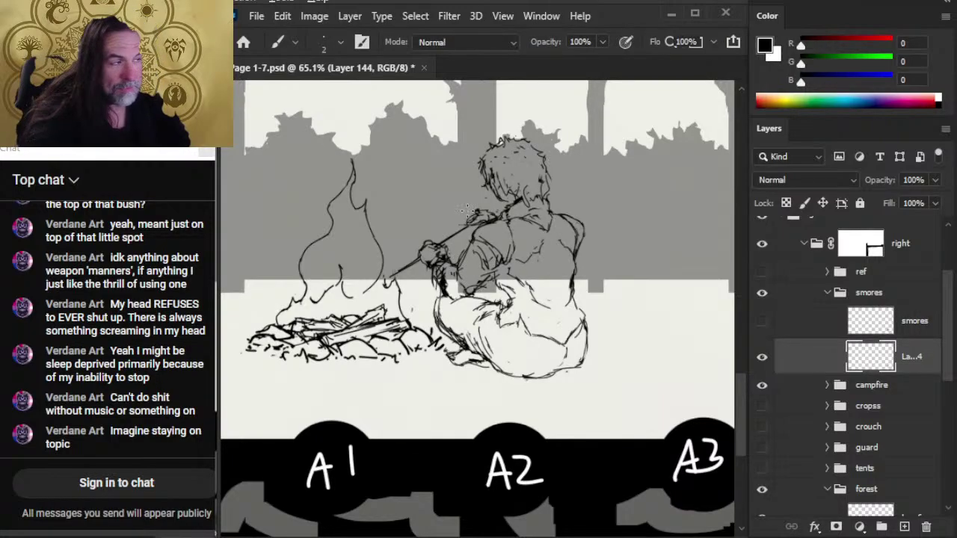
- Trim the hair beside the face and at the nape, and redraw the hair edge on the back of the head
key("e")
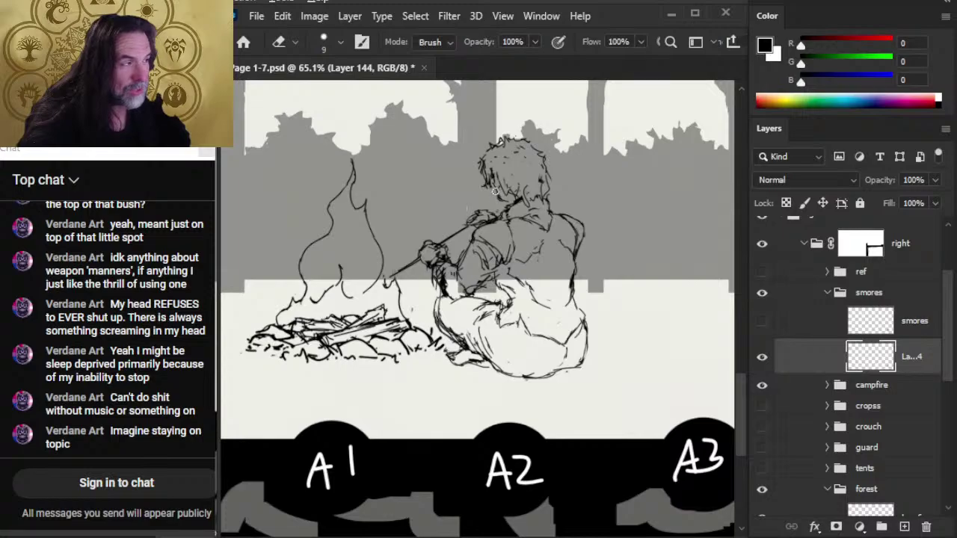
key("b")
key("e")
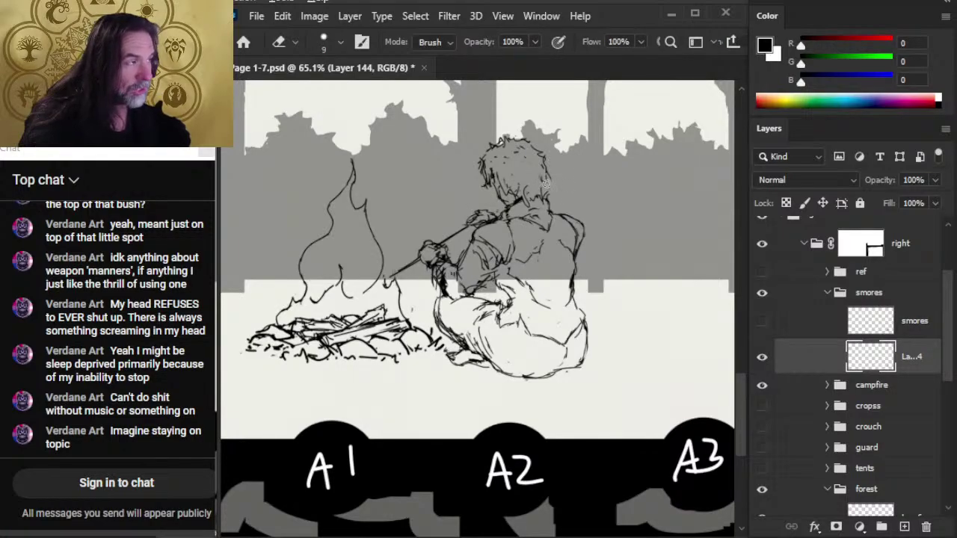
key("b")
key("e")
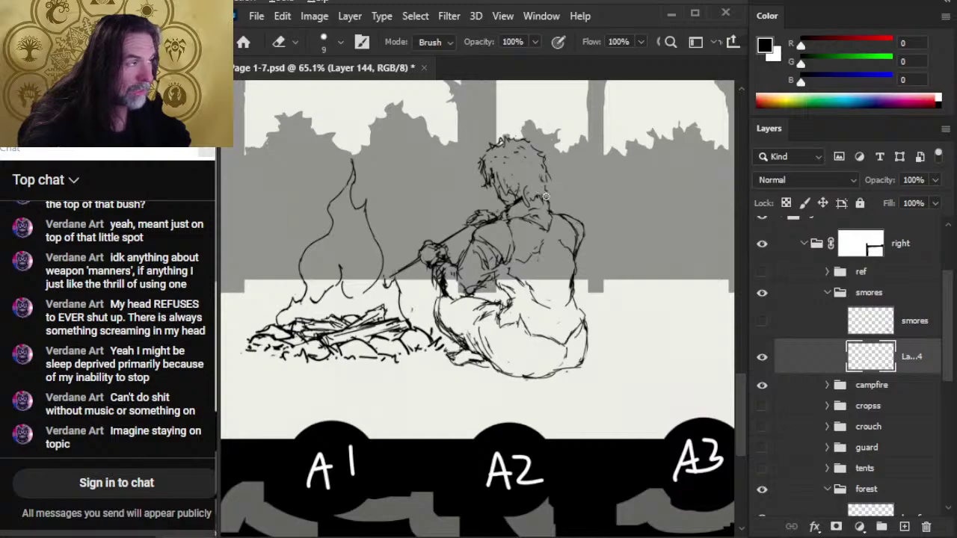
key("b")
left_click_drag(544, 174, 549, 189)
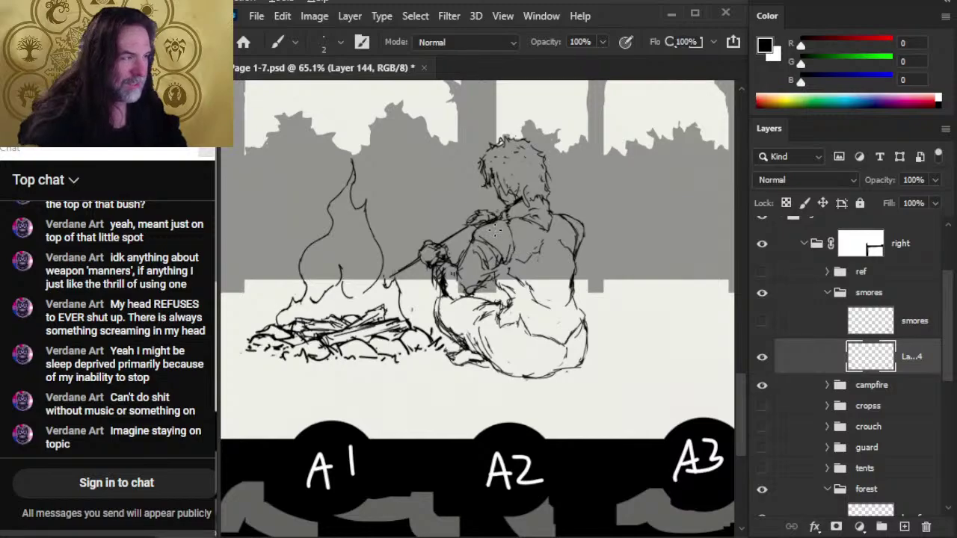
- Touch up the short line between the seated figure's raised hand and the shoulder
key("e")
key("bracketleft")
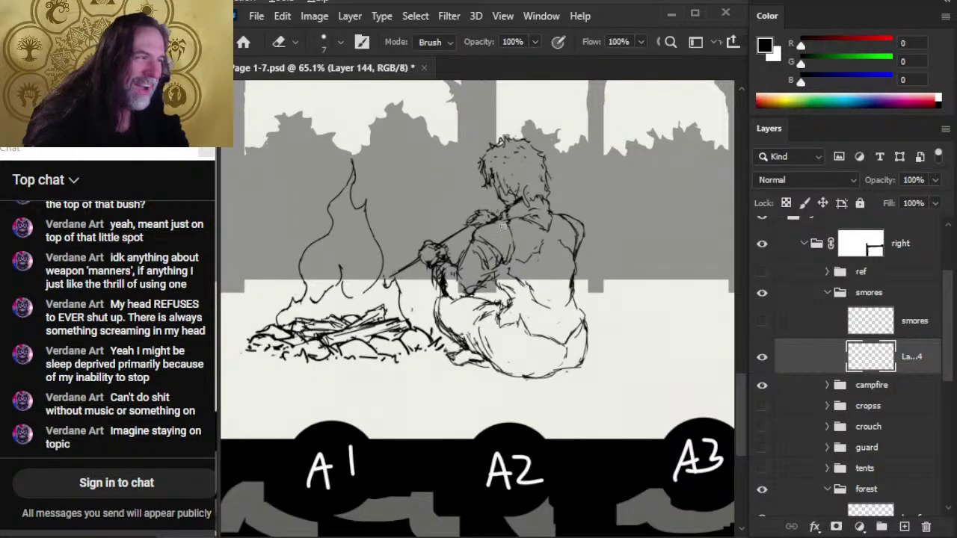
key("b")
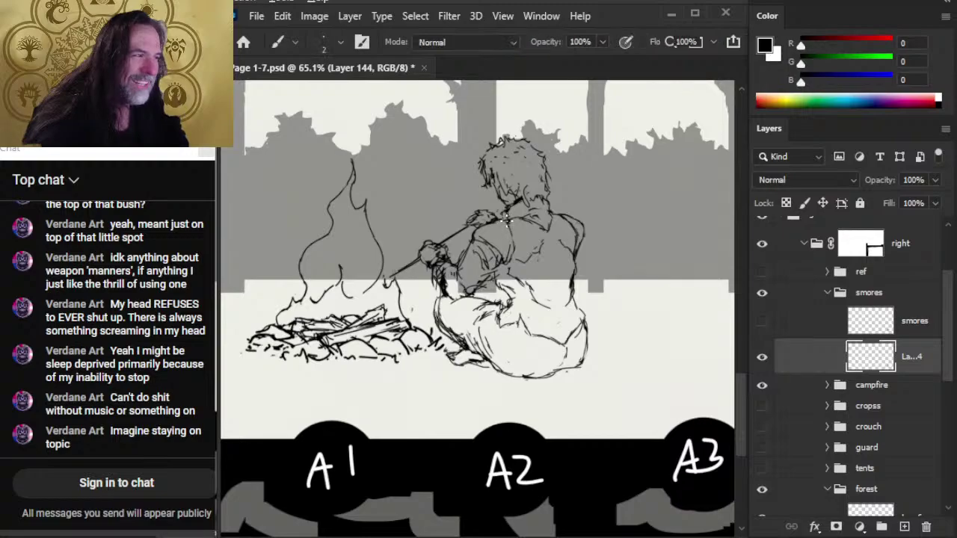
left_click_drag(495, 222, 505, 218)
- Erase and redraw the cloth folds on the lower part of the seated figure's trousers
key("z")
left_click_drag(531, 281, 448, 270)
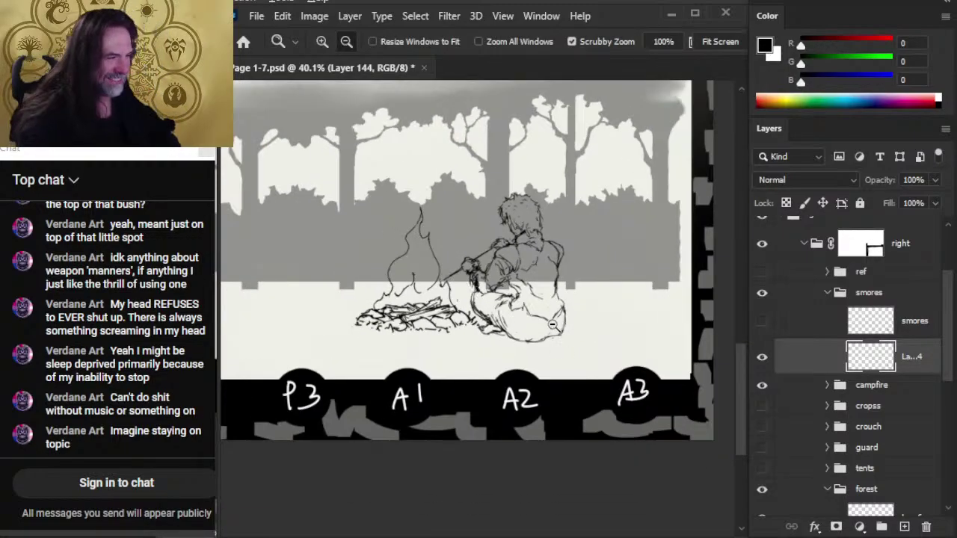
left_click_drag(542, 319, 549, 338)
left_click_drag(509, 302, 499, 314)
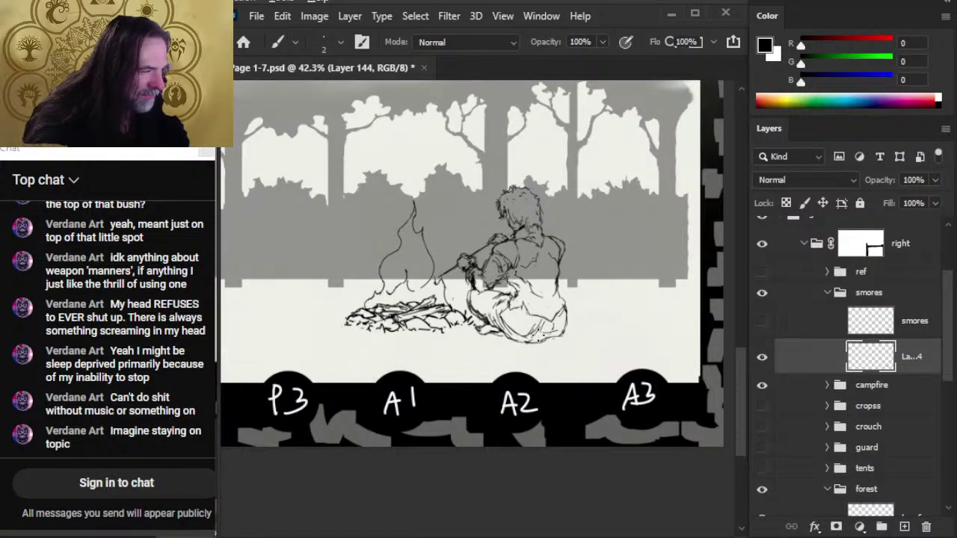
key("e")
key("b")
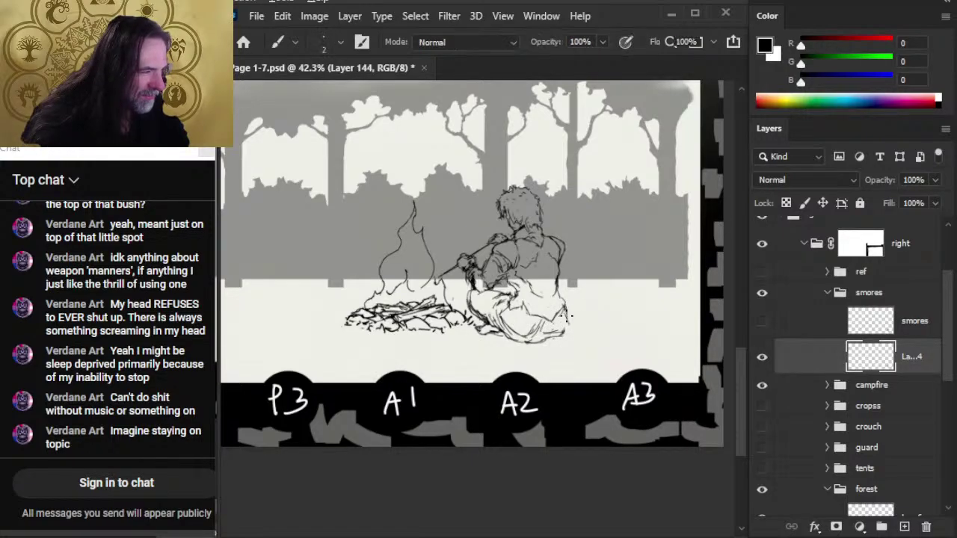
- Rework the outer contour of the seated figure's hip on the side facing away from the fire
key("e")
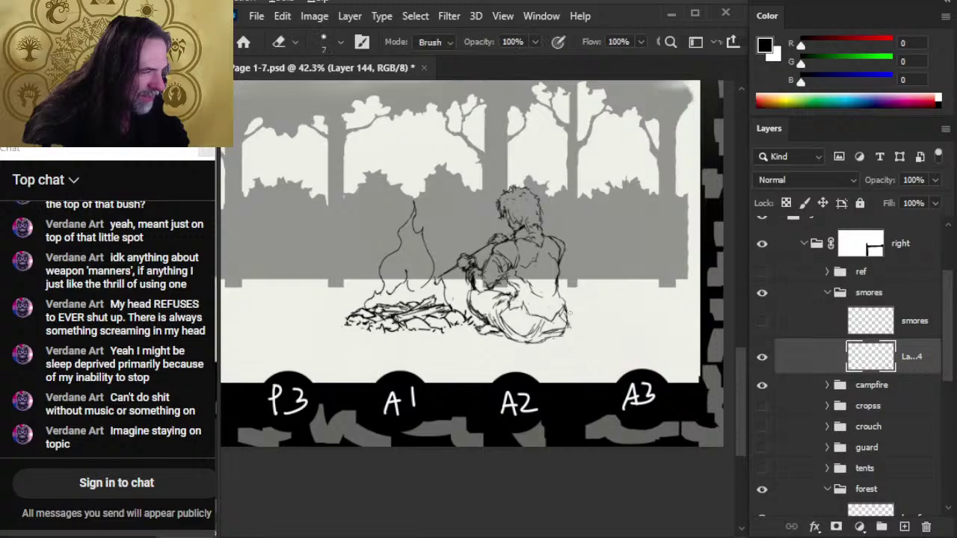
key("b")
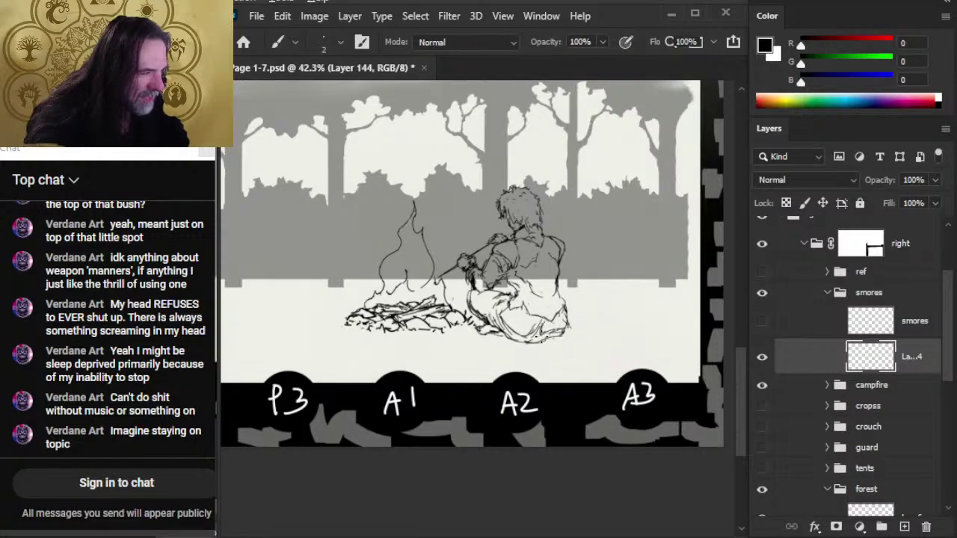
key("e")
key("b")
key("e")
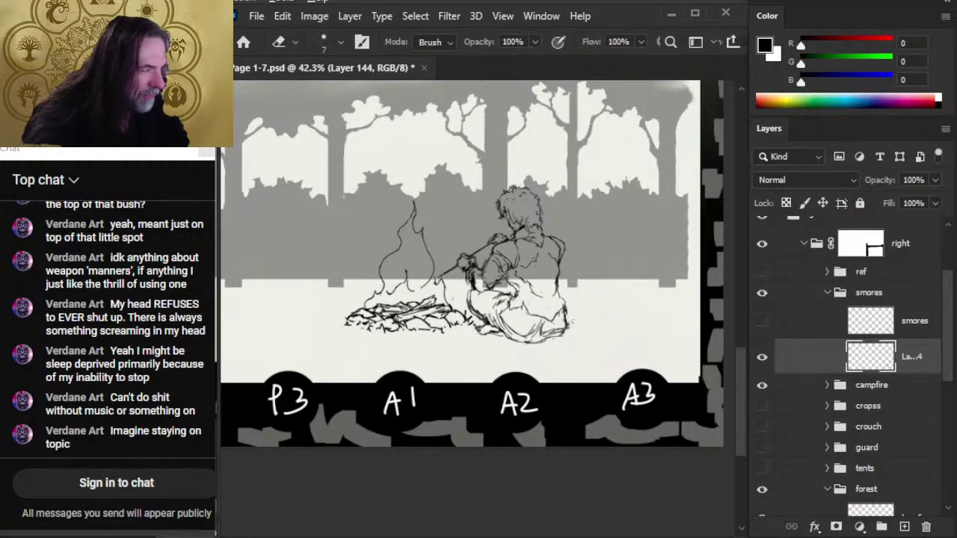
key("b")
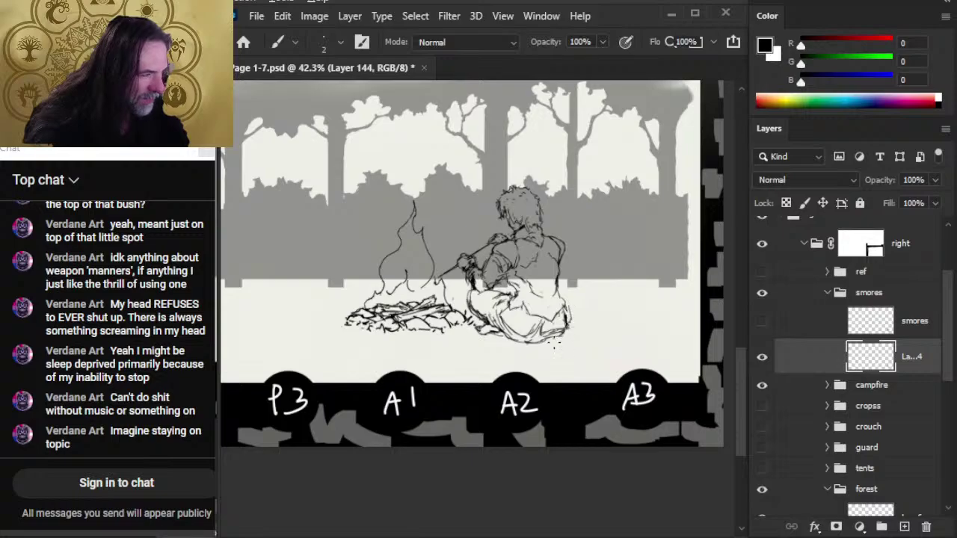
- Clean up the bottom edge of the figure's seat and the line rising to the waist
key("e")
key("b")
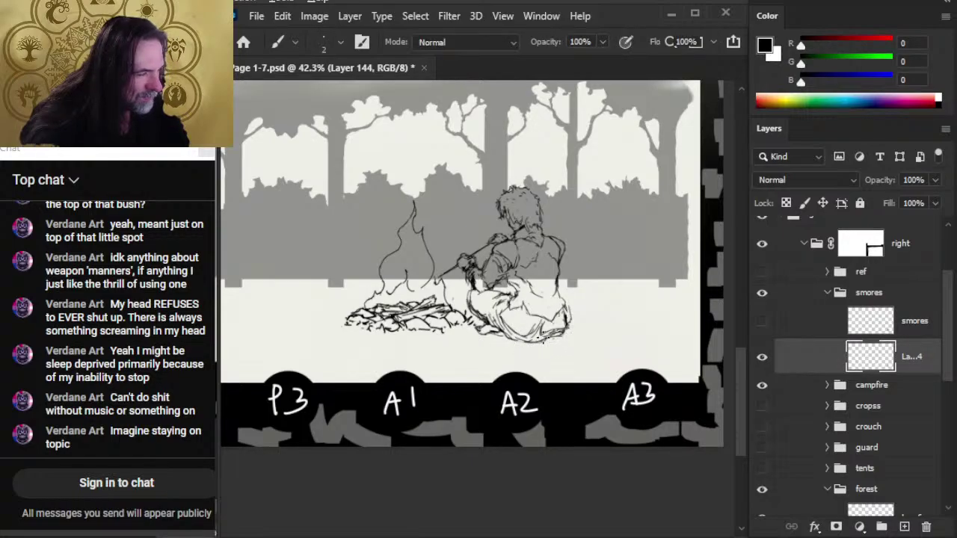
key("e")
key("b")
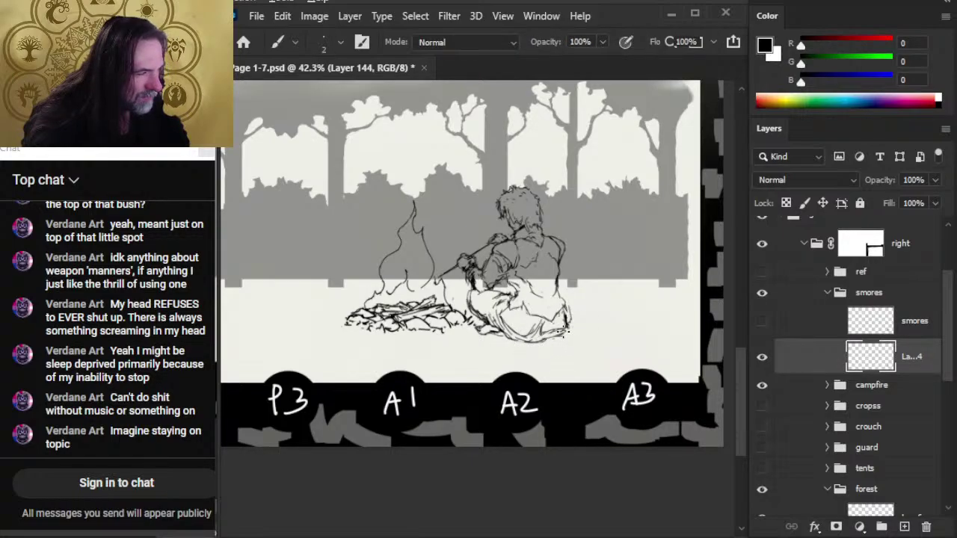
key("e")
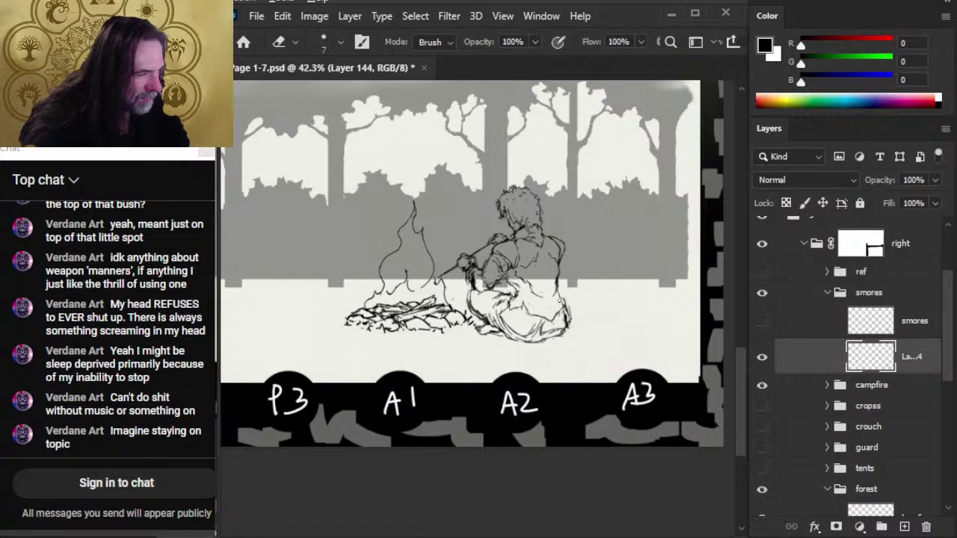
key("b")
key("e")
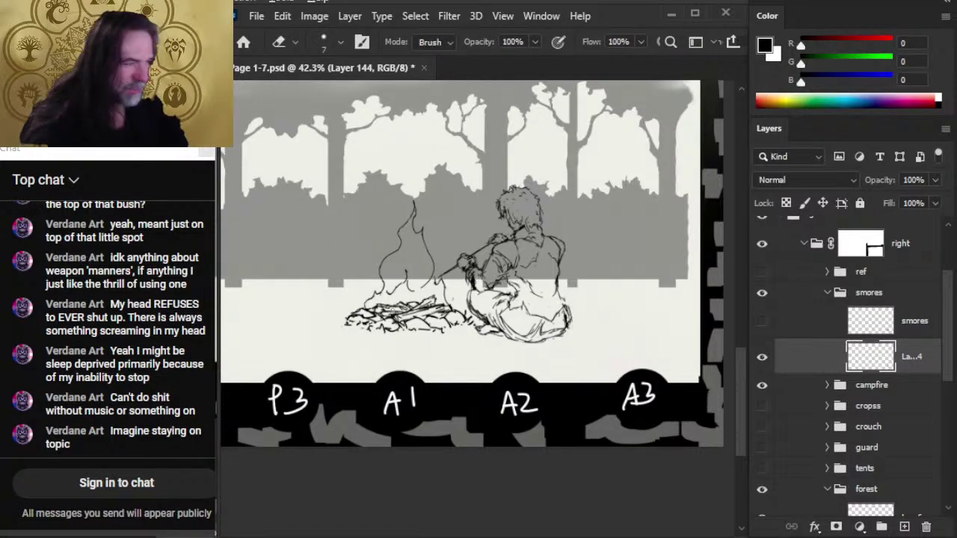
- Move the seated smores figure slightly to the right, away from the campfire
key("v")
left_click_drag(576, 342, 586, 346)
- Erase the end of the roasting stick and draw a small pointed piece of food on its tip
key("b")
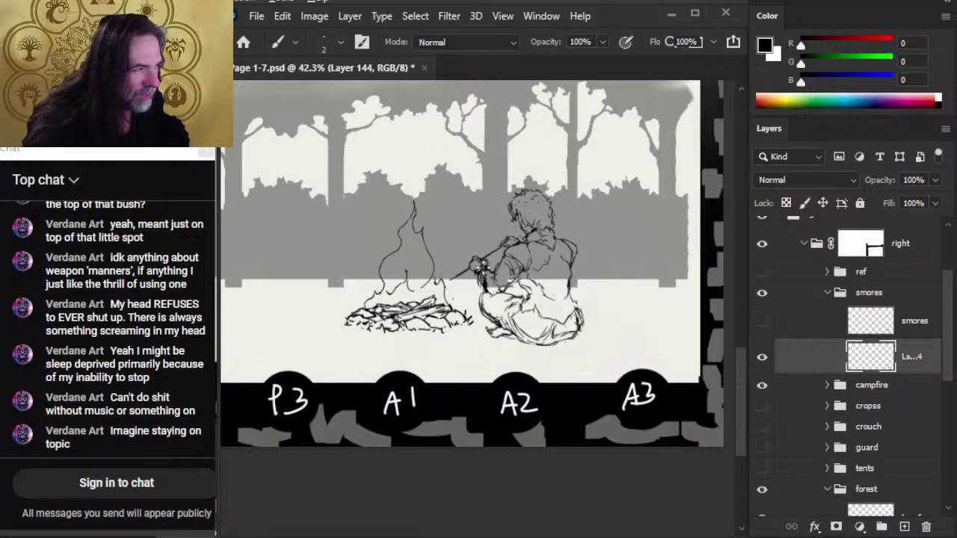
key("e")
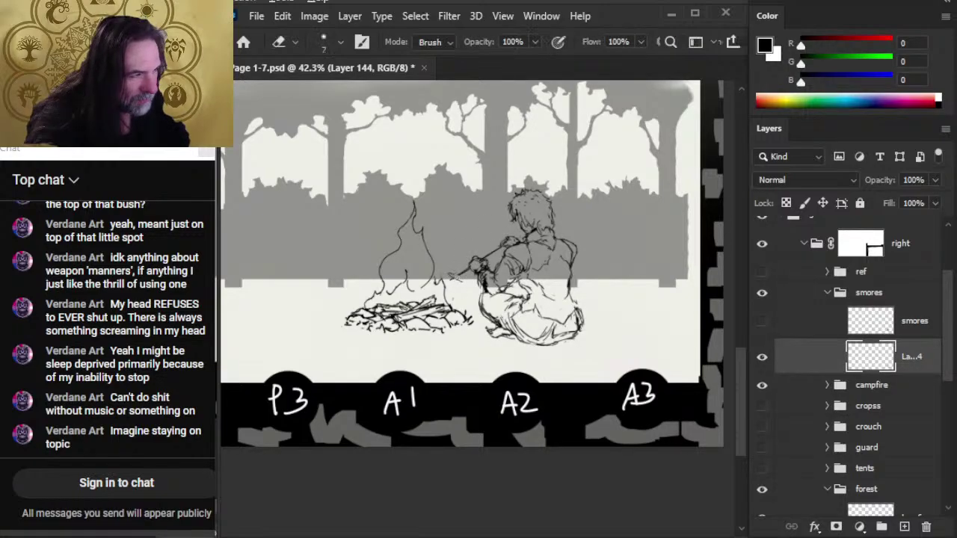
key("b")
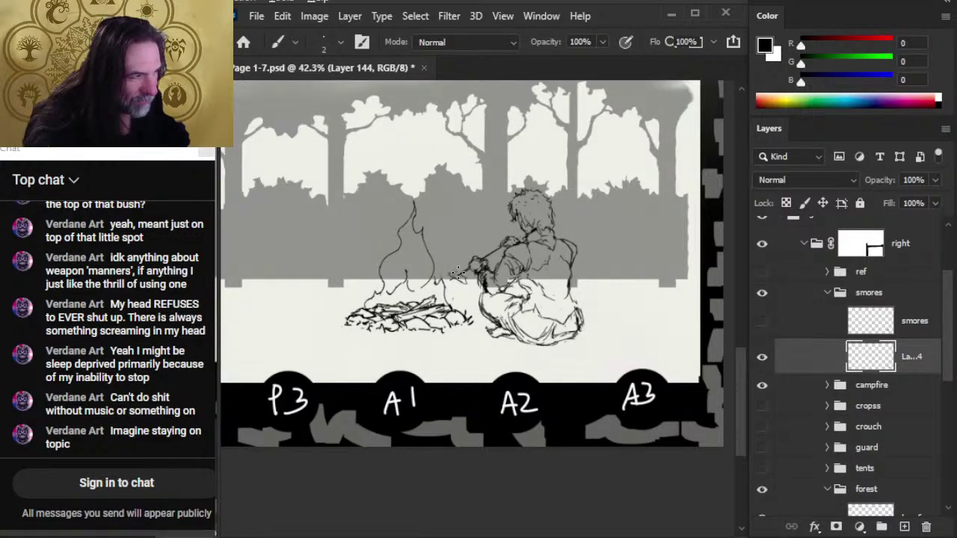
key("e")
key("b")
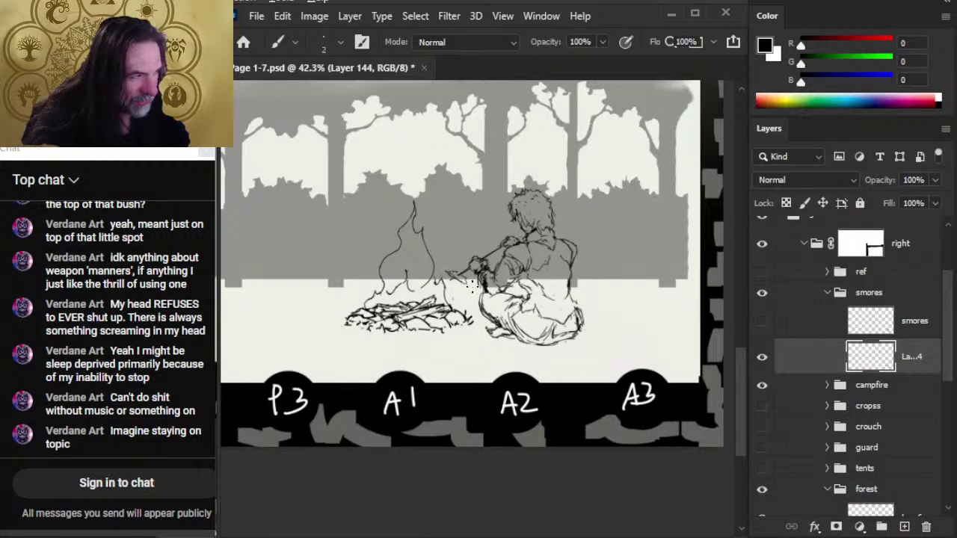
key("e")
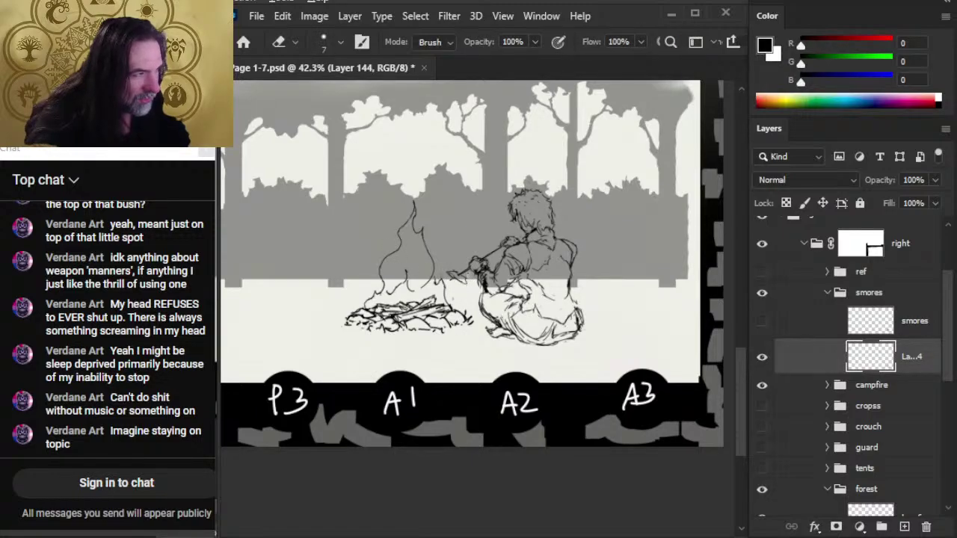
key("b")
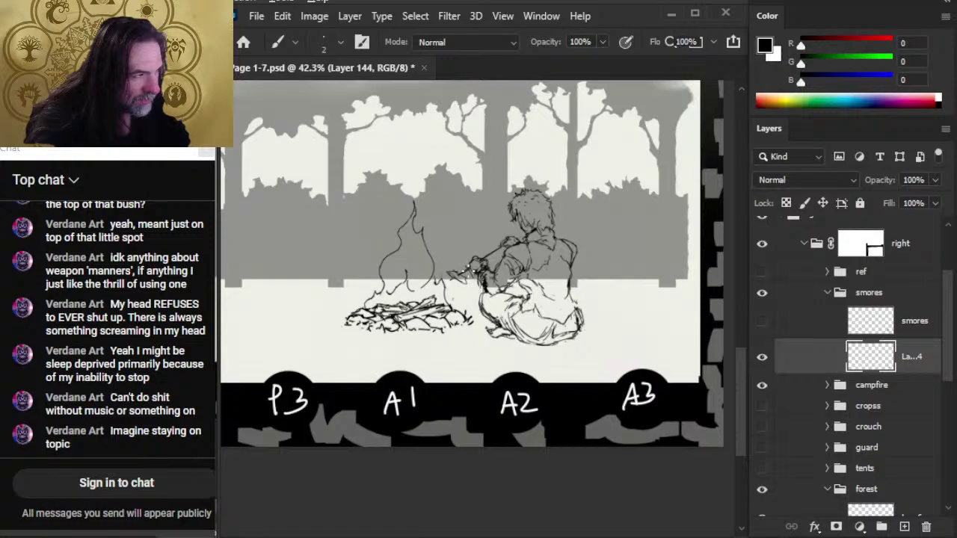
key("e")
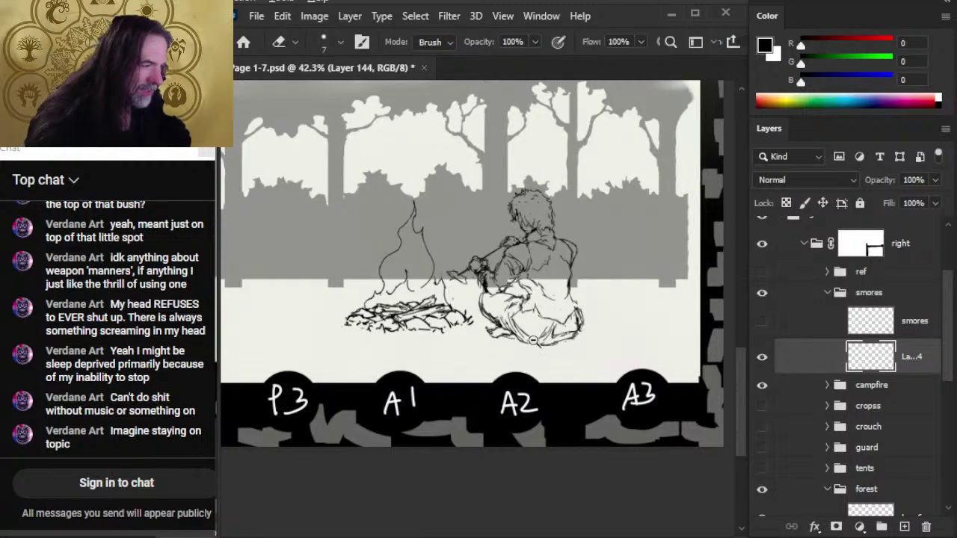
- Check the hidden old smores layer against the new figure, and move that layer into the trash group
key("z")
left_click_drag(550, 333, 489, 345)
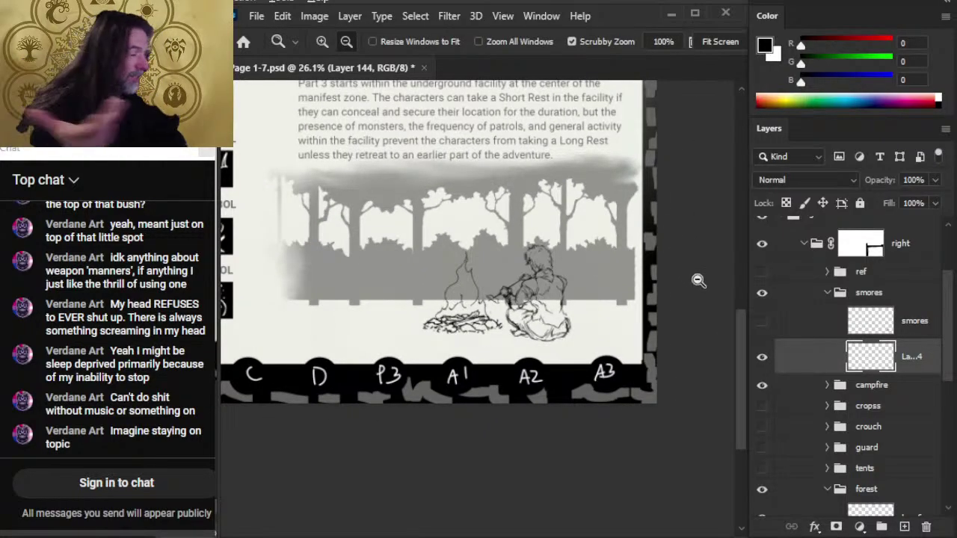
left_click(762, 320)
left_click(762, 321)
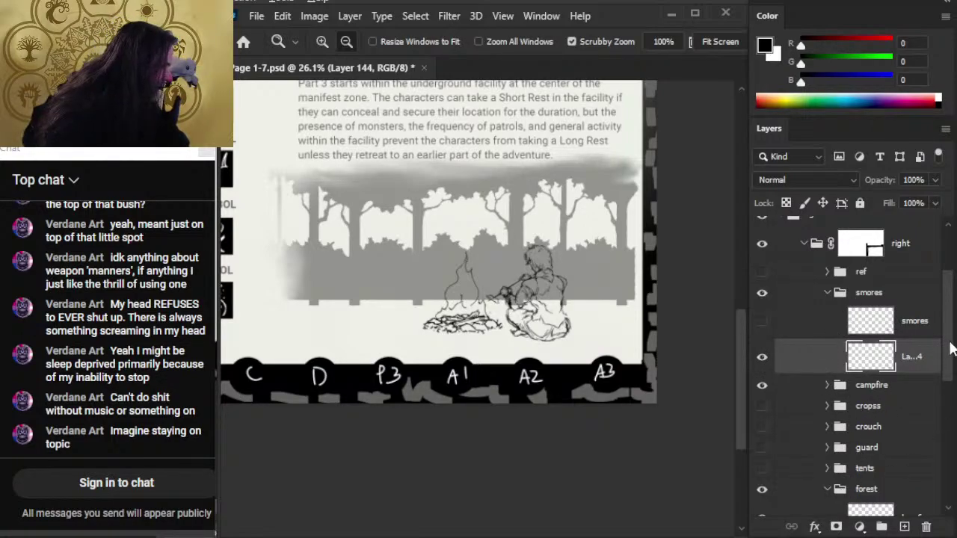
scroll(837, 300, "down", 3)
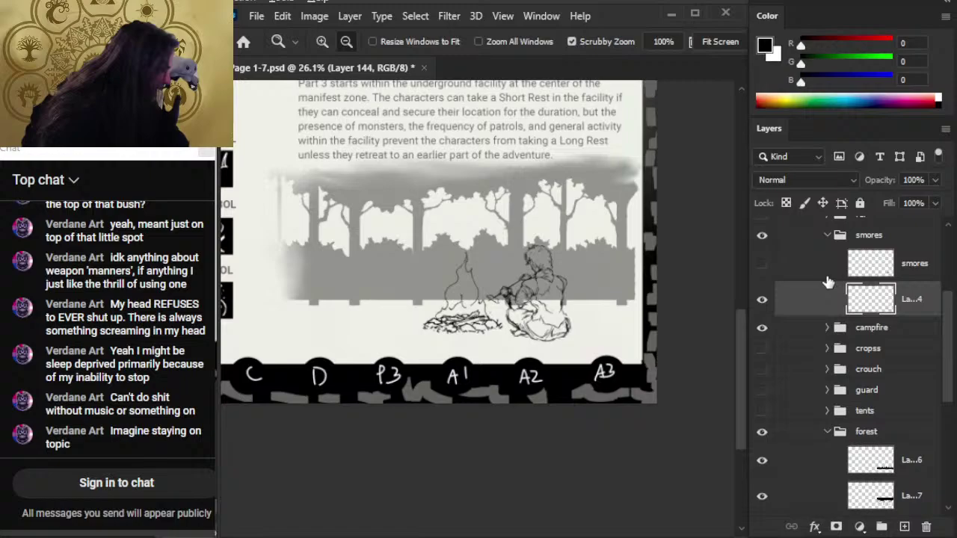
left_click(828, 432)
left_click_drag(820, 269, 852, 458)
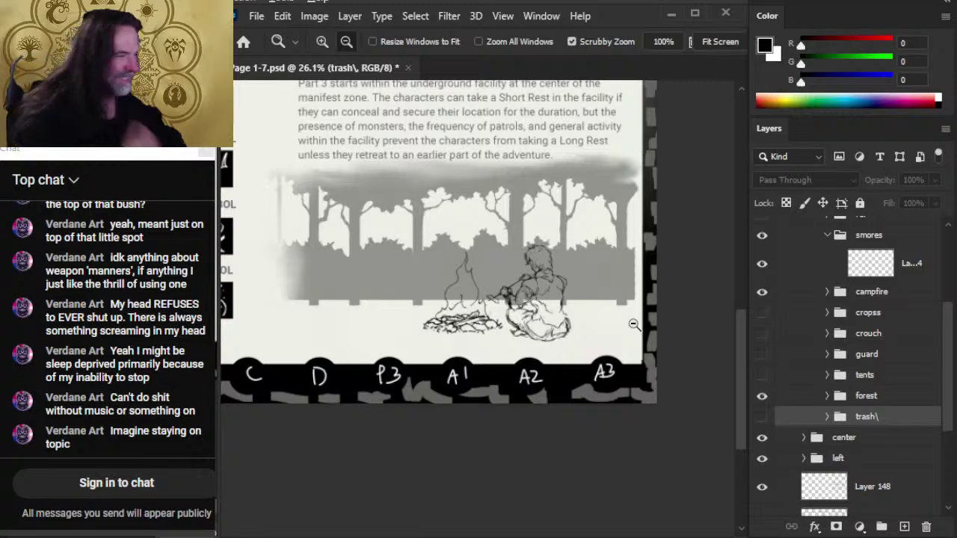
- Make the tents and guard groups visible in the campfire scene
left_click(871, 398)
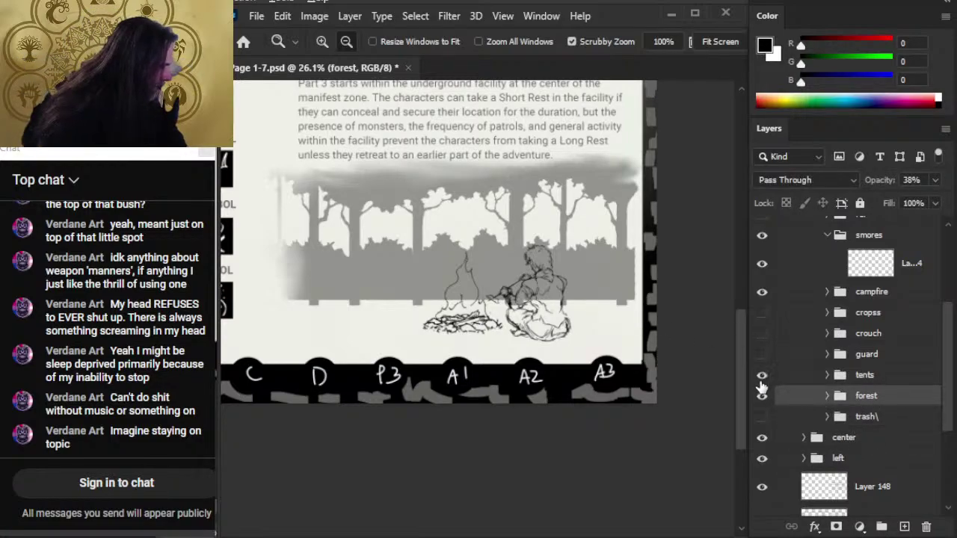
left_click(760, 377)
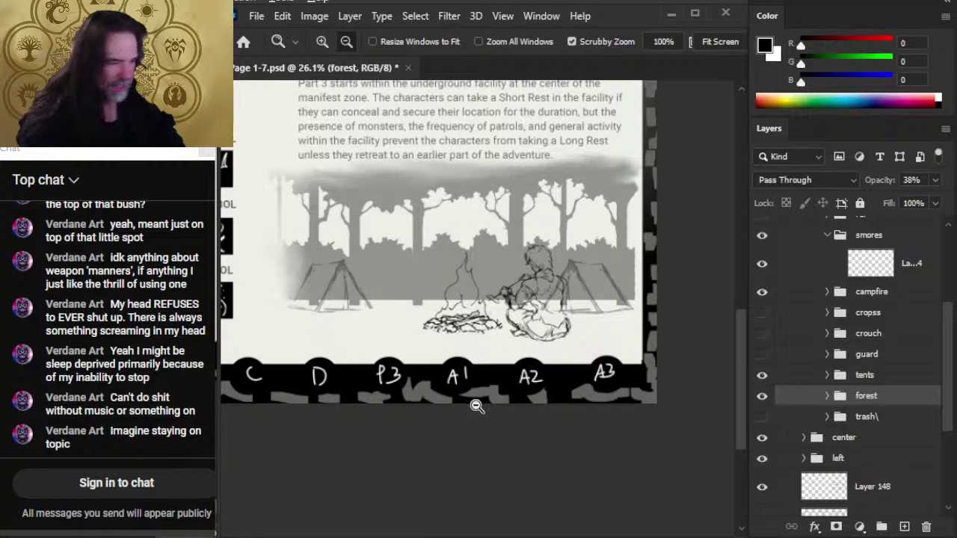
left_click(762, 354)
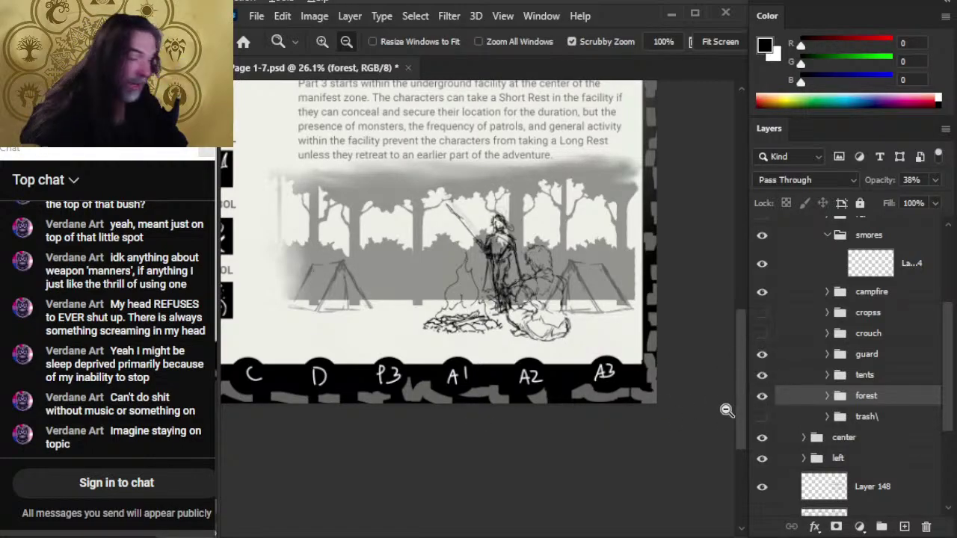
- Nudge the standing guard group slightly to the right, closer to the seated smores figure
scroll(539, 319, "up", 2)
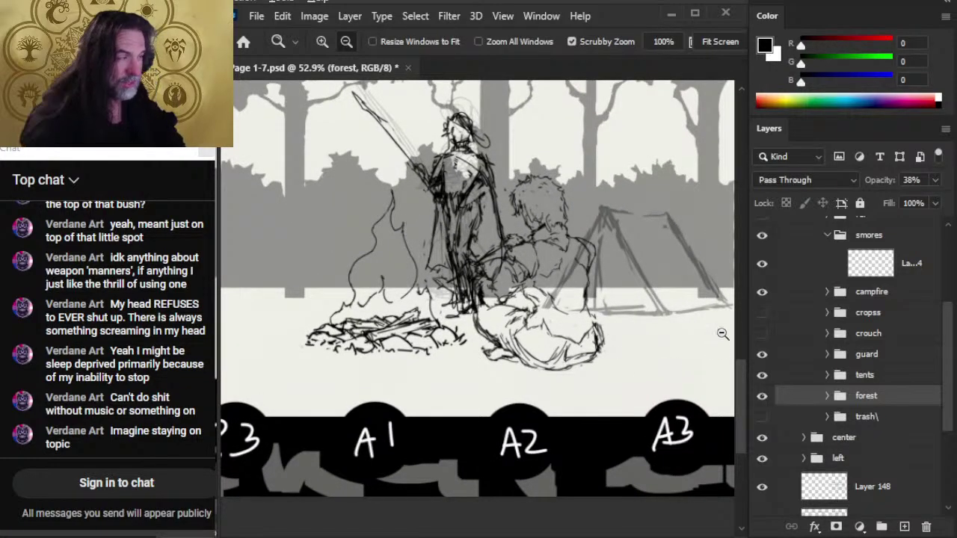
left_click(799, 359)
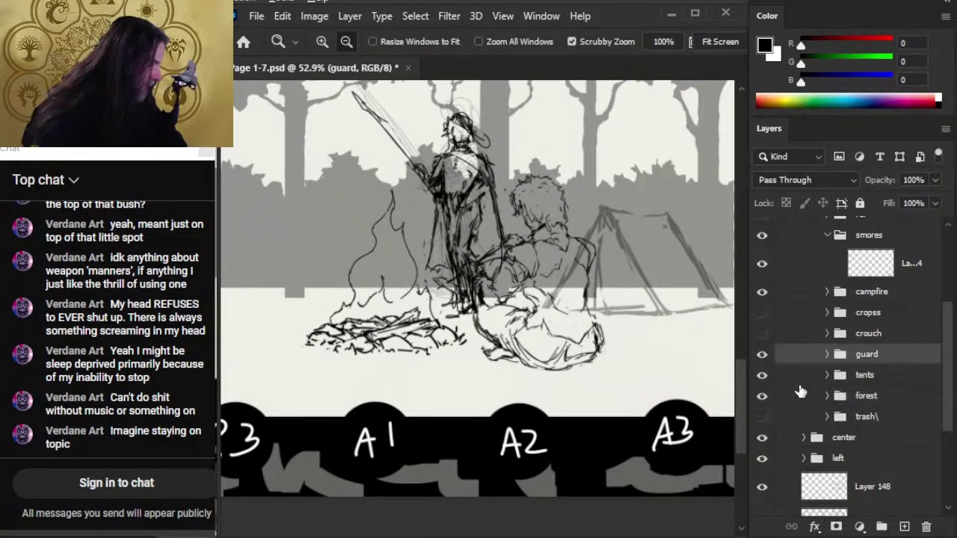
key("v")
key("Right")
key("Right")
key("Right")
key("Right")
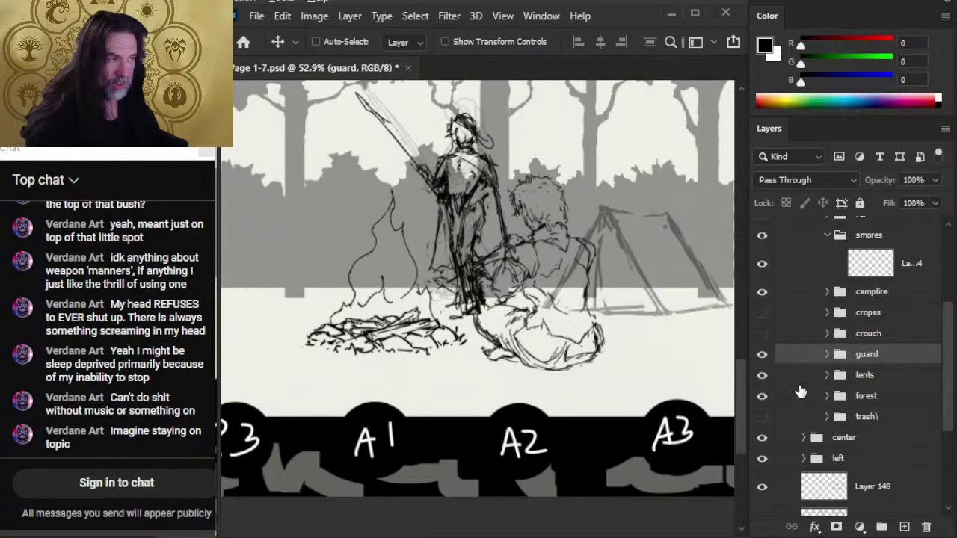
key("Right")
key("Right")
key("Right")
key("Right")
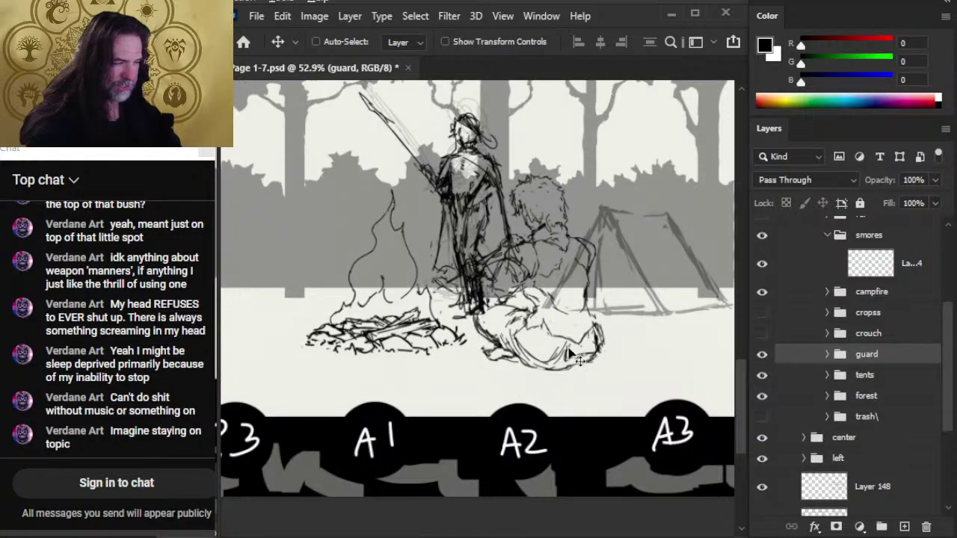
- Show the cropss figure group, preview the crouch group beside it, and leave the crouch and guard groups hidden
key("z")
scroll(574, 358, "down", 5)
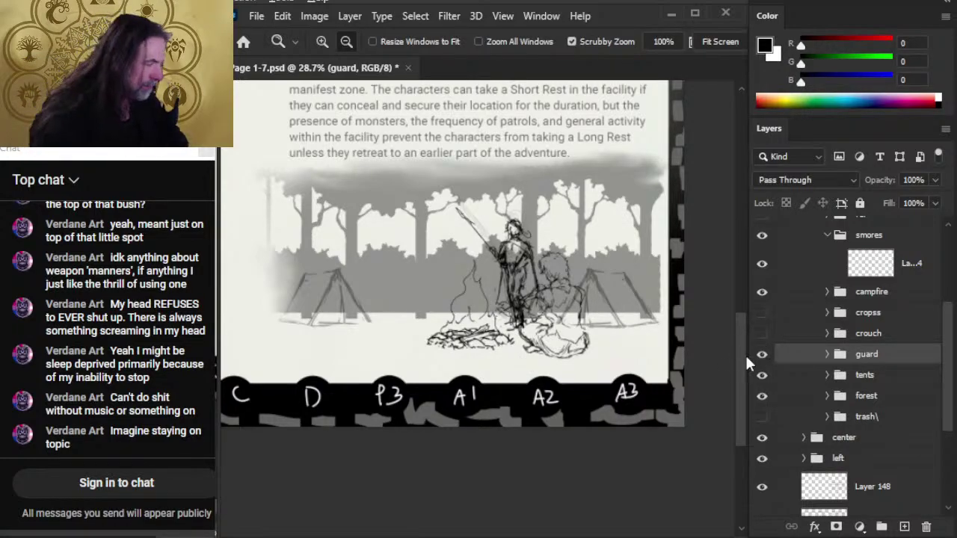
left_click(762, 333)
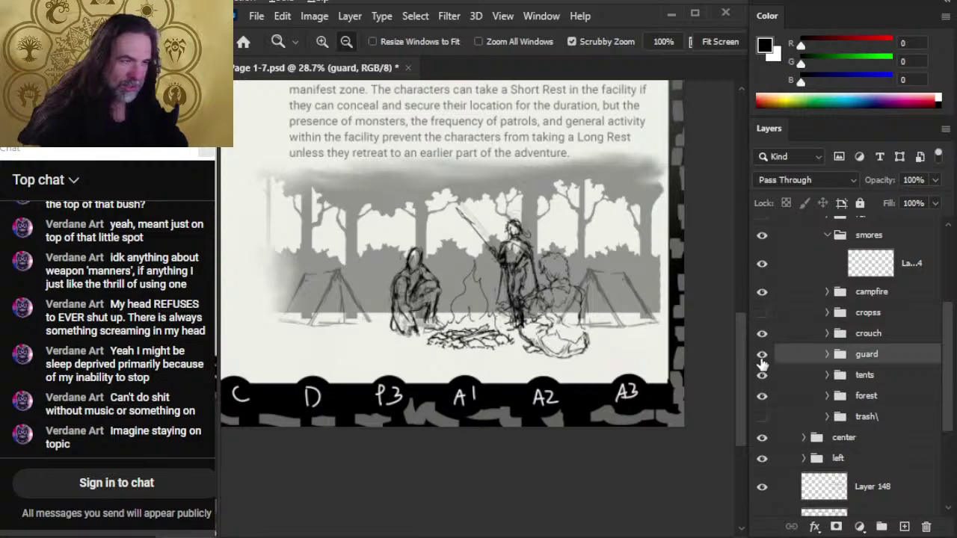
left_click(763, 313)
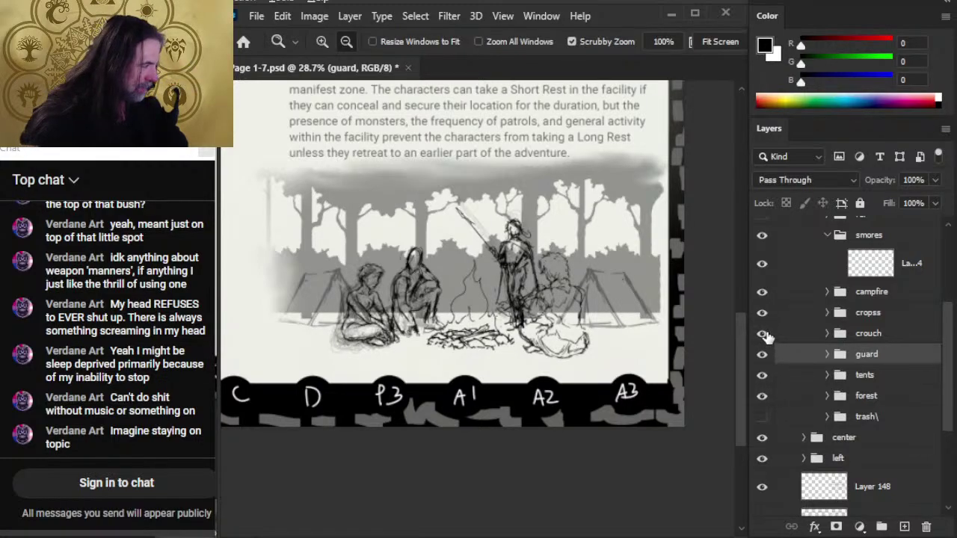
left_click(763, 333)
left_click(763, 354)
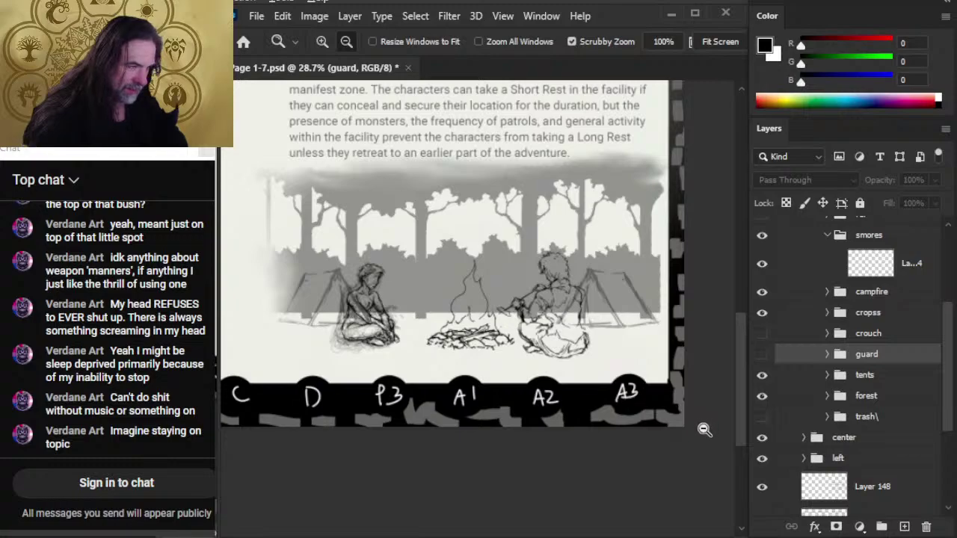
- Try moving the tents group slightly upward behind the seated figures
left_click(799, 378)
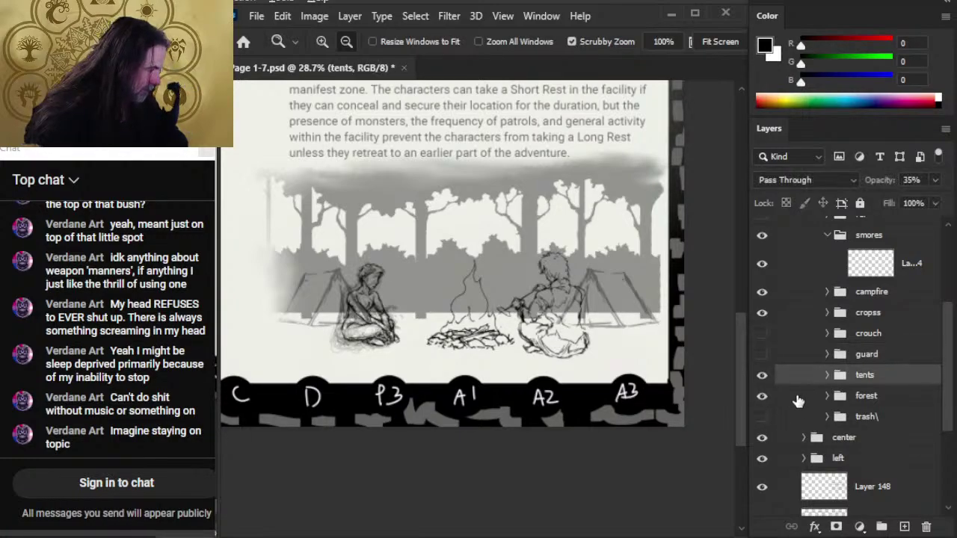
key("v")
left_click_drag(503, 368, 502, 343)
key("ctrl+z")
- Shift the cropss figure slightly right toward the fire and make the crouch and guard groups visible to check the arrangement
left_click(800, 320)
left_click_drag(532, 393, 536, 391)
left_click_drag(762, 333, 761, 354)
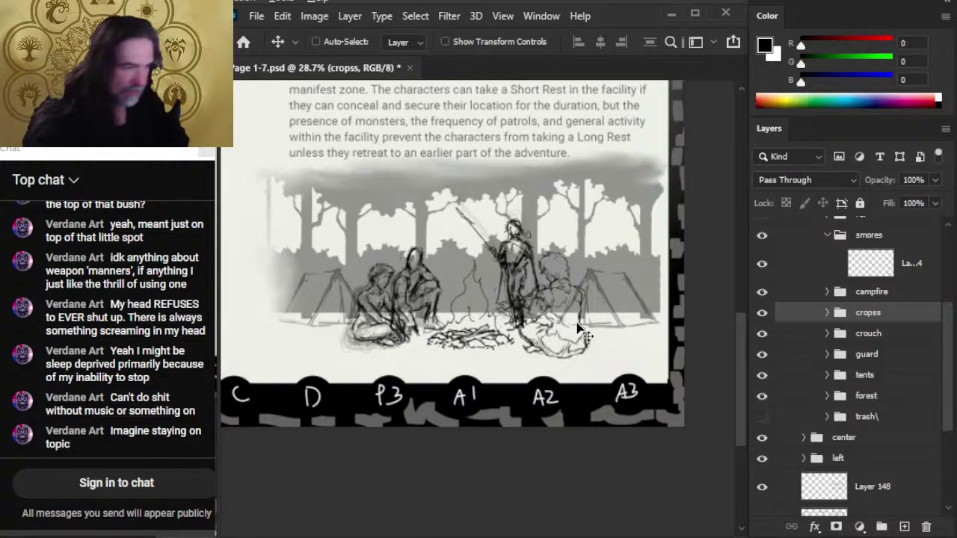
left_click_drag(577, 325, 582, 354)
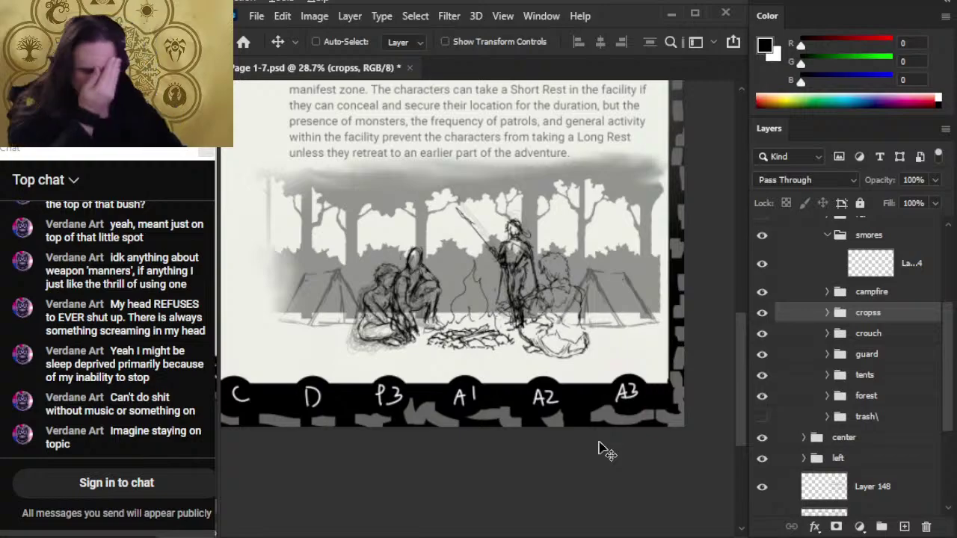
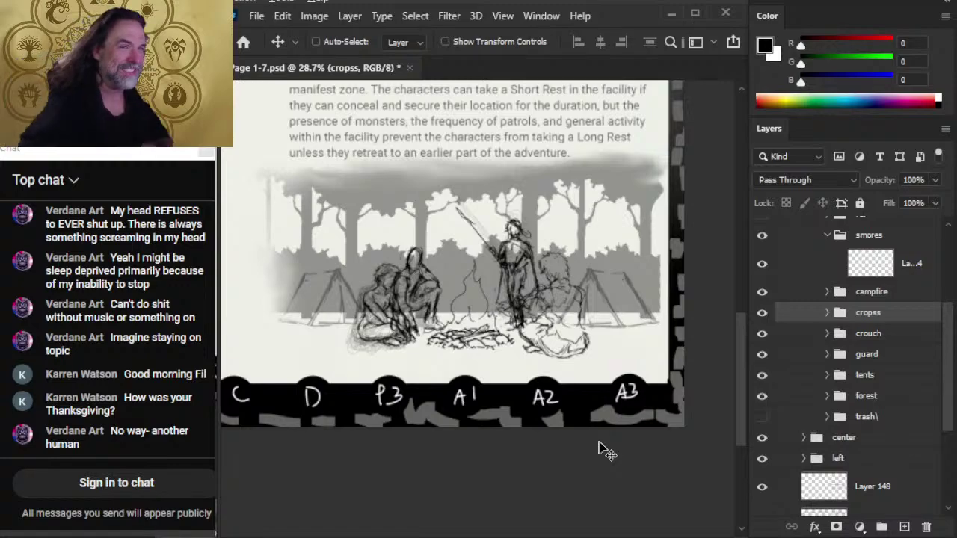
left_click(762, 313)
left_click(761, 313)
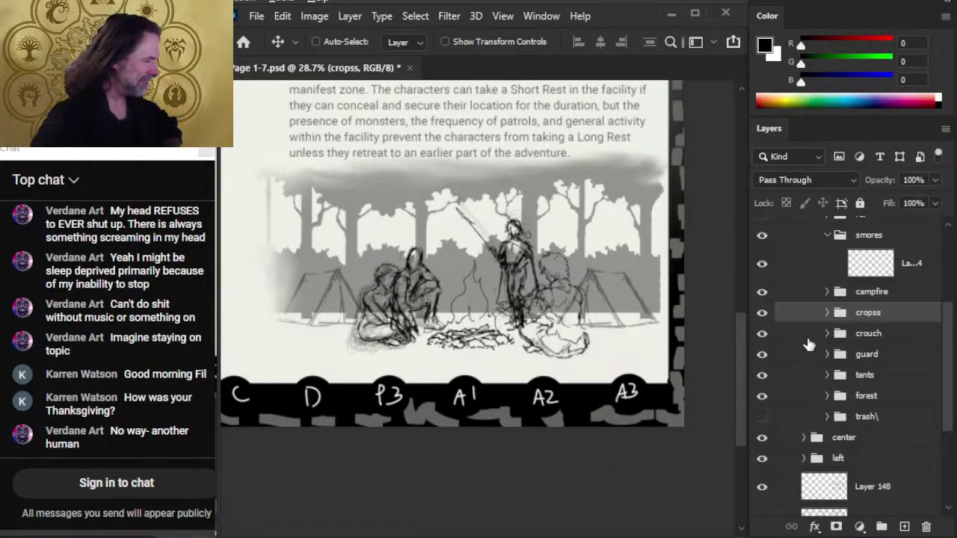
- Fade the crouch and guard groups together to 52% opacity
left_click(781, 334)
left_click(789, 357, "ctrl")
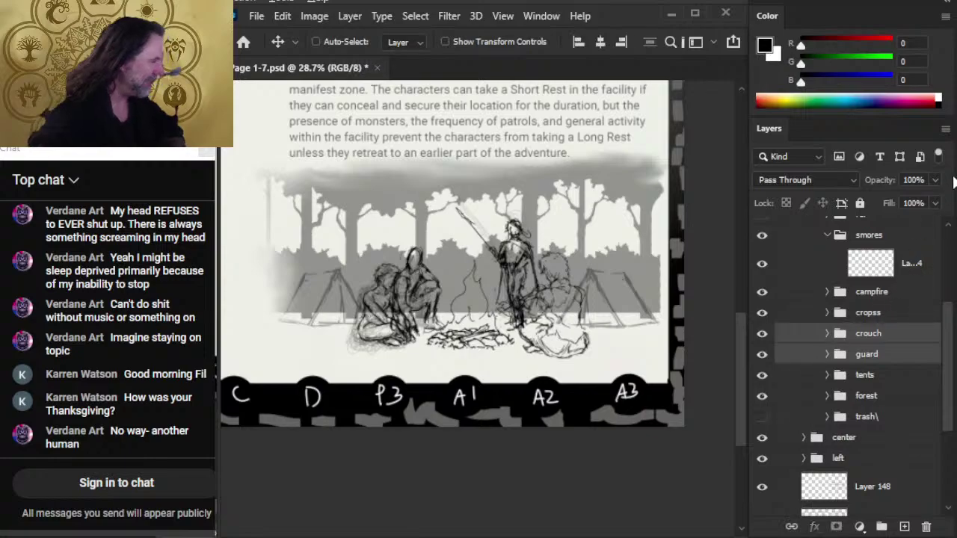
left_click(934, 180)
left_click_drag(937, 200, 898, 200)
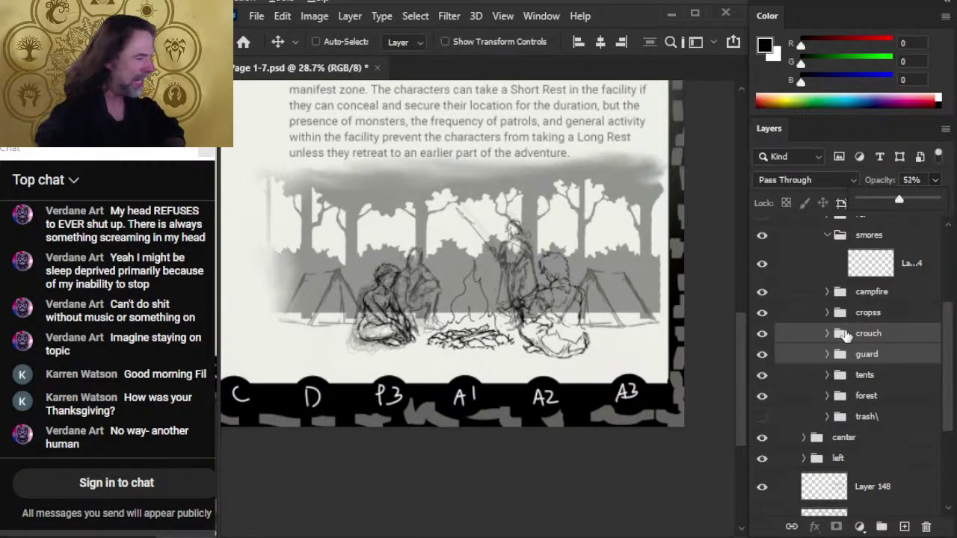
- Expand the cropss group and hide its rough sketch layers, leaving only the clean line drawing of the cross-legged figure visible
left_click(885, 313)
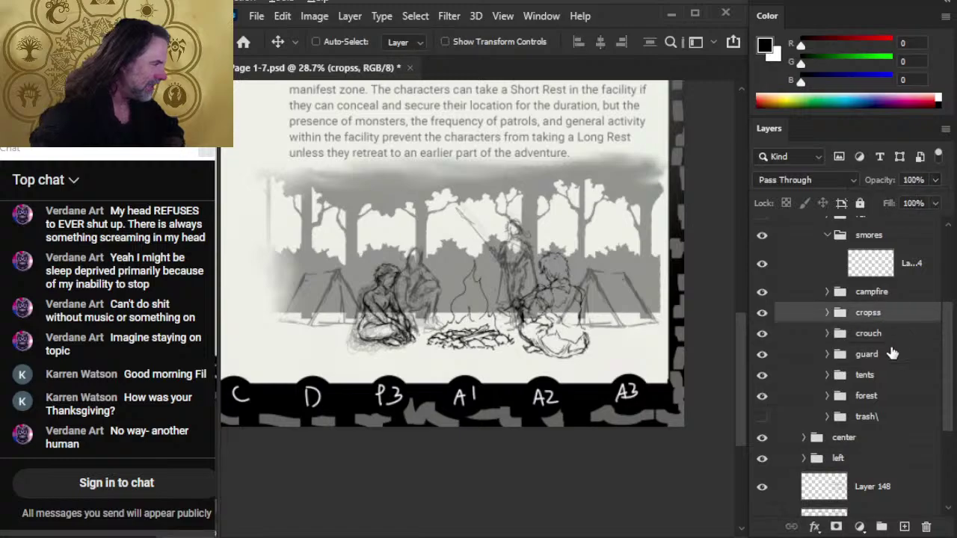
left_click(827, 312)
left_click(760, 341)
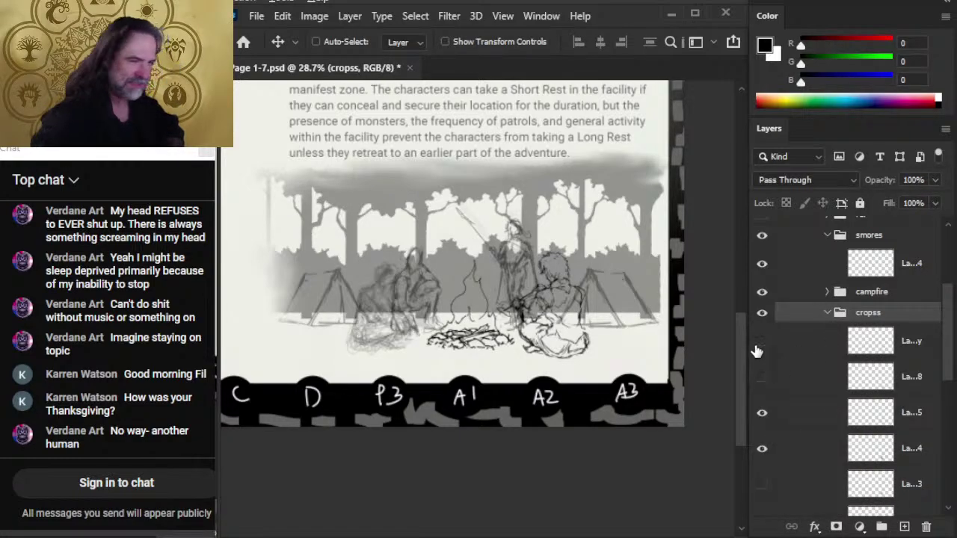
left_click(761, 342)
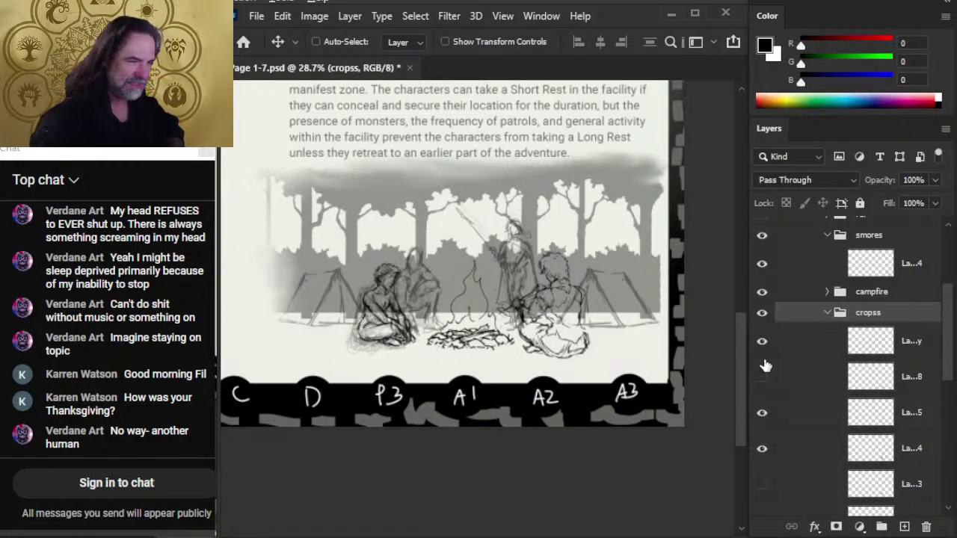
left_click(762, 414)
left_click(763, 449)
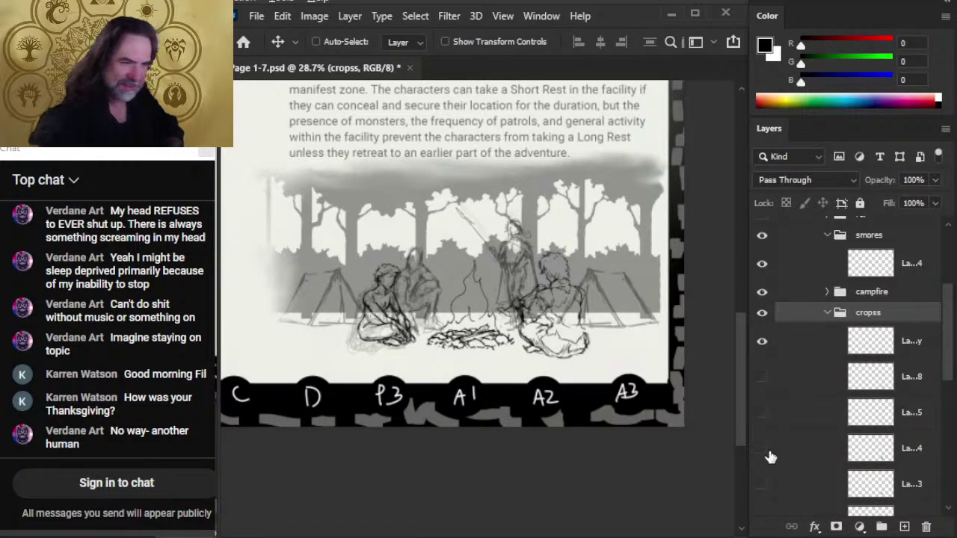
- Duplicate the cross-legged figure's line layer, hide the original, and place the duplicate directly beneath it
left_click(913, 349)
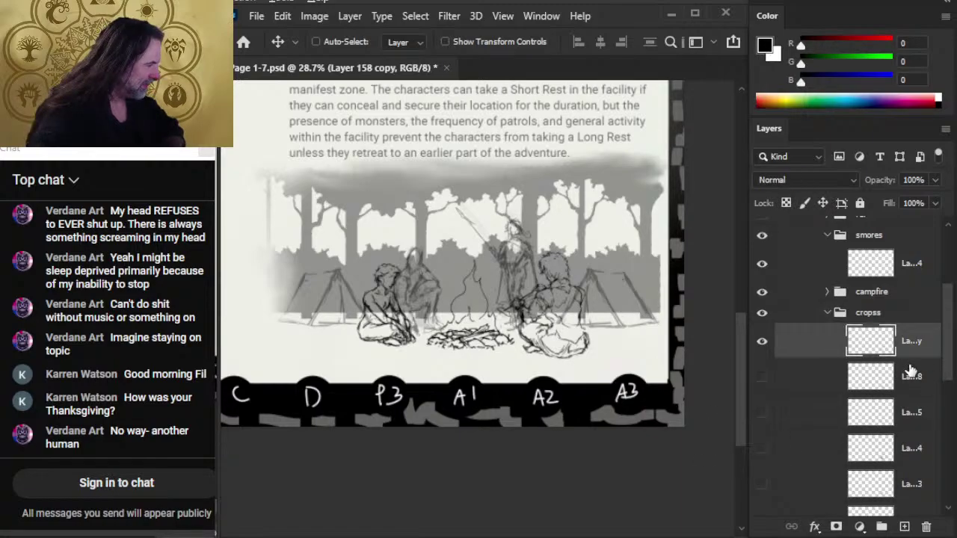
left_click(935, 202)
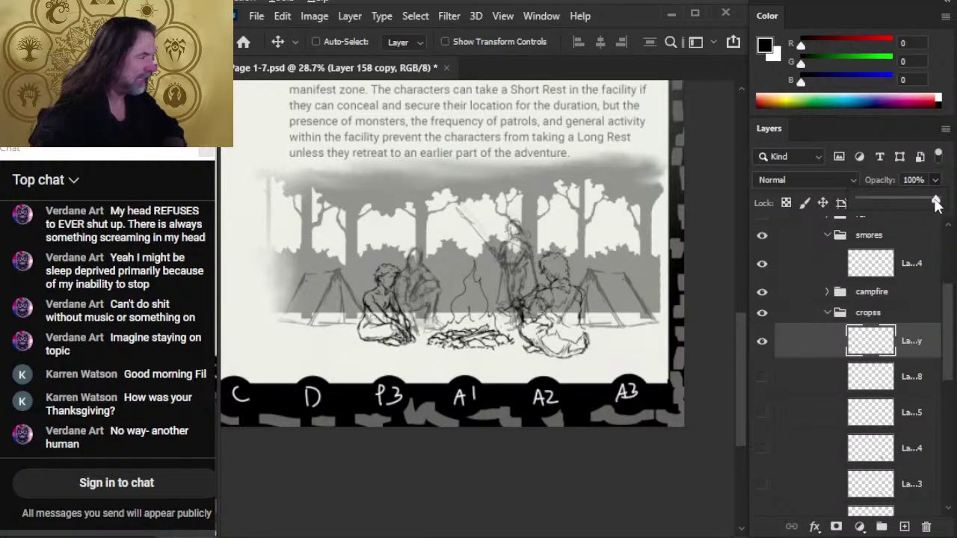
right_click(808, 365)
key("Escape")
right_click(799, 345)
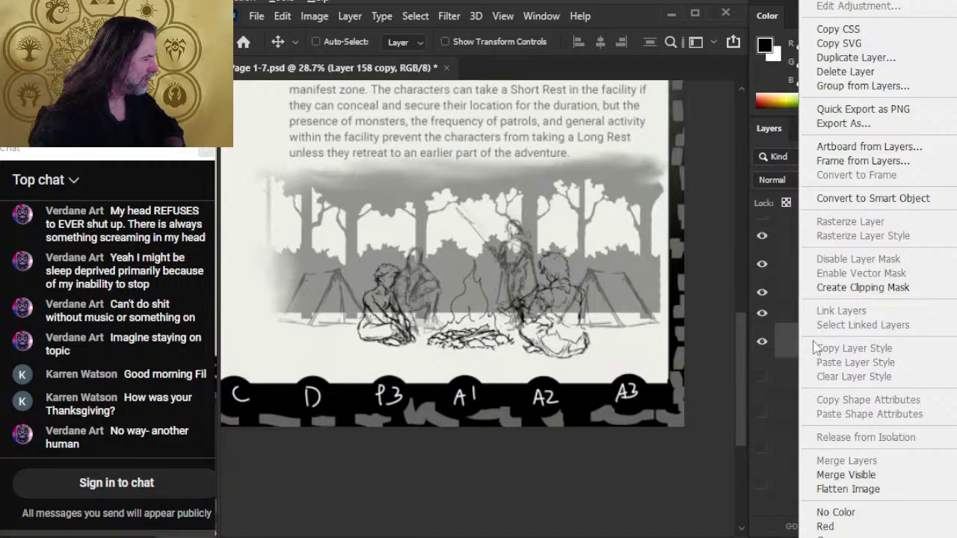
left_click(895, 56)
key("Return")
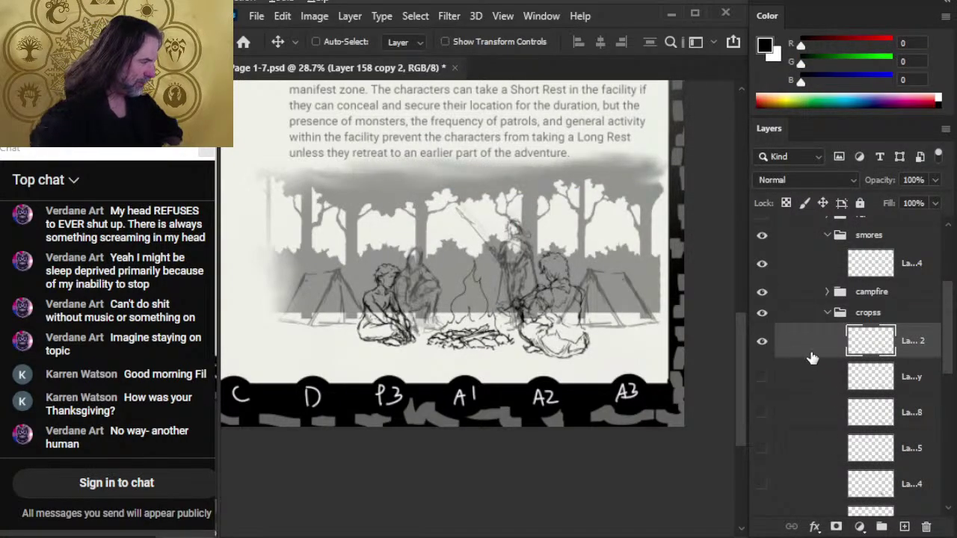
left_click_drag(822, 378, 822, 380)
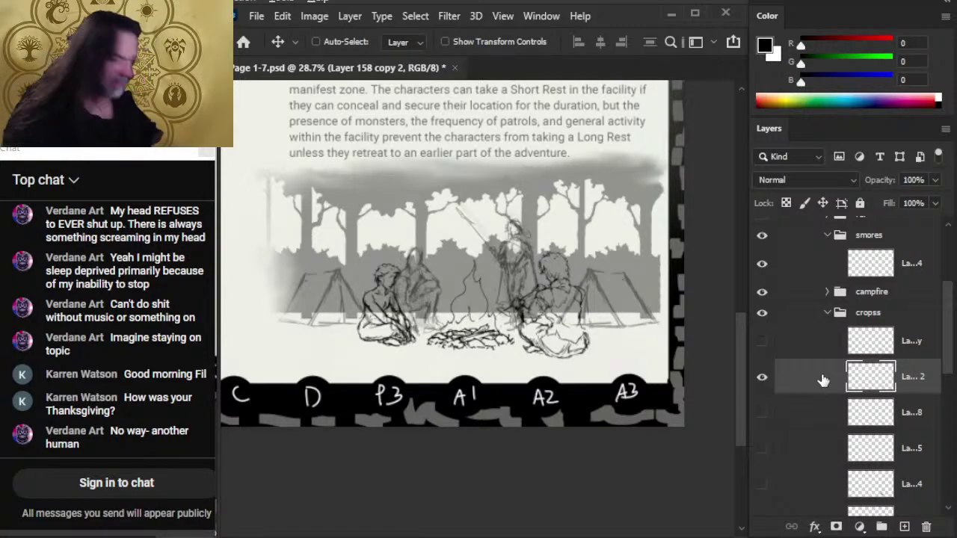
- Trim and redraw the outer hip and thigh outline of the cross-legged figure to slim the folded leg
key("z")
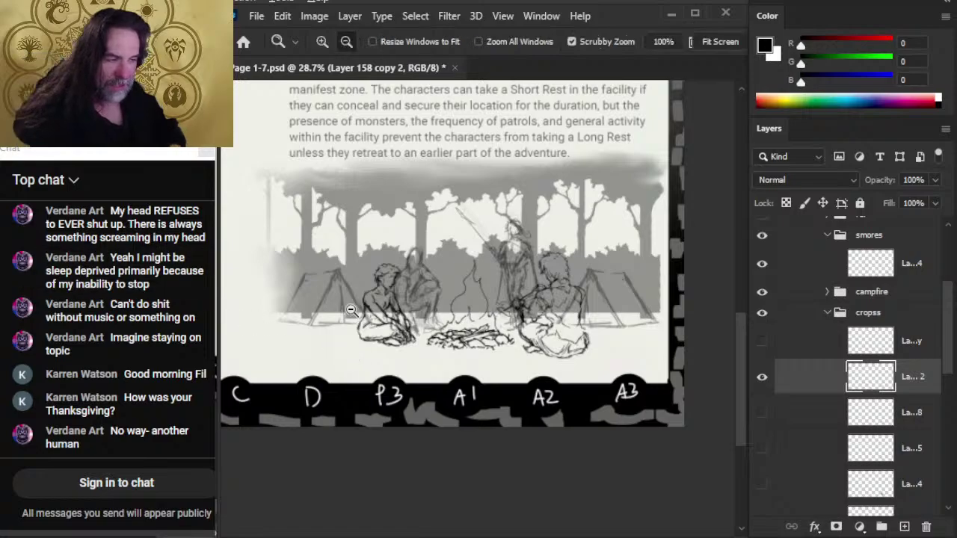
left_click(356, 354)
key("e")
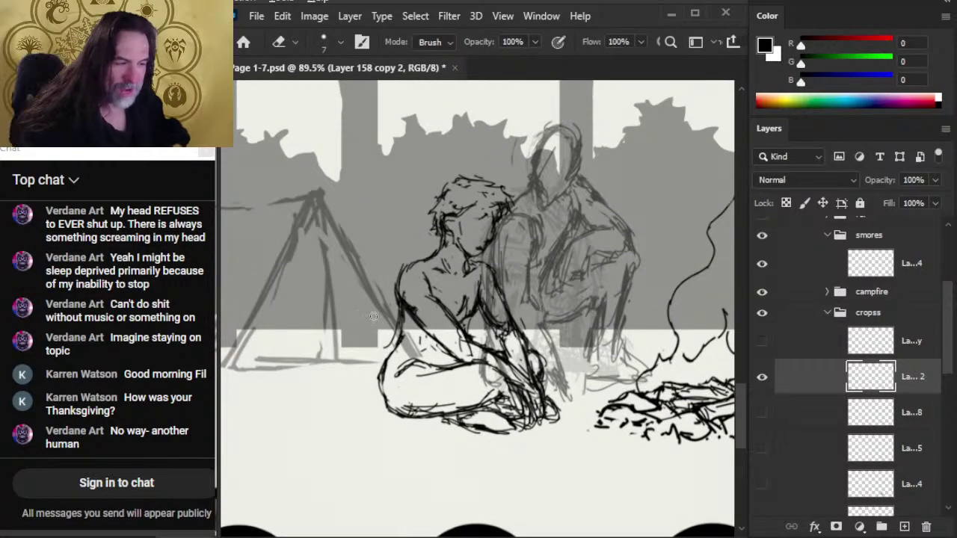
key("b")
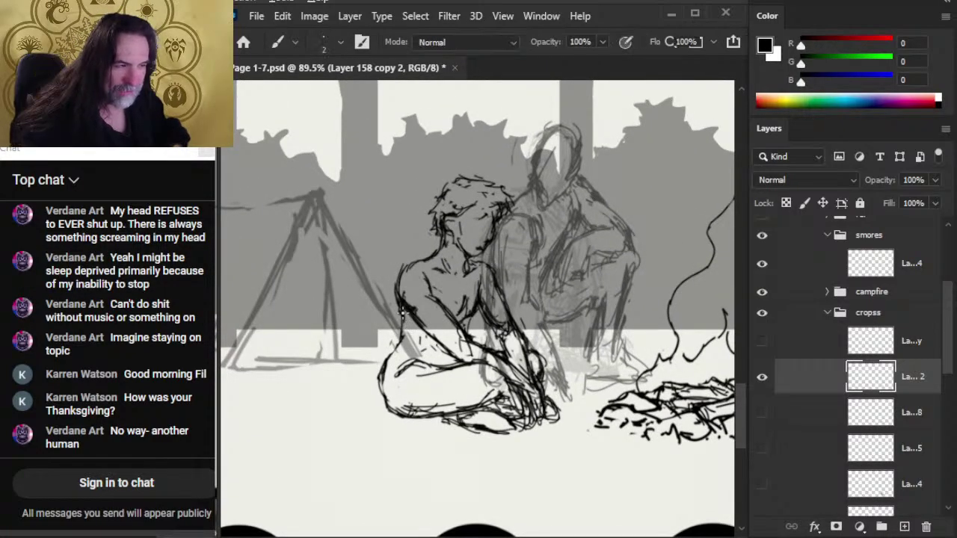
mouse_move(401, 344)
left_mouse_down()
mouse_move(386, 392)
mouse_move(400, 421)
left_mouse_up()
key("e")
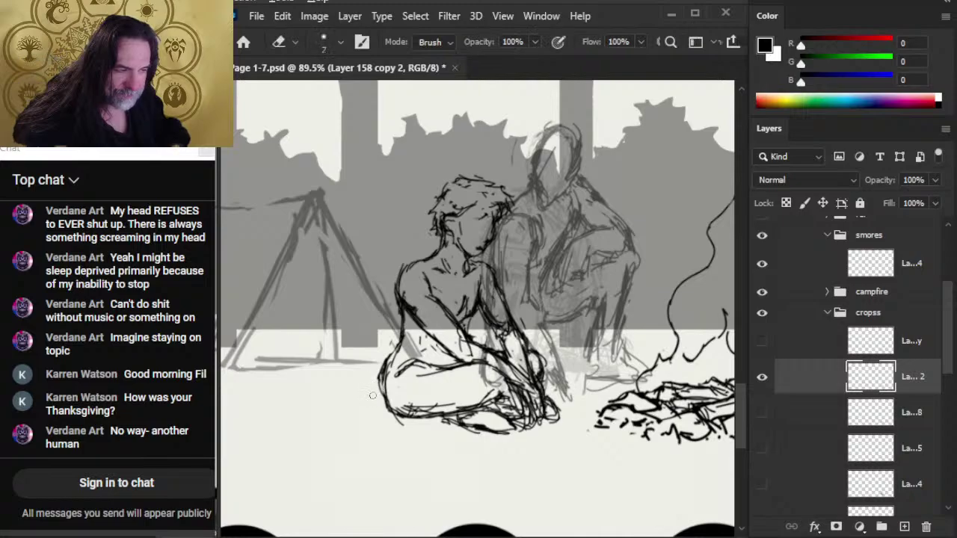
left_click_drag(384, 361, 377, 381)
mouse_move(388, 355)
left_mouse_down()
mouse_move(378, 378)
mouse_move(400, 421)
mouse_move(434, 413)
mouse_move(408, 420)
mouse_move(442, 427)
left_mouse_up()
key("b")
key("e")
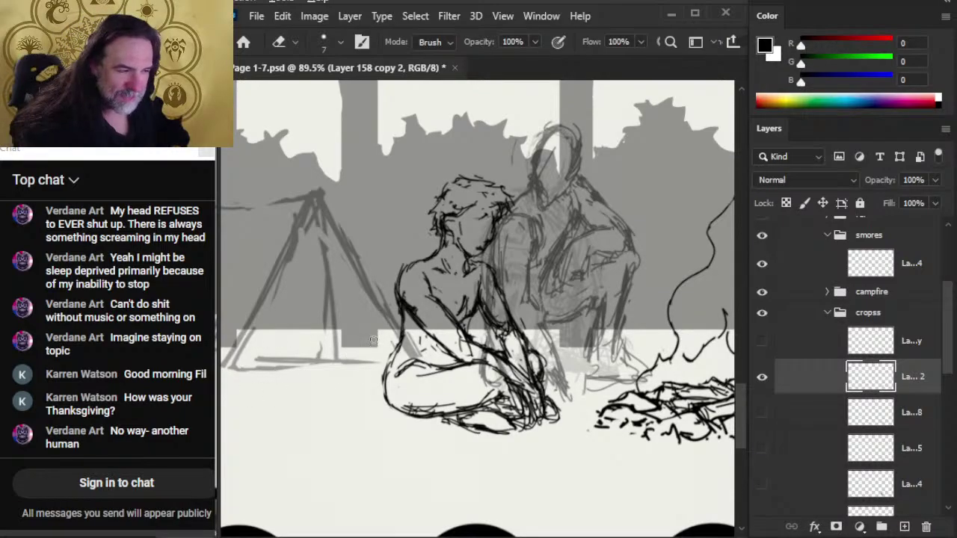
left_click_drag(382, 370, 394, 373)
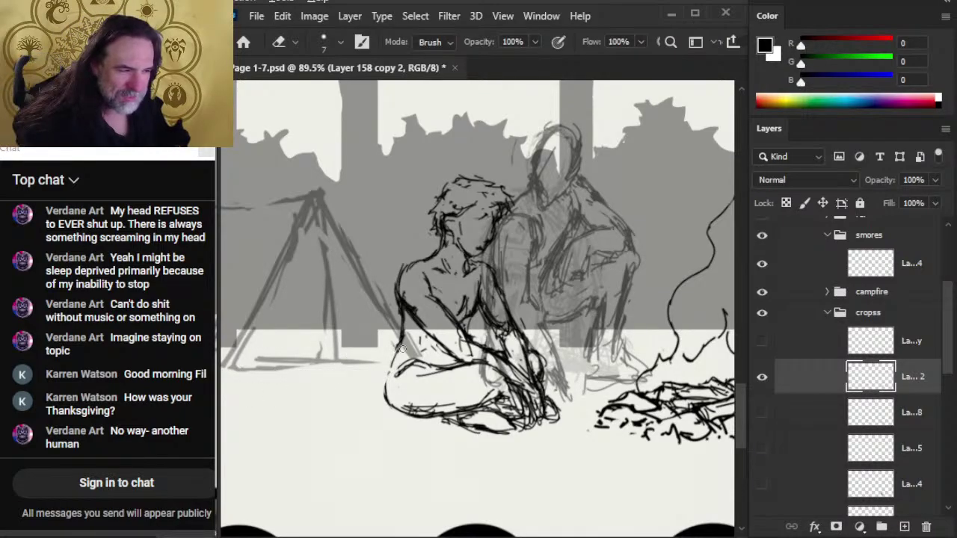
- Clean up the cross-legged figure's lower back lines and redraw the outer contour of the near arm
key("b")
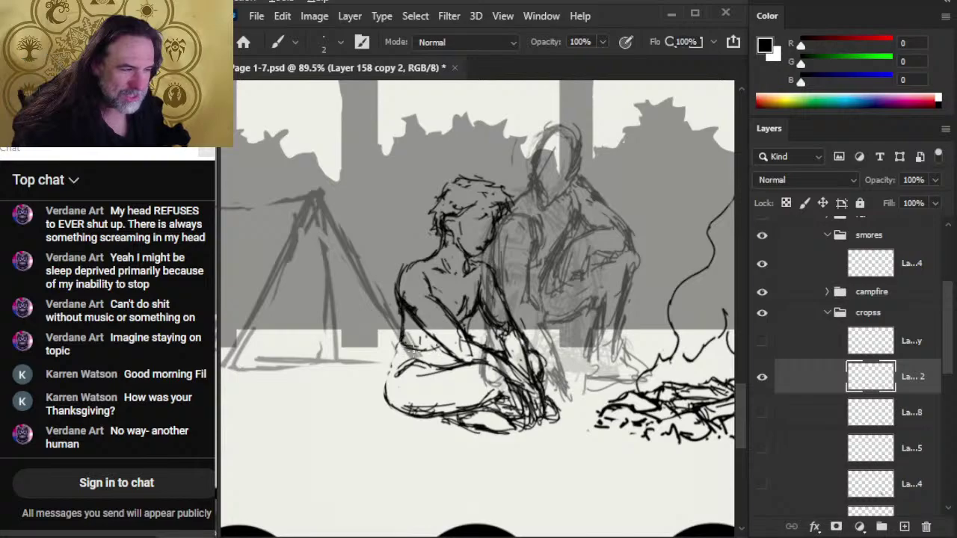
key("e")
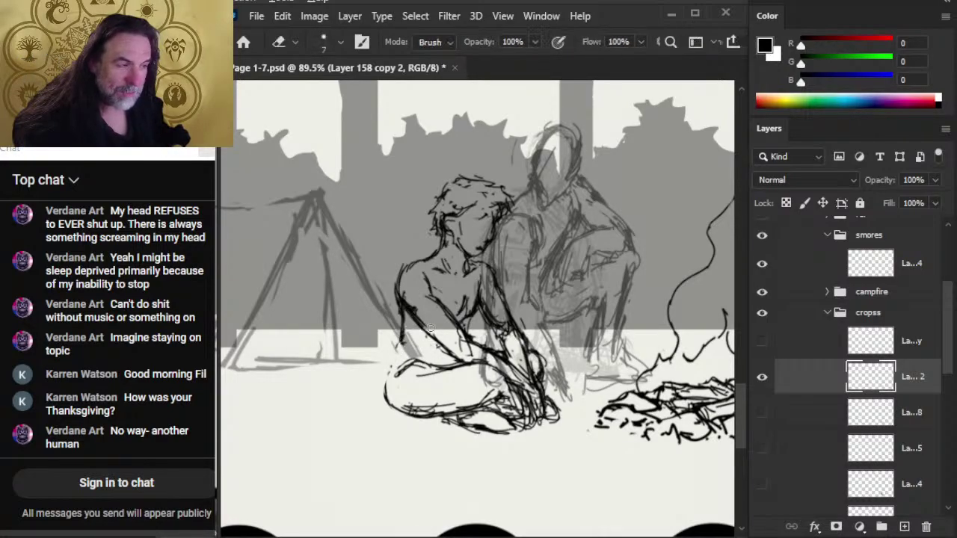
left_click_drag(414, 323, 443, 342)
key("b")
mouse_move(409, 305)
left_mouse_down()
mouse_move(418, 330)
mouse_move(447, 350)
left_mouse_up()
key("e")
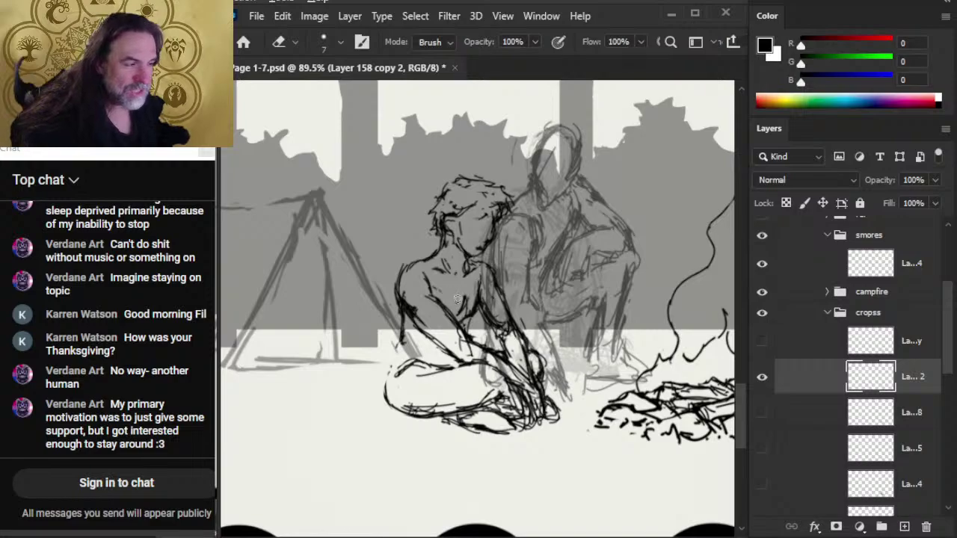
- Erase and redraw the inner contour of the cross-legged figure's near arm where it meets the chest
key("b")
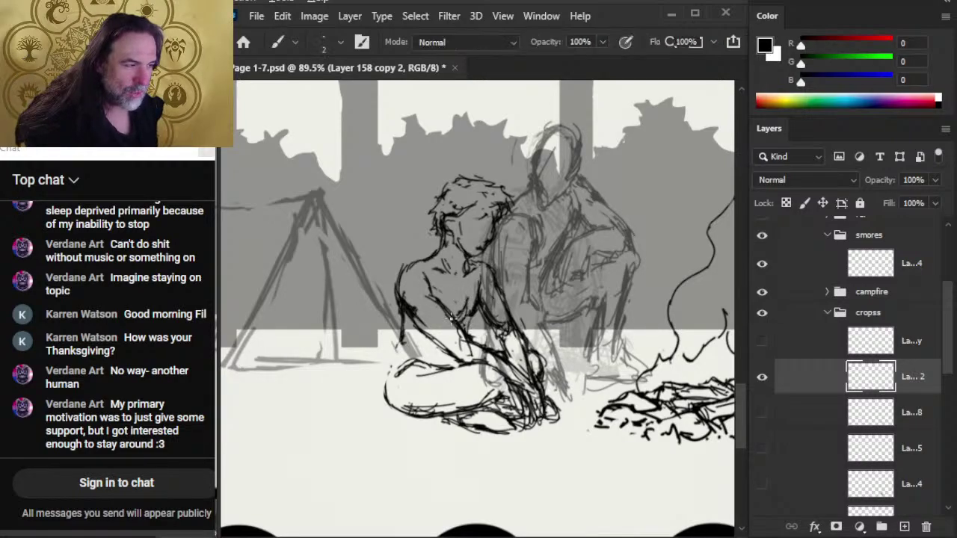
key("e")
key("b")
mouse_move(475, 319)
left_mouse_down()
mouse_move(469, 347)
mouse_move(459, 346)
mouse_move(433, 298)
left_mouse_up()
key("e")
key("b")
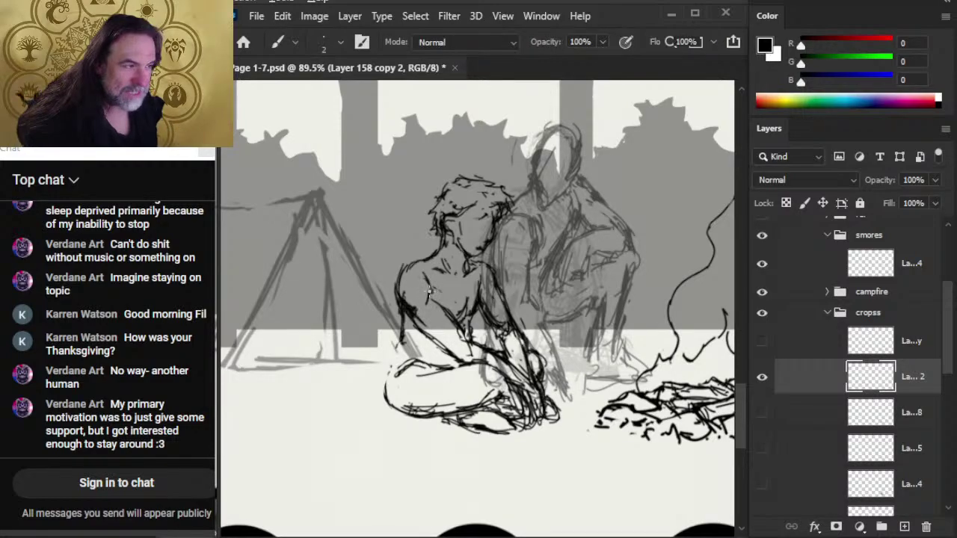
- Rework the line from the back of the cross-legged figure's neck to the near shoulder
key("e")
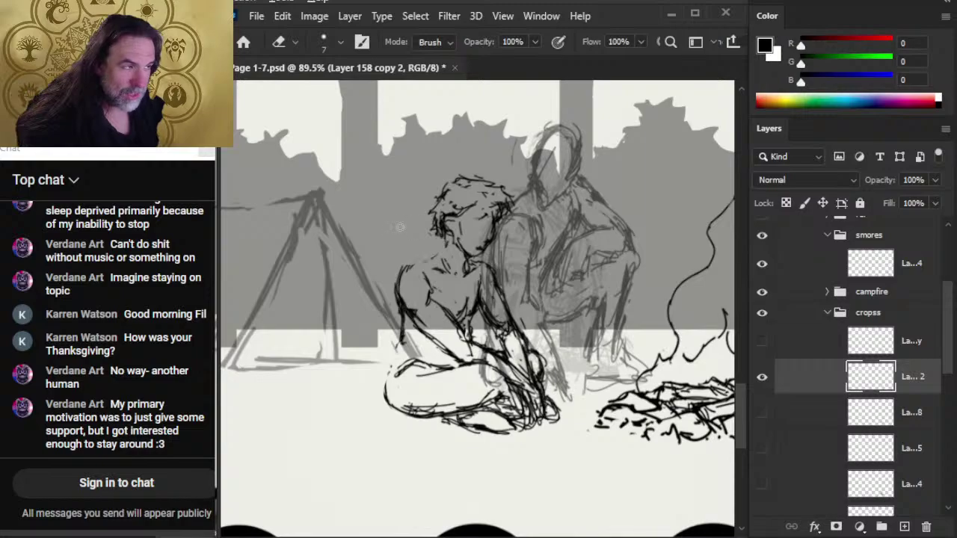
key("b")
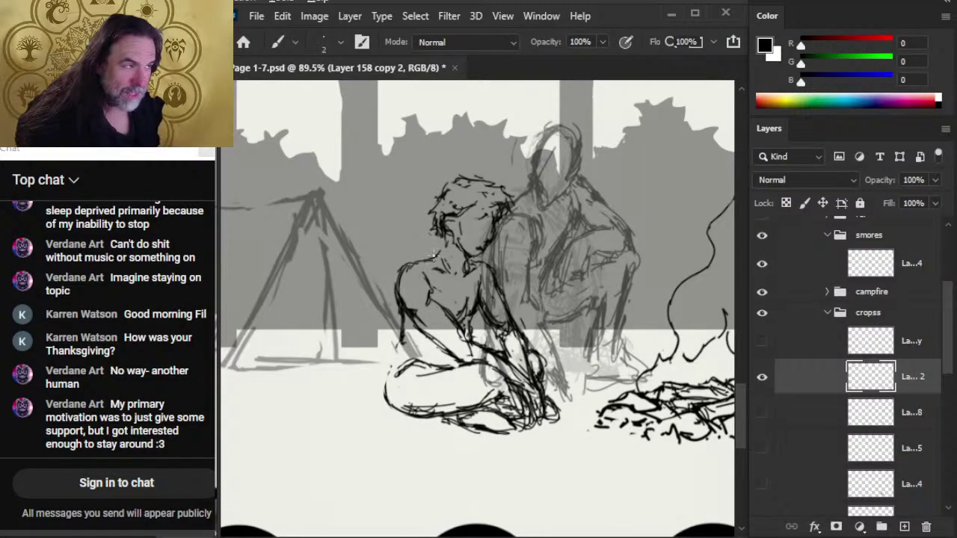
key("e")
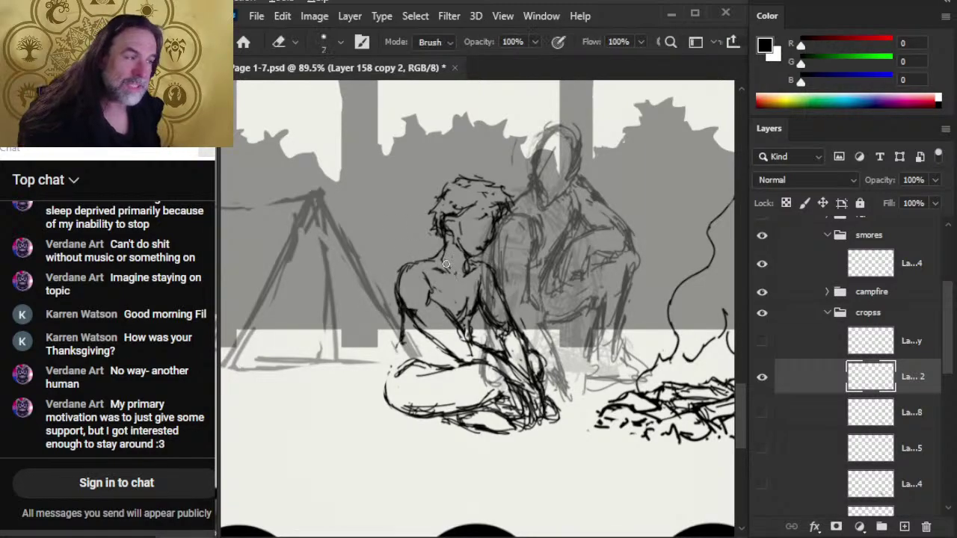
key("b")
key("e")
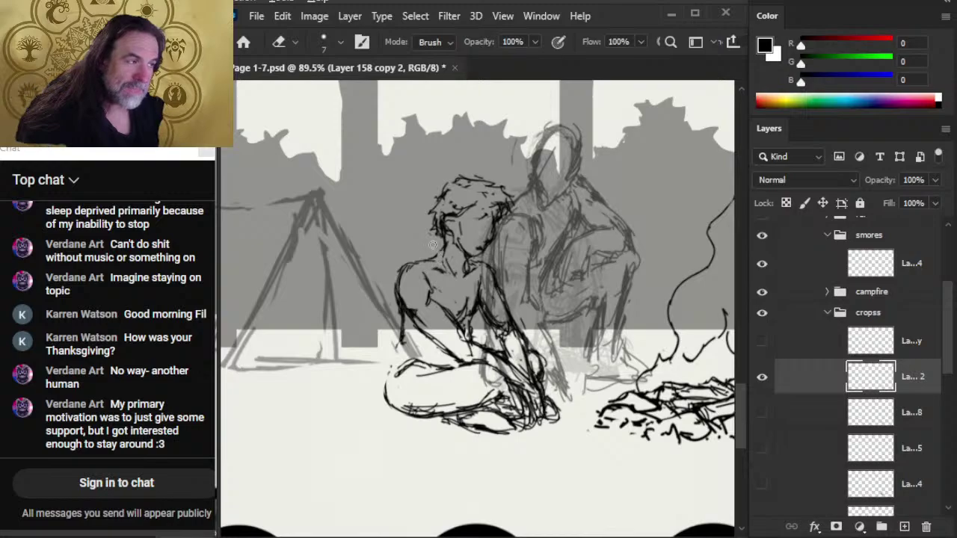
- Touch up the cross-legged figure's far shoulder line and the upper edge of the far arm
key("b")
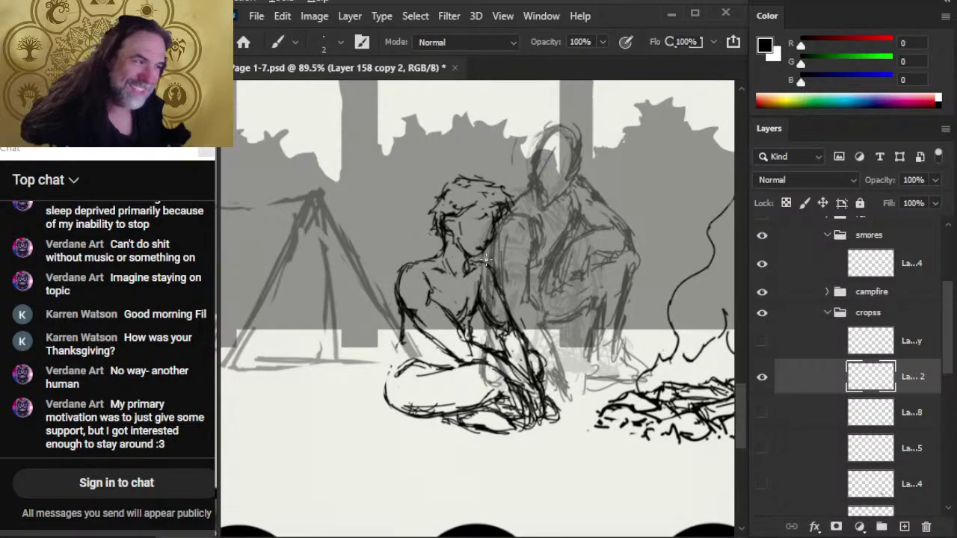
key("e")
key("b")
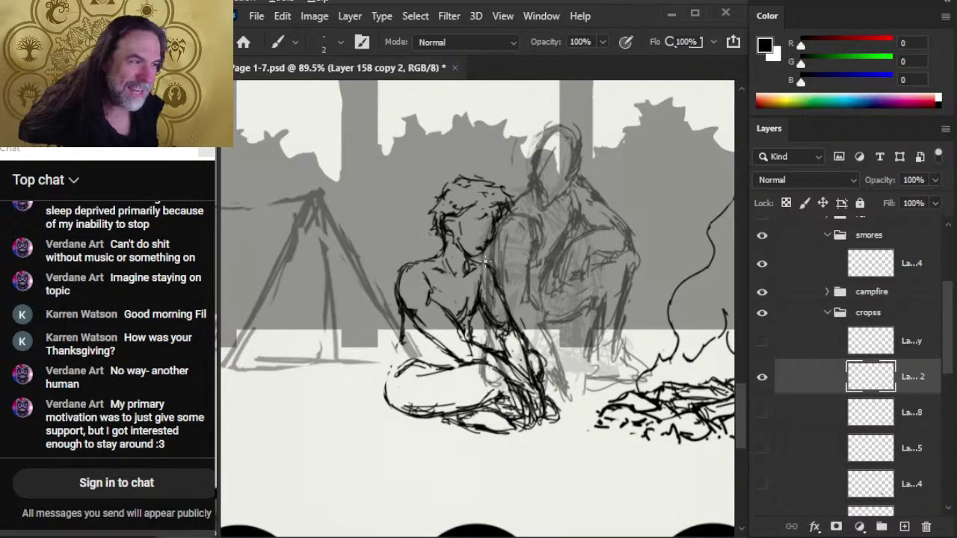
key("e")
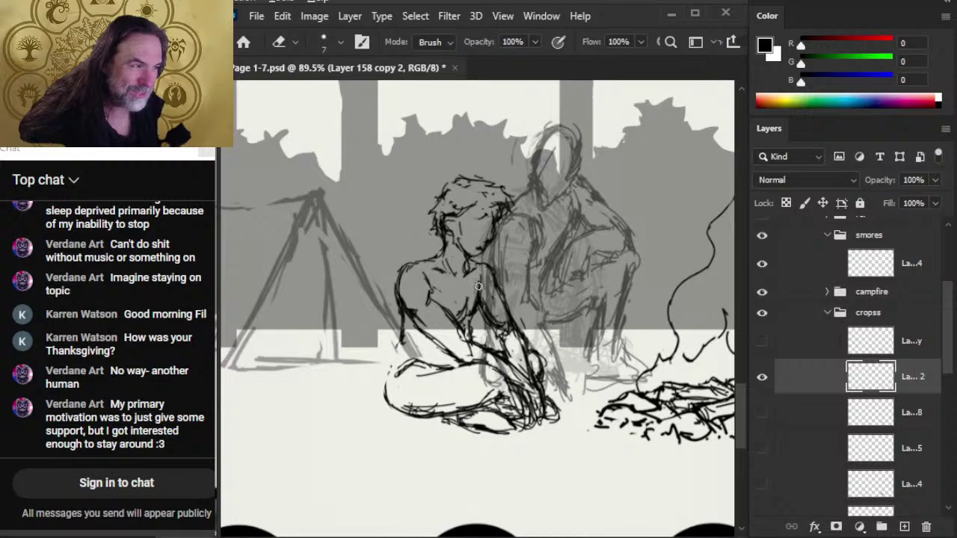
key("b")
key("e")
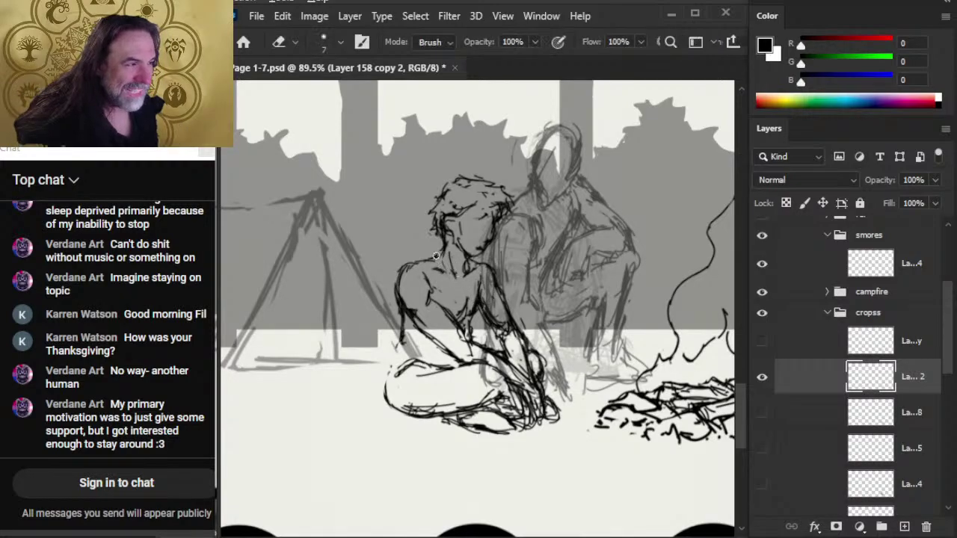
- Erase and redraw the slope from the base of the cross-legged figure's neck to the near shoulder
key("b")
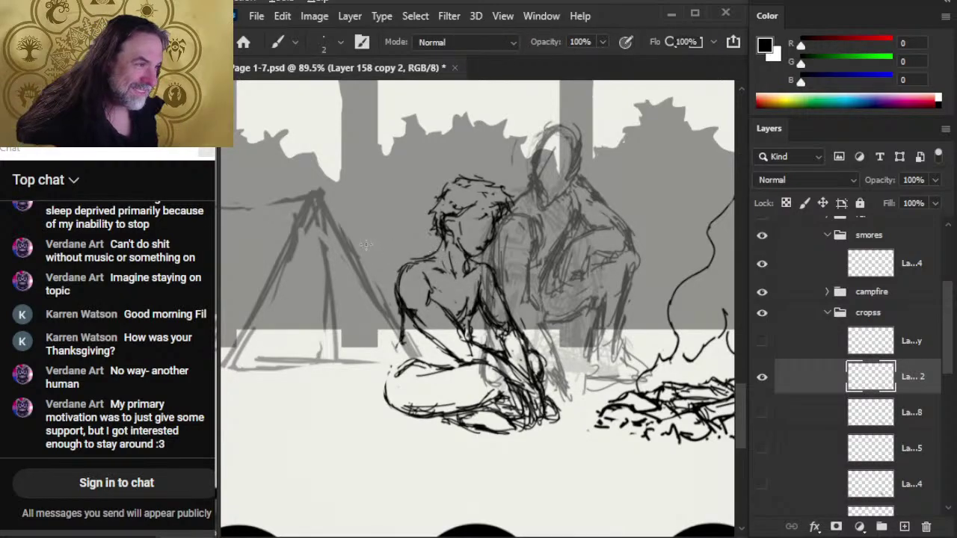
key("e")
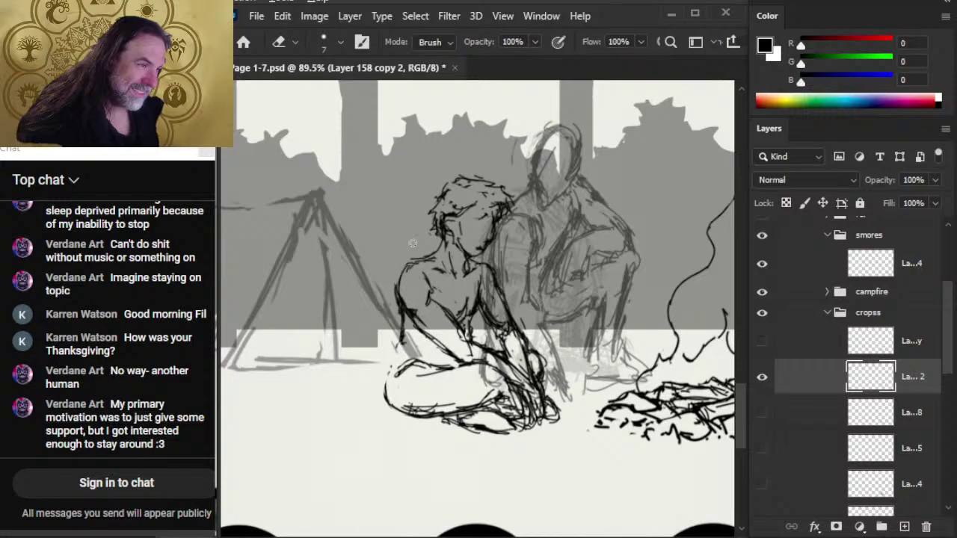
key("b")
key("e")
key("b")
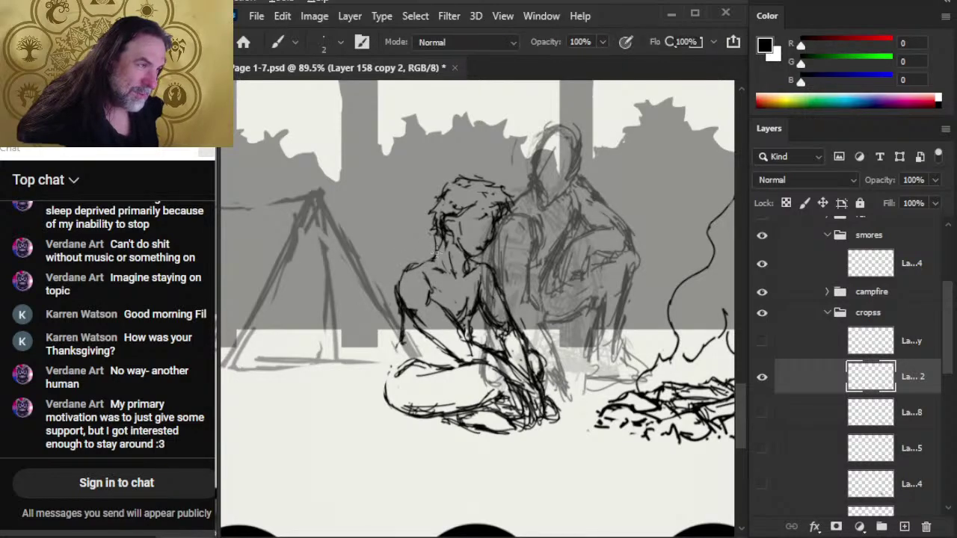
key("e")
- Redraw the back of the cross-legged figure's neck and join it to the shoulder line
key("b")
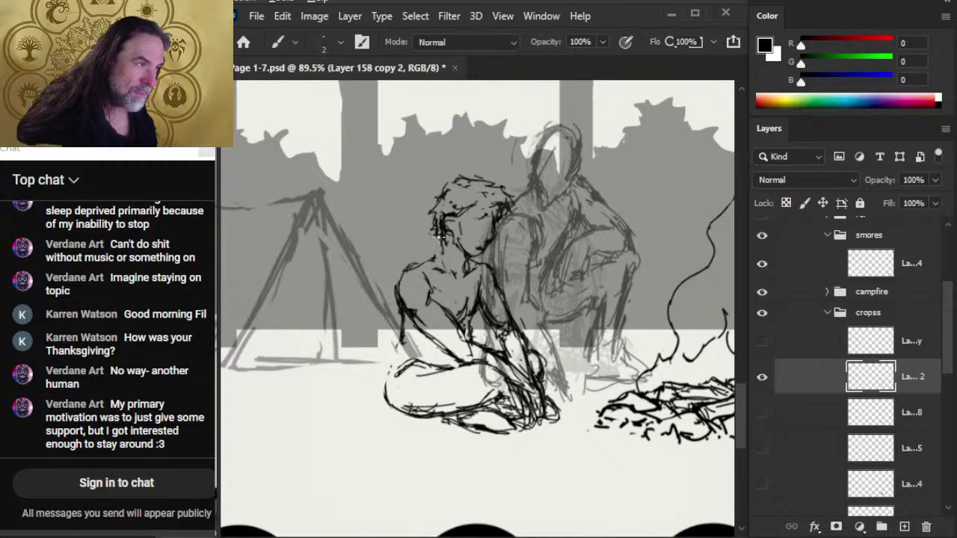
key("e")
key("b")
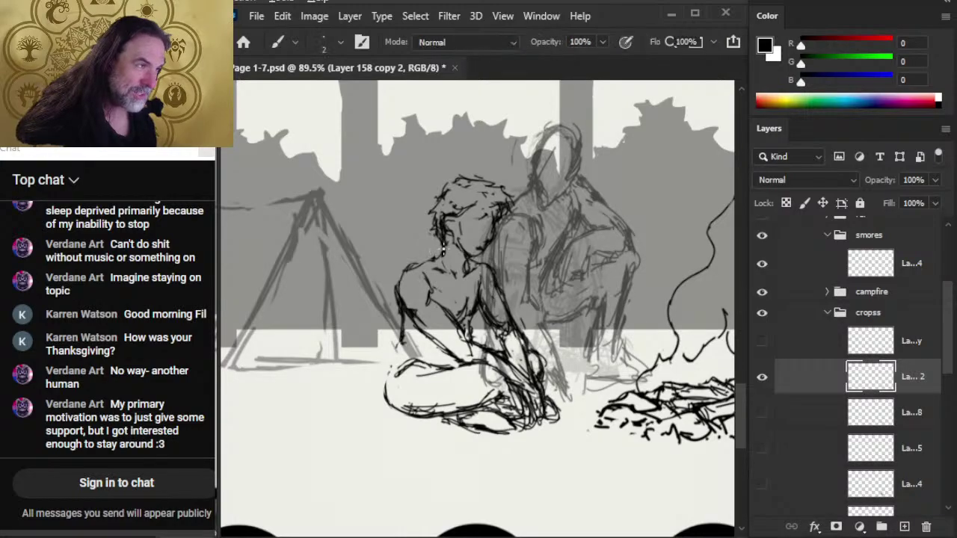
key("e")
key("b")
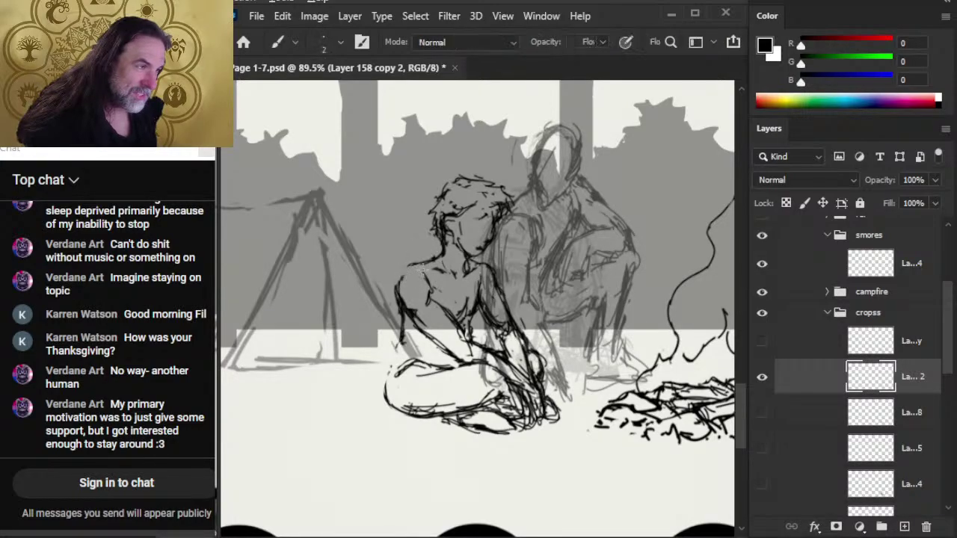
key("e")
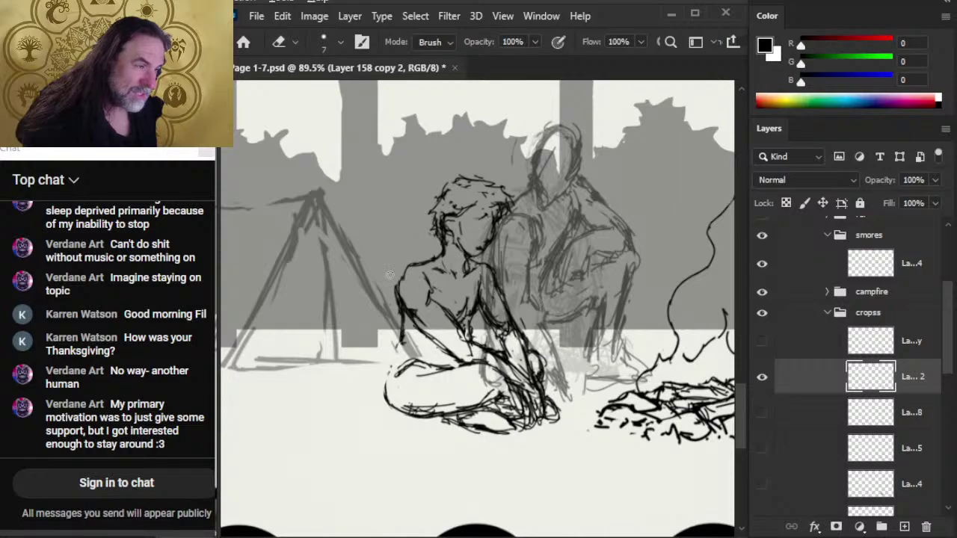
- Thin the outer contour of the cross-legged figure's near upper arm and clean up the collarbone lines
key("b")
key("e")
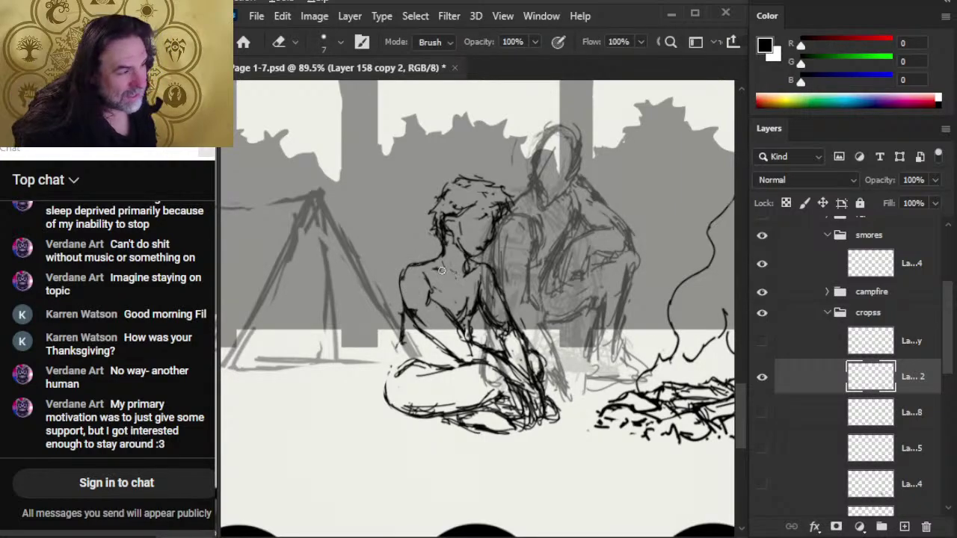
key("b")
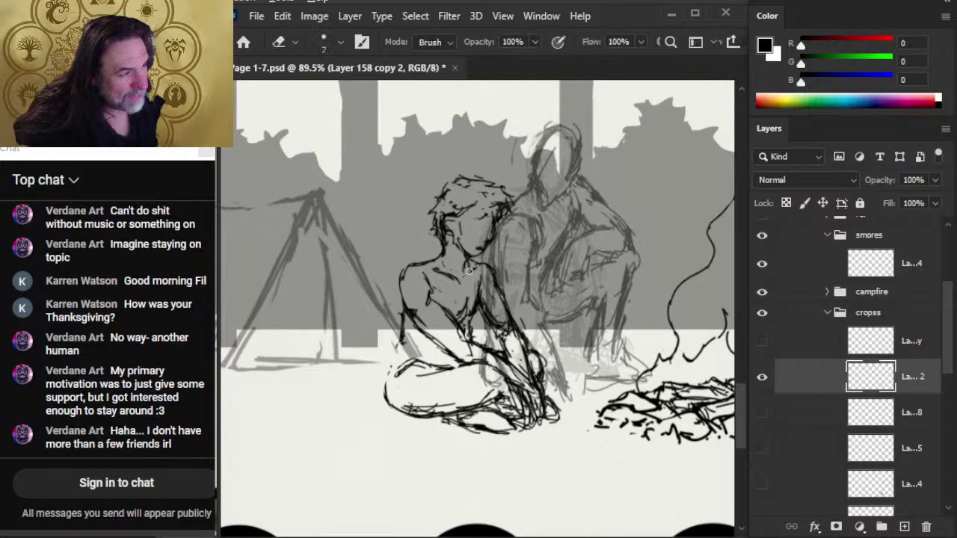
key("e")
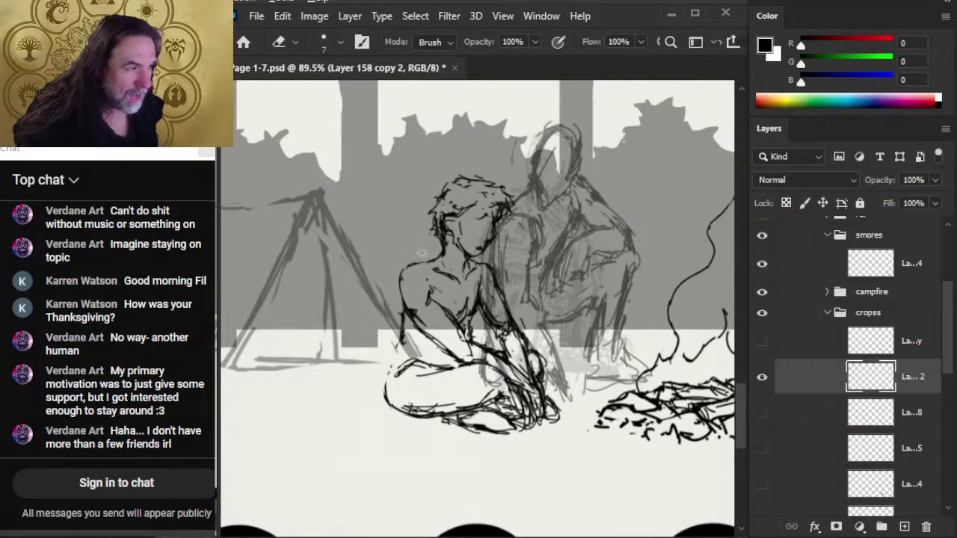
- Refine the rounded top of the cross-legged figure's near shoulder with lighter, cleaner lines
key("b")
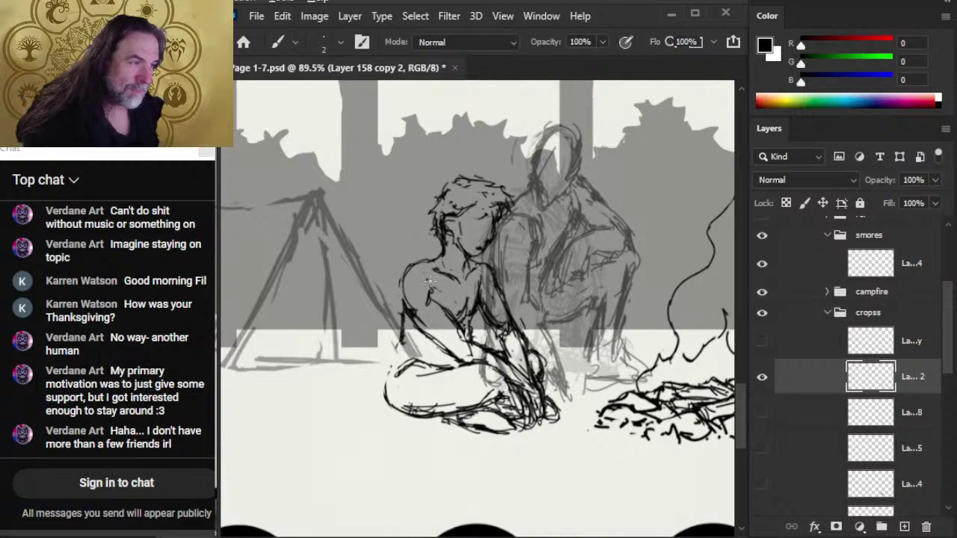
key("e")
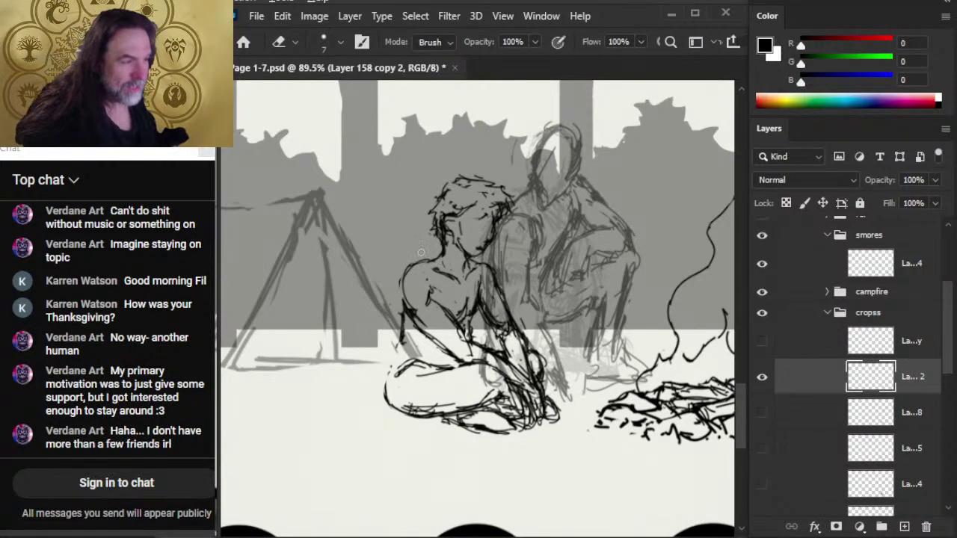
key("b")
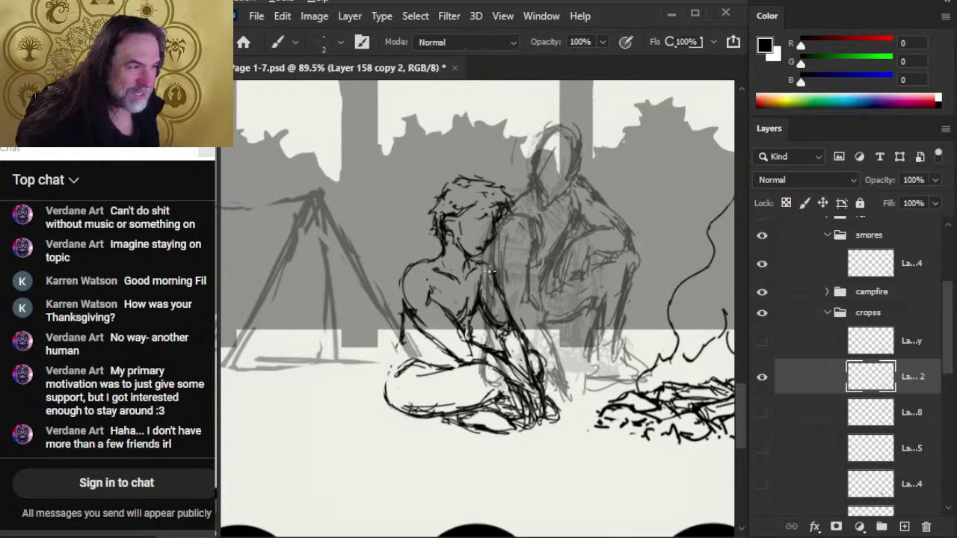
key("e")
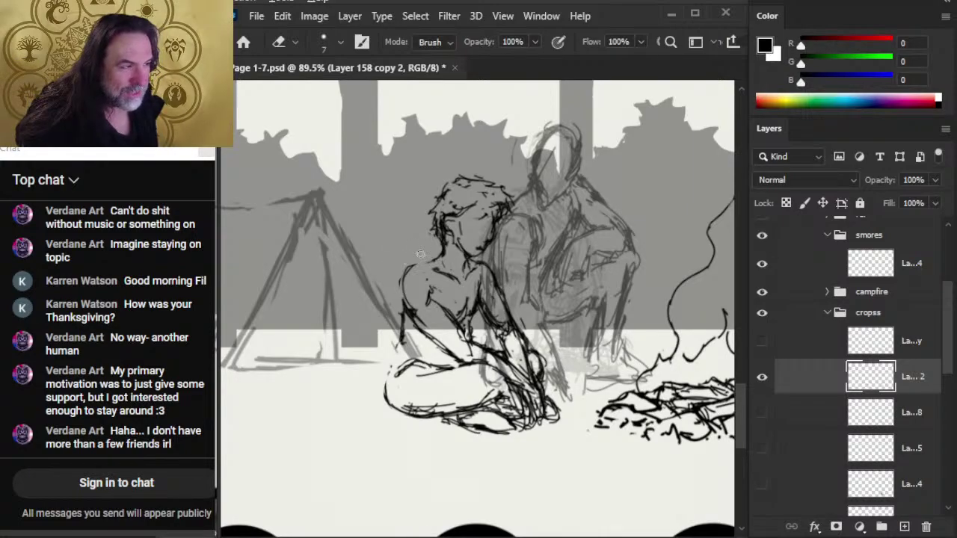
key("b")
key("e")
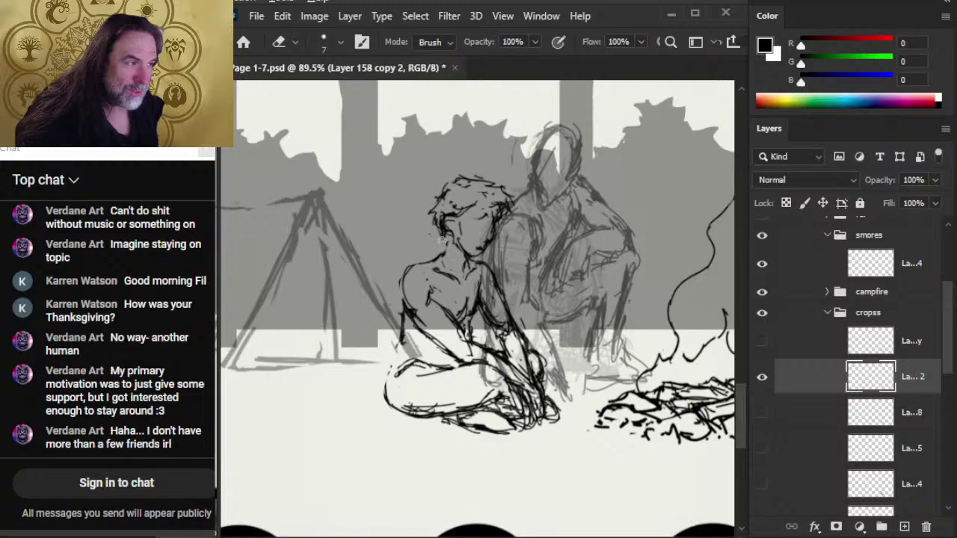
- Trim the hair behind the cross-legged figure's ear and redraw the nape of the neck
key("b")
key("e")
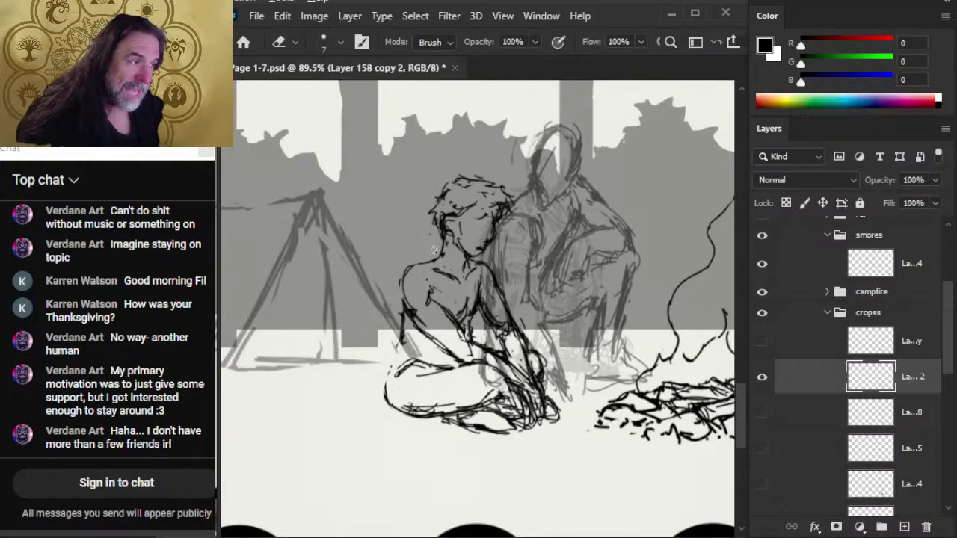
key("b")
key("e")
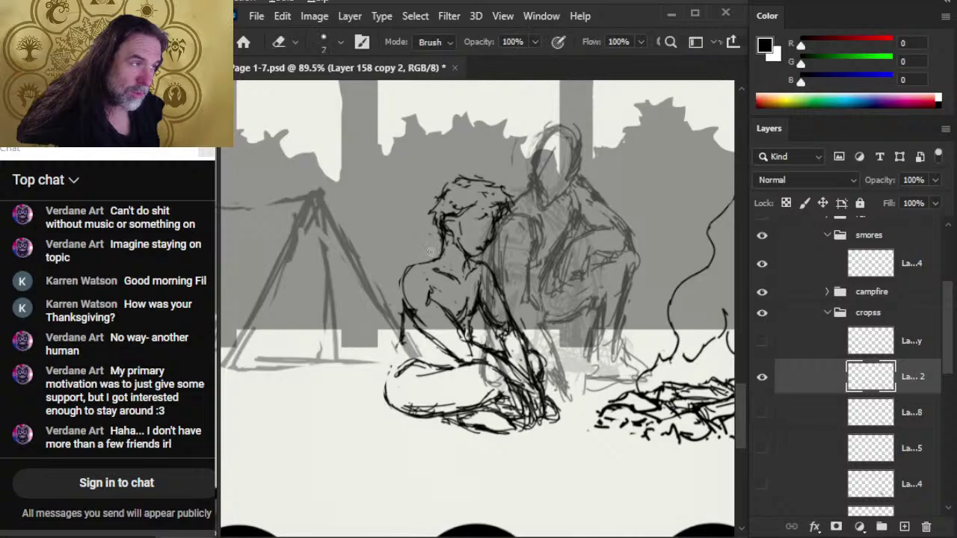
key("b")
key("e")
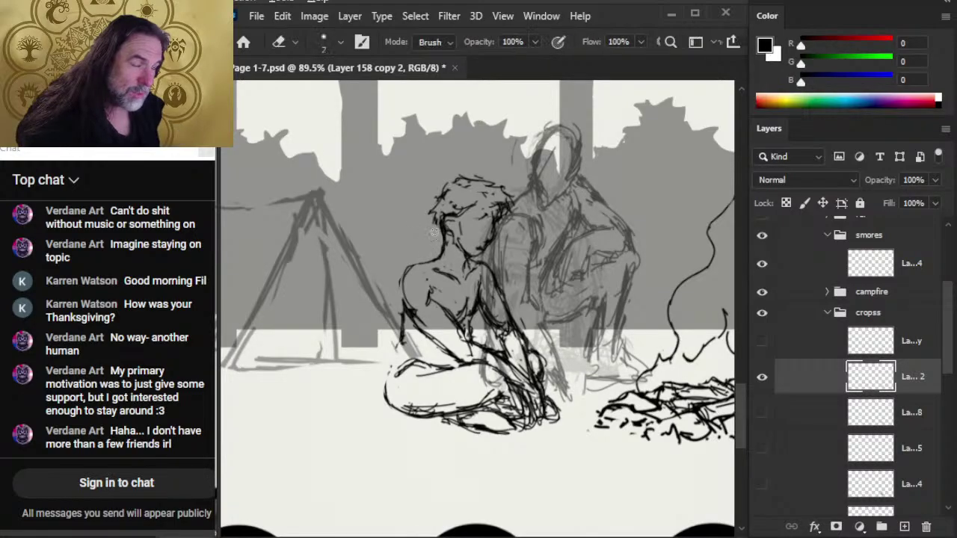
key("b")
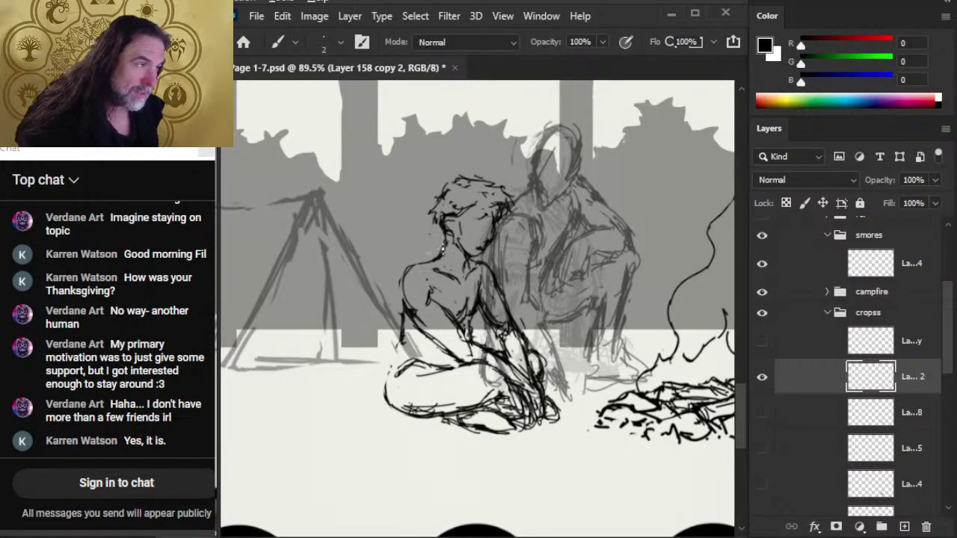
- Redraw the line between the cross-legged figure's near arm and chest, running down from the armpit
key("e")
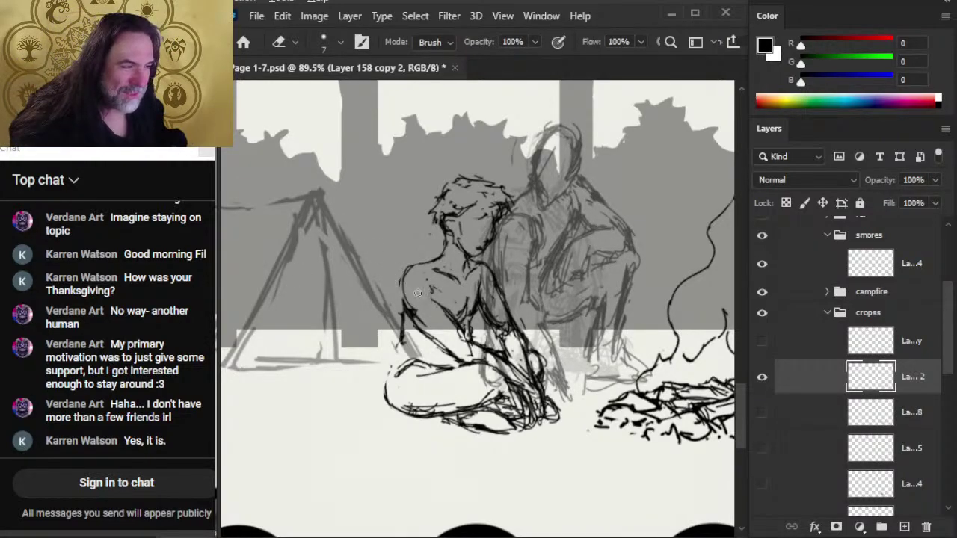
key("b")
left_click_drag(428, 281, 439, 306)
key("e")
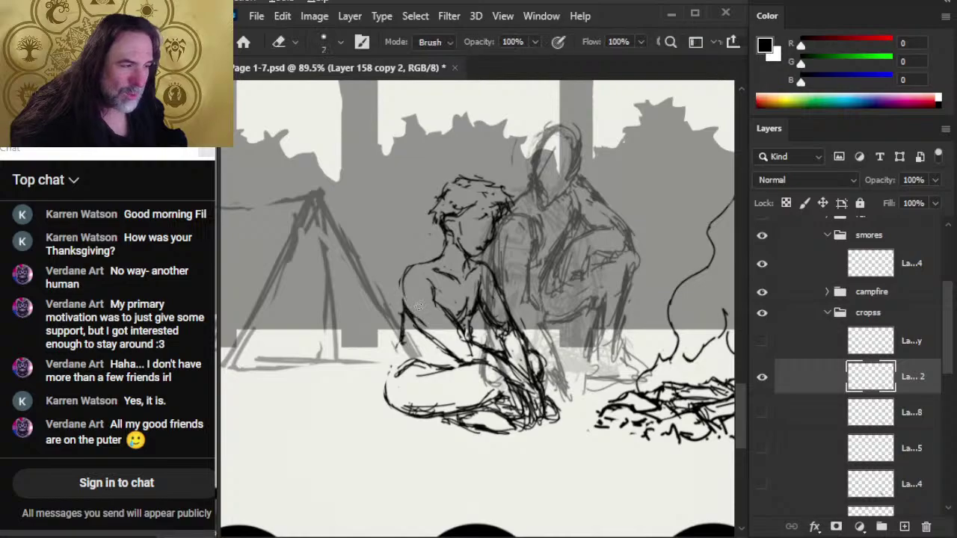
key("b")
- Erase the stray lines behind the cross-legged figure's near elbow and redraw the lower back down to the hip
key("e")
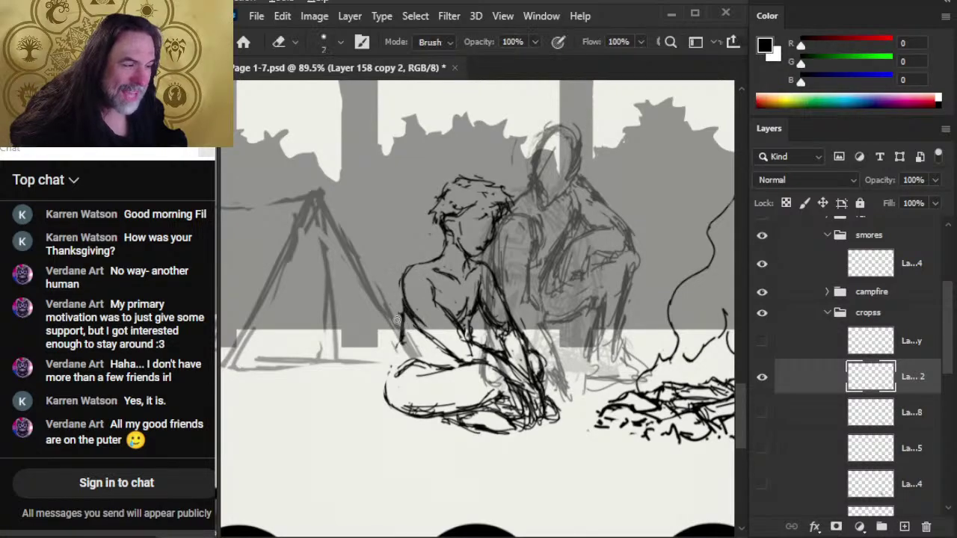
key("b")
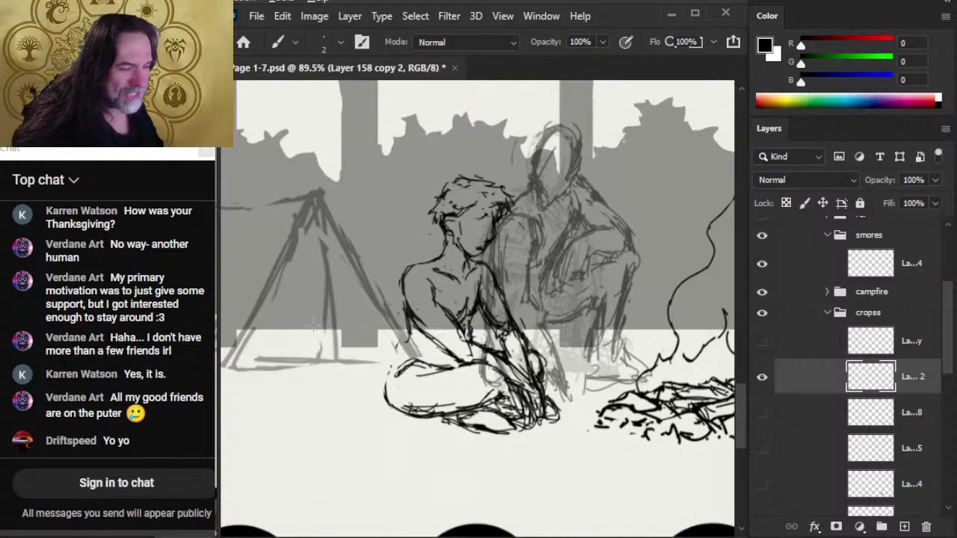
key("e")
key("b")
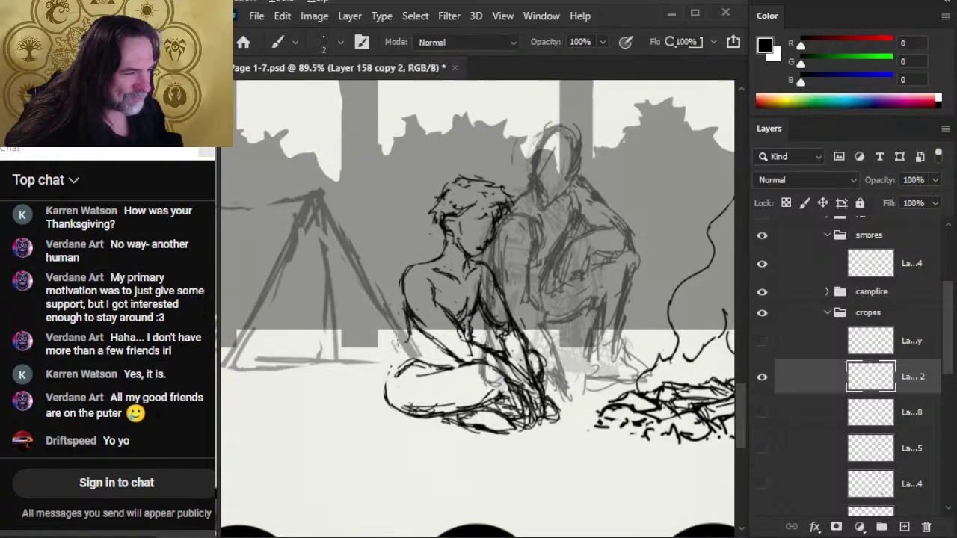
mouse_move(409, 334)
left_mouse_down()
mouse_move(392, 371)
mouse_move(416, 411)
left_mouse_up()
key("e")
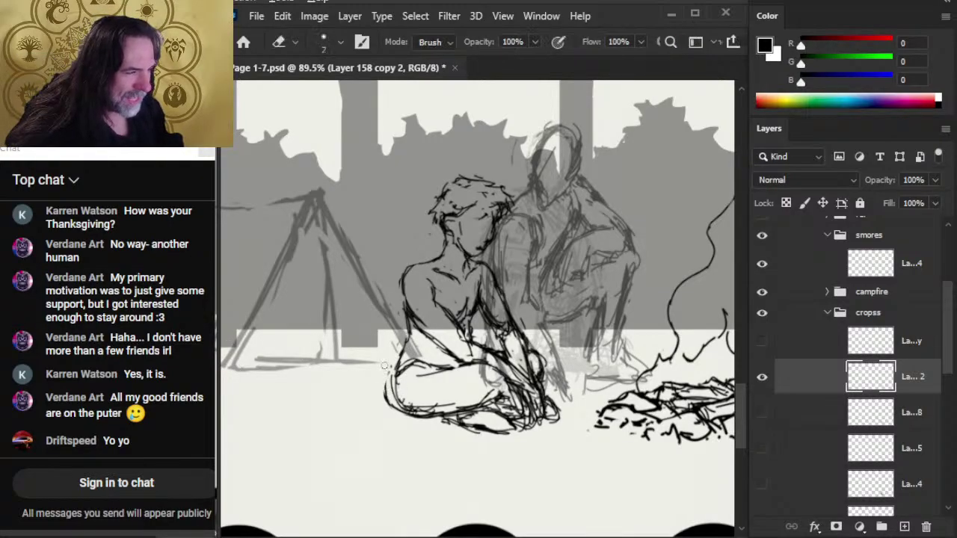
- Trim the outer hip contour of the cross-legged figure and redraw the line joining the lower back to the thigh
mouse_move(388, 380)
left_mouse_down()
mouse_move(387, 402)
mouse_move(410, 415)
left_mouse_up()
key("b")
key("e")
mouse_move(395, 358)
left_mouse_down()
mouse_move(397, 394)
mouse_move(396, 380)
left_mouse_up()
key("b")
left_click_drag(404, 362, 394, 387)
- Check the cross-legged figure against the whole campfire scene and touch up the lower back line below the near elbow
key("z")
left_click_drag(492, 362, 411, 366)
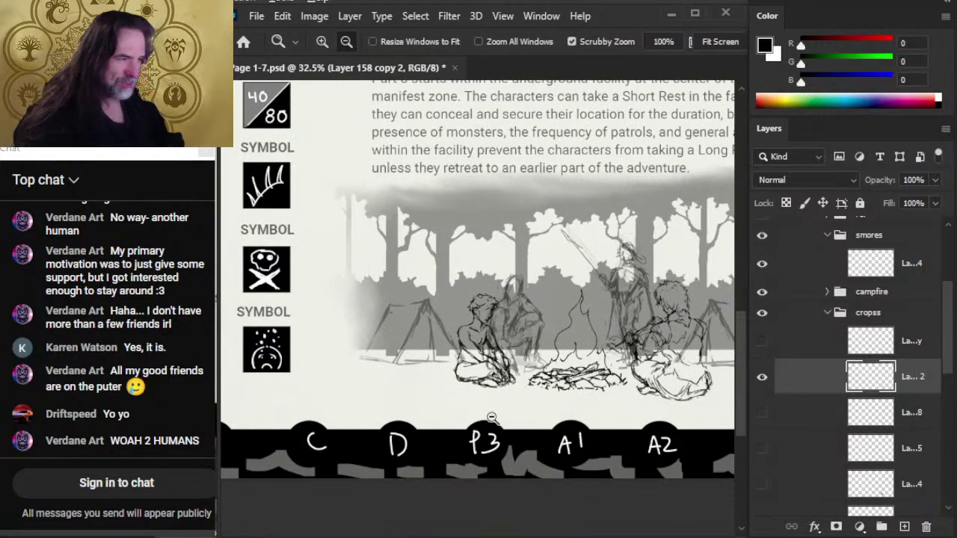
left_click_drag(560, 349, 435, 302)
mouse_move(338, 306)
left_mouse_down()
mouse_move(356, 338)
mouse_move(354, 376)
mouse_move(375, 379)
left_mouse_up()
key("e")
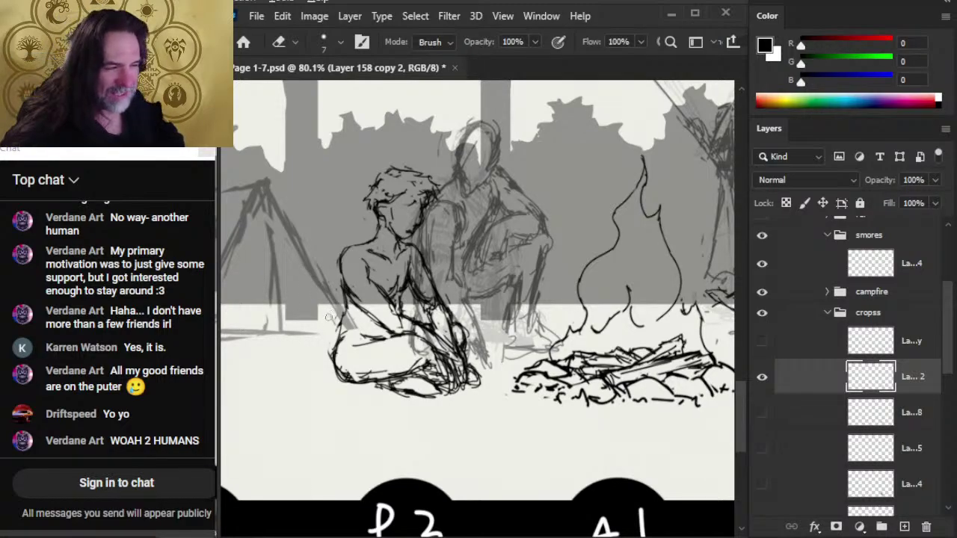
key("b")
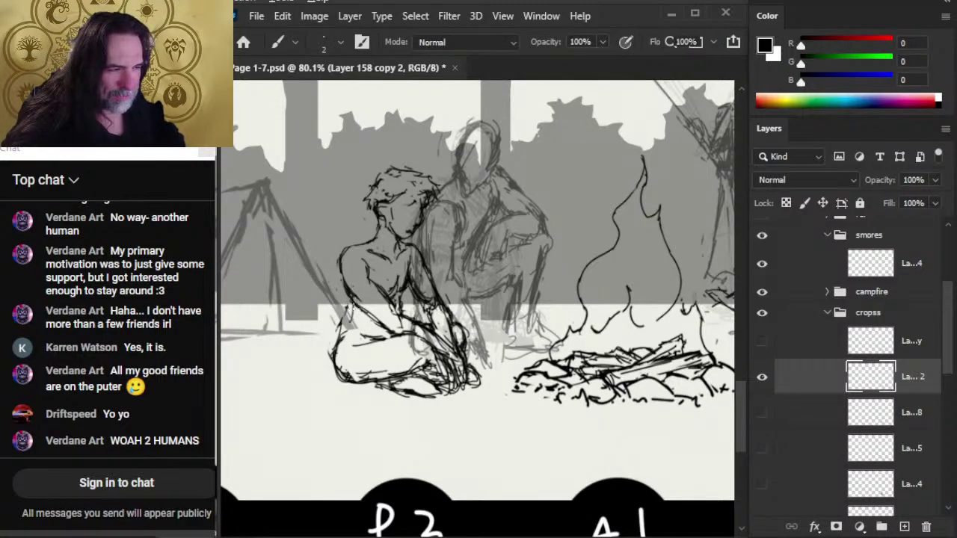
- Touch up the cross-legged figure's near shoulder and back-of-neck lines with small erasures and short brush strokes
key("e")
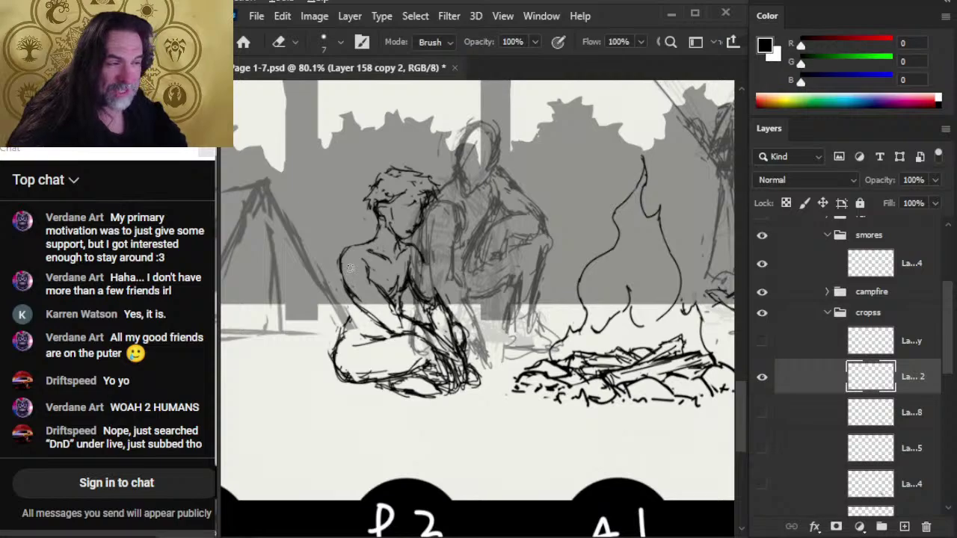
key("b")
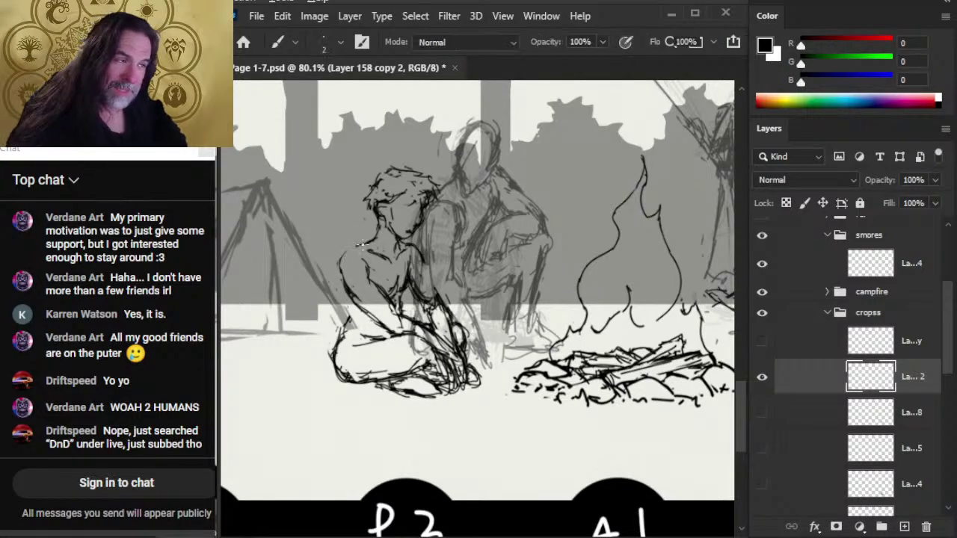
key("e")
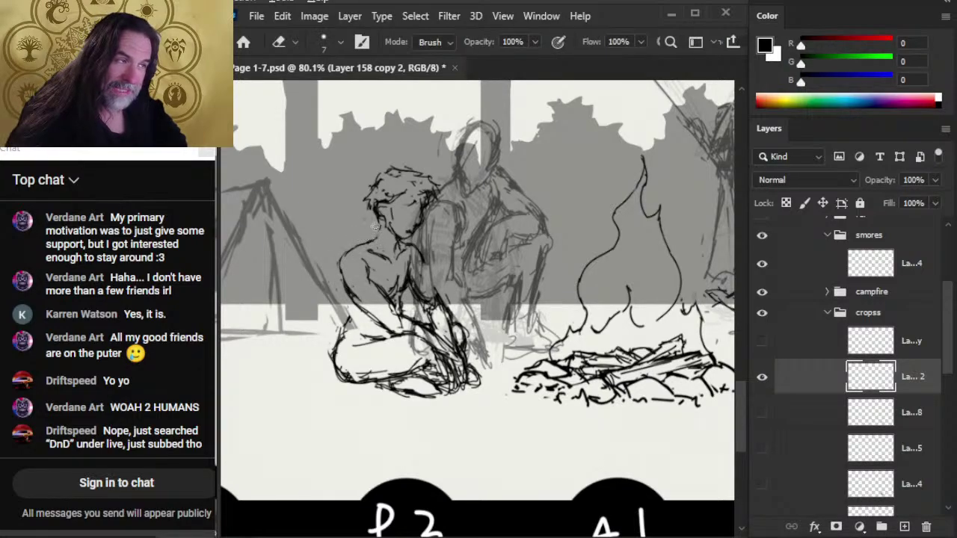
key("b")
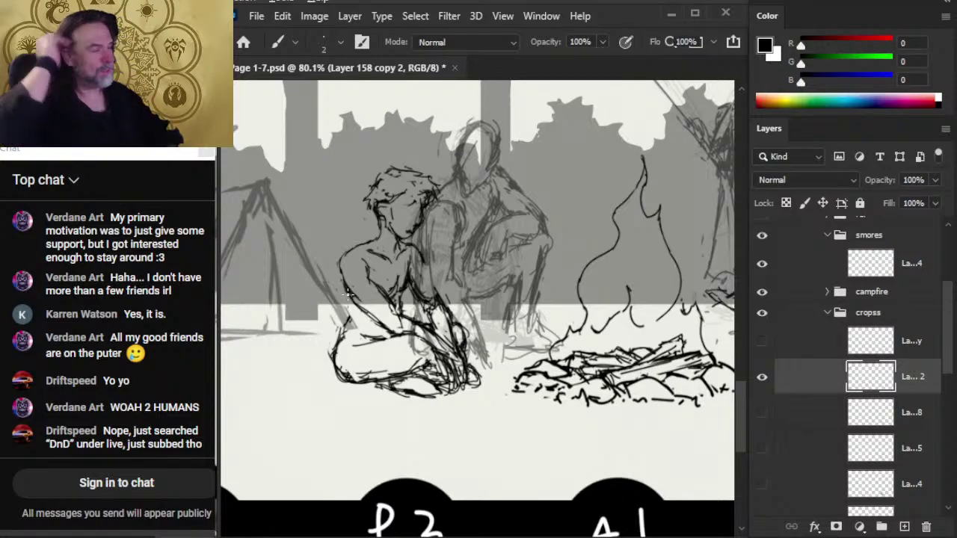
- Lasso the cross-legged figure's head and place it on its own layer
key("l")
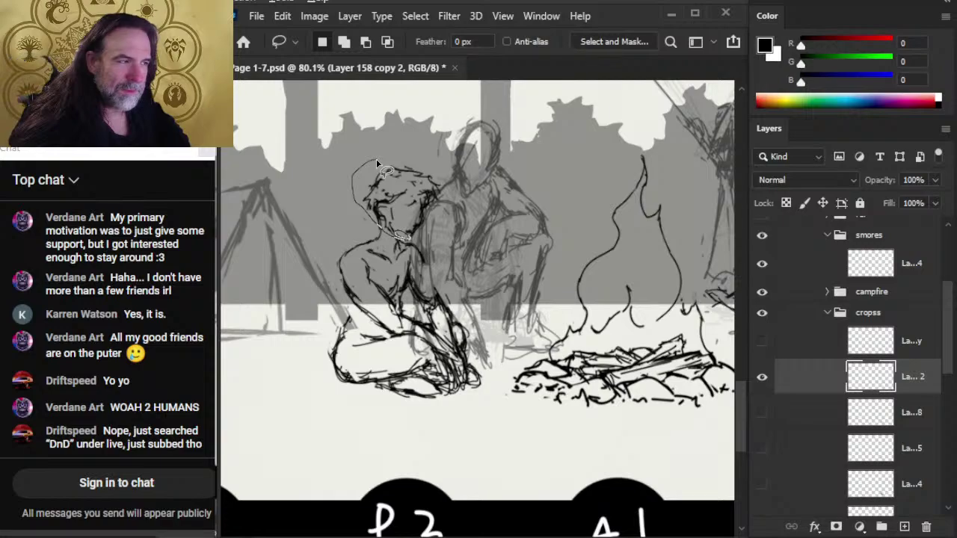
left_click_drag(377, 163, 379, 165)
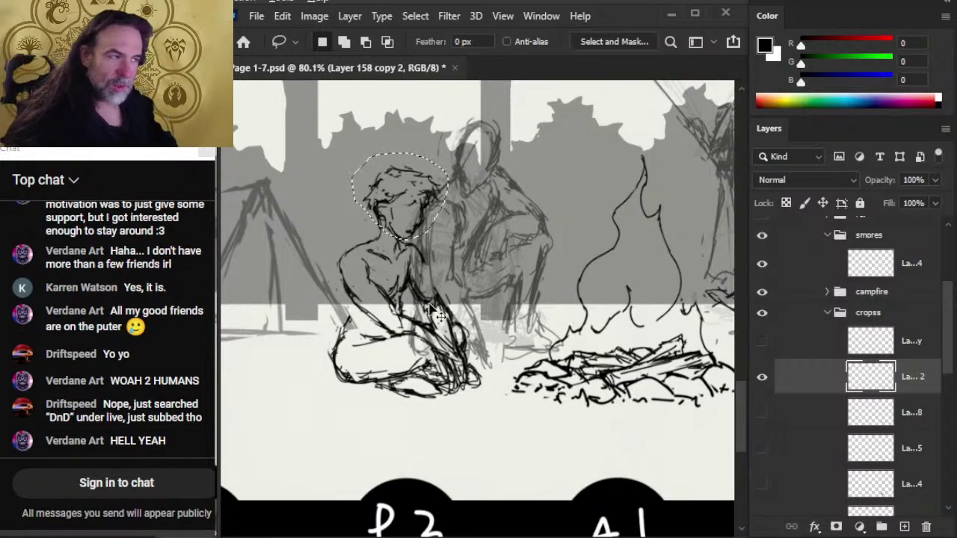
key("ctrl+j")
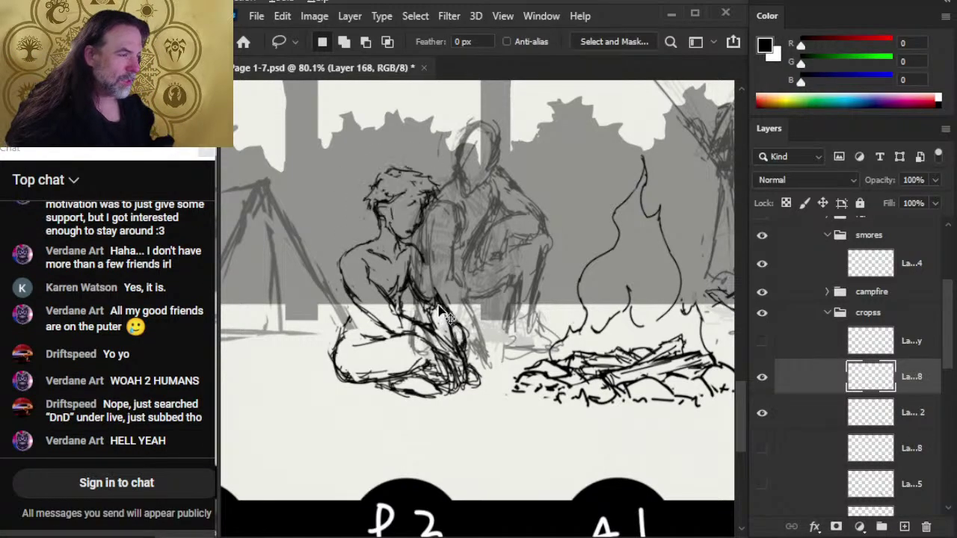
- Scale the separated head down proportionally to about 92% with Free Transform, keeping it seated on the neck
right_click(413, 211)
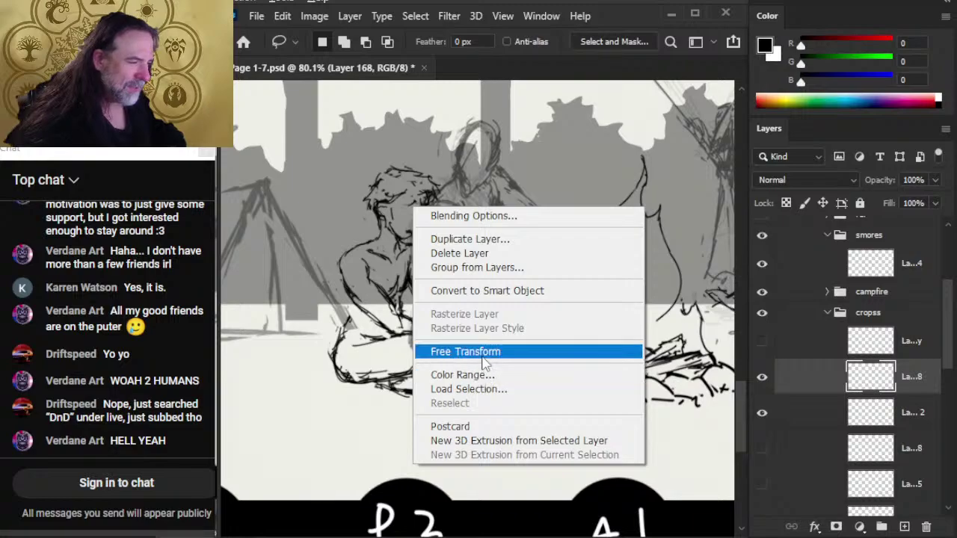
left_click(469, 351)
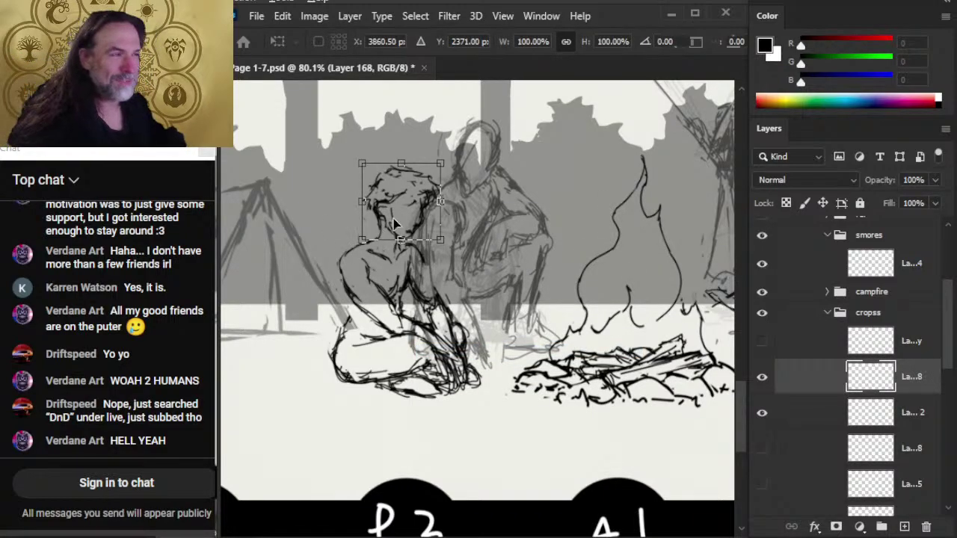
left_click_drag(439, 163, 434, 164)
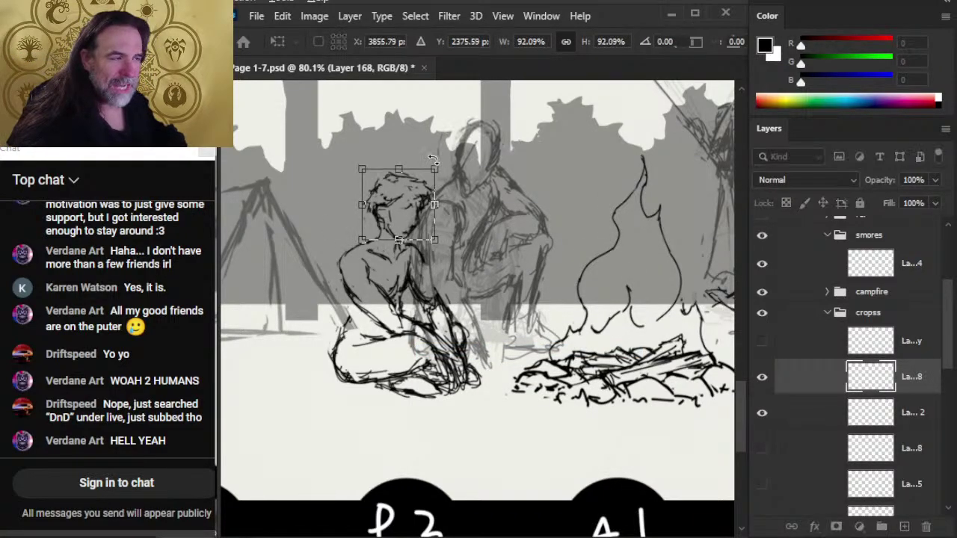
key("Return")
key("ctrl+z")
key("ctrl+shift+z")
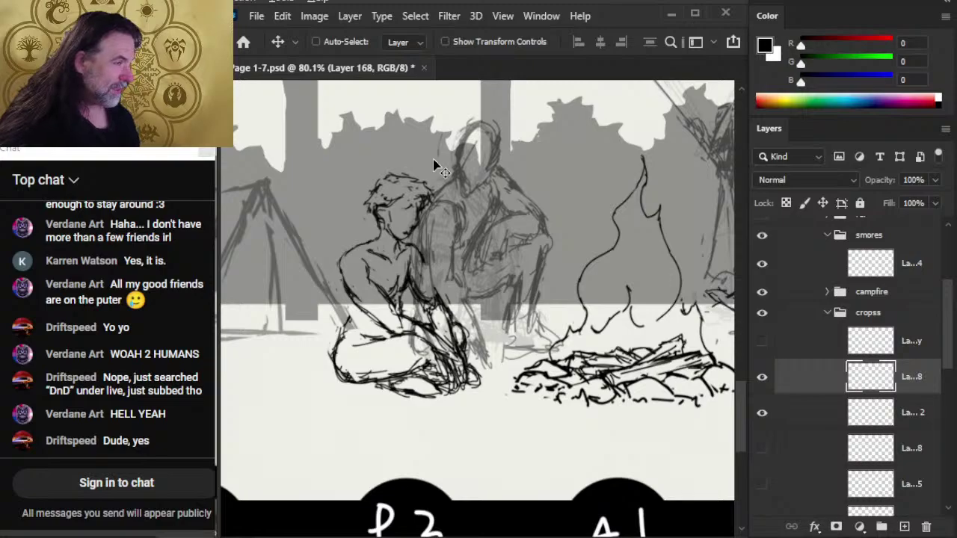
- Clean up the jaw, ear and neck lines where the reduced head meets the cross-legged figure's body
key("e")
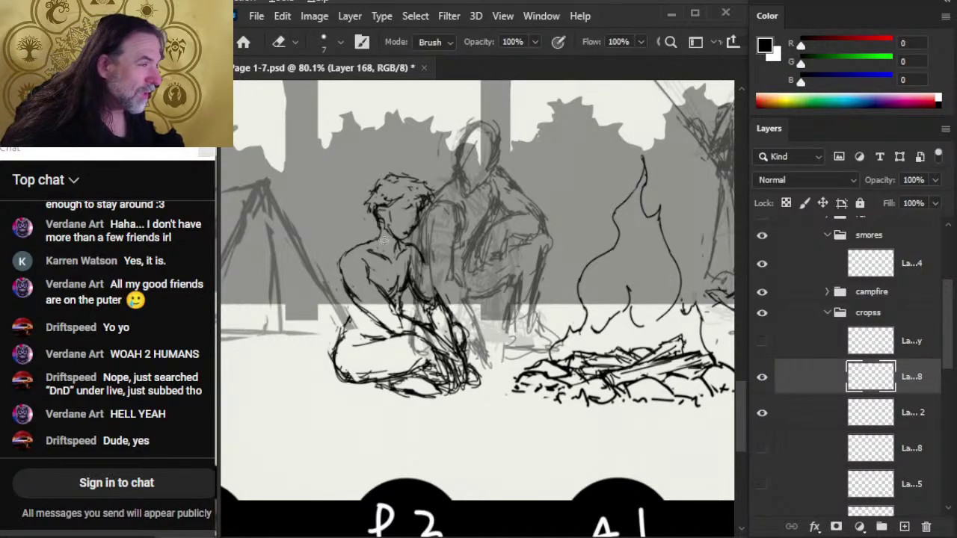
key("b")
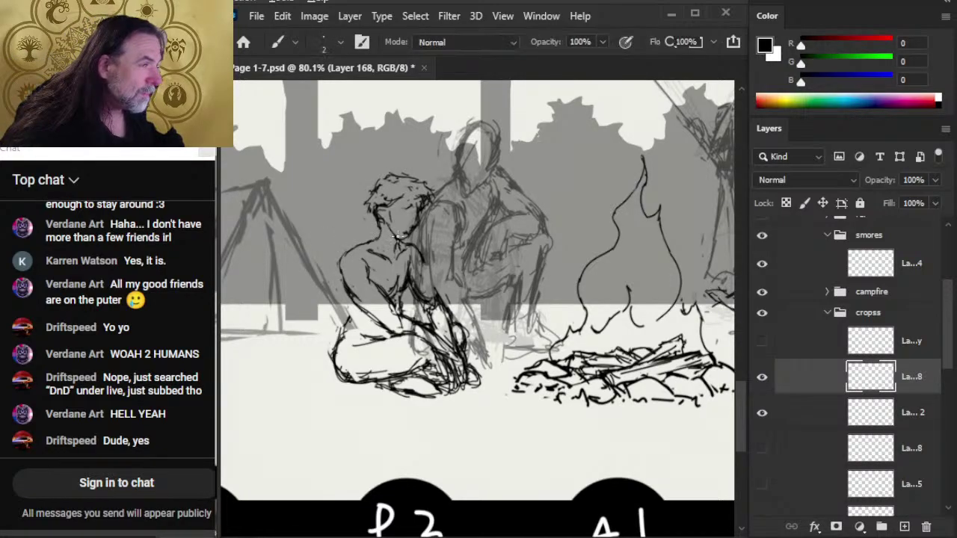
key("e")
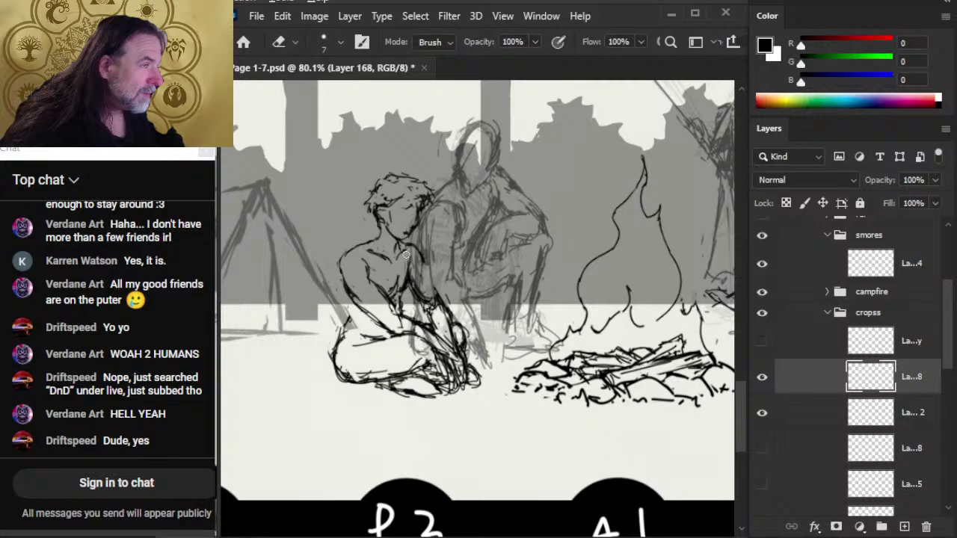
key("b")
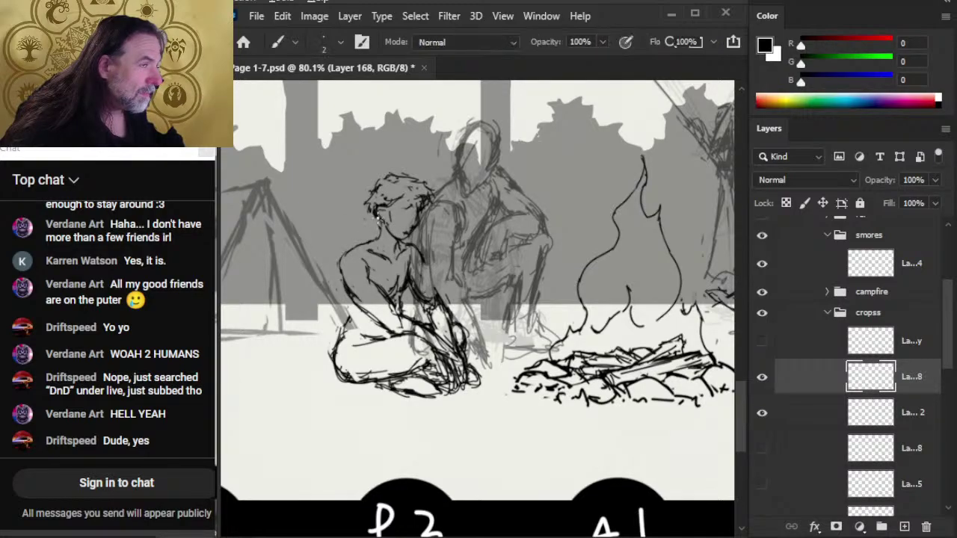
key("e")
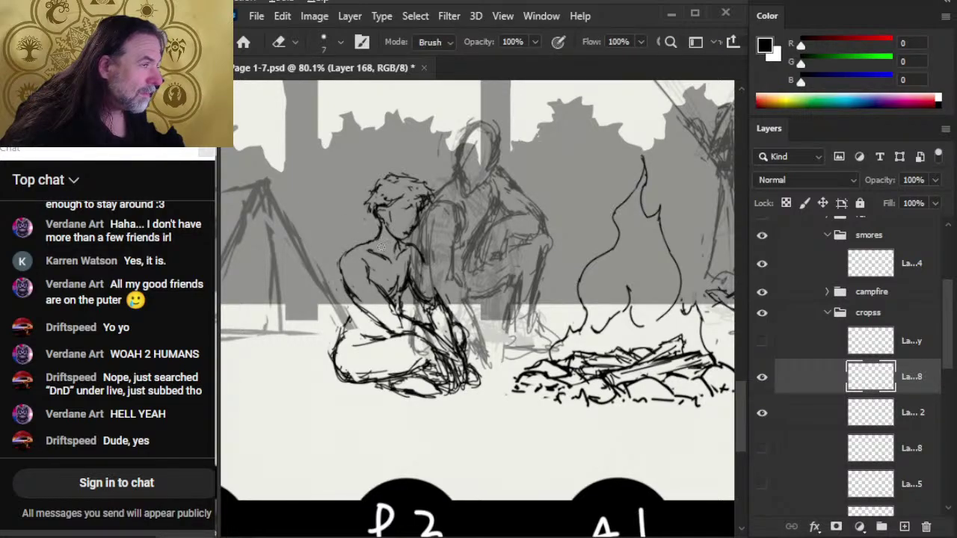
- Merge the head layer down into the cross-legged figure's layer
right_click(770, 374)
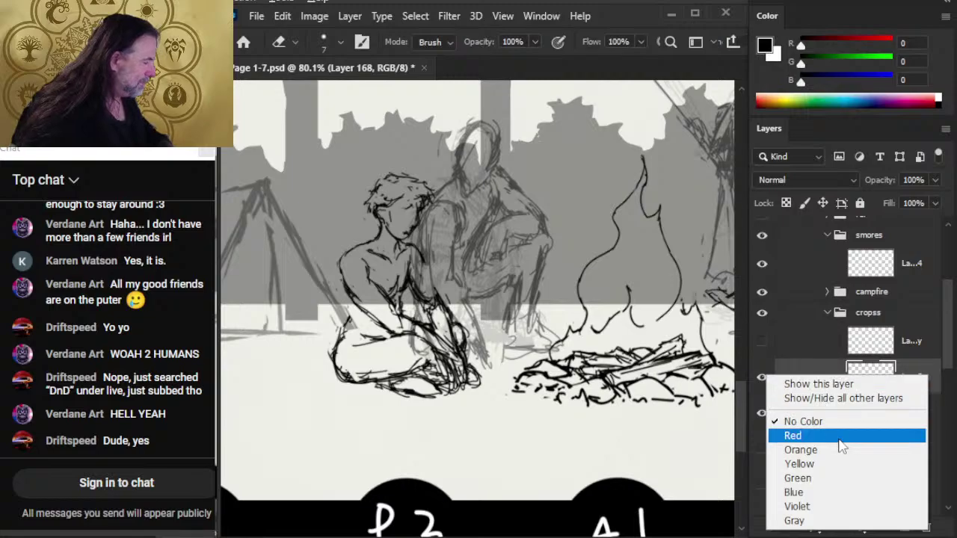
left_click(814, 365)
right_click(812, 367)
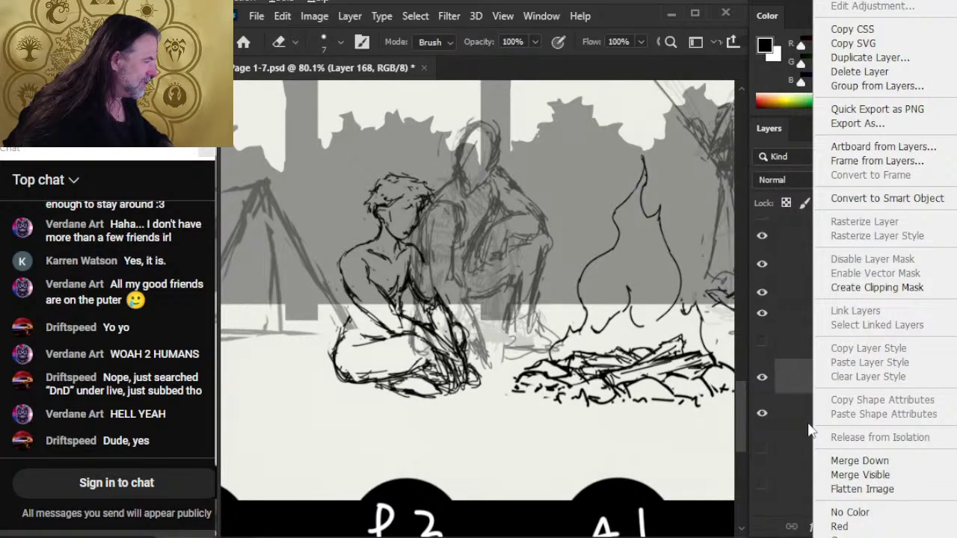
left_click(859, 461)
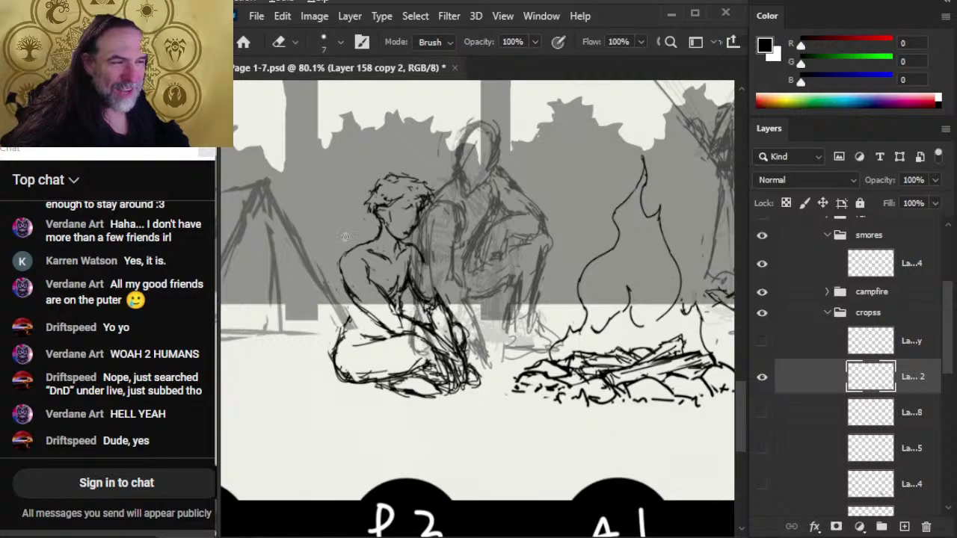
- Redraw the cross-legged figure's near shoulder narrower to suit the smaller head, erasing the old contour and refining the chest line
key("b")
mouse_move(353, 247)
left_mouse_down()
mouse_move(348, 296)
mouse_move(371, 263)
left_mouse_up()
key("e")
key("b")
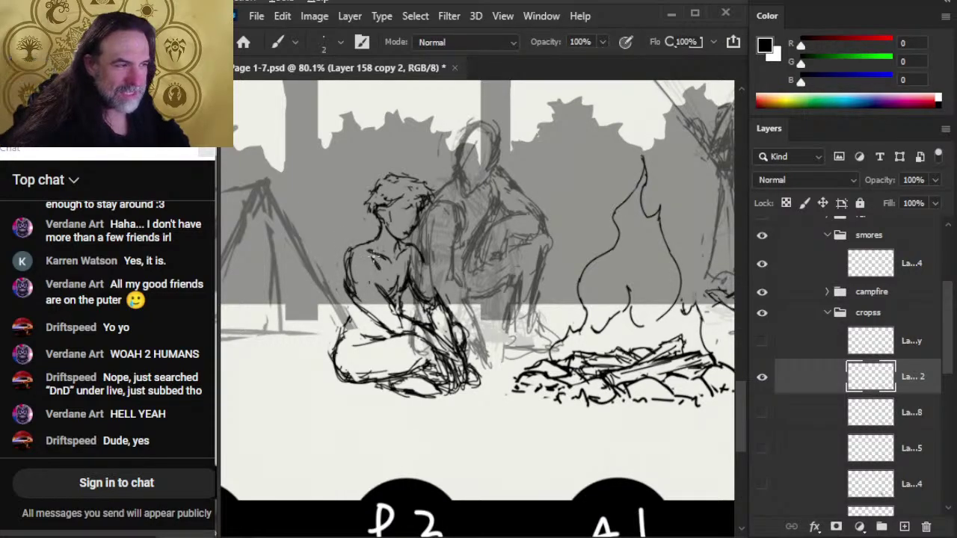
key("e")
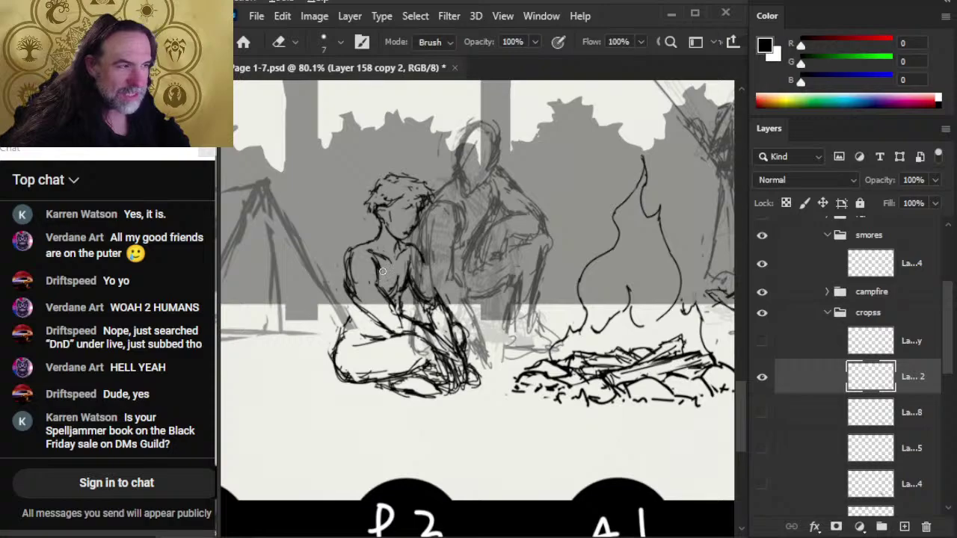
- Erase the outer contour of the near upper arm and redraw the arm slimmer, running down toward the lap
left_click_drag(346, 290, 364, 312)
key("b")
mouse_move(363, 270)
left_mouse_down()
mouse_move(396, 317)
mouse_move(367, 306)
mouse_move(358, 288)
mouse_move(385, 317)
mouse_move(355, 301)
mouse_move(436, 359)
mouse_move(420, 332)
left_mouse_up()
- Rework the cross-legged figure's hair with a tufted fringe across the forehead and cleaner strands around the ear and face
key("e")
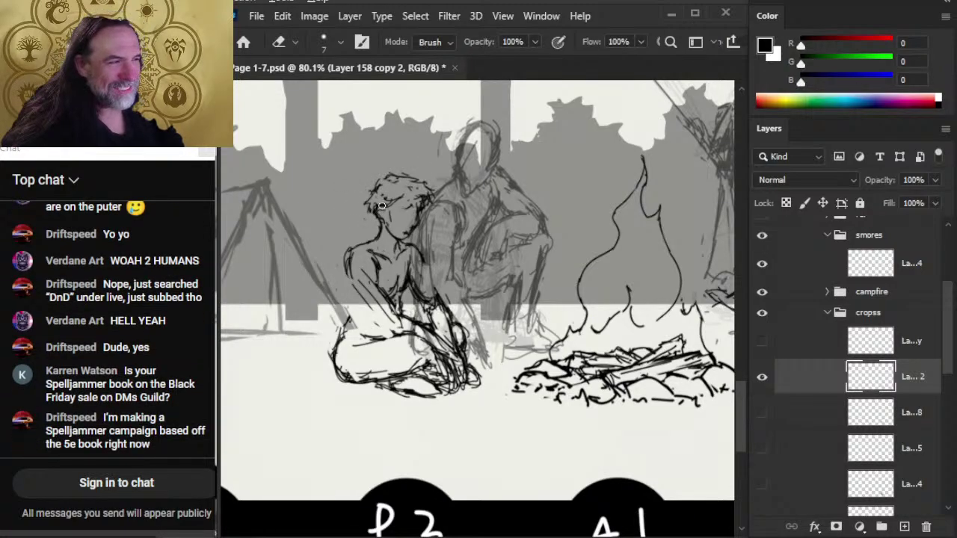
key("b")
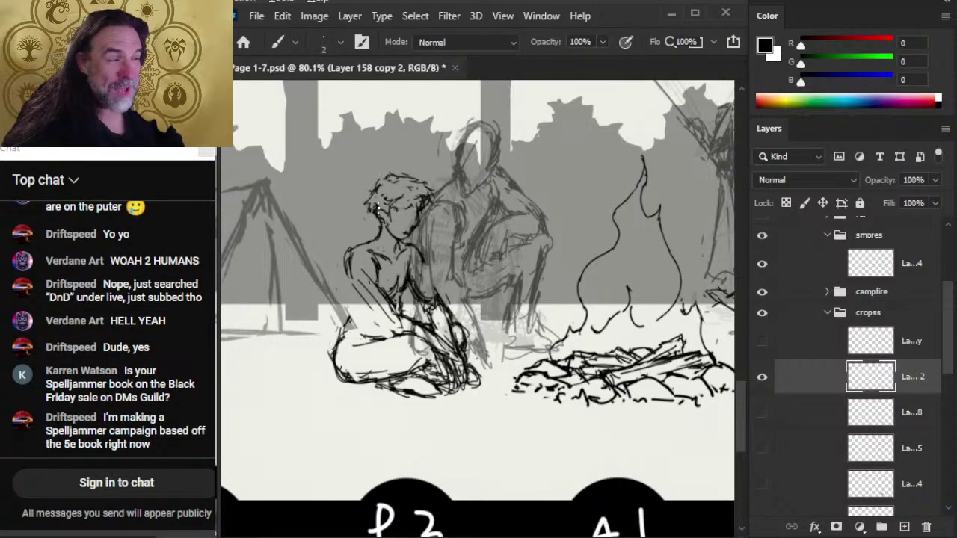
key("e")
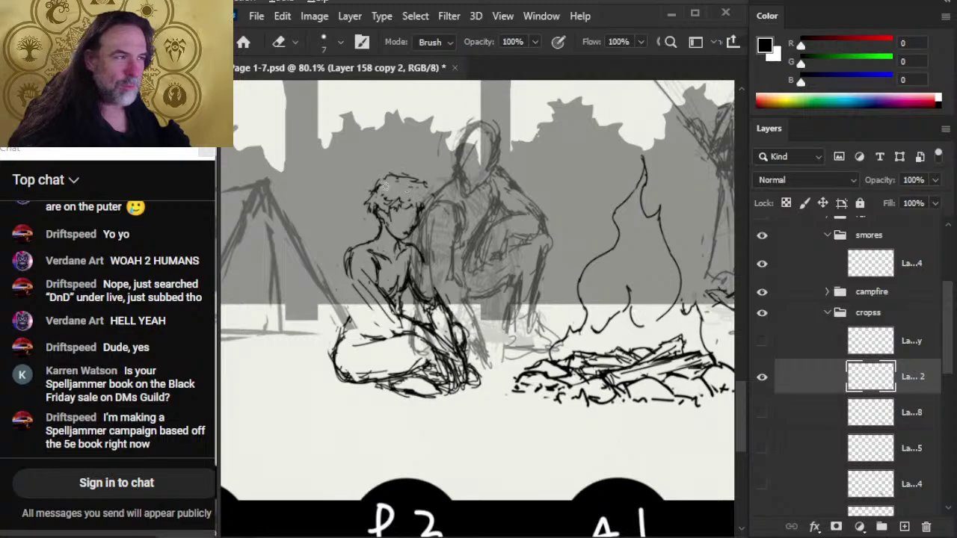
key("b")
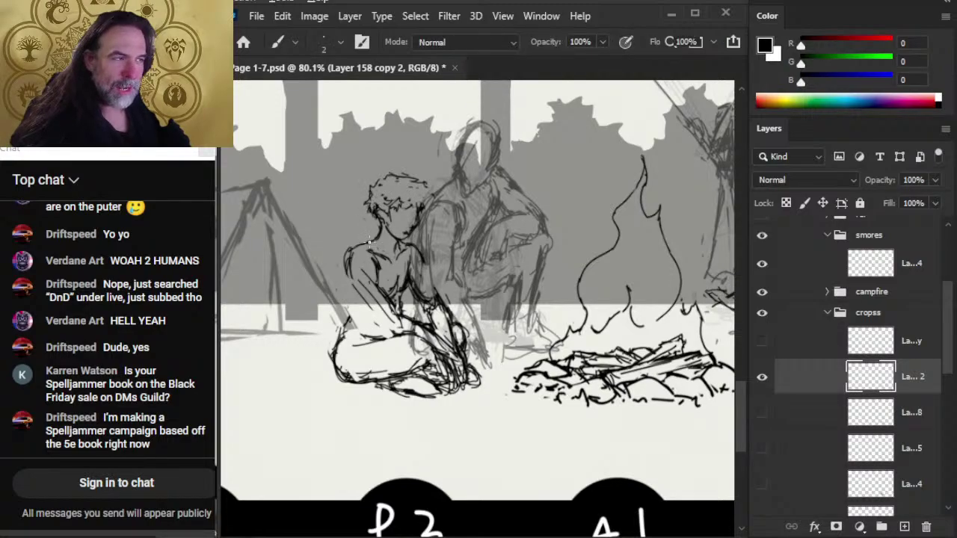
key("e")
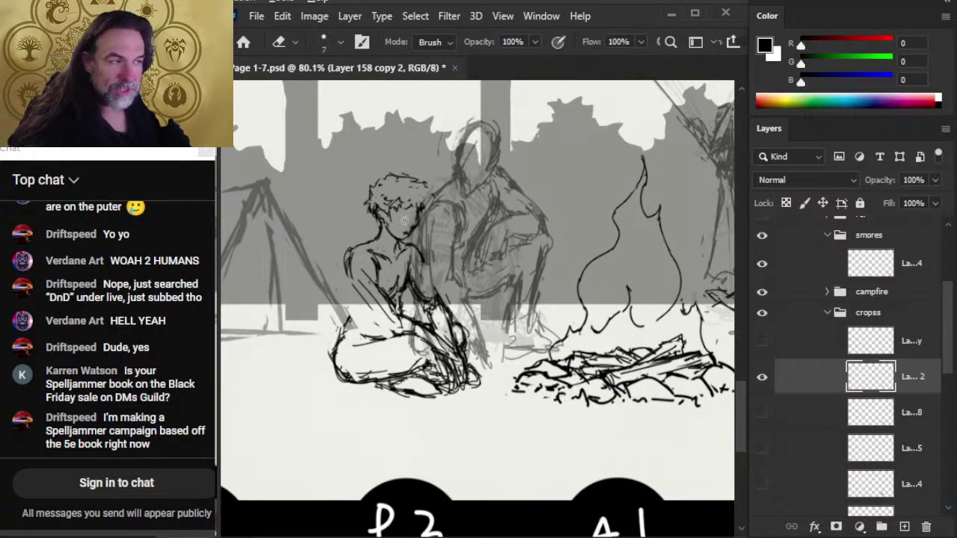
key("b")
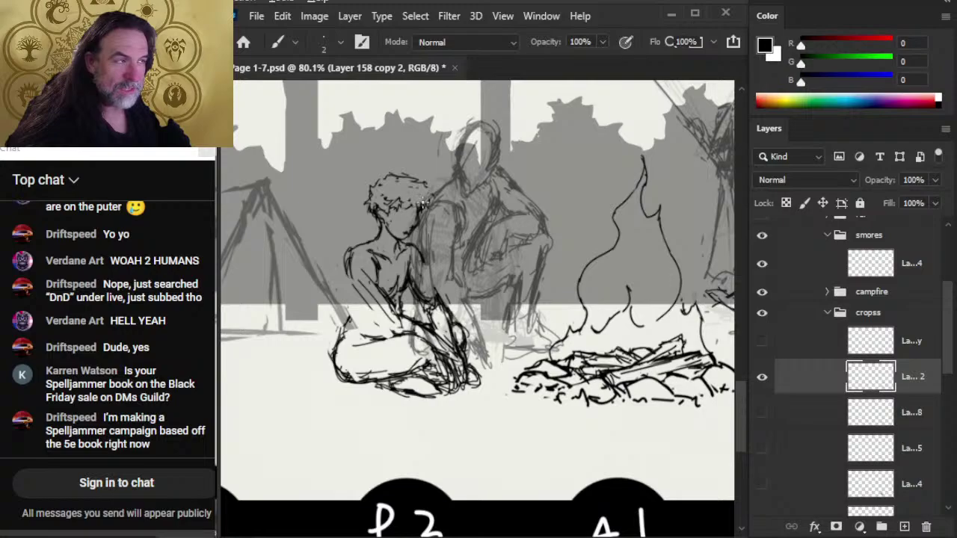
- Erase the old hair outline over the crown and redraw it with short spiky tufts across the head
key("e")
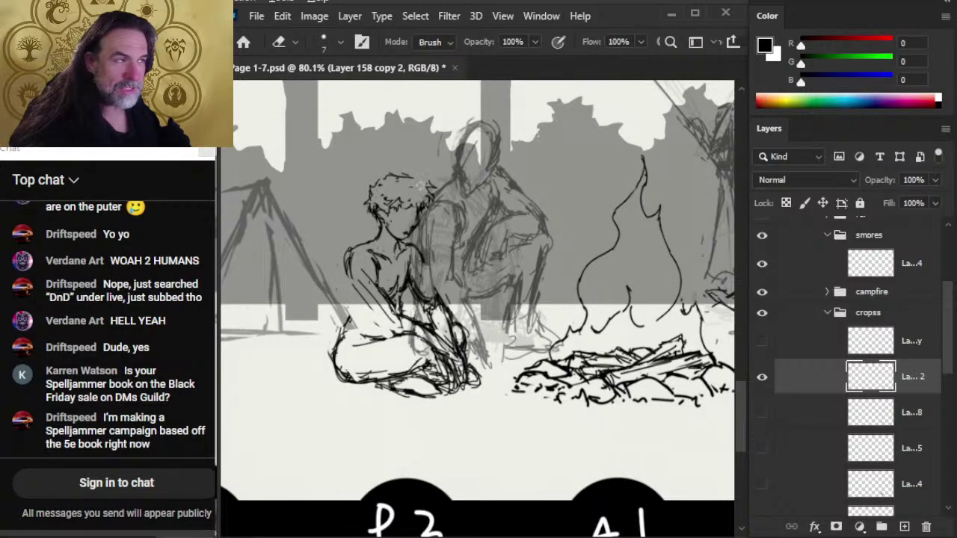
key("b")
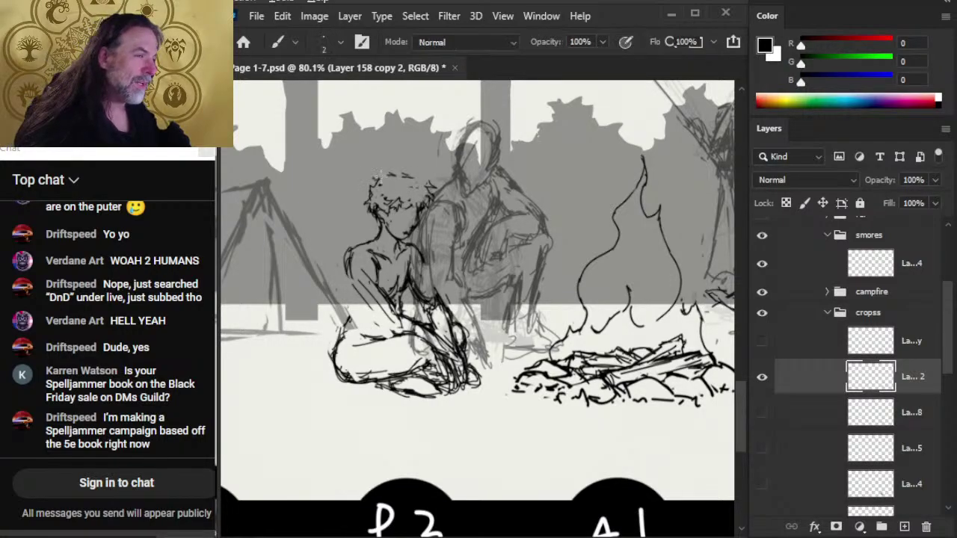
key("e")
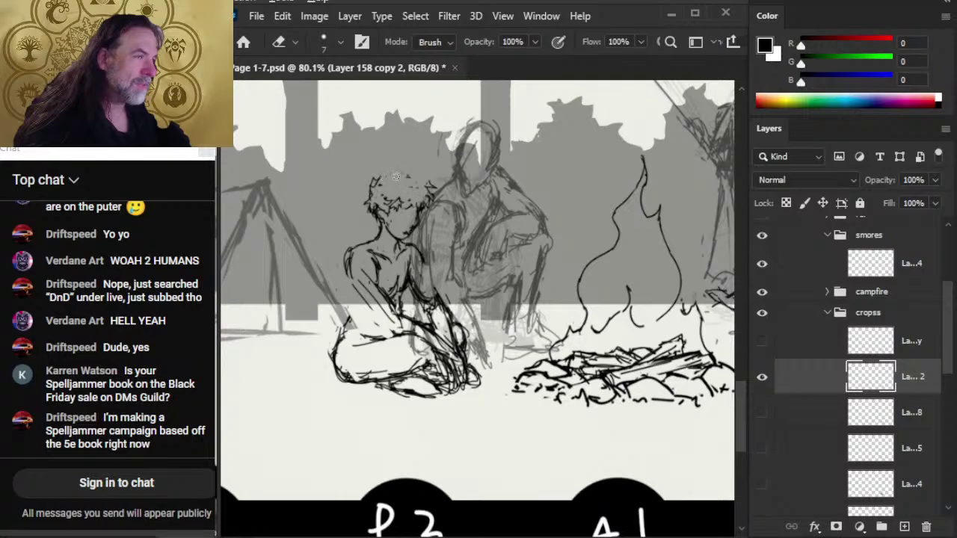
key("b")
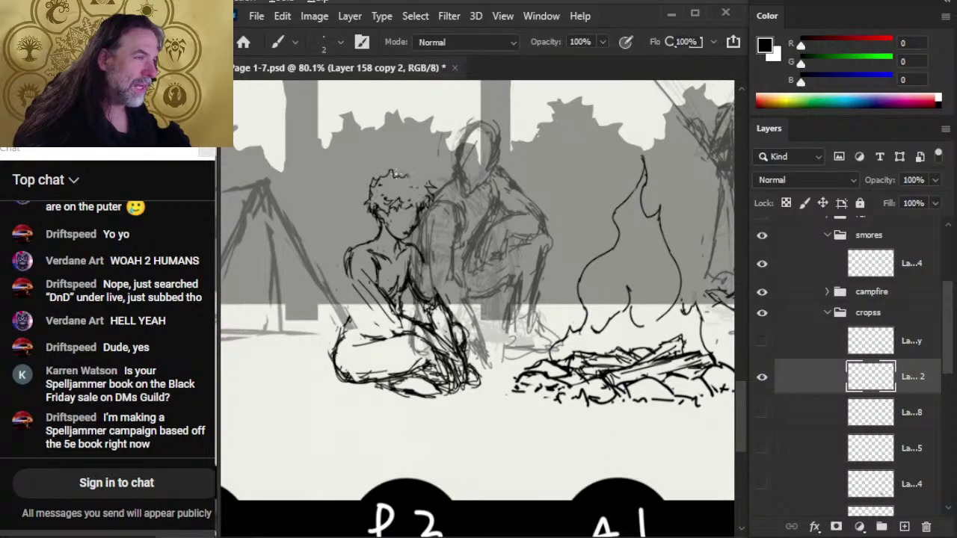
key("e")
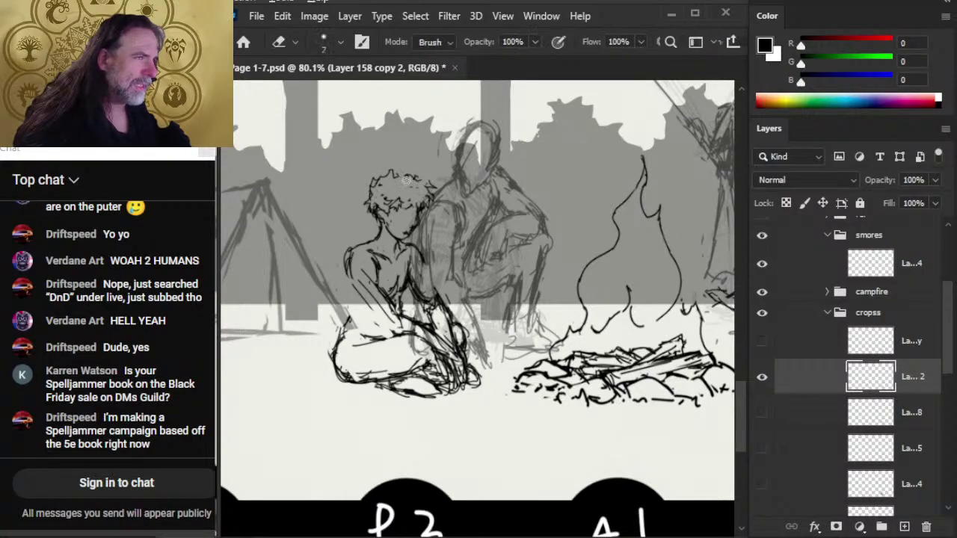
left_click_drag(413, 176, 394, 174)
key("b")
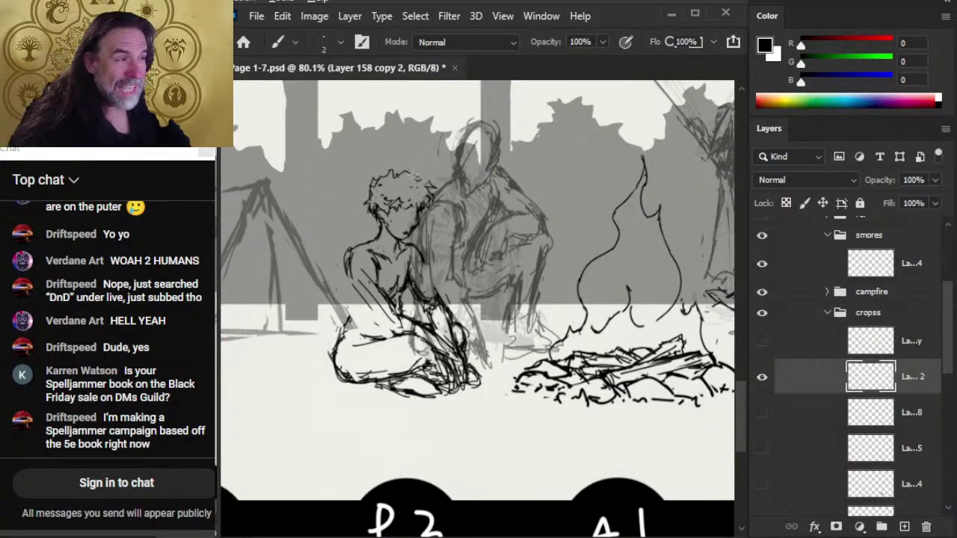
left_click_drag(414, 176, 432, 184)
- Switch to the Chrome window showing the YouTube live stream page and its chat
key("alt+Tab")
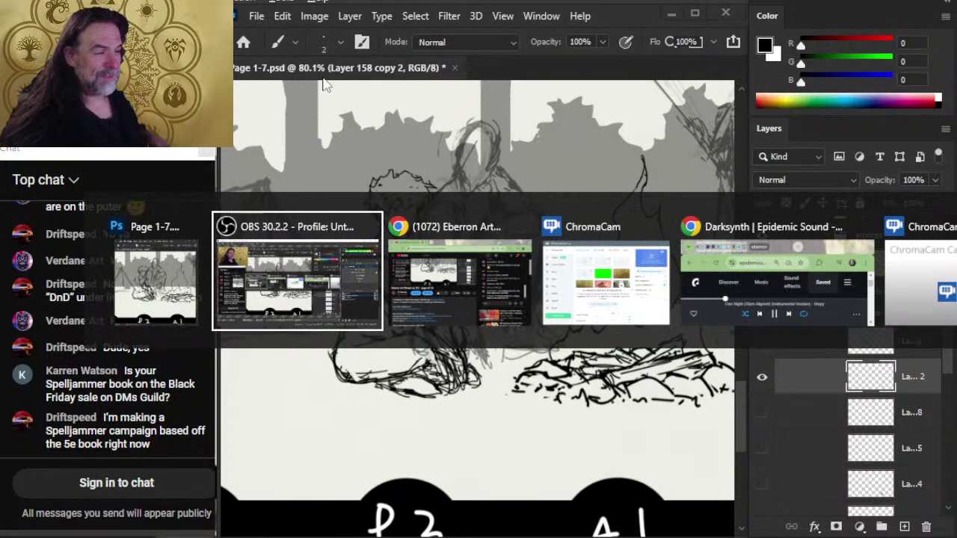
key("alt+Tab")
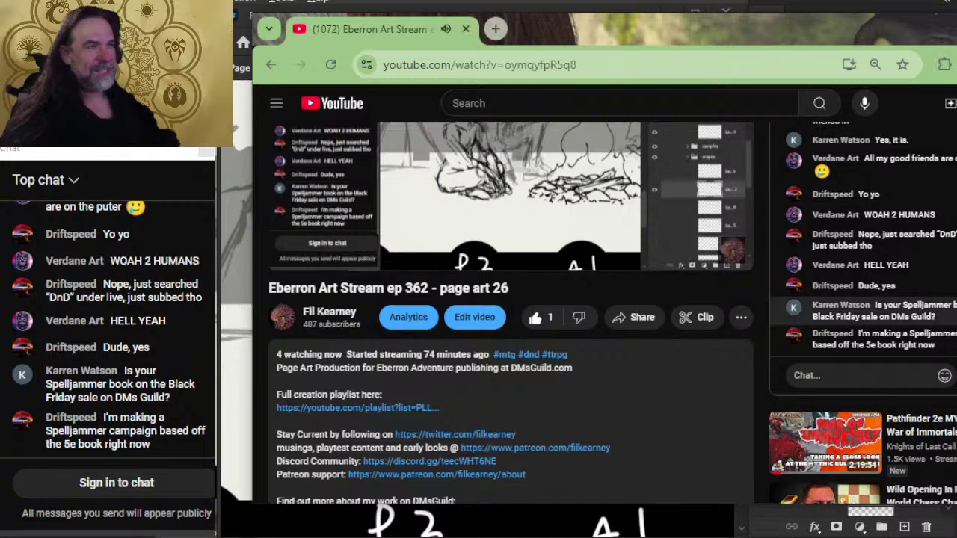
- Open the Spelljammer Combat & Exploration product page on DMsGuild from the link in the stream's description
scroll(450, 285, "down", 7)
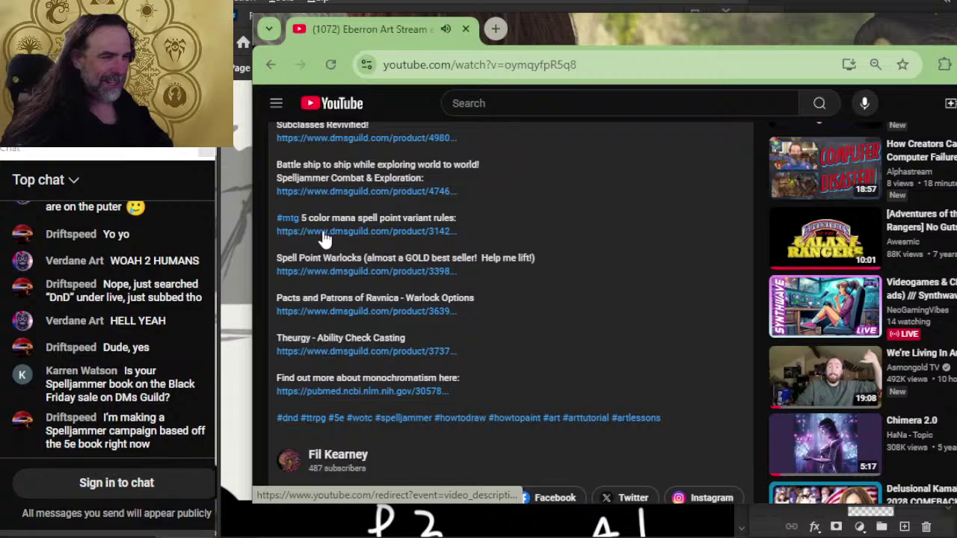
left_click(381, 232)
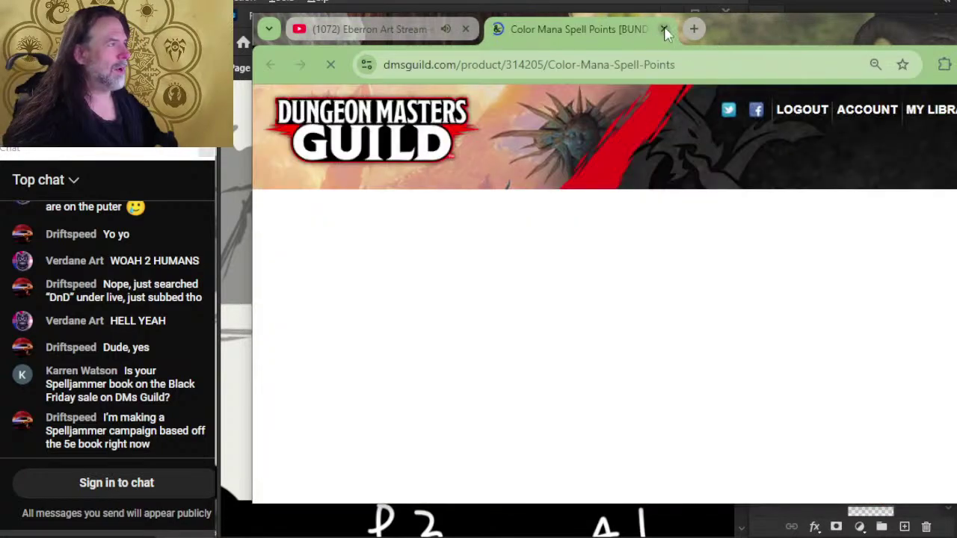
left_click(664, 30)
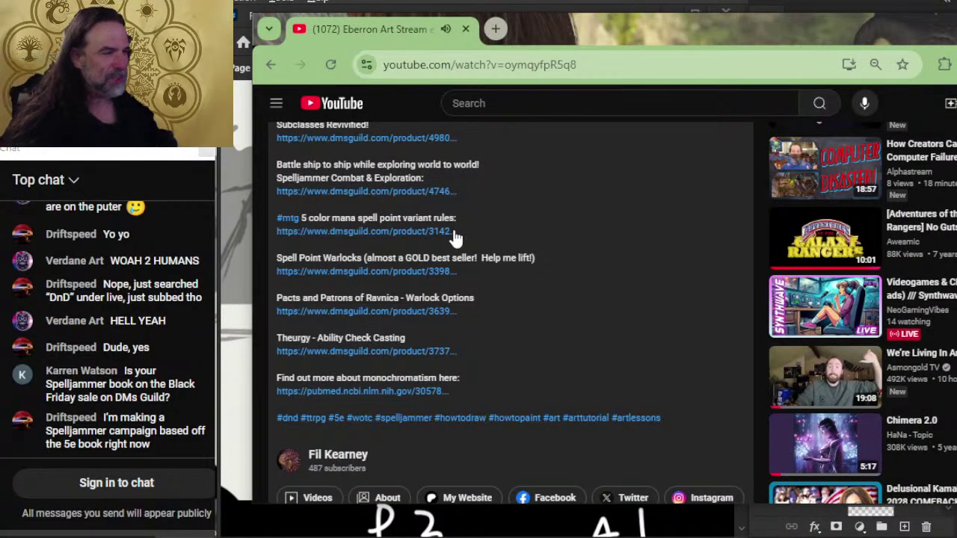
left_click(371, 193)
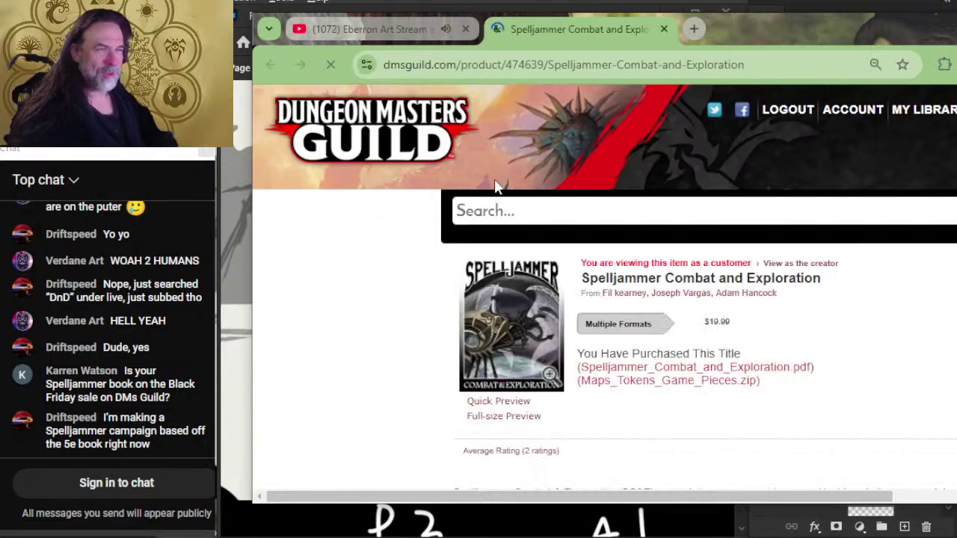
- Open the full-size preview of Spelljammer Combat and Exploration and look through the sample PDF's contents, Equipment and Ships, and Dueling Pilots pages
scroll(632, 336, "down", 3)
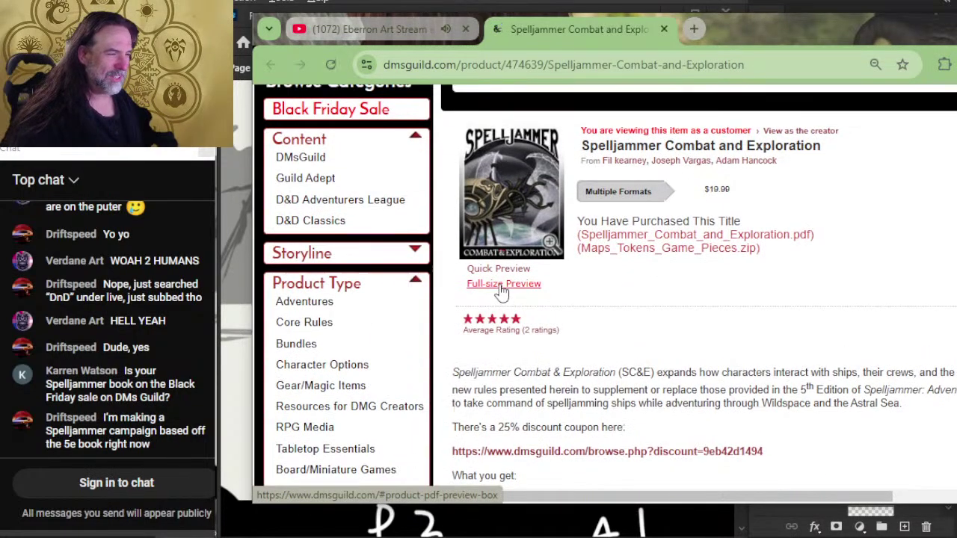
left_click(492, 277)
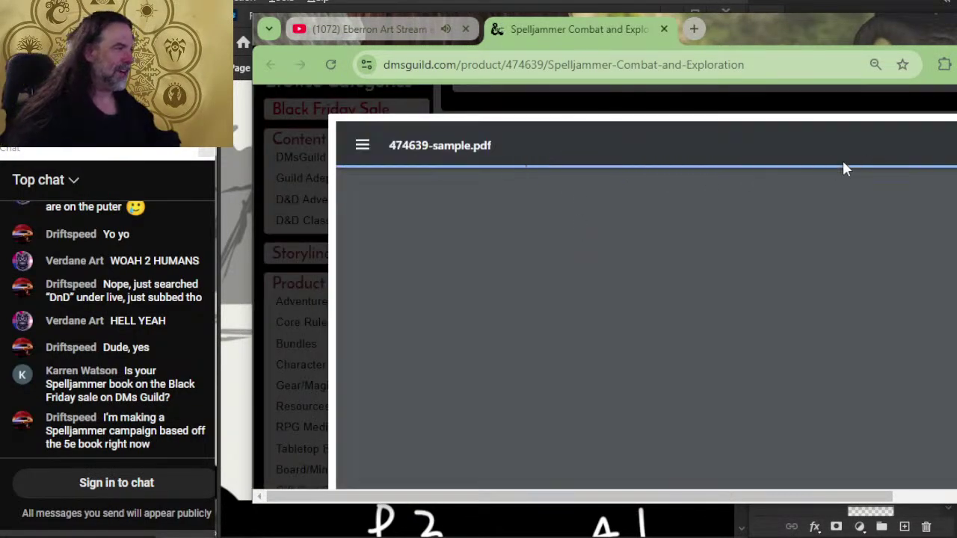
scroll(664, 253, "down", 2)
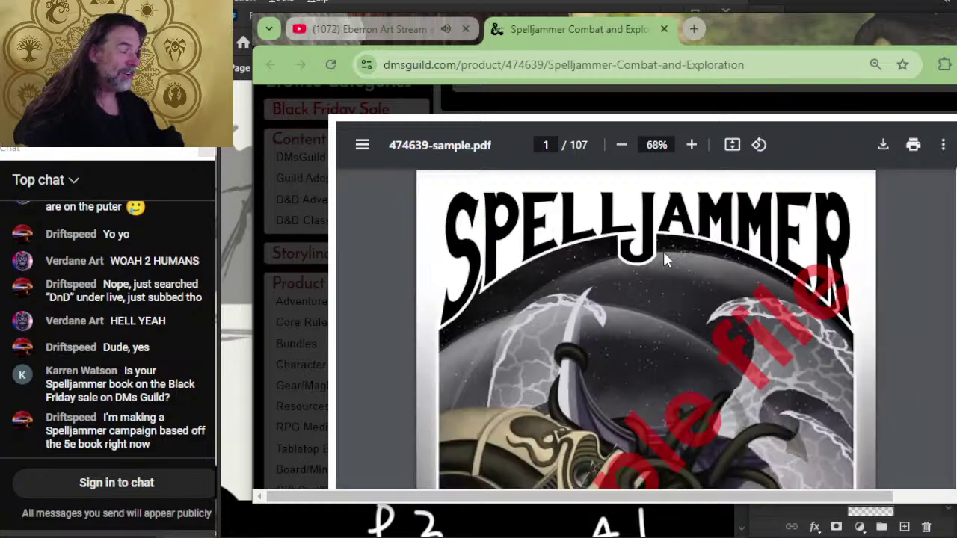
scroll(656, 296, "down", 15)
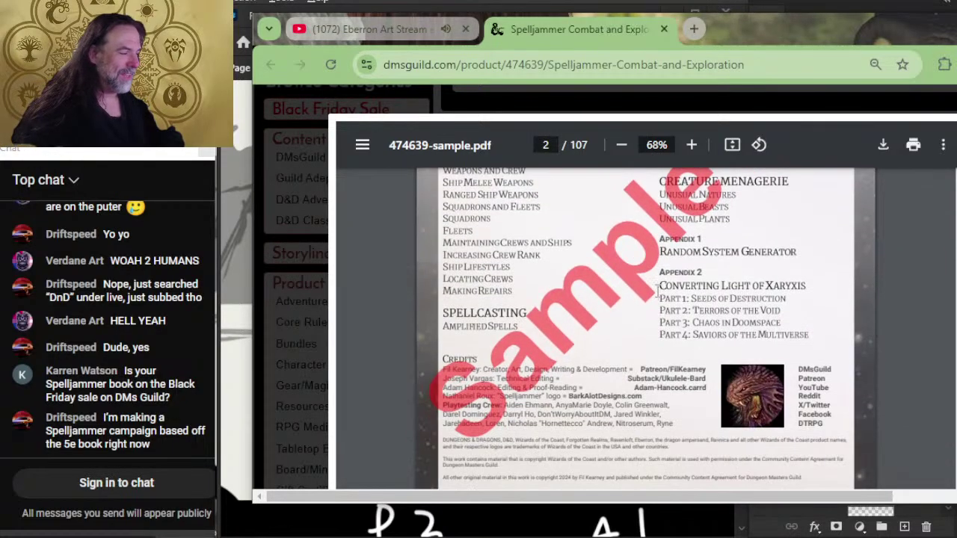
scroll(662, 294, "down", 10)
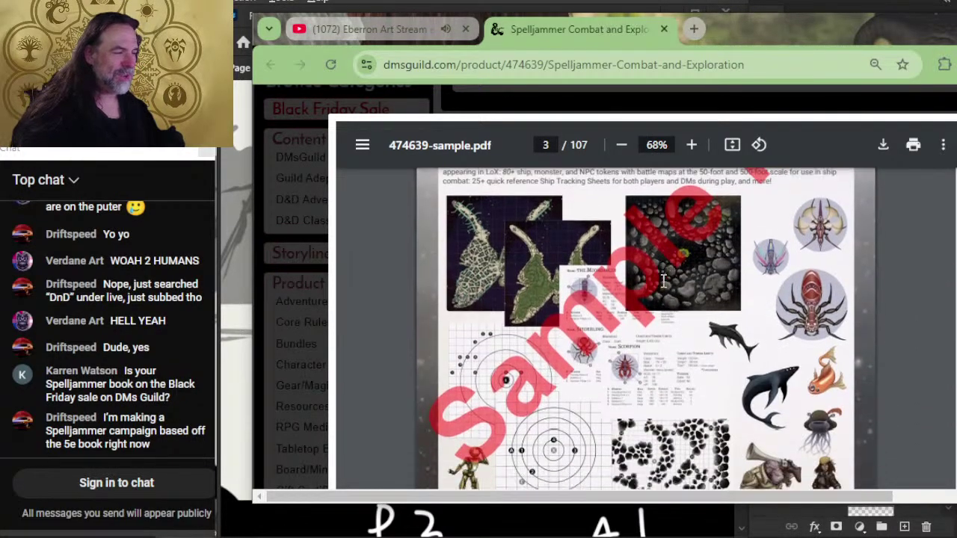
scroll(663, 286, "down", 3)
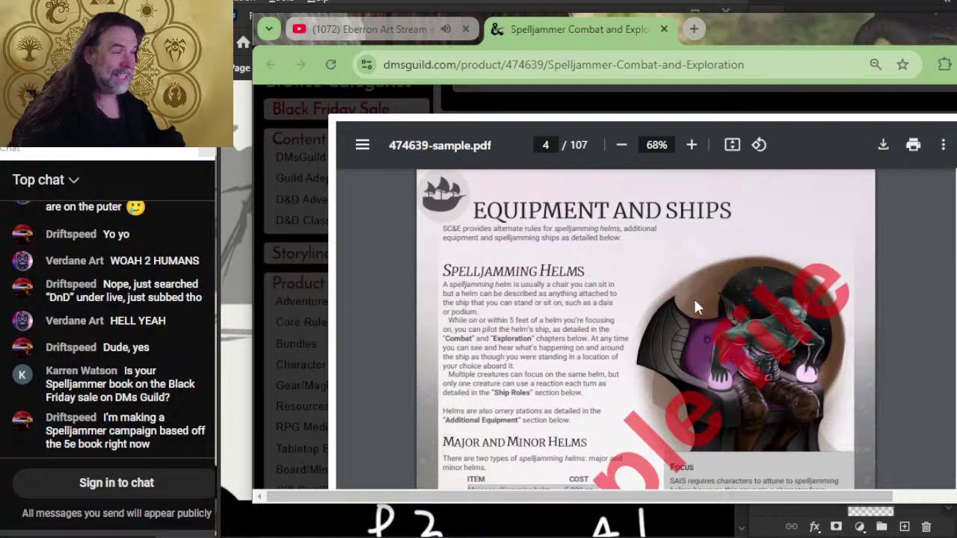
scroll(696, 304, "down", 12)
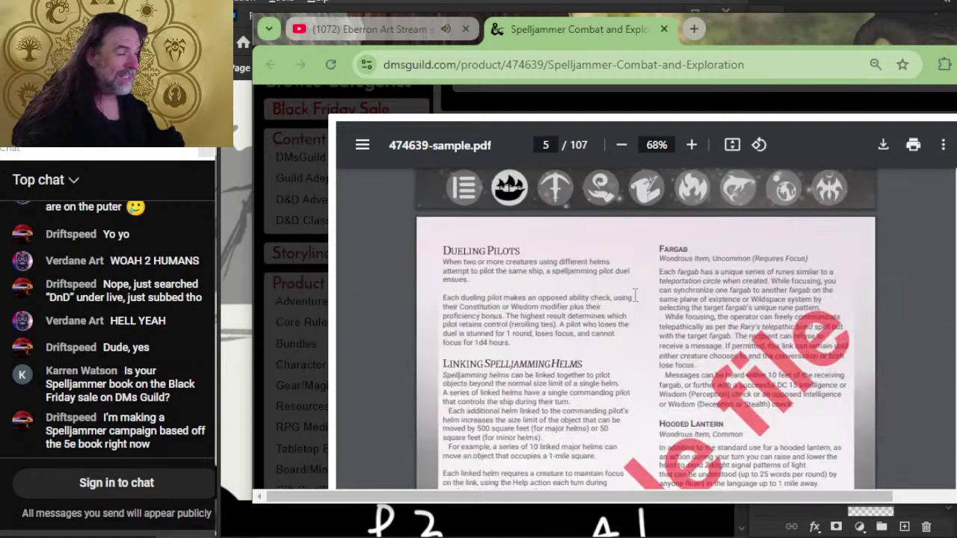
- Examine the sample PDF's magic items and the Spelljamming Ships rules on vessels, craft, air envelopes, ship statistics and cost
scroll(634, 297, "down", 12)
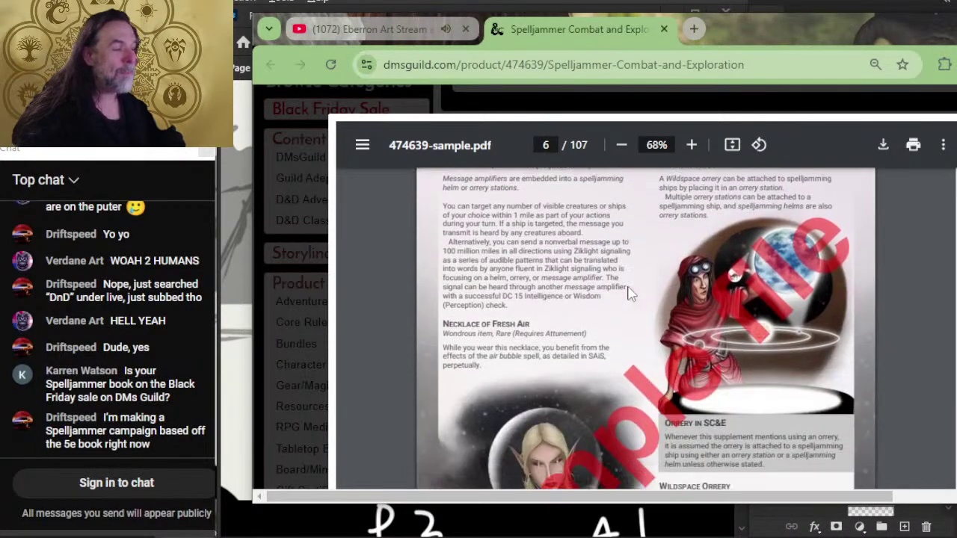
scroll(630, 293, "down", 6)
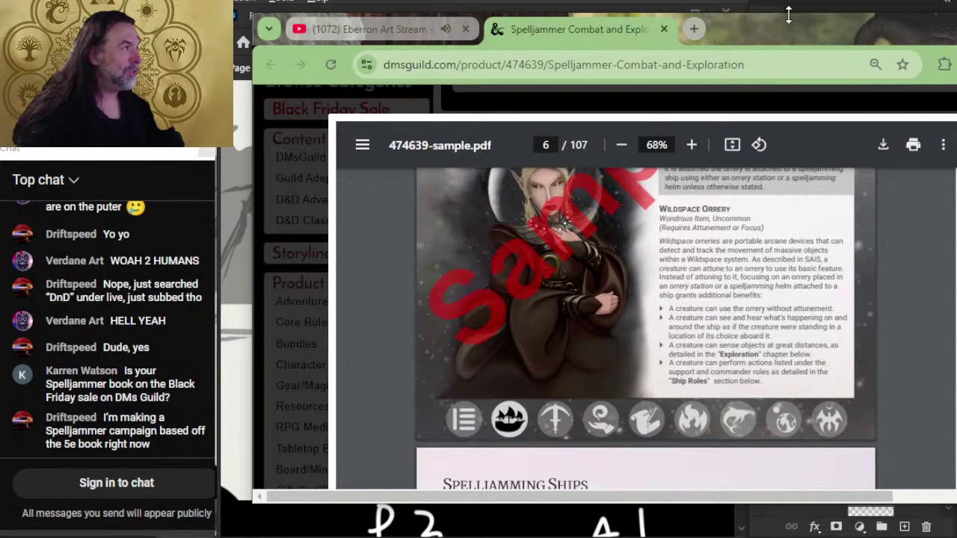
left_click_drag(789, 14, 788, 0)
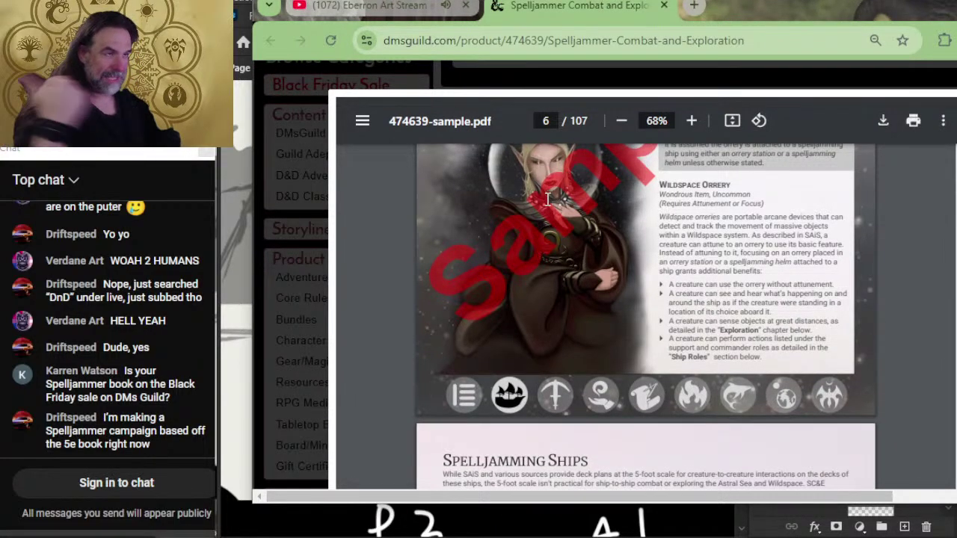
scroll(559, 128, "down", 2)
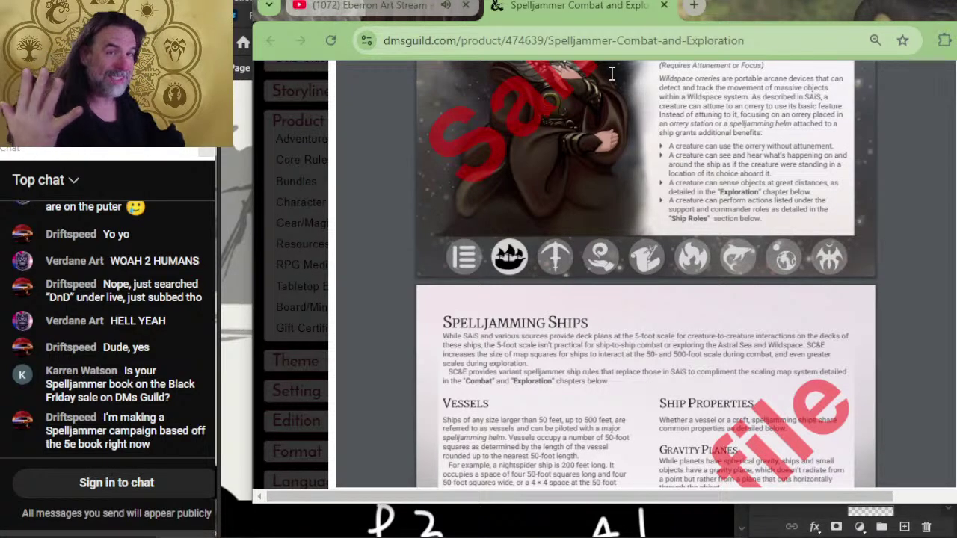
scroll(625, 116, "down", 5)
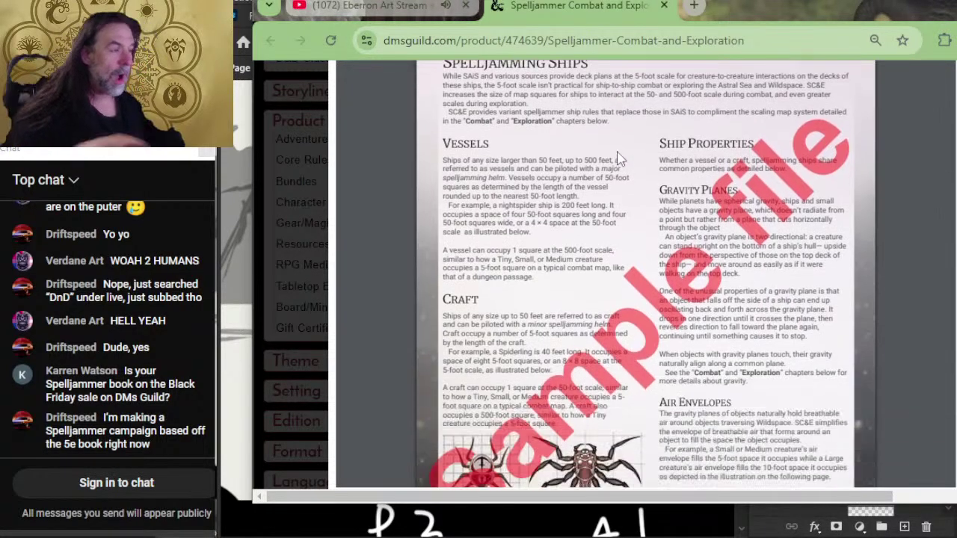
scroll(592, 182, "down", 7)
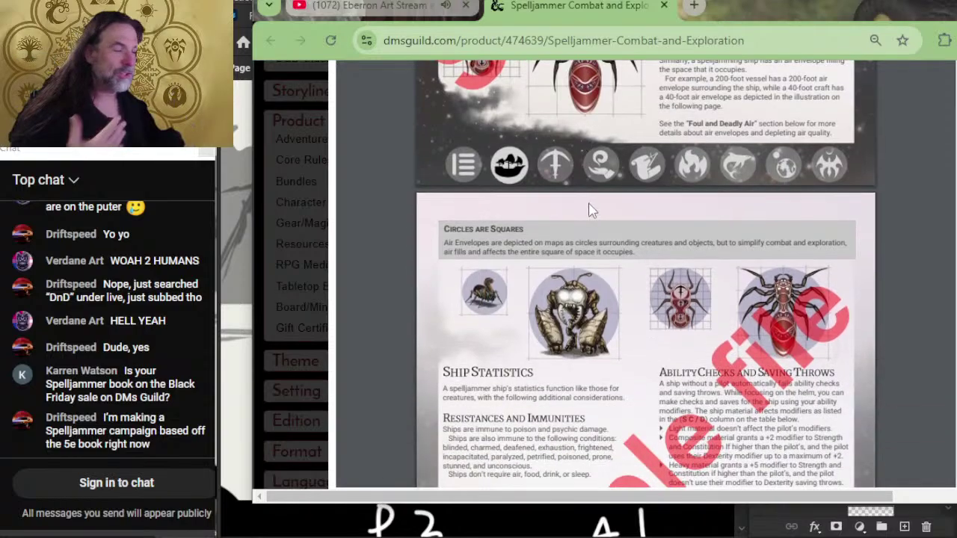
scroll(588, 210, "down", 10)
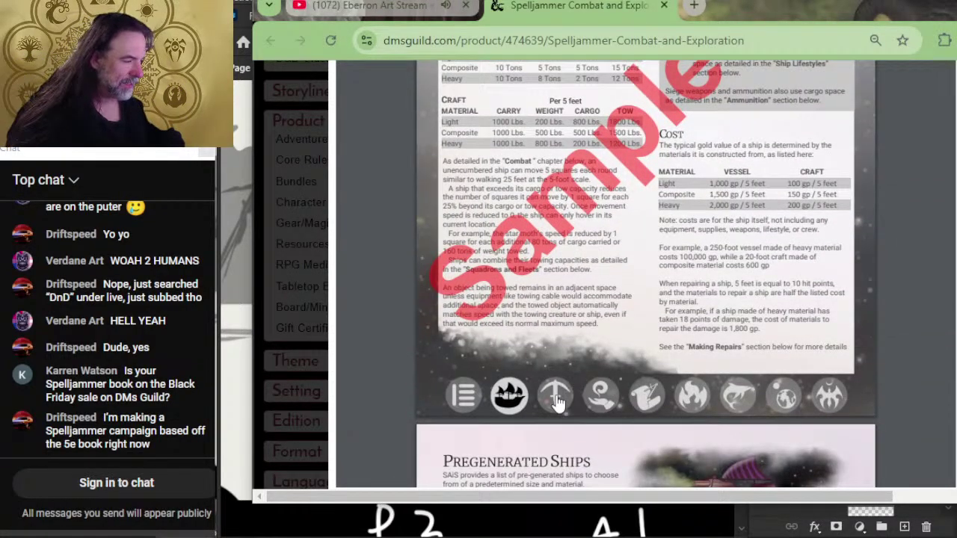
- Go to the combat chapter of the sample PDF and examine the Map Scales and Weapon Ranges page
scroll(556, 395, "down", 10)
scroll(594, 336, "down", 3)
scroll(613, 336, "up", 4)
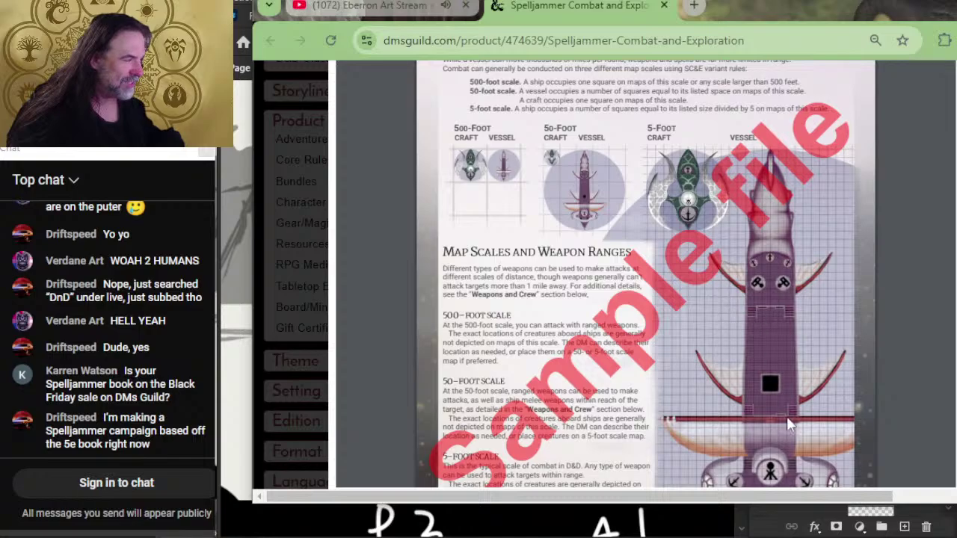
scroll(747, 366, "down", 5)
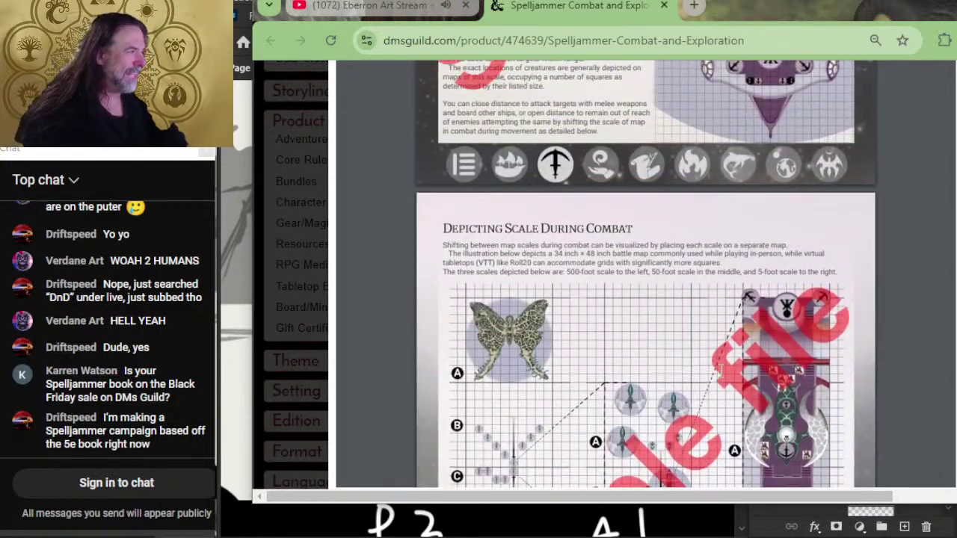
- Examine the Depicting Scale During Combat page with its three-scale battle map illustration and captions
scroll(680, 398, "up", 2)
scroll(660, 362, "down", 2)
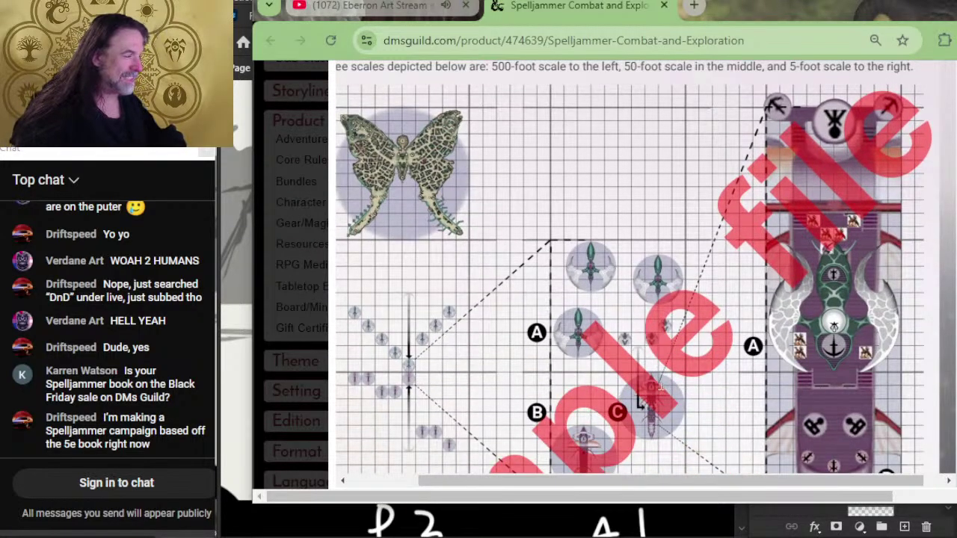
scroll(658, 407, "down", 2)
scroll(658, 407, "left", 1)
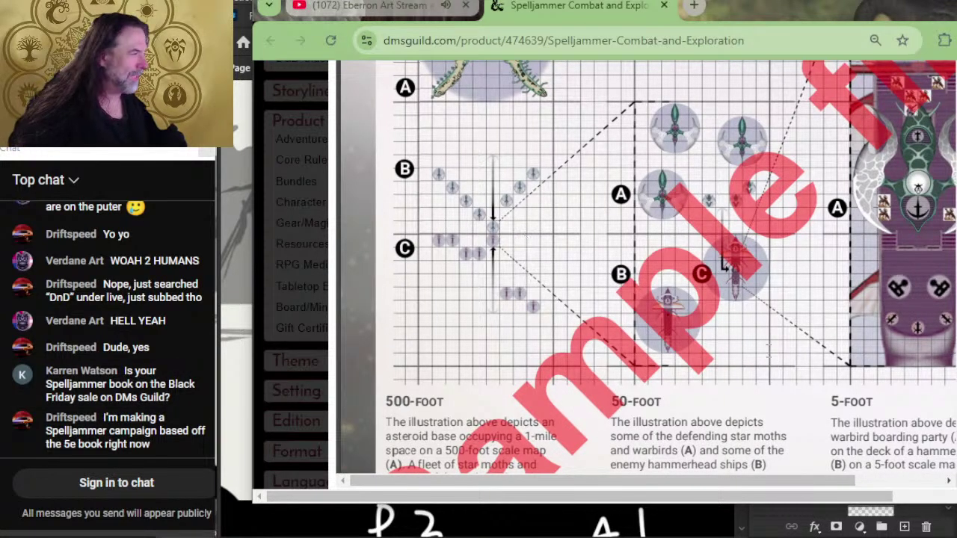
scroll(541, 190, "up", 4)
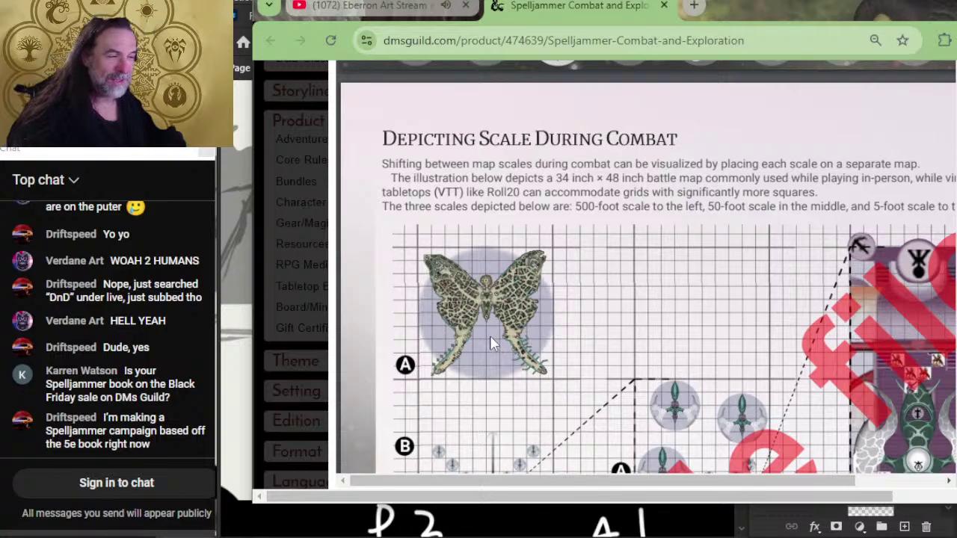
- Inspect the 500-foot scale map up close, covering the asteroid base (A) and the two opposing fleets (B and C)
scroll(478, 327, "up", 5)
scroll(517, 343, "down", 2)
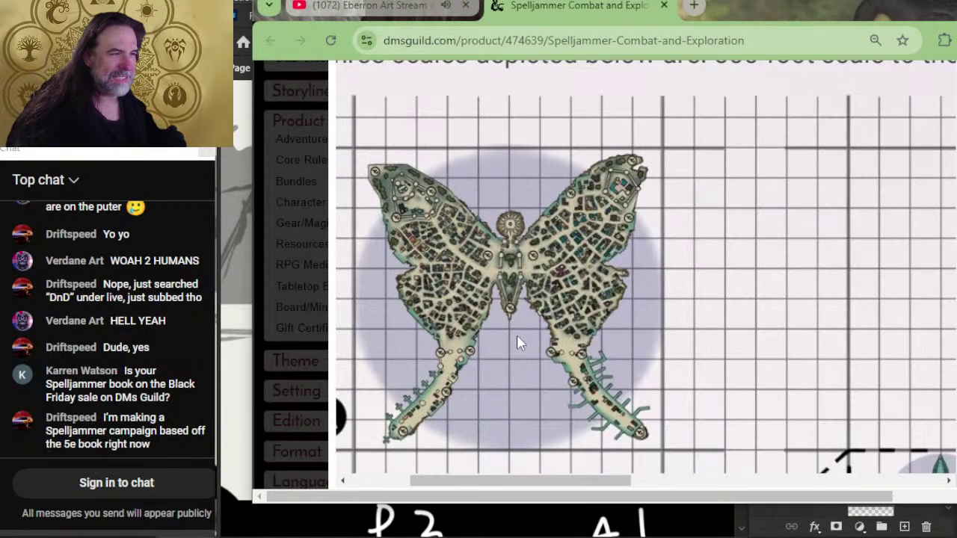
scroll(650, 314, "down", 2)
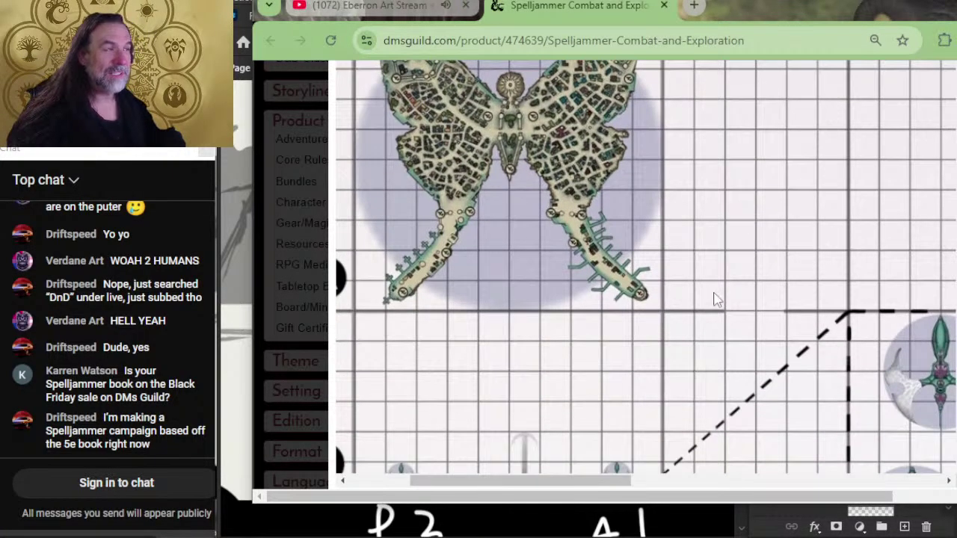
scroll(751, 323, "up", 2)
scroll(705, 310, "down", 3)
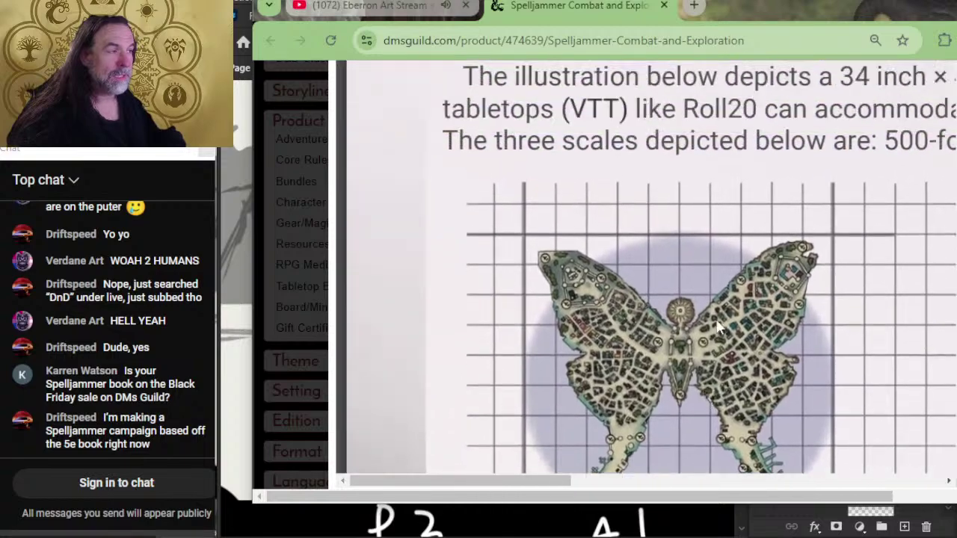
scroll(714, 313, "up", 3)
scroll(742, 293, "down", 5)
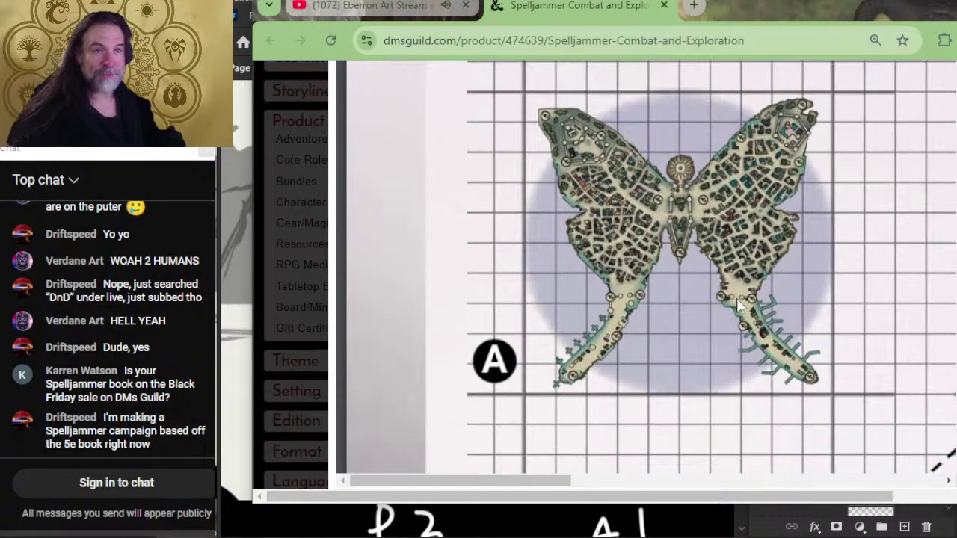
scroll(620, 226, "down", 3)
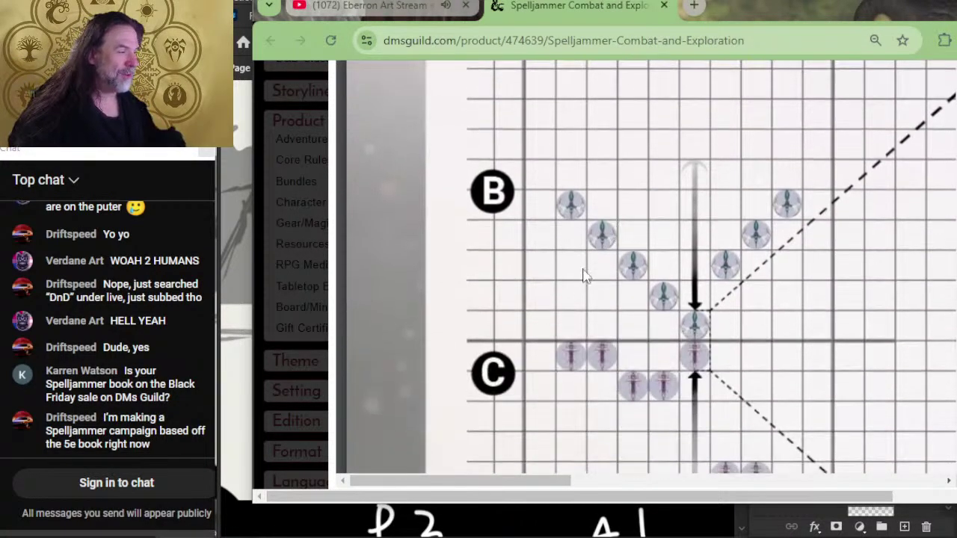
scroll(682, 319, "down", 3)
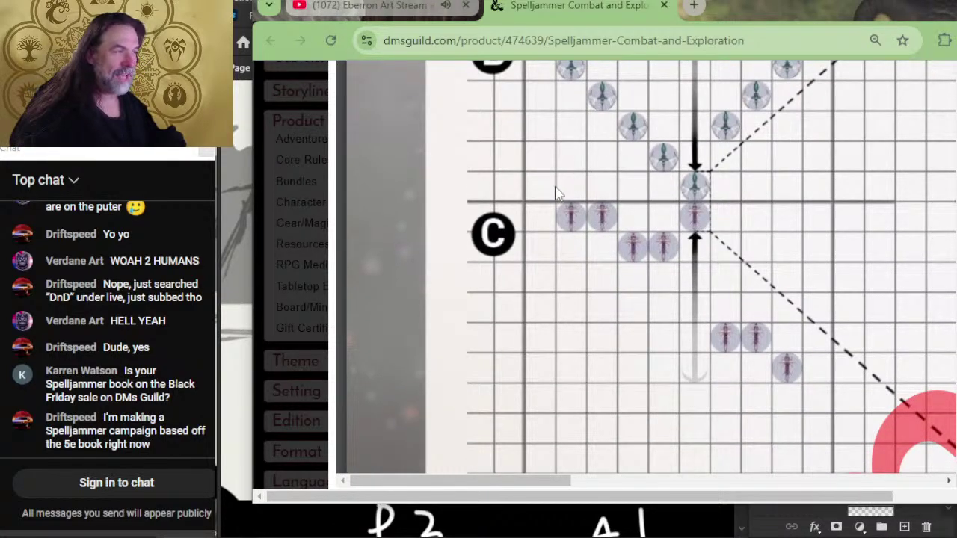
- Inspect the 50-foot scale map up close, covering the star moths and warbirds (A) and the hammerhead ships (B and C)
scroll(662, 235, "right", 3)
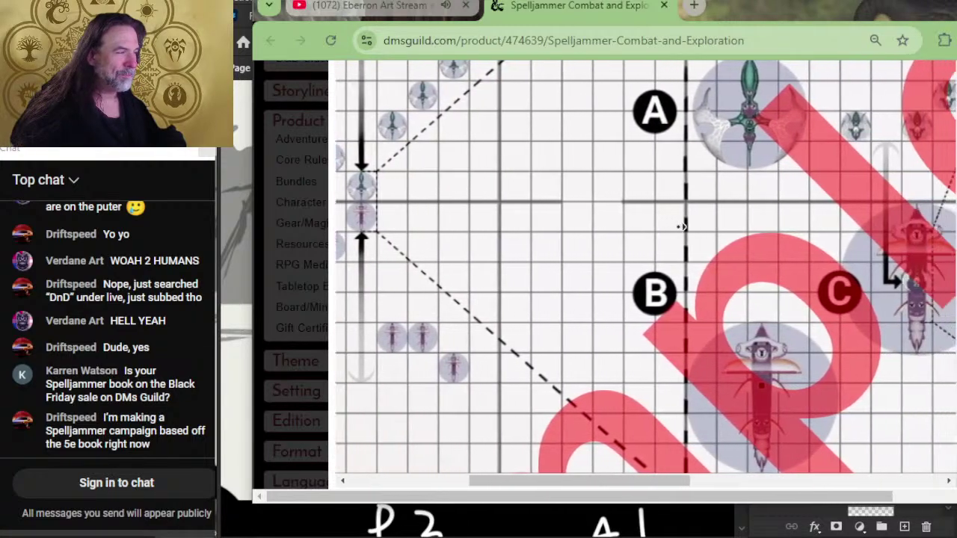
scroll(681, 227, "right", 1)
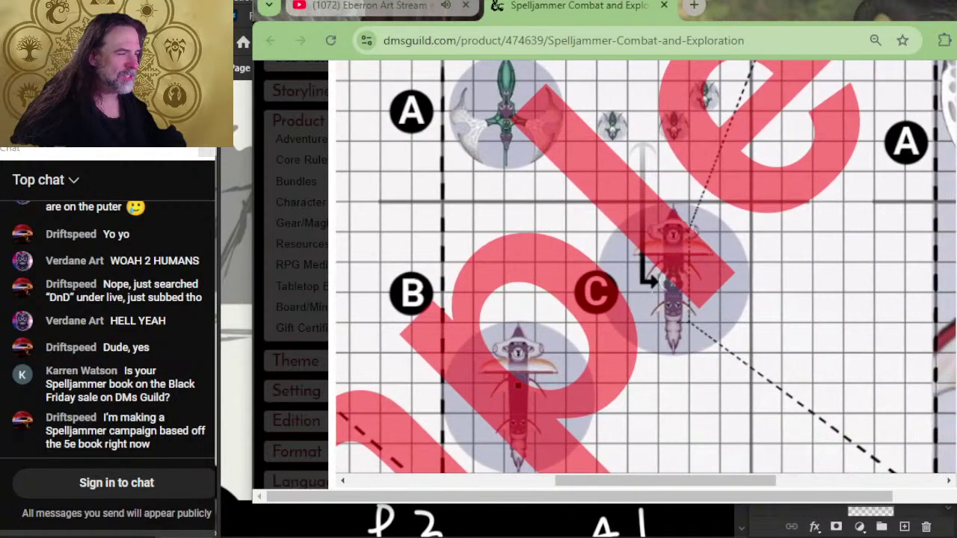
scroll(636, 258, "down", 2)
scroll(635, 258, "up", 2)
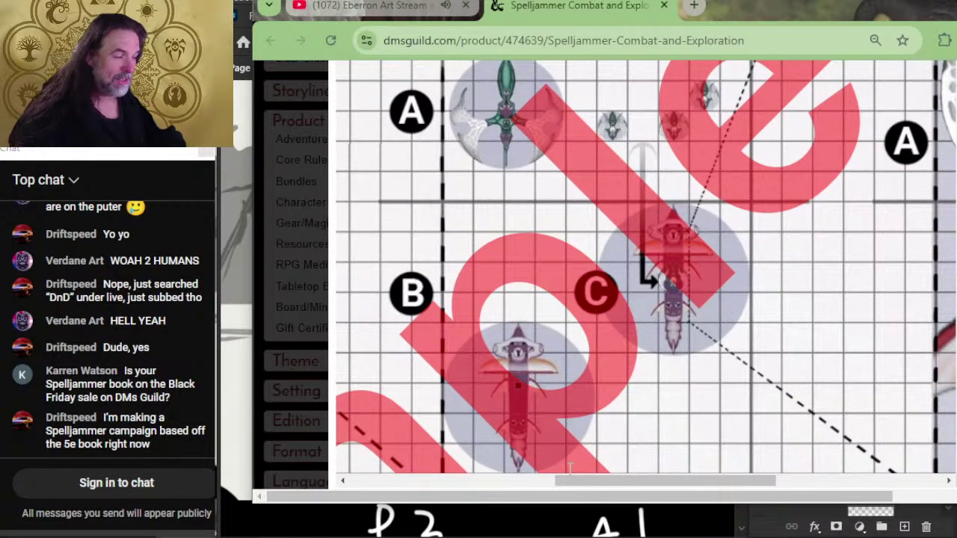
scroll(672, 359, "down", 2)
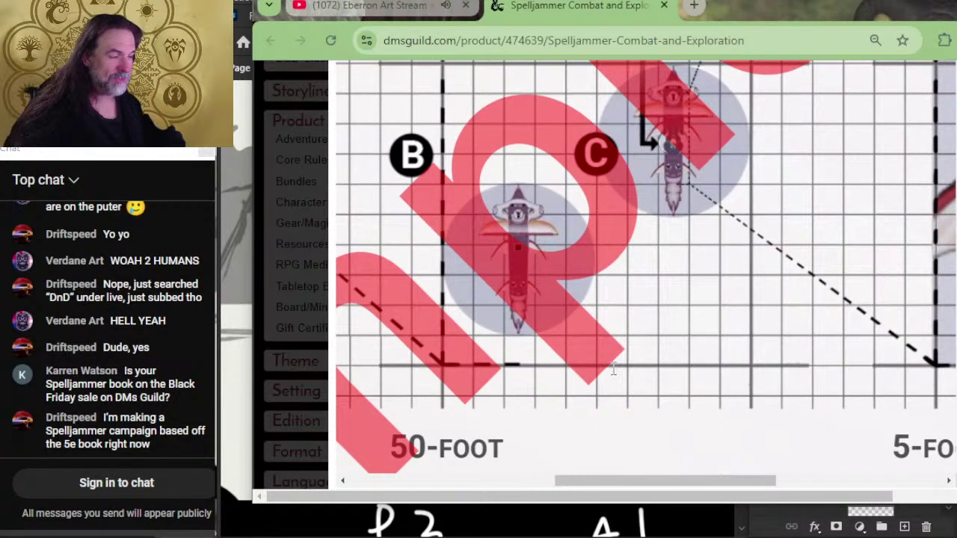
scroll(377, 365, "up", 2)
scroll(611, 341, "up", 2)
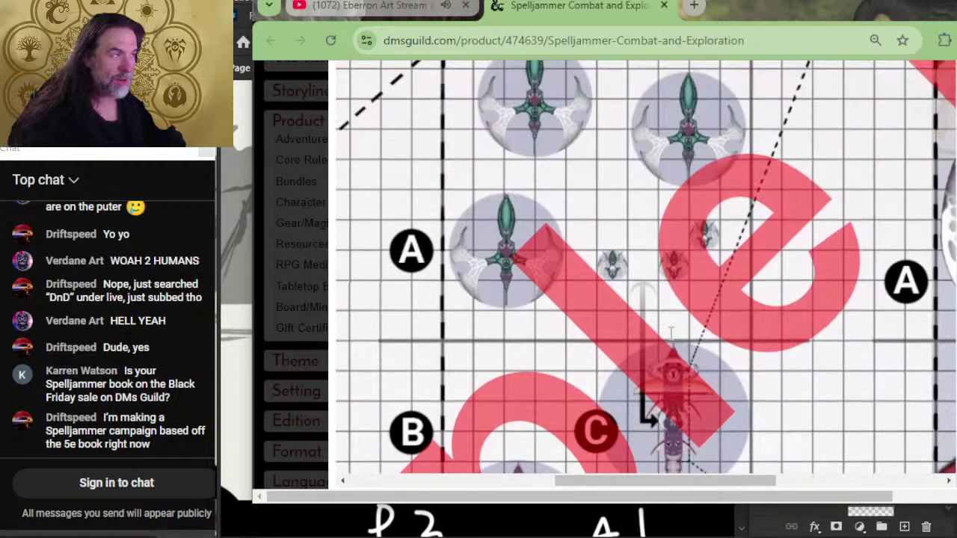
scroll(594, 292, "up", 2)
scroll(587, 269, "down", 2)
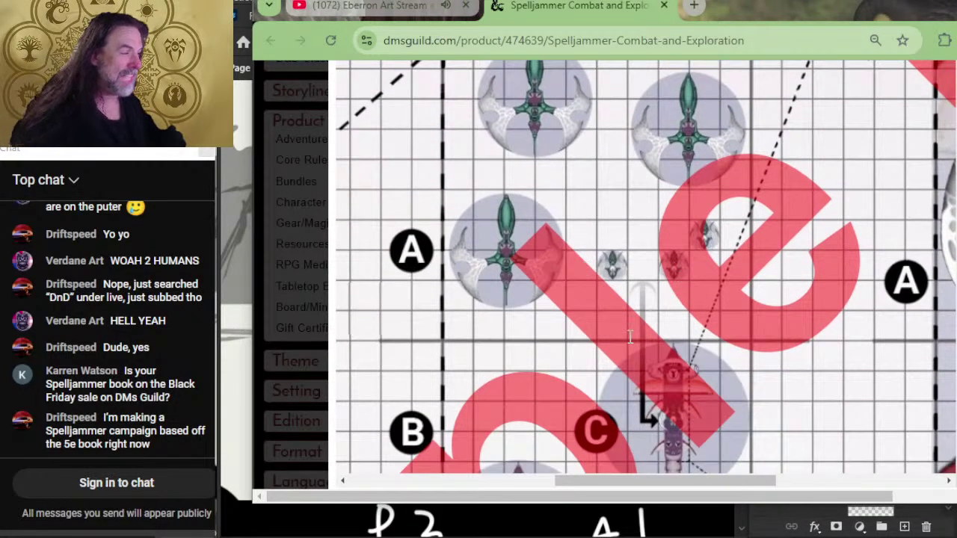
scroll(683, 336, "down", 1)
scroll(683, 337, "down", 1)
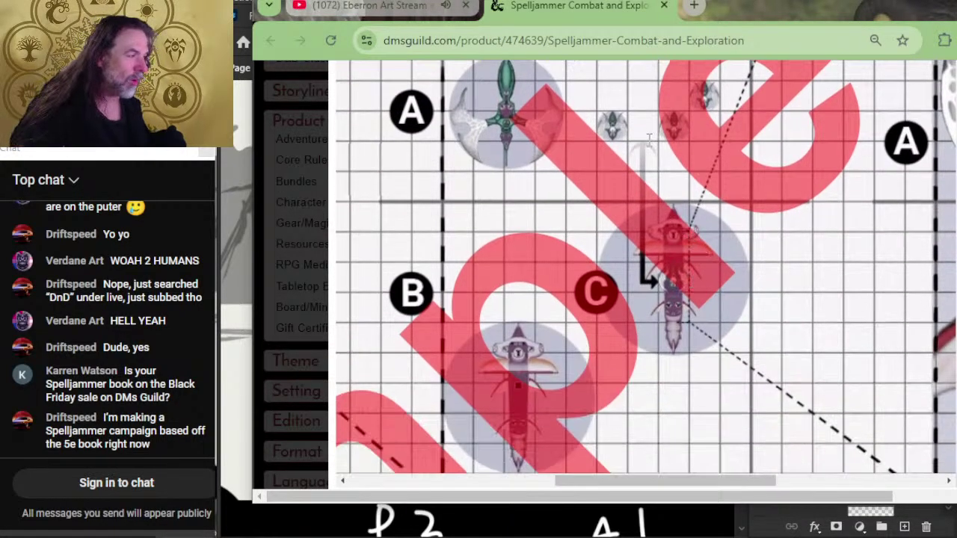
scroll(635, 217, "up", 2)
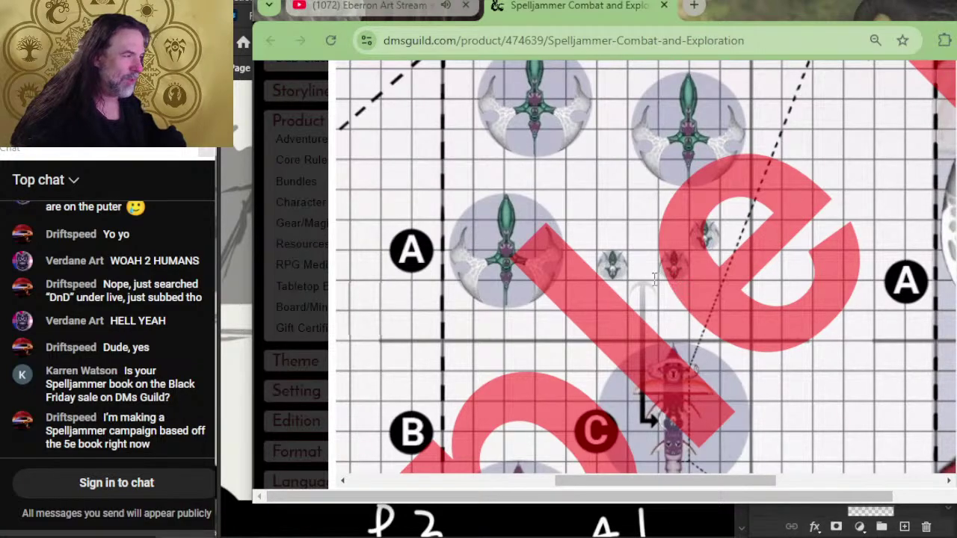
scroll(674, 355, "down", 2)
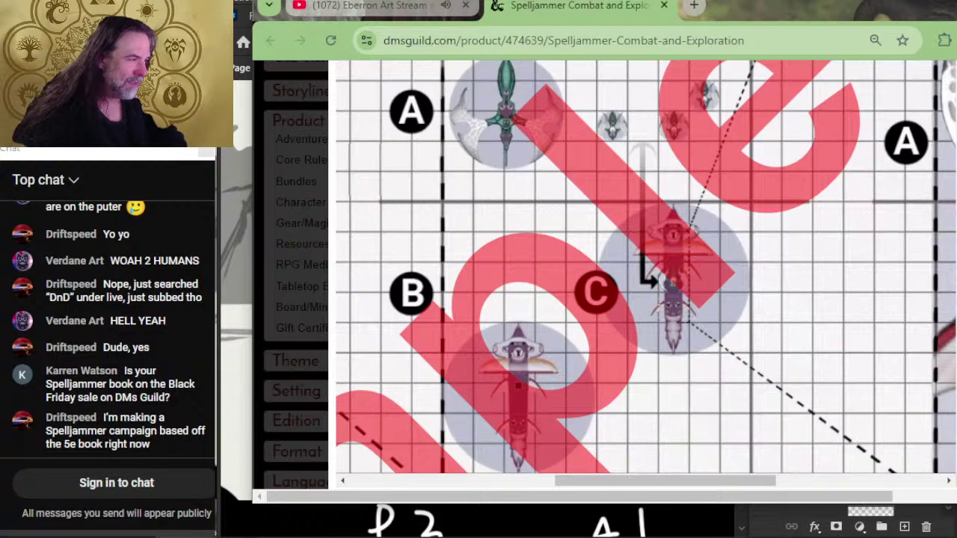
scroll(689, 274, "up", 2)
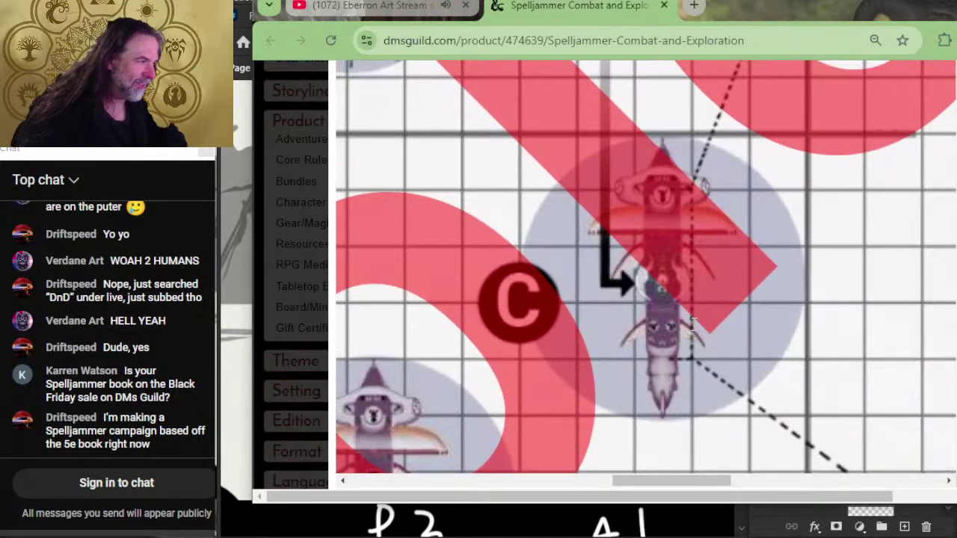
- Inspect the 5-foot scale map up close, where the warbird boarding party (A) lands on the hammerhead ship's deck (B)
scroll(694, 279, "down", 3)
scroll(695, 278, "down", 3)
scroll(703, 287, "right", 1)
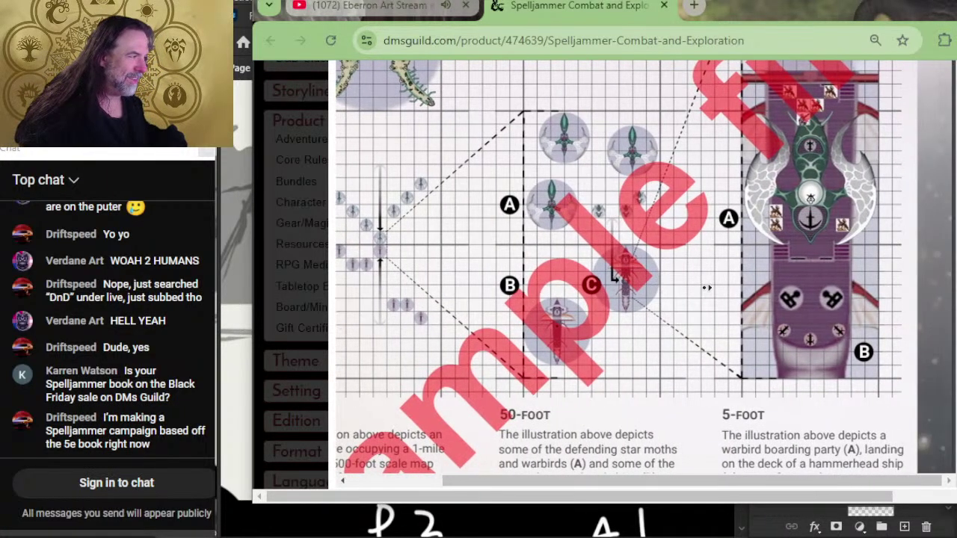
scroll(858, 196, "up", 2)
scroll(791, 341, "up", 2)
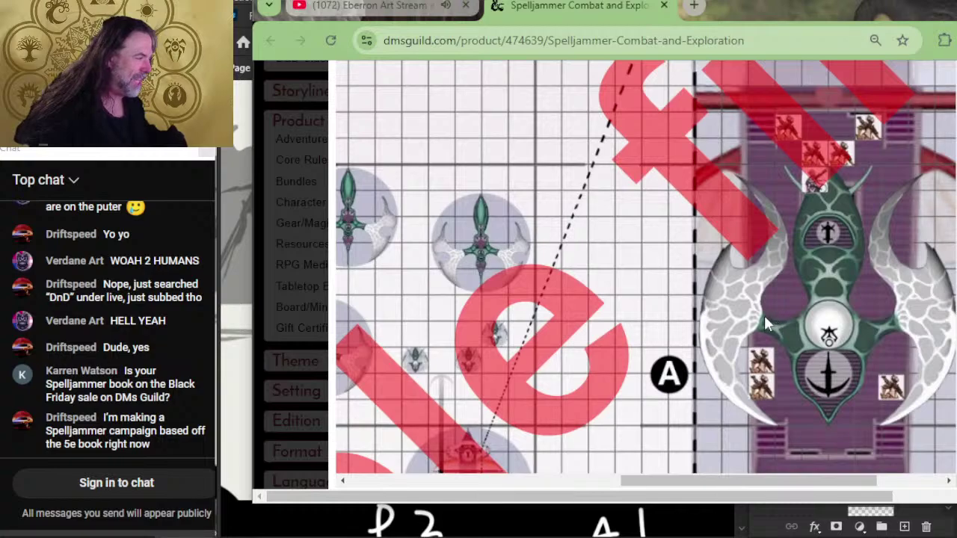
scroll(761, 299, "down", 2)
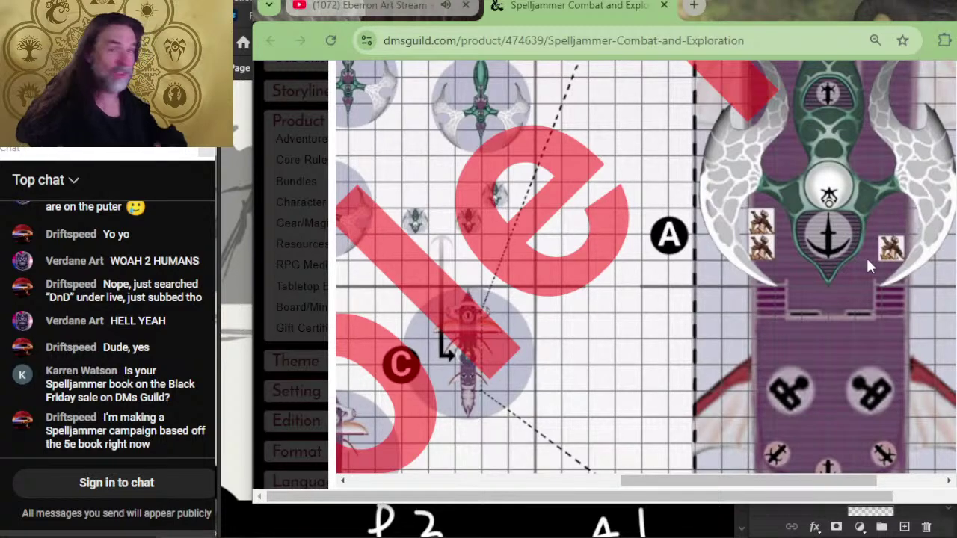
scroll(905, 250, "down", 2)
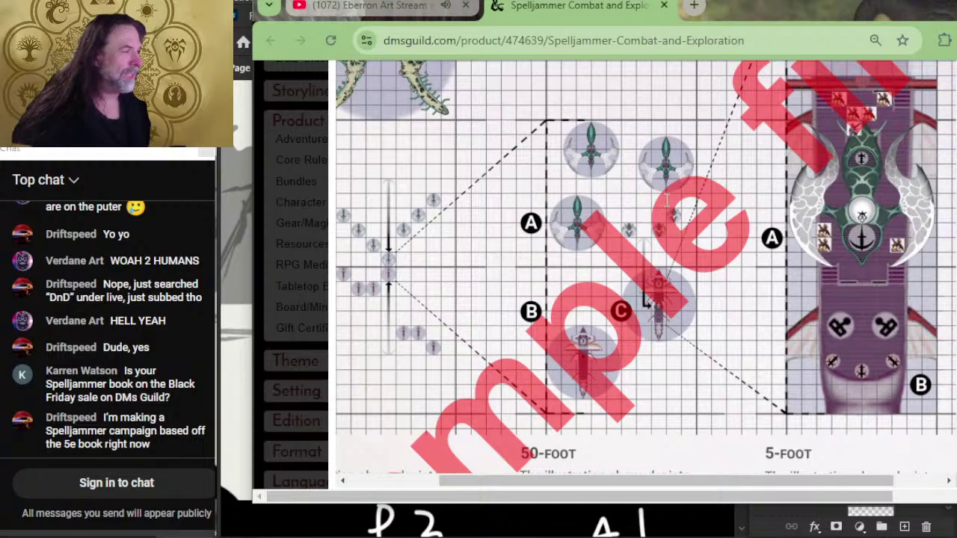
- Compare the 50-foot map with the full three-scale illustration and return to the fleet formations on the 500-foot map
scroll(645, 216, "up", 2)
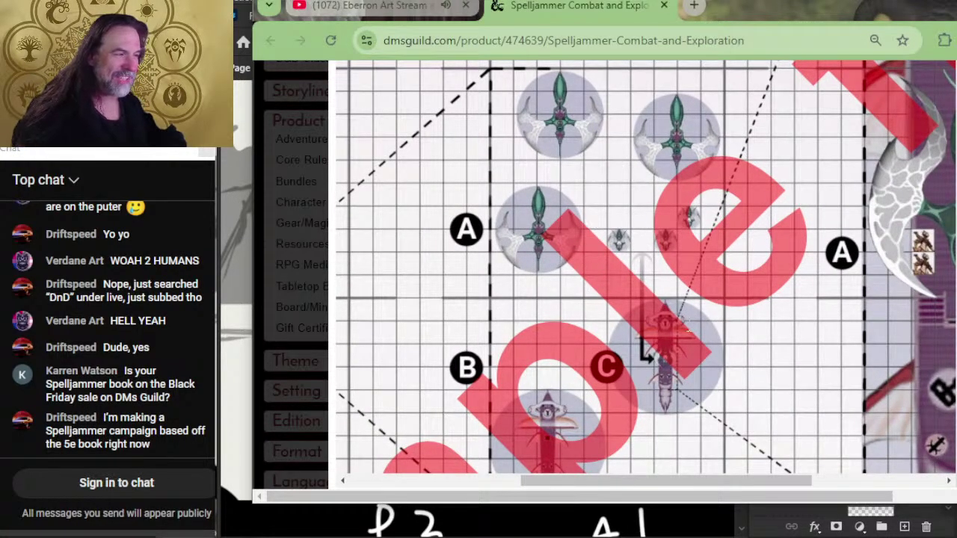
scroll(528, 308, "down", 3)
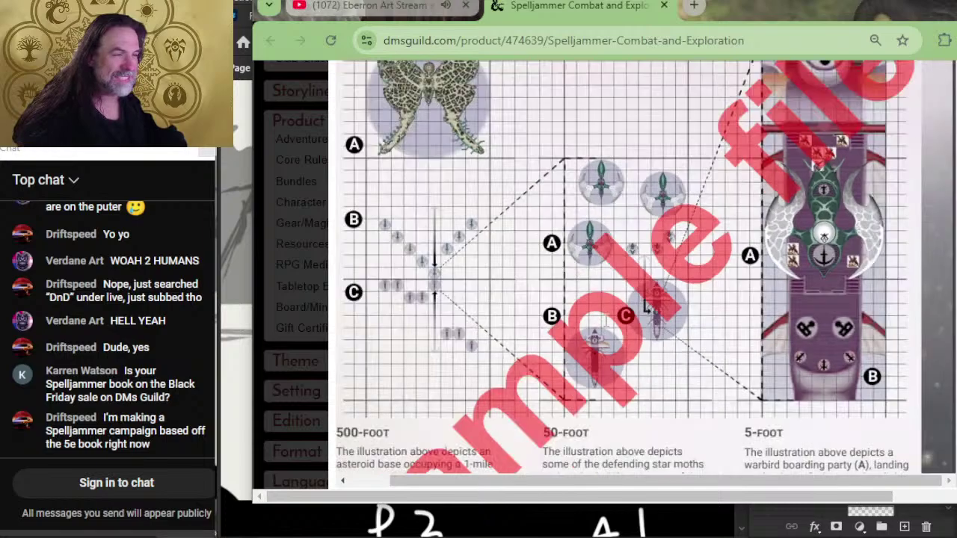
scroll(468, 322, "up", 3)
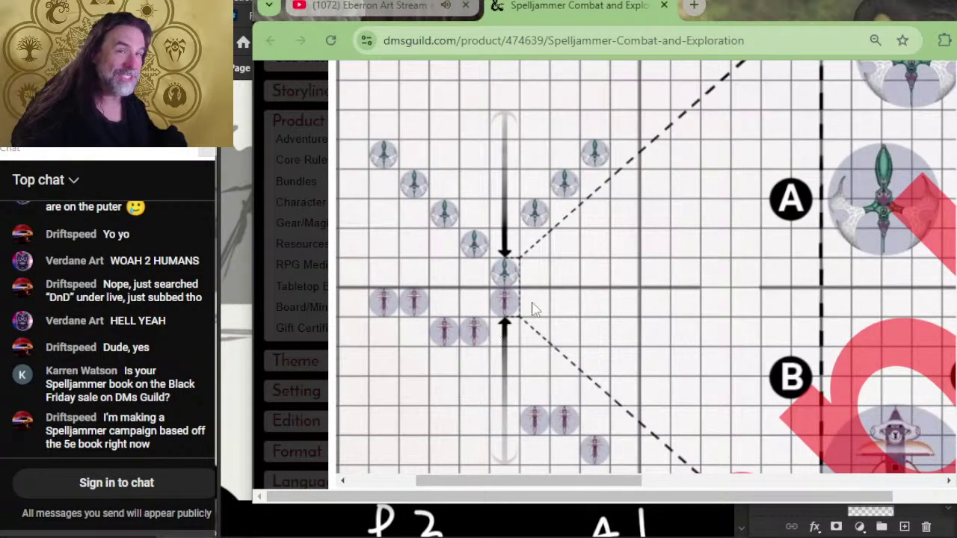
- Compare the fleets on the 500-foot map, the ships on the 50-foot map and the boarding warbird on the 5-foot map
scroll(546, 303, "down", 1)
scroll(562, 299, "down", 3)
scroll(852, 290, "up", 5)
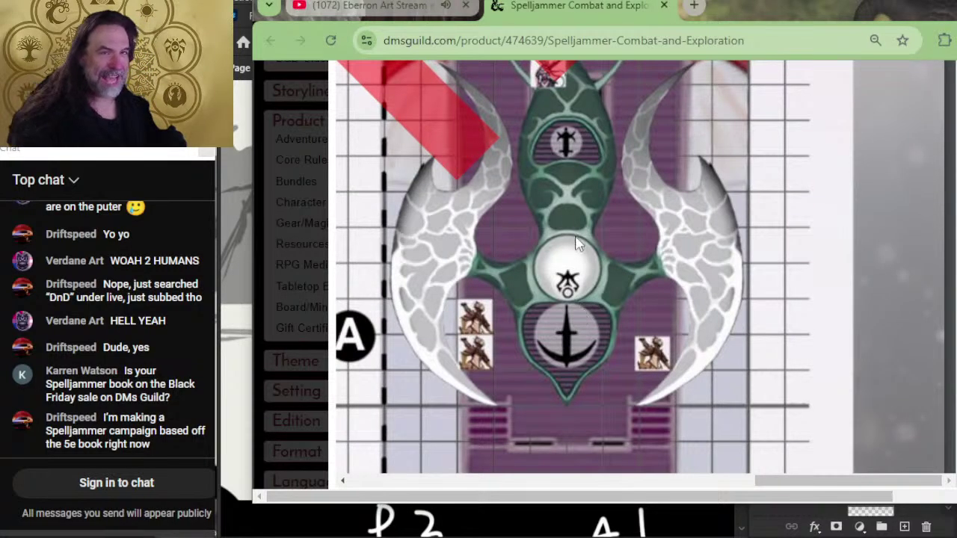
scroll(489, 269, "down", 2)
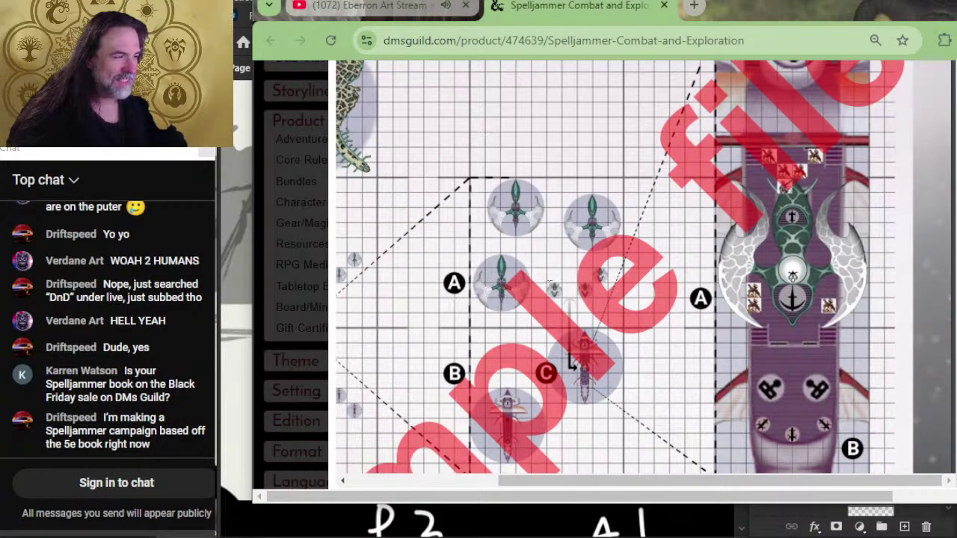
scroll(486, 312, "down", 2)
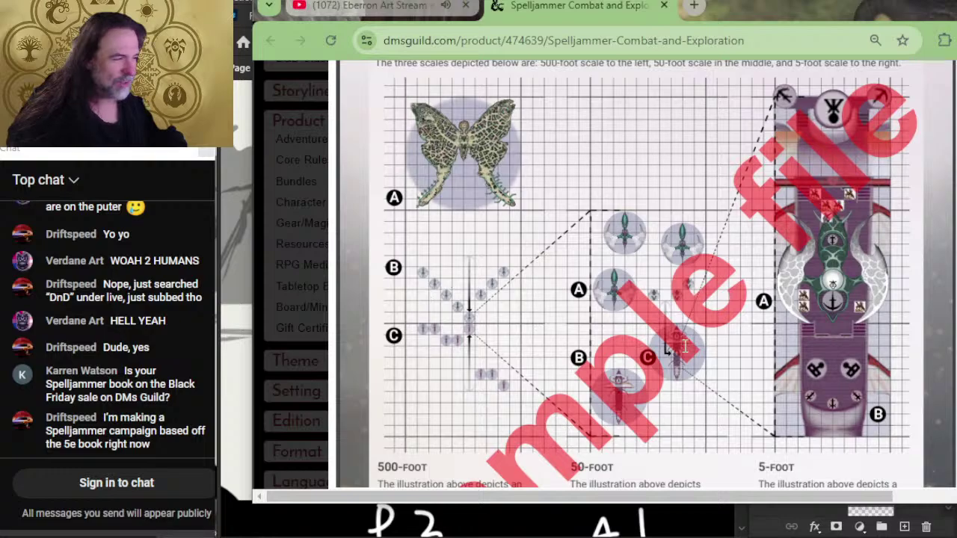
scroll(684, 346, "up", 3)
scroll(599, 363, "down", 1)
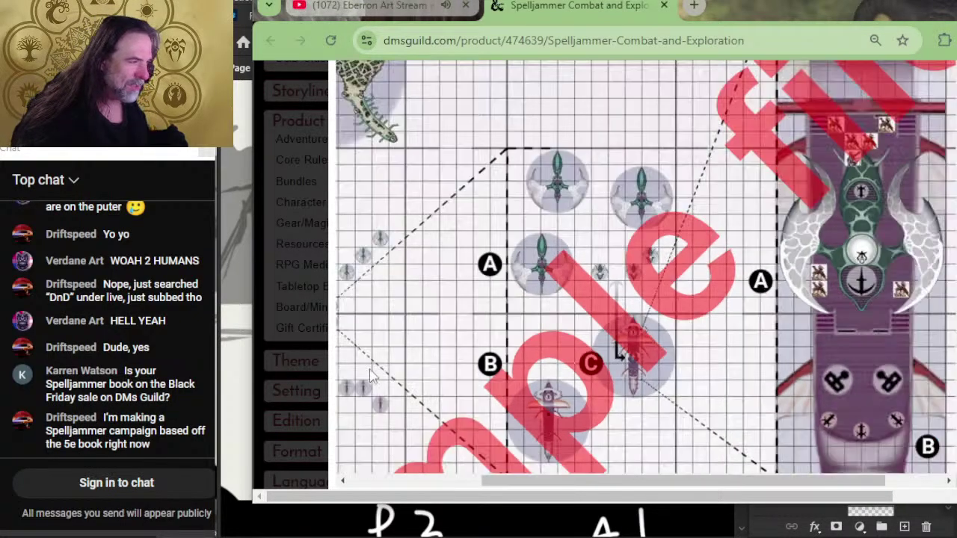
middle_click(388, 324)
scroll(533, 296, "down", 2)
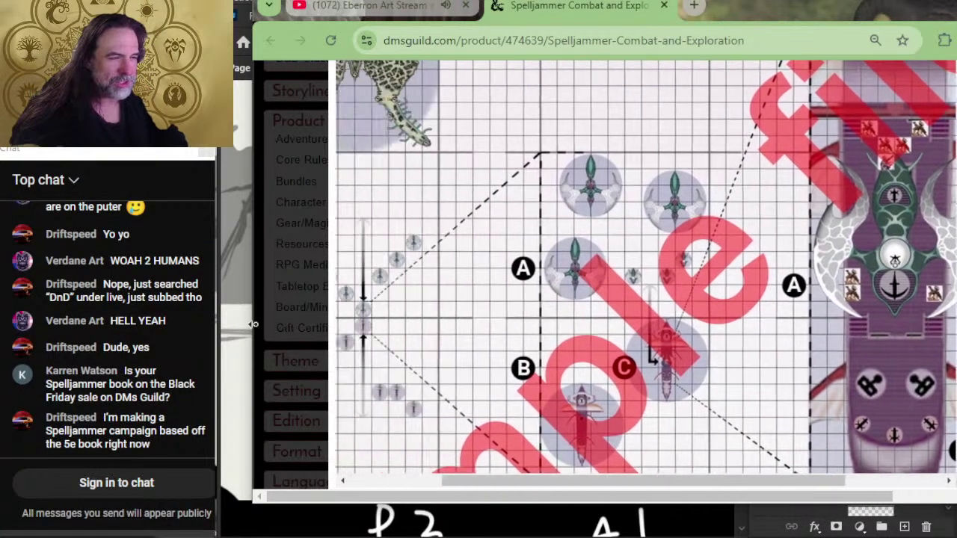
- Skim the Shifting Scale, Pursuits and Additional Ship Maneuvers sections, and bring up the Ship Roles table of duties
scroll(533, 296, "left", 3)
scroll(527, 210, "up", 2)
scroll(527, 209, "down", 5)
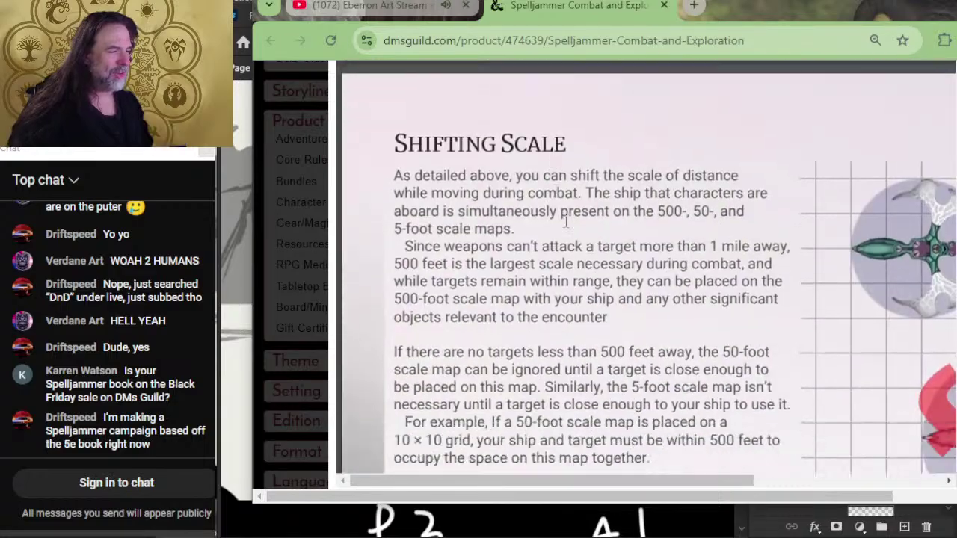
scroll(554, 241, "down", 10)
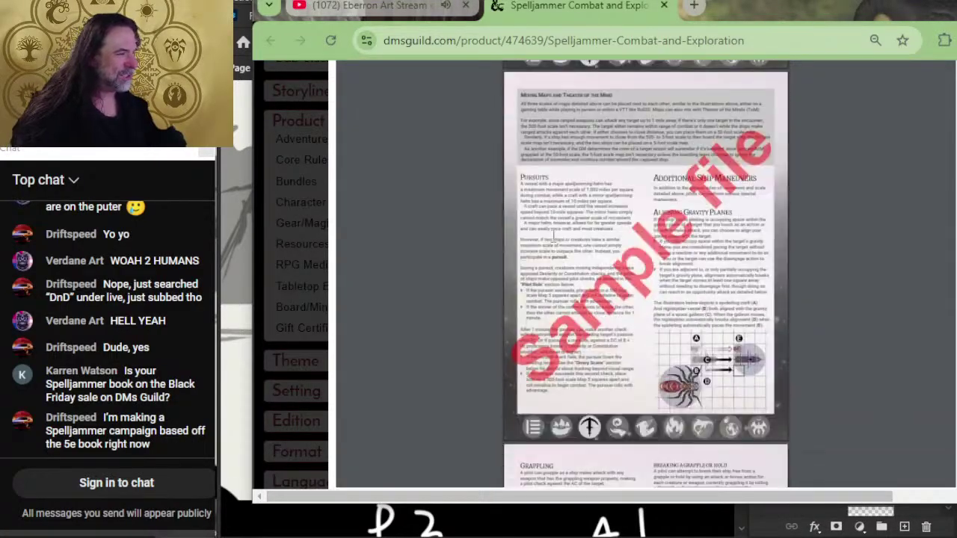
scroll(580, 236, "up", 10)
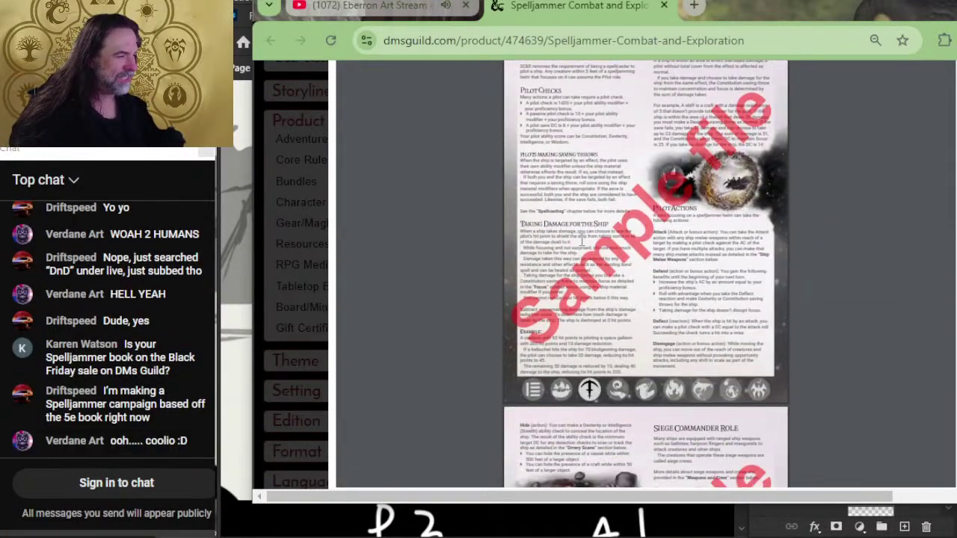
scroll(543, 254, "up", 2)
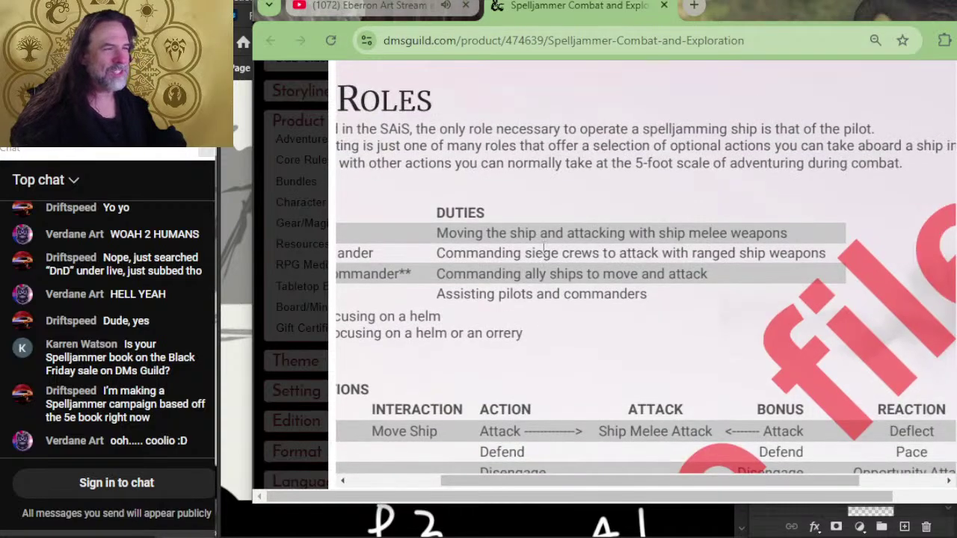
- Read the Pilot, Siege Commander, Squadron Commander and Support options tables on the Ship Roles page
scroll(645, 302, "left", 2)
scroll(503, 355, "down", 5)
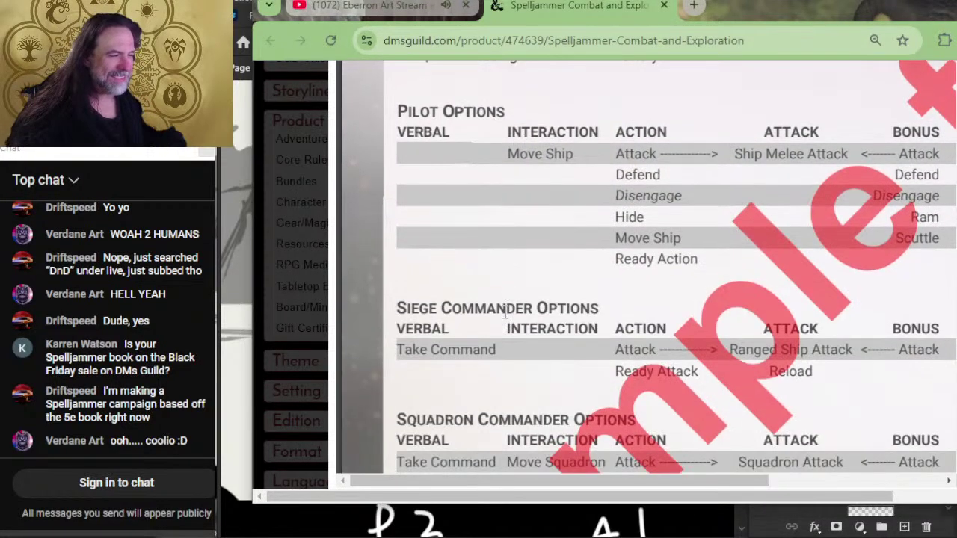
scroll(564, 288, "down", 2)
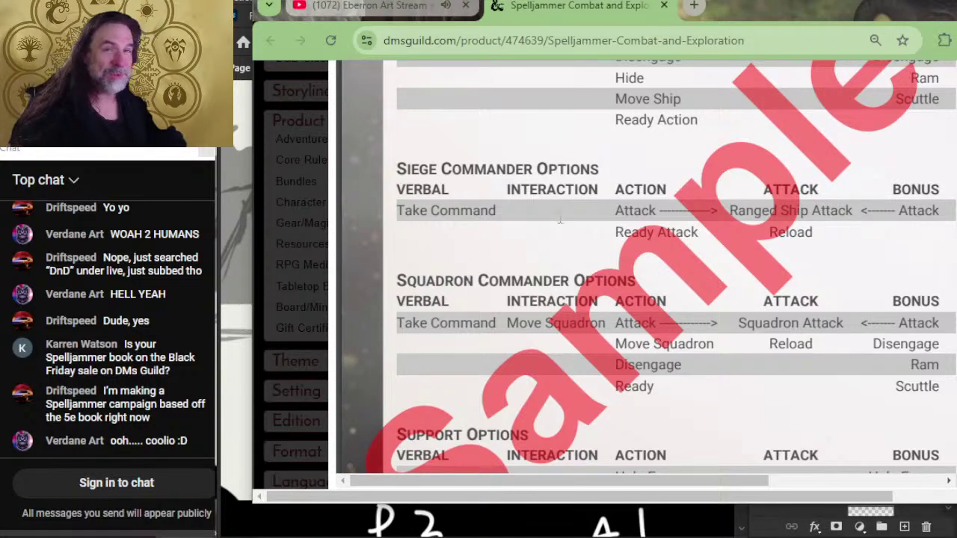
scroll(554, 261, "down", 2)
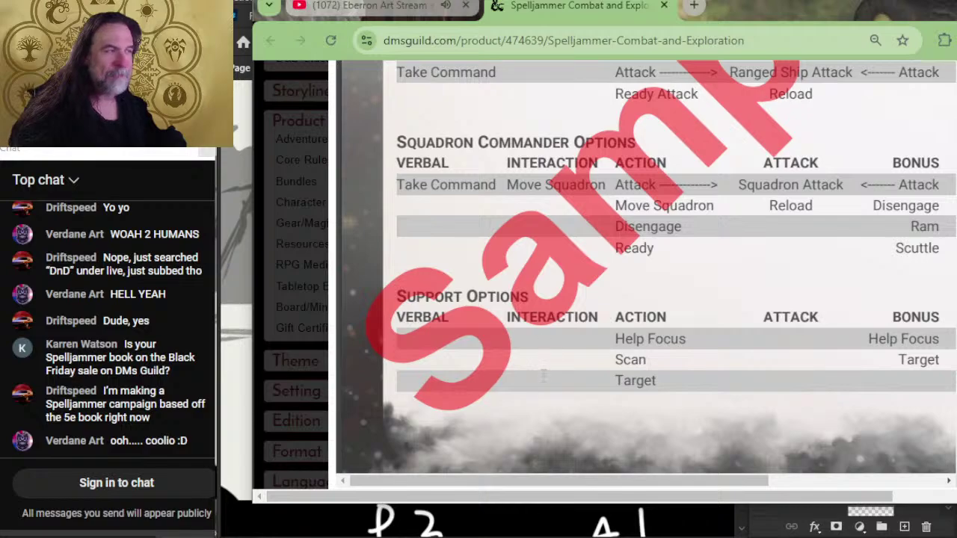
scroll(544, 376, "up", 6)
scroll(483, 240, "down", 4)
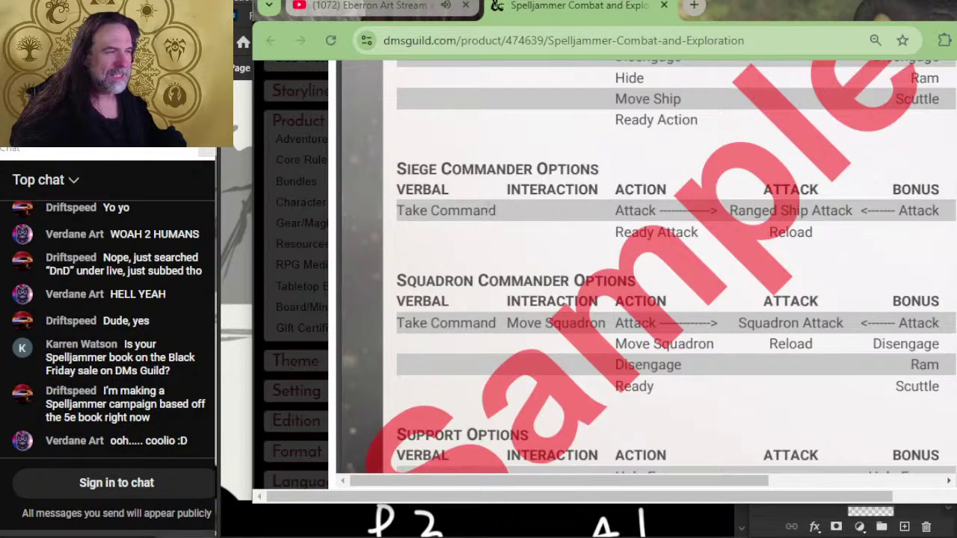
scroll(490, 198, "down", 2)
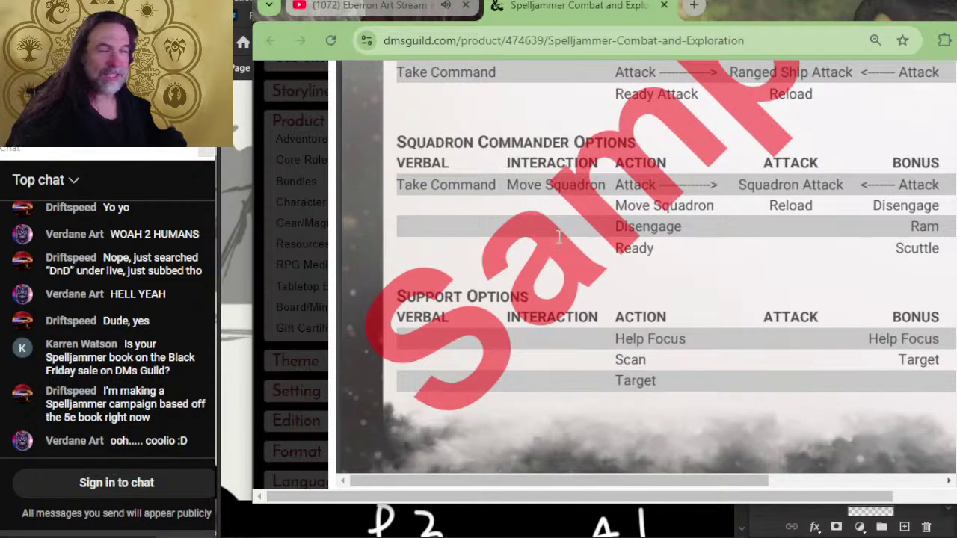
- Look over the Pilot Role and Scuttling pages, including the illustration of a ship squeezing between asteroids
scroll(563, 247, "down", 3)
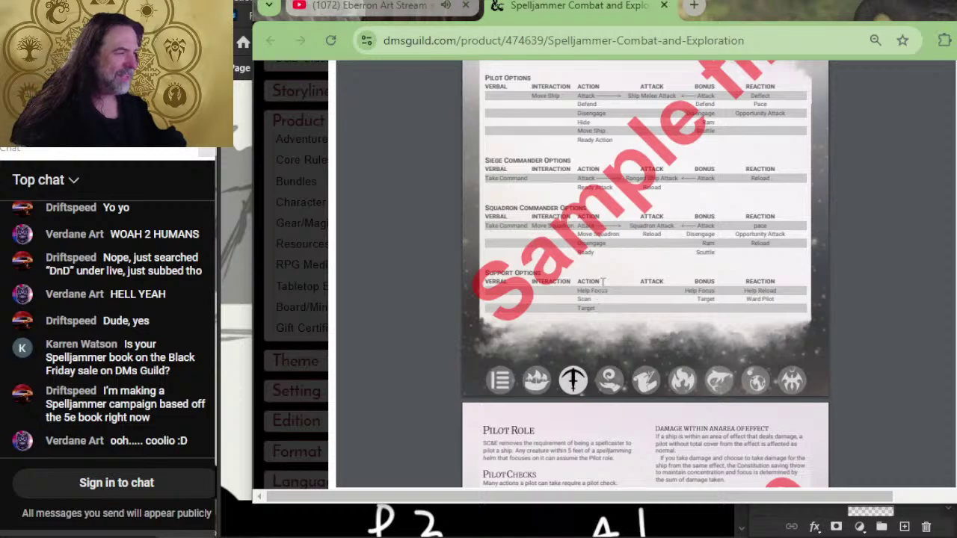
scroll(602, 281, "up", 5)
scroll(610, 277, "down", 9)
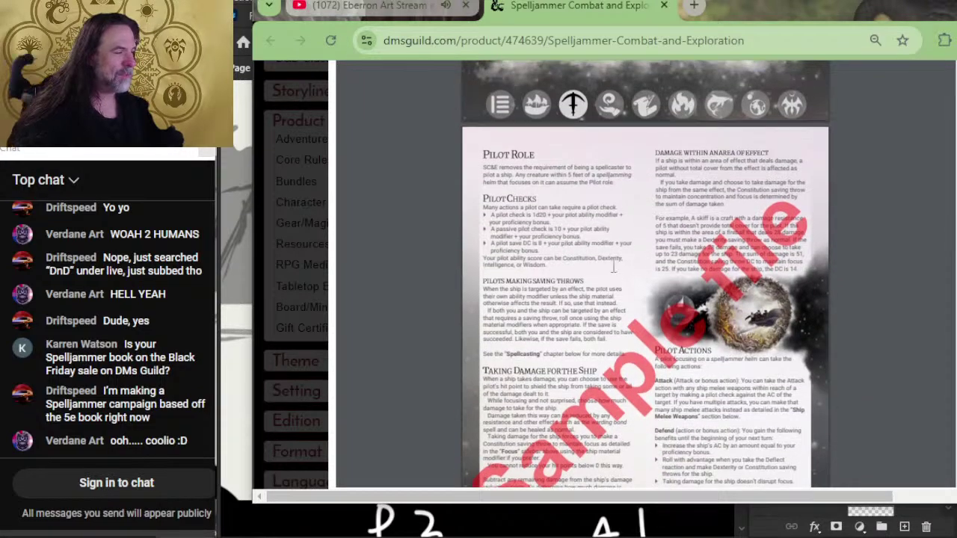
scroll(613, 267, "up", 10)
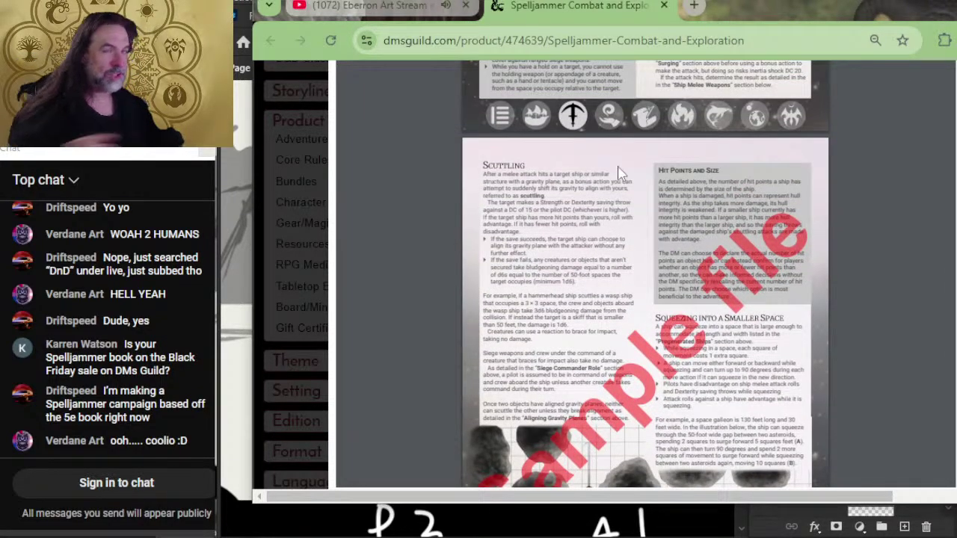
scroll(785, 93, "down", 5)
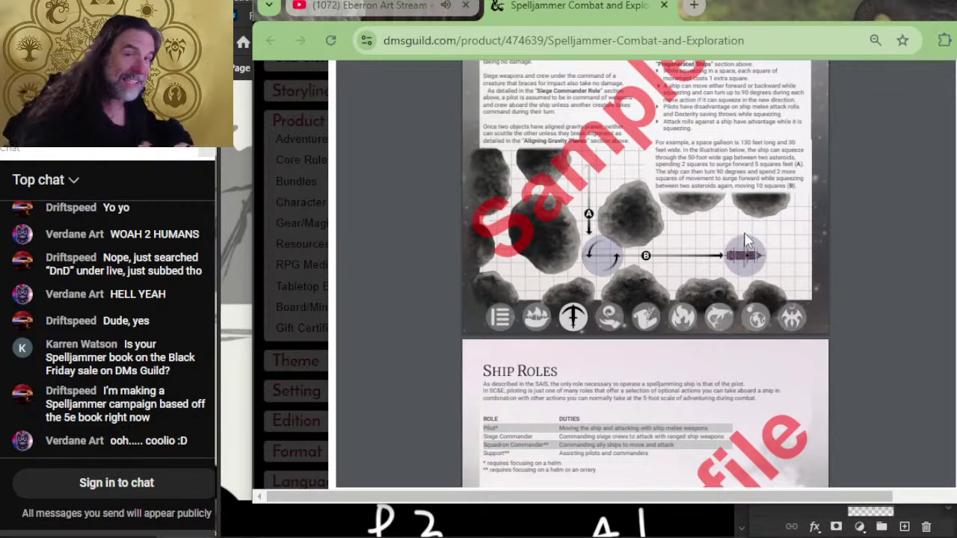
- Jump to the spellcasting chapter and look through the Amplified Spells rules, area of effect illustration and spell descriptions
left_click(621, 320)
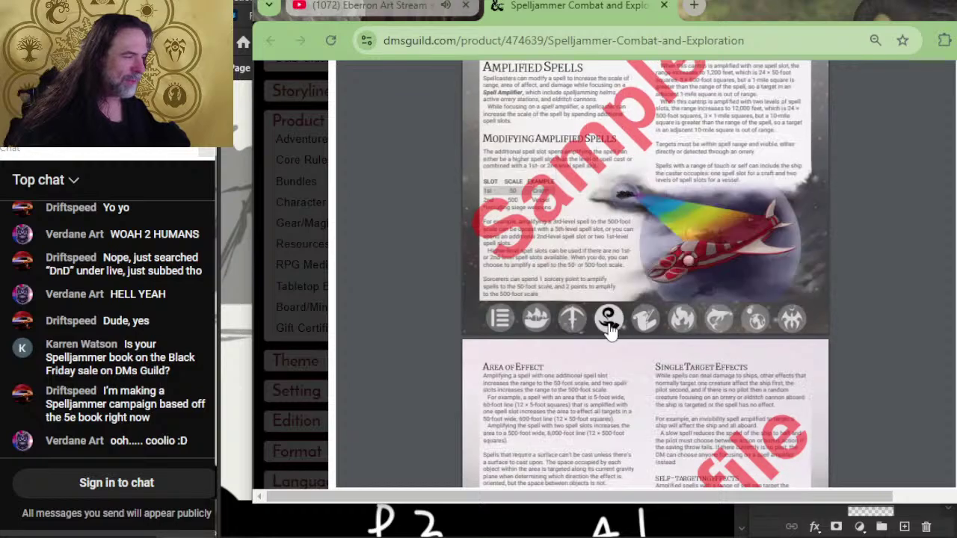
scroll(621, 273, "up", 3)
scroll(615, 263, "down", 2)
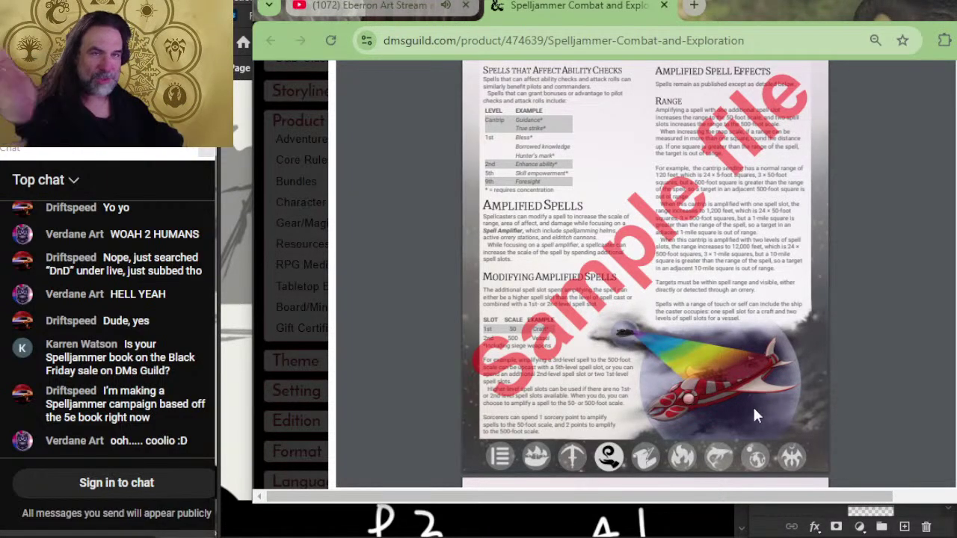
scroll(753, 415, "down", 5)
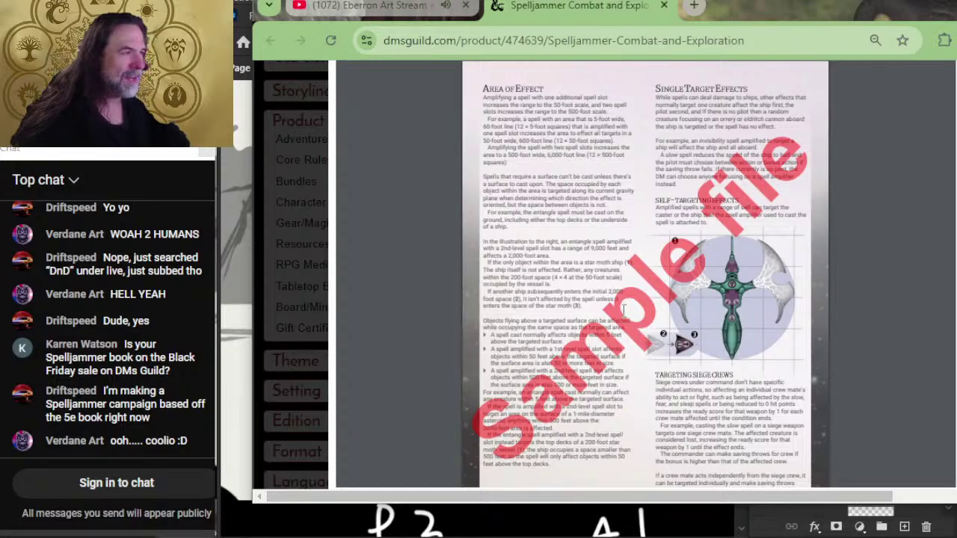
scroll(623, 308, "down", 12)
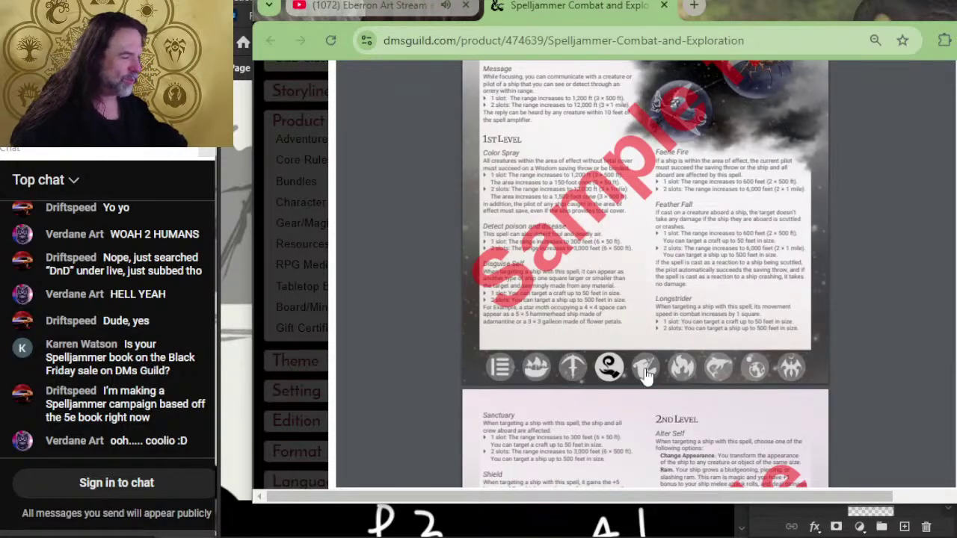
- Jump to the Exploration chapter and review its Scaling Distance and Common Map Scales tables
left_click(647, 371)
scroll(630, 262, "up", 2)
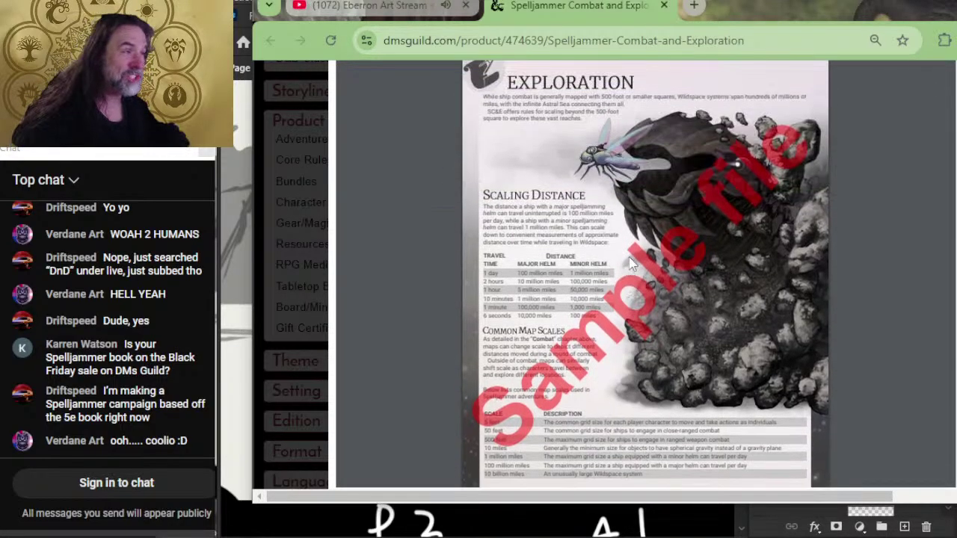
scroll(625, 246, "down", 2)
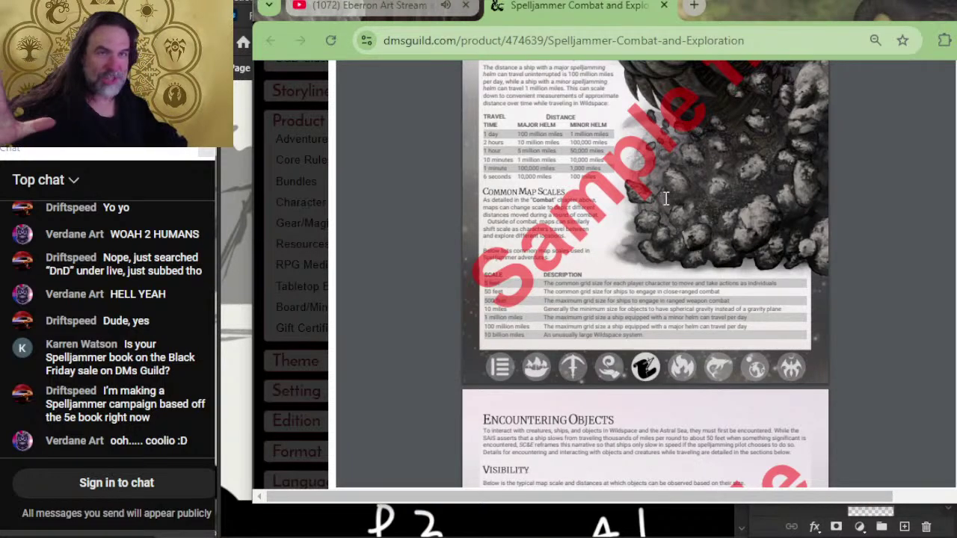
scroll(665, 199, "up", 2)
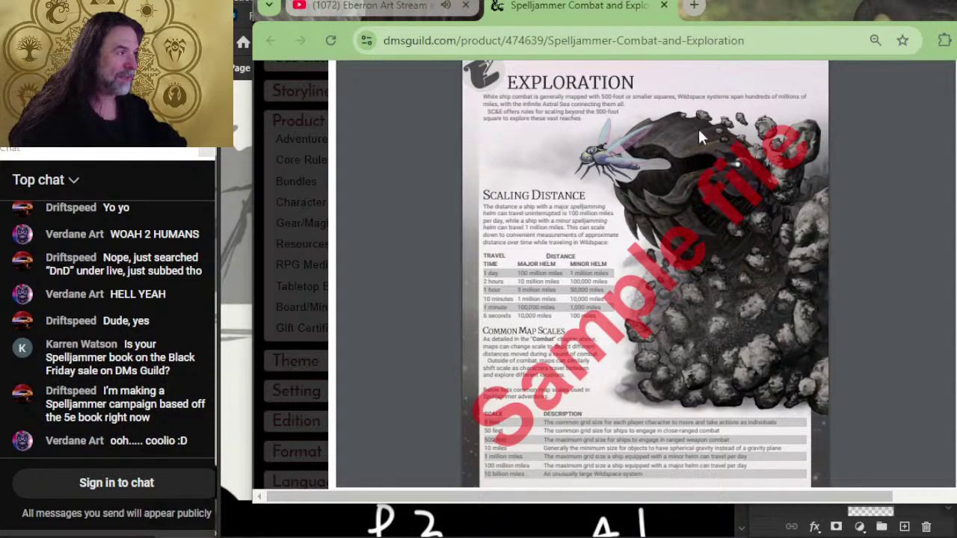
- Examine the Visibility table under Encountering Objects up close, covering object sizes and the detection, notice and detailed ranges with their DCs
scroll(541, 258, "down", 5)
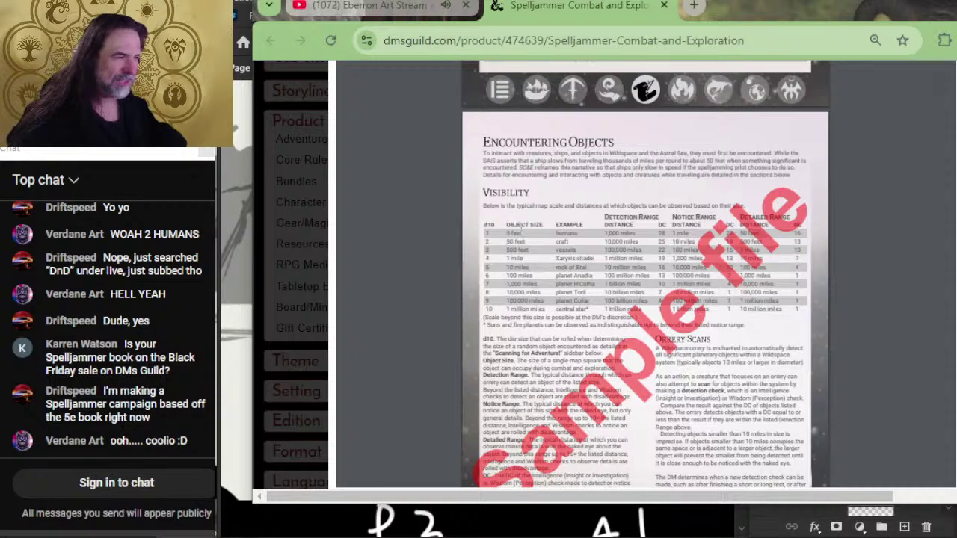
scroll(583, 273, "up", 3)
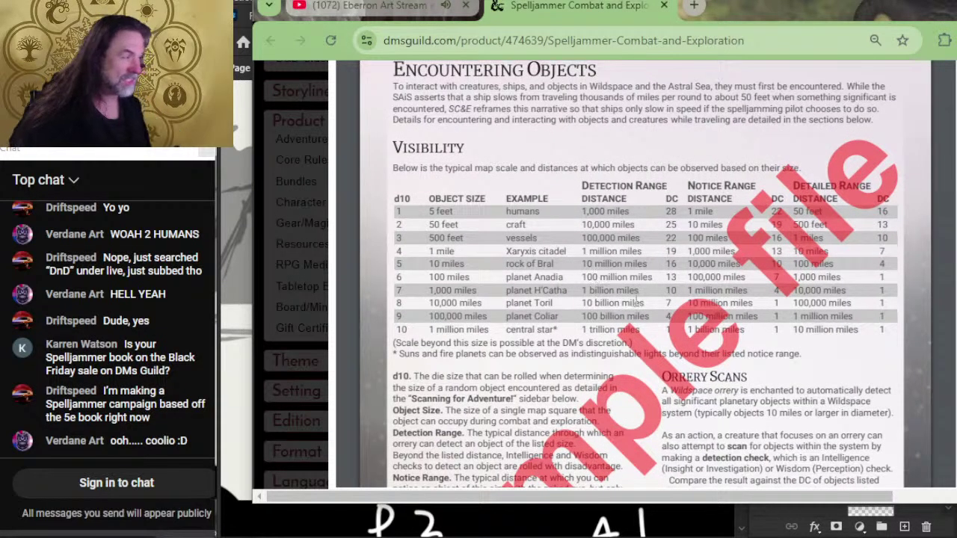
scroll(636, 302, "down", 3)
scroll(637, 302, "up", 3)
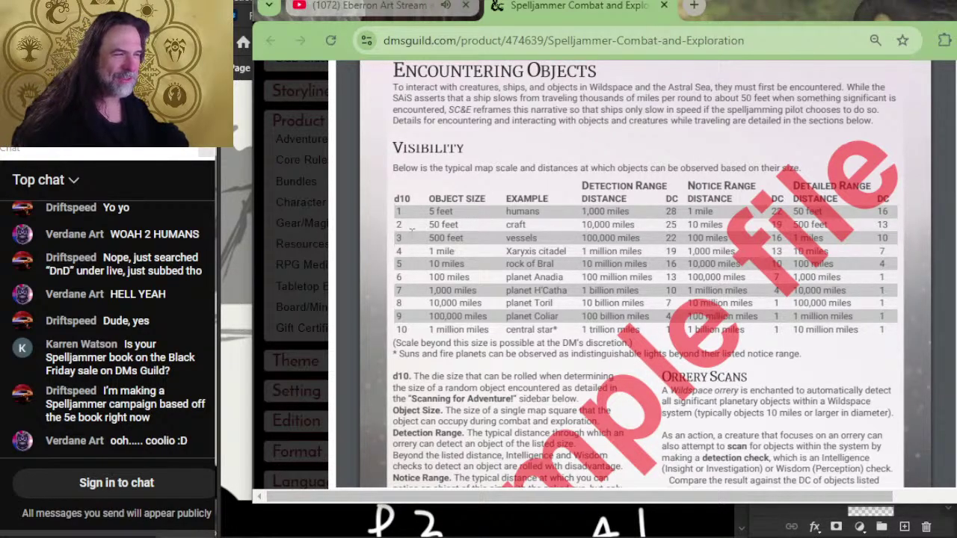
scroll(589, 225, "up", 1)
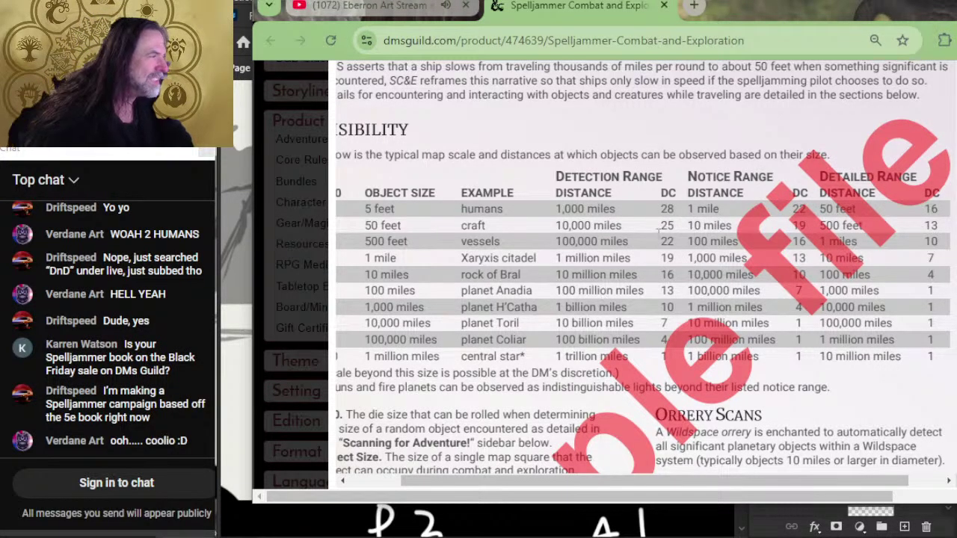
scroll(775, 222, "up", 1)
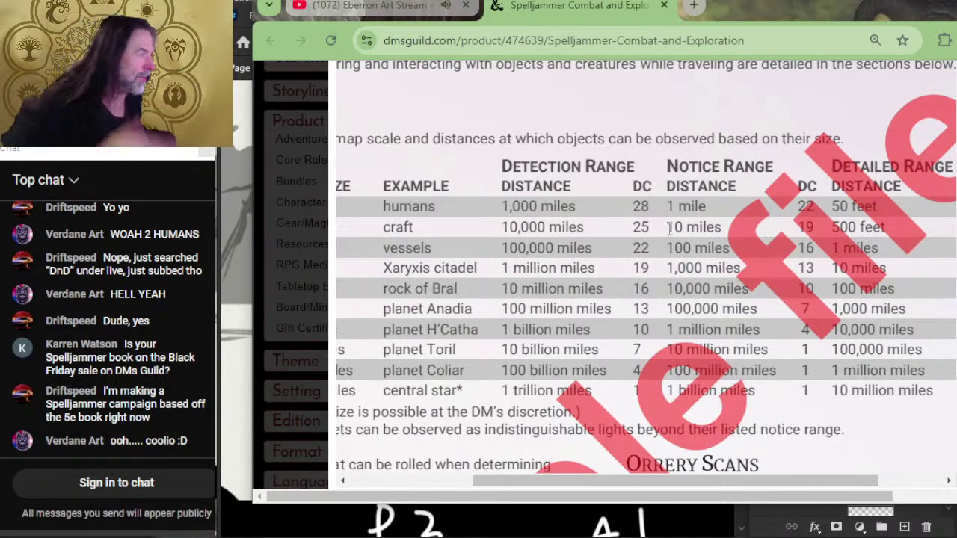
scroll(785, 268, "right", 2)
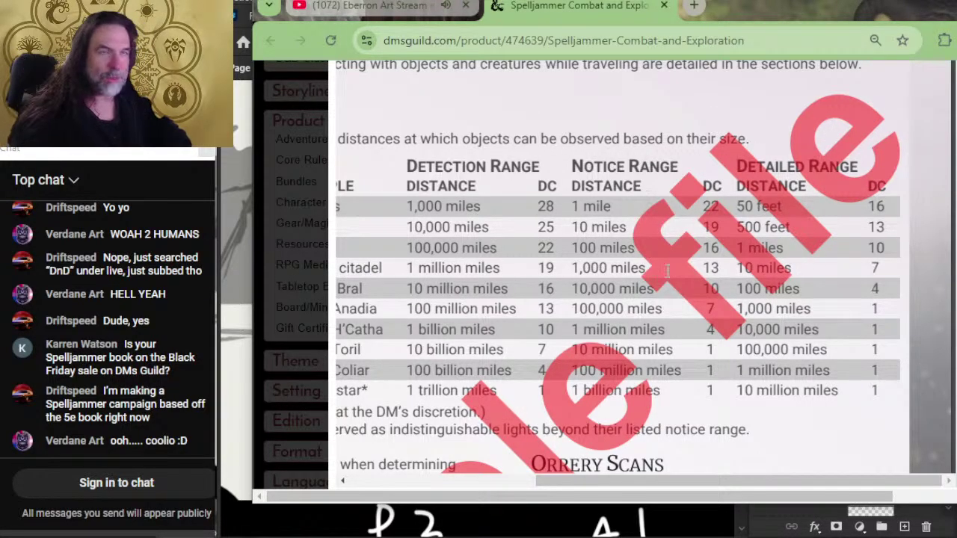
- Skim the Orrery Scans and Object Size and Hit Points sections, and jump to Appendix 2: Converting Light of Xaryxis
scroll(570, 207, "down", 5)
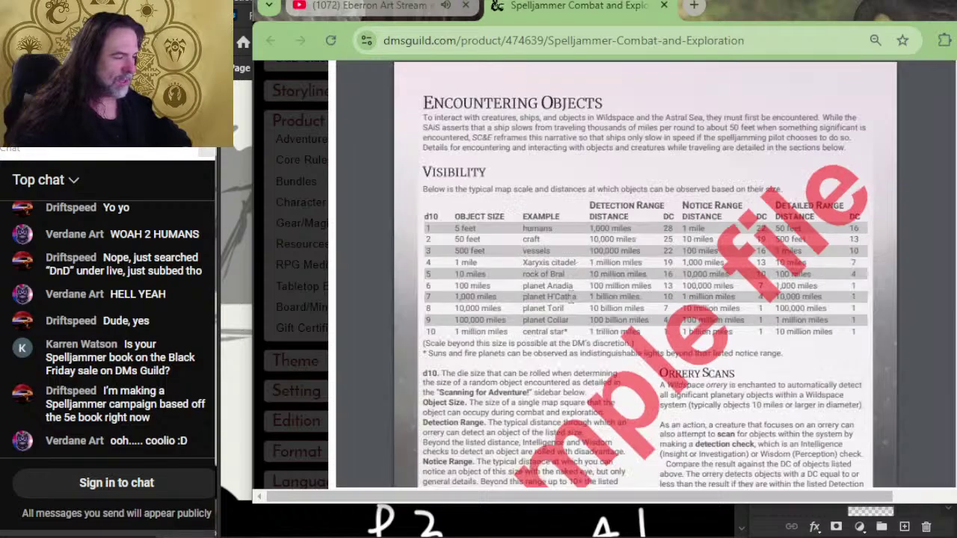
scroll(503, 205, "down", 6)
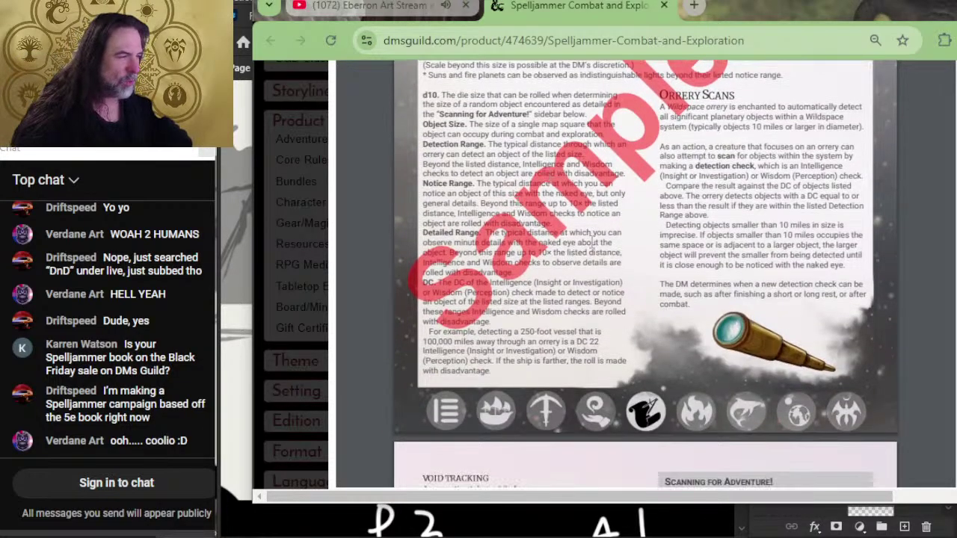
scroll(521, 269, "down", 15)
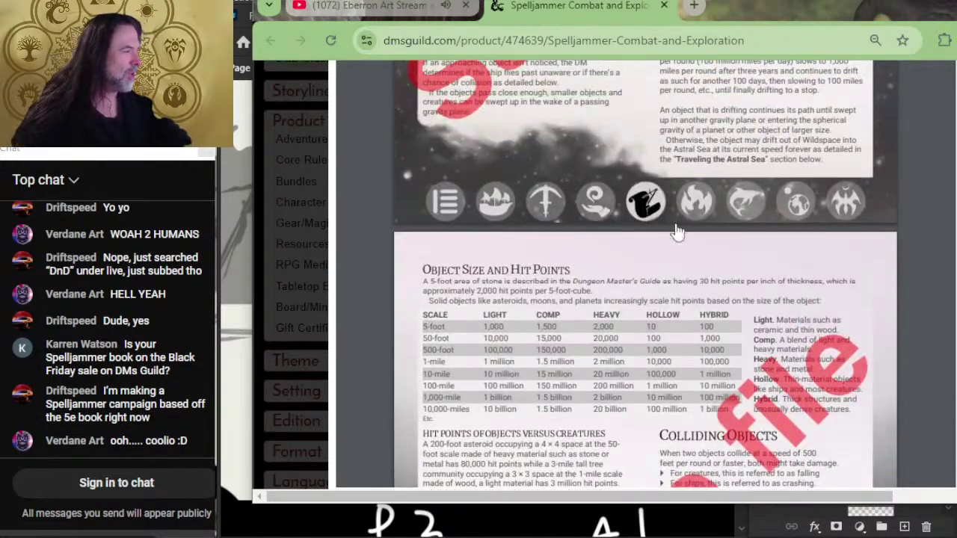
left_click(832, 202)
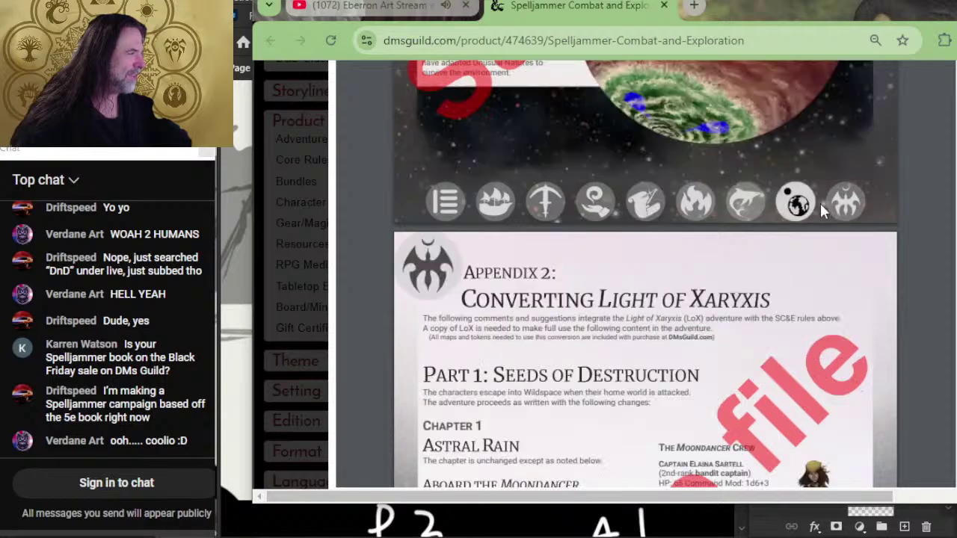
- Look over the Moondancer and crew page of Appendix 2 and the preceding Air Quality and Visibility tables
scroll(611, 282, "down", 5)
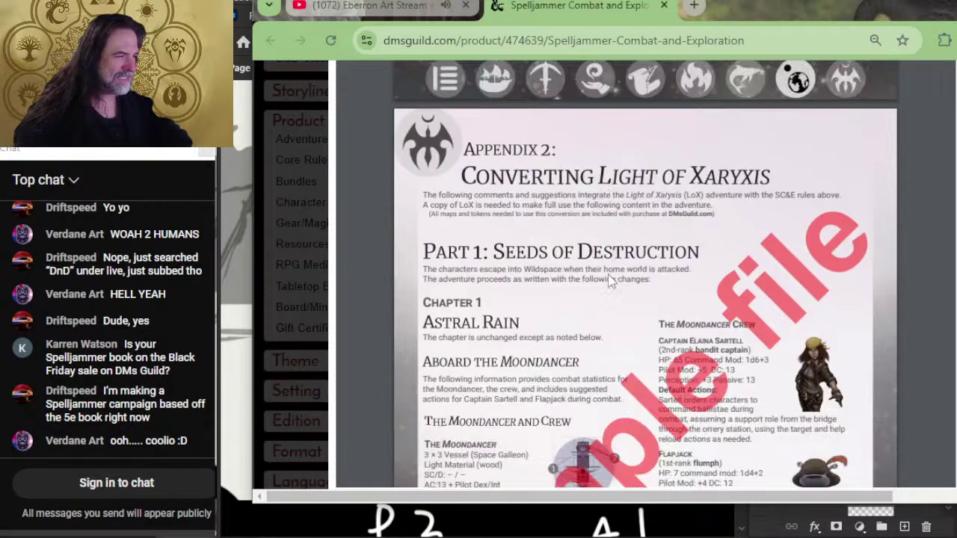
scroll(616, 260, "up", 7)
scroll(615, 253, "up", 10)
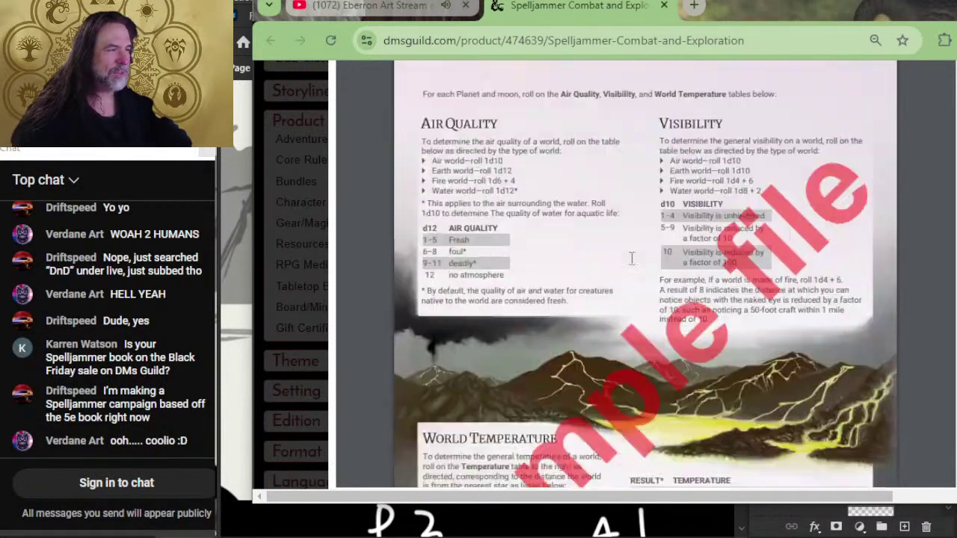
scroll(628, 256, "down", 15)
scroll(626, 253, "up", 2)
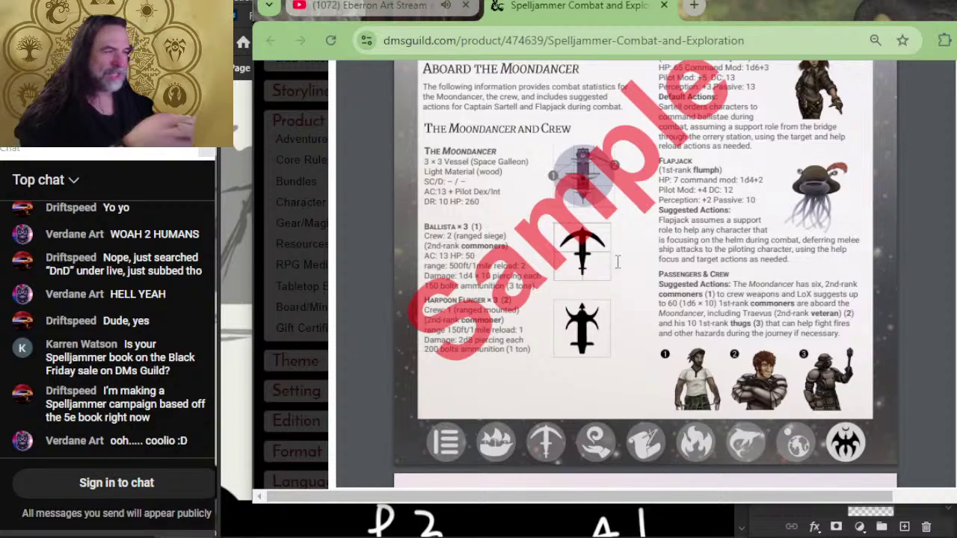
- Look through Appendix 1: Random System Generator, including the World Temperature and Inhabitants pages, and return to the start of Appendix 2
scroll(626, 237, "up", 15)
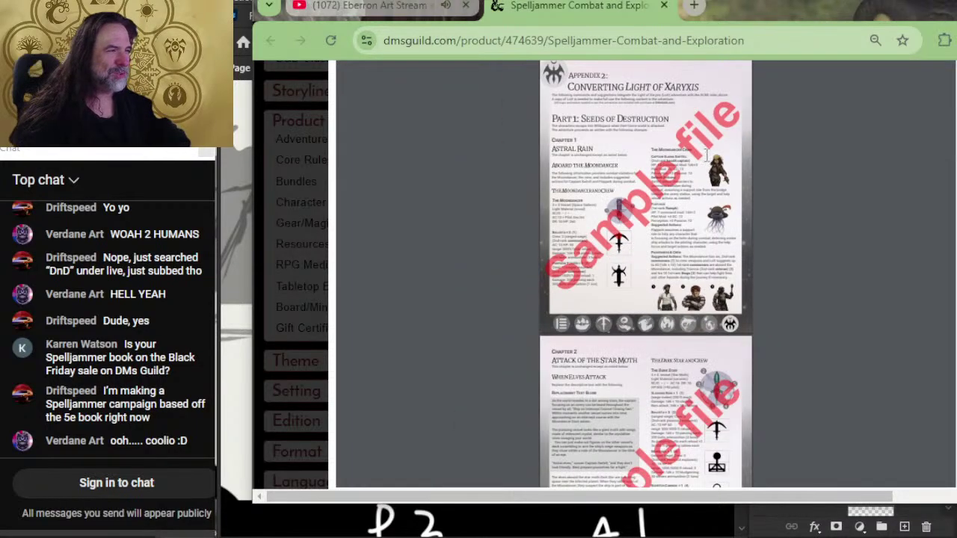
scroll(723, 194, "up", 1)
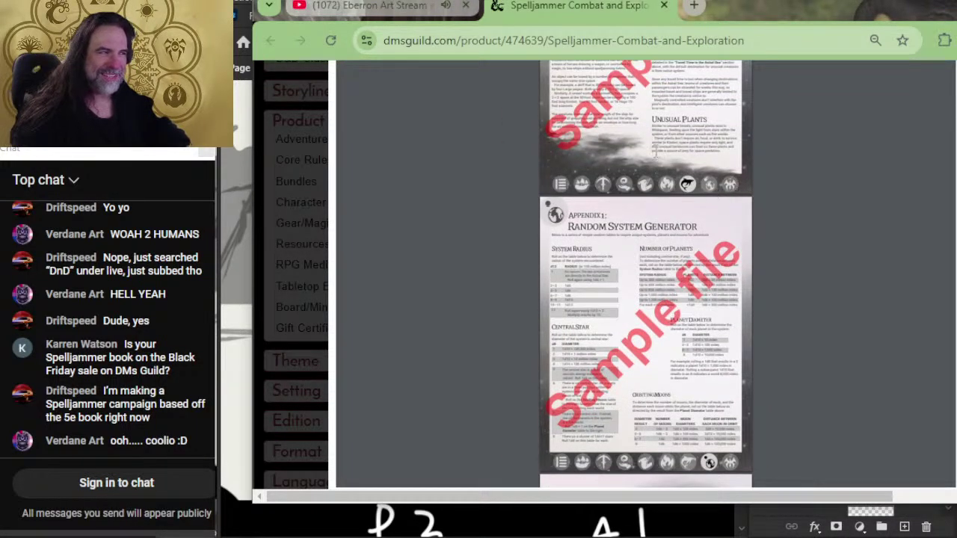
scroll(671, 166, "down", 4)
scroll(659, 180, "down", 12)
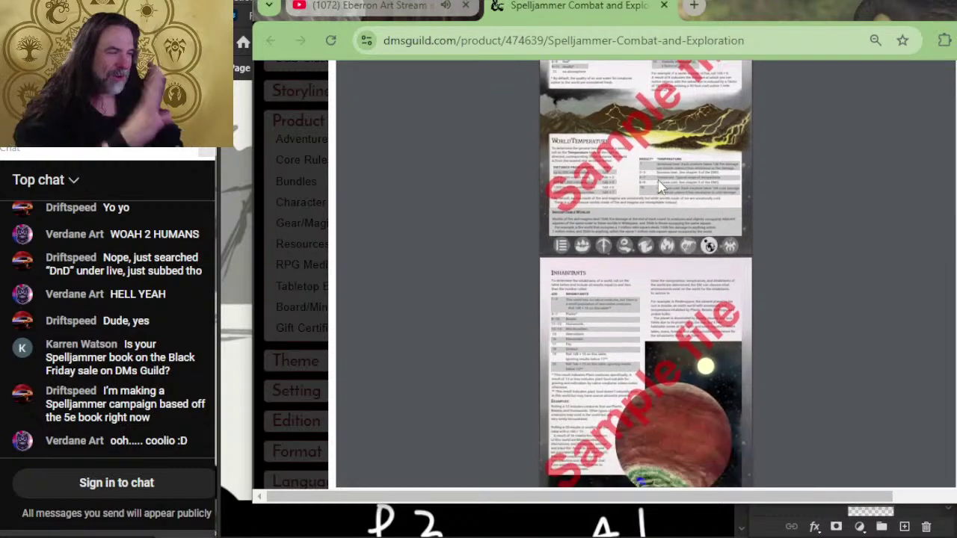
scroll(656, 178, "down", 2)
scroll(673, 157, "up", 2)
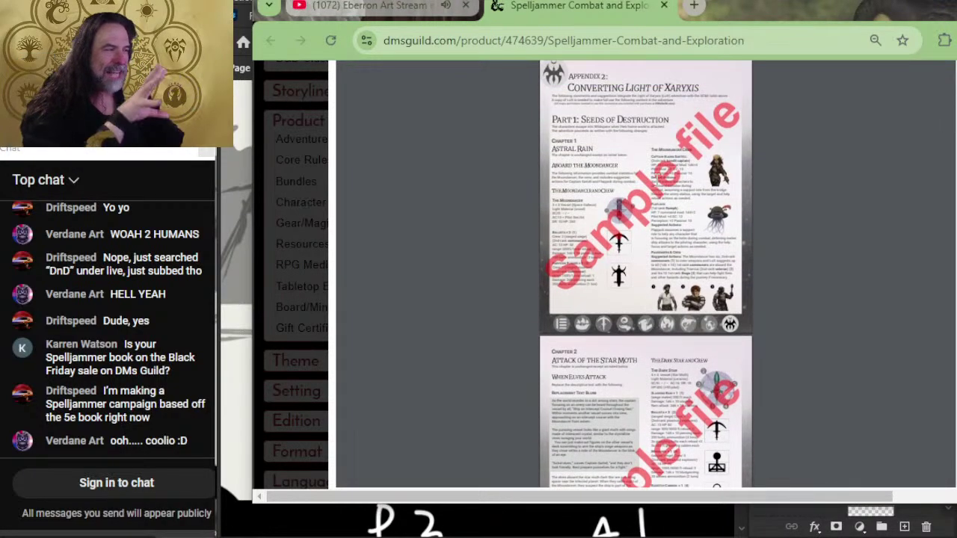
- Skim the Light of Xaryxis conversion encounters, ship statistics and crews from the Dark Star crew to Part 3: Chaos in Doomspace
scroll(689, 136, "down", 5)
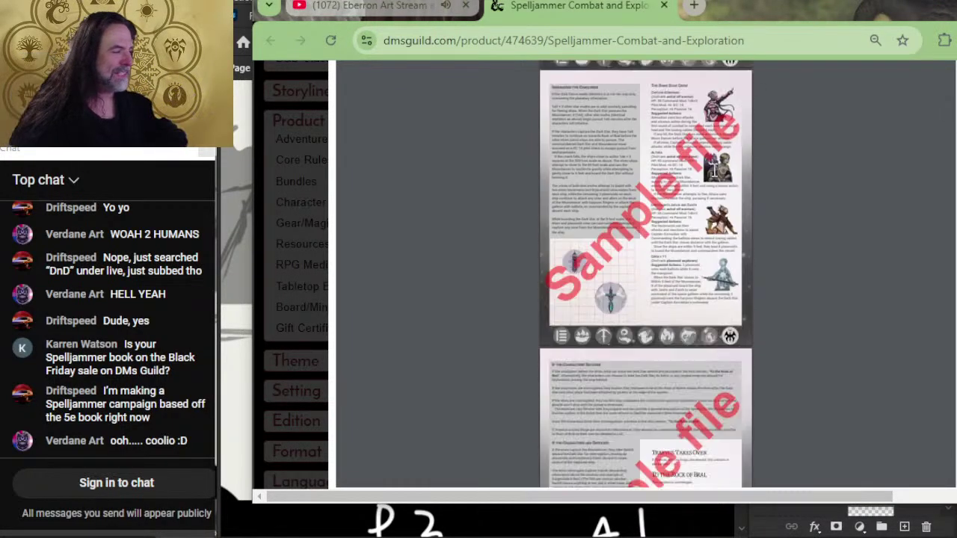
scroll(710, 170, "down", 10)
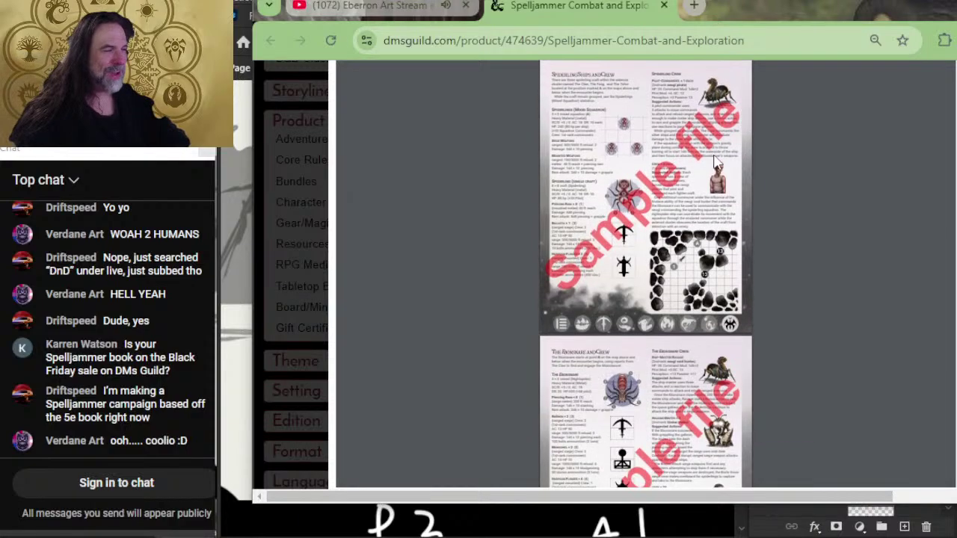
scroll(706, 171, "down", 5)
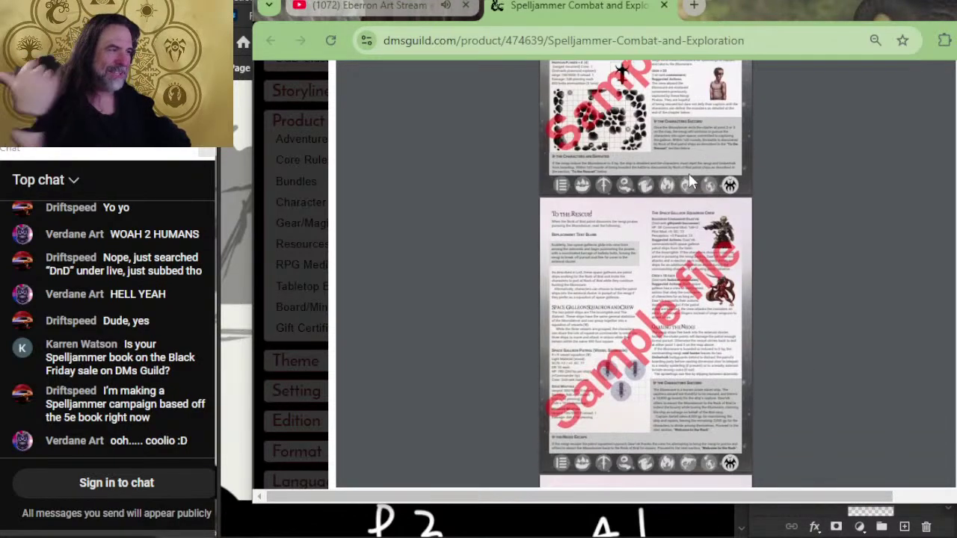
scroll(695, 173, "down", 2)
scroll(691, 177, "down", 3)
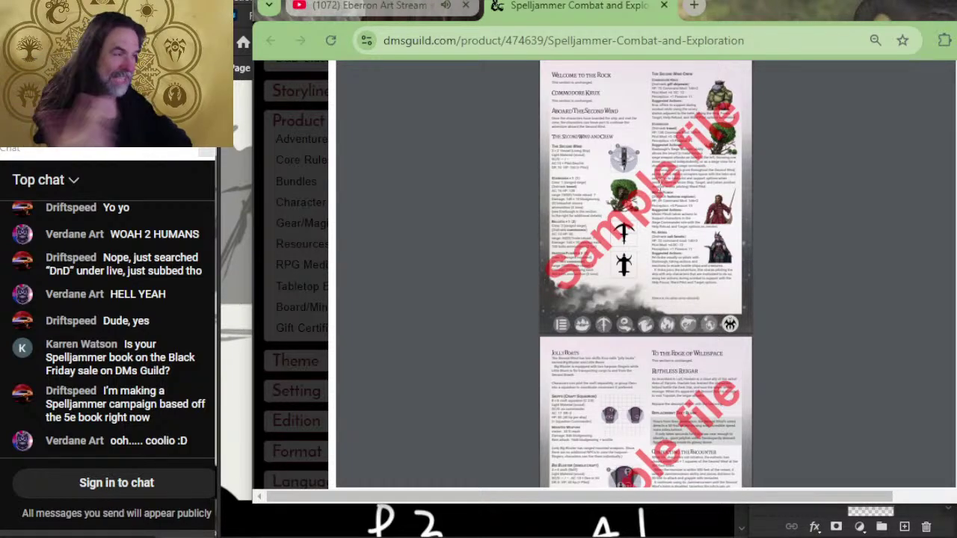
scroll(665, 176, "down", 3)
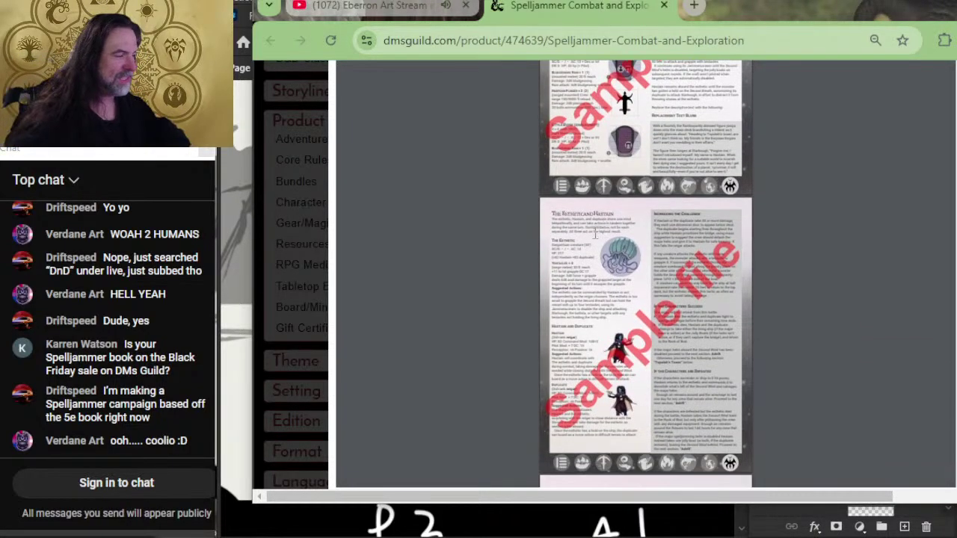
scroll(607, 185, "down", 10)
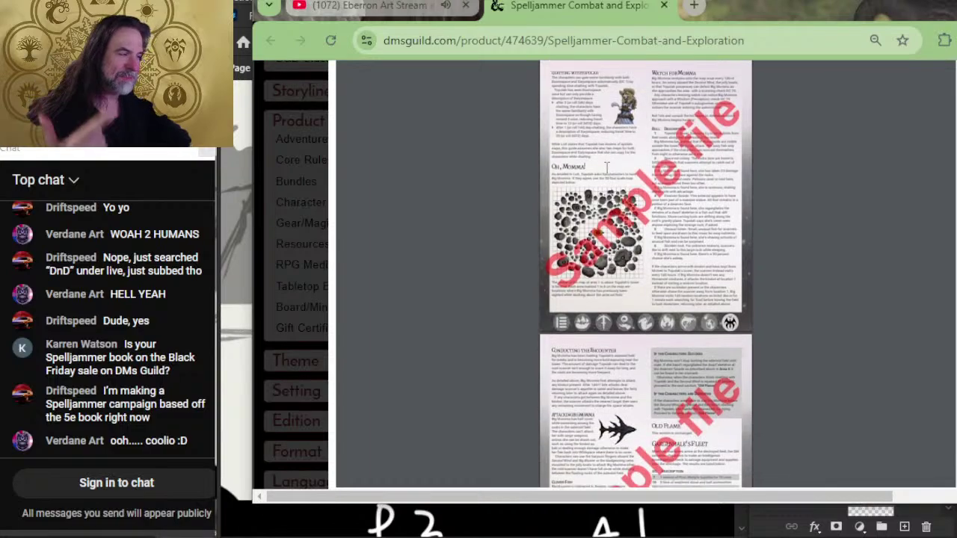
scroll(607, 186, "down", 10)
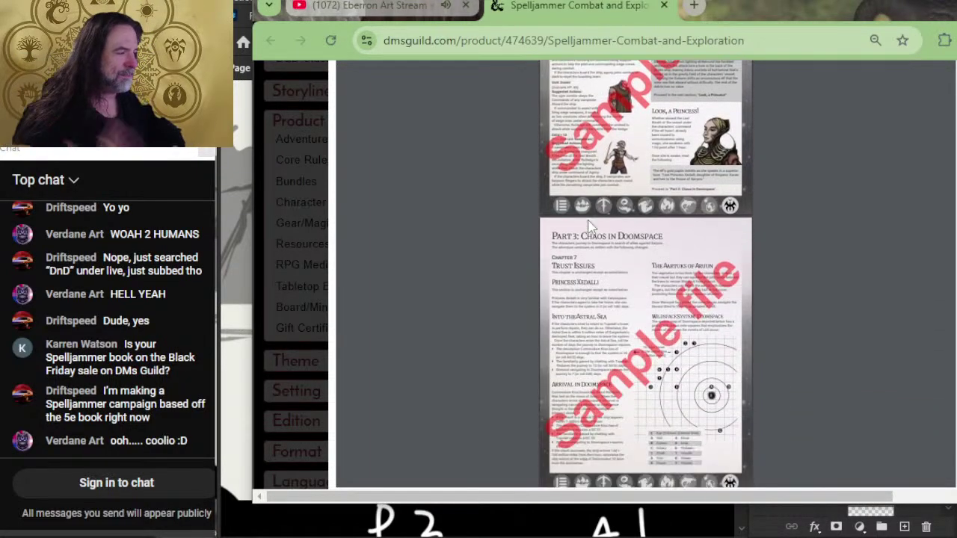
- Examine the Doomspace system map up close and review the Vocath's Base, Xaryxian Threat and Assemble the Fleet sections
scroll(714, 238, "up", 3)
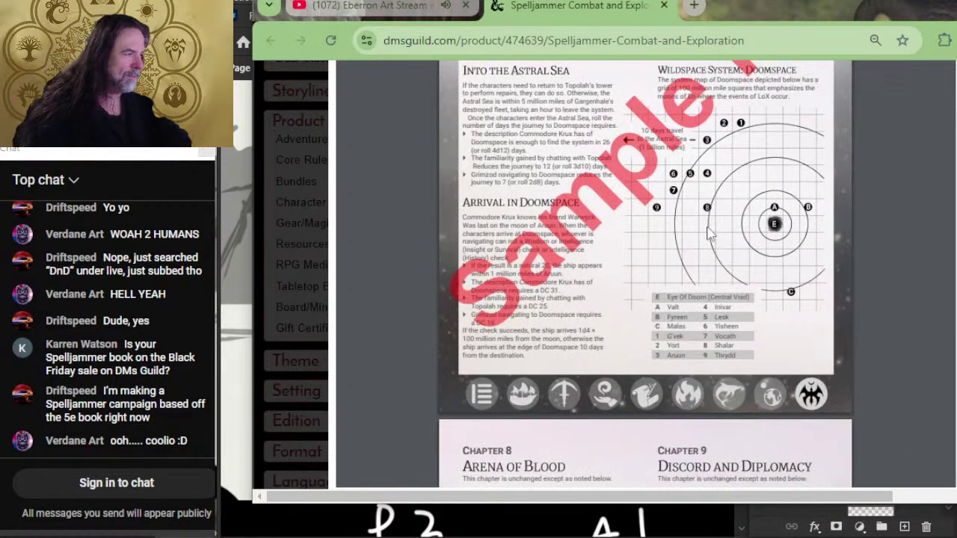
scroll(724, 213, "up", 2)
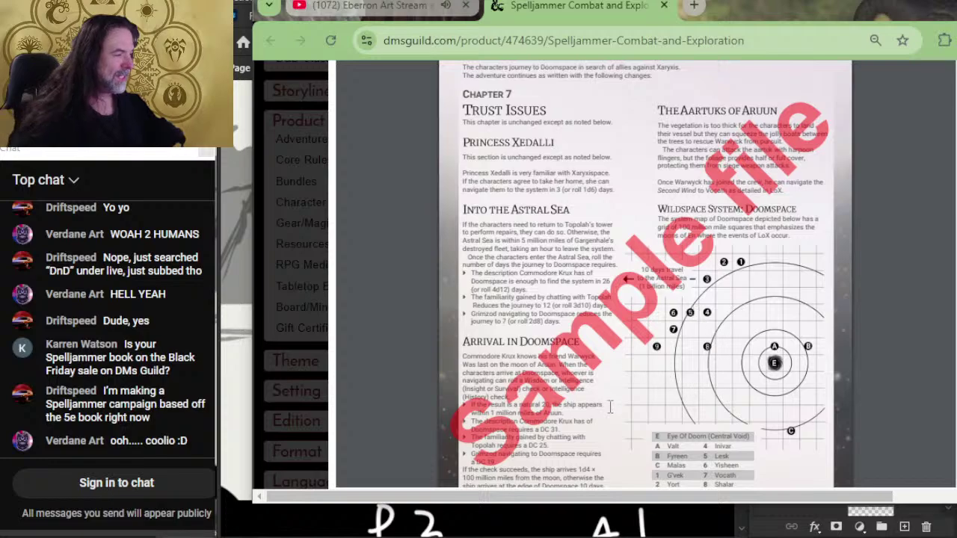
scroll(658, 278, "down", 9)
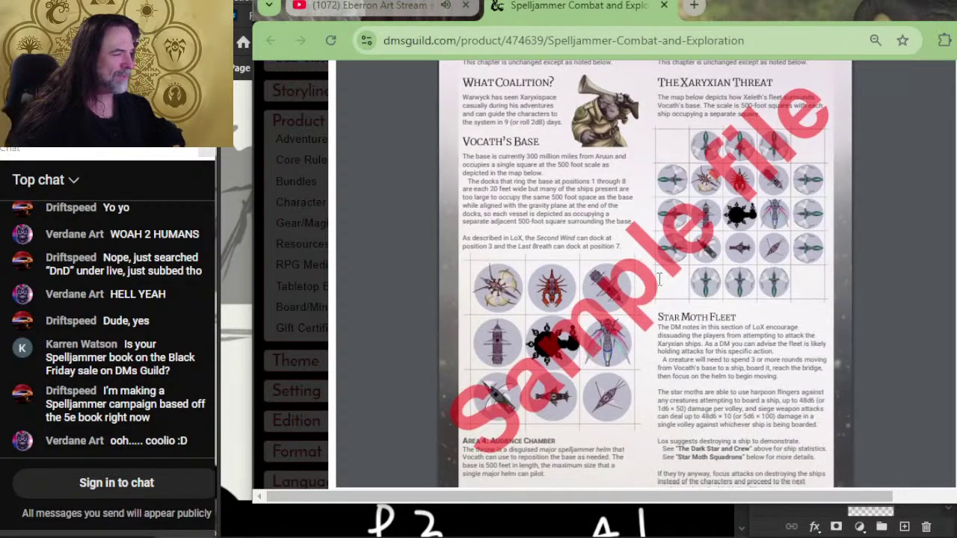
scroll(686, 293, "down", 10)
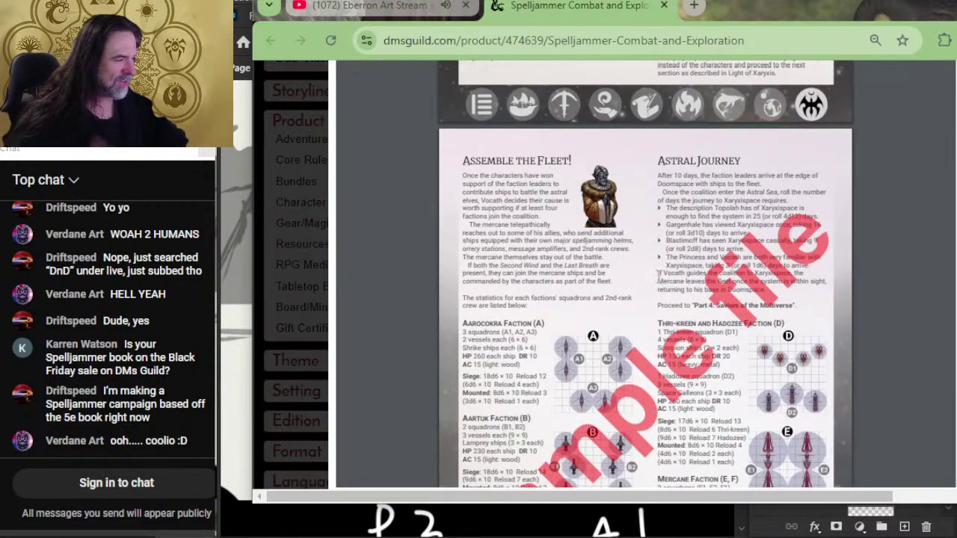
scroll(651, 286, "down", 6)
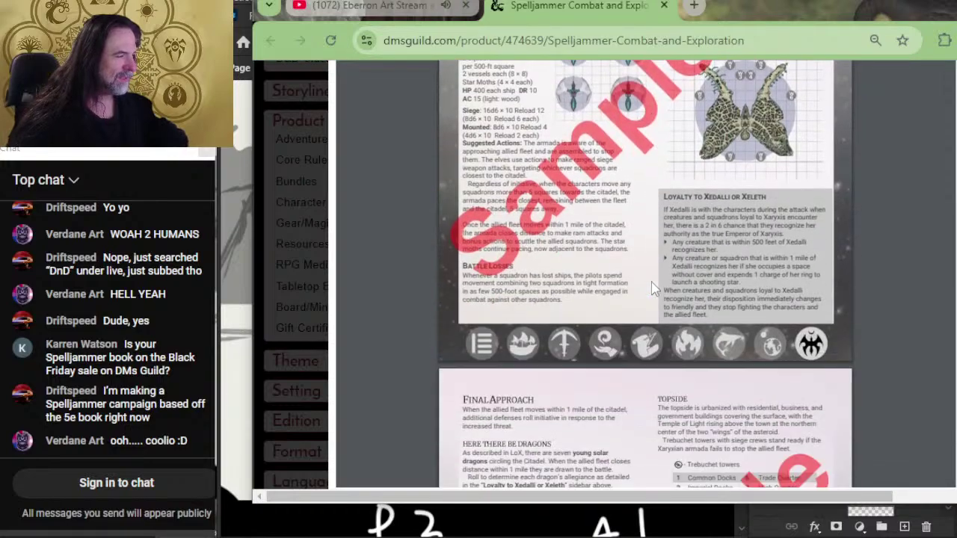
- Examine the Xaryxian Armada battle map and its citadel up close, and review the Citadel Overview, trebuchet towers and Radiant Crystal sections
scroll(727, 286, "up", 2)
left_click(727, 278)
scroll(737, 256, "up", 5)
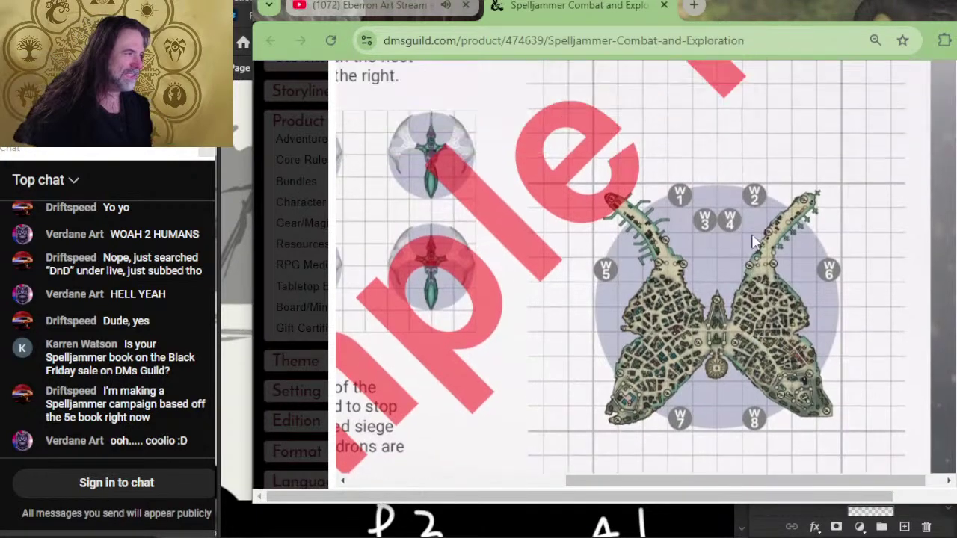
scroll(737, 268, "down", 5)
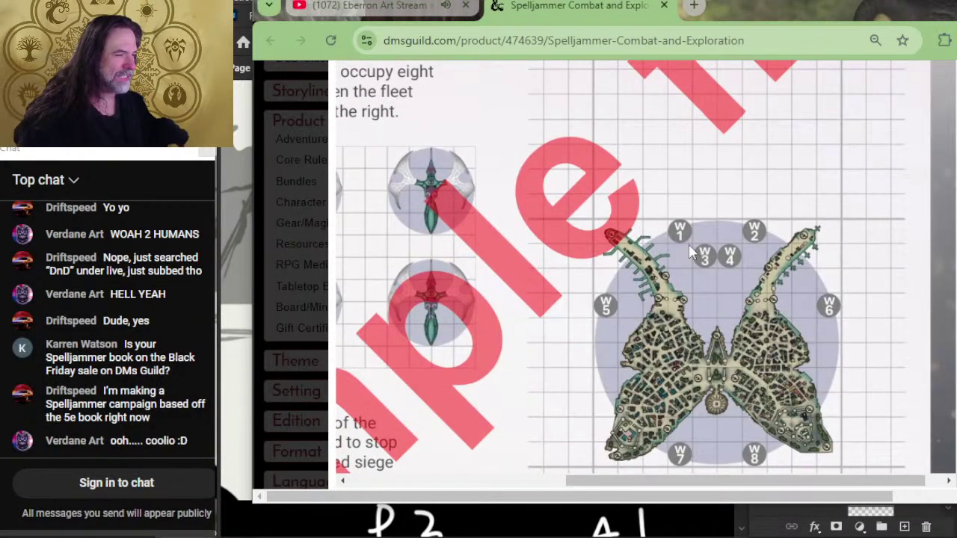
left_click(602, 253)
scroll(592, 212, "up", 4)
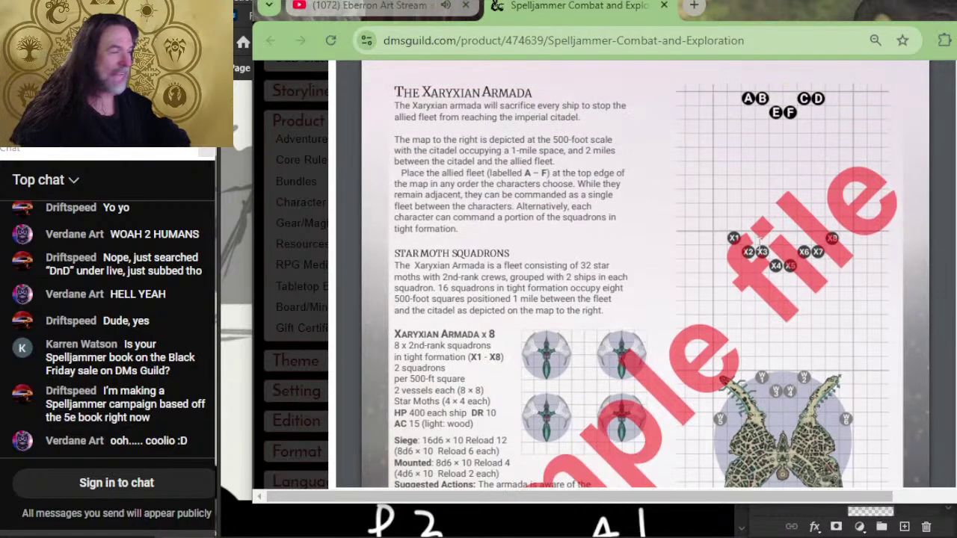
scroll(691, 217, "down", 15)
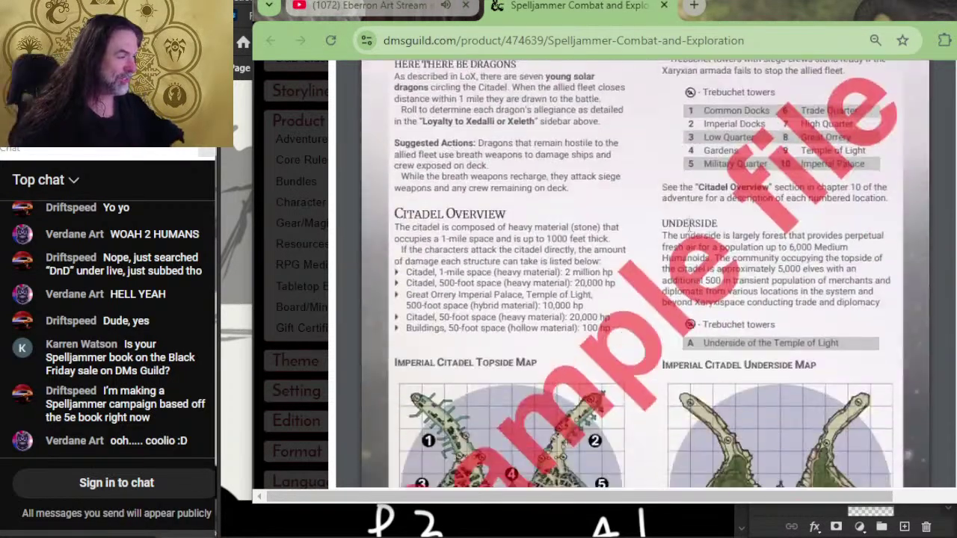
scroll(689, 227, "down", 8)
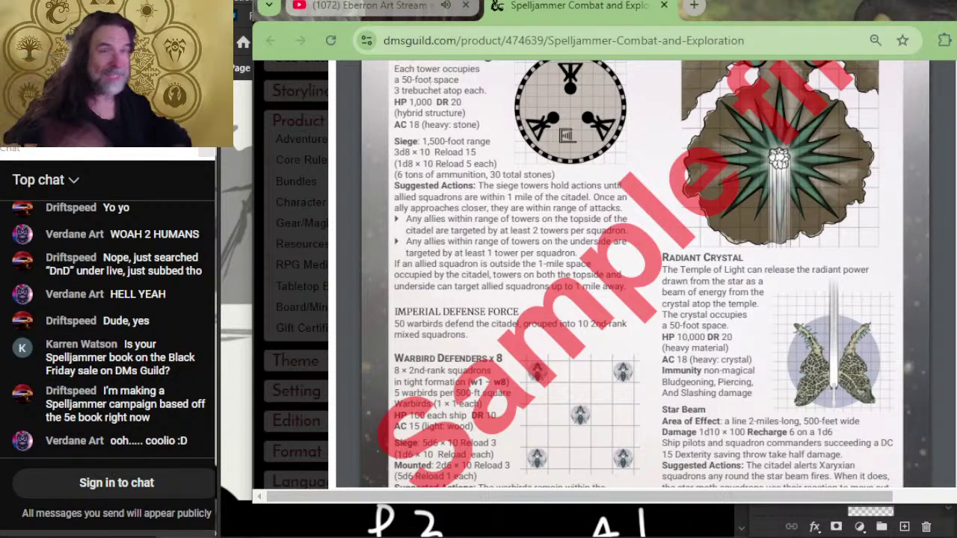
- Close the DMsGuild product page, switch to Photoshop and bring the whole Page 1-7 spread into view
left_click(663, 5)
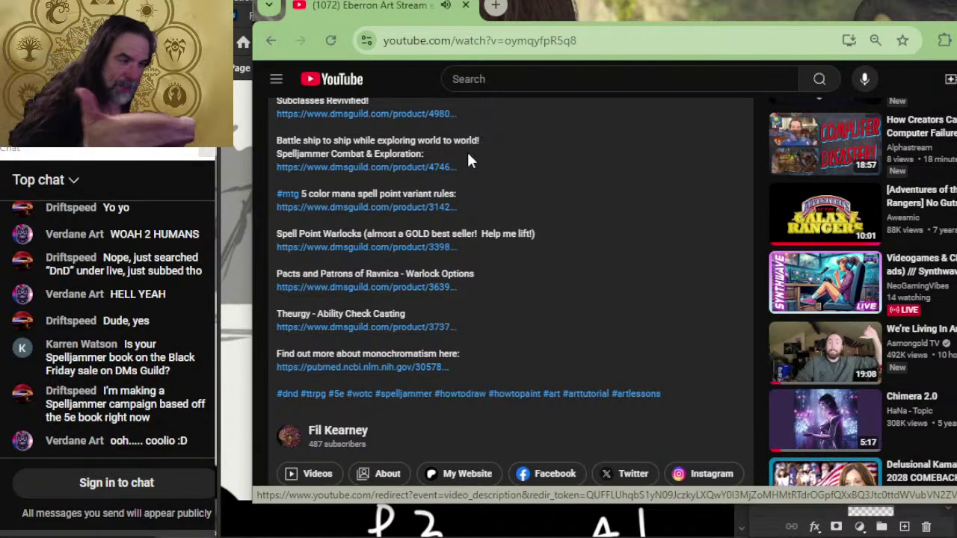
key("alt+Tab")
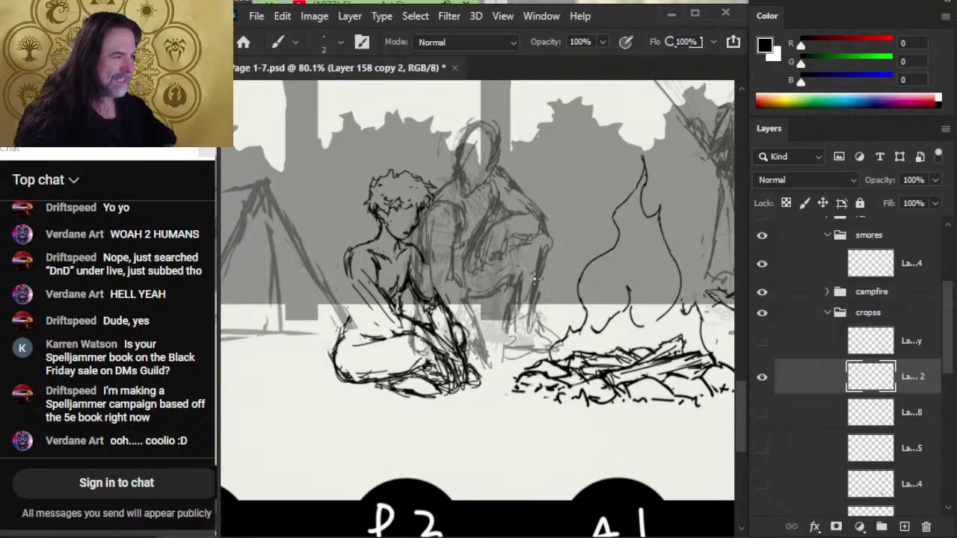
key("z")
left_click_drag(506, 256, 404, 247)
left_click_drag(492, 236, 401, 240)
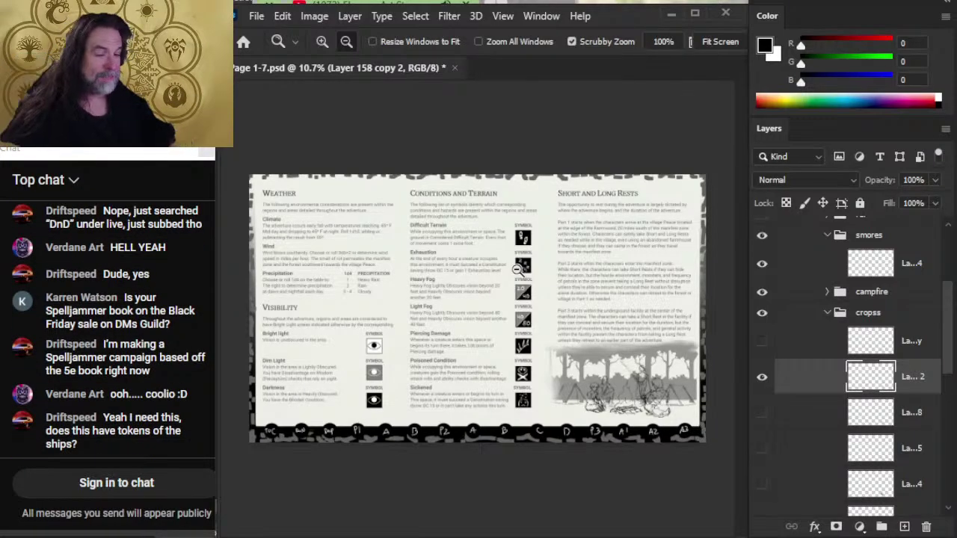
- Examine the Weather, Visibility, and Conditions and Terrain sections of the Page 1-7 spread in Photoshop
left_click(189, 309)
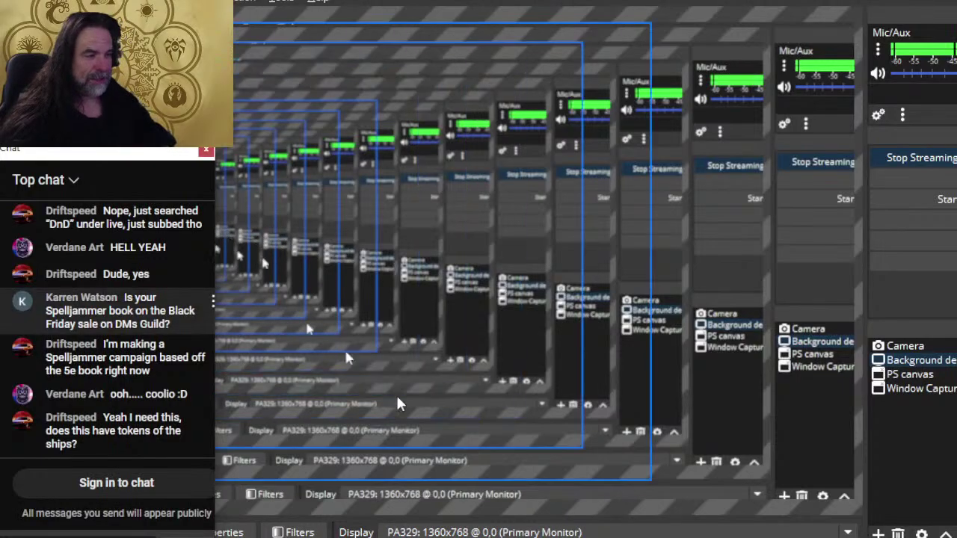
key("alt+Tab")
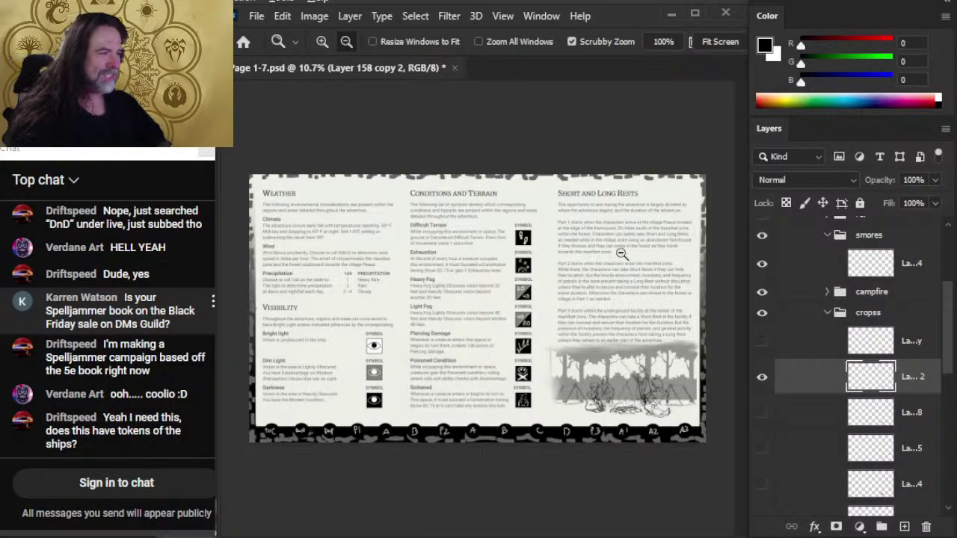
left_click_drag(256, 274, 315, 277)
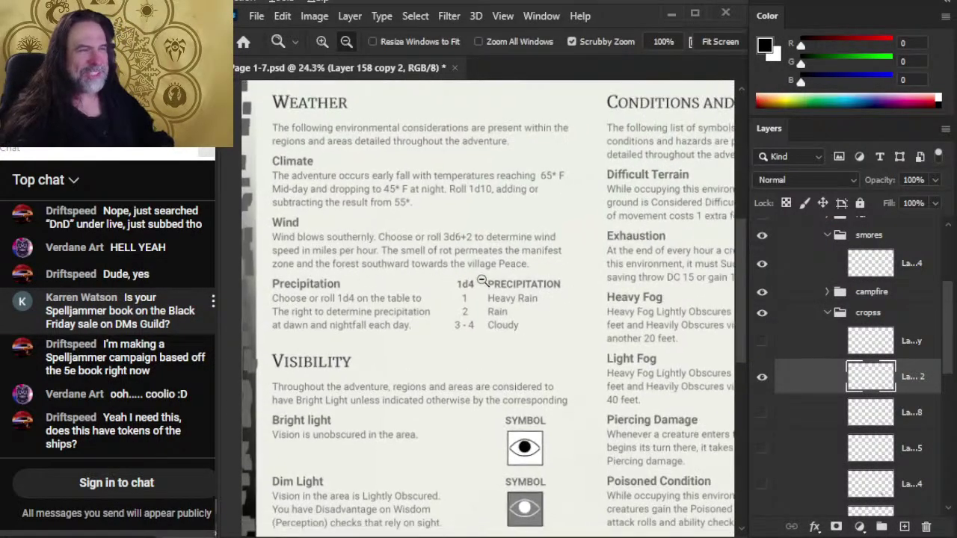
left_click_drag(482, 280, 470, 290)
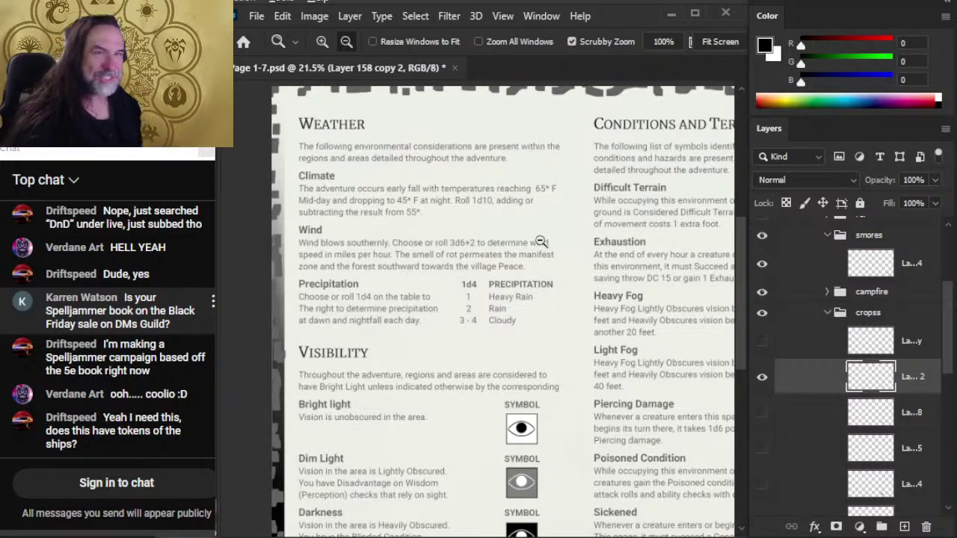
left_click_drag(565, 239, 516, 227)
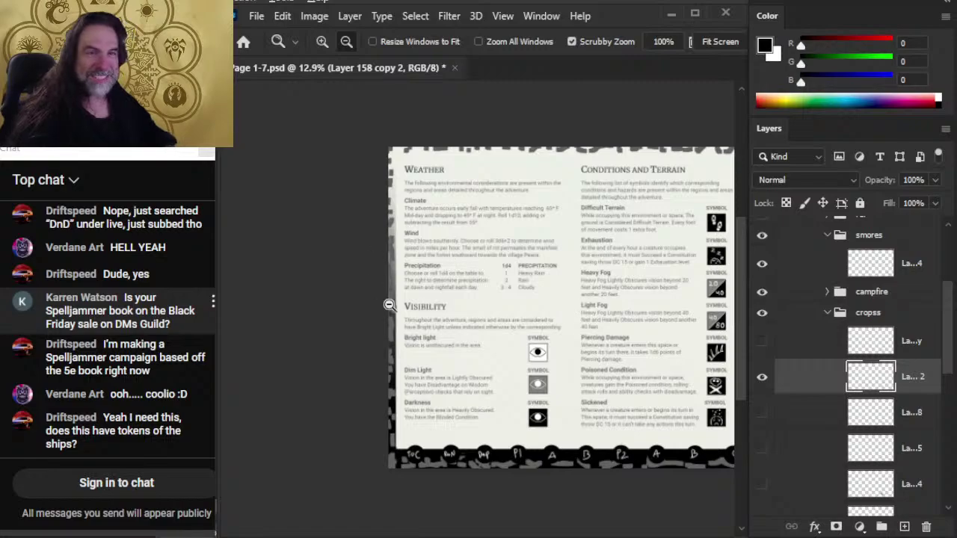
left_click_drag(590, 292, 422, 258)
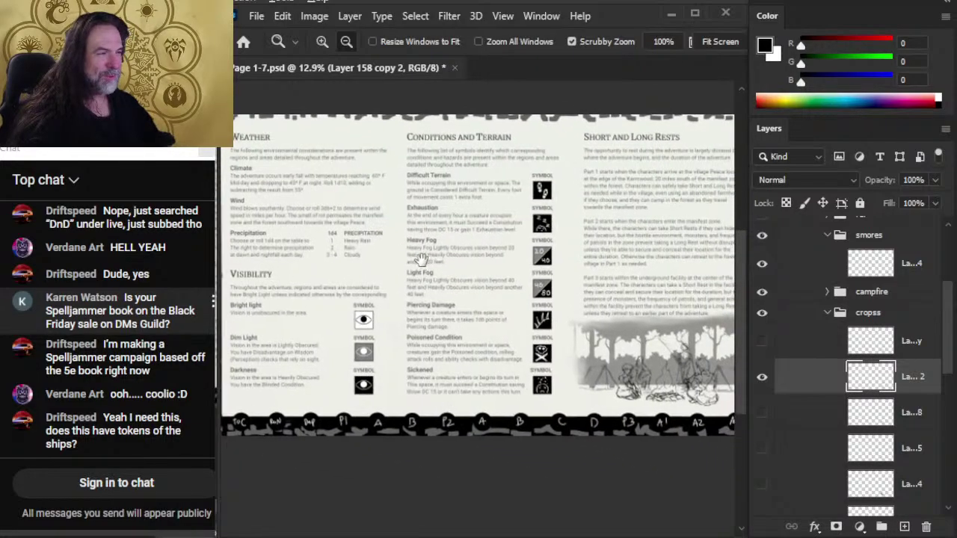
key("ctrl+0")
left_click_drag(309, 273, 341, 278)
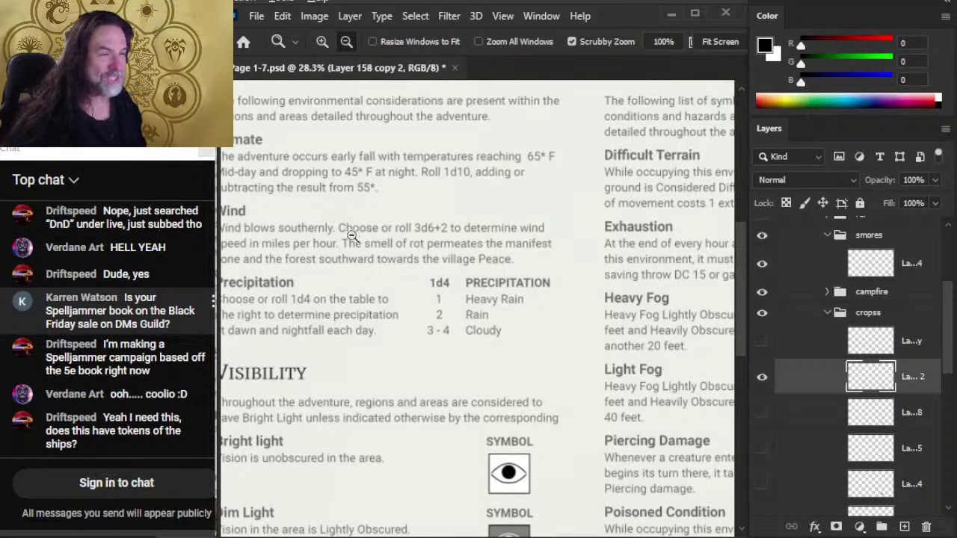
left_click_drag(364, 253, 397, 253)
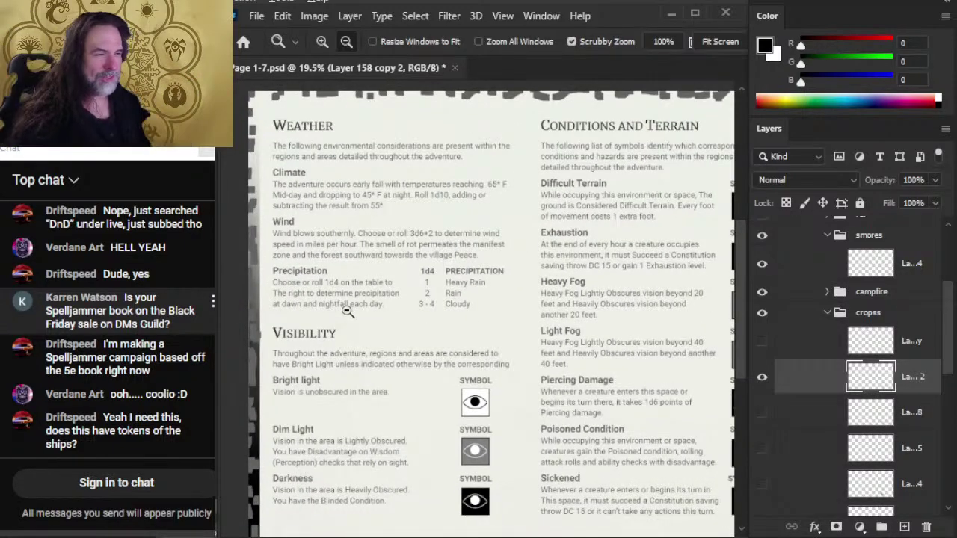
- Examine the Short and Long Rests section, its campfire illustration and the condition symbols on the Page 1-7 spread, up close and as a whole
key("space")
left_click_drag(509, 311, 342, 322)
left_click_drag(530, 361, 438, 363)
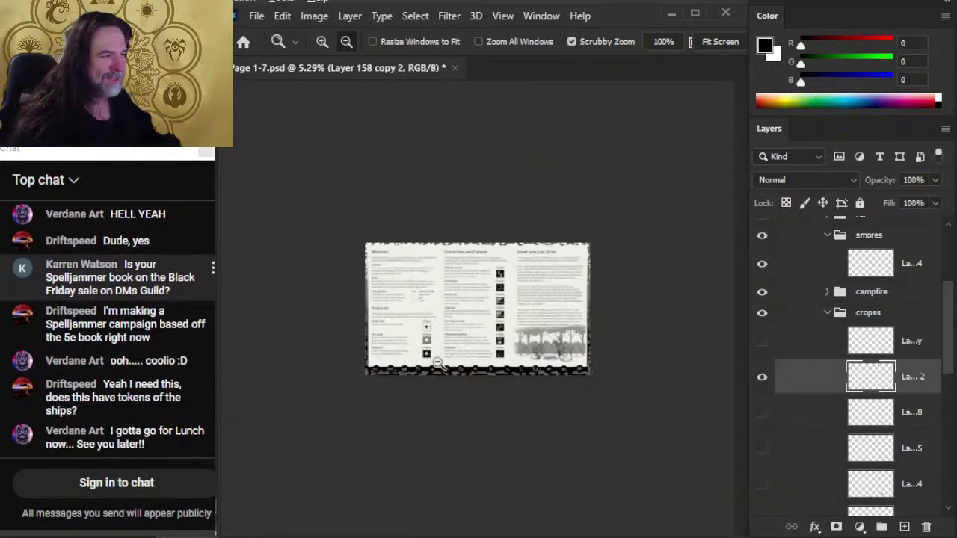
left_click_drag(541, 335, 657, 363)
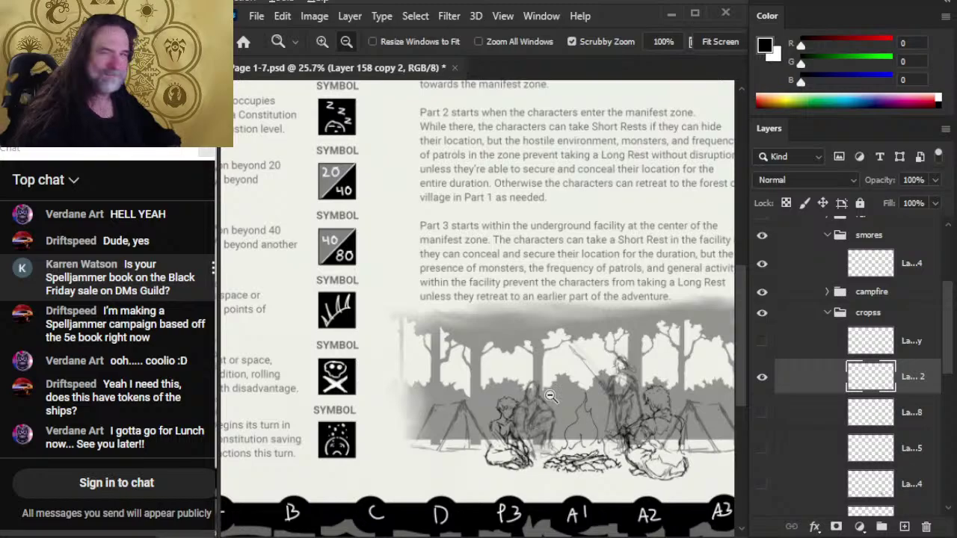
left_click_drag(501, 321, 441, 311)
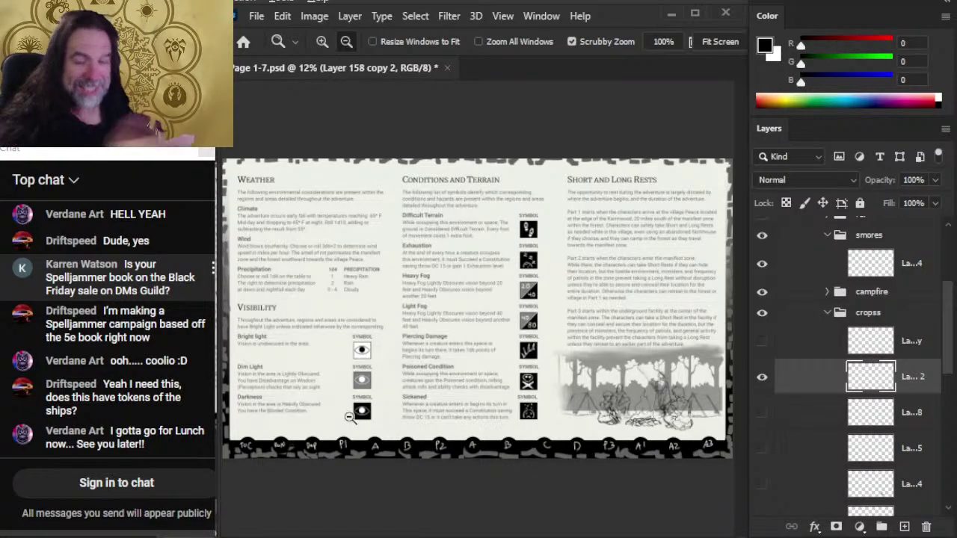
left_click_drag(404, 354, 470, 366)
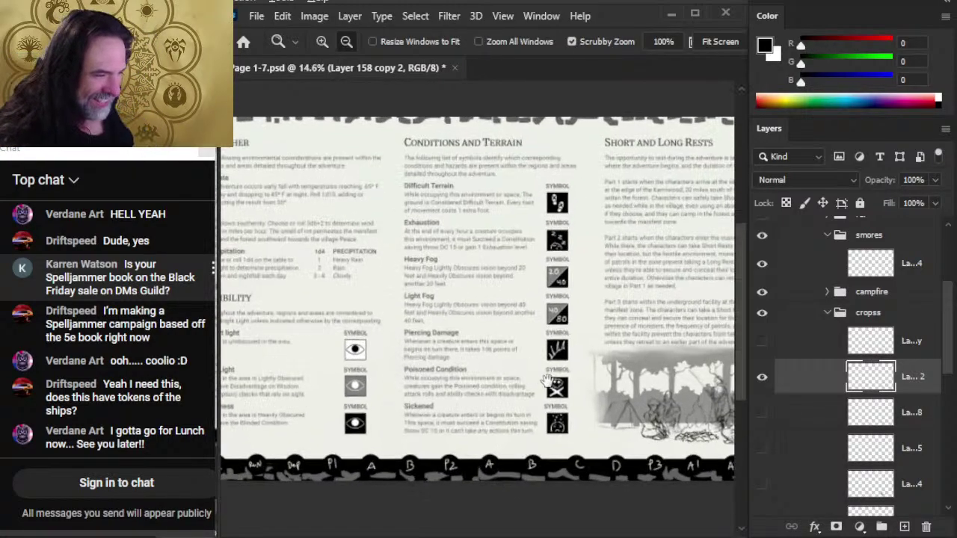
mouse_move(547, 380)
left_mouse_down()
mouse_move(381, 355)
mouse_move(551, 391)
left_mouse_up()
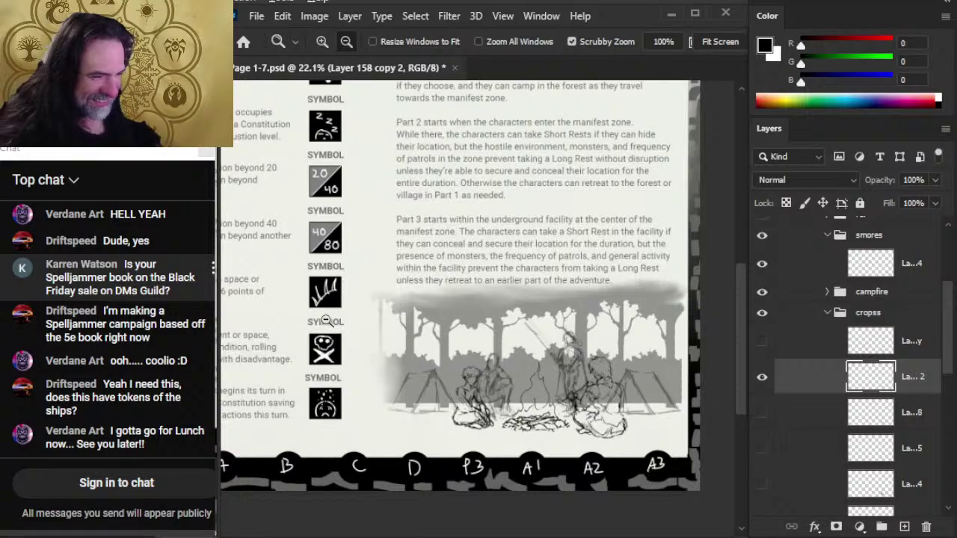
left_click_drag(438, 353, 299, 334)
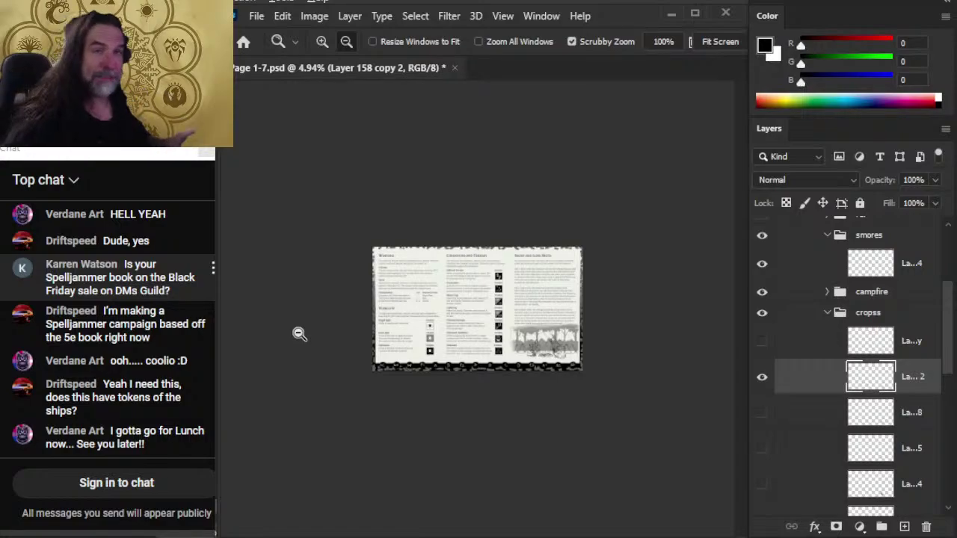
left_click_drag(455, 322, 543, 286)
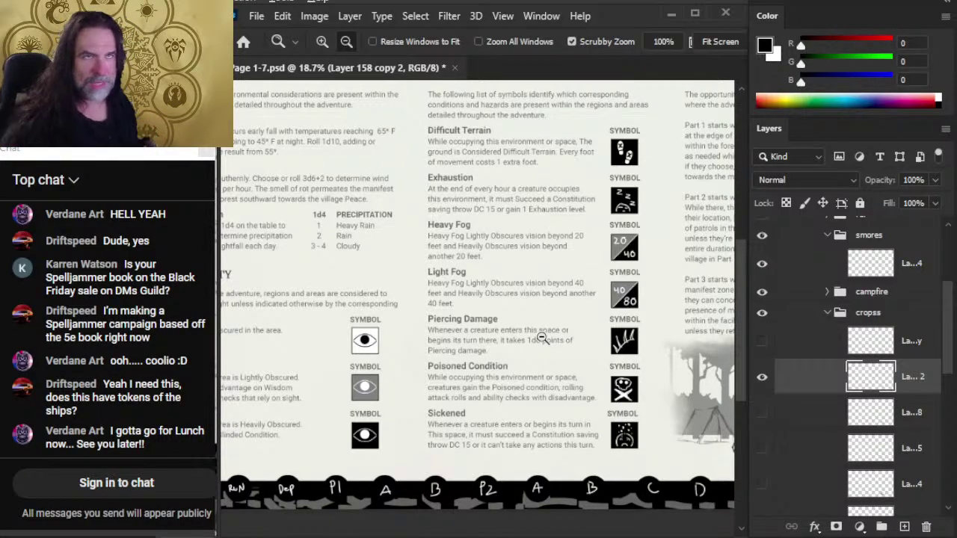
- Switch to Chrome and open roll20.net in a new tab
key("alt+Tab")
key("alt+Tab")
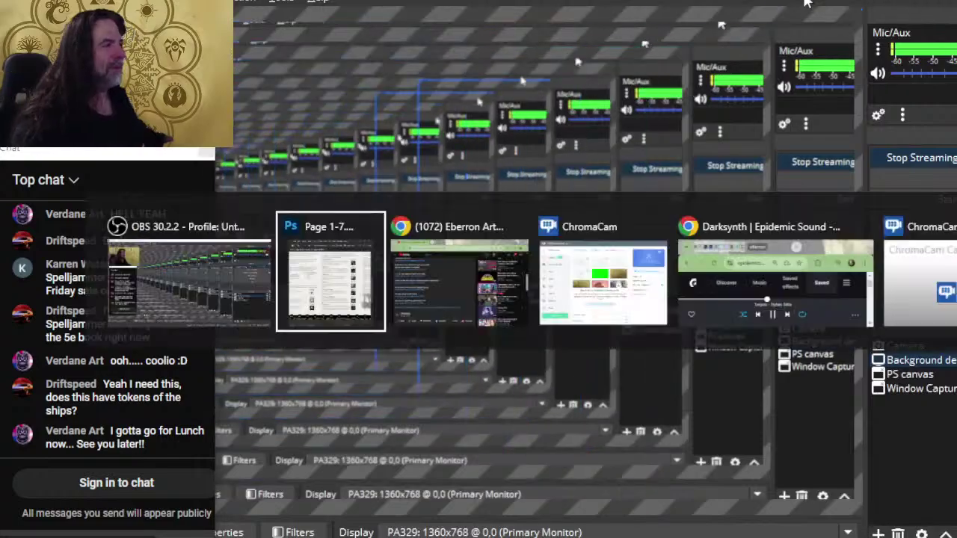
key("alt+Tab")
key("alt+Tab")
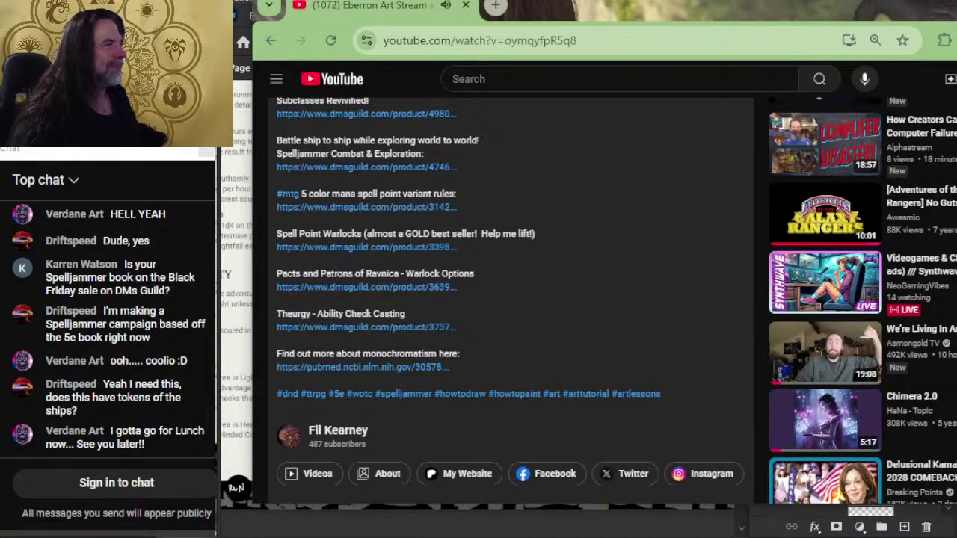
left_click(506, 6)
type("roll20.net")
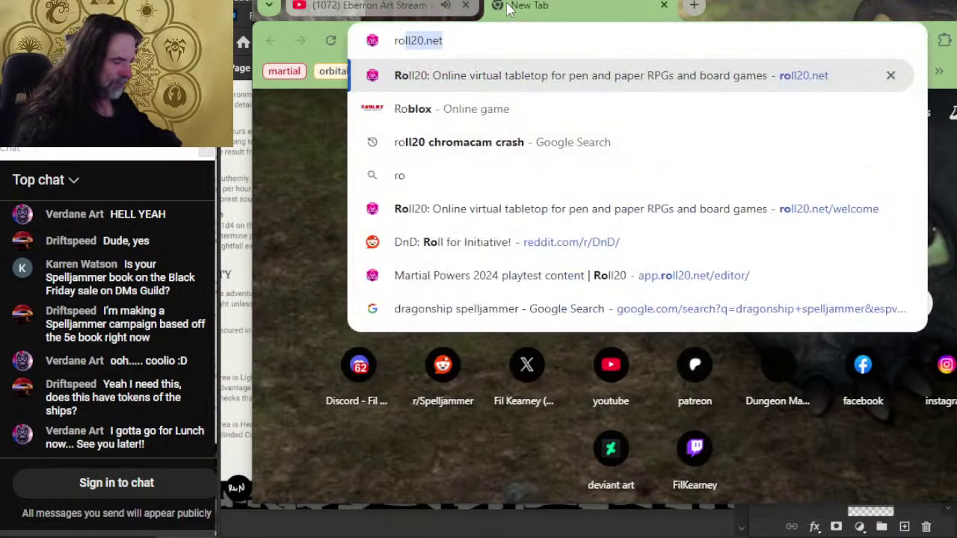
key("Return")
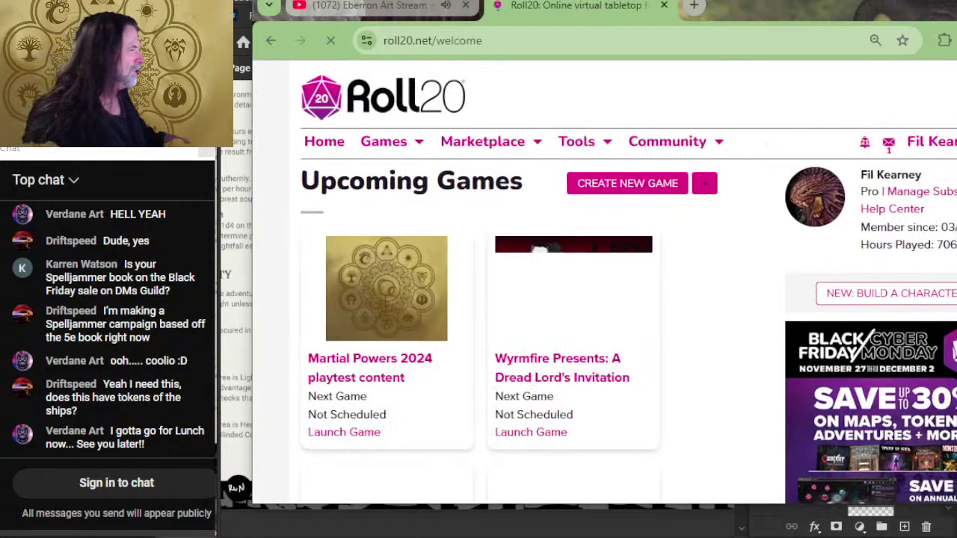
- Launch the Spelljammer Combat & Exploration Map Tools game in Roll20 and look over its asteroid map
scroll(363, 352, "down", 4)
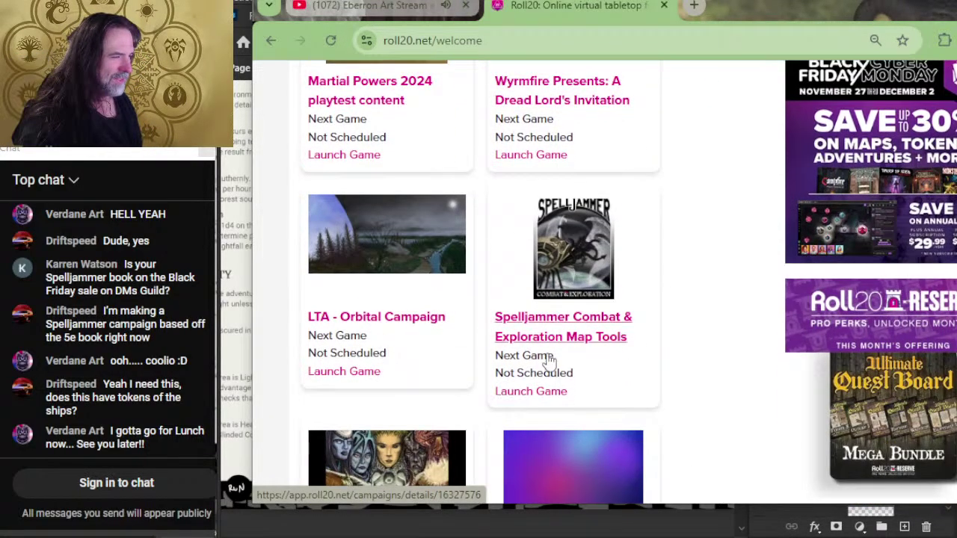
left_click(543, 391)
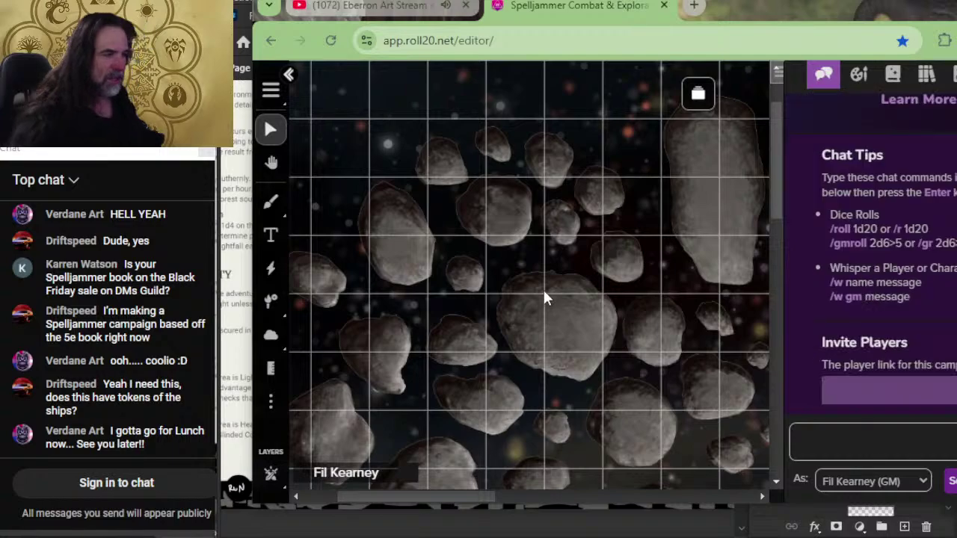
scroll(551, 295, "down", 2)
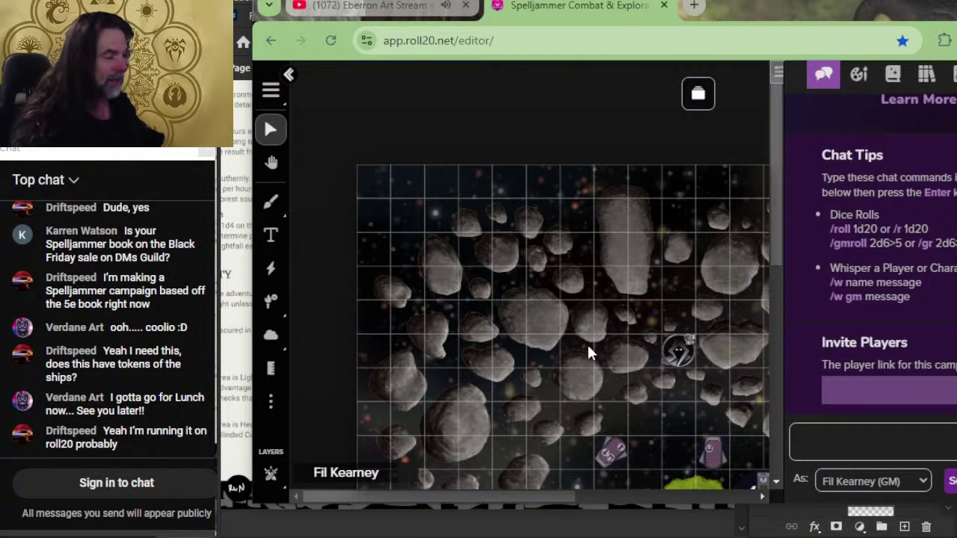
scroll(598, 347, "down", 3)
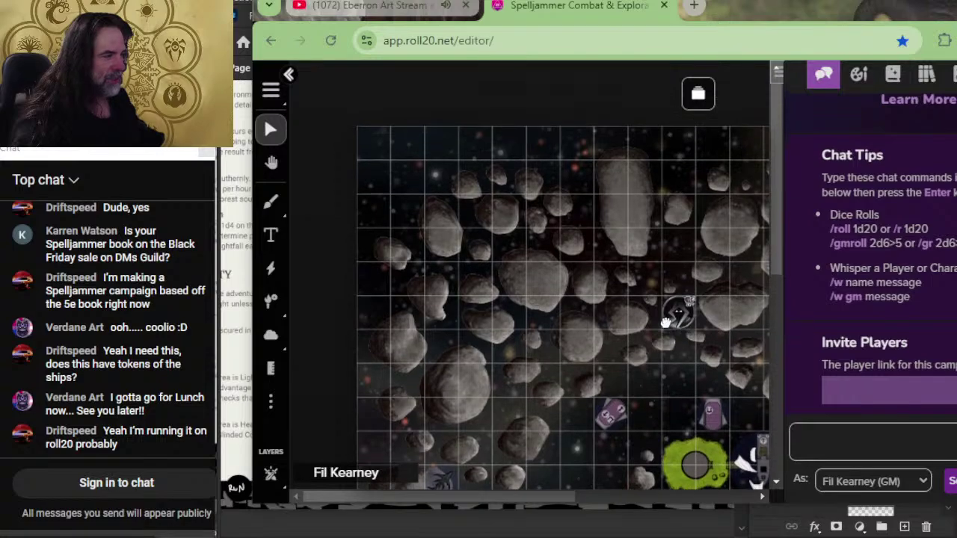
scroll(666, 323, "down", 2)
- Open the Spelljammer Combat and Exploration DMsGuild page from the YouTube stream description and bring up its full-size preview
left_click(380, 6)
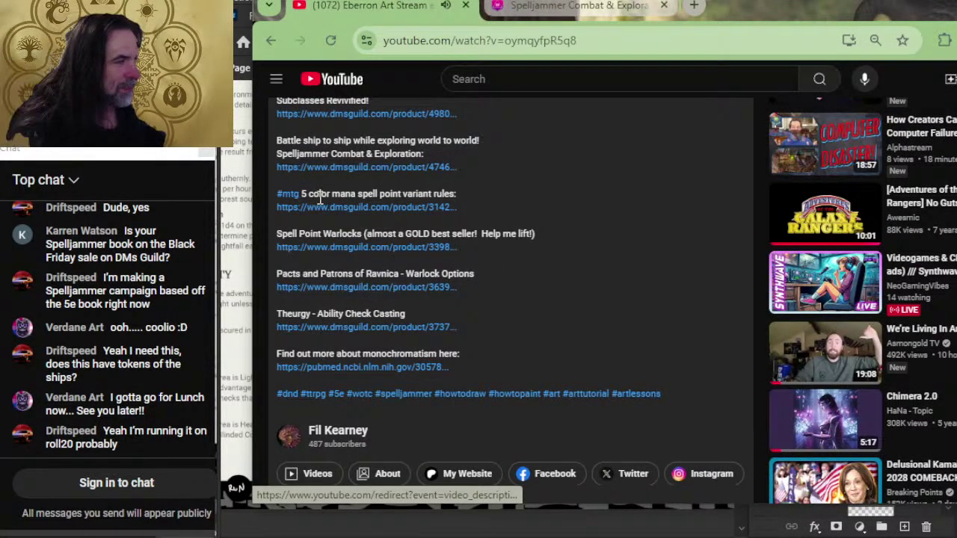
left_click(341, 167)
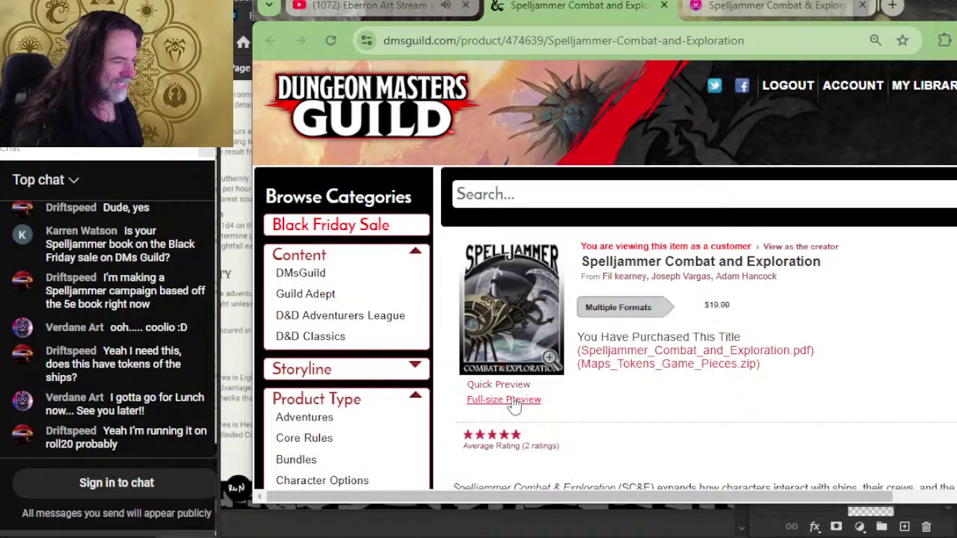
left_click(513, 402)
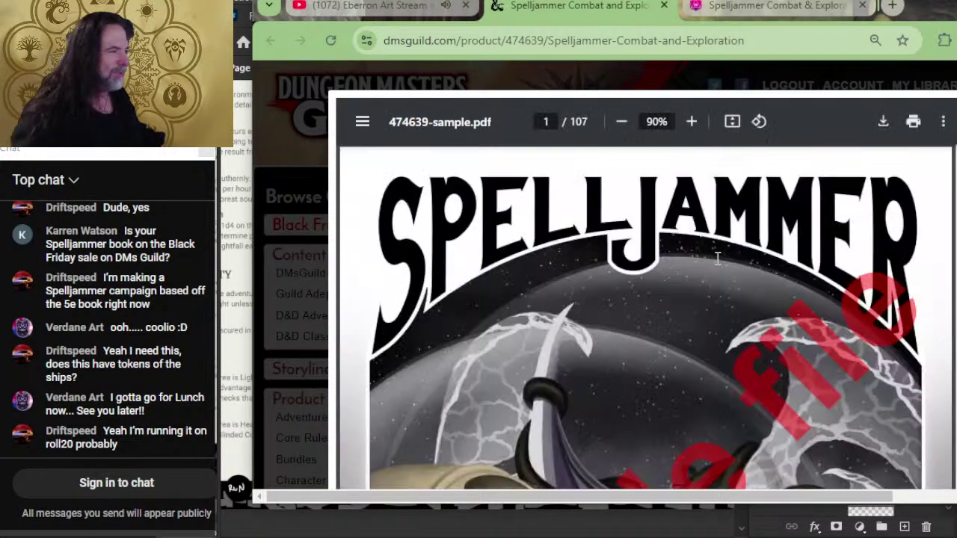
- Skim past the cover and contents of the sample PDF, jump to Appendix 2: Converting Light of Xaryxis and browse its opening pages
scroll(740, 257, "down", 10)
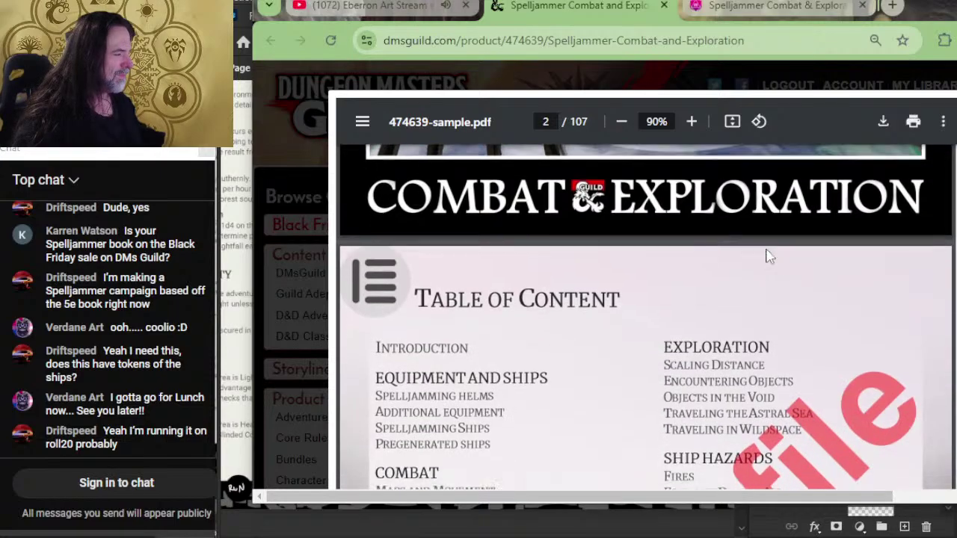
scroll(770, 257, "down", 10)
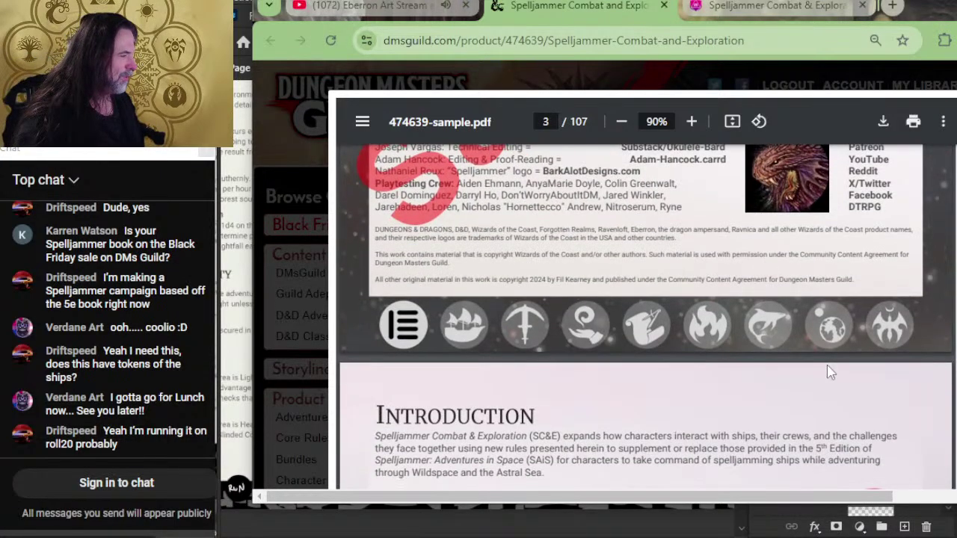
left_click(889, 322)
scroll(775, 350, "down", 20)
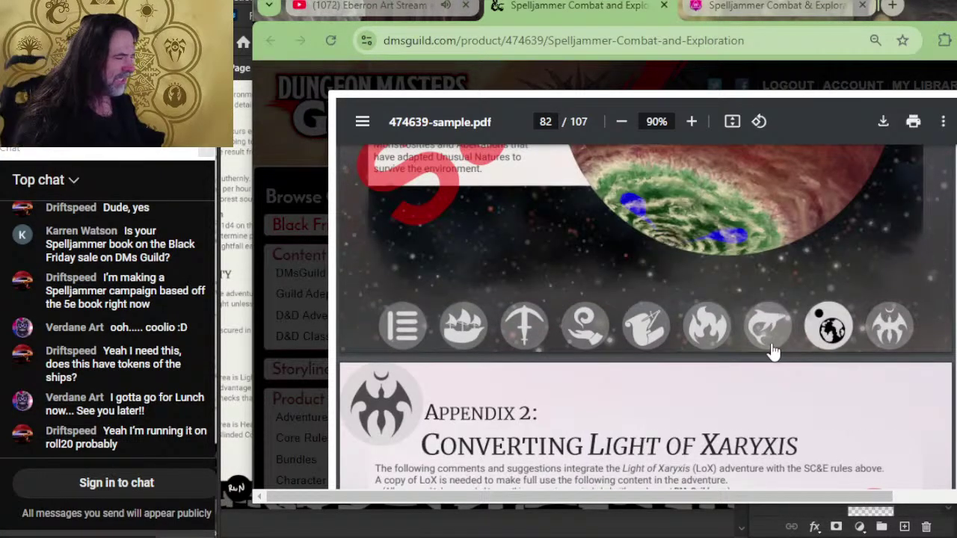
scroll(764, 336, "down", 3)
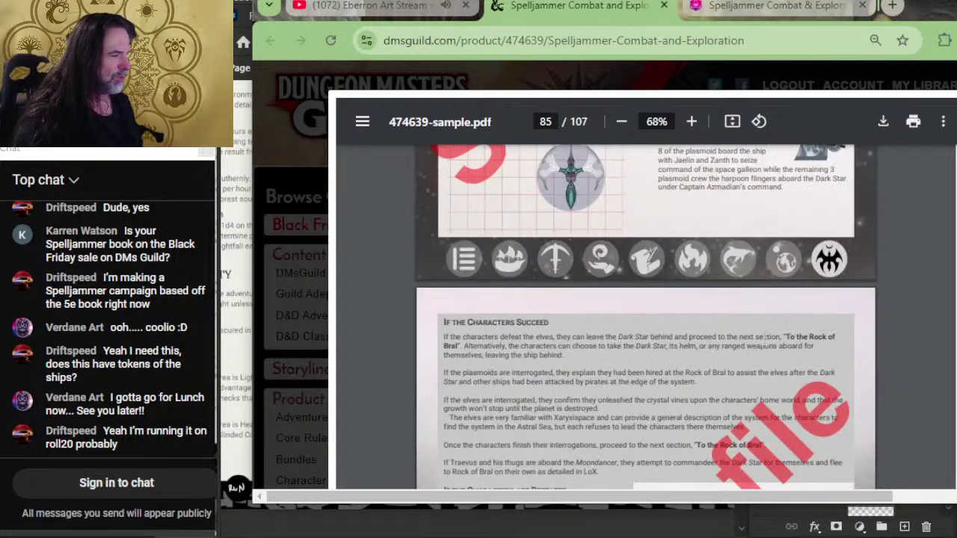
- Jump from the table of contents to Part 2: Terrors of the Void and examine the Asteroid Cluster map up close
left_click(458, 260)
scroll(619, 332, "down", 4)
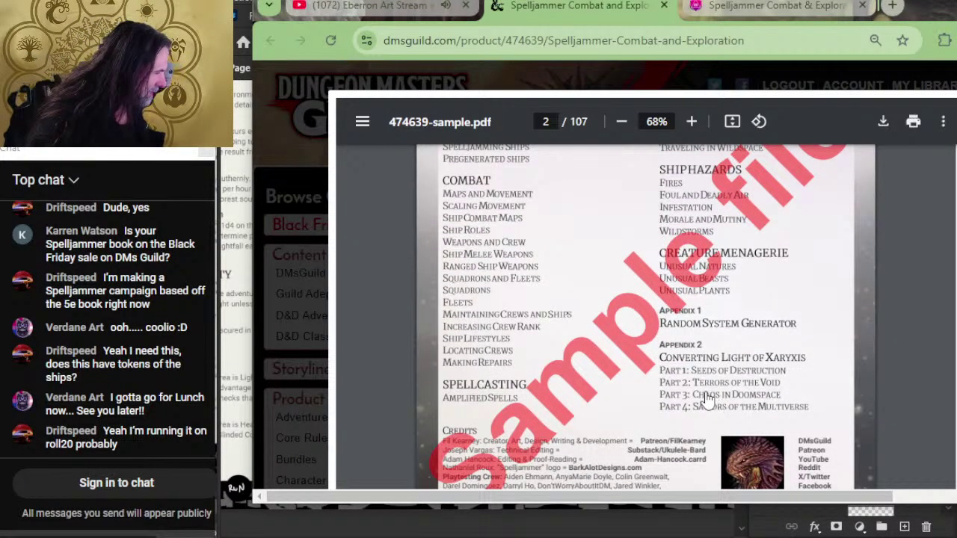
left_click(695, 389)
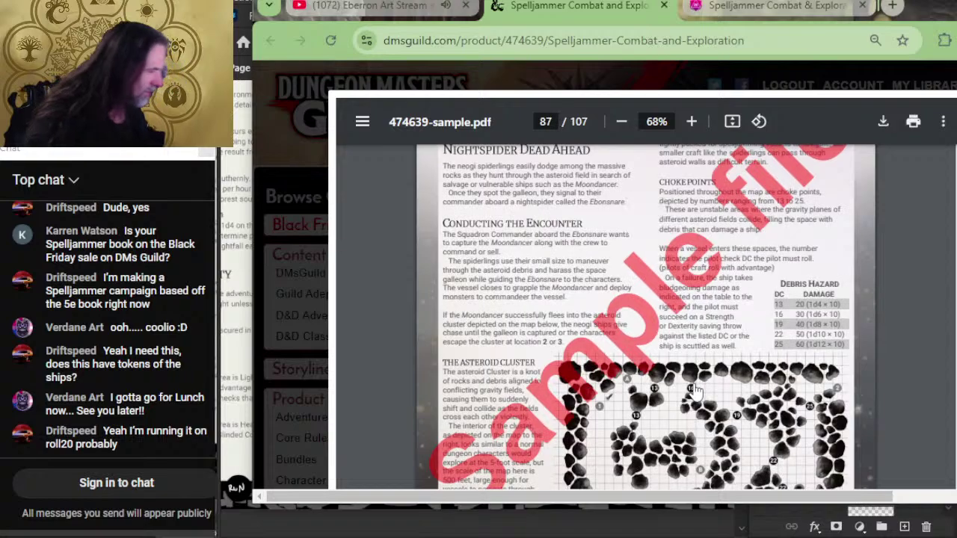
scroll(710, 348, "down", 3)
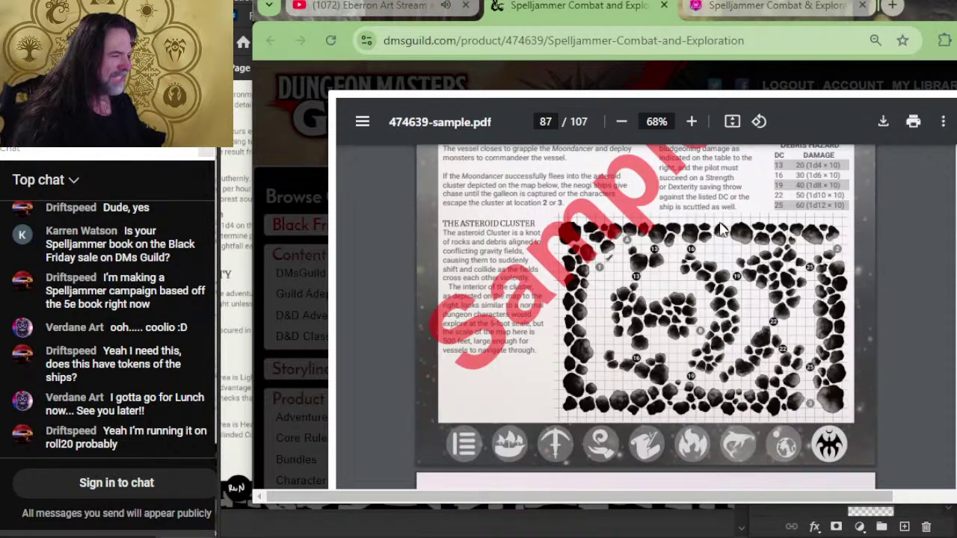
scroll(714, 314, "up", 2, "ctrl")
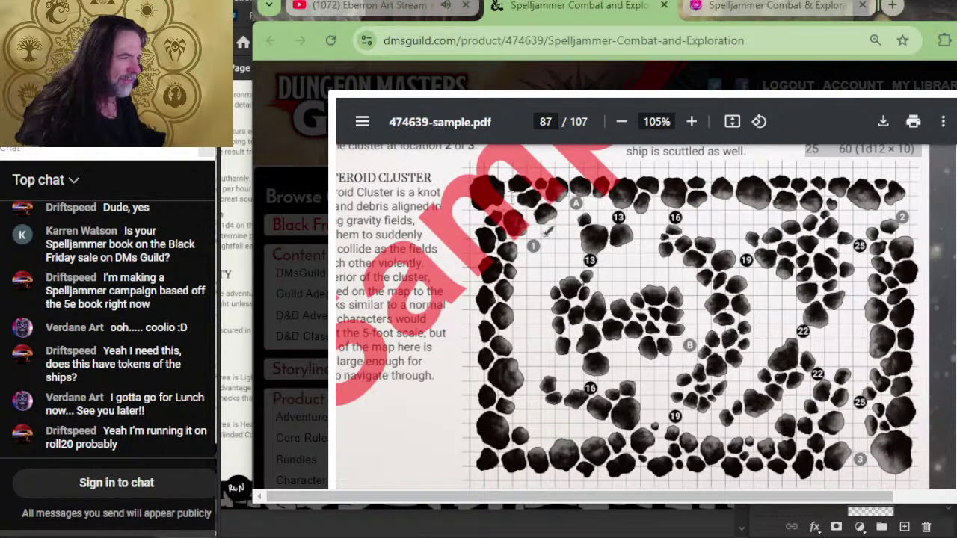
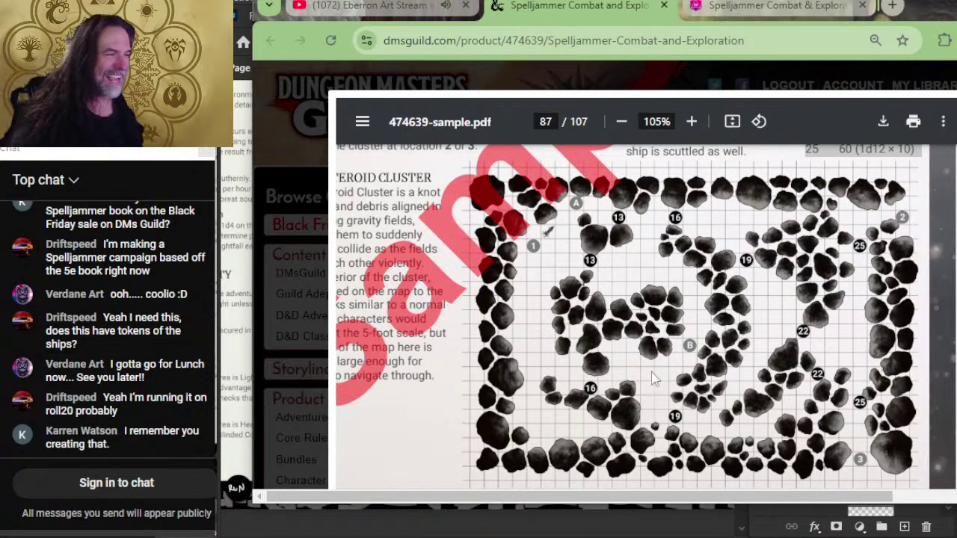
scroll(774, 381, "up", 5, "ctrl")
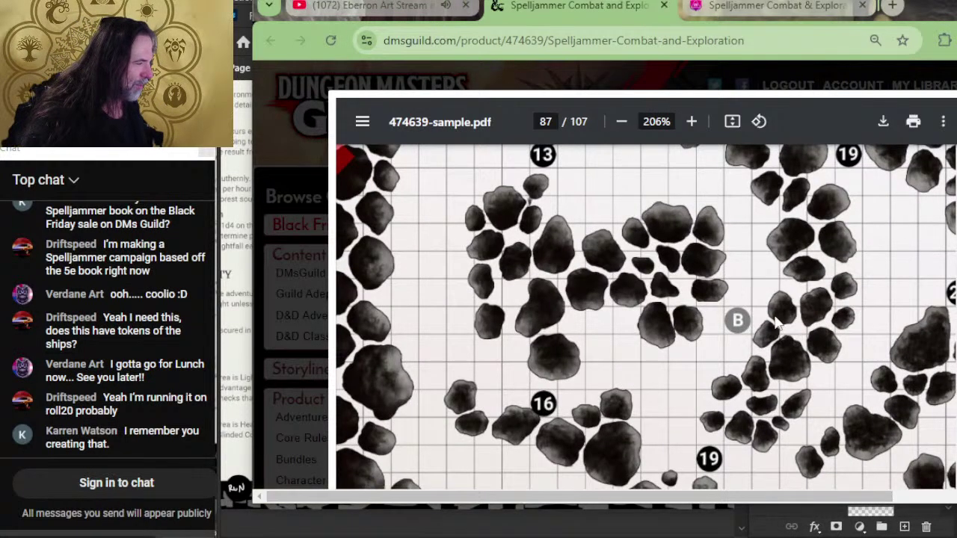
- Review the Spiderlings (Mixed Squadron) and Spiderling (Single Craft) statistics on page 88 of the sample PDF
scroll(708, 353, "down", 5)
scroll(708, 354, "down", 5, "ctrl")
scroll(615, 347, "down", 4)
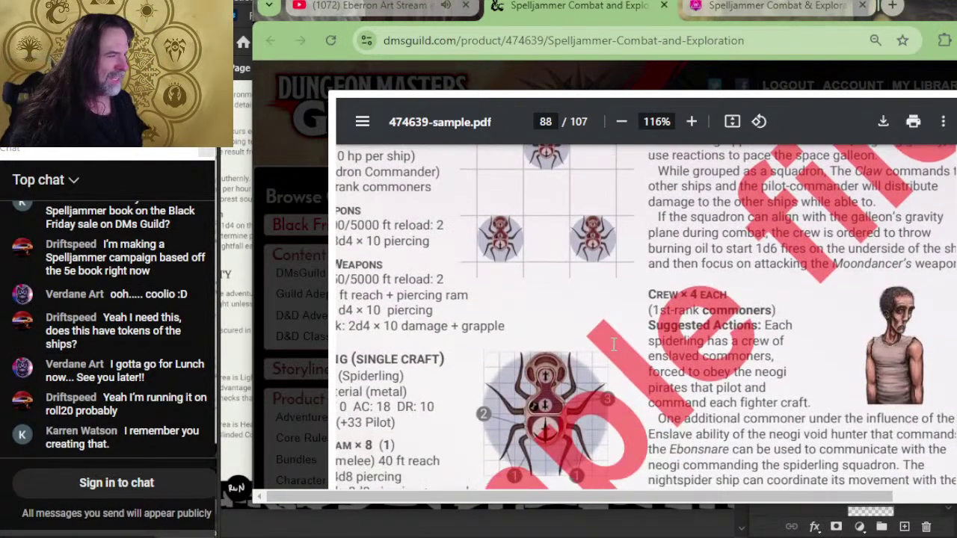
scroll(523, 305, "up", 2)
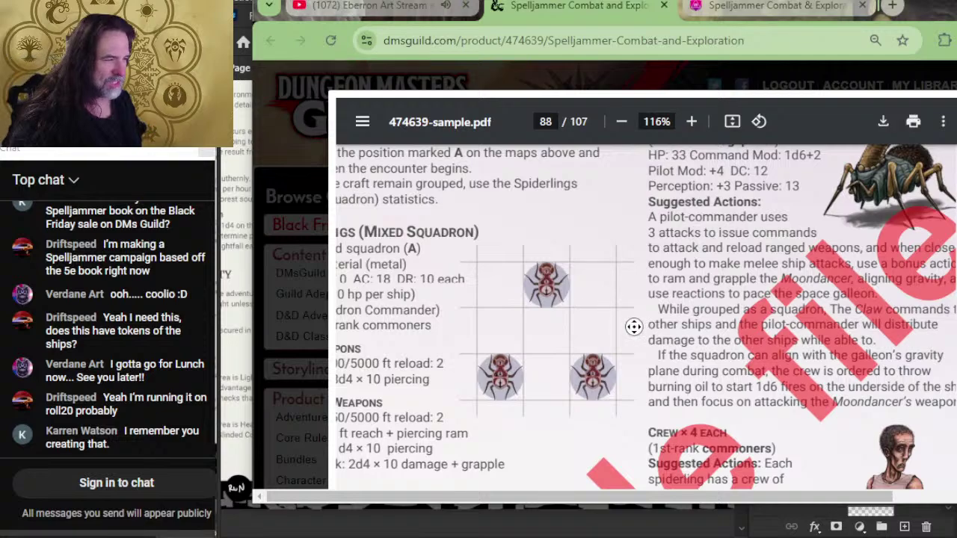
scroll(575, 323, "left", 3)
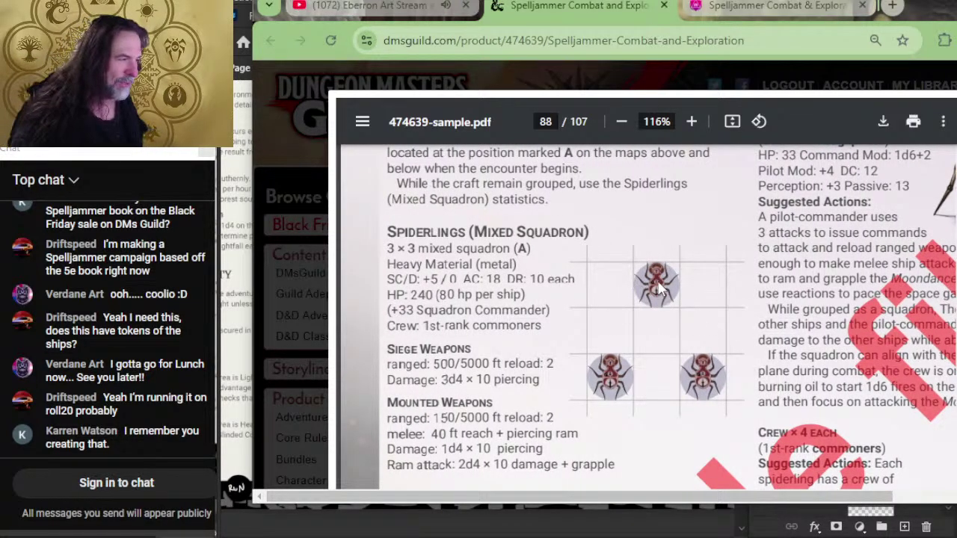
scroll(715, 357, "down", 4)
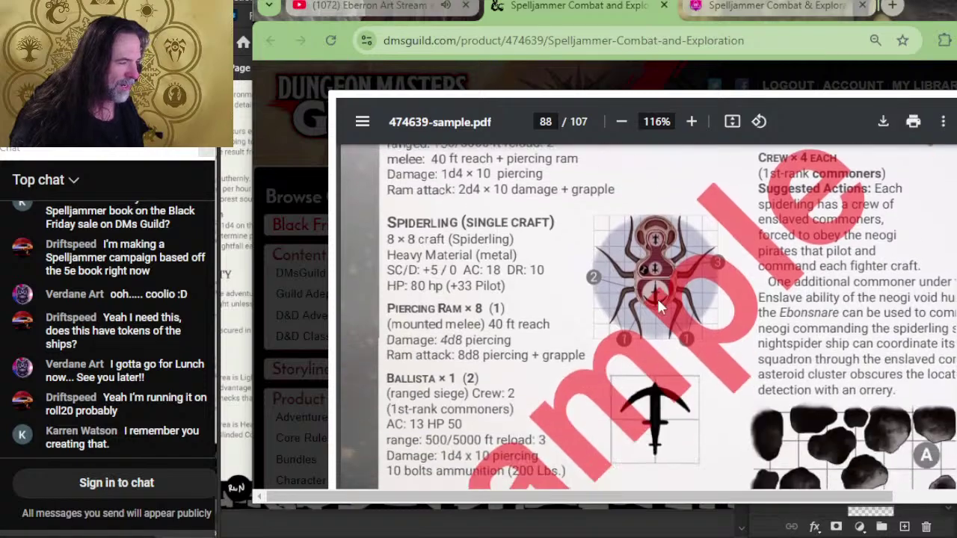
- Examine the Spiderling single-craft deck illustration and its numbered weapon positions up close
scroll(684, 288, "up", 3)
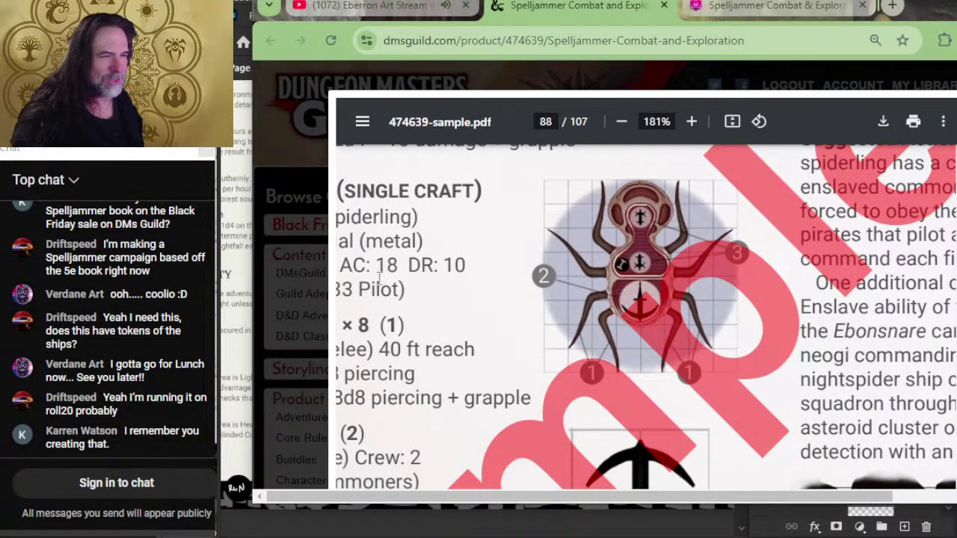
scroll(604, 273, "up", 3)
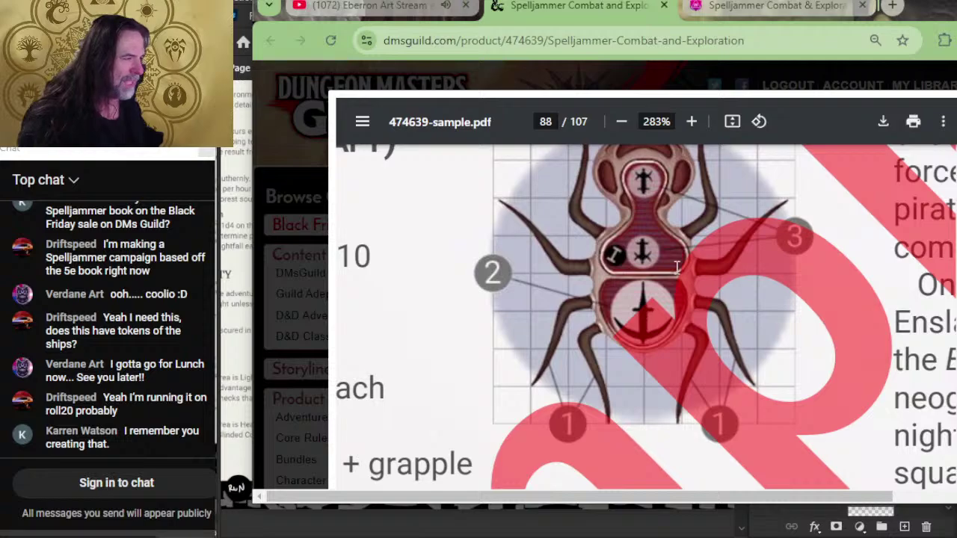
scroll(676, 267, "down", 1)
scroll(657, 266, "up", 1)
scroll(642, 264, "down", 1)
scroll(624, 263, "up", 1)
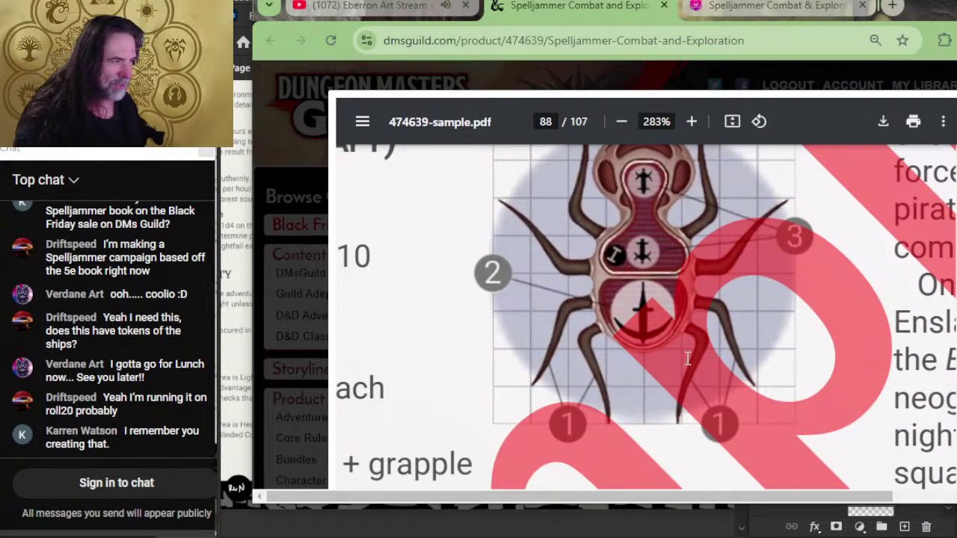
- Examine the Spiderling's ballista and harpoon flinger entries and its position on the Asteroid Cluster map on page 88
scroll(688, 358, "down", 4)
scroll(682, 377, "down", 5)
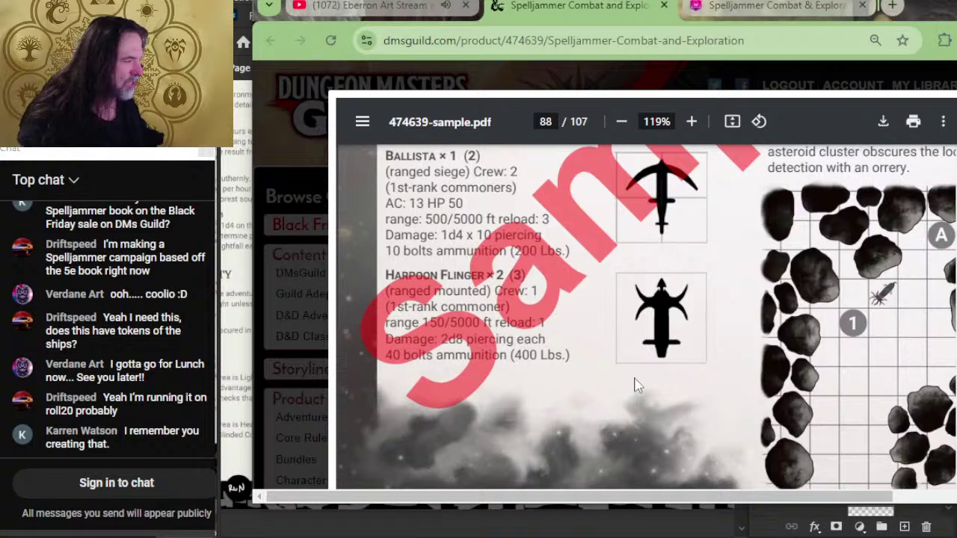
scroll(633, 385, "right", 5)
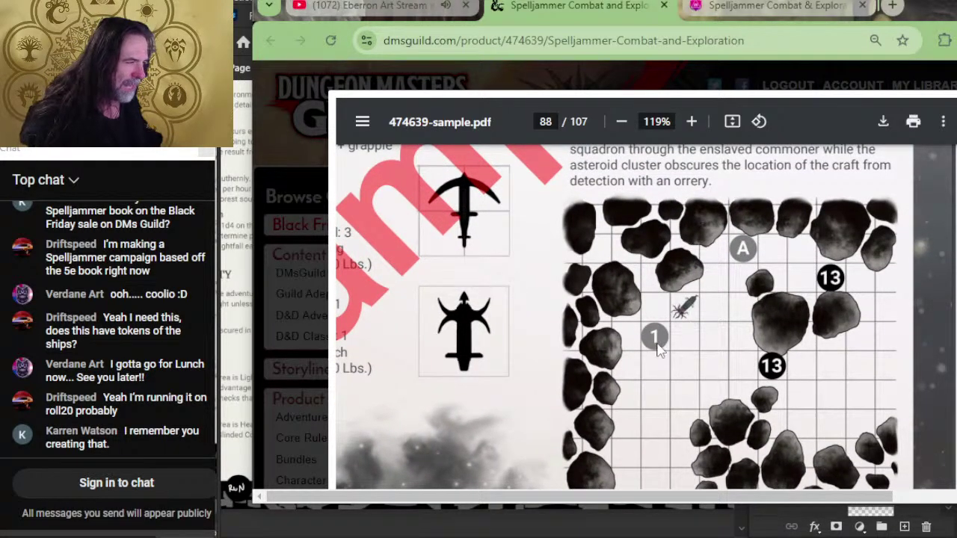
scroll(706, 333, "up", 5)
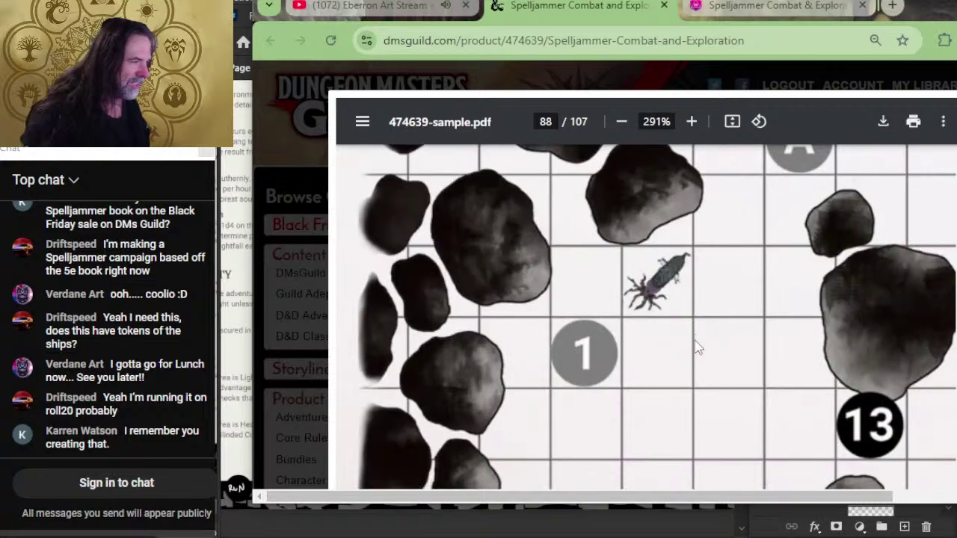
scroll(668, 313, "down", 5)
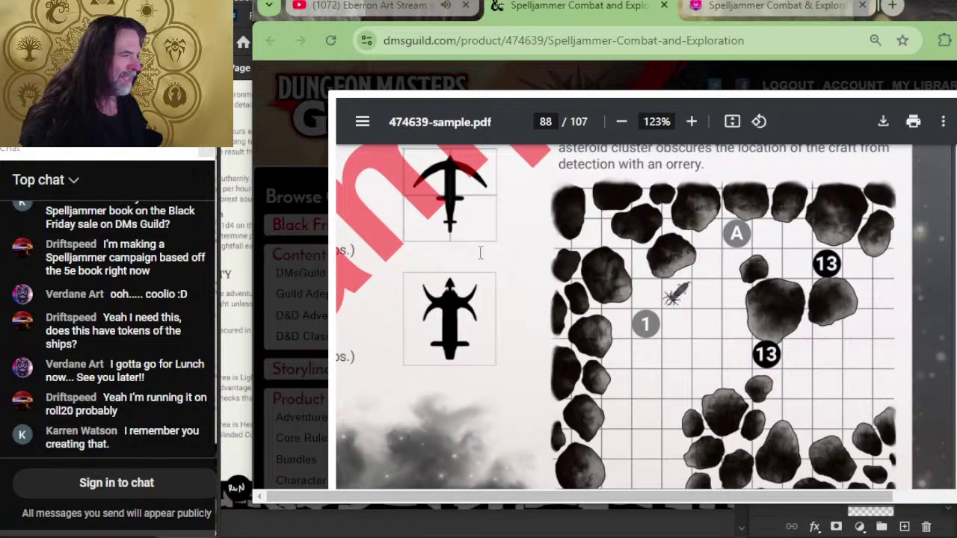
- Return to the Spiderling deck illustration on page 88 and view its numbered weapon positions at 300% magnification
scroll(481, 253, "down", 5)
scroll(462, 298, "down", 2)
scroll(462, 314, "up", 5)
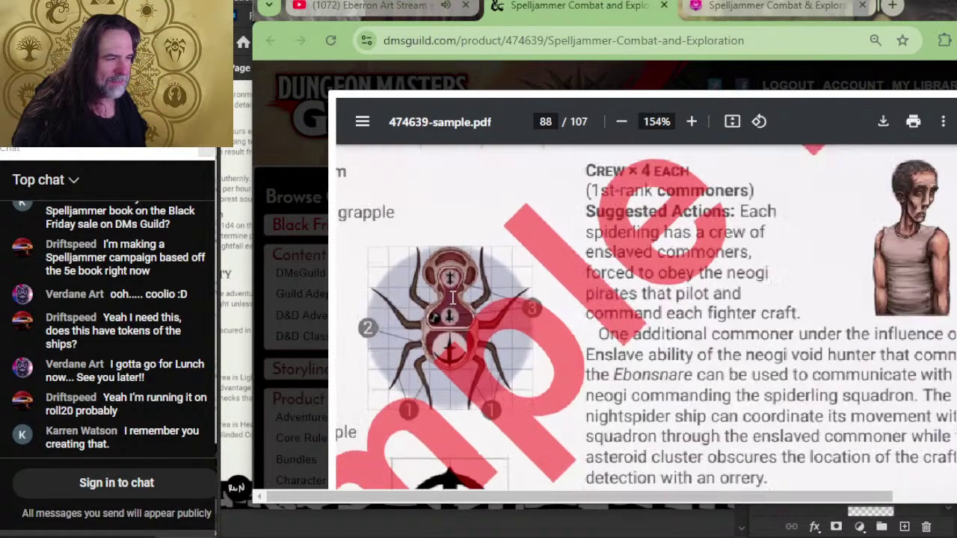
middle_click(463, 321)
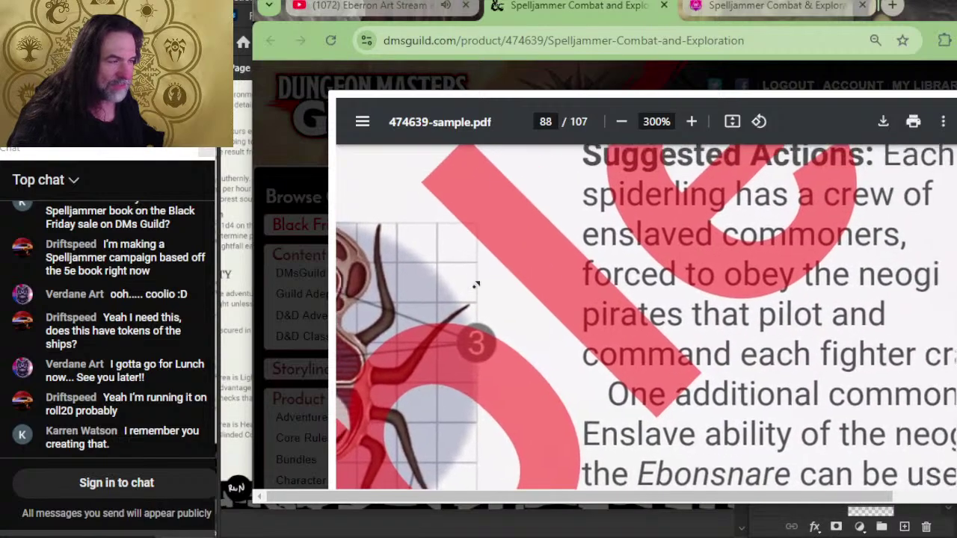
scroll(677, 318, "down", 2)
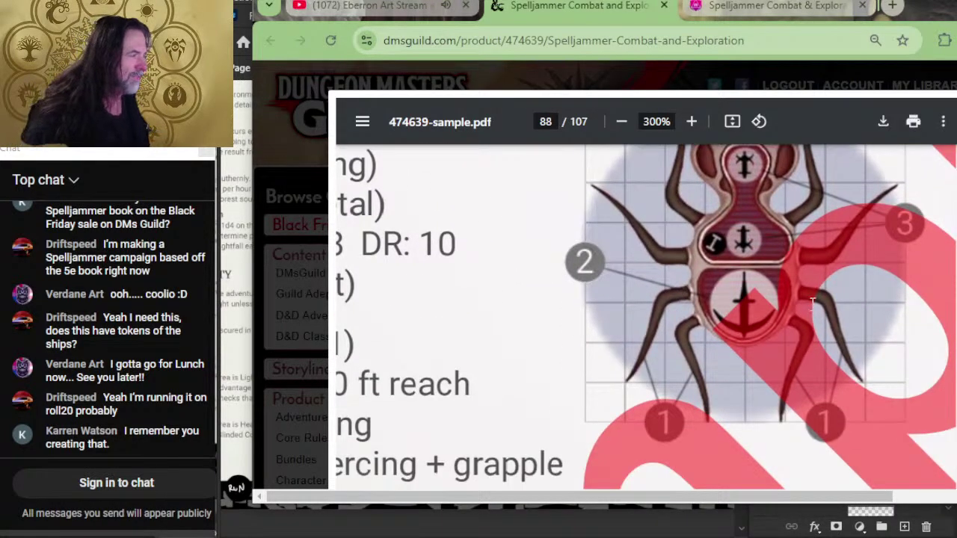
scroll(813, 302, "right", 3)
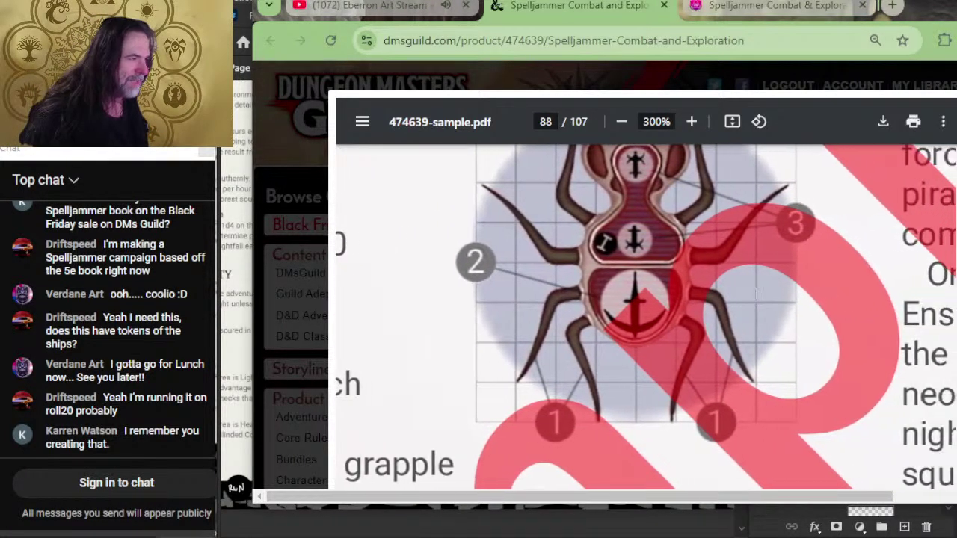
- Go to the Ebonsnare entry on page 89 and examine the Nightspider deck illustration up close
scroll(751, 293, "down", 10)
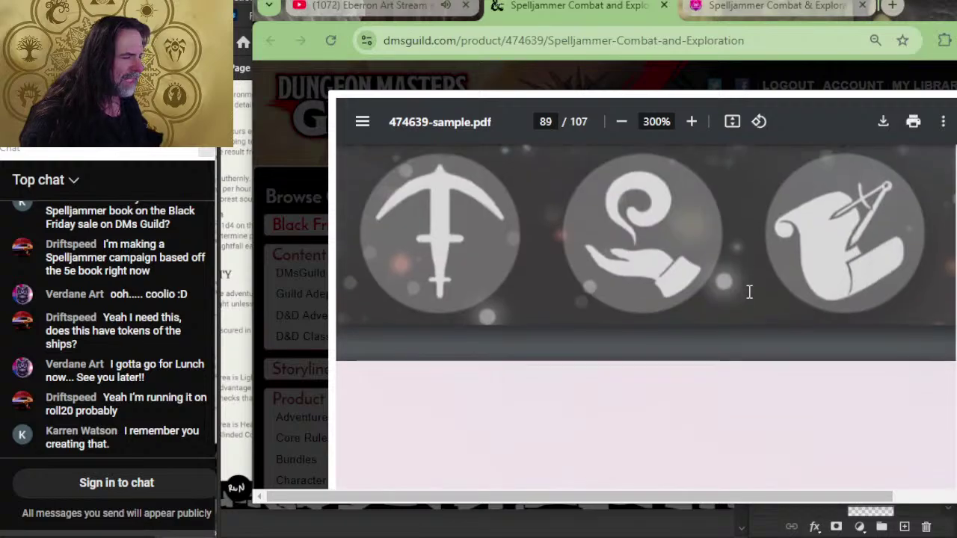
scroll(750, 292, "down", 4)
scroll(749, 292, "down", 3)
scroll(780, 431, "down", 3)
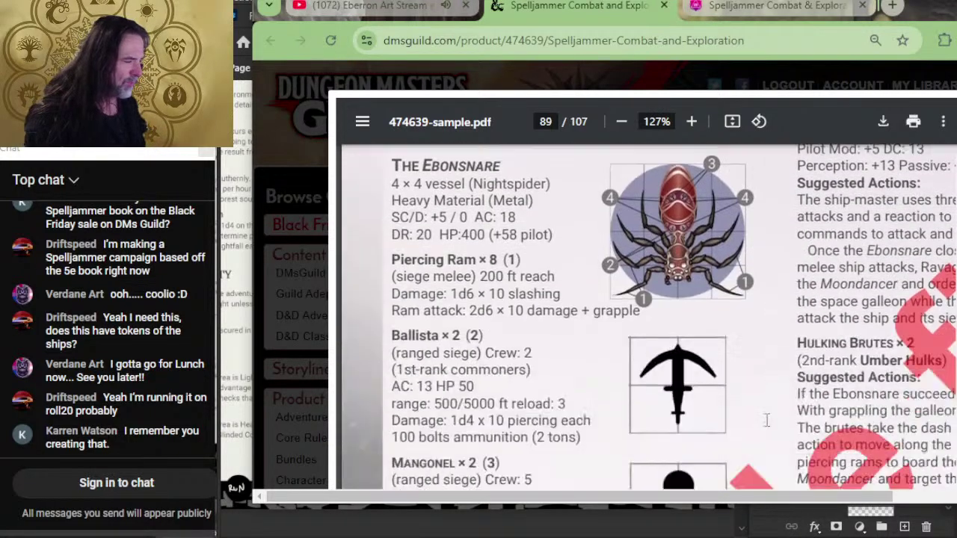
scroll(767, 420, "down", 2)
scroll(747, 262, "up", 3)
scroll(717, 266, "up", 5)
scroll(718, 266, "down", 1)
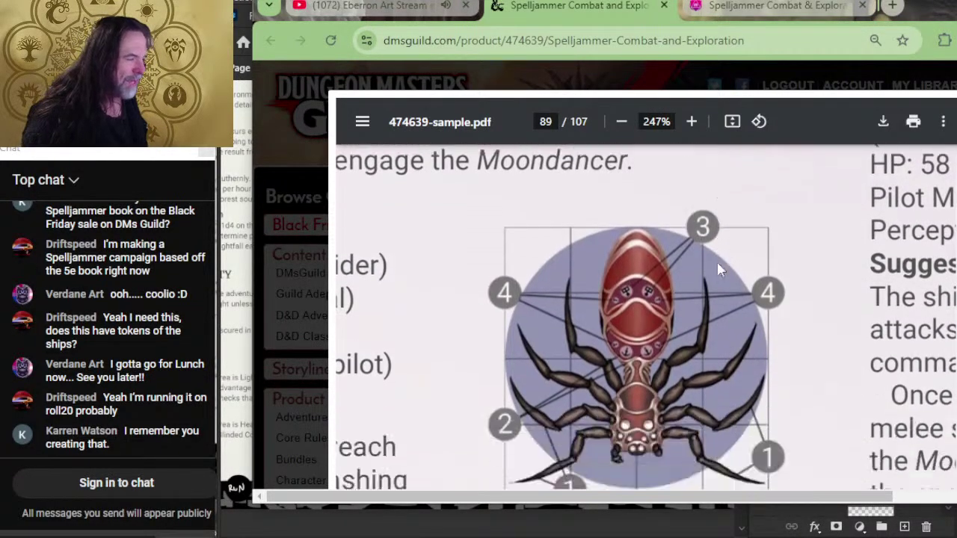
scroll(718, 265, "down", 1)
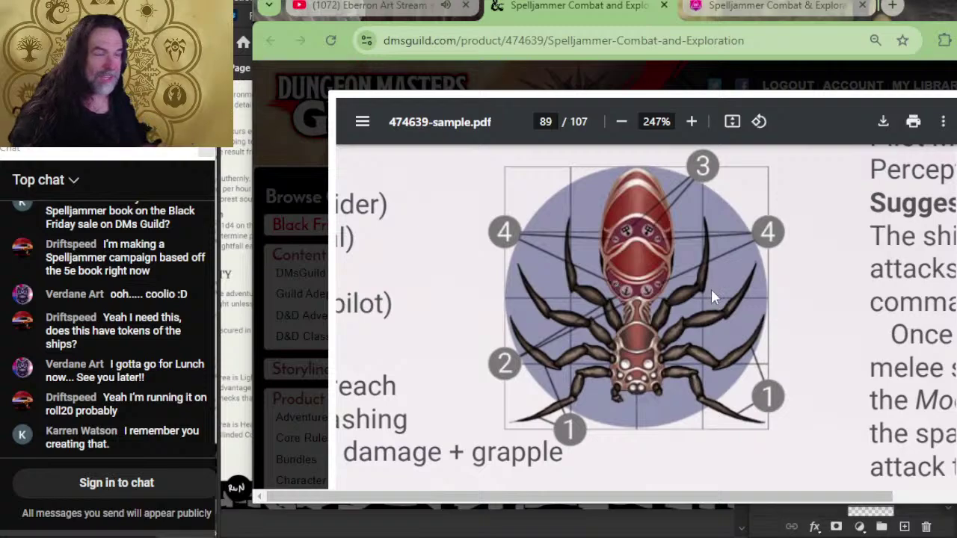
scroll(654, 260, "up", 3)
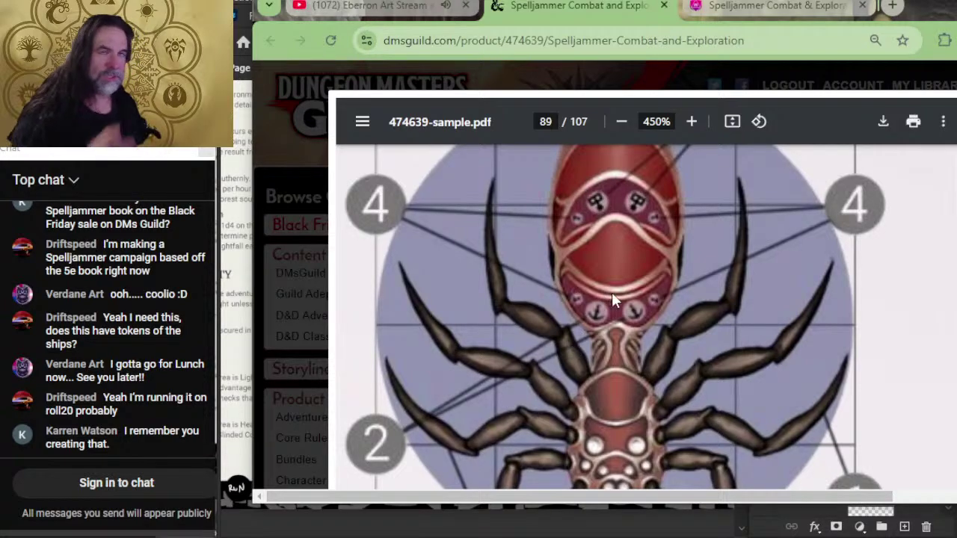
scroll(584, 285, "down", 3, "ctrl")
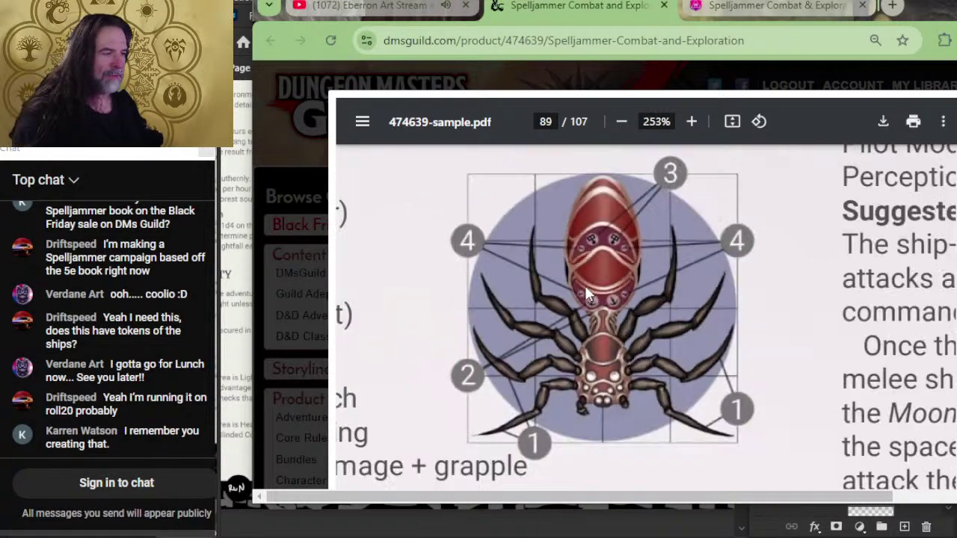
key("alt+Tab")
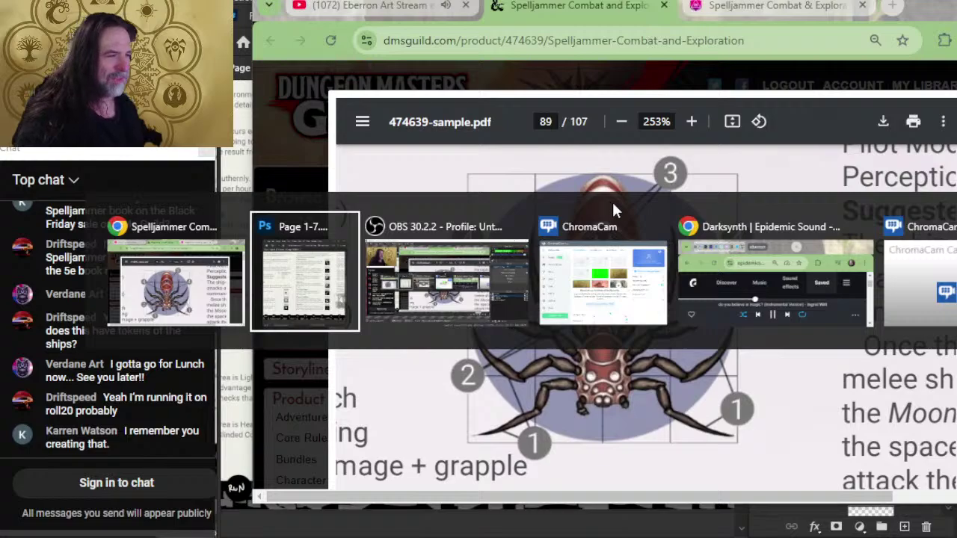
key("alt+Tab")
key("alt+Tab")
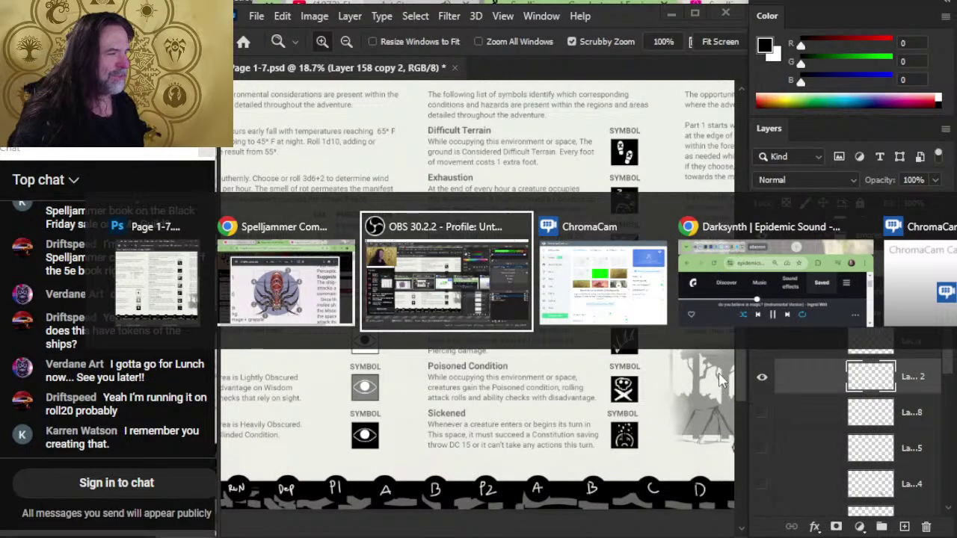
key("alt+Tab")
key("alt+Tab")
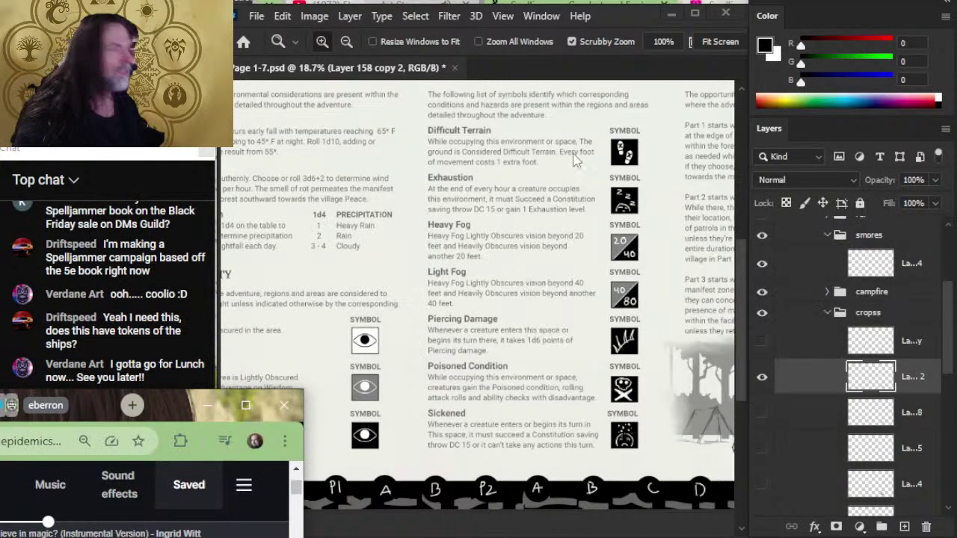
key("alt+Tab")
key("alt+Tab")
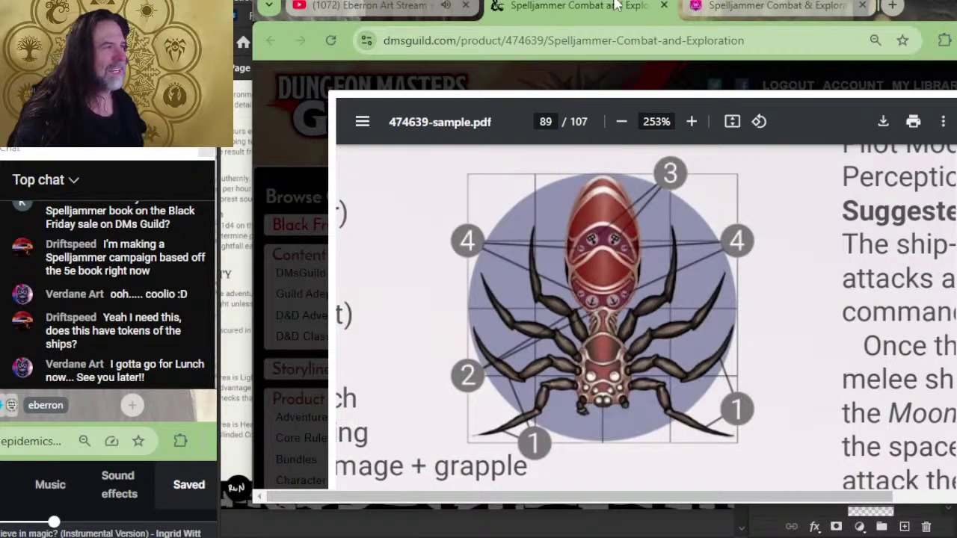
- Switch to the Roll20 asteroid map and rotate the tilted purple ship token so that it points straight up
left_click(726, 11)
scroll(650, 295, "up", 3)
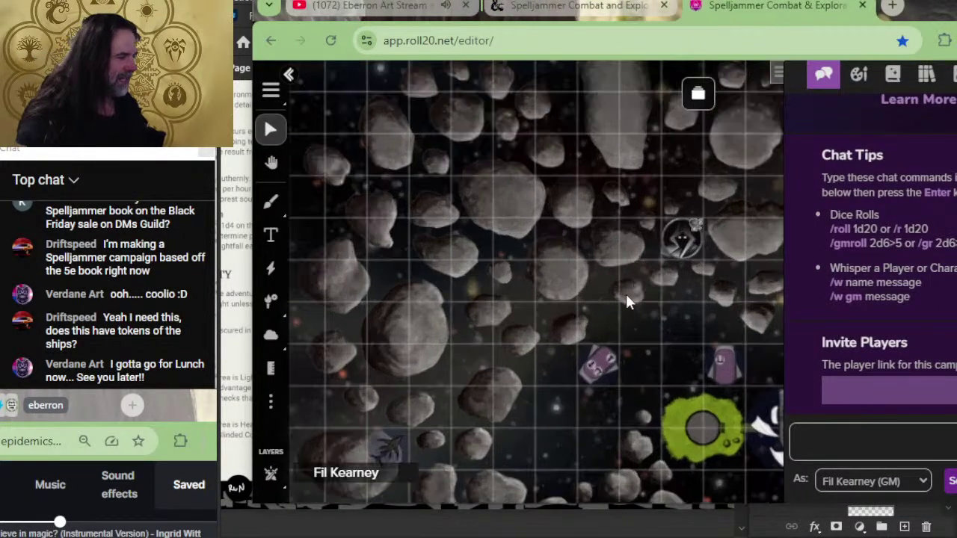
scroll(599, 336, "up", 4)
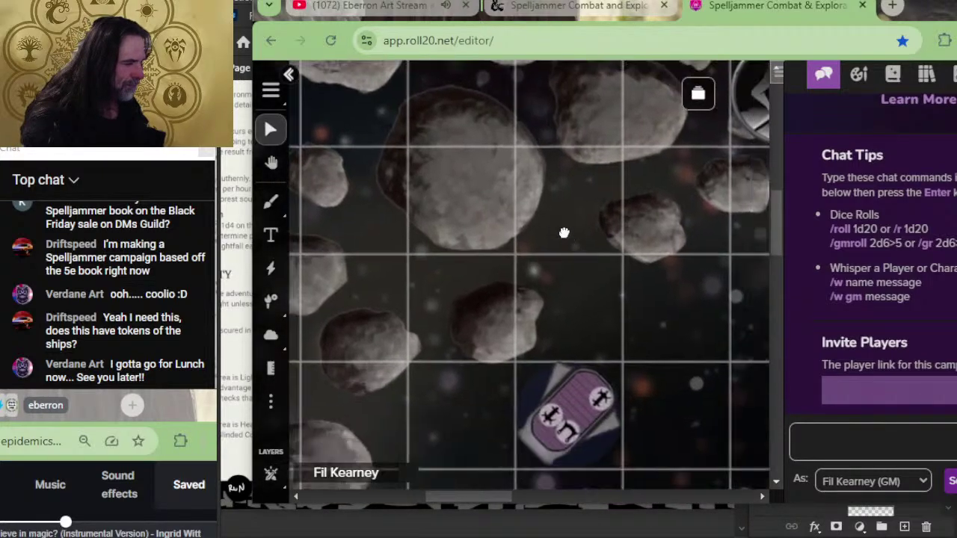
left_click_drag(564, 232, 509, 108)
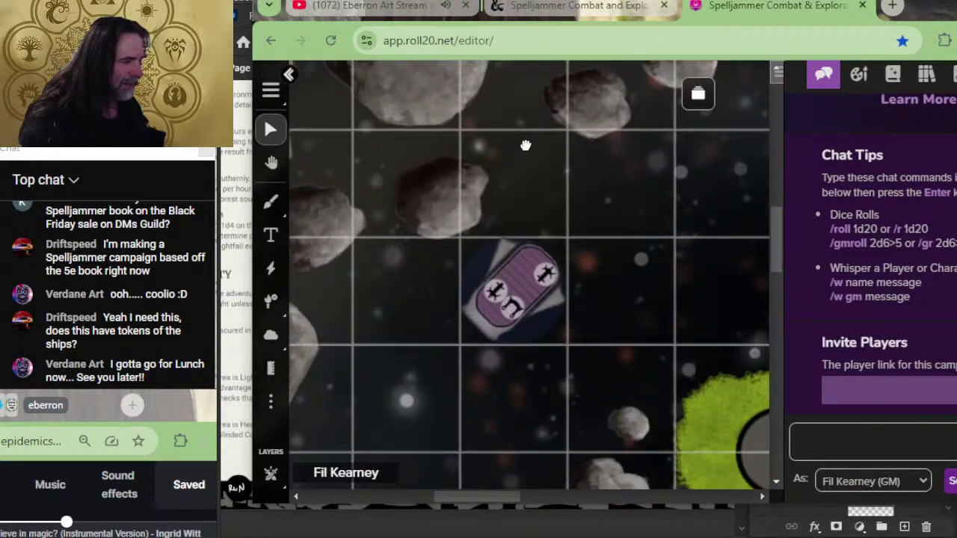
left_click(534, 306)
scroll(577, 309, "down", 3)
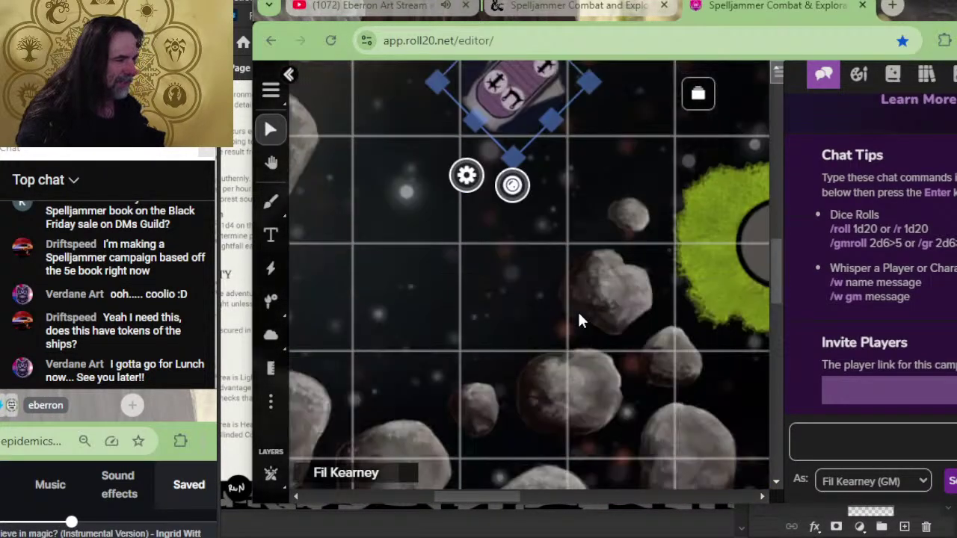
scroll(573, 254, "up", 2)
scroll(570, 234, "up", 1)
left_click_drag(568, 192, 611, 399)
left_click_drag(651, 120, 537, 121)
left_click(619, 395)
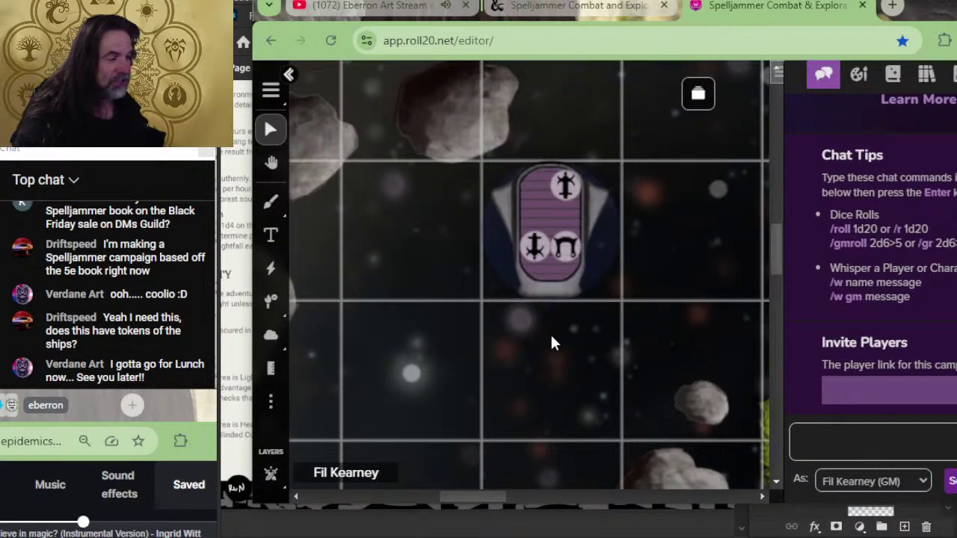
- Look over the whole Roll20 asteroid field, including its asteroids, green growths and ship tokens
scroll(552, 336, "down", 4)
scroll(635, 279, "up", 2)
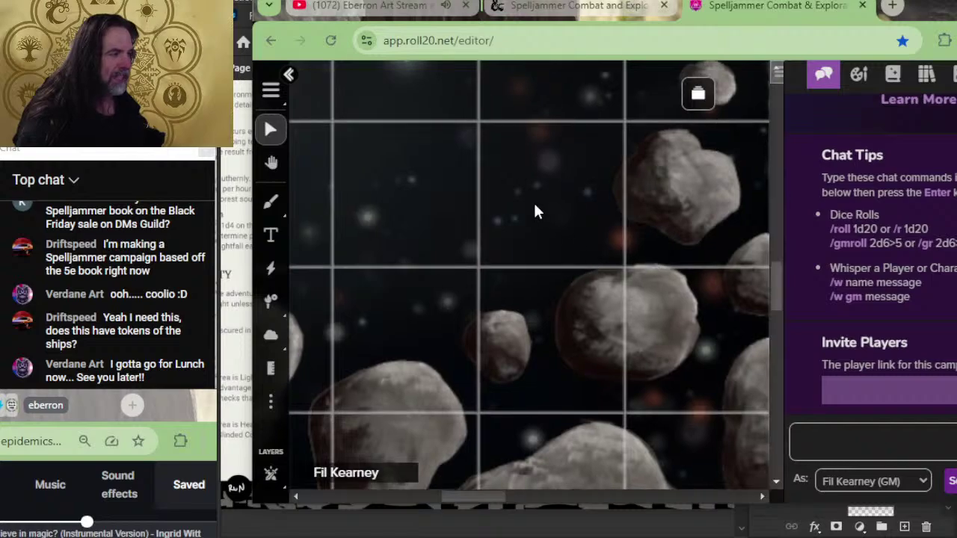
left_click_drag(774, 286, 751, 269)
scroll(645, 331, "down", 10)
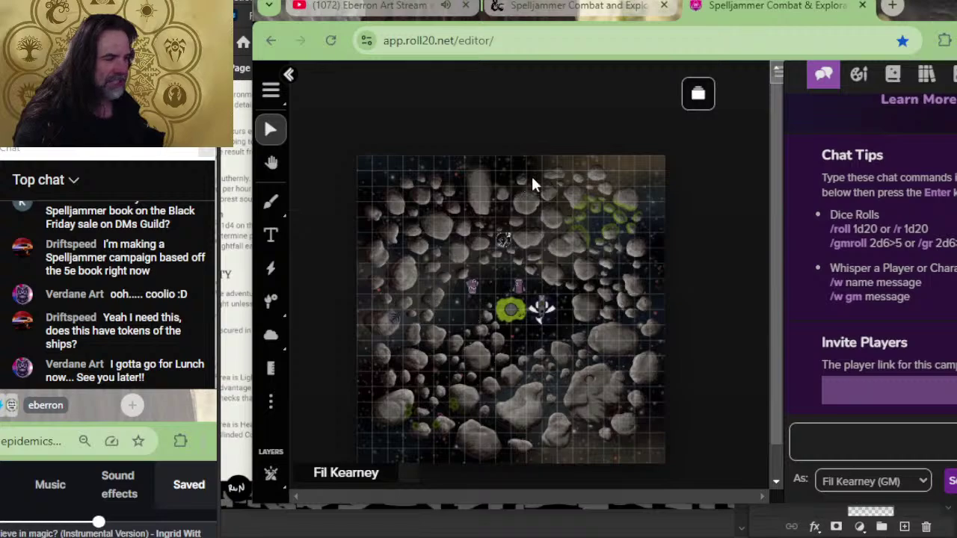
scroll(396, 371, "up", 6)
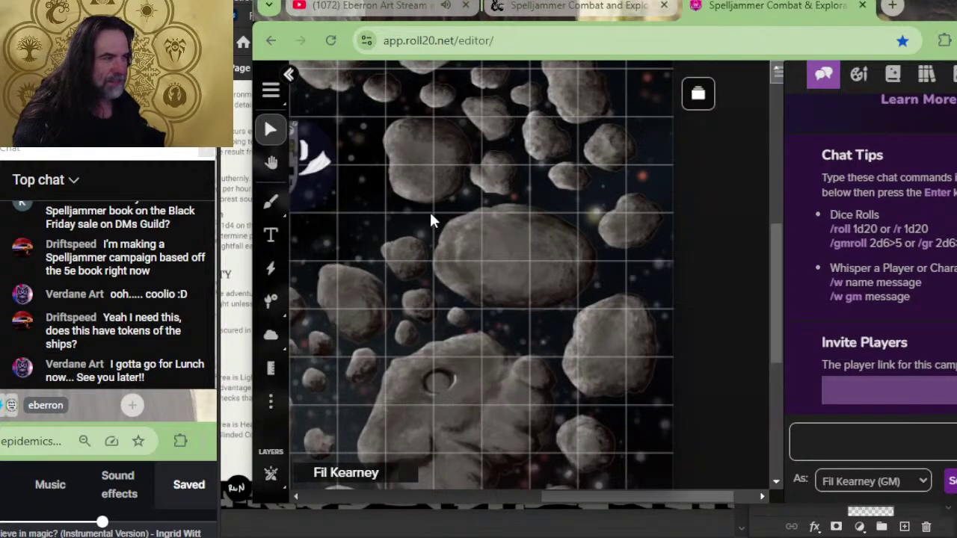
scroll(451, 197, "down", 2)
scroll(451, 196, "up", 3)
left_click_drag(453, 207, 611, 394)
- Switch back to the sample PDF on DMs Guild and view the Ebonsnare illustration on page 89 again
key("alt+Tab")
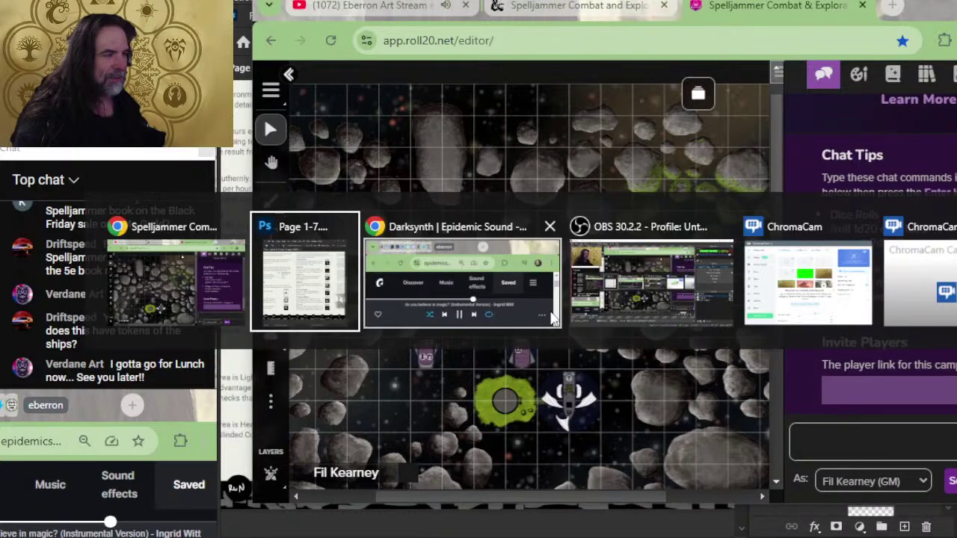
key("alt+Tab")
left_click(557, 21)
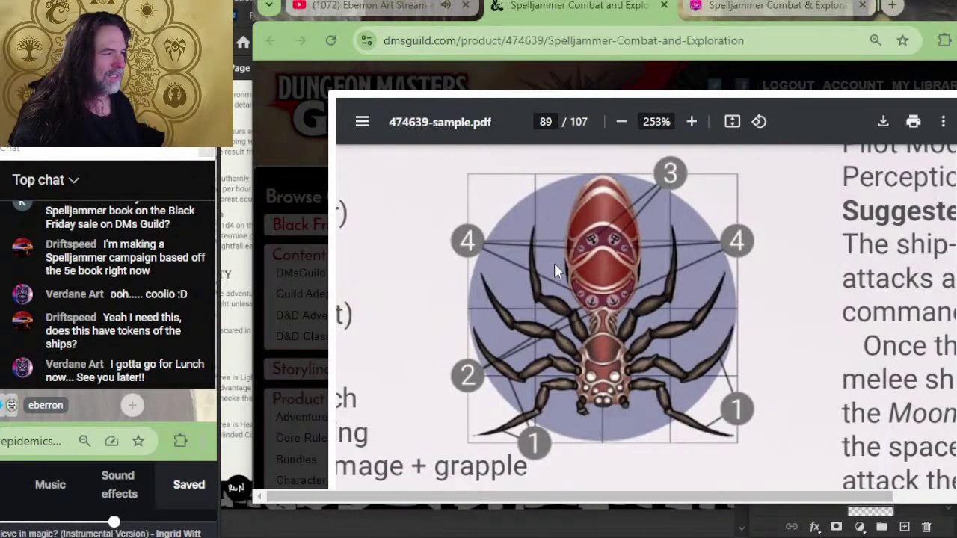
scroll(561, 264, "down", 4)
scroll(562, 264, "up", 3)
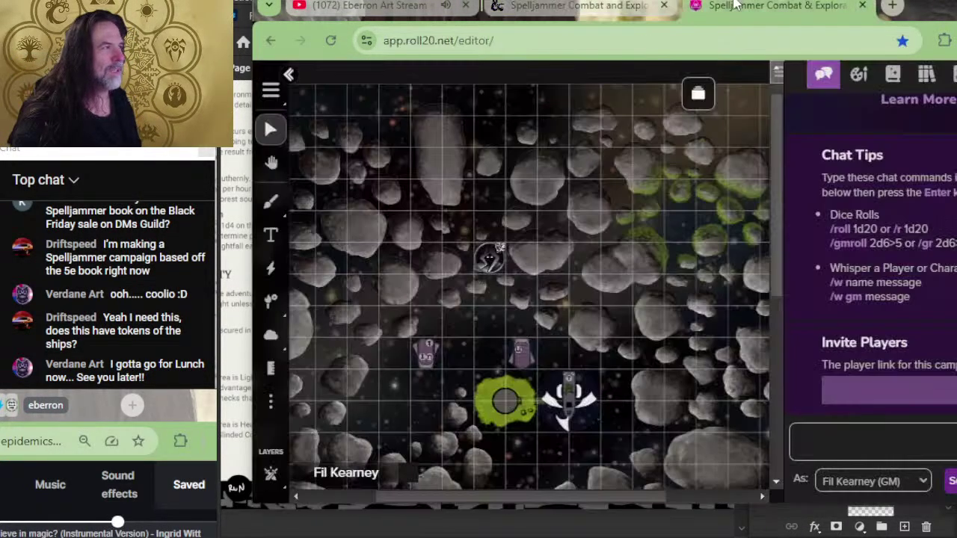
- Return to the Roll20 map and enlarge the upright purple ship token to about 9 by 9 grid squares
left_click(777, 6)
left_click(427, 350)
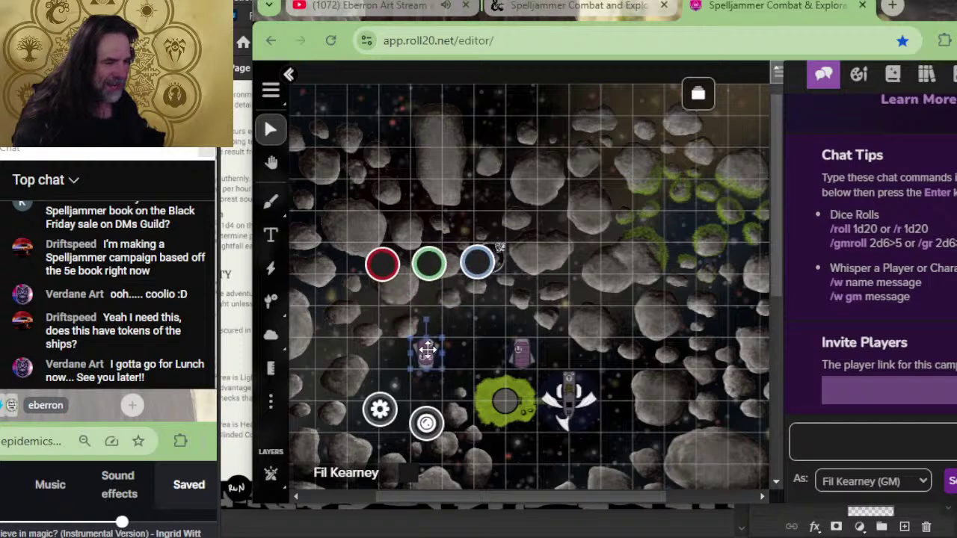
scroll(415, 348, "up", 3)
left_click_drag(519, 344, 666, 232)
scroll(466, 370, "down", 5)
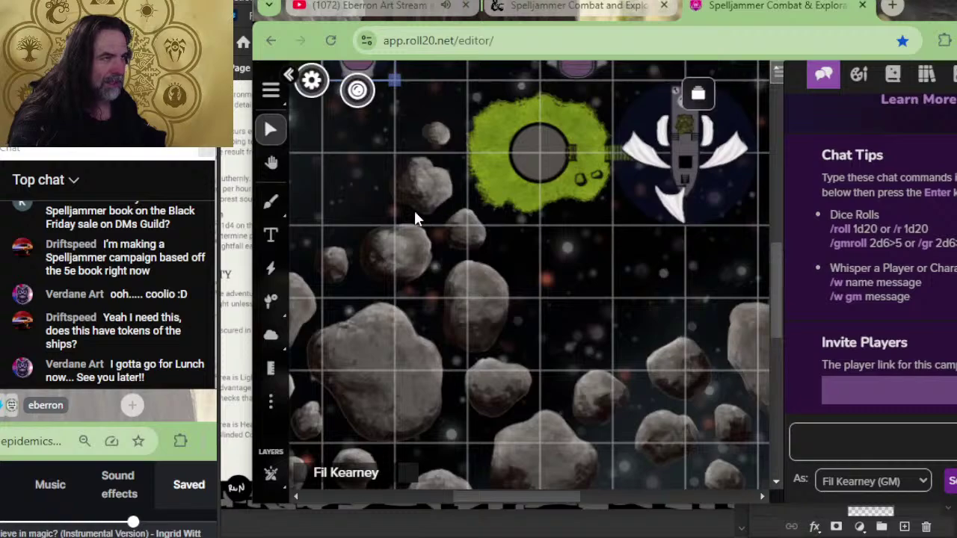
scroll(414, 211, "down", 4)
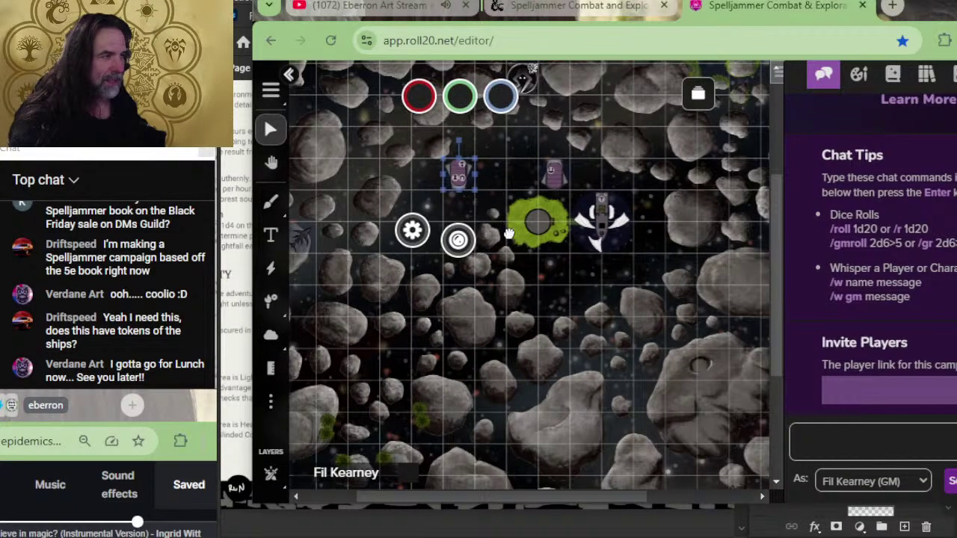
left_click_drag(521, 233, 443, 278)
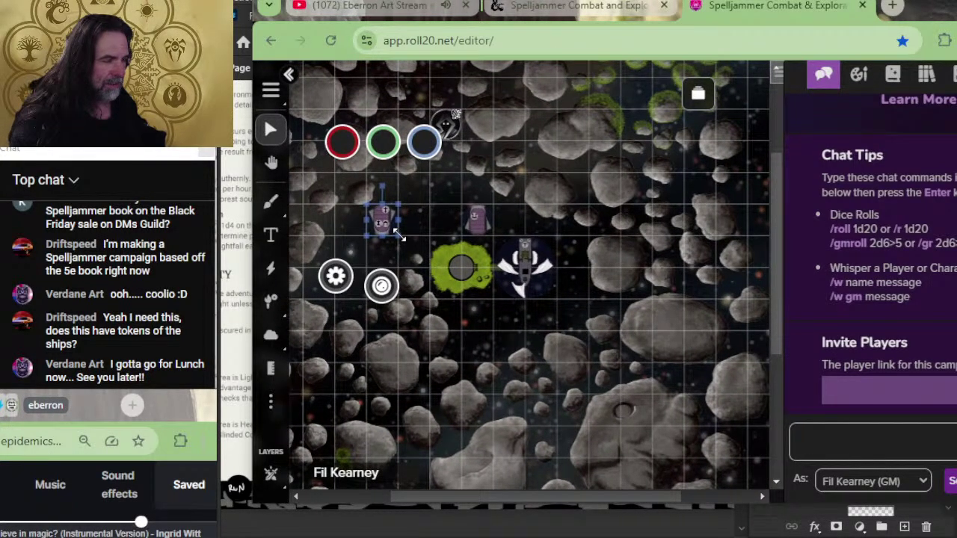
left_click_drag(398, 235, 670, 459)
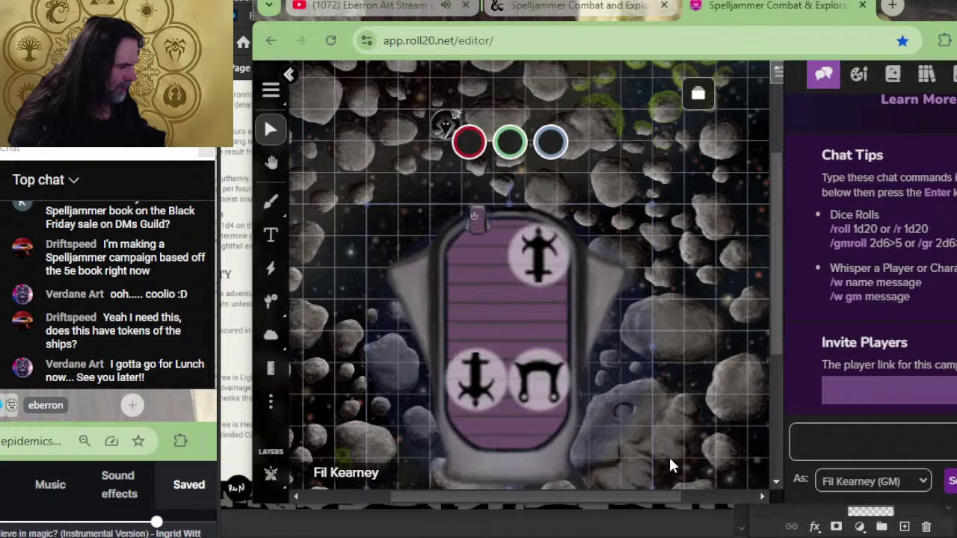
scroll(667, 411, "down", 5)
scroll(635, 374, "right", 2)
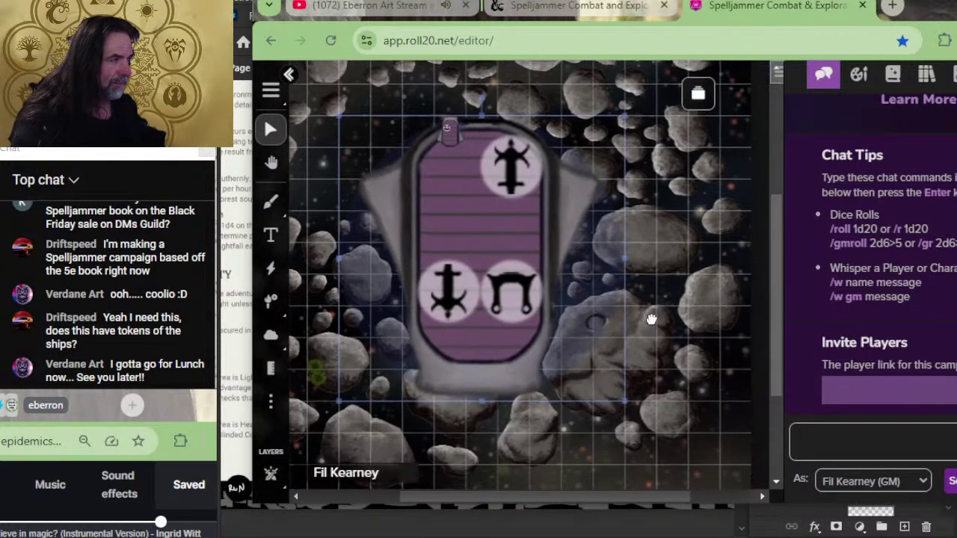
- Look over the enlarged purple ship token against the surrounding asteroid field at different zoom levels, and deselect it
left_click_drag(596, 336, 627, 371)
scroll(495, 265, "up", 3)
scroll(496, 263, "down", 3)
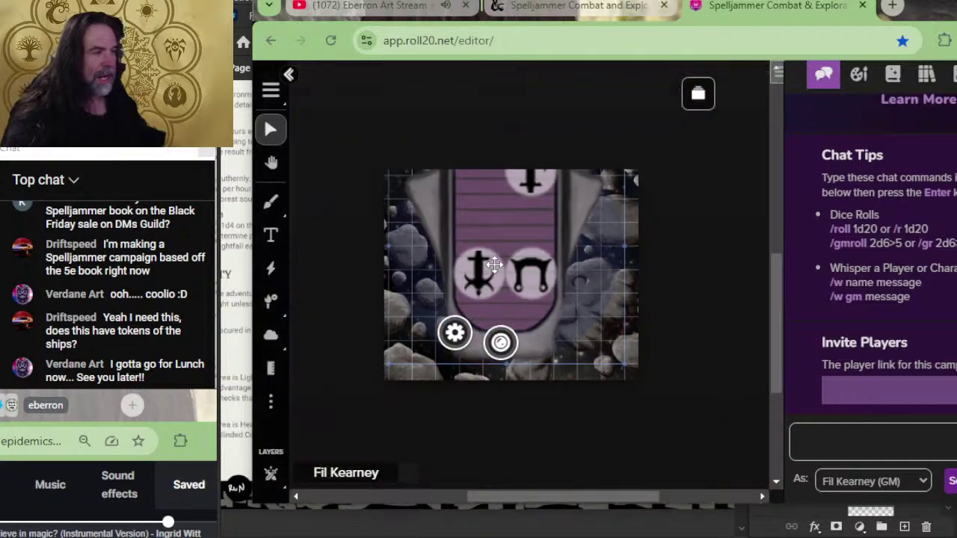
scroll(509, 232, "up", 2)
left_click_drag(657, 270, 603, 332)
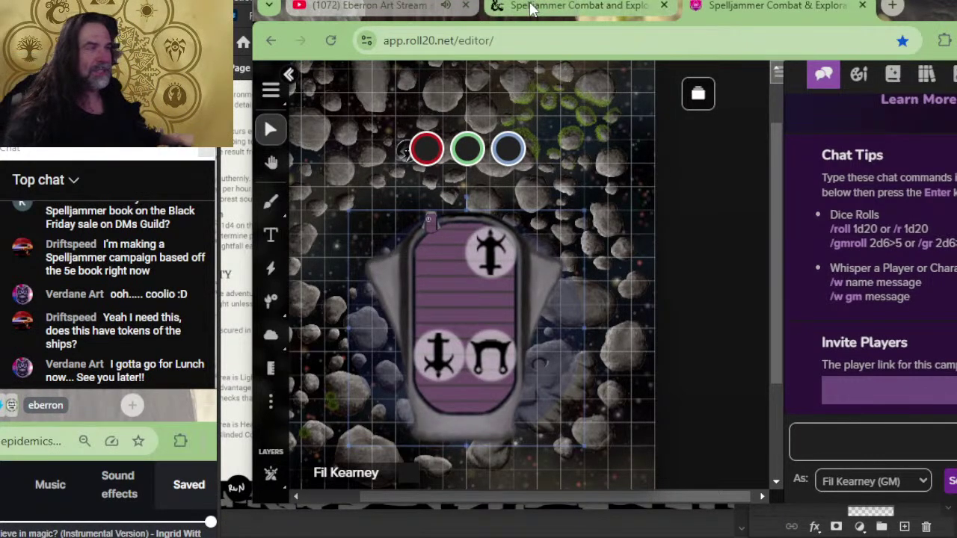
left_click(613, 187)
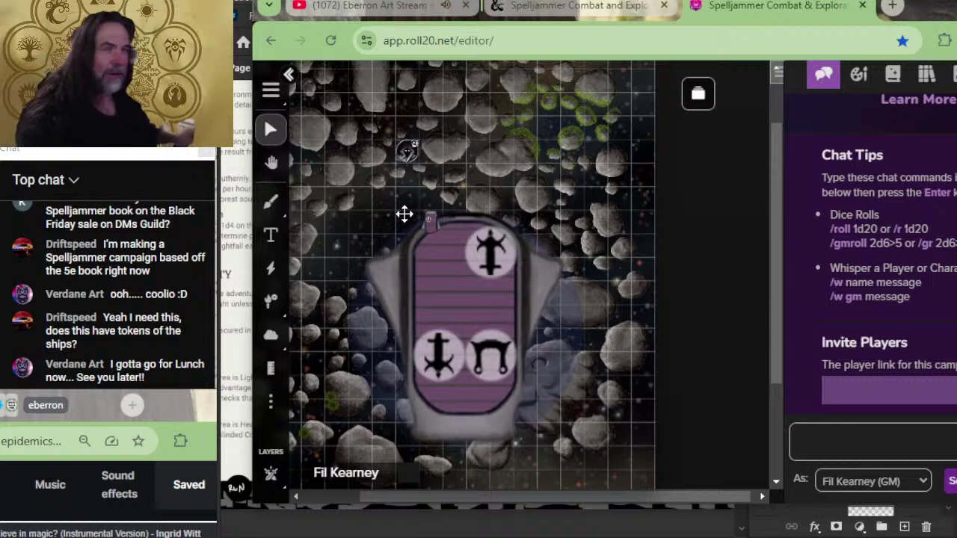
- Close the Spelljammer sample PDF page and the Roll20 map, and switch back to the page layout in Photoshop
left_click(533, 9)
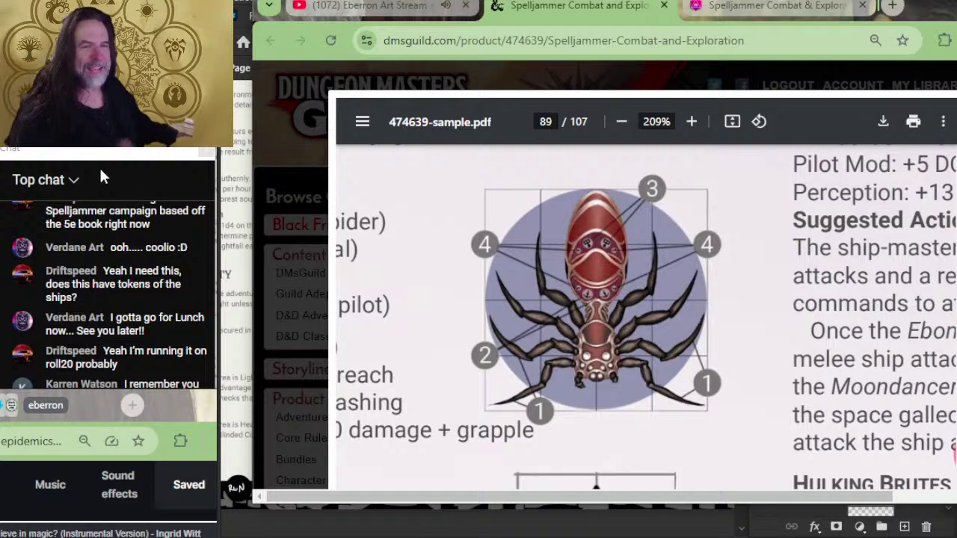
key("alt+Tab")
key("alt+Tab")
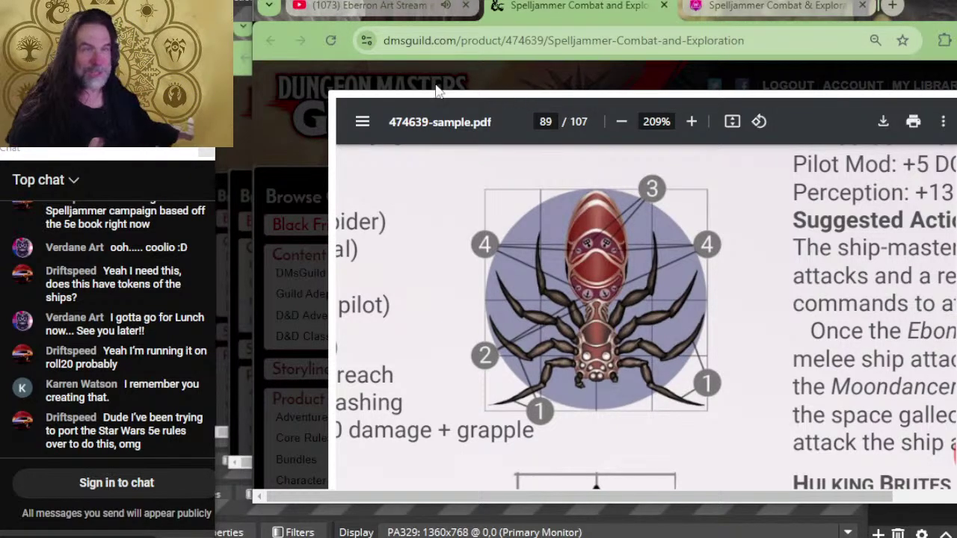
left_click(664, 7)
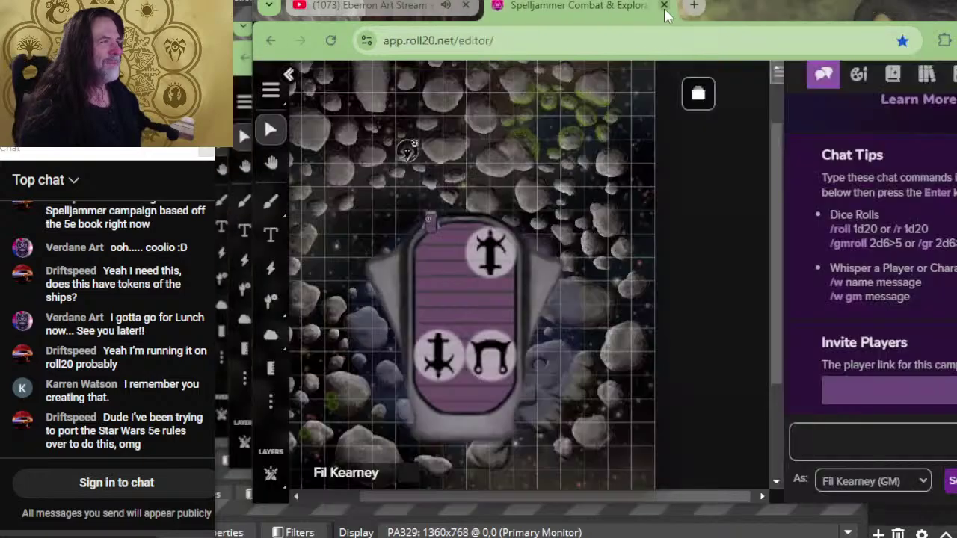
left_click(665, 8)
key("alt+Tab")
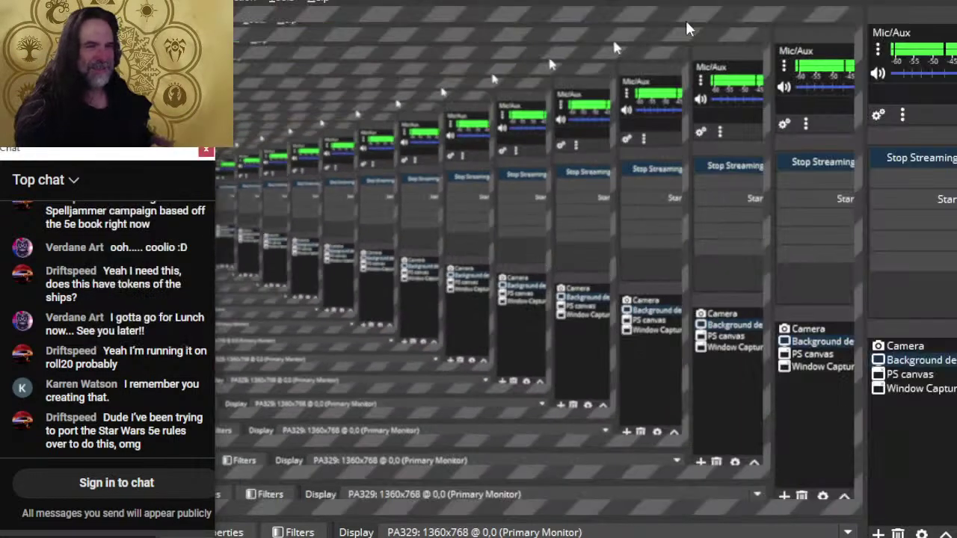
key("alt+Tab")
key("alt+Tab")
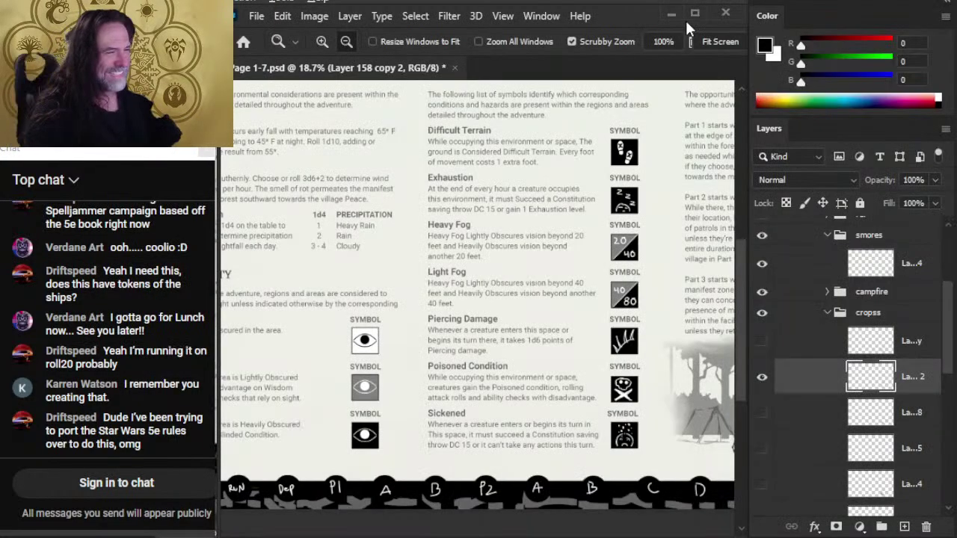
- Erase the overlapping sketch lines across the torso of the curly-haired figure seated between the tent and the campfire
left_click_drag(635, 219, 389, 155)
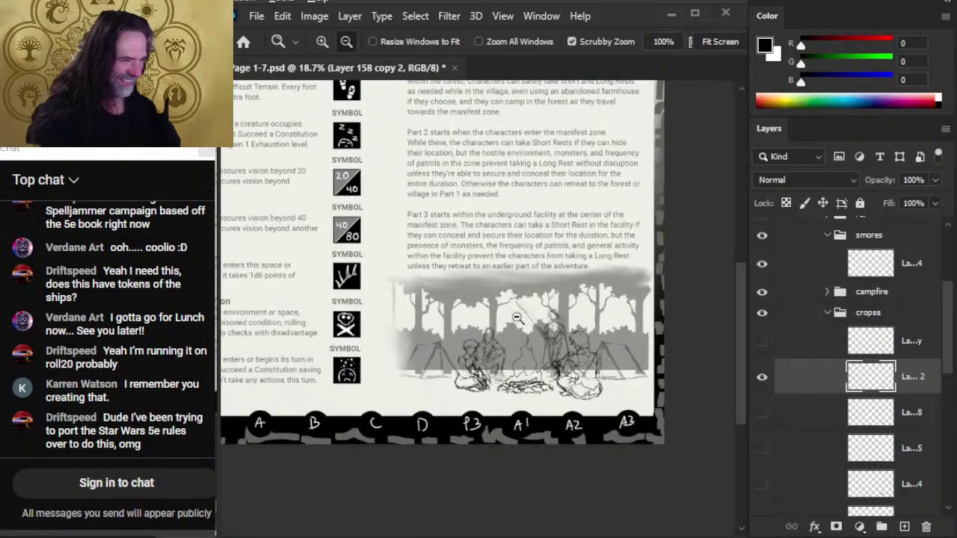
left_click_drag(506, 406, 616, 402)
left_click_drag(348, 277, 454, 287)
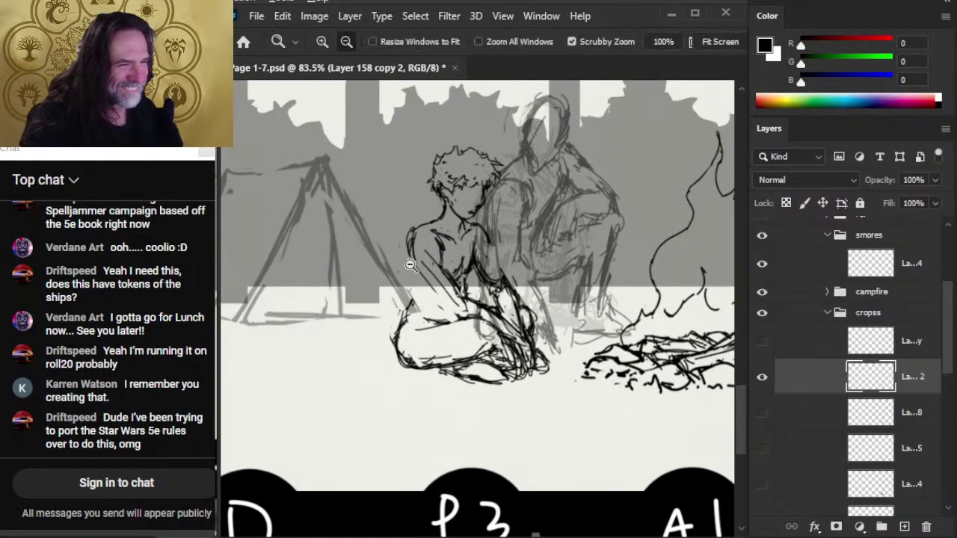
left_click(436, 275)
key("e")
mouse_move(433, 254)
left_mouse_down()
mouse_move(456, 302)
mouse_move(462, 283)
mouse_move(471, 298)
left_mouse_up()
- Brush in the outer line of the seated figure's fire-side arm and the back line on the tent side
key("b")
key("e")
key("b")
key("e")
key("b")
left_click_drag(503, 230, 521, 302)
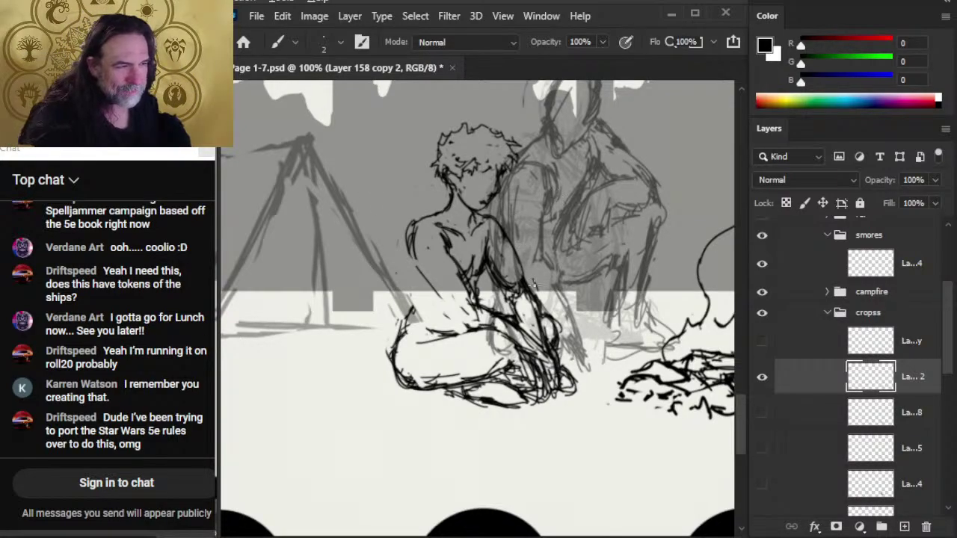
mouse_move(417, 252)
left_mouse_down()
mouse_move(421, 289)
mouse_move(405, 316)
left_mouse_up()
- Strengthen the seated figure's tent-side shoulder line with the brush and erase the old outer line of the upper arm below it
key("e")
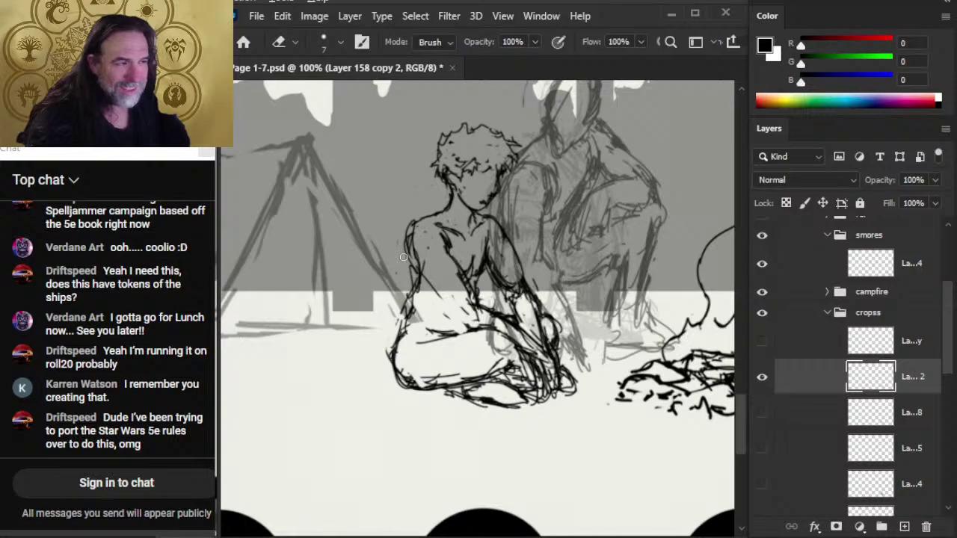
key("b")
mouse_move(436, 217)
left_mouse_down()
mouse_move(414, 229)
mouse_move(409, 265)
mouse_move(421, 272)
left_mouse_up()
key("e")
mouse_move(403, 235)
left_mouse_down()
mouse_move(439, 291)
mouse_move(413, 254)
left_mouse_up()
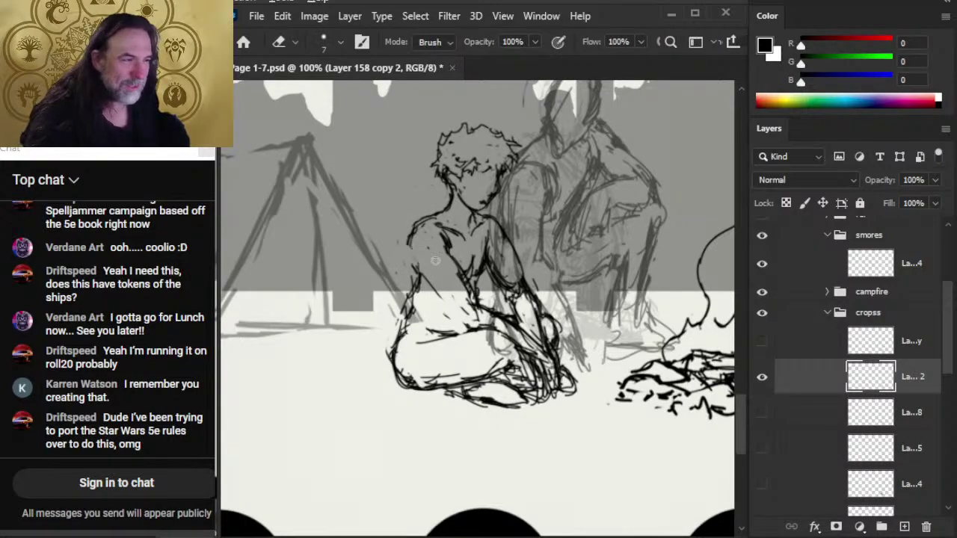
- Rework the tent-side upper arm and chest lines below the shoulder, alternating brush strokes with erasing
key("b")
left_click_drag(425, 220, 423, 278)
key("e")
mouse_move(416, 243)
left_mouse_down()
mouse_move(419, 275)
mouse_move(436, 279)
left_mouse_up()
key("b")
mouse_move(418, 233)
left_mouse_down()
mouse_move(414, 264)
mouse_move(423, 276)
mouse_move(411, 241)
mouse_move(446, 251)
left_mouse_up()
key("e")
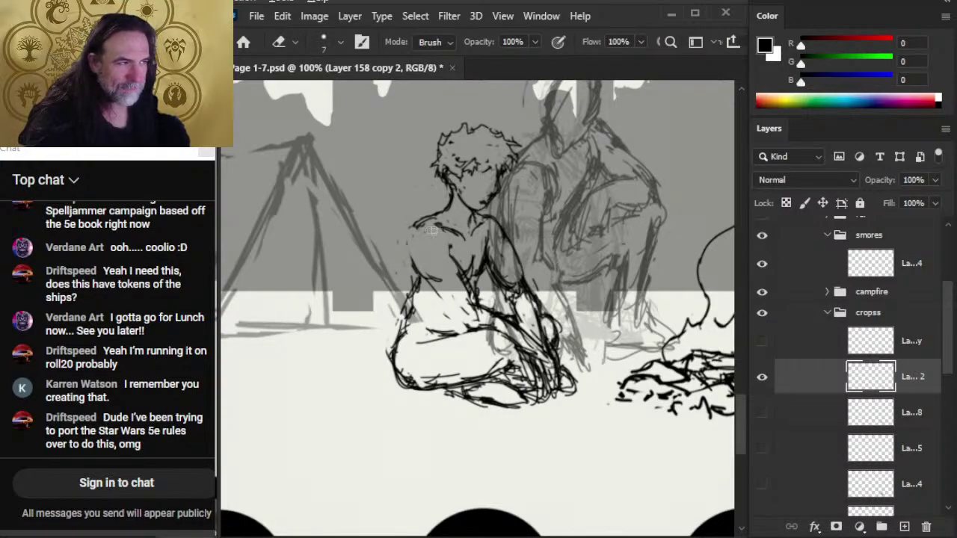
- Redraw the tent-side shoulder and a long arm line from it down toward the lap, erasing the surplus strokes
key("b")
mouse_move(438, 225)
left_mouse_down()
mouse_move(468, 236)
mouse_move(438, 215)
mouse_move(448, 194)
mouse_move(441, 212)
mouse_move(451, 199)
mouse_move(417, 222)
mouse_move(421, 230)
mouse_move(429, 224)
mouse_move(416, 224)
mouse_move(424, 275)
mouse_move(409, 236)
mouse_move(418, 271)
mouse_move(438, 278)
left_mouse_up()
key("e")
key("b")
key("e")
key("b")
key("e")
key("b")
left_click_drag(423, 245, 470, 326)
key("e")
mouse_move(437, 293)
left_mouse_down()
mouse_move(411, 258)
mouse_move(443, 286)
left_mouse_up()
key("b")
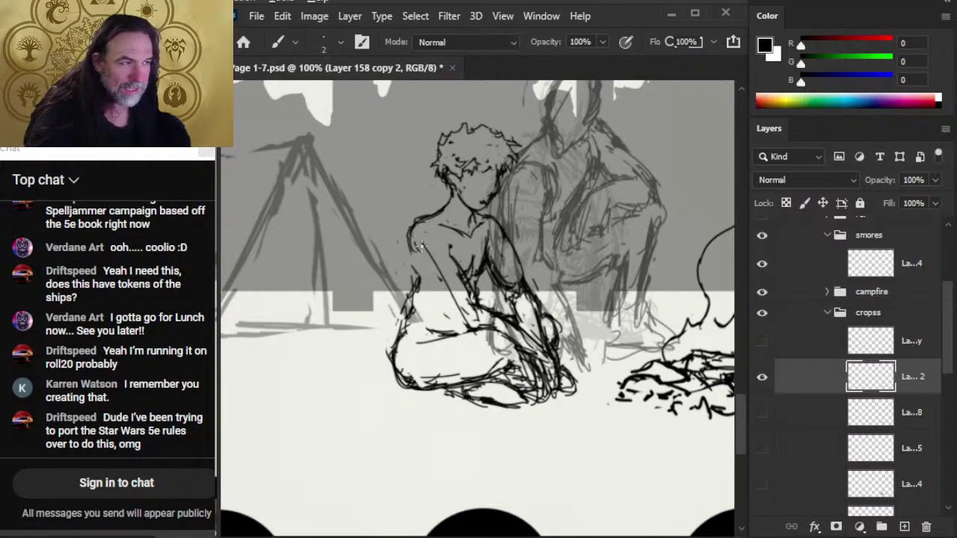
- Thin the long arm line with the eraser and draw the rounded outer contour of the tent-side shoulder and upper arm
key("e")
mouse_move(423, 246)
left_mouse_down()
mouse_move(465, 319)
mouse_move(426, 252)
mouse_move(461, 315)
mouse_move(453, 306)
mouse_move(462, 299)
left_mouse_up()
key("b")
key("e")
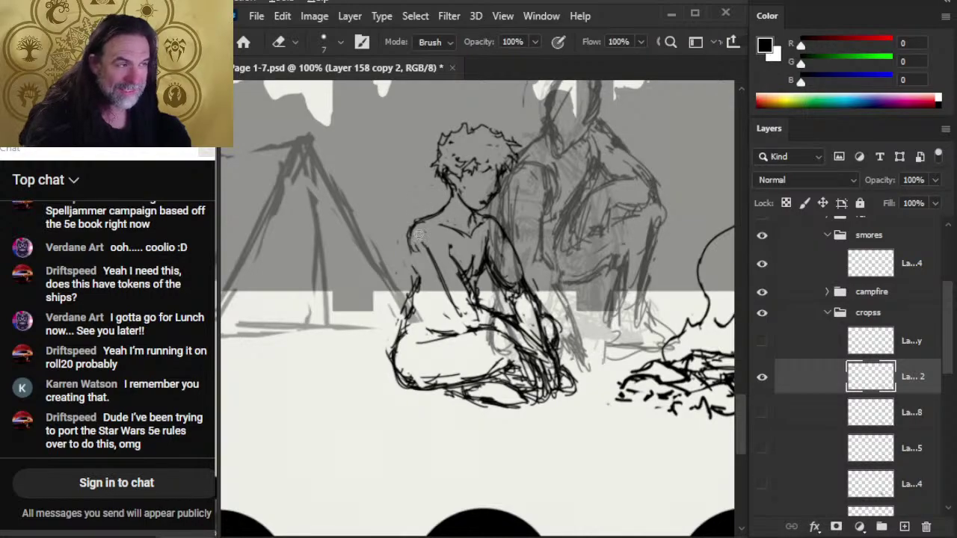
key("b")
mouse_move(411, 232)
left_mouse_down()
mouse_move(421, 255)
mouse_move(412, 251)
mouse_move(441, 277)
left_mouse_up()
- Refine the chest line beside the tent-side arm and clean up the shoulder contour with small brush and eraser touches
key("e")
key("b")
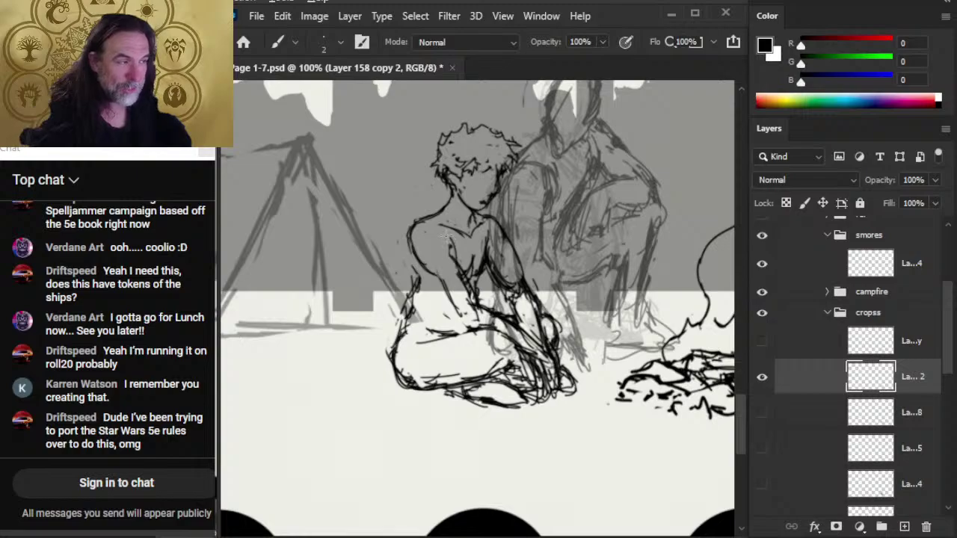
key("e")
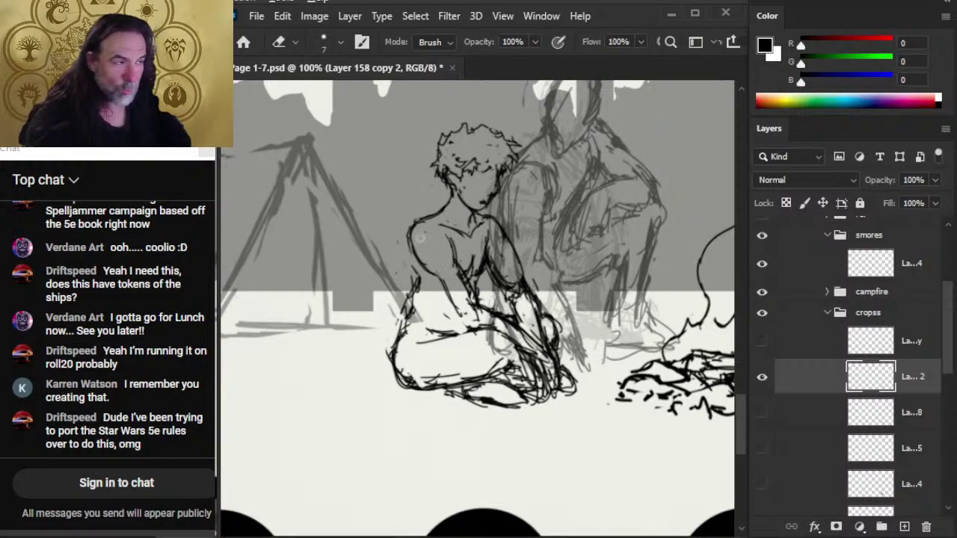
key("b")
key("e")
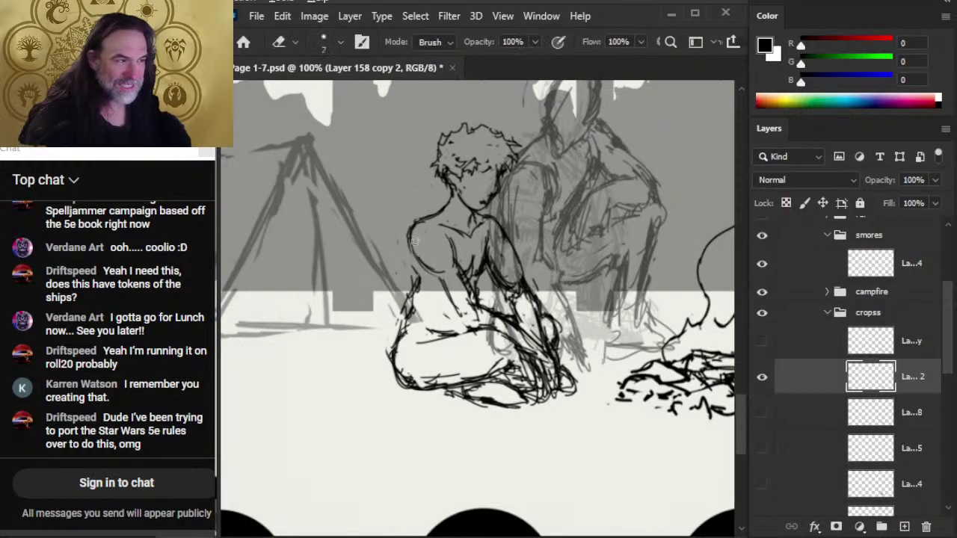
key("b")
key("e")
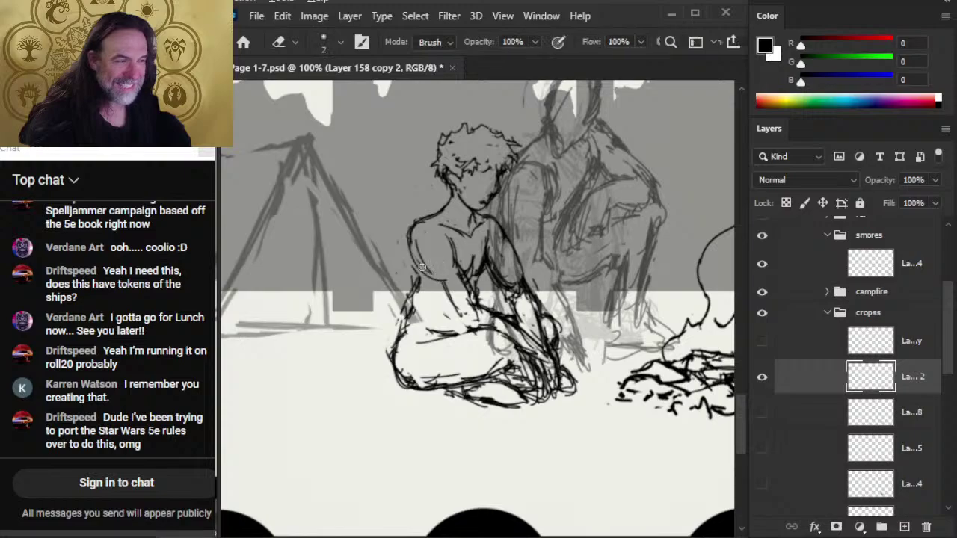
- Draw the seated figure's tent-side forearm with several strokes running from the elbow down to the lap
key("b")
left_click_drag(416, 260, 456, 323)
left_click_drag(418, 266, 474, 326)
left_click_drag(425, 281, 471, 332)
- Clean up the inner edge and elbow of the fire-side arm by erasing stray marks and touching up the lines
key("e")
left_click_drag(489, 274, 507, 290)
key("b")
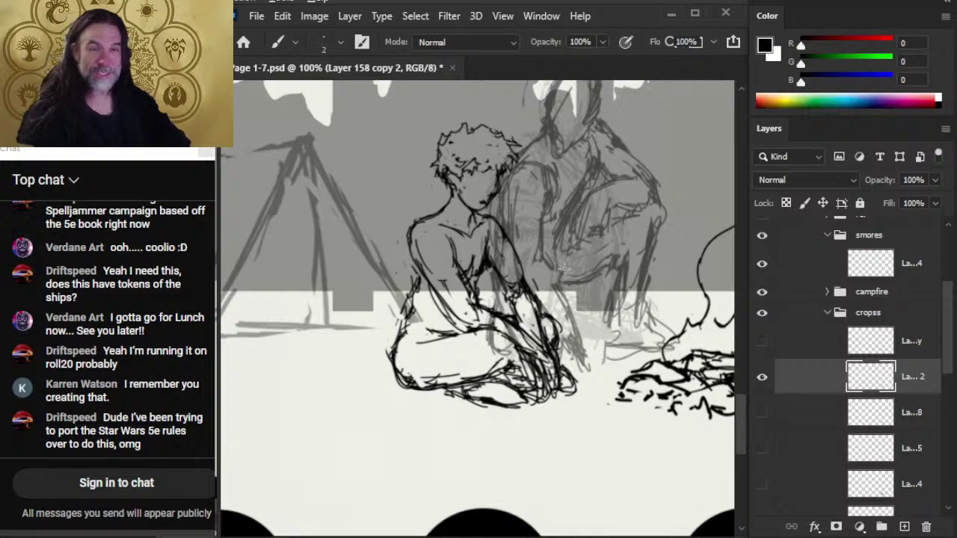
key("e")
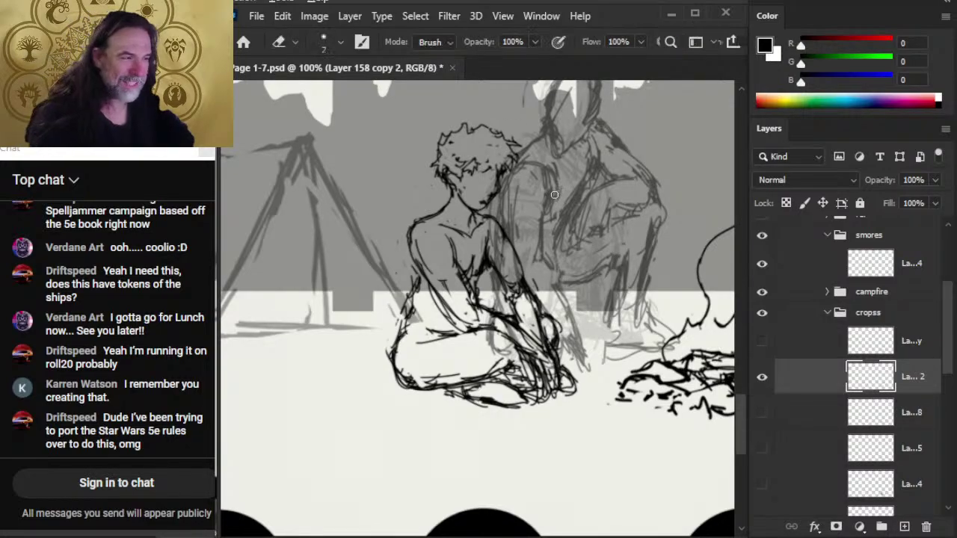
key("b")
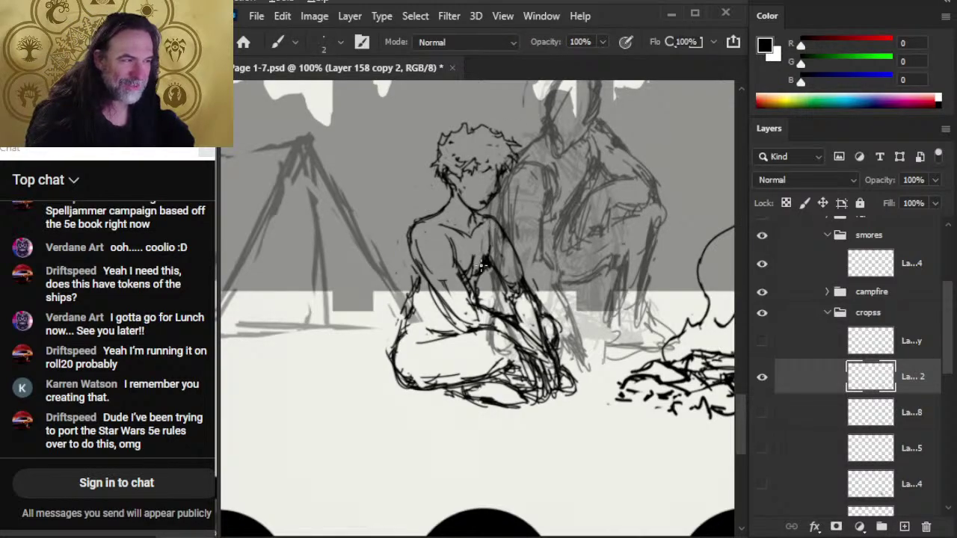
key("e")
key("b")
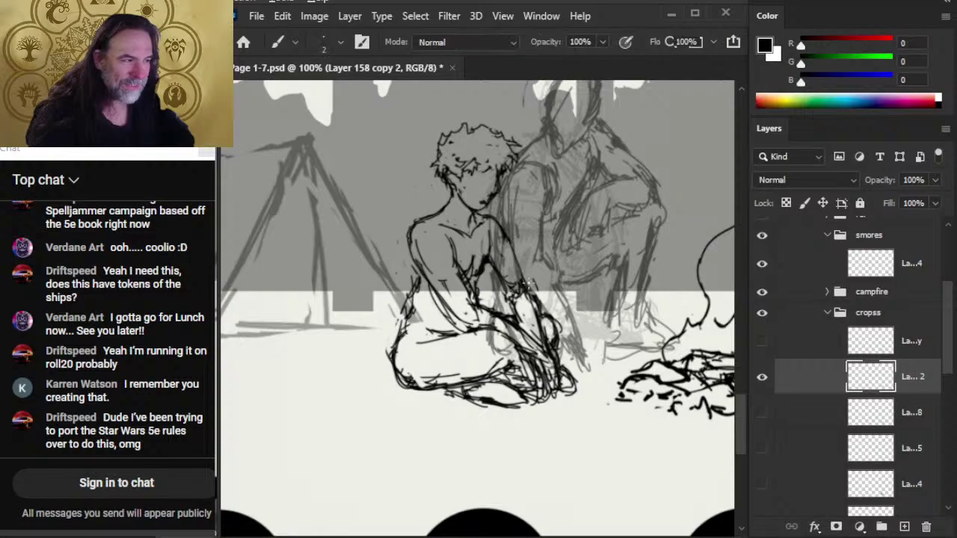
key("e")
left_click_drag(501, 262, 525, 298)
key("b")
key("e")
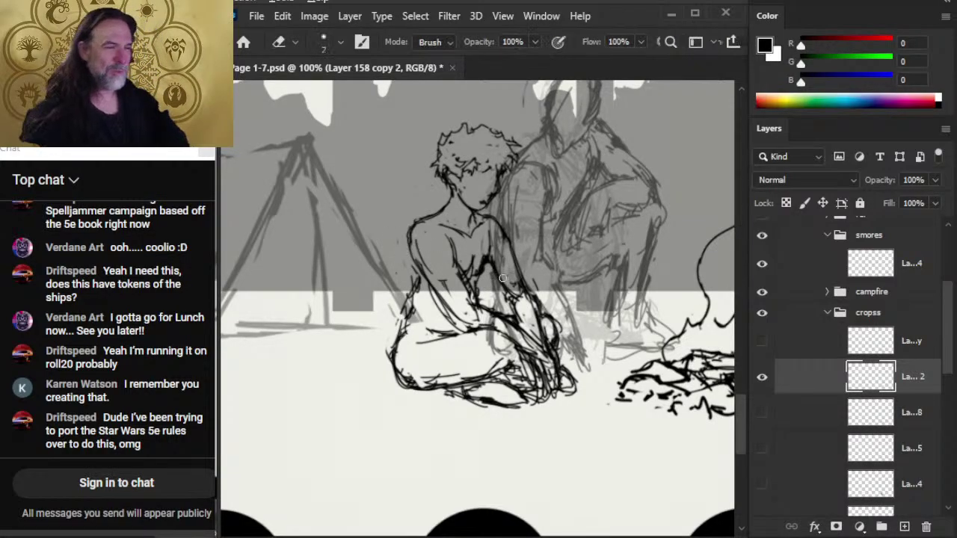
left_click_drag(519, 298, 516, 297)
- Draw the inner edge of the fire-side upper arm from armpit to elbow and rework the top of that shoulder
key("b")
left_click_drag(490, 264, 516, 302)
key("e")
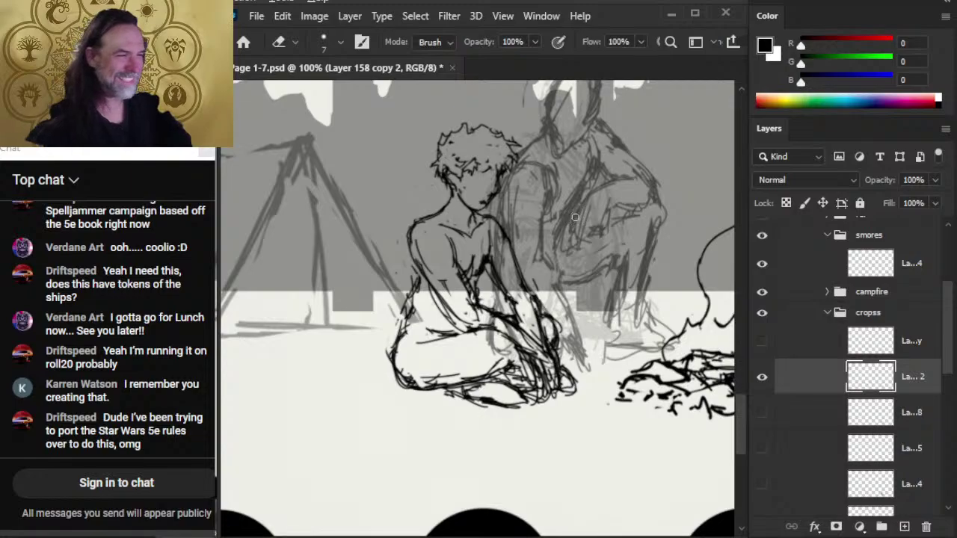
key("b")
key("e")
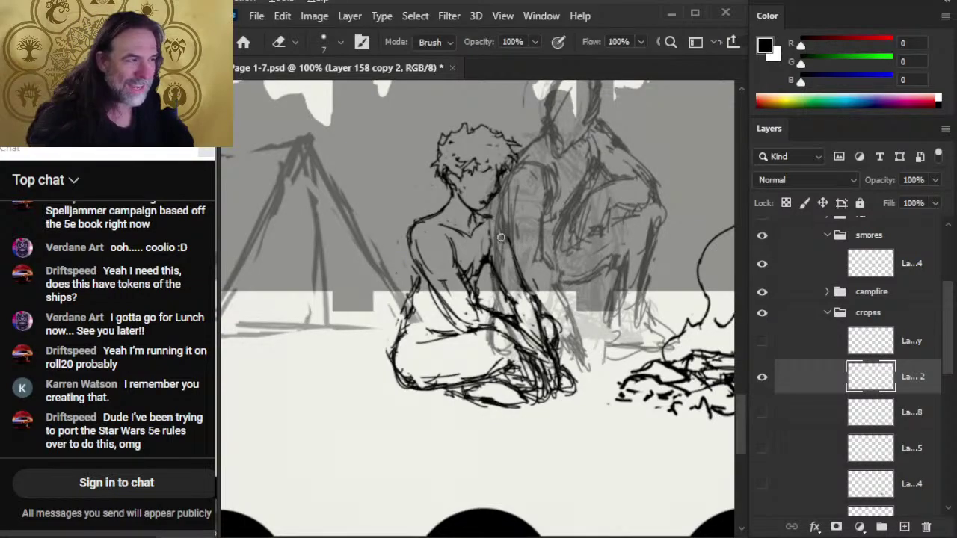
key("b")
key("e")
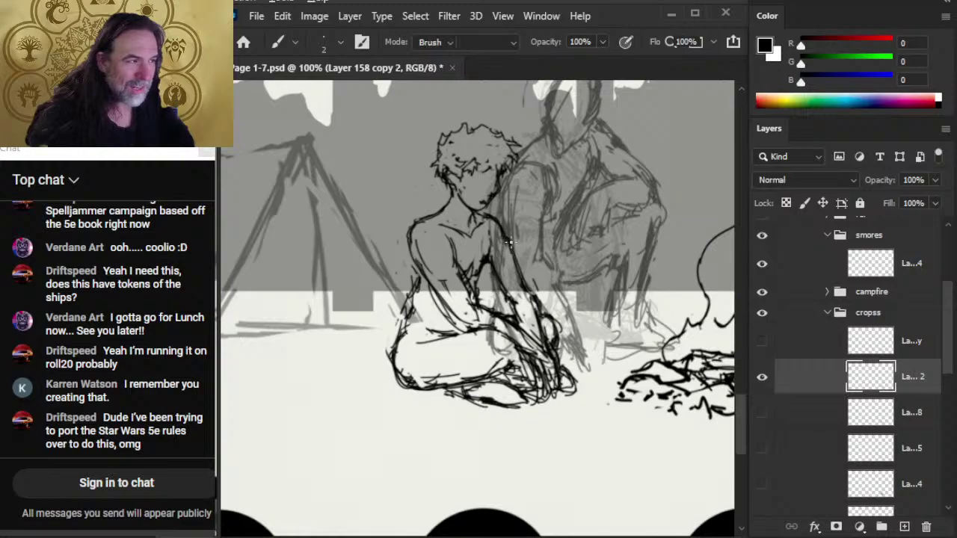
- Thin the outer line of the fire-side arm, redraw its inner edge, and erase stray marks on the chest beside the armpit
mouse_move(509, 239)
left_mouse_down()
mouse_move(495, 279)
mouse_move(499, 263)
mouse_move(510, 291)
left_mouse_up()
key("b")
key("e")
key("b")
mouse_move(489, 261)
left_mouse_down()
mouse_move(521, 303)
mouse_move(509, 293)
left_mouse_up()
key("e")
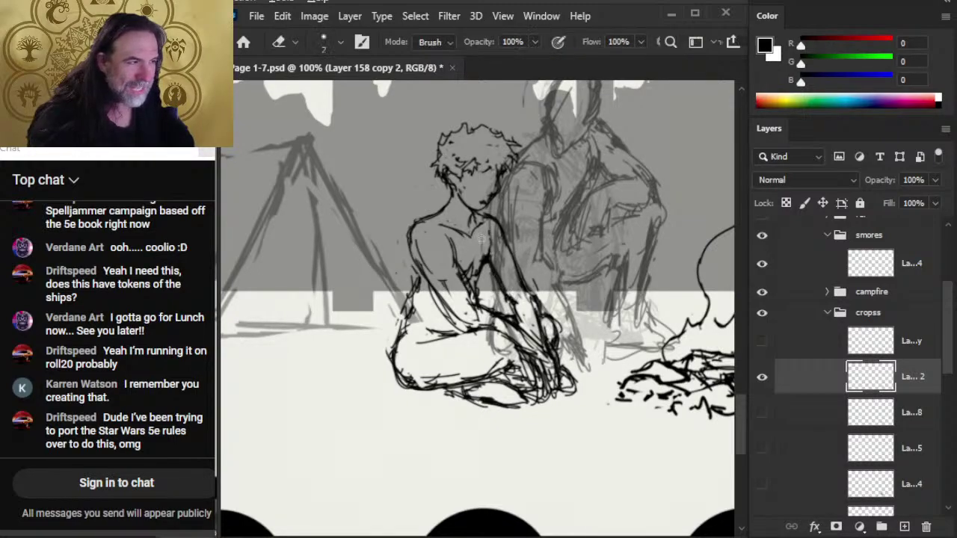
left_click_drag(482, 251, 479, 246)
key("b")
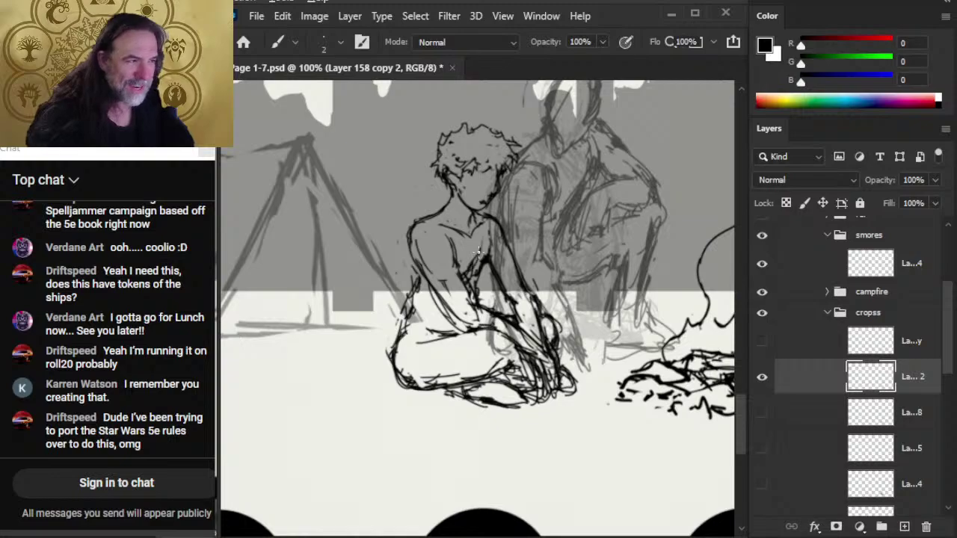
- Redraw the chest and shoulder lines above the fire-side armpit, erase around the collarbone, and undo the last stroke
key("e")
key("b")
mouse_move(490, 266)
left_mouse_down()
mouse_move(487, 237)
mouse_move(486, 262)
mouse_move(484, 233)
mouse_move(473, 230)
mouse_move(495, 218)
left_mouse_up()
key("e")
key("b")
key("e")
left_click(474, 230)
key("b")
key("e")
key("ctrl+z")
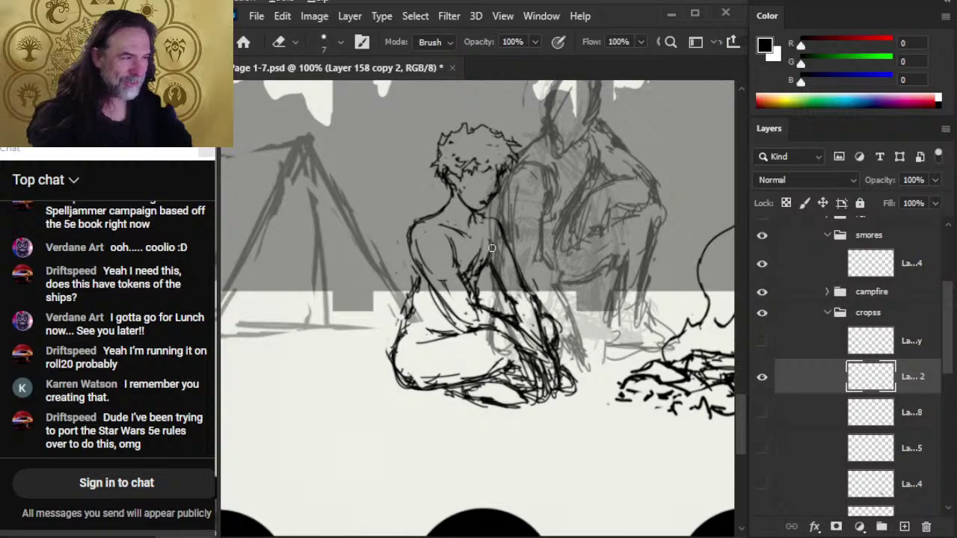
- Refine the fire-side shoulder line and the collarbone below the seated figure's chin with small brush and eraser touches
key("b")
key("e")
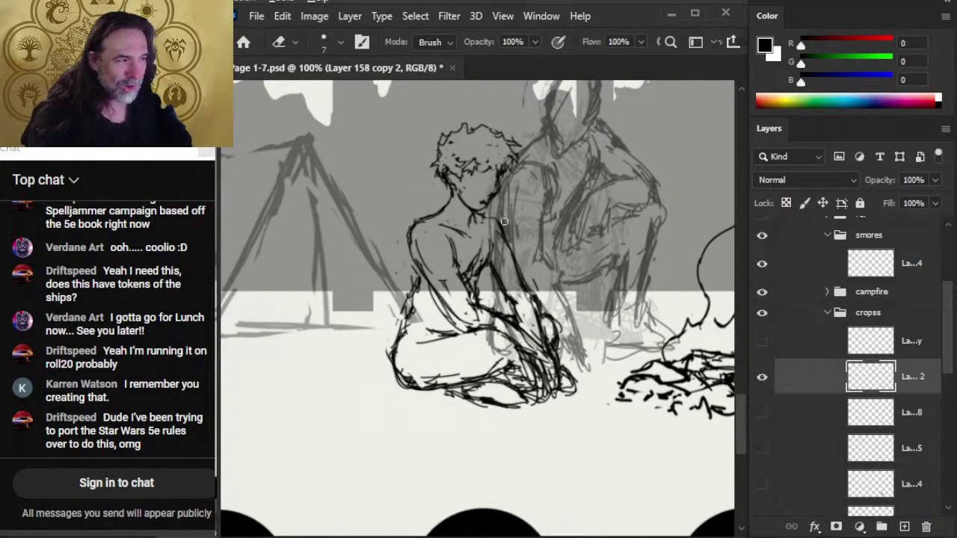
key("b")
key("e")
key("b")
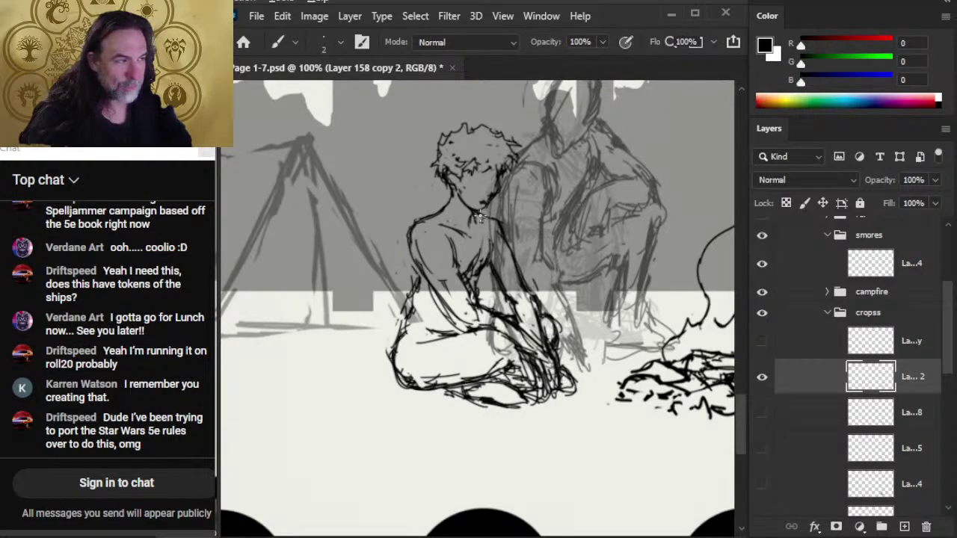
key("e")
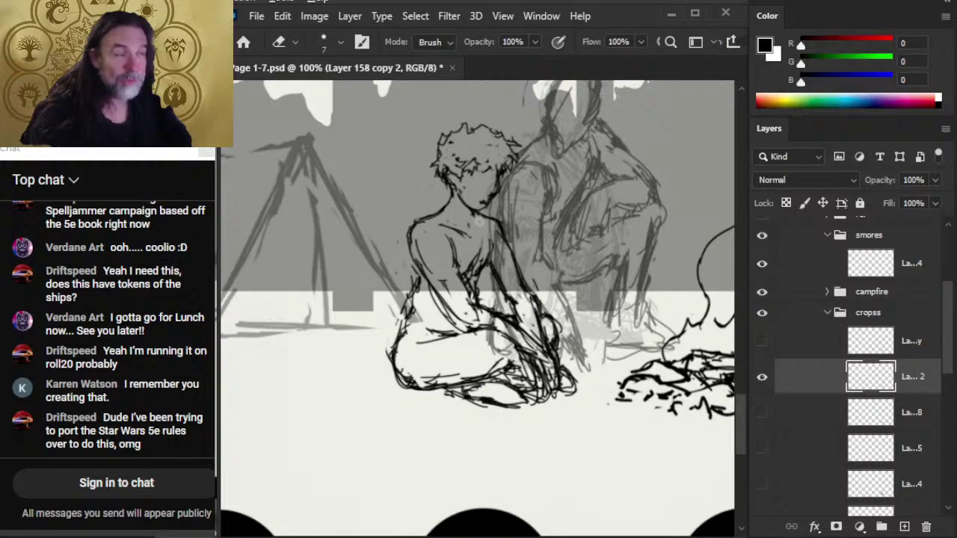
key("b")
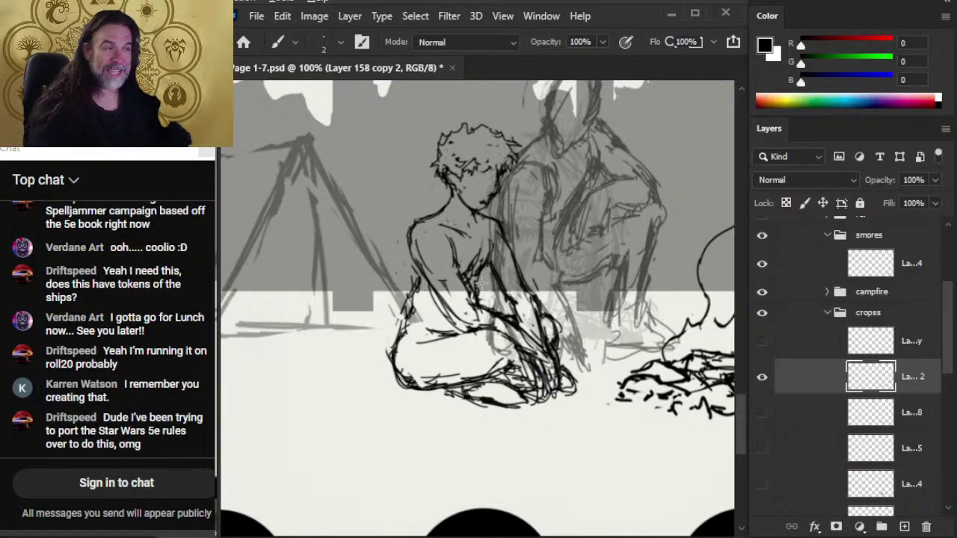
- Rework the seated figure's tent-side shoulder outline with alternating fine eraser and brush touches
key("e")
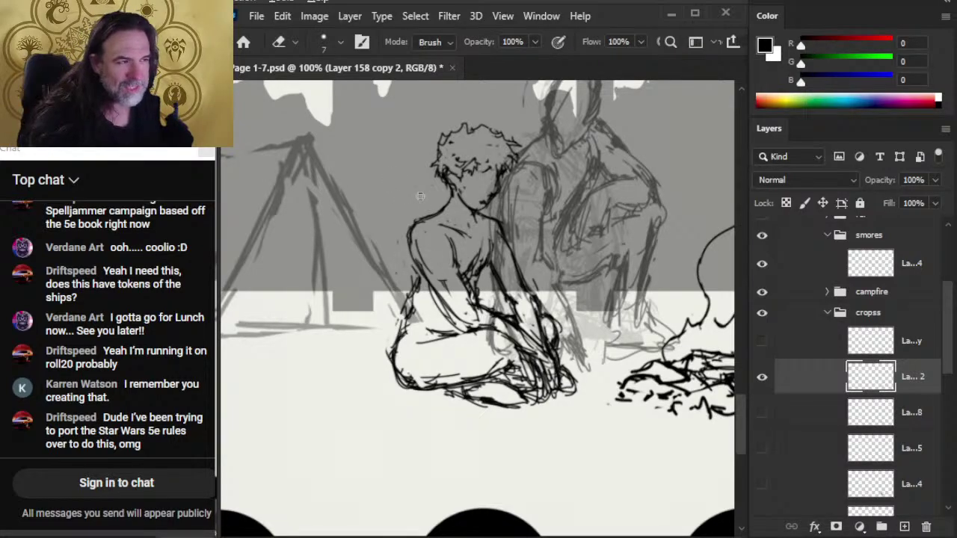
key("b")
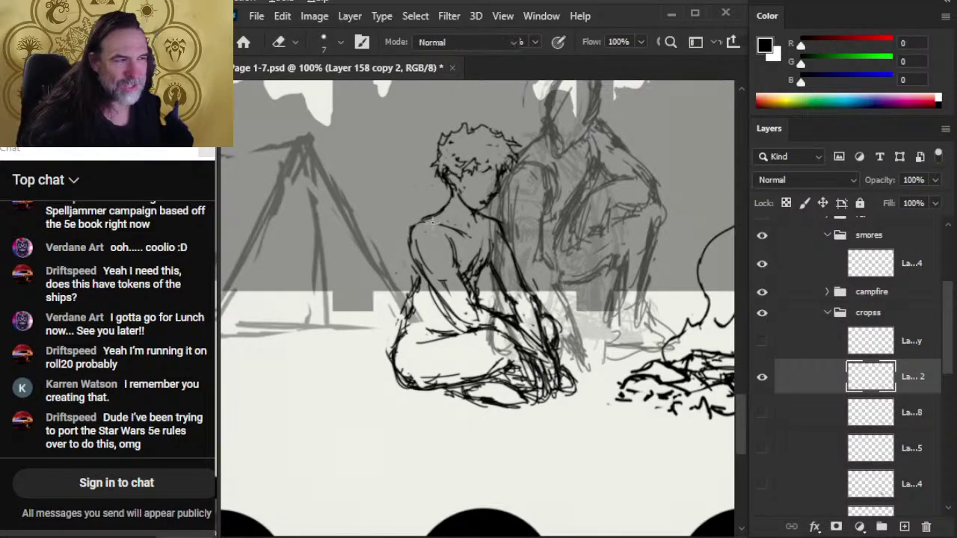
key("e")
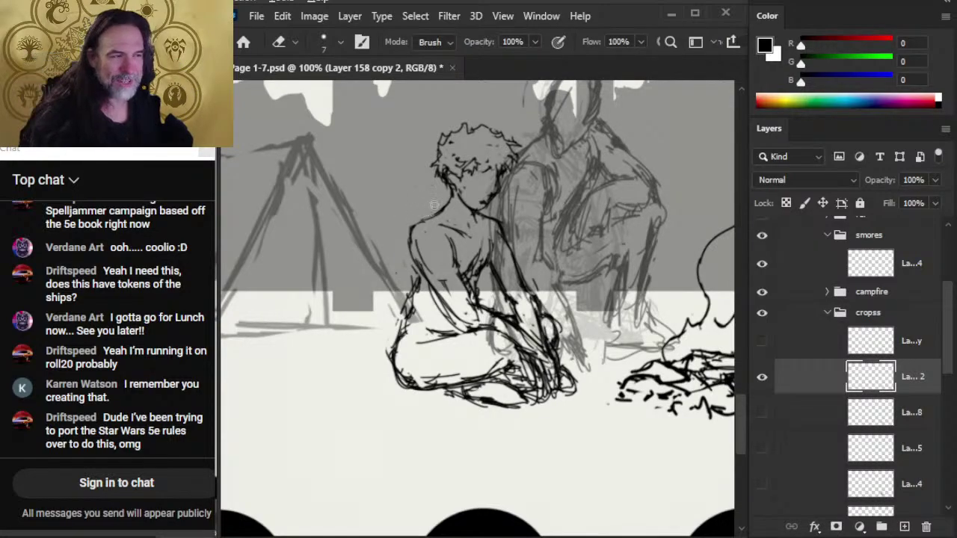
key("b")
key("e")
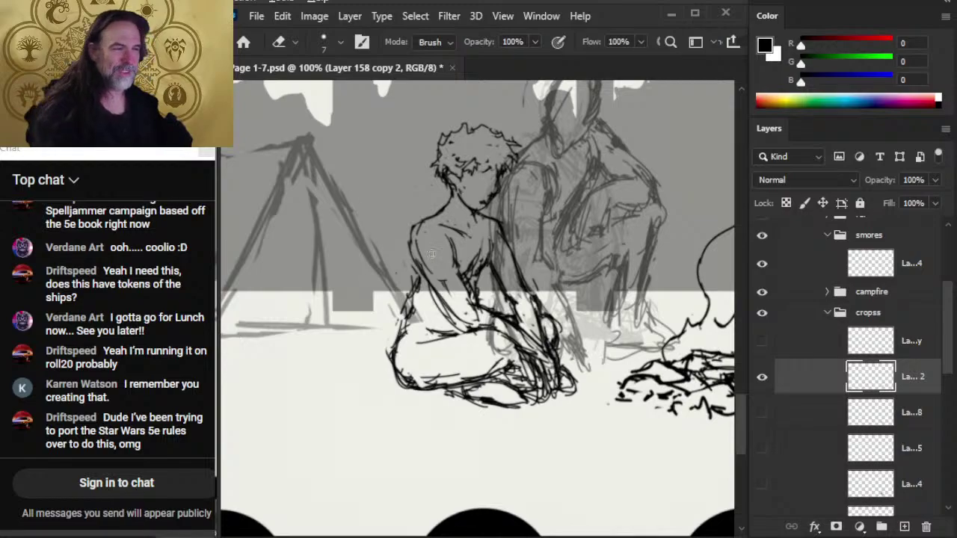
key("b")
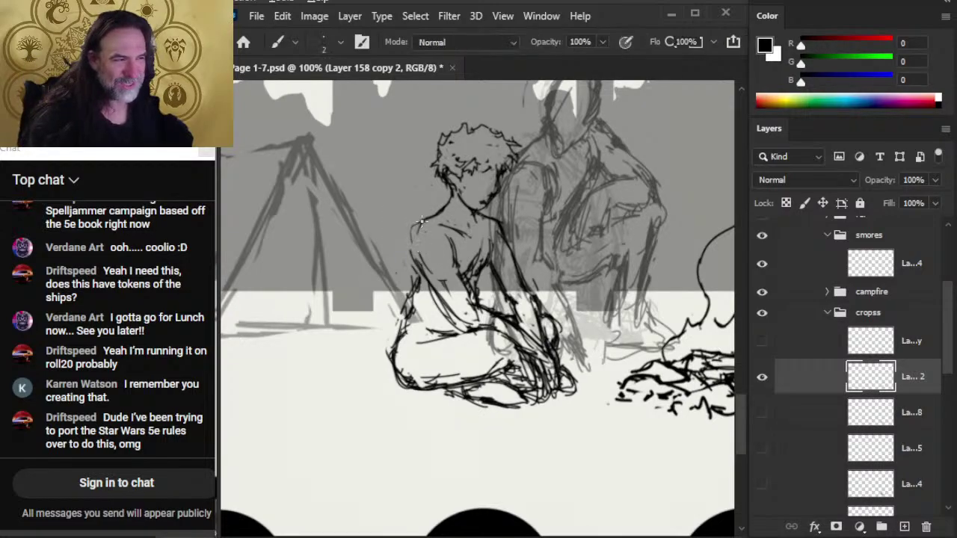
key("e")
key("b")
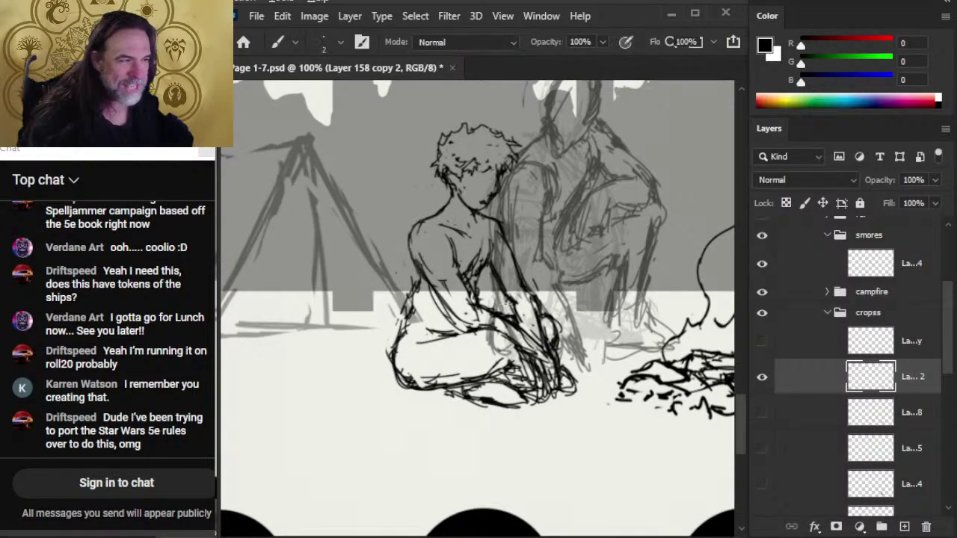
- Clean up and redraw the collarbone and upper chest lines below the seated figure's chin
key("e")
key("b")
key("e")
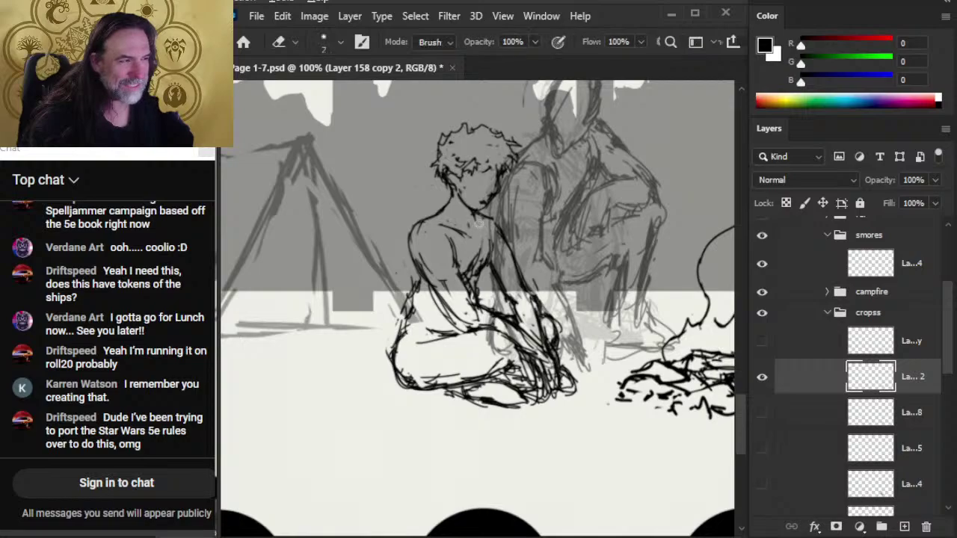
key("b")
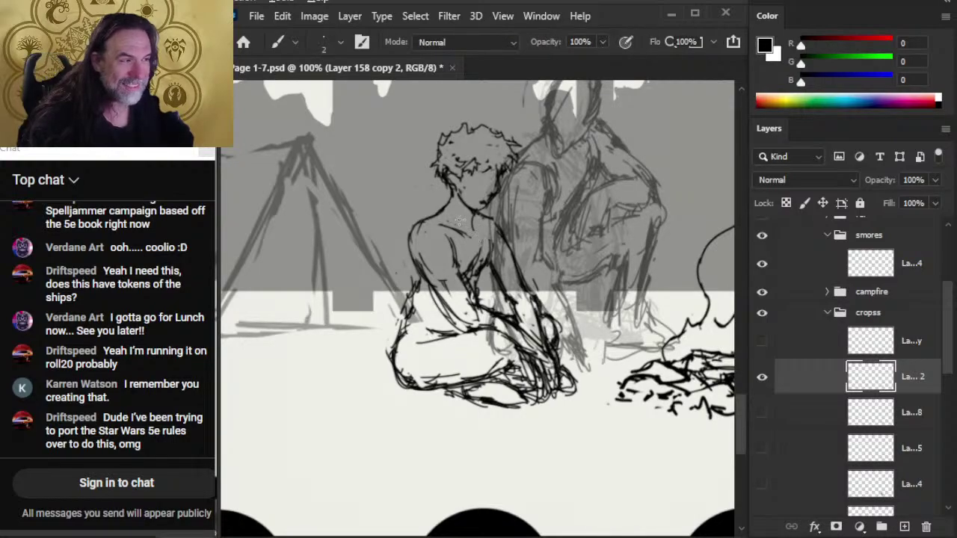
key("e")
key("b")
key("e")
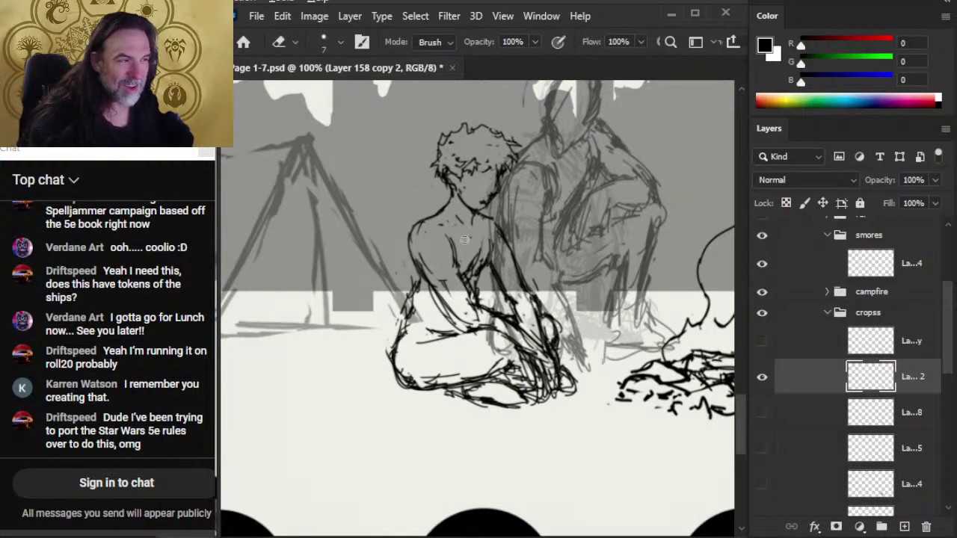
key("b")
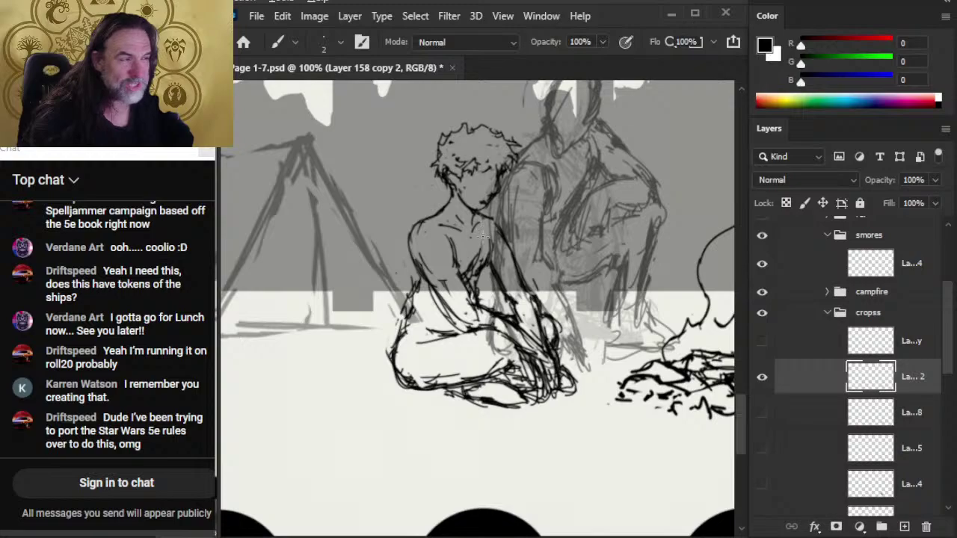
- Refine the centre chest line and the top of the fire-side shoulder with small eraser and brush touches
key("e")
key("b")
key("e")
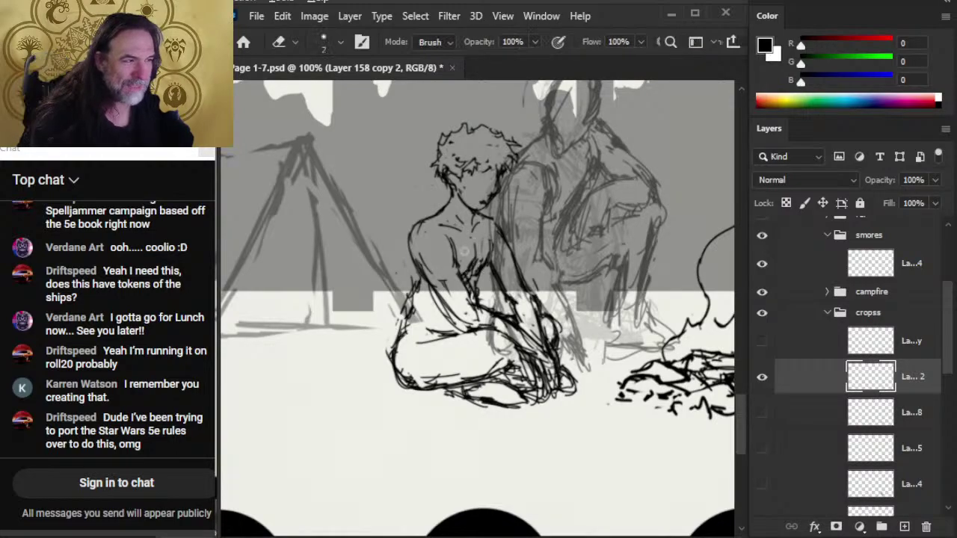
key("b")
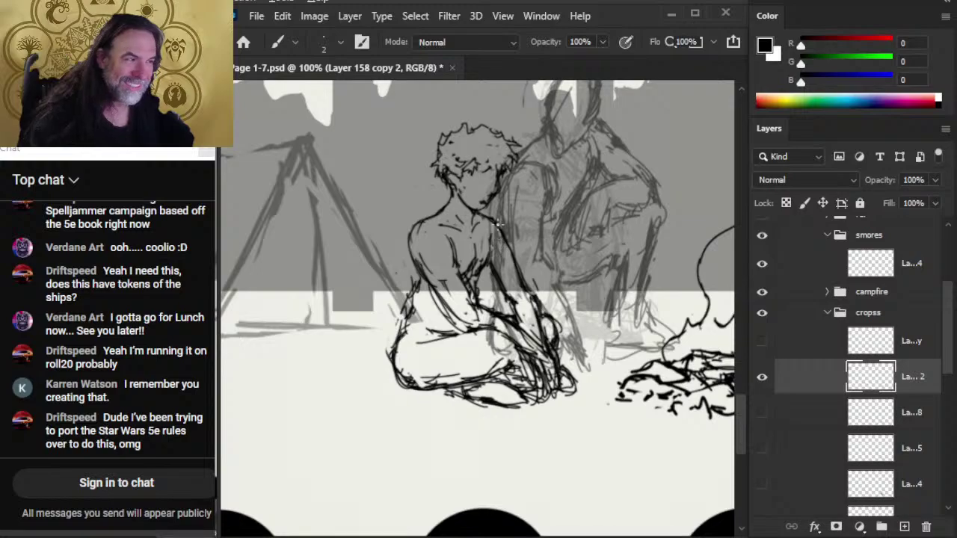
key("e")
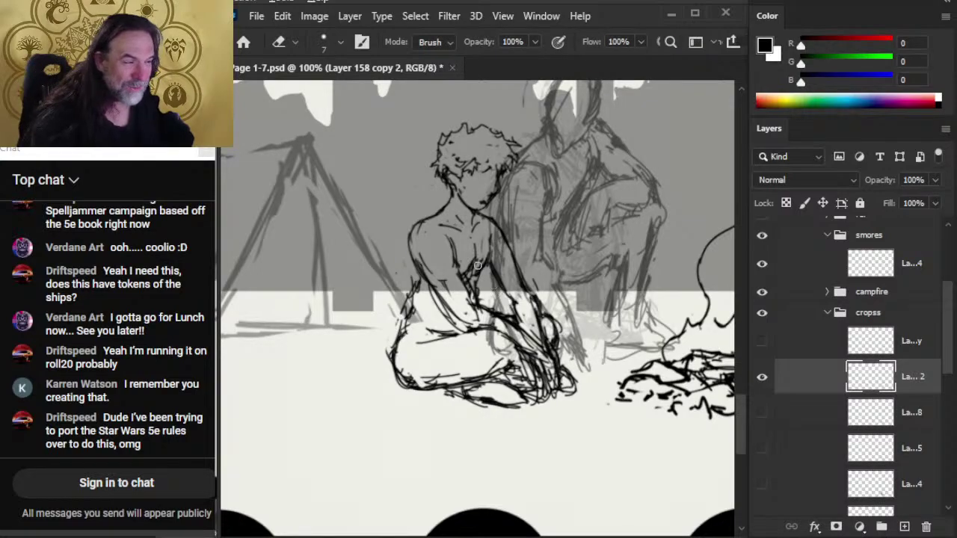
- Switch to the browser with the YouTube stream, open the streamer's channel in a new tab and show its videos
key("alt+Tab")
key("alt+Tab")
key("alt+Tab")
key("alt+Tab")
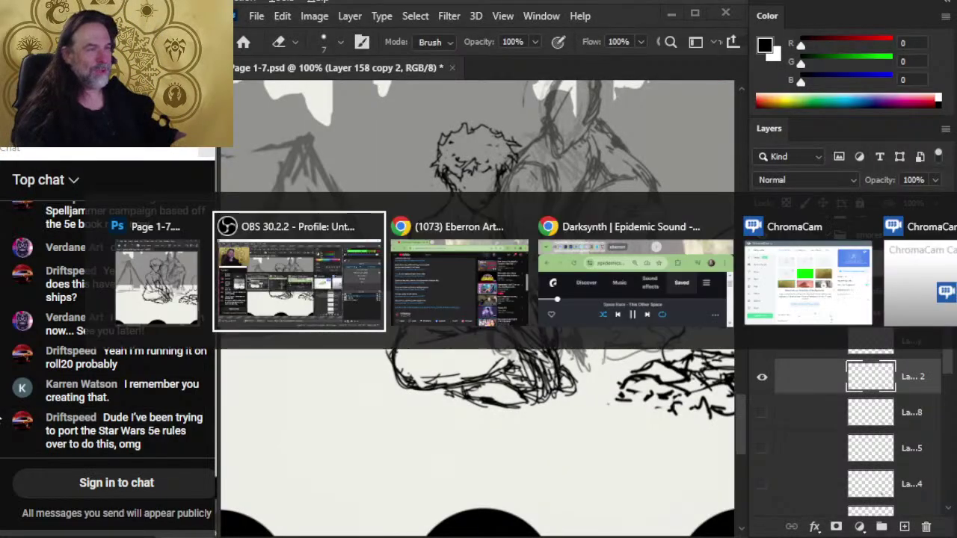
scroll(535, 407, "up", 8)
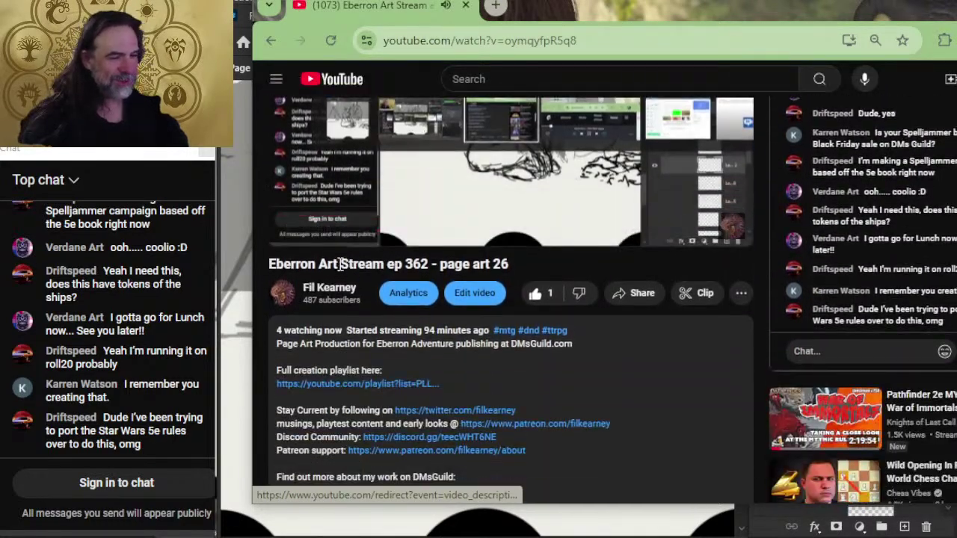
right_click(331, 291)
left_click(378, 314)
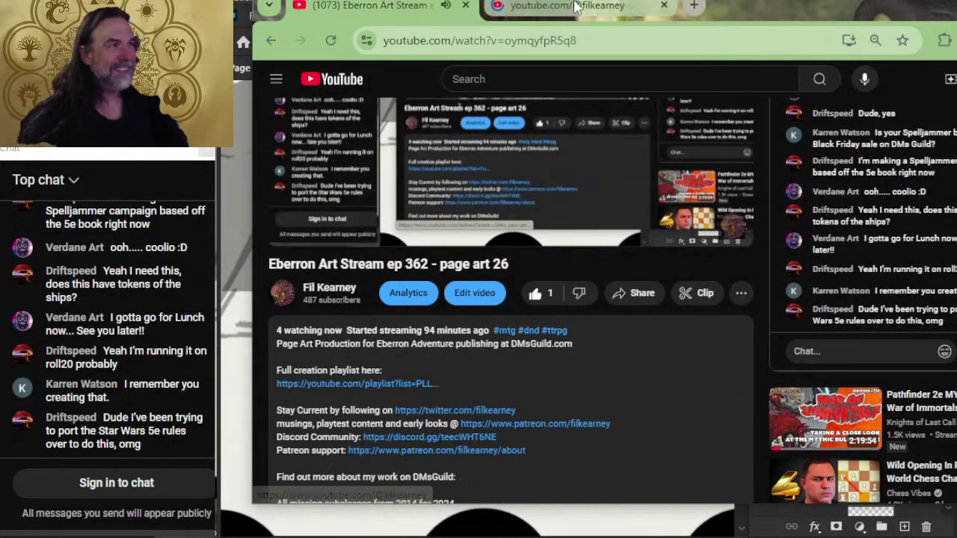
left_click(579, 7)
scroll(730, 348, "down", 2)
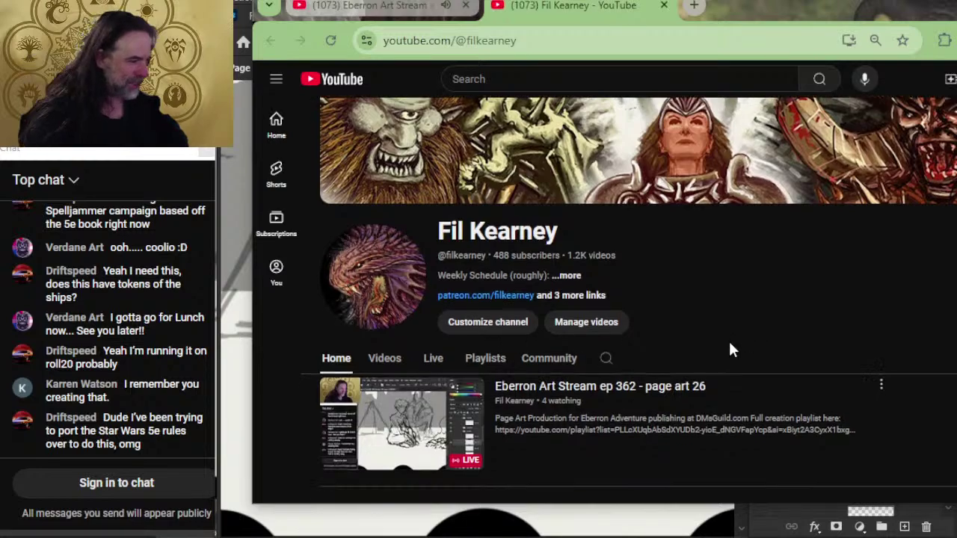
left_click(384, 229)
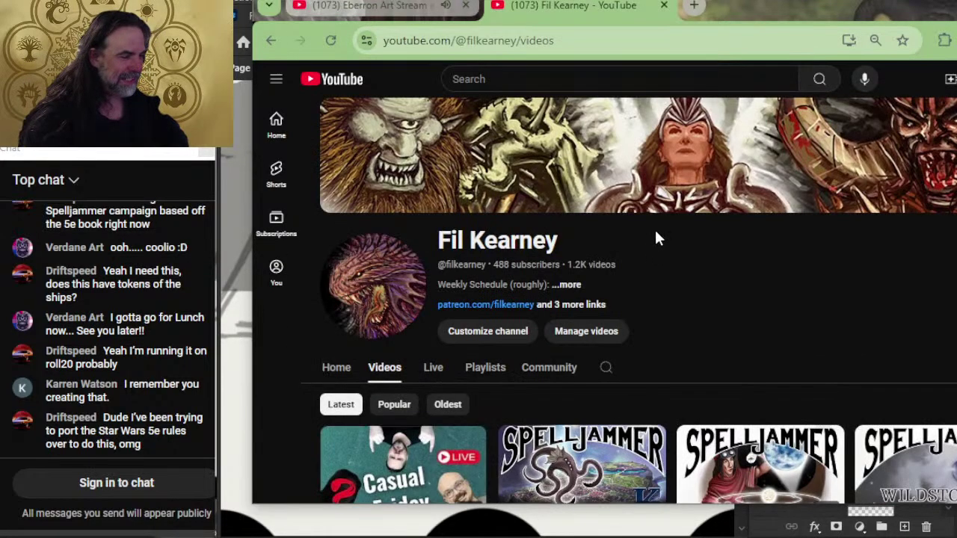
- Browse the channel's Spelljammer videos, close the channel tab and switch back to Photoshop
scroll(639, 232, "down", 4)
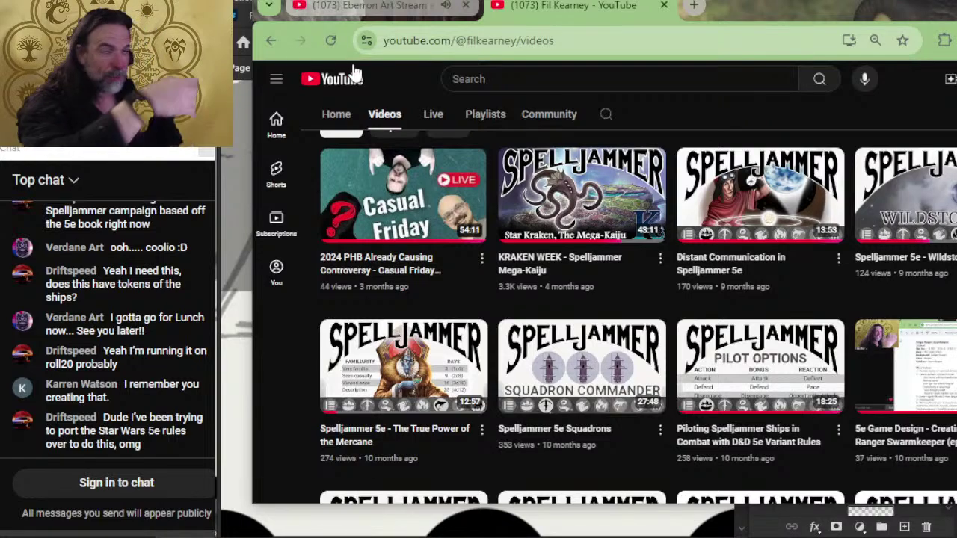
mouse_move(515, 166)
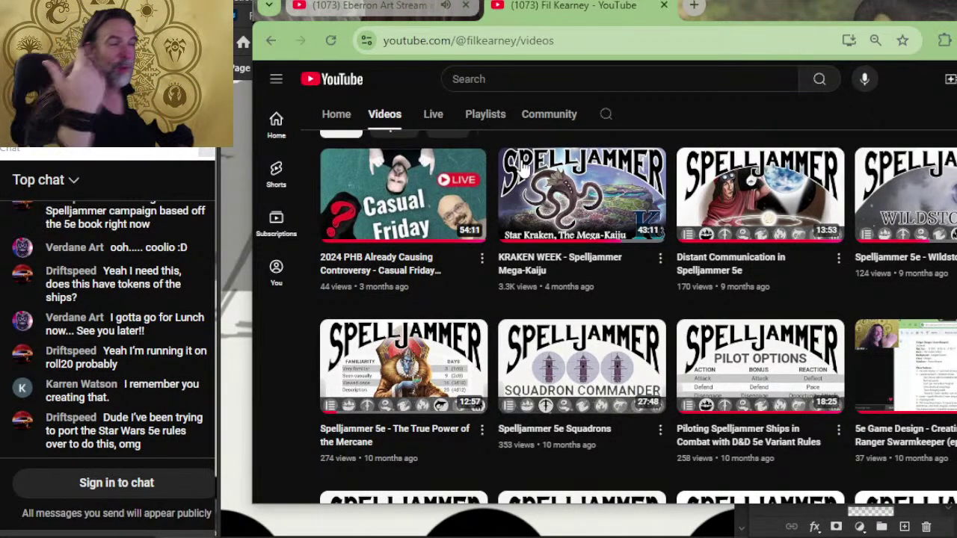
left_click(664, 6)
key("alt+Tab")
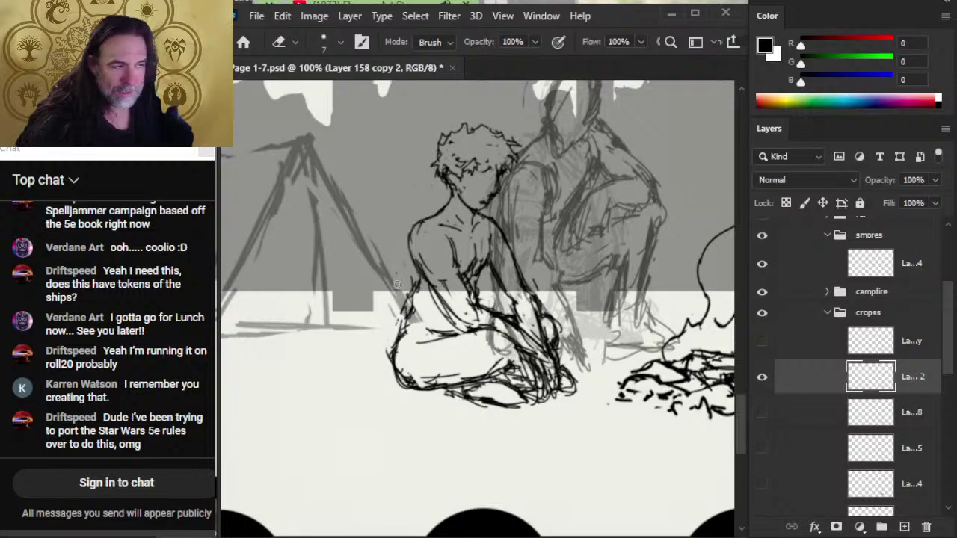
- Rework the seated figure's back line below the tent-side shoulder and clean up the adjoining upper arm outline
key("b")
left_click_drag(416, 261, 414, 298)
key("e")
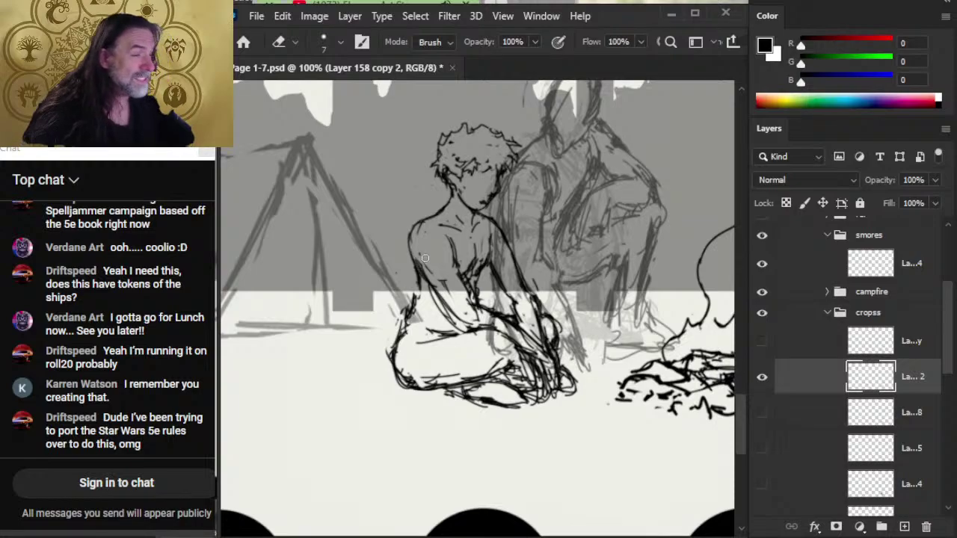
key("b")
key("e")
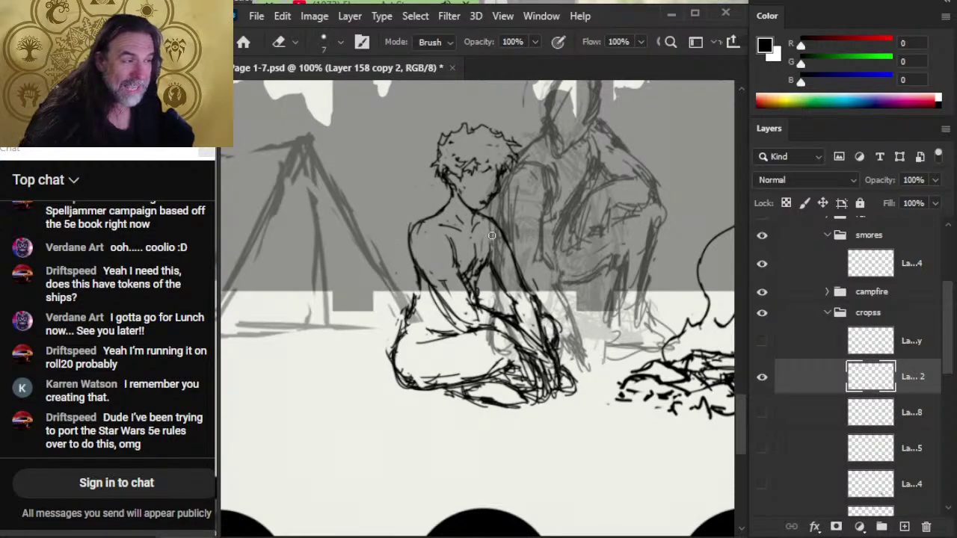
- Touch up the chest beside the fire-side armpit and the curve of the fire-side shoulder with eraser and brush
key("b")
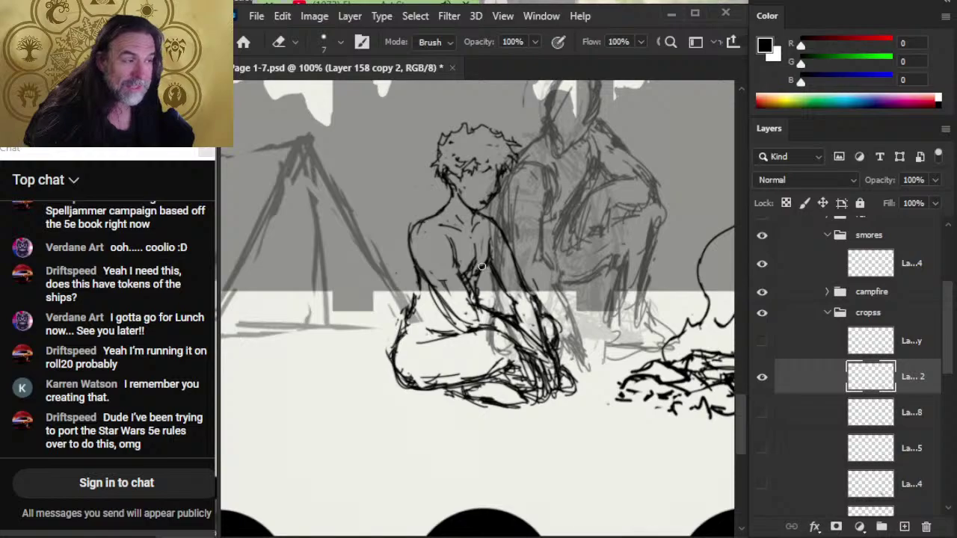
key("e")
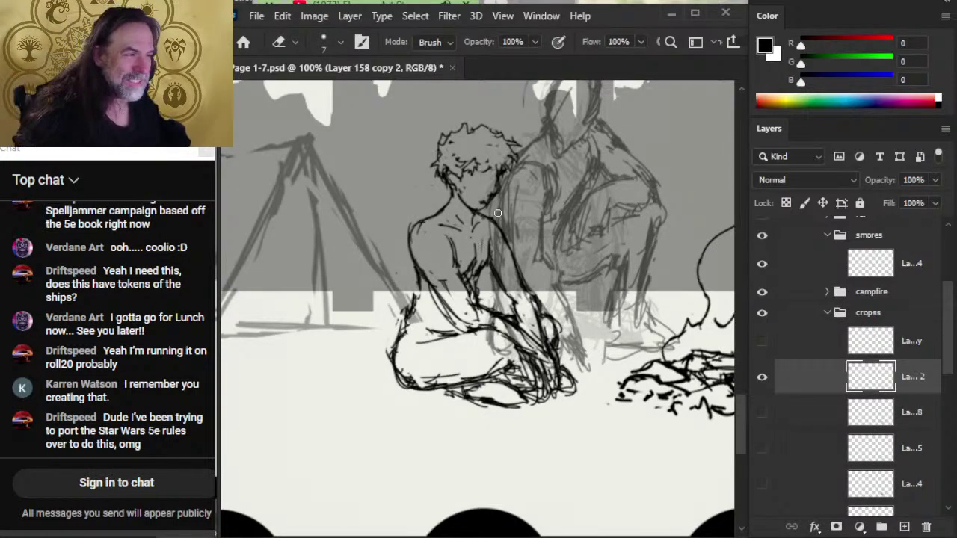
key("b")
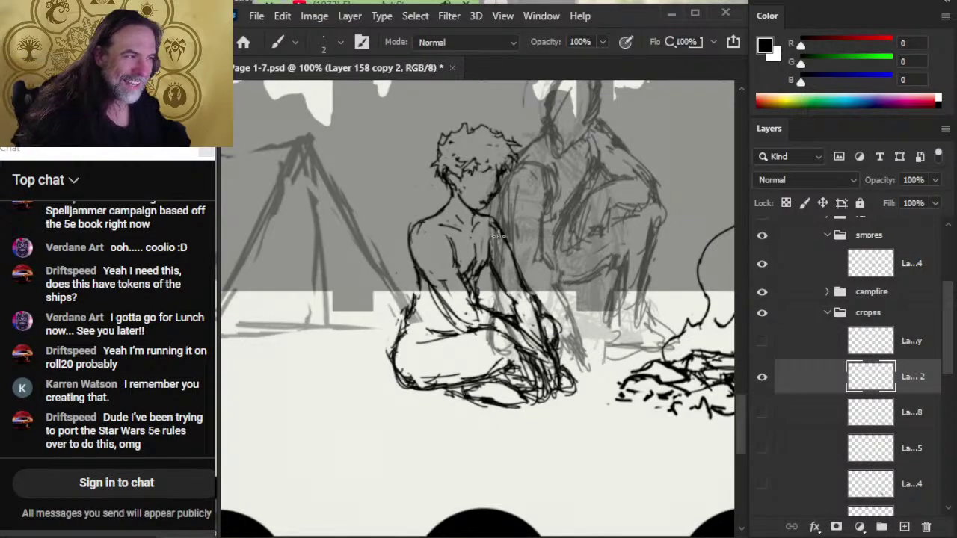
key("e")
key("b")
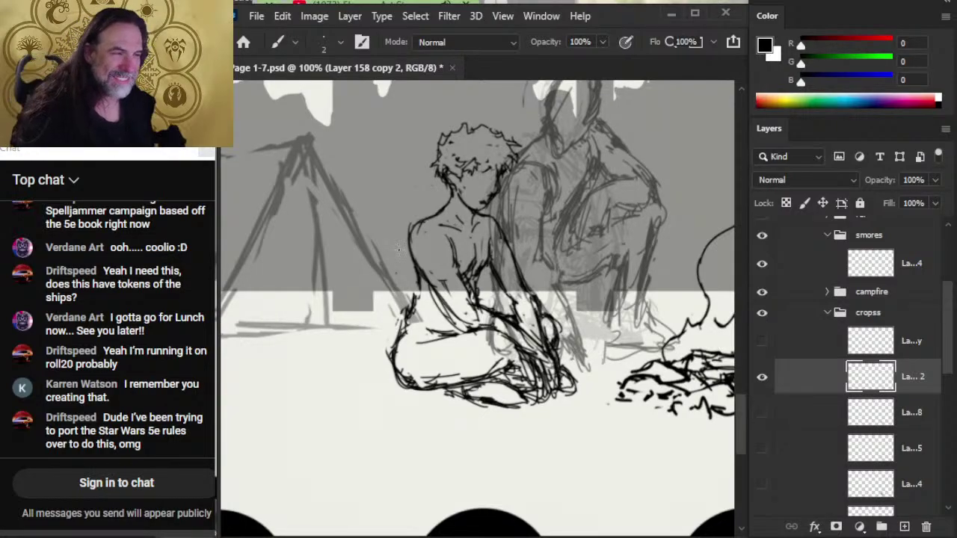
- Erase the outer edge of the tent-side shoulder and redraw it slightly closer to the body down the upper arm
key("e")
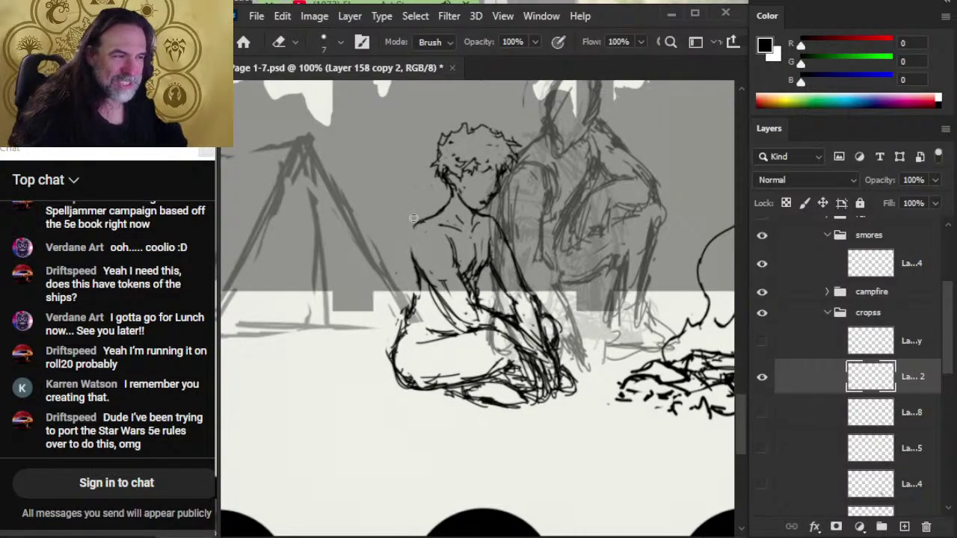
key("b")
left_click_drag(414, 228, 423, 271)
key("e")
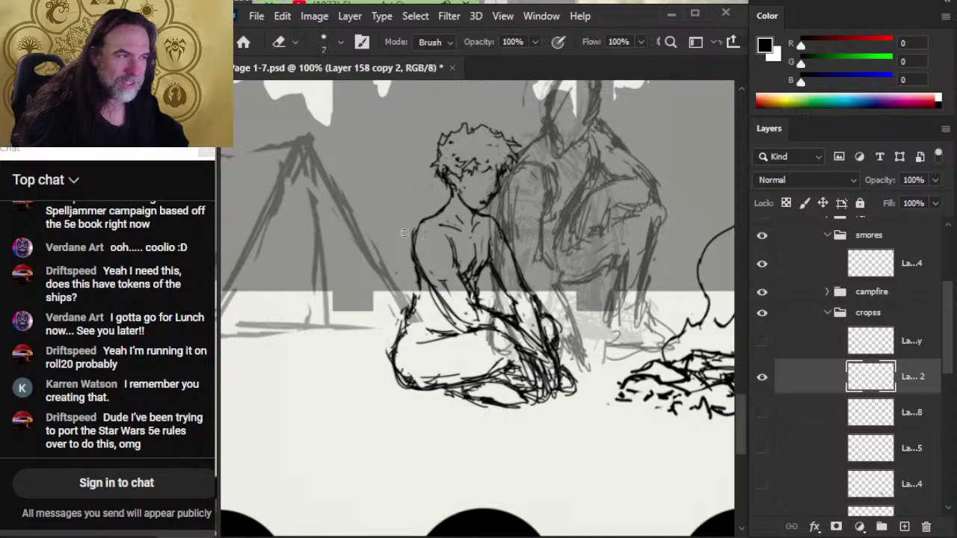
key("b")
key("e")
left_click_drag(435, 215, 417, 219)
key("b")
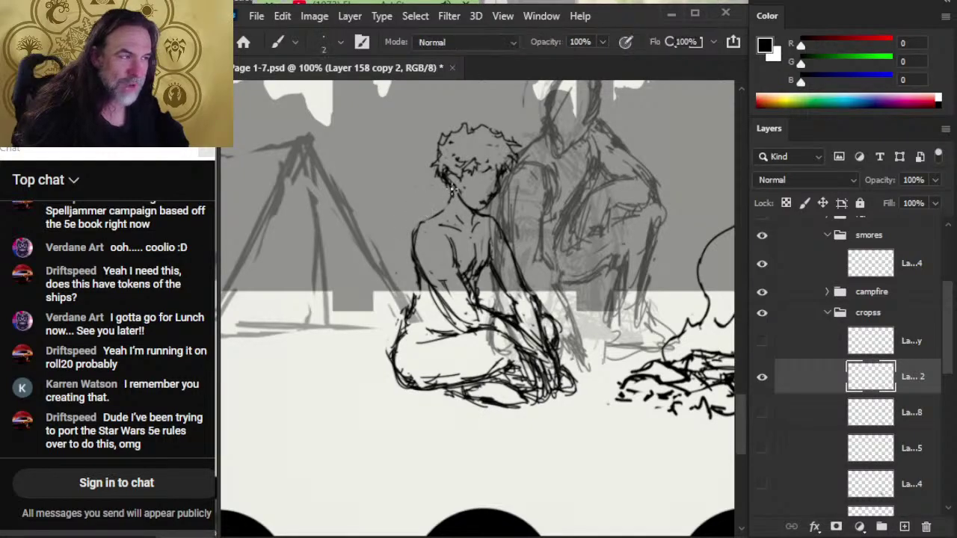
- Erase and redraw the line from the tent-side neck down to the shoulder
key("e")
left_click_drag(462, 220, 450, 208)
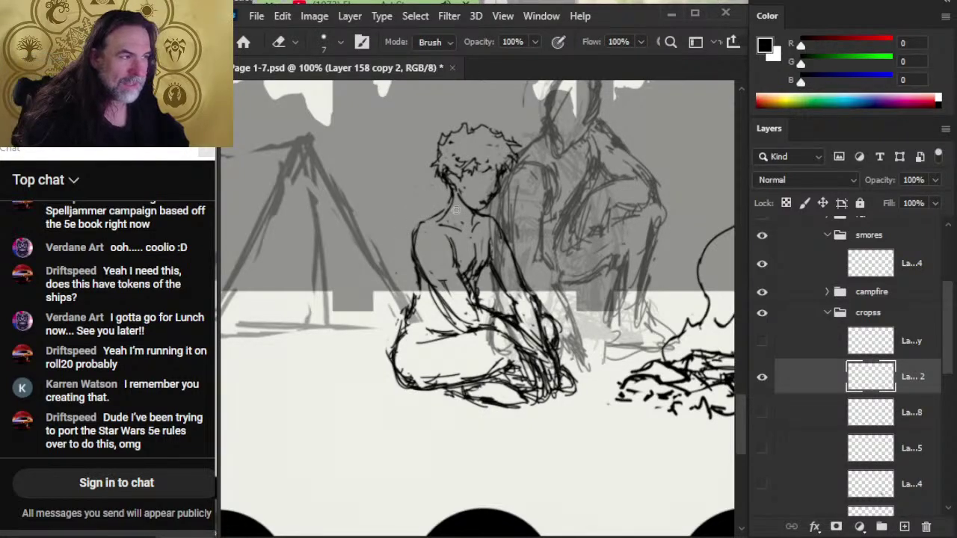
key("b")
key("e")
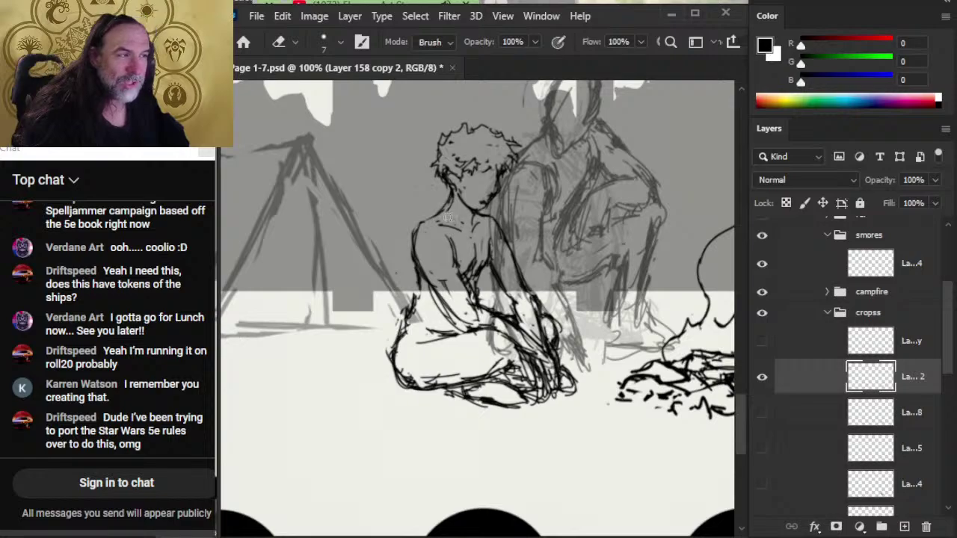
- Redraw the tent-side upper arm's outer contour and erase stray lines along the arm down to the elbow
key("b")
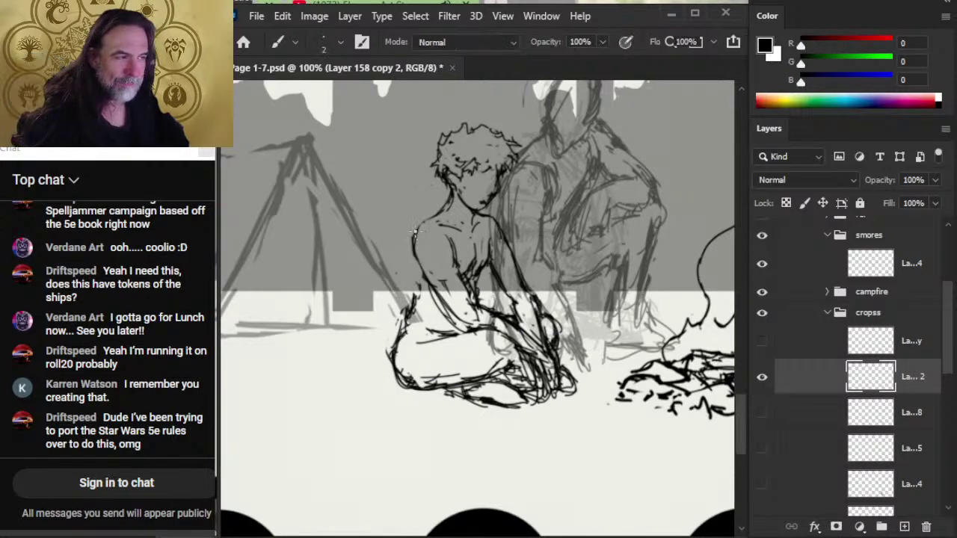
key("e")
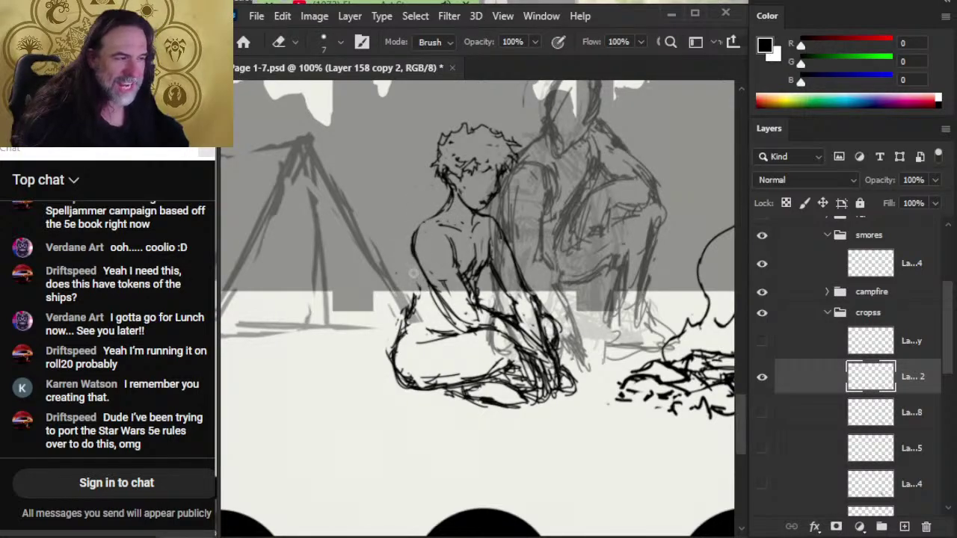
key("b")
key("e")
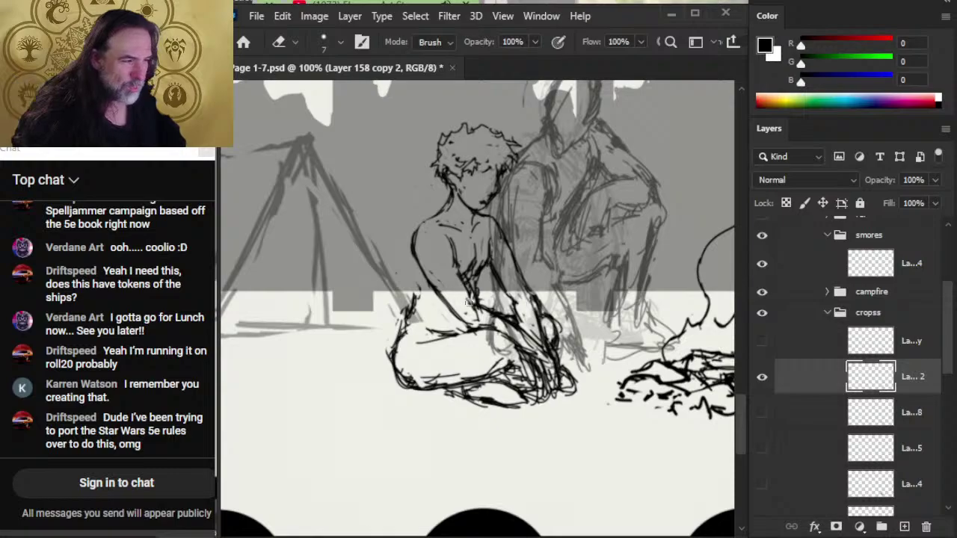
- Lasso the seated figure's folded legs and forearms and move them slightly up toward the torso, then deselect
key("l")
mouse_move(450, 320)
left_mouse_down()
mouse_move(385, 352)
mouse_move(444, 441)
mouse_move(600, 422)
mouse_move(613, 341)
mouse_move(579, 279)
mouse_move(513, 264)
left_mouse_up()
left_click_drag(484, 302, 455, 304)
key("v")
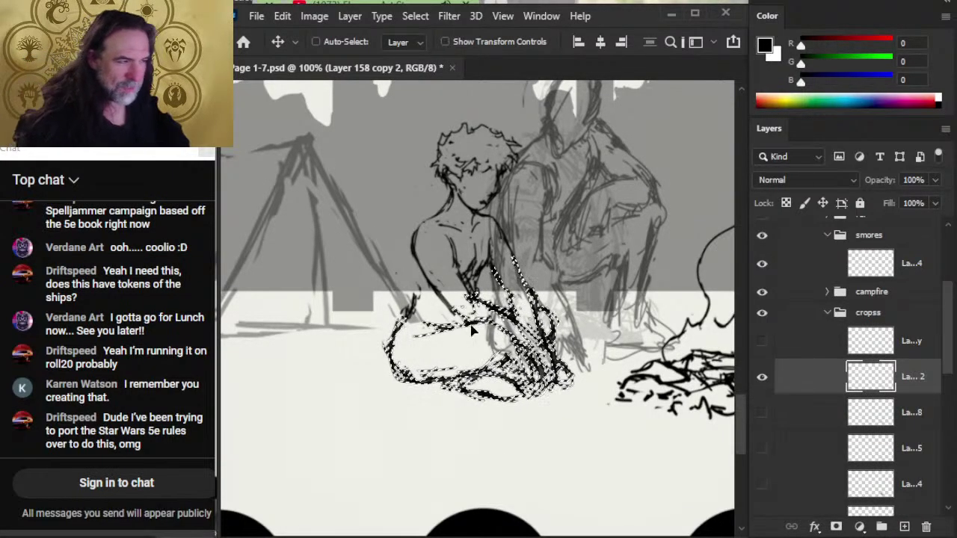
key("l")
key("ctrl+d")
key("e")
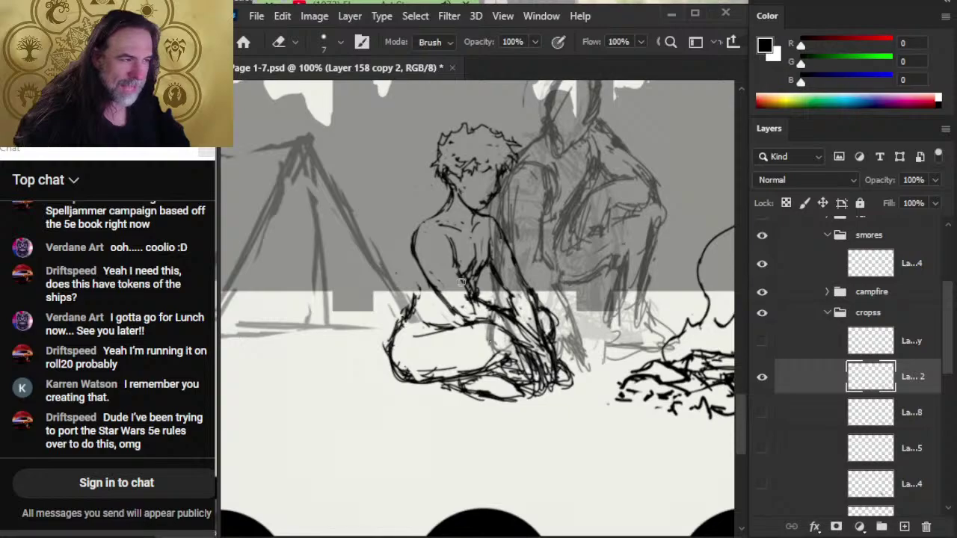
- Touch up the lines where the forearms meet the belly and erase the stray upper end of the tent-side hip line
key("l")
key("e")
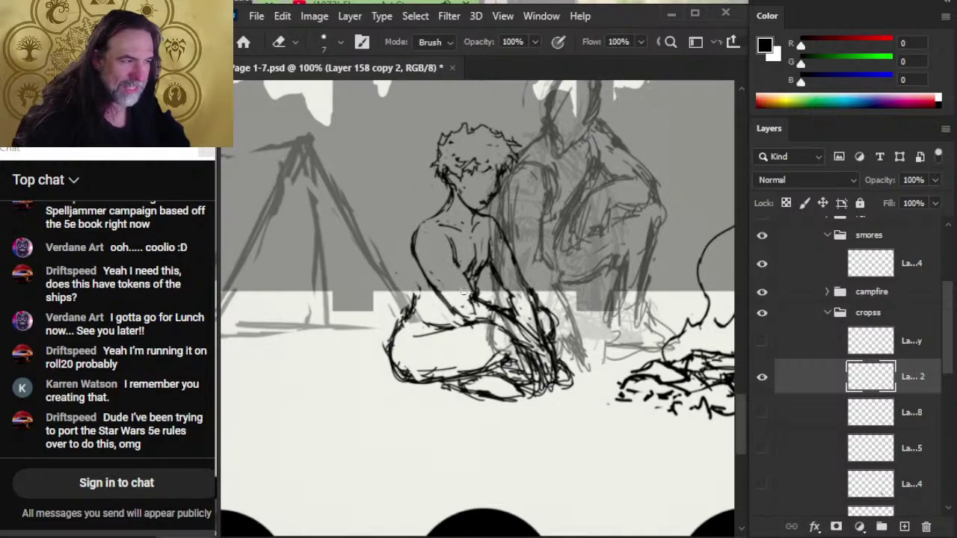
key("b")
key("e")
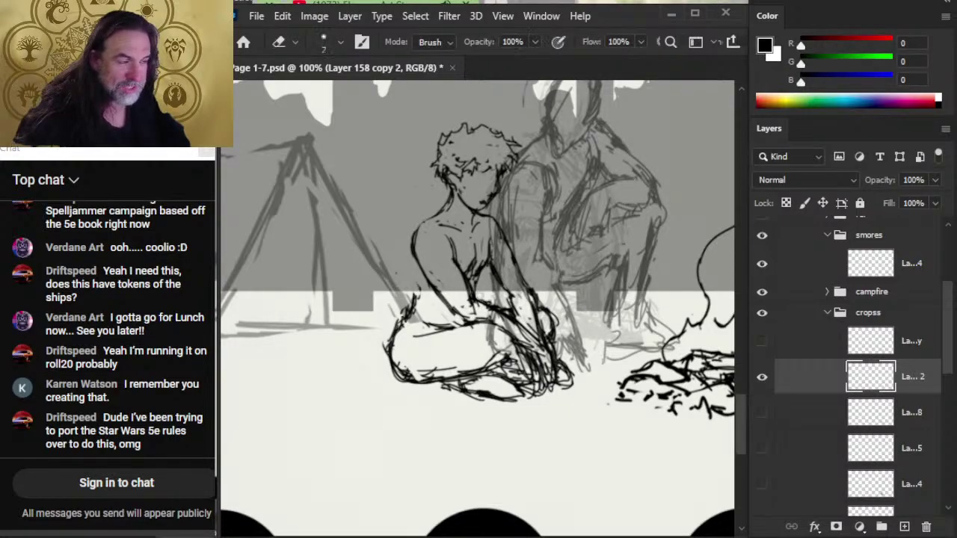
key("b")
key("e")
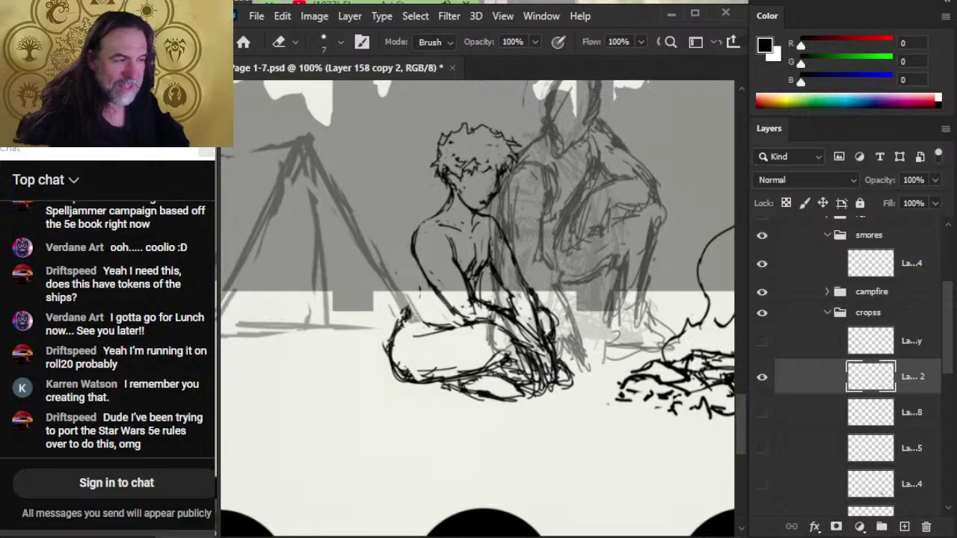
- Lasso the tent-side hip and thigh end, nudge them several pixels toward the campfire and deselect
key("l")
mouse_move(402, 416)
left_mouse_down()
mouse_move(447, 337)
mouse_move(430, 314)
left_mouse_up()
key("v")
left_click_drag(369, 316, 365, 314)
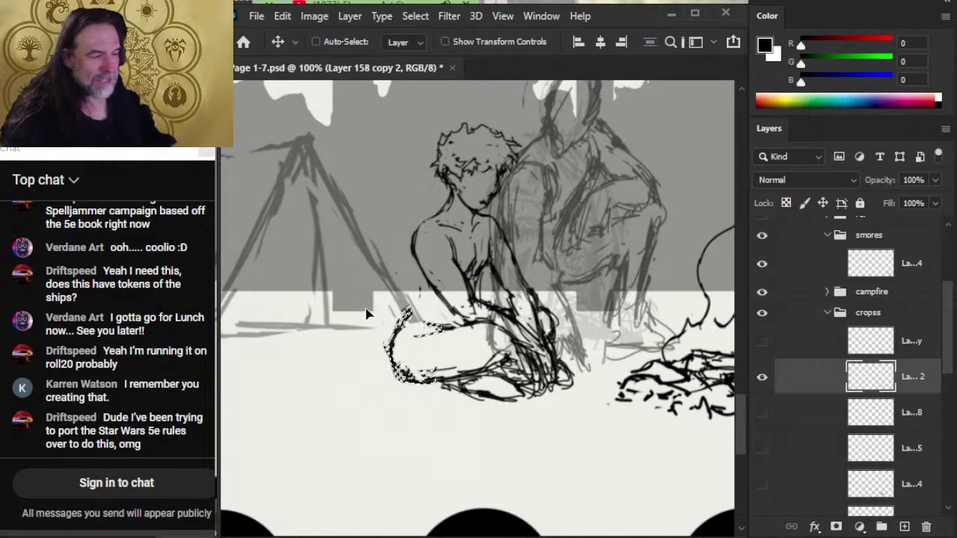
key("Right")
key("Right")
key("Right")
key("Right")
key("Right")
key("Right")
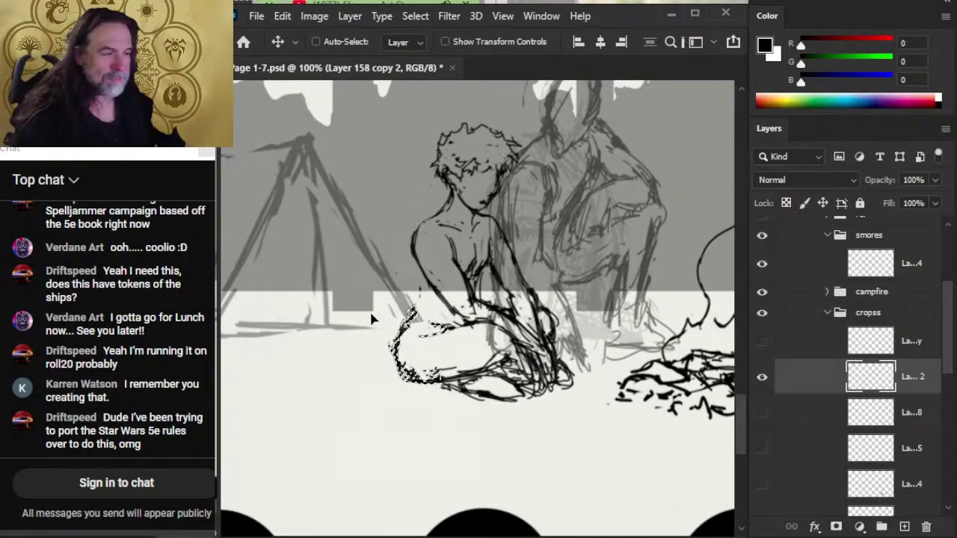
key("ctrl+d")
- Draw the lower back line from the tent-side upper arm down to the hip and clean up the old hip tip
key("l")
key("b")
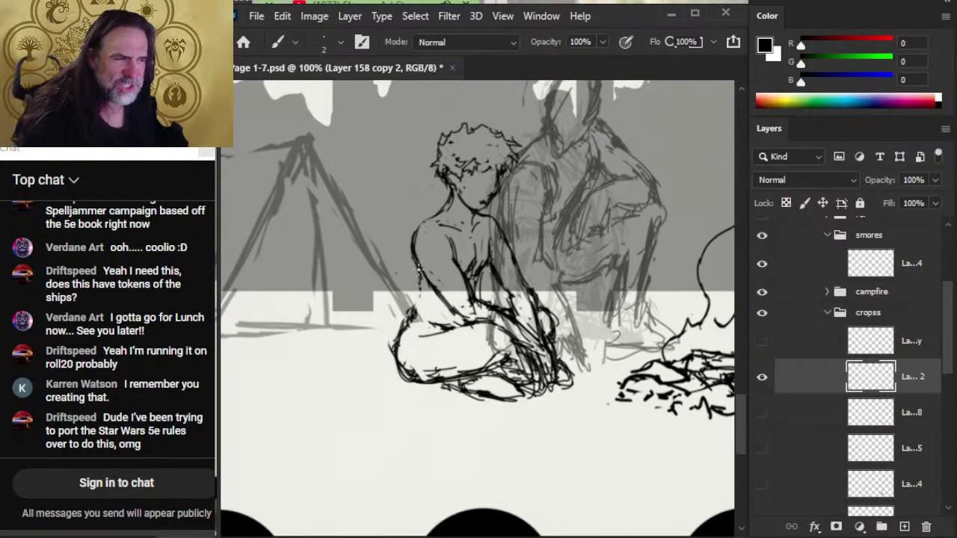
key("e")
mouse_move(424, 307)
left_mouse_down()
mouse_move(411, 369)
mouse_move(410, 323)
left_mouse_up()
key("b")
key("e")
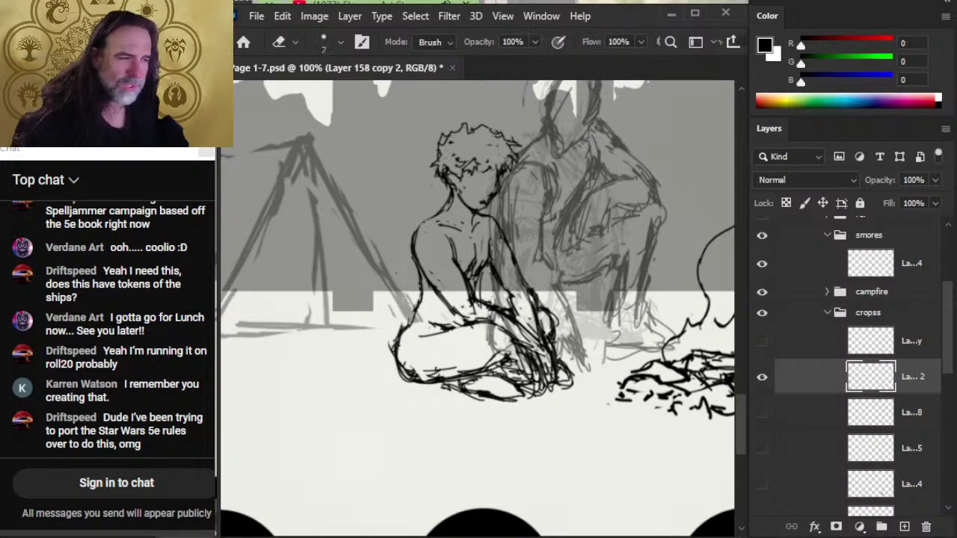
key("b")
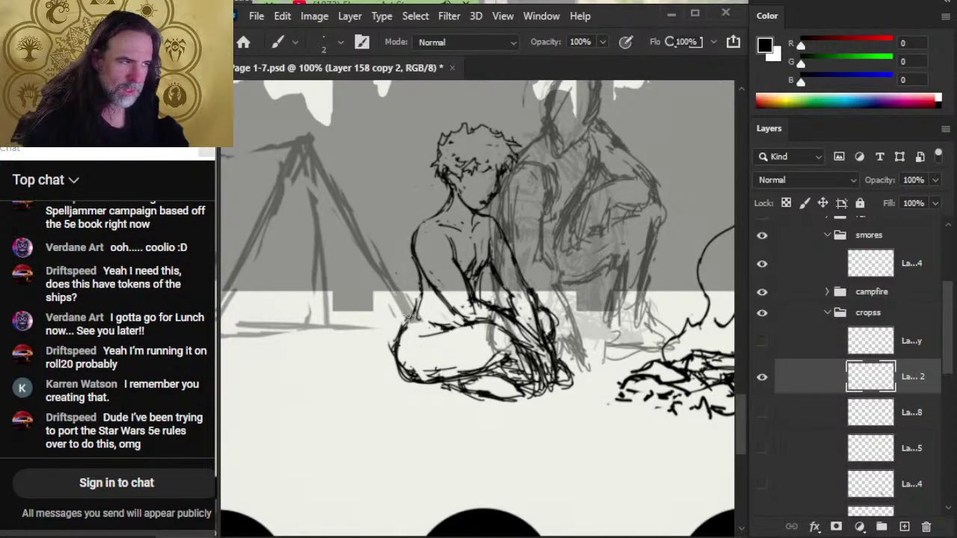
- Erase the outer contour of the tent-side hip and redraw it closer to the body
key("e")
mouse_move(393, 363)
left_mouse_down()
mouse_move(389, 341)
mouse_move(407, 378)
left_mouse_up()
key("b")
mouse_move(408, 326)
left_mouse_down()
mouse_move(410, 374)
mouse_move(420, 375)
mouse_move(398, 350)
left_mouse_up()
key("e")
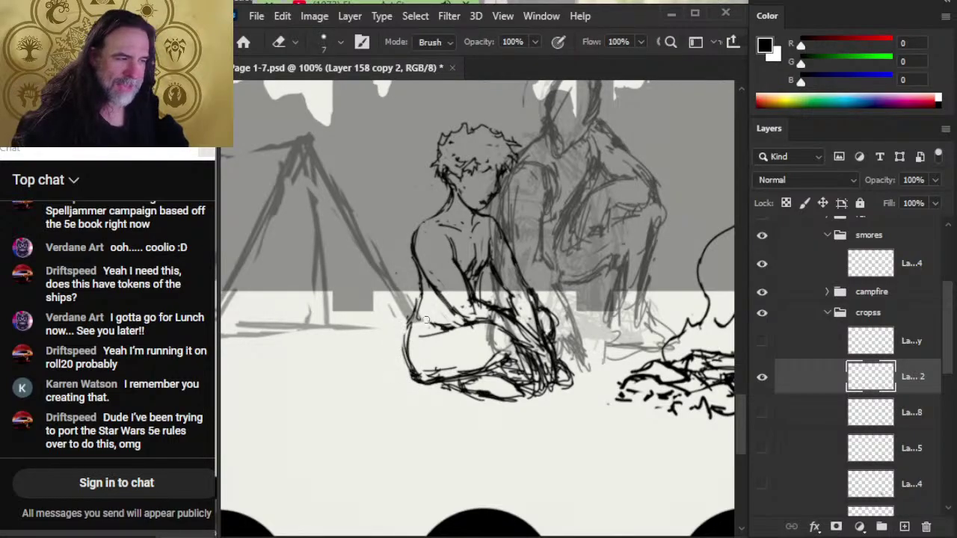
- Redraw the upper edge of the tent-side thigh from the hip to the forearms and erase the overlapping lines
key("b")
mouse_move(410, 308)
left_mouse_down()
mouse_move(452, 331)
mouse_move(471, 328)
left_mouse_up()
key("e")
key("b")
key("e")
key("b")
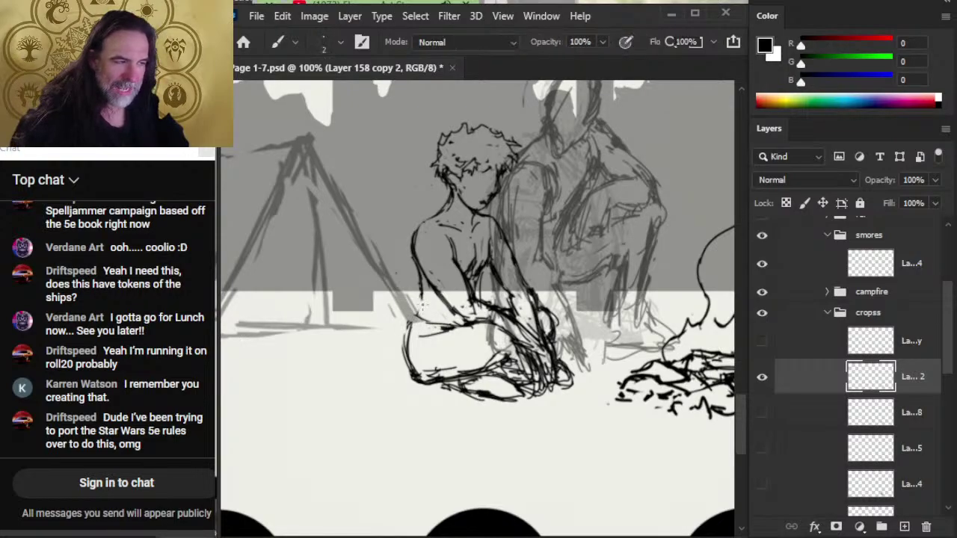
- Redraw the end of the lower back line where it meets the hip and erase the extra strokes around the joint
key("e")
key("b")
left_click_drag(420, 293, 424, 324)
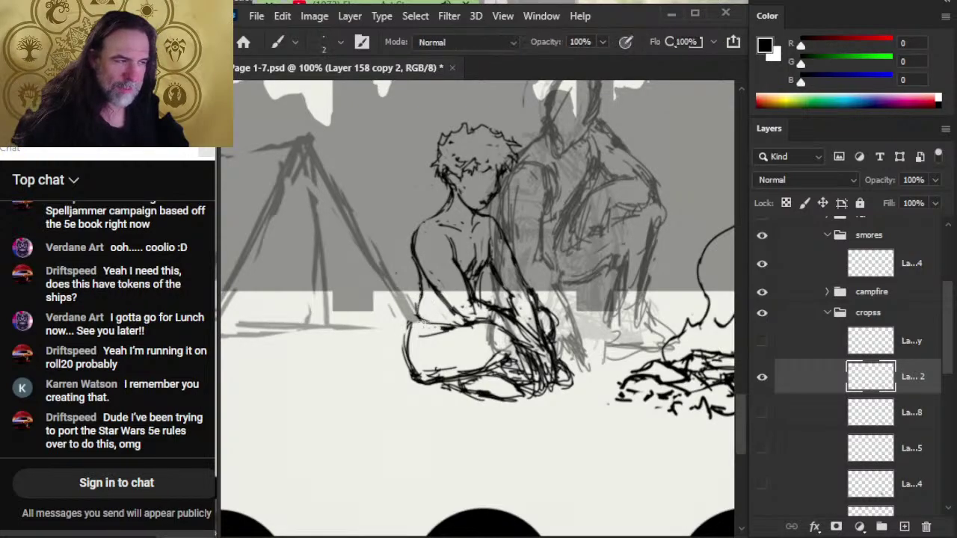
key("e")
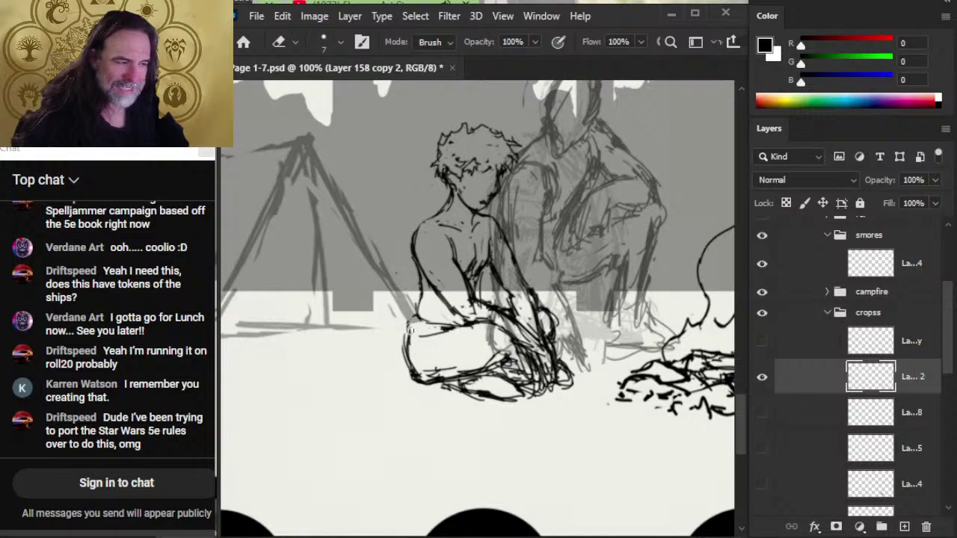
key("b")
key("e")
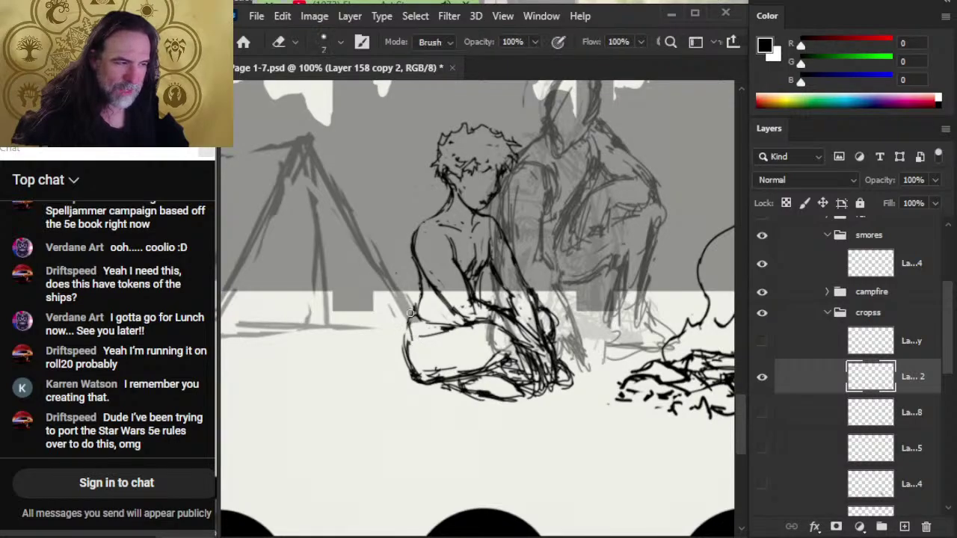
key("b")
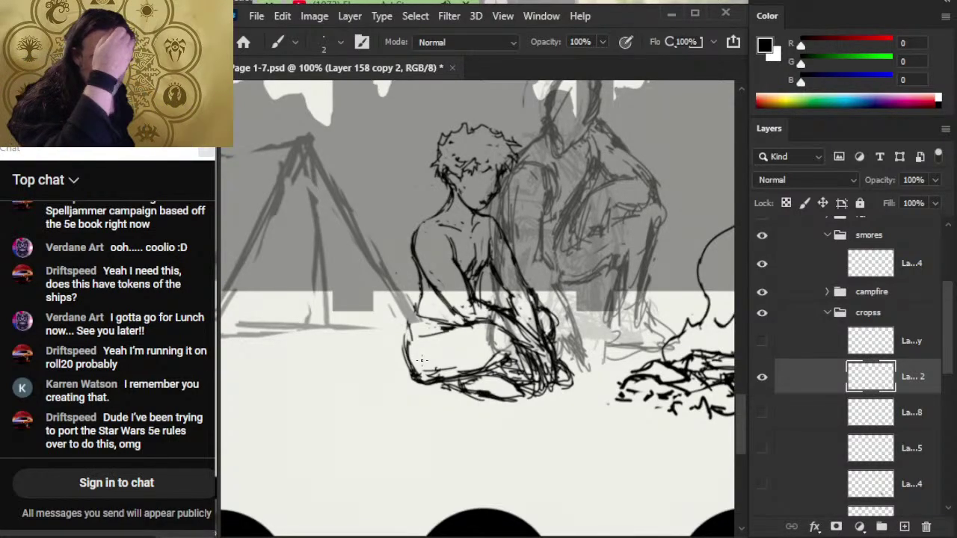
- Refine the waist lines between the tent-side forearm and the thigh with eraser and brush
key("e")
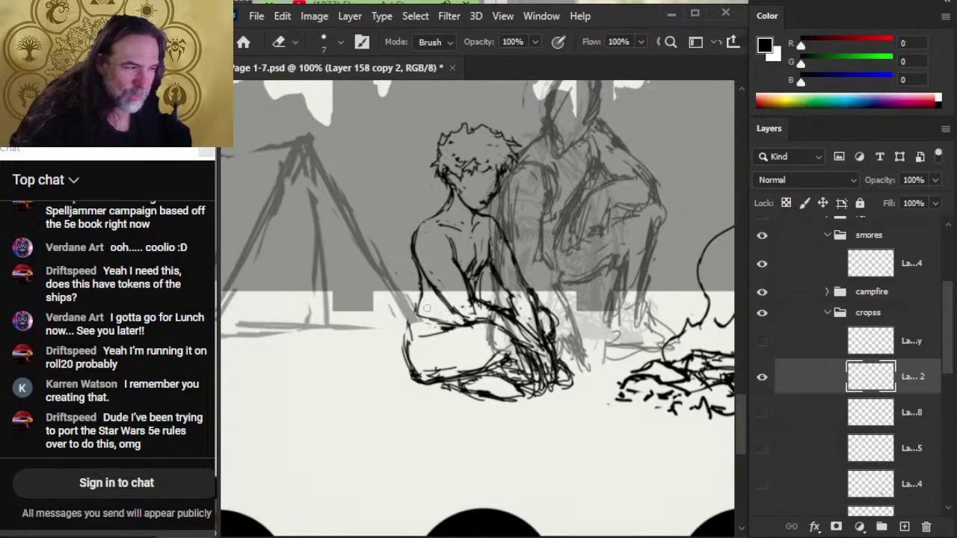
key("b")
left_click_drag(427, 308, 455, 322)
key("e")
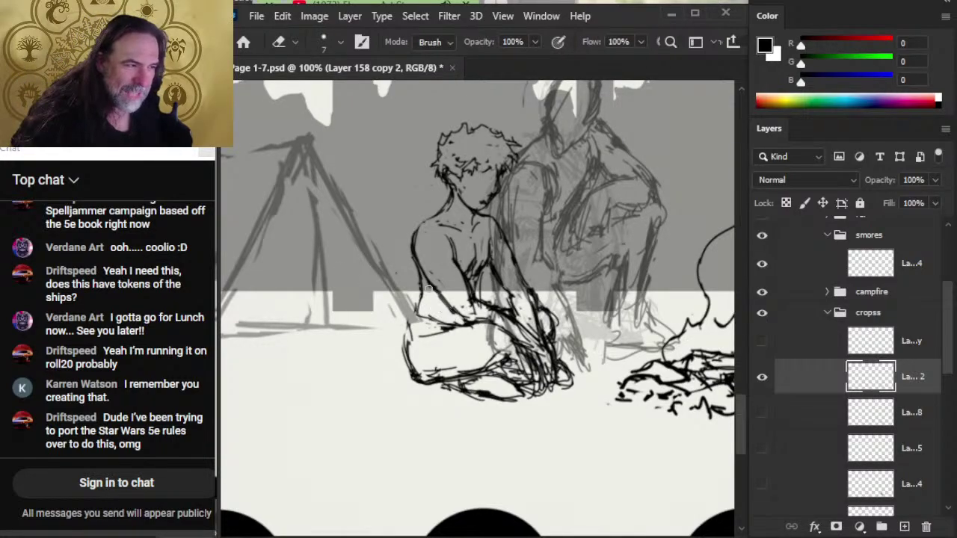
key("b")
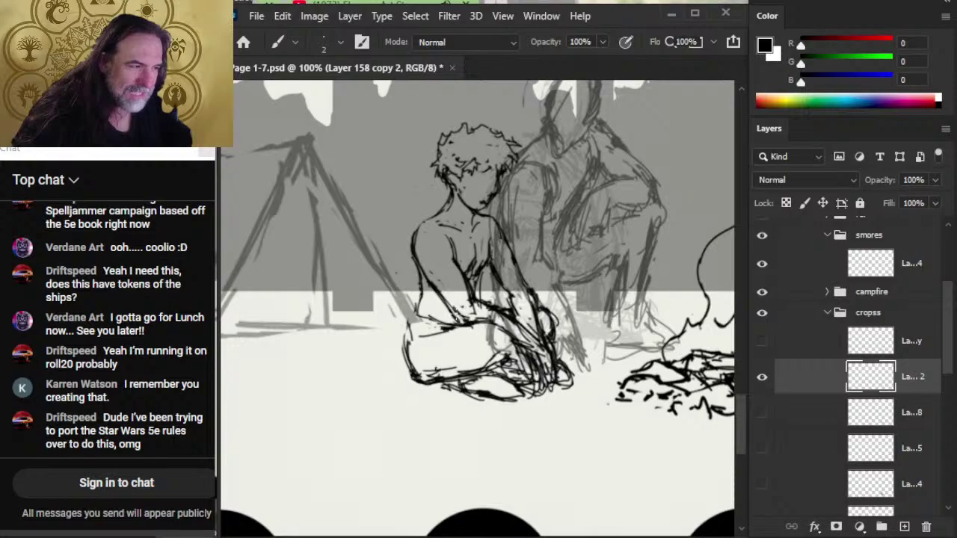
key("e")
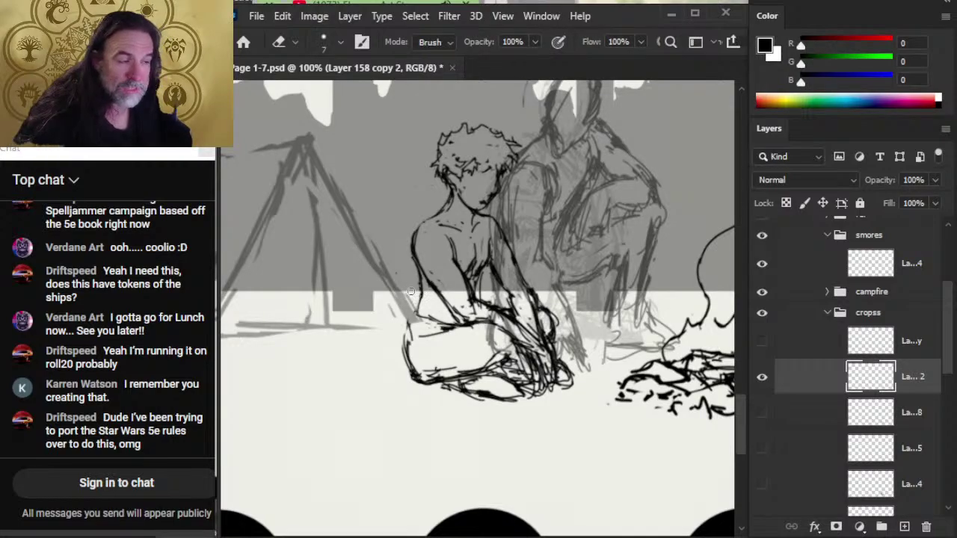
- Rework the curve at the top of the tent-side hip with brush and eraser, removing the doubled outer strokes
key("b")
key("e")
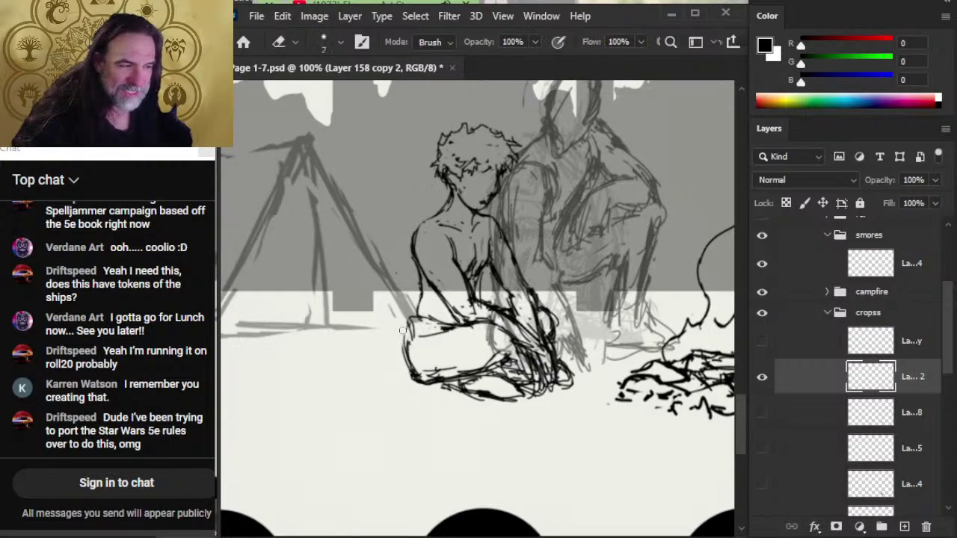
key("b")
key("e")
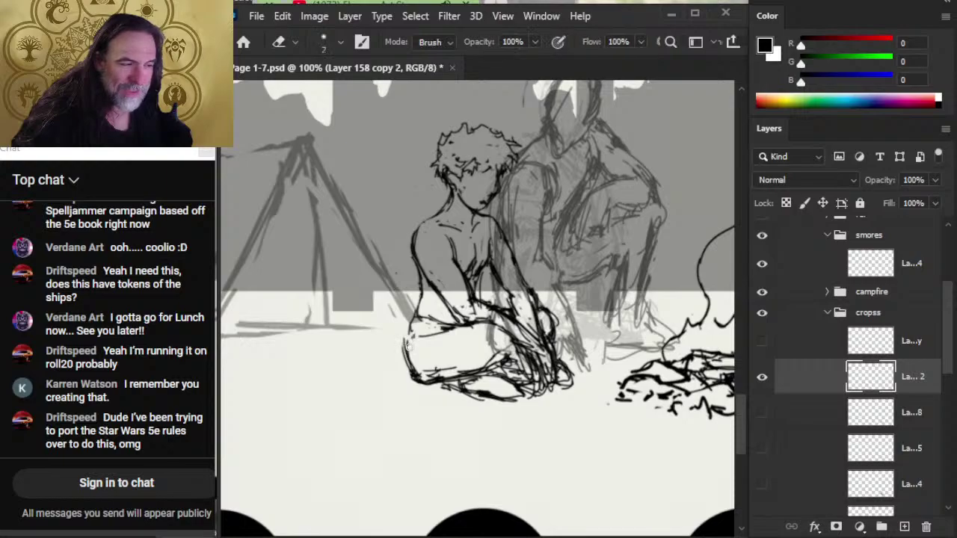
key("b")
key("e")
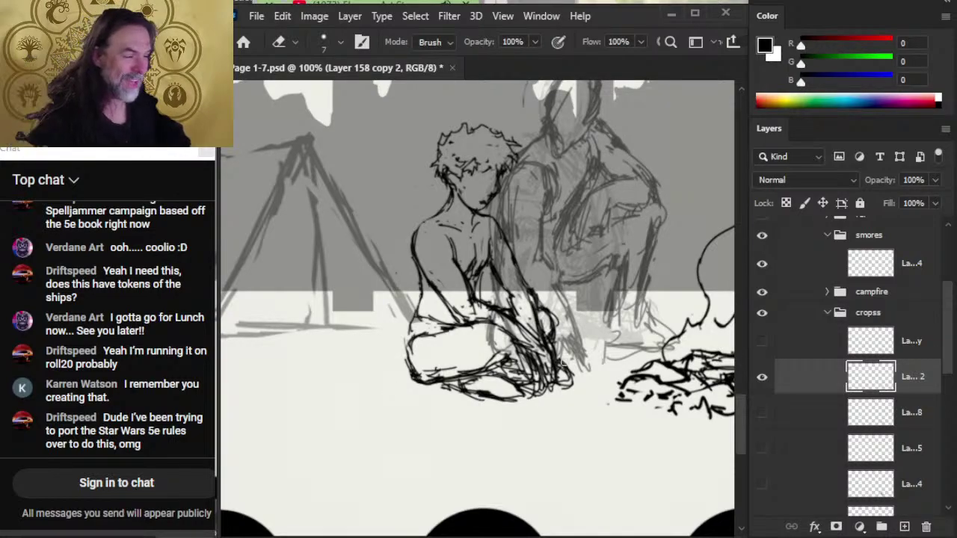
- Lasso the lower legs and feet, compress them slightly upward with Free Transform, deselect and clean up the hip's lower corner
key("l")
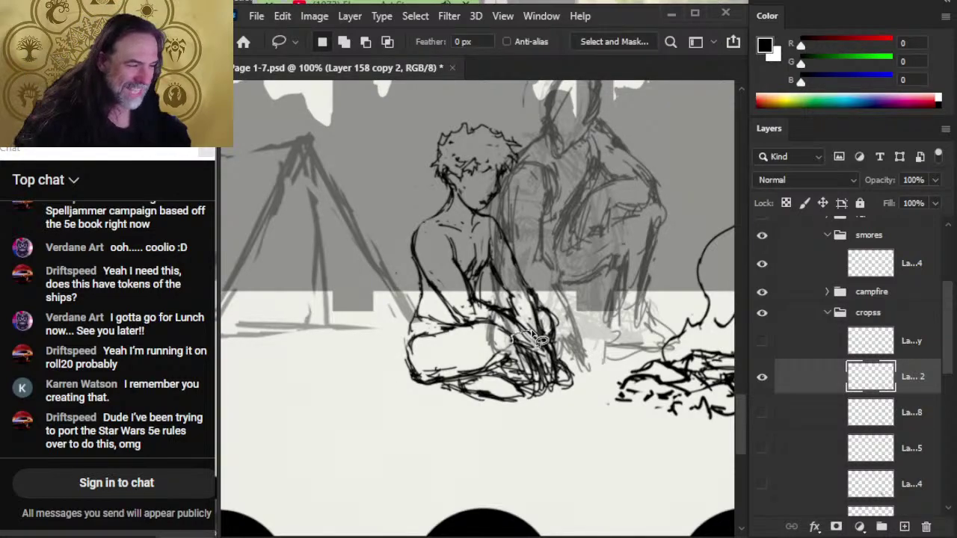
mouse_move(402, 397)
left_mouse_down()
mouse_move(533, 435)
mouse_move(598, 383)
left_mouse_up()
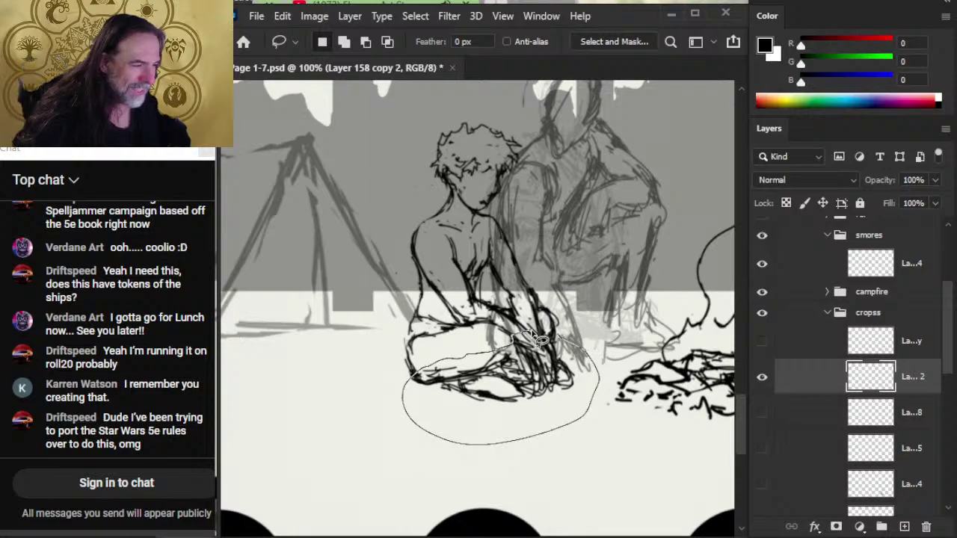
left_click_drag(537, 338, 532, 338)
right_click(532, 334)
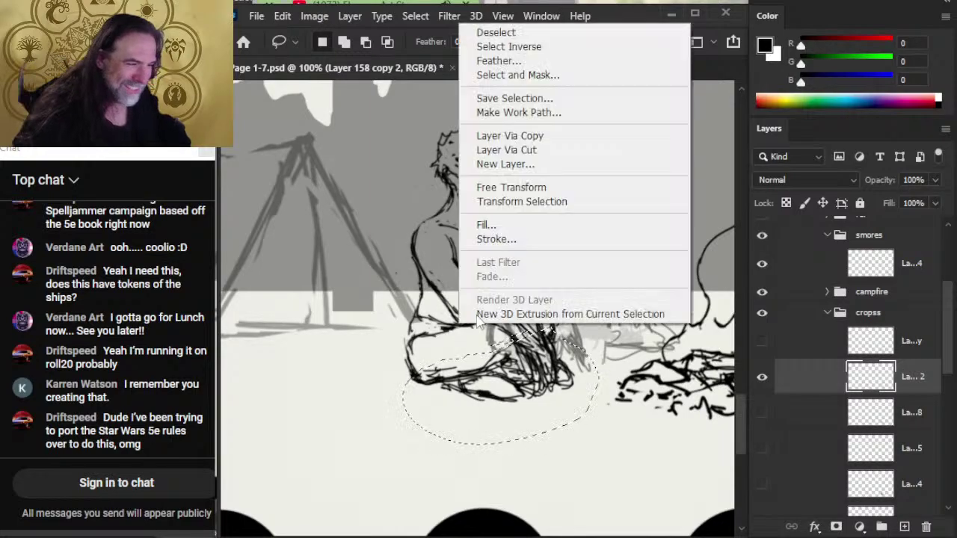
left_click(571, 186)
left_click_drag(500, 443, 499, 433)
key("Return")
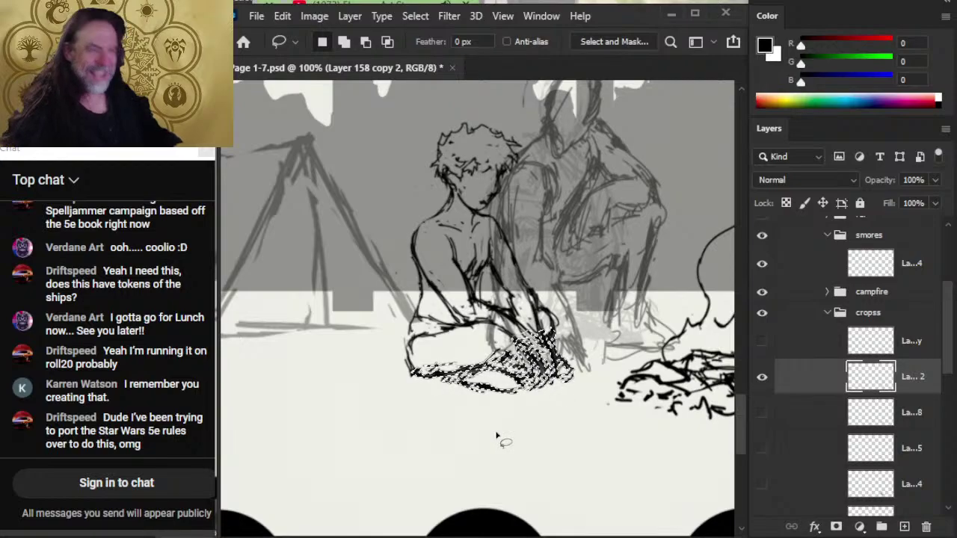
key("ctrl+d")
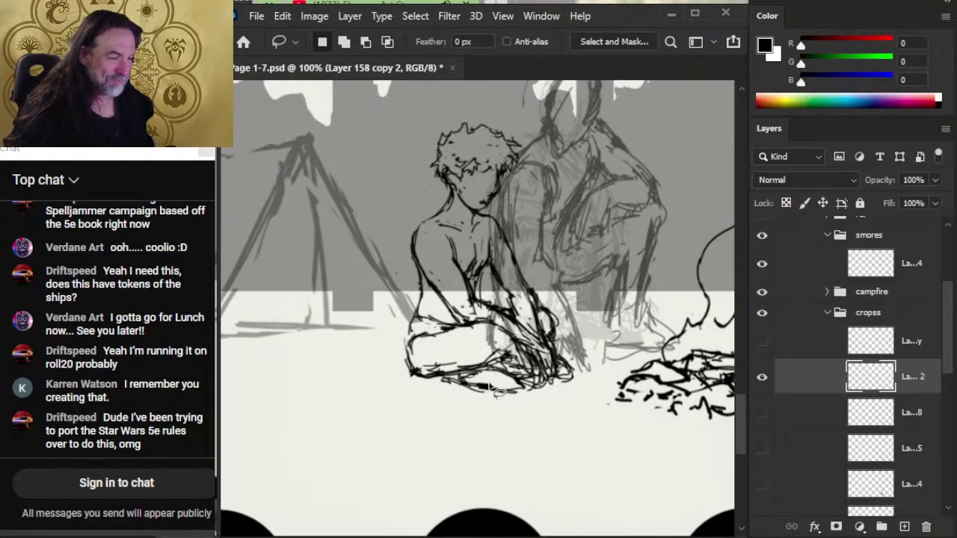
key("e")
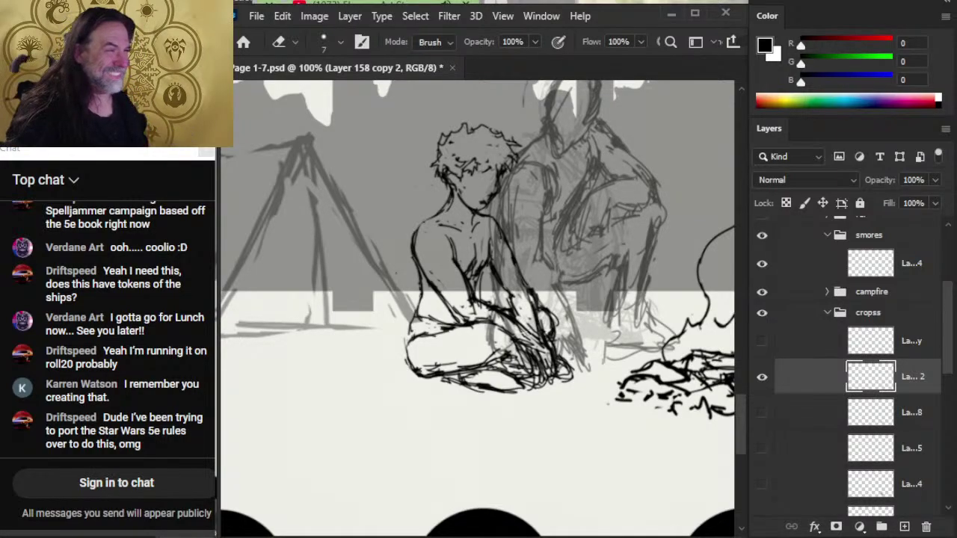
- Switch to the web browser and open roll20.net in a new tab
key("alt+Tab")
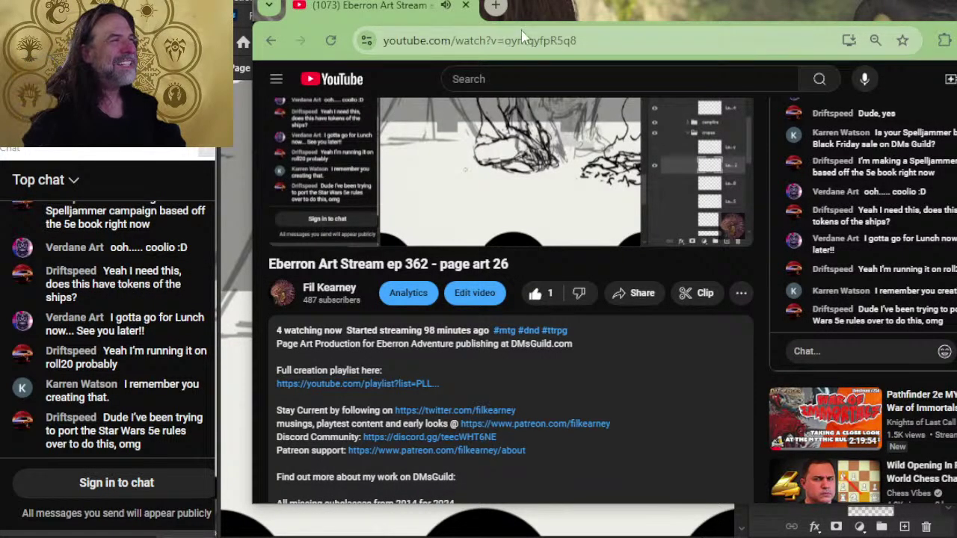
left_click(494, 6)
type("ro")
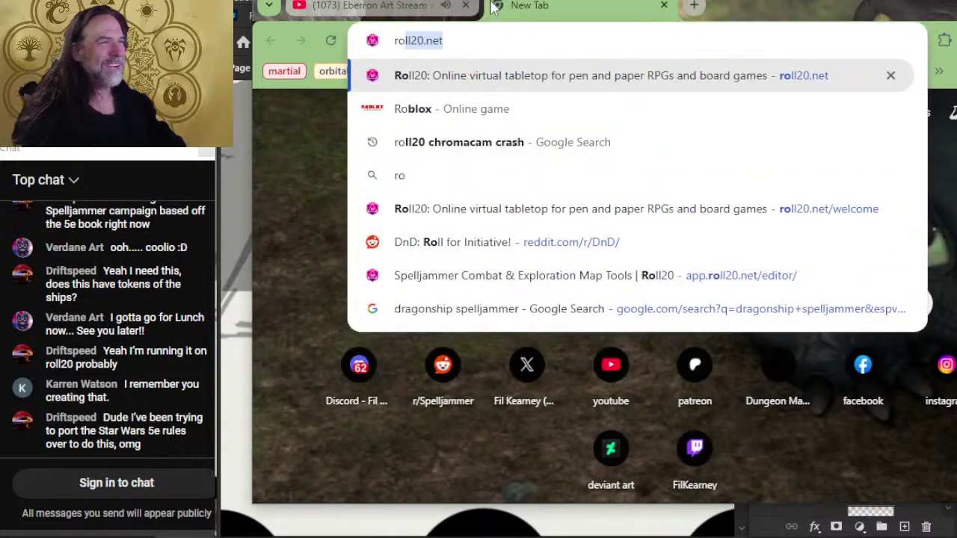
key("Return")
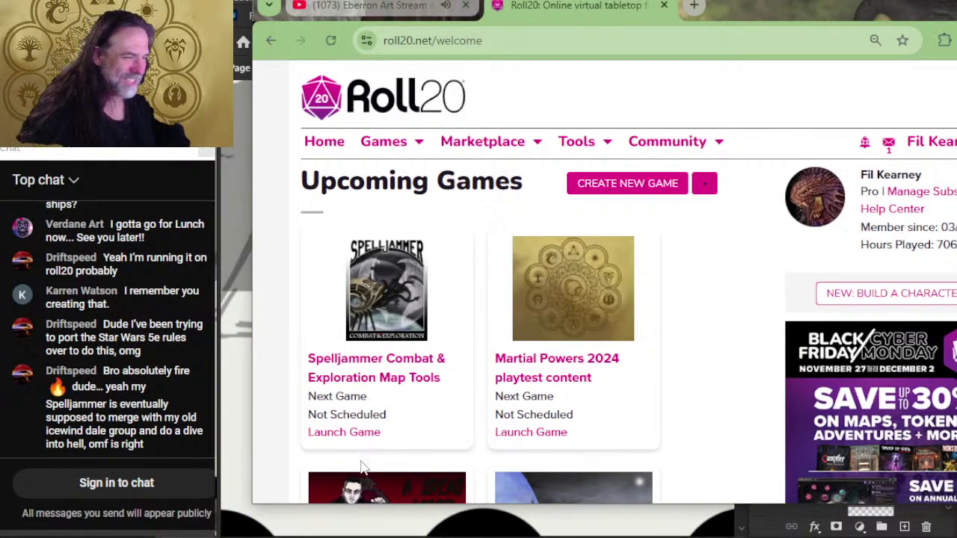
- Look over the upcoming games on the Roll20 welcome page and open the full list of games
scroll(404, 448, "down", 6)
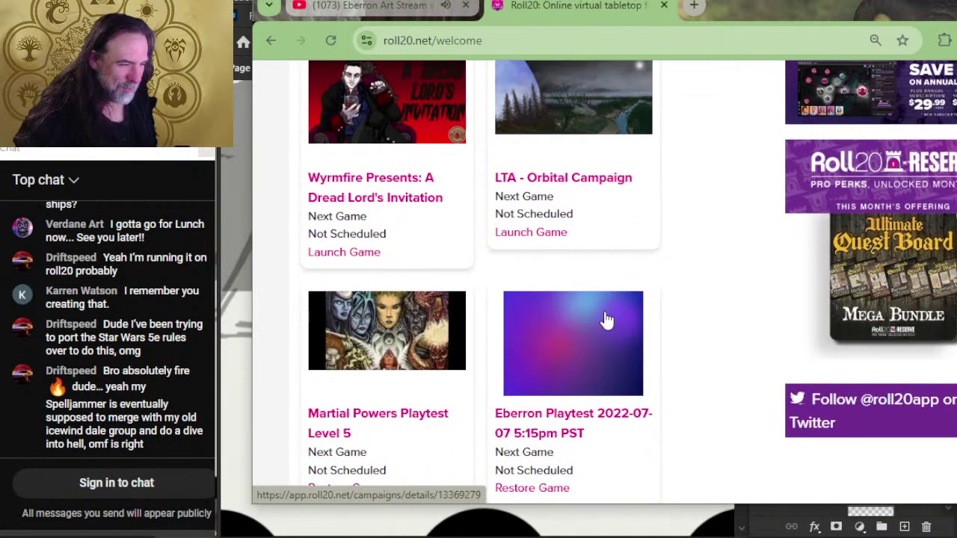
scroll(633, 320, "down", 4)
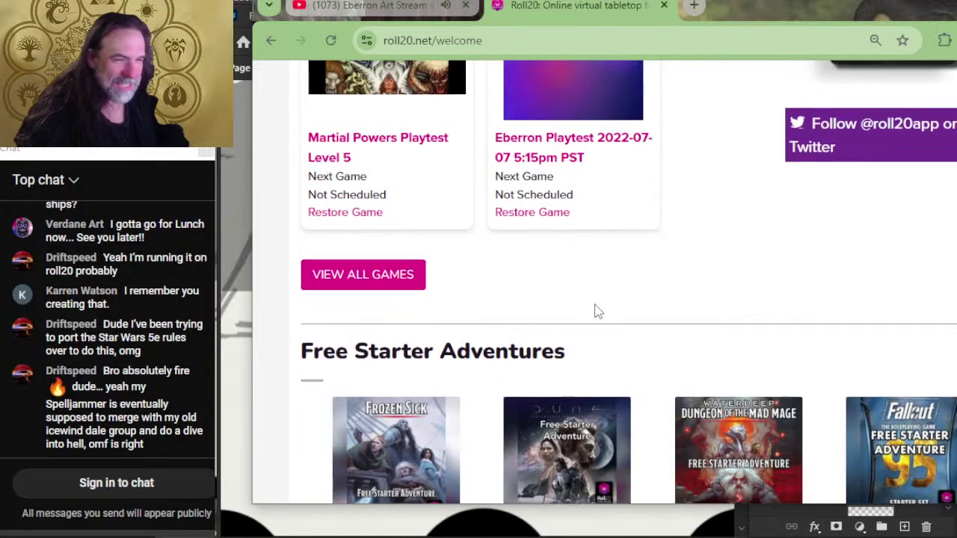
scroll(524, 322, "up", 2)
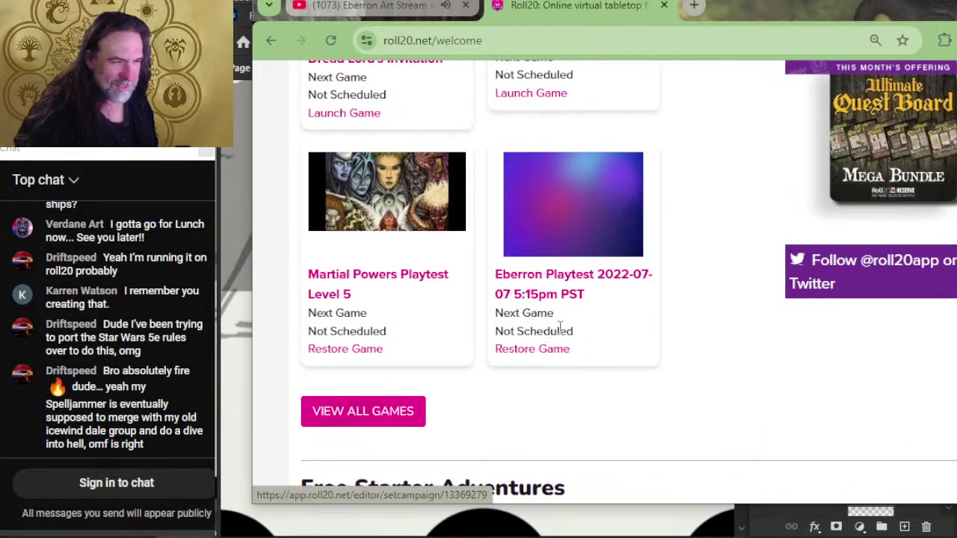
scroll(658, 275, "up", 8)
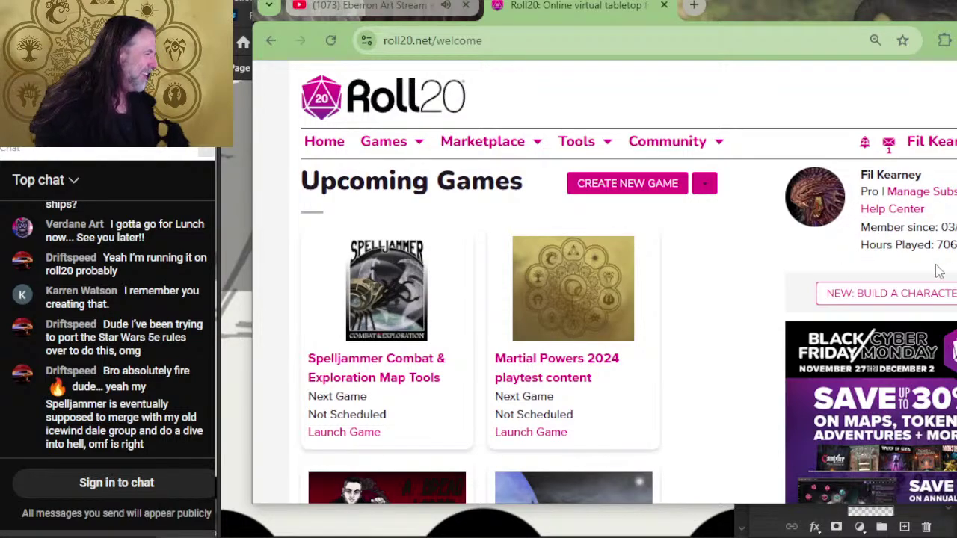
scroll(658, 207, "down", 7)
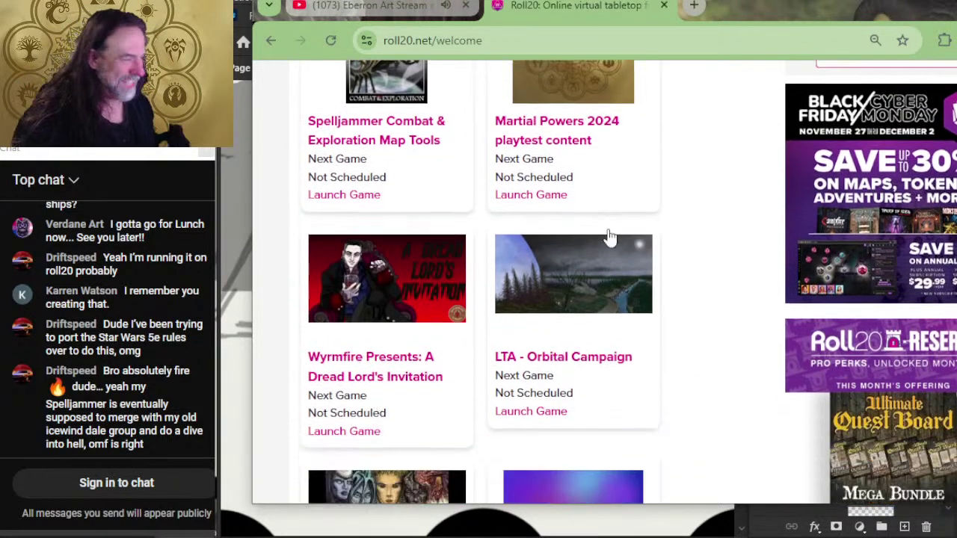
scroll(566, 274, "down", 4)
scroll(560, 274, "up", 2)
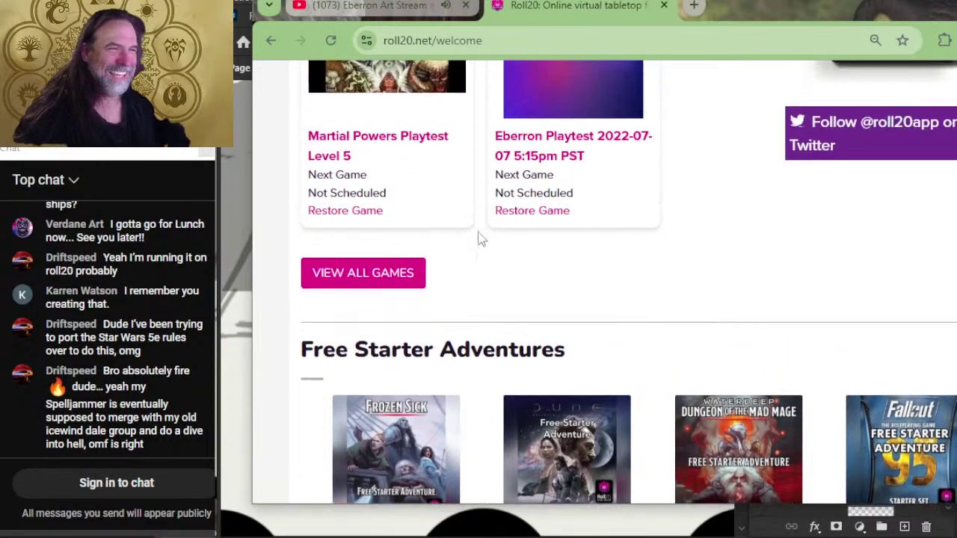
left_click(382, 275)
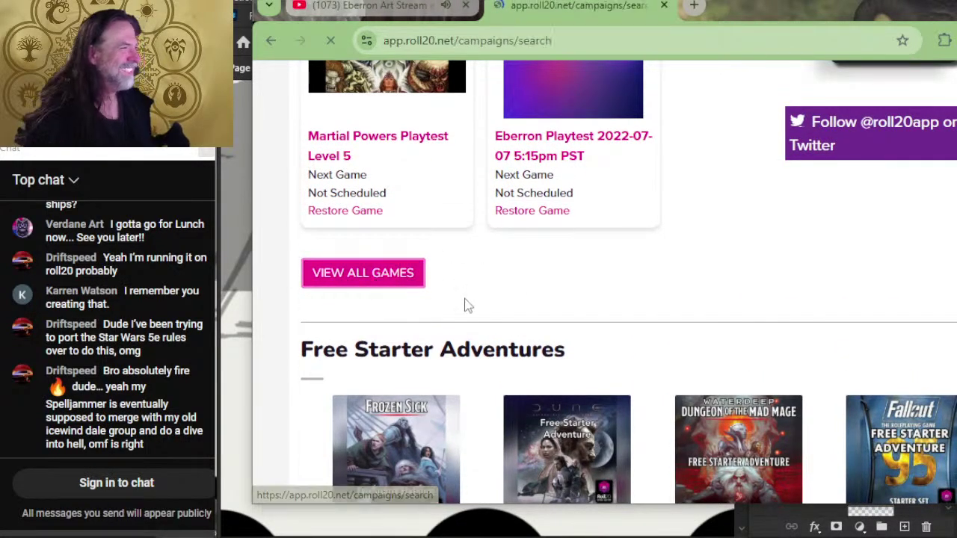
- Find the DiA Vehicle Playtest 830pm EST game in the games list and open its details page
scroll(598, 267, "down", 8)
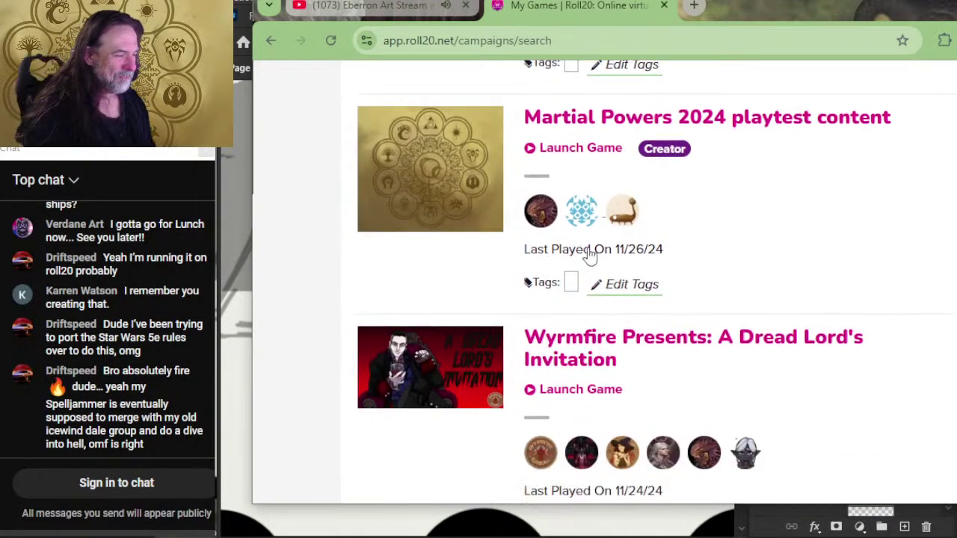
scroll(641, 217, "down", 3)
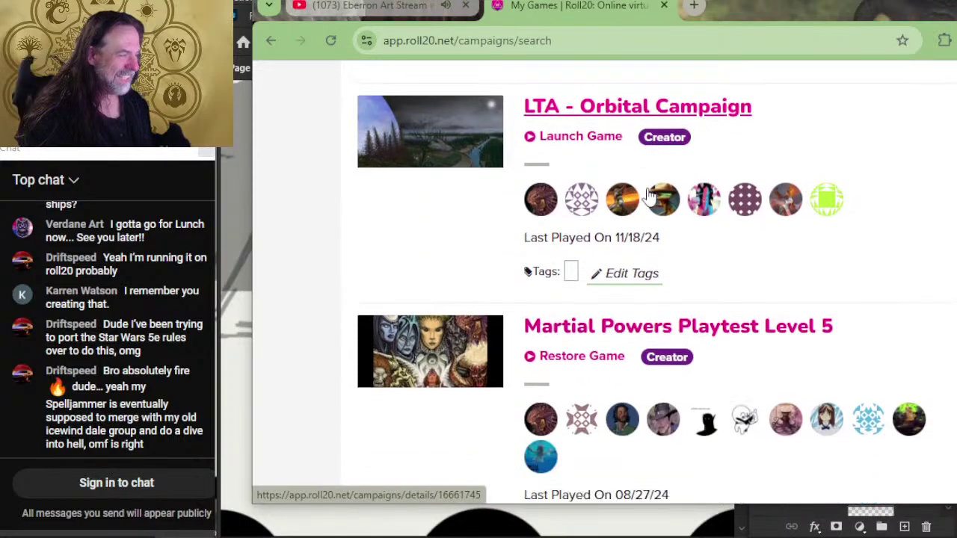
scroll(598, 193, "up", 1)
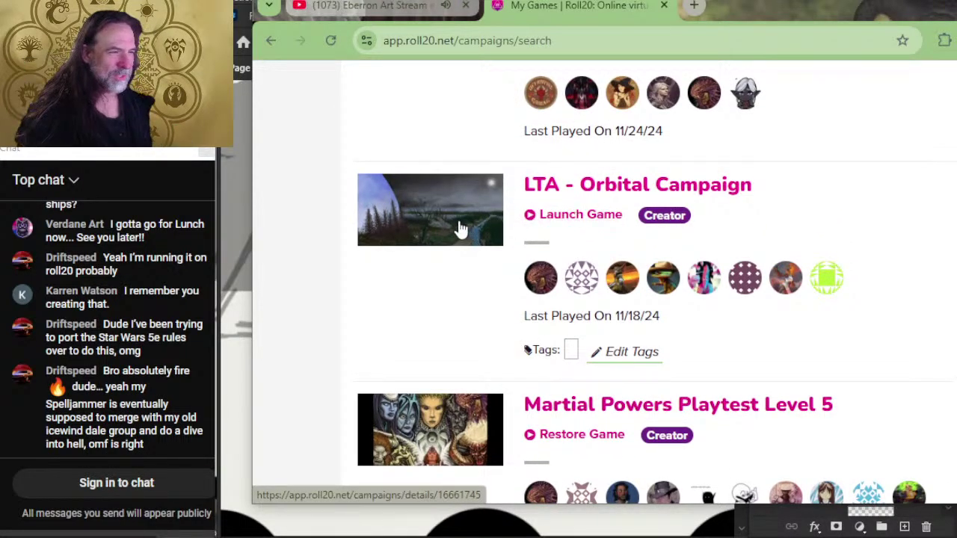
scroll(603, 250, "down", 2)
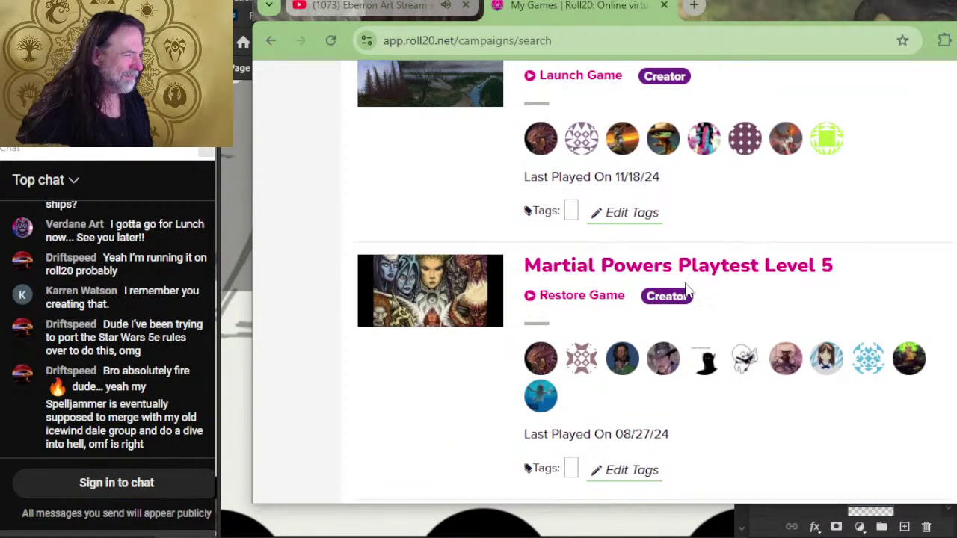
scroll(680, 280, "down", 4)
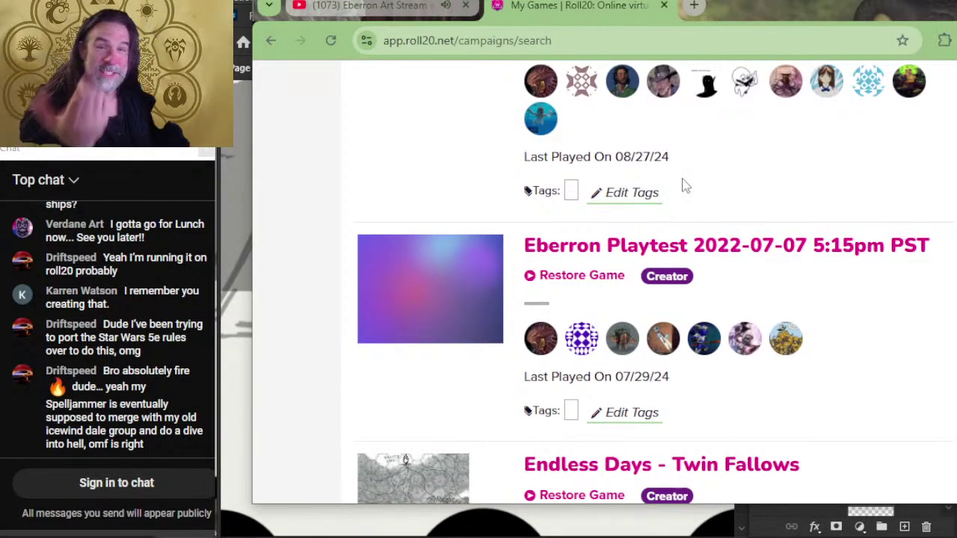
scroll(686, 186, "down", 3)
scroll(680, 208, "down", 1)
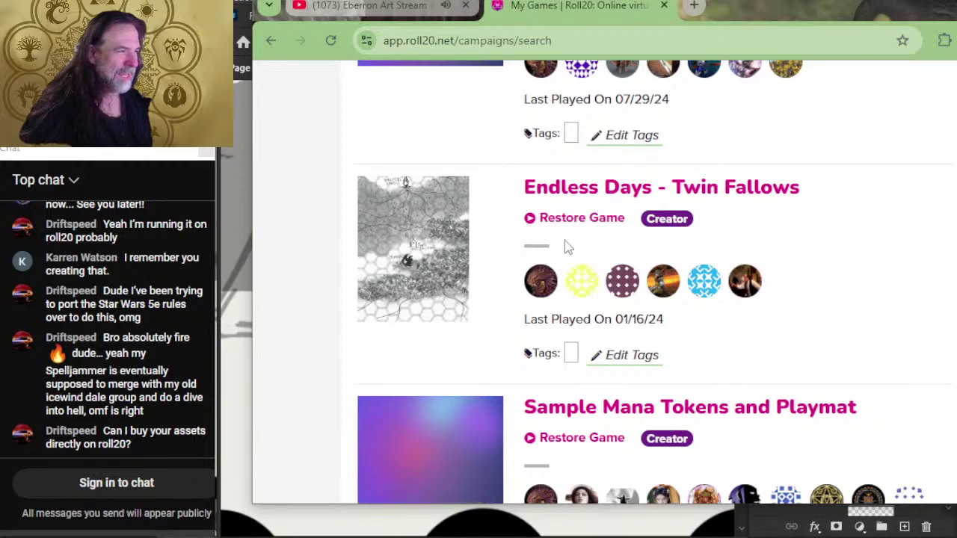
scroll(497, 277, "down", 2)
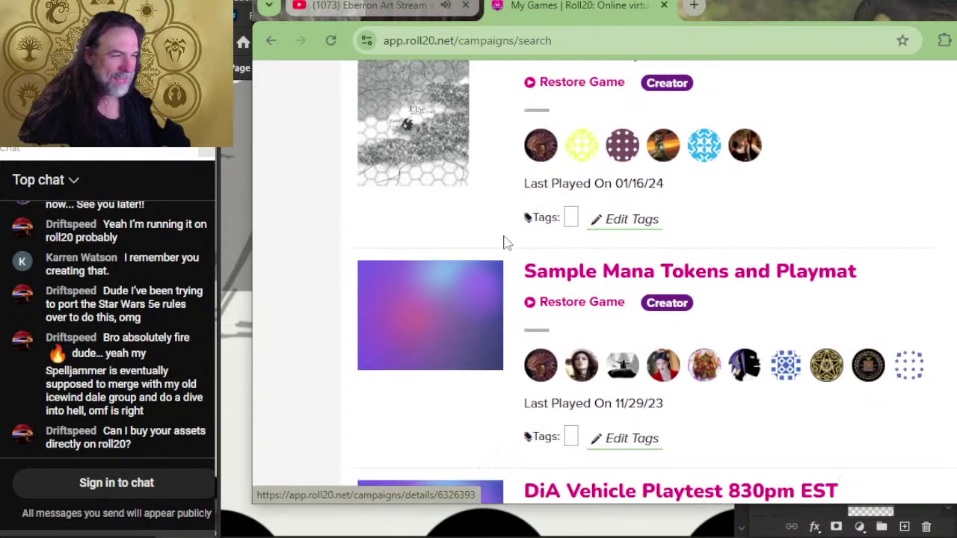
scroll(533, 214, "down", 2)
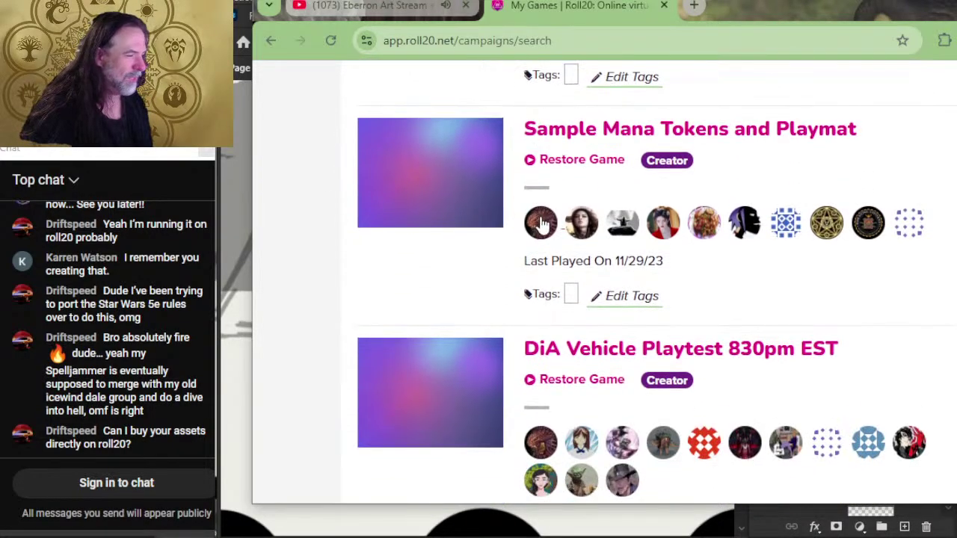
scroll(546, 224, "down", 2)
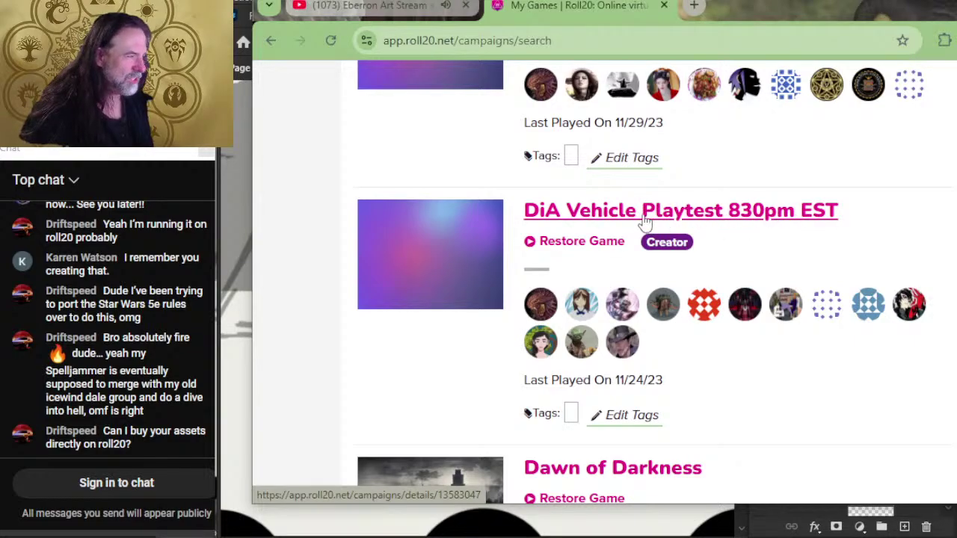
left_click(589, 215)
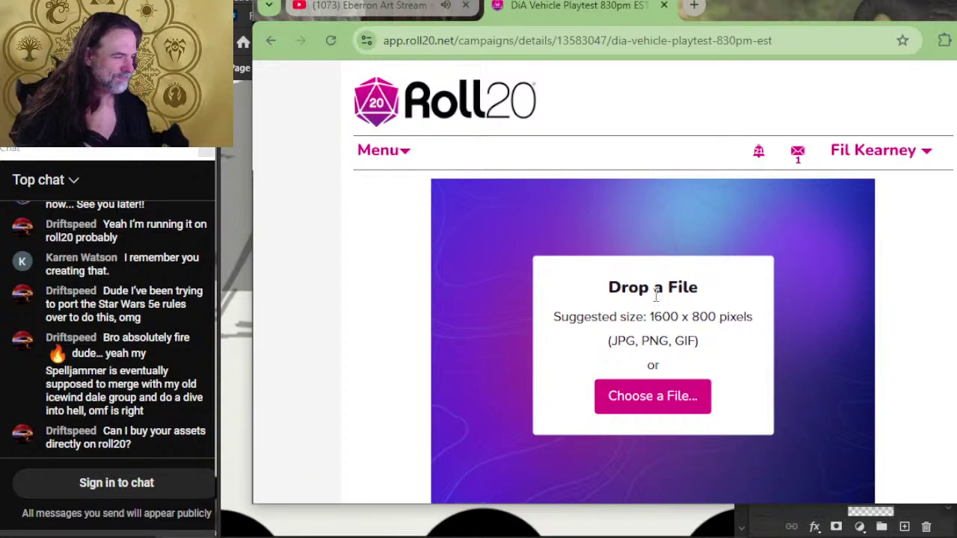
- Restore the DiA Vehicle Playtest game from storage and launch it in the tabletop editor
scroll(673, 404, "down", 3)
scroll(625, 385, "down", 1)
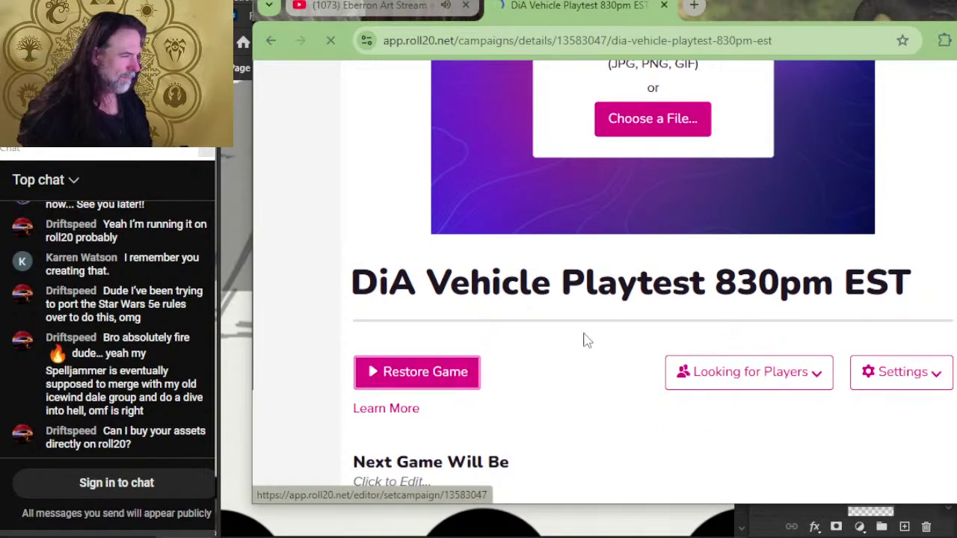
scroll(598, 351, "up", 4)
scroll(579, 315, "down", 4)
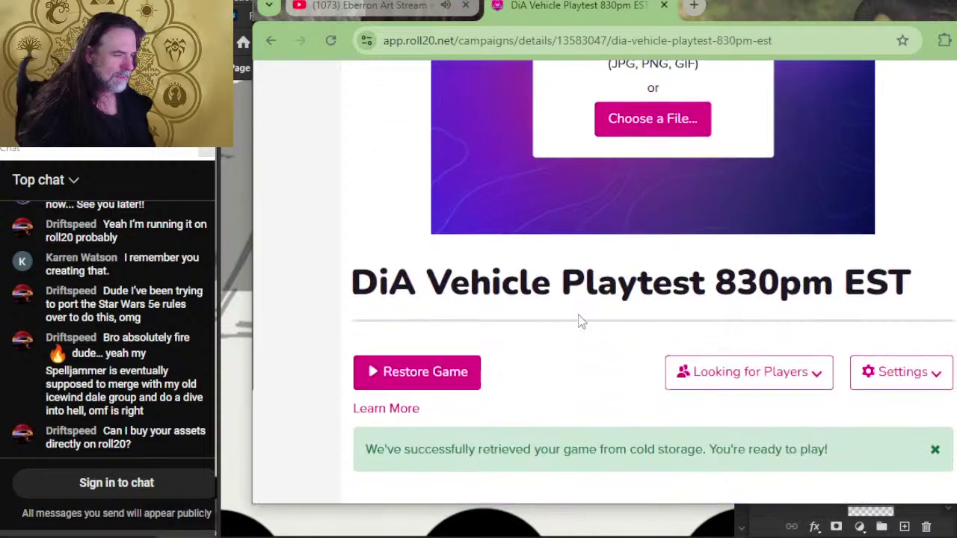
scroll(533, 366, "down", 5)
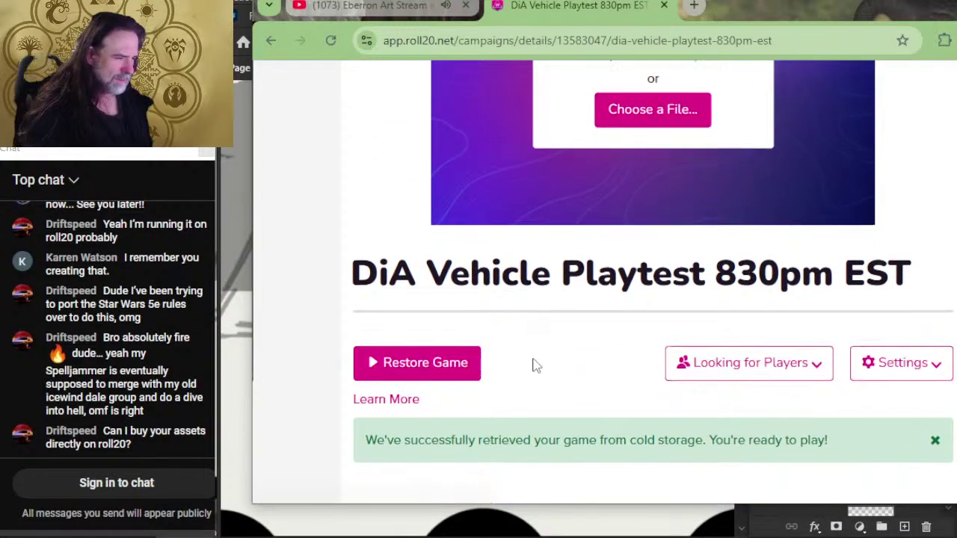
scroll(666, 329, "up", 4)
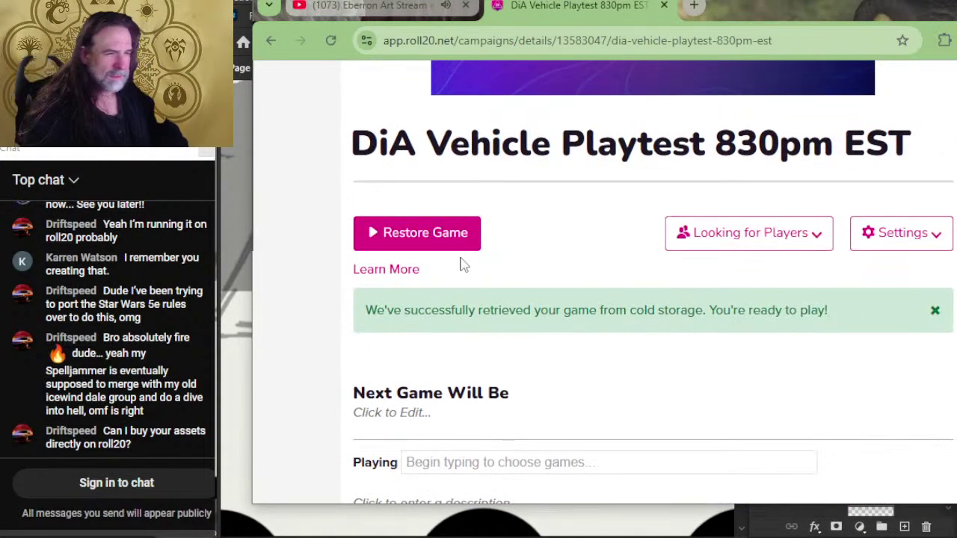
left_click(424, 235)
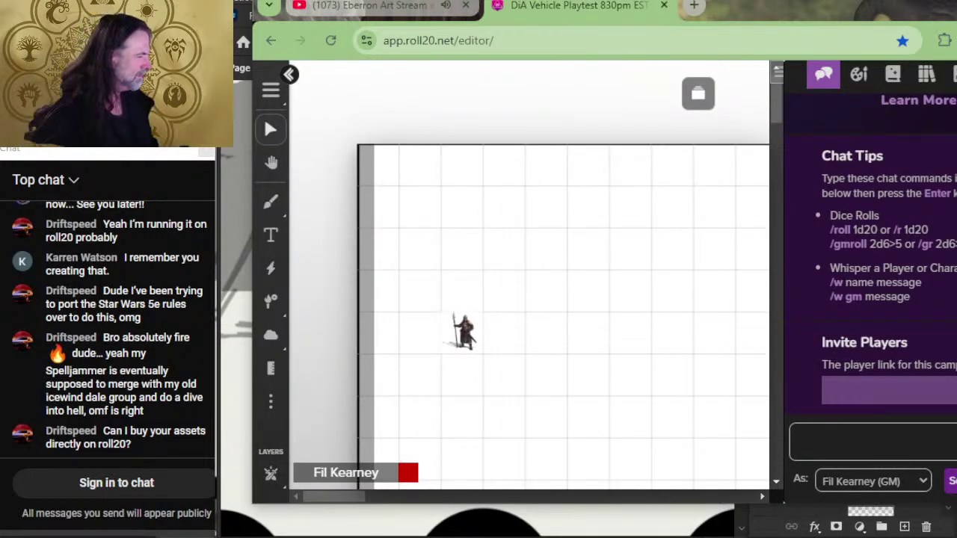
- Switch the tabletop to the page "elturel (Copy)" and close the page list
left_click(699, 98)
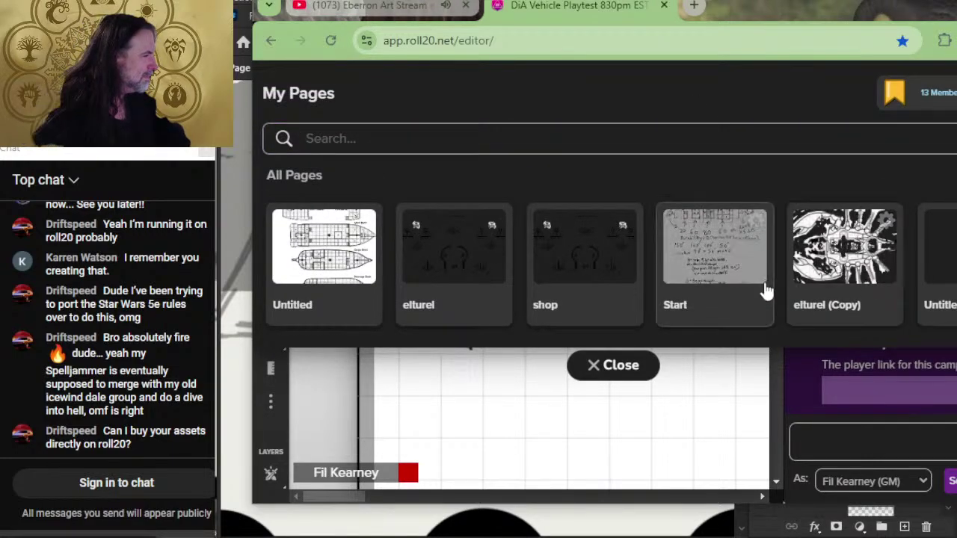
left_click(821, 317)
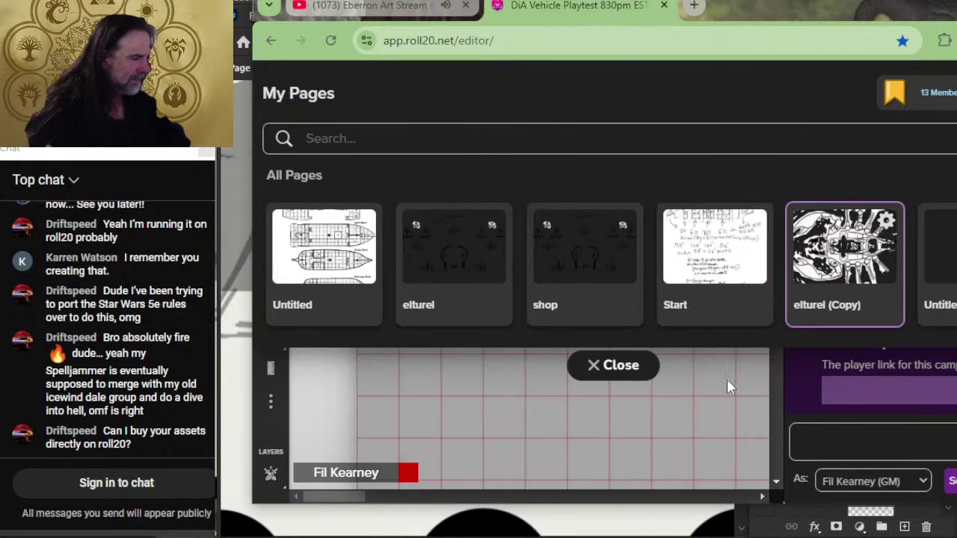
left_click(613, 365)
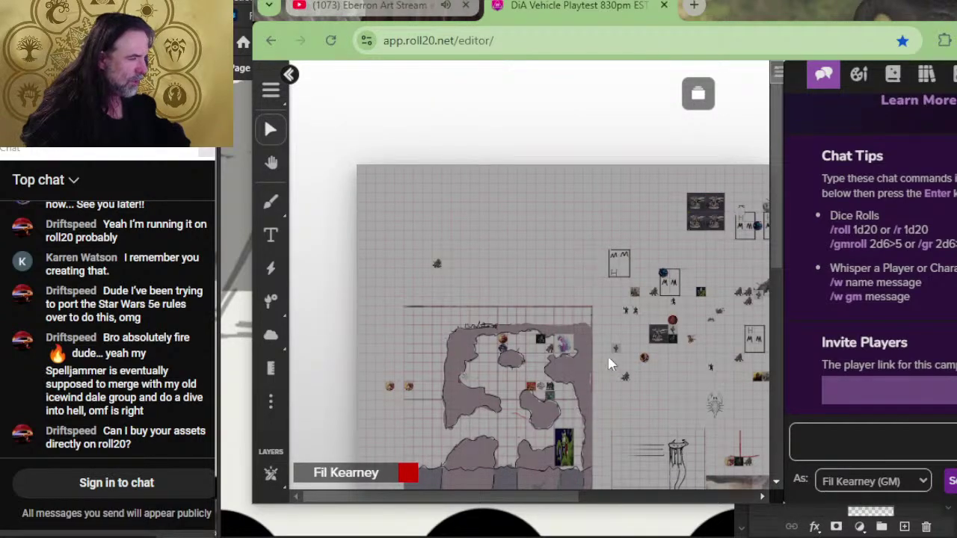
- Examine the Torm's Reach city map and its battle tokens, along with the large vehicle drawing beside it
mouse_move(609, 364)
left_mouse_down()
mouse_move(534, 309)
mouse_move(546, 190)
mouse_move(458, 126)
mouse_move(464, 115)
left_mouse_up()
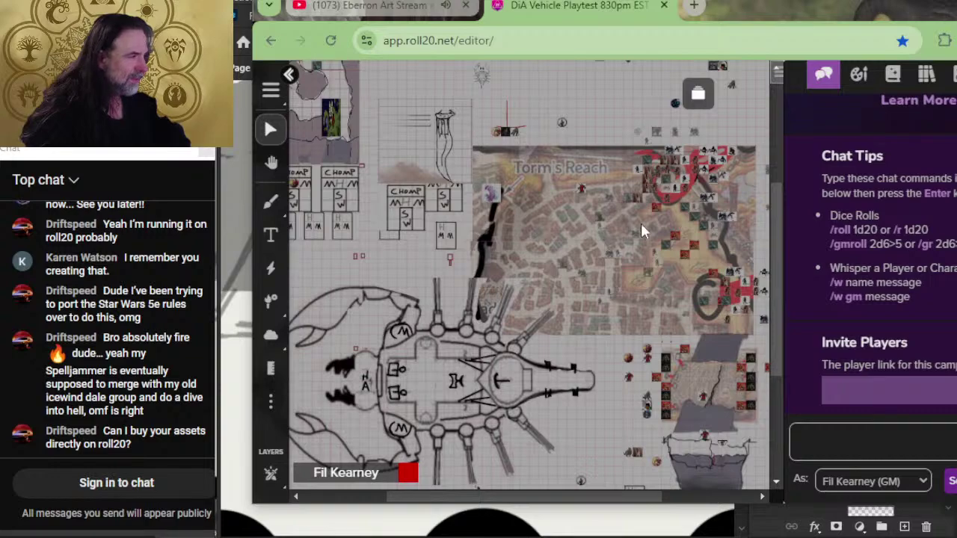
scroll(546, 277, "up", 5)
left_click_drag(625, 244, 435, 365)
left_click_drag(591, 275, 632, 267)
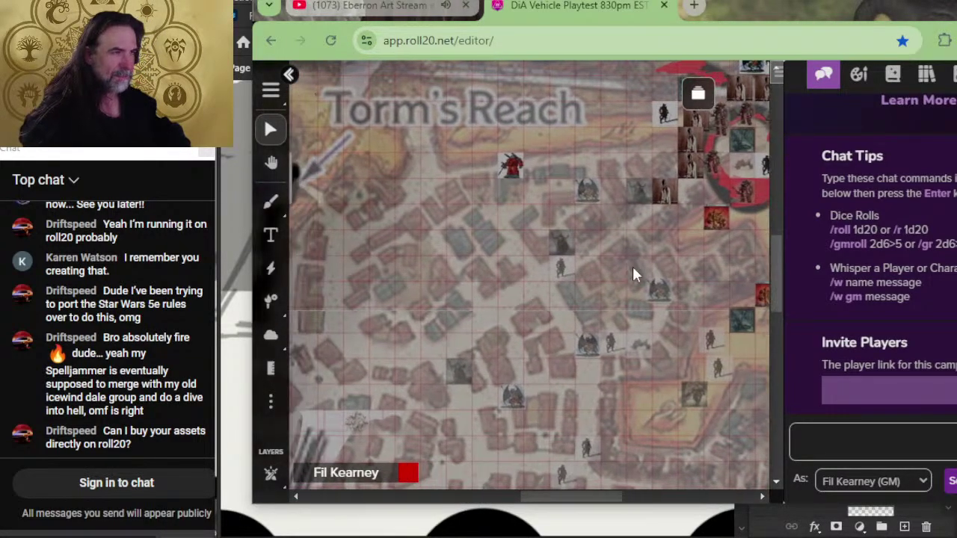
scroll(628, 268, "down", 5)
scroll(557, 269, "up", 5)
scroll(545, 312, "down", 2)
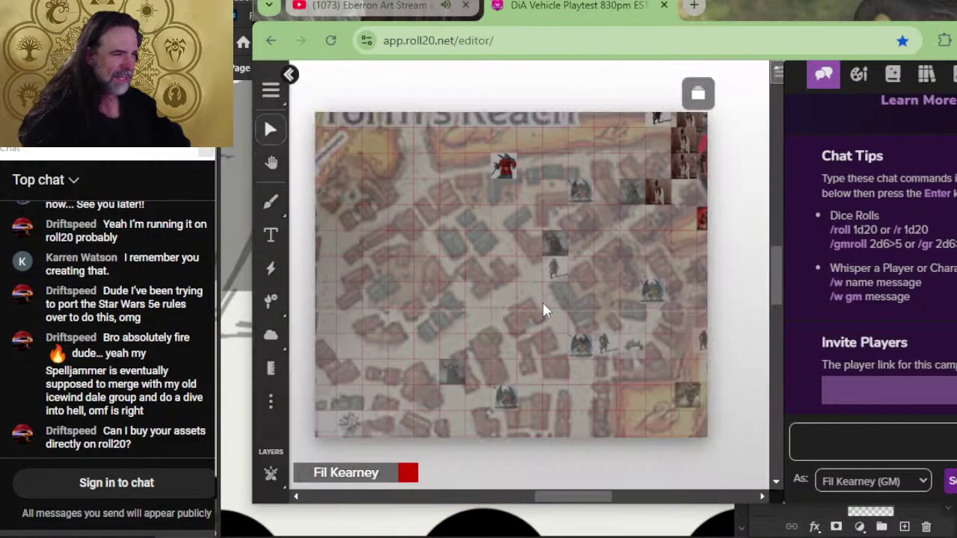
scroll(465, 275, "up", 2)
scroll(465, 271, "down", 3)
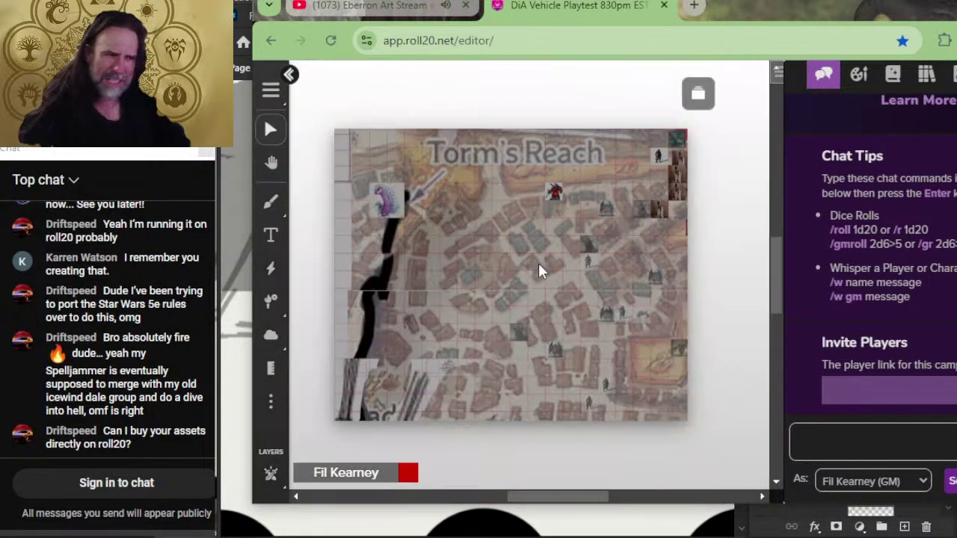
scroll(538, 265, "up", 2)
left_click_drag(511, 285, 446, 233)
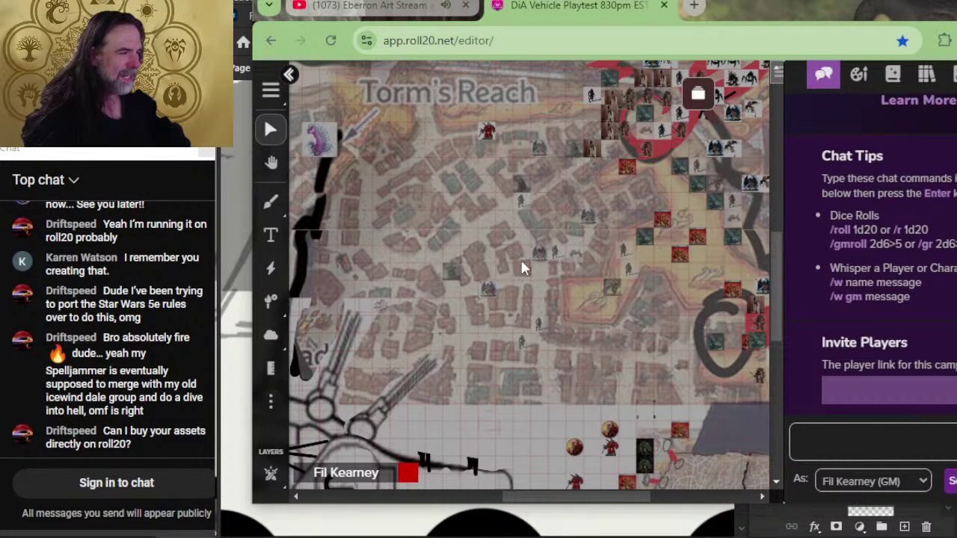
left_click_drag(522, 267, 379, 274)
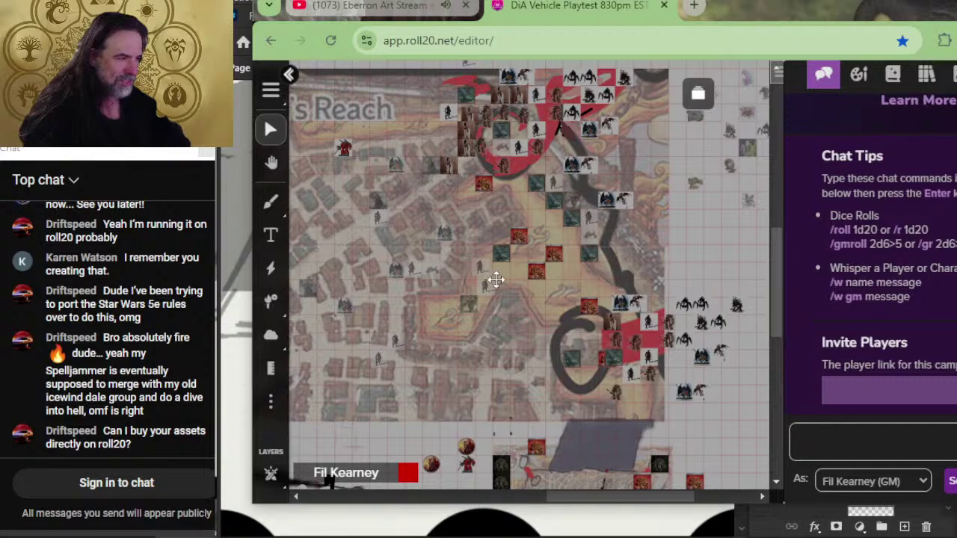
scroll(493, 275, "up", 5)
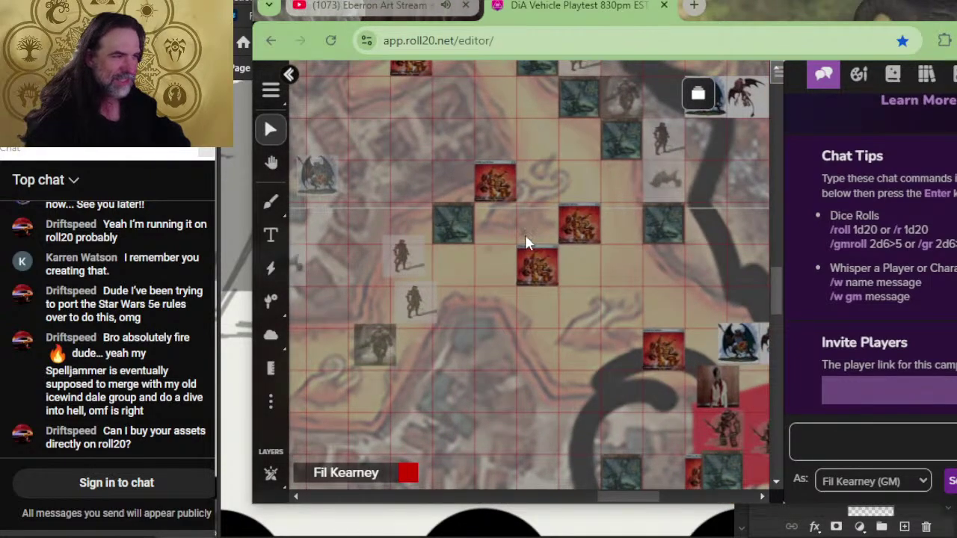
- Examine the monster tokens crowded around the red-painted battle area east of Torm's Reach, selecting several of them individually
left_click_drag(495, 223, 487, 292)
mouse_move(525, 171)
left_mouse_down()
mouse_move(515, 276)
mouse_move(521, 346)
left_mouse_up()
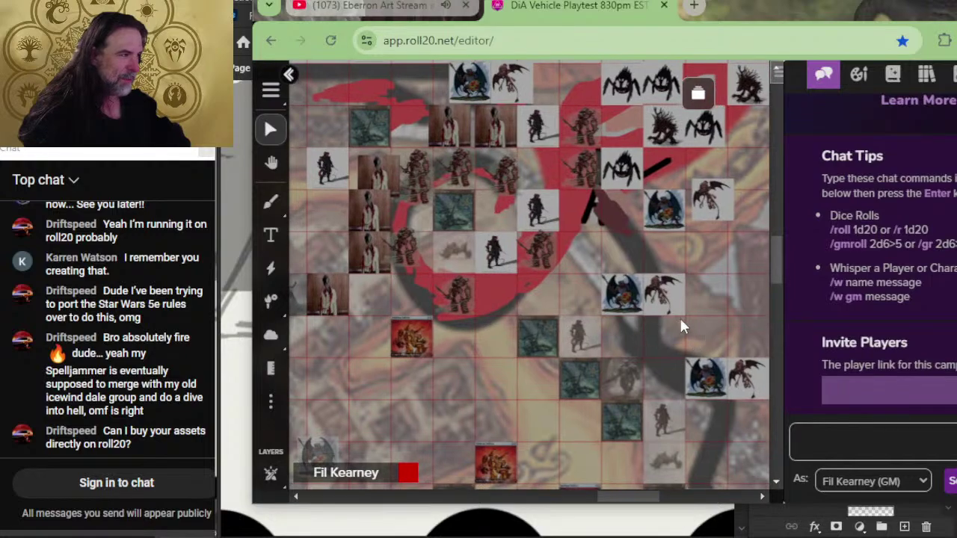
left_click(672, 296)
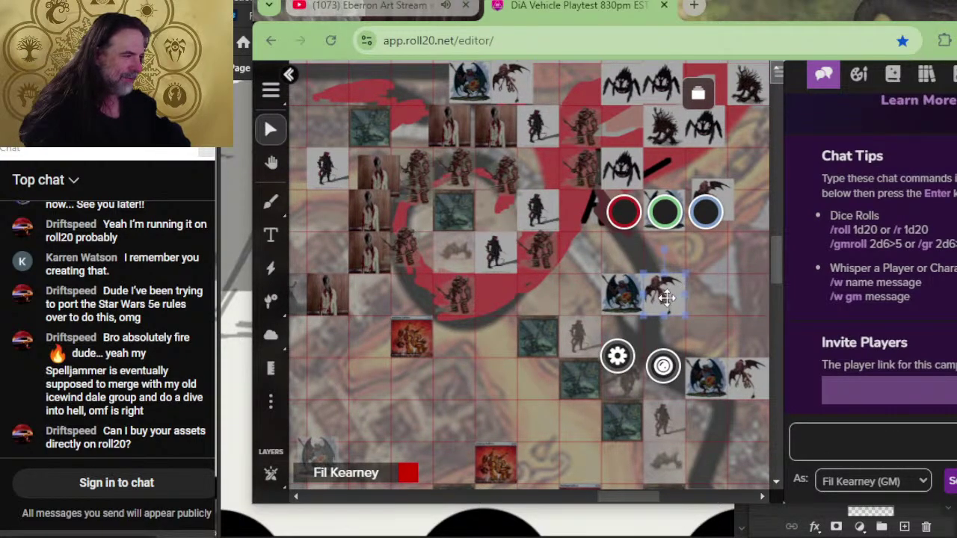
scroll(669, 302, "up", 1)
left_click_drag(615, 352, 491, 343)
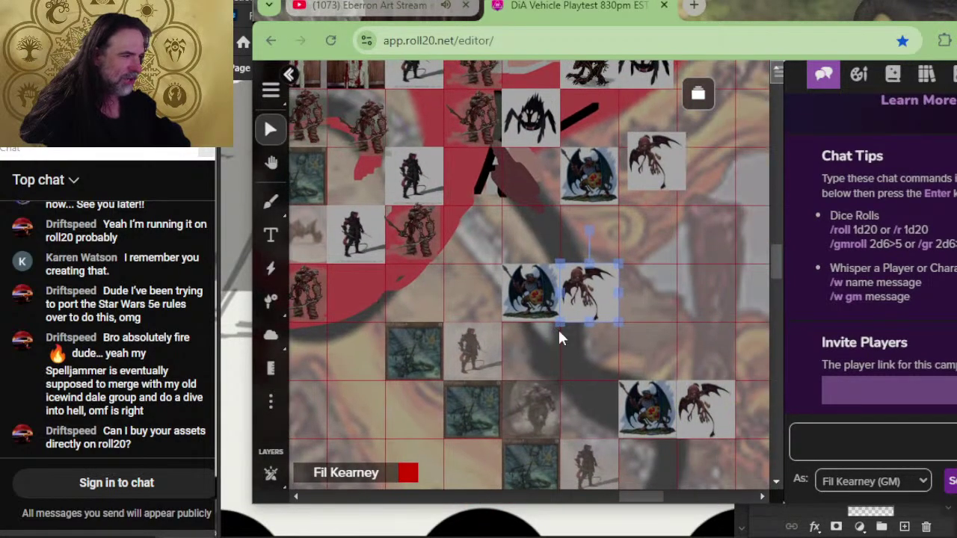
left_click(534, 286)
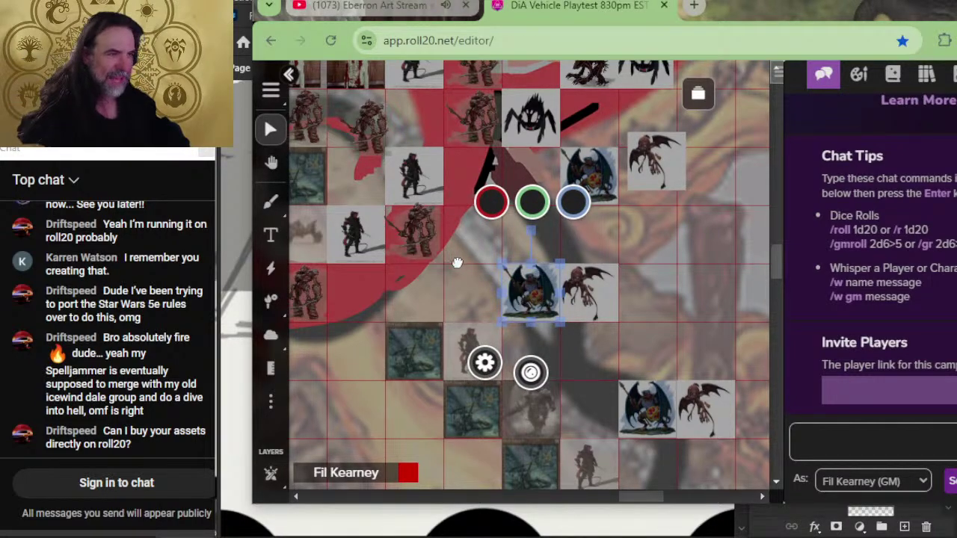
left_click_drag(458, 264, 628, 352)
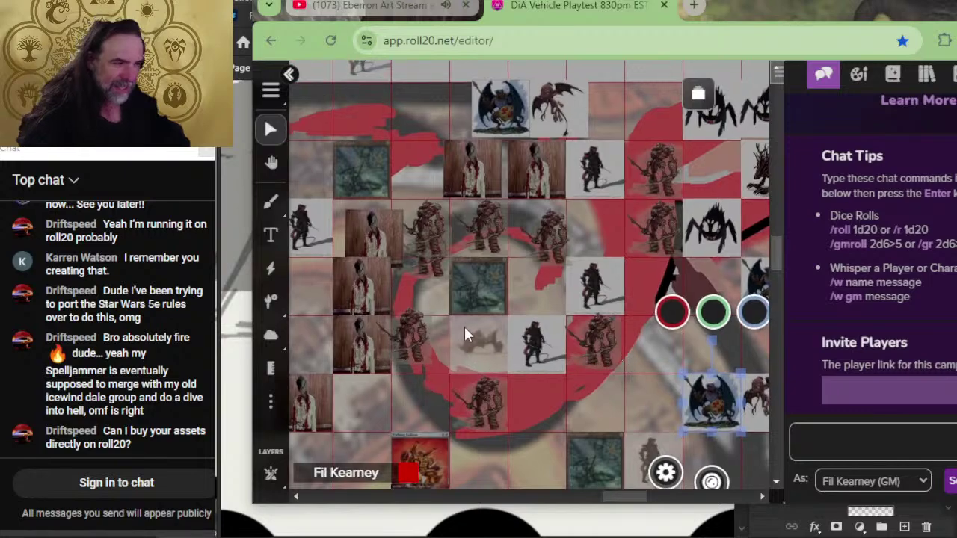
left_click(494, 301)
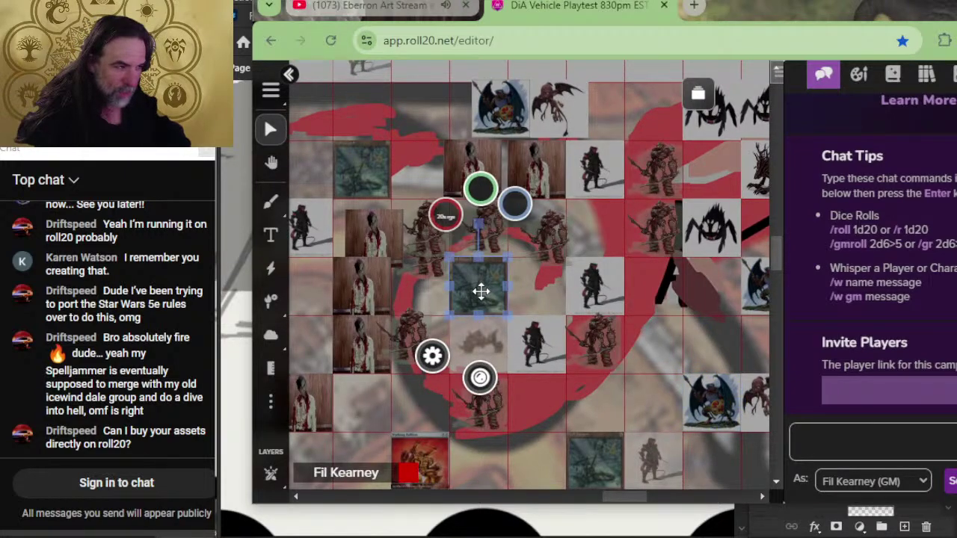
left_click(479, 415)
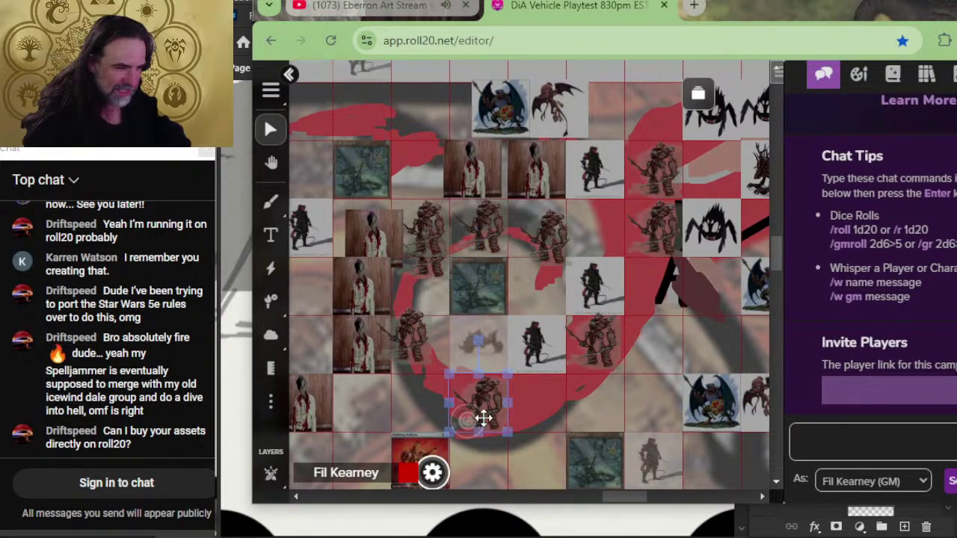
left_click(485, 274)
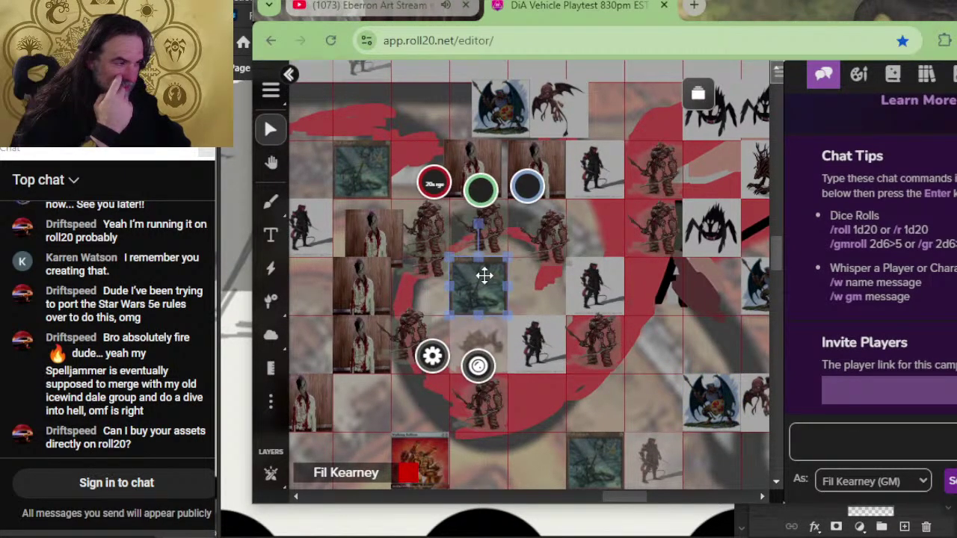
left_click(358, 157)
scroll(496, 290, "down", 3)
scroll(497, 404, "up", 2)
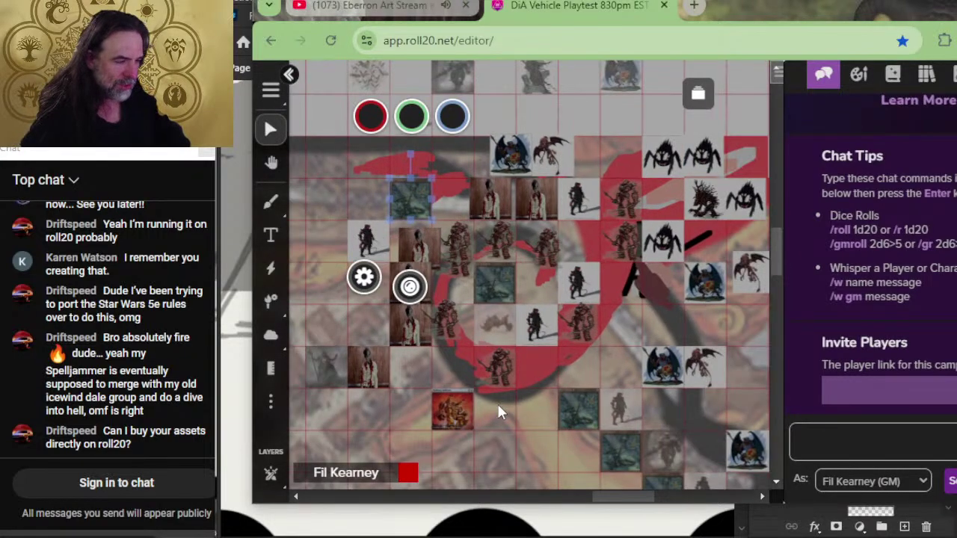
- Examine the western side of the Torm's Reach map, including the purple worm token and the black line beside it
left_click_drag(423, 397, 581, 324)
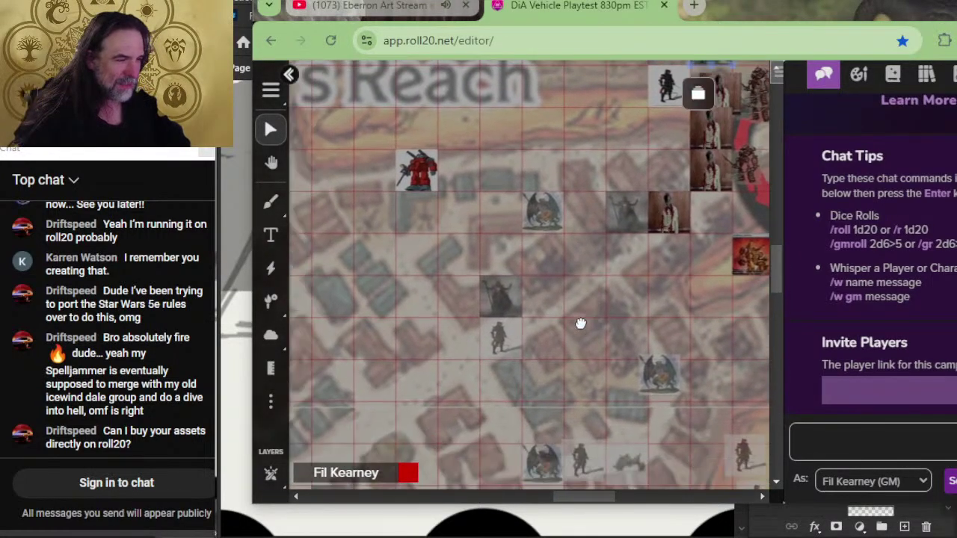
left_click_drag(503, 336, 661, 298)
scroll(577, 349, "down", 3)
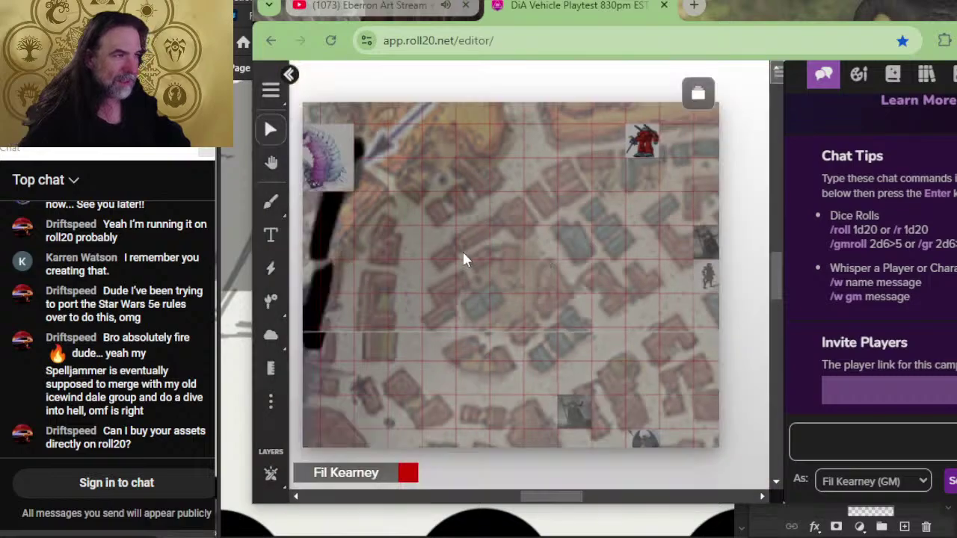
scroll(421, 279, "up", 4)
left_click_drag(521, 304, 524, 349)
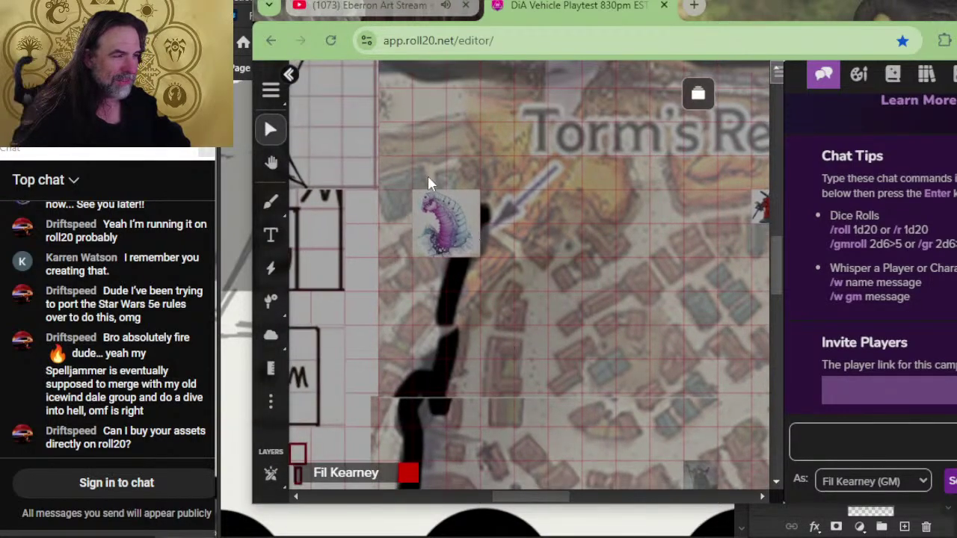
scroll(513, 216, "down", 3)
scroll(511, 204, "up", 3)
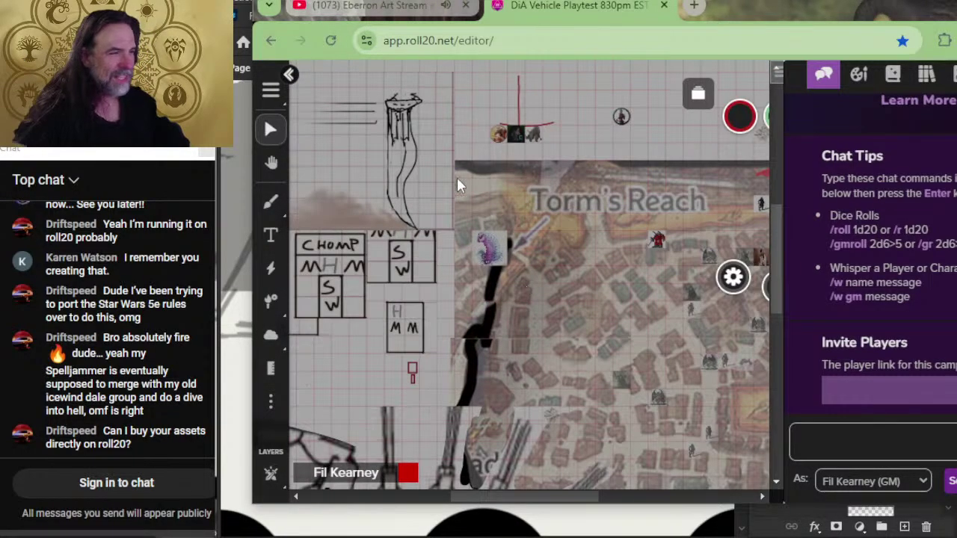
scroll(525, 344, "up", 3)
- Examine the tokens scattered through the city blocks in the southern part of the Torm's Reach map
left_click_drag(564, 362, 521, 177)
left_click_drag(544, 425, 308, 311)
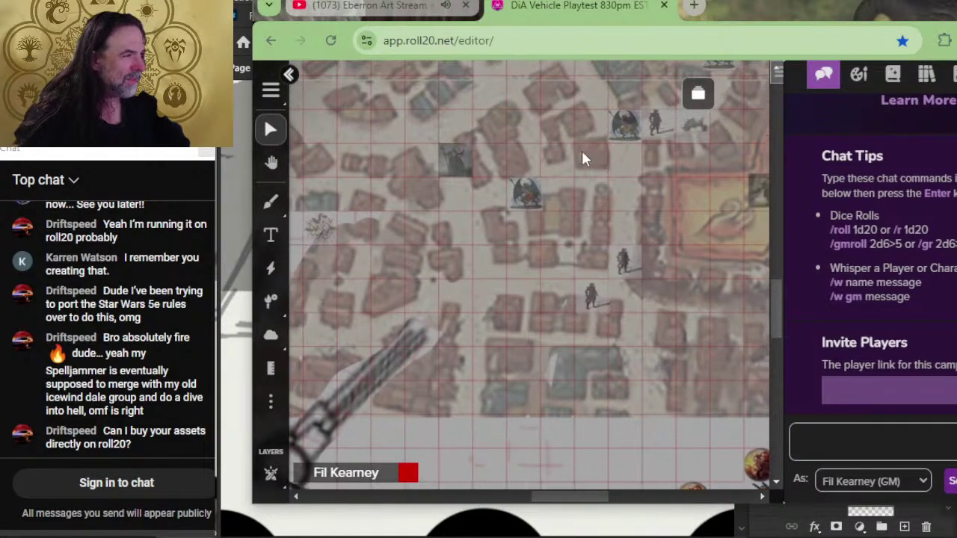
scroll(464, 153, "up", 2)
left_click_drag(464, 154, 495, 496)
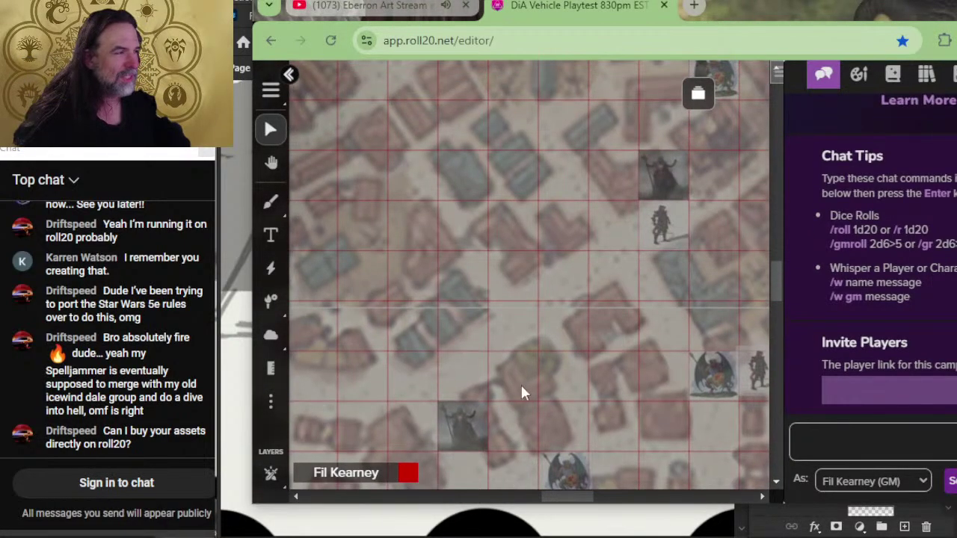
scroll(432, 296, "down", 1)
left_click_drag(432, 295, 510, 526)
left_click_drag(491, 365, 737, 265)
scroll(611, 396, "down", 2)
left_click_drag(525, 346, 483, 146)
left_click(729, 518)
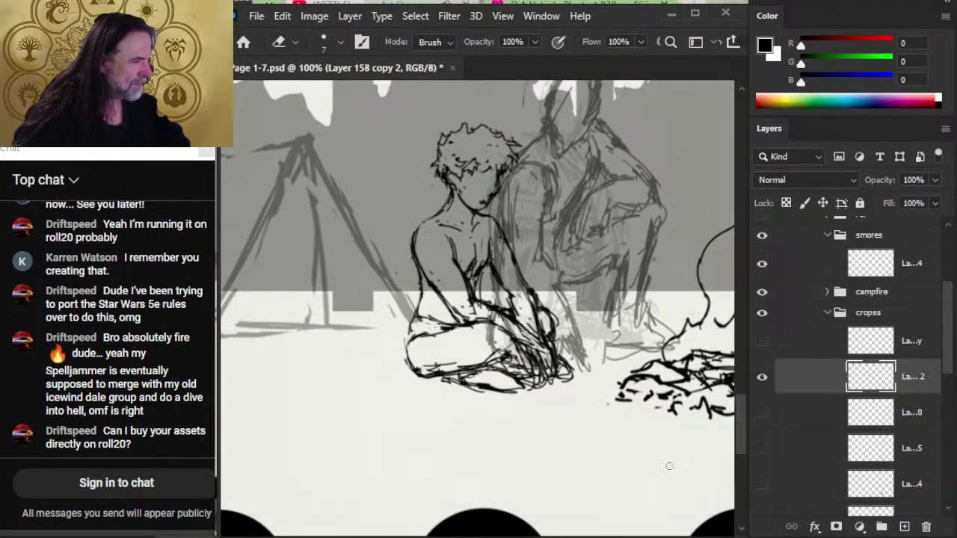
key("alt+Tab")
- Examine the large clawed vehicle drawing below the city map, from its crew stations and legs to its tail
left_click_drag(576, 346, 662, 217)
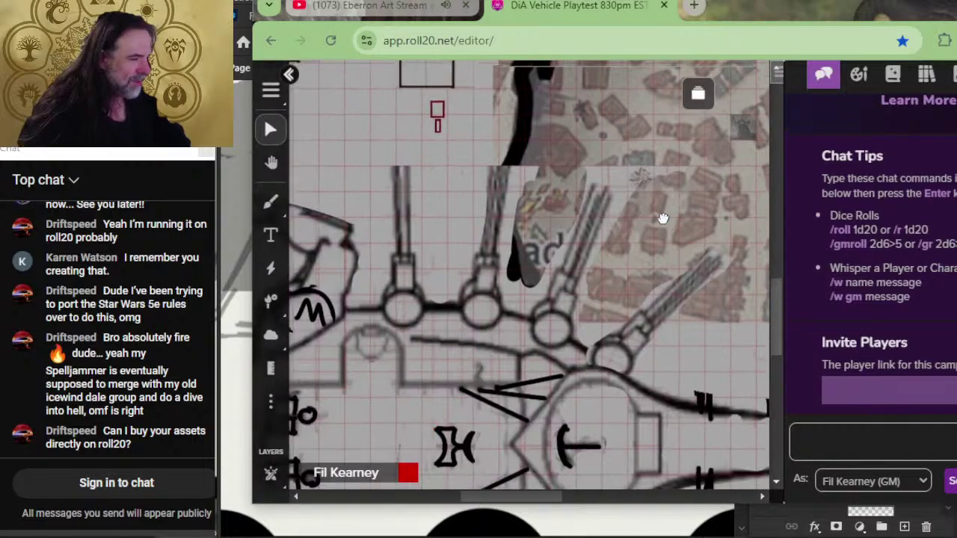
scroll(515, 304, "down", 5)
scroll(450, 340, "up", 6)
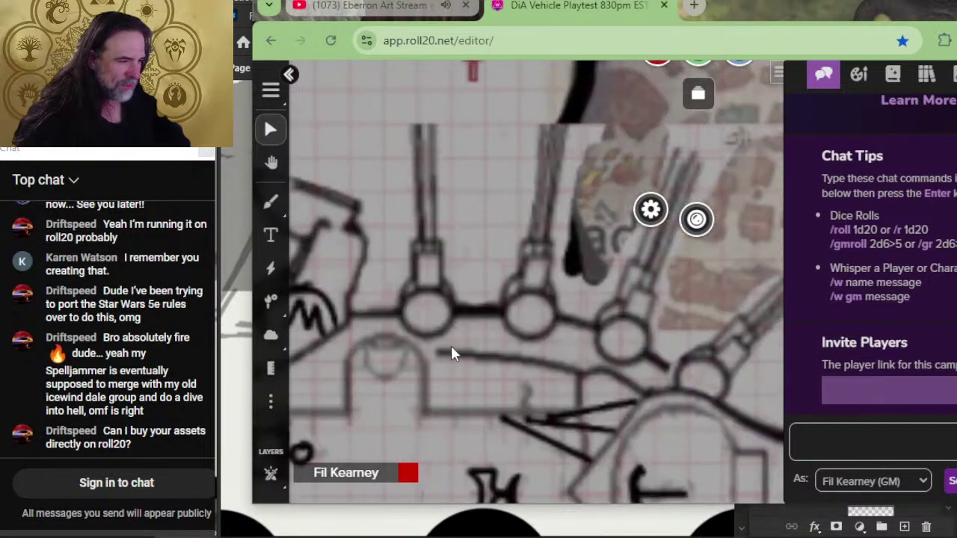
scroll(567, 261, "down", 3)
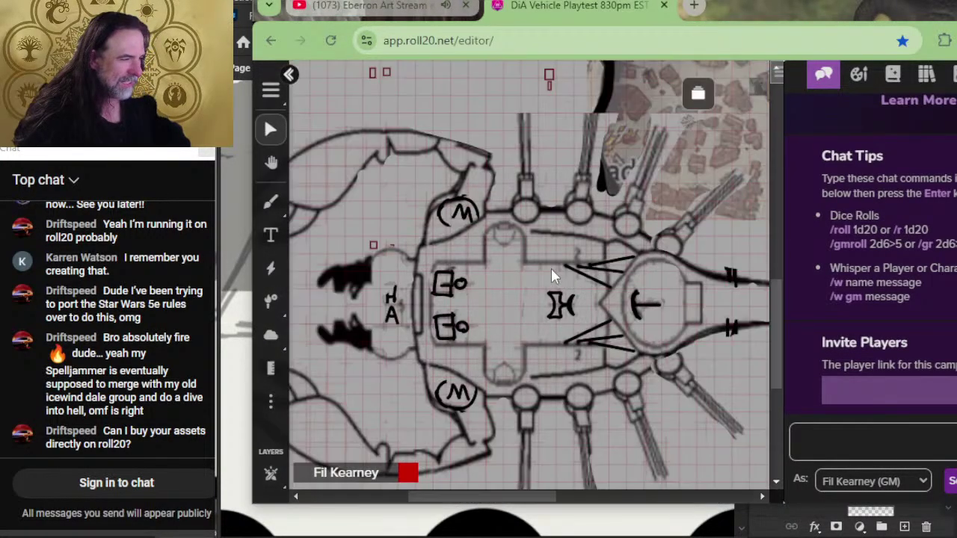
left_click_drag(588, 305, 376, 248)
scroll(597, 255, "down", 5)
scroll(597, 255, "up", 3)
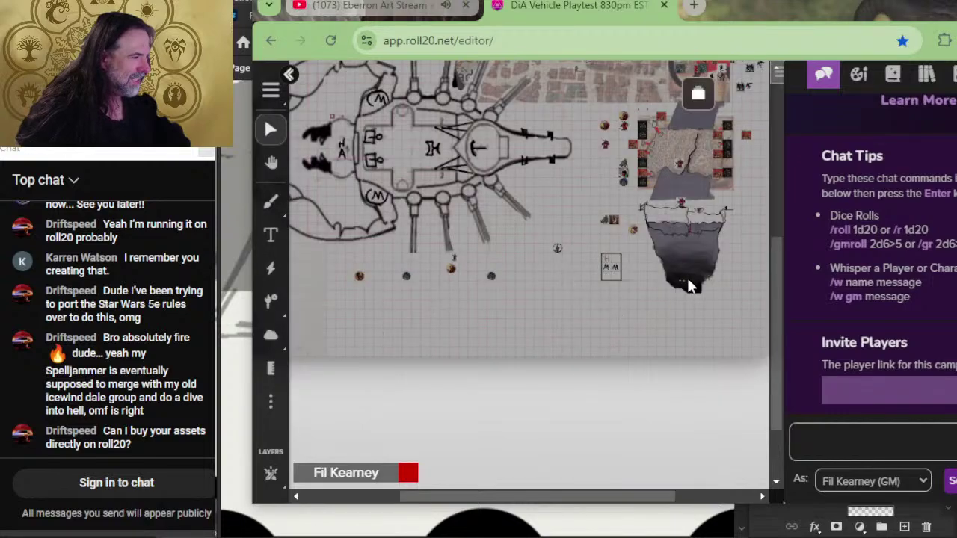
left_click_drag(687, 220, 503, 274)
- Reduce the browser zoom to 67% and survey the maps and tokens across the whole tabletop page
scroll(577, 274, "down", 3)
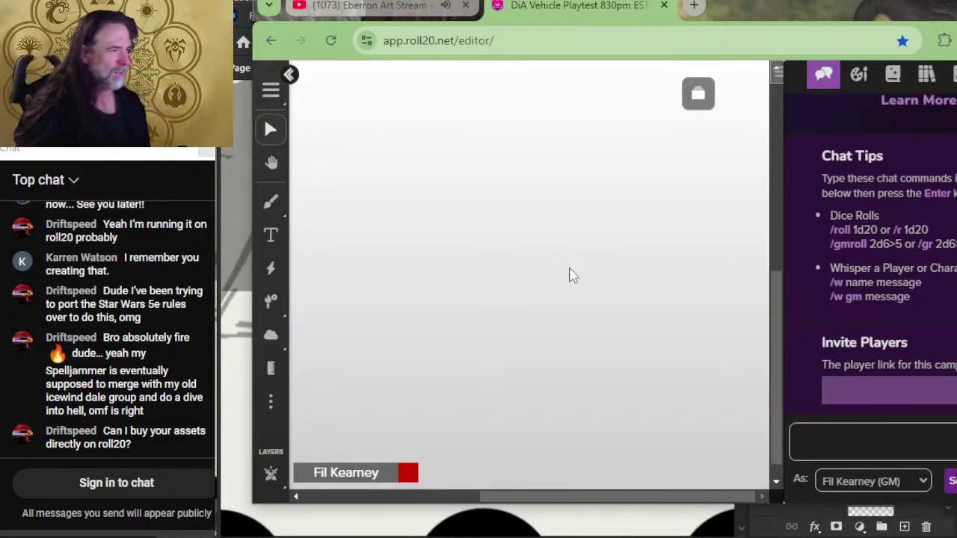
scroll(560, 261, "up", 4)
scroll(556, 251, "down", 4)
scroll(566, 189, "up", 3)
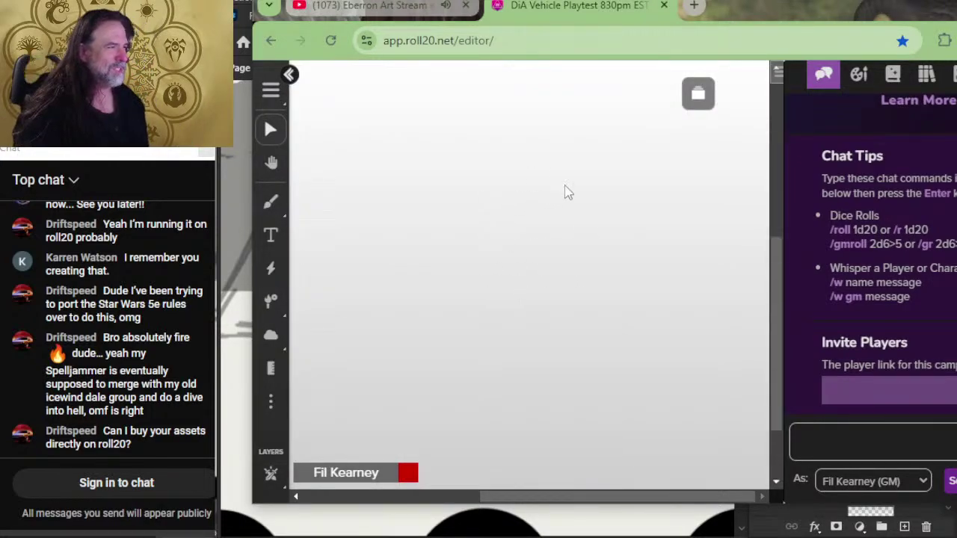
scroll(565, 202, "down", 4)
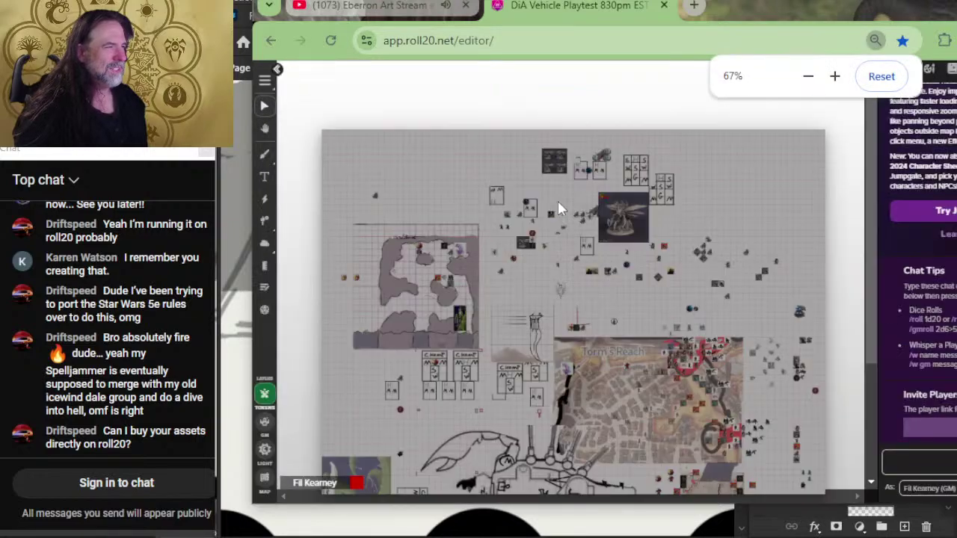
scroll(657, 316, "down", 2)
scroll(655, 317, "up", 10)
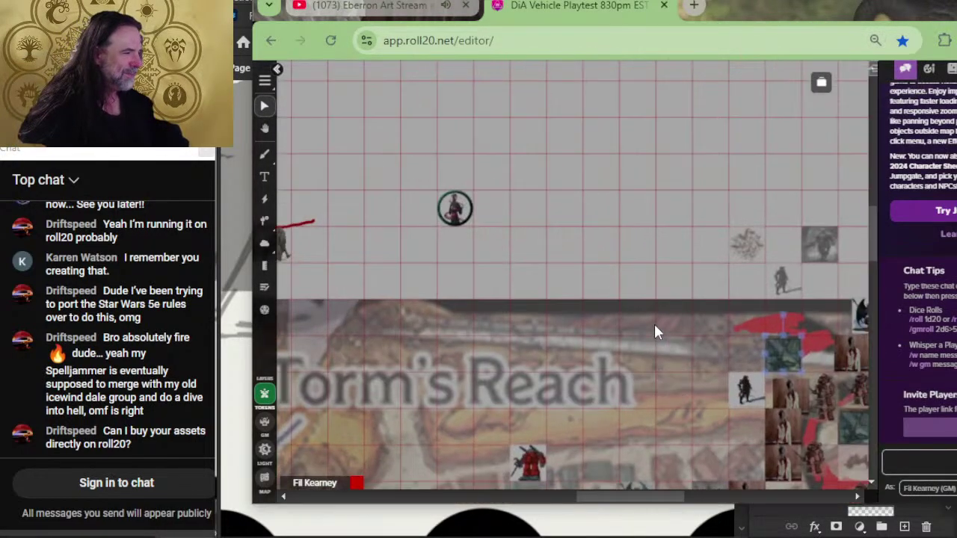
scroll(547, 280, "down", 10)
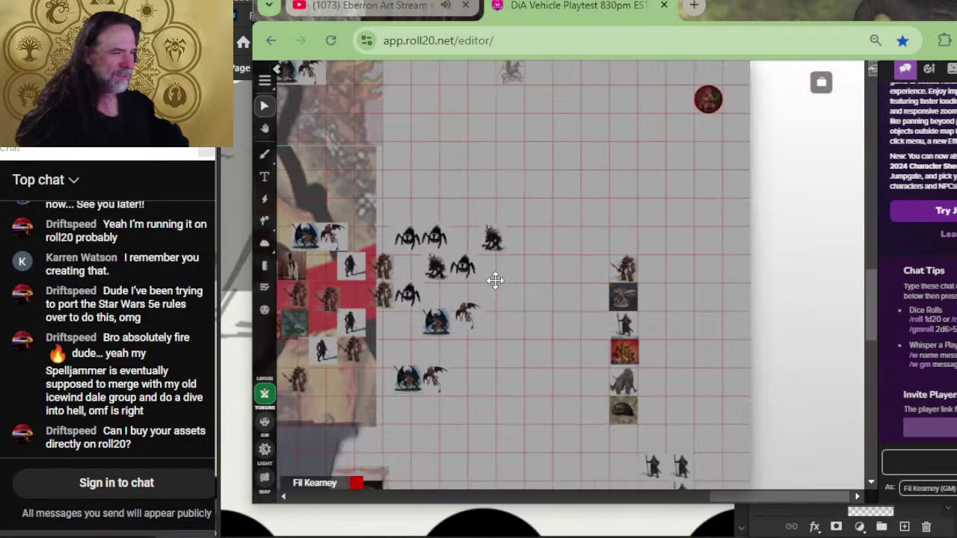
scroll(472, 316, "up", 6)
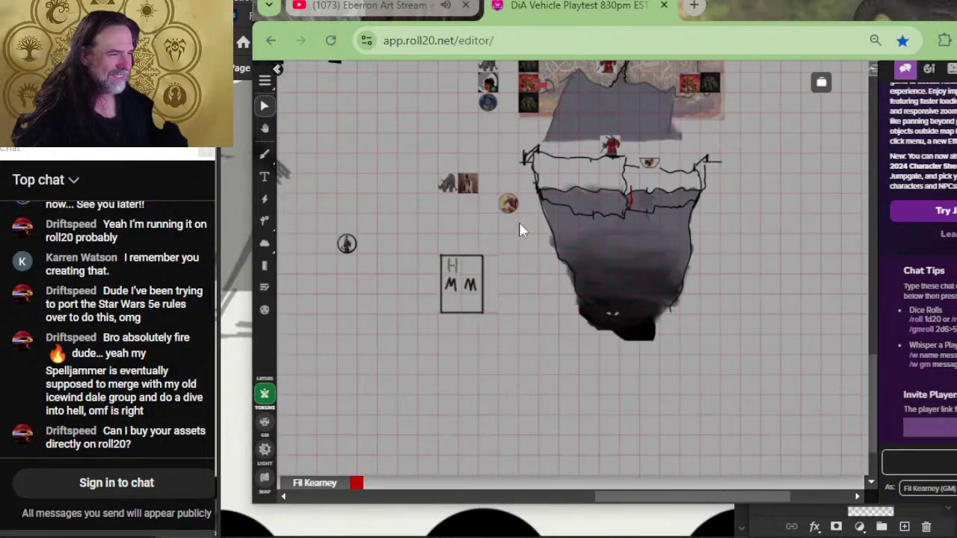
- Examine the cracked city map with its surrounding tokens and the cross-section drawing of the dark pit below it
scroll(552, 254, "up", 5)
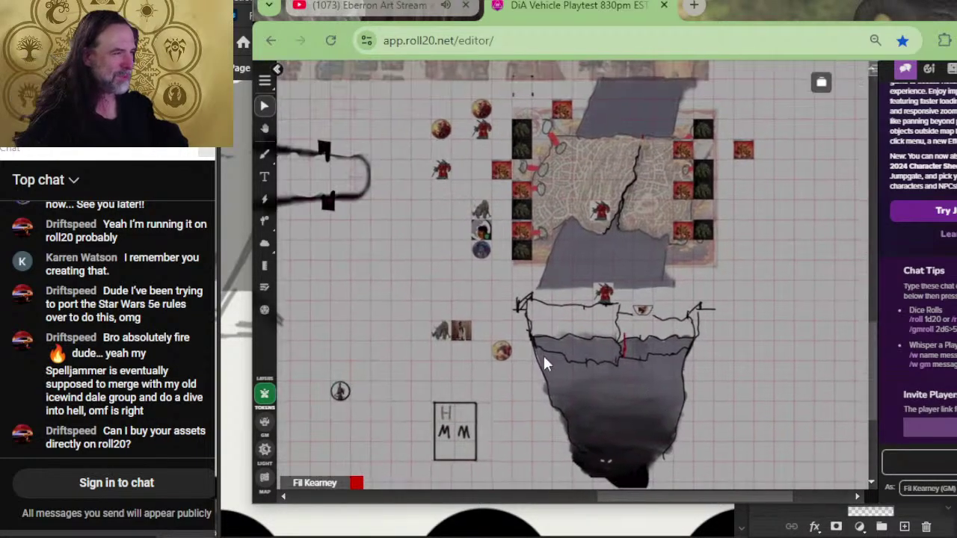
scroll(603, 341, "up", 4)
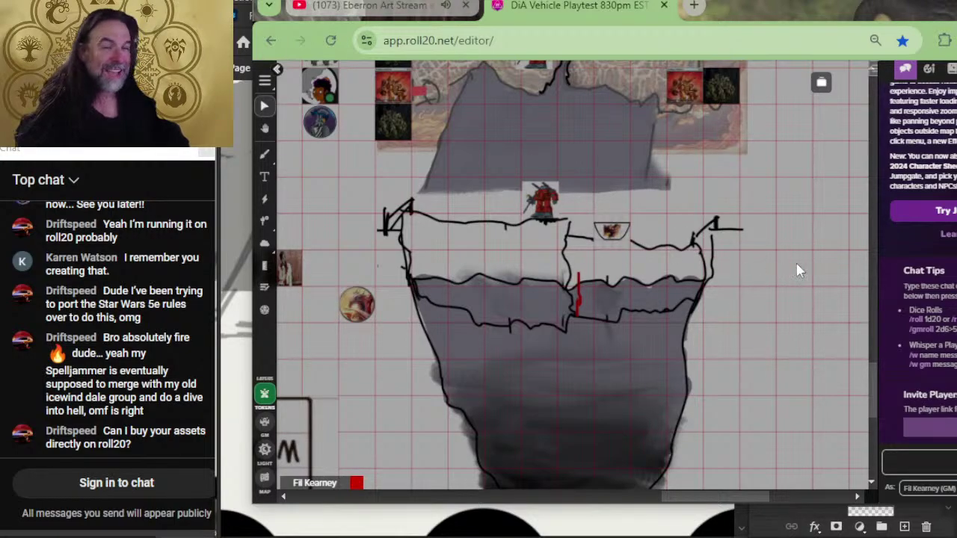
scroll(826, 235, "up", 2)
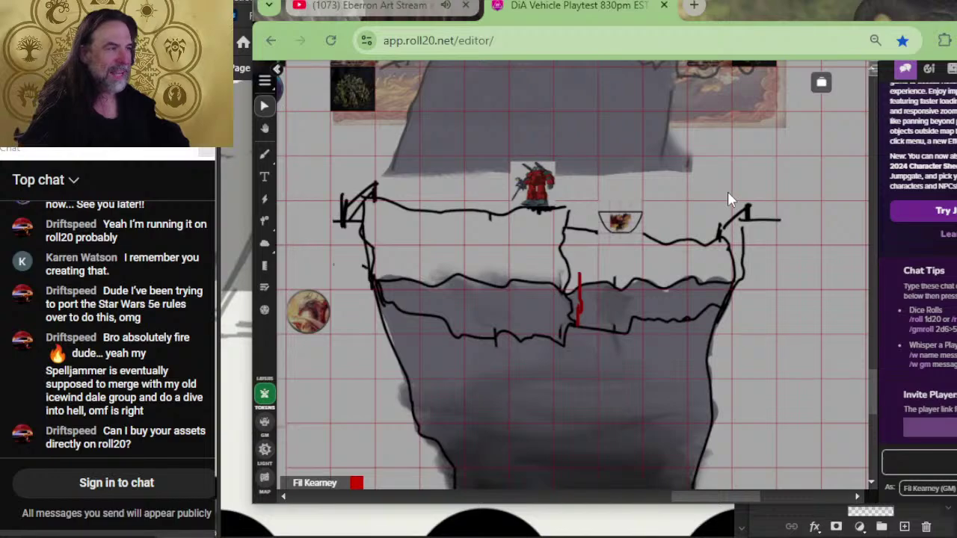
left_click_drag(729, 193, 711, 391)
left_click_drag(492, 157, 495, 260)
scroll(479, 255, "up", 2)
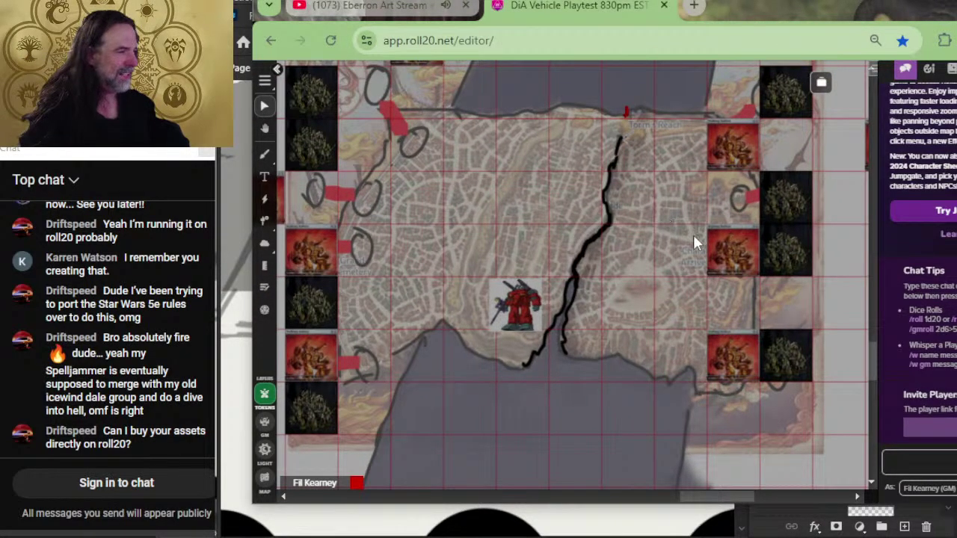
scroll(591, 268, "down", 3)
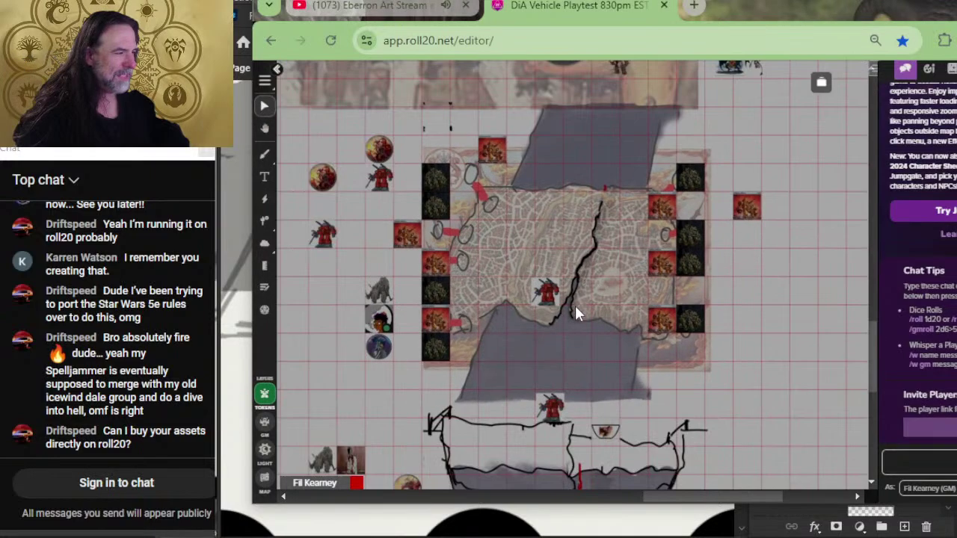
mouse_move(575, 305)
left_mouse_down()
mouse_move(548, 267)
mouse_move(538, 167)
mouse_move(521, 293)
mouse_move(519, 180)
left_mouse_up()
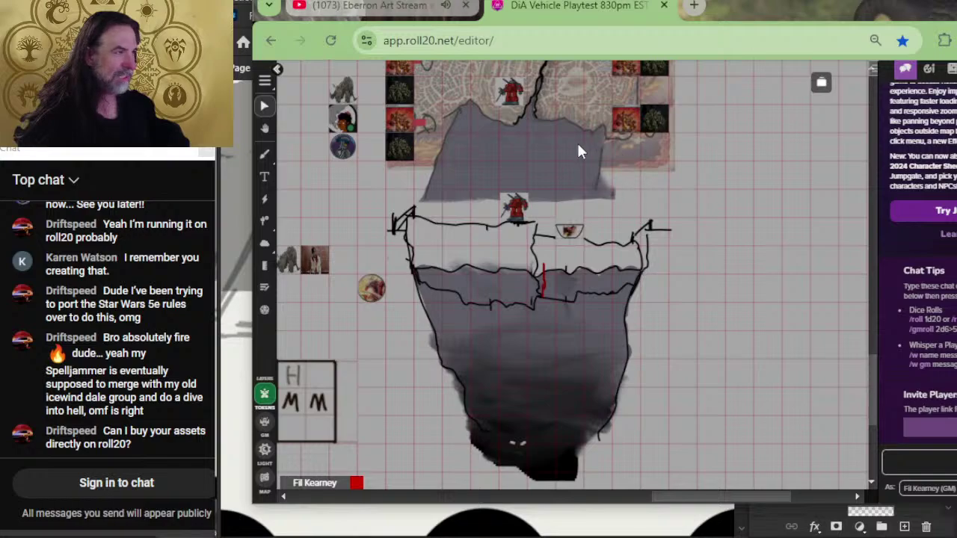
left_click_drag(578, 151, 609, 265)
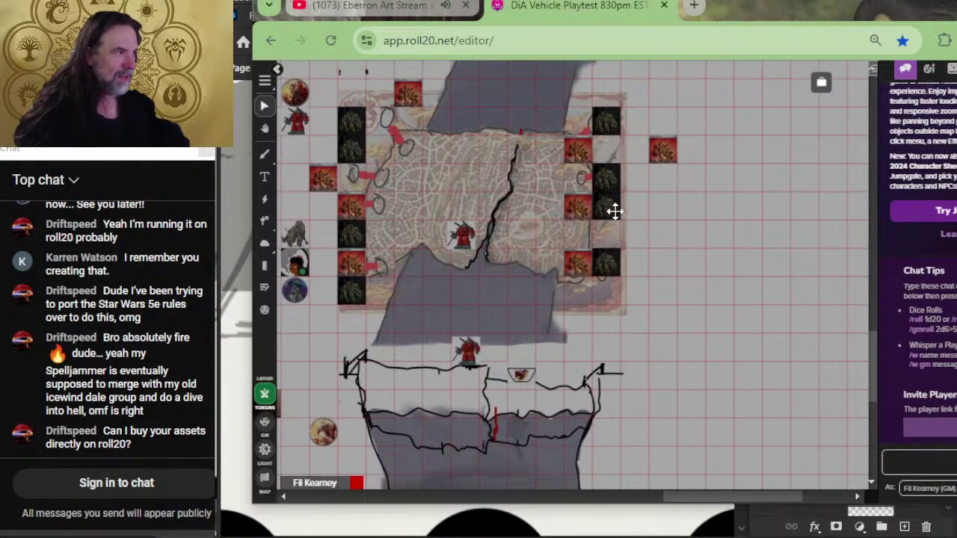
- Demonstrate moving the red creature token and adjacent dark token at the cracked city's eastern edge, returning both to their original squares
left_click_drag(575, 206, 634, 236)
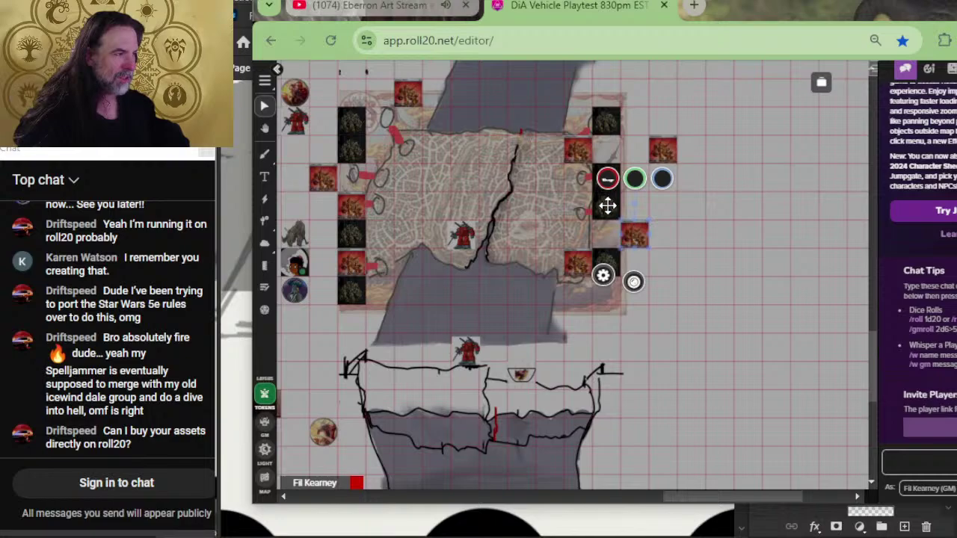
left_click_drag(607, 208, 569, 202)
left_click_drag(634, 207, 605, 207)
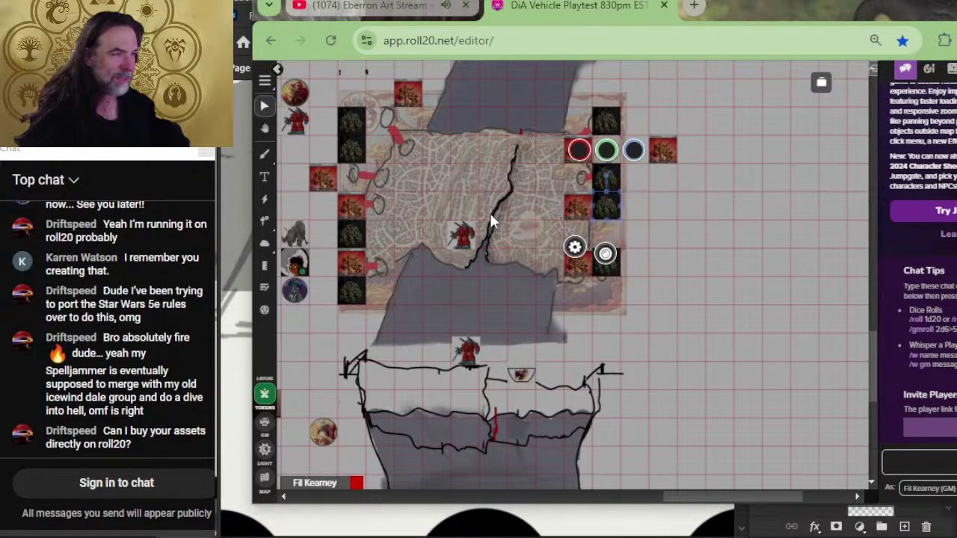
- Select the red mech token on the cracked city map and examine the upper end of the crack near Torm's Reach up close
left_click(463, 240)
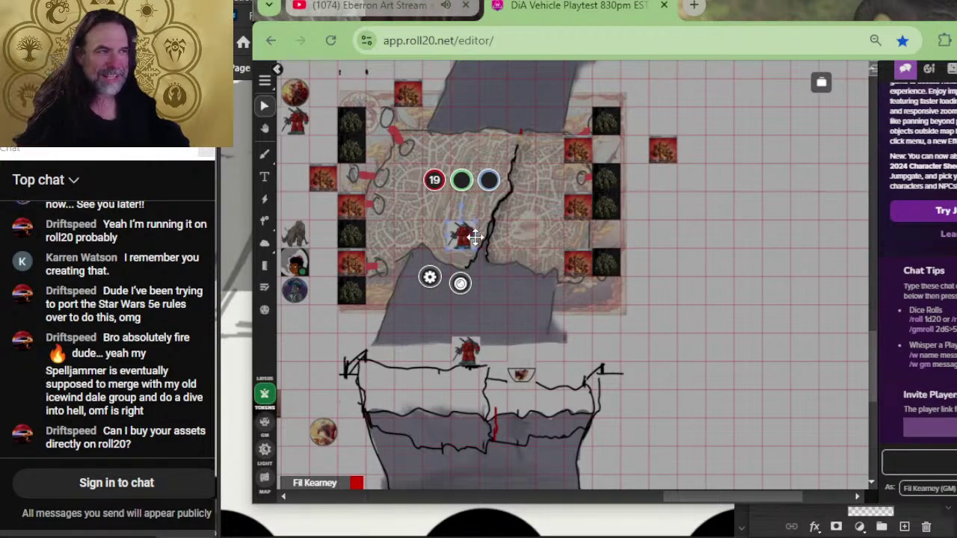
left_click_drag(519, 124, 584, 408)
left_click_drag(475, 223, 473, 77)
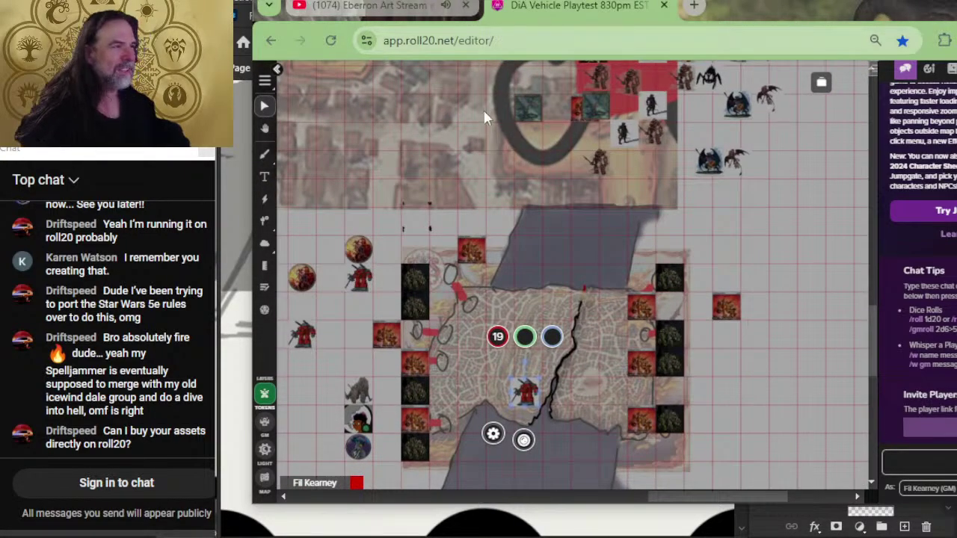
left_click_drag(483, 150, 649, 529)
left_click_drag(589, 363, 701, 287)
scroll(523, 290, "up", 8)
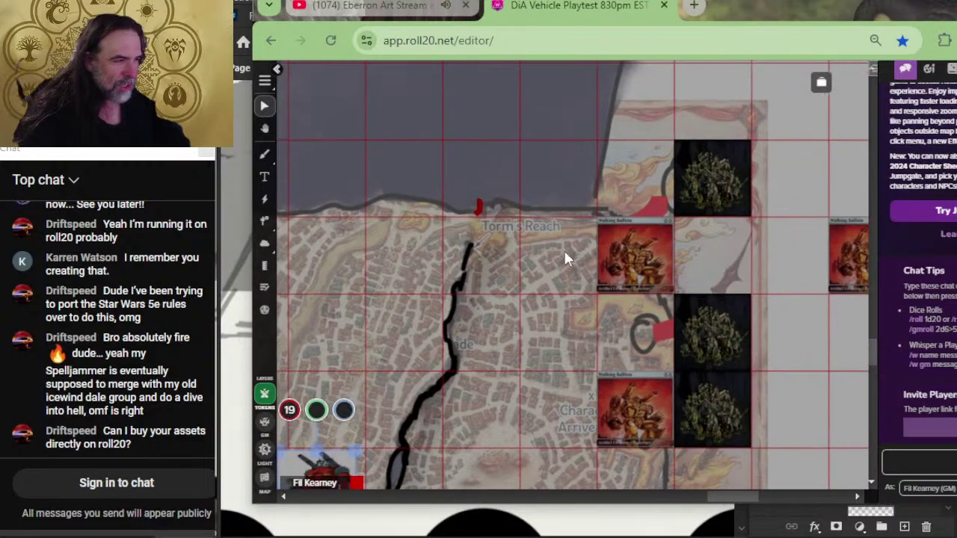
scroll(523, 243, "up", 3)
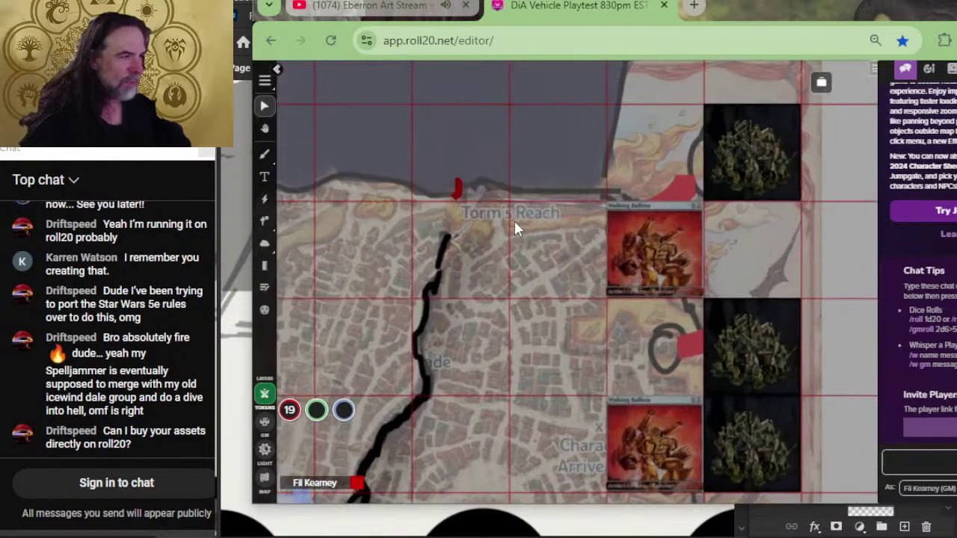
- Examine the enlarged Torm's Reach street map, from its clustered creature tokens across to the black crack and the purple creature token
scroll(503, 227, "down", 5)
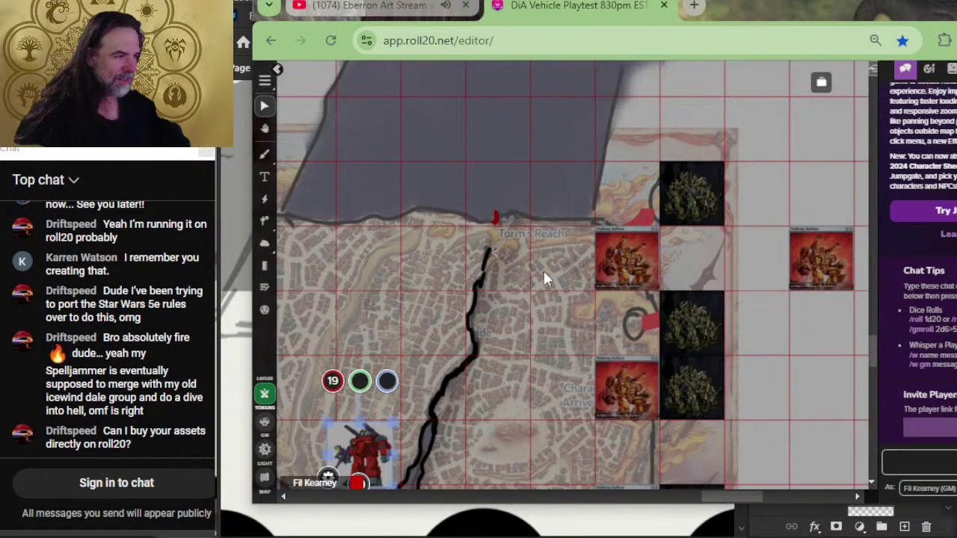
scroll(544, 271, "down", 5)
scroll(531, 217, "up", 3)
right_click(671, 521)
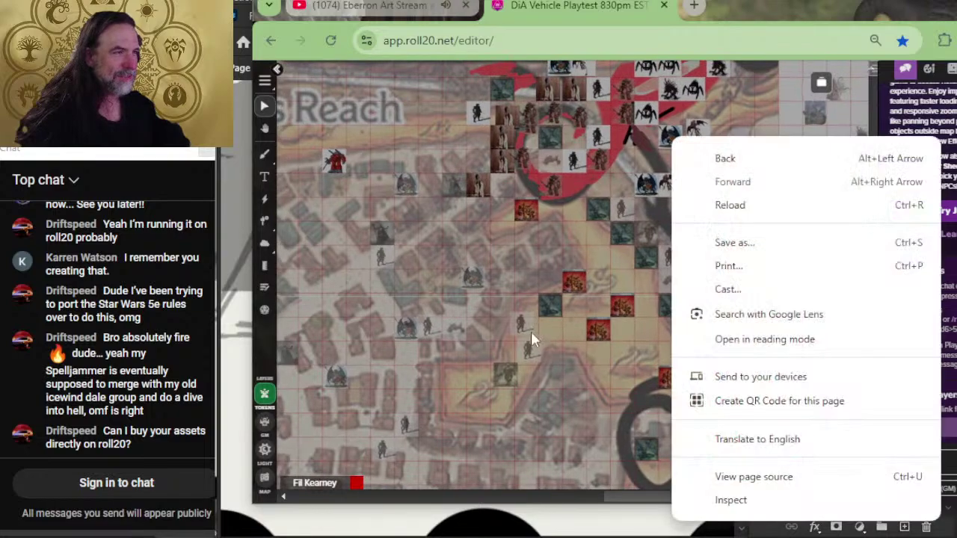
left_click_drag(427, 289, 723, 297)
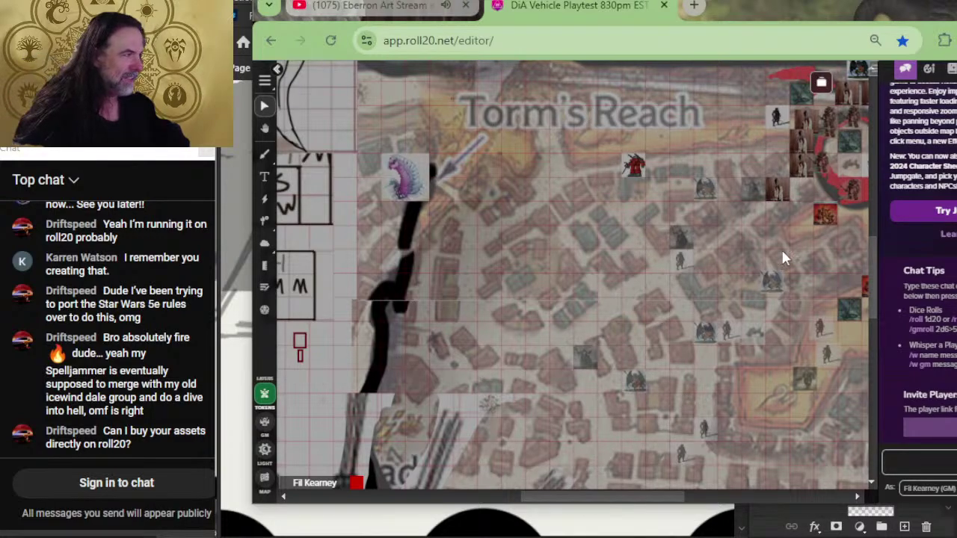
- Look over the Torm's Reach city map and the token groups placed around it
left_click_drag(781, 247, 522, 293)
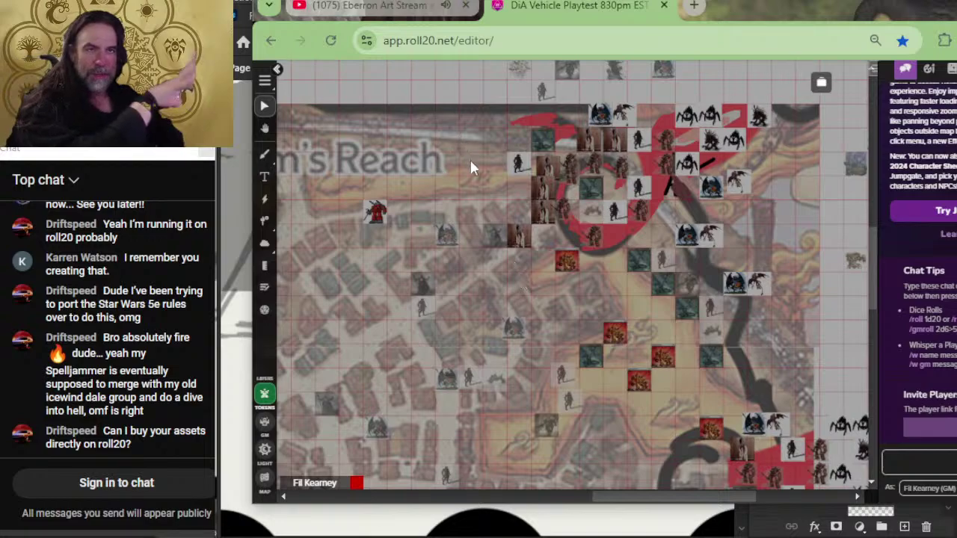
scroll(567, 214, "down", 5)
scroll(555, 247, "up", 4)
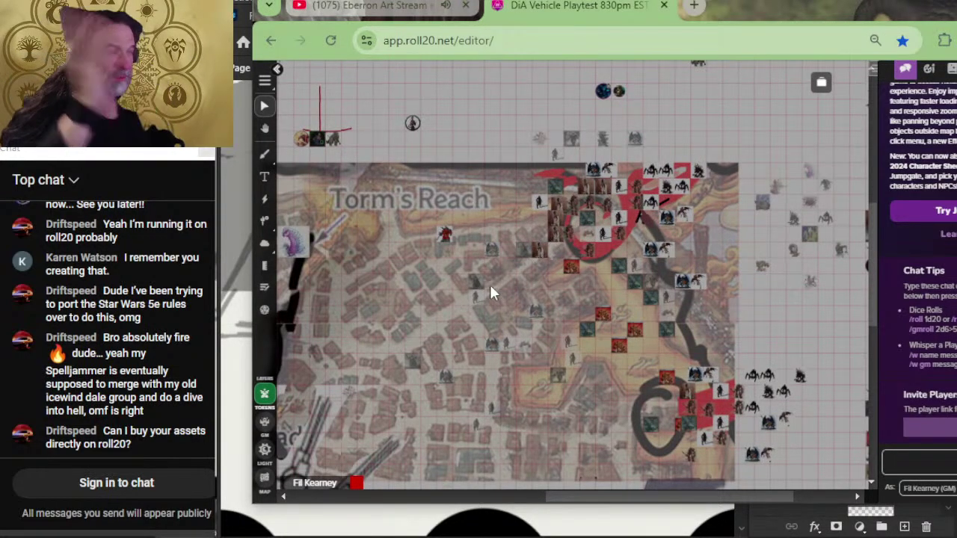
left_click_drag(490, 293, 694, 360)
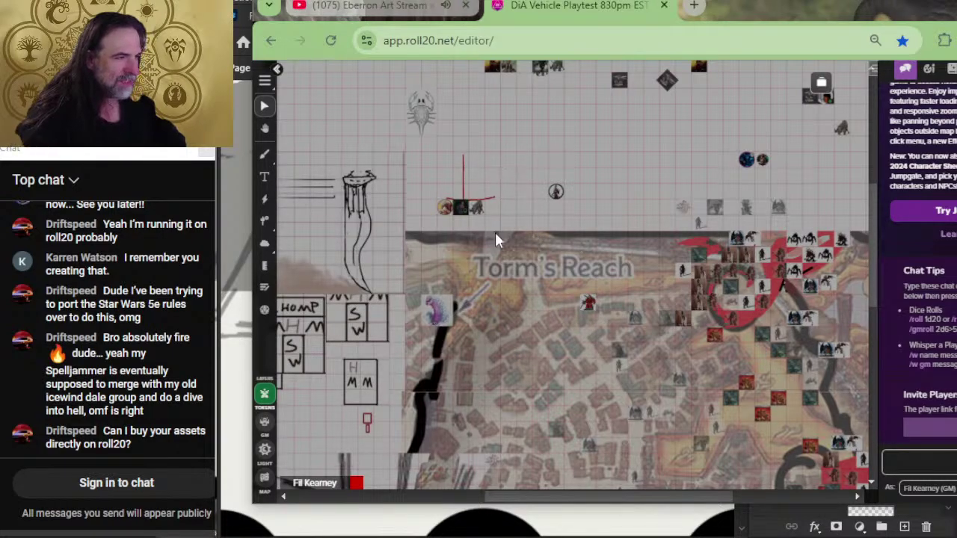
left_click_drag(502, 368, 702, 453)
left_click_drag(483, 216, 554, 263)
scroll(555, 262, "up", 5)
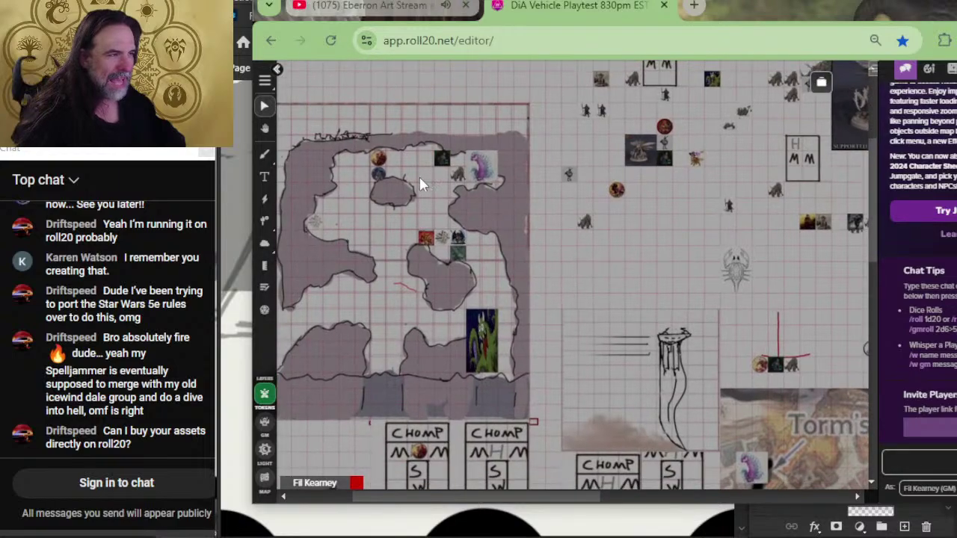
- Examine the cave battle map, especially the purple worm and grey tusked beast tokens in its northeast corner
left_click_drag(435, 140, 645, 214)
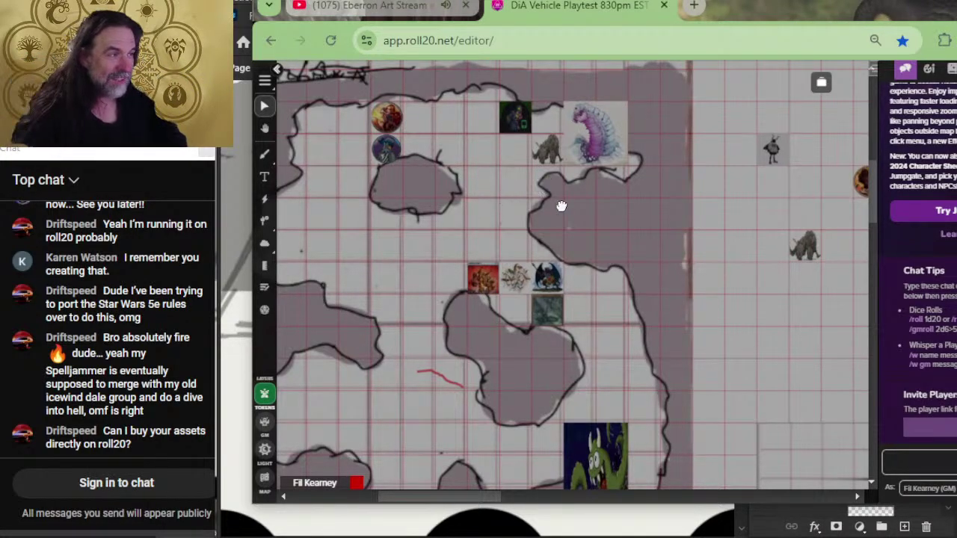
left_click_drag(562, 206, 593, 182)
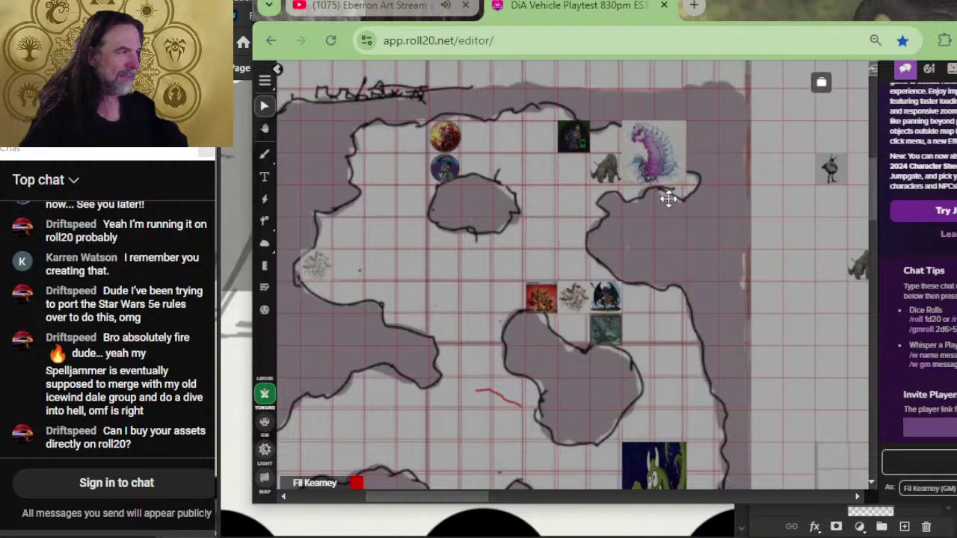
scroll(668, 198, "up", 3)
left_click_drag(637, 259, 513, 427)
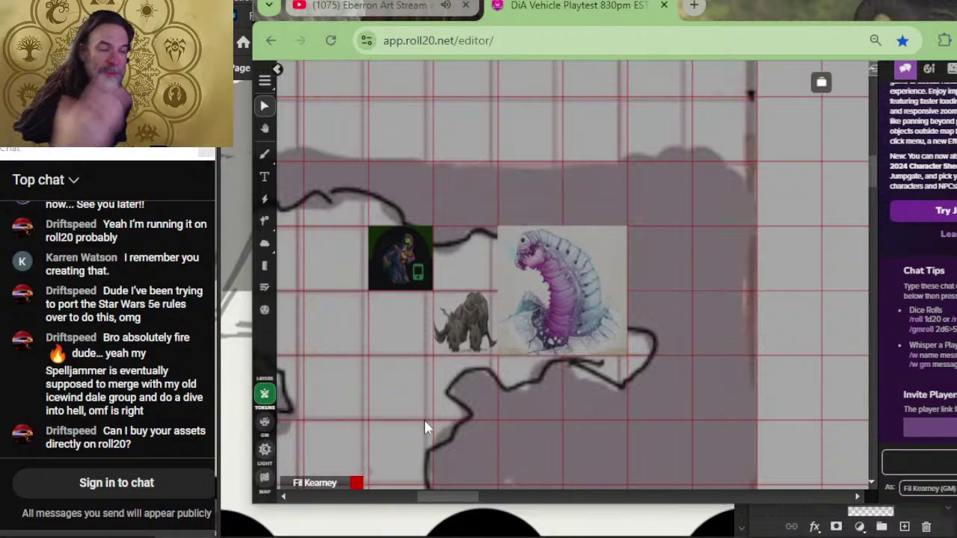
scroll(620, 306, "down", 3)
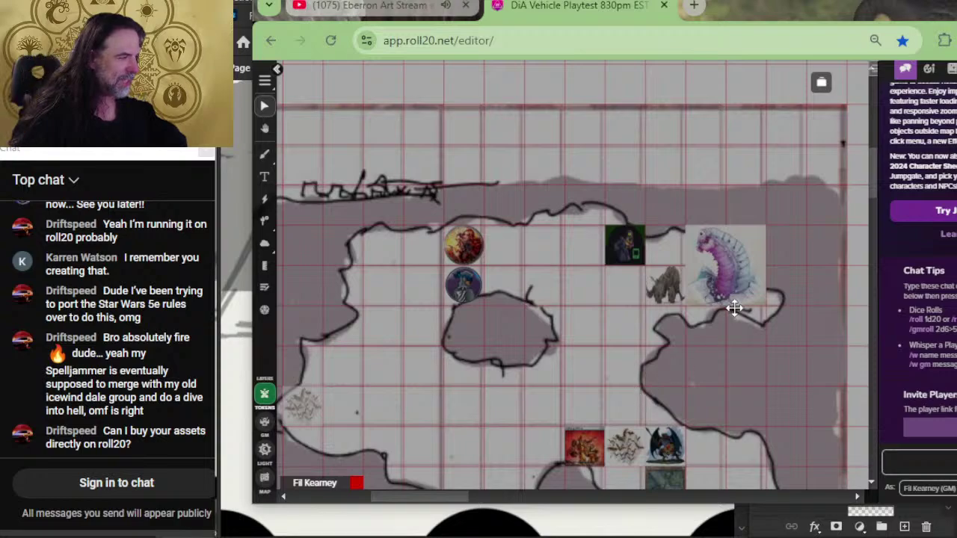
left_click_drag(605, 339, 561, 276)
scroll(561, 277, "up", 5)
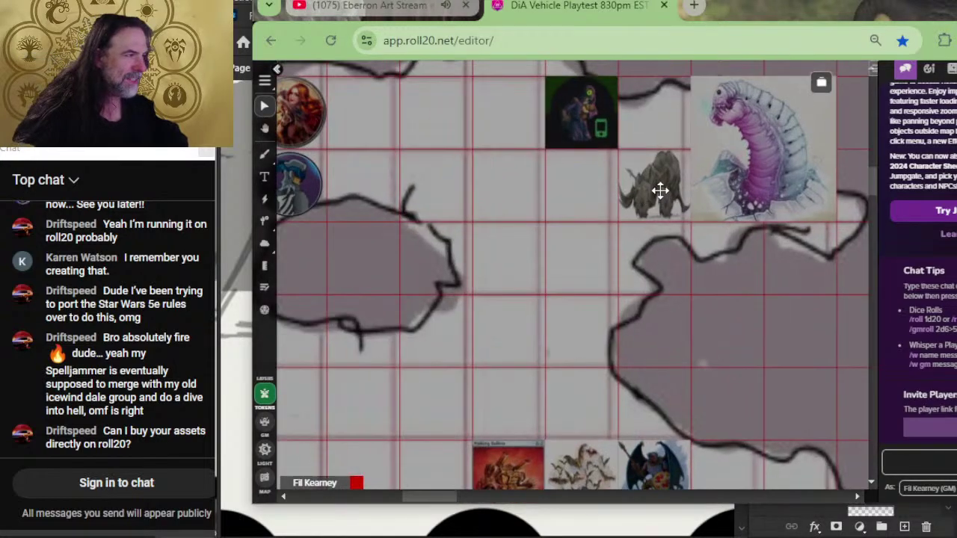
- Move the grey tusked beast token from beside the purple worm out of the cave and around to its west entrance
left_click(661, 188)
left_click_drag(662, 189, 645, 180)
scroll(628, 299, "down", 3)
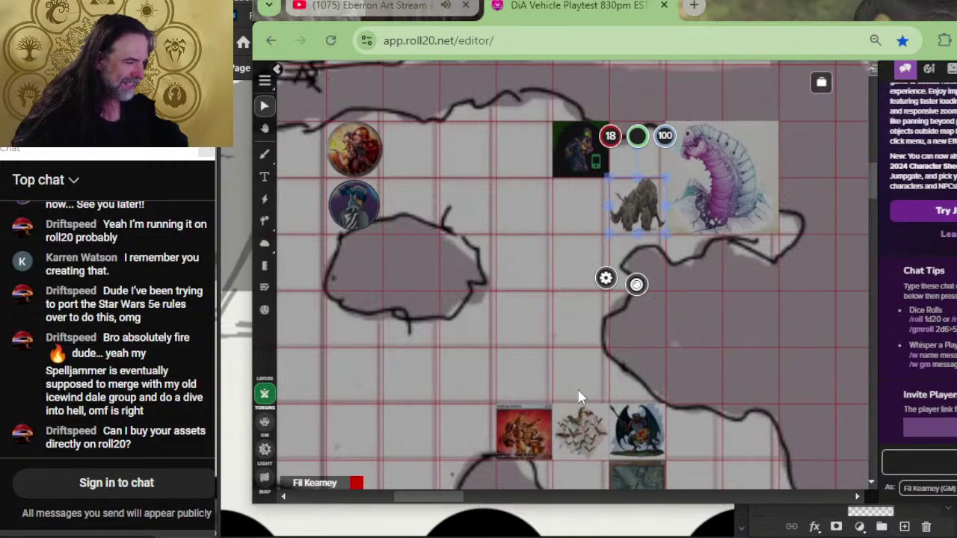
left_click_drag(596, 336, 631, 171)
left_click_drag(572, 150, 596, 166)
scroll(573, 327, "down", 5)
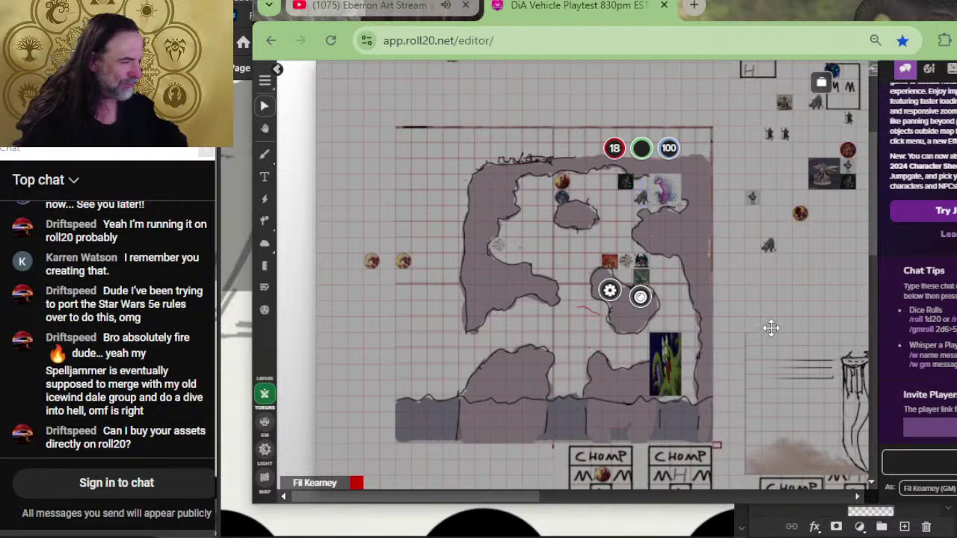
left_click(626, 240)
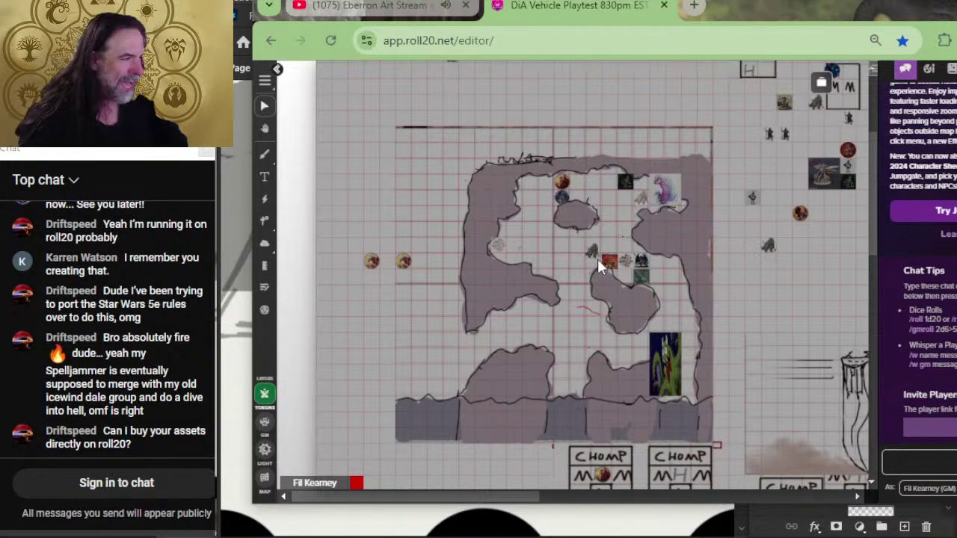
left_click_drag(434, 305, 434, 308)
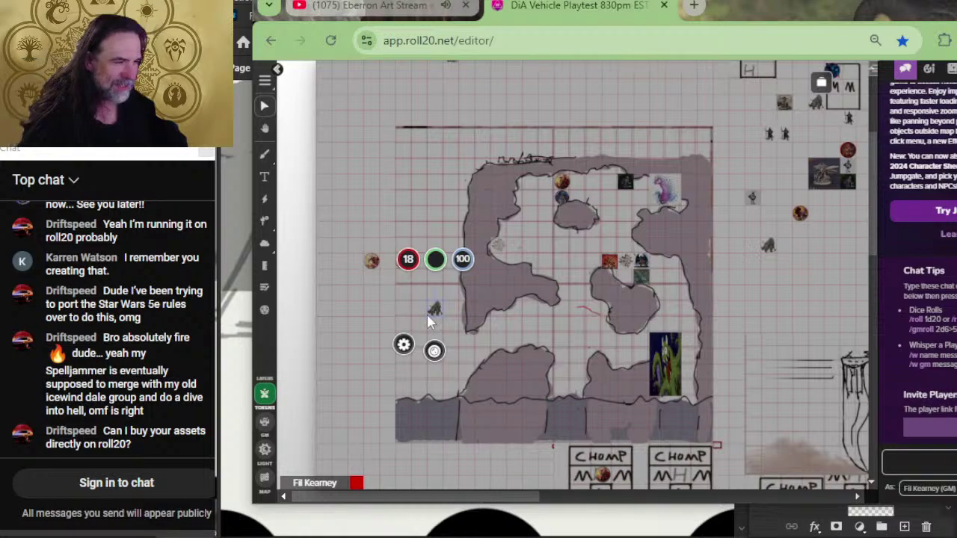
left_click_drag(437, 309, 451, 322)
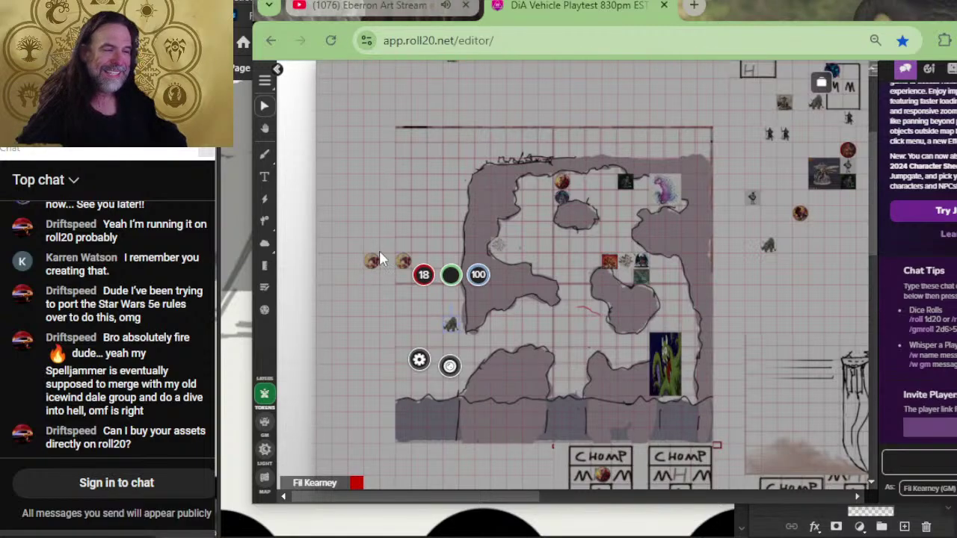
left_click_drag(451, 324, 483, 344)
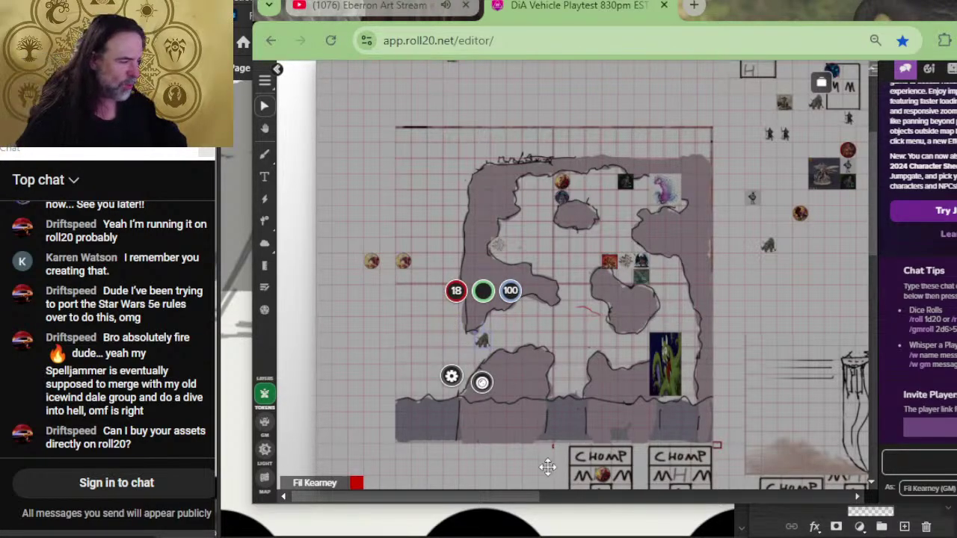
- Examine the CHOMP vehicle diagrams and the smaller H/M diagrams below the cave map
scroll(547, 466, "down", 3)
scroll(478, 317, "up", 6)
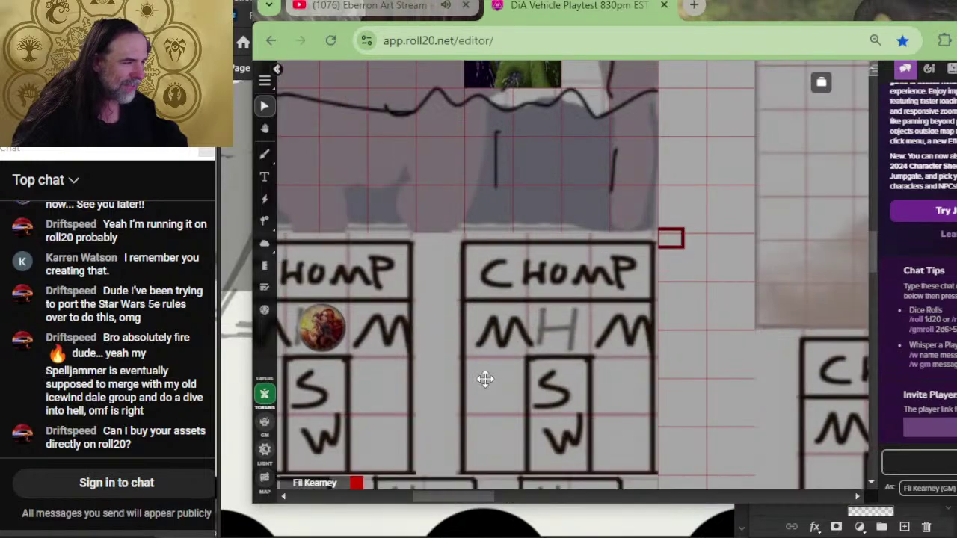
scroll(485, 379, "down", 2)
left_click_drag(429, 349, 564, 197)
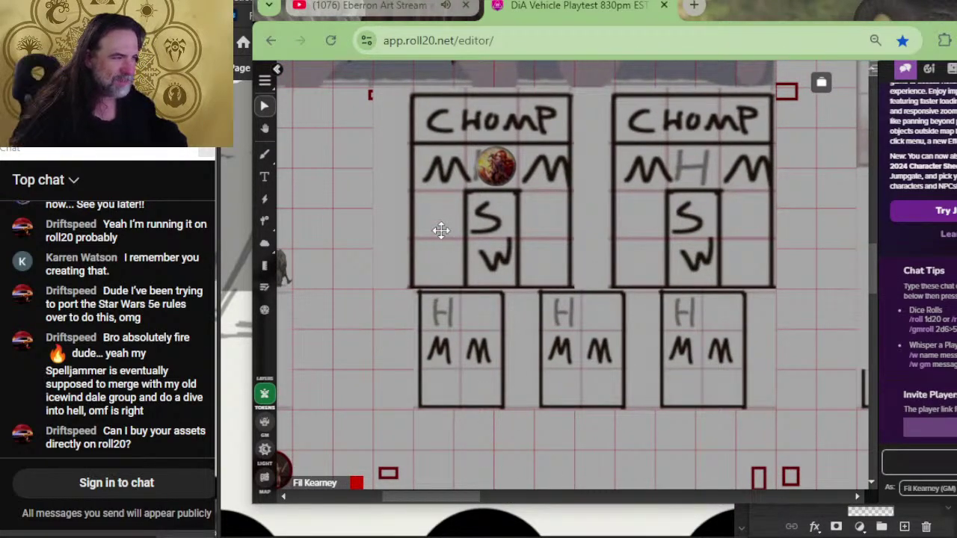
left_click_drag(668, 274, 740, 299)
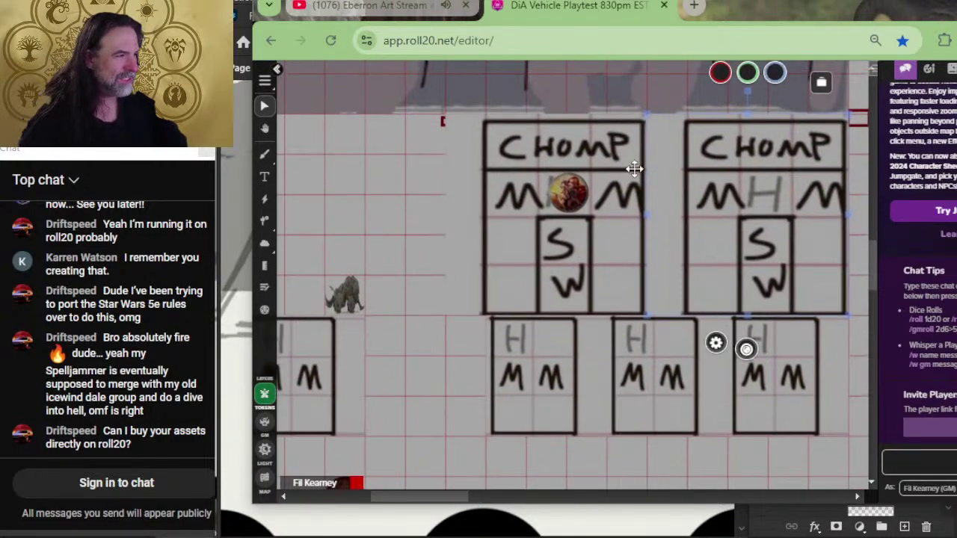
left_click(568, 193)
scroll(590, 381, "down", 3)
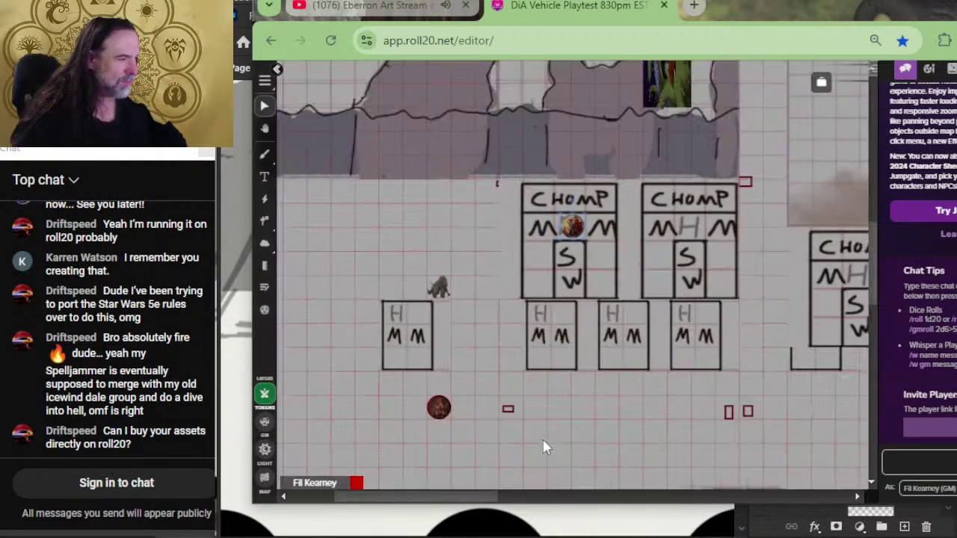
left_click_drag(543, 447, 453, 506)
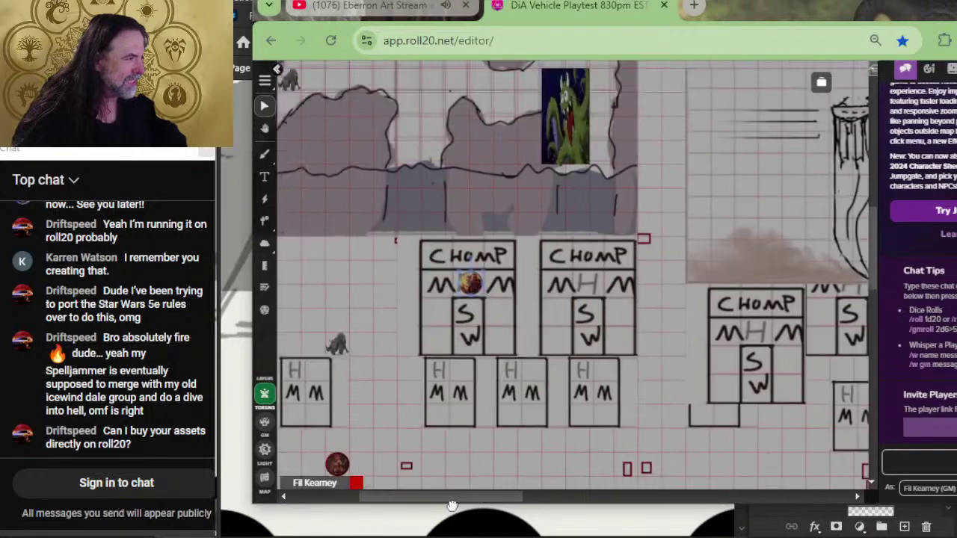
right_click(451, 503)
- Move the grey tusked beast token east through the cave's western passage to the central junction below the red line
left_click(379, 204)
left_click_drag(379, 204, 480, 400)
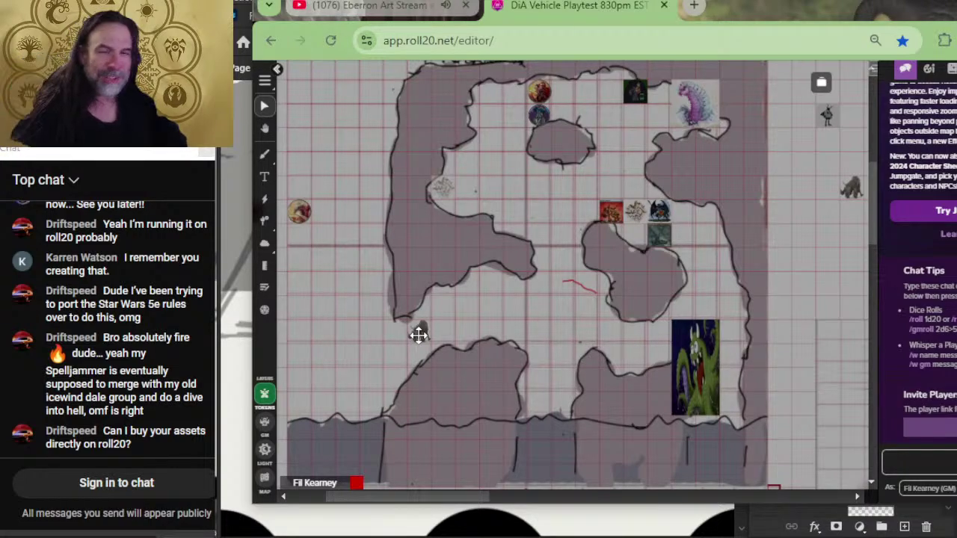
left_click_drag(444, 327, 478, 305)
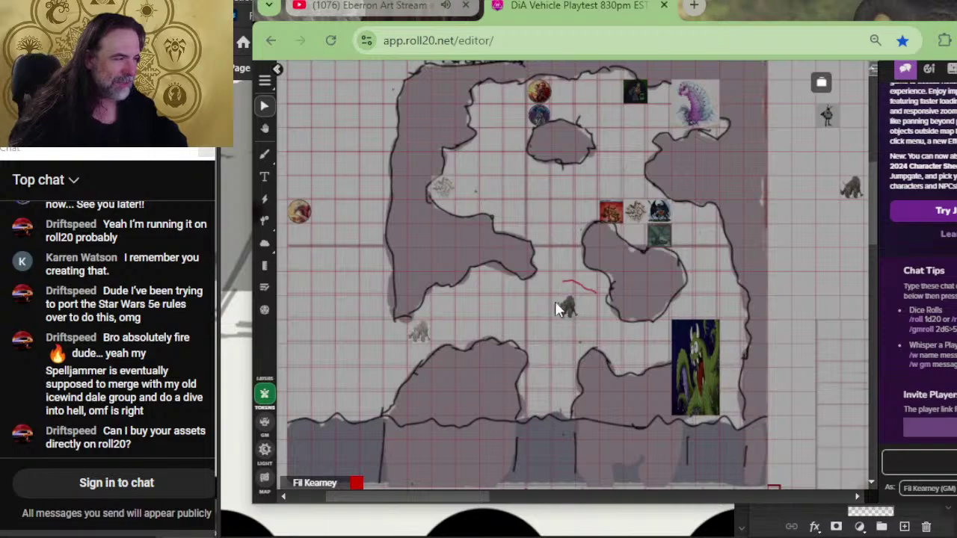
left_click_drag(555, 303, 480, 305)
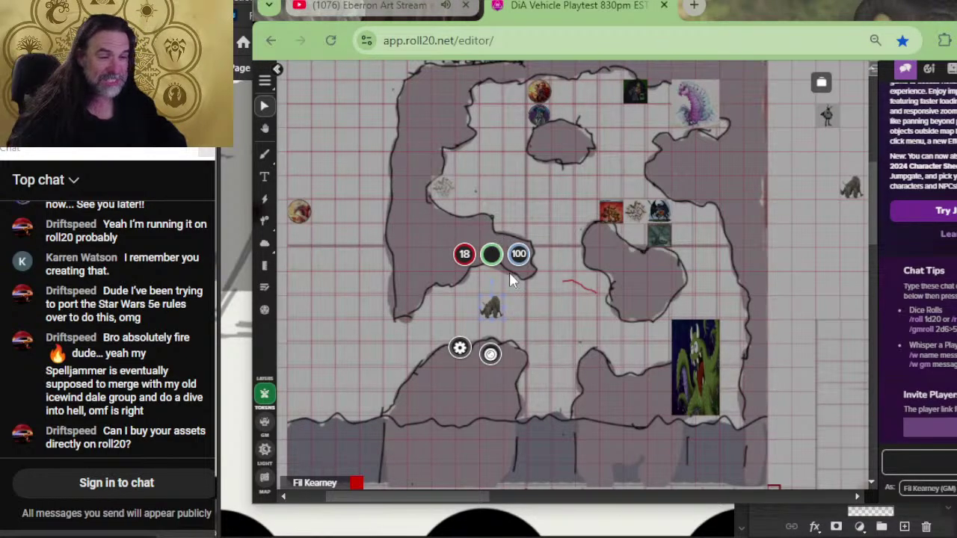
left_click(503, 315)
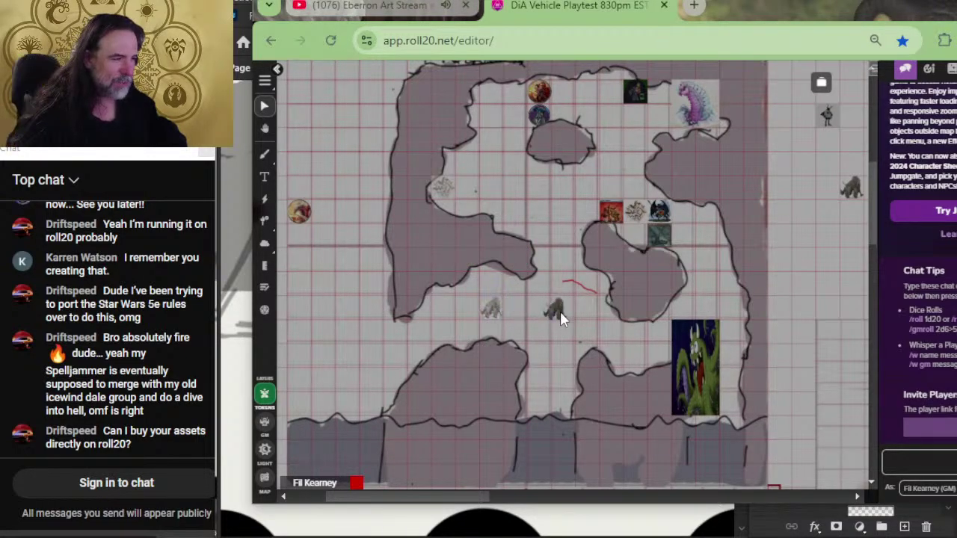
left_click_drag(560, 311, 588, 317)
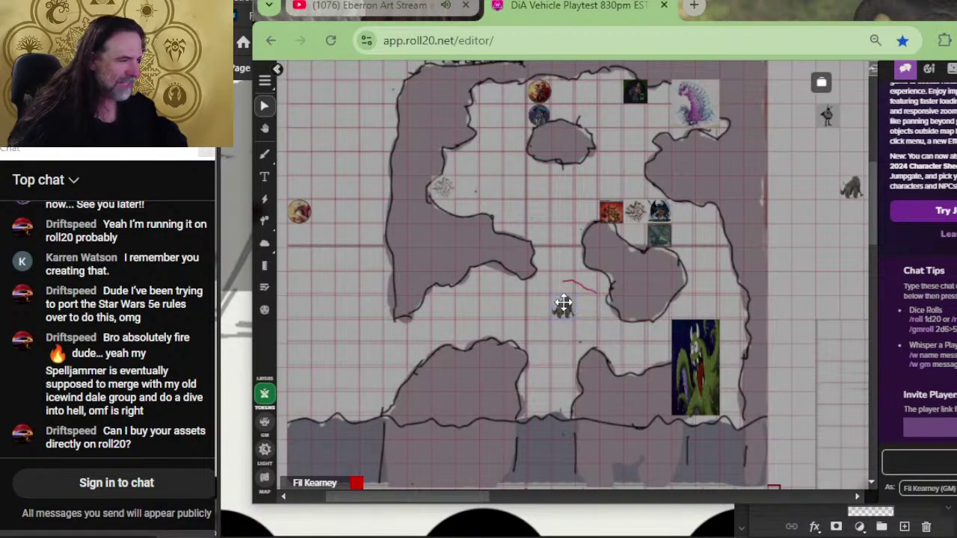
- Move the green tentacled monster token one square south and the grey tusked beast north up the central corridor, west of the demon tokens
mouse_move(687, 356)
left_mouse_down()
mouse_move(613, 337)
mouse_move(590, 254)
mouse_move(607, 182)
mouse_move(710, 316)
mouse_move(702, 359)
left_mouse_up()
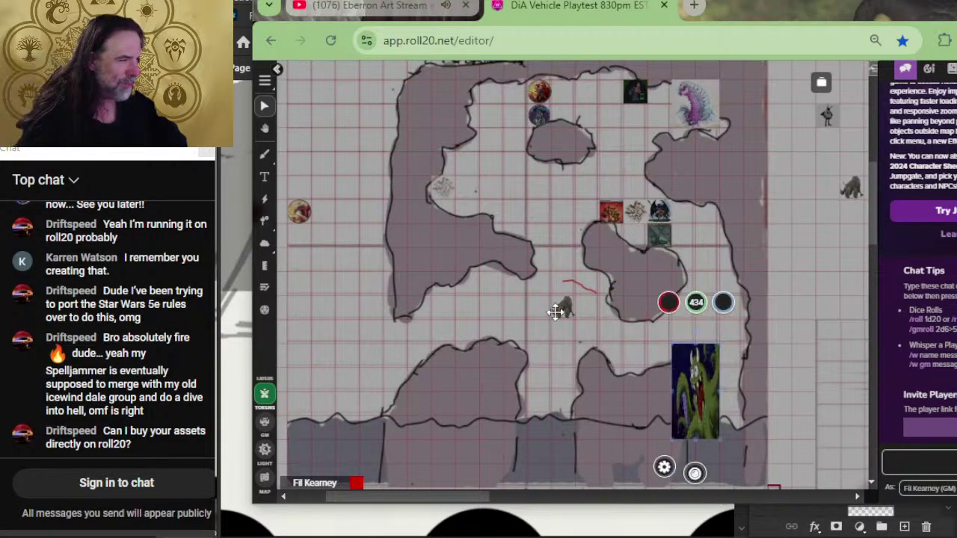
left_click_drag(555, 313, 561, 286)
left_click_drag(547, 225, 557, 213)
scroll(622, 220, "up", 6)
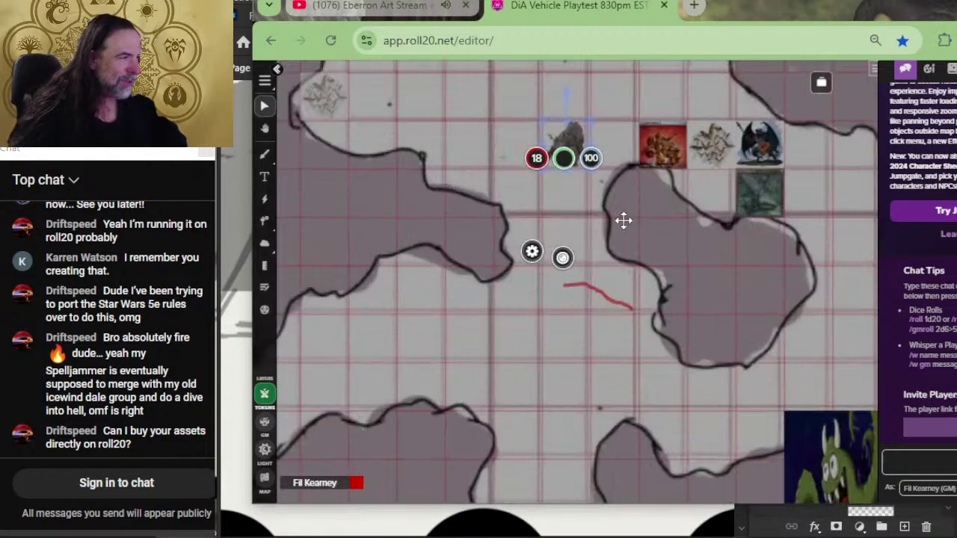
- Move the pale swarm token one square north and put the winged devil token in its former square beside the red token
left_click_drag(661, 162, 558, 253)
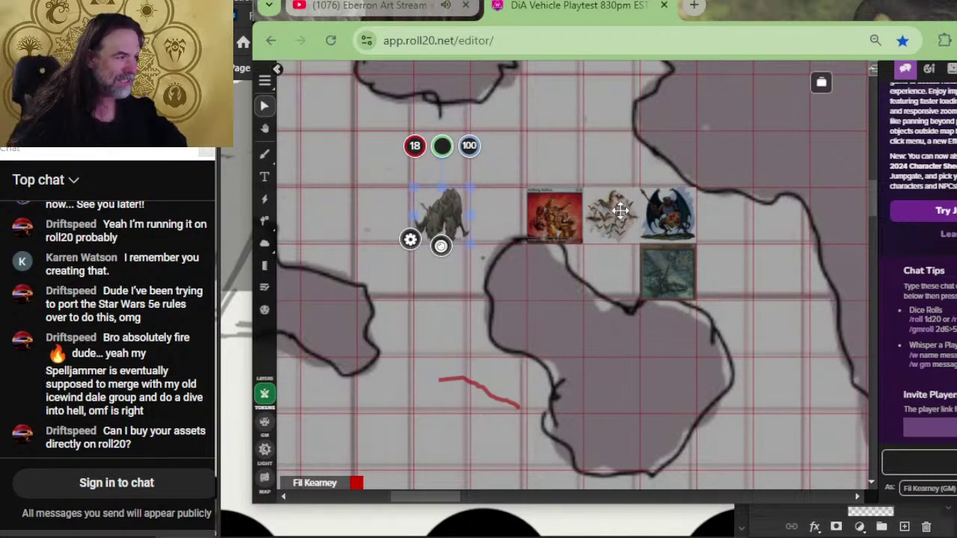
left_click_drag(613, 217, 611, 159)
left_click_drag(668, 212, 612, 213)
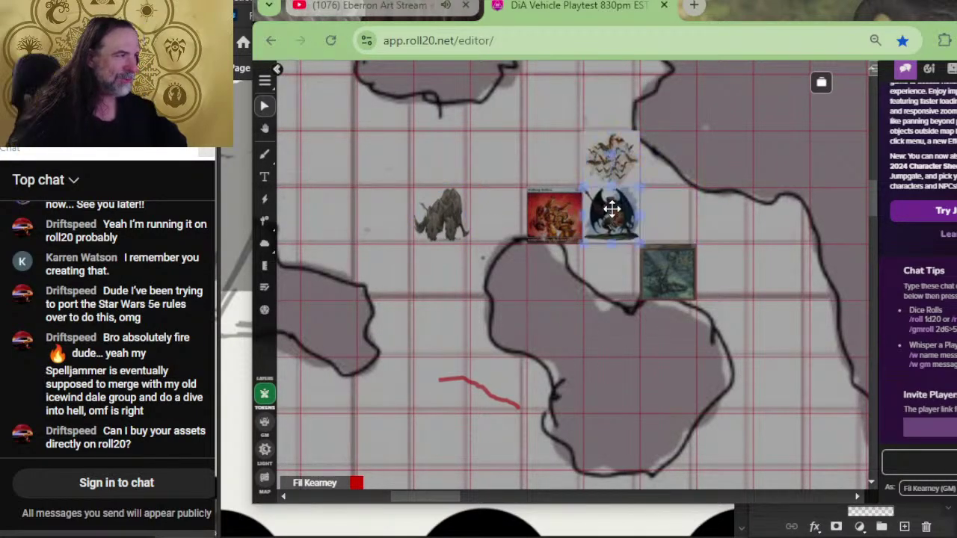
scroll(581, 274, "down", 3)
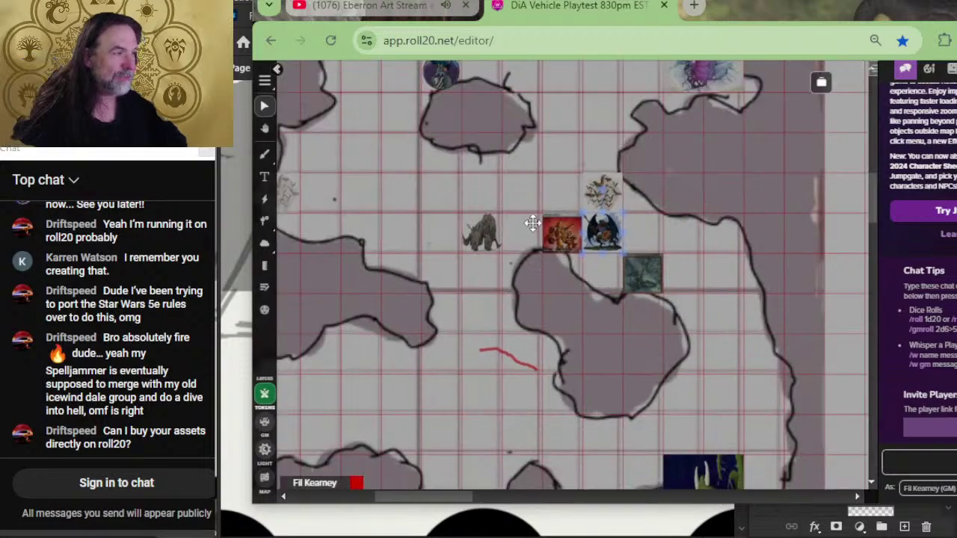
- Move the purple worm token north into the rock along the cave's upper wall
left_click_drag(546, 205, 466, 285)
left_click(601, 196)
left_click_drag(603, 199, 605, 142)
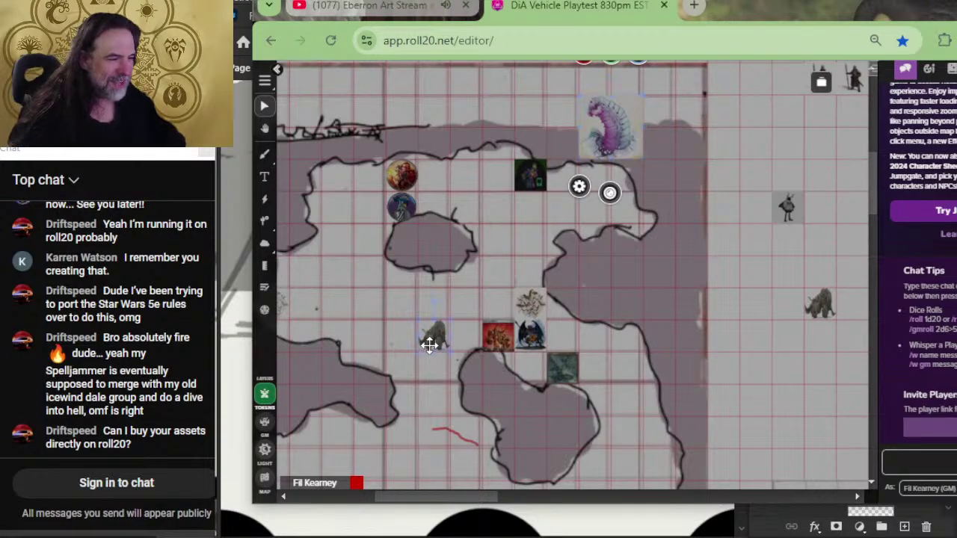
- Move the grey tusked beast diagonally above the pale swarm token's west side, and the green tentacled monster directly west of the red token
left_click_drag(429, 345, 494, 278)
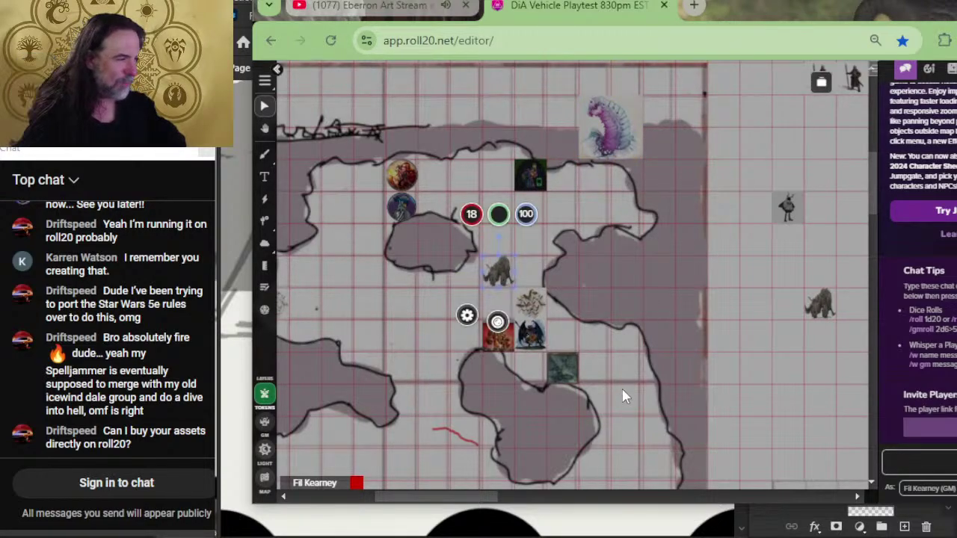
left_click_drag(622, 396, 594, 240)
left_click_drag(589, 392, 430, 170)
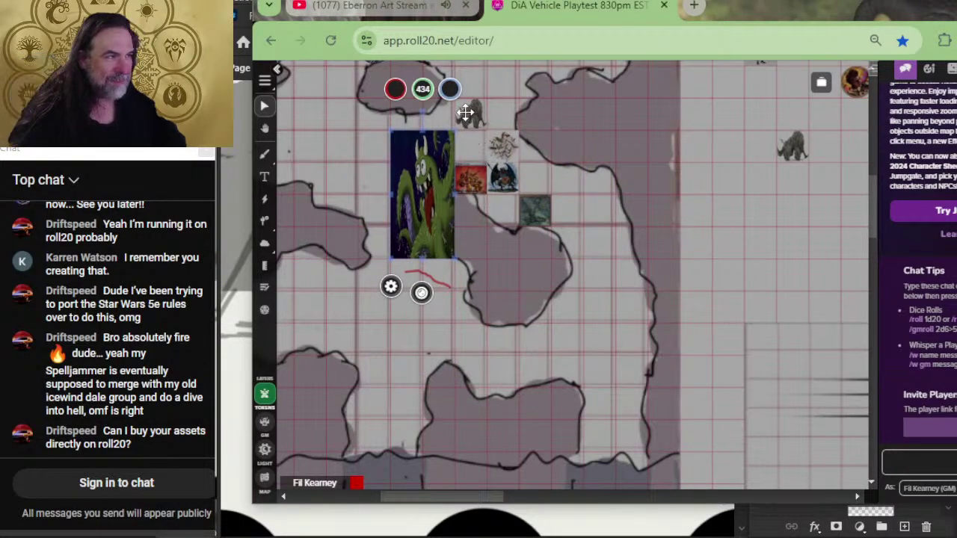
- Place the grey tusked beast on the green tentacled monster's upper squares, and move the monster south toward the lower rock outcrop
left_click(471, 112)
left_click(409, 145)
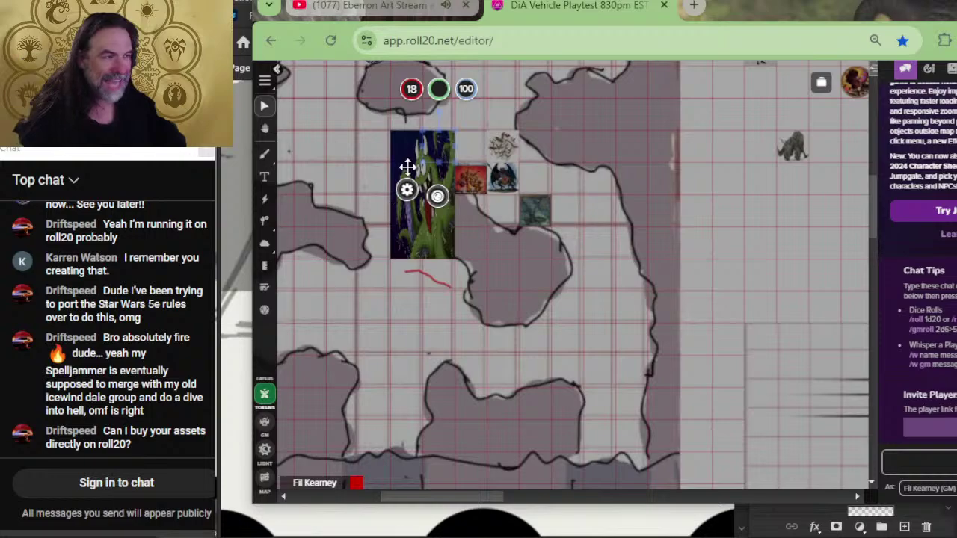
left_click_drag(406, 167, 451, 337)
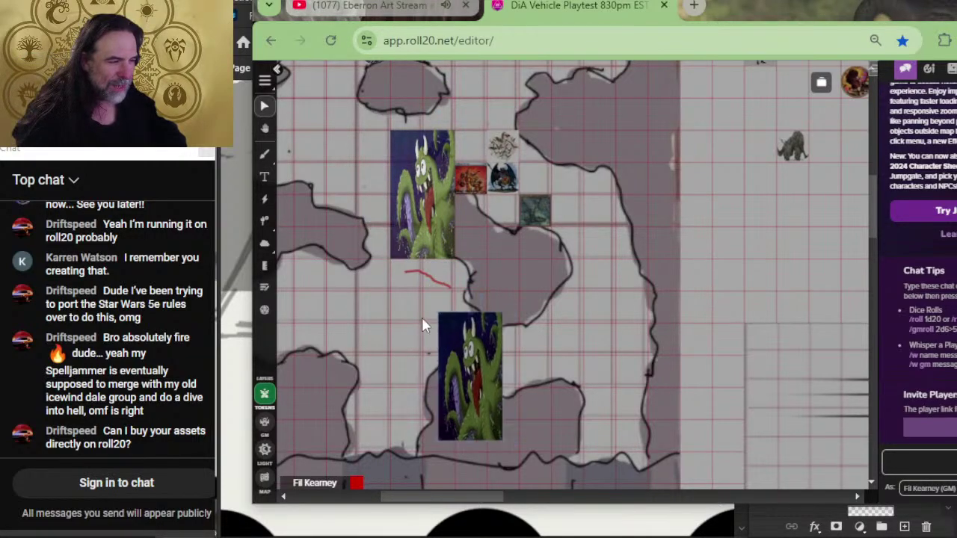
- Move the purple worm token south into the cave's northeast passage and the grey tusked beast north and east onto the worm's upper-left square
left_click_drag(597, 214, 587, 244)
scroll(587, 244, "up", 5)
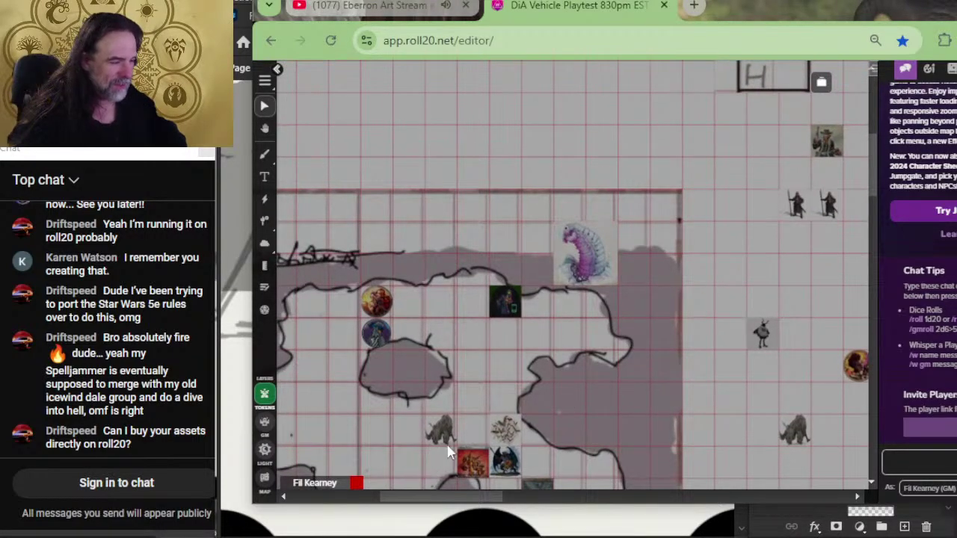
left_click_drag(442, 430, 470, 334)
left_click_drag(586, 254, 586, 349)
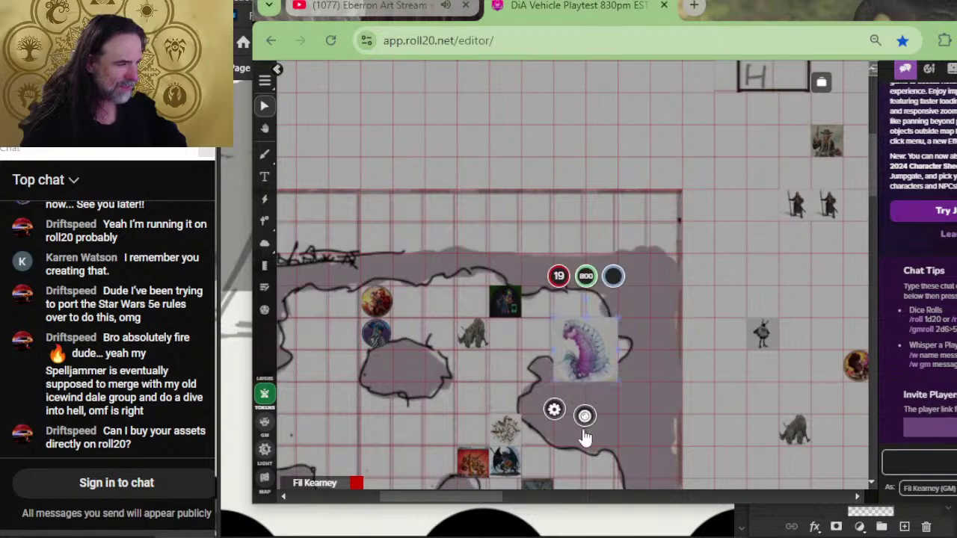
left_click_drag(465, 333, 558, 339)
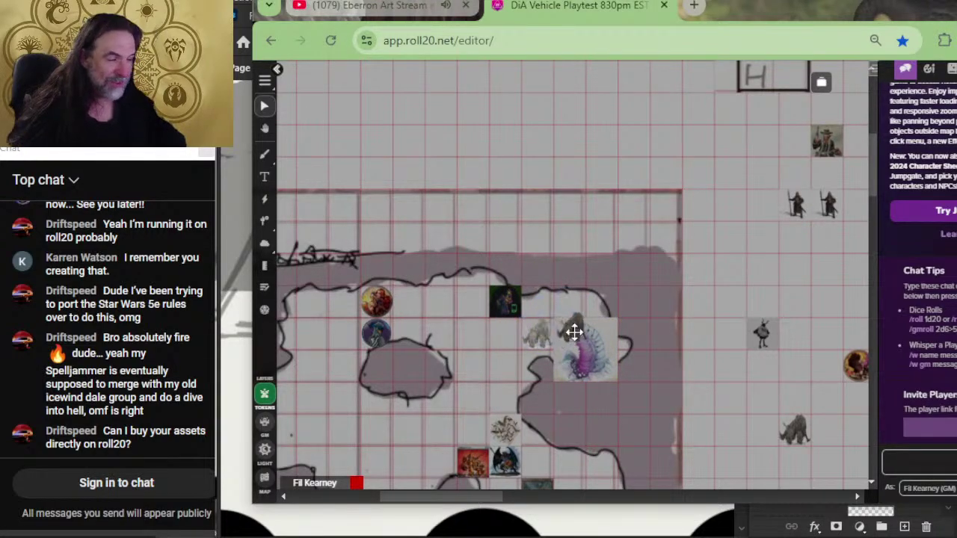
left_click(574, 333)
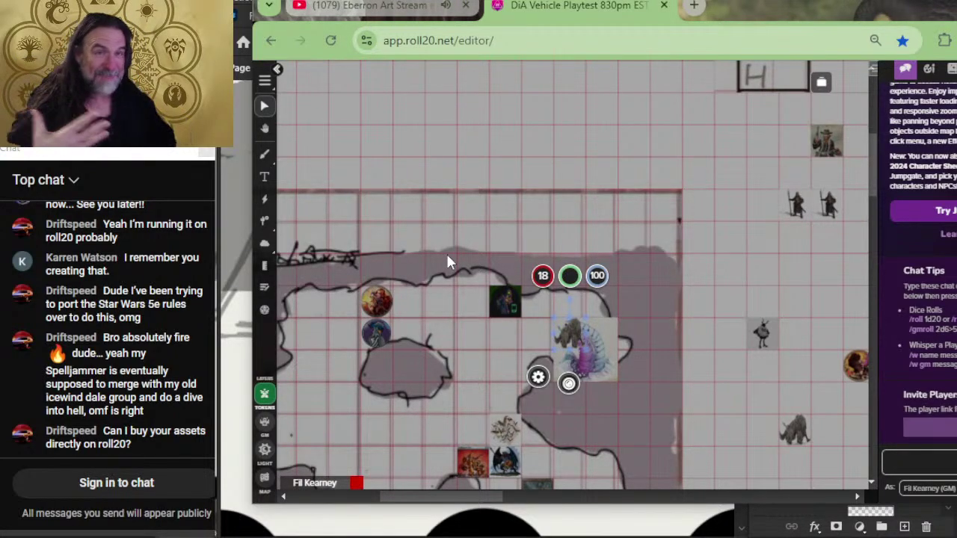
- Examine the layout of the Torm's Reach city map and its surrounding creature tokens, compared with the cave map
scroll(472, 248, "down", 3)
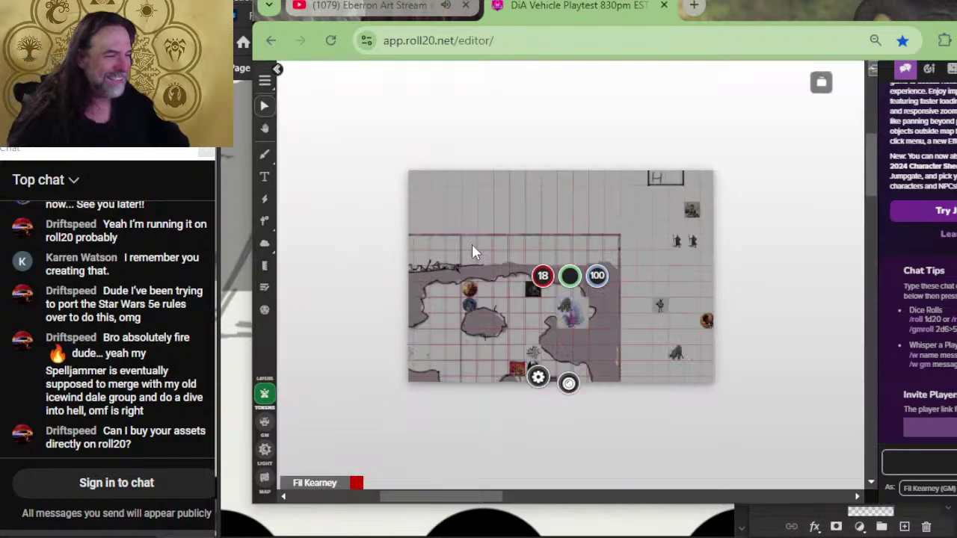
left_click_drag(528, 376, 525, 236)
scroll(538, 285, "down", 5)
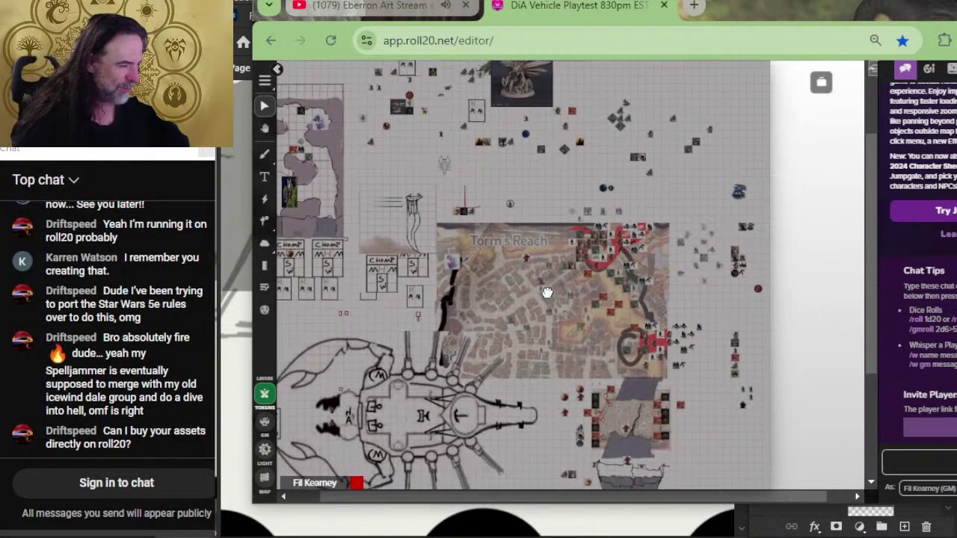
left_click_drag(547, 294, 616, 223)
left_click_drag(593, 332, 543, 390)
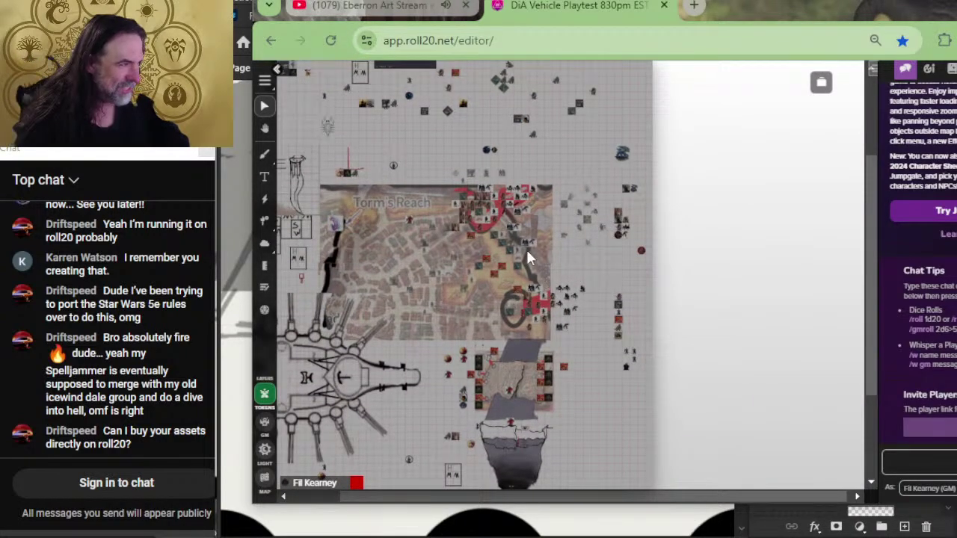
scroll(527, 258, "up", 6)
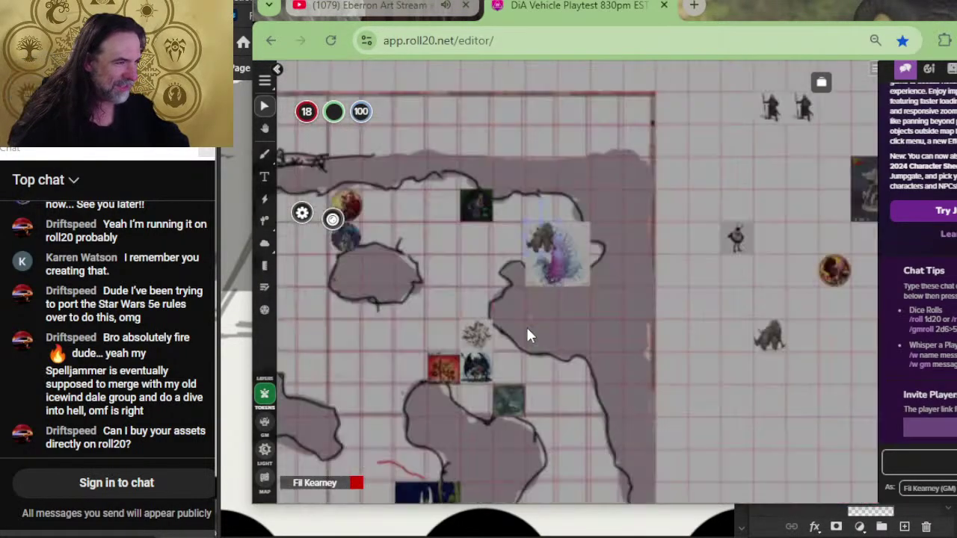
scroll(527, 337, "down", 4)
scroll(532, 239, "up", 2)
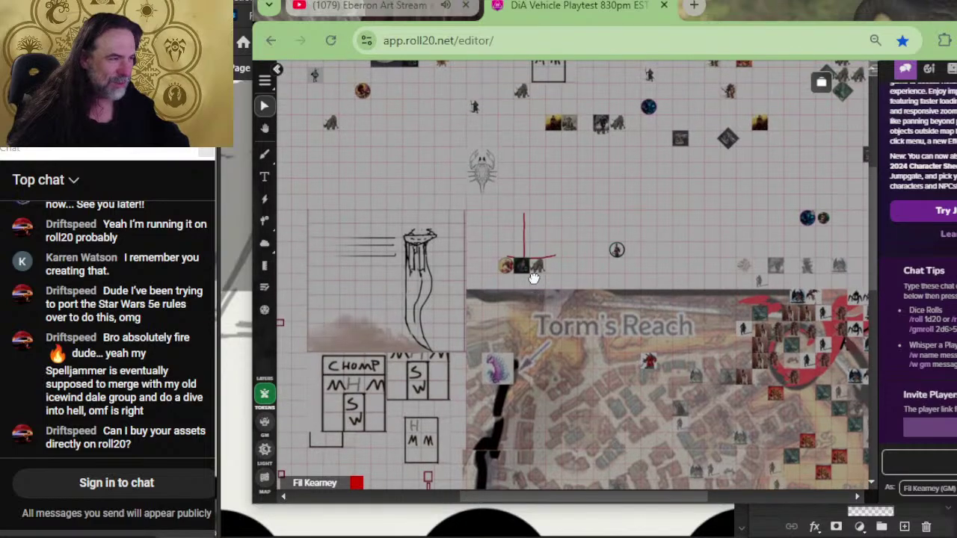
scroll(533, 269, "left", 1)
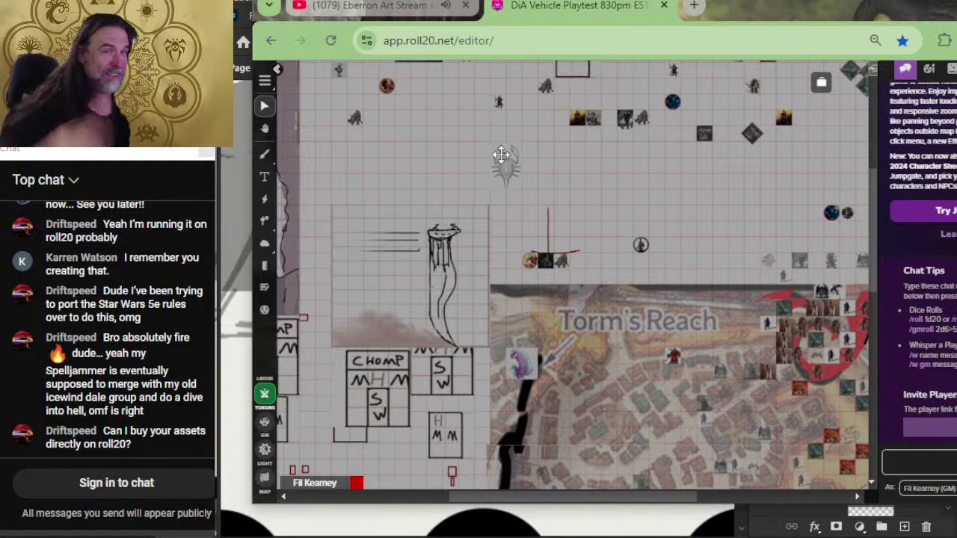
- Move the scorpion vehicle token southwest, directly beside the top of the tall tower sketch next to Torm's Reach
scroll(451, 273, "up", 5)
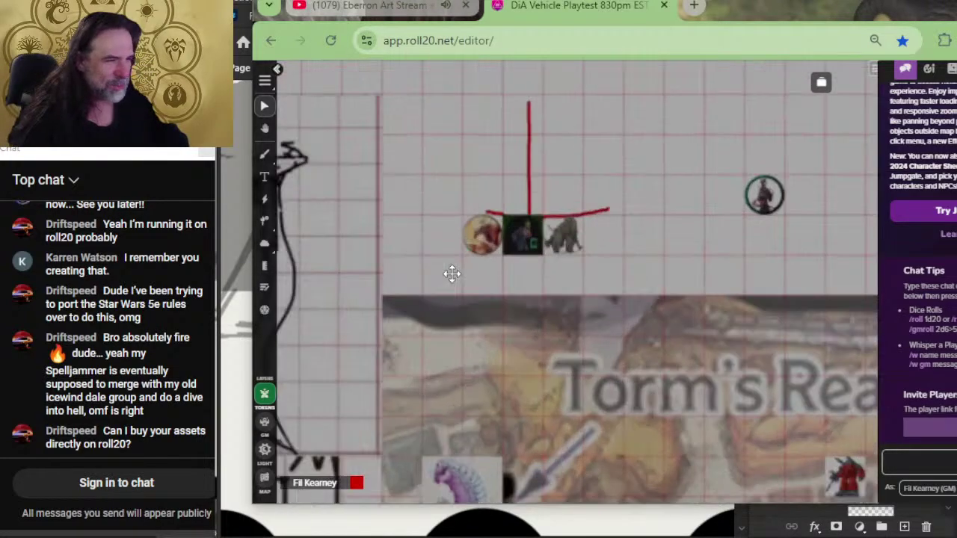
left_click_drag(444, 270, 832, 269)
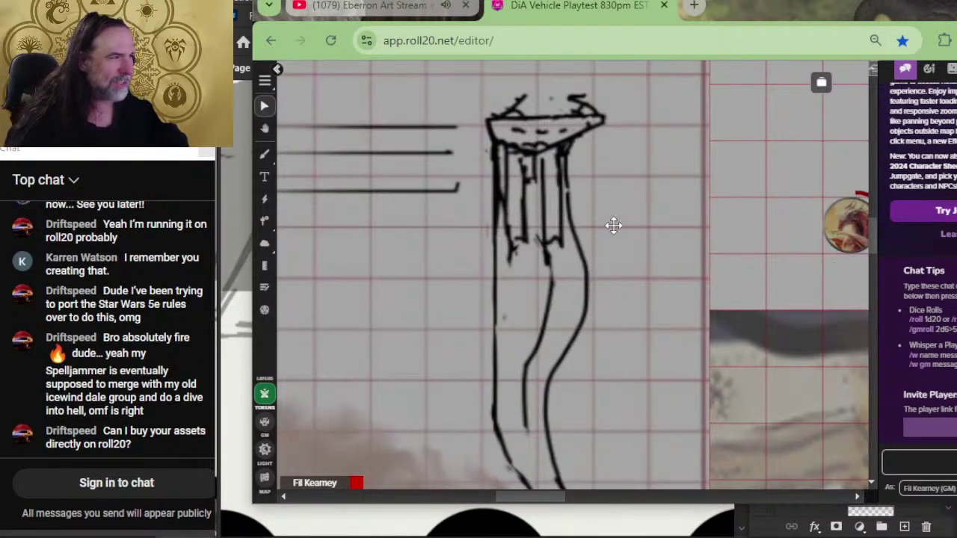
scroll(548, 160, "down", 3)
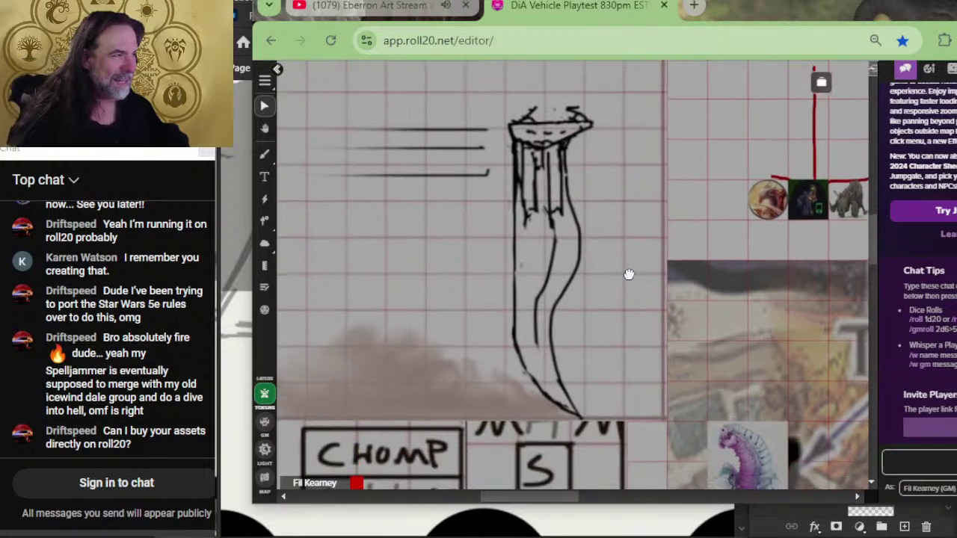
scroll(628, 274, "down", 1)
scroll(524, 215, "down", 2)
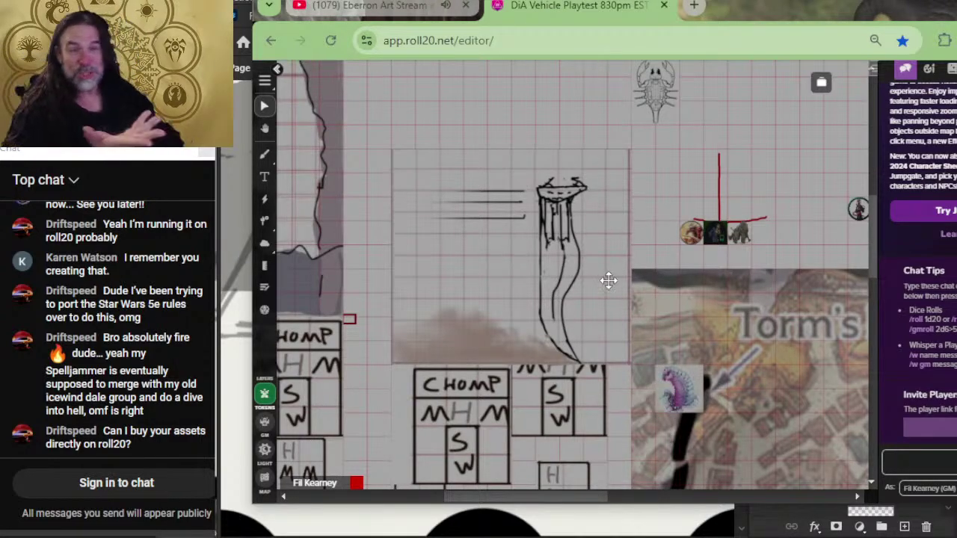
left_click_drag(685, 161, 617, 260)
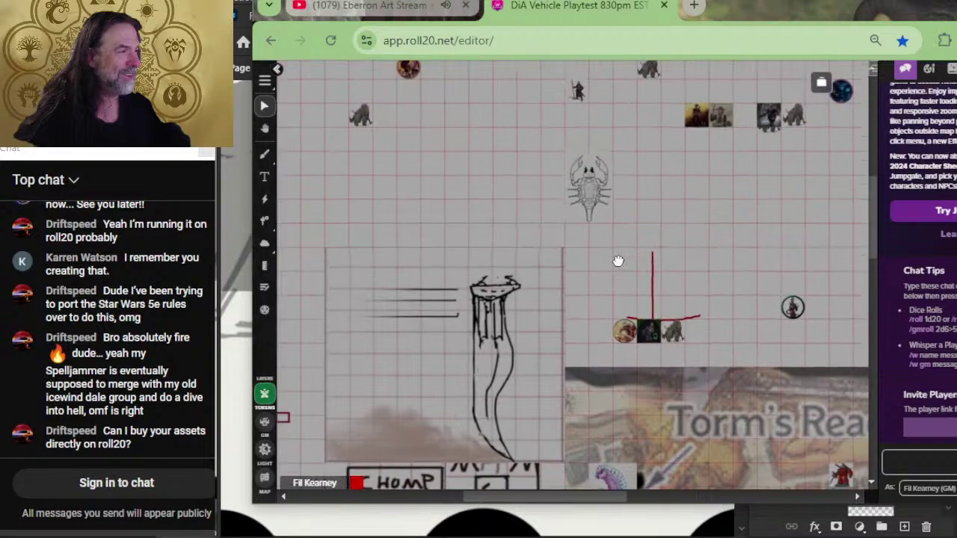
left_click_drag(589, 187, 543, 312)
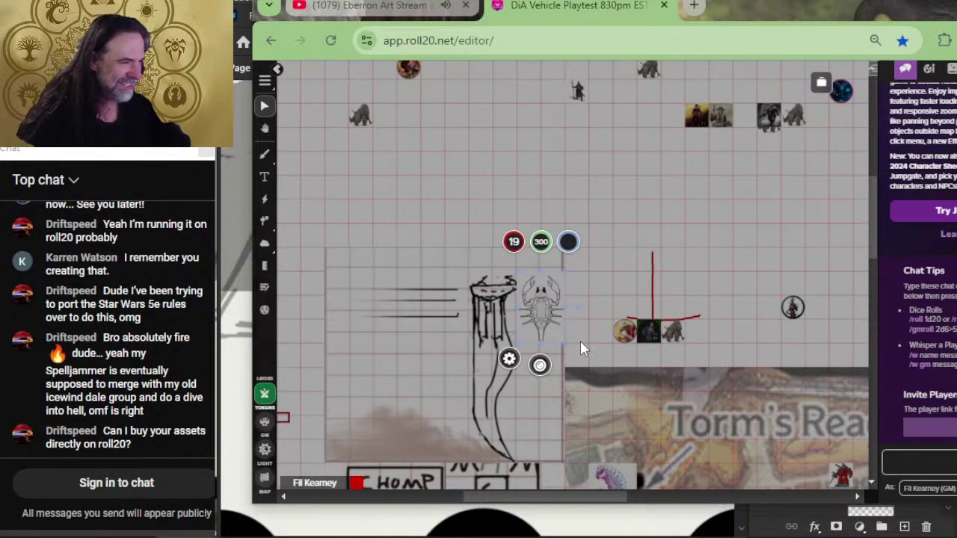
- Examine the lettered vehicle seating diagrams and the large winged creature picture in the area north of the scorpion token
left_click_drag(589, 333, 581, 446)
scroll(596, 331, "down", 3)
scroll(568, 167, "up", 3)
left_click_drag(568, 167, 570, 333)
scroll(570, 333, "down", 3)
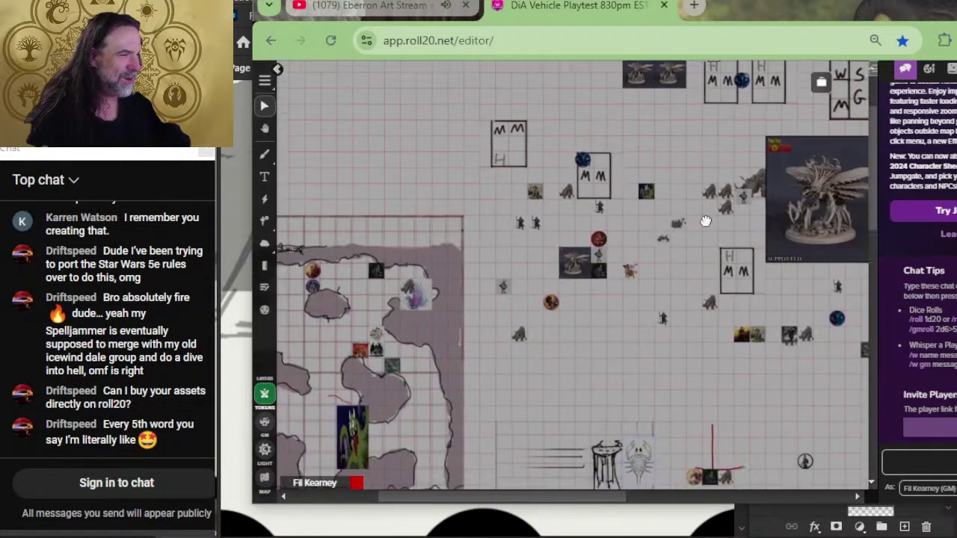
scroll(736, 191, "up", 3)
left_click_drag(736, 192, 399, 294)
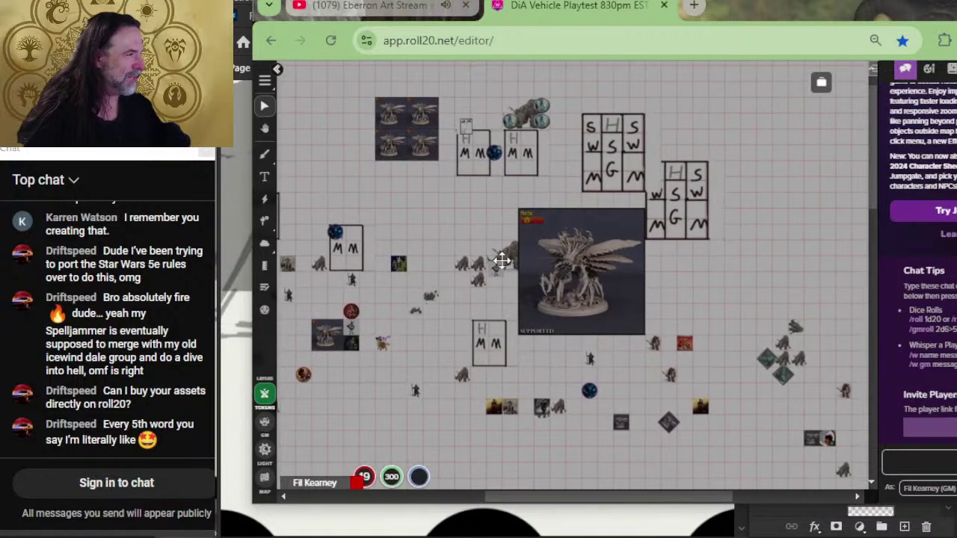
mouse_move(575, 139)
left_mouse_down()
mouse_move(562, 262)
mouse_move(421, 154)
mouse_move(449, 79)
mouse_move(659, 27)
left_mouse_up()
right_click(660, 28)
left_click_drag(580, 389, 639, 173)
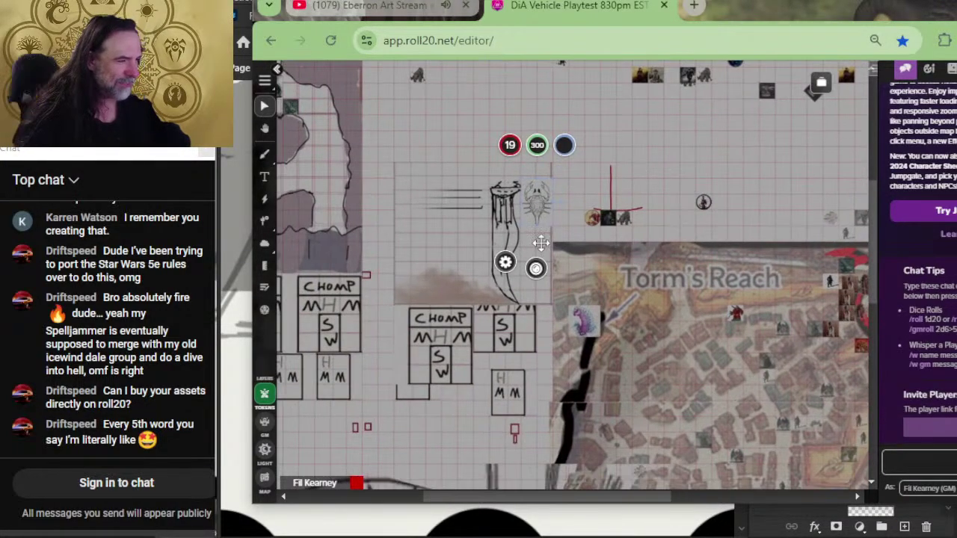
- Examine the scorpion vehicle's size against the tall tower sketch and the nearby purple worm token on Torm's Reach
scroll(540, 243, "up", 3)
scroll(427, 179, "up", 3)
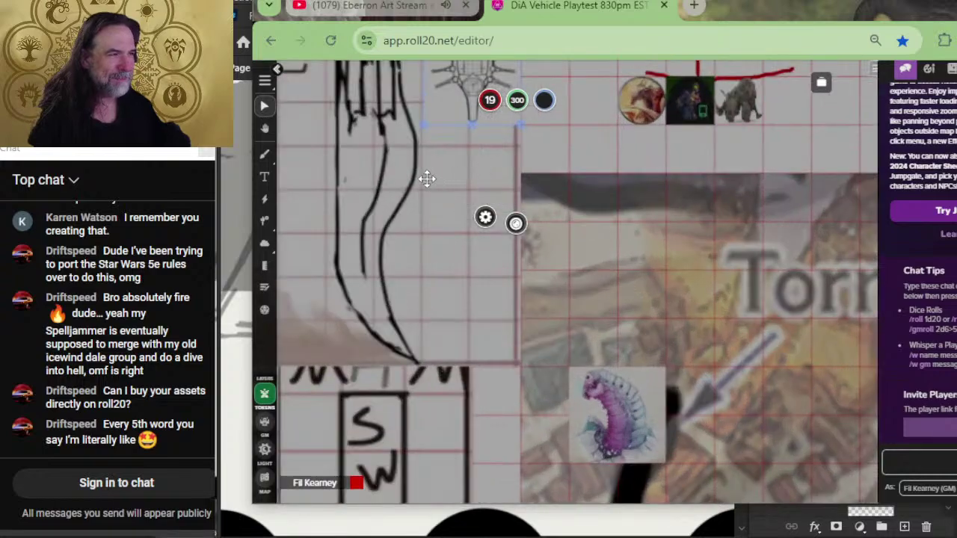
left_click_drag(442, 146, 431, 282)
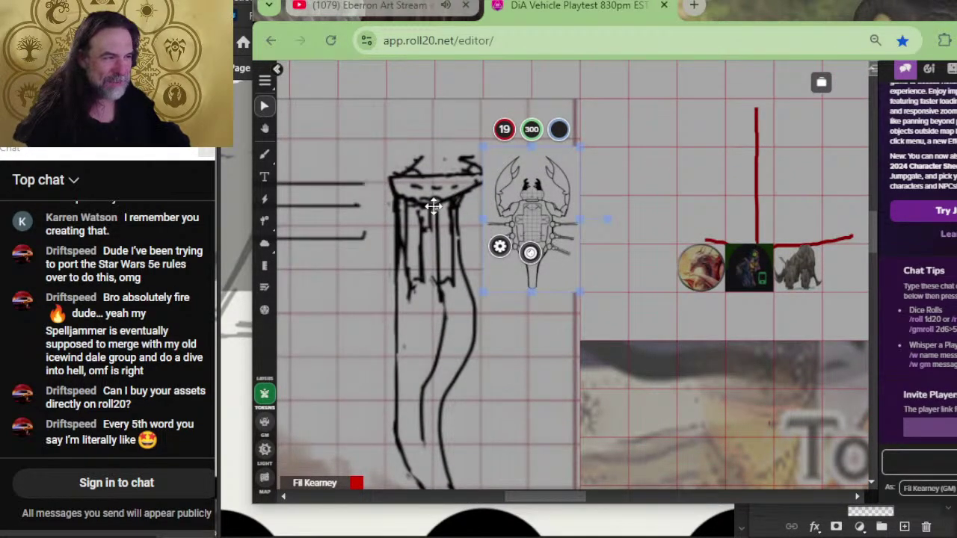
left_click_drag(478, 378, 468, 160)
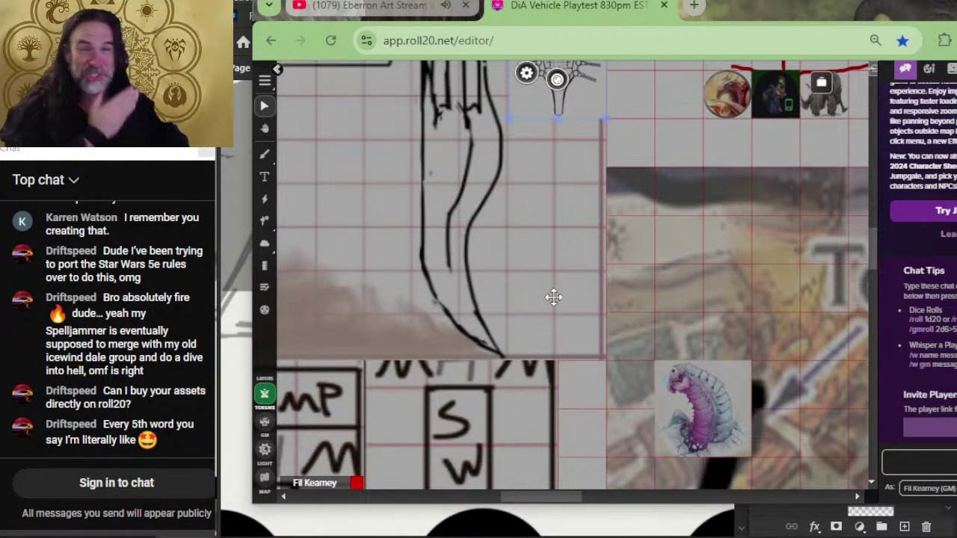
scroll(582, 341, "down", 5)
scroll(602, 342, "up", 3)
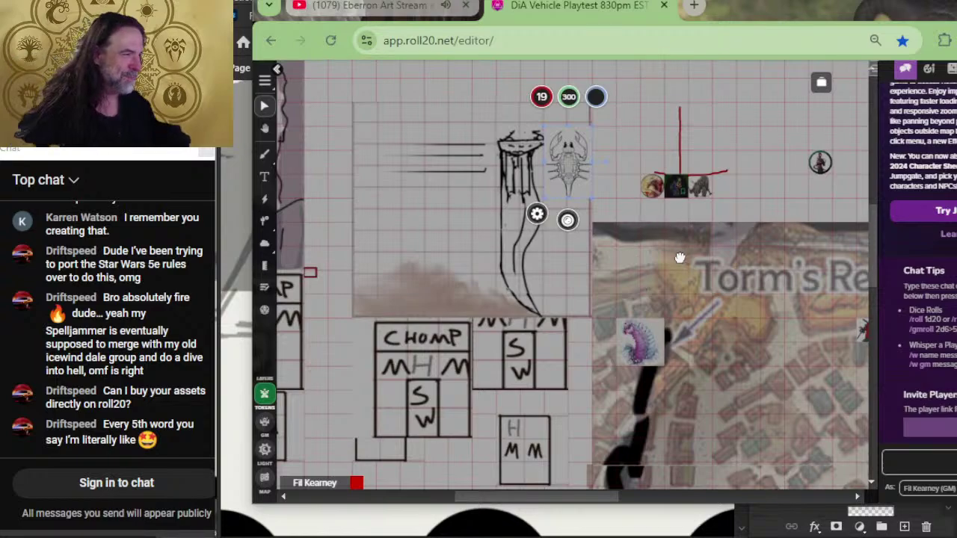
left_click_drag(680, 258, 528, 231)
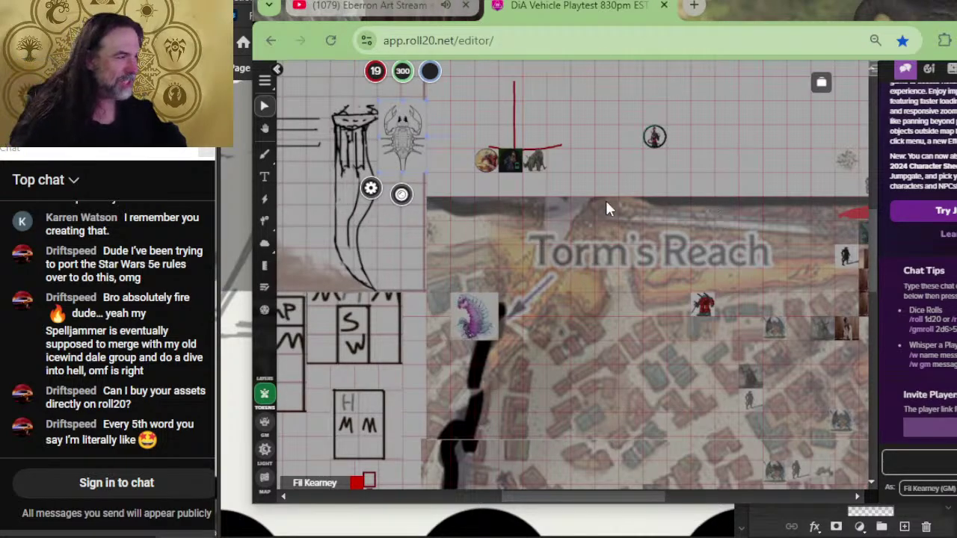
left_click_drag(499, 379, 399, 276)
- Survey the whole page from the cave map to Torm's Reach and the large scorpion ship plan, and deselect the scorpion token
scroll(467, 265, "down", 7)
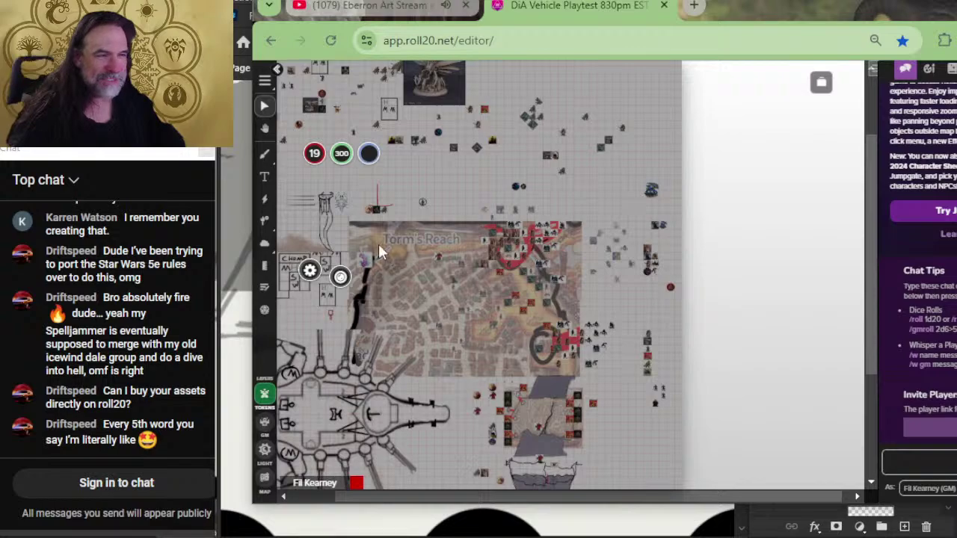
left_click_drag(290, 244, 399, 252)
left_click_drag(413, 371, 448, 285)
scroll(575, 160, "up", 6)
scroll(546, 179, "down", 5)
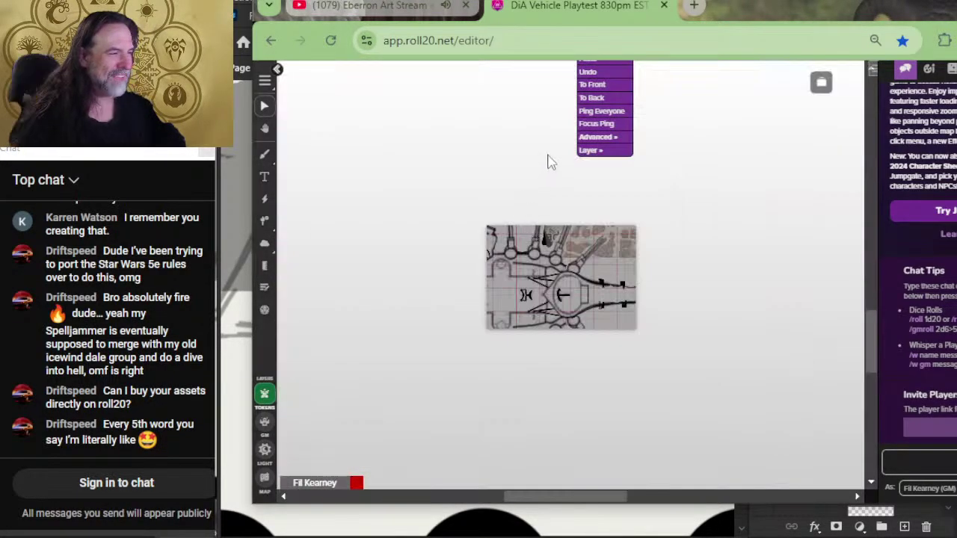
left_click_drag(546, 160, 577, 338)
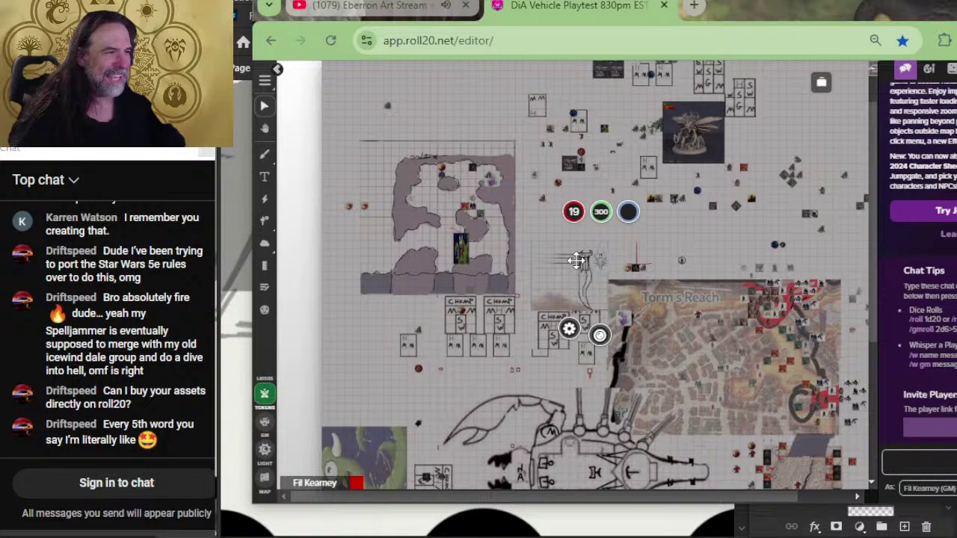
left_click(627, 265)
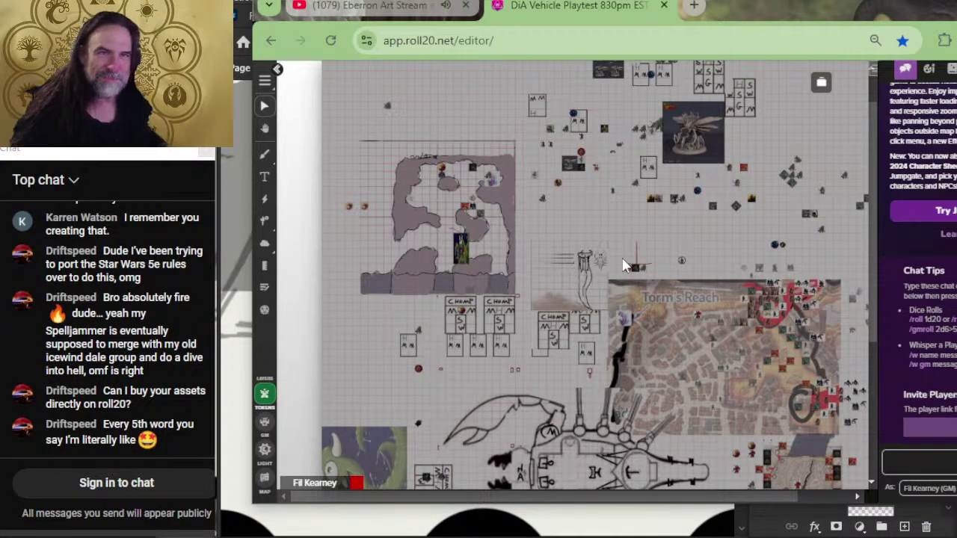
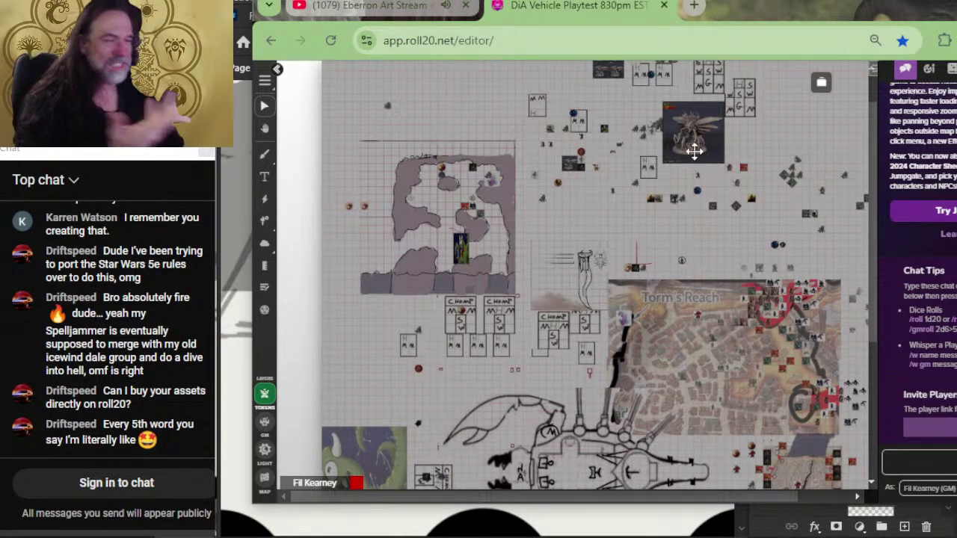
- Close the Roll20 playtest page and switch to the Page 1-7.psd drawing in Photoshop
left_click(664, 6)
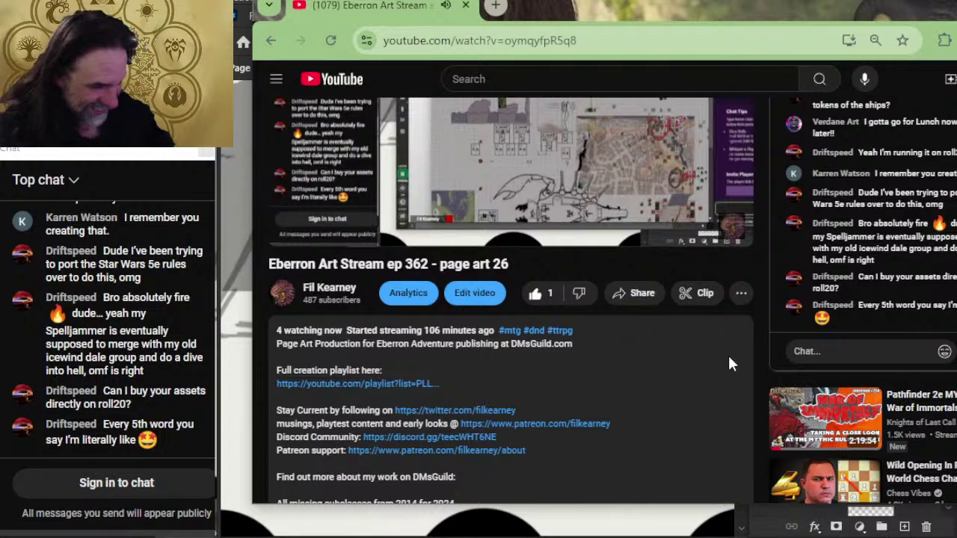
key("alt+Tab")
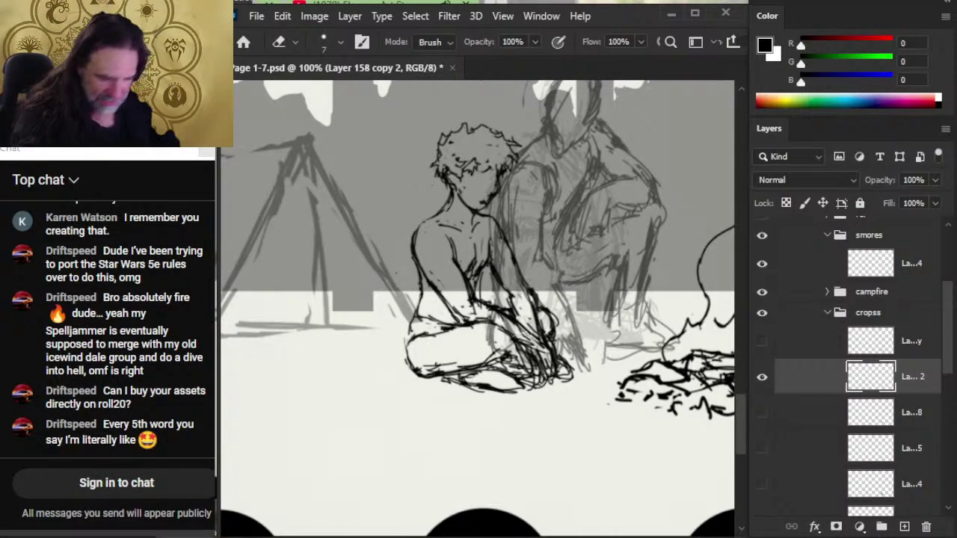
- Open a File Explorer window and go to the vehicles folder inside BOOK CREATION's -- IN COMMAND project
key("super+e")
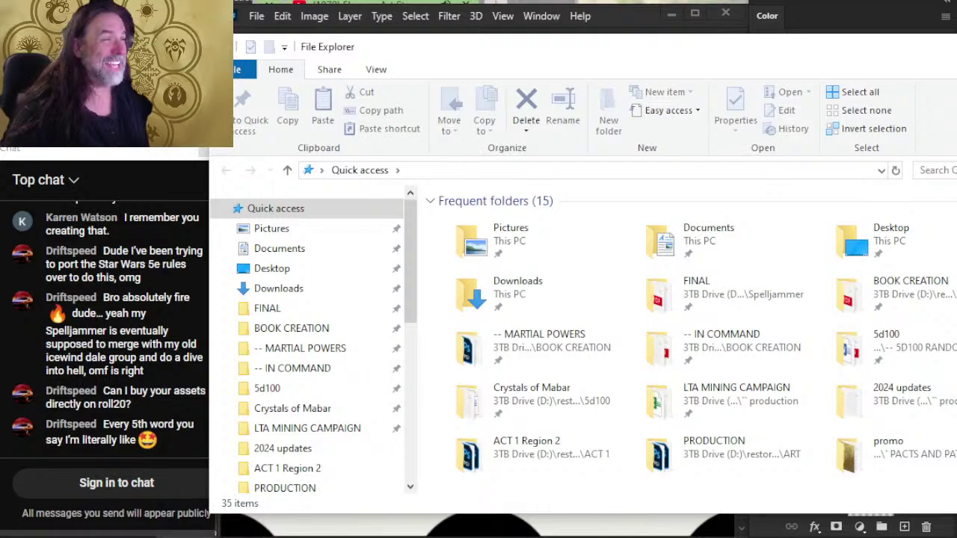
left_click_drag(423, 54, 441, 33)
scroll(356, 321, "down", 1)
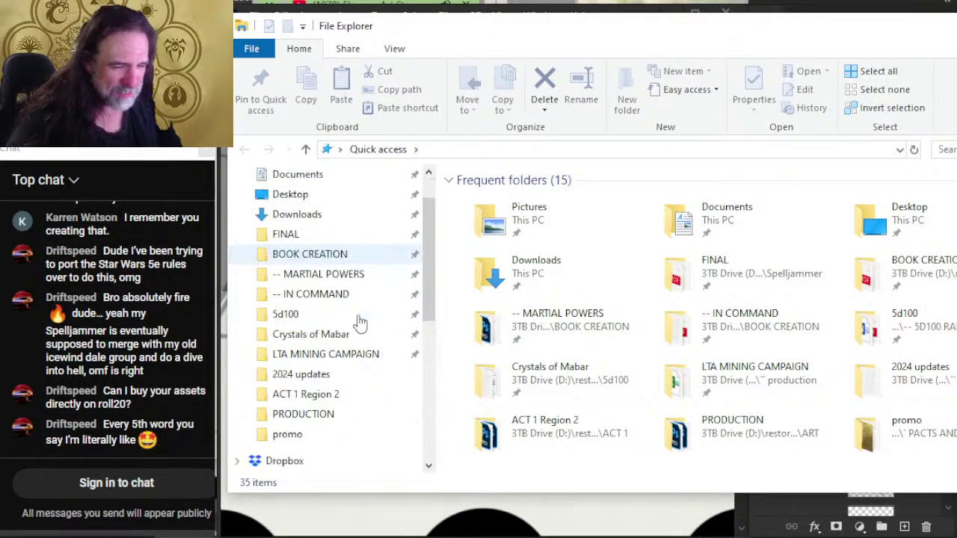
left_click(330, 257)
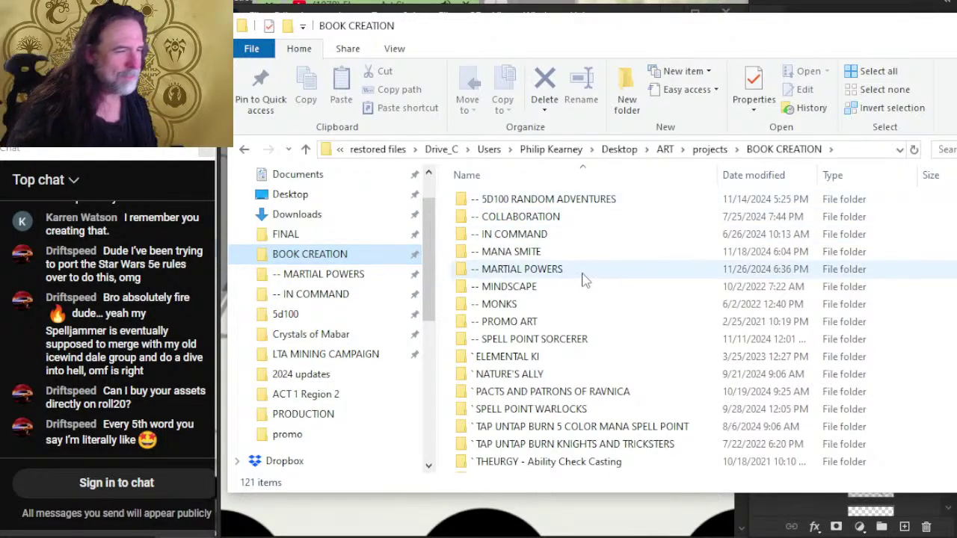
left_click(340, 296)
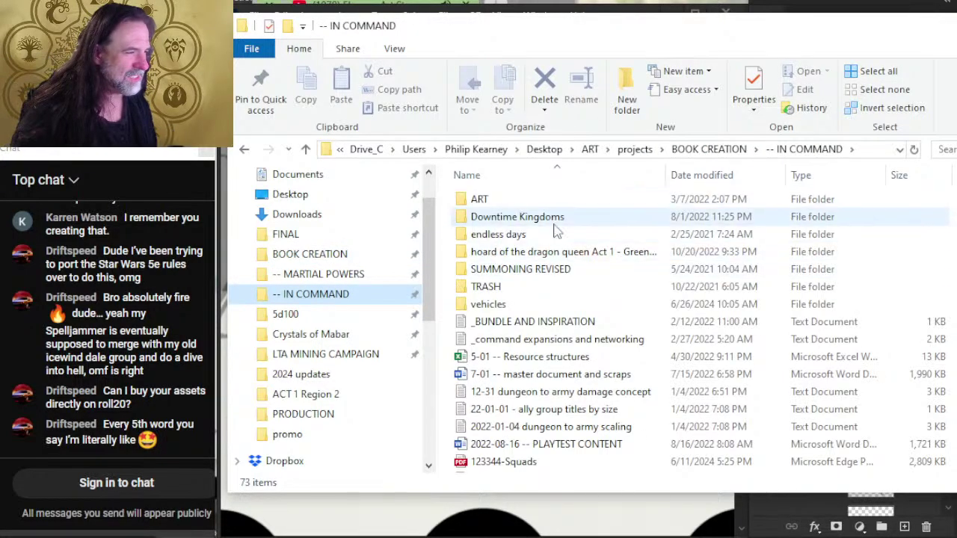
double_click(506, 300)
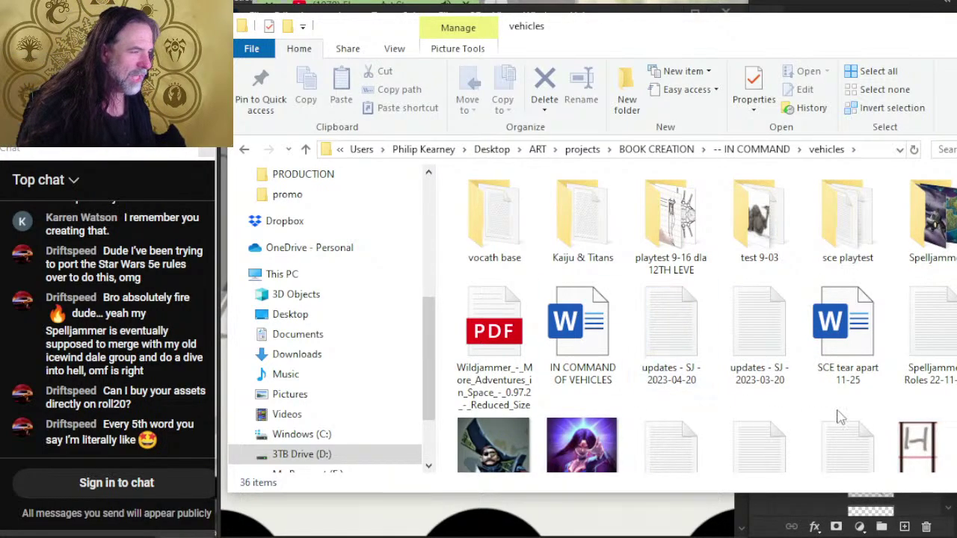
- Open the Spelljammer folder and its FINAL subfolder
left_click(916, 241)
double_click(923, 241)
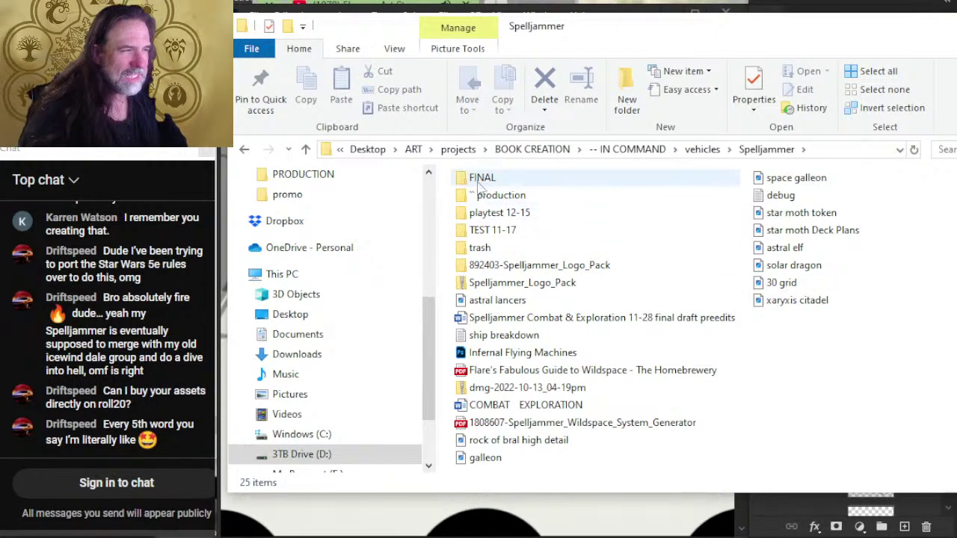
double_click(479, 179)
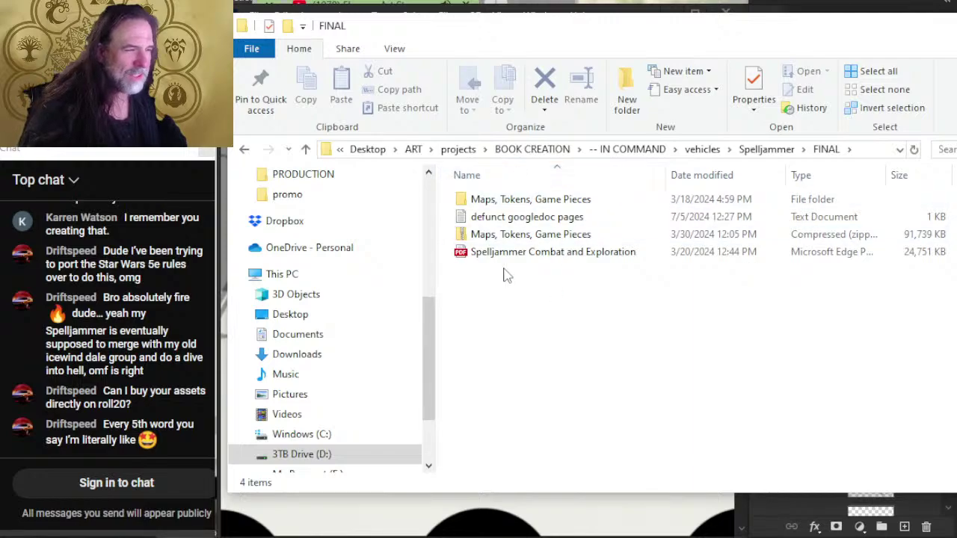
- Open the Spelljammer Combat and Exploration PDF, skim the pages around page 13, and close it
left_click(490, 254)
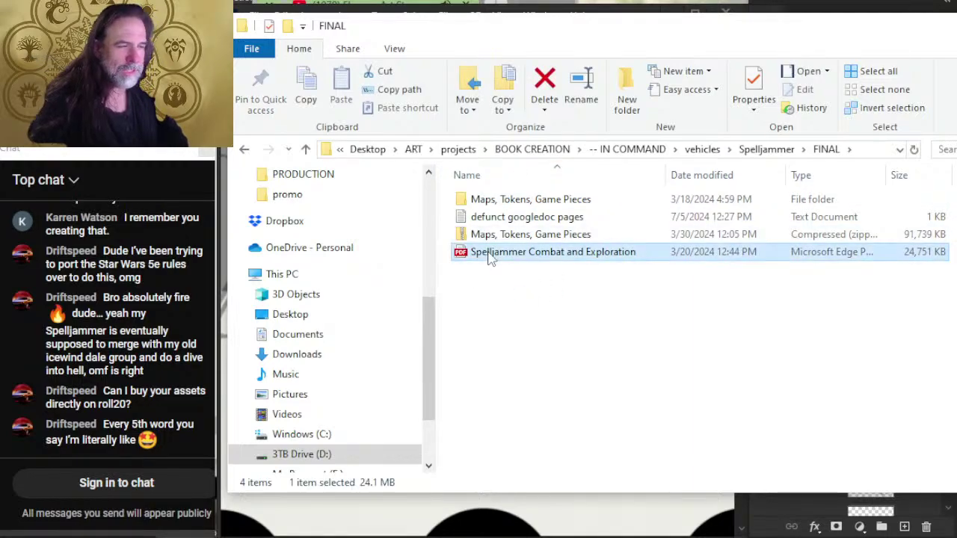
double_click(490, 255)
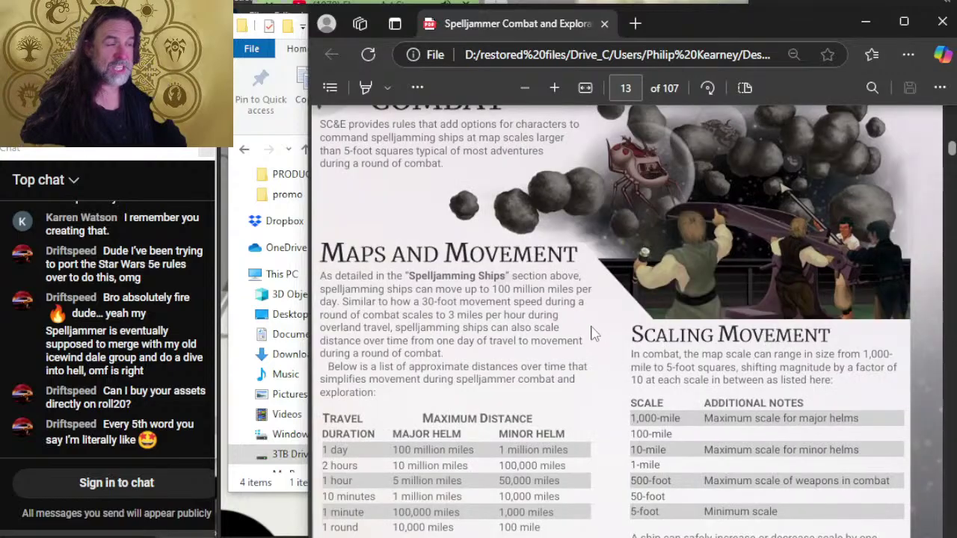
scroll(594, 333, "down", 3)
scroll(595, 333, "up", 15)
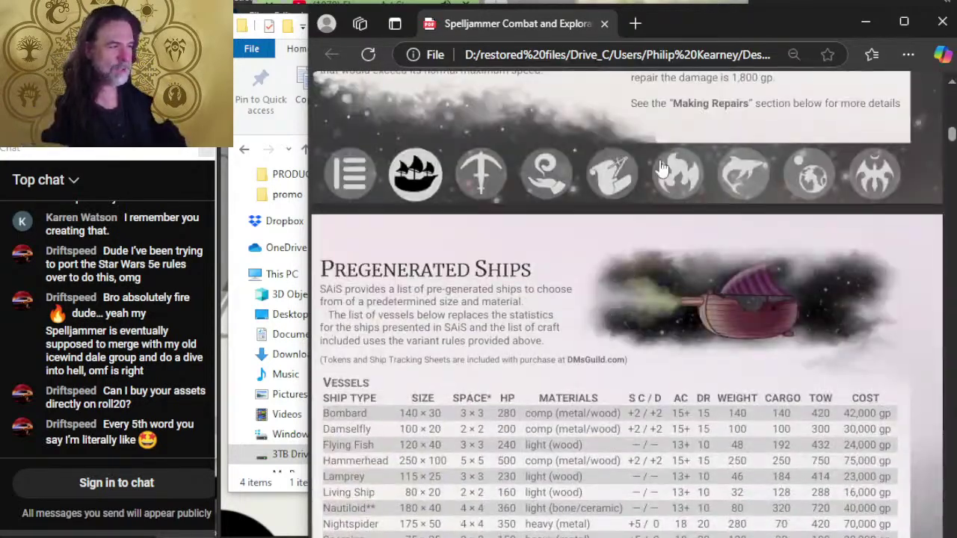
left_click(944, 24)
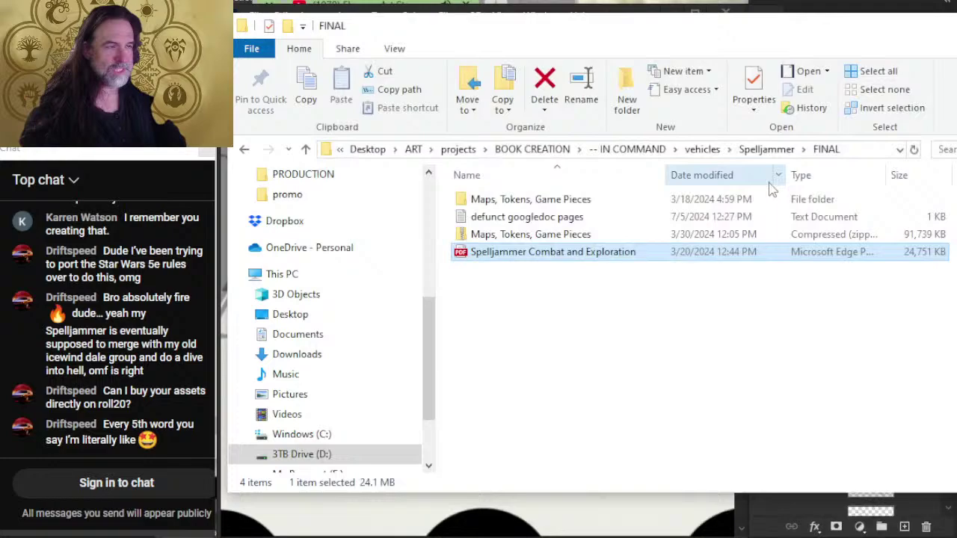
- View the token images in the weapon and gear tokens folder under Maps, Tokens, Game Pieces > Ships
double_click(494, 203)
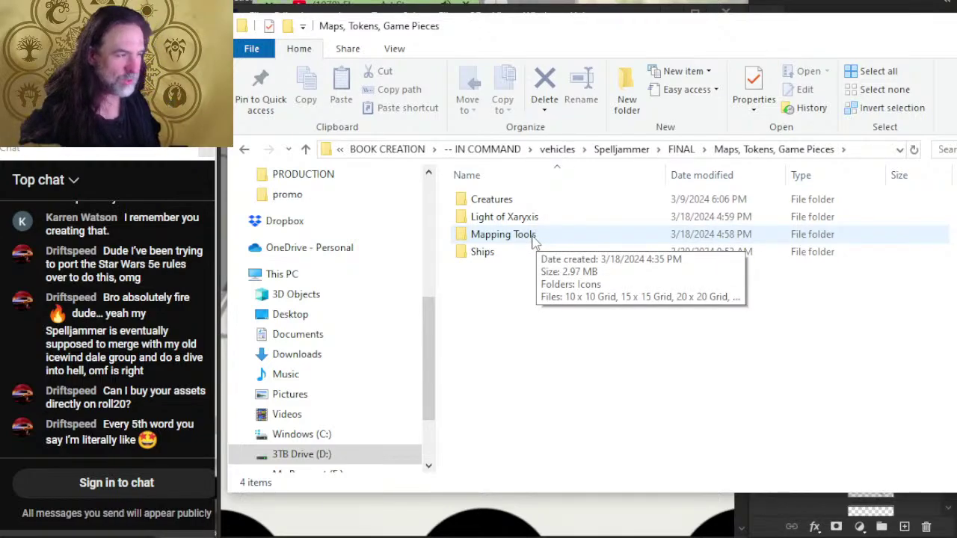
double_click(469, 253)
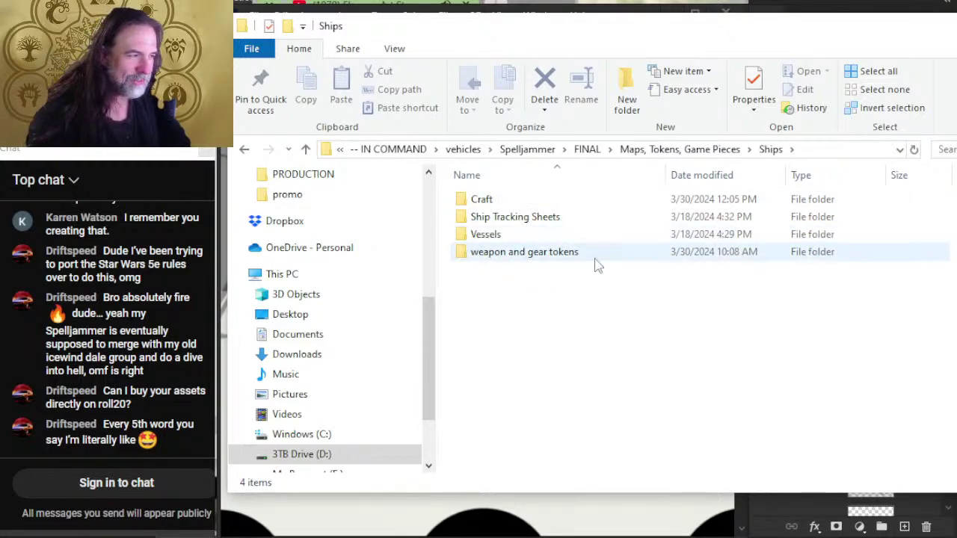
double_click(508, 254)
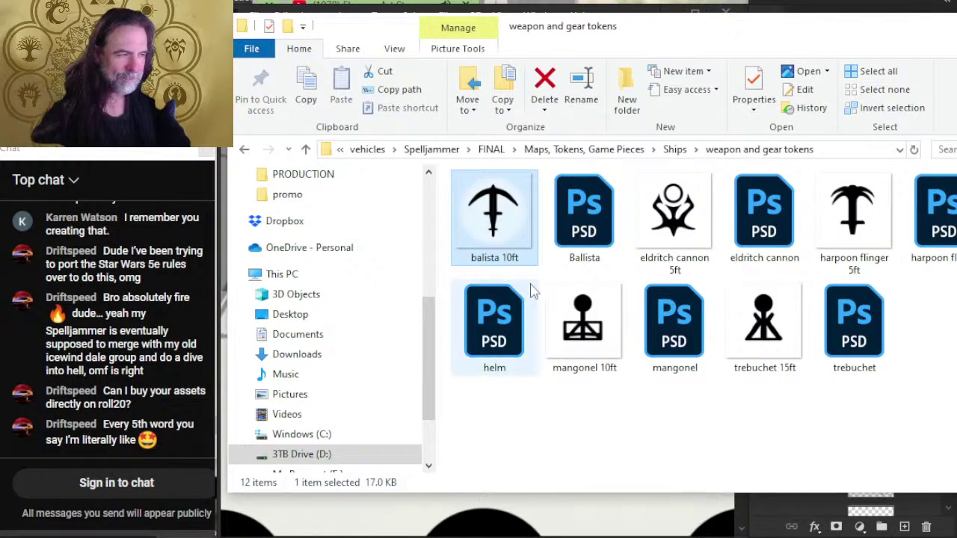
left_click(496, 274)
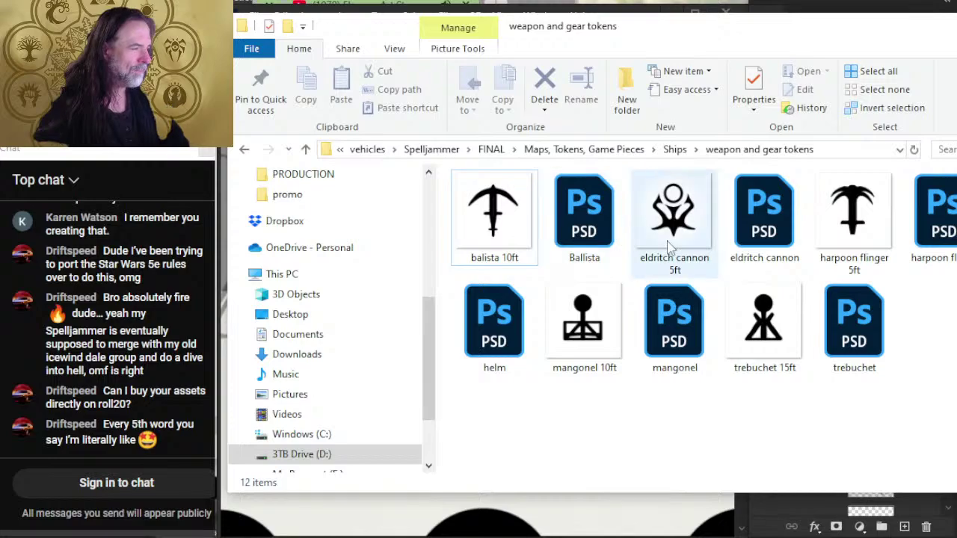
- Go back up to the FINAL folder, then reopen the weapon and gear tokens folder under Ships
key("alt+Left")
key("alt+Up")
key("alt+Up")
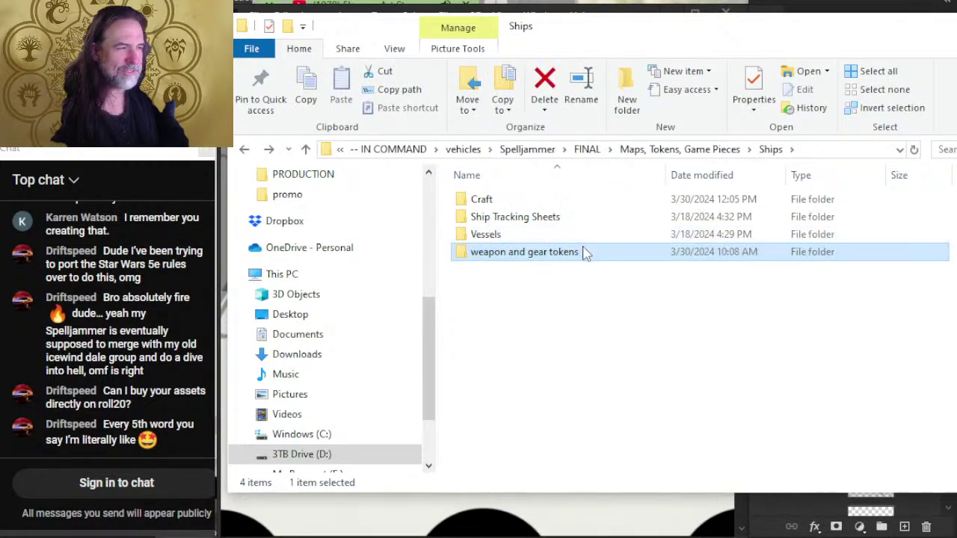
key("alt+Up")
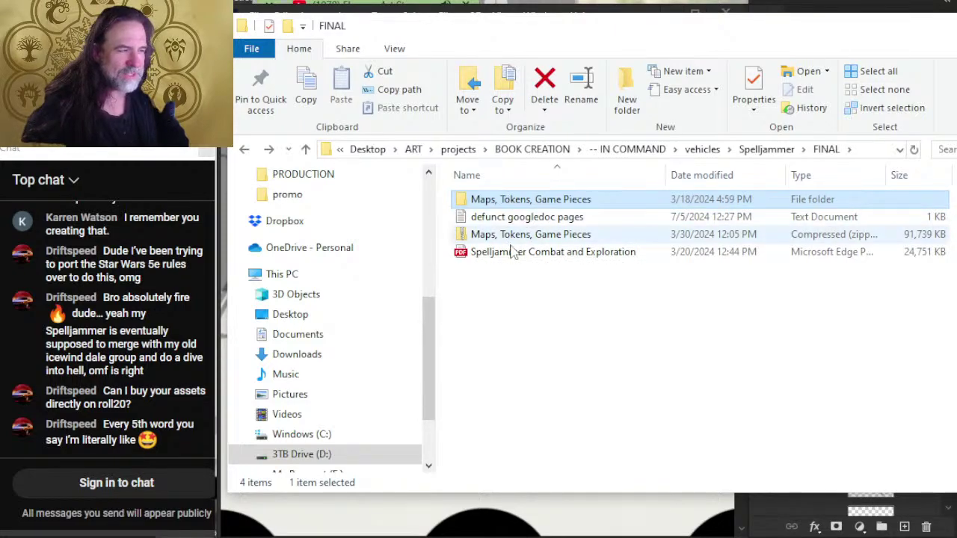
double_click(523, 202)
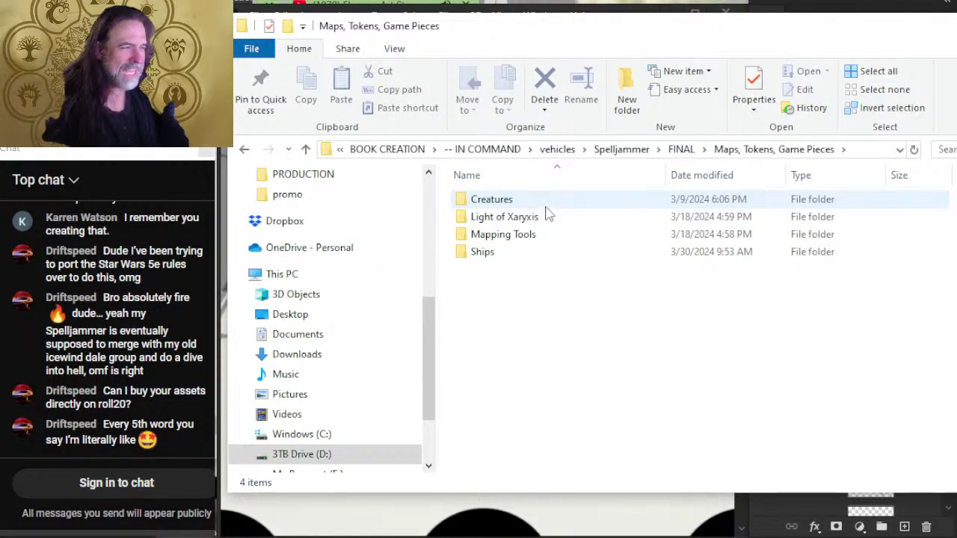
double_click(509, 257)
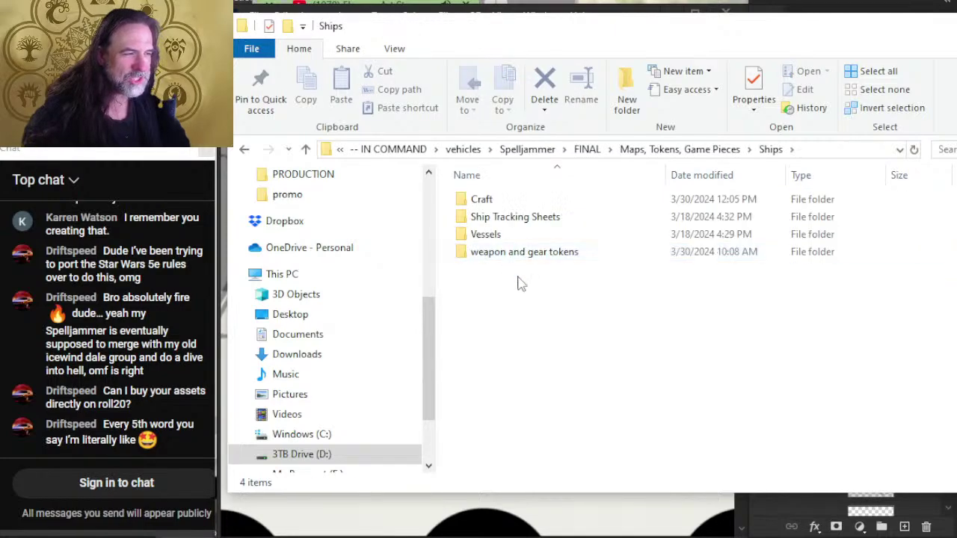
double_click(527, 262)
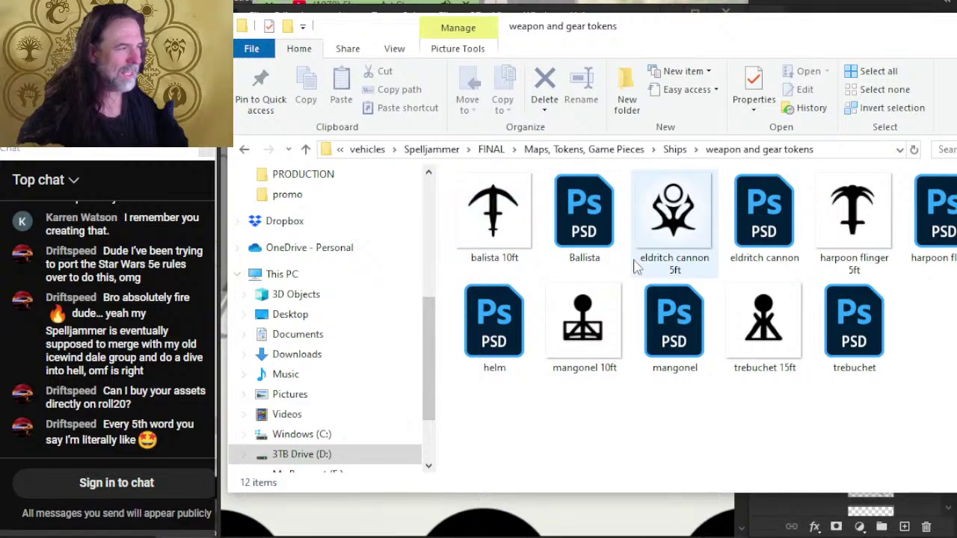
- View the ship token images in the Craft folder under Ships and select the Arrow 3 x 3 image
key("alt+Up")
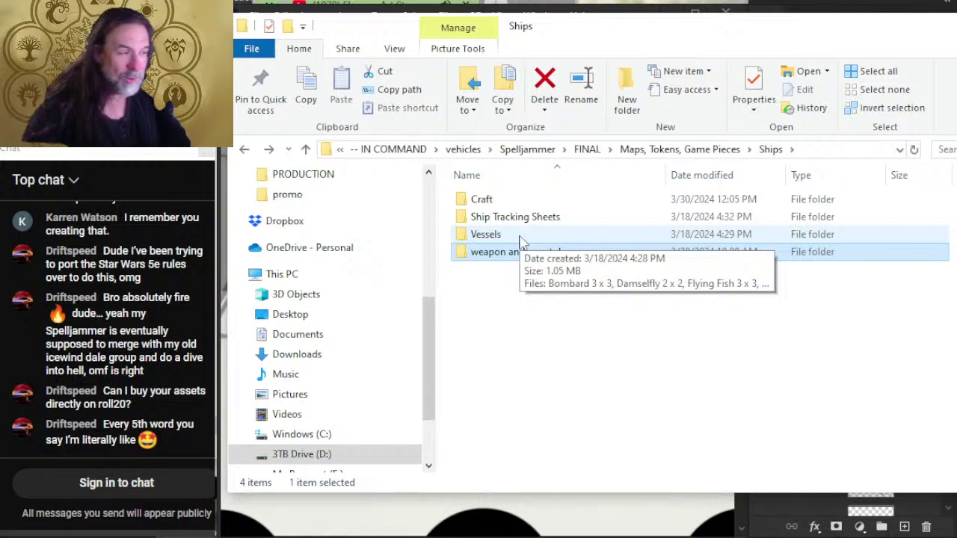
double_click(494, 201)
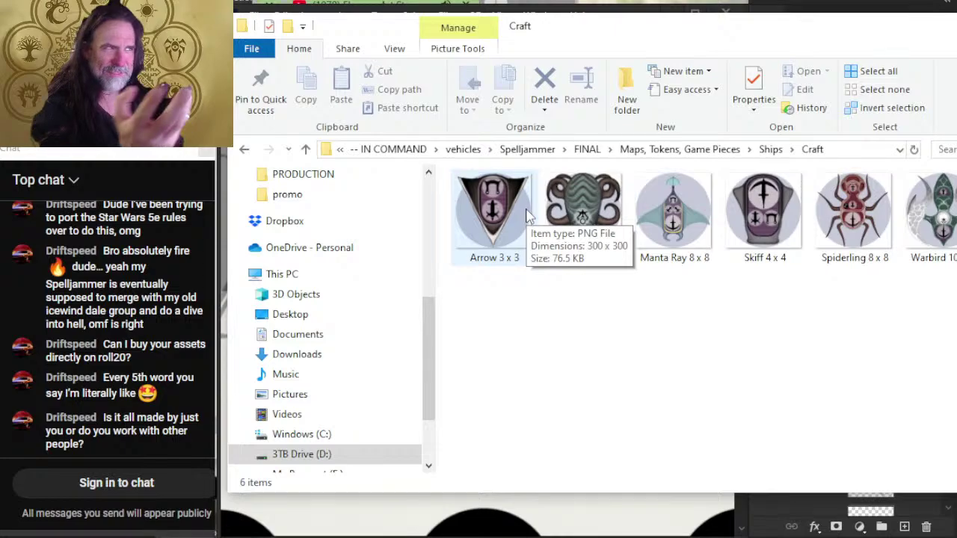
left_click(474, 203)
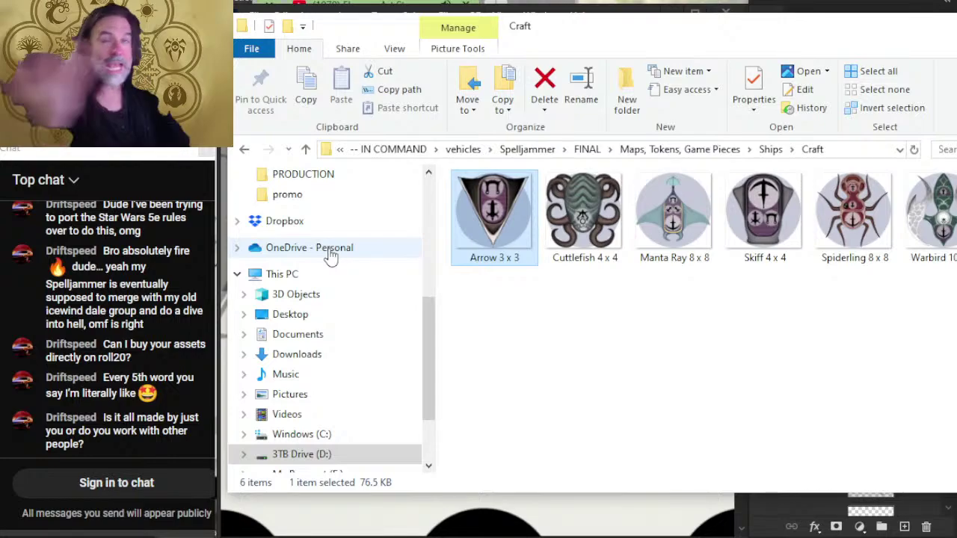
- Open the Light of Xaryxis folder under Maps, Tokens, Game Pieces and briefly check its Part 3 - Chaos in Doomspace folder
key("alt+Left")
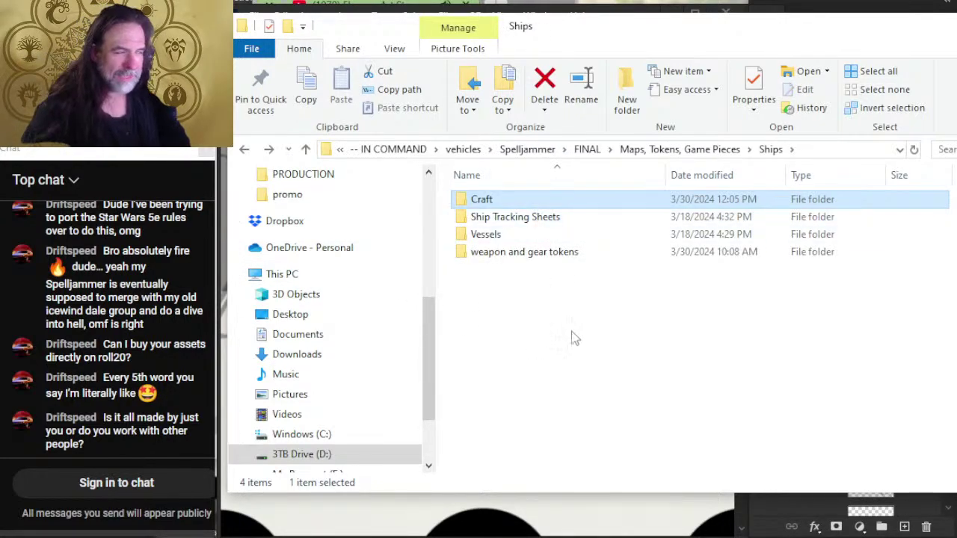
key("alt+Up")
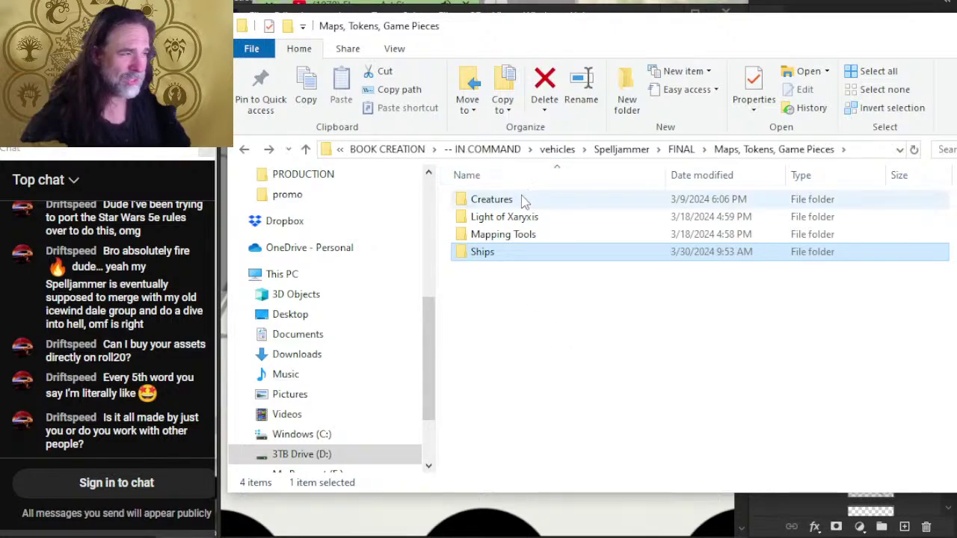
double_click(532, 218)
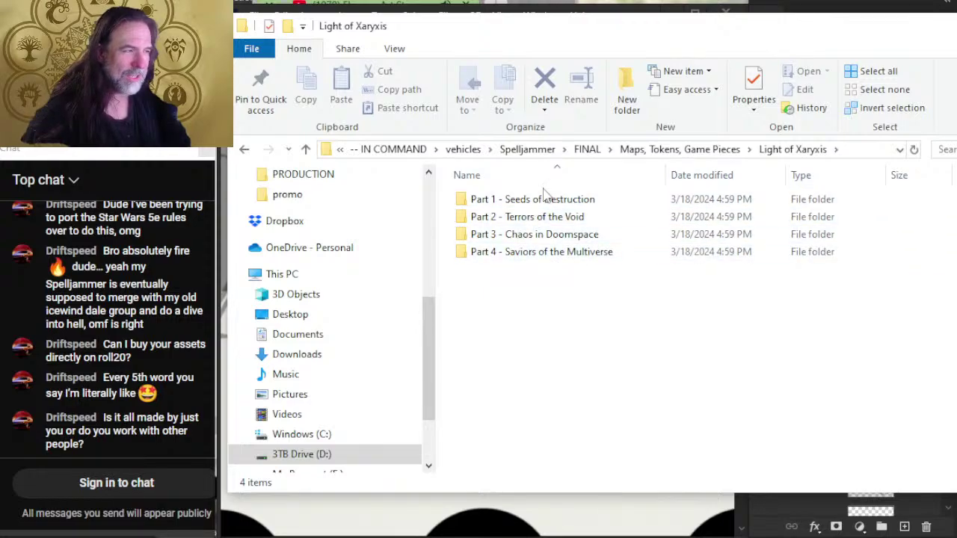
double_click(539, 235)
key("alt+Left")
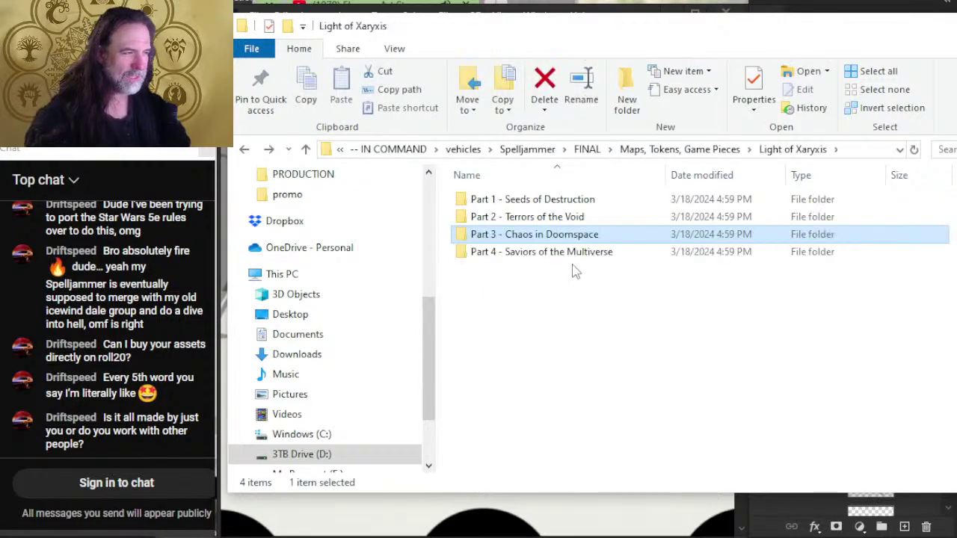
left_click(564, 262)
left_click(528, 288)
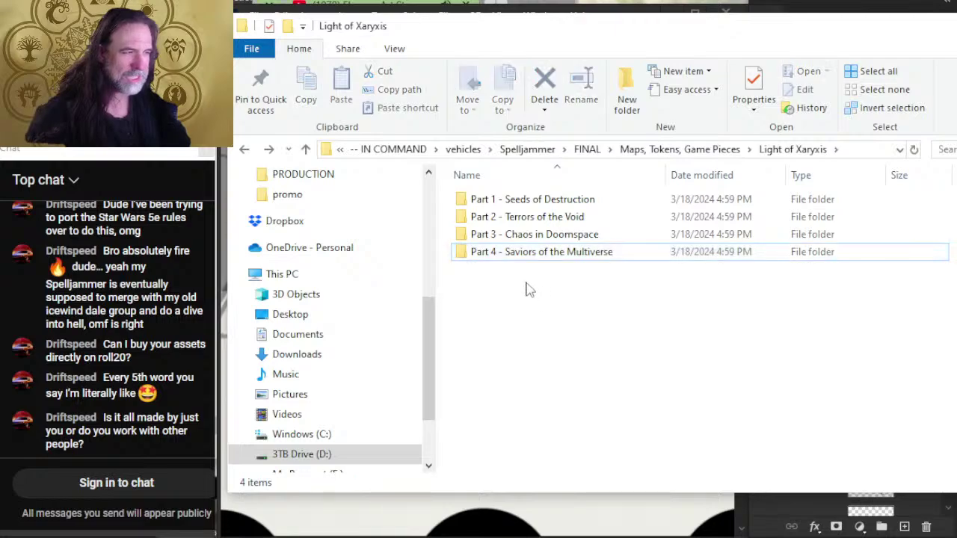
- Open Ch 10 - Space Invaders in Part 4 - Saviors of the Multiverse and look through its map and token images
double_click(518, 256)
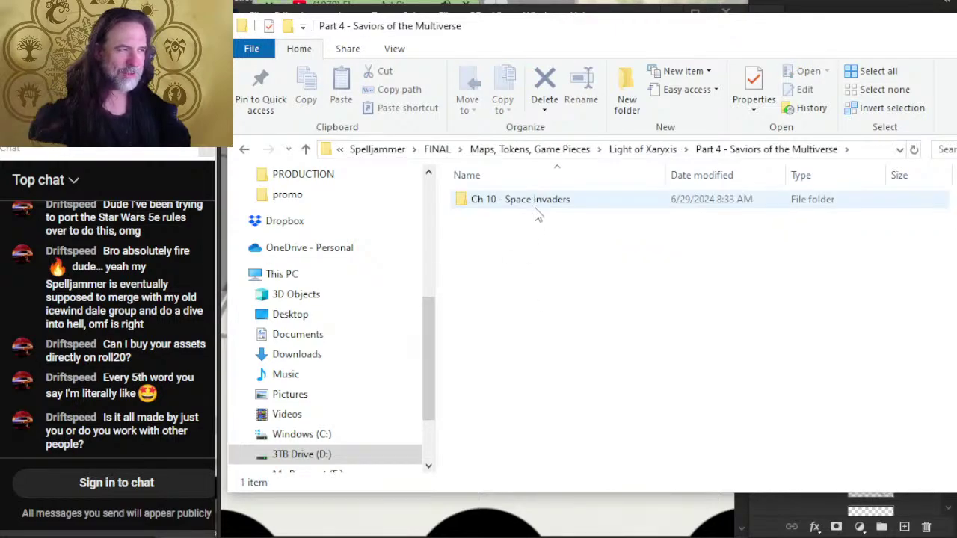
left_click(602, 210)
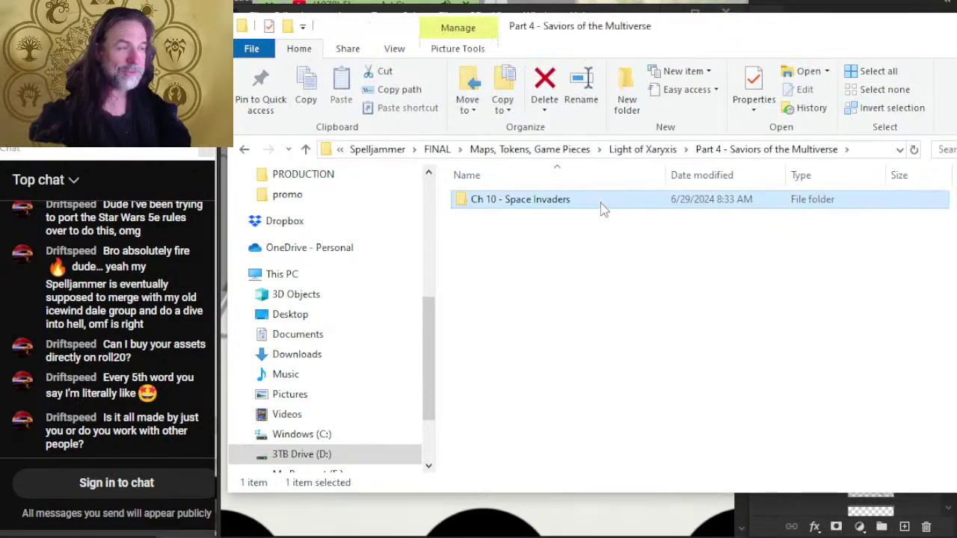
double_click(602, 210)
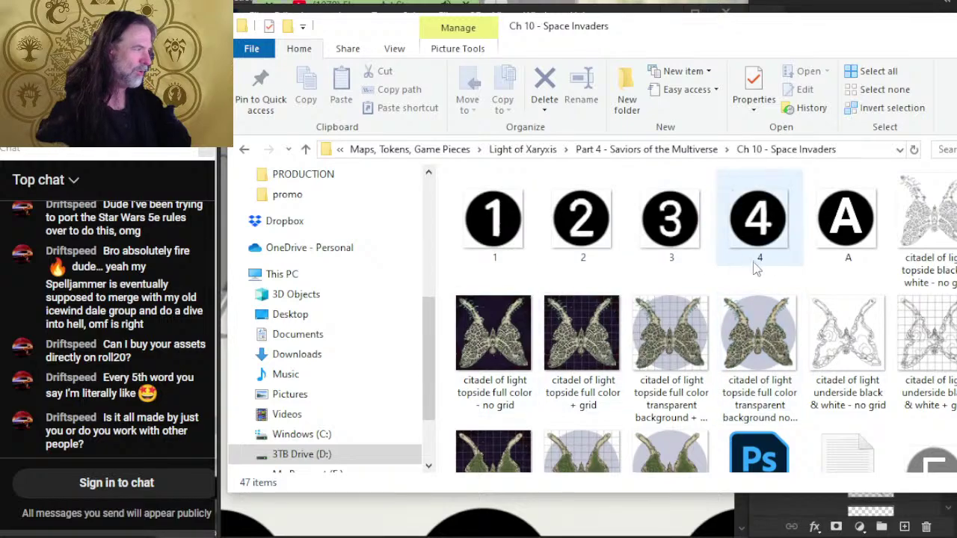
scroll(763, 284, "down", 5)
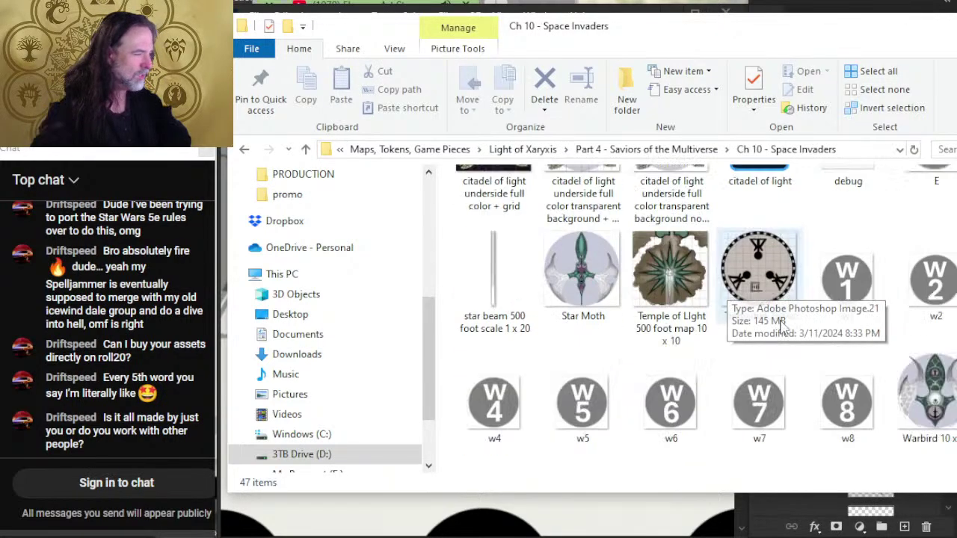
scroll(843, 322, "down", 2)
scroll(673, 314, "up", 1)
scroll(523, 314, "down", 1)
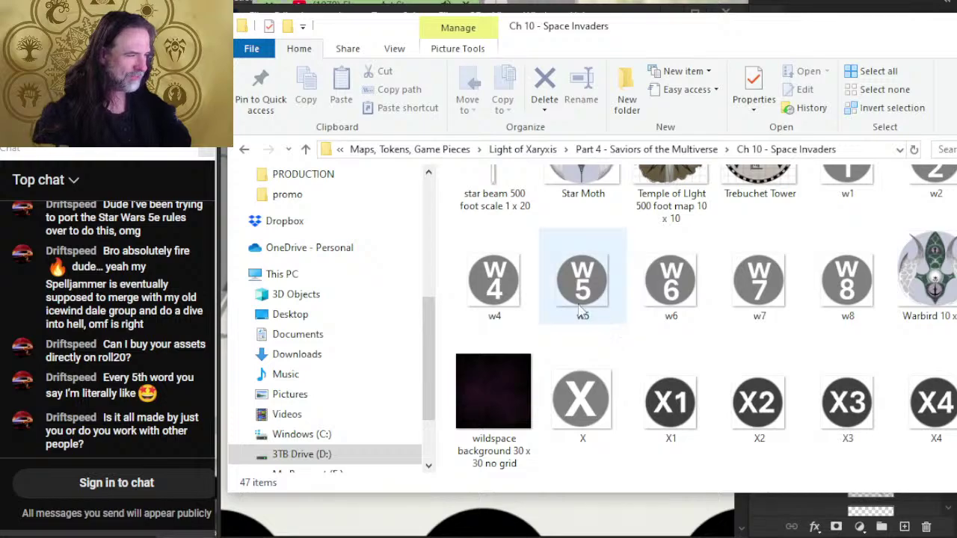
scroll(630, 359, "down", 1)
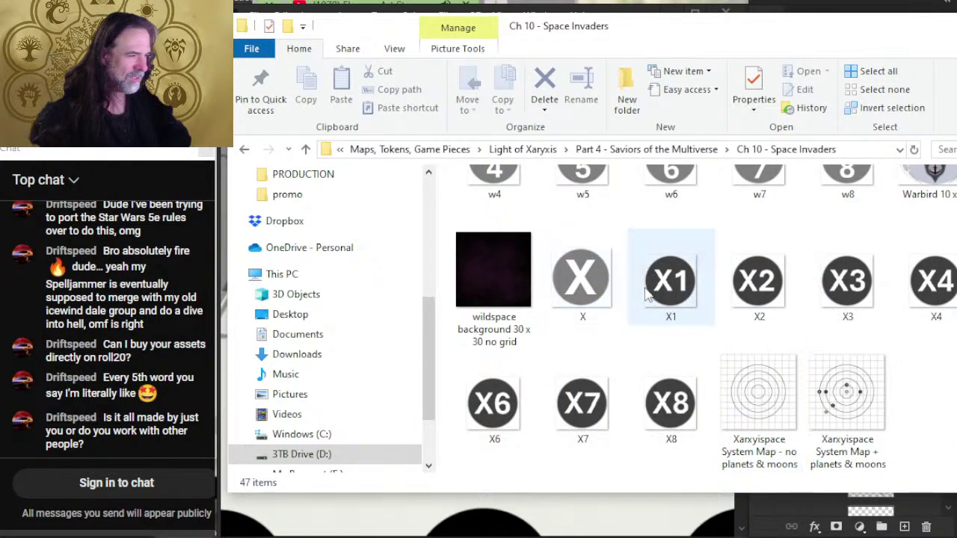
scroll(763, 262, "up", 1)
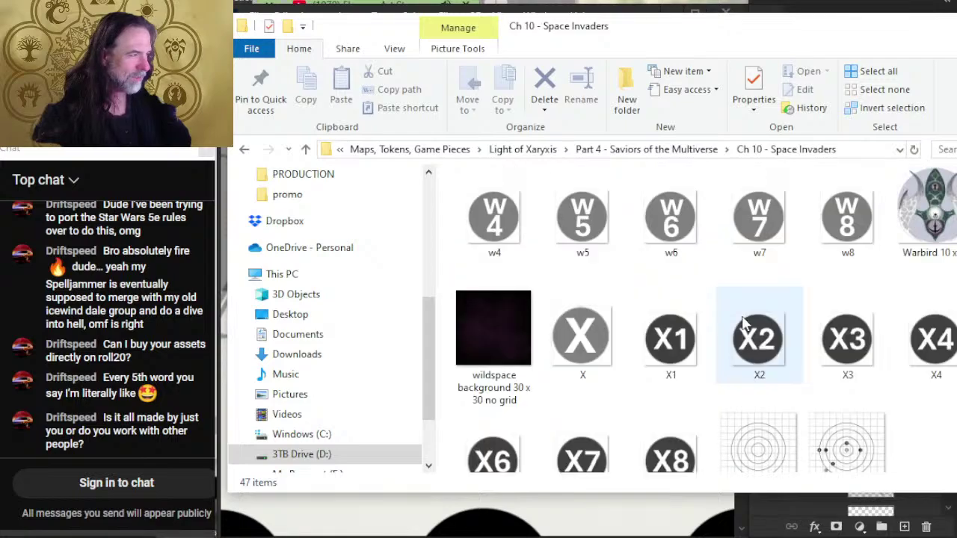
- View the citadel of light underside full color + grid image from the Ch 10 - Space Invaders folder, then close it
scroll(852, 323, "up", 2)
scroll(832, 320, "up", 4)
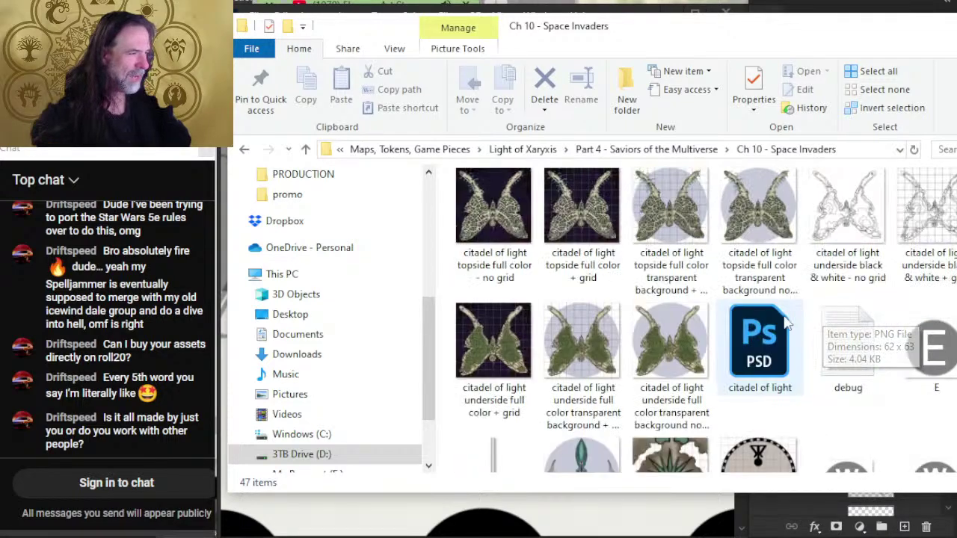
scroll(571, 385, "down", 1)
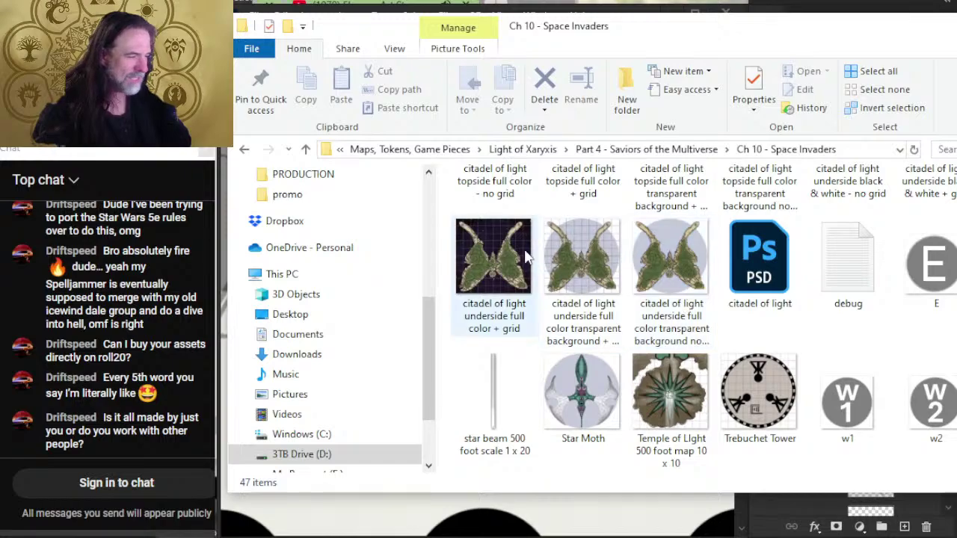
double_click(501, 269)
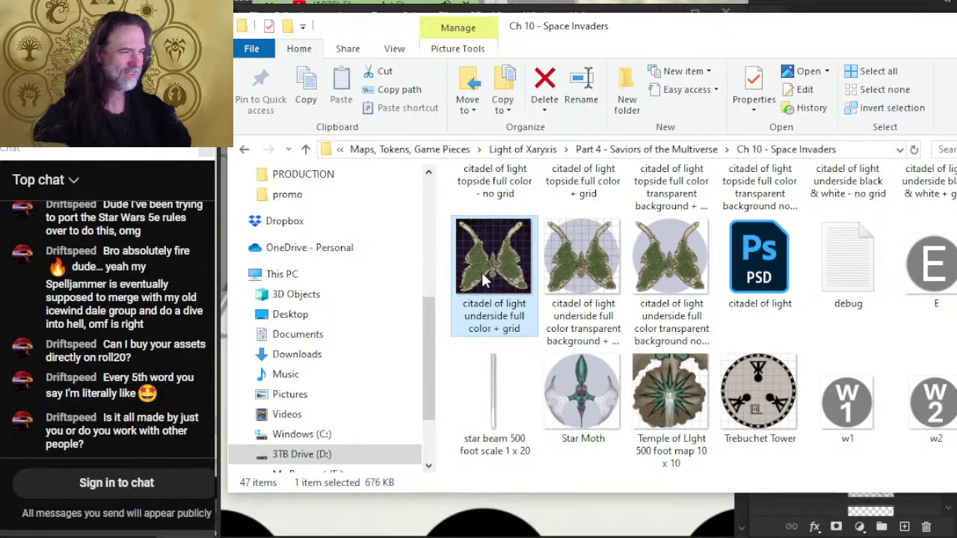
scroll(560, 299, "up", 5)
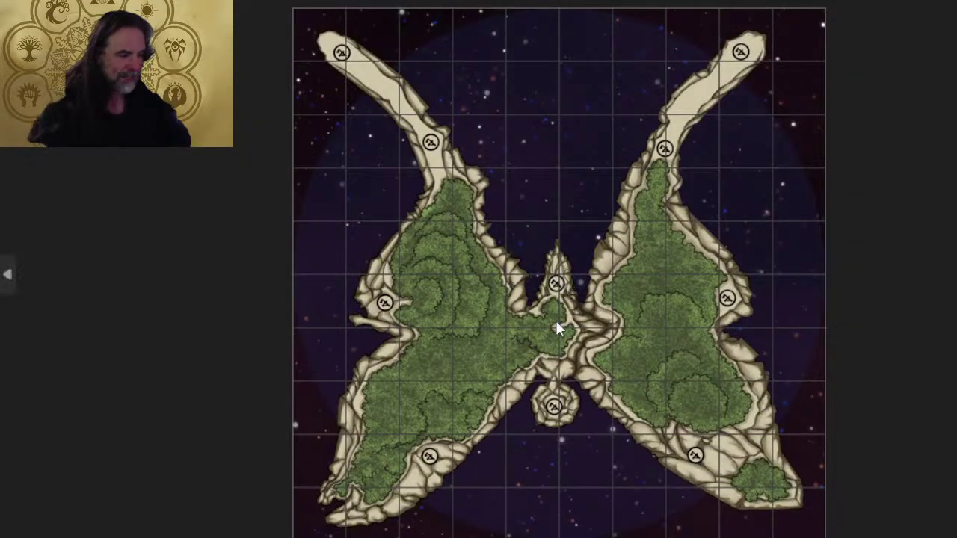
scroll(494, 295, "down", 5)
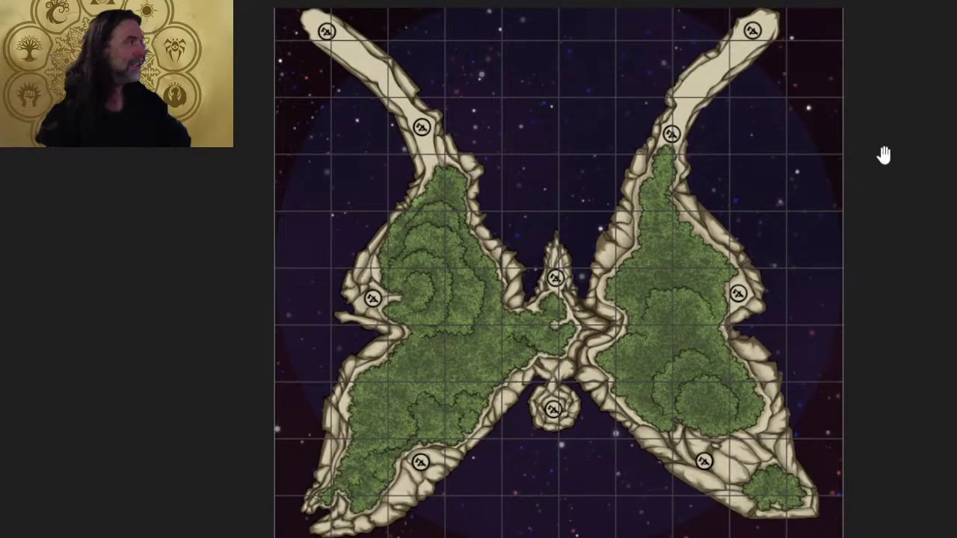
scroll(533, 126, "down", 1)
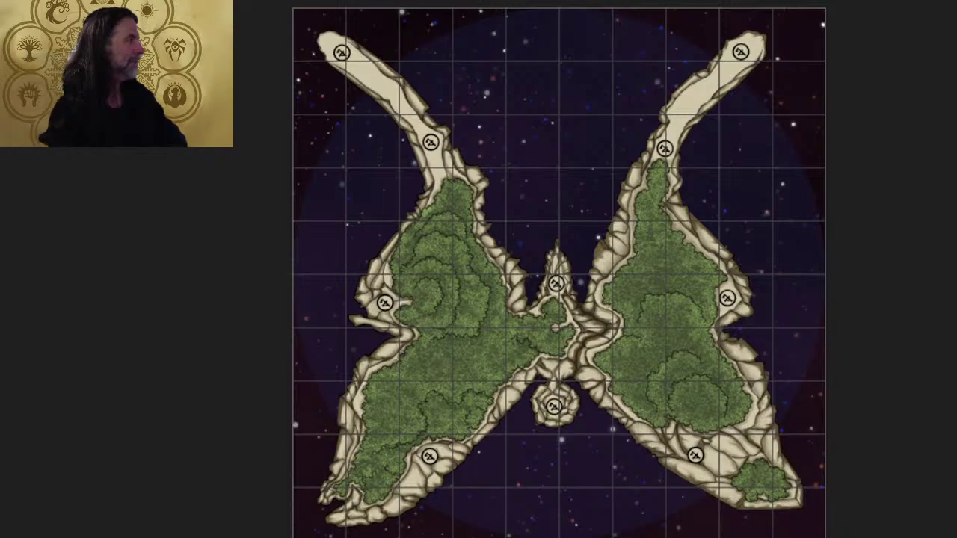
key("Escape")
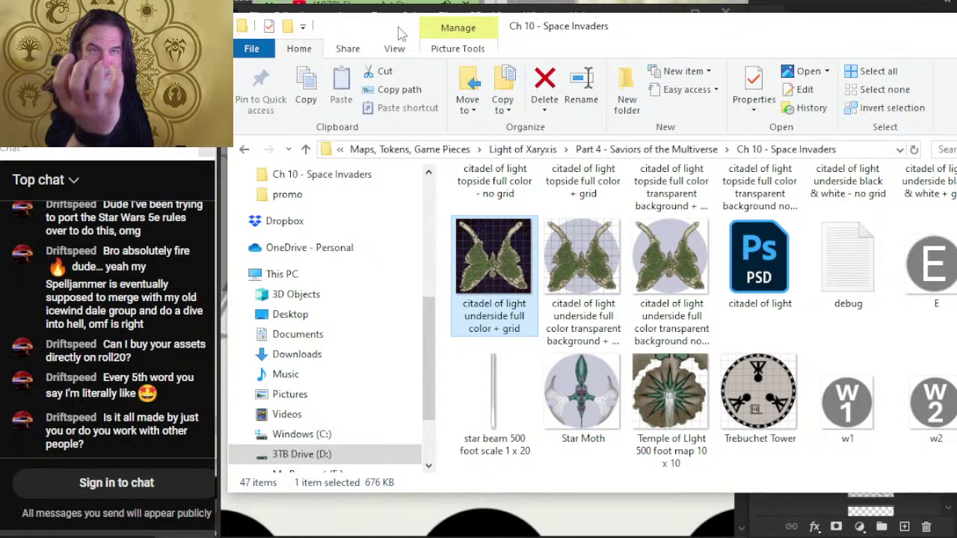
- View the citadel of light topside full color images, first the version with grid, then the one without, closing each
scroll(770, 318, "down", 3)
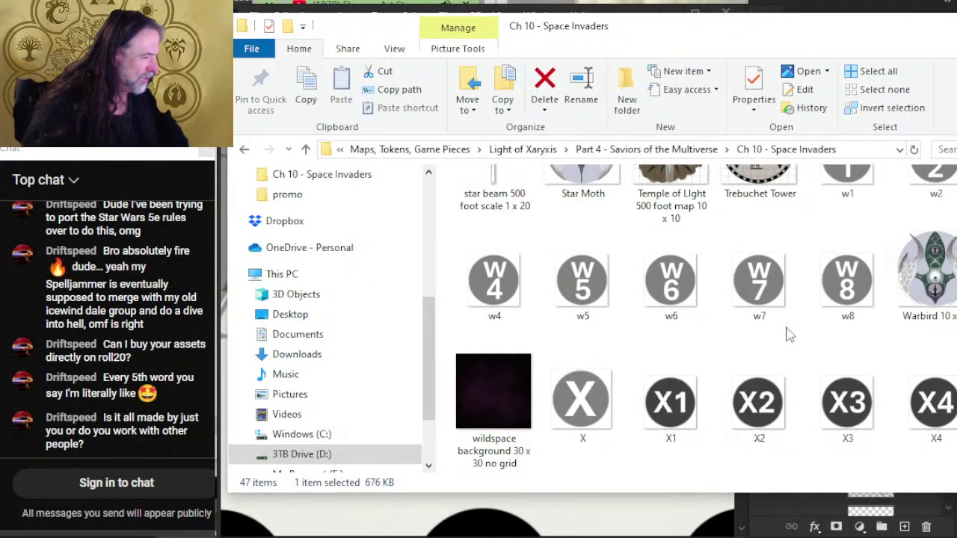
scroll(702, 432, "up", 3)
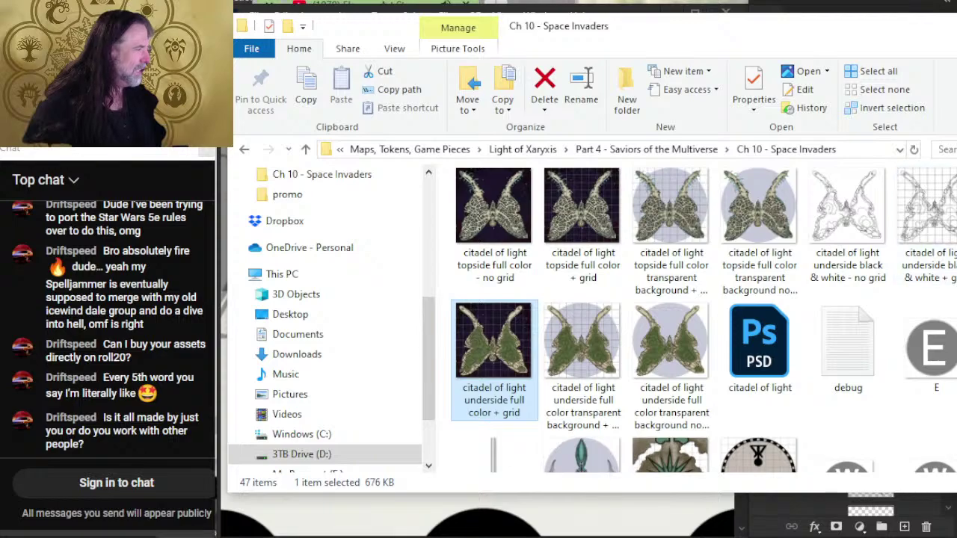
left_click(573, 220)
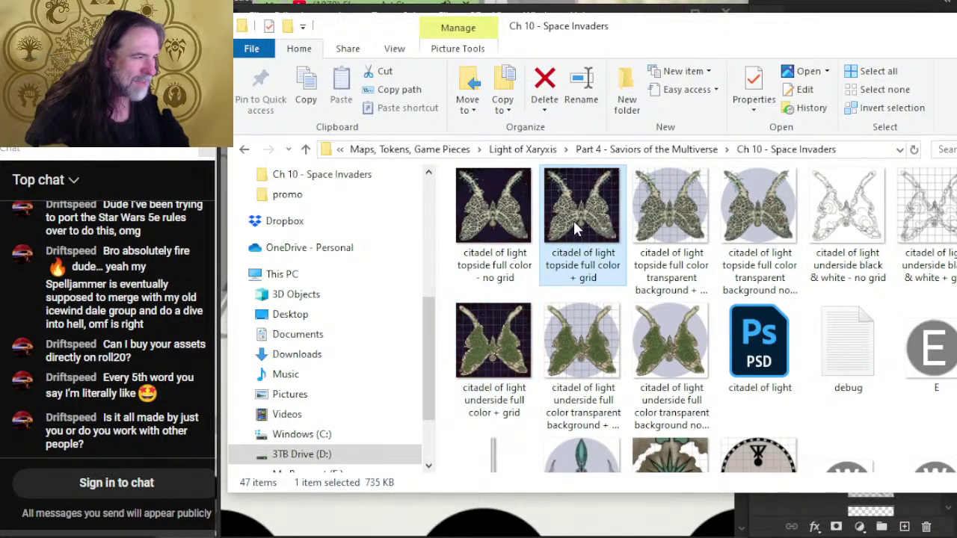
double_click(573, 221)
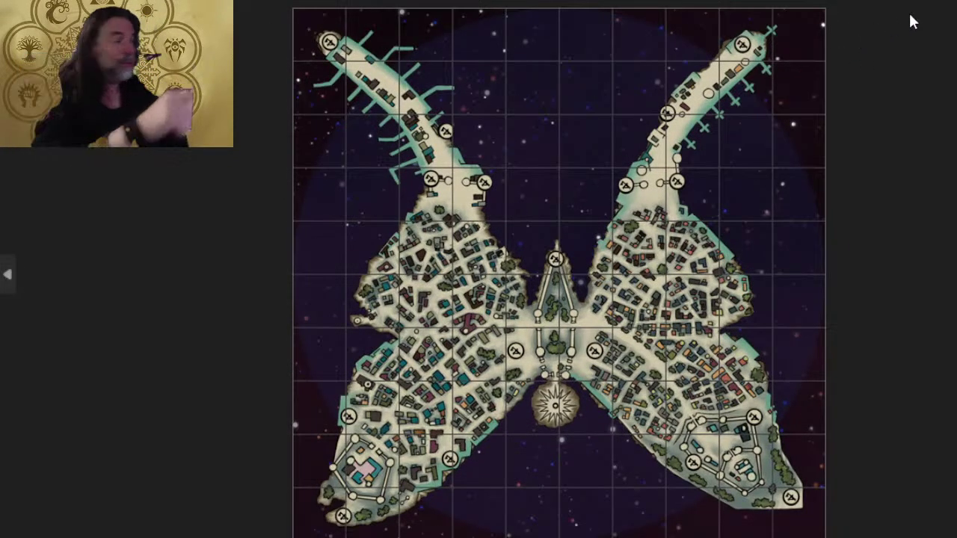
key("Escape")
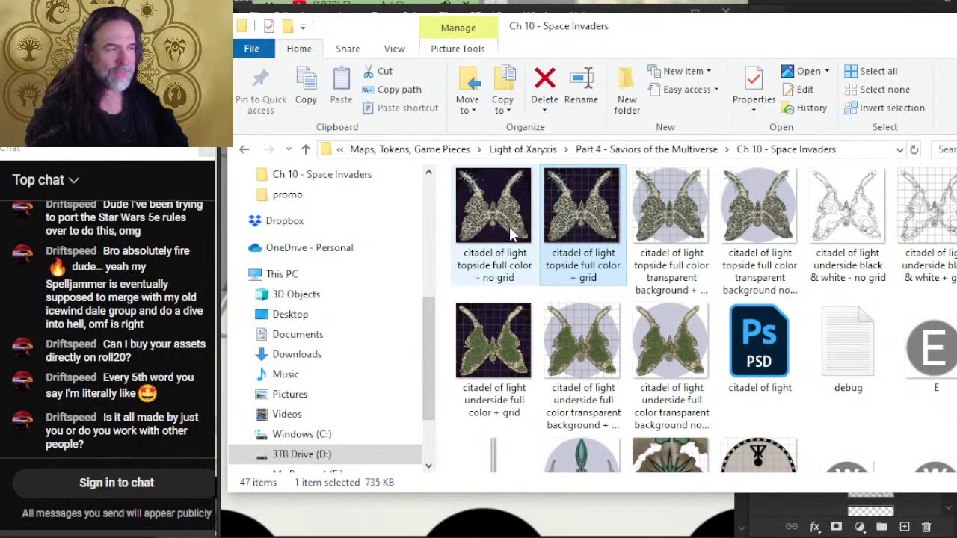
double_click(508, 227)
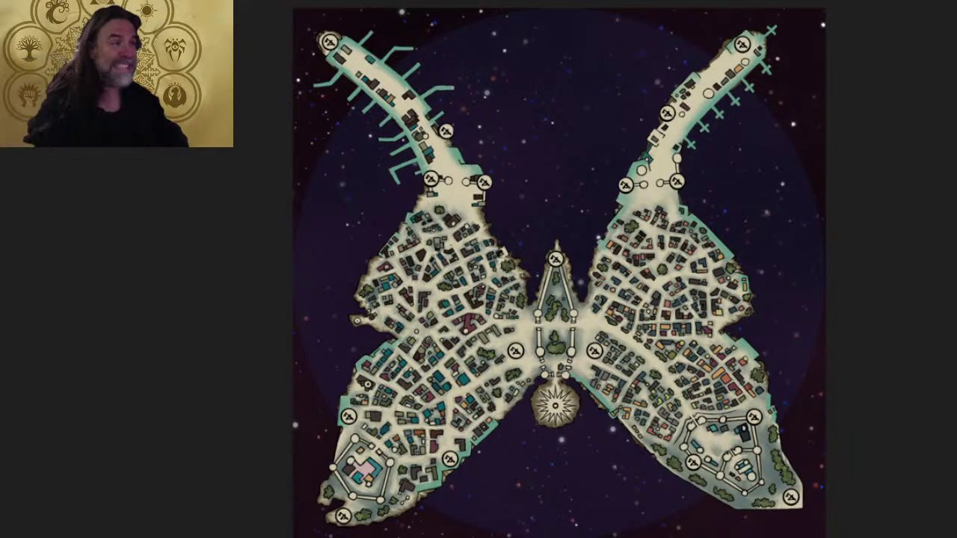
key("Escape")
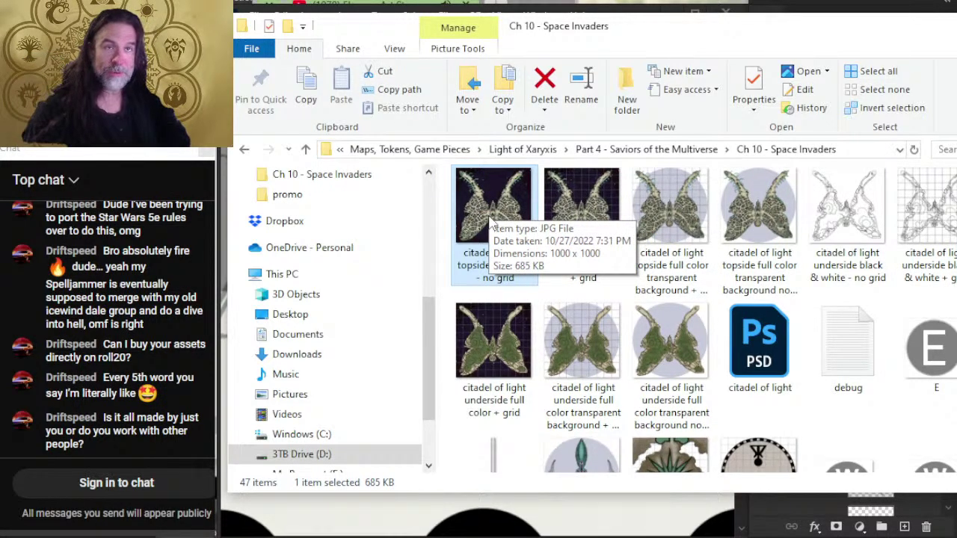
- Reopen the citadel of light topside full color + grid map in a smaller window, inspect its grid squares up close, and close it
left_click(592, 207)
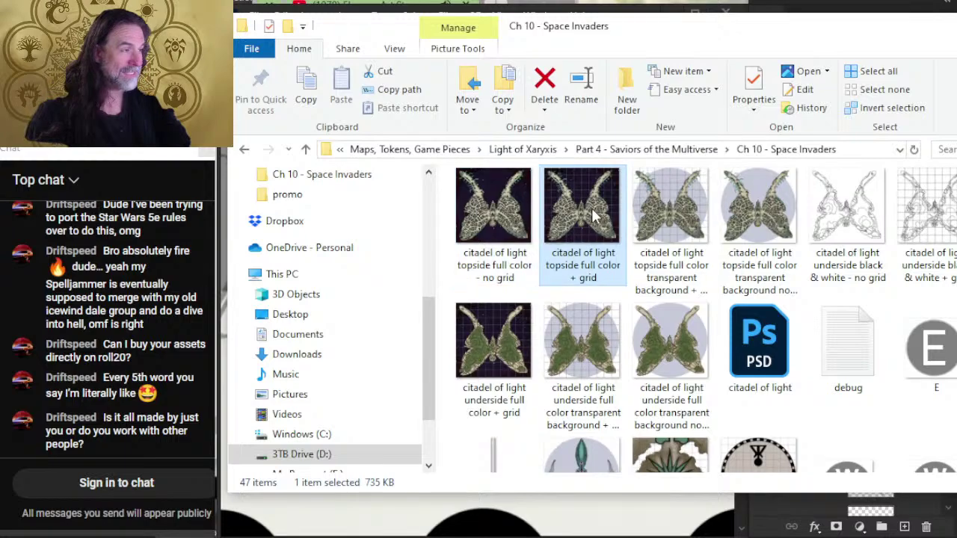
double_click(592, 212)
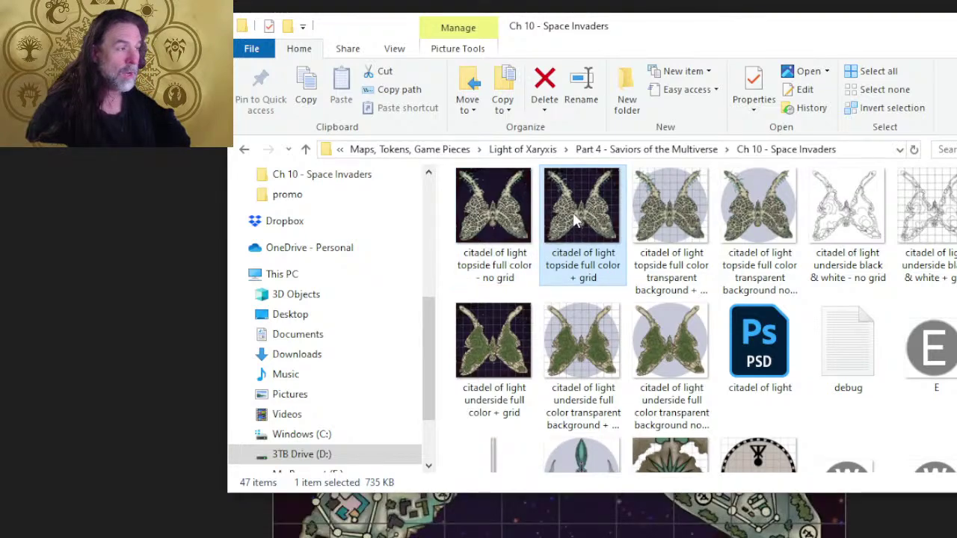
left_click(559, 1)
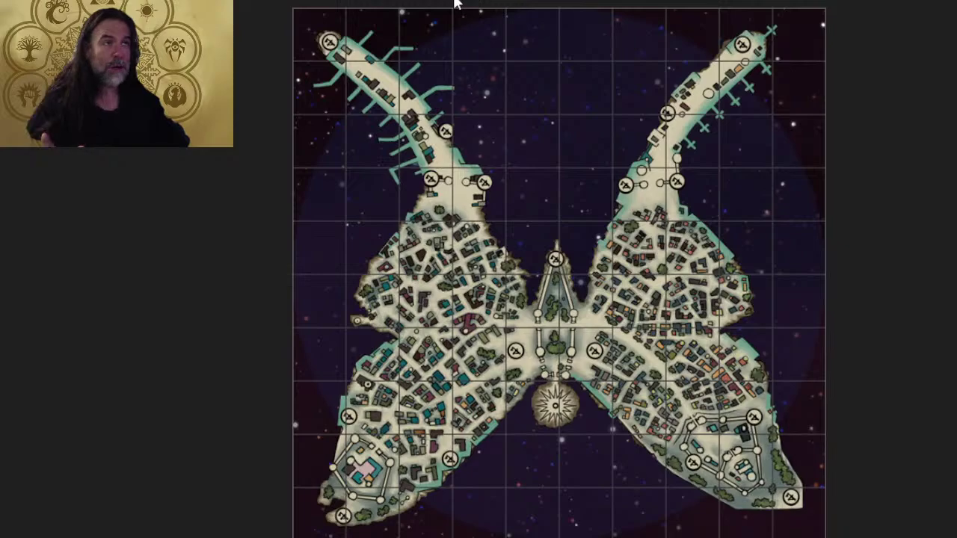
left_click_drag(453, 2, 473, 24)
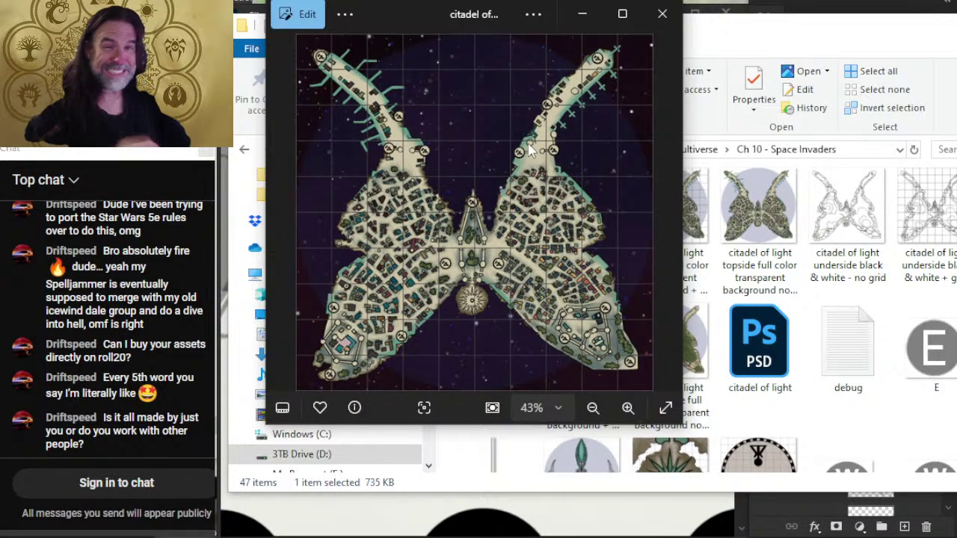
scroll(441, 105, "up", 6)
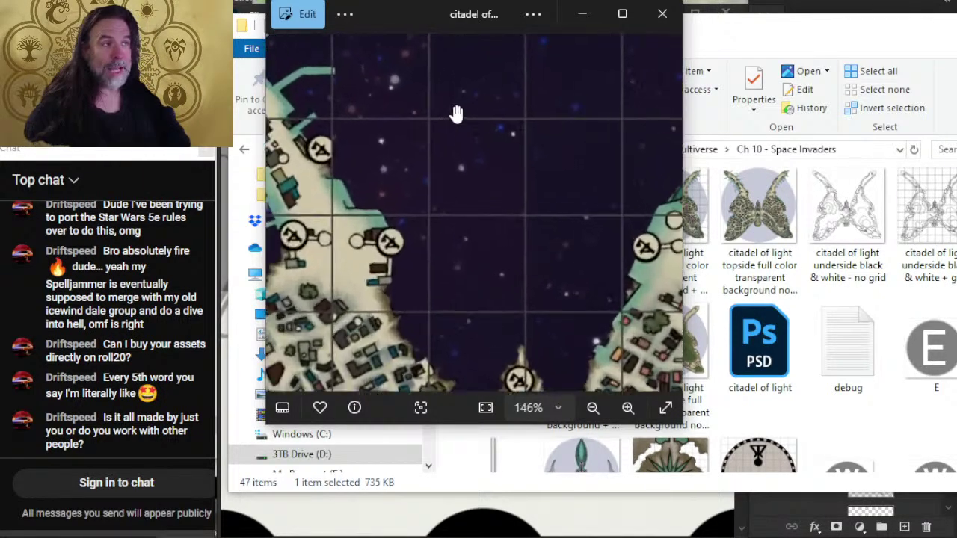
left_click_drag(441, 139, 538, 241)
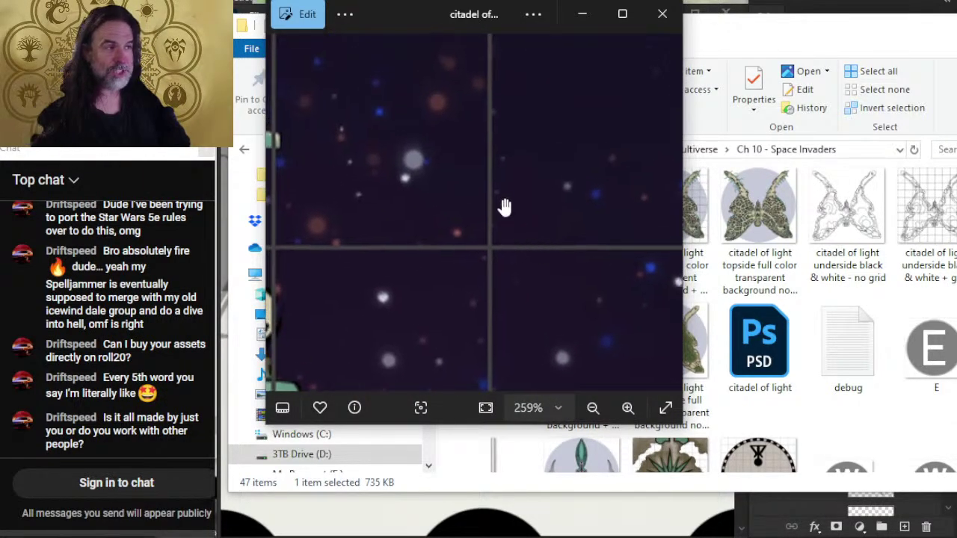
scroll(504, 207, "up", 4)
scroll(504, 203, "up", 2)
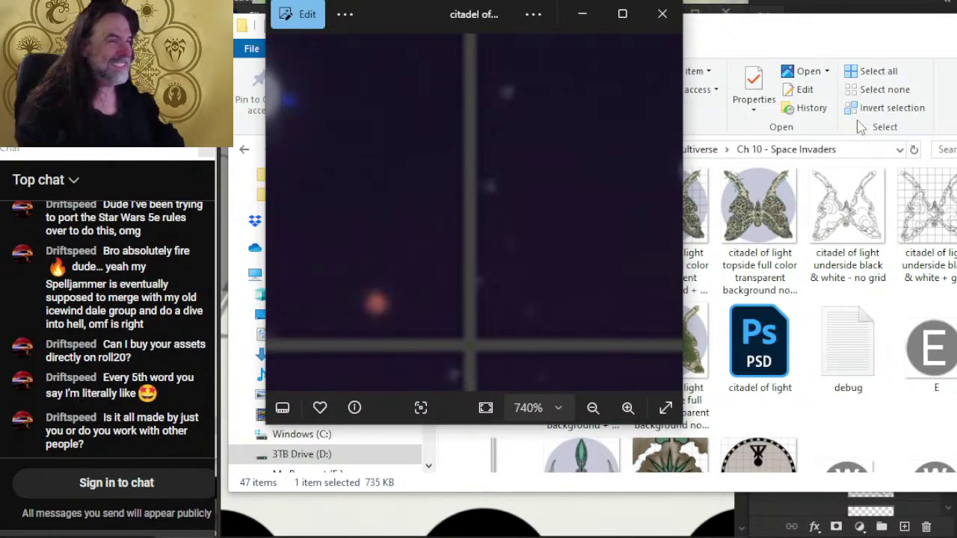
left_click(662, 13)
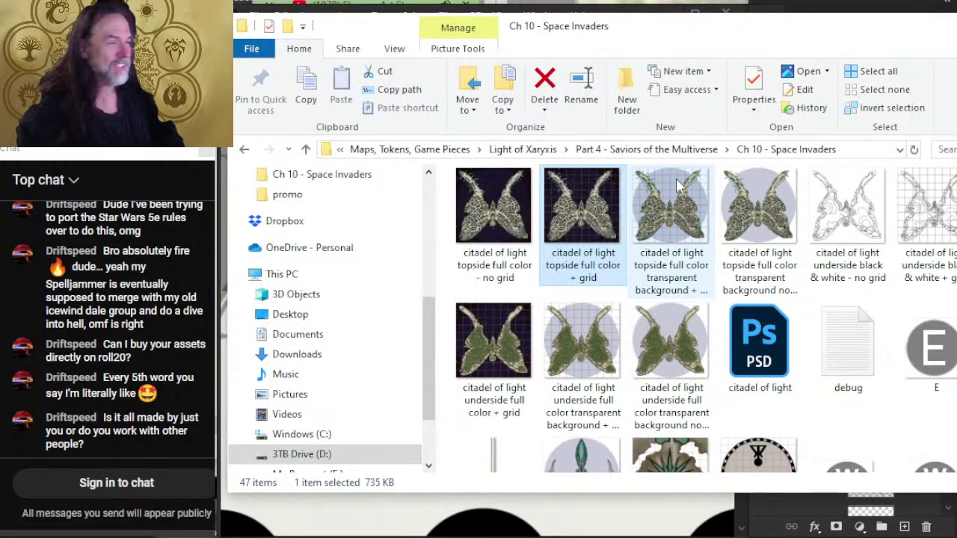
- Go back up to the Maps, Tokens, Game Pieces folder and open its Mapping Tools folder
scroll(717, 224, "up", 2)
scroll(712, 237, "down", 1)
key("alt+Up")
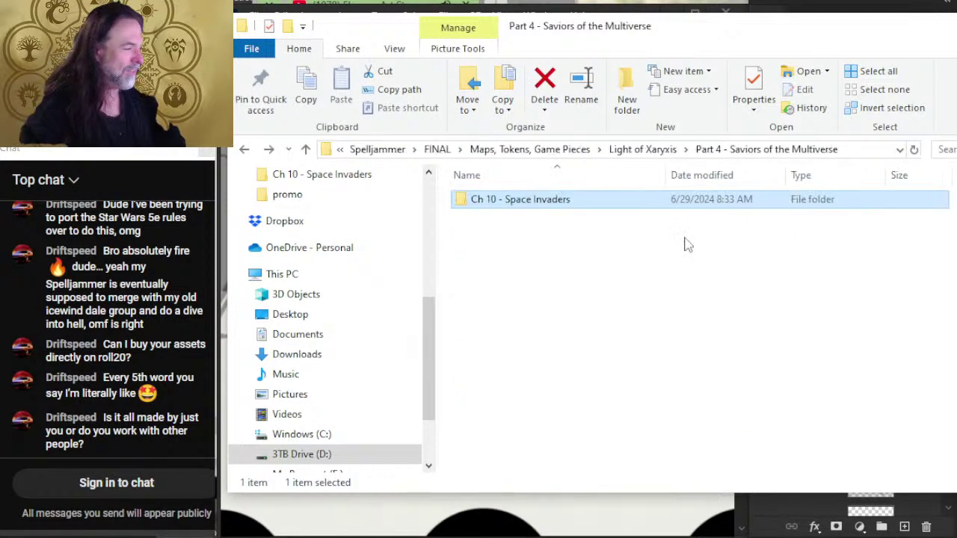
key("alt+Up")
key("alt+Up")
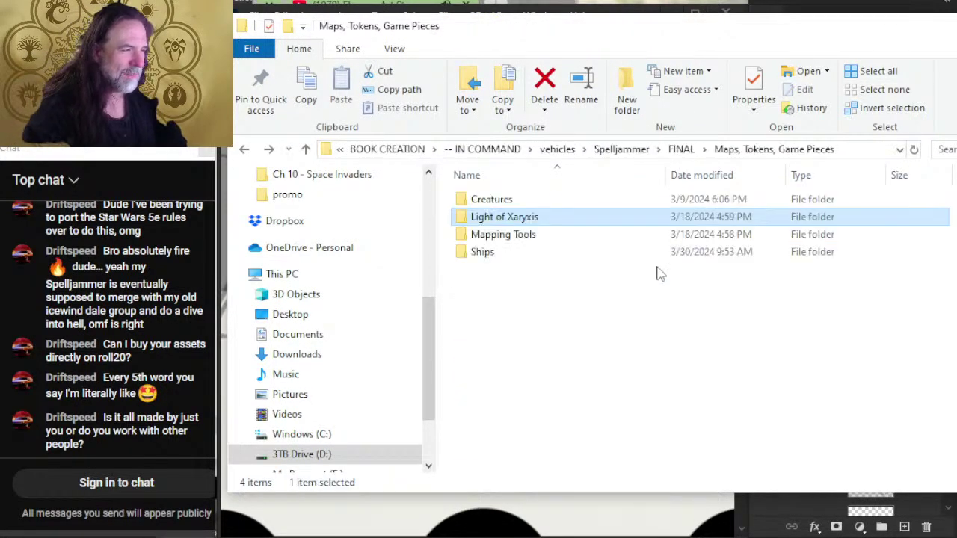
left_click(476, 236)
double_click(478, 237)
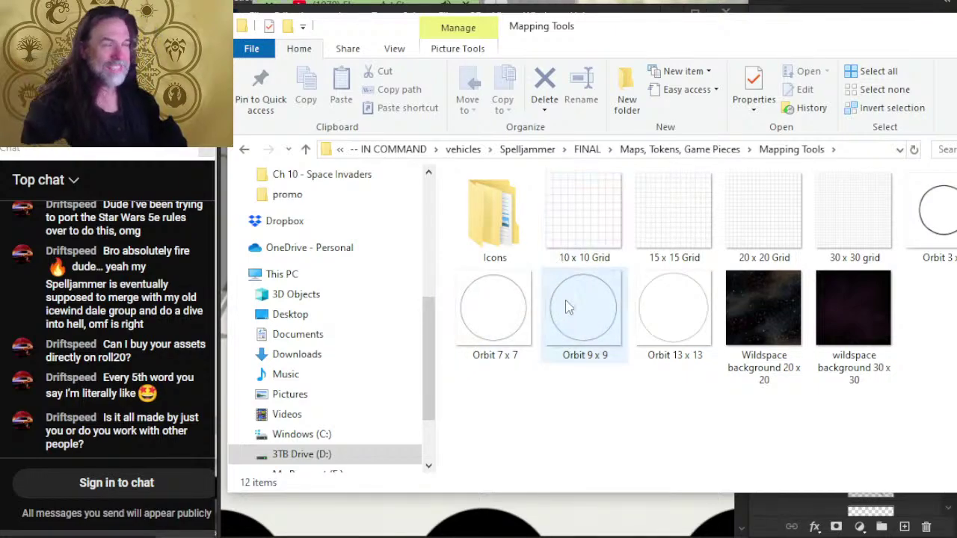
- Close the Mapping Tools folder window and return to the campfire sketch in Photoshop
key("alt+Tab")
key("Escape")
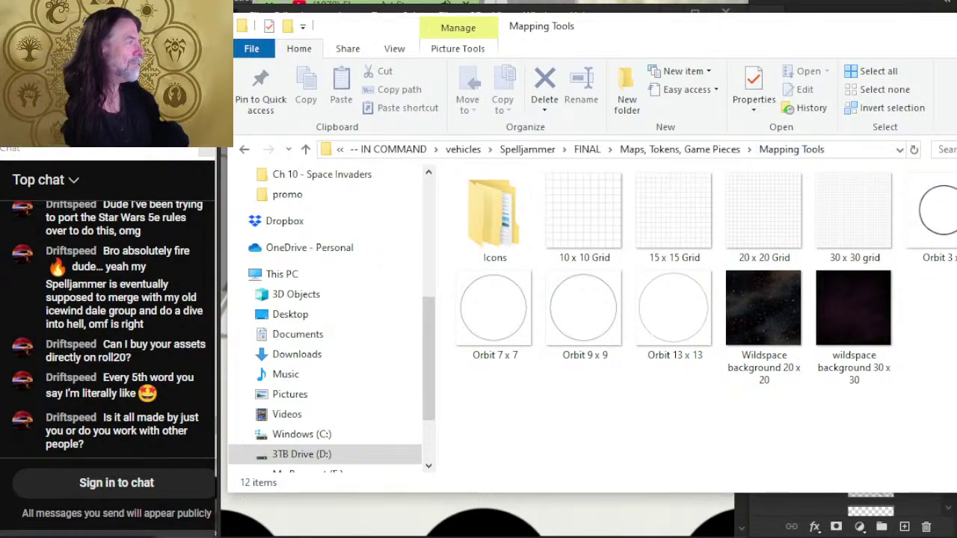
key("alt+F4")
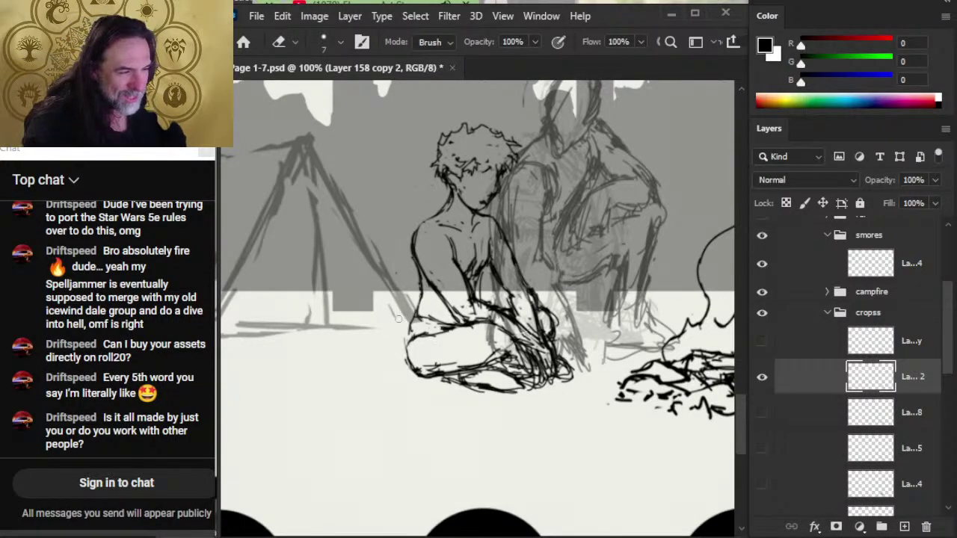
- Erase the rough outer outline at the curly-haired seated figure's hip and bent knee and redraw it slightly further in
mouse_move(408, 322)
left_mouse_down()
mouse_move(409, 337)
mouse_move(416, 326)
mouse_move(413, 337)
mouse_move(423, 334)
mouse_move(407, 351)
mouse_move(416, 363)
mouse_move(415, 337)
mouse_move(405, 326)
left_mouse_up()
key("b")
key("e")
key("b")
key("e")
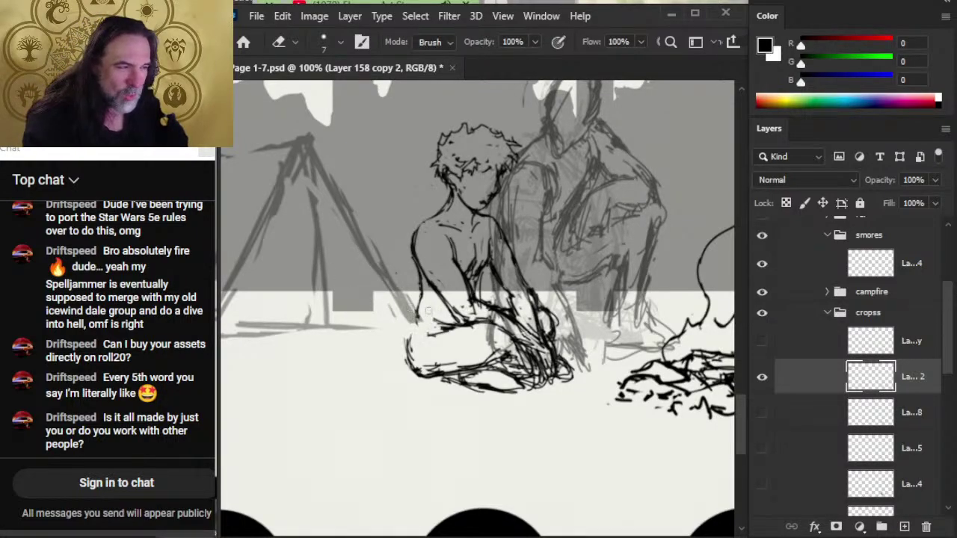
key("b")
mouse_move(414, 312)
left_mouse_down()
mouse_move(411, 343)
mouse_move(403, 327)
mouse_move(409, 366)
left_mouse_up()
key("e")
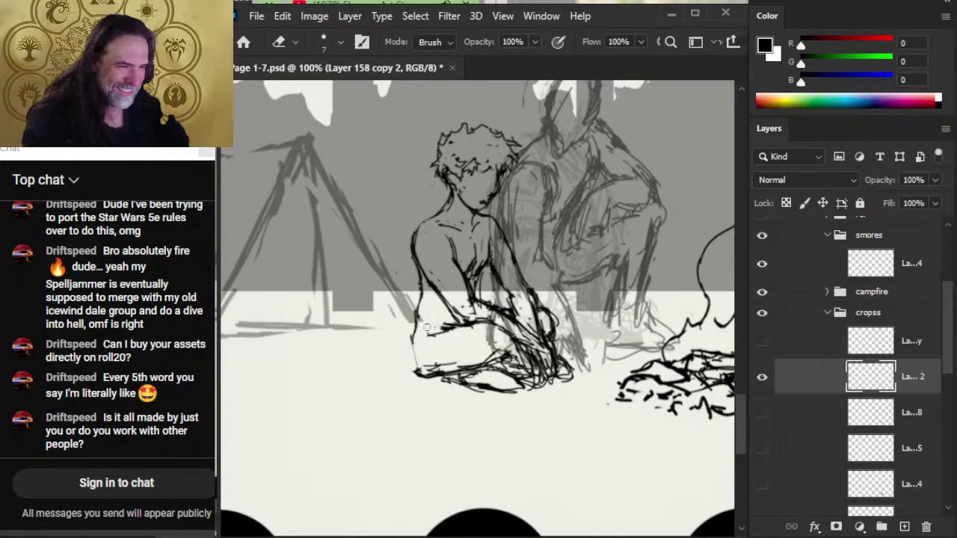
- Erase the upper line of the seated figure's folded thigh and redraw it as a smooth curve
mouse_move(446, 330)
left_mouse_down()
mouse_move(429, 342)
mouse_move(449, 329)
left_mouse_up()
key("b")
key("e")
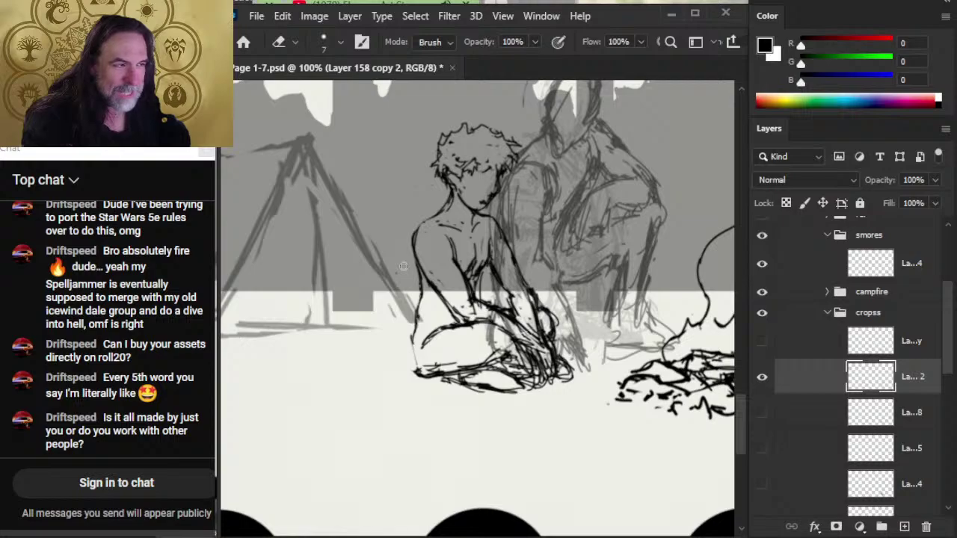
- Touch up the seated figure's outer shoulder corner and redraw the neck line below the ear, alternating Brush and Eraser
key("b")
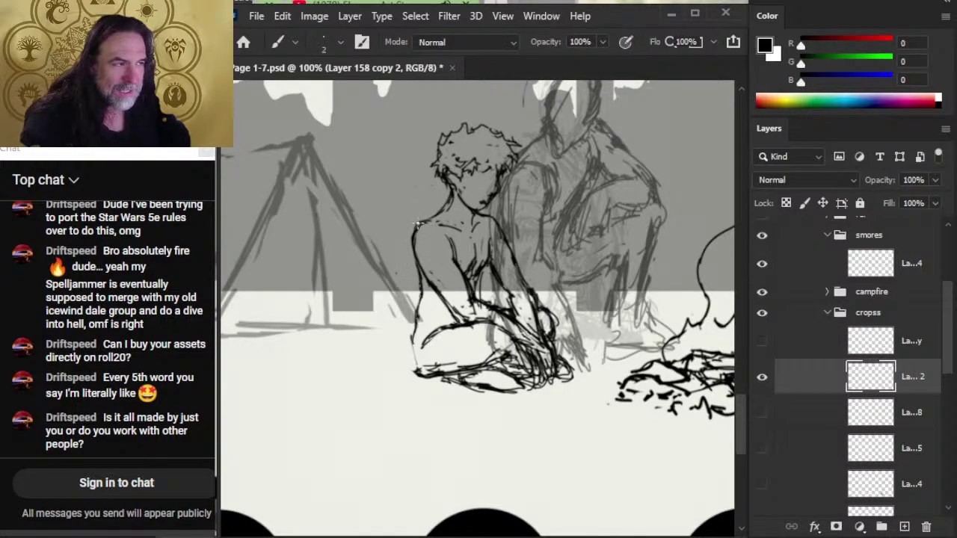
key("e")
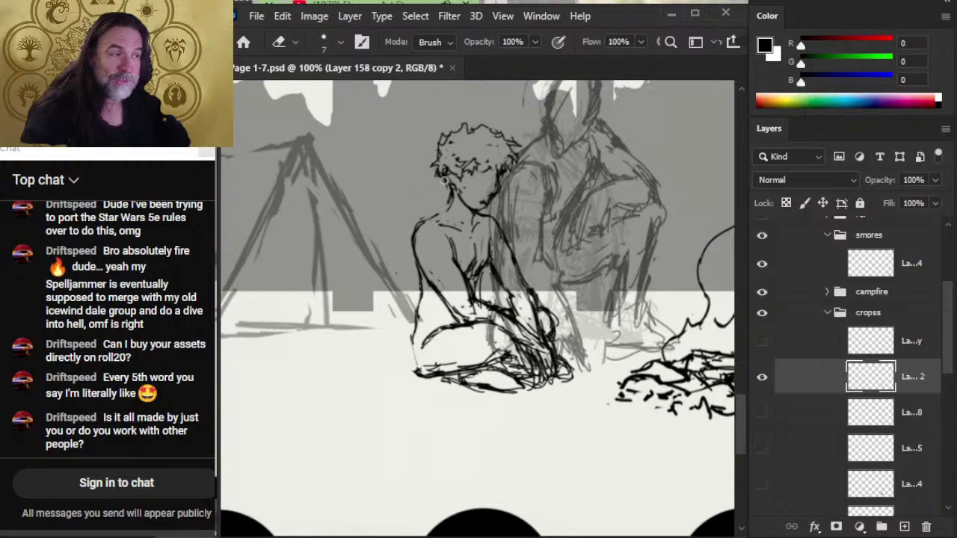
key("b")
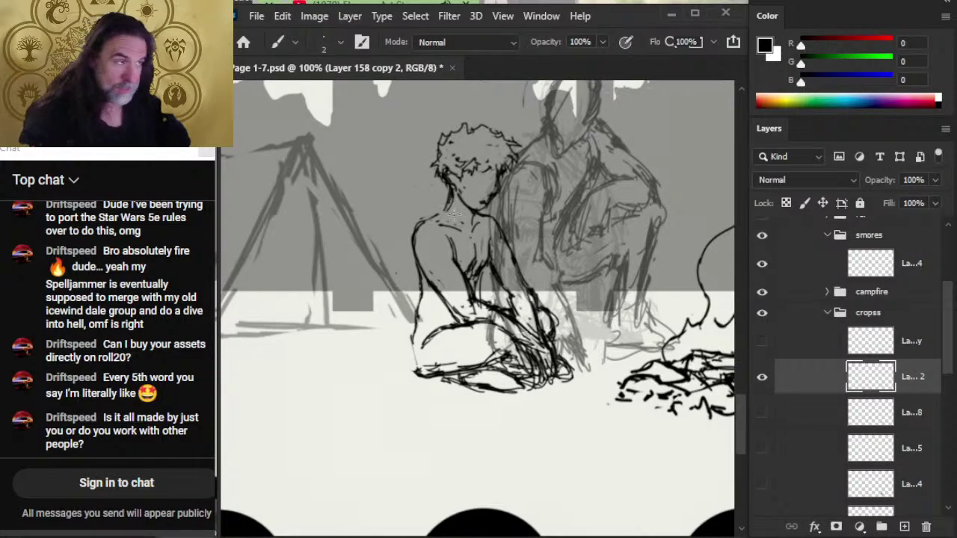
key("e")
key("b")
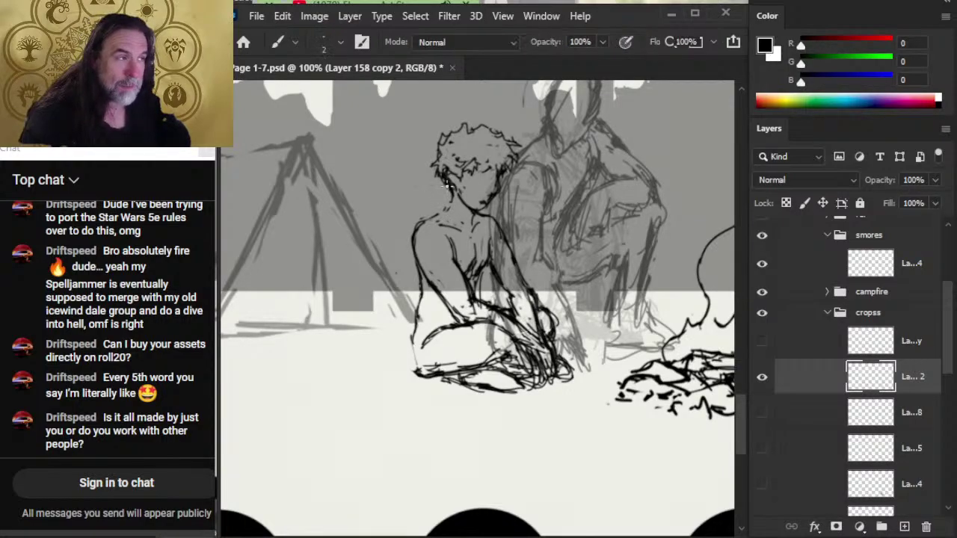
key("e")
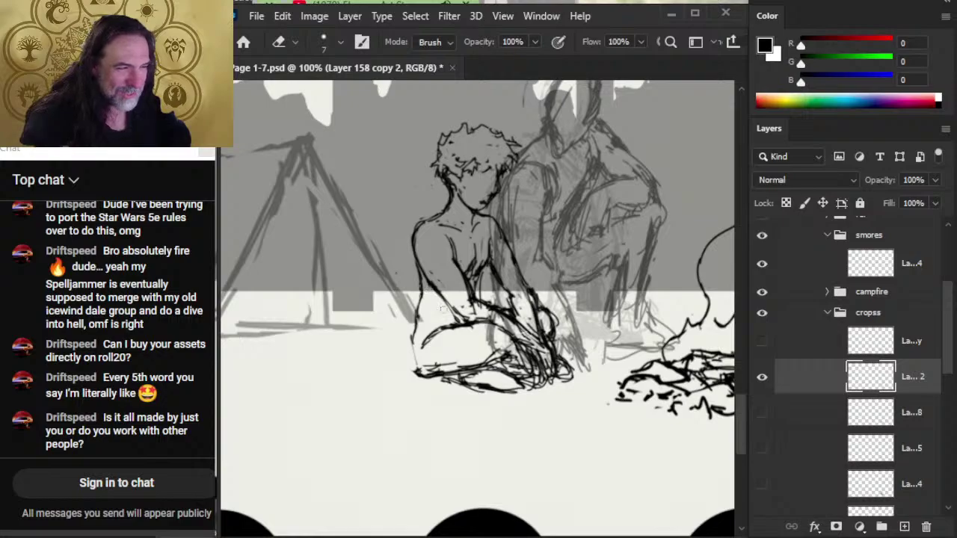
- Erase the broken lower outline at the seated figure's hip and bent knee and redraw it as one rounded curve
key("b")
key("e")
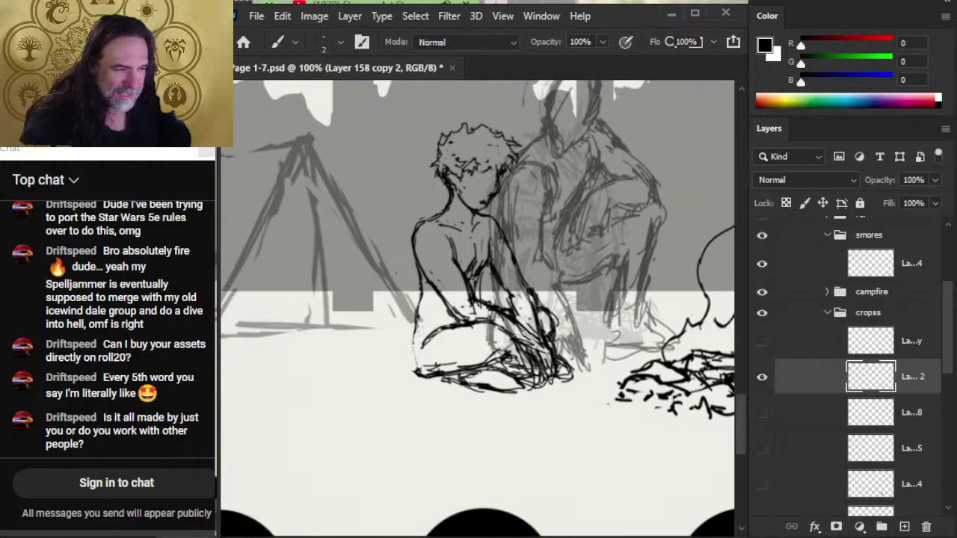
key("b")
key("e")
mouse_move(417, 336)
left_mouse_down()
mouse_move(423, 367)
mouse_move(418, 344)
mouse_move(413, 361)
mouse_move(432, 376)
mouse_move(409, 355)
mouse_move(423, 375)
left_mouse_up()
key("b")
key("e")
key("b")
left_click_drag(410, 342, 434, 377)
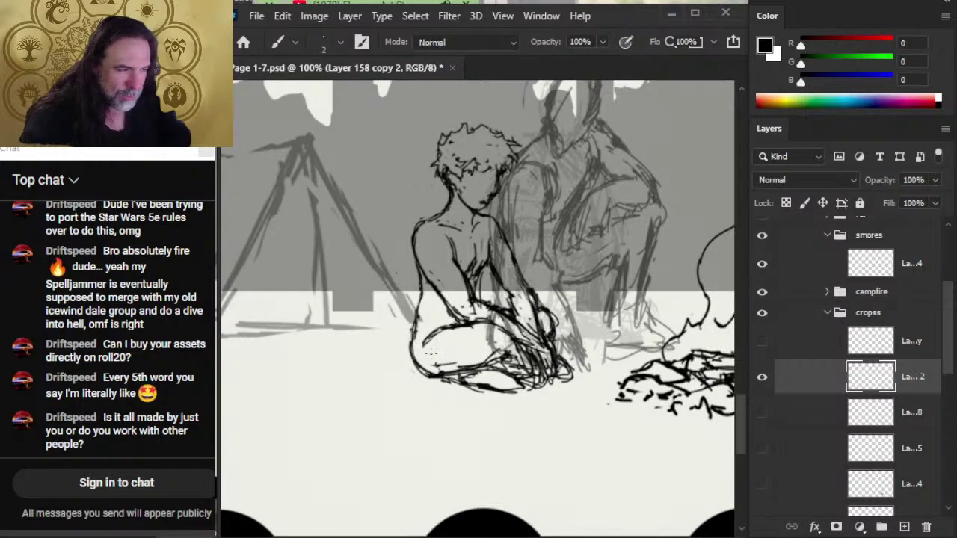
- Erase the rough upper line of the forearm crossing the seated figure's lap and redraw it cleanly, alternating Eraser and Brush
key("e")
mouse_move(480, 302)
left_mouse_down()
mouse_move(486, 320)
mouse_move(515, 314)
mouse_move(494, 315)
mouse_move(528, 333)
mouse_move(477, 302)
mouse_move(533, 334)
mouse_move(509, 300)
mouse_move(514, 314)
left_mouse_up()
key("b")
key("e")
key("b")
key("e")
key("b")
mouse_move(502, 293)
left_mouse_down()
mouse_move(517, 318)
mouse_move(509, 302)
left_mouse_up()
key("e")
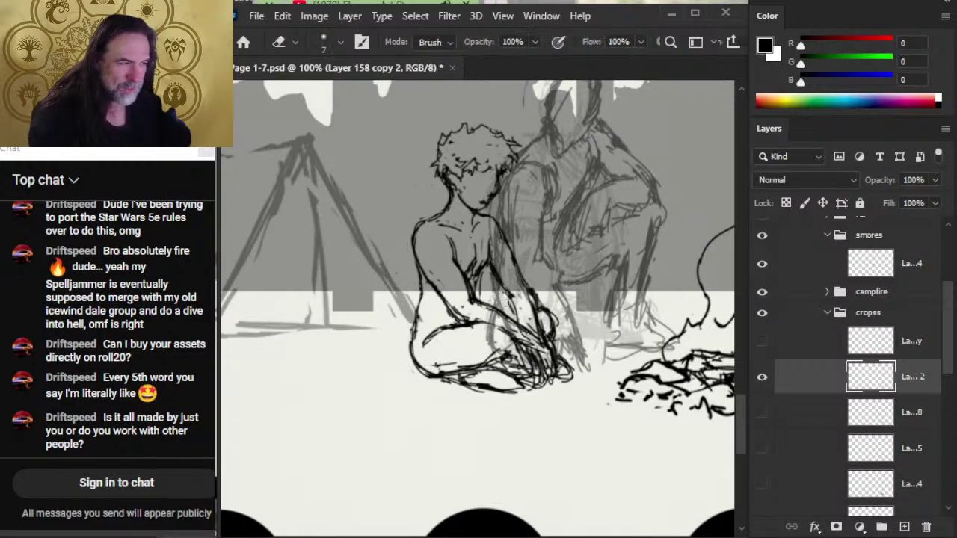
- Clean up the belly lines just above the seated figure's forearm and redraw the short central torso stroke
key("b")
key("e")
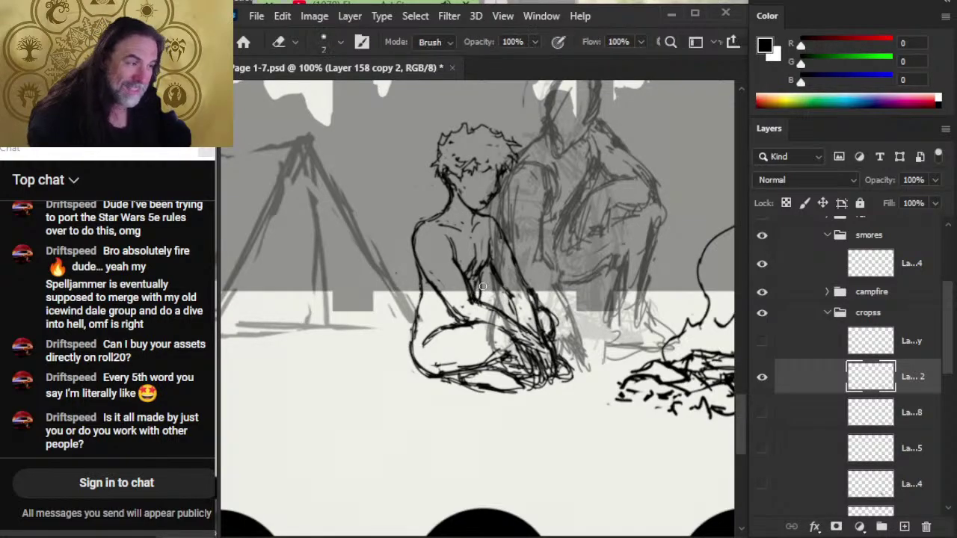
key("b")
left_click_drag(474, 302, 479, 278)
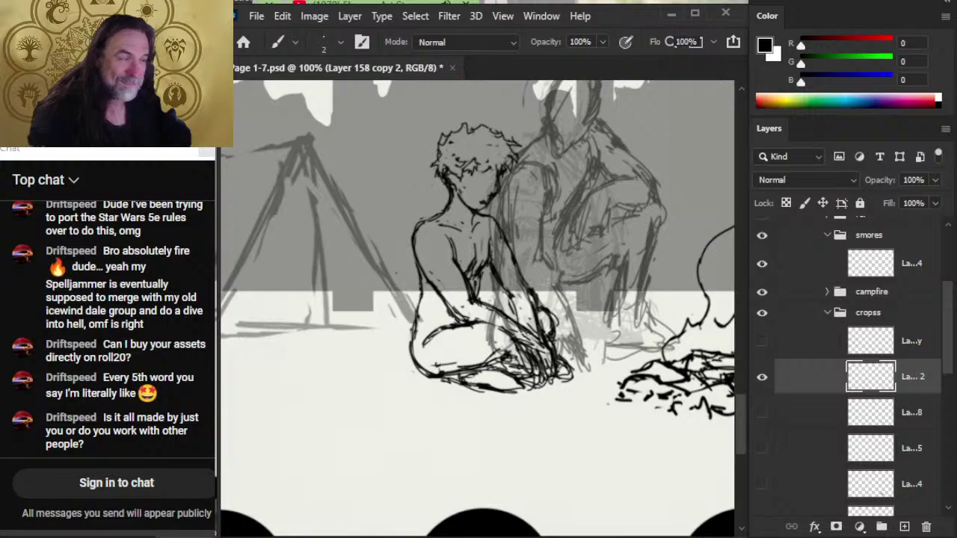
key("e")
key("b")
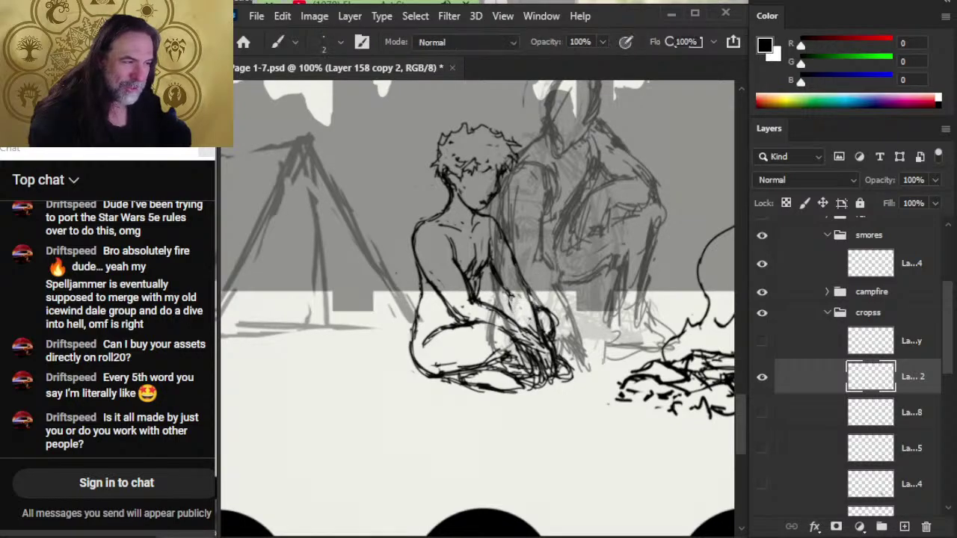
- Trim and redraw the outline of the seated figure's far shoulder and upper arm
key("e")
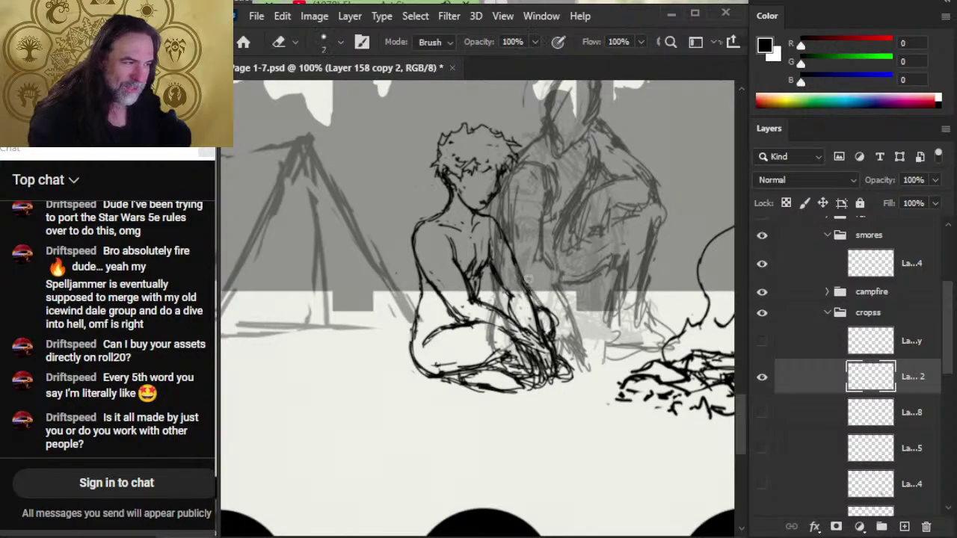
key("b")
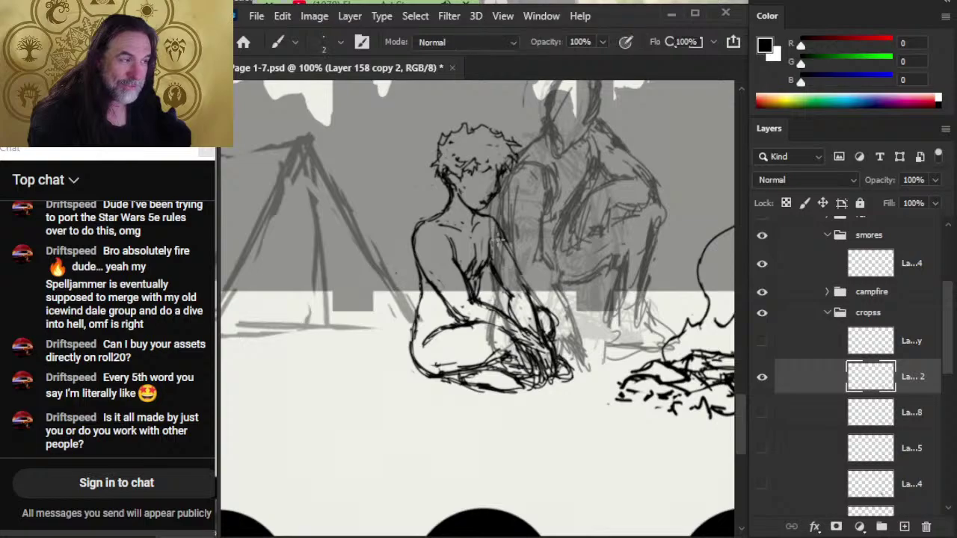
key("e")
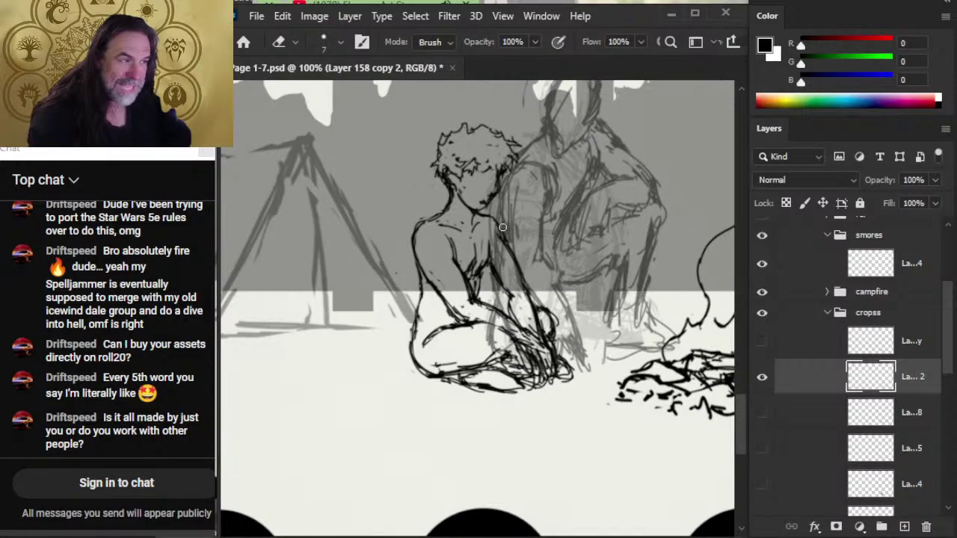
key("b")
key("e")
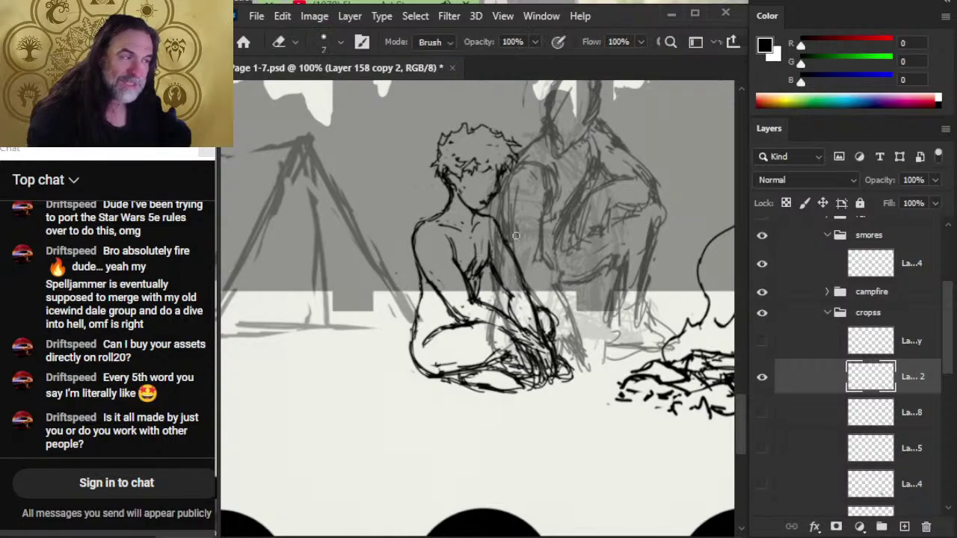
key("b")
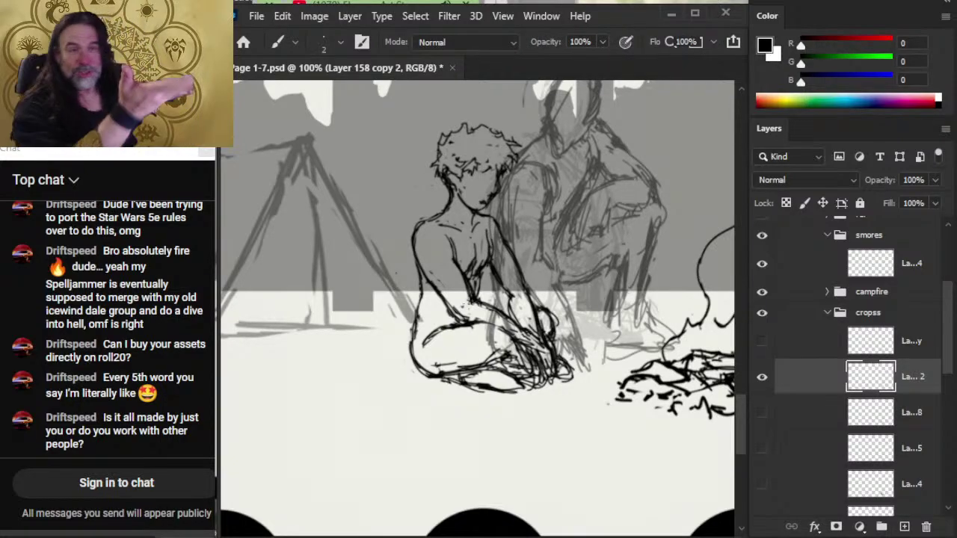
- Thin out the seated figure's chest and inner arm lines and redraw them with short strokes, alternating Eraser and Brush
key("e")
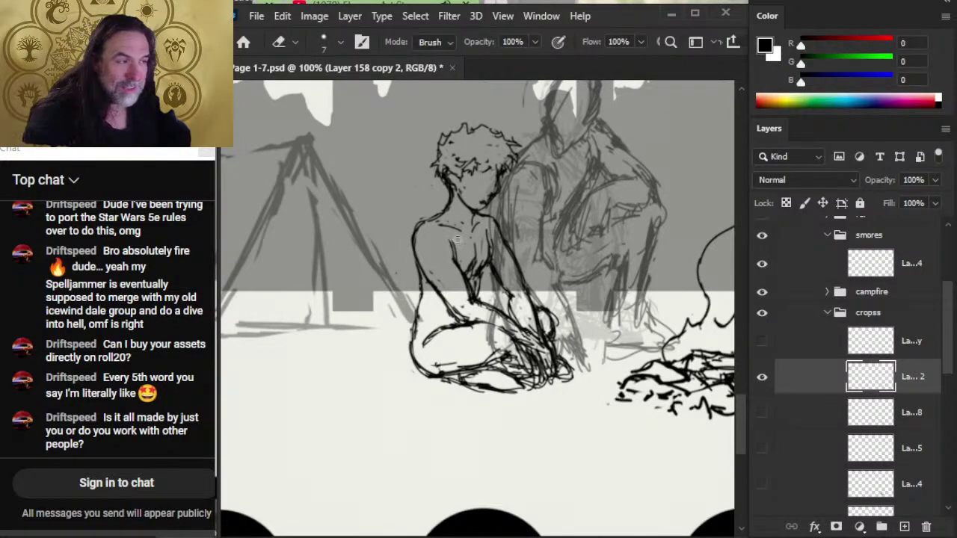
key("b")
key("e")
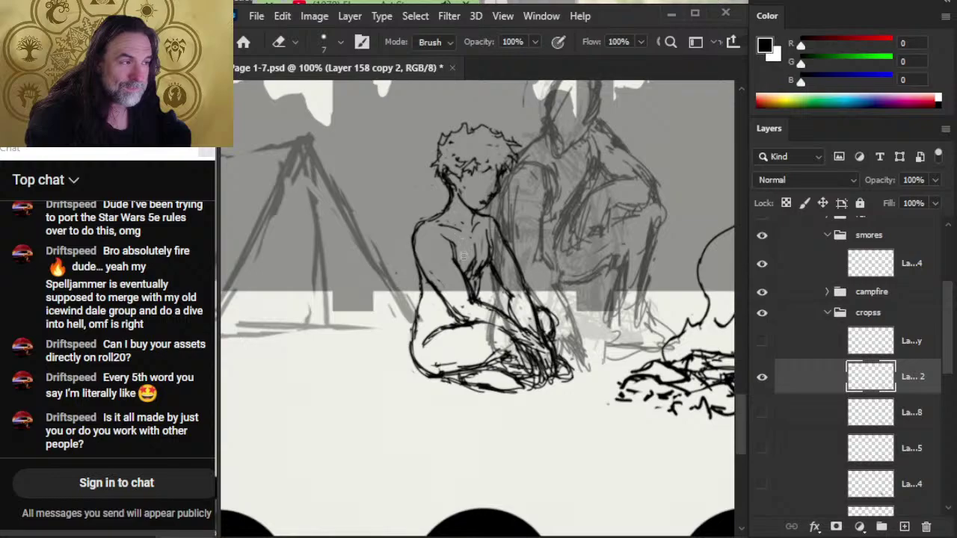
key("b")
key("e")
key("b")
key("e")
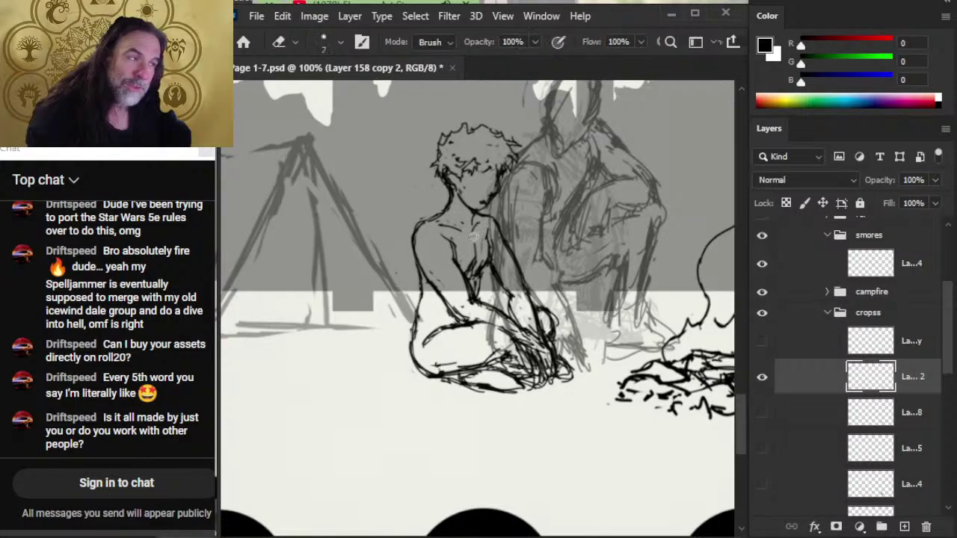
key("b")
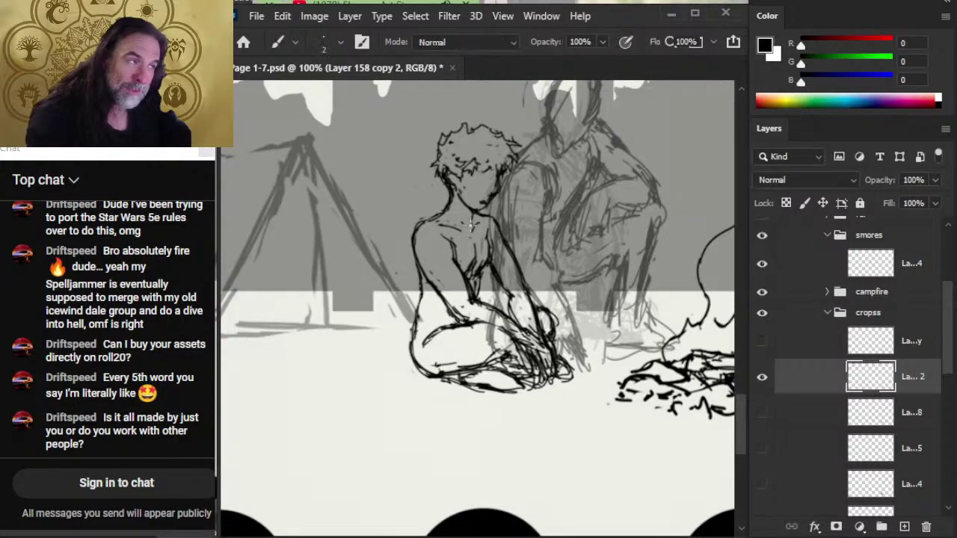
- Redraw the collarbone line at the base of the seated figure's neck and trim its edges
key("e")
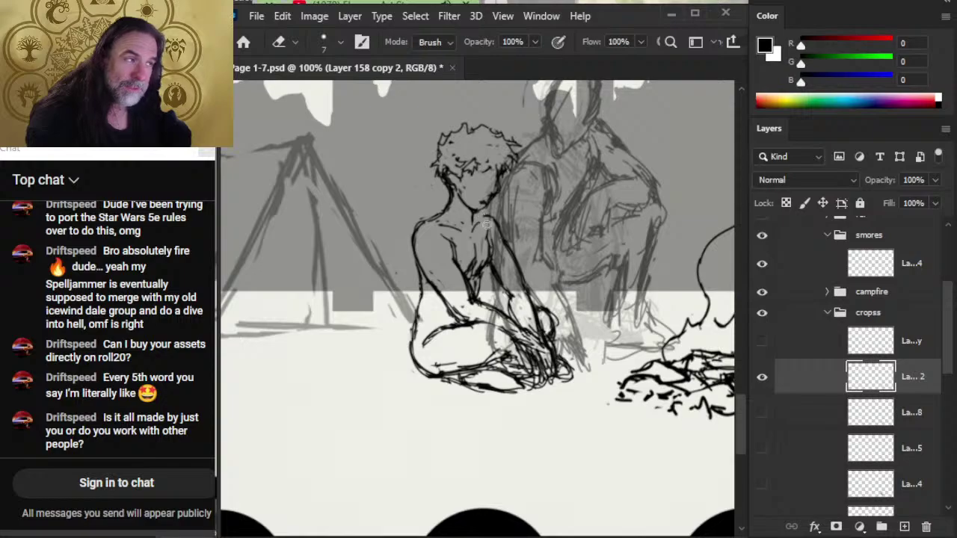
key("b")
key("e")
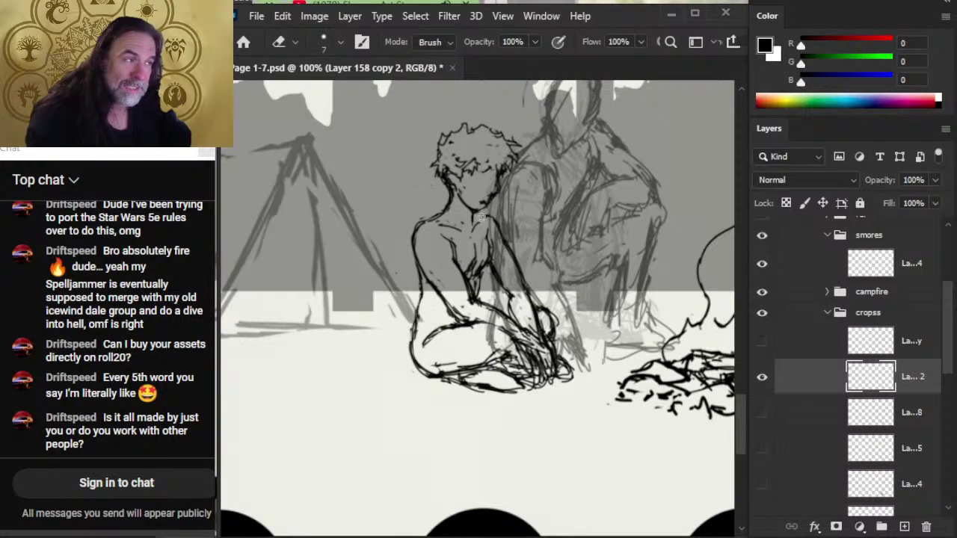
key("b")
key("e")
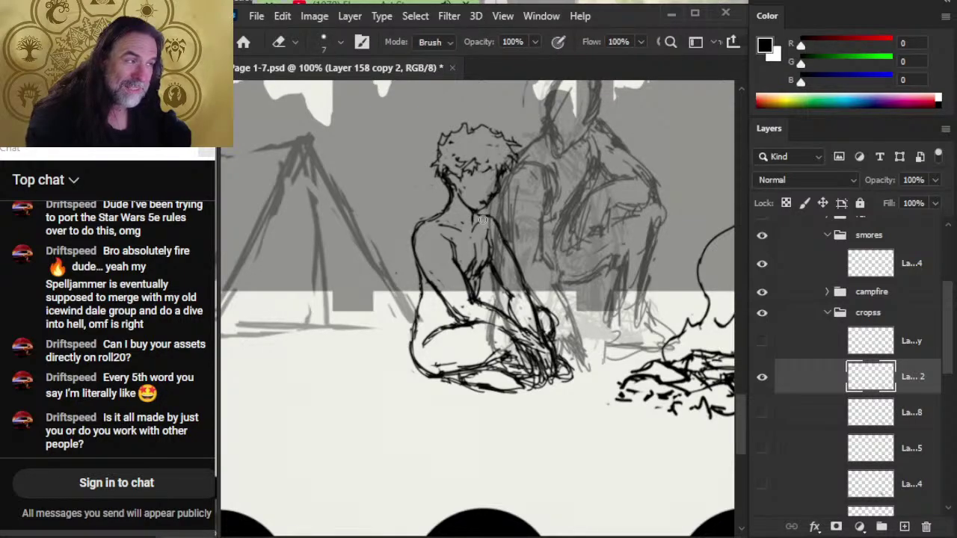
key("b")
- Erase the line between the seated figure's neck and near shoulder and redraw it as a cleaner slope
key("e")
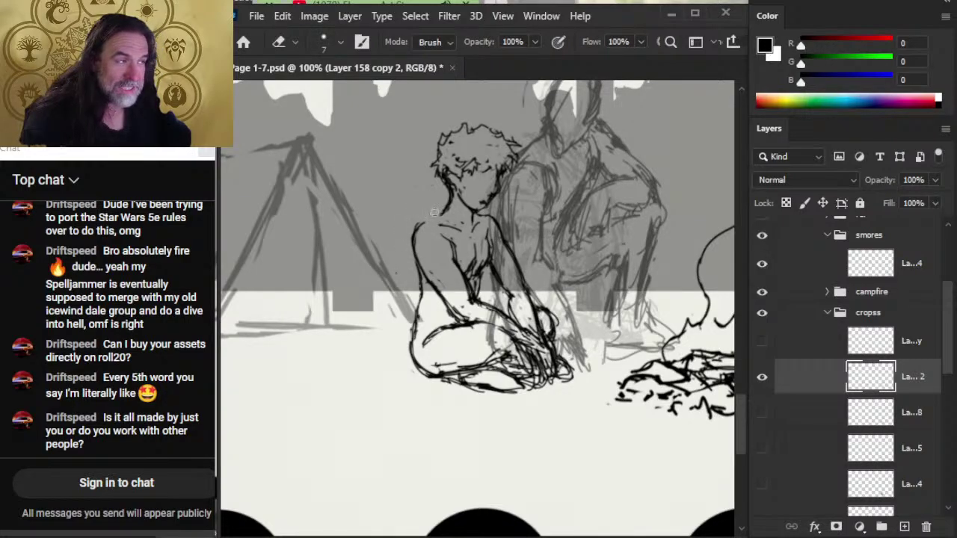
key("b")
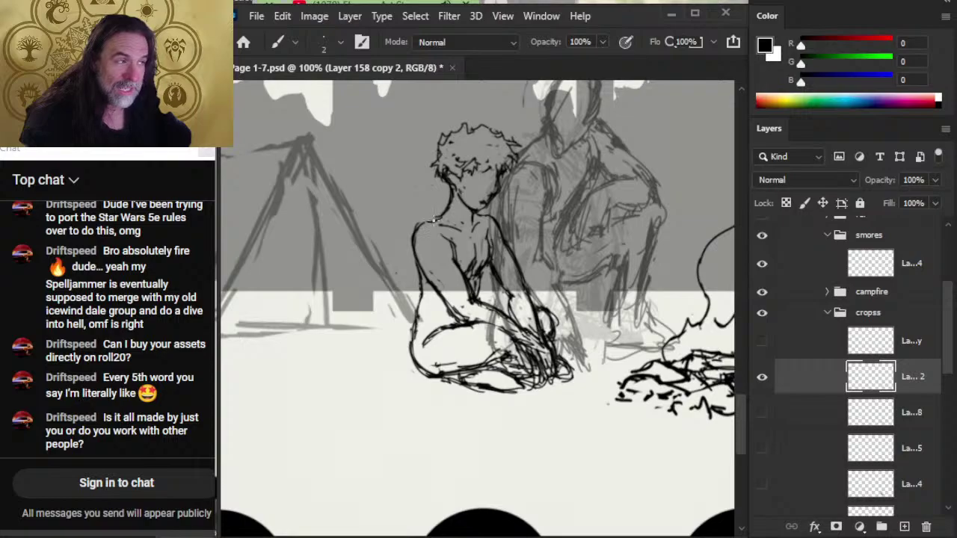
key("e")
key("b")
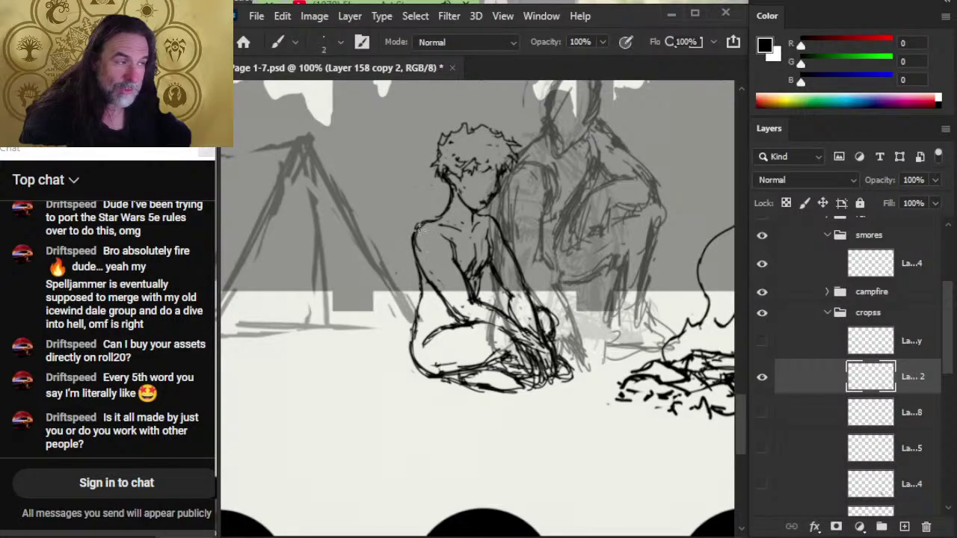
- Clean up the inner contour of the seated figure's far forearm and redraw it down toward the wrist
key("e")
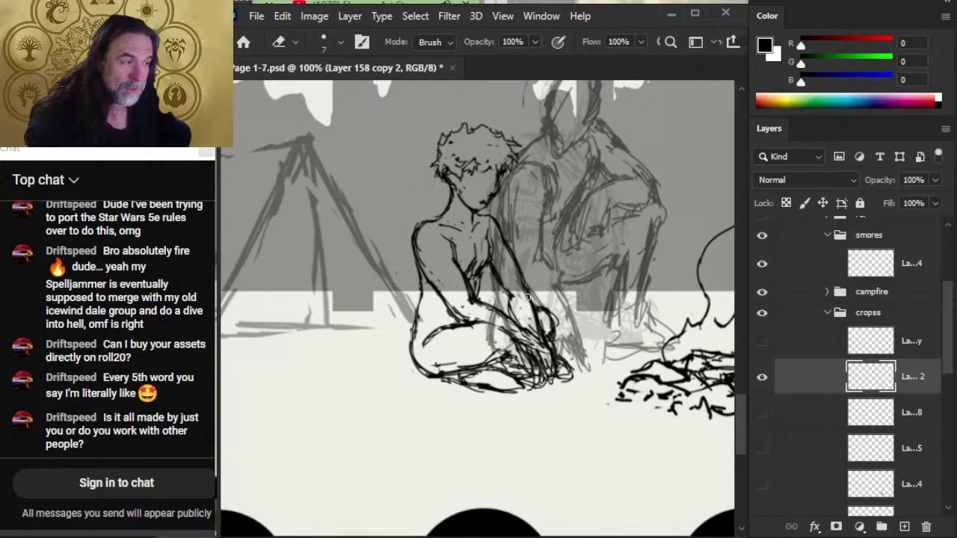
key("b")
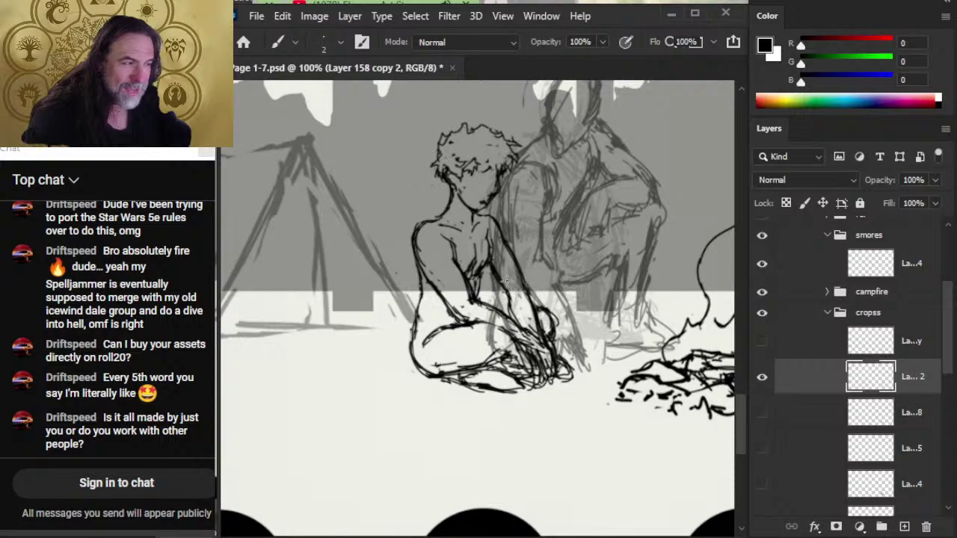
key("e")
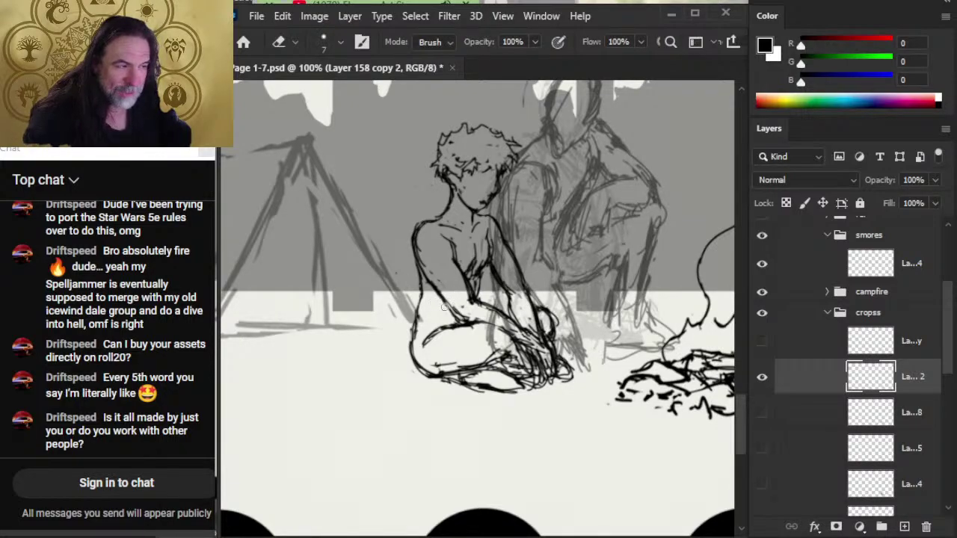
key("b")
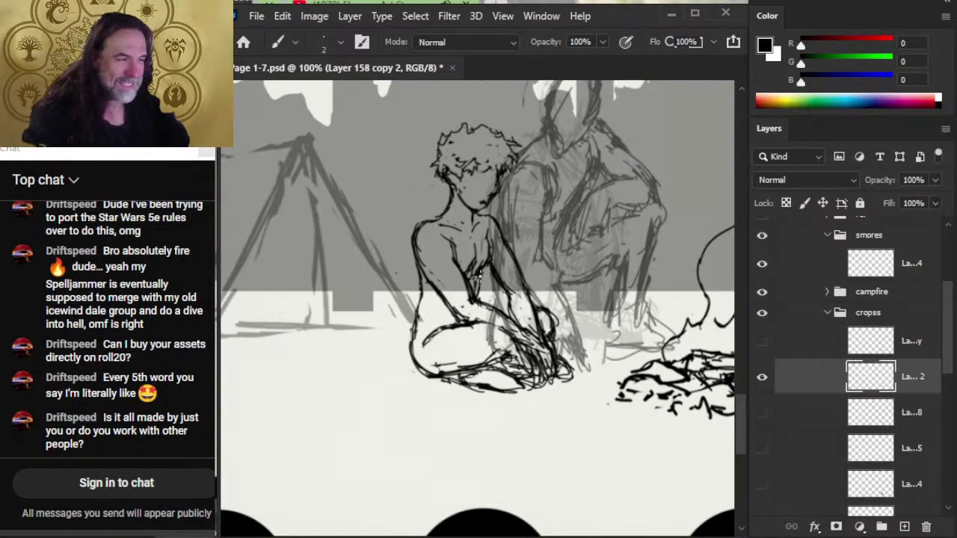
- Touch up the line where the near arm meets the torso and add a short crease at the seated figure's hip
key("e")
mouse_move(459, 272)
left_mouse_down()
mouse_move(469, 303)
mouse_move(462, 274)
left_mouse_up()
key("b")
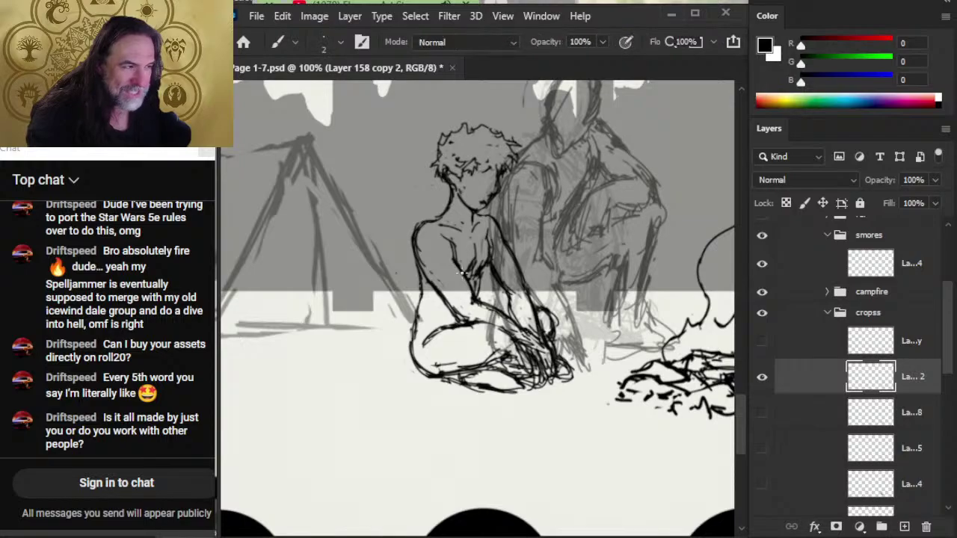
left_click_drag(431, 302, 441, 314)
key("e")
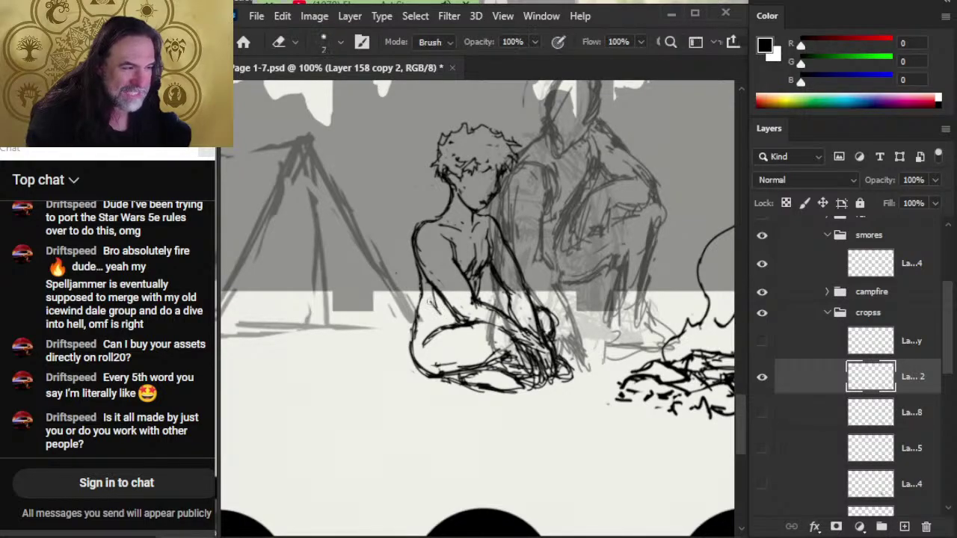
- Thin the dense scribbles around the seated figure's hands, far knee and foot, using the Lasso, Eraser and Brush
mouse_move(510, 329)
left_mouse_down()
mouse_move(476, 302)
mouse_move(556, 357)
mouse_move(559, 350)
mouse_move(532, 346)
mouse_move(543, 370)
mouse_move(559, 372)
mouse_move(522, 341)
mouse_move(536, 349)
mouse_move(547, 327)
left_mouse_up()
key("b")
key("l")
key("v")
key("l")
key("e")
key("l")
key("ctrl+d")
key("e")
key("b")
key("e")
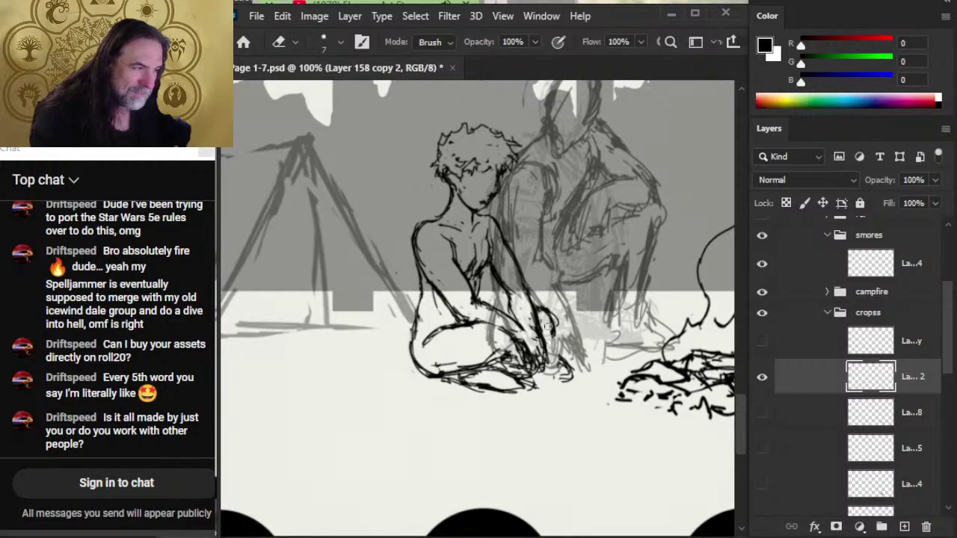
- Rework the seated figure's far wrist and hand lines and erase the rough outline of the far knee
key("b")
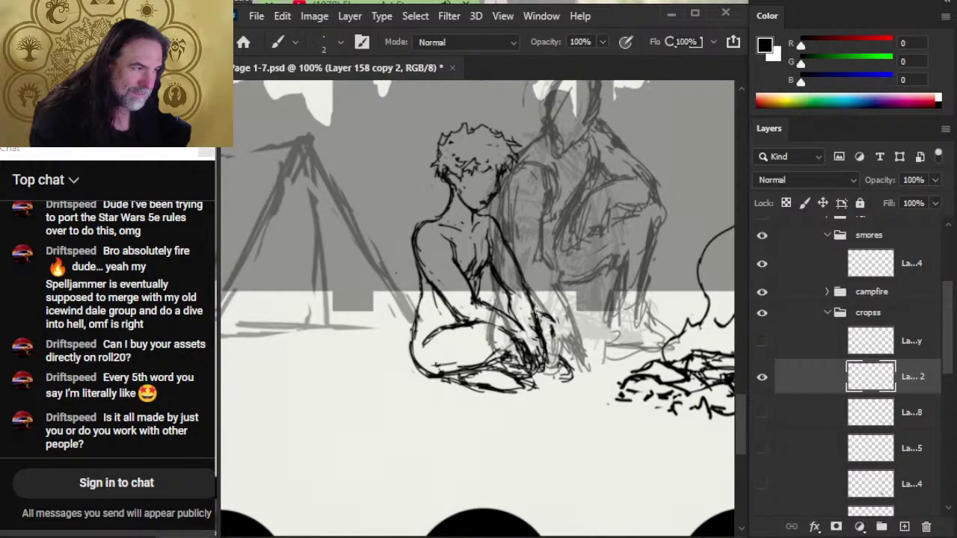
key("e")
key("b")
key("e")
key("b")
key("e")
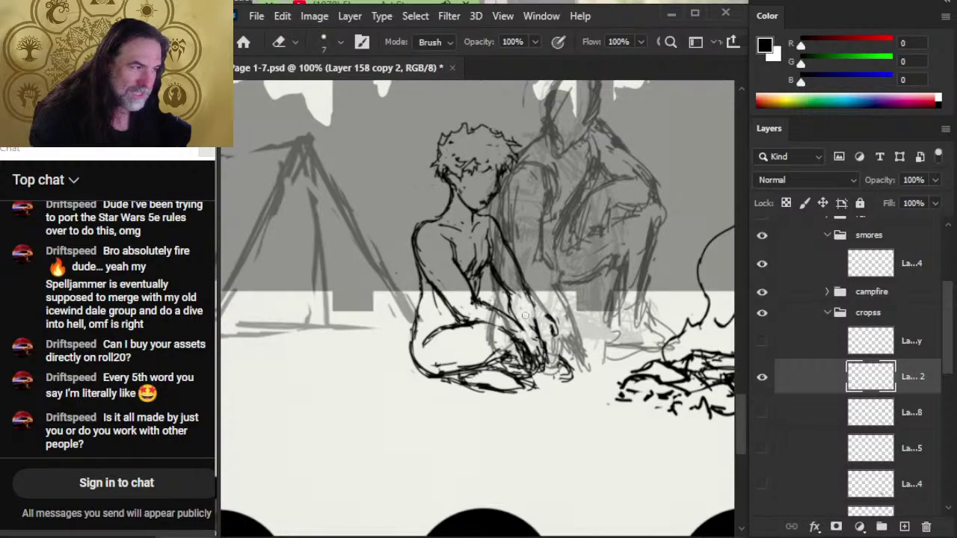
key("b")
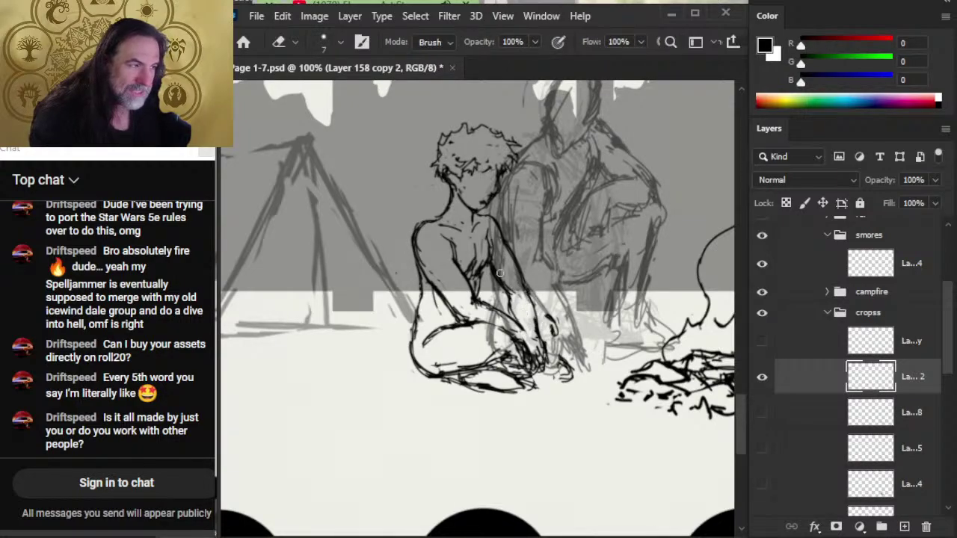
key("b")
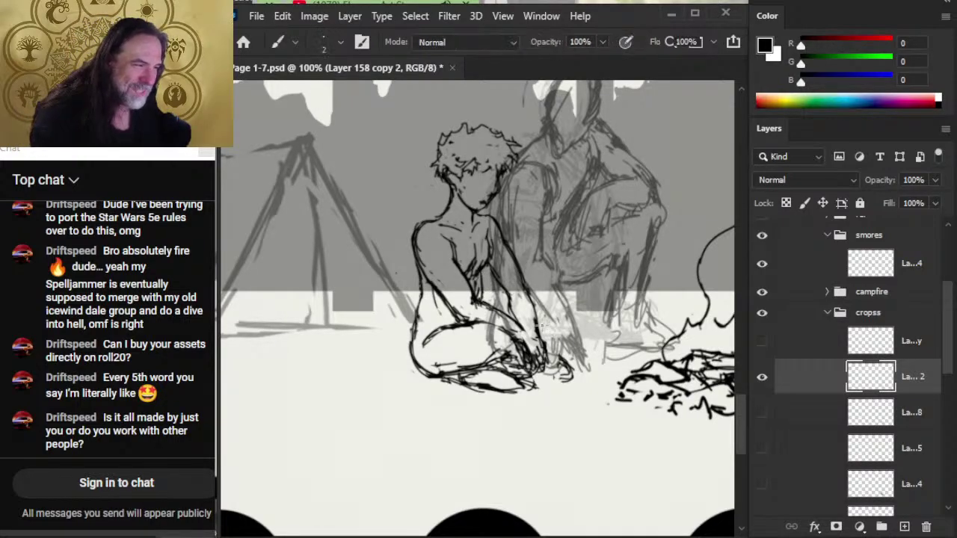
- Redraw the seated figure's far knee as a curved outline beside the far wrist, tidying the stroke with the Eraser
mouse_move(545, 322)
left_mouse_down()
mouse_move(551, 351)
mouse_move(553, 329)
left_mouse_up()
key("e")
key("b")
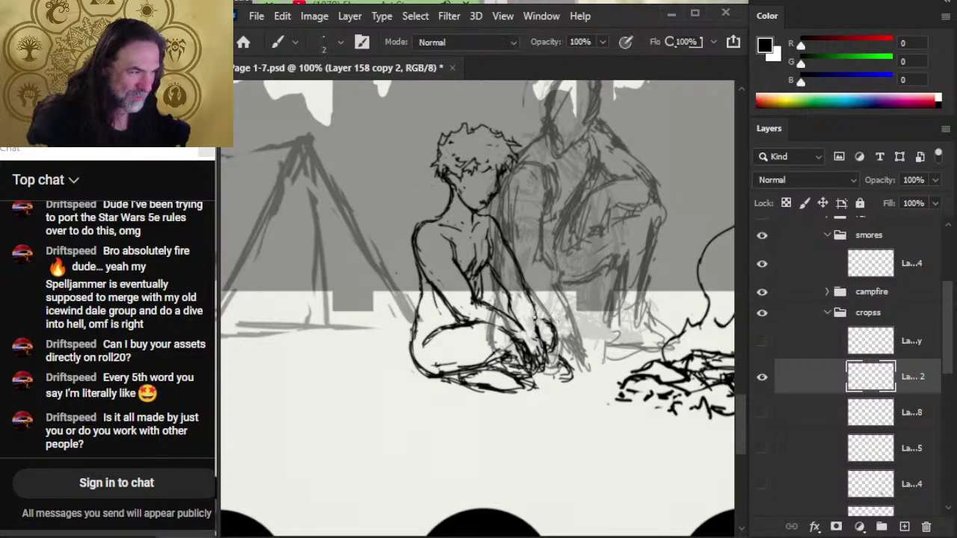
key("e")
key("b")
key("e")
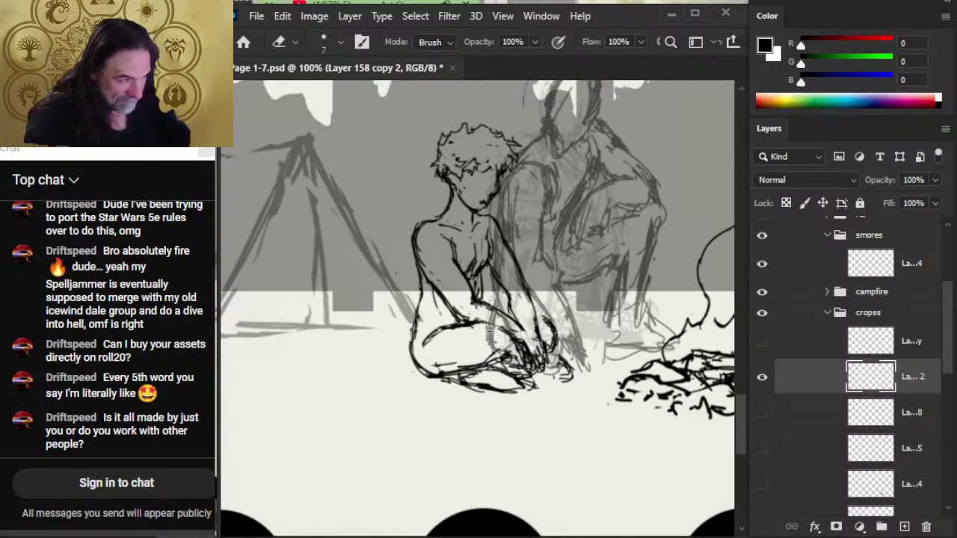
- Add a short curved crease on the seated figure's near thigh and thin the near arm's lines toward the wrist
key("b")
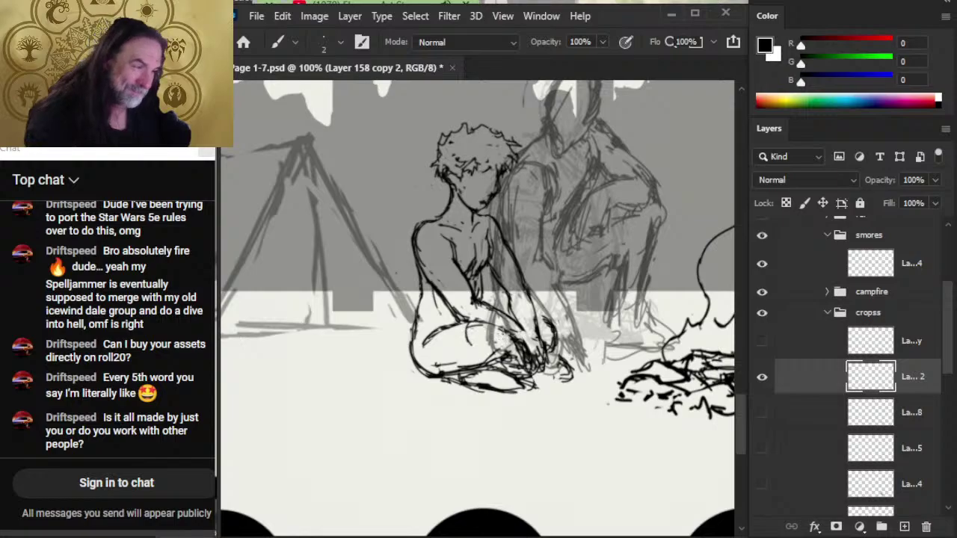
key("e")
key("b")
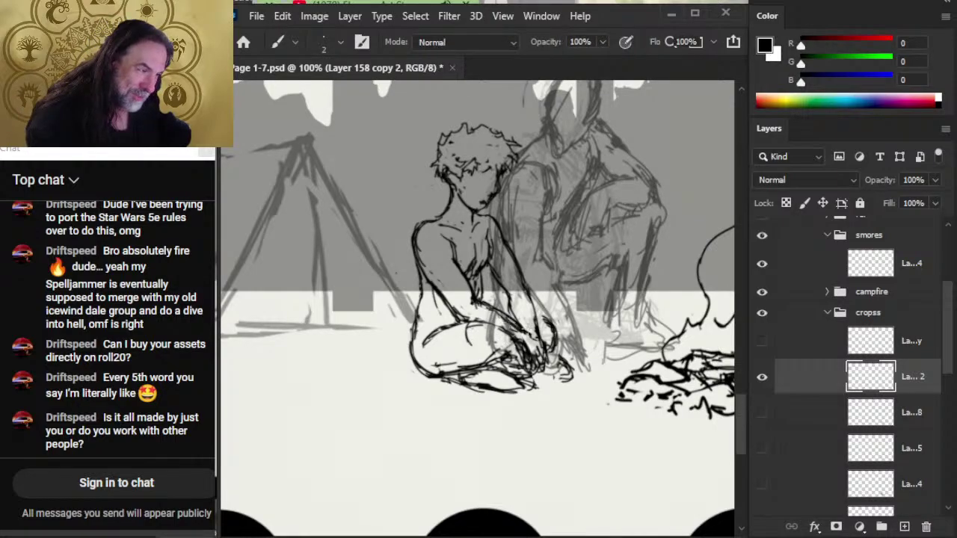
key("e")
key("b")
key("e")
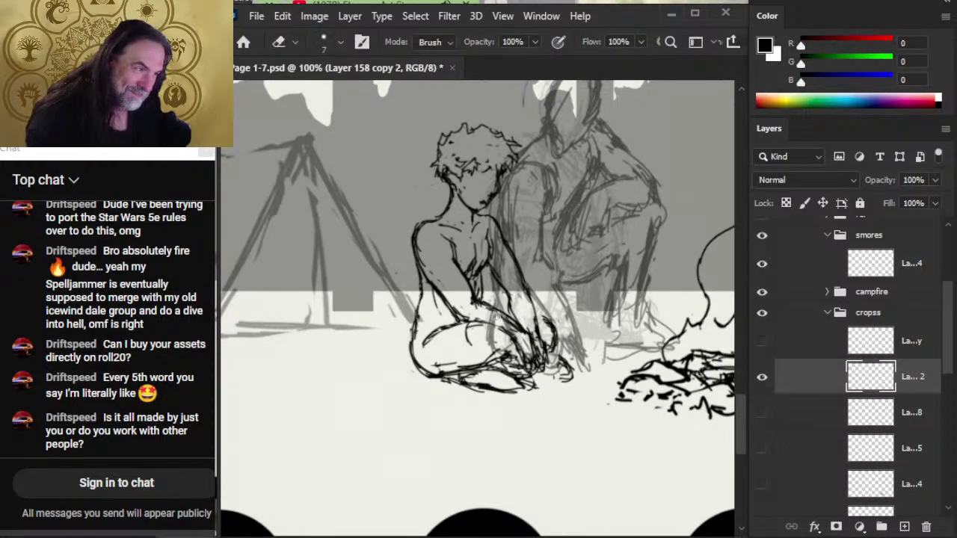
key("b")
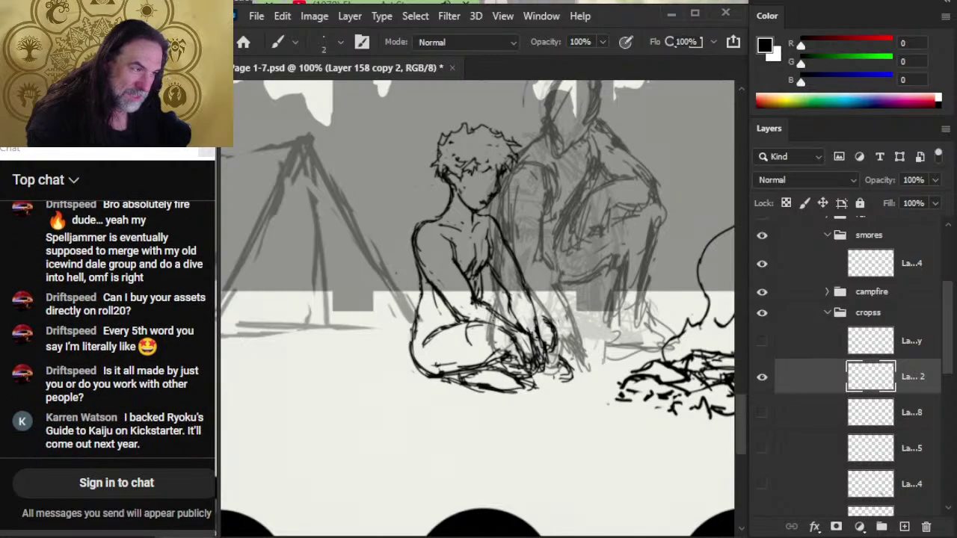
- Erase the rough underside of the seated figure's near forearm and redraw it as a cleaner line above the thigh
key("e")
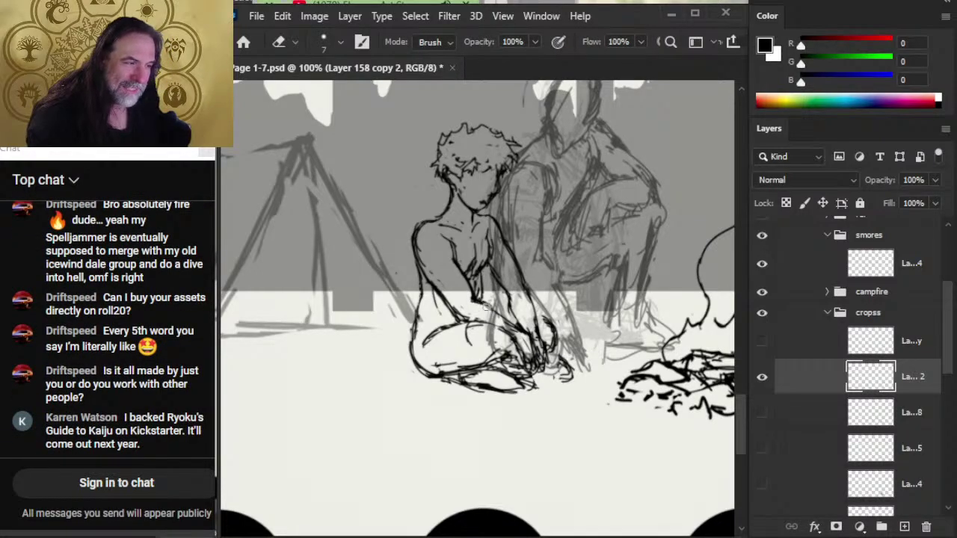
key("b")
key("e")
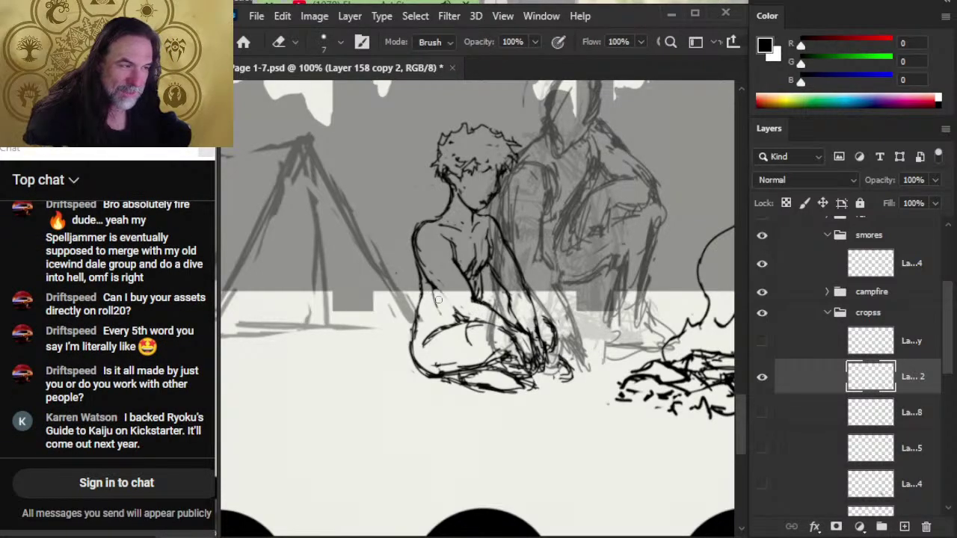
key("b")
key("e")
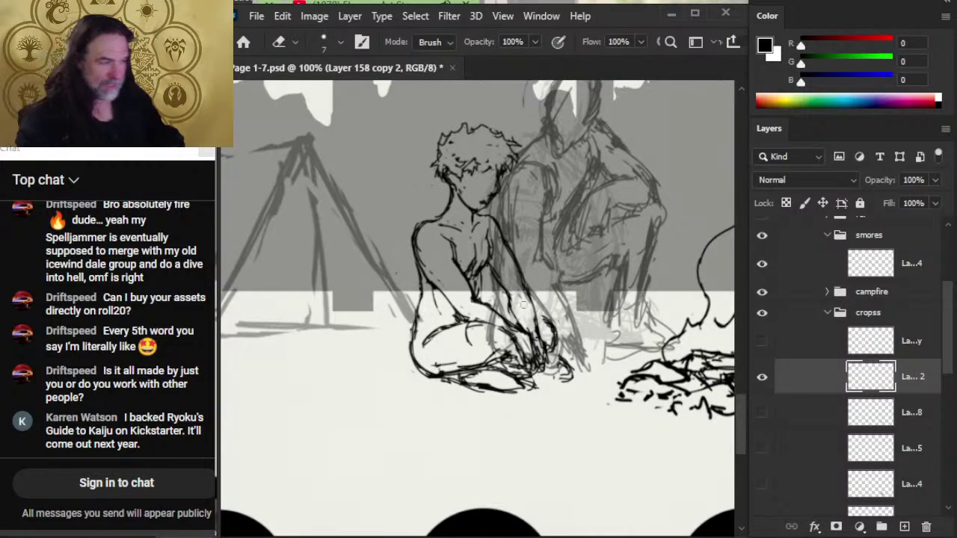
- Refine the outer line of the seated figure's far forearm where it meets the top of the far knee
key("b")
key("e")
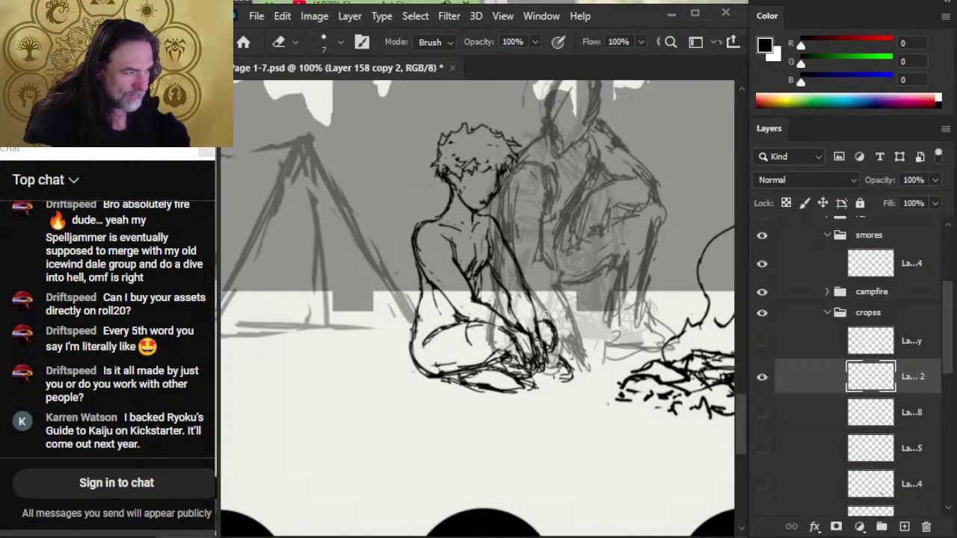
key("b")
key("e")
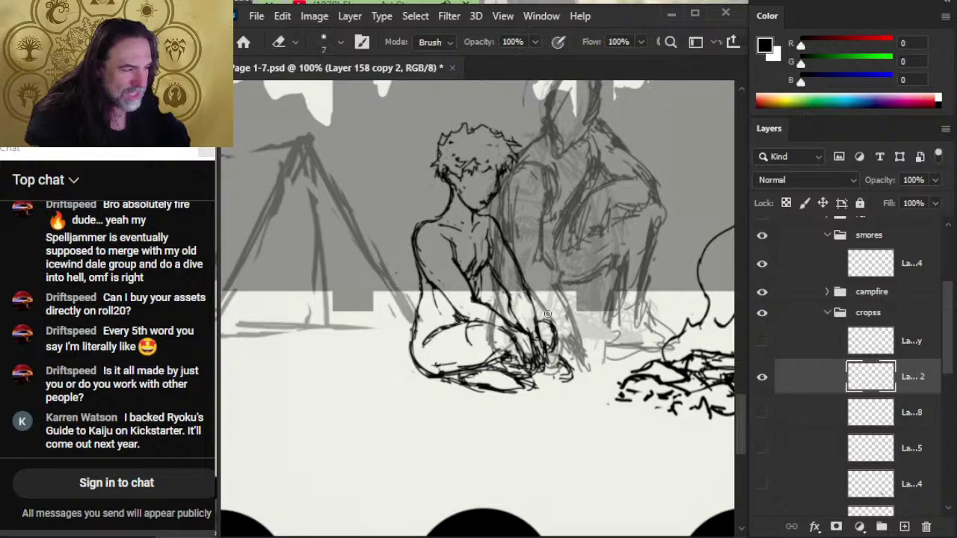
- Erase the scribbled lines around the seated figure's far foot and shin and redraw a smaller foot below the hands
mouse_move(574, 380)
left_mouse_down()
mouse_move(568, 371)
mouse_move(572, 384)
mouse_move(494, 401)
mouse_move(450, 385)
mouse_move(478, 379)
left_mouse_up()
key("b")
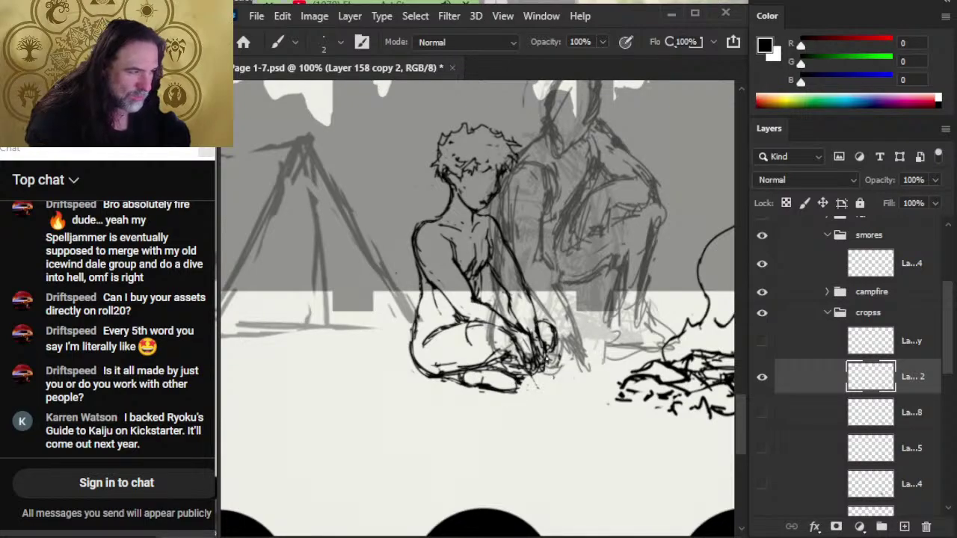
key("e")
mouse_move(553, 342)
left_mouse_down()
mouse_move(543, 358)
mouse_move(543, 322)
left_mouse_up()
key("b")
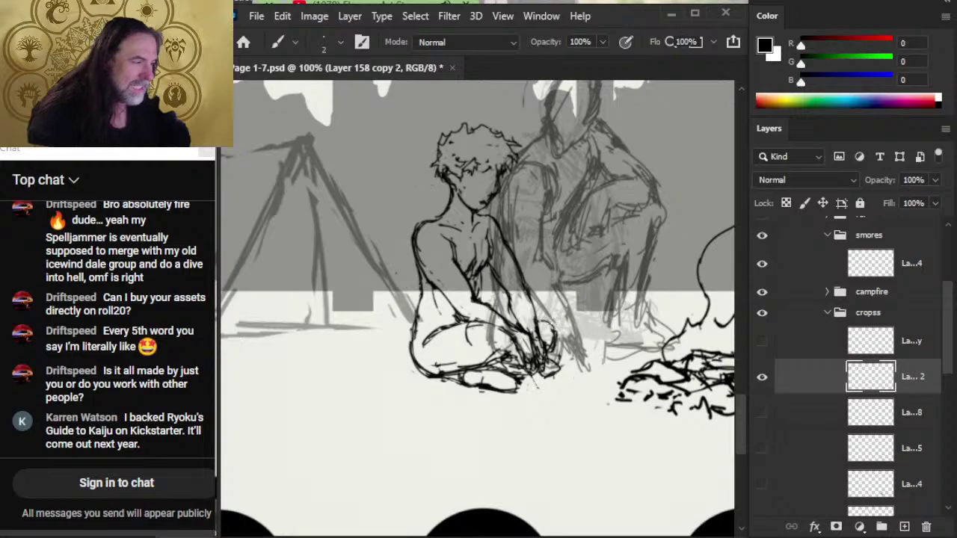
- Erase the curved crease on the seated figure's near thigh and retouch the near forearm's line toward the wrist
key("e")
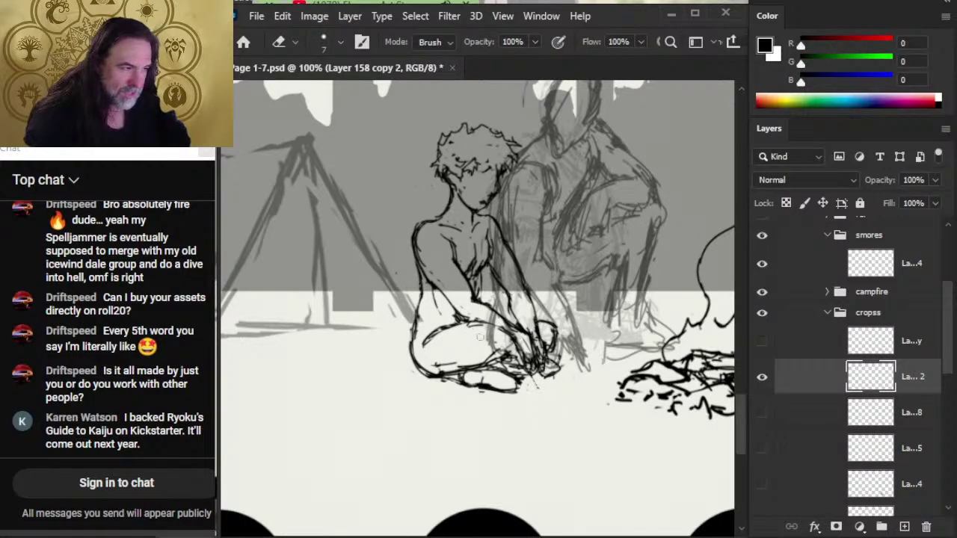
key("b")
key("e")
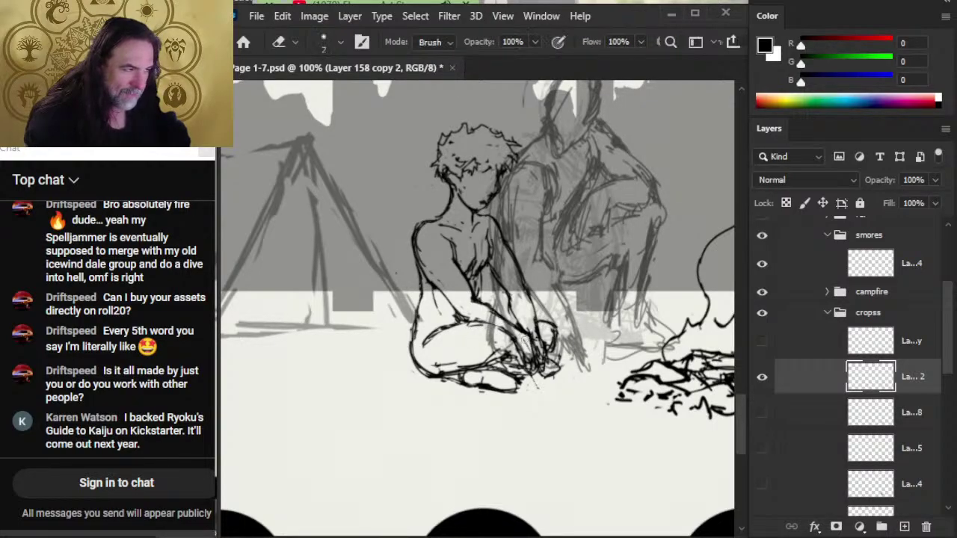
key("b")
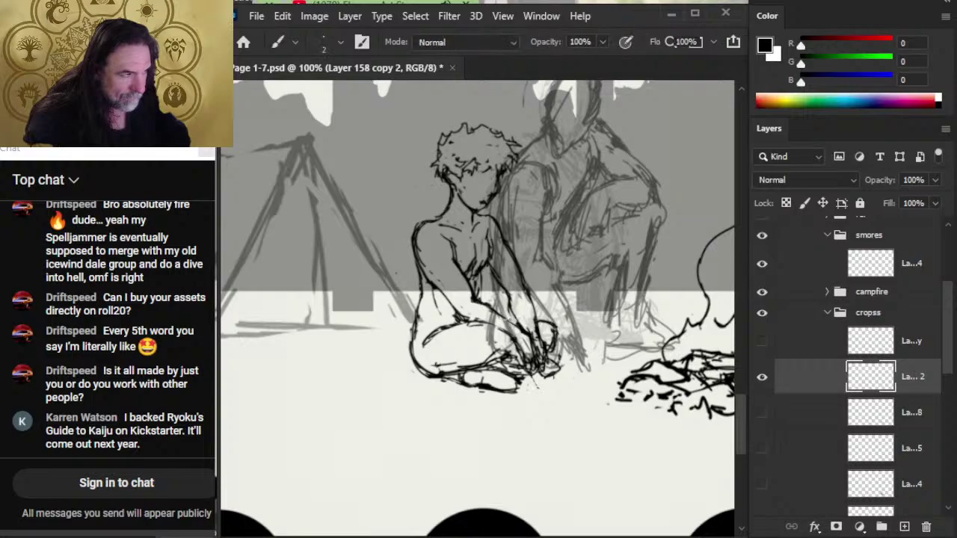
key("e")
key("b")
left_click_drag(479, 303, 523, 340)
- Handwrite a short note on the blank ground beside the seated figure and remove it
mouse_move(319, 385)
left_mouse_down()
mouse_move(321, 415)
mouse_move(257, 364)
left_mouse_up()
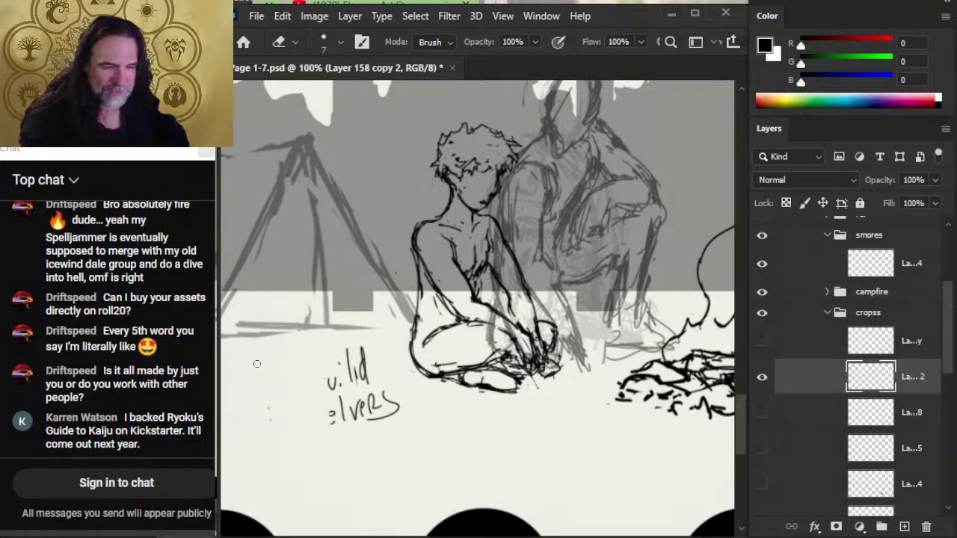
left_click_drag(350, 350, 359, 413)
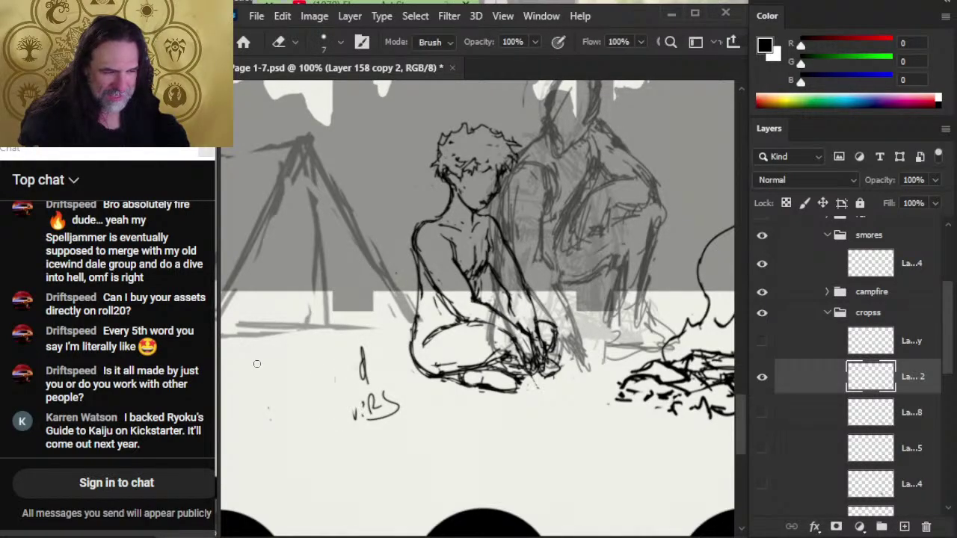
key("ctrl+shift+z")
key("ctrl+shift+z")
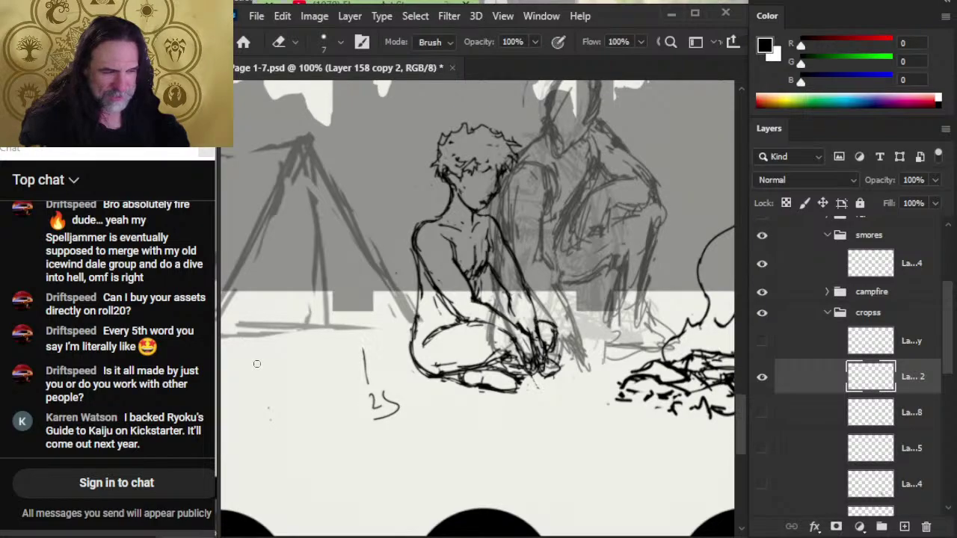
key("ctrl+shift+z")
key("ctrl+shift+z")
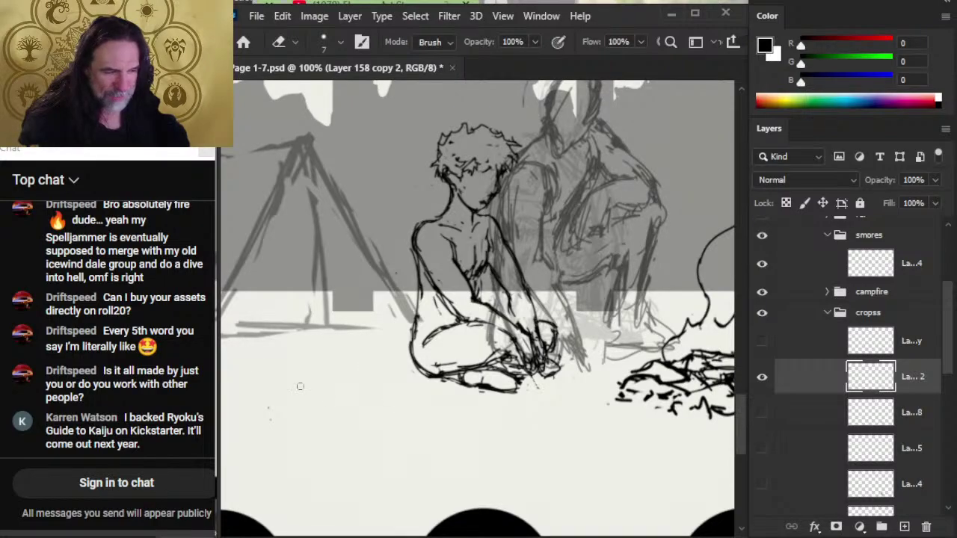
- Erase the seated figure's lower back line behind the near arm and redraw it from the upper arm to the hip
key("b")
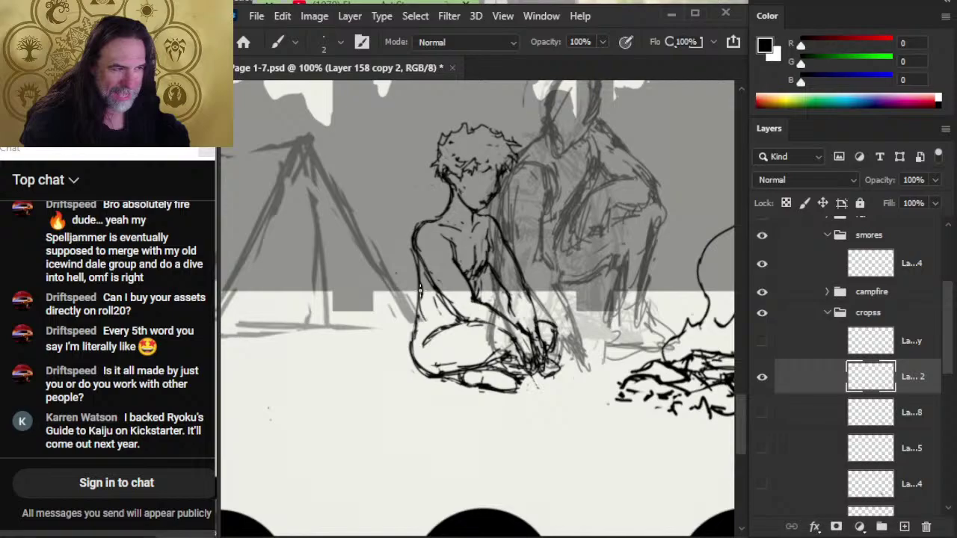
key("e")
key("b")
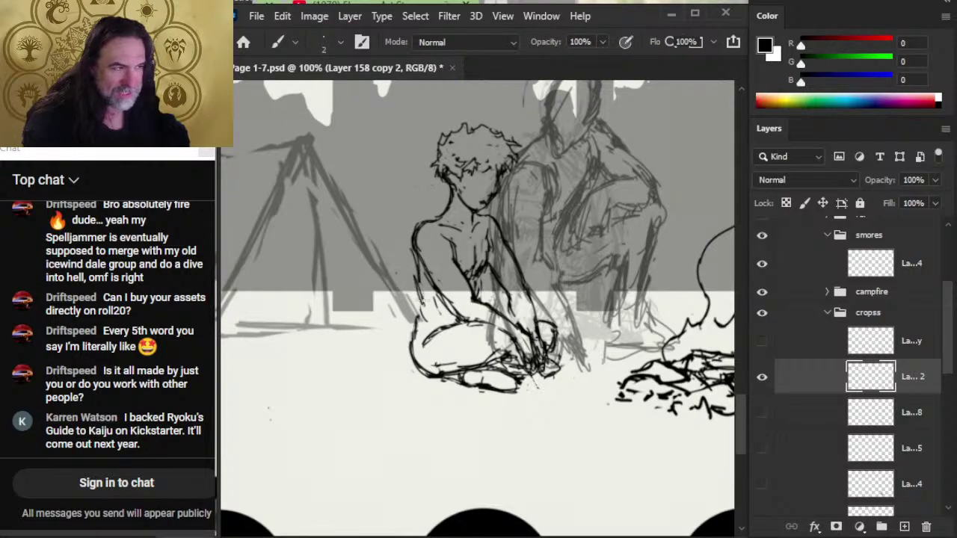
key("e")
mouse_move(421, 301)
left_mouse_down()
mouse_move(410, 268)
mouse_move(420, 298)
left_mouse_up()
key("b")
mouse_move(416, 251)
left_mouse_down()
mouse_move(428, 296)
mouse_move(421, 320)
left_mouse_up()
key("e")
key("b")
- Erase the heavy lines at the seated figure's lower chest and belly and redraw them as a cleaner contour
key("e")
left_click_drag(485, 281, 476, 298)
key("b")
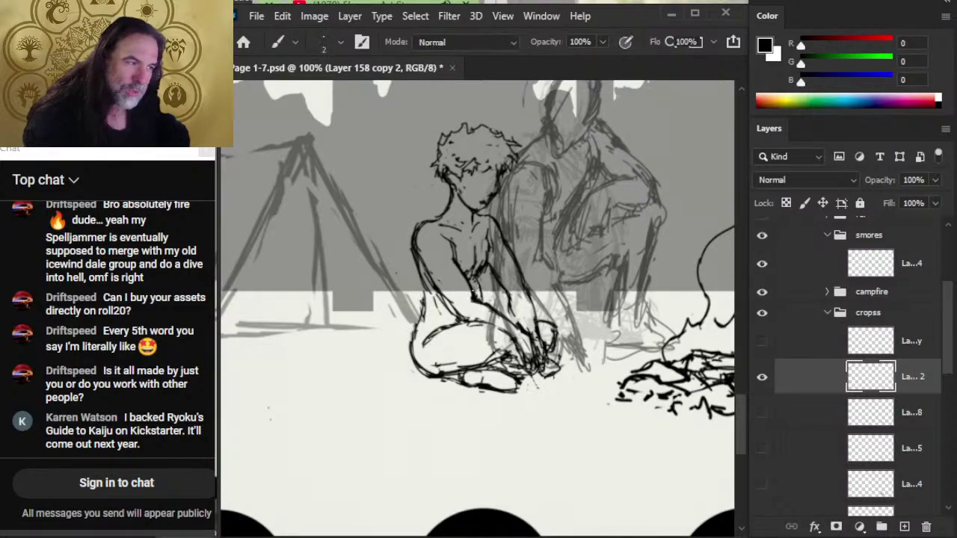
key("e")
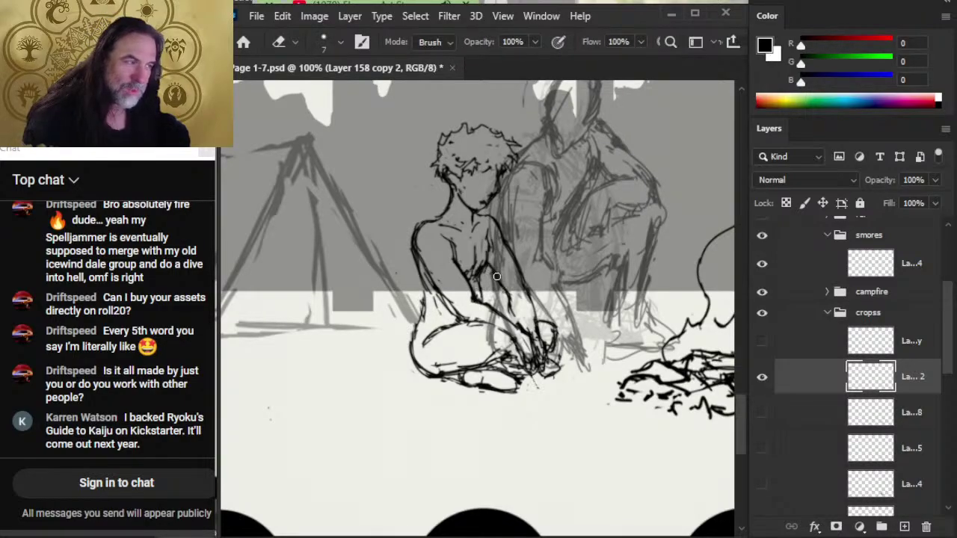
key("b")
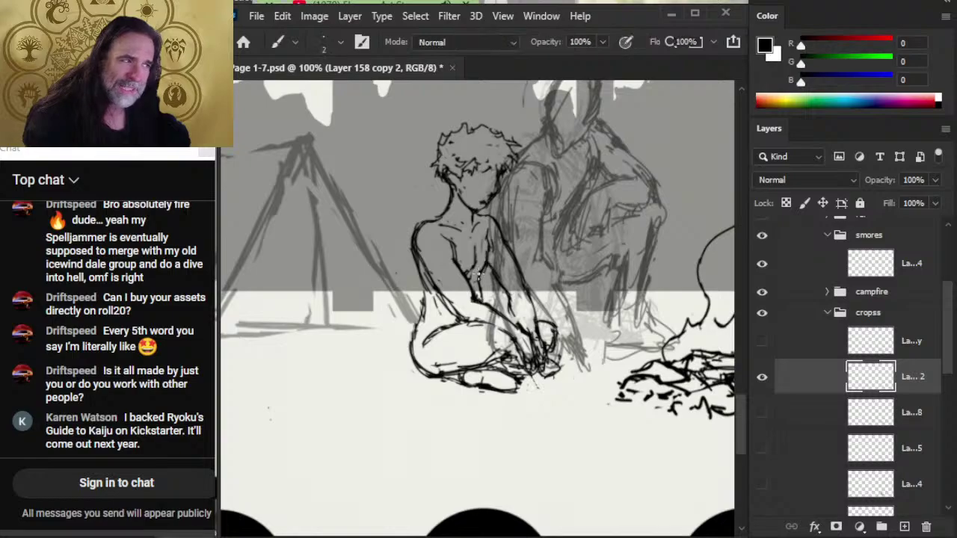
key("e")
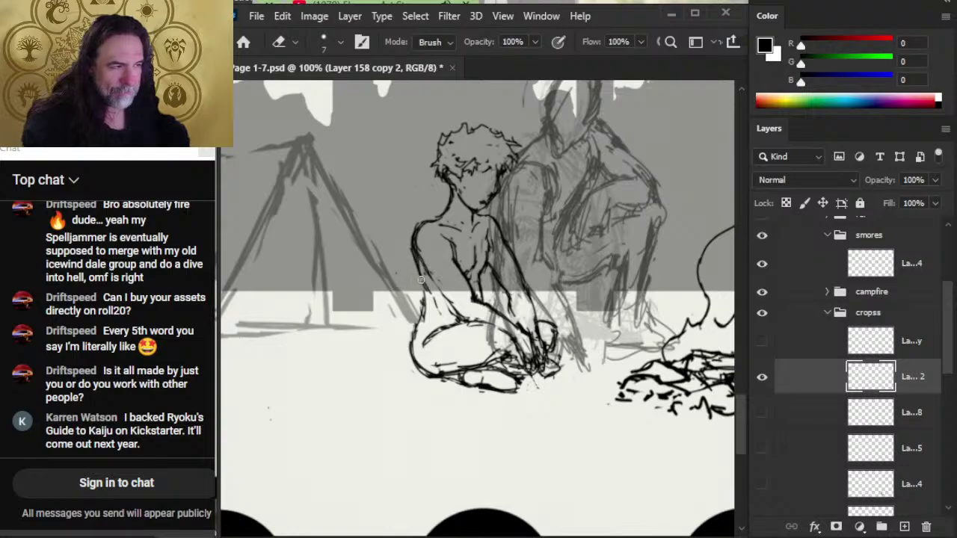
- Thin the outer contour of the seated figure's near upper arm and redraw it with the back line down to the hip
key("b")
key("e")
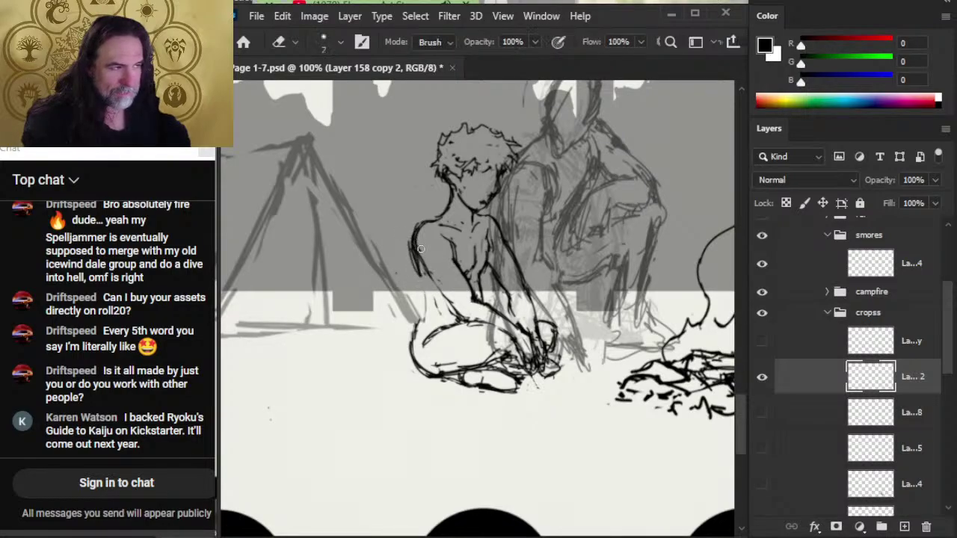
left_click_drag(413, 239, 423, 307)
key("b")
key("e")
mouse_move(407, 265)
left_mouse_down()
mouse_move(413, 300)
mouse_move(419, 262)
mouse_move(424, 320)
mouse_move(432, 307)
mouse_move(420, 283)
mouse_move(423, 320)
left_mouse_up()
key("b")
key("e")
key("b")
left_click_drag(426, 281, 419, 333)
key("e")
key("b")
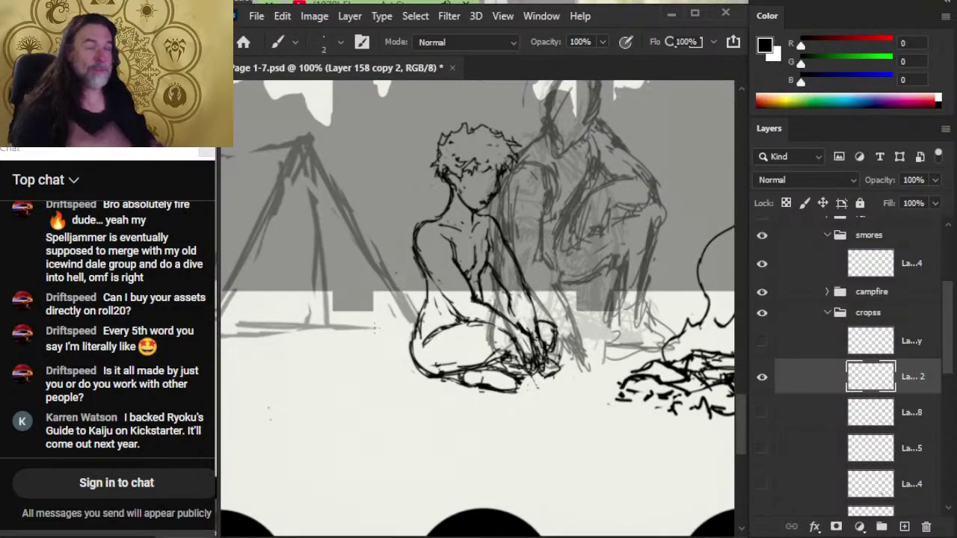
- Clean up the seated figure's chest lines and the inner edge of the far upper arm
key("e")
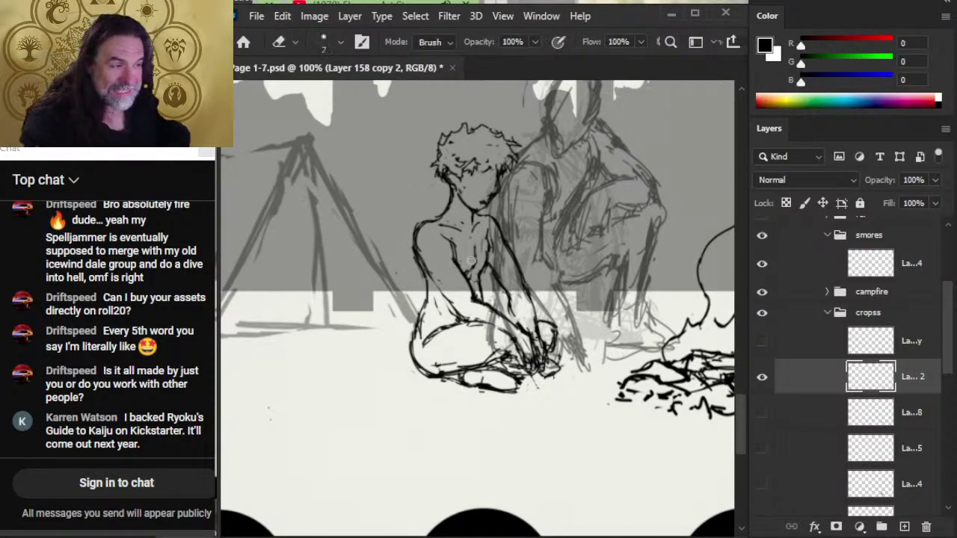
key("b")
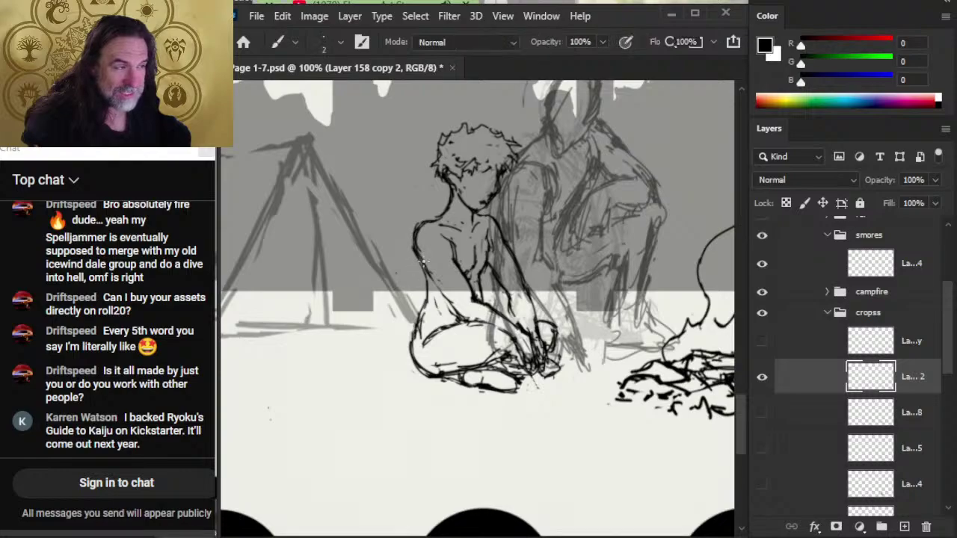
key("e")
mouse_move(491, 253)
left_mouse_down()
mouse_move(487, 228)
mouse_move(484, 262)
mouse_move(490, 232)
left_mouse_up()
key("b")
key("e")
key("b")
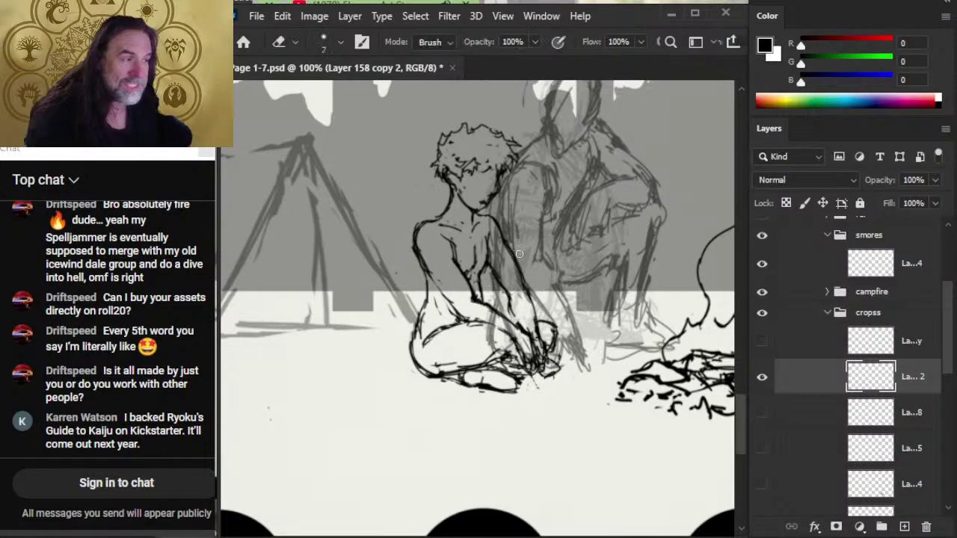
- Erase the stray lines at the base of the seated figure's neck and redraw the collarbone below the chin
key("e")
left_click(493, 223)
key("b")
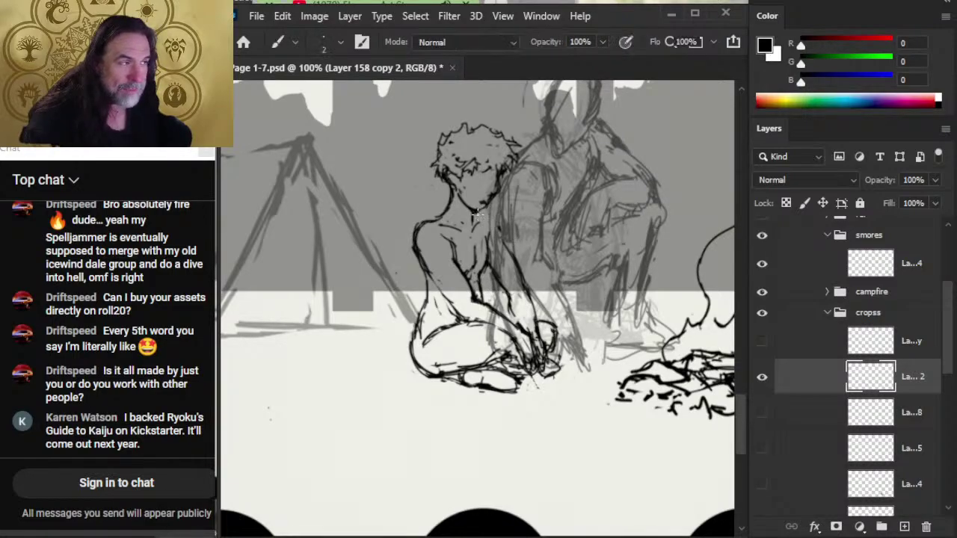
key("e")
mouse_move(467, 220)
left_mouse_down()
mouse_move(476, 233)
mouse_move(436, 217)
left_mouse_up()
key("b")
key("e")
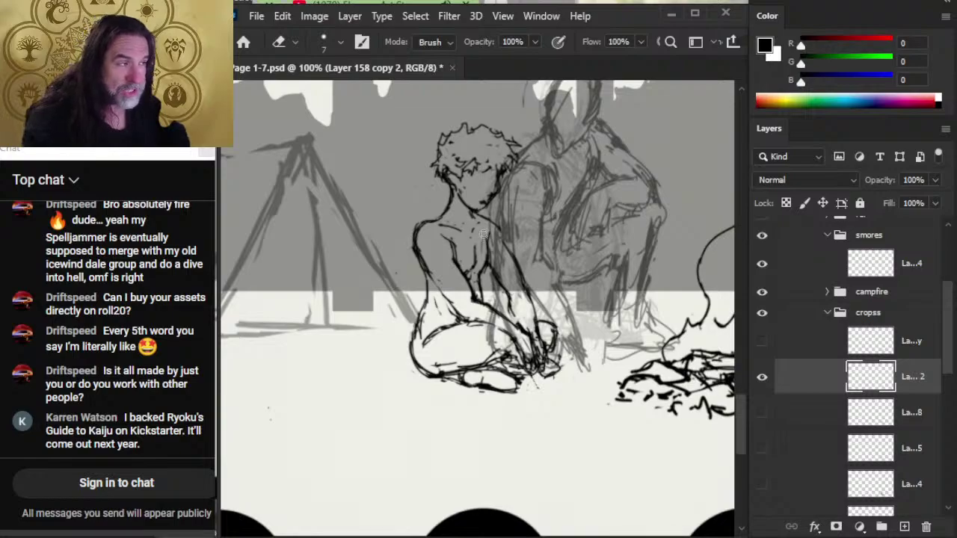
key("b")
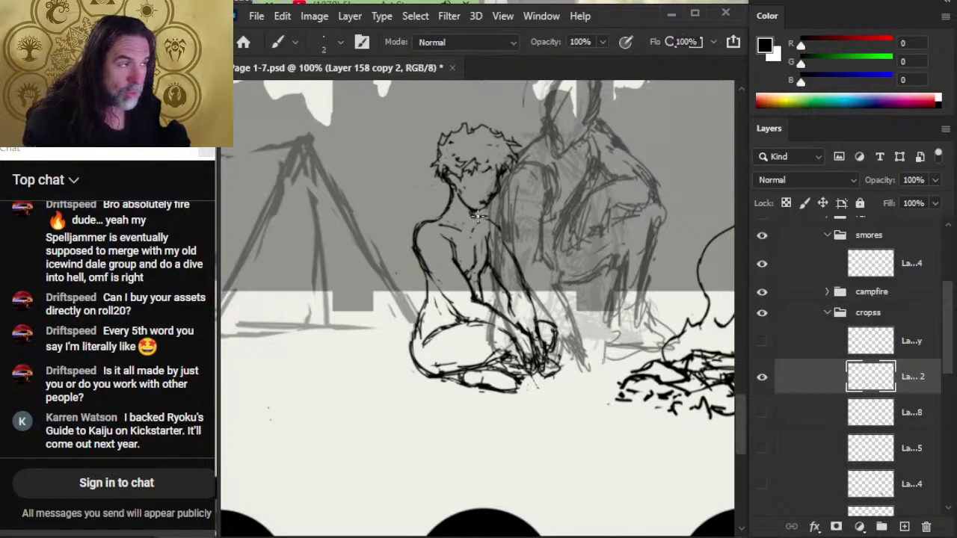
key("e")
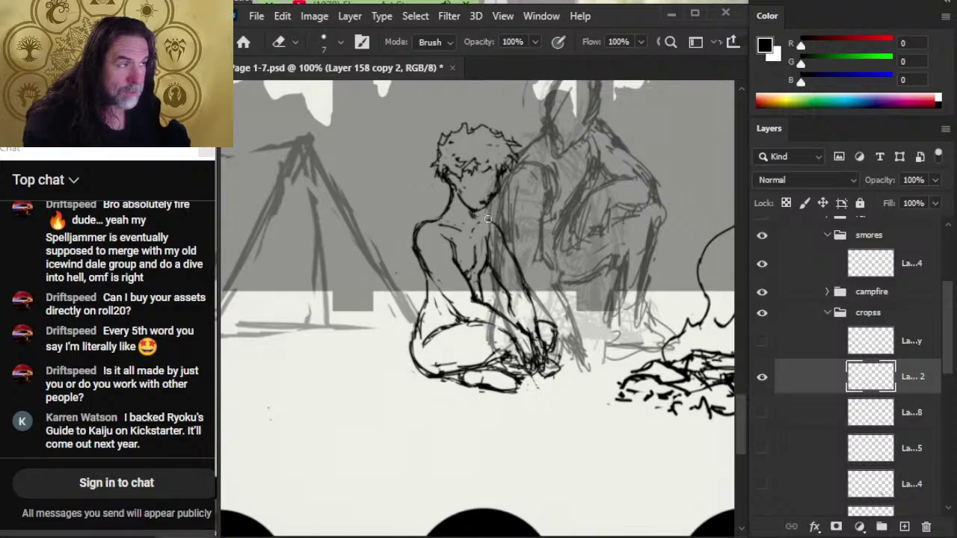
- Clean up the seated figure's far shoulder and redraw the contours of the far arm down to the elbow
key("b")
key("e")
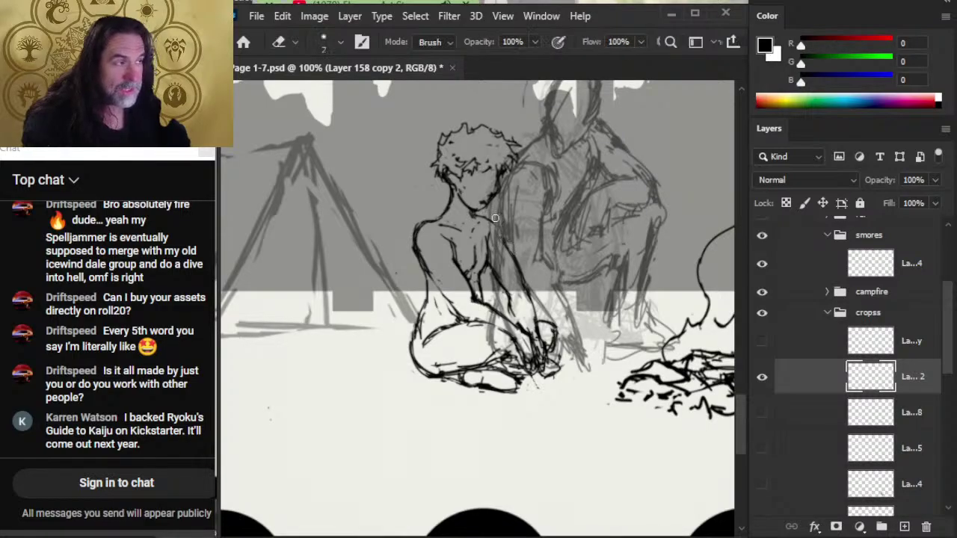
key("b")
key("e")
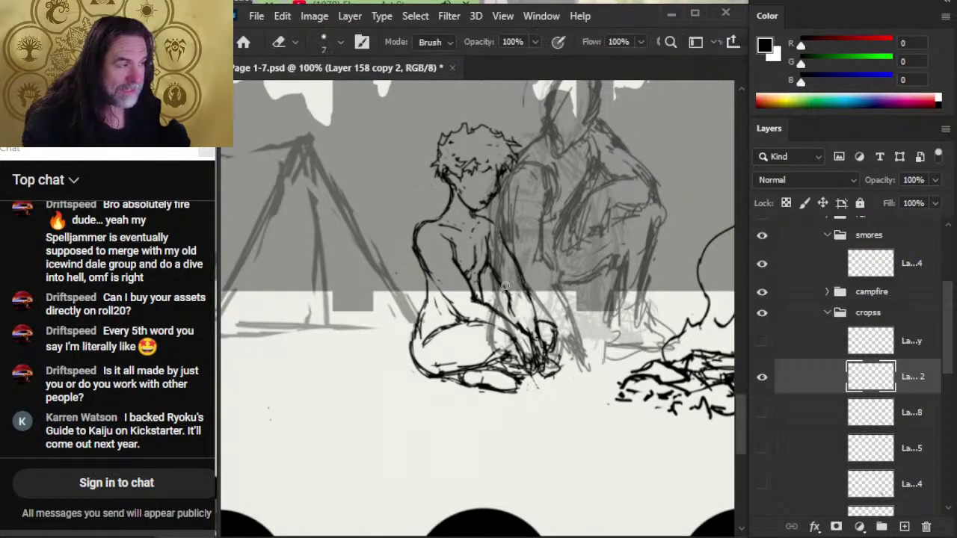
key("b")
key("e")
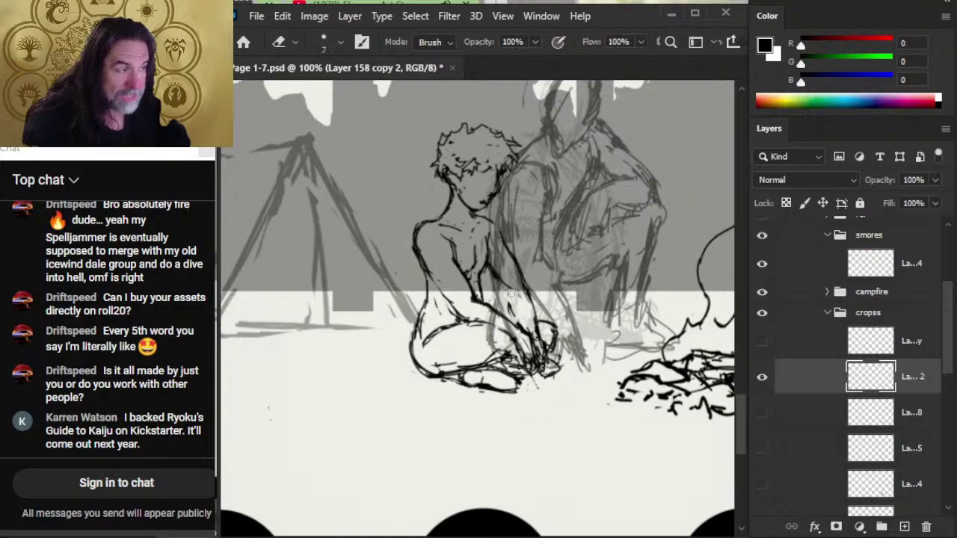
key("b")
key("e")
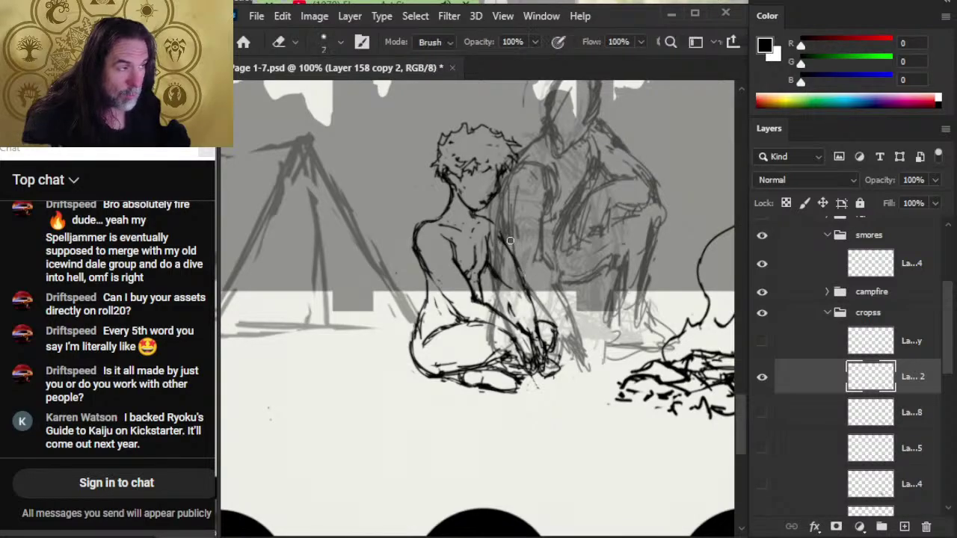
- Erase parts of the seated figure's upper chest lines and redraw the collarbones as cleaner, darker strokes
key("b")
key("e")
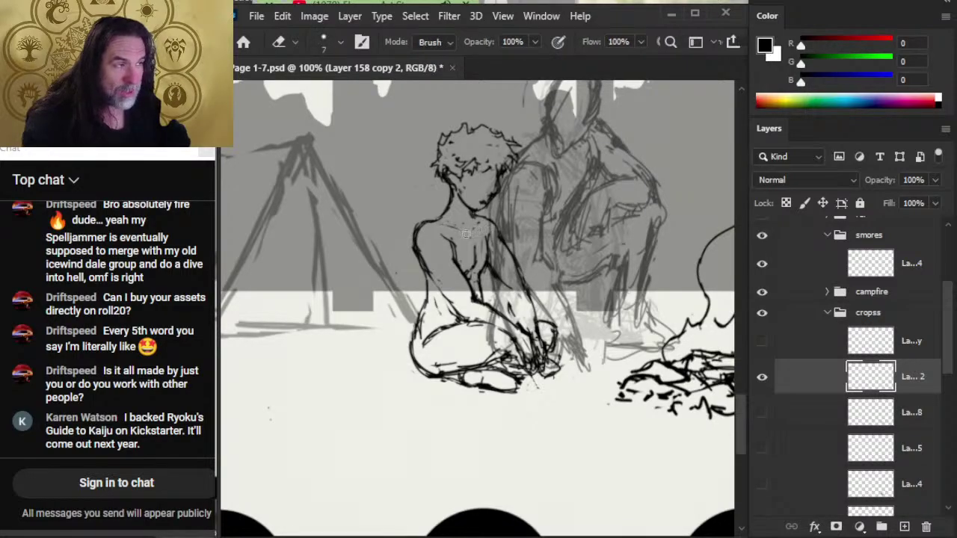
key("b")
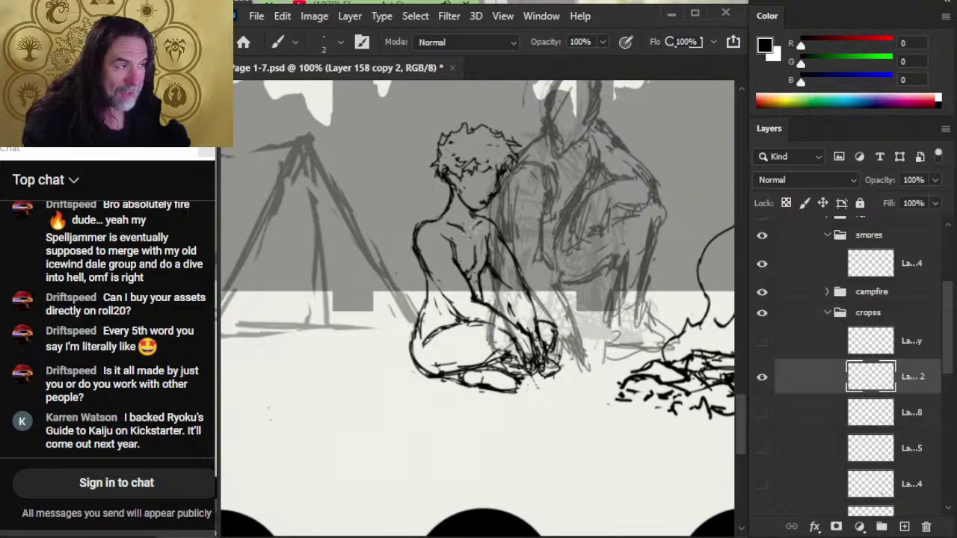
key("e")
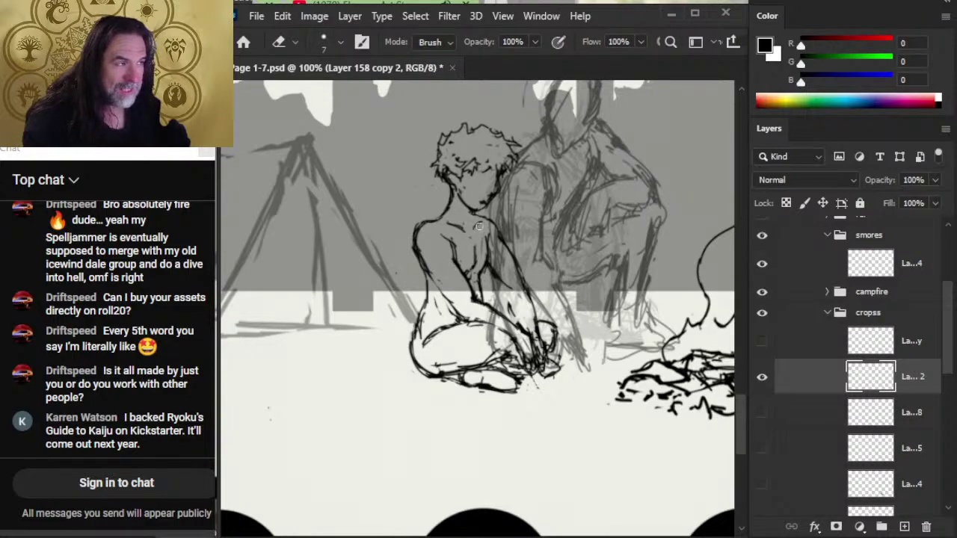
key("b")
key("e")
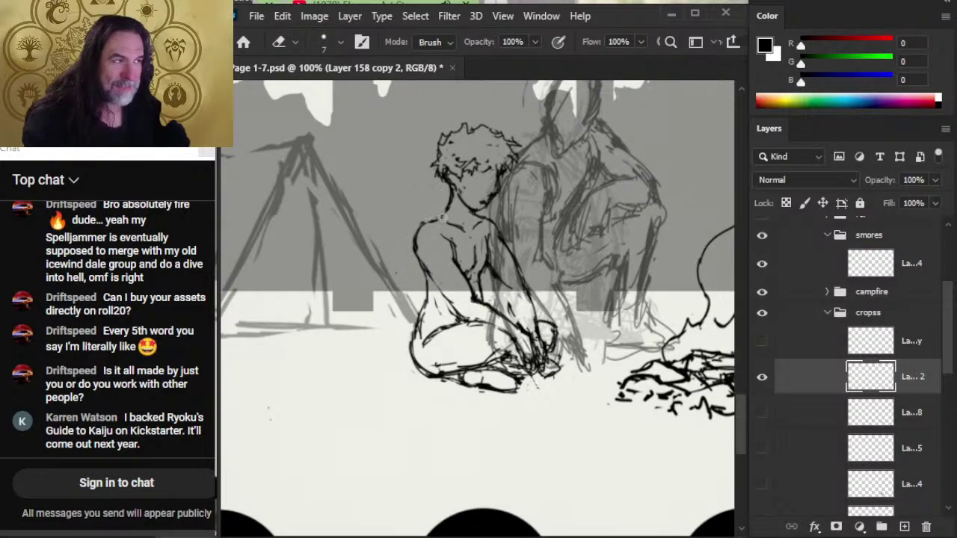
- Trim and redraw the seated figure's near shoulder line from the side of the neck to the upper arm
key("b")
key("e")
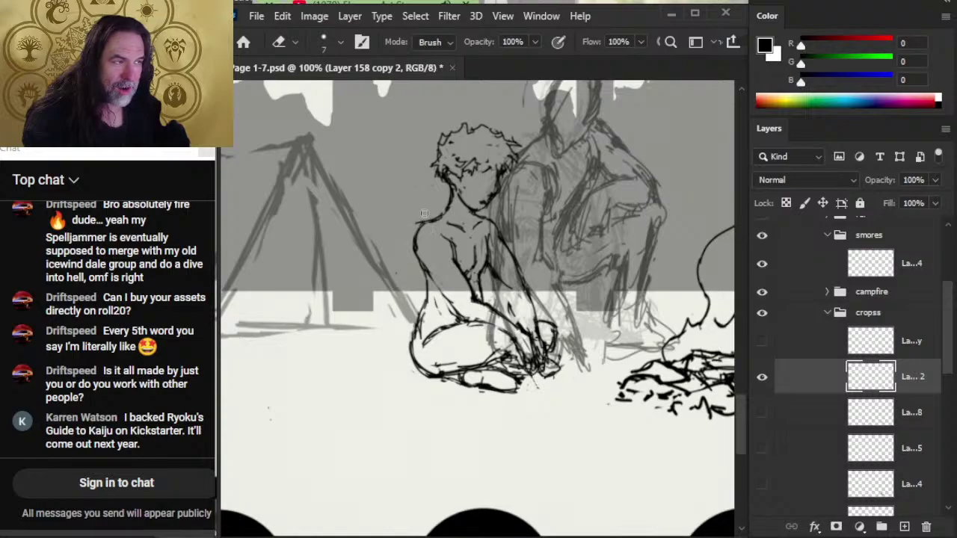
key("b")
key("e")
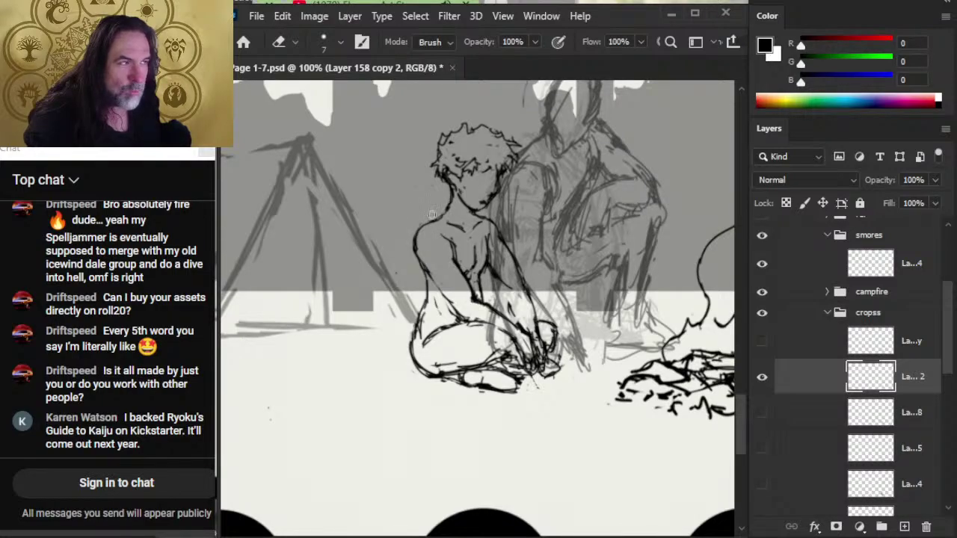
key("b")
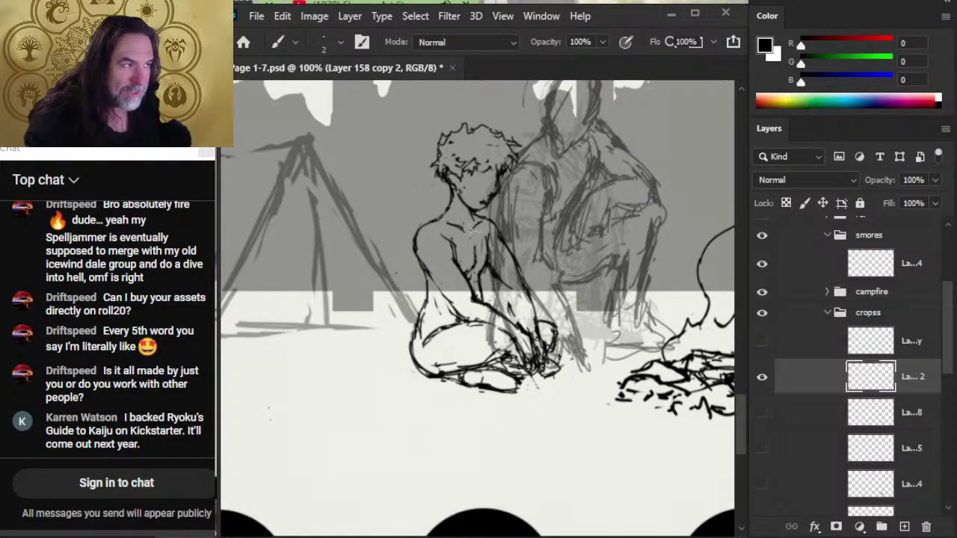
key("e")
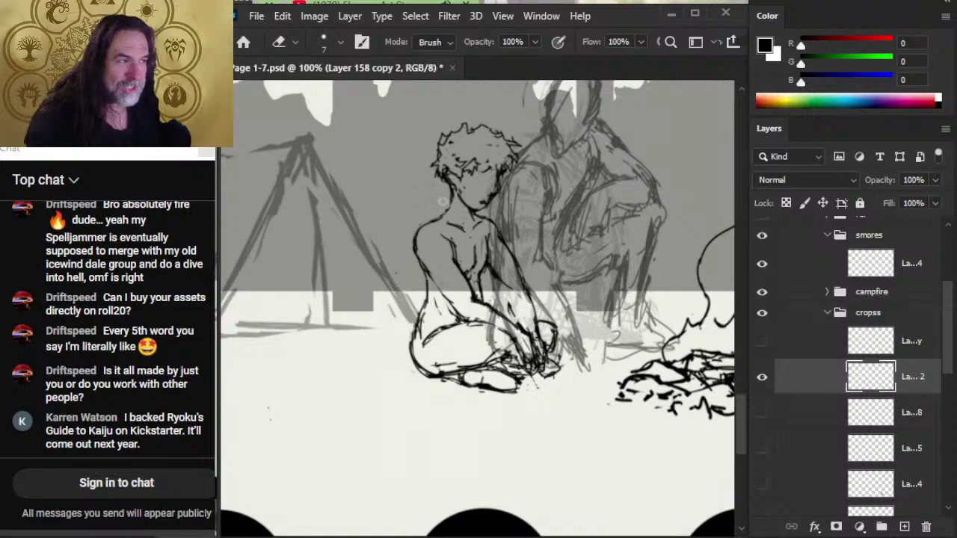
- Lasso the seated figure's head, nudge it slightly toward the near shoulder, and deselect it
key("l")
mouse_move(422, 118)
left_mouse_down()
mouse_move(413, 162)
mouse_move(426, 187)
left_mouse_up()
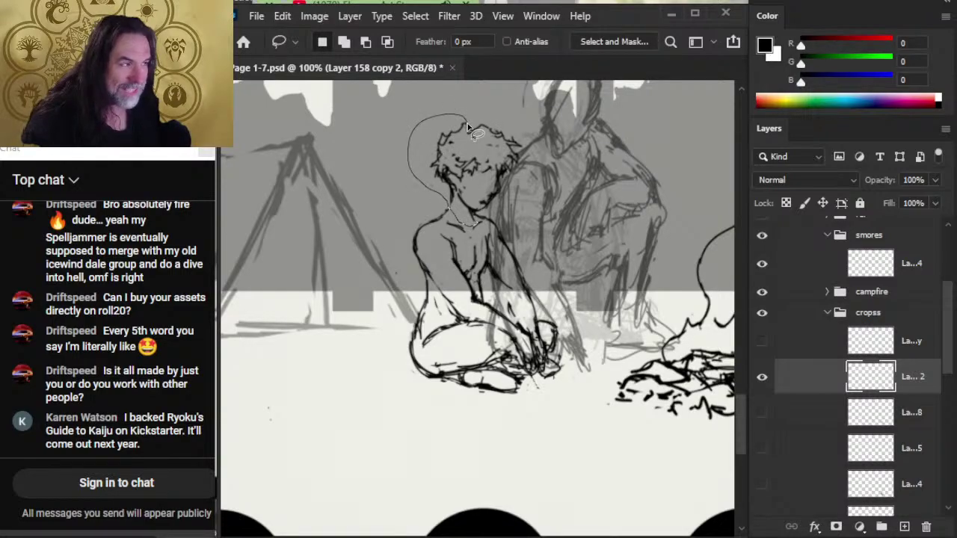
mouse_move(469, 128)
left_mouse_down()
mouse_move(523, 131)
mouse_move(448, 112)
left_mouse_up()
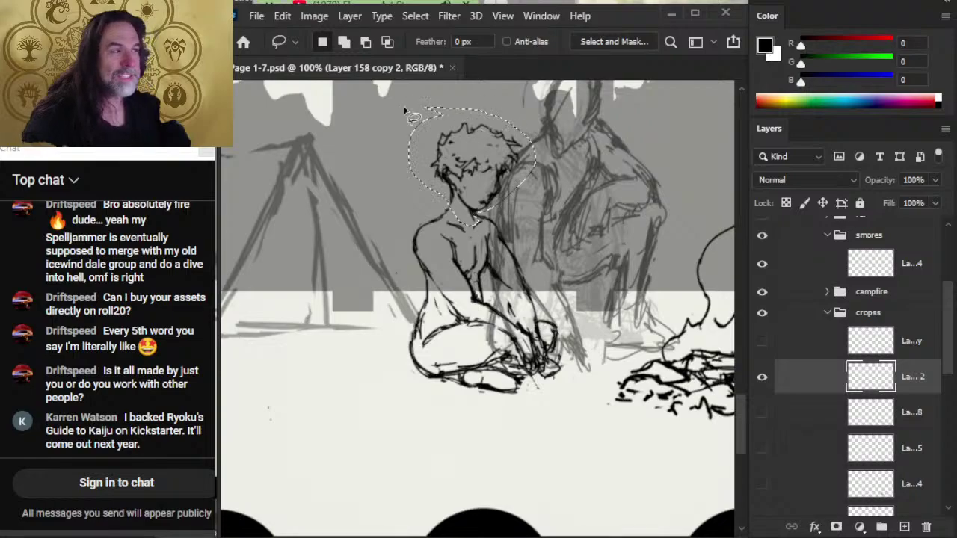
key("v")
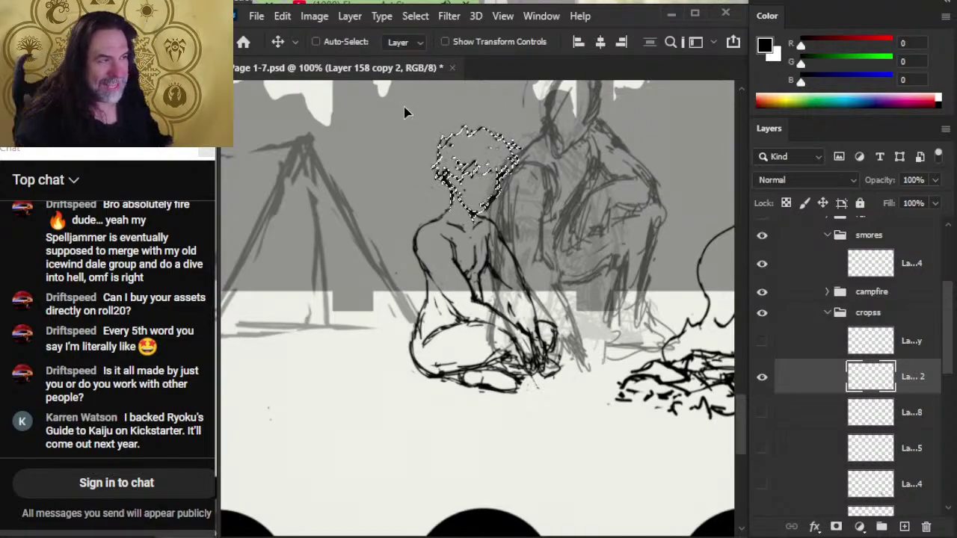
key("l")
key("ctrl+d")
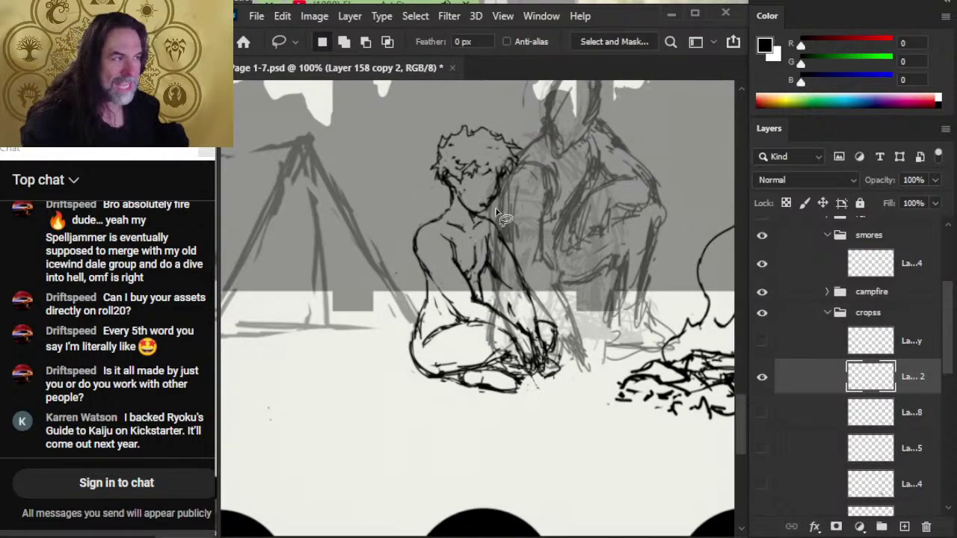
- Erase the seated figure's fringe across the forehead and redraw it as looser curls above the face
key("e")
key("b")
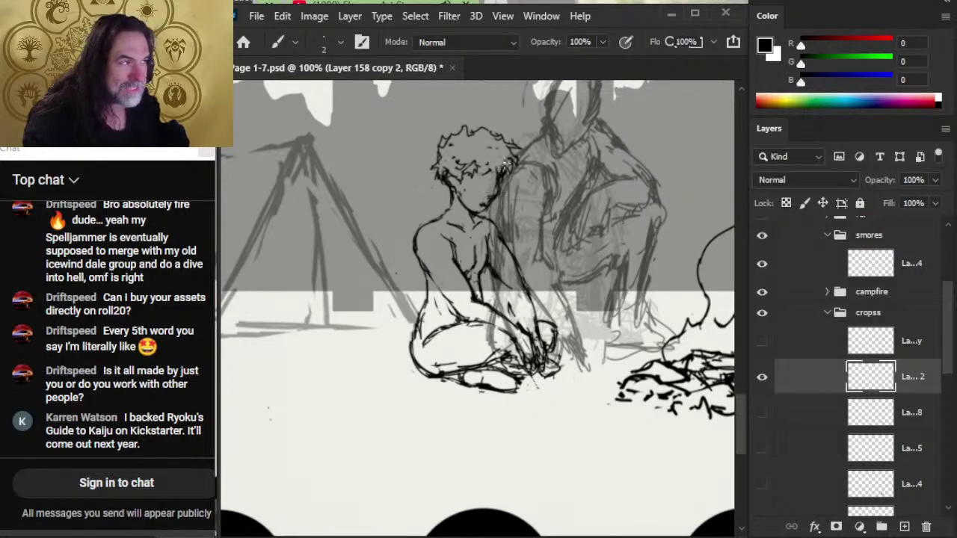
key("e")
mouse_move(464, 172)
left_mouse_down()
mouse_move(462, 183)
mouse_move(513, 156)
mouse_move(516, 172)
left_mouse_up()
key("b")
key("e")
key("b")
key("e")
key("b")
key("e")
key("b")
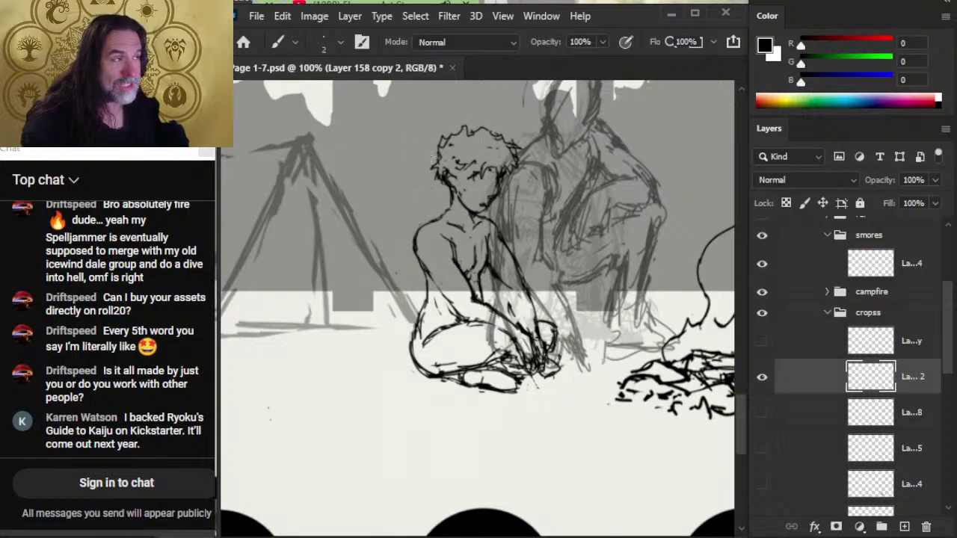
- Erase the hair outline at the back of the seated figure's head and redraw it with lighter curls
key("e")
mouse_move(433, 159)
left_mouse_down()
mouse_move(431, 171)
mouse_move(436, 148)
mouse_move(449, 175)
left_mouse_up()
key("b")
key("e")
key("b")
key("e")
key("b")
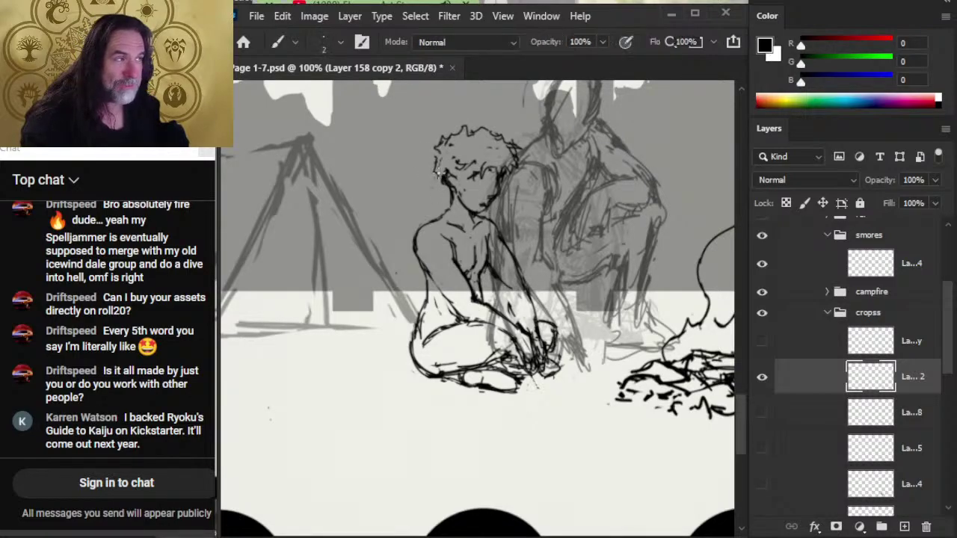
- Clear the dark hair strokes beside the seated figure's face and draw the near ear and sideburn there
key("e")
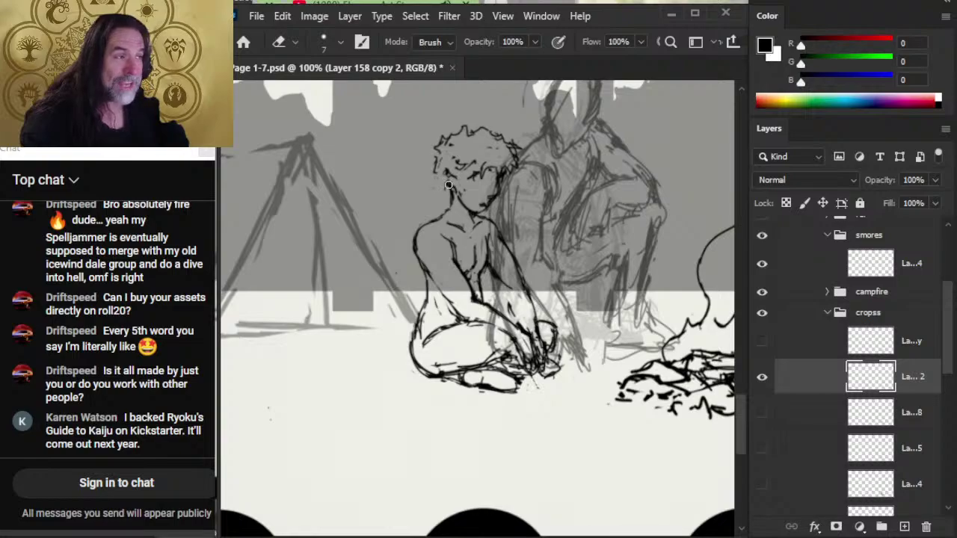
key("b")
key("e")
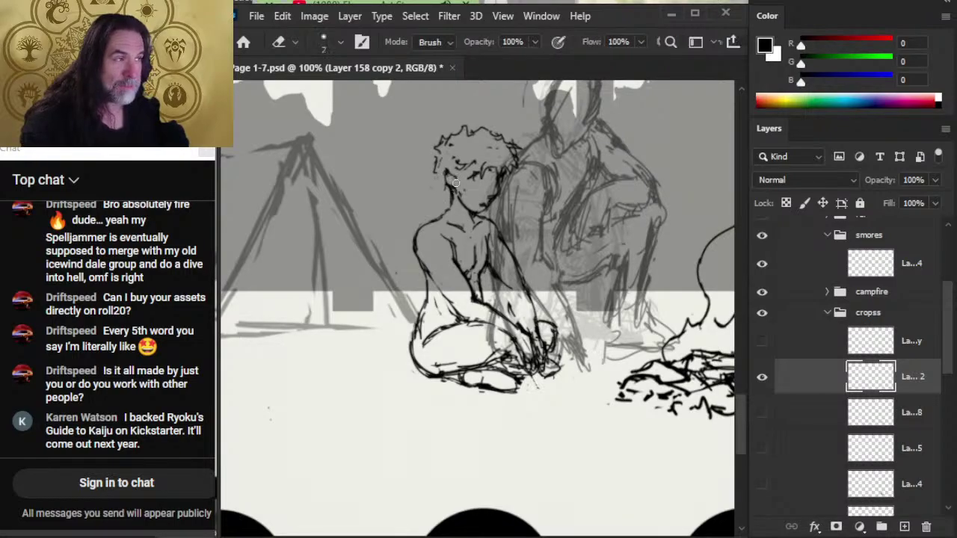
key("b")
key("e")
key("b")
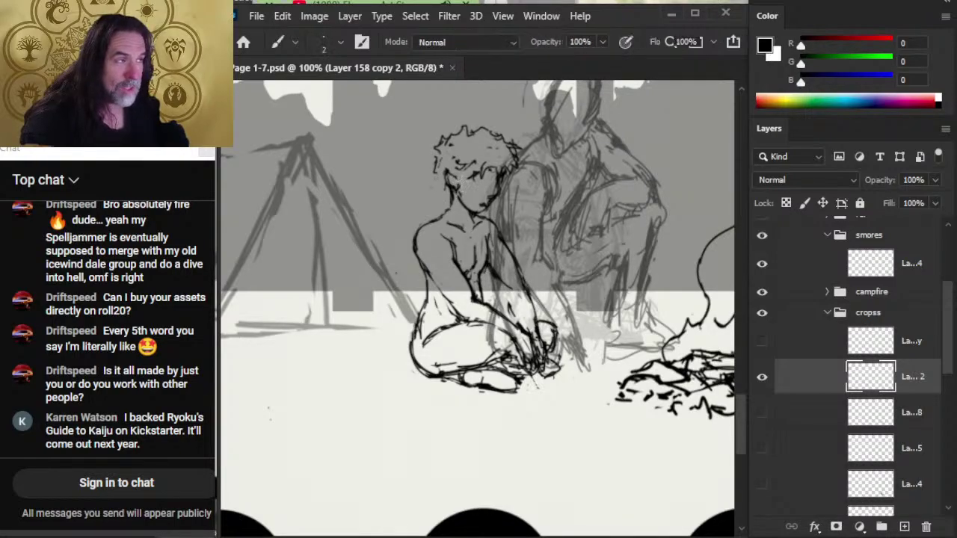
key("e")
key("b")
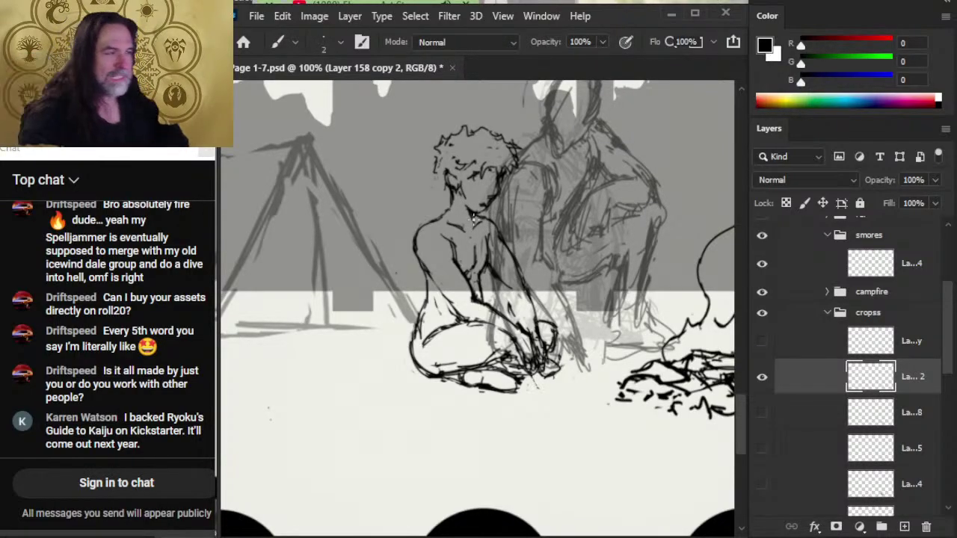
- Clean up the seated figure's neck line below the near ear and redraw it down to the shoulder
key("e")
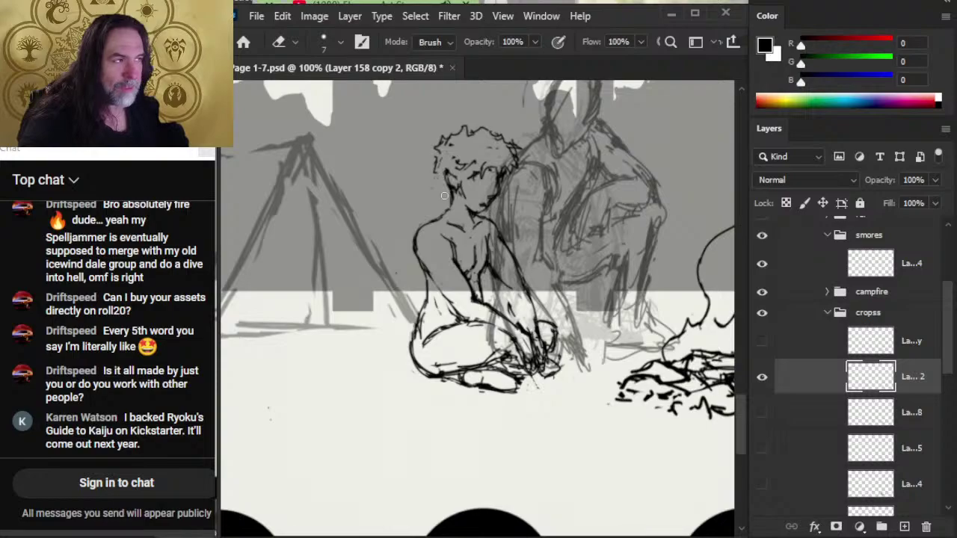
key("b")
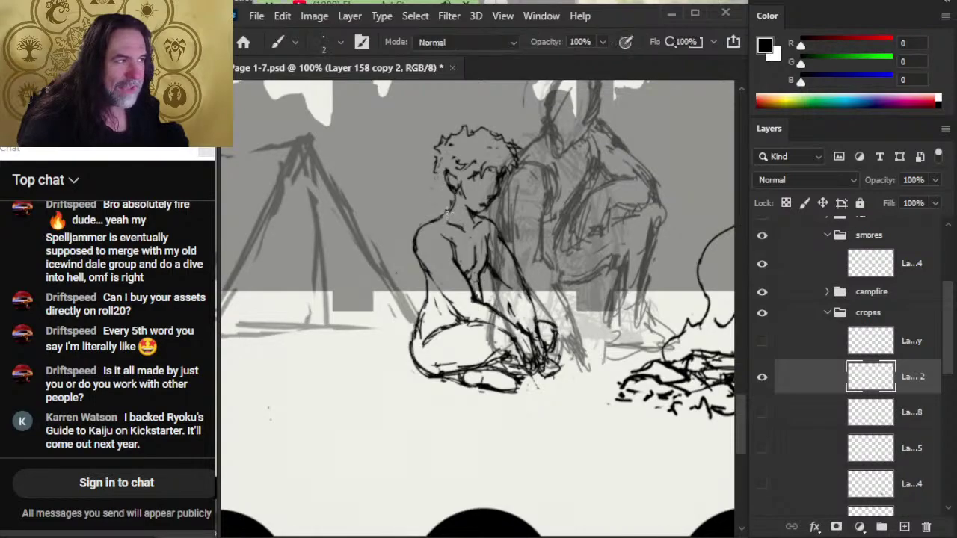
key("b")
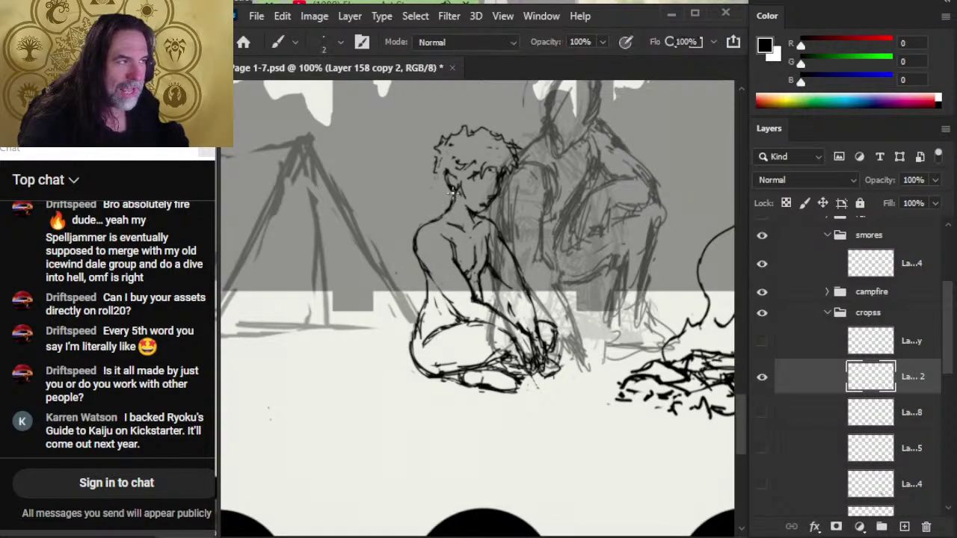
key("e")
key("b")
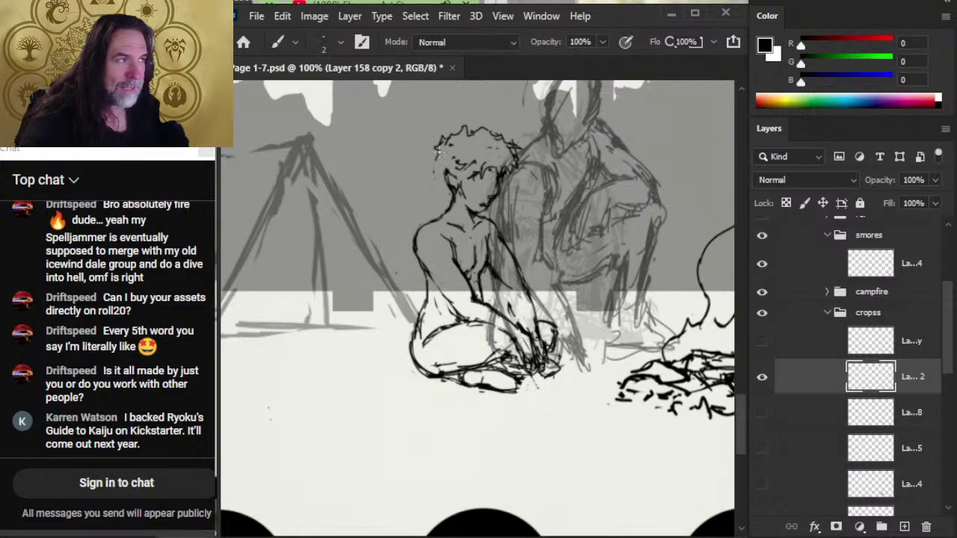
- Draw hair strands behind the seated figure's near ear down to the nape and trim their edges
left_click_drag(436, 160, 443, 187)
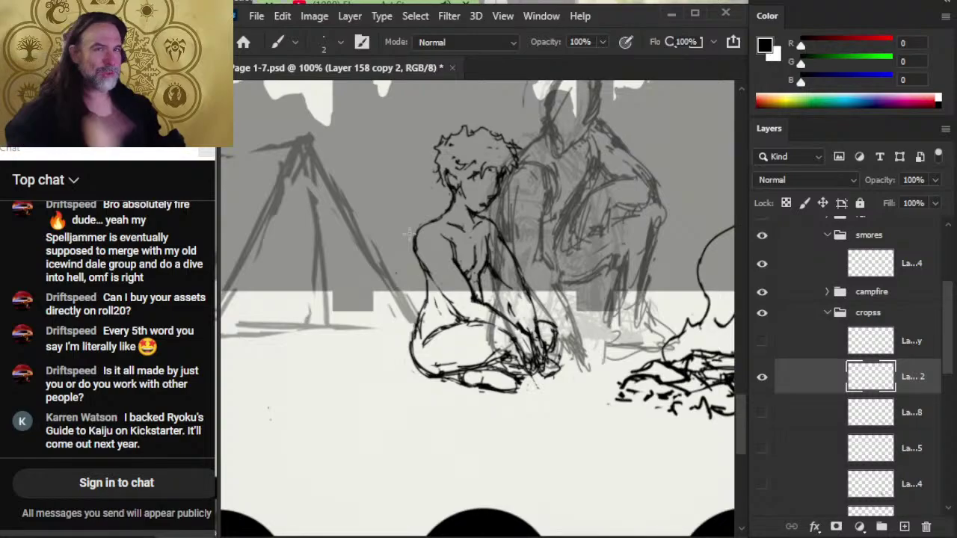
key("e")
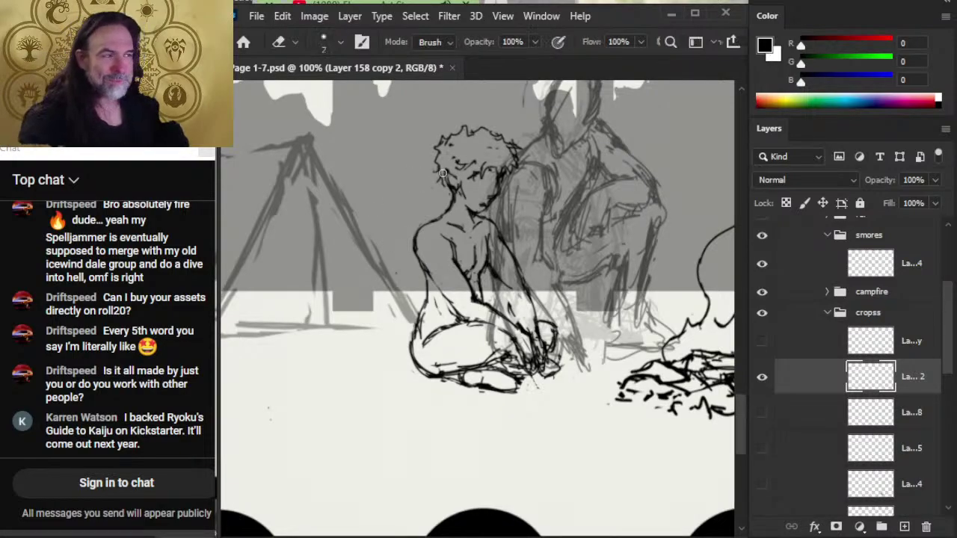
key("b")
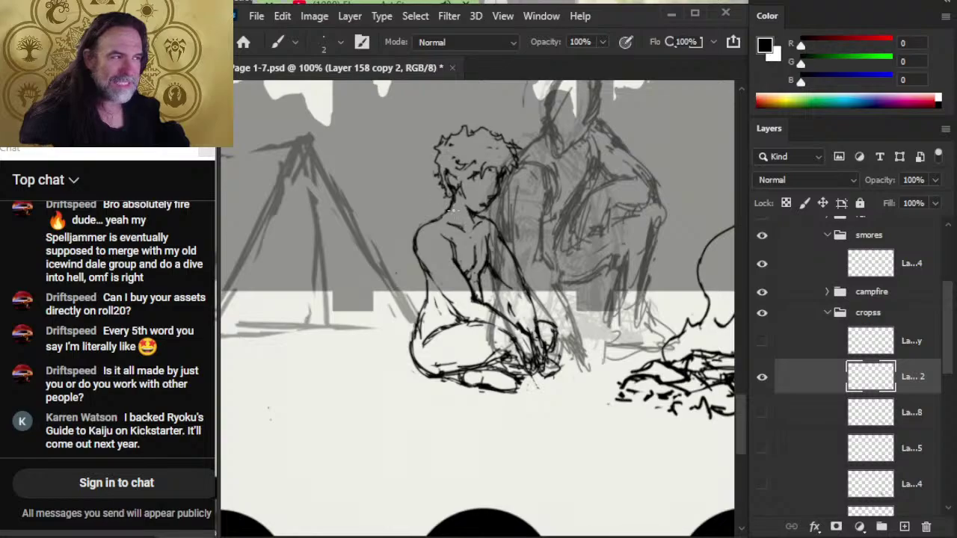
key("e")
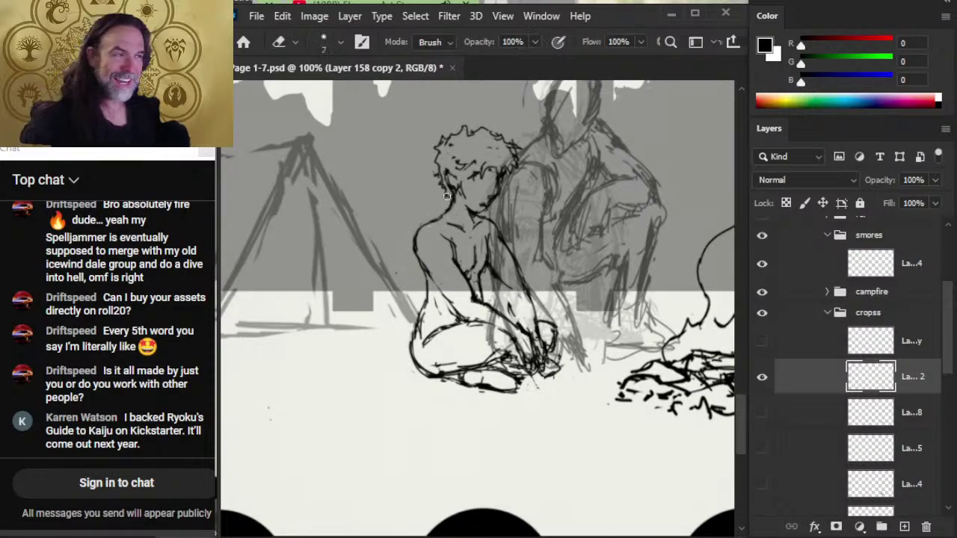
- Trim and redraw the hair strands along the back of the seated figure's head, from the nape up to the crown
key("b")
key("e")
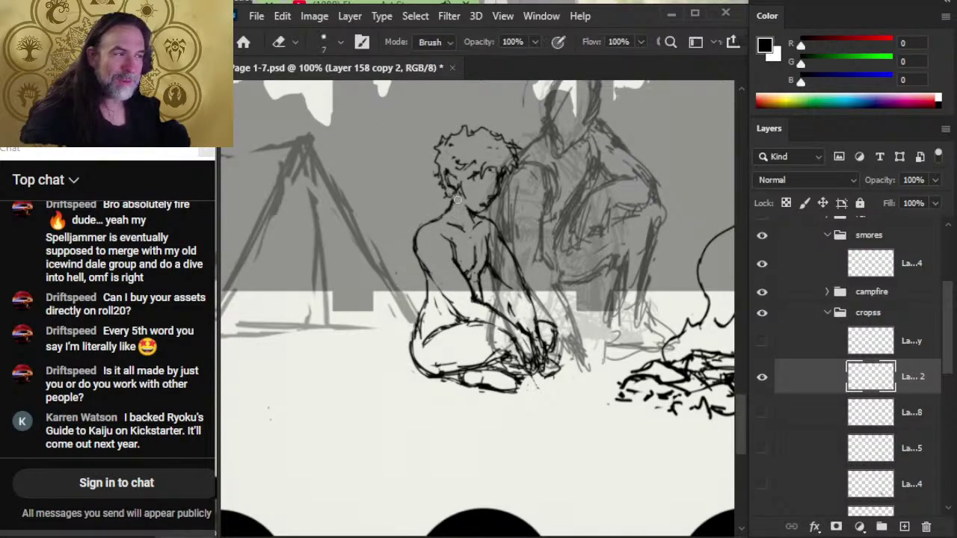
key("b")
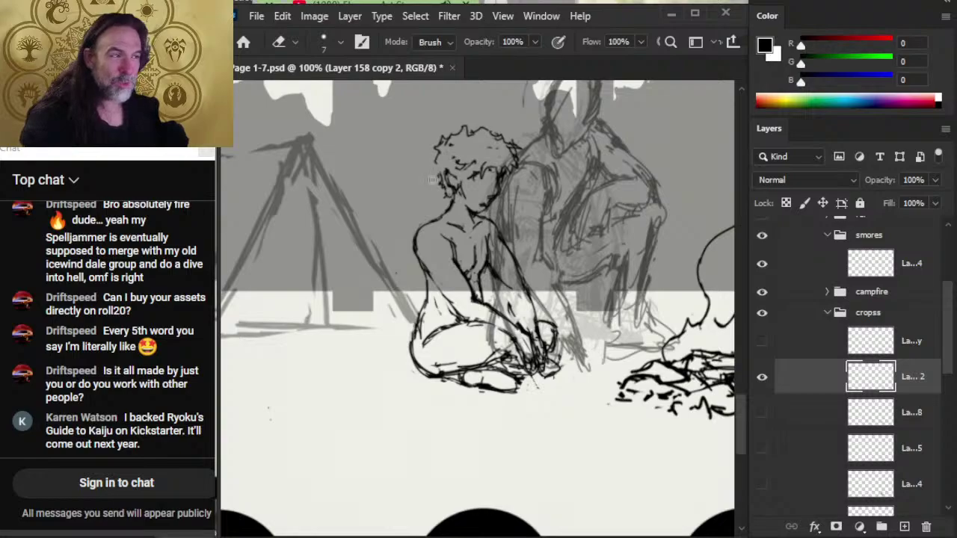
key("e")
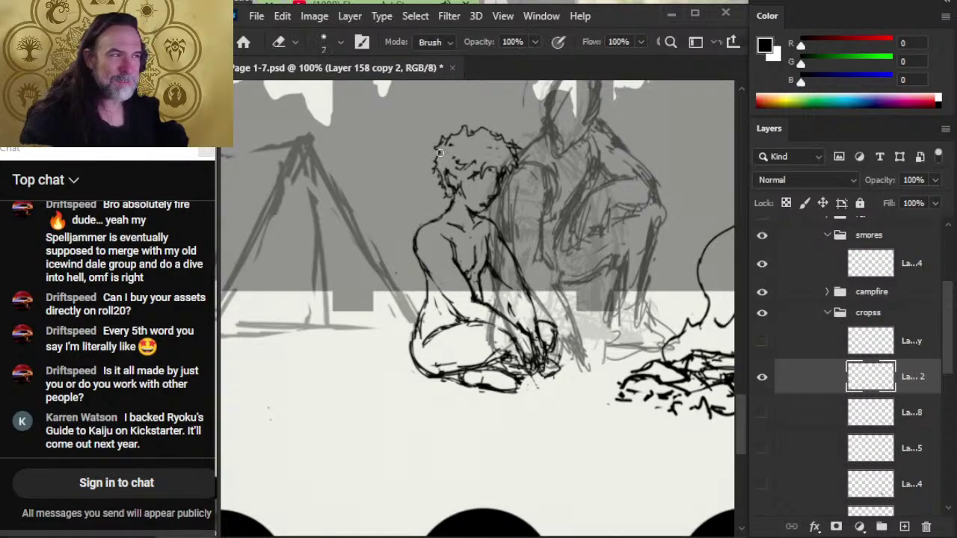
key("b")
key("e")
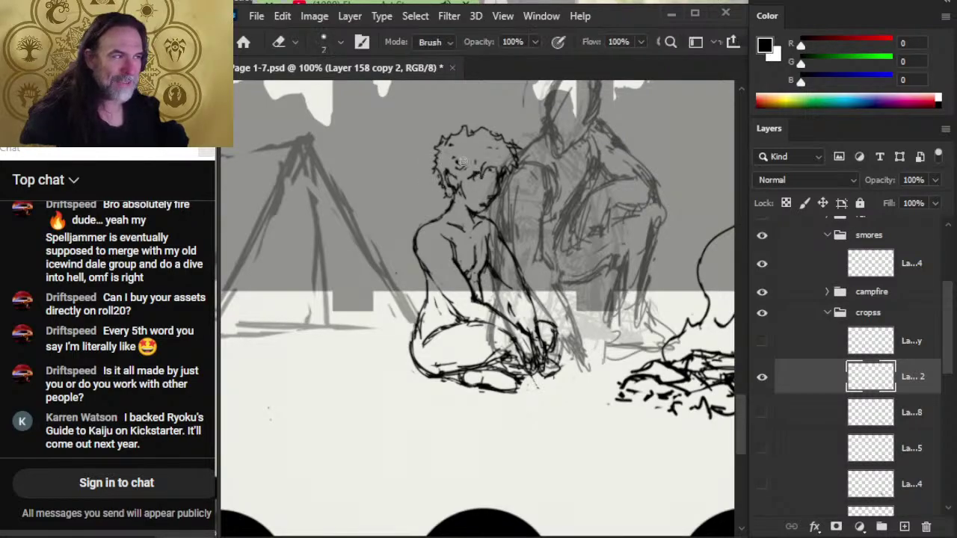
- Draw the hair edge in front of the seated figure's near ear and erase the stray curl marks on the forehead
key("b")
left_click_drag(462, 171, 454, 193)
key("e")
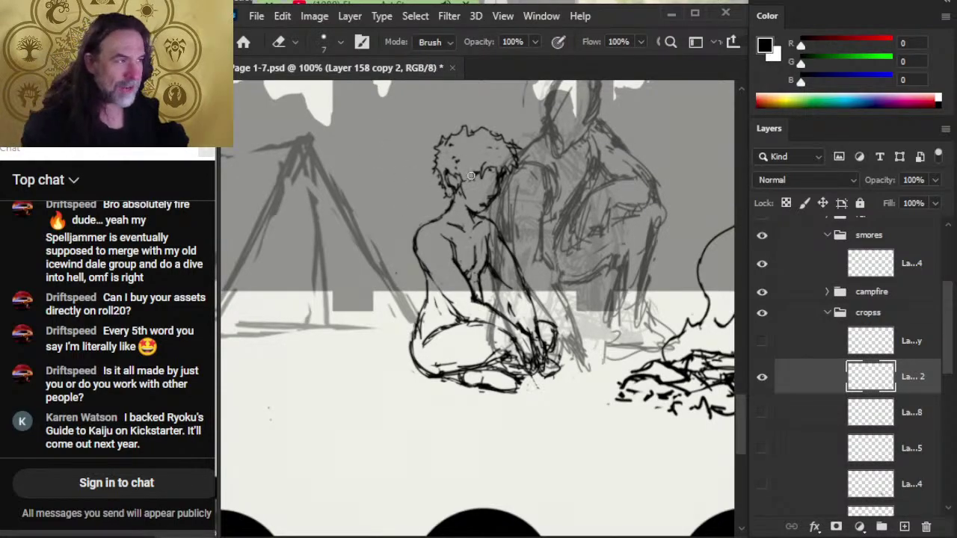
key("b")
key("e")
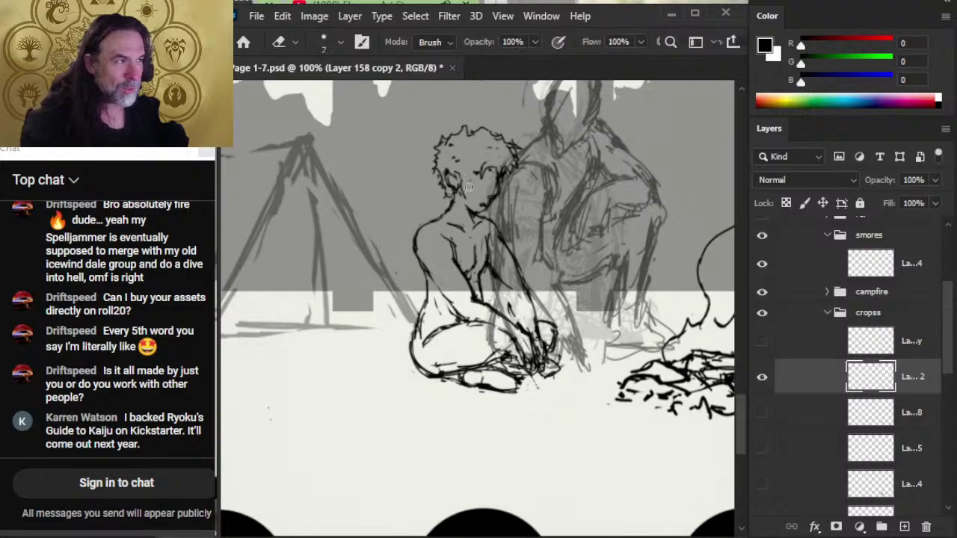
- Refine the seated figure's cheek, jaw and neck lines with small ink strokes and erasures
key("b")
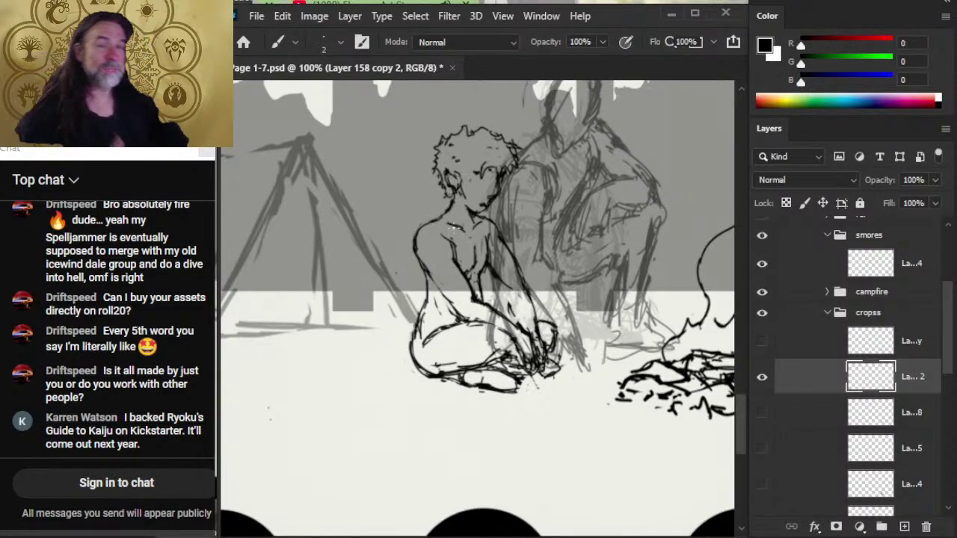
key("e")
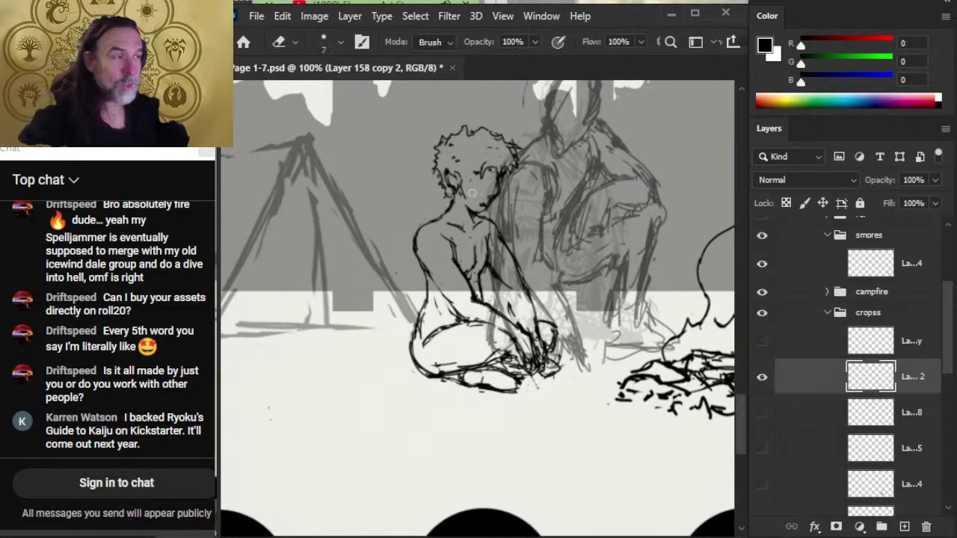
key("b")
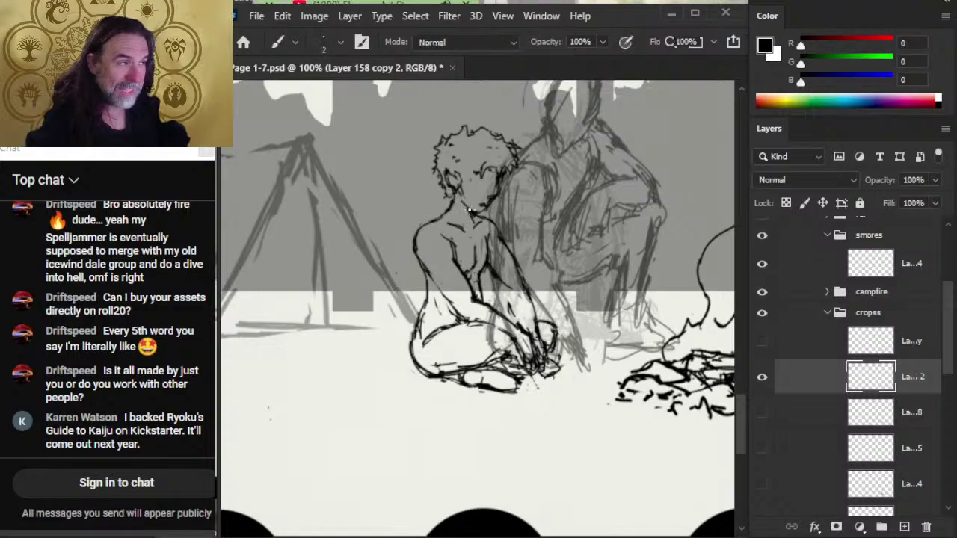
key("e")
key("b")
key("e")
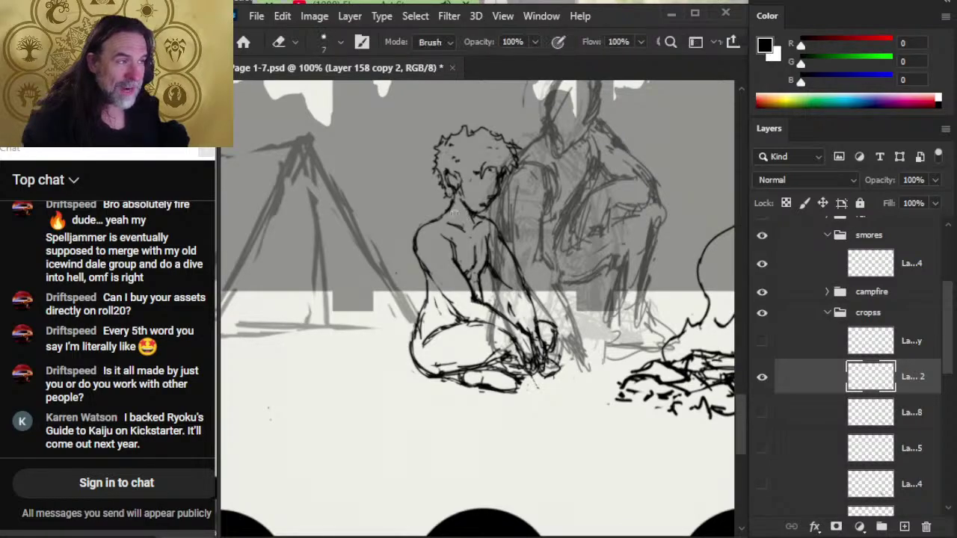
key("b")
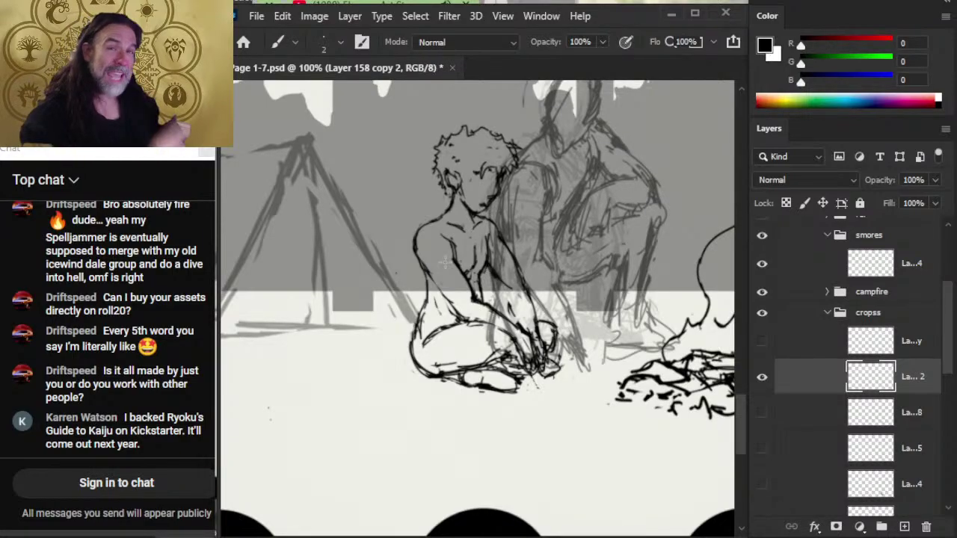
- Lasso the upper part of the seated figure's head, scale its height to 90% with Free Transform, and deselect it
key("l")
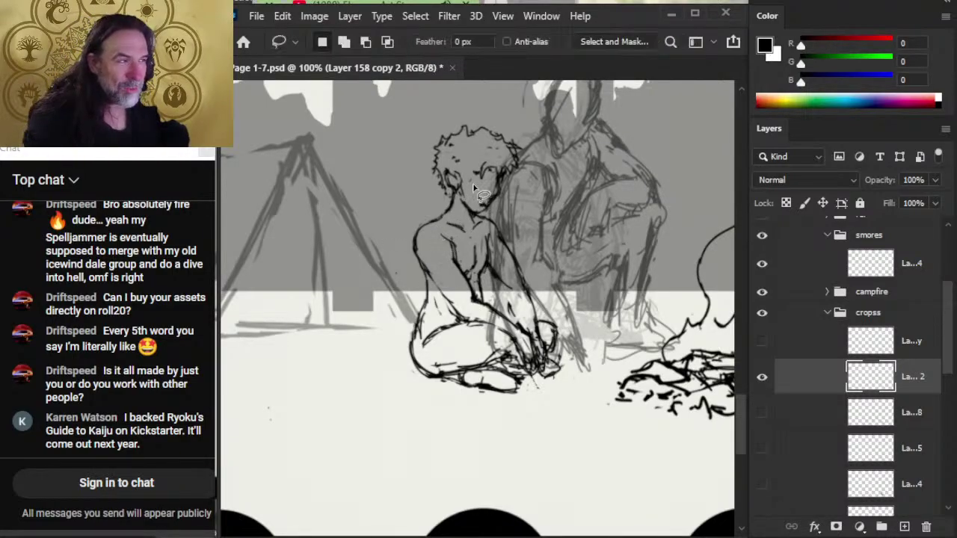
mouse_move(473, 180)
left_mouse_down()
mouse_move(424, 118)
mouse_move(503, 99)
mouse_move(550, 154)
mouse_move(535, 177)
mouse_move(474, 182)
left_mouse_up()
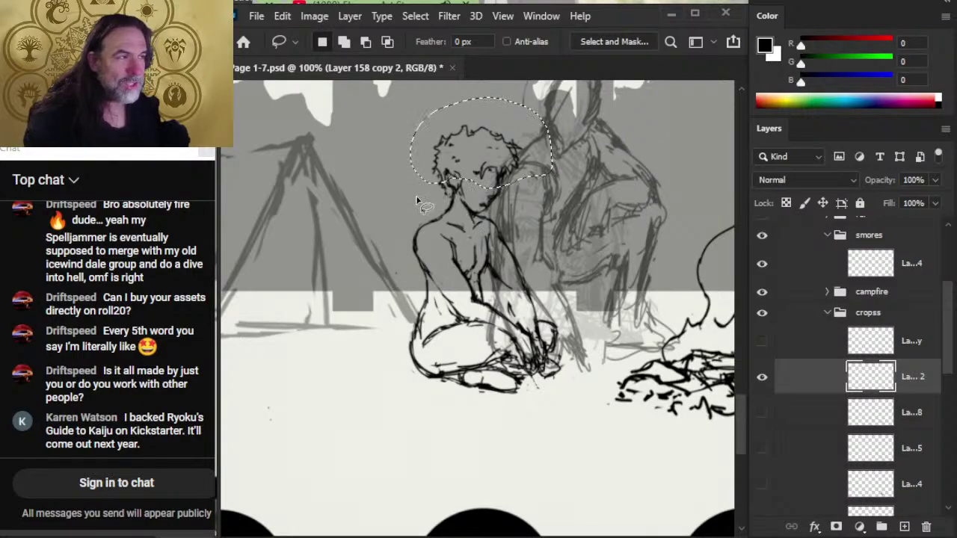
right_click(438, 216)
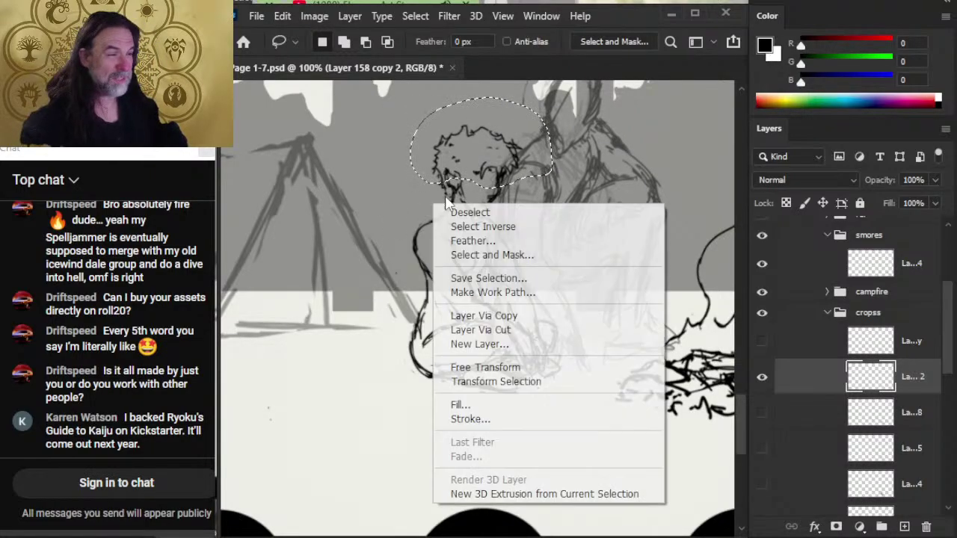
left_click(479, 367)
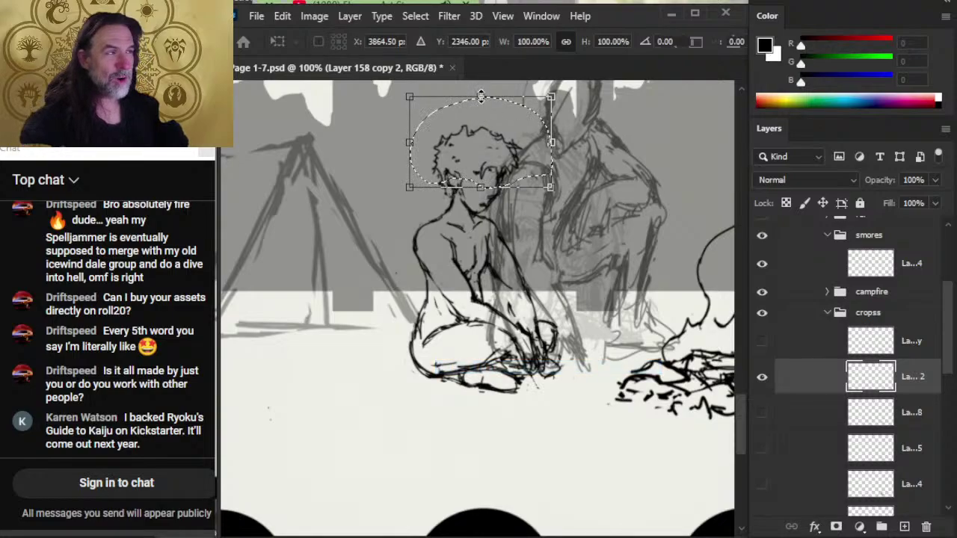
left_click_drag(479, 97, 479, 107)
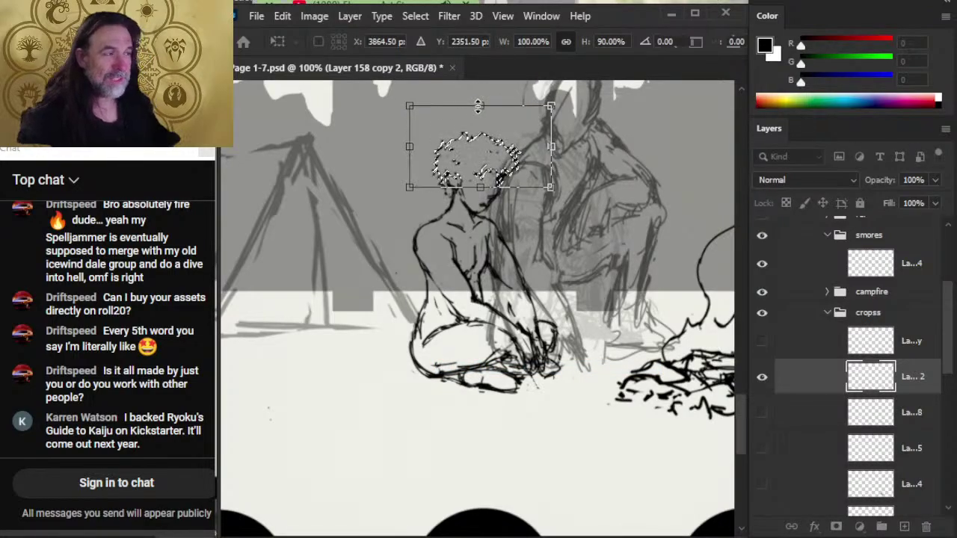
key("Return")
key("ctrl+d")
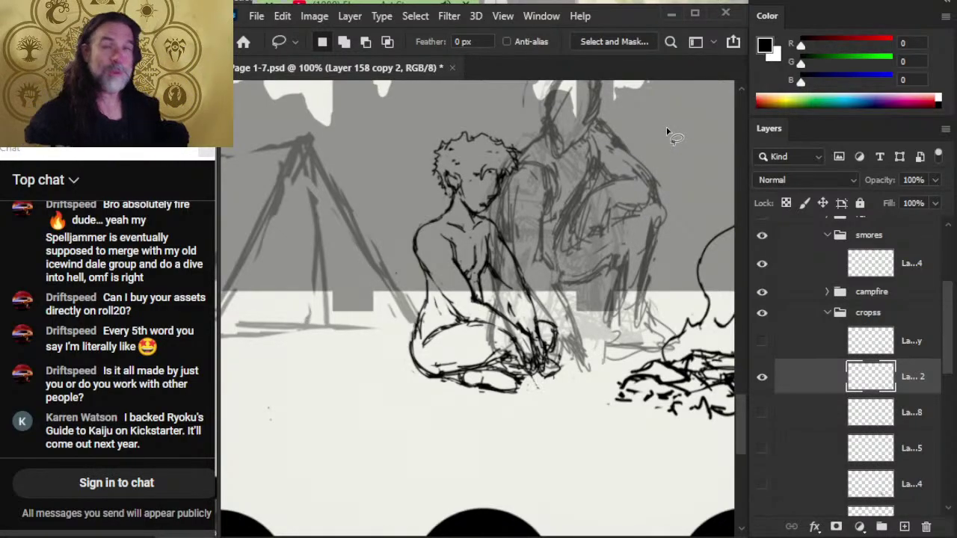
- Erase the hair outline over the top of the seated figure's head and redraw it with rounder curls down the back
key("e")
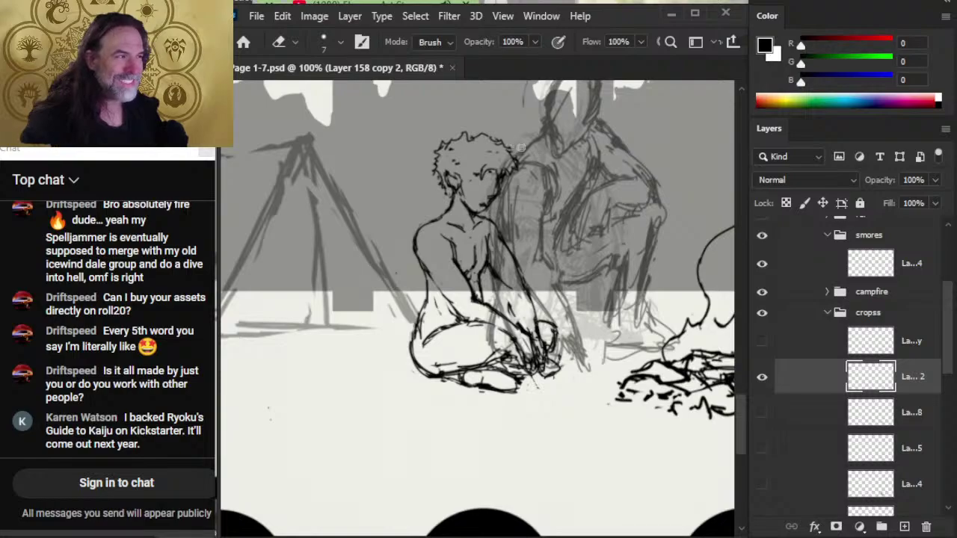
key("b")
key("e")
key("b")
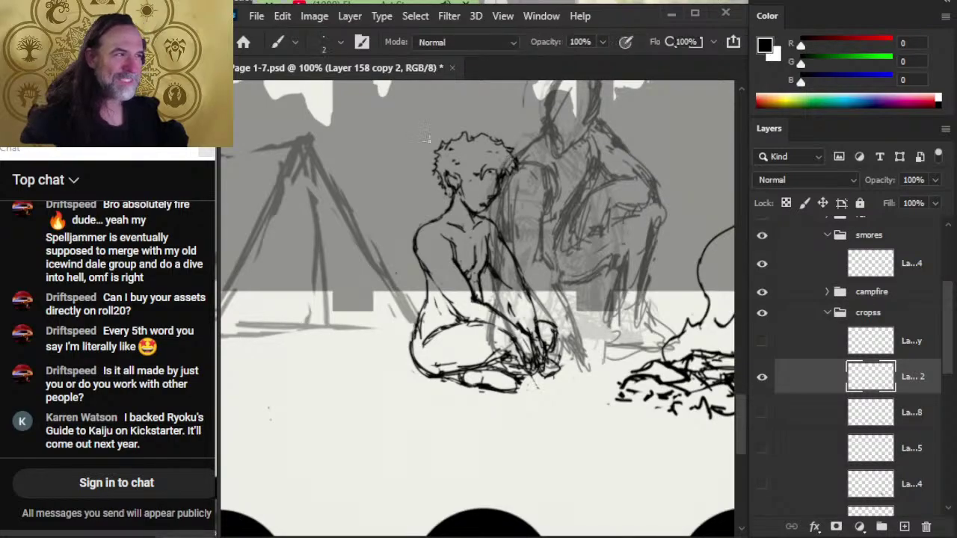
key("e")
left_click_drag(470, 140, 450, 139)
key("b")
key("e")
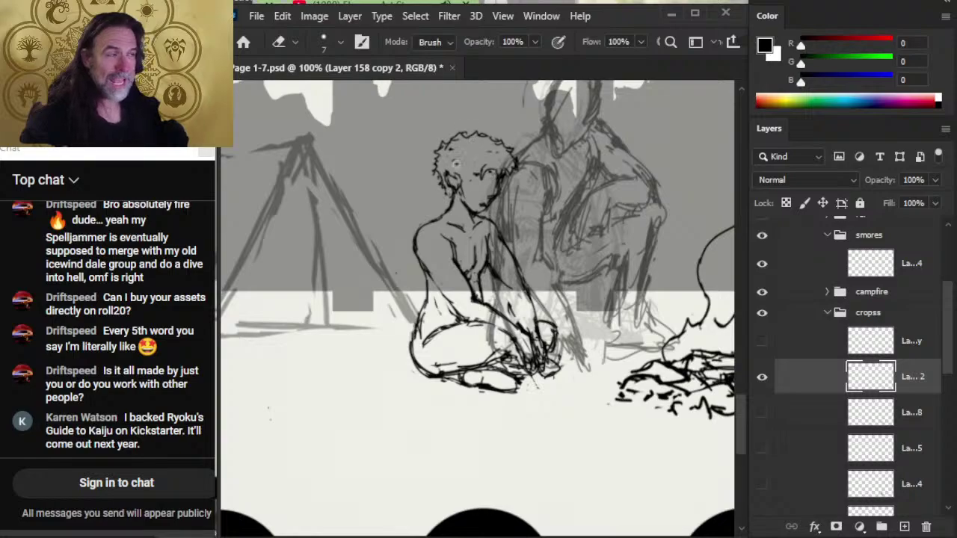
key("b")
left_click_drag(448, 141, 439, 159)
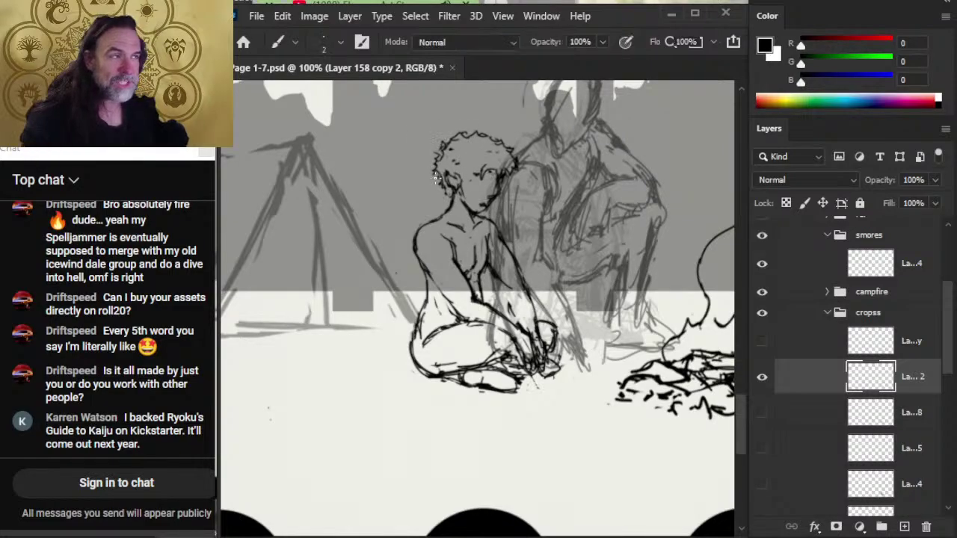
- Erase the strokes over the seated figure's brow and draw a jagged fringe across the forehead
key("e")
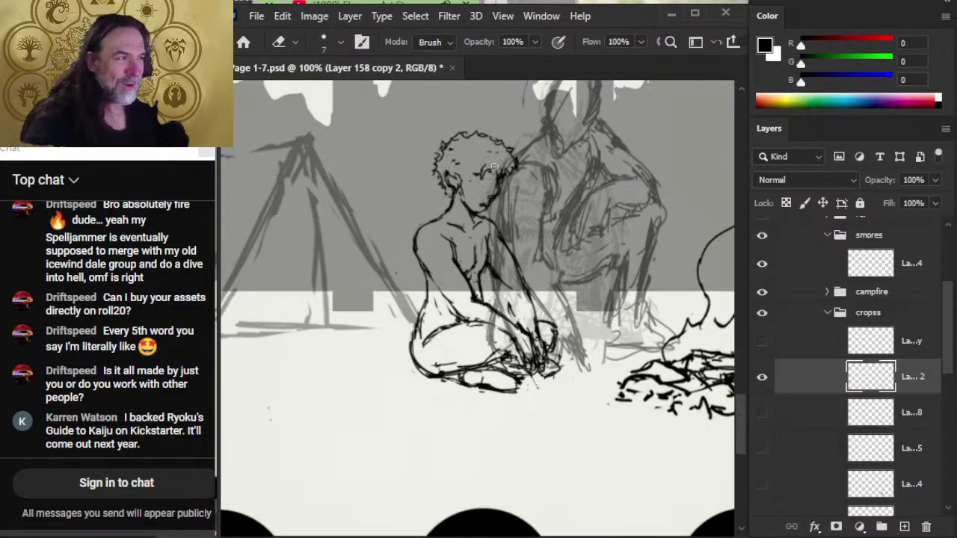
key("b")
key("e")
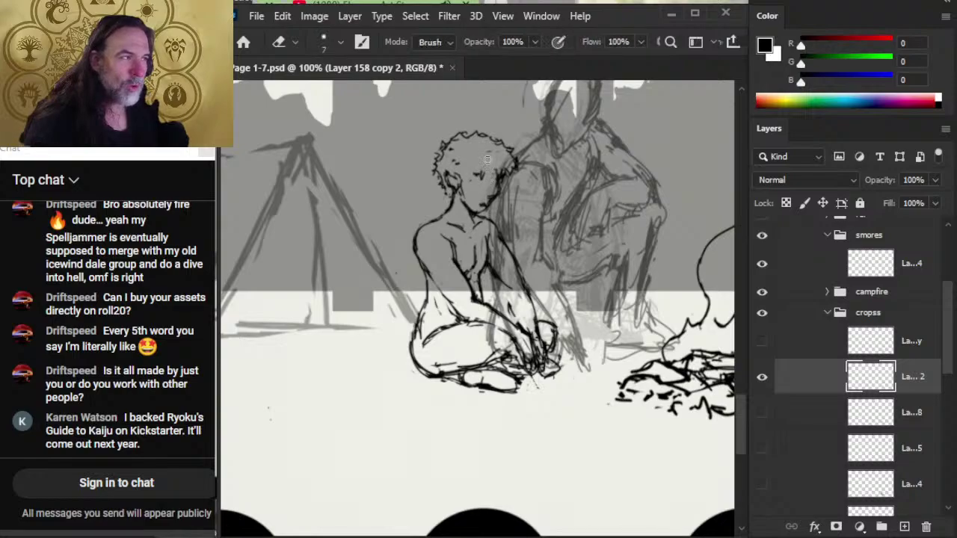
key("b")
key("e")
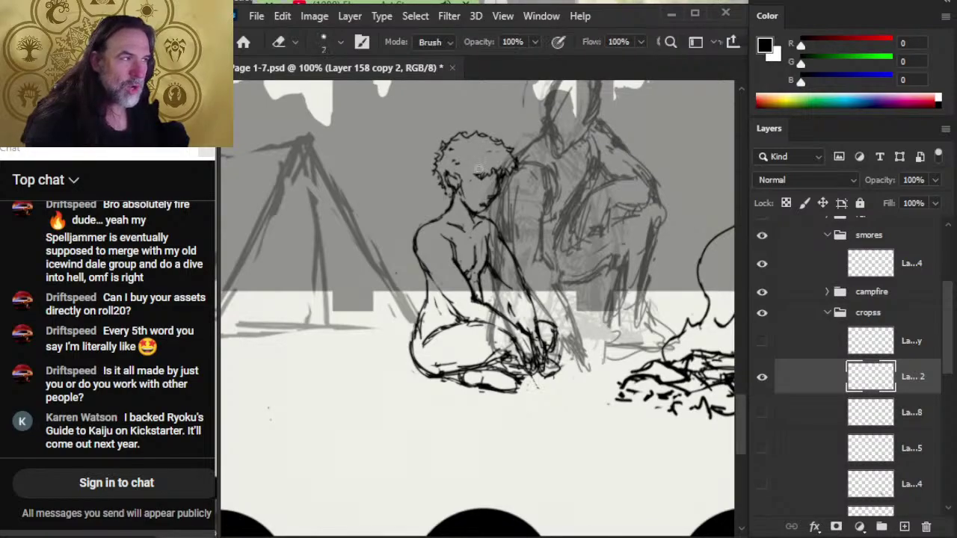
key("b")
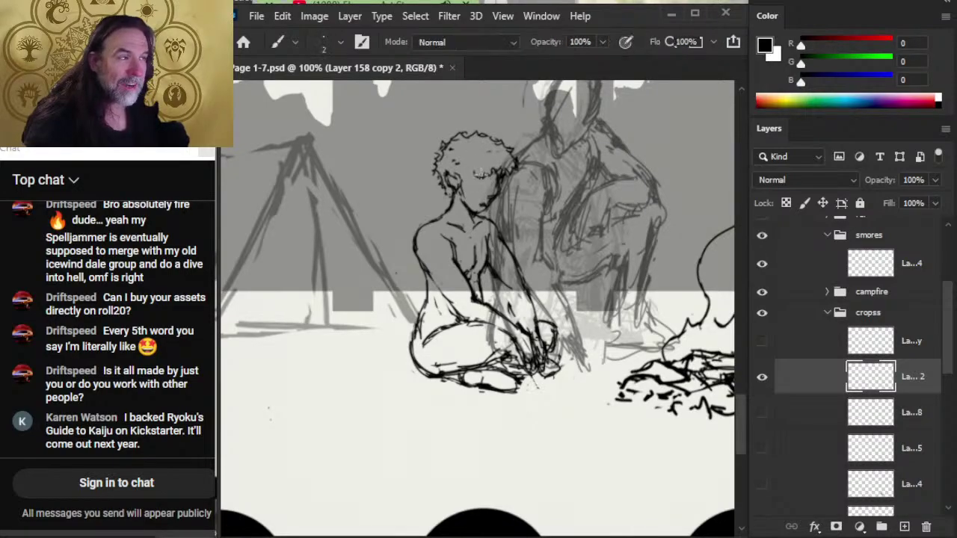
key("e")
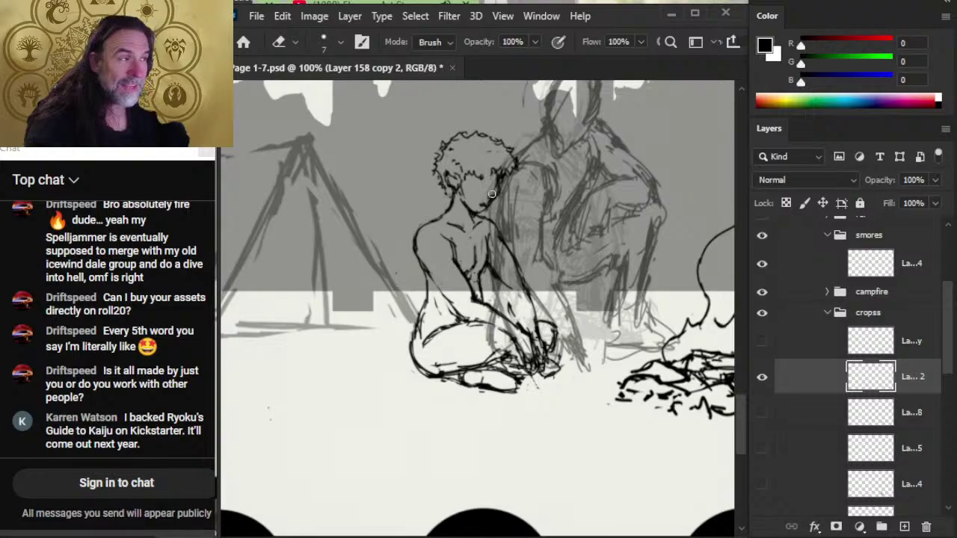
- Clean up the seated figure's face beneath the fringe and touch up the eye area
key("b")
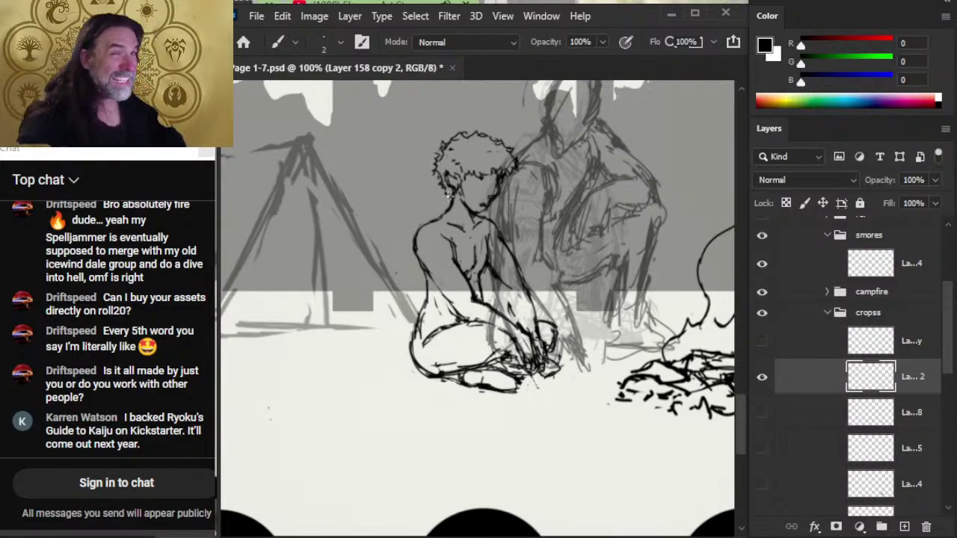
key("e")
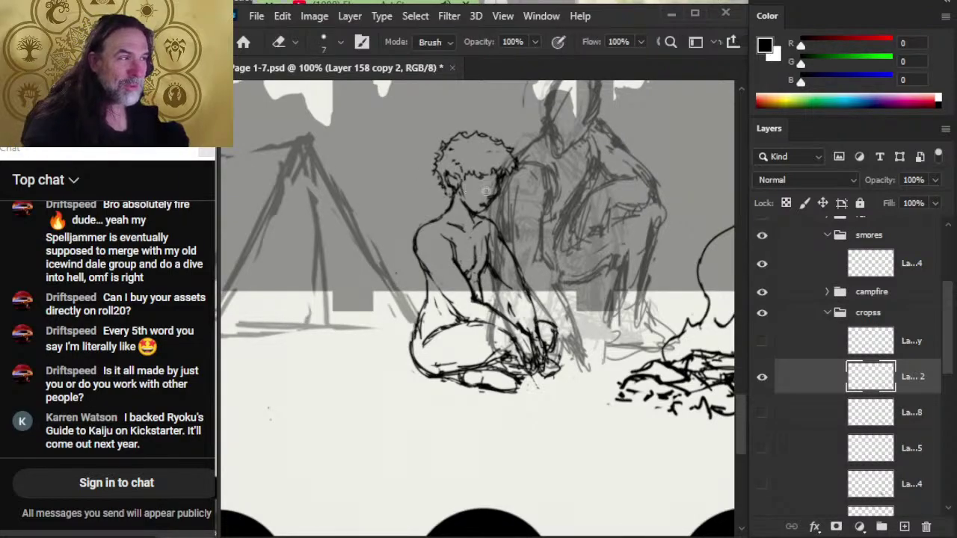
key("b")
key("e")
key("b")
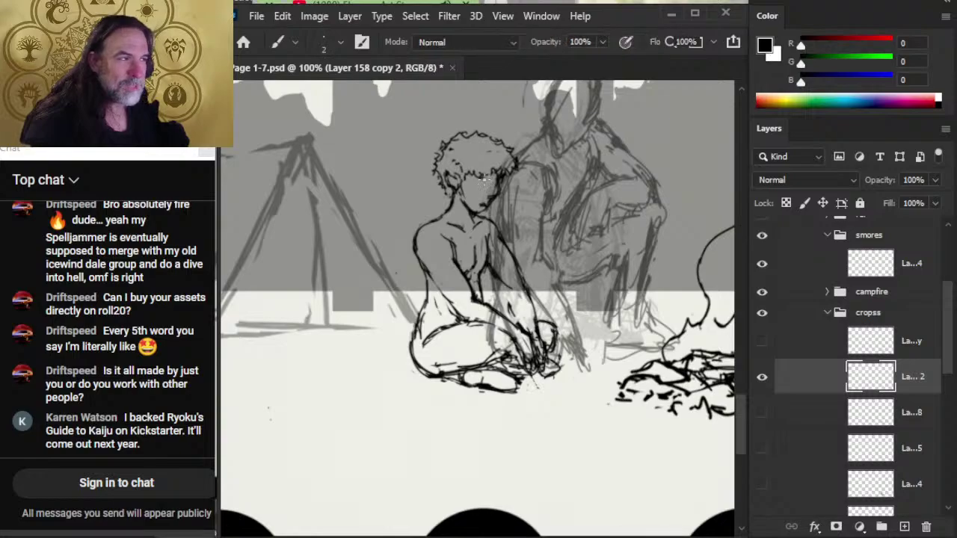
- Trim and redraw the seated figure's hair and face edge at the far temple
key("e")
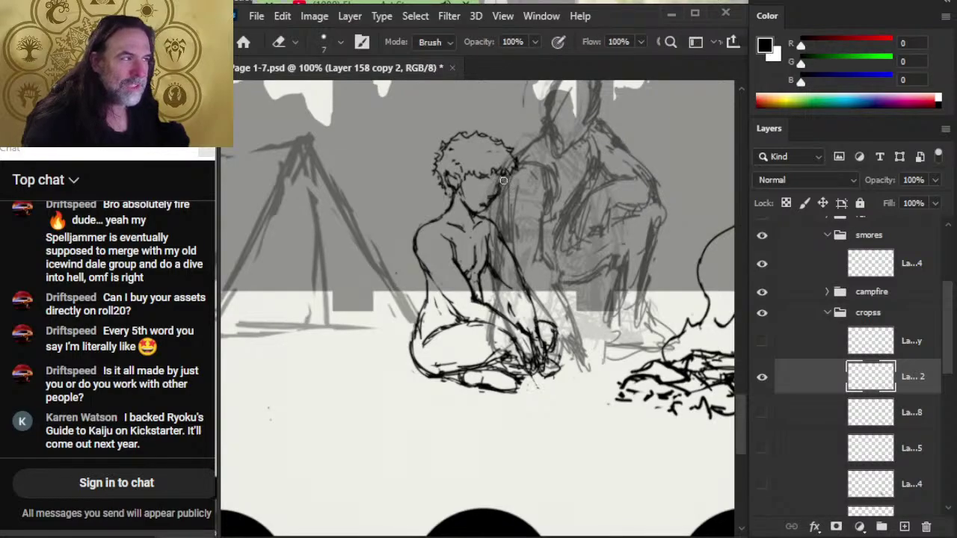
key("b")
key("e")
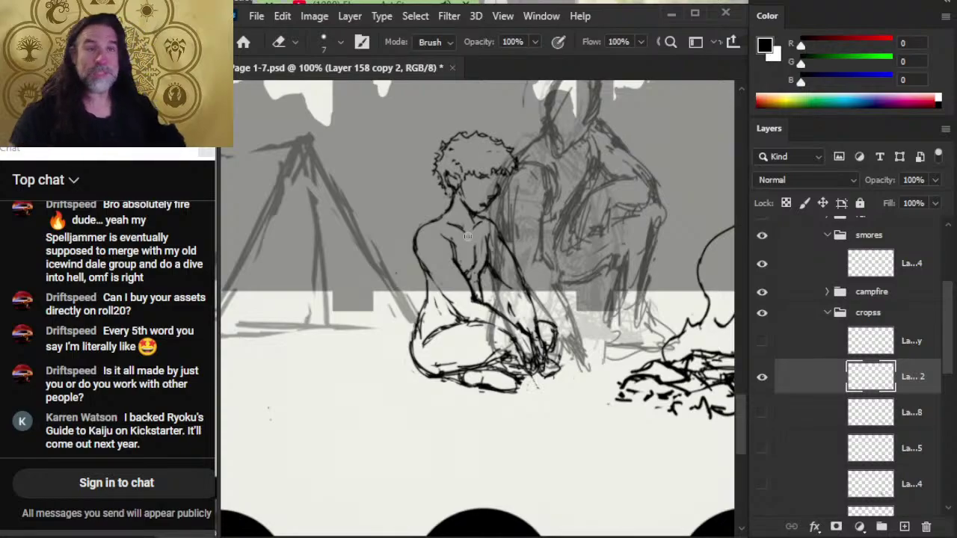
key("b")
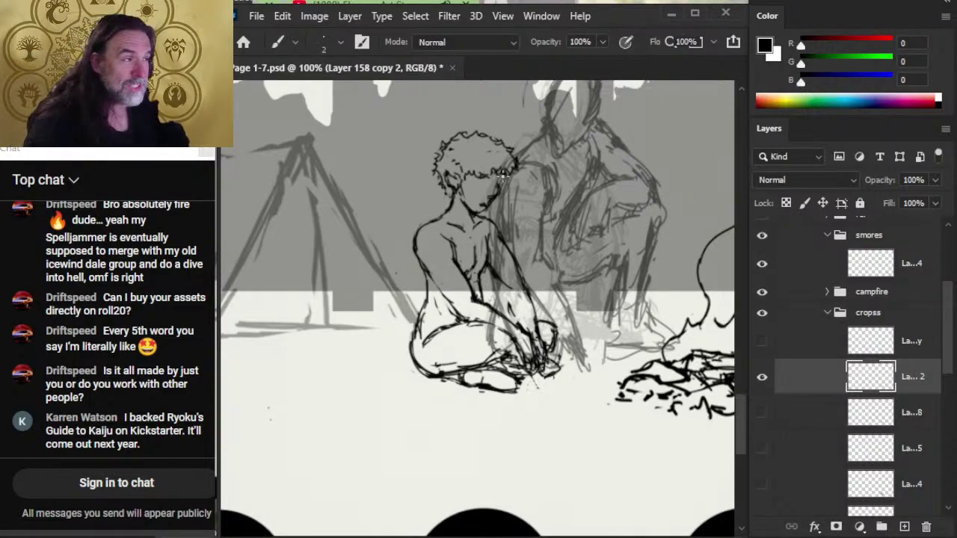
key("e")
key("b")
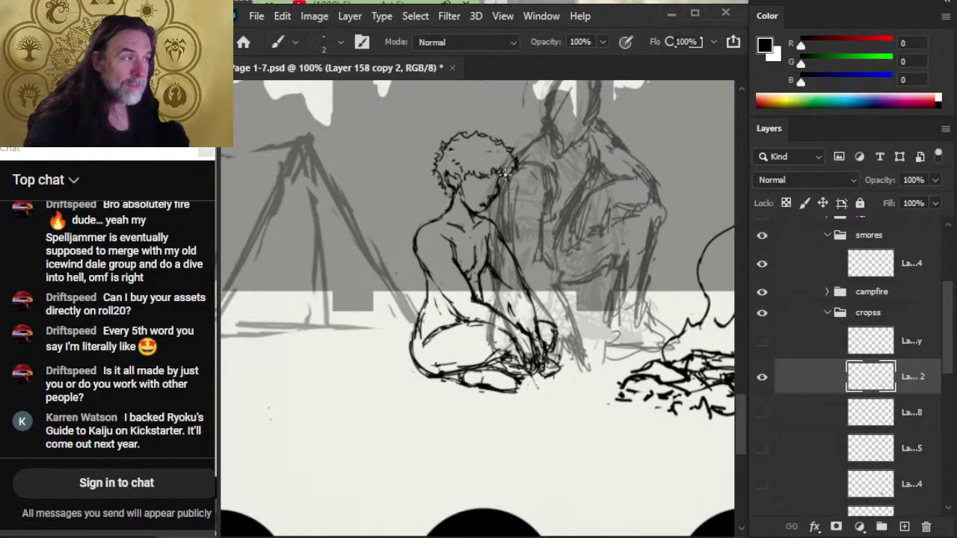
- Erase and redraw the hair outline at the back of the seated figure's crown with pointed curls
key("e")
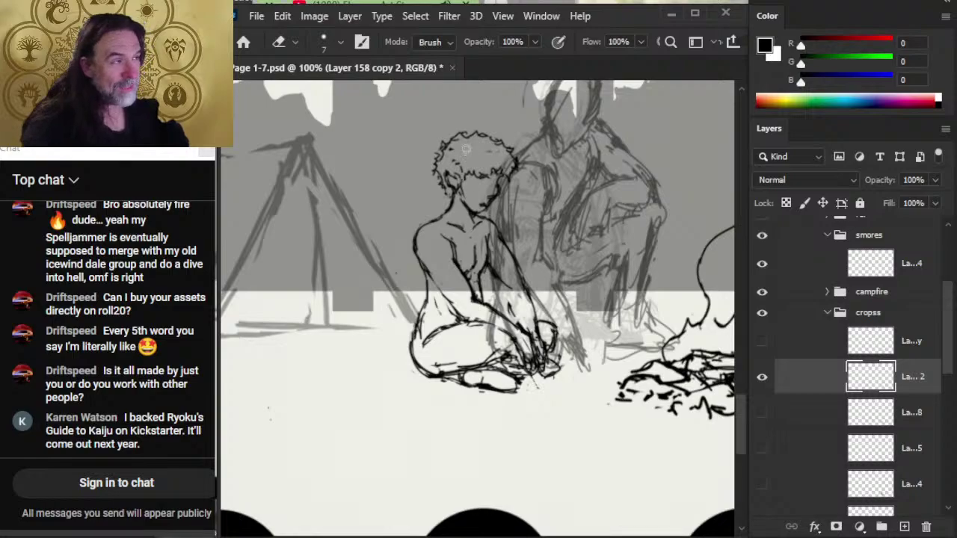
key("b")
key("e")
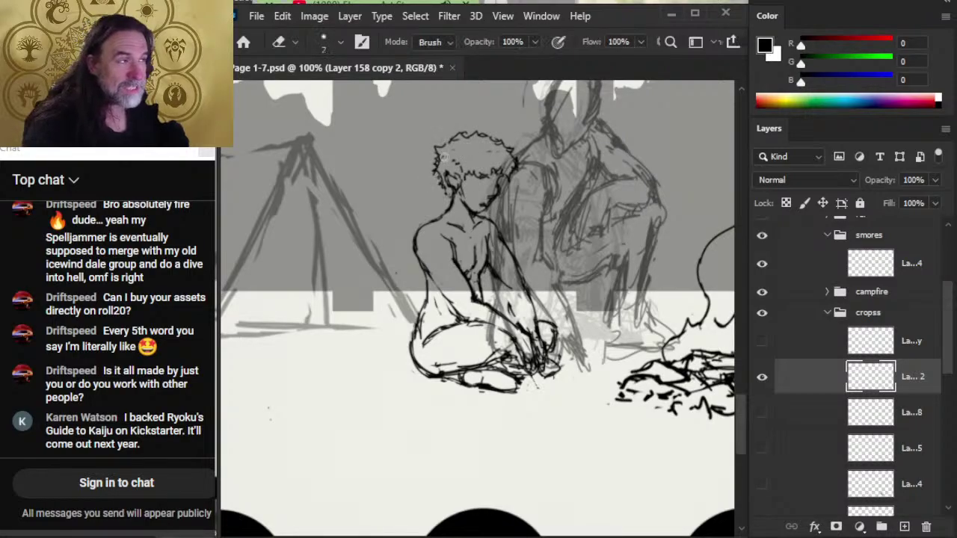
key("b")
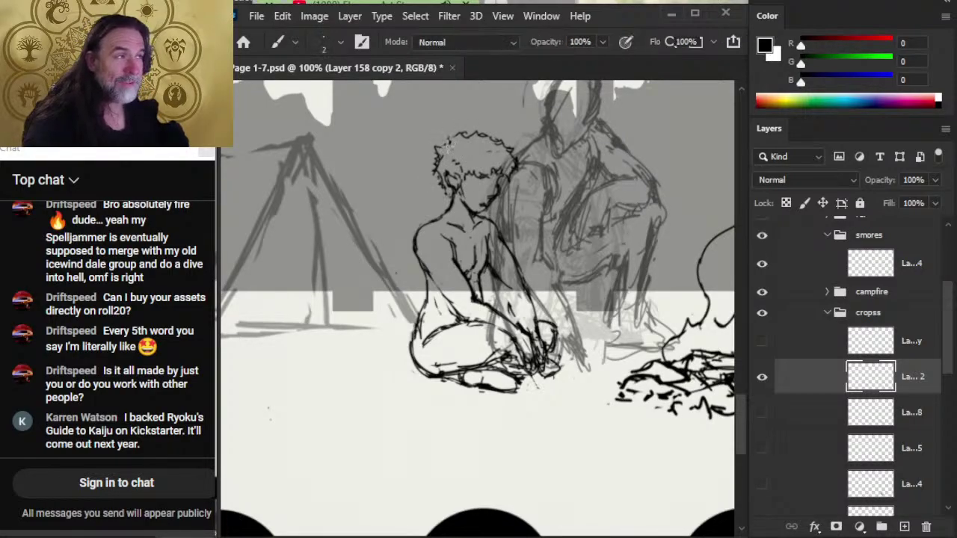
left_click_drag(443, 146, 457, 137)
key("e")
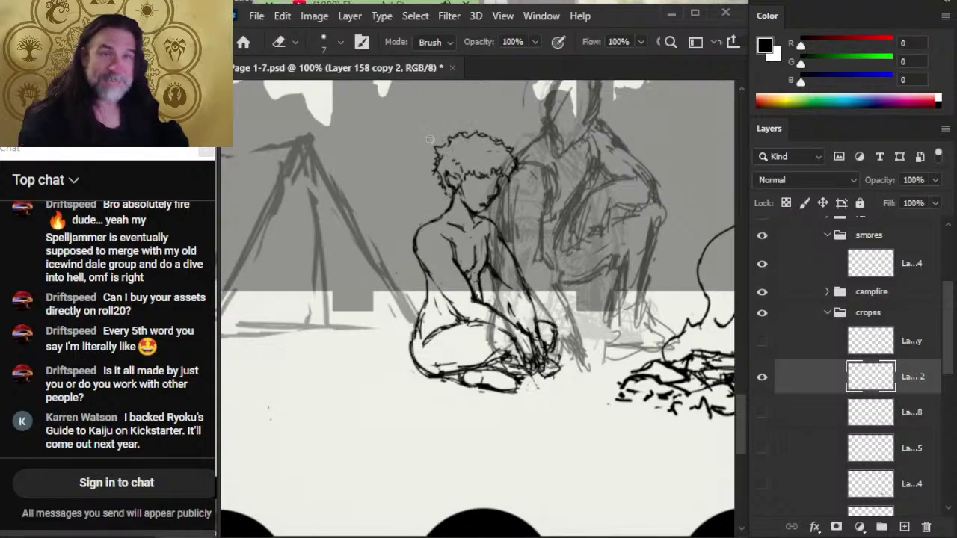
- Redraw the top of the seated figure's hair outline with spikier tufts along the crown
key("b")
mouse_move(440, 144)
left_mouse_down()
mouse_move(466, 131)
mouse_move(484, 137)
left_mouse_up()
key("e")
key("b")
key("e")
key("b")
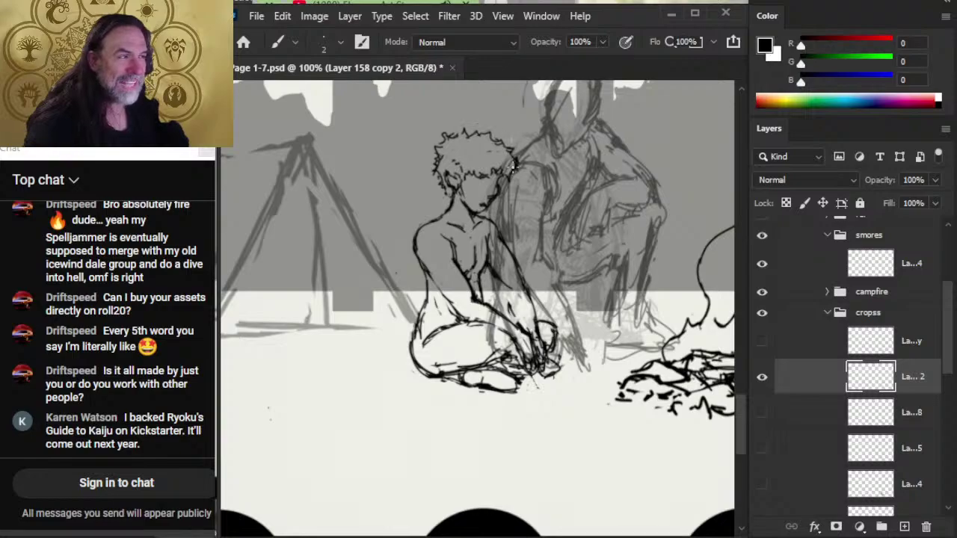
- Trim and redraw the front of the seated figure's hair outline with jagged curls down toward the far temple
key("e")
key("b")
left_click_drag(503, 142, 513, 153)
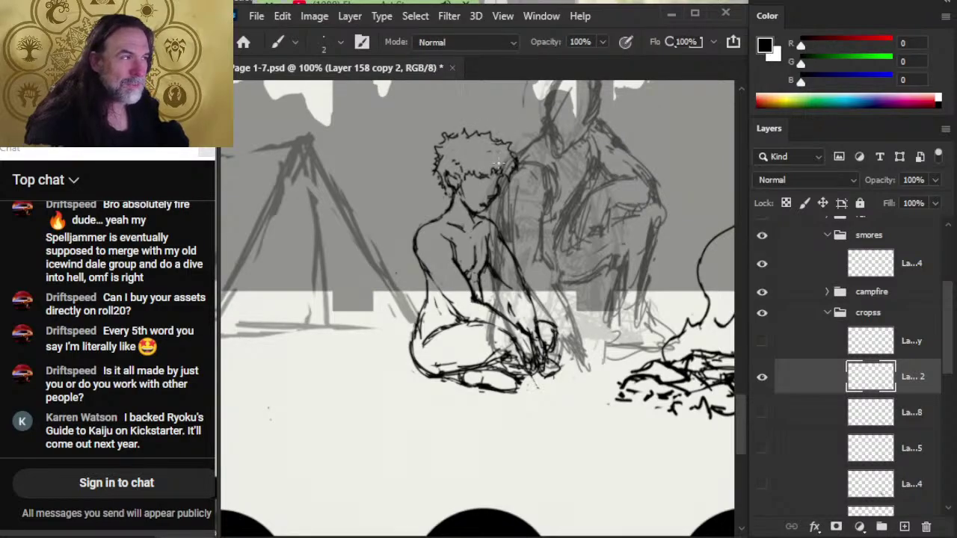
key("e")
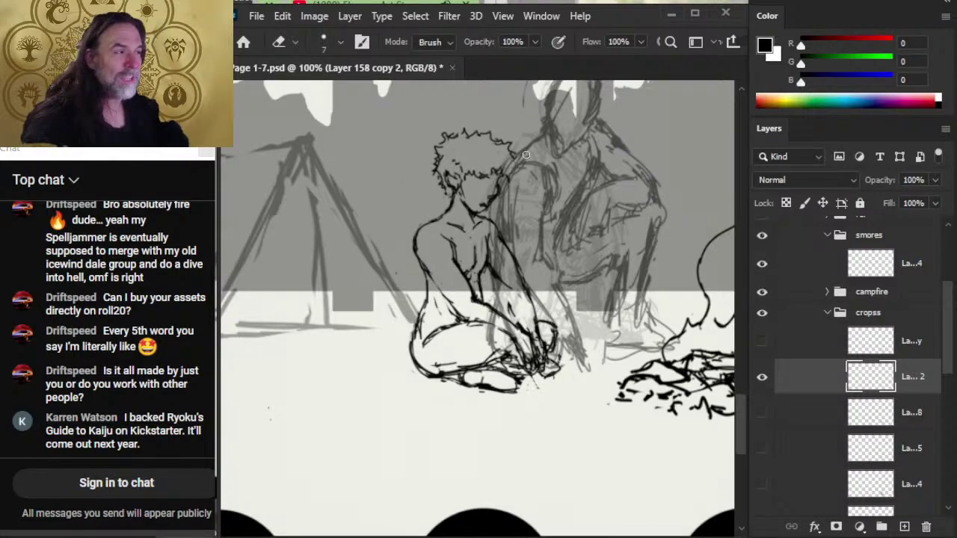
key("b")
mouse_move(511, 153)
left_mouse_down()
mouse_move(506, 175)
mouse_move(509, 161)
left_mouse_up()
key("e")
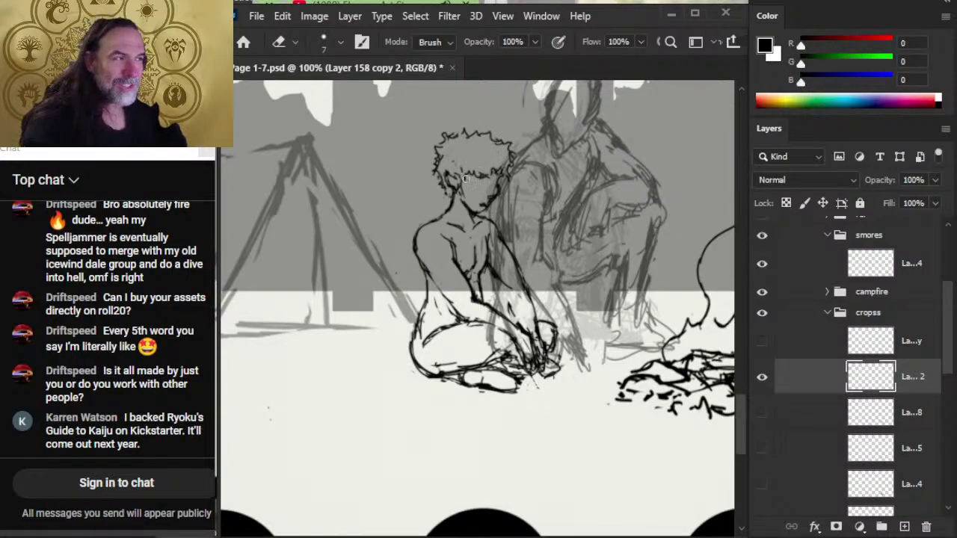
- Erase stray marks inside the seated figure's hair and around the fringe near the ear
key("b")
key("e")
mouse_move(459, 178)
left_mouse_down()
mouse_move(461, 193)
mouse_move(463, 182)
left_mouse_up()
key("b")
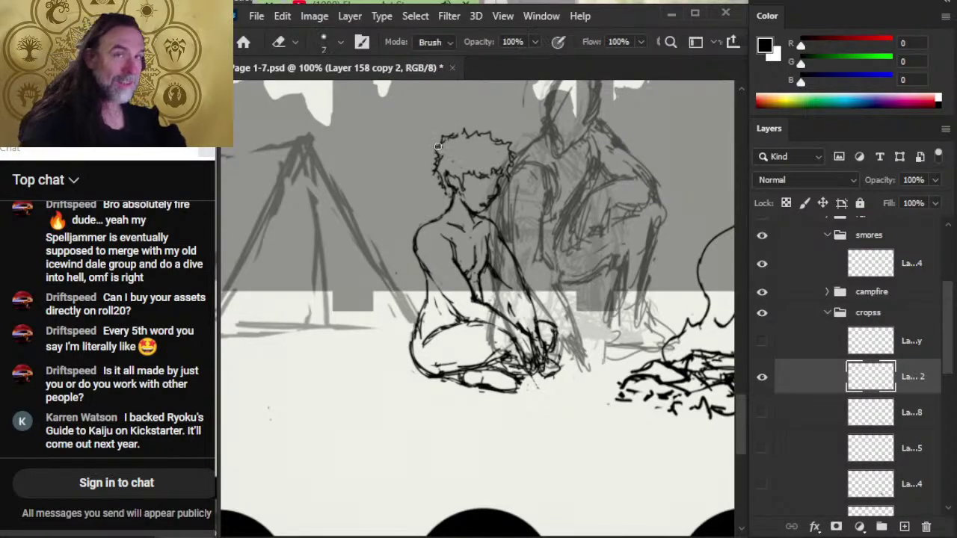
key("b")
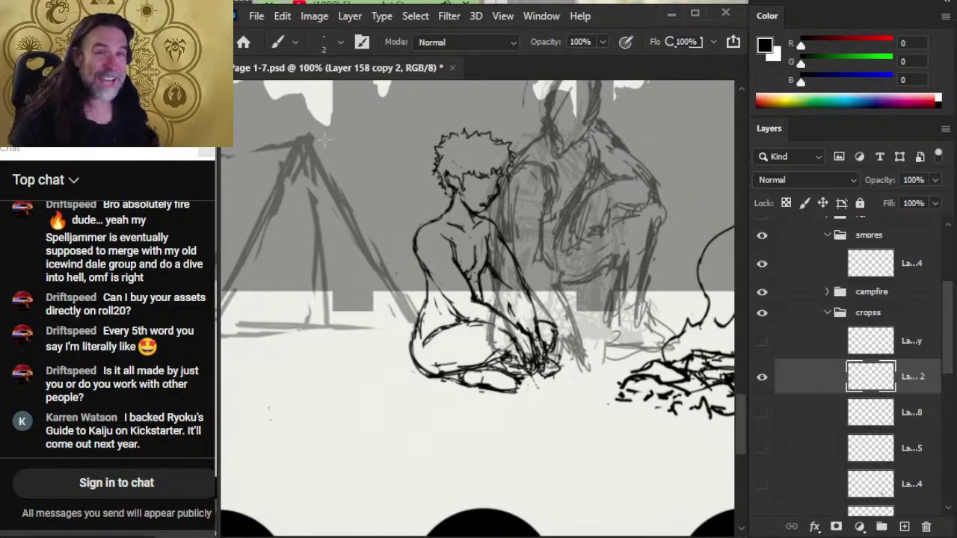
- Lasso the front part of the seated figure's hair outline, nudge it slightly and deselect it
key("l")
mouse_move(471, 124)
left_mouse_down()
mouse_move(499, 163)
mouse_move(507, 186)
mouse_move(546, 166)
mouse_move(478, 111)
left_mouse_up()
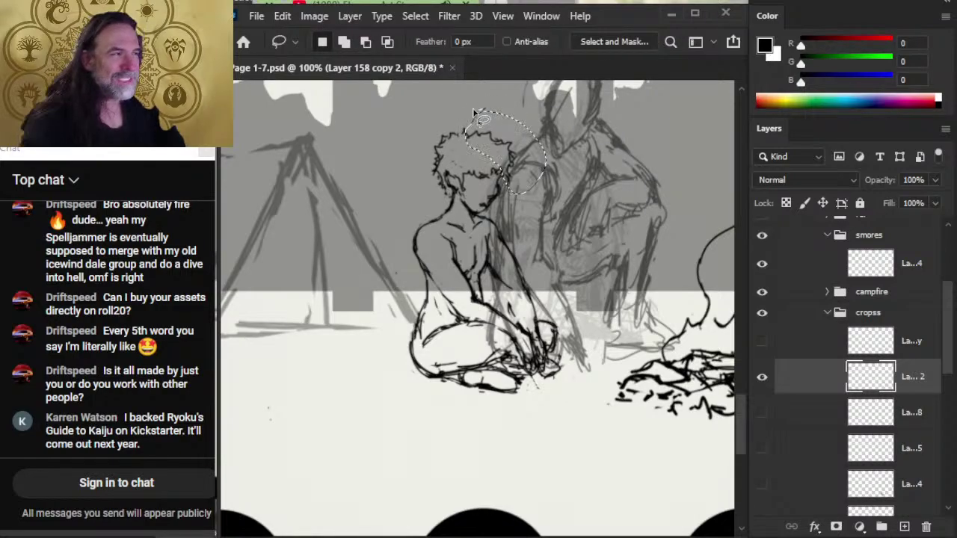
key("v")
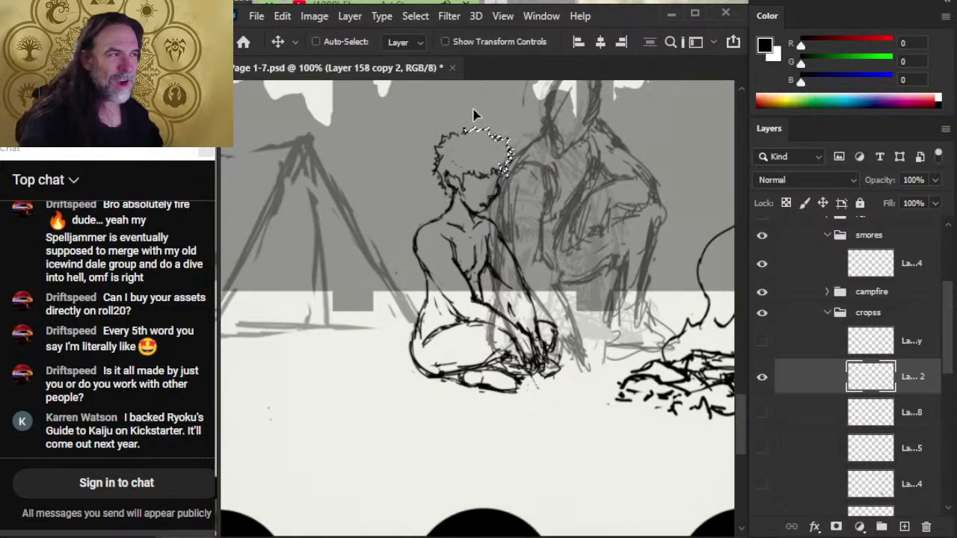
key("ctrl+d")
key("l")
key("b")
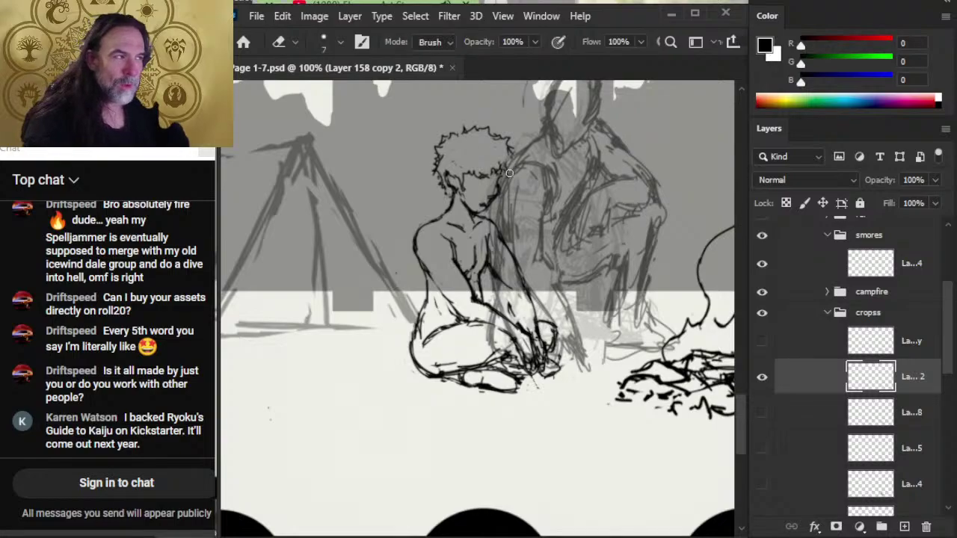
key("b")
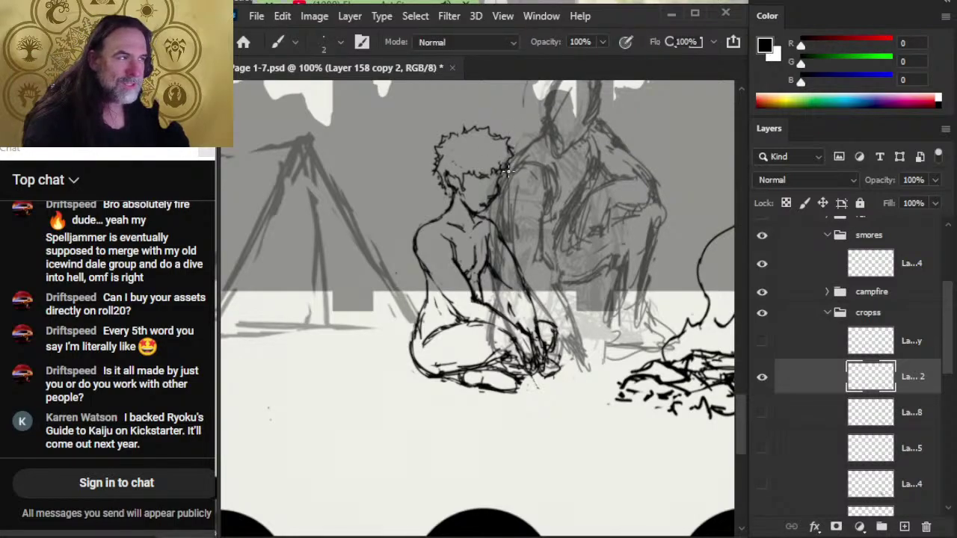
- Erase and redraw the seated figure's hair edge behind the ear down to the nape
key("e")
key("ctrl+space")
left_click_drag(489, 178, 549, 186)
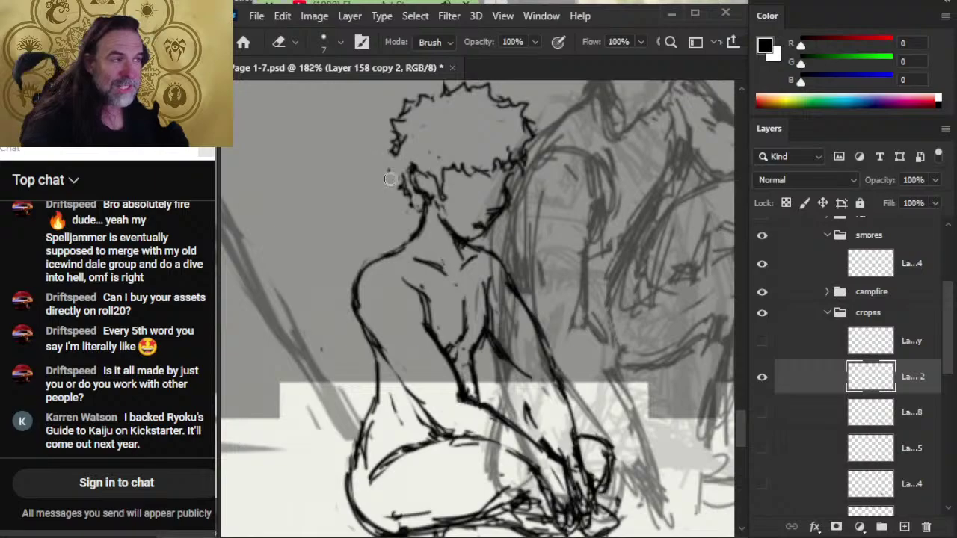
key("b")
key("e")
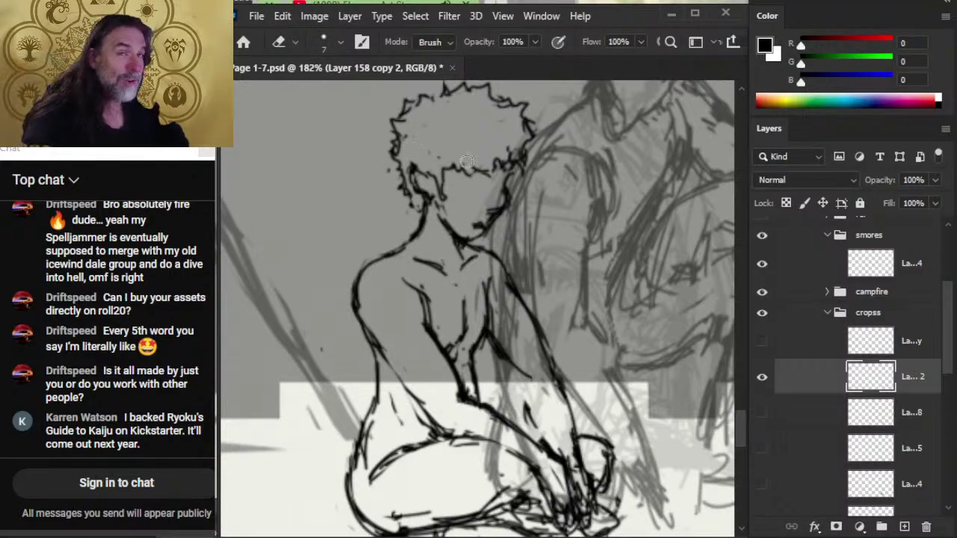
key("b")
key("e")
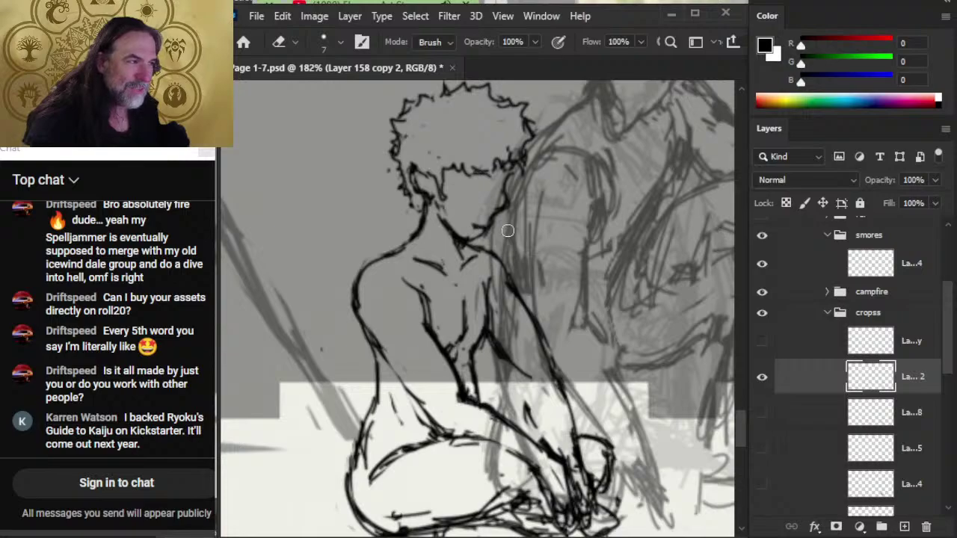
- Clean up the seated figure's jawline below the ear and retouch the lower face around the mouth
key("b")
key("e")
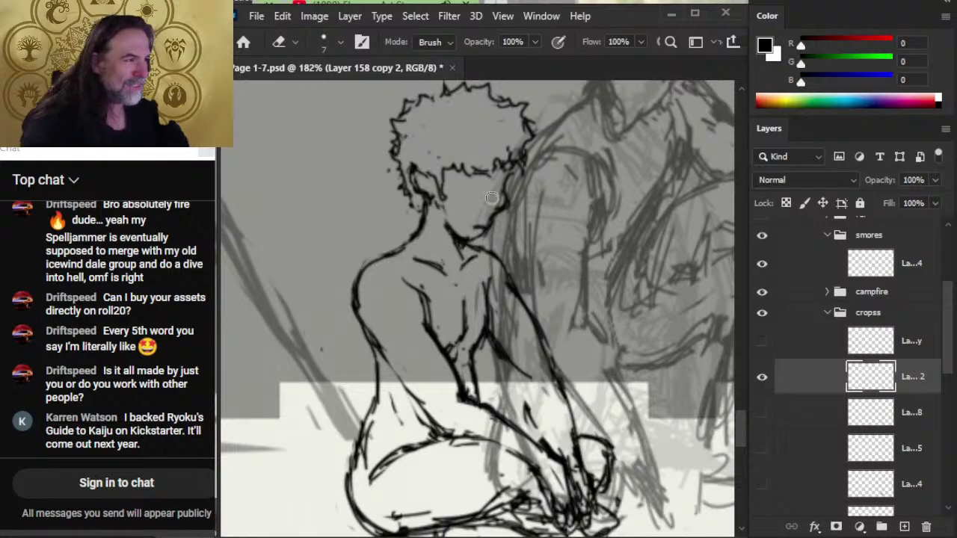
key("b")
left_click_drag(498, 208, 491, 228)
key("e")
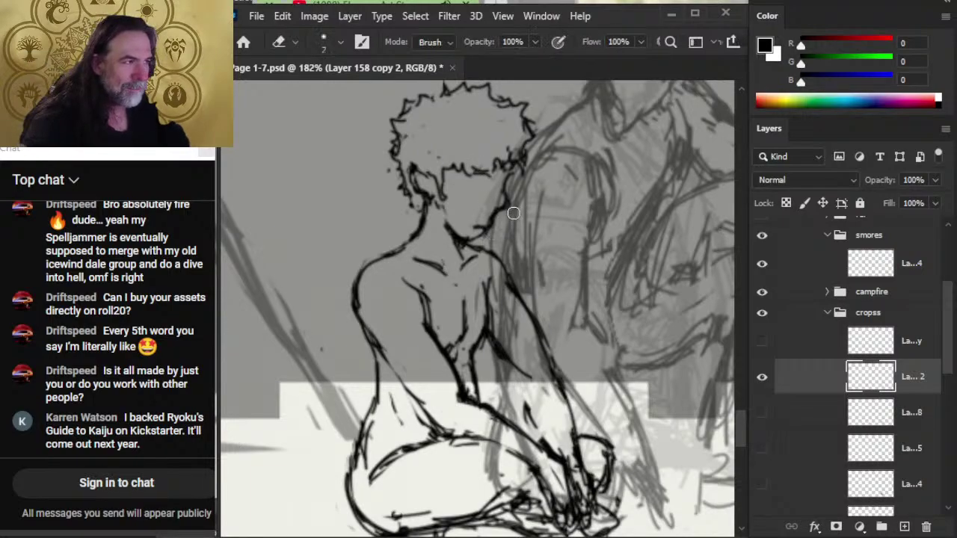
- Erase the edge of the seated figure's brow and cheek below the fringe and redraw it
key("b")
key("e")
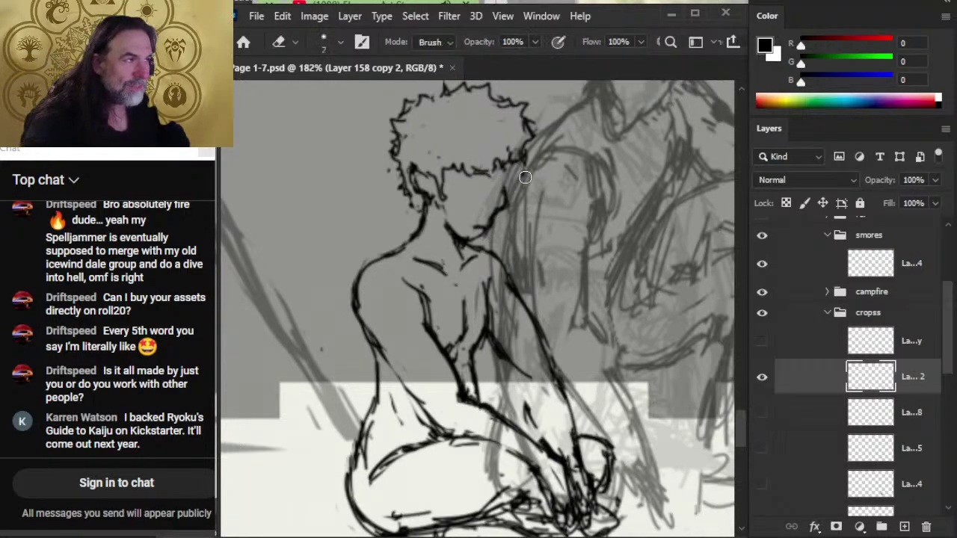
key("b")
key("e")
key("b")
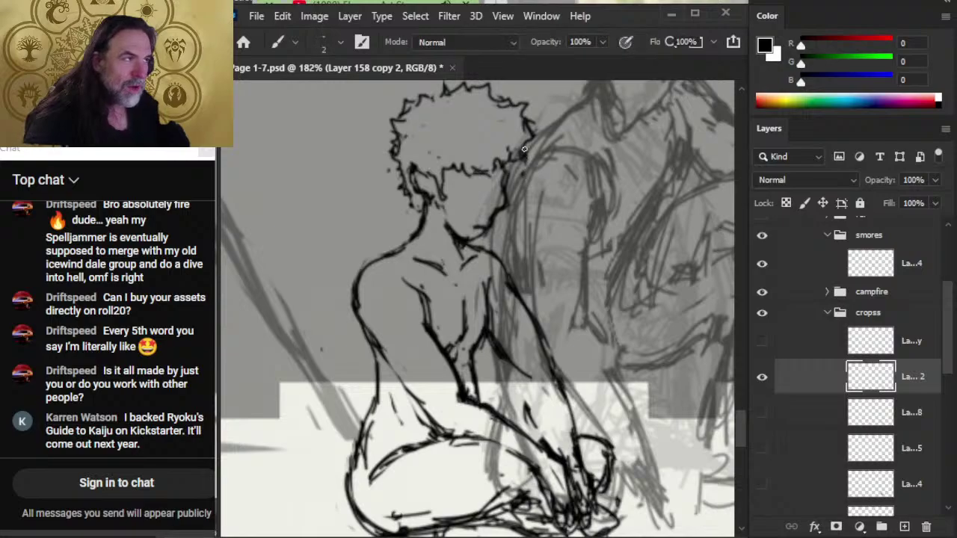
- Erase and redraw the small curls of hair beside the seated figure's far temple
key("e")
key("b")
key("e")
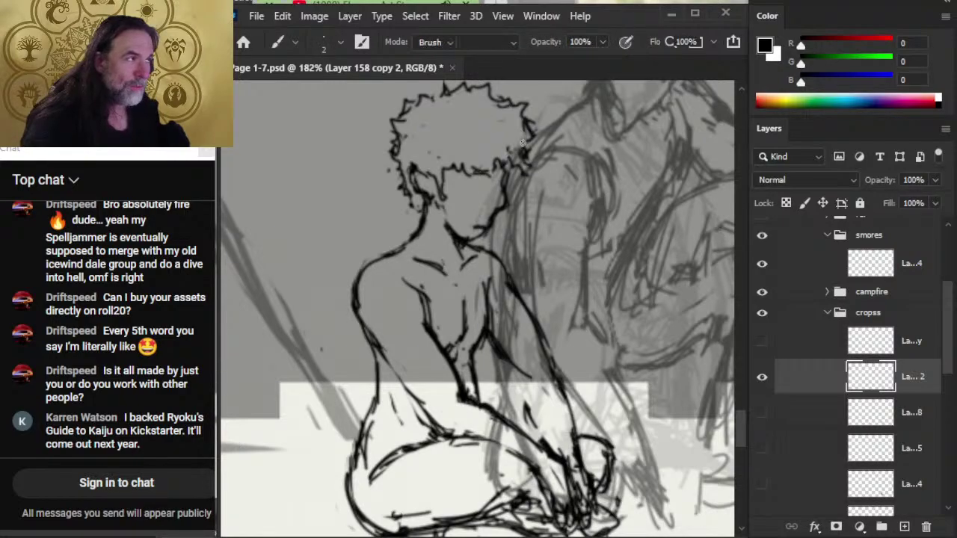
key("b")
key("e")
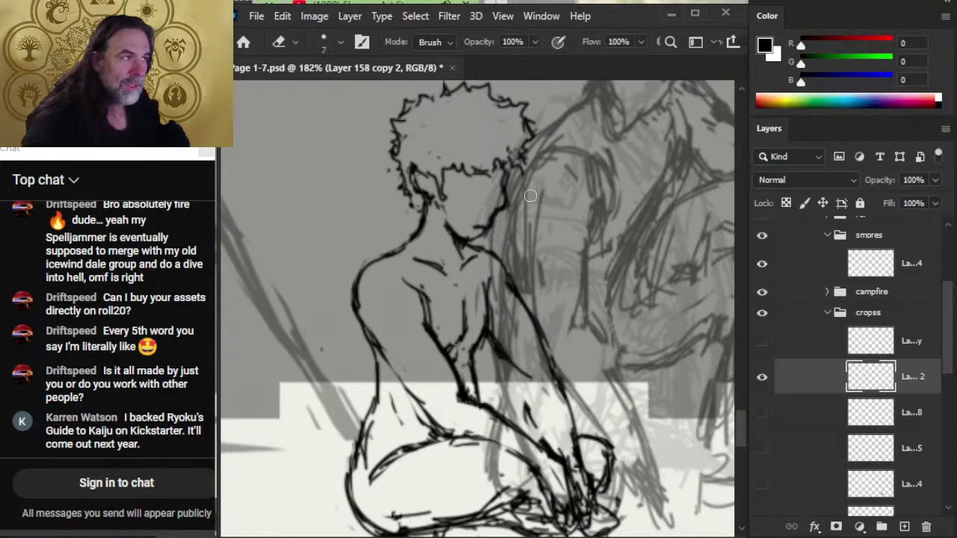
key("b")
key("e")
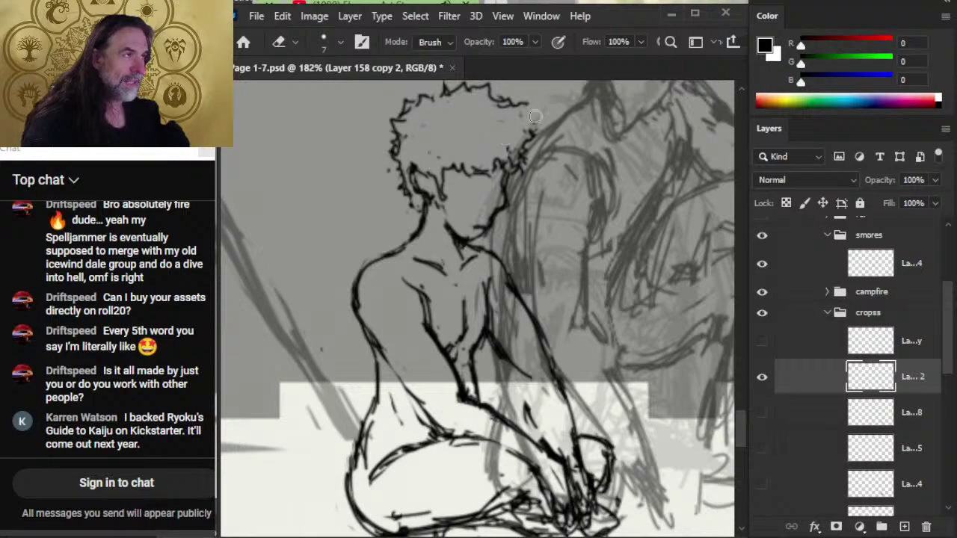
- Redraw the upper front of the seated figure's hair outline with small curls sloping down from the crown
key("b")
scroll(514, 147, "up", 2)
key("e")
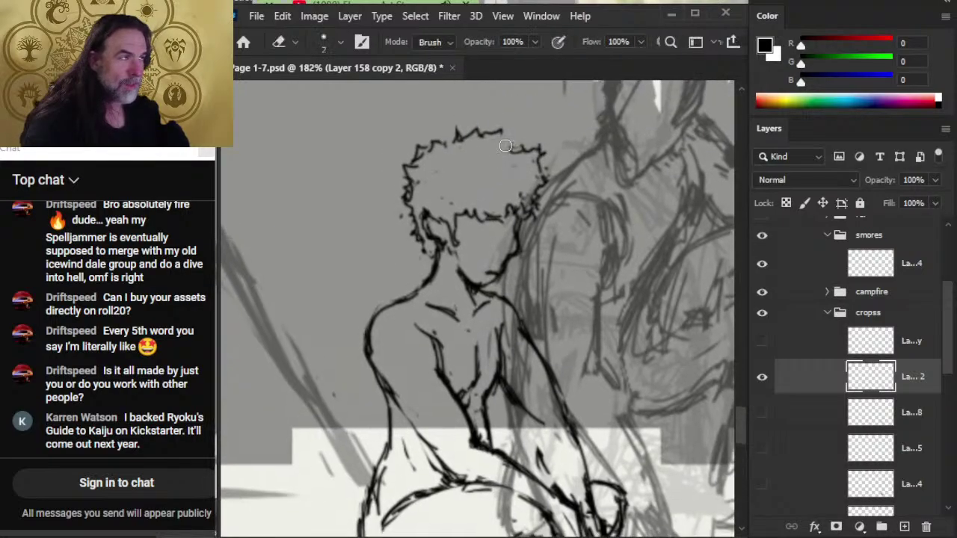
key("b")
key("e")
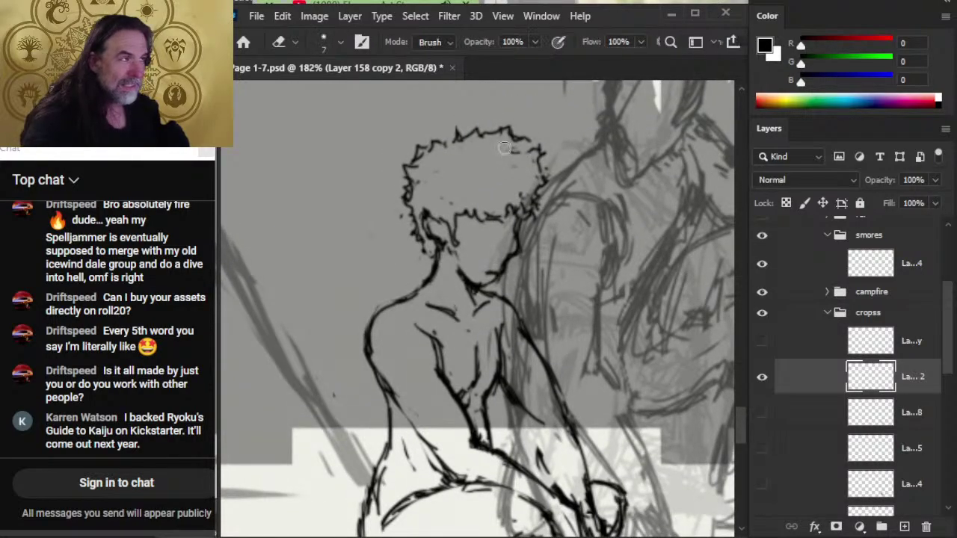
key("b")
key("e")
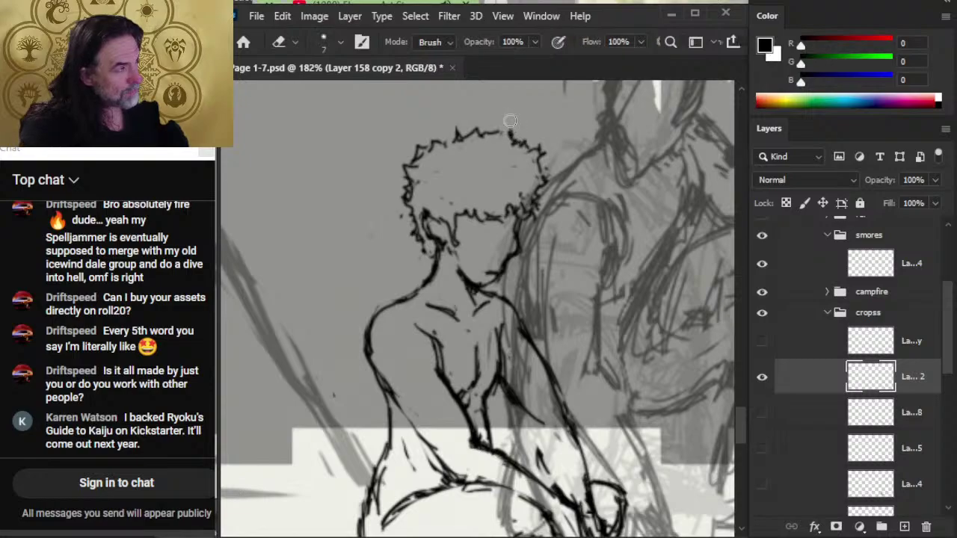
key("b")
key("e")
- Erase the spiky hair outline across the seated figure's crown and redraw it with rounder curls
mouse_move(474, 136)
left_mouse_down()
mouse_move(432, 113)
mouse_move(428, 152)
left_mouse_up()
key("b")
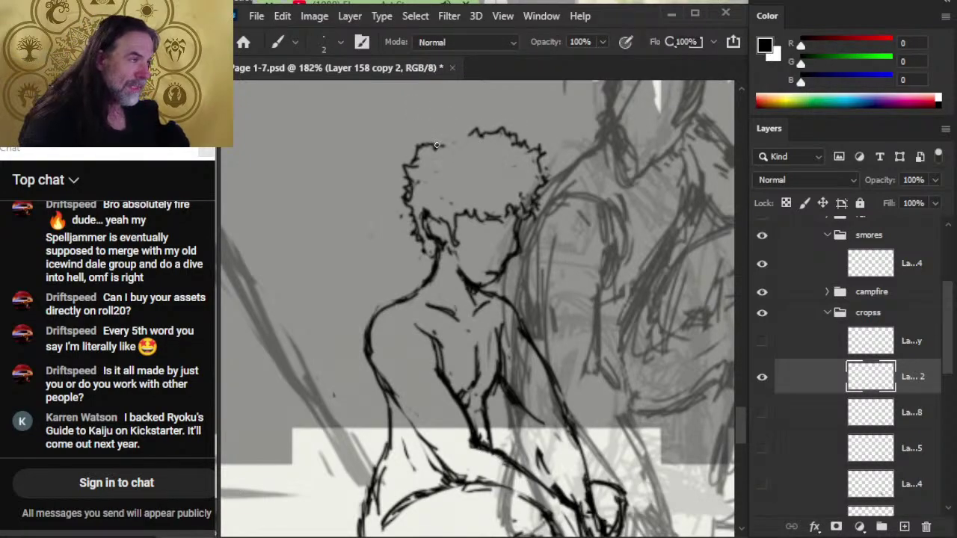
key("e")
key("b")
mouse_move(460, 136)
left_mouse_down()
mouse_move(450, 145)
mouse_move(487, 125)
mouse_move(496, 133)
left_mouse_up()
key("e")
key("b")
- Erase the hair at the back of the seated figure's head and along the fringe, and redraw the locks around the ear and forehead
key("e")
mouse_move(410, 188)
left_mouse_down()
mouse_move(403, 173)
mouse_move(395, 197)
mouse_move(408, 215)
mouse_move(416, 196)
mouse_move(425, 251)
mouse_move(427, 211)
mouse_move(444, 226)
mouse_move(462, 207)
mouse_move(489, 212)
mouse_move(508, 238)
left_mouse_up()
key("b")
key("e")
key("b")
key("e")
key("b")
key("e")
key("b")
key("e")
key("b")
key("e")
key("b")
key("e")
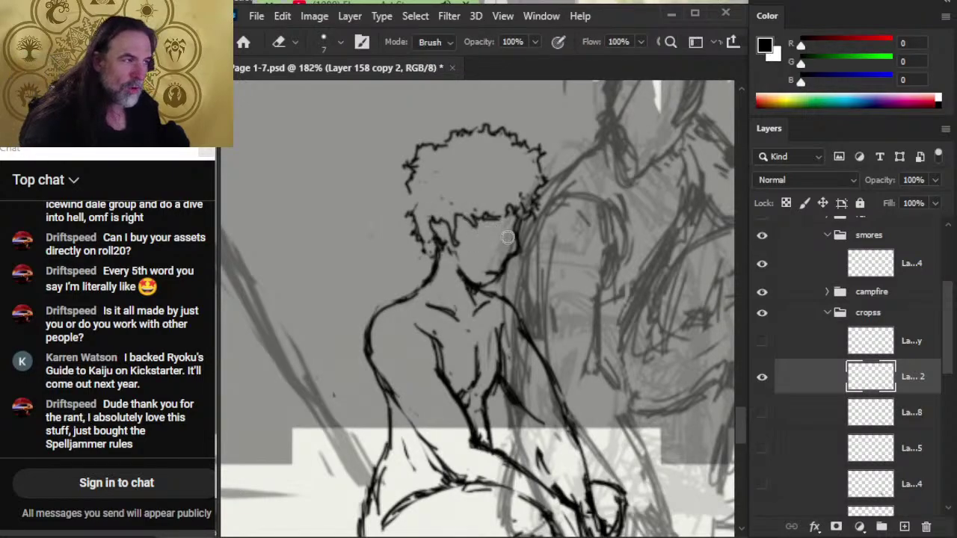
- Thin and redraw the far edge of the seated figure's face from the brow to the chin
key("b")
key("e")
key("b")
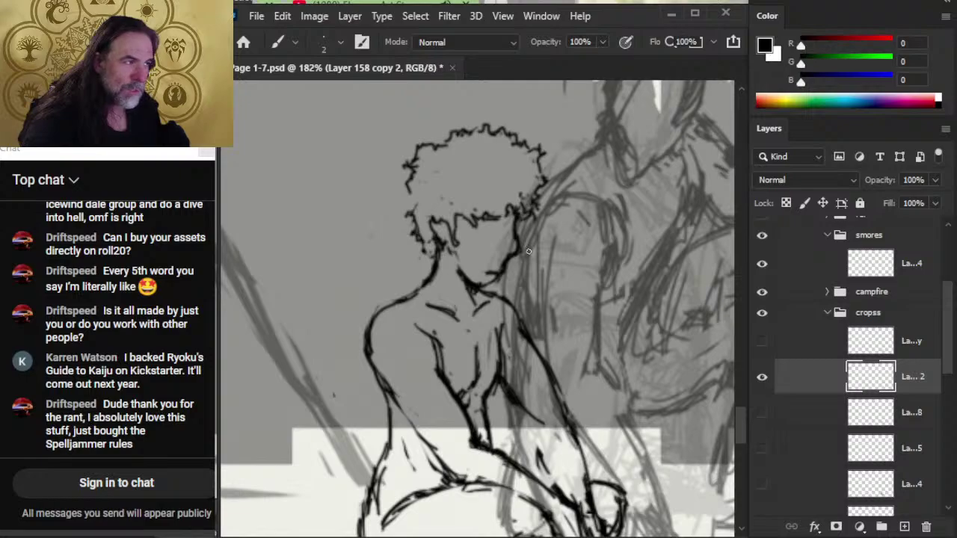
key("e")
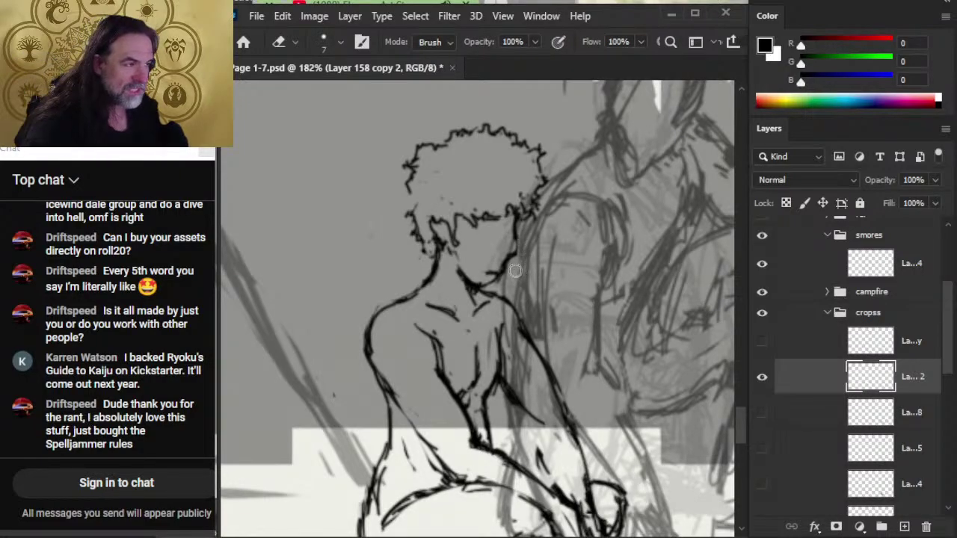
key("b")
key("e")
key("b")
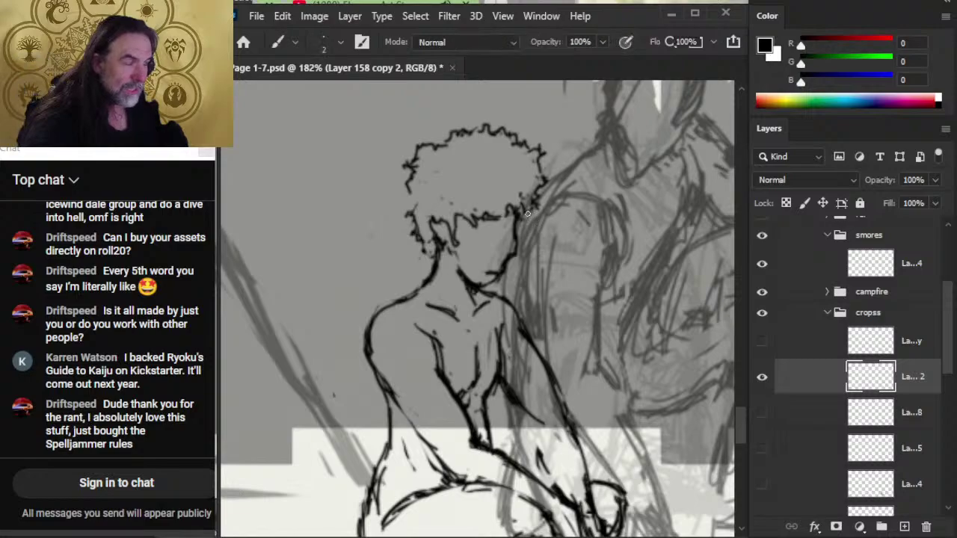
- Erase the straight fringe line across the seated figure's forehead and redraw its front part with small curls
key("e")
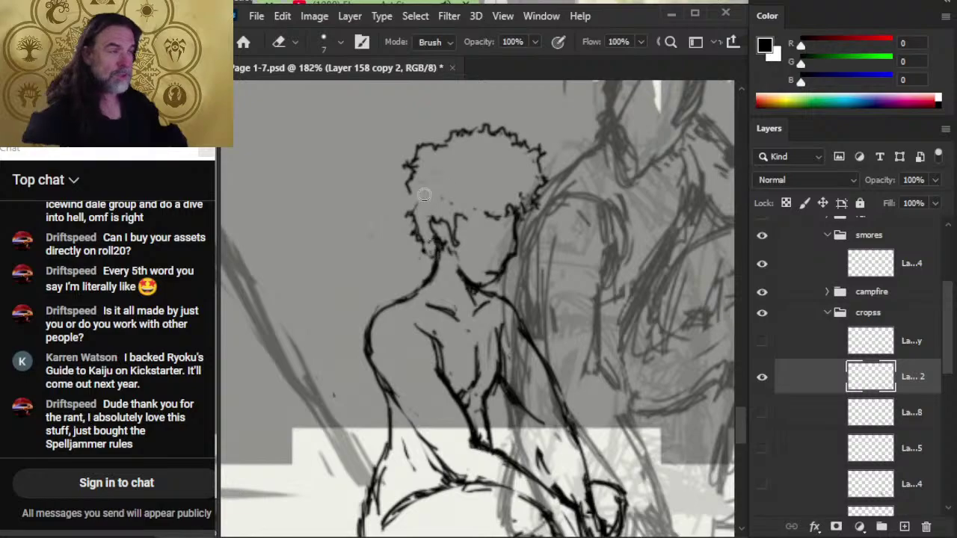
key("b")
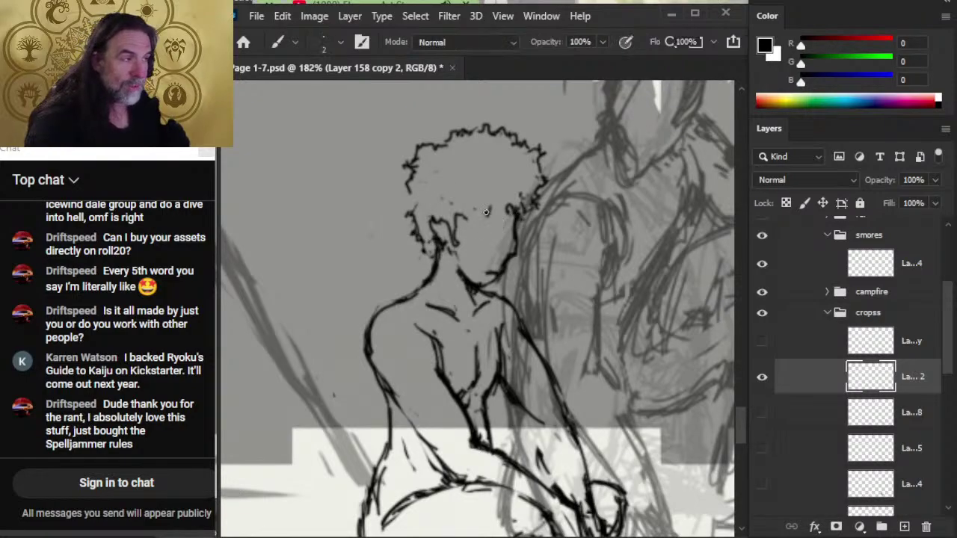
key("e")
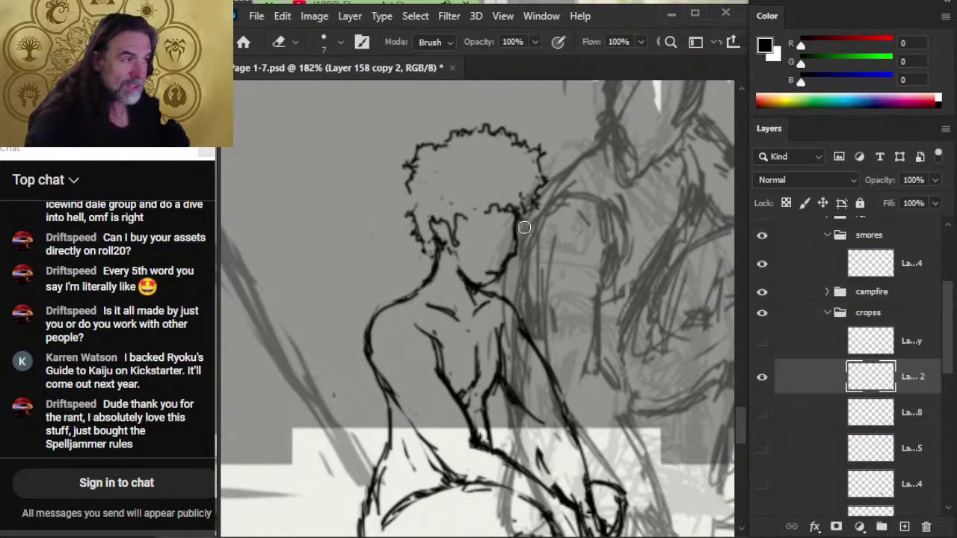
- Thin the far edge of the seated figure's face at the brow and cheek and redraw it as a finer contour
key("b")
key("e")
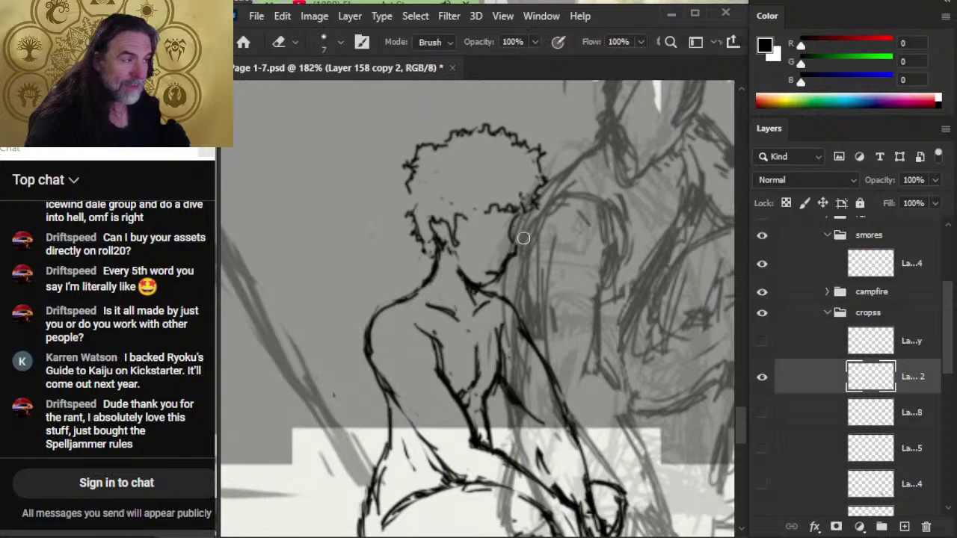
key("b")
key("e")
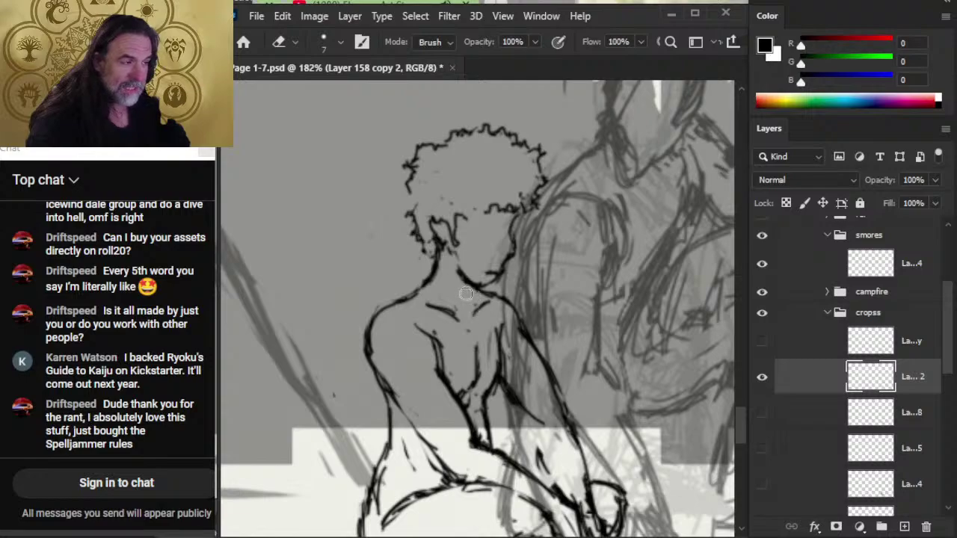
- Clean up the neck and collarbone lines below the seated figure's chin and refine the start of the far shoulder
key("b")
key("e")
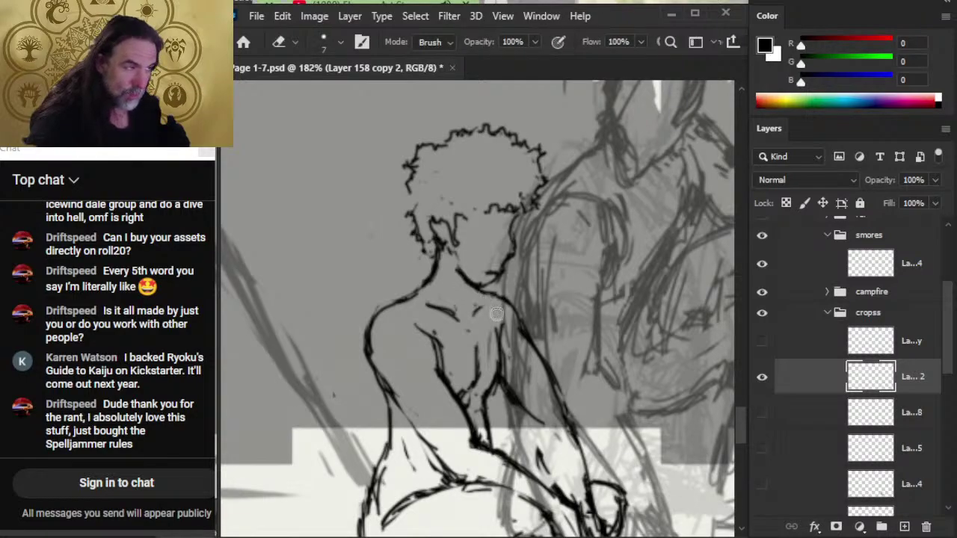
key("b")
key("e")
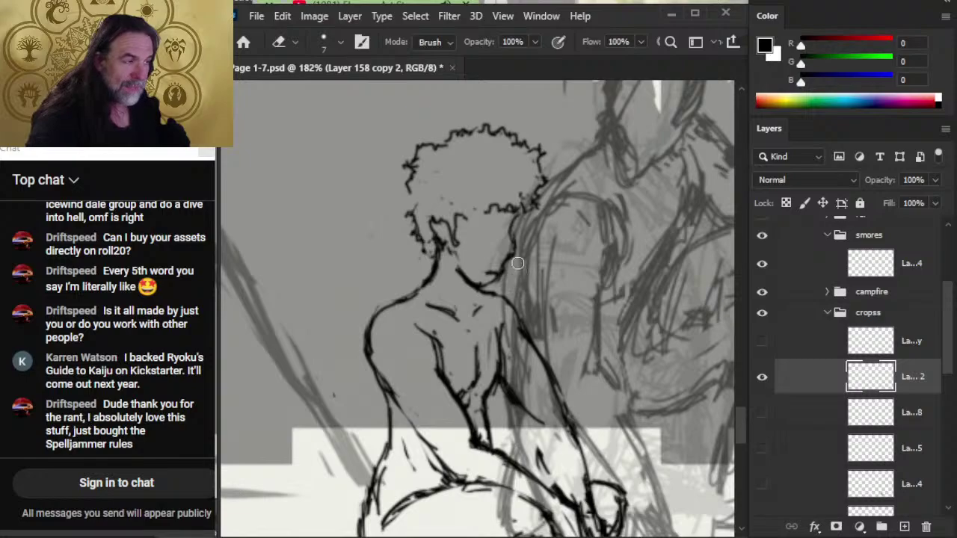
- Rework the seated figure's brow and cheek contour beneath the front curls, trimming its outer edge
key("b")
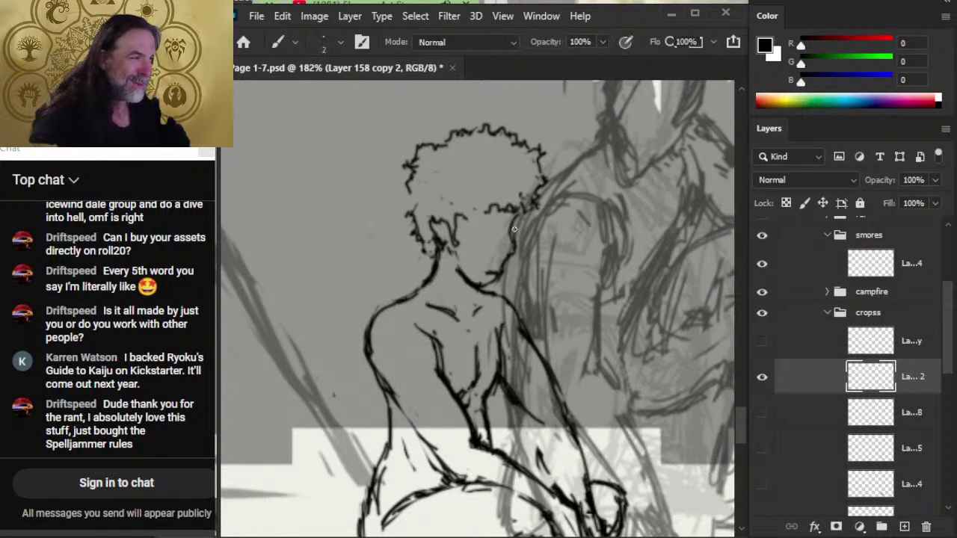
key("e")
key("b")
key("e")
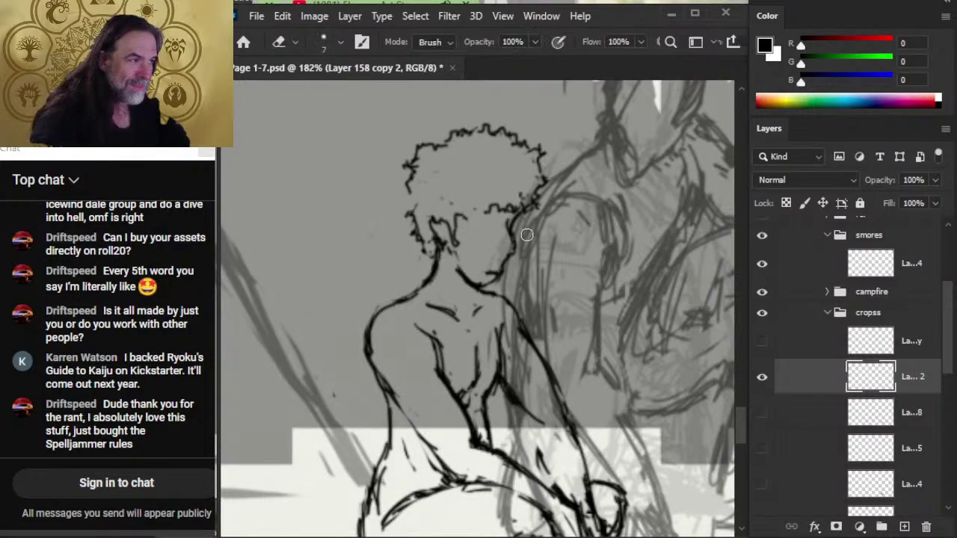
key("b")
key("e")
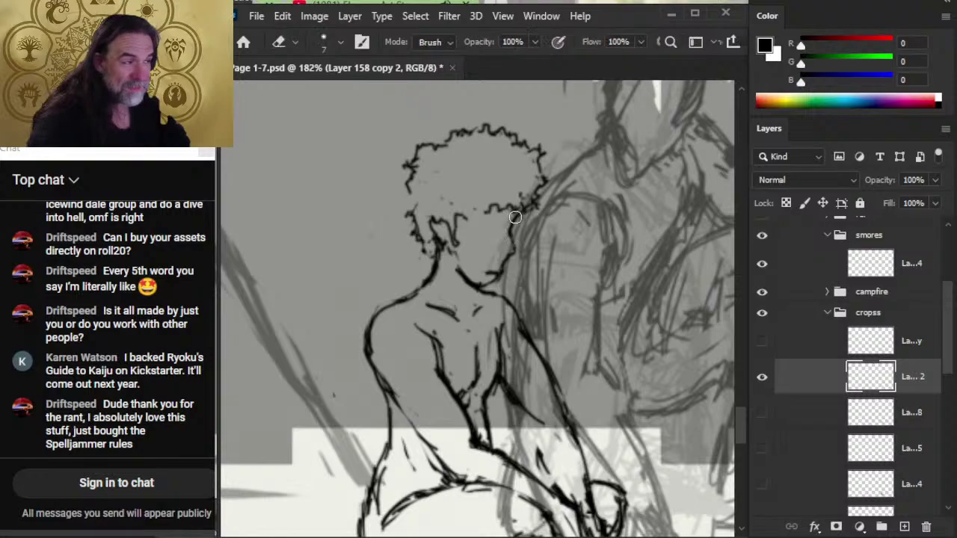
key("b")
key("e")
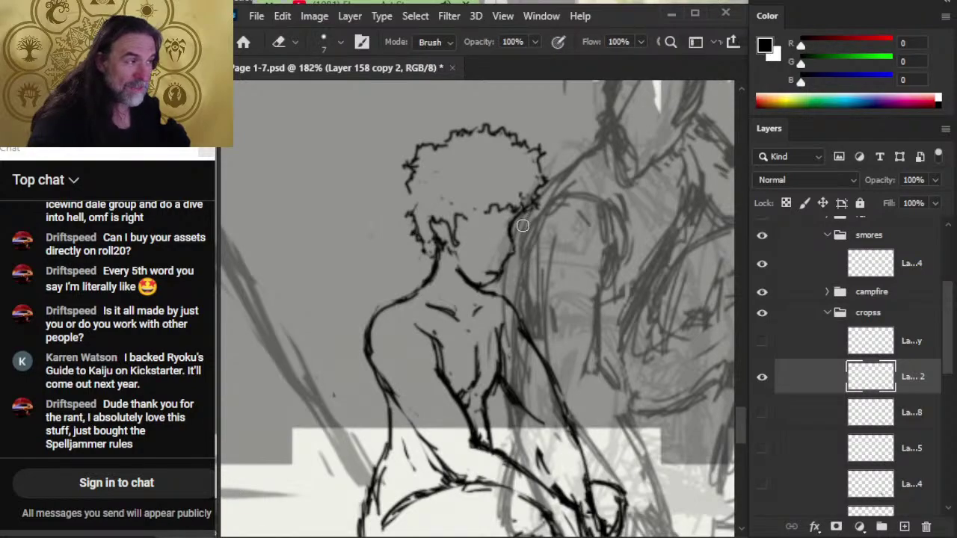
key("b")
key("e")
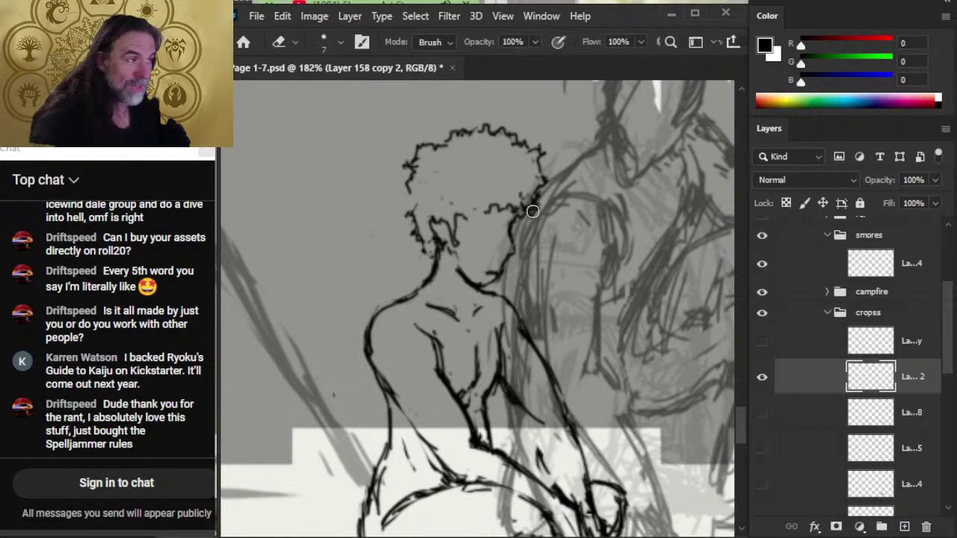
- Redraw the curly fringe from the forehead to above the ear and close the hair outline at the back of the head
key("b")
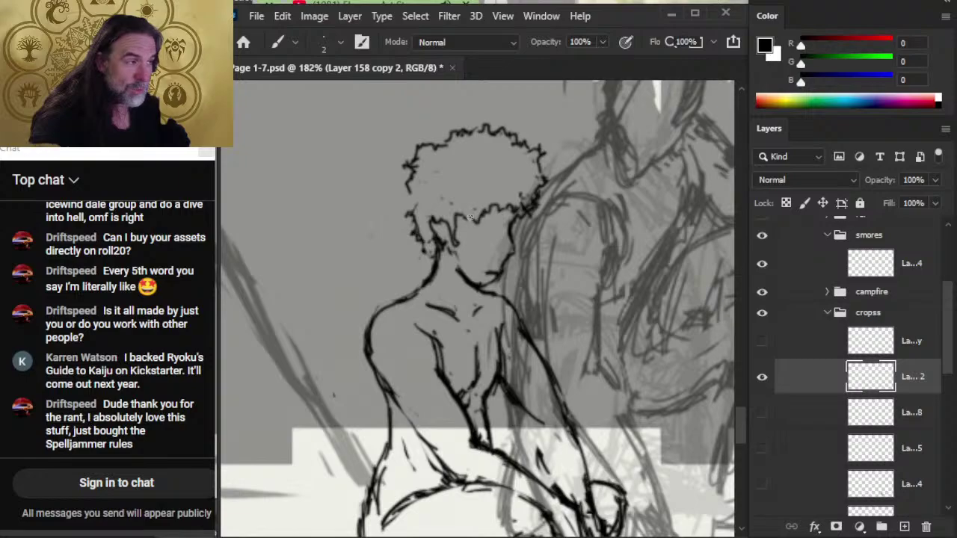
key("e")
key("b")
key("e")
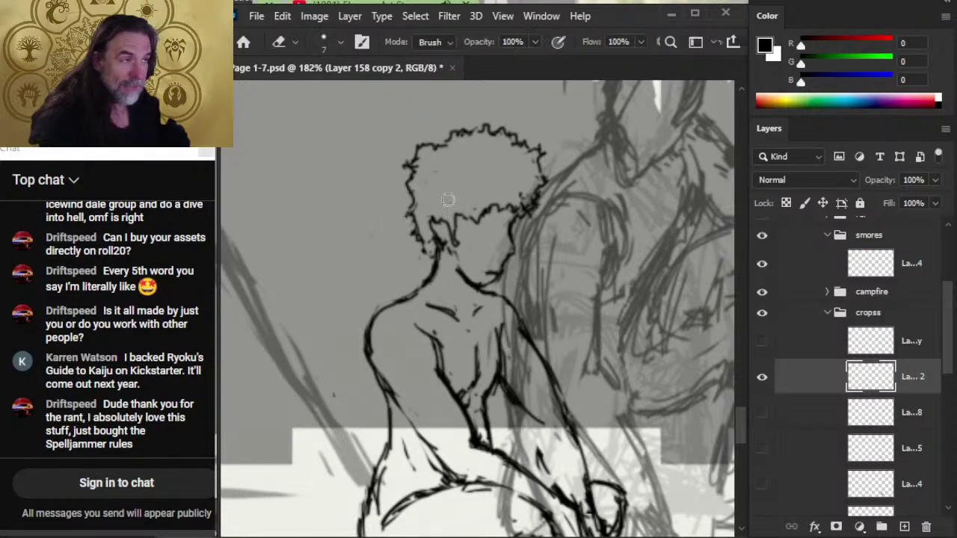
key("b")
key("e")
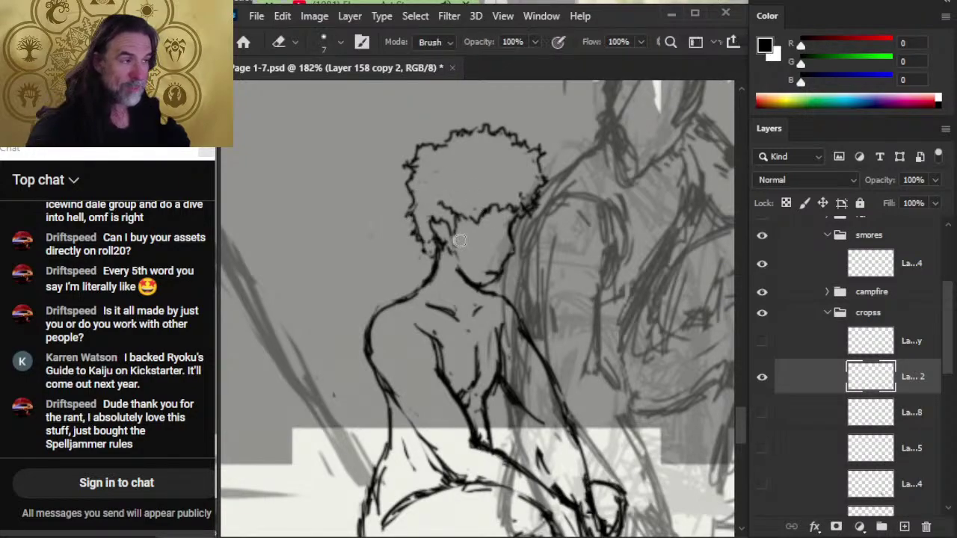
- Remove the loose lock in front of the seated figure's ear and thin the jaw line down to the chin
key("b")
key("e")
key("b")
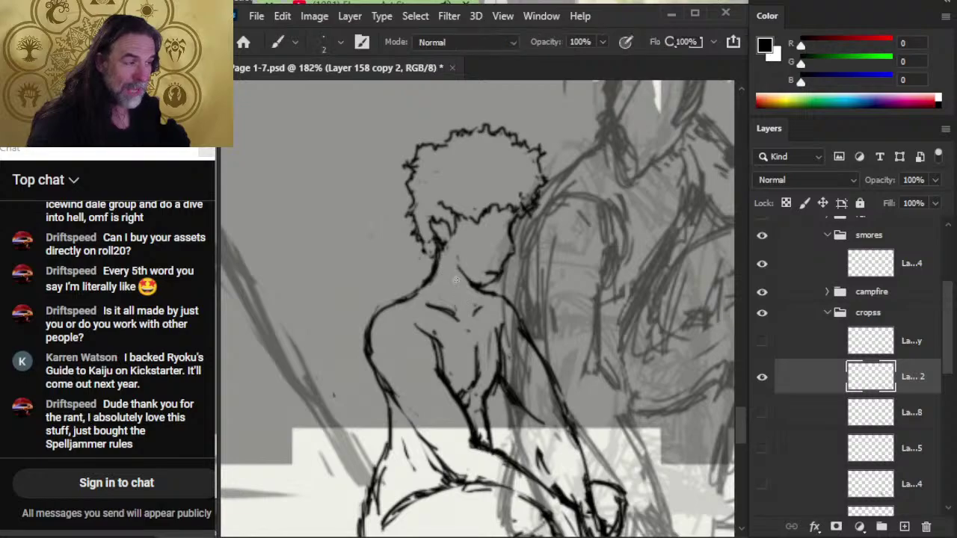
key("e")
key("b")
key("e")
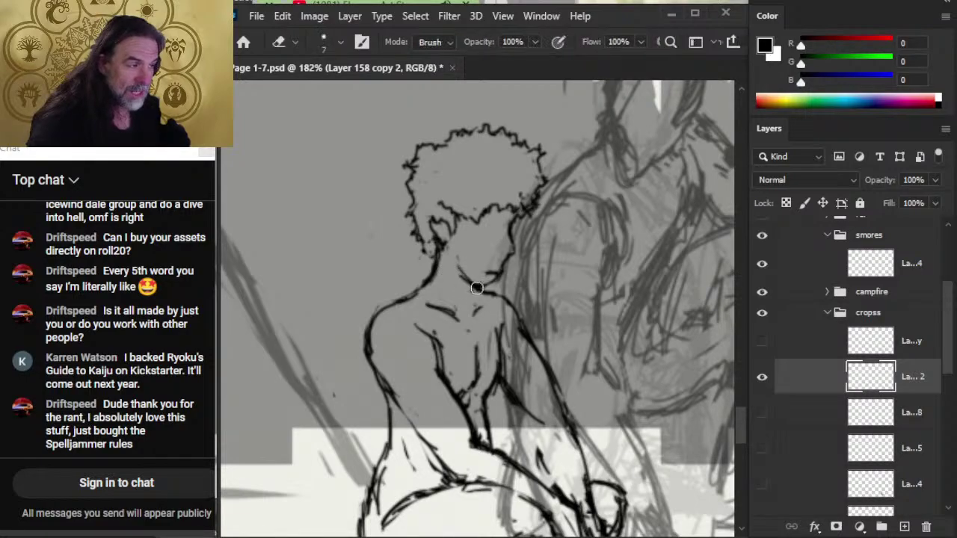
key("b")
key("e")
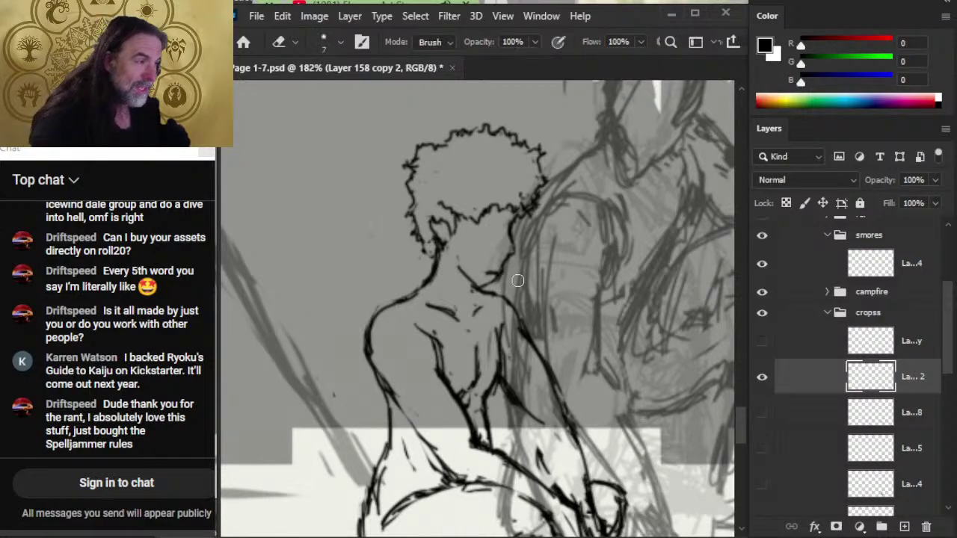
- Trim the seated figure's lower cheek and redraw the mouth and chin lines with sharper angles
key("b")
key("e")
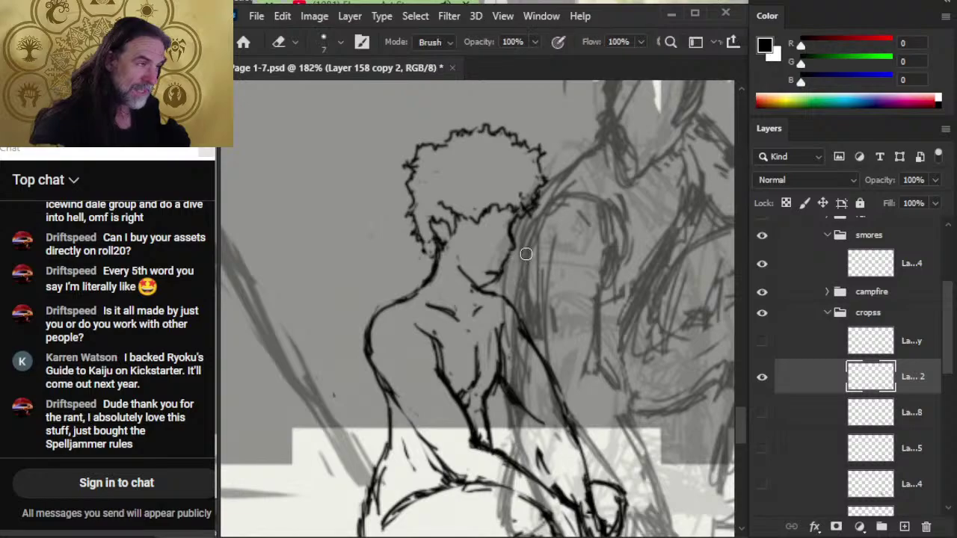
key("b")
key("e")
key("b")
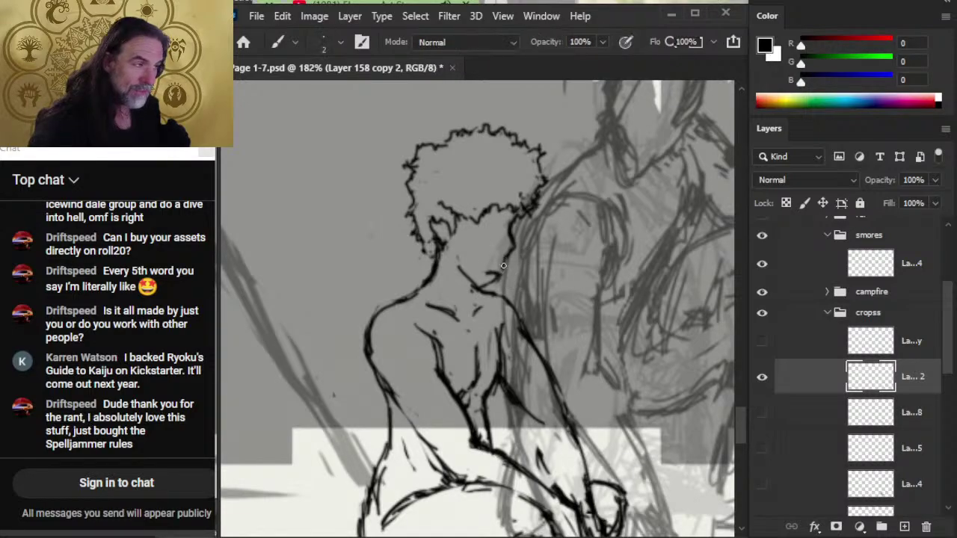
key("e")
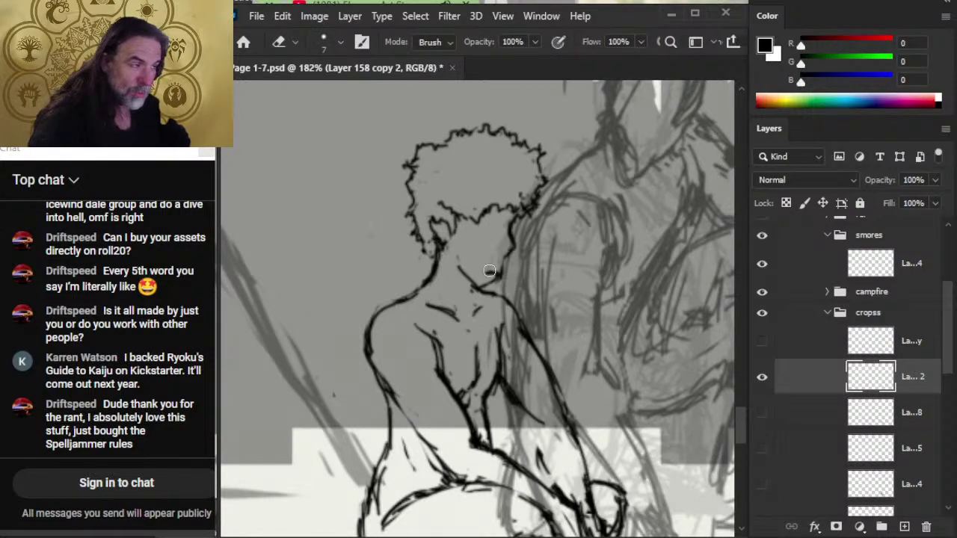
key("b")
key("e")
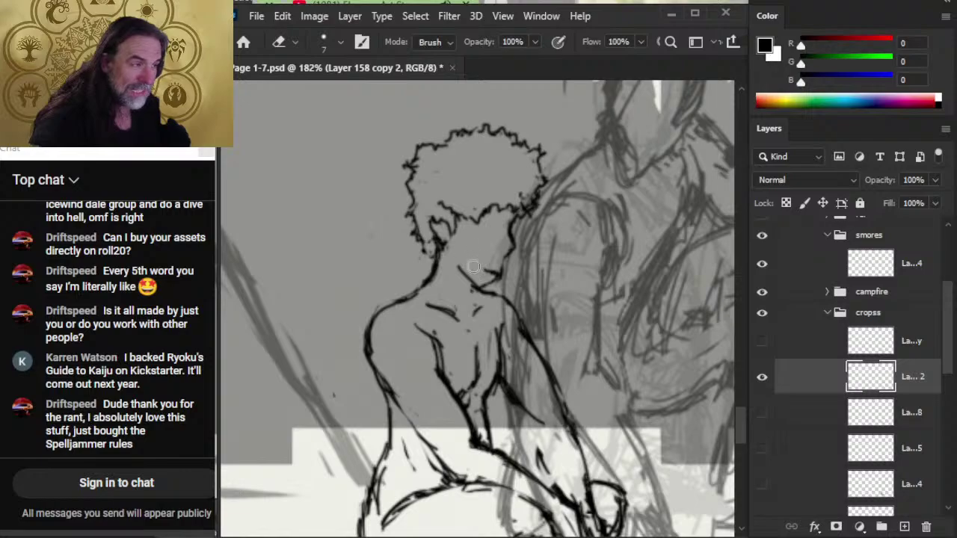
key("b")
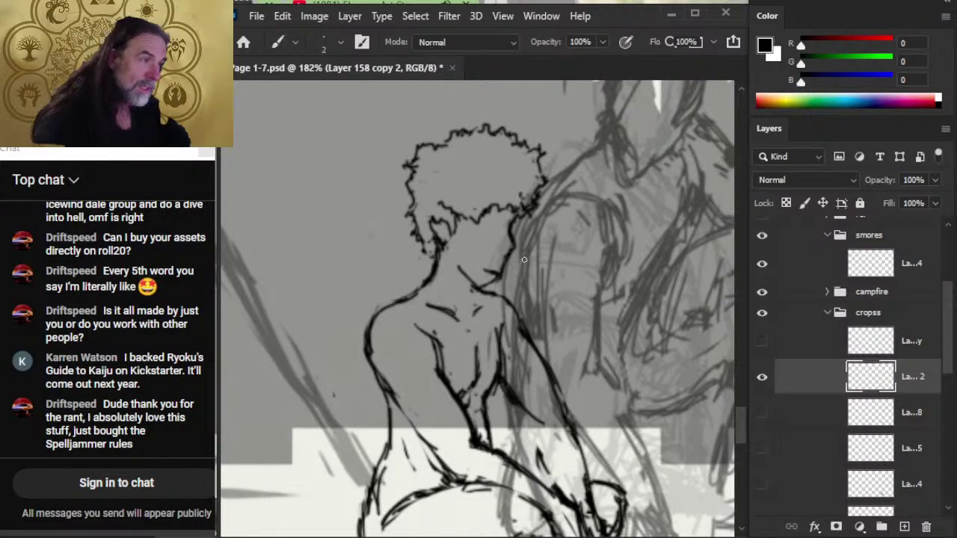
- Erase part of the fringe above the seated figure's forehead and redraw the ear as a rounded shape
key("e")
mouse_move(487, 211)
left_mouse_down()
mouse_move(471, 220)
mouse_move(494, 221)
left_mouse_up()
key("b")
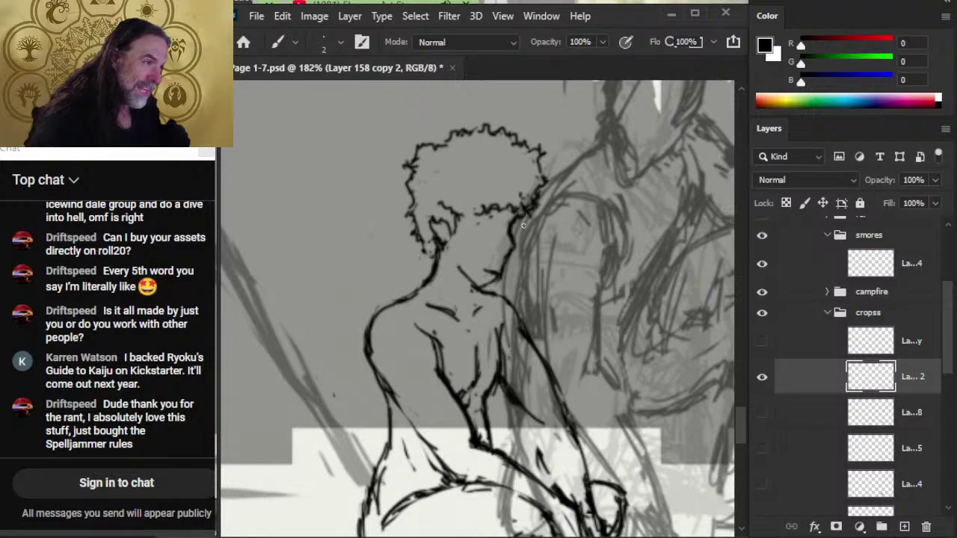
key("e")
mouse_move(451, 247)
left_mouse_down()
mouse_move(441, 218)
mouse_move(444, 251)
left_mouse_up()
key("b")
key("e")
key("b")
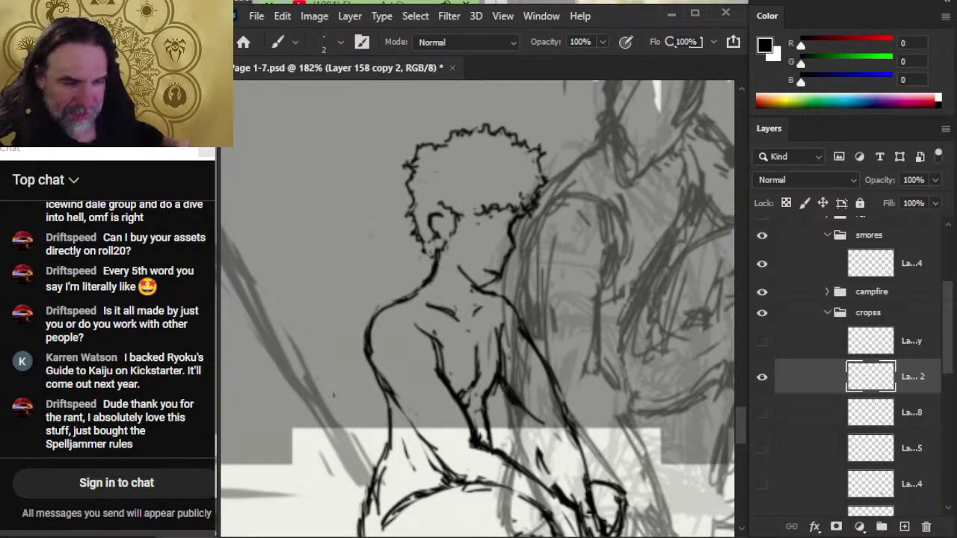
- Erase most of the seated figure's forehead fringe and redraw the brow edge up to the front curls
left_click(788, 388)
key("e")
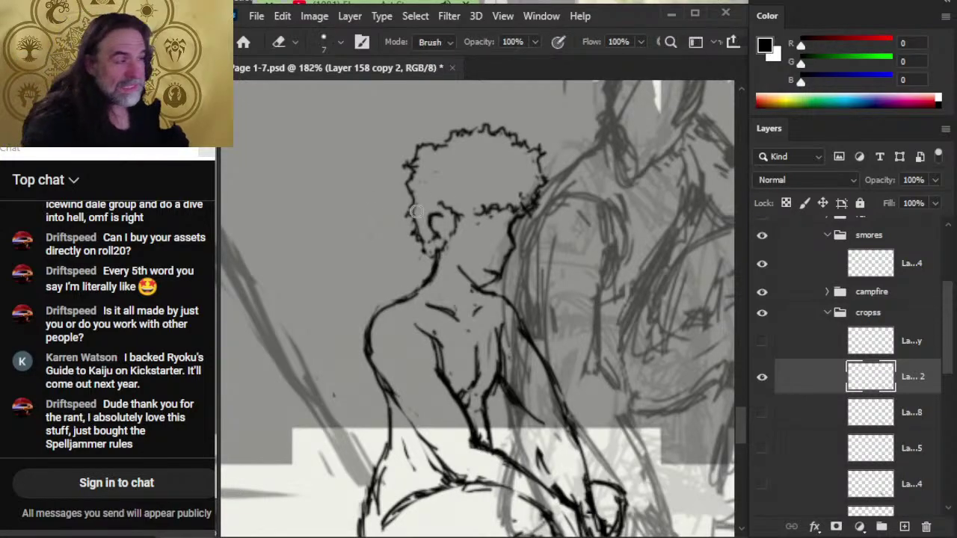
mouse_move(466, 224)
left_mouse_down()
mouse_move(497, 214)
mouse_move(489, 220)
mouse_move(543, 233)
mouse_move(515, 216)
left_mouse_up()
key("b")
key("e")
key("b")
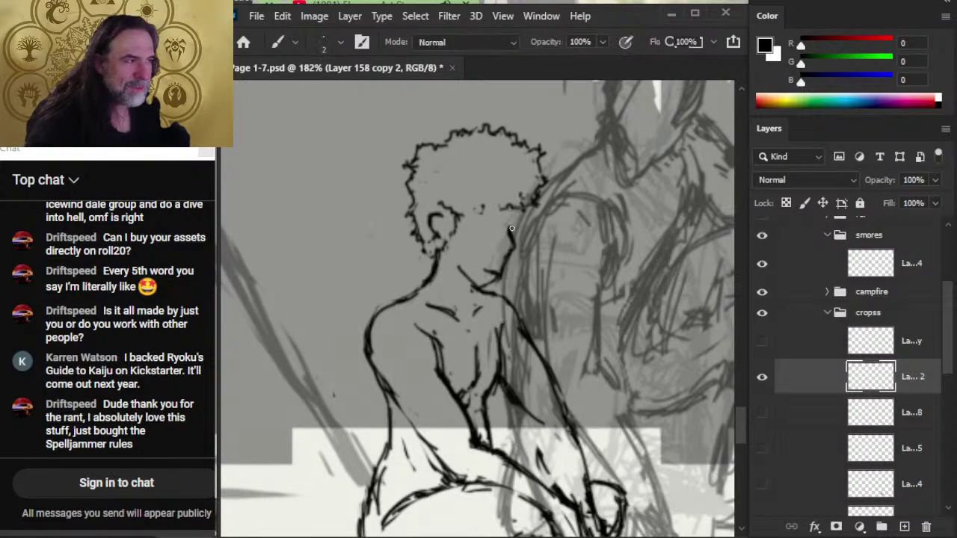
key("e")
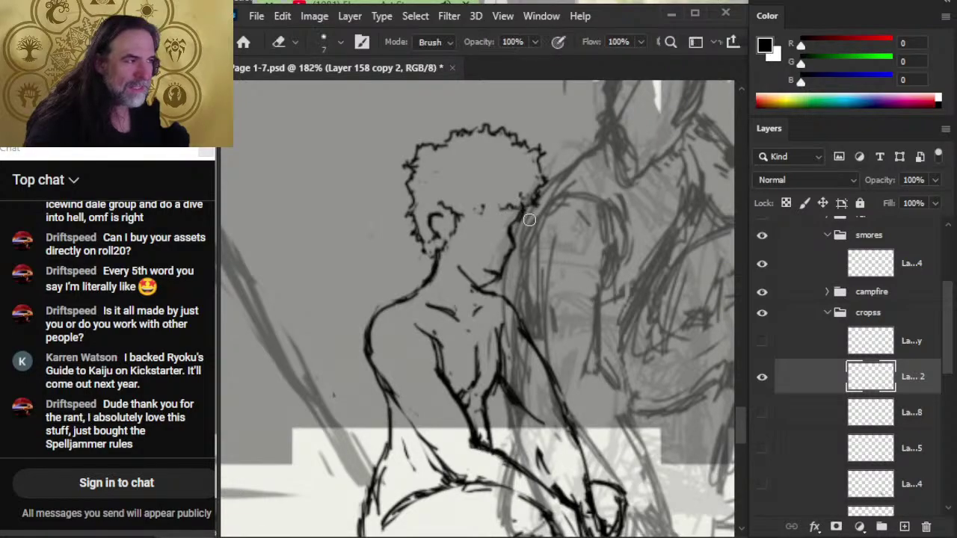
key("b")
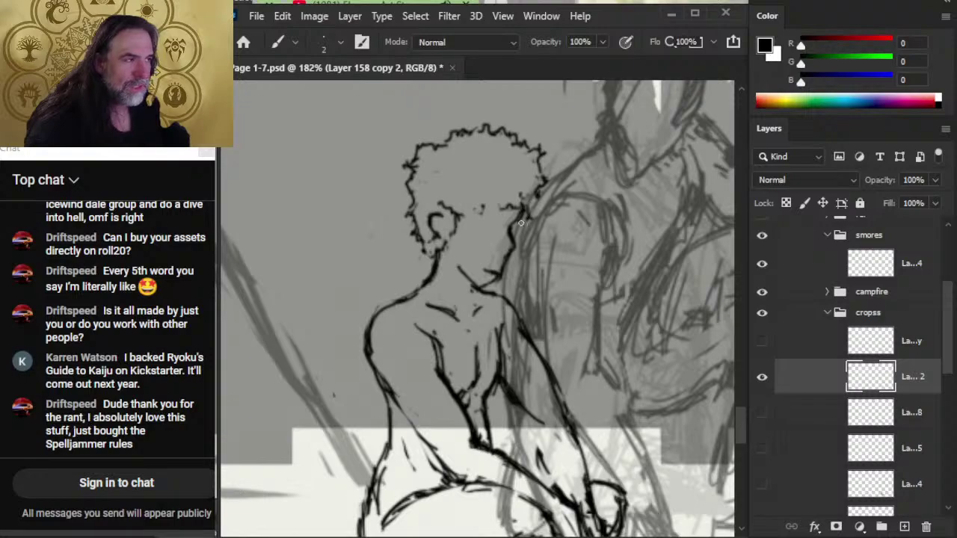
- Erase the front edge of the seated figure's hair and redraw it with curls hanging past the brow
key("e")
mouse_move(547, 176)
left_mouse_down()
mouse_move(545, 186)
mouse_move(533, 181)
mouse_move(545, 168)
mouse_move(552, 193)
left_mouse_up()
key("b")
key("e")
- Redraw the seated figure's inner ear and sideburn, and draw a higher curly fringe from the ear to the front curls
left_click_drag(487, 203, 441, 225)
key("b")
key("e")
key("b")
key("e")
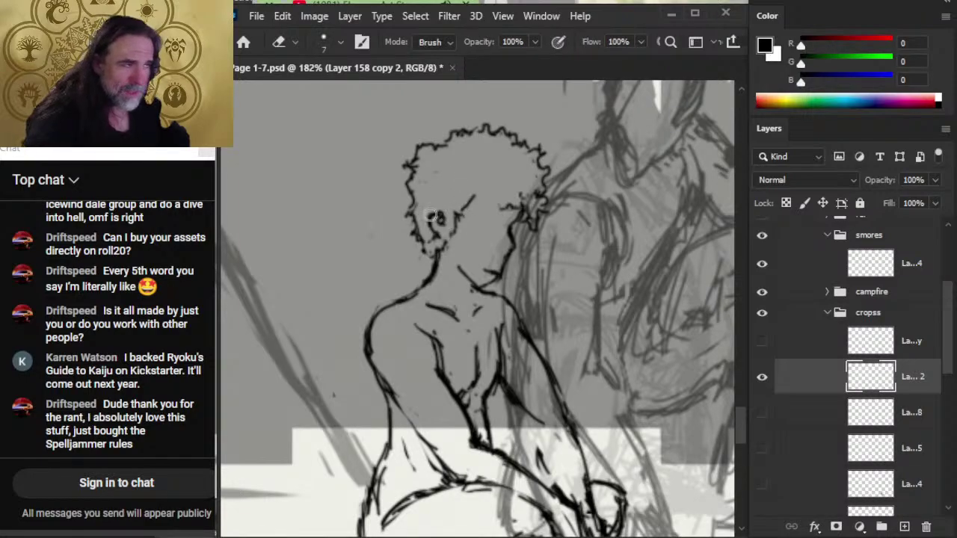
mouse_move(474, 202)
left_mouse_down()
mouse_move(460, 214)
mouse_move(470, 202)
left_mouse_up()
key("b")
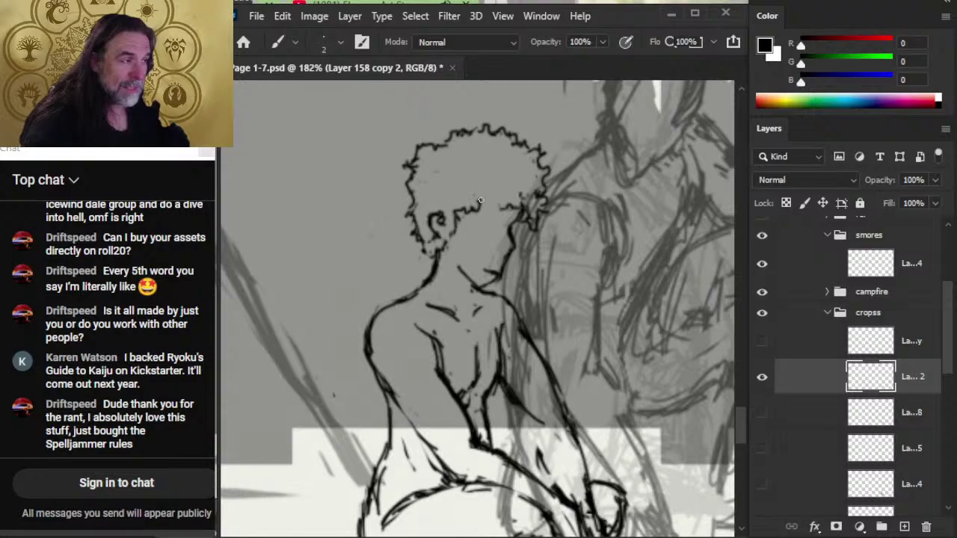
key("e")
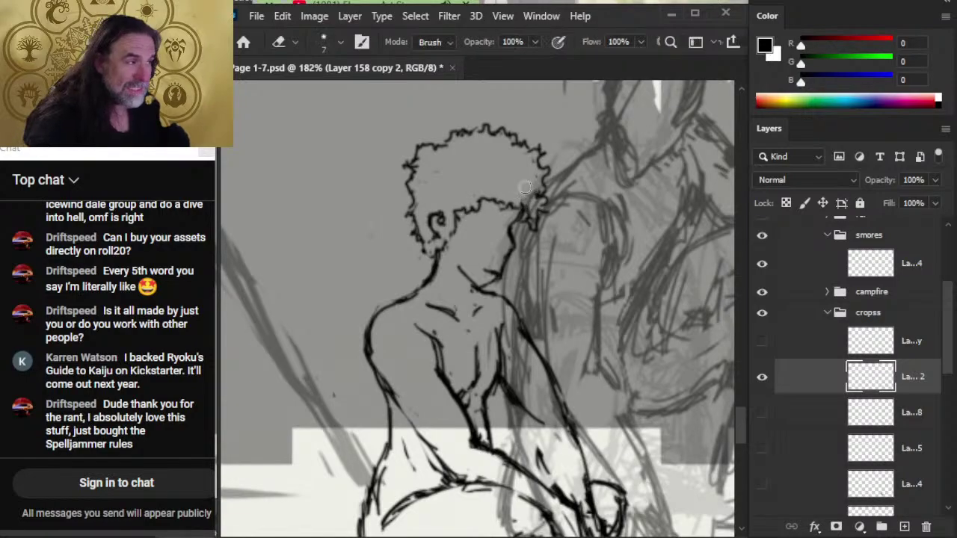
- Erase the upper back hair outline of the seated figure and redraw it as a rounder slope of small curls
mouse_move(435, 145)
left_mouse_down()
mouse_move(411, 161)
mouse_move(451, 141)
left_mouse_up()
key("b")
key("e")
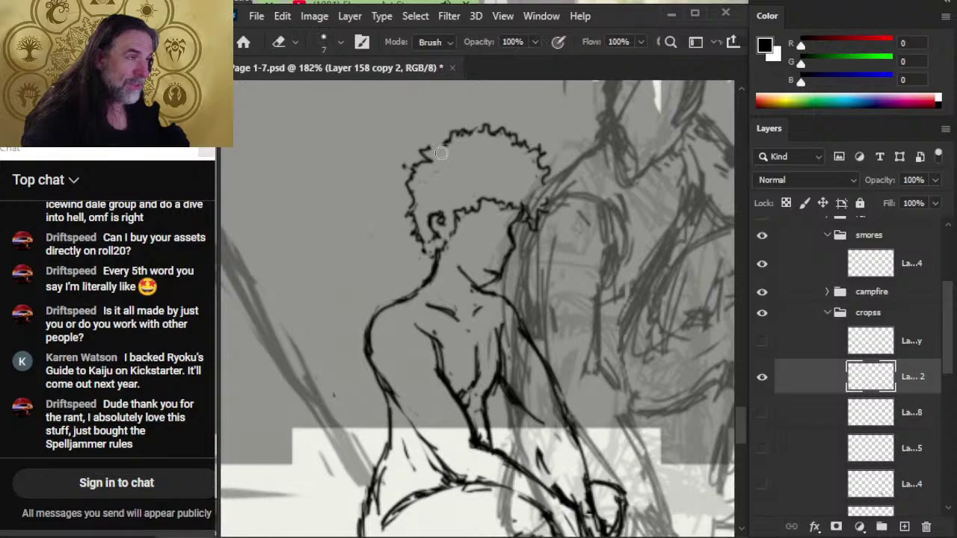
key("b")
key("e")
- Erase and redraw the seated figure's hair outline from the crown down the back of the head with small, even curls
left_click_drag(451, 139, 482, 124)
key("b")
key("e")
key("b")
key("e")
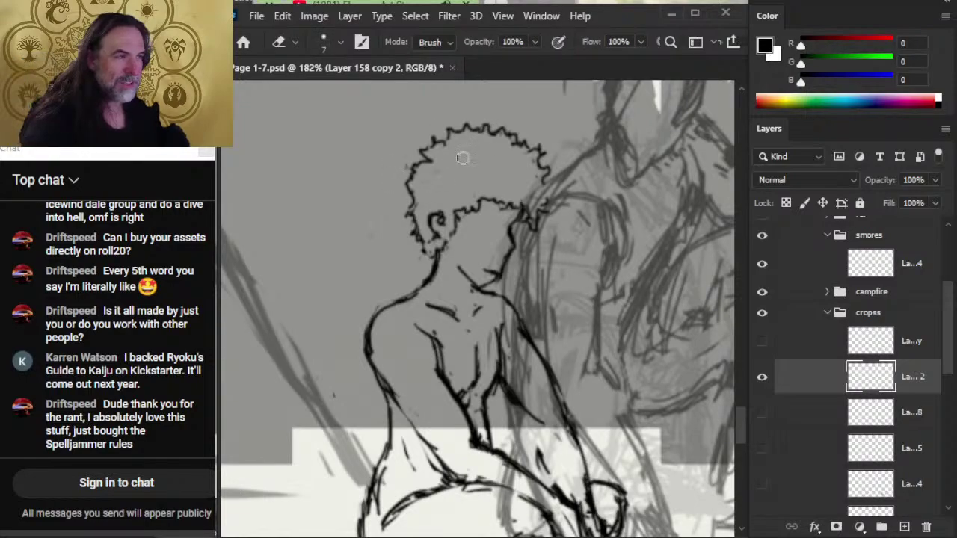
key("b")
key("e")
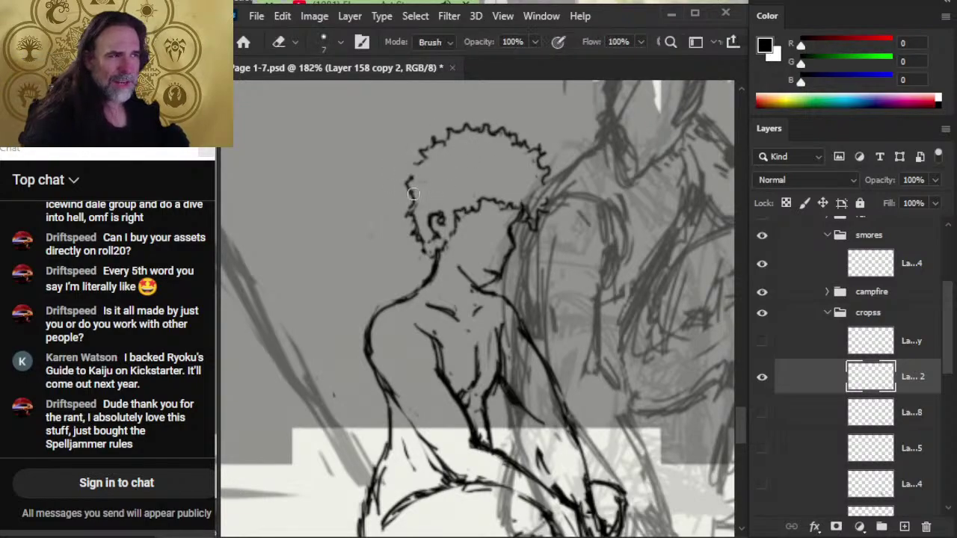
key("b")
key("e")
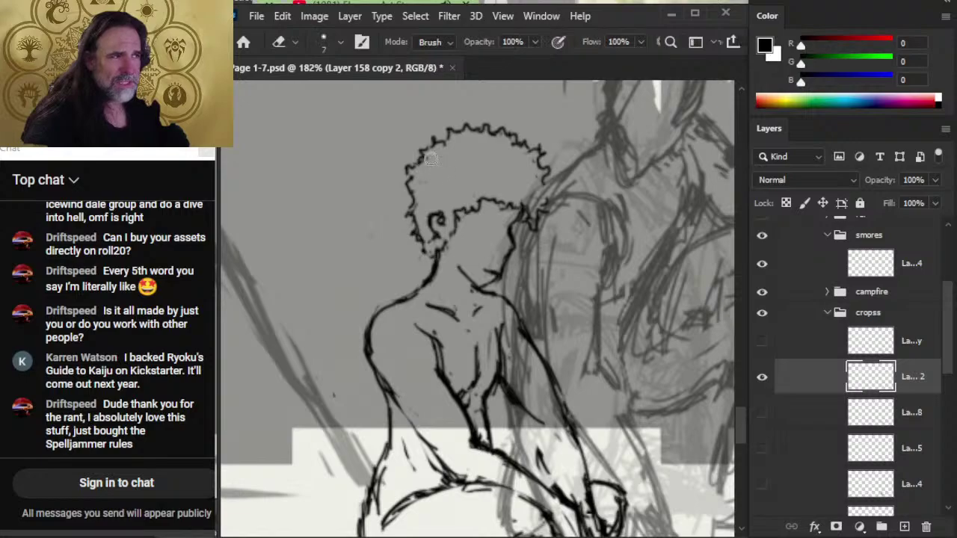
- Erase the front half of the seated figure's fringe, trim the overhanging front curls and redraw the hair's front edge
left_click_drag(503, 193, 498, 213)
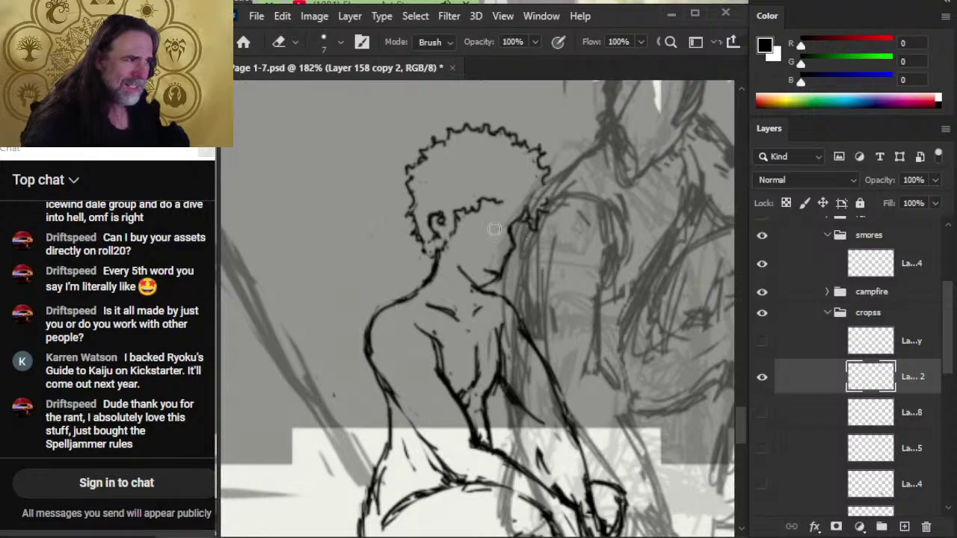
left_click_drag(496, 229, 512, 258)
key("b")
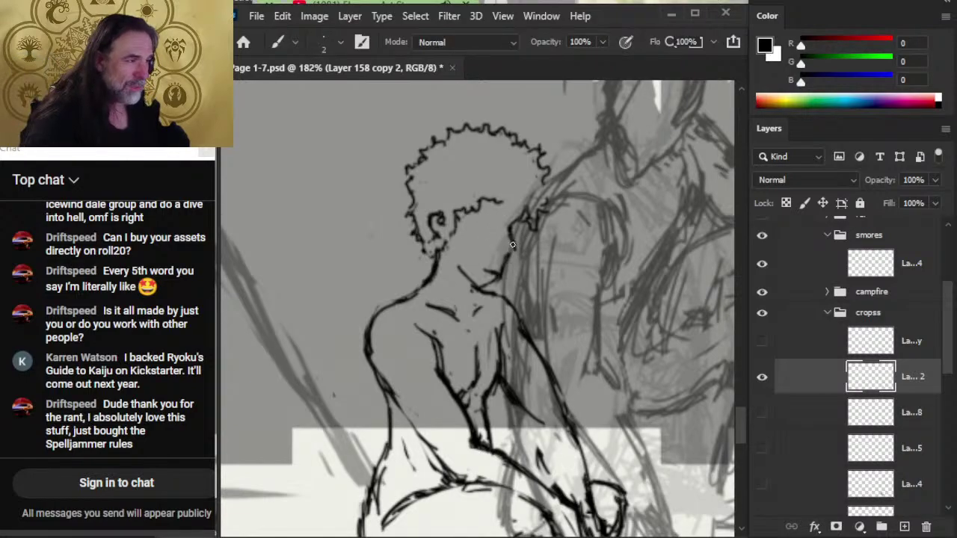
key("e")
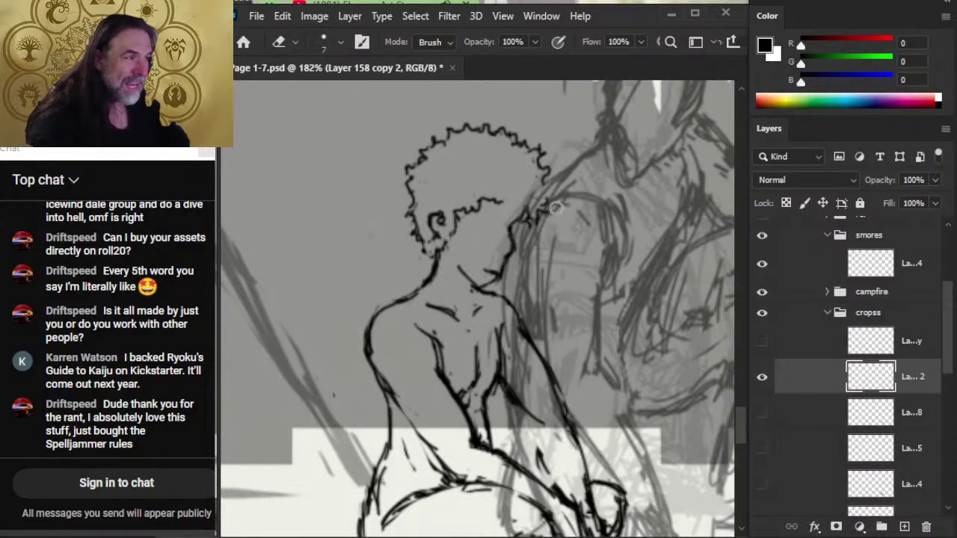
key("b")
key("e")
key("b")
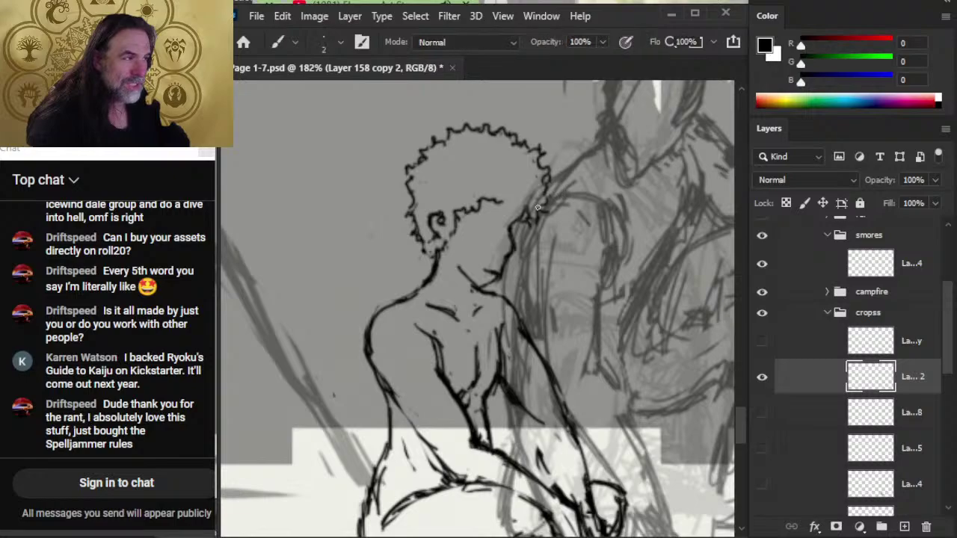
- Redraw the seated figure's fringe forward to the front curls and rework the brow line beneath them
key("e")
key("b")
mouse_move(499, 199)
left_mouse_down()
mouse_move(490, 206)
mouse_move(525, 213)
left_mouse_up()
key("e")
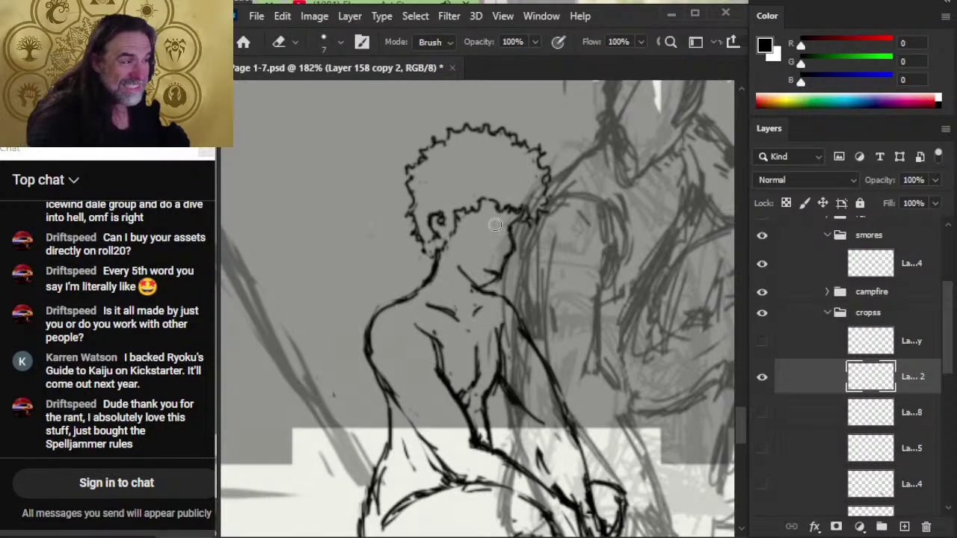
key("b")
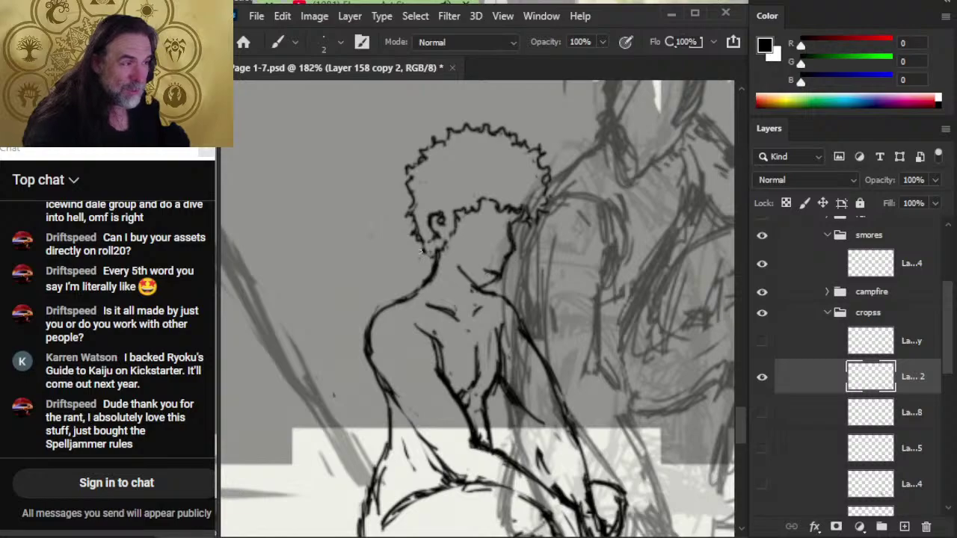
- Lasso the seated figure's head, nudge it slightly down toward the shoulders and deselect it
key("l")
mouse_move(449, 97)
left_mouse_down()
mouse_move(381, 174)
mouse_move(387, 253)
left_mouse_up()
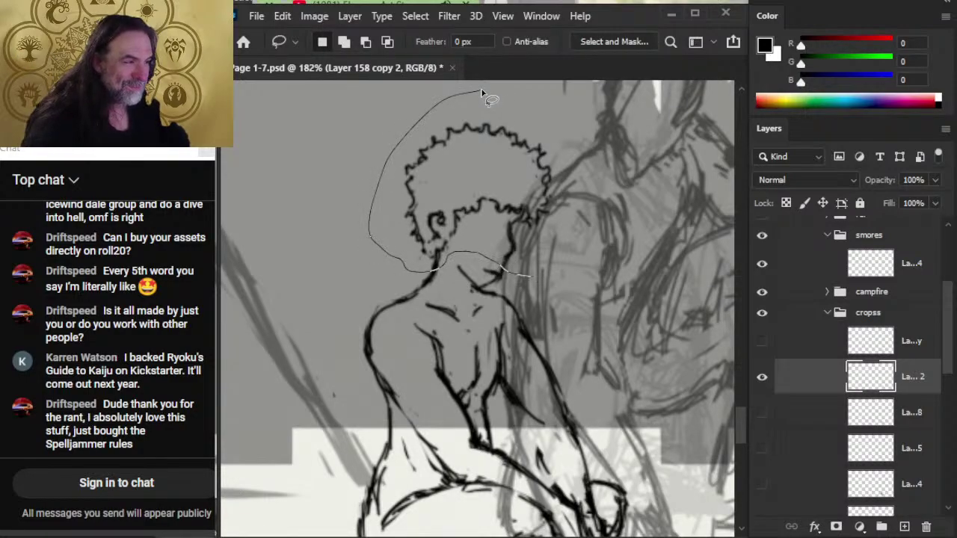
mouse_move(482, 90)
left_mouse_down()
mouse_move(489, 98)
mouse_move(454, 102)
left_mouse_up()
key("v")
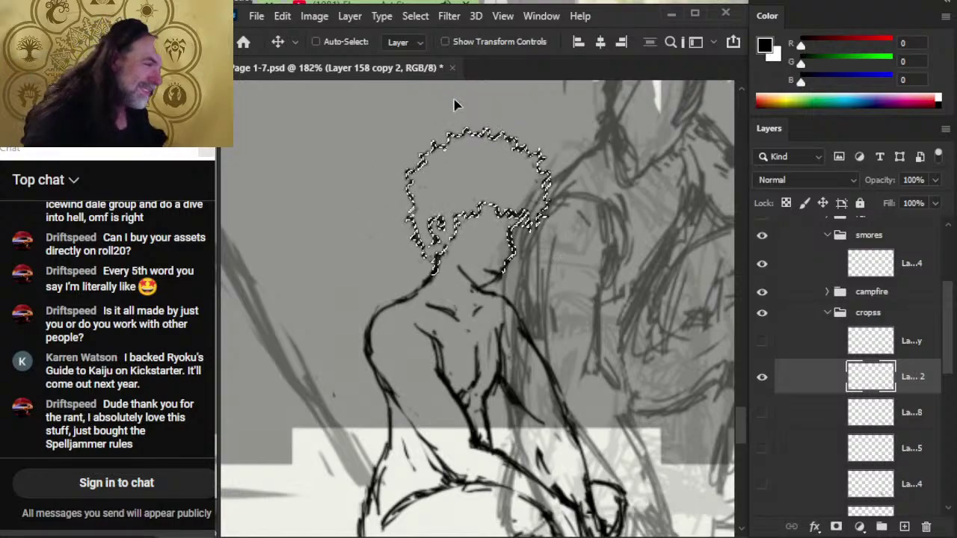
key("l")
key("ctrl+d")
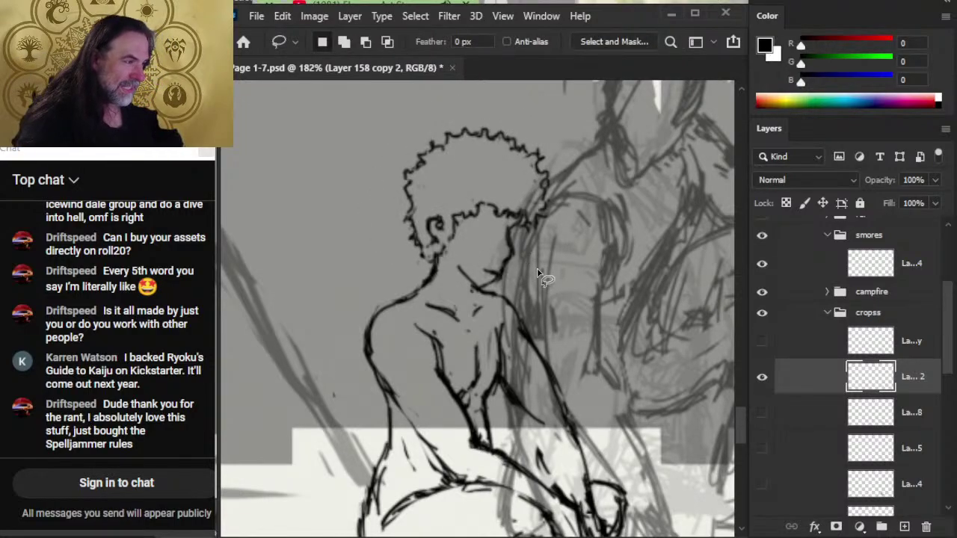
- Erase the seated figure's brow edge below the front curls and redraw it joining the hair
key("e")
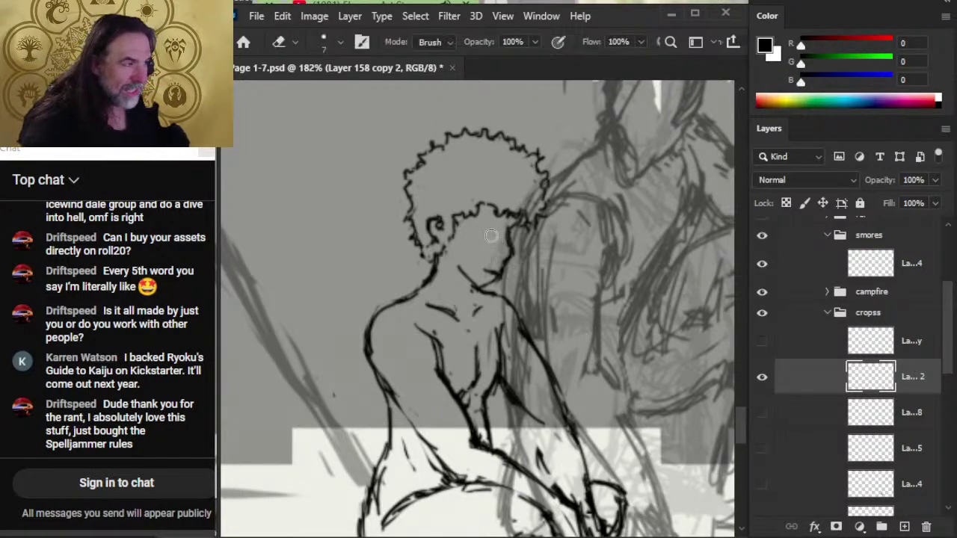
mouse_move(511, 230)
left_mouse_down()
mouse_move(513, 219)
mouse_move(513, 232)
left_mouse_up()
key("b")
- Clean up the seated figure's inner face edge, then erase the mouth line and redraw it smaller above the chin
key("e")
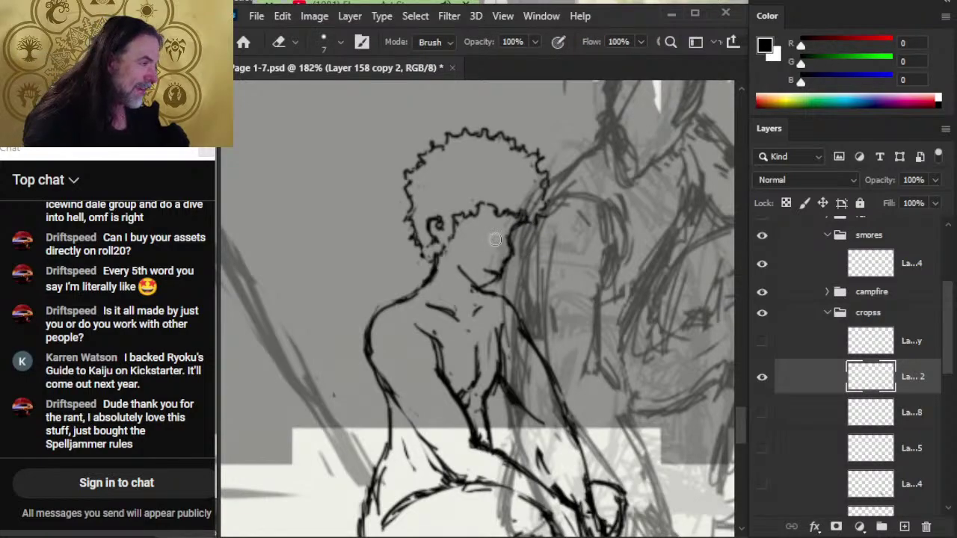
mouse_move(507, 236)
left_mouse_down()
mouse_move(509, 253)
mouse_move(507, 241)
mouse_move(491, 269)
left_mouse_up()
key("b")
key("e")
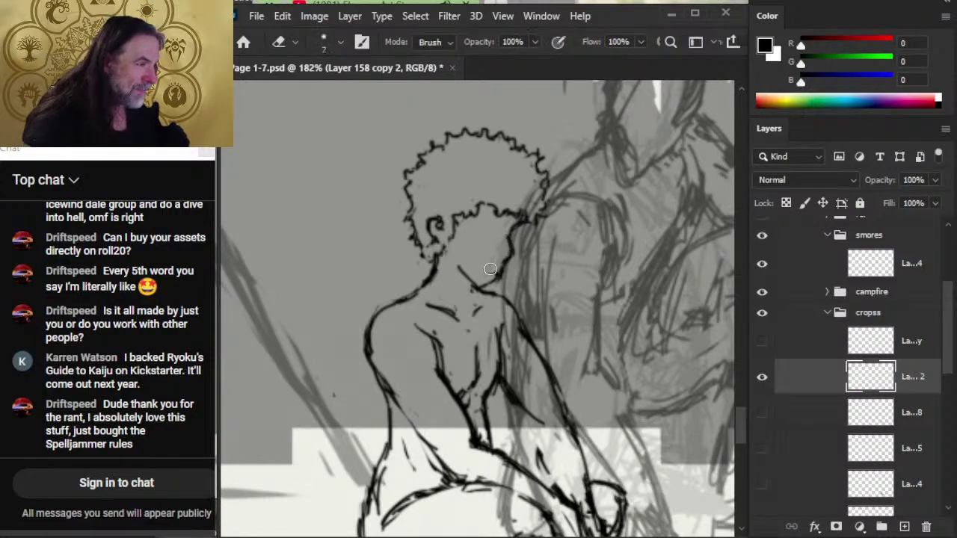
key("b")
key("e")
key("b")
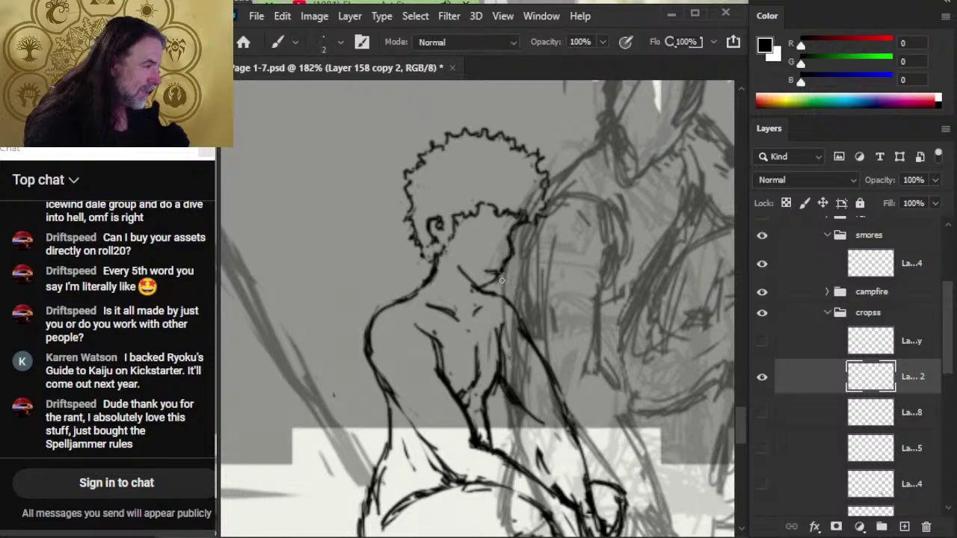
- Erase the seated figure's old jawline and redraw it from below the ear to the chin, trimming the neck lines beneath
key("e")
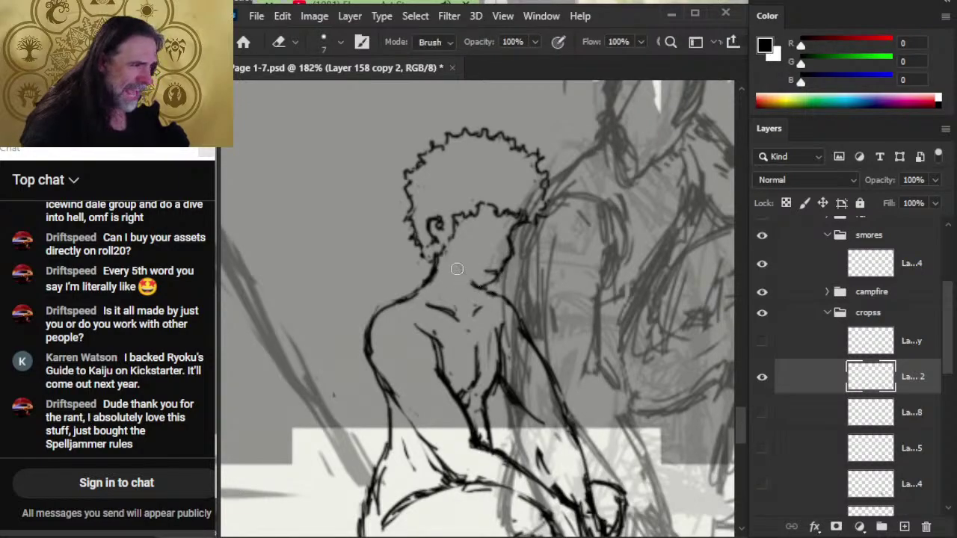
key("b")
left_click_drag(451, 265, 479, 293)
key("e")
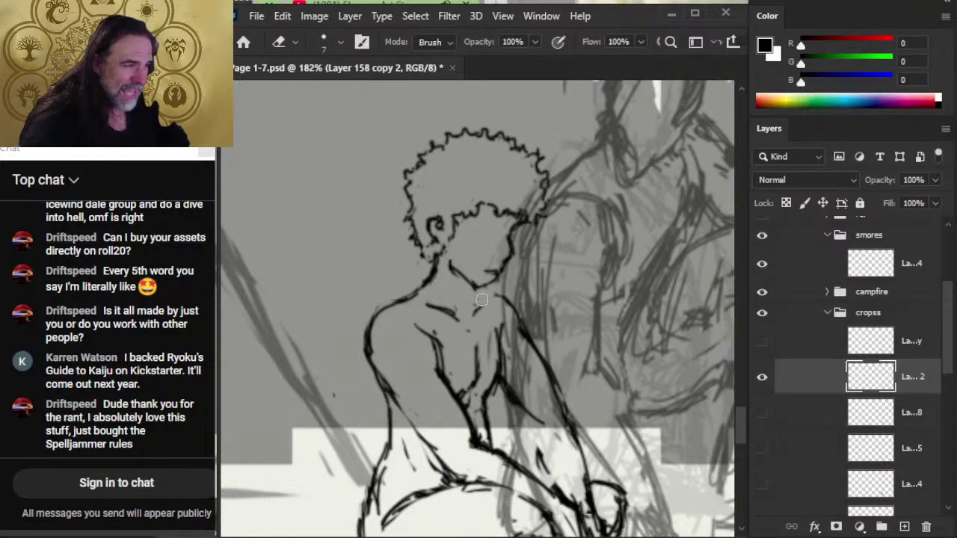
key("b")
key("e")
left_click_drag(447, 263, 458, 275)
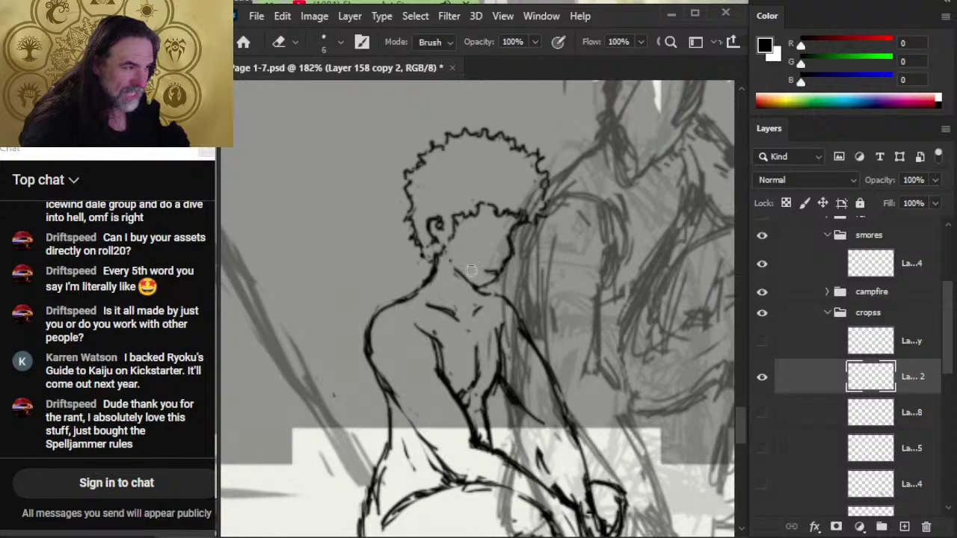
key("b")
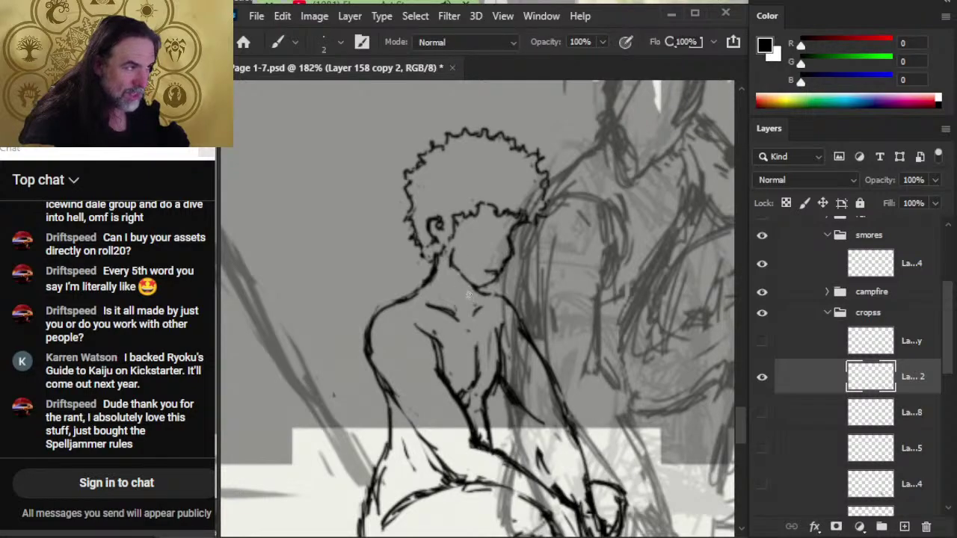
- Erase and redraw the curly-haired seated figure's back-of-neck line between the hair and the shoulder
key("e")
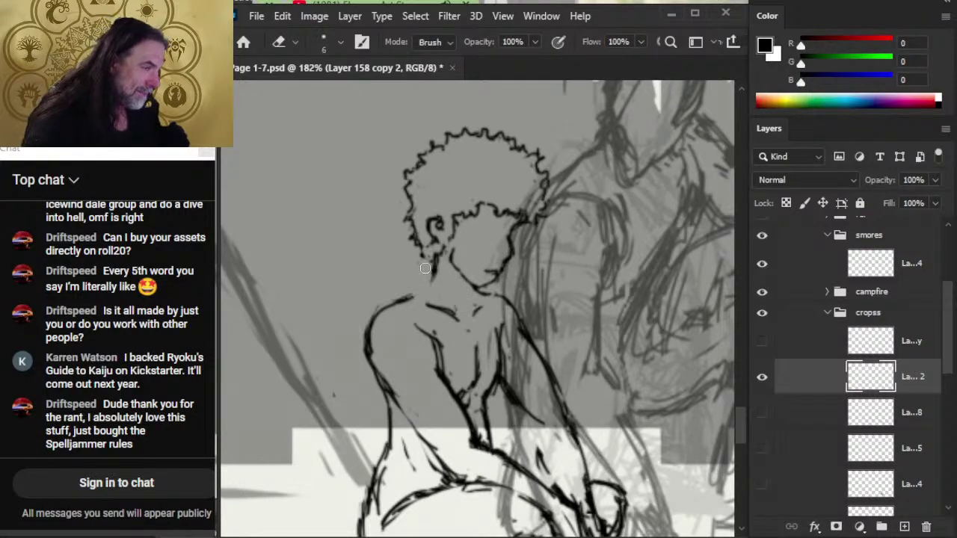
key("b")
key("e")
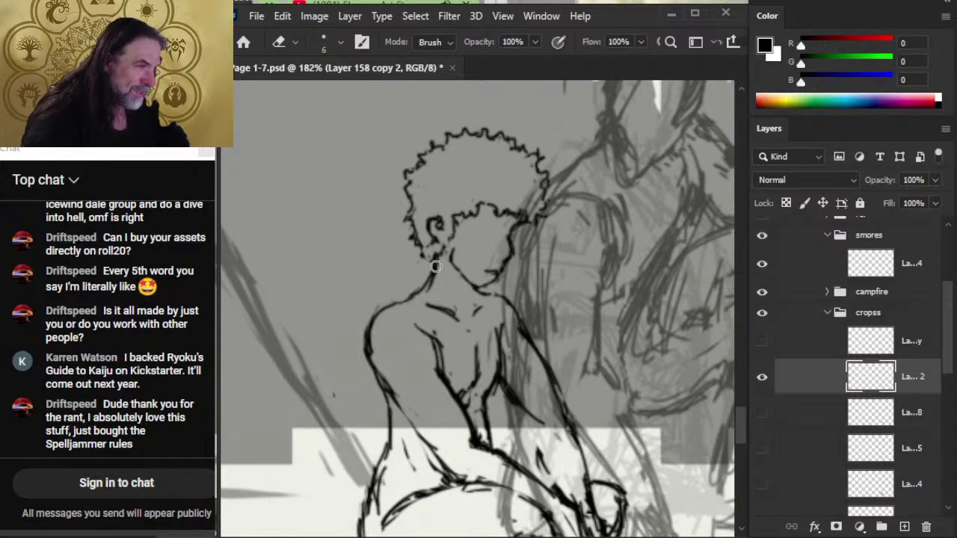
key("b")
key("e")
key("b")
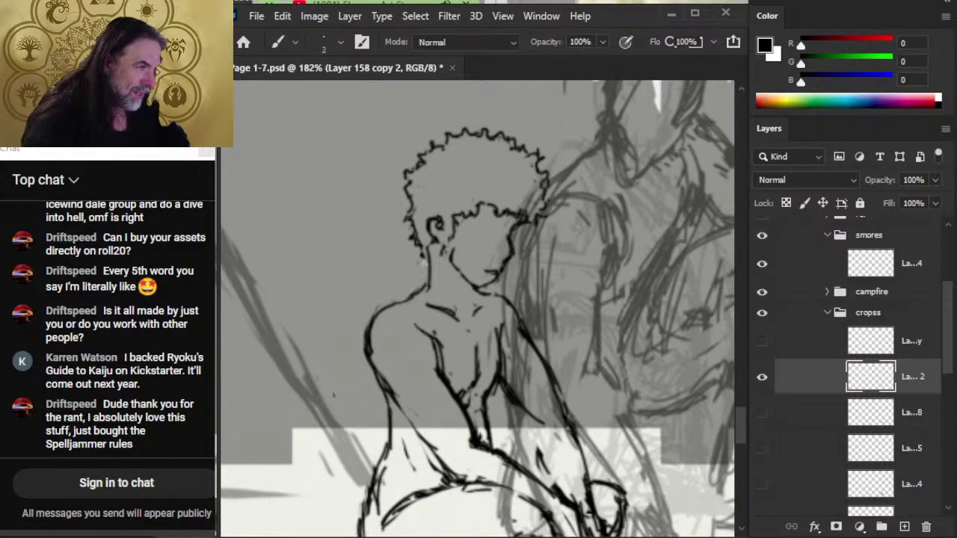
- Clean up the hair edge at the figure's nape and redraw the tufts where they meet the neck
key("e")
key("b")
key("e")
key("b")
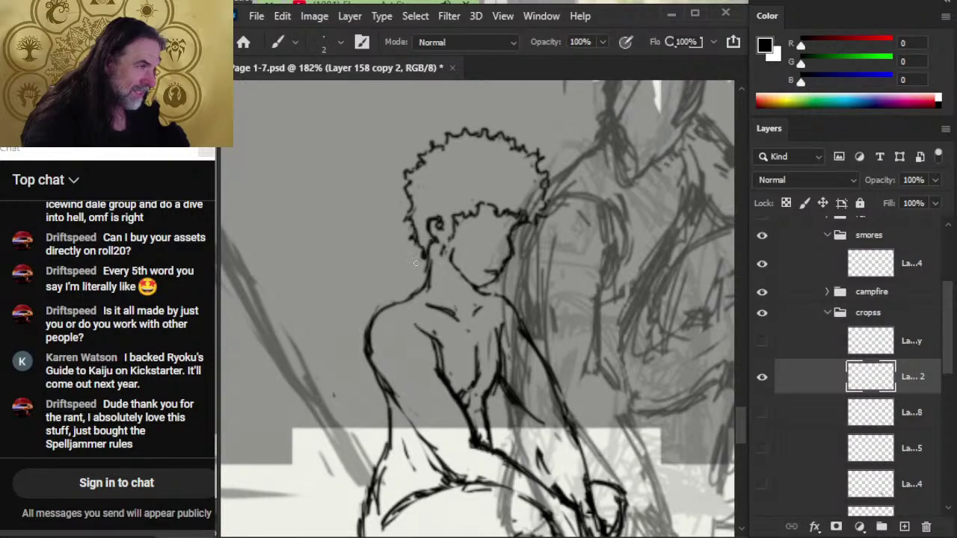
- Erase the figure's ear, sketch a smaller one in its place, and add a short eye line below the fringe
key("e")
key("b")
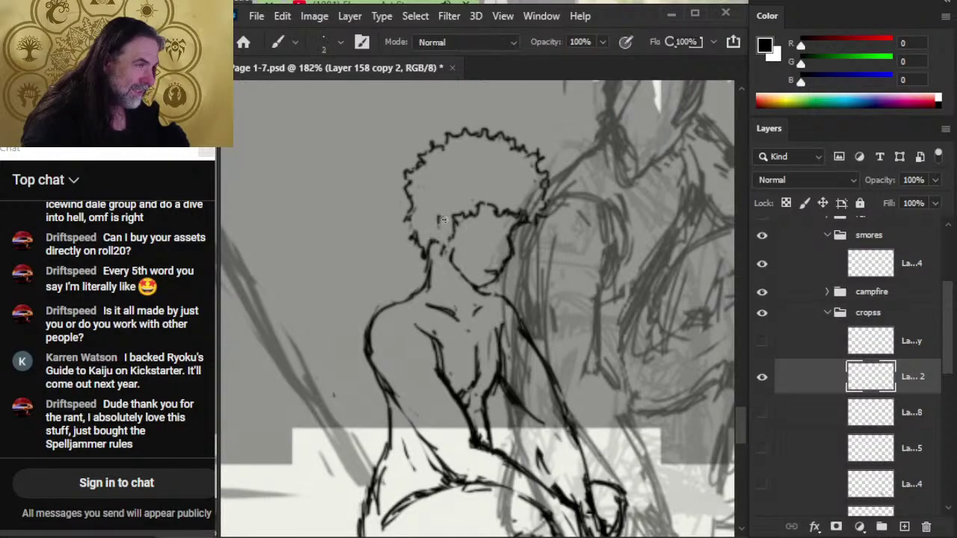
key("e")
left_click_drag(438, 223, 493, 223)
key("b")
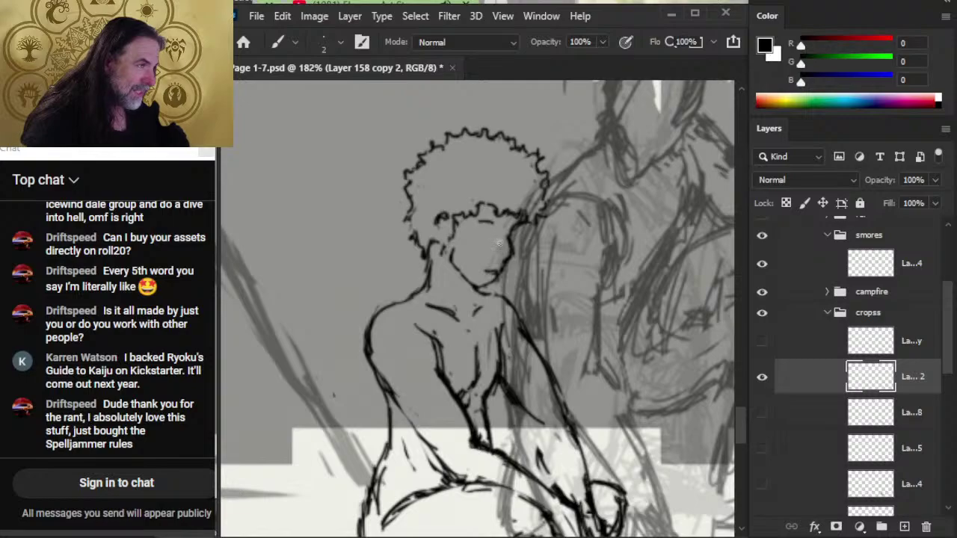
- Rework the figure's eye line below the hairline and redraw the outline of the ear
key("z")
scroll(489, 265, "down", 5)
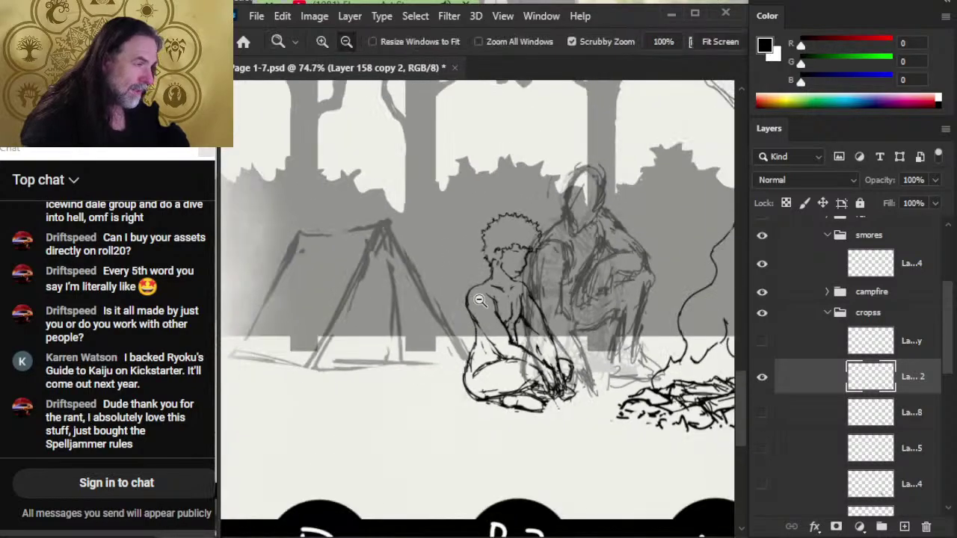
scroll(485, 292, "up", 2)
key("b")
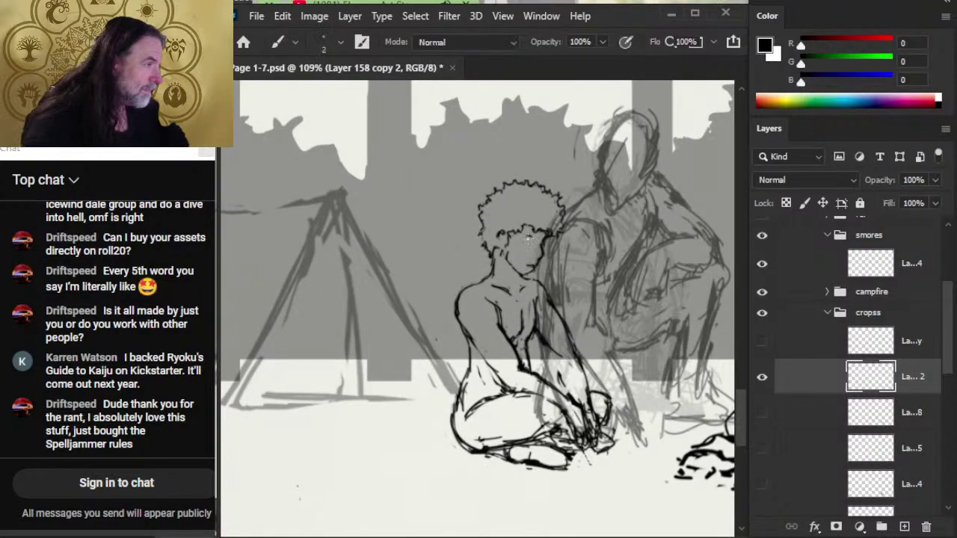
key("e")
mouse_move(534, 237)
left_mouse_down()
mouse_move(515, 229)
mouse_move(500, 235)
mouse_move(505, 246)
left_mouse_up()
key("b")
key("e")
key("b")
key("e")
key("b")
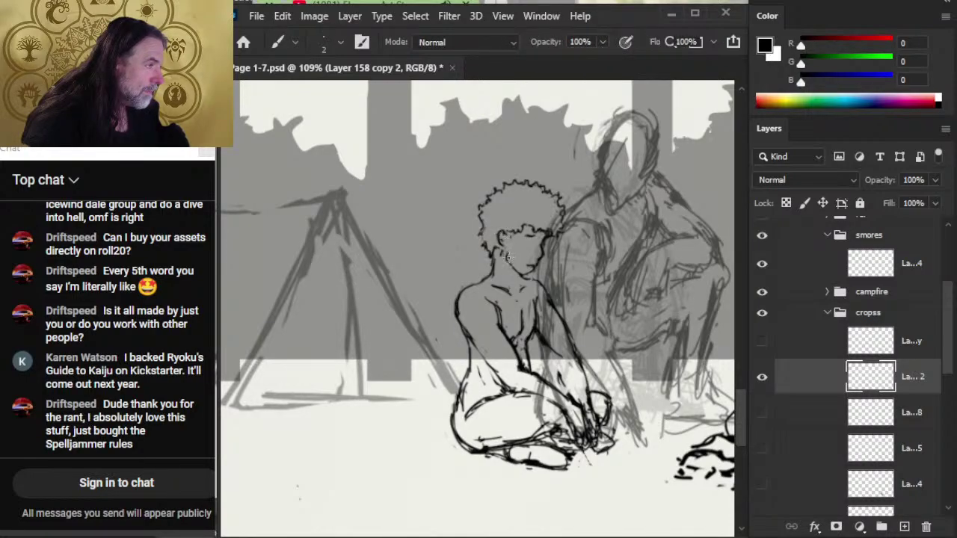
- Refine the linework below the ear and redraw the back of the neck down towards the shoulder
key("e")
key("b")
mouse_move(496, 253)
left_mouse_down()
mouse_move(484, 275)
mouse_move(494, 258)
mouse_move(497, 278)
mouse_move(484, 277)
left_mouse_up()
key("e")
key("b")
key("e")
key("b")
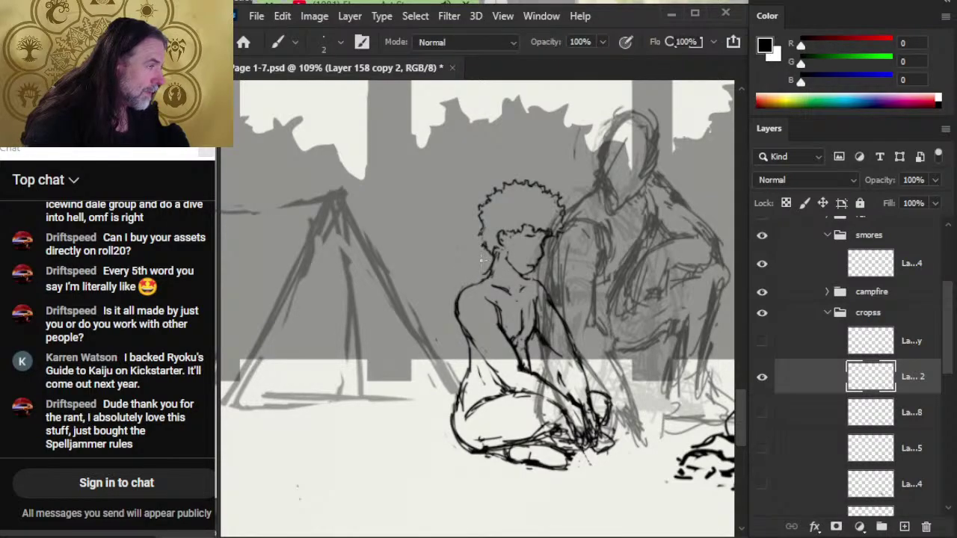
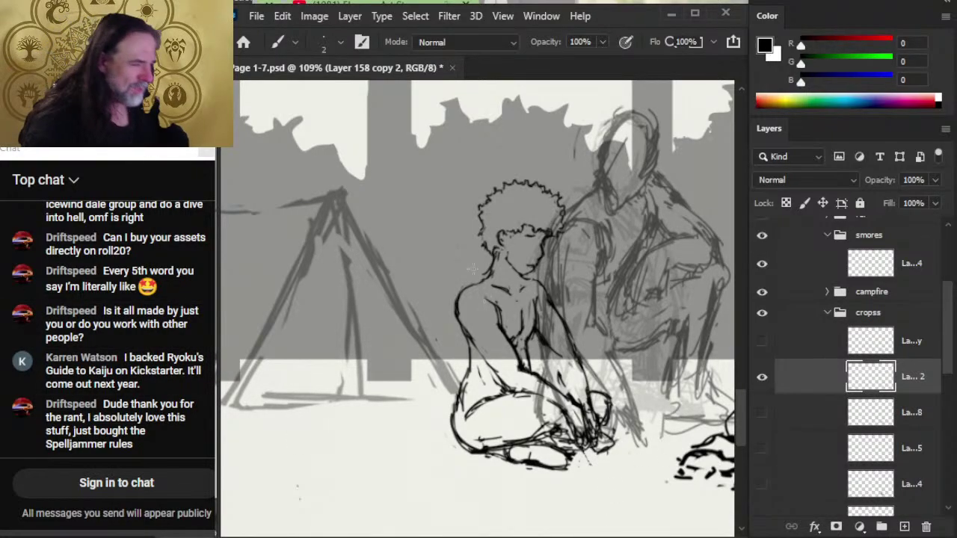
- Lighten the thigh contour near the figure's hip by erasing part of its linework
key("e")
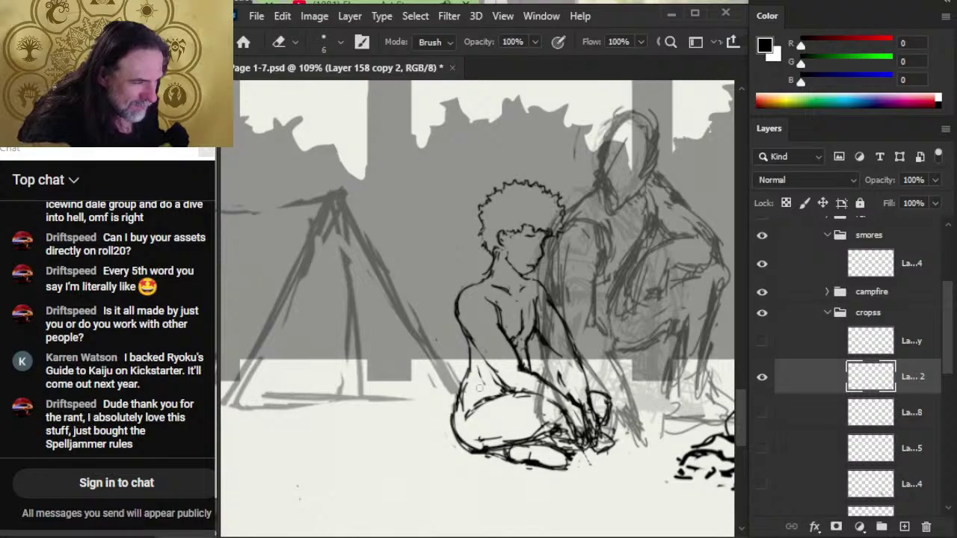
left_click_drag(480, 387, 471, 426)
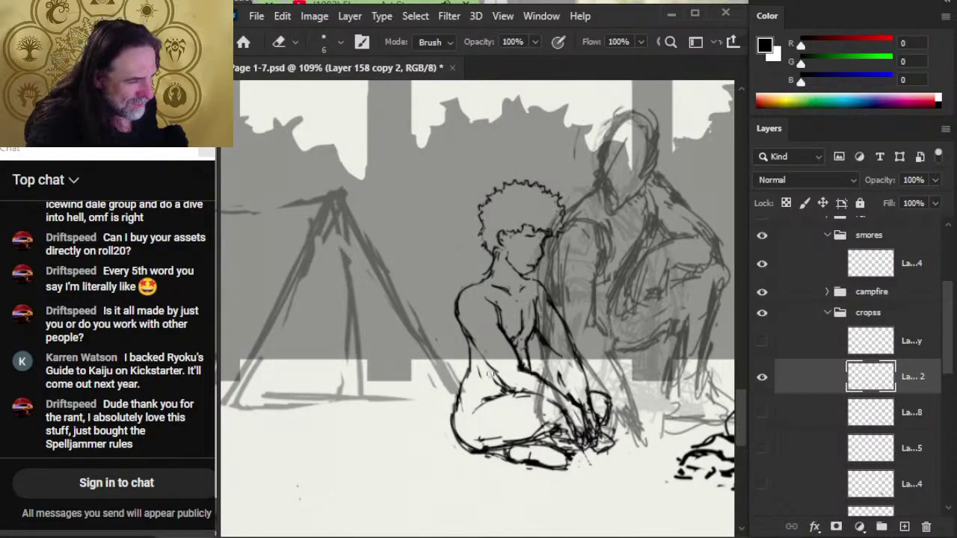
key("b")
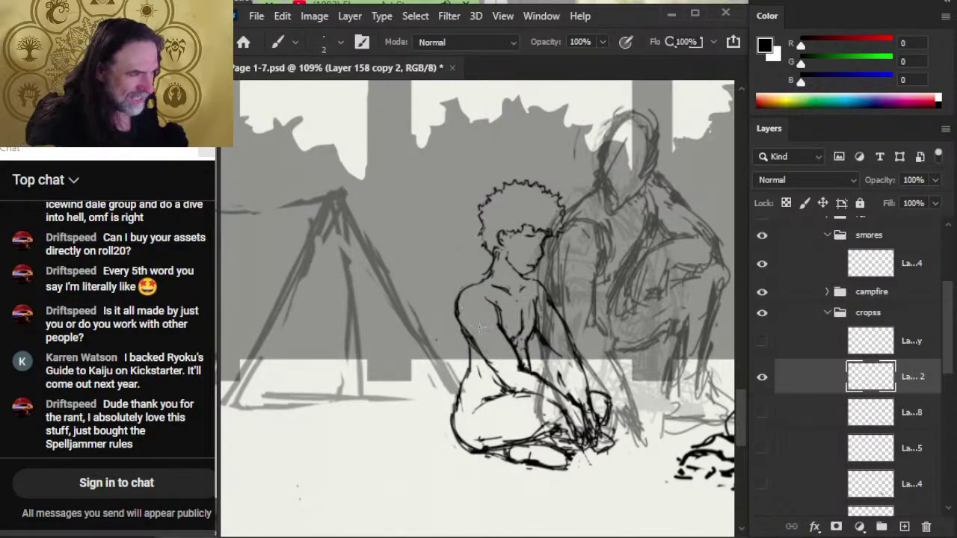
- Erase stray marks along the figure's near upper arm and redraw its contour from shoulder to elbow
key("e")
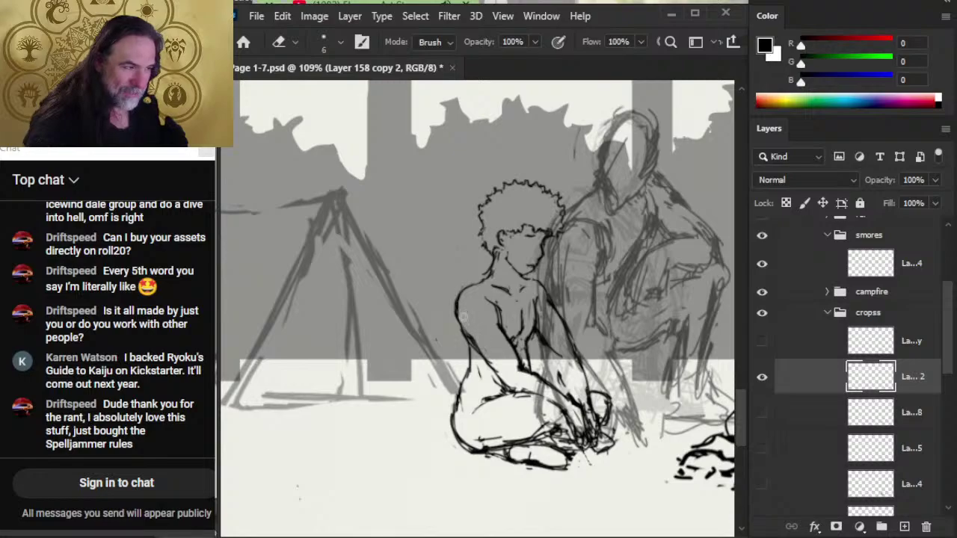
left_click_drag(453, 322, 481, 356)
key("b")
mouse_move(461, 325)
left_mouse_down()
mouse_move(495, 383)
mouse_move(480, 350)
mouse_move(498, 376)
left_mouse_up()
key("e")
key("b")
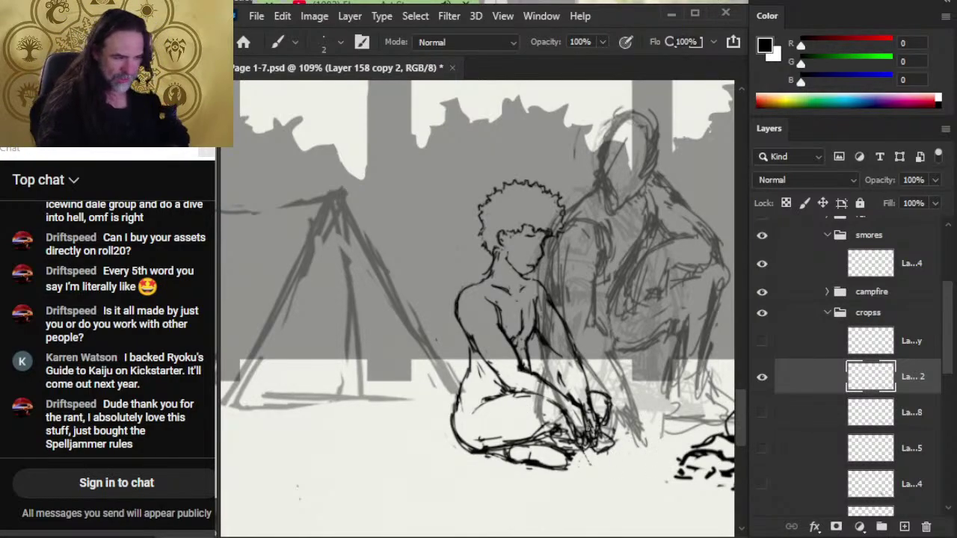
- Clean up the forearm lines near the clasped hands with alternating eraser and brush strokes
key("e")
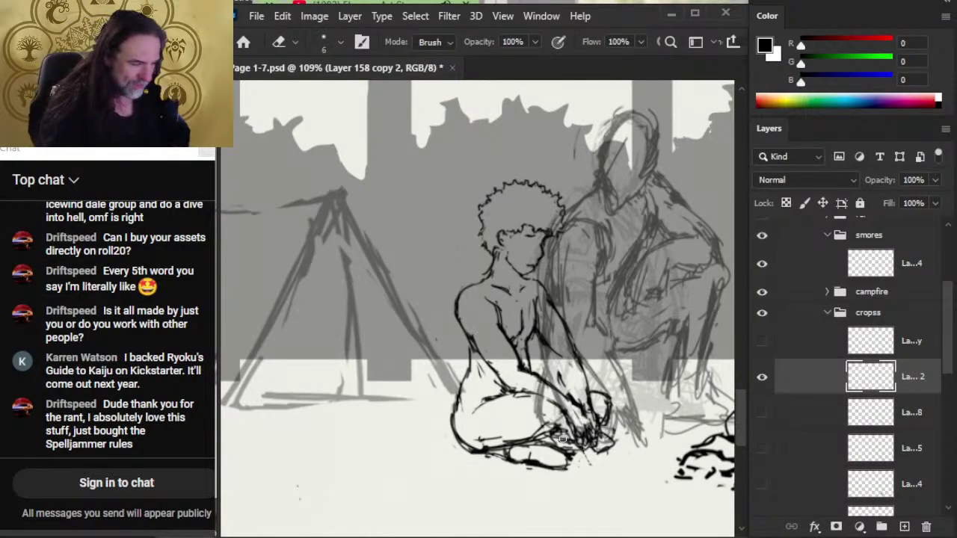
mouse_move(572, 401)
left_mouse_down()
mouse_move(592, 420)
mouse_move(568, 410)
left_mouse_up()
key("b")
key("e")
key("b")
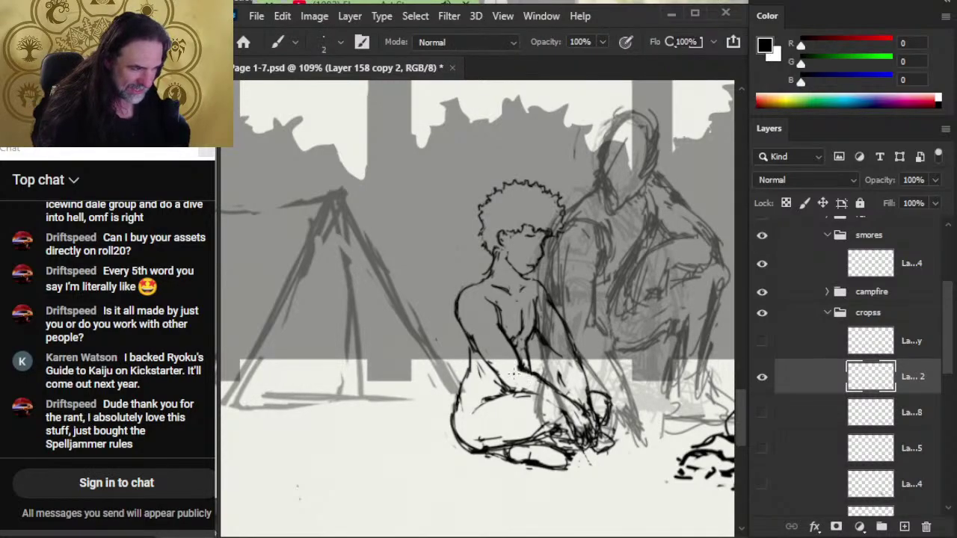
- Redraw the outer contour of the near arm from the elbow up towards the shoulder
key("e")
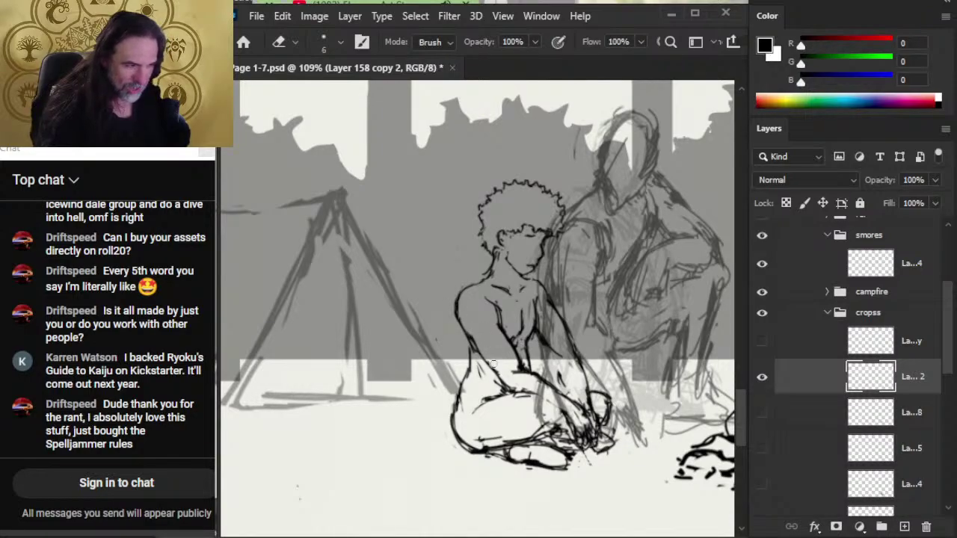
key("b")
left_click_drag(471, 350, 454, 314)
key("e")
key("b")
key("e")
key("b")
- Reshape the outer upper-arm contour and erase the line joining the elbow to the hip
left_click_drag(473, 356, 453, 302)
key("e")
mouse_move(472, 360)
left_mouse_down()
mouse_move(544, 367)
mouse_move(530, 356)
mouse_move(522, 367)
mouse_move(480, 359)
mouse_move(462, 335)
mouse_move(475, 370)
mouse_move(457, 337)
left_mouse_up()
key("b")
key("e")
key("b")
key("e")
key("b")
key("e")
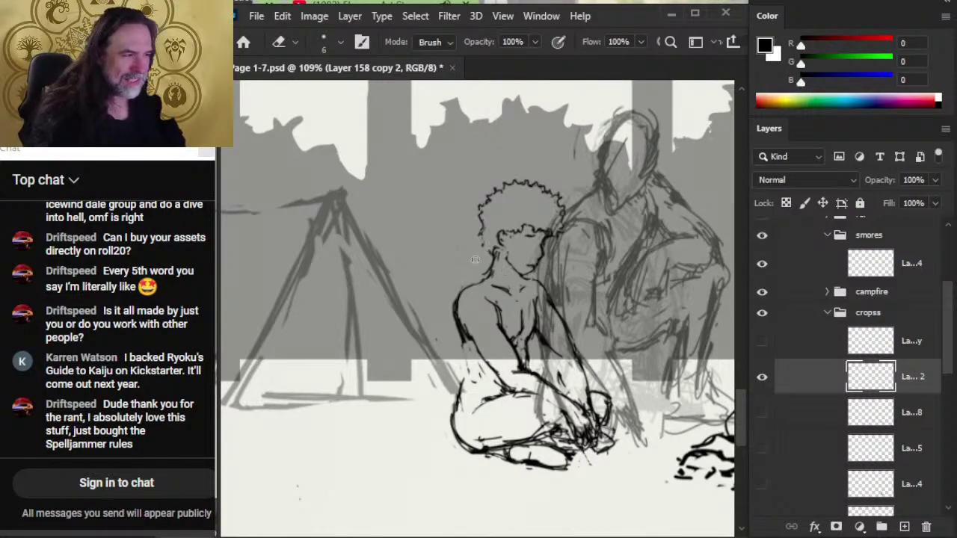
- Rework the hair edge at the nape and erase the old neck line beneath it
key("b")
key("e")
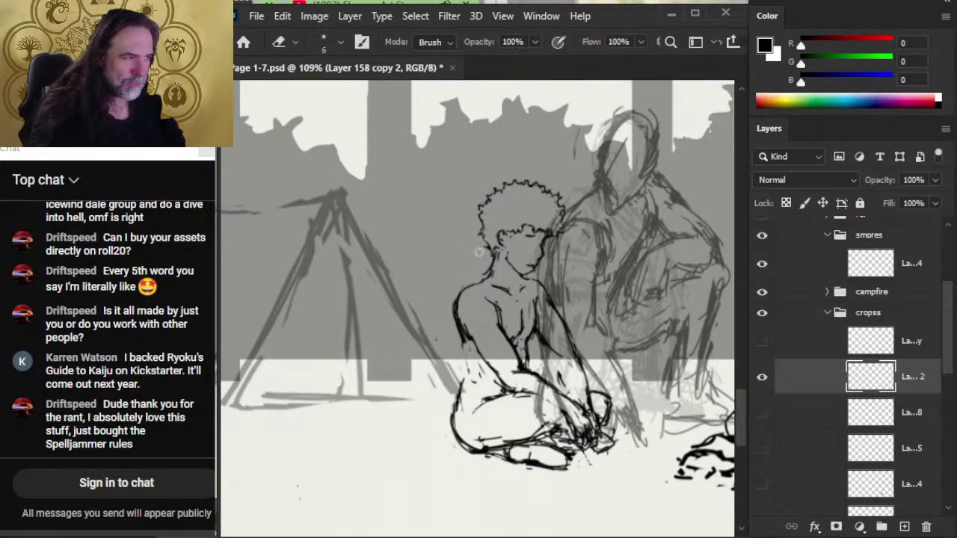
key("b")
key("e")
key("b")
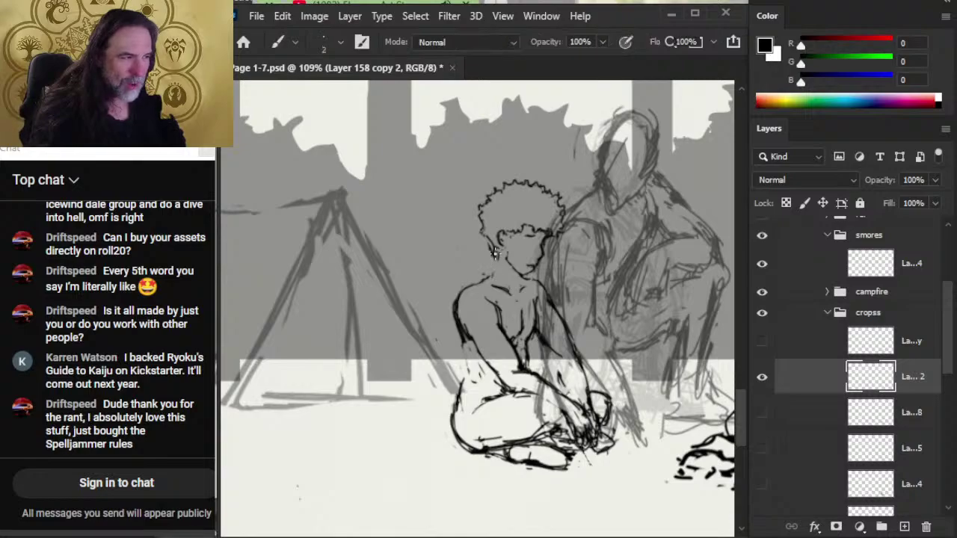
- Erase the outer shoulder curve and redraw the shoulder and upper arm narrower, closer to the torso
key("e")
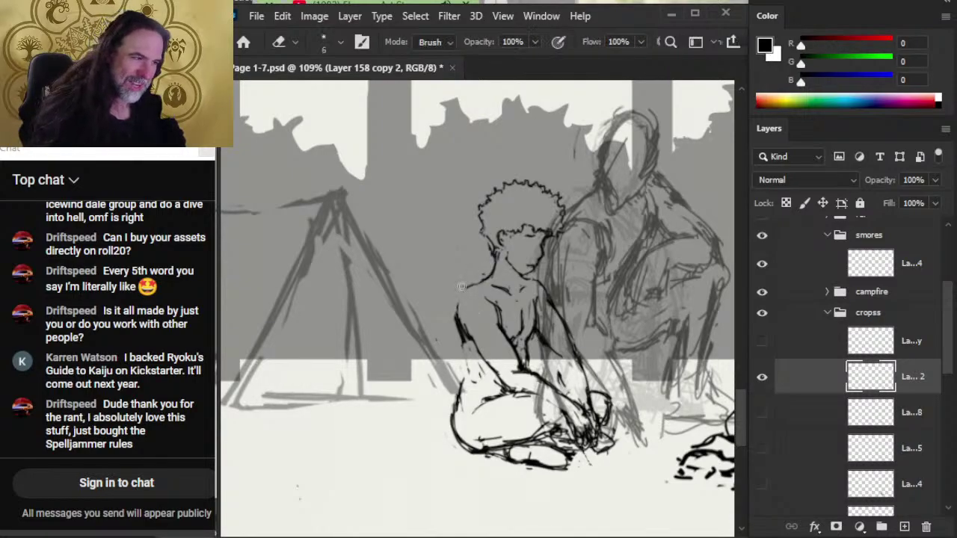
key("b")
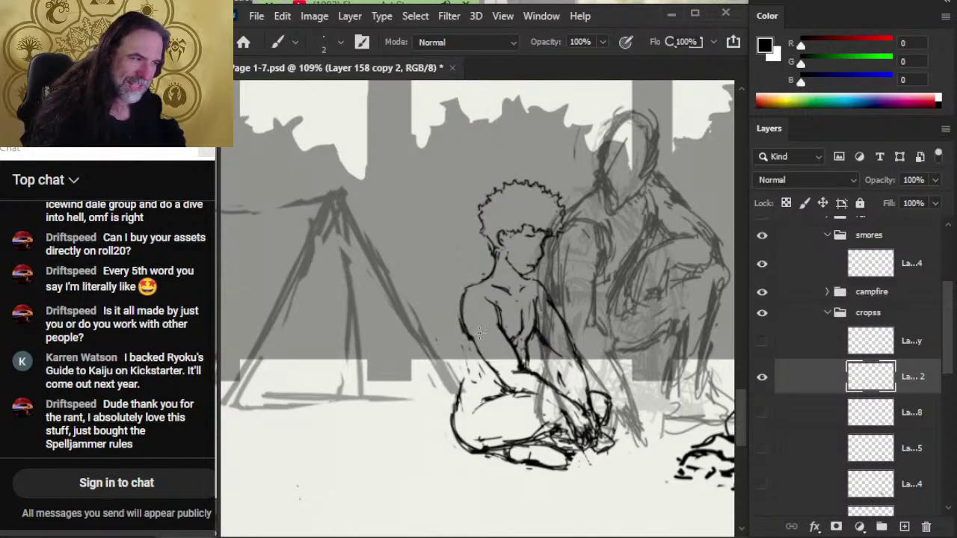
key("e")
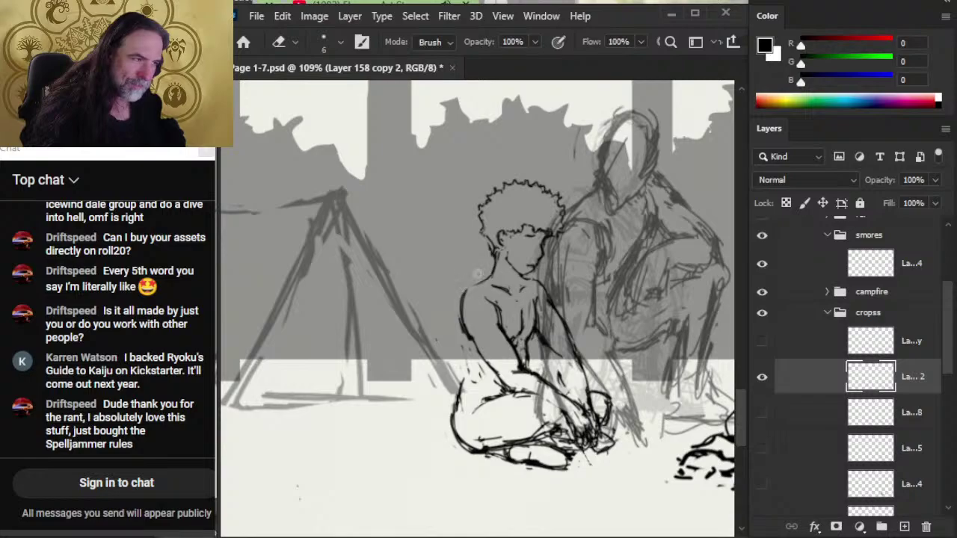
key("b")
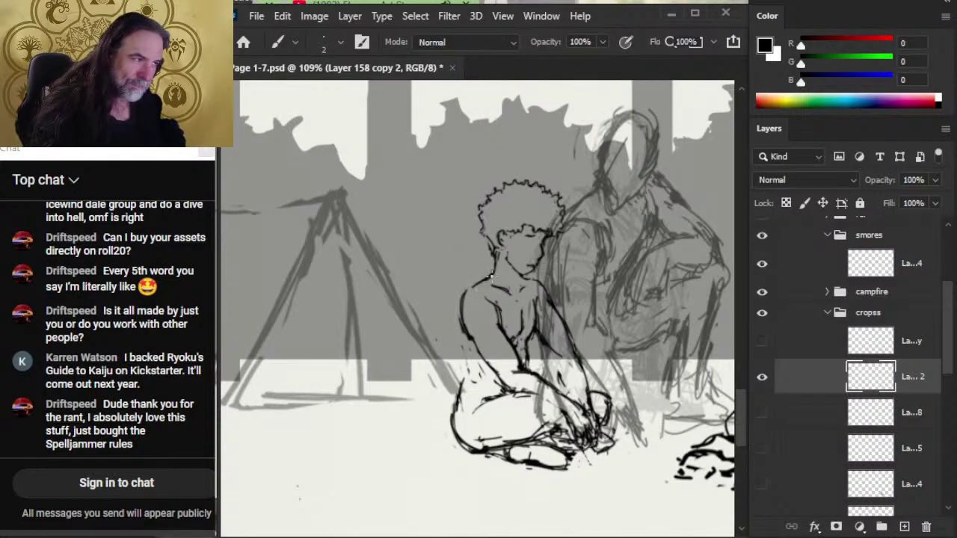
- Redraw the line running from the nape down the neck into the narrowed shoulder
mouse_move(496, 256)
left_mouse_down()
mouse_move(492, 273)
mouse_move(493, 251)
left_mouse_up()
key("e")
key("b")
key("e")
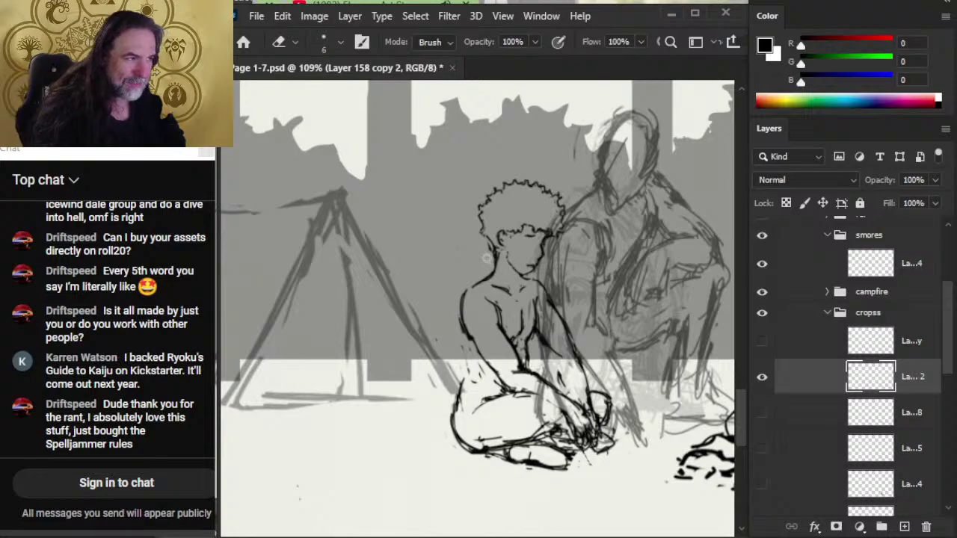
- Trim the hair tufts at the nape and erase excess linework around the neck and jaw
key("b")
key("e")
mouse_move(486, 247)
left_mouse_down()
mouse_move(493, 259)
mouse_move(497, 232)
mouse_move(524, 282)
mouse_move(517, 265)
mouse_move(515, 277)
left_mouse_up()
key("b")
key("e")
key("b")
- Redraw the jaw line from below the ear towards the chin and thin it with the eraser
key("e")
key("b")
key("e")
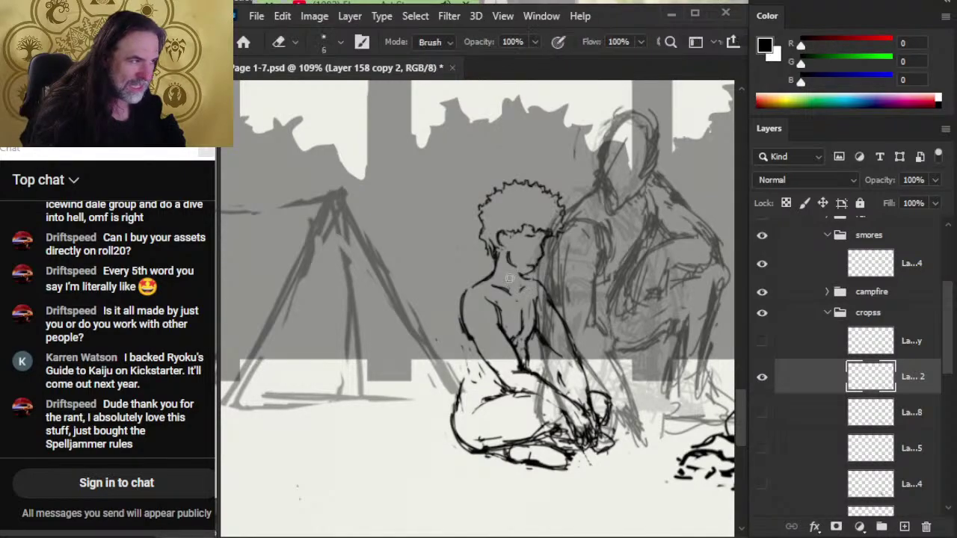
key("b")
key("e")
key("b")
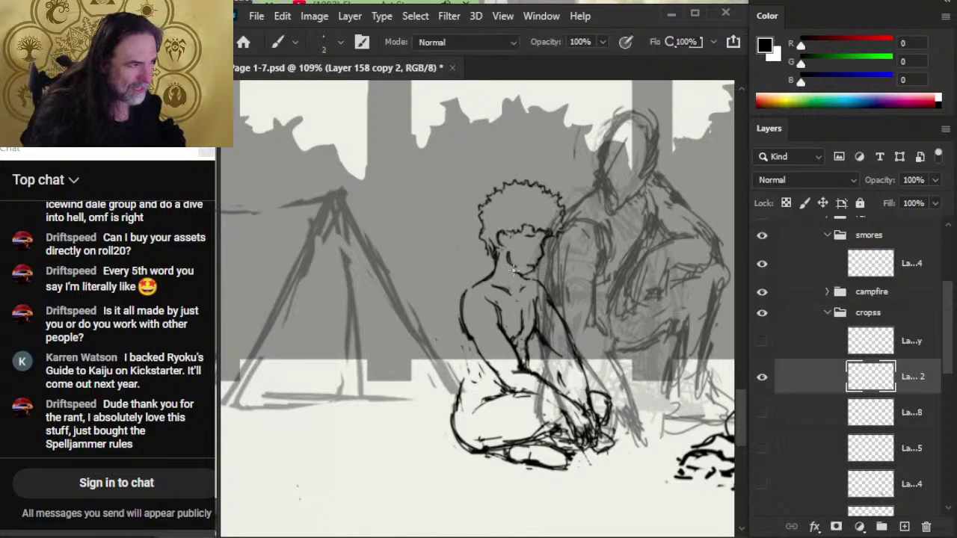
key("e")
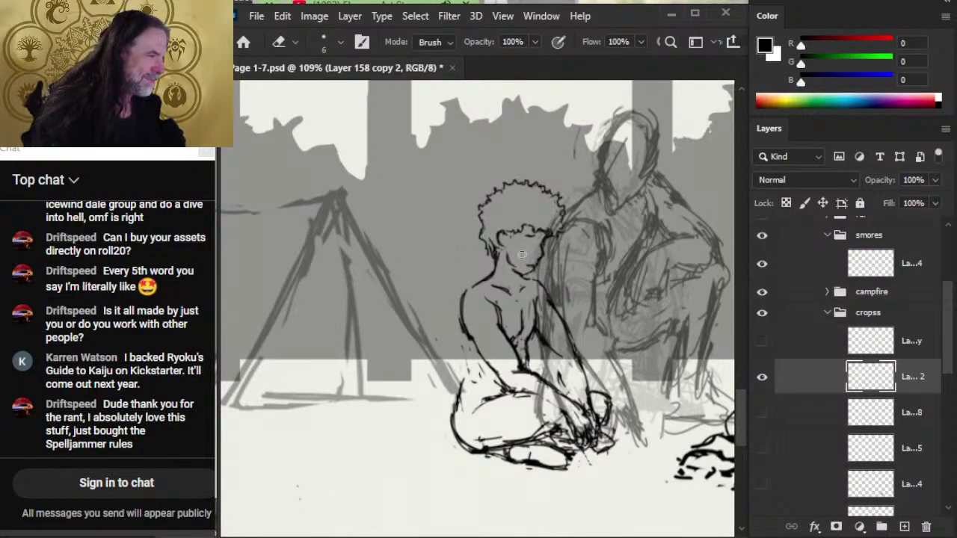
- Strengthen the front hairline and rework the eye area beneath it
key("b")
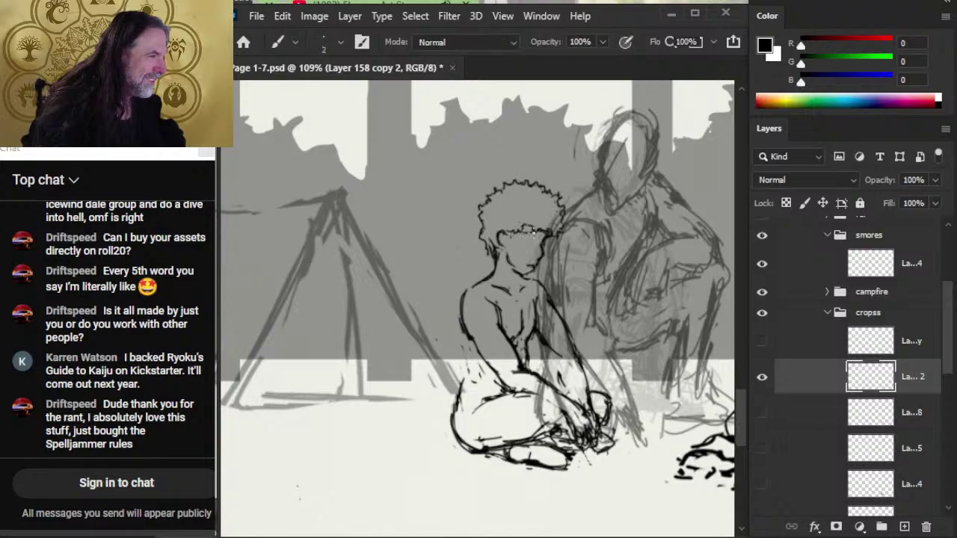
key("e")
key("b")
key("e")
key("b")
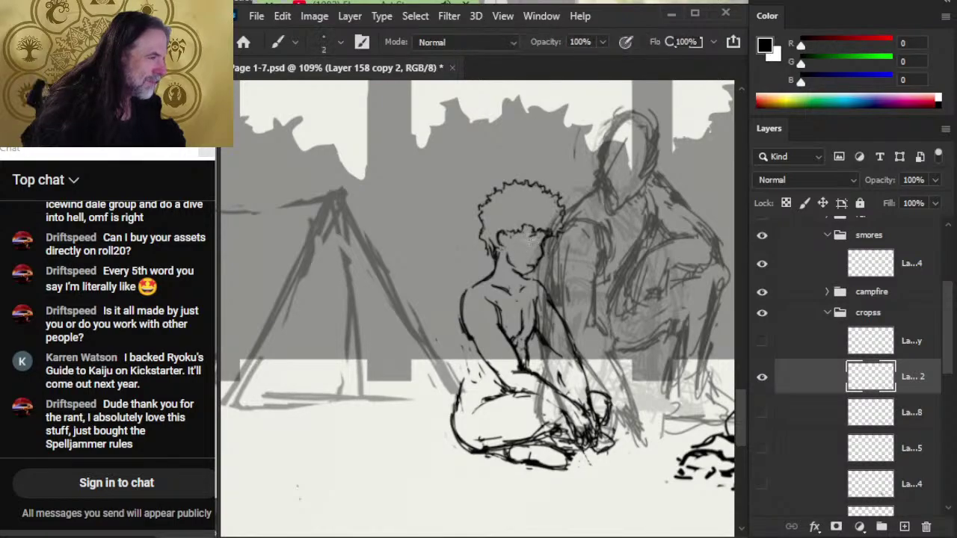
- Erase and rework the ear linework beside the figure's hairline
key("e")
key("b")
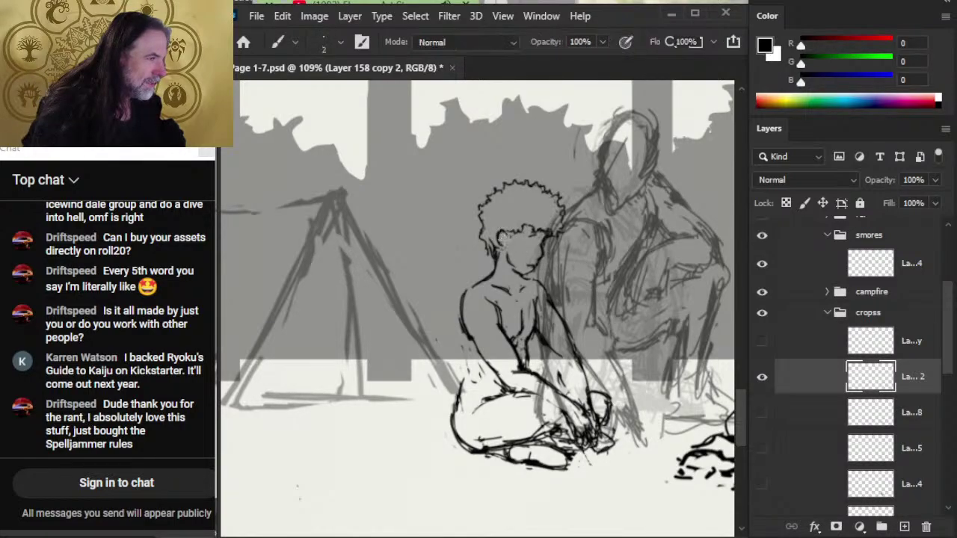
key("e")
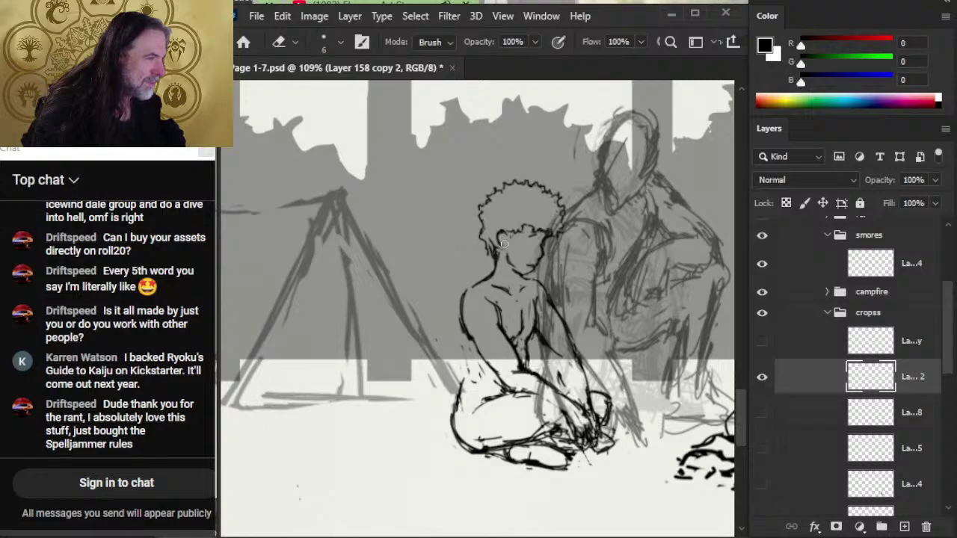
key("b")
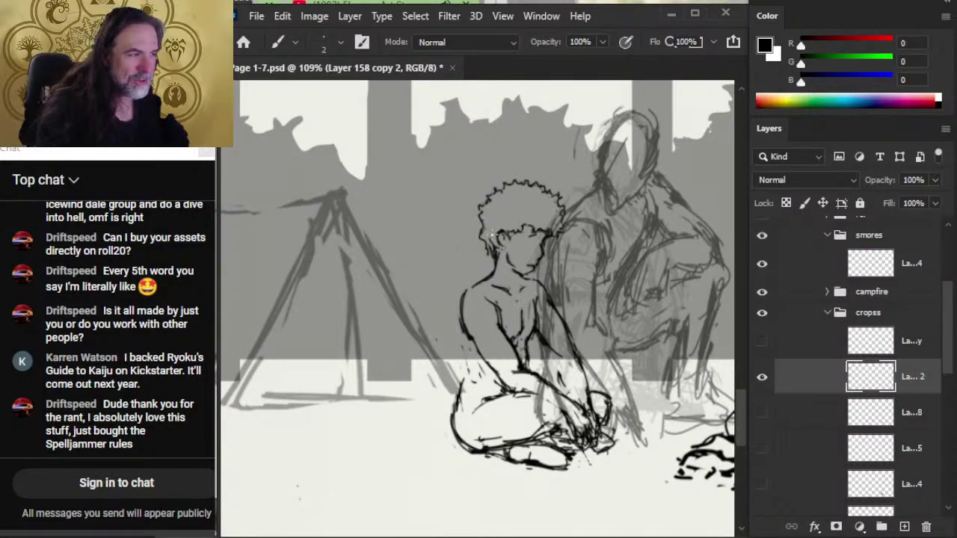
- Refine the lines along the front of the seated figure's face, alternating brush and eraser
key("e")
key("b")
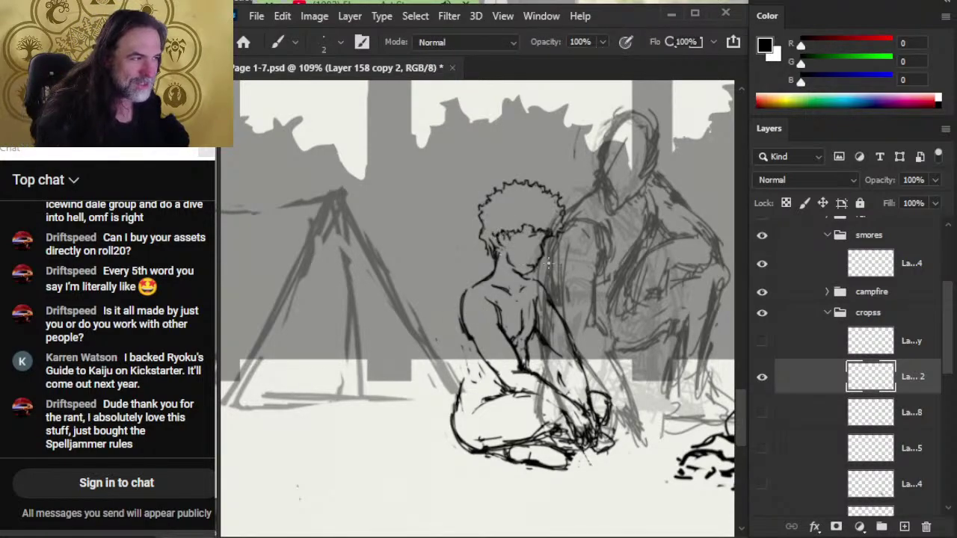
key("e")
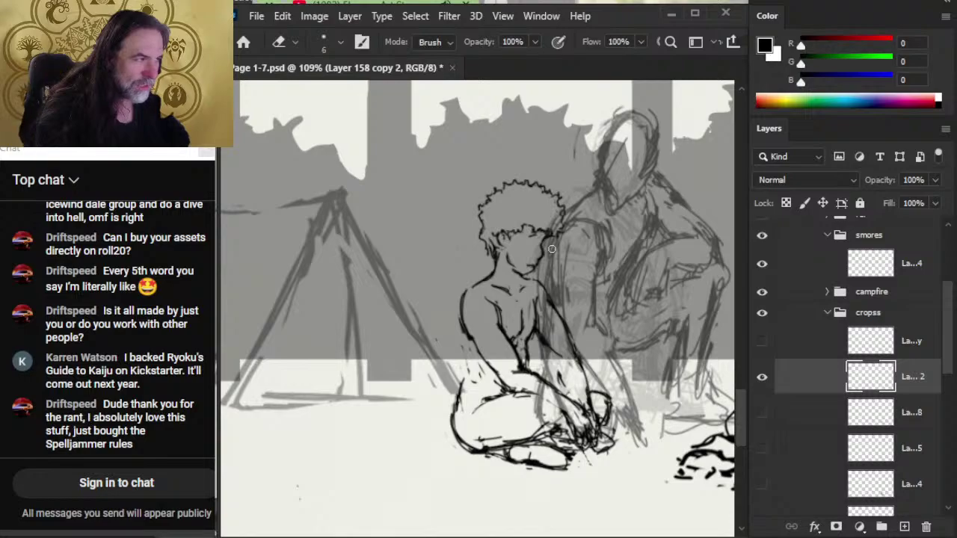
key("b")
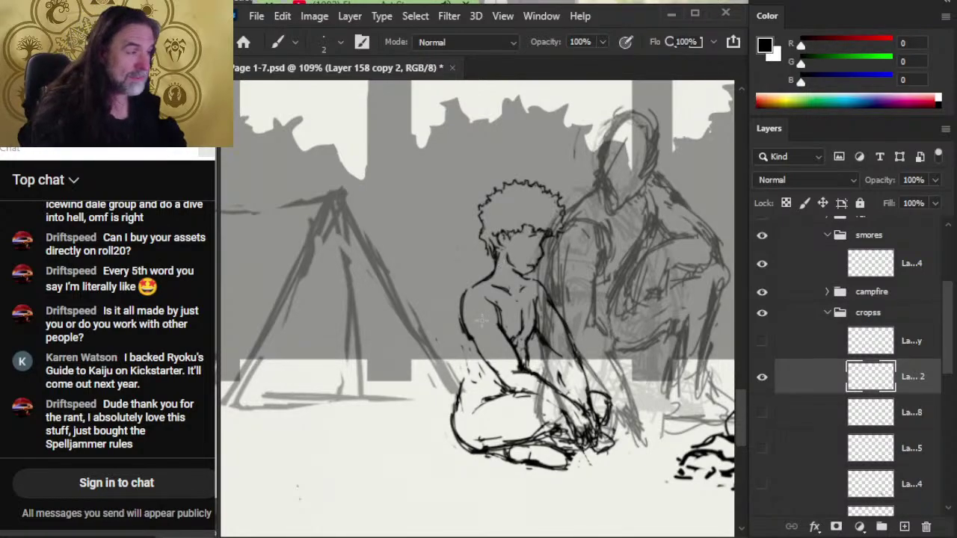
- Erase the loose tufts at the nape and redraw the back hair edge and neck line
key("e")
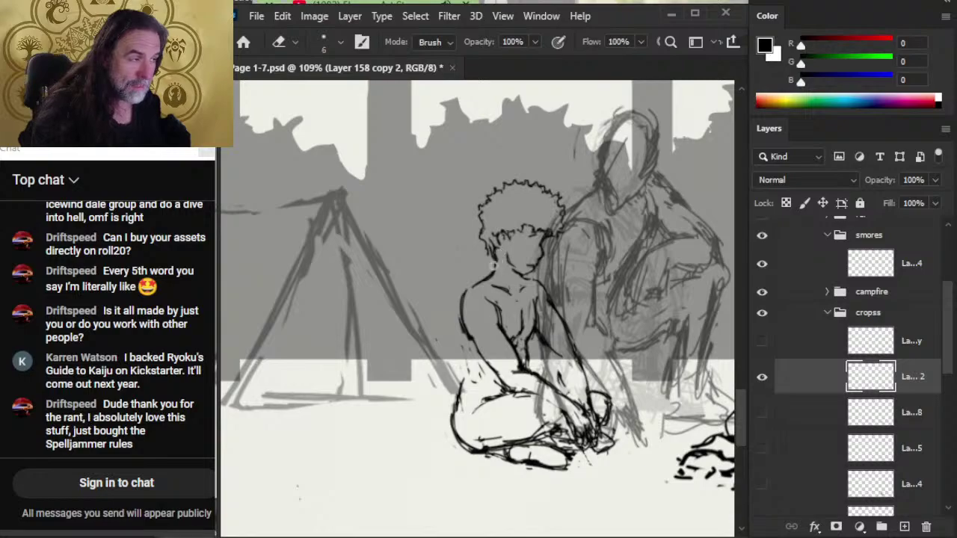
key("b")
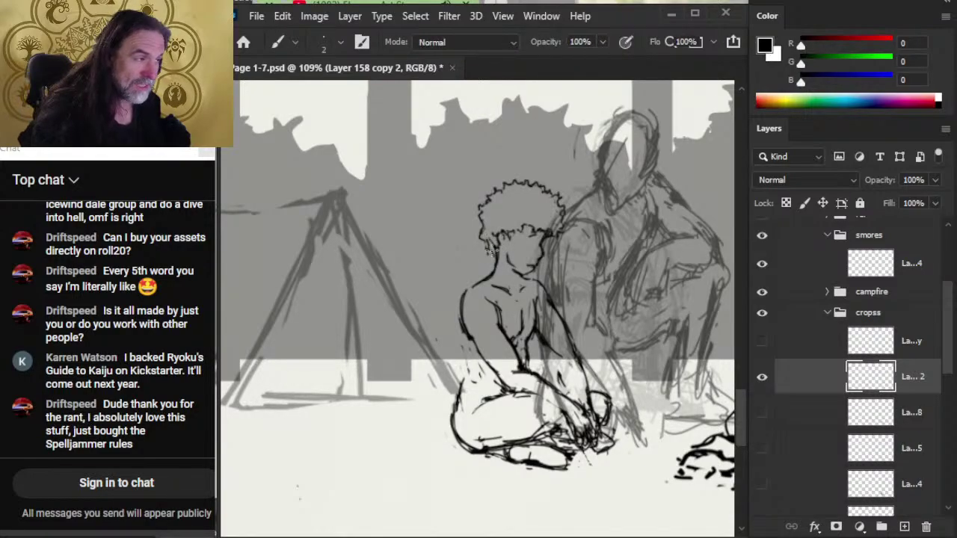
key("e")
key("b")
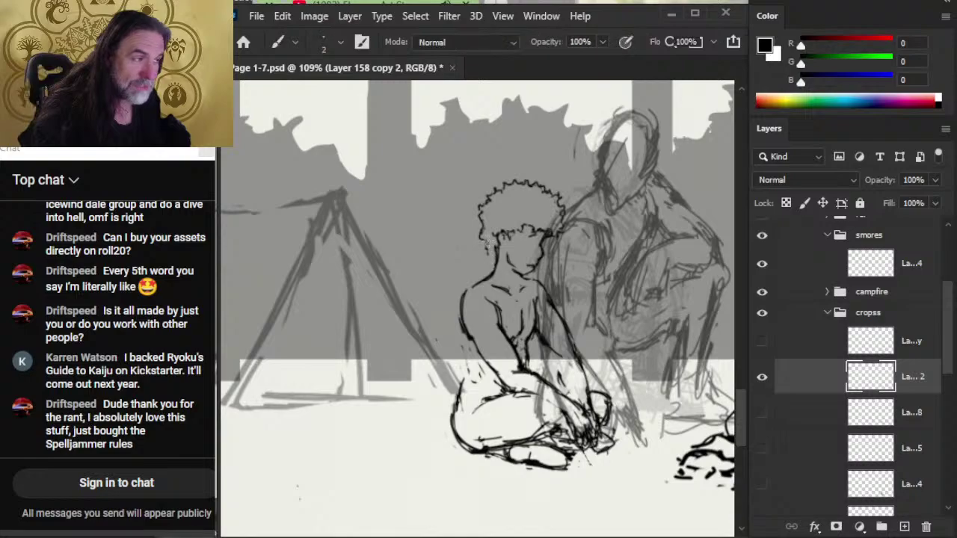
key("e")
key("b")
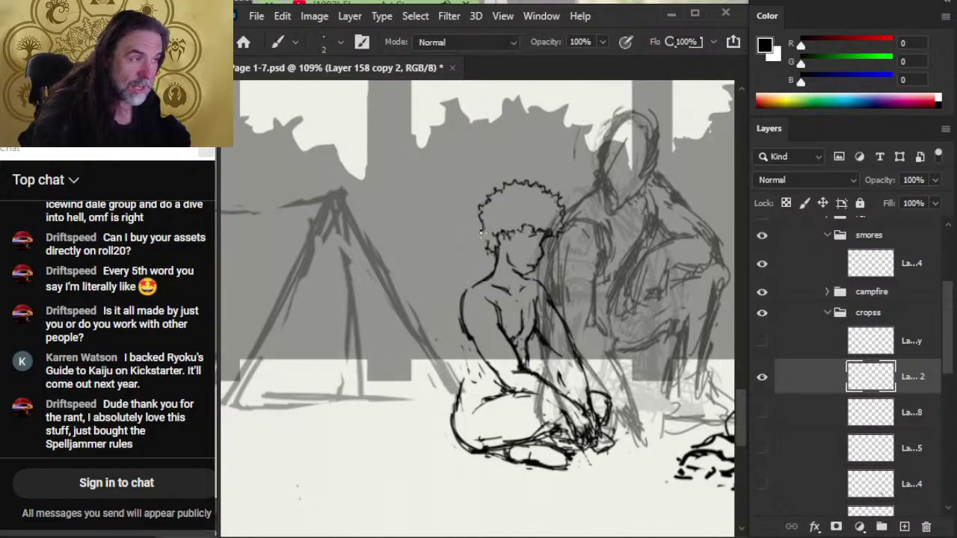
key("e")
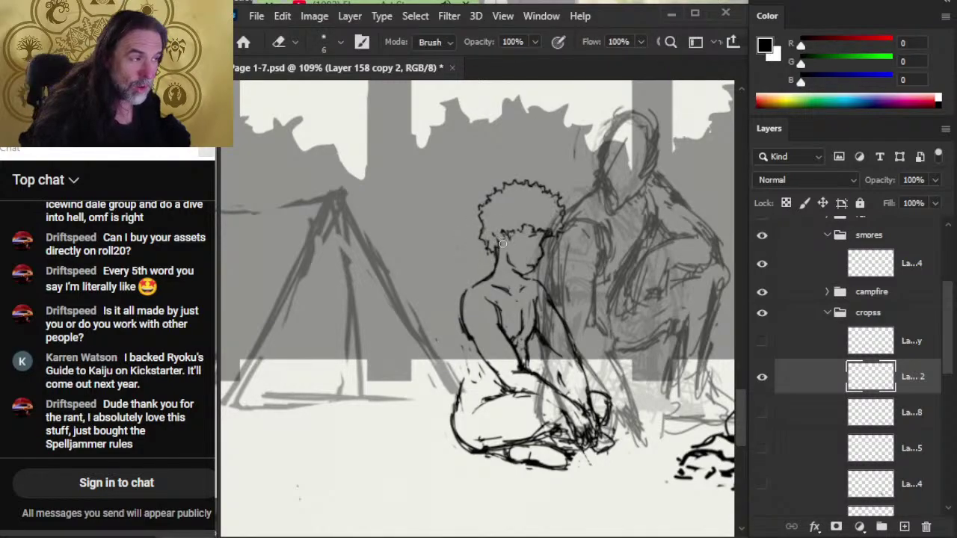
- Erase the old ear linework and draw a sideburn lock below the hairline in front of the ear
key("b")
key("e")
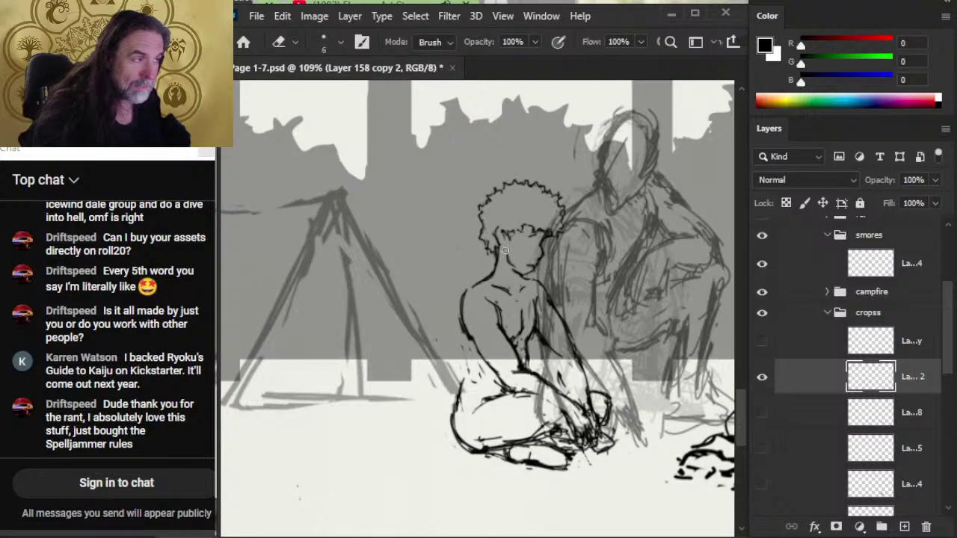
key("b")
key("e")
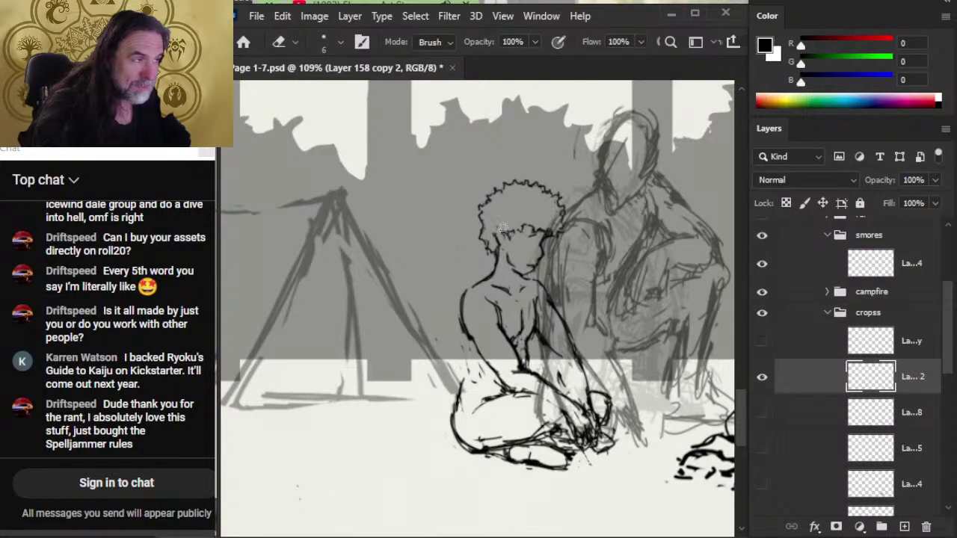
key("b")
key("e")
key("b")
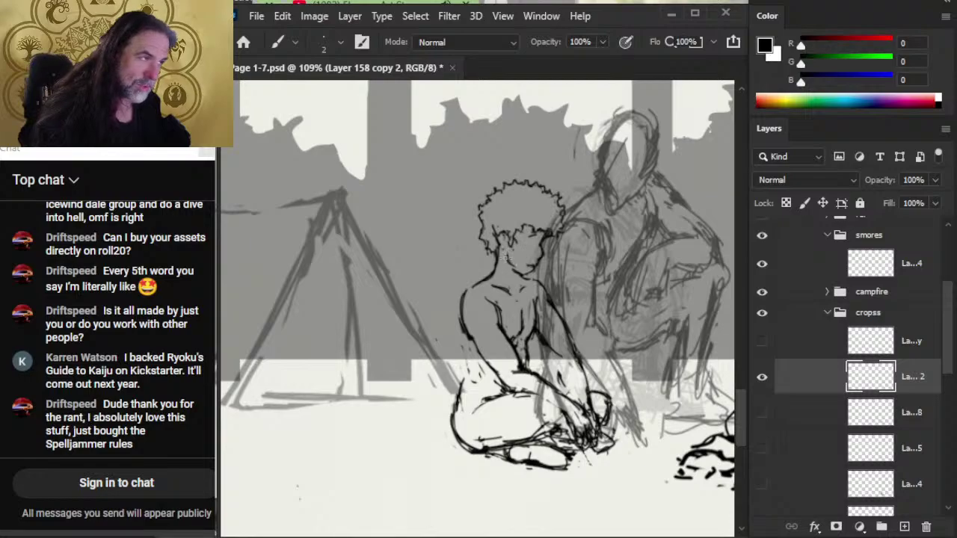
- Redraw the ear and tidy the short curls behind it above the neck
key("e")
key("b")
key("e")
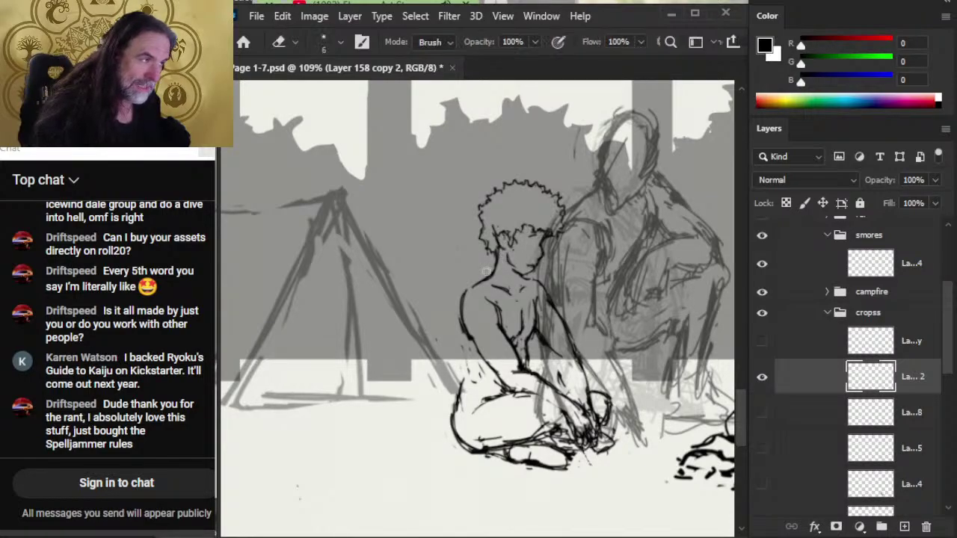
key("b")
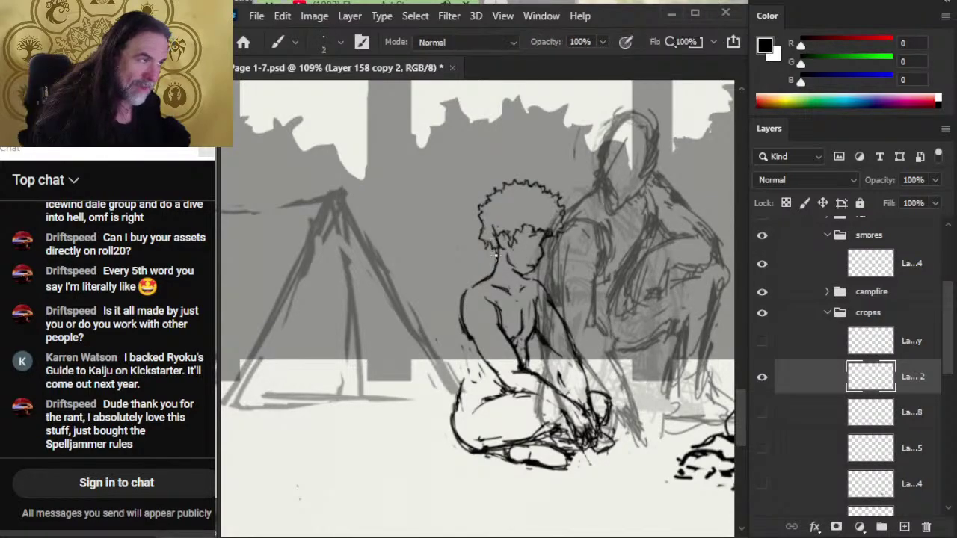
key("e")
key("b")
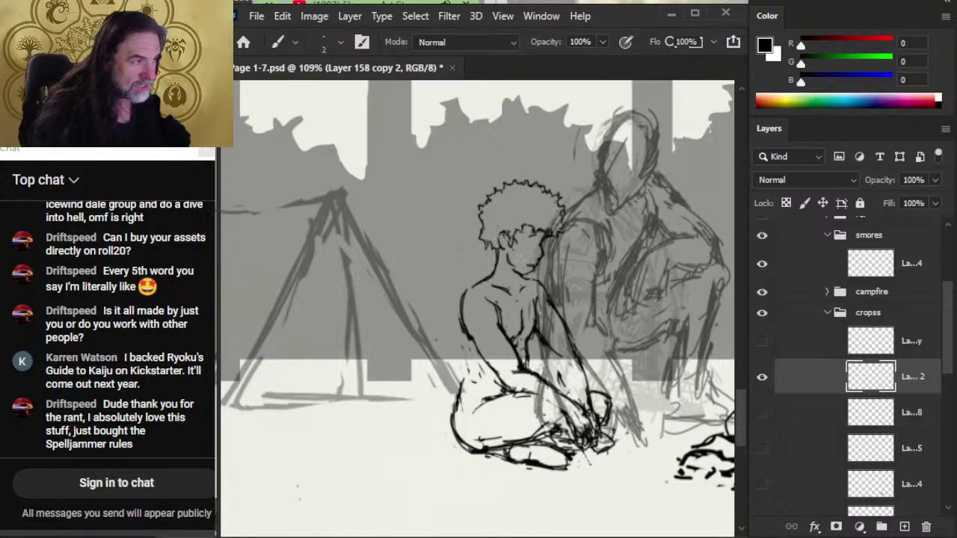
key("e")
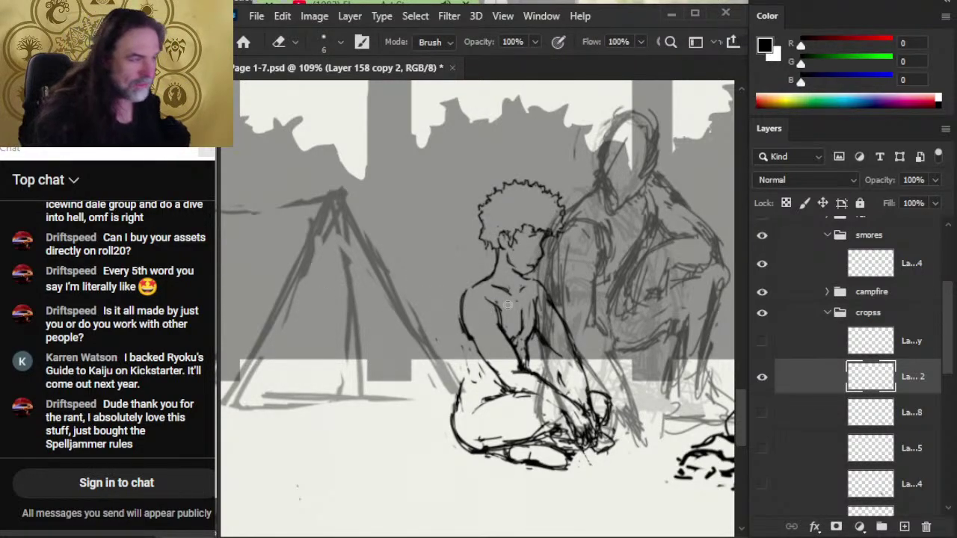
- Rework the outer contour of the near shoulder and upper arm with brush and eraser
key("b")
mouse_move(483, 279)
left_mouse_down()
mouse_move(464, 313)
mouse_move(471, 346)
mouse_move(451, 320)
mouse_move(464, 325)
mouse_move(470, 358)
left_mouse_up()
key("e")
key("b")
mouse_move(460, 317)
left_mouse_down()
mouse_move(479, 378)
mouse_move(465, 348)
mouse_move(476, 387)
mouse_move(478, 378)
mouse_move(463, 419)
mouse_move(476, 330)
left_mouse_up()
key("e")
key("b")
key("e")
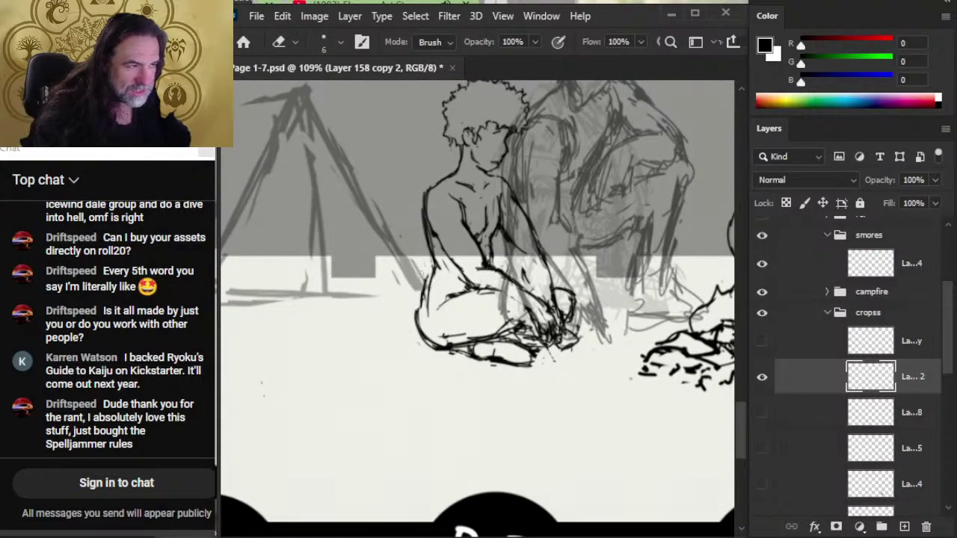
- Undo the last strokes, erase the outer hip line and redraw the hip contour closer to the body
key("ctrl+z")
key("ctrl+z")
key("ctrl+z")
key("b")
left_click_drag(434, 272, 418, 338)
key("e")
key("e")
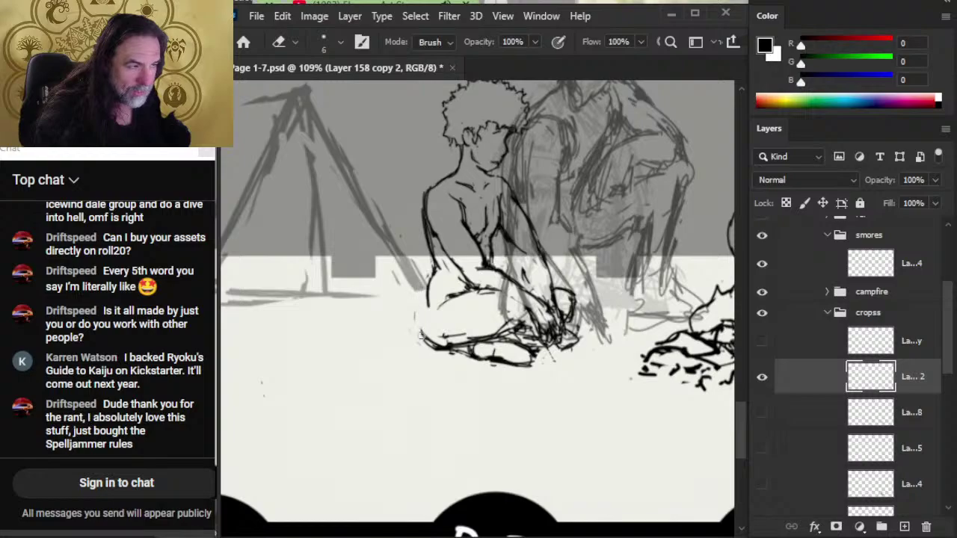
key("b")
mouse_move(429, 292)
left_mouse_down()
mouse_move(425, 341)
mouse_move(447, 348)
mouse_move(429, 342)
left_mouse_up()
key("e")
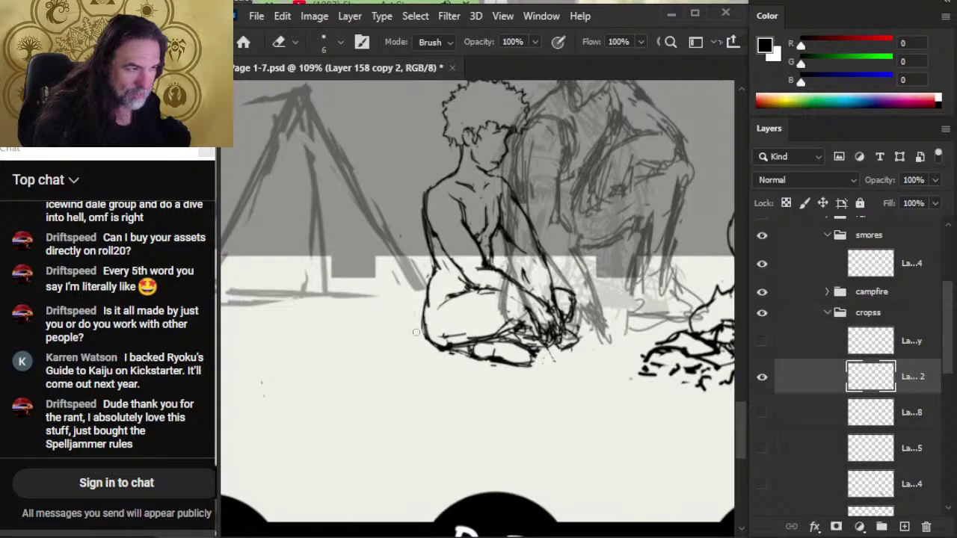
- Erase the stray lines inside the folded leg and clean up the lower edge of the thigh
mouse_move(464, 335)
left_mouse_down()
mouse_move(441, 335)
mouse_move(477, 333)
mouse_move(455, 350)
mouse_move(502, 328)
mouse_move(450, 338)
mouse_move(464, 348)
mouse_move(524, 320)
left_mouse_up()
key("b")
key("e")
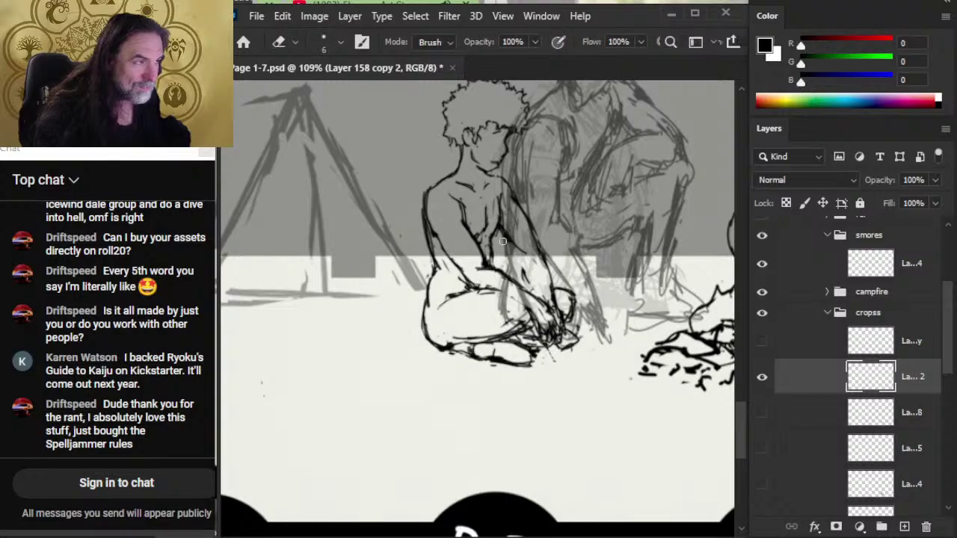
- Redraw the contour of the far forearm leading down to the hands
key("b")
key("e")
key("b")
left_click_drag(515, 247, 533, 279)
- Lasso the figure's hair, squash it to 91% height with a free transform and deselect it
key("z")
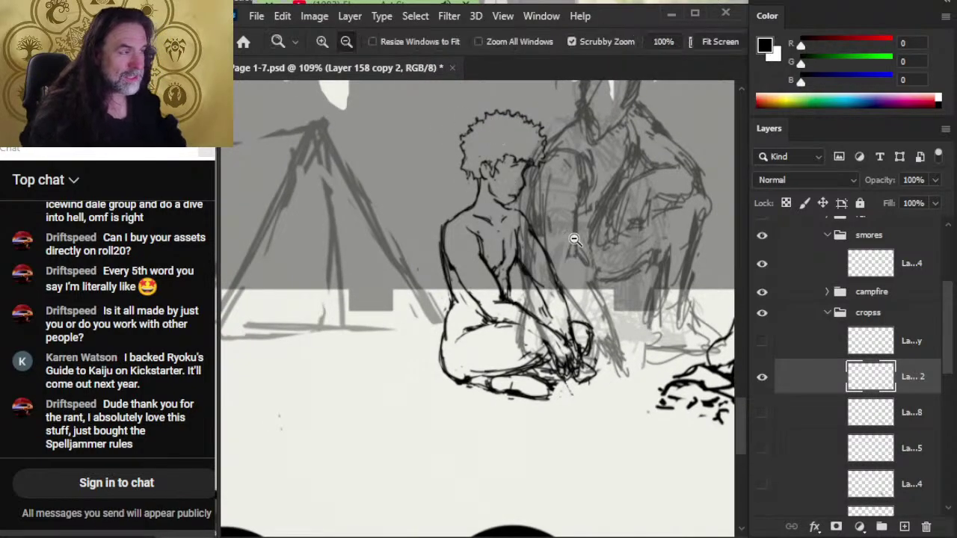
left_click_drag(574, 239, 550, 340)
scroll(545, 199, "up", 2)
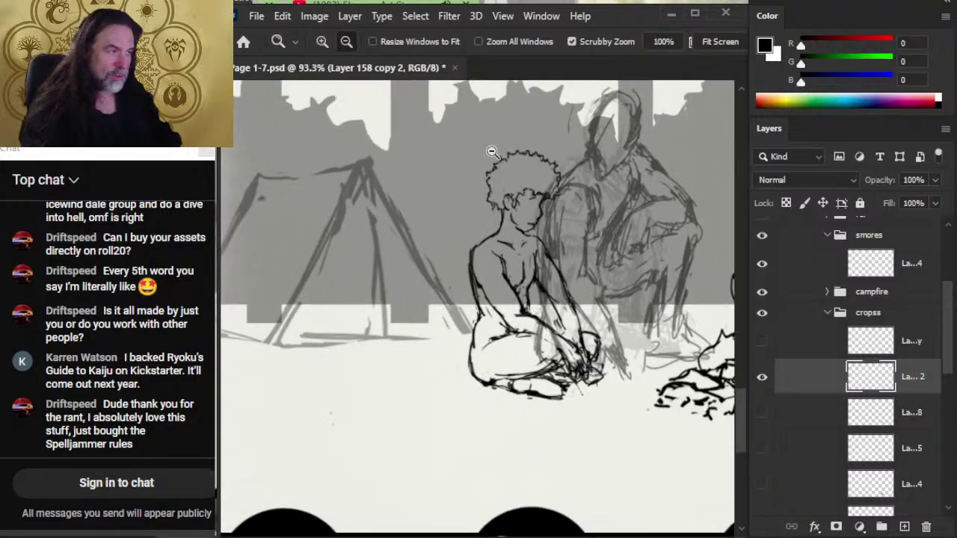
key("l")
left_click_drag(530, 138, 479, 201)
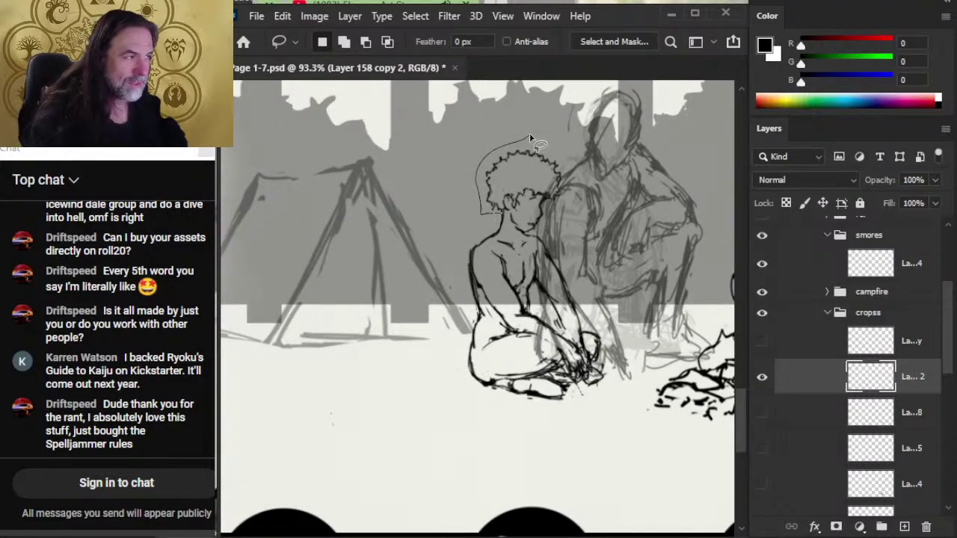
left_click_drag(530, 139, 527, 144)
right_click(439, 148)
left_click(516, 312)
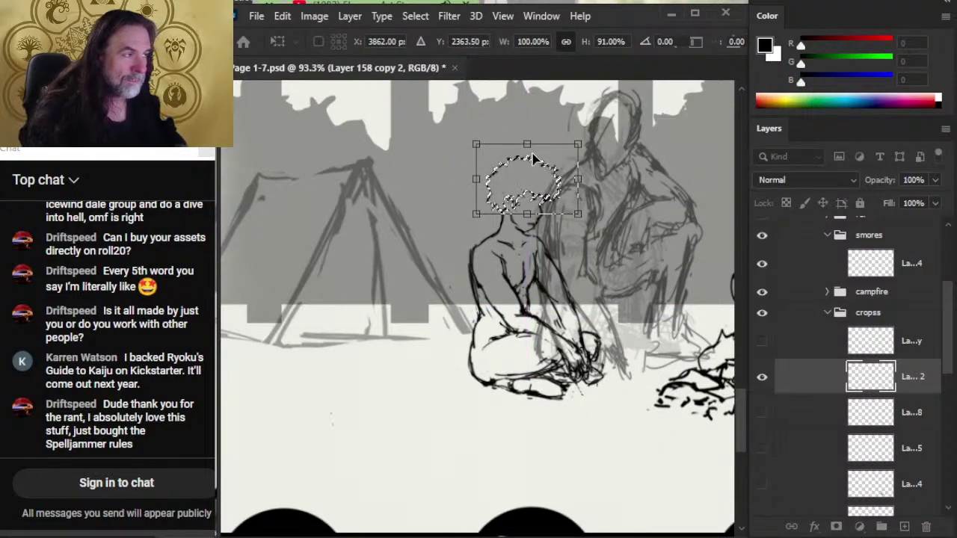
key("Return")
key("ctrl+d")
- Erase the curly outline at the back of the head and draw looser strands down to the nape
key("e")
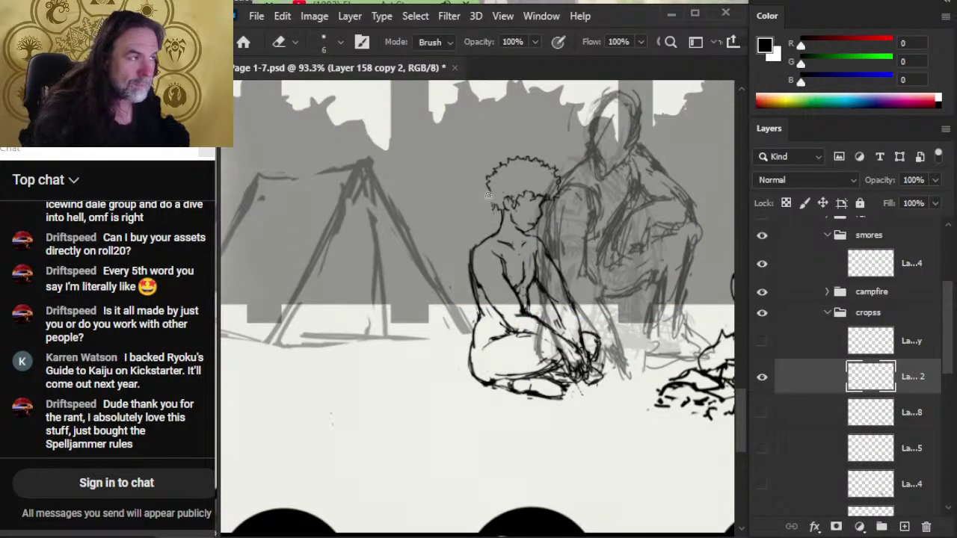
key("b")
key("e")
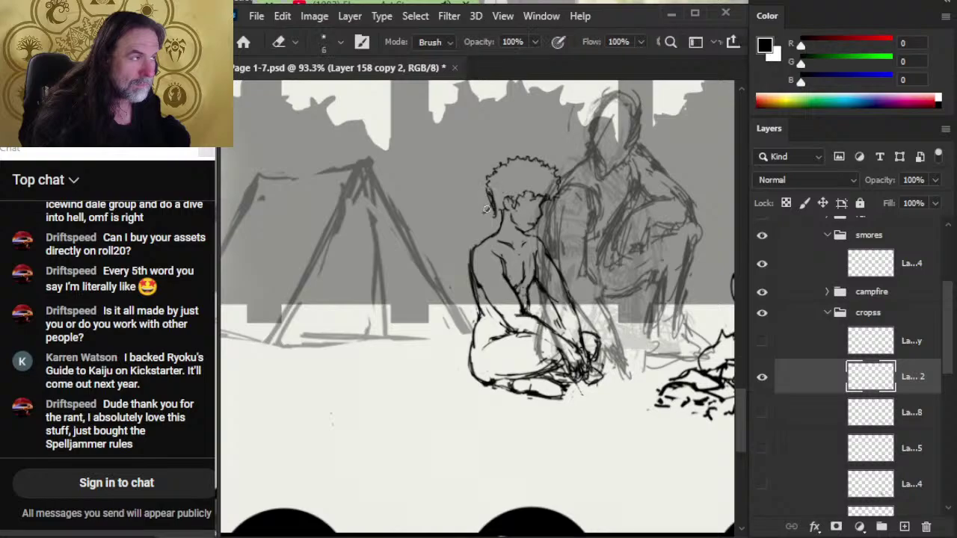
mouse_move(488, 176)
left_mouse_down()
mouse_move(492, 214)
mouse_move(504, 166)
mouse_move(486, 192)
mouse_move(499, 228)
left_mouse_up()
key("b")
key("e")
key("b")
key("e")
key("b")
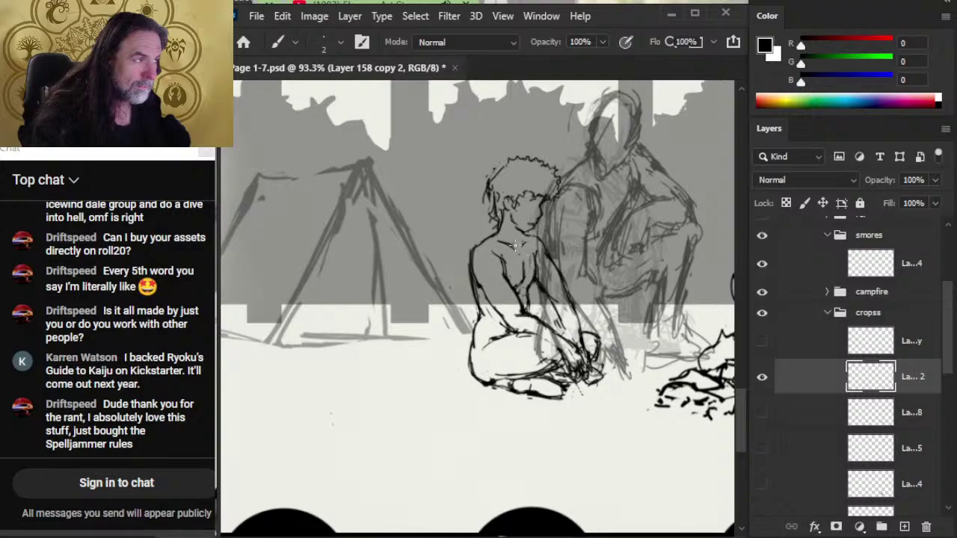
- Refine the collarbone lines at the base of the neck
key("e")
key("b")
key("e")
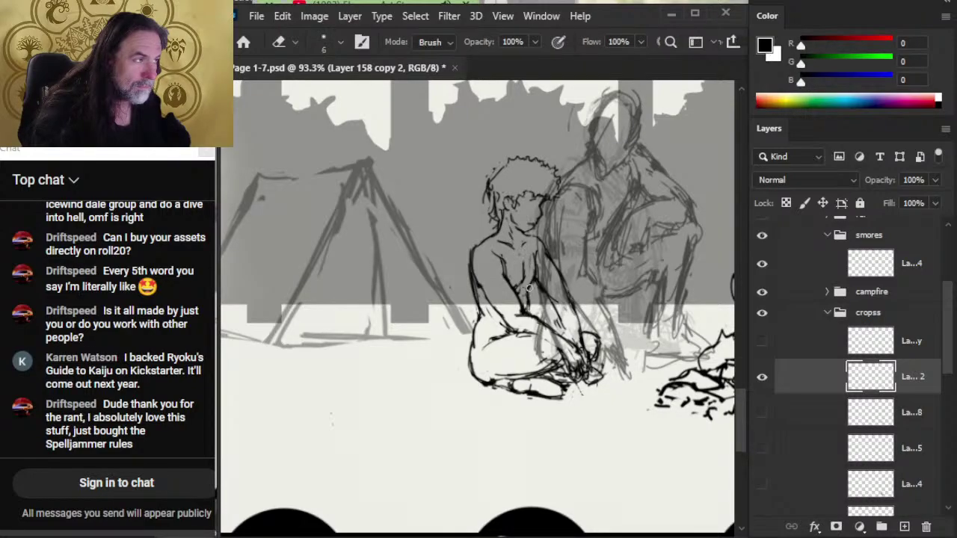
- Erase the far shoulder line and redraw the outer contour of the far upper arm
left_click_drag(530, 288, 488, 252)
key("b")
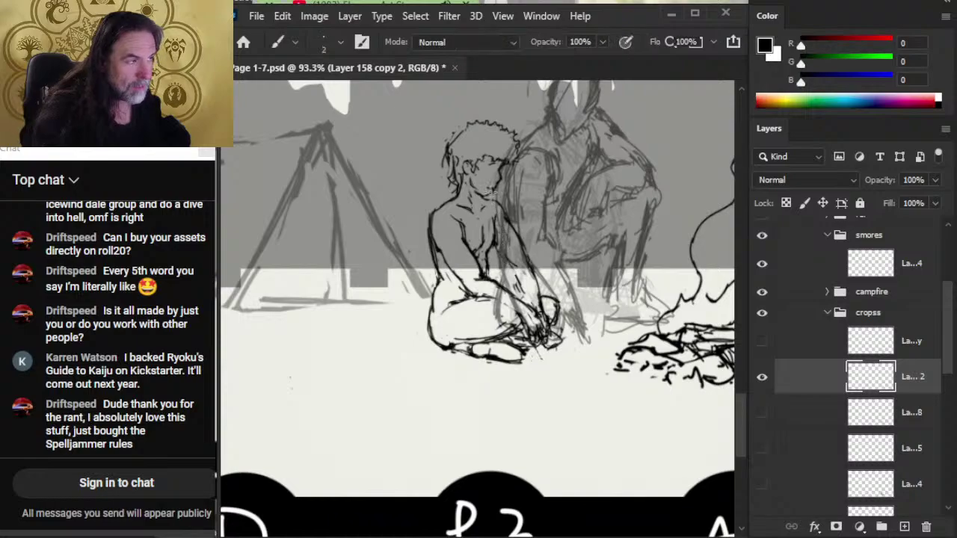
key("e")
key("b")
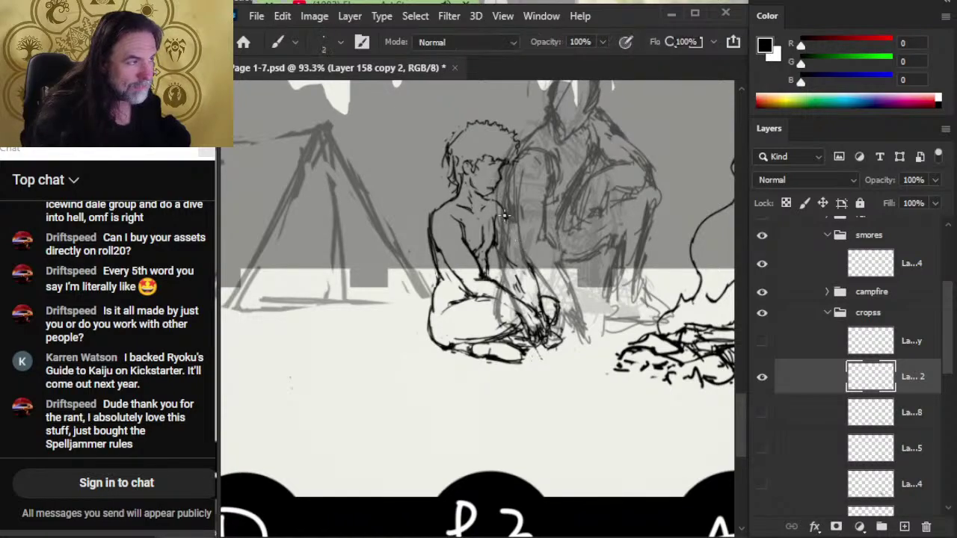
left_click_drag(504, 216, 523, 257)
key("e")
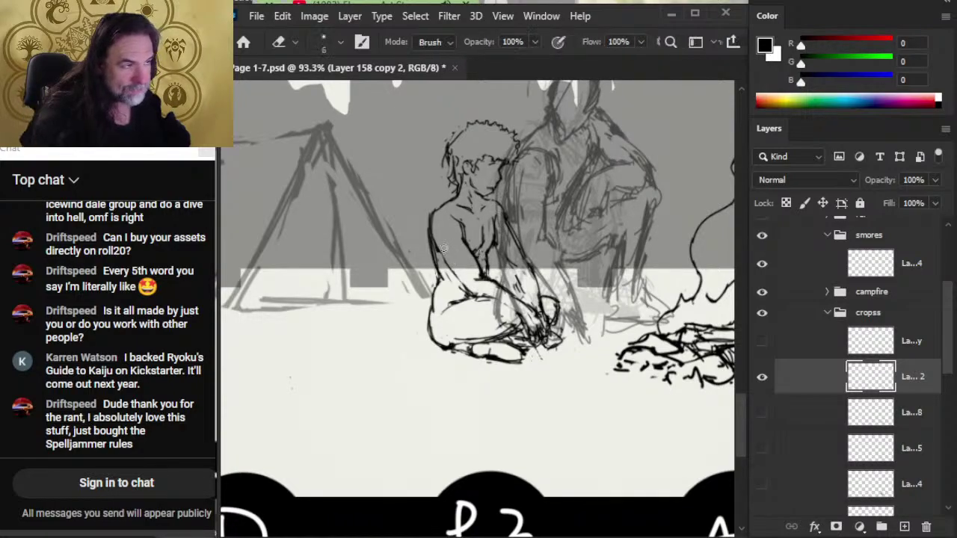
- Redraw the near upper arm's line towards the elbow and trim its outer contour below the shoulder
key("b")
mouse_move(443, 248)
left_mouse_down()
mouse_move(466, 289)
mouse_move(437, 261)
mouse_move(428, 219)
mouse_move(440, 274)
left_mouse_up()
key("e")
key("b")
key("e")
left_click_drag(430, 212, 427, 236)
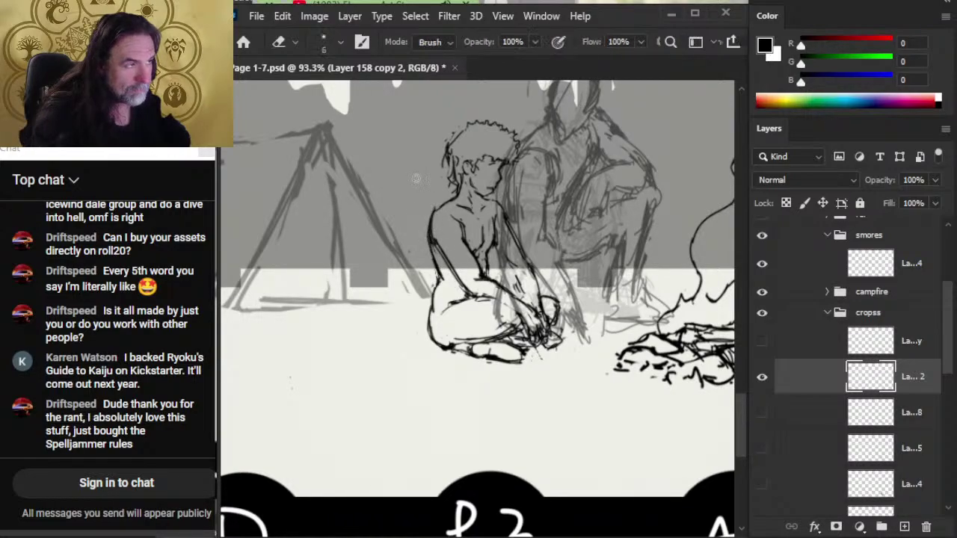
- Rework the chest and torso lines between the two arms
key("b")
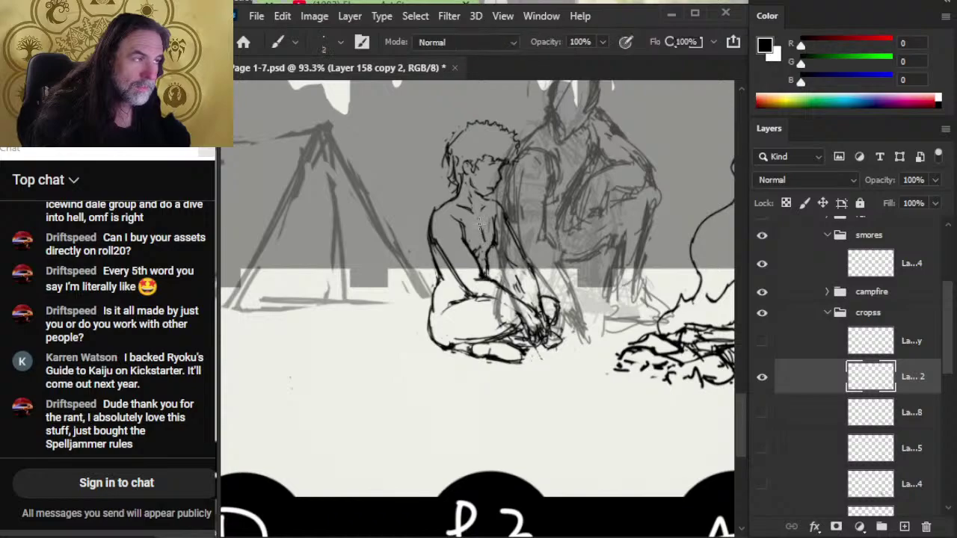
mouse_move(479, 223)
left_mouse_down()
mouse_move(495, 241)
mouse_move(487, 258)
left_mouse_up()
key("e")
key("b")
key("e")
key("b")
key("e")
key("b")
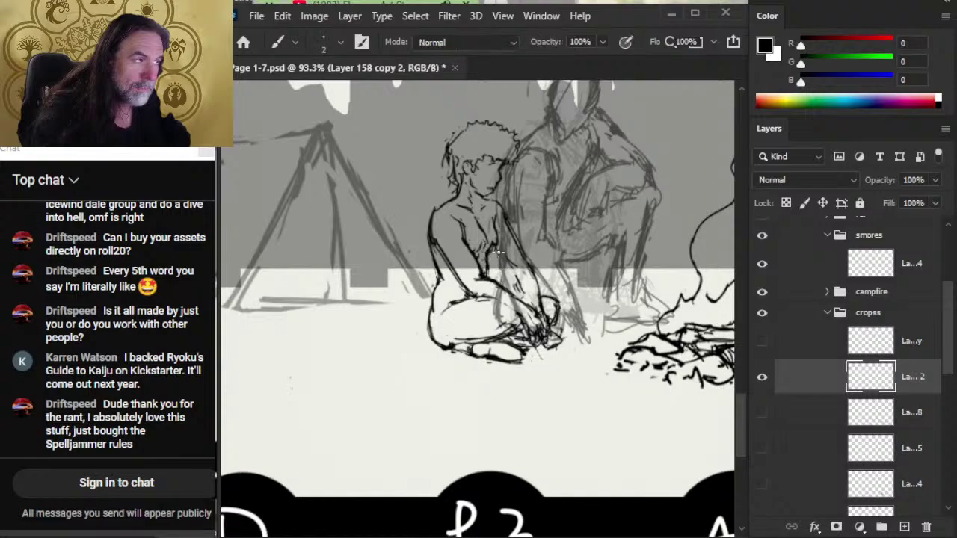
- Erase and redraw the inner line of the far arm beside the torso
key("e")
key("b")
key("e")
left_click_drag(493, 250, 516, 276)
key("b")
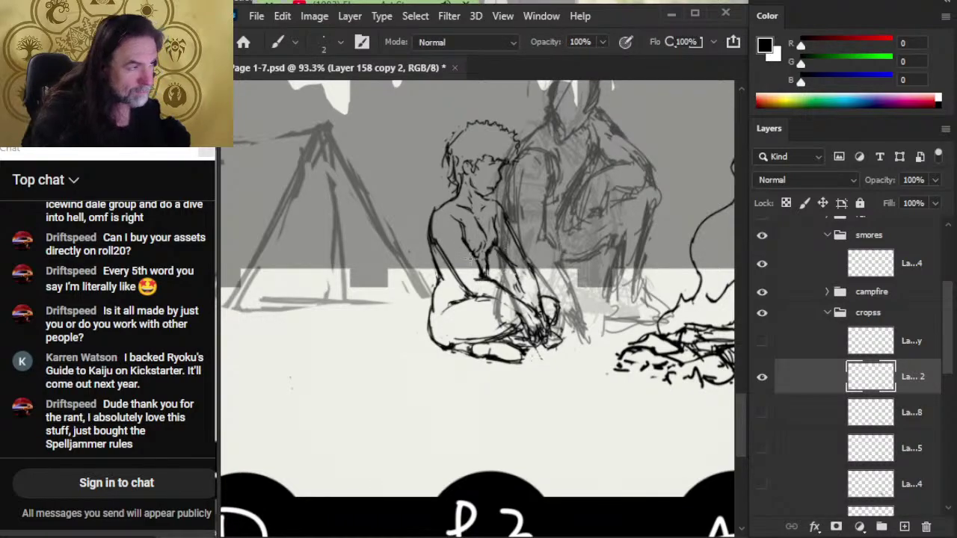
key("e")
key("l")
mouse_move(481, 104)
left_mouse_down()
mouse_move(465, 187)
mouse_move(502, 181)
left_mouse_up()
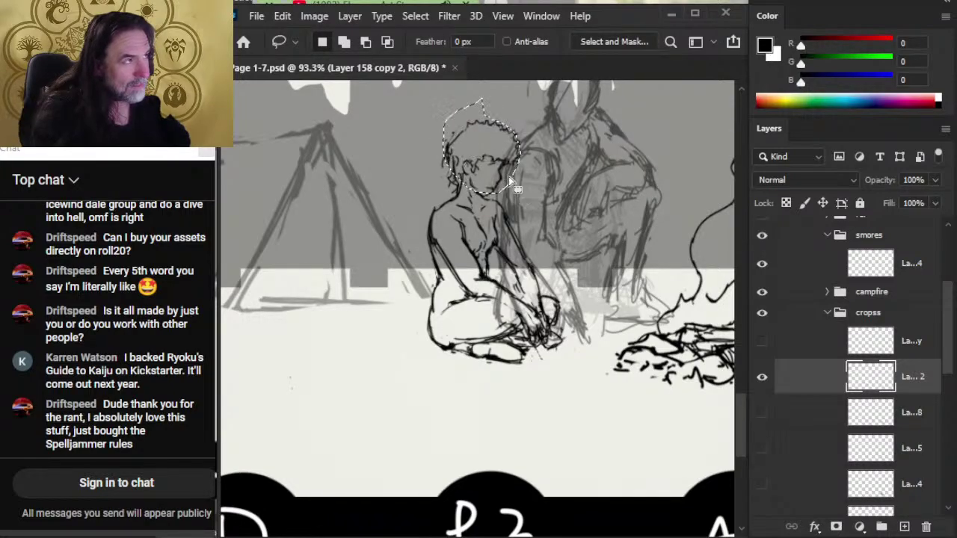
key("alt")
mouse_move(462, 97)
left_mouse_down()
mouse_move(438, 157)
mouse_move(480, 95)
mouse_move(471, 93)
left_mouse_up()
mouse_move(499, 157)
left_mouse_down()
mouse_move(486, 141)
mouse_move(416, 207)
mouse_move(416, 233)
mouse_move(450, 246)
left_mouse_up()
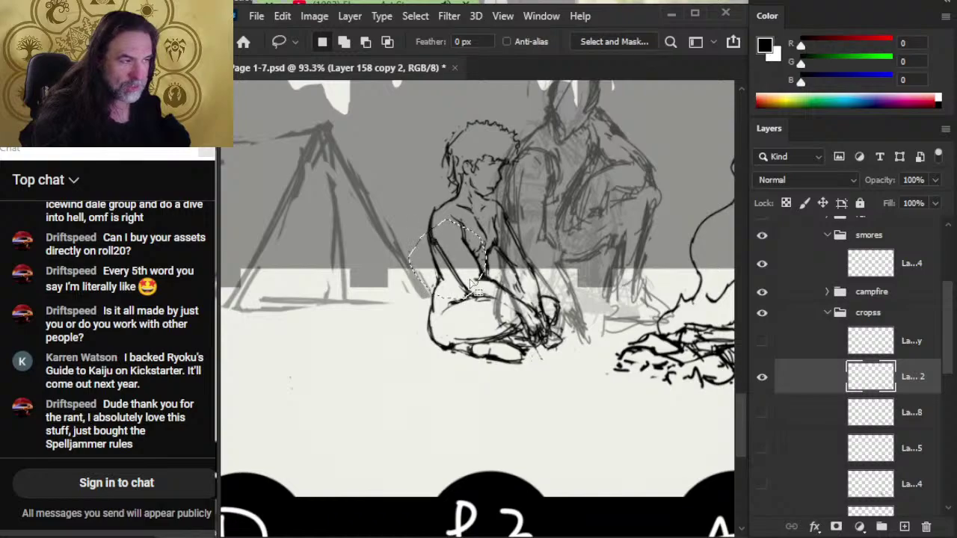
mouse_move(472, 289)
left_mouse_down()
mouse_move(516, 246)
mouse_move(521, 253)
mouse_move(461, 277)
mouse_move(511, 323)
left_mouse_up()
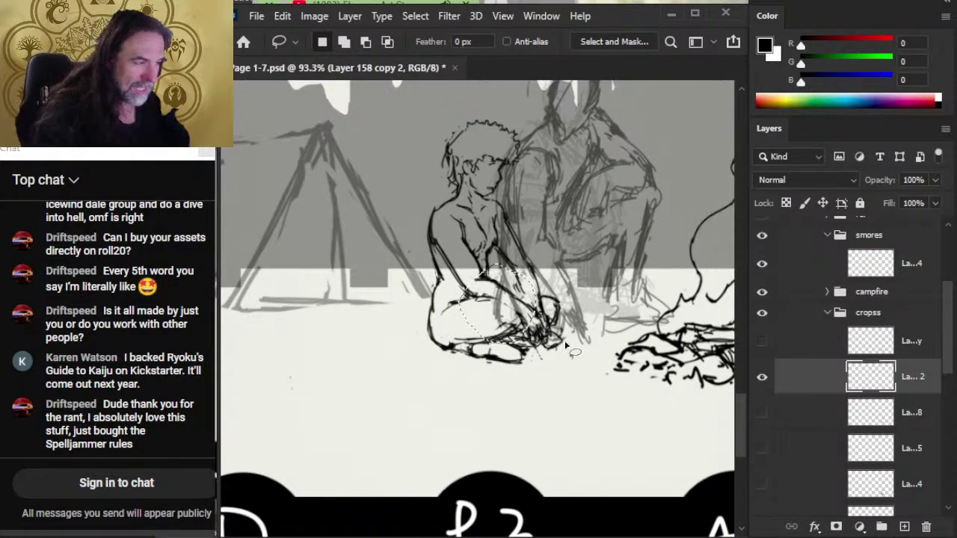
key("ctrl+d")
- Touch up the far forearm's contour and rework the upper contour of the near thigh below the forearm
key("e")
key("b")
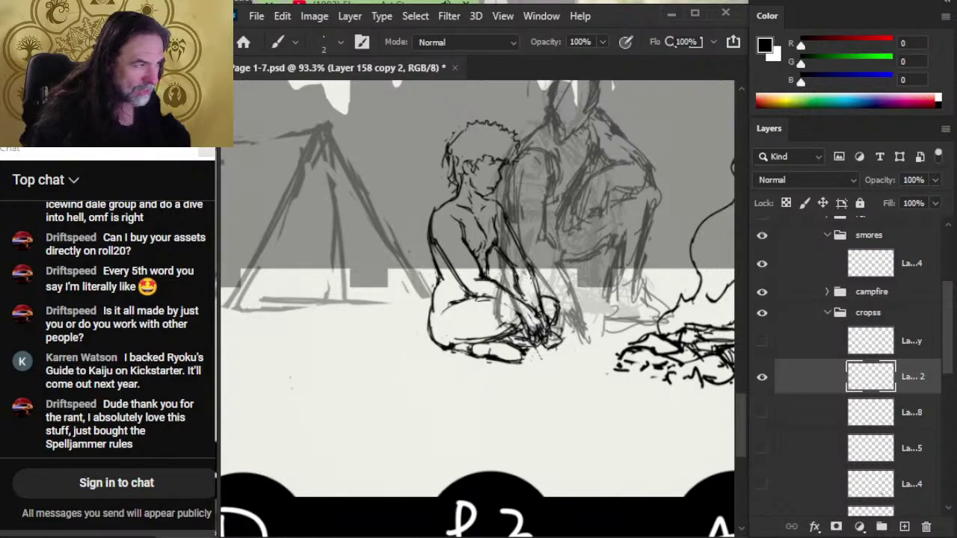
key("e")
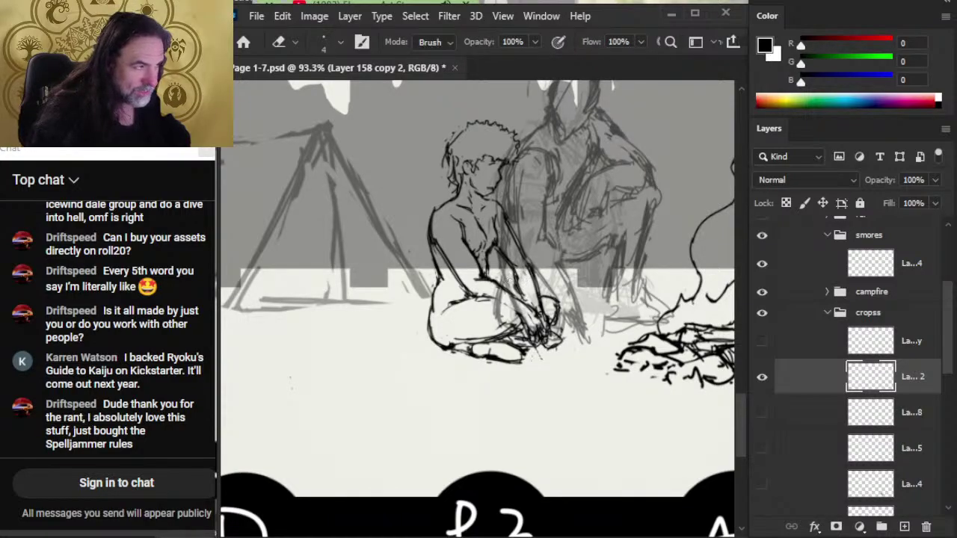
key("b")
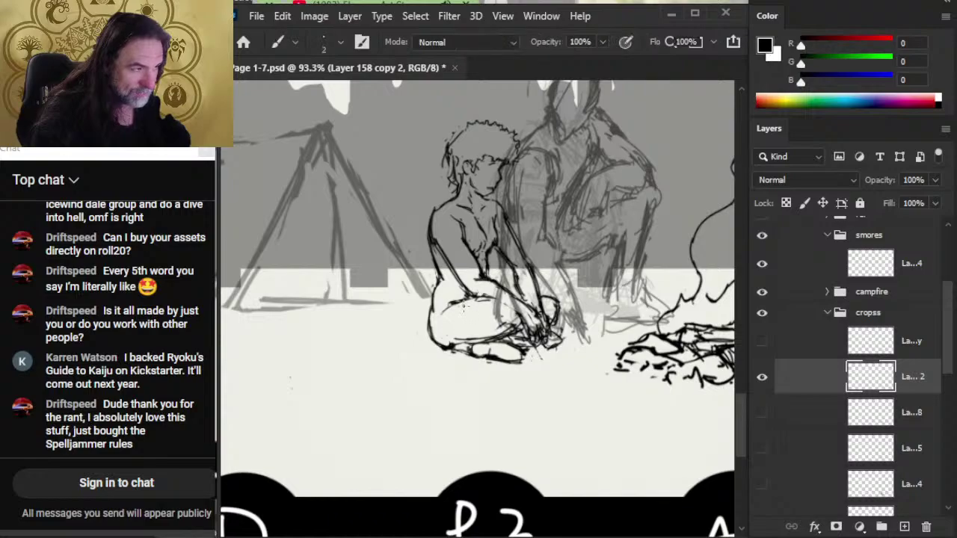
key("e")
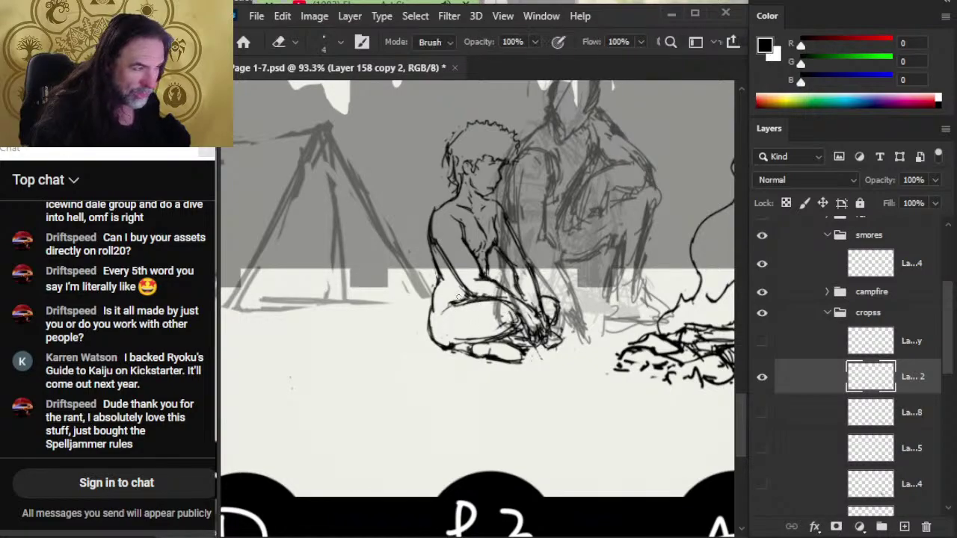
key("b")
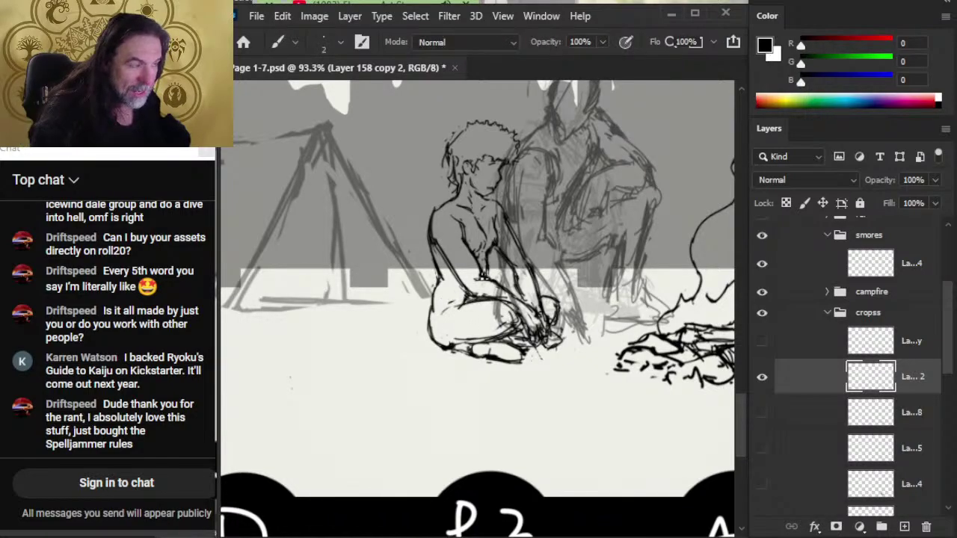
- Redraw the near forearm's lower line across the thigh and touch up the far forearm's inner line
key("e")
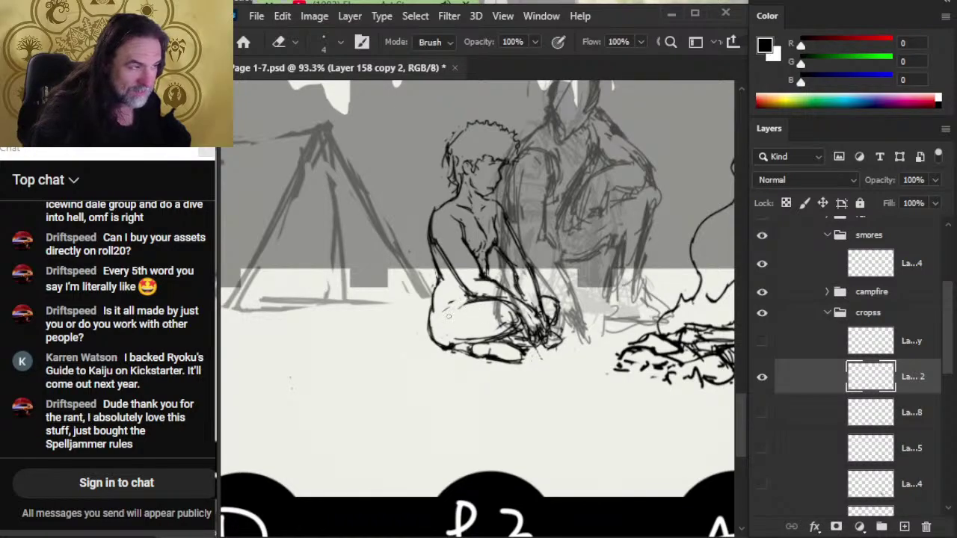
mouse_move(479, 309)
left_mouse_down()
mouse_move(472, 300)
mouse_move(514, 308)
mouse_move(493, 307)
mouse_move(508, 290)
mouse_move(499, 288)
mouse_move(525, 297)
left_mouse_up()
key("b")
key("e")
key("b")
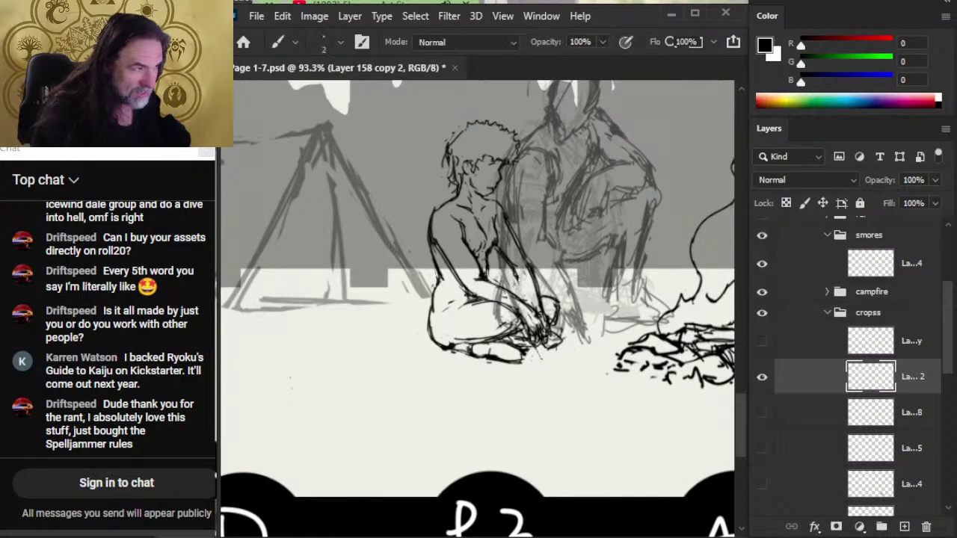
left_click_drag(507, 265, 528, 305)
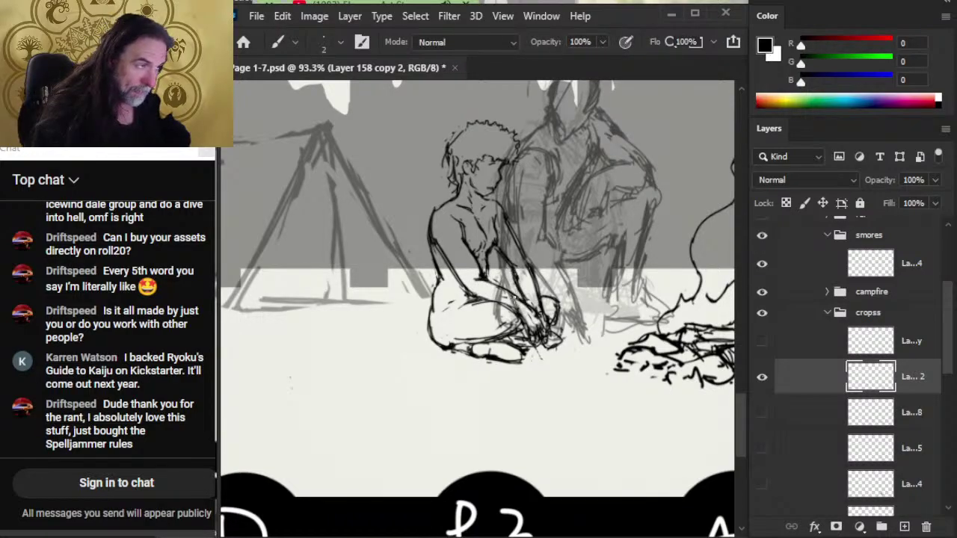
- Thin out and redraw the lines around the clasped hands and the thigh beside them
key("e")
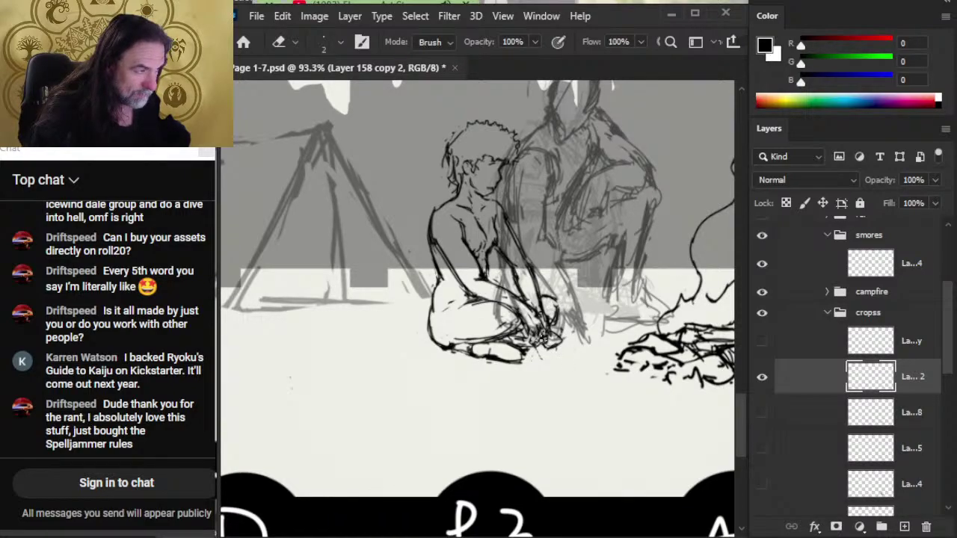
key("b")
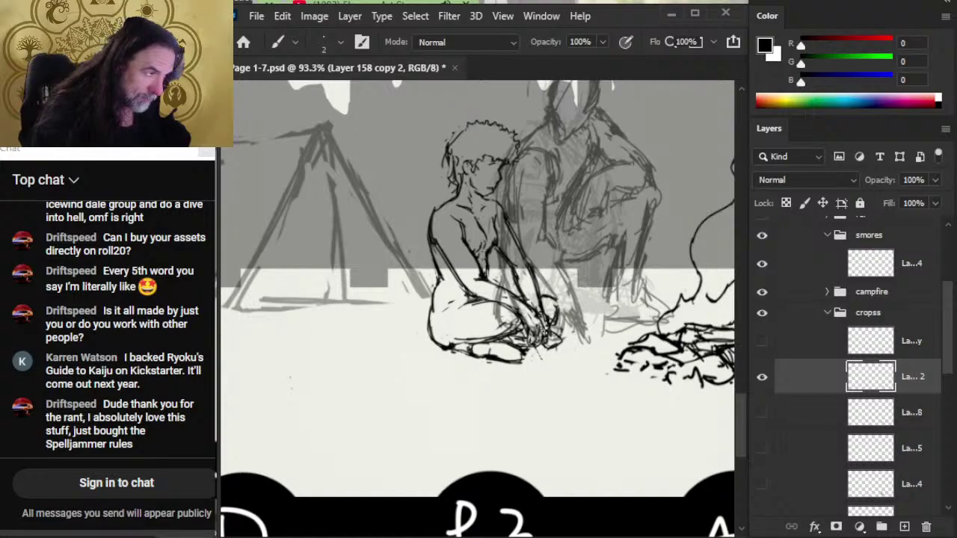
key("e")
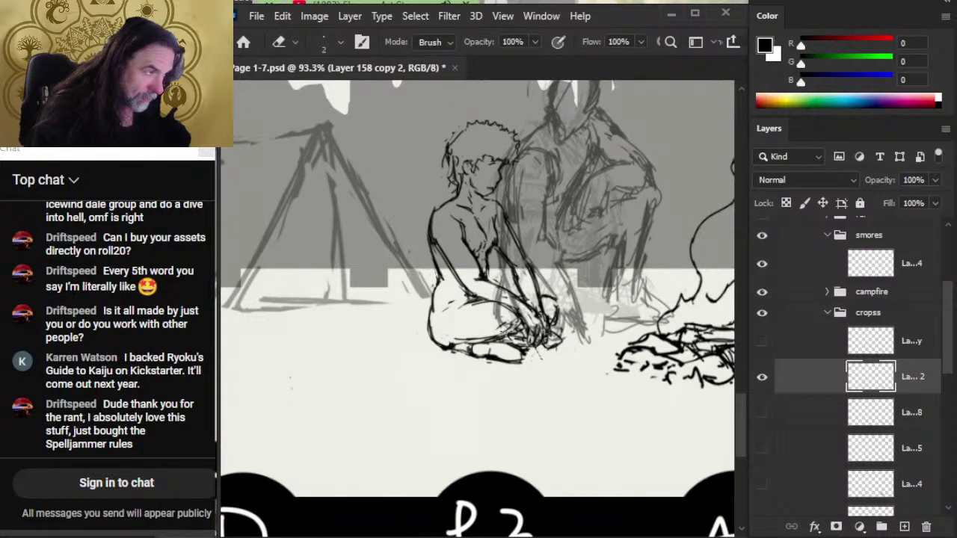
key("b")
key("e")
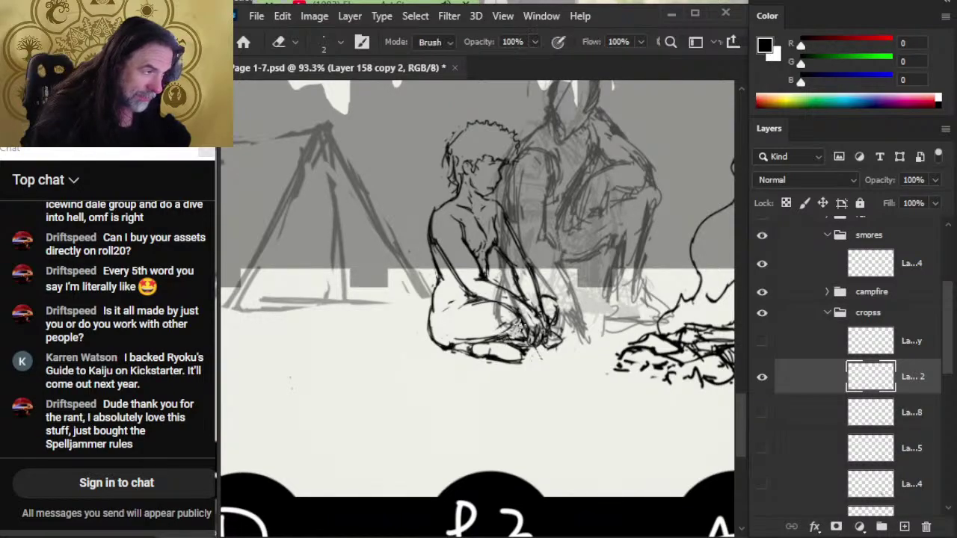
key("b")
key("e")
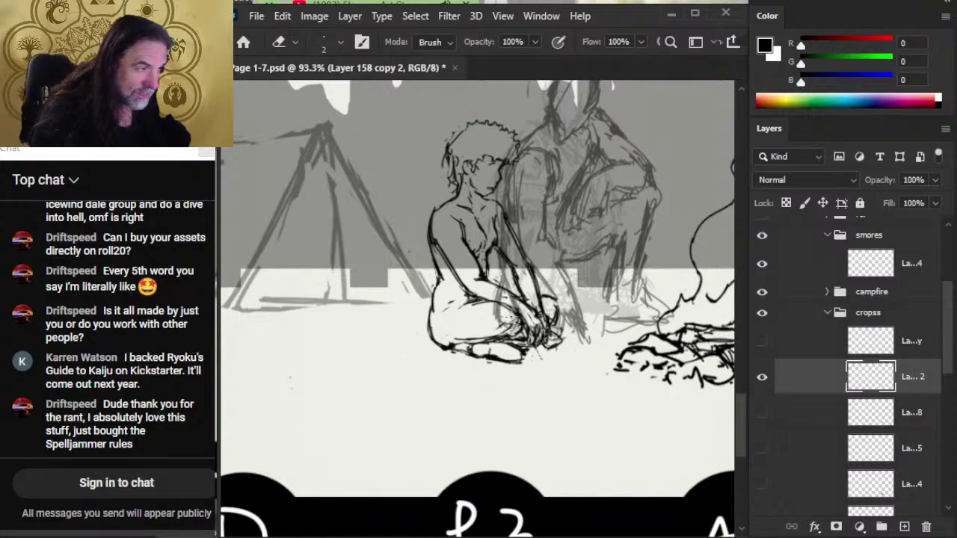
- Draw the near collarbone across the upper chest and trim its line with the eraser
left_click_drag(554, 326, 342, 298)
left_click_drag(703, 301, 461, 268)
key("alt+space")
left_click_drag(531, 290, 489, 291)
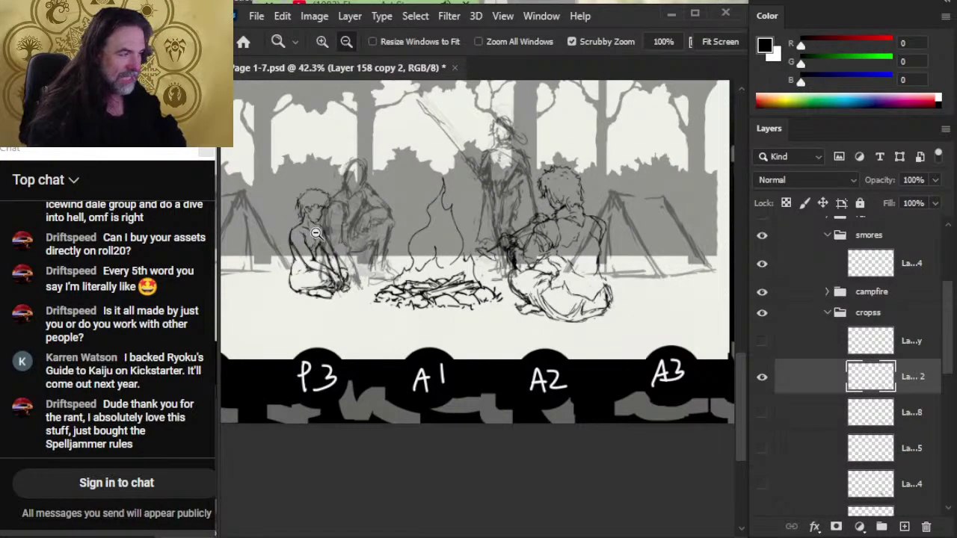
left_click_drag(323, 245, 357, 254)
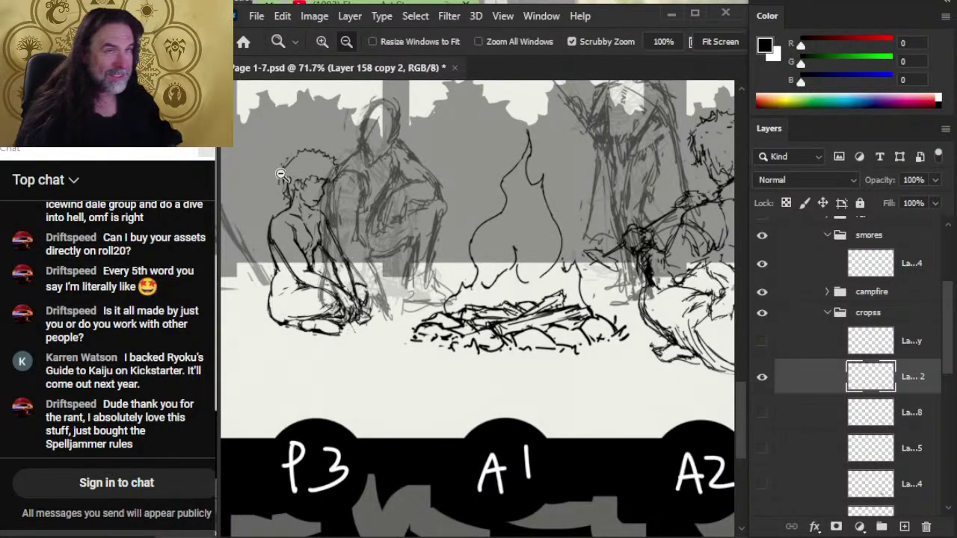
left_click_drag(331, 258, 397, 250)
left_click_drag(336, 217, 388, 283)
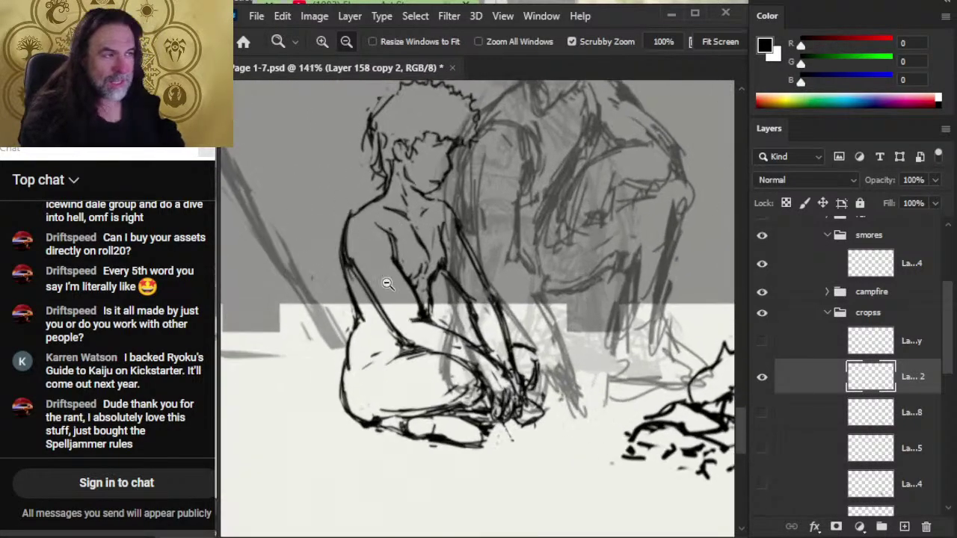
key("b")
key("e")
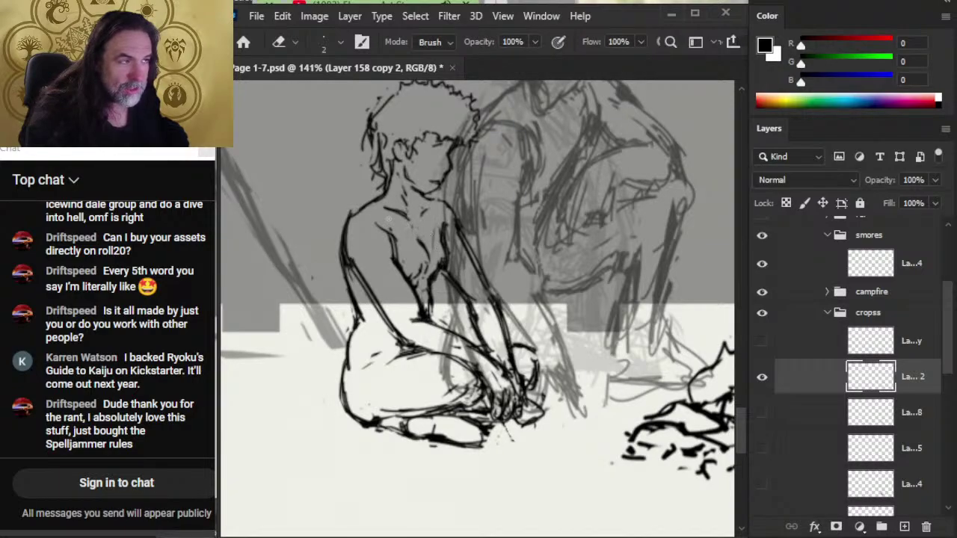
key("b")
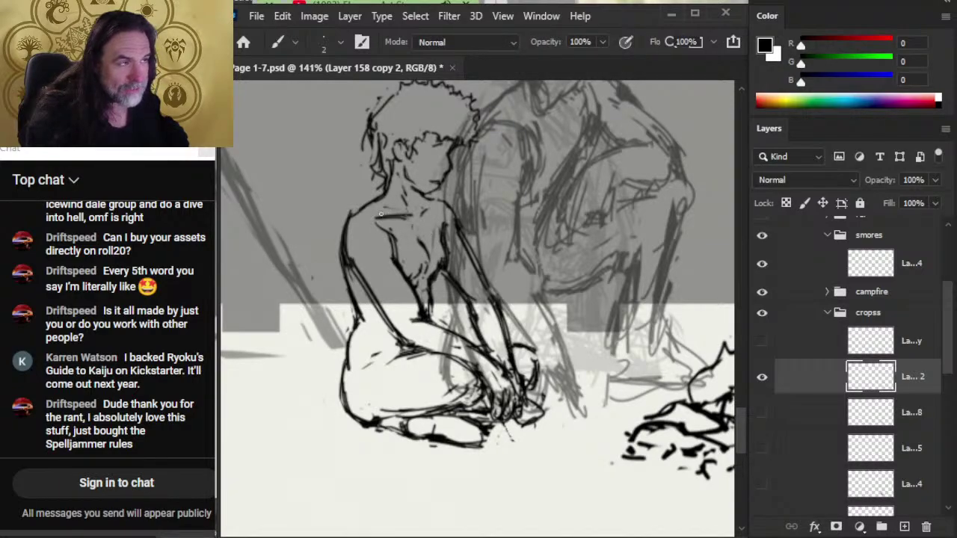
key("e")
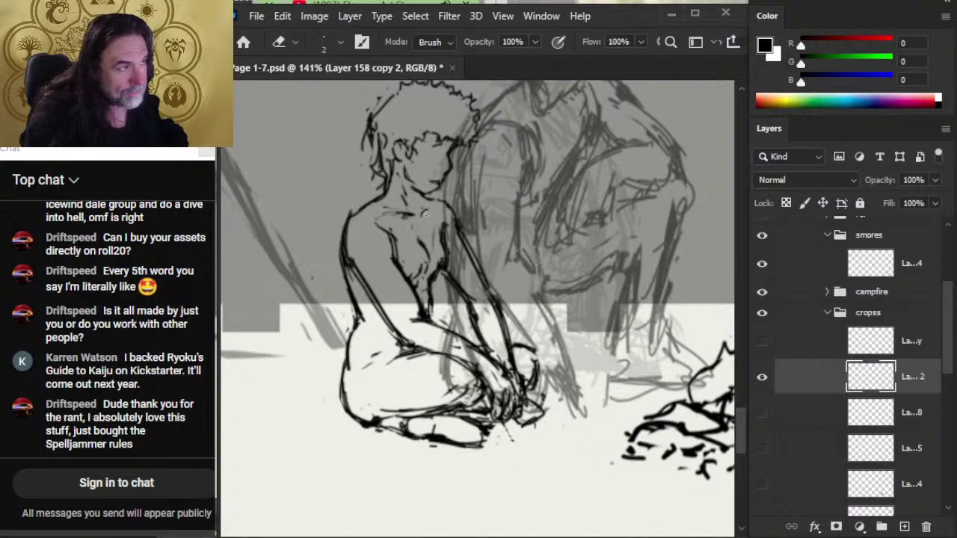
- Add the far collarbone mark and clean up the lines at the base of the neck and chin
key("b")
key("e")
key("b")
key("e")
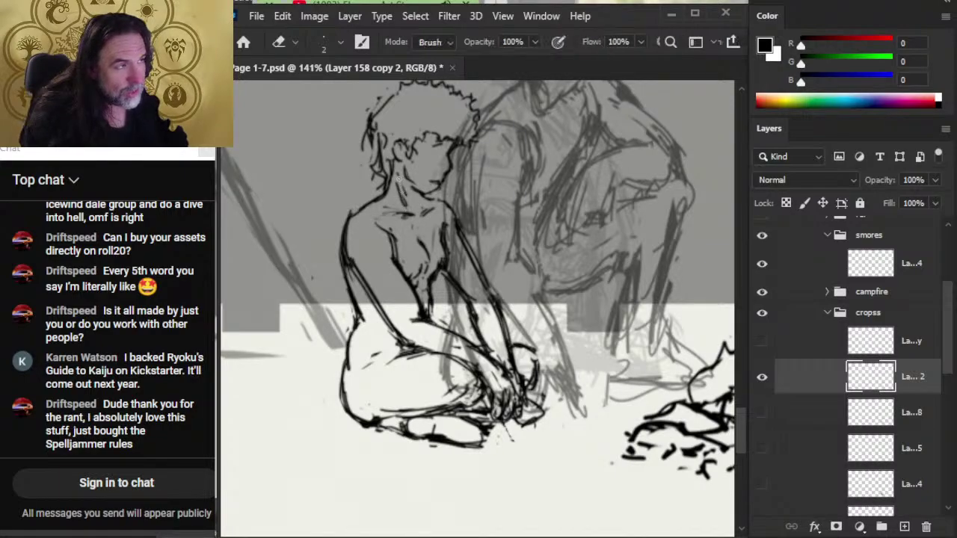
key("b")
key("e")
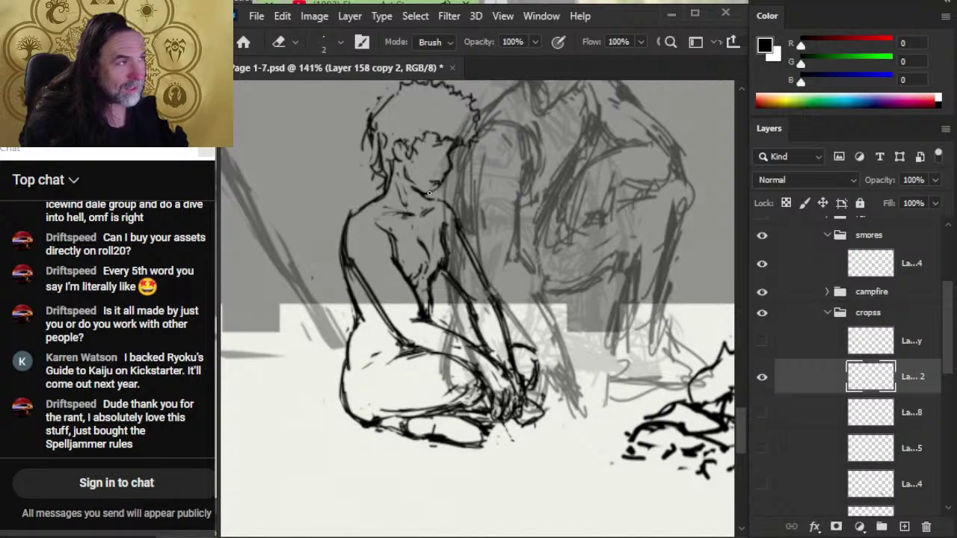
- Draw the figure's eye below the brow and refine it with the eraser
key("b")
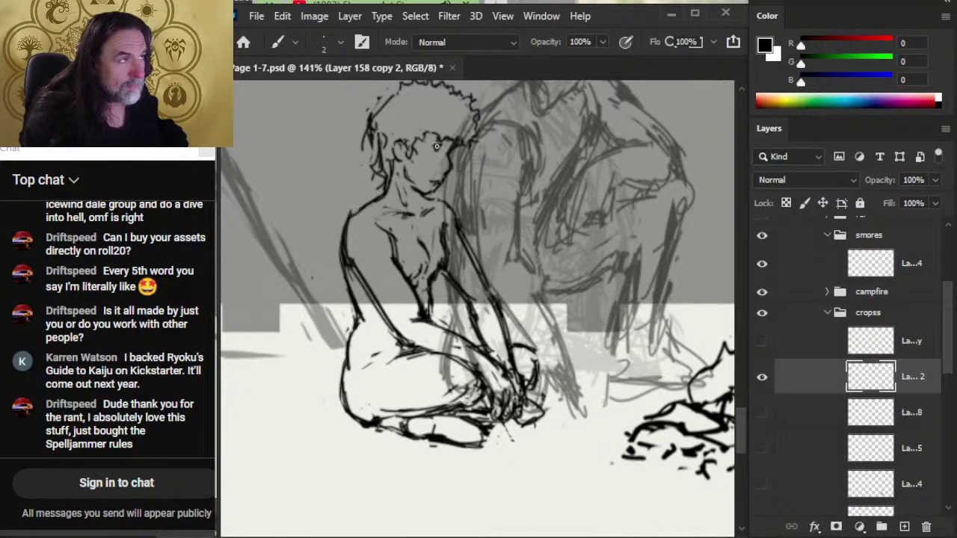
key("e")
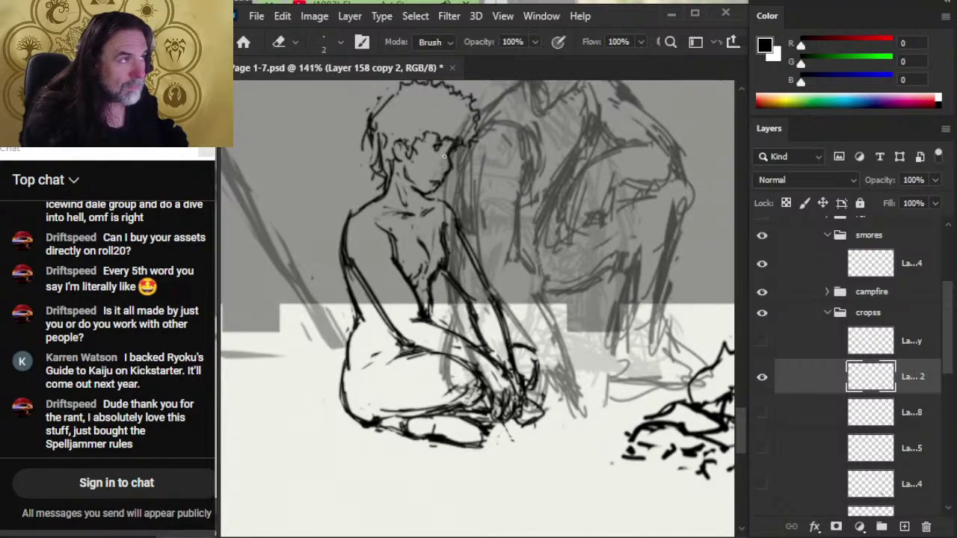
key("b")
key("e")
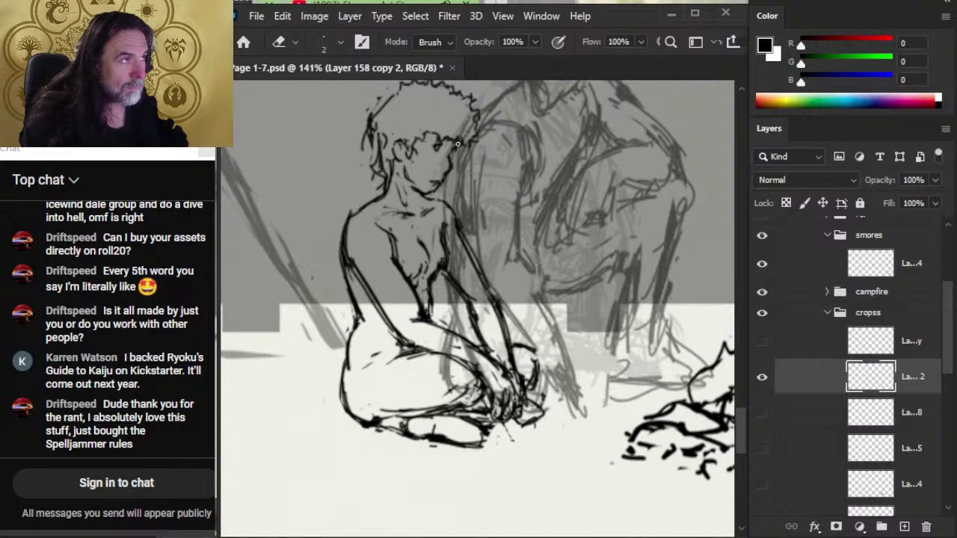
- Draw the hair falling at the far side of the face and tidy the facial profile
key("b")
key("e")
key("b")
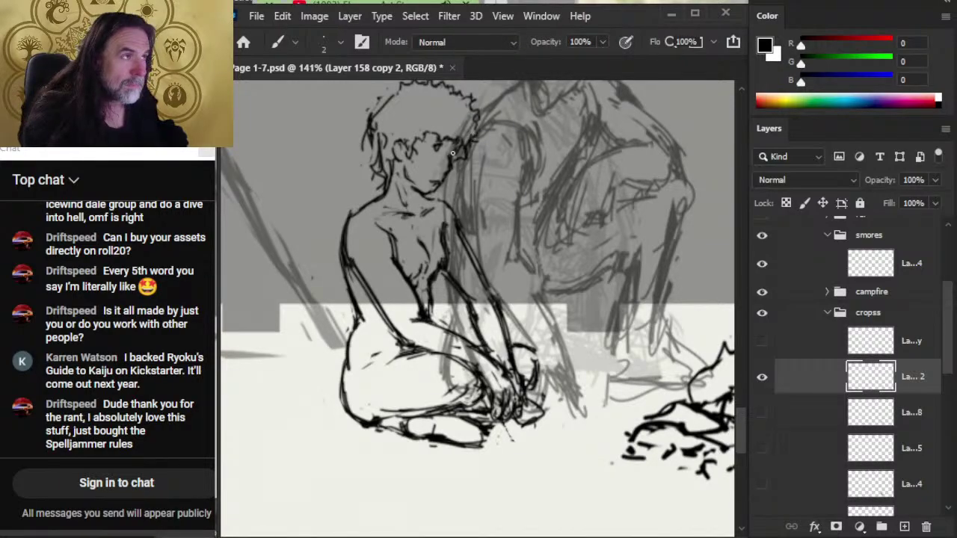
key("e")
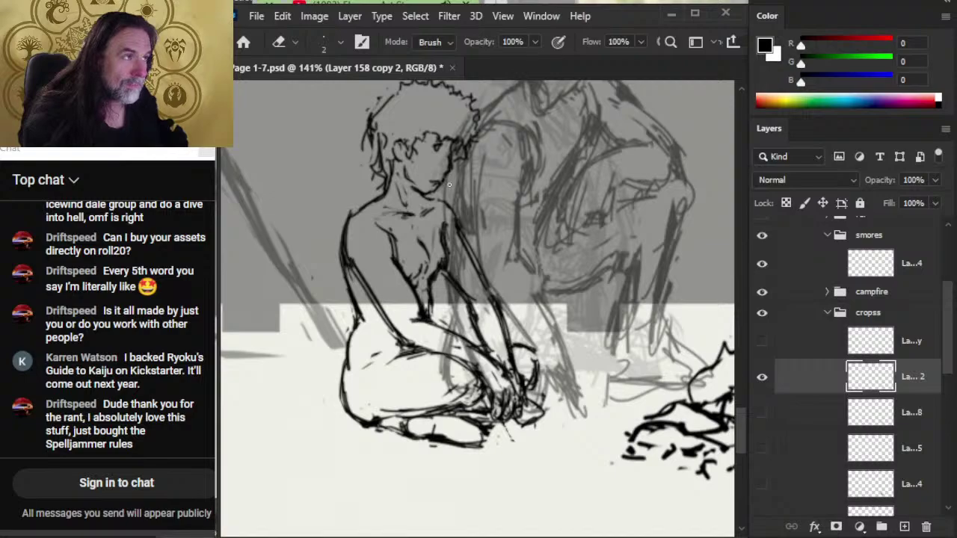
key("b")
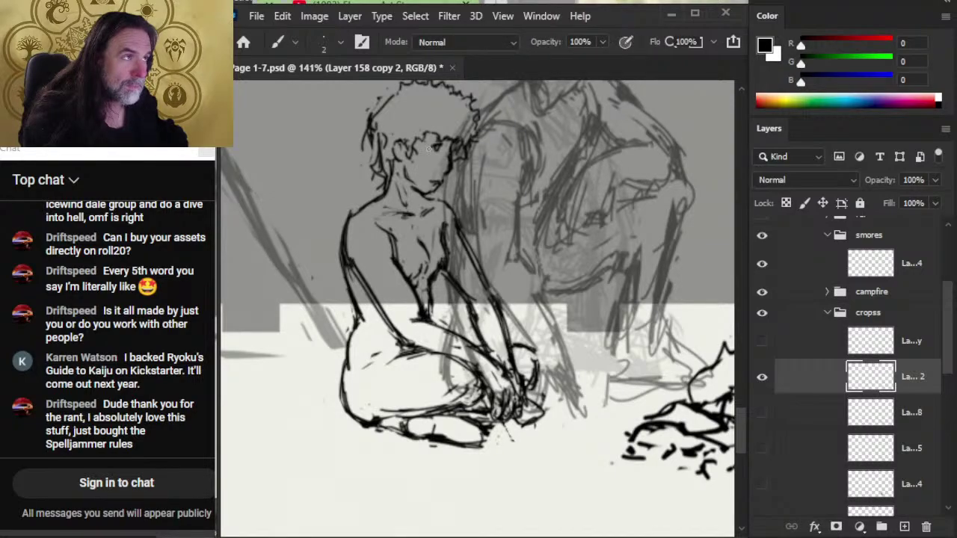
- Erase the straight hair lines at the back of the head and redraw them as a curly outline down to the neck
key("e")
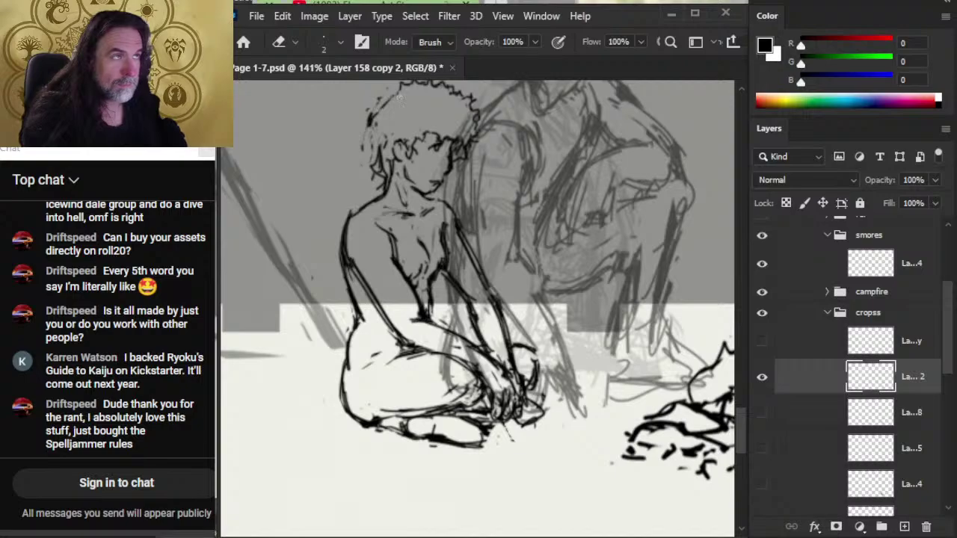
mouse_move(372, 115)
left_mouse_down()
mouse_move(399, 98)
mouse_move(370, 115)
left_mouse_up()
key("b")
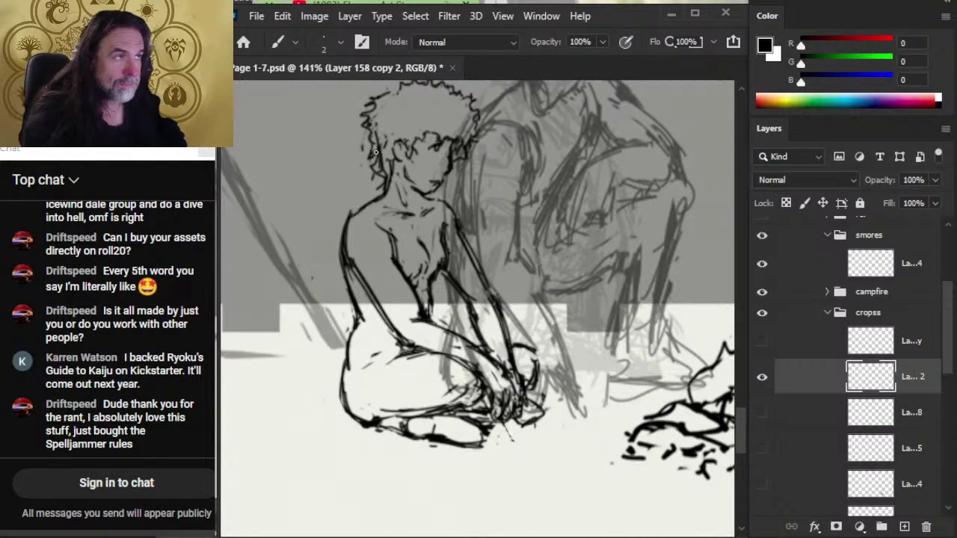
key("e")
mouse_move(376, 152)
left_mouse_down()
mouse_move(373, 165)
mouse_move(380, 129)
left_mouse_up()
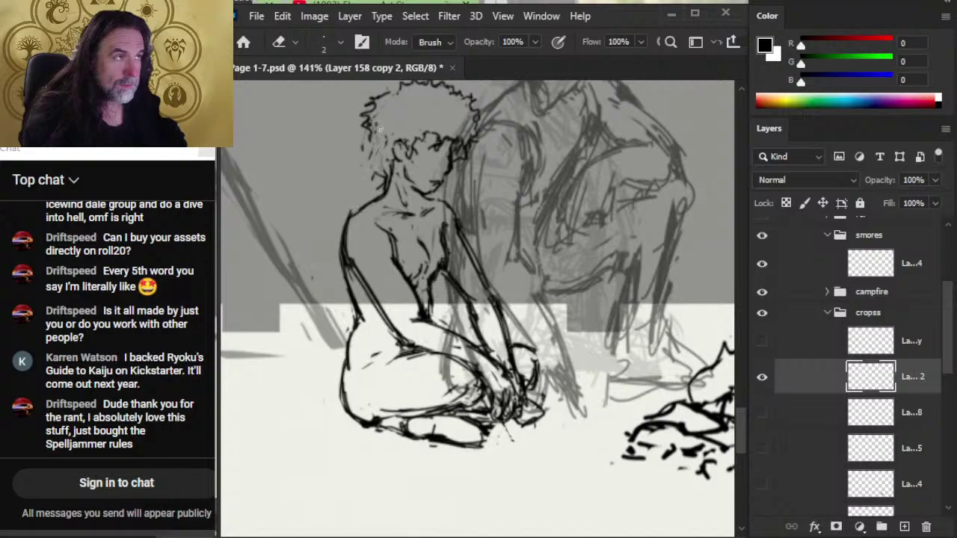
key("b")
key("e")
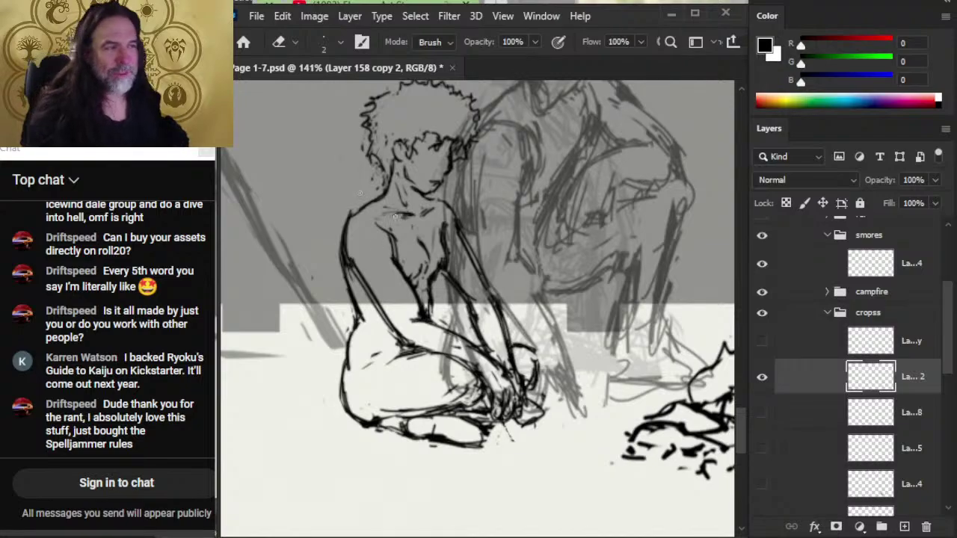
- Enlarge the eraser to size 5 and remove the stray marks behind the head and neck
key("bracketright")
key("bracketright")
key("bracketright")
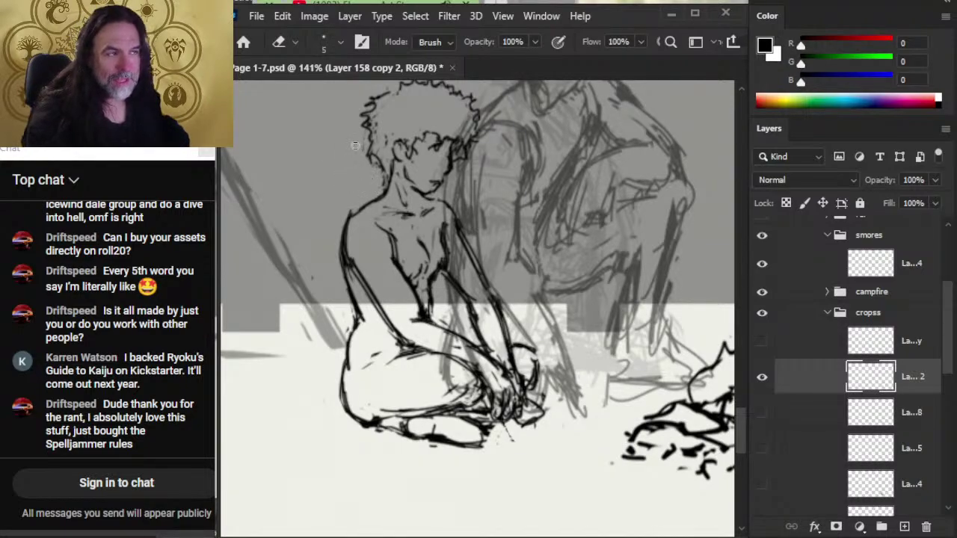
- Redraw the contour from the back of the neck down to the near shoulder and clean it up with the eraser
key("b")
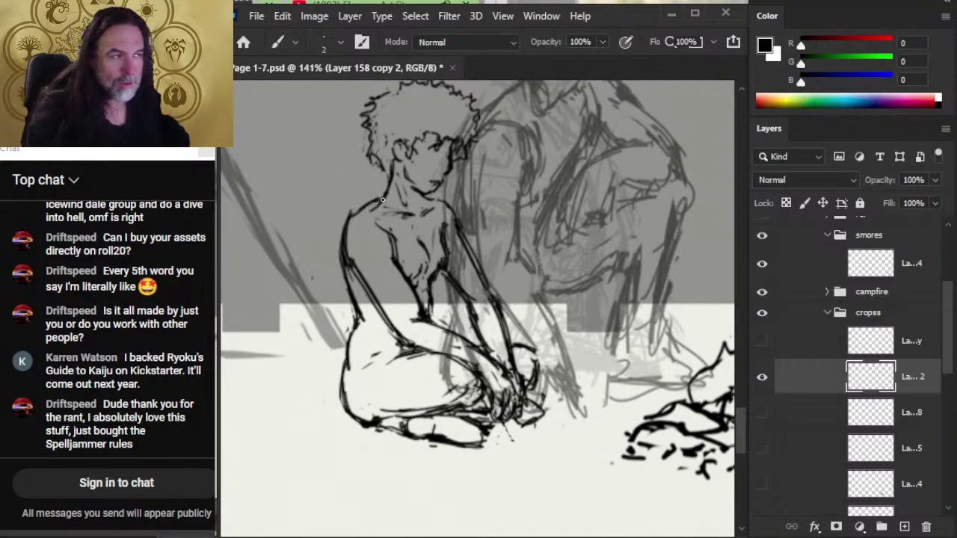
key("e")
key("b")
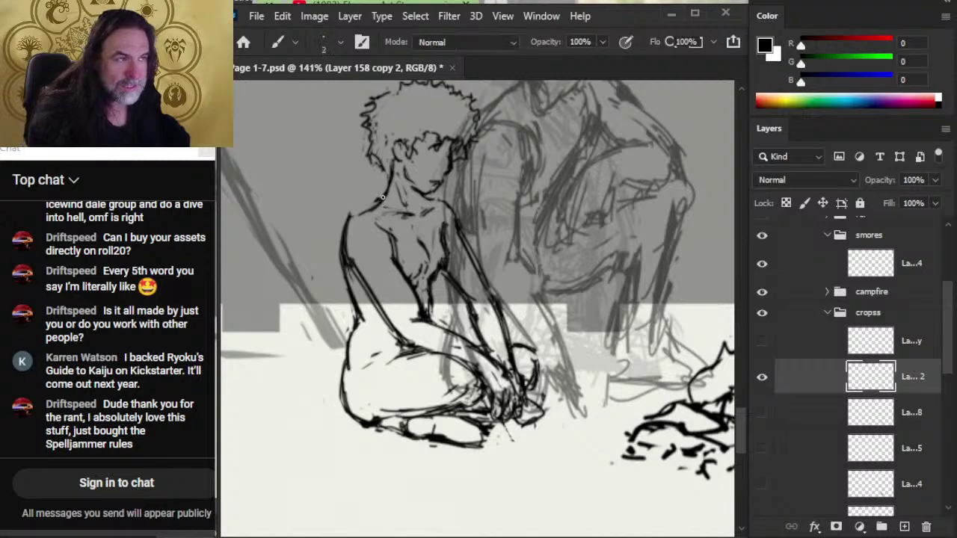
left_click_drag(379, 200, 346, 226)
key("e")
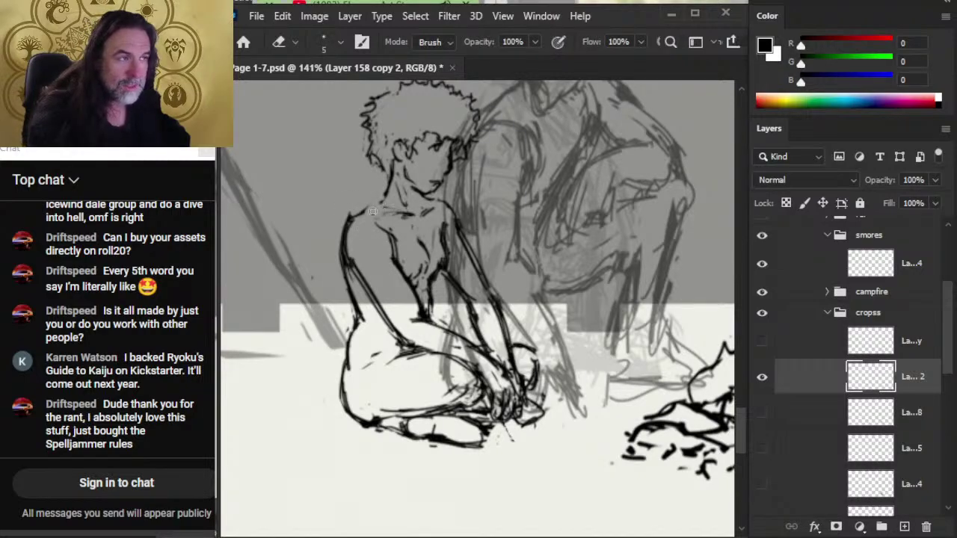
key("b")
left_click_drag(393, 170, 362, 212)
key("e")
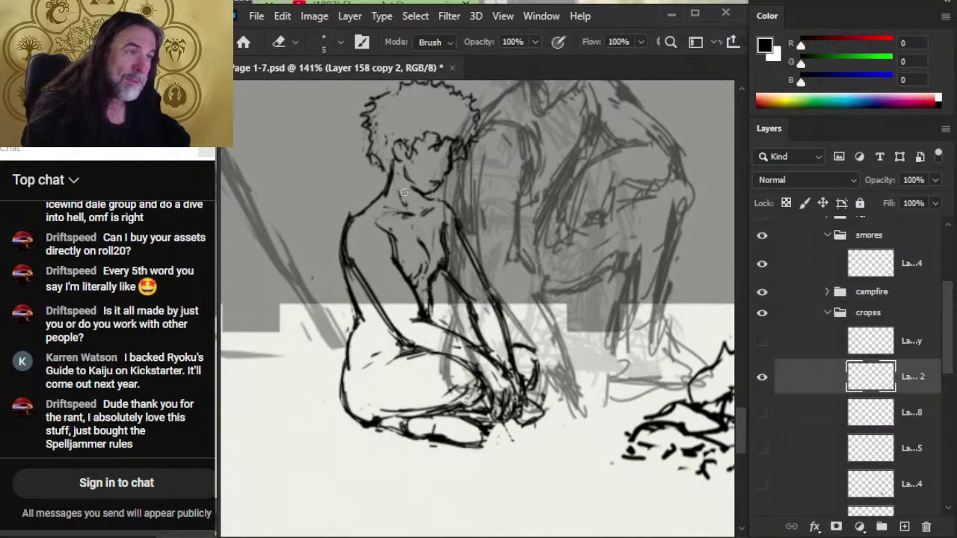
- Draw the figure's jawline toward the chin and erase the excess lines on the neck below it
key("b")
left_click_drag(408, 180, 427, 193)
key("e")
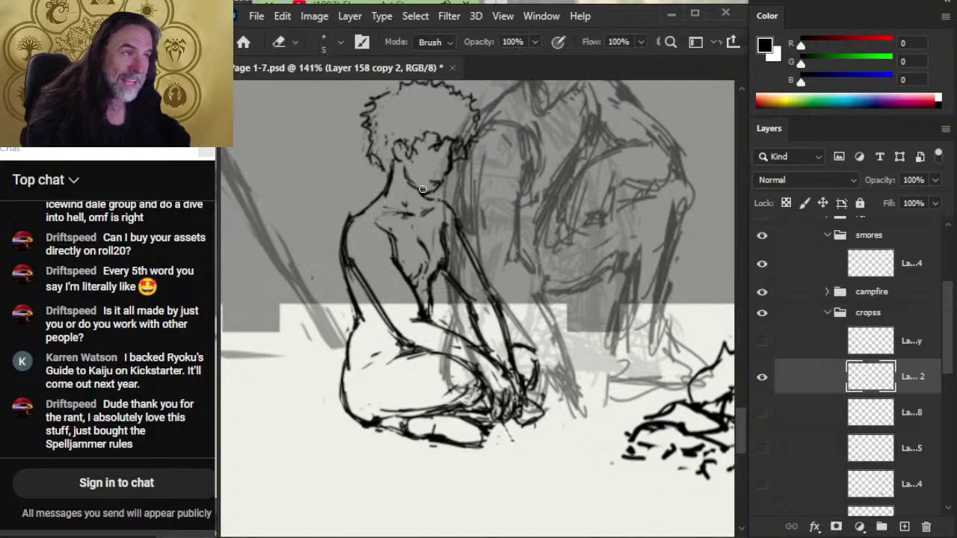
key("b")
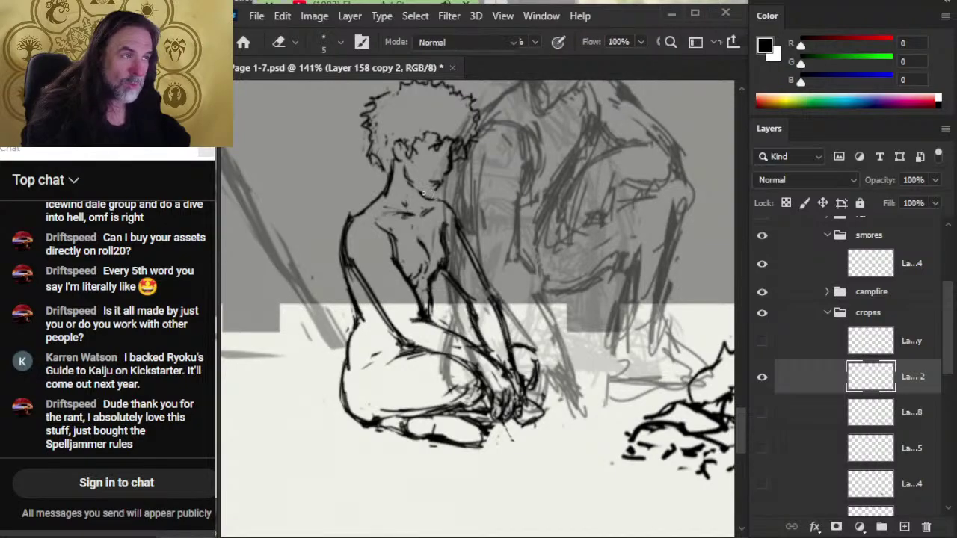
key("e")
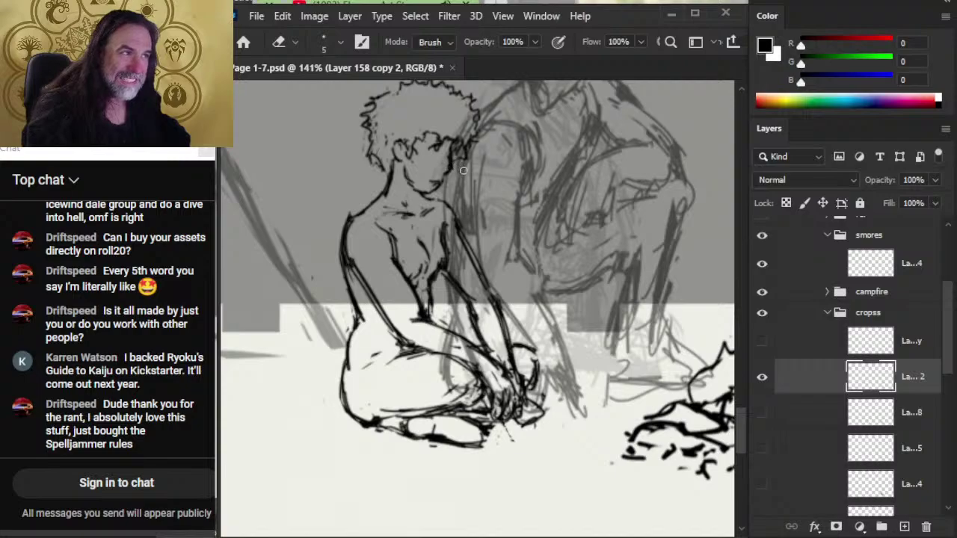
- Refine the hair edge and facial profile at the far side of the face, alternating brush and eraser
key("b")
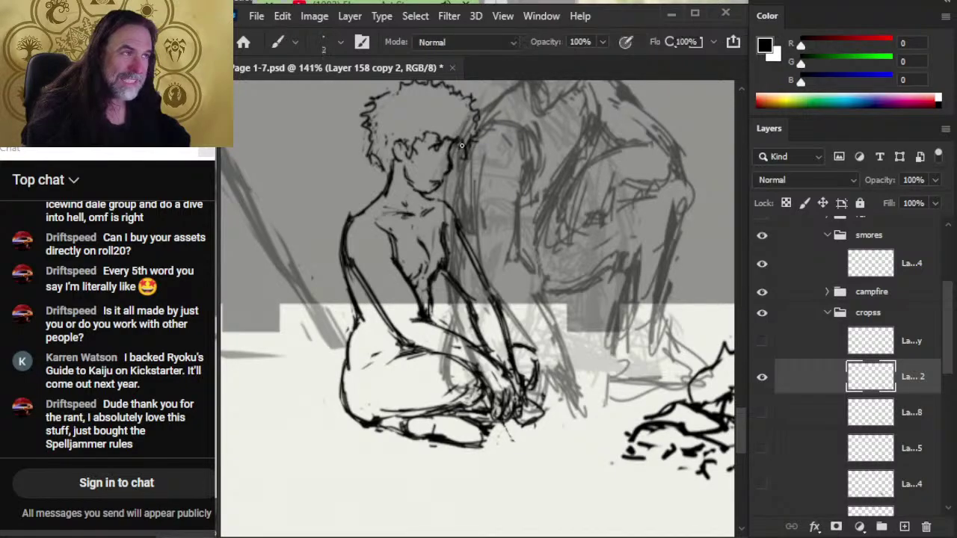
key("e")
key("b")
key("e")
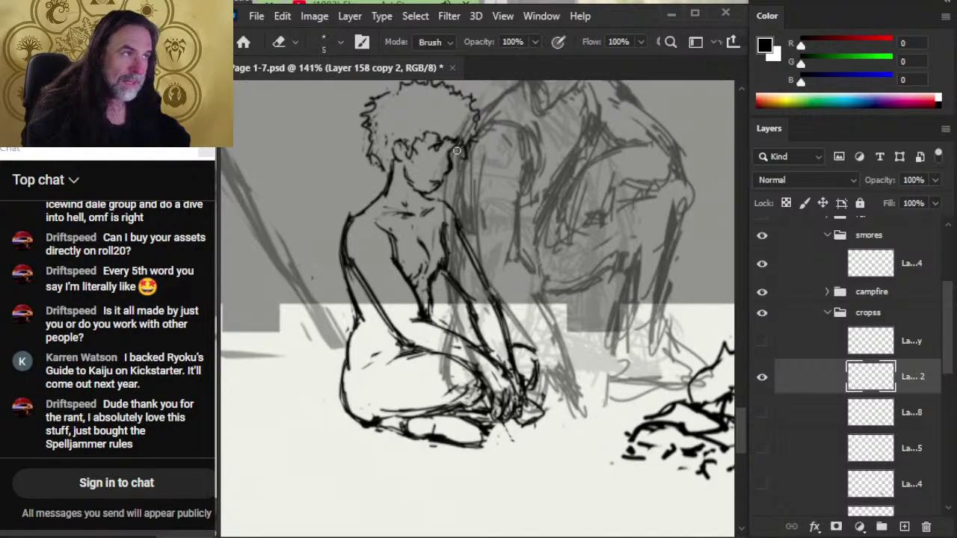
key("b")
key("e")
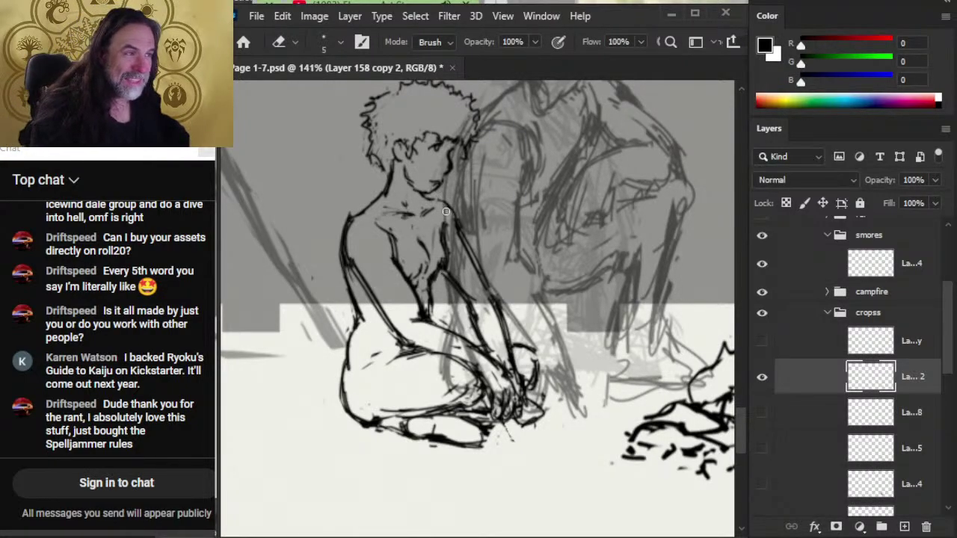
key("b")
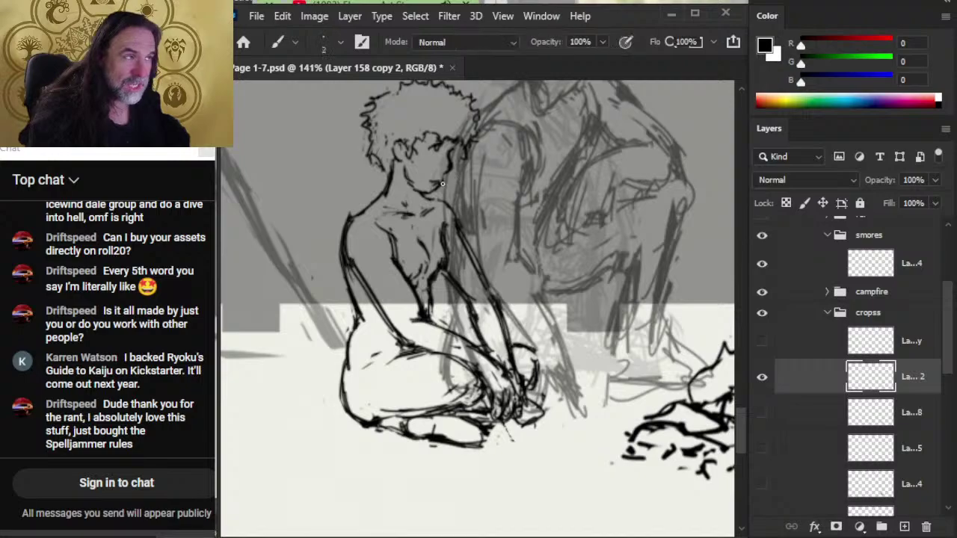
key("e")
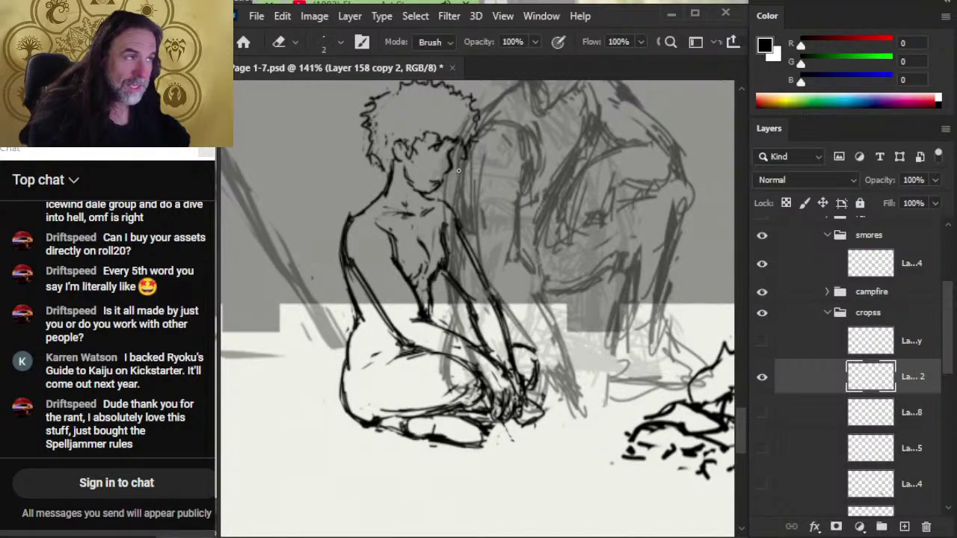
- Switch to the YouTube stream page in the browser and open the description's DMsGuild link for the 5 color mana spell point variant rules
key("alt+Tab")
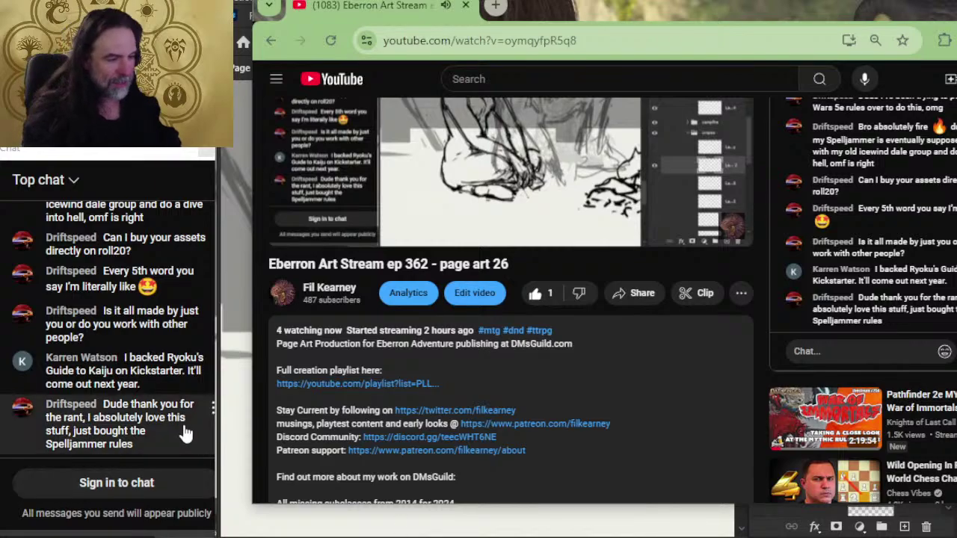
scroll(412, 305, "down", 4)
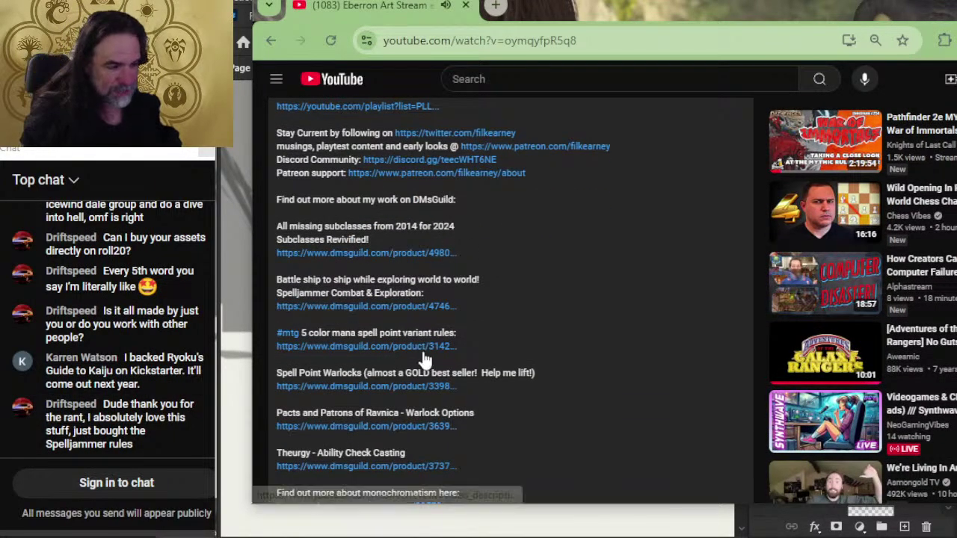
left_click(329, 346)
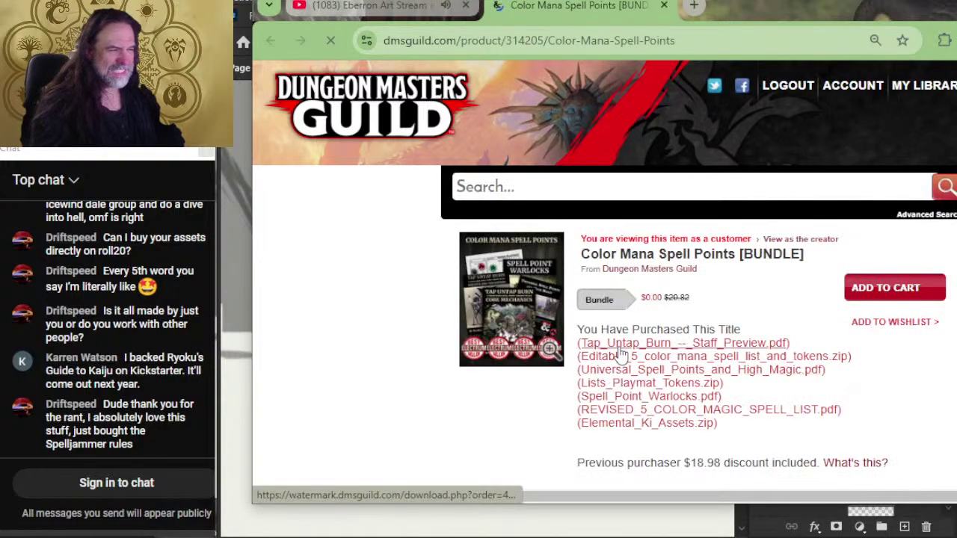
- Look through the titles contained in the Color Mana Spell Points bundle, from Revised 5 Color Magic Spell List to Universal Spell Points and High Magic
scroll(688, 254, "down", 4)
scroll(690, 251, "down", 3)
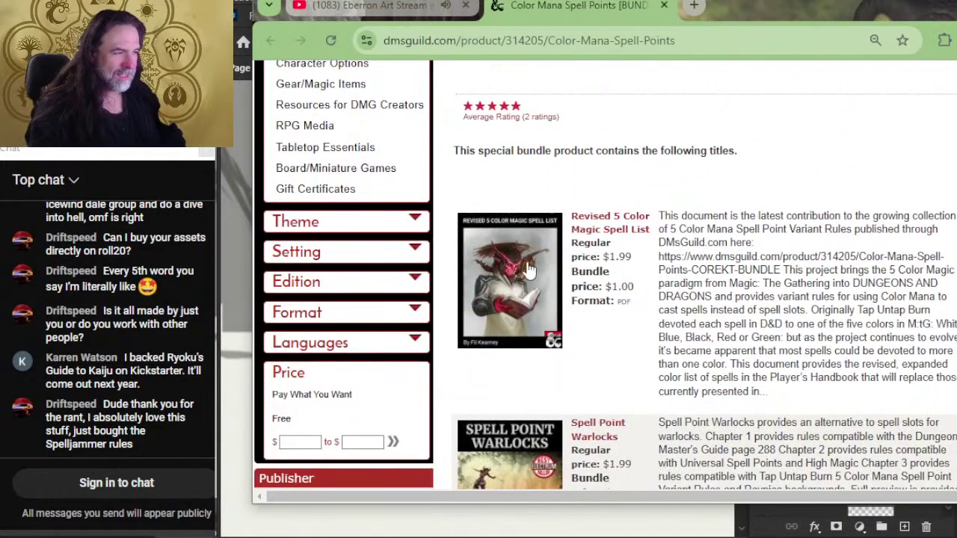
scroll(527, 221, "down", 2)
scroll(535, 187, "down", 2)
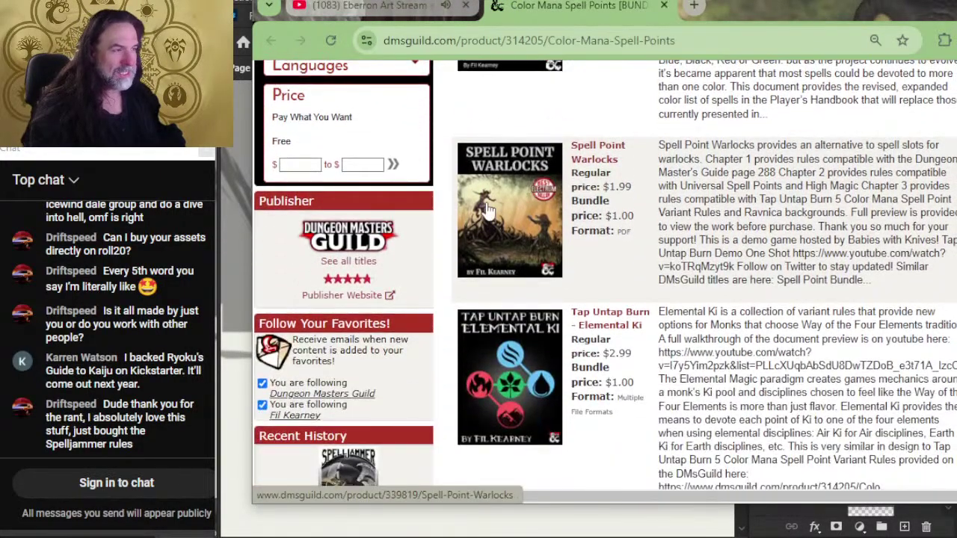
scroll(533, 193, "down", 2)
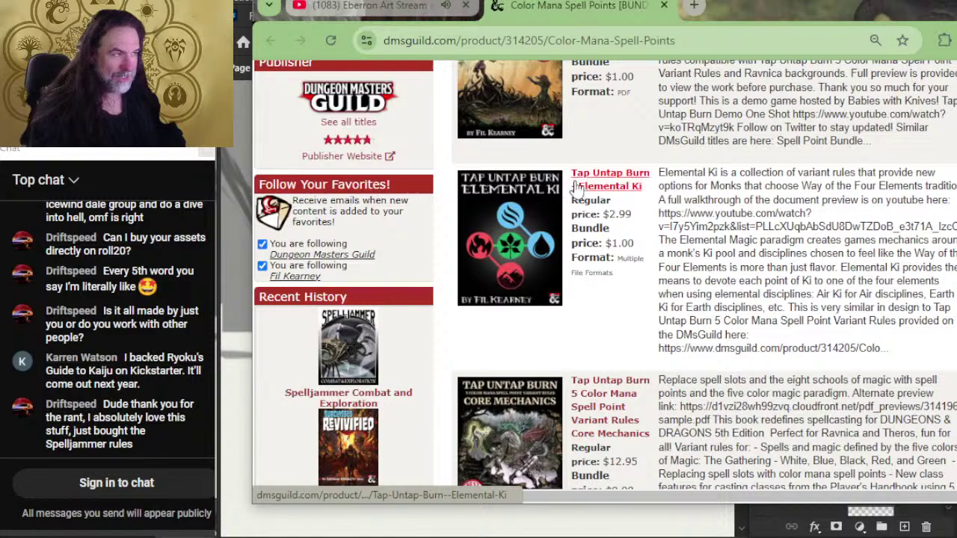
scroll(533, 193, "down", 2)
scroll(532, 153, "down", 2)
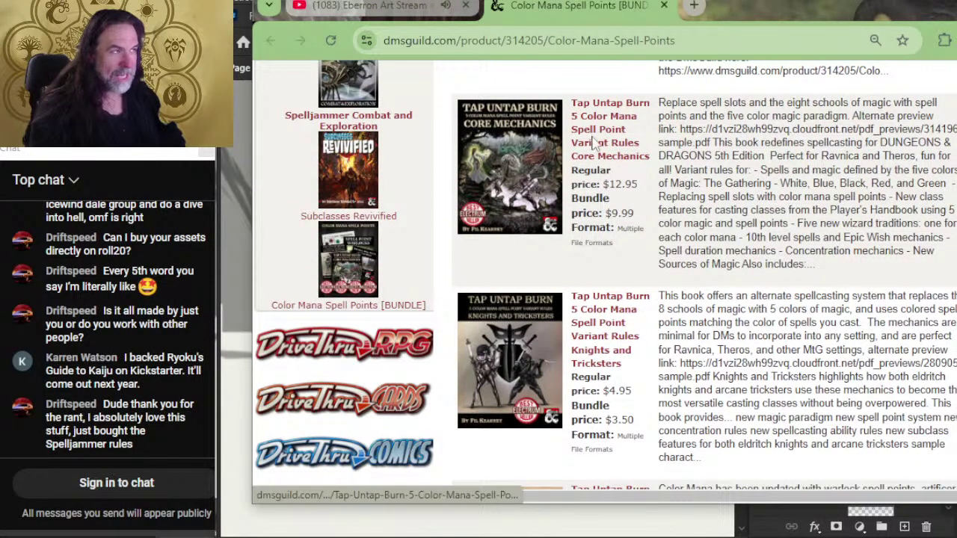
scroll(491, 187, "down", 1)
scroll(492, 193, "down", 2)
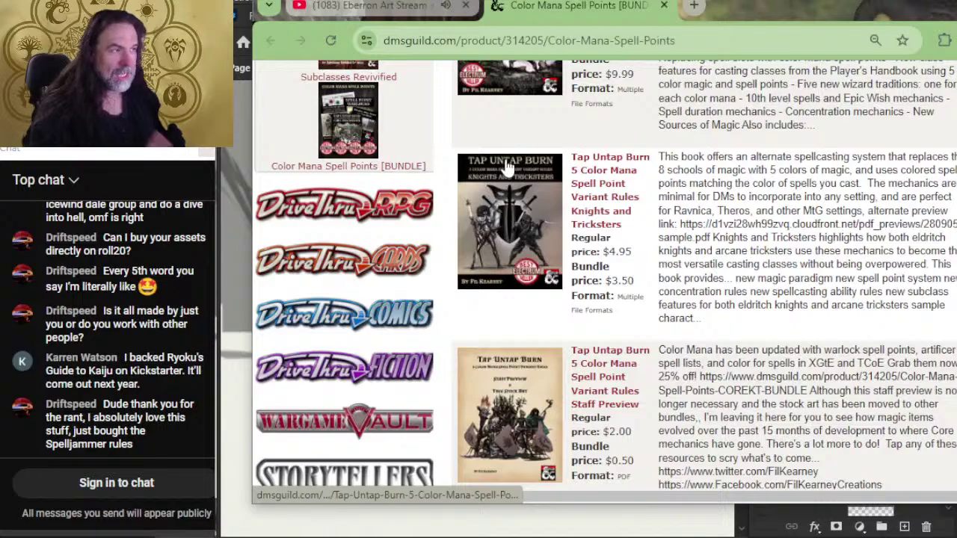
scroll(524, 209, "down", 2)
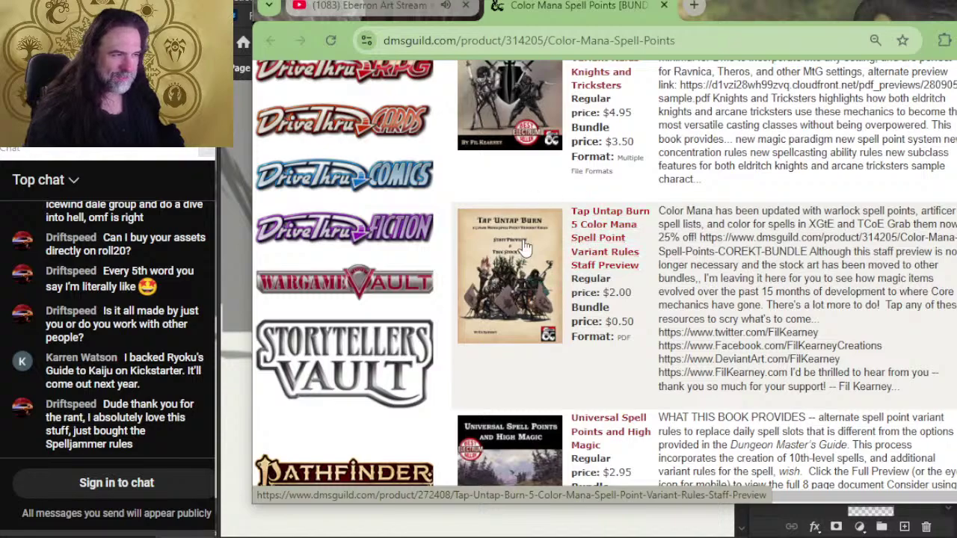
scroll(515, 273, "down", 2)
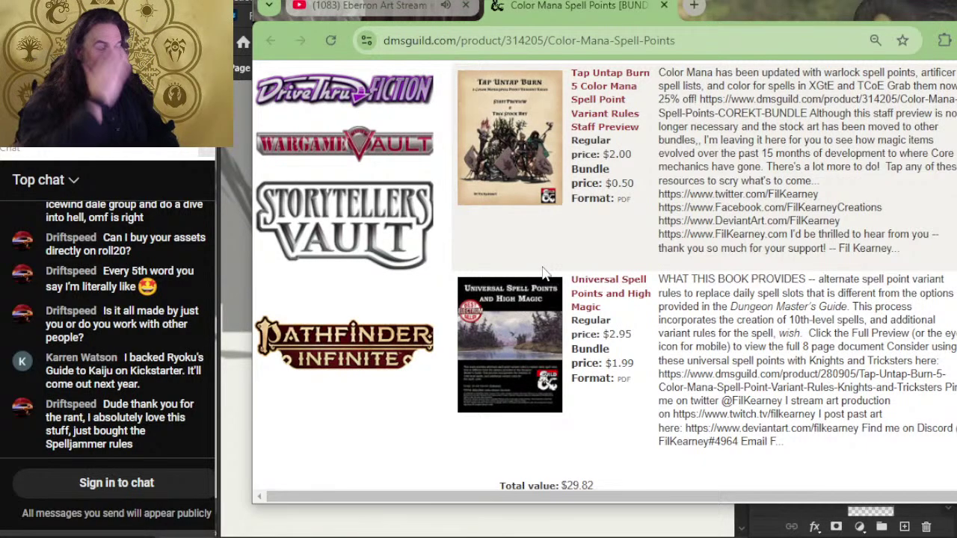
- Review the bundle's individual titles again, comparing the descriptions and prices of the warlock, Elemental Ki, Core Mechanics and Knights and Tricksters books
scroll(516, 359, "up", 5)
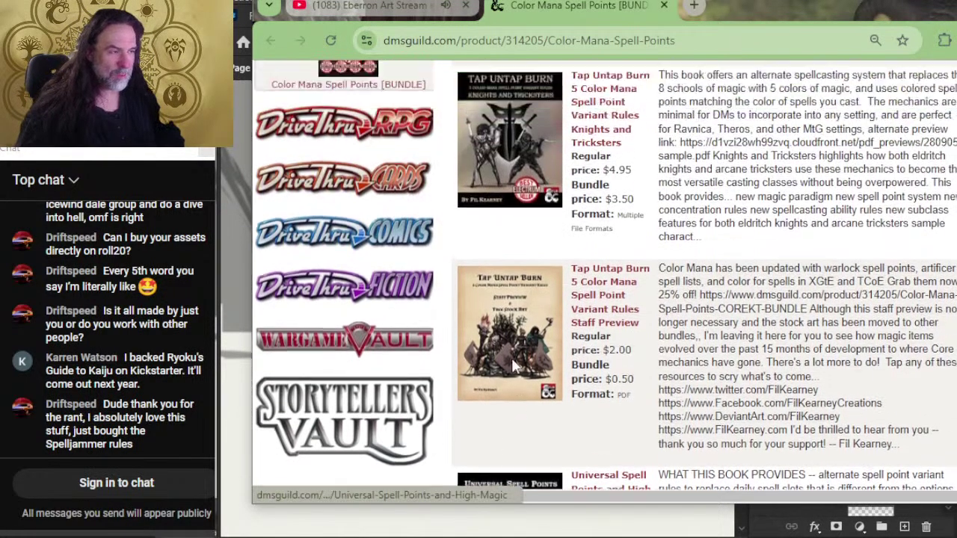
scroll(521, 344, "up", 10)
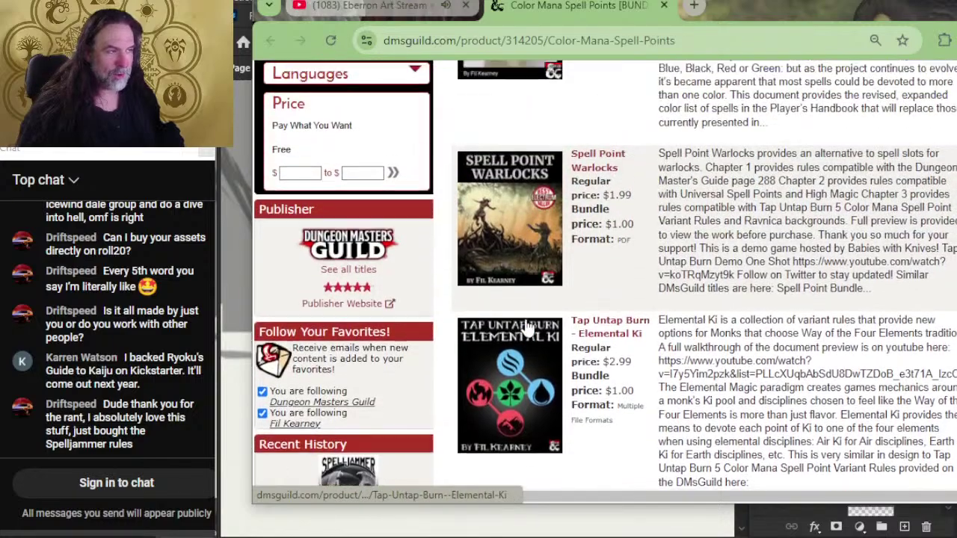
scroll(528, 329, "up", 2)
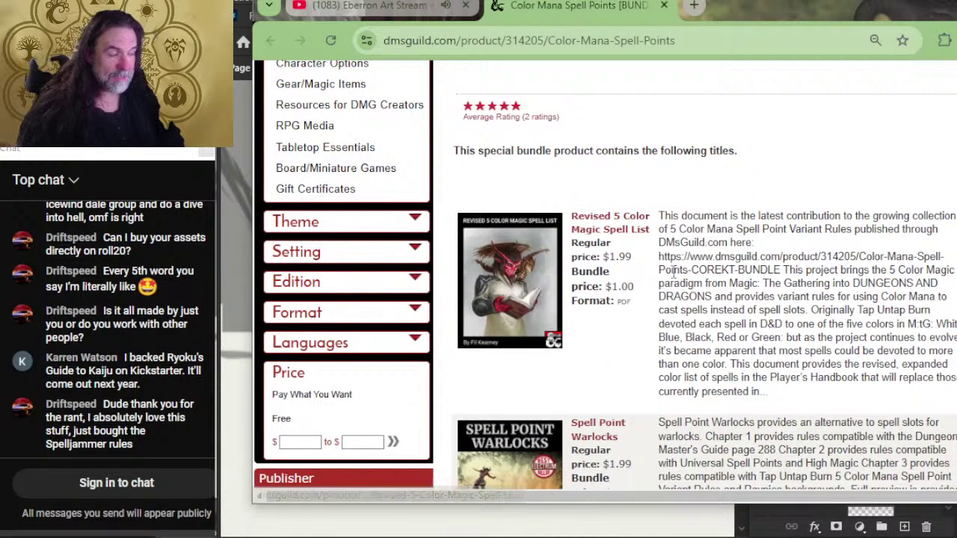
scroll(528, 239, "down", 4)
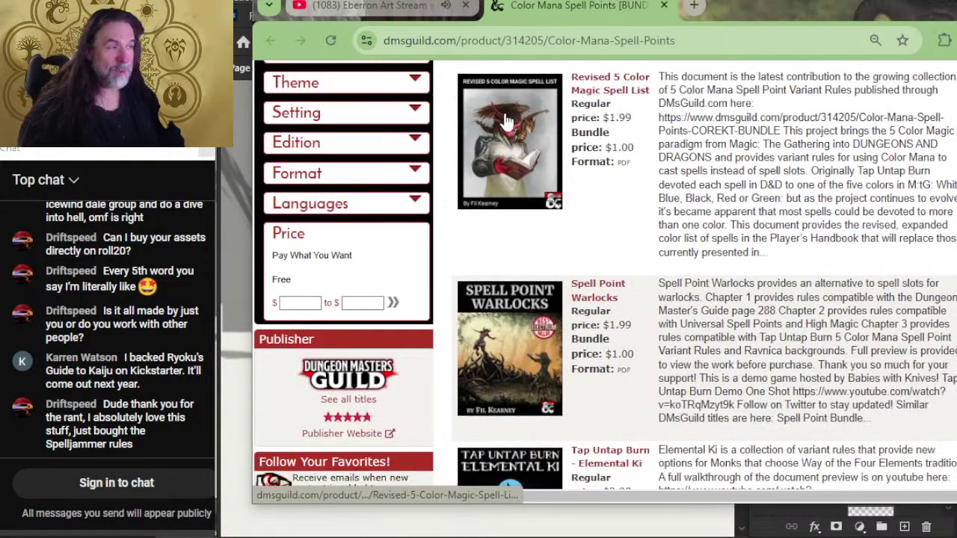
scroll(513, 138, "down", 4)
scroll(514, 180, "up", 4)
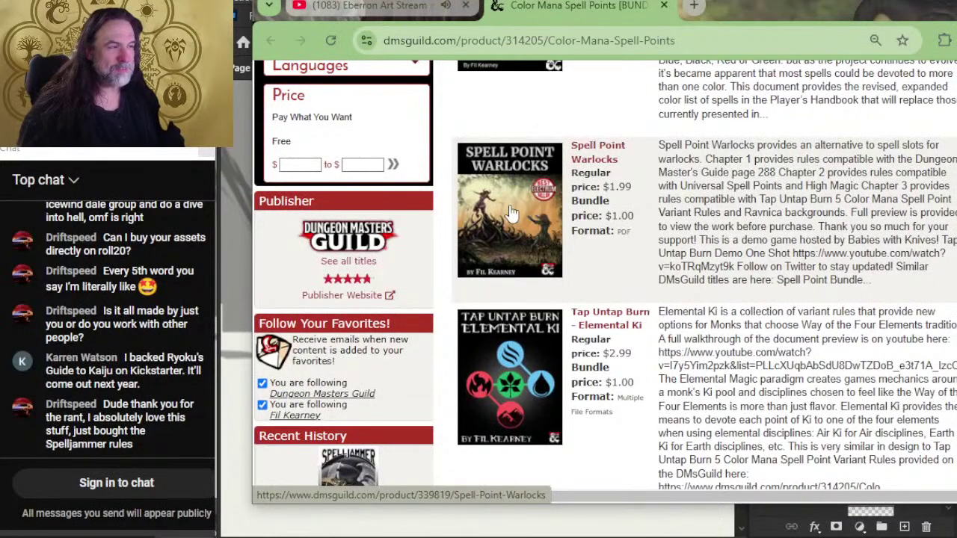
scroll(514, 202, "down", 6)
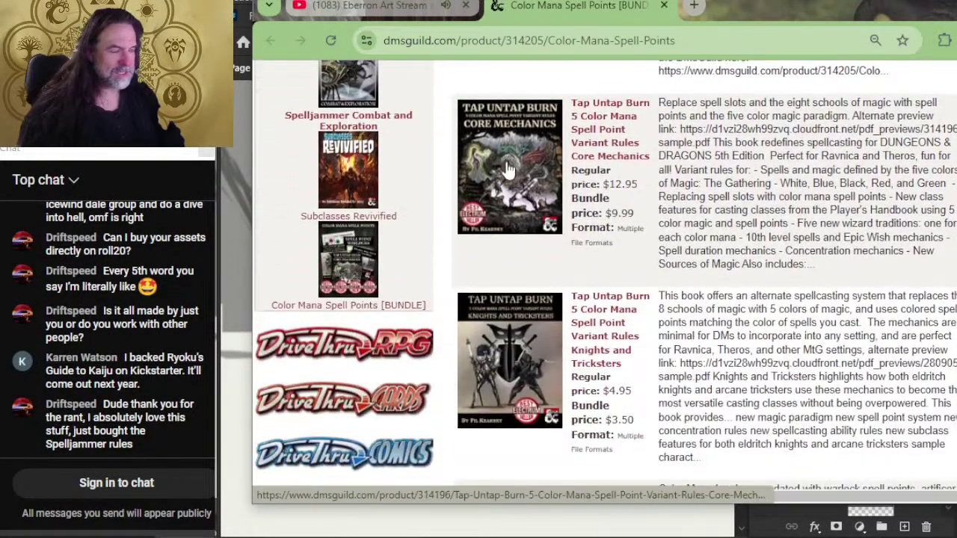
scroll(512, 150, "down", 3)
scroll(524, 142, "down", 4)
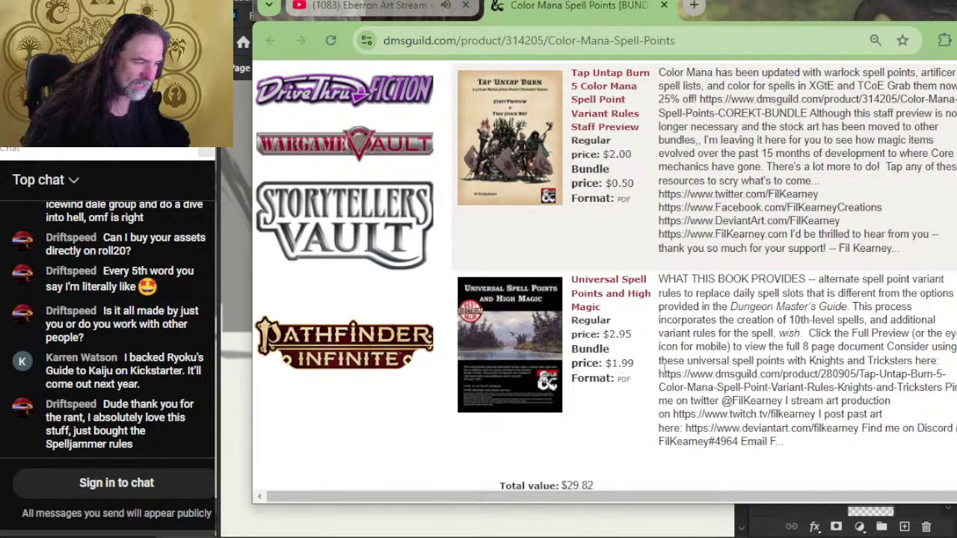
scroll(646, 363, "up", 2)
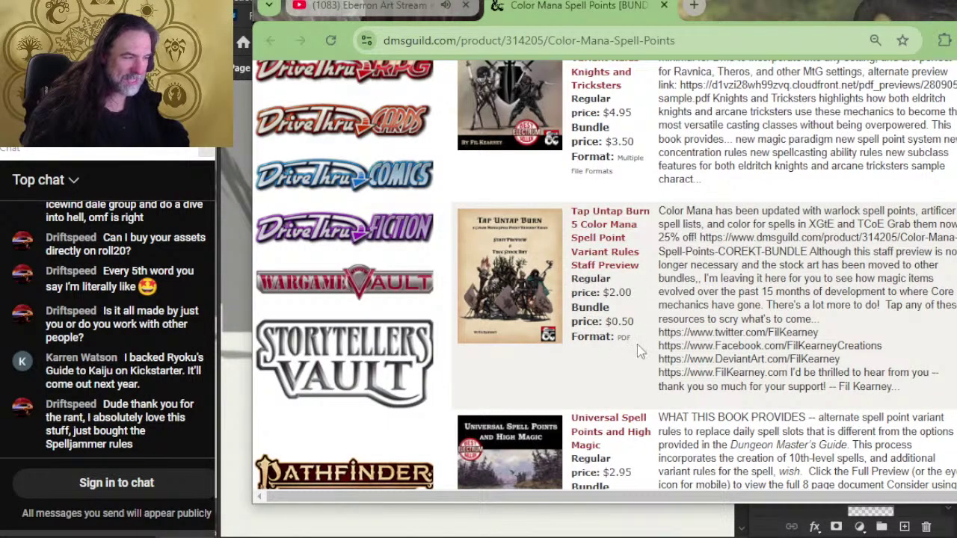
scroll(649, 335, "up", 5)
scroll(602, 348, "down", 3)
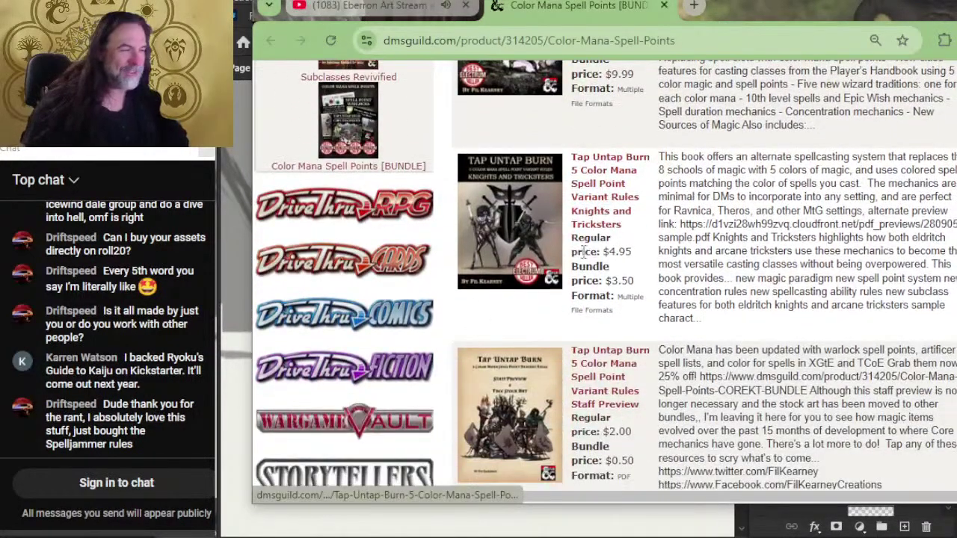
scroll(609, 307, "up", 2)
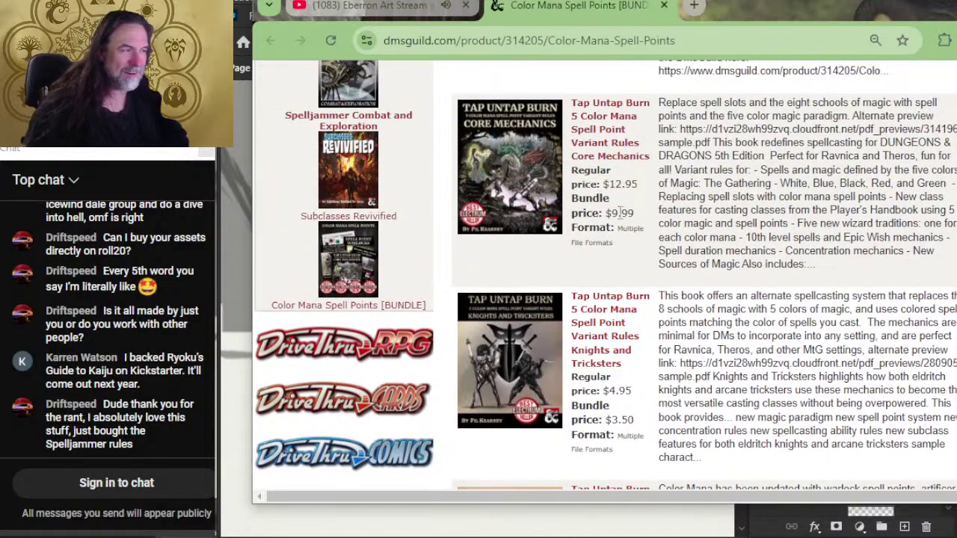
scroll(561, 237, "up", 4)
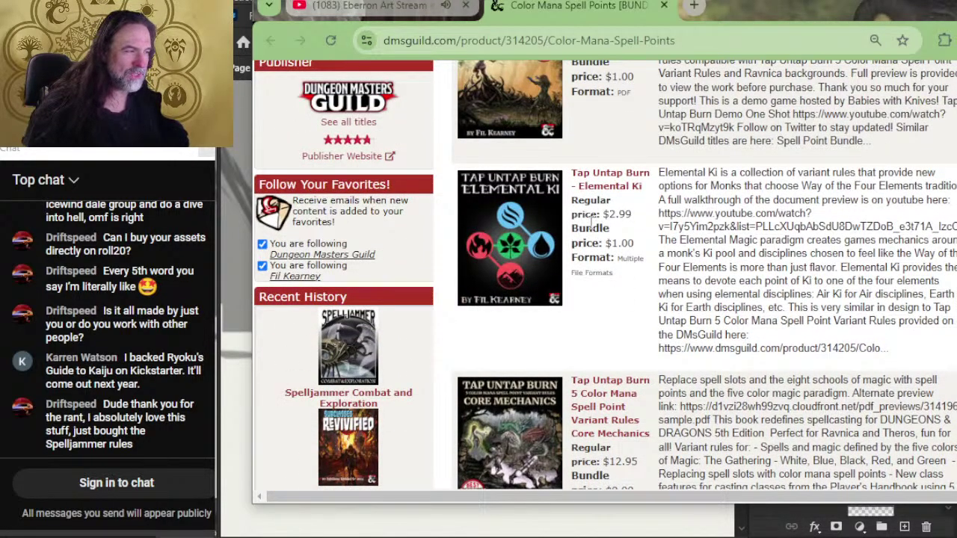
scroll(583, 250, "up", 1)
scroll(582, 250, "up", 1)
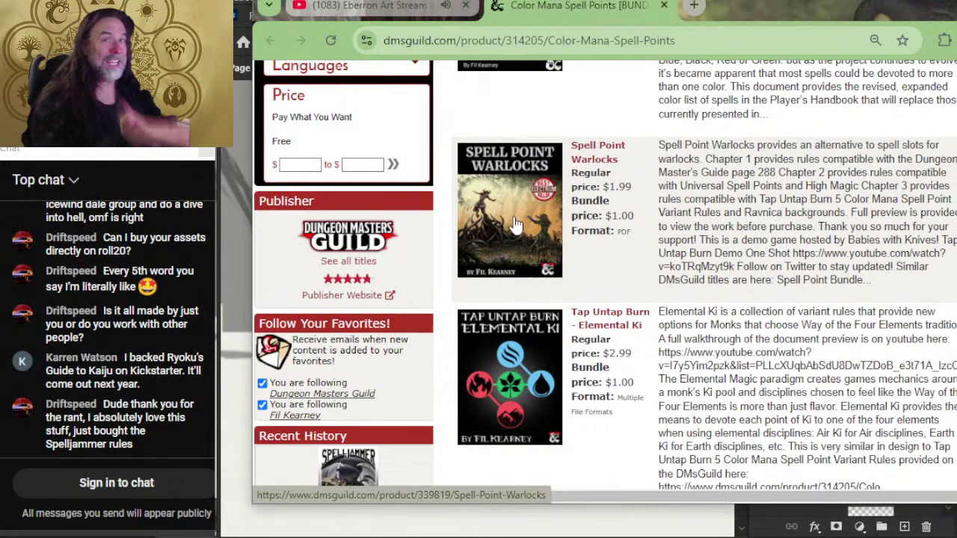
scroll(619, 217, "up", 4)
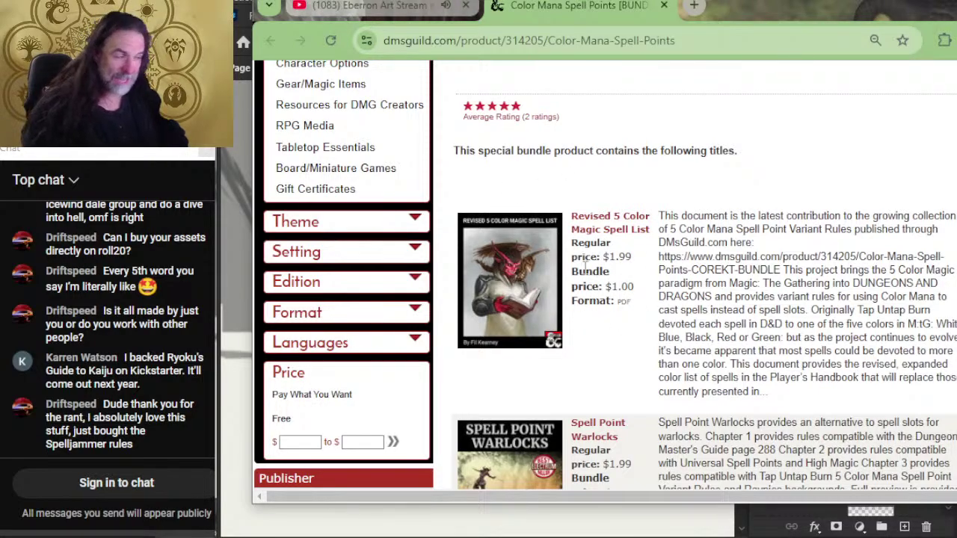
- Look through the Color Mana Spell Points bundle's titles down to its total value, special bundle price and savings
scroll(679, 273, "down", 2)
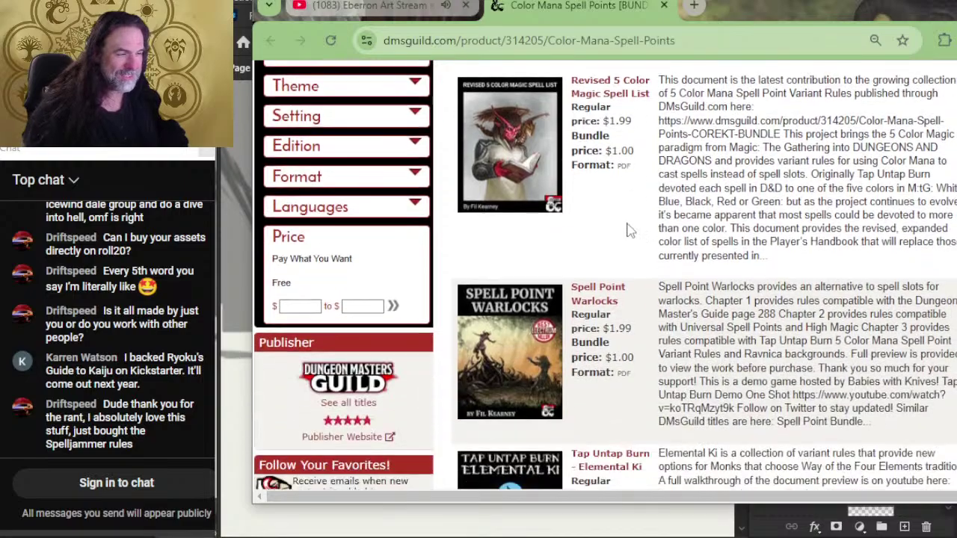
scroll(561, 153, "down", 2)
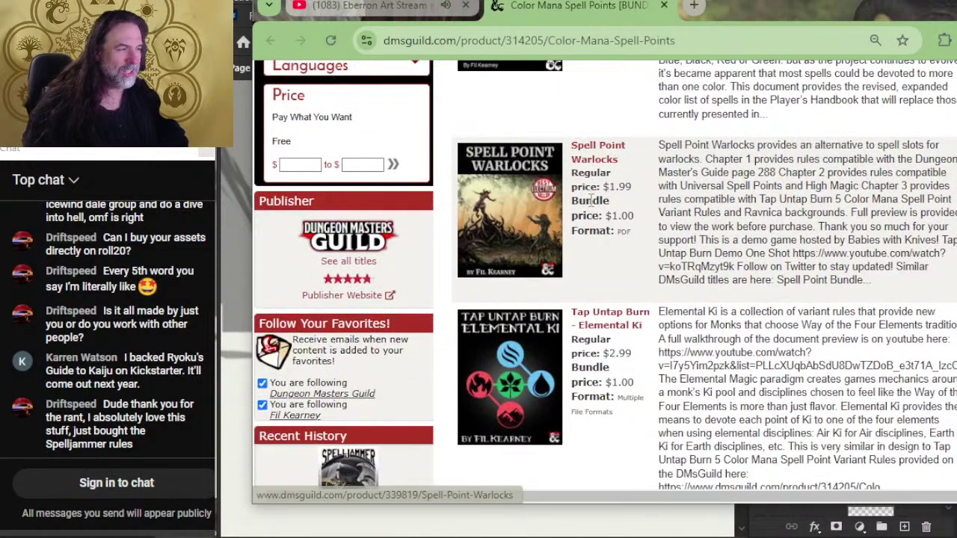
scroll(590, 198, "down", 2)
scroll(591, 200, "down", 11)
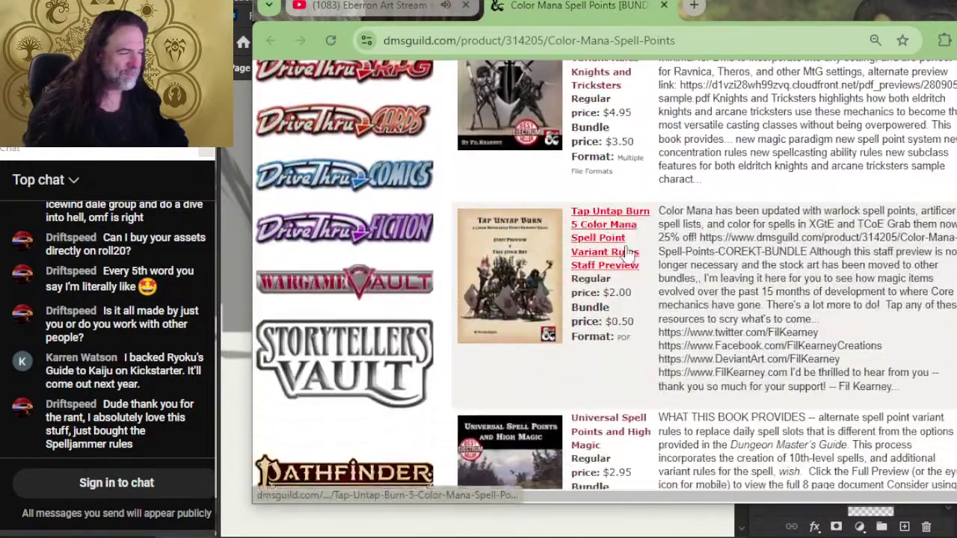
scroll(588, 286, "down", 6)
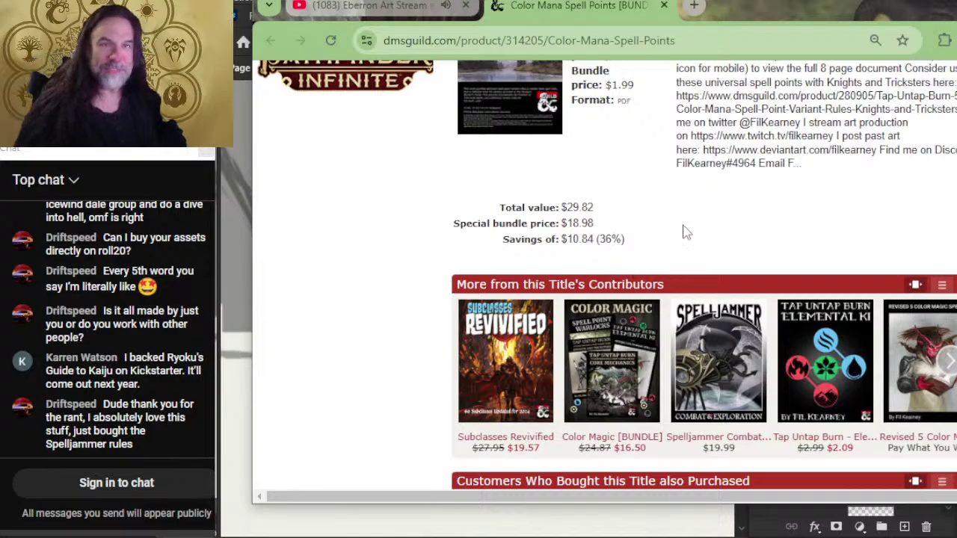
- Go back over the bundle's titles, examining the Spell Point Warlocks, Elemental Ki, Core Mechanics and Knights and Tricksters descriptions
scroll(652, 273, "up", 5)
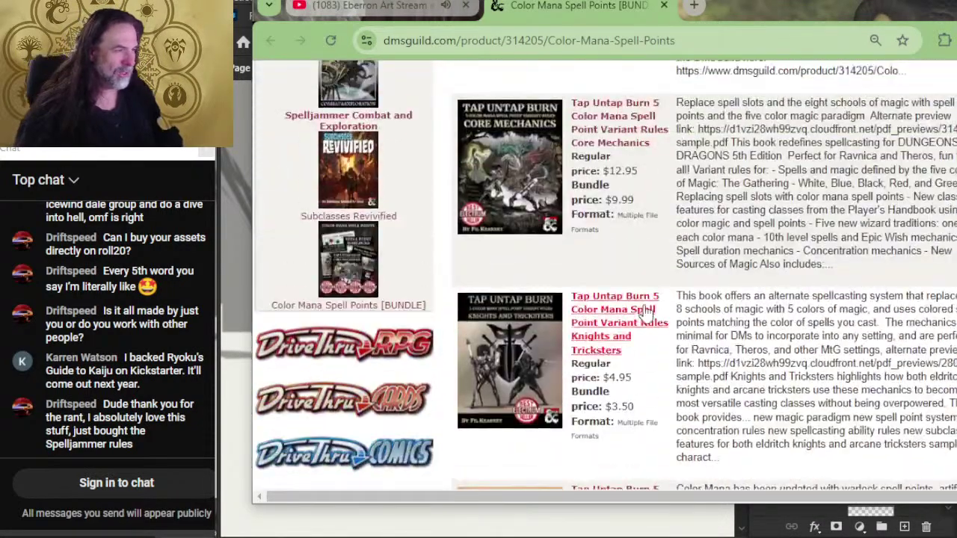
scroll(658, 292, "up", 10)
scroll(668, 278, "down", 6)
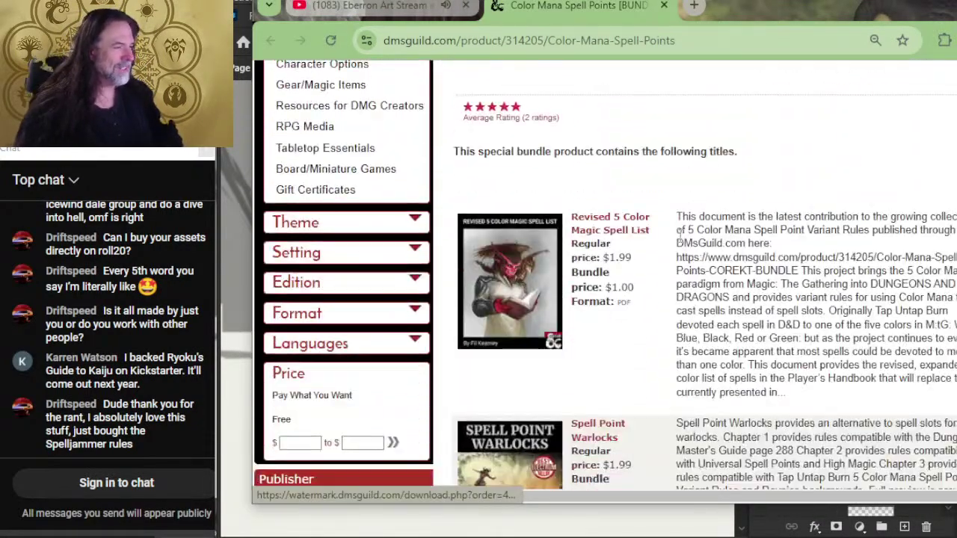
scroll(679, 235, "down", 4)
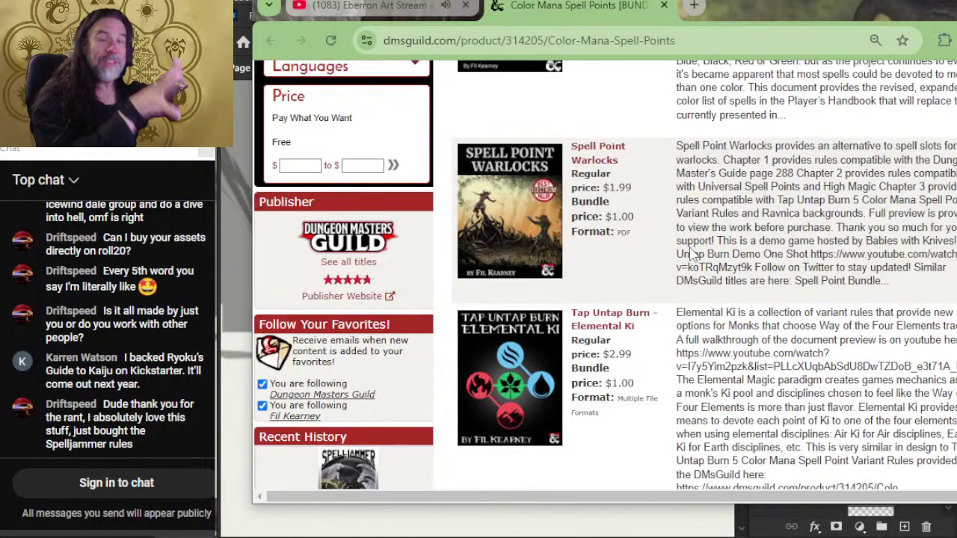
scroll(692, 254, "down", 4)
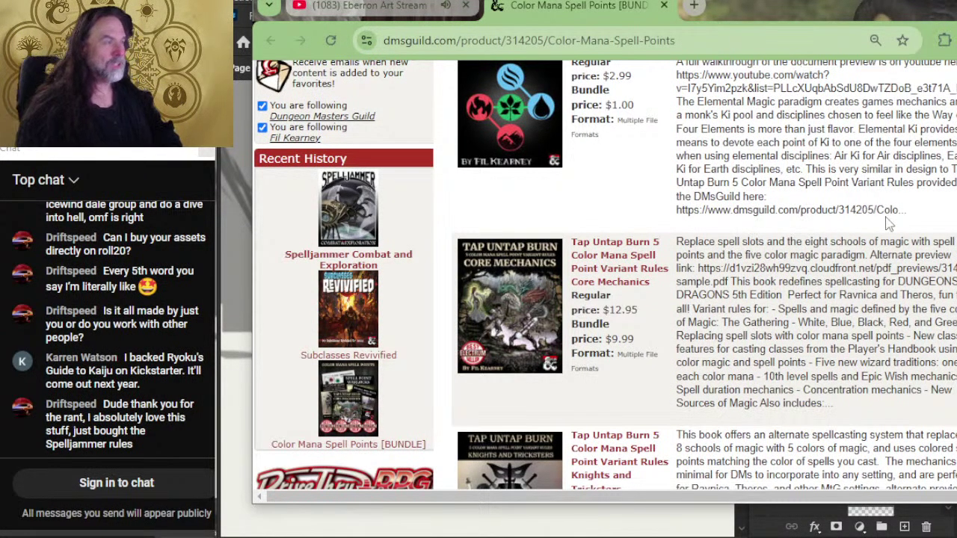
scroll(864, 263, "up", 3)
scroll(864, 263, "up", 8)
scroll(853, 273, "down", 11)
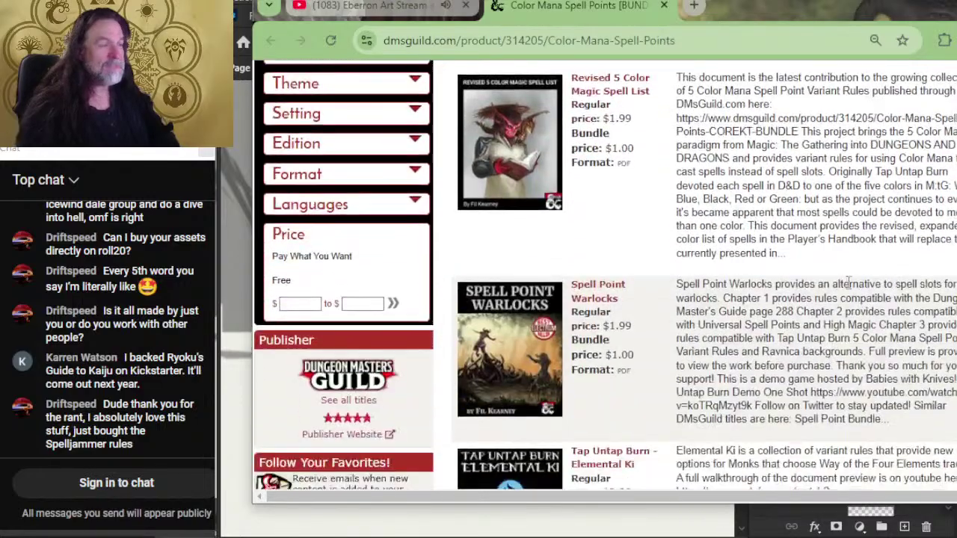
scroll(849, 280, "down", 2)
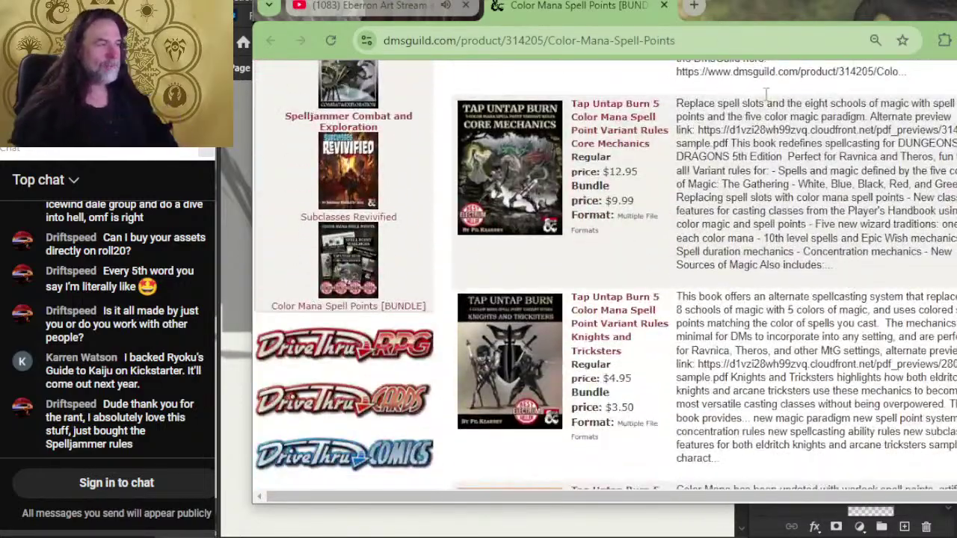
- Open the Dungeon Masters Guild home page and find the Most Popular DMsGuild Titles section
left_click(663, 5)
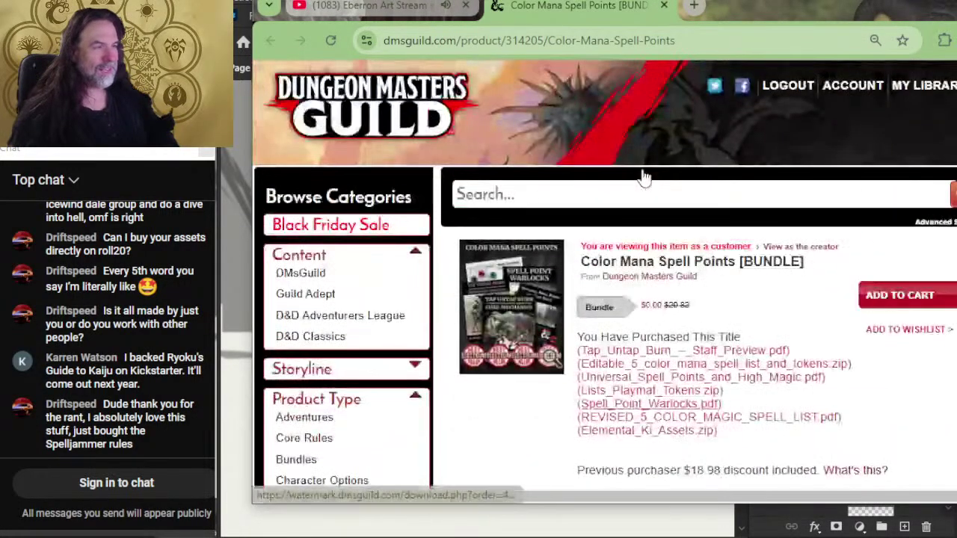
left_click(437, 129)
scroll(741, 335, "down", 4)
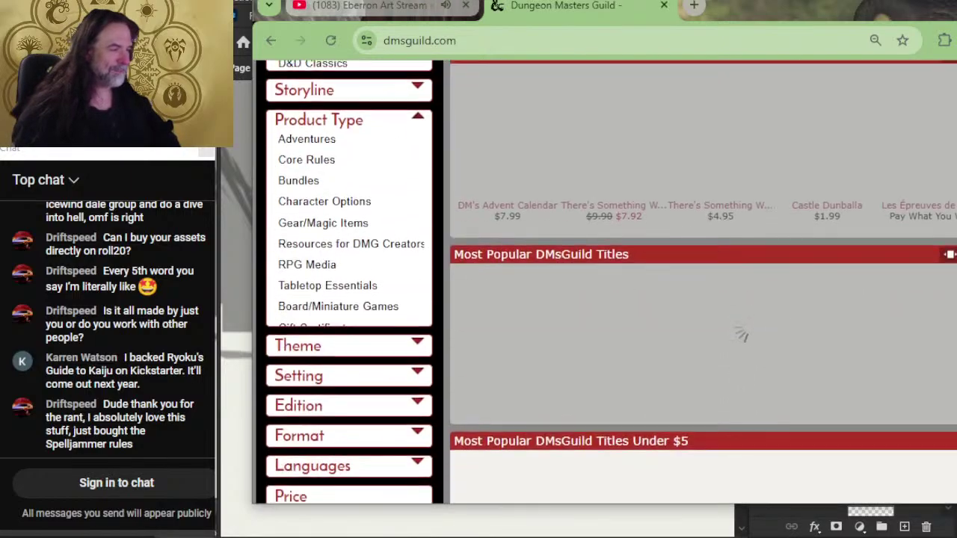
scroll(583, 355, "down", 2)
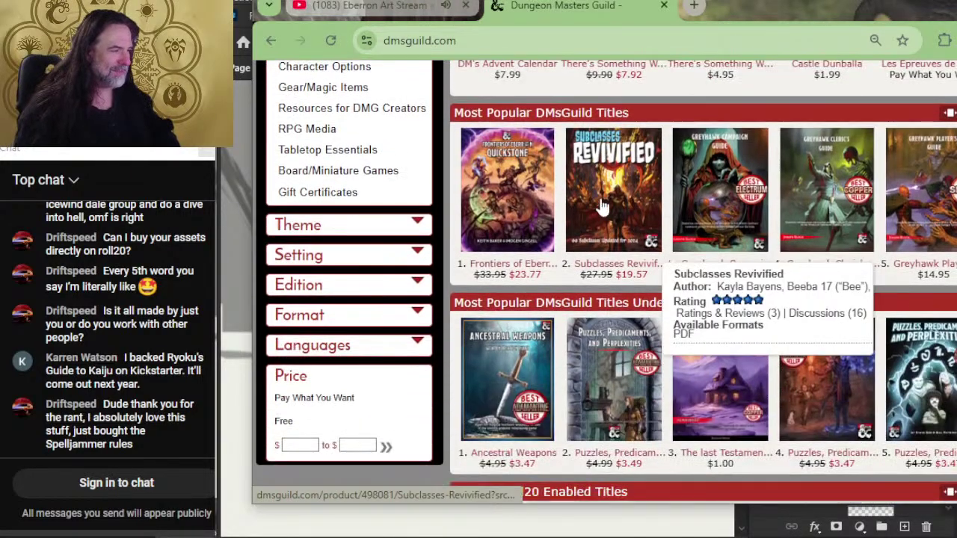
- Open the Subclasses Revivified product page from the most popular titles and examine its contributor credits
left_click(620, 213)
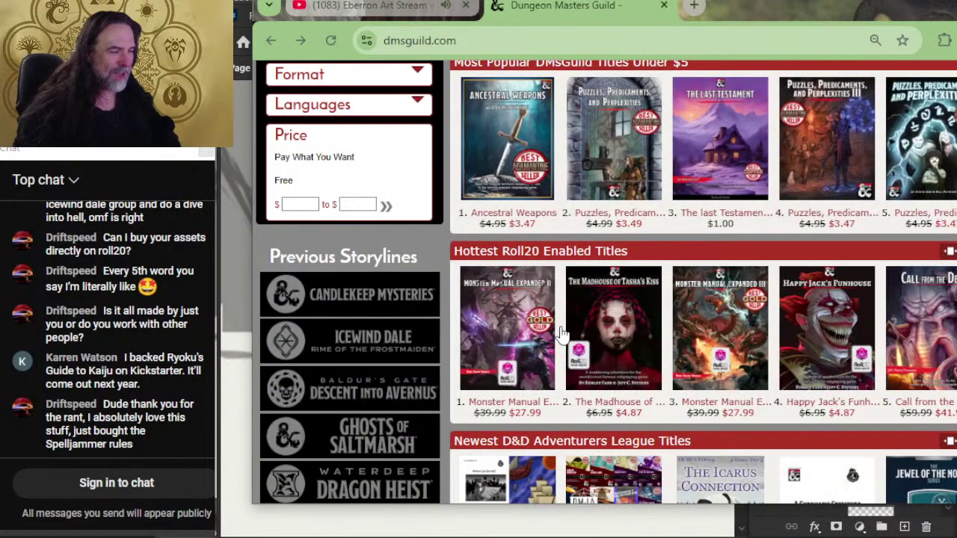
scroll(648, 357, "down", 1)
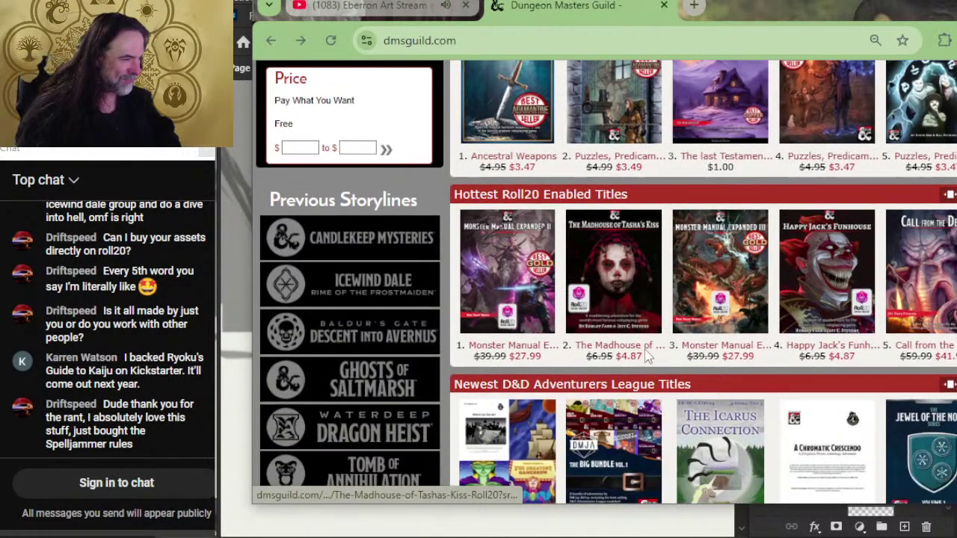
scroll(620, 315, "up", 6)
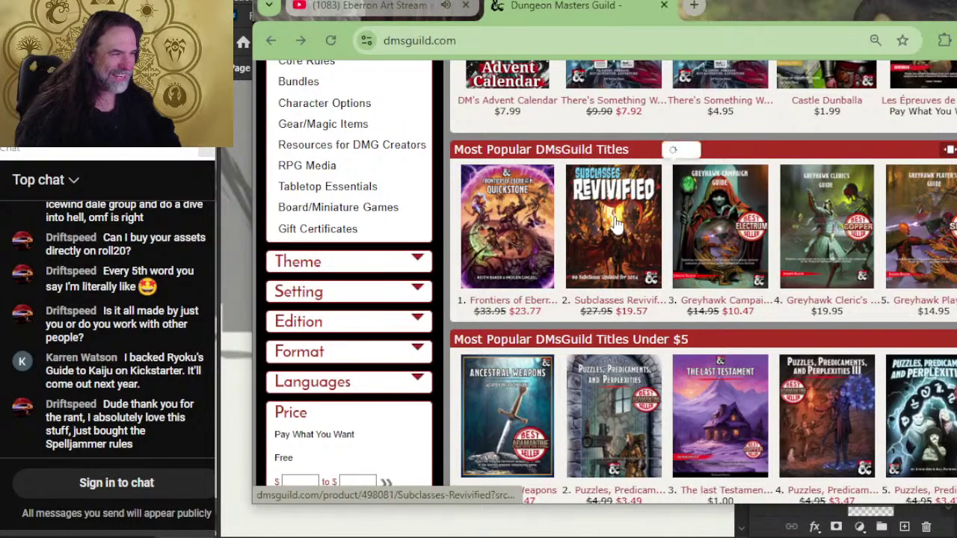
left_click(616, 224)
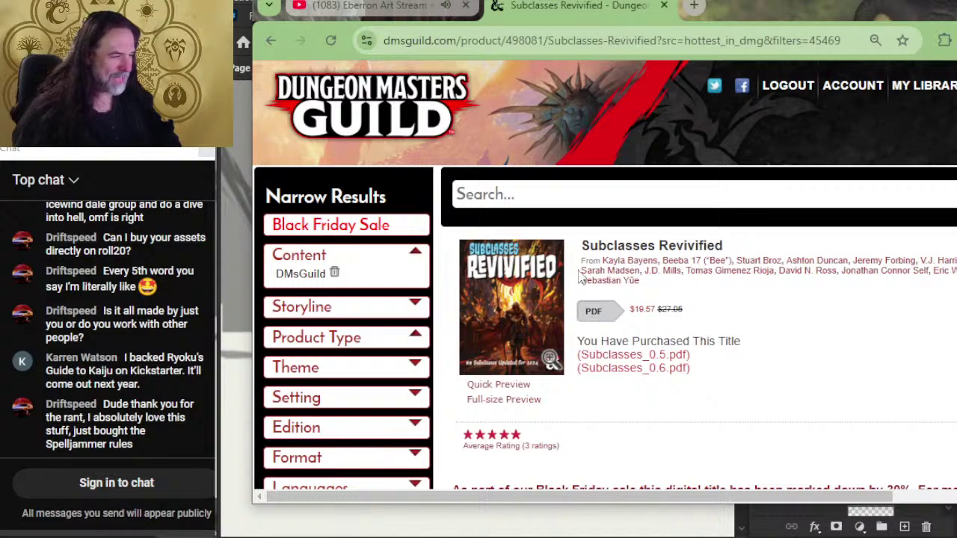
scroll(747, 367, "right", 3)
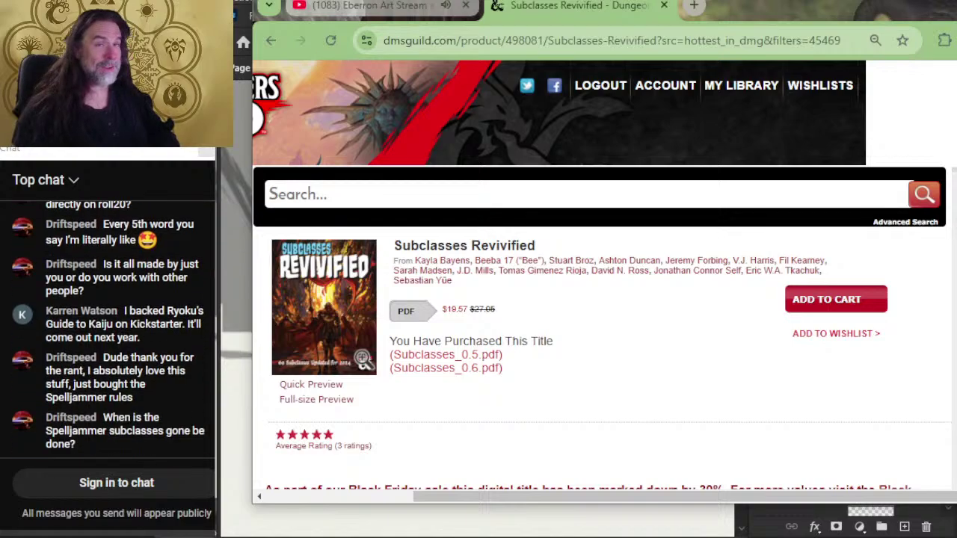
- Close the Subclasses Revivified page and switch back to the seated figure's drawing in Photoshop
left_click(664, 6)
key("alt+Tab")
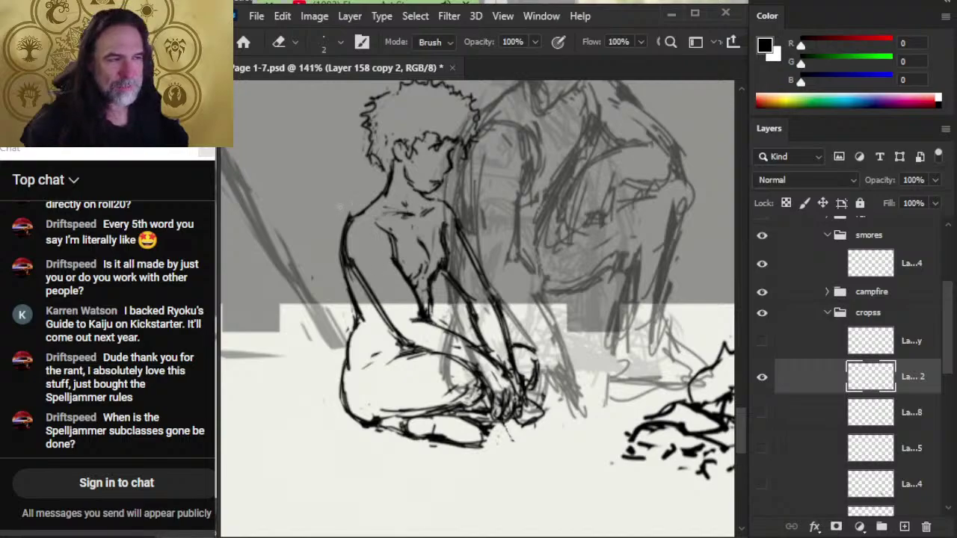
mouse_move(386, 194)
left_mouse_down()
mouse_move(353, 216)
mouse_move(384, 199)
left_mouse_up()
key("b")
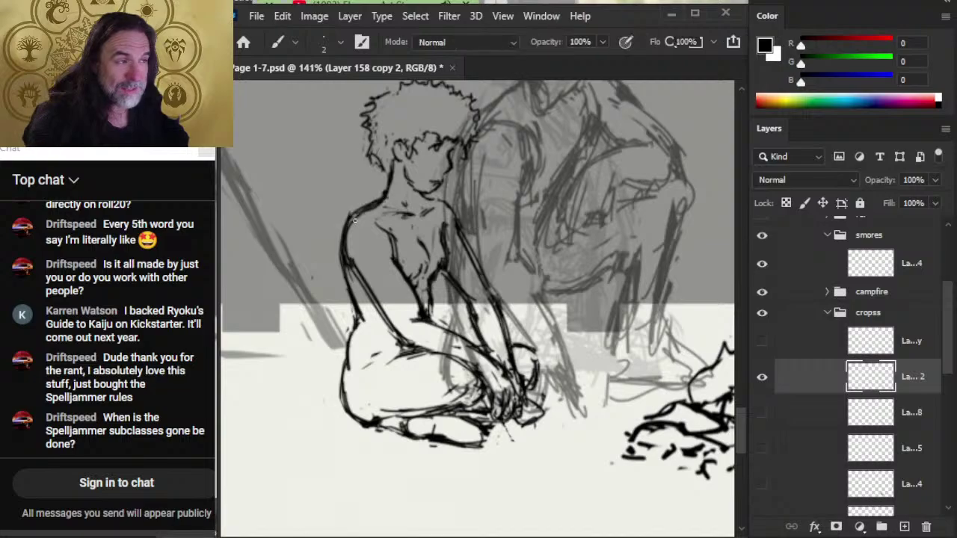
key("e")
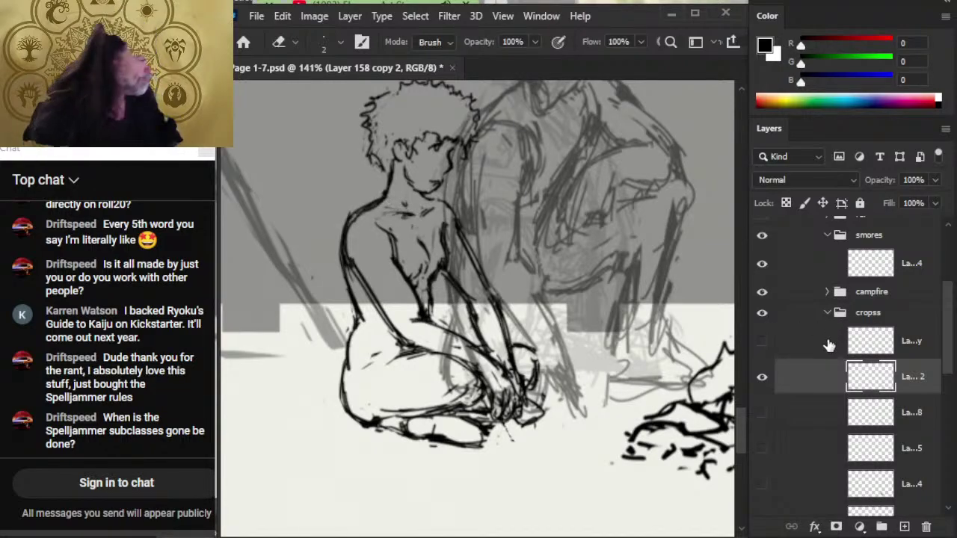
- Duplicate Layer 158 copy 2, place the copy at the top of the cropss group and hide the original
right_click(817, 378)
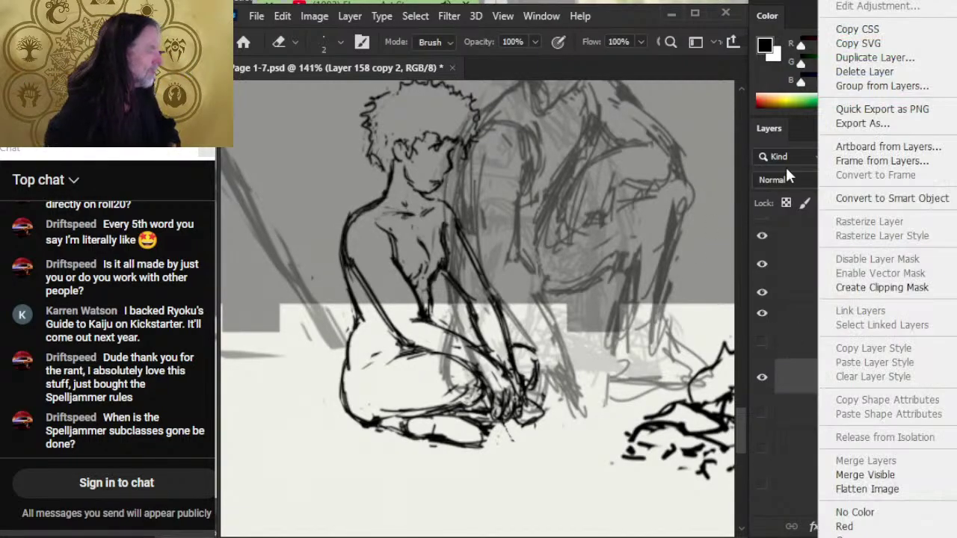
left_click(867, 60)
key("Return")
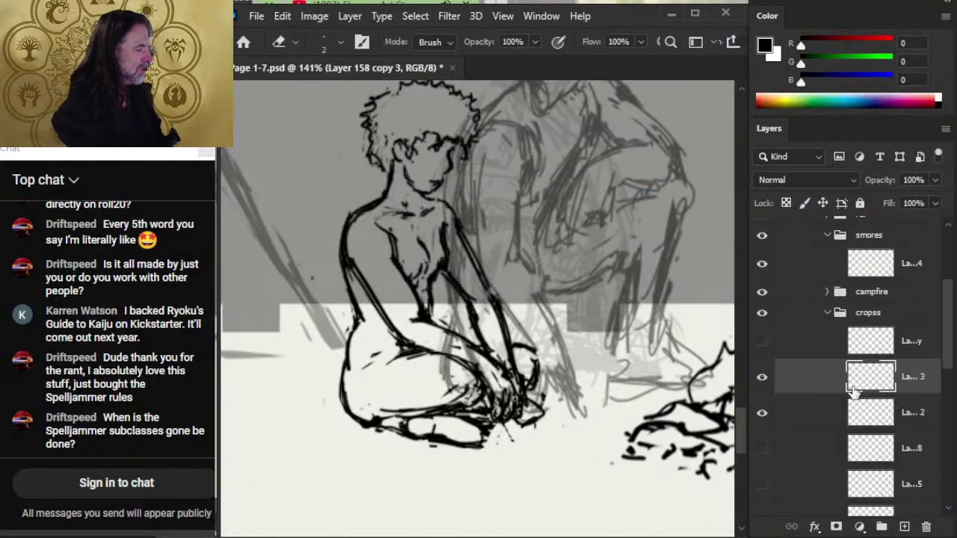
left_click_drag(817, 373, 807, 333)
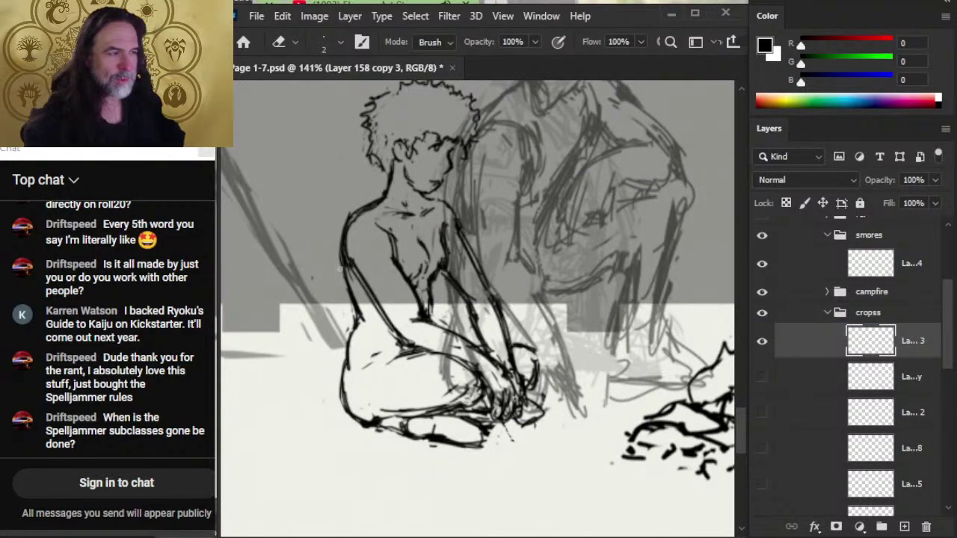
- Draw the garment's shoulder edge and armhole over the seated figure's near shoulder on the duplicated layer
key("b")
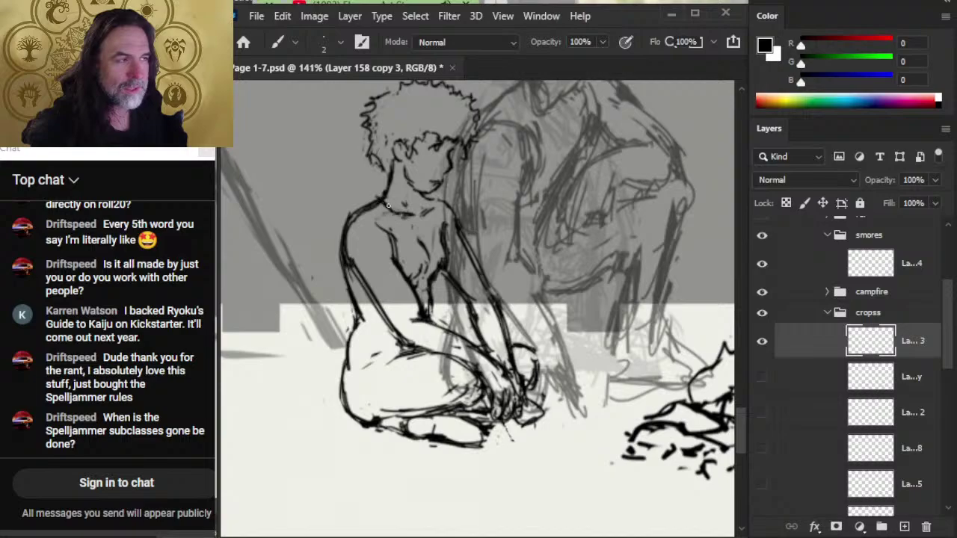
left_click_drag(383, 190, 401, 213)
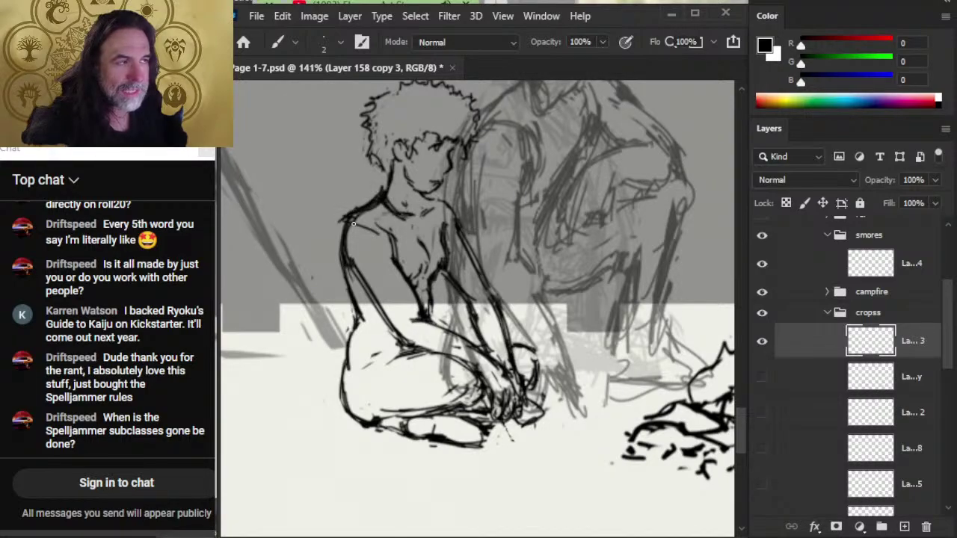
mouse_move(353, 223)
left_mouse_down()
mouse_move(390, 254)
mouse_move(386, 239)
mouse_move(342, 222)
left_mouse_up()
key("e")
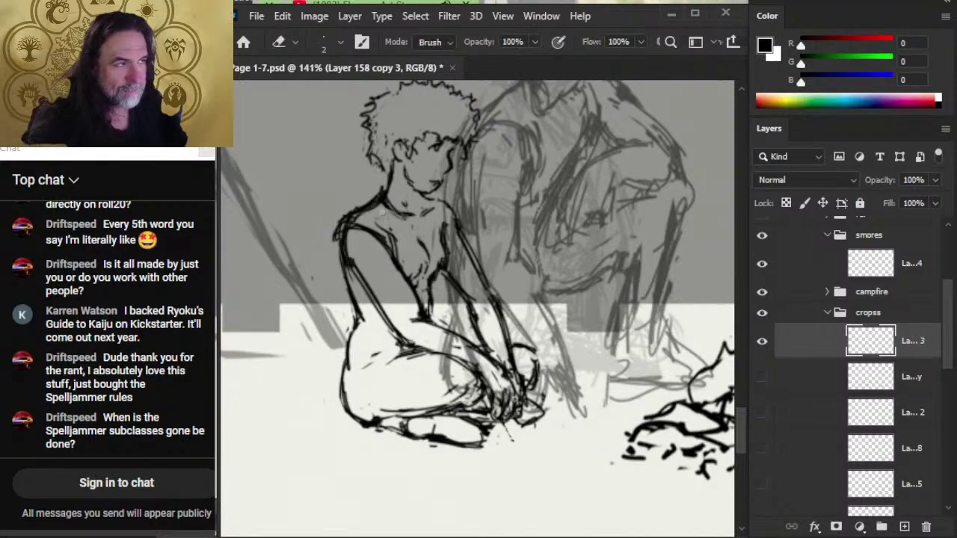
- Draw a V-shaped collar around the seated figure's neck, alternating brush and eraser to clean its lines
key("b")
mouse_move(383, 200)
left_mouse_down()
mouse_move(423, 225)
mouse_move(380, 196)
mouse_move(422, 224)
mouse_move(398, 193)
left_mouse_up()
key("e")
key("b")
key("e")
key("b")
key("e")
key("b")
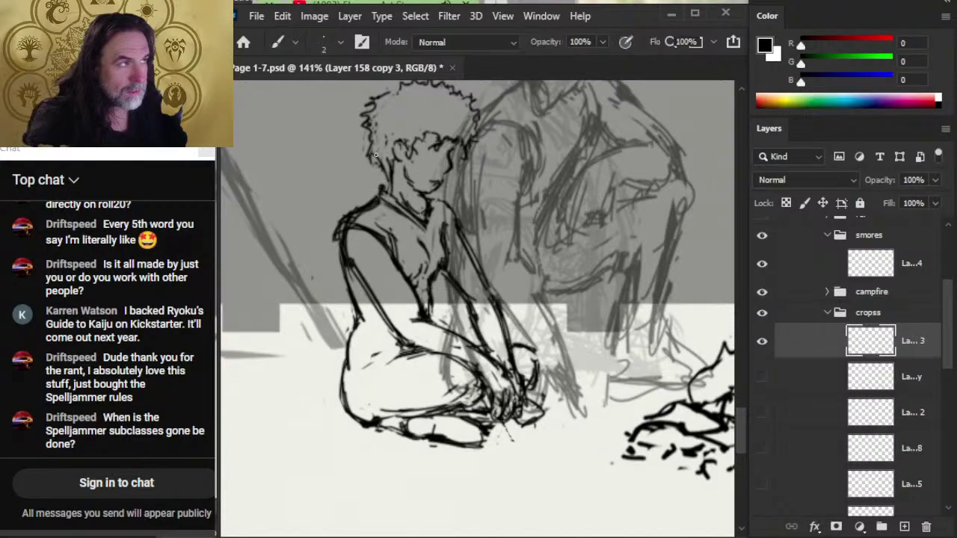
- Clean up the collar's V point and the neck lines beneath the jaw with the eraser and brush
key("e")
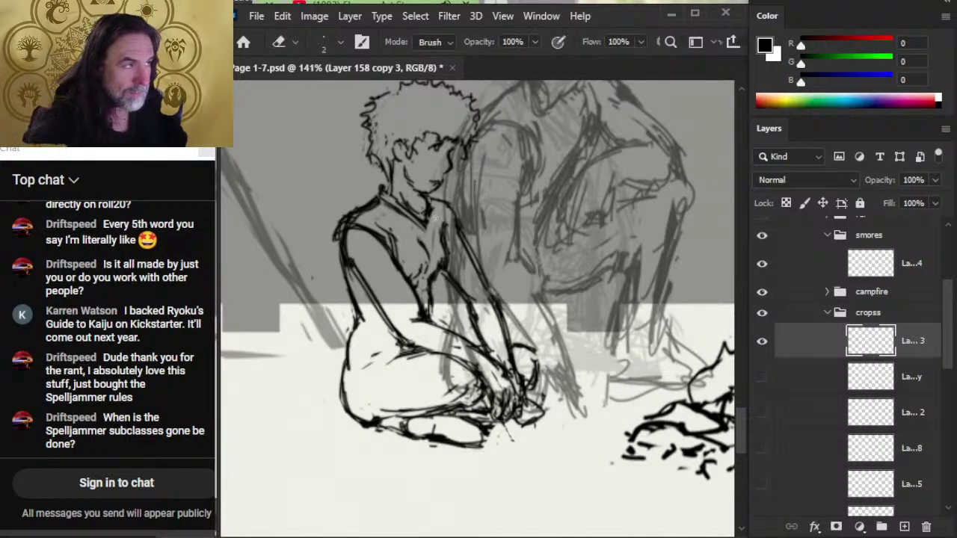
key("b")
key("e")
key("b")
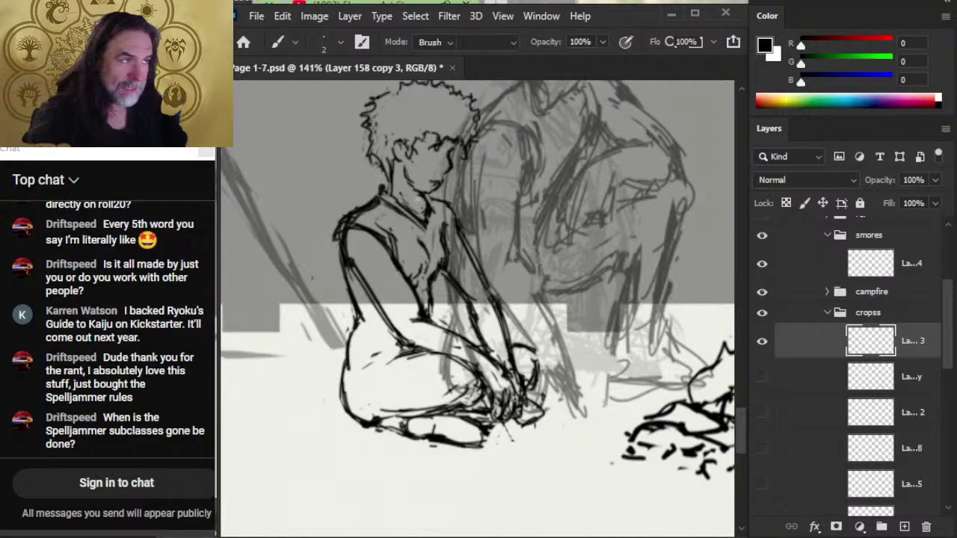
key("e")
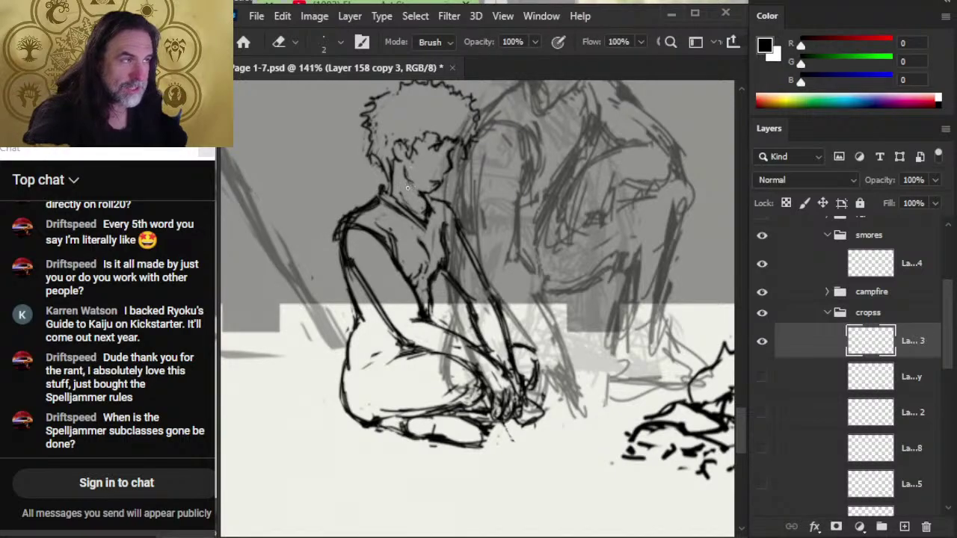
- Refine the seated figure's chin, far facial profile and far collar edge with short brush and eraser touches
key("b")
key("e")
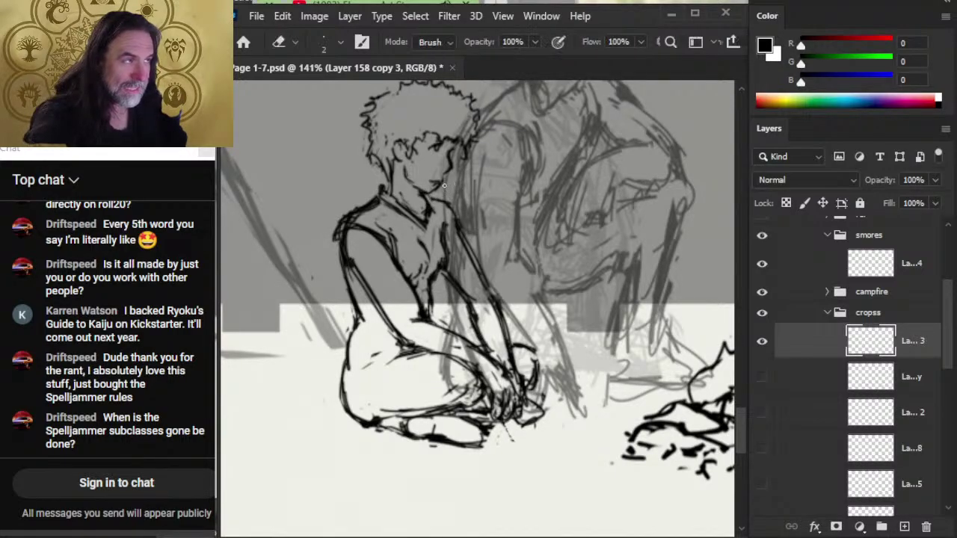
key("b")
key("e")
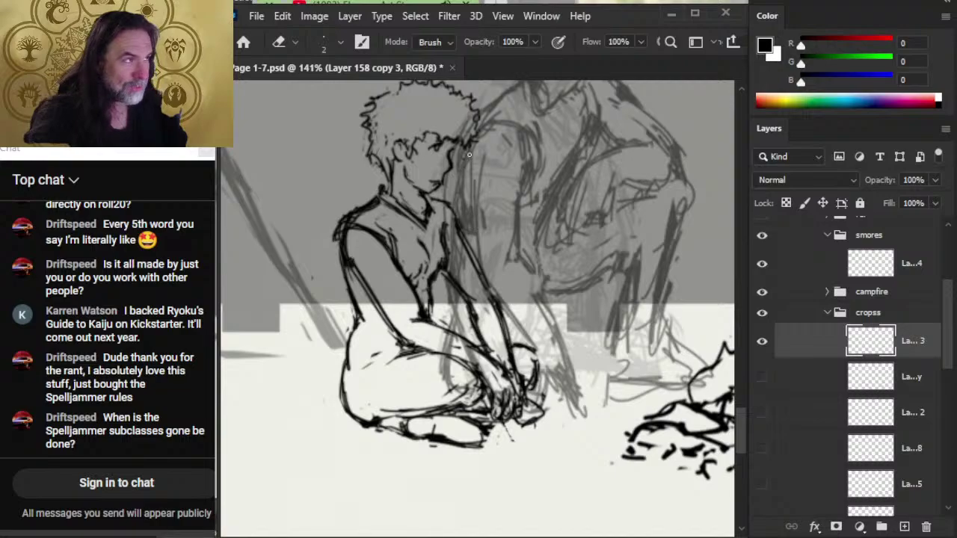
key("b")
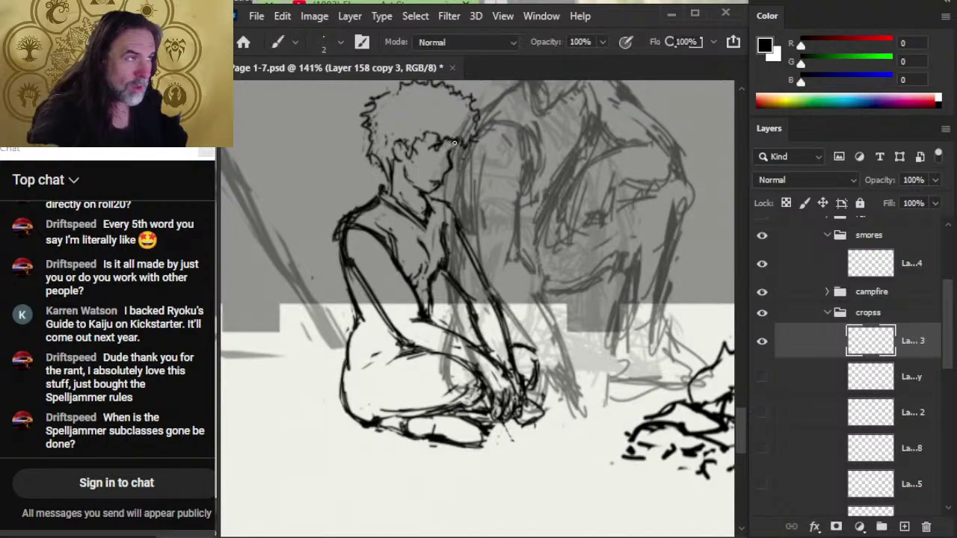
key("e")
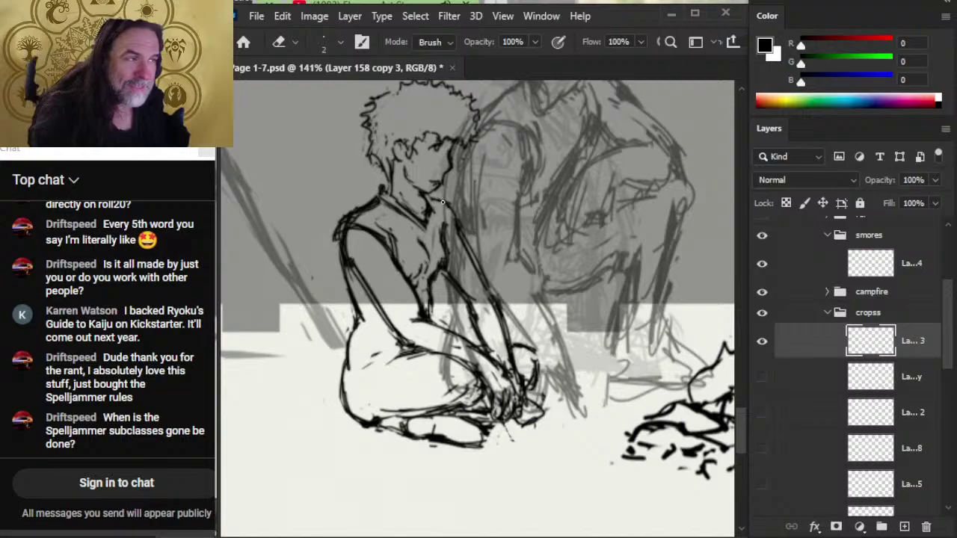
- Draw the garment's far shoulder edge down to the far upper arm, alternating brush and eraser to clean the line
key("b")
key("e")
key("b")
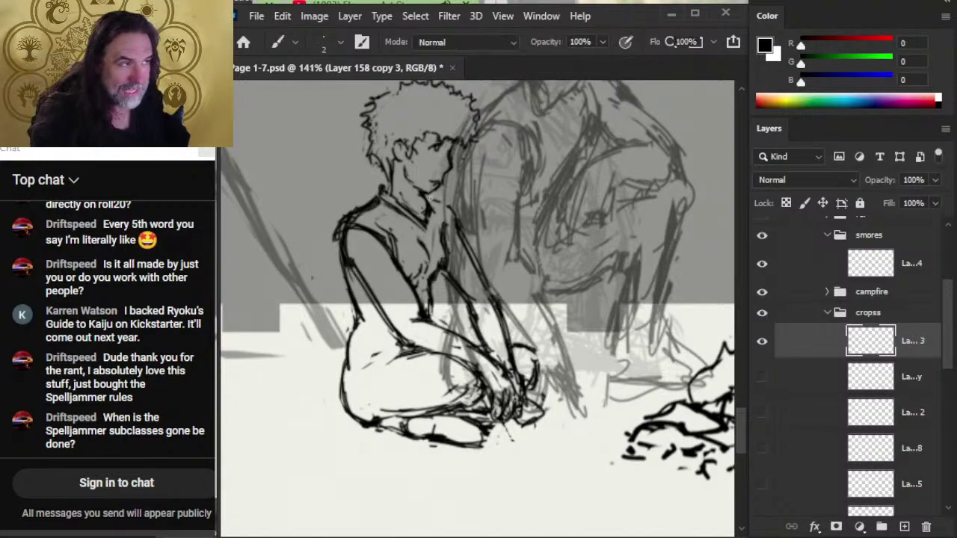
key("e")
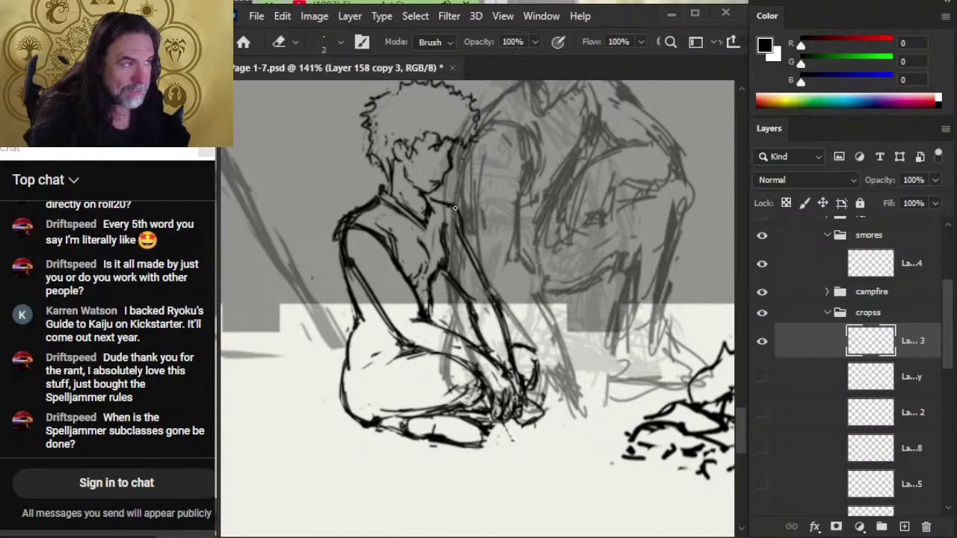
key("b")
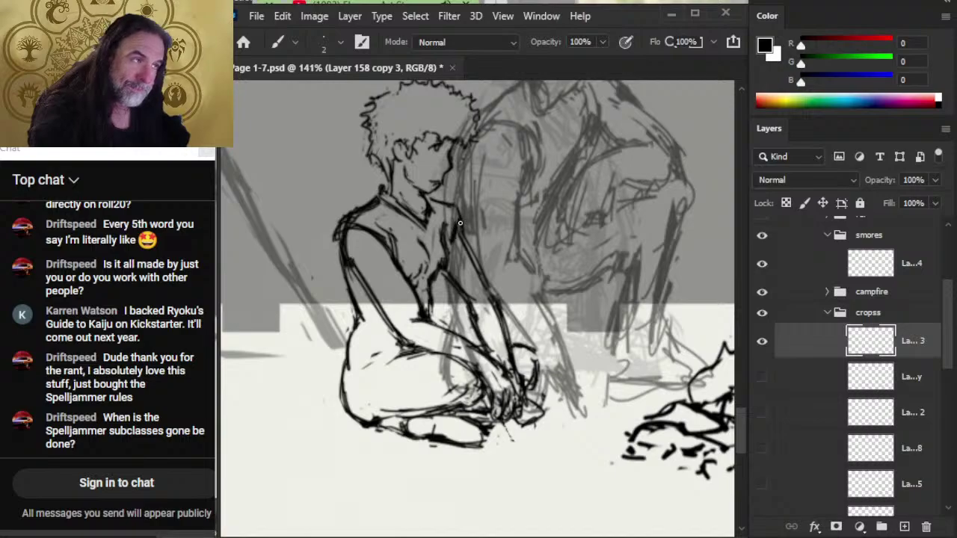
key("e")
key("b")
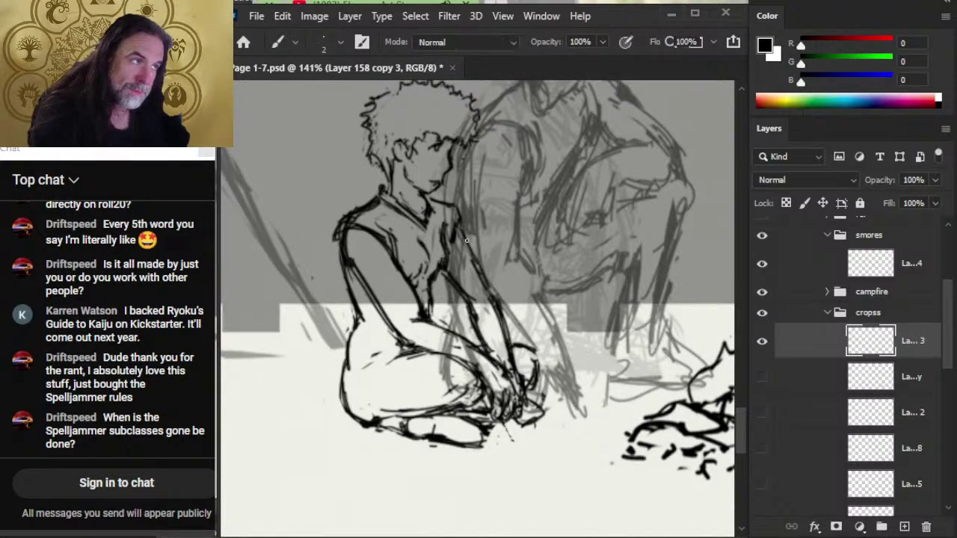
- Refine the chest folds and front edge of the garment, and erase stray lines inside the near shoulder
key("e")
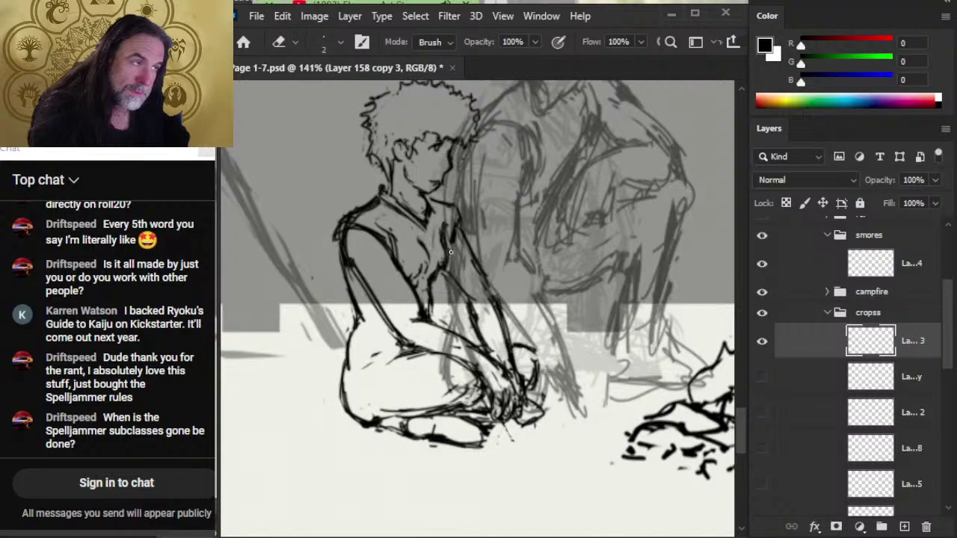
key("b")
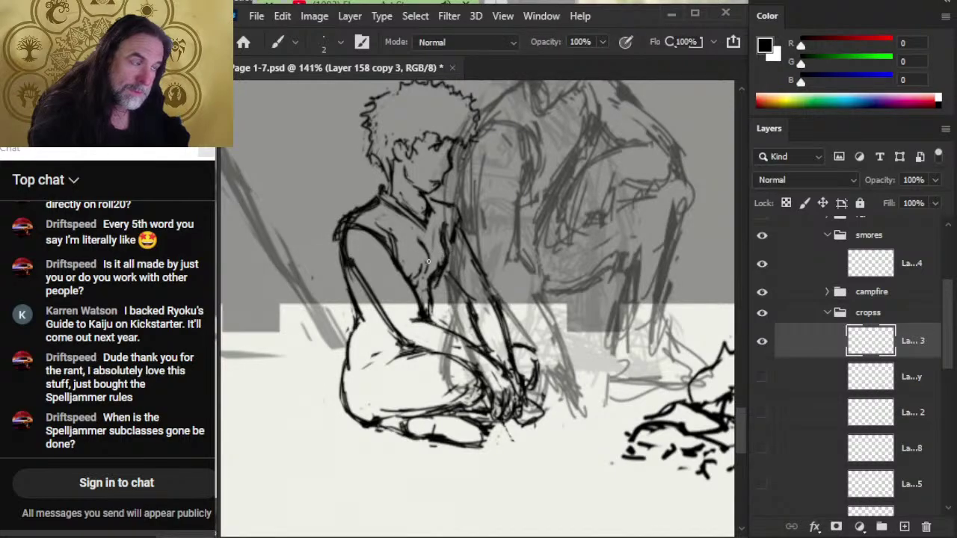
key("e")
key("b")
key("e")
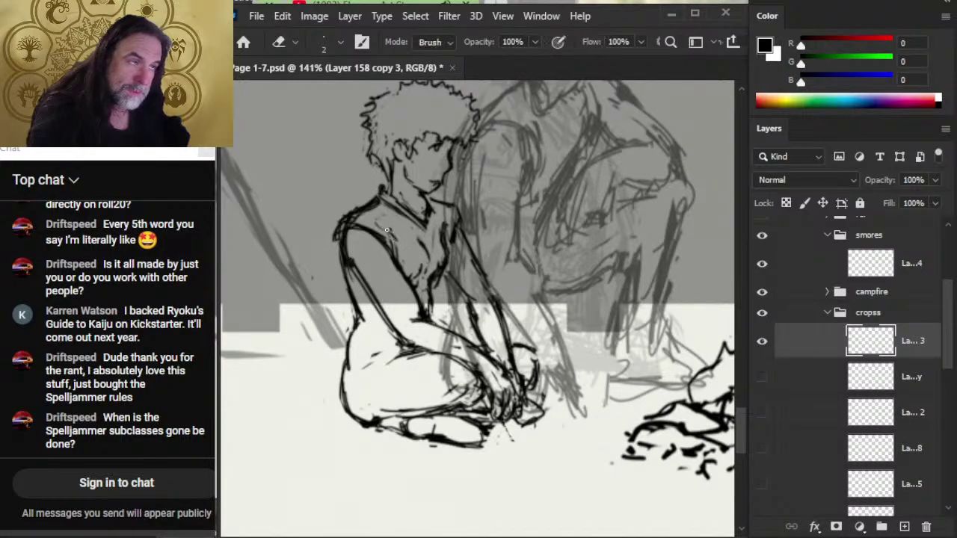
key("b")
key("e")
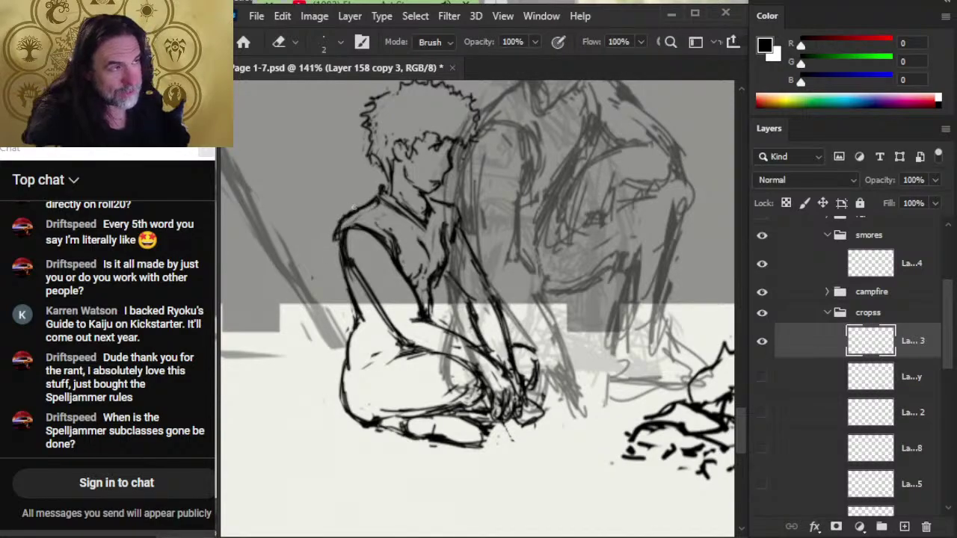
- Clean up the near shoulder's upper contour and thin the V collar's lines with short brush and eraser touches
key("b")
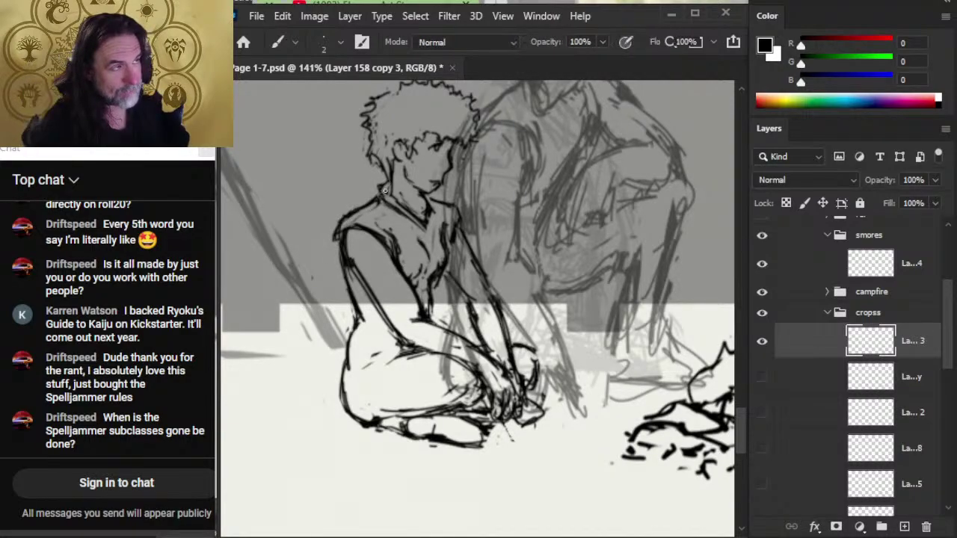
key("e")
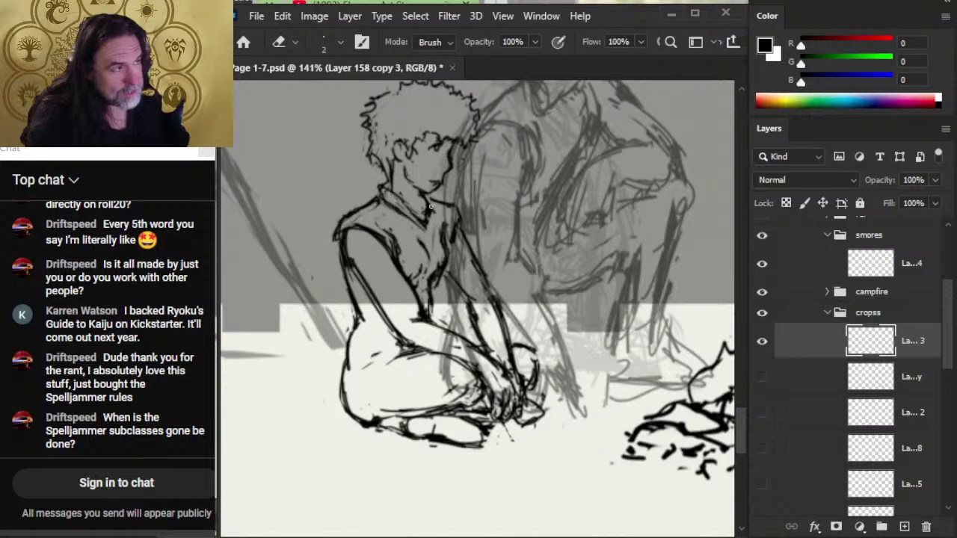
key("b")
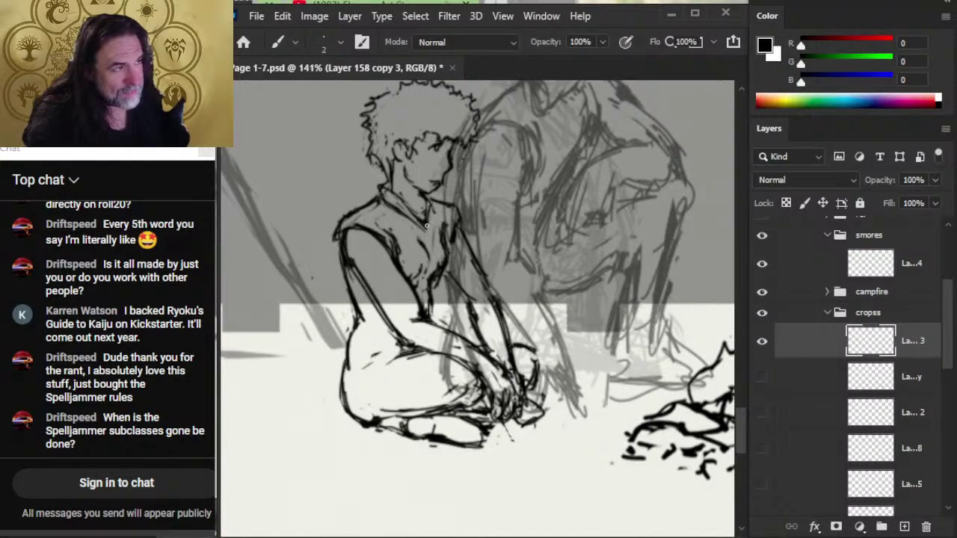
key("e")
key("b")
key("e")
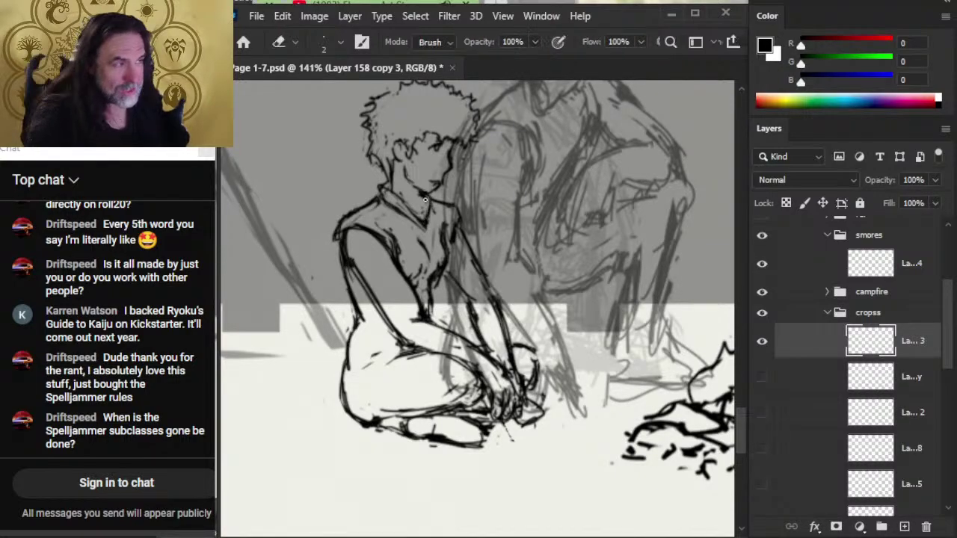
- Rework the small neck lines between the chin and the collar with alternating brush and eraser strokes
key("b")
key("e")
key("b")
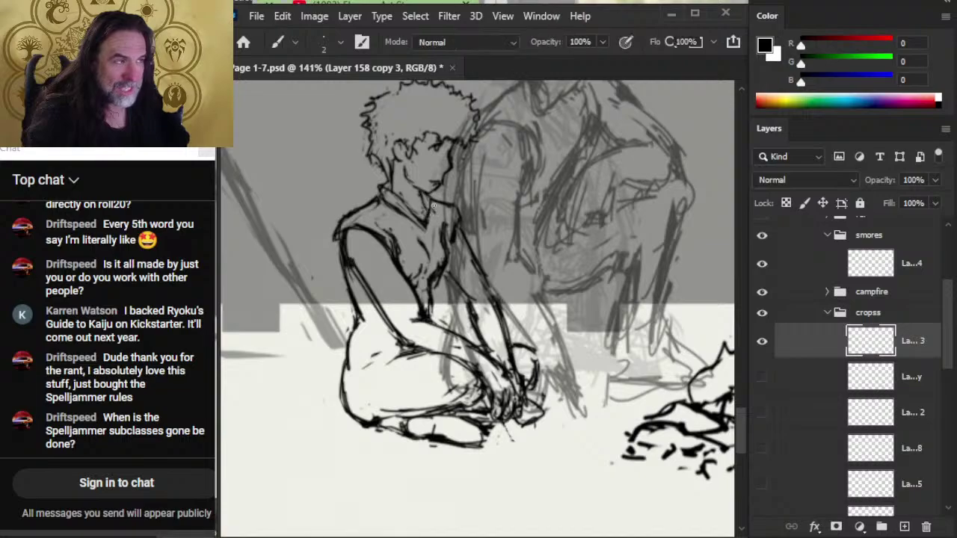
key("e")
key("b")
key("e")
key("b")
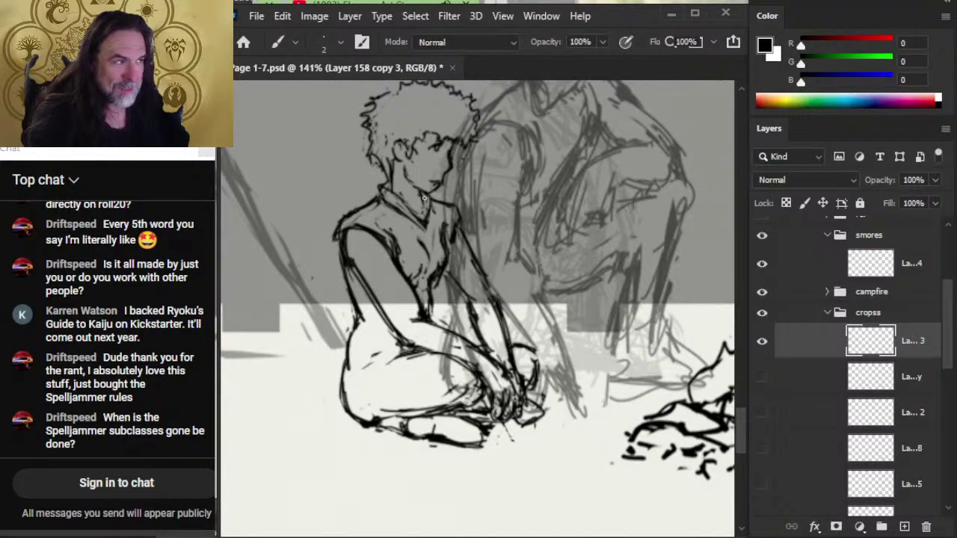
- Touch up the near shoulder and armhole edge, and refine the collar line running to the far shoulder
key("e")
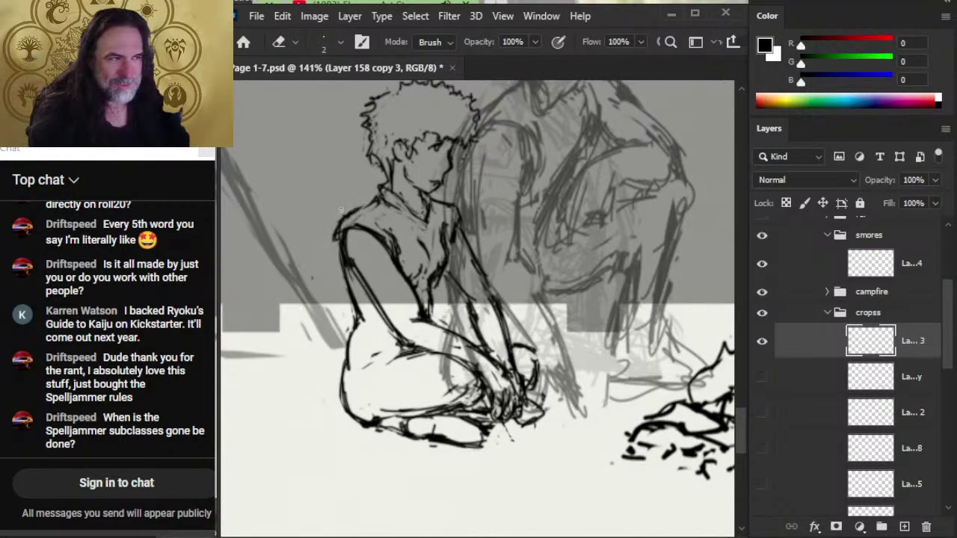
key("b")
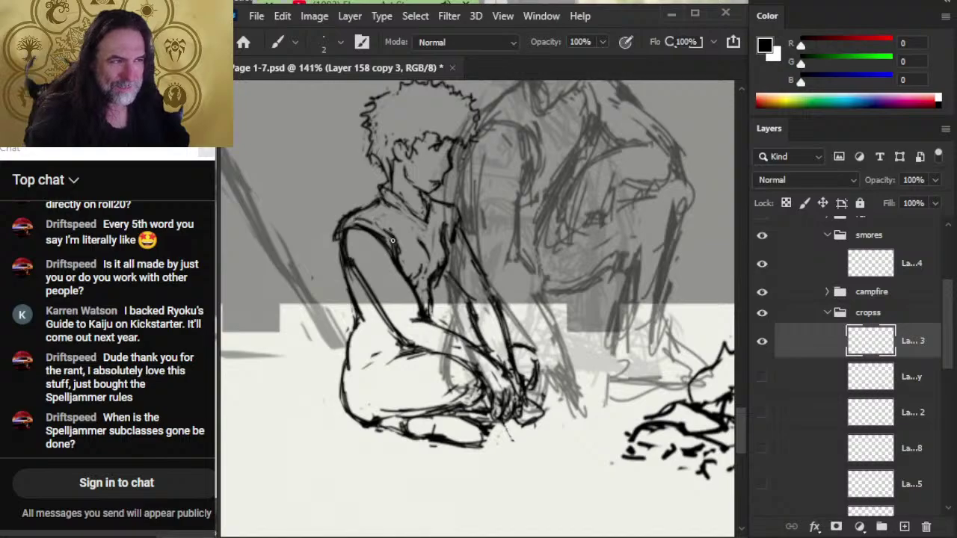
key("e")
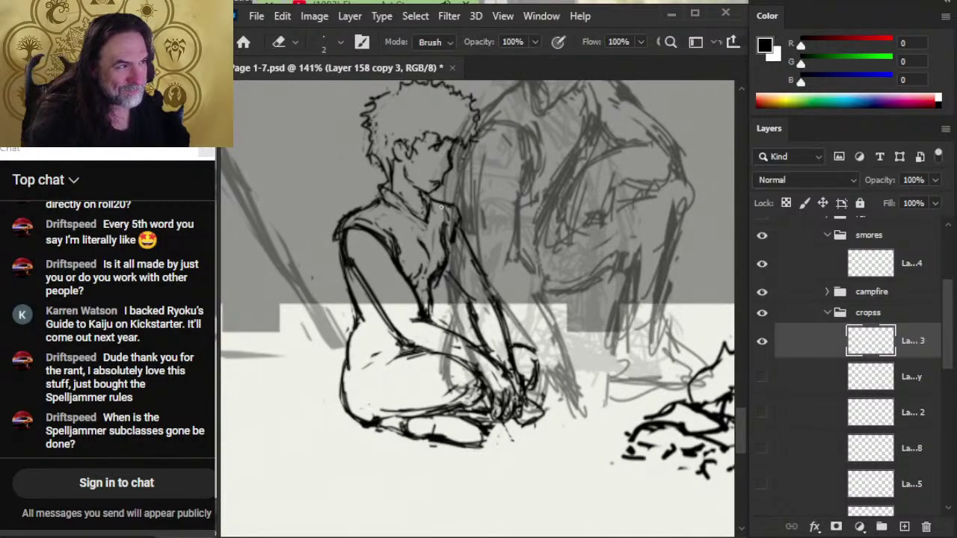
key("b")
key("e")
key("b")
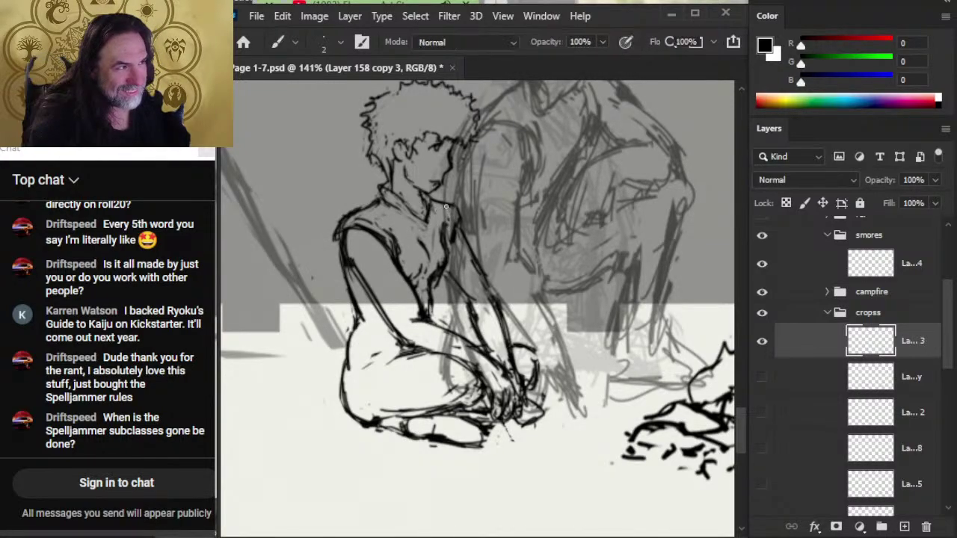
key("e")
key("b")
key("e")
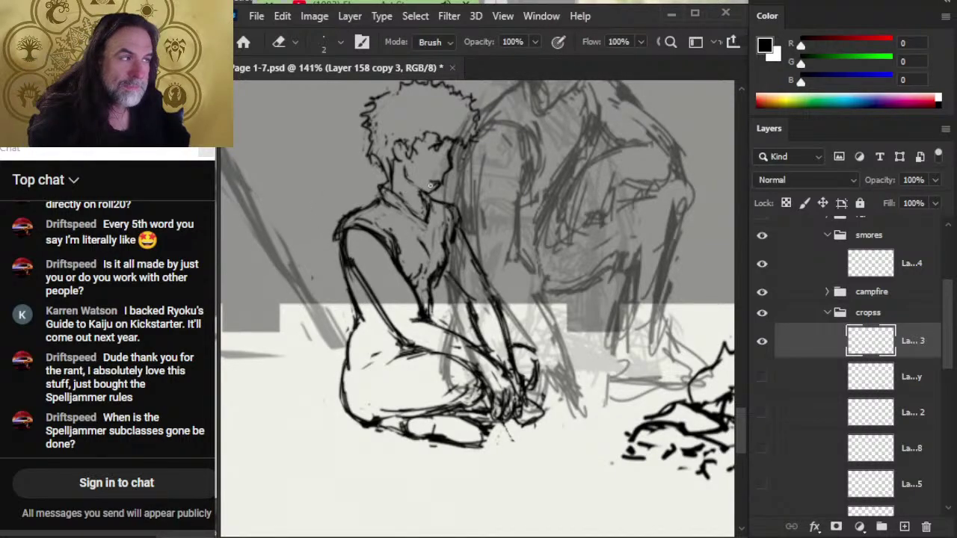
- Redraw the seated figure's mouth and chin with darker strokes, erasing excess marks along the lower face
key("b")
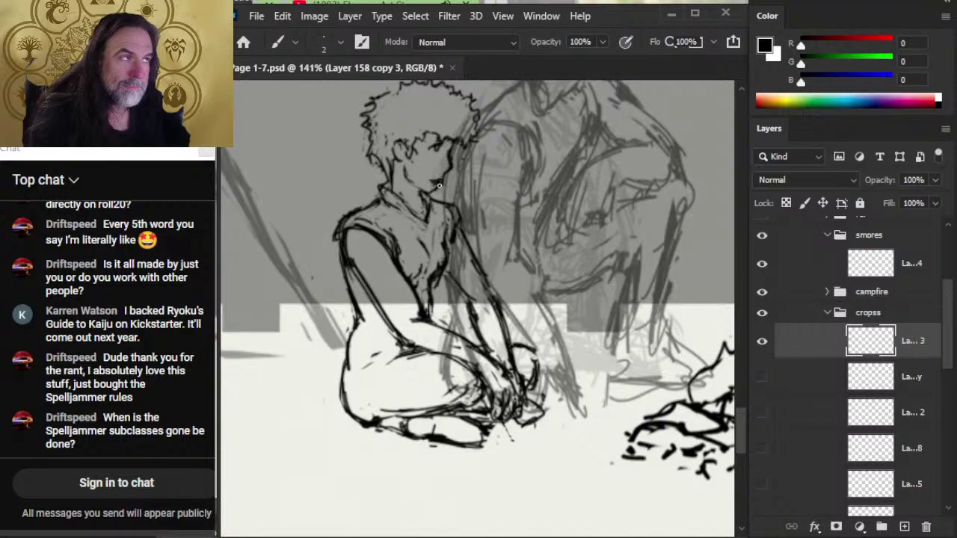
key("e")
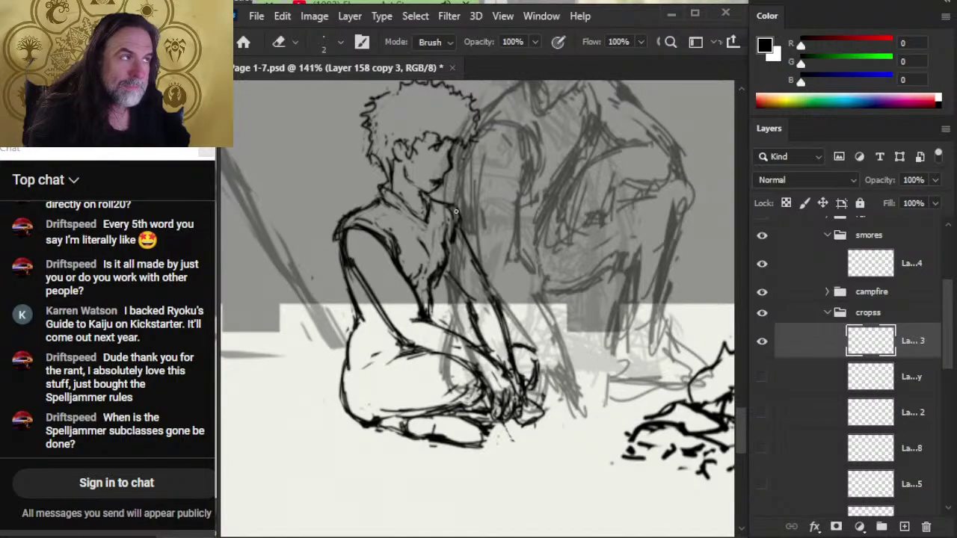
key("b")
key("e")
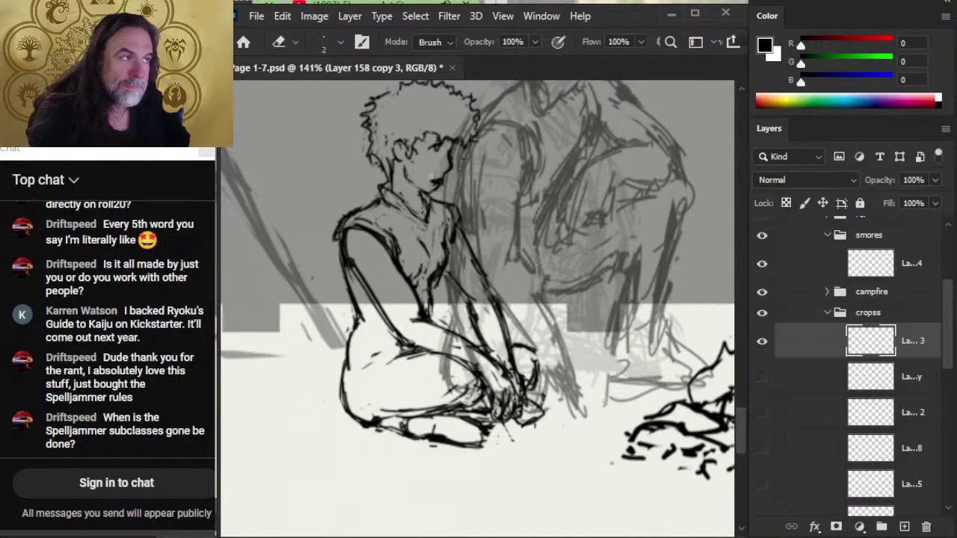
key("b")
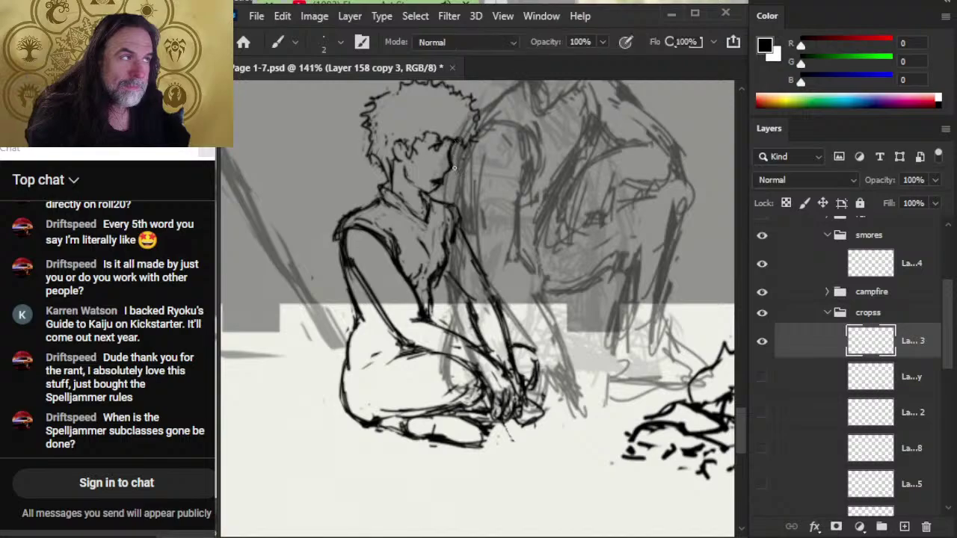
key("e")
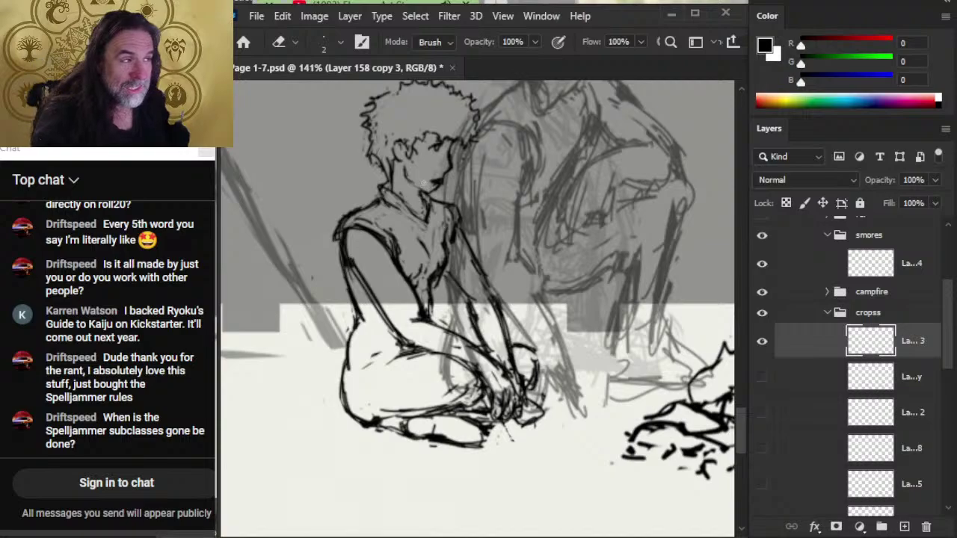
key("b")
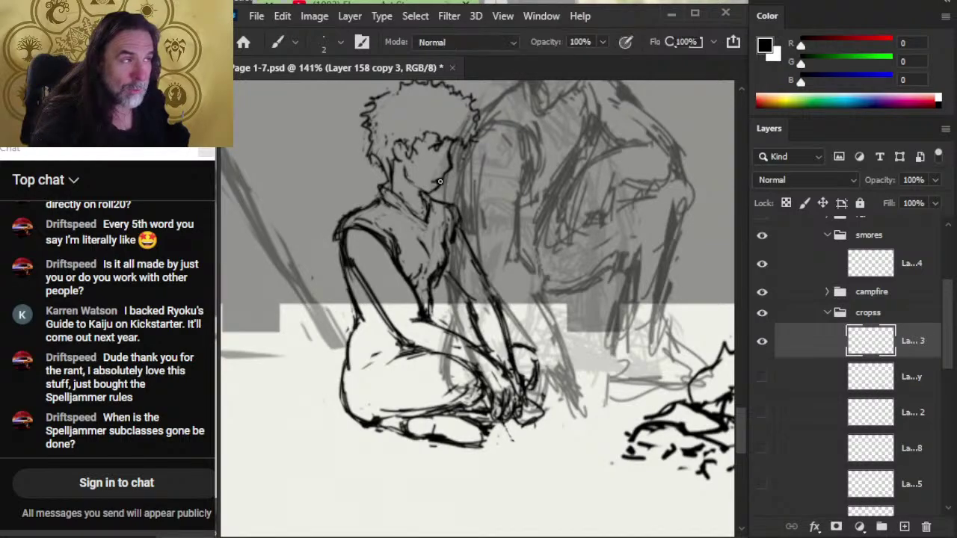
- Reshape the lips and trim the outer edge of the facial profile from chin to nose
key("e")
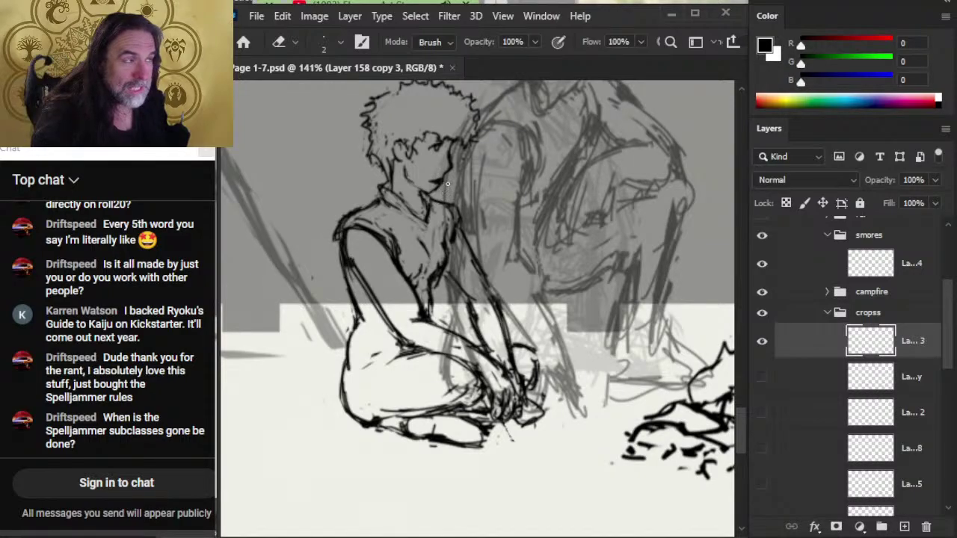
key("b")
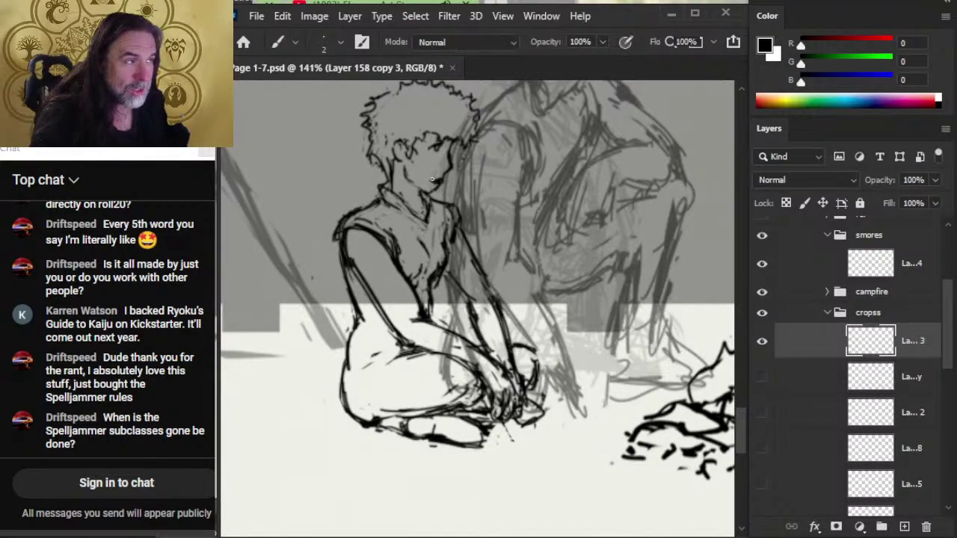
key("e")
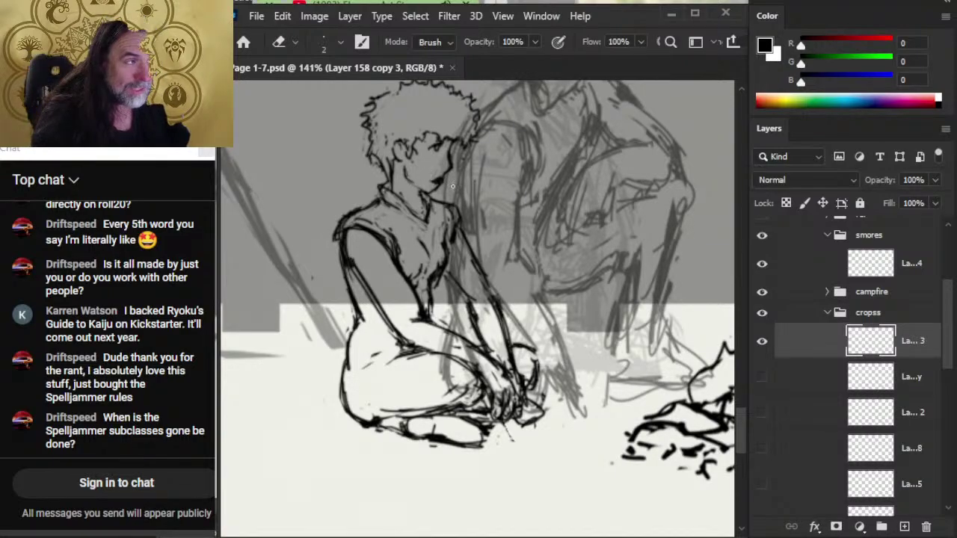
key("b")
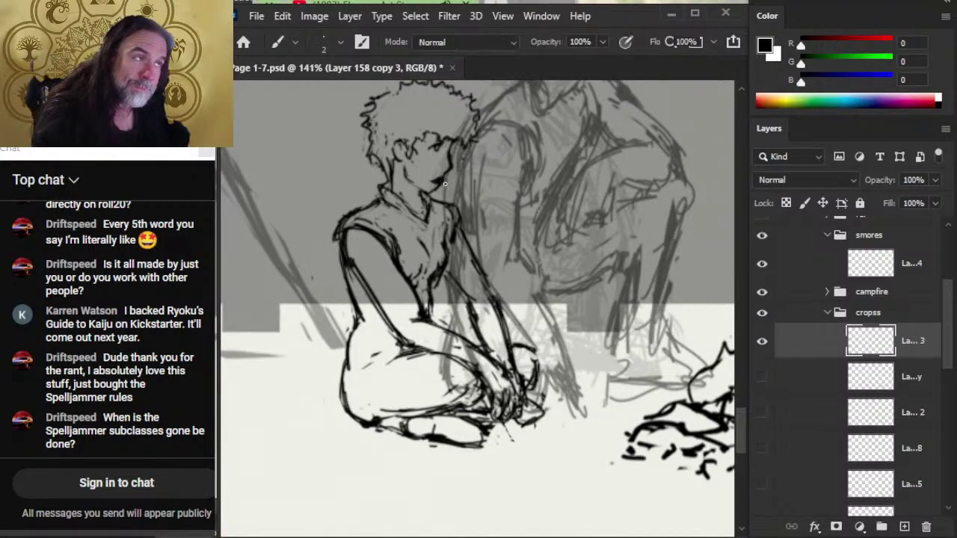
key("e")
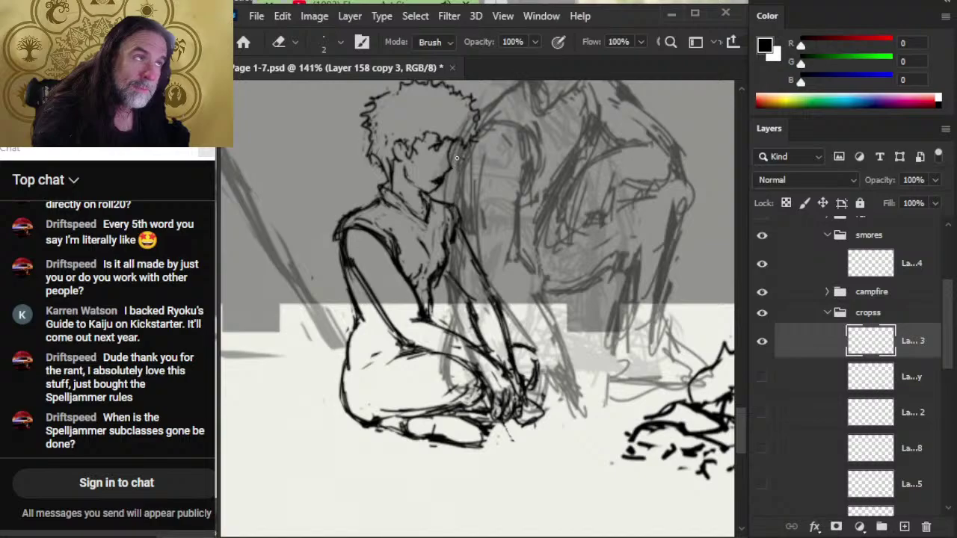
key("b")
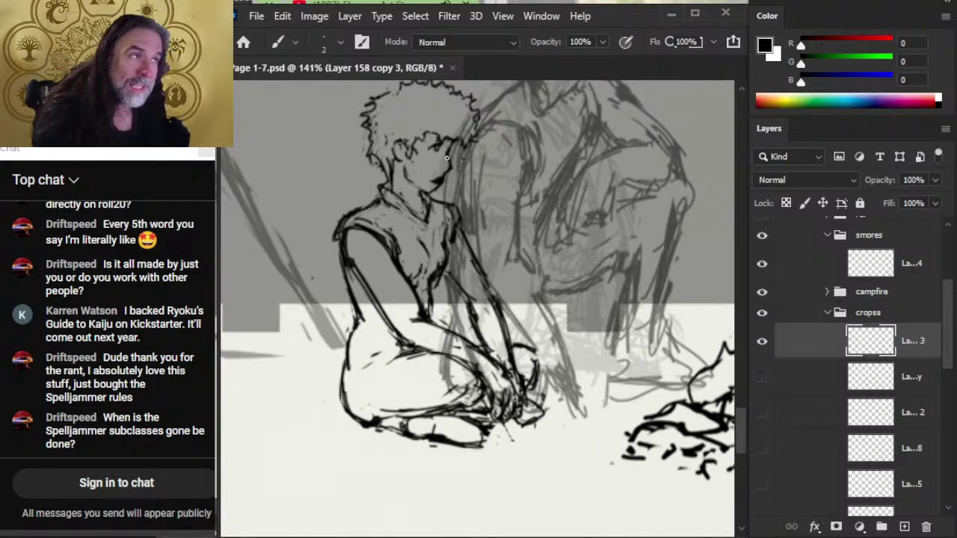
- Refine the jaw, brow, eye and nose area of the seated figure's face with small brush and eraser touches
key("e")
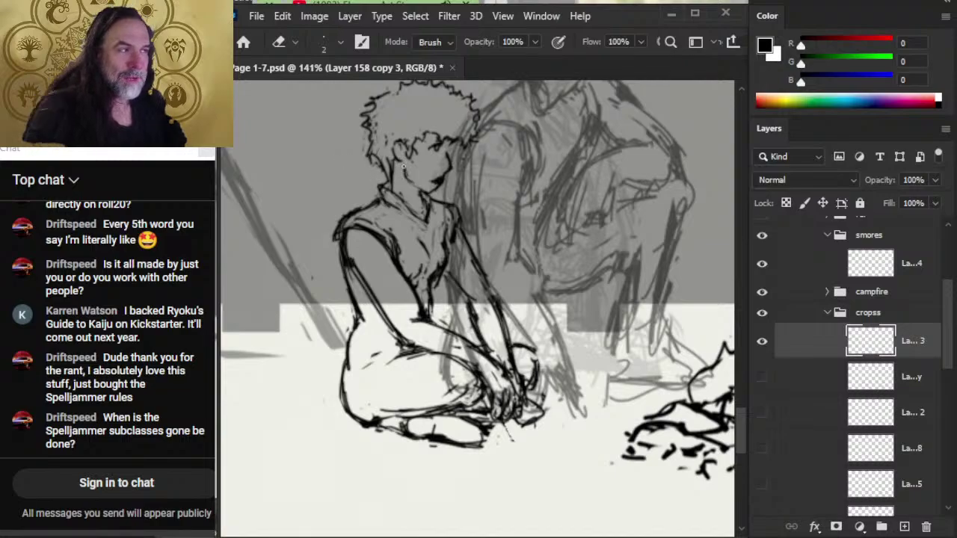
key("b")
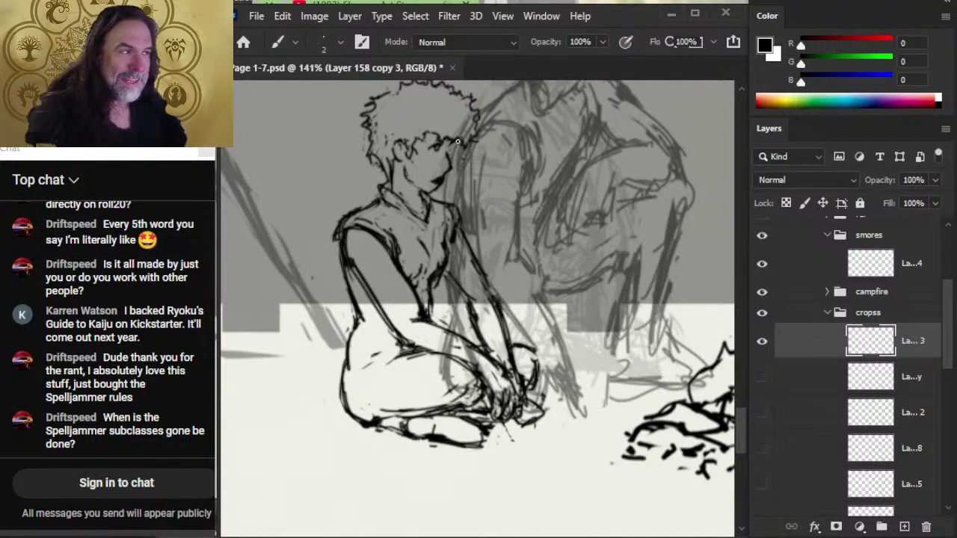
key("e")
key("b")
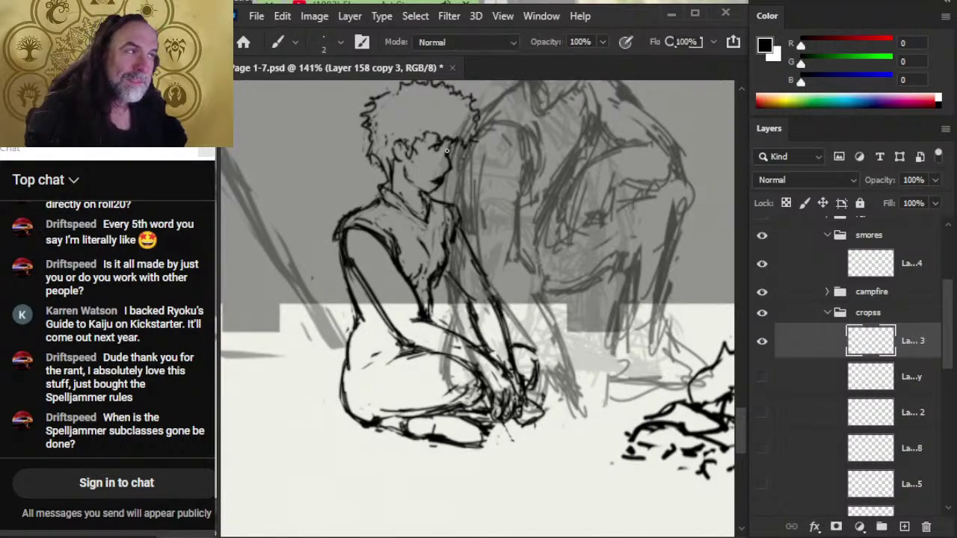
key("e")
key("b")
key("e")
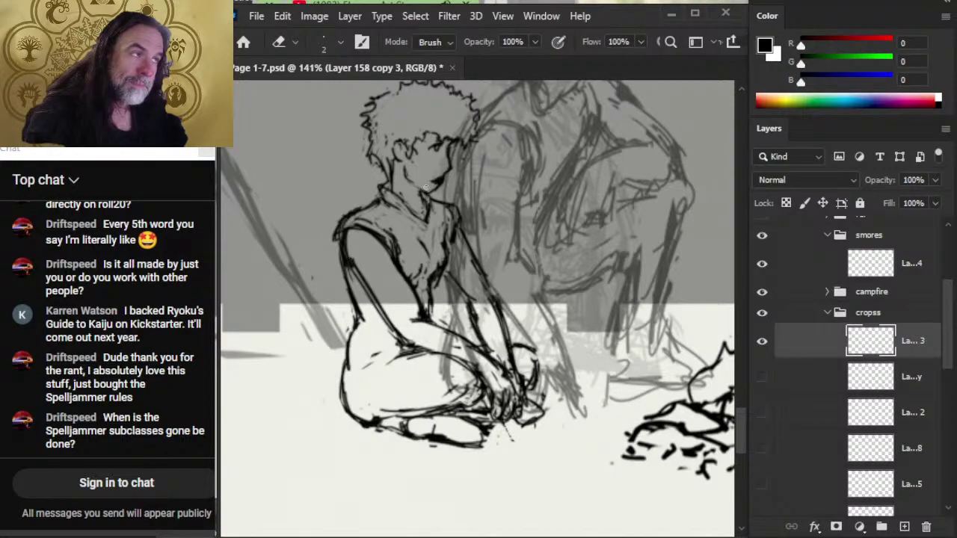
- Switch to the YouTube stream page in the browser, toggle the player's sound, and return to the Photoshop drawing
key("b")
key("alt+Tab")
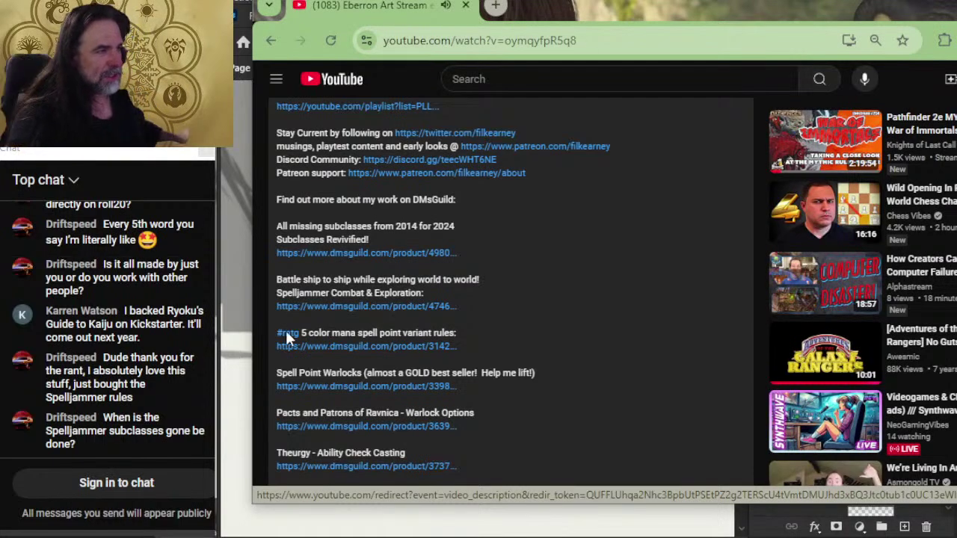
scroll(291, 333, "up", 6)
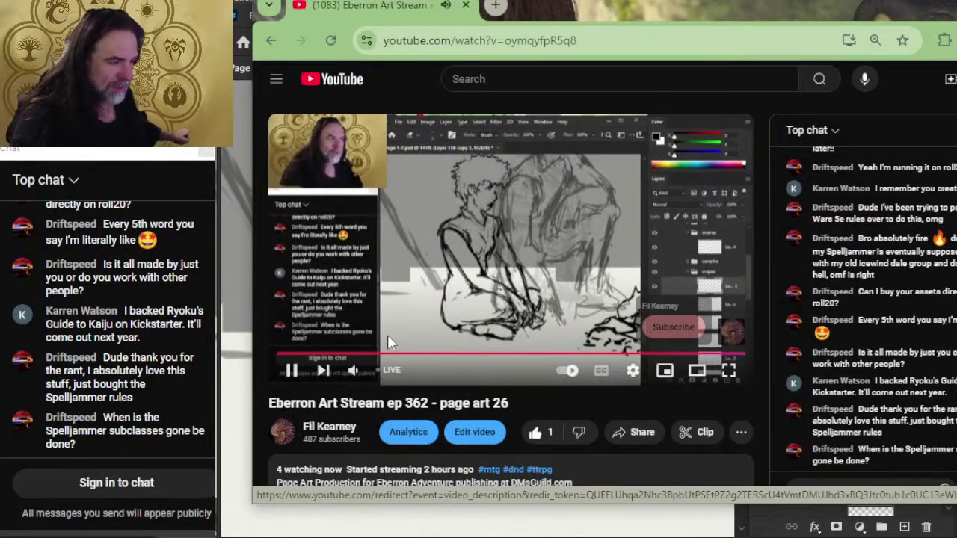
left_click(352, 371)
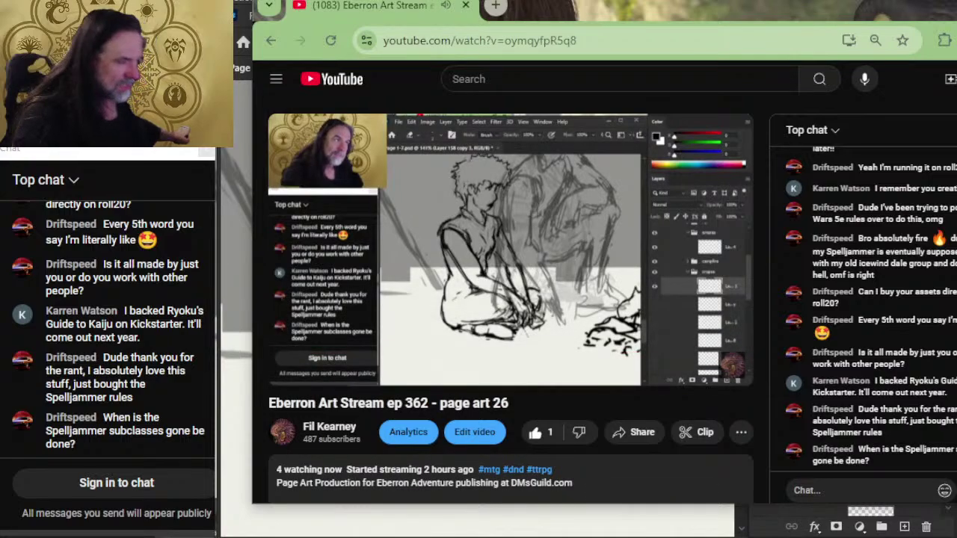
key("alt+Tab")
- Darken the seated figure's ear and the line running down behind the jaw, trimming stray marks with the eraser
key("e")
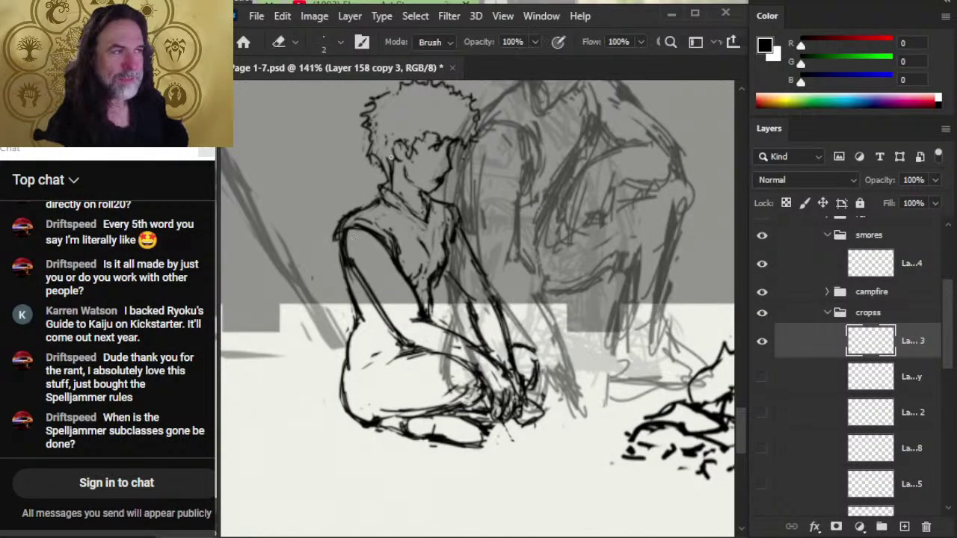
key("b")
left_click_drag(395, 149, 402, 161)
key("e")
key("b")
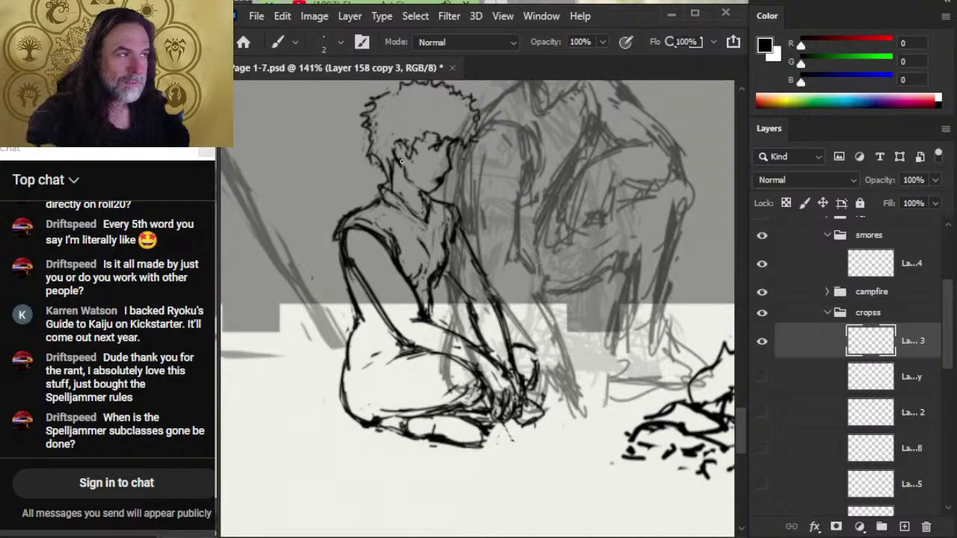
key("e")
key("b")
key("e")
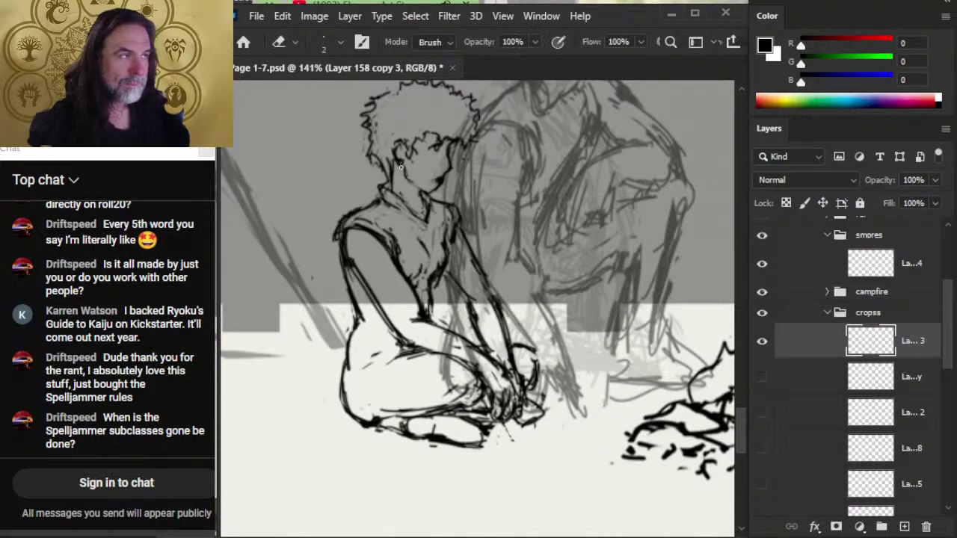
- Clean up the hairline at the nape and the back of the seated figure's neck with small brush and eraser touches
key("b")
key("e")
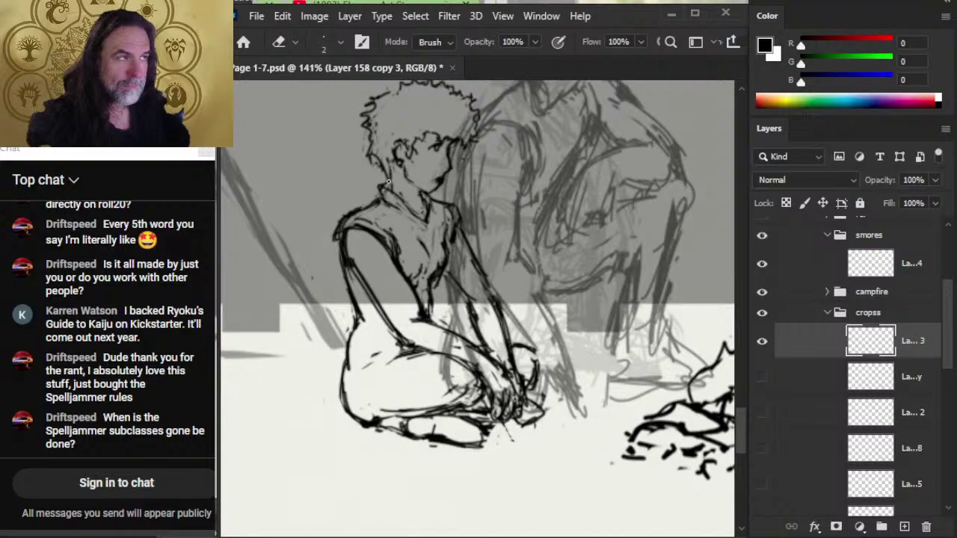
key("b")
key("e")
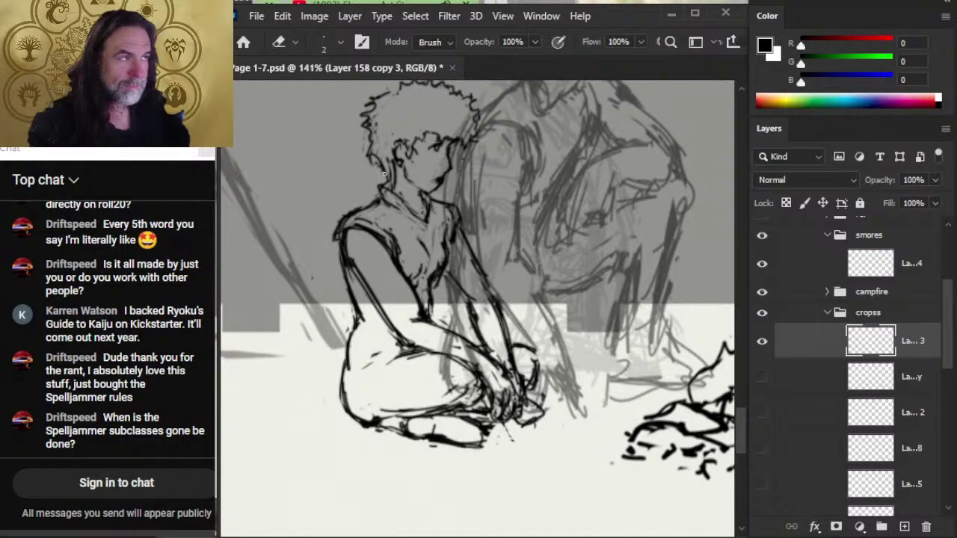
key("b")
key("e")
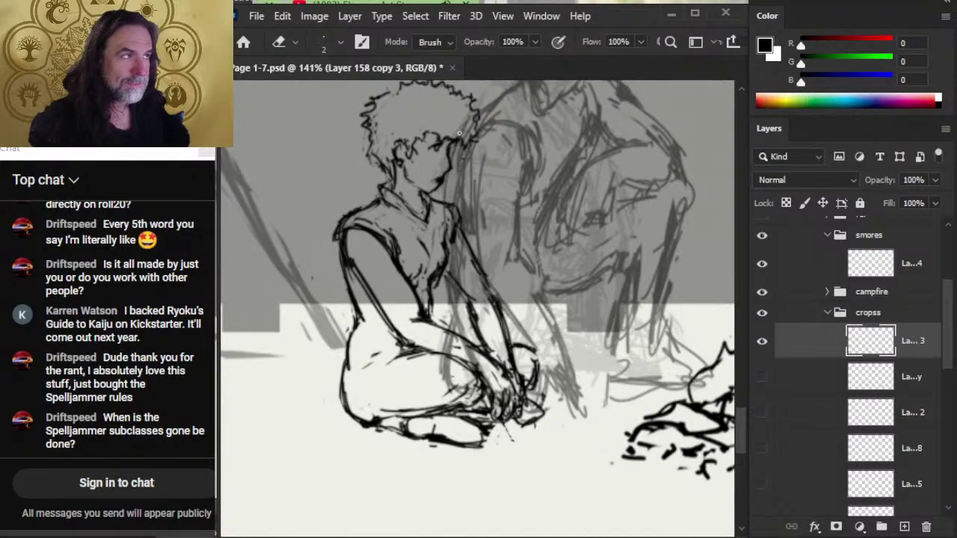
- Strengthen the seated figure's eye and brow, and refine the forehead, nose bridge and hair edge beside them
key("b")
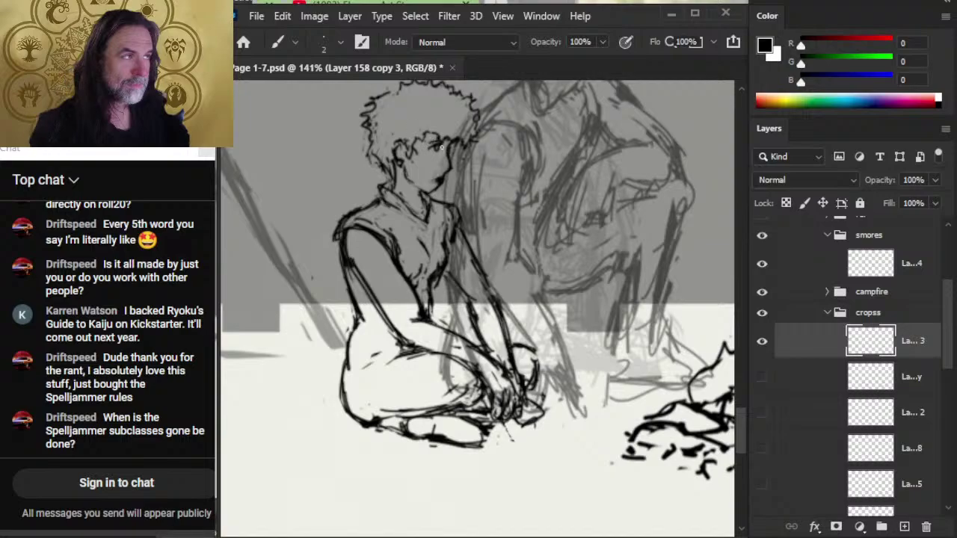
key("e")
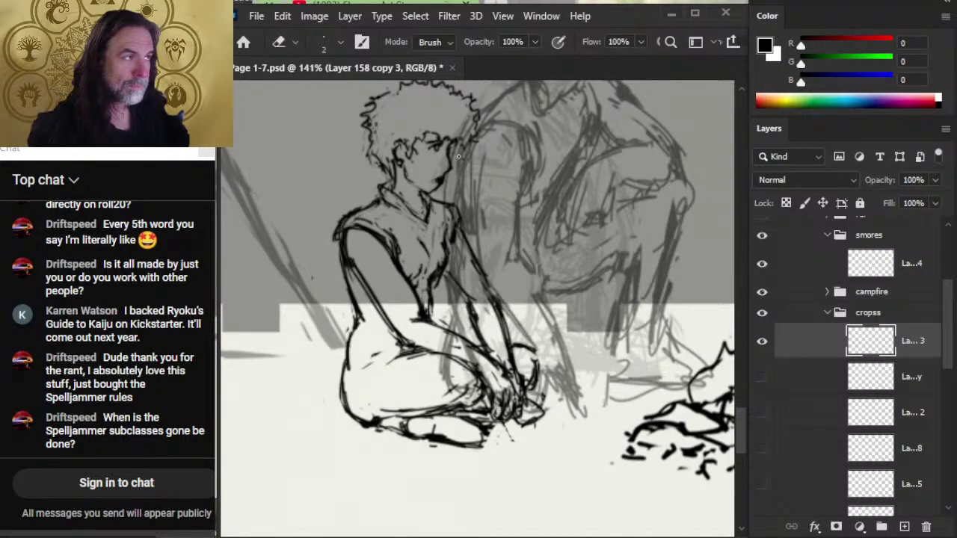
key("b")
key("e")
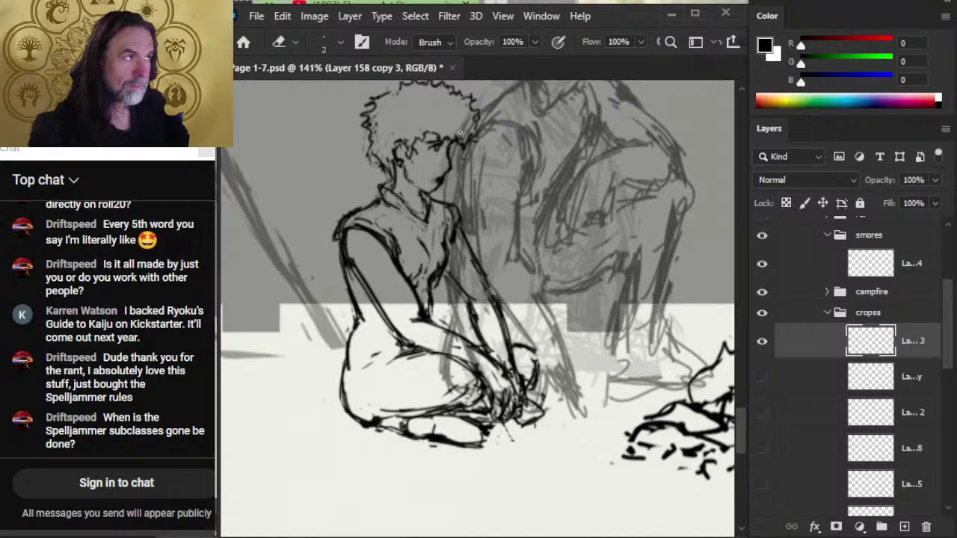
key("b")
key("e")
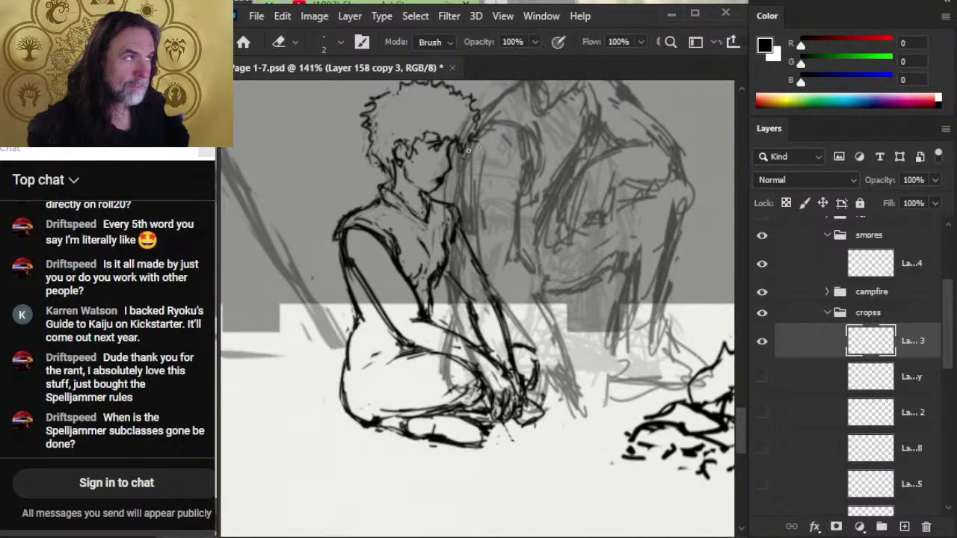
key("b")
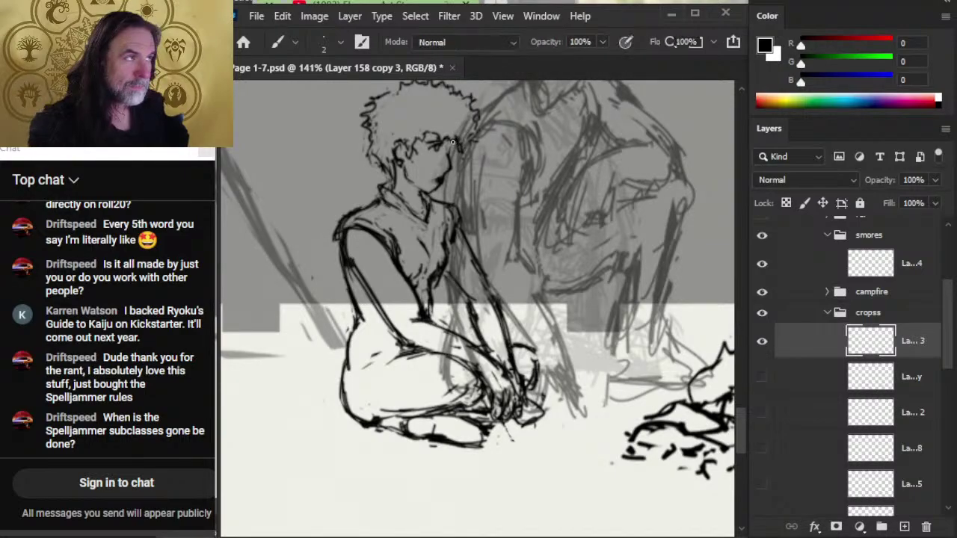
key("e")
key("b")
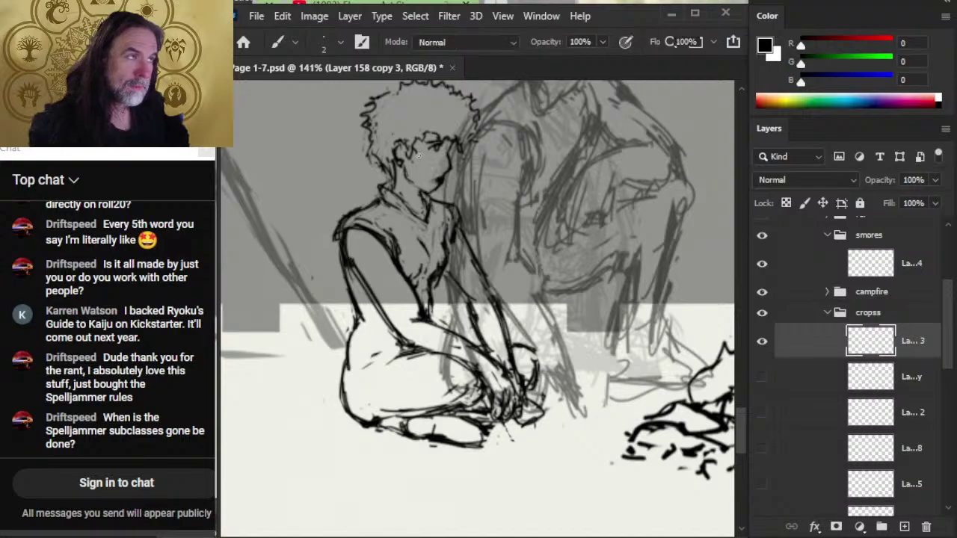
- Touch up the seated figure's cheek, mouth and chin, trimming the outer edge of the lower face
key("e")
key("b")
key("e")
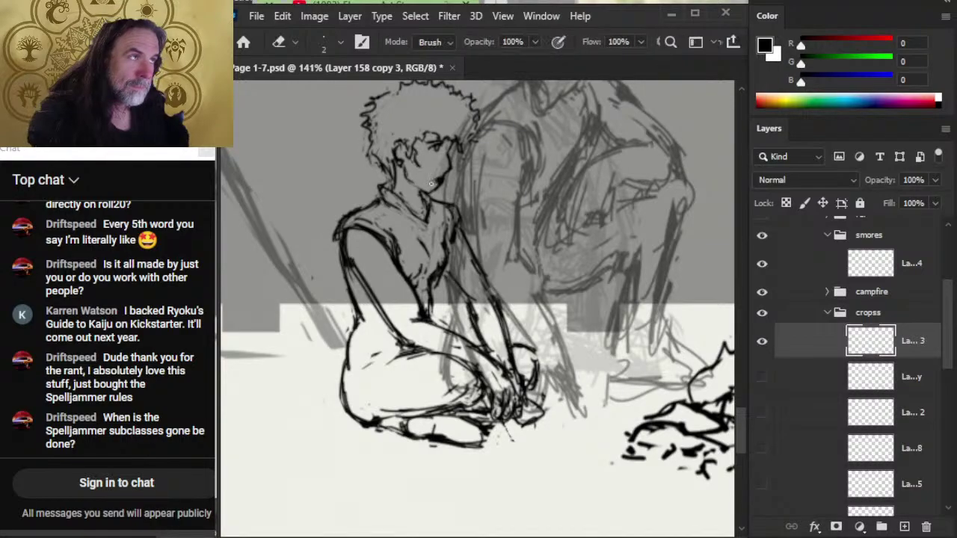
key("b")
key("e")
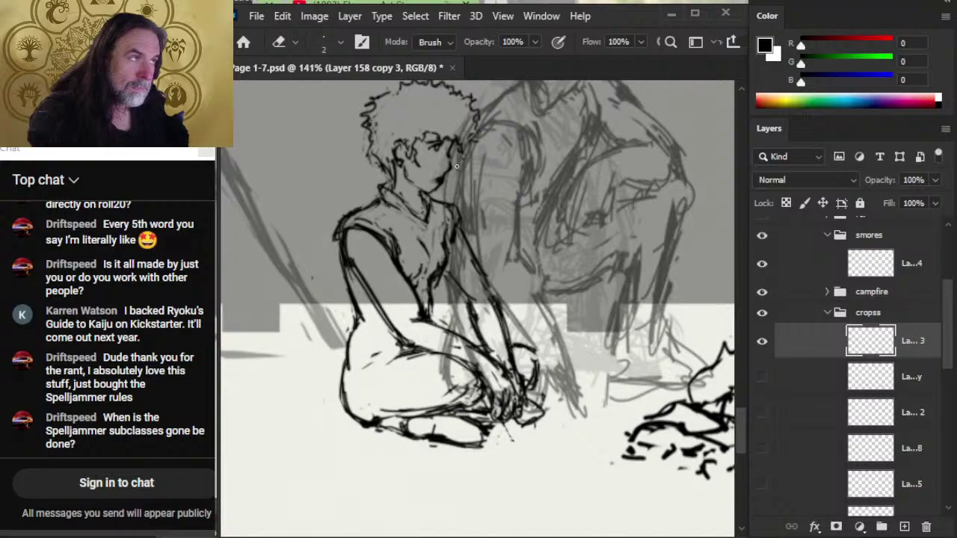
- Rework the nose bridge and the front hair curls over the brow with alternating brush and eraser touches
key("b")
key("e")
key("b")
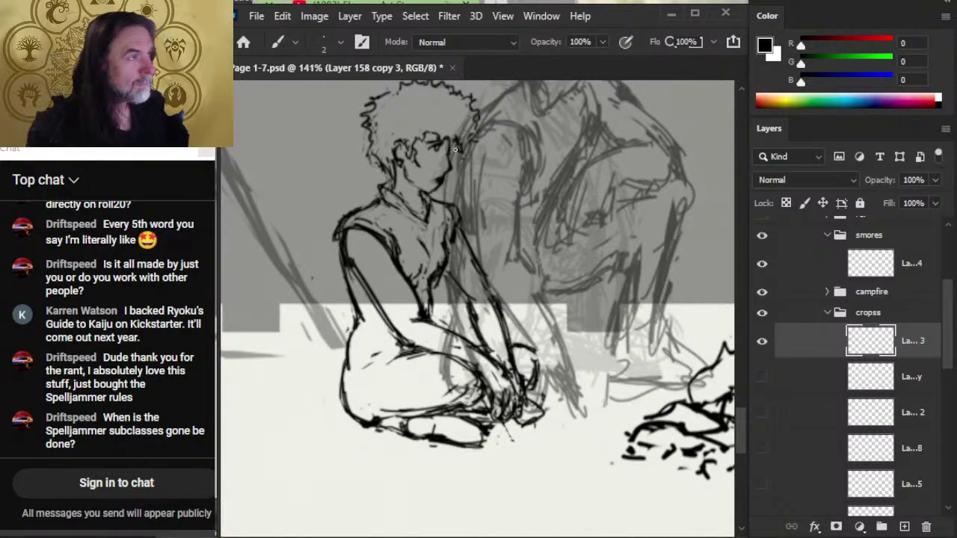
key("e")
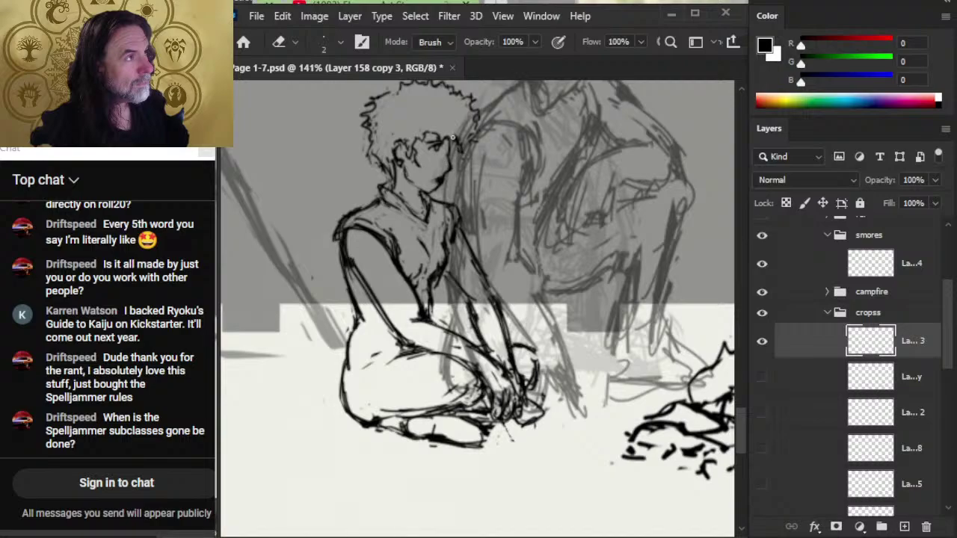
key("b")
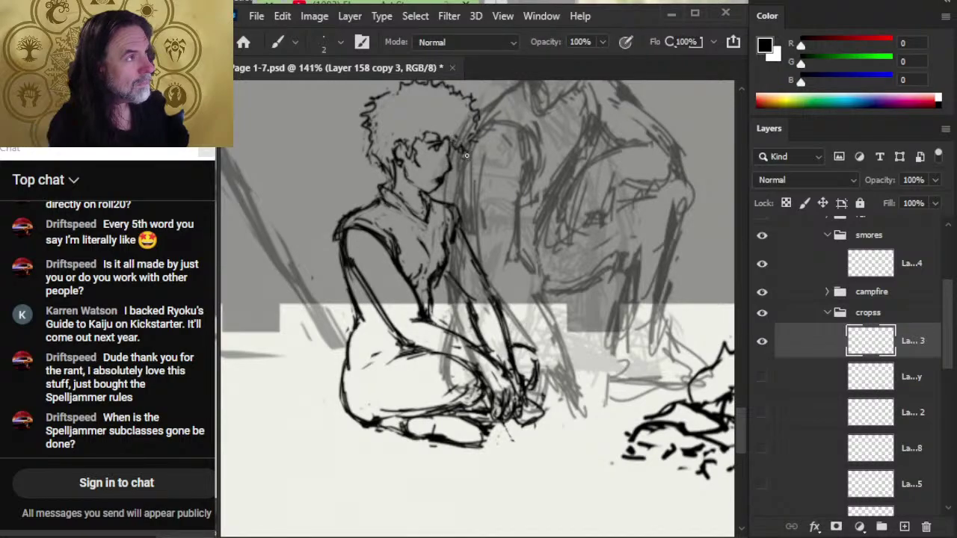
key("e")
key("b")
key("e")
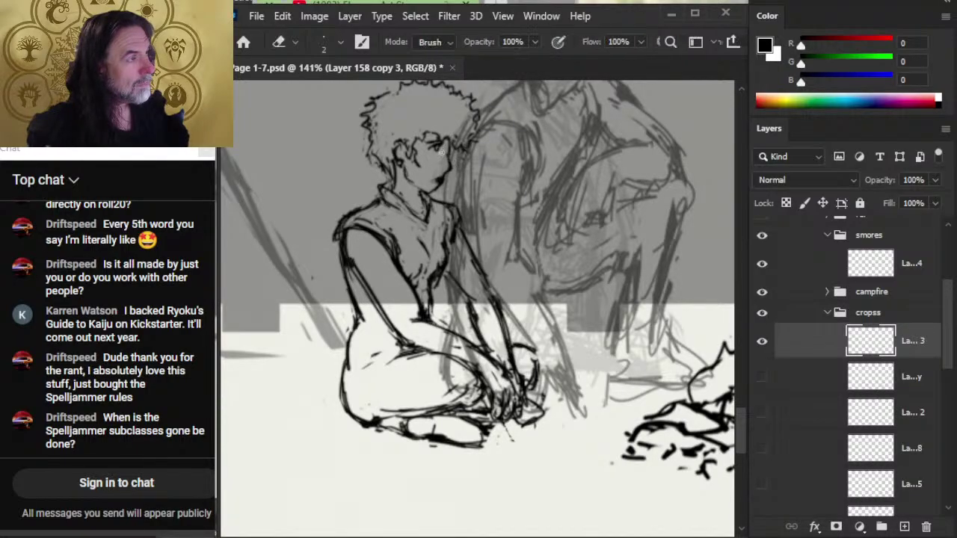
key("b")
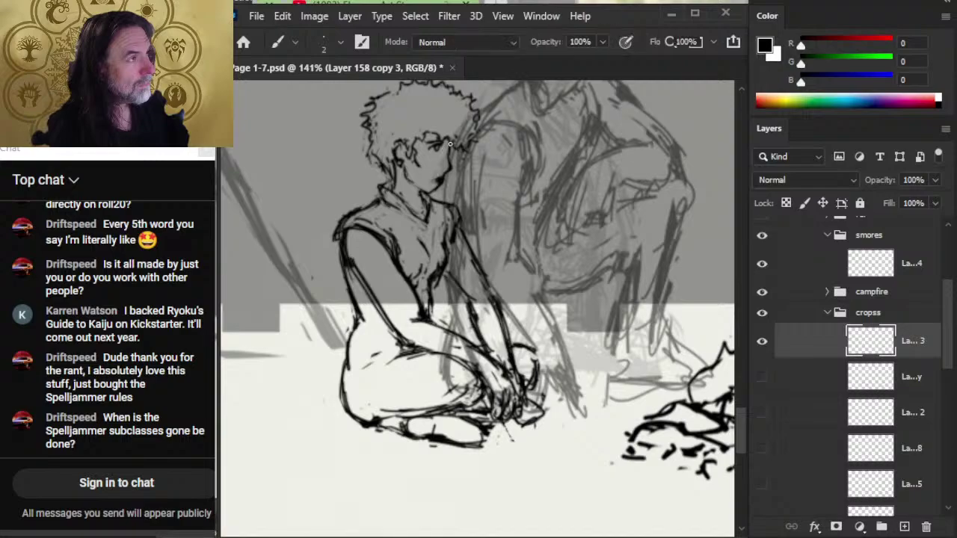
key("e")
- Lasso the seated figure's eye and shift it slightly up and toward the nose
key("l")
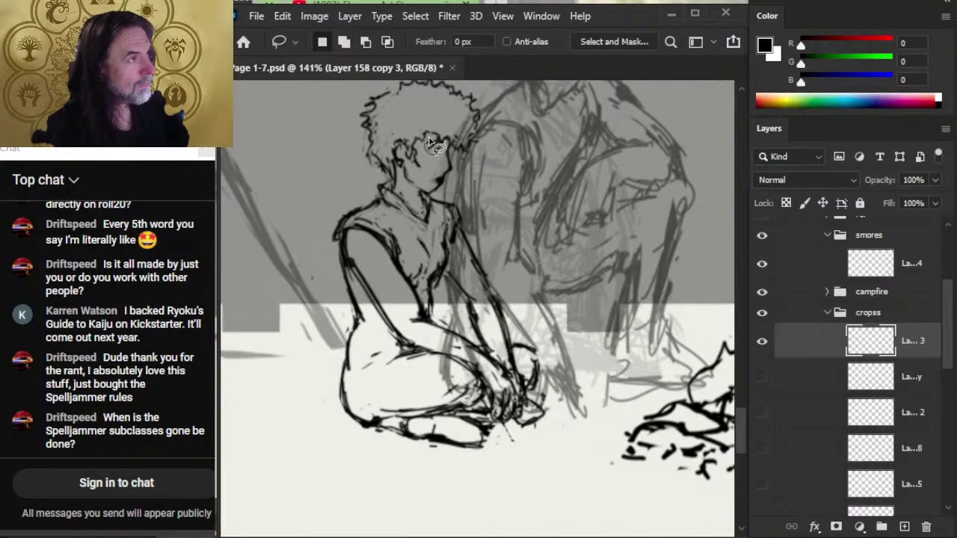
key("v")
left_click_drag(437, 146, 441, 142)
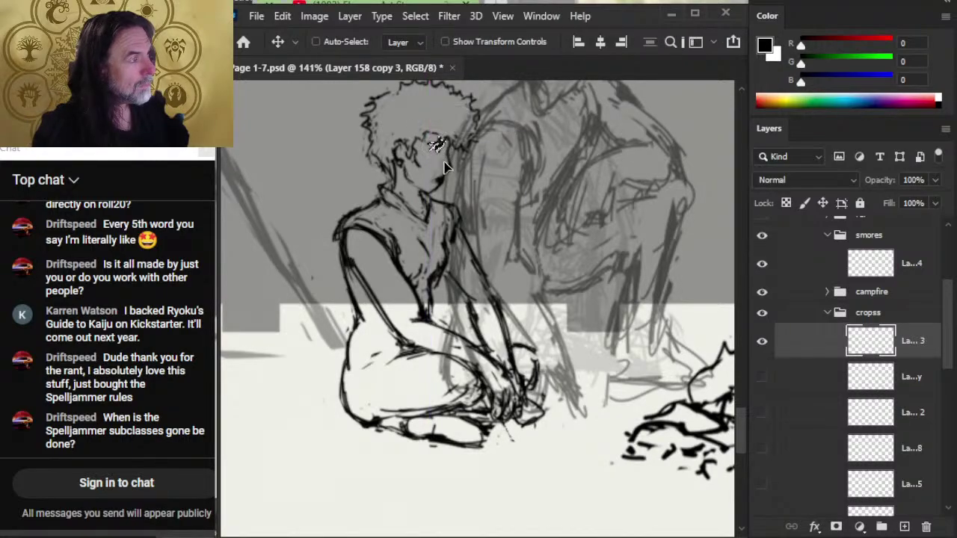
key("l")
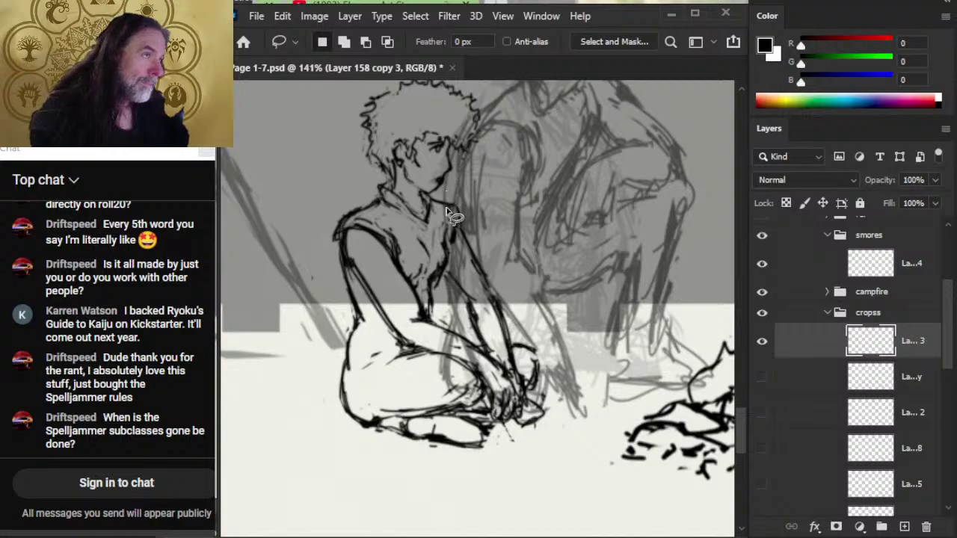
- Redraw the seated figure's back line behind the near arm, from the shoulder down to the waist, erasing excess strokes
key("z")
left_click_drag(473, 220, 400, 207)
left_click_drag(466, 210, 500, 211)
left_click_drag(441, 286, 456, 285)
key("b")
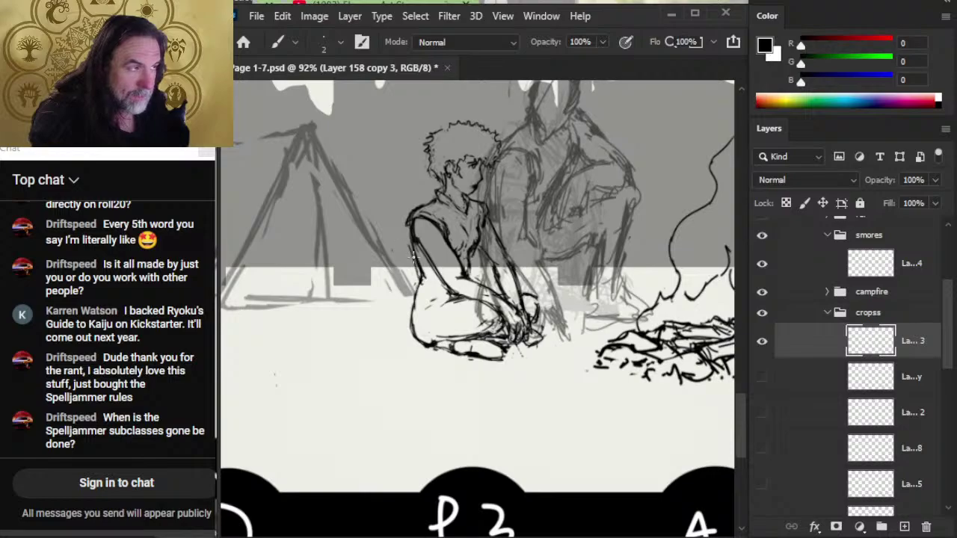
key("e")
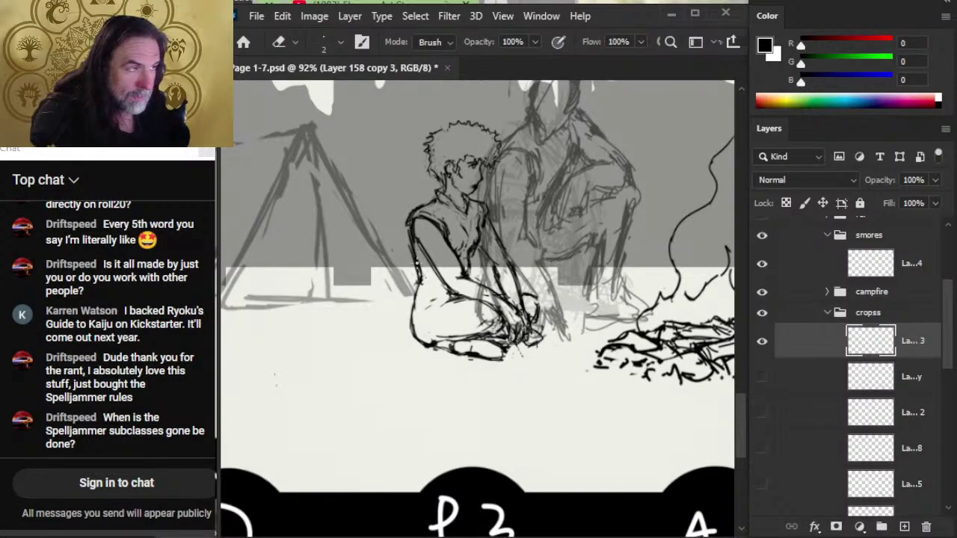
key("b")
left_click_drag(408, 223, 424, 282)
key("e")
key("b")
left_click_drag(414, 242, 423, 292)
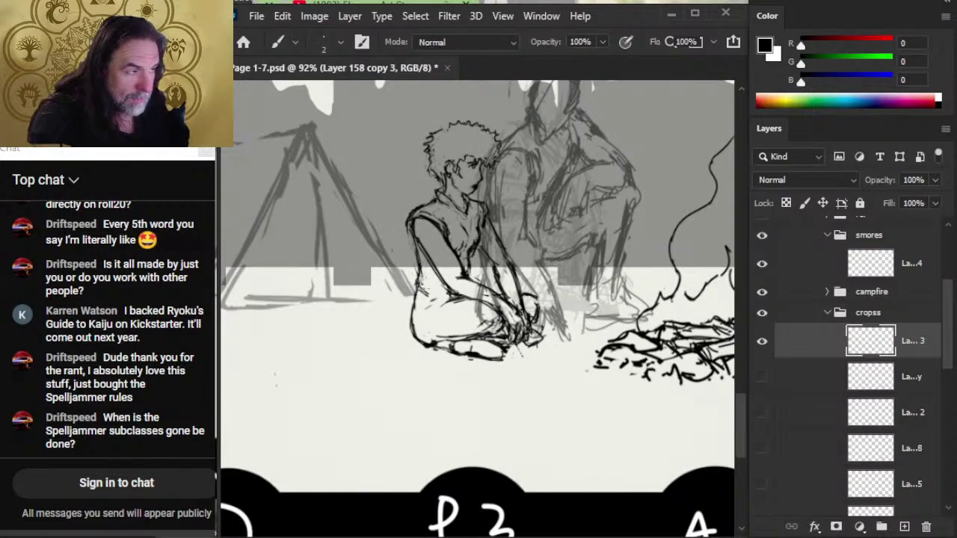
key("e")
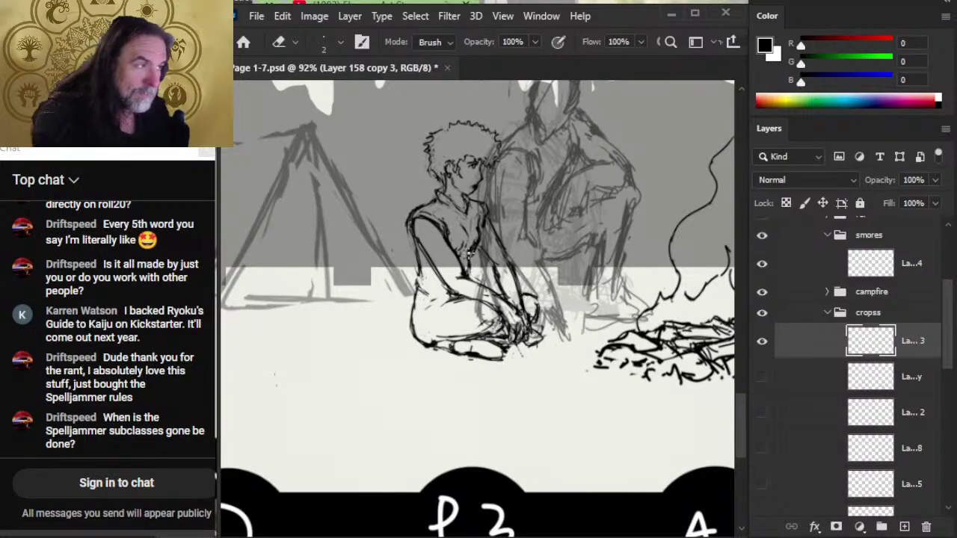
- Refine the garment folds on the seated figure's chest between the two arms with the brush and eraser
key("b")
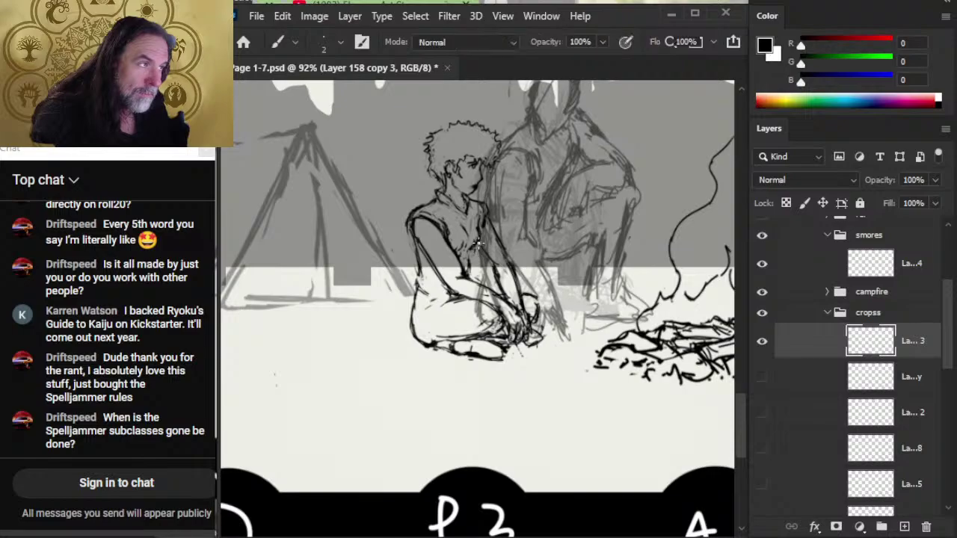
key("e")
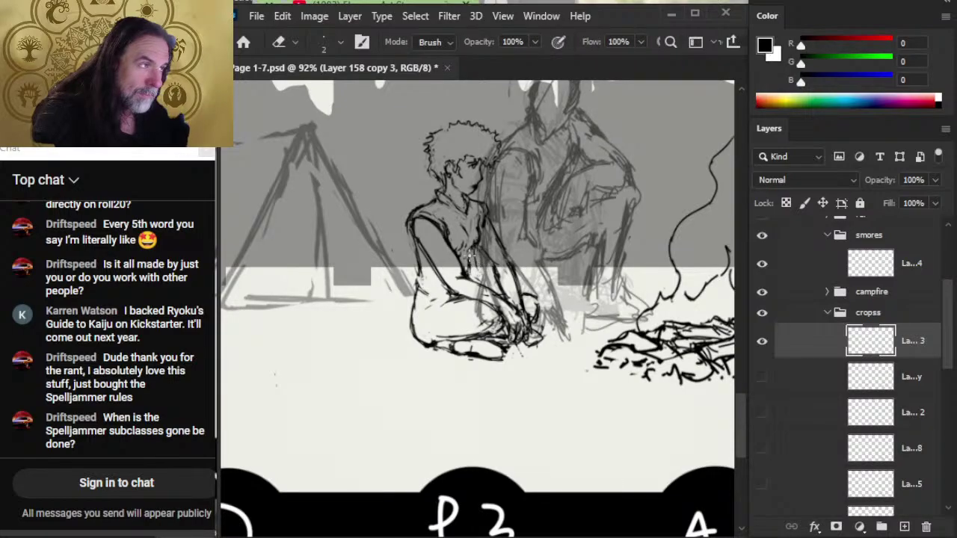
key("b")
key("e")
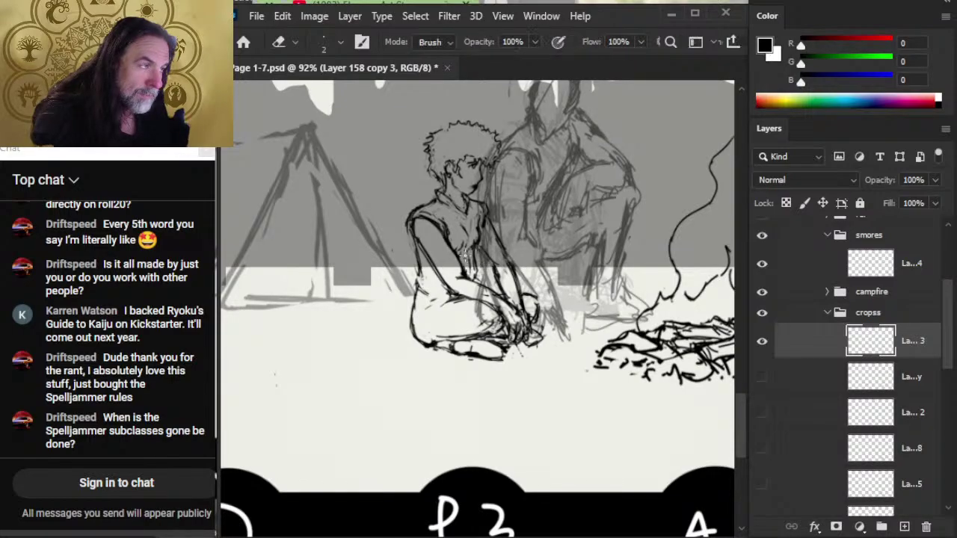
key("b")
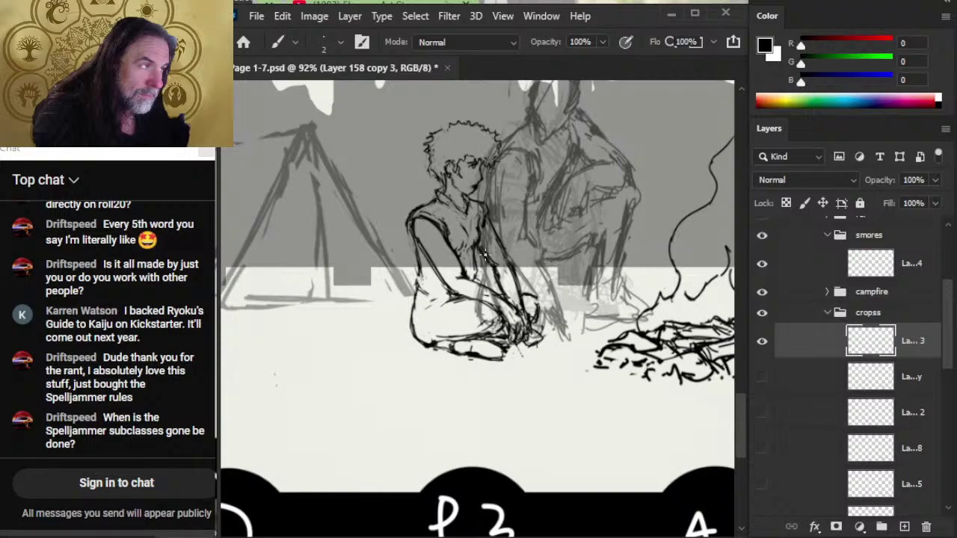
- Redraw the back edge of the seated figure's near upper arm and add a short sleeve hem across it, erasing excess strokes
key("e")
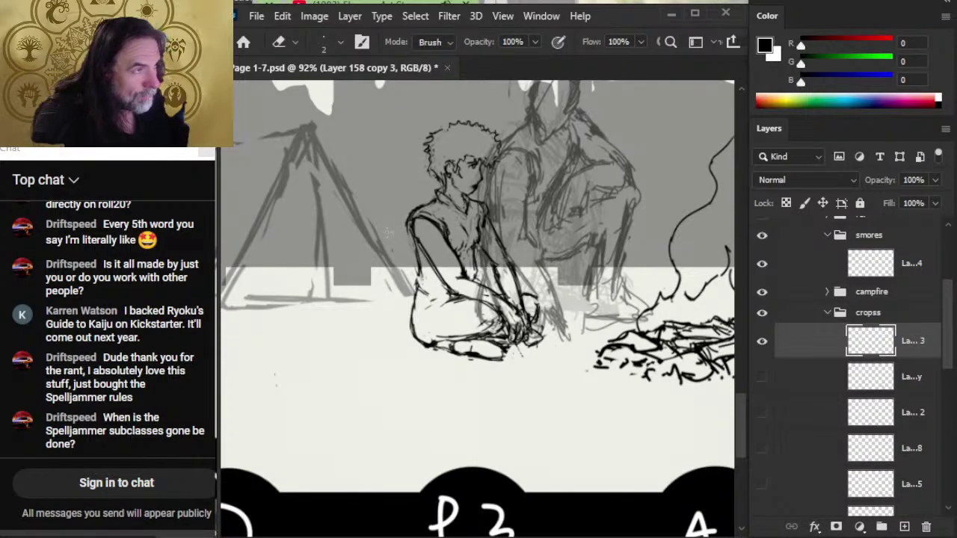
key("b")
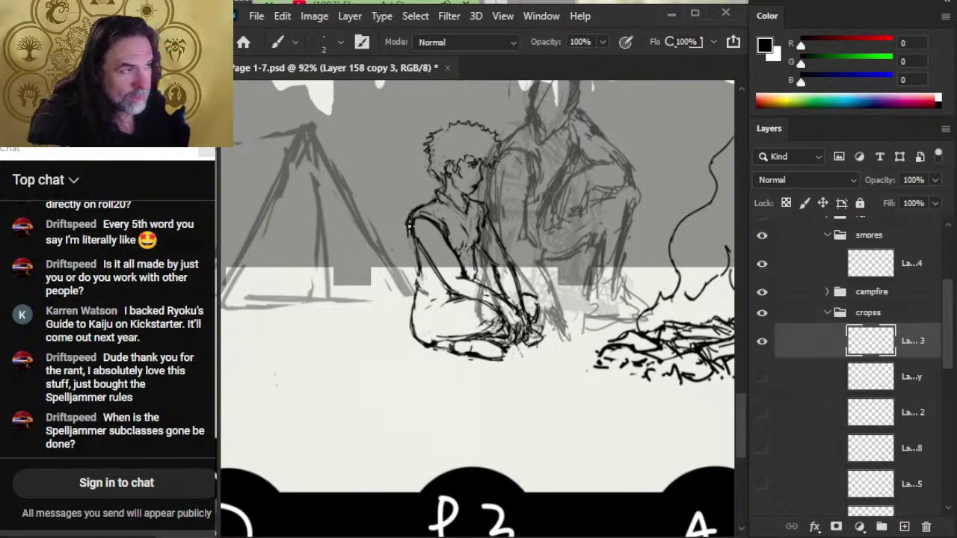
left_click_drag(411, 240, 417, 264)
mouse_move(419, 263)
left_mouse_down()
mouse_move(433, 239)
mouse_move(419, 231)
left_mouse_up()
key("e")
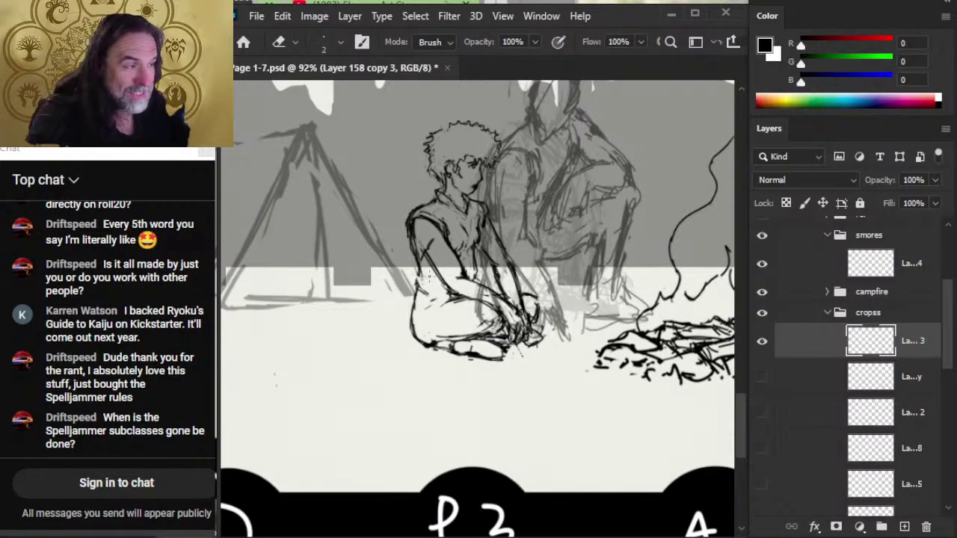
mouse_move(421, 269)
left_mouse_down()
mouse_move(418, 256)
mouse_move(424, 262)
mouse_move(441, 239)
left_mouse_up()
key("b")
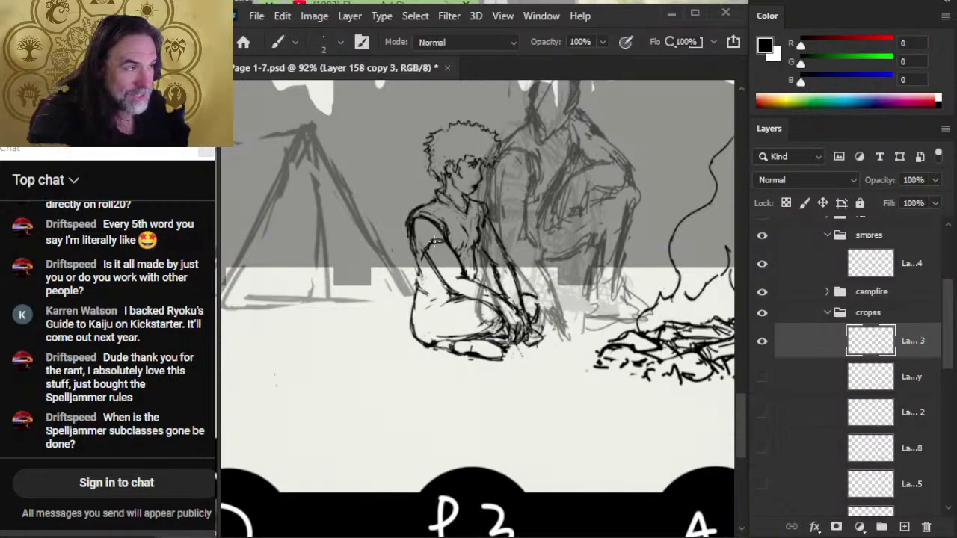
key("e")
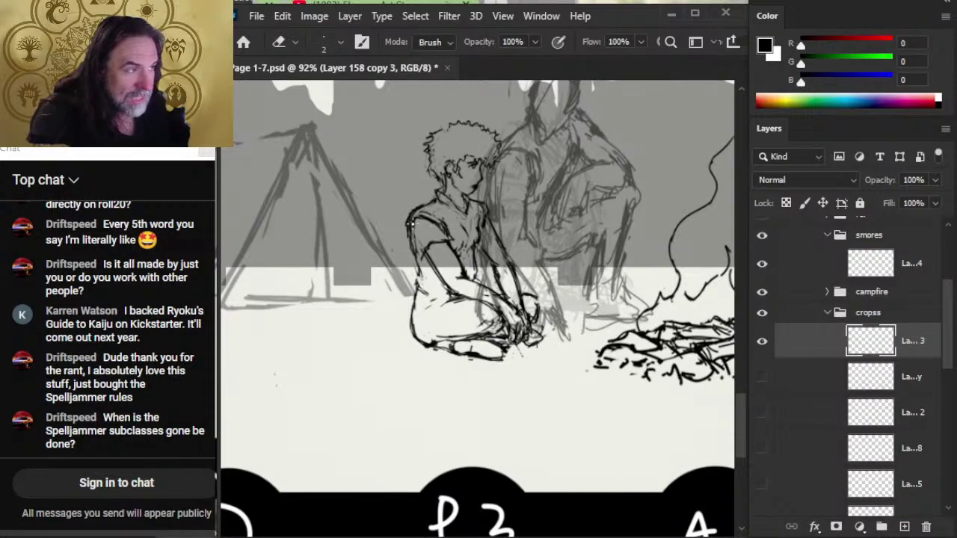
key("b")
- Darken the shirt's far side along the seated figure's far arm and tidy the folds there with brush and eraser touches
left_click_drag(487, 217, 490, 249)
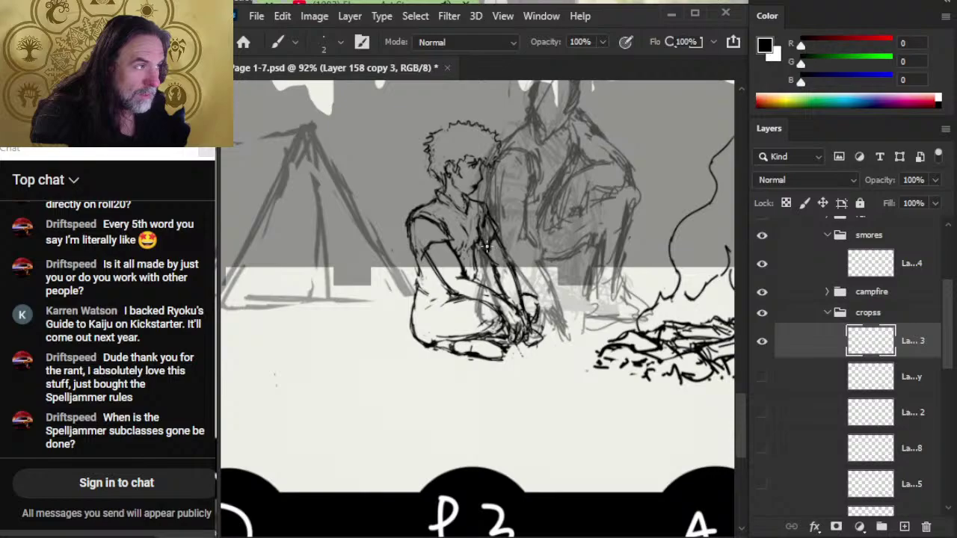
key("e")
key("b")
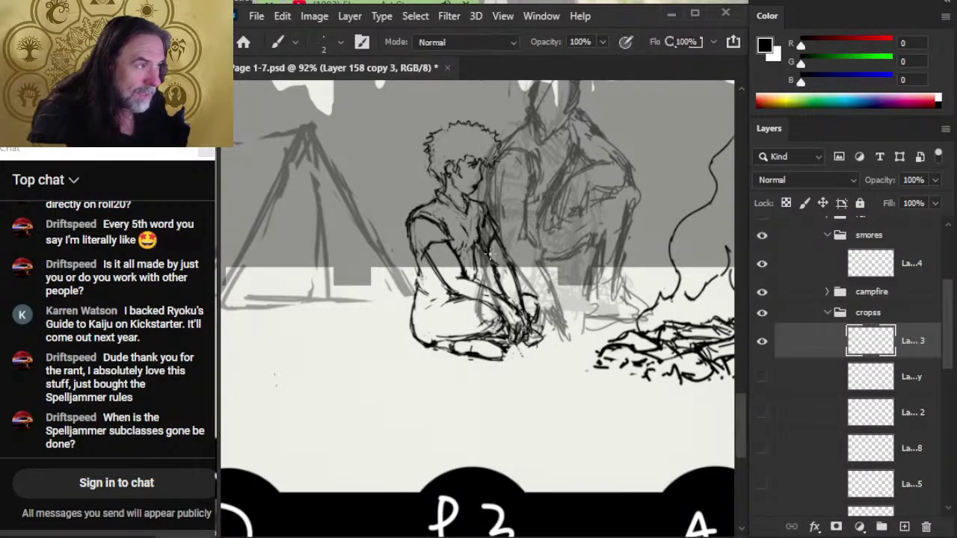
key("e")
key("b")
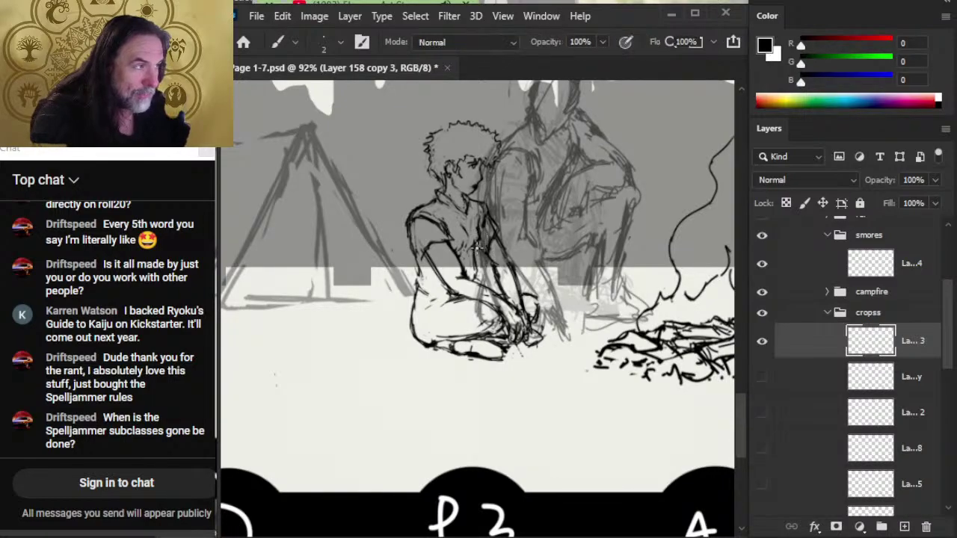
key("e")
key("b")
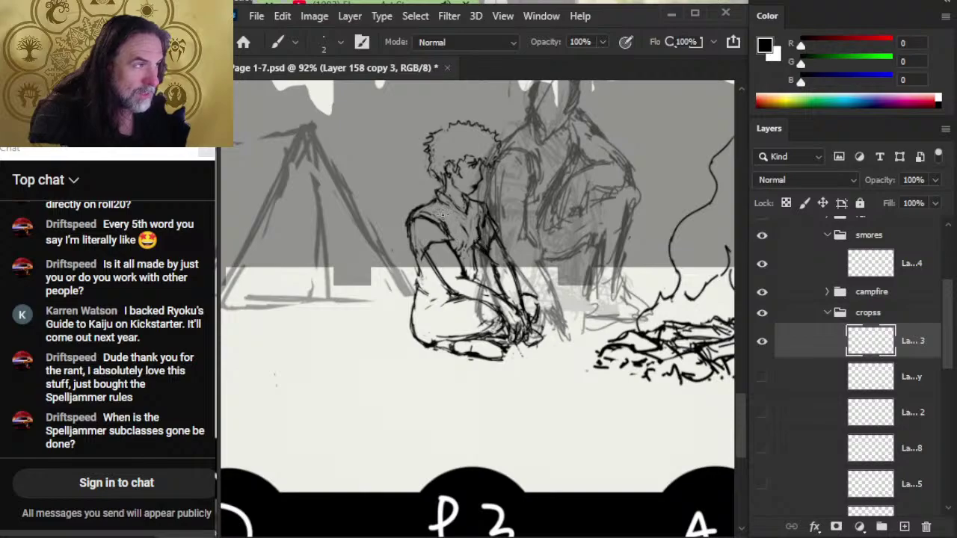
- Draw the near edge of the V-neck collar from the neck down to the chest and clean up the strokes around it
key("e")
key("b")
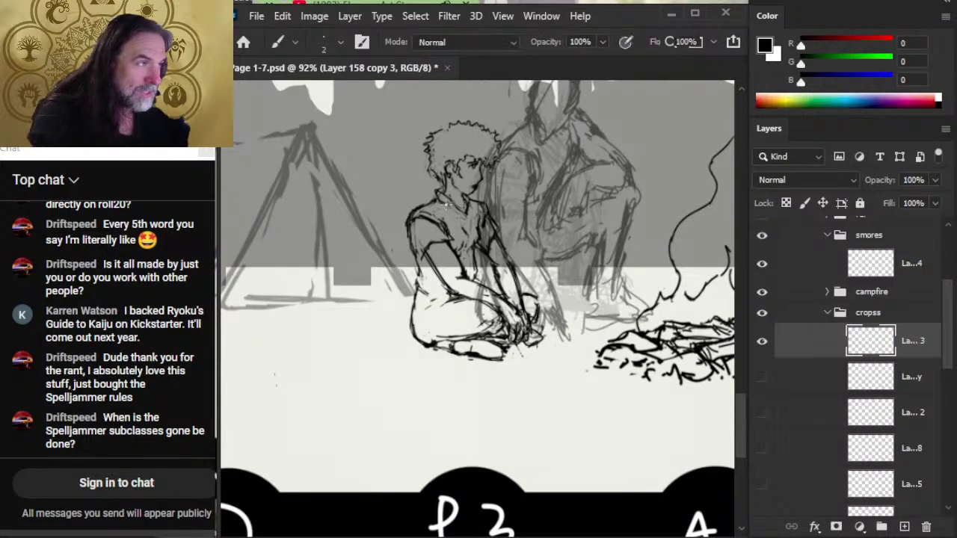
left_click_drag(446, 205, 462, 215)
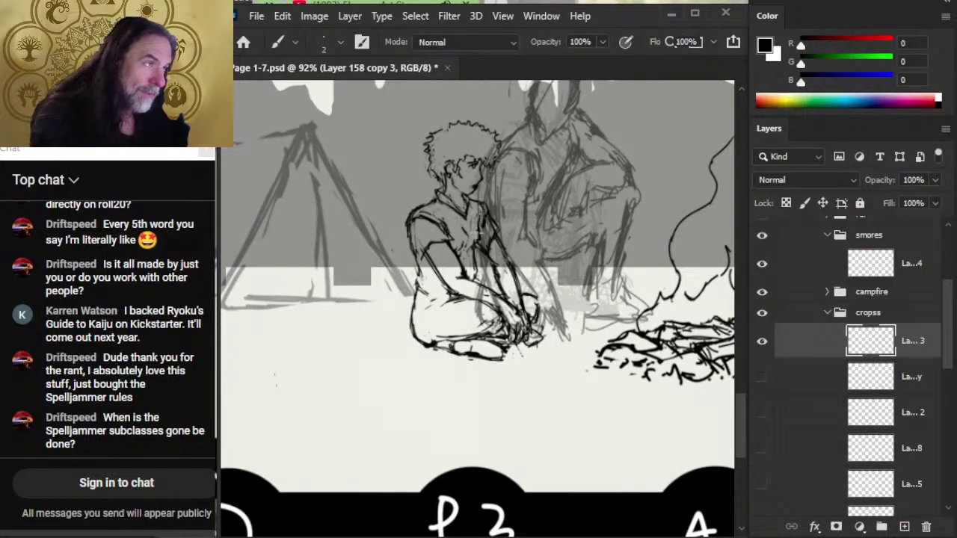
key("e")
key("b")
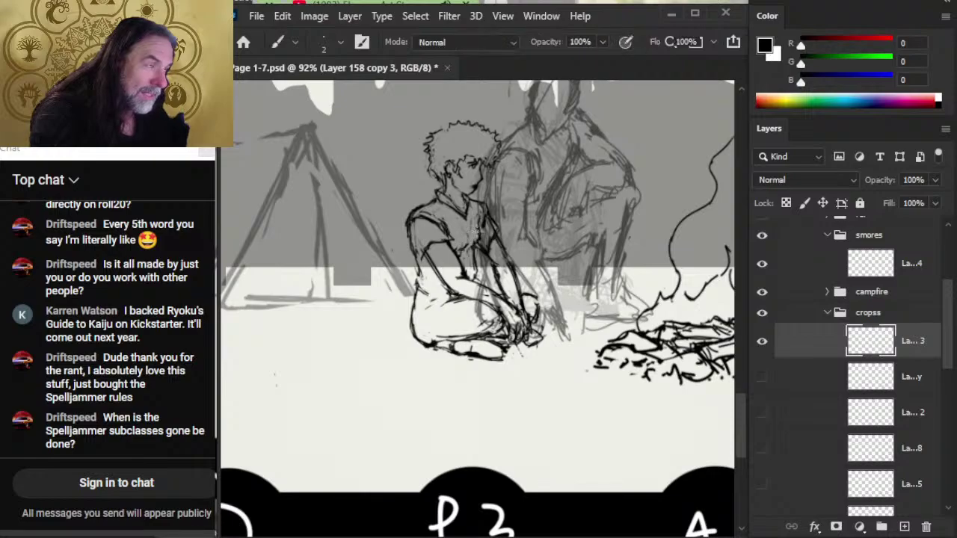
key("e")
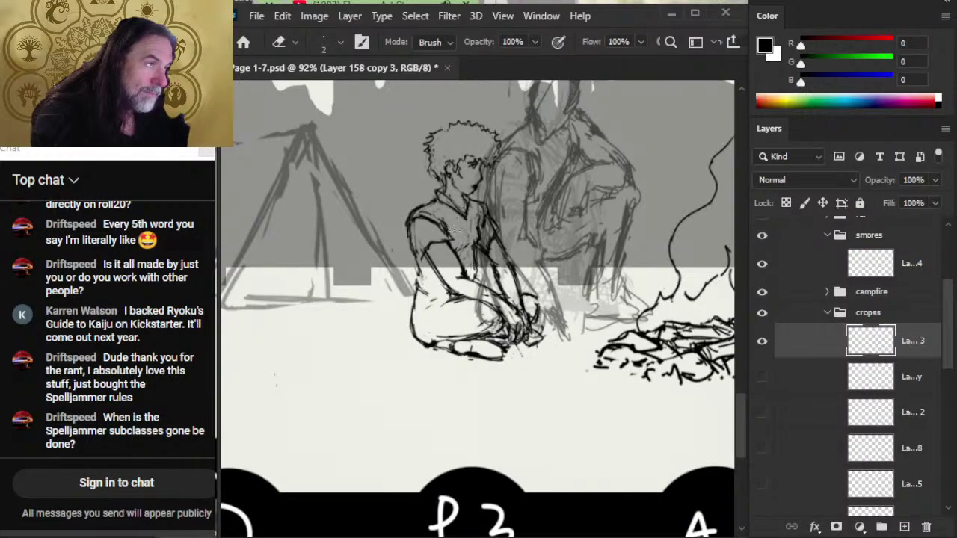
key("b")
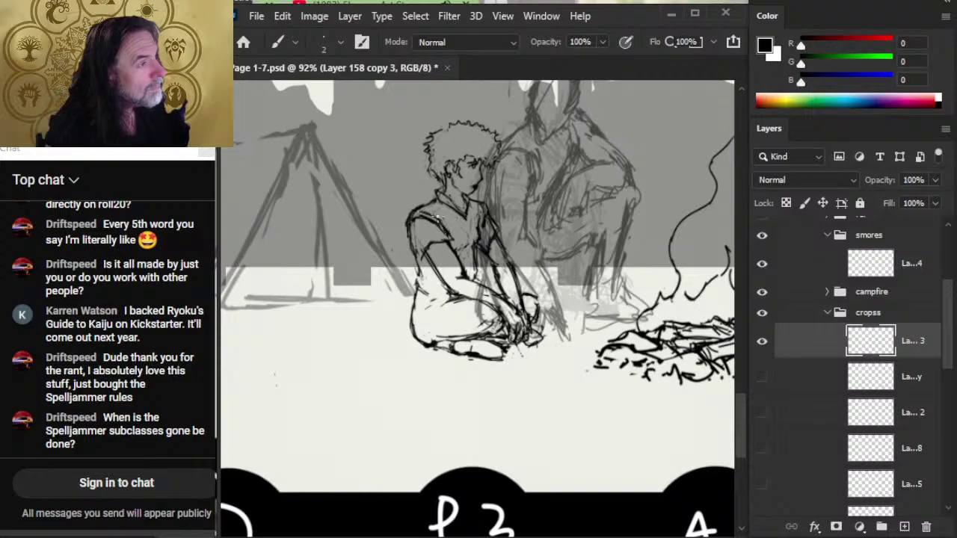
- Touch up the top of the near shoulder and the shirt area between the sleeve seam and the collar
key("e")
key("b")
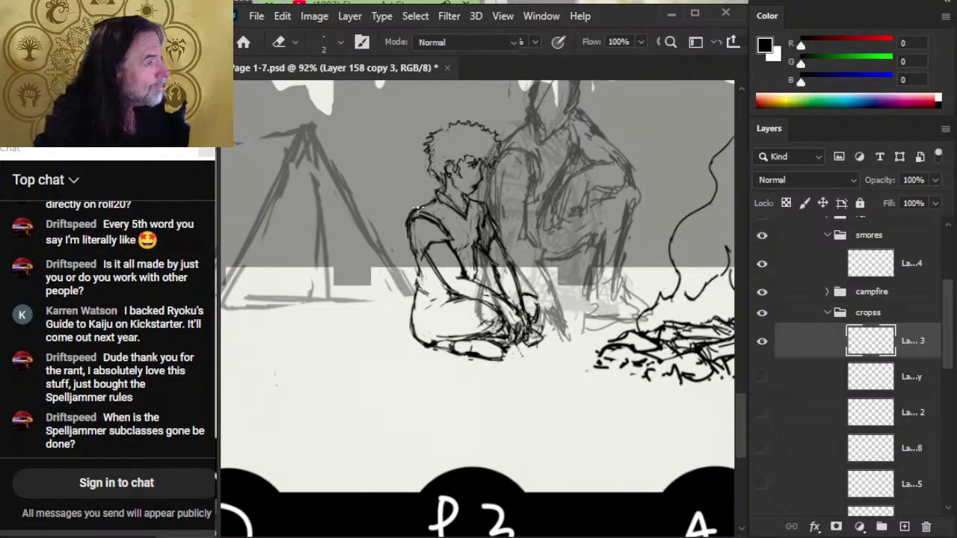
key("e")
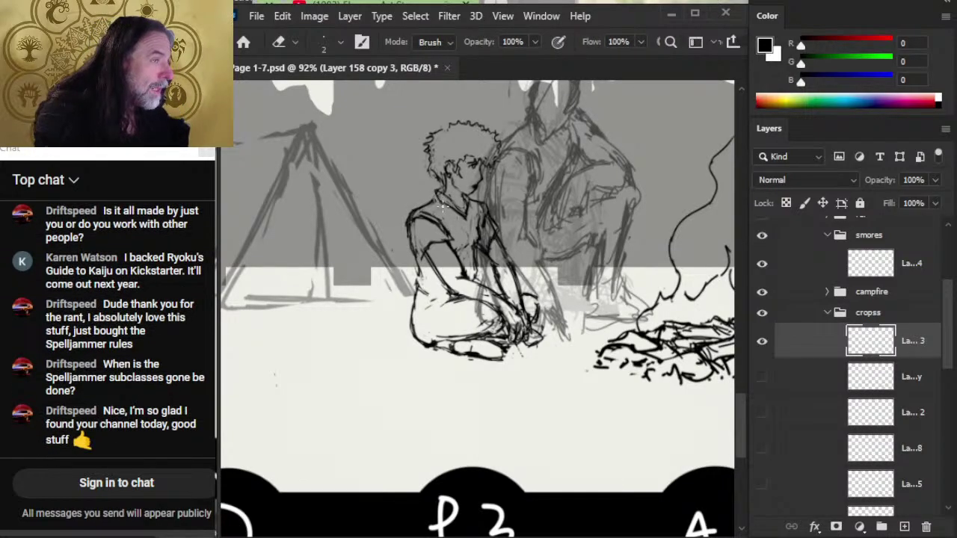
key("b")
key("e")
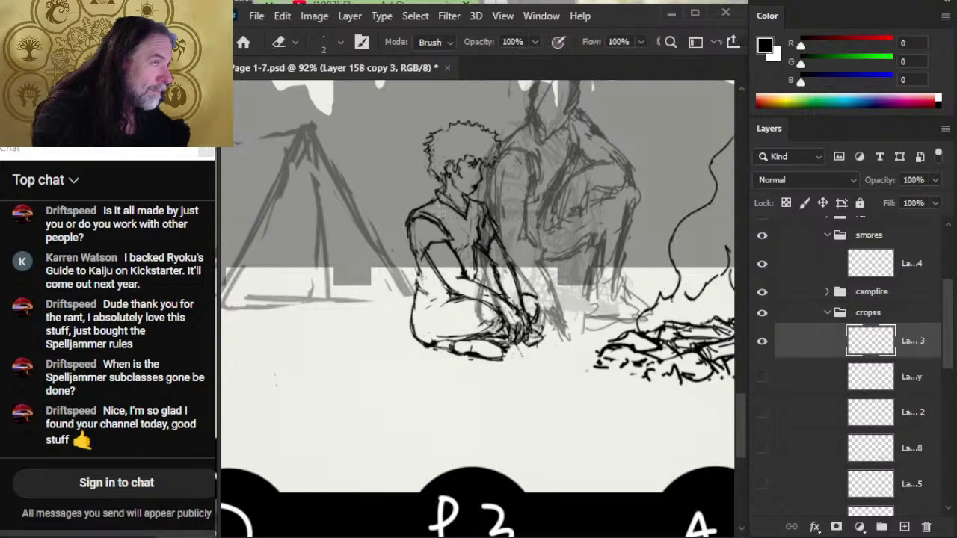
key("b")
- Refine the point of the V-neckline and the collar's near edge with alternating eraser and brush touches
key("e")
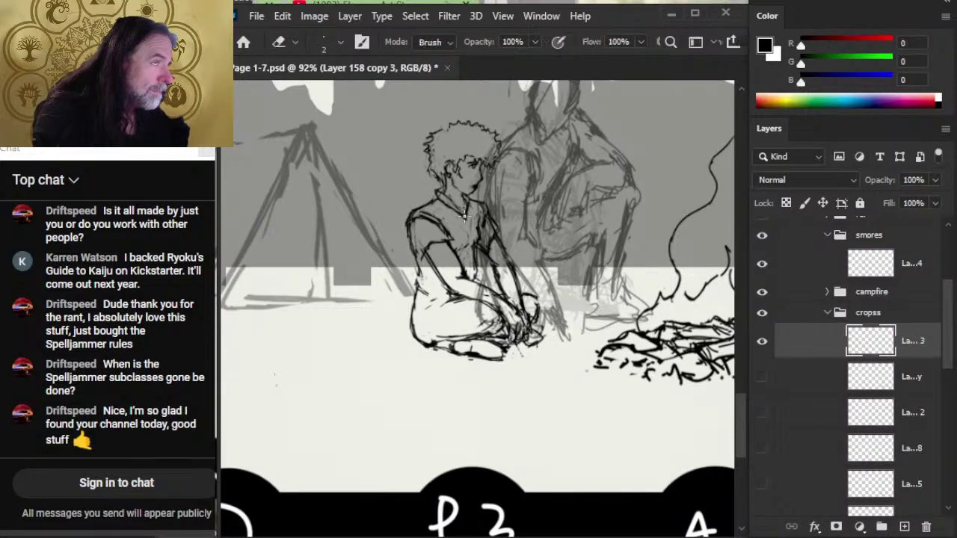
key("b")
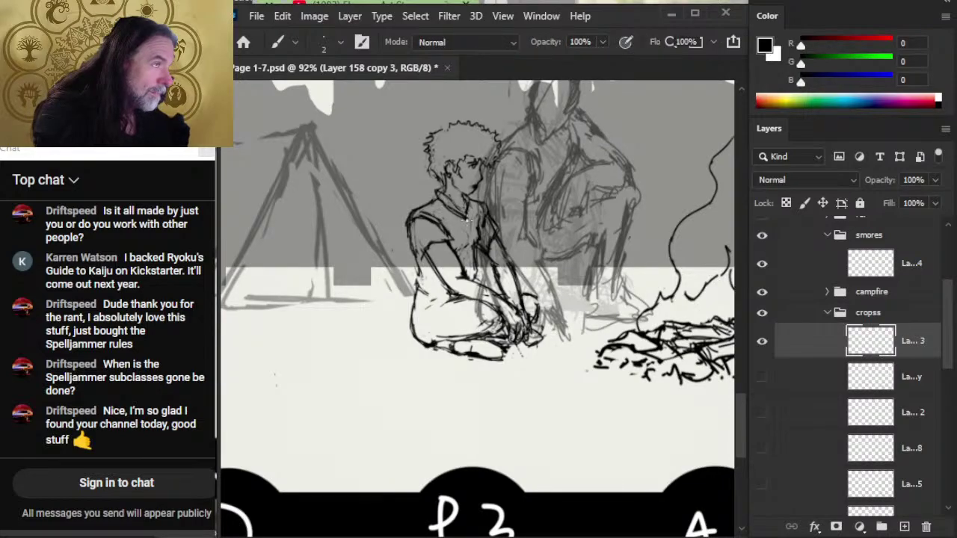
key("e")
key("b")
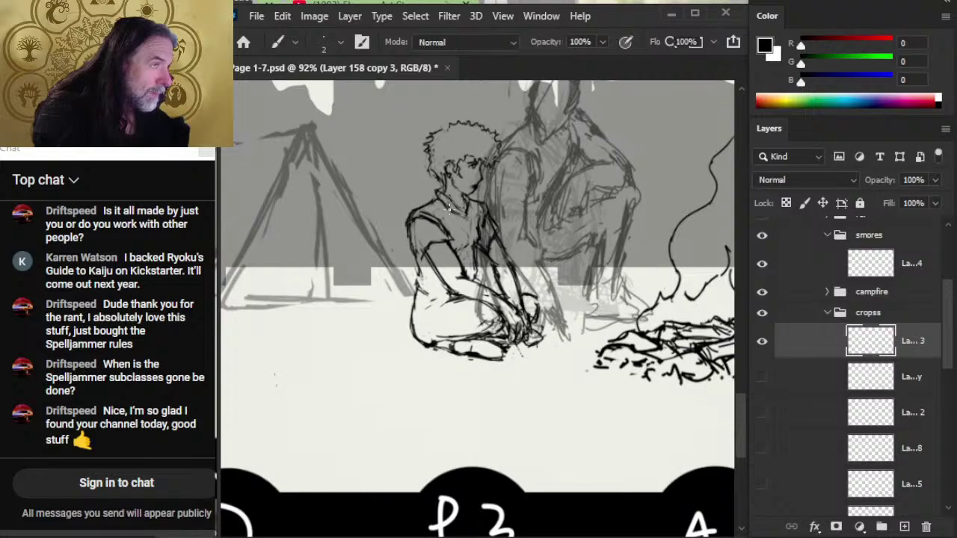
key("e")
key("b")
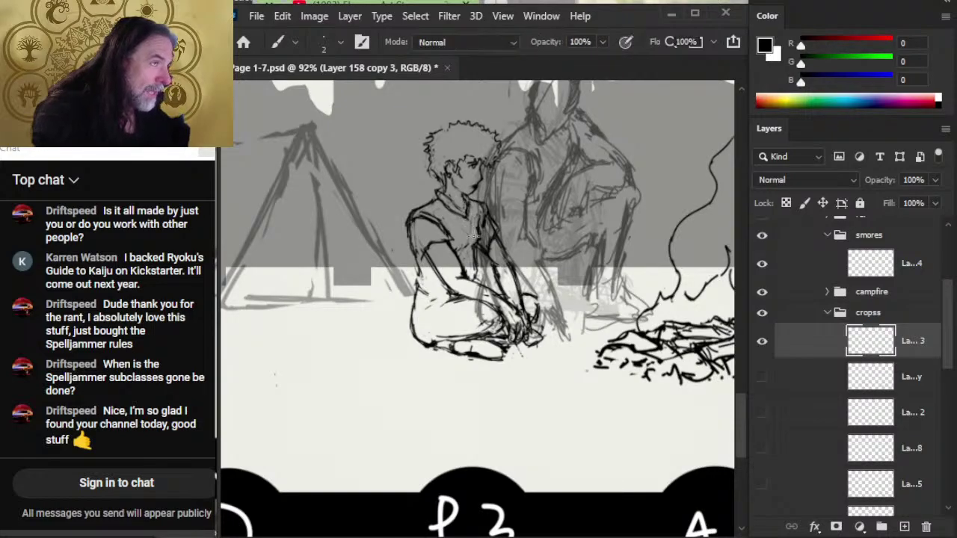
- Rework the collar at the back of the neck and erase excess strokes above the near shoulder
key("e")
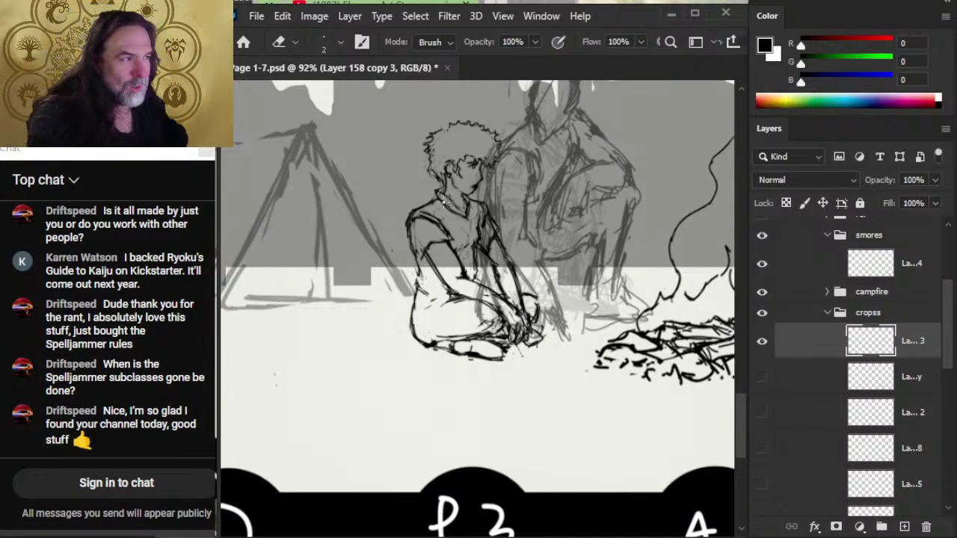
key("b")
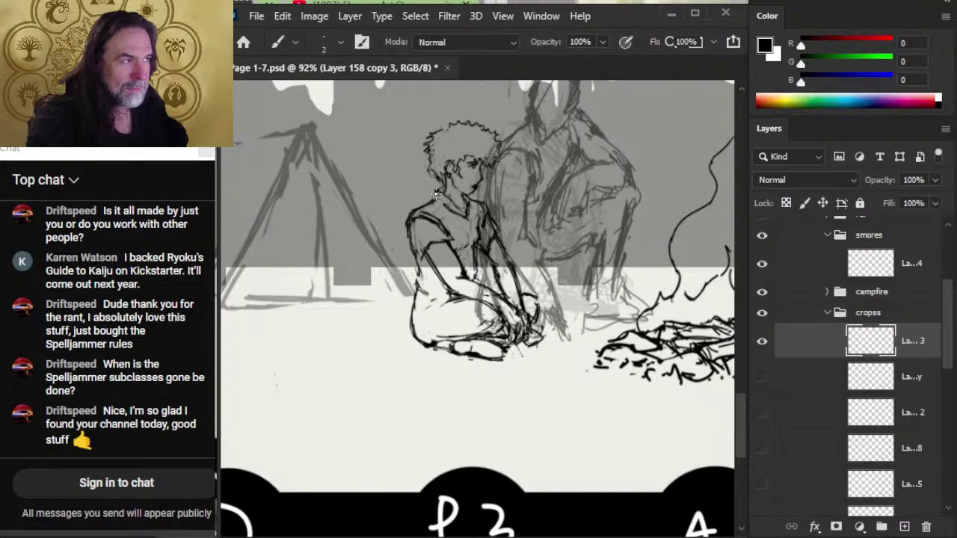
key("e")
left_click_drag(438, 208, 426, 198)
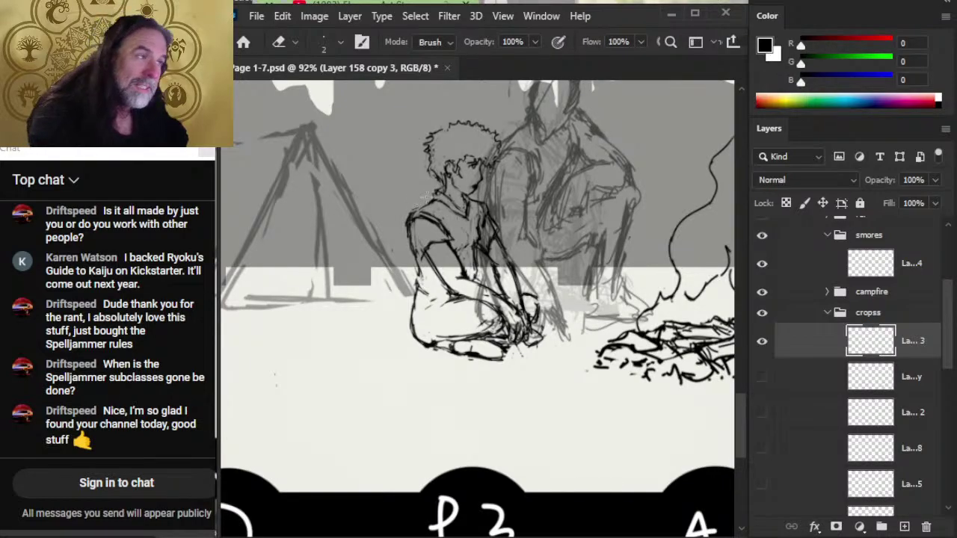
key("b")
- Refine the collar's far side below the chin and the shirt edge at the far shoulder with the brush and eraser
key("e")
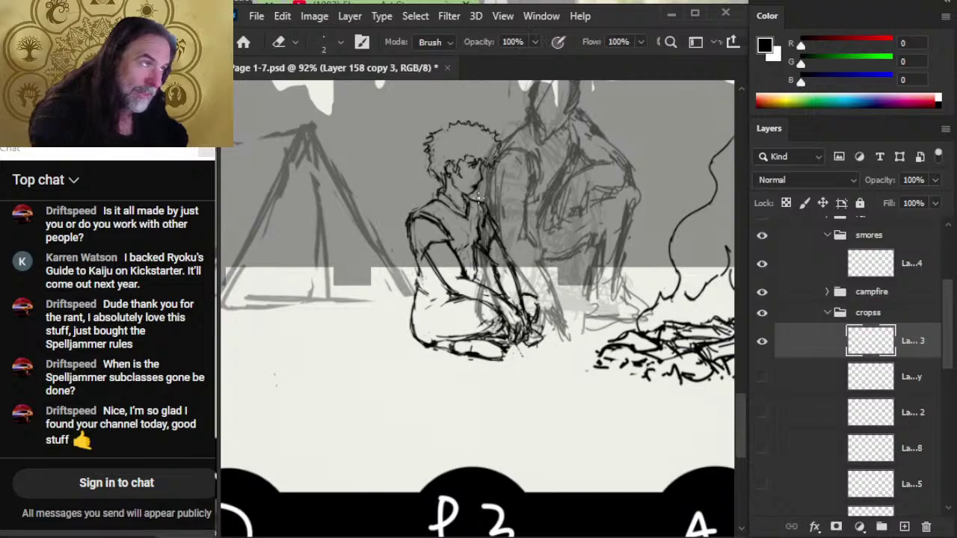
key("b")
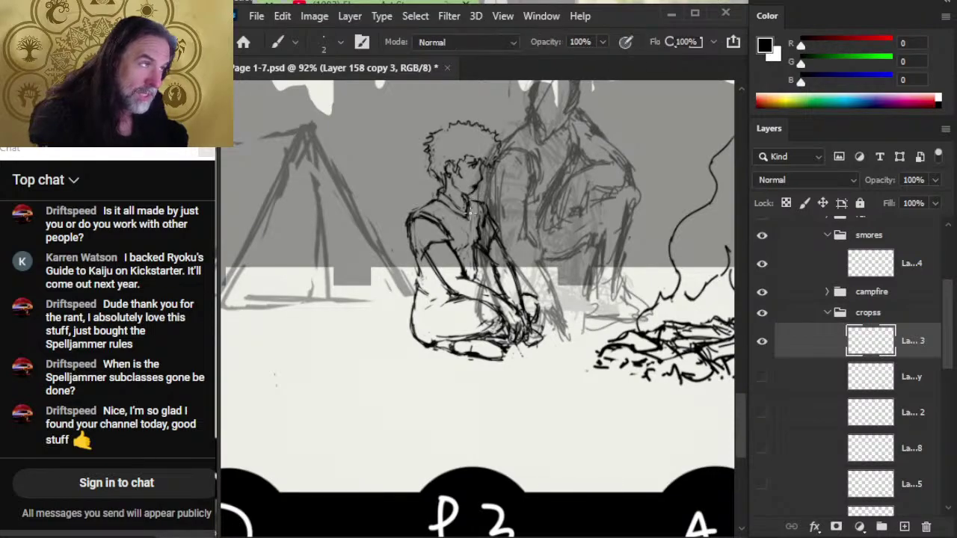
key("e")
key("b")
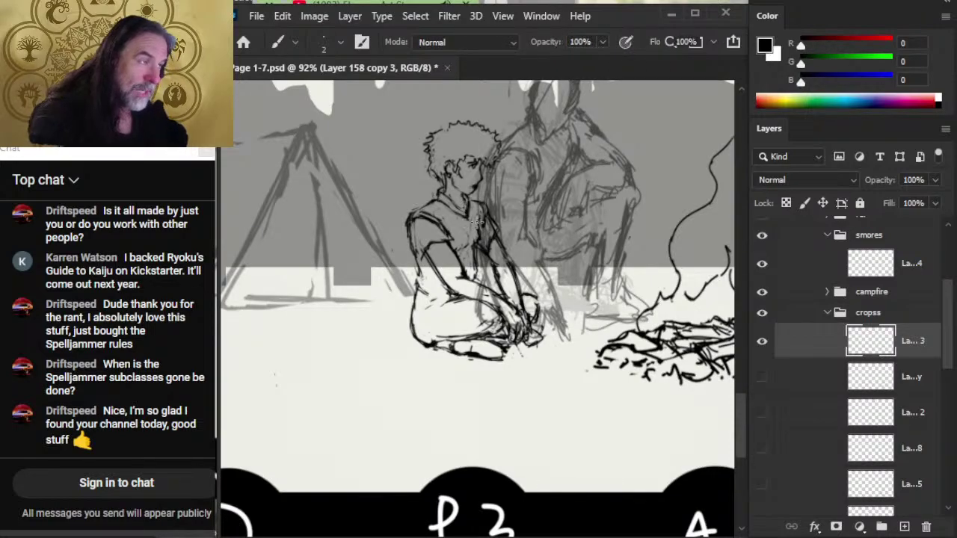
key("e")
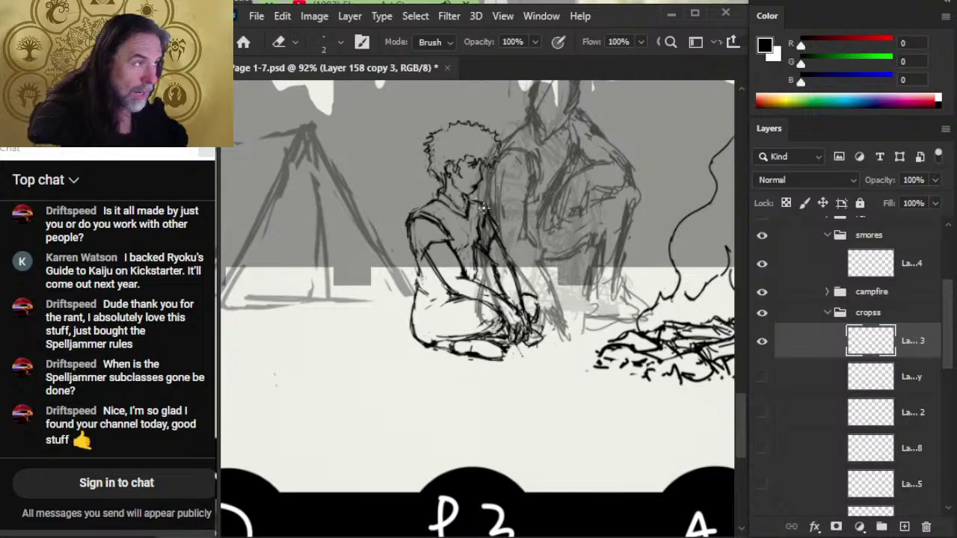
key("b")
key("e")
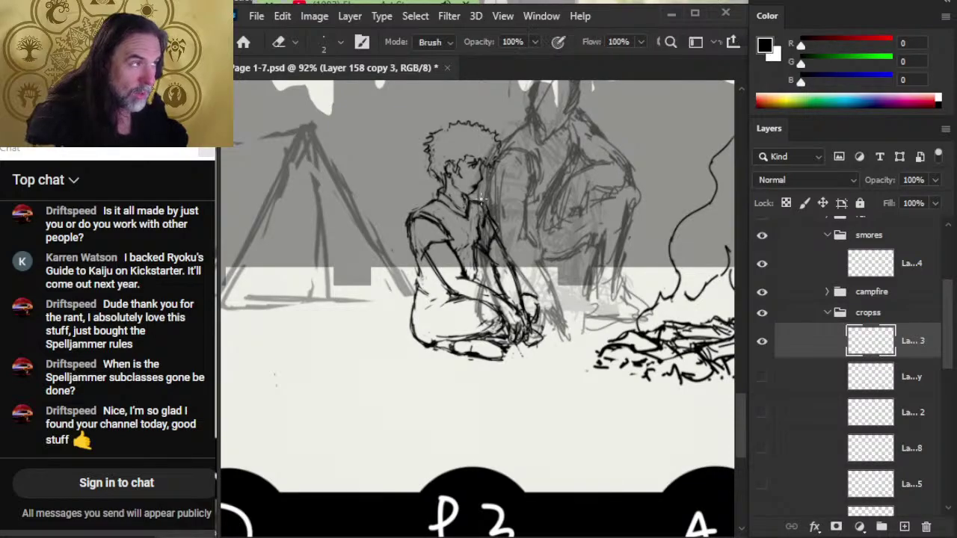
key("b")
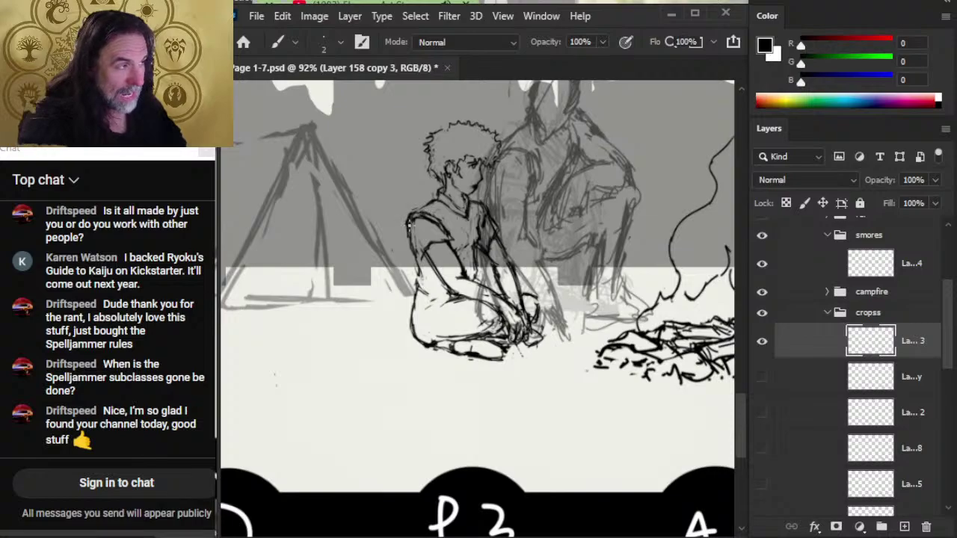
- Refine the near shoulder's outer contour from the top of the sleeve up to the back of the neck, trimming stray strokes
key("e")
key("b")
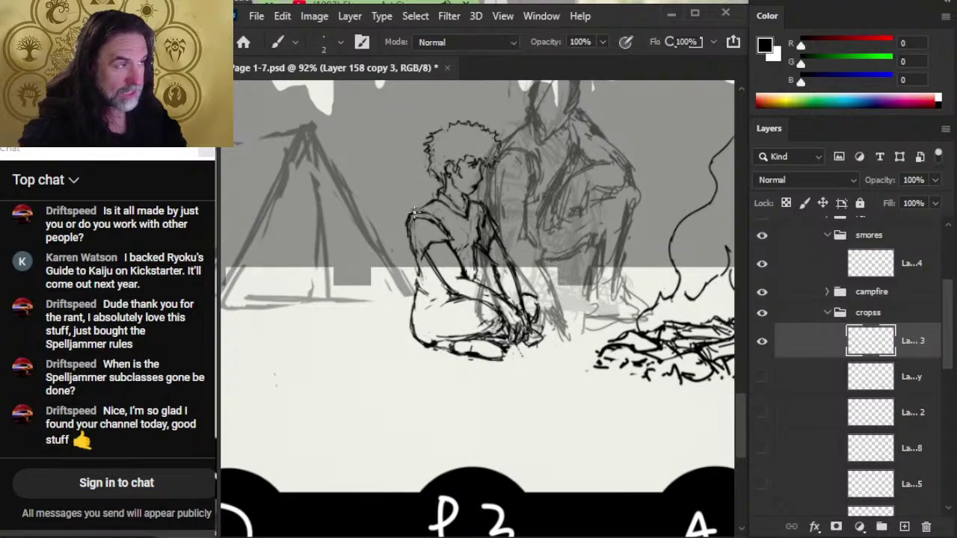
key("e")
key("b")
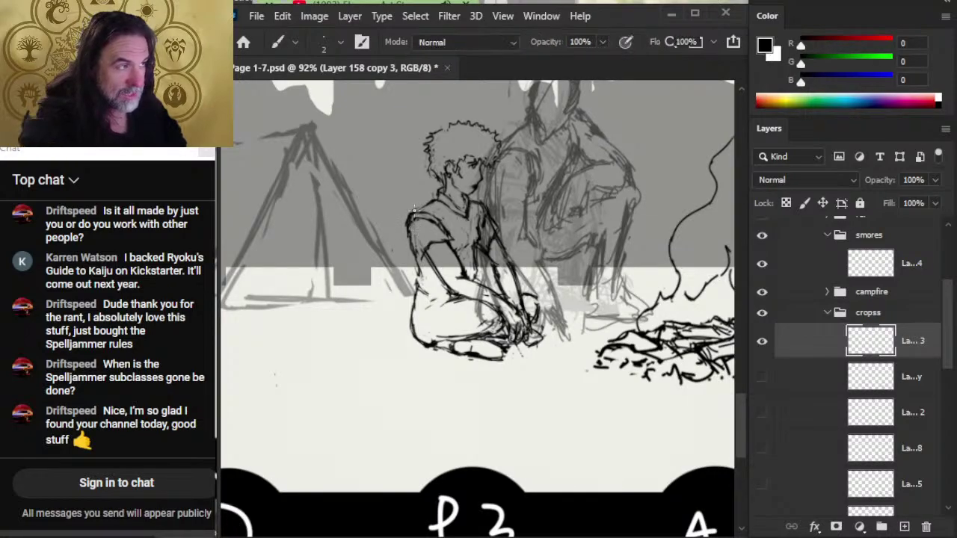
key("e")
key("b")
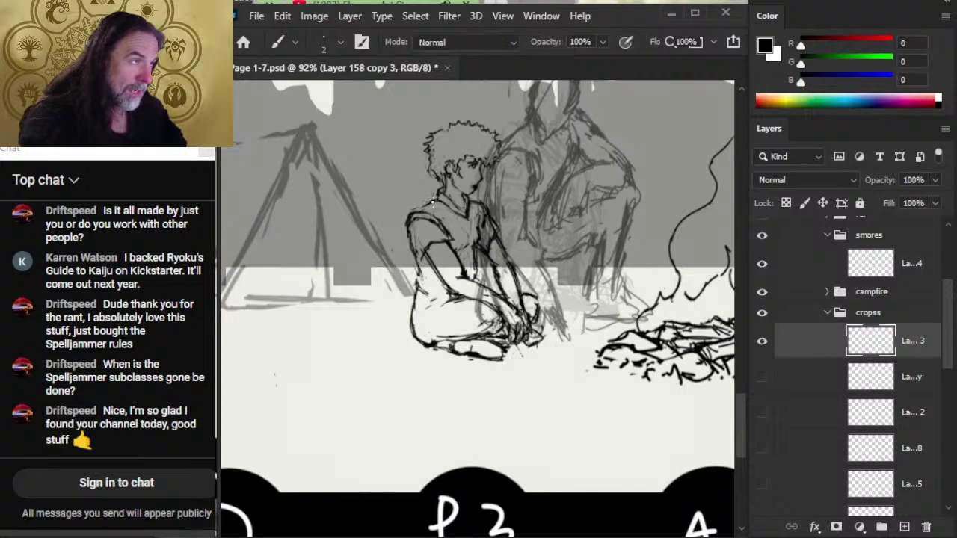
key("e")
key("b")
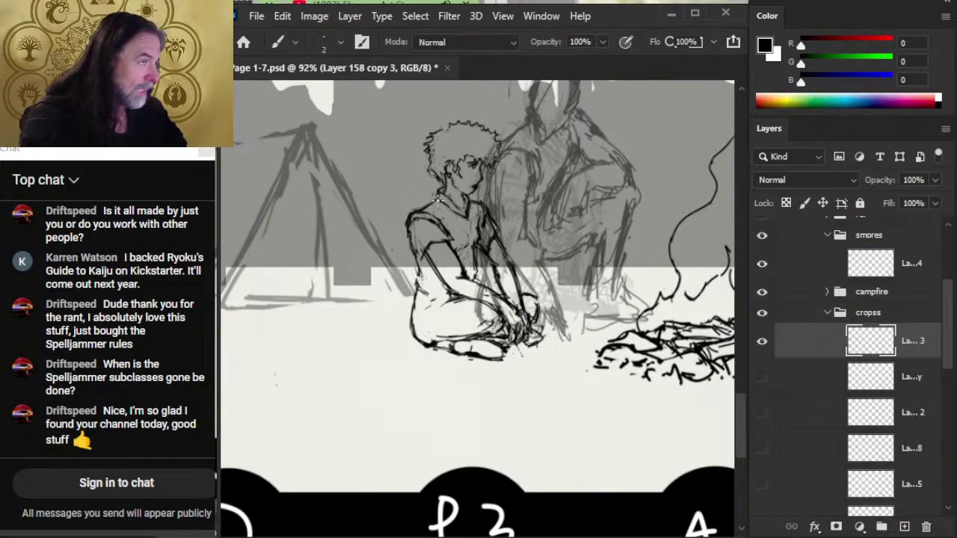
key("e")
key("b")
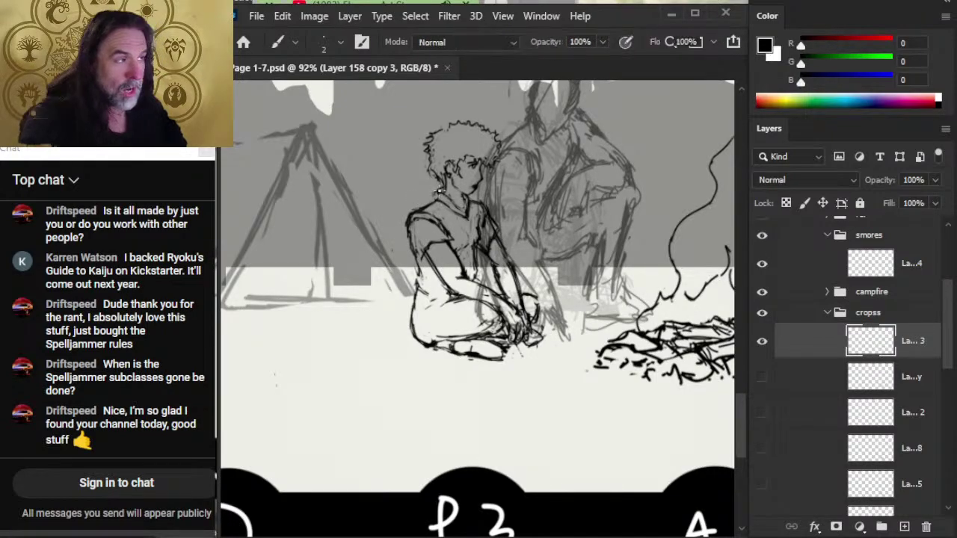
- Refine the collar and neckline from the back of the neck to below the chin with alternating eraser and brush touches
key("e")
key("b")
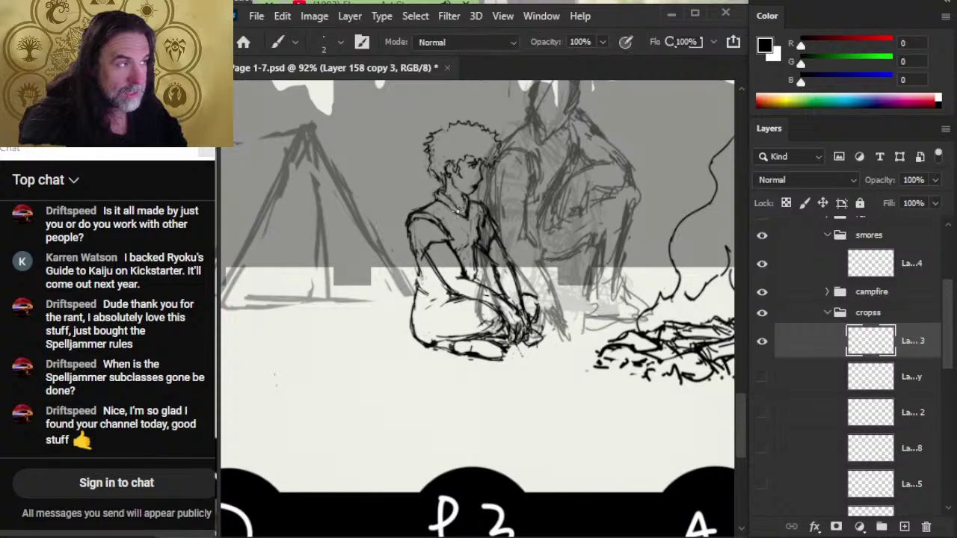
key("e")
key("b")
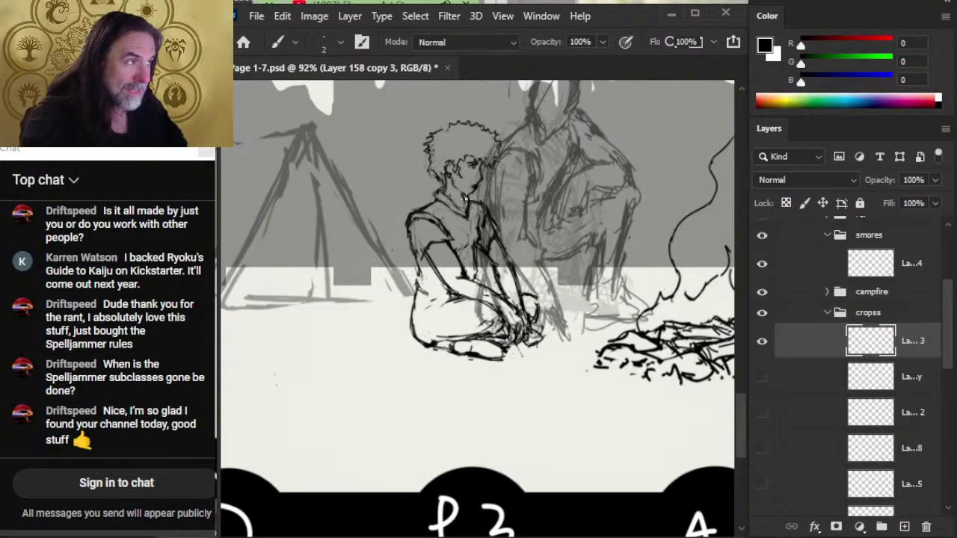
key("e")
key("b")
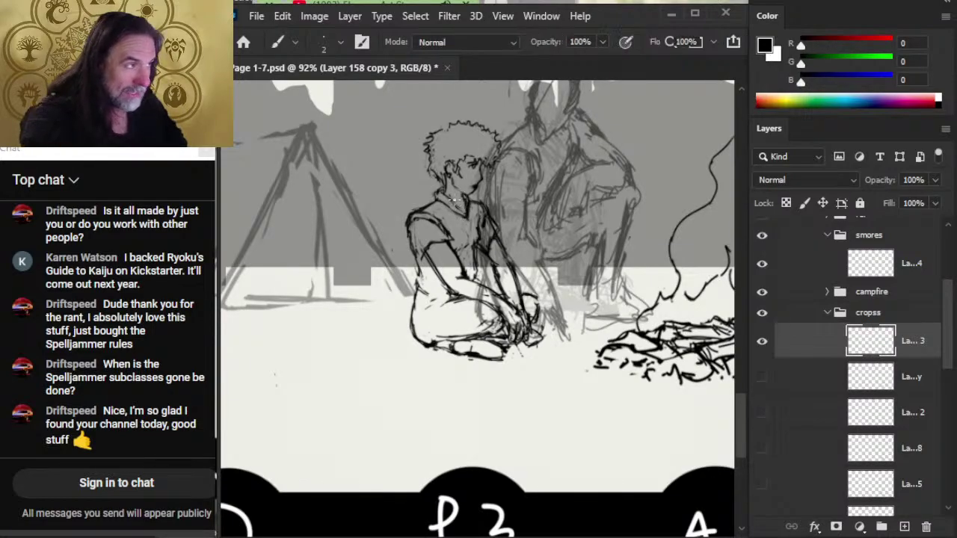
key("e")
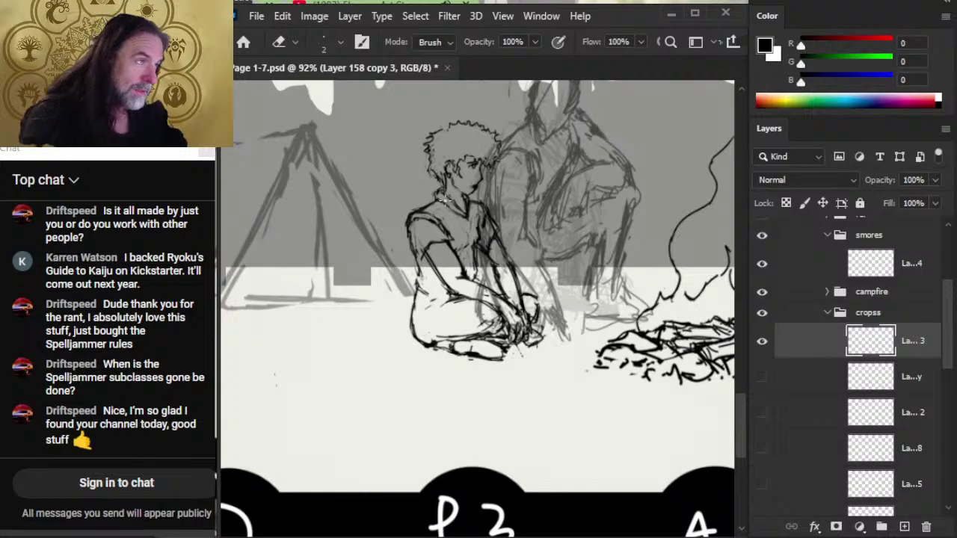
key("b")
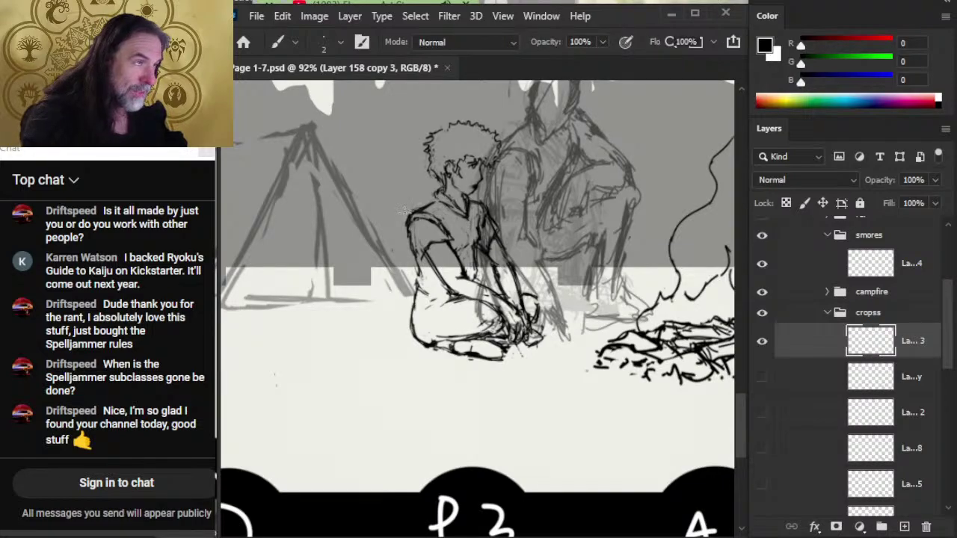
- Lasso the head, neck and collar, free-transform them, and shift them slightly down and toward the campfire
key("l")
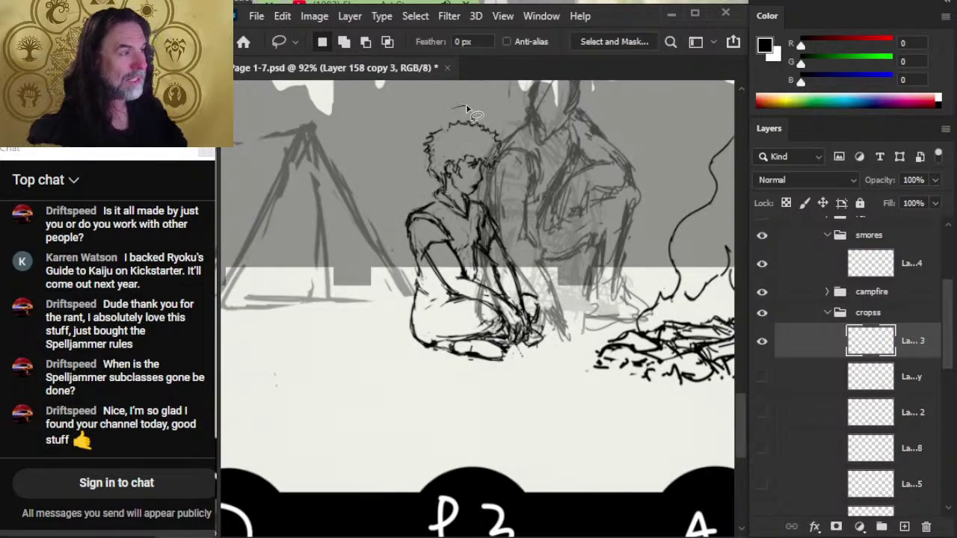
mouse_move(467, 109)
left_mouse_down()
mouse_move(414, 157)
mouse_move(418, 181)
left_mouse_up()
left_click_drag(441, 213, 475, 228)
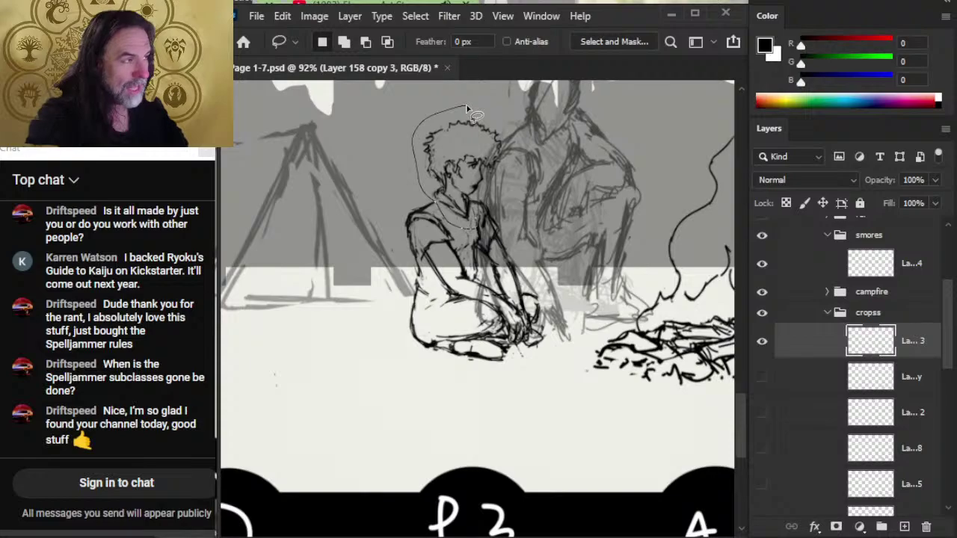
mouse_move(468, 110)
left_mouse_down()
mouse_move(515, 134)
mouse_move(524, 183)
left_mouse_up()
right_click(404, 156)
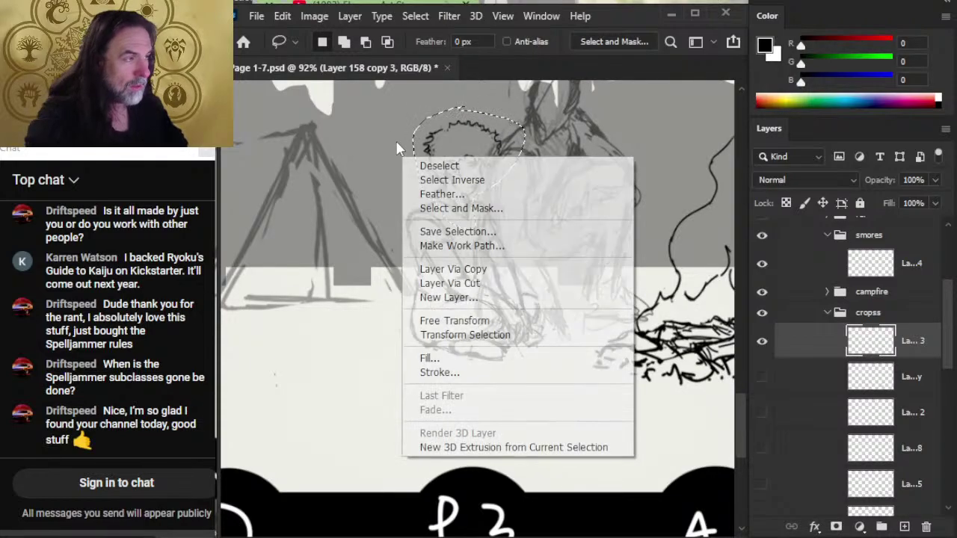
left_click(459, 322)
left_click_drag(414, 174, 411, 176)
key("Return")
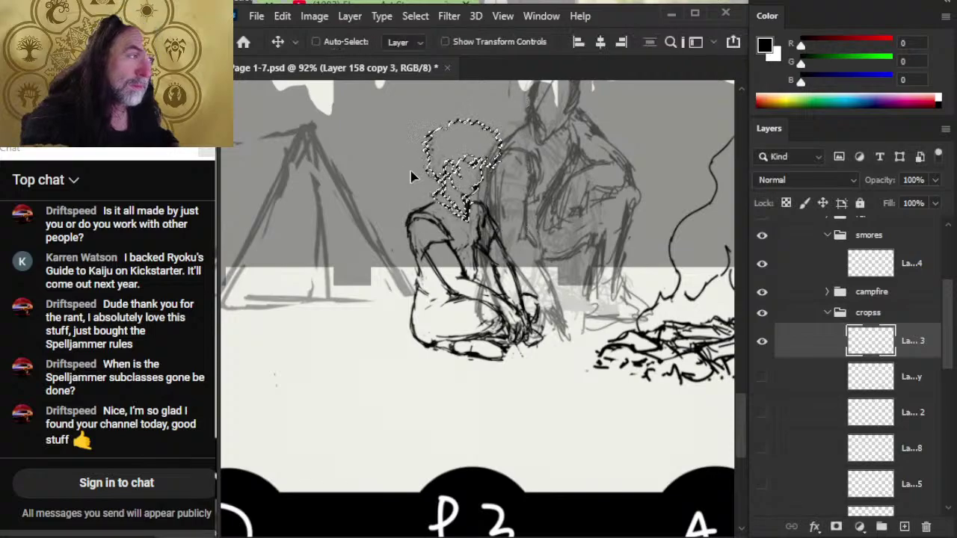
key("l")
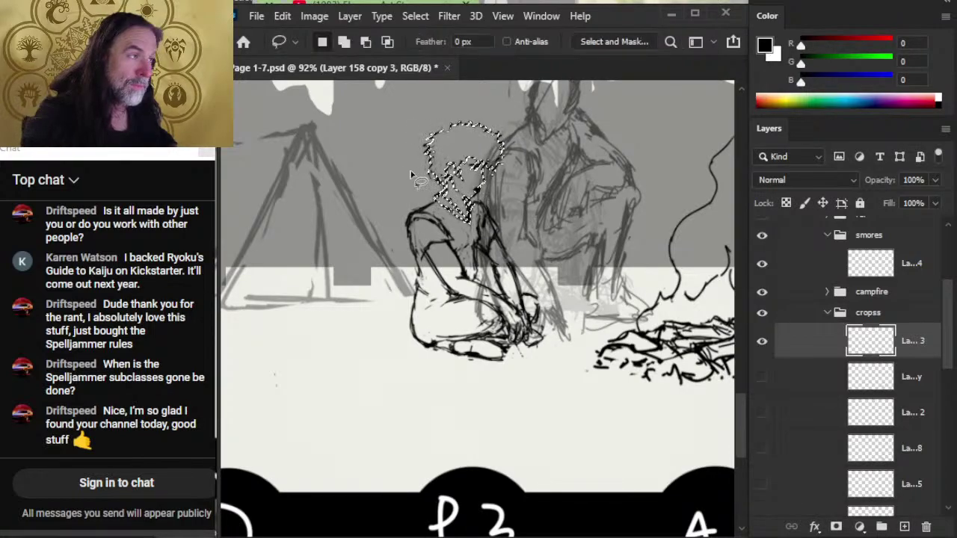
key("ctrl+d")
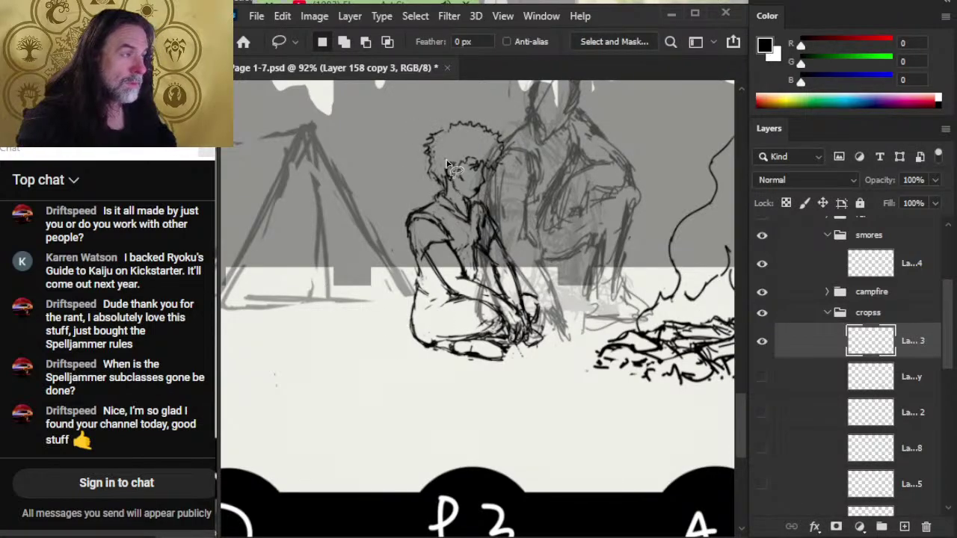
- Redraw the far shoulder's contour beside the chin and erase its stray outer strokes
key("b")
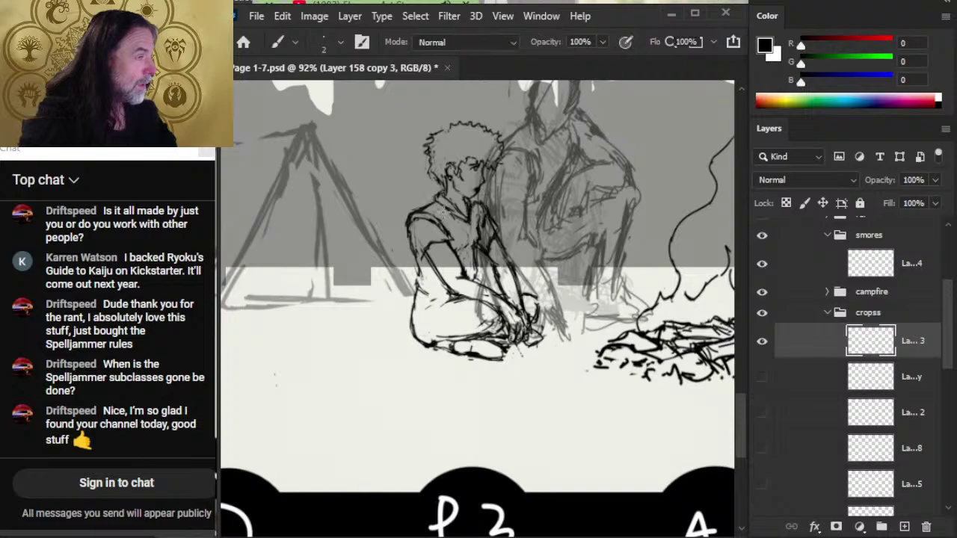
key("e")
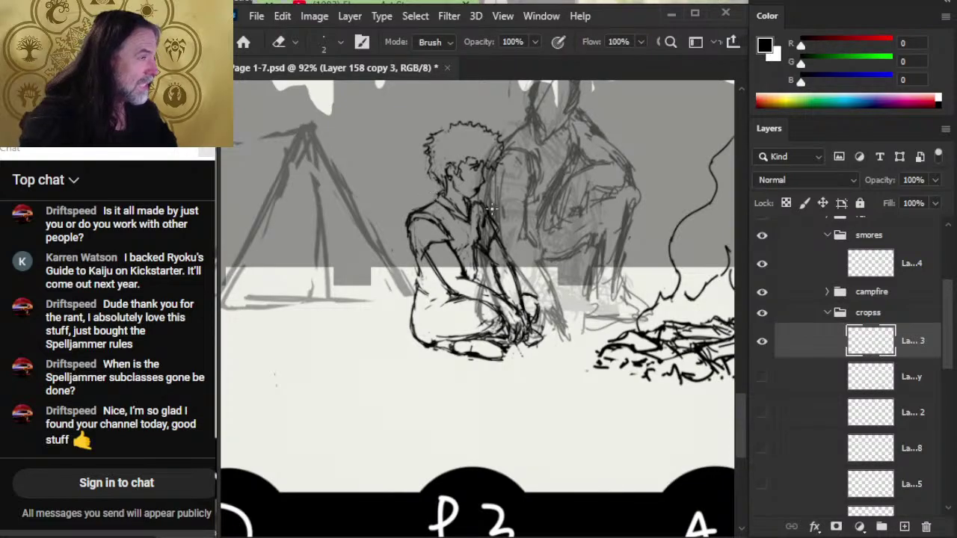
key("b")
key("e")
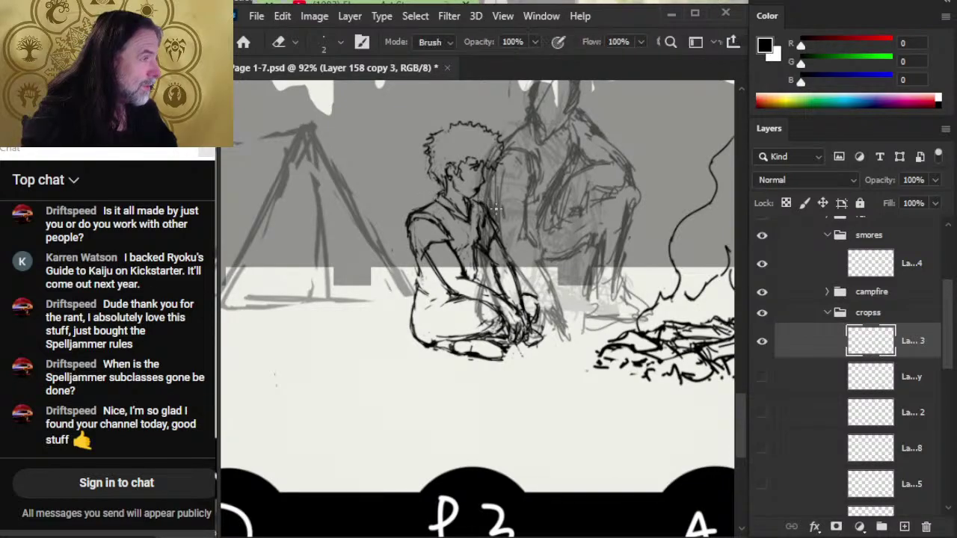
key("b")
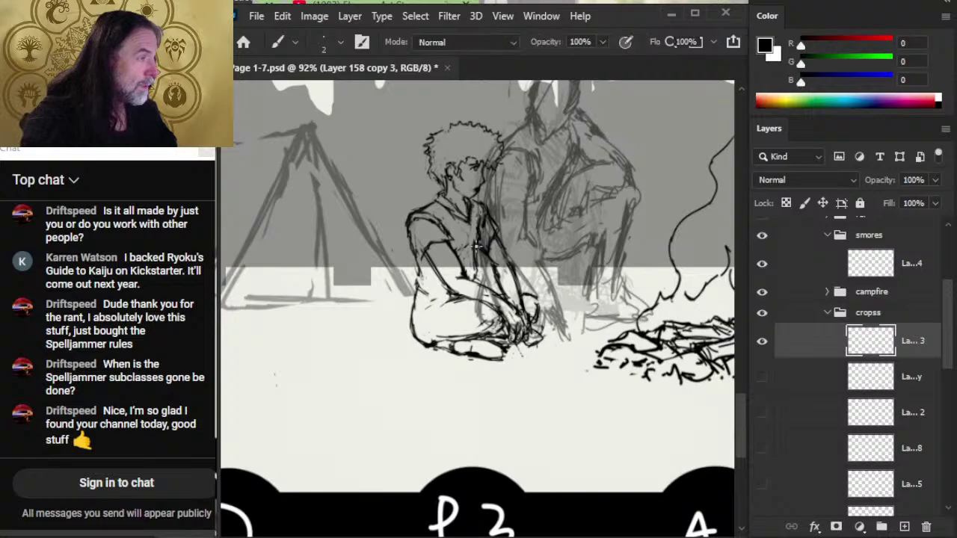
- Rework the outer edge of the near sleeve and upper arm, and thin the lines across the top of the shoulder
key("e")
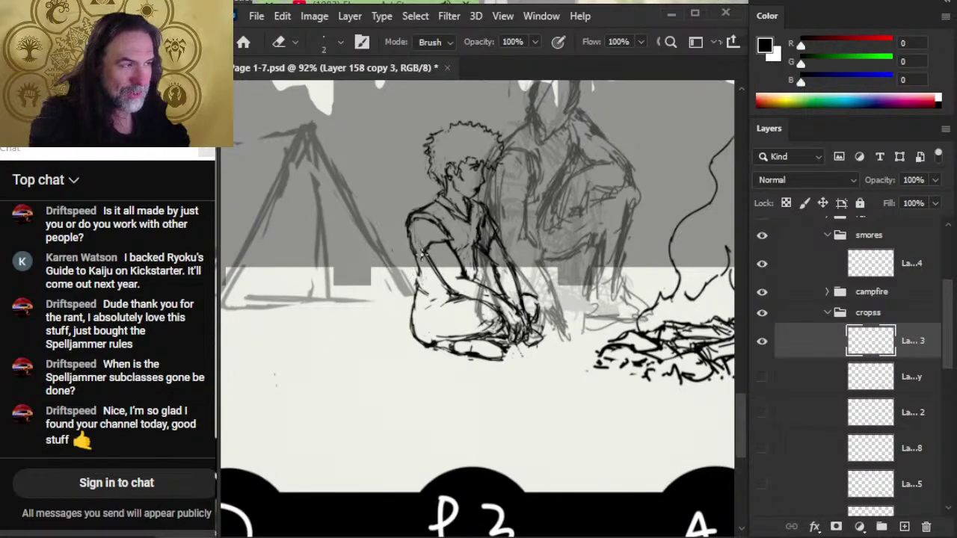
key("b")
left_click_drag(414, 236, 423, 260)
key("e")
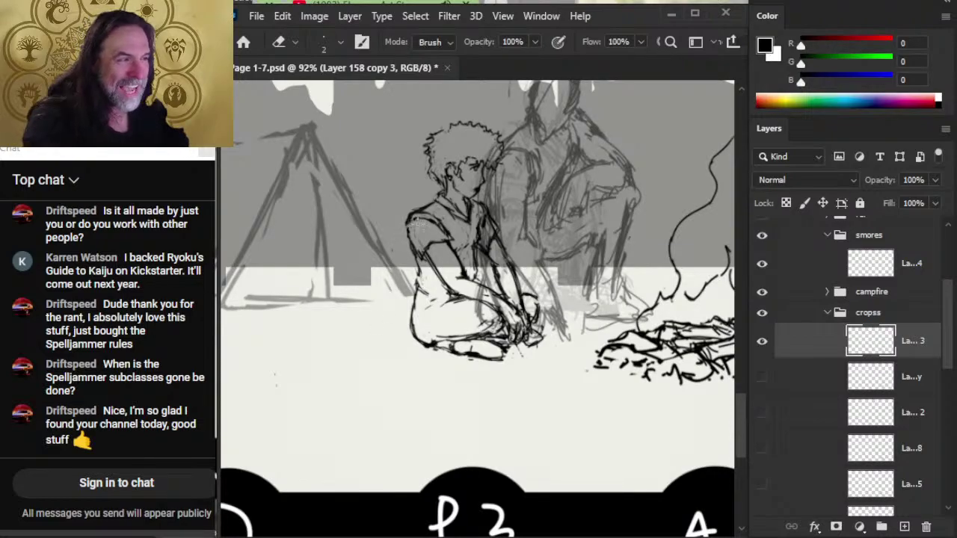
left_click_drag(415, 222, 425, 212)
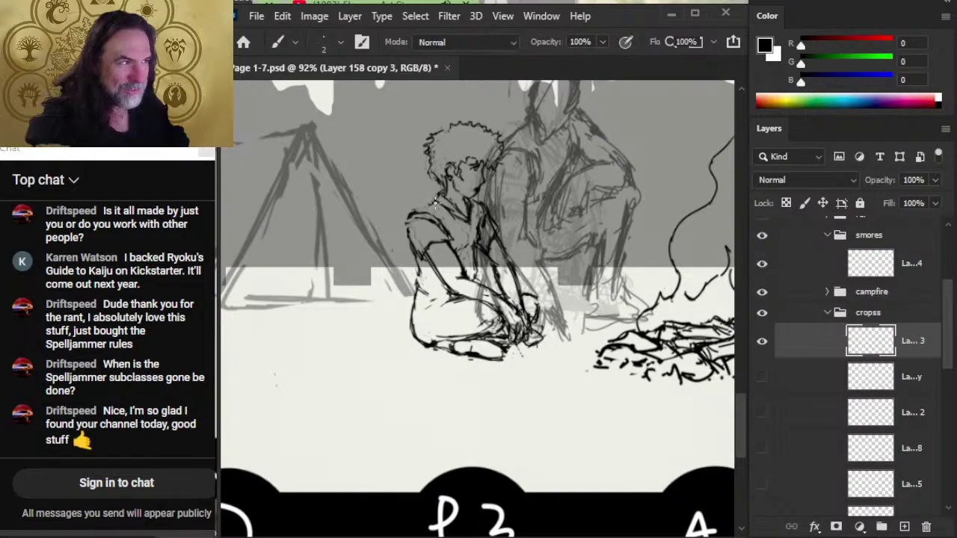
mouse_move(423, 208)
left_mouse_down()
mouse_move(434, 204)
mouse_move(421, 208)
left_mouse_up()
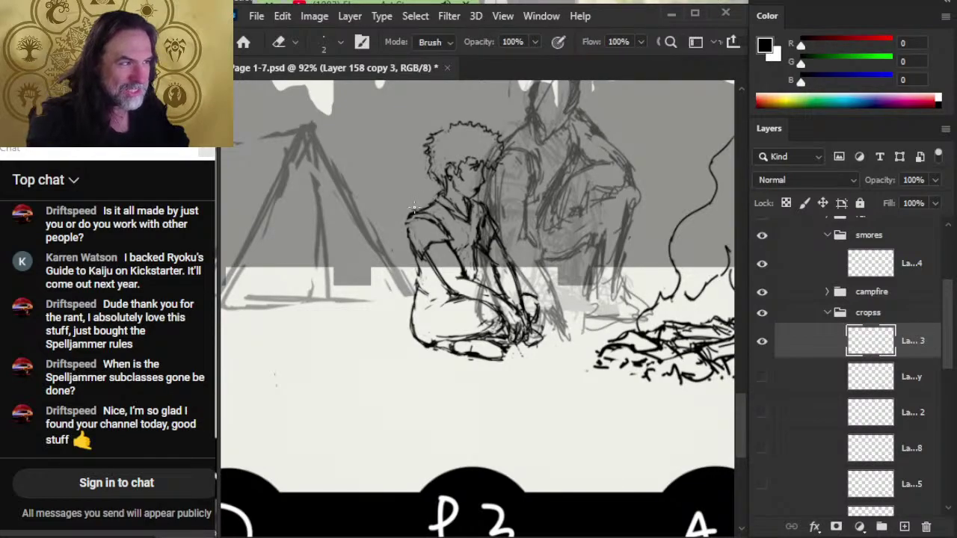
- Trim and round off the near shoulder's outer corner where it meets the sleeve
key("l")
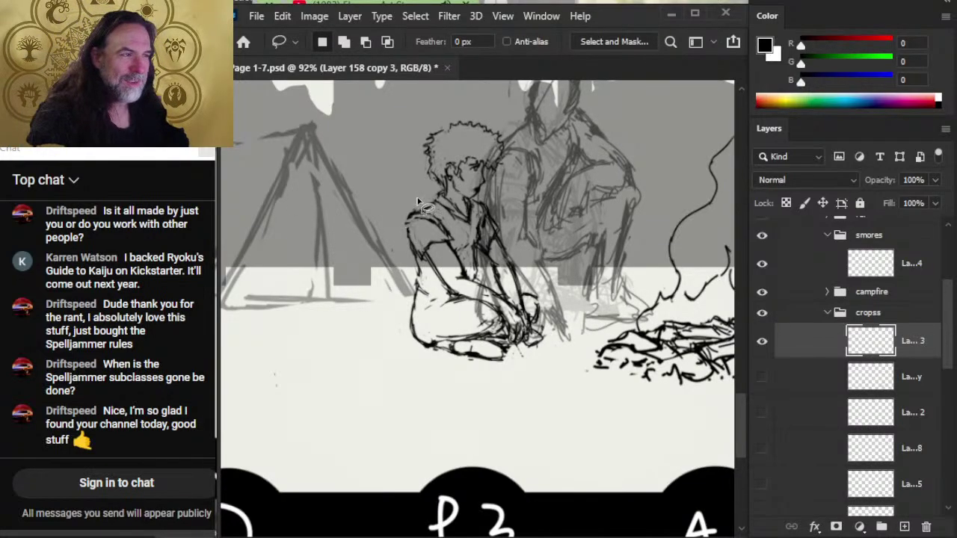
key("e")
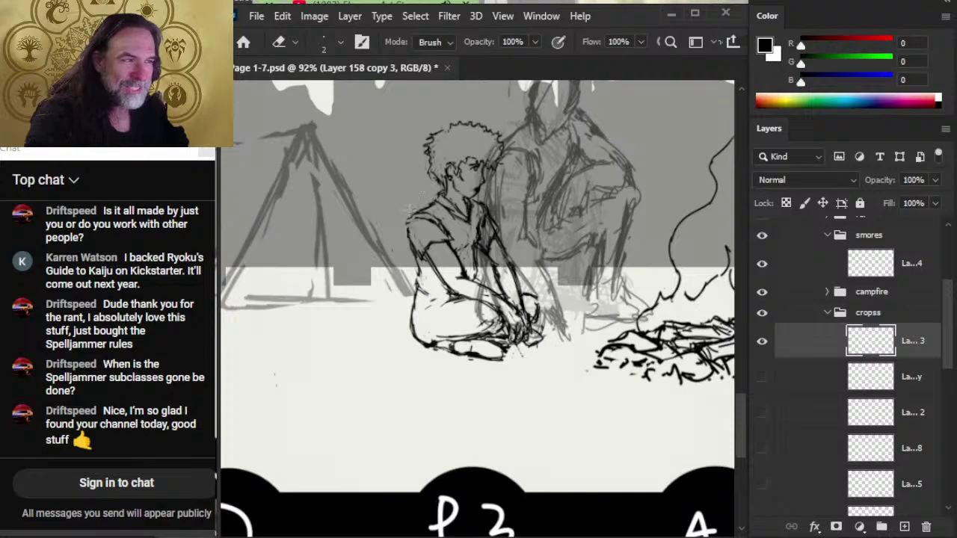
key("b")
key("e")
mouse_move(416, 212)
left_mouse_down()
mouse_move(409, 240)
mouse_move(408, 226)
left_mouse_up()
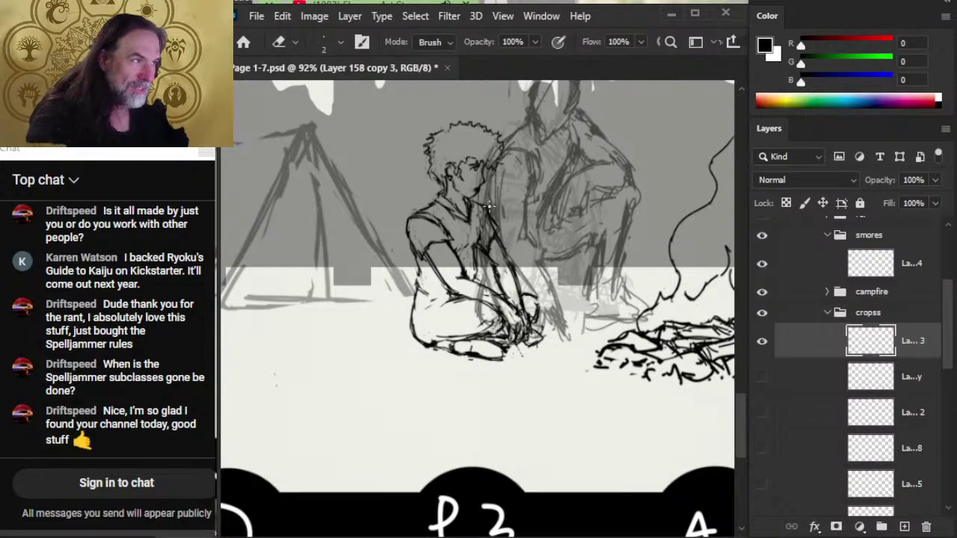
- Clean up the shirt front and far shoulder line just below the chin with the brush and eraser
key("b")
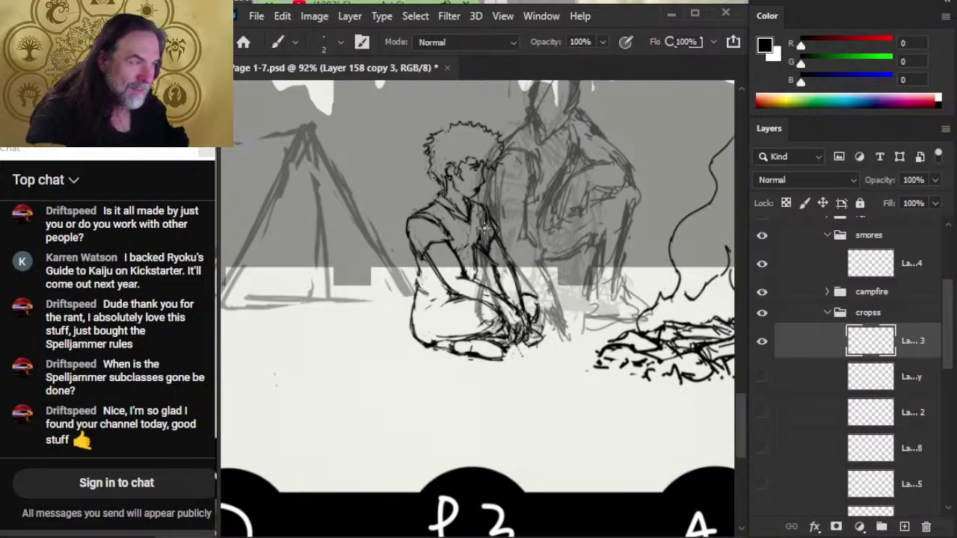
key("e")
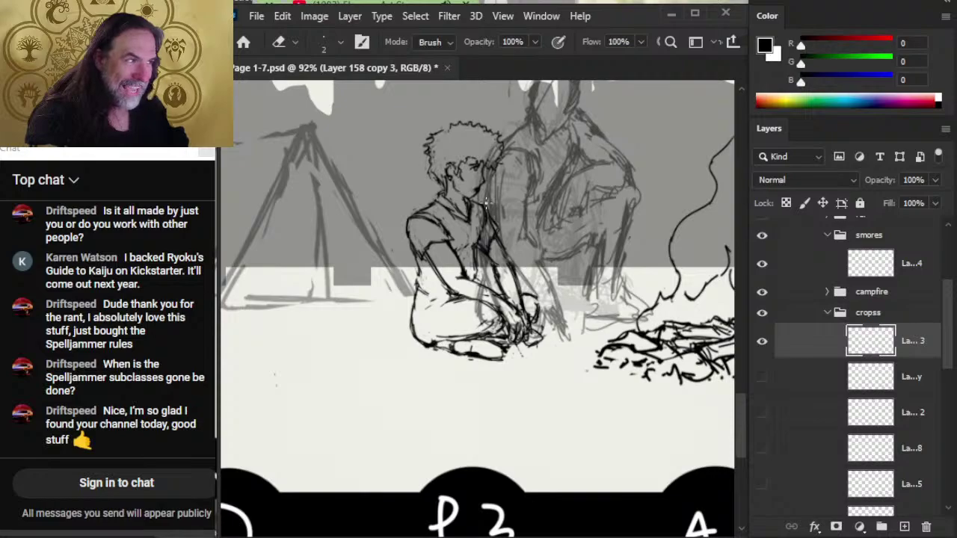
key("b")
key("e")
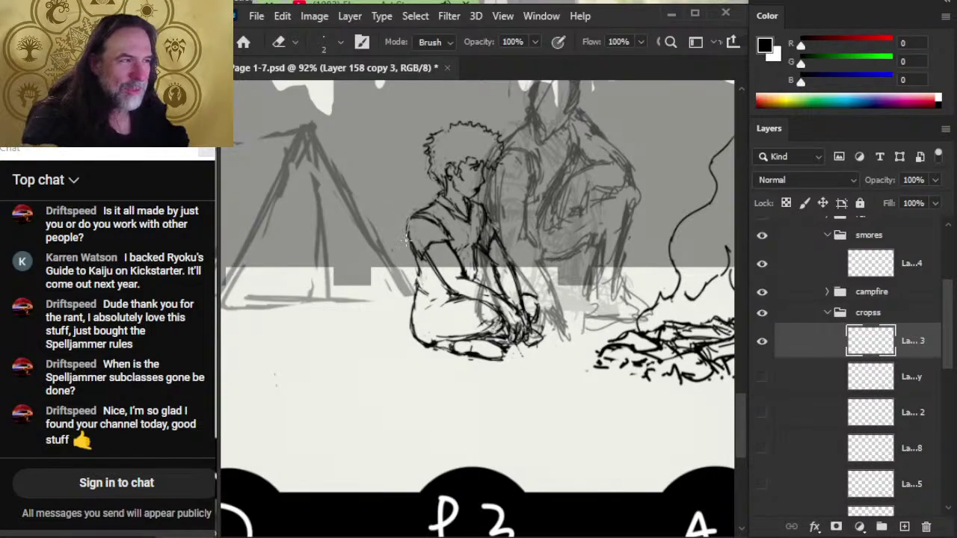
- Refine the near sleeve's outer contour down to its hem, alternating brush strokes with eraser trims
key("b")
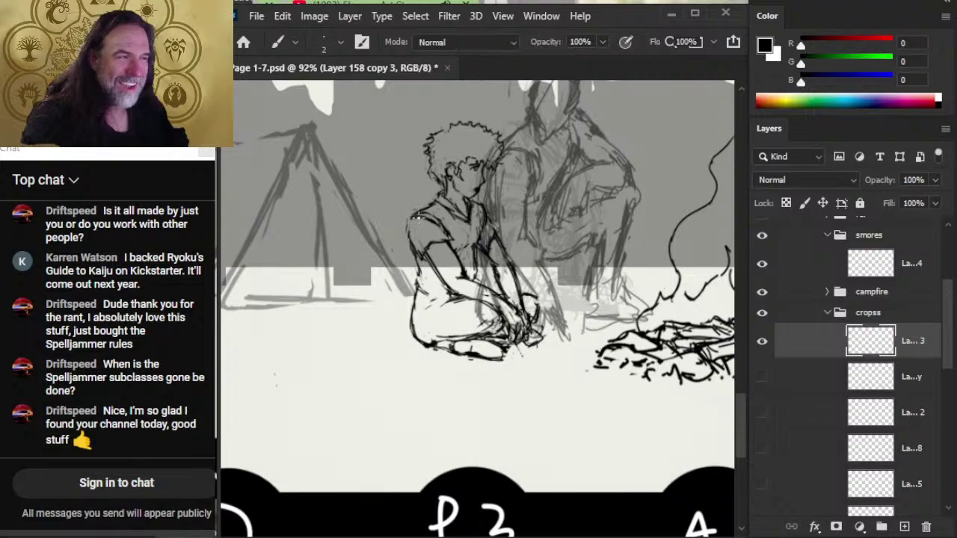
key("e")
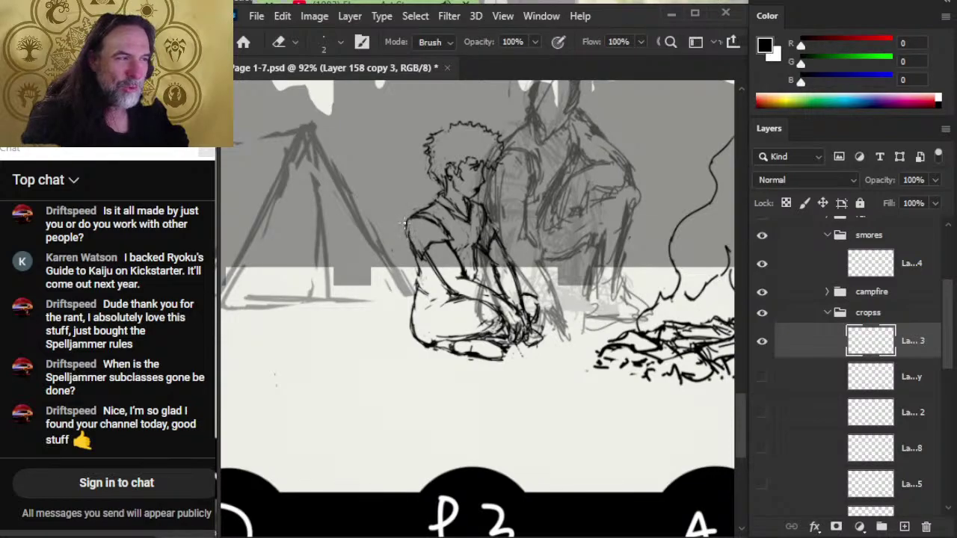
key("b")
key("e")
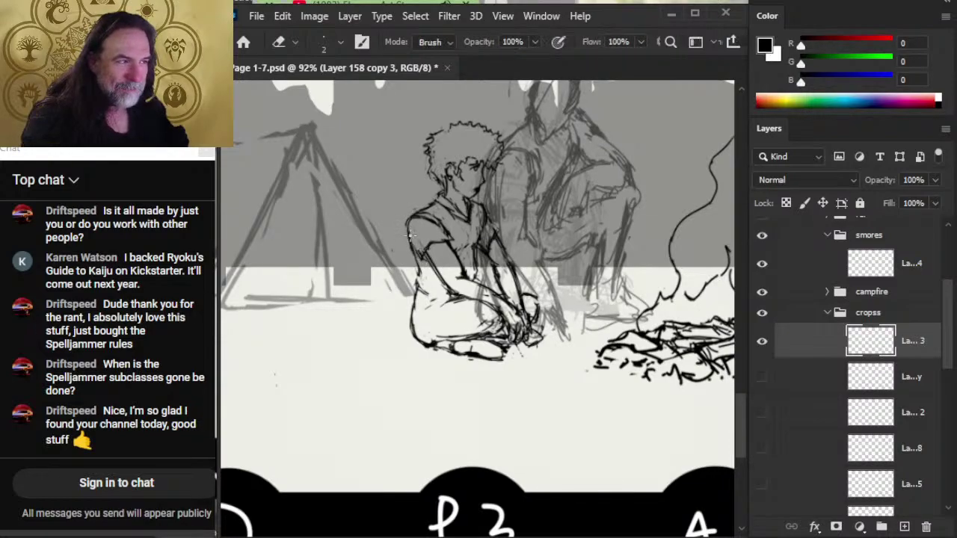
key("b")
key("e")
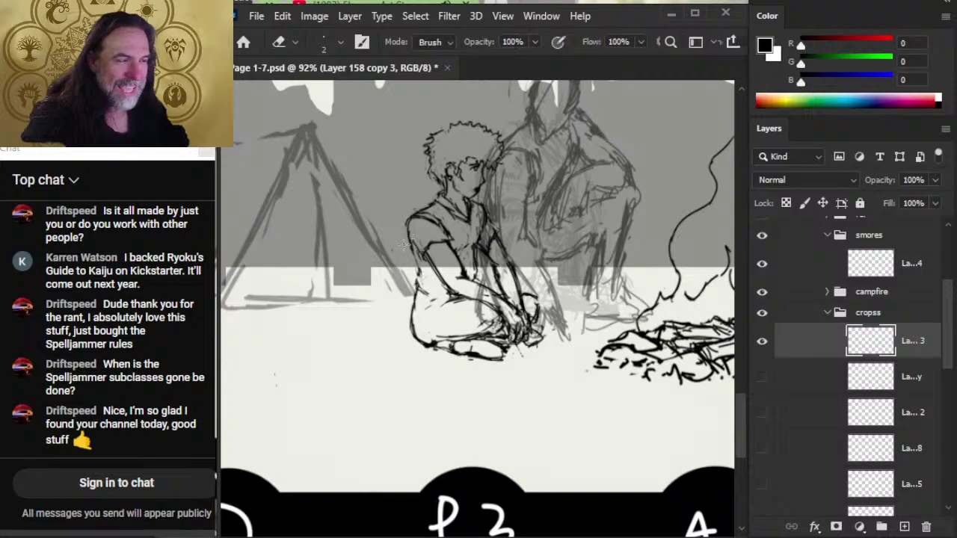
key("b")
key("e")
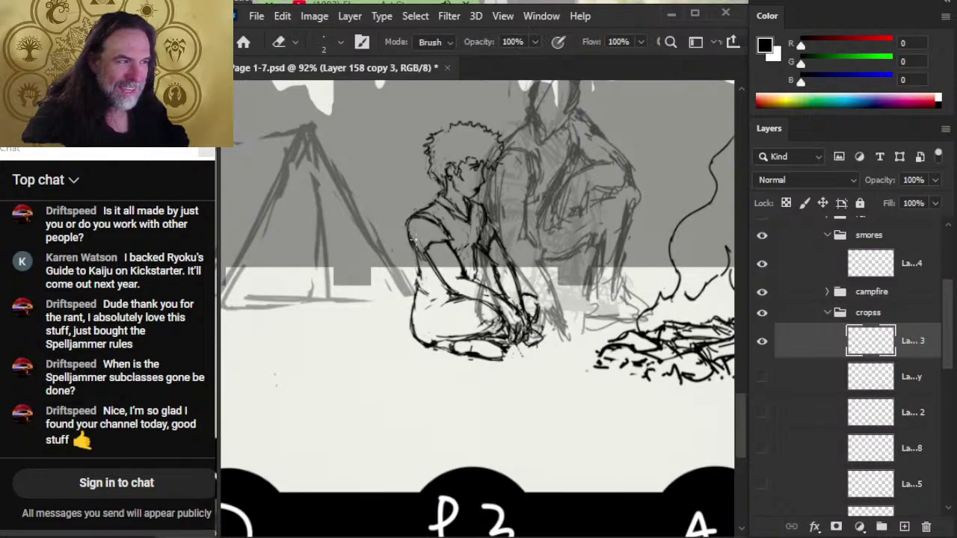
key("b")
key("e")
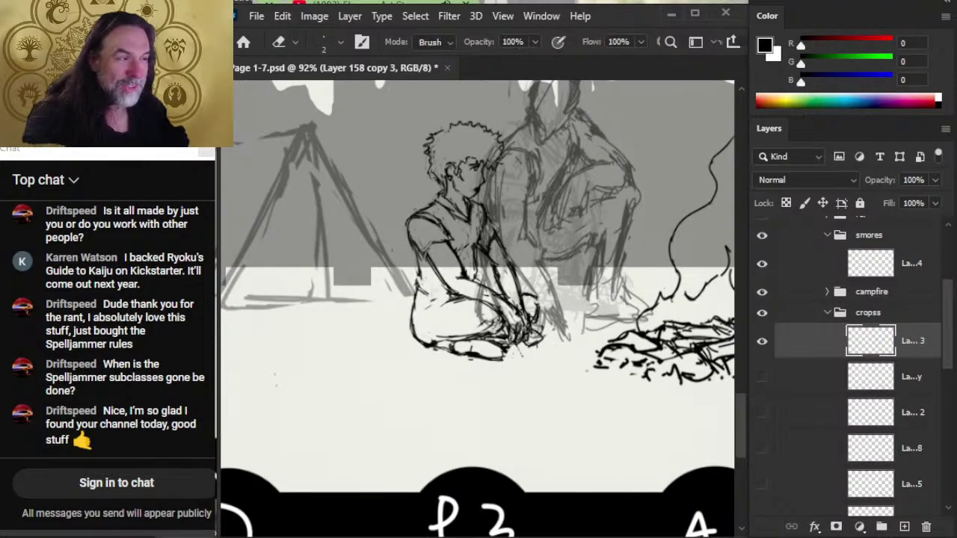
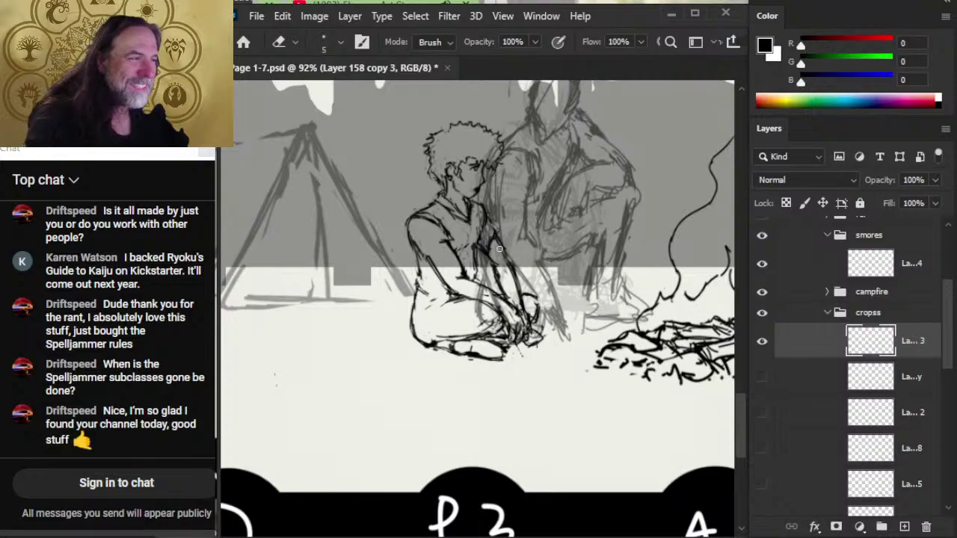
- Redraw the far sleeve's hem and upper-arm edge, erasing excess strokes along the outside of the arm
key("b")
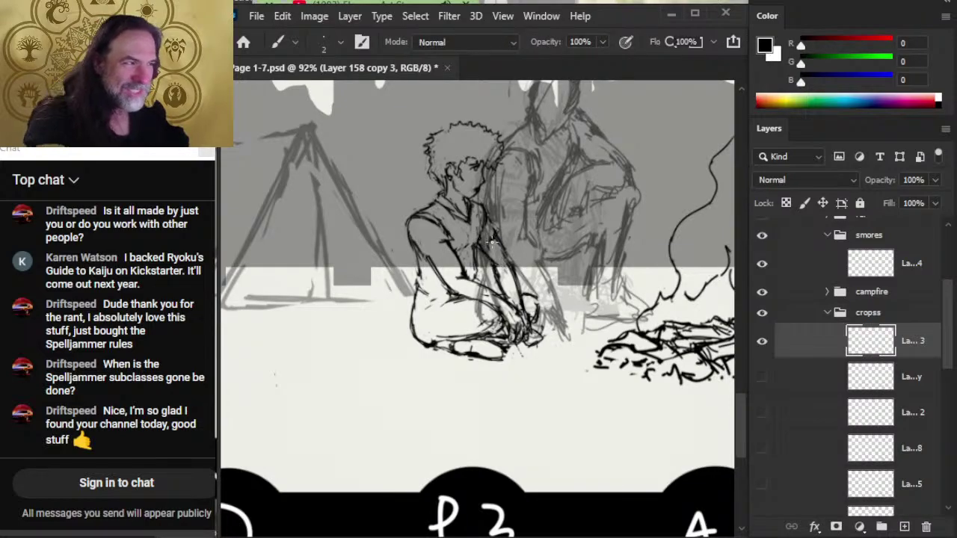
key("e")
key("b")
key("e")
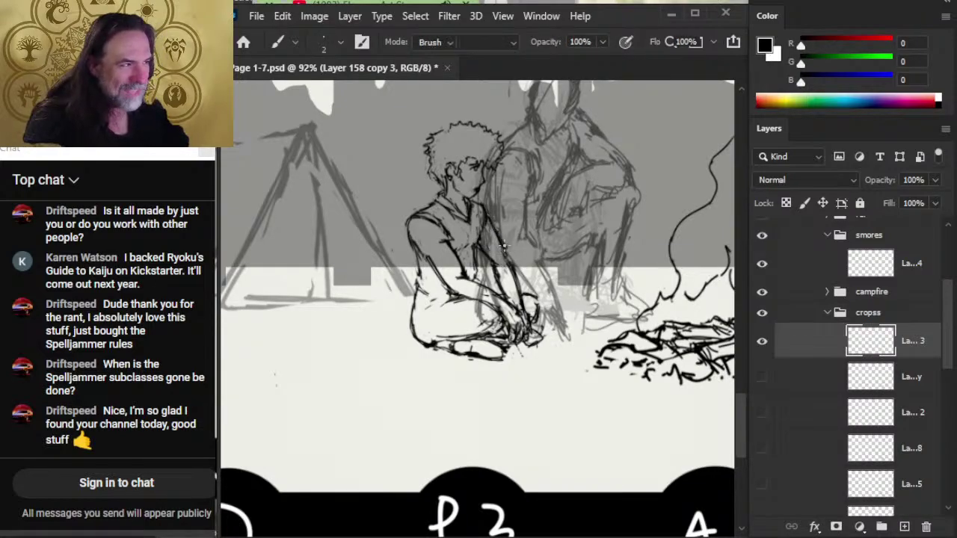
key("b")
key("e")
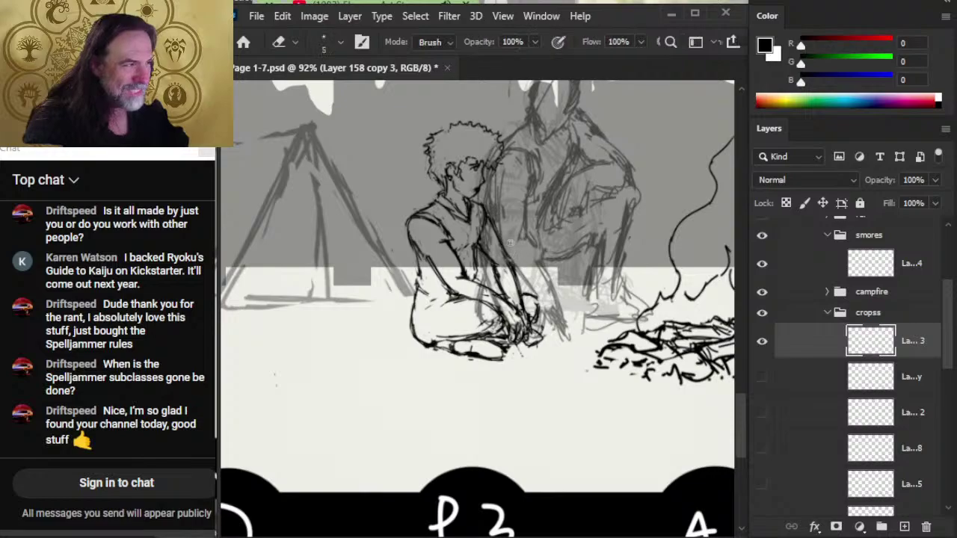
- Clean up the far shoulder and upper-arm line beside the shirt front, alternating brush strokes with eraser trims
key("b")
key("e")
key("b")
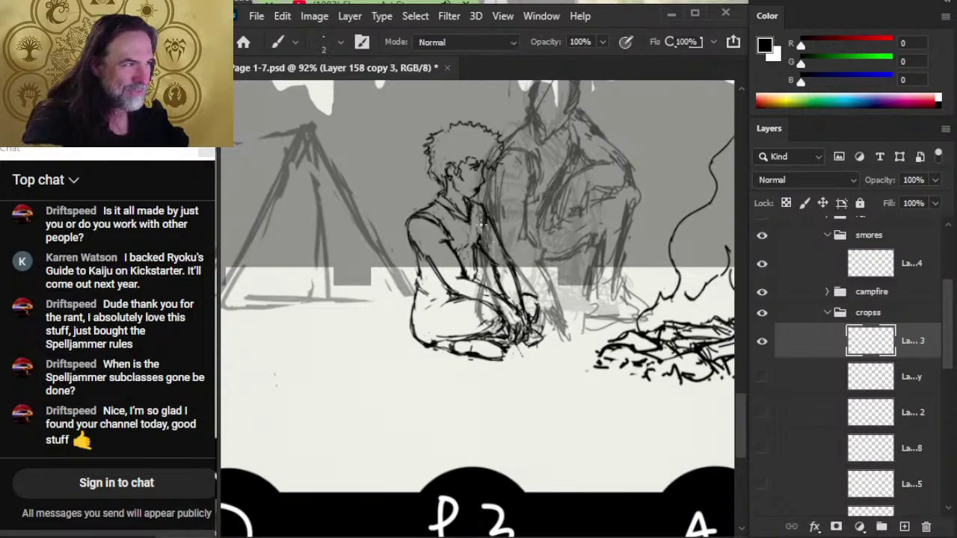
key("e")
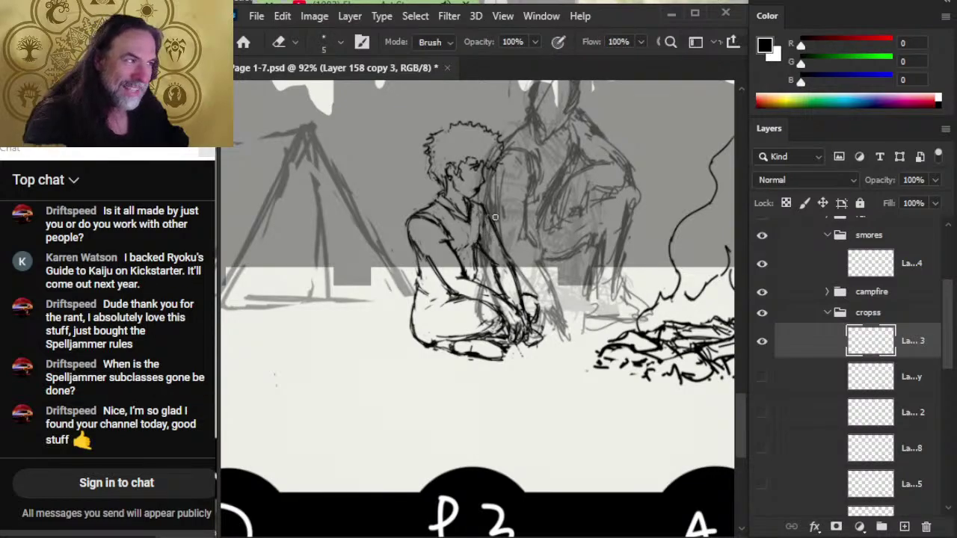
key("b")
key("e")
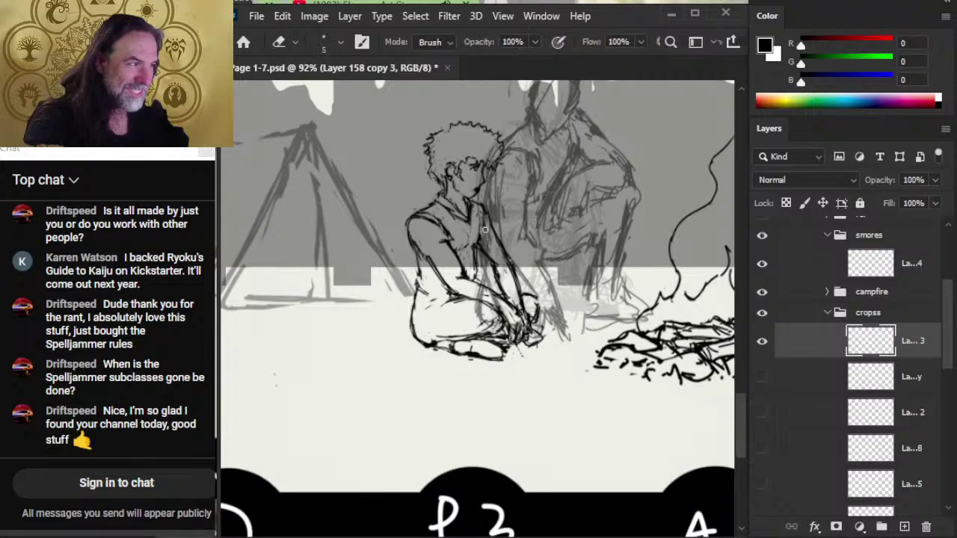
key("b")
key("e")
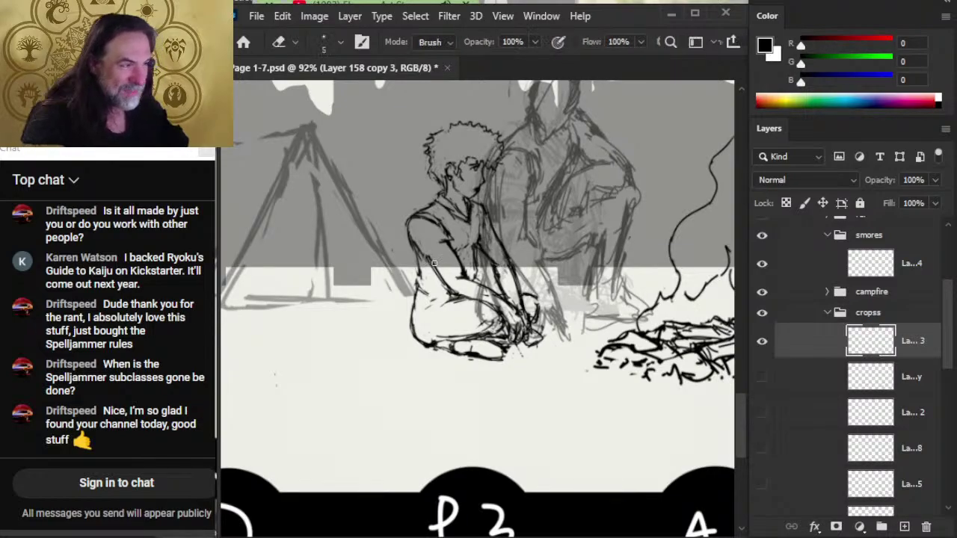
- Erase the near upper arm's outer contour below the shoulder and redraw it farther in toward the torso
key("b")
key("e")
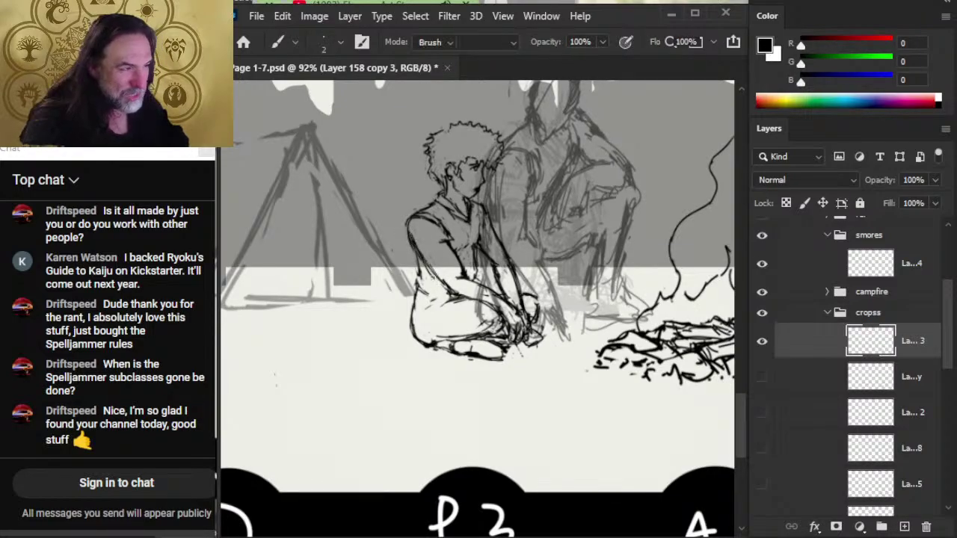
key("b")
key("e")
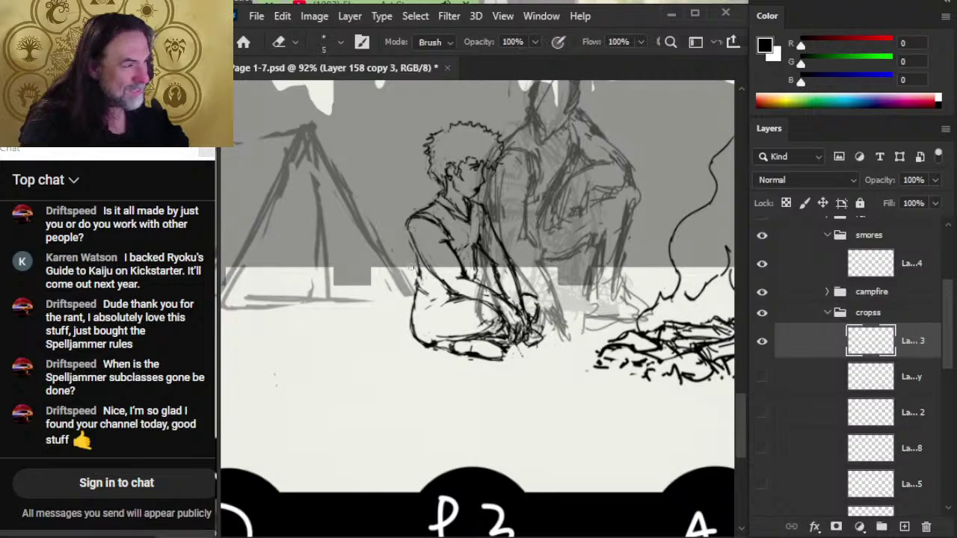
key("b")
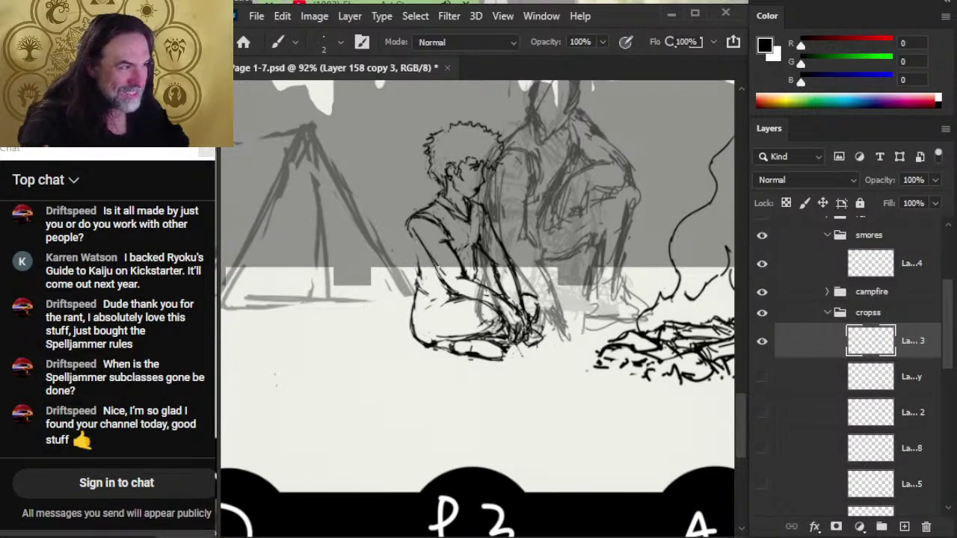
key("e")
mouse_move(415, 216)
left_mouse_down()
mouse_move(408, 227)
mouse_move(424, 258)
left_mouse_up()
key("b")
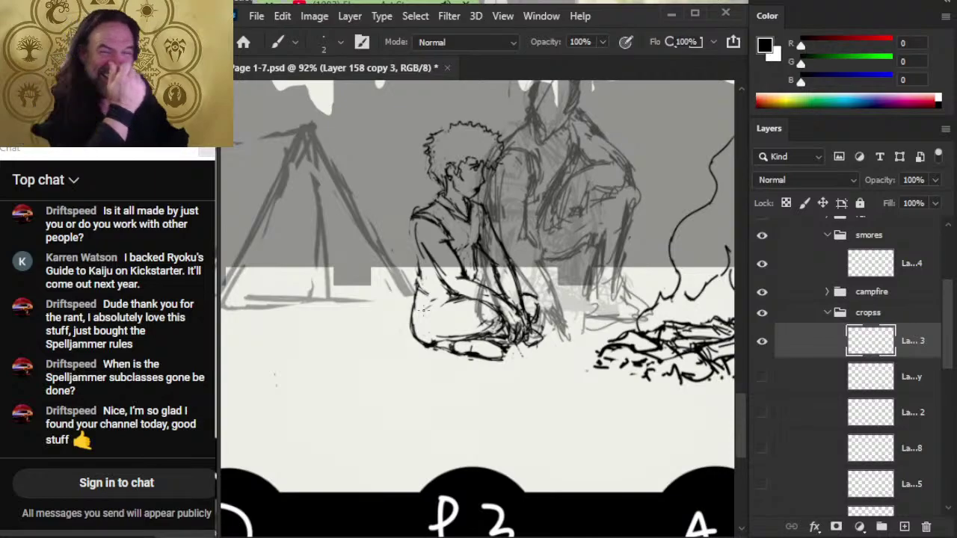
- Redraw the near arm's outer edge from the shoulder tip toward the elbow, trimming stray strokes along it
key("e")
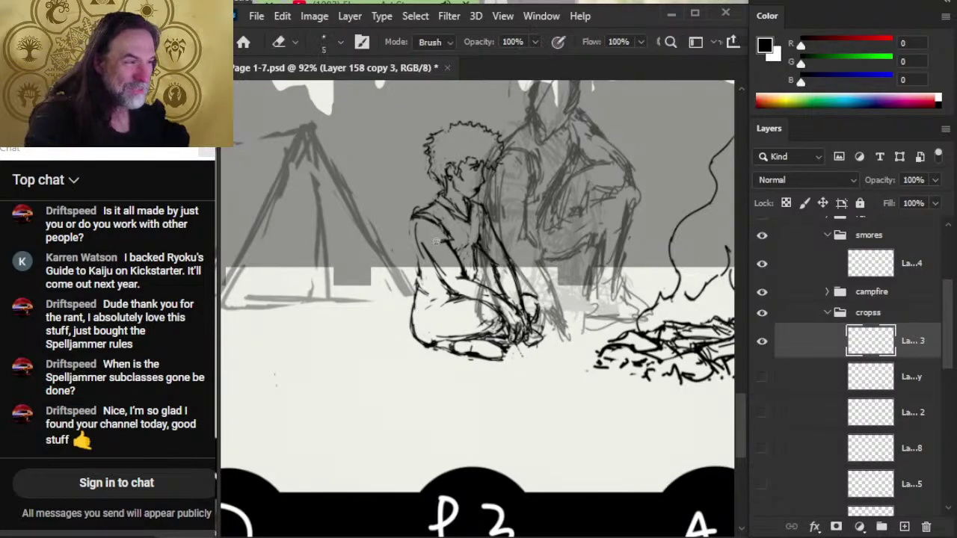
key("b")
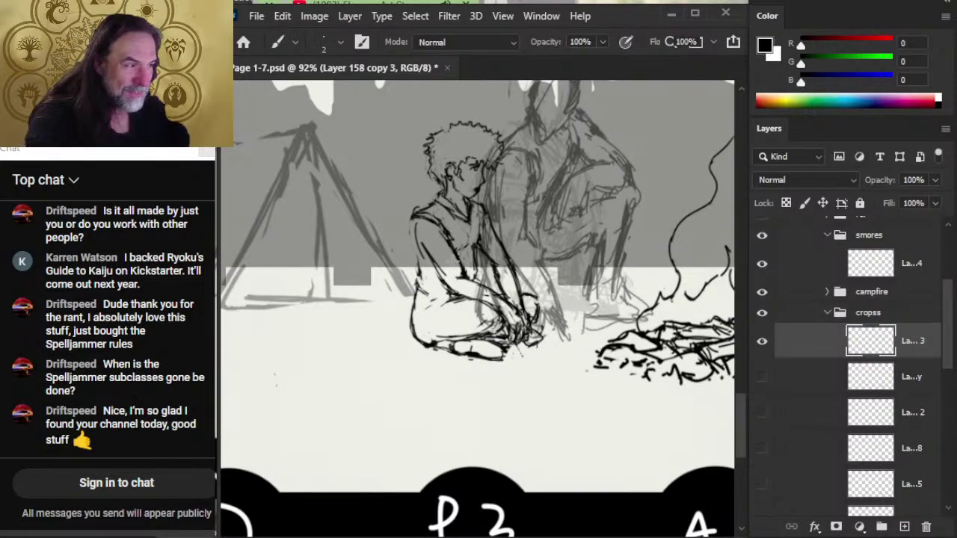
key("e")
left_click_drag(423, 243, 420, 261)
key("b")
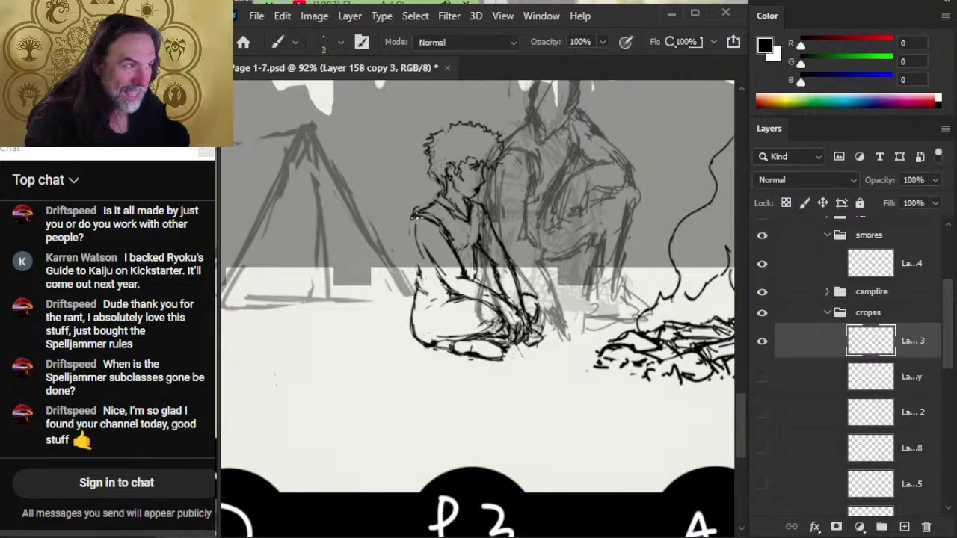
mouse_move(414, 219)
left_mouse_down()
mouse_move(413, 240)
mouse_move(429, 265)
mouse_move(410, 240)
mouse_move(405, 228)
mouse_move(446, 284)
left_mouse_up()
key("e")
key("b")
left_click_drag(411, 229, 424, 257)
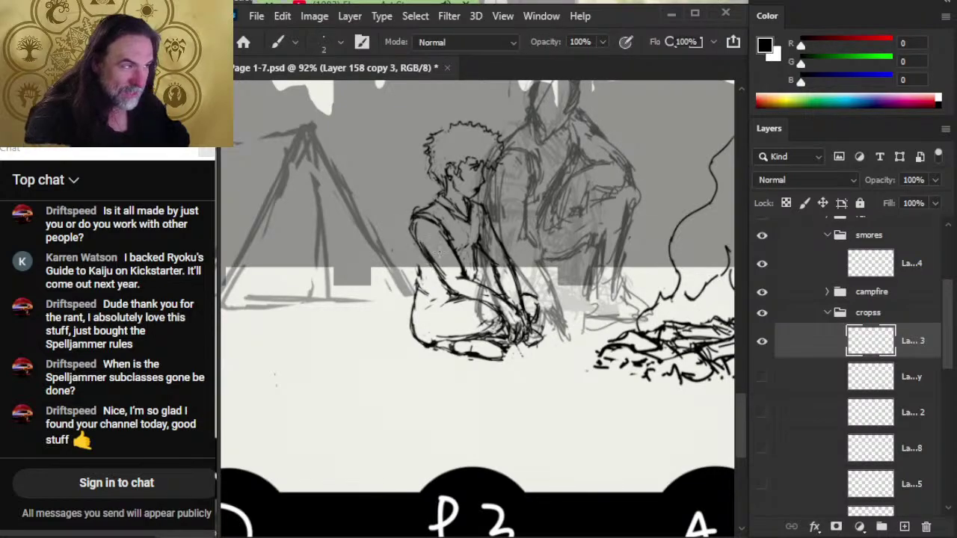
key("e")
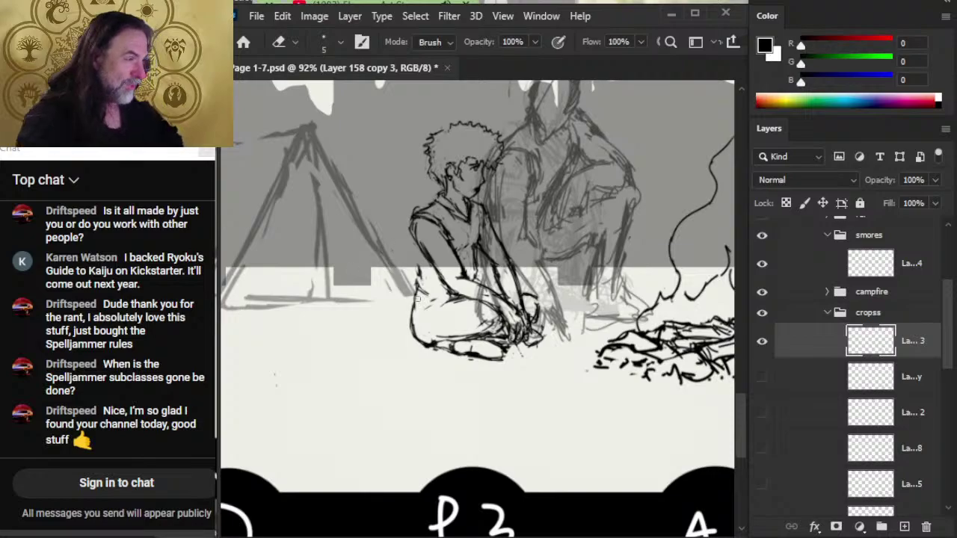
- Lasso the figure's hips and crossed legs, then cut and paste them in place on a new layer
key("l")
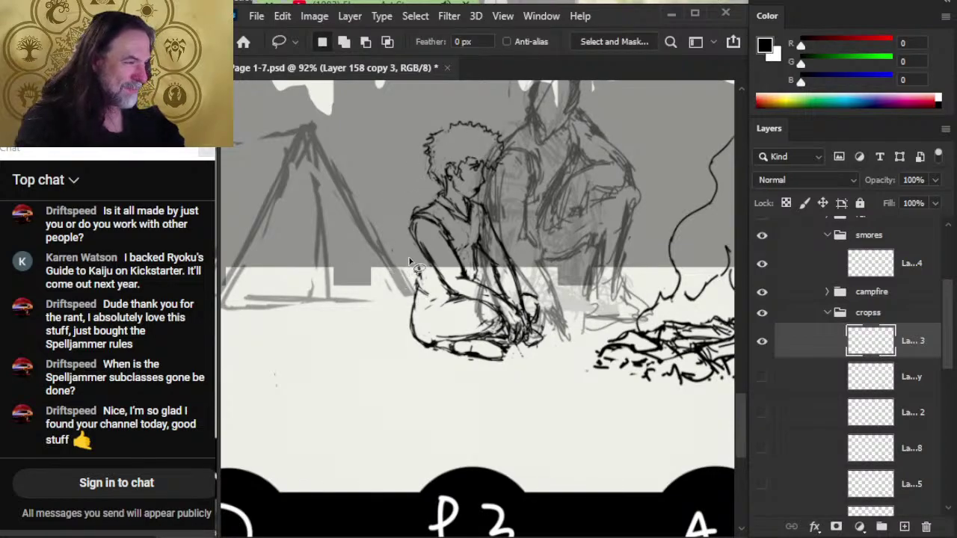
mouse_move(388, 350)
left_mouse_down()
mouse_move(469, 391)
mouse_move(531, 373)
mouse_move(555, 352)
mouse_move(551, 326)
mouse_move(527, 337)
left_mouse_up()
mouse_move(412, 256)
left_mouse_down()
mouse_move(437, 293)
mouse_move(415, 258)
left_mouse_up()
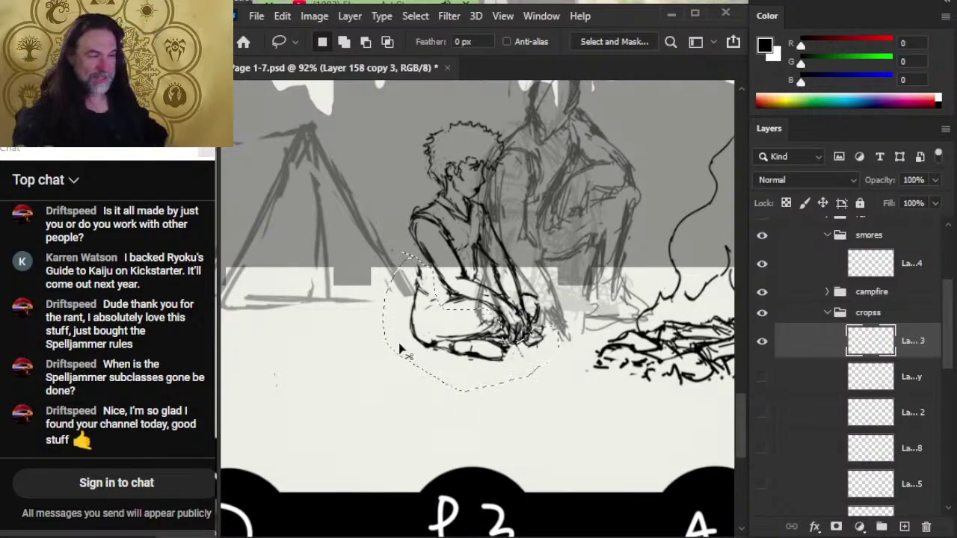
key("ctrl+x")
key("ctrl+shift+v")
- Scale the pasted hips and legs to about 94.6% and merge them down into the figure's layer
right_click(494, 277)
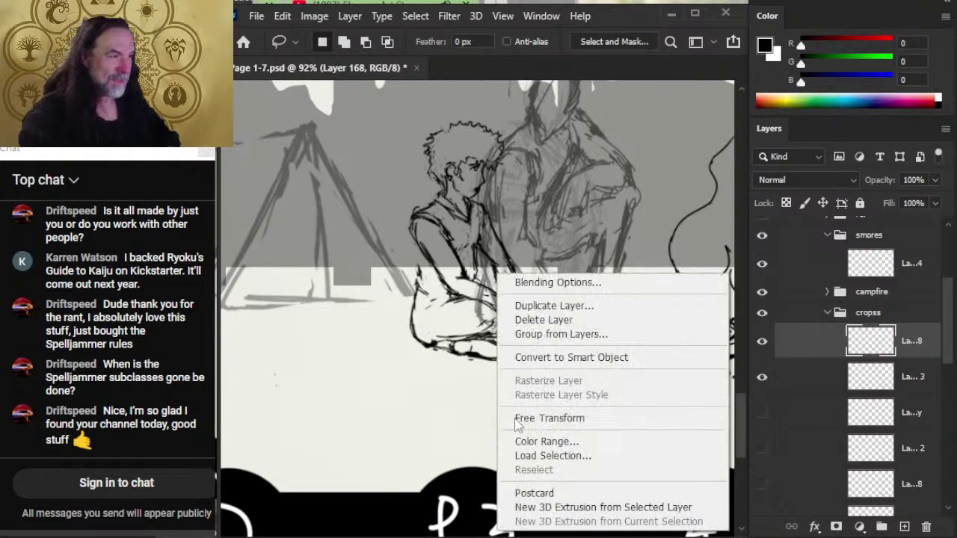
left_click(588, 418)
left_click_drag(481, 365, 475, 357)
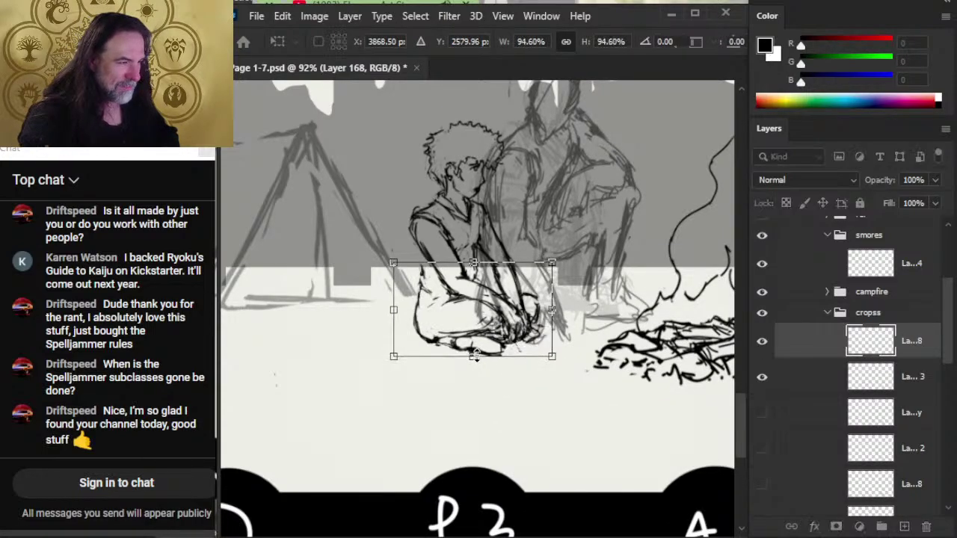
key("Return")
key("l")
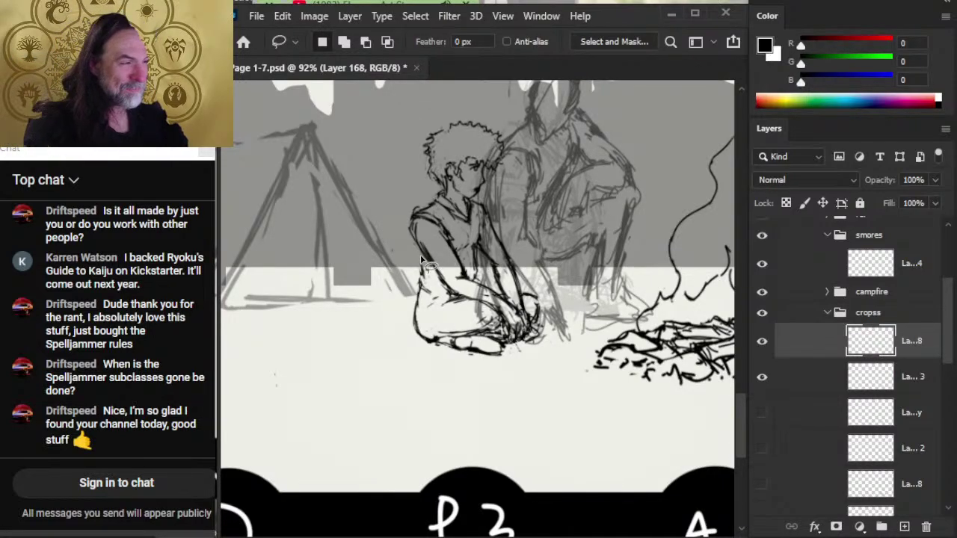
right_click(794, 350)
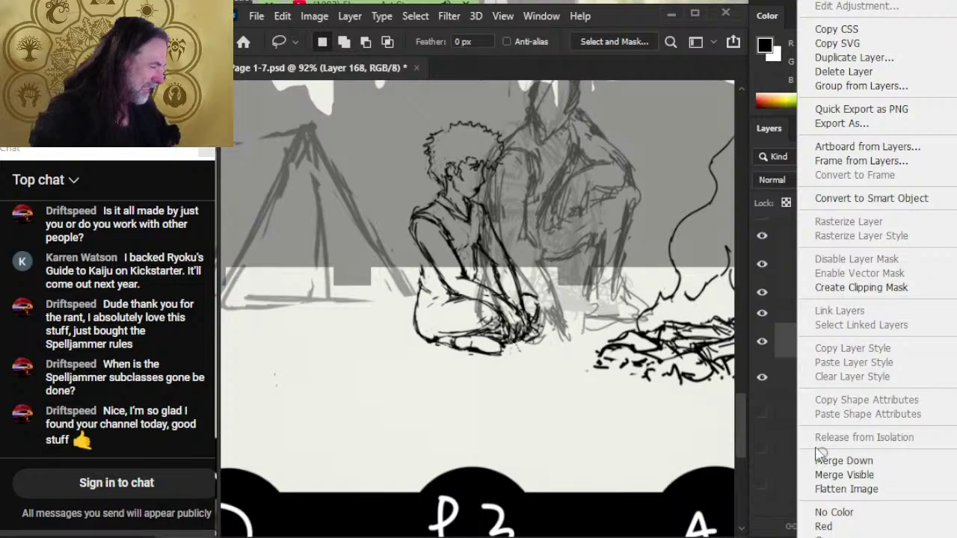
left_click(831, 465)
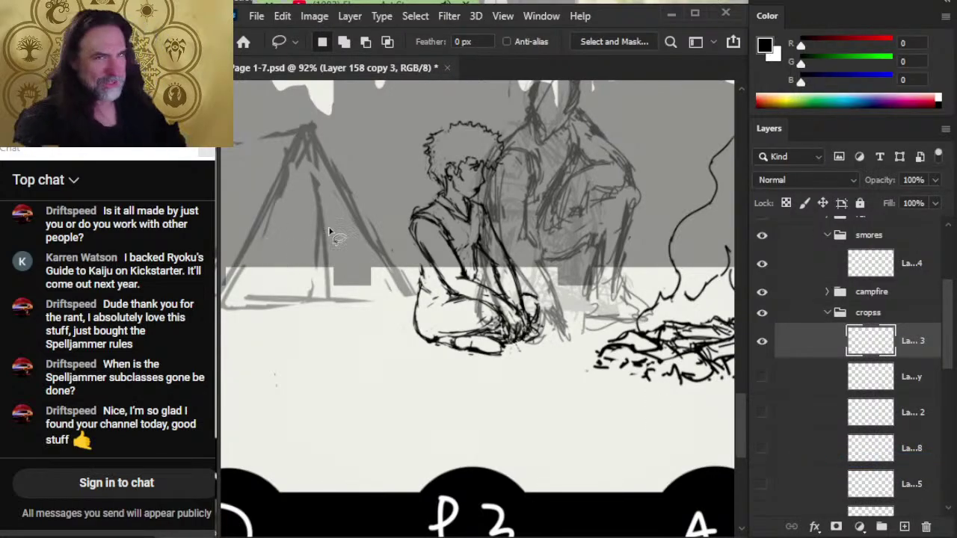
- Redraw the outer contour from the near shoulder down to the hip so it joins the resized lower body
key("b")
key("e")
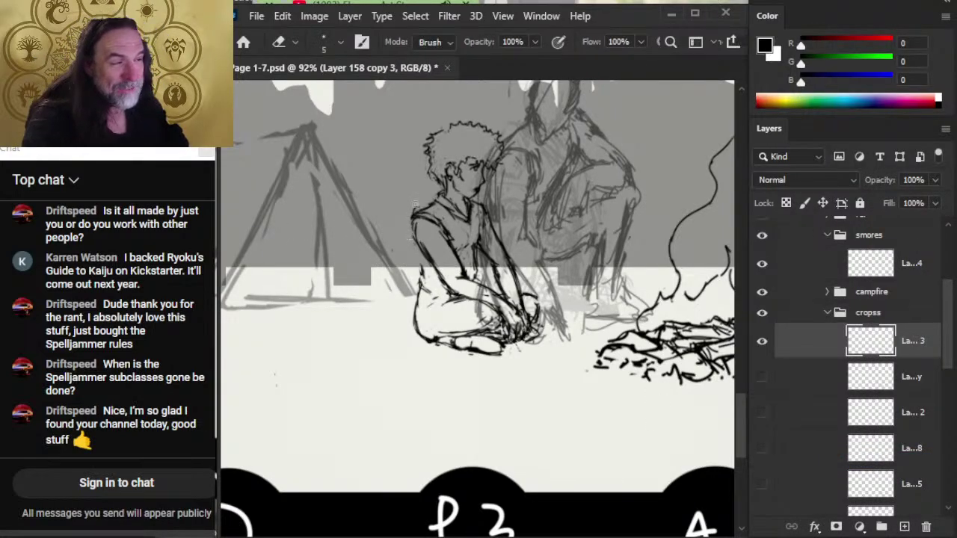
key("b")
mouse_move(423, 212)
left_mouse_down()
mouse_move(412, 220)
mouse_move(422, 269)
left_mouse_up()
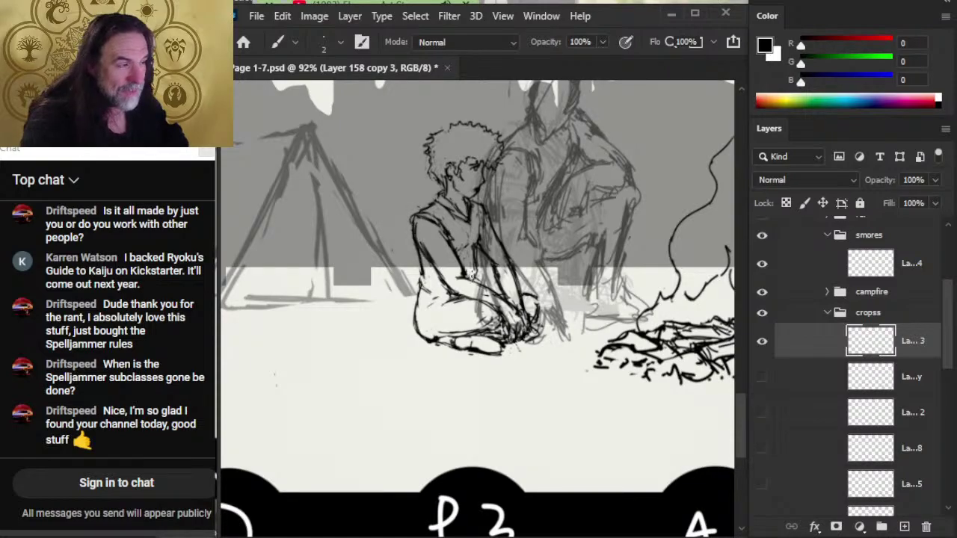
- Thin and clean up the outlines of the crossed legs and foot with alternating eraser and brush strokes
key("e")
mouse_move(476, 255)
left_mouse_down()
mouse_move(475, 290)
mouse_move(540, 303)
mouse_move(540, 318)
mouse_move(535, 300)
mouse_move(547, 305)
mouse_move(543, 329)
mouse_move(494, 356)
mouse_move(470, 351)
mouse_move(502, 354)
mouse_move(481, 353)
mouse_move(500, 350)
mouse_move(489, 346)
mouse_move(492, 354)
mouse_move(429, 341)
mouse_move(440, 345)
left_mouse_up()
key("b")
key("e")
key("b")
key("e")
key("b")
key("e")
key("b")
key("e")
key("b")
key("e")
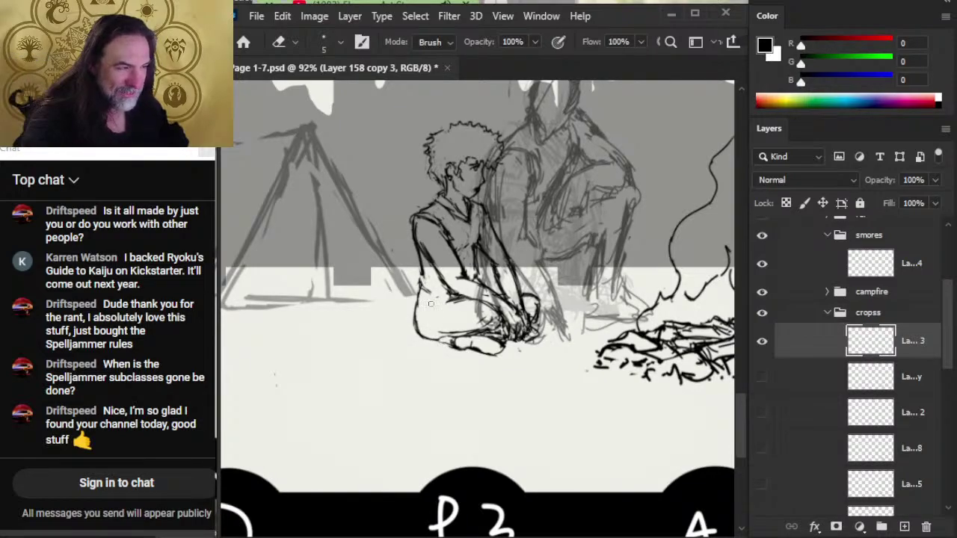
- Redraw the short line where the near elbow meets the hip and erase the excess strokes around it
key("b")
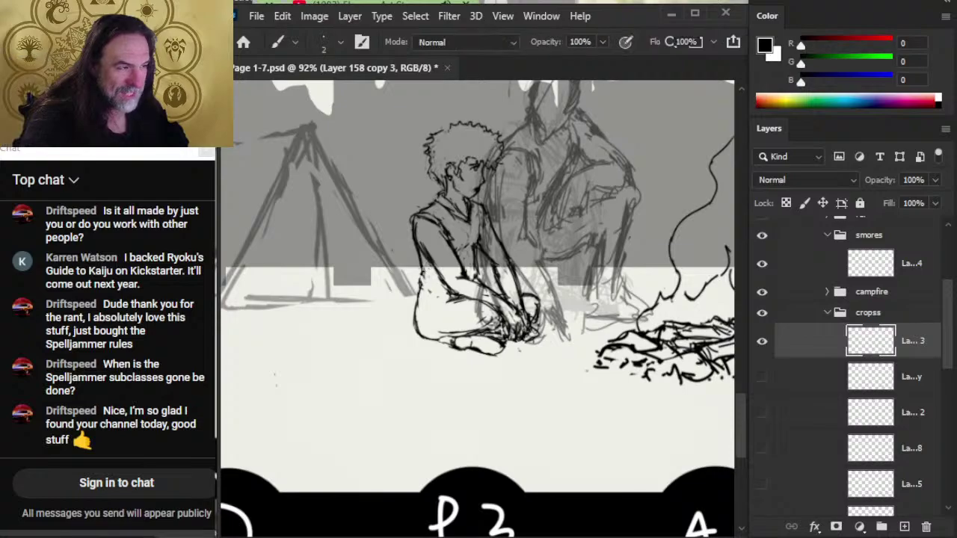
left_click_drag(423, 266, 422, 279)
key("e")
key("b")
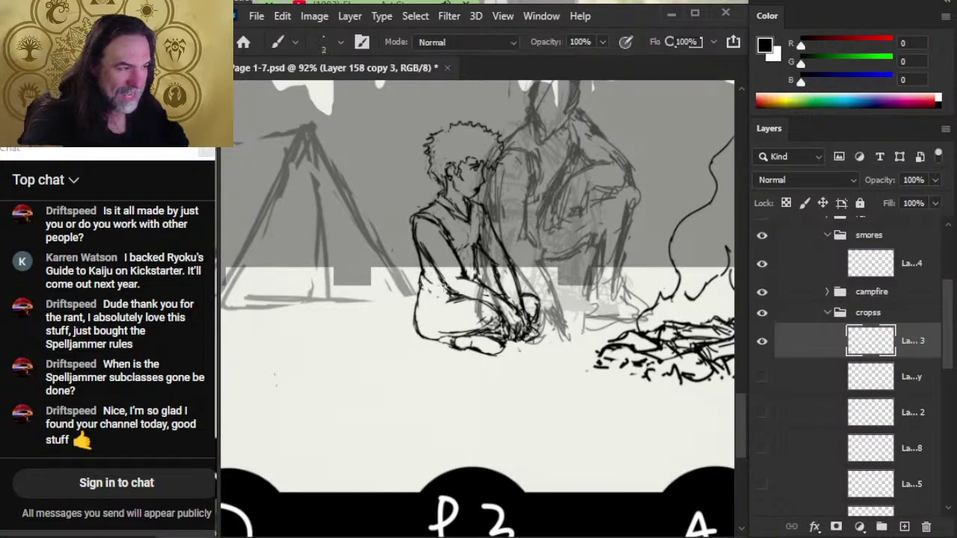
key("e")
key("b")
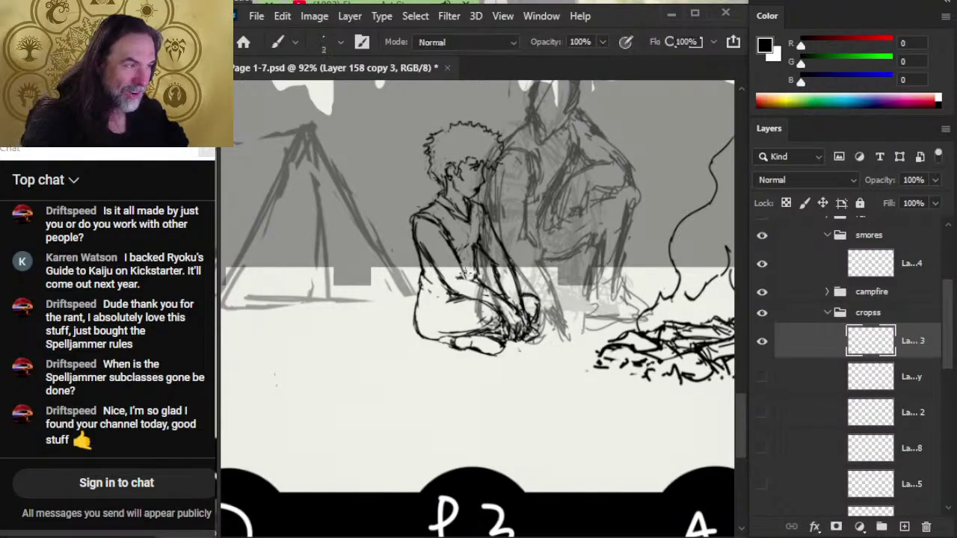
- Tidy the near forearm's upper edge and the shirt-front lines between the two arms
key("e")
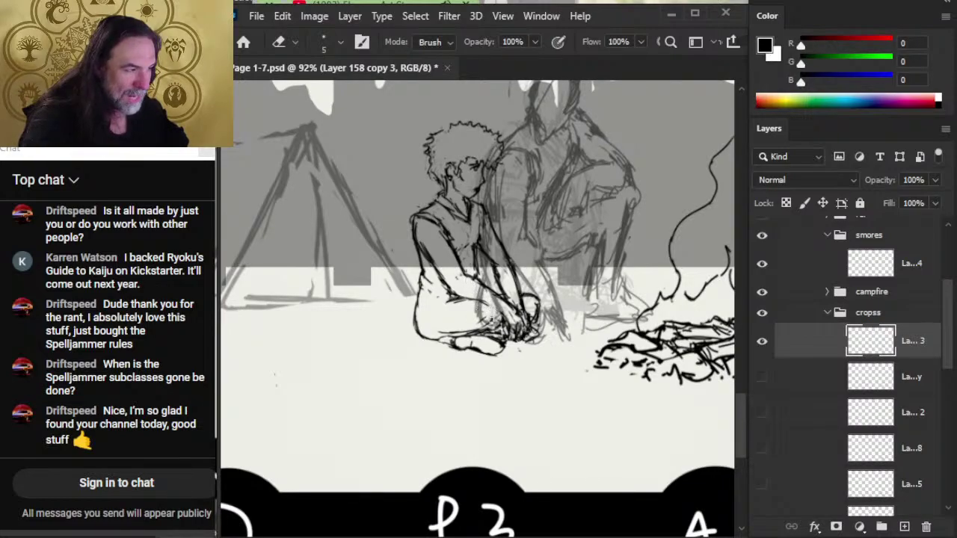
key("b")
key("e")
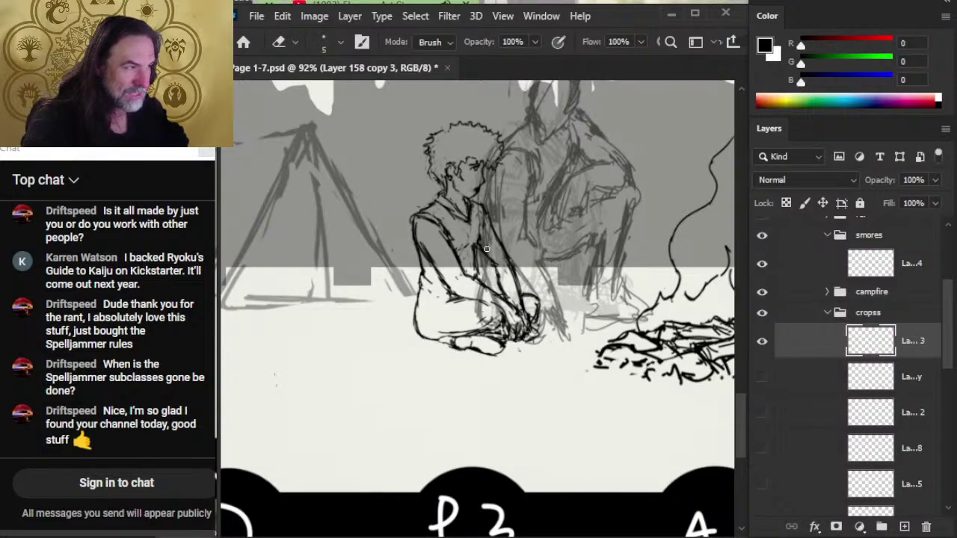
key("b")
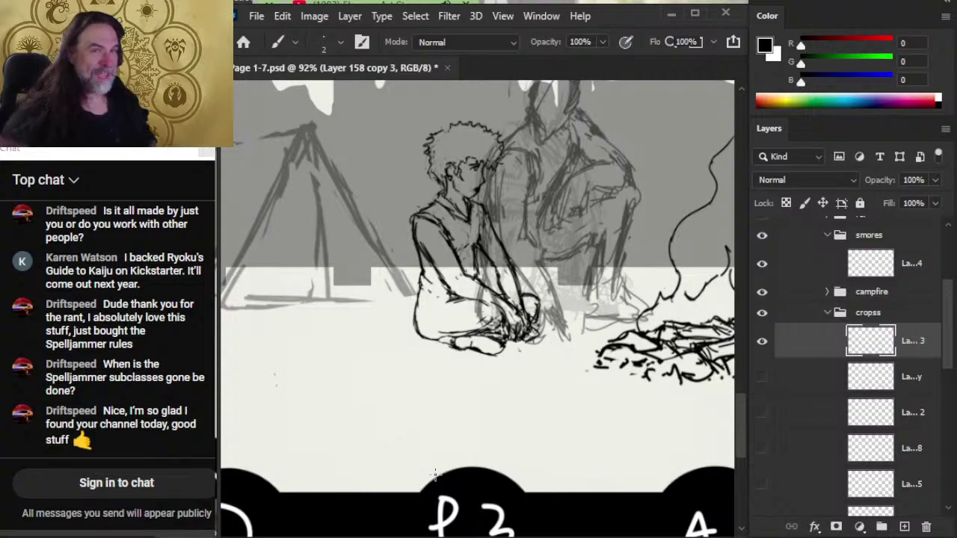
- Rework the far shoulder and sleeve edge below the chin, trimming both sides of the far upper arm
key("e")
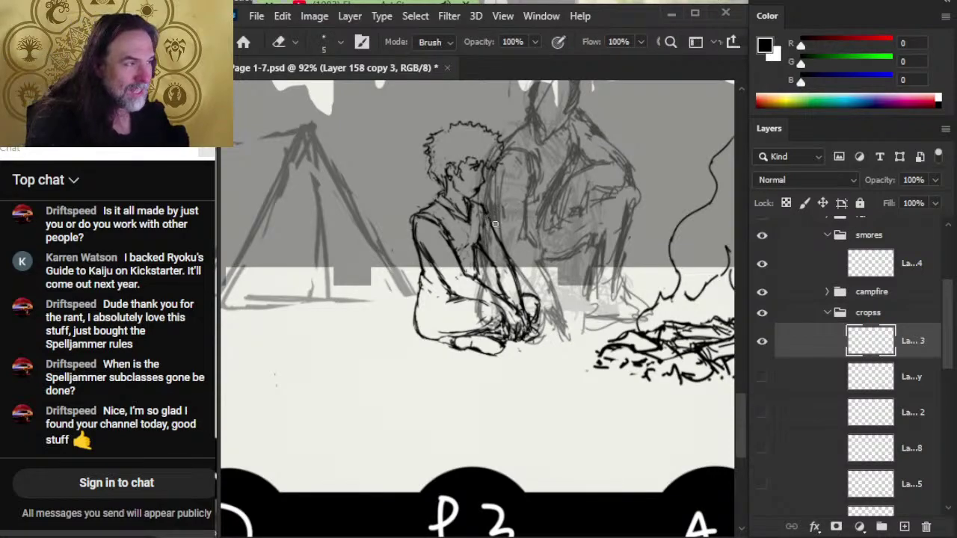
key("b")
key("e")
key("b")
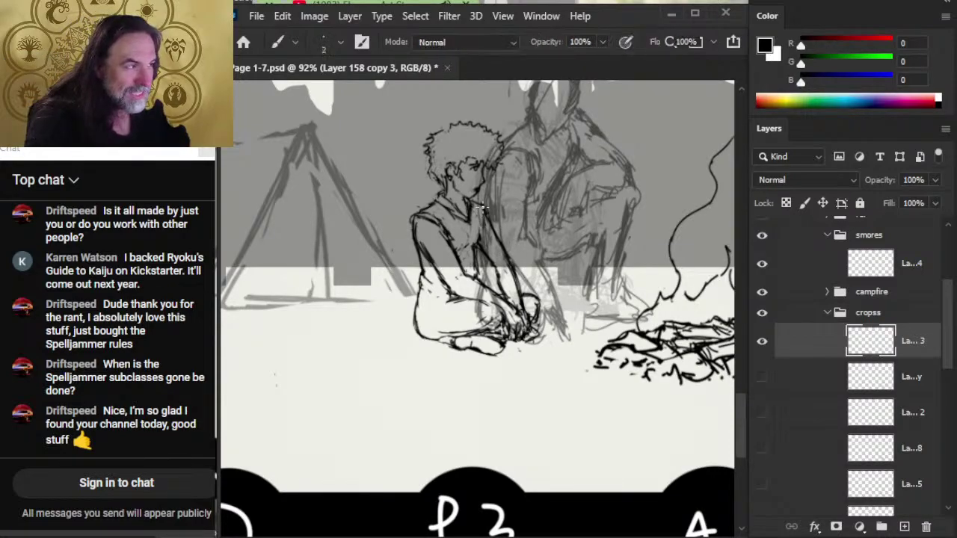
key("e")
key("b")
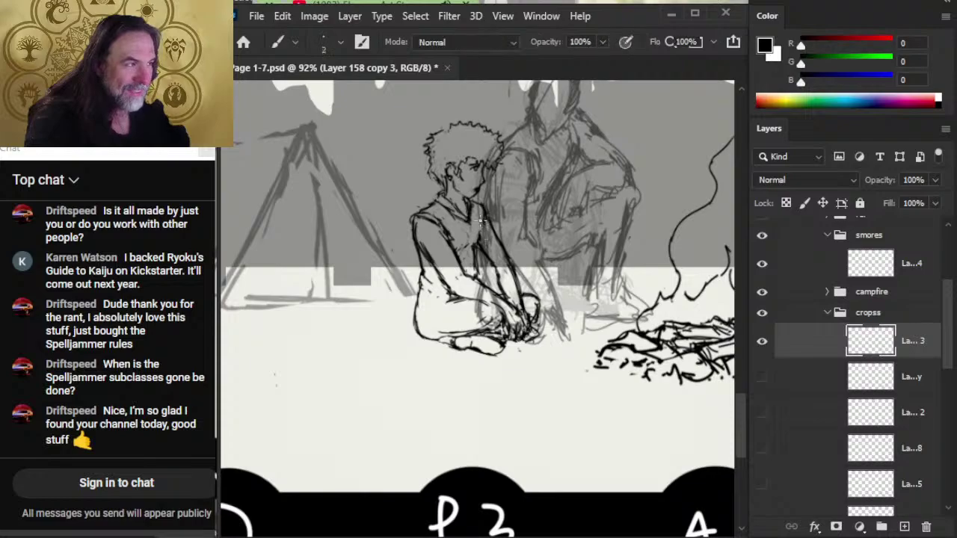
key("e")
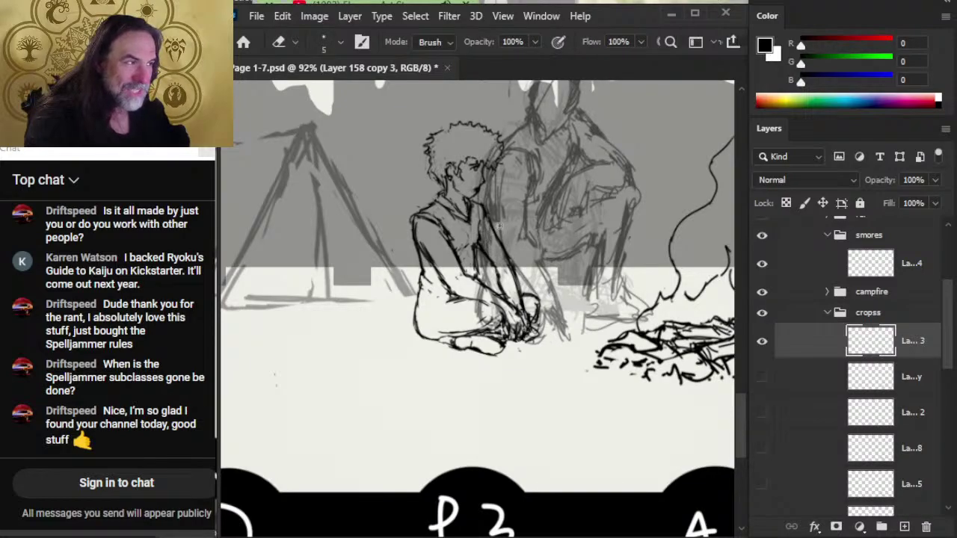
key("b")
key("e")
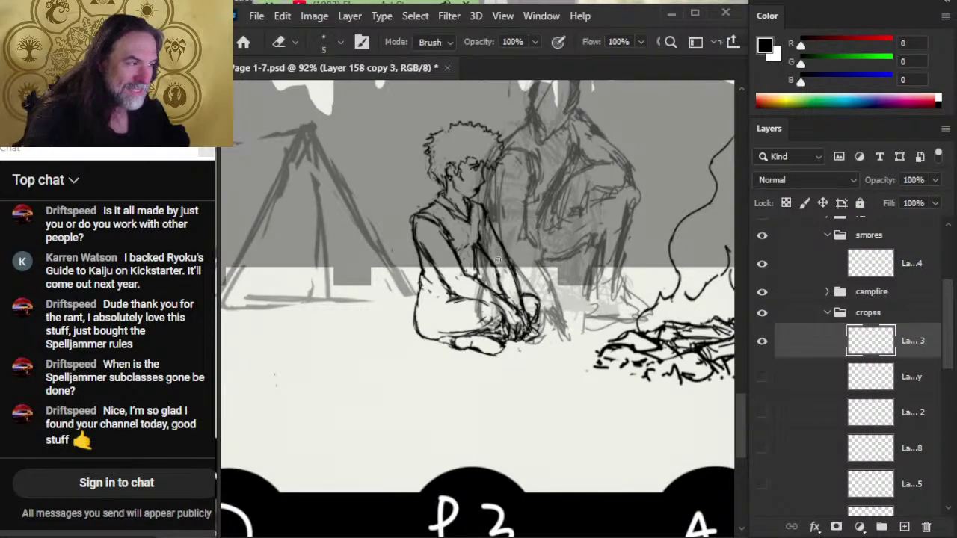
key("b")
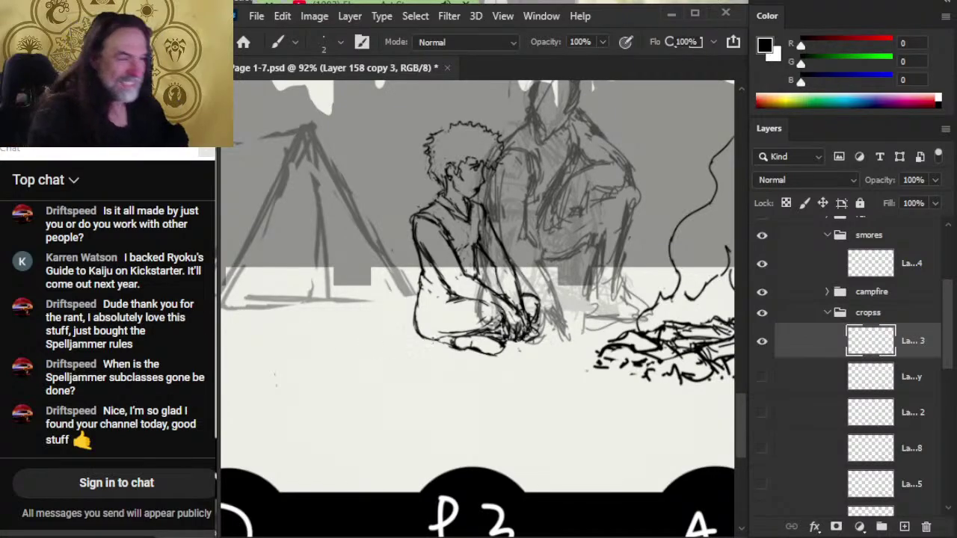
- Refine the near forearm's lower edge and the thigh line beneath it, erasing surplus strokes
key("e")
key("b")
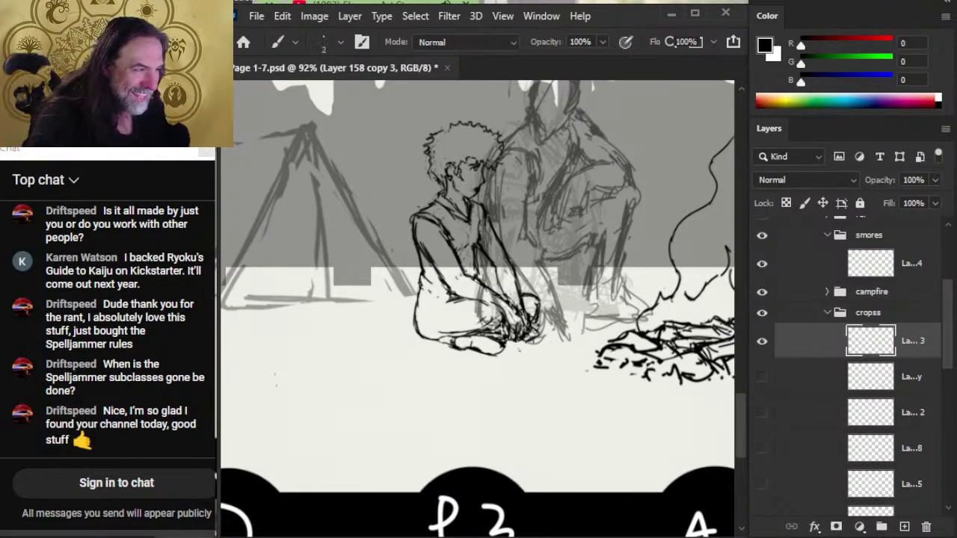
key("e")
key("b")
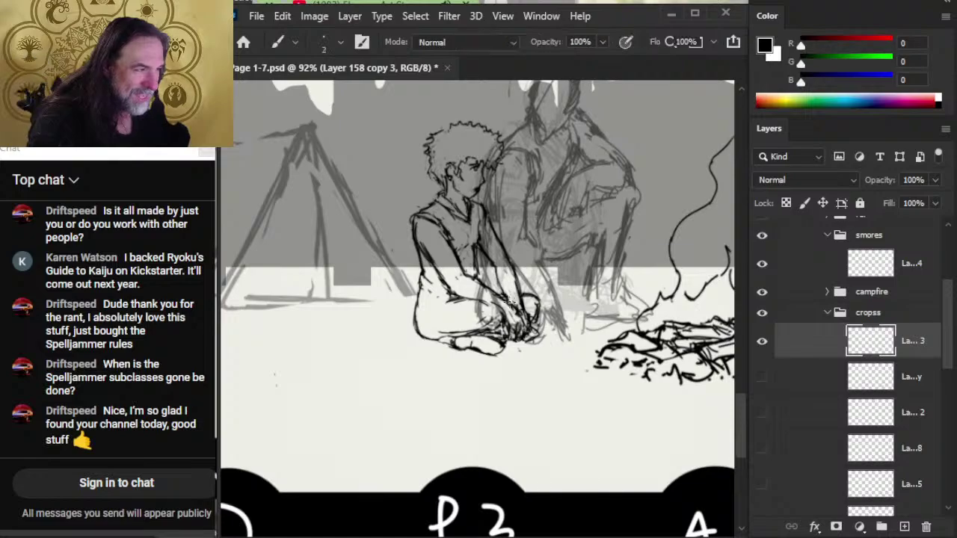
key("e")
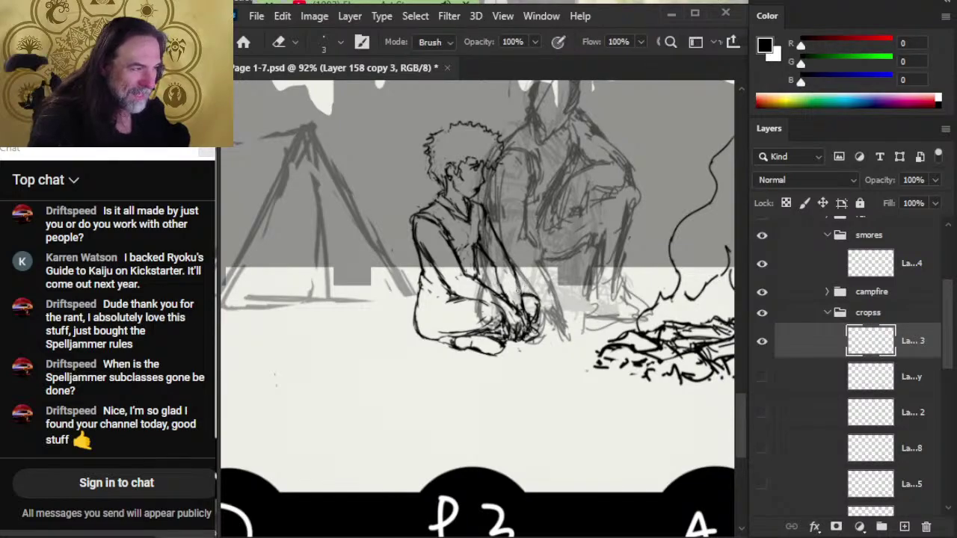
key("b")
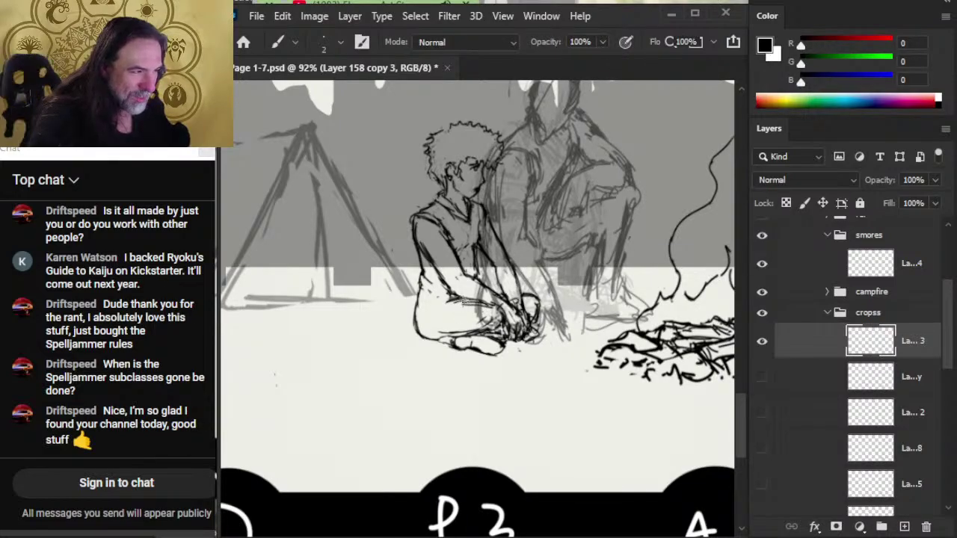
key("e")
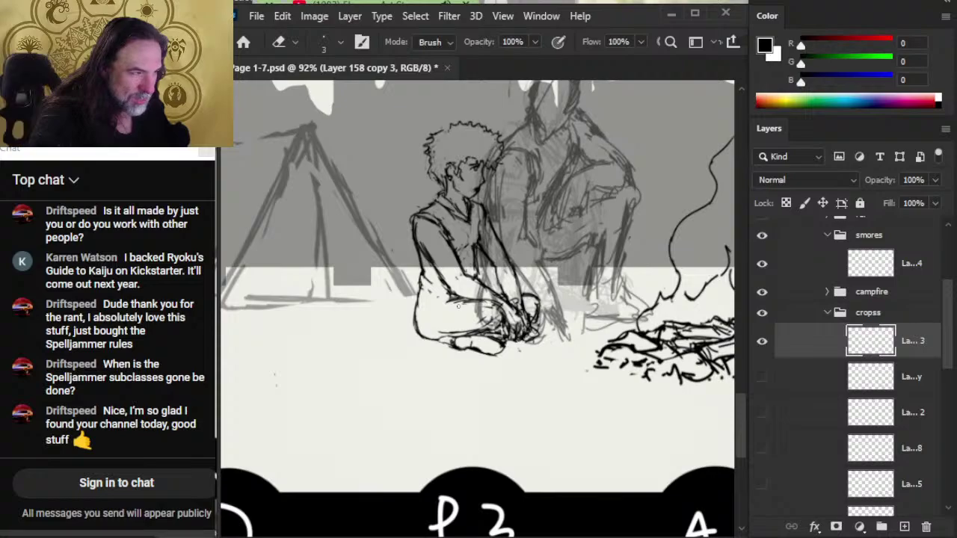
- Refine the black linework of the seated figure's crossed legs and forearm with small brush strokes and erasing
key("b")
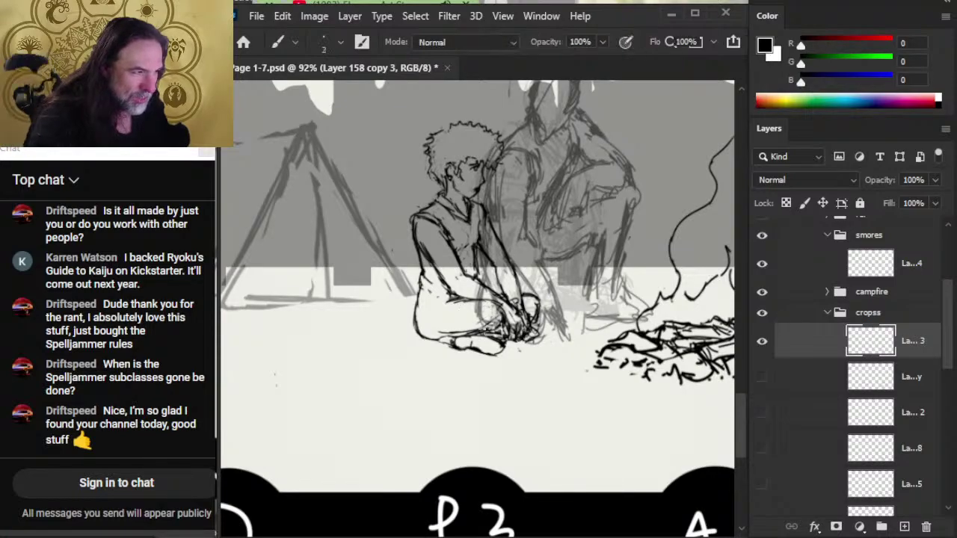
mouse_move(484, 334)
left_mouse_down()
mouse_move(500, 314)
mouse_move(502, 337)
left_mouse_up()
key("e")
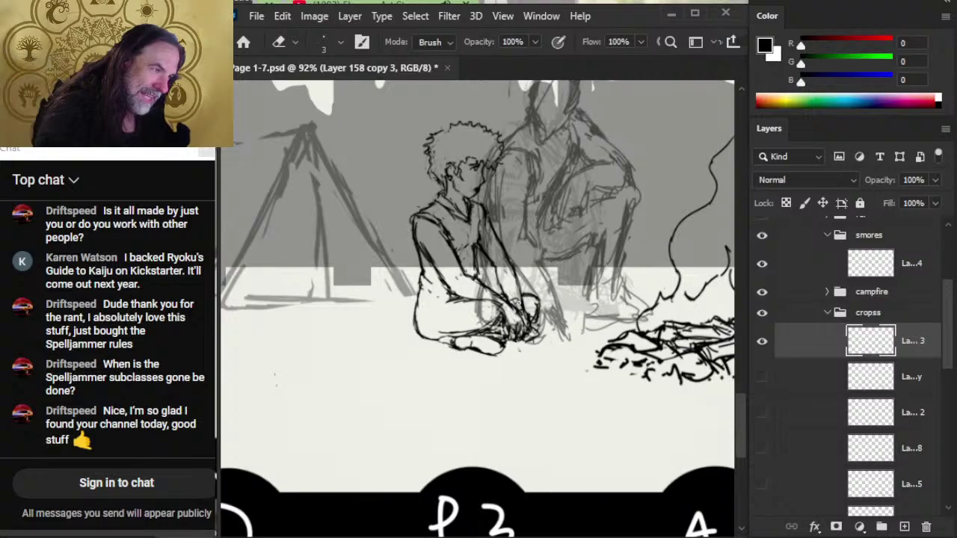
key("b")
left_click_drag(502, 306, 519, 302)
key("e")
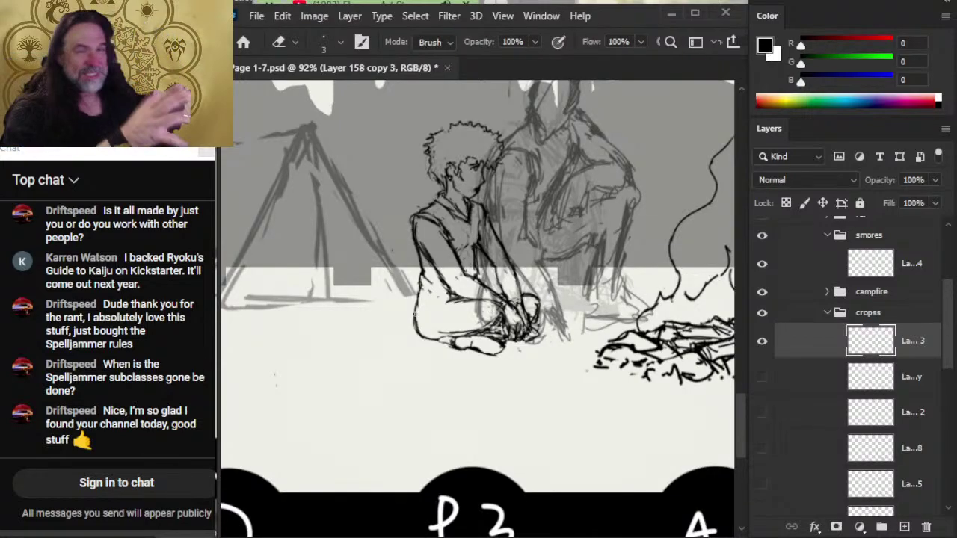
- Rework the seated figure's clasped hands and the knee beside them, alternating thin brush lines with erasing
key("b")
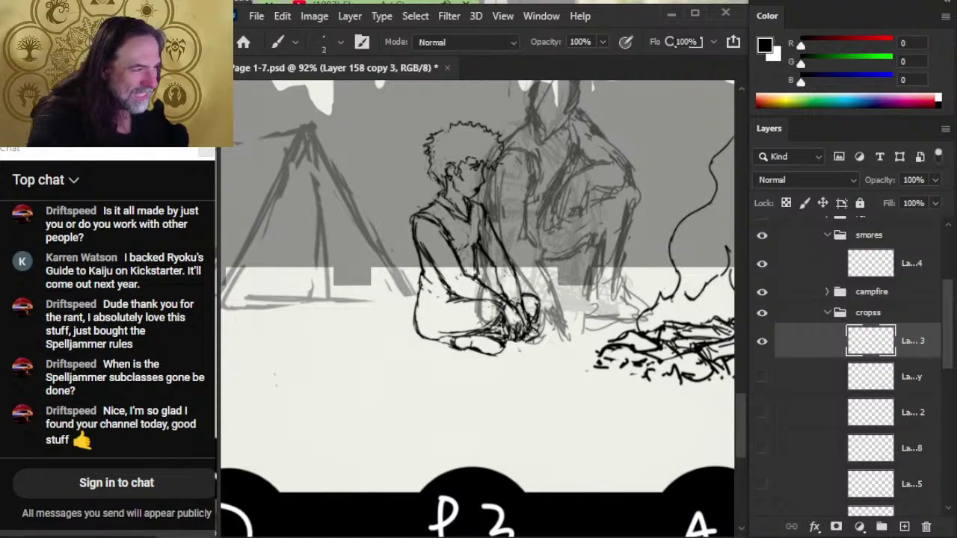
key("e")
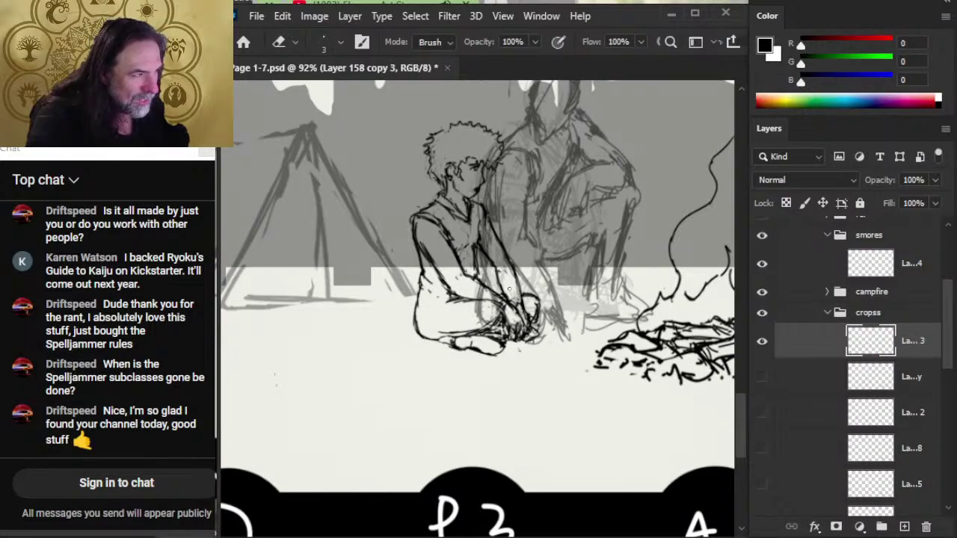
key("b")
key("e")
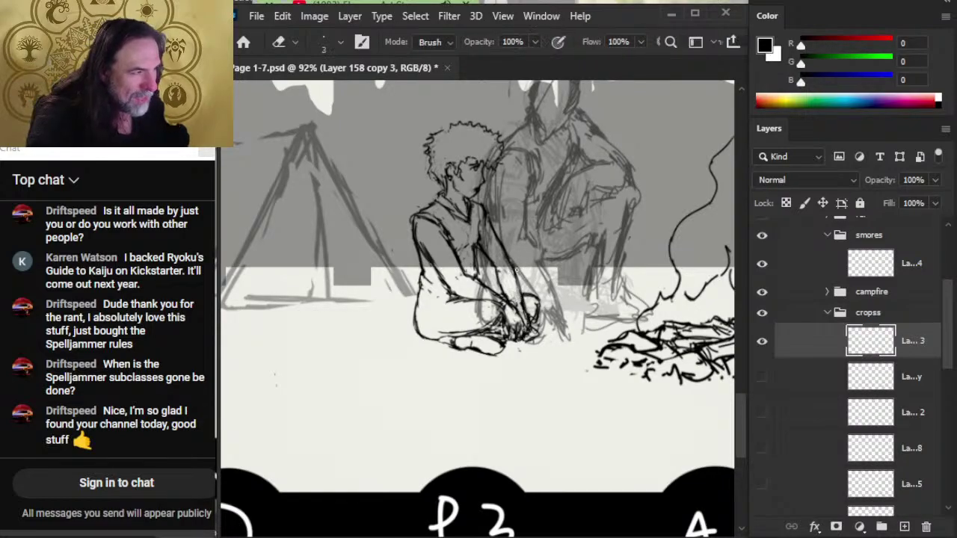
key("b")
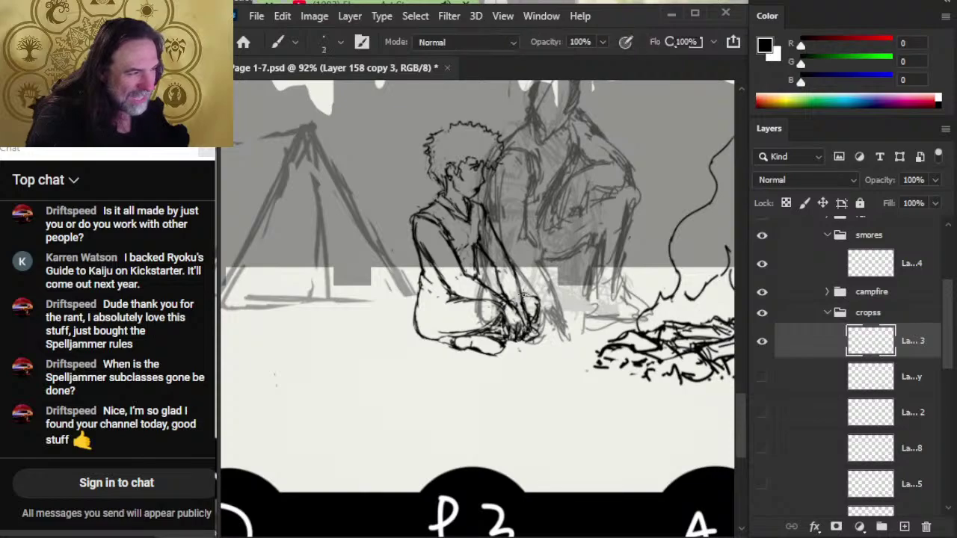
key("e")
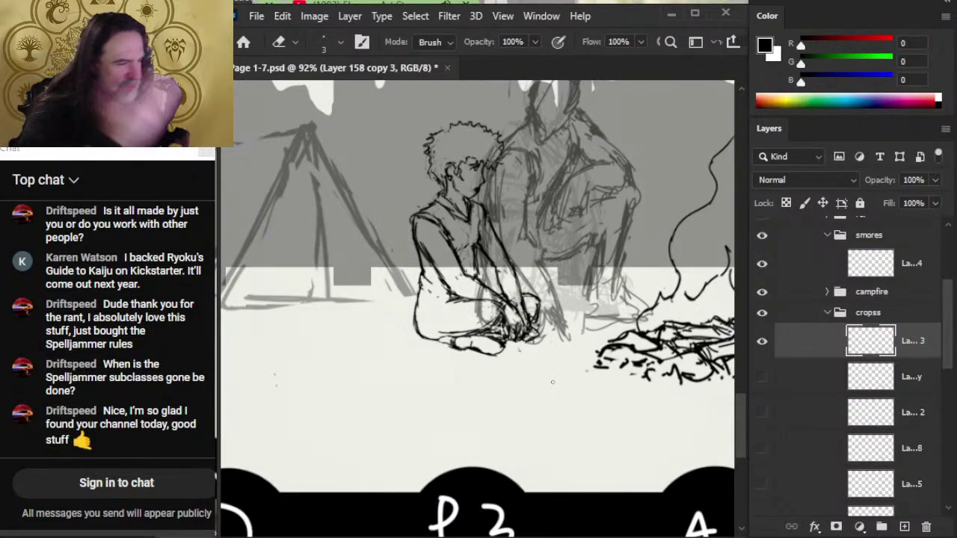
key("b")
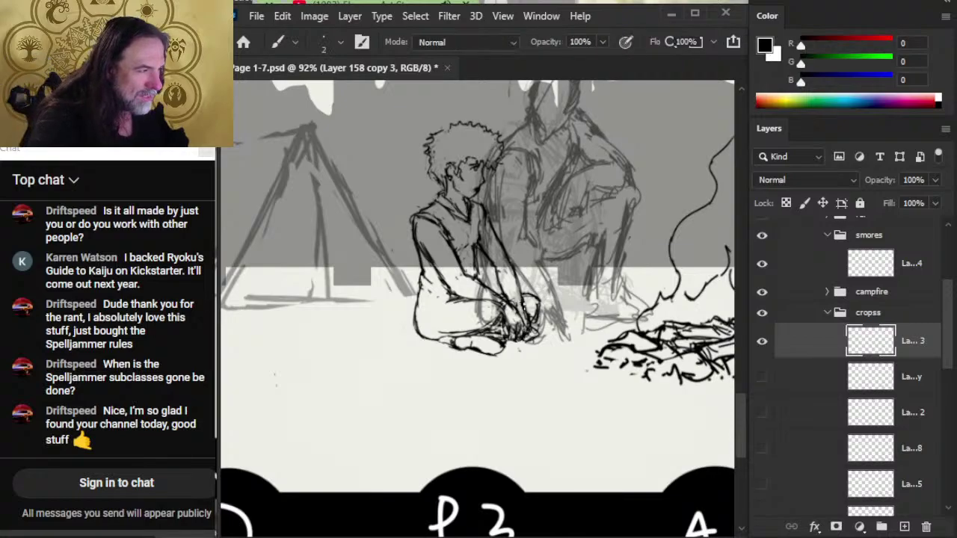
key("e")
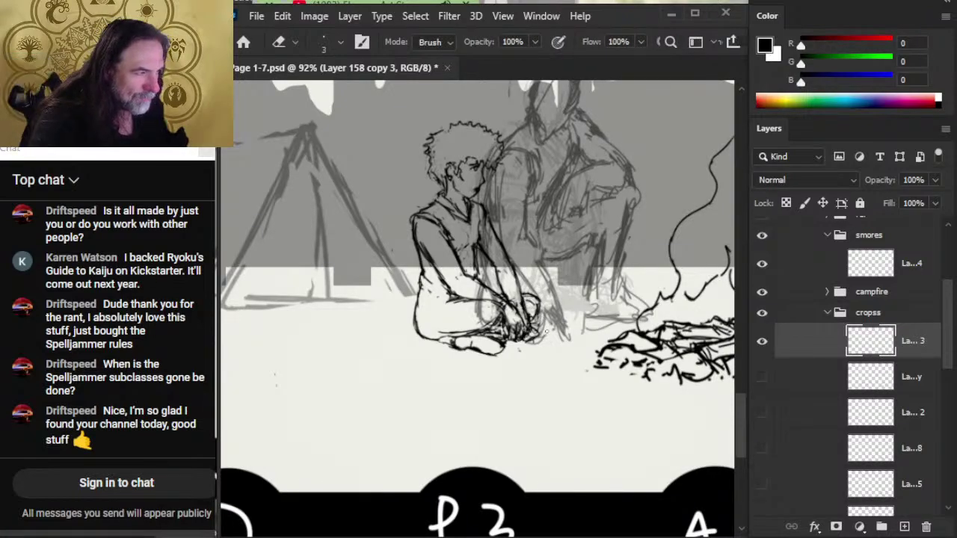
- Erase stray lines around the seated figure's hands and forearms and touch up the strokes where they meet the legs
left_click_drag(532, 336, 529, 342)
key("b")
key("e")
mouse_move(495, 290)
left_mouse_down()
mouse_move(506, 307)
mouse_move(504, 283)
mouse_move(515, 310)
left_mouse_up()
key("b")
key("e")
key("b")
key("e")
key("b")
key("e")
key("b")
key("e")
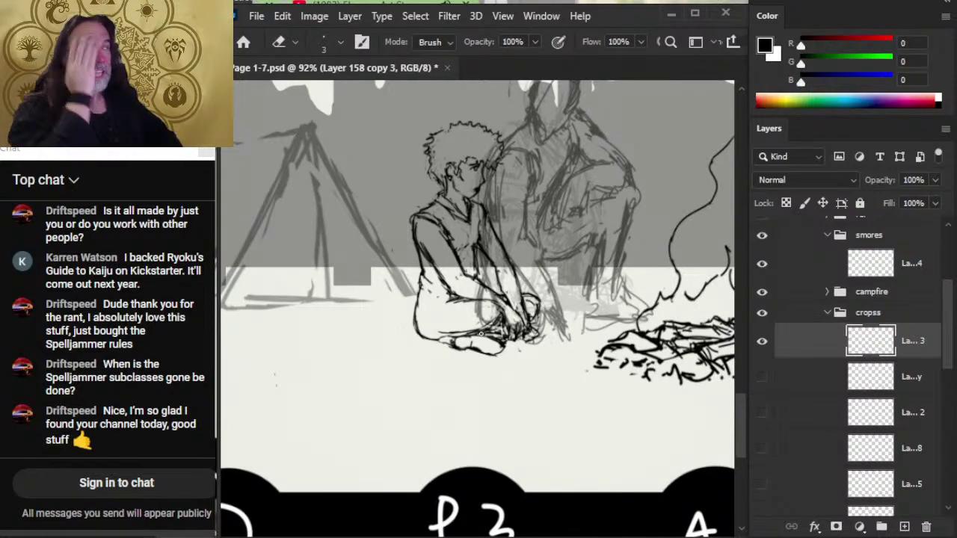
- Lasso the back edge of the seated figure's hair and move it slightly inward to narrow the head
key("l")
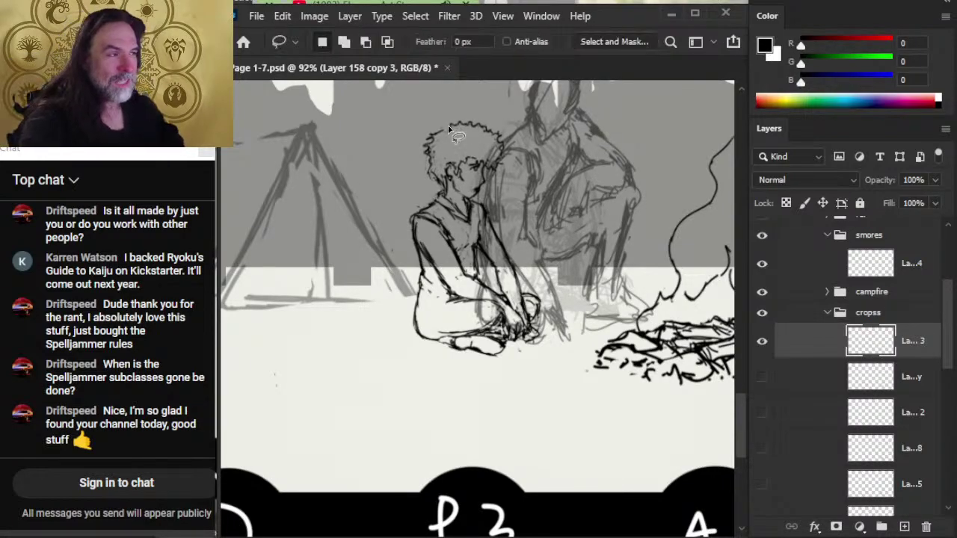
left_click_drag(429, 117, 402, 171)
mouse_move(429, 119)
left_mouse_down()
mouse_move(448, 134)
mouse_move(438, 157)
left_mouse_up()
key("v")
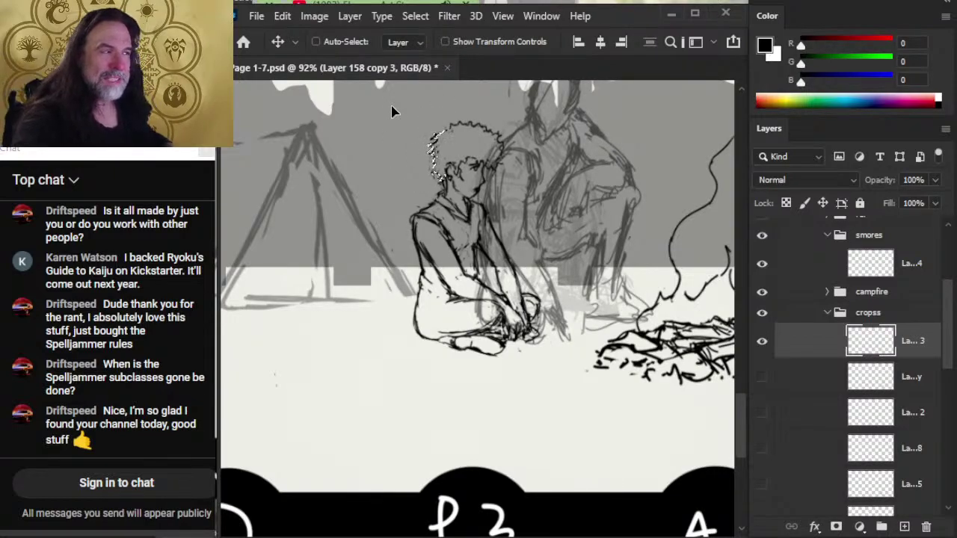
key("l")
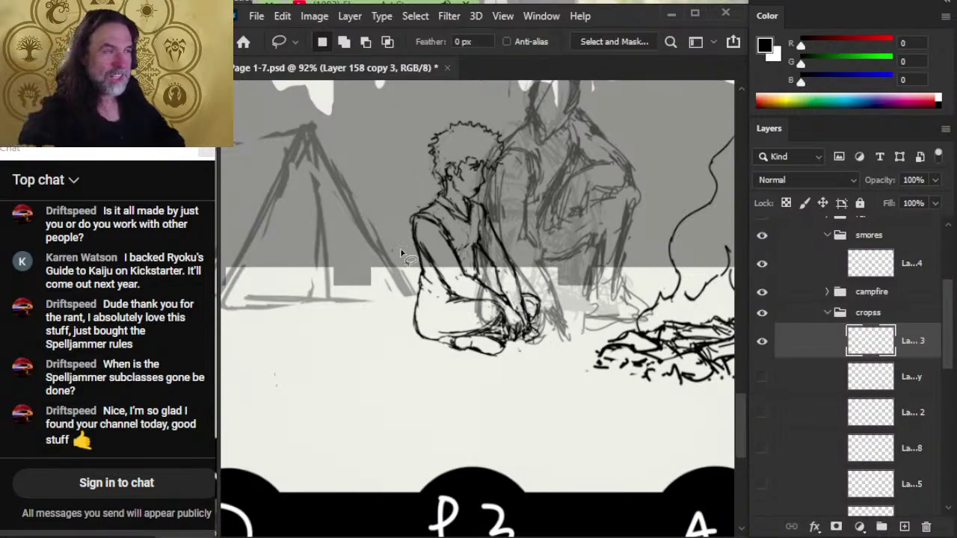
- Blend the shifted back hair outline into the crown by erasing rough bits and drawing small curls
key("e")
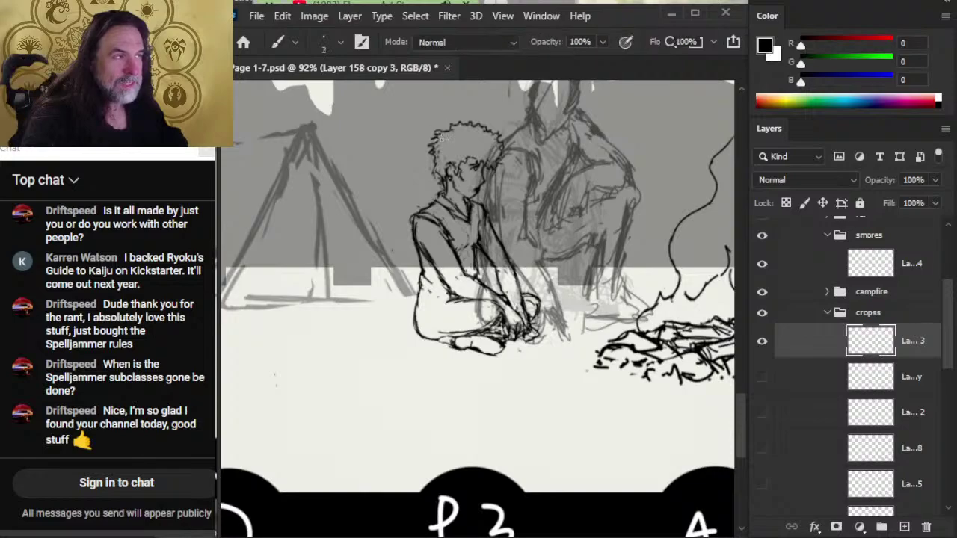
key("b")
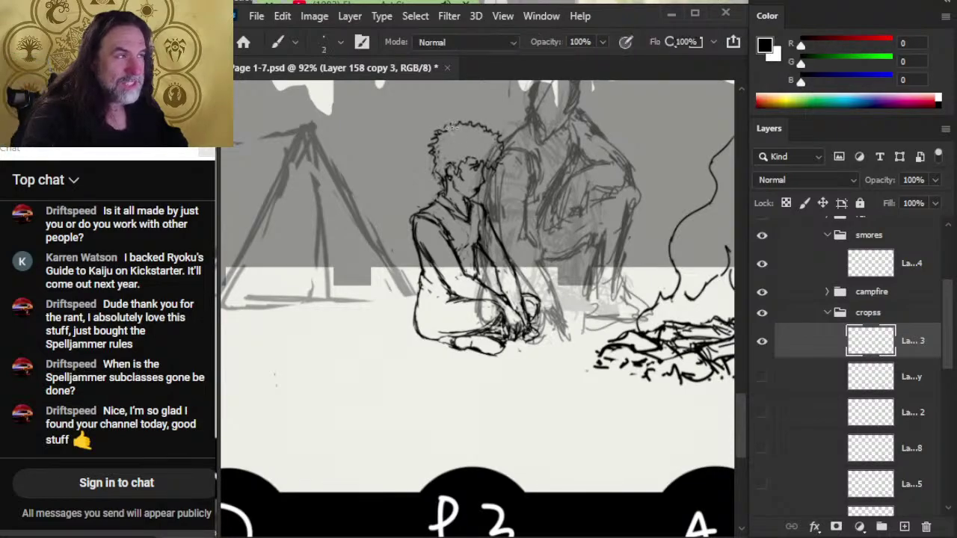
key("e")
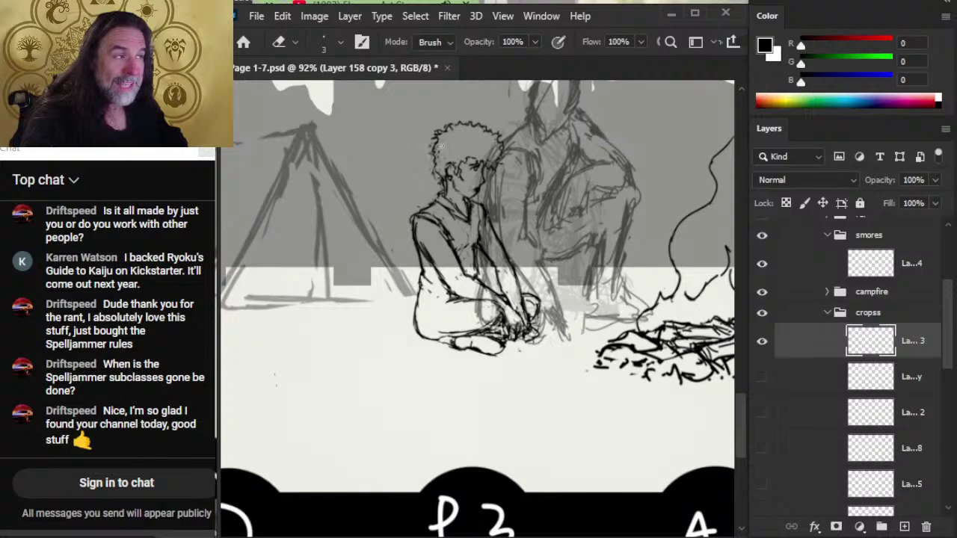
key("b")
left_click_drag(436, 134, 430, 154)
key("e")
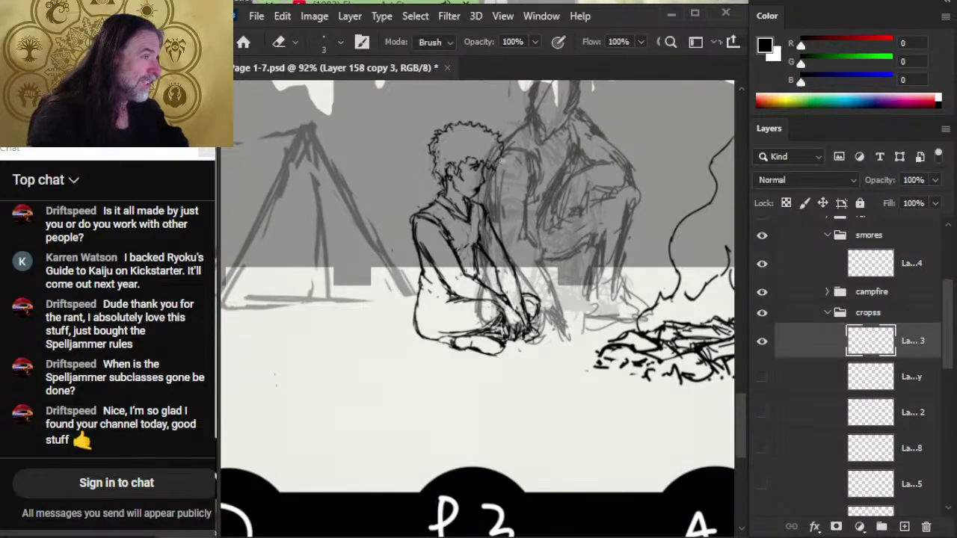
key("b")
key("e")
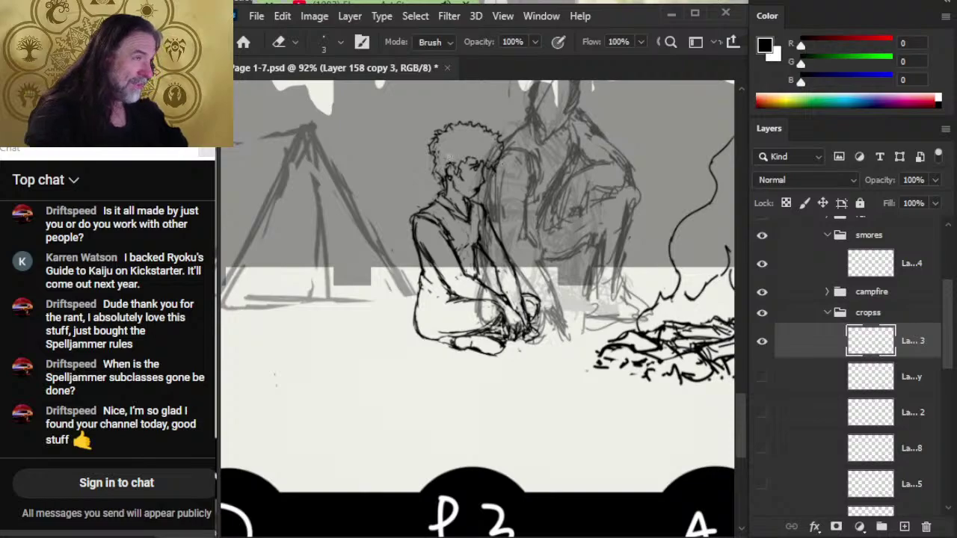
key("b")
key("e")
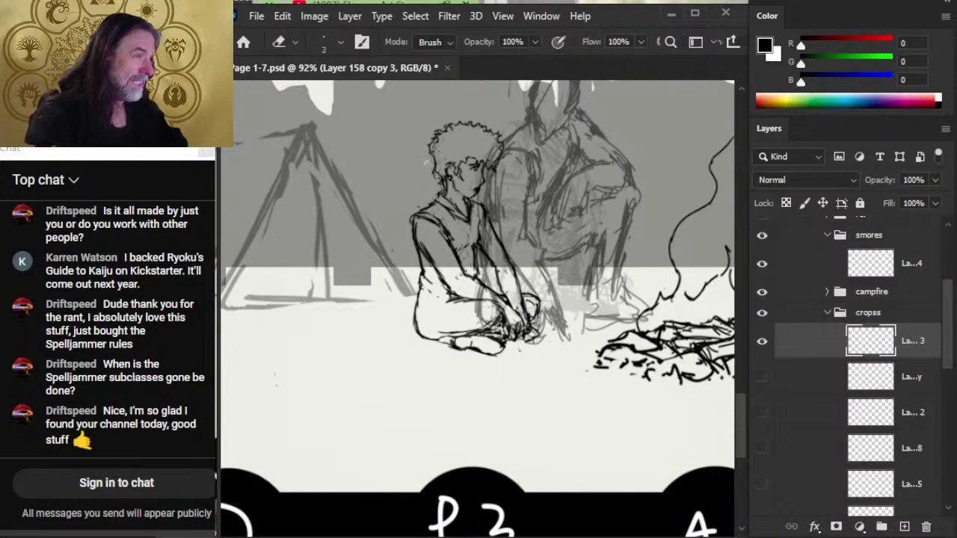
- Erase the outline at the back of the seated figure's hair and redraw it down to the nape
left_click_drag(441, 127, 434, 136)
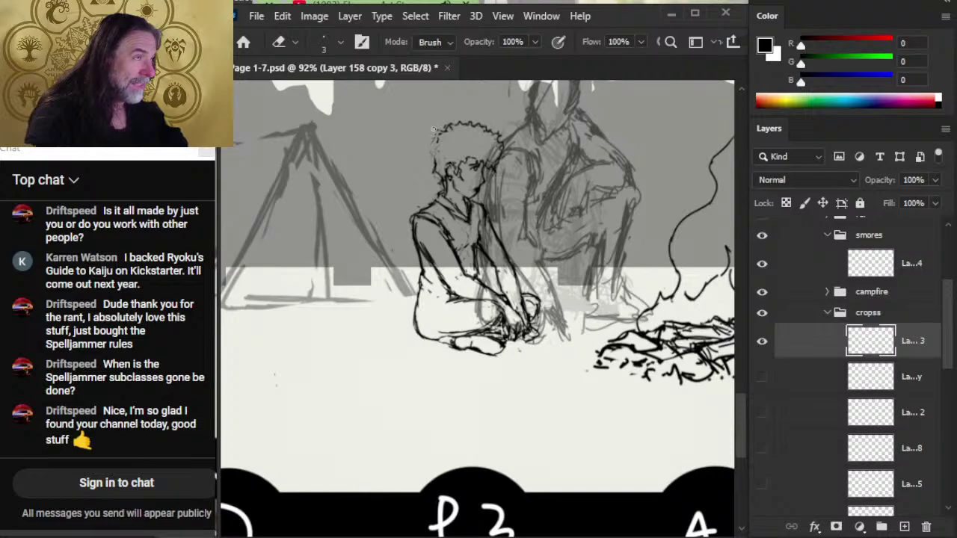
key("b")
left_click_drag(439, 137, 435, 181)
key("e")
key("b")
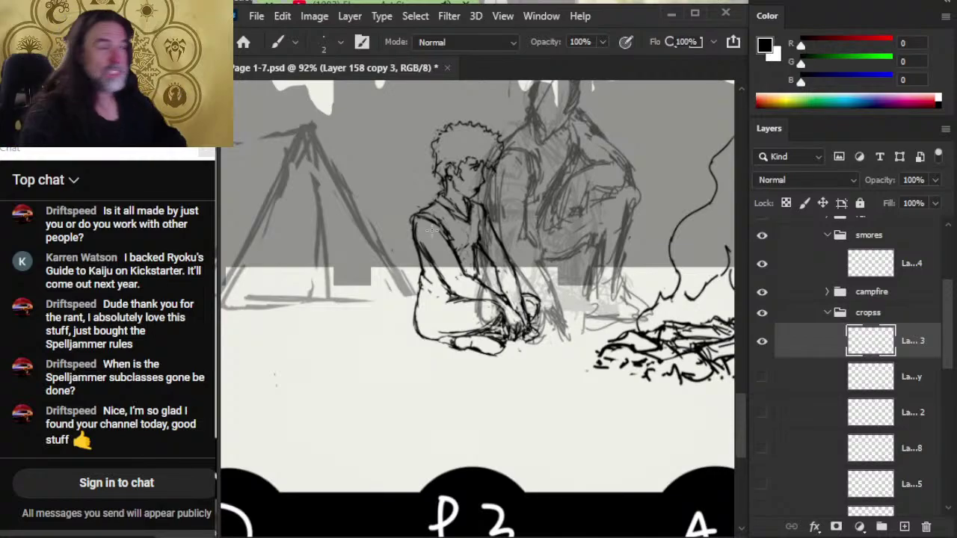
key("e")
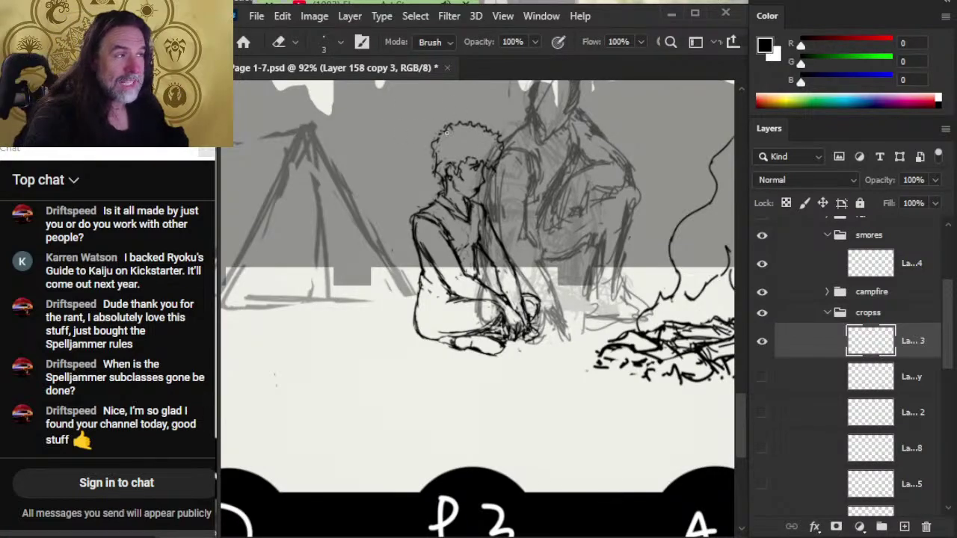
- Erase the curls at the upper back of the seated figure's head and redraw that part of the outline
mouse_move(450, 138)
left_mouse_down()
mouse_move(456, 125)
mouse_move(458, 138)
mouse_move(447, 136)
left_mouse_up()
key("b")
key("e")
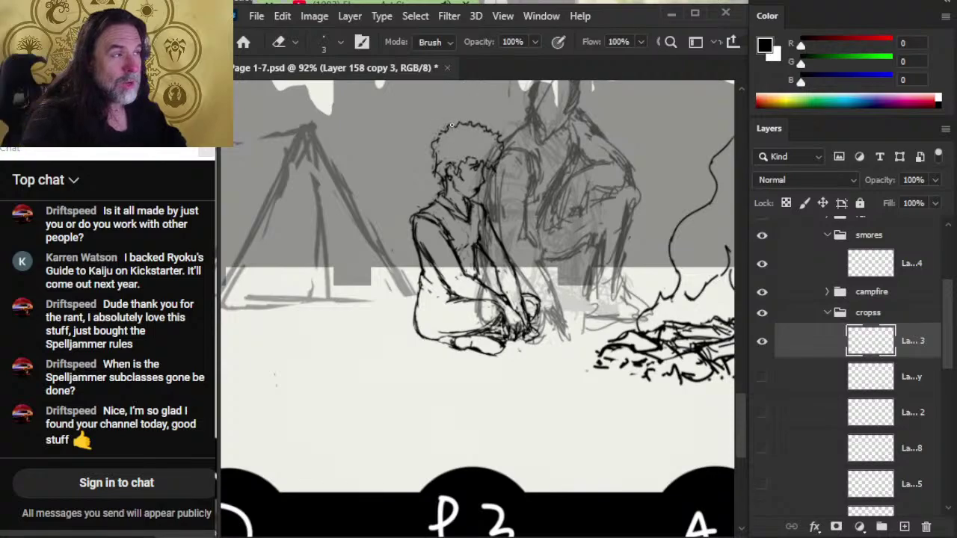
key("b")
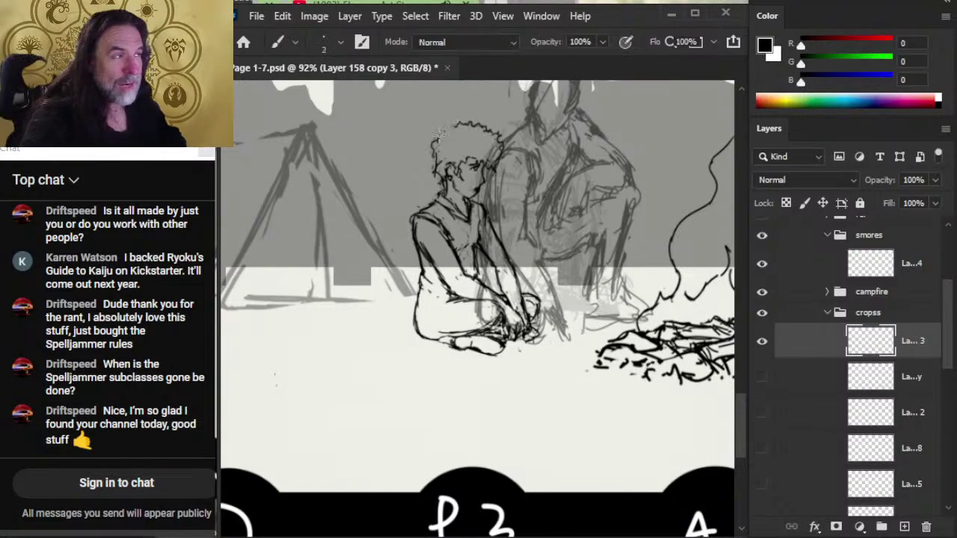
mouse_move(439, 137)
left_mouse_down()
mouse_move(453, 129)
mouse_move(435, 141)
left_mouse_up()
key("e")
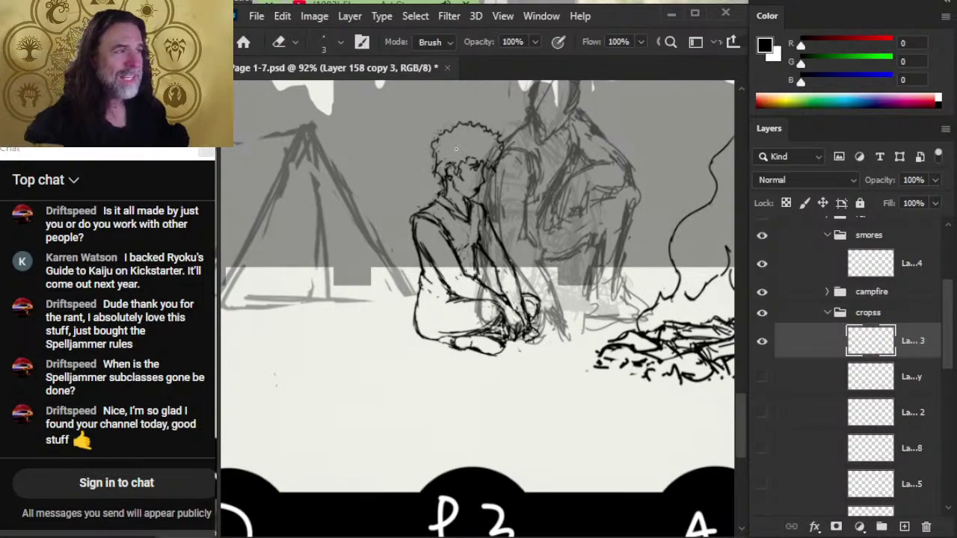
- Adjust the lower back hair contour above the nape with short erasures and new curly strokes
mouse_move(432, 159)
left_mouse_down()
mouse_move(435, 170)
mouse_move(432, 163)
left_mouse_up()
key("b")
key("e")
key("b")
key("e")
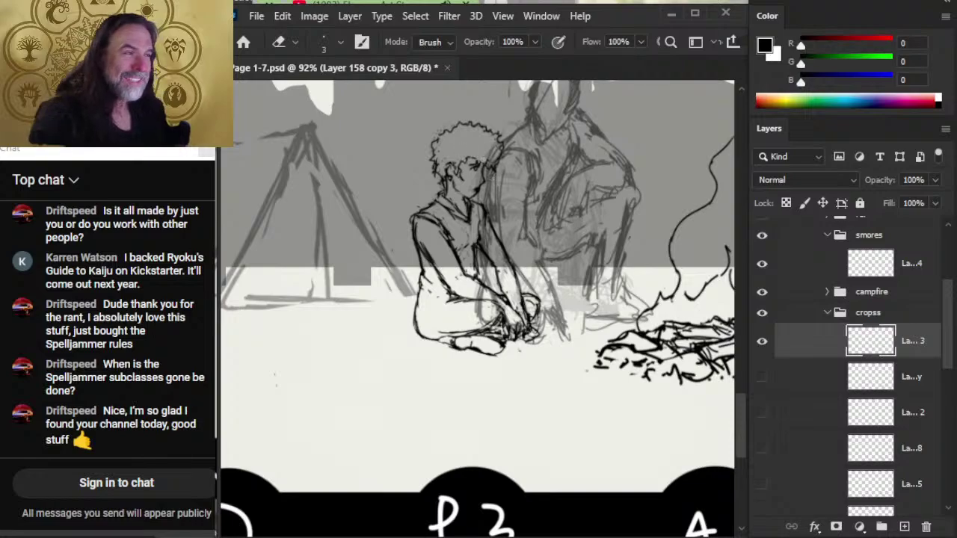
key("b")
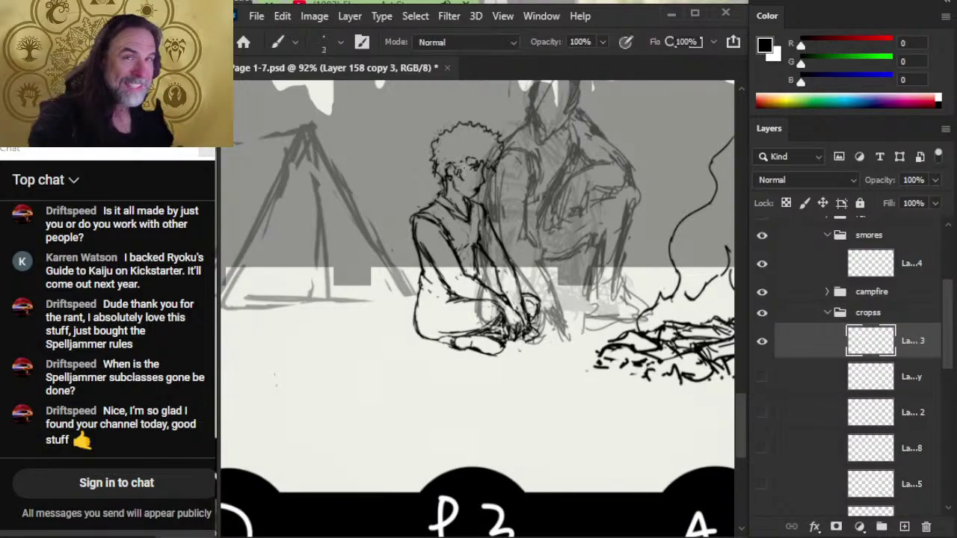
key("e")
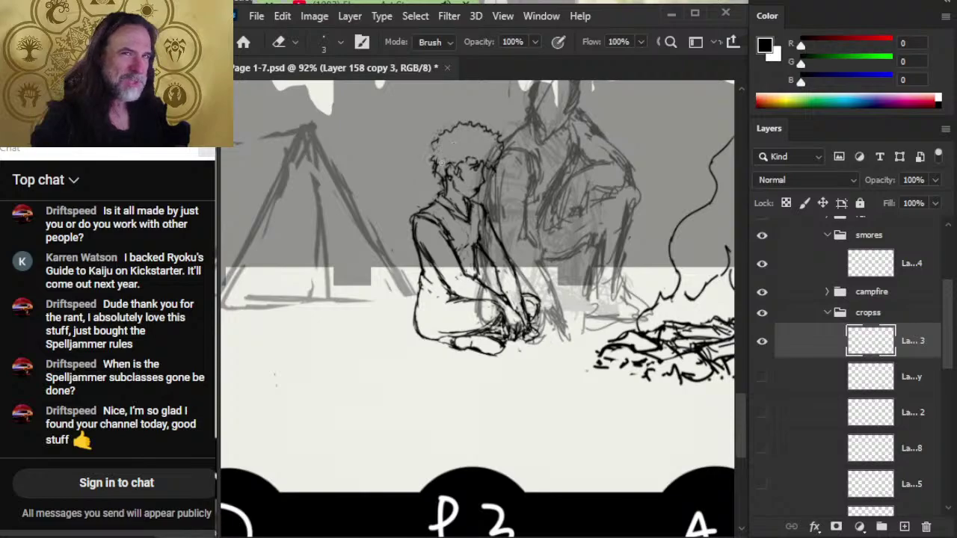
key("b")
left_click_drag(436, 139, 431, 157)
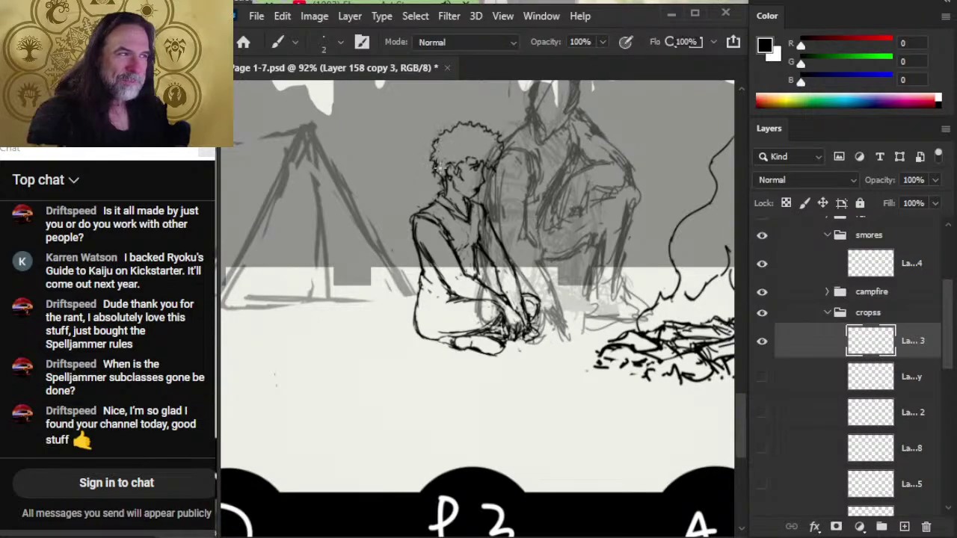
- Erase the hair outline from the crown to the forehead and redraw it as a rounder curly edge
key("e")
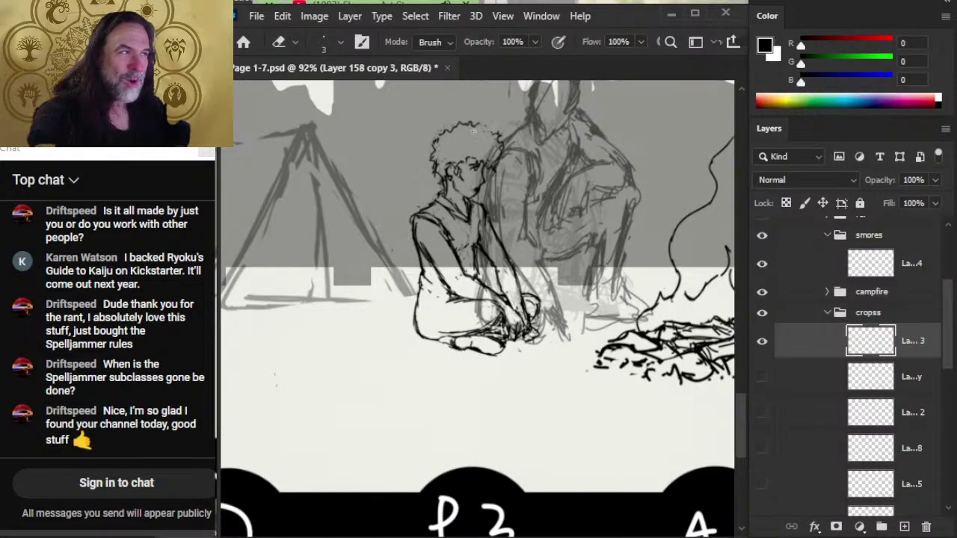
key("b")
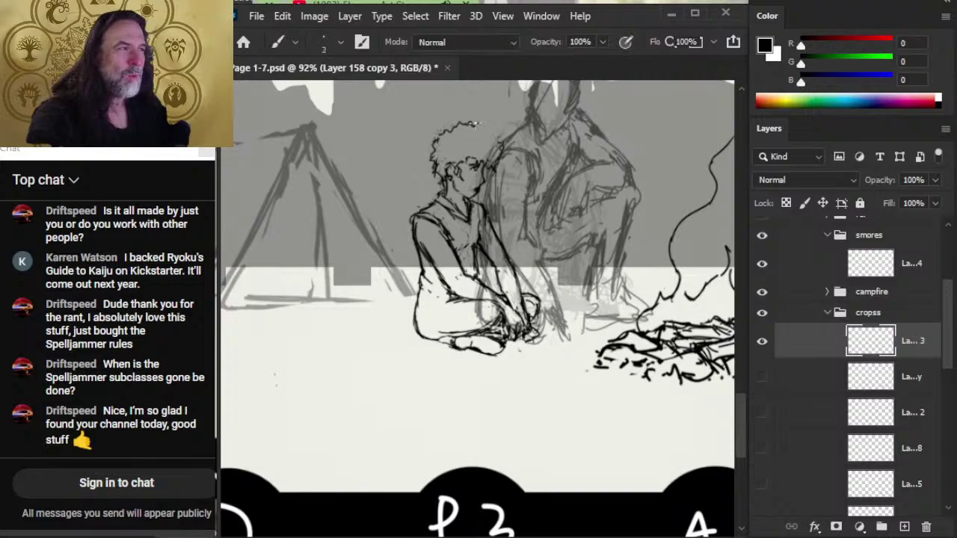
left_click_drag(476, 125, 505, 144)
key("e")
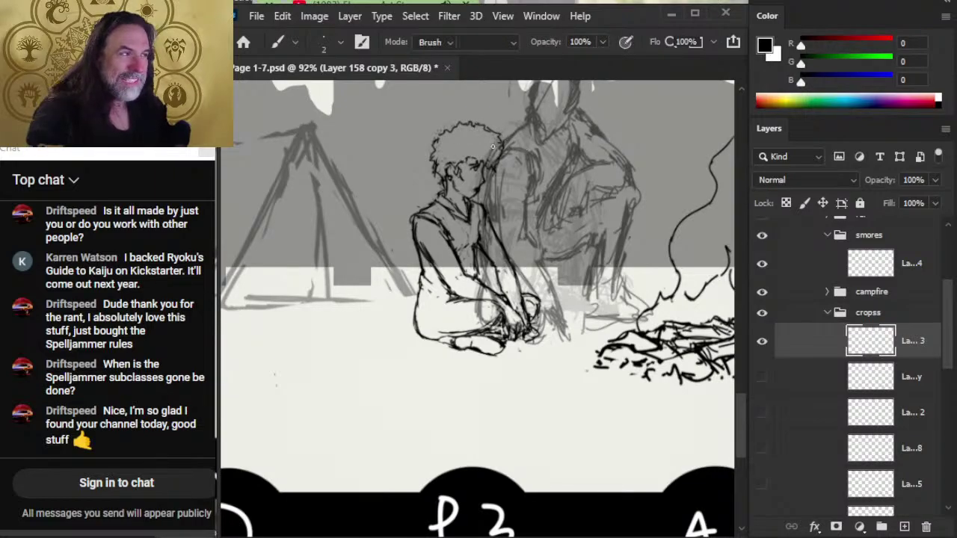
- Draw finishing brush strokes on the front edge of the seated figure's hair above the forehead
key("z")
mouse_move(544, 191)
left_mouse_down()
mouse_move(426, 179)
mouse_move(604, 218)
left_mouse_up()
key("e")
key("b")
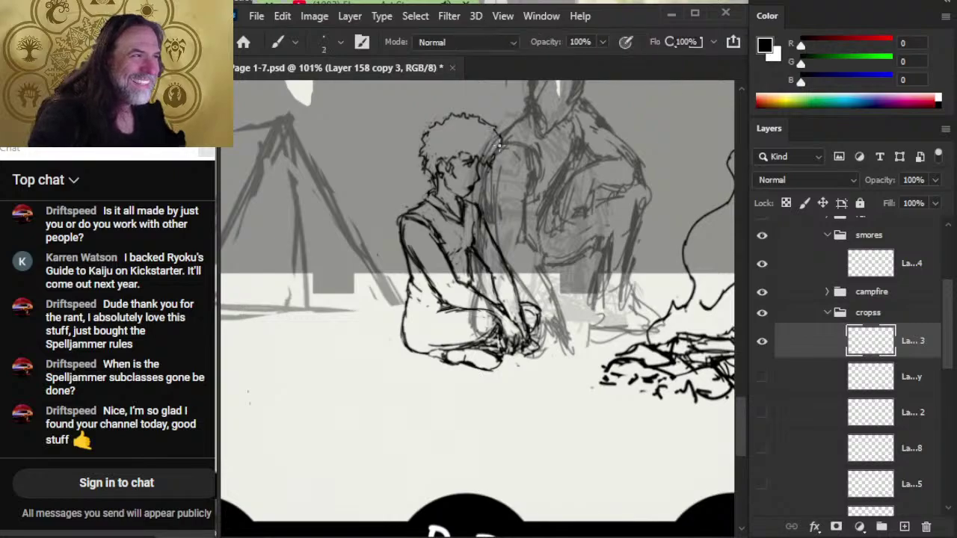
left_click_drag(495, 143, 500, 155)
key("e")
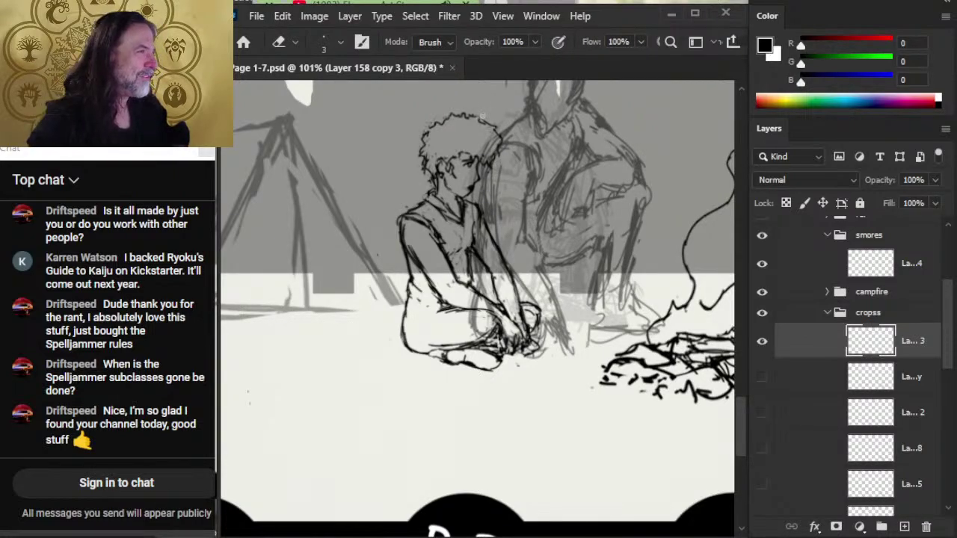
- Refine the seated figure's forehead hairline and the side of the face down to the jaw with alternating erasures and brush strokes
key("b")
key("e")
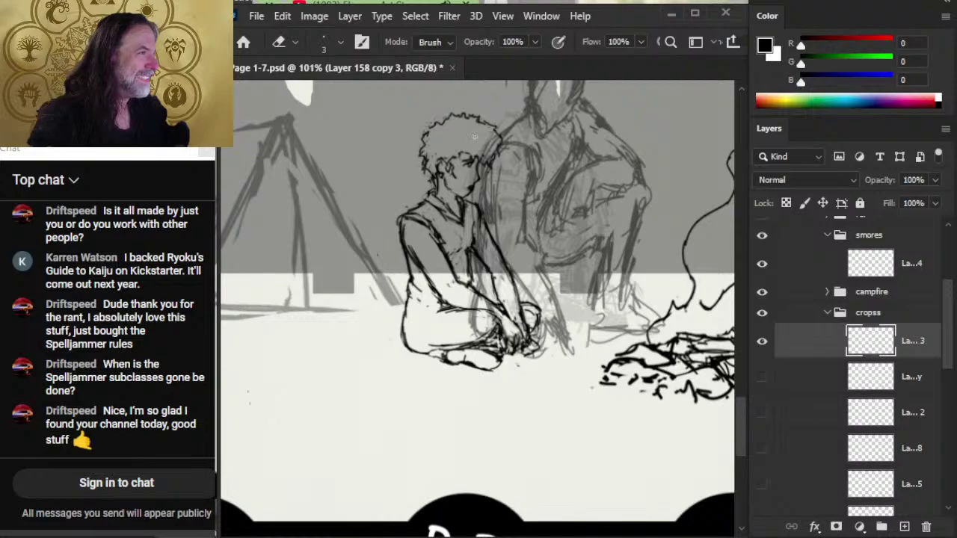
key("b")
mouse_move(465, 152)
left_mouse_down()
mouse_move(450, 154)
mouse_move(446, 187)
left_mouse_up()
key("e")
key("b")
key("e")
key("b")
key("e")
key("b")
key("e")
key("b")
key("e")
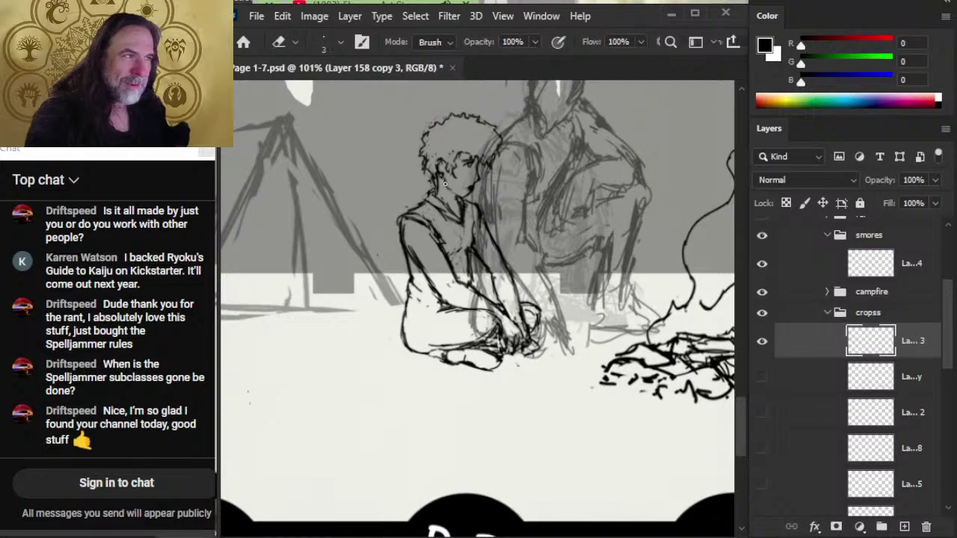
- Clean up the seated figure's jaw and the neck line under the chin with small erasures and brush touches
key("b")
key("e")
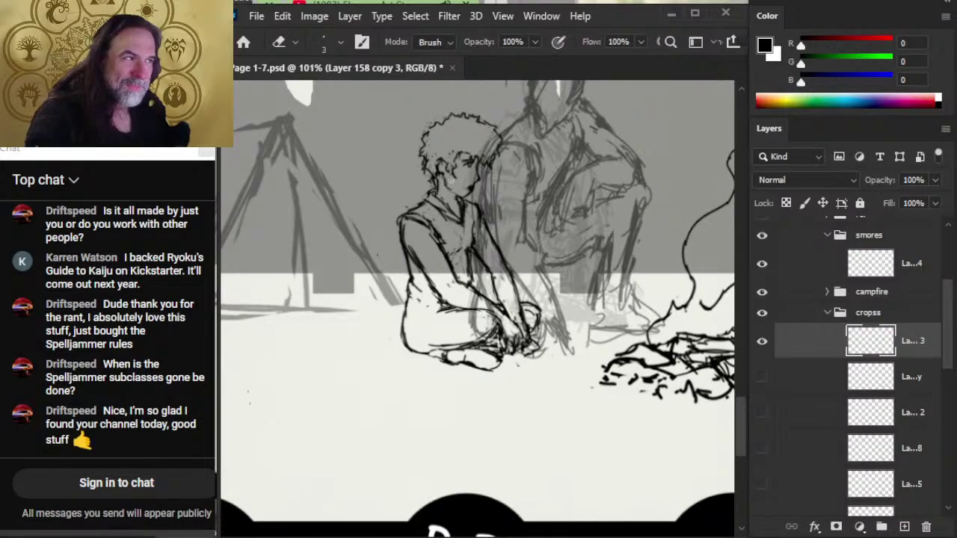
left_click_drag(447, 182, 451, 190)
key("b")
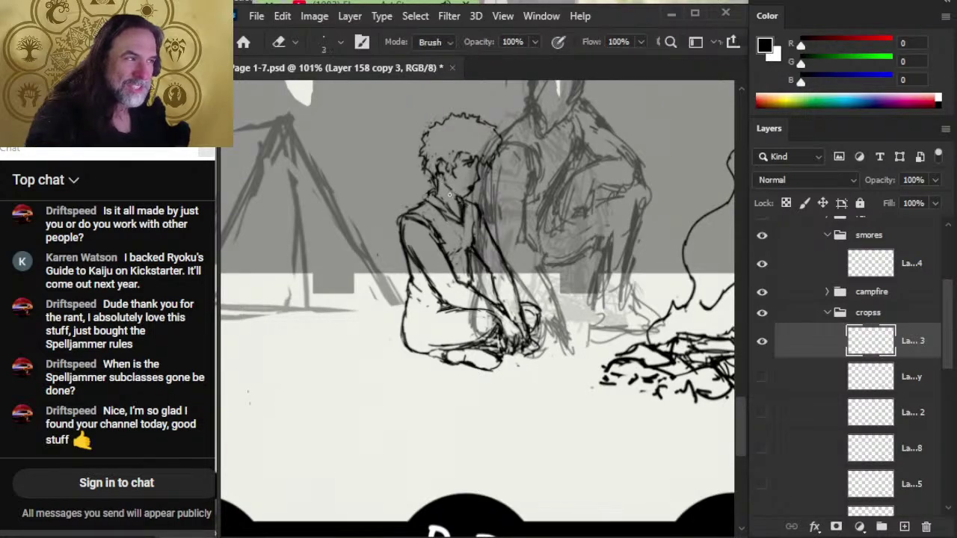
key("b")
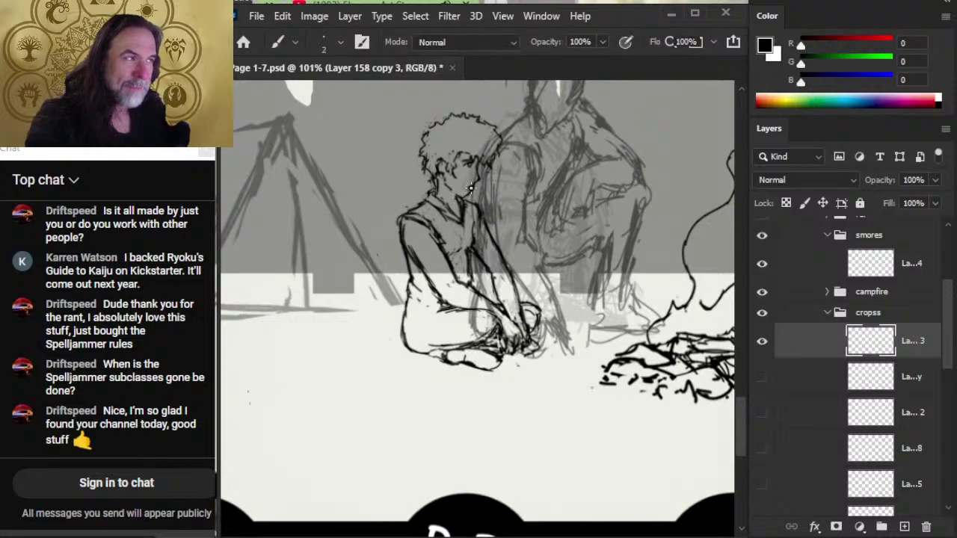
- Touch up the back edge of the seated figure's hair and draw short curls along the hairline above the ear
key("e")
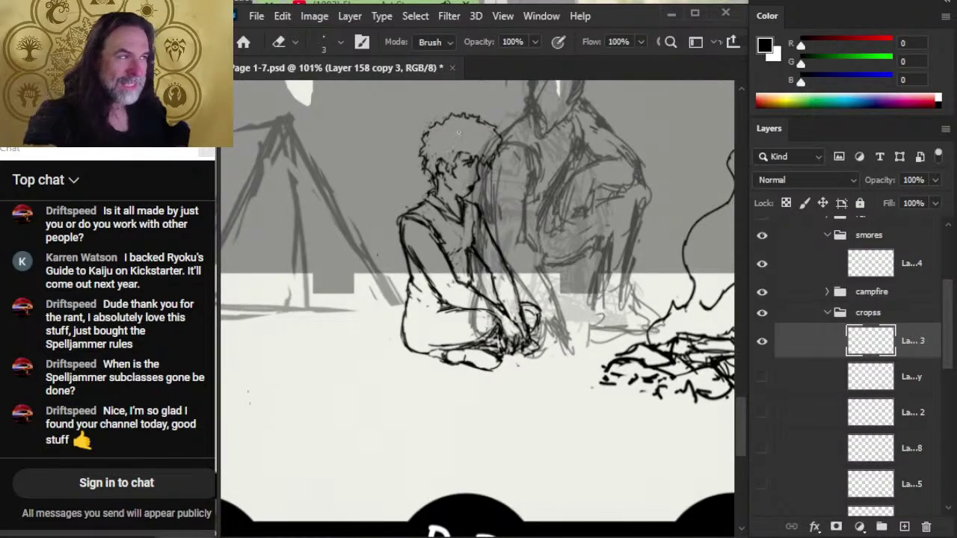
key("b")
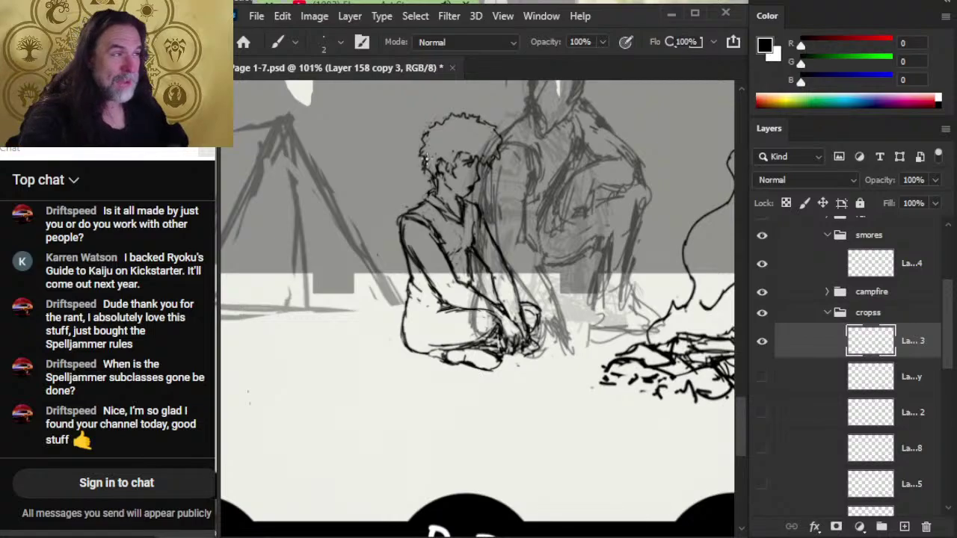
key("e")
key("b")
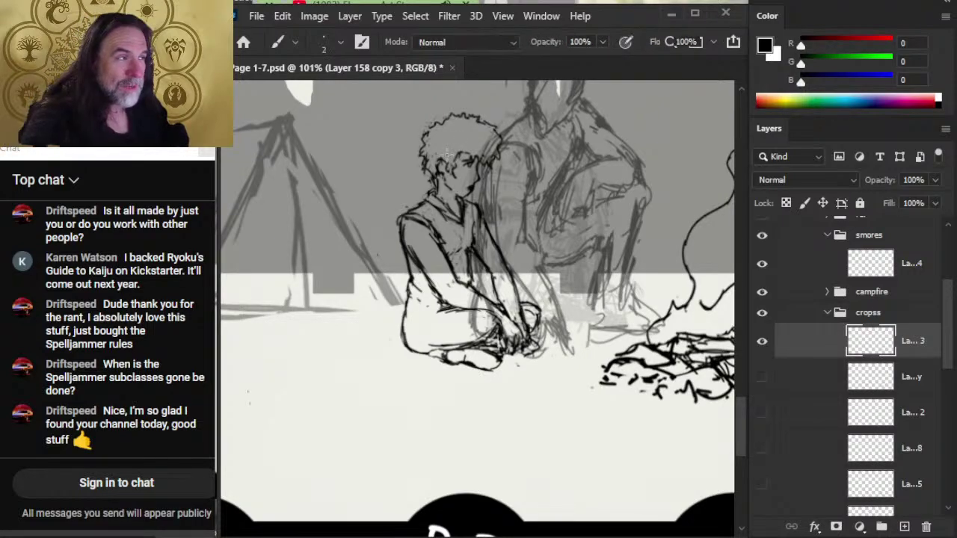
left_click_drag(445, 157, 453, 154)
key("e")
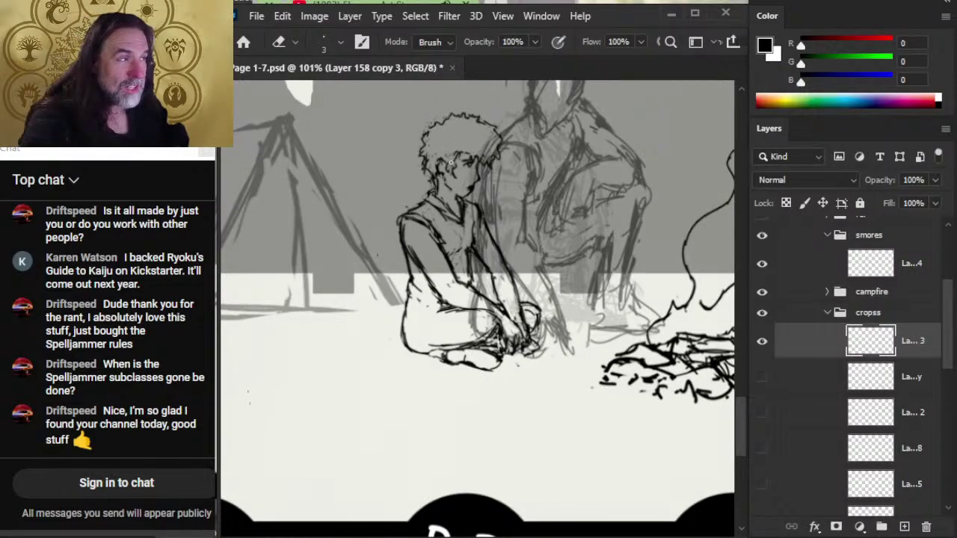
key("b")
left_click_drag(454, 153, 450, 153)
key("e")
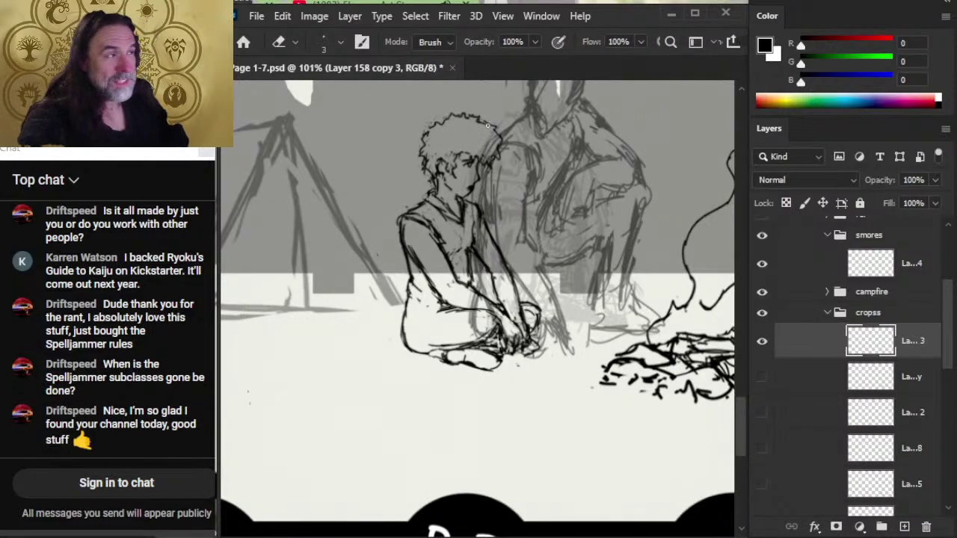
- Rework the curly hair outline across the top of the seated figure's head with brush and eraser
key("b")
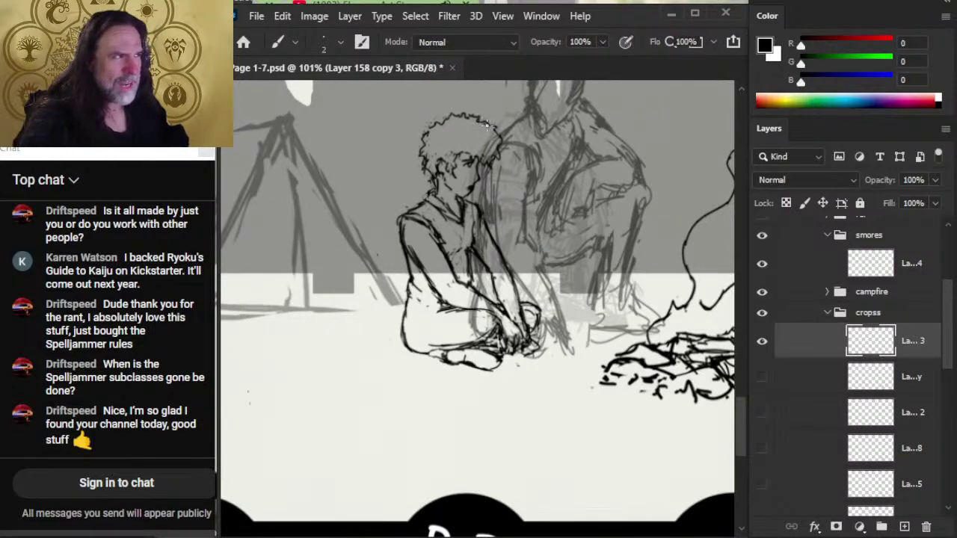
key("e")
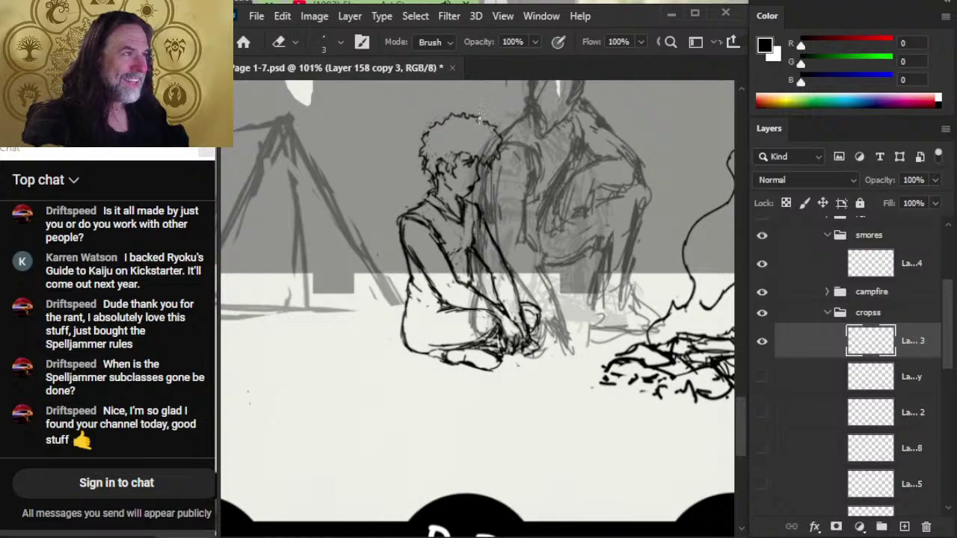
key("b")
key("e")
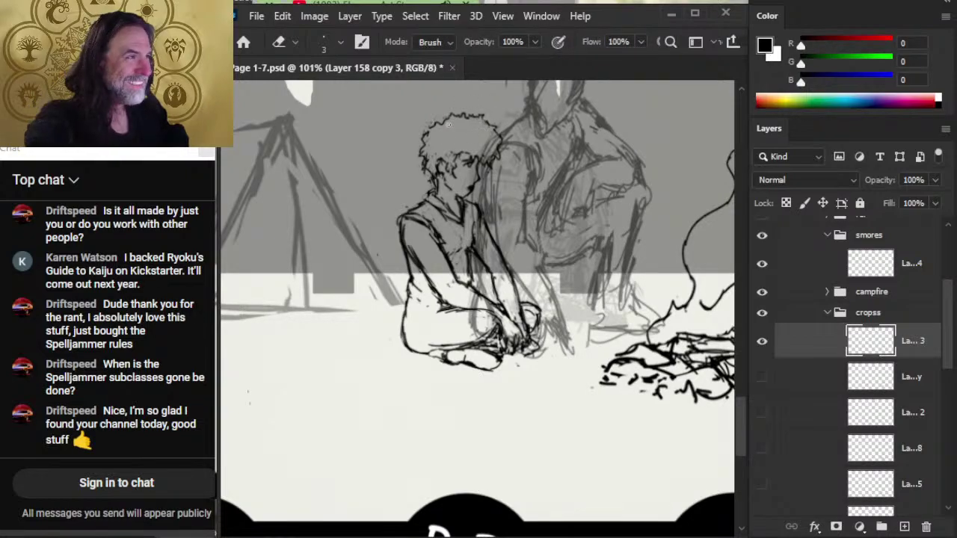
key("b")
key("e")
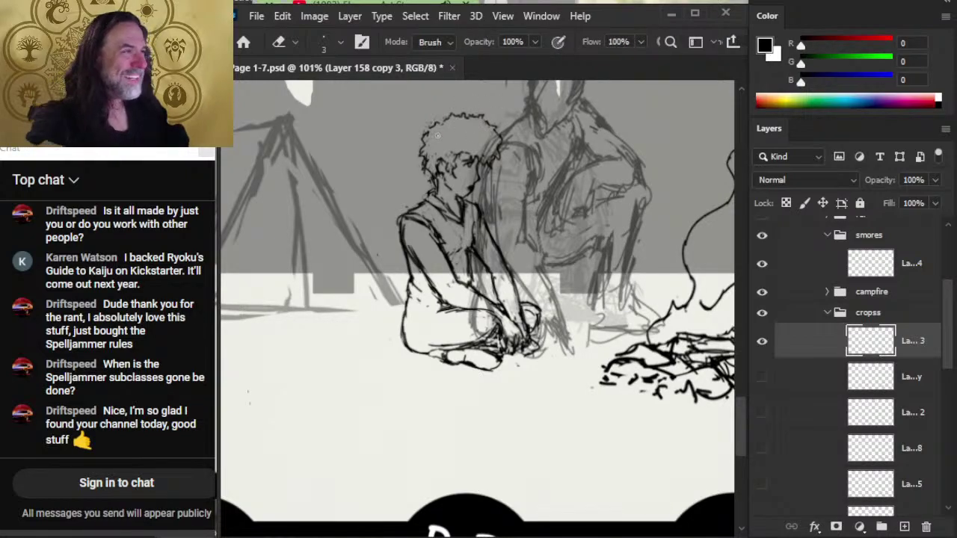
- Erase stray marks inside the seated figure's hair and touch up the curls at the upper back of the head
key("b")
key("e")
key("b")
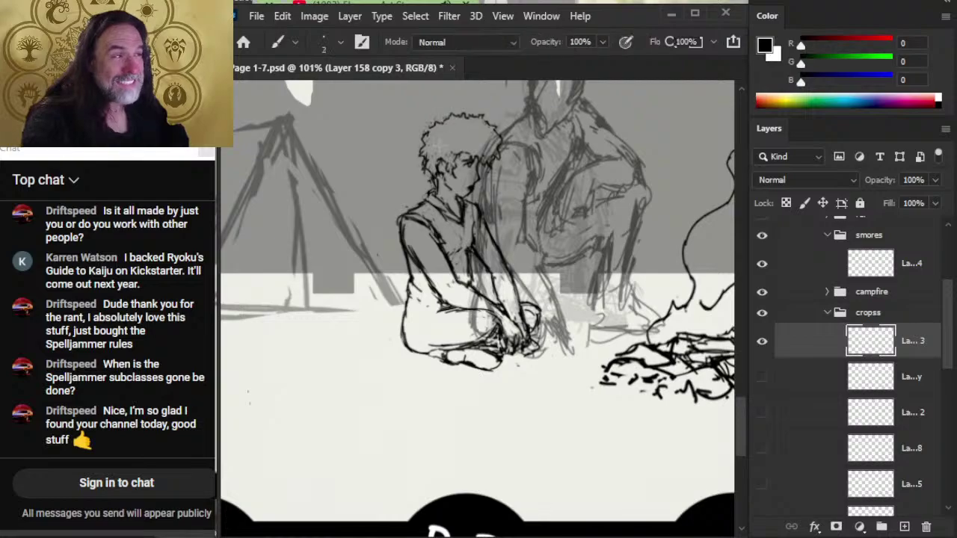
key("e")
key("b")
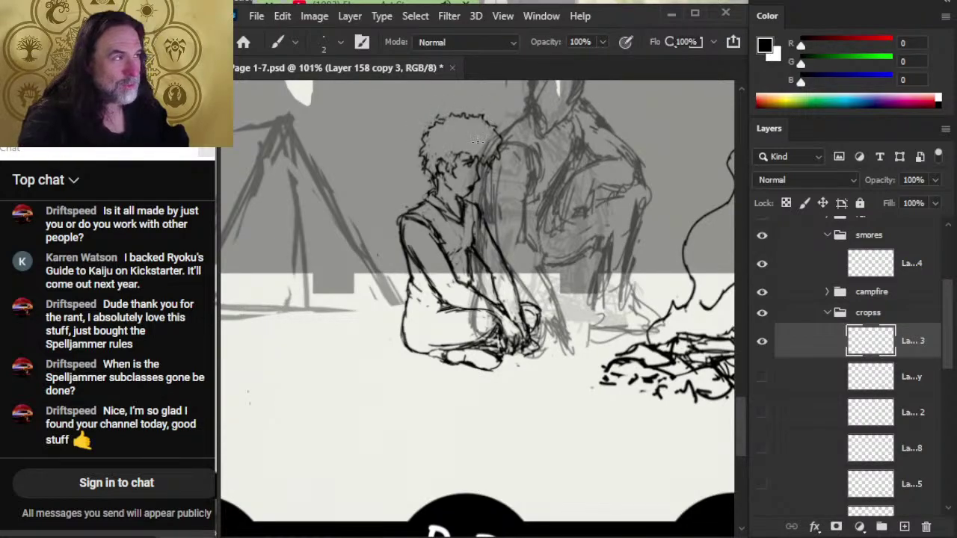
key("e")
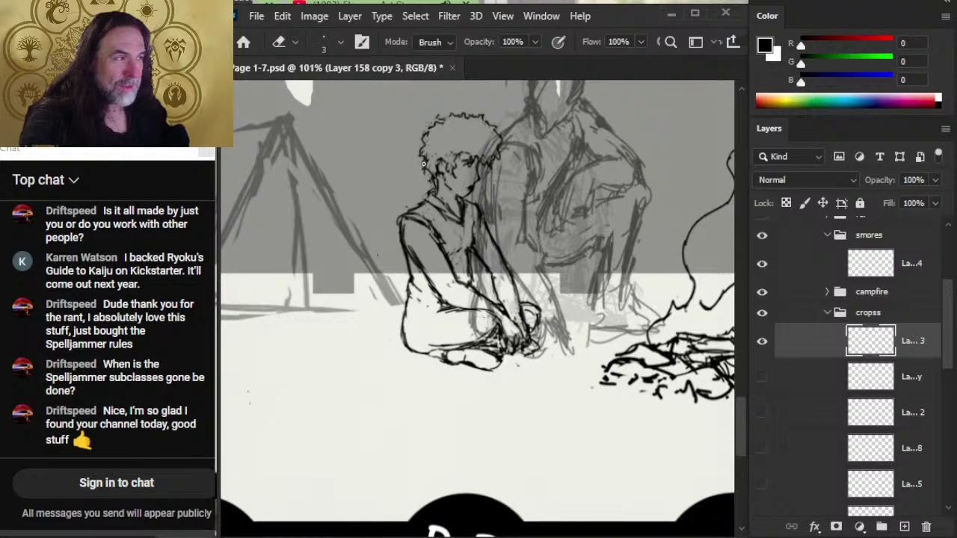
- Trim and redraw the small curls at the lower back of the seated figure's head, just above the nape
key("b")
key("e")
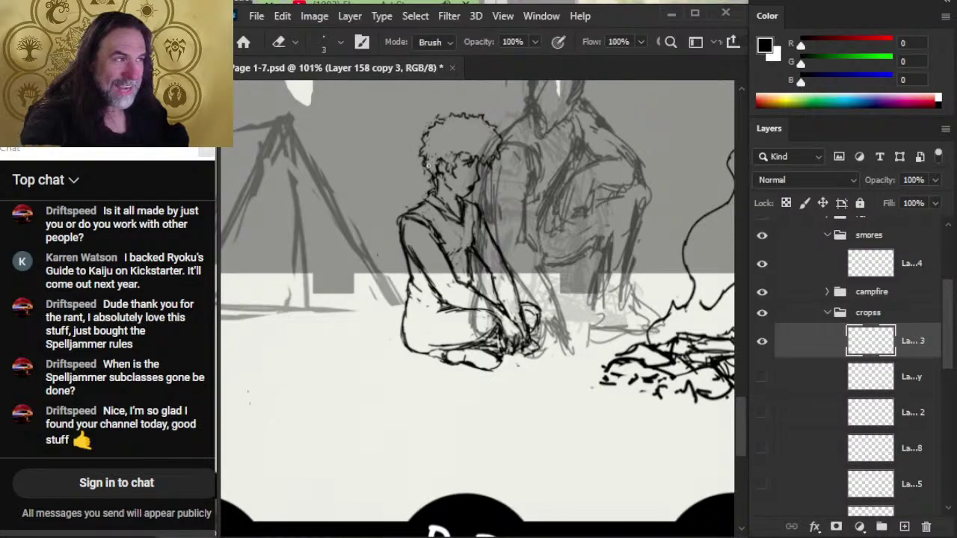
key("b")
key("e")
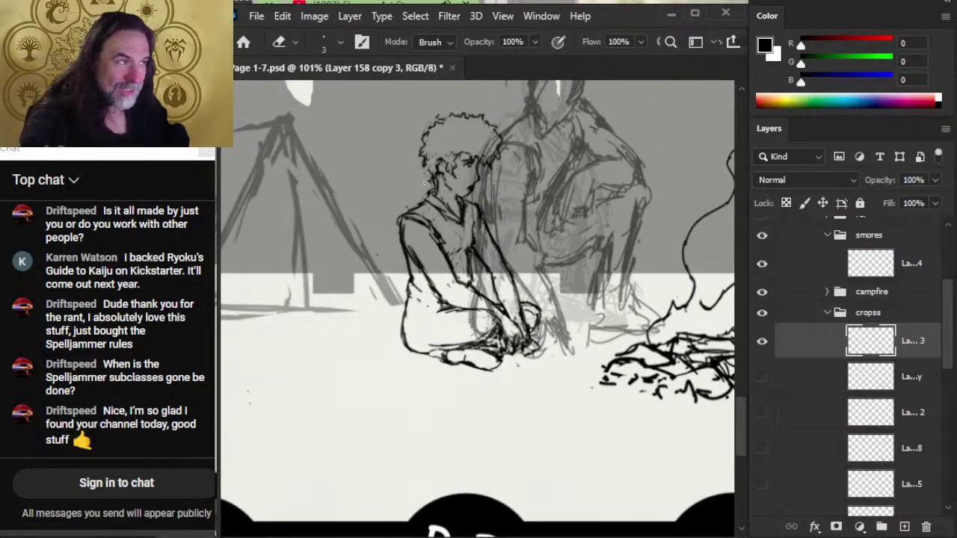
key("b")
key("e")
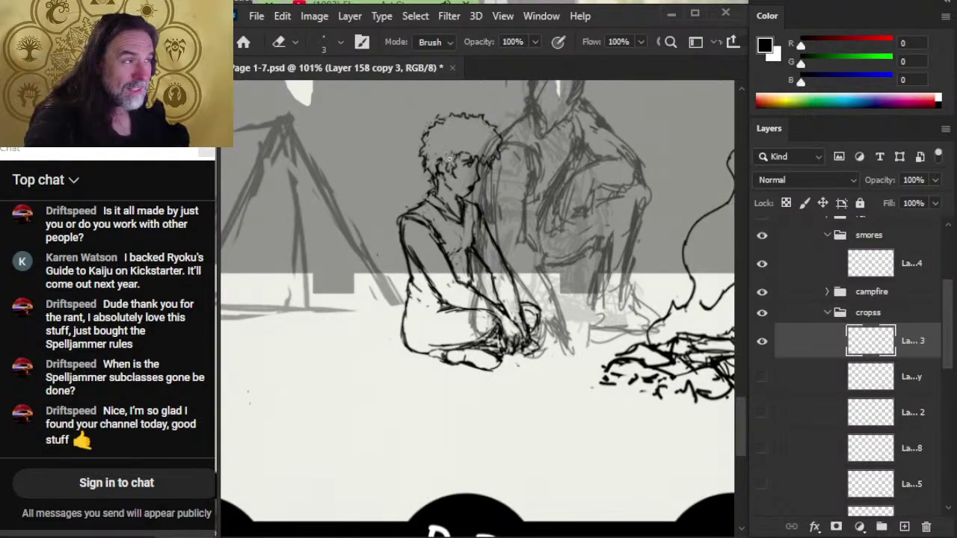
- Reshape the hairline curls over the seated figure's temple and brow with short brush strokes and erasures
key("b")
key("e")
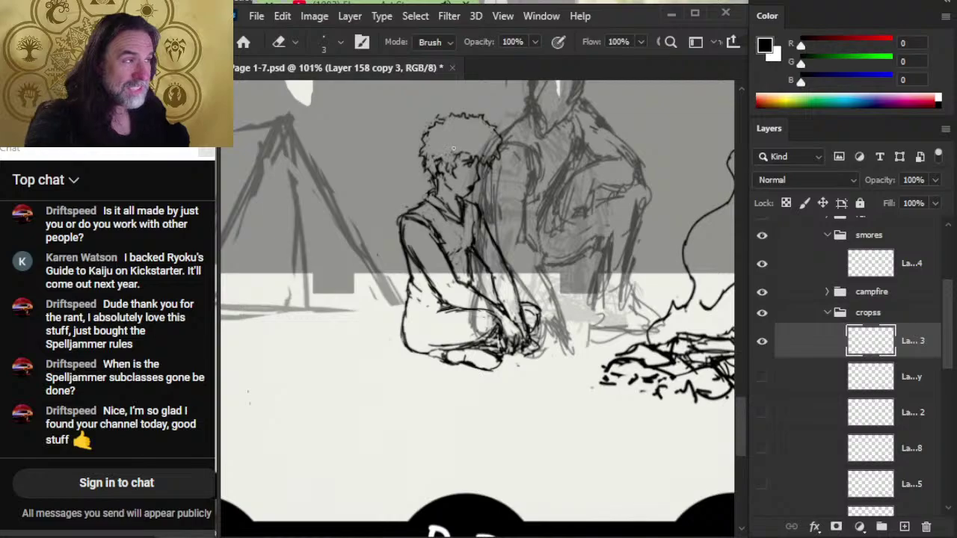
key("b")
key("e")
key("b")
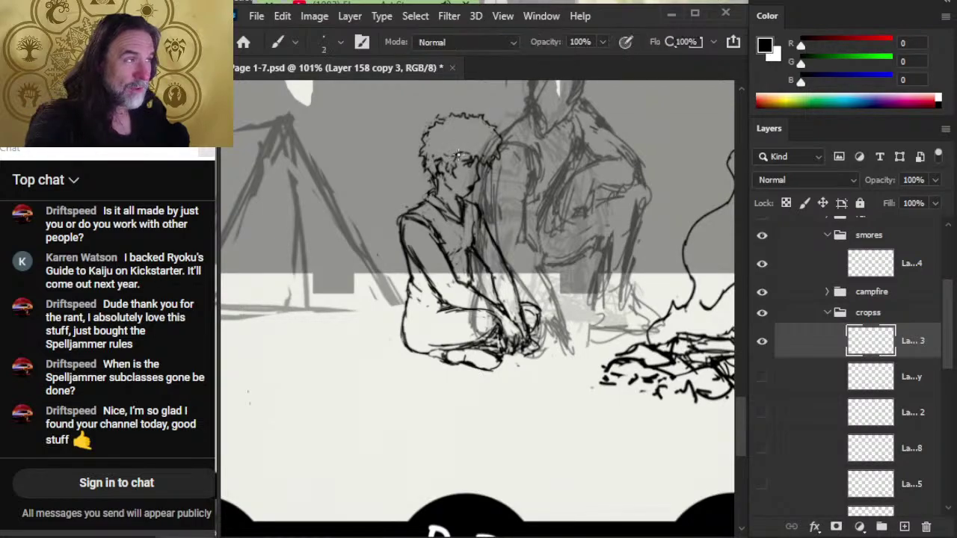
key("e")
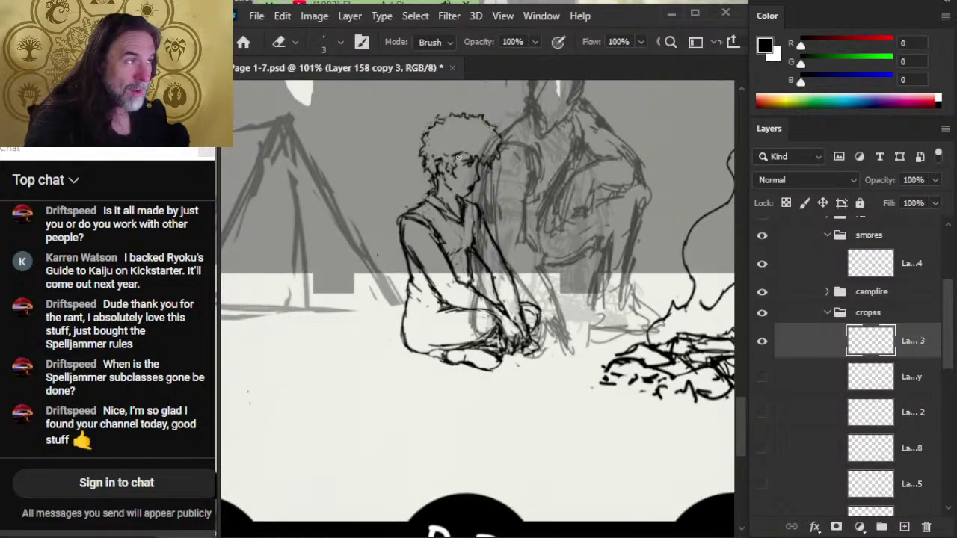
key("b")
key("e")
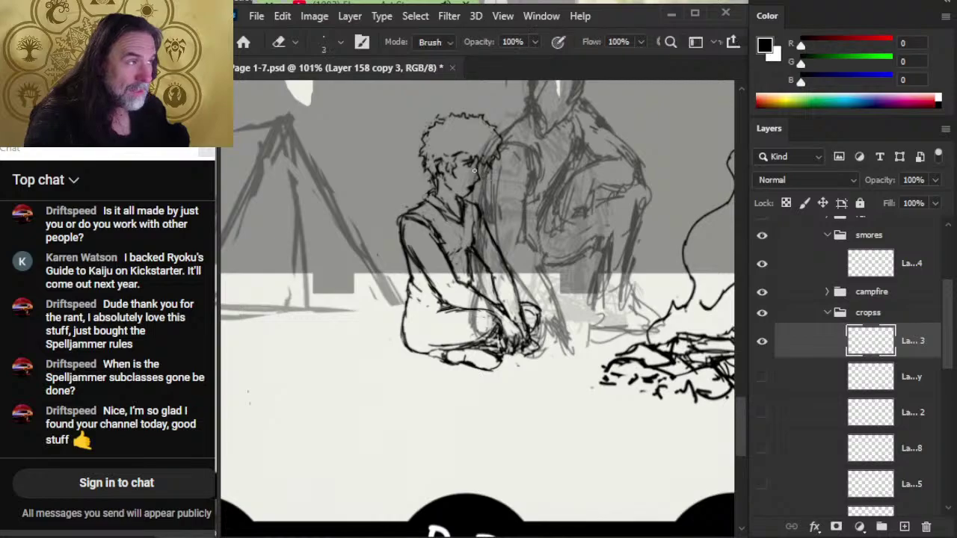
- Refine the front of the seated figure's face around the eye and nose, and adjust the hairline above the brow
key("b")
key("e")
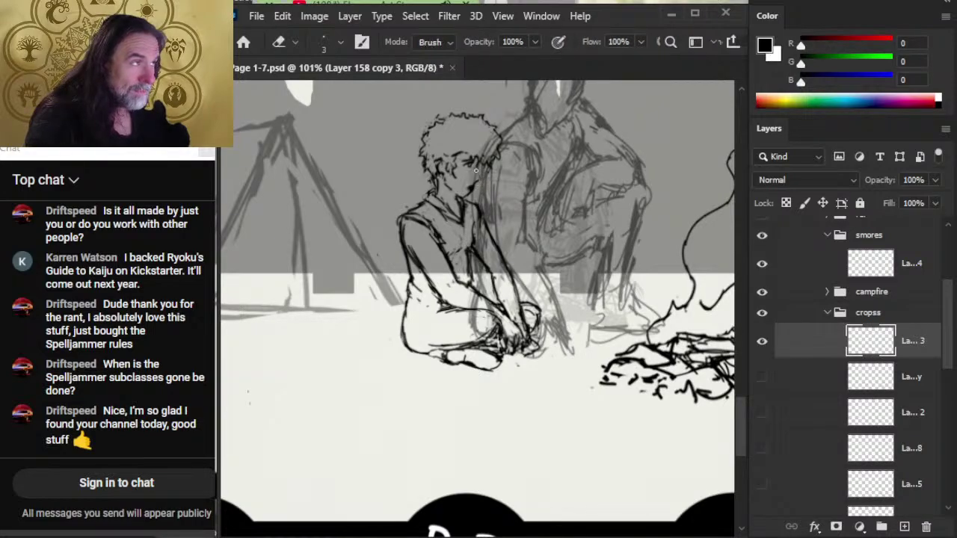
key("b")
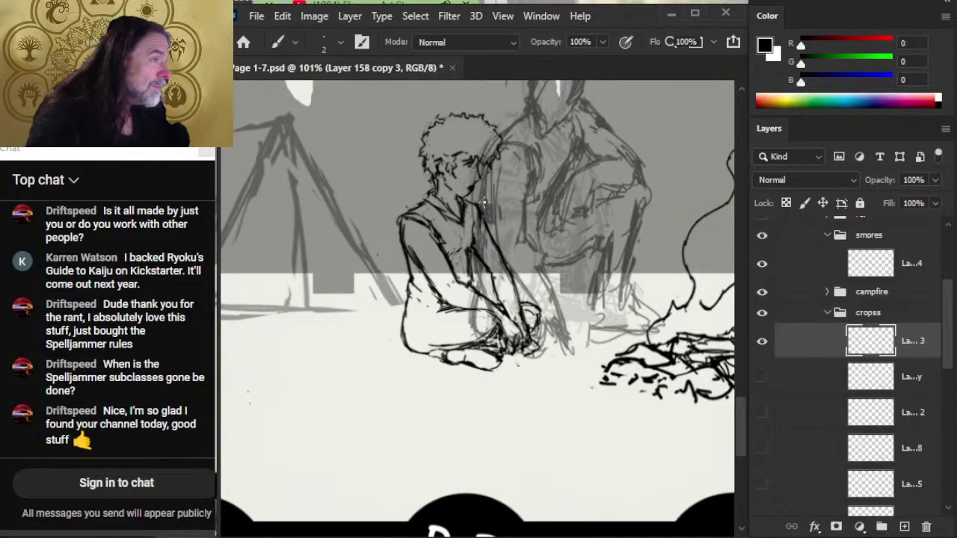
key("e")
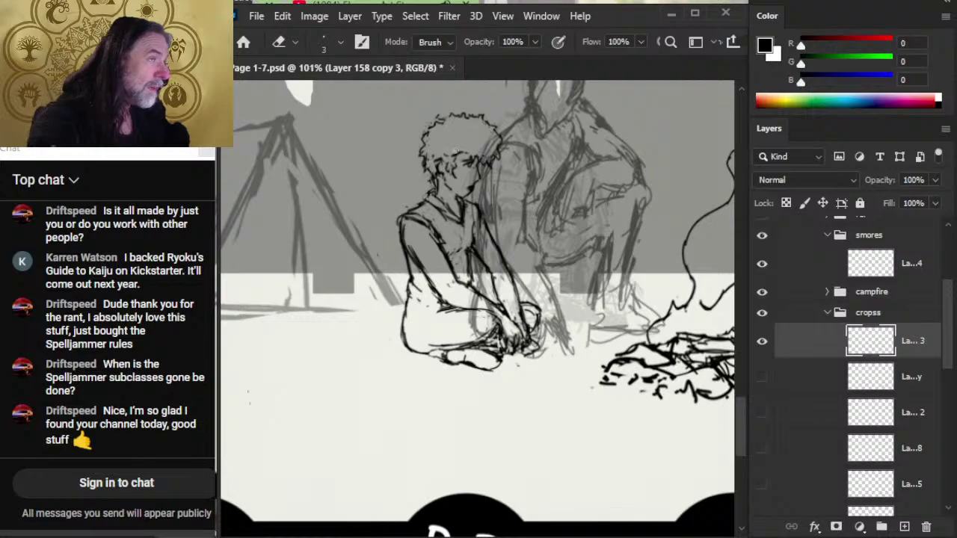
key("b")
key("e")
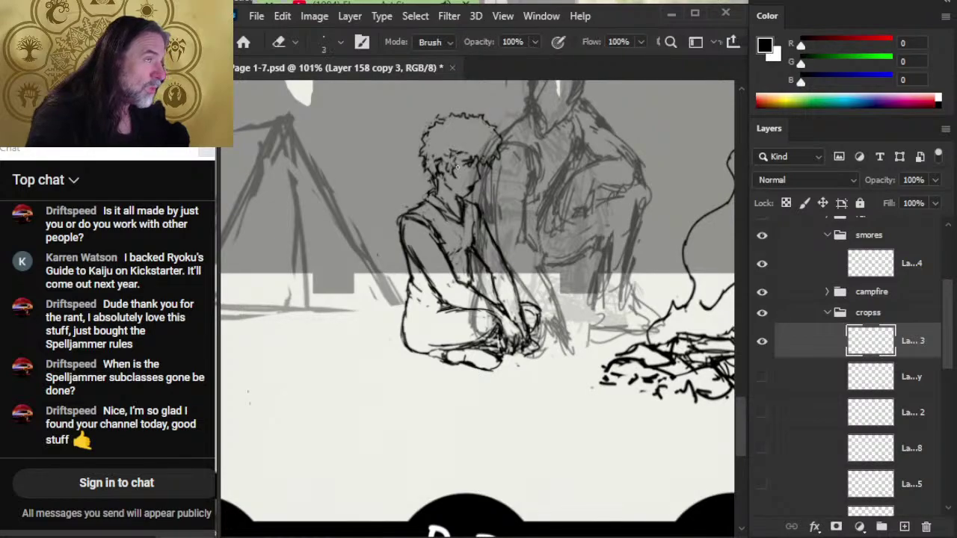
key("b")
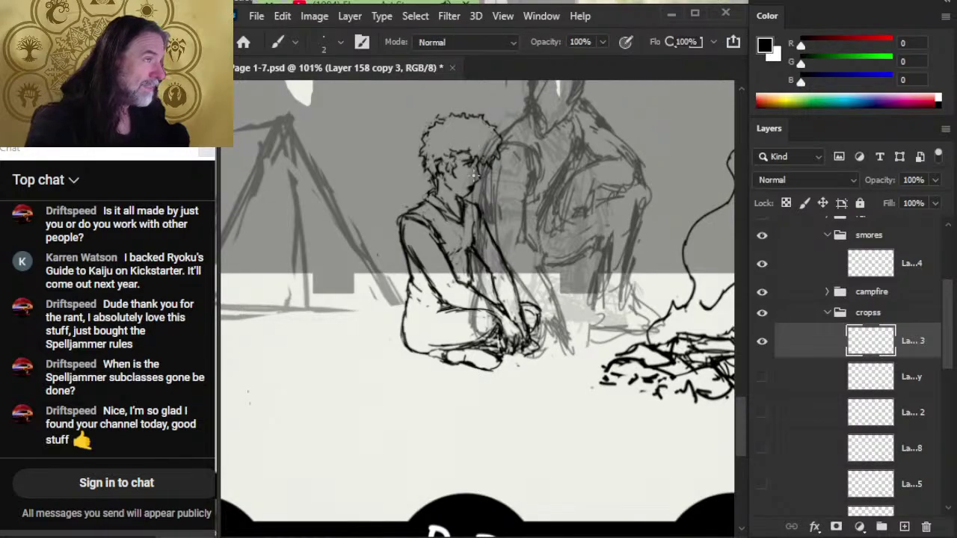
key("e")
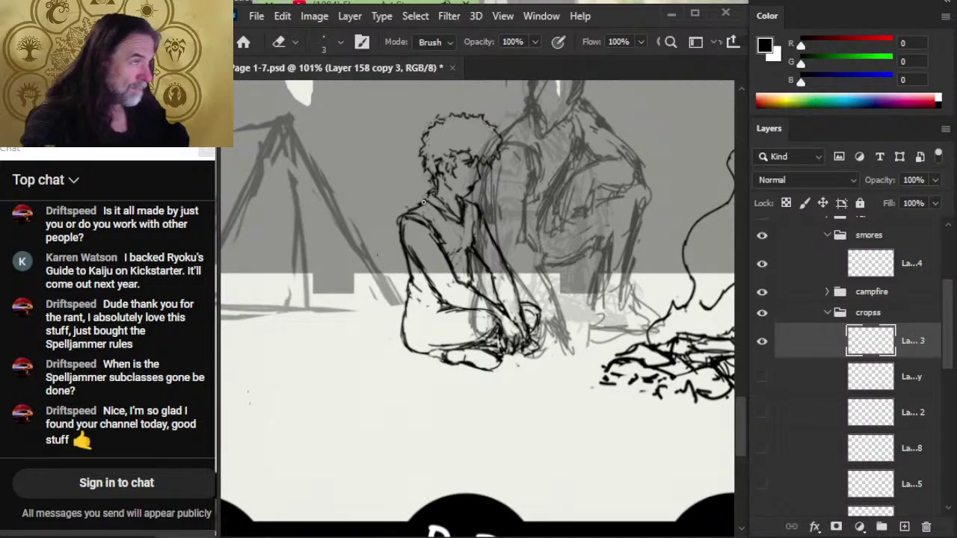
- Redraw the curls around the seated figure's ear and add a brush stroke from the nape down the back of the neck
key("b")
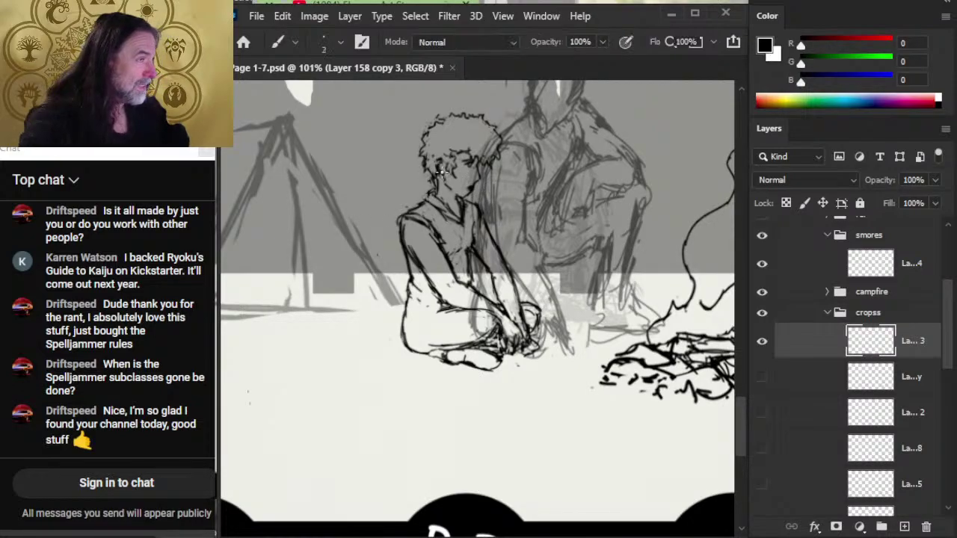
key("e")
key("b")
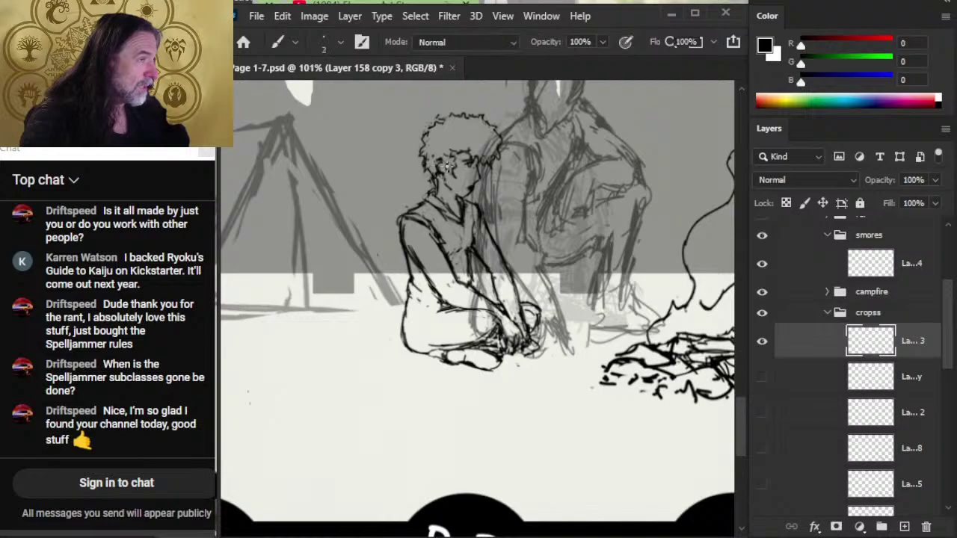
key("e")
key("b")
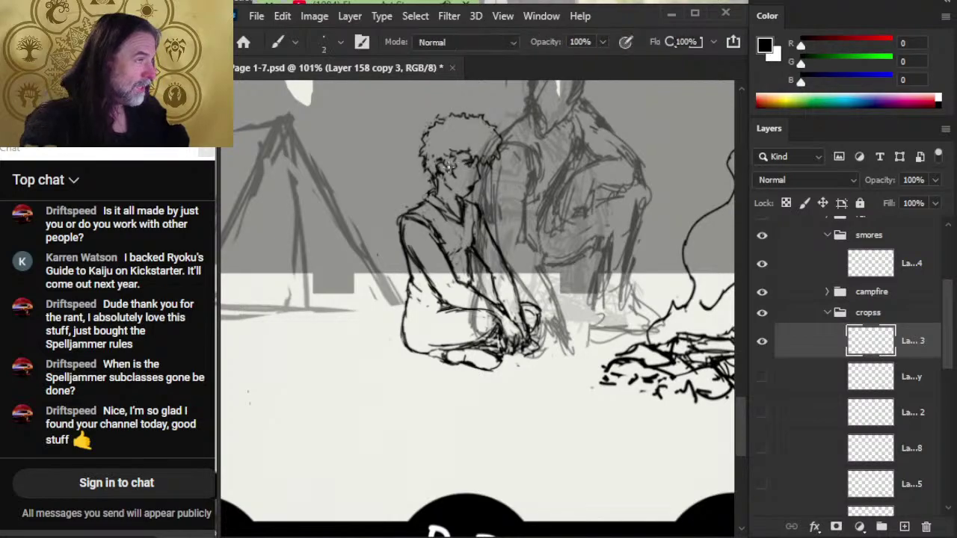
key("e")
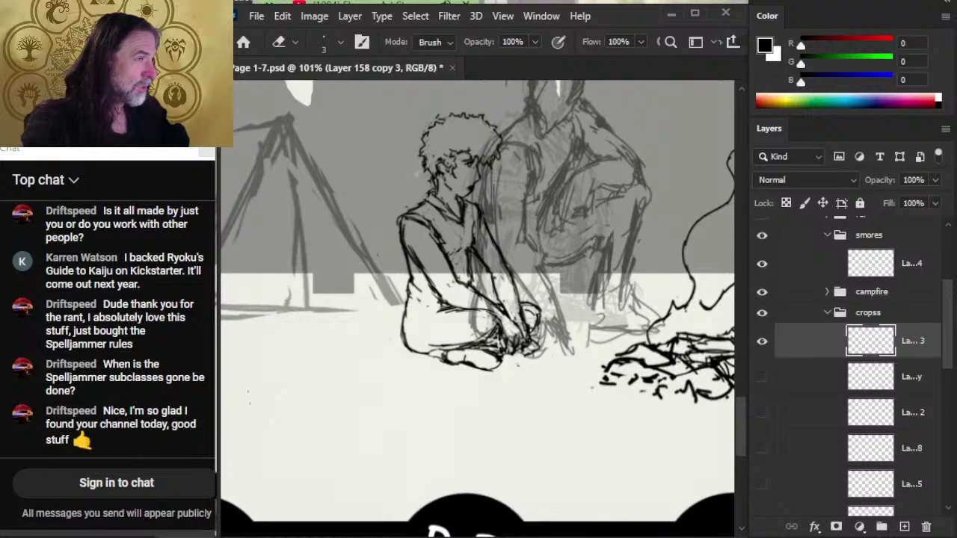
key("b")
left_click_drag(429, 173, 437, 183)
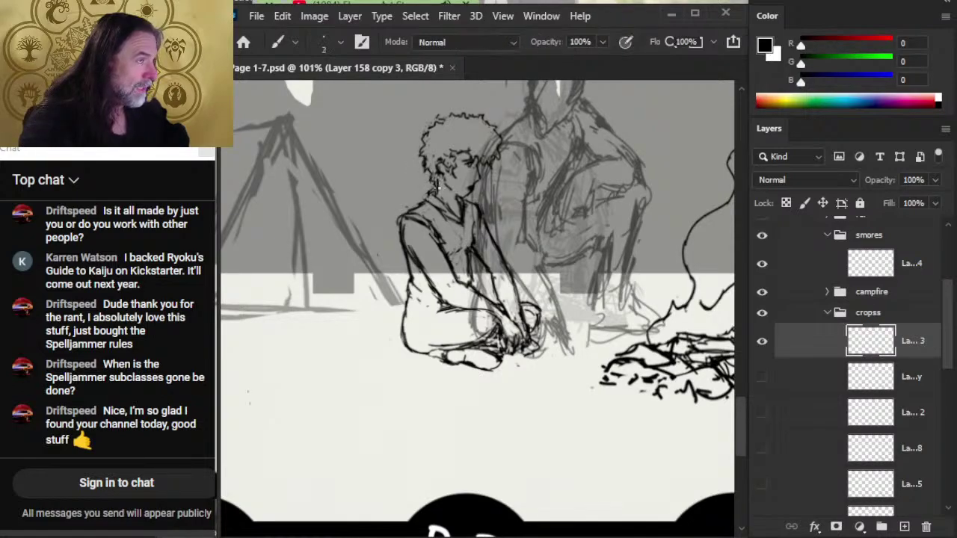
- Touch up the seated figure's nape line and the small curls behind the ear with alternating brush strokes and erasures
key("e")
key("b")
key("e")
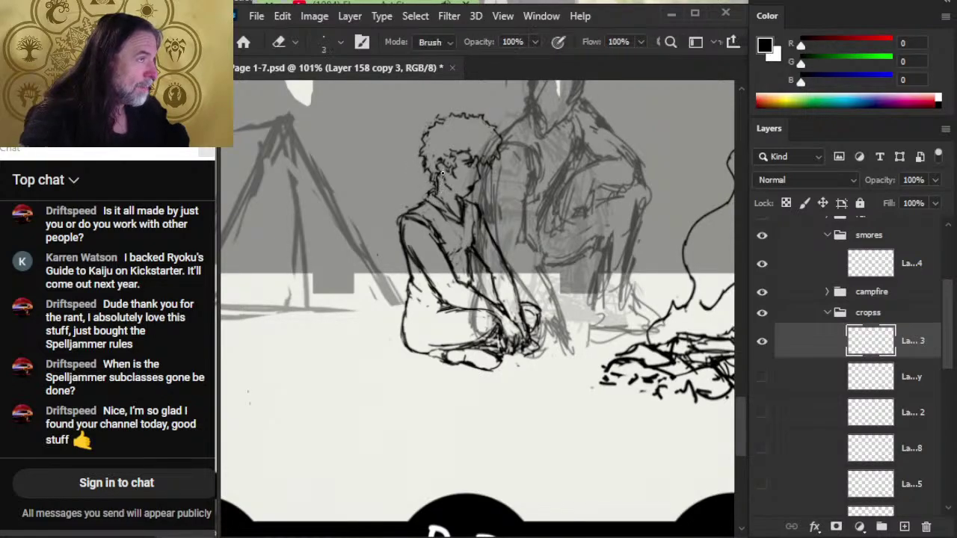
key("b")
key("e")
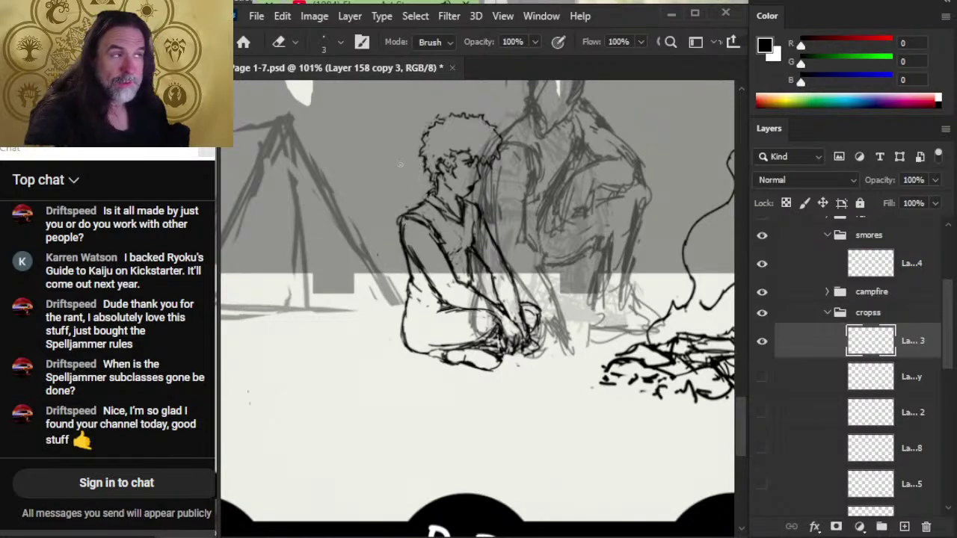
key("b")
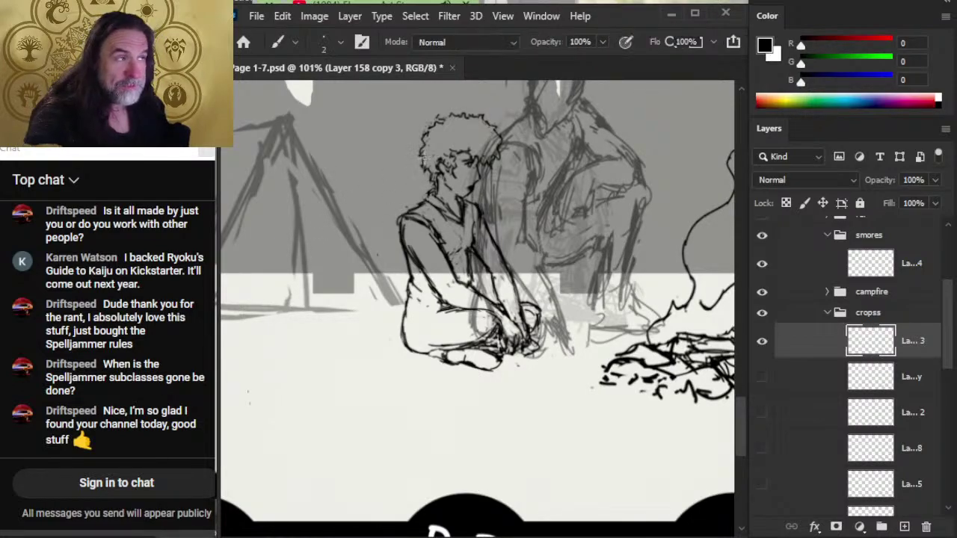
key("e")
key("b")
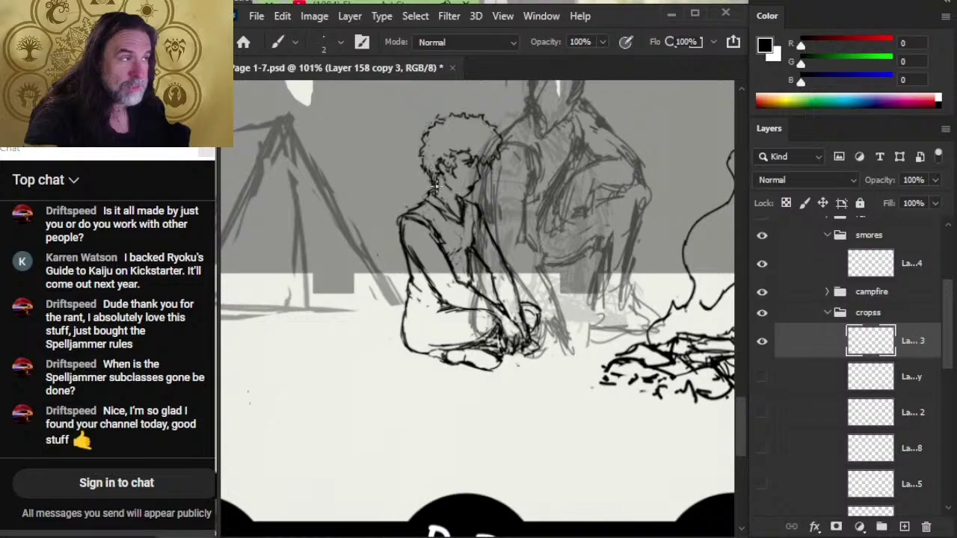
key("e")
- Refine the seated figure's mouth, chin and lower face contour with thin brush strokes, erasing the stray marks around them
key("l")
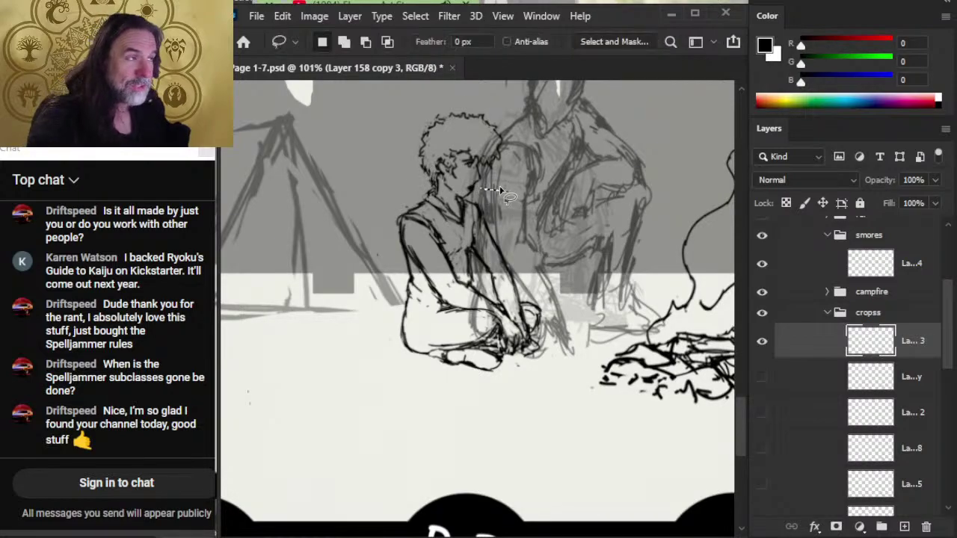
key("z")
left_click_drag(464, 177, 598, 184)
key("e")
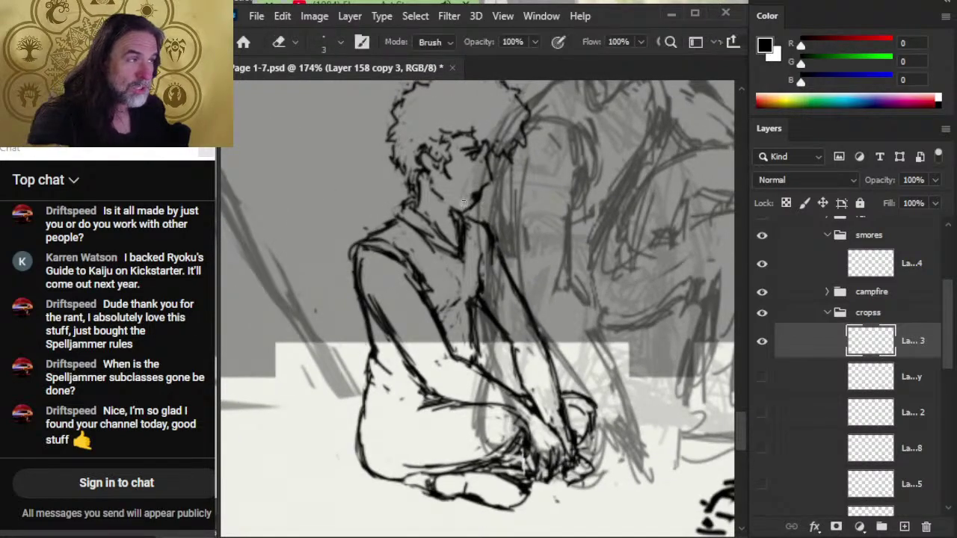
key("b")
key("e")
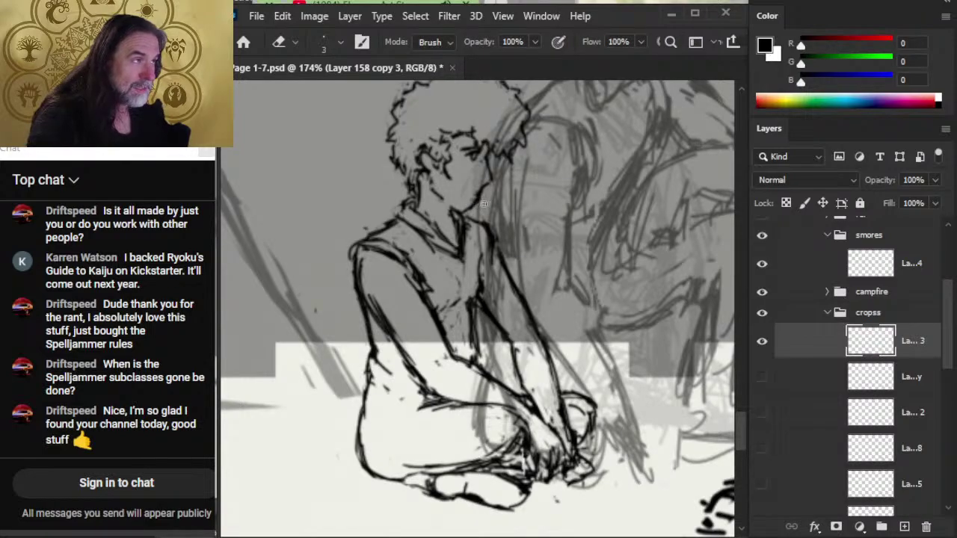
key("b")
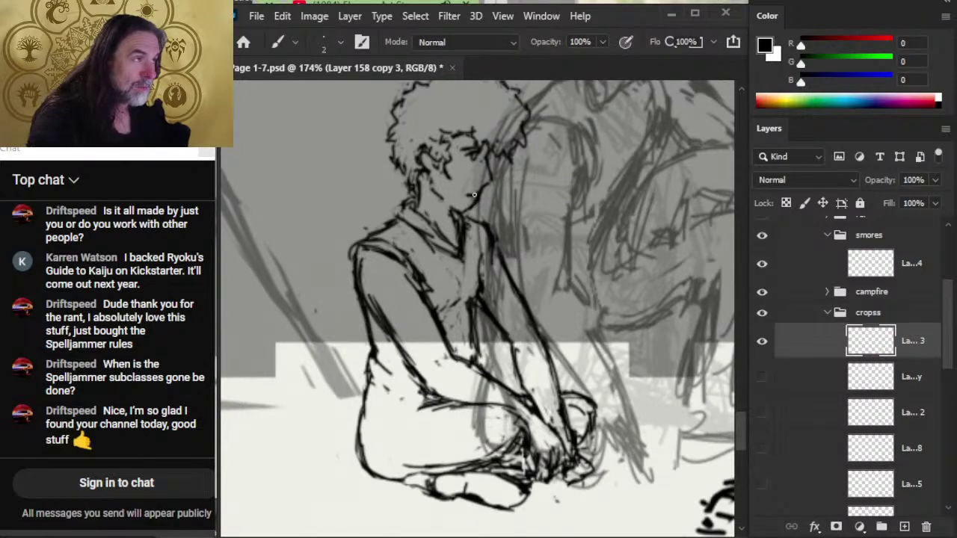
key("e")
key("b")
key("e")
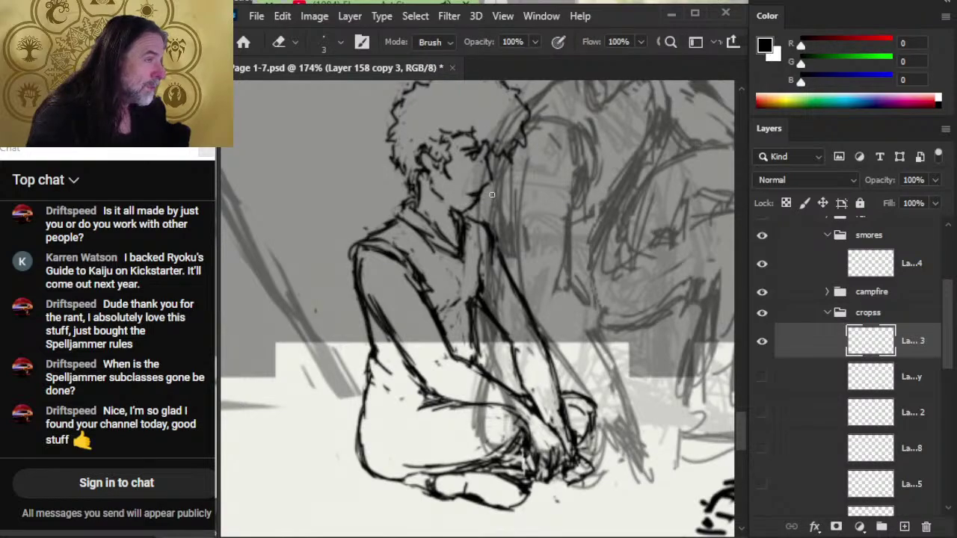
key("b")
key("e")
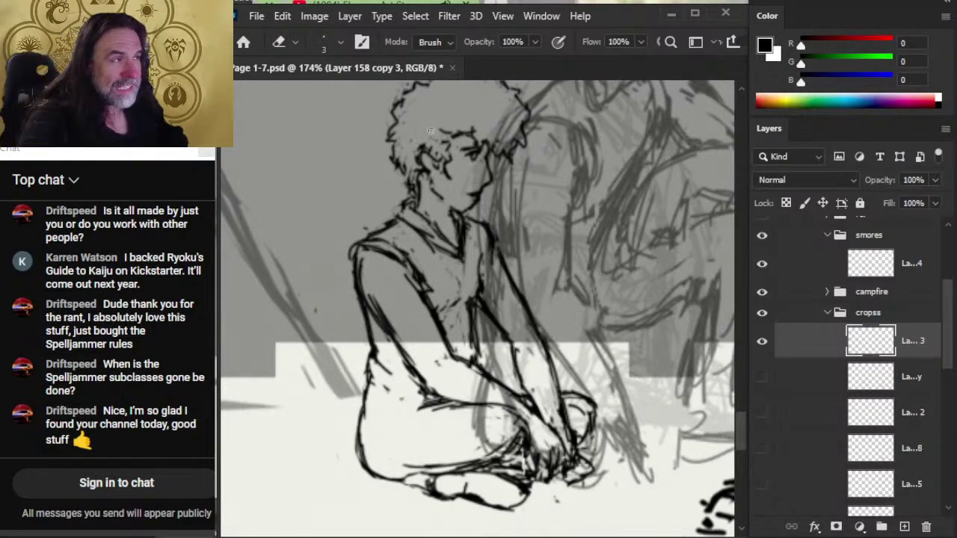
- Reshape the seated figure's ear and clean up the curls directly around it
key("b")
key("e")
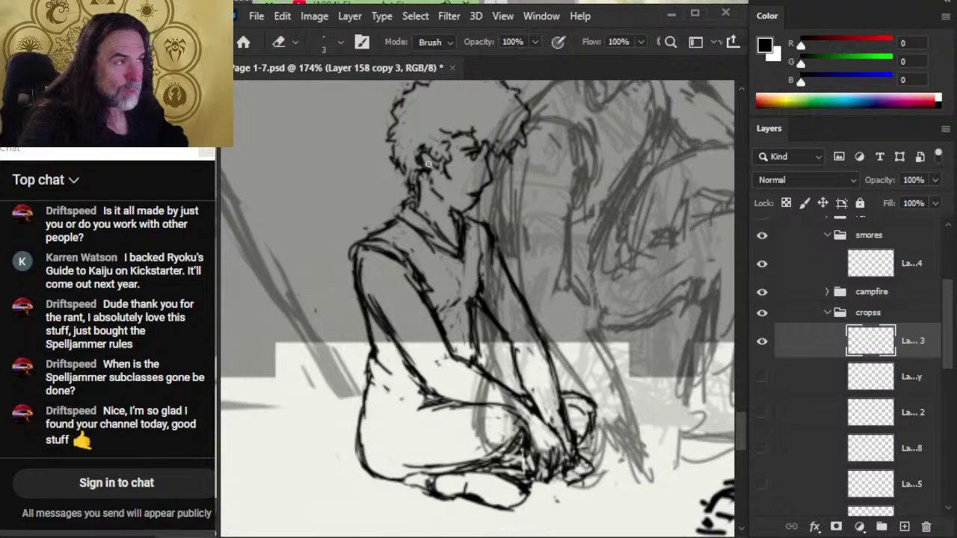
key("b")
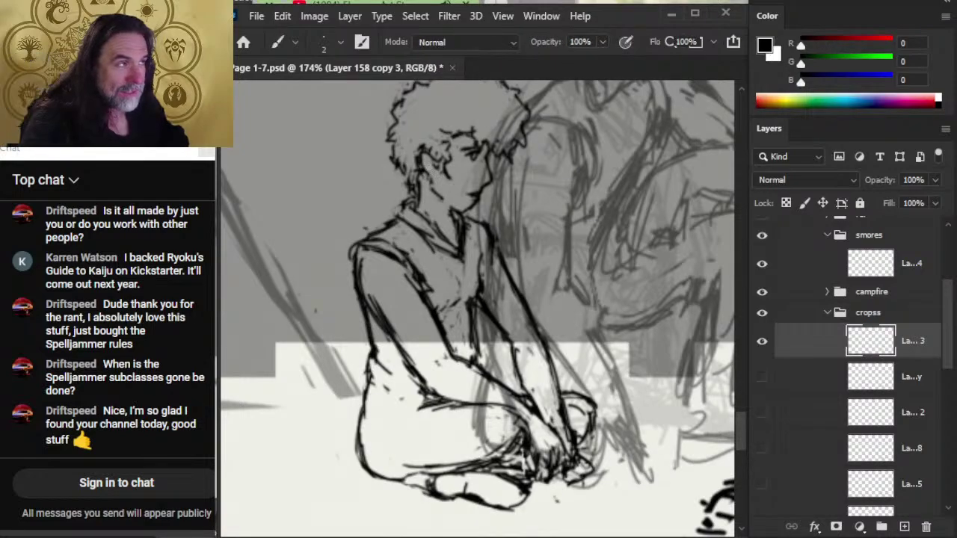
key("e")
key("b")
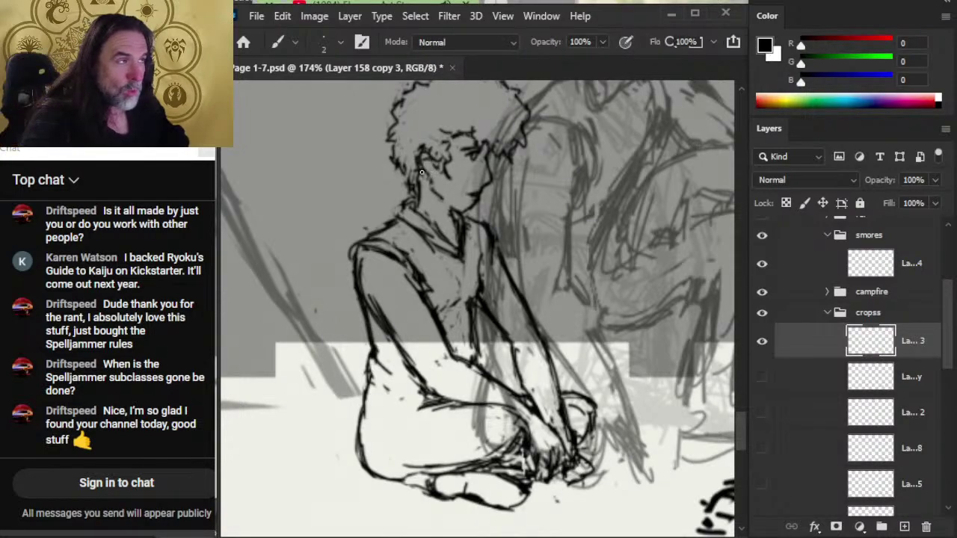
key("e")
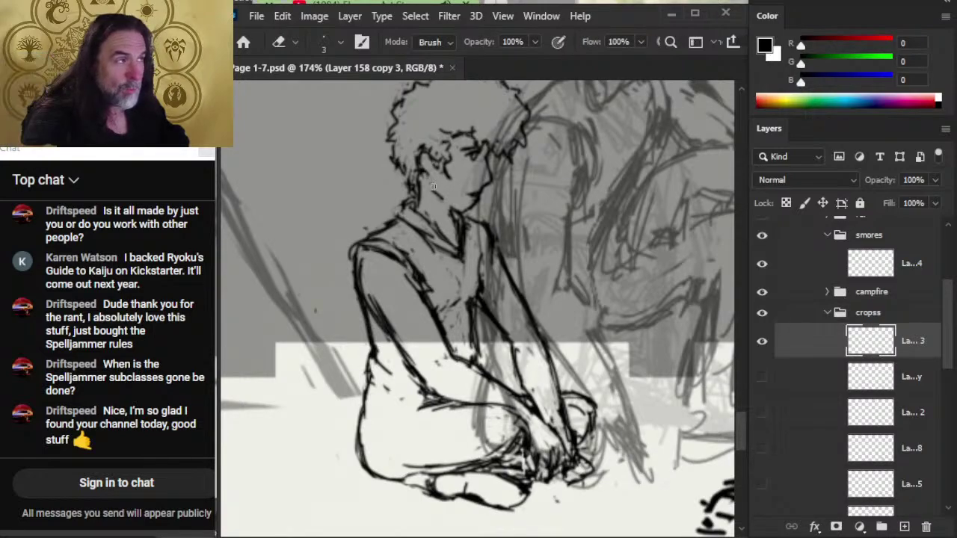
- Clean up the lines below the seated figure's ear, refining the earlobe and the back of the jaw
key("b")
key("e")
key("b")
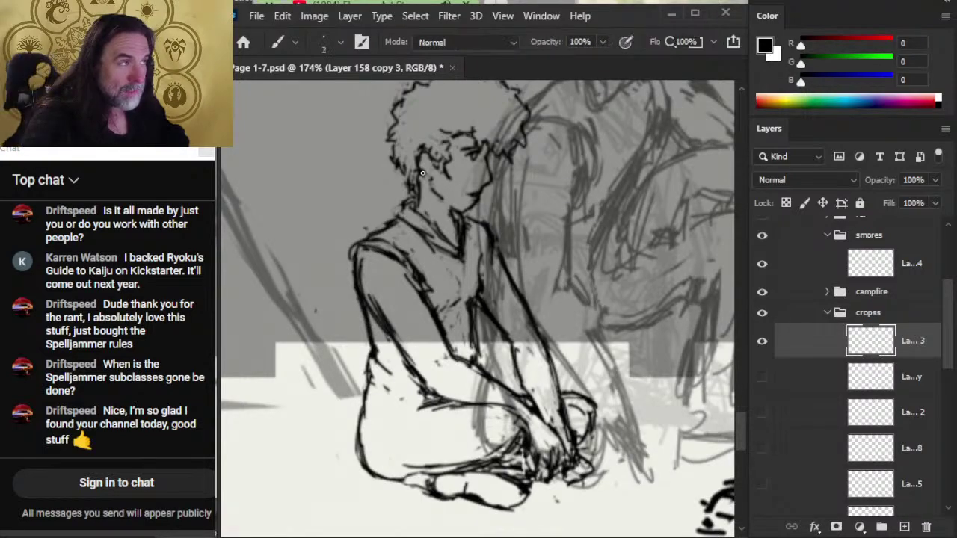
key("e")
key("b")
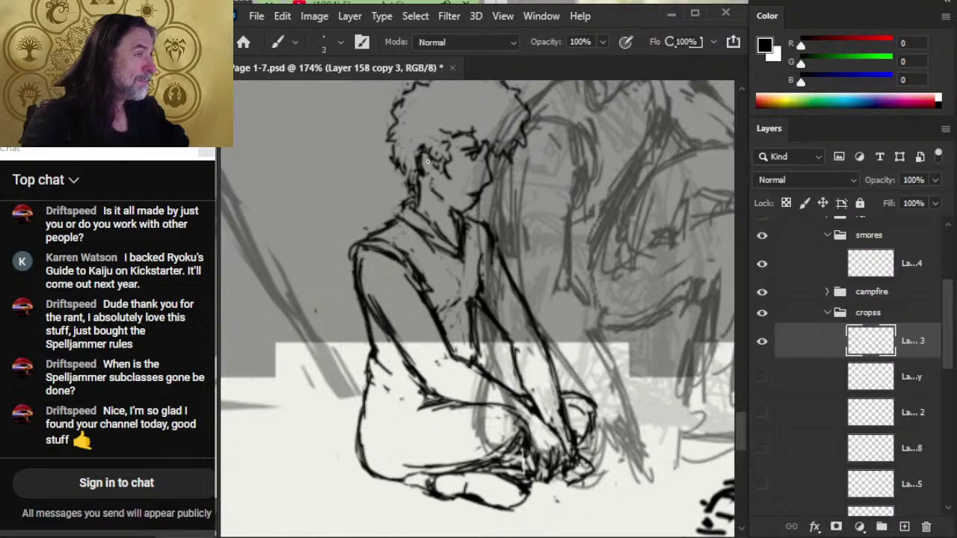
key("e")
key("b")
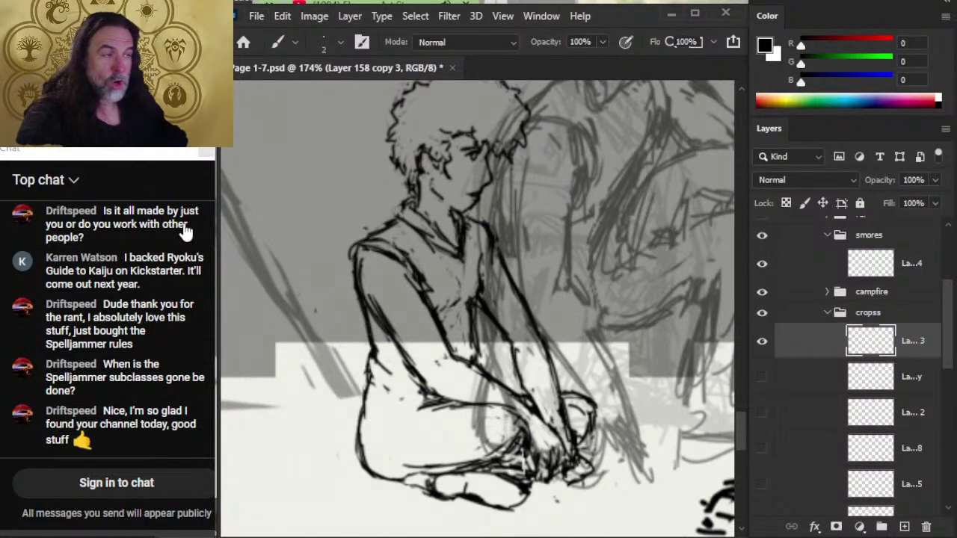
- Tidy the V-neck collar of the seated figure's top and redraw its edge at the front of the neck
key("e")
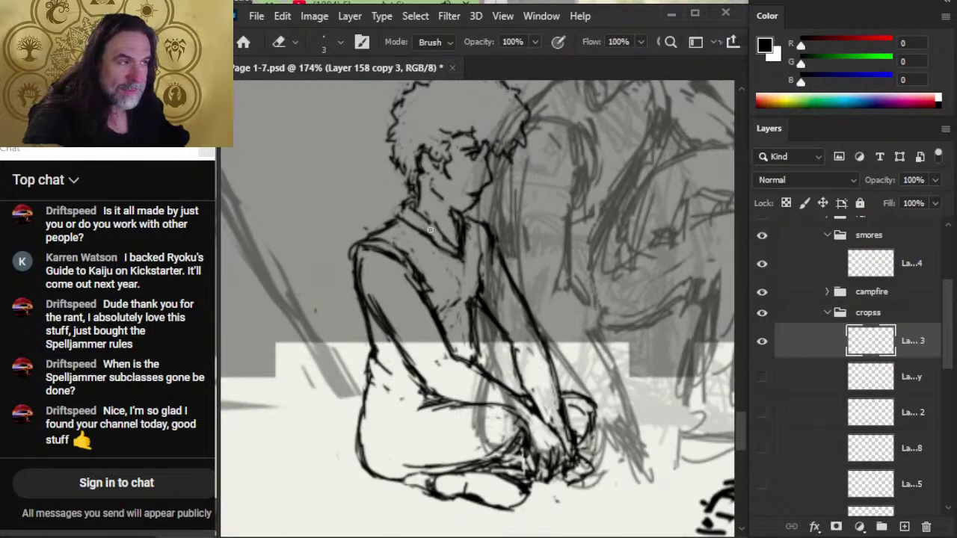
key("b")
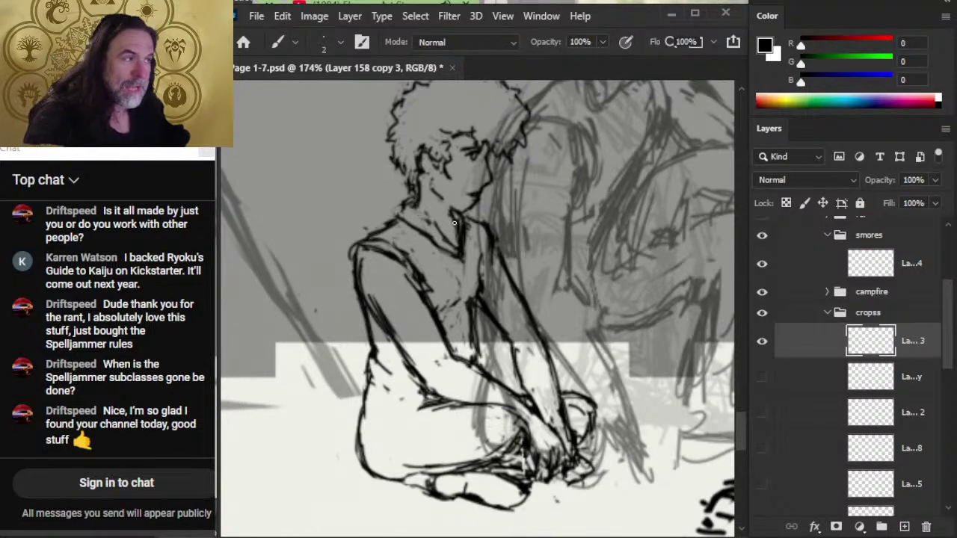
key("e")
key("b")
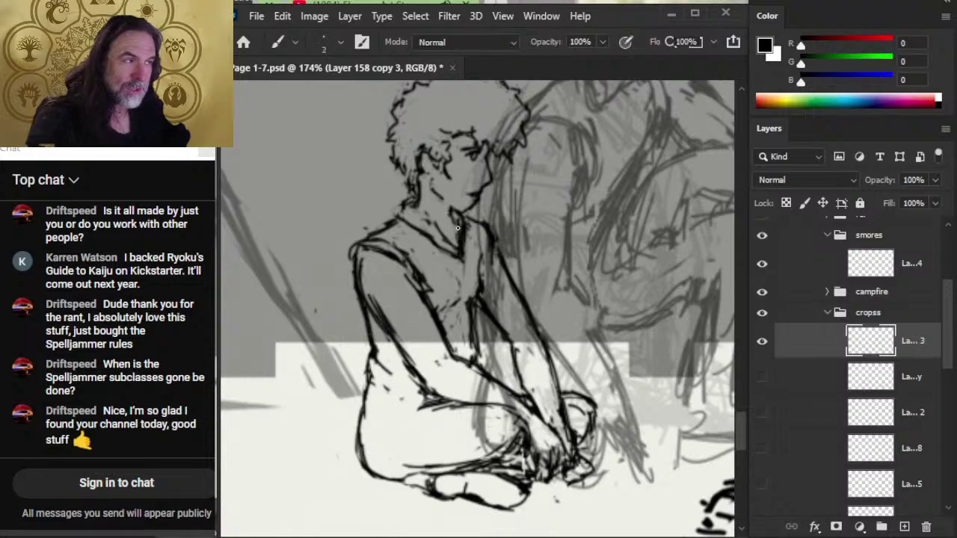
key("e")
key("b")
- Redraw the seated figure's far shoulder and armhole, trimming the outer contour of the far upper arm
key("e")
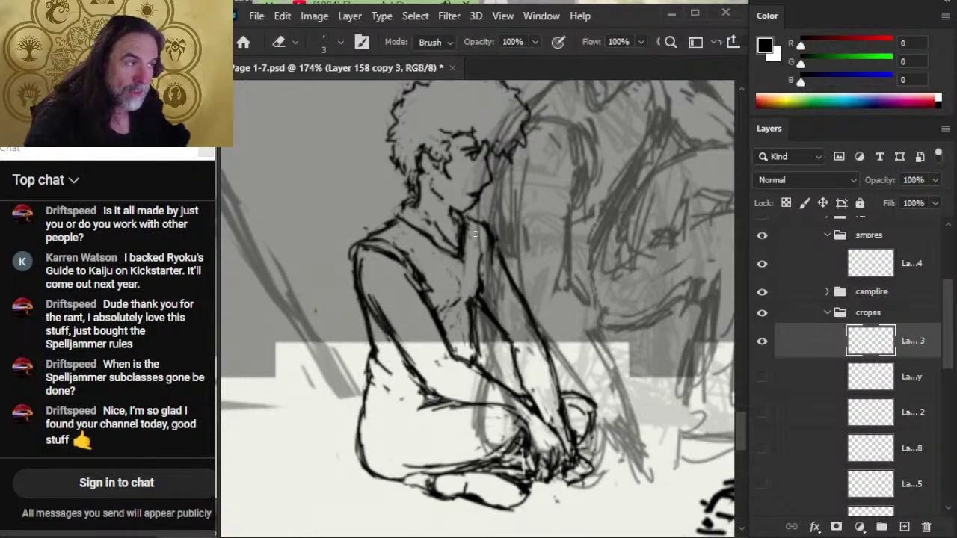
key("b")
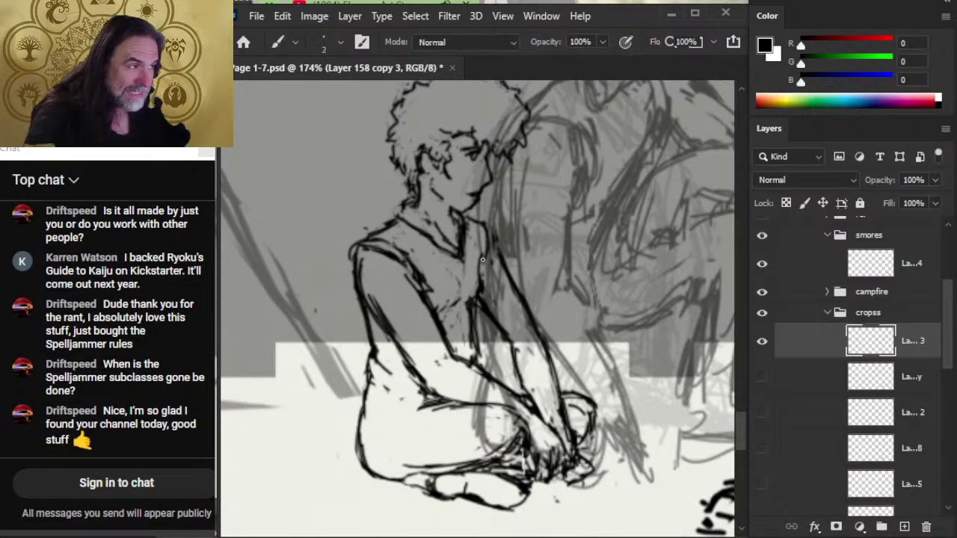
key("e")
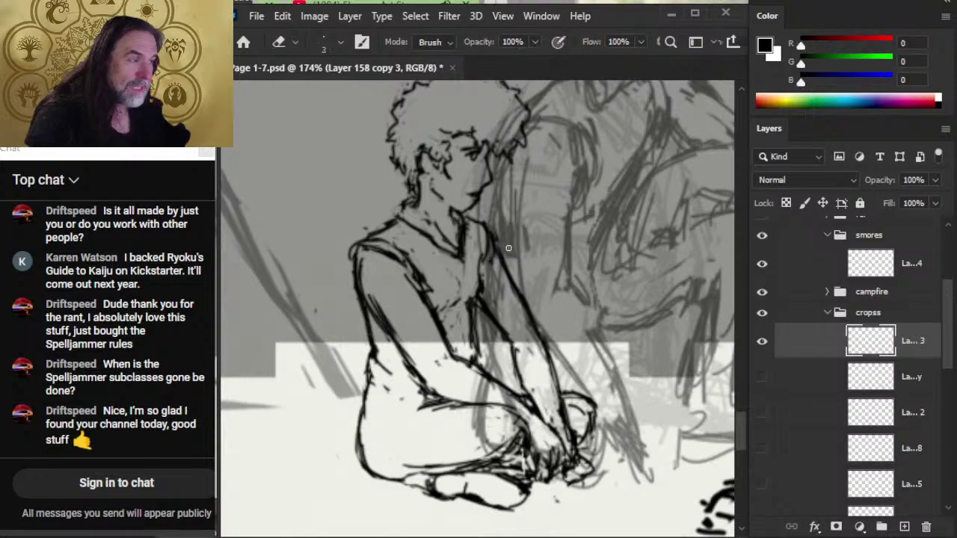
key("b")
key("e")
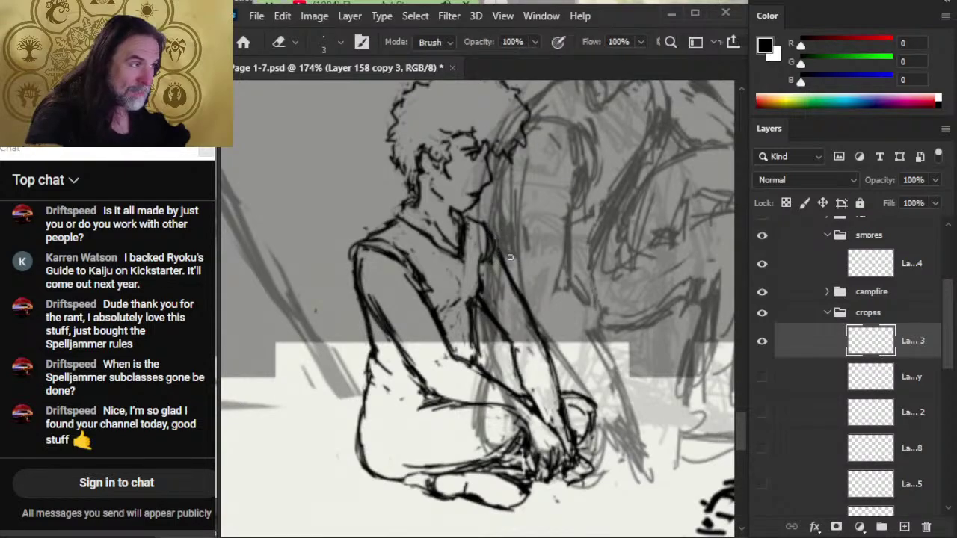
key("b")
- Clean up the inner edge of the far arm and the front of the top below the collar with erasures and brush strokes
key("e")
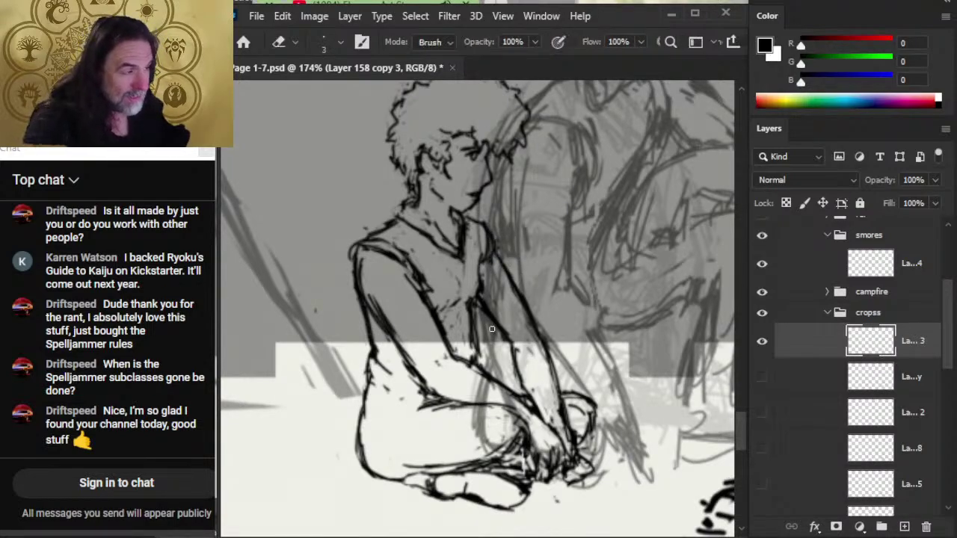
key("b")
key("e")
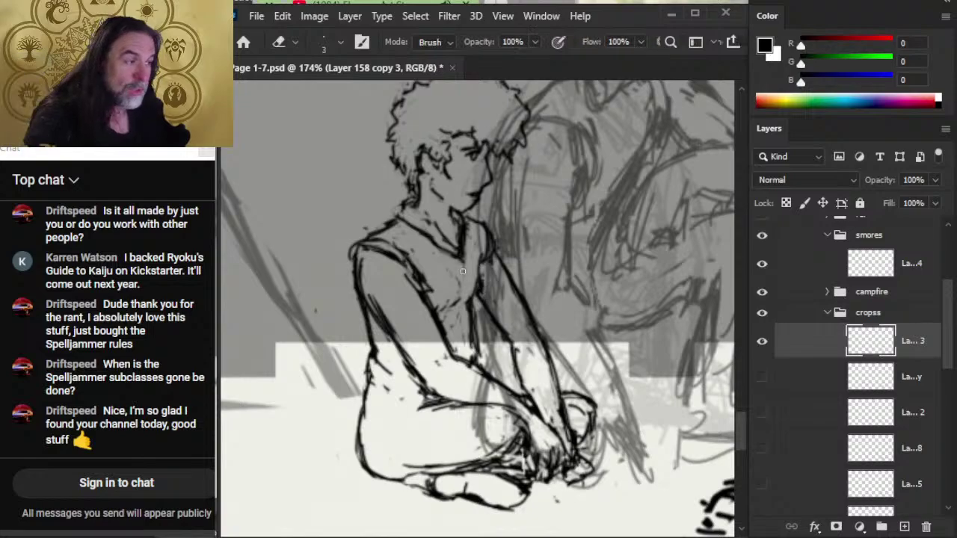
key("b")
key("e")
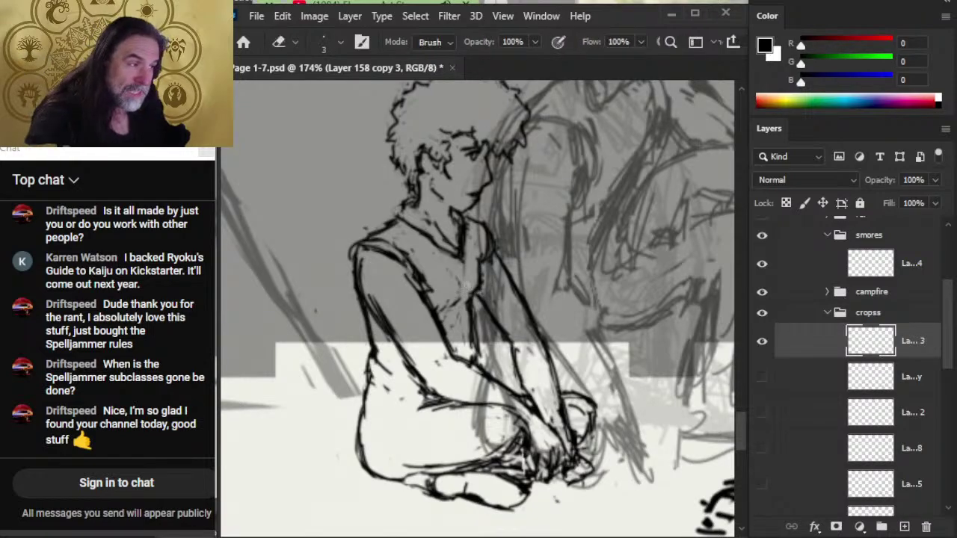
key("b")
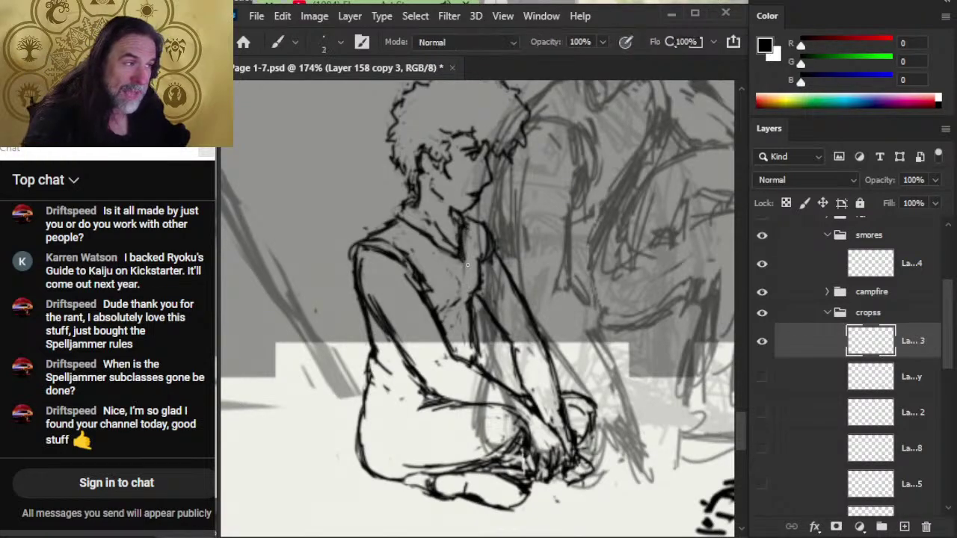
key("e")
key("b")
- Smooth the seated figure's near shoulder by erasing the rough lines and redrawing its rounded top
key("e")
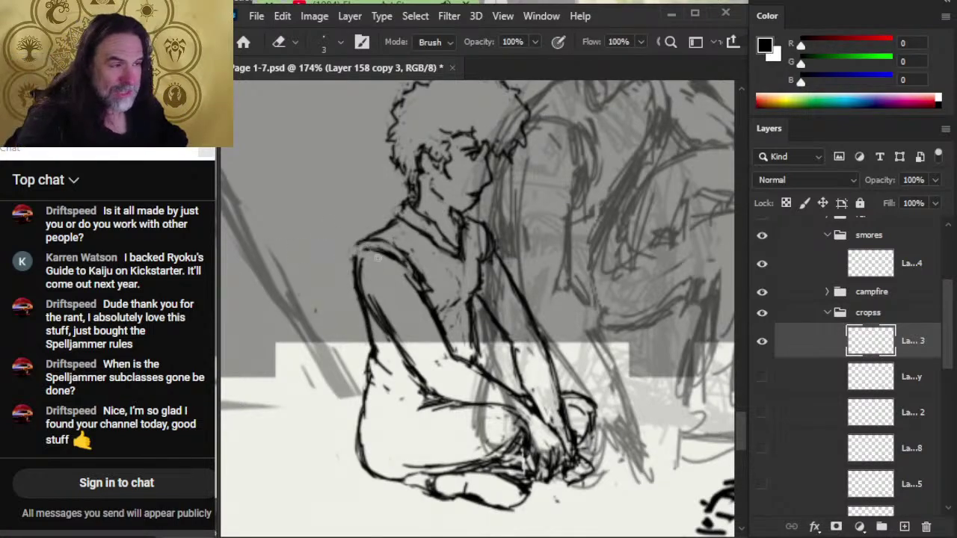
key("b")
key("e")
key("b")
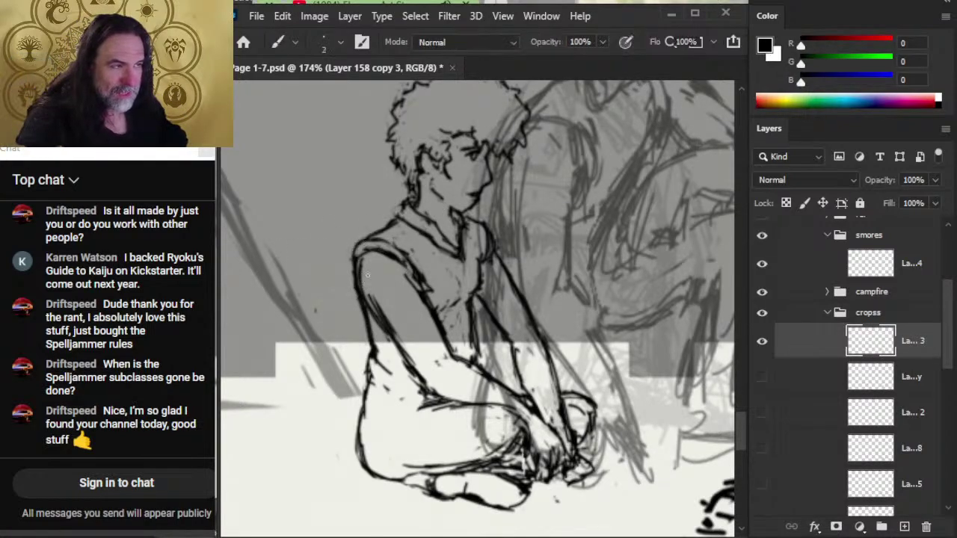
key("e")
- Refine the armhole edge and inner contour of the seated figure's near upper arm with alternating erasures and brush strokes
key("b")
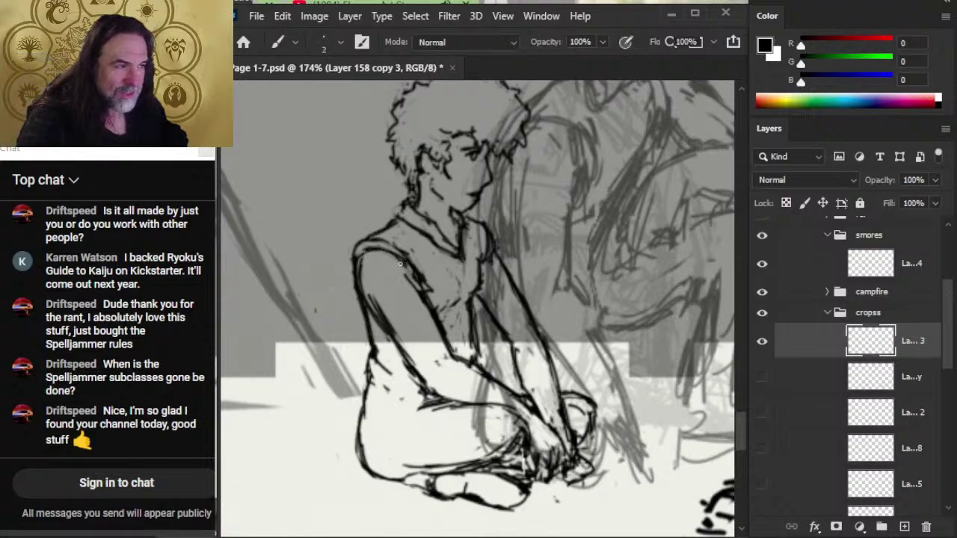
key("e")
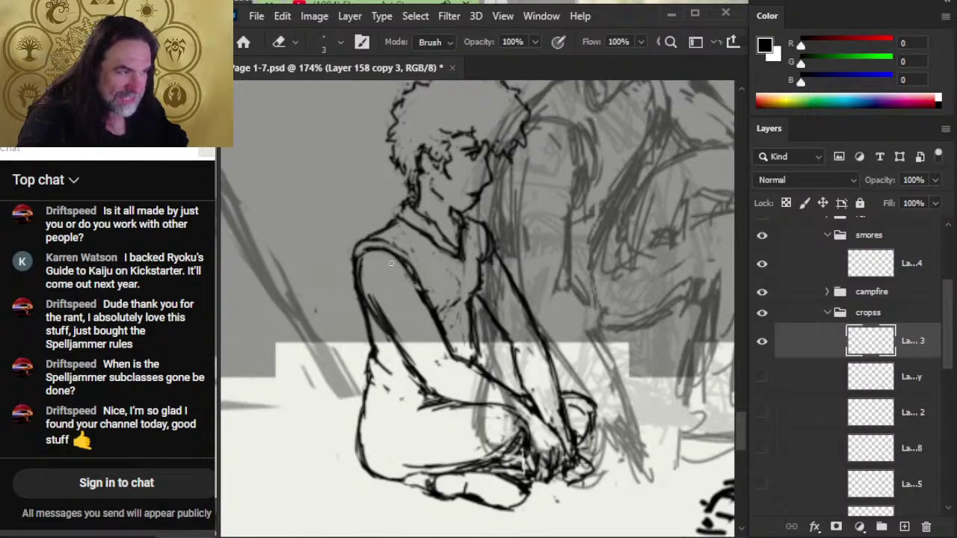
key("b")
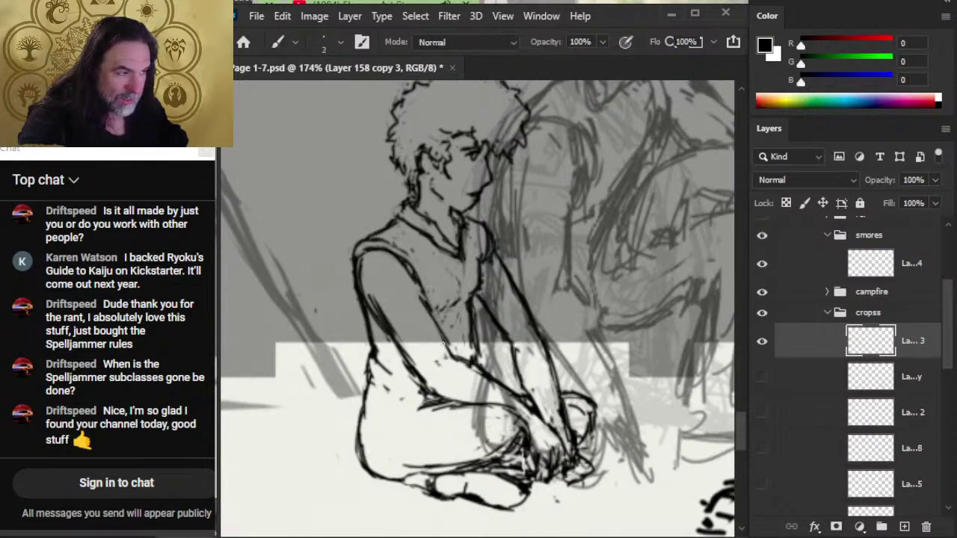
key("e")
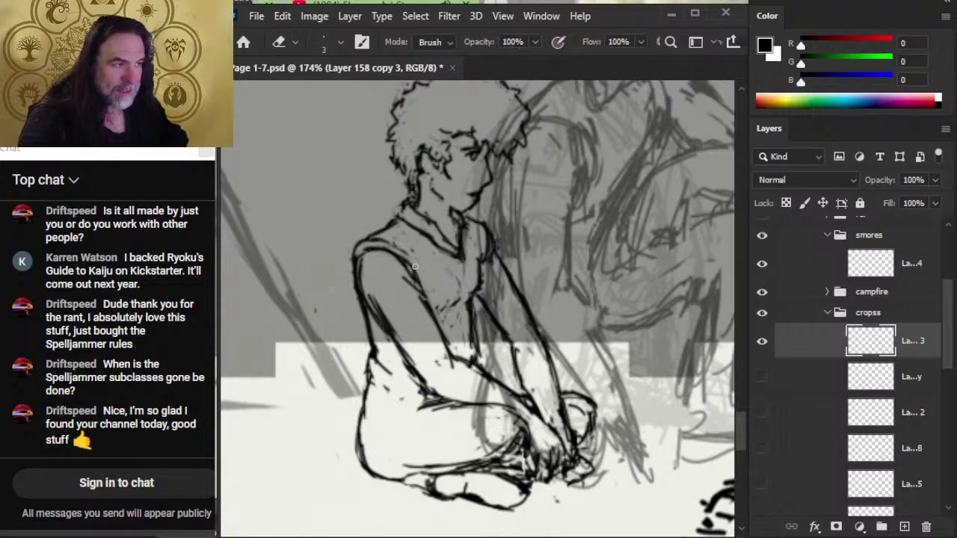
key("b")
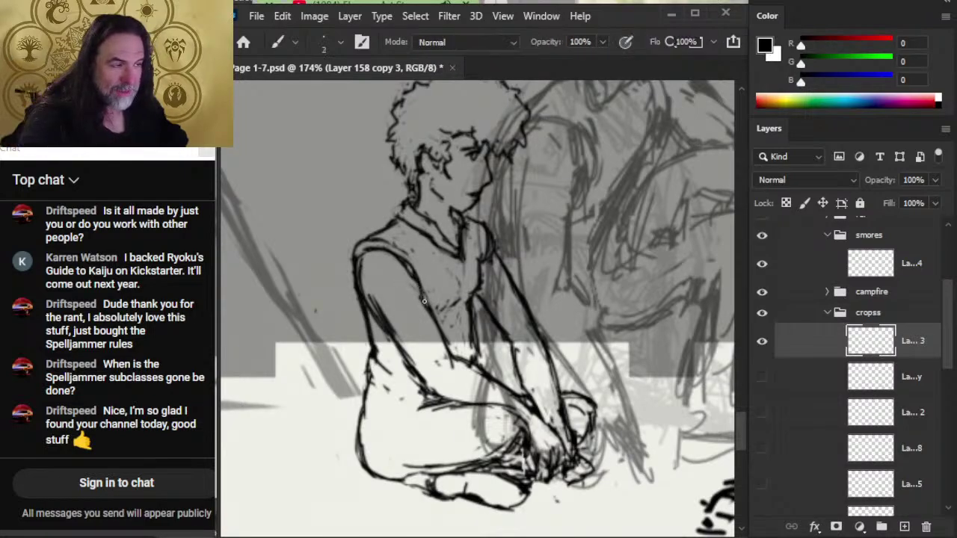
- Clean up the front edge of the seated figure's torso where it meets the inner line of the far arm
key("e")
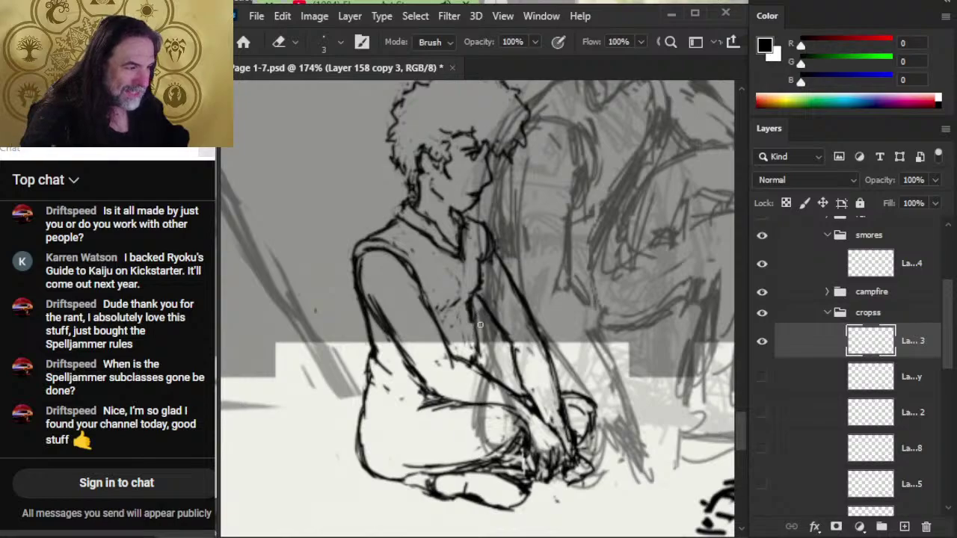
key("b")
key("e")
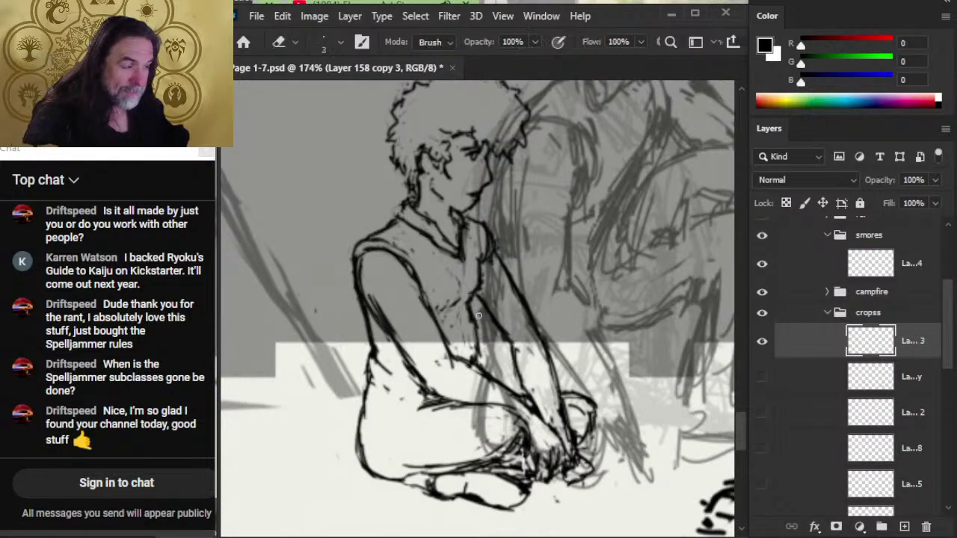
key("b")
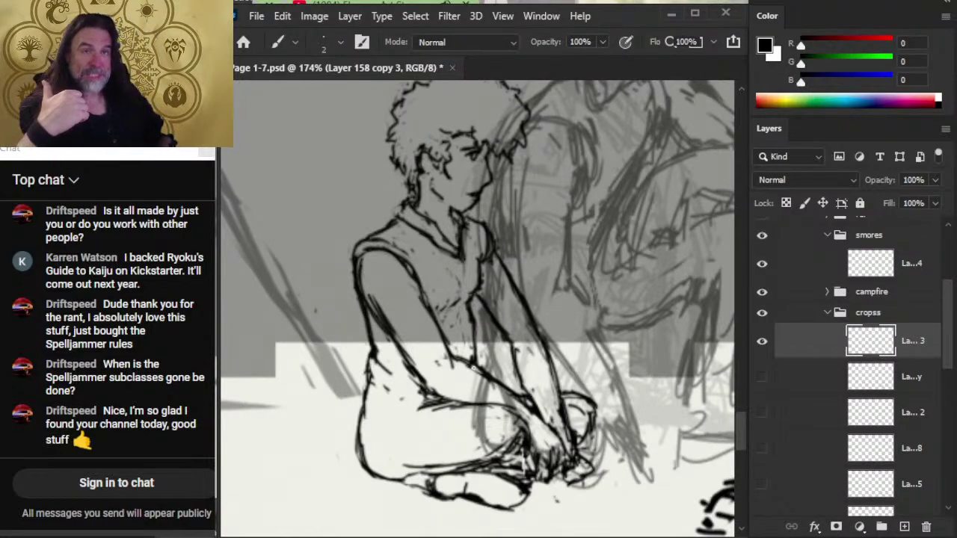
key("e")
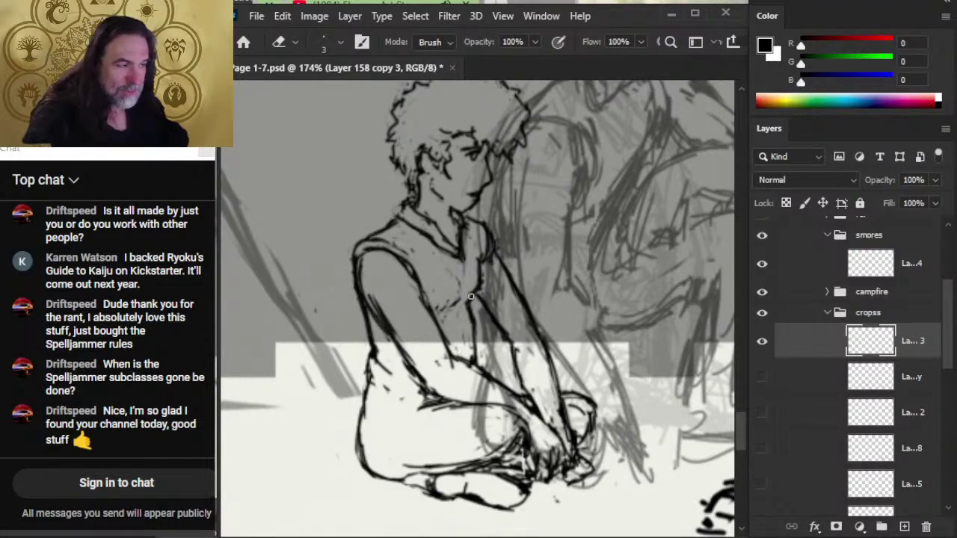
key("b")
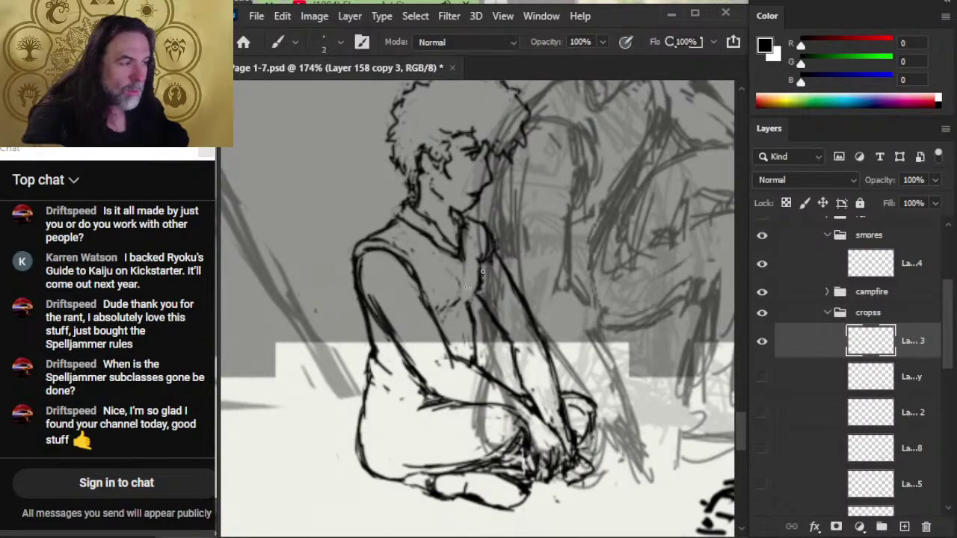
- Thin and redraw the far armhole line of the seated figure's top between the chest and the far upper arm
key("e")
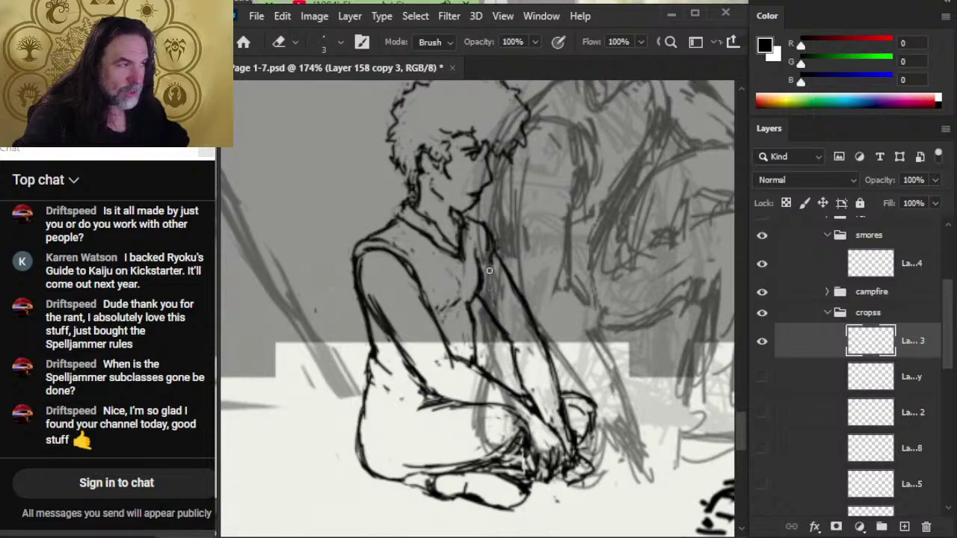
key("b")
key("e")
key("b")
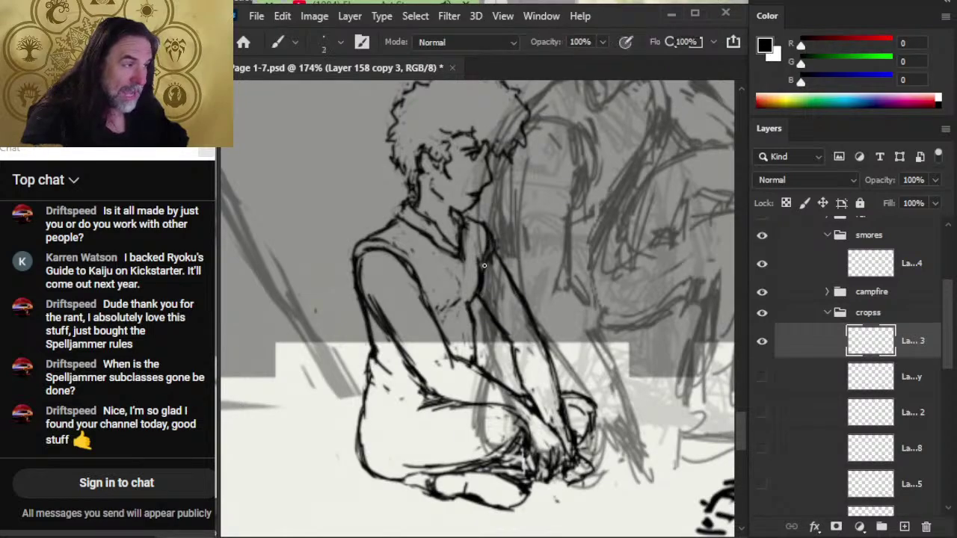
key("e")
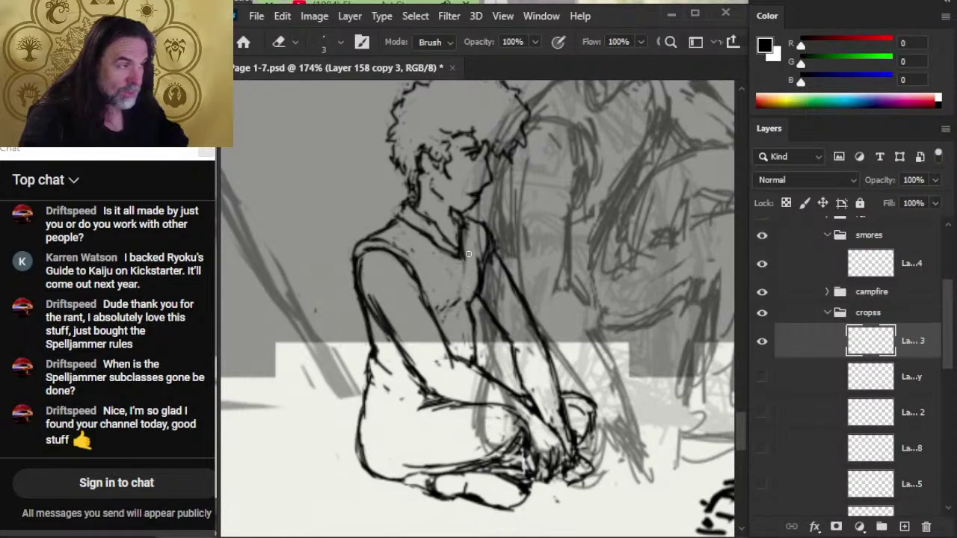
key("b")
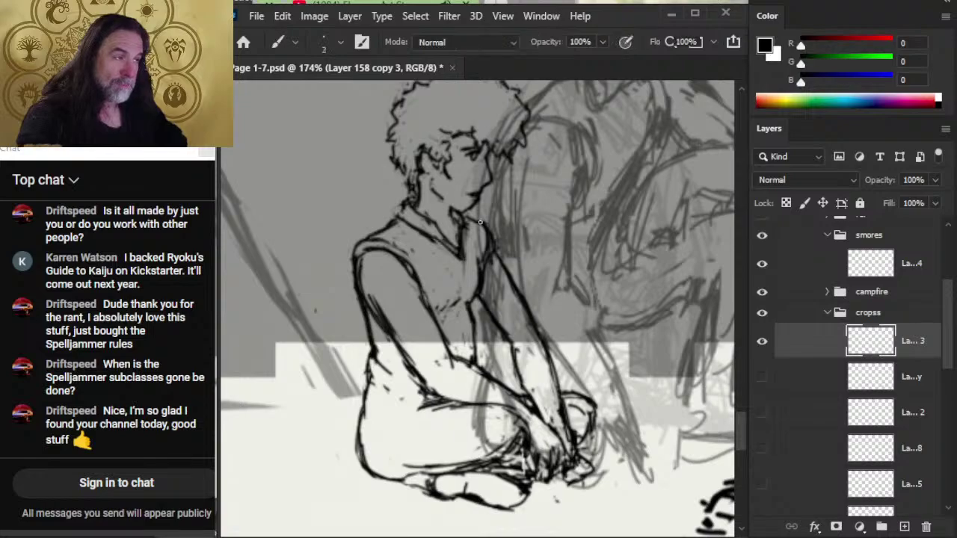
- Touch up the seated figure's V-neck collar and redraw the front of the neck below the chin
key("e")
key("b")
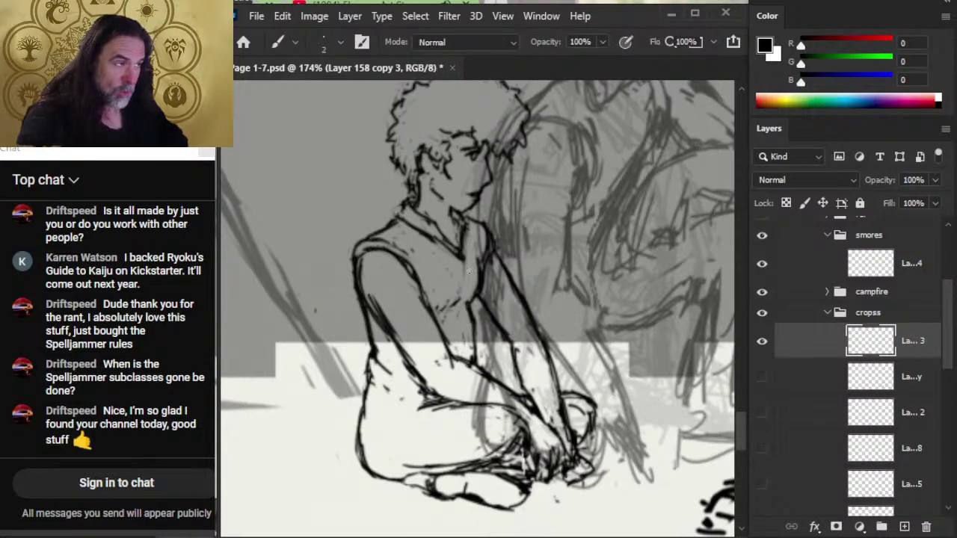
key("e")
key("b")
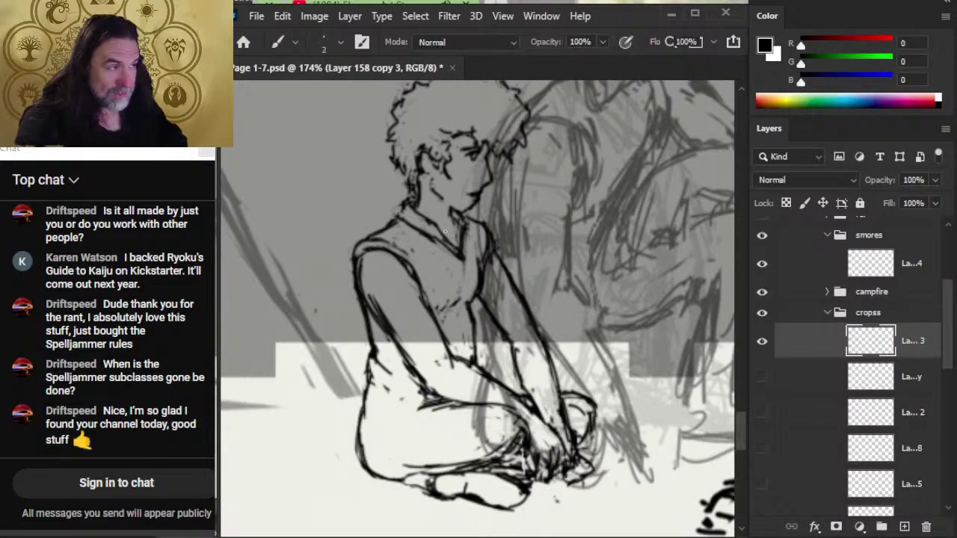
key("e")
key("b")
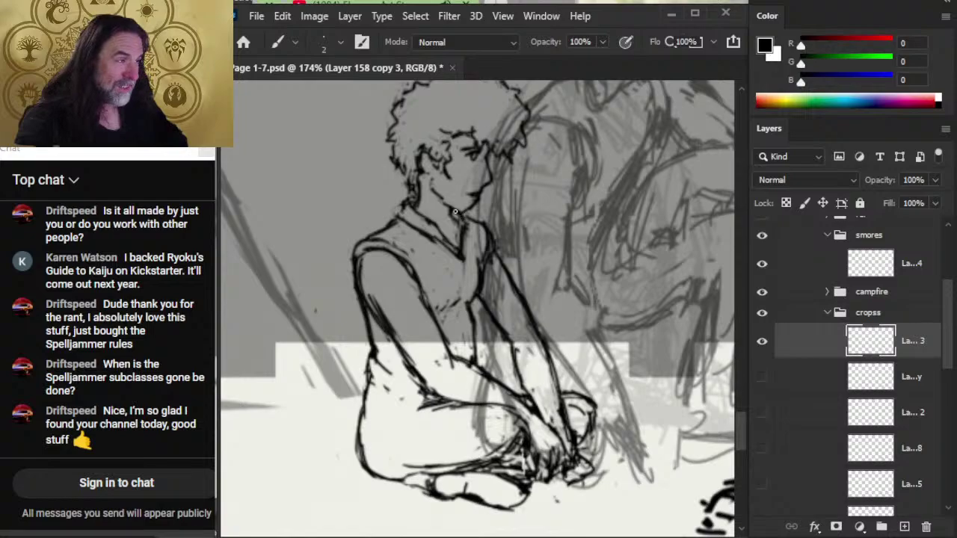
key("e")
key("b")
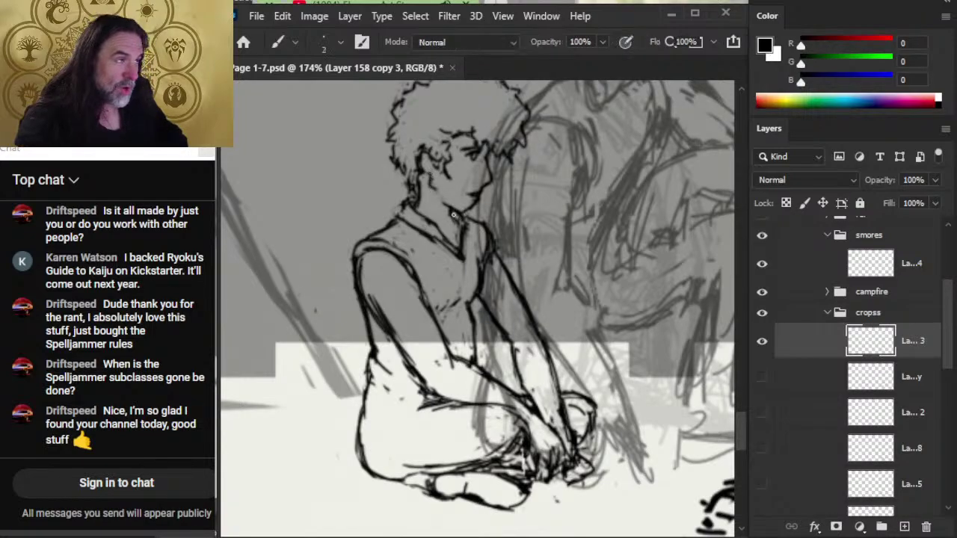
- Refine the seated figure's ear and the back of the jaw with small erasures and brush strokes
key("e")
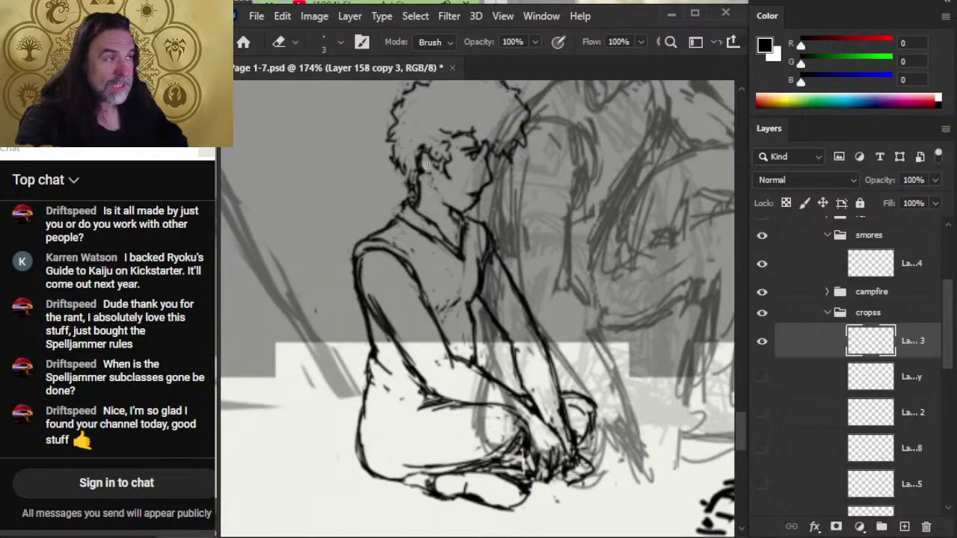
key("b")
key("e")
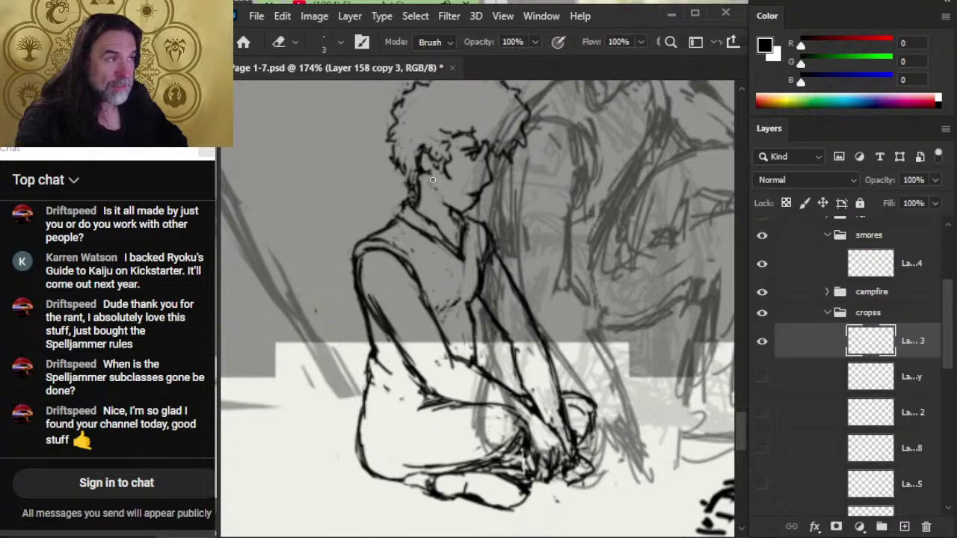
key("b")
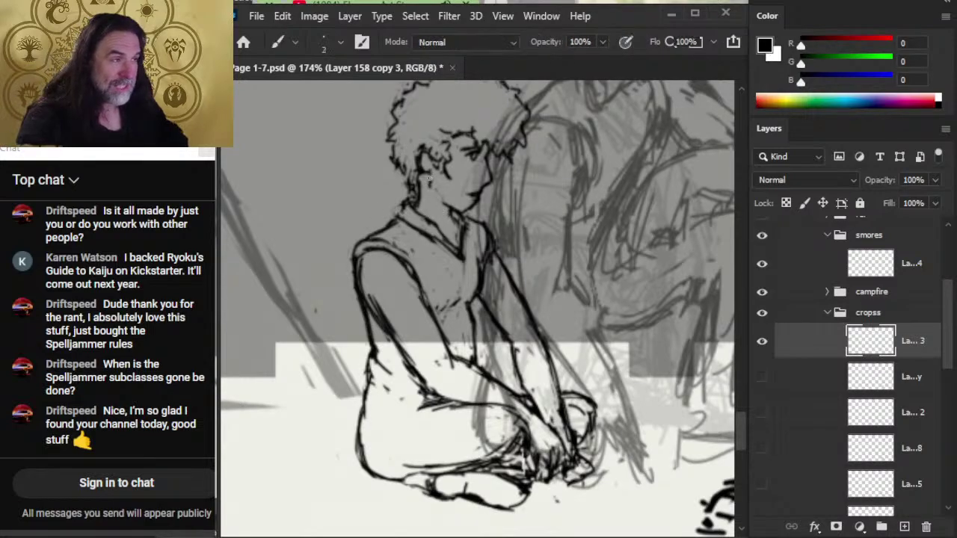
key("e")
key("b")
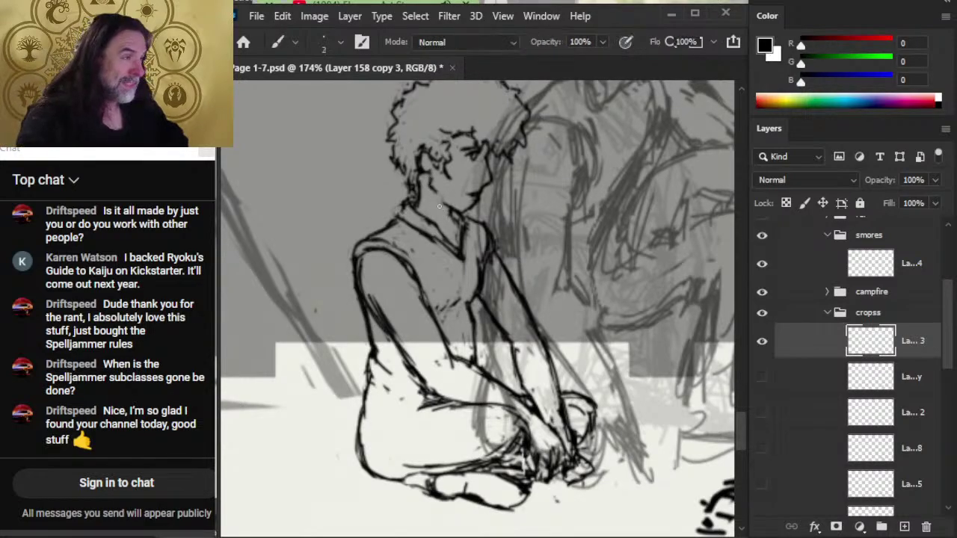
- Tidy the seated figure's jawline and the underside of the chin, erasing and redrawing small sections
key("e")
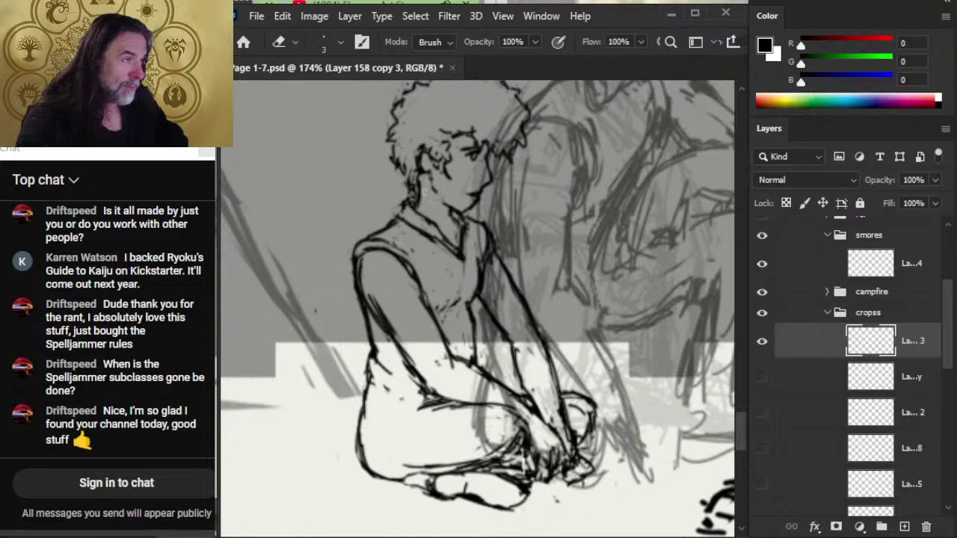
key("b")
key("e")
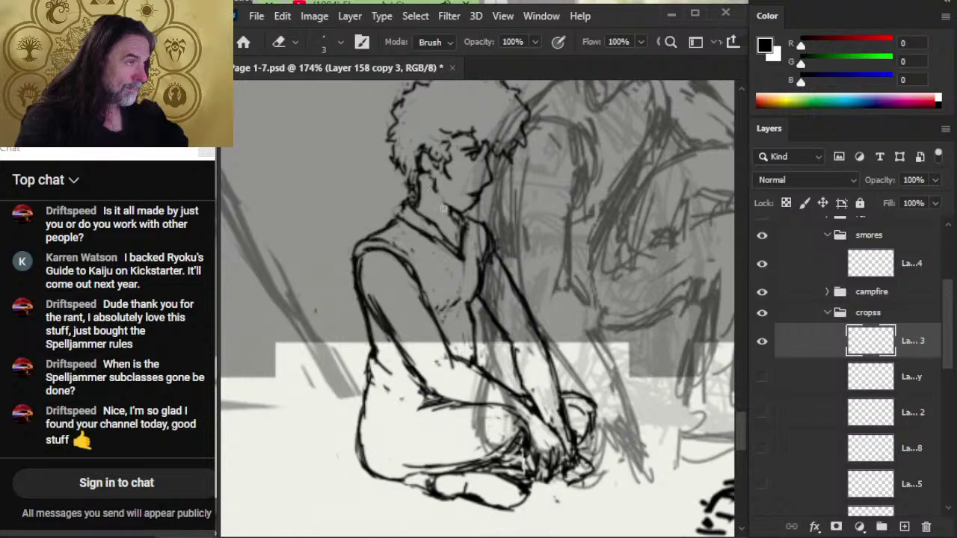
key("b")
key("e")
key("b")
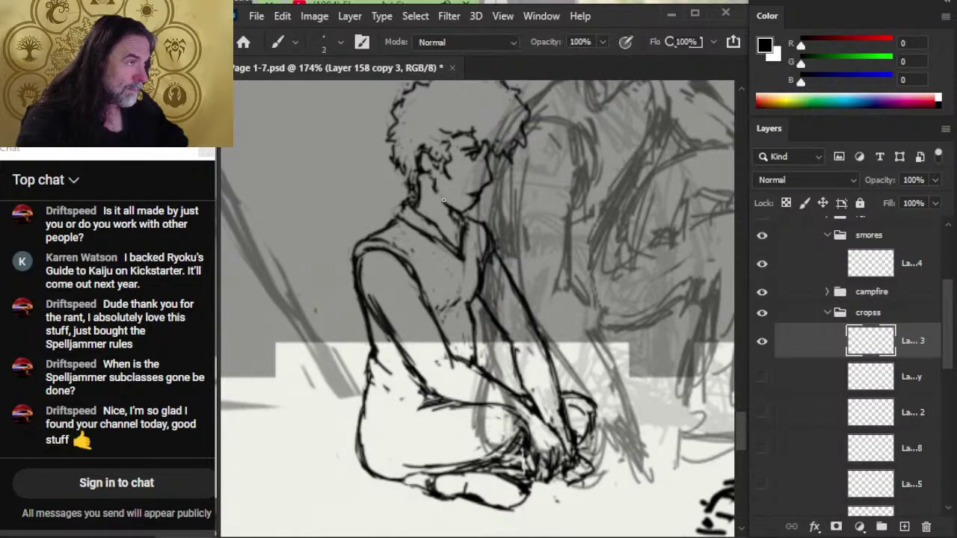
- Clean up the side of the seated figure's neck below the ear and touch up the earlobe
key("e")
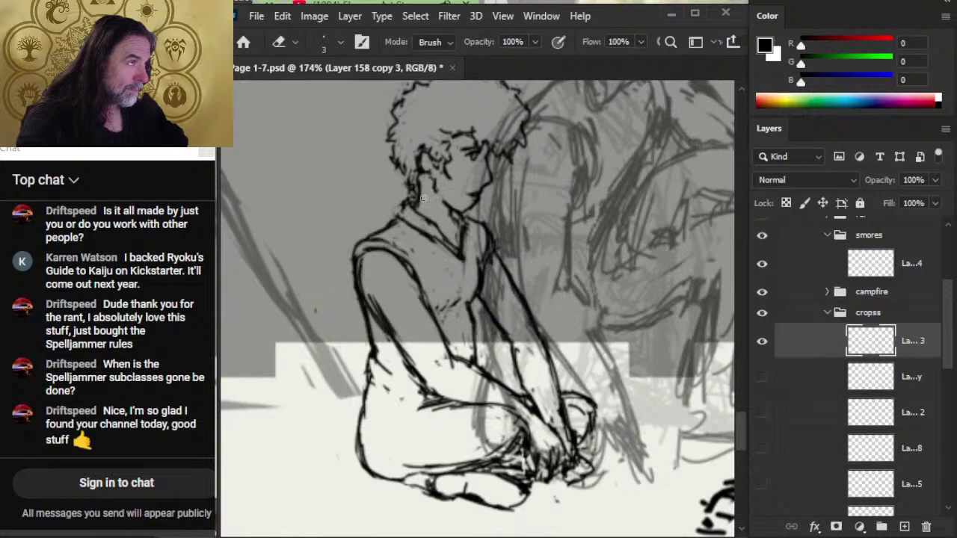
key("b")
key("e")
key("b")
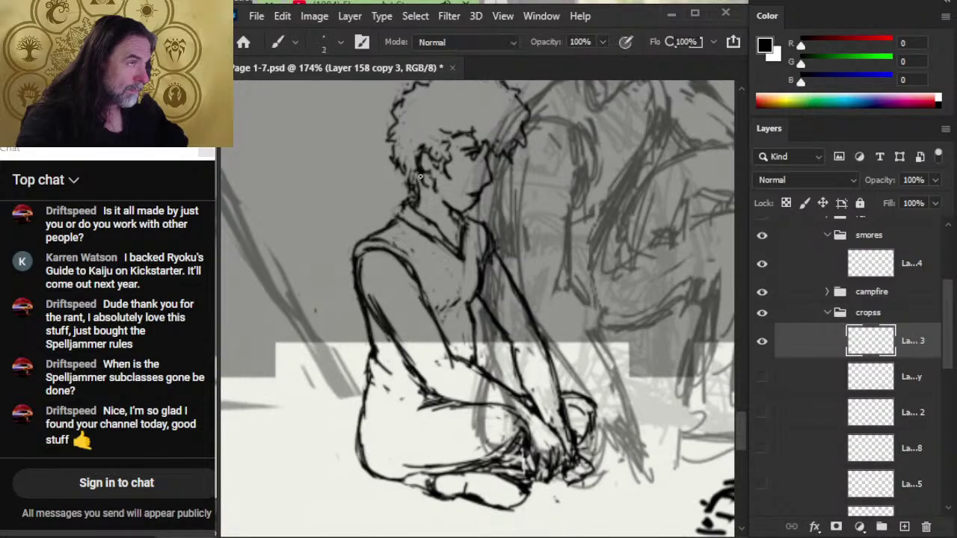
key("e")
key("b")
- Erase the stray inner line along the back of the seated figure's near upper arm above the elbow
key("z")
left_click_drag(457, 262, 398, 251)
key("e")
key("b")
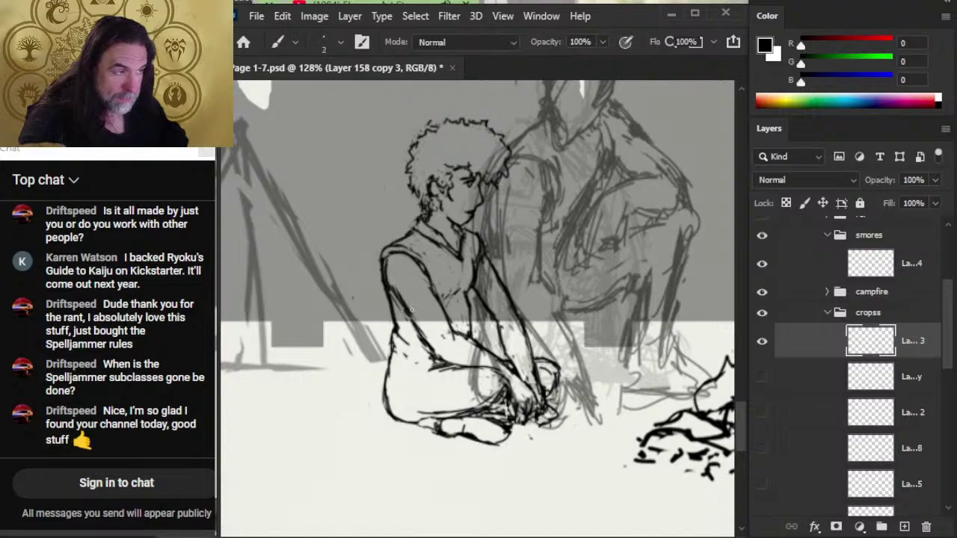
key("e")
left_click_drag(400, 295, 420, 329)
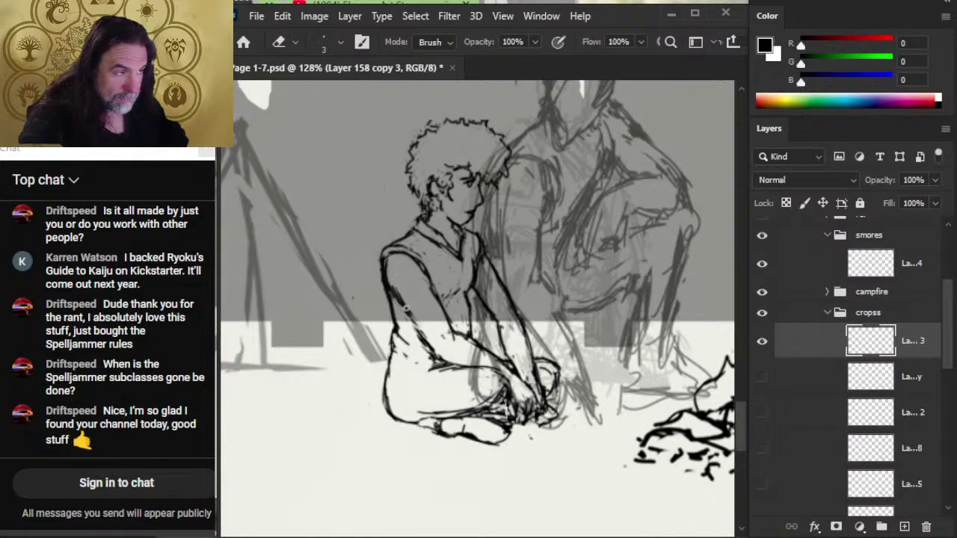
left_click_drag(396, 292, 415, 311)
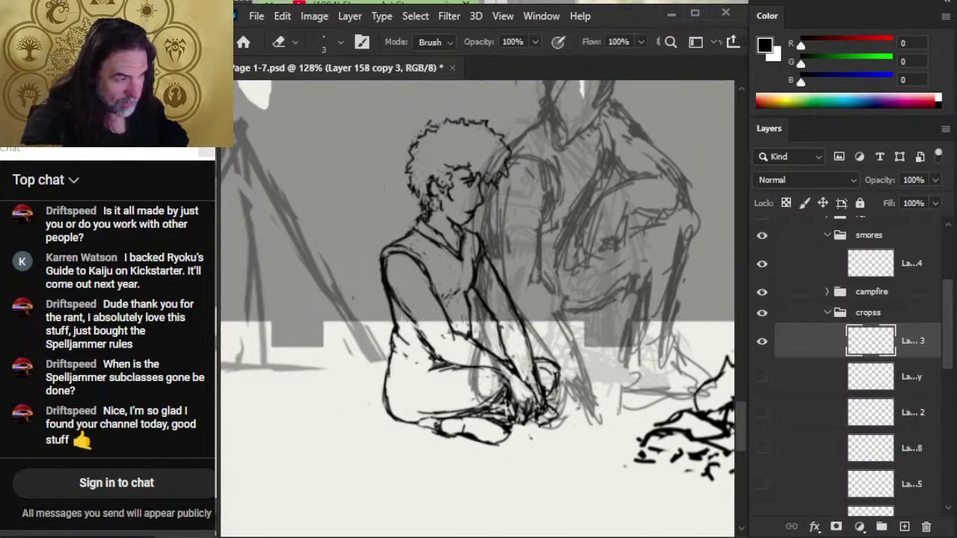
- Draw short crosswise lines at the elbows of both of the seated figure's arms and trim their edges
key("b")
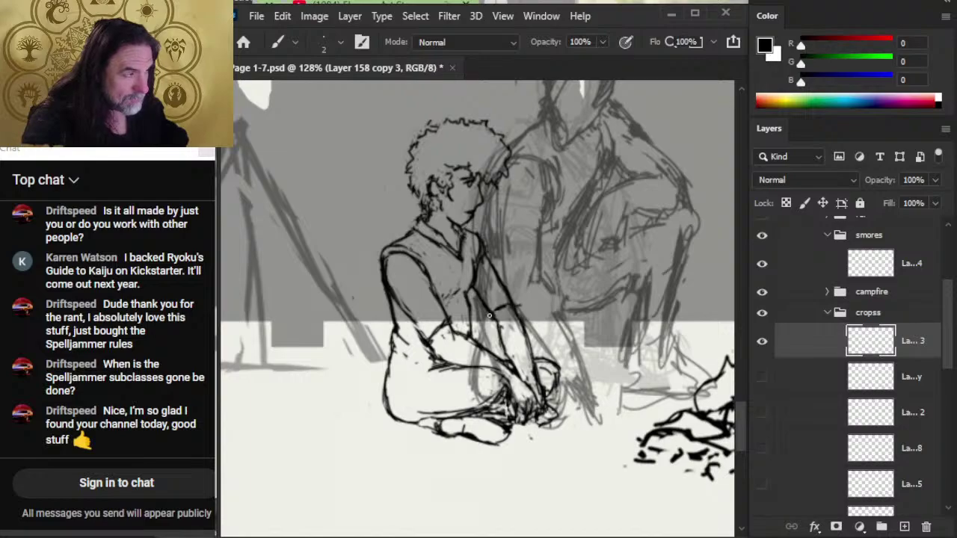
key("e")
key("b")
key("e")
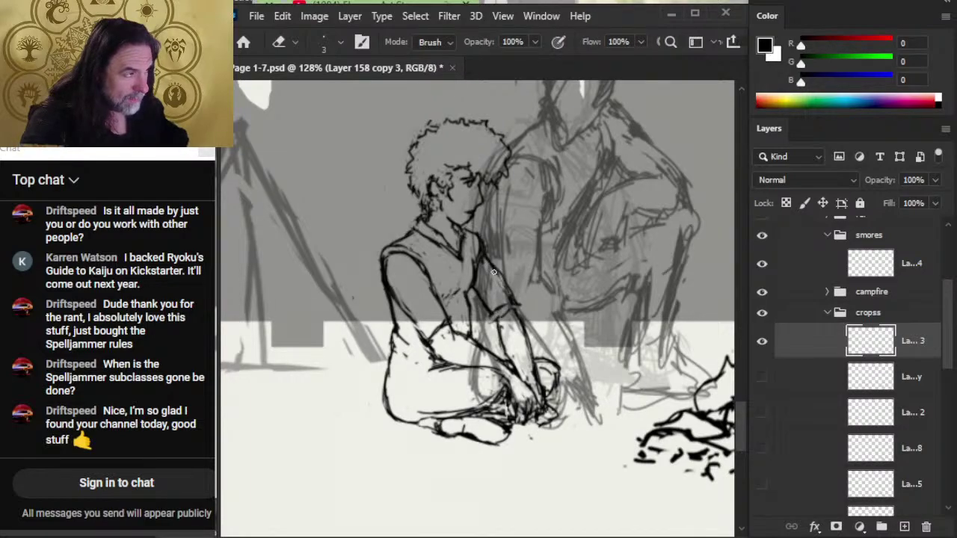
- Erase and redraw the outer contour of the seated figure's far shoulder and upper arm
key("b")
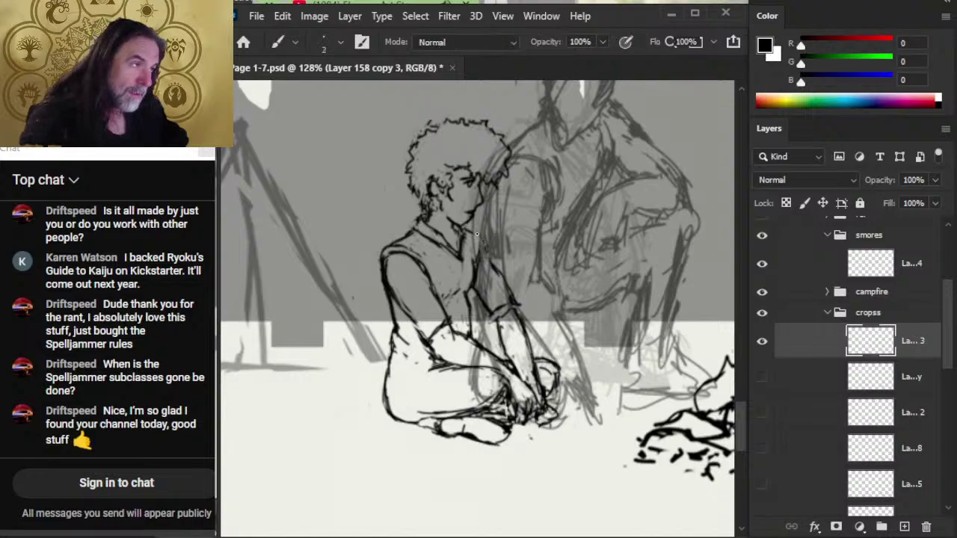
key("e")
key("b")
key("e")
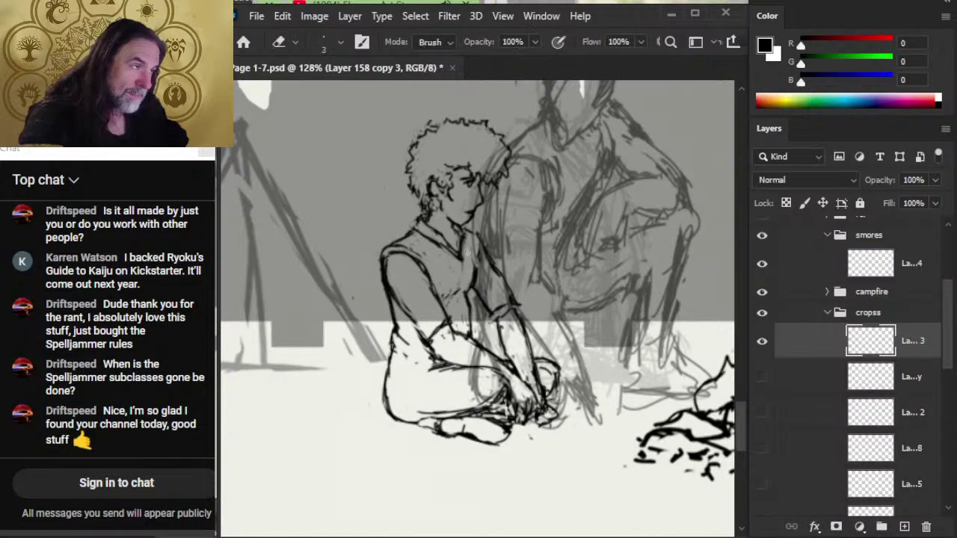
key("b")
key("e")
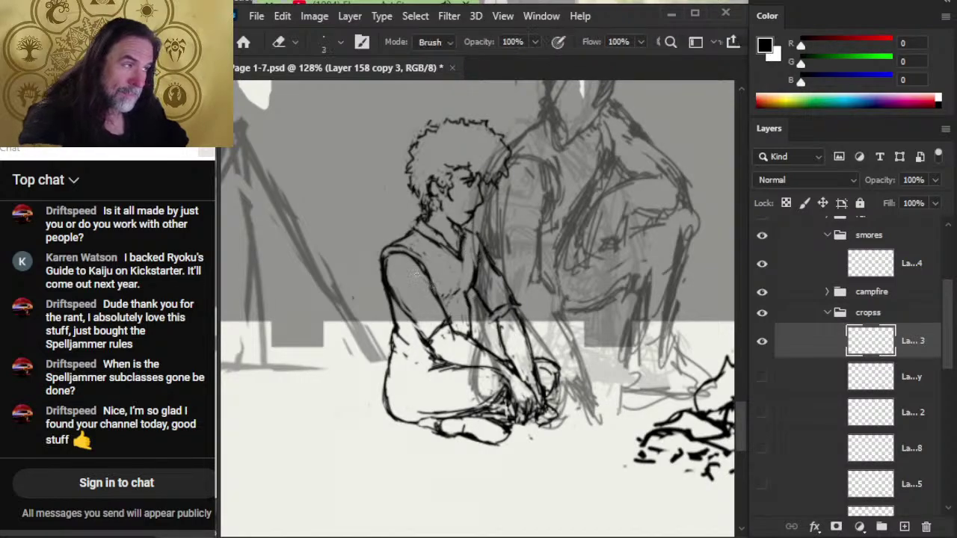
- Trim and retouch the line across the seated figure's near shoulder and the front of the upper arm
mouse_move(387, 258)
left_mouse_down()
mouse_move(397, 307)
mouse_move(410, 264)
mouse_move(423, 288)
left_mouse_up()
key("b")
key("e")
key("b")
key("e")
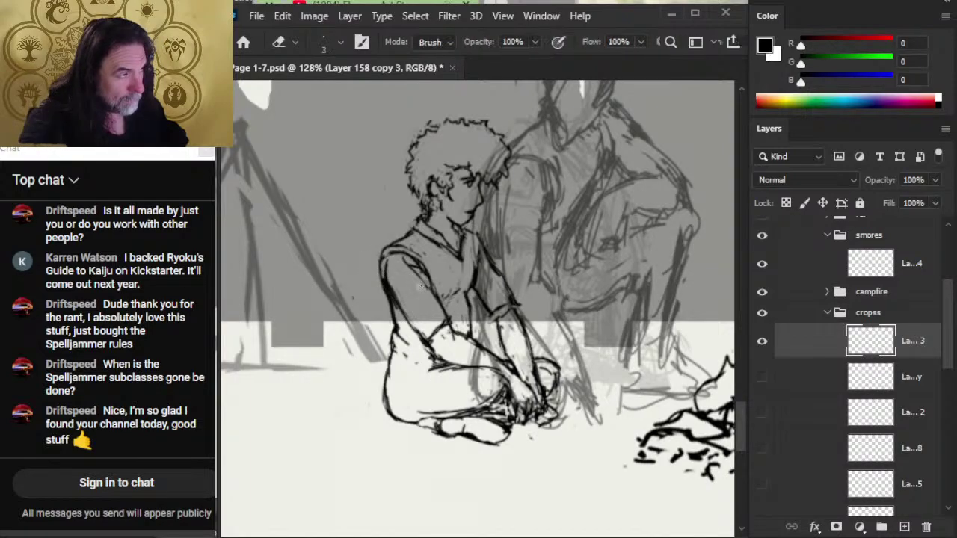
- Clean up the inner edge of the seated figure's far upper arm and add dark strokes between it and the chest
key("b")
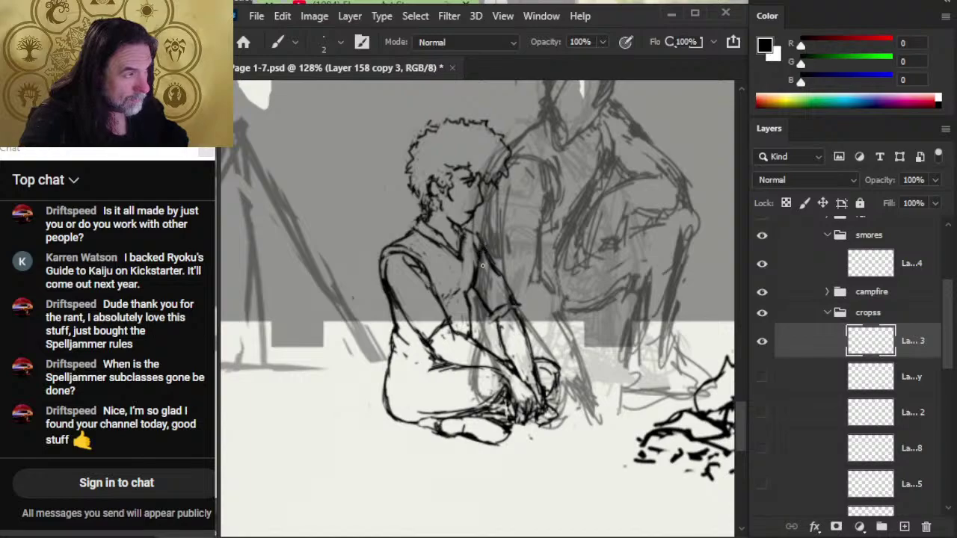
key("e")
key("b")
key("e")
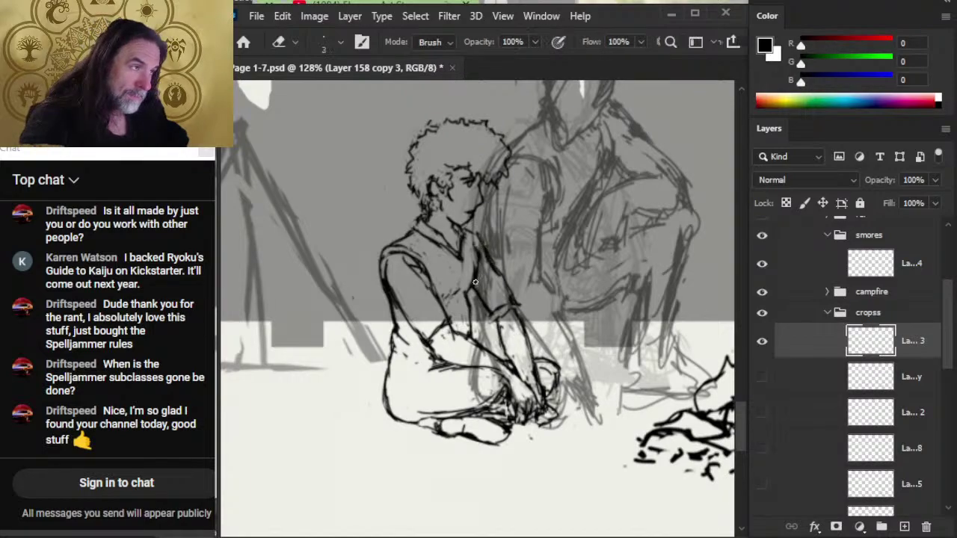
key("b")
mouse_move(486, 278)
left_mouse_down()
mouse_move(484, 300)
mouse_move(491, 306)
mouse_move(489, 283)
mouse_move(514, 316)
left_mouse_up()
- Redraw the front contour of the seated figure's near upper arm and shape the sleeve cuff at the elbow
mouse_move(419, 277)
left_mouse_down()
mouse_move(445, 319)
mouse_move(432, 335)
left_mouse_up()
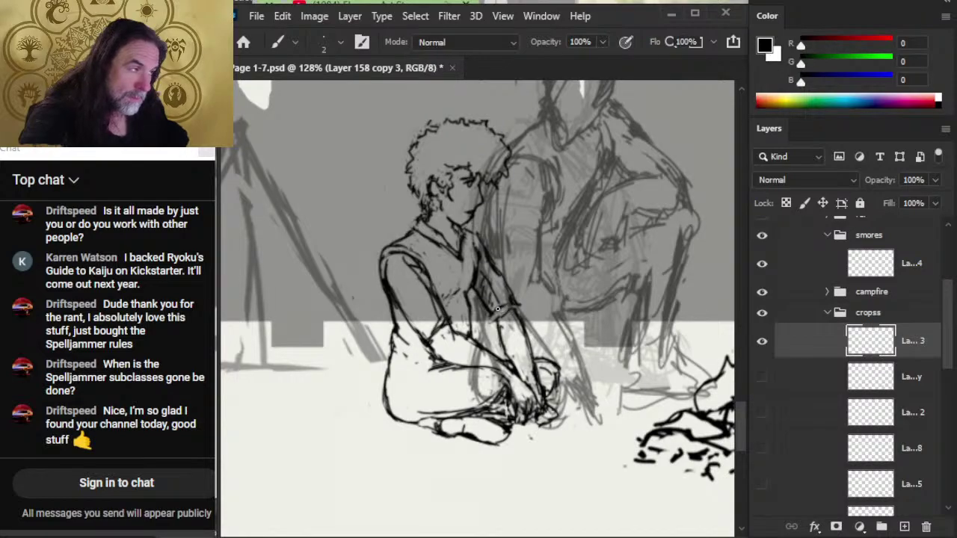
key("e")
key("b")
mouse_move(452, 334)
left_mouse_down()
mouse_move(438, 355)
mouse_move(449, 363)
mouse_move(439, 359)
mouse_move(474, 370)
mouse_move(486, 350)
mouse_move(475, 346)
mouse_move(500, 361)
mouse_move(453, 353)
mouse_move(435, 362)
mouse_move(445, 357)
left_mouse_up()
key("e")
key("b")
key("e")
key("b")
key("e")
key("b")
key("e")
key("b")
key("e")
key("b")
key("e")
key("b")
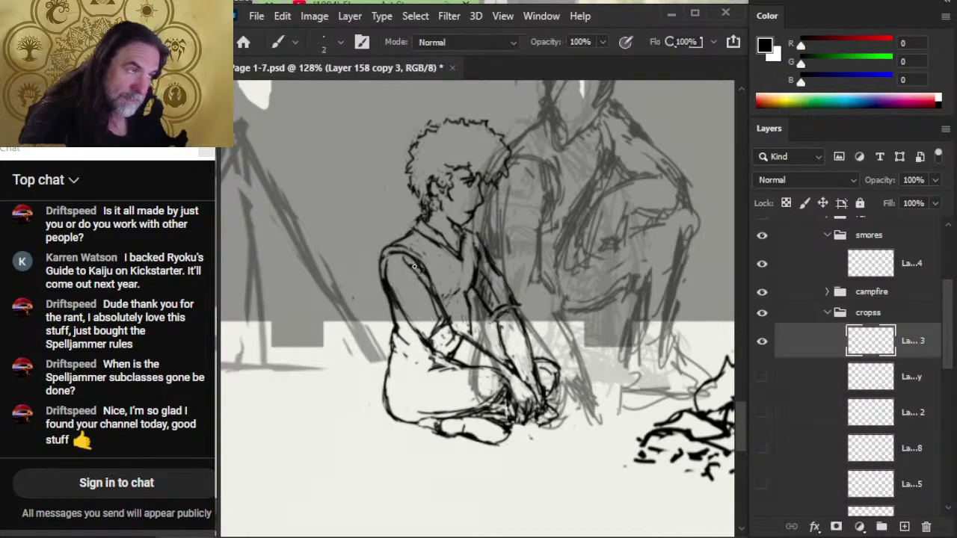
- Rework the far shoulder's lines beside the seated figure's collar and trim the inside of the near shoulder
key("e")
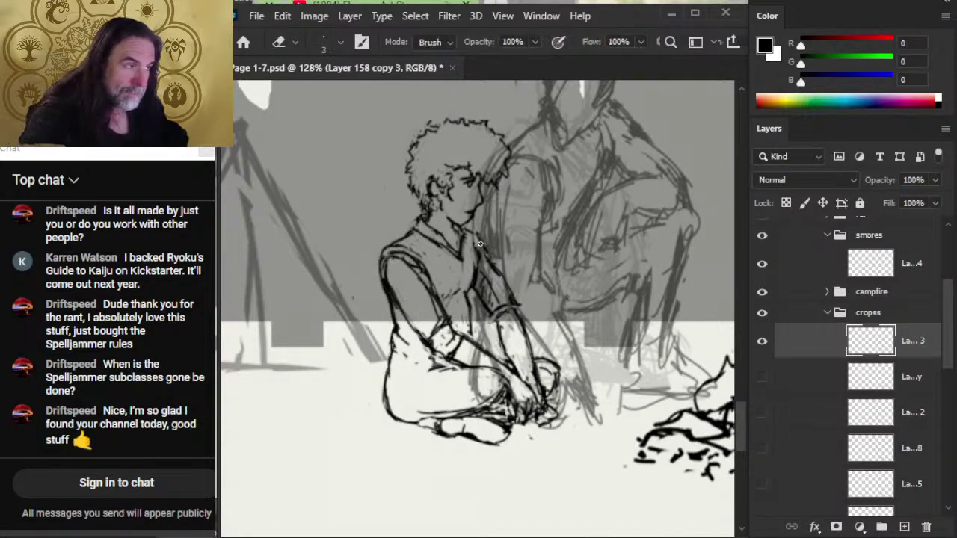
key("b")
key("e")
key("b")
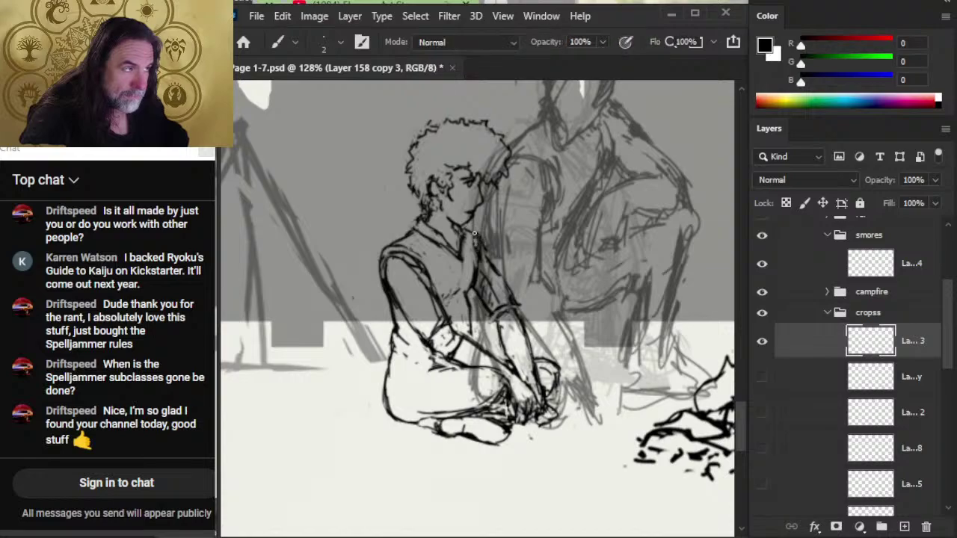
key("e")
key("b")
key("e")
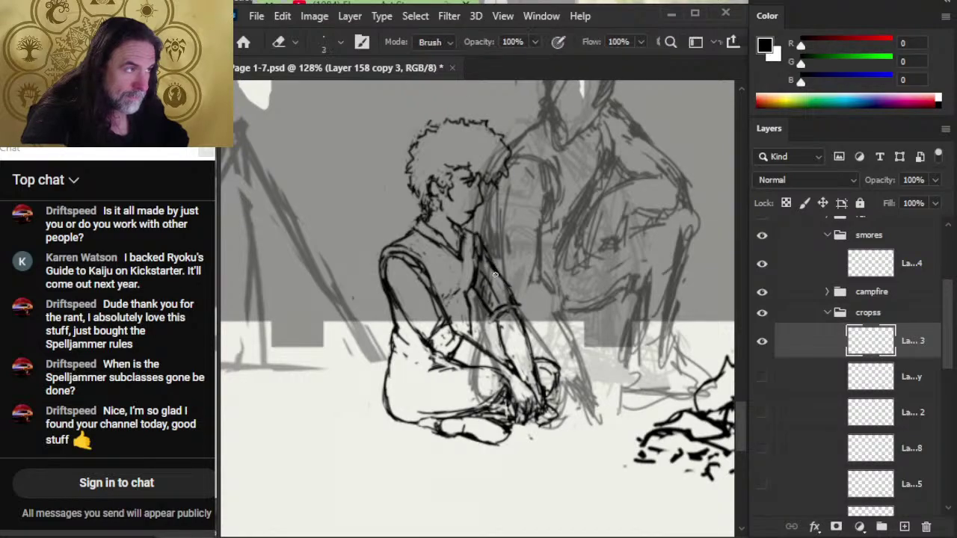
key("b")
key("e")
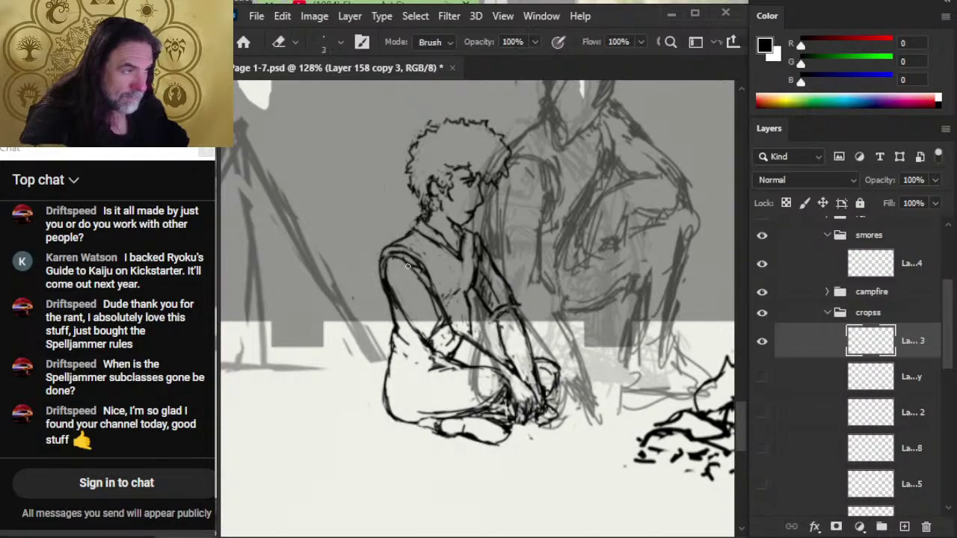
key("b")
key("e")
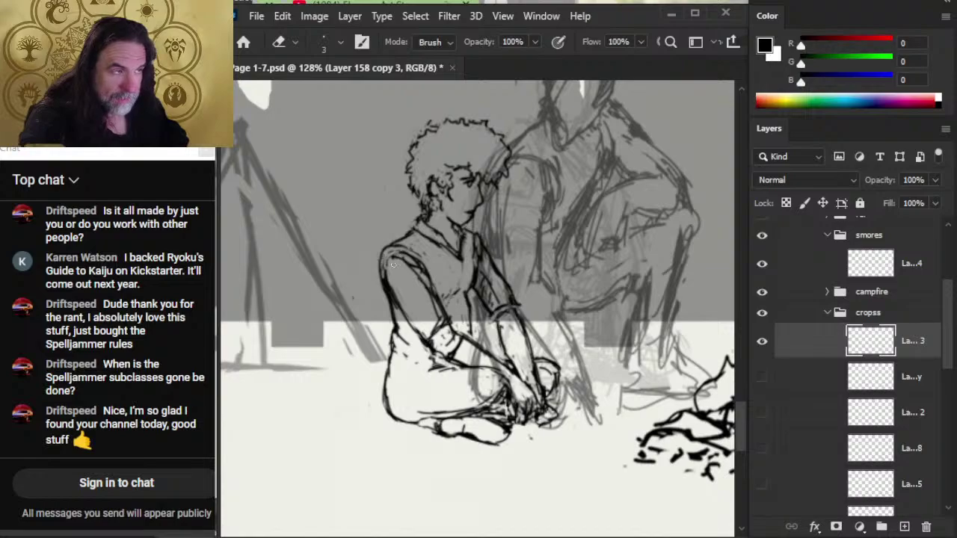
- Sketch a small short-sleeved shirt with a scooped neckline in the empty area behind the seated figure's head
key("b")
mouse_move(316, 158)
left_mouse_down()
mouse_move(342, 219)
mouse_move(374, 197)
mouse_move(384, 158)
mouse_move(347, 177)
mouse_move(322, 160)
left_mouse_up()
left_click_drag(341, 159, 378, 162)
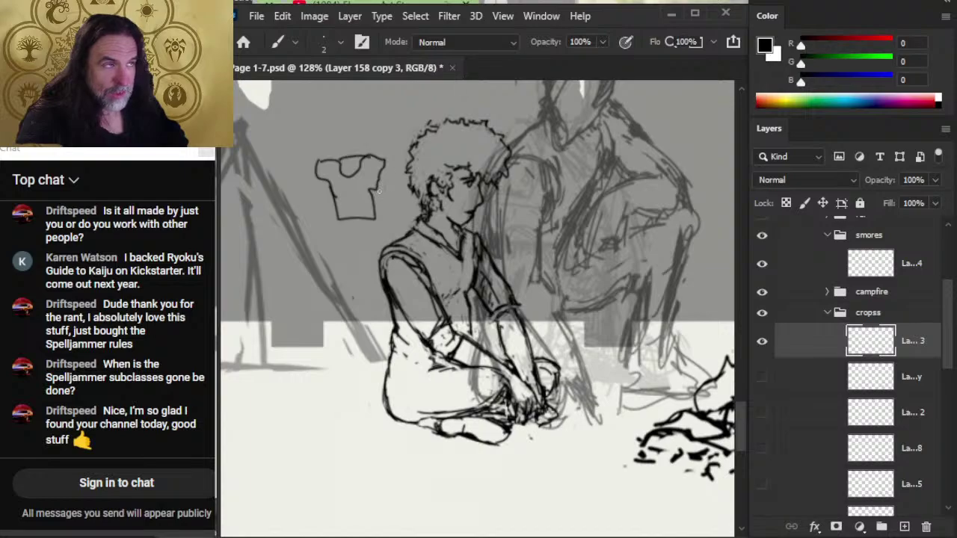
- Rework the small shirt sketch with a centre line and separate sleeve pieces hanging from its shoulders
key("e")
left_click_drag(314, 162, 348, 228)
key("b")
mouse_move(317, 169)
left_mouse_down()
mouse_move(328, 187)
mouse_move(317, 176)
mouse_move(315, 215)
mouse_move(336, 210)
left_mouse_up()
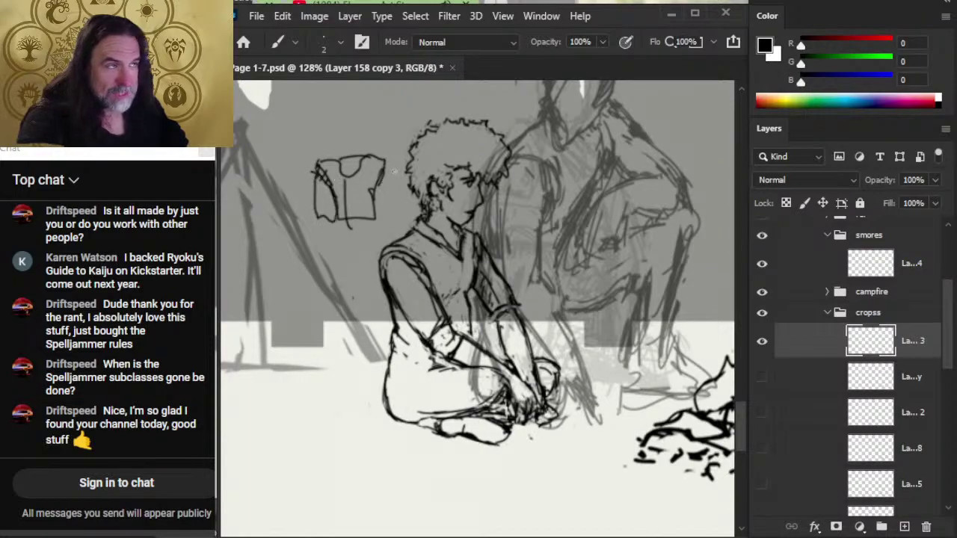
mouse_move(389, 166)
left_mouse_down()
mouse_move(392, 218)
mouse_move(387, 164)
left_mouse_up()
key("e")
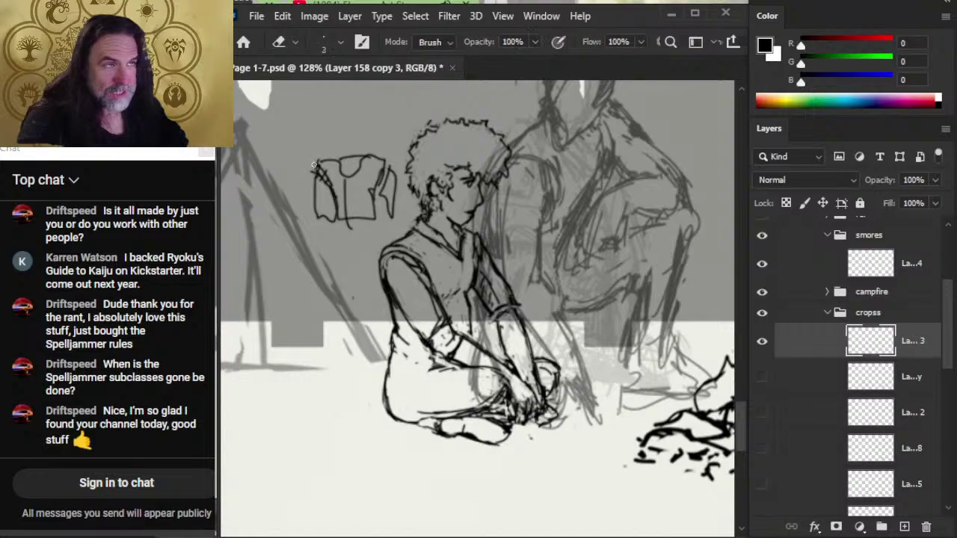
left_click_drag(315, 166, 346, 213)
key("l")
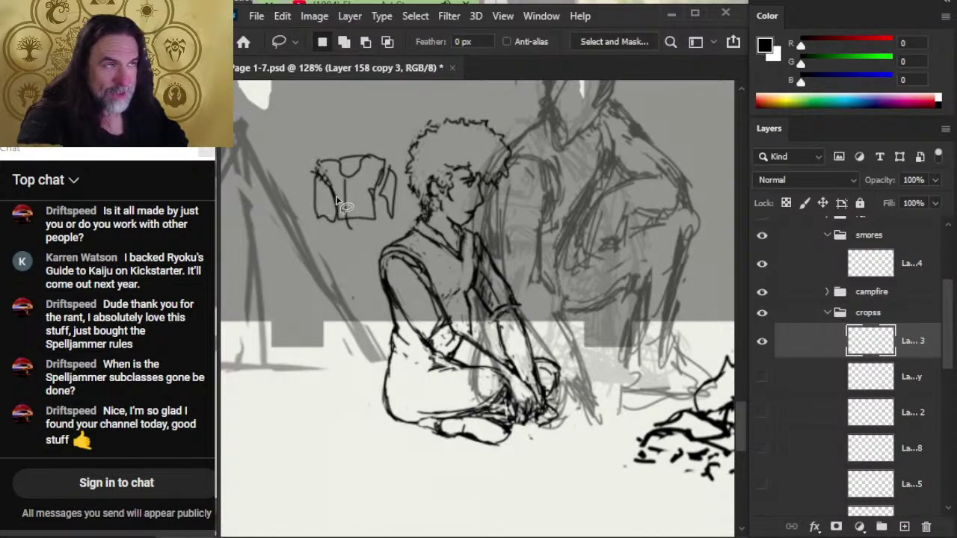
key("b")
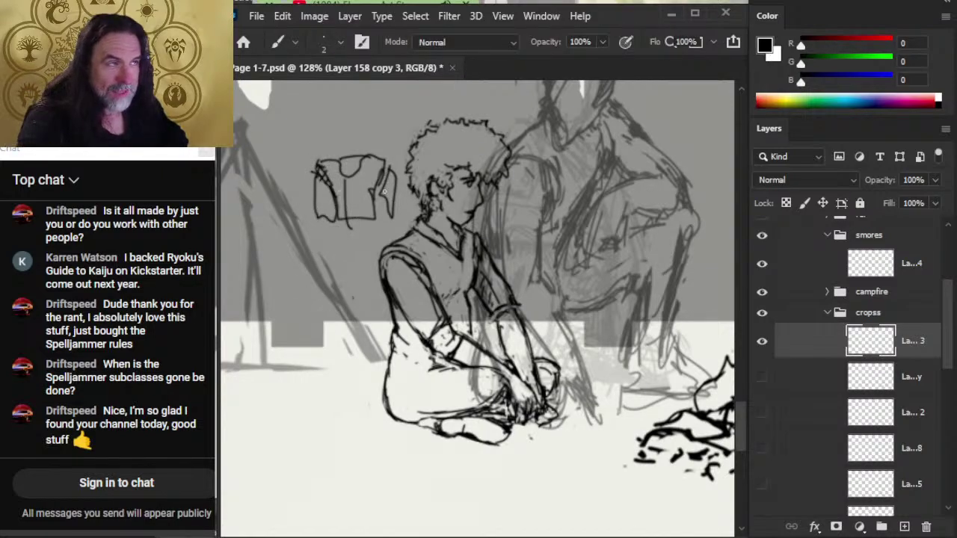
- Reshape the small shirt's sleeve nearest the figure and add short lacing strokes along its armhole
mouse_move(386, 172)
left_mouse_down()
mouse_move(374, 187)
mouse_move(390, 177)
mouse_move(396, 213)
mouse_move(398, 182)
mouse_move(396, 224)
left_mouse_up()
key("e")
key("b")
key("e")
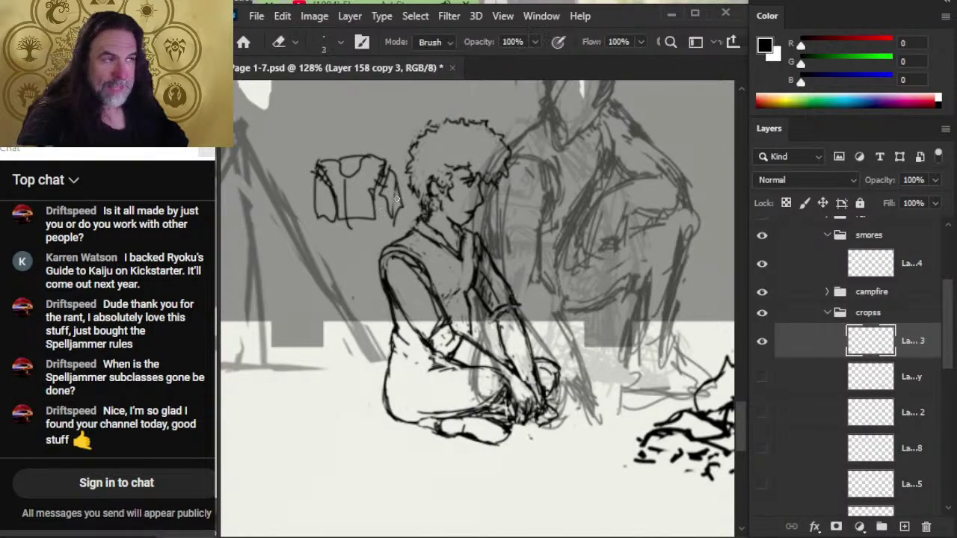
key("b")
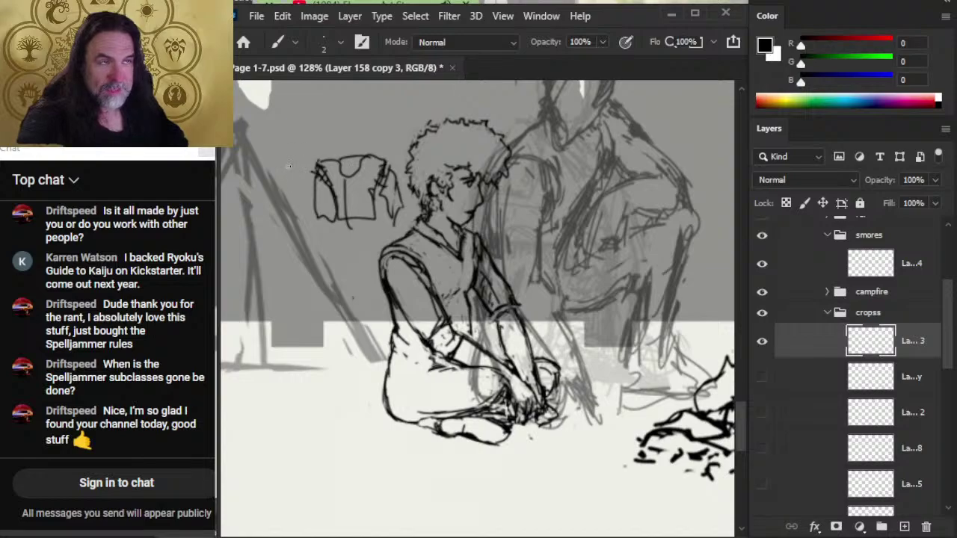
- Sketch a second, long-sleeved shirt beside the first and draw lacing down the first one's front
mouse_move(287, 166)
left_mouse_down()
mouse_move(253, 191)
mouse_move(239, 218)
mouse_move(271, 225)
mouse_move(303, 253)
mouse_move(304, 202)
mouse_move(323, 189)
mouse_move(299, 159)
mouse_move(308, 175)
left_mouse_up()
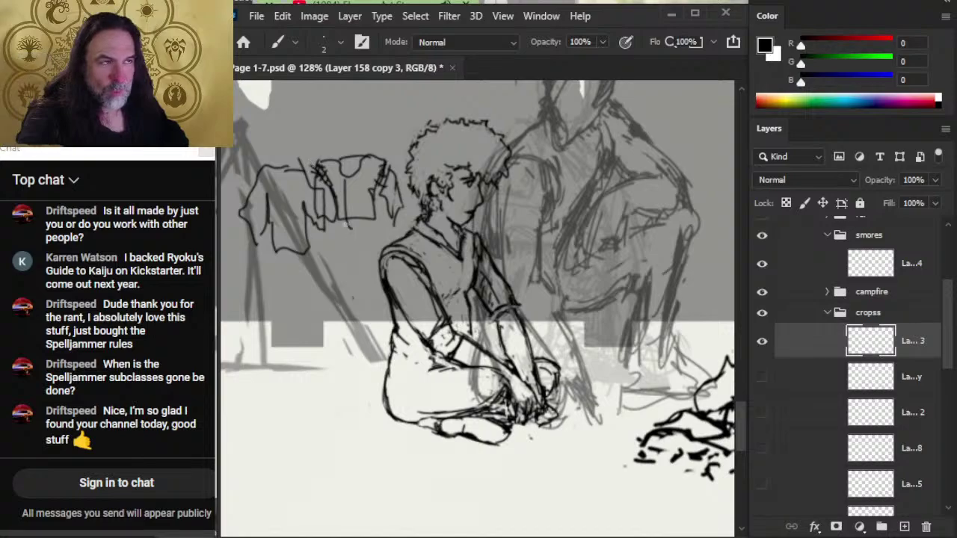
mouse_move(391, 163)
left_mouse_down()
mouse_move(349, 205)
mouse_move(340, 190)
mouse_move(354, 195)
mouse_move(357, 183)
mouse_move(338, 193)
mouse_move(358, 205)
left_mouse_up()
left_click_drag(349, 205, 344, 219)
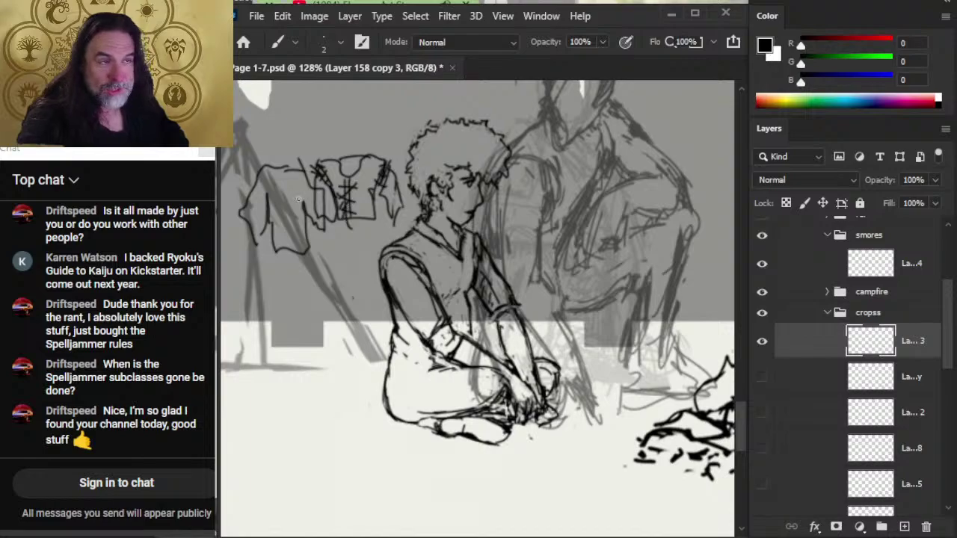
- Add a curved neckline to the second shirt and draw a small boxy panel below the first one
mouse_move(278, 177)
left_mouse_down()
mouse_move(305, 173)
mouse_move(279, 173)
left_mouse_up()
key("e")
key("b")
key("e")
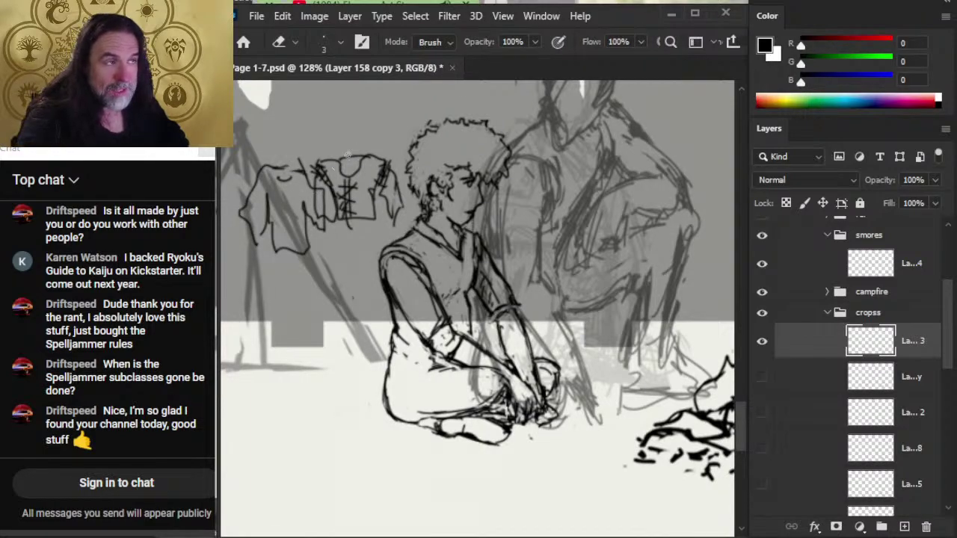
key("b")
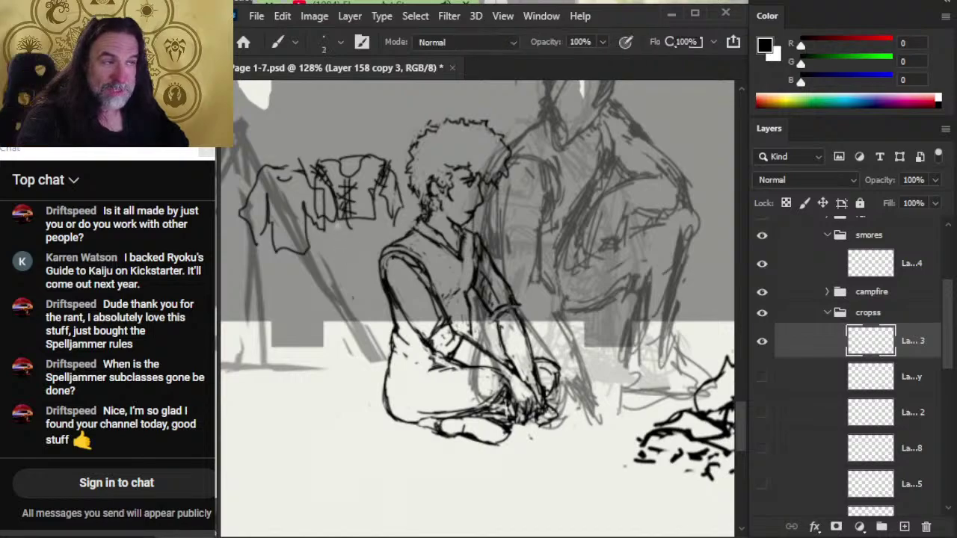
mouse_move(335, 224)
left_mouse_down()
mouse_move(379, 227)
mouse_move(332, 254)
mouse_move(376, 262)
left_mouse_up()
left_click_drag(376, 227, 374, 262)
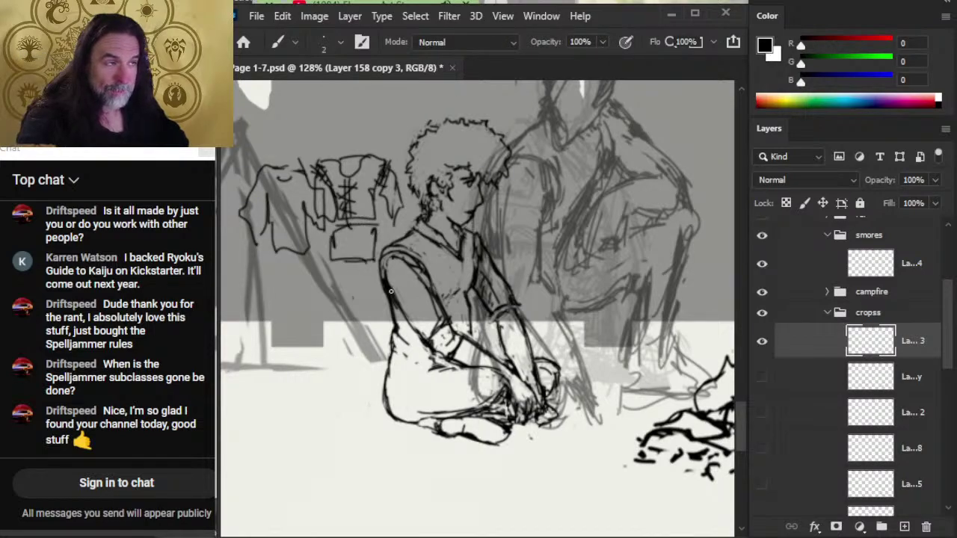
- Undo all of the small garment sketches behind the seated figure's head
key("ctrl+z")
key("ctrl+z")
key("ctrl+z")
key("ctrl+z")
key("ctrl+z")
key("ctrl+z")
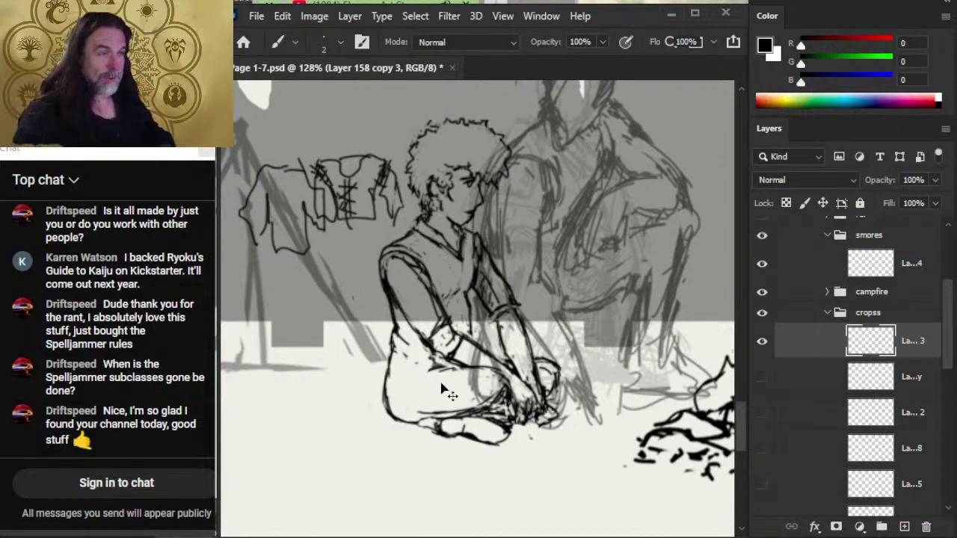
key("ctrl+z")
key("ctrl+z")
key("ctrl+z")
key("ctrl+z")
key("ctrl+z")
key("ctrl+z")
key("ctrl+z")
key("ctrl+z")
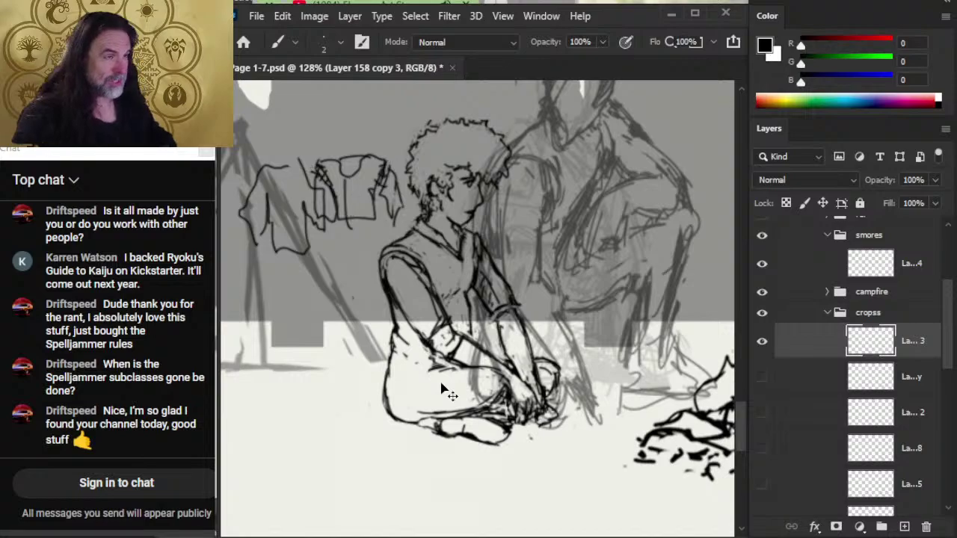
key("ctrl+z")
key("ctrl+z")
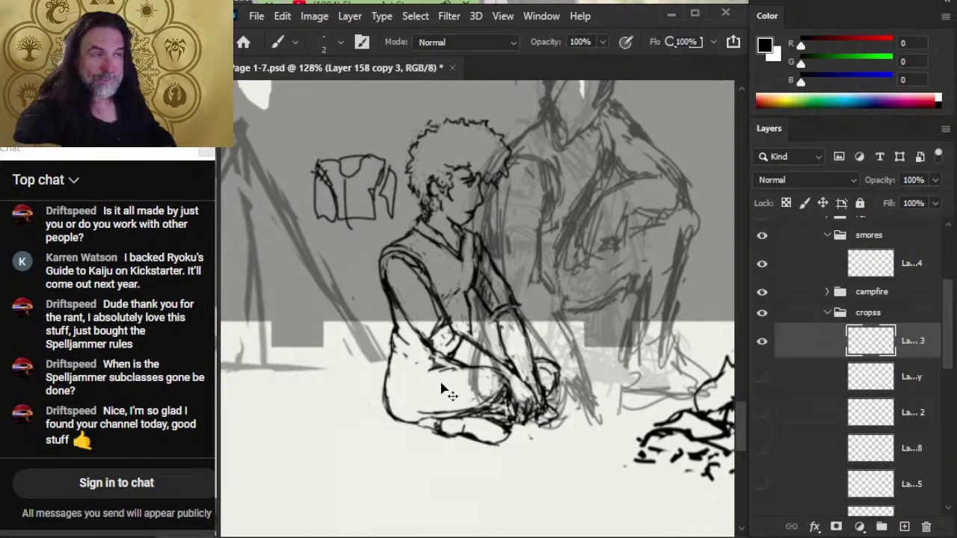
key("ctrl+z")
key("ctrl+z")
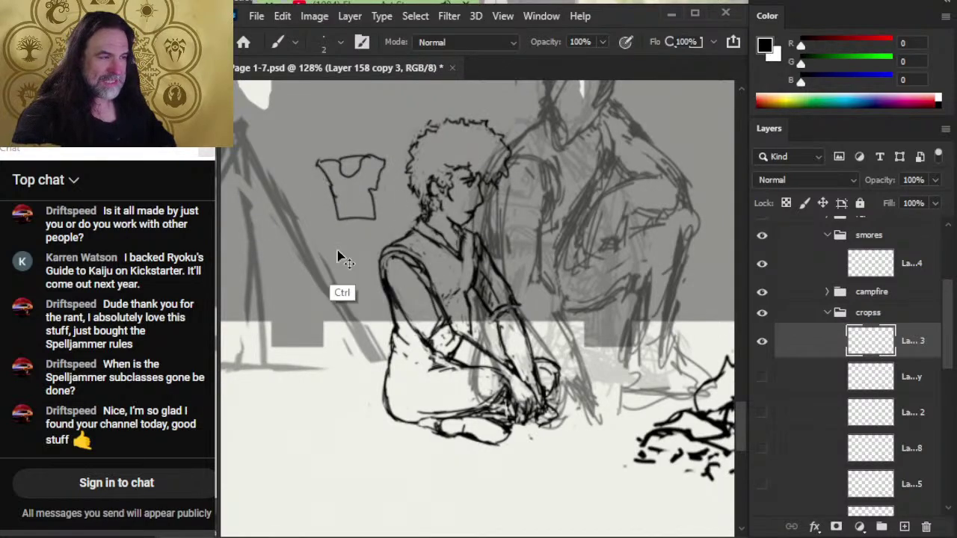
key("ctrl+z")
key("ctrl+z")
key("ctrl+z")
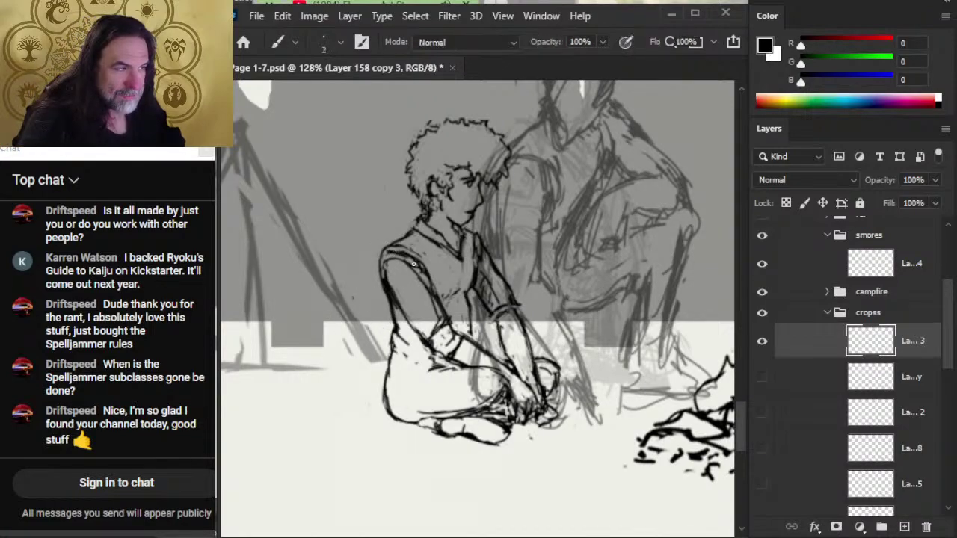
- Erase and redraw the seated figure's near shoulder cap with a sharper outer corner and a cleaner armhole seam
key("e")
mouse_move(413, 264)
left_mouse_down()
mouse_move(395, 253)
mouse_move(425, 267)
left_mouse_up()
key("b")
key("e")
key("b")
key("e")
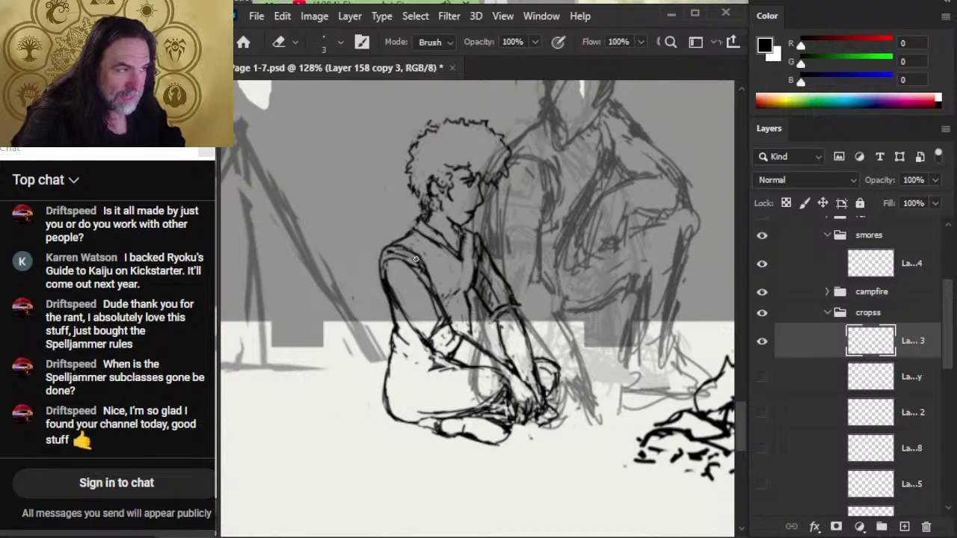
key("b")
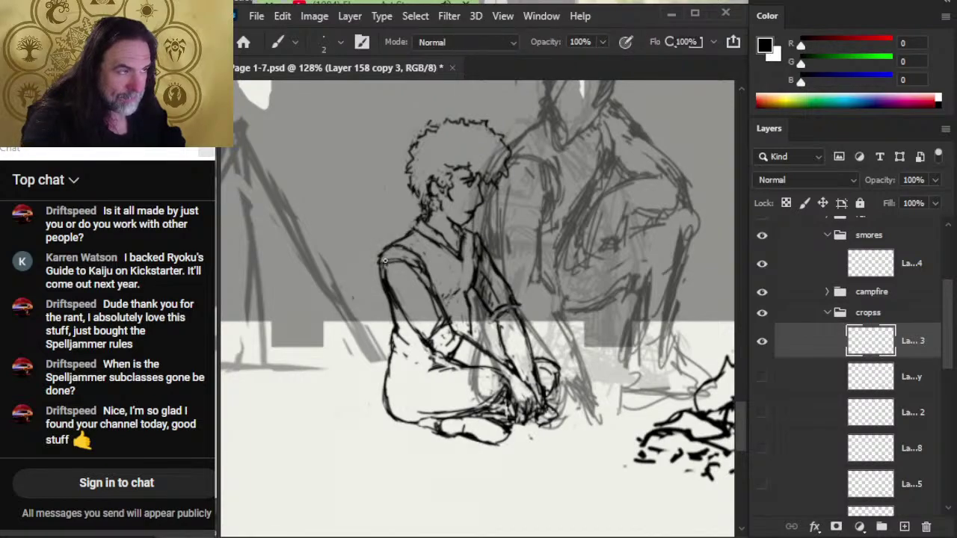
- Reshape the top of the seated figure's far shoulder beside the collar and touch up the adjoining vest lines
key("e")
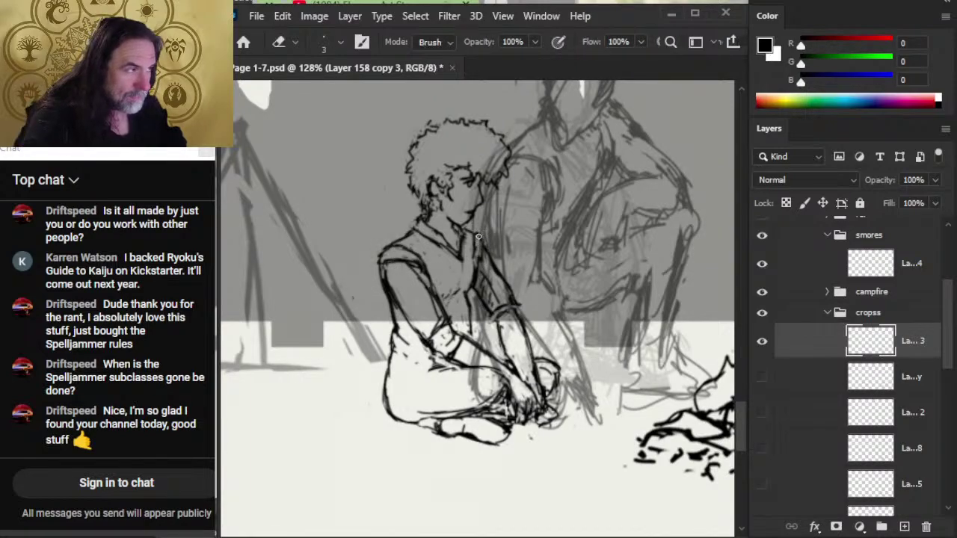
key("b")
key("e")
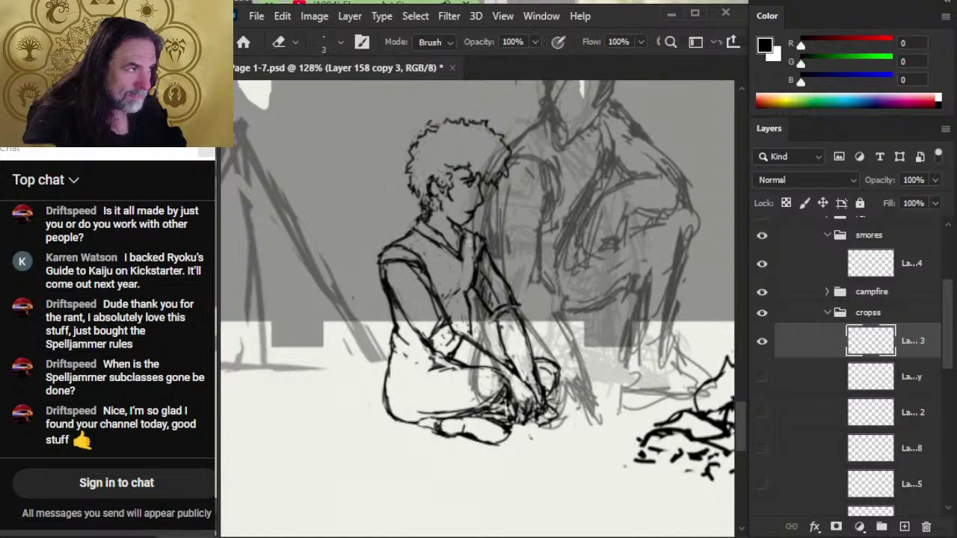
key("b")
key("e")
key("b")
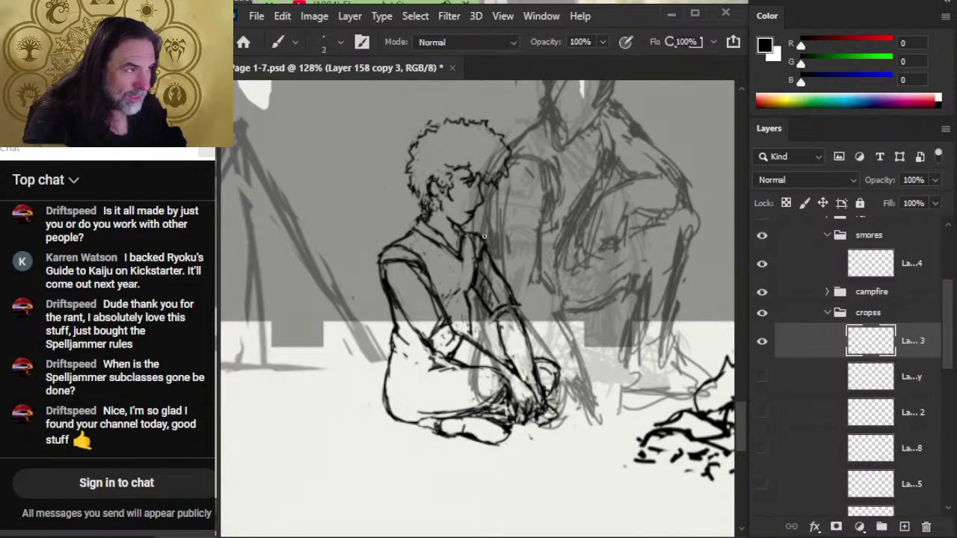
key("e")
key("b")
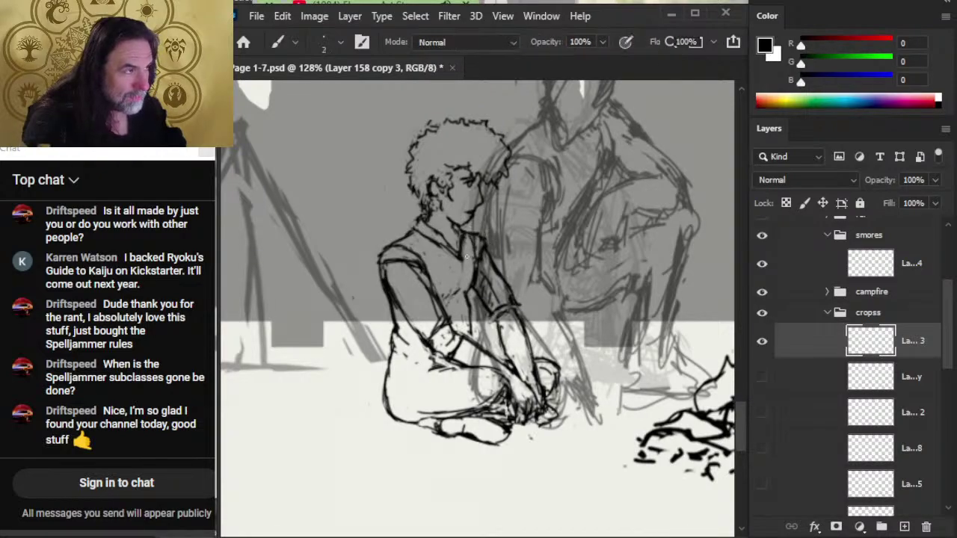
key("e")
key("b")
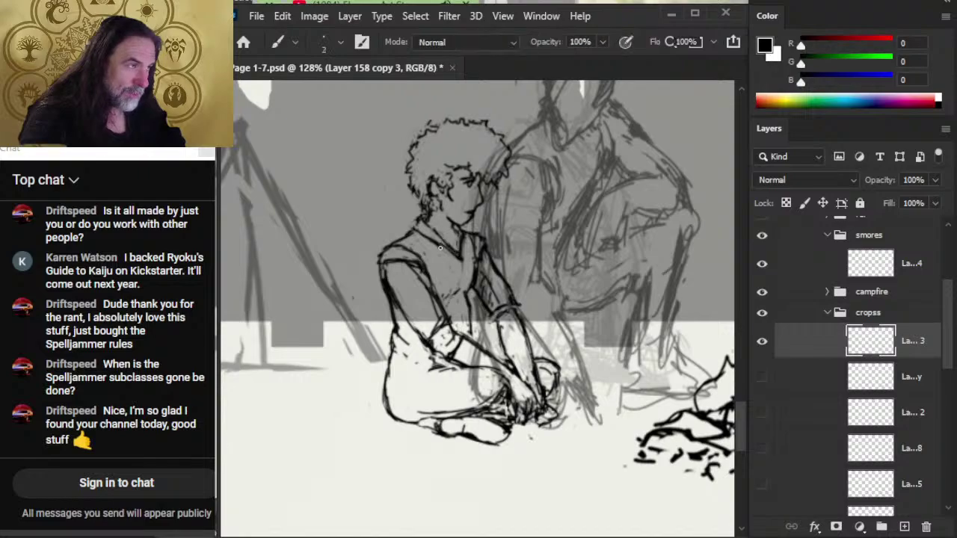
key("e")
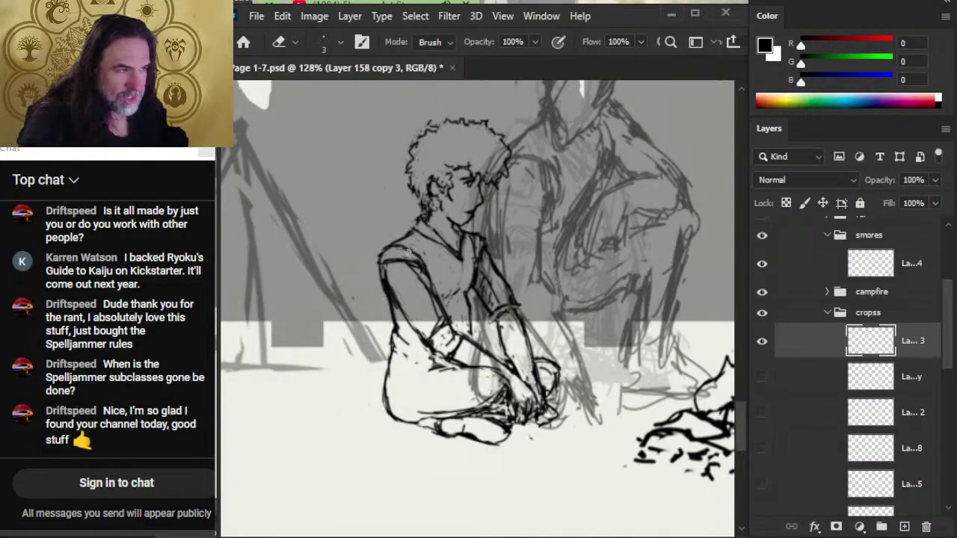
- Clean up the seated figure's near upper arm, refining the outer edge below the shoulder cap and the inner line beside the vest
key("b")
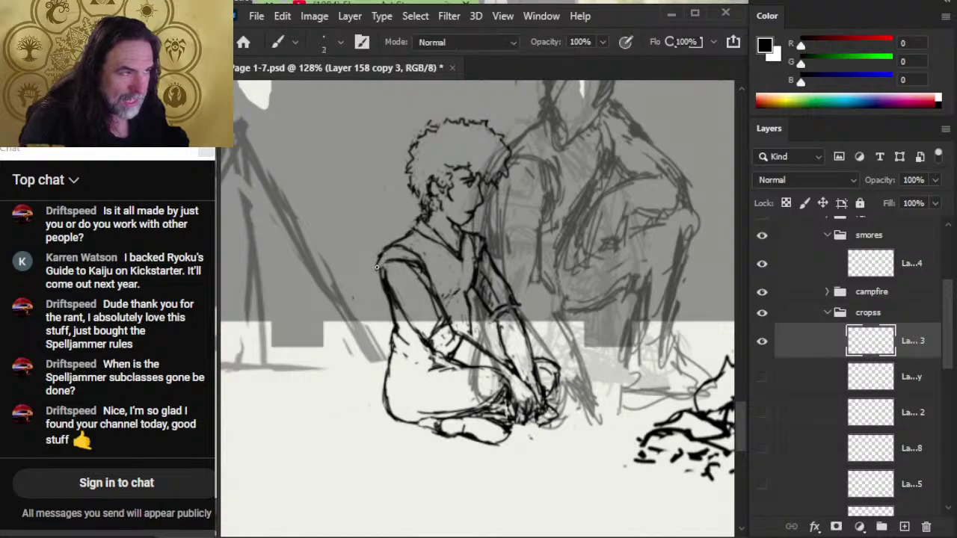
key("e")
key("b")
key("e")
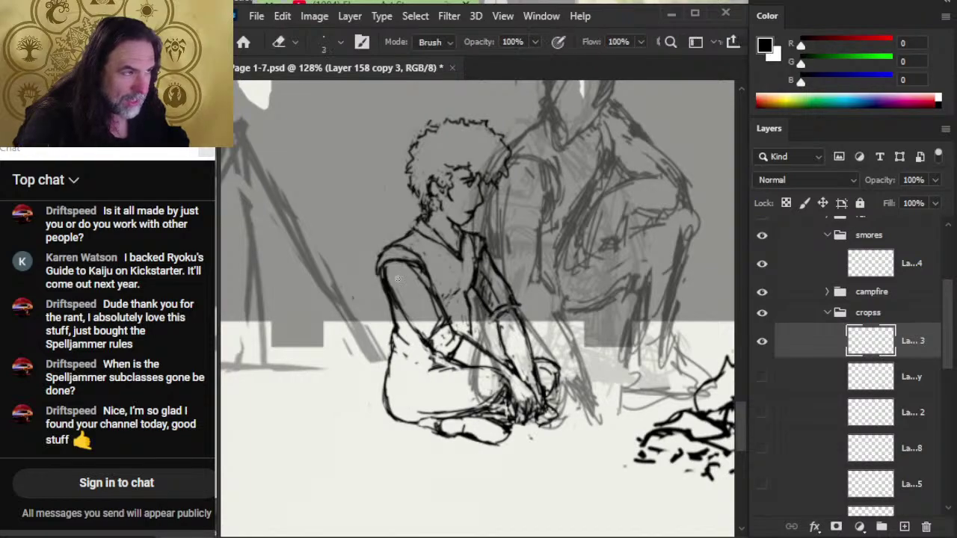
key("b")
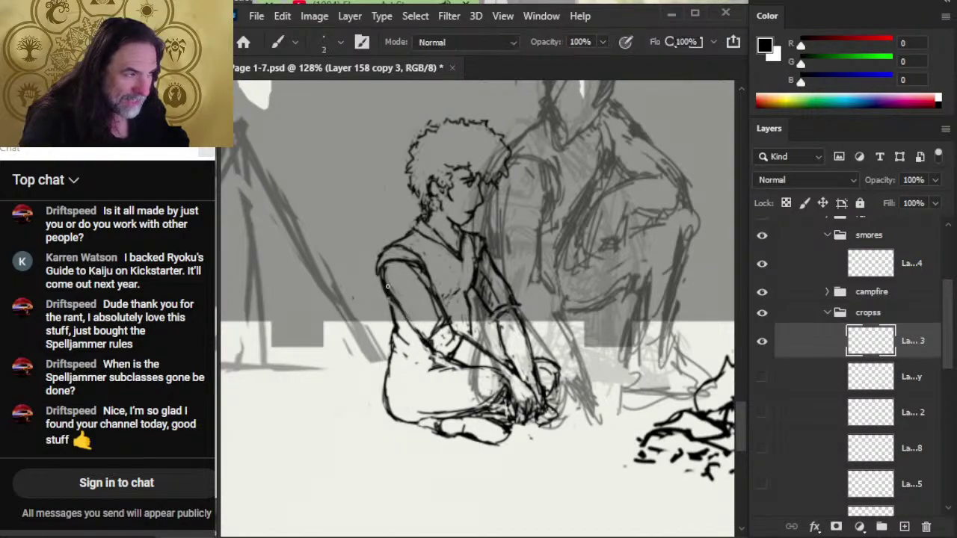
key("e")
key("b")
key("e")
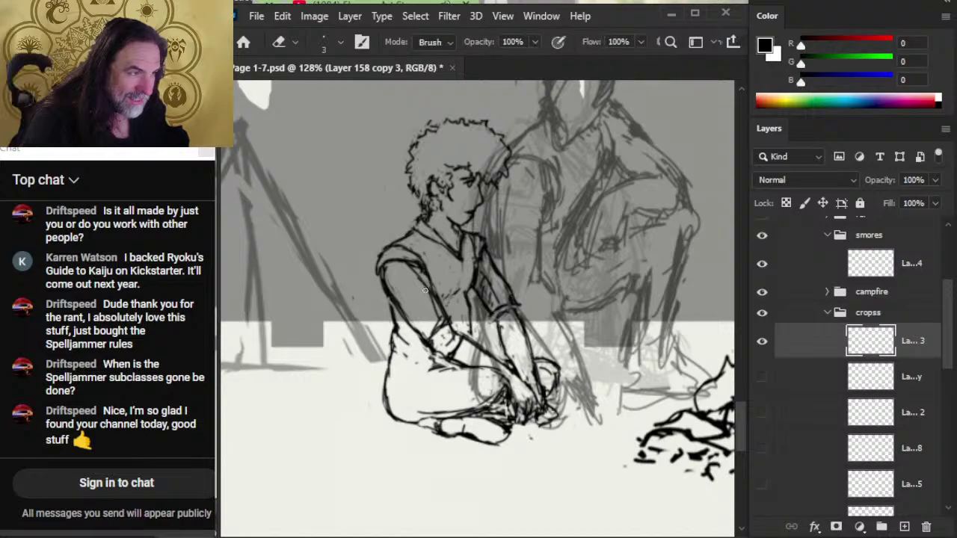
key("b")
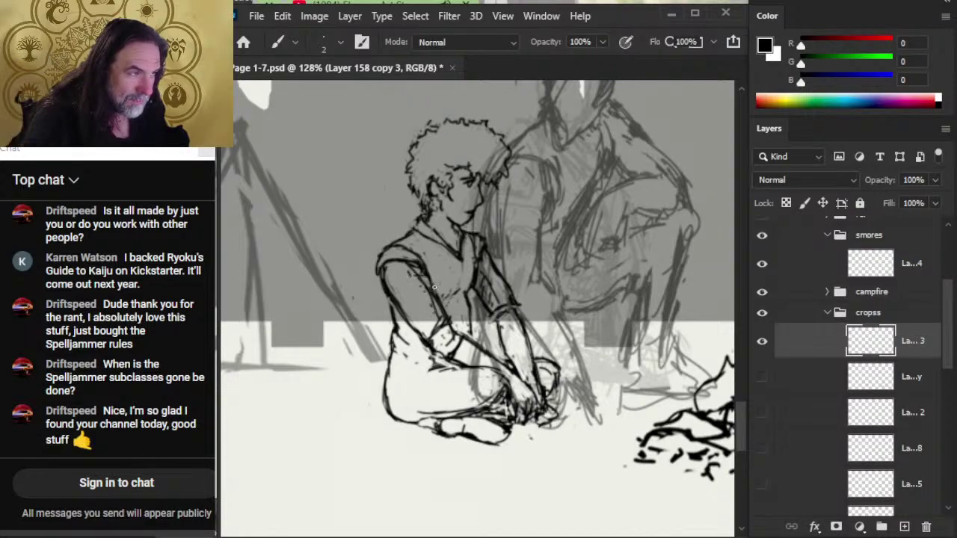
key("e")
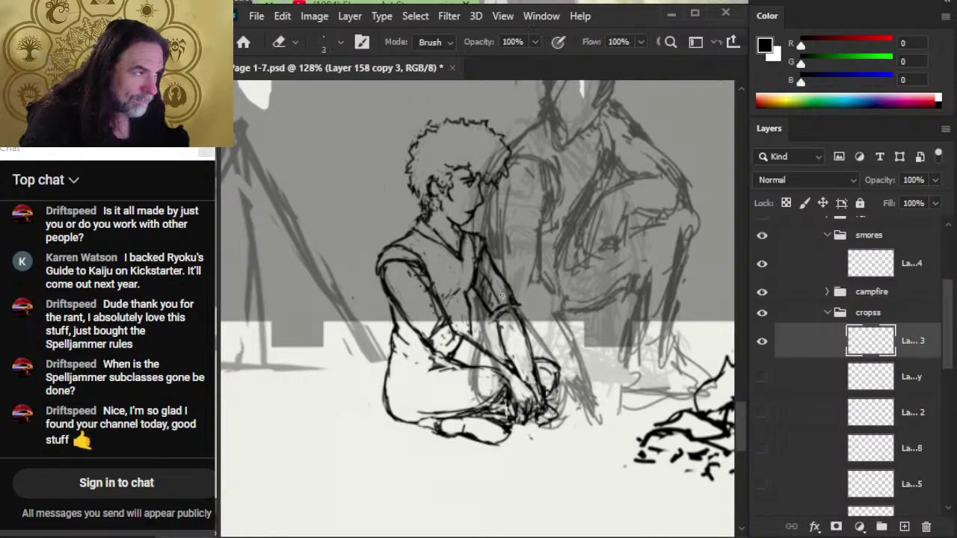
- Refine the seated figure's far sleeve, touching up its shading beside the vest opening and its outer edge
key("b")
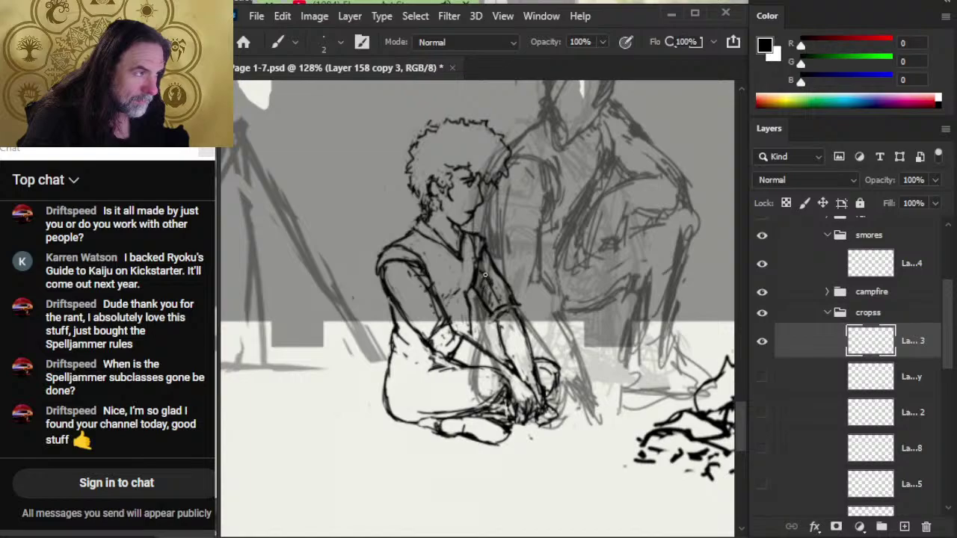
key("e")
key("b")
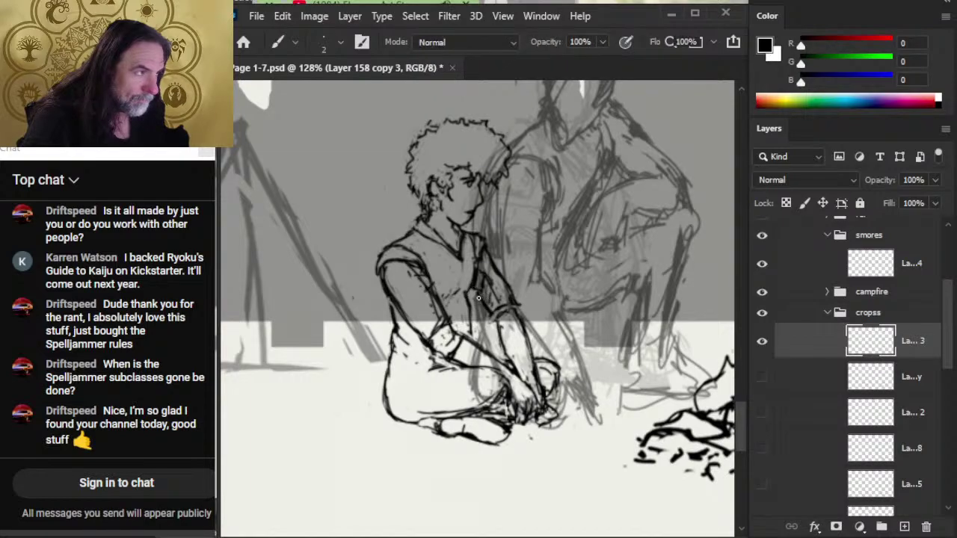
key("e")
key("b")
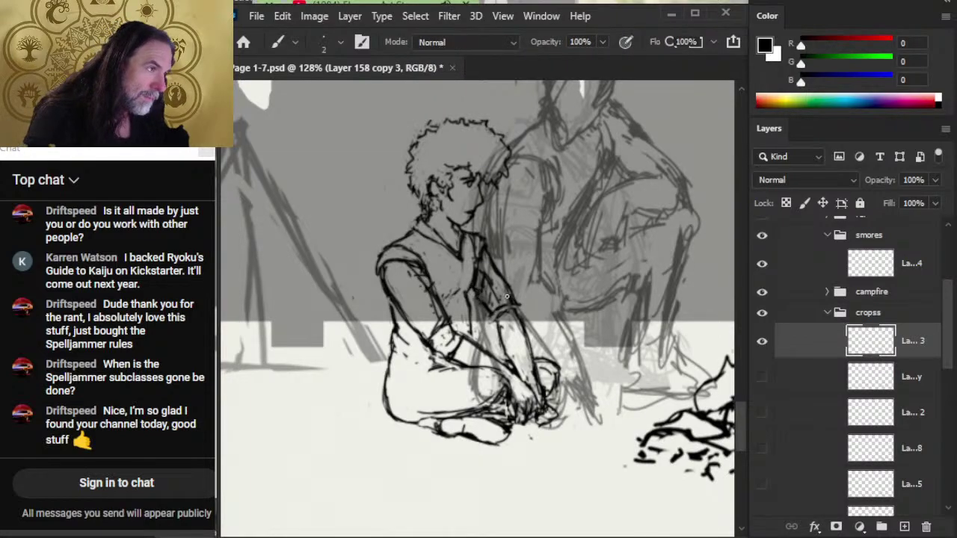
key("e")
key("b")
key("e")
key("b")
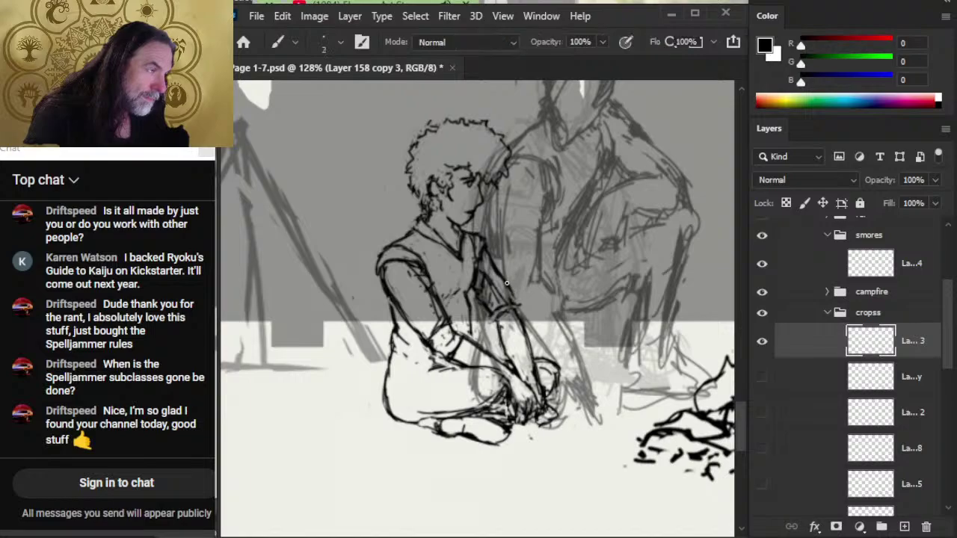
- Erase and redraw the back contour of the seated figure's near upper arm down to the elbow
key("e")
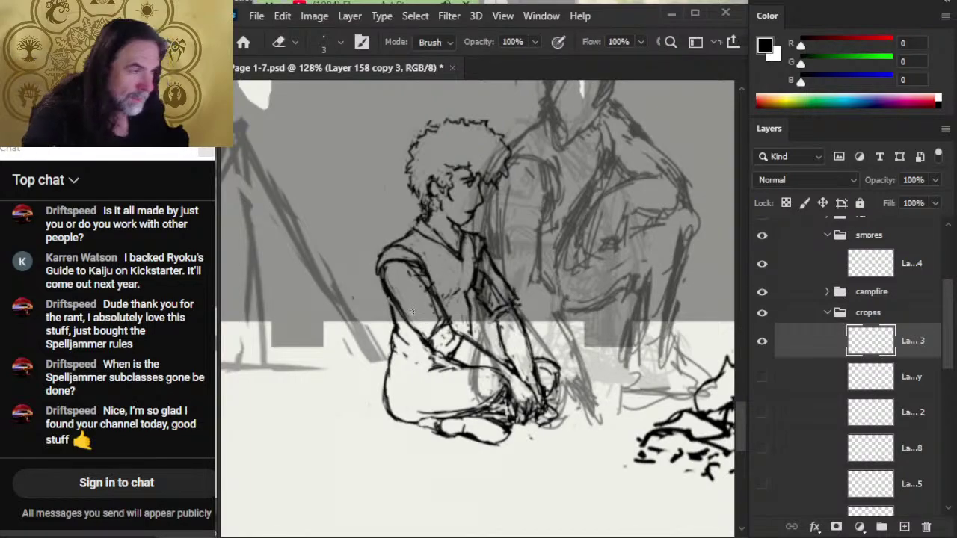
key("b")
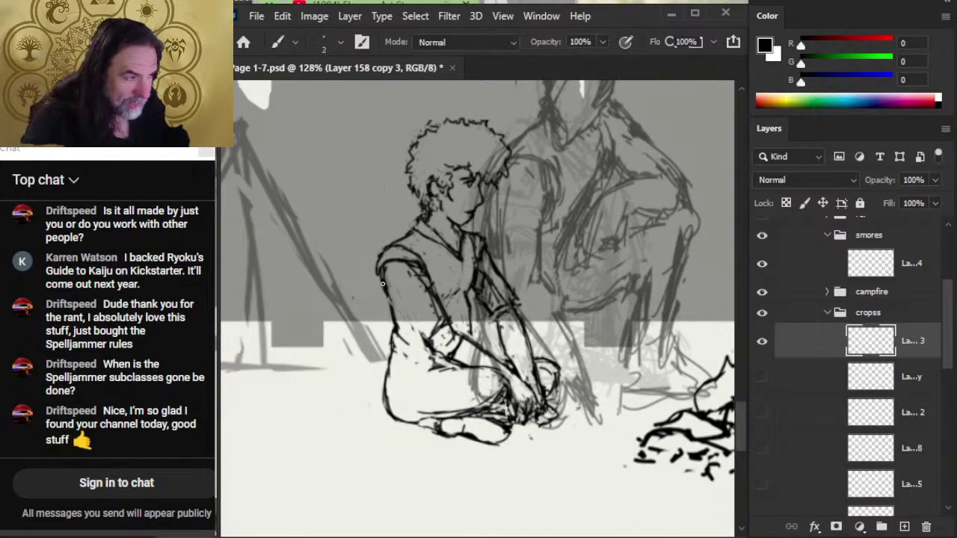
mouse_move(382, 284)
left_mouse_down()
mouse_move(404, 337)
mouse_move(432, 342)
mouse_move(391, 311)
left_mouse_up()
key("e")
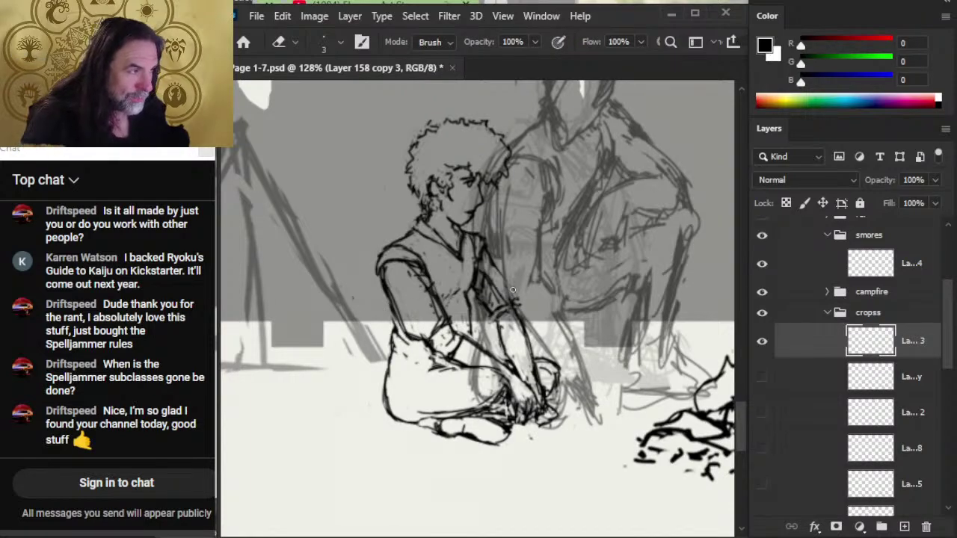
- Tidy the outer edge of the far sleeve and touch up the contour under the near elbow
key("b")
key("e")
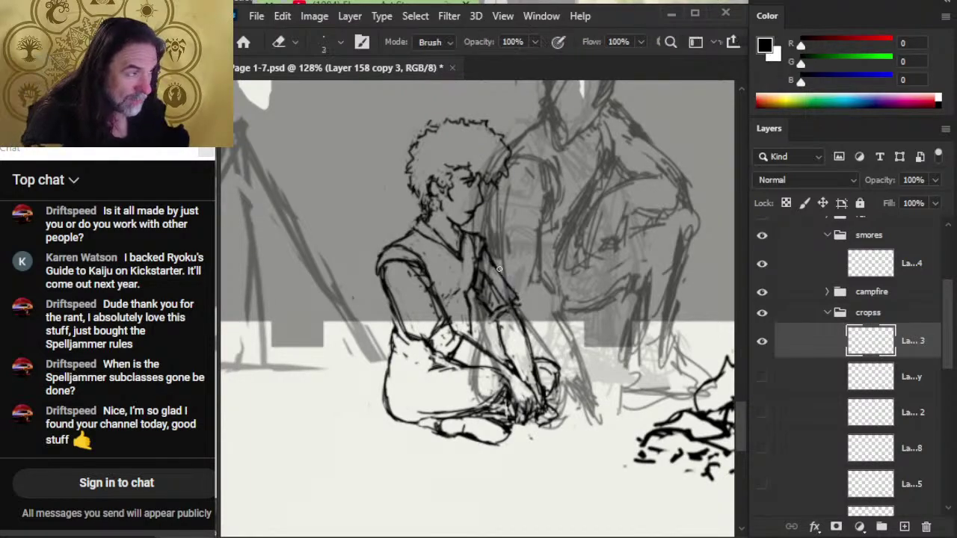
key("b")
key("e")
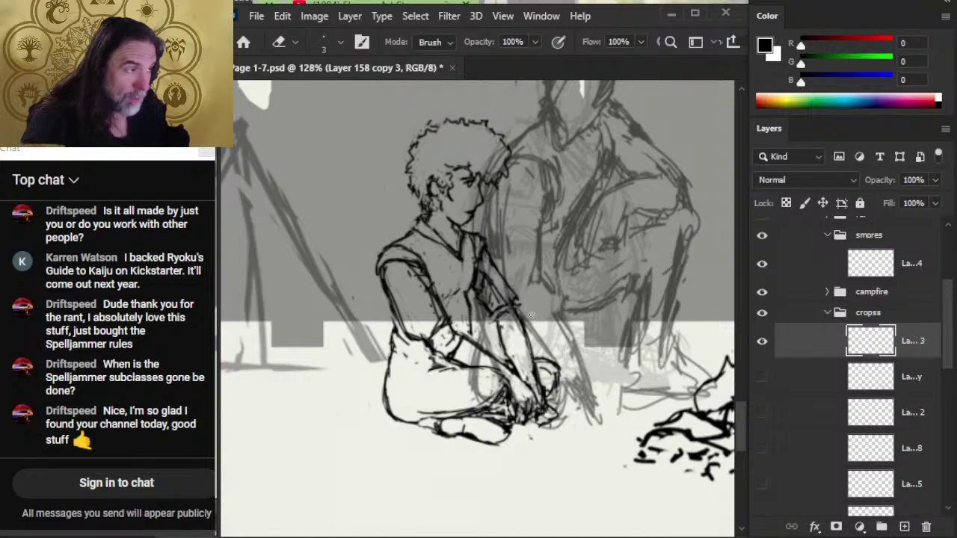
key("b")
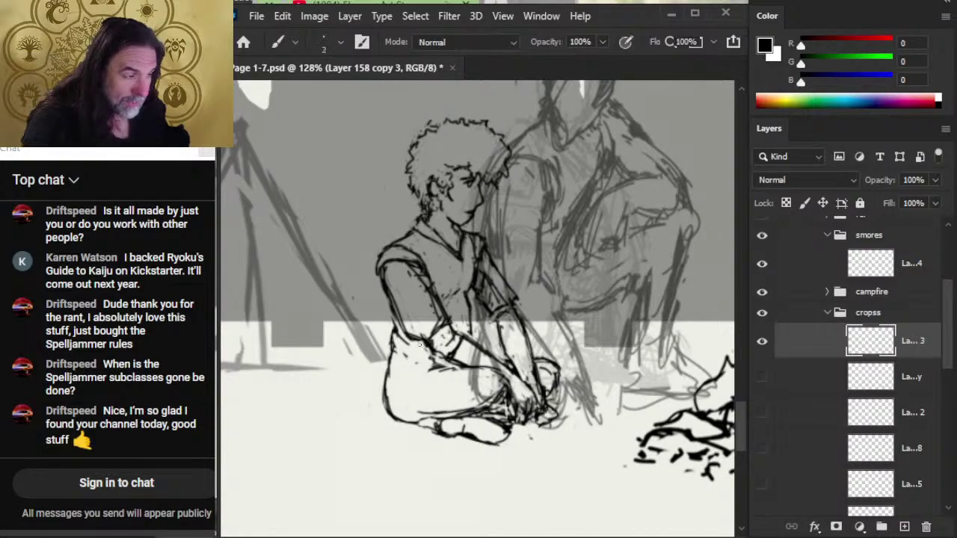
key("e")
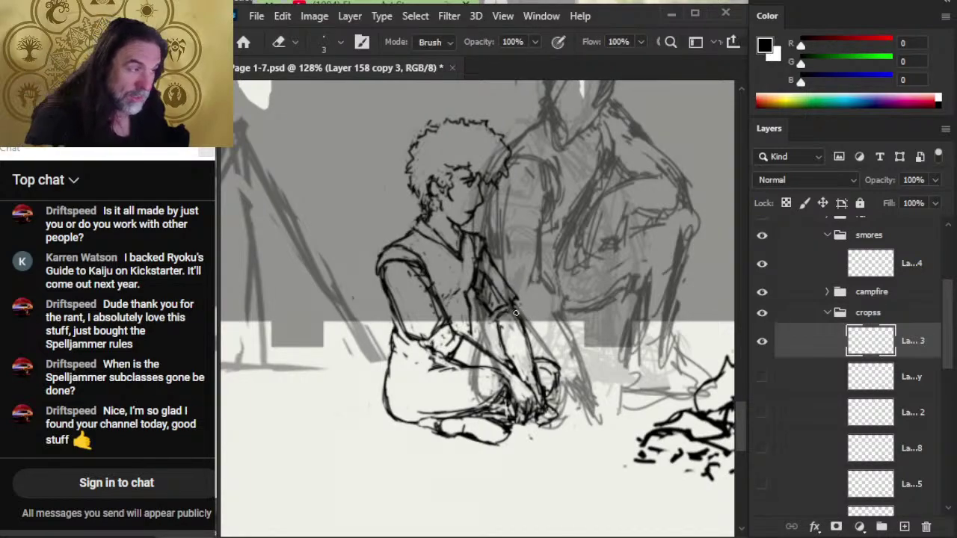
- Reshape the outer corner of the far sleeve's cuff and redraw the outer line of the forearm below it
key("b")
key("e")
key("b")
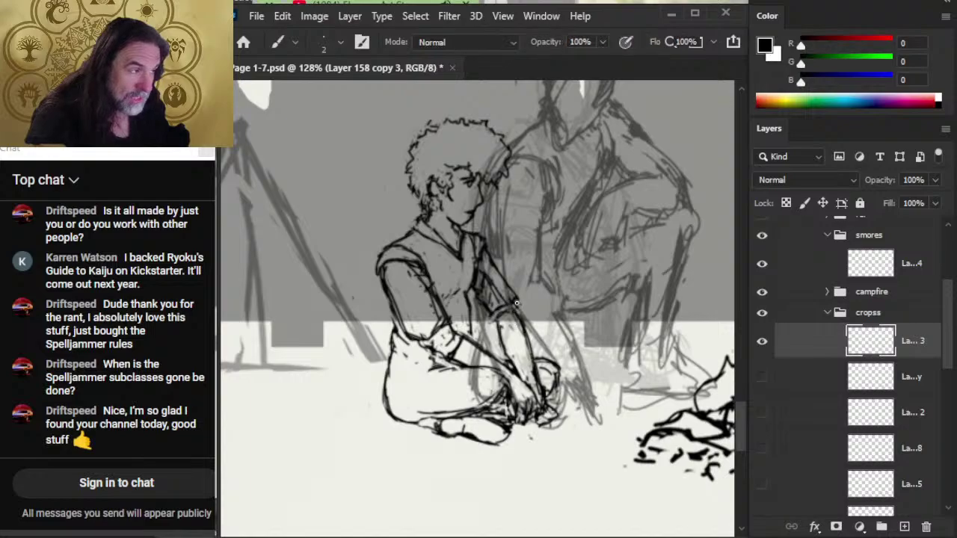
left_click_drag(516, 303, 521, 318)
key("e")
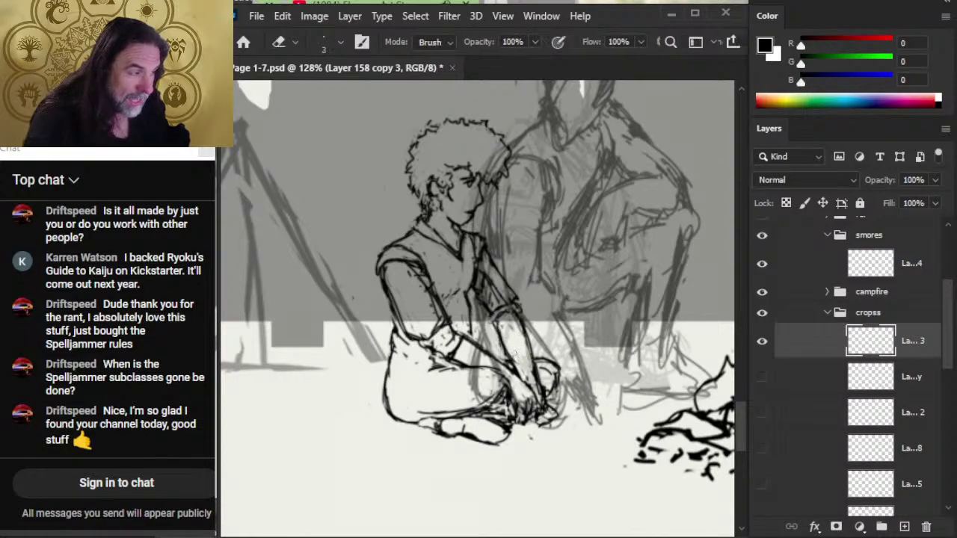
key("b")
left_click_drag(519, 311, 525, 344)
key("e")
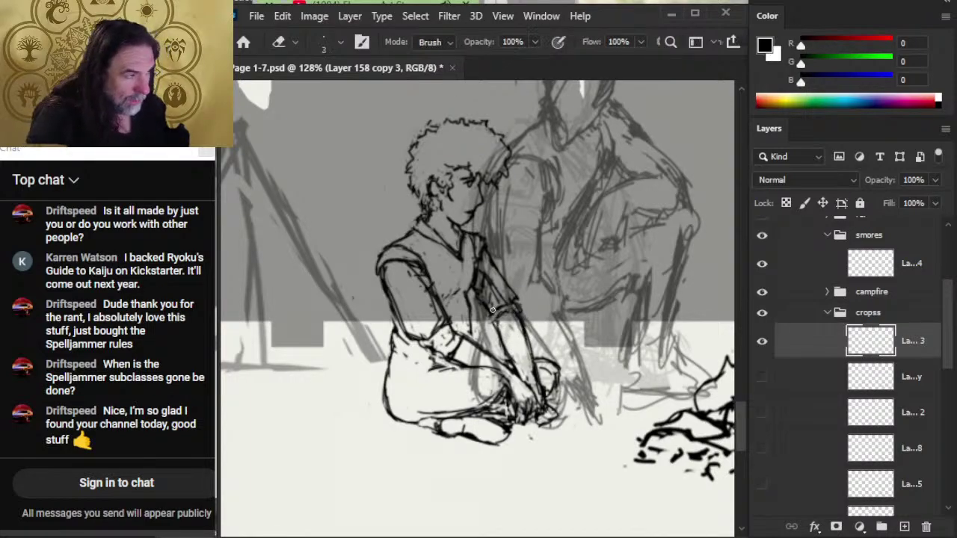
- Clean up the far sleeve's hem where it crosses the arm, alternating small erasures and short ink strokes
mouse_move(498, 308)
left_mouse_down()
mouse_move(486, 308)
mouse_move(504, 307)
left_mouse_up()
key("b")
key("e")
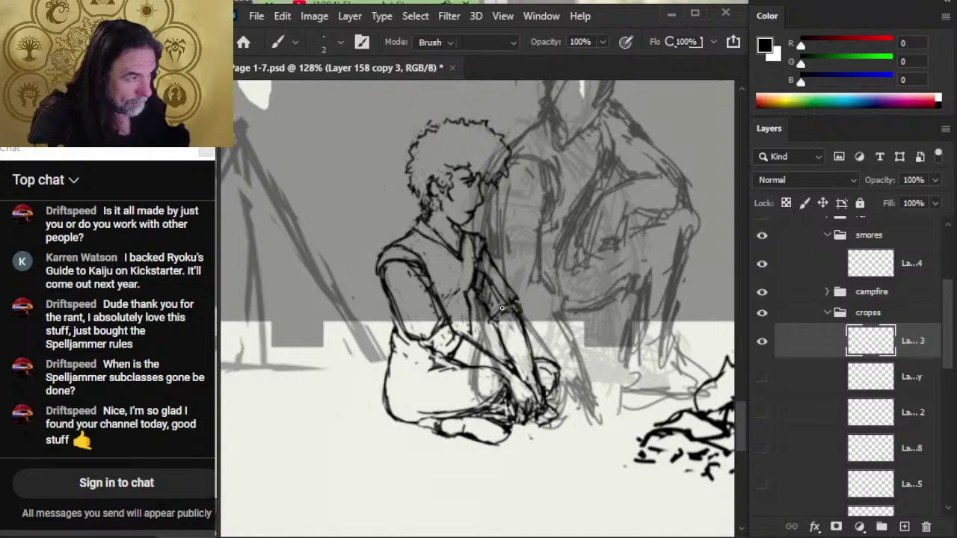
key("b")
key("e")
key("b")
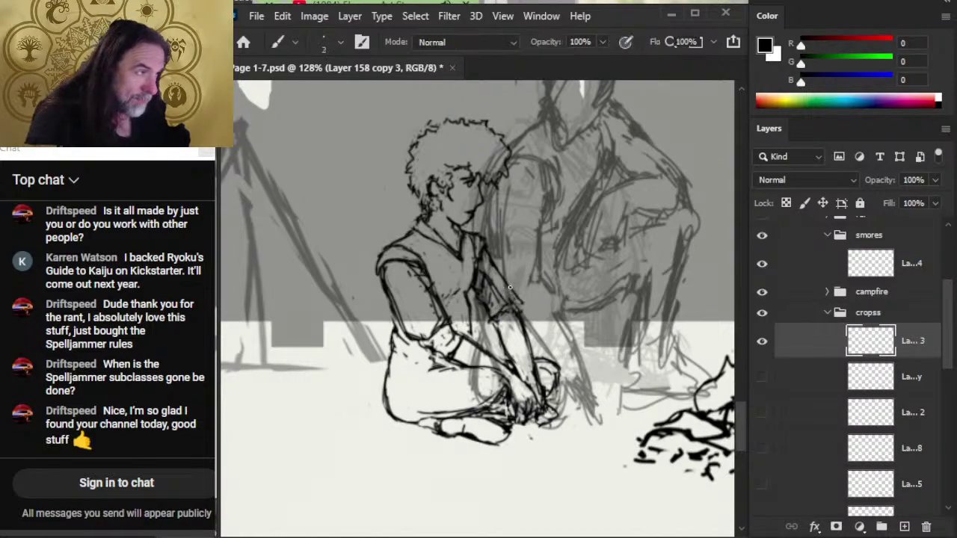
key("e")
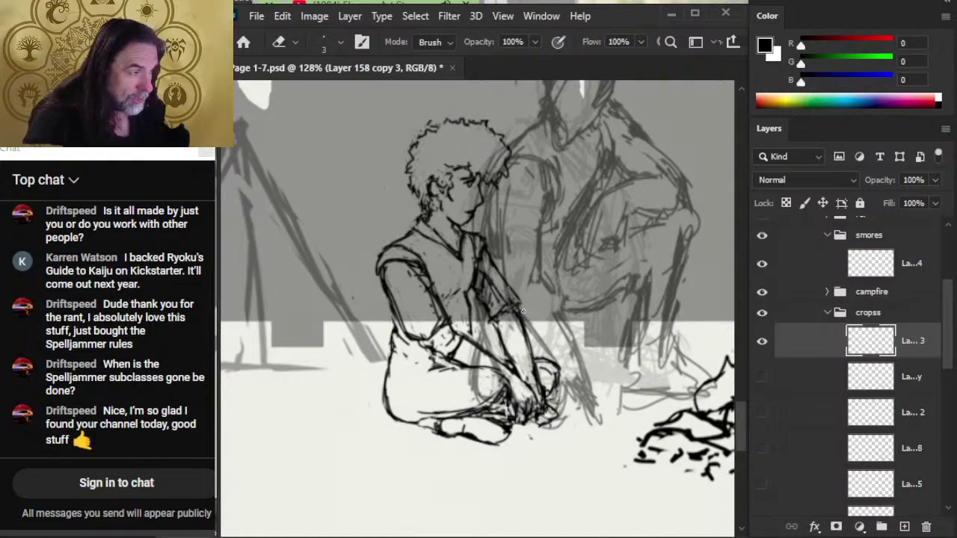
- Redraw the line of the seated figure's far forearm just beneath the sleeve hem
key("b")
mouse_move(516, 316)
left_mouse_down()
mouse_move(497, 329)
mouse_move(528, 364)
mouse_move(513, 373)
mouse_move(499, 333)
left_mouse_up()
key("e")
key("b")
- Ink the lap line running from the near elbow toward the hands beneath the forearm
mouse_move(513, 371)
left_mouse_down()
mouse_move(496, 327)
mouse_move(501, 352)
mouse_move(527, 366)
mouse_move(450, 367)
left_mouse_up()
key("e")
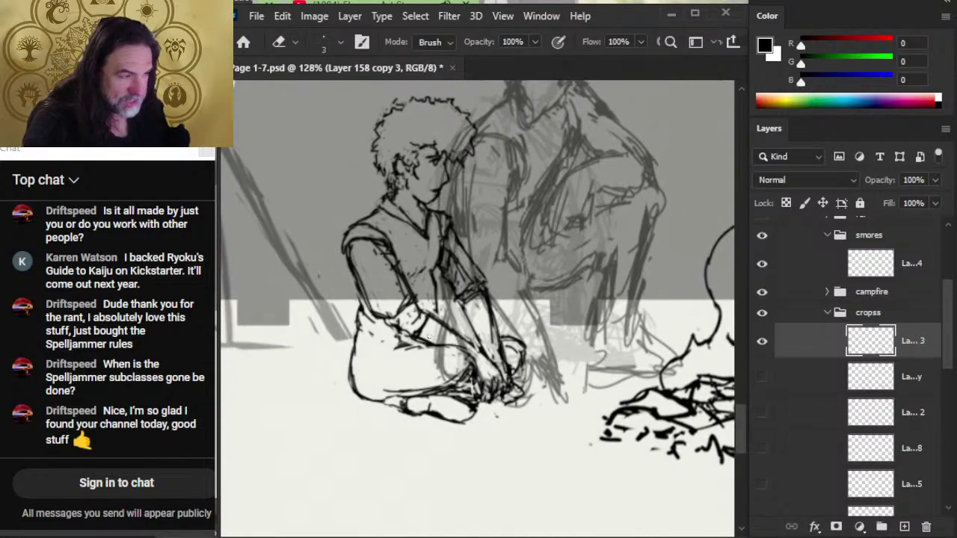
key("b")
mouse_move(418, 338)
left_mouse_down()
mouse_move(408, 346)
mouse_move(458, 348)
left_mouse_up()
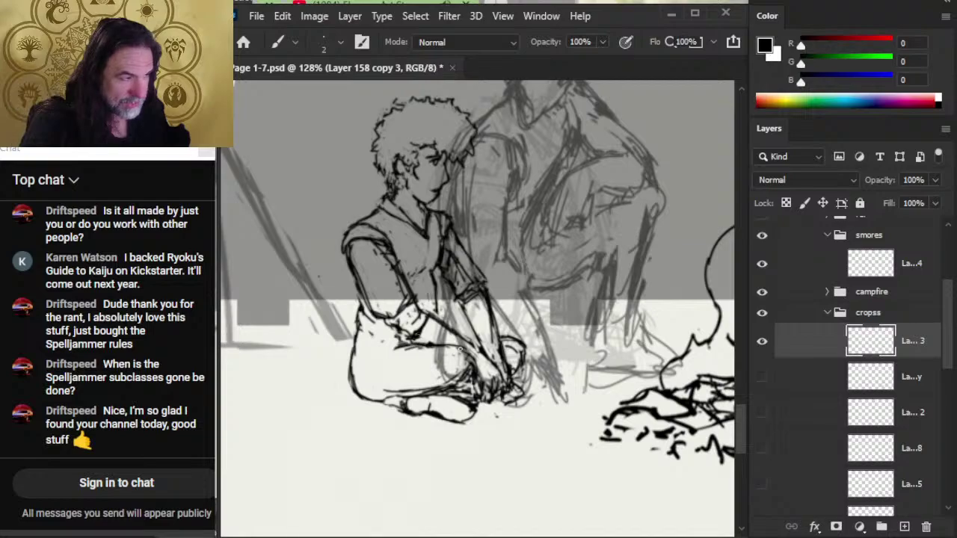
- Rework the far forearm and knee around the clasped hands and draw a curved upper contour on the near thigh
mouse_move(661, 343)
left_mouse_down()
mouse_move(494, 329)
mouse_move(333, 299)
mouse_move(581, 318)
left_mouse_up()
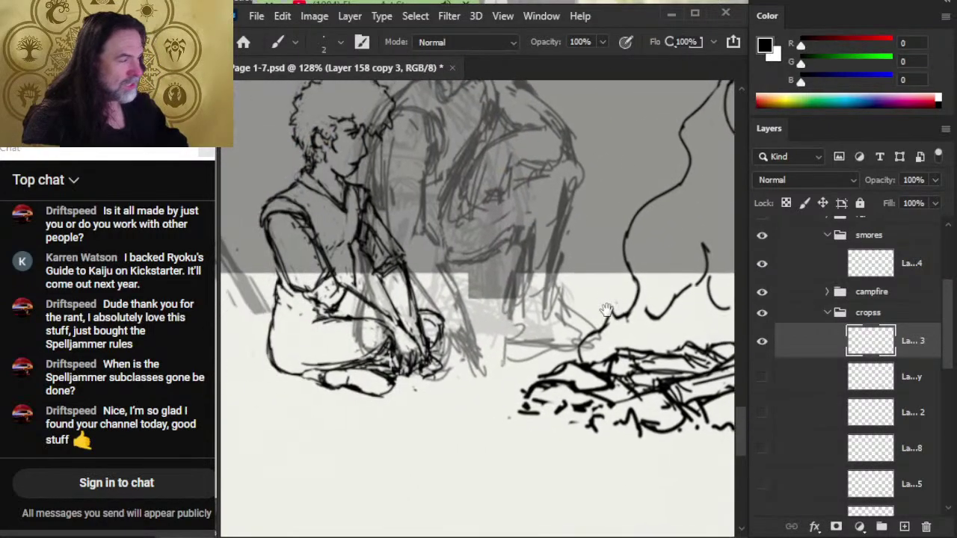
key("e")
key("b")
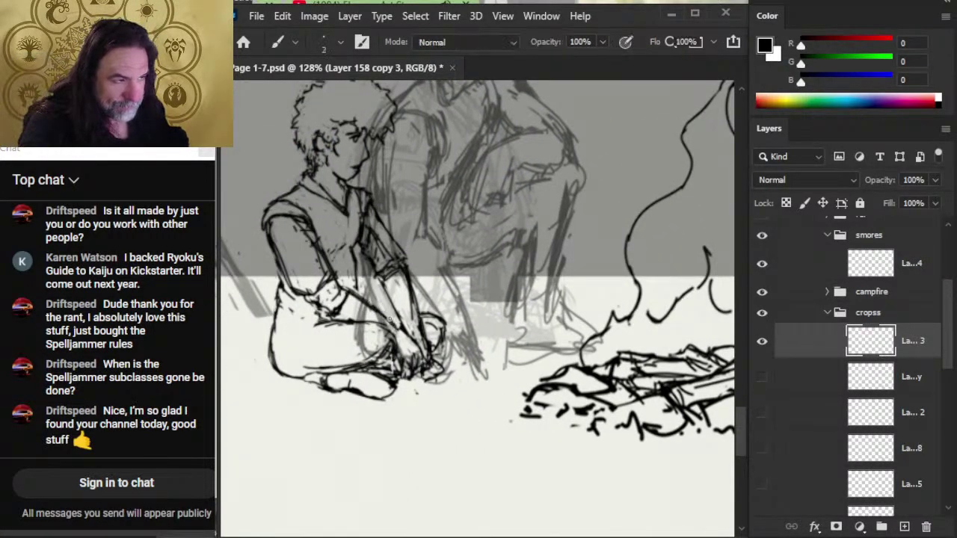
left_click_drag(406, 320, 423, 323)
key("e")
left_click_drag(411, 284, 425, 325)
key("b")
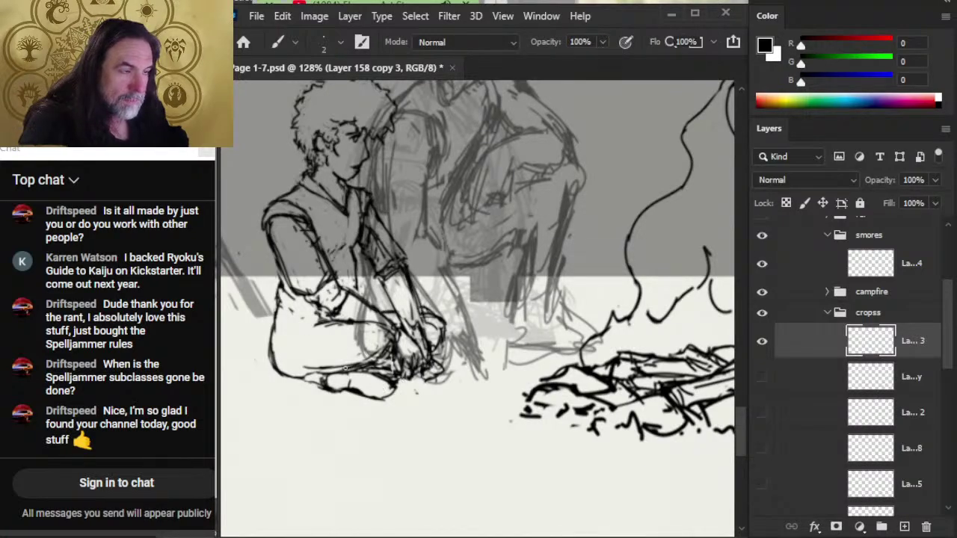
mouse_move(288, 336)
left_mouse_down()
mouse_move(318, 322)
mouse_move(341, 328)
left_mouse_up()
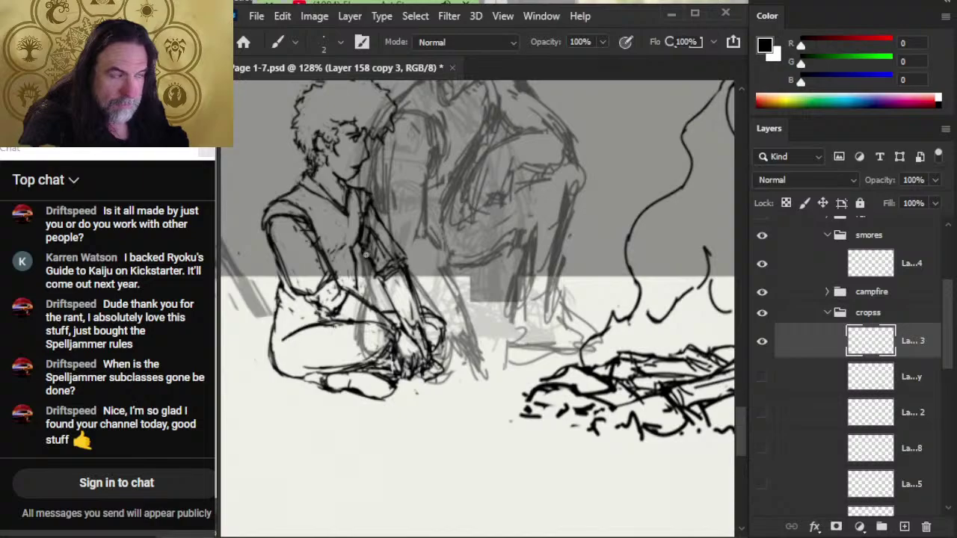
- Touch up the lower front edge of the vest between the seated figure's two arms
key("e")
key("b")
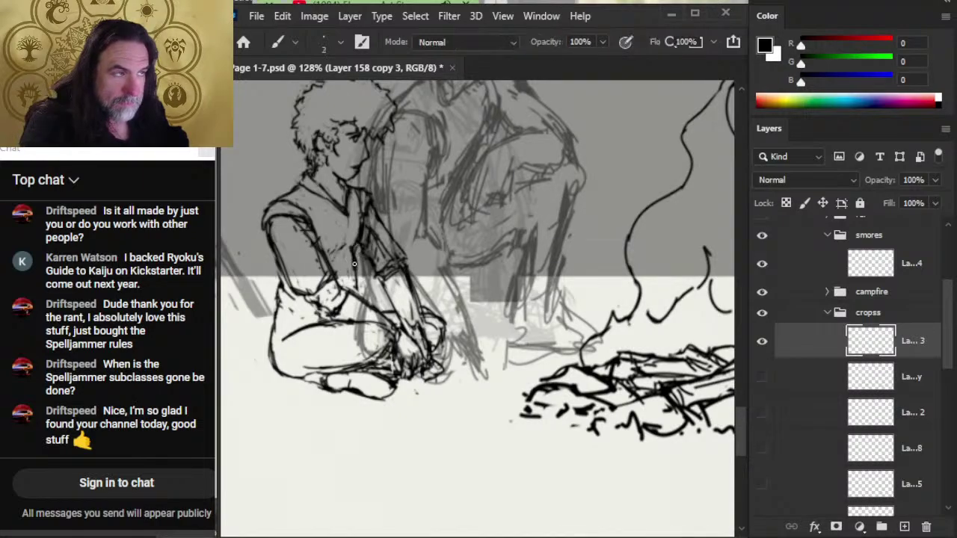
key("e")
key("b")
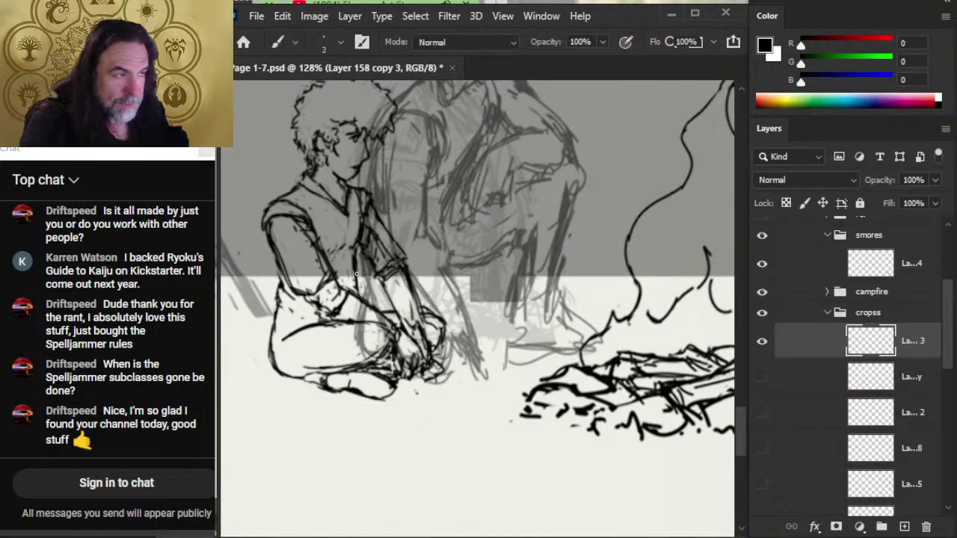
key("e")
- Erase and redraw the seated figure's lower back where the shirt meets the hip behind the near elbow
key("z")
mouse_move(439, 298)
left_mouse_down()
mouse_move(369, 299)
mouse_move(403, 296)
left_mouse_up()
key("b")
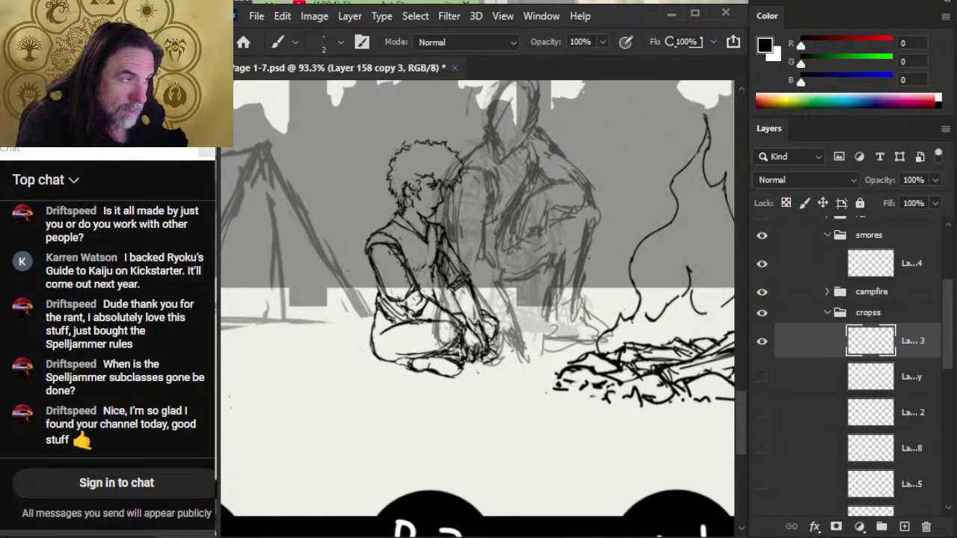
key("e")
key("b")
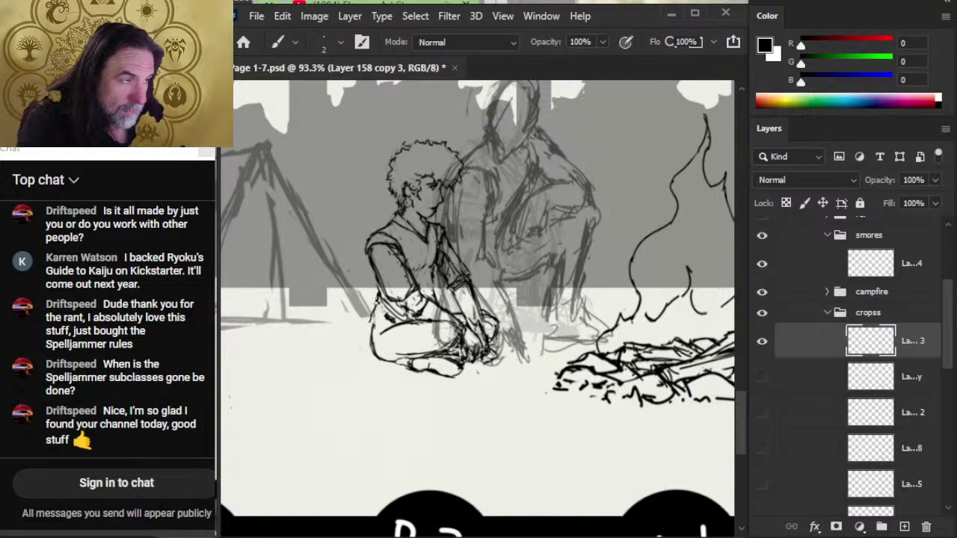
key("e")
key("b")
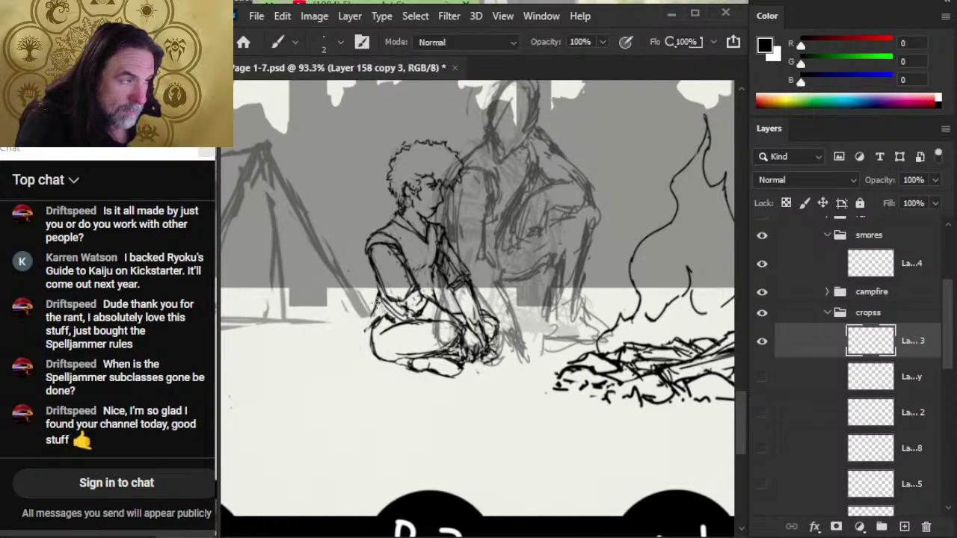
key("e")
key("b")
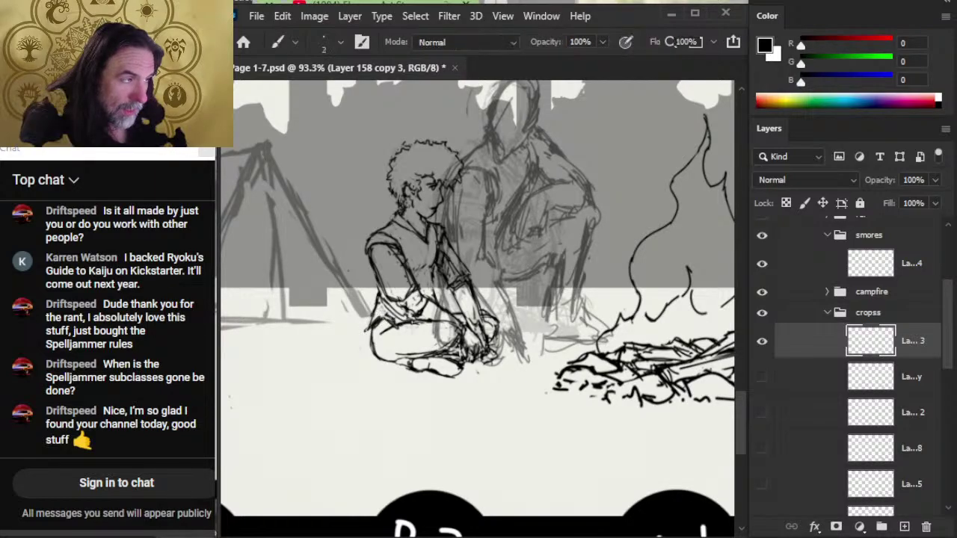
- Erase and redraw the rear curve of the seated figure's near thigh beneath the elbow
key("e")
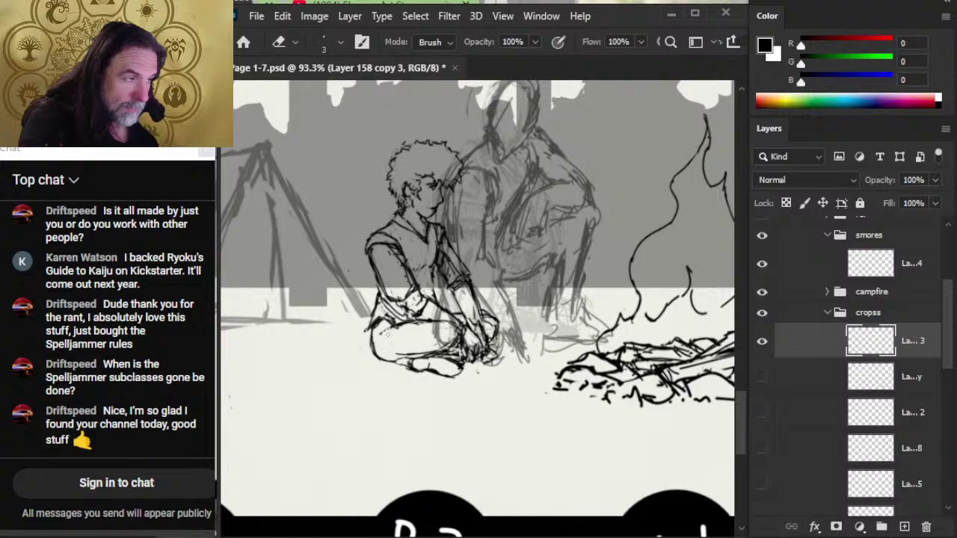
key("b")
left_click_drag(386, 346, 395, 325)
key("e")
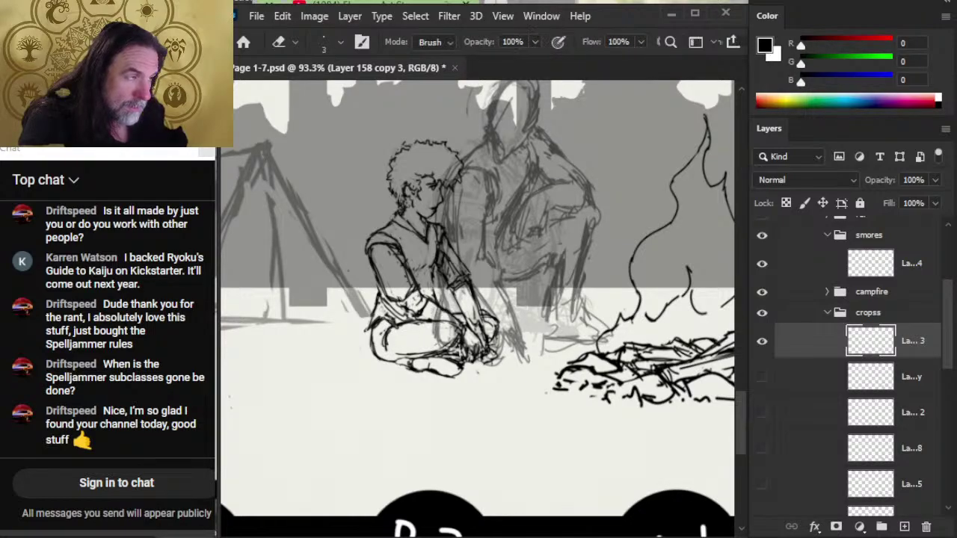
key("b")
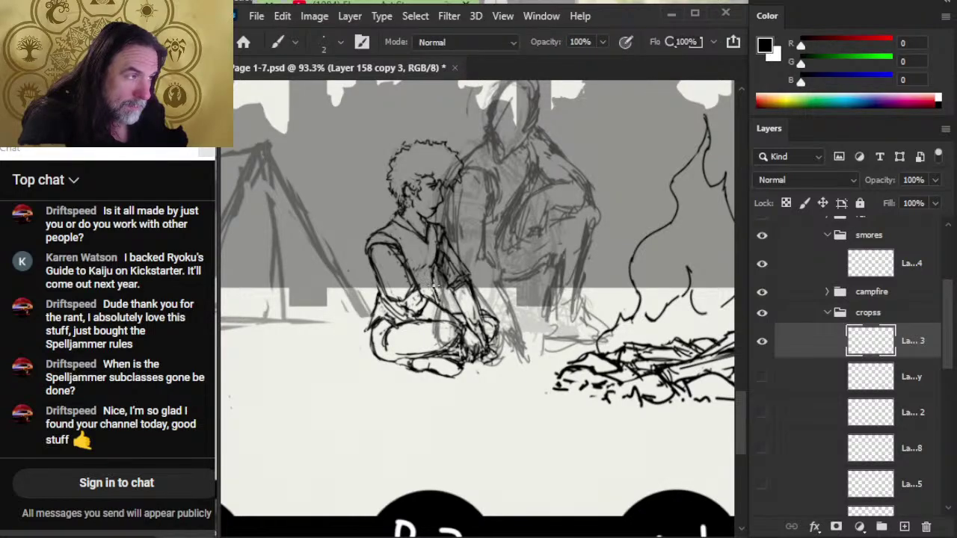
- Touch up the vest's lower front edge and redraw the far forearm's contours from the sleeve cuff down to the hand
key("e")
key("b")
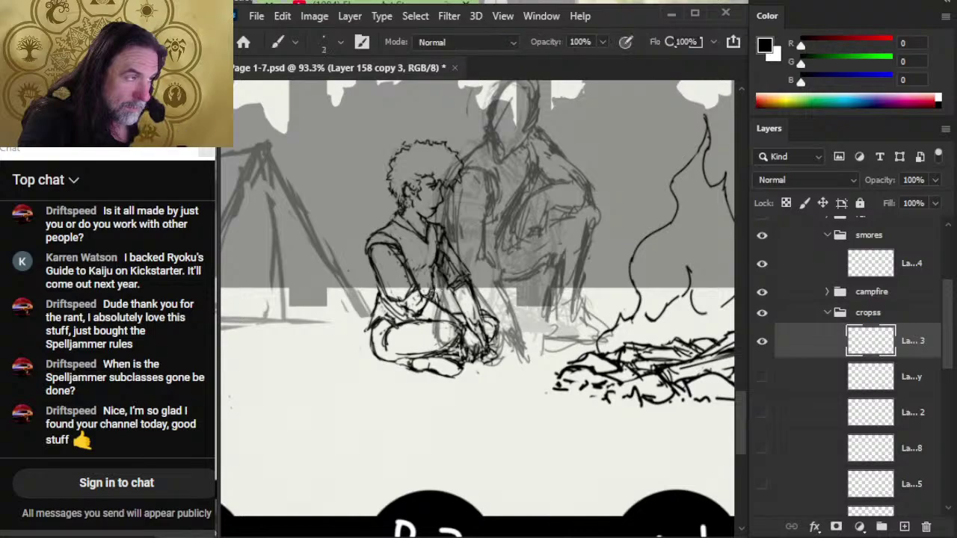
key("e")
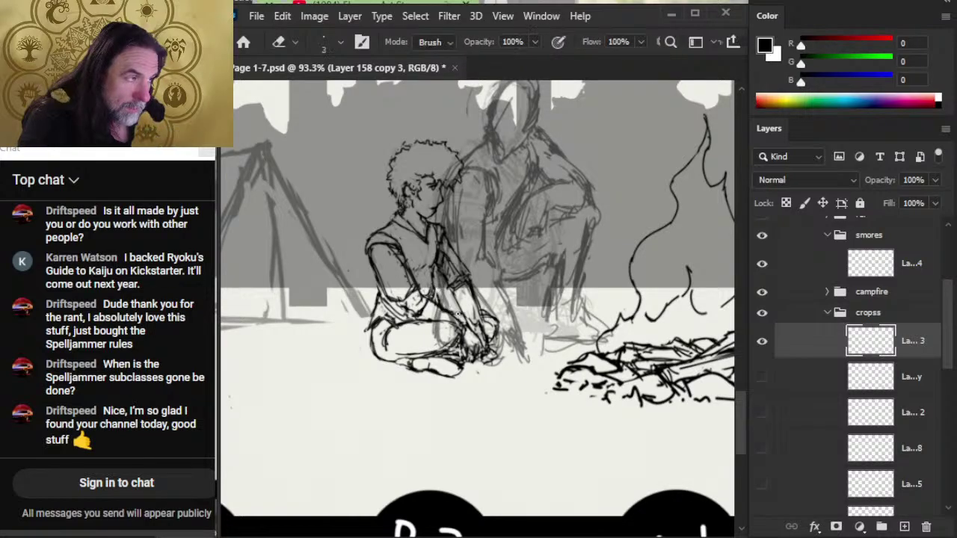
key("b")
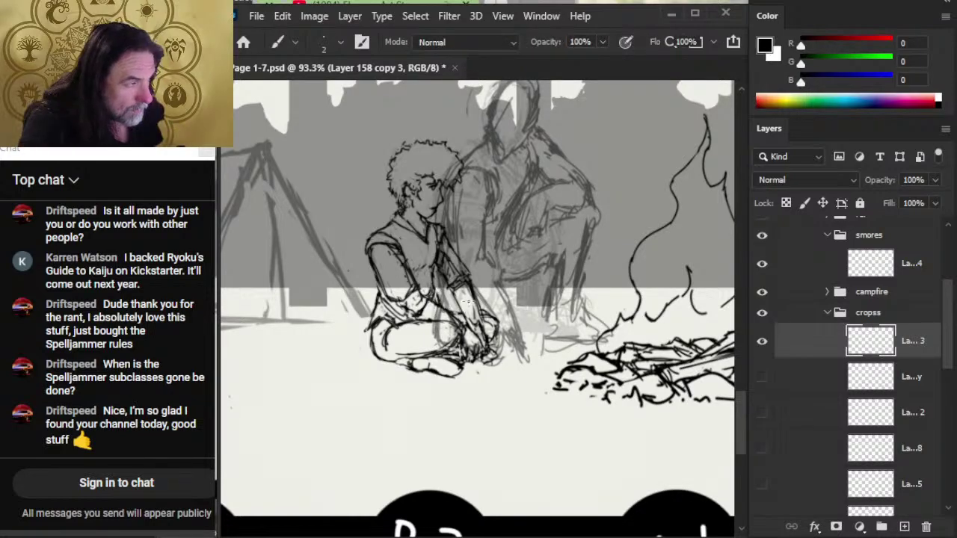
key("e")
key("b")
left_click_drag(454, 295, 481, 326)
key("e")
key("b")
left_click_drag(470, 278, 480, 320)
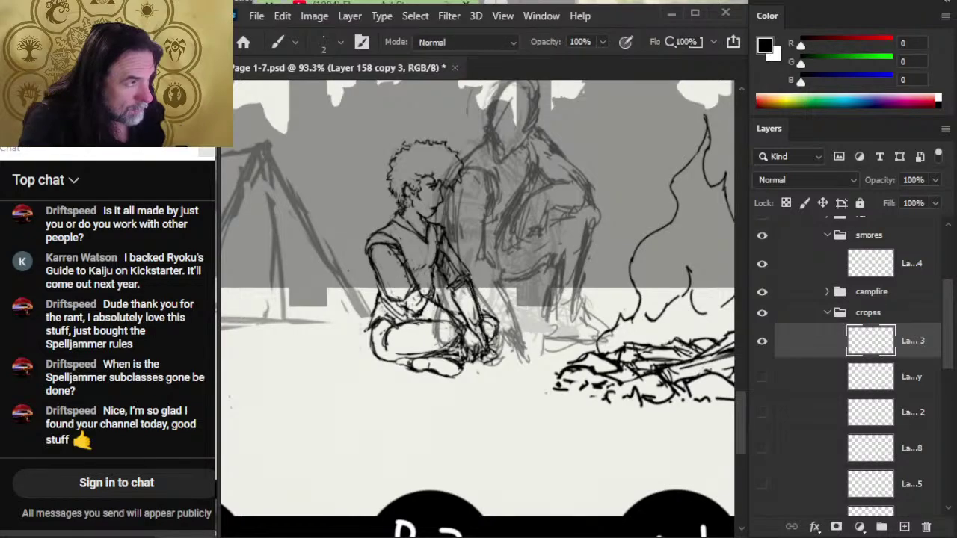
key("e")
key("b")
- Clean up the near elbow and re-ink the back contour of the seated figure's near upper arm
key("e")
left_click_drag(400, 306, 408, 313)
key("b")
key("e")
left_click_drag(377, 279, 384, 295)
key("b")
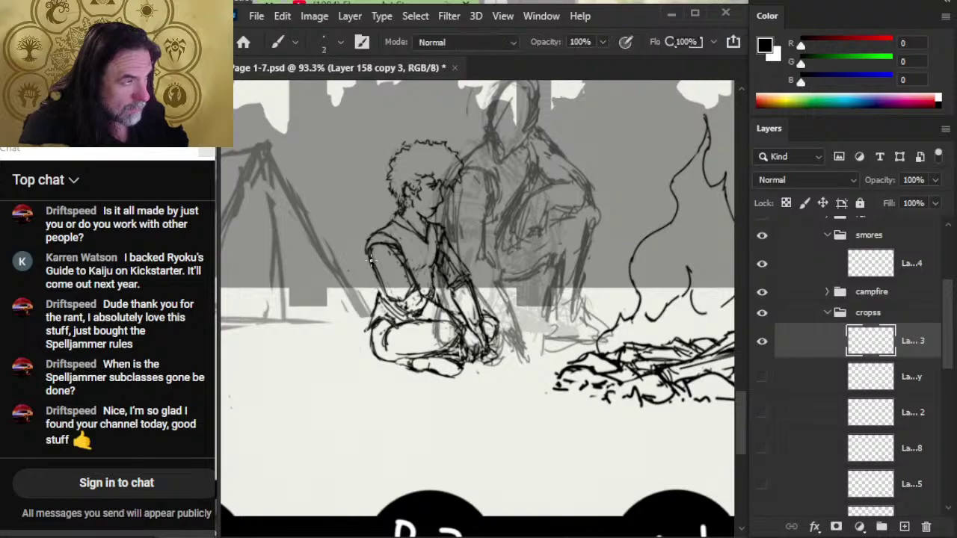
left_click_drag(372, 258, 395, 299)
- Refine the seated figure's far sleeve edge and the shoulder line beside the vest collar
key("e")
left_click_drag(449, 243, 464, 270)
key("b")
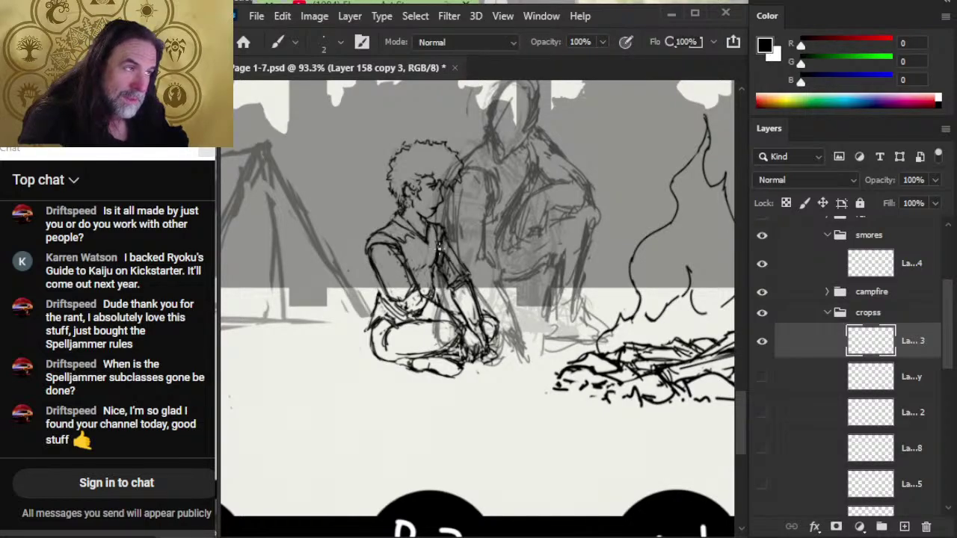
key("e")
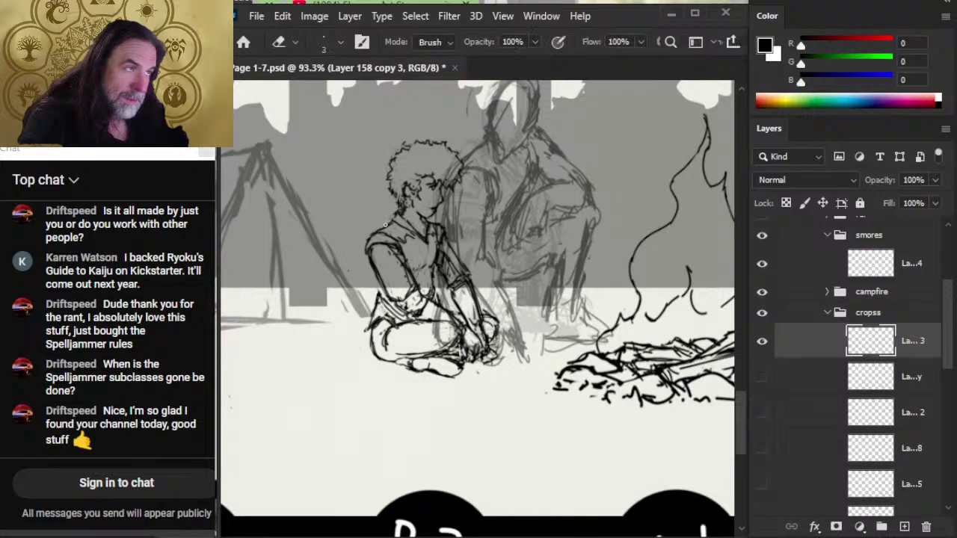
key("b")
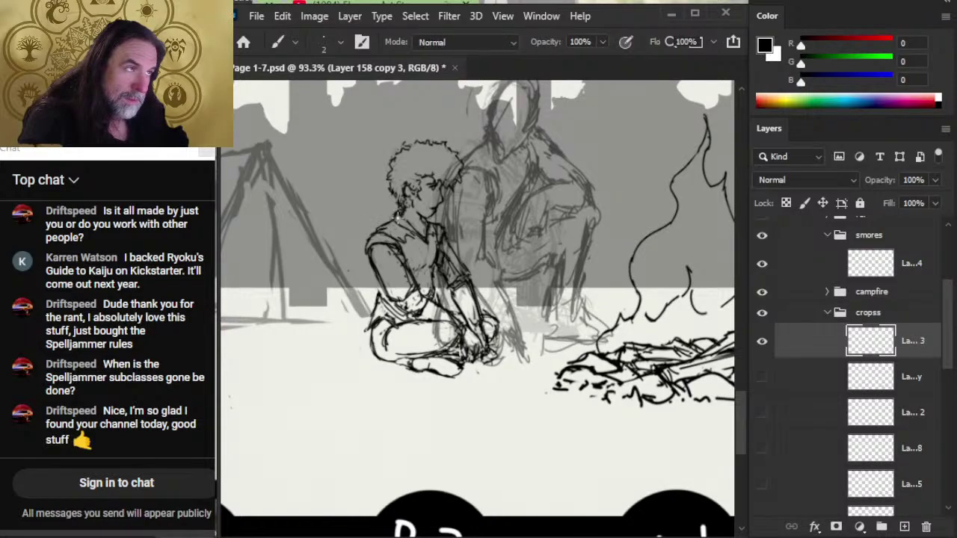
- Ink loose curls at the nape and back of the seated figure's head and touch up the hair outline
key("e")
key("b")
key("e")
key("b")
left_click_drag(397, 201, 392, 185)
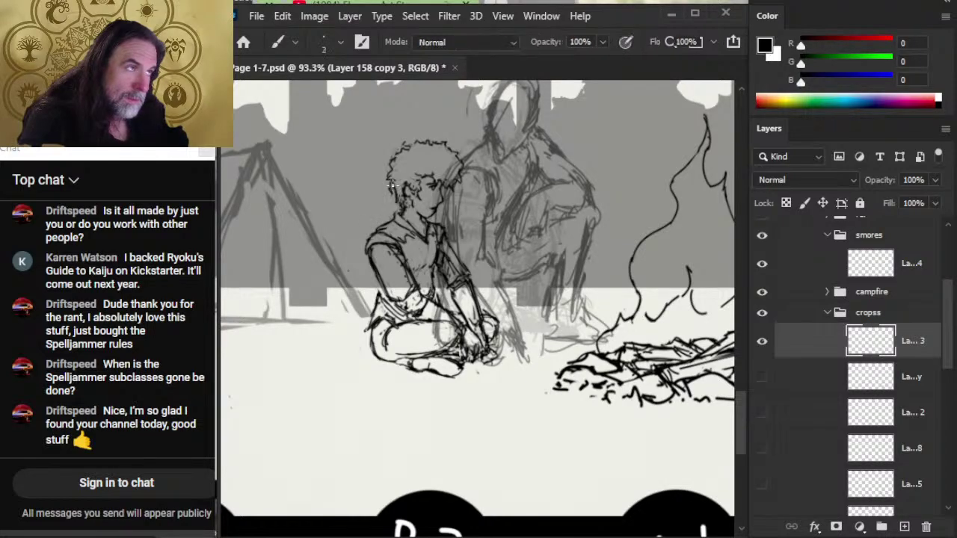
key("e")
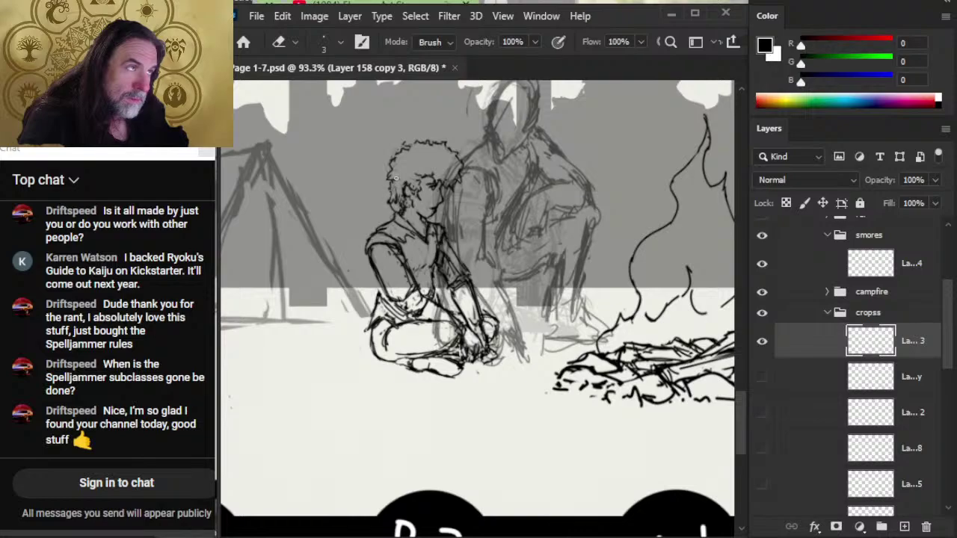
key("b")
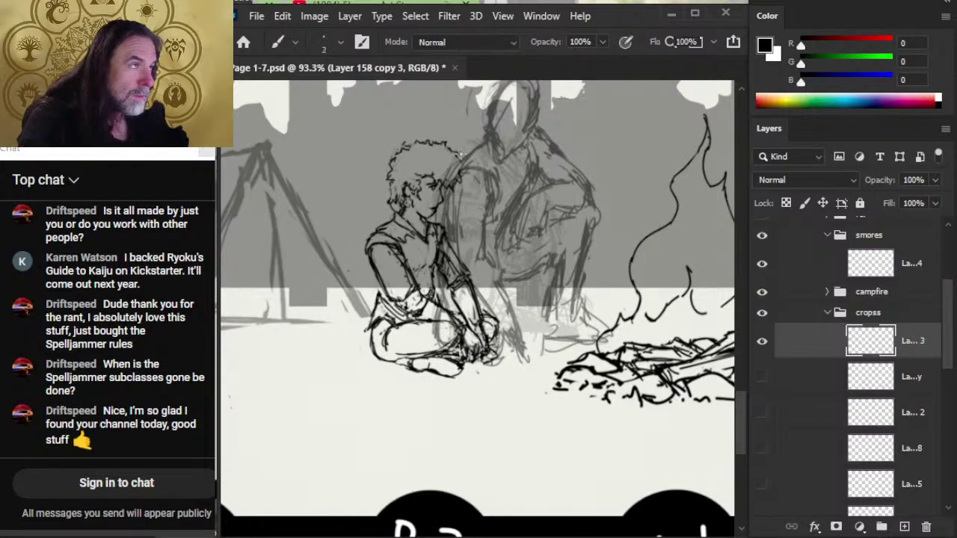
- Redraw the near thigh and knee of the seated figure as a rounded, closed shape above the folded shin
key("e")
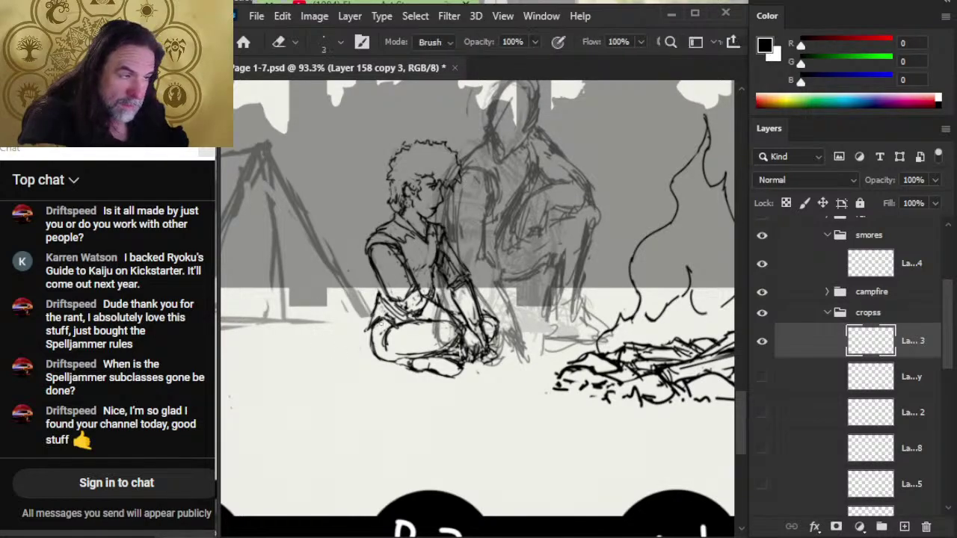
key("b")
mouse_move(380, 324)
left_mouse_down()
mouse_move(373, 344)
mouse_move(381, 363)
left_mouse_up()
key("e")
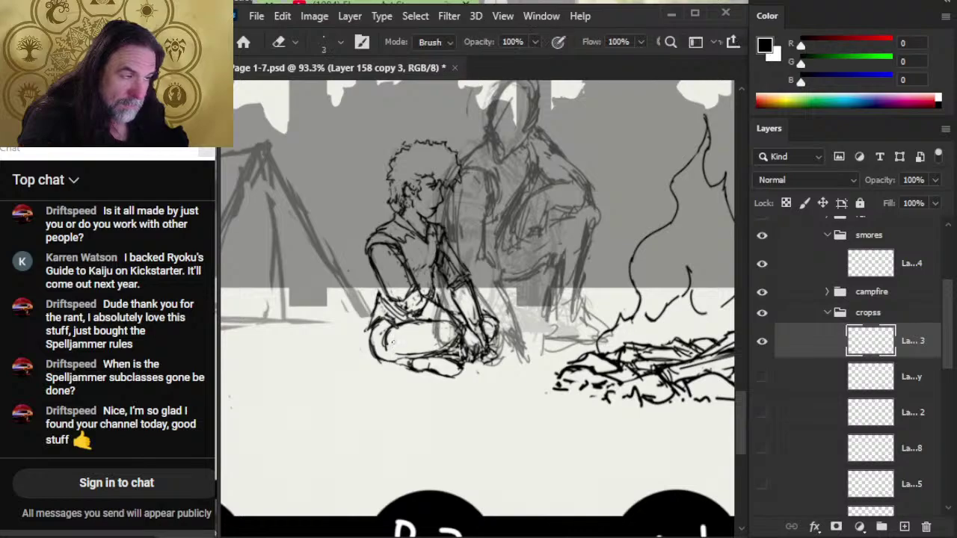
key("b")
mouse_move(391, 331)
left_mouse_down()
mouse_move(386, 350)
mouse_move(402, 356)
mouse_move(447, 347)
mouse_move(443, 324)
mouse_move(493, 316)
mouse_move(497, 326)
left_mouse_up()
key("e")
key("b")
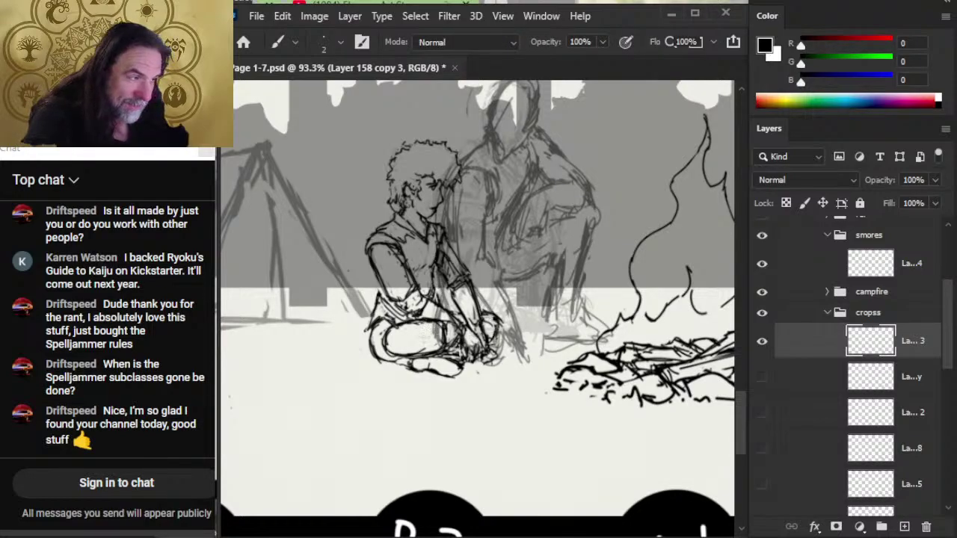
key("e")
mouse_move(409, 327)
left_mouse_down()
mouse_move(425, 322)
mouse_move(390, 329)
left_mouse_up()
key("b")
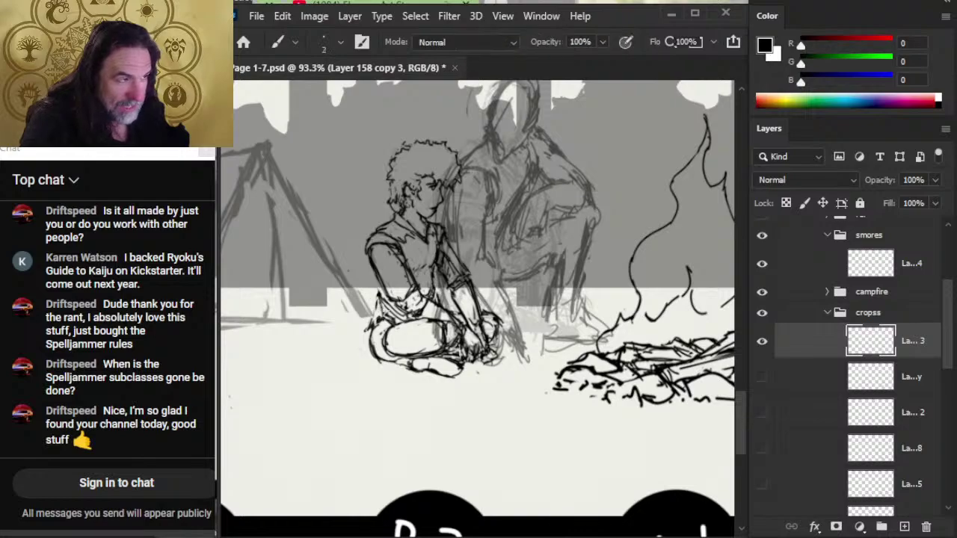
- Rework the seated figure's hip and draw the shirt tail flaring out behind the near thigh
key("e")
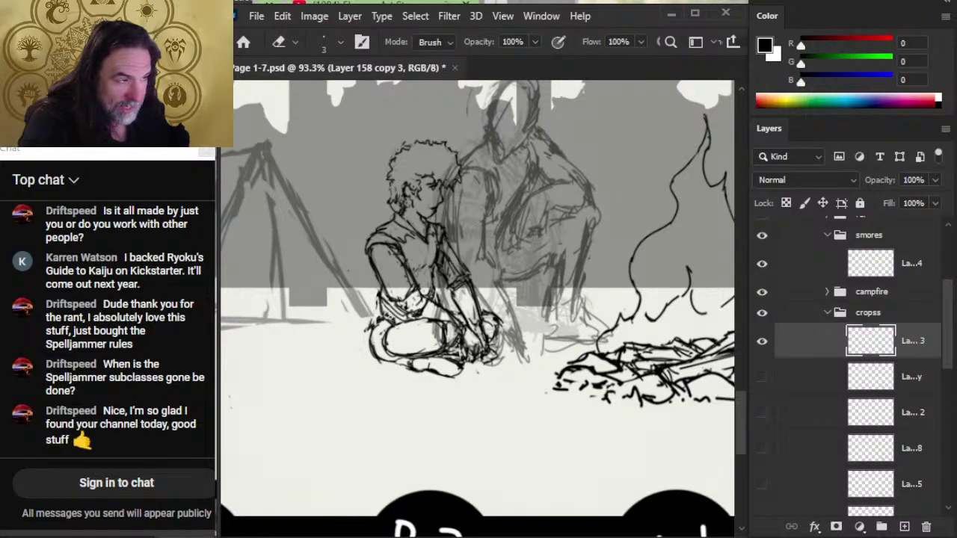
key("b")
mouse_move(389, 297)
left_mouse_down()
mouse_move(366, 333)
mouse_move(371, 326)
left_mouse_up()
key("e")
key("b")
key("e")
key("b")
left_click_drag(380, 297, 369, 360)
key("e")
key("b")
left_click_drag(396, 325, 376, 353)
key("e")
left_click_drag(377, 320, 366, 343)
key("b")
left_click_drag(387, 302, 360, 336)
- Ink the lower edge of the near thigh and refine the folded shin and foot beneath it
mouse_move(368, 332)
left_mouse_down()
mouse_move(363, 357)
mouse_move(440, 345)
left_mouse_up()
key("e")
key("b")
mouse_move(408, 357)
left_mouse_down()
mouse_move(441, 342)
mouse_move(443, 352)
mouse_move(421, 355)
mouse_move(438, 365)
left_mouse_up()
key("e")
key("b")
key("e")
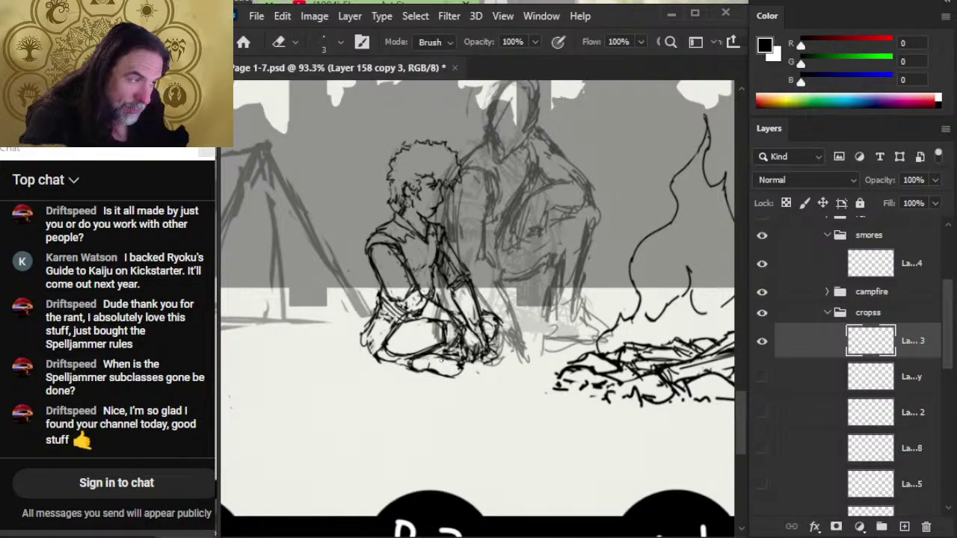
key("b")
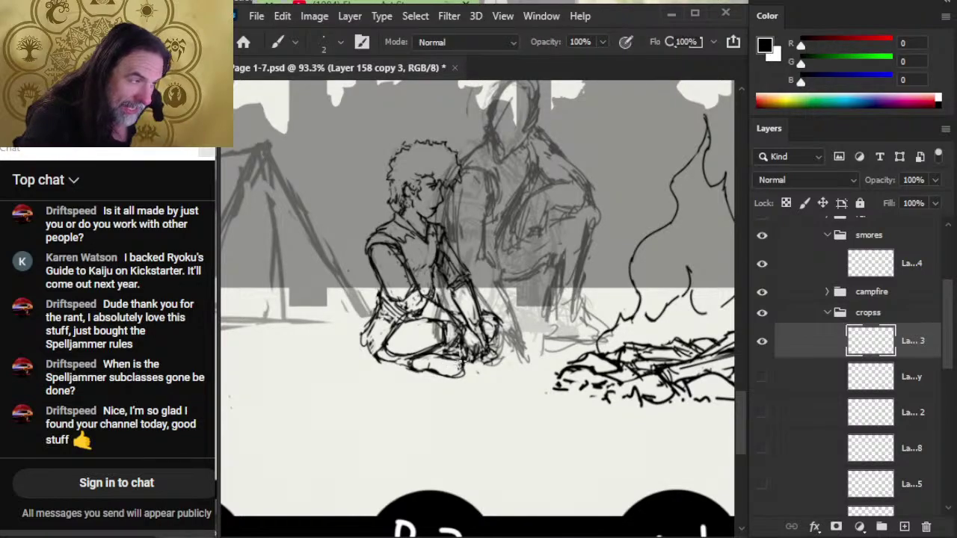
key("e")
key("b")
left_click_drag(432, 364, 443, 370)
key("e")
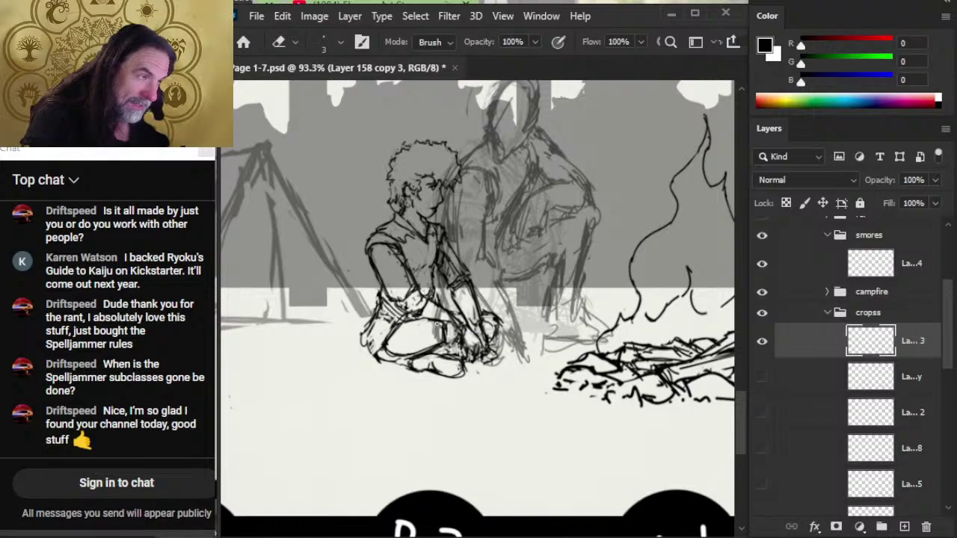
- Clean up the lines between the near thigh and hands and refine the outline of the far knee
mouse_move(434, 320)
left_mouse_down()
mouse_move(502, 310)
mouse_move(485, 318)
mouse_move(493, 319)
mouse_move(458, 317)
mouse_move(492, 320)
left_mouse_up()
key("b")
key("e")
key("b")
key("e")
key("b")
key("e")
key("b")
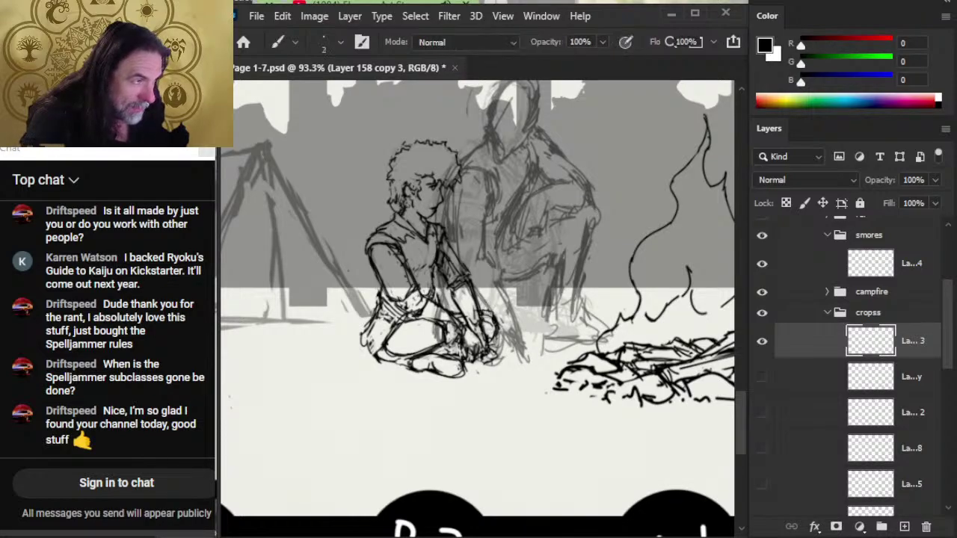
- Redraw the clasped hands and wrist in front of the far knee and touch up the adjoining thigh line
key("e")
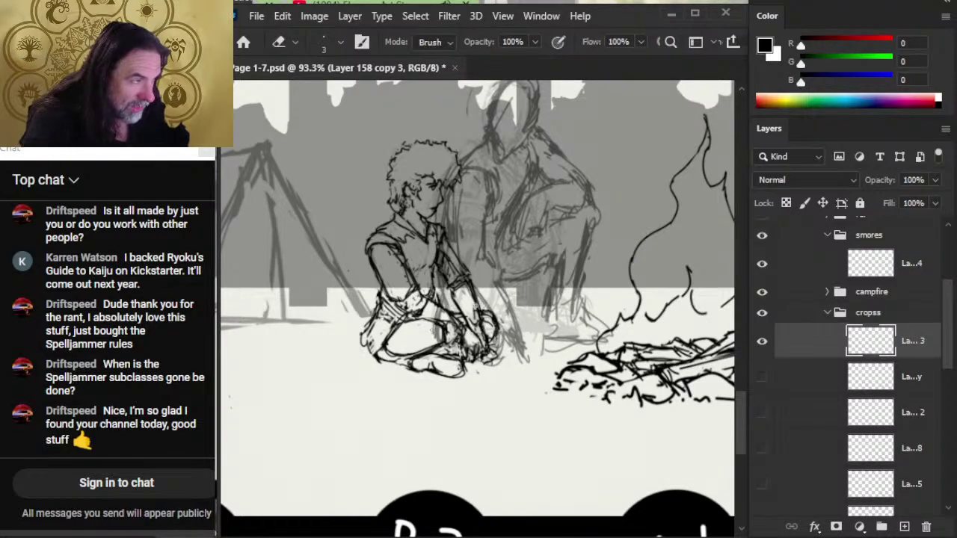
key("b")
left_click_drag(462, 311, 490, 355)
key("e")
key("b")
mouse_move(491, 336)
left_mouse_down()
mouse_move(498, 358)
mouse_move(456, 373)
mouse_move(417, 347)
left_mouse_up()
key("e")
key("b")
key("e")
- Hide the crouch and guard layer groups to isolate the seated figure's line art
key("z")
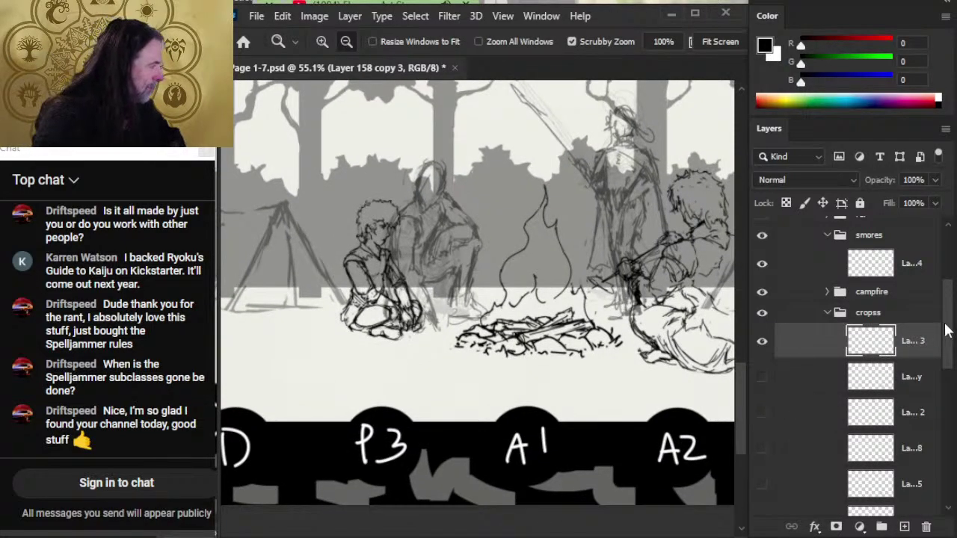
left_click_drag(944, 327, 940, 416)
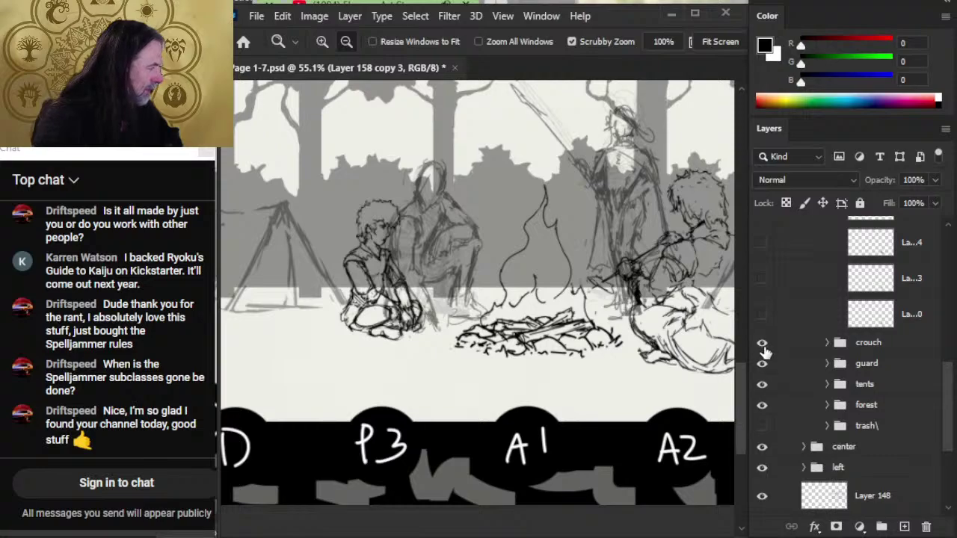
left_click(762, 349)
left_click(762, 364)
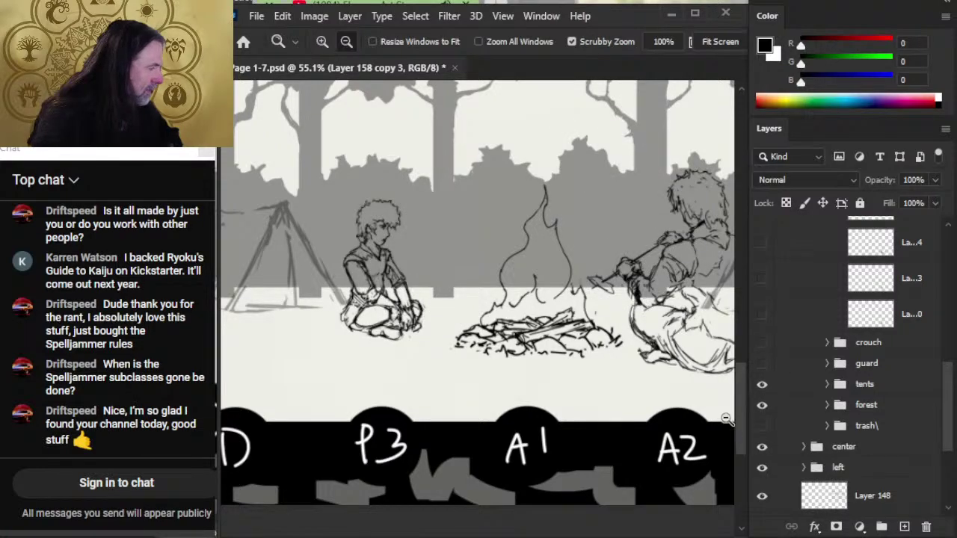
left_click(359, 288)
left_click(358, 287)
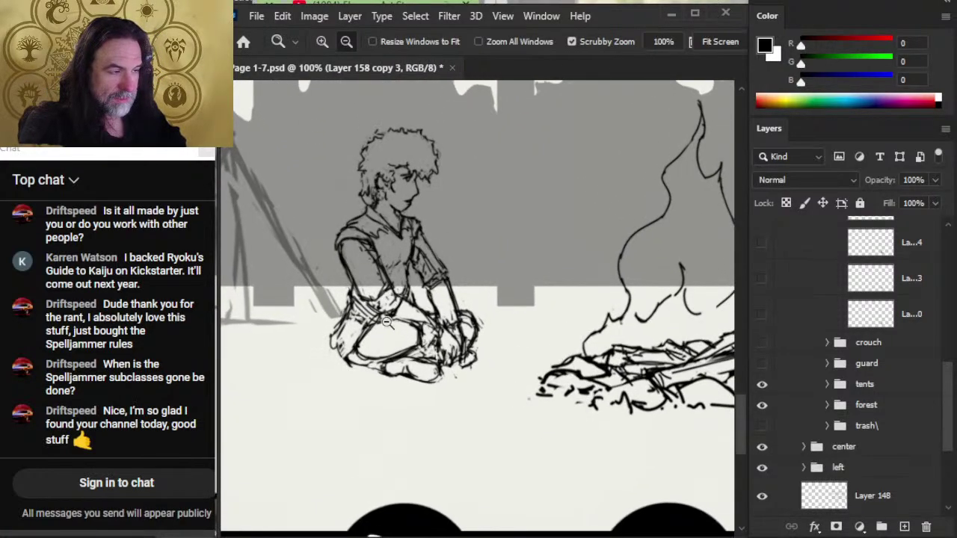
- Erase stray marks around the seated figure's feet and hands and re-ink the outer edge of the far knee
key("e")
key("b")
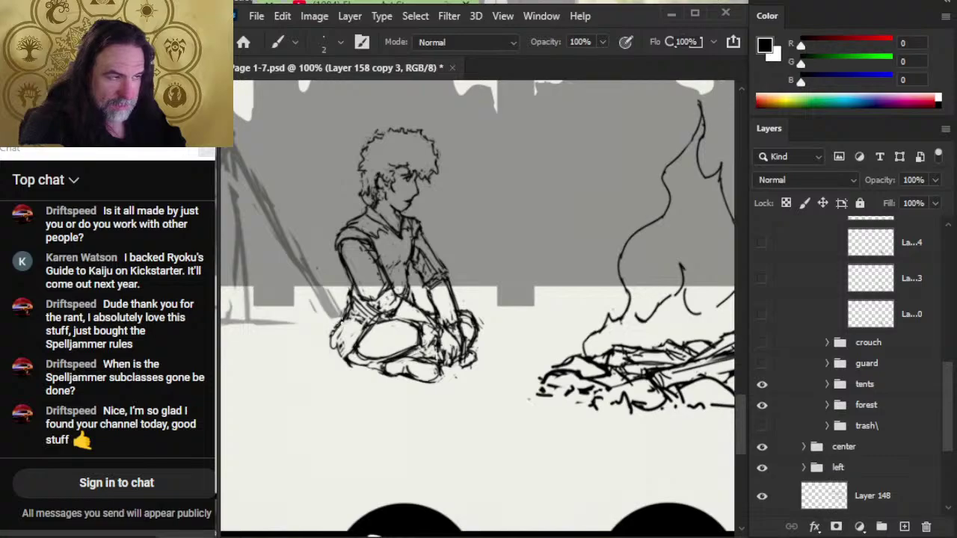
key("e")
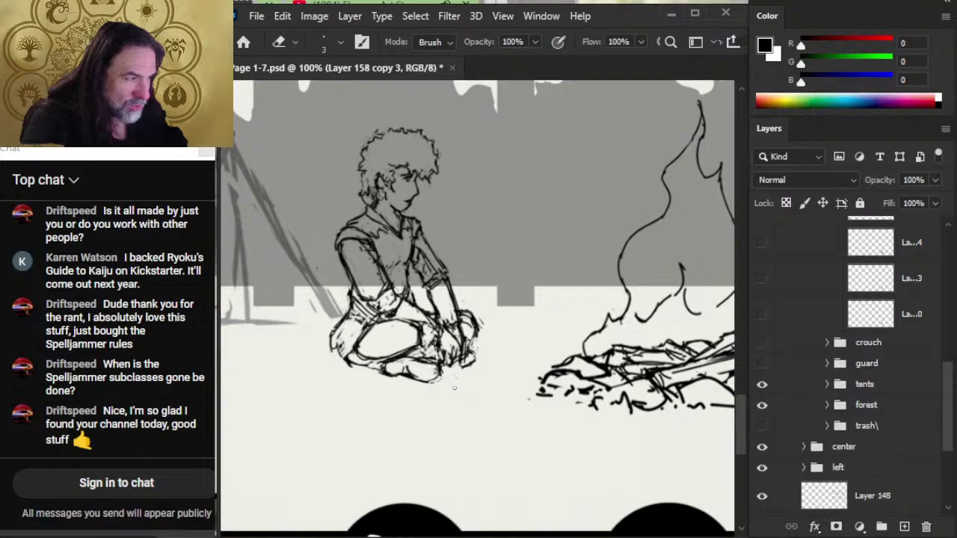
key("b")
left_click_drag(465, 350, 480, 329)
key("e")
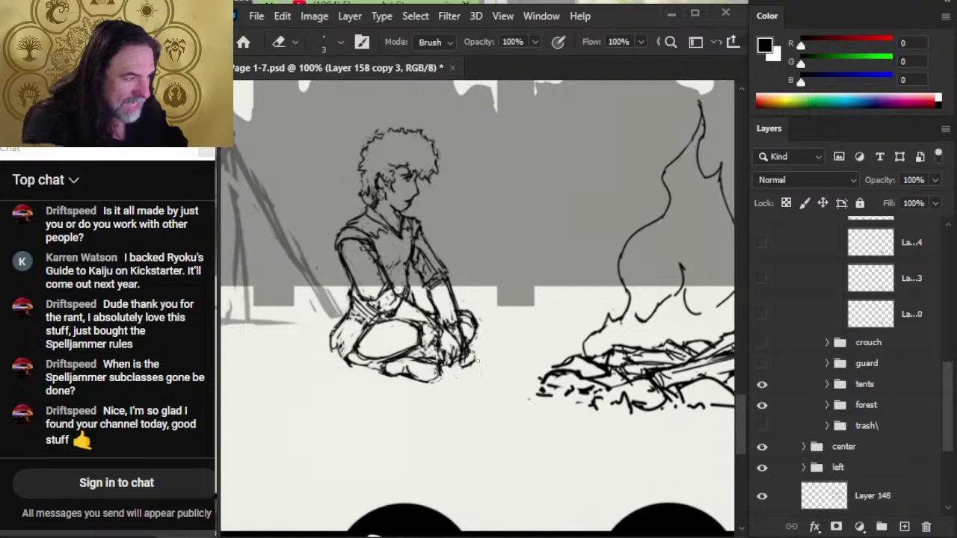
key("b")
key("z")
left_click_drag(501, 393, 317, 329)
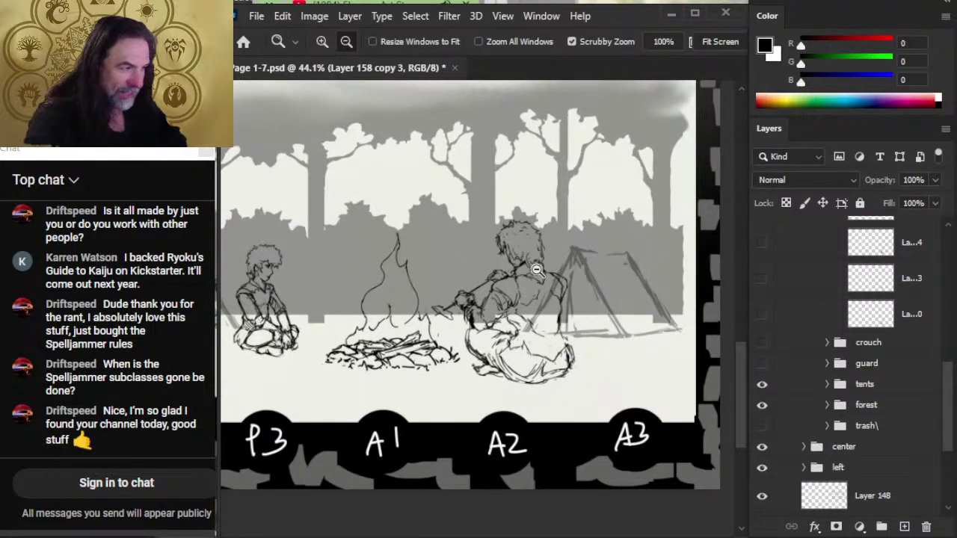
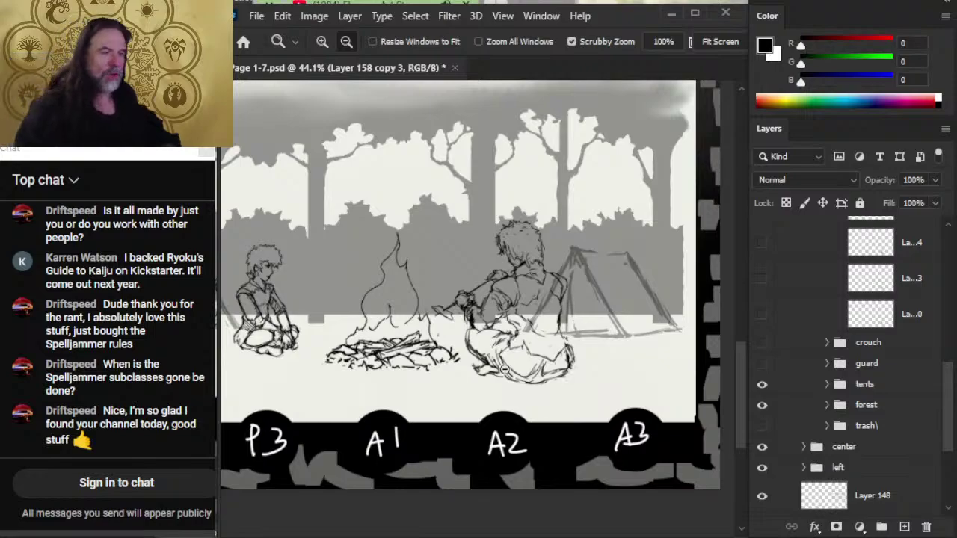
left_click_drag(535, 350, 516, 360)
left_click_drag(354, 320, 441, 396)
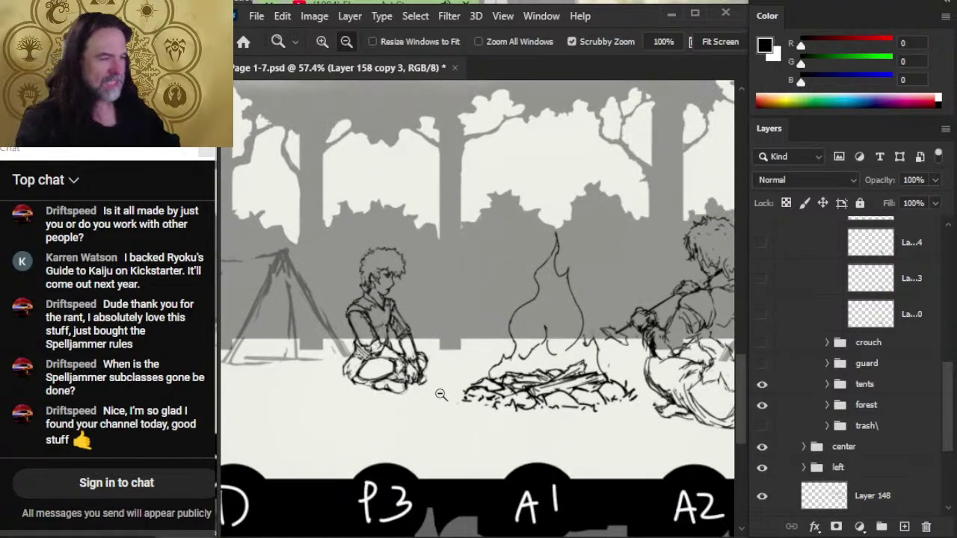
key("b")
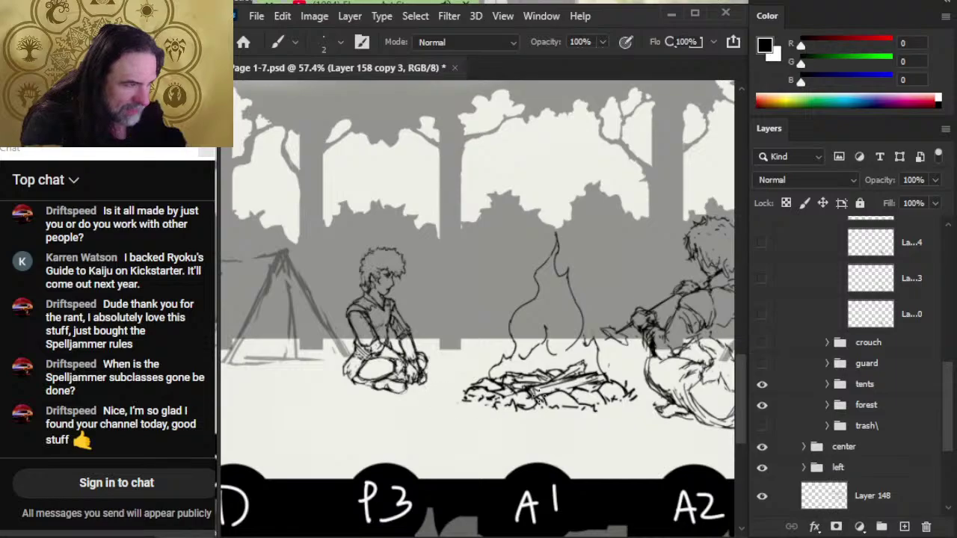
- Move the unused hidden sketch layers out of the cropss group into the trash\ group
scroll(944, 404, "up", 2)
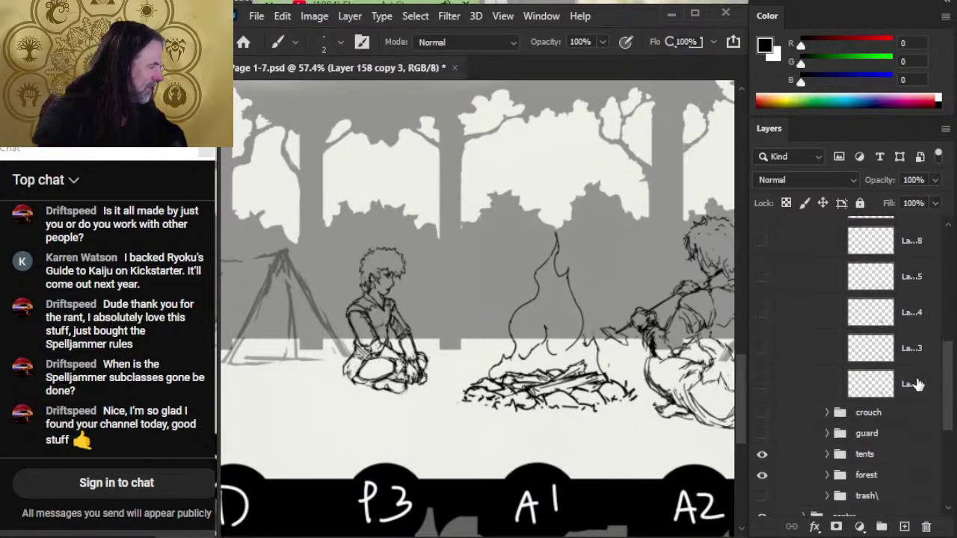
left_click(918, 384)
mouse_move(948, 403)
left_mouse_down()
mouse_move(944, 355)
mouse_move(950, 360)
mouse_move(912, 386)
mouse_move(909, 443)
left_mouse_up()
left_click(910, 328, "shift")
scroll(950, 362, "down", 5)
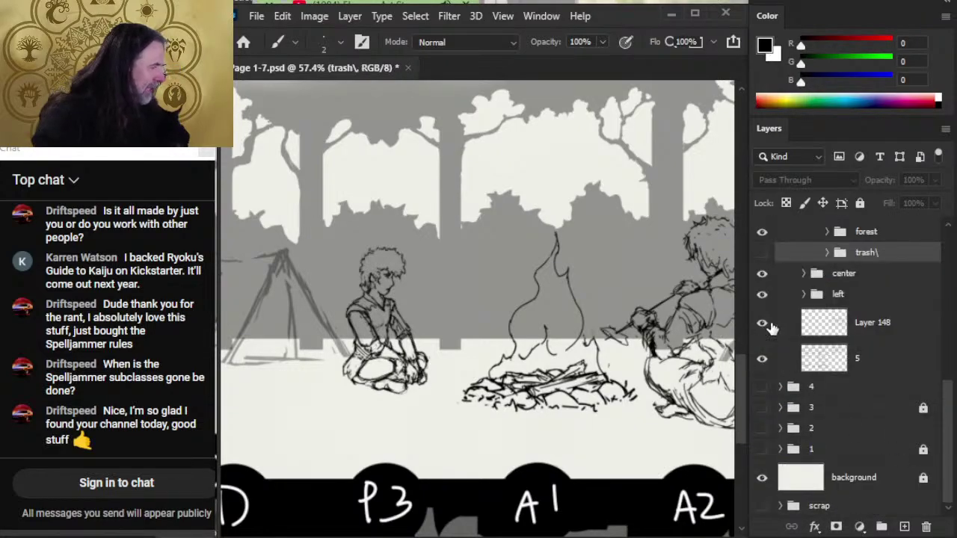
- Show and hide the trash\ group to check what it contains over the campfire scene
left_click(762, 253)
left_click(761, 253)
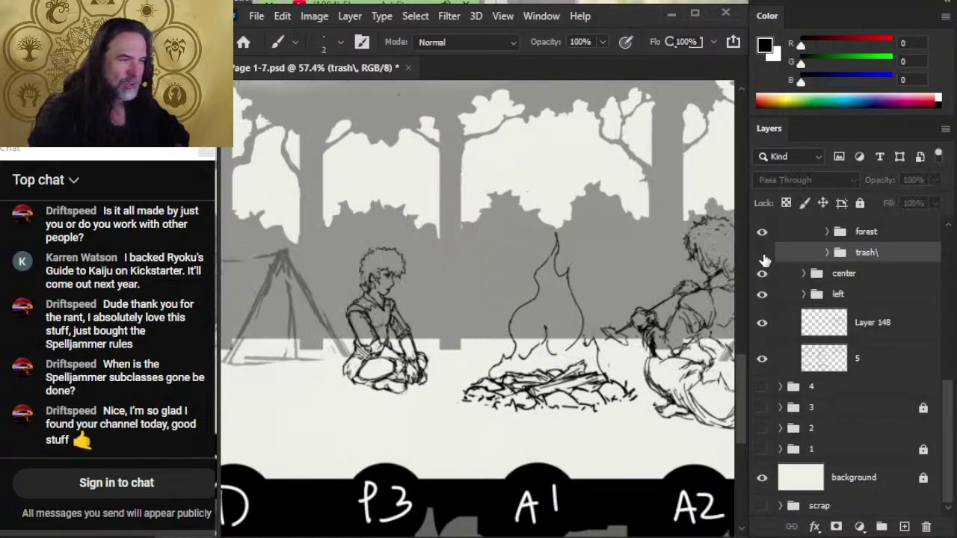
left_click(762, 254)
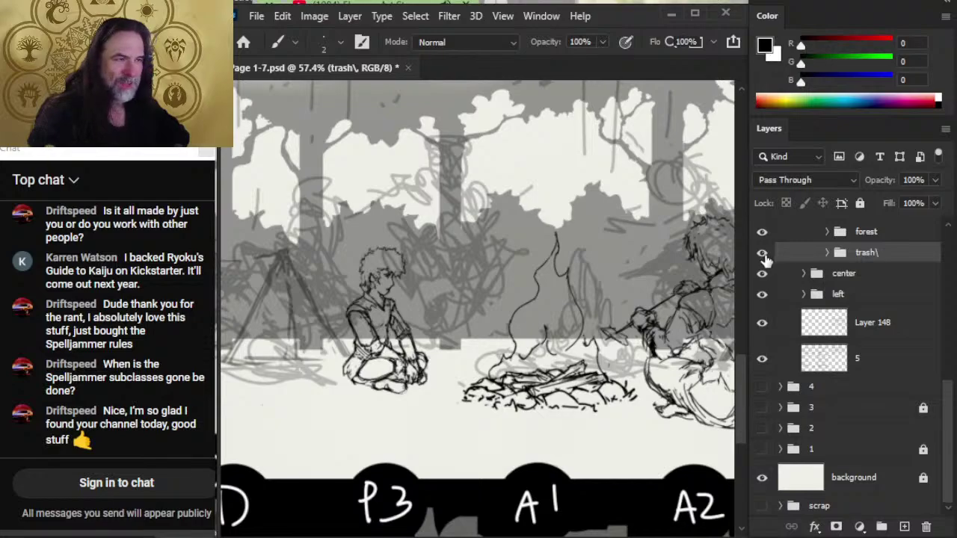
left_click(762, 254)
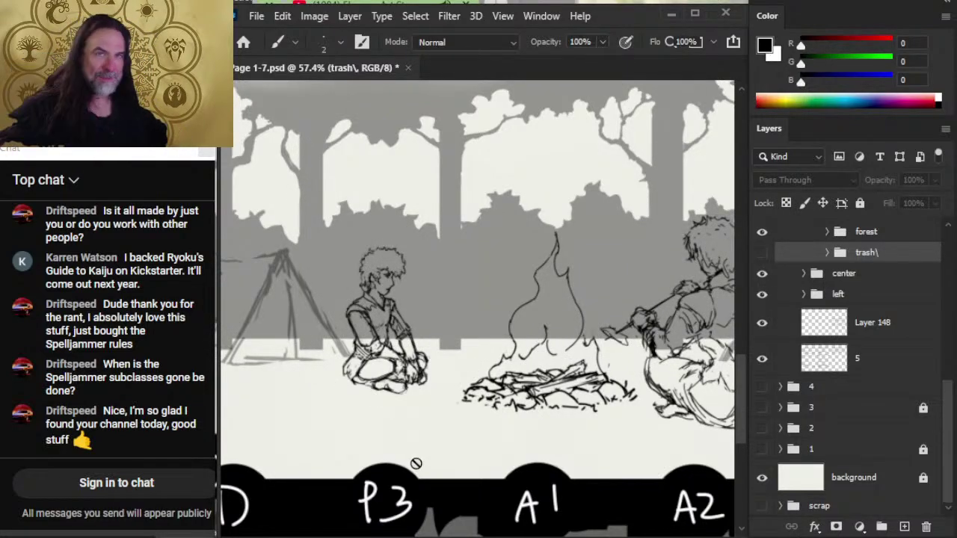
left_click(762, 359)
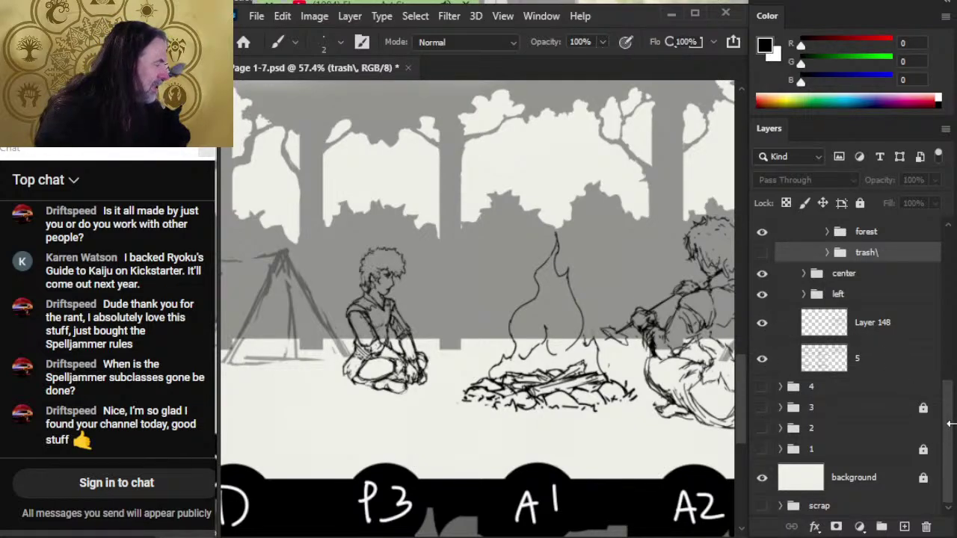
- Select the seated figure's line-art layer in the cropss group, checking it by switching the group's visibility off and on
left_click_drag(951, 424, 935, 330)
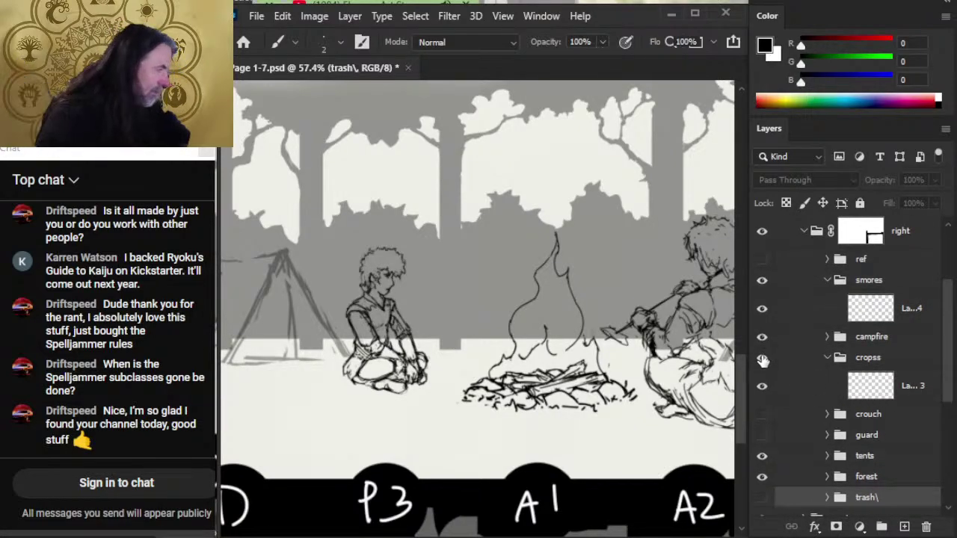
left_click(762, 359)
left_click(782, 376)
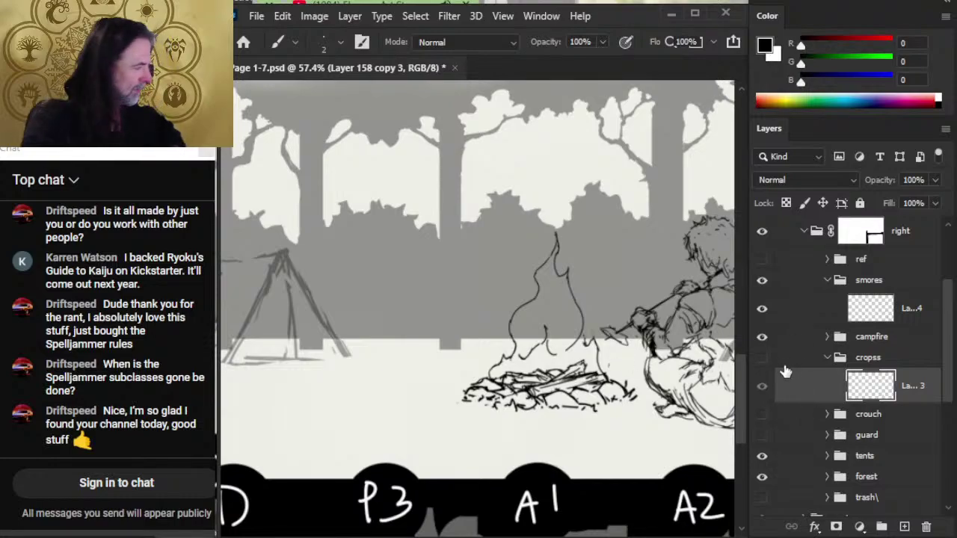
left_click(762, 358)
- Scale the whole seated figure up proportionally to about 113% with Free Transform
left_click_drag(473, 337, 450, 396)
key("m")
right_click(393, 292)
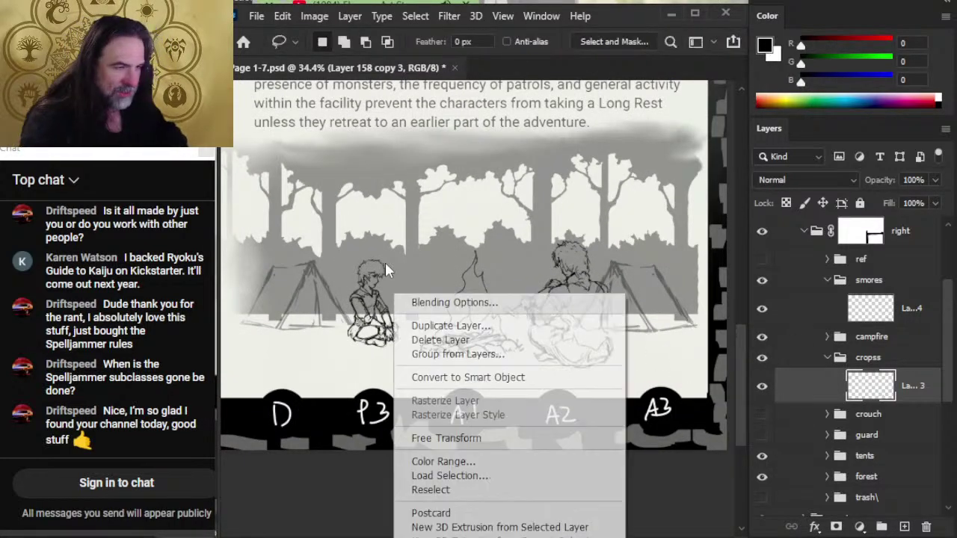
left_click(449, 435)
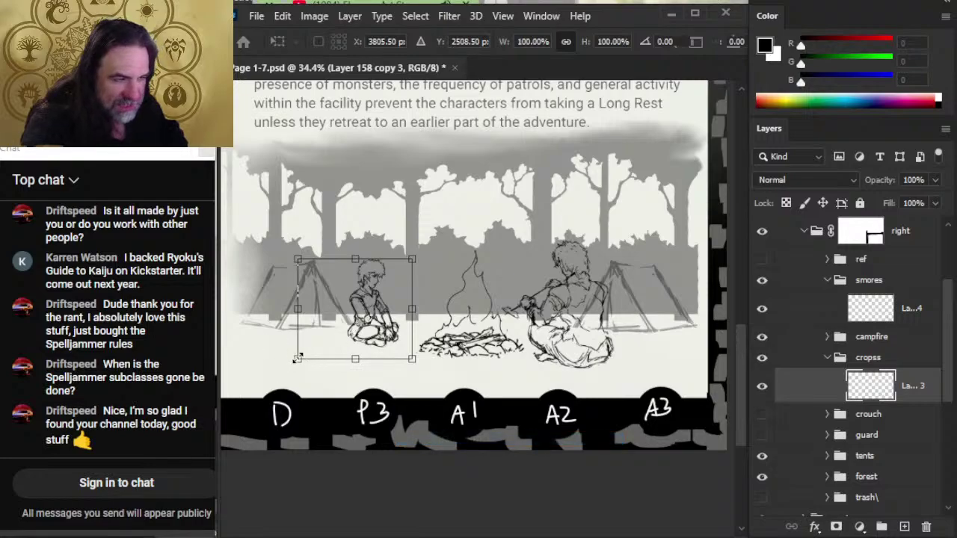
left_click_drag(297, 358, 287, 367)
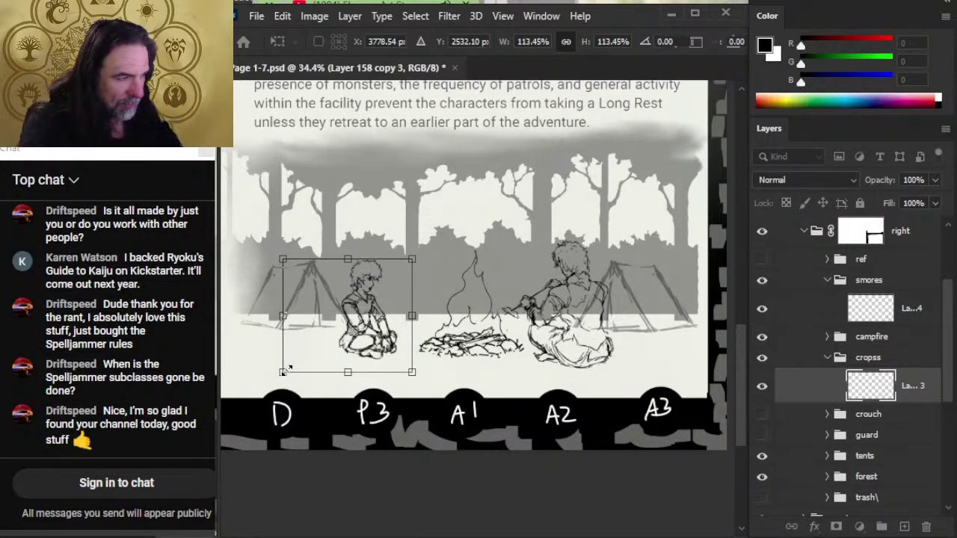
key("Return")
- Nudge the enlarged seated figure horizontally to fine-tune its place between the tent and the campfire
key("Right")
key("Right")
key("Right")
key("Right")
key("Right")
key("Right")
key("Right")
key("Right")
key("Right")
key("Right")
key("Right")
key("Right")
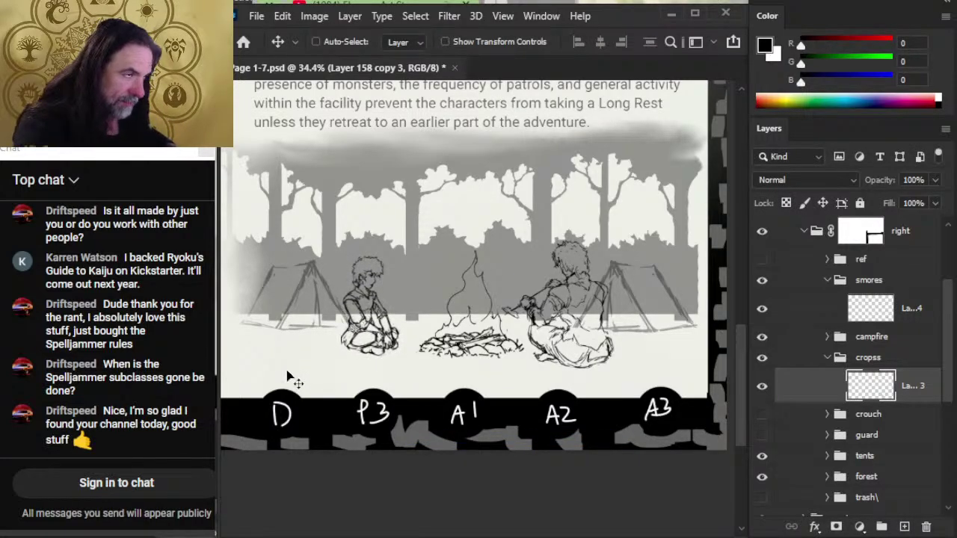
key("Right")
key("Right")
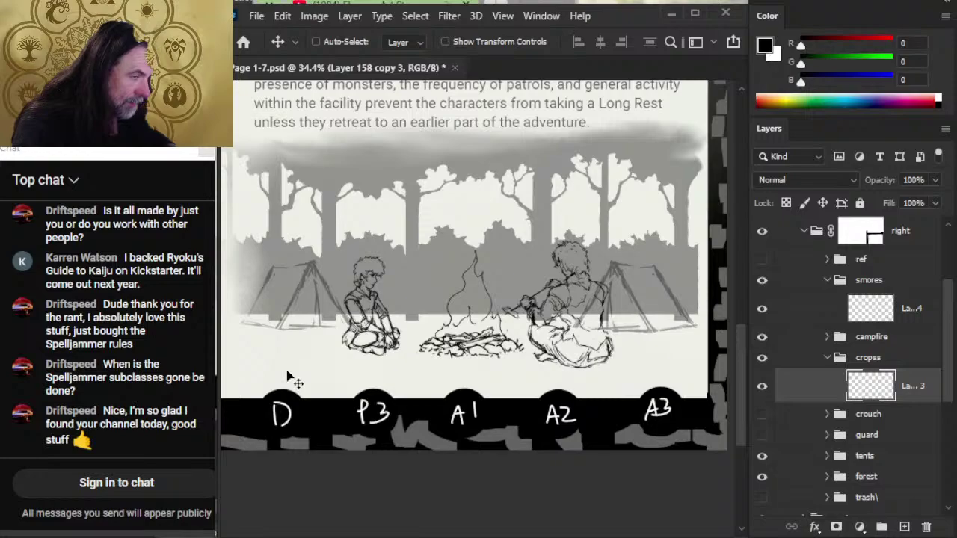
key("Left")
key("Left")
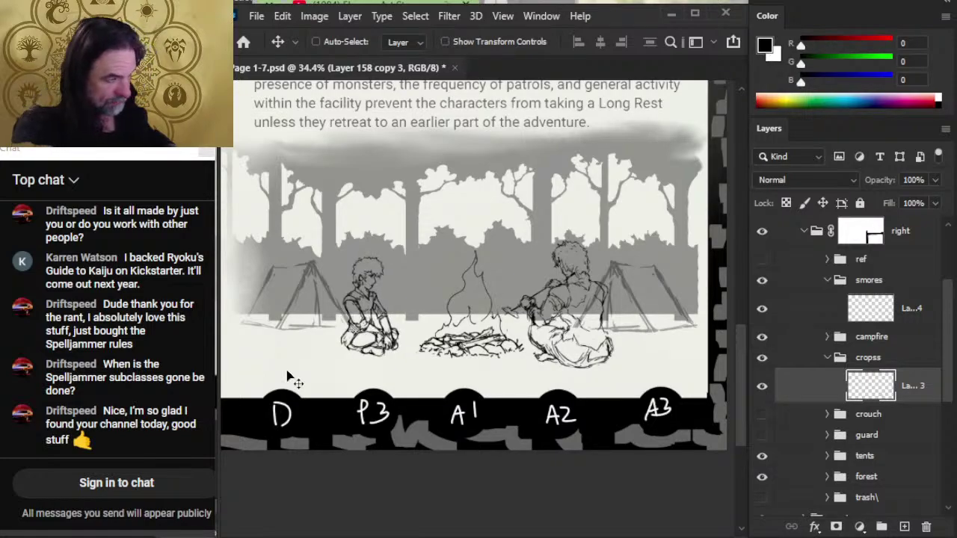
- Cut the figure's body below the head onto its own layer and scale it up proportionally to about 104.5%
key("z")
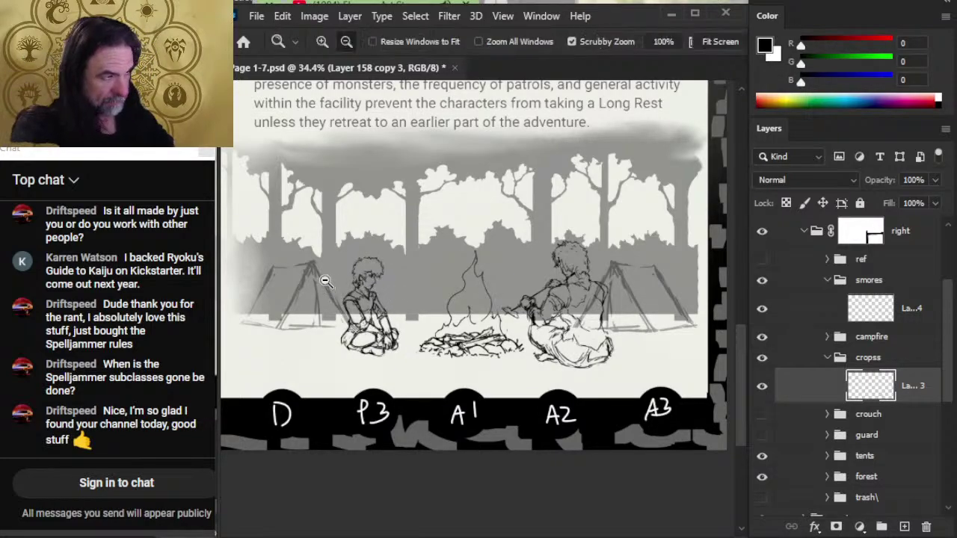
scroll(326, 282, "up", 3)
scroll(446, 312, "up", 4)
key("l")
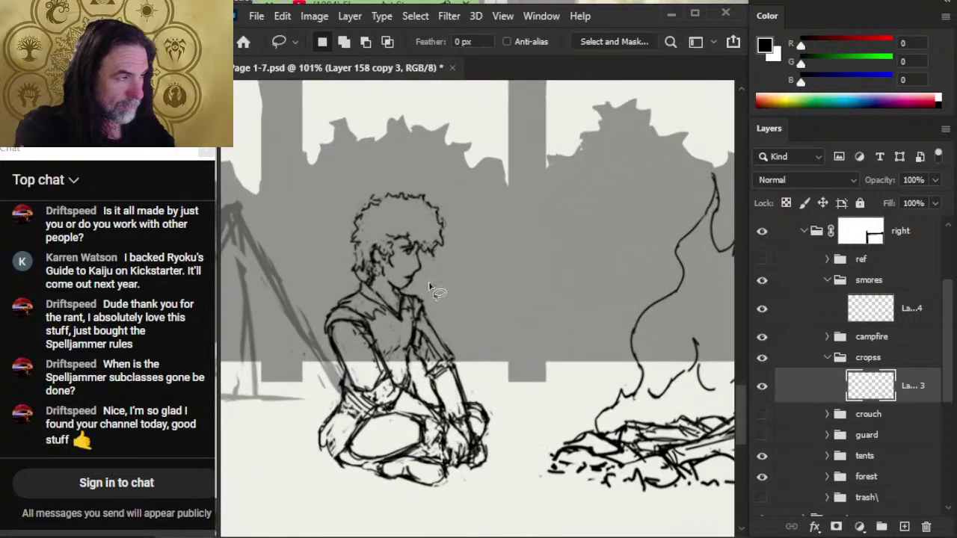
mouse_move(429, 286)
left_mouse_down()
mouse_move(344, 284)
mouse_move(456, 528)
mouse_move(466, 365)
left_mouse_up()
key("ctrl+x")
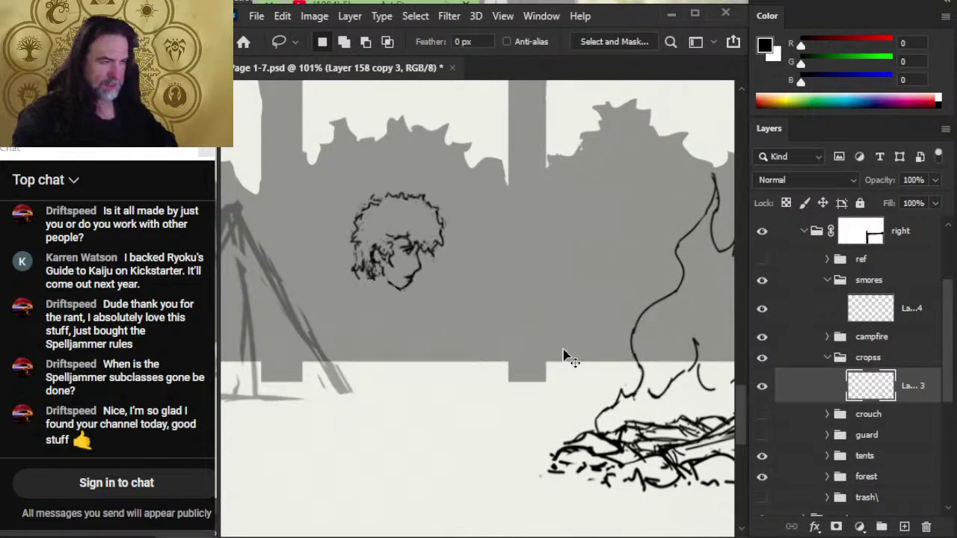
key("ctrl+v")
right_click(536, 250)
left_click(619, 396)
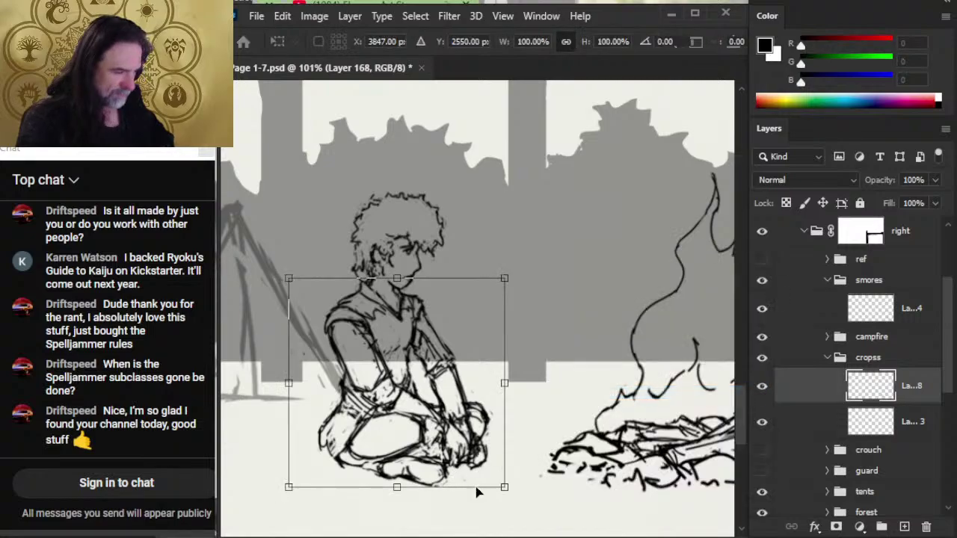
left_click_drag(499, 482, 513, 494)
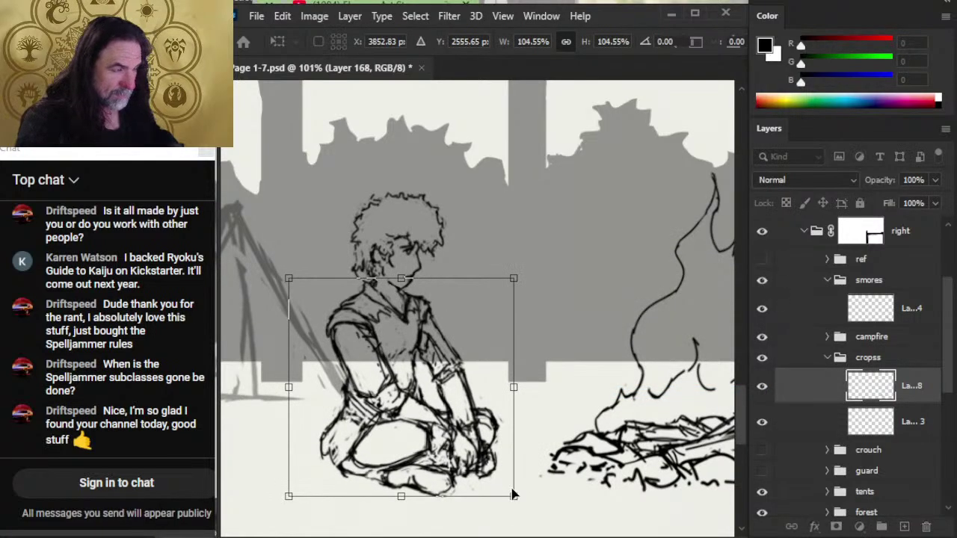
key("Return")
- Nudge the enlarged body left to line up with the head and merge it down into the head's layer
key("v")
key("Left")
key("Left")
key("Left")
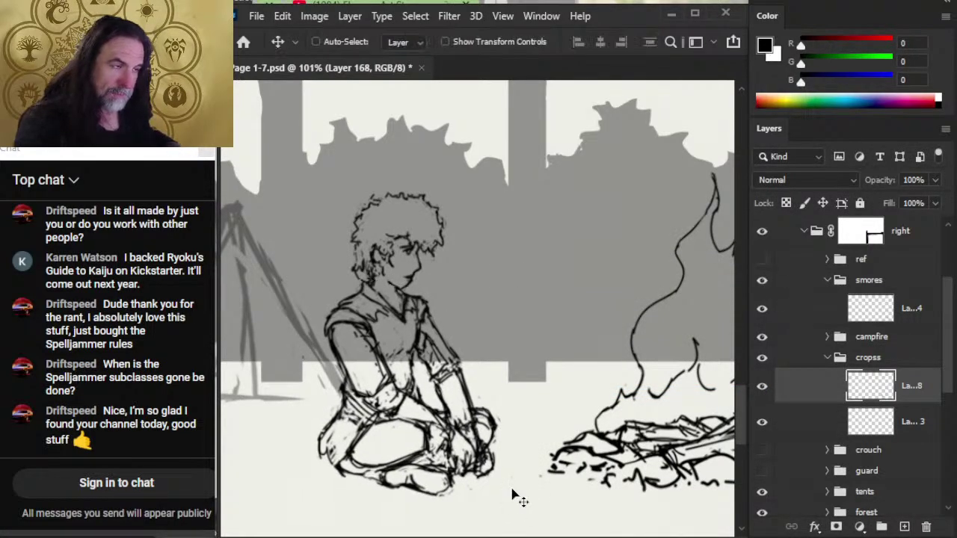
key("Left")
key("z")
left_click(545, 362, "alt")
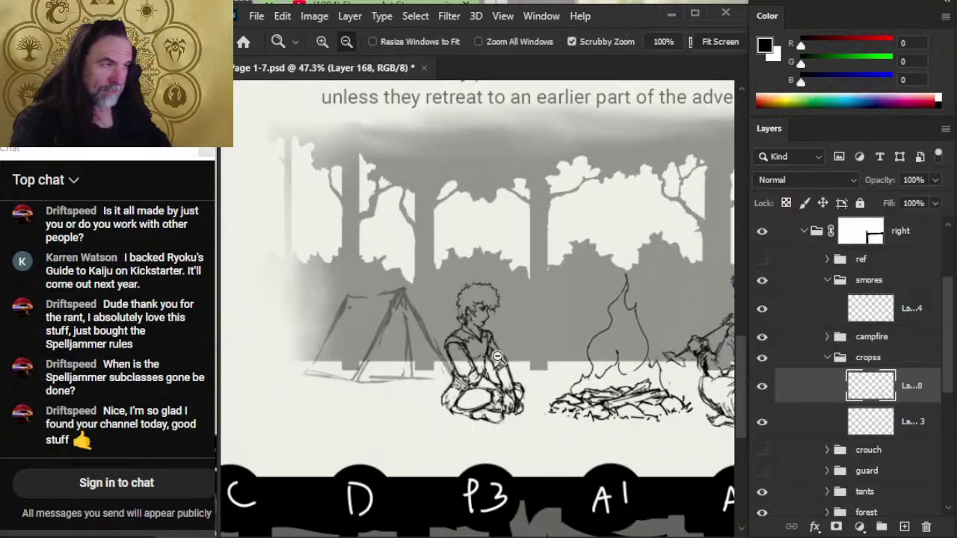
left_click_drag(595, 441, 513, 385)
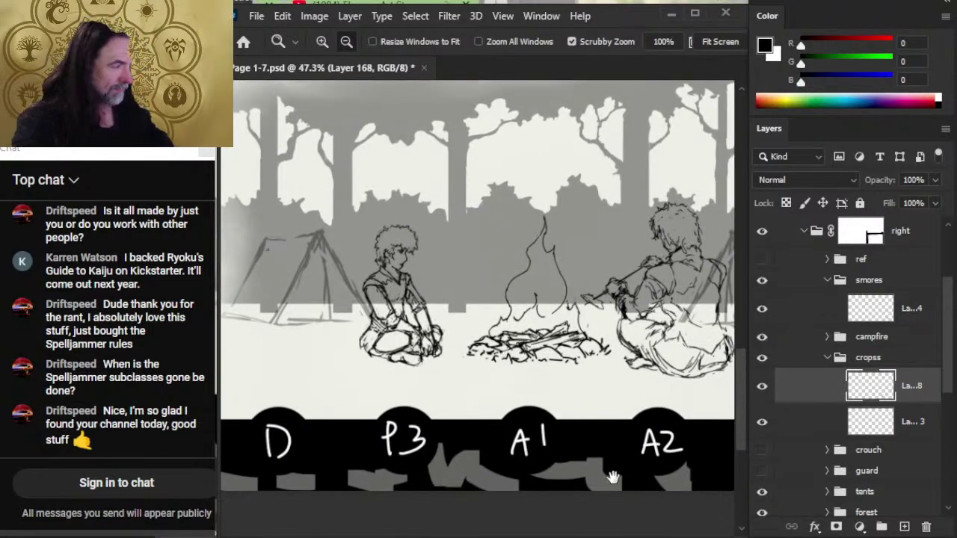
right_click(811, 387)
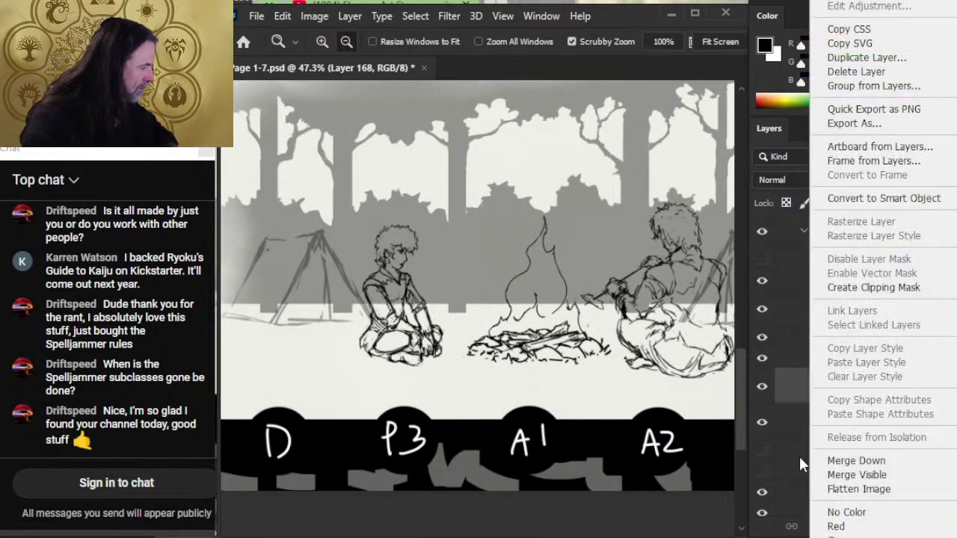
left_click(851, 456)
- Nudge the merged seated figure slightly upward in the campfire scene
key("v")
key("Up")
key("Up")
key("Up")
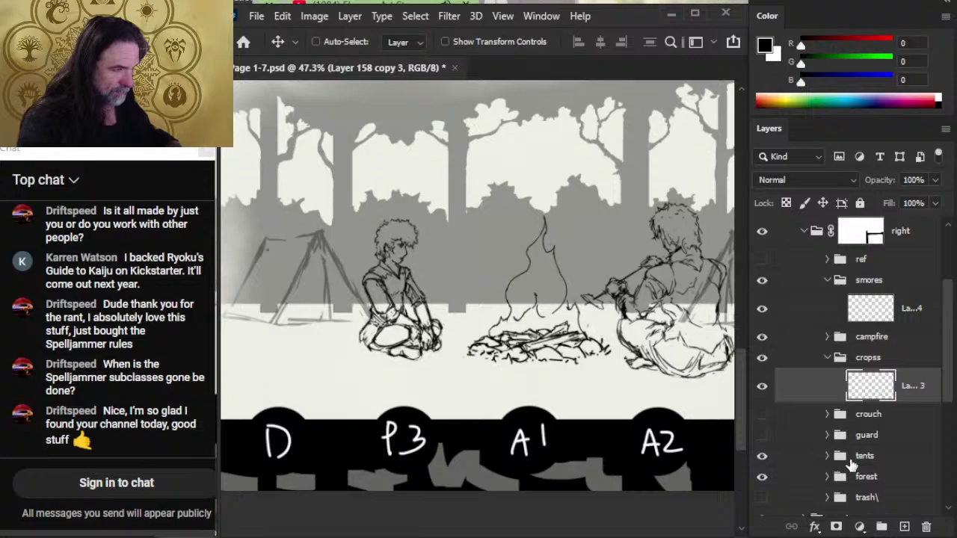
key("Up")
key("Up")
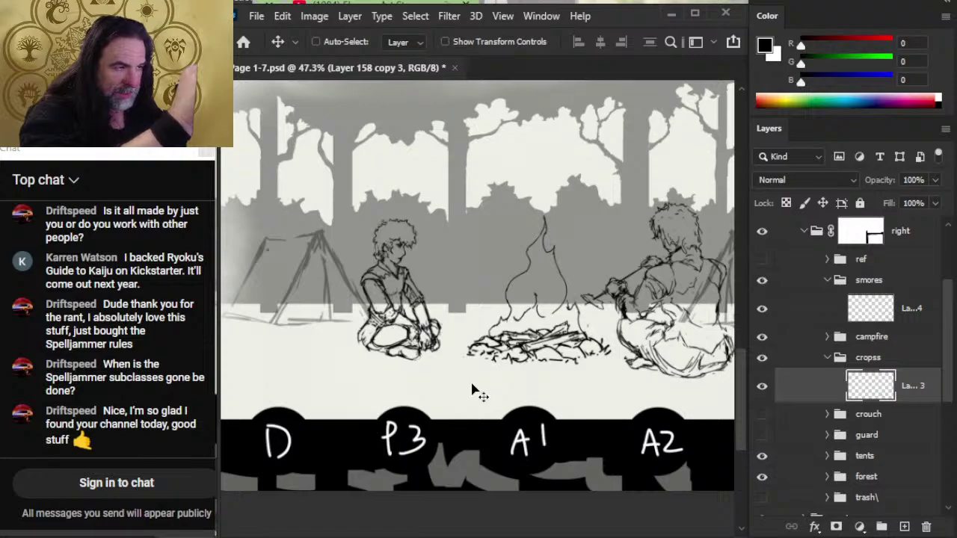
- Draw a curved skull guideline inside the figure's curly hair, arching from the back of the head to the forehead
key("z")
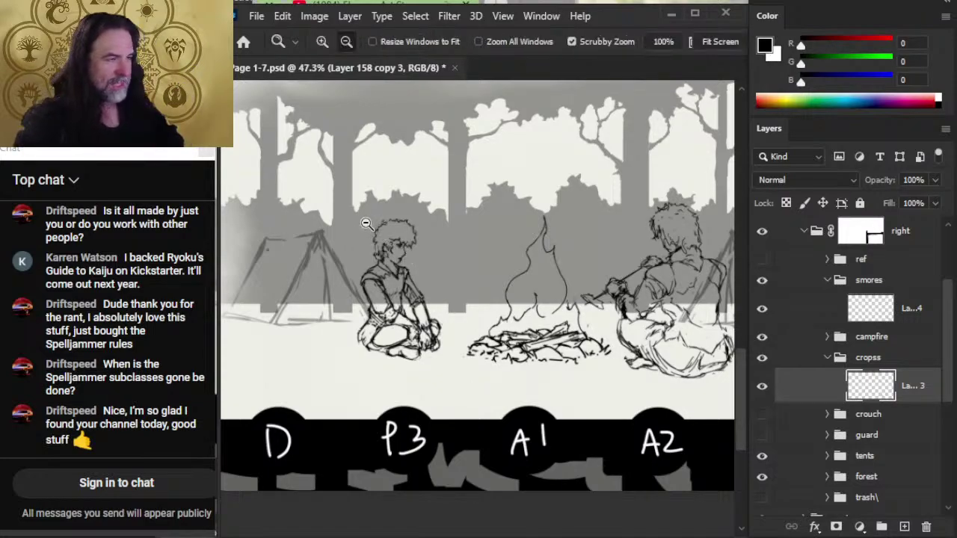
left_click_drag(368, 226, 483, 274)
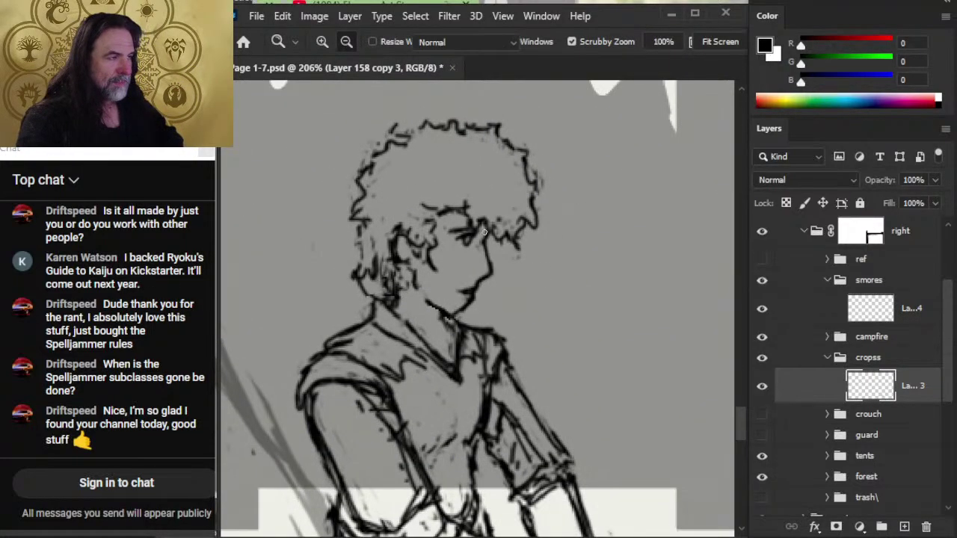
left_click_drag(534, 278, 524, 278)
key("b")
left_click_drag(462, 154, 496, 217)
left_click_drag(482, 167, 360, 217)
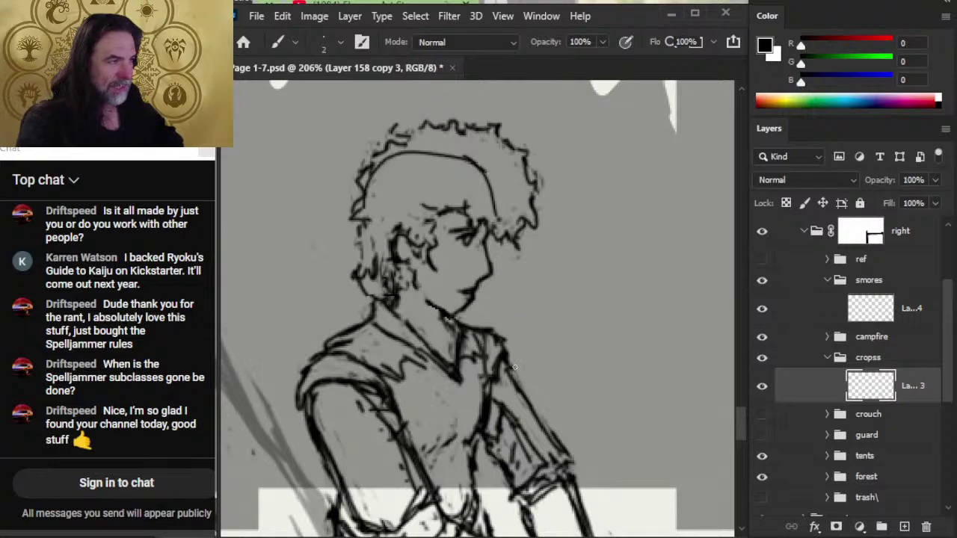
scroll(512, 317, "down", 2)
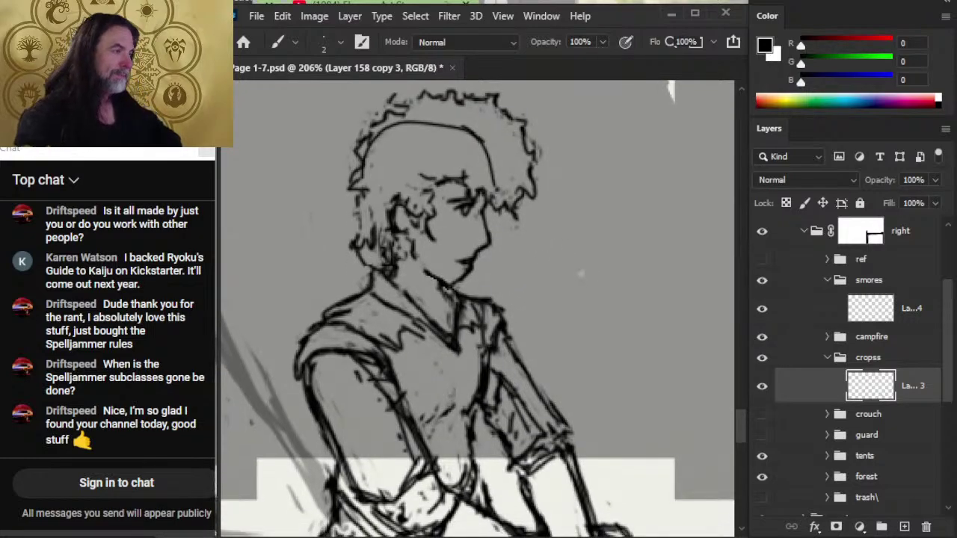
left_click_drag(580, 284, 523, 283)
key("l")
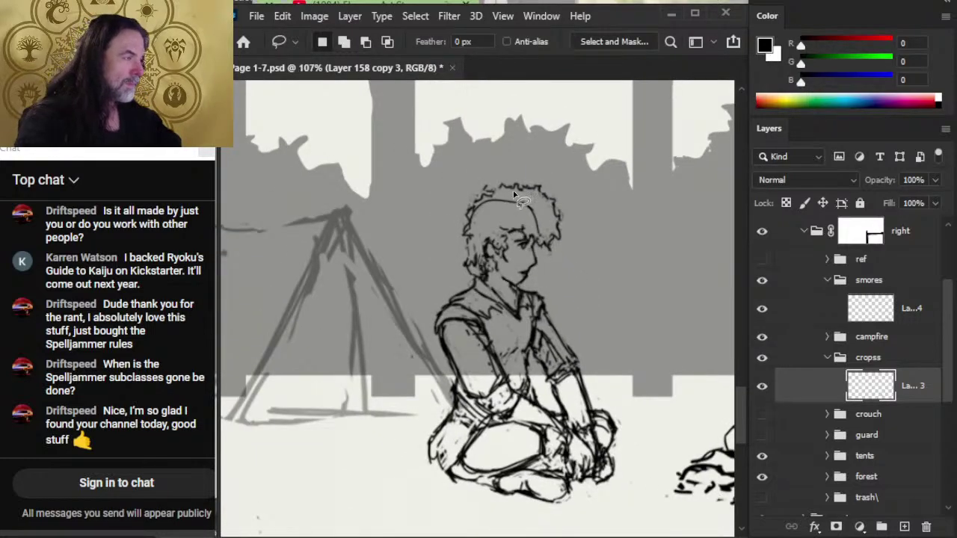
mouse_move(511, 193)
left_mouse_down()
mouse_move(457, 193)
mouse_move(437, 246)
left_mouse_up()
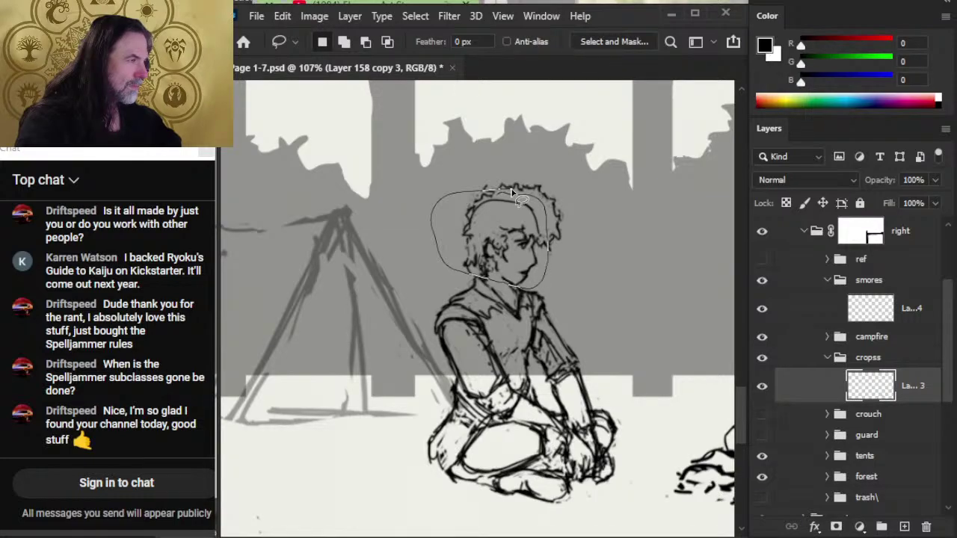
left_click_drag(512, 193, 512, 193)
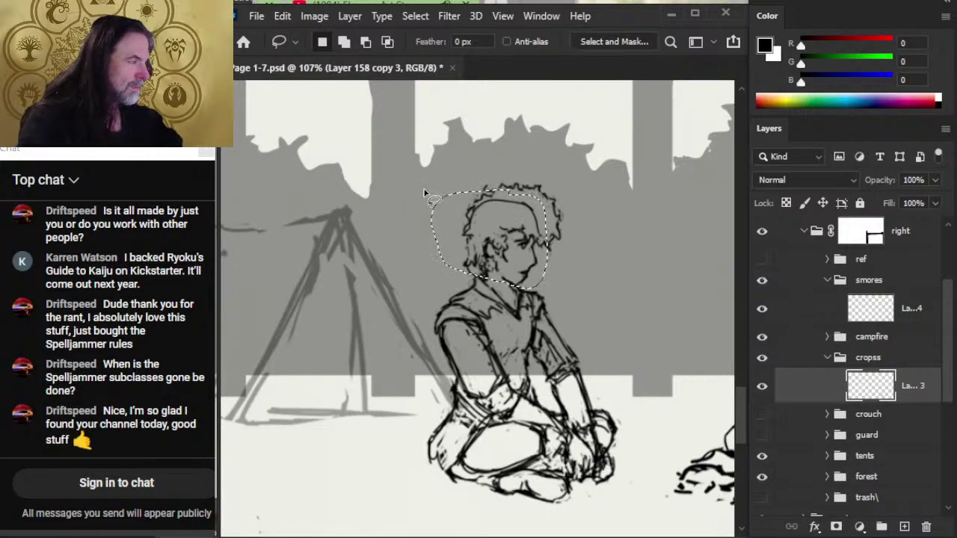
left_click_drag(421, 193, 457, 286)
key("ctrl+d")
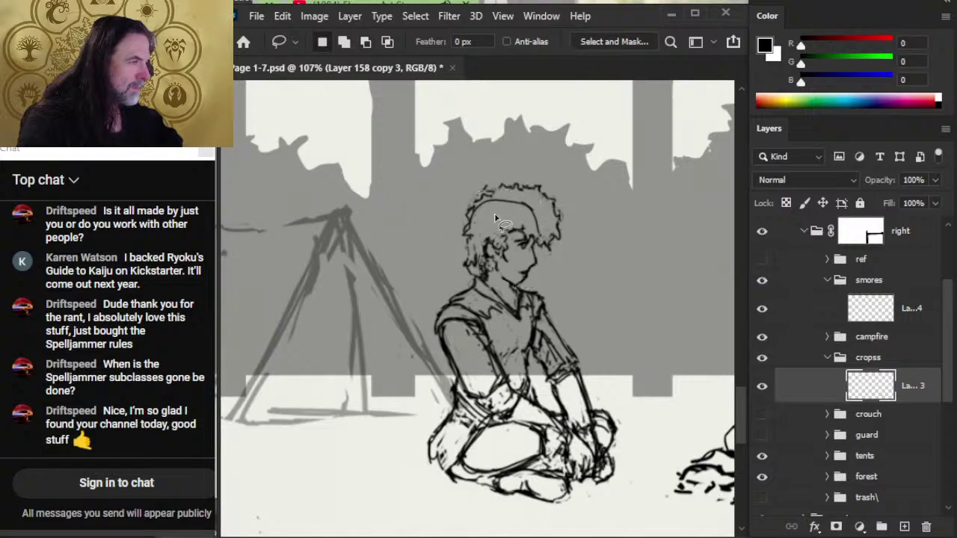
mouse_move(499, 197)
left_mouse_down()
mouse_move(465, 225)
mouse_move(464, 238)
mouse_move(467, 262)
mouse_move(511, 284)
mouse_move(529, 267)
mouse_move(538, 234)
mouse_move(499, 196)
left_mouse_up()
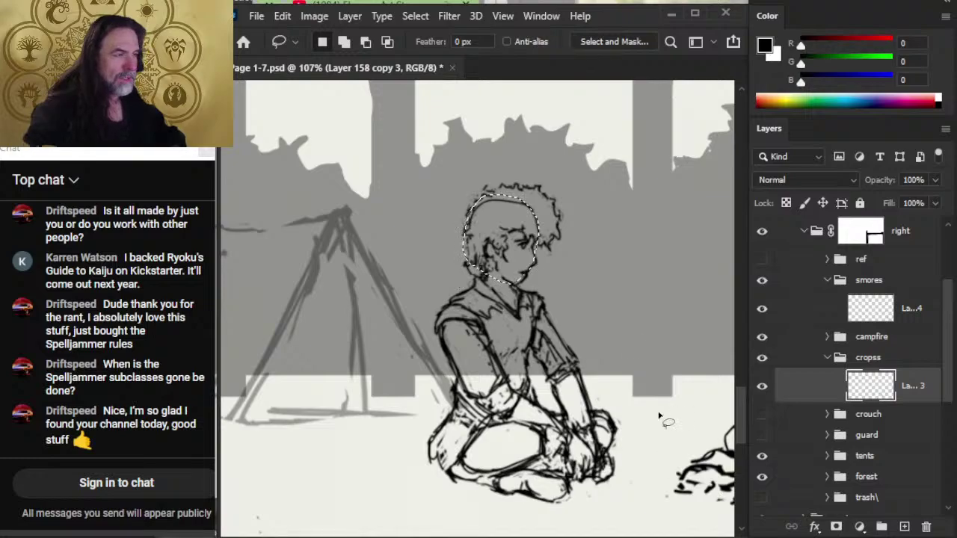
mouse_move(523, 260)
left_mouse_down()
mouse_move(621, 267)
mouse_move(524, 244)
mouse_move(553, 335)
left_mouse_up()
left_click(519, 315)
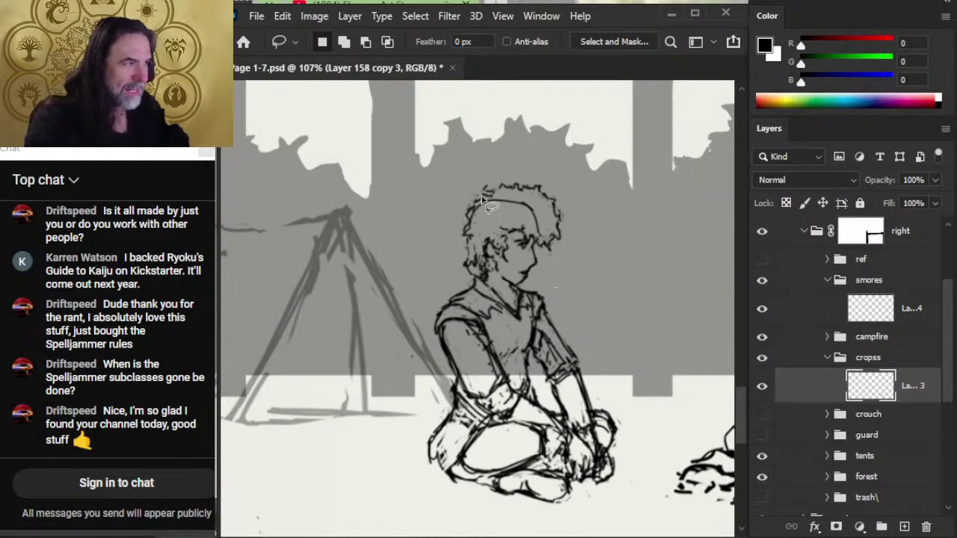
- Lasso the seated figure's head with its hair and scale it down proportionally to about 96.7%
left_click_drag(456, 200, 483, 180)
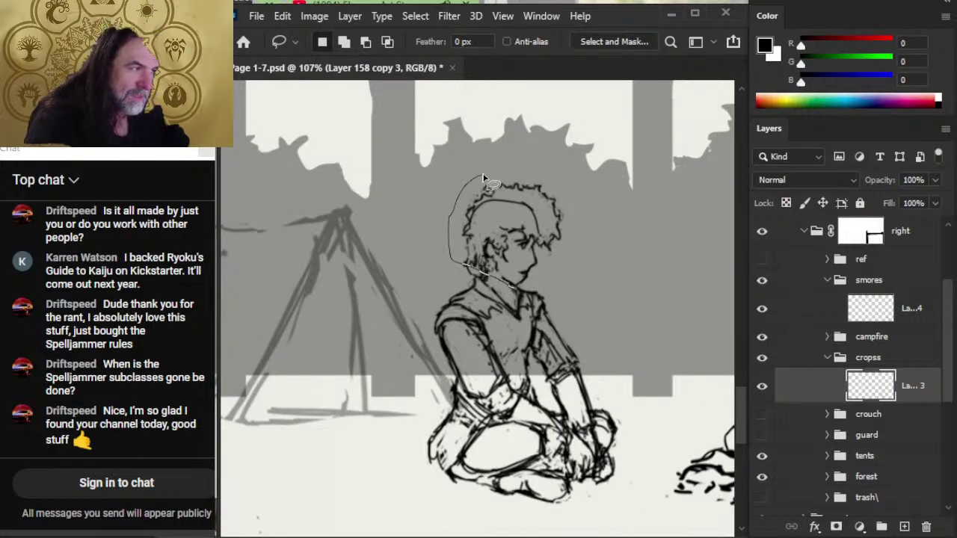
left_click_drag(483, 179, 480, 181)
right_click(444, 180)
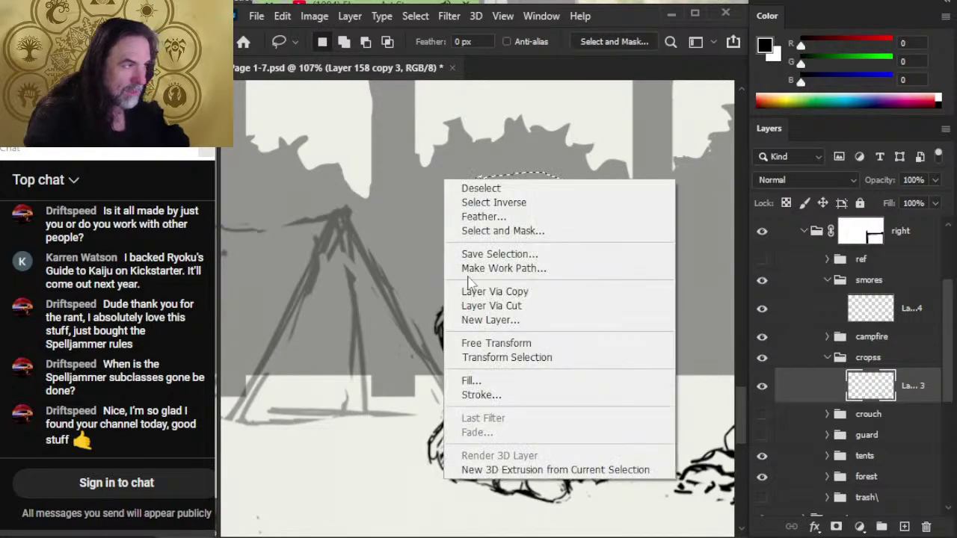
left_click(548, 345)
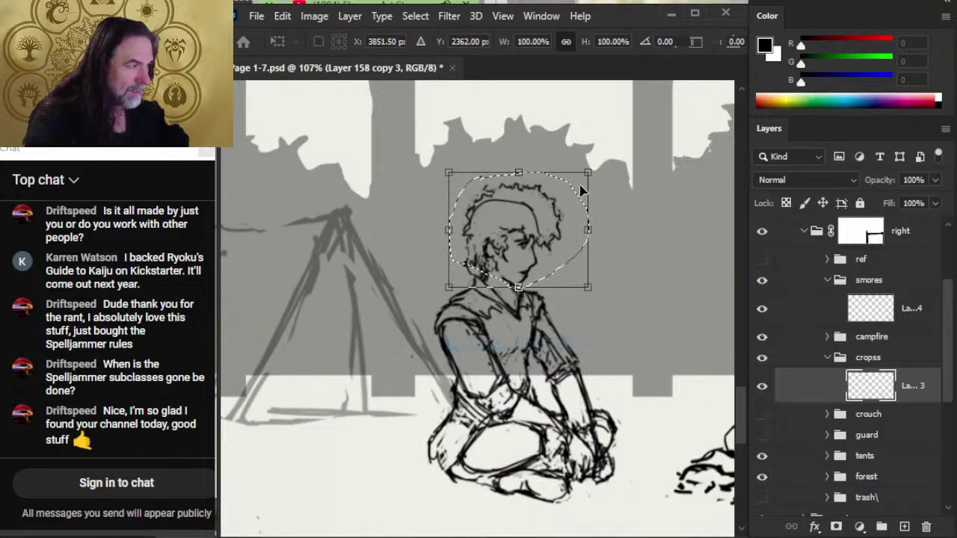
left_click_drag(588, 173, 582, 173)
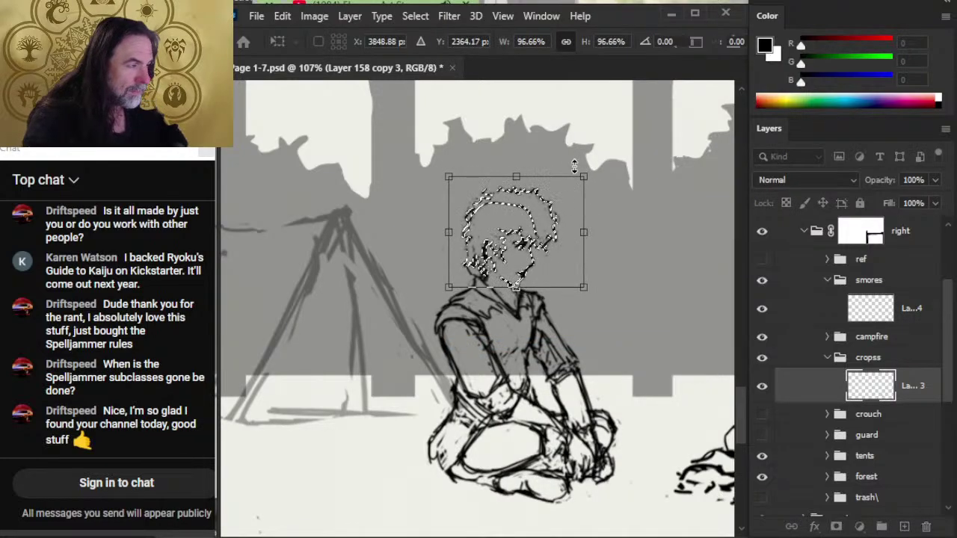
key("Return")
key("v")
key("ctrl+d")
- Touch up the line art at the nape of the neck beneath the resized head
key("l")
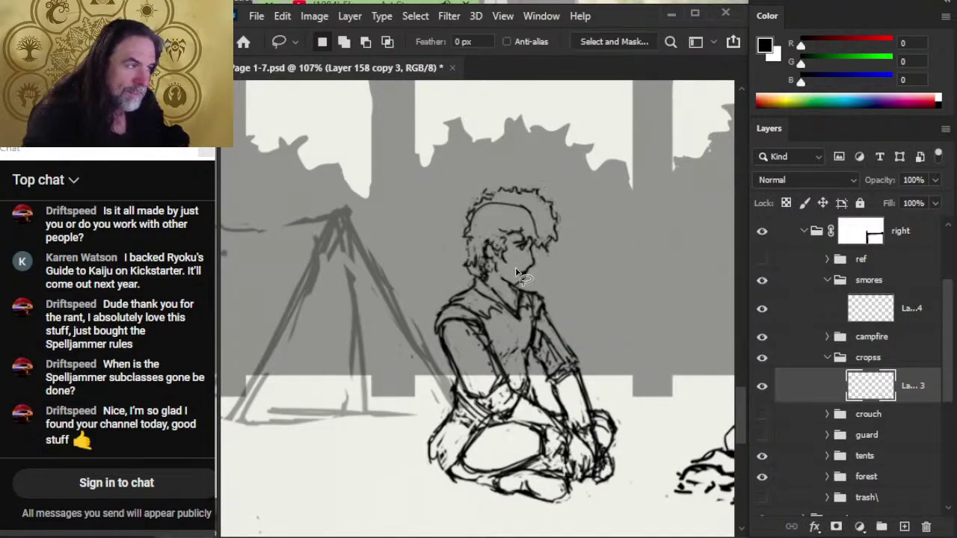
key("e")
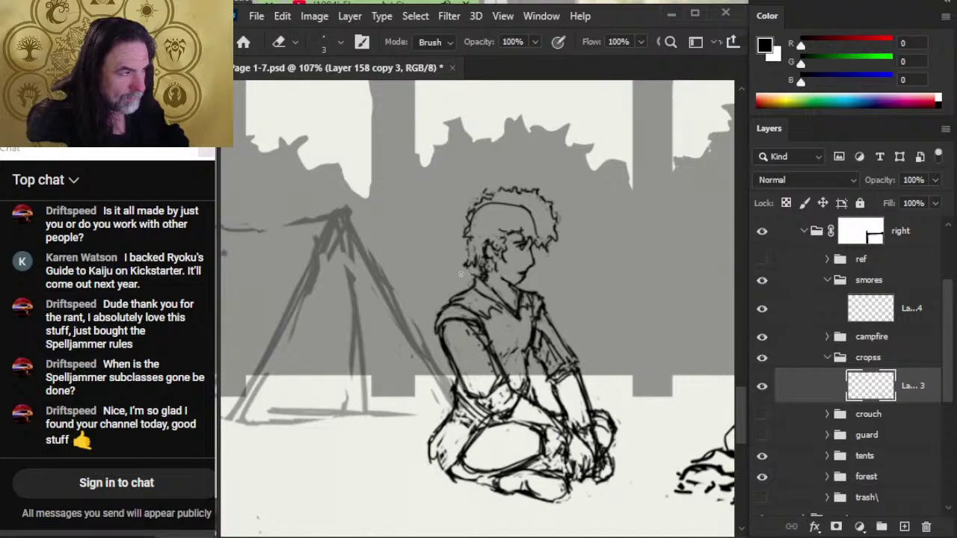
key("b")
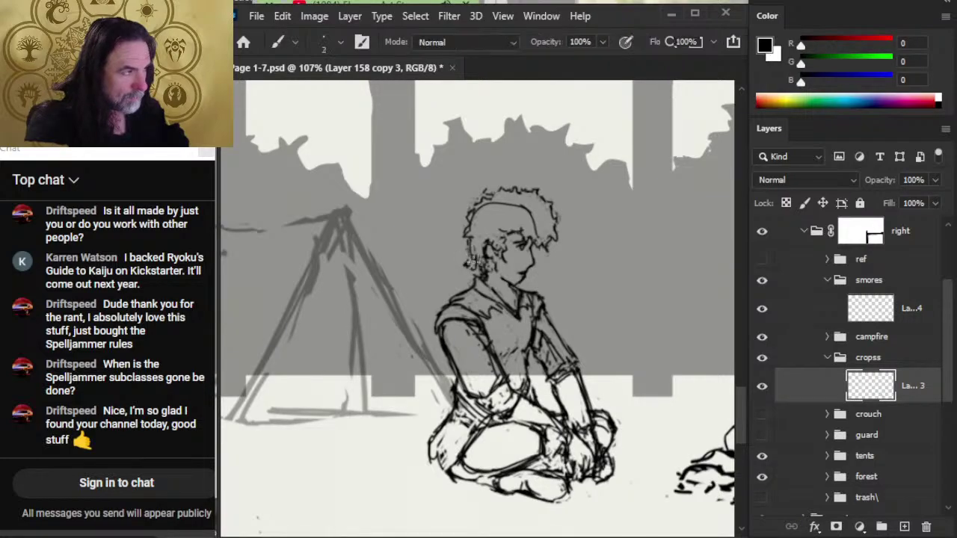
- Outline the head without its hair as a selection and step it down the body to compare the head-to-body proportions
key("l")
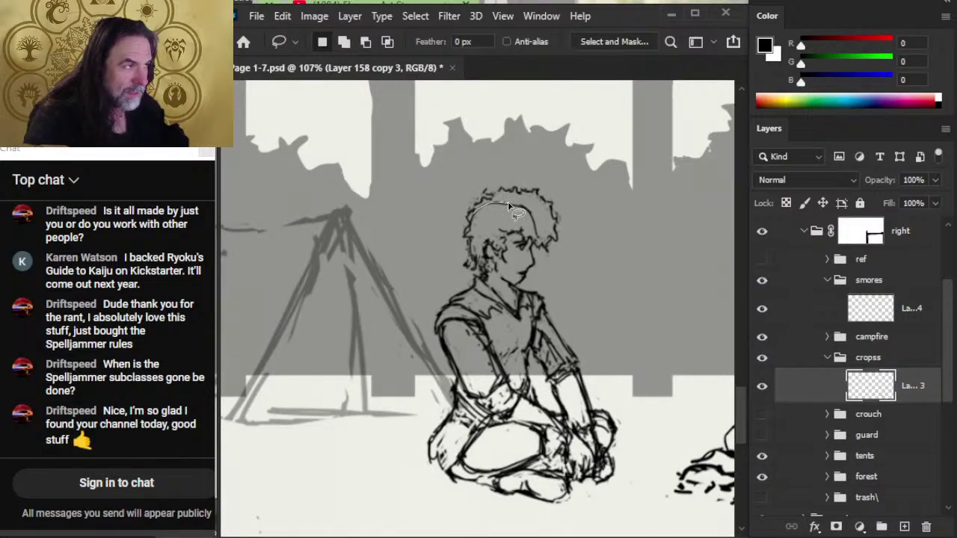
mouse_move(509, 202)
left_mouse_down()
mouse_move(468, 243)
mouse_move(494, 280)
mouse_move(514, 285)
mouse_move(542, 256)
mouse_move(537, 208)
mouse_move(509, 202)
mouse_move(523, 207)
mouse_move(528, 197)
left_mouse_up()
key("alt")
key("shift")
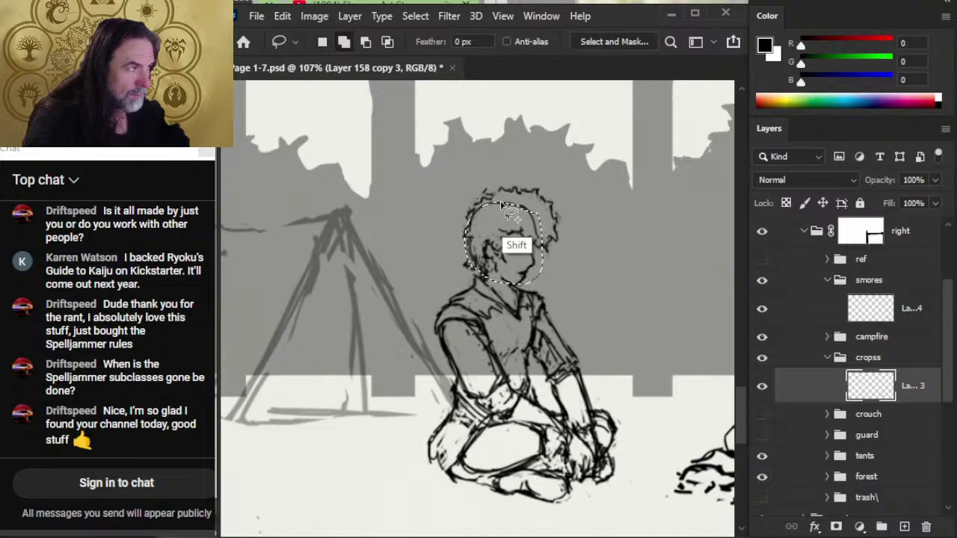
left_click_drag(508, 240, 513, 401)
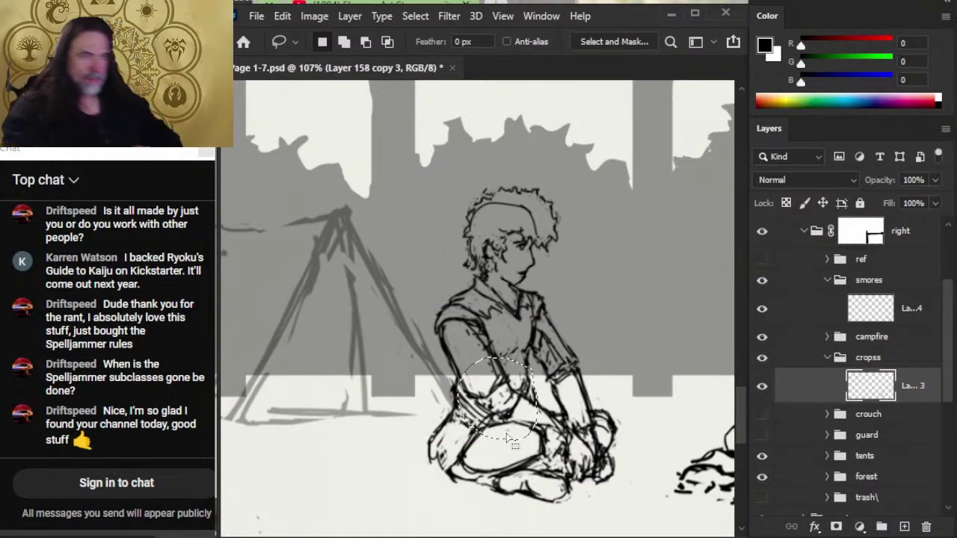
left_click_drag(501, 392, 502, 460)
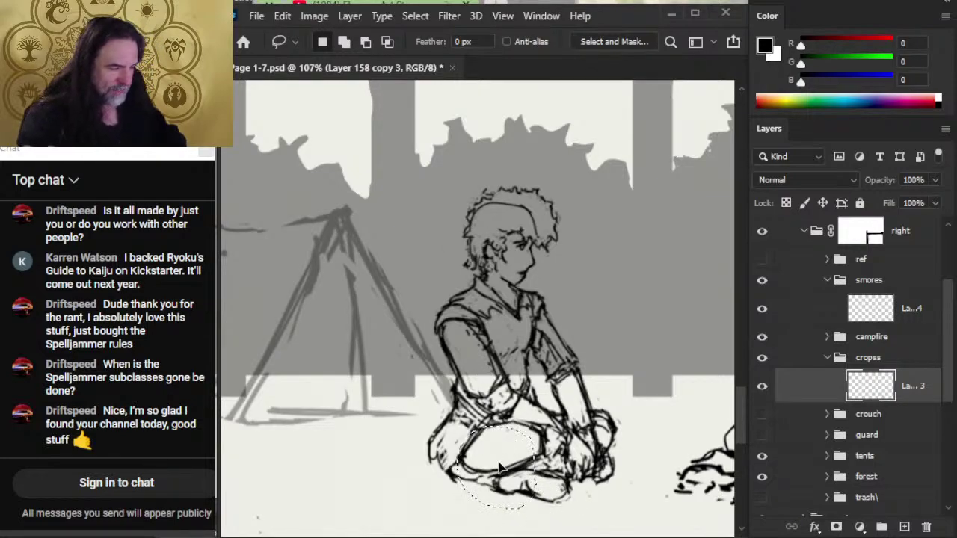
left_click_drag(453, 456, 521, 277)
mouse_move(504, 239)
left_mouse_down()
mouse_move(497, 335)
mouse_move(512, 400)
mouse_move(501, 430)
mouse_move(507, 480)
left_mouse_up()
key("z")
left_click_drag(552, 349, 464, 351)
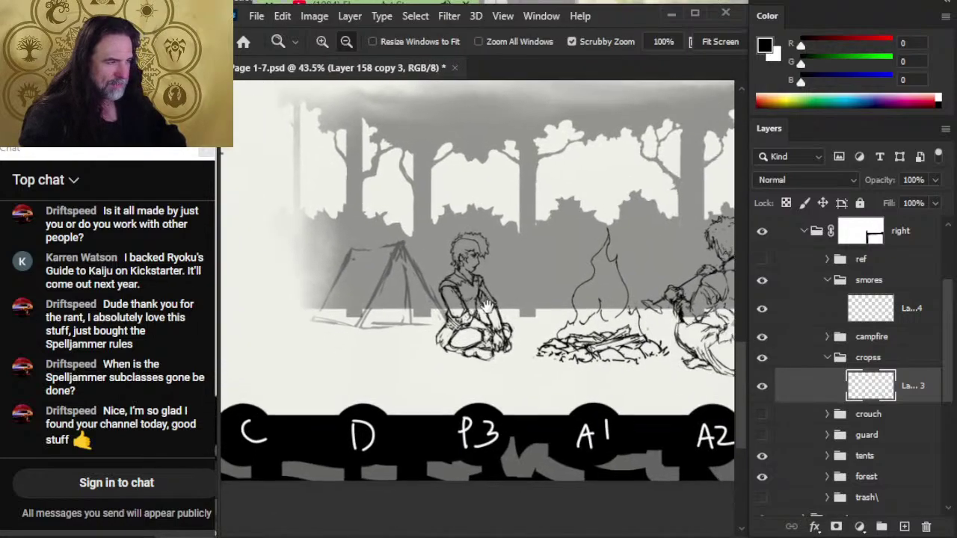
- Clean up and redraw the lines where the back of the neck meets the near shoulder and collar
key("z")
left_click_drag(475, 268, 522, 273)
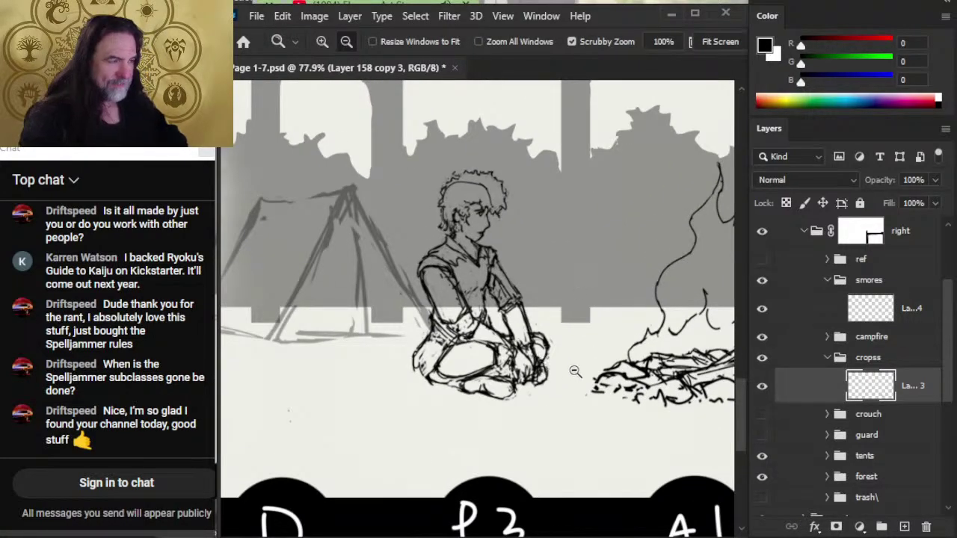
left_click(573, 376, "alt")
left_click_drag(452, 267, 527, 276)
key("e")
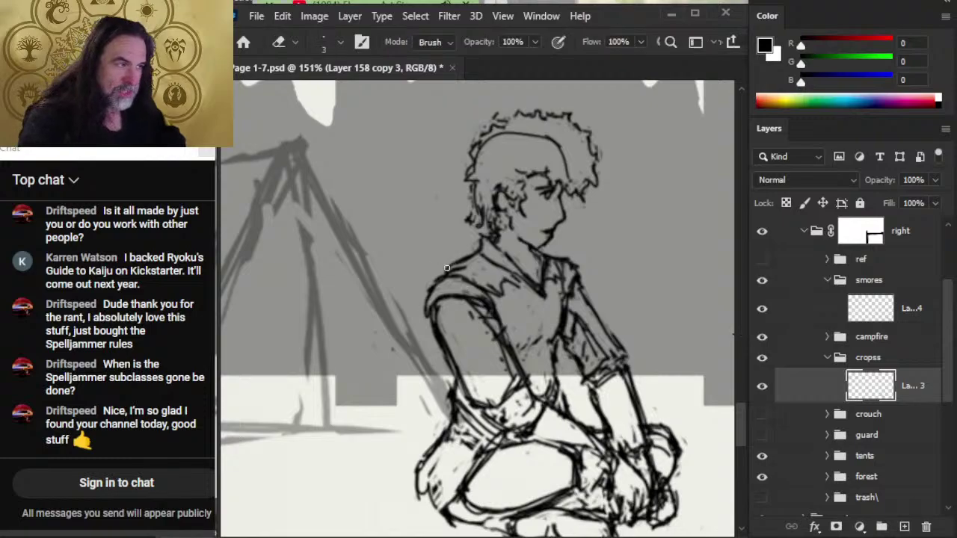
key("l")
key("e")
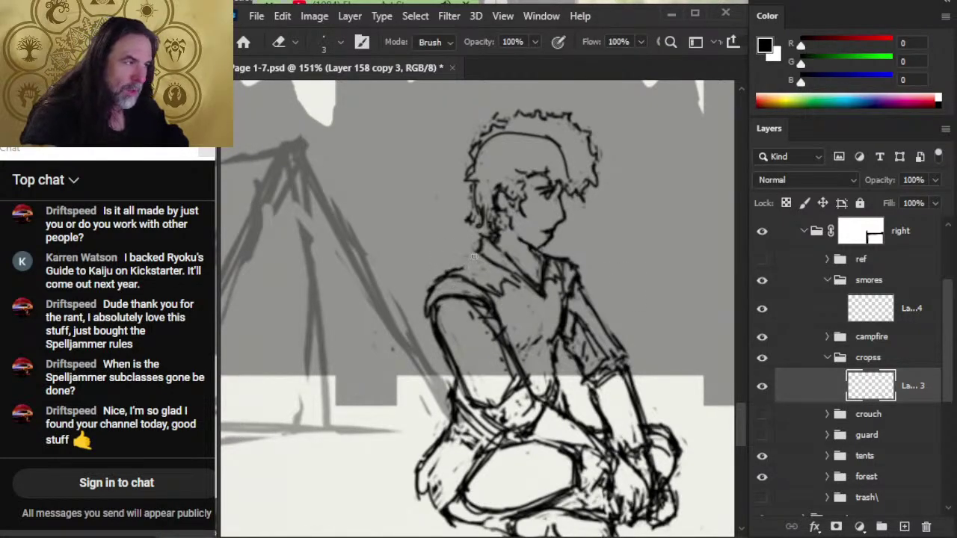
key("b")
key("e")
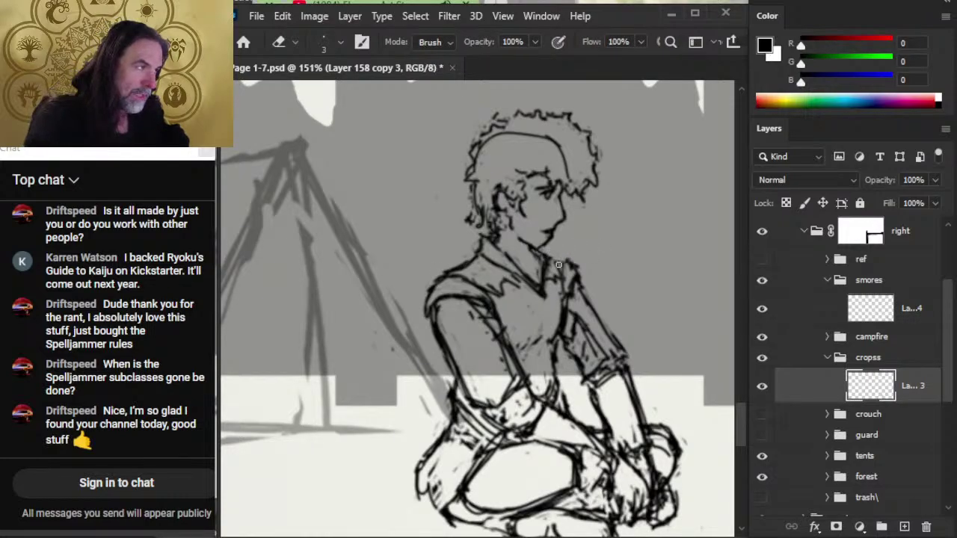
- Refine the figure's front neck, jaw and chin lines above the collar, erasing stray marks and redrawing the contours
key("b")
key("e")
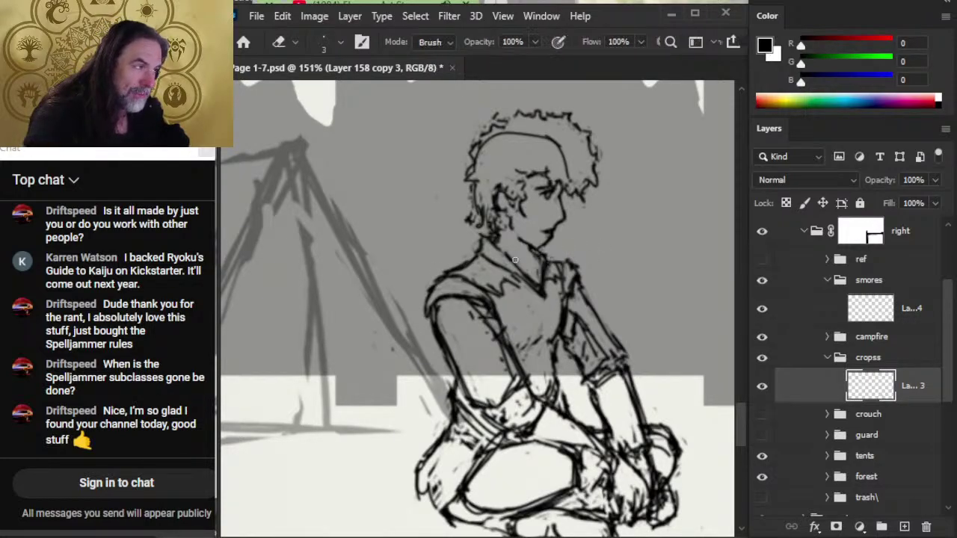
key("b")
key("e")
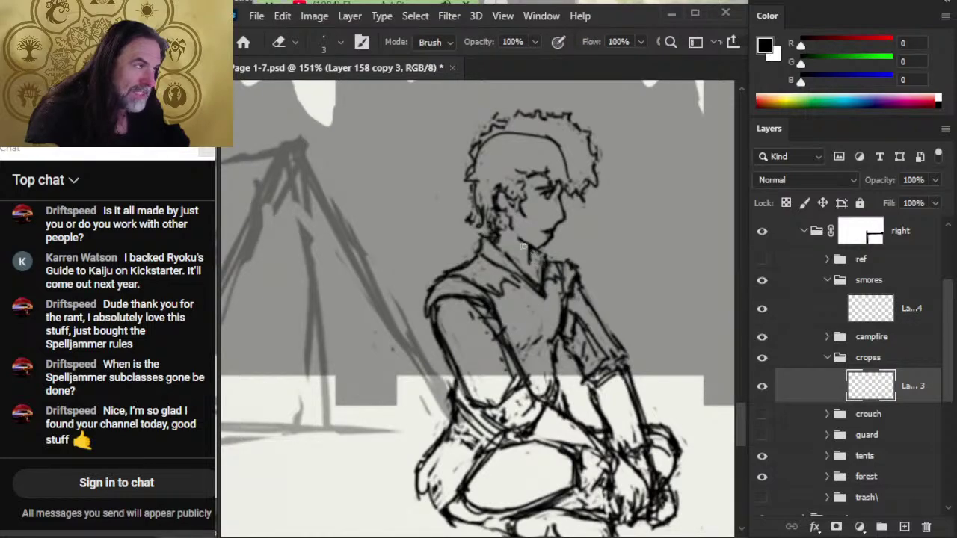
key("b")
key("e")
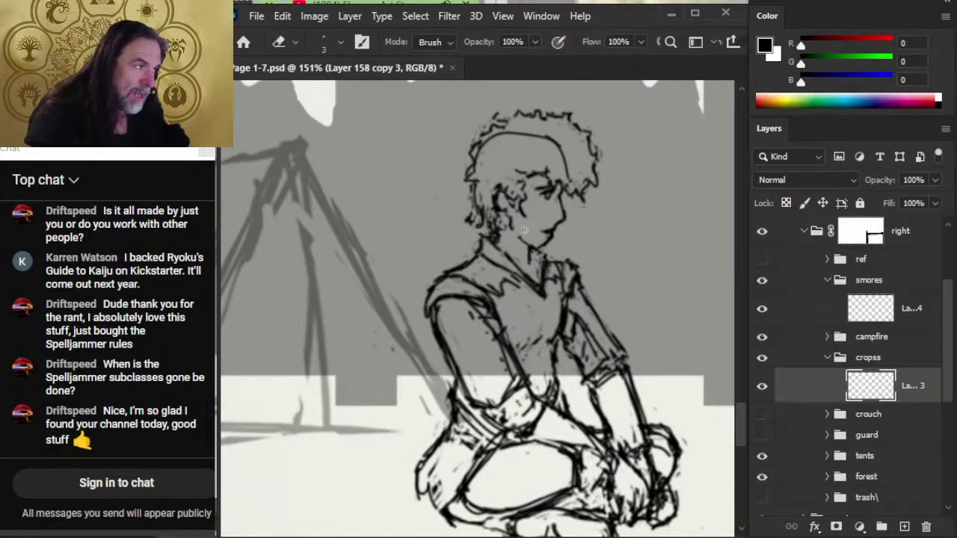
key("b")
key("e")
key("b")
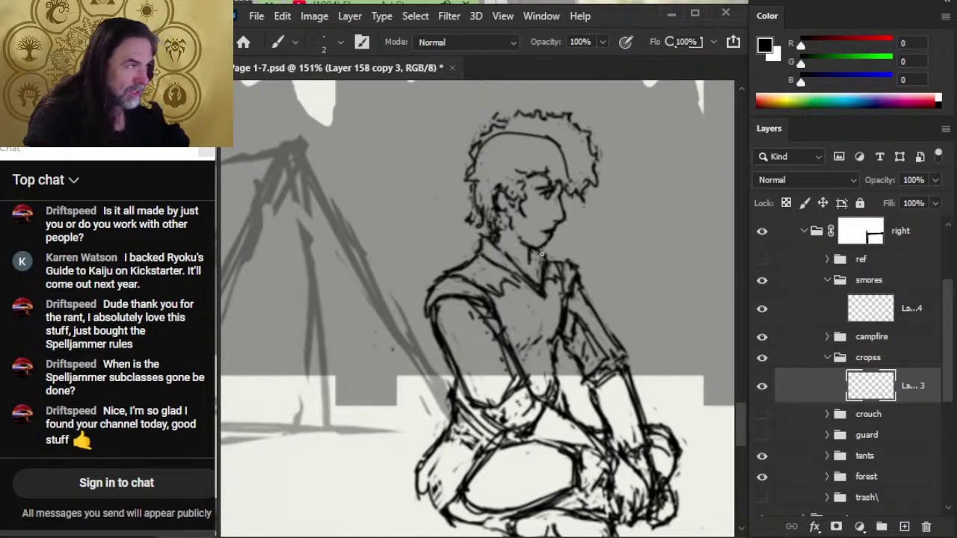
key("e")
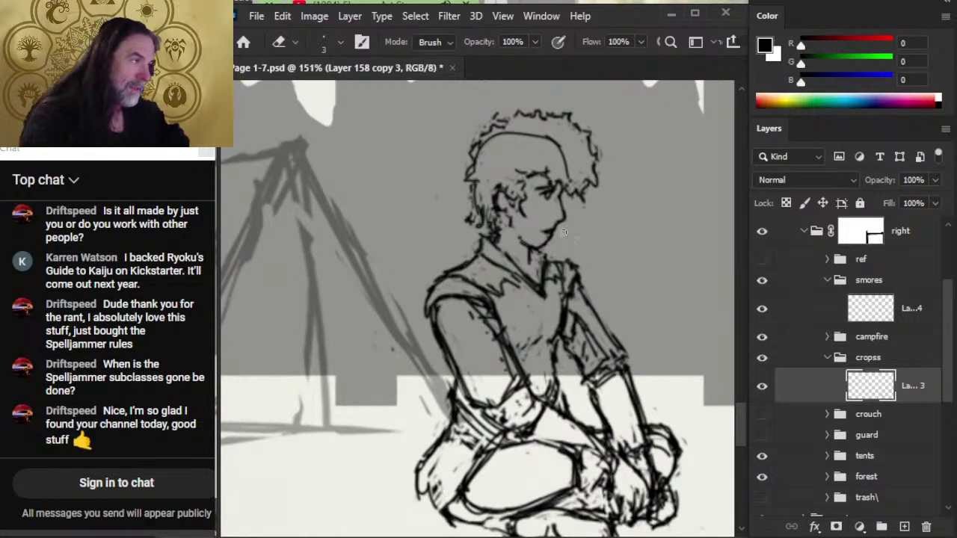
key("b")
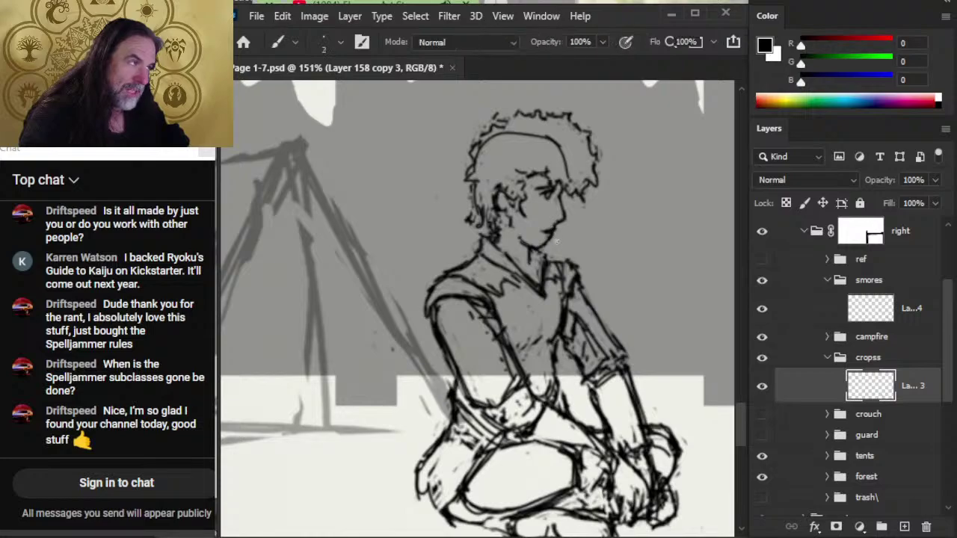
- Erase the skull guideline inside the hair and redraw the curly outline with small tufts across the back and crown
key("e")
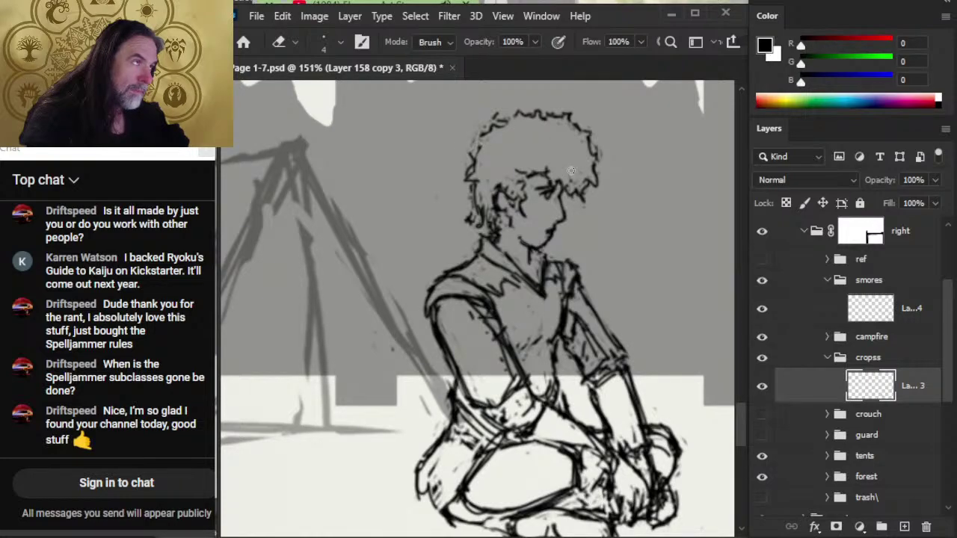
key("b")
key("e")
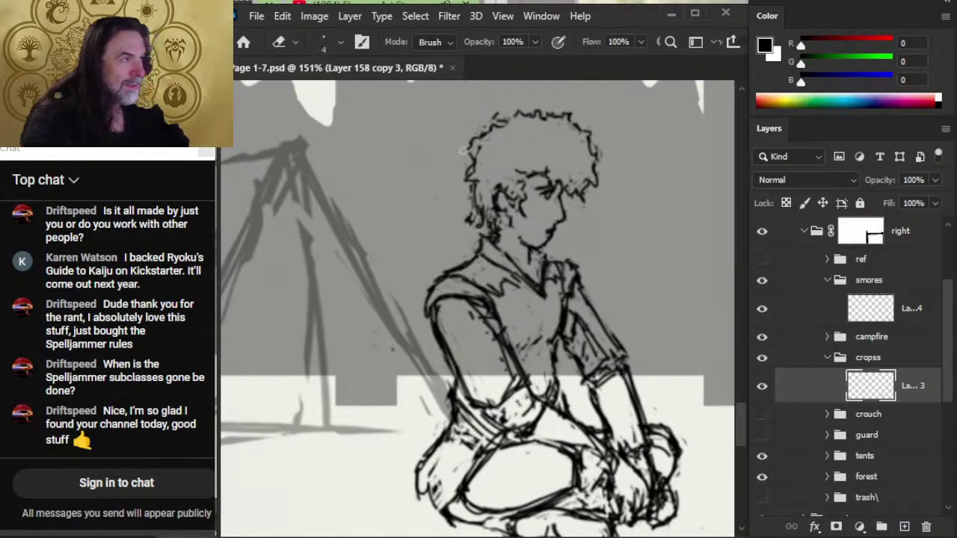
key("b")
key("e")
key("b")
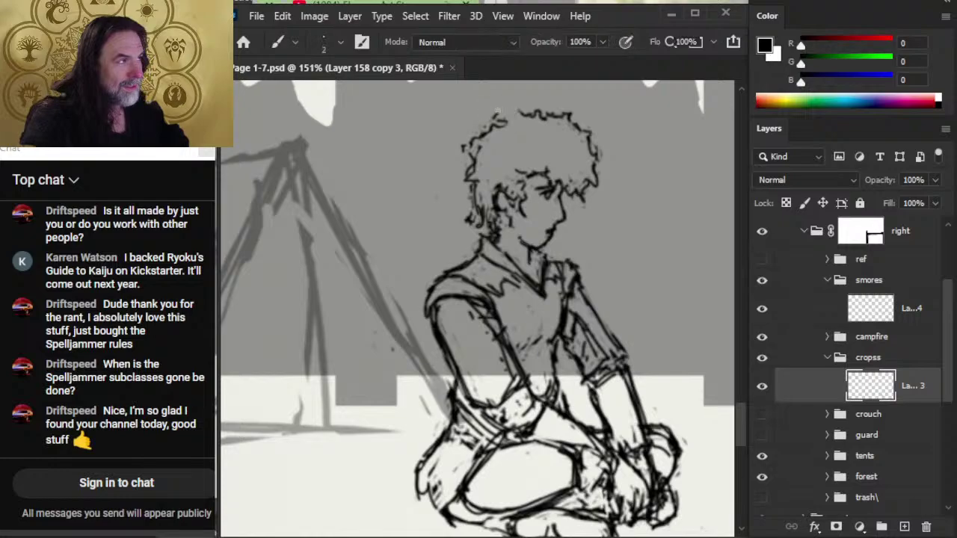
left_click_drag(498, 115, 514, 114)
key("e")
key("b")
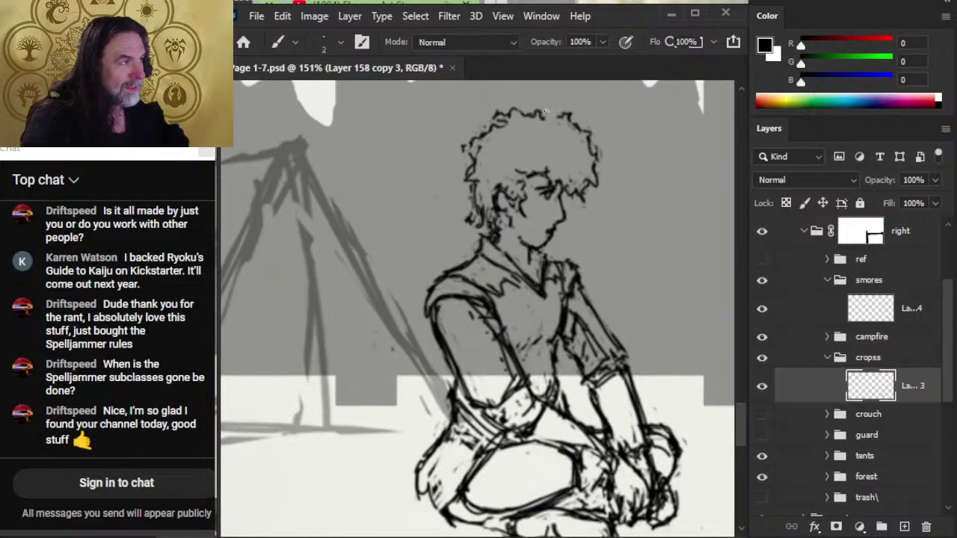
key("e")
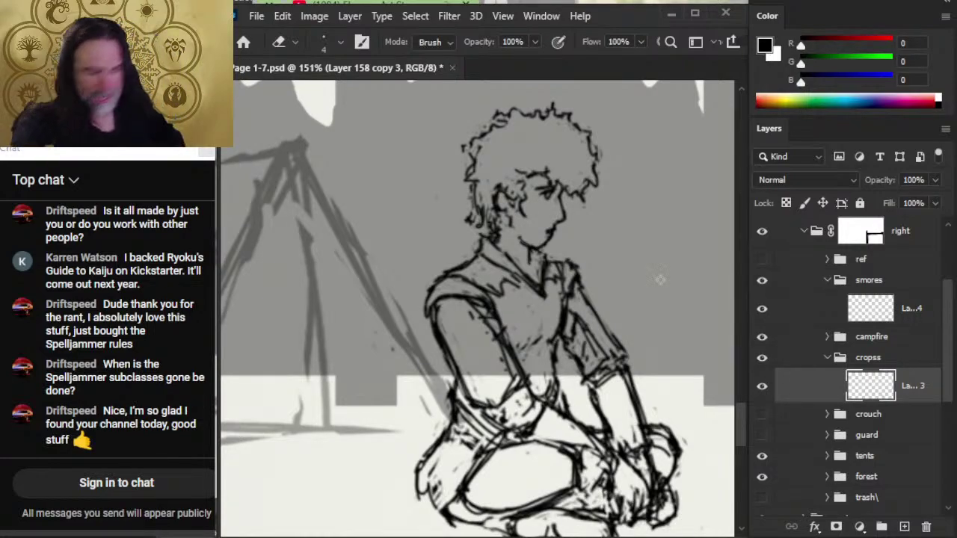
- Rework the outline of the figure's far shoulder and upper sleeve, erasing and redrawing the contour down the arm
key("ctrl+space")
left_click_drag(542, 266, 540, 266)
key("b")
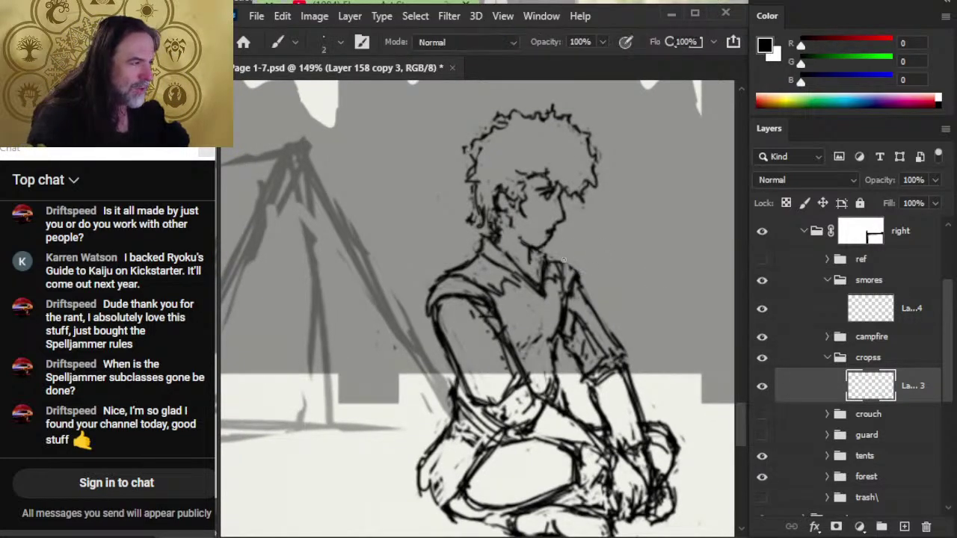
key("e")
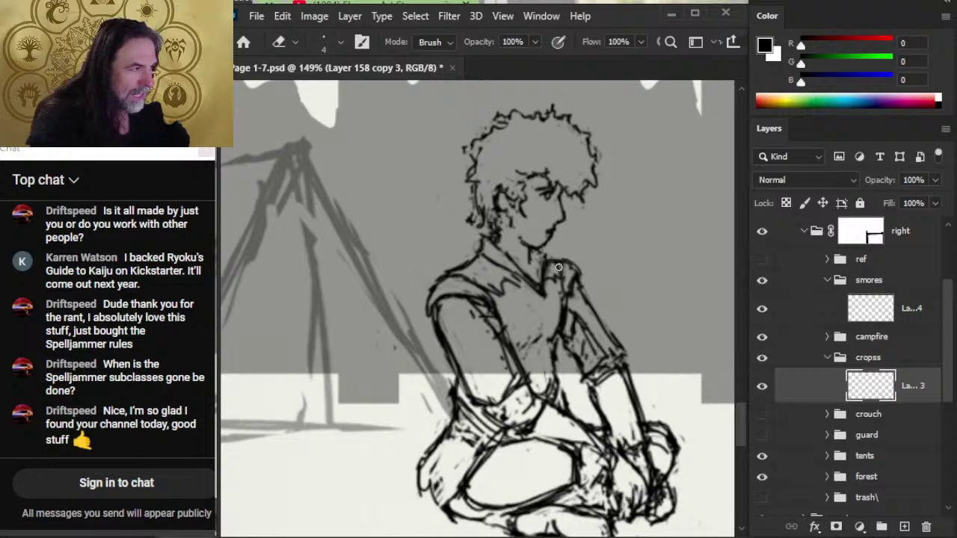
key("b")
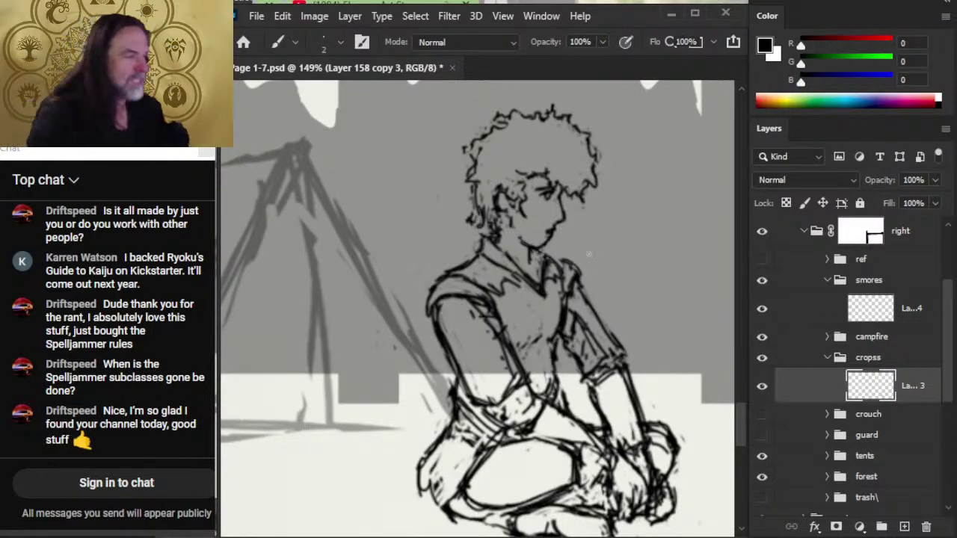
key("e")
key("b")
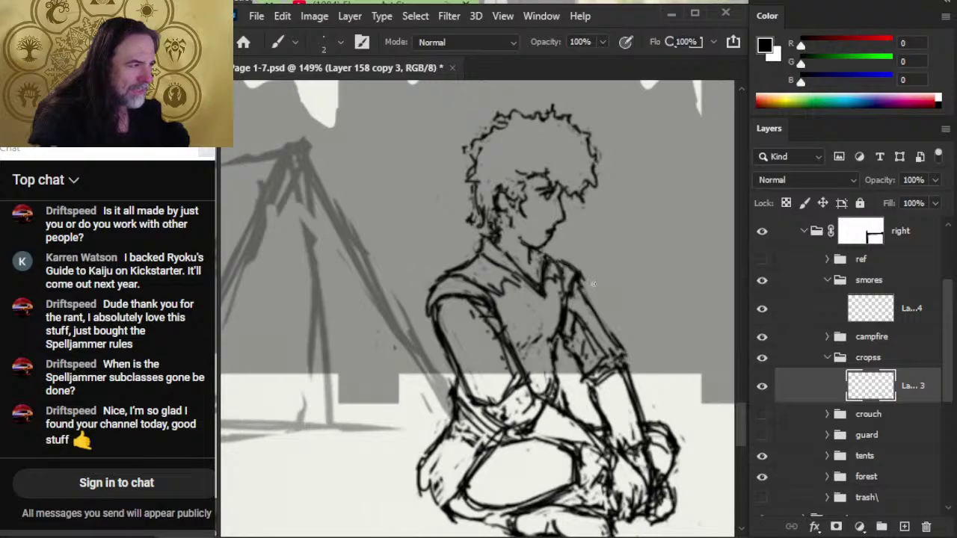
key("e")
key("b")
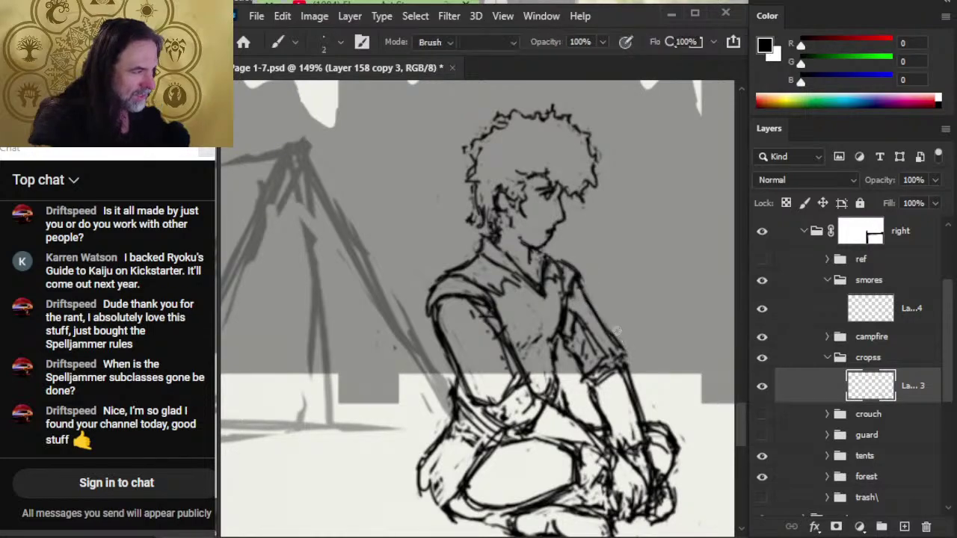
key("e")
- Check the revised figure against the campfire and the other seated character across the whole panel
key("z")
left_click_drag(619, 333, 495, 219)
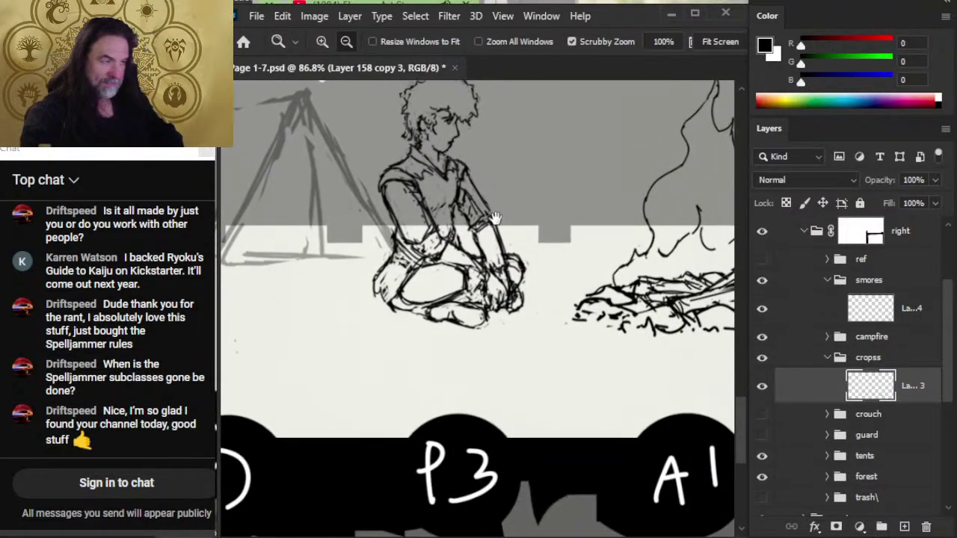
left_click_drag(573, 294, 489, 278)
left_click_drag(554, 273, 464, 253)
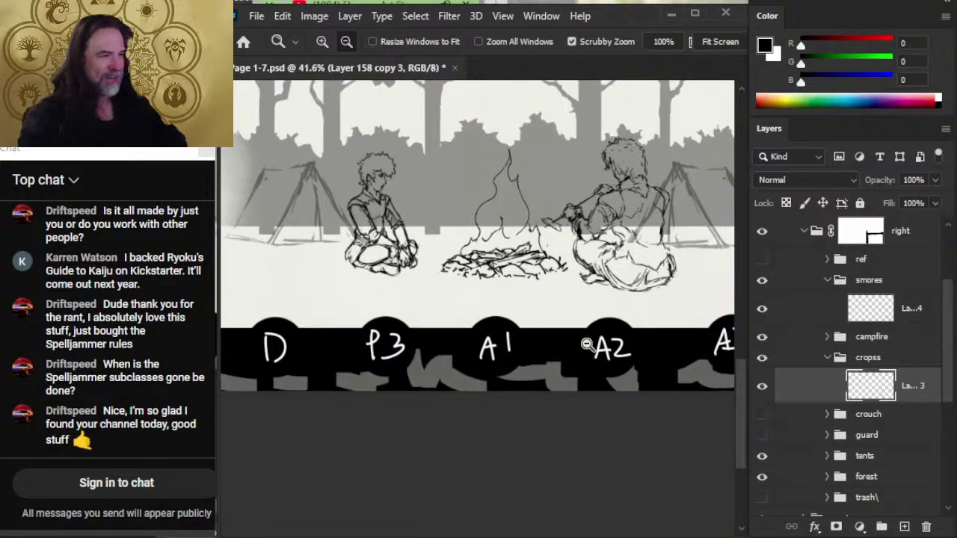
scroll(589, 345, "down", 2)
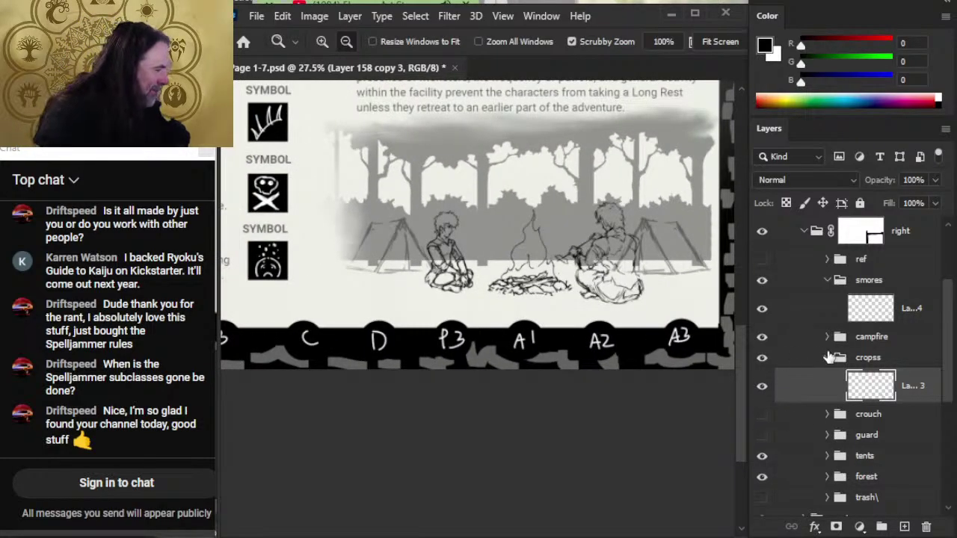
- Collapse the cropss and smores layer groups
left_click(834, 364)
left_click(827, 357)
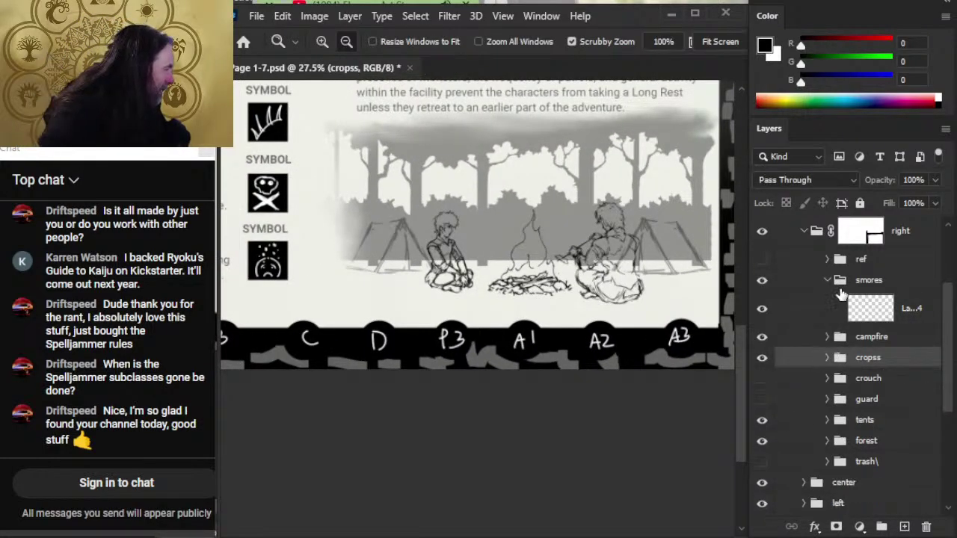
left_click(827, 279)
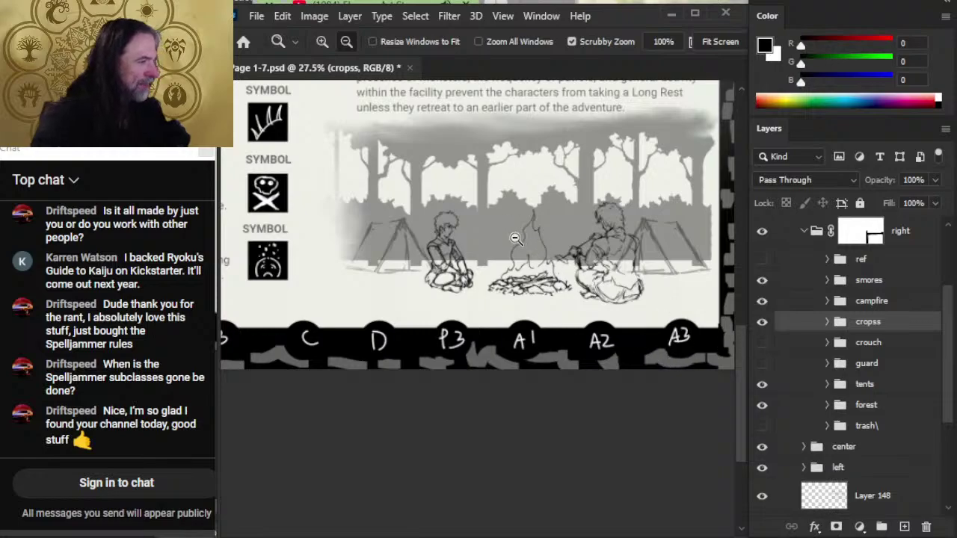
- Open the campfire group, shorten the flame drawing slightly from its tip, and collapse the group again
left_click(827, 301)
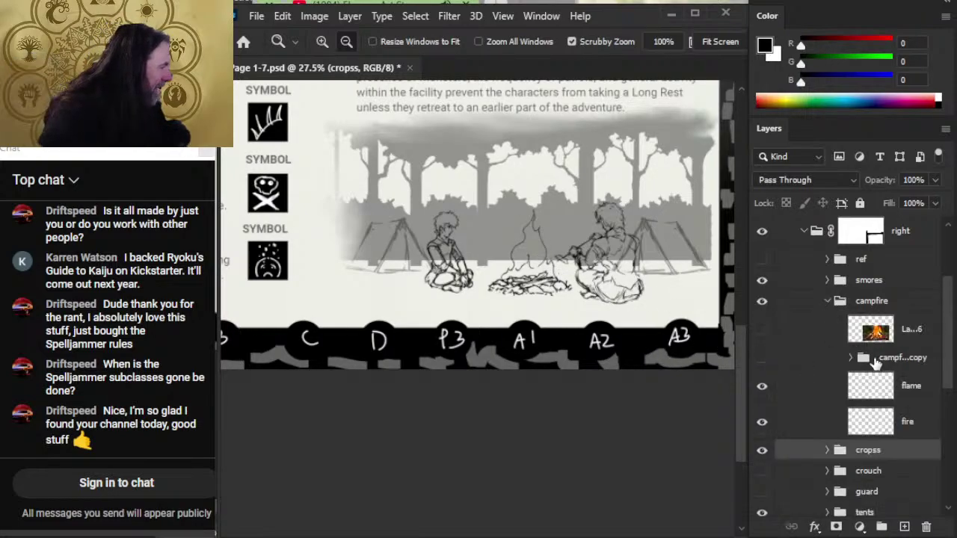
left_click(822, 393)
scroll(561, 258, "up", 3)
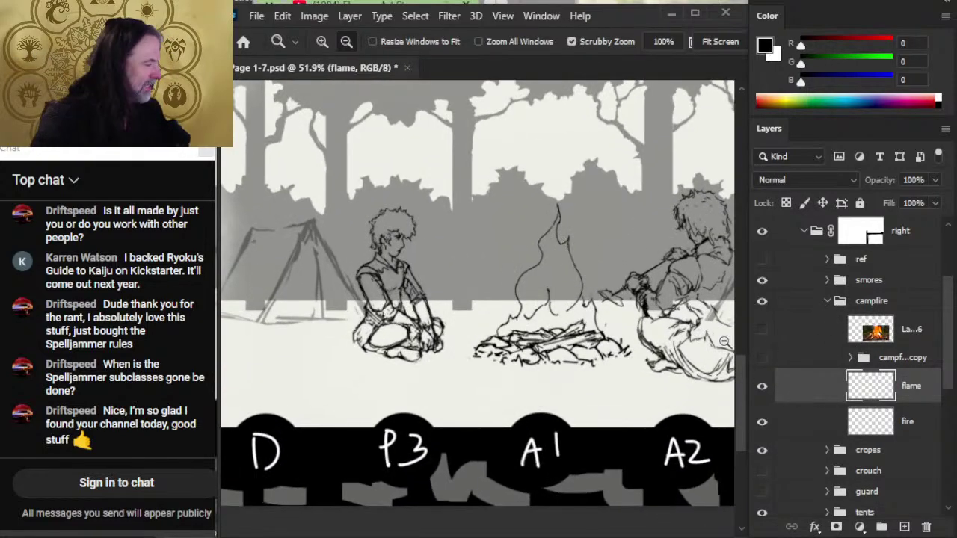
key("l")
right_click(599, 229)
left_click(658, 372)
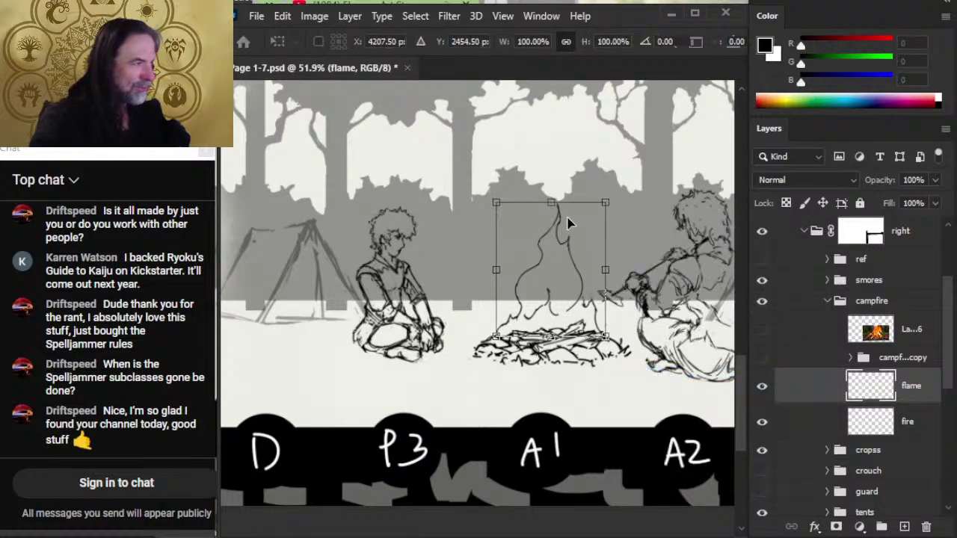
left_click_drag(551, 200, 555, 211)
key("Return")
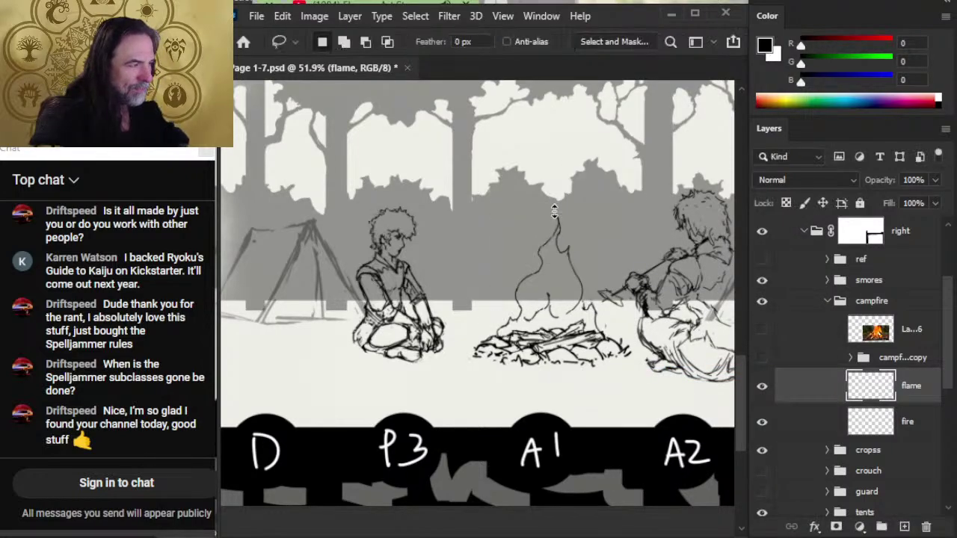
key("z")
left_click_drag(599, 363, 530, 276)
scroll(577, 309, "down", 3)
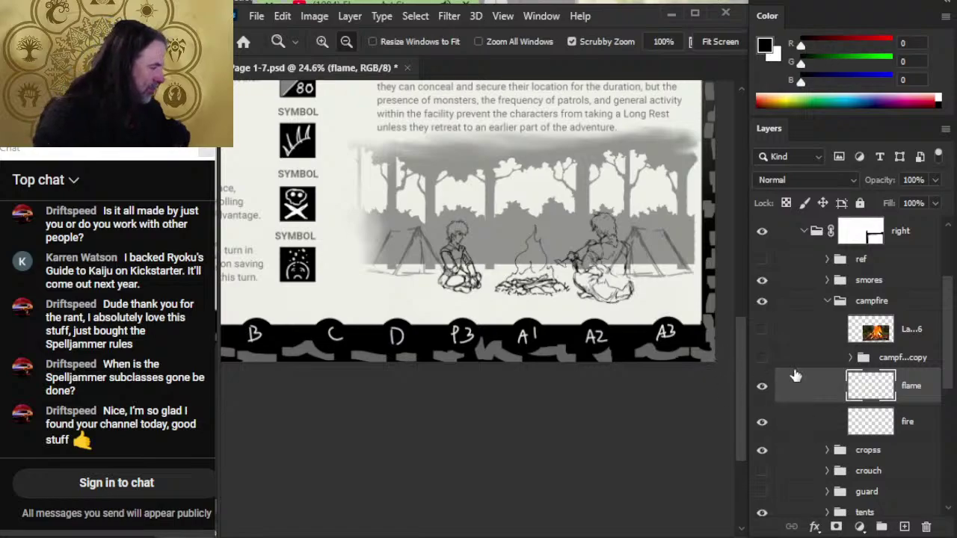
left_click(828, 302)
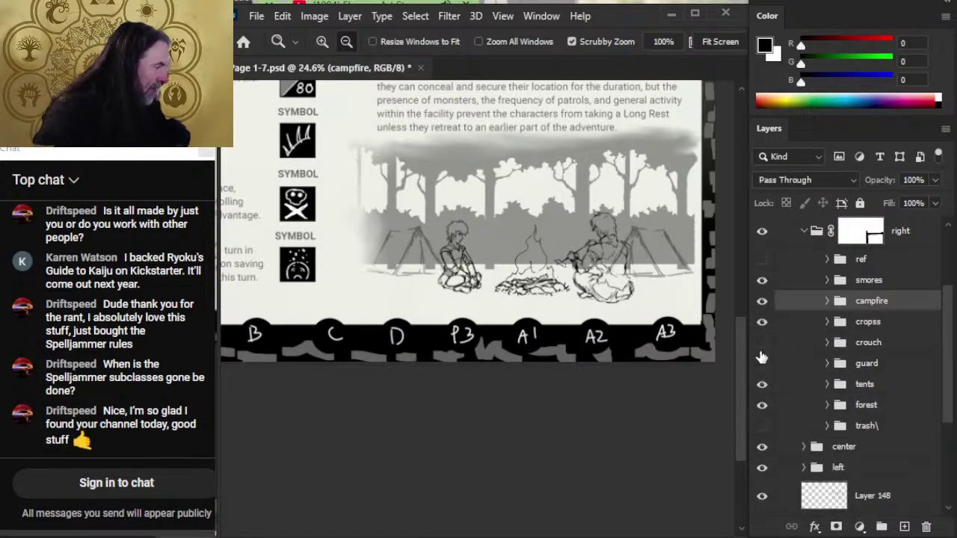
- Show the crouch group and move the cross-legged cropss figure slightly away from the campfire
scroll(519, 270, "up", 3)
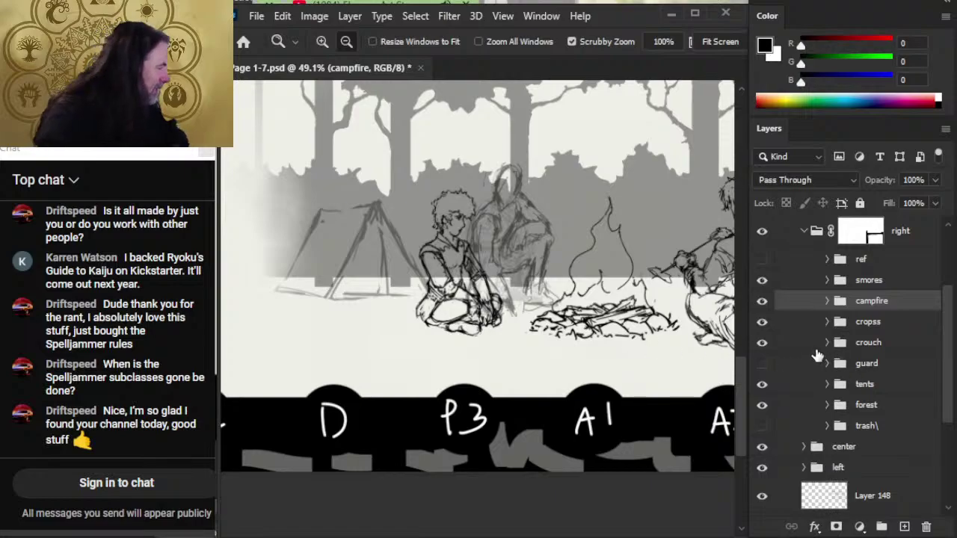
left_click(794, 326)
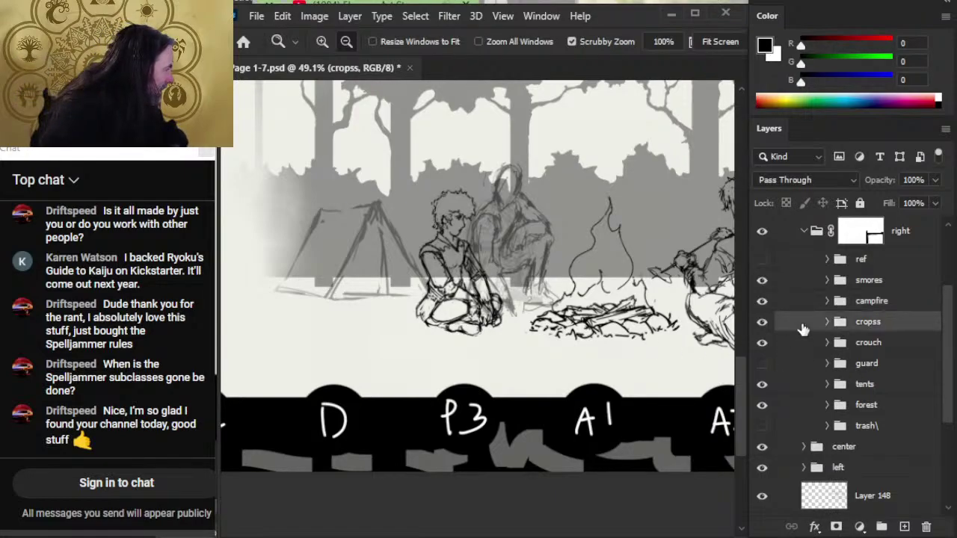
key("v")
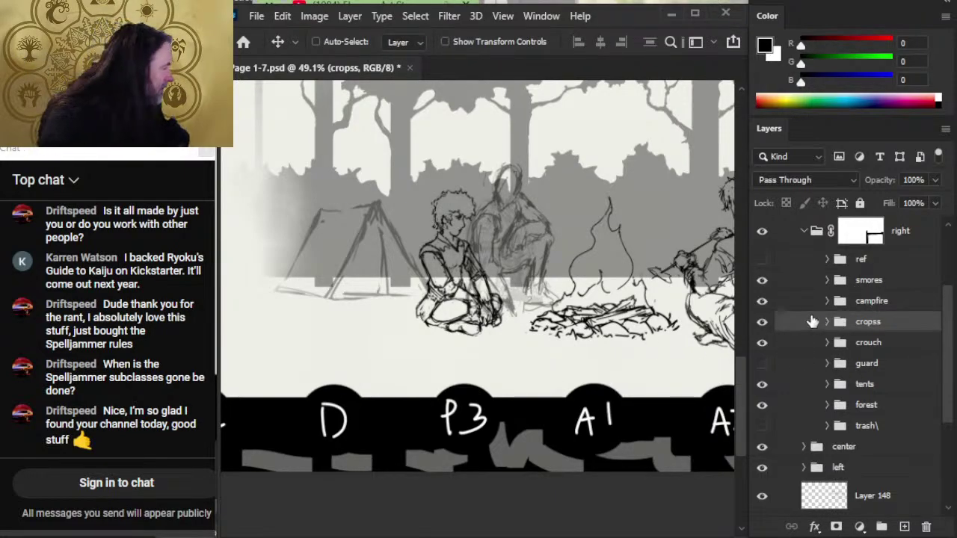
mouse_move(621, 353)
left_mouse_down()
mouse_move(610, 345)
mouse_move(626, 350)
left_mouse_up()
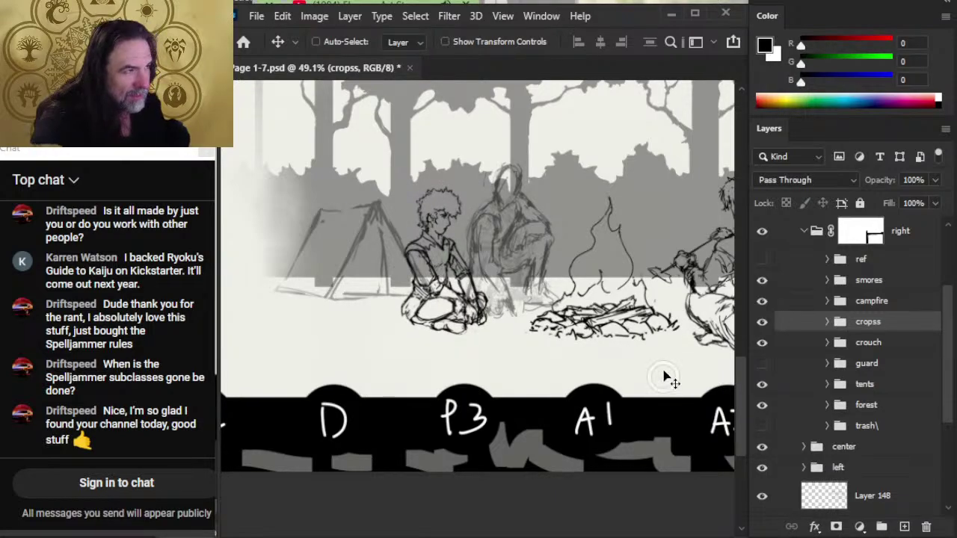
- Shift the crouching figure slightly toward the cross-legged one and rotate it a little clockwise
left_click(810, 348)
left_click_drag(628, 339, 632, 335)
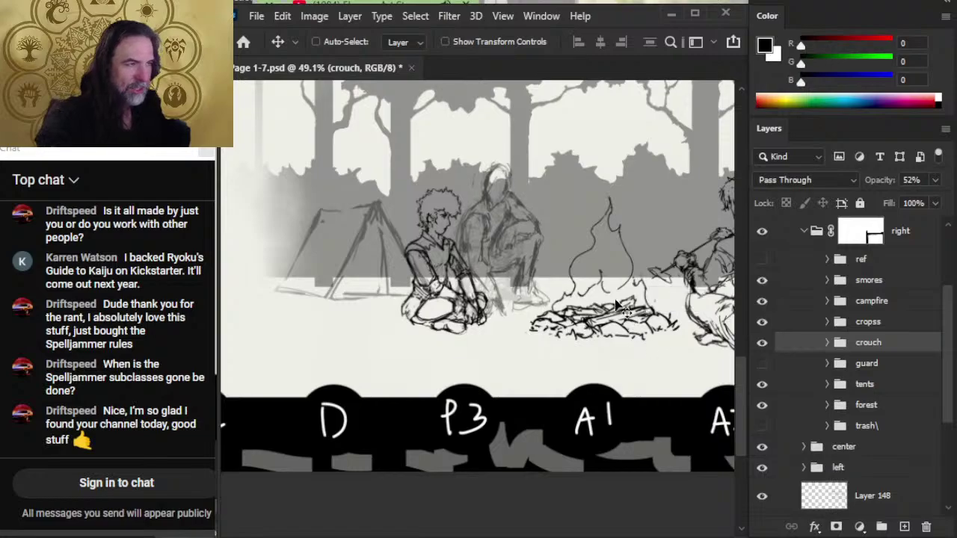
key("l")
right_click(617, 307)
left_click(648, 406)
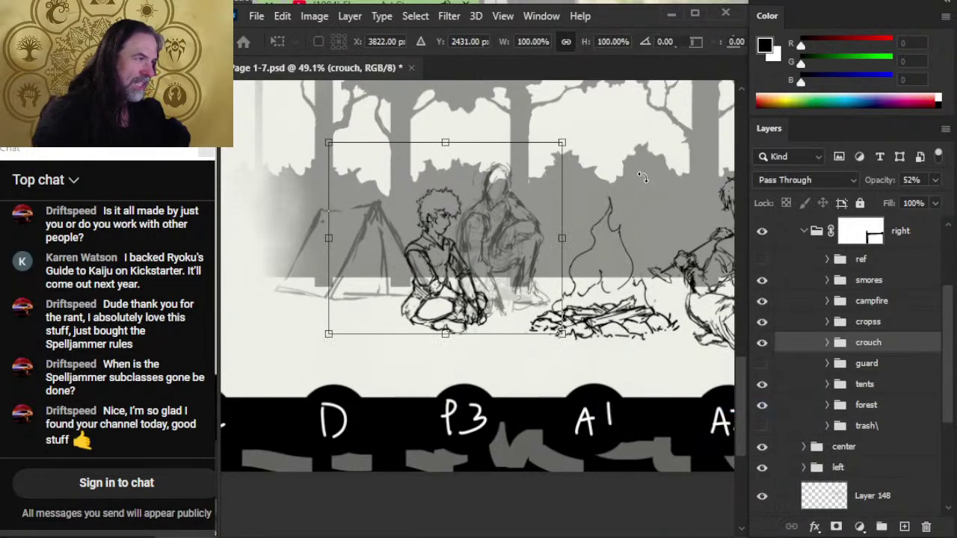
left_click_drag(640, 177, 645, 182)
key("Return")
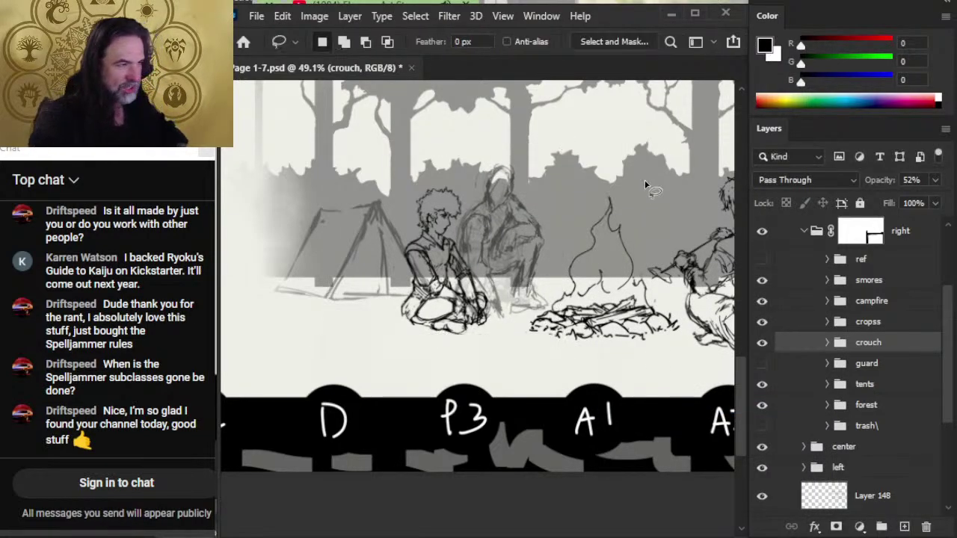
key("v")
left_click_drag(633, 342, 600, 358)
key("z")
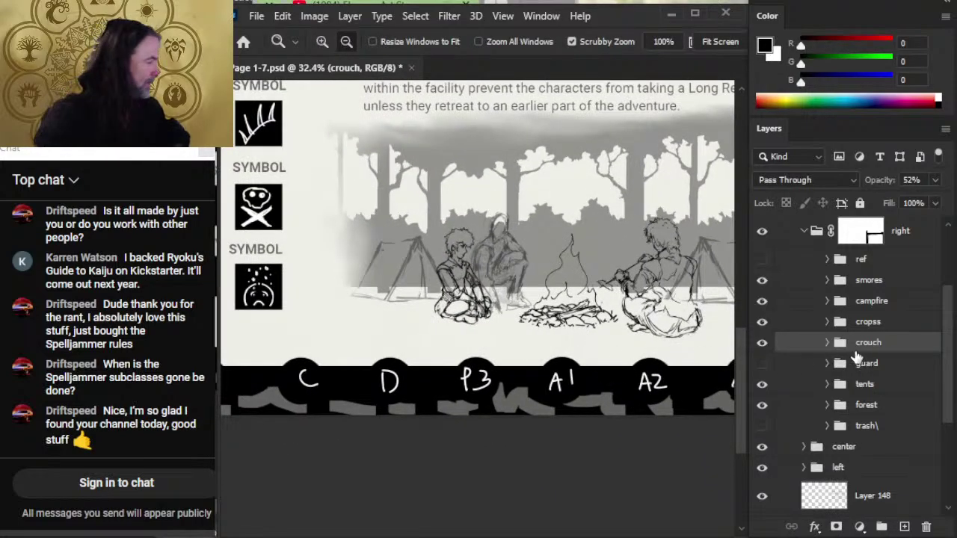
- Show the guard group and nudge the campfire group slightly left and up between the figures
left_click(762, 364)
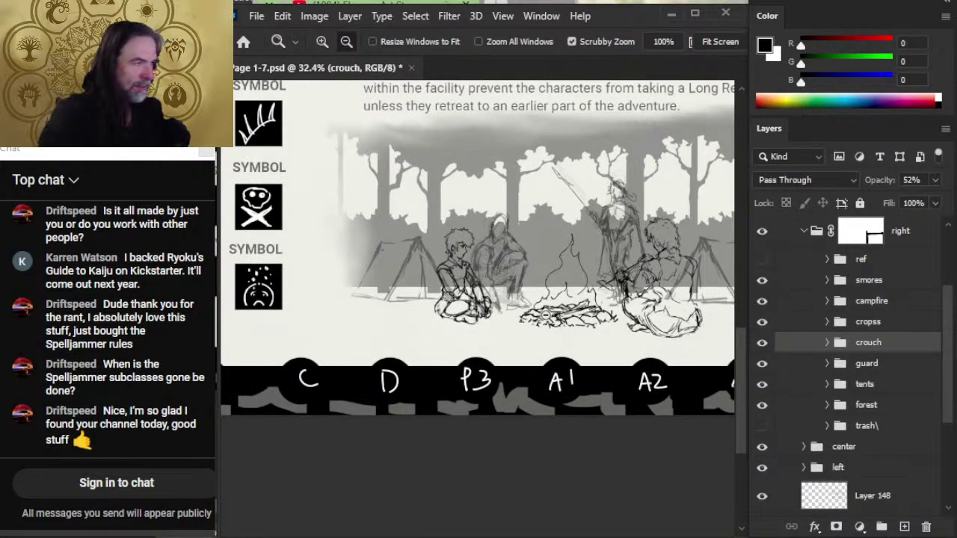
left_click_drag(659, 333, 572, 329)
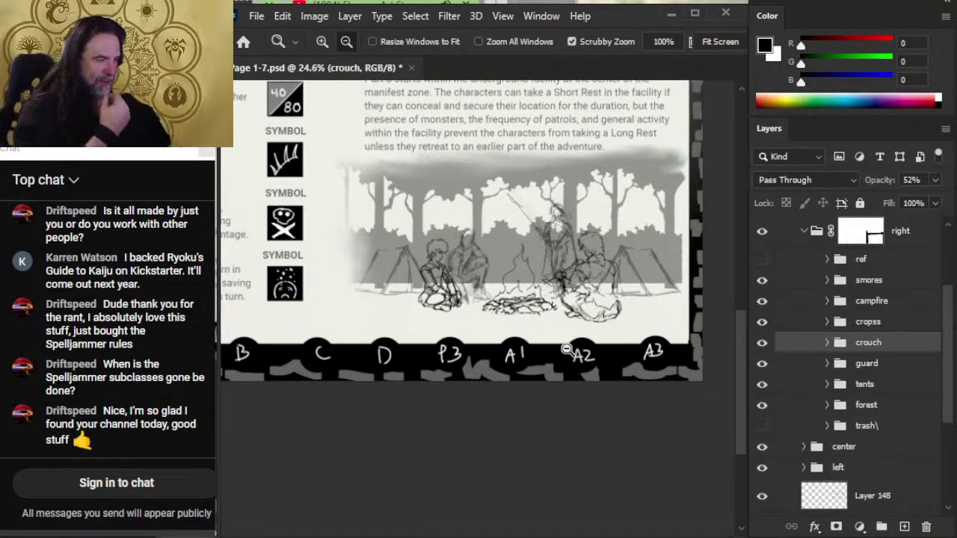
left_click(812, 306)
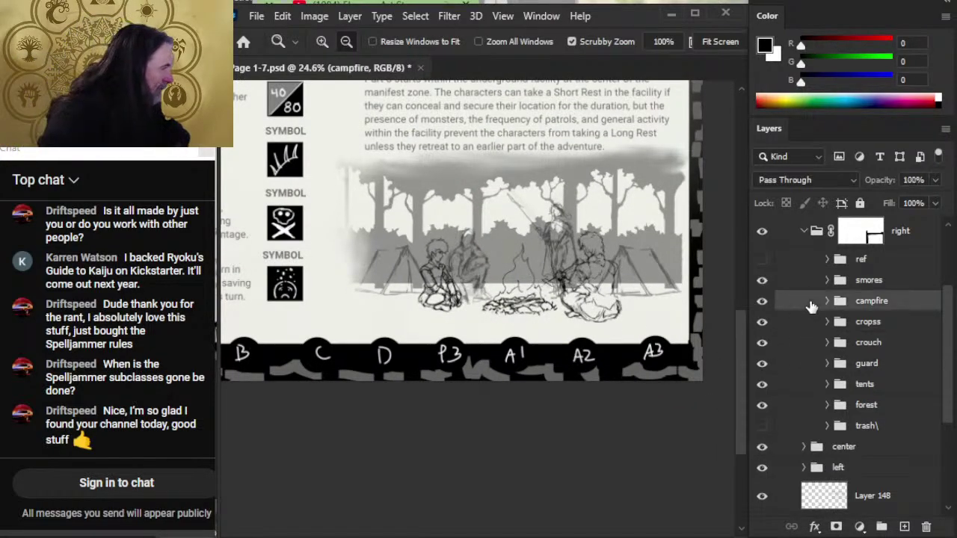
key("v")
key("Left")
key("Left")
key("Left")
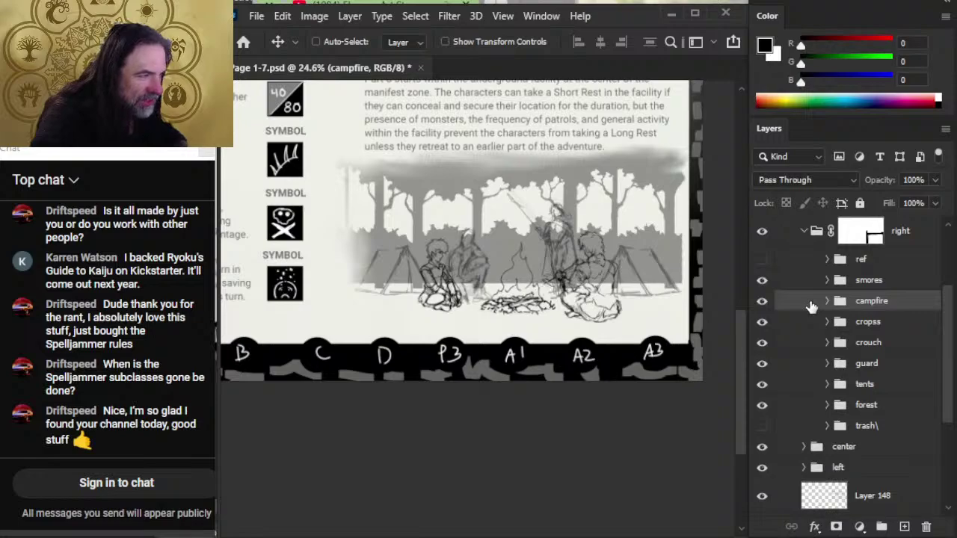
key("Up")
key("Up")
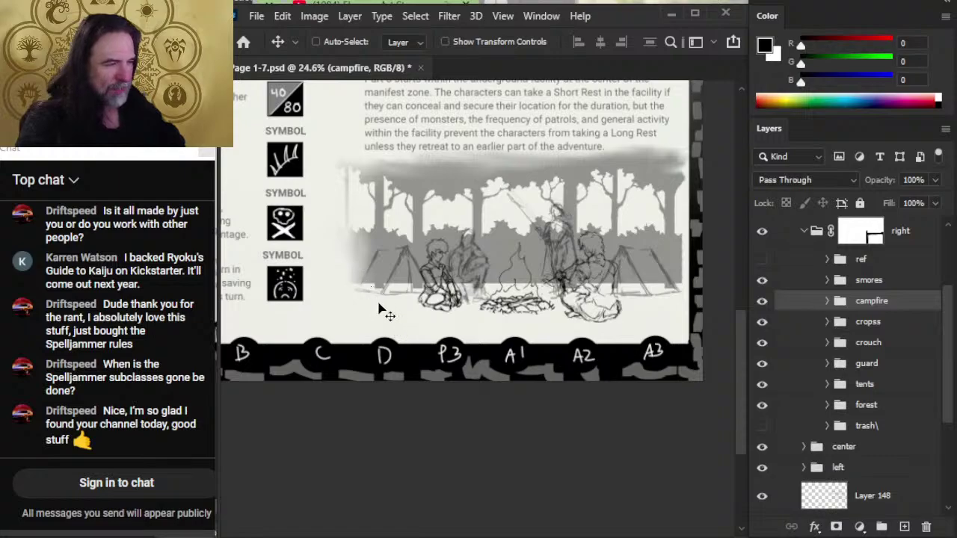
key("b")
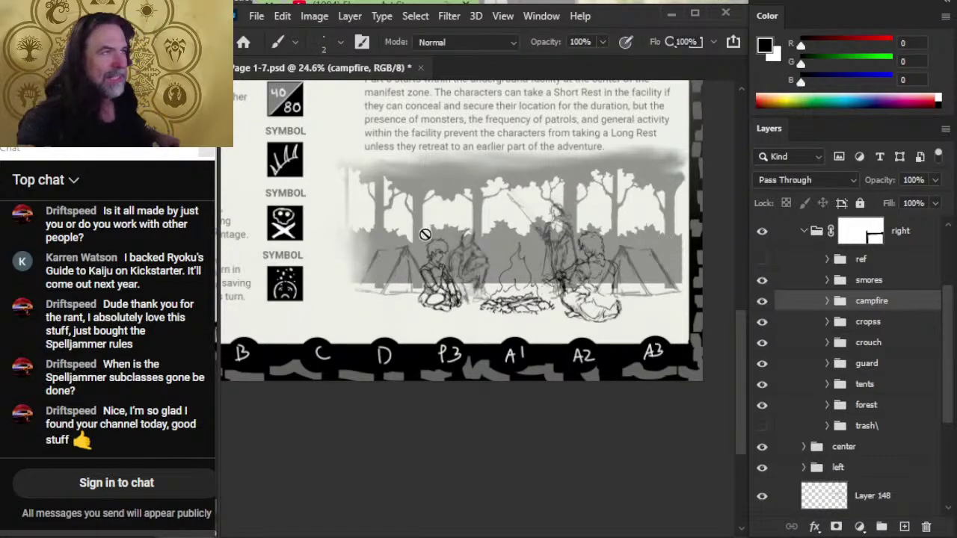
- Switch to the YouTube stream page in the browser and open the description's 5 color mana spell point rules link
key("alt+Tab")
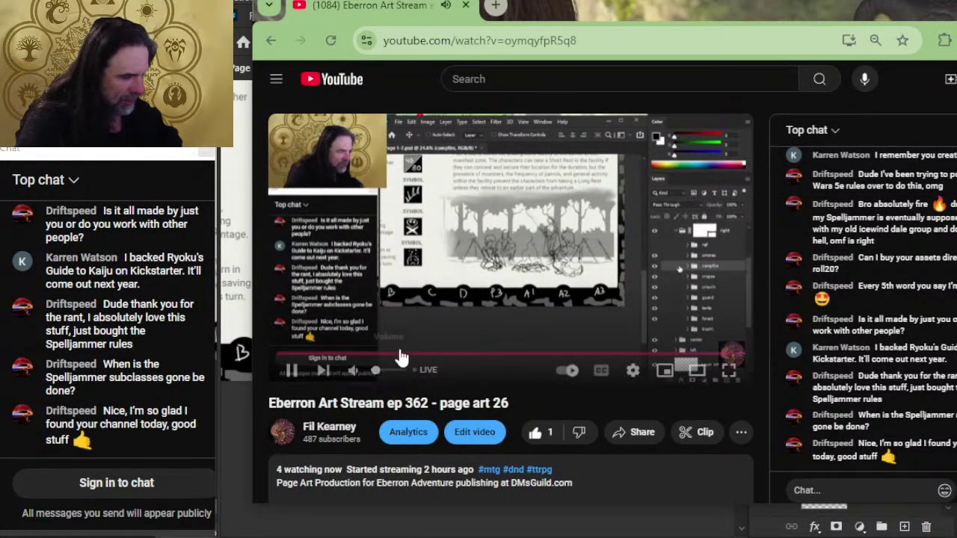
scroll(399, 357, "down", 4)
scroll(479, 256, "down", 2)
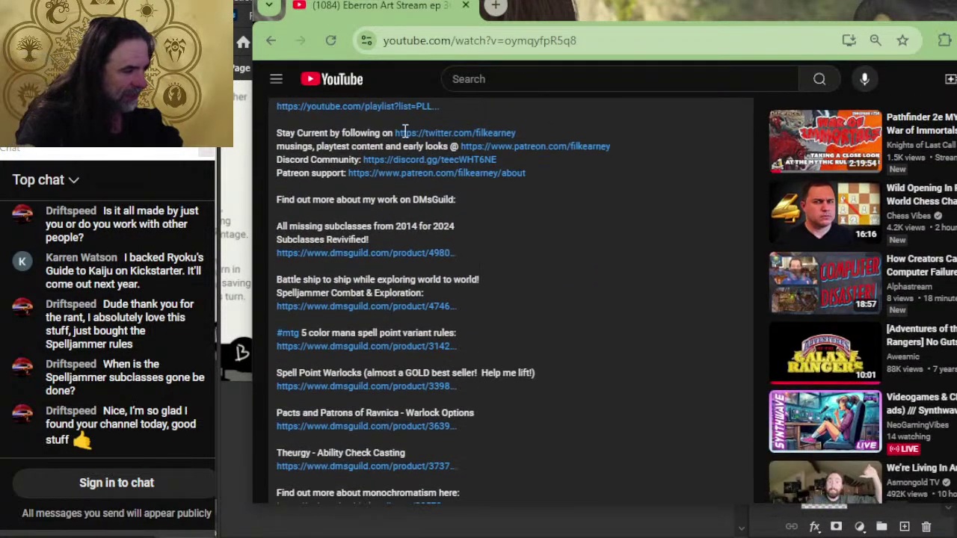
left_click(381, 349)
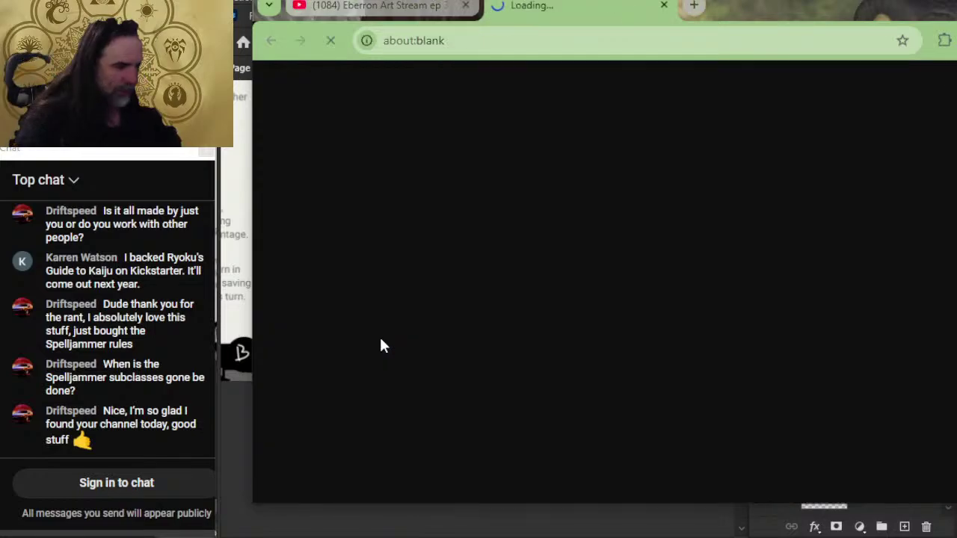
- Open the Tap Untap Burn Core Mechanics product from the bundle's titles and enlarge its cover image
scroll(599, 324, "down", 10)
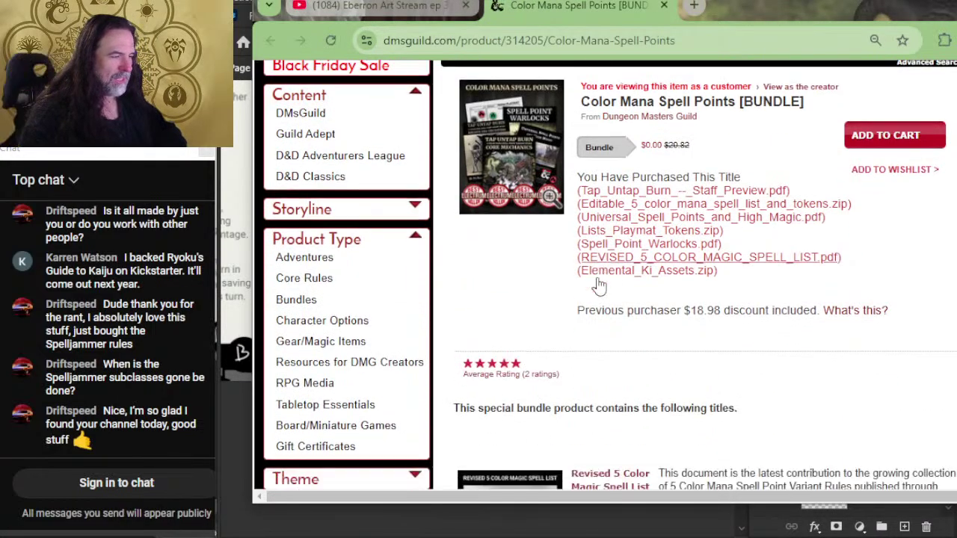
scroll(583, 299, "down", 1)
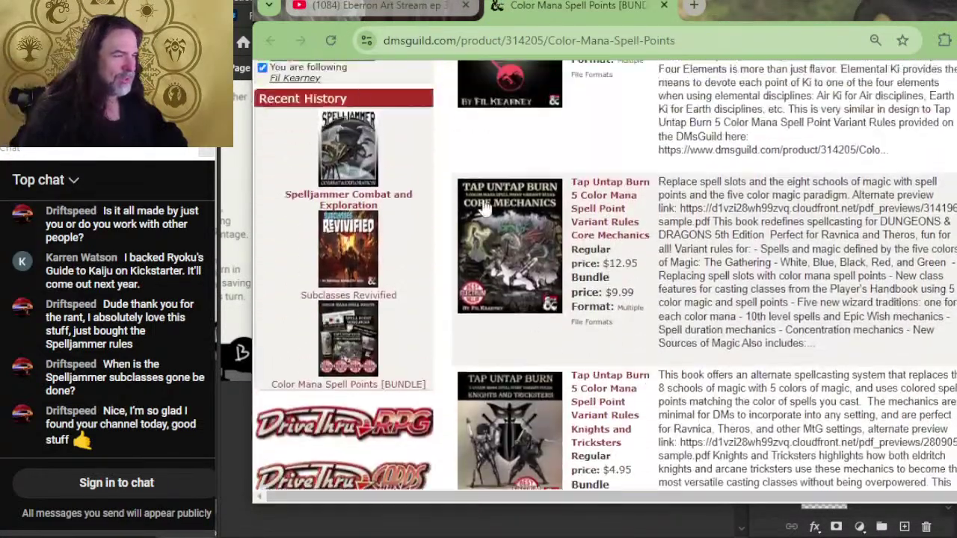
scroll(553, 314, "up", 1)
left_click(529, 333)
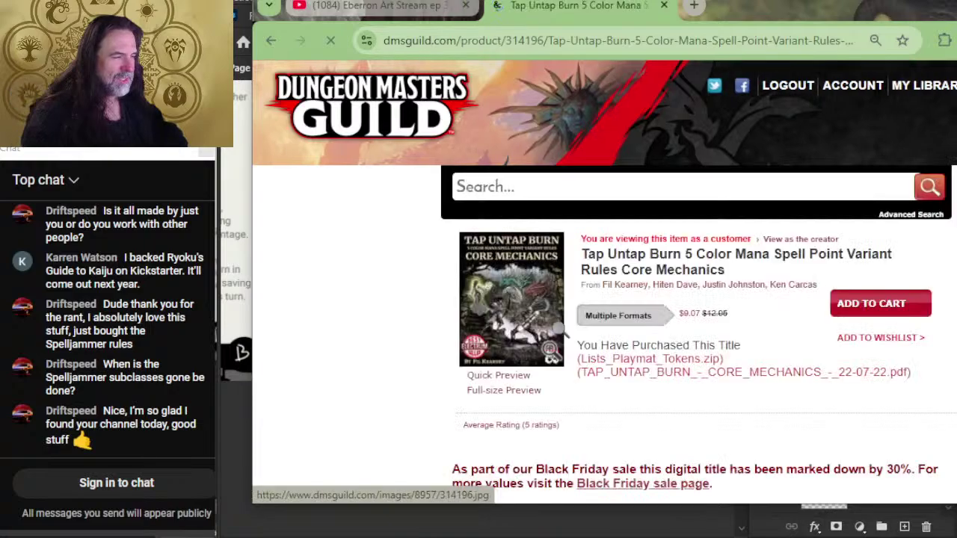
left_click(512, 326)
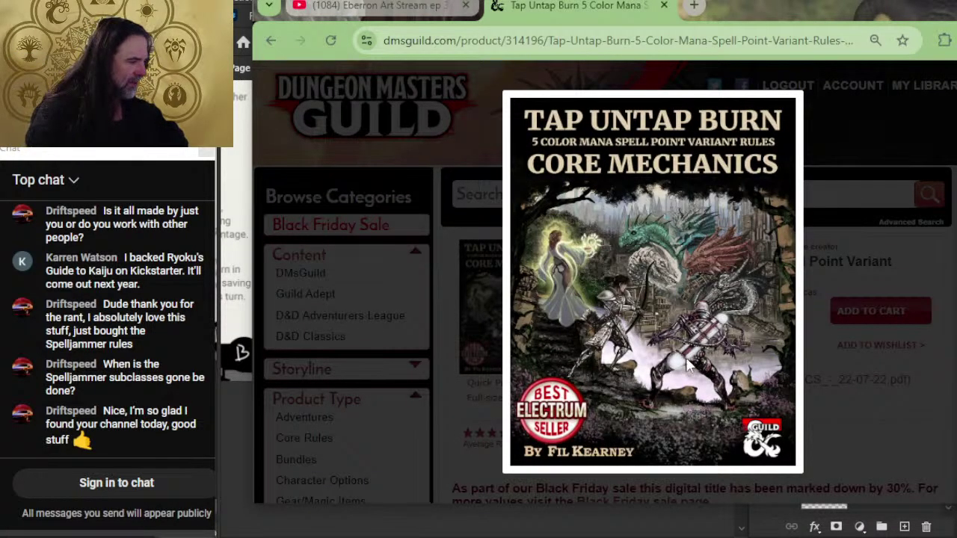
- Open the Core Mechanics cover image in a new tab and examine its artwork at 100% page zoom
right_click(639, 282)
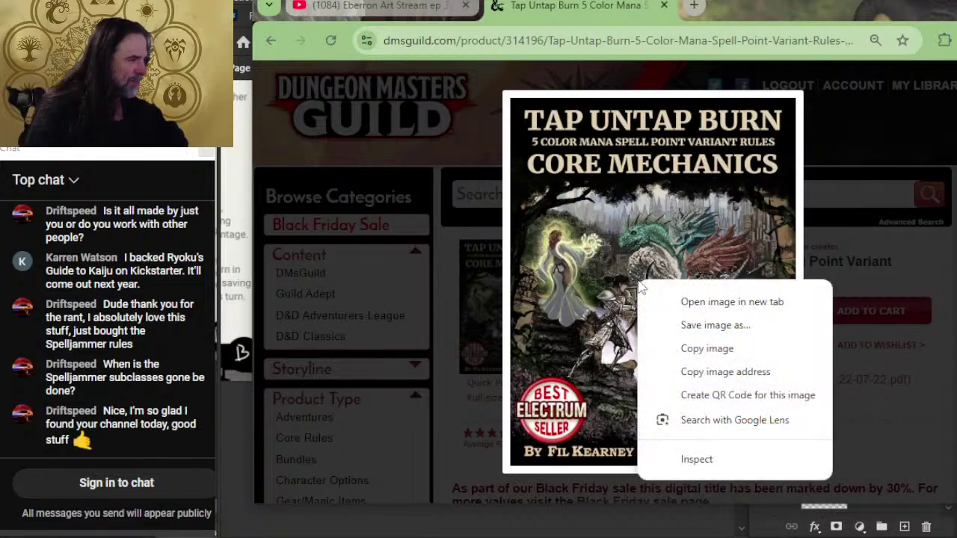
left_click(693, 298)
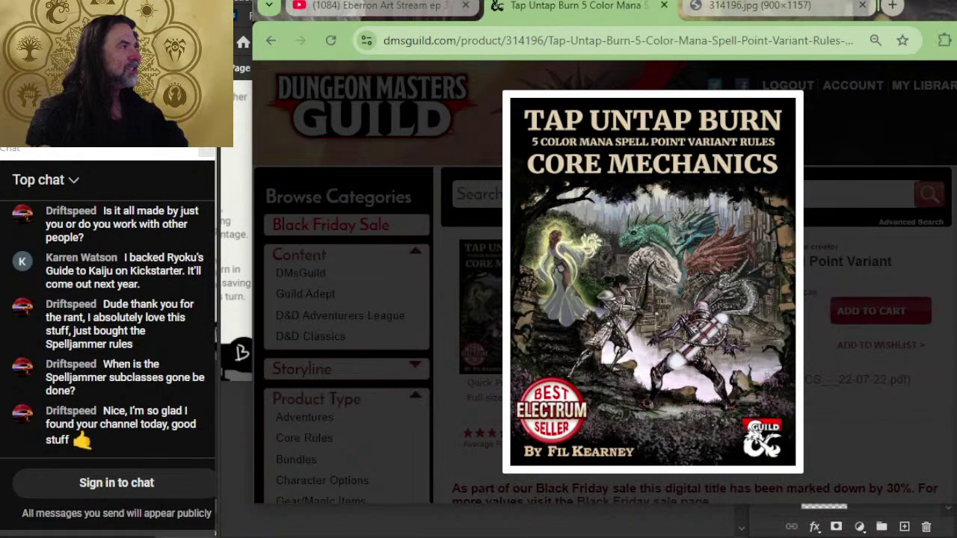
left_click(764, 9)
left_click(692, 252)
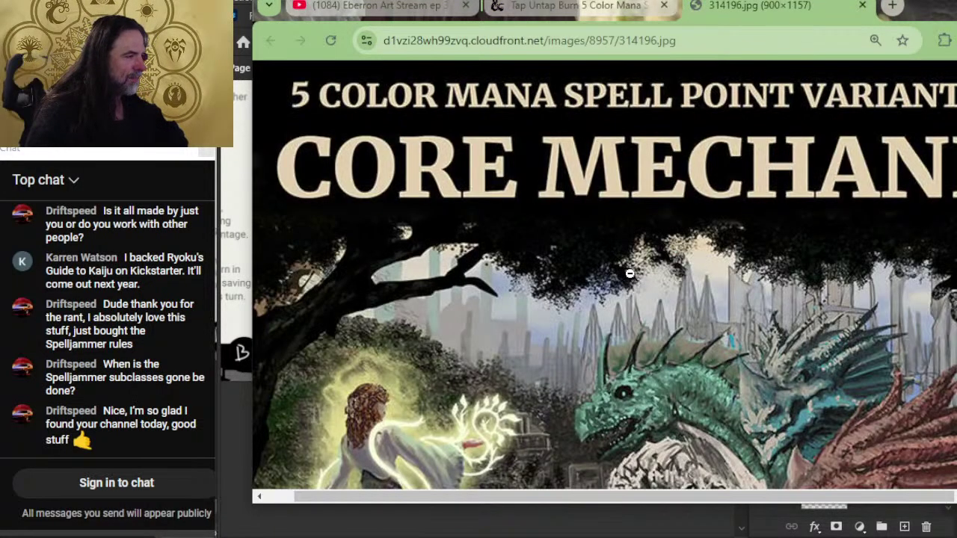
scroll(692, 252, "down", 4)
scroll(405, 219, "up", 4)
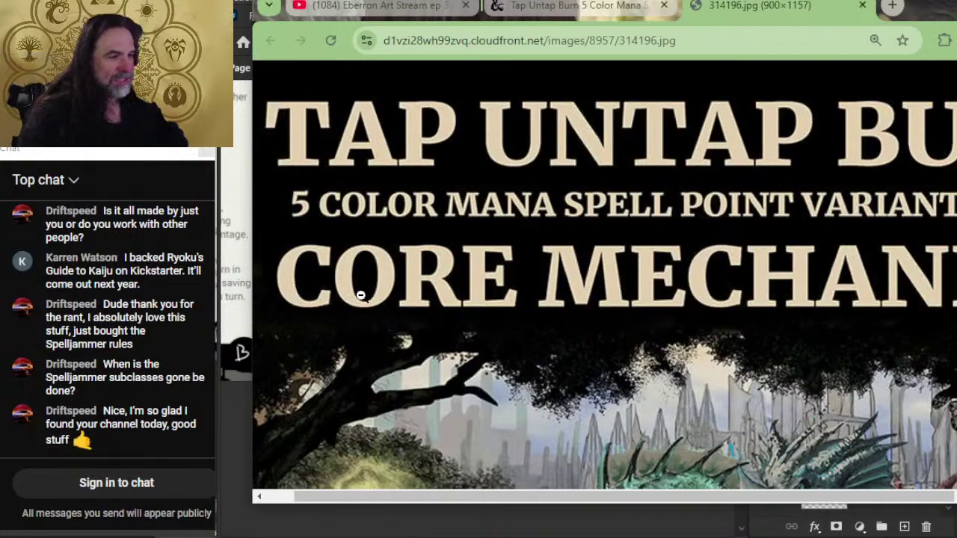
key("ctrl+minus")
key("ctrl+minus")
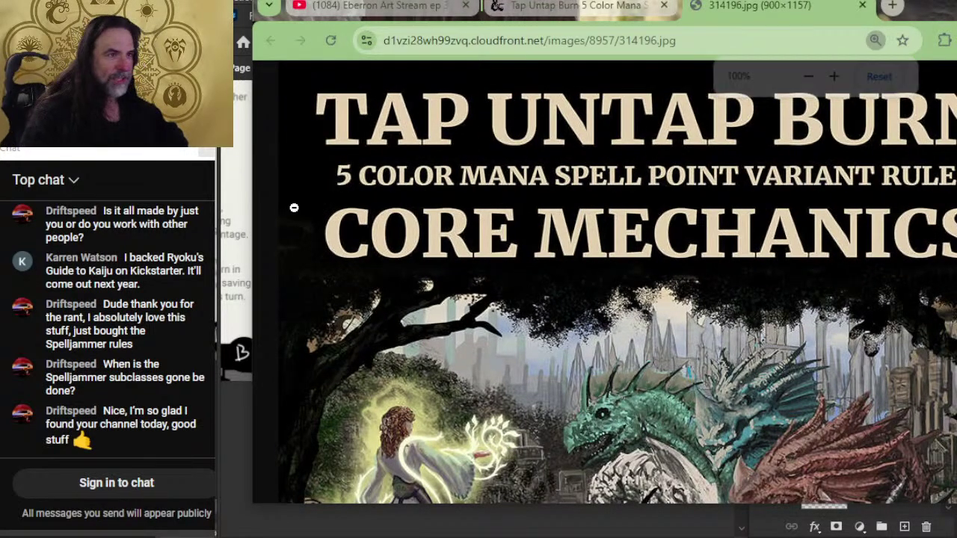
scroll(329, 366, "down", 2)
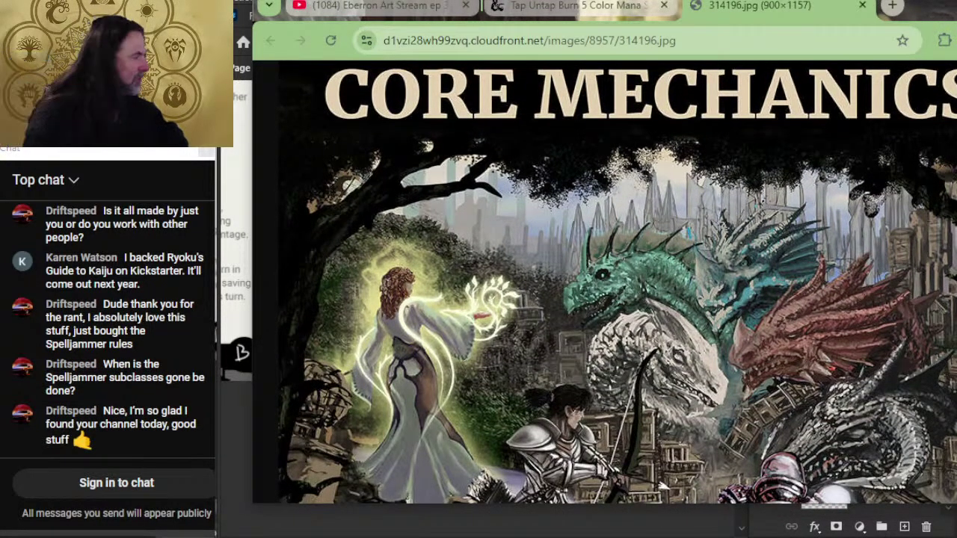
- Examine the enlarged Core Mechanics cover from its title to the lower artwork, and shrink it to fit the window
scroll(867, 224, "down", 5)
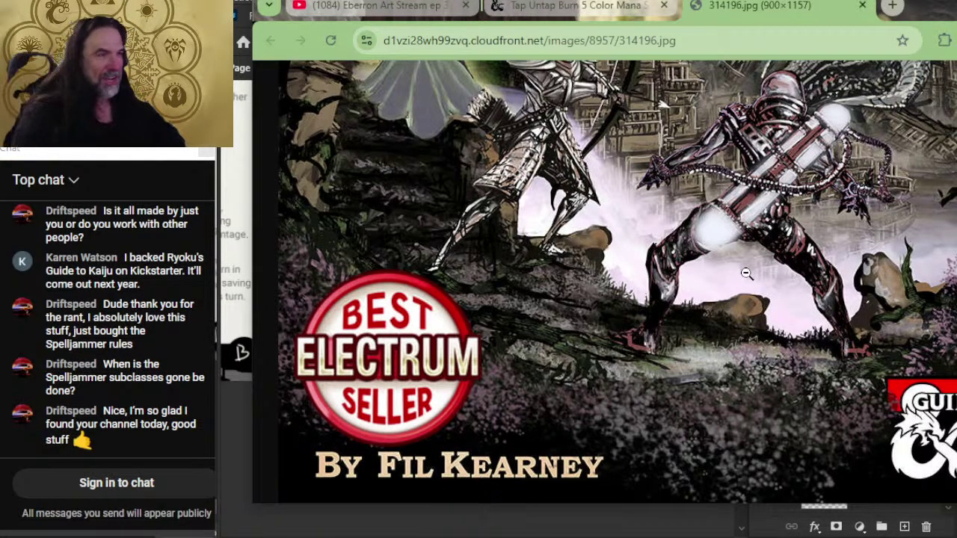
scroll(746, 274, "up", 10)
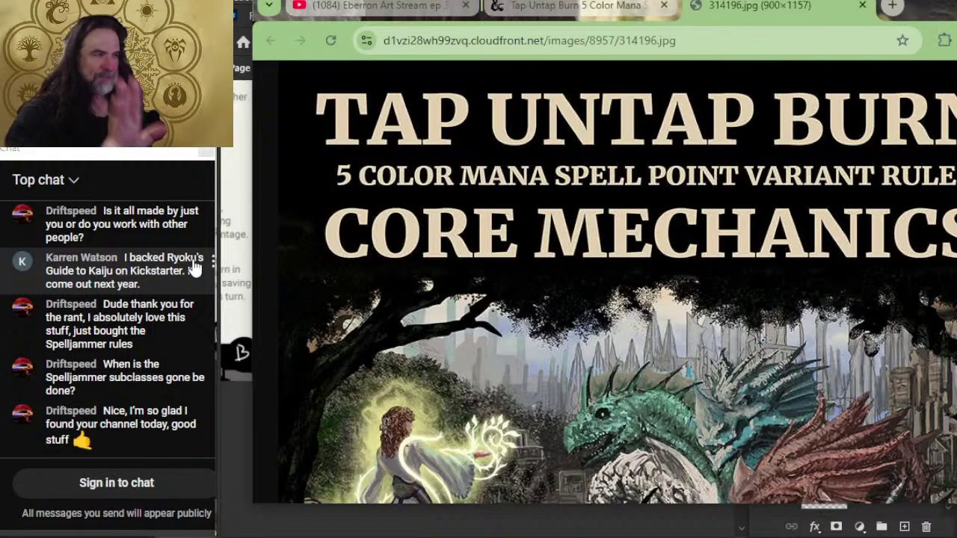
scroll(874, 193, "down", 8)
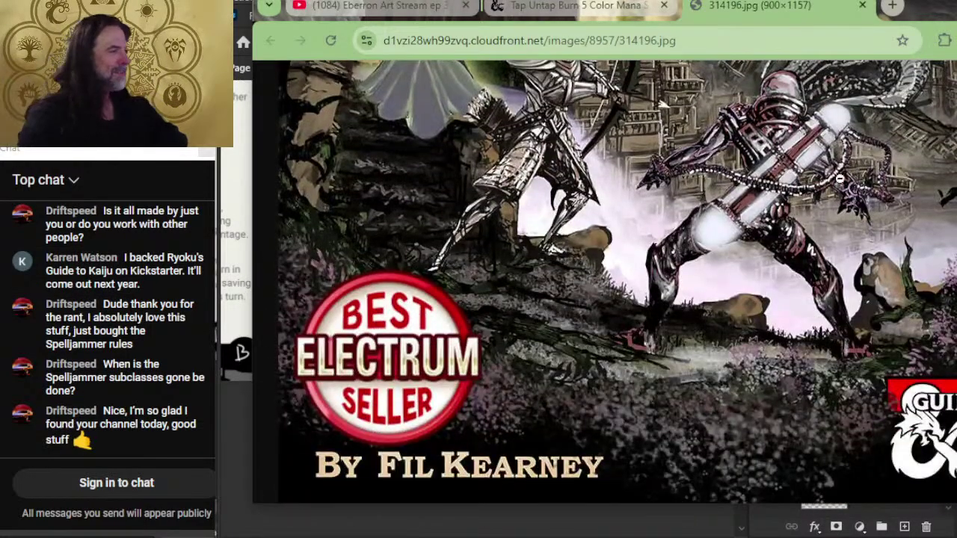
scroll(875, 193, "up", 3)
left_click(814, 230)
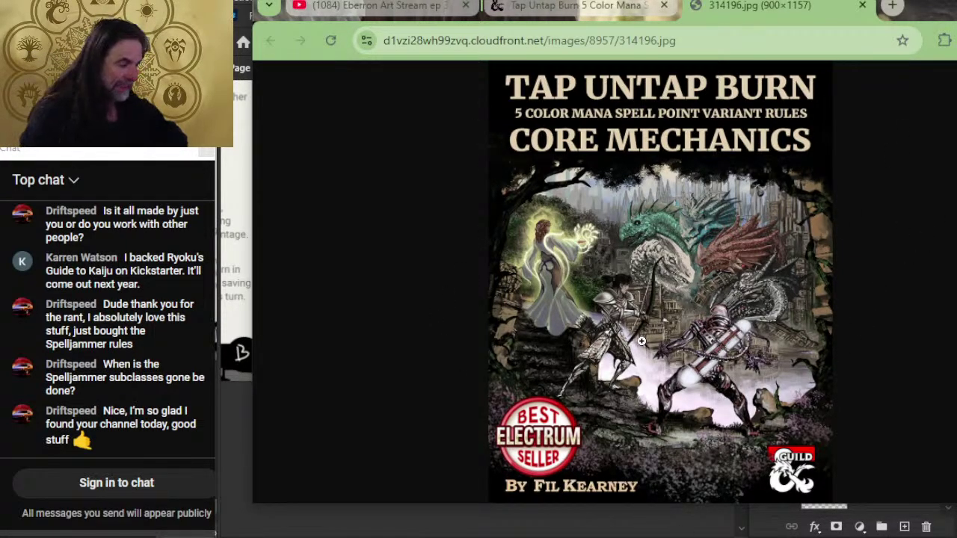
- Close the cover image and the Dungeon Masters Guild product page, and return to the comic page in Photoshop
left_click(862, 6)
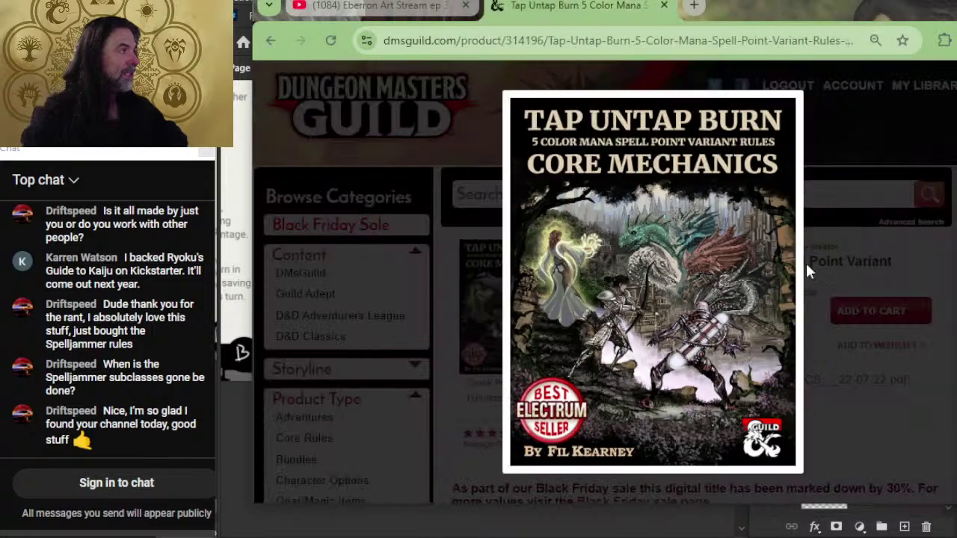
left_click(665, 5)
key("alt+Tab")
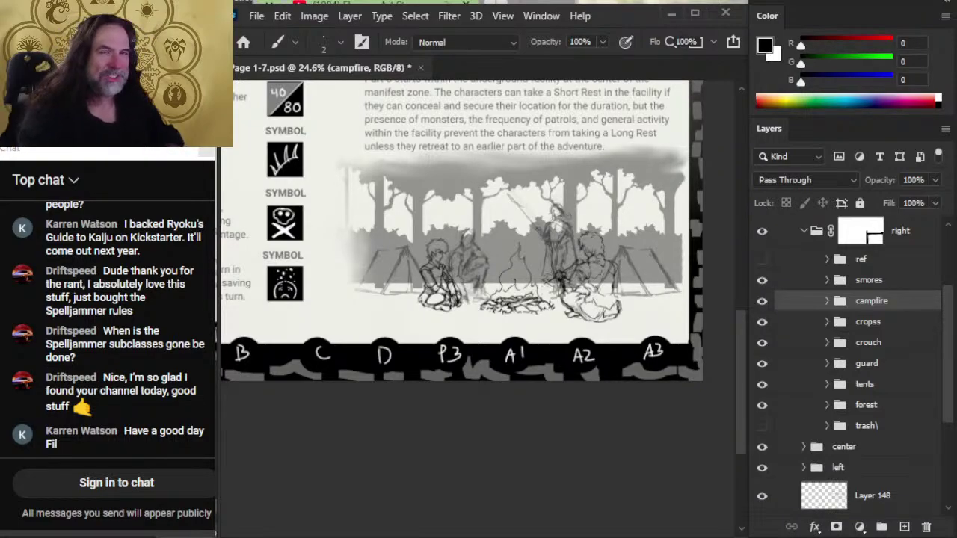
- Switch from Photoshop to the OBS streaming window
key("alt+Tab")
key("alt+Tab")
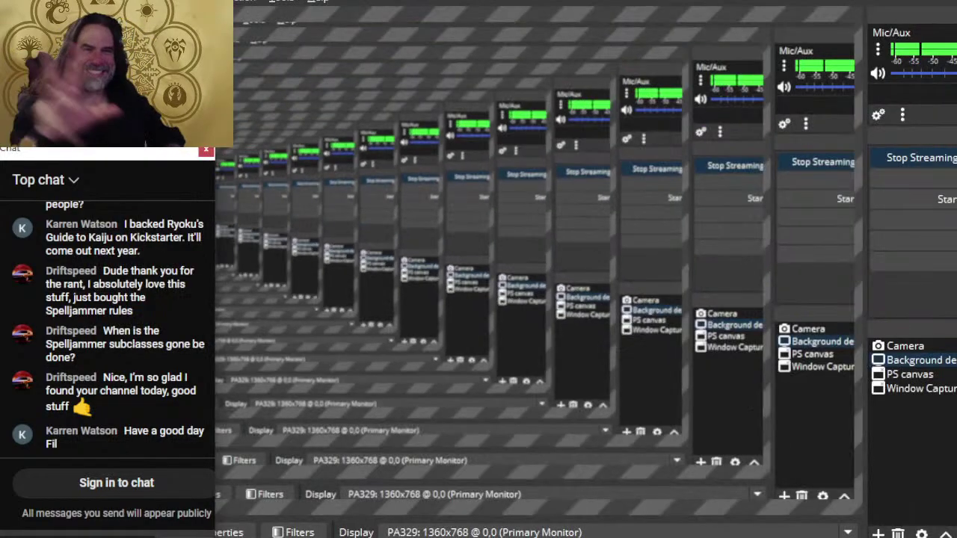